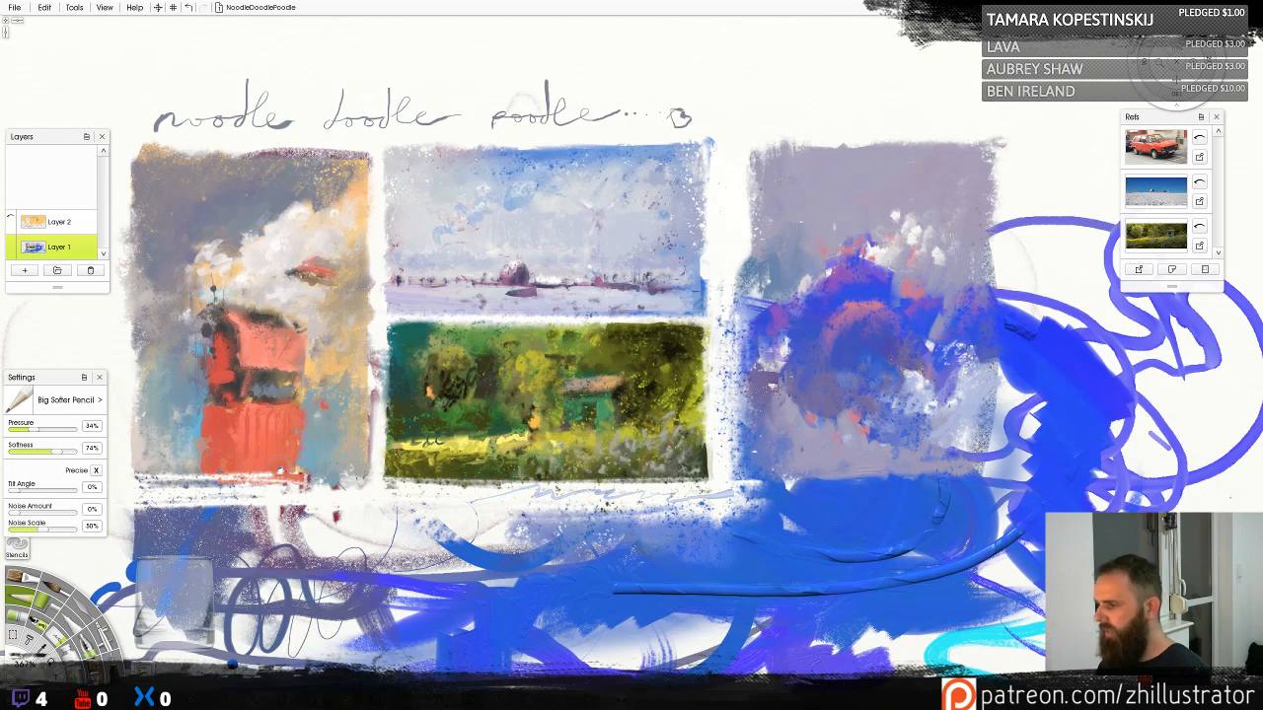
key("alt+Tab")
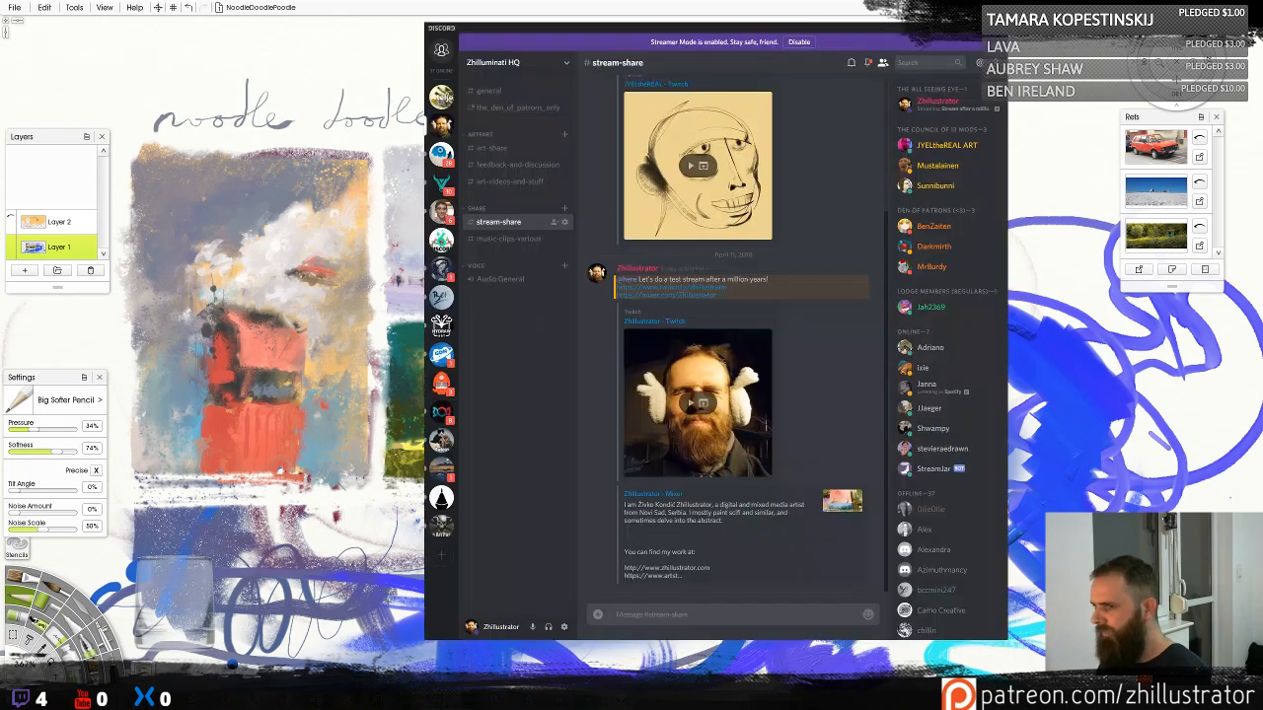
key("alt+Tab")
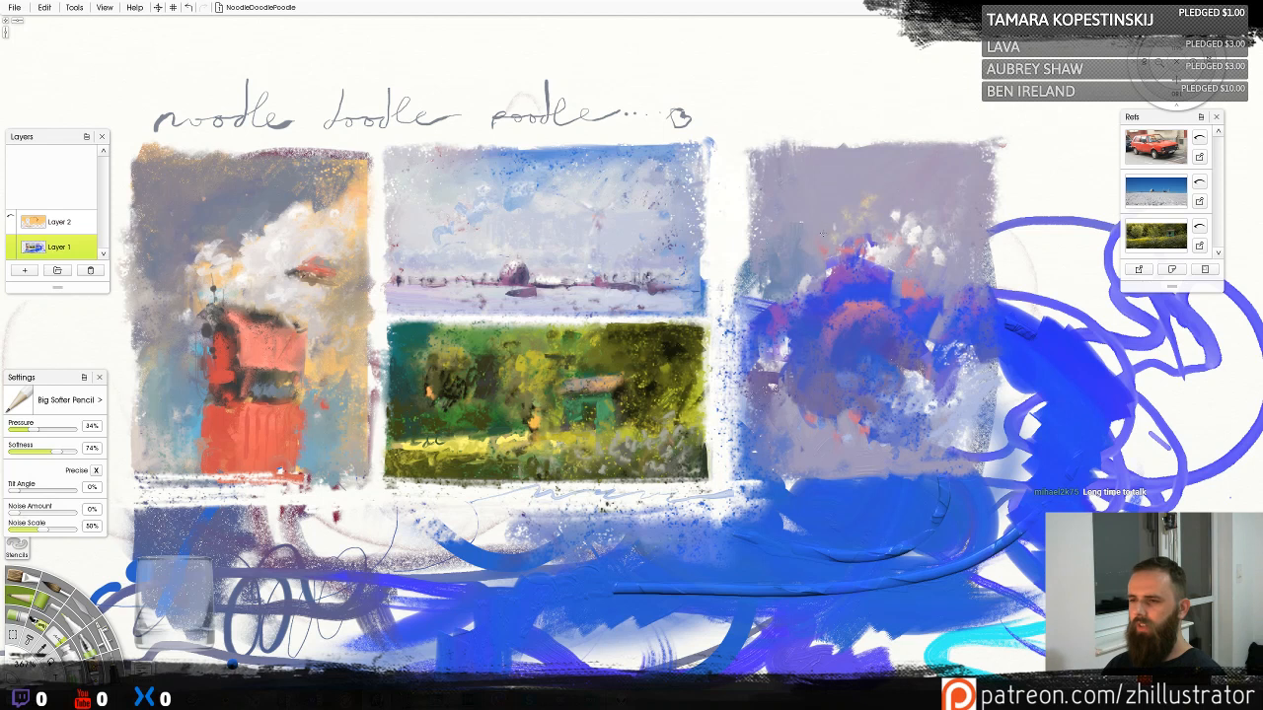
Dab small yellow accents along the left side of the blue mass in the right-hand painting
mouse_move(847, 205)
left_mouse_down()
mouse_move(815, 215)
mouse_move(858, 225)
mouse_move(817, 265)
left_mouse_up()
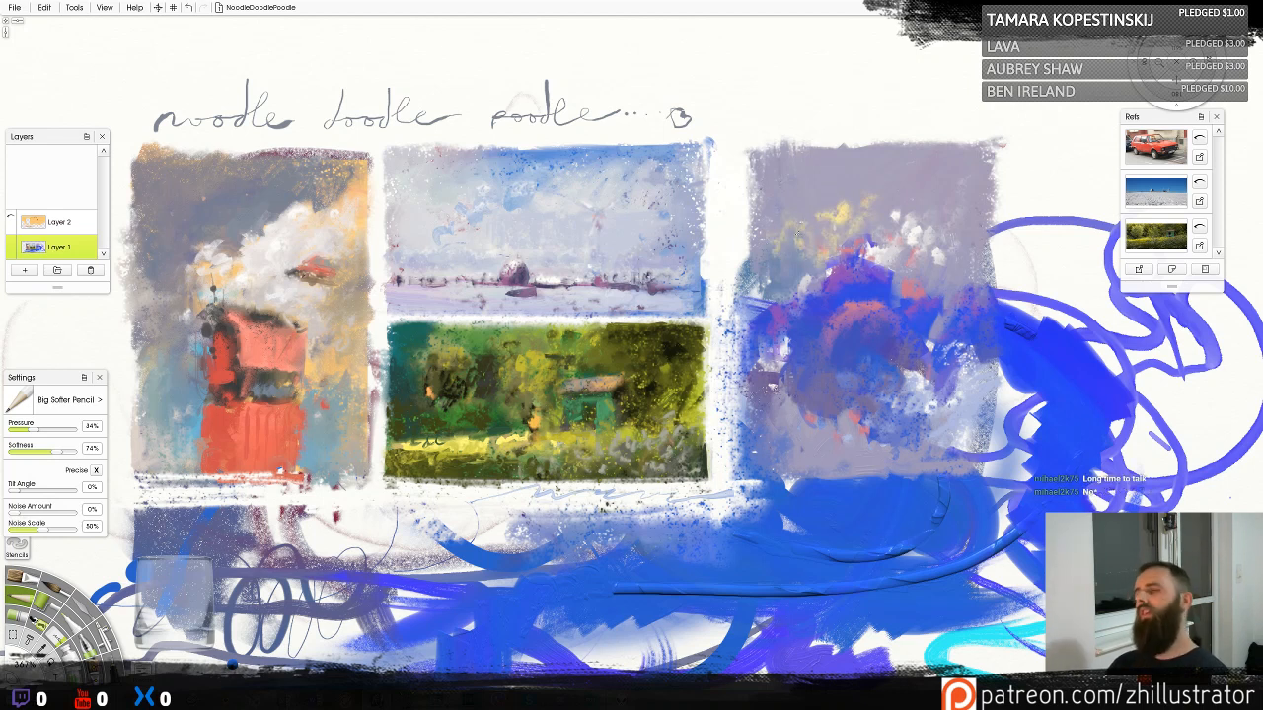
key("ctrl+z")
left_click_drag(833, 273, 803, 324)
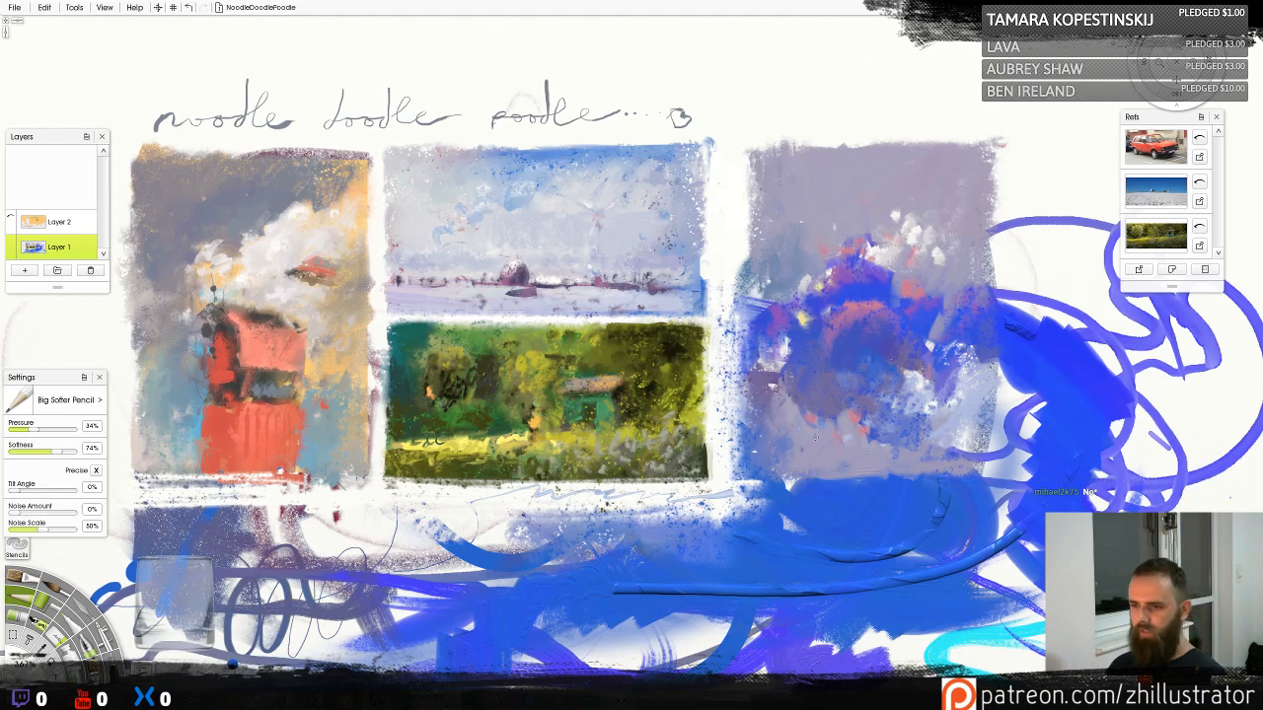
Try a pale cream patch low in the right-hand painting, below the blue mass
mouse_move(815, 454)
left_mouse_down()
mouse_move(807, 434)
mouse_move(829, 437)
mouse_move(794, 437)
mouse_move(790, 456)
mouse_move(836, 451)
left_mouse_up()
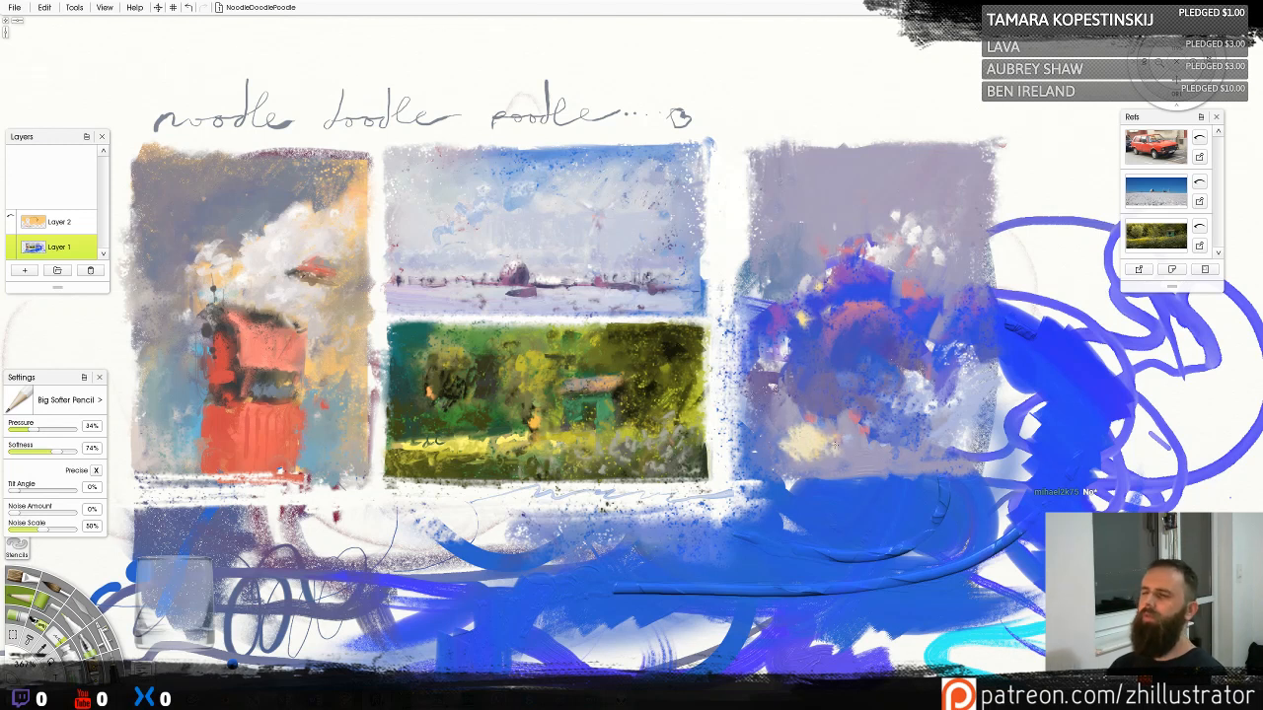
key("ctrl+z")
key("ctrl+z")
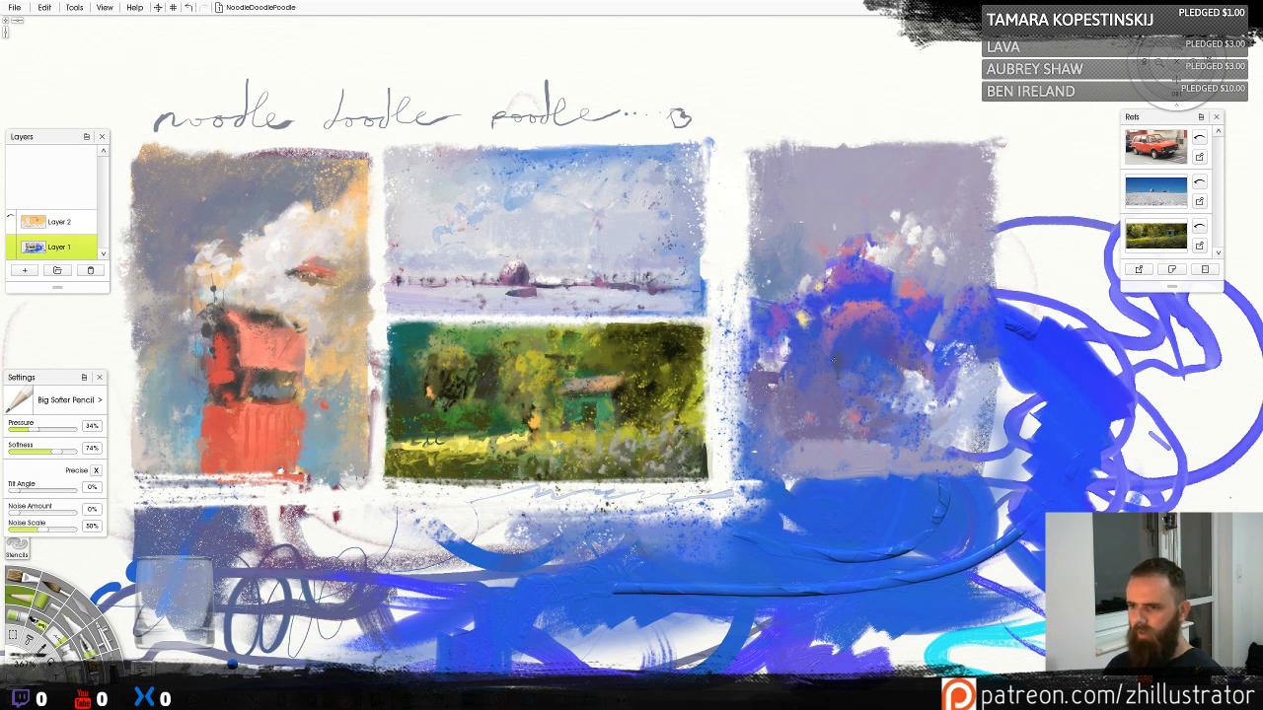
Try dark strokes in the centre of the blue mass and a stroke in the sky to its left
left_click_drag(834, 359, 834, 397)
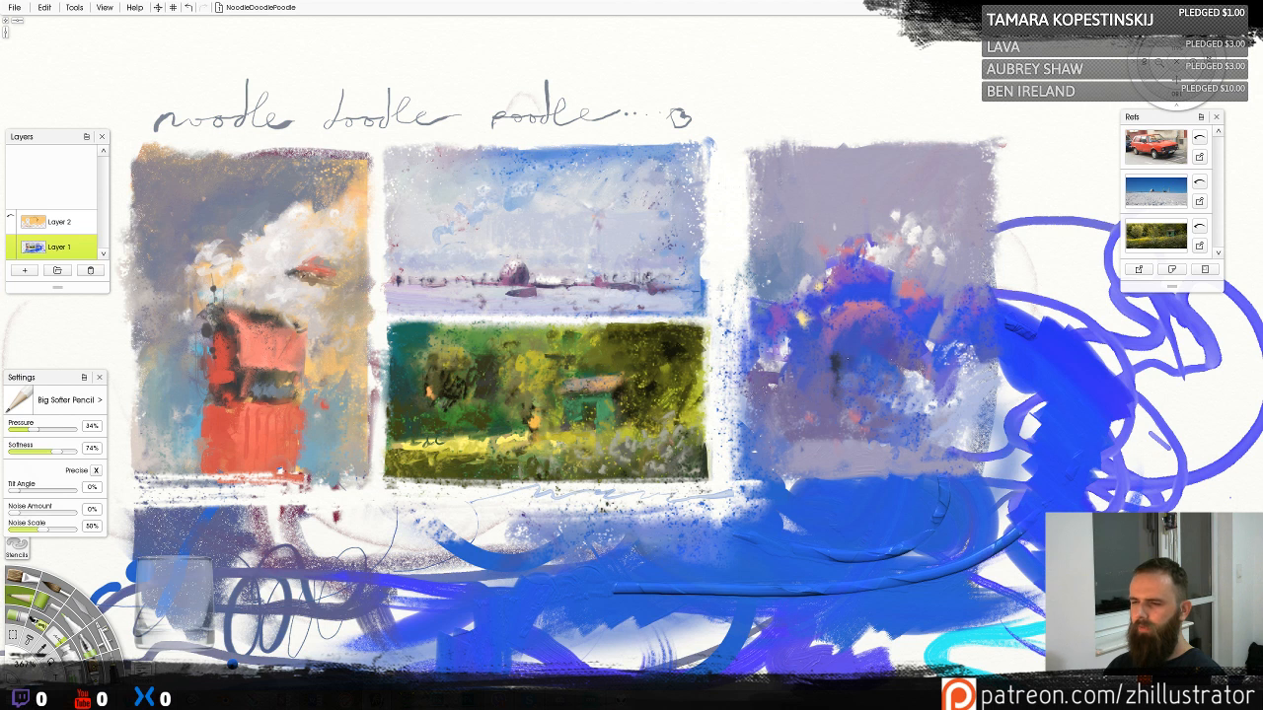
mouse_move(849, 352)
left_mouse_down()
mouse_move(851, 396)
mouse_move(866, 372)
left_mouse_up()
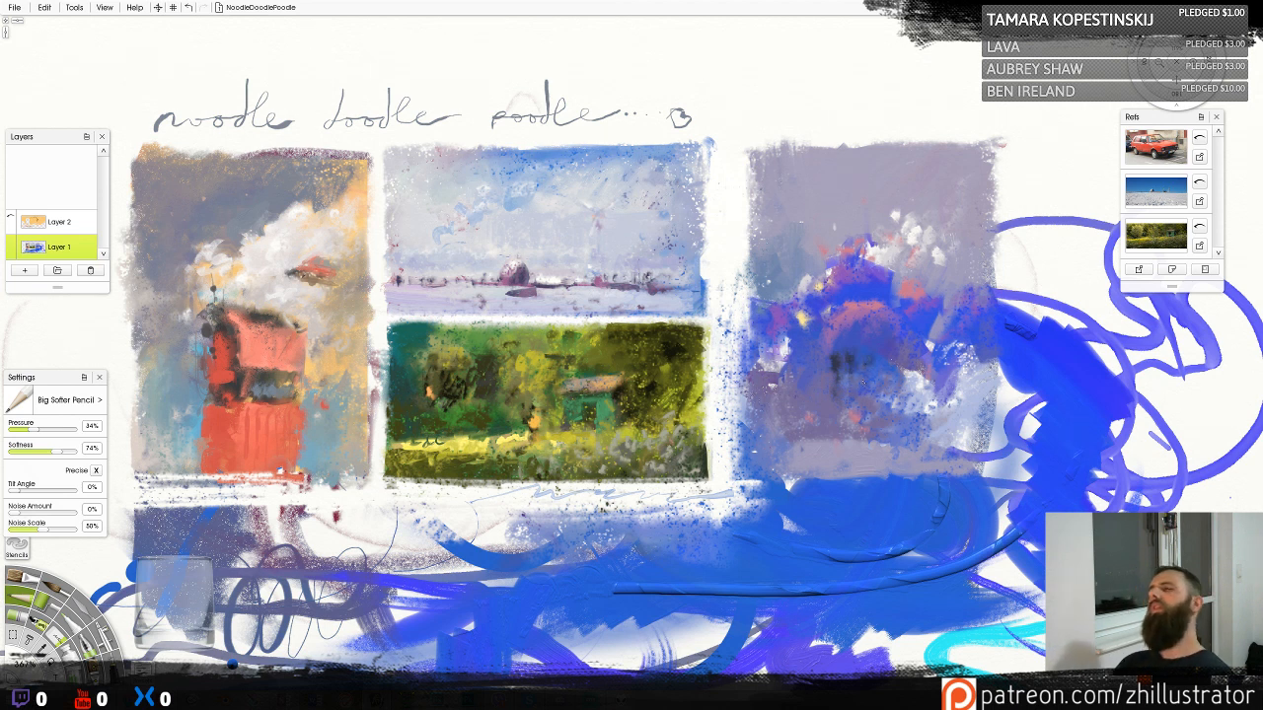
key("ctrl+z")
key("ctrl+z")
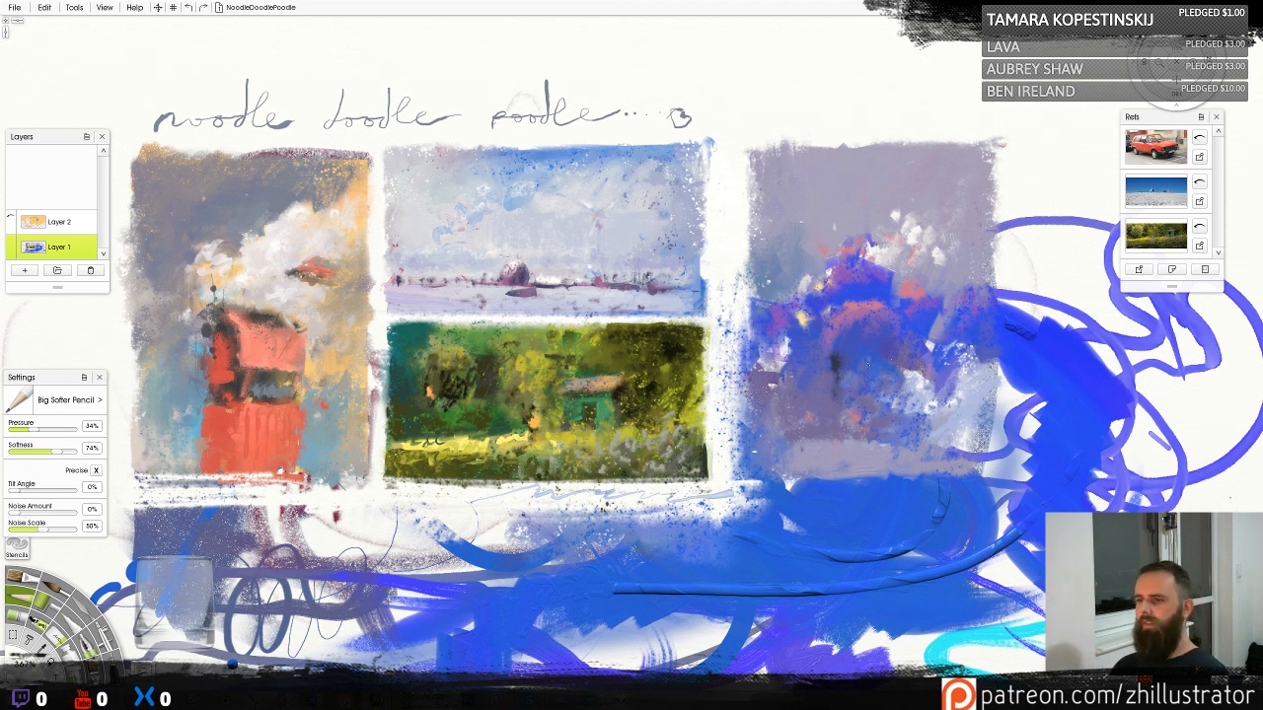
key("ctrl+z")
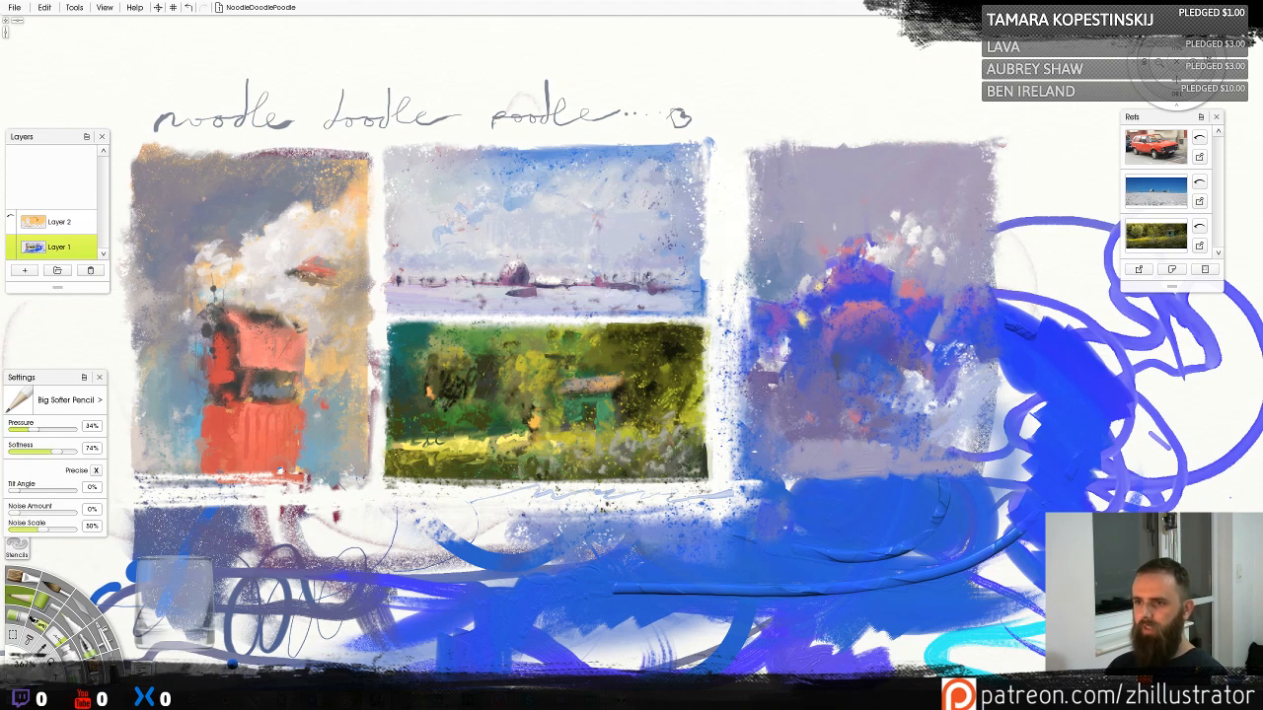
mouse_move(762, 243)
left_mouse_down()
mouse_move(772, 229)
mouse_move(794, 233)
left_mouse_up()
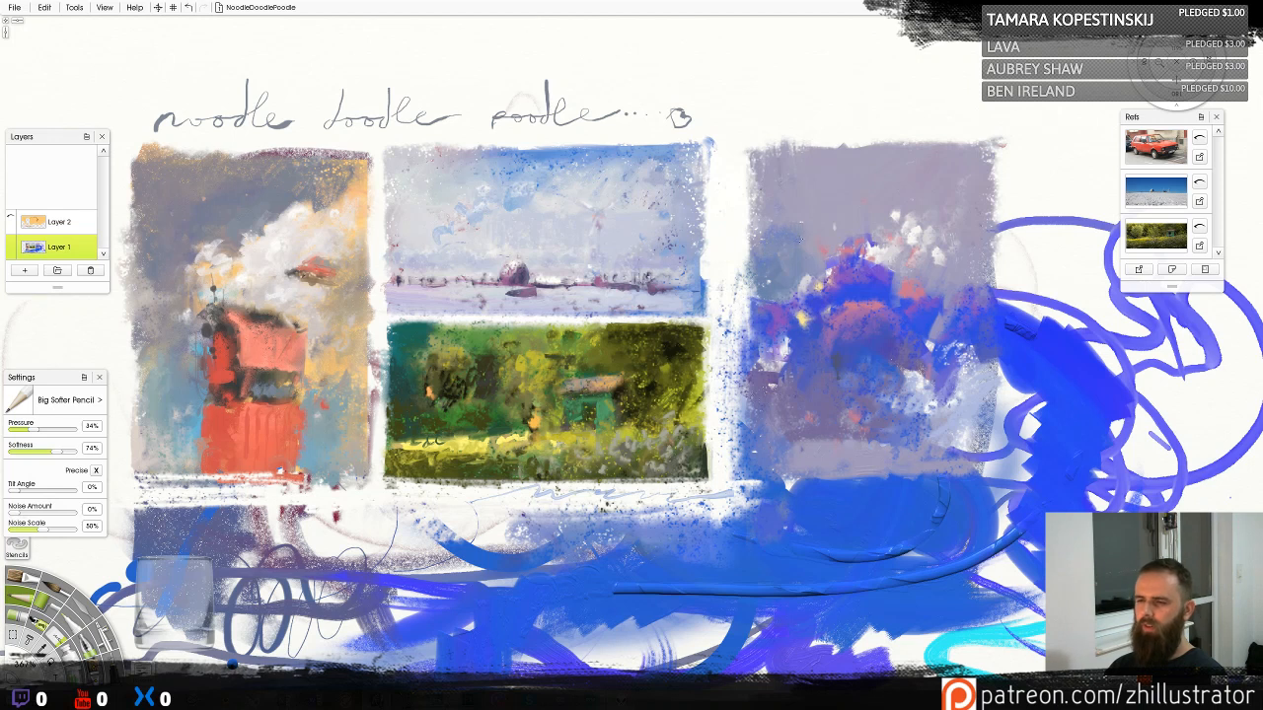
key("ctrl+z")
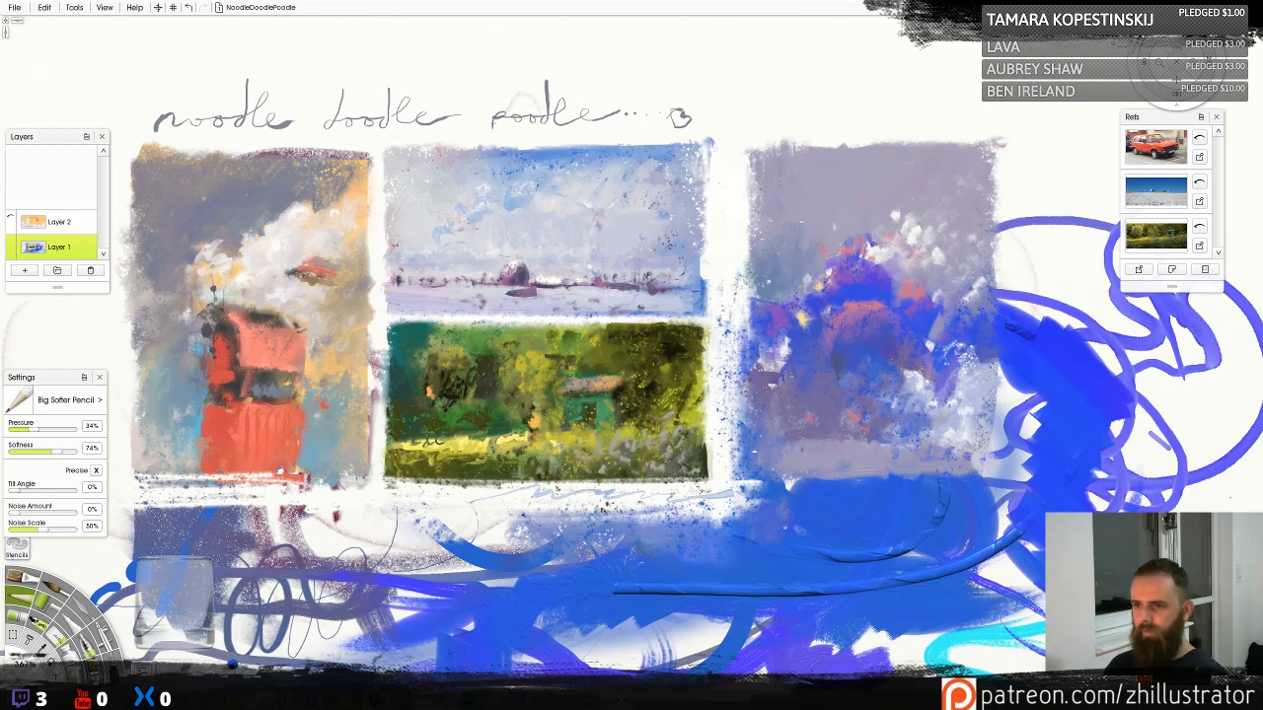
Try vertical yellow light streaks in the sky above the blue mass of the right-hand painting
mouse_move(865, 185)
left_mouse_down()
mouse_move(866, 164)
mouse_move(866, 227)
mouse_move(865, 202)
left_mouse_up()
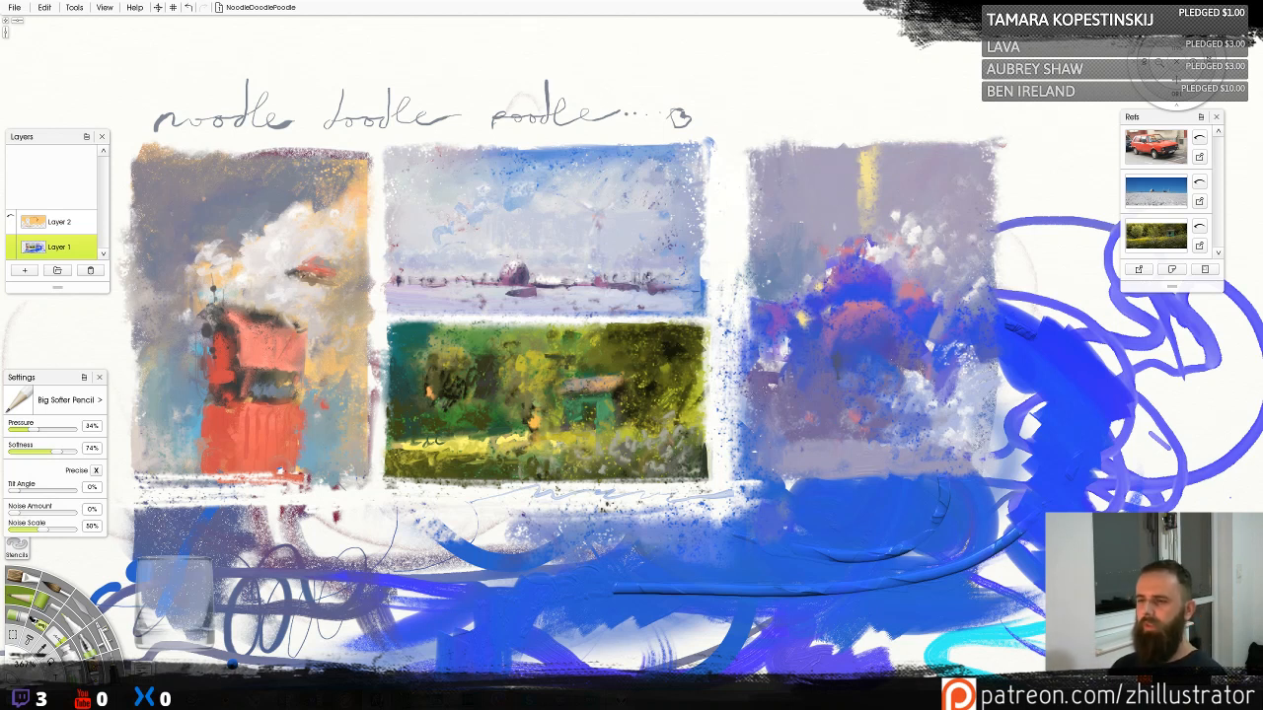
left_click_drag(871, 203, 877, 395)
key("ctrl+z")
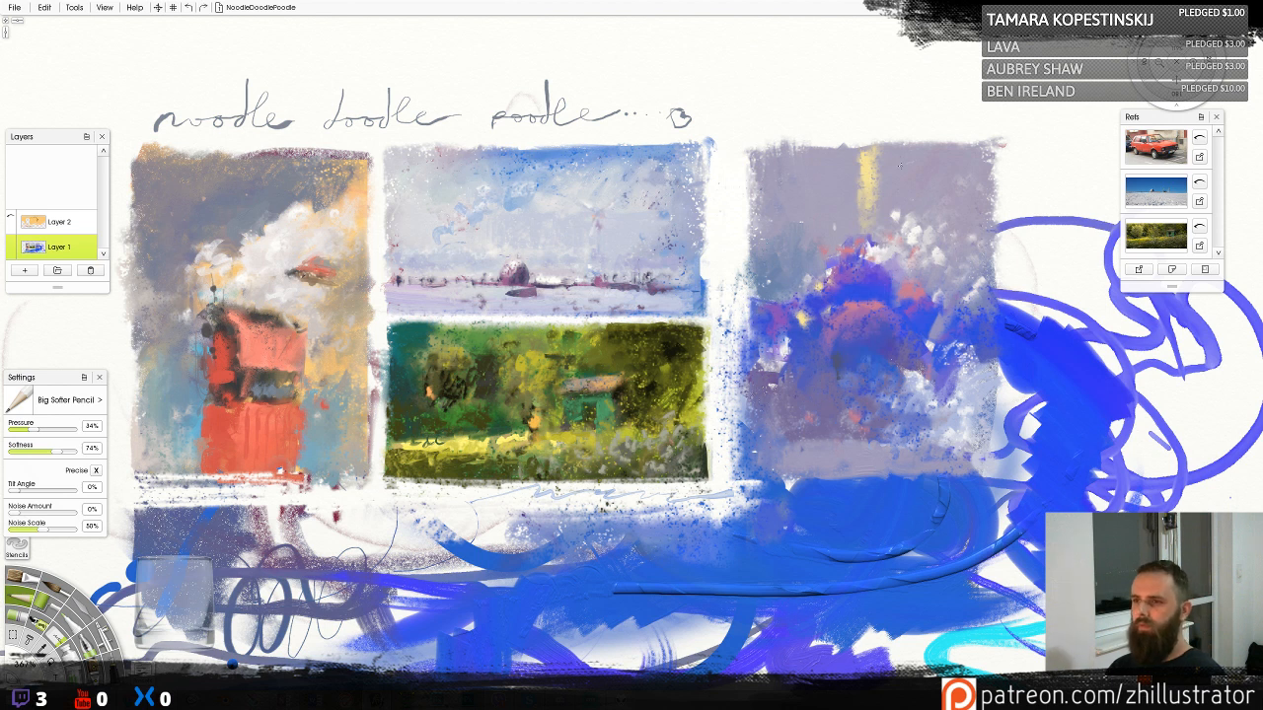
mouse_move(901, 152)
left_mouse_down()
mouse_move(897, 211)
mouse_move(898, 160)
mouse_move(838, 193)
mouse_move(835, 241)
left_mouse_up()
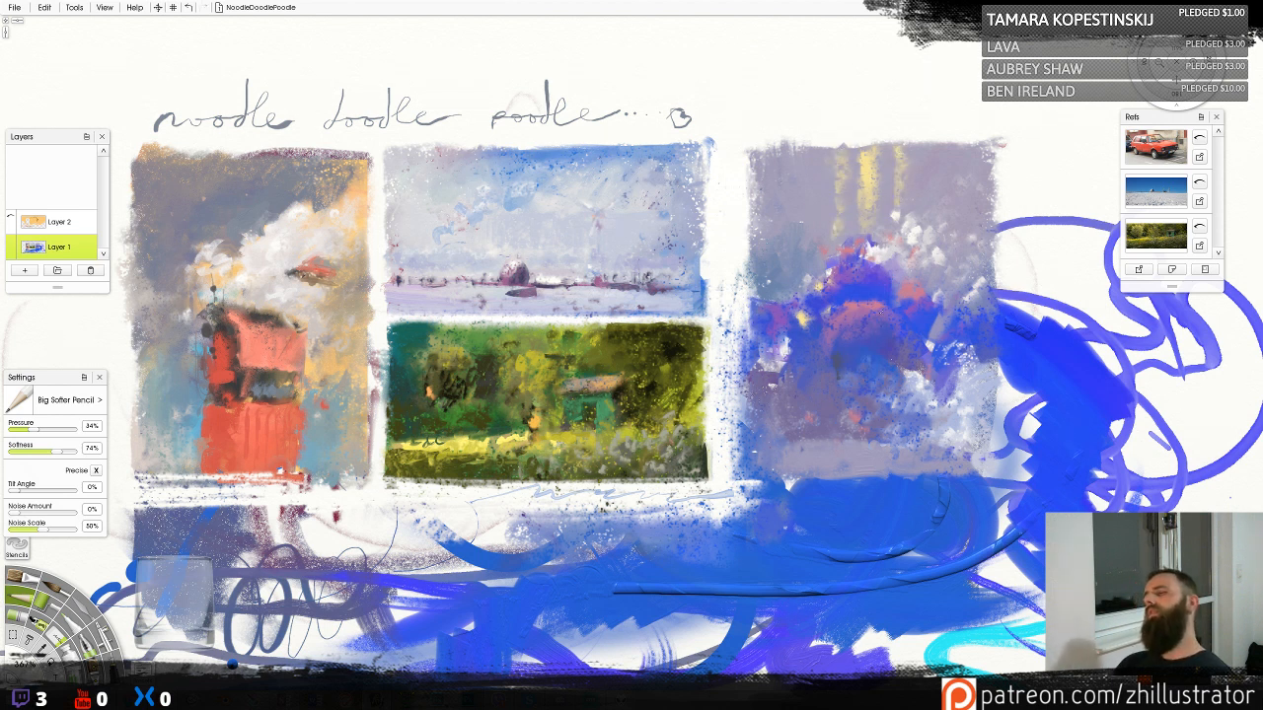
key("ctrl+z")
key("ctrl+z")
key("ctrl+z")
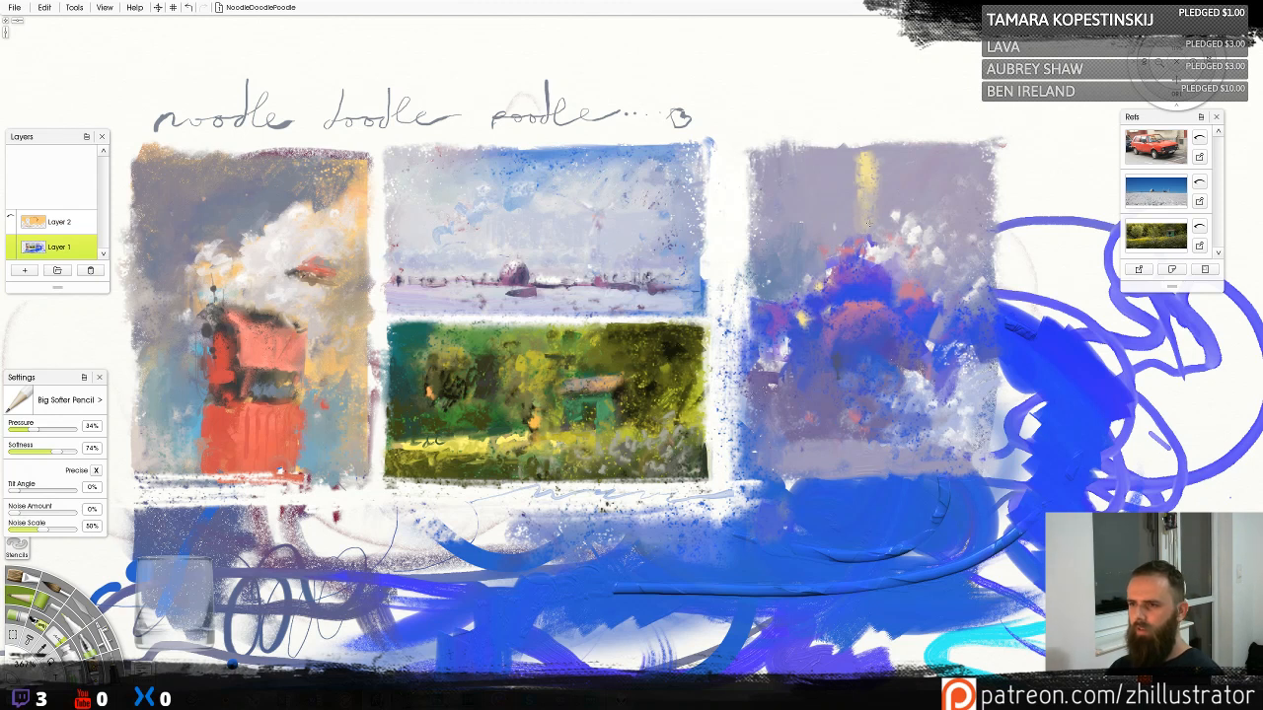
key("ctrl+z")
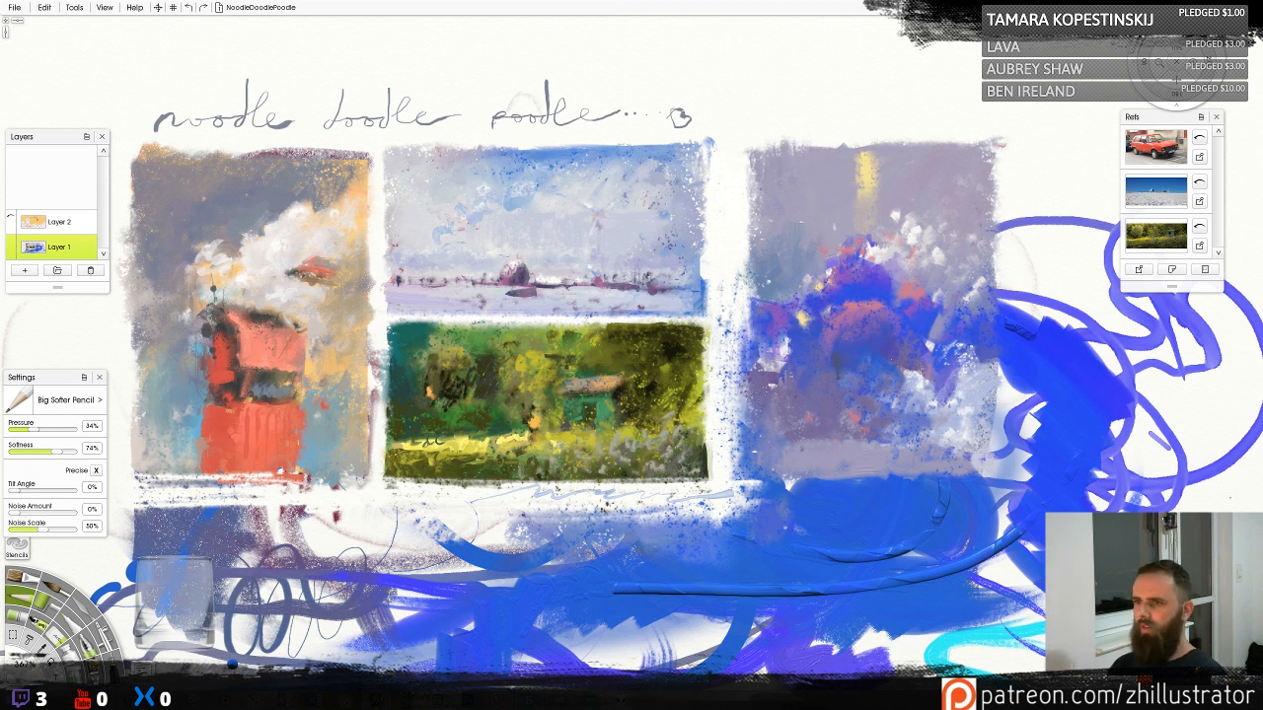
left_click_drag(873, 331, 874, 282)
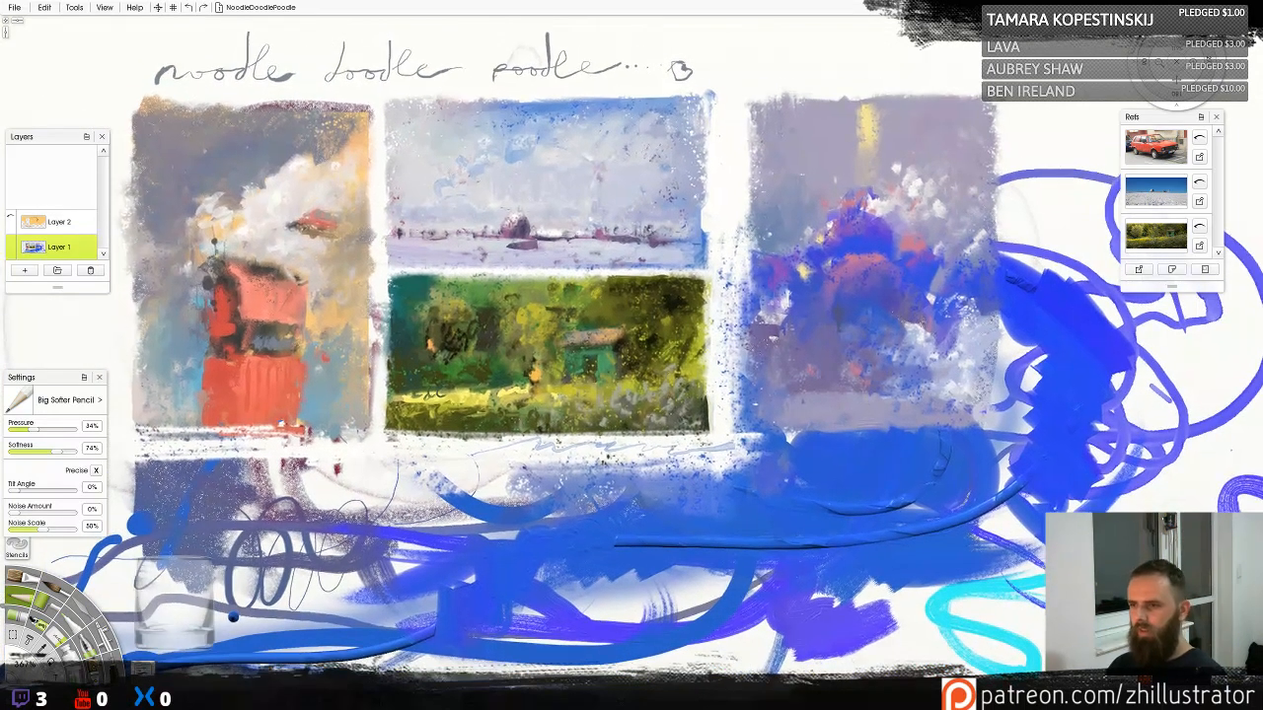
key("ctrl+z")
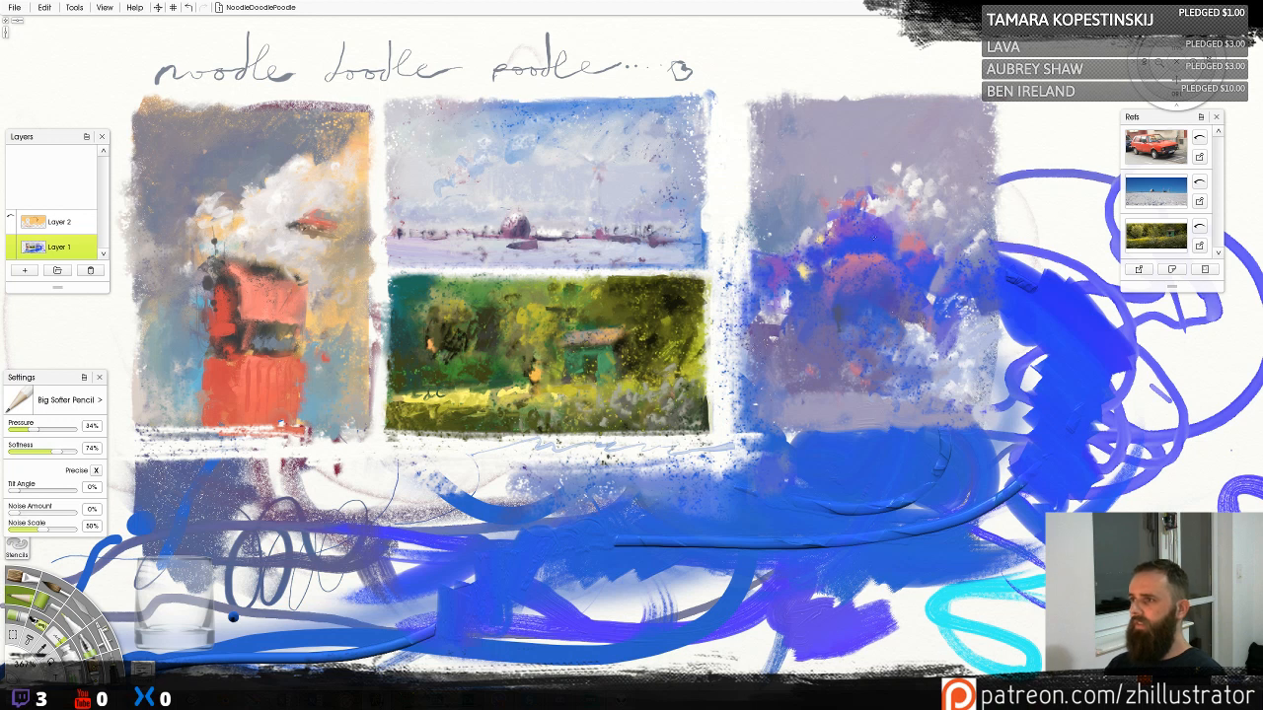
Block in a pale blue-grey area in the middle of the right-hand painting with the Big Softer Pencil
scroll(632, 348, "up", 2)
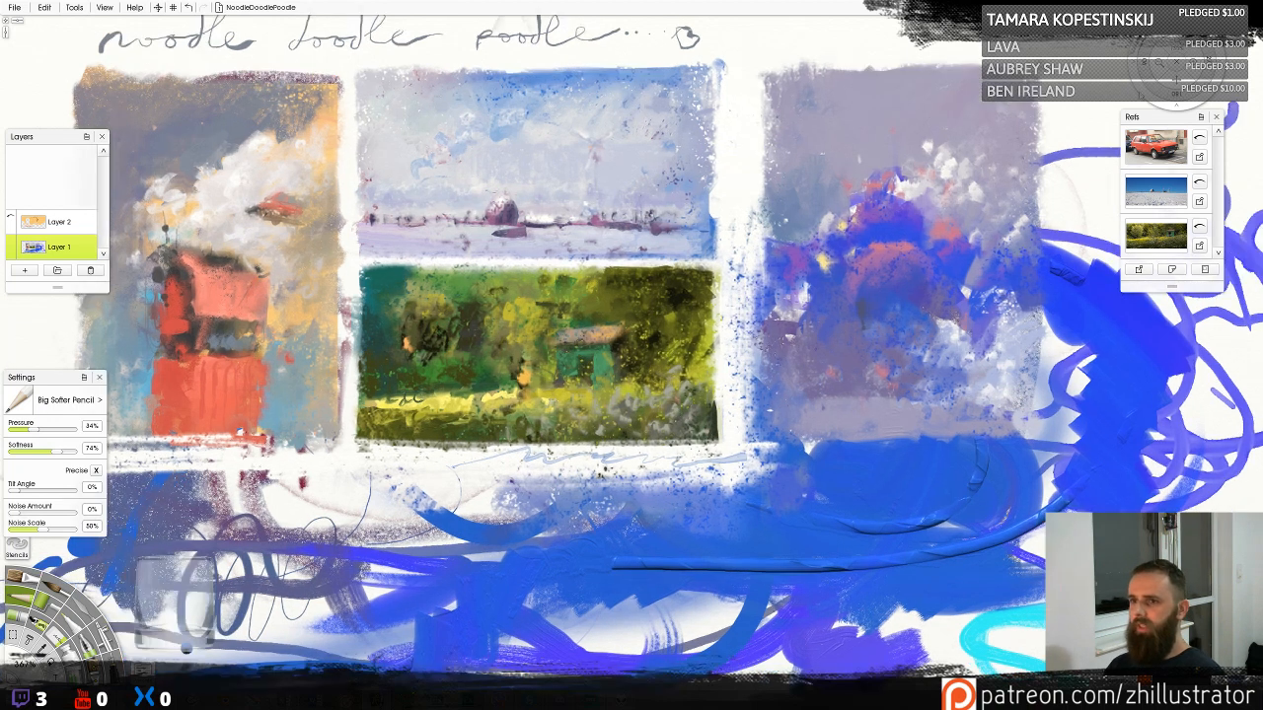
left_click_drag(631, 348, 671, 361)
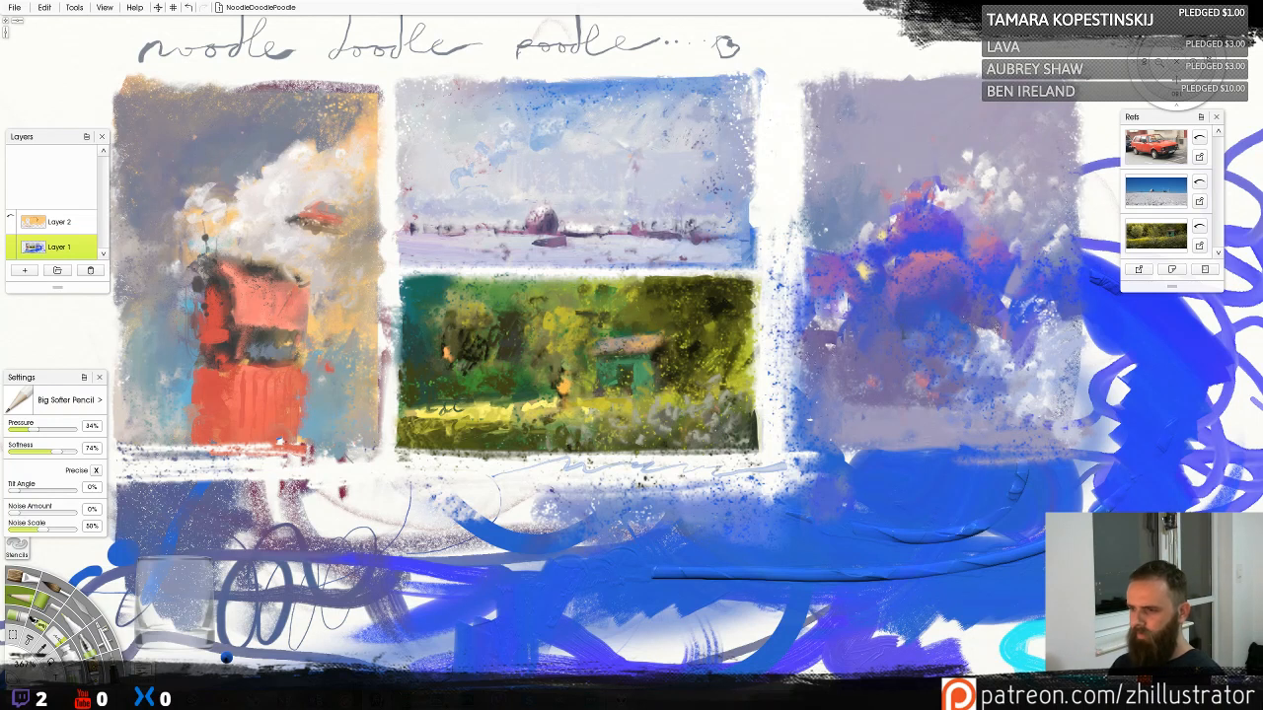
mouse_move(899, 312)
left_mouse_down()
mouse_move(952, 308)
mouse_move(923, 310)
mouse_move(930, 324)
mouse_move(941, 310)
mouse_move(951, 330)
mouse_move(900, 339)
mouse_move(923, 326)
mouse_move(948, 337)
mouse_move(950, 306)
mouse_move(940, 332)
mouse_move(889, 348)
left_mouse_up()
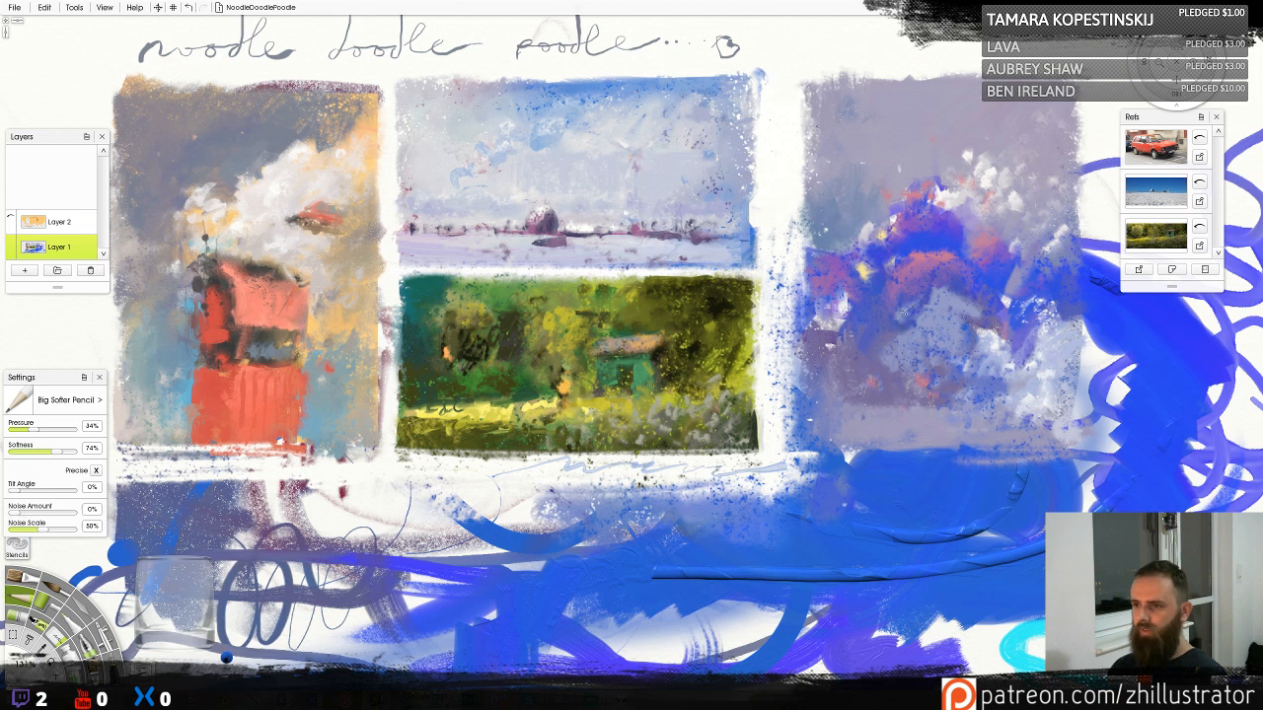
Shape the pale blue-grey area into a head-and-shoulders silhouette with the oil brush
key("b")
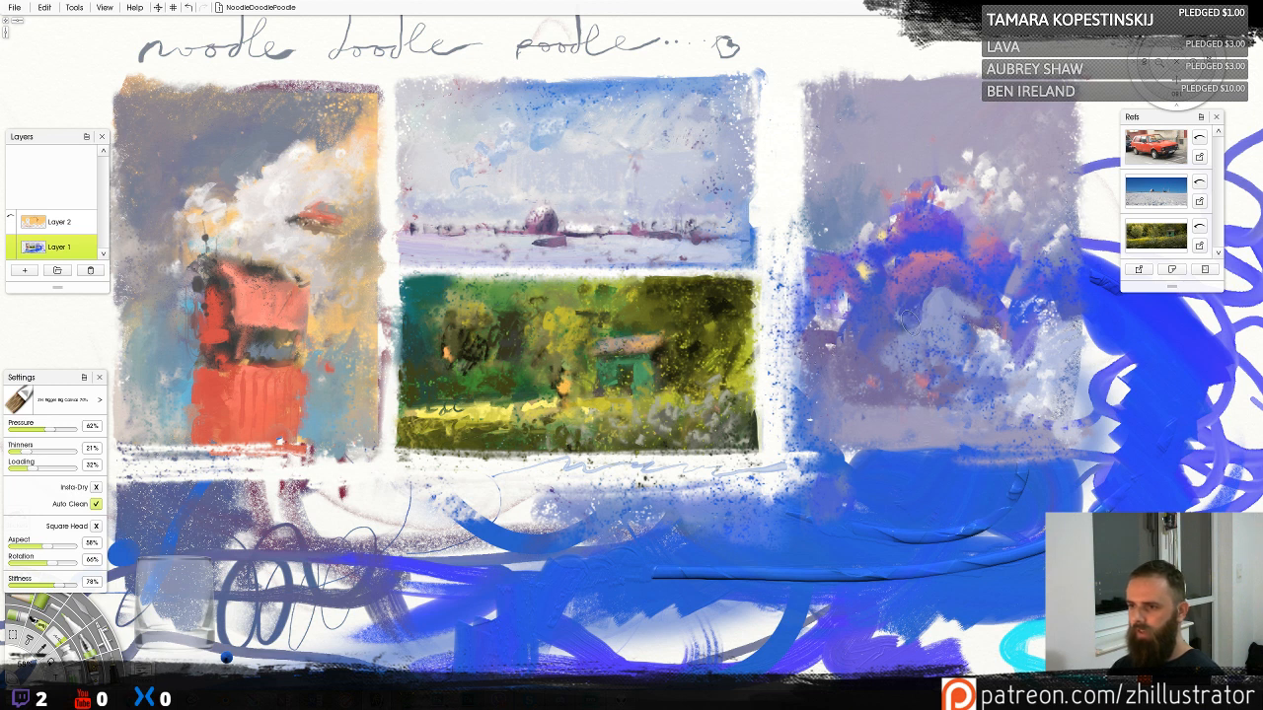
left_click_drag(907, 332, 890, 344)
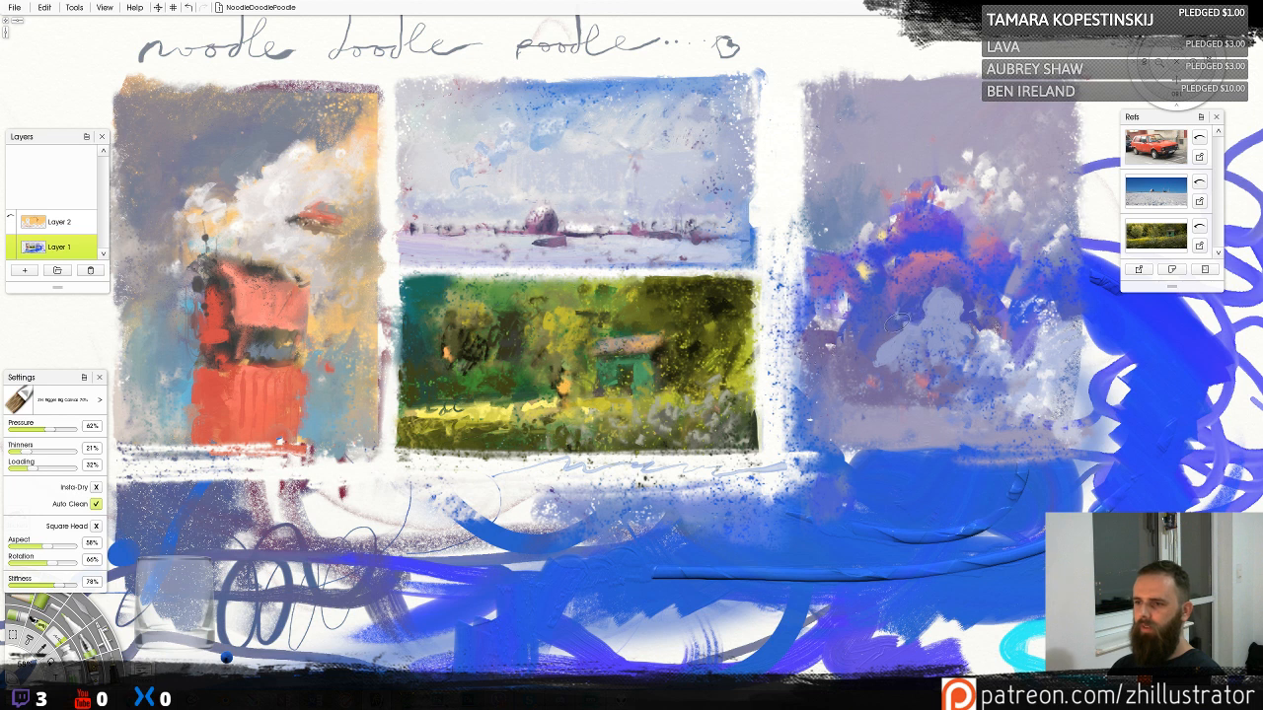
left_click_drag(943, 313, 945, 315)
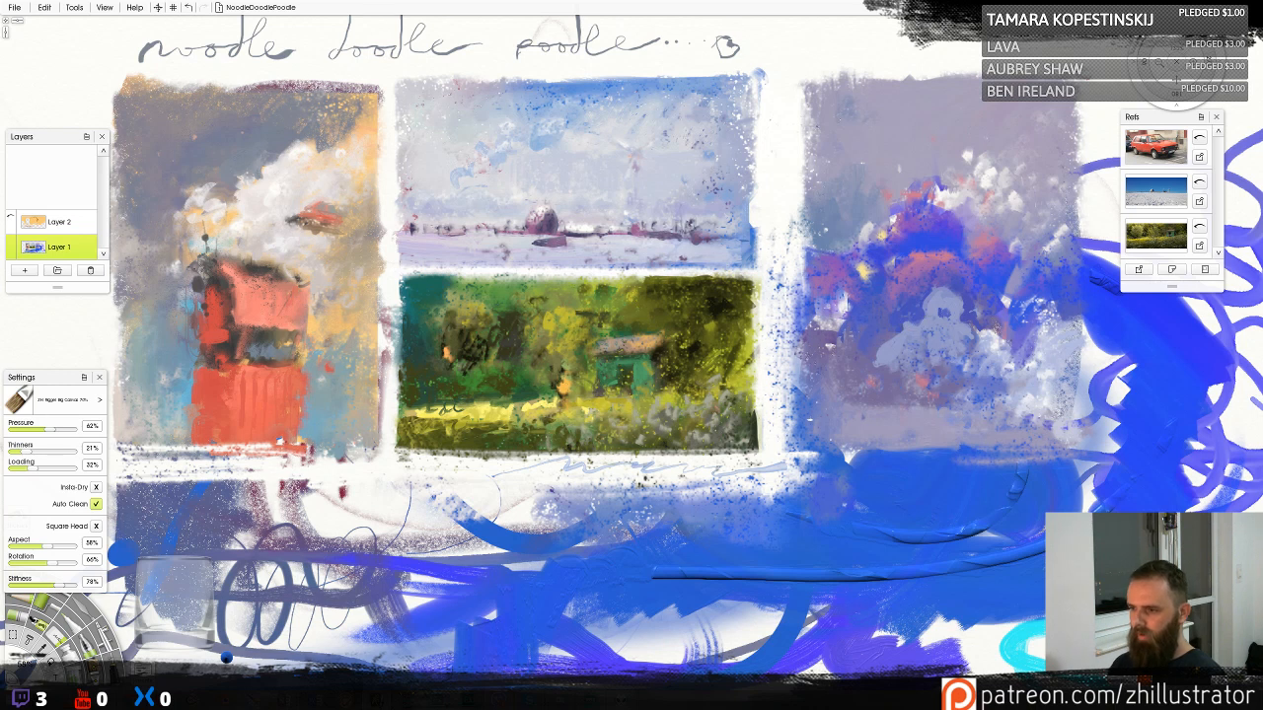
mouse_move(913, 304)
left_mouse_down()
mouse_move(874, 350)
mouse_move(874, 334)
left_mouse_up()
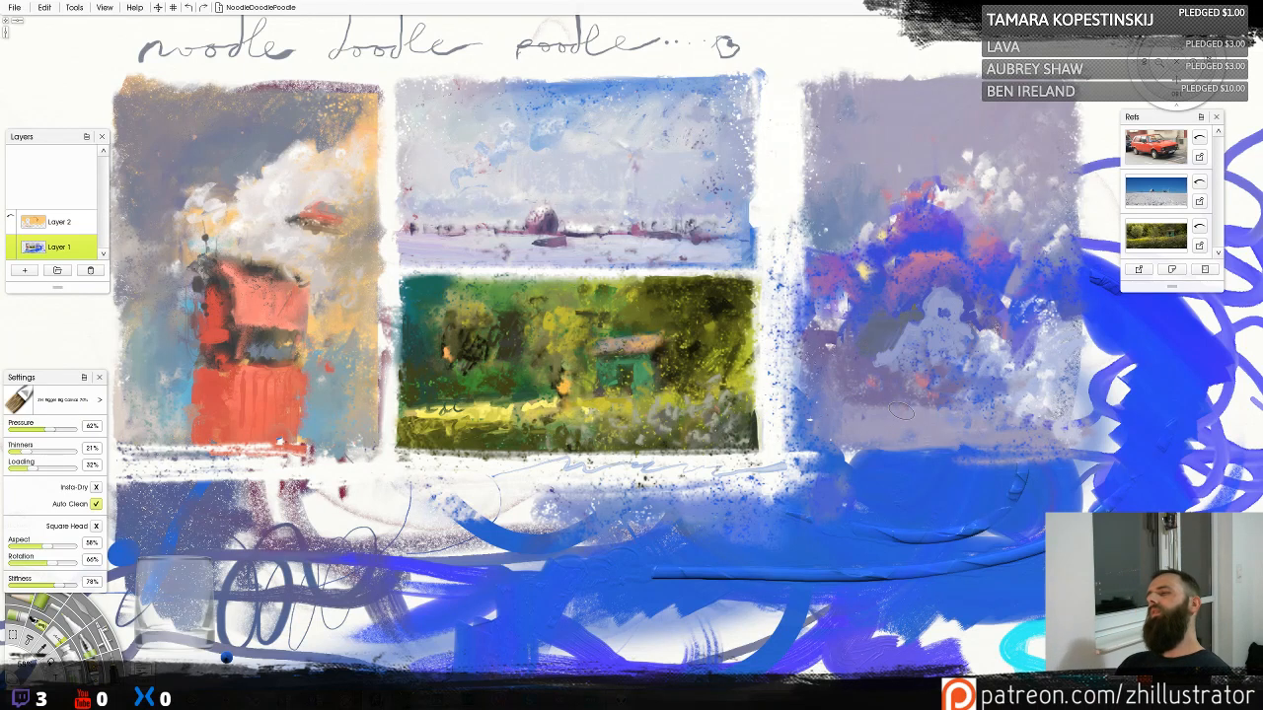
key("ctrl+z")
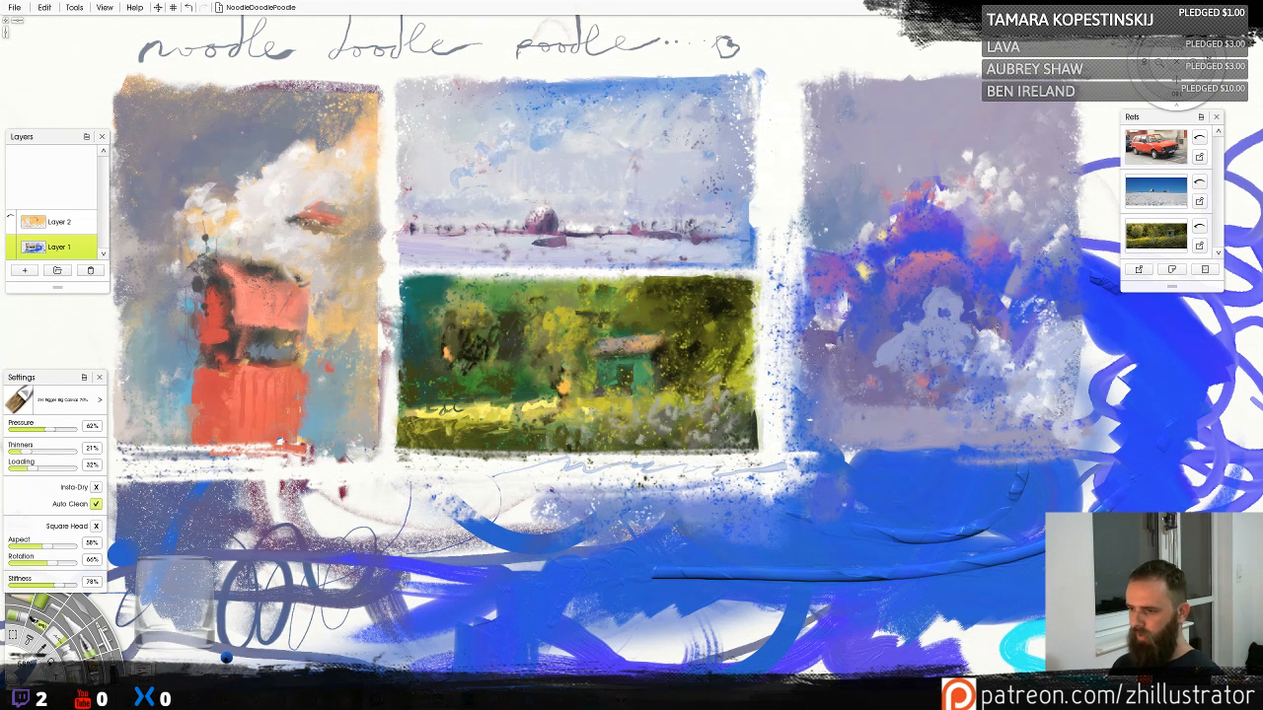
Paint an orange rim light along the left edge of the silhouette's head and shoulder
left_click_drag(925, 299, 949, 290)
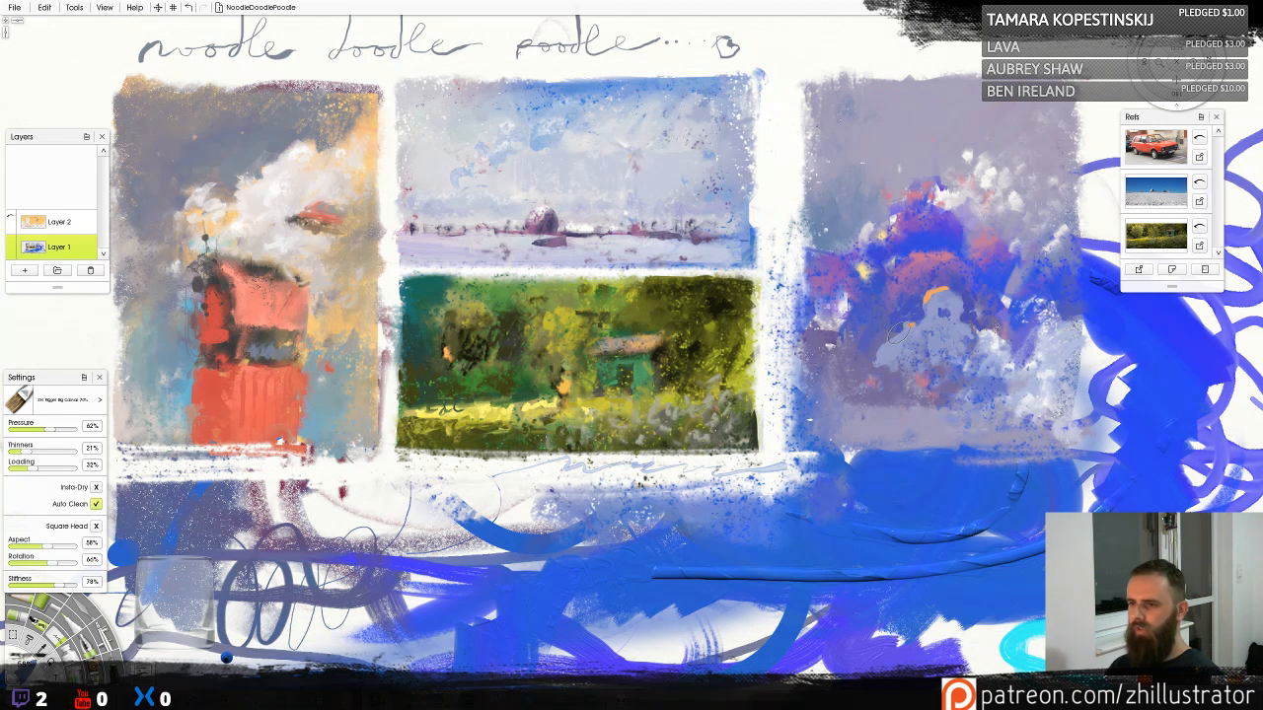
left_click_drag(899, 331, 883, 352)
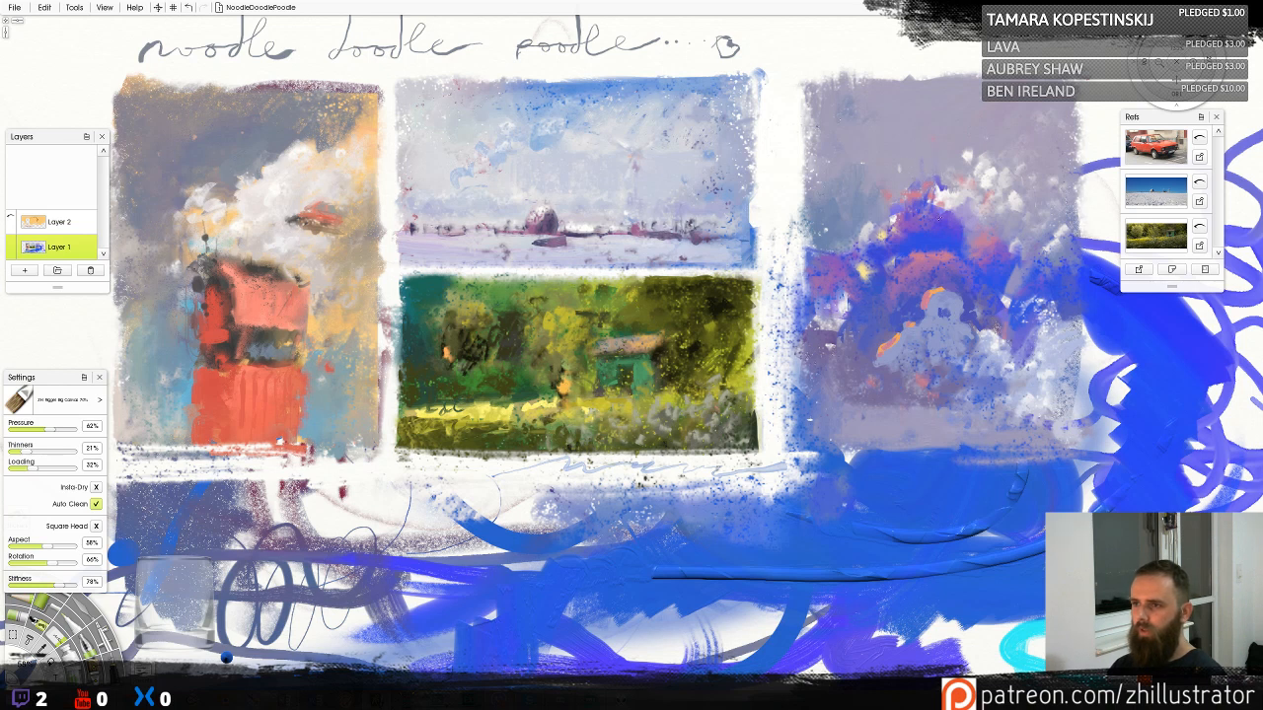
mouse_move(926, 182)
left_mouse_down()
mouse_move(923, 145)
mouse_move(922, 191)
left_mouse_up()
key("ctrl+z")
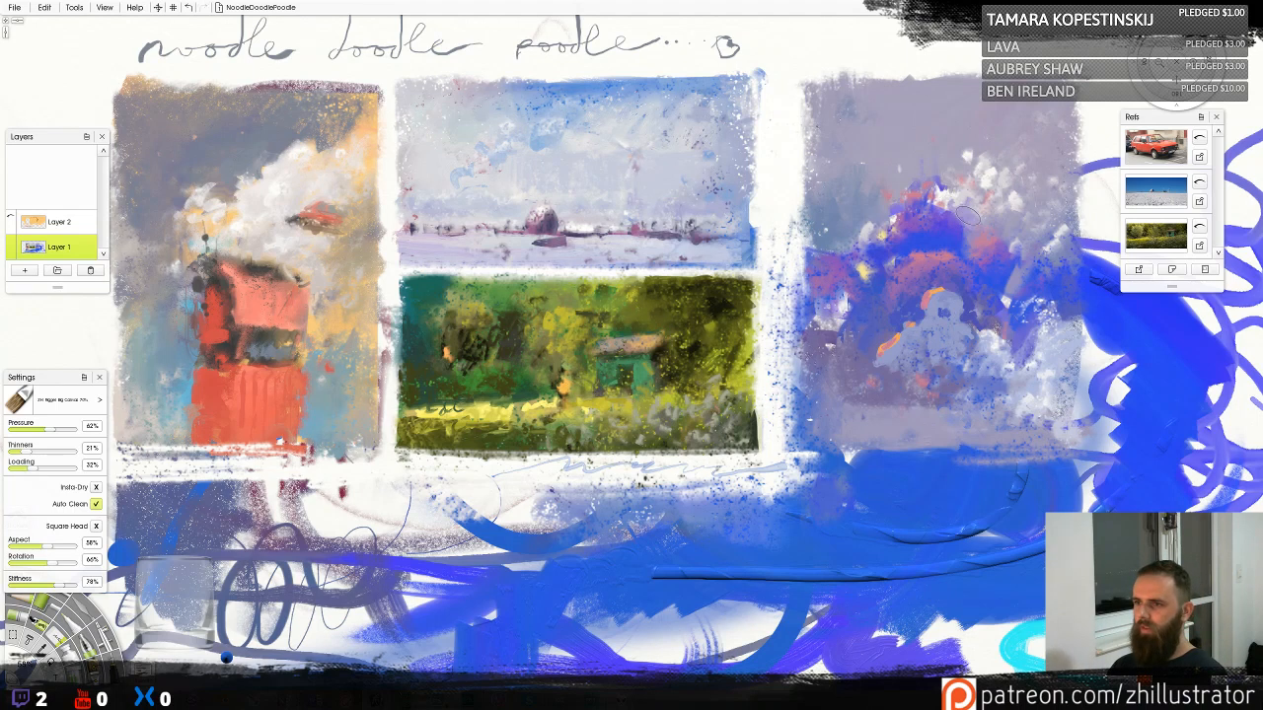
Try the airbrush and eraser on the upper-left sky of the right-hand painting
key("c")
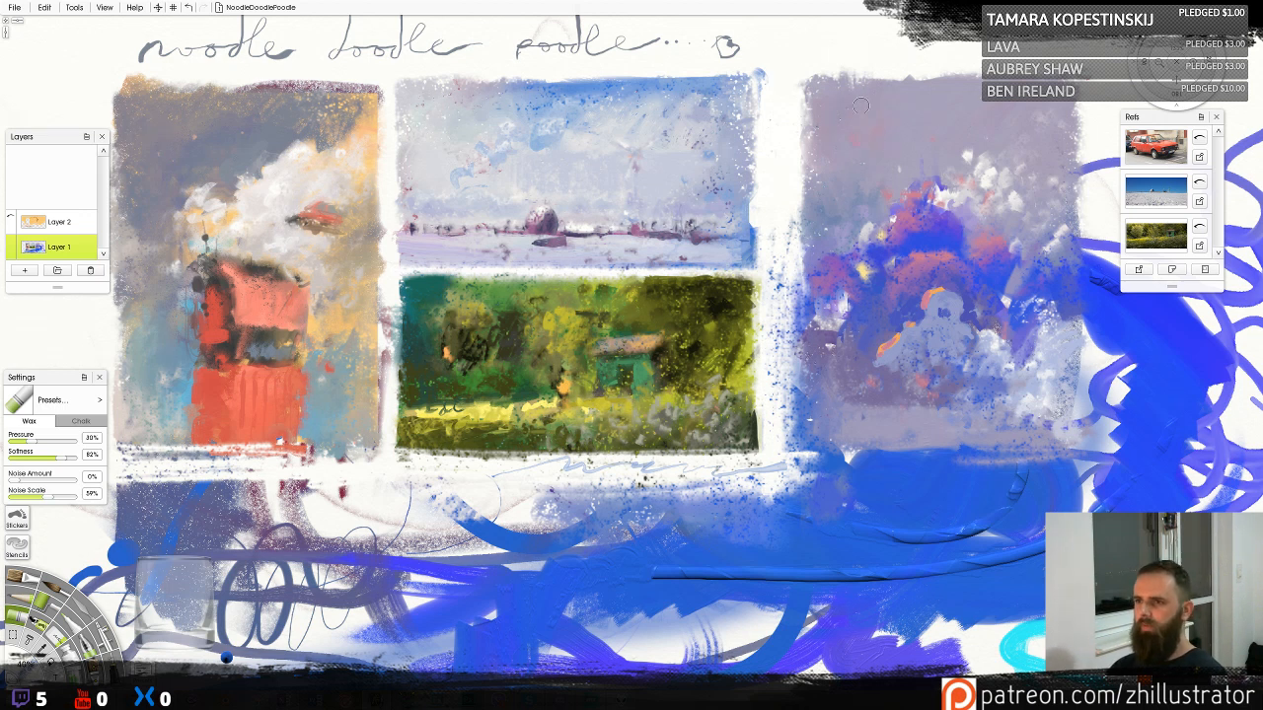
key("a")
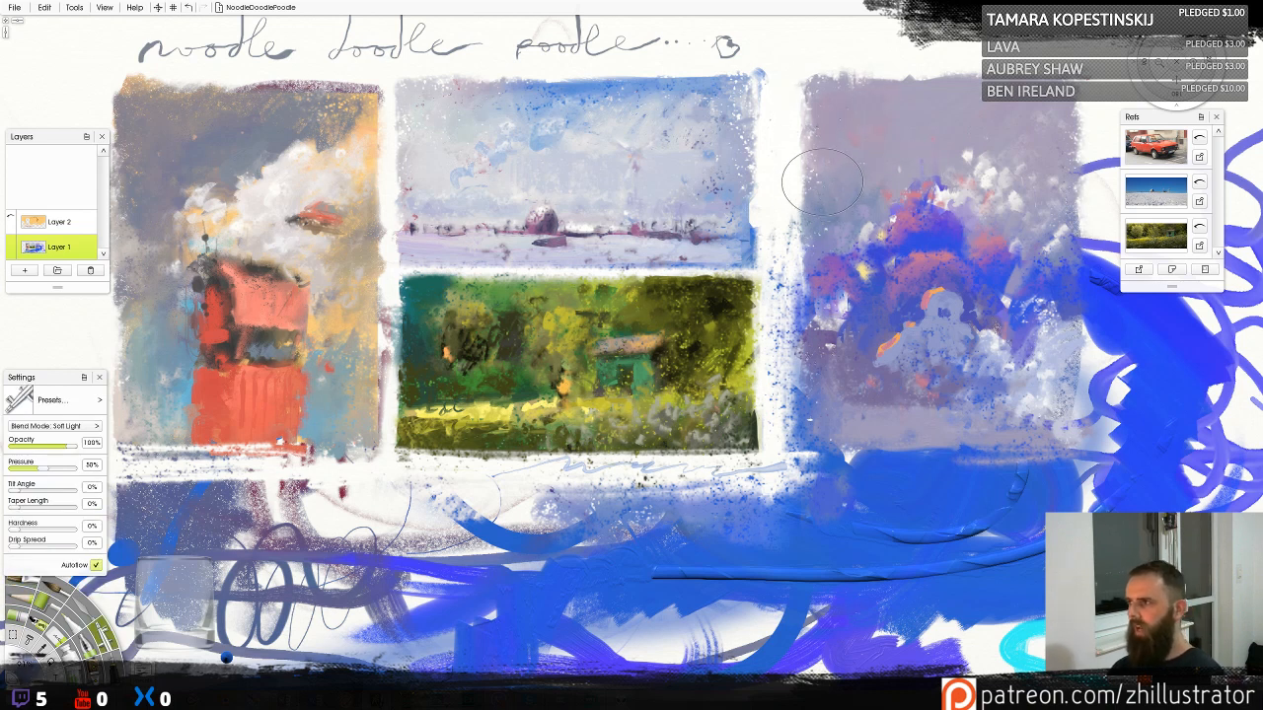
key("e")
left_click_drag(883, 114, 854, 181)
key("ctrl+z")
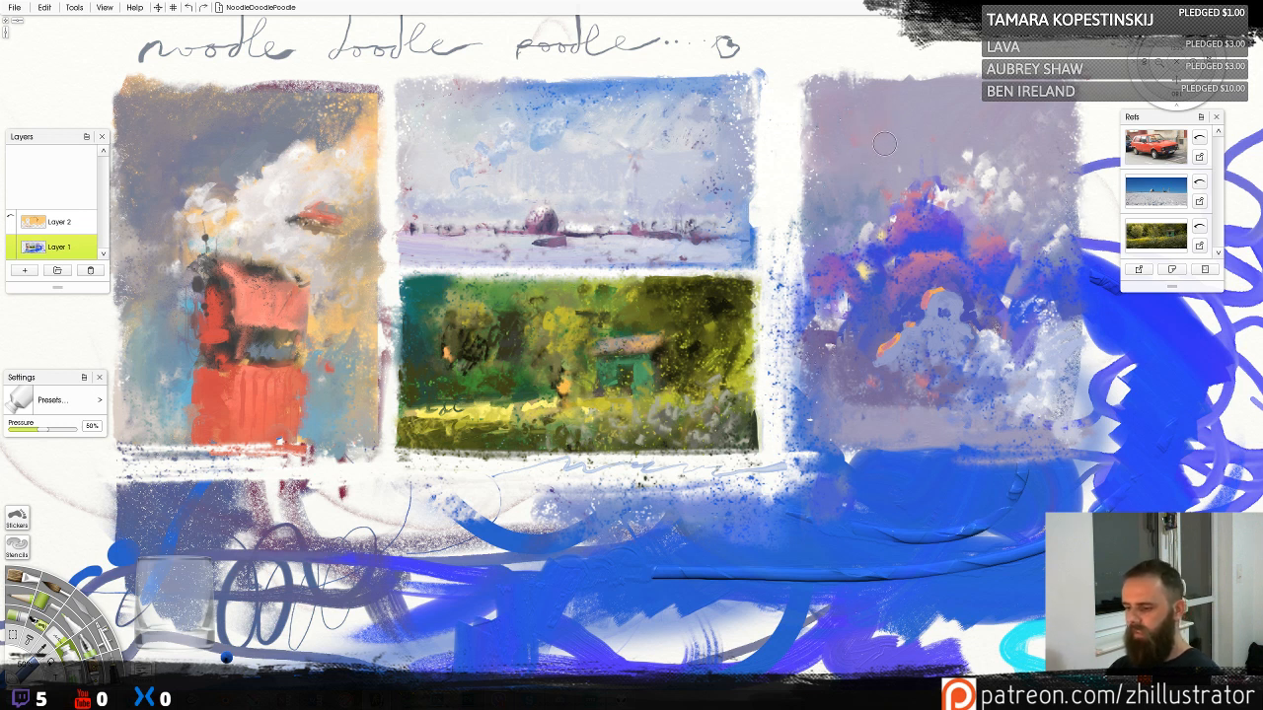
Switch to the wax crayon and mirror the canvas view horizontally
key("c")
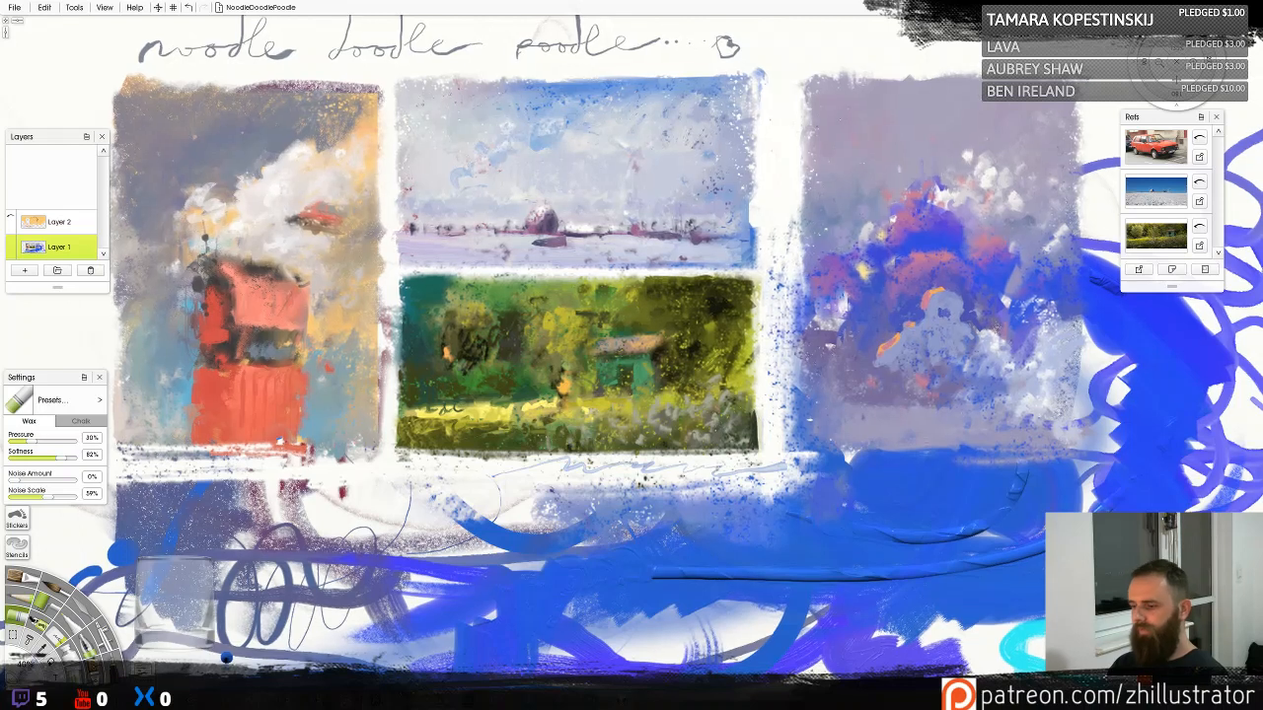
key("h")
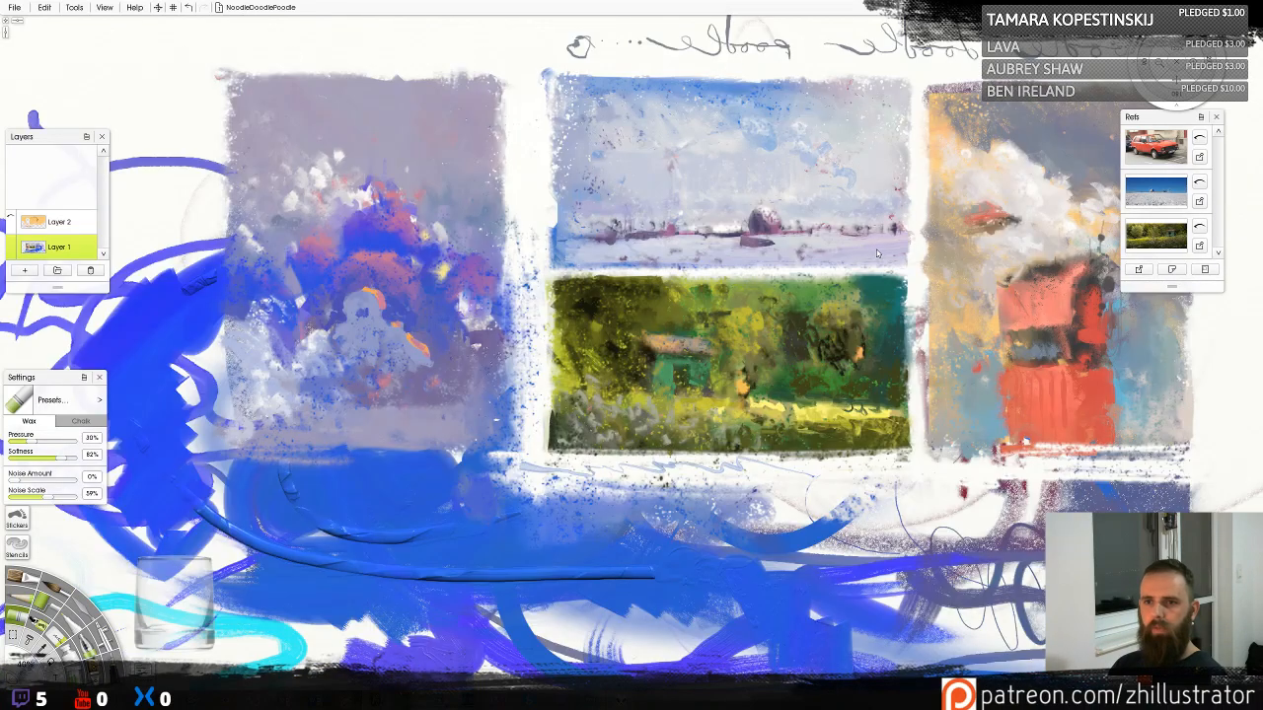
Unflip the canvas view and paint adjoining pale yellow and grey-violet oil swatches on the blank paper above the right-hand painting
key("h")
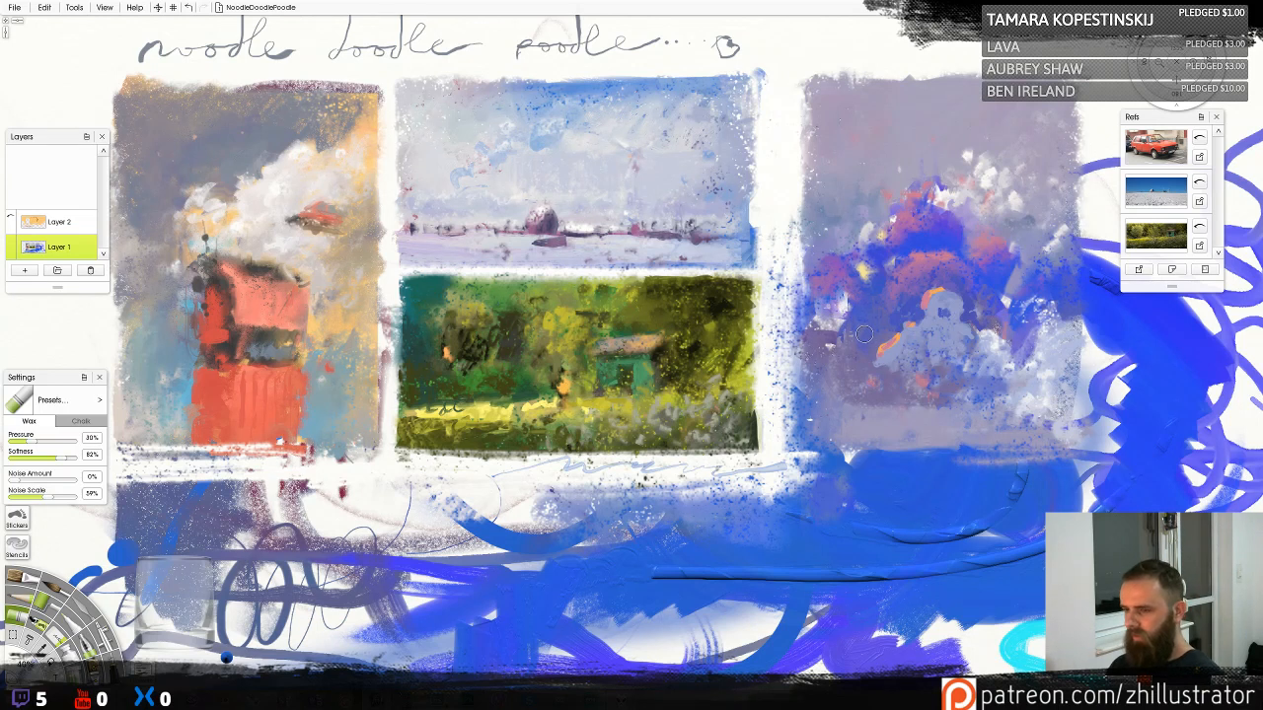
key("p")
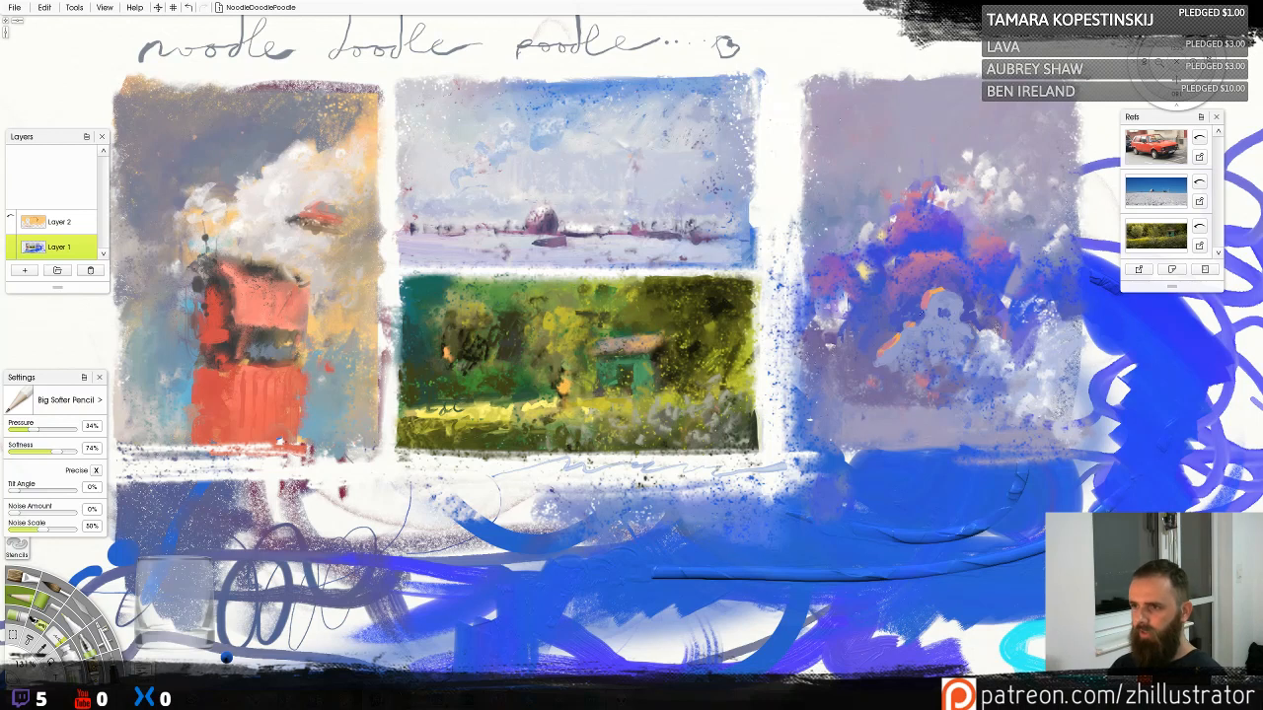
left_click_drag(631, 326, 627, 381)
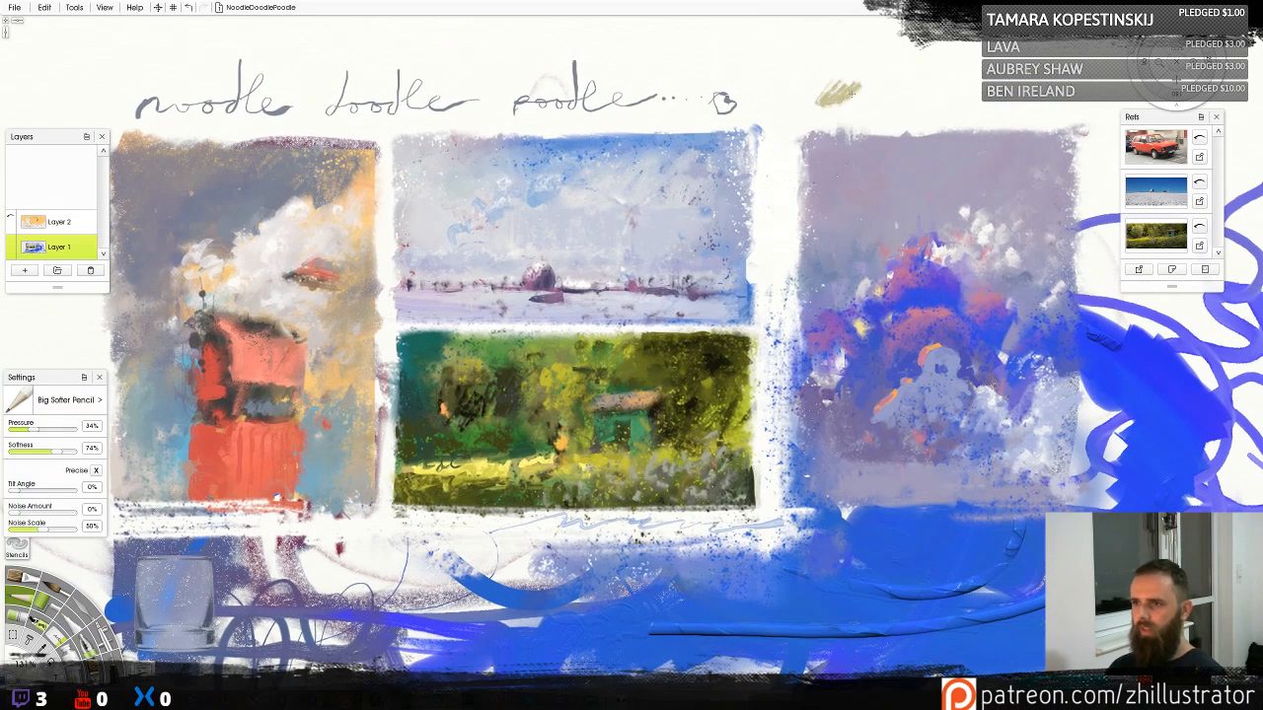
key("b")
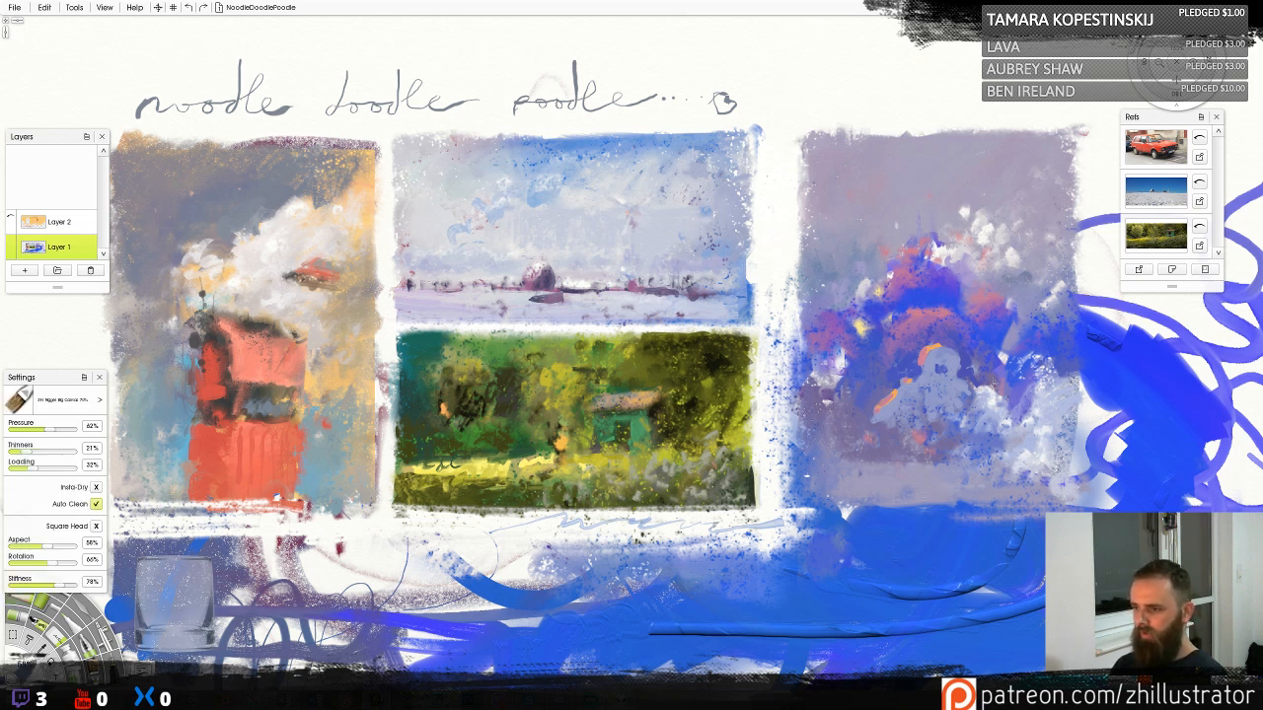
left_click_drag(834, 79, 860, 87)
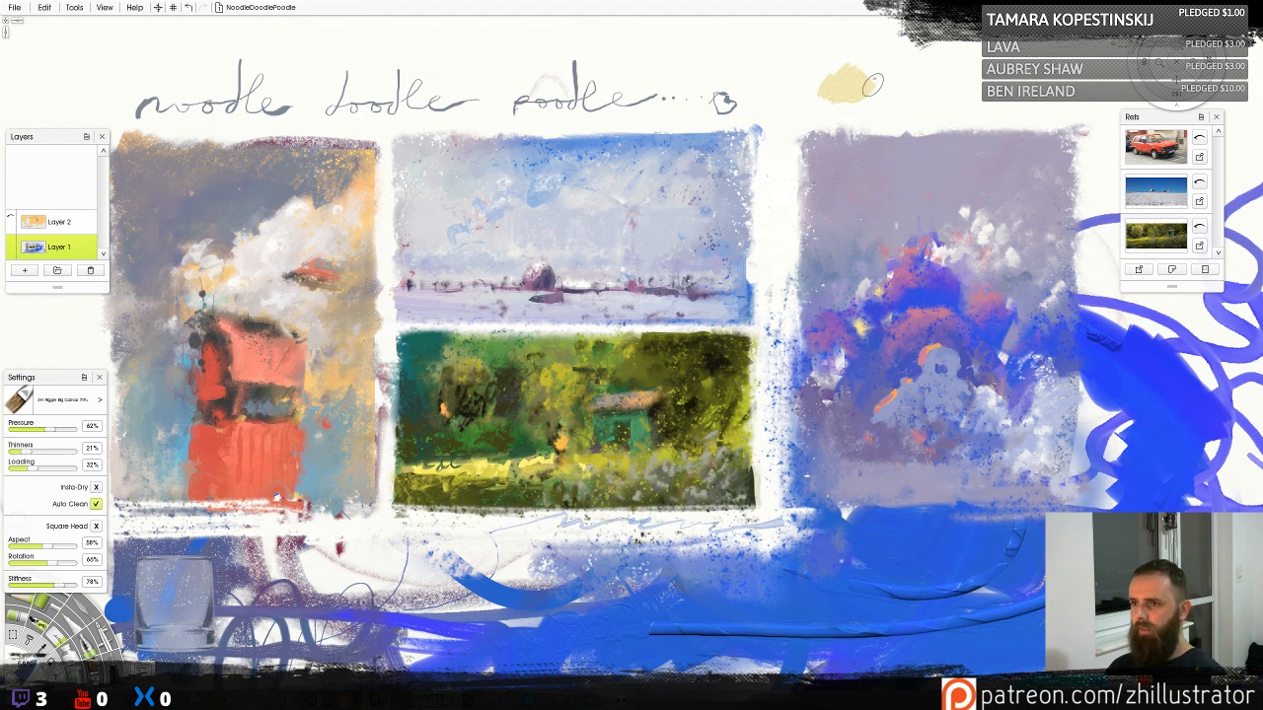
left_click_drag(872, 85, 864, 104)
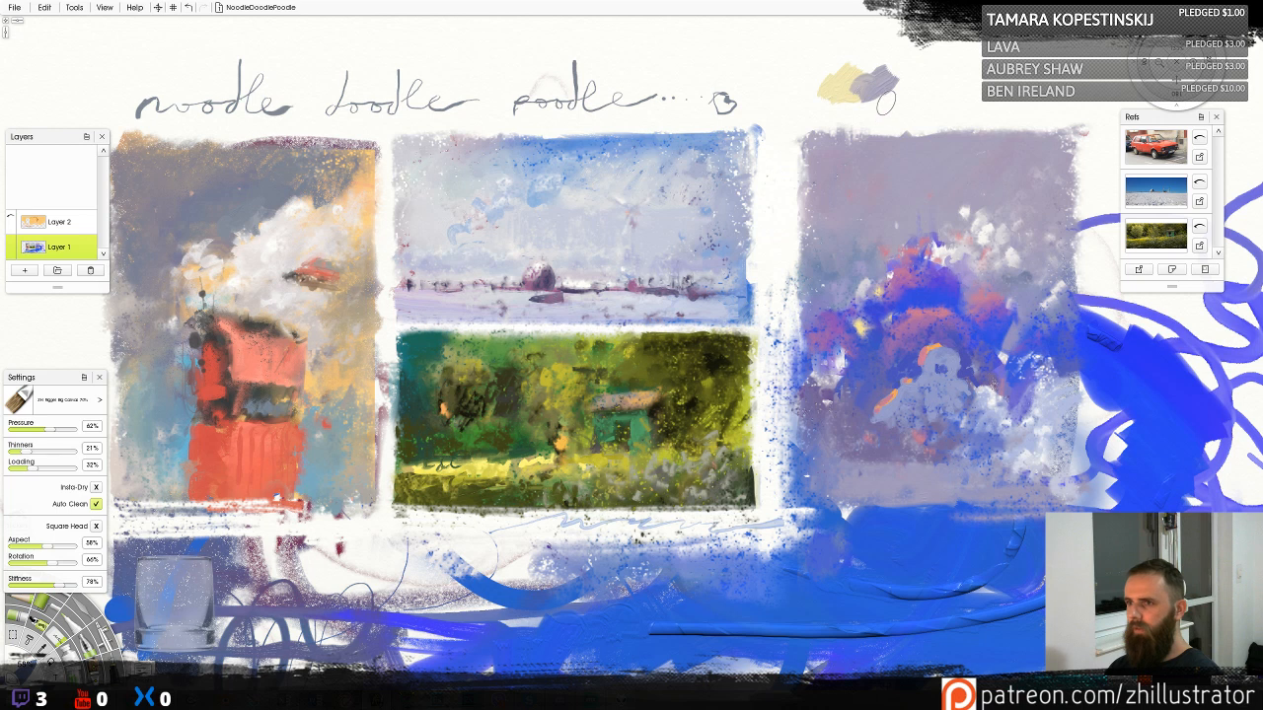
Blend the yellow and grey-violet swatches into each other with the palette knife
key("k")
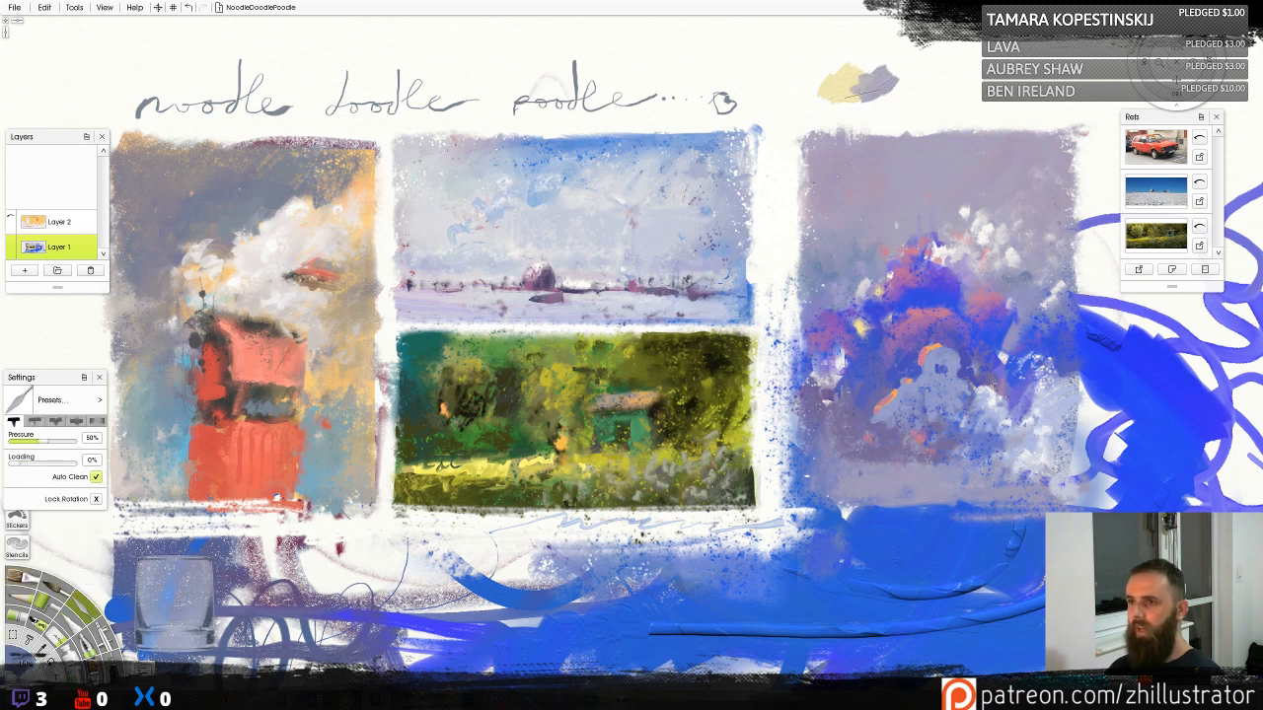
mouse_move(856, 83)
left_mouse_down()
mouse_move(861, 93)
mouse_move(865, 65)
mouse_move(872, 79)
mouse_move(848, 90)
mouse_move(856, 63)
left_mouse_up()
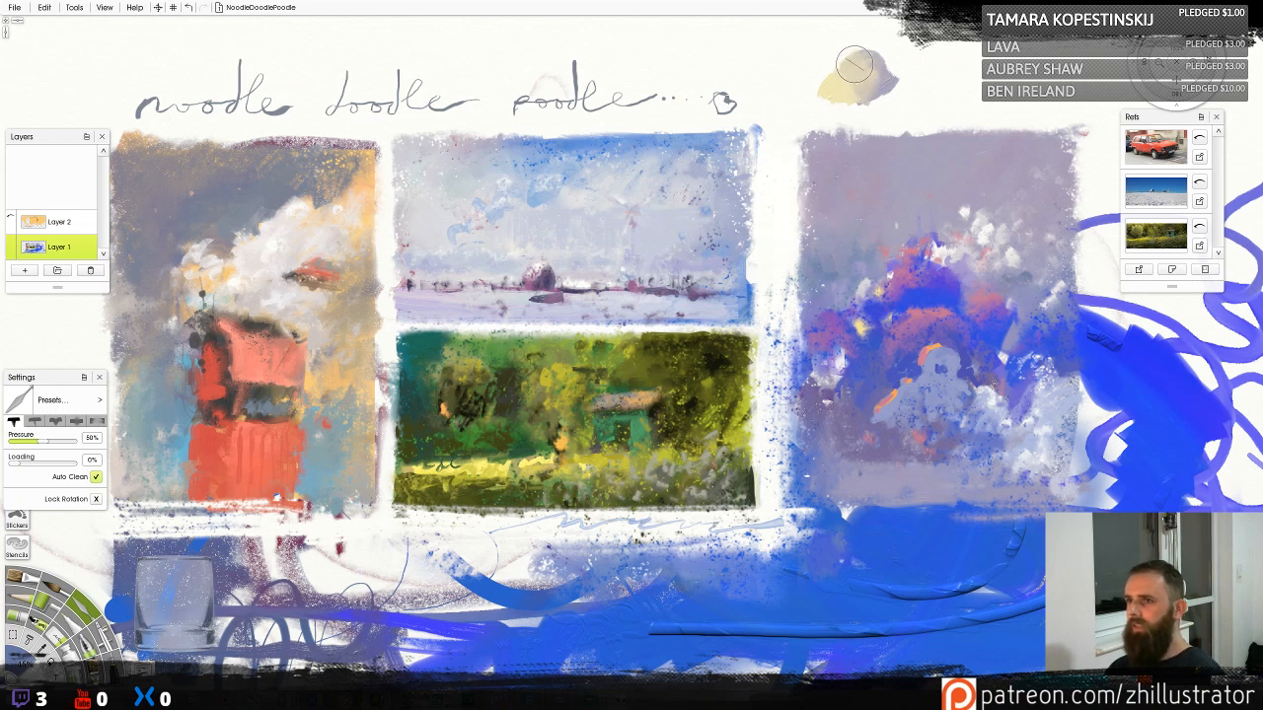
mouse_move(857, 86)
left_mouse_down()
mouse_move(873, 56)
mouse_move(859, 73)
mouse_move(887, 68)
mouse_move(883, 56)
mouse_move(857, 82)
left_mouse_up()
Layer warmer yellow and pale tones over the blended swatch with the wax crayon
key("o")
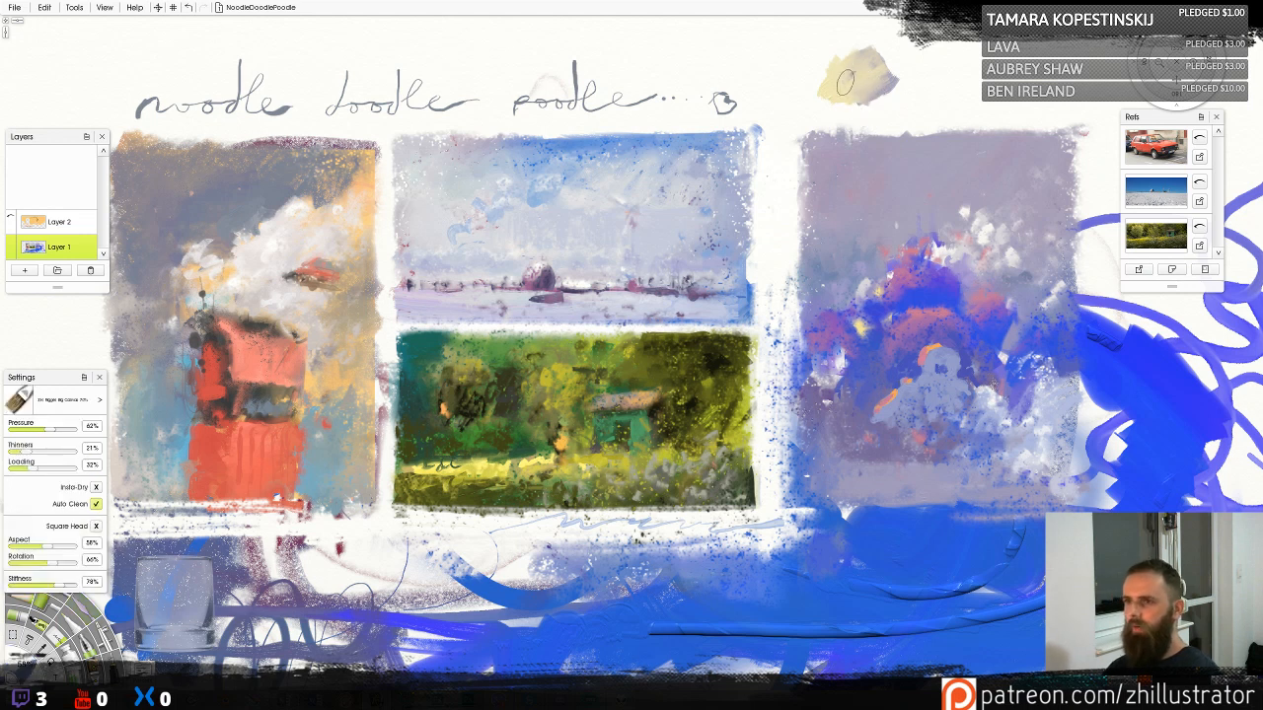
key("c")
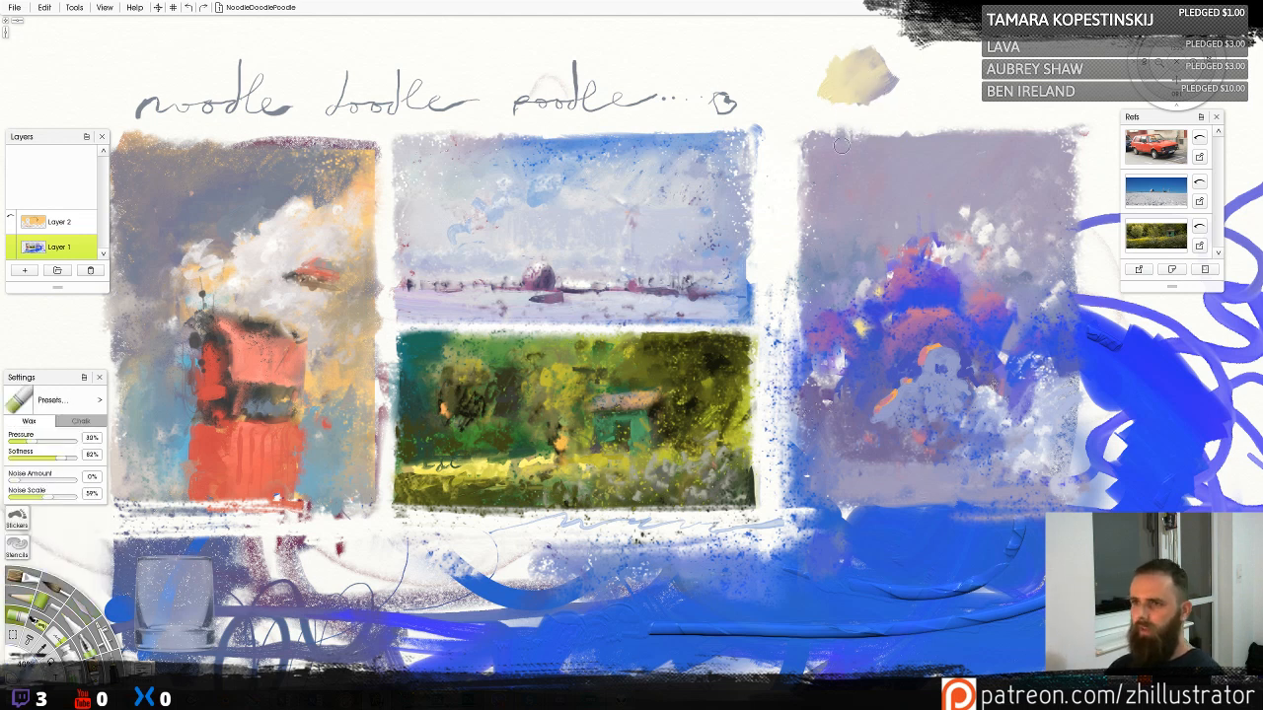
mouse_move(856, 65)
left_mouse_down()
mouse_move(845, 78)
mouse_move(868, 51)
mouse_move(867, 86)
mouse_move(861, 65)
left_mouse_up()
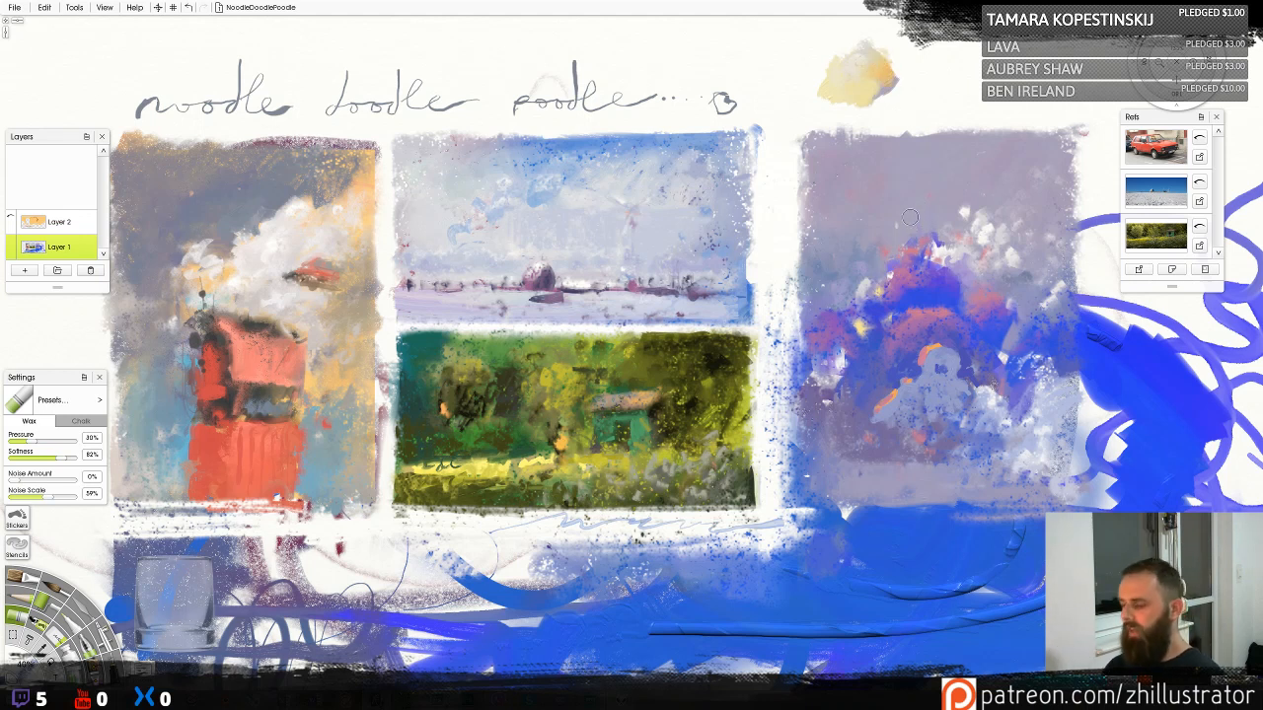
Try covering the pale silhouette with cream-yellow strokes of the Big Softer Pencil, and undo them
key("p")
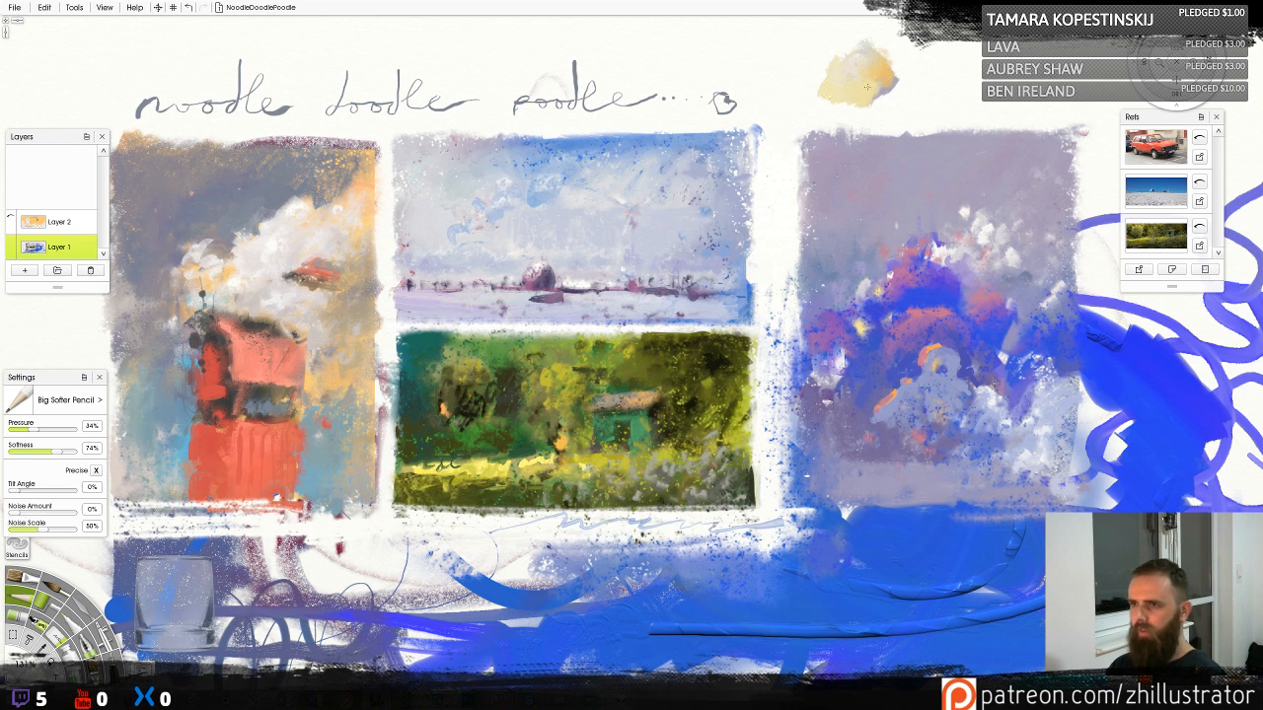
mouse_move(925, 381)
left_mouse_down()
mouse_move(910, 410)
mouse_move(888, 413)
mouse_move(913, 397)
left_mouse_up()
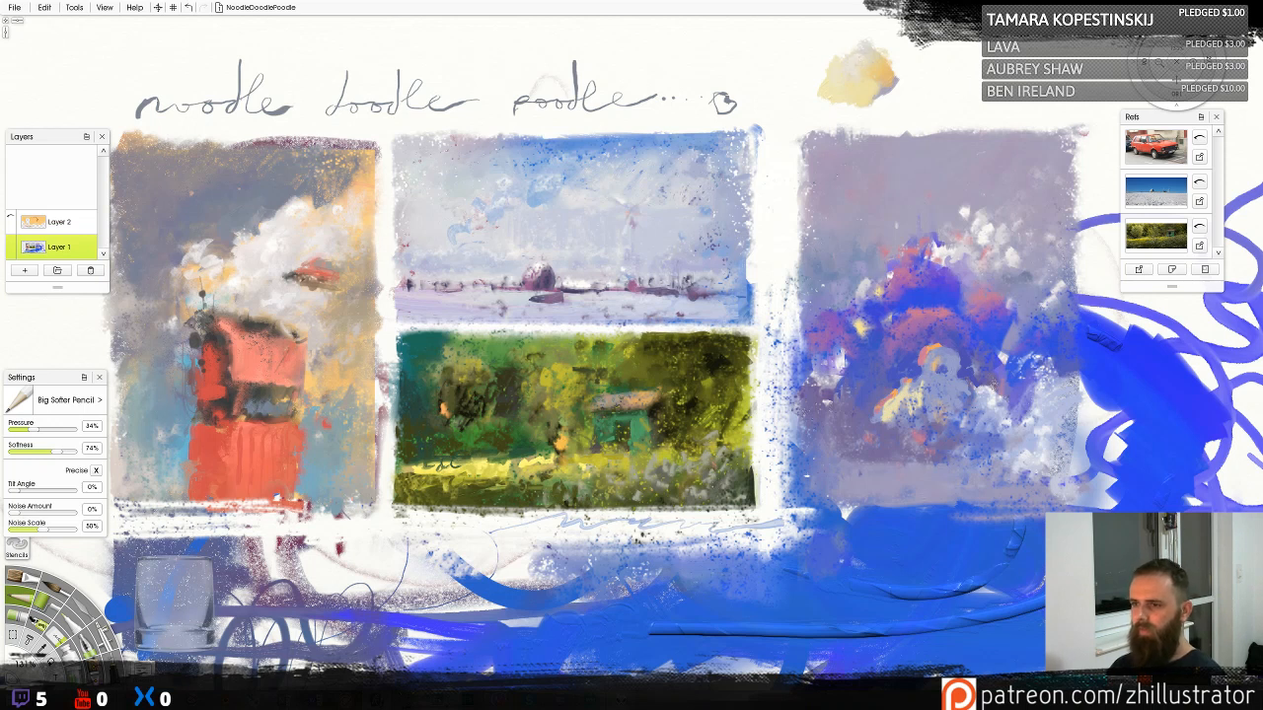
mouse_move(923, 371)
left_mouse_down()
mouse_move(918, 387)
mouse_move(945, 356)
mouse_move(946, 391)
mouse_move(953, 369)
mouse_move(935, 378)
mouse_move(957, 385)
mouse_move(946, 405)
mouse_move(932, 397)
mouse_move(940, 412)
mouse_move(924, 389)
mouse_move(933, 403)
mouse_move(963, 389)
mouse_move(969, 420)
mouse_move(898, 420)
mouse_move(888, 458)
mouse_move(924, 409)
mouse_move(944, 412)
mouse_move(926, 426)
mouse_move(951, 417)
left_mouse_up()
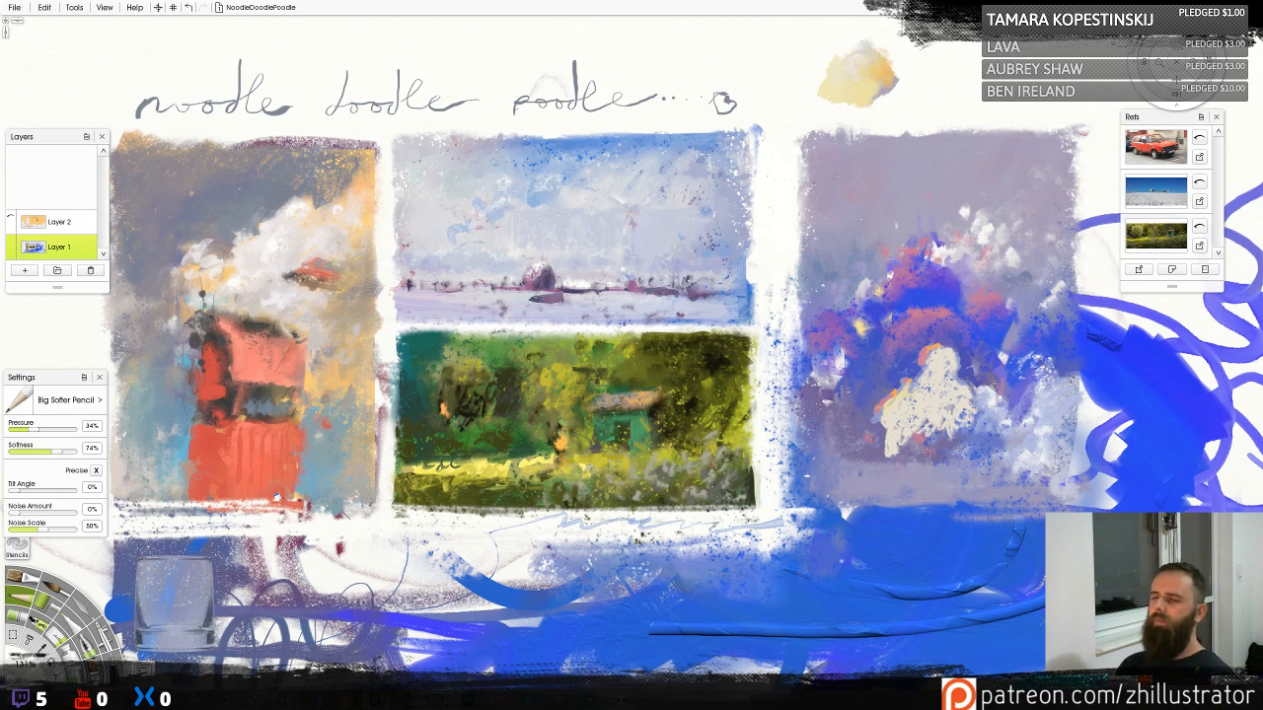
key("ctrl+z")
key("ctrl+z")
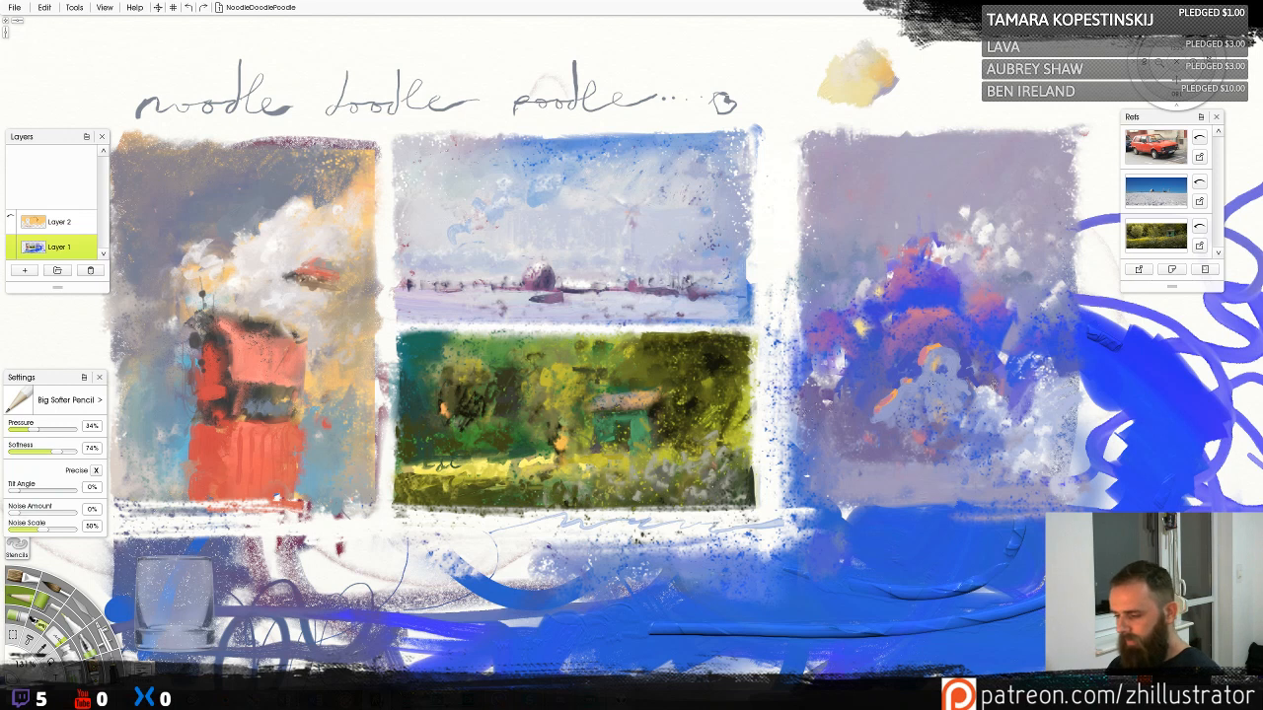
Add a grey crayon tone to the swatch and rework the silhouette into a warm beige domed building with window details
key("c")
mouse_move(868, 76)
left_mouse_down()
mouse_move(867, 97)
mouse_move(880, 83)
mouse_move(862, 93)
mouse_move(874, 90)
left_mouse_up()
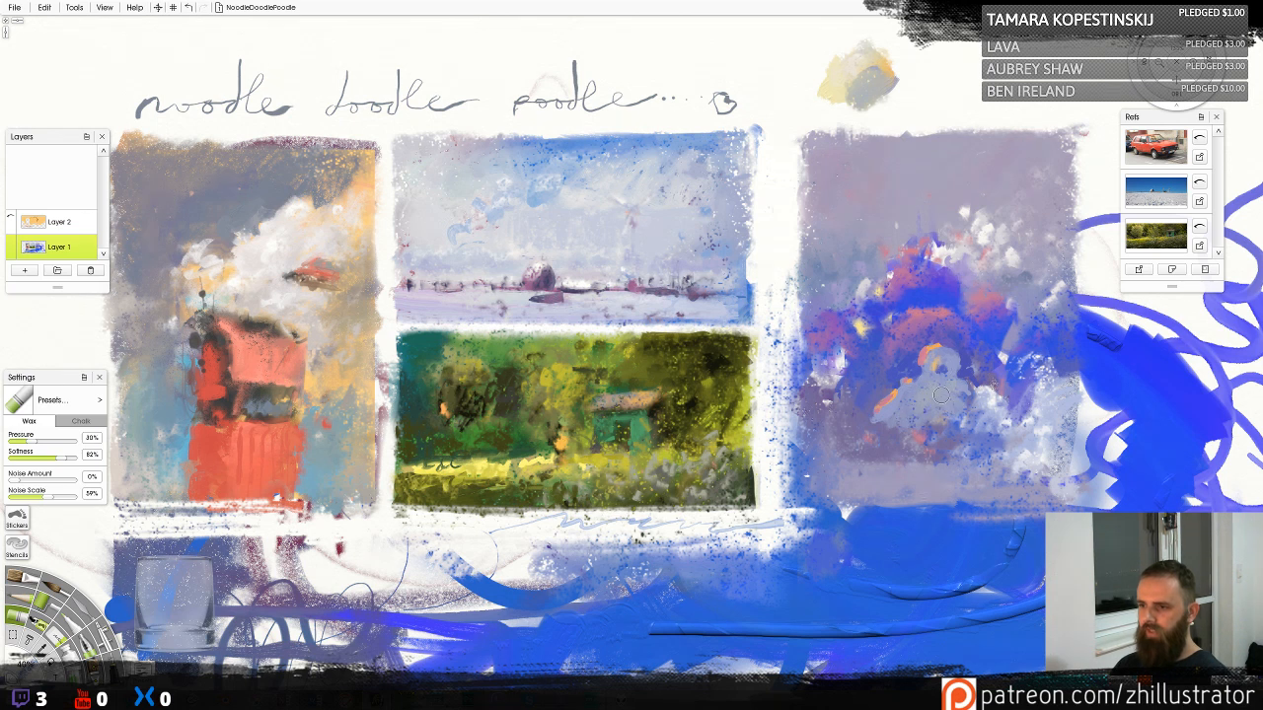
left_click_drag(908, 396, 912, 404)
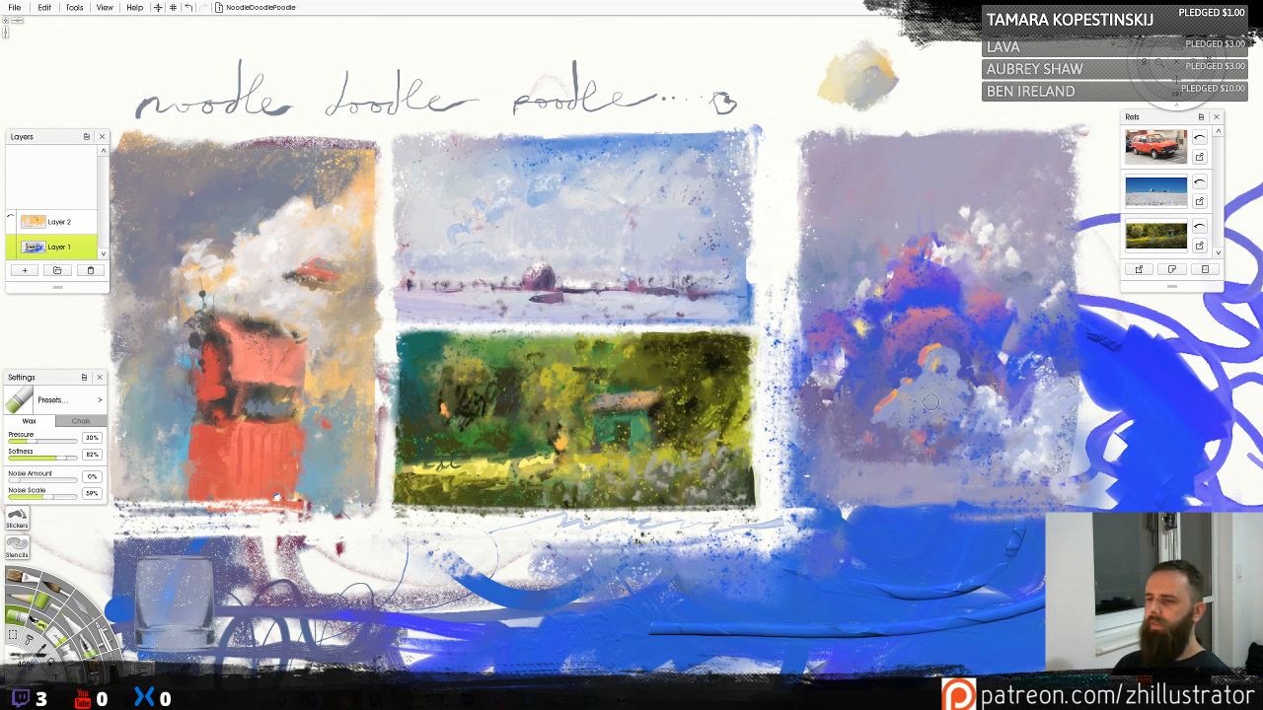
mouse_move(914, 424)
left_mouse_down()
mouse_move(893, 434)
mouse_move(903, 449)
mouse_move(925, 420)
mouse_move(904, 428)
mouse_move(924, 440)
mouse_move(888, 449)
left_mouse_up()
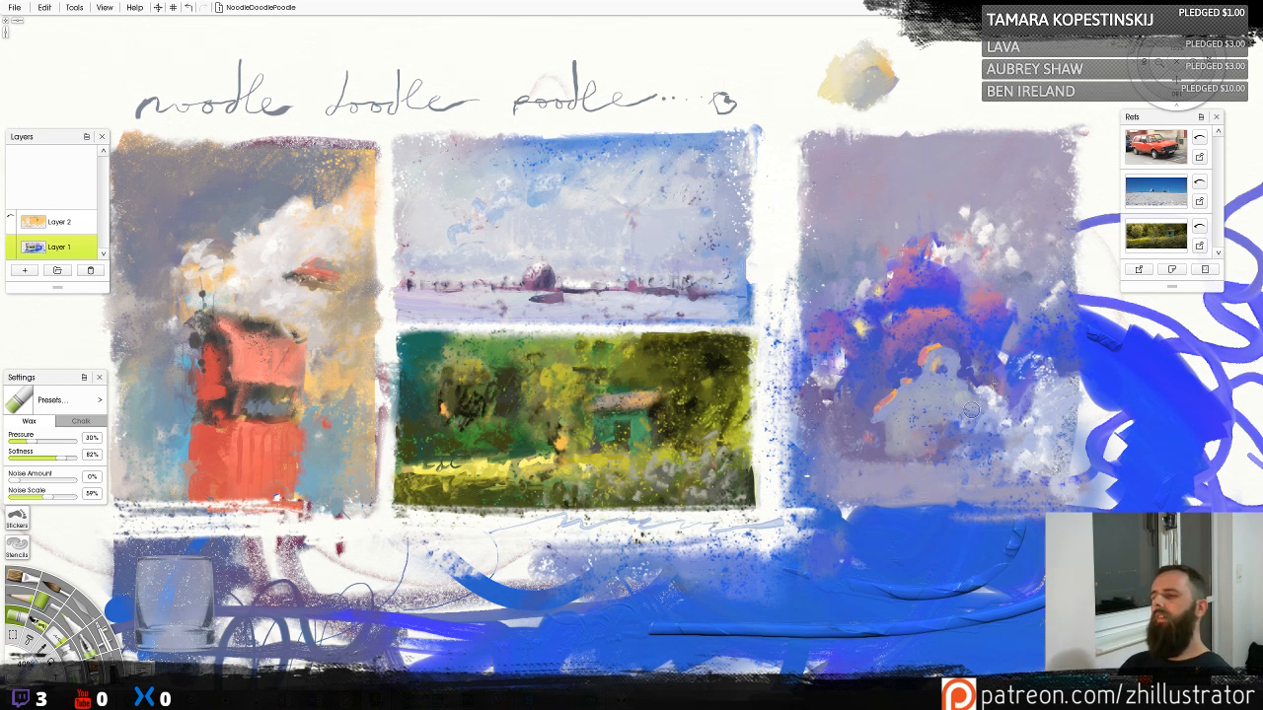
left_click_drag(944, 406, 943, 420)
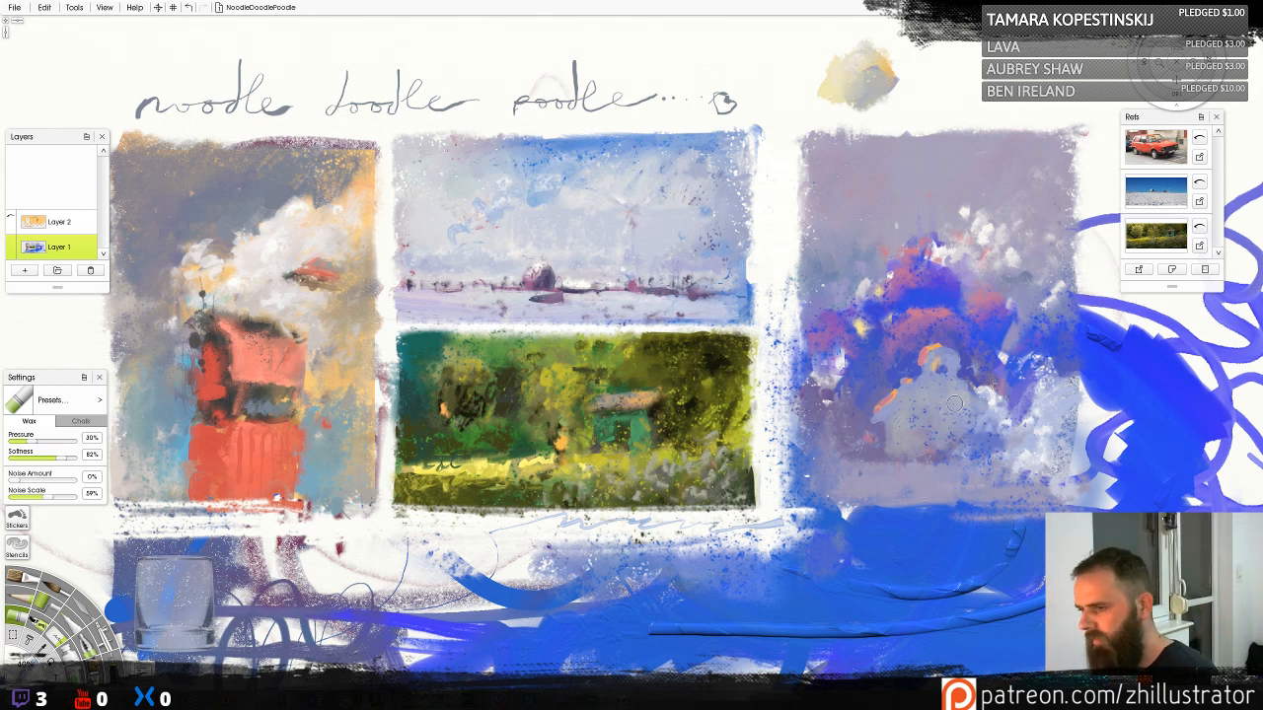
key("p")
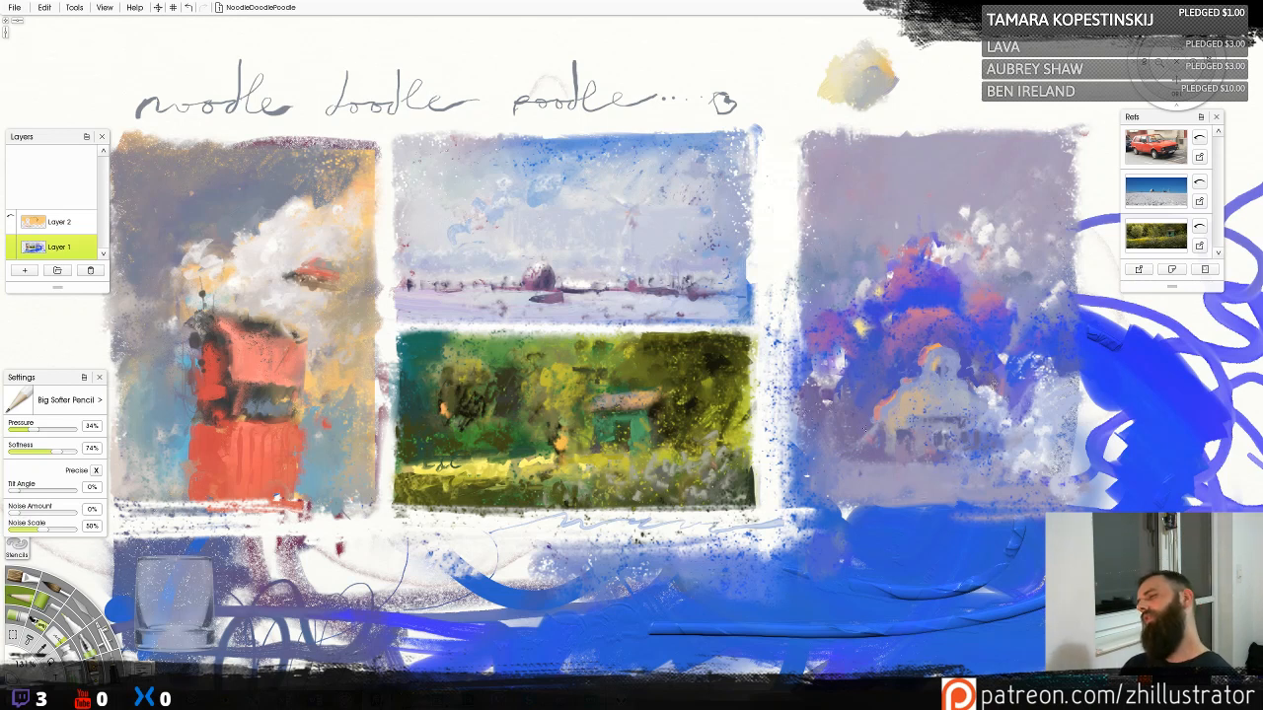
Try eraser and oil brush strokes down the left side of the right-hand painting, and undo them
key("e")
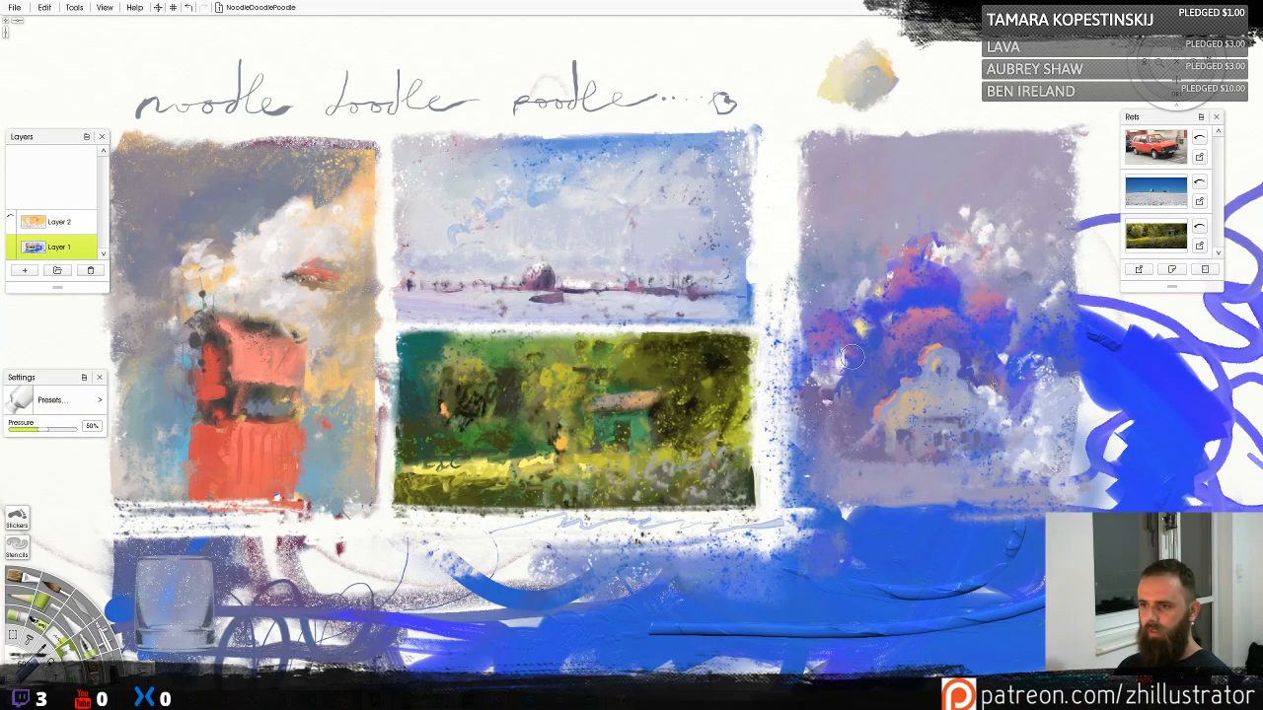
left_click_drag(834, 264, 845, 361)
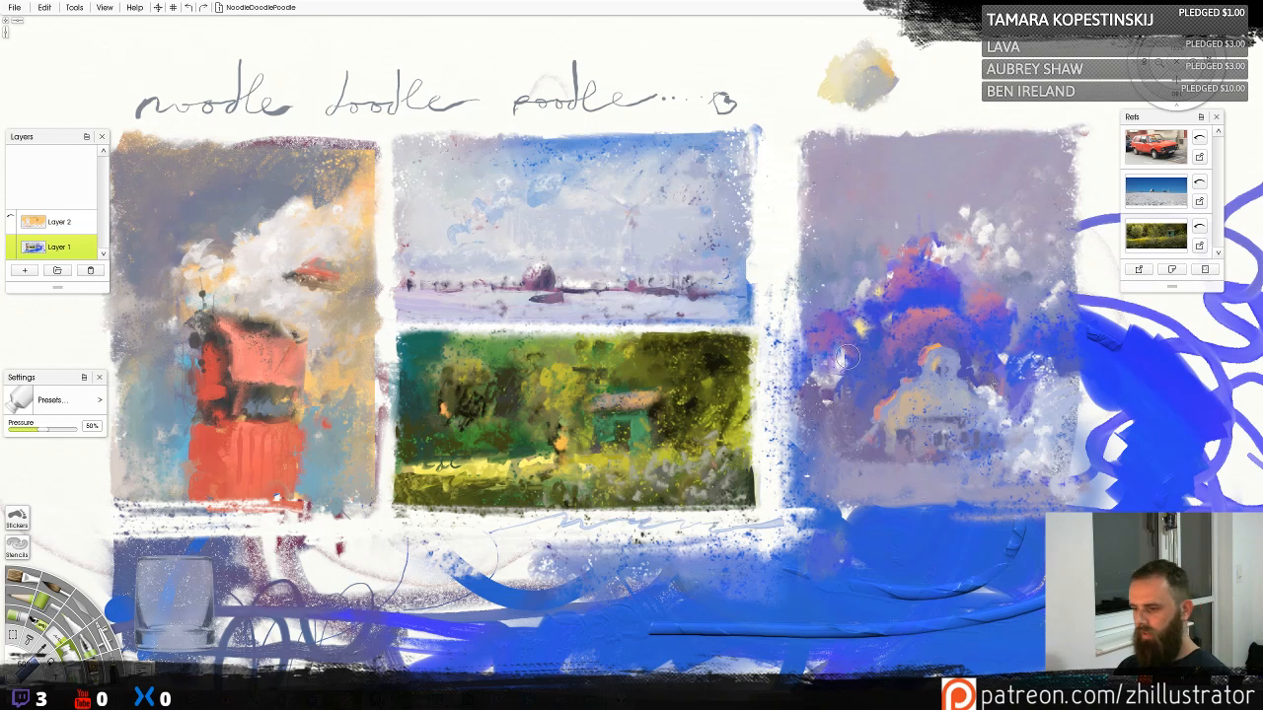
key("b")
left_click_drag(835, 277, 834, 470)
left_click_drag(823, 406, 819, 259)
key("ctrl+z")
key("ctrl+z")
key("ctrl+z")
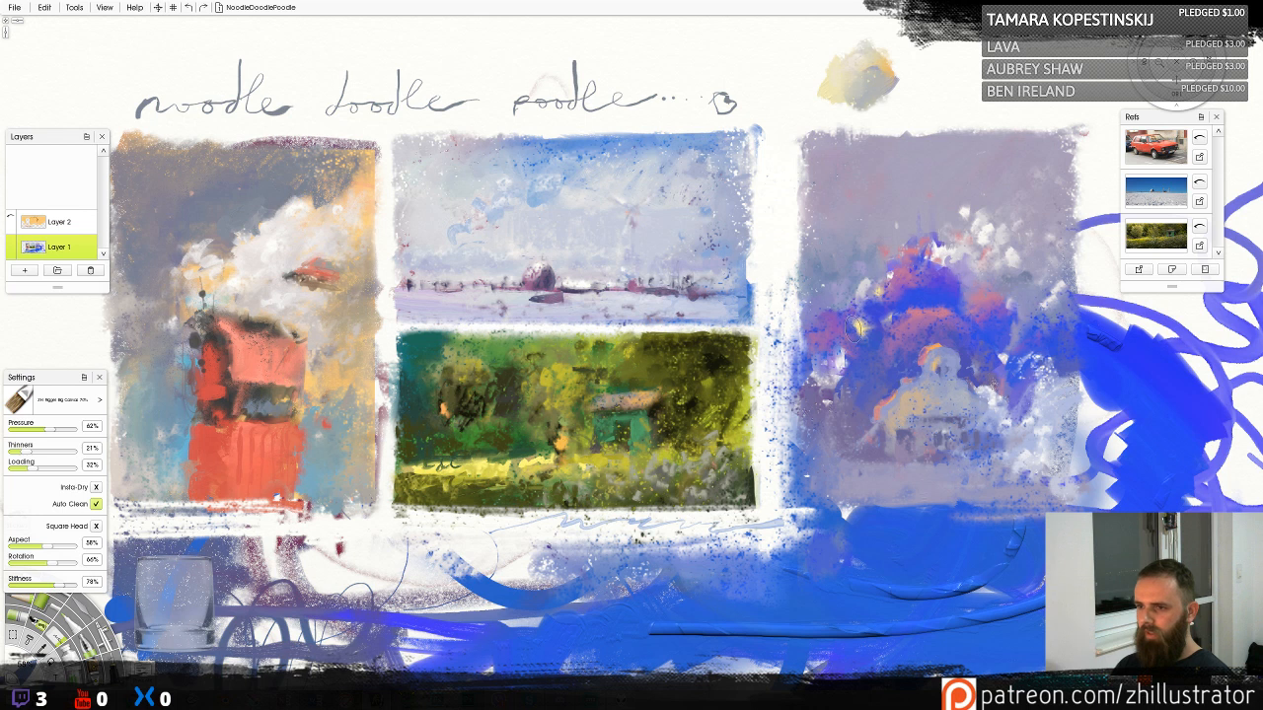
mouse_move(832, 333)
left_mouse_down()
mouse_move(825, 397)
mouse_move(839, 407)
left_mouse_up()
key("ctrl+z")
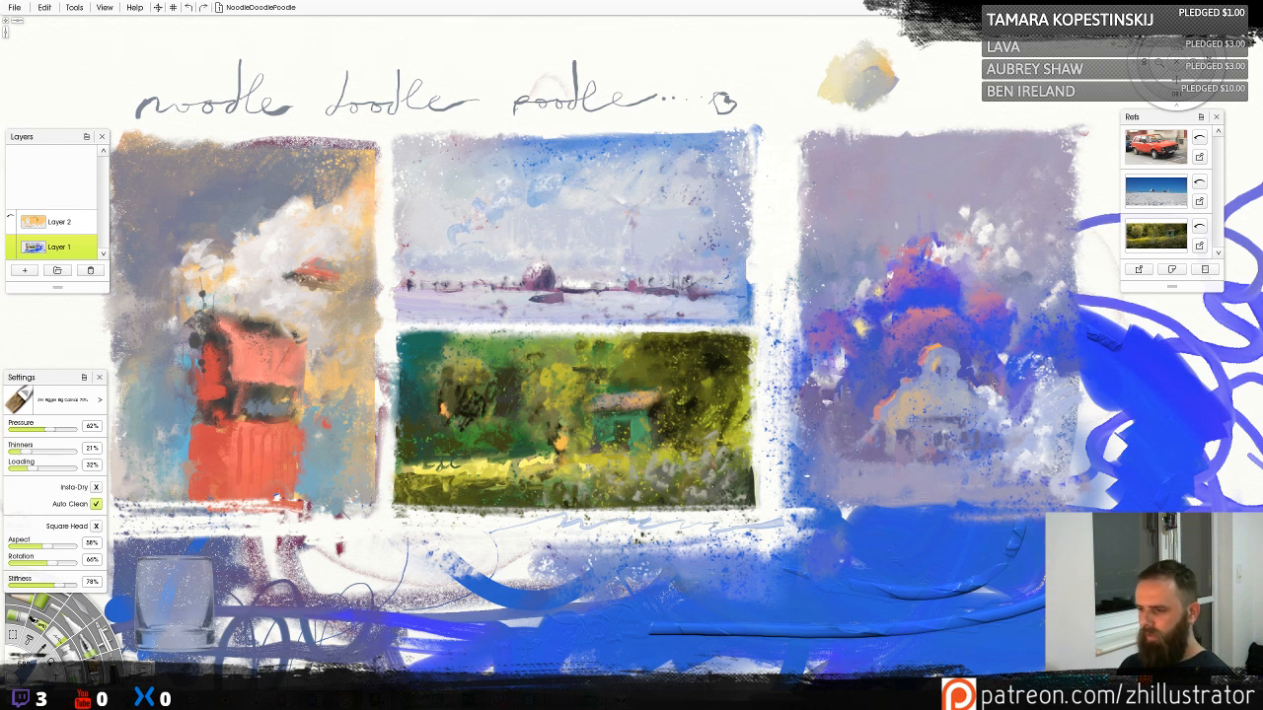
Try tall dark olive tree shapes left of the domed building and a small orange dab at its base, and undo both
mouse_move(819, 347)
left_mouse_down()
mouse_move(818, 408)
mouse_move(834, 438)
mouse_move(826, 296)
mouse_move(820, 398)
mouse_move(838, 417)
mouse_move(832, 374)
mouse_move(821, 435)
mouse_move(835, 442)
mouse_move(834, 469)
mouse_move(823, 432)
mouse_move(827, 479)
left_mouse_up()
mouse_move(855, 346)
left_mouse_down()
mouse_move(853, 332)
mouse_move(861, 432)
left_mouse_up()
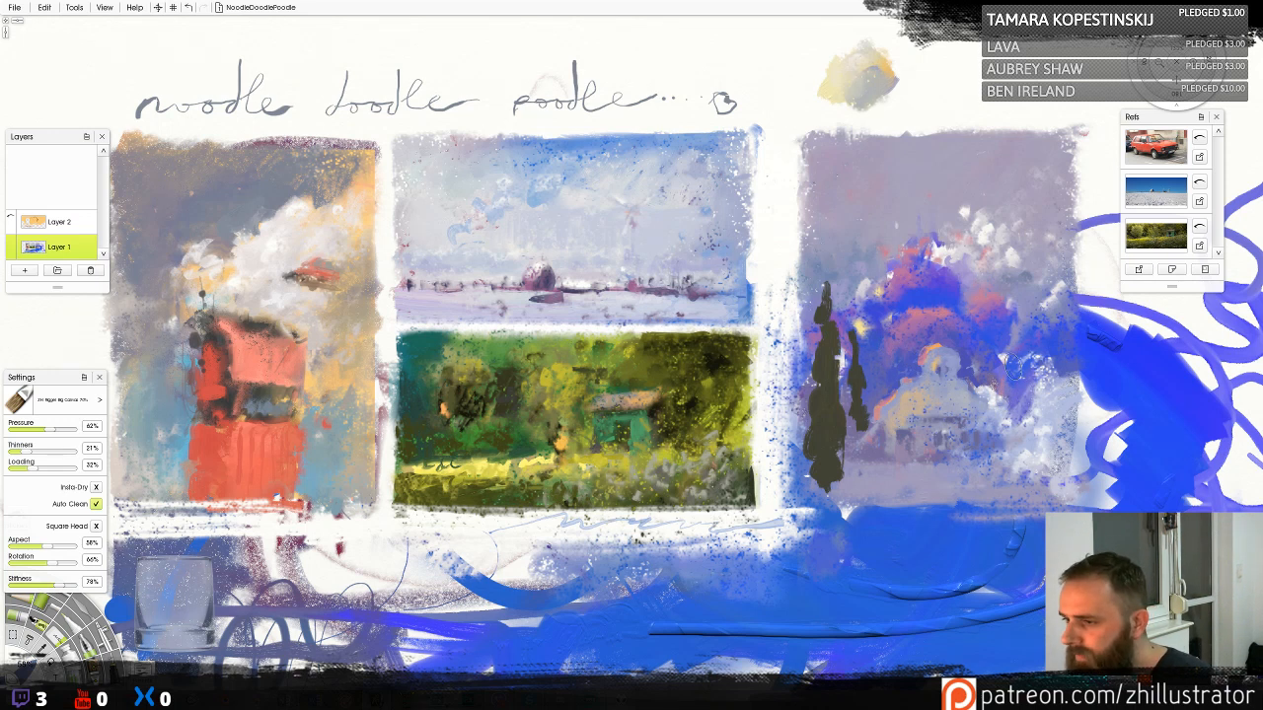
key("ctrl+z")
key("ctrl+z")
key("ctrl+z")
key("ctrl+z")
key("ctrl+z")
key("ctrl+z")
key("ctrl+z")
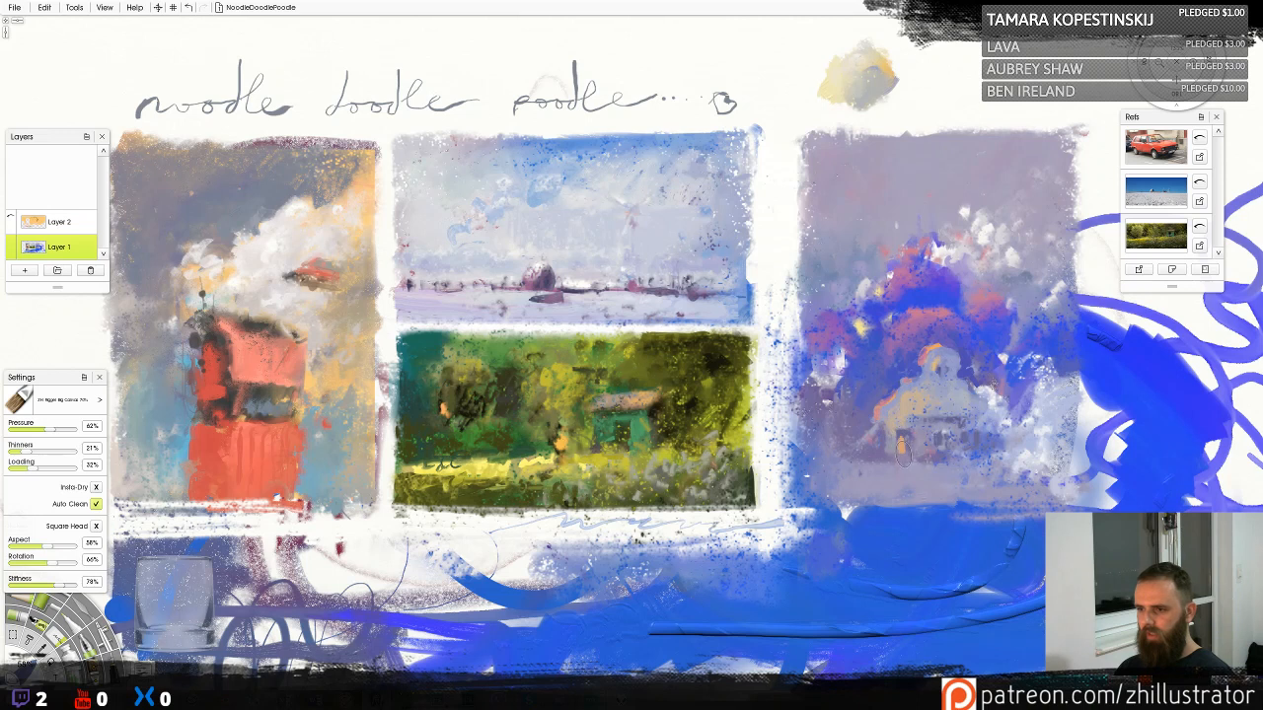
mouse_move(900, 435)
left_mouse_down()
mouse_move(860, 452)
mouse_move(902, 444)
left_mouse_up()
key("ctrl+z")
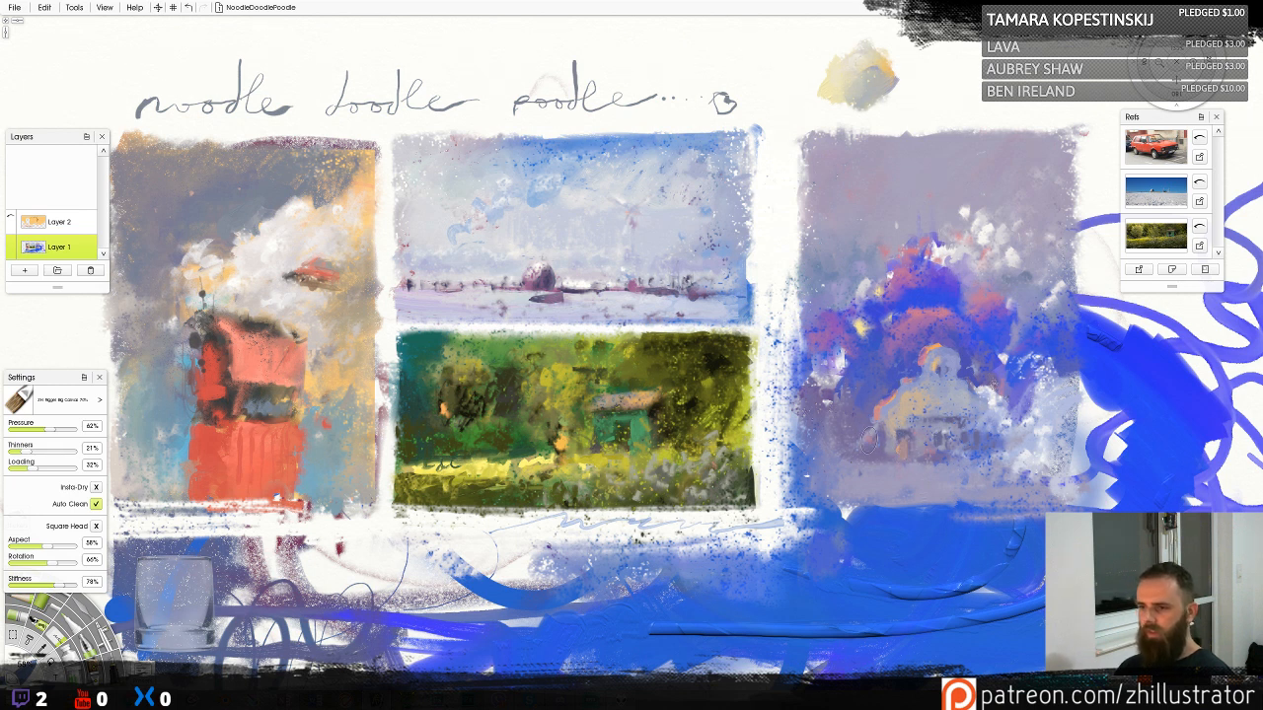
Paint an orange-tan ground strip left of the building and draw thin dark tree trunks and branches above it with the soft pencil
mouse_move(839, 440)
left_mouse_down()
mouse_move(810, 454)
mouse_move(880, 456)
mouse_move(879, 443)
mouse_move(829, 438)
mouse_move(866, 437)
left_mouse_up()
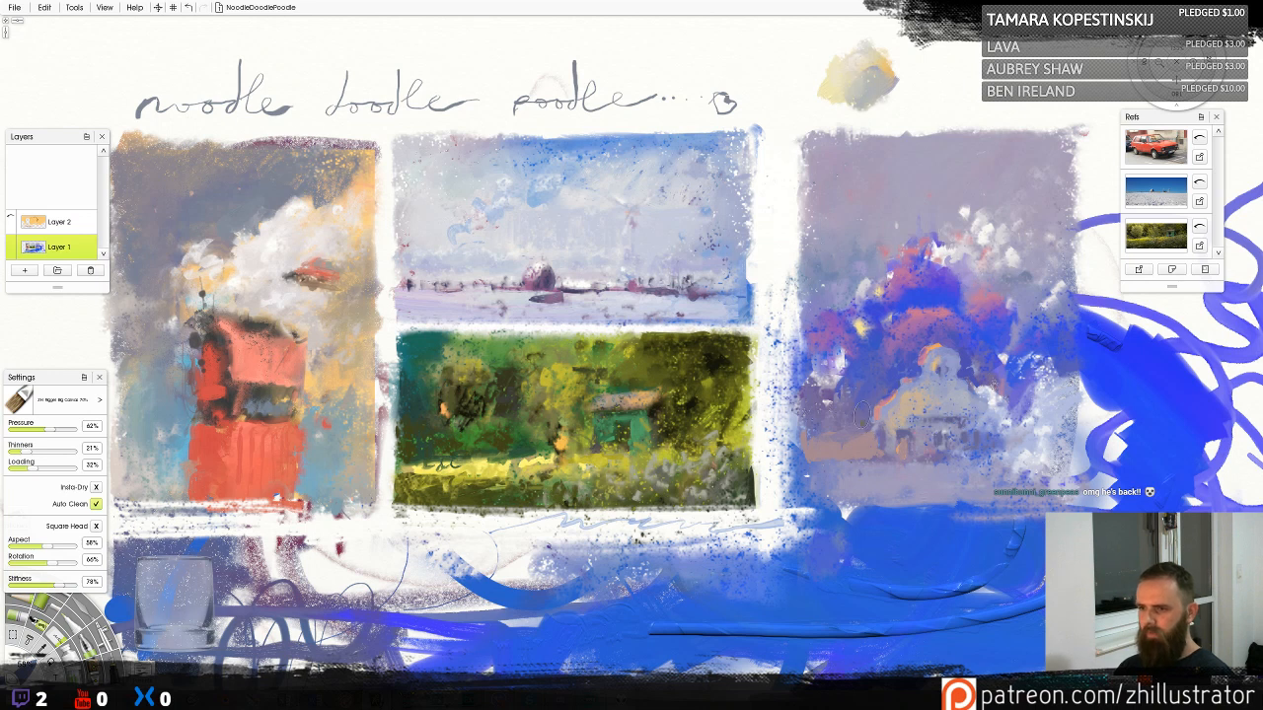
key("p")
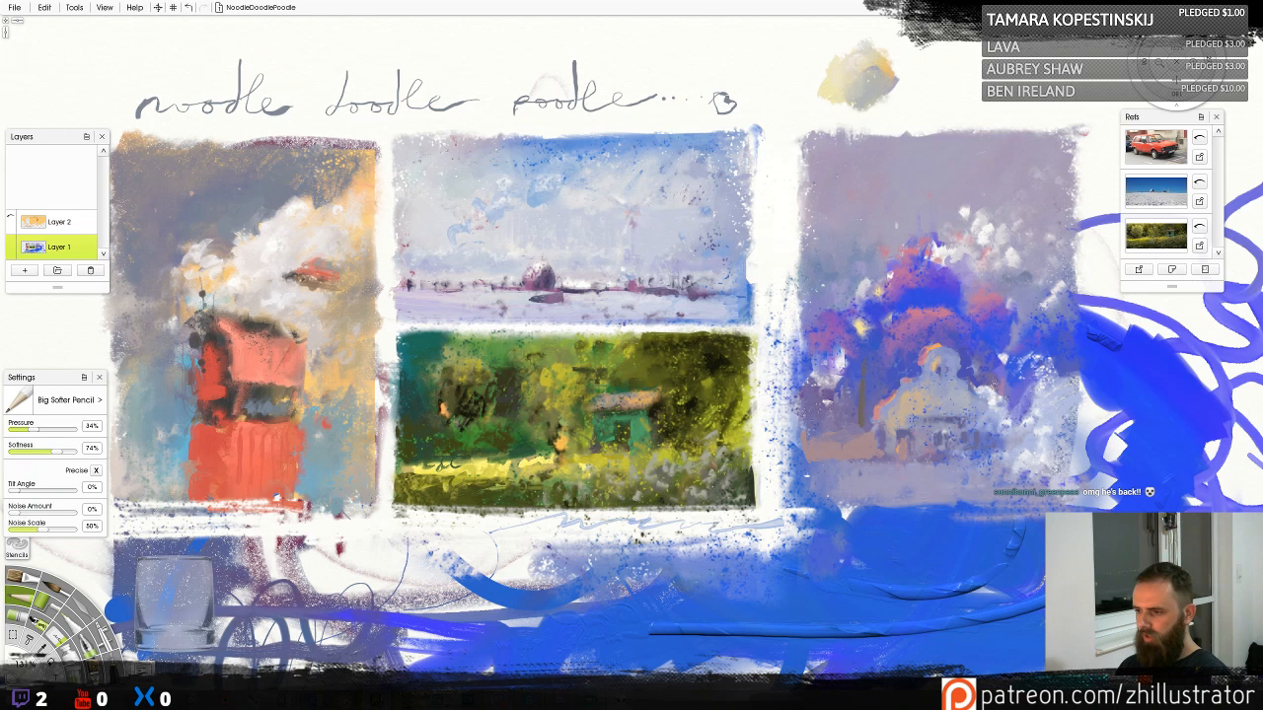
left_click_drag(861, 425, 859, 406)
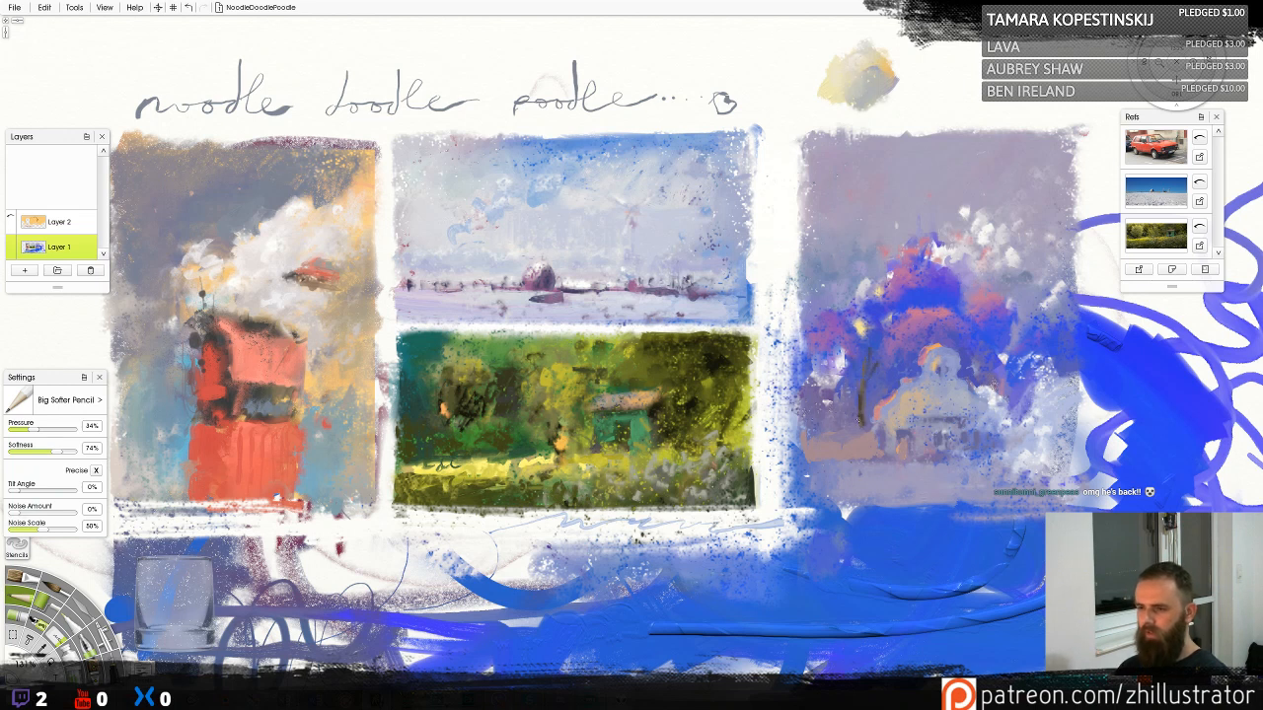
left_click_drag(838, 432, 838, 414)
left_click_drag(826, 434, 815, 332)
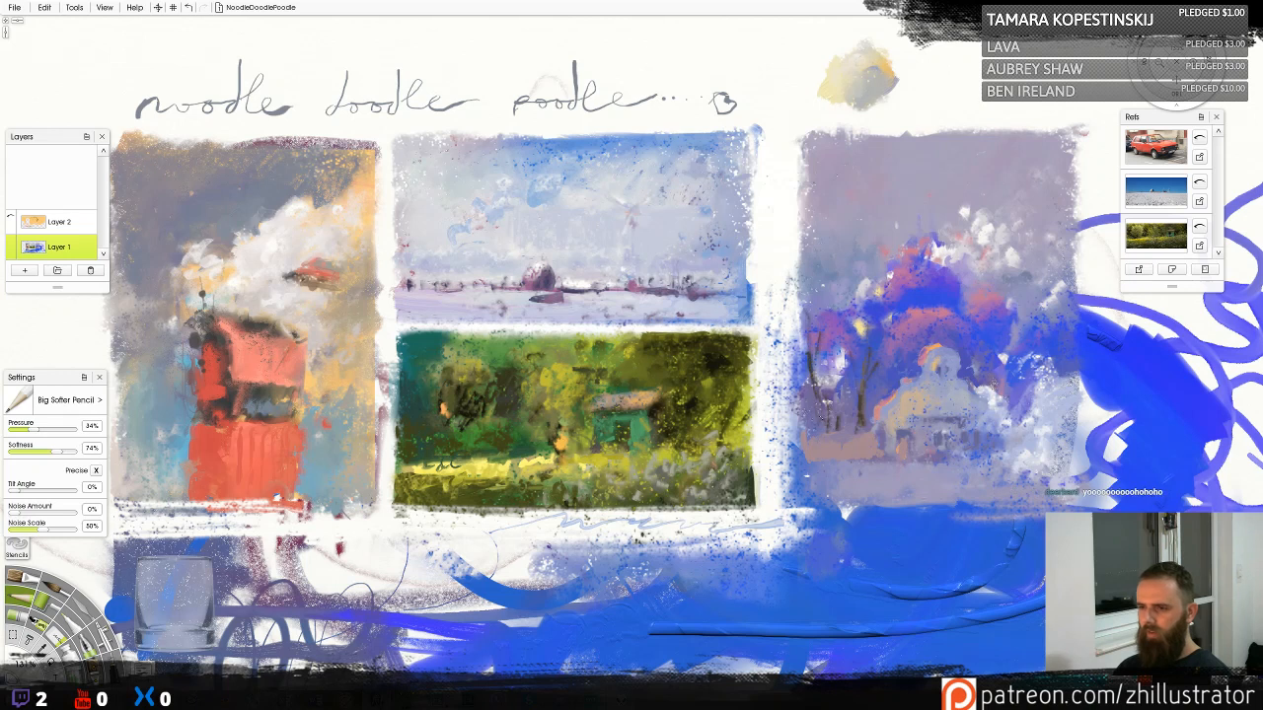
left_click_drag(823, 416, 835, 436)
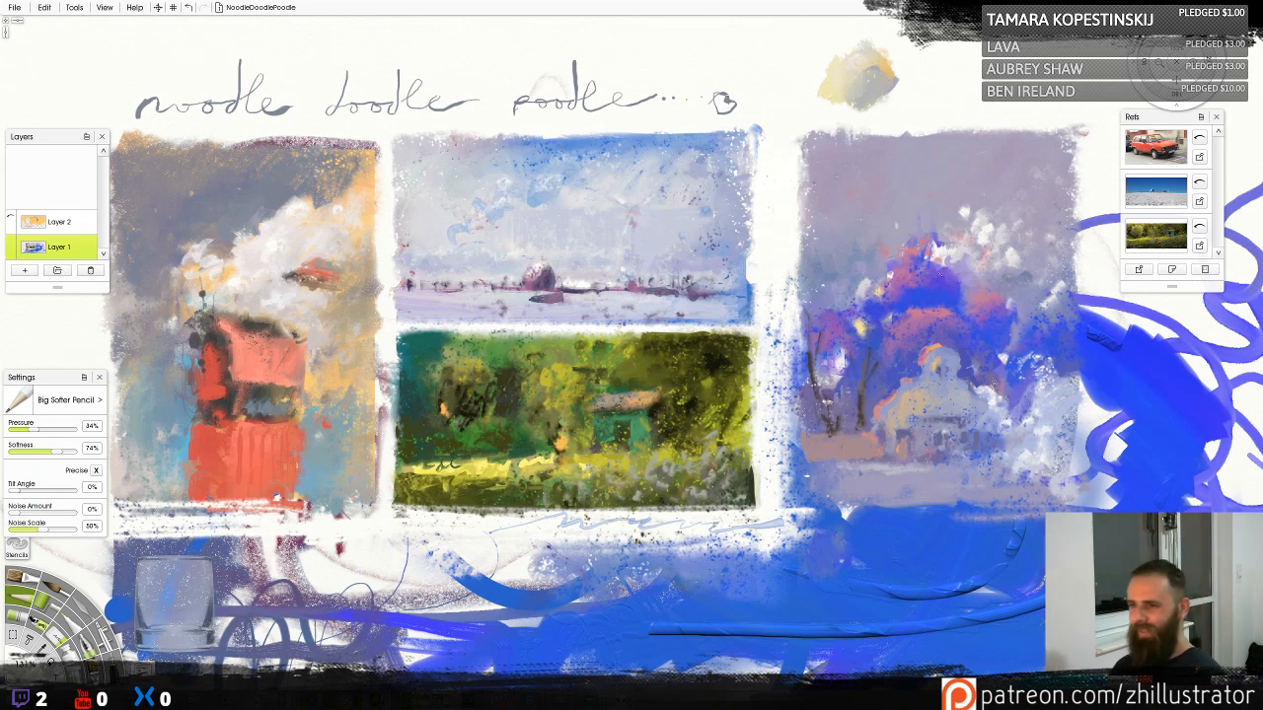
Add olive-green foliage around the tree trunks and to the right of the domed building with the wax crayon
mouse_move(1006, 422)
left_mouse_down()
mouse_move(979, 356)
mouse_move(1002, 347)
mouse_move(1000, 379)
left_mouse_up()
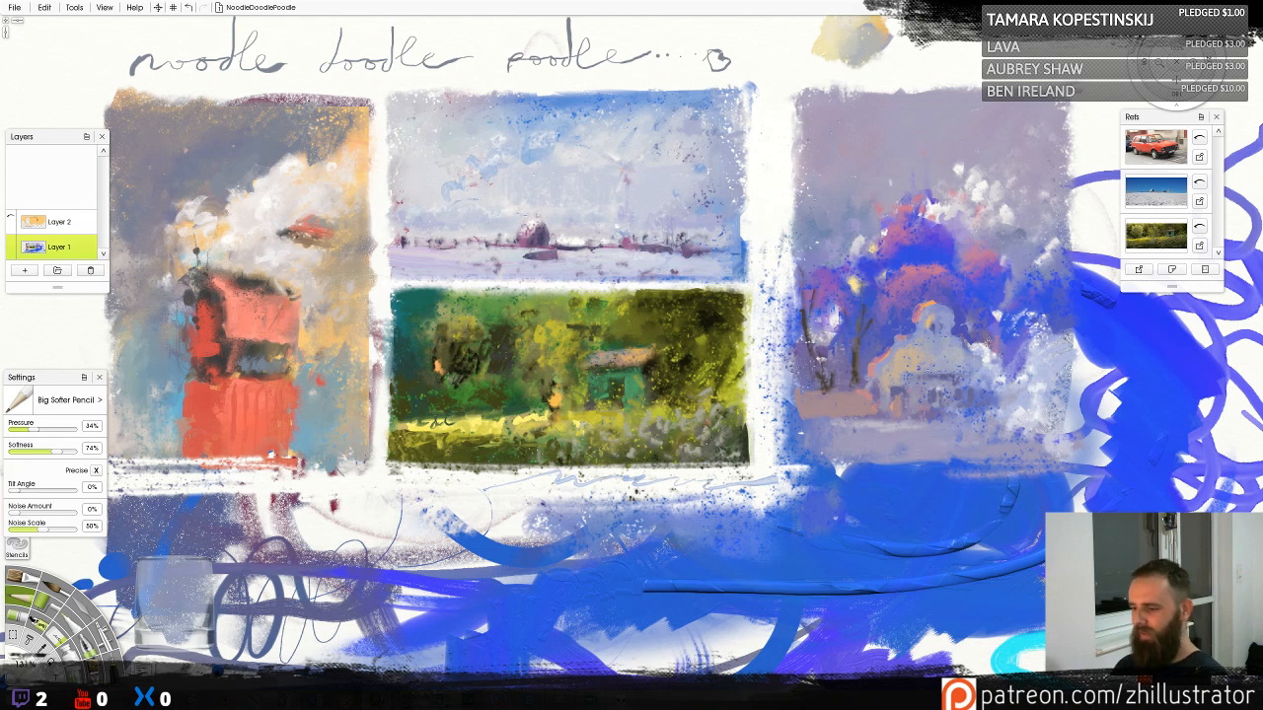
key("c")
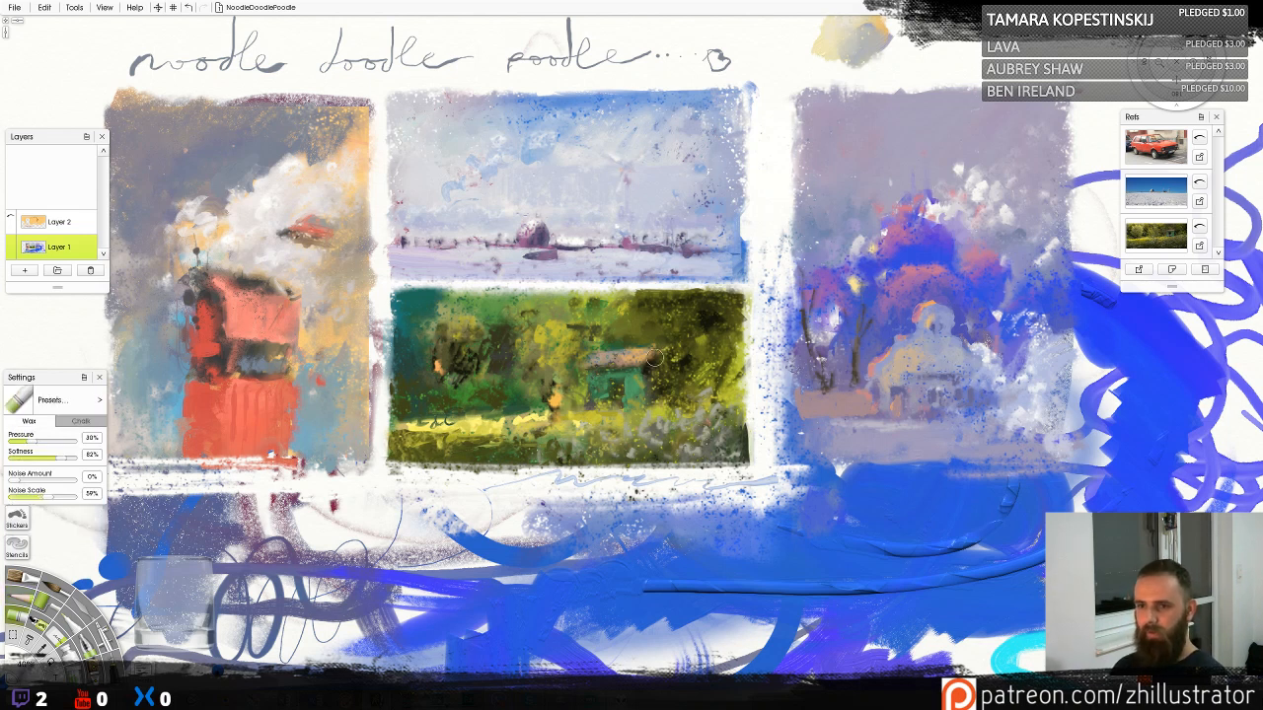
mouse_move(819, 341)
left_mouse_down()
mouse_move(821, 299)
mouse_move(838, 321)
mouse_move(824, 344)
mouse_move(820, 333)
mouse_move(807, 341)
mouse_move(823, 345)
mouse_move(816, 315)
mouse_move(826, 330)
mouse_move(845, 320)
mouse_move(858, 343)
mouse_move(853, 283)
mouse_move(870, 343)
mouse_move(827, 369)
mouse_move(838, 375)
mouse_move(801, 344)
mouse_move(799, 363)
mouse_move(789, 264)
left_mouse_up()
mouse_move(1009, 334)
left_mouse_down()
mouse_move(1008, 298)
mouse_move(995, 343)
mouse_move(999, 307)
mouse_move(995, 331)
mouse_move(1016, 355)
left_mouse_up()
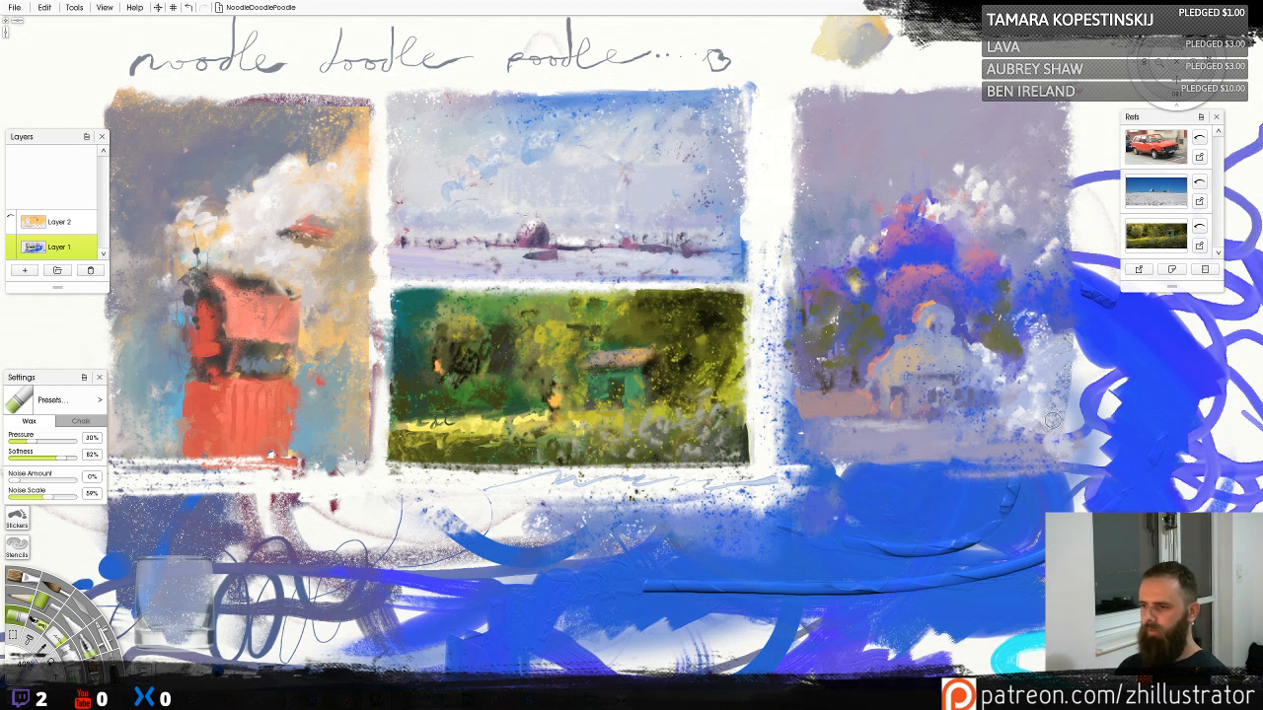
Build up the olive foliage right of the domed building with the wax crayon and darken the trees there with the Big Softer Pencil
mouse_move(1008, 306)
left_mouse_down()
mouse_move(991, 339)
mouse_move(969, 315)
mouse_move(1011, 323)
mouse_move(988, 355)
mouse_move(971, 345)
mouse_move(1011, 345)
mouse_move(1002, 369)
mouse_move(1016, 377)
mouse_move(1012, 359)
left_mouse_up()
left_click(18, 595)
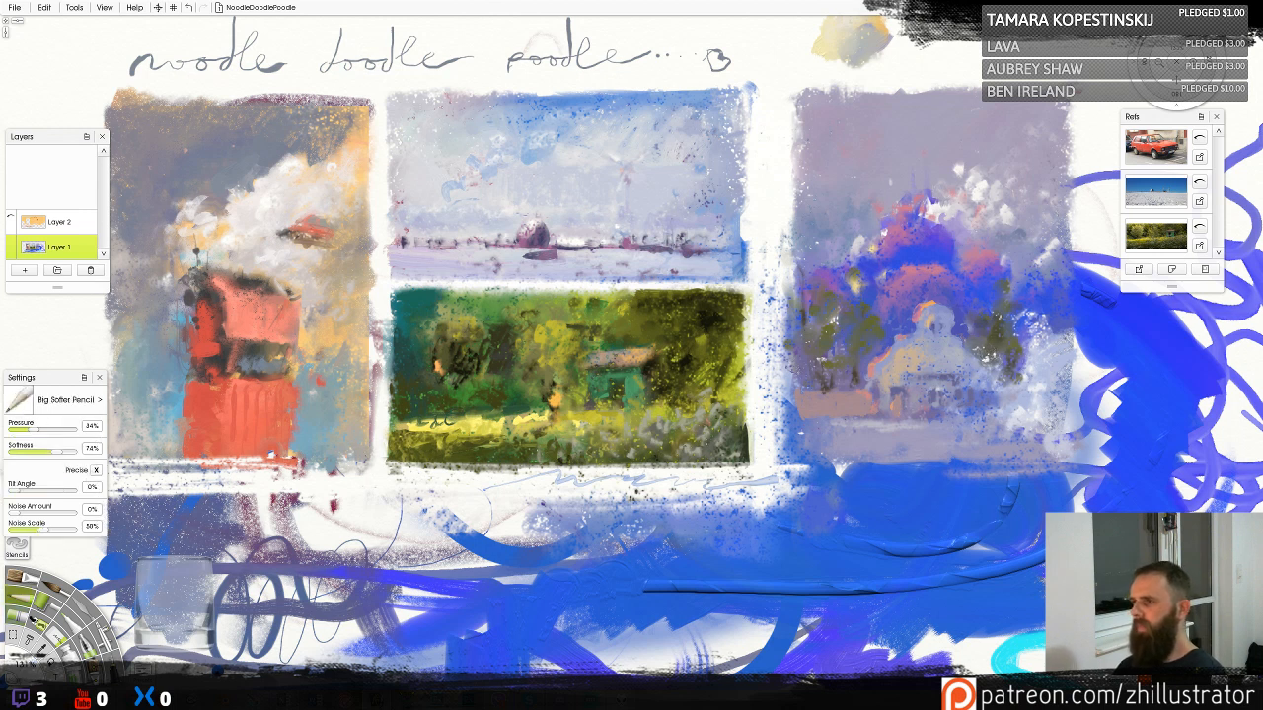
left_click_drag(993, 328, 991, 358)
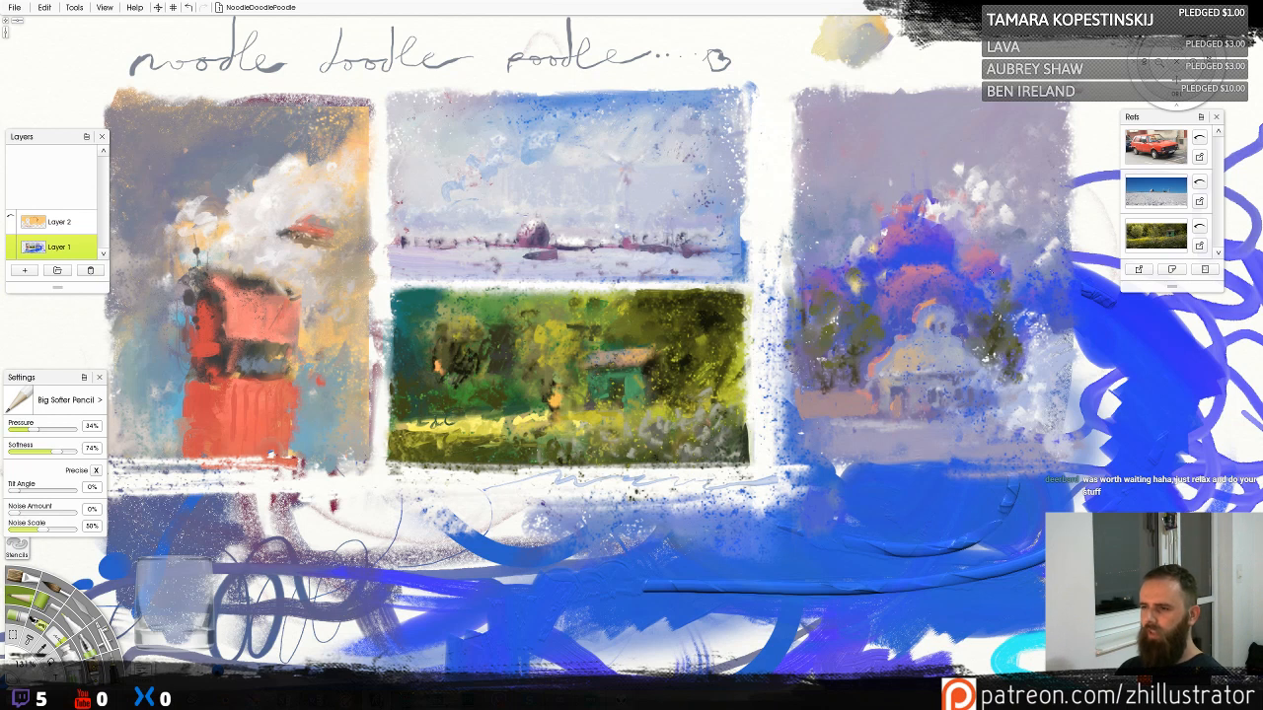
key("c")
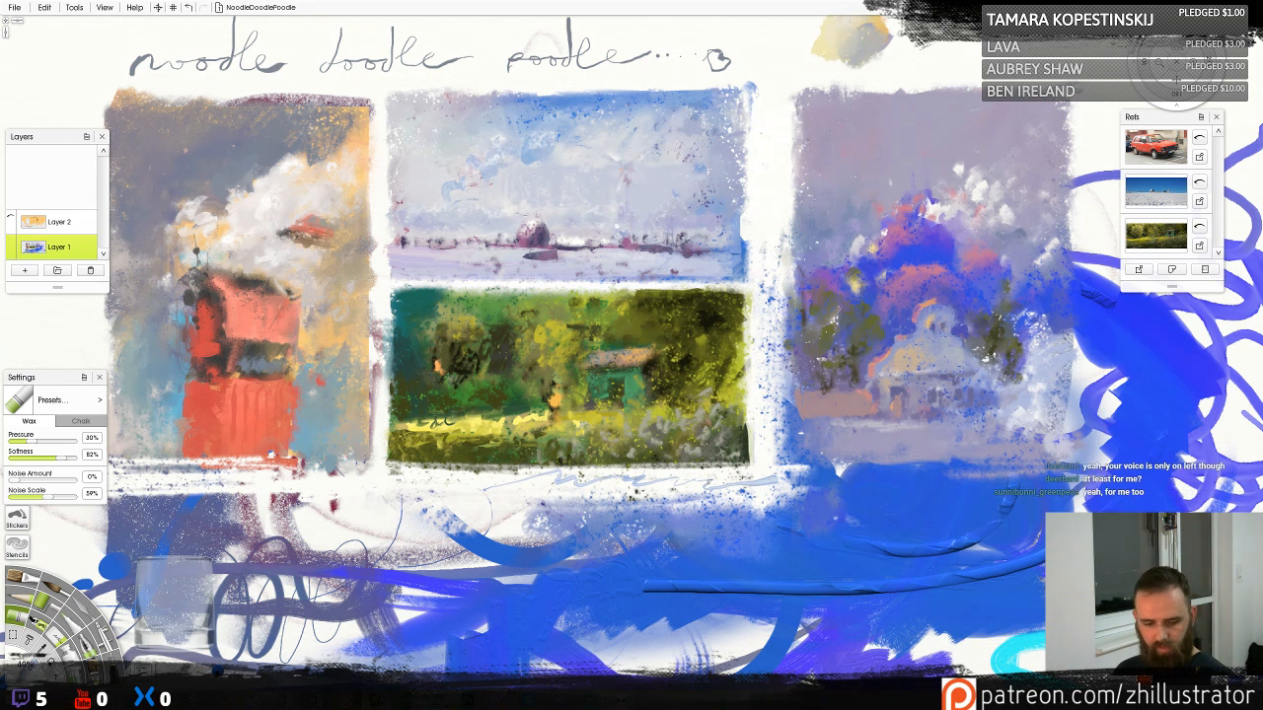
Switch to Streamlabs OBS and examine its audio device settings and the advanced Audio Monitoring Device options
mouse_move(375, 692)
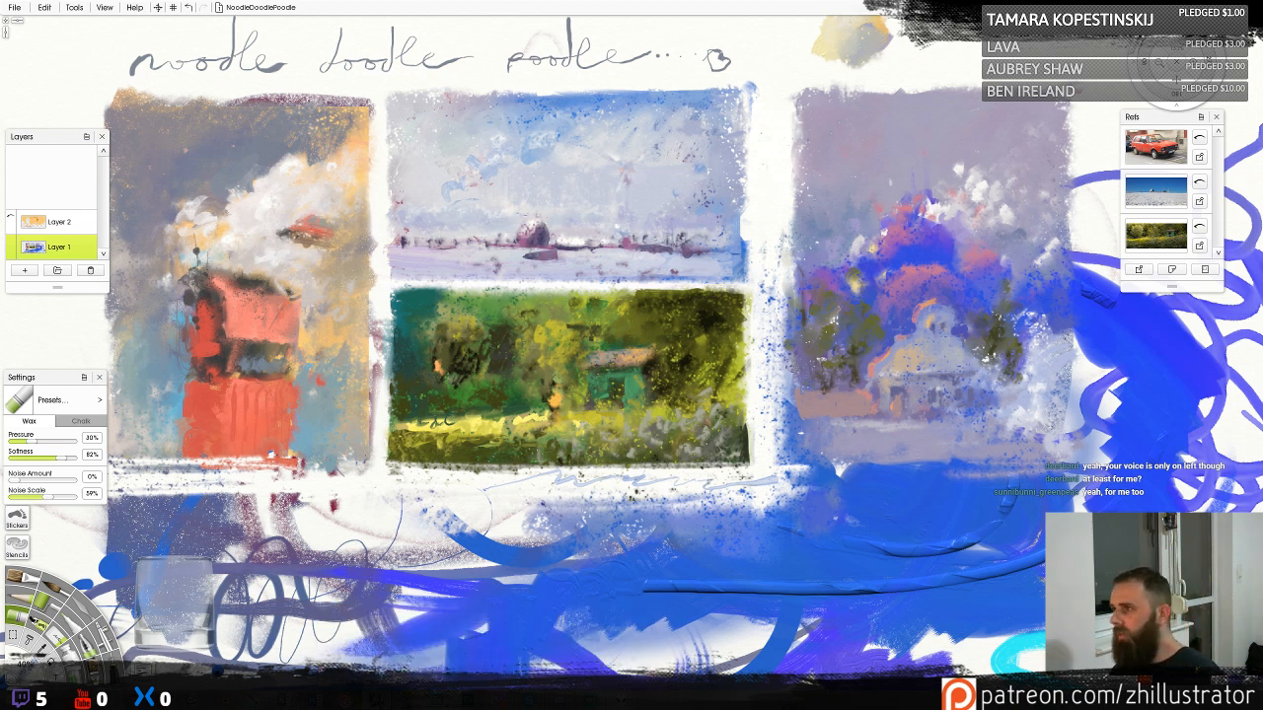
left_click_drag(1262, 286, 780, 129)
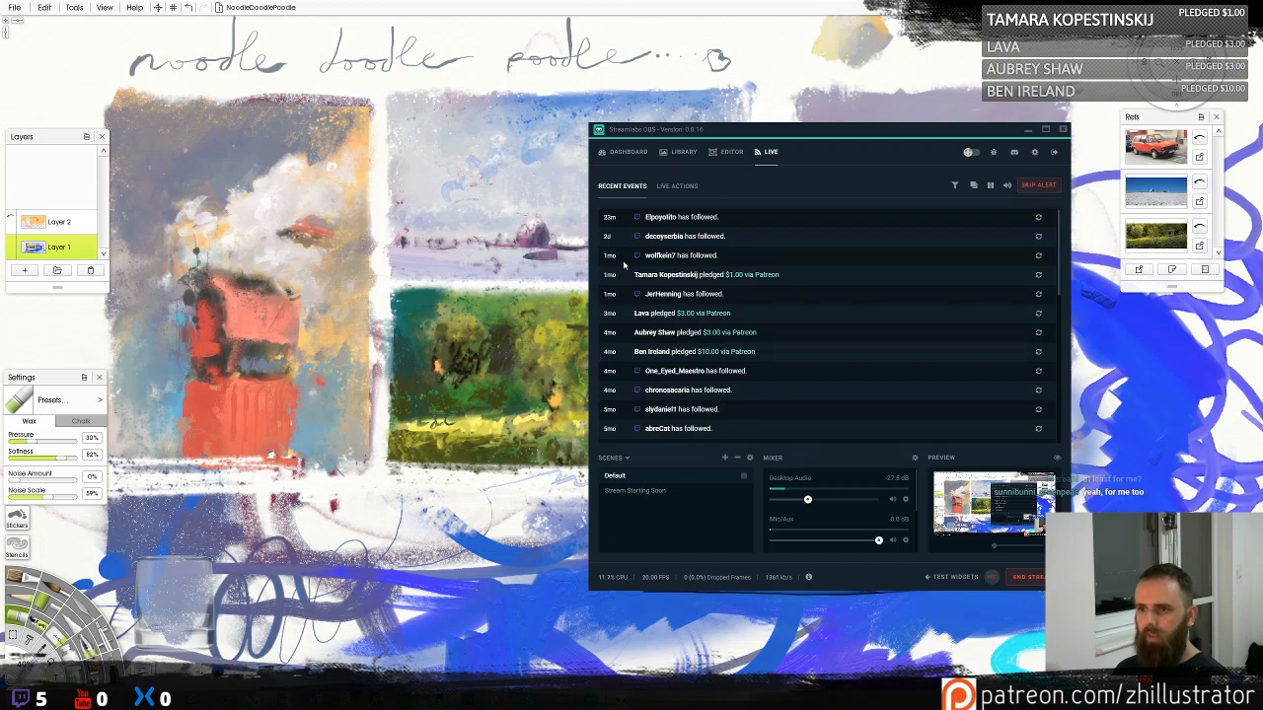
left_click(1035, 154)
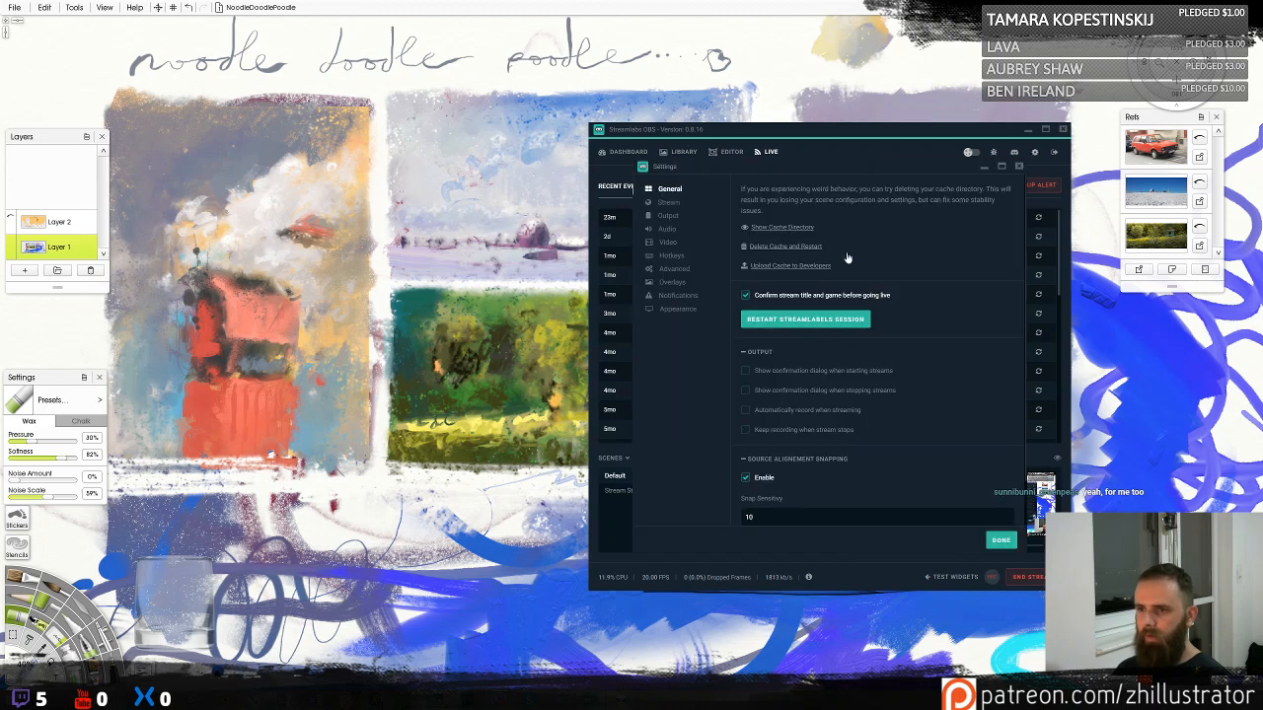
left_click(667, 229)
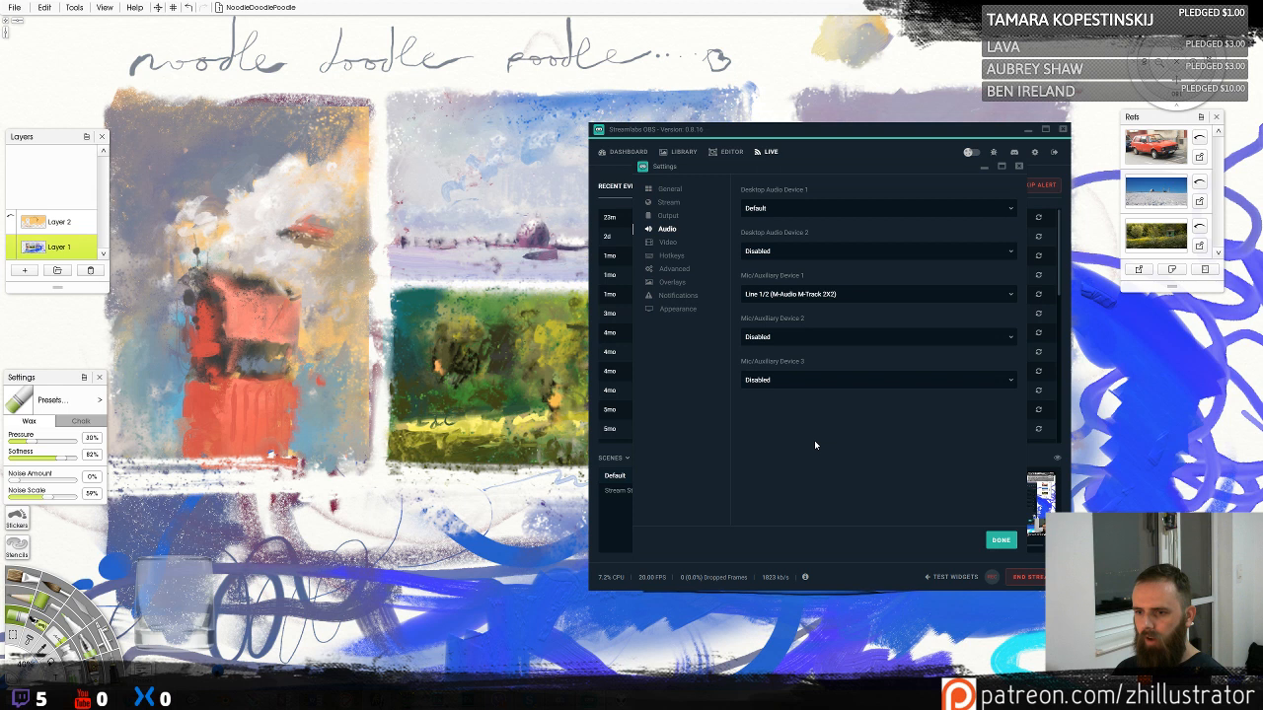
left_click(677, 269)
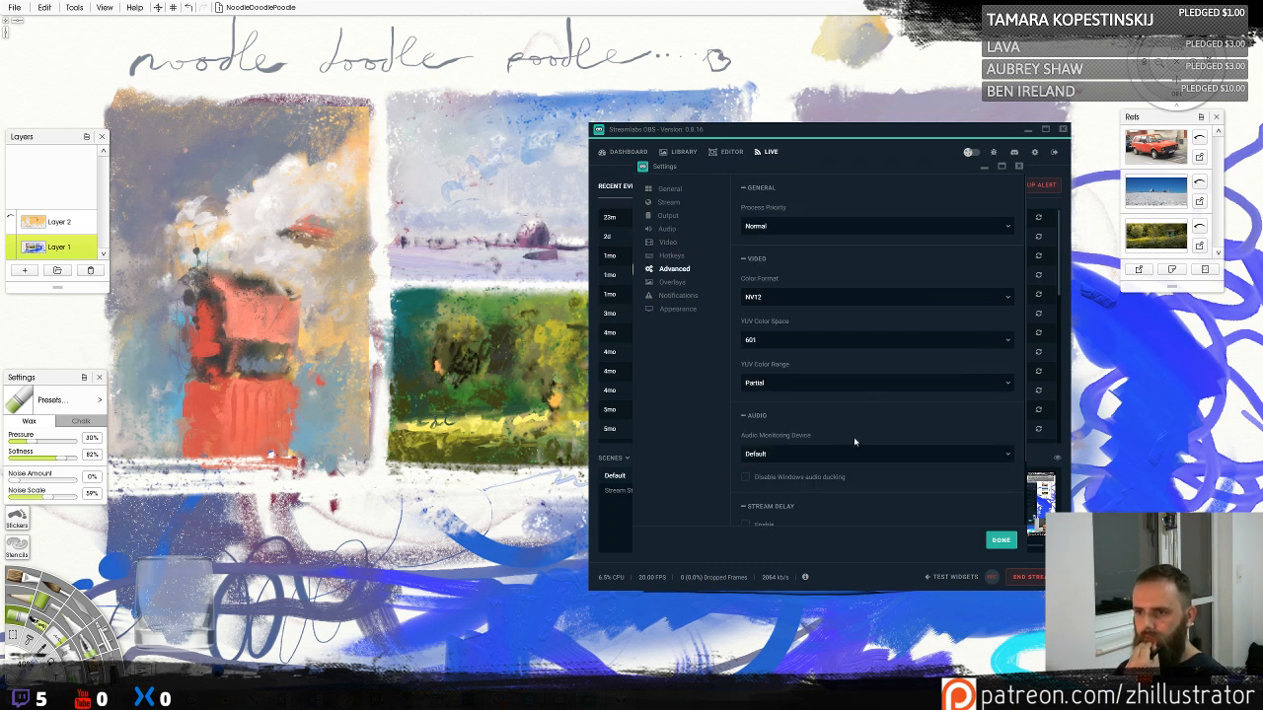
scroll(860, 441, "down", 1)
scroll(860, 441, "down", 1)
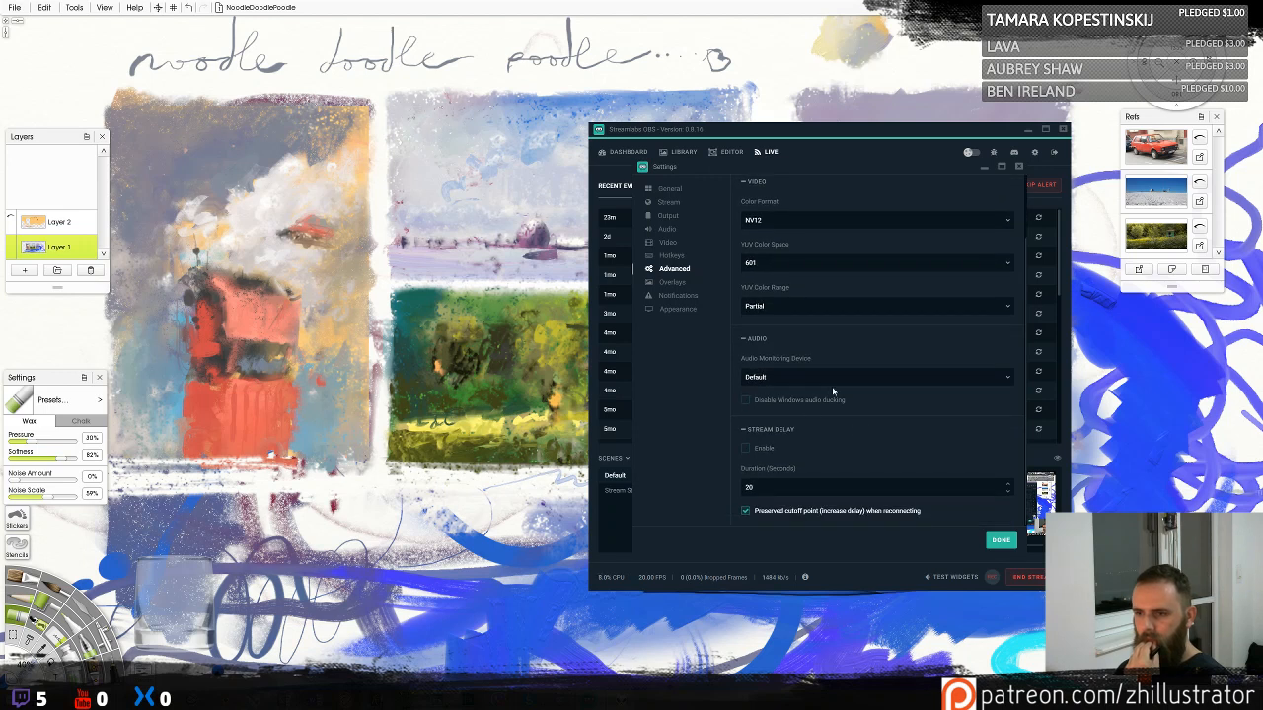
left_click(898, 381)
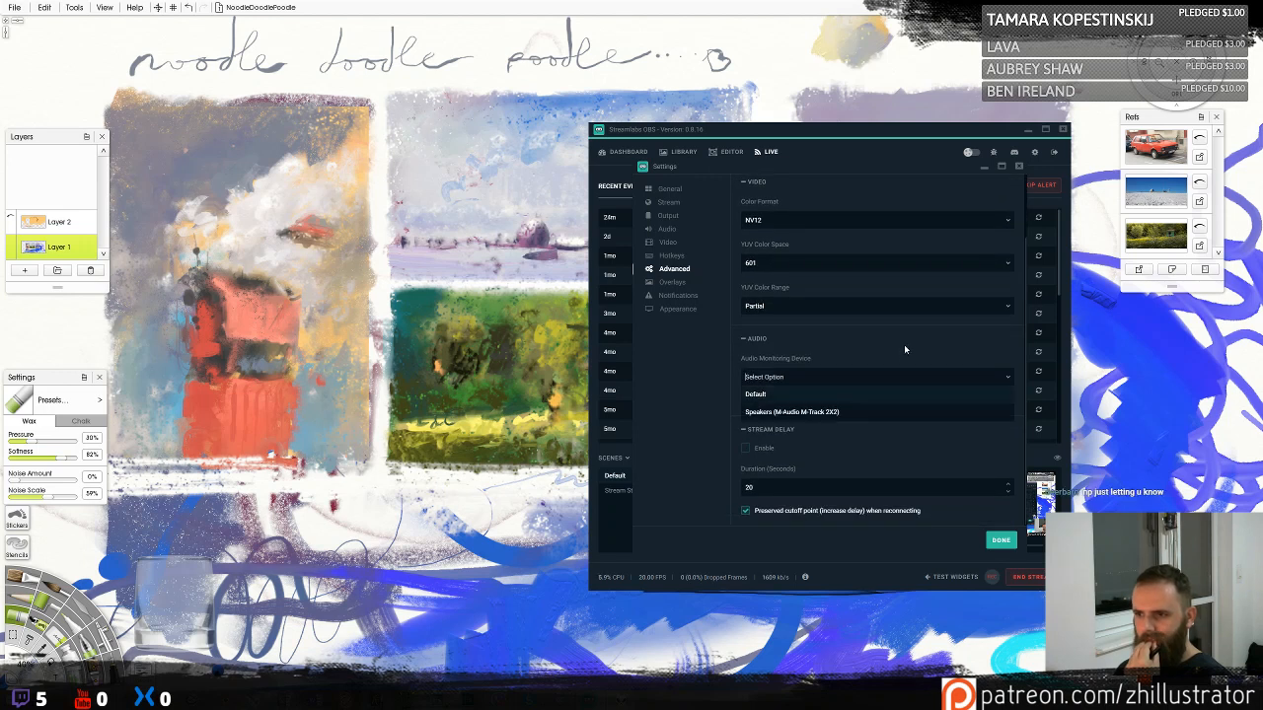
left_click(904, 349)
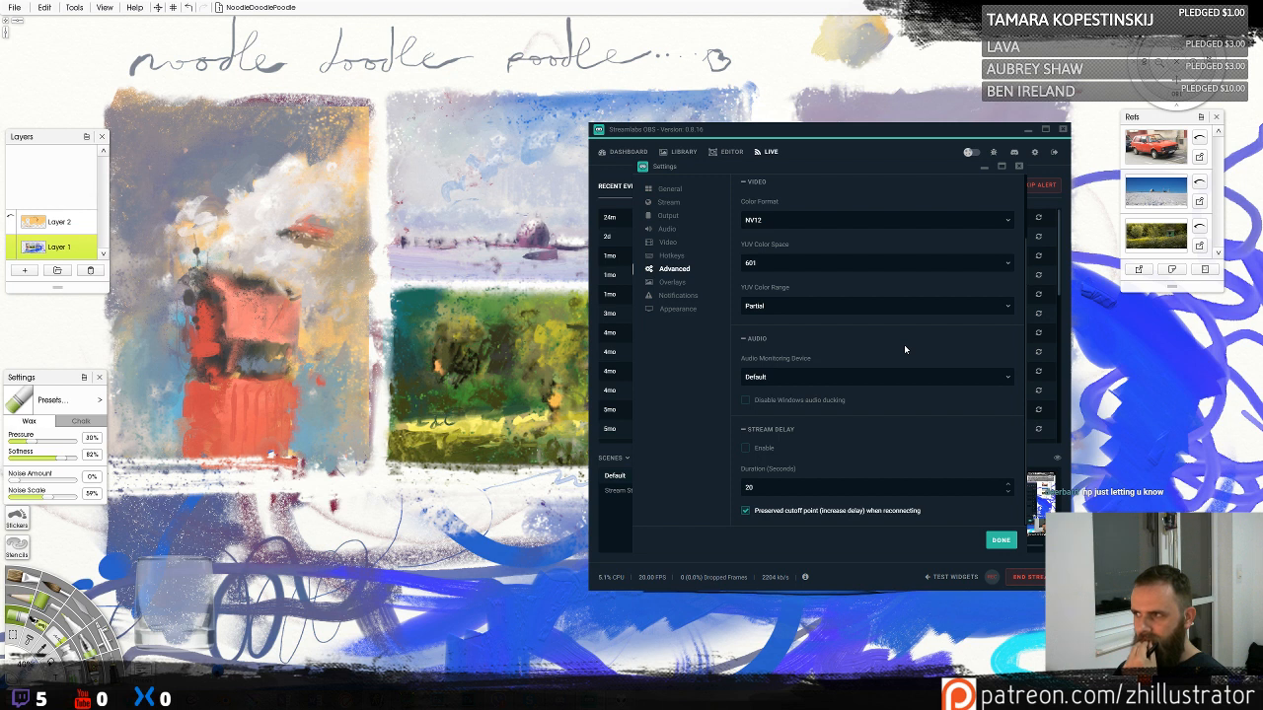
scroll(904, 349, "up", 3)
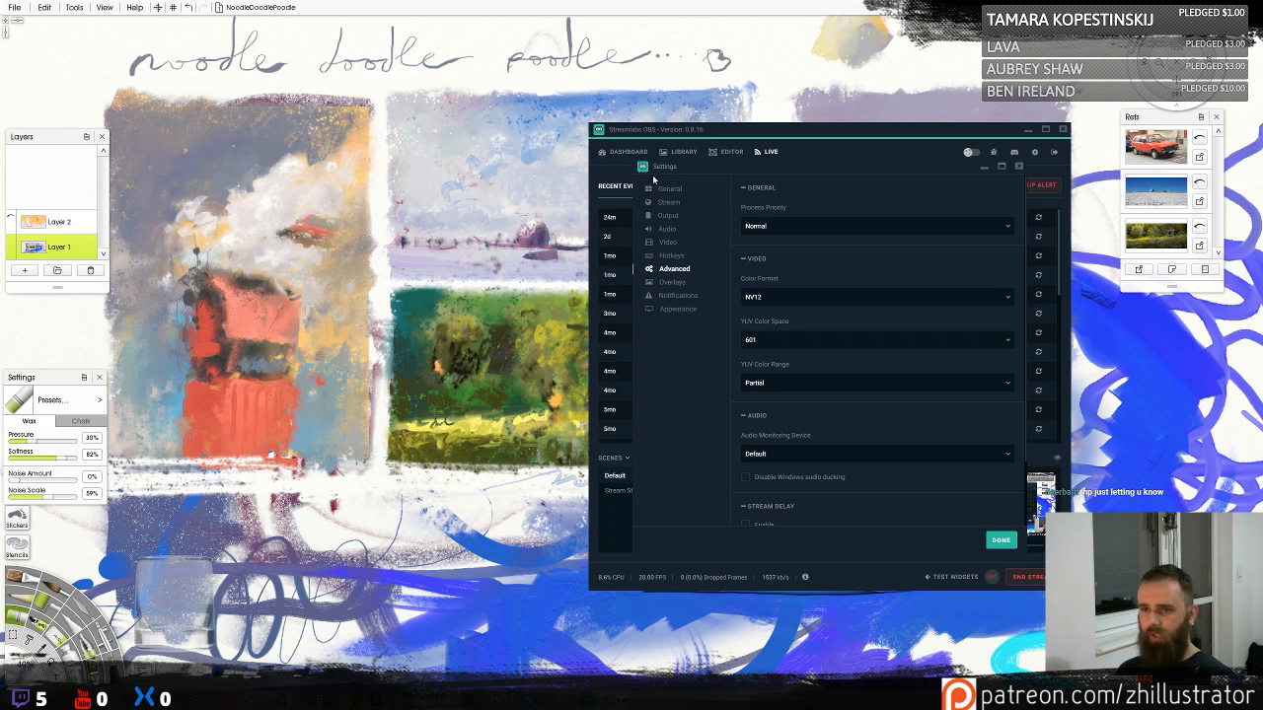
Check the available devices for Mic/Auxiliary Device 3 and look through the general and output settings
left_click(672, 232)
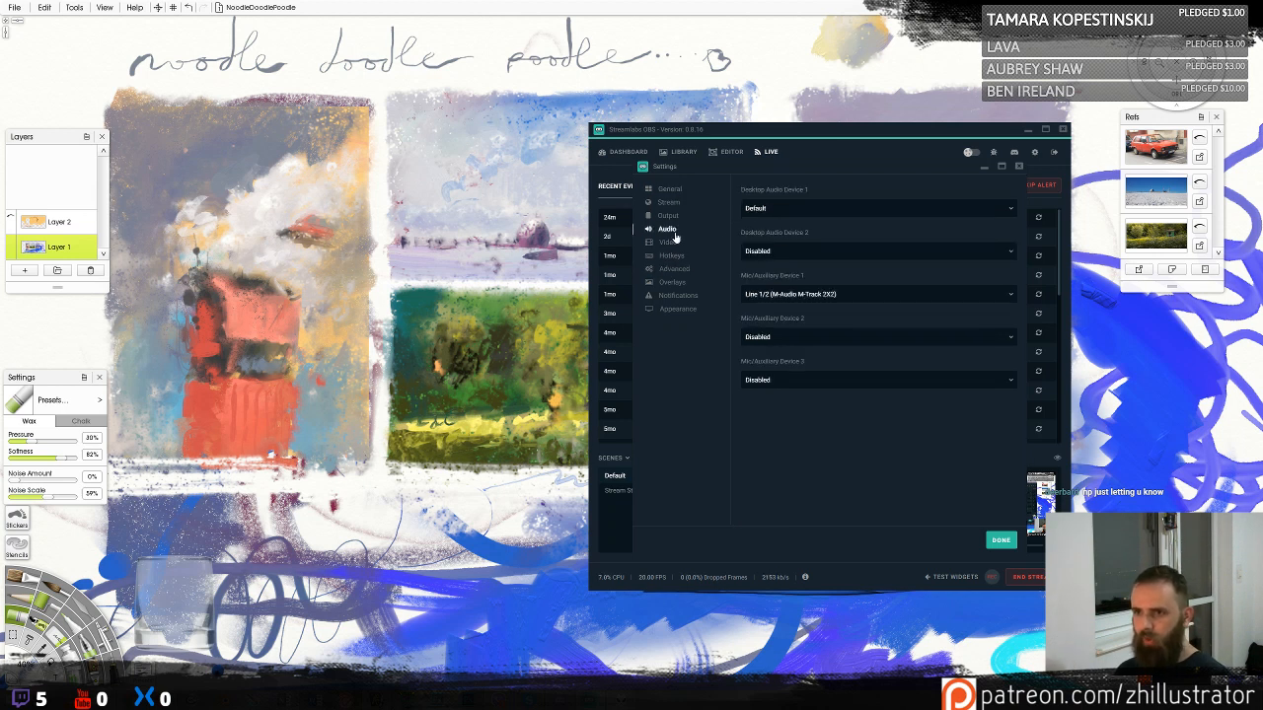
left_click(853, 384)
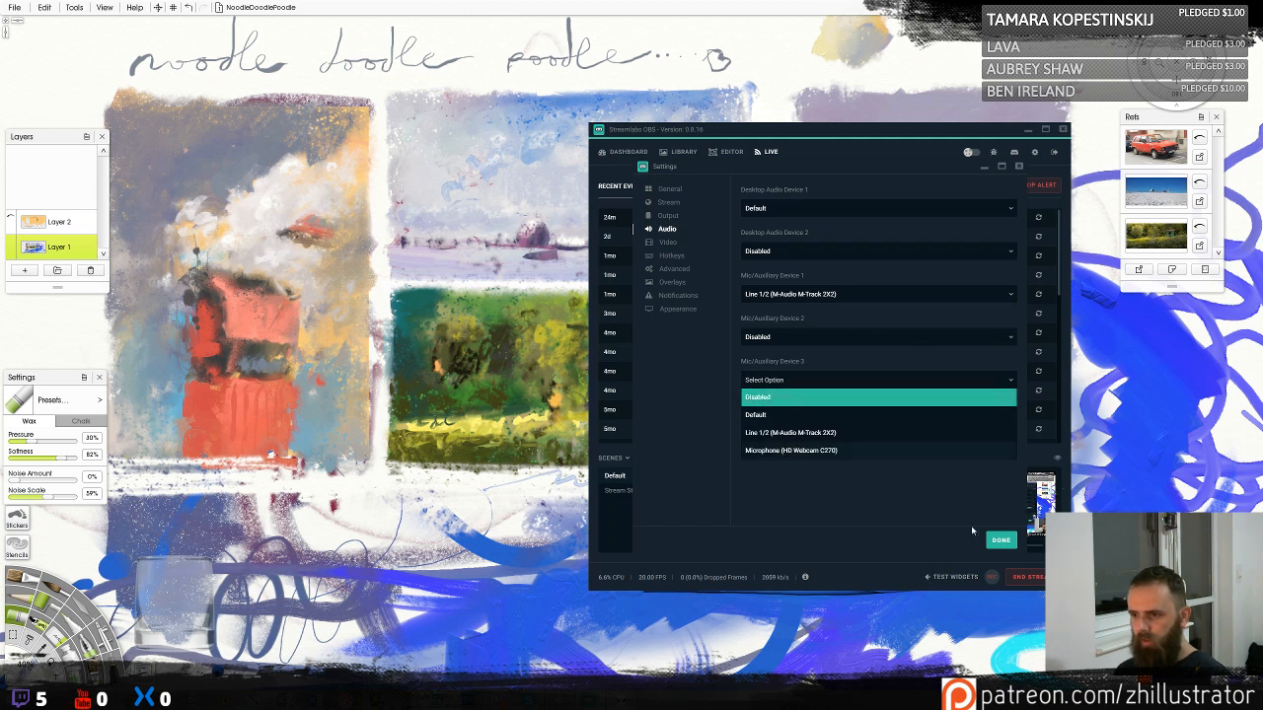
left_click(694, 387)
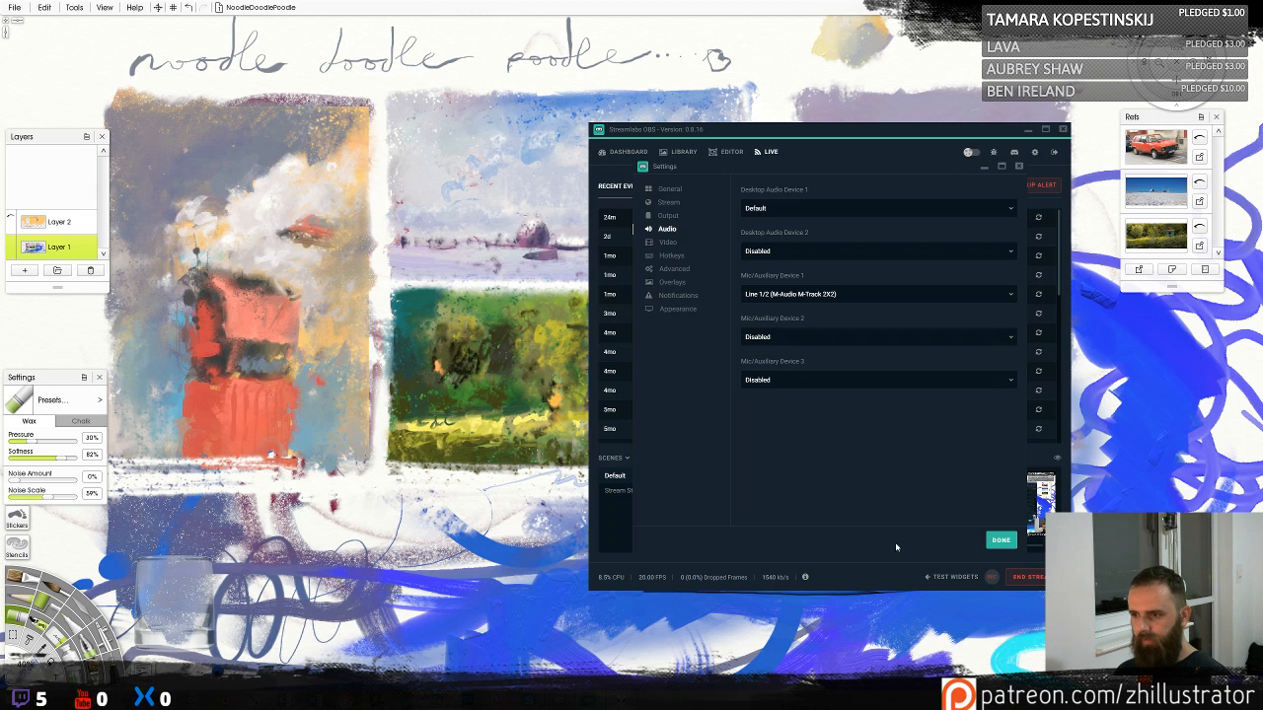
left_click(669, 191)
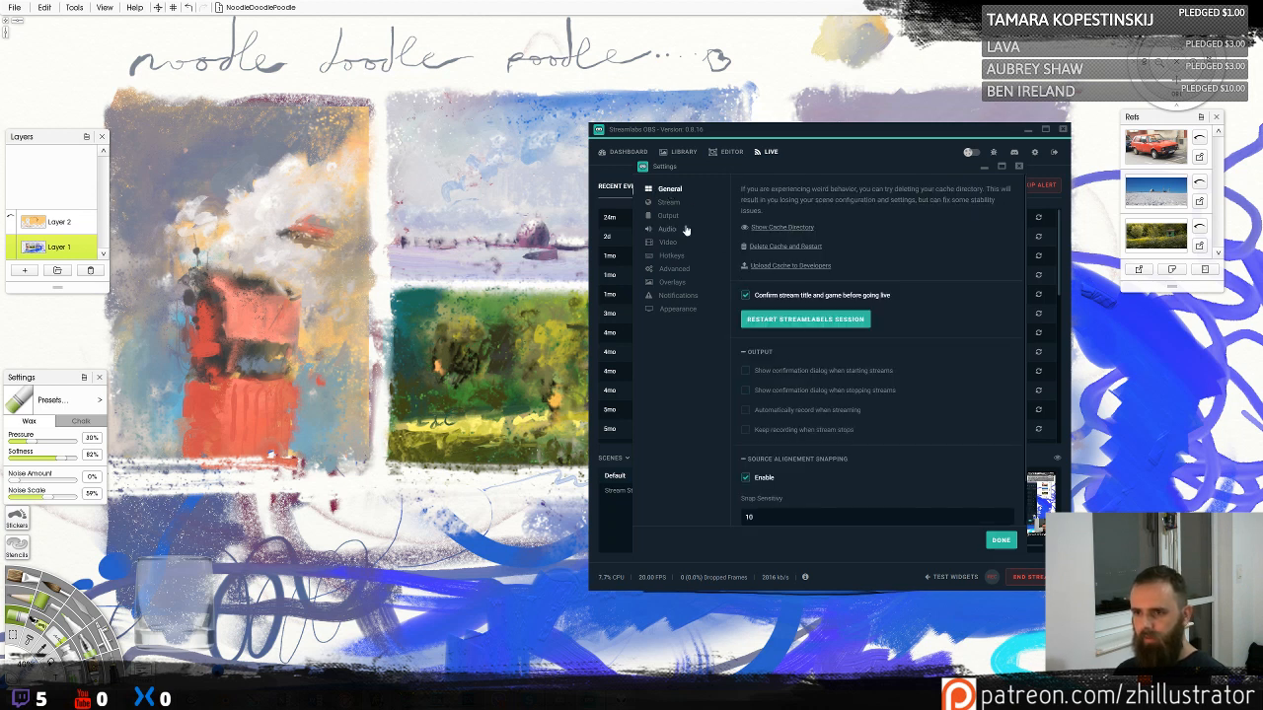
left_click(670, 217)
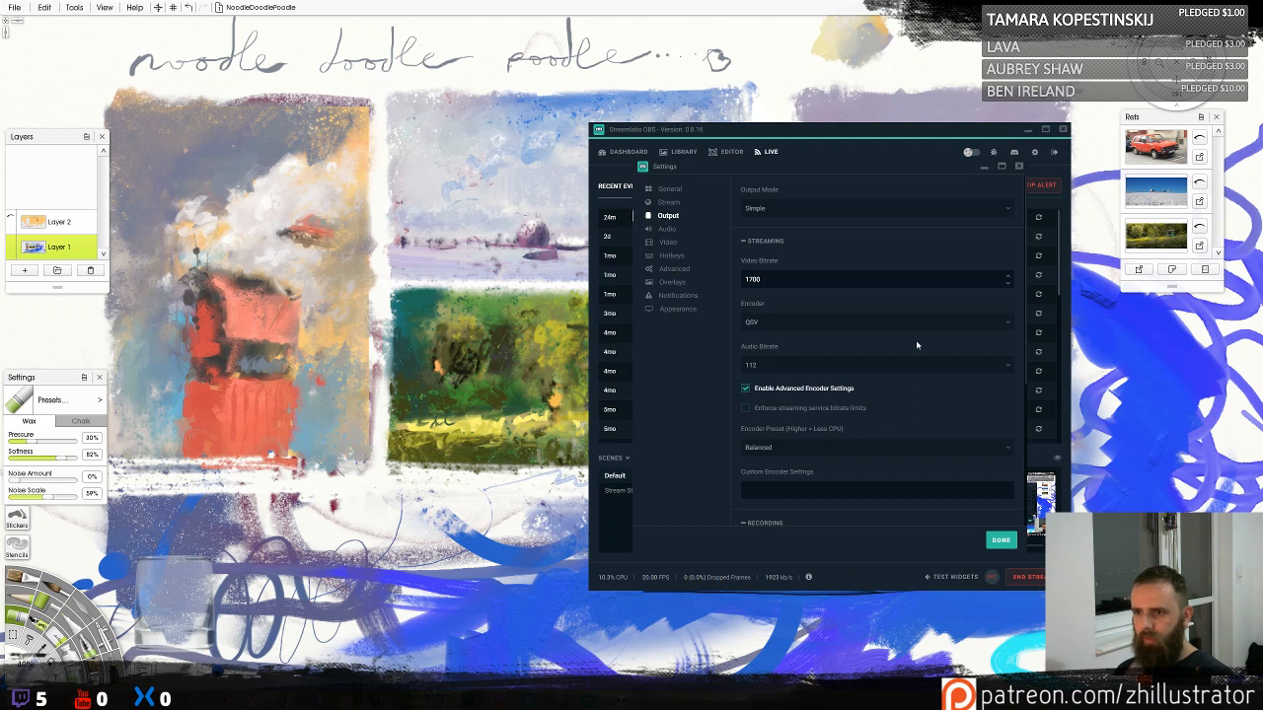
scroll(915, 407, "down", 5)
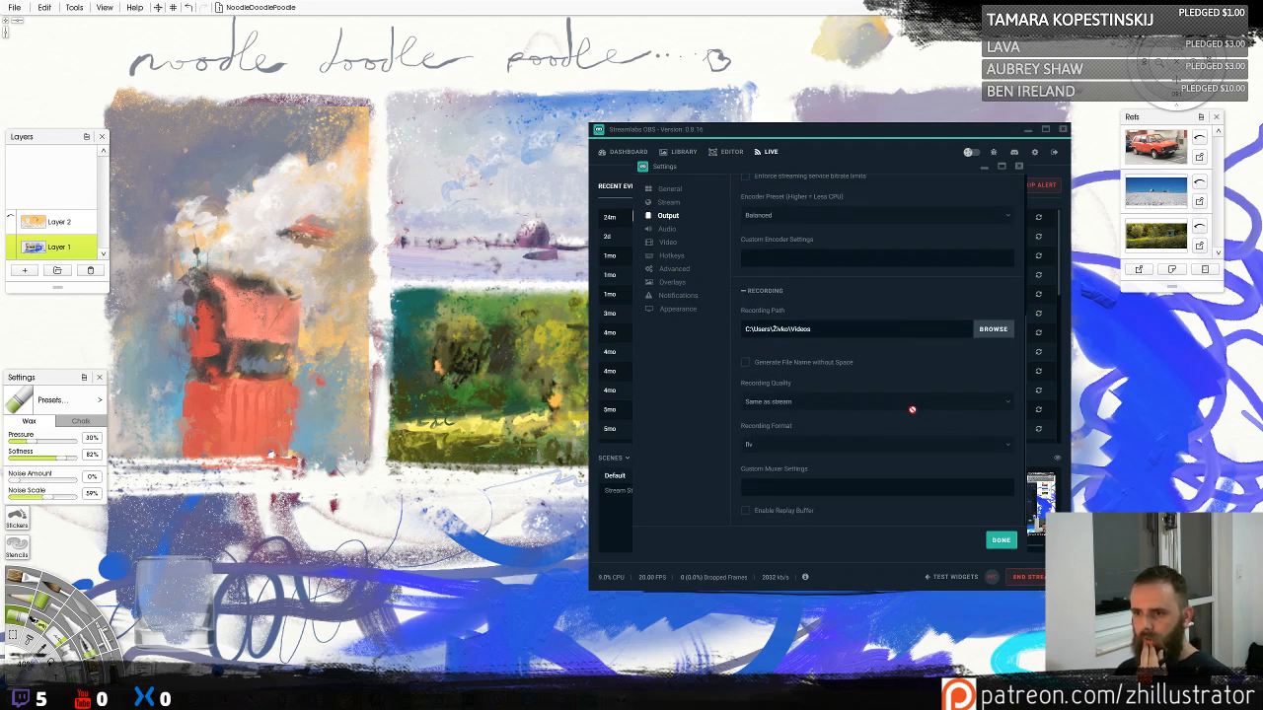
scroll(912, 409, "up", 5)
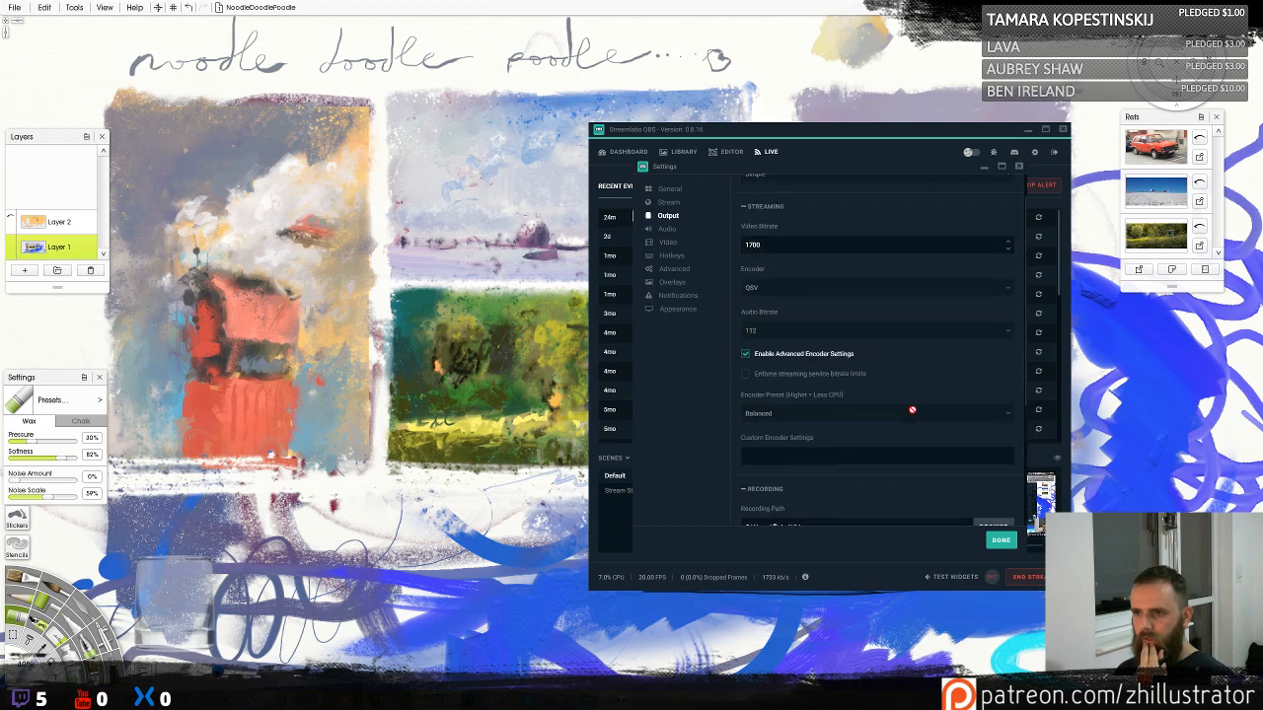
Review the choices for Mic/Auxiliary Device 1 and pick Line 1/2 (M-Audio M-Track 2X2)
left_click(667, 230)
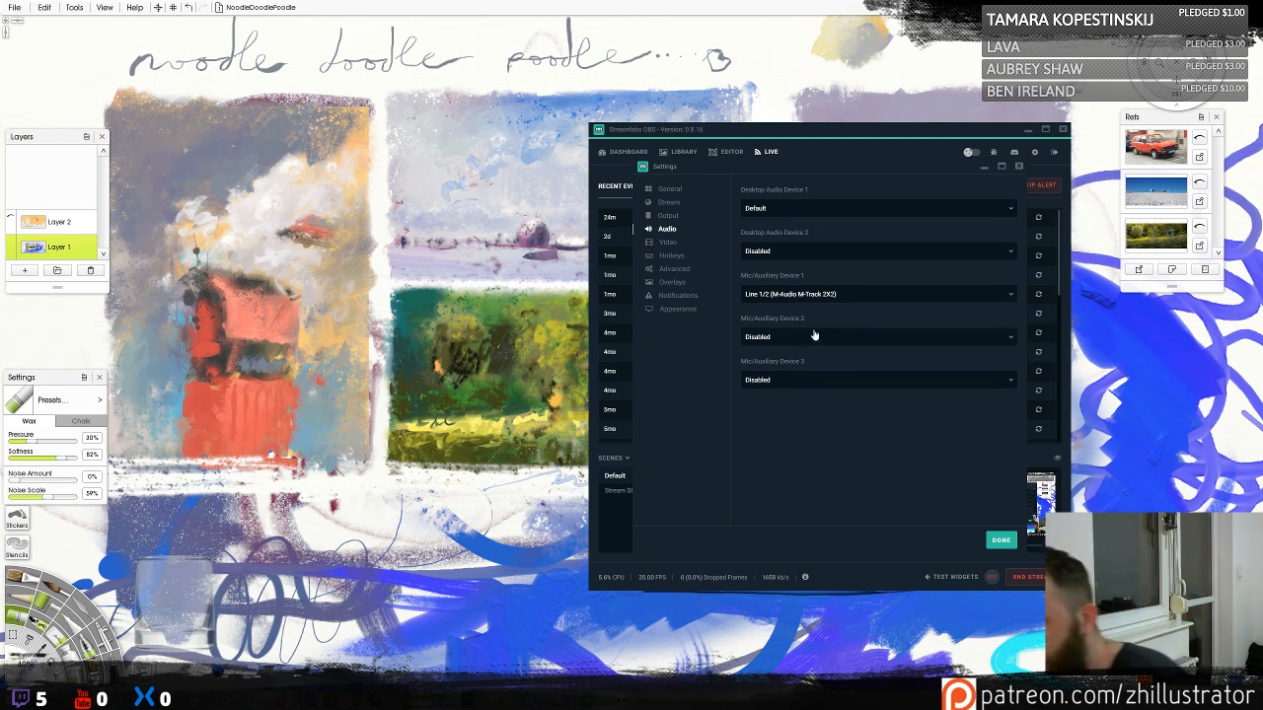
left_click(973, 296)
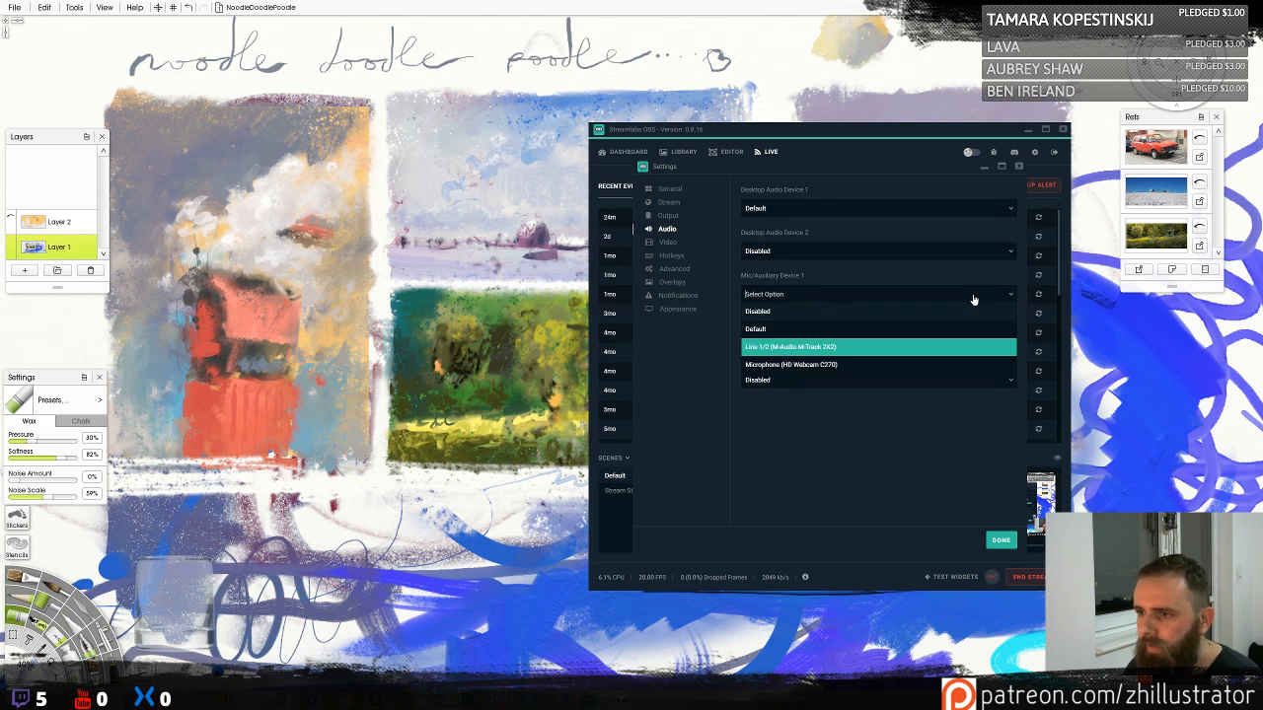
left_click(861, 349)
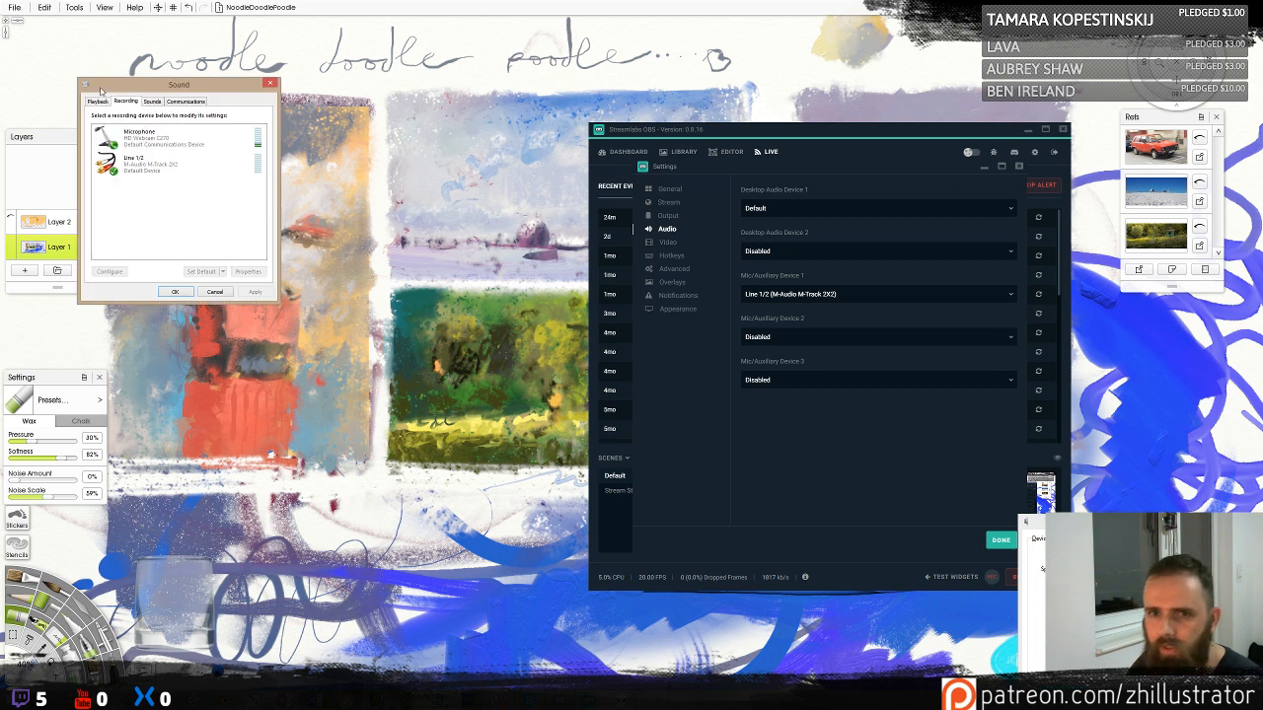
Inspect the recording devices in the Windows Sound dialog and the Line 1/2 listen, level and default format properties, then close them
left_click(161, 132)
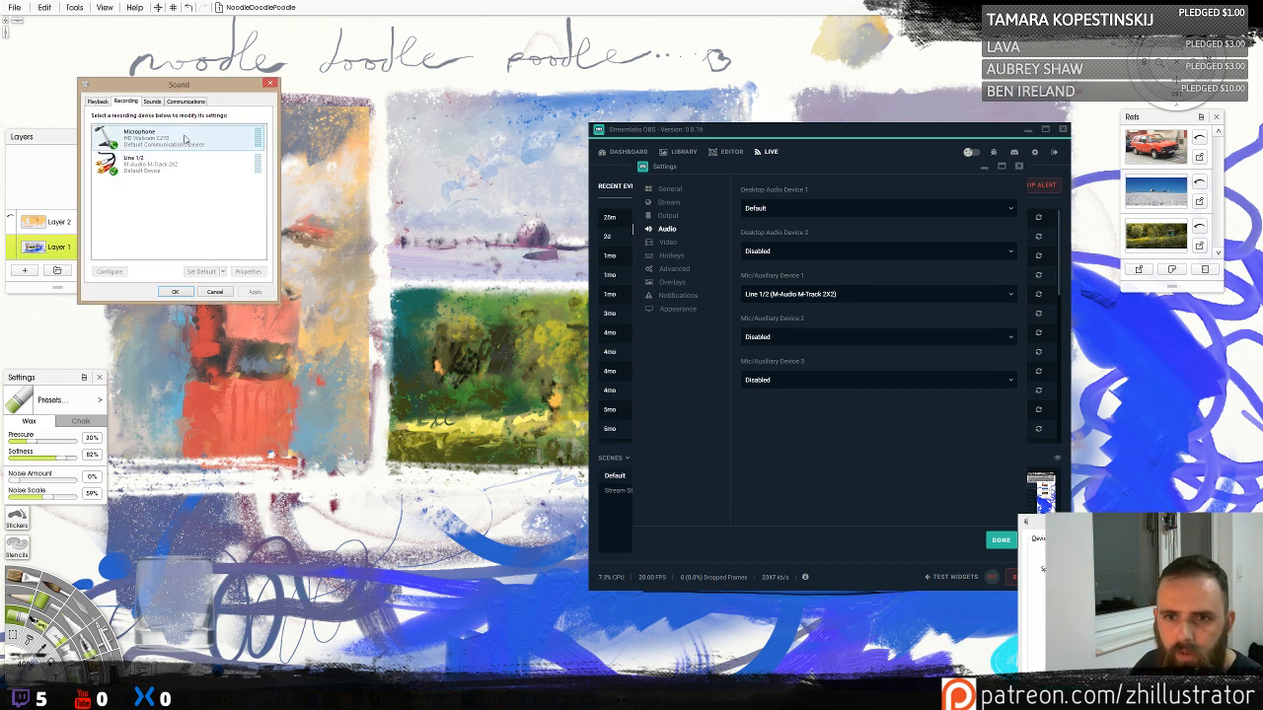
right_click(194, 145)
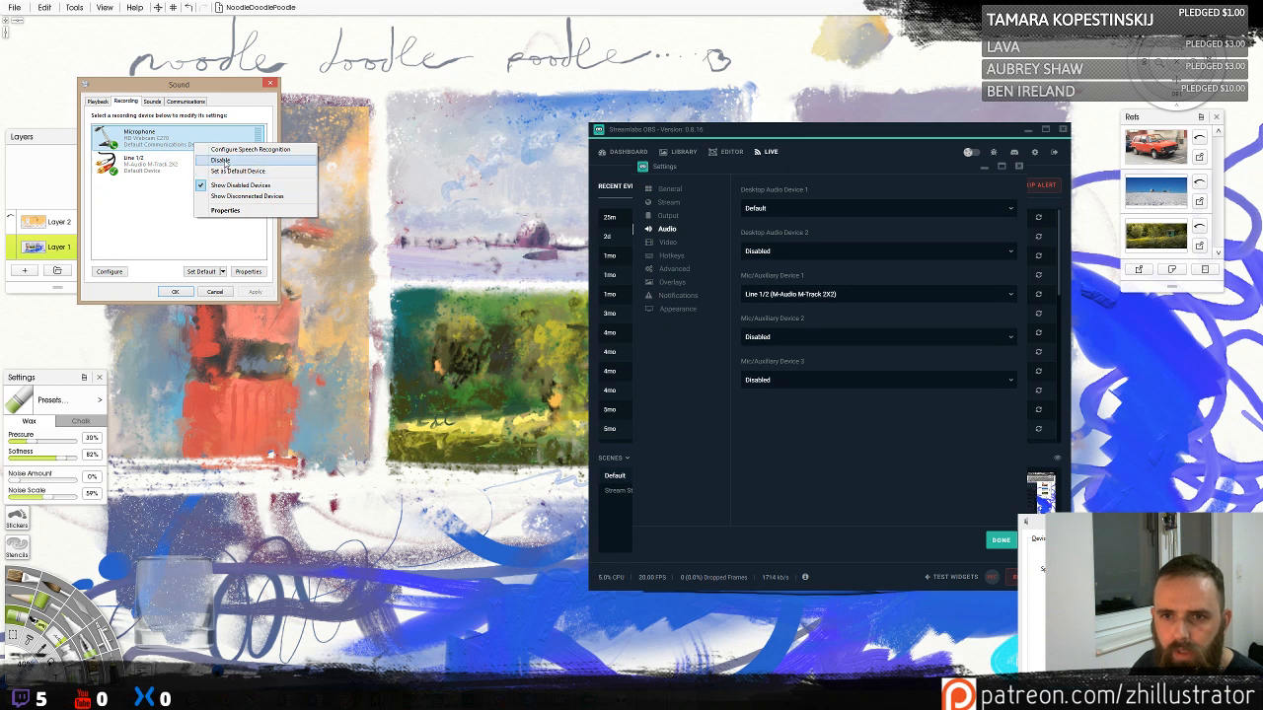
left_click(136, 162)
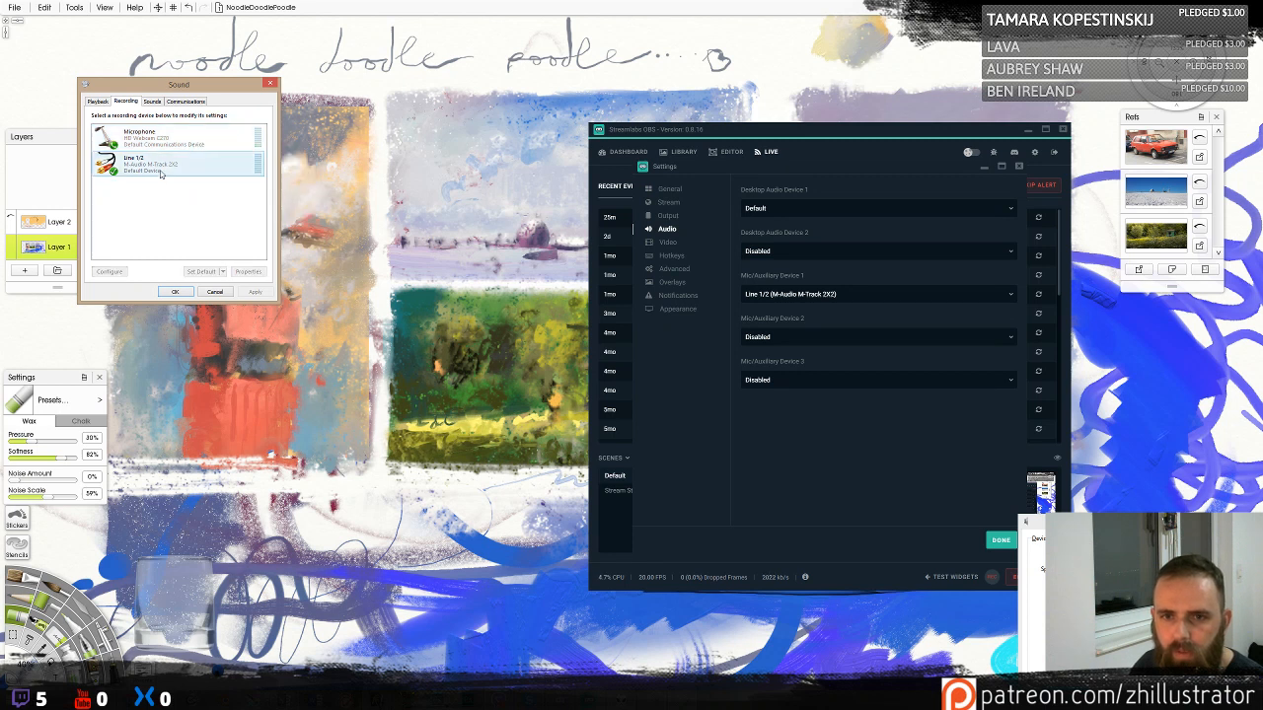
left_click(252, 274)
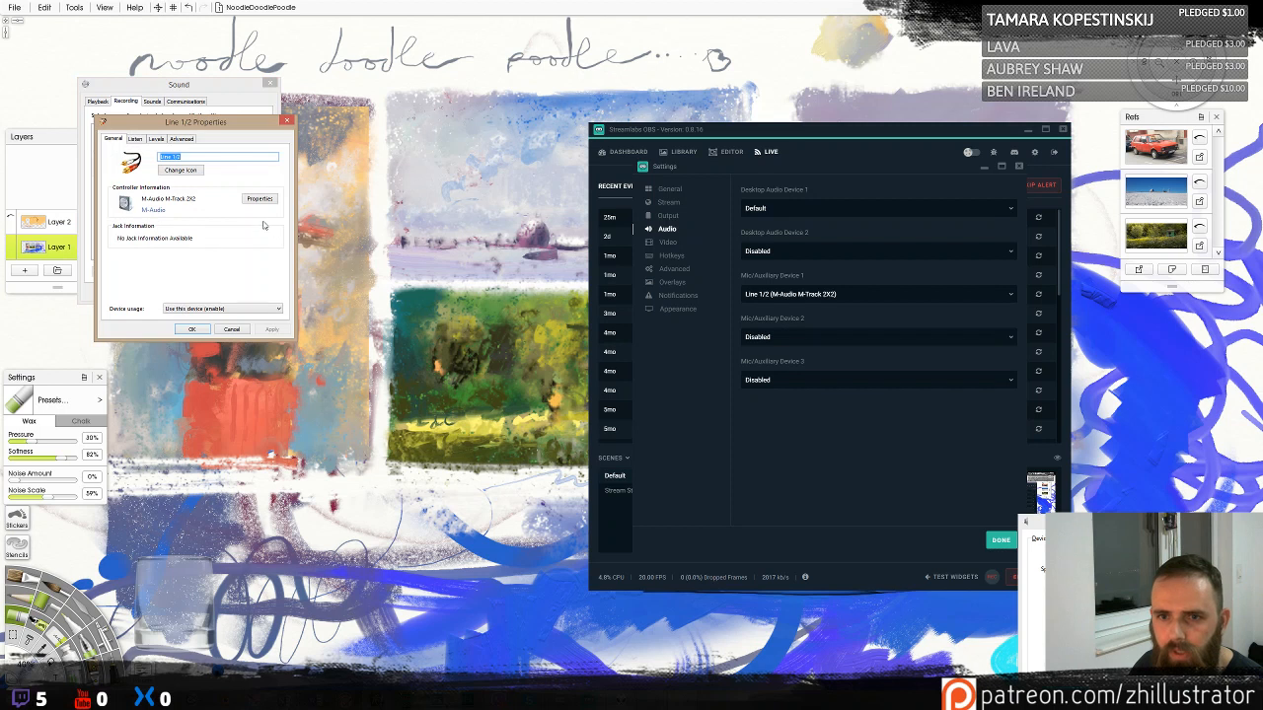
left_click(141, 142)
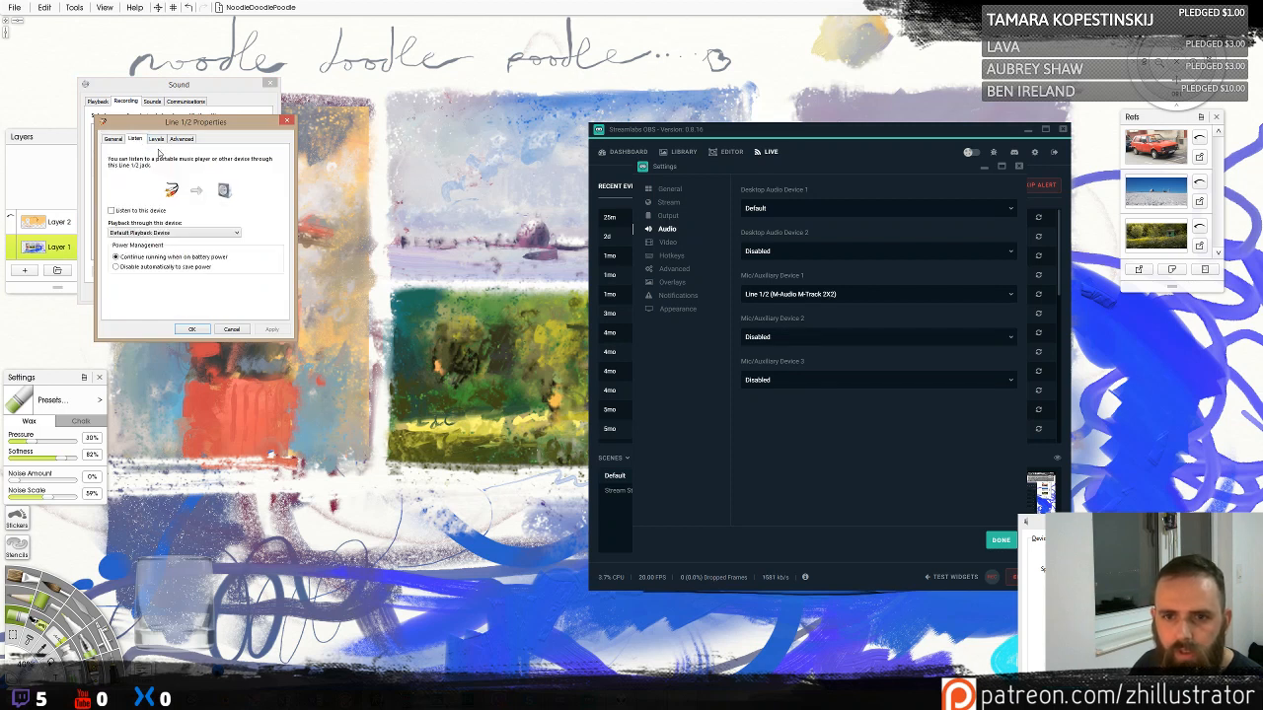
left_click(157, 143)
left_click(195, 140)
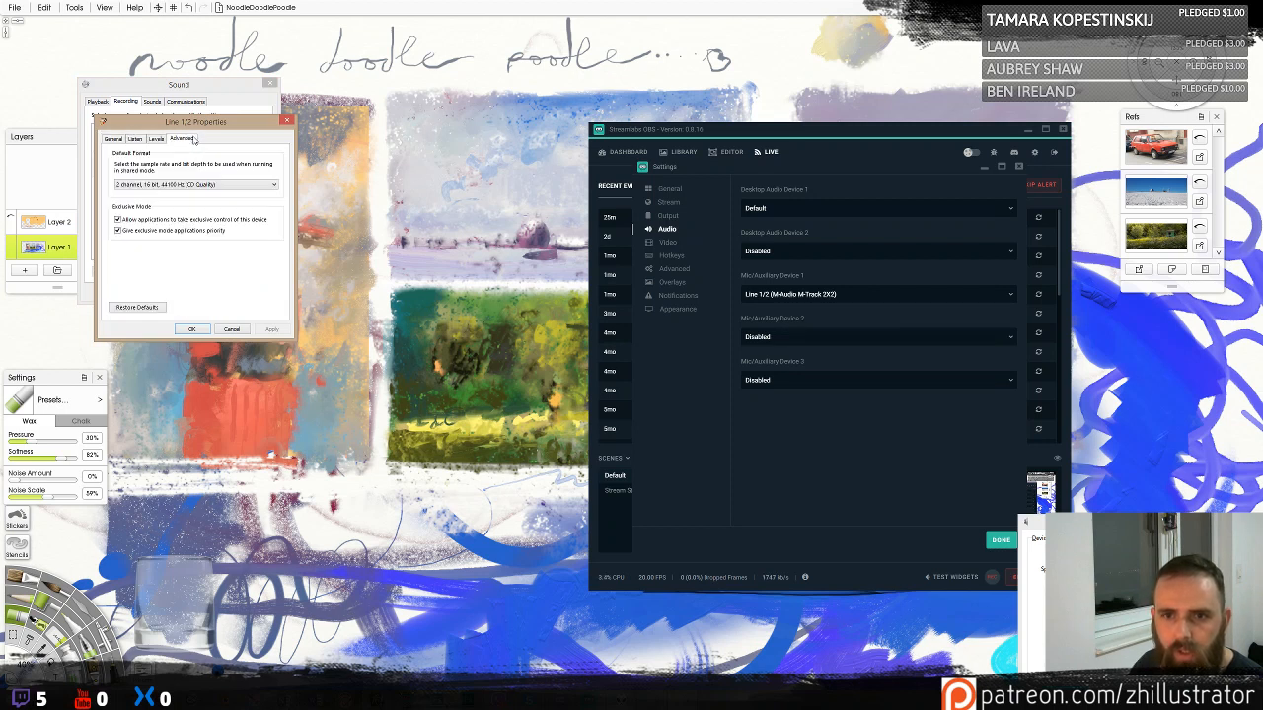
left_click(250, 187)
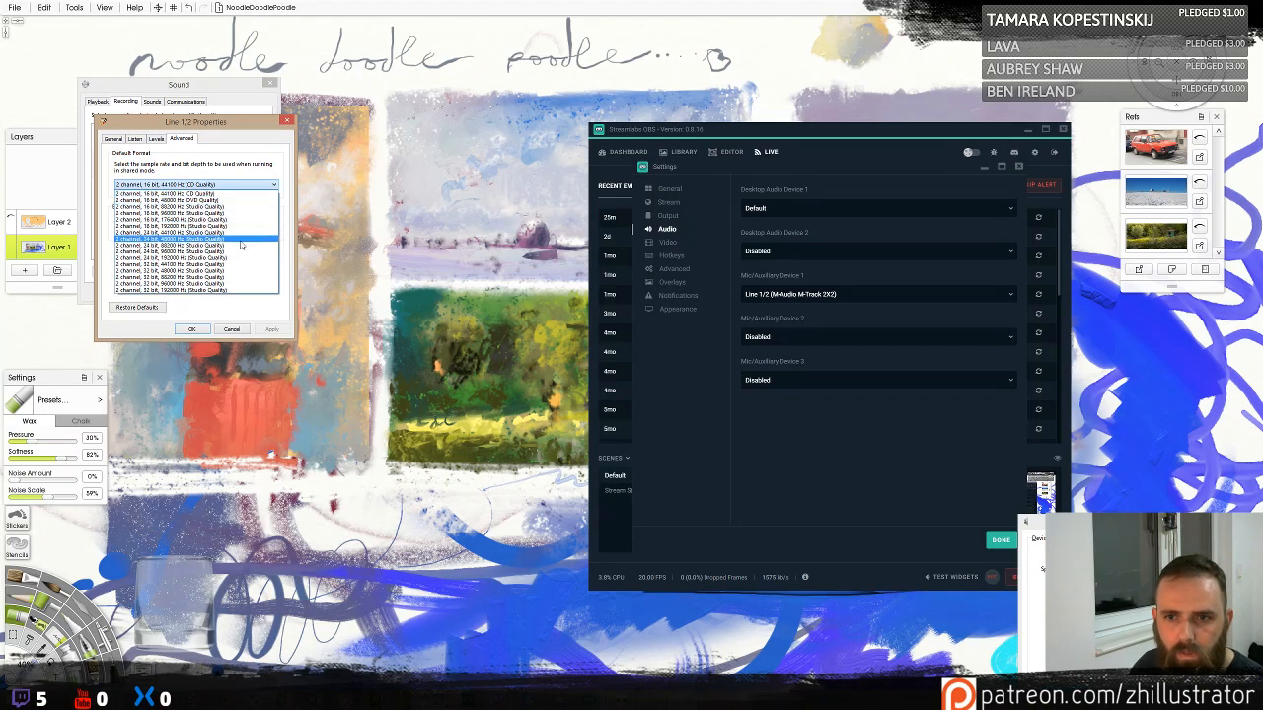
left_click(243, 158)
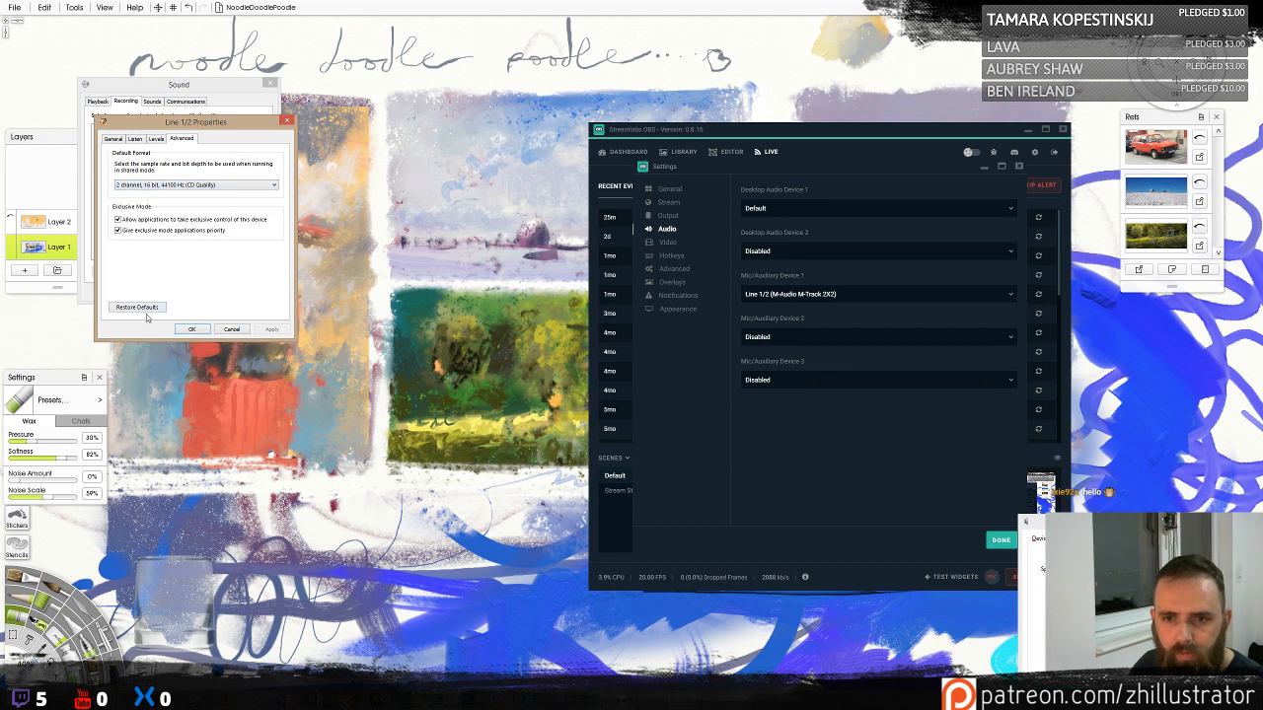
left_click(232, 329)
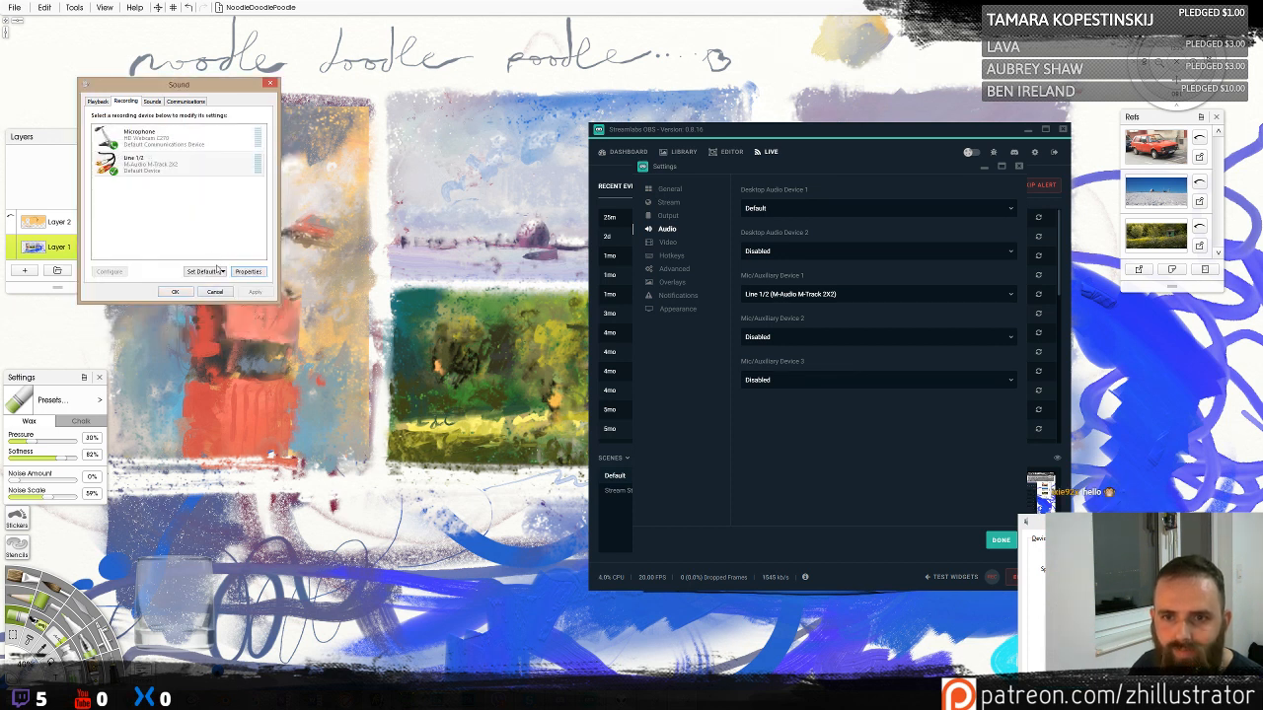
left_click(176, 293)
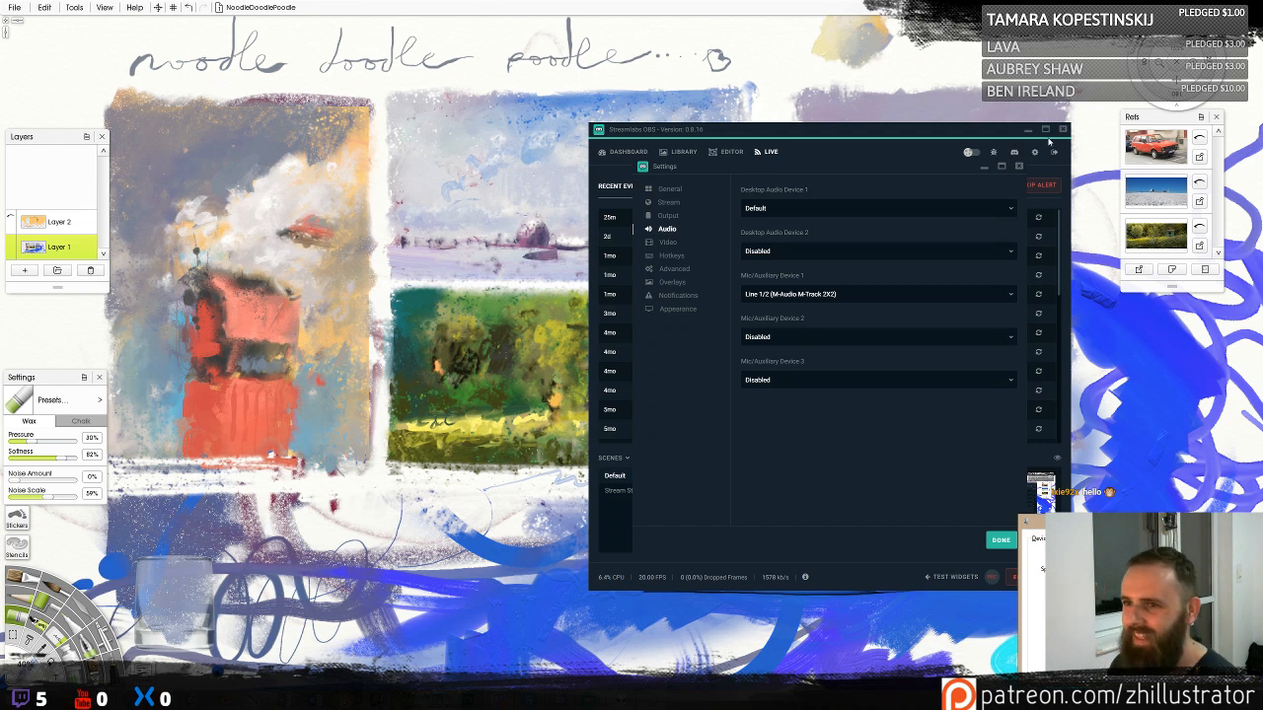
Return to the Streamlabs OBS settings and examine the streaming and recording output options
left_click(671, 216)
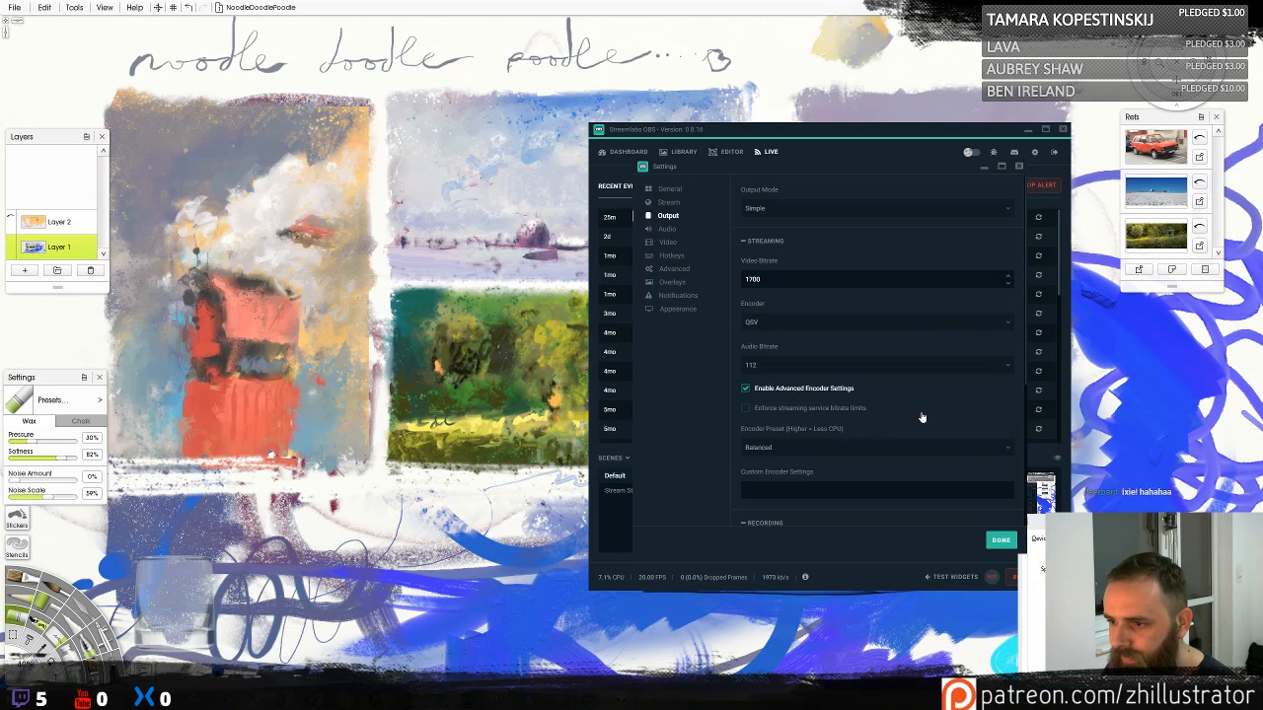
scroll(918, 419, "down", 1)
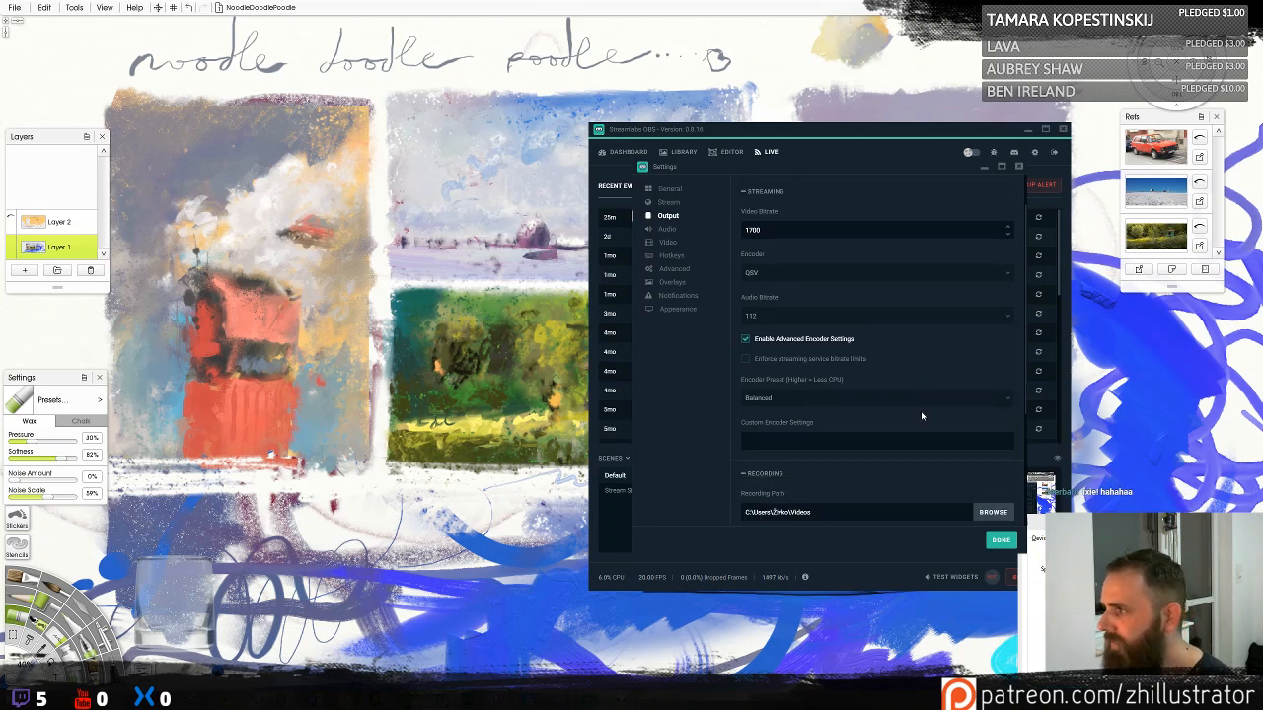
scroll(922, 416, "down", 4)
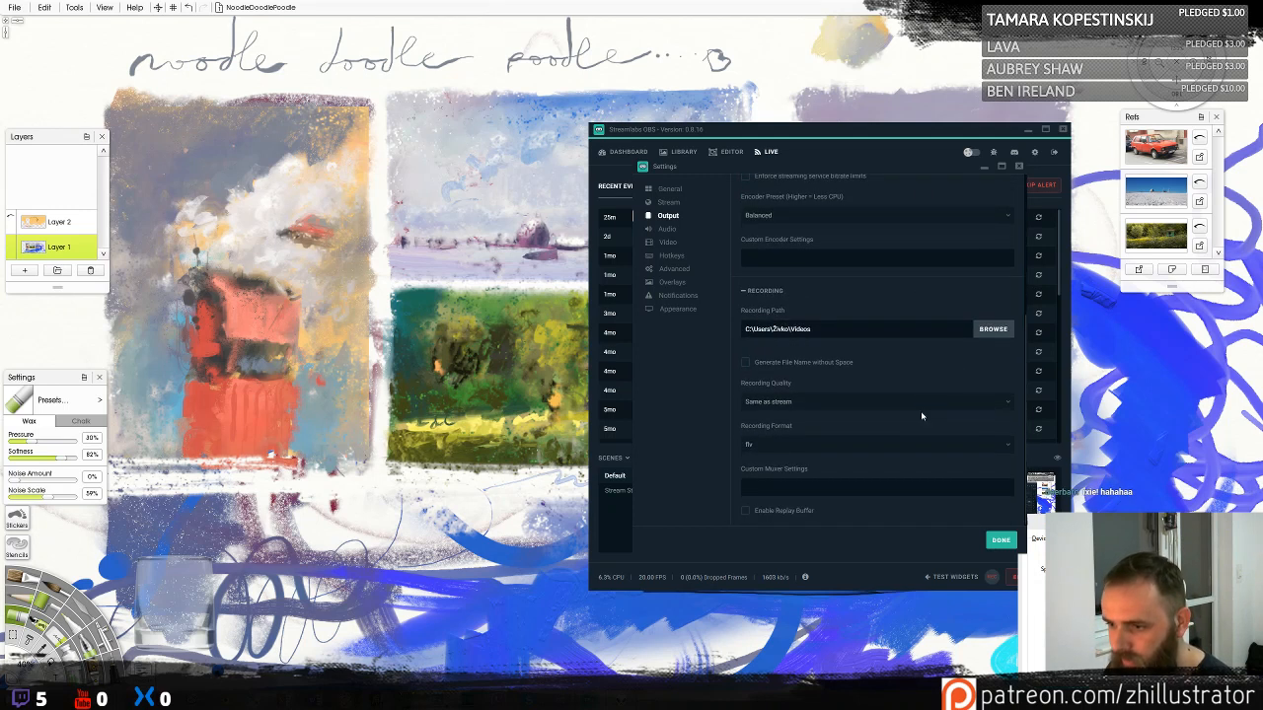
Leave the Streamlabs OBS output settings and check which devices are available in the Mic/Aux source properties
scroll(922, 415, "up", 5)
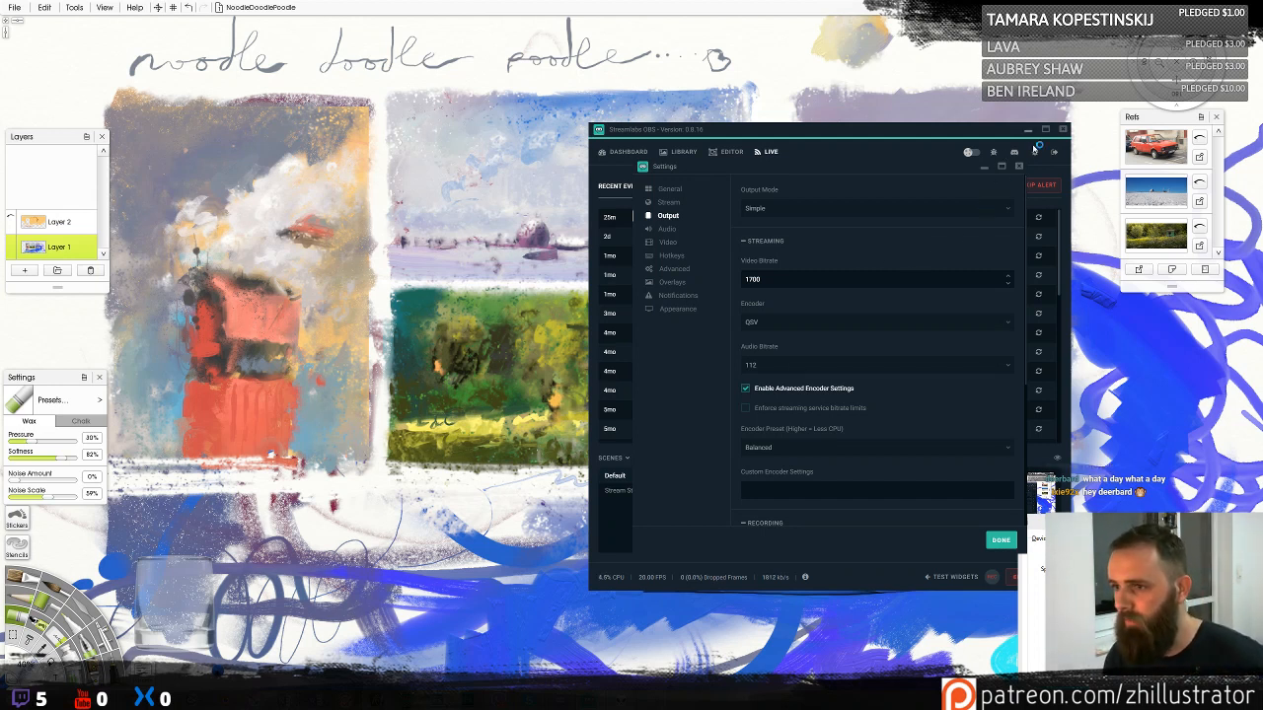
left_click(915, 156)
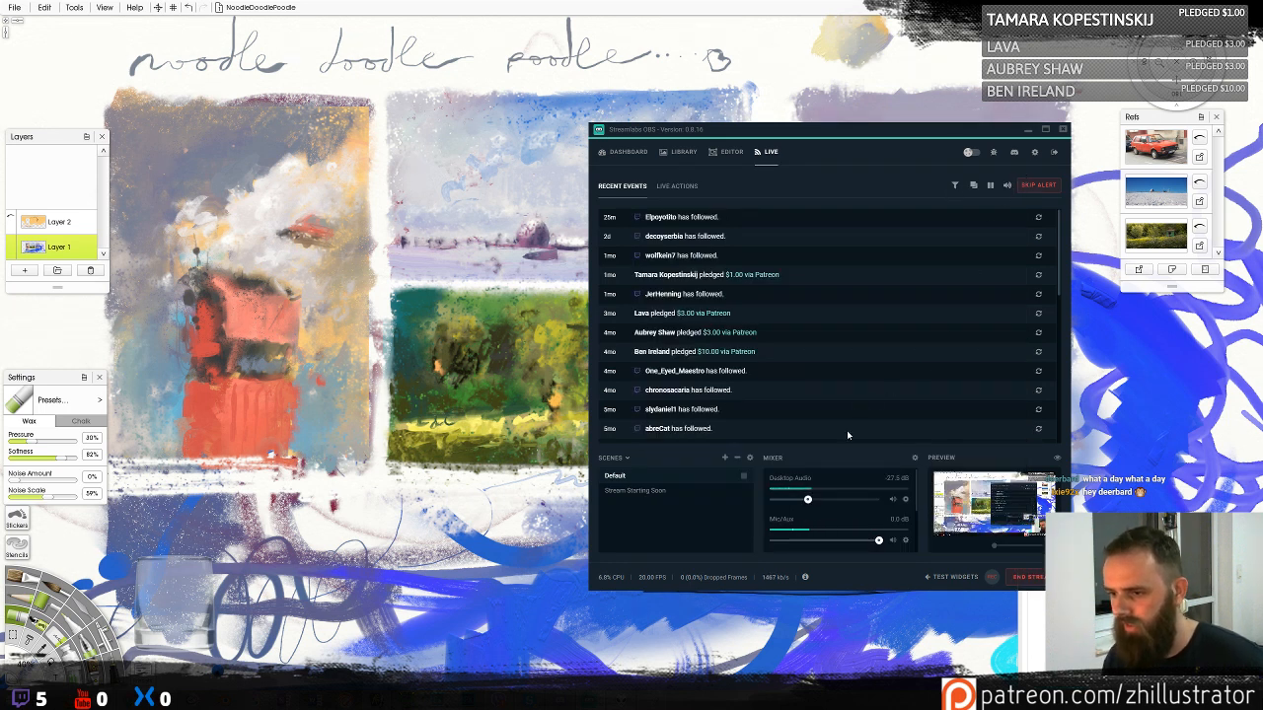
left_click(905, 541)
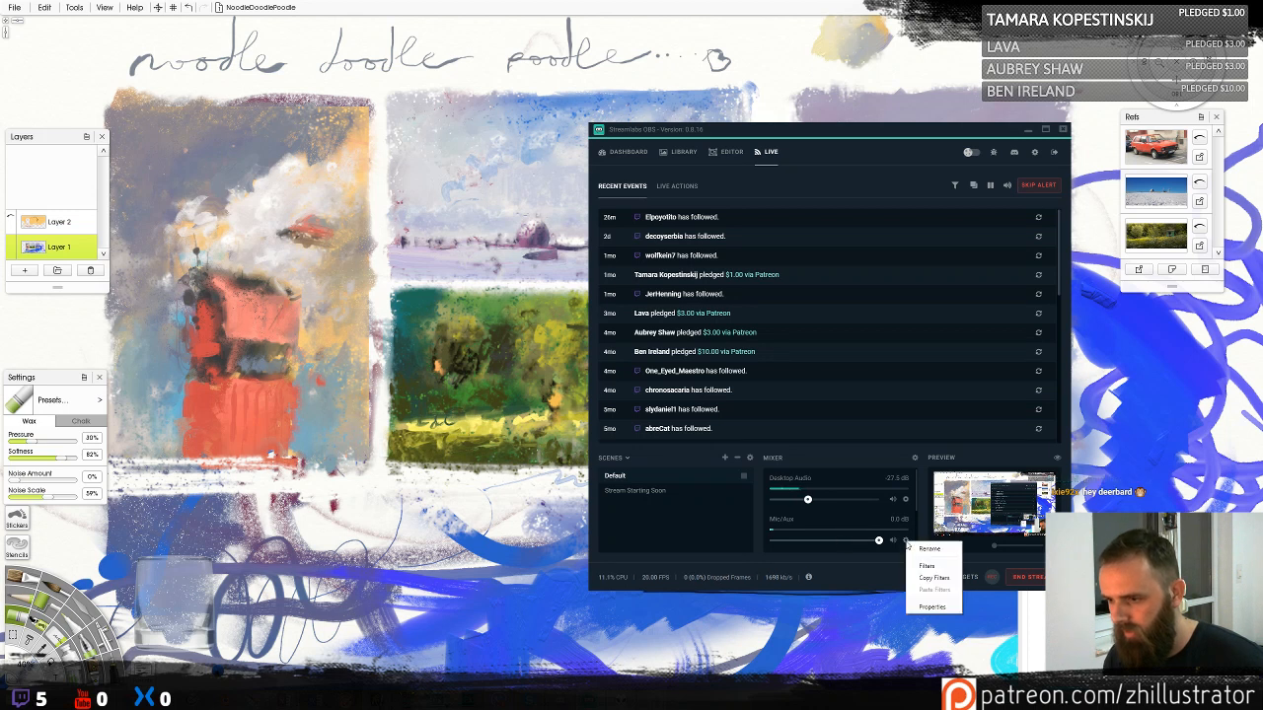
left_click(932, 607)
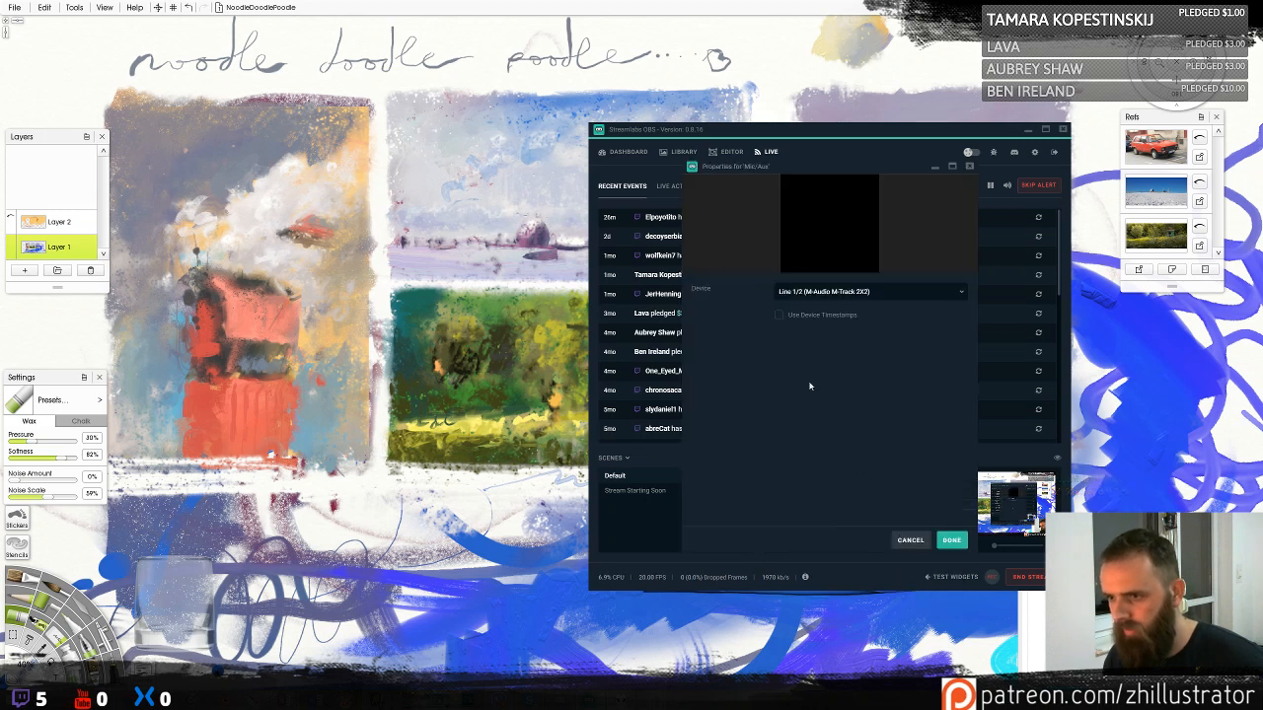
left_click(928, 294)
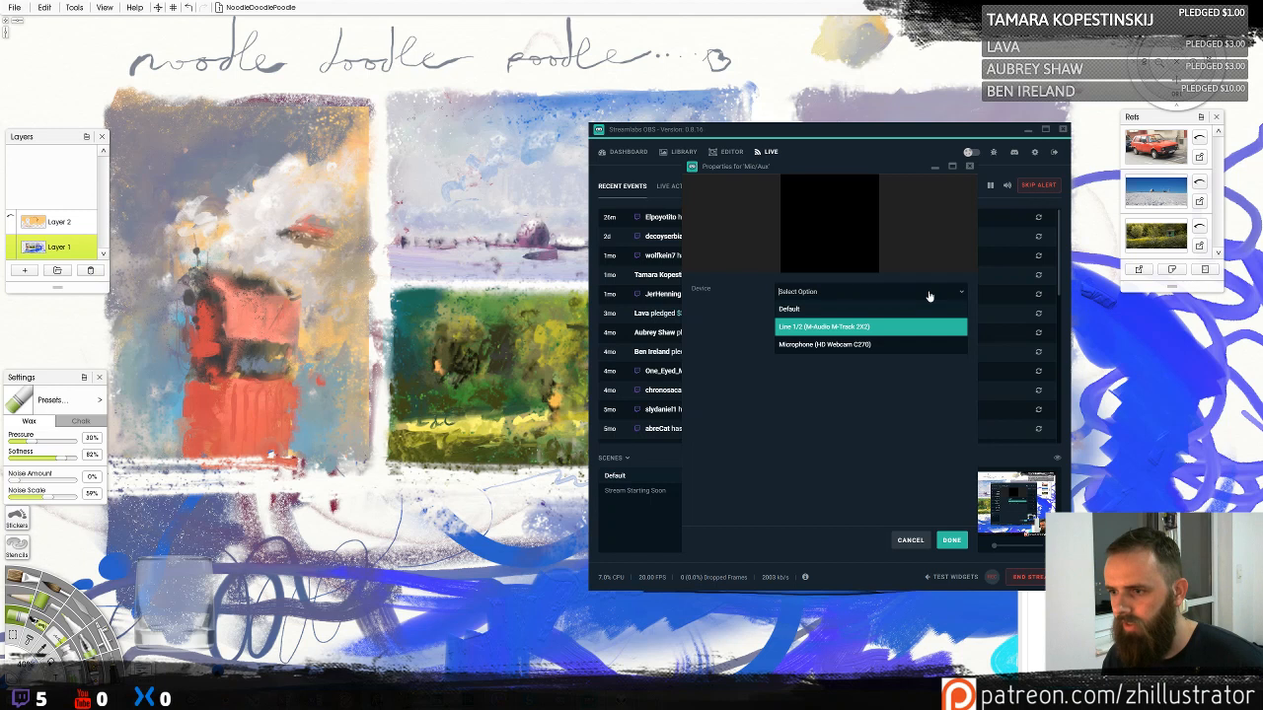
left_click(823, 327)
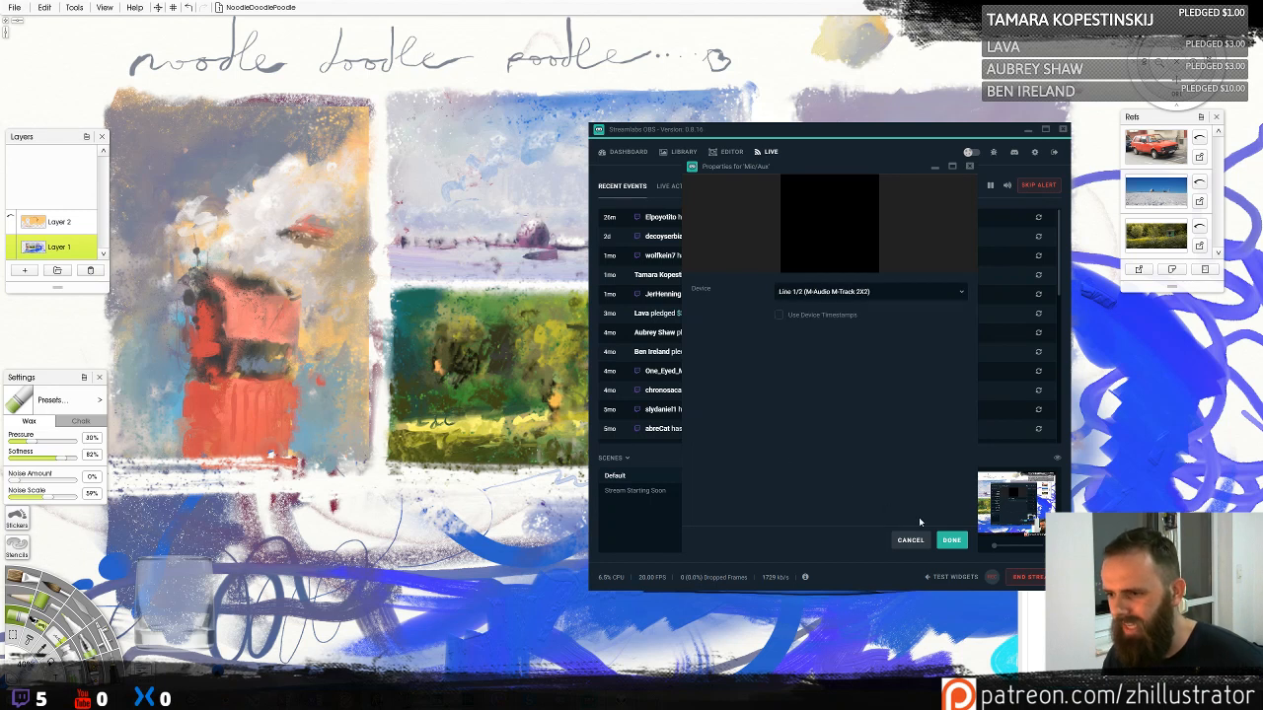
left_click(910, 540)
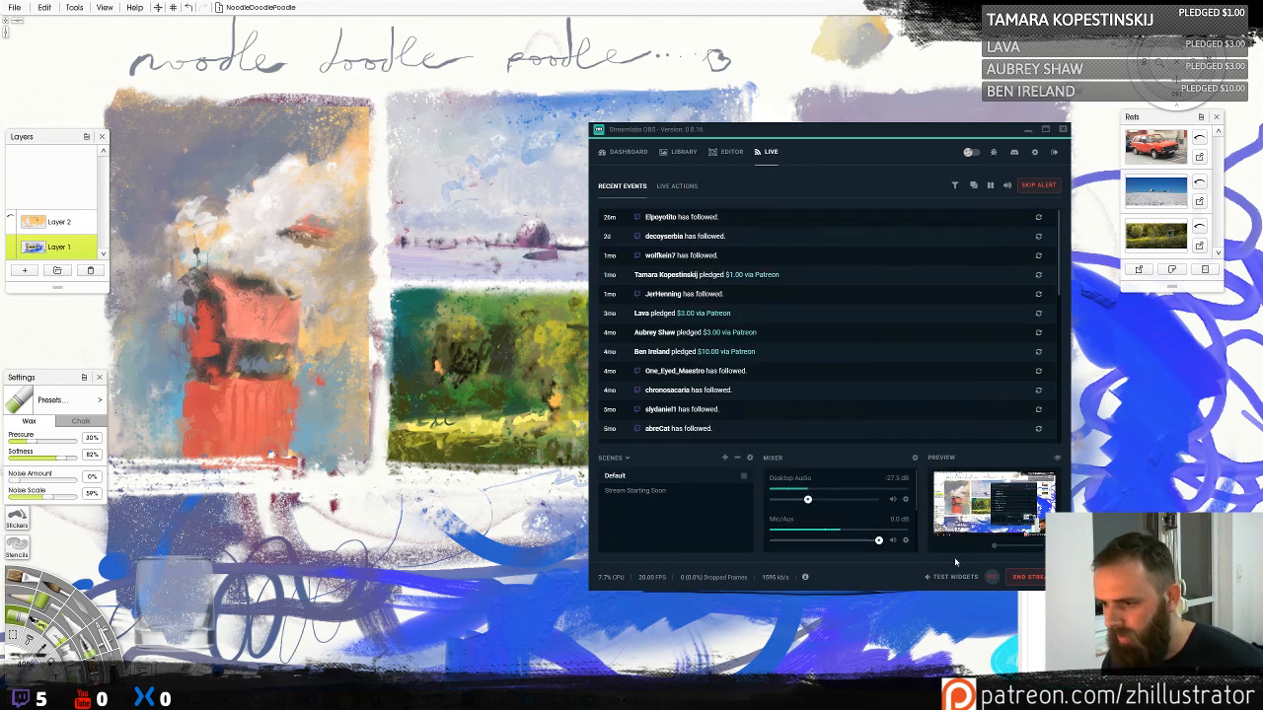
Look through the Mic/Aux source filters and the filter types available to add, then close them and return to the ArtRage painting
left_click(906, 541)
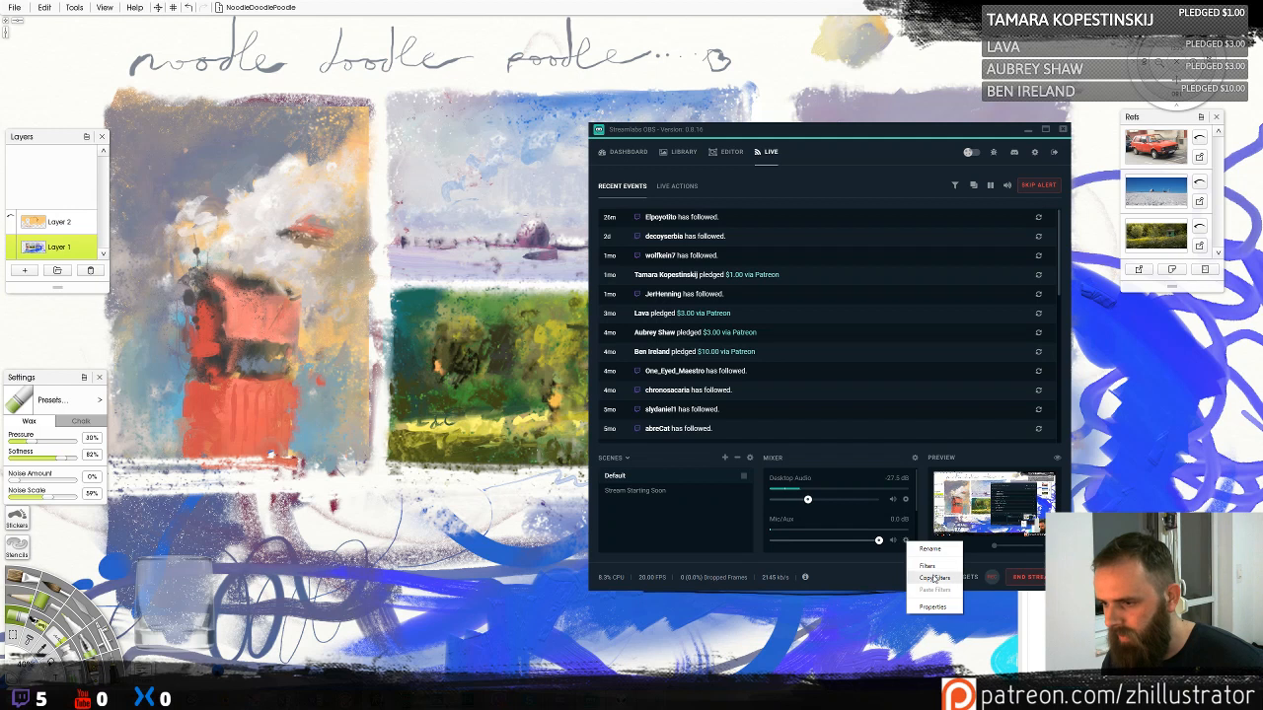
left_click(927, 567)
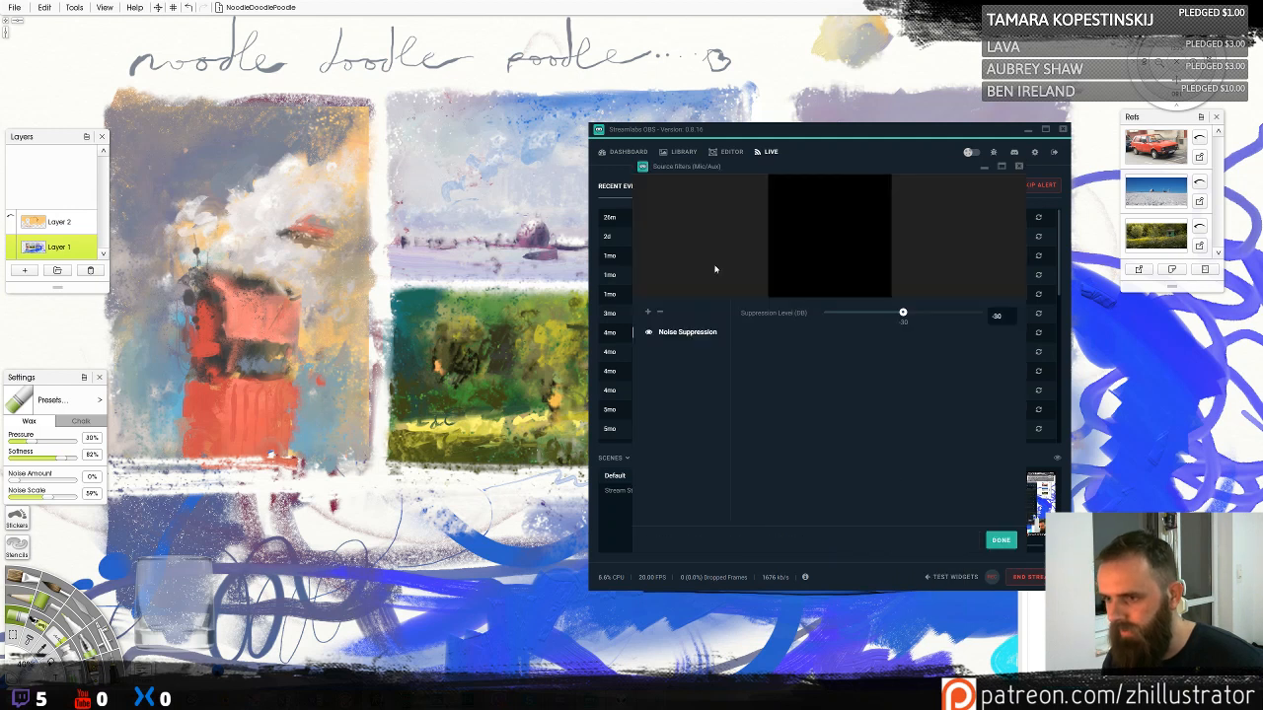
left_click(649, 313)
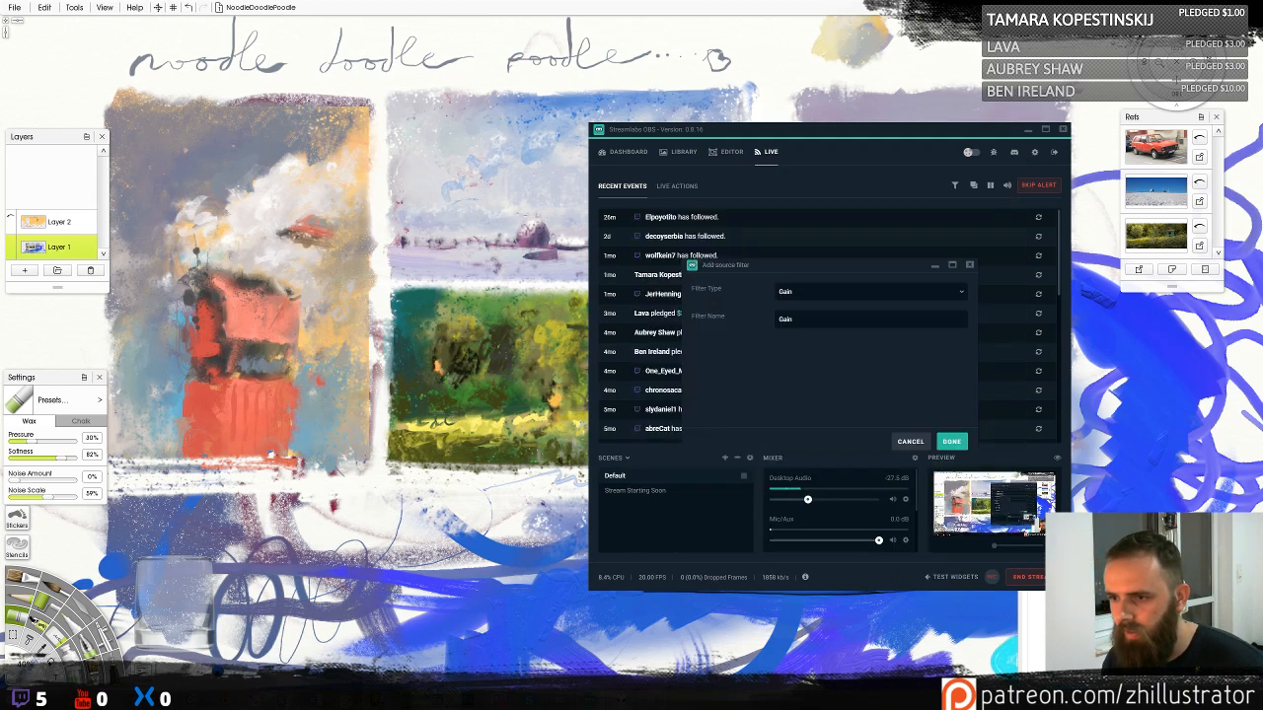
left_click(883, 292)
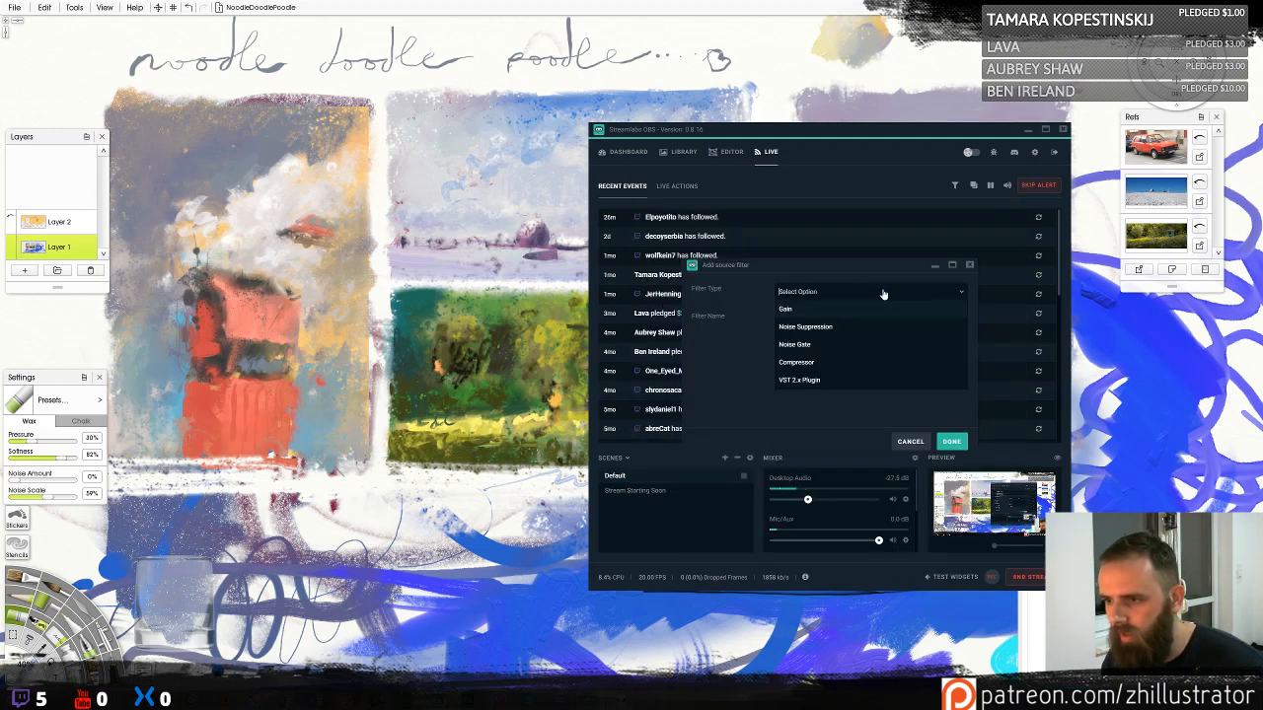
left_click(805, 327)
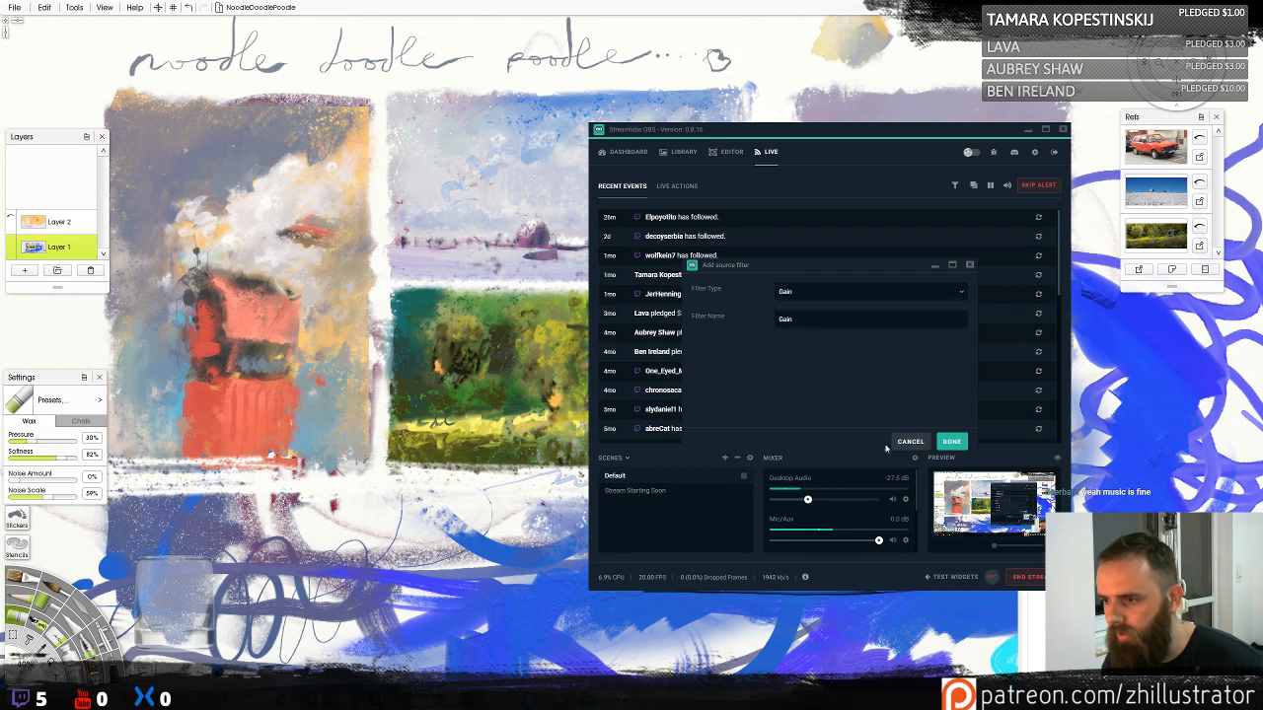
left_click(951, 442)
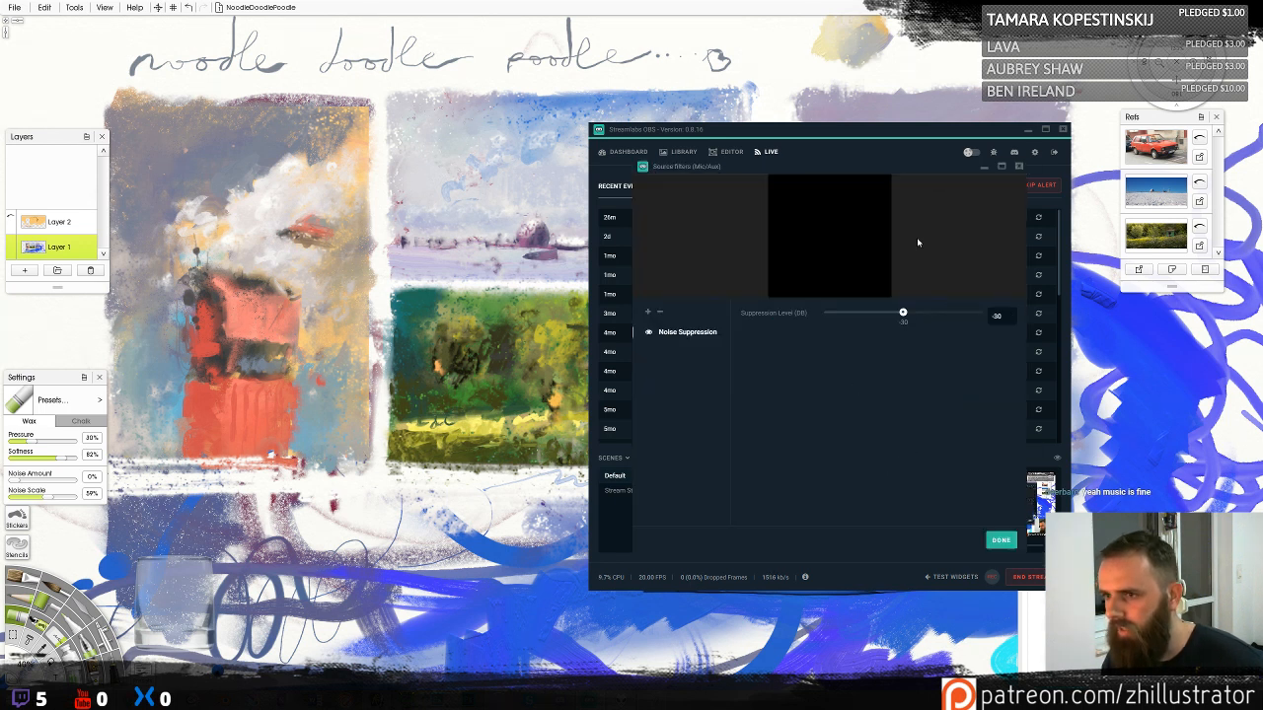
left_click(1019, 168)
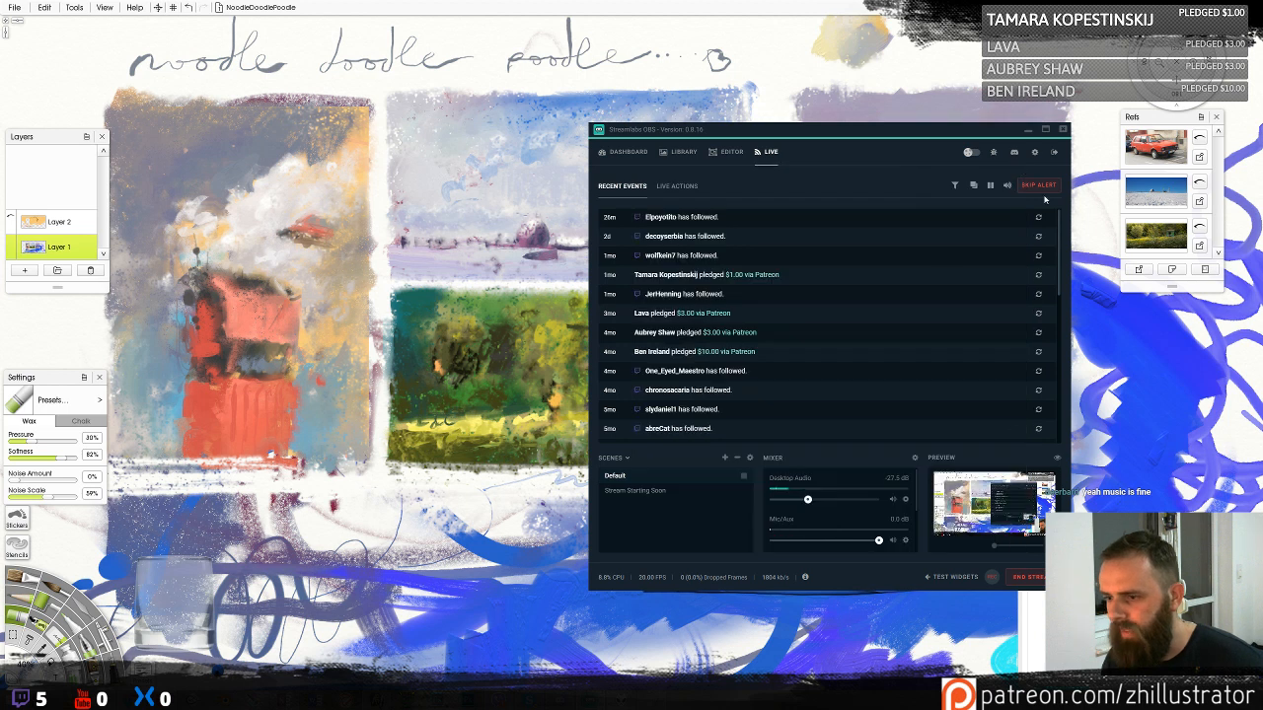
left_click(1027, 129)
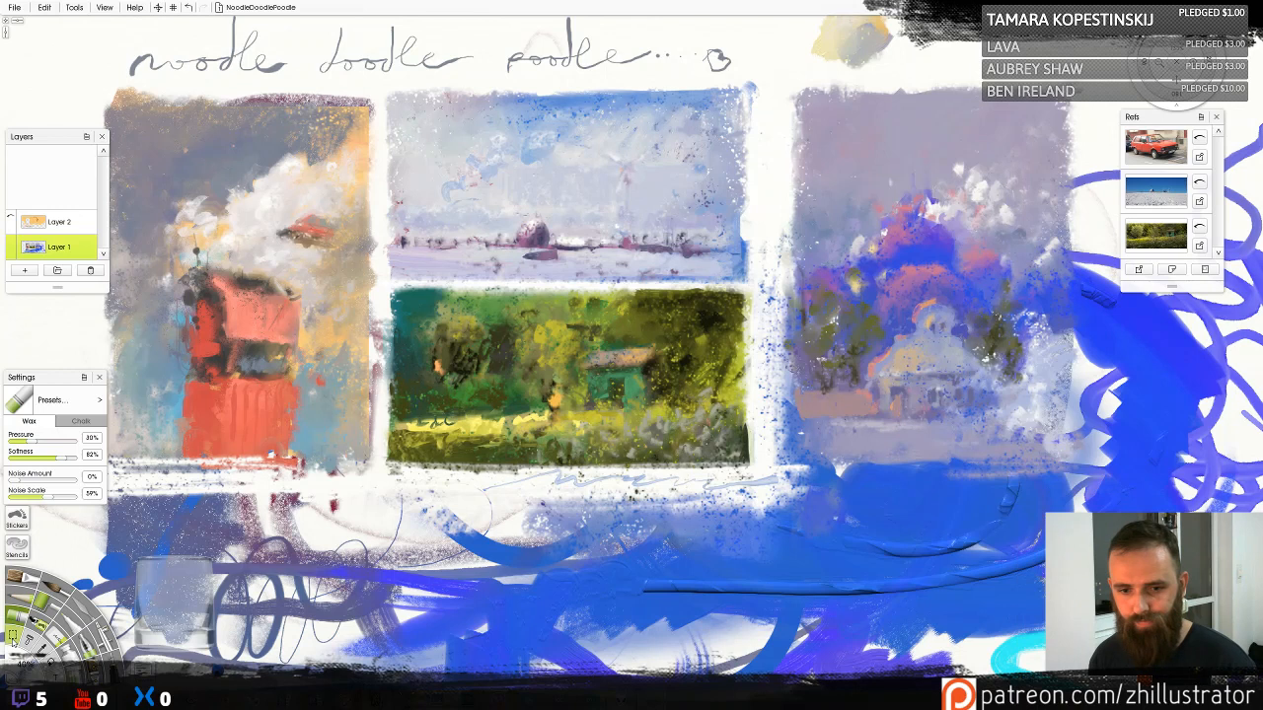
Select the right-hand painting with a rectangle and adjust its colors to brightness -4%, contrast 16% and hue -6%
left_click(14, 632)
mouse_move(774, 78)
left_mouse_down()
mouse_move(866, 173)
mouse_move(1044, 444)
mouse_move(1091, 481)
left_mouse_up()
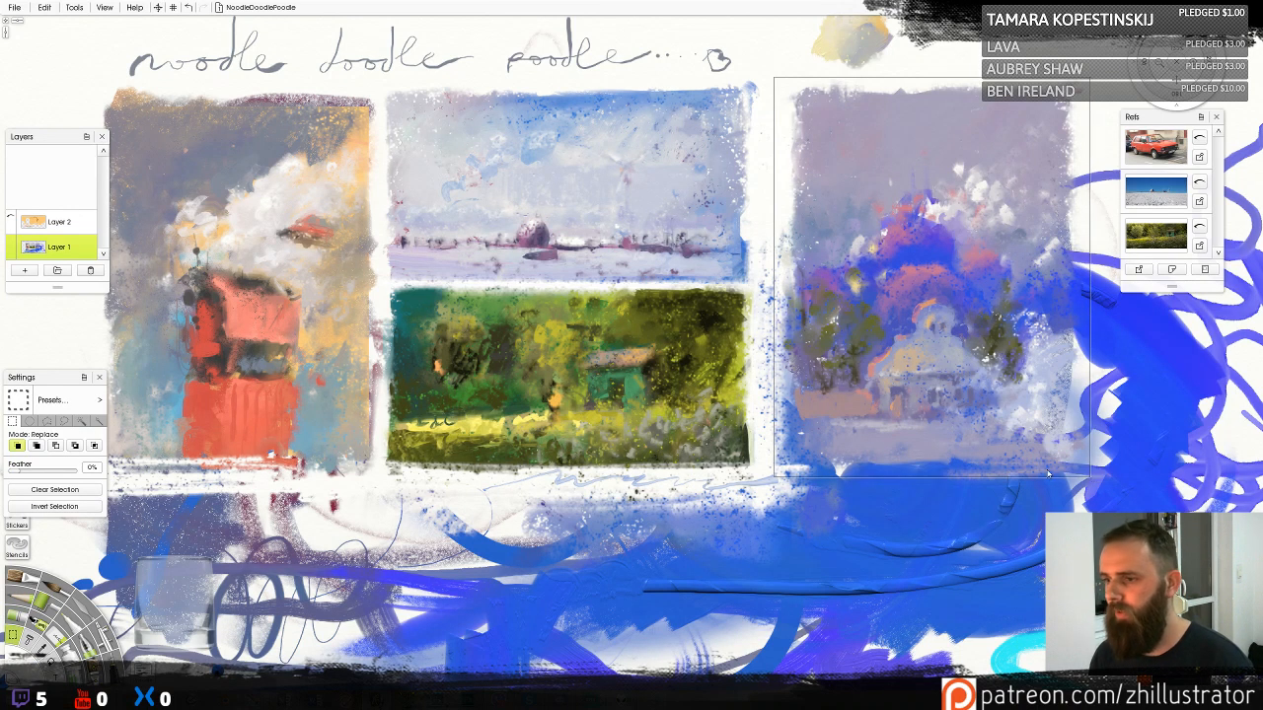
left_click(44, 7)
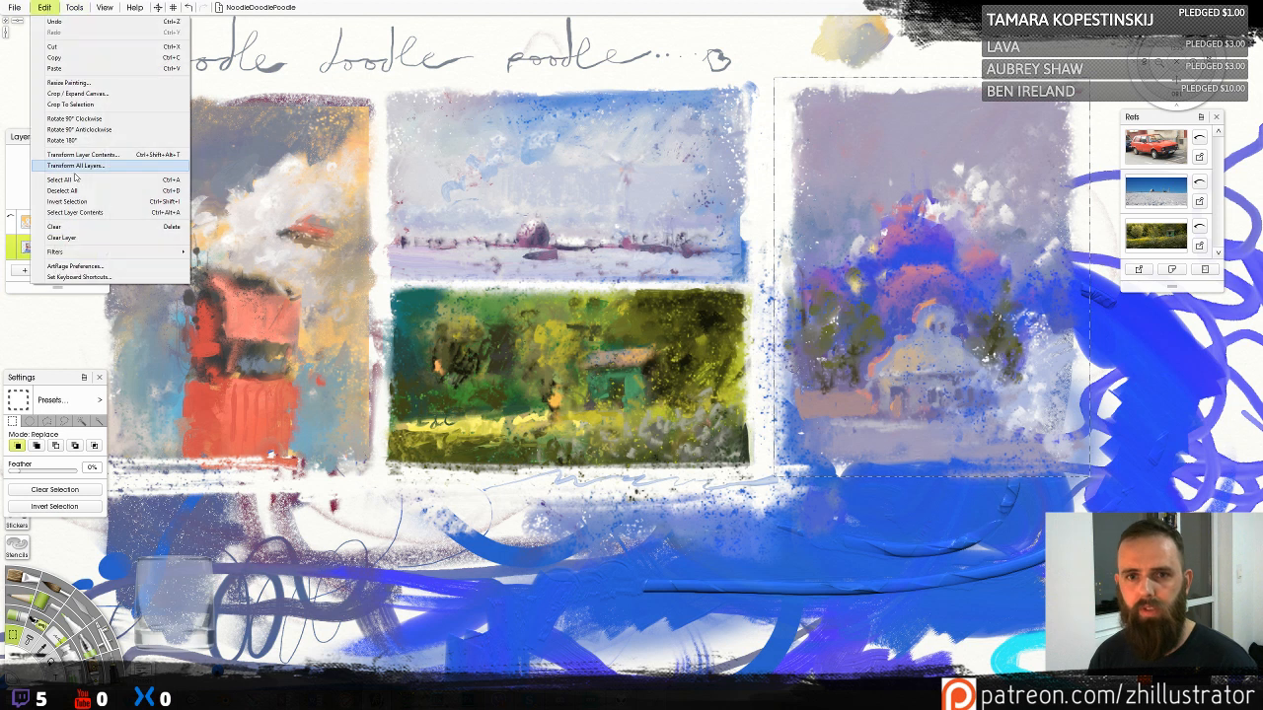
mouse_move(126, 254)
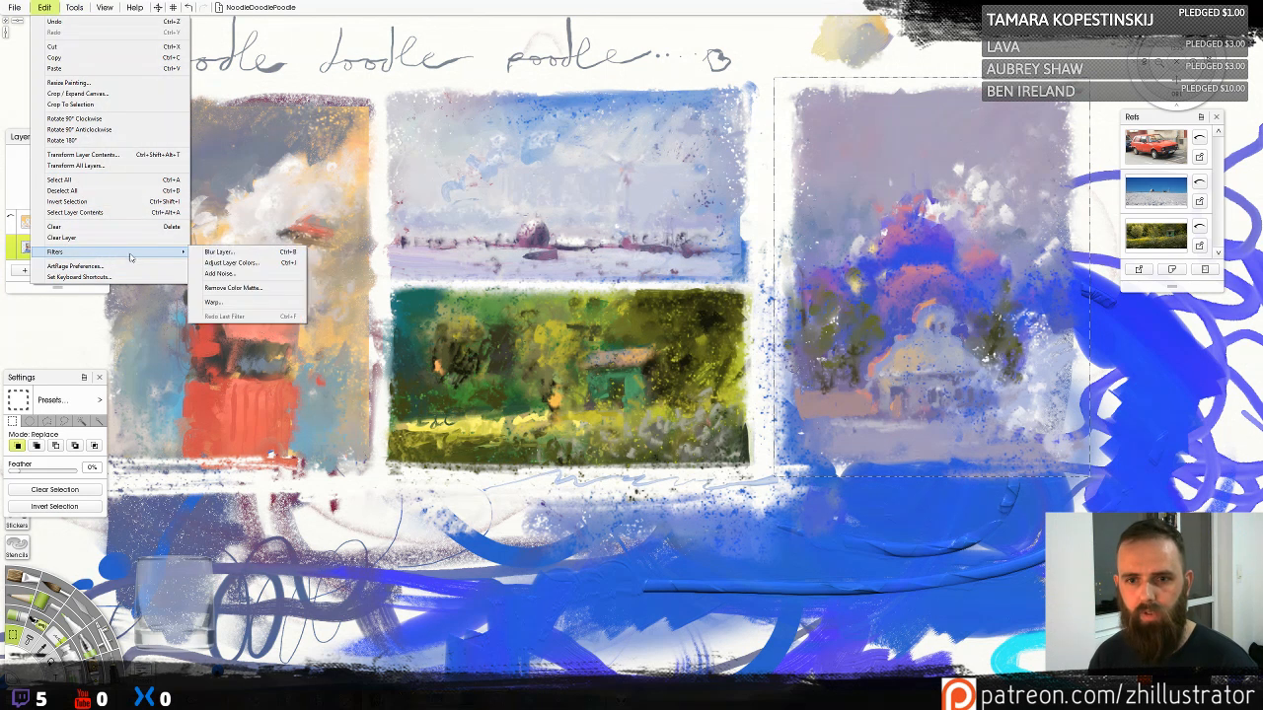
left_click(268, 264)
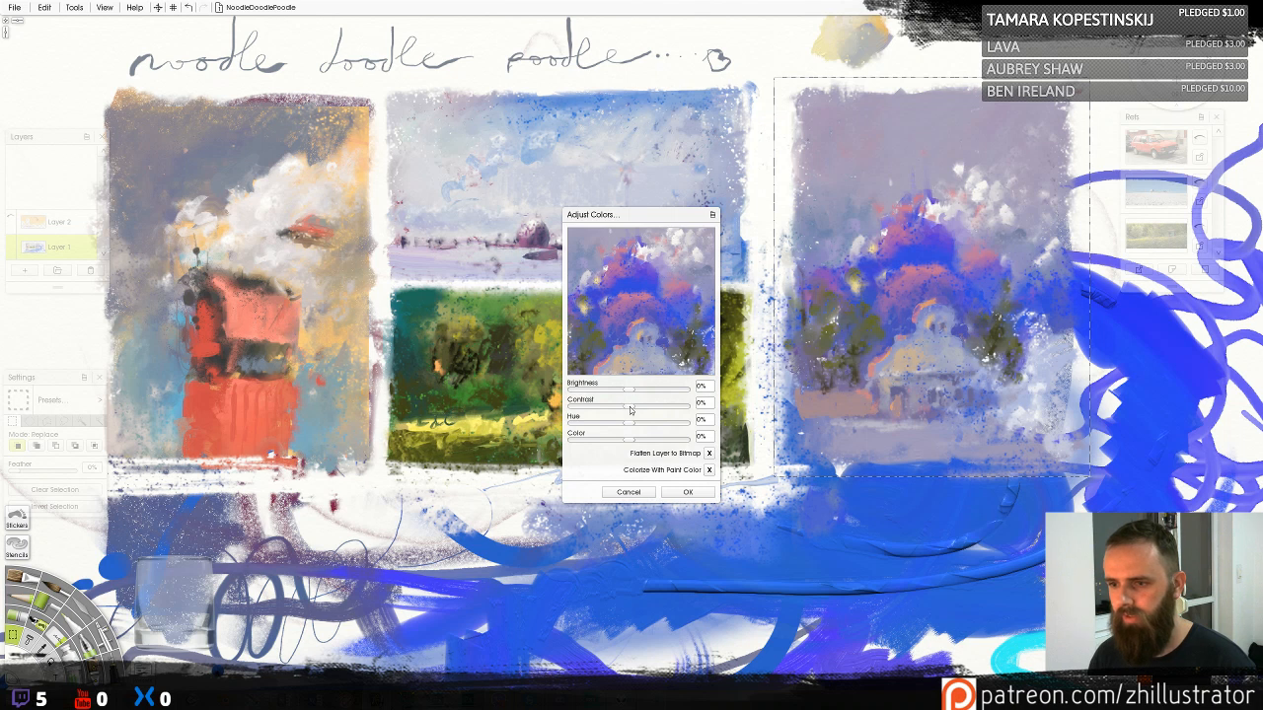
left_click_drag(631, 409, 630, 393)
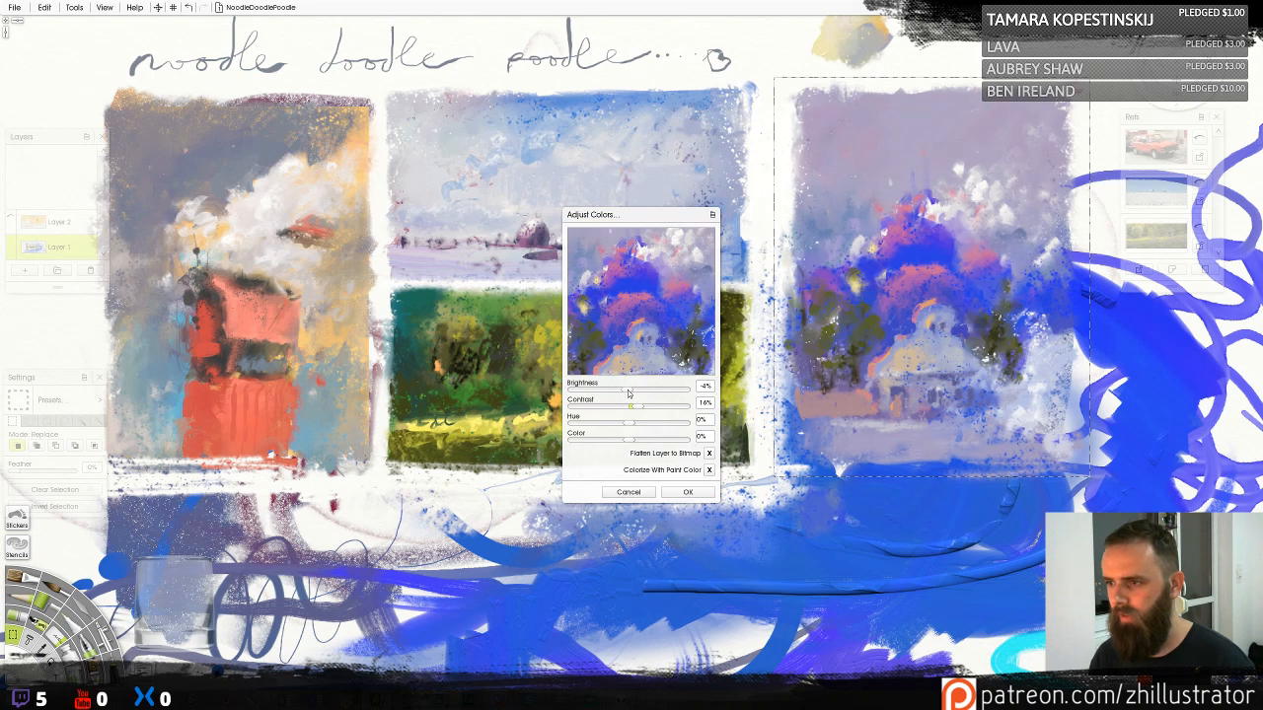
left_click_drag(630, 424, 627, 426)
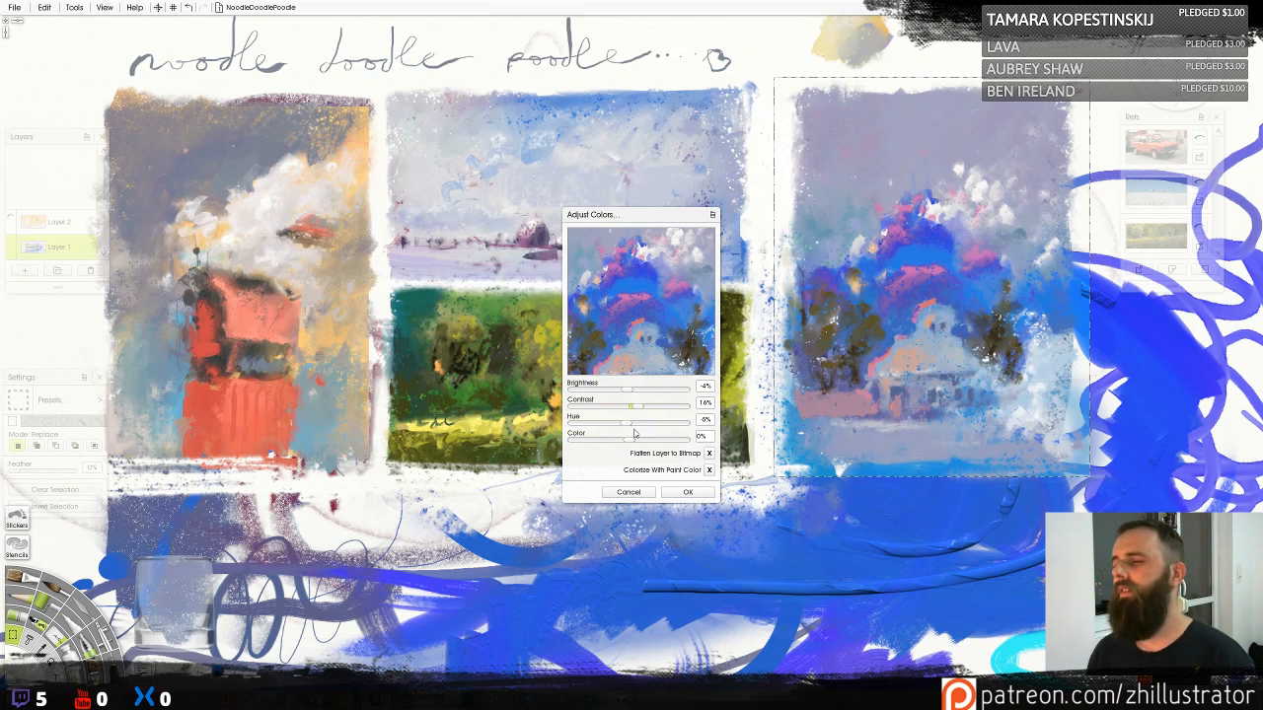
left_click(686, 493)
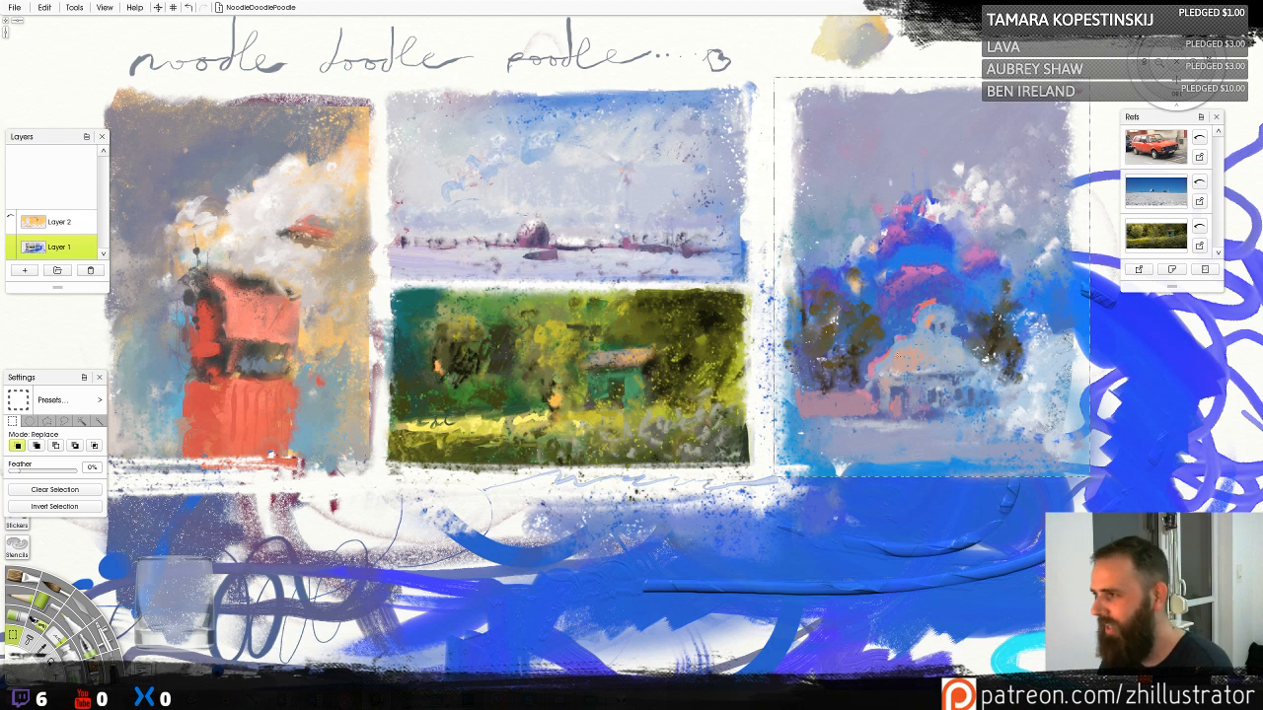
key("k")
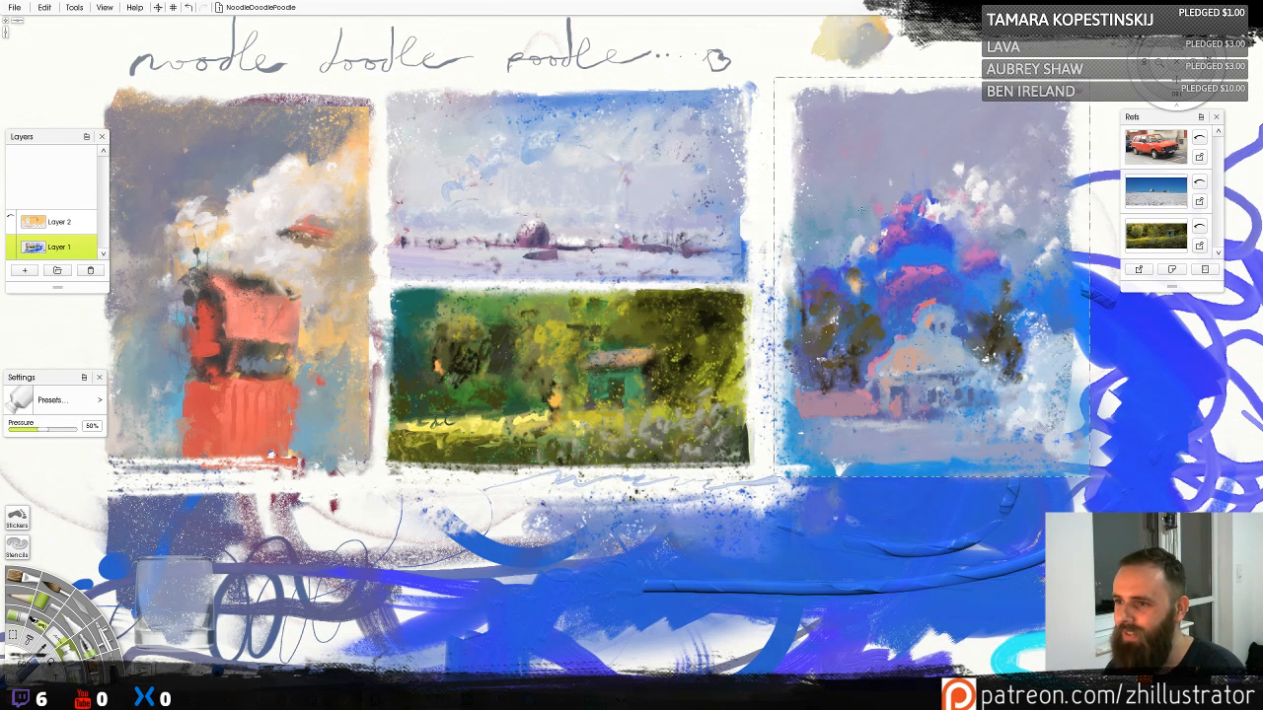
left_click_drag(862, 210, 858, 214)
key("ctrl+z")
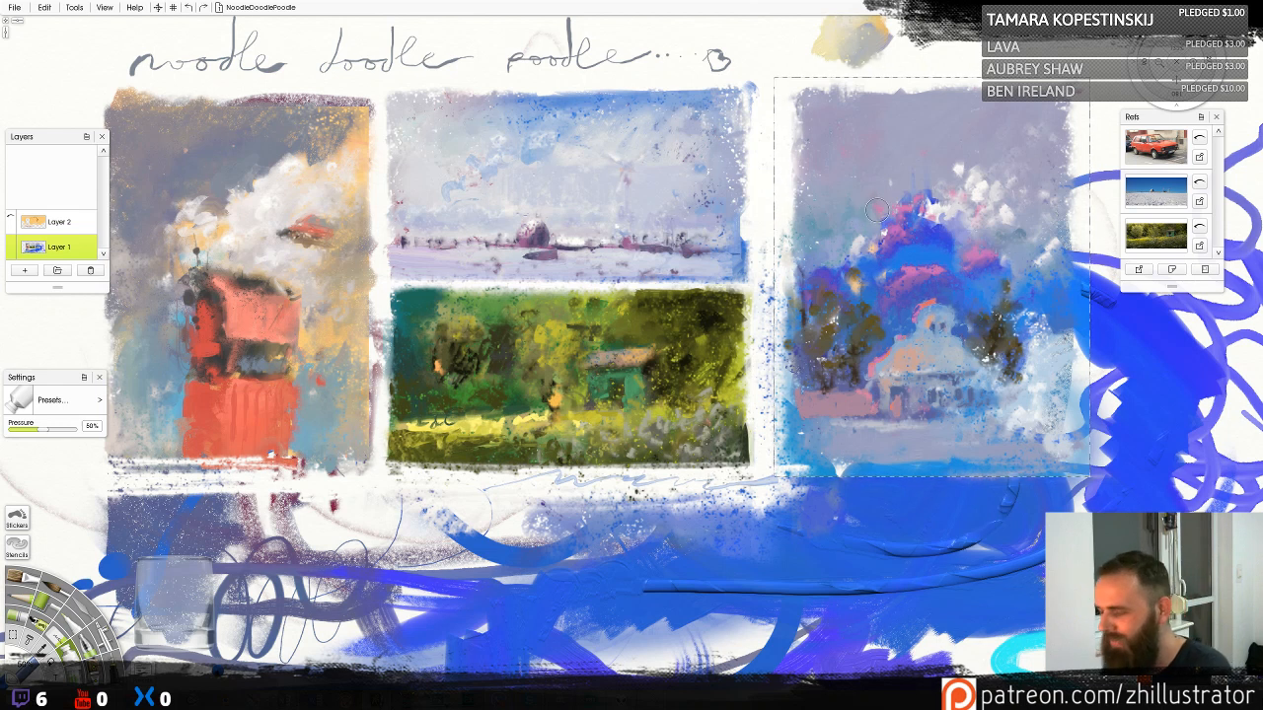
Clear the selection and extend the brown tree foliage to the right of the domed building with the oil brush
key("o")
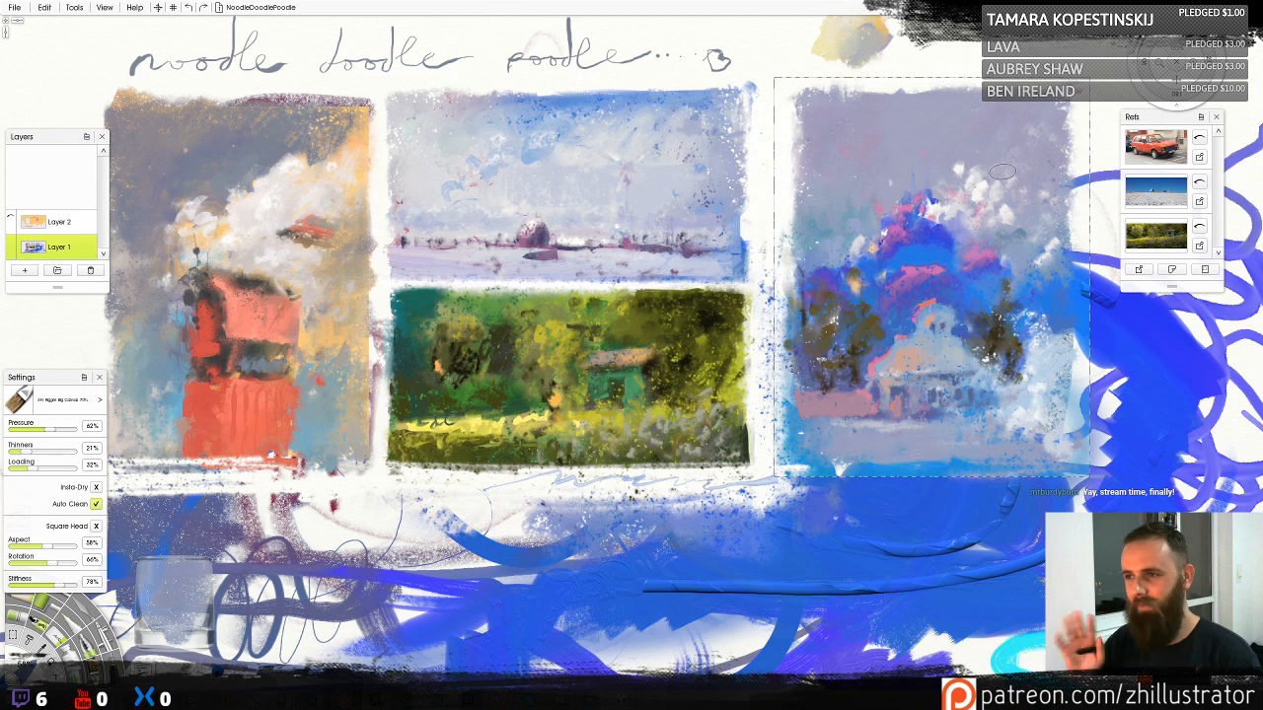
key("ctrl+d")
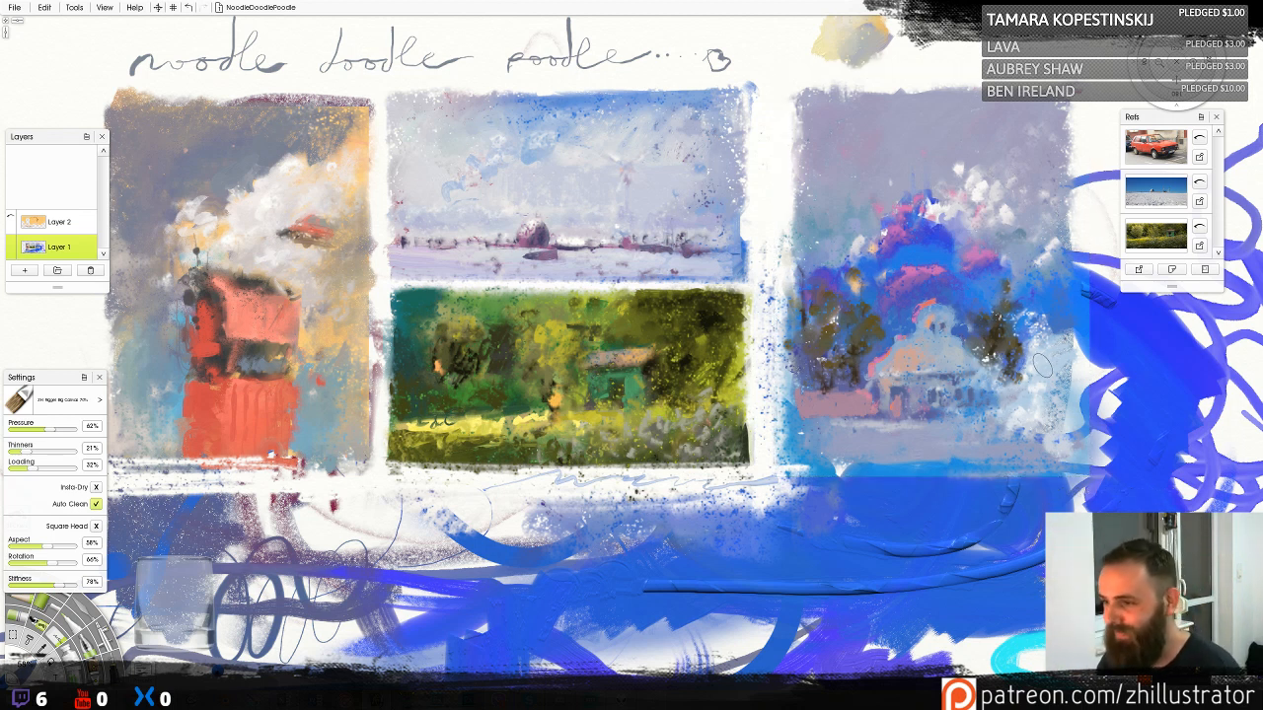
mouse_move(1018, 344)
left_mouse_down()
mouse_move(1045, 365)
mouse_move(1036, 347)
mouse_move(1038, 362)
mouse_move(1057, 312)
mouse_move(1059, 355)
left_mouse_up()
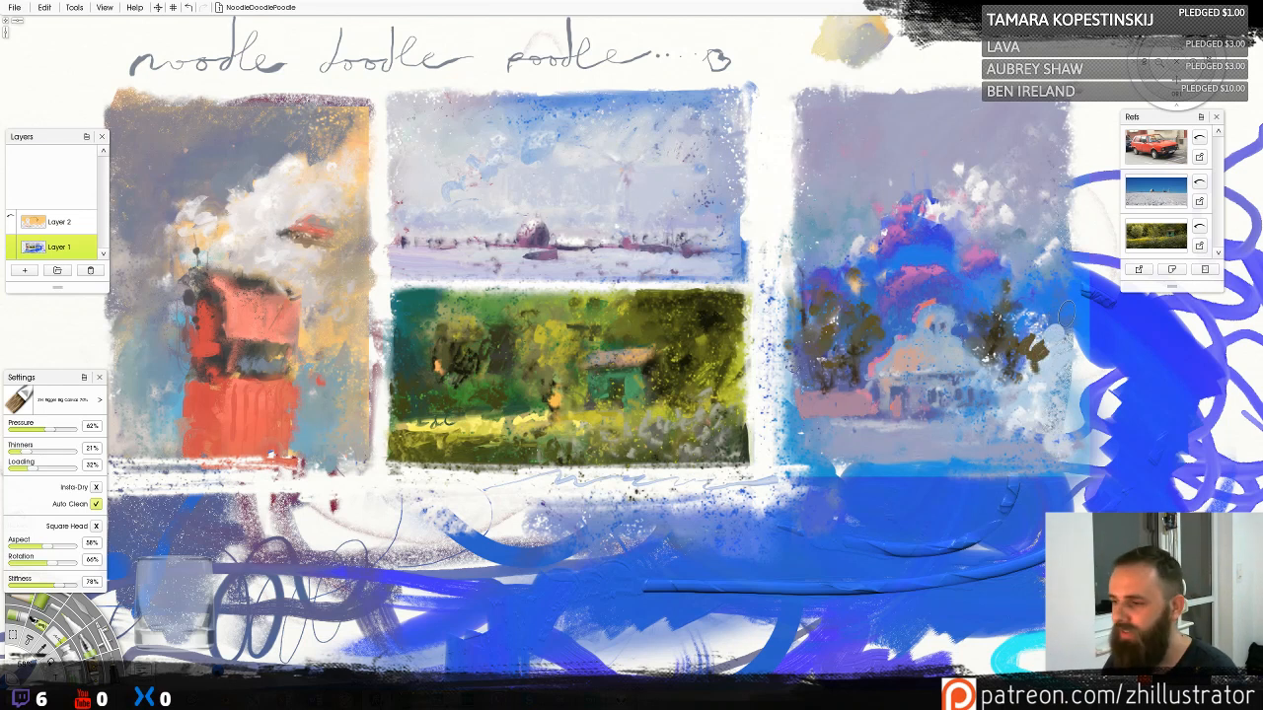
Refine the domed building scene with wax crayon and Big Softer Pencil, adding fence lines, a small brown shape and pale foreground strokes
key("c")
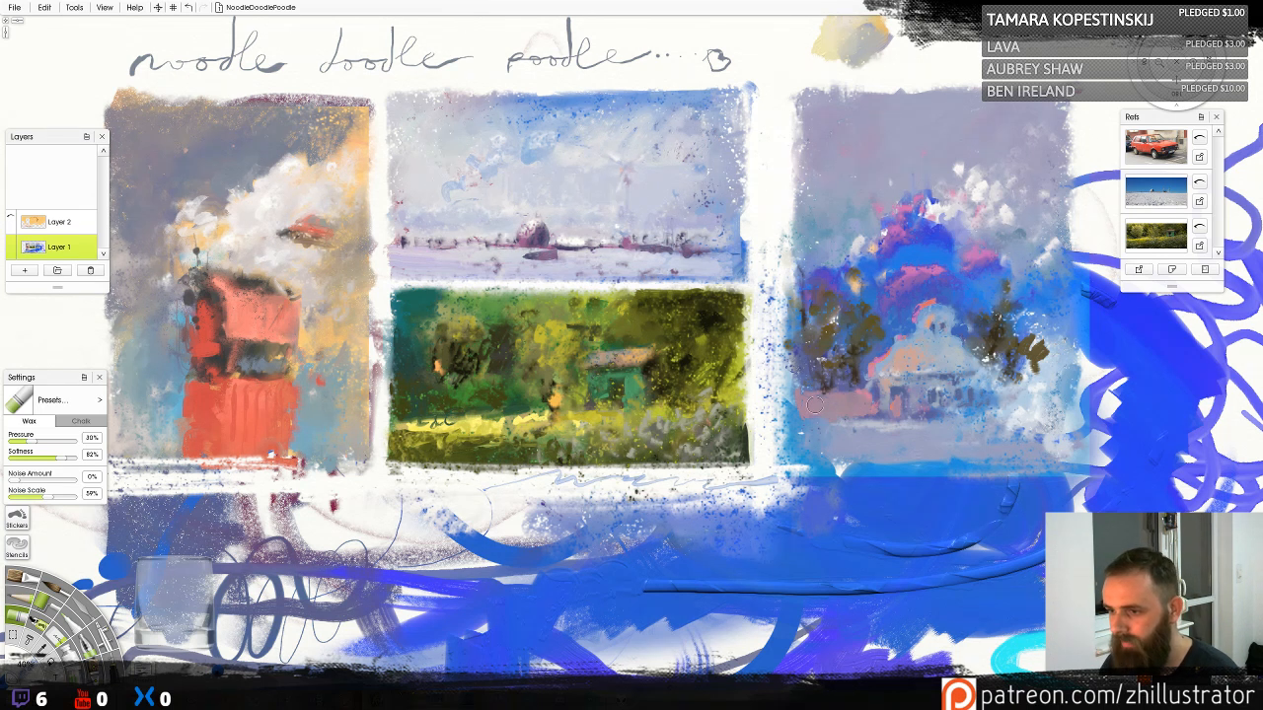
key("p")
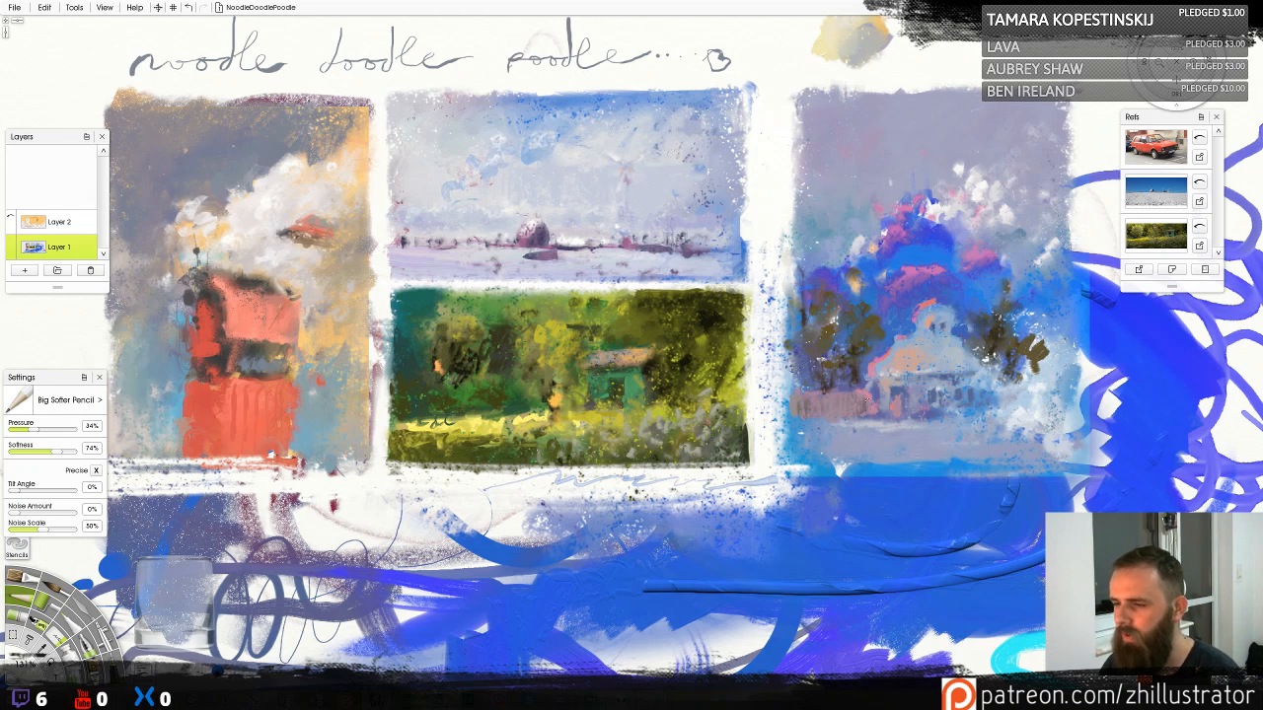
mouse_move(1003, 394)
left_mouse_down()
mouse_move(999, 408)
mouse_move(1016, 391)
mouse_move(1014, 416)
left_mouse_up()
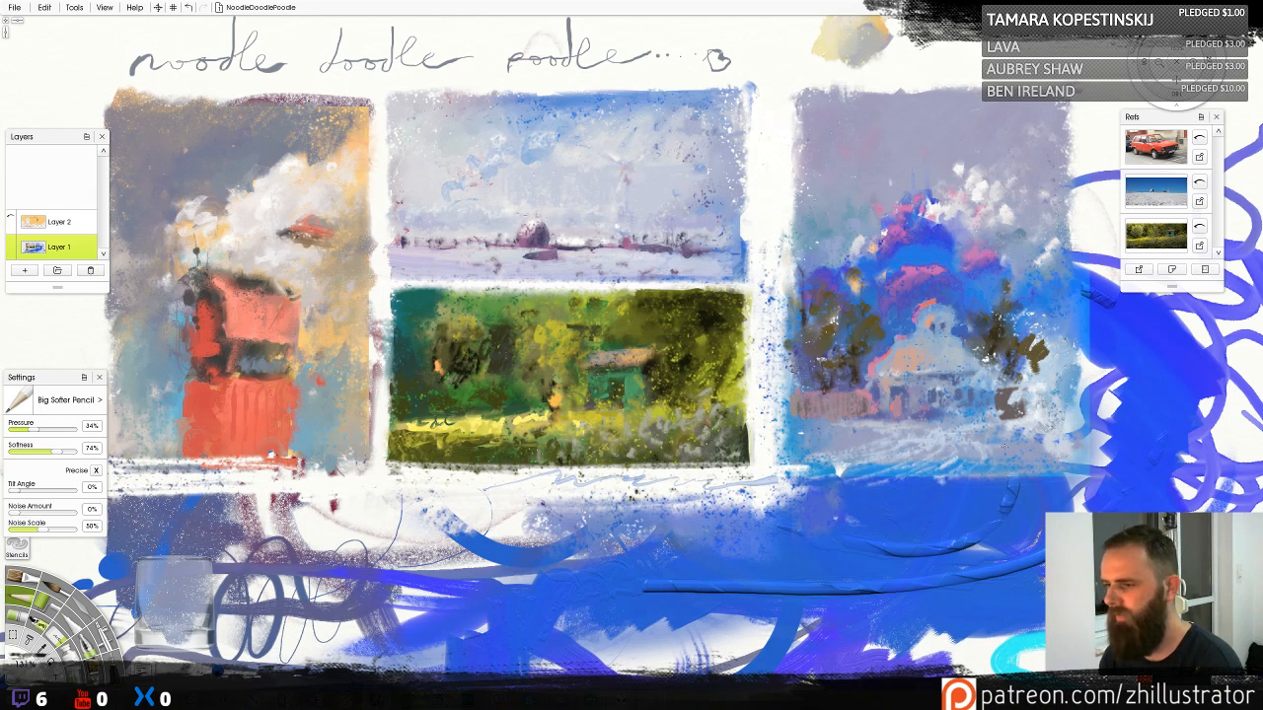
mouse_move(1022, 465)
left_mouse_down()
mouse_move(1007, 458)
mouse_move(981, 480)
mouse_move(996, 462)
left_mouse_up()
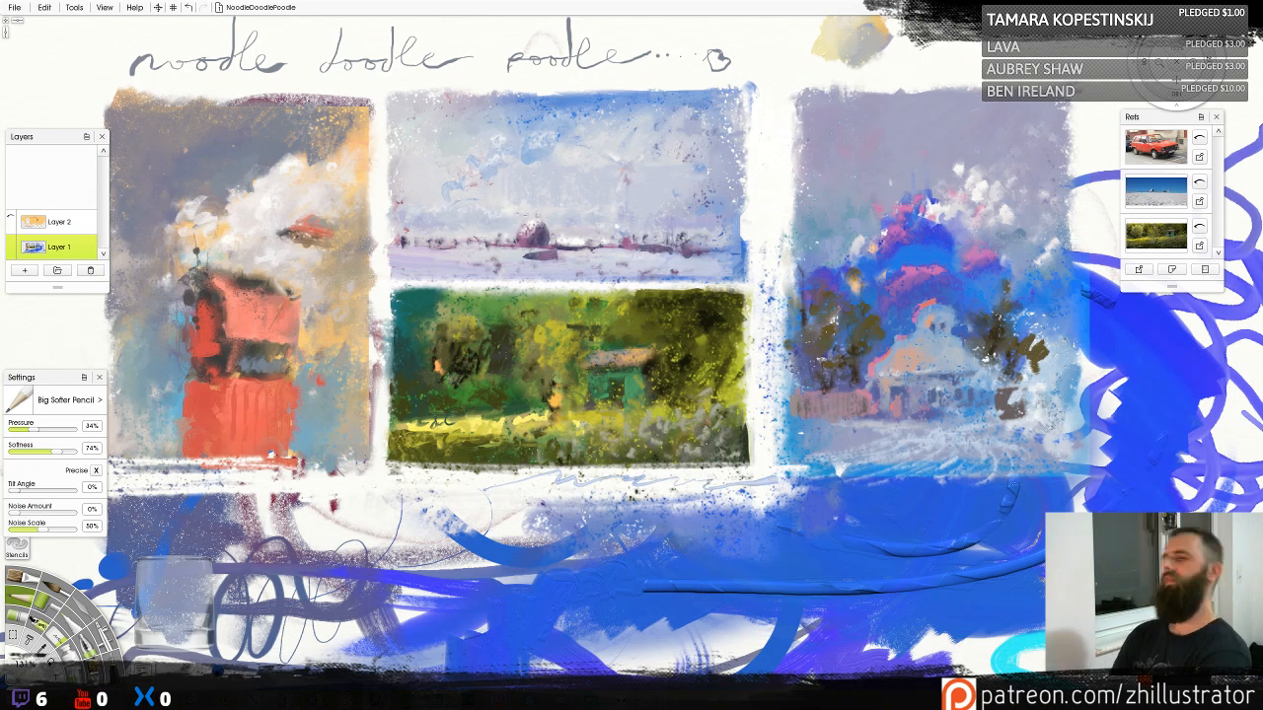
mouse_move(1042, 366)
left_mouse_down()
mouse_move(1021, 349)
mouse_move(1052, 358)
mouse_move(1024, 371)
left_mouse_up()
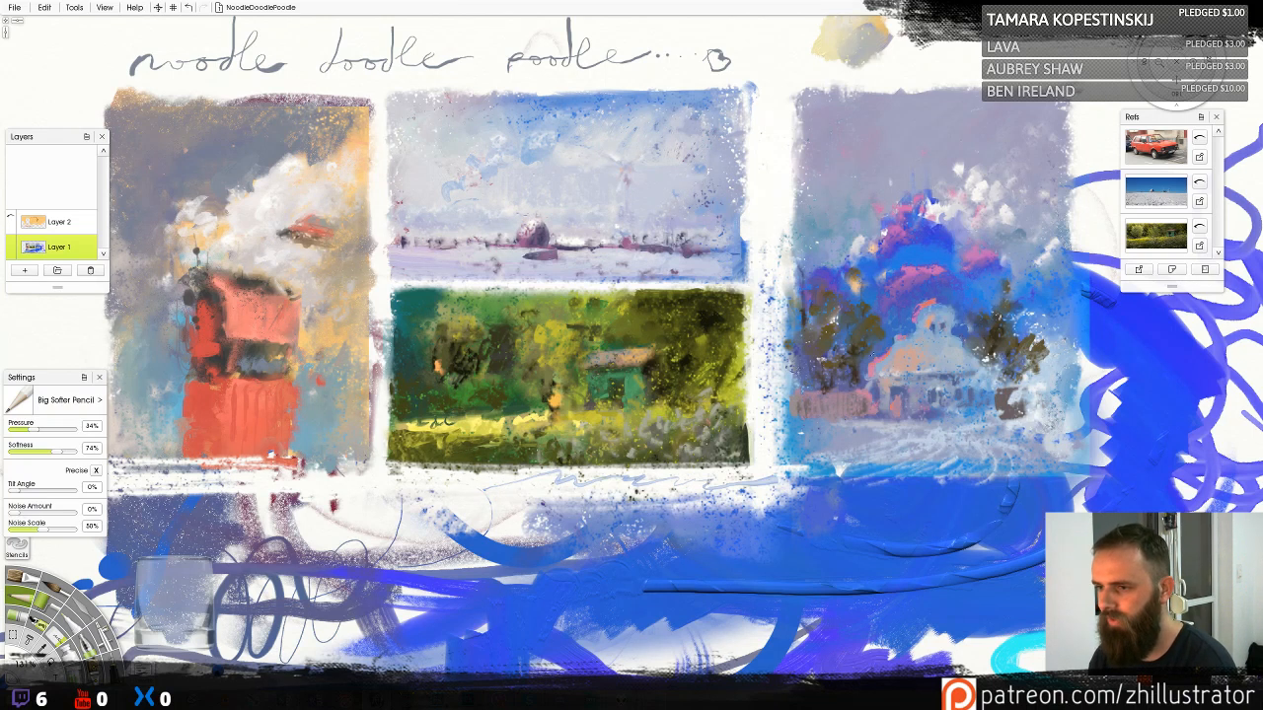
left_click_drag(874, 355, 867, 362)
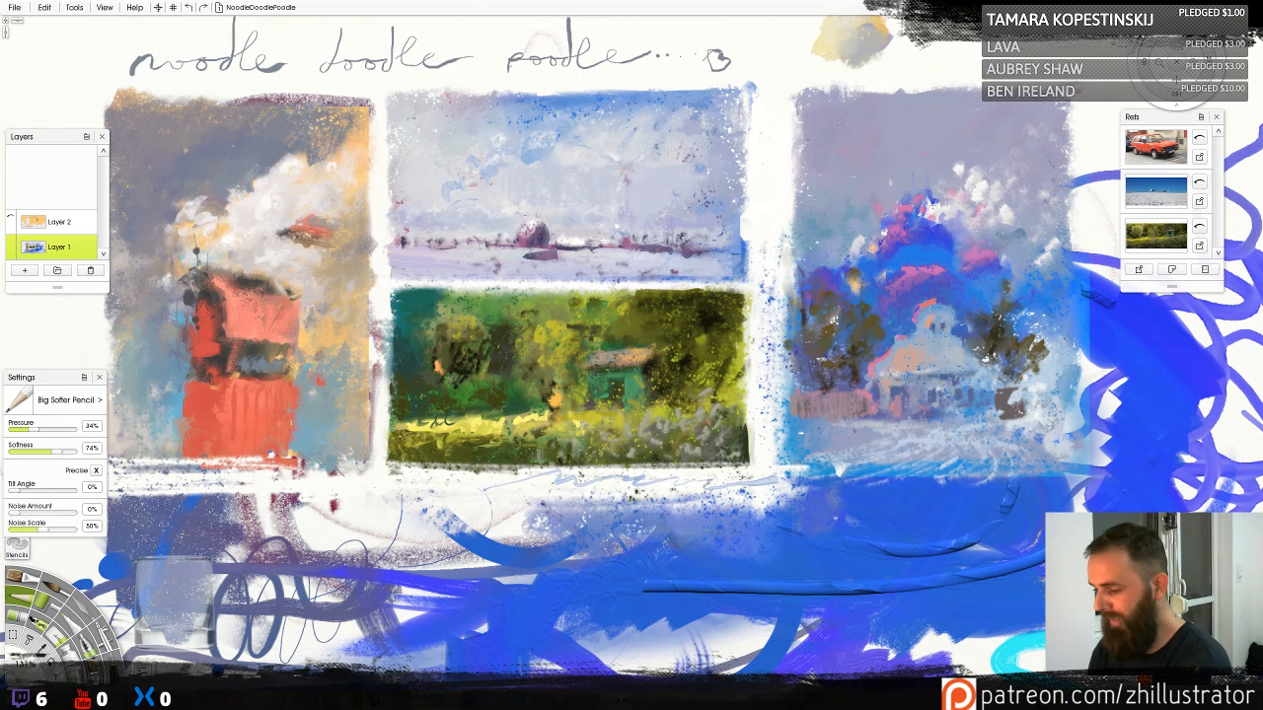
Try blue wax crayon strokes in the sky above the domed building, and undo them
key("c")
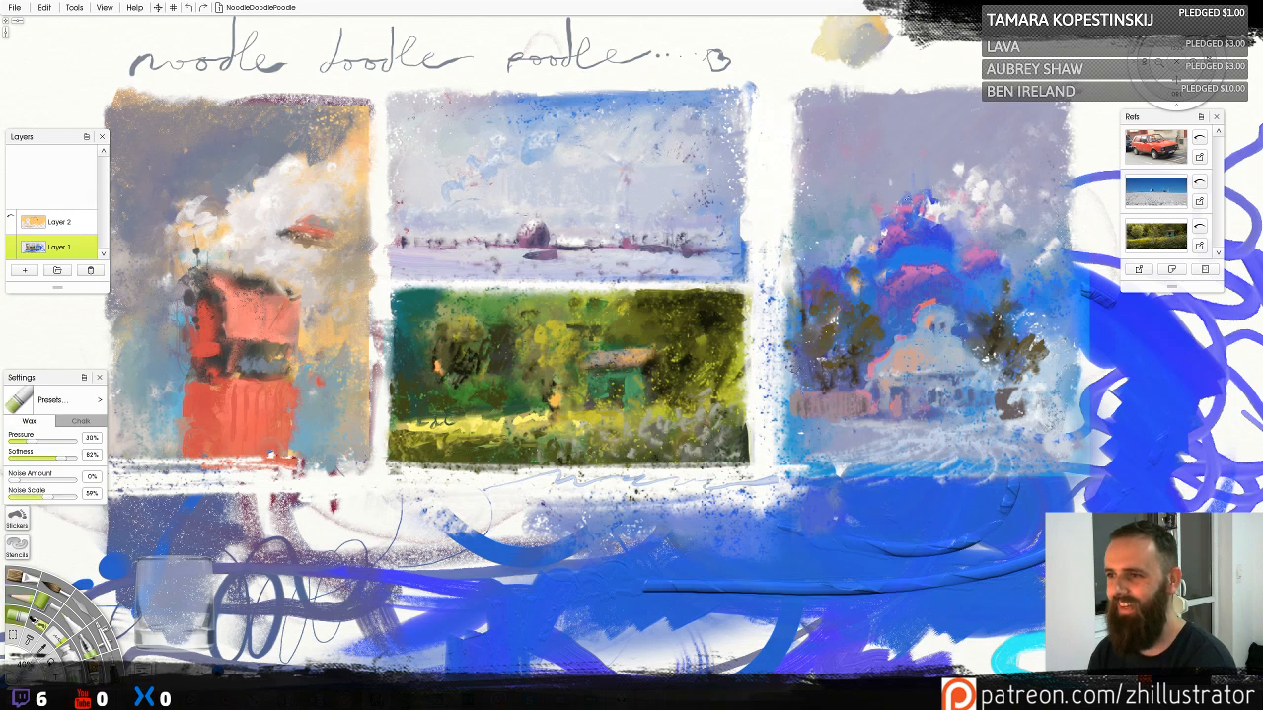
mouse_move(853, 183)
left_mouse_down()
mouse_move(883, 156)
mouse_move(923, 160)
mouse_move(857, 189)
mouse_move(886, 200)
left_mouse_up()
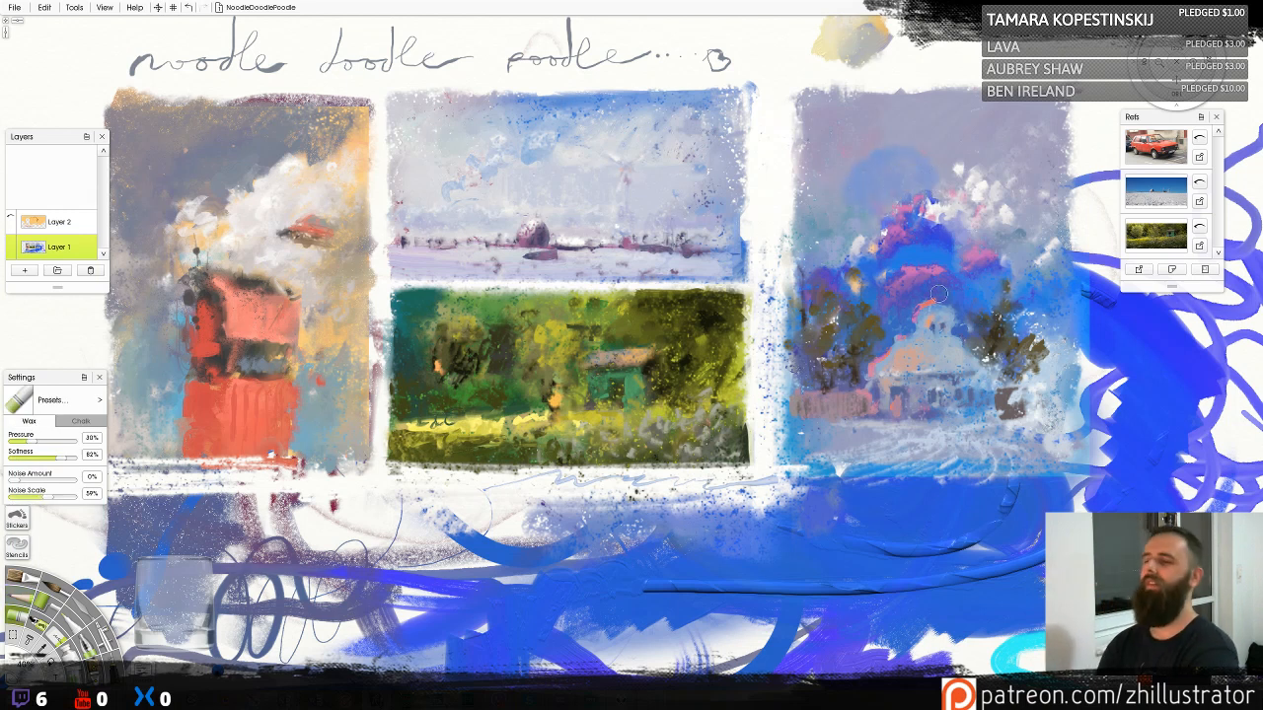
key("ctrl+z")
key("ctrl+z")
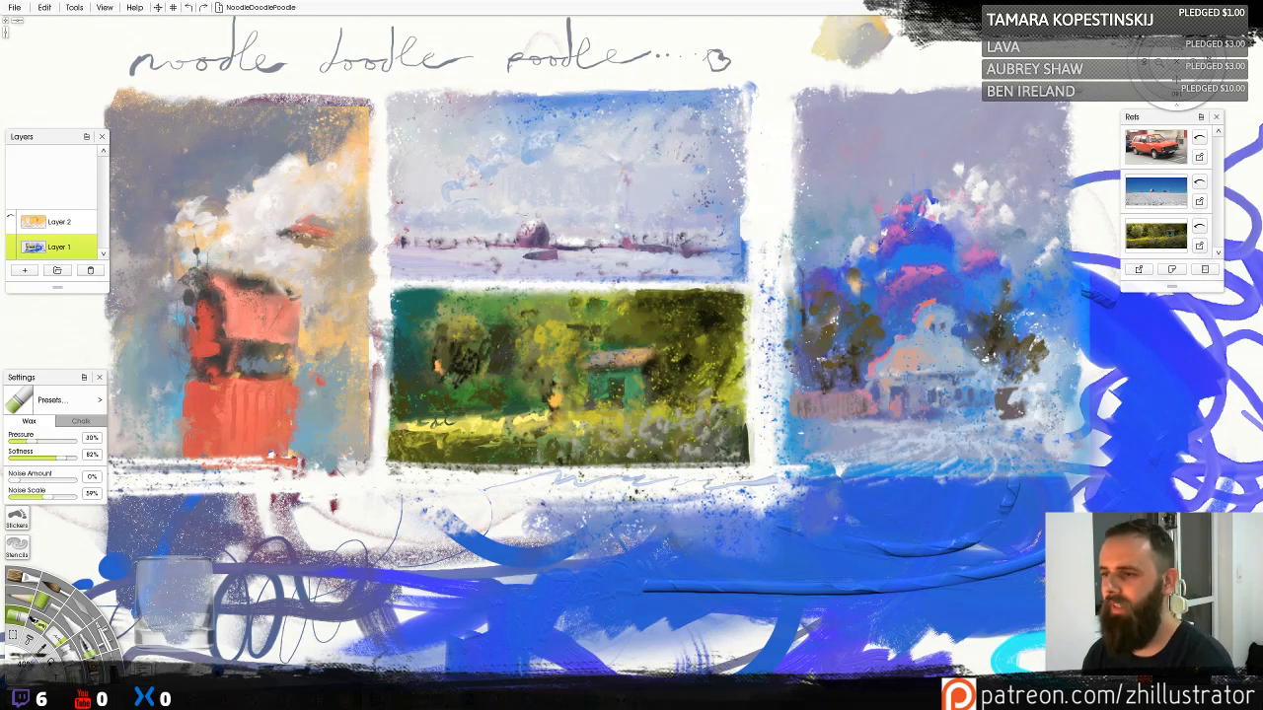
mouse_move(866, 177)
left_mouse_down()
mouse_move(914, 135)
mouse_move(954, 150)
mouse_move(849, 203)
mouse_move(901, 148)
mouse_move(962, 170)
mouse_move(900, 189)
mouse_move(859, 183)
mouse_move(883, 130)
mouse_move(922, 127)
mouse_move(944, 154)
left_mouse_up()
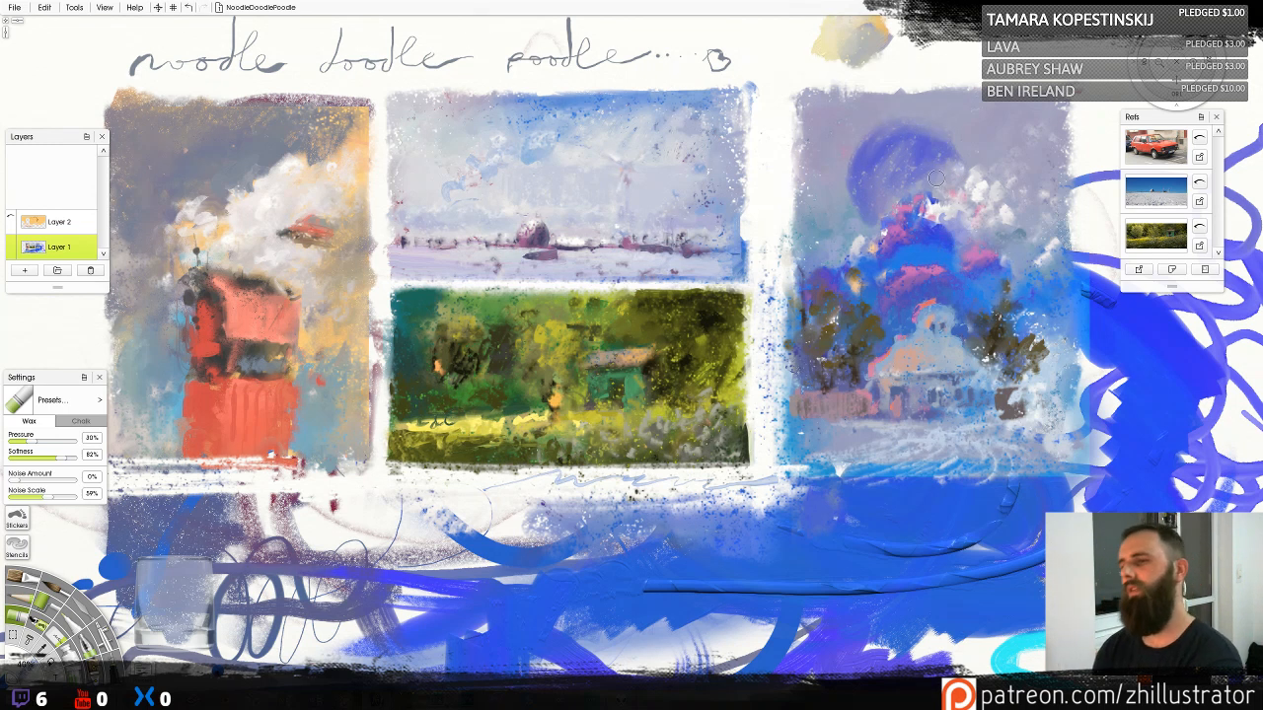
key("ctrl+z")
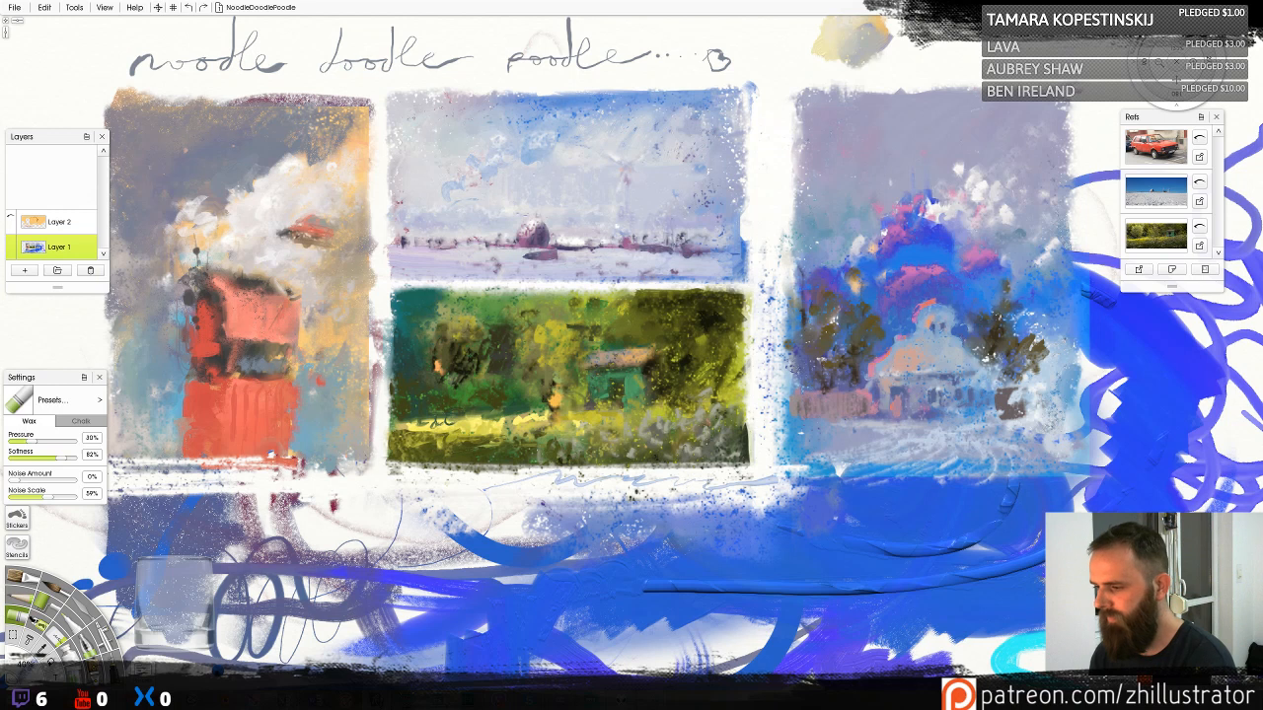
Paint a faint mauve circular shape in the upper sky of the domed building scene with the wax crayon
mouse_move(859, 120)
left_mouse_down()
mouse_move(859, 181)
mouse_move(868, 117)
mouse_move(854, 123)
mouse_move(865, 192)
mouse_move(855, 131)
left_mouse_up()
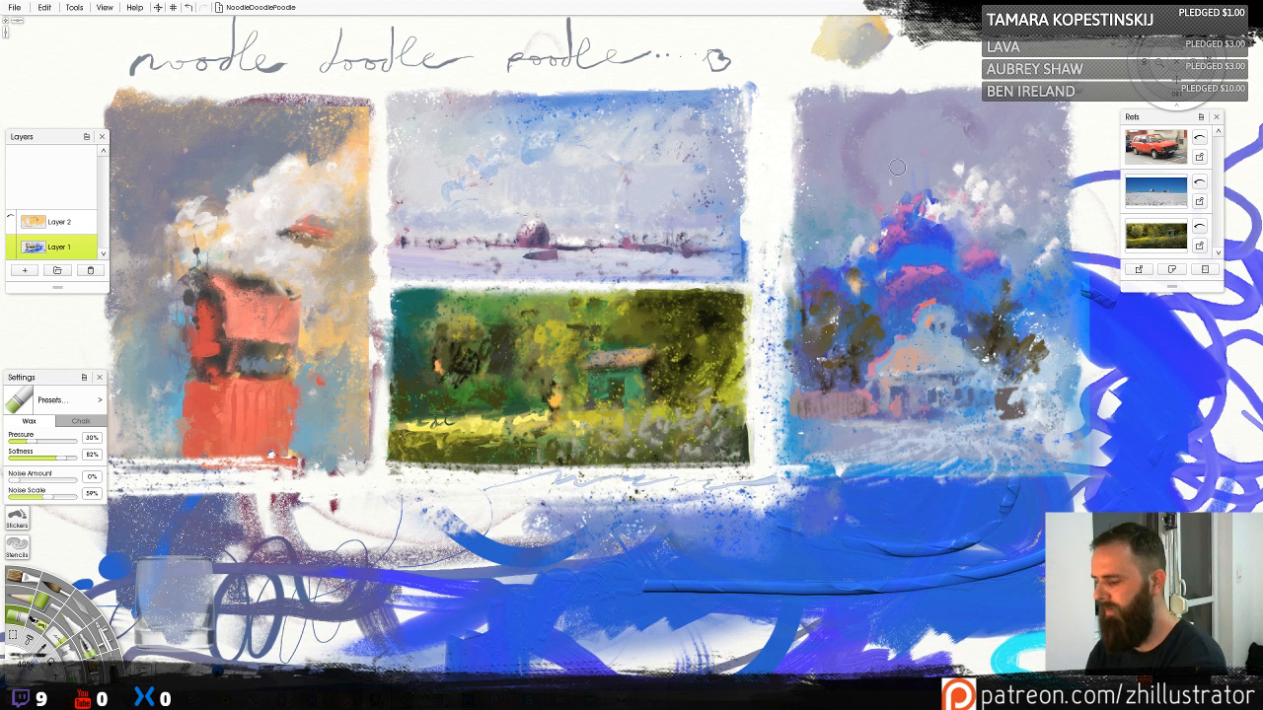
key("p")
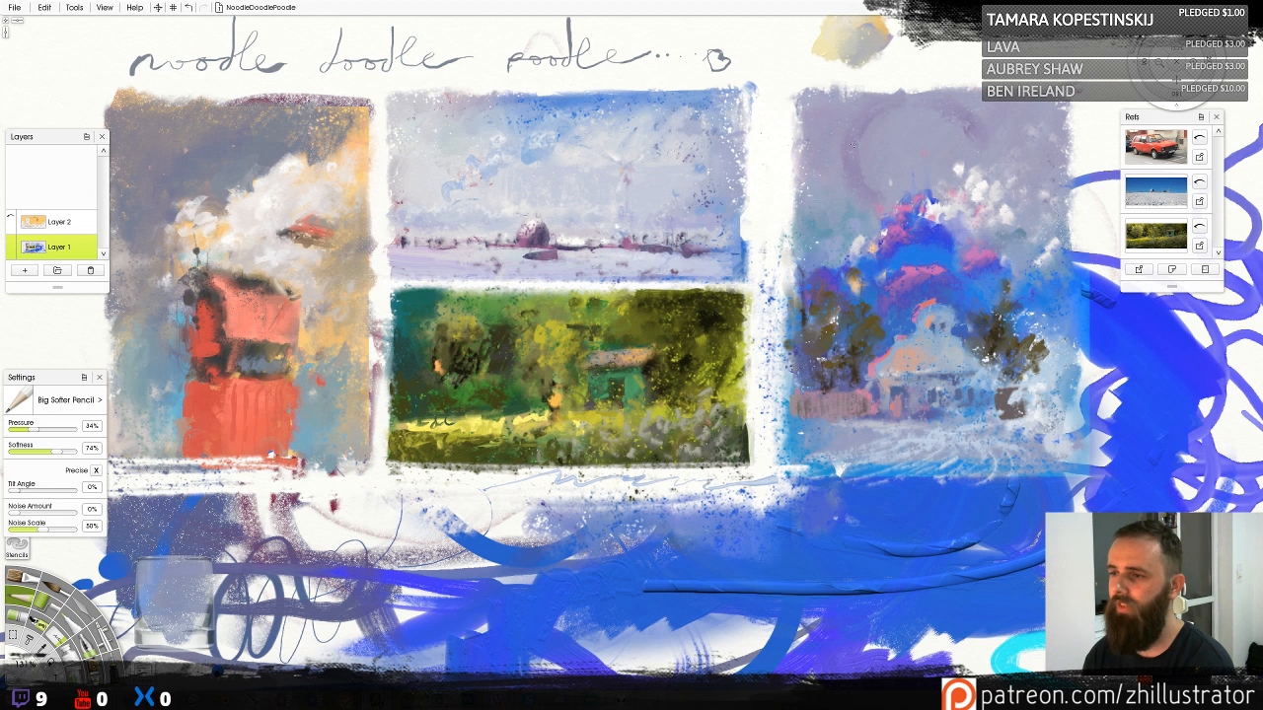
key("c")
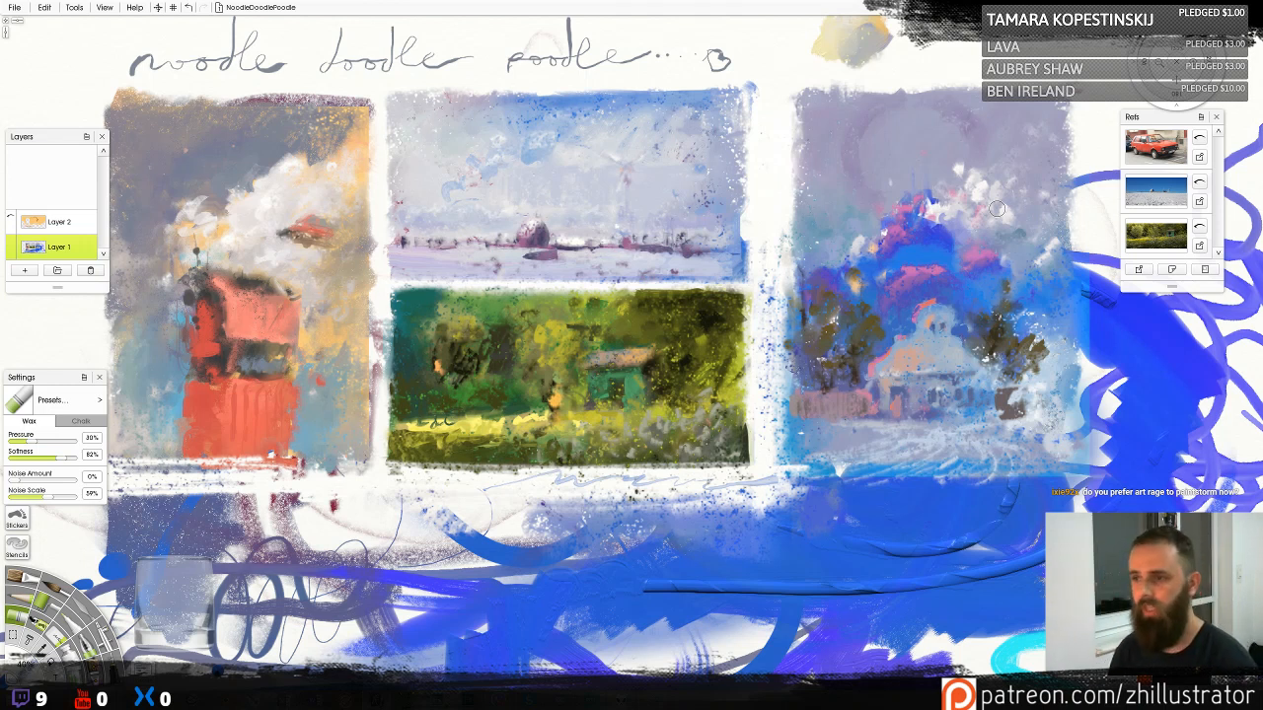
Try Big Softer Pencil strokes across the blue scribbled area below the paintings, and undo them
key("p")
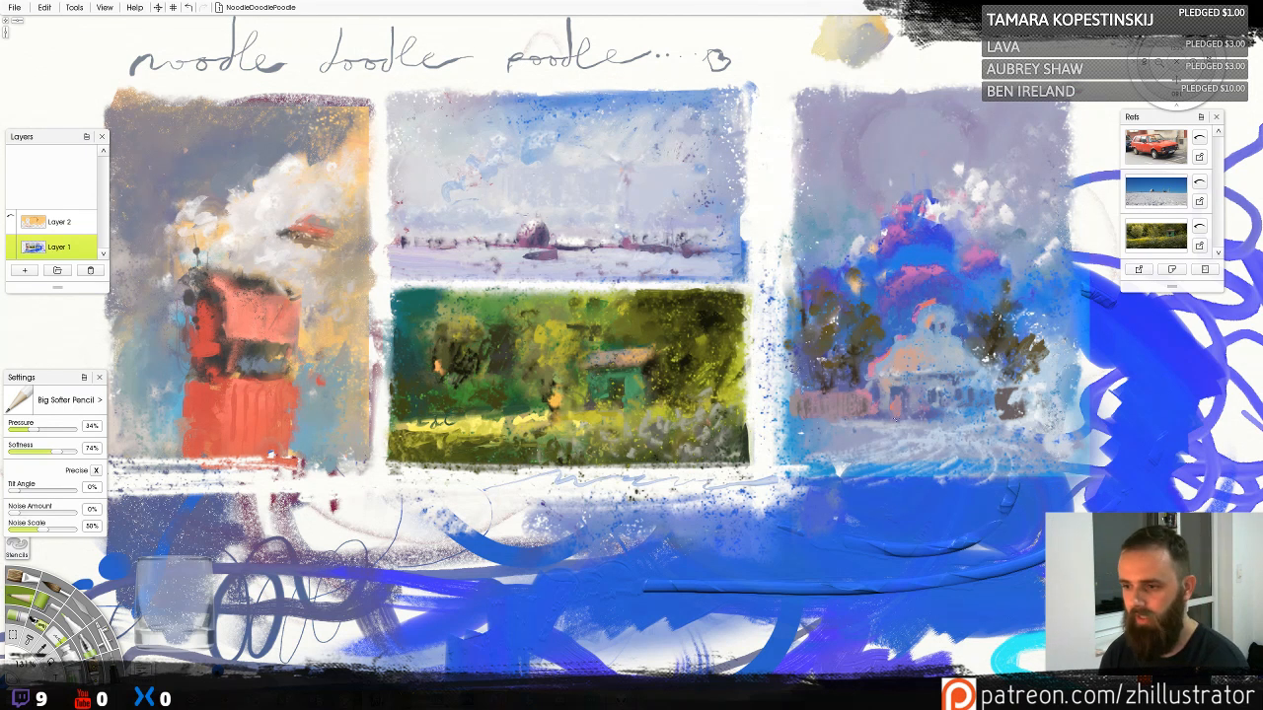
mouse_move(790, 510)
left_mouse_down()
mouse_move(857, 552)
mouse_move(993, 473)
mouse_move(874, 596)
left_mouse_up()
mouse_move(815, 525)
left_mouse_down()
mouse_move(651, 582)
mouse_move(576, 564)
left_mouse_up()
mouse_move(825, 568)
left_mouse_down()
mouse_move(1045, 493)
mouse_move(807, 628)
left_mouse_up()
mouse_move(807, 628)
left_mouse_down()
mouse_move(1042, 531)
mouse_move(430, 645)
left_mouse_up()
key("ctrl+z")
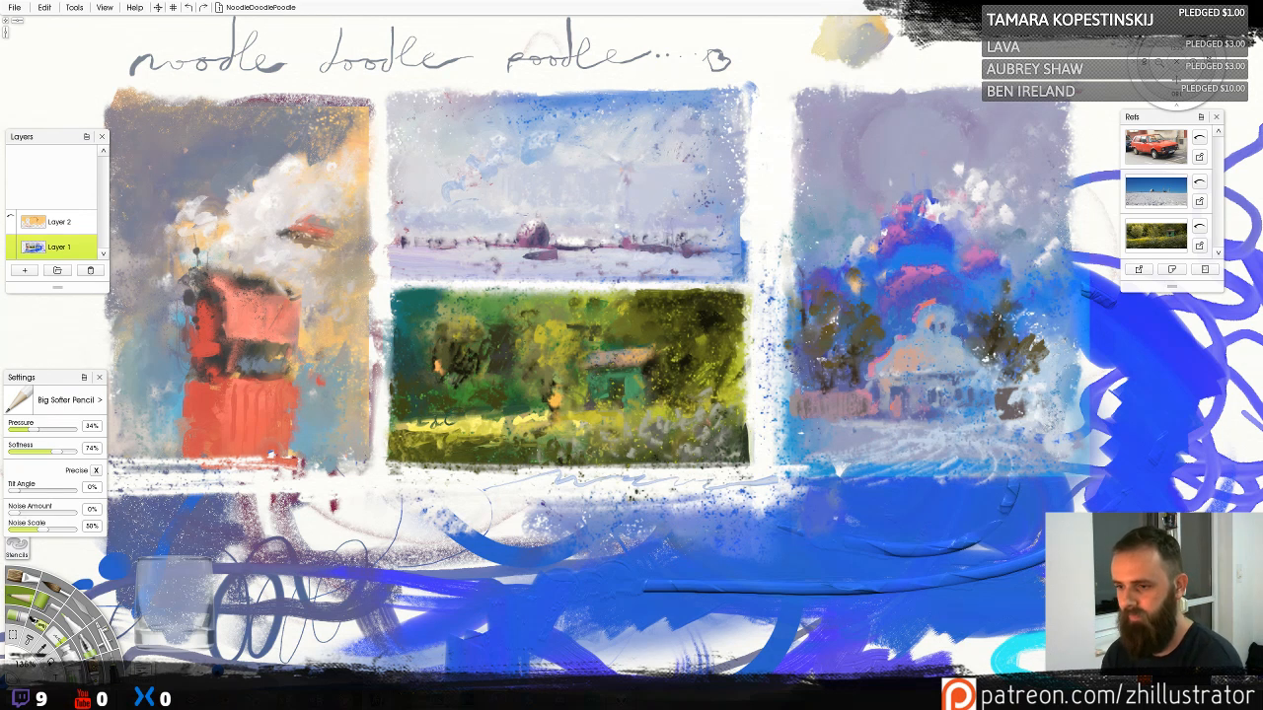
mouse_move(1042, 525)
left_mouse_down()
mouse_move(856, 597)
mouse_move(671, 624)
left_mouse_up()
key("ctrl+z")
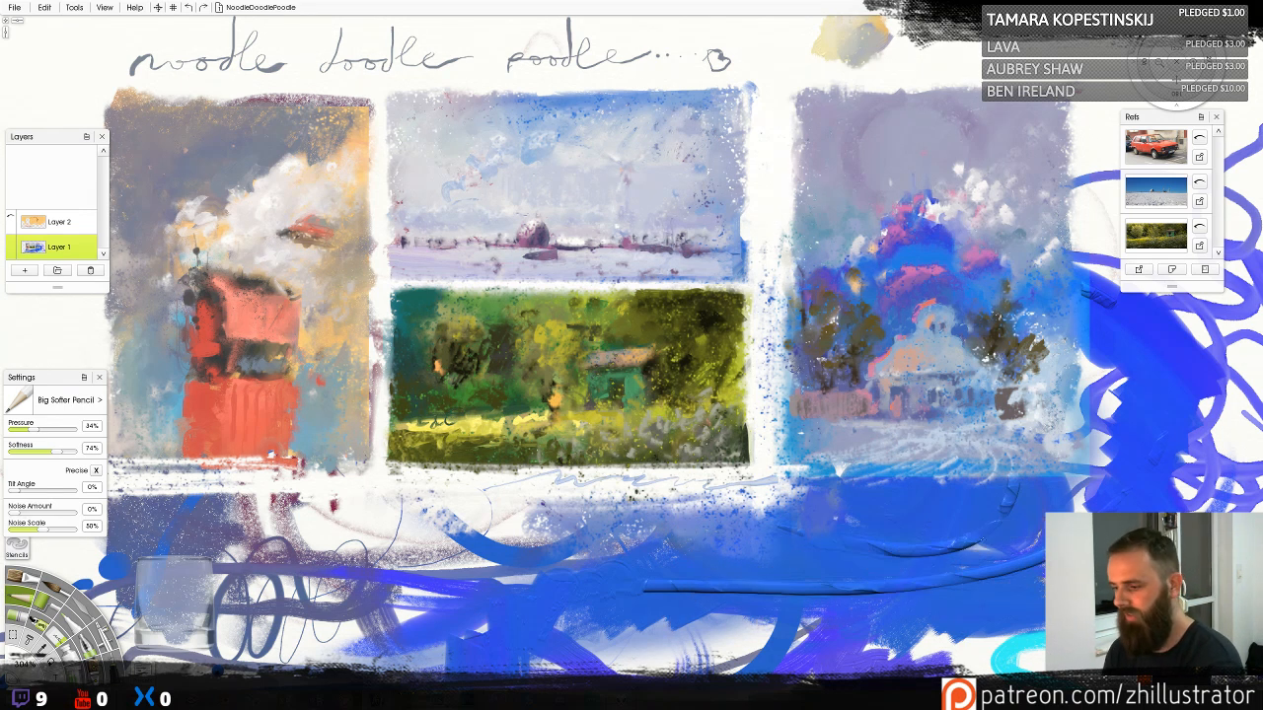
Paint thick blue and pale yellow oil brush strokes across the scribbled area below the right-hand paintings
key("b")
mouse_move(1006, 554)
left_mouse_down()
mouse_move(755, 588)
mouse_move(704, 525)
left_mouse_up()
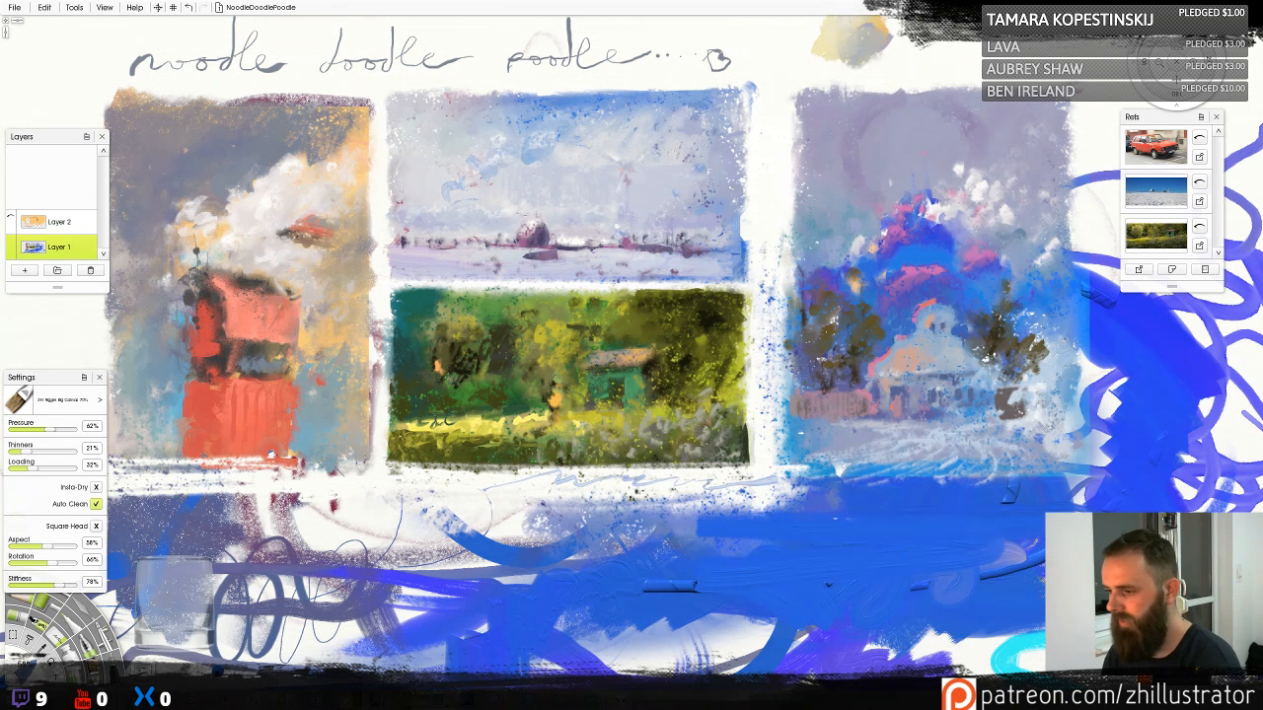
left_click_drag(1036, 563, 824, 647)
left_click_drag(724, 614, 685, 629)
left_click_drag(863, 598, 872, 616)
mouse_move(843, 564)
left_mouse_down()
mouse_move(636, 602)
mouse_move(732, 606)
left_mouse_up()
mouse_move(813, 584)
left_mouse_down()
mouse_move(785, 645)
mouse_move(811, 645)
left_mouse_up()
mouse_move(843, 596)
left_mouse_down()
mouse_move(851, 630)
mouse_move(894, 587)
mouse_move(1042, 599)
left_mouse_up()
mouse_move(876, 639)
left_mouse_down()
mouse_move(901, 642)
mouse_move(870, 665)
mouse_move(791, 637)
mouse_move(896, 663)
left_mouse_up()
mouse_move(977, 630)
left_mouse_down()
mouse_move(787, 657)
mouse_move(983, 663)
left_mouse_up()
left_click(1023, 644, "alt")
mouse_move(903, 661)
left_mouse_down()
mouse_move(997, 655)
mouse_move(917, 637)
mouse_move(837, 669)
mouse_move(889, 614)
mouse_move(918, 659)
mouse_move(757, 638)
left_mouse_up()
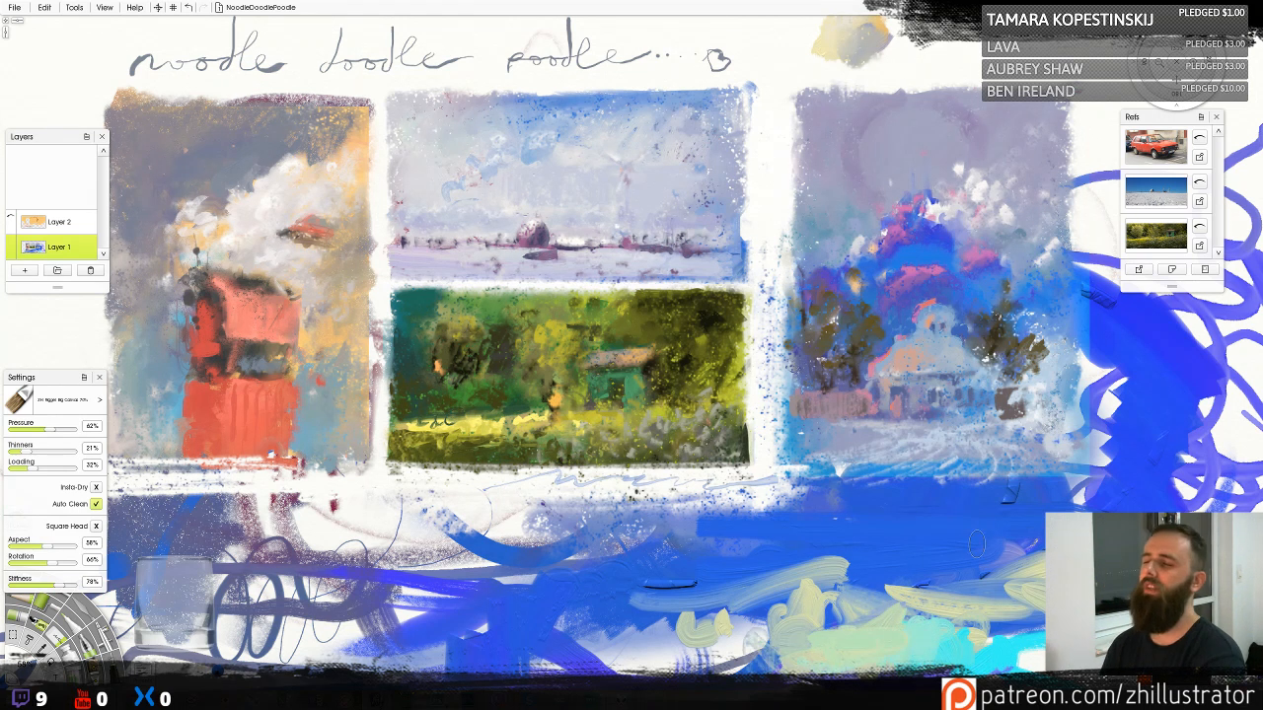
Add a grey-purple Big Softer Pencil swatch beside the yellow one above the right-hand painting, and go over it with the palette knife
left_click_drag(977, 538, 882, 454)
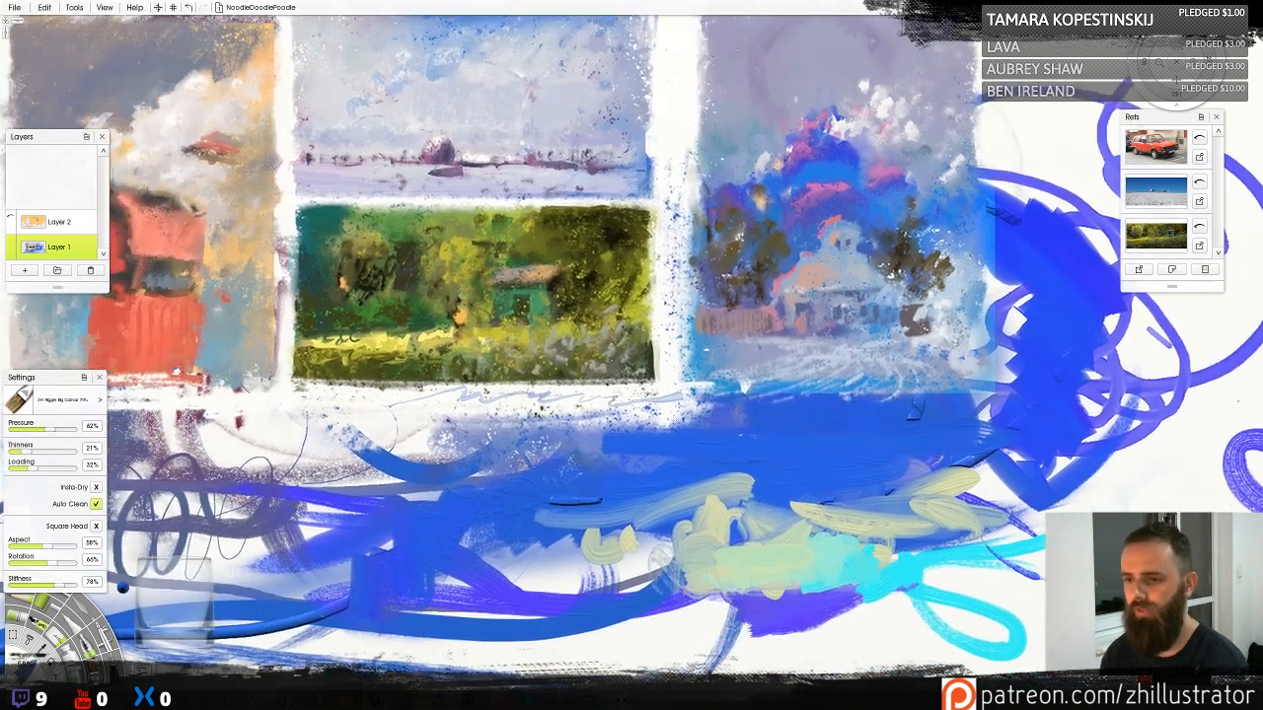
mouse_move(689, 401)
left_mouse_down()
mouse_move(991, 387)
mouse_move(967, 560)
left_mouse_up()
key("ctrl+z")
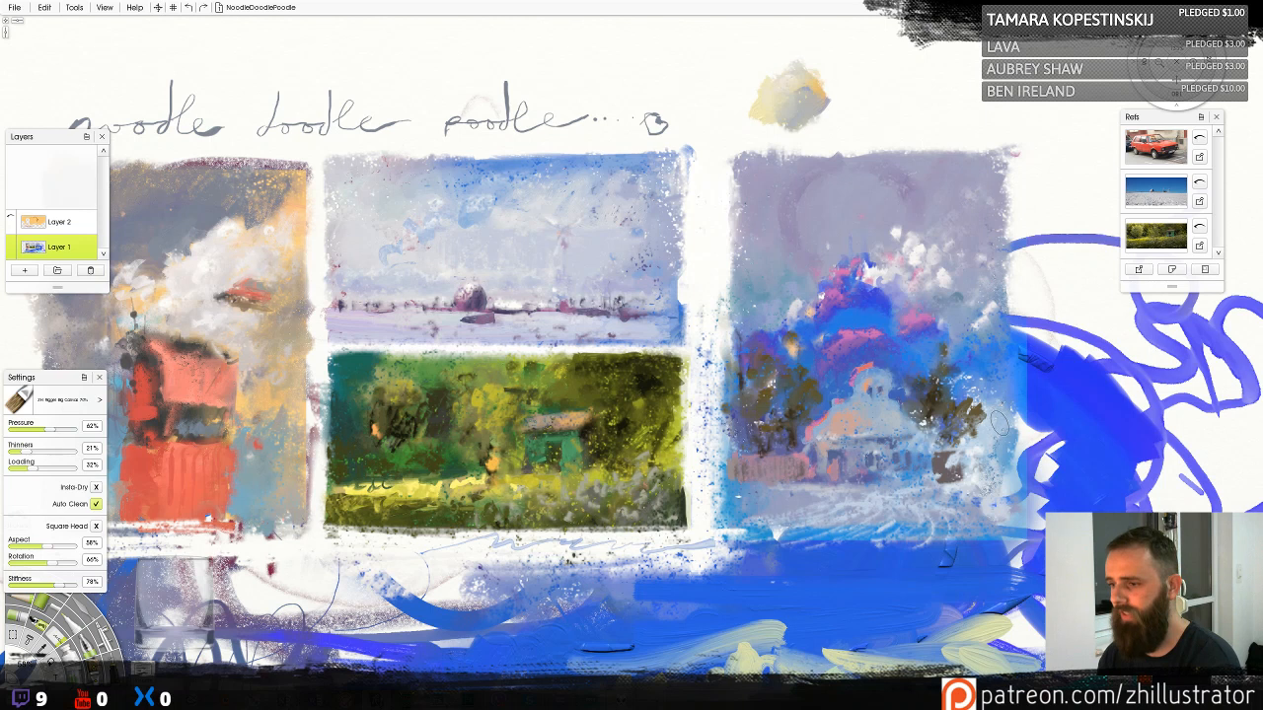
key("c")
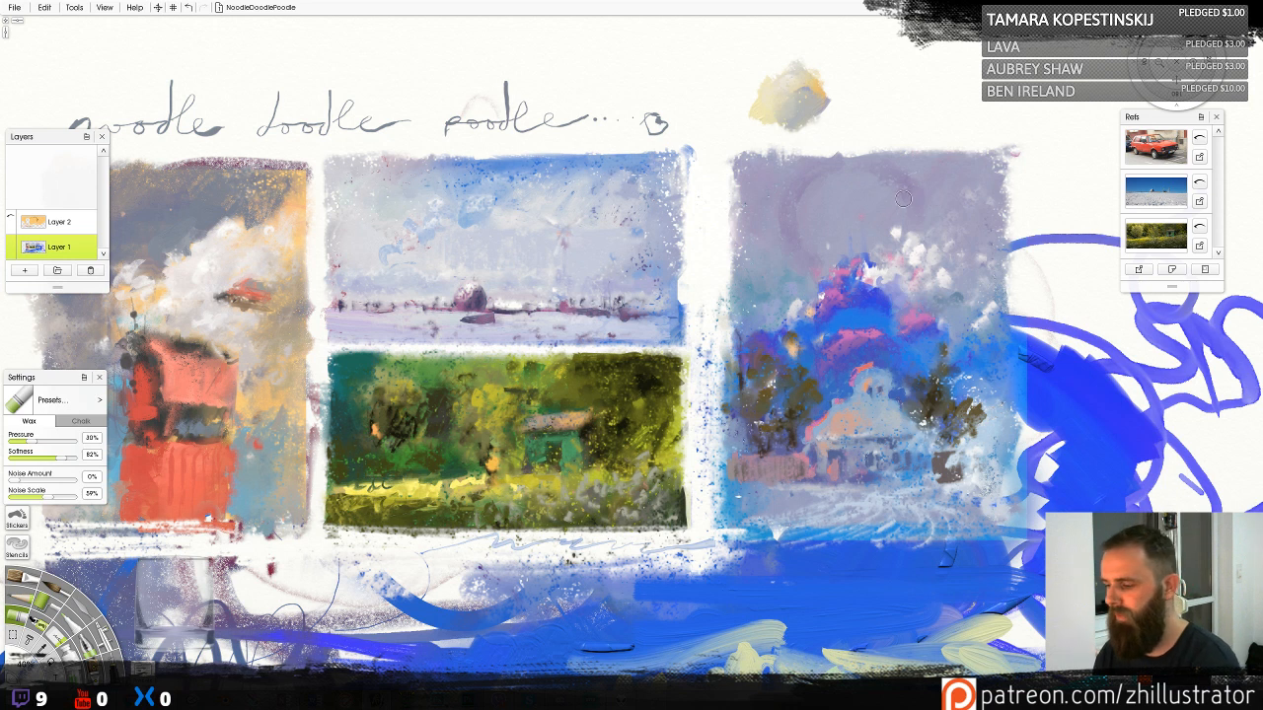
key("p")
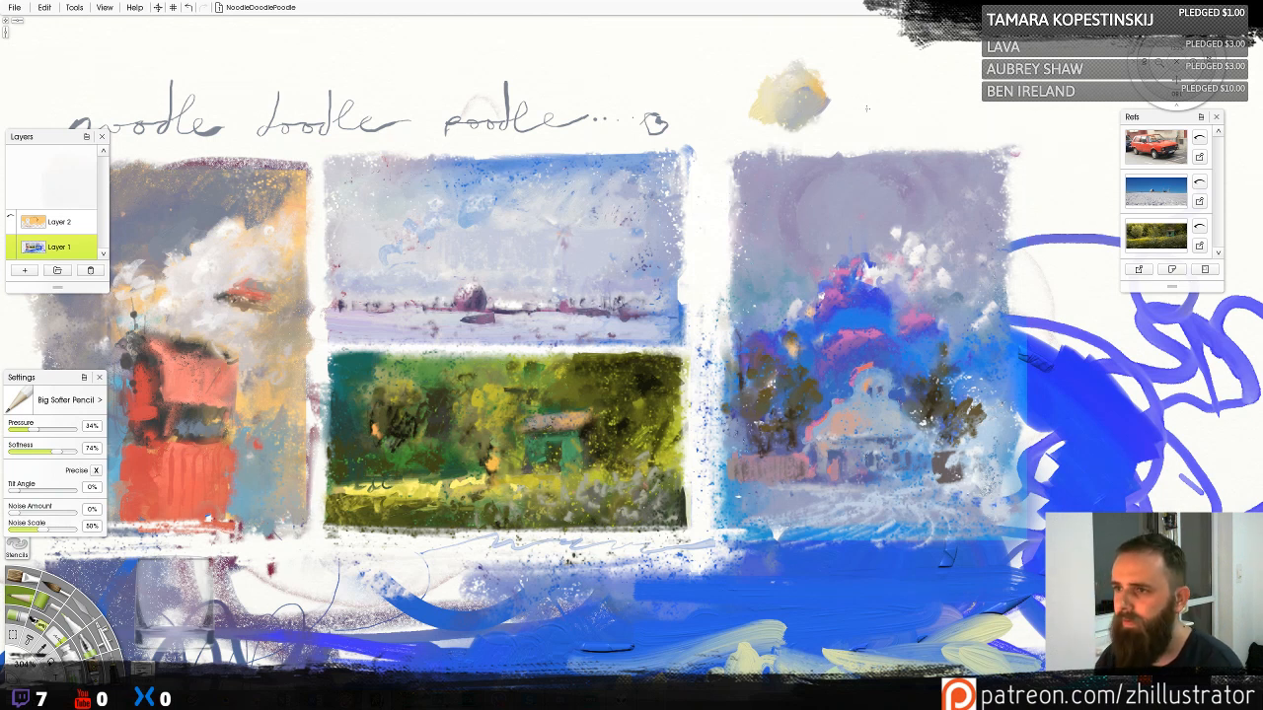
mouse_move(866, 109)
left_mouse_down()
mouse_move(888, 87)
mouse_move(875, 105)
mouse_move(907, 95)
mouse_move(843, 117)
left_mouse_up()
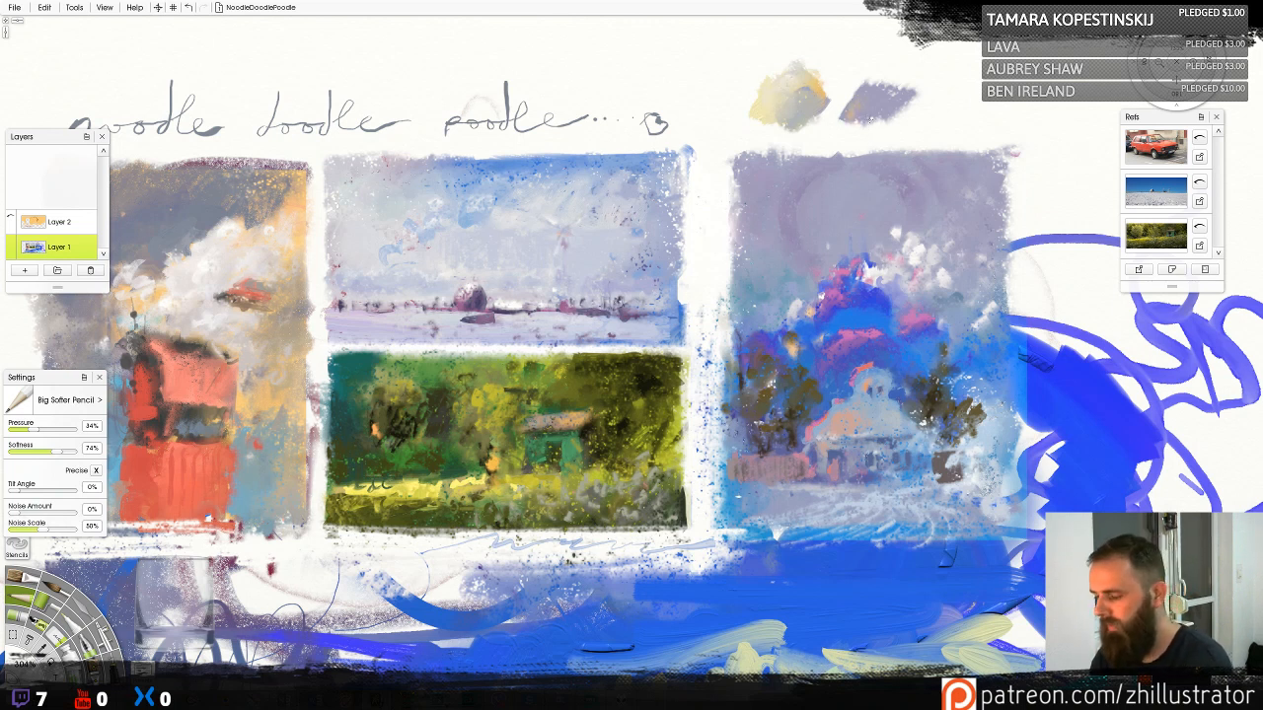
key("k")
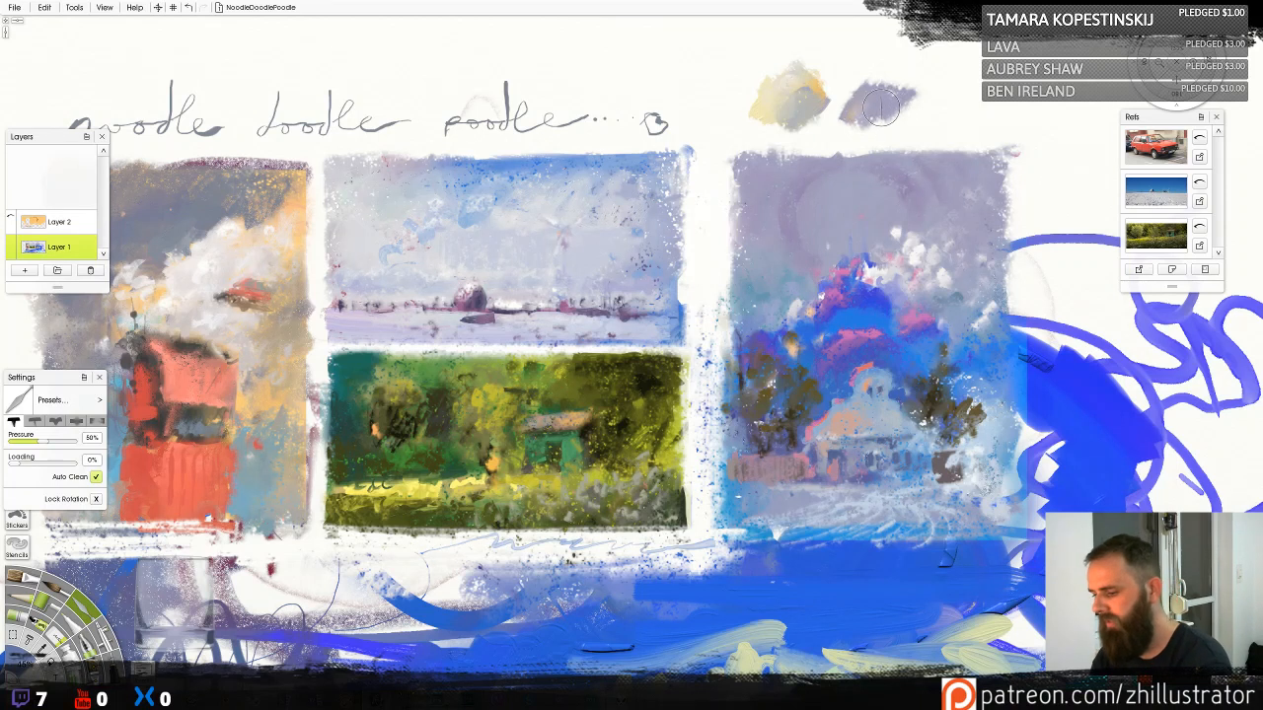
key("c")
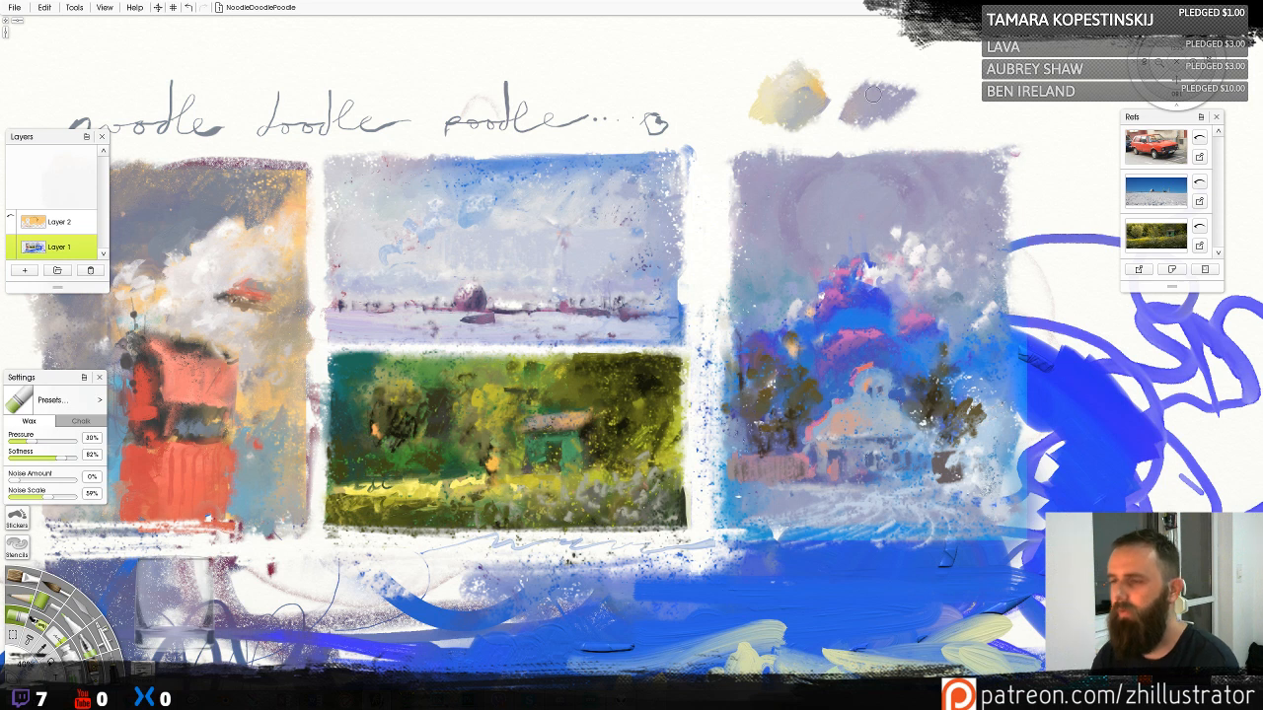
key("p")
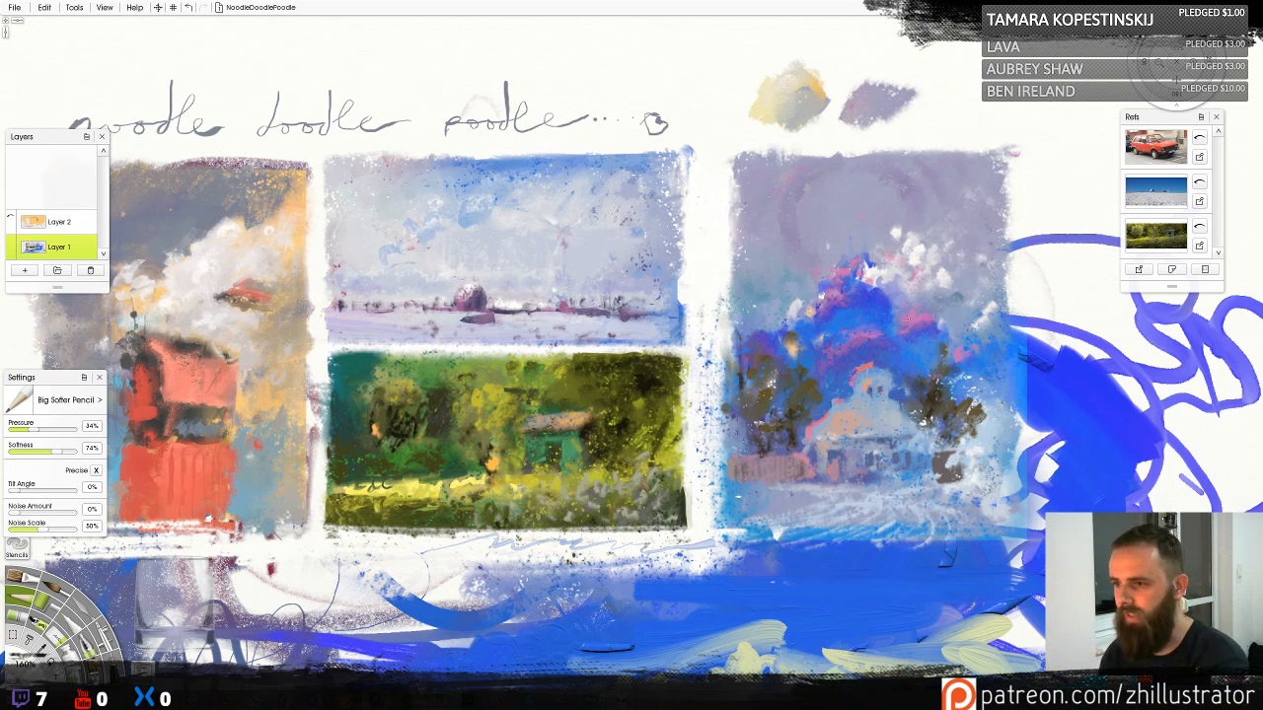
Add a pink swatch and a dark brown swatch beside the grey-purple one with the wax crayon
key("c")
left_click_drag(941, 81, 965, 110)
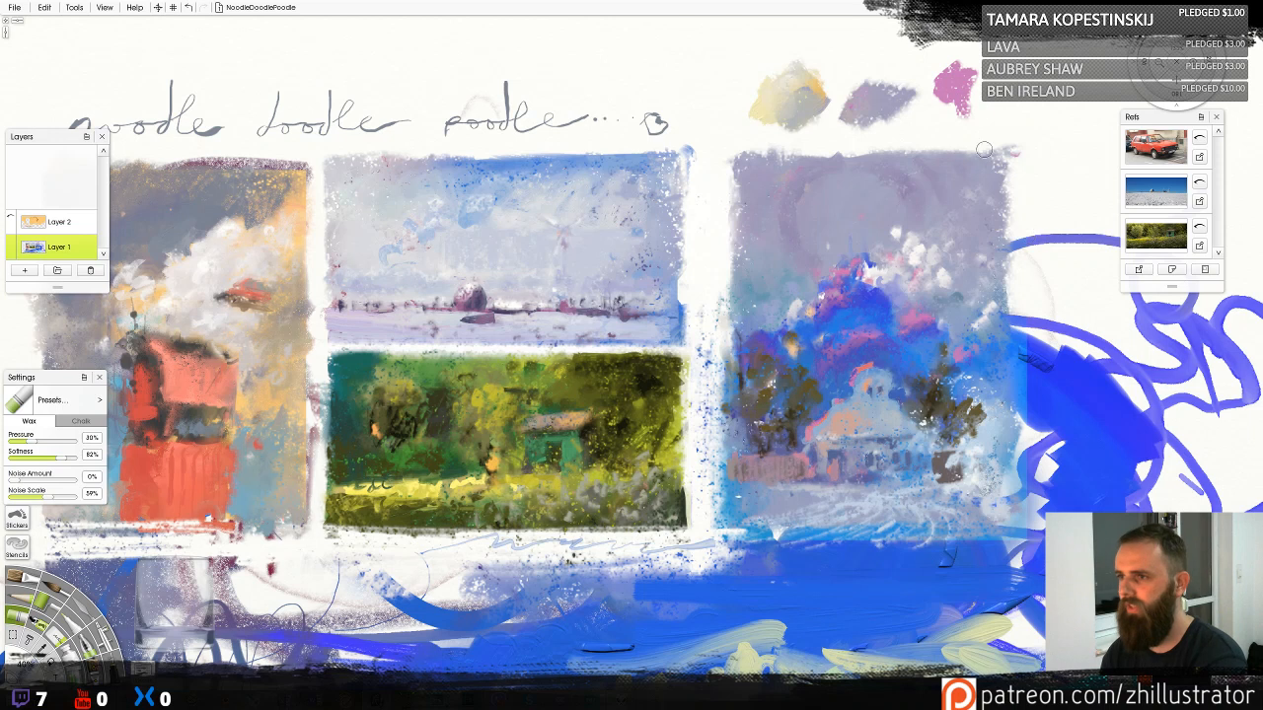
mouse_move(945, 75)
left_mouse_down()
mouse_move(968, 110)
mouse_move(973, 95)
mouse_move(934, 69)
left_mouse_up()
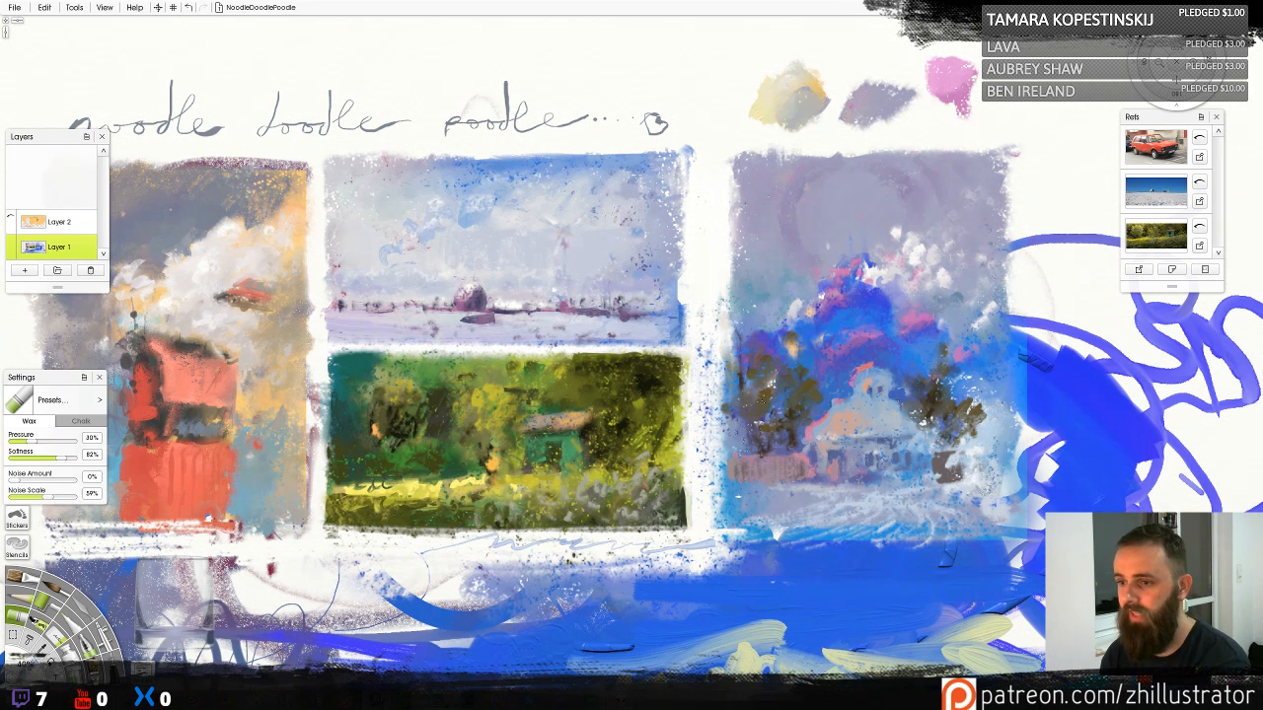
left_click_drag(995, 106, 1009, 96)
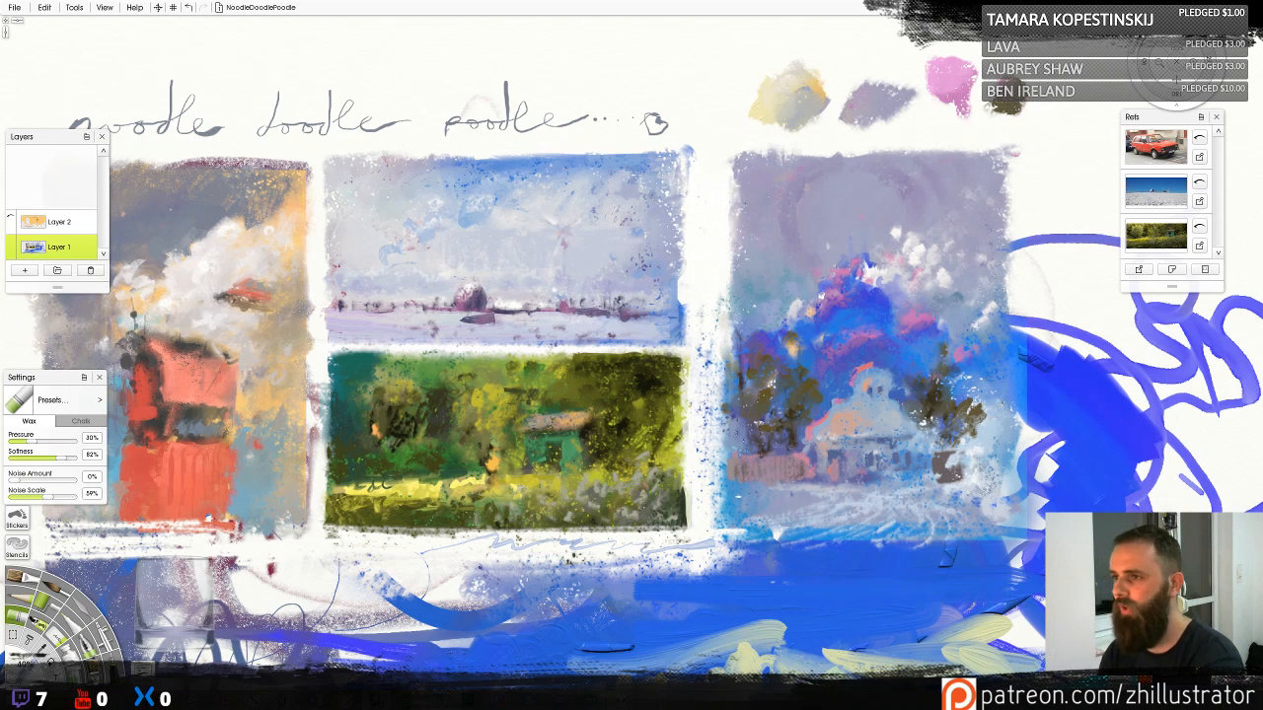
key("p")
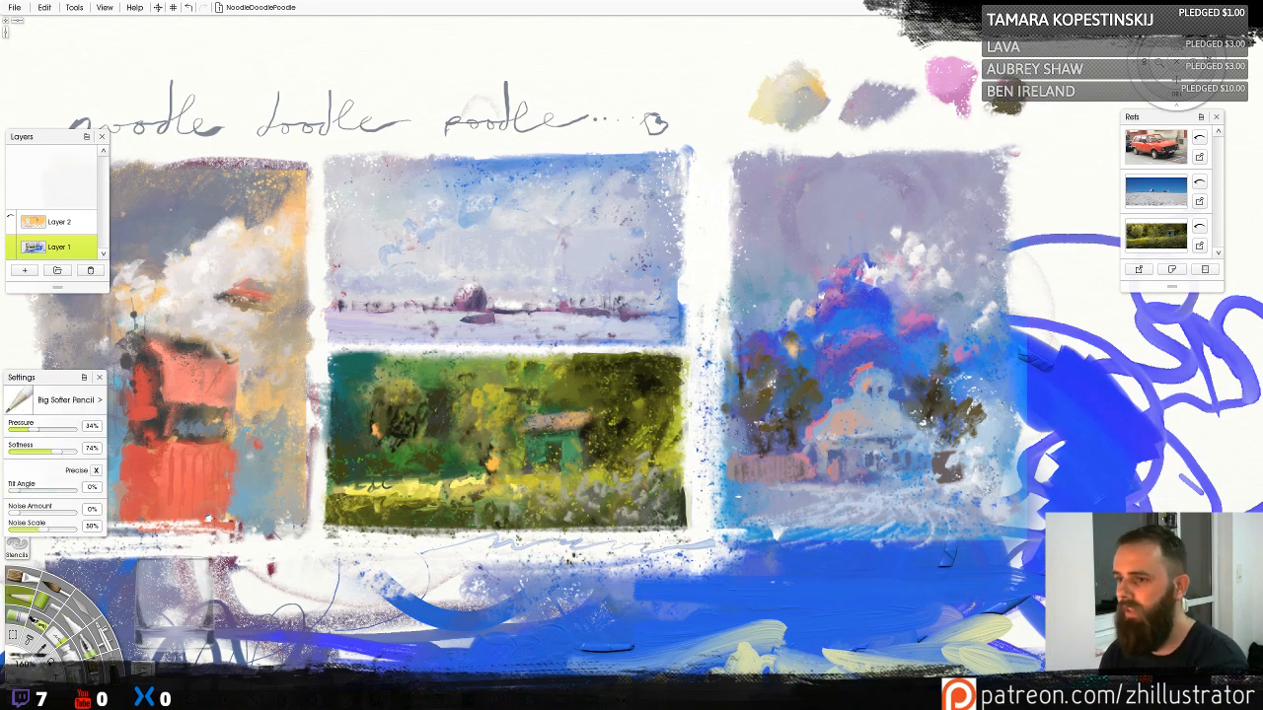
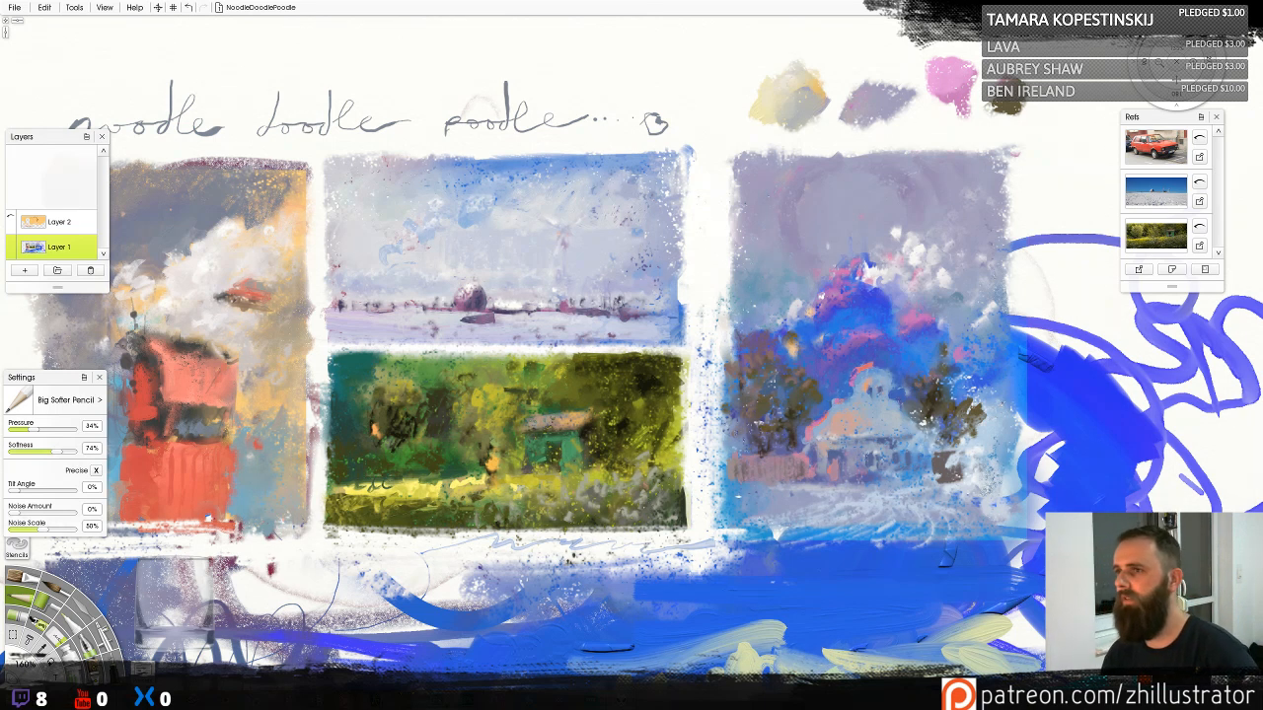
Load the misty, snowy lakeside photo from the Compressed folder as a new reference image
left_click(1139, 270)
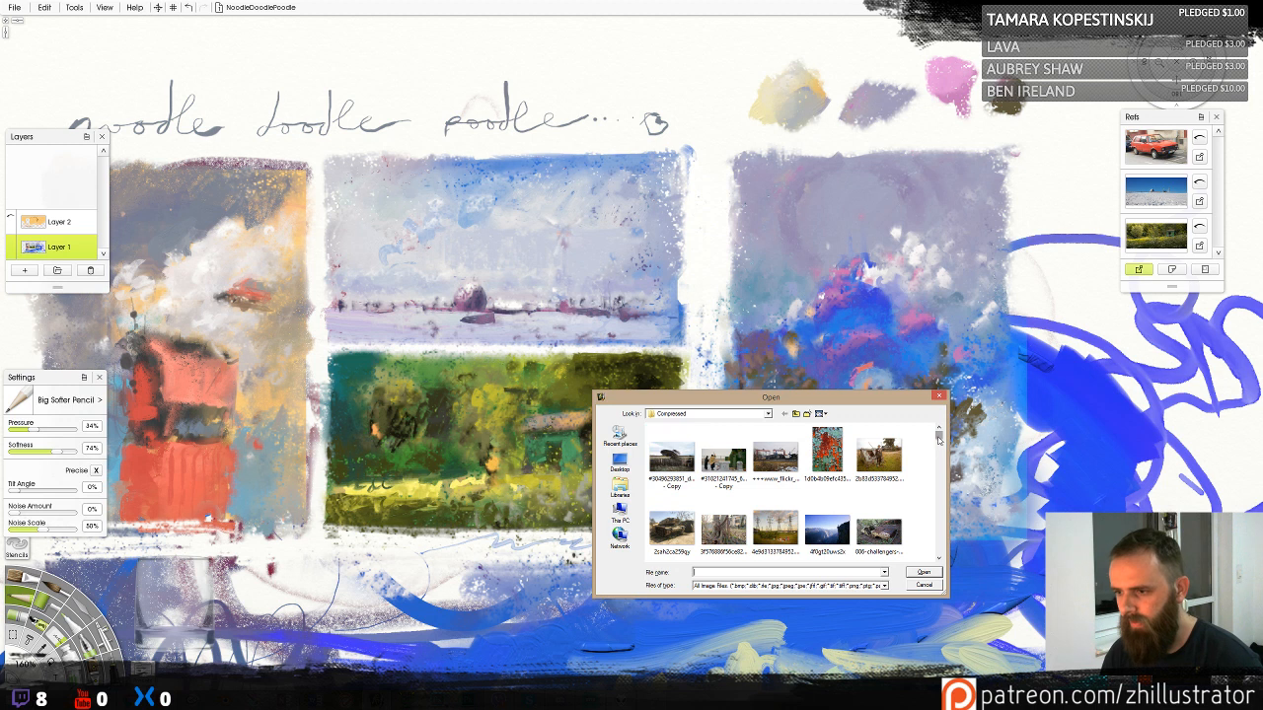
left_click_drag(939, 436, 937, 450)
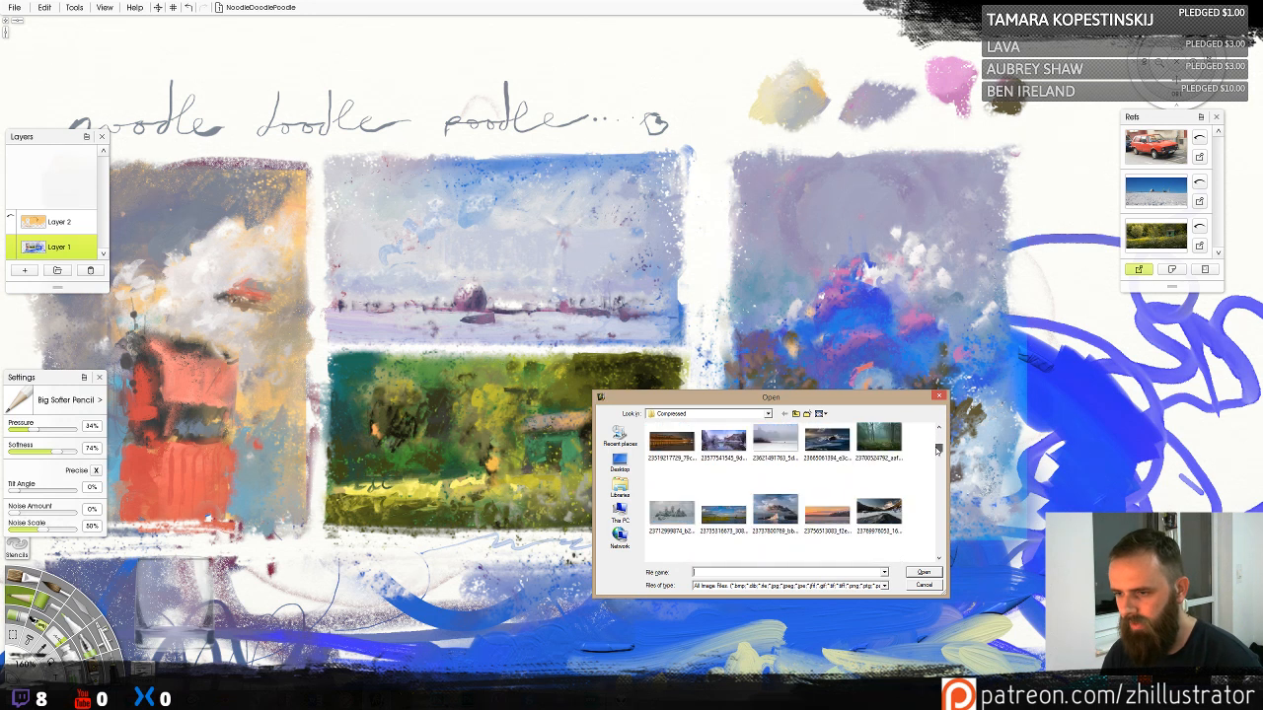
left_click(775, 440)
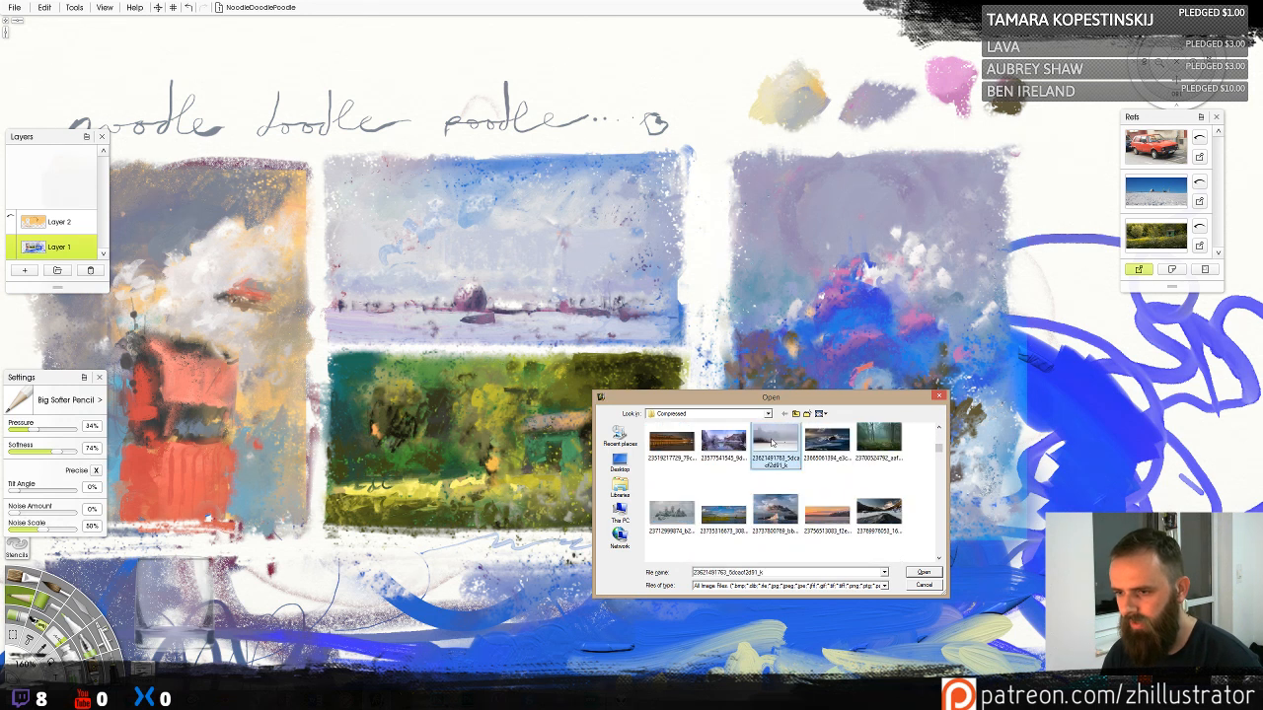
left_click(923, 574)
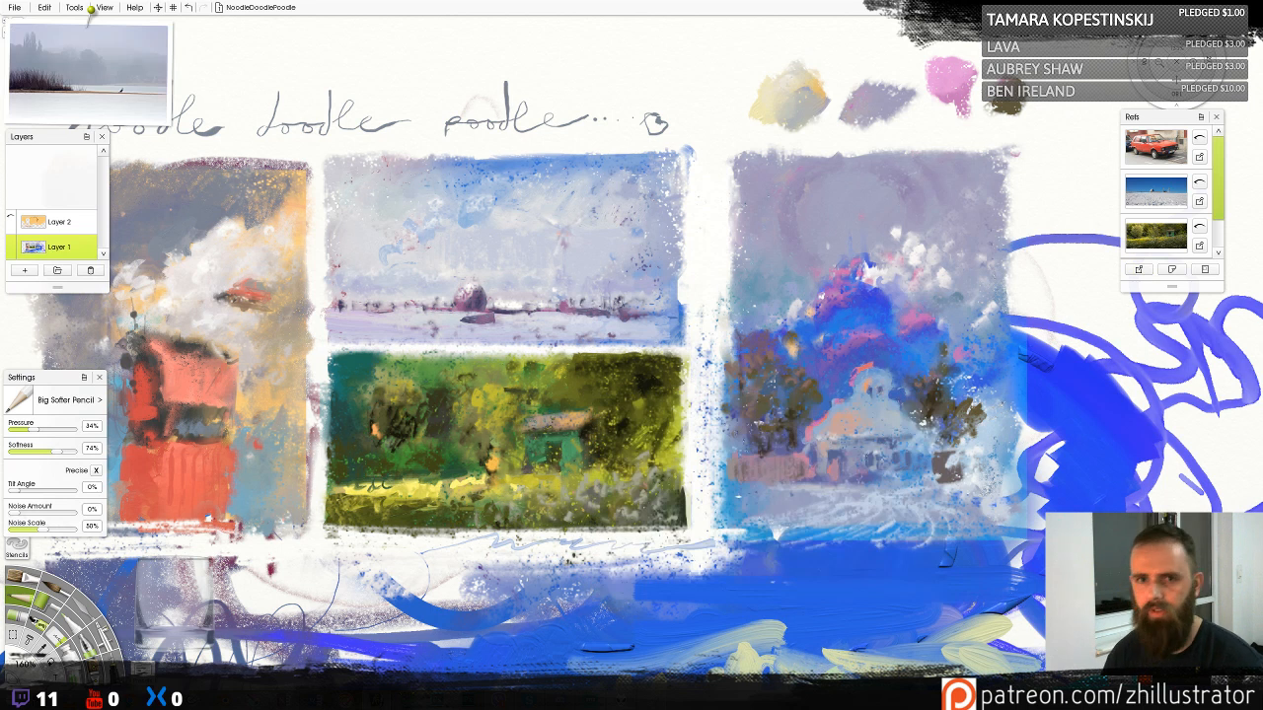
Enlarge the pinned lakeside reference photo and place it below the leftmost painting
left_click(45, 8)
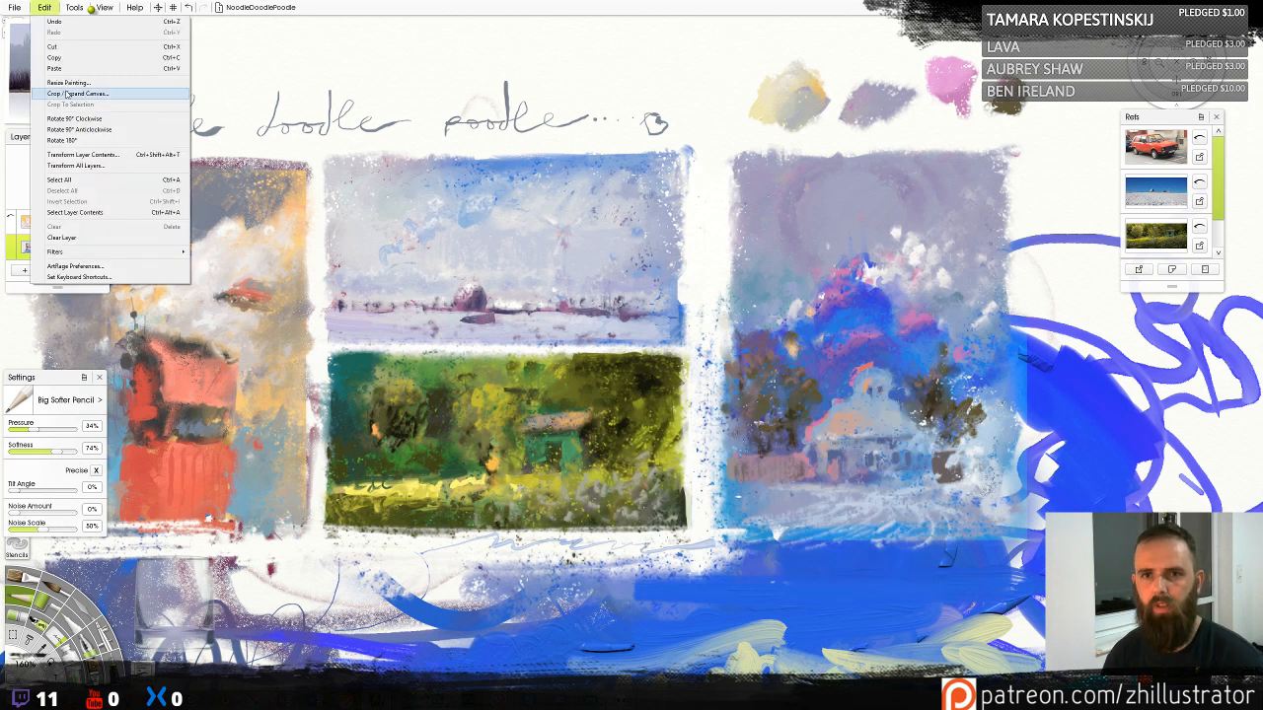
left_click(44, 8)
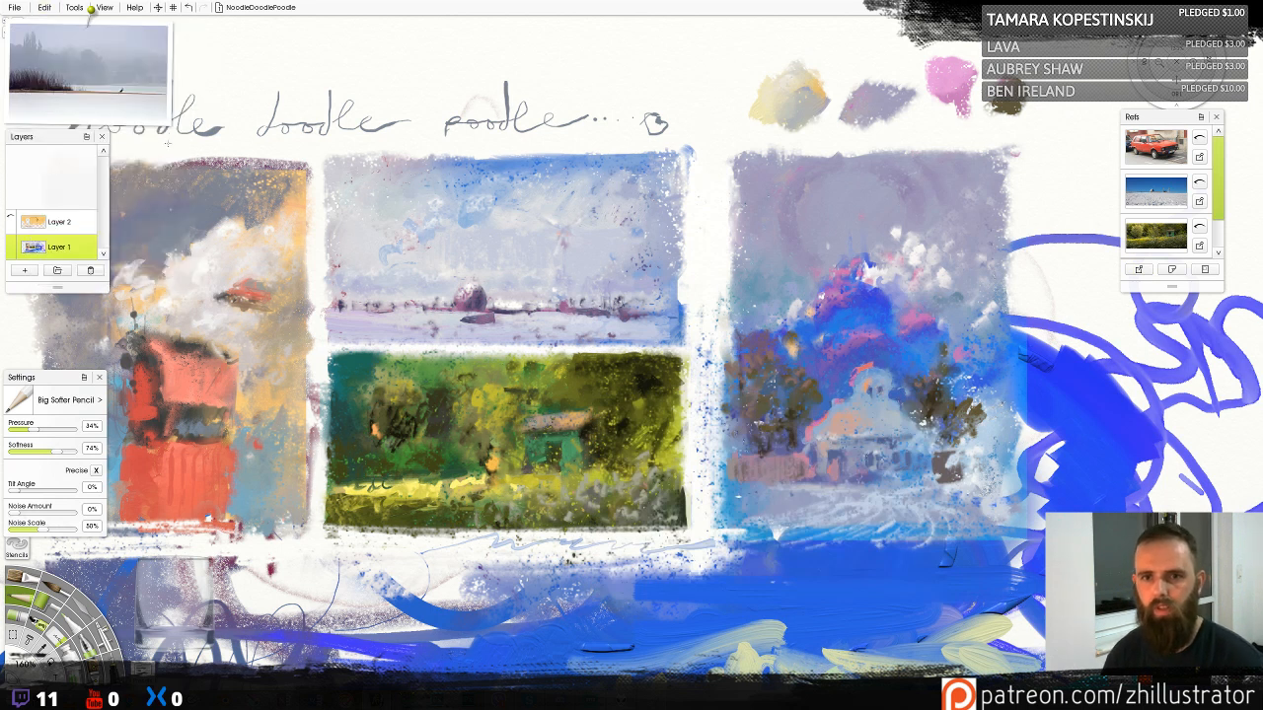
left_click_drag(169, 135, 251, 187)
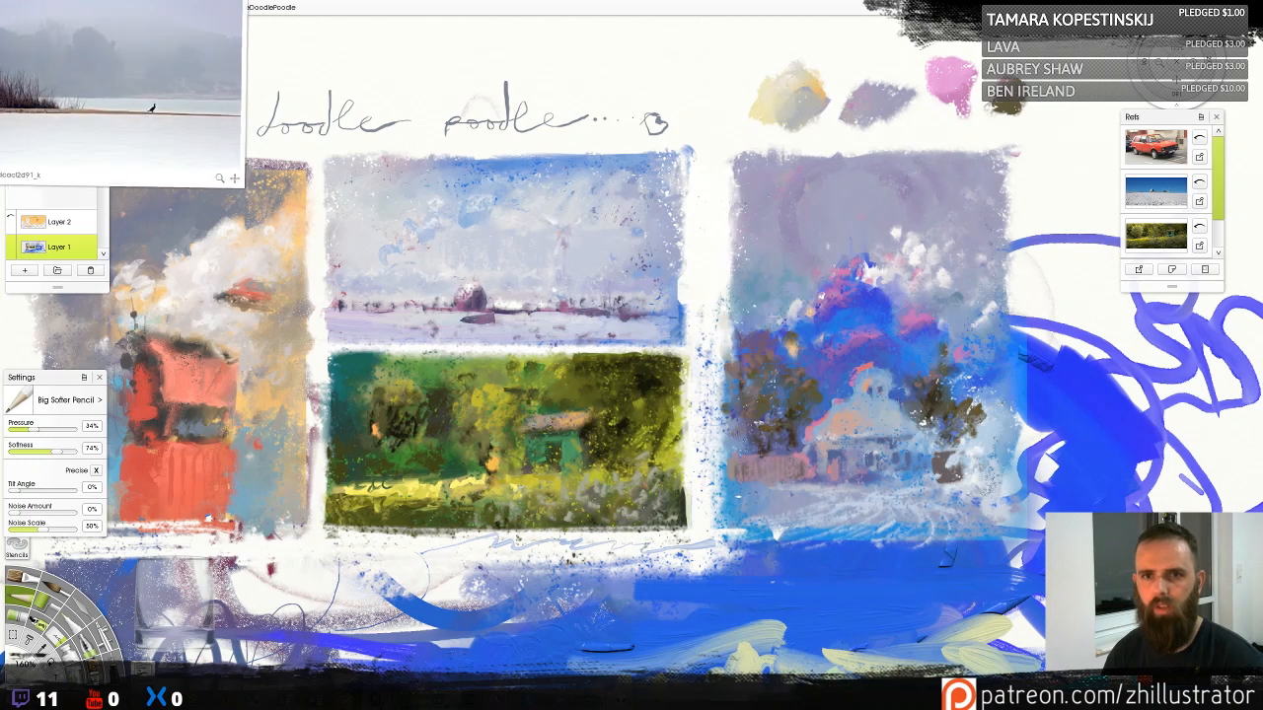
left_click_drag(219, 110, 304, 567)
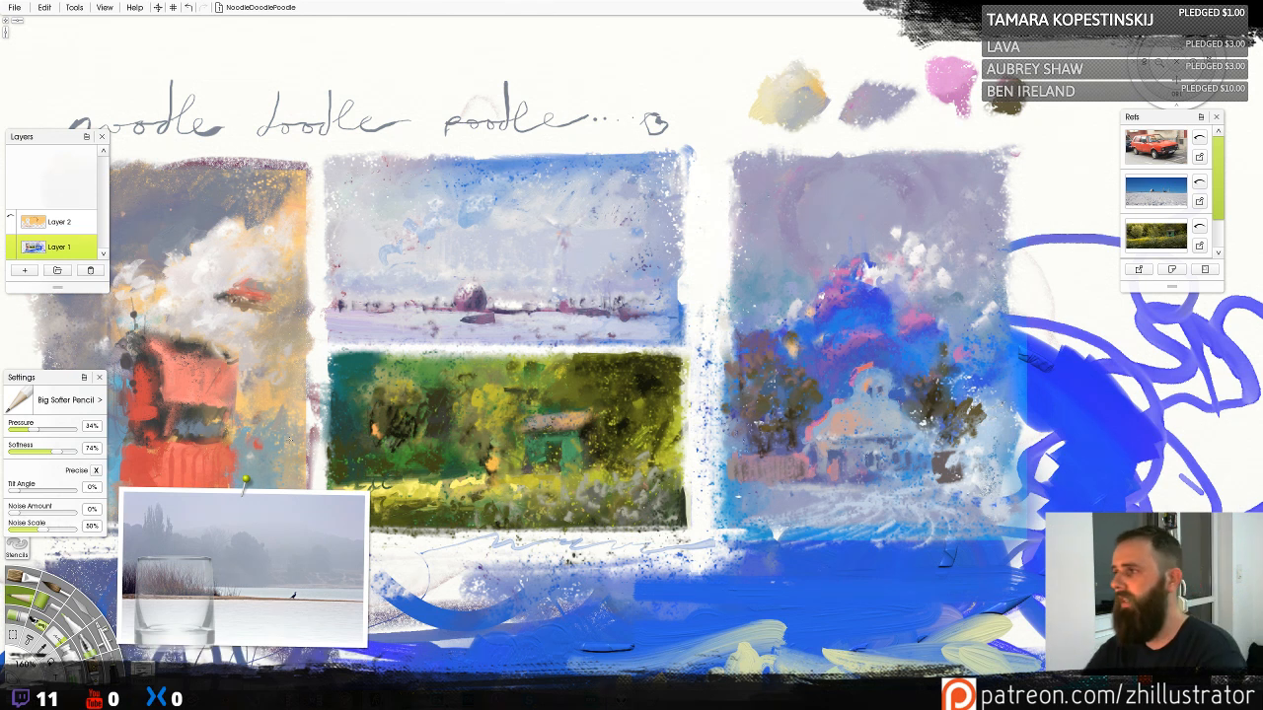
key("minus")
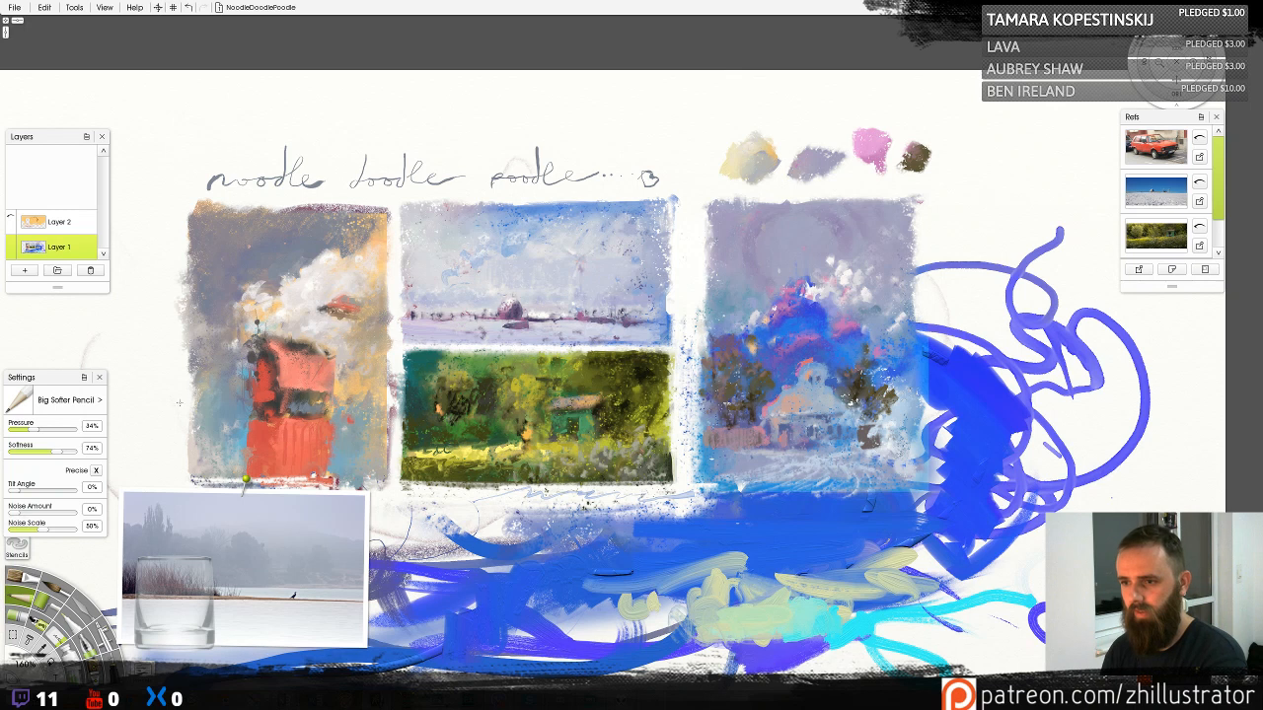
mouse_move(592, 395)
left_mouse_down()
mouse_move(630, 283)
mouse_move(624, 343)
mouse_move(636, 340)
left_mouse_up()
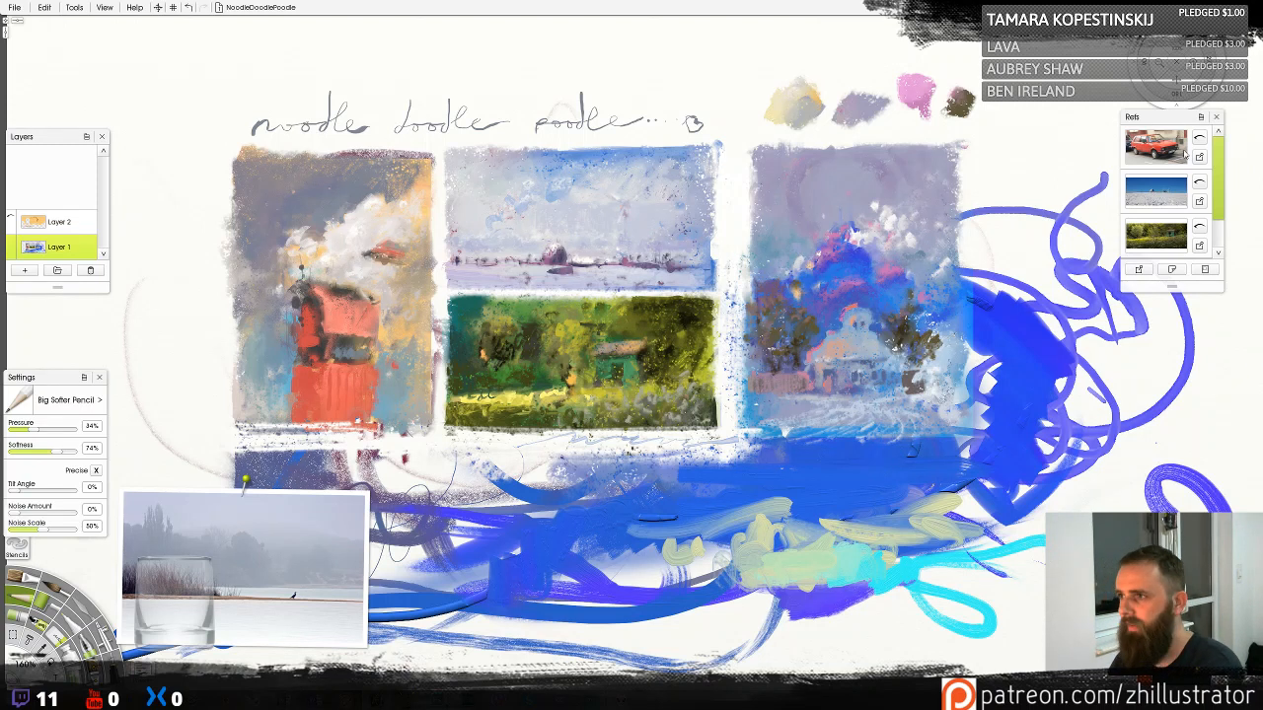
scroll(903, 484, "up", 1)
scroll(629, 343, "up", 2)
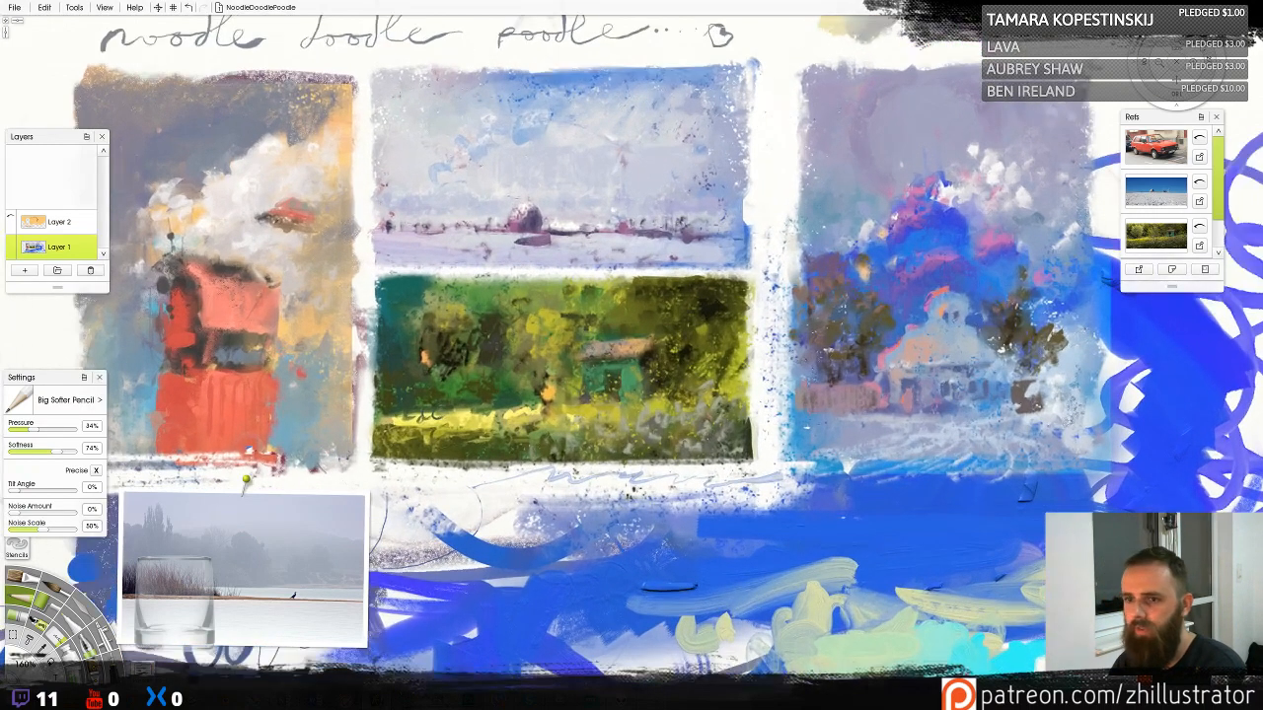
left_click_drag(632, 355, 608, 314)
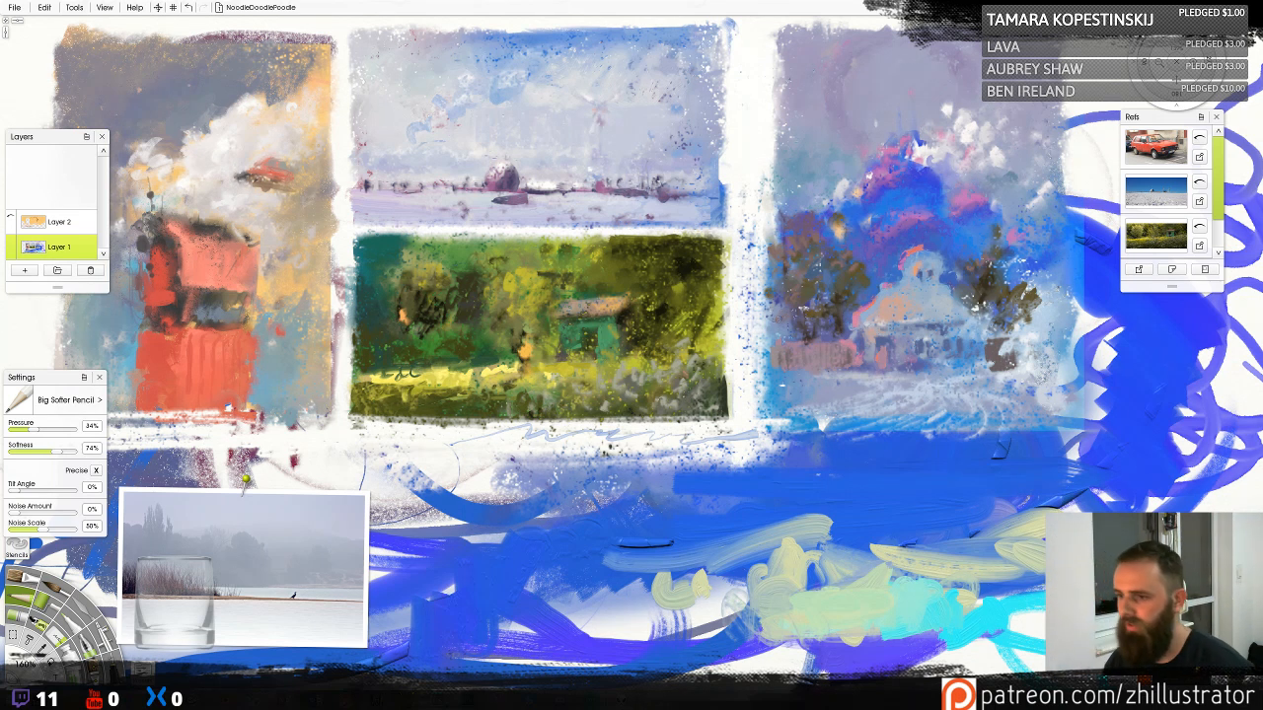
Switch to Streamlabs OBS and open the settings of the Event List widget
left_click(549, 697)
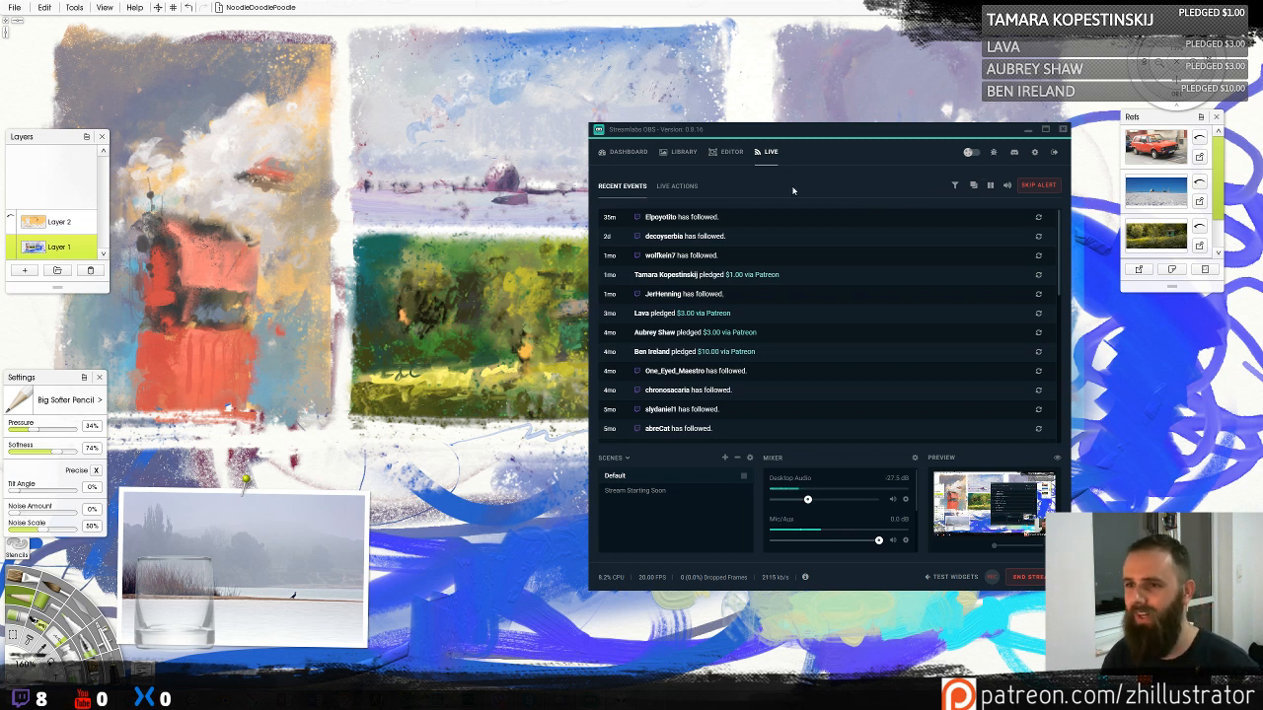
left_click(631, 156)
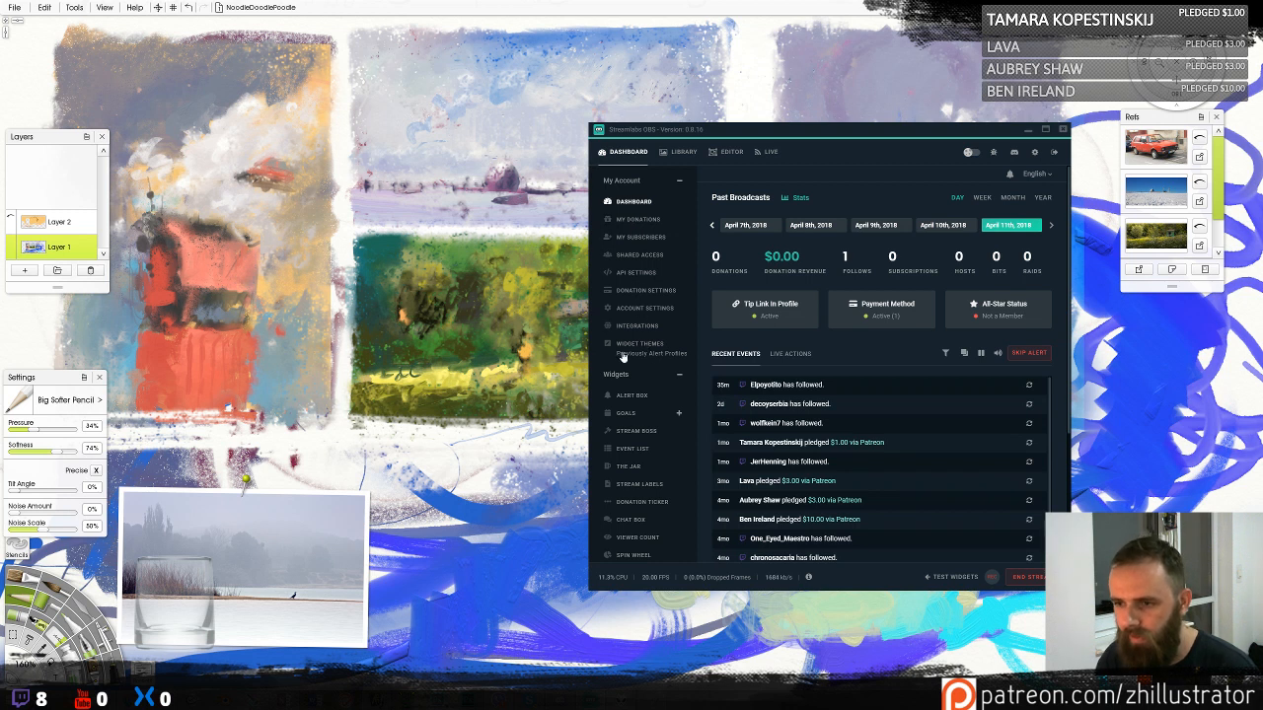
scroll(633, 474, "down", 2)
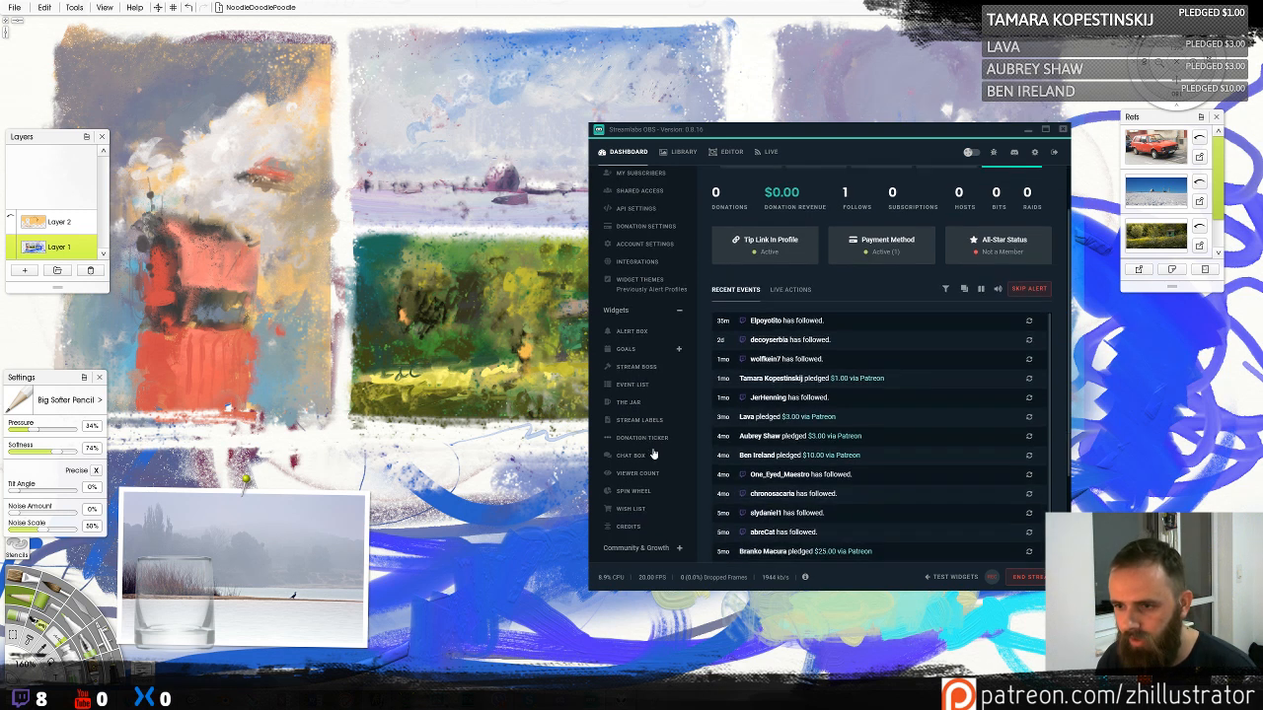
left_click(634, 382)
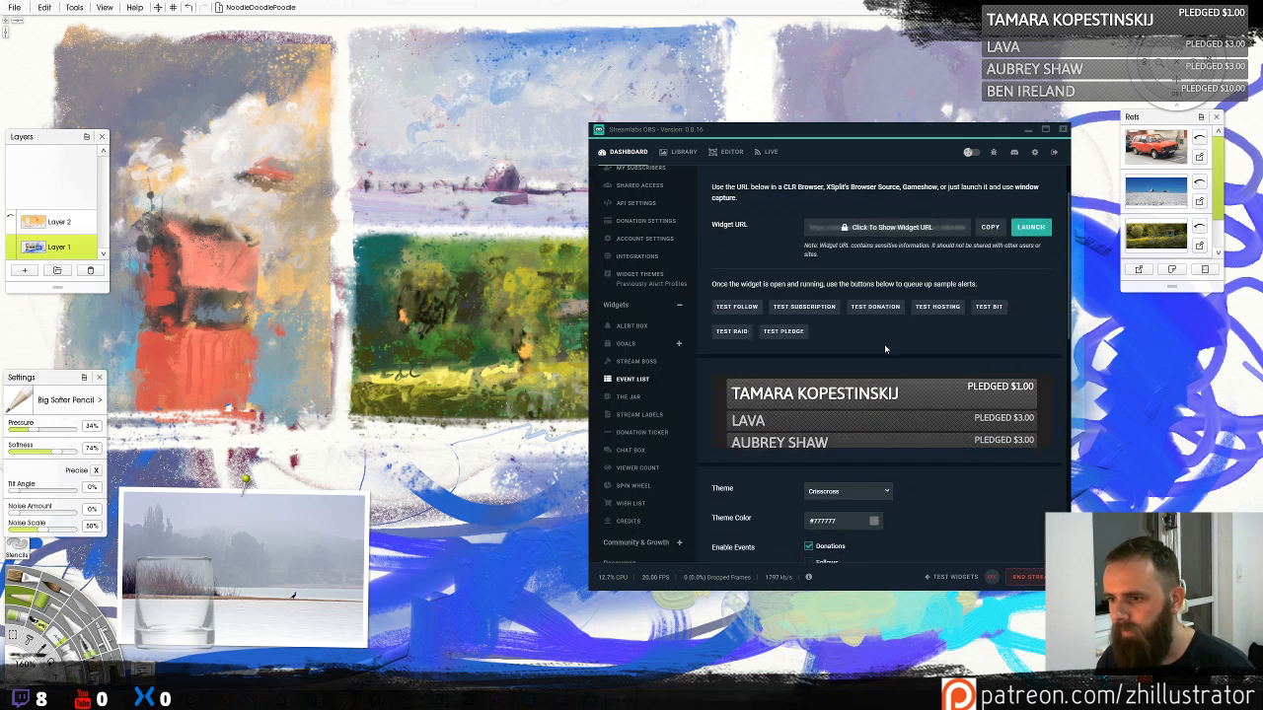
Enable Follows and Hosts and disable Subscriptions in the Event List's enabled events, leaving Raids off
scroll(888, 340, "down", 4)
left_click(809, 419)
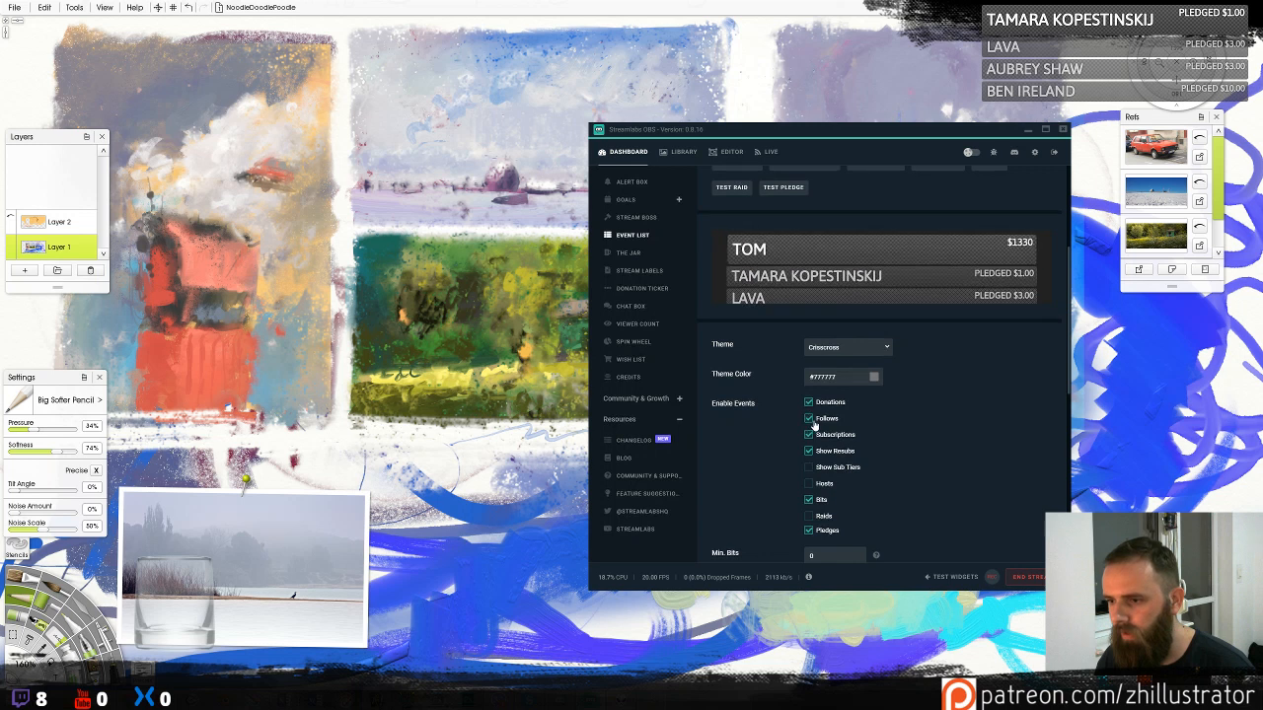
left_click(808, 436)
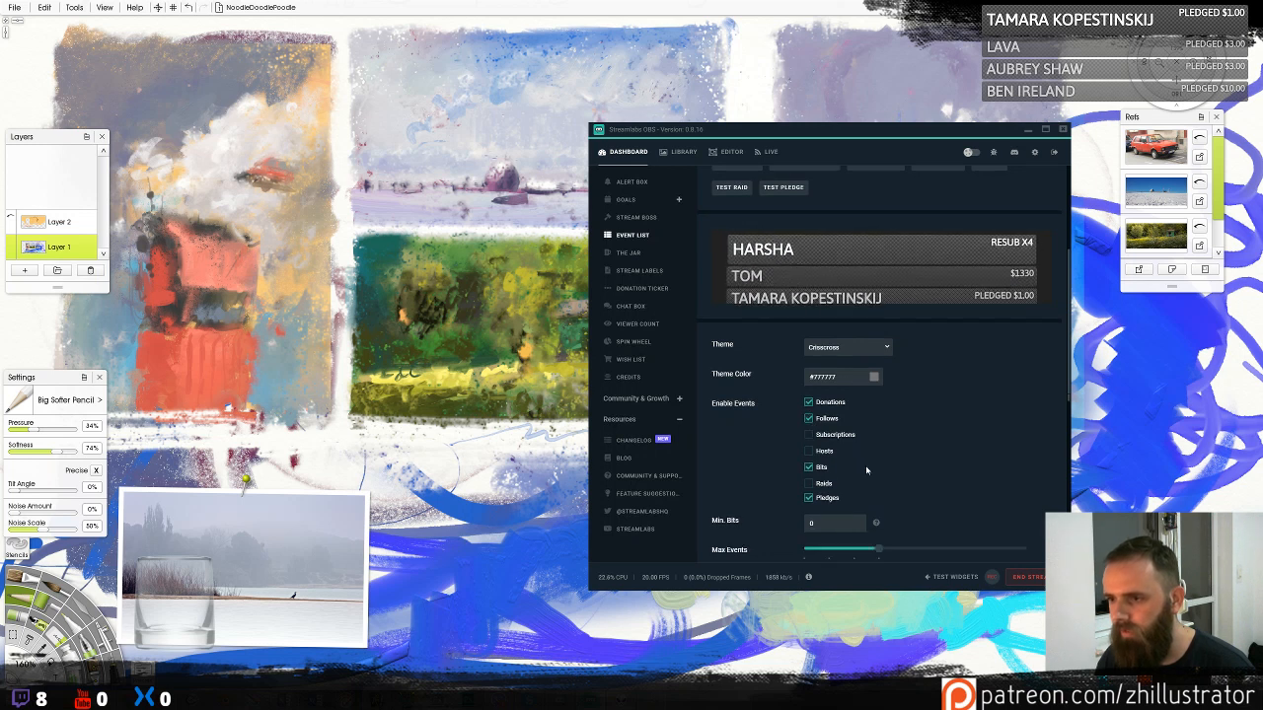
scroll(935, 453, "down", 1)
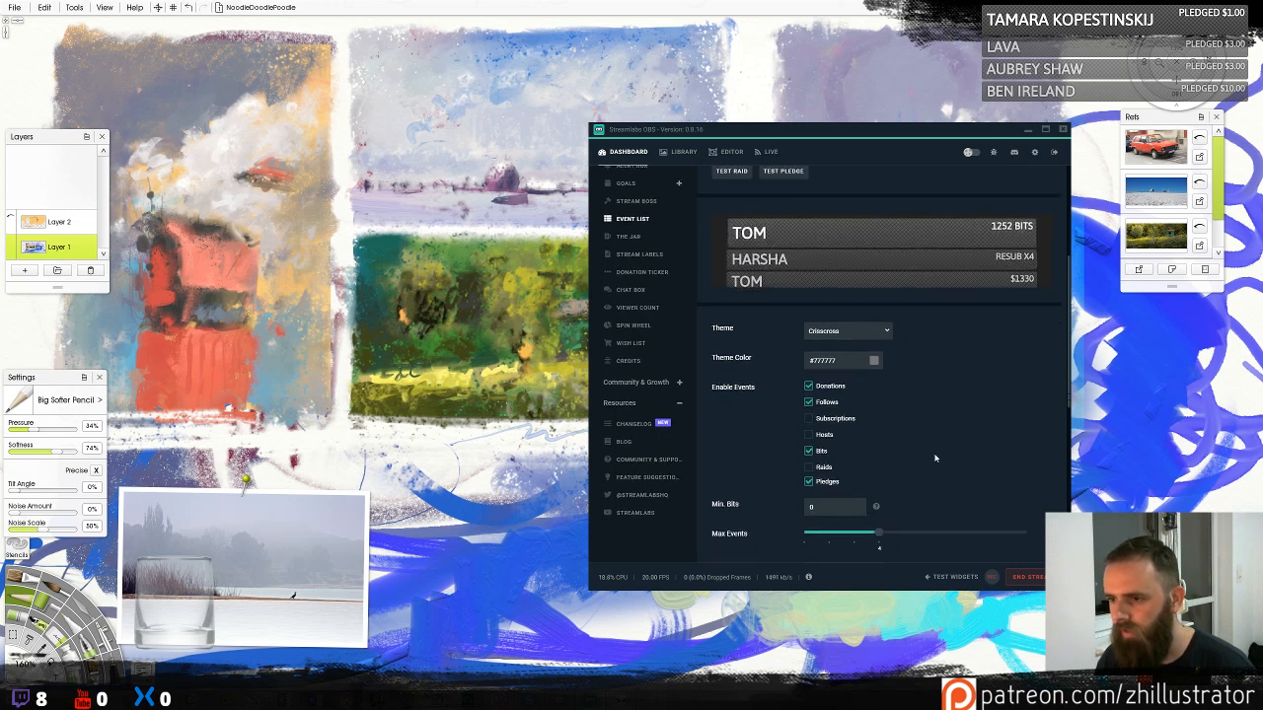
left_click(808, 470)
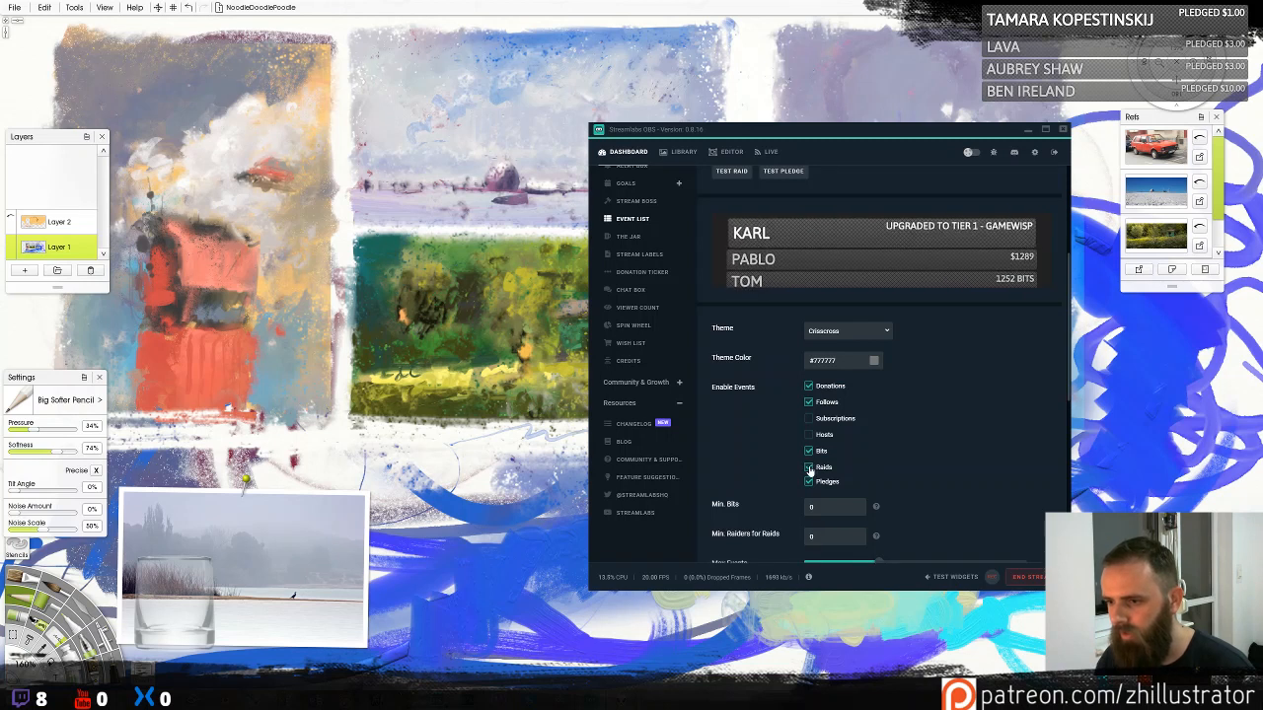
left_click(811, 469)
left_click(809, 435)
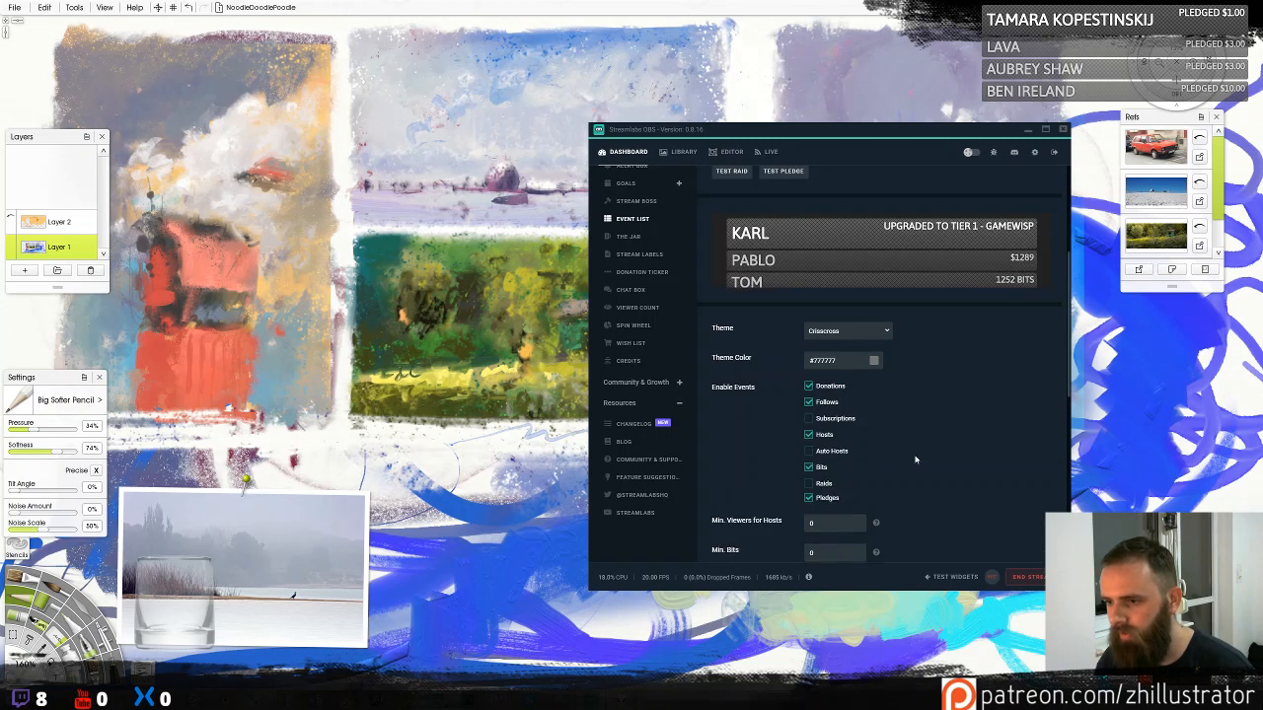
Look over the remaining Event List display options, save the settings, and minimise Streamlabs OBS
scroll(915, 460, "down", 3)
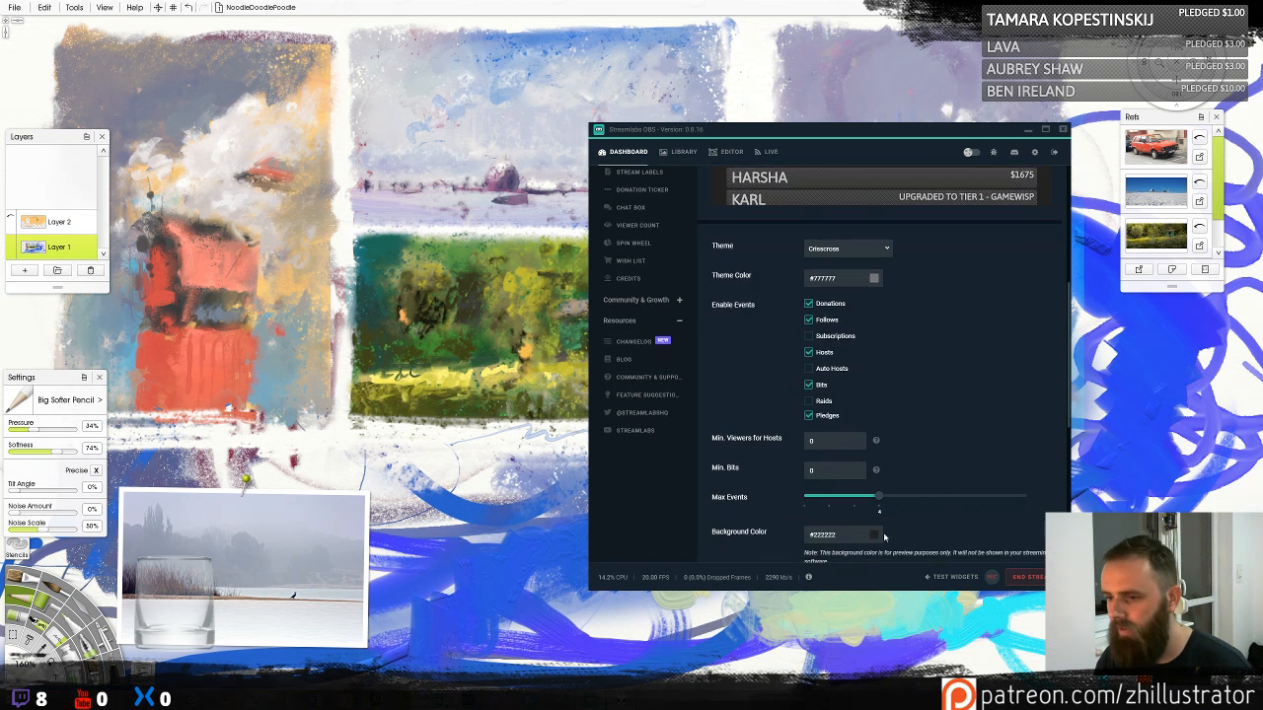
scroll(884, 535, "down", 8)
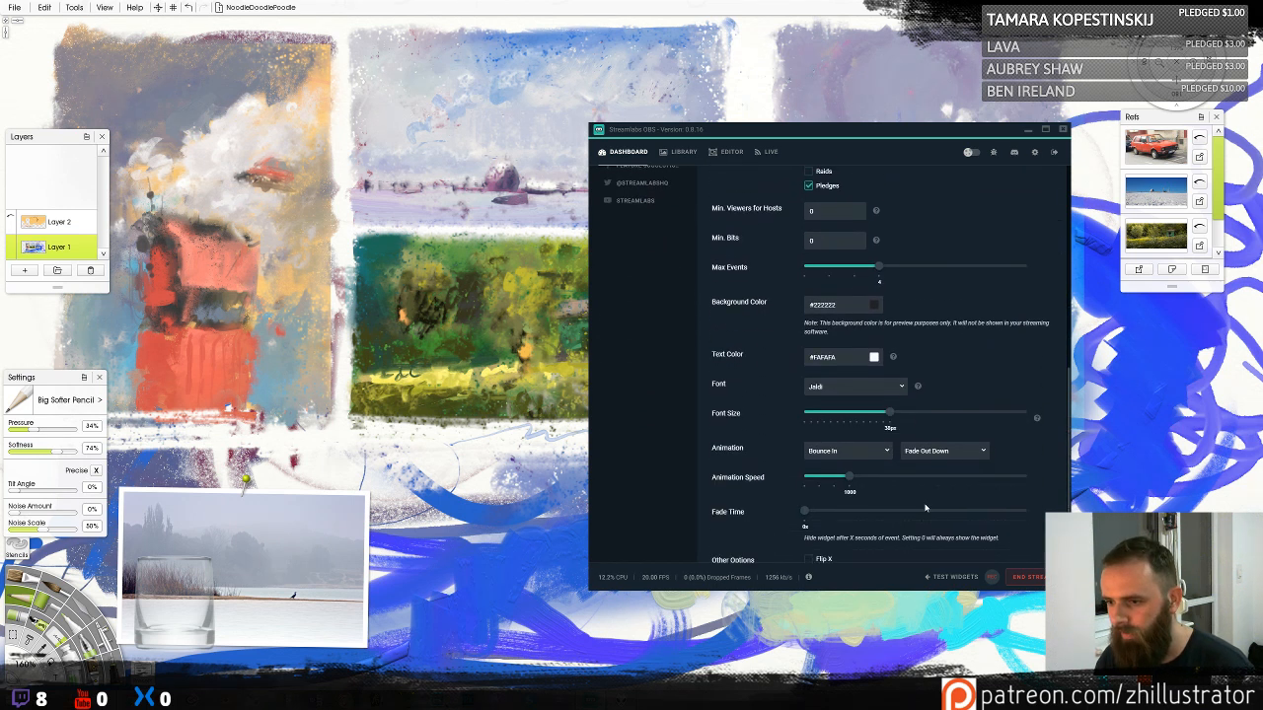
scroll(926, 508, "down", 2)
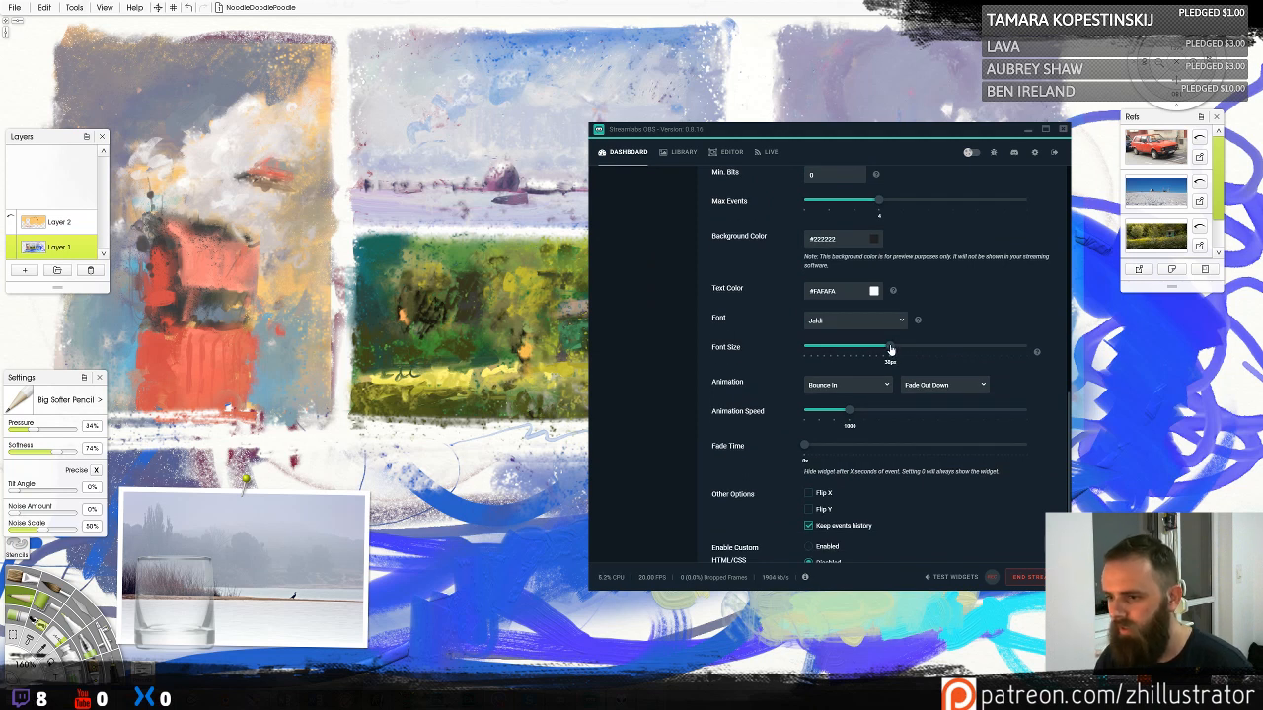
scroll(899, 485, "down", 1)
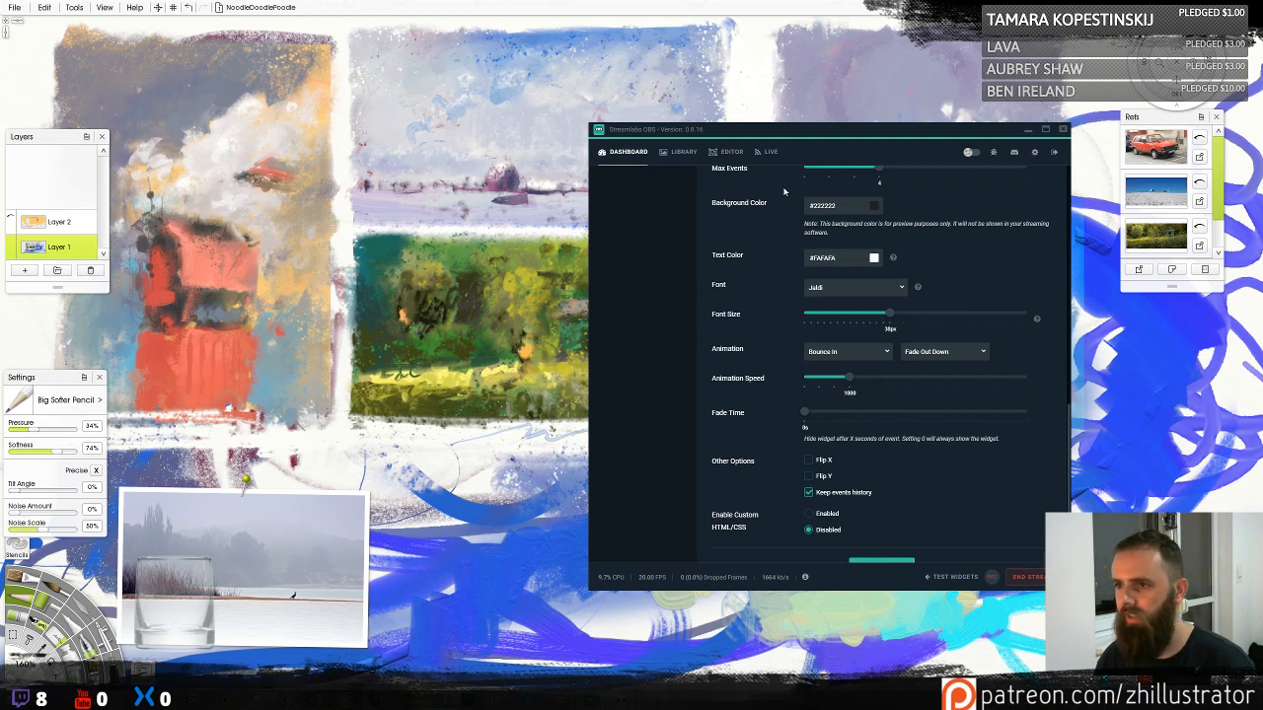
scroll(795, 239, "up", 15)
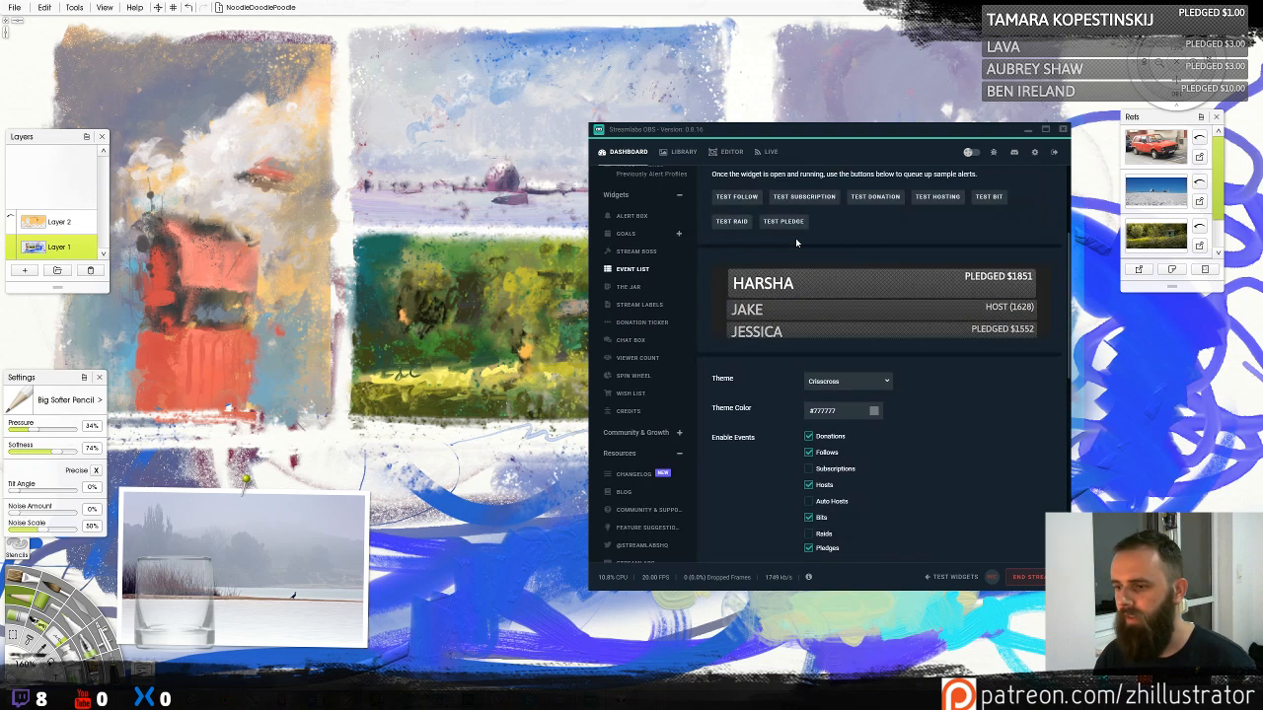
scroll(833, 304, "down", 13)
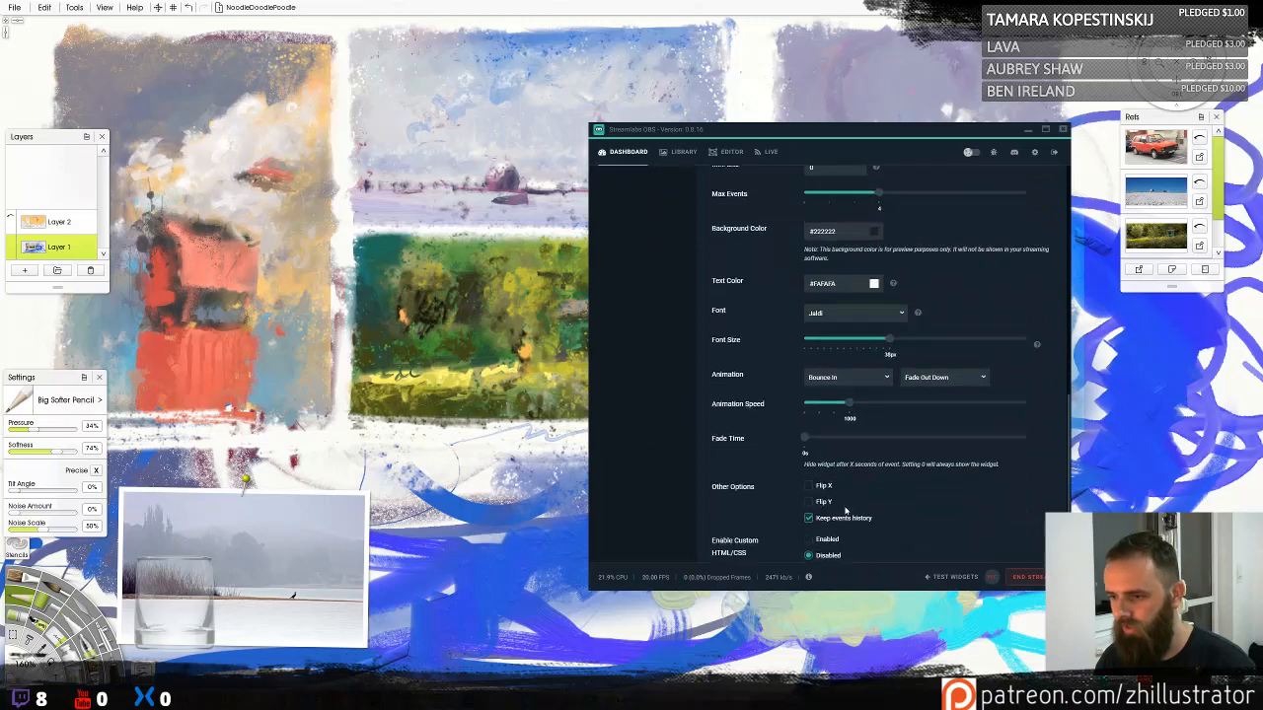
scroll(846, 510, "down", 2)
left_click(881, 529)
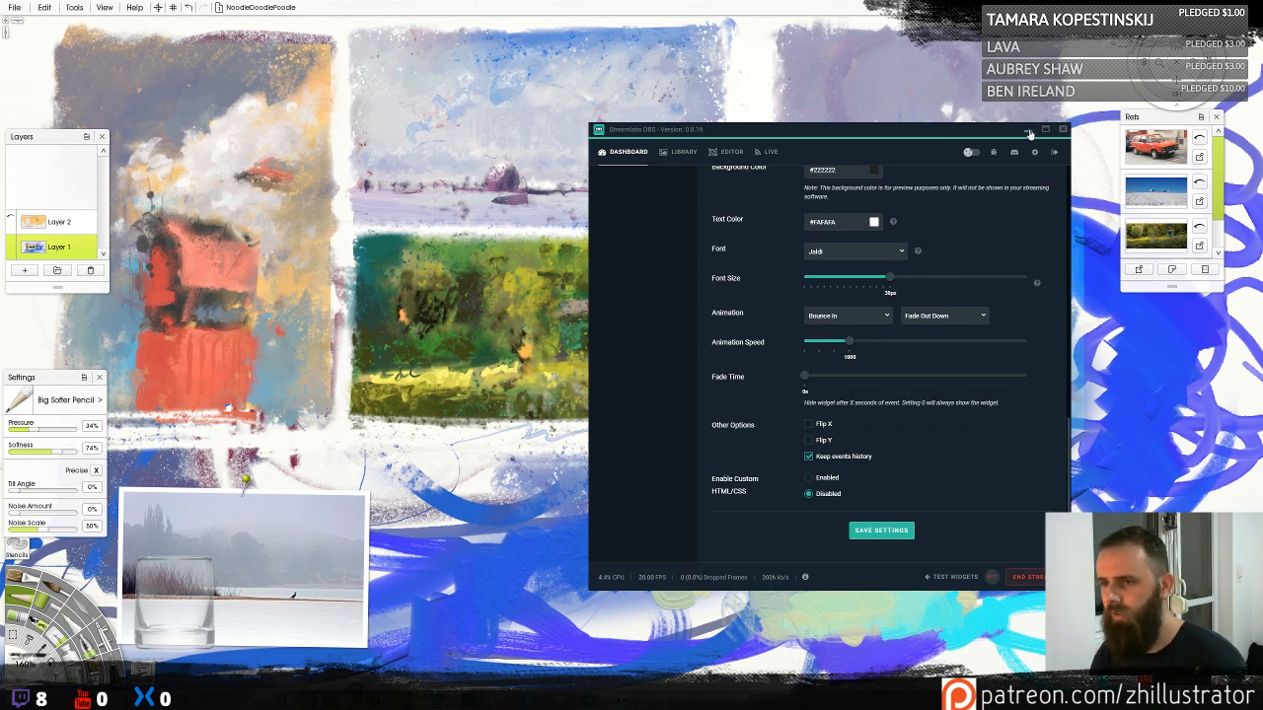
left_click(1029, 131)
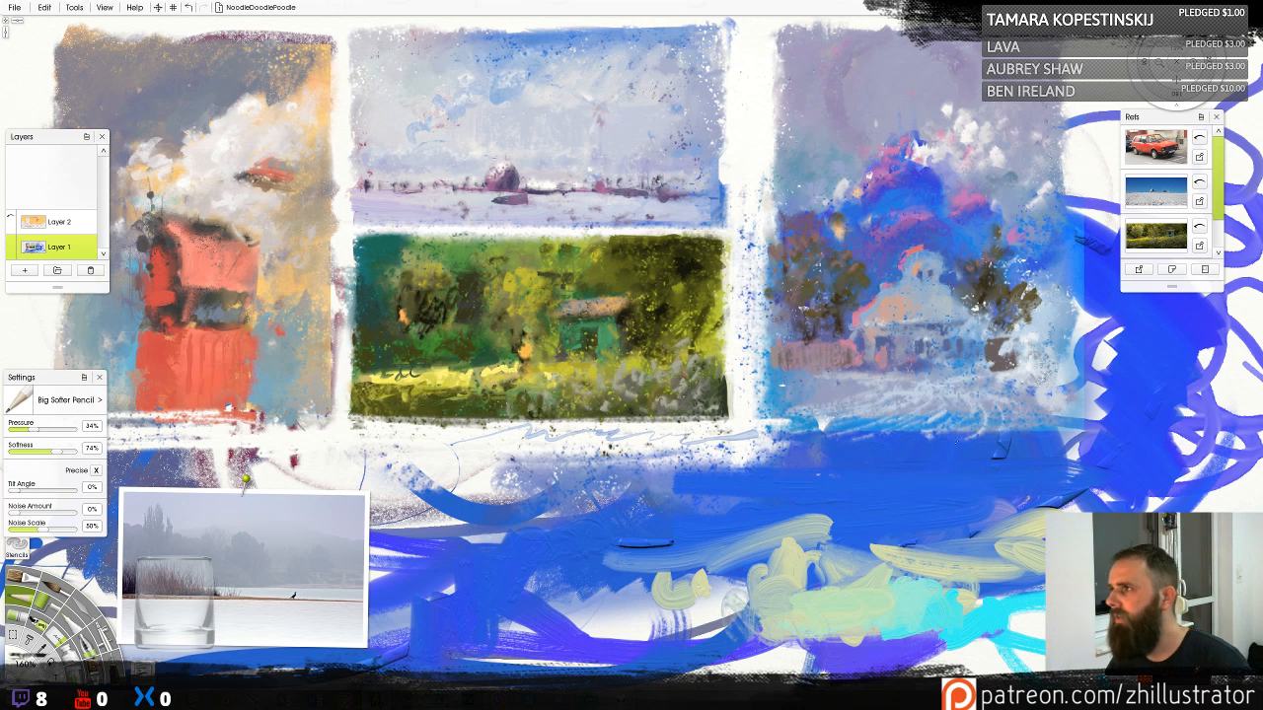
Return to Streamlabs OBS, recheck the Event List's theme and display options, and save the widget settings again
right_click(689, 589)
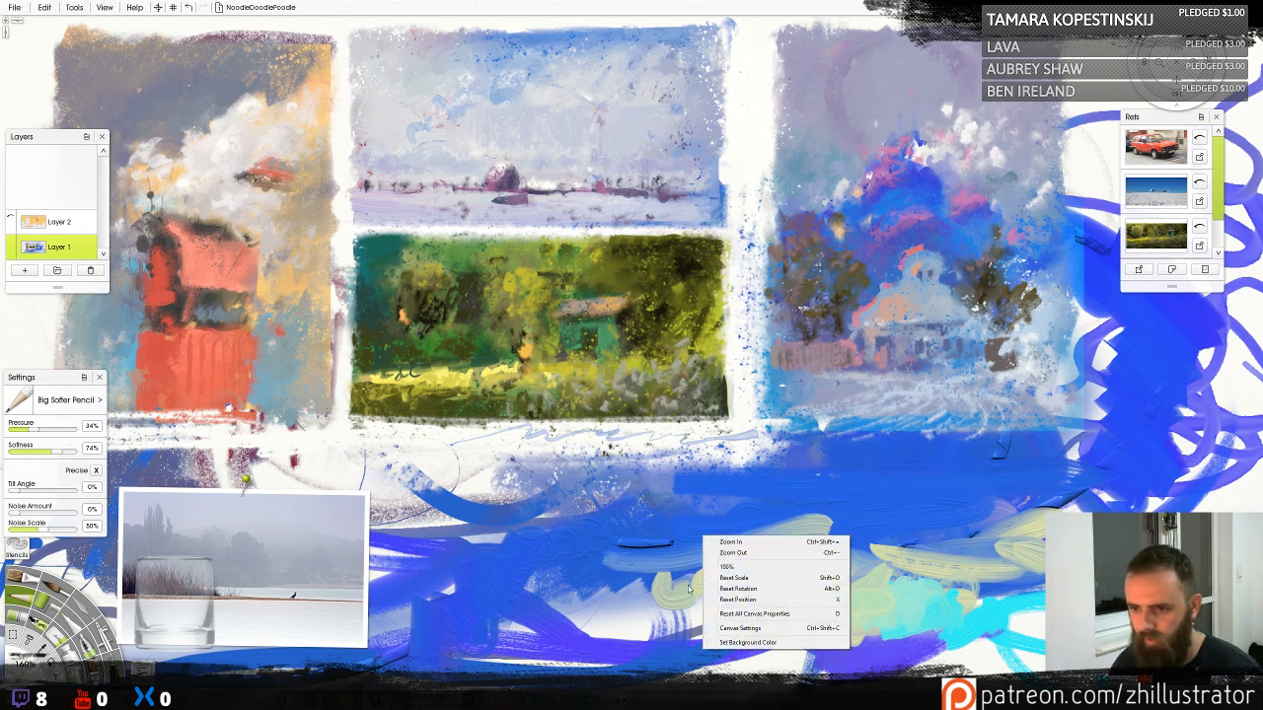
left_click(586, 698)
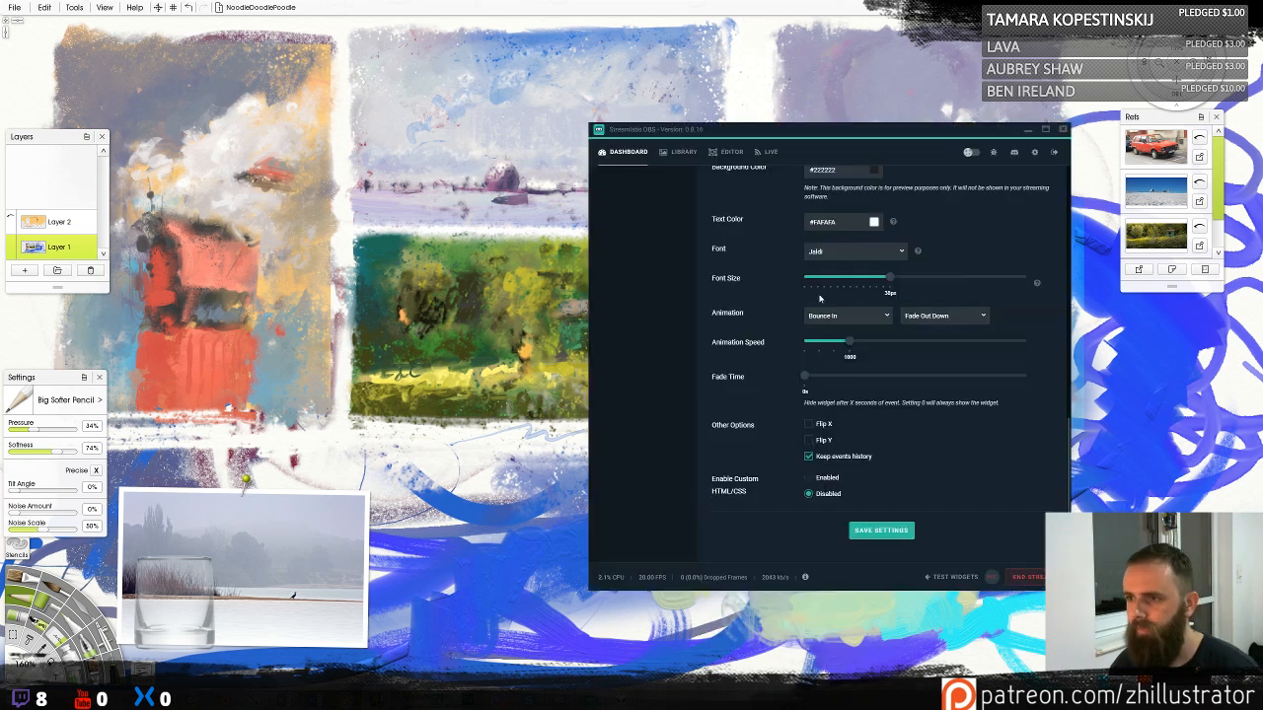
scroll(918, 401, "up", 1)
scroll(962, 441, "up", 5)
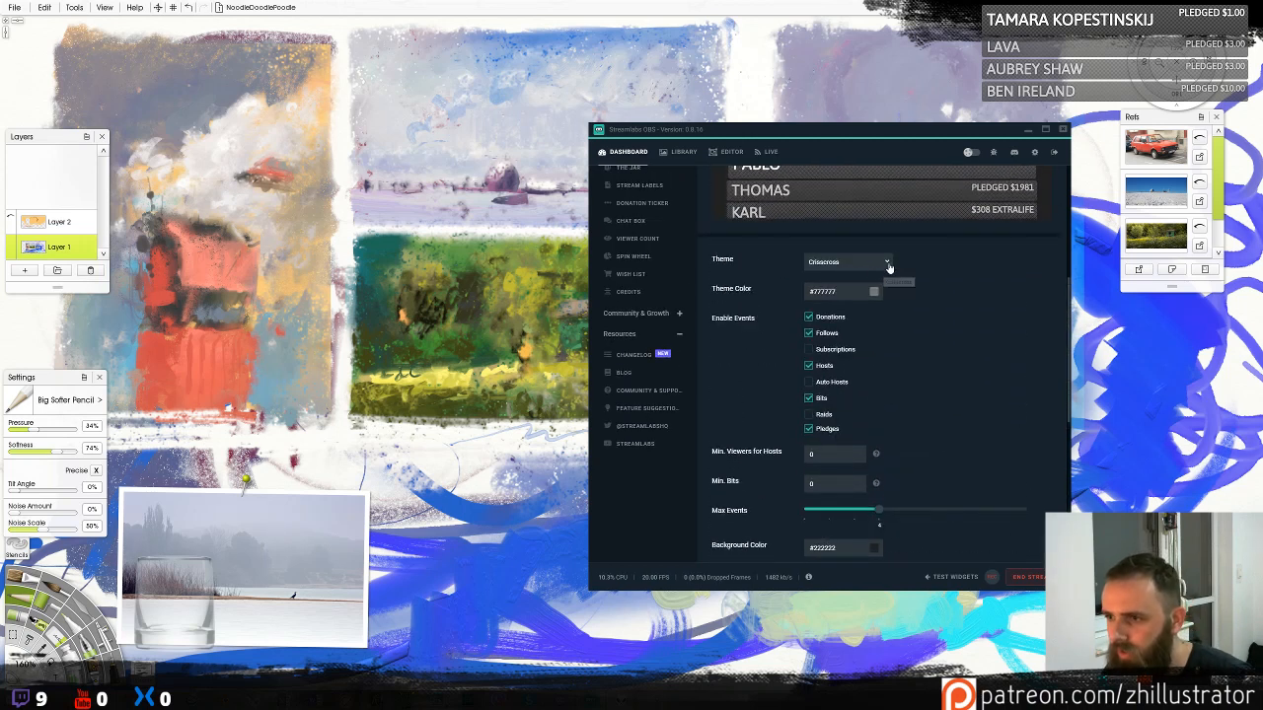
scroll(910, 361, "up", 2)
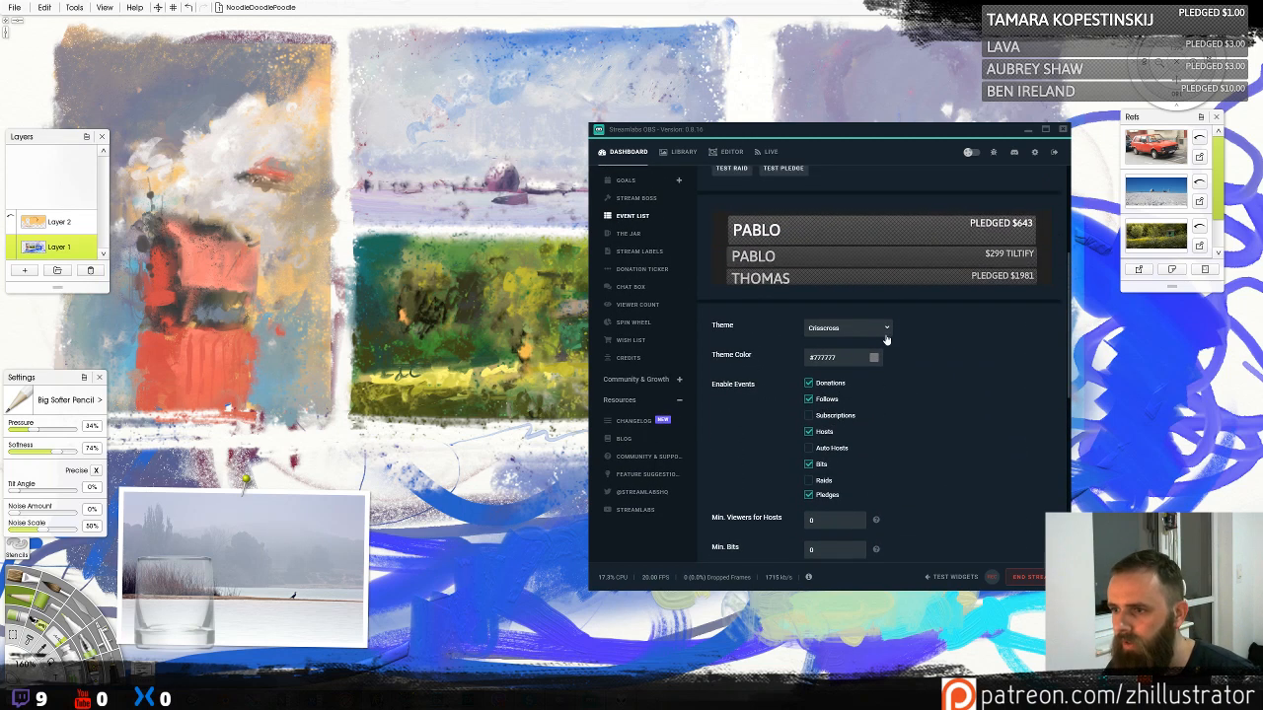
left_click(885, 330)
left_click(970, 385)
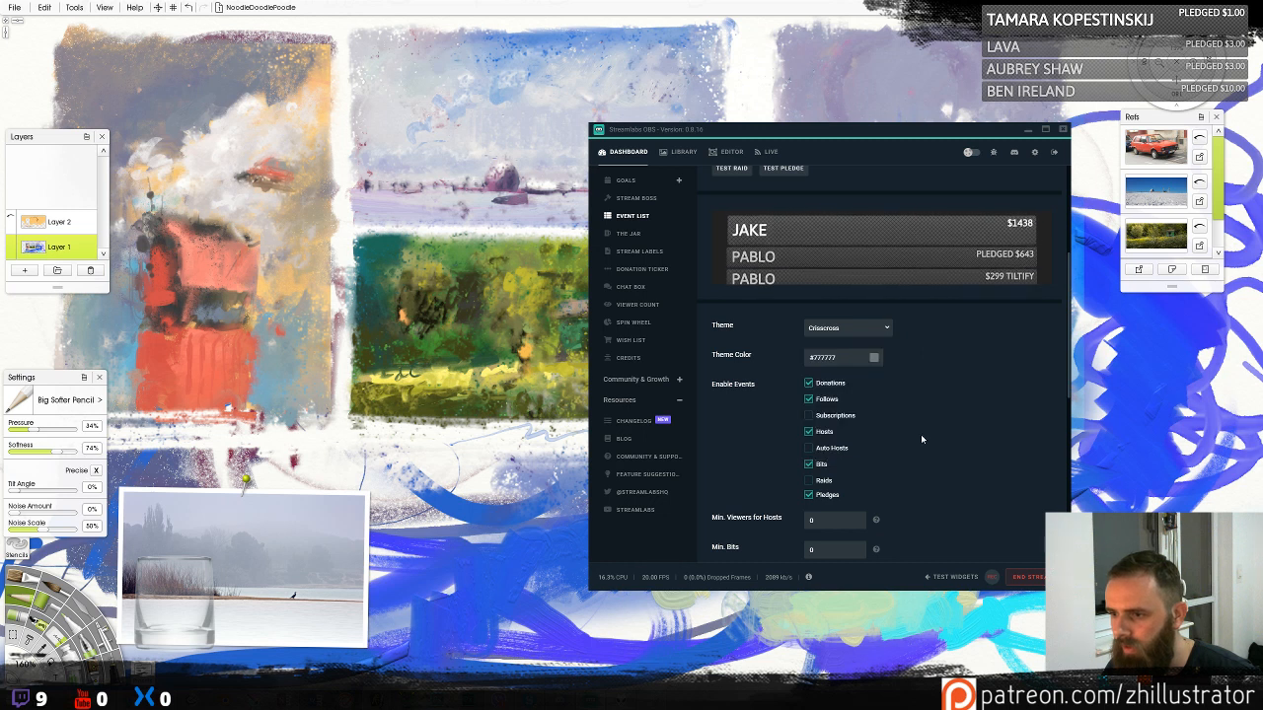
scroll(896, 483, "down", 2)
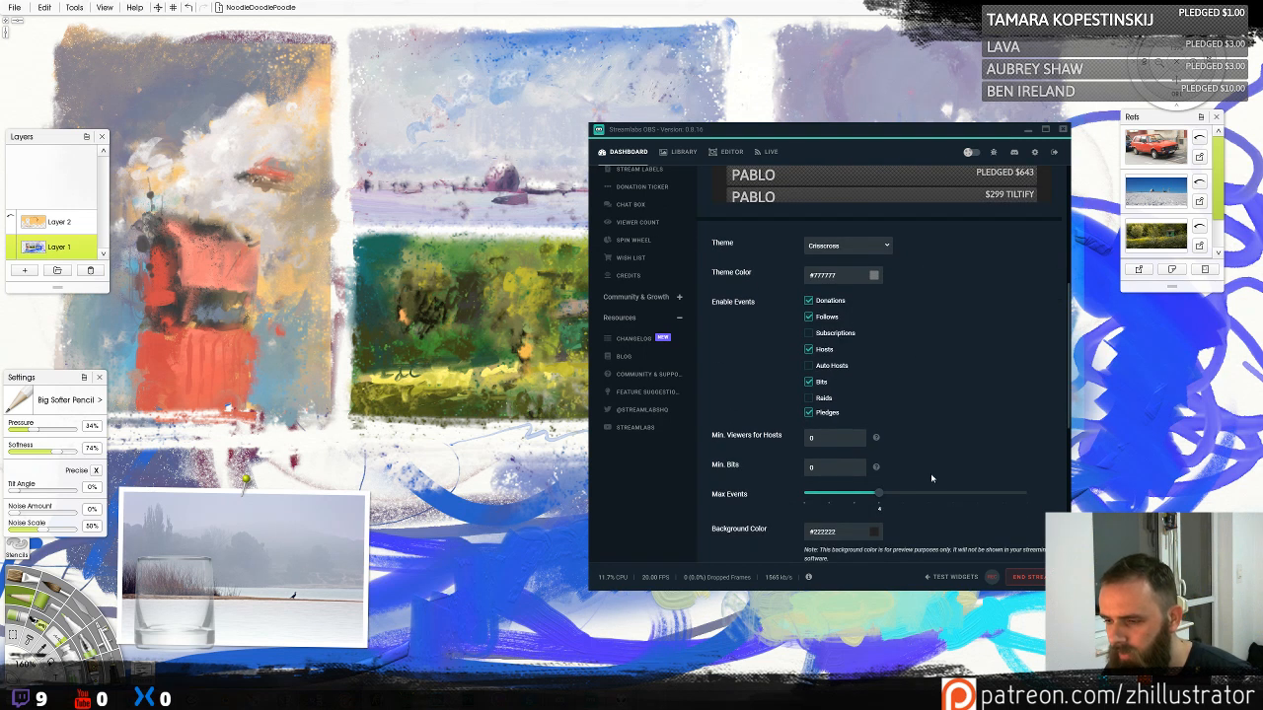
scroll(931, 468, "down", 6)
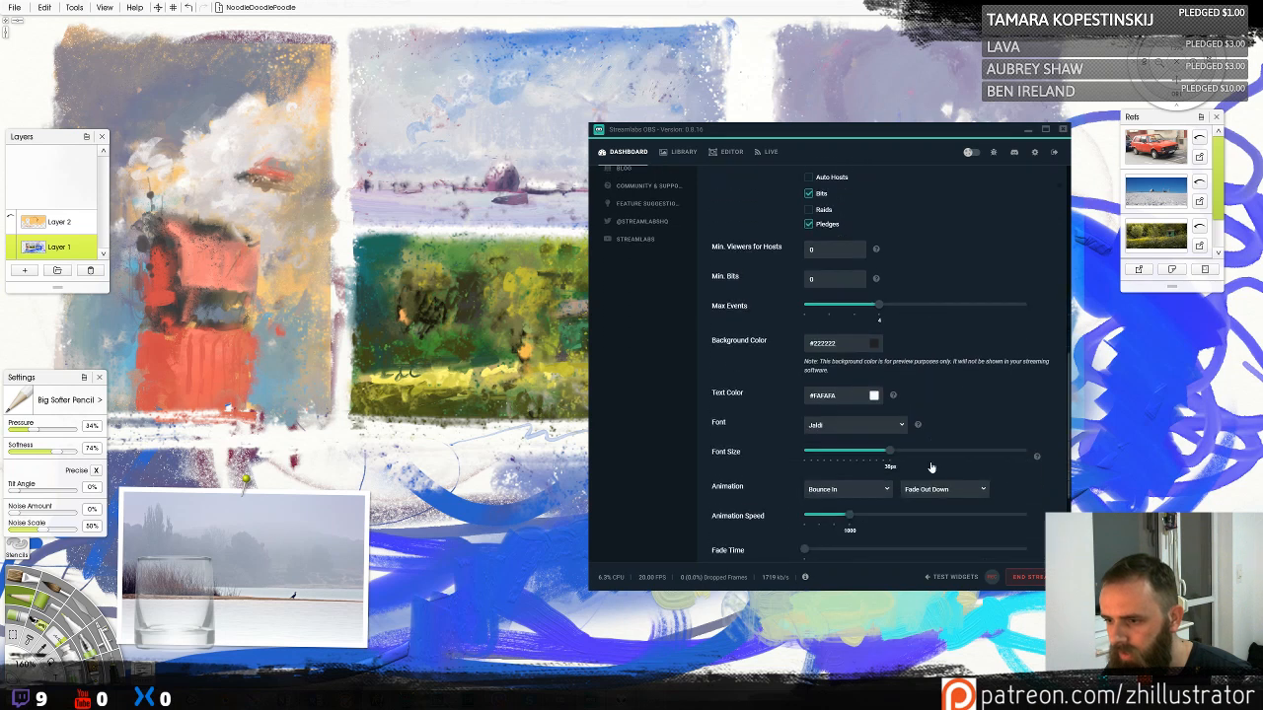
scroll(894, 526, "down", 3)
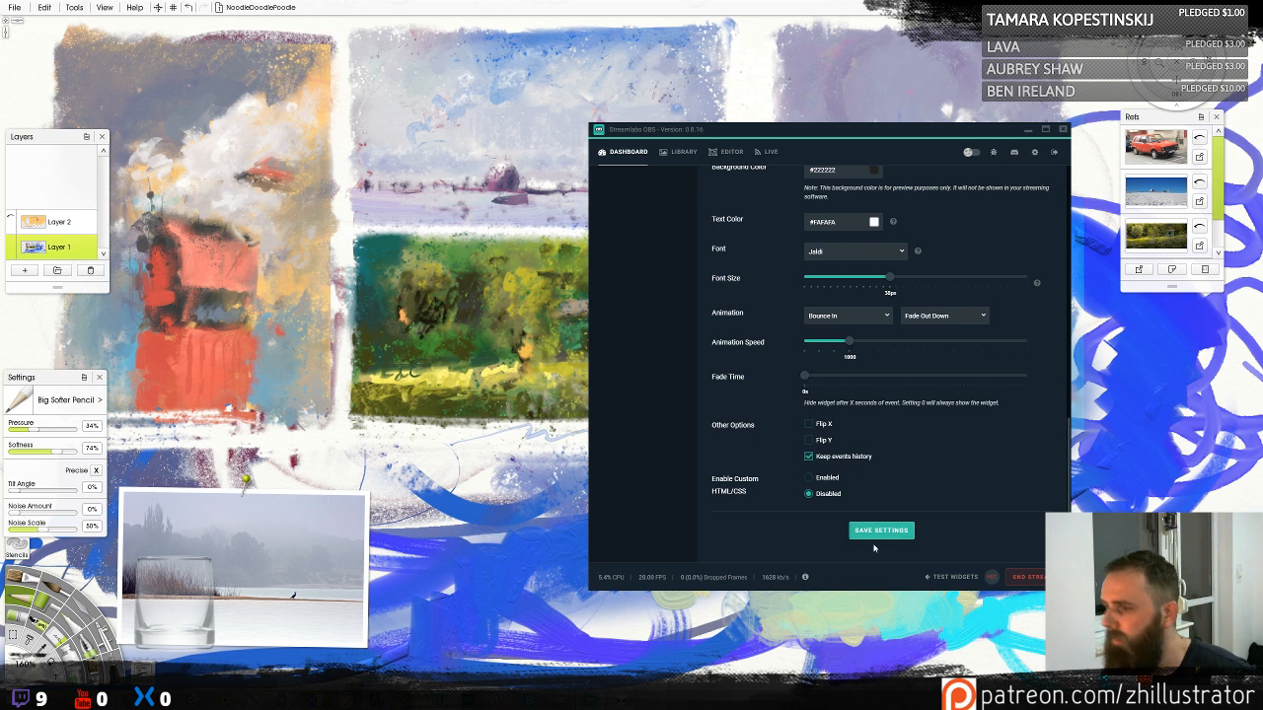
left_click(860, 531)
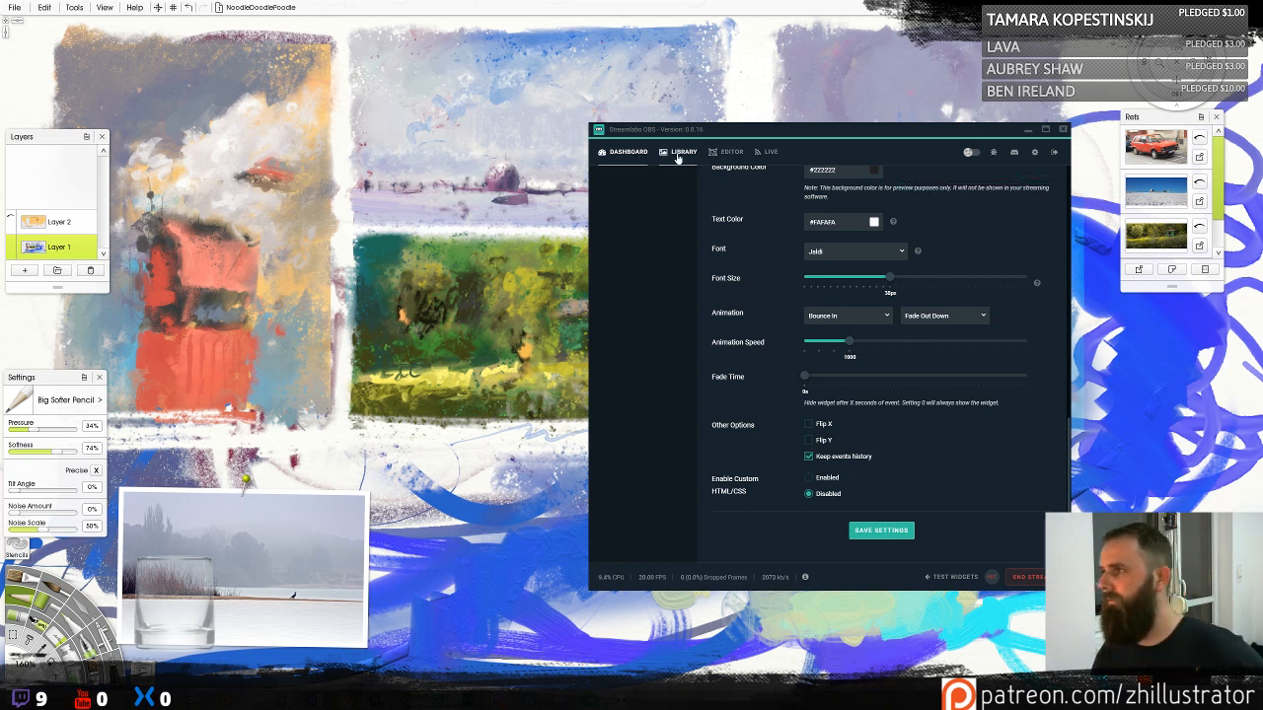
Move the webcam overlay up in the Default streaming scene, clear of the colour picker, and return to the ArtRage canvas
left_click(730, 151)
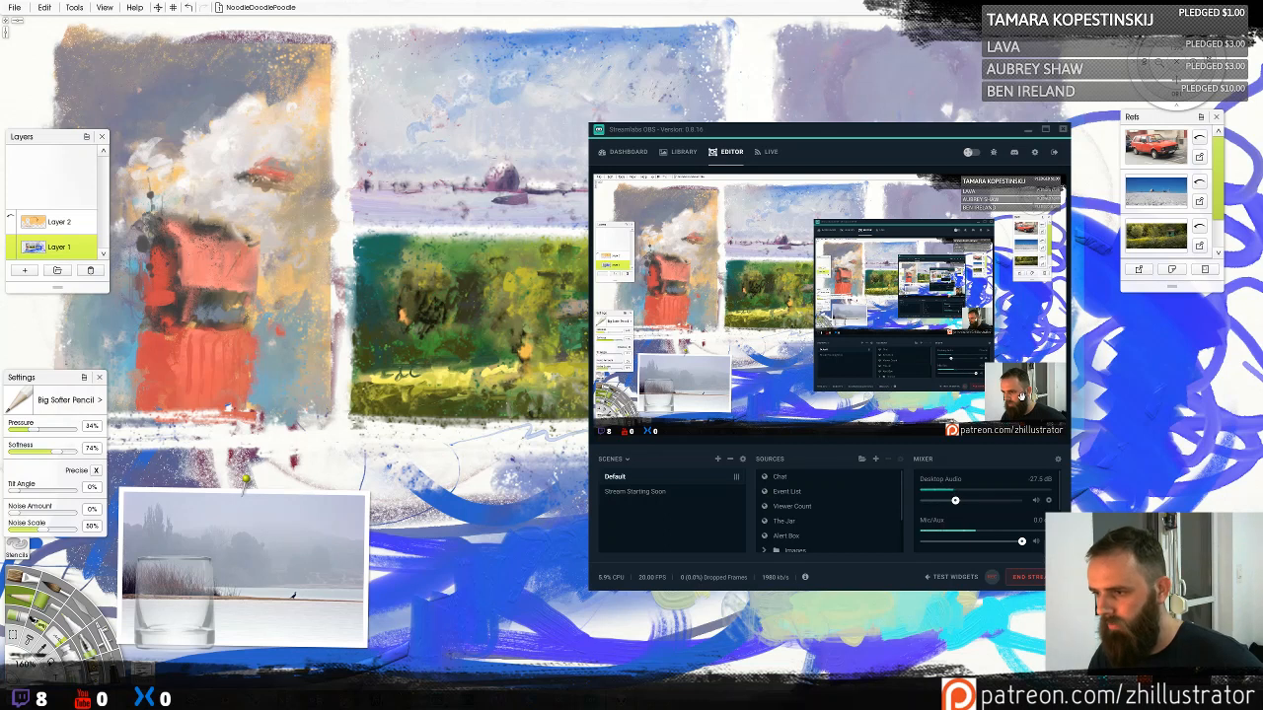
left_click(1009, 393)
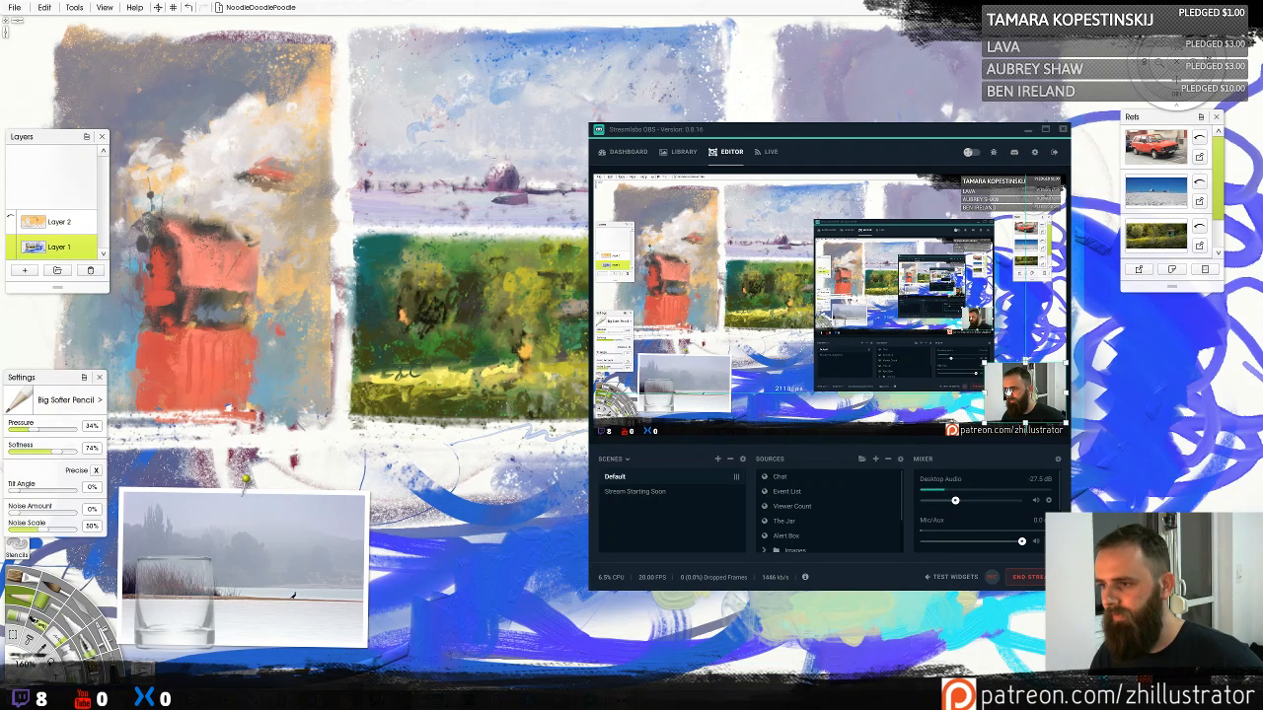
left_click_drag(1009, 393, 1009, 348)
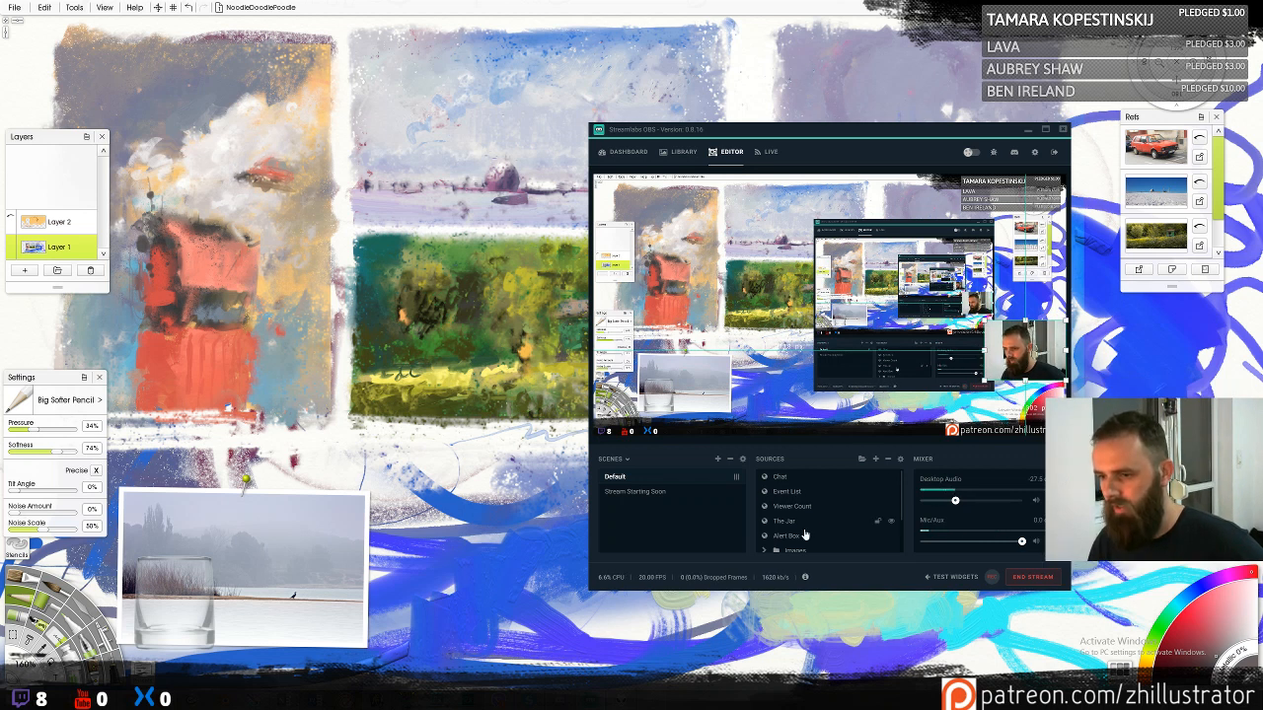
scroll(804, 533, "down", 3)
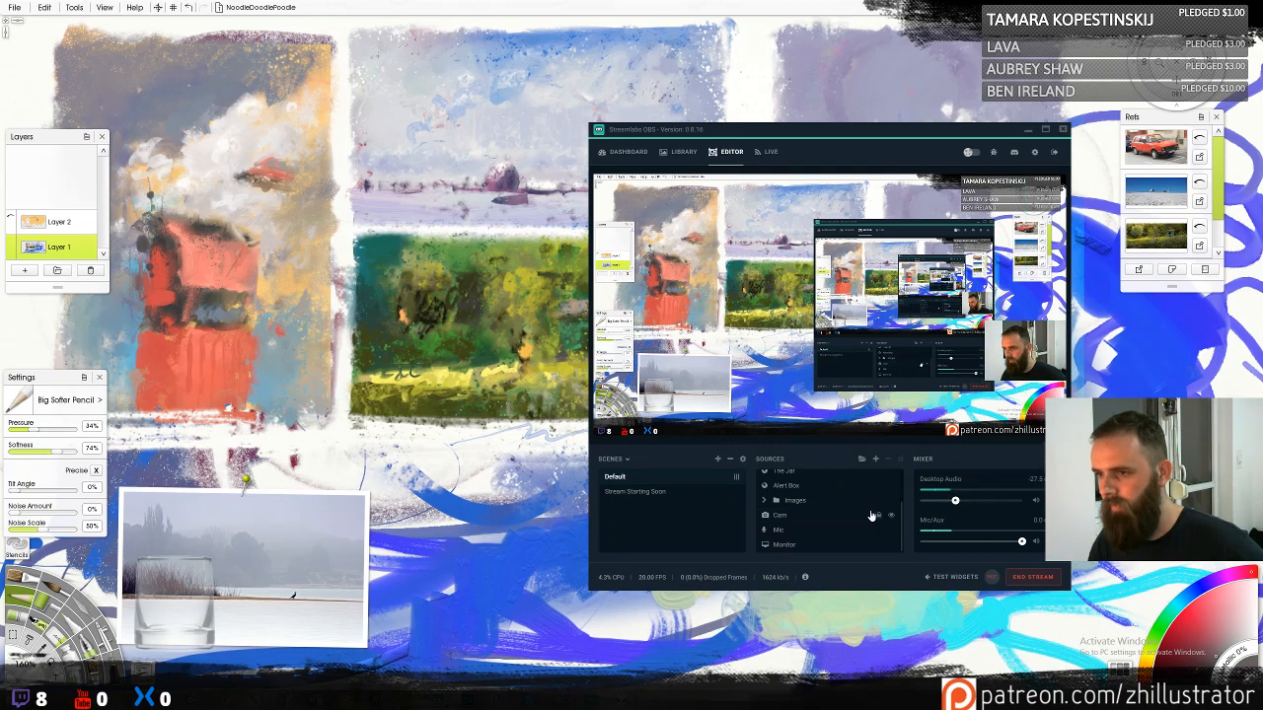
left_click(1028, 132)
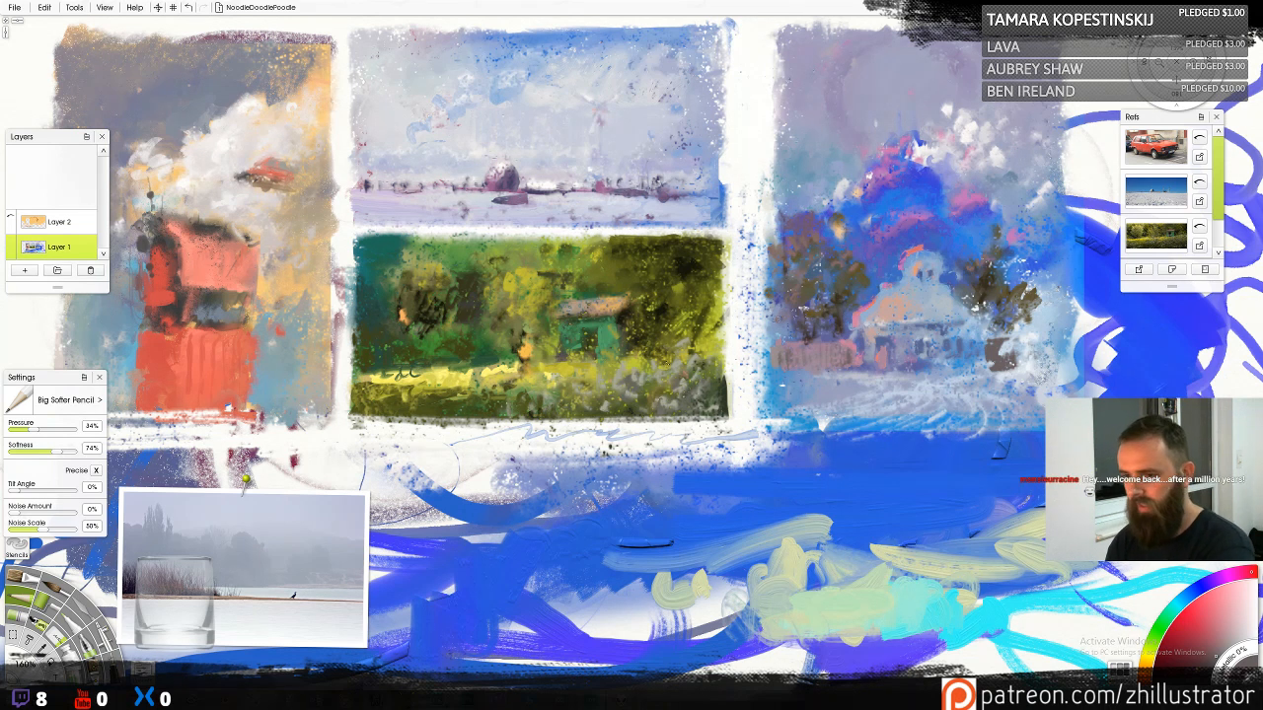
mouse_move(734, 343)
left_mouse_down()
mouse_move(699, 323)
mouse_move(715, 311)
mouse_move(730, 337)
left_mouse_up()
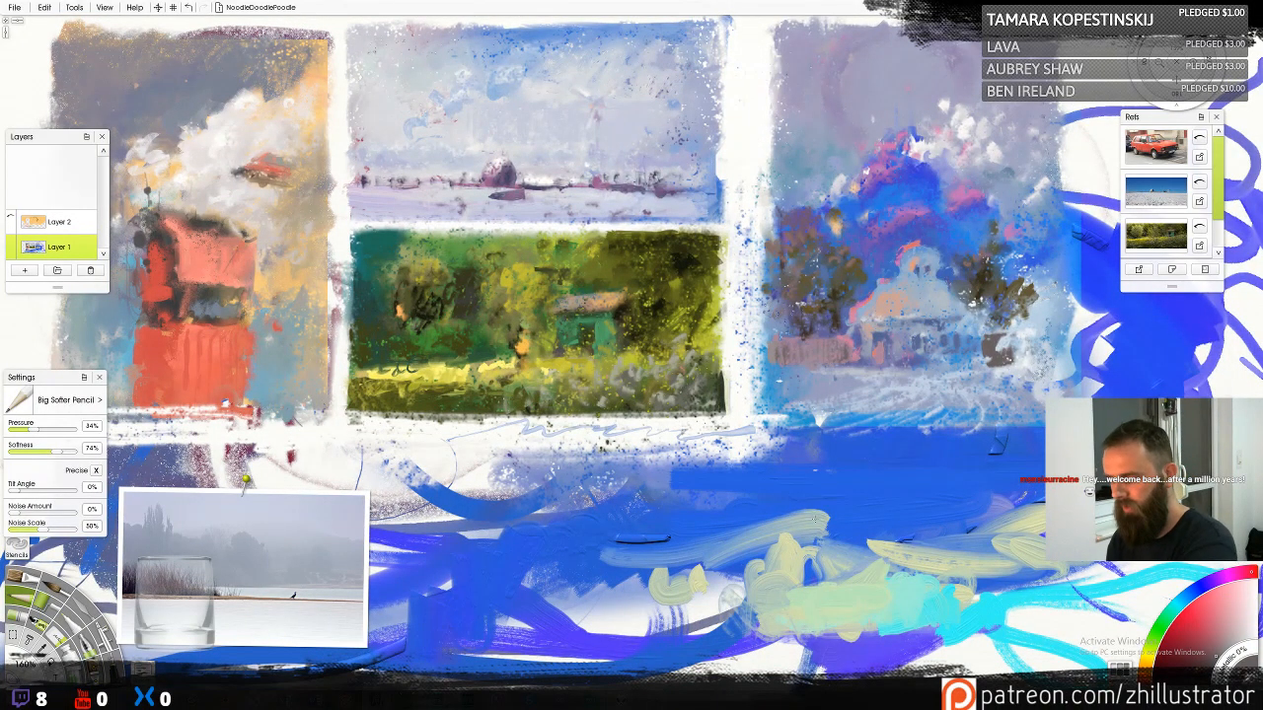
Paint a flat patch of sampled blue with the oil brush over the yellow strokes in the lakeside area
key("b")
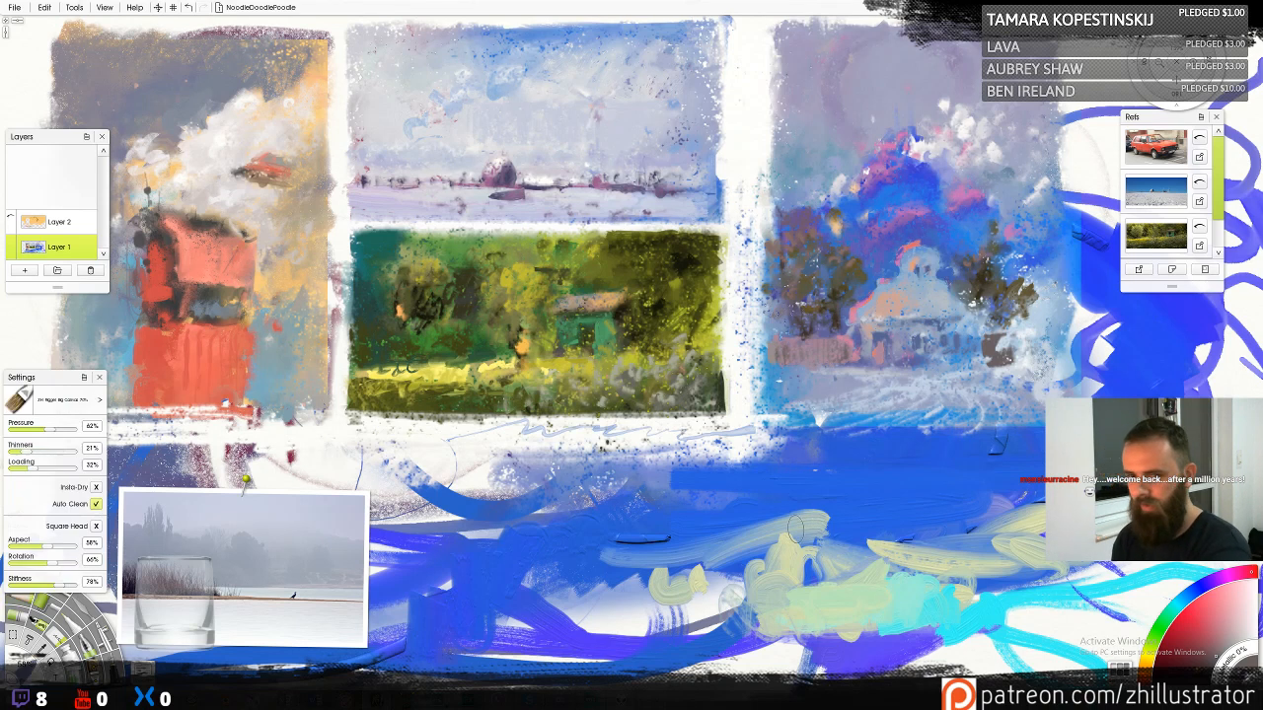
left_click(967, 544, "alt")
mouse_move(965, 540)
left_mouse_down()
mouse_move(998, 525)
mouse_move(999, 505)
mouse_move(819, 507)
mouse_move(770, 484)
mouse_move(972, 483)
mouse_move(1035, 504)
mouse_move(1016, 519)
mouse_move(1036, 522)
mouse_move(891, 504)
mouse_move(928, 515)
mouse_move(959, 503)
left_mouse_up()
left_click_drag(856, 545, 942, 564)
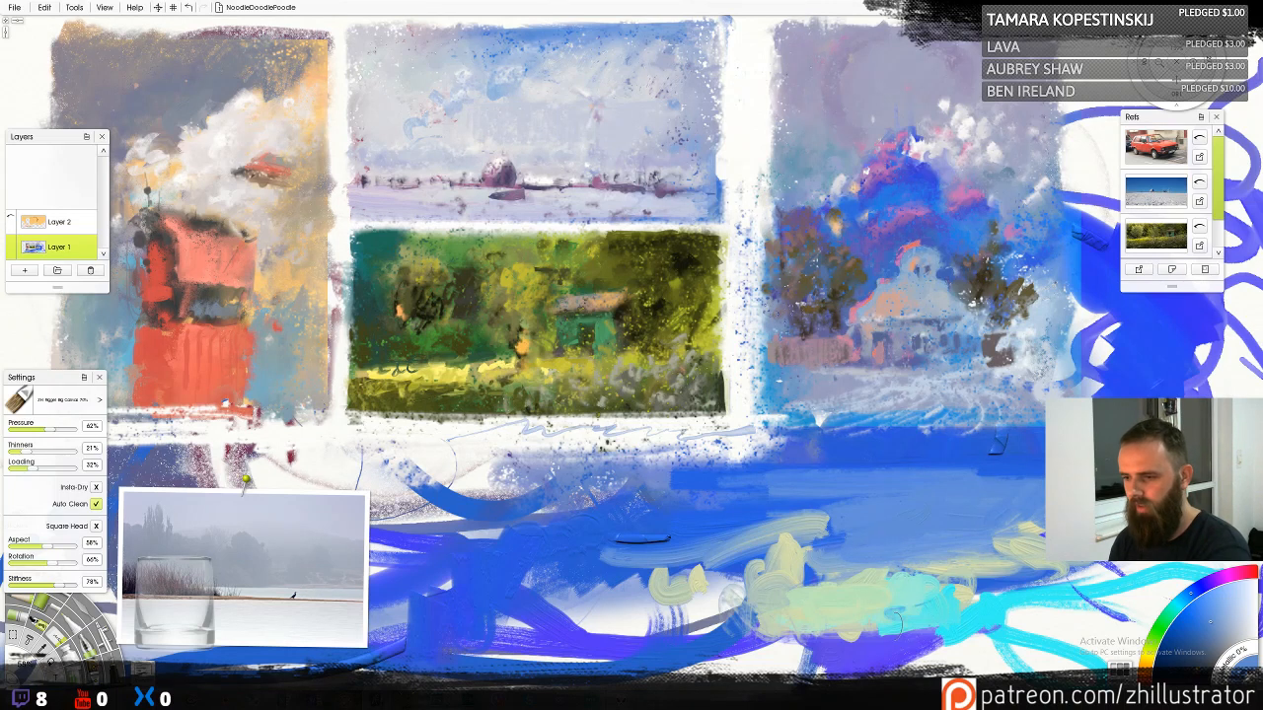
Lay a cyan stroke and a sampled pale yellow-white stroke along the lower edge of the lakeside area
mouse_move(992, 630)
left_mouse_down()
mouse_move(789, 646)
mouse_move(917, 641)
mouse_move(880, 622)
mouse_move(950, 628)
left_mouse_up()
left_click(938, 541, "alt")
mouse_move(268, 623)
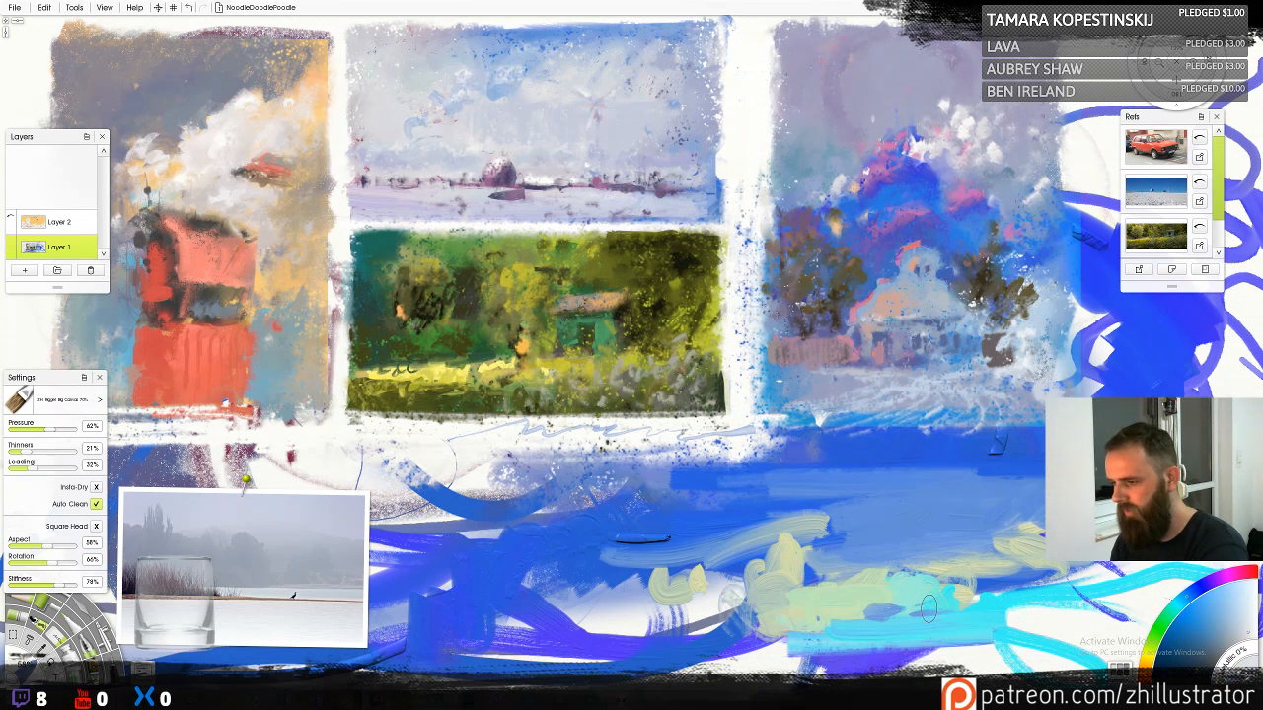
mouse_move(932, 622)
left_mouse_down()
mouse_move(847, 624)
mouse_move(969, 641)
mouse_move(775, 626)
mouse_move(792, 638)
mouse_move(766, 622)
mouse_move(923, 631)
mouse_move(977, 614)
left_mouse_up()
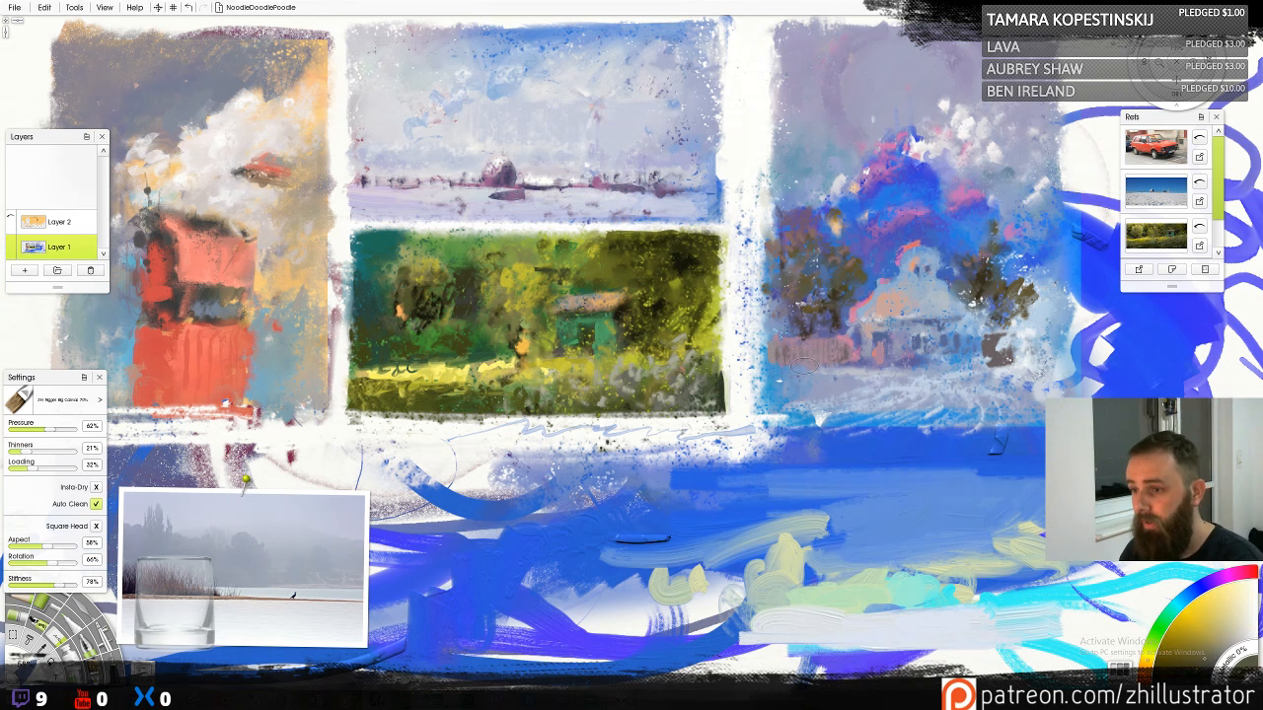
Sample the muted purple beside the house study and brush it across the foreground beneath the fence
left_click(827, 365, "alt")
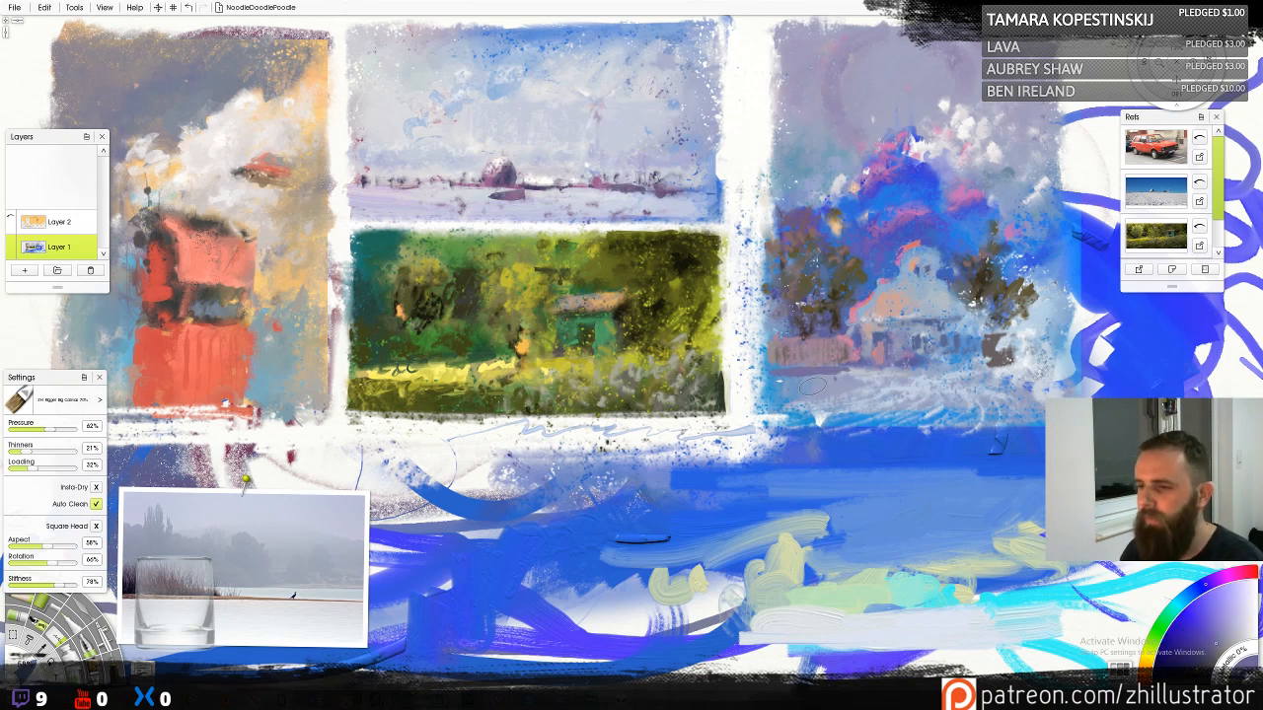
mouse_move(834, 388)
left_mouse_down()
mouse_move(760, 392)
mouse_move(755, 380)
mouse_move(819, 395)
mouse_move(866, 383)
left_mouse_up()
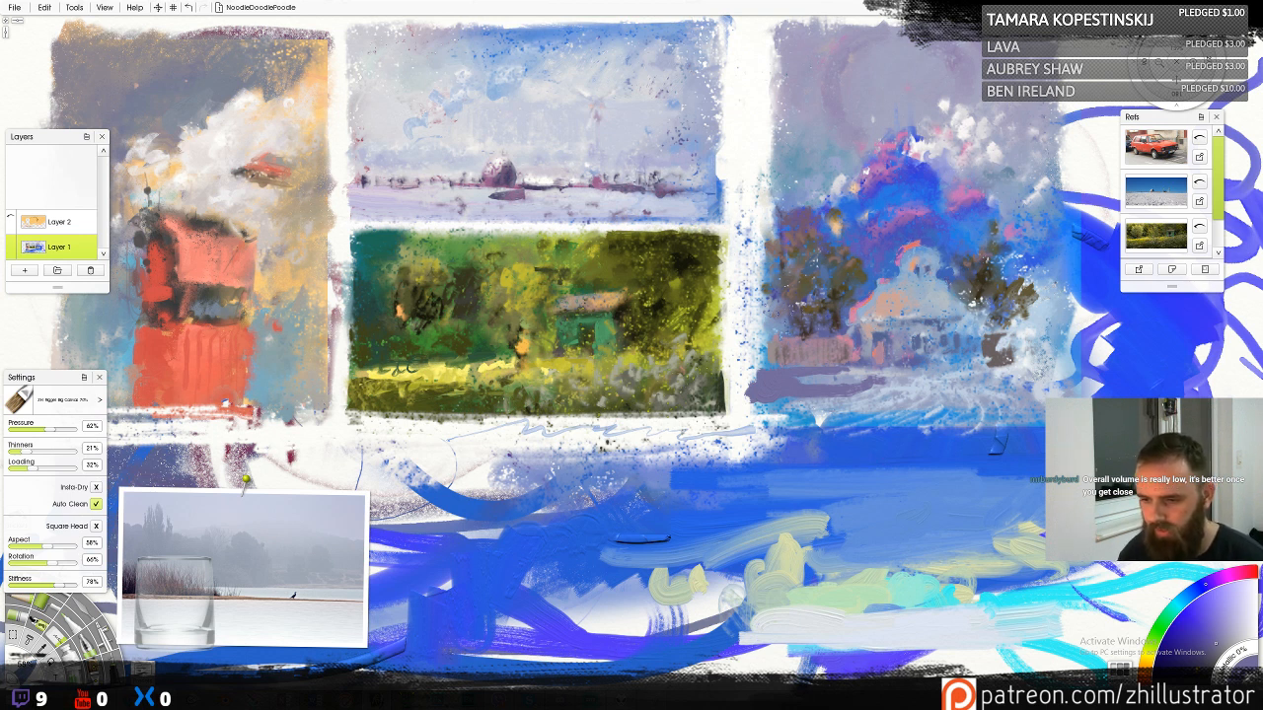
Switch to Streamlabs OBS and add a Gain filter to the Mic/Aux source, set to about 7.5 dB
left_click(590, 697)
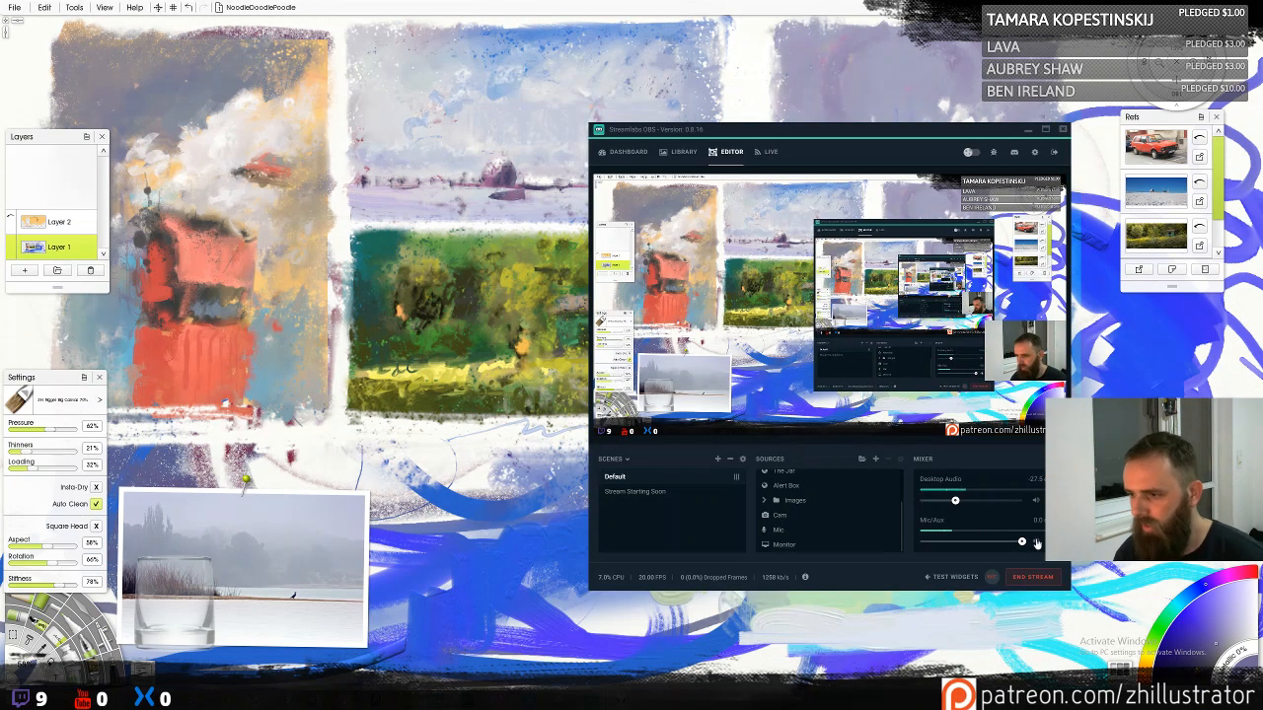
right_click(1038, 546)
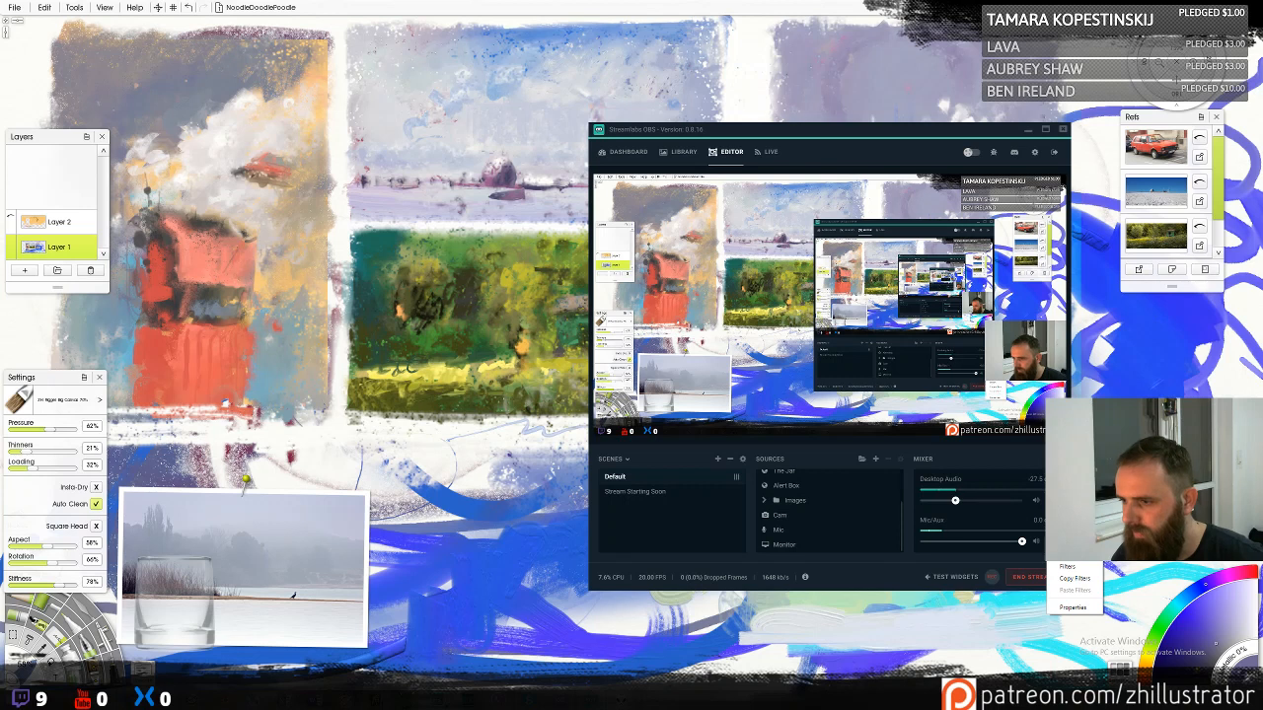
left_click(1066, 566)
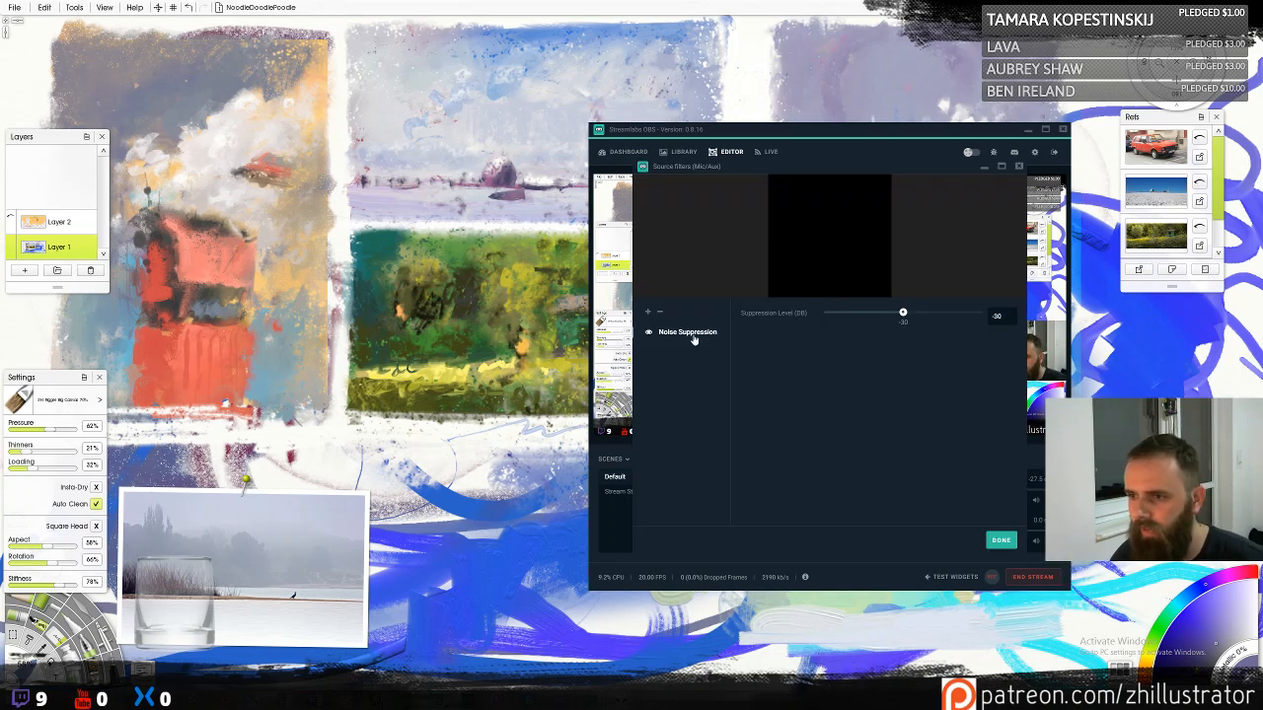
left_click(648, 312)
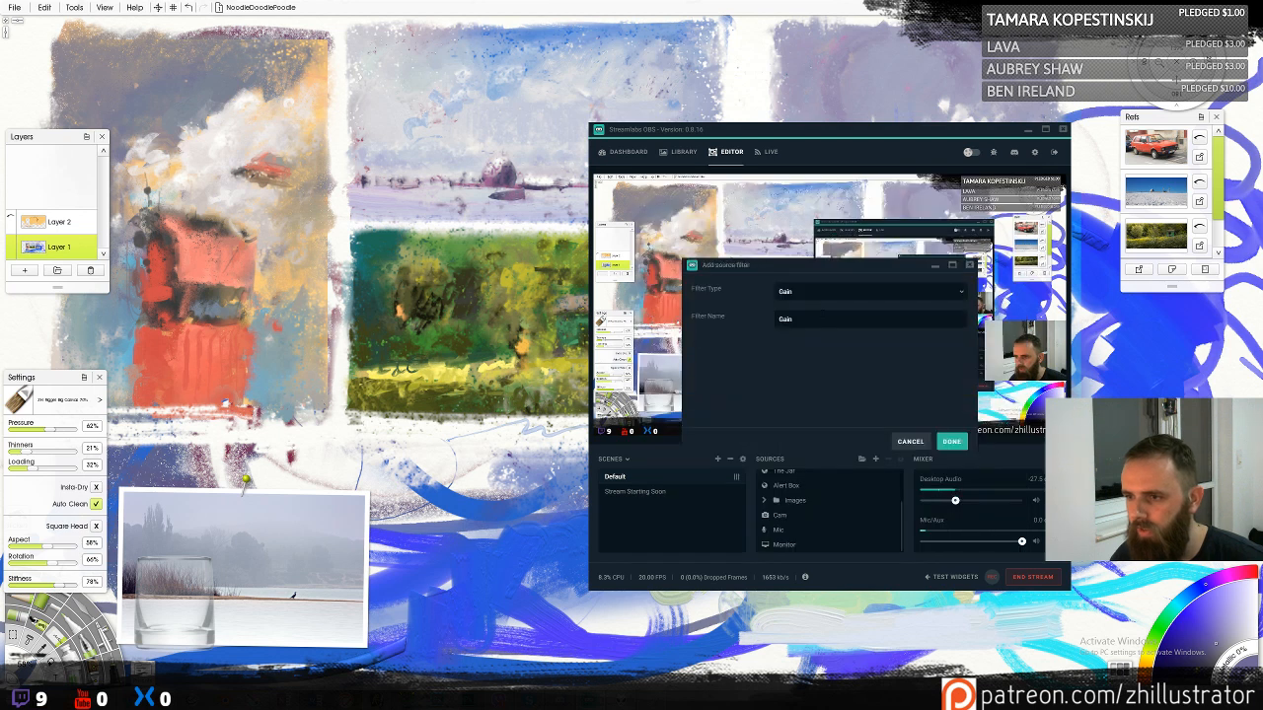
left_click(951, 442)
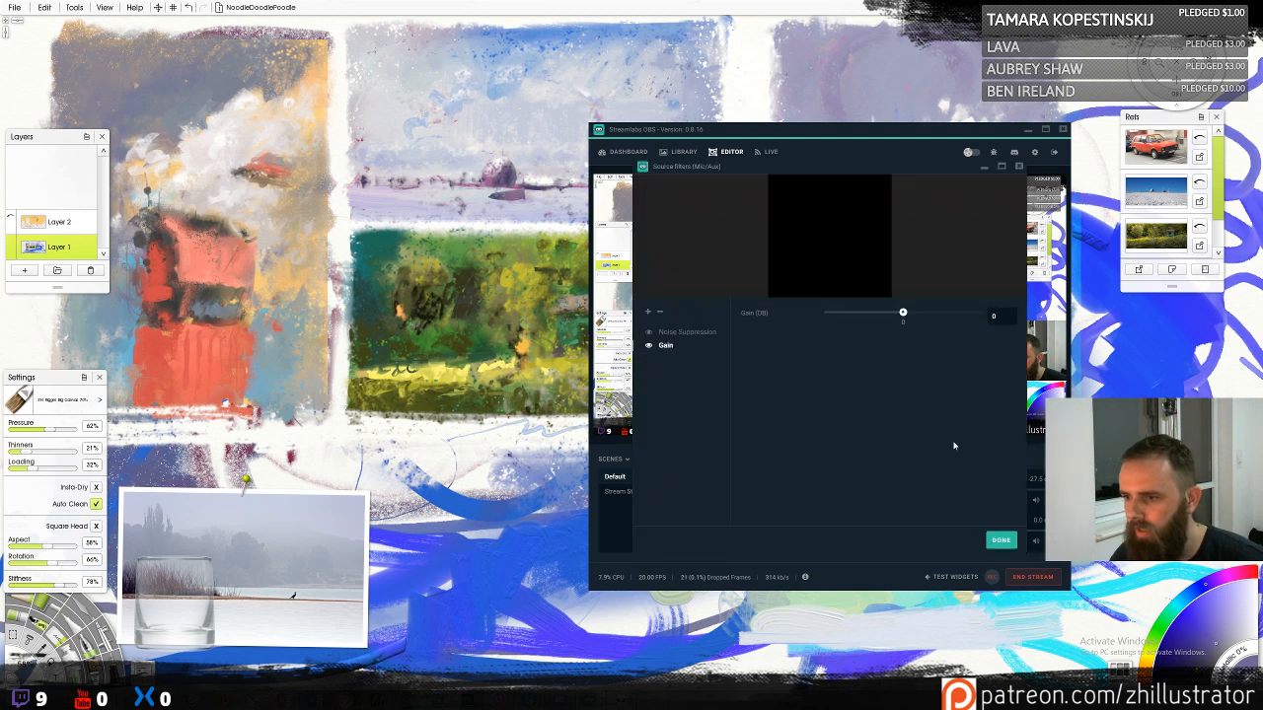
left_click_drag(903, 313, 919, 316)
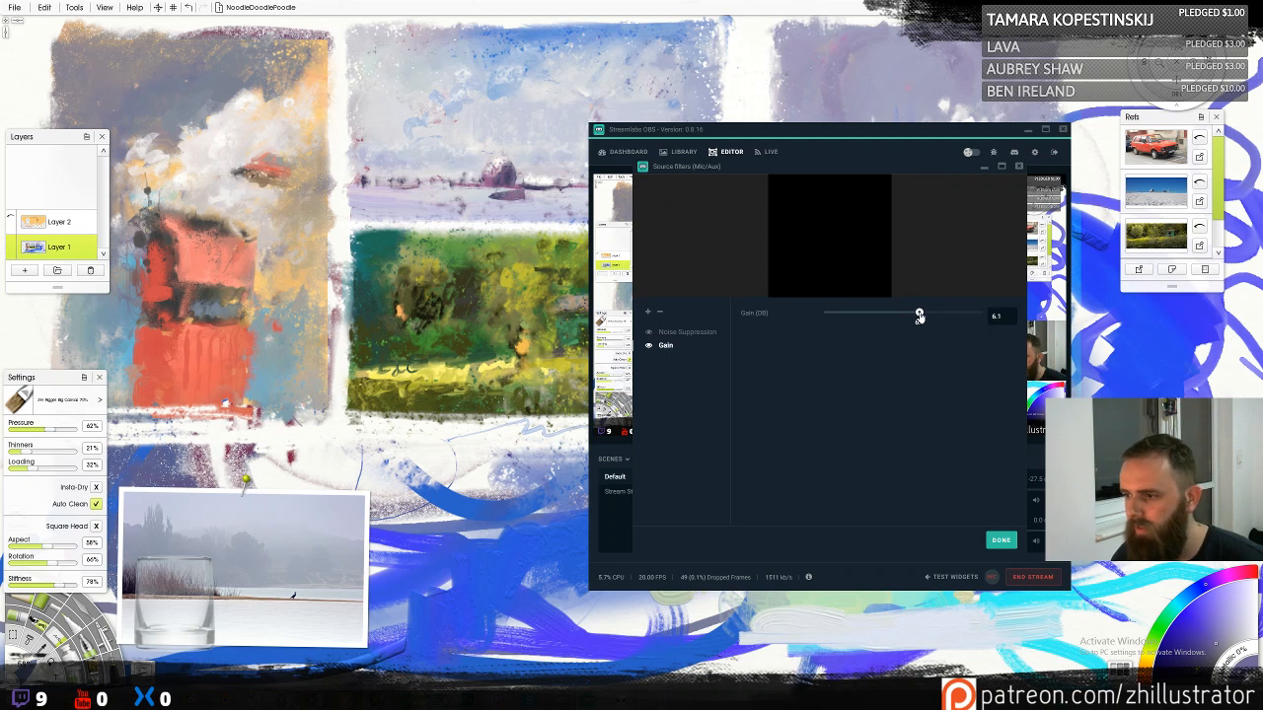
left_click_drag(918, 316, 923, 317)
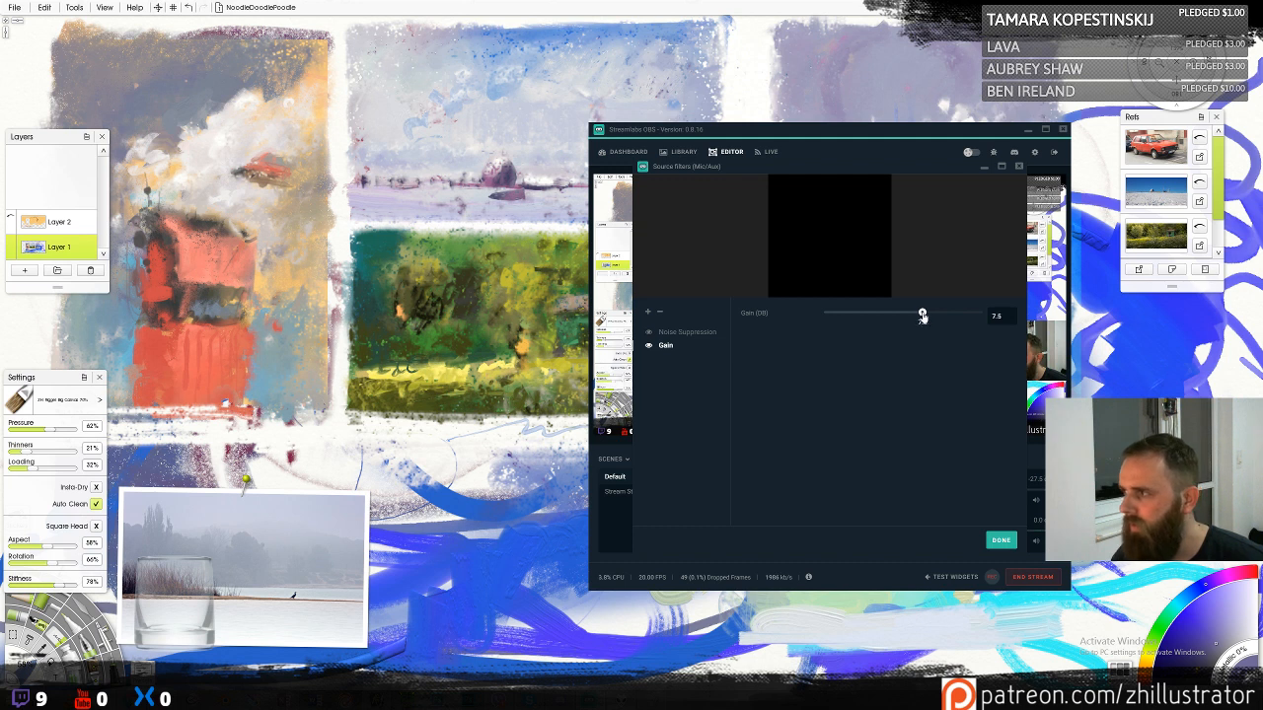
left_click(999, 541)
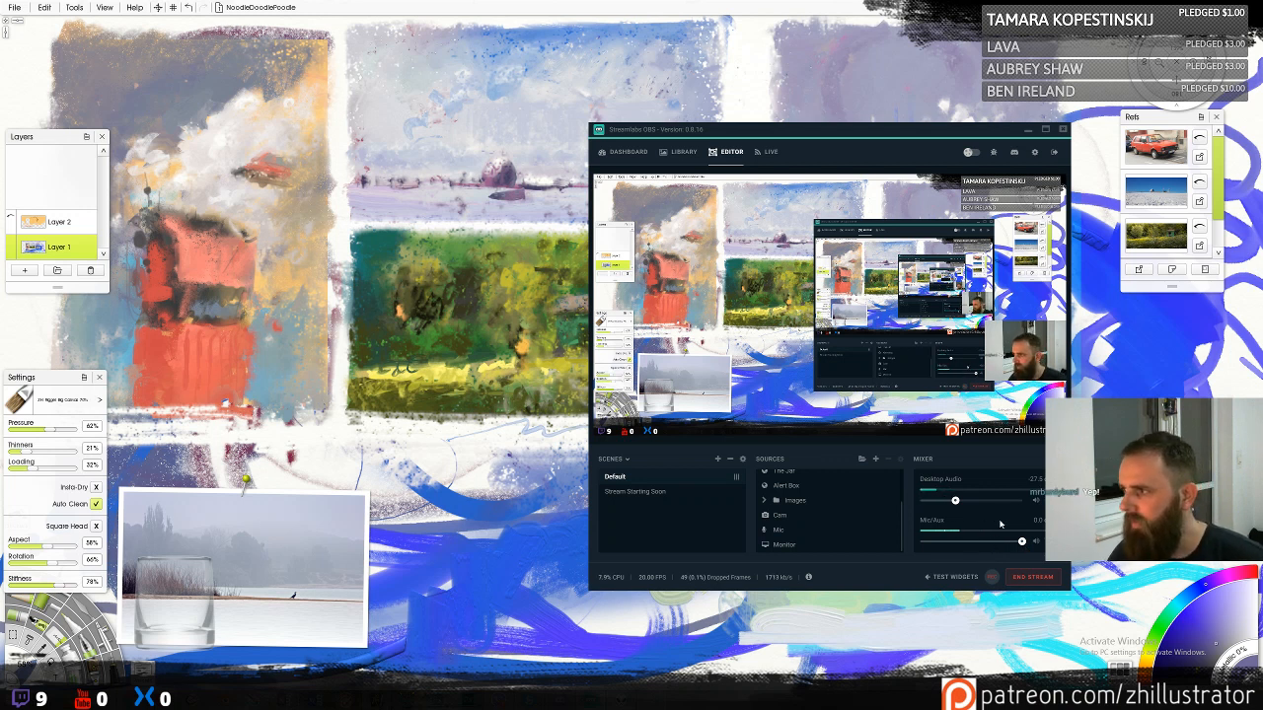
Set the Mic/Aux Noise Suppression level to -36 dB and raise the Desktop Audio volume slightly
right_click(1049, 559)
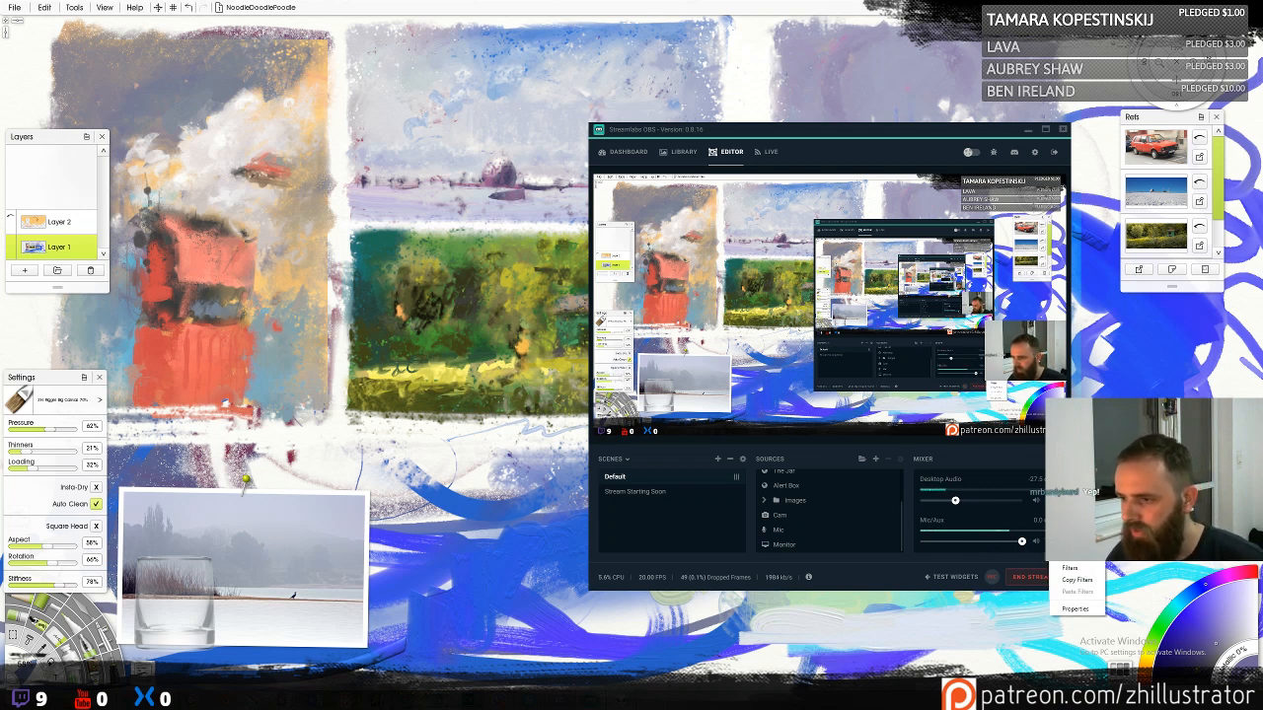
left_click(1071, 569)
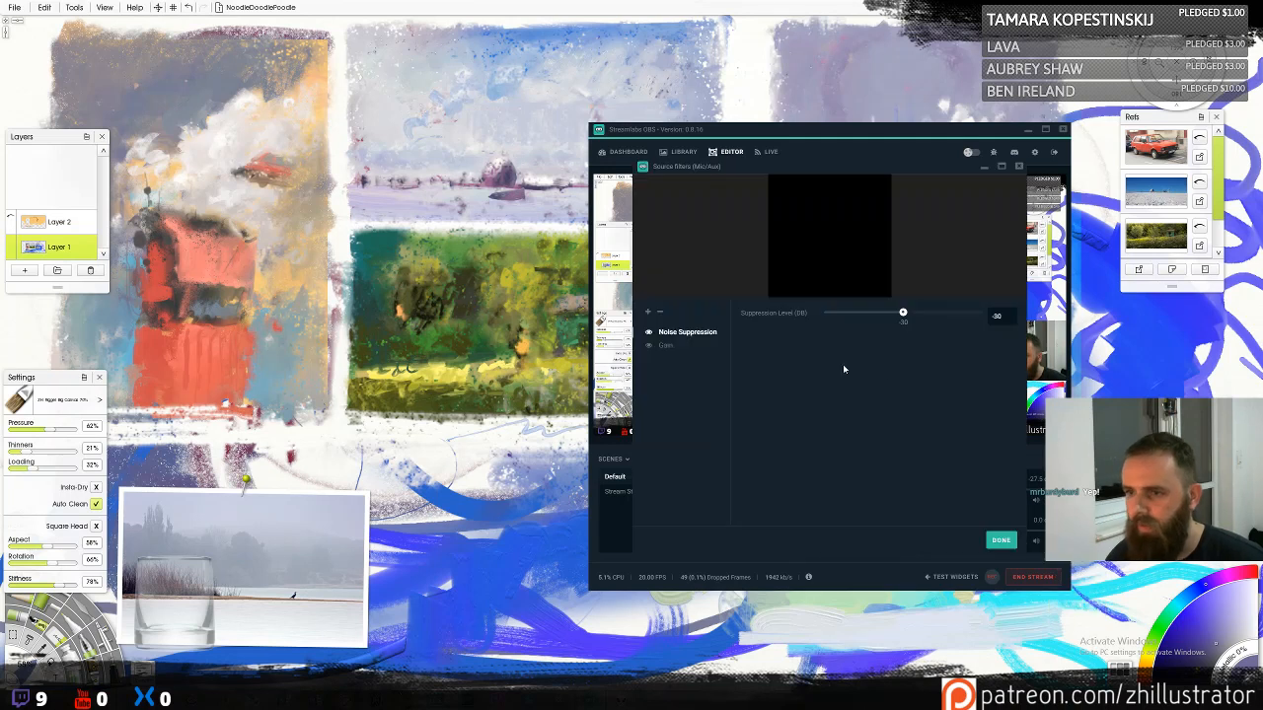
left_click_drag(680, 335, 682, 353)
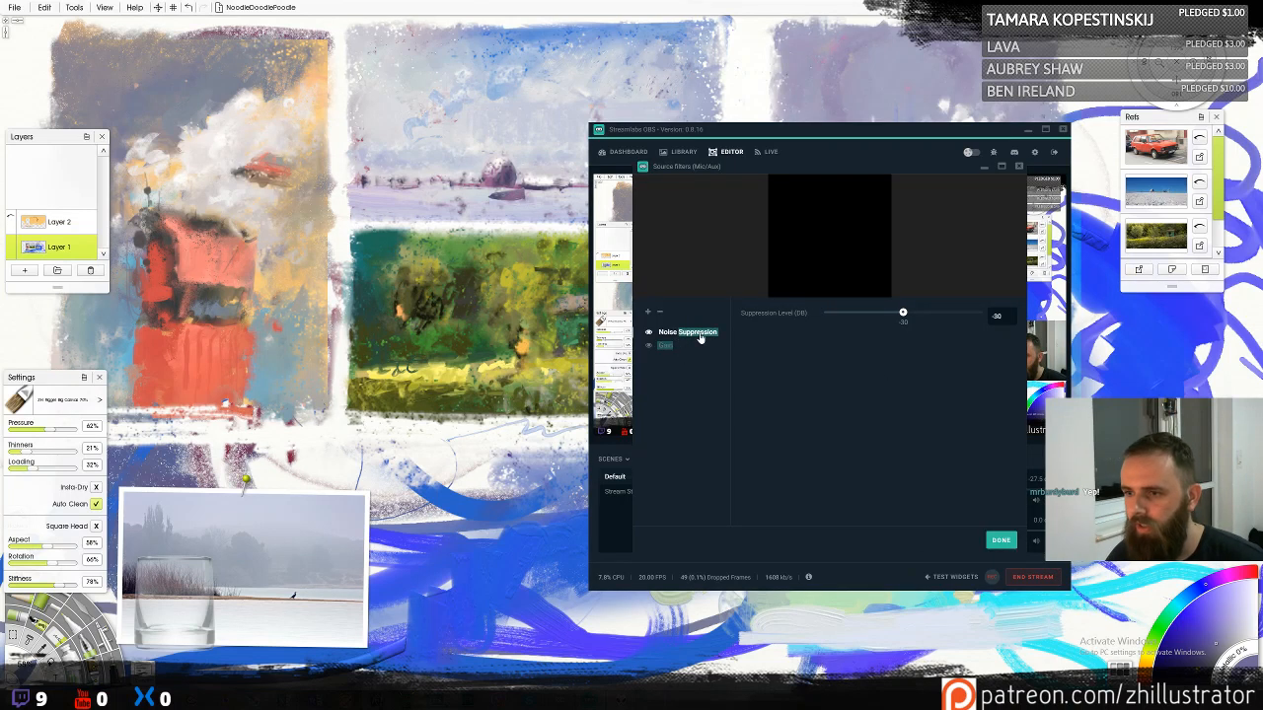
left_click(702, 336)
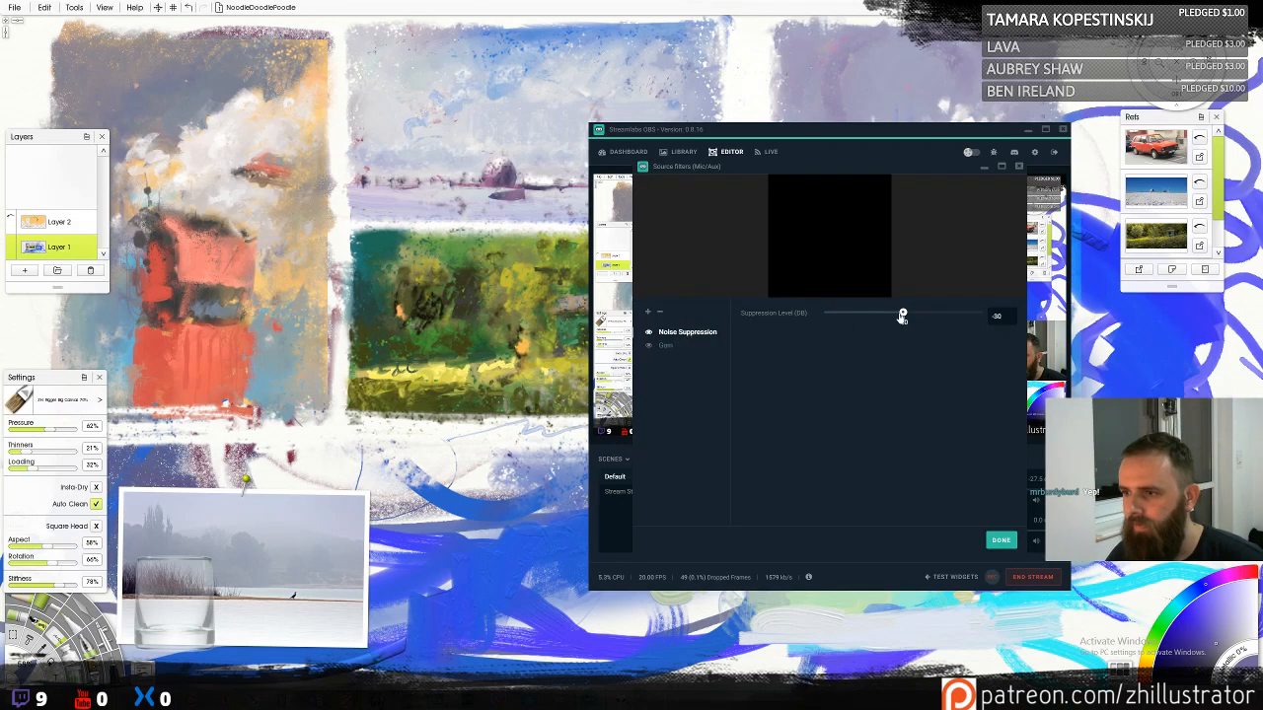
left_click_drag(902, 314, 881, 326)
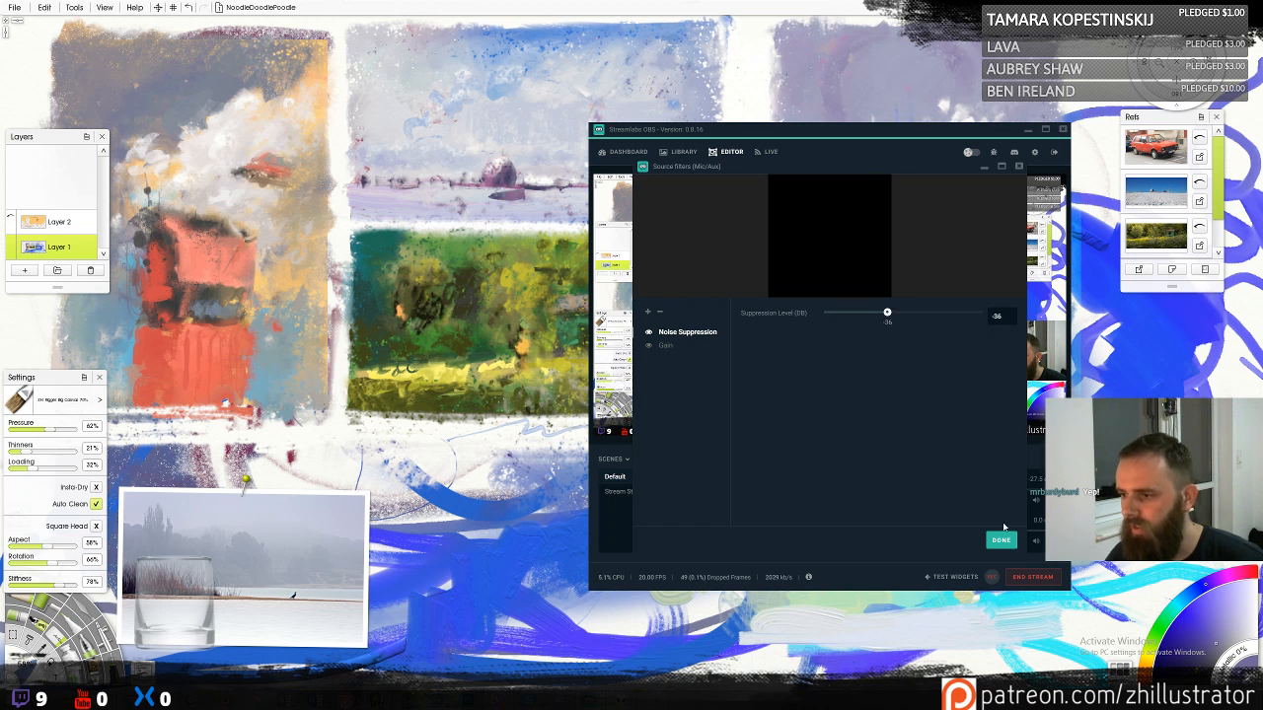
left_click(1003, 540)
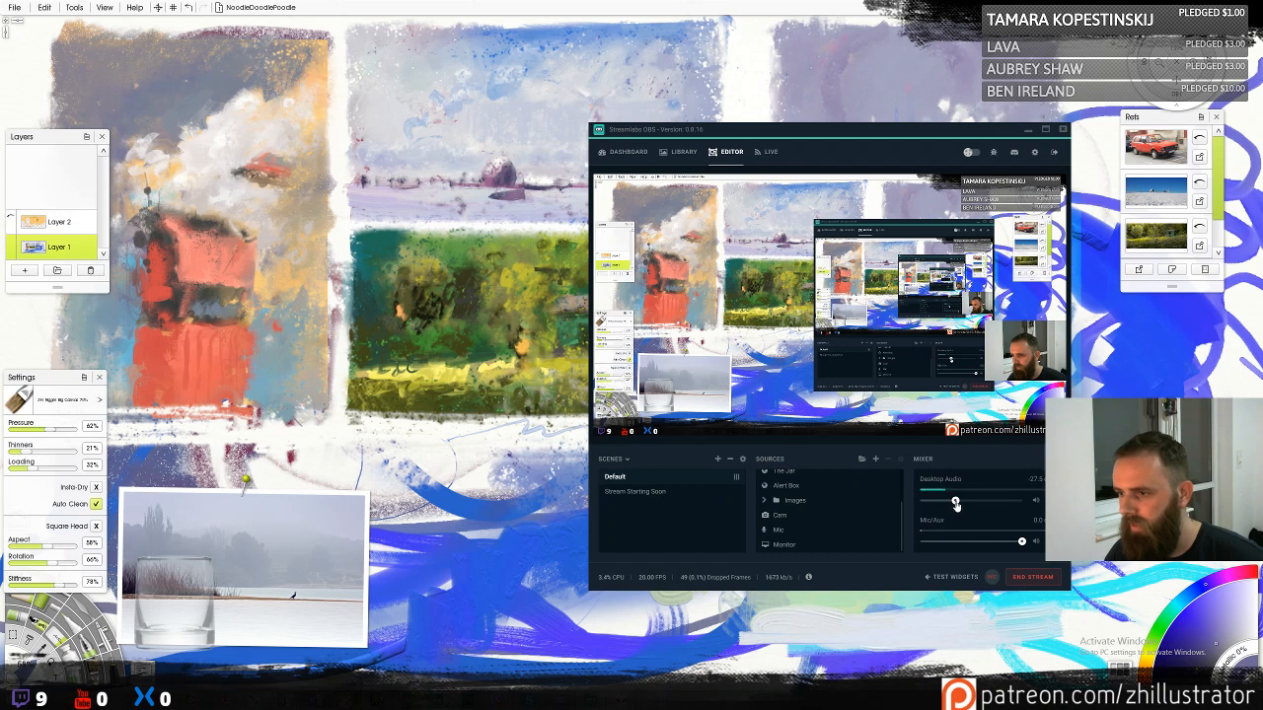
left_click_drag(955, 503, 960, 504)
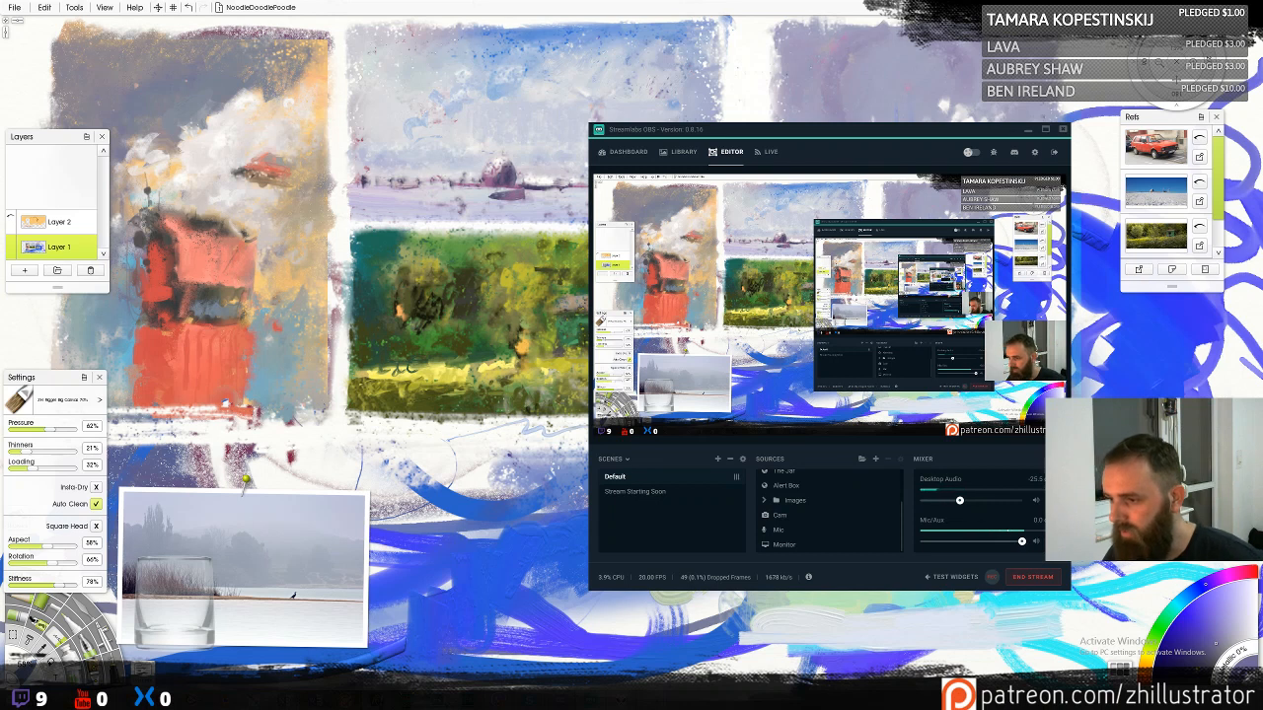
Check the device set in the Mic/Aux source's properties and cancel without changing it
left_click(1035, 542)
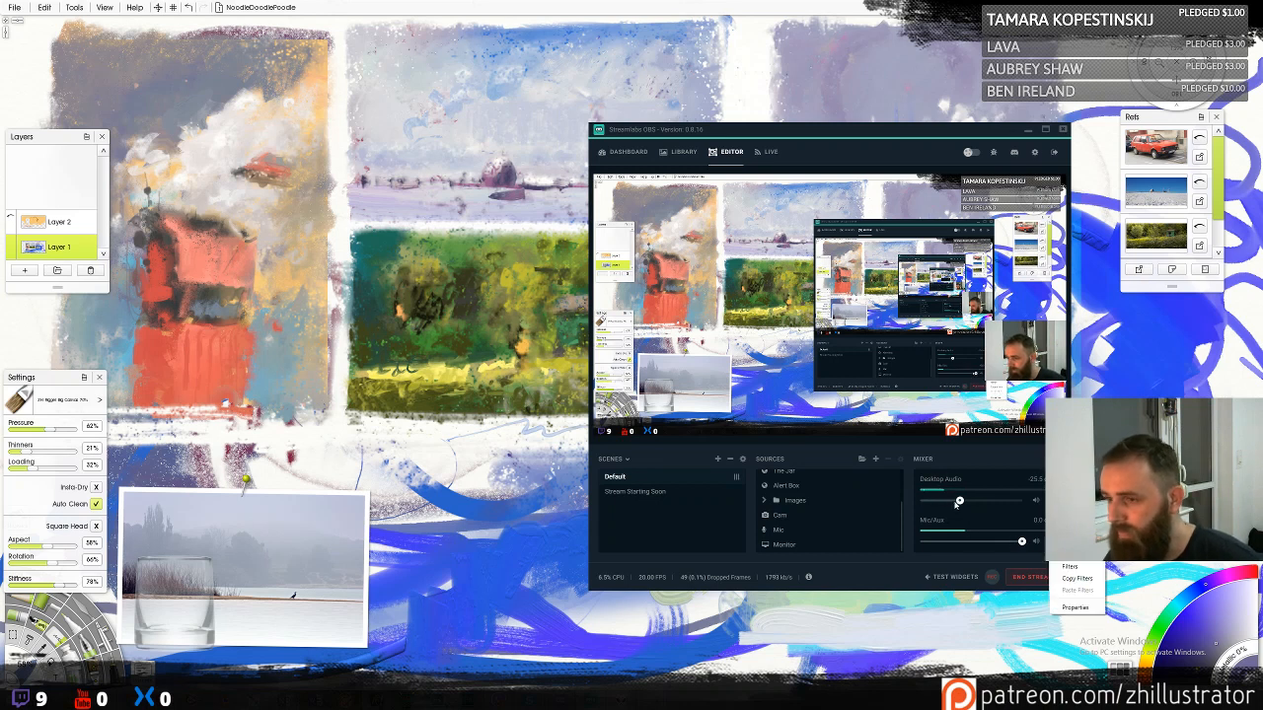
left_click(1036, 543)
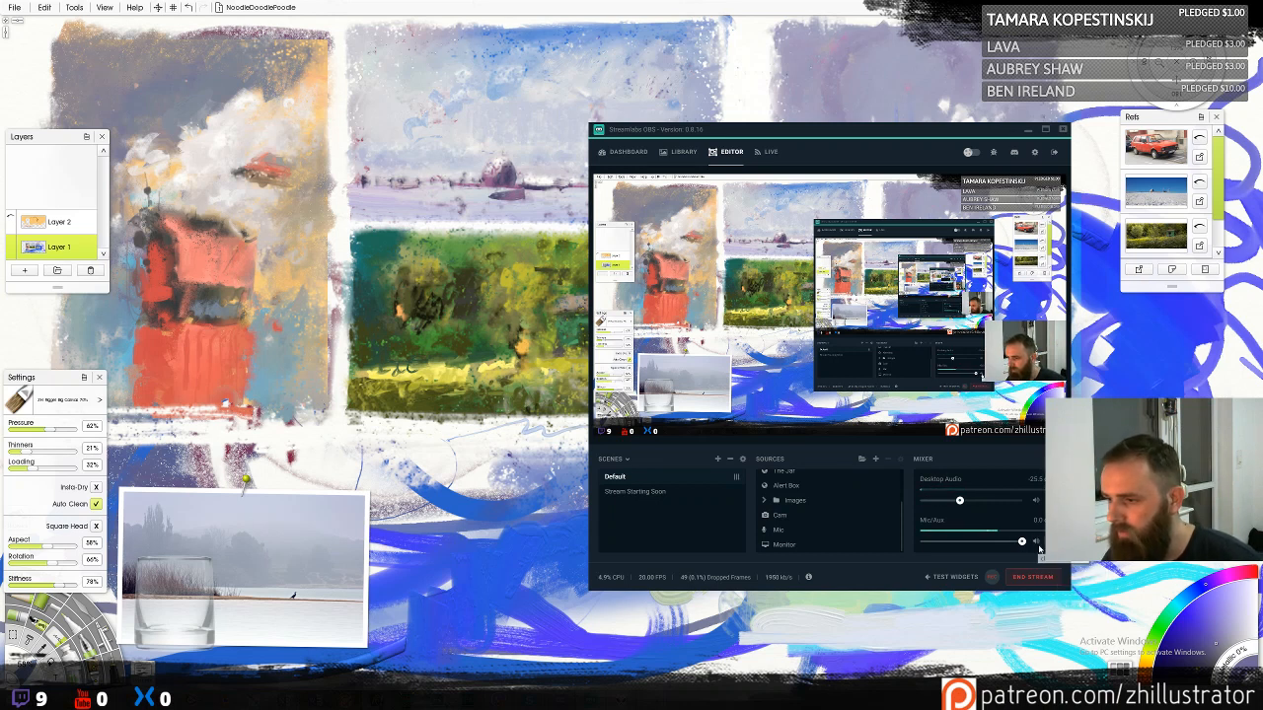
left_click(1037, 544)
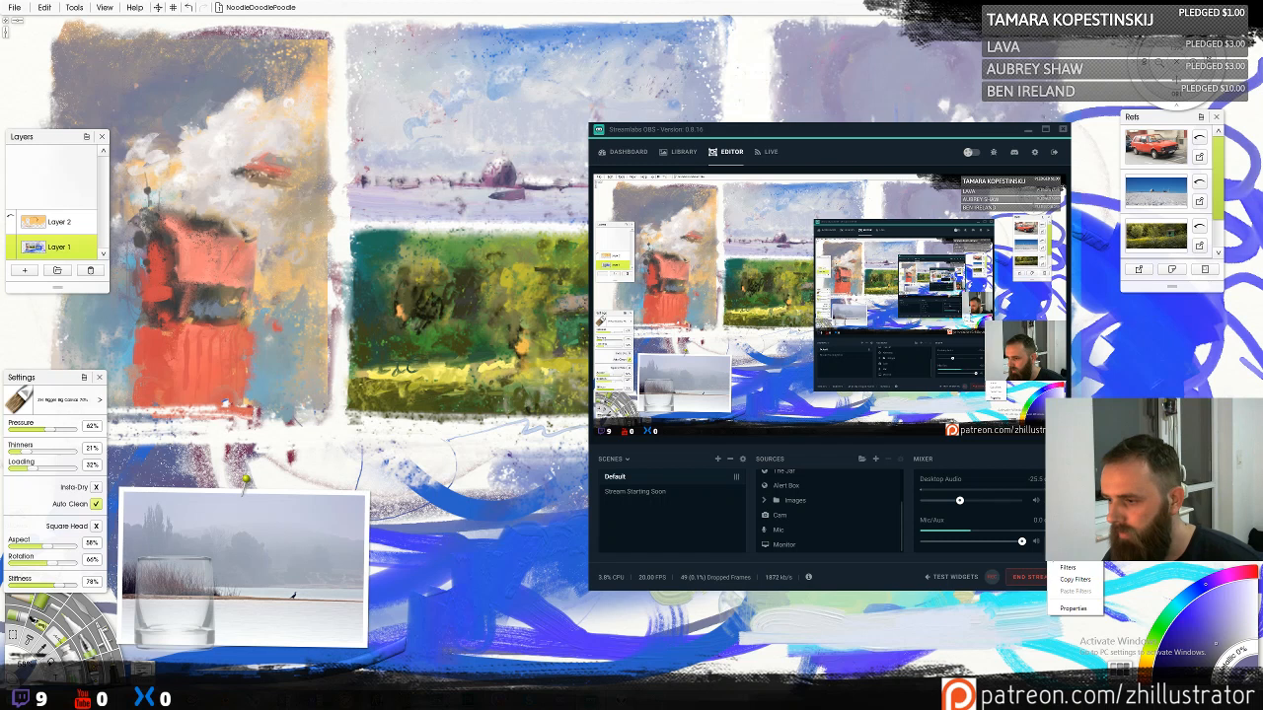
left_click(1073, 608)
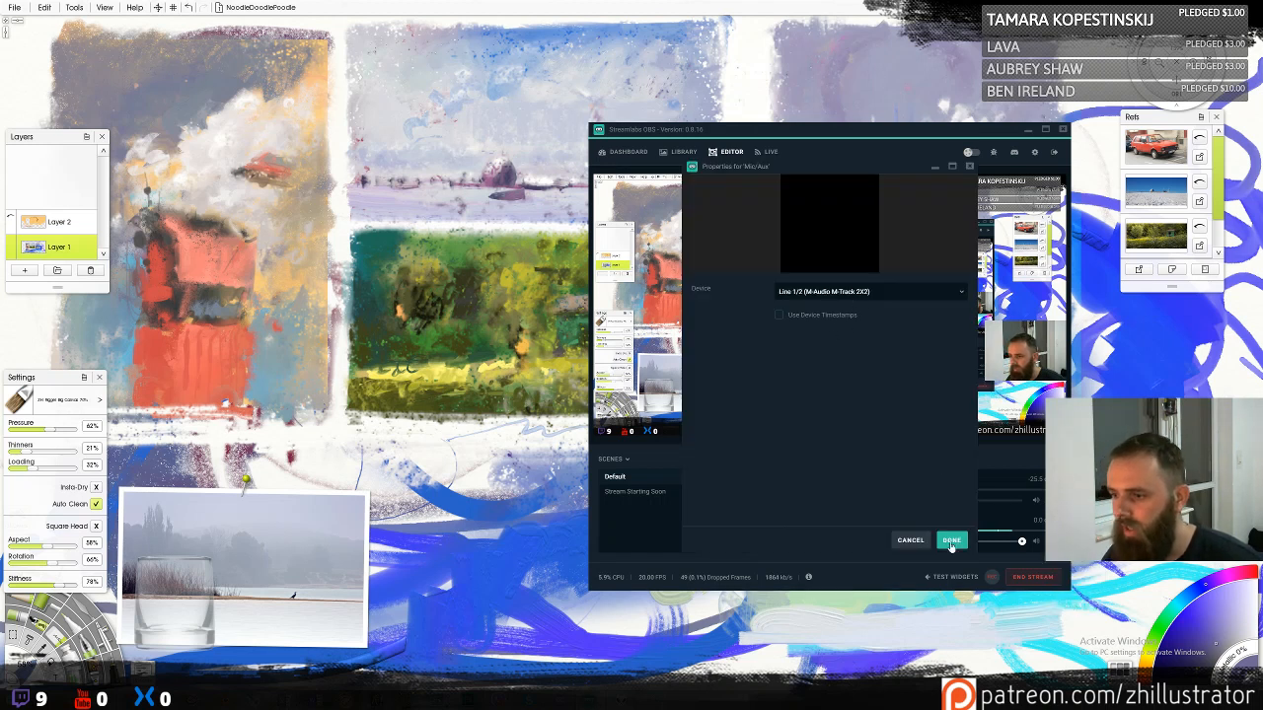
left_click(913, 541)
Reopen the Mic/Aux filters and set the Gain filter to 8 dB
left_click(1041, 542)
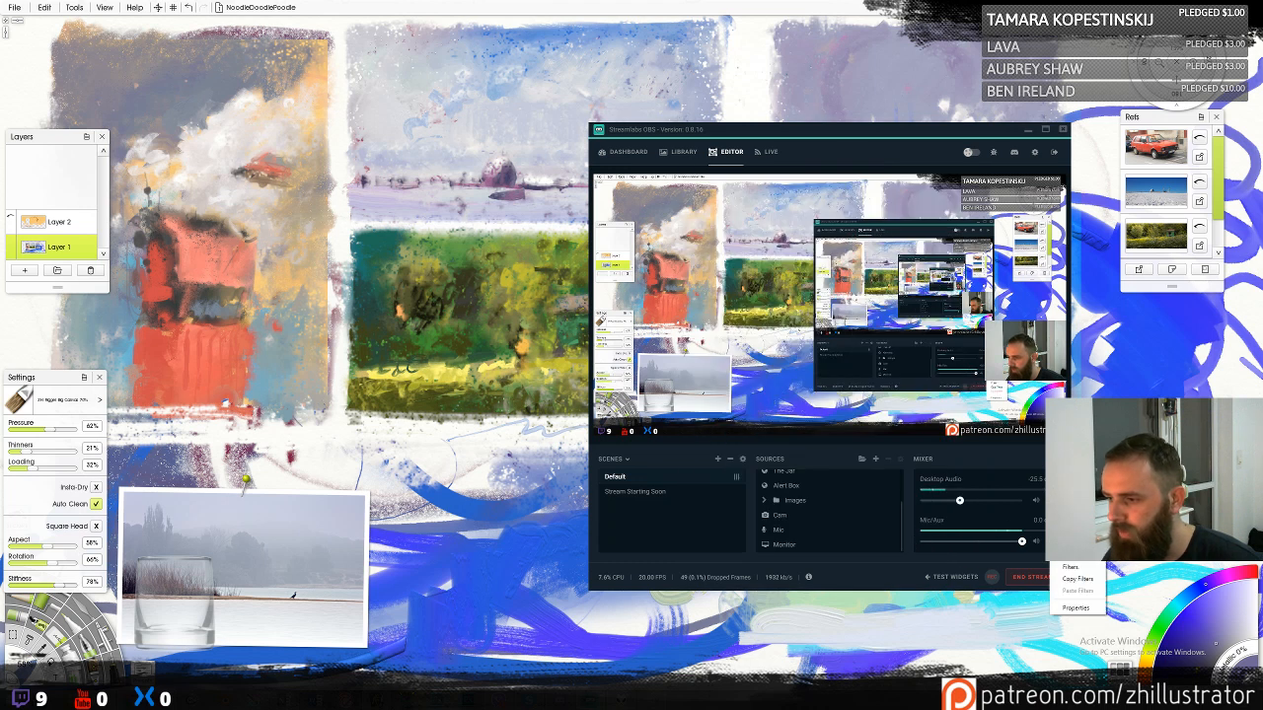
left_click(1070, 569)
left_click(667, 345)
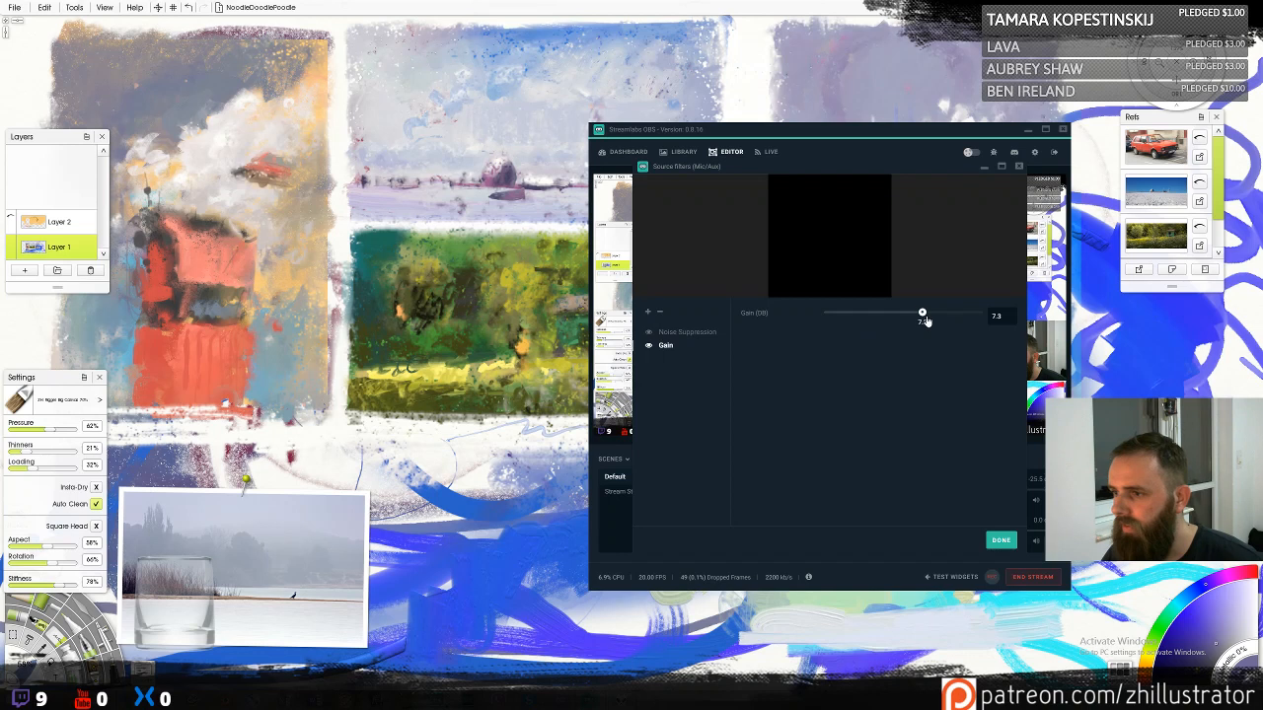
left_click_drag(923, 315, 923, 316)
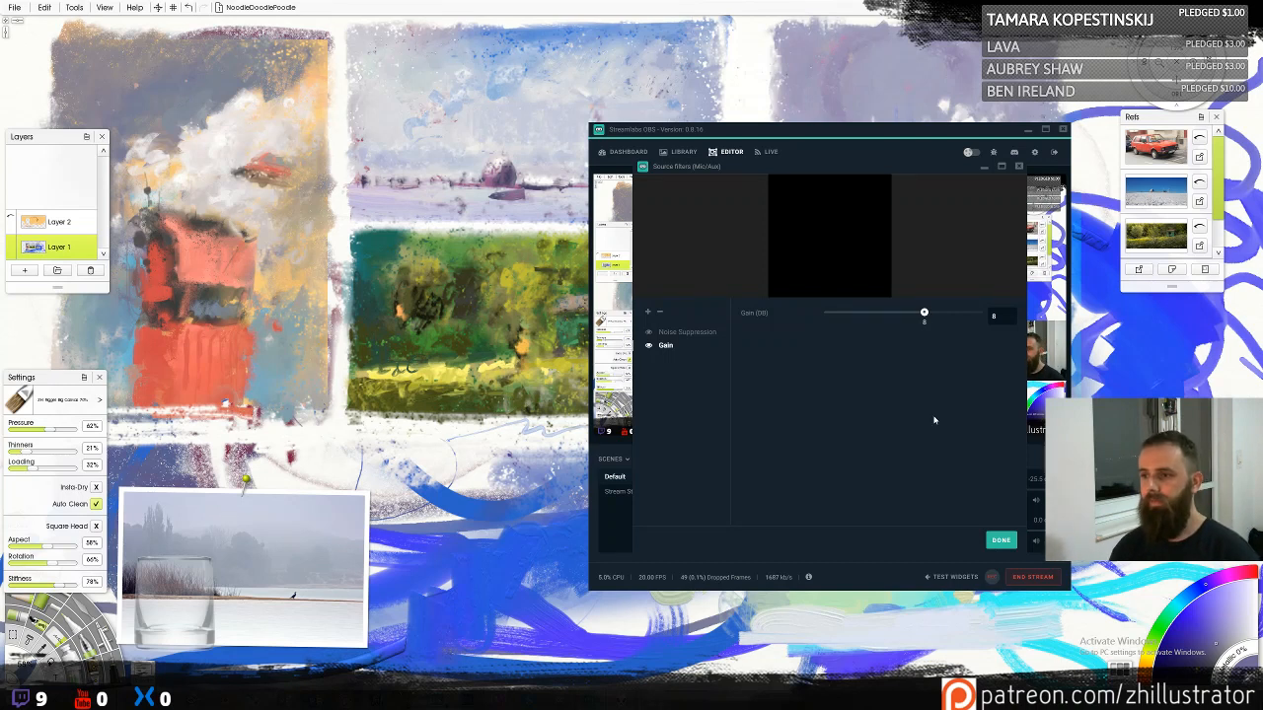
Set the Mic/Aux Noise Suppression level to -38 dB, finish the filter settings, and minimise Streamlabs OBS
left_click(708, 333)
left_click_drag(887, 316, 865, 313)
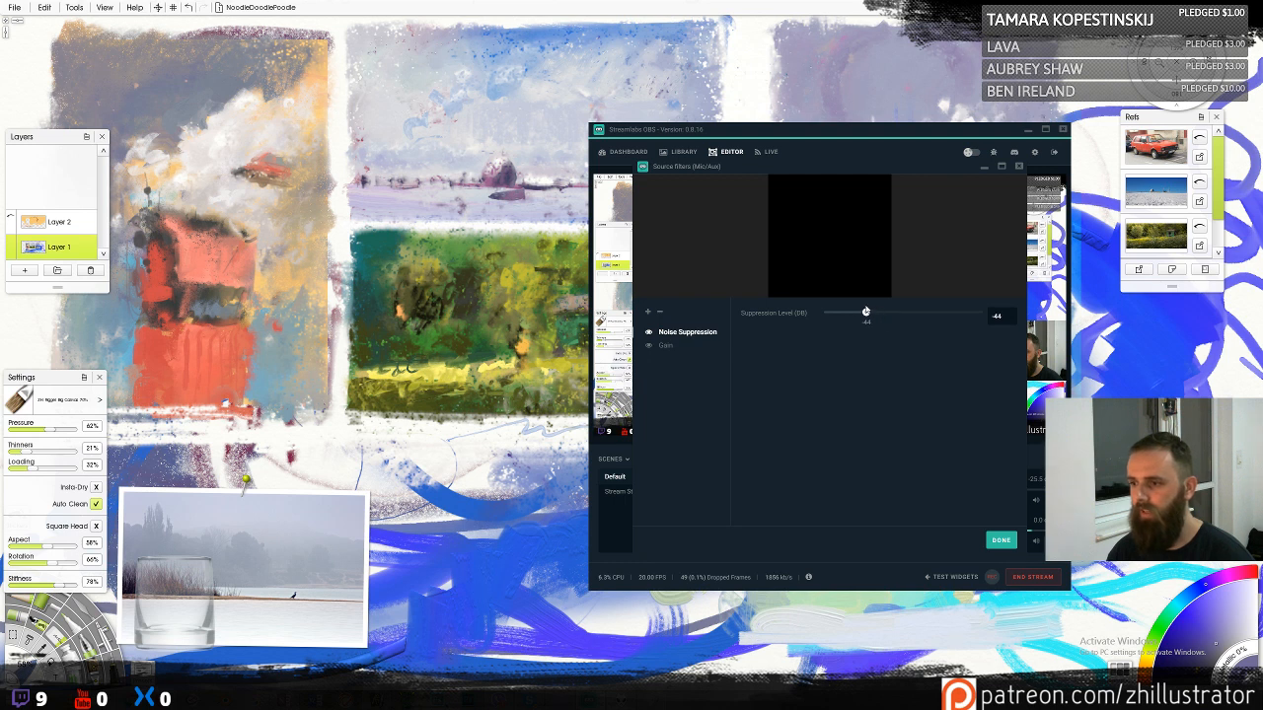
mouse_move(866, 312)
left_mouse_down()
mouse_move(904, 323)
mouse_move(877, 316)
left_mouse_up()
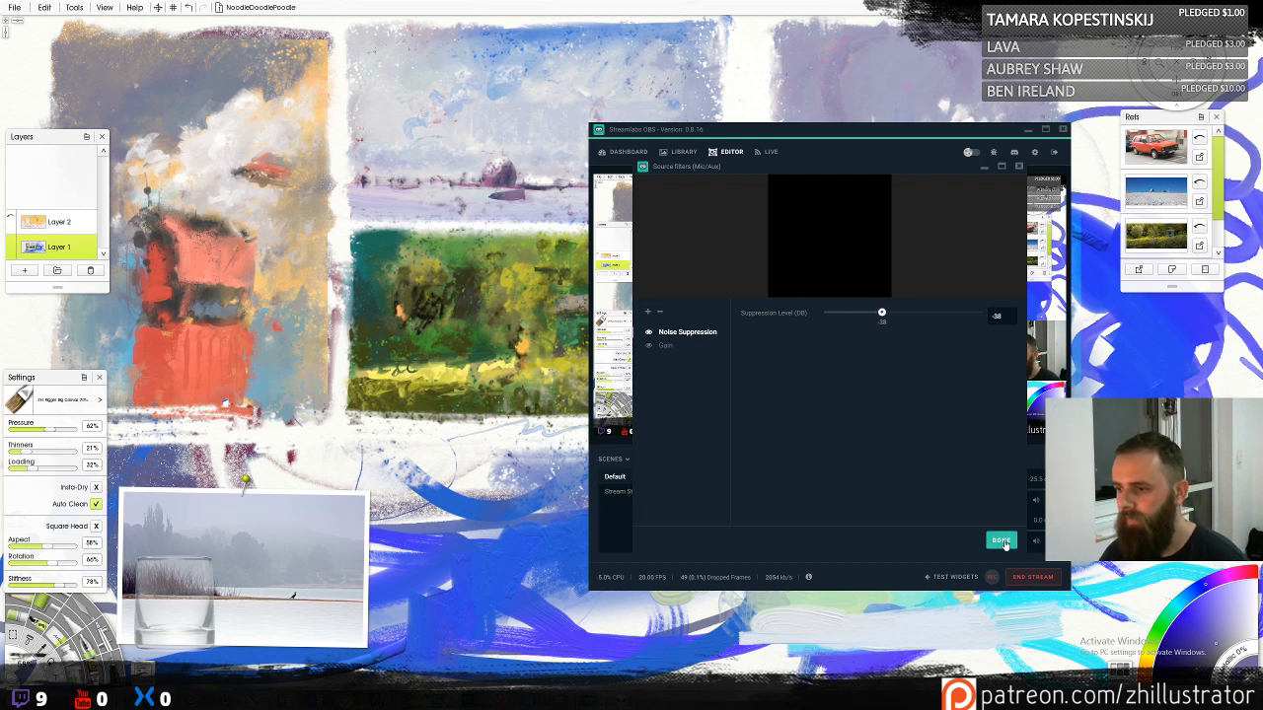
left_click(1002, 542)
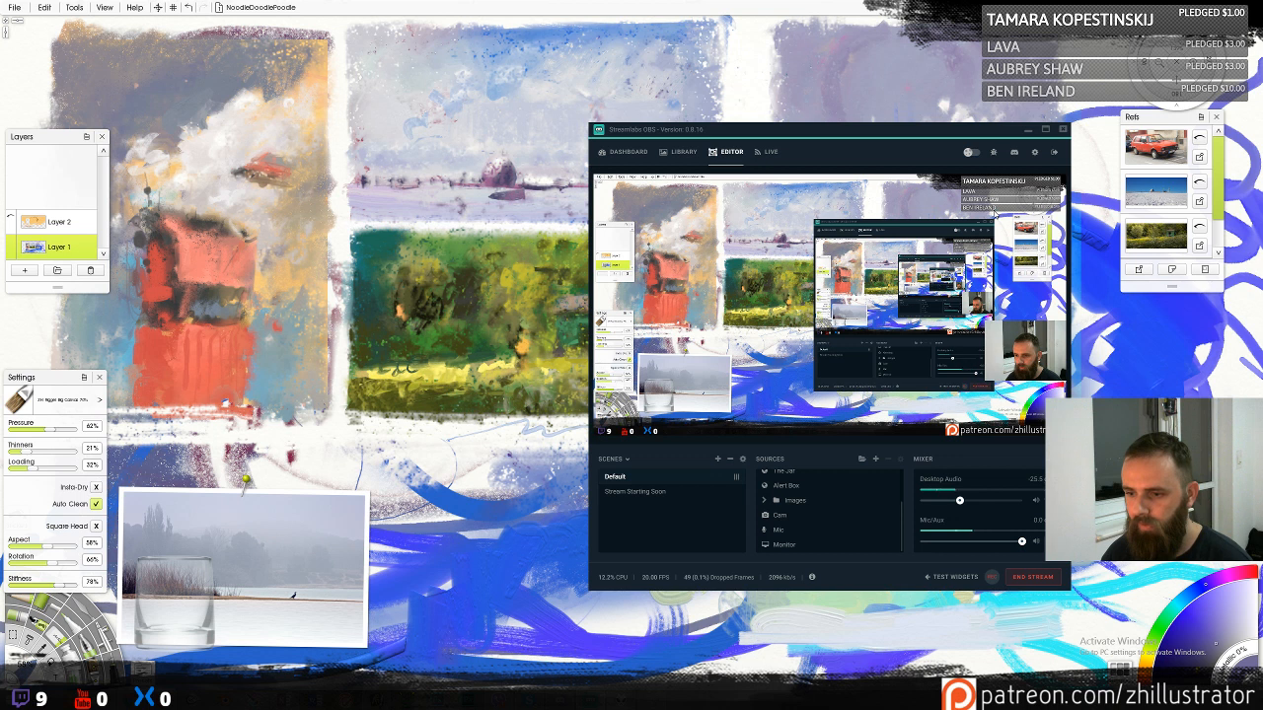
left_click(1028, 129)
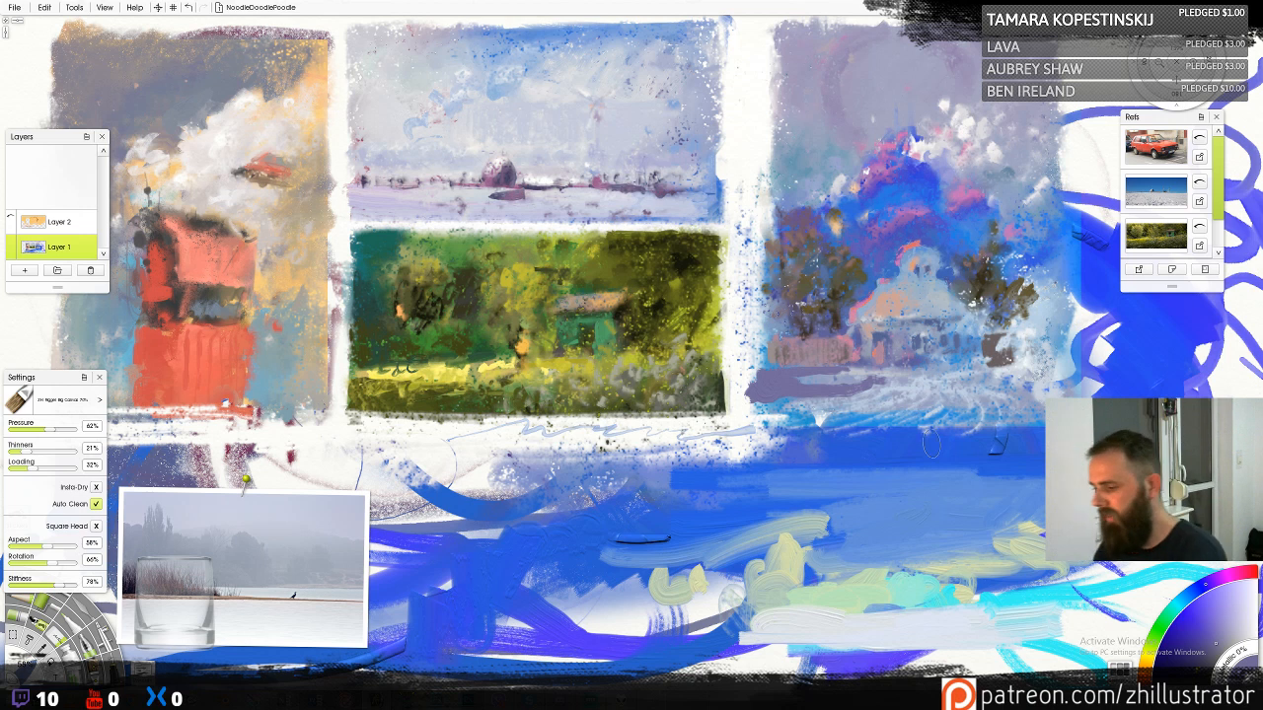
Sample the lakeside patch's blue and fill in and square up its near edge with the Big Softer Pencil
key("p")
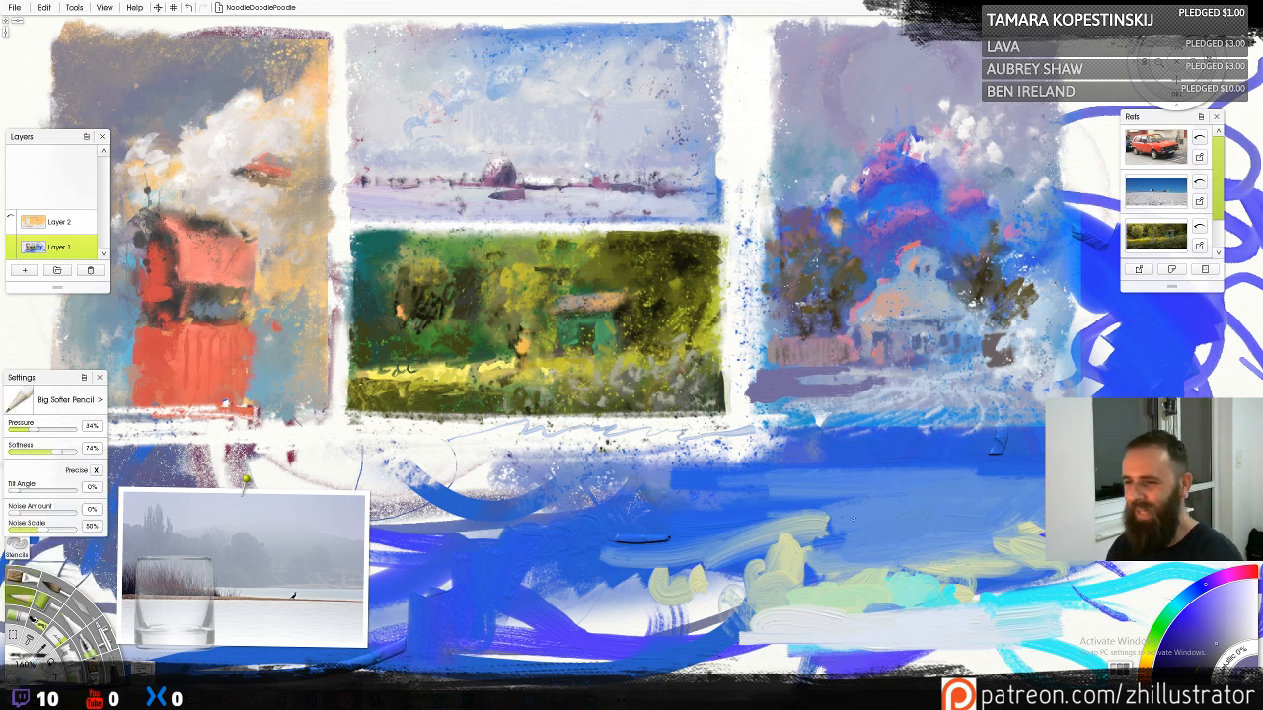
left_click(853, 520, "alt")
mouse_move(826, 519)
left_mouse_down()
mouse_move(784, 540)
mouse_move(774, 487)
mouse_move(807, 509)
mouse_move(856, 482)
left_mouse_up()
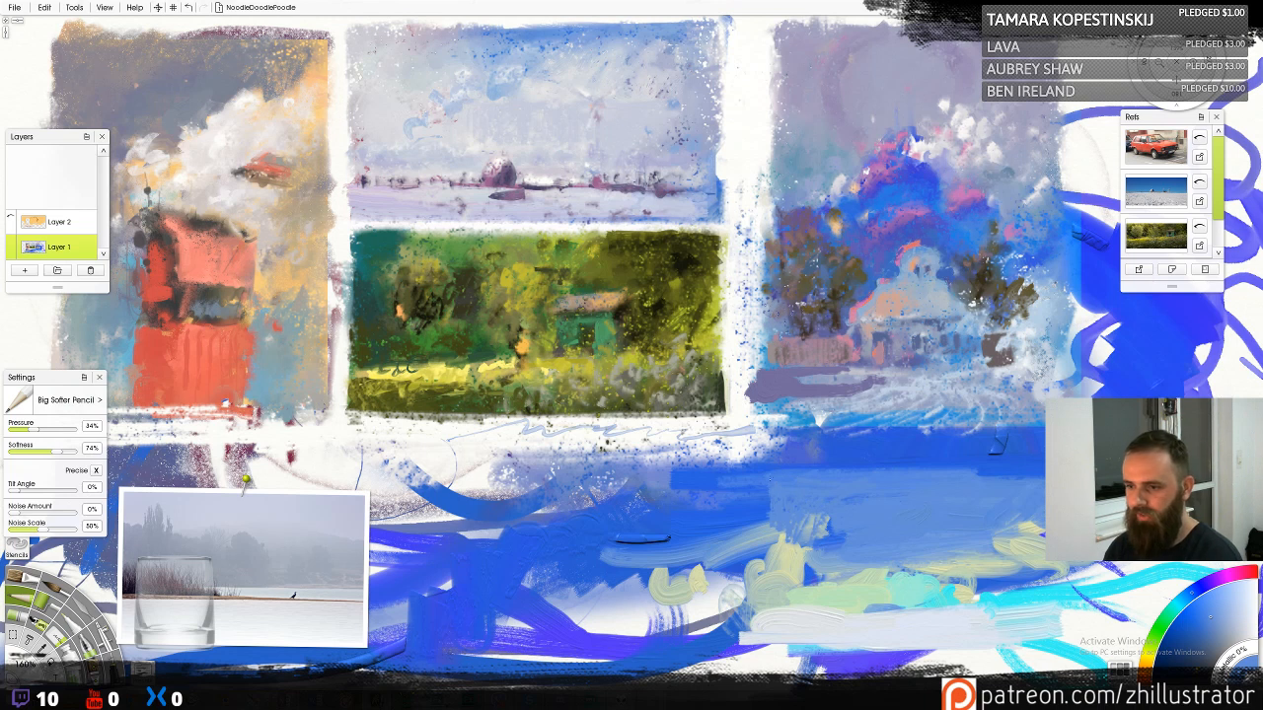
left_click_drag(770, 480, 759, 536)
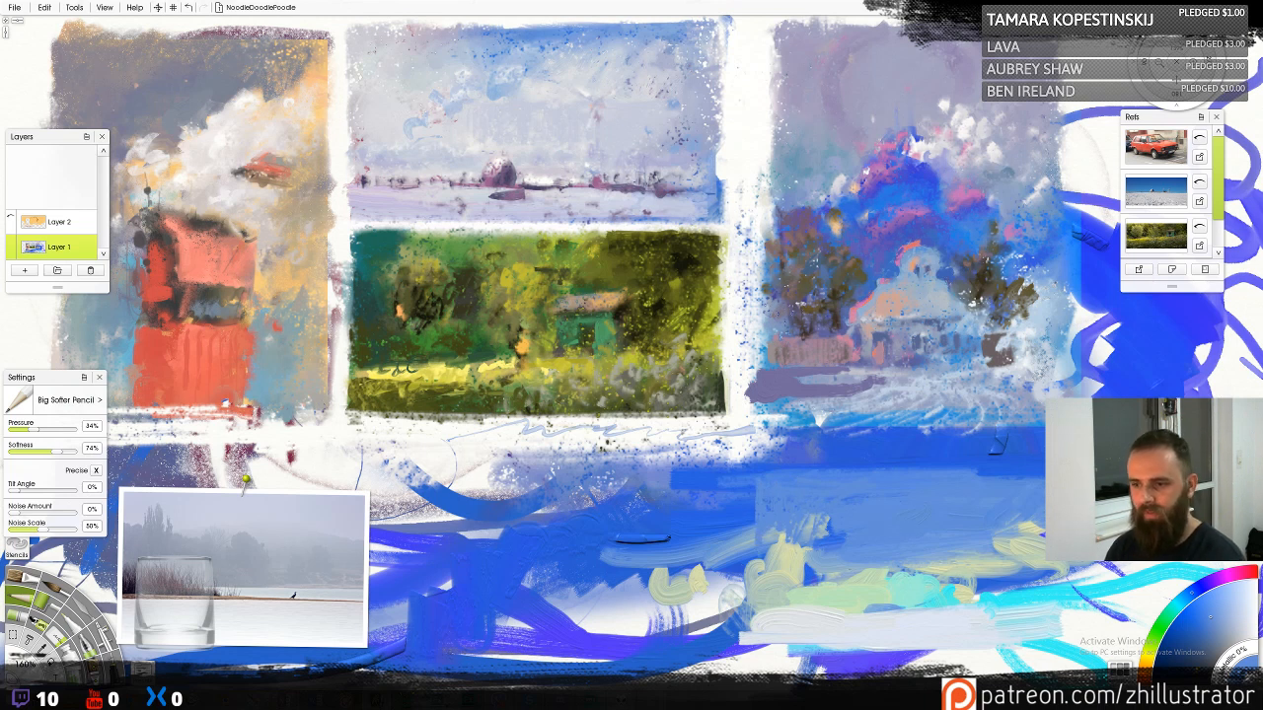
Move the lakeside reference nearer the patch and paint pale yellow-green tree shapes above its shore with the Big Softer Pencil, sampling the colour there
left_click_drag(312, 537, 381, 513)
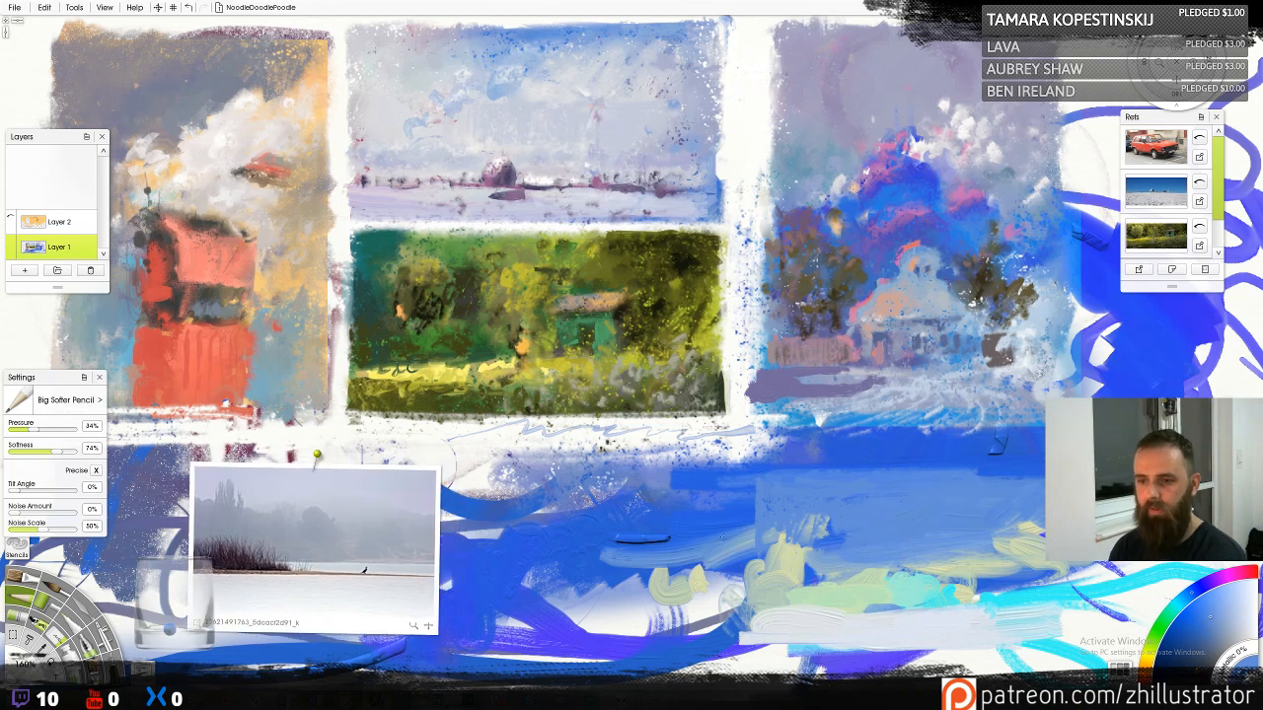
left_click(797, 539, "alt")
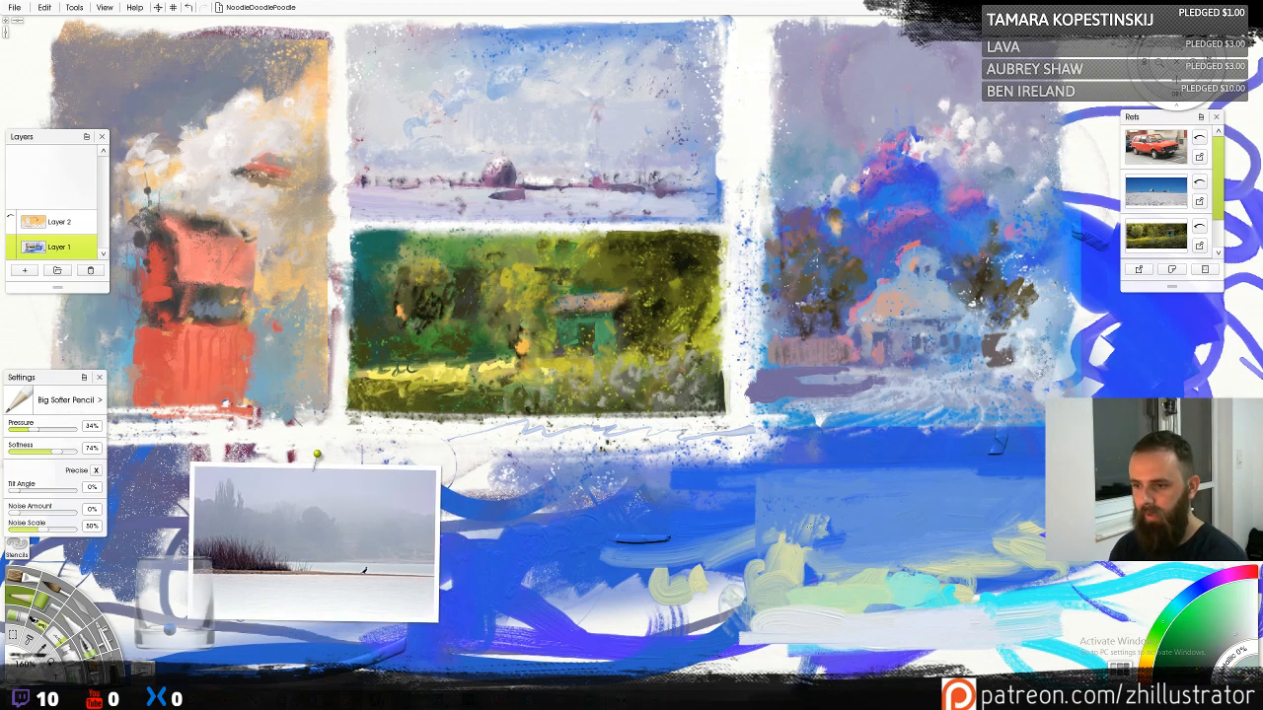
left_click(805, 523, "alt")
left_click_drag(792, 496, 791, 509)
left_click_drag(800, 492, 793, 524)
mouse_move(781, 515)
left_mouse_down()
mouse_move(777, 528)
mouse_move(884, 555)
left_mouse_up()
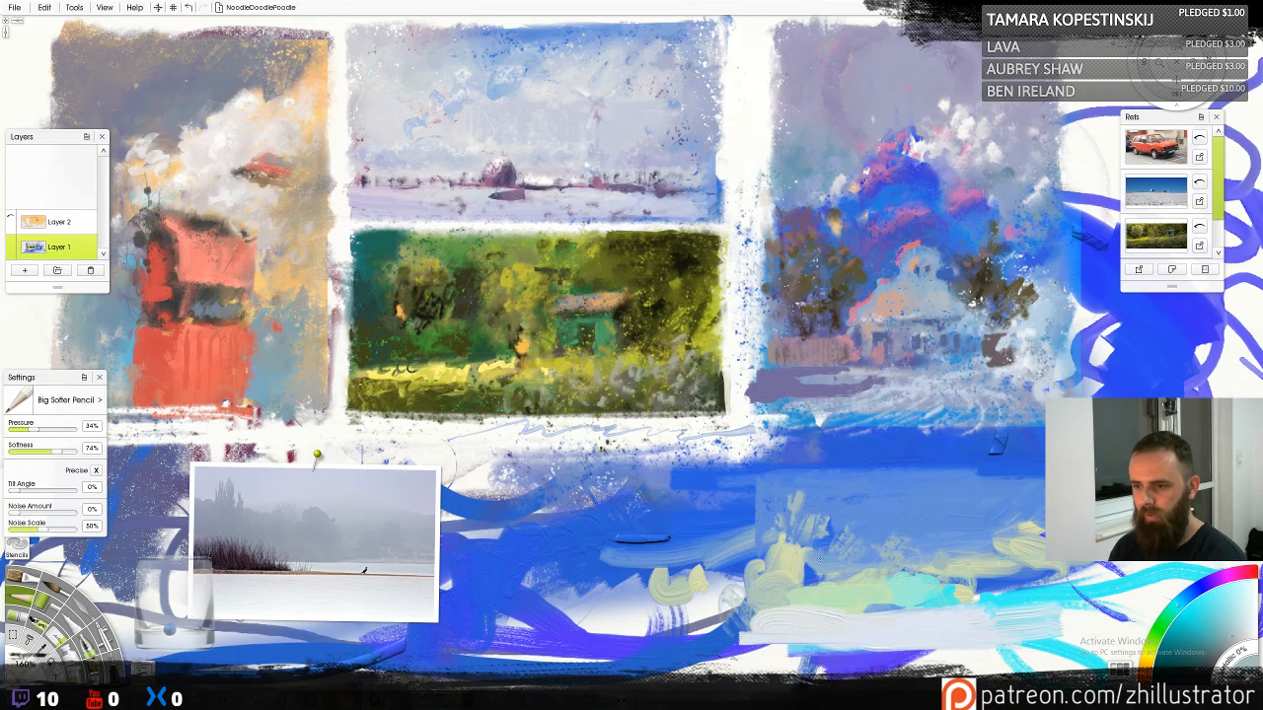
Sample blues from the lakeside patch, refine the edges below the trees, add a horizontal waterline stroke, and undo the last small stroke
left_click(819, 560, "alt")
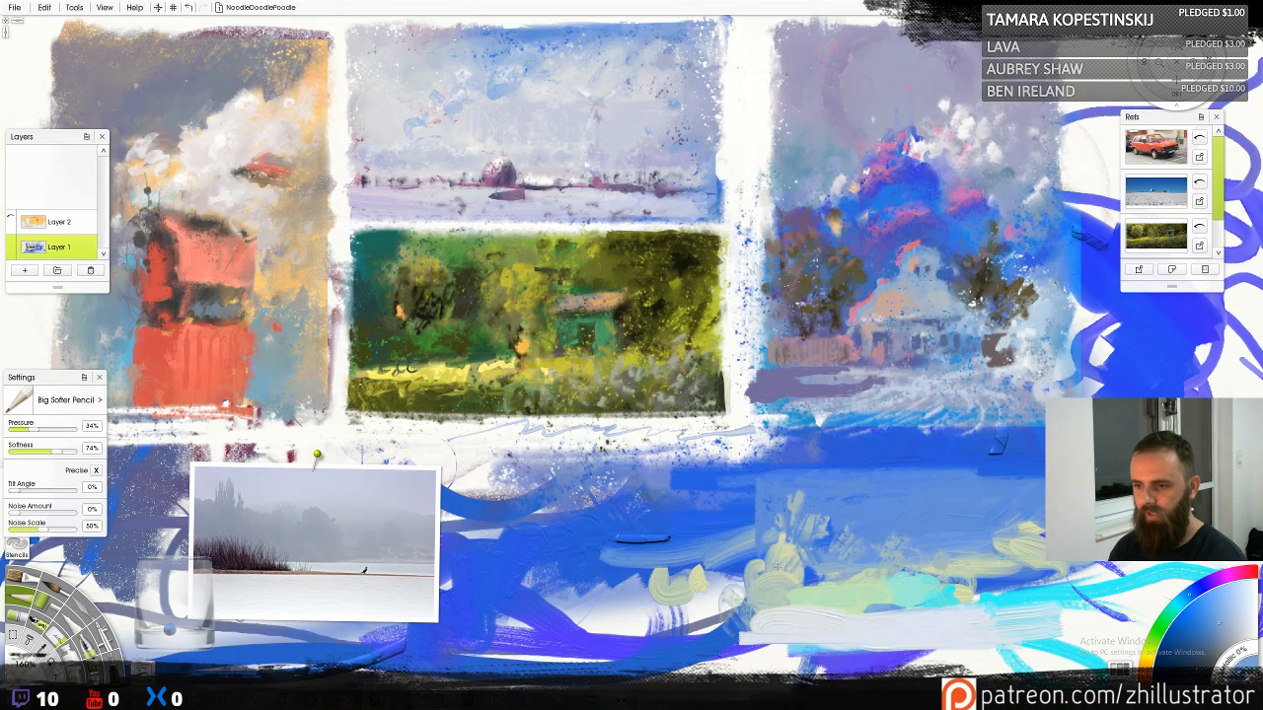
left_click_drag(778, 566, 774, 554)
left_click(791, 553, "alt")
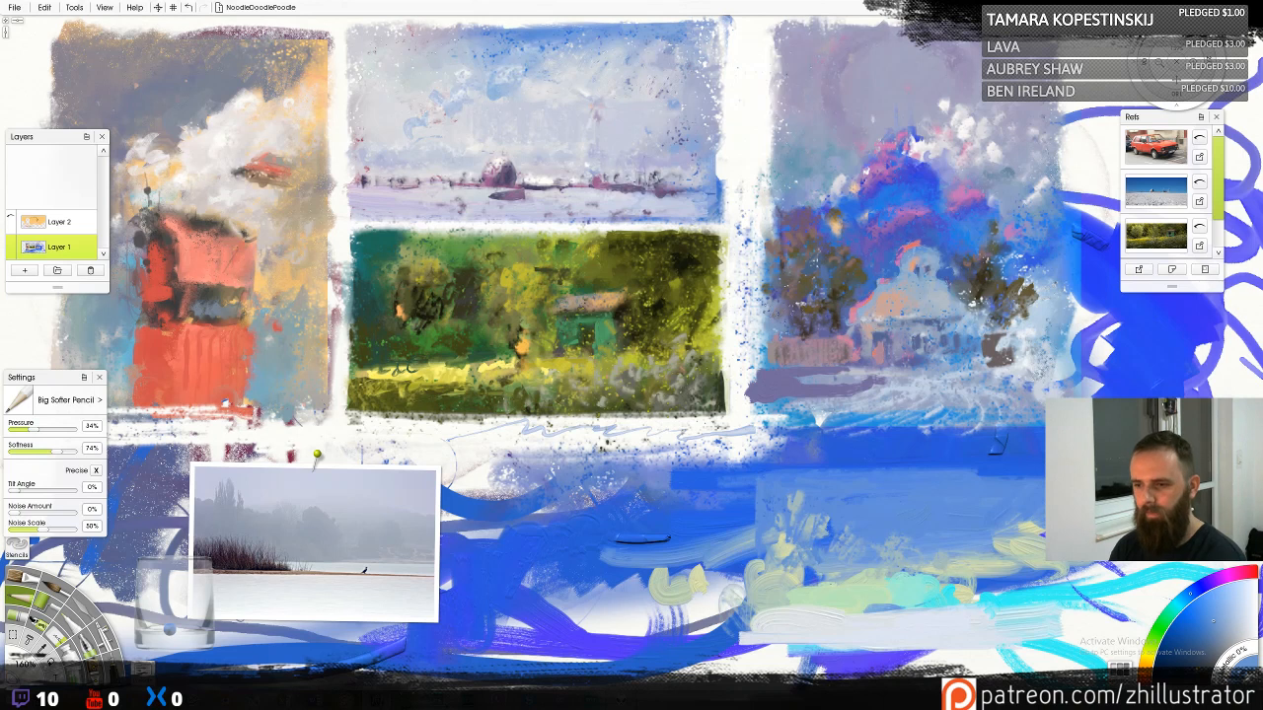
left_click(805, 580, "alt")
mouse_move(775, 606)
left_mouse_down()
mouse_move(868, 595)
mouse_move(835, 605)
mouse_move(943, 610)
left_mouse_up()
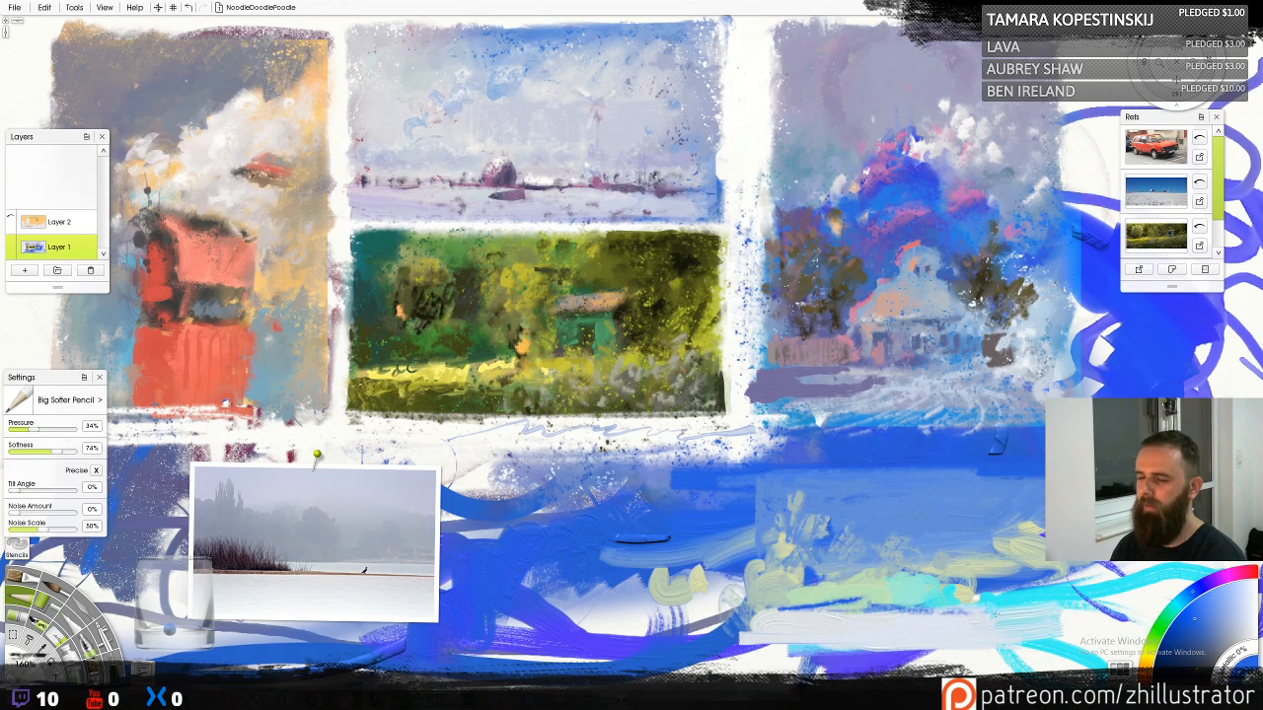
mouse_move(775, 574)
left_mouse_down()
mouse_move(813, 575)
mouse_move(768, 562)
left_mouse_up()
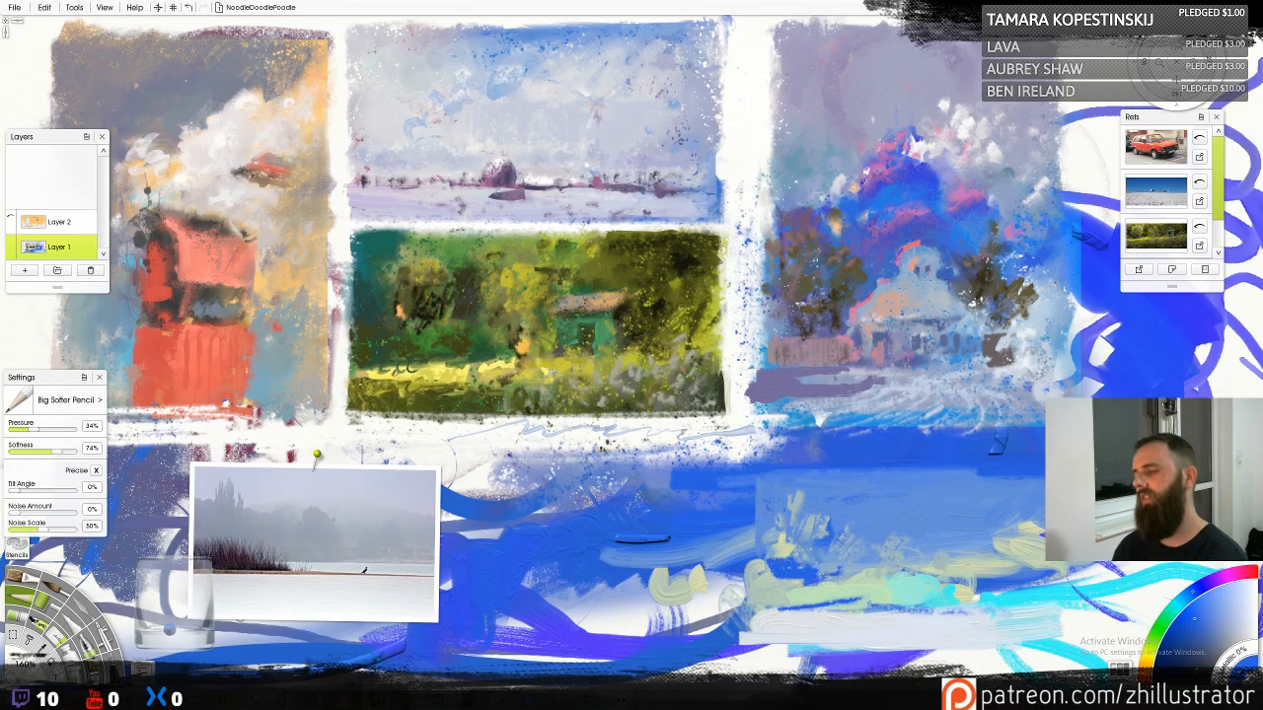
key("ctrl+z")
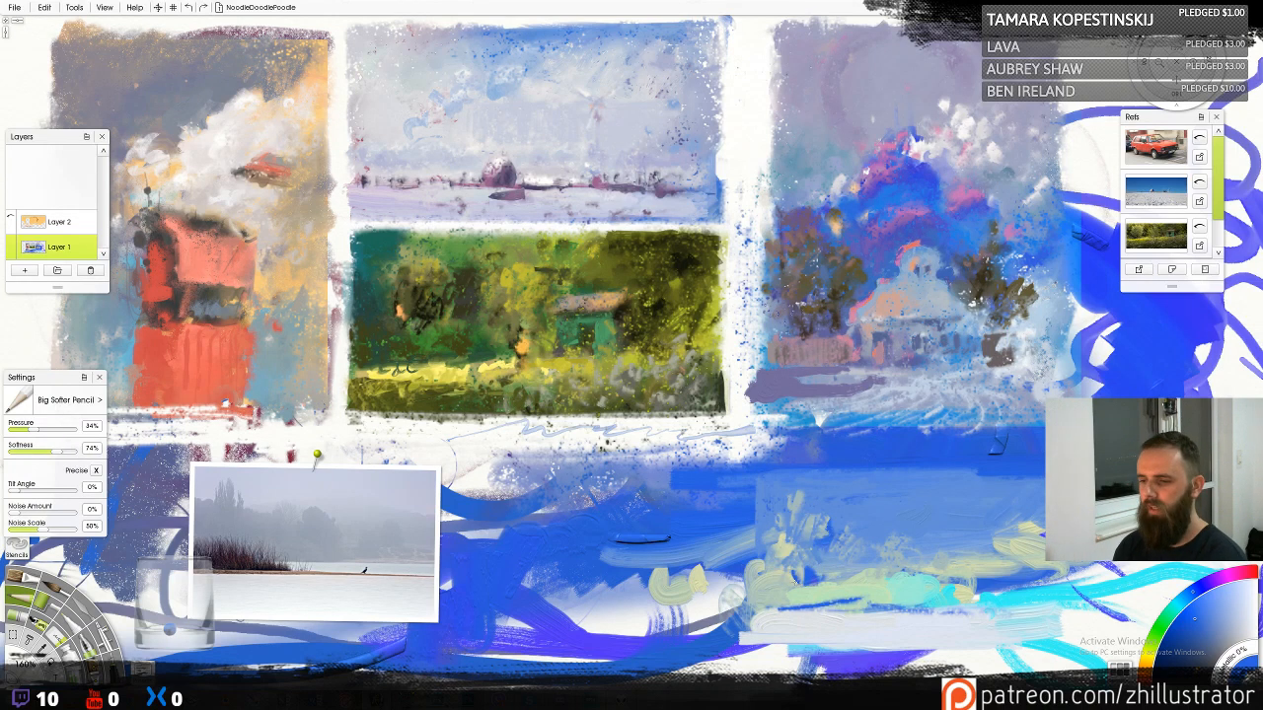
Sample the lakeside sky's blue and blend it into the pale green band with the wax crayon and palette knife
left_click(848, 540, "alt")
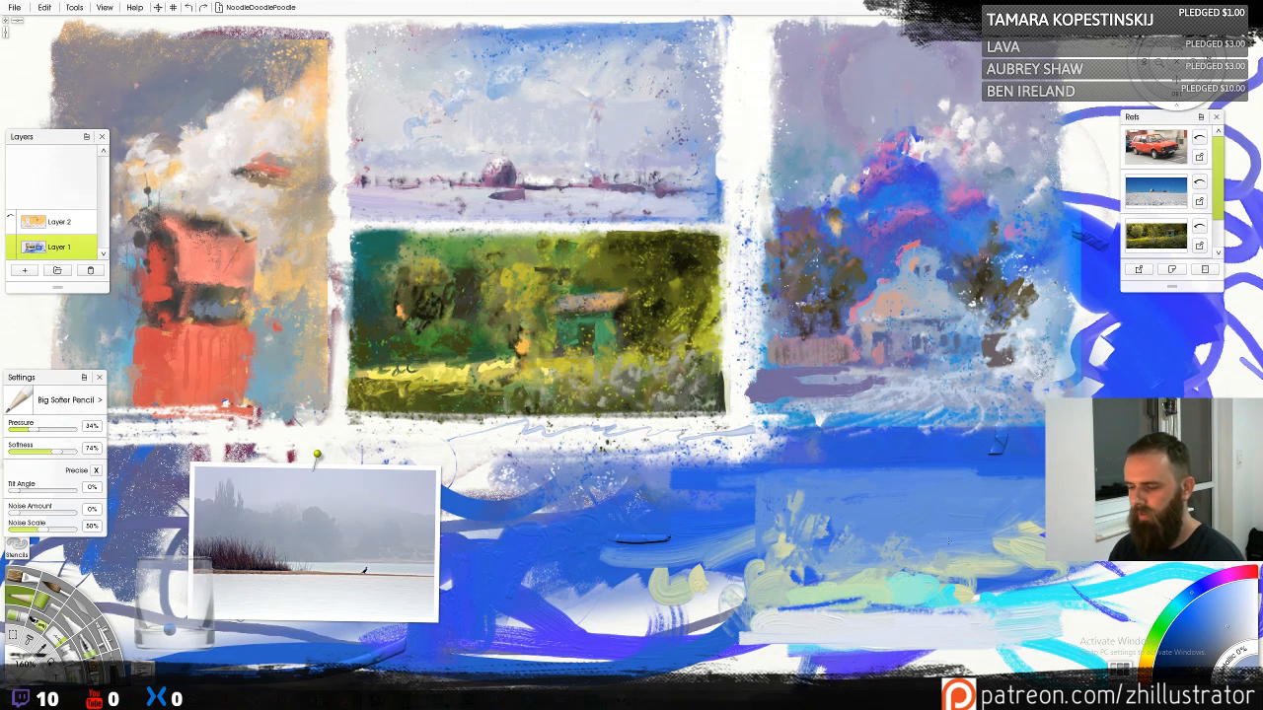
key("c")
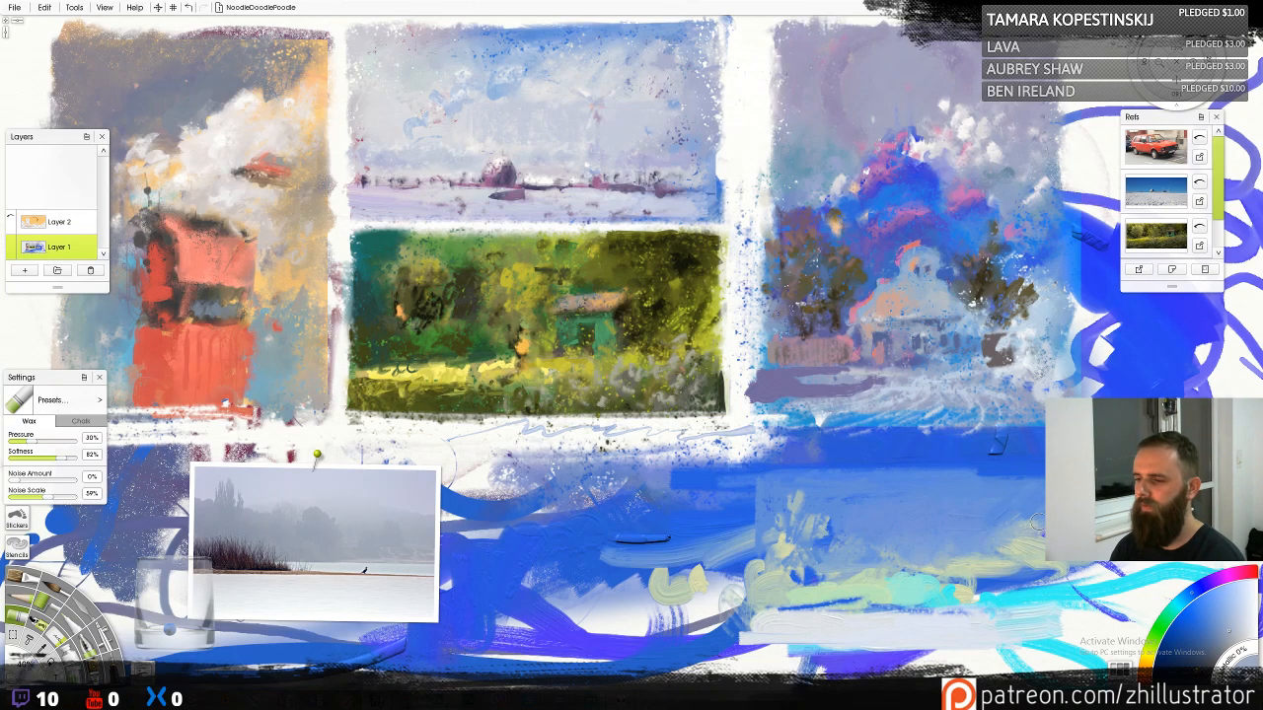
key("k")
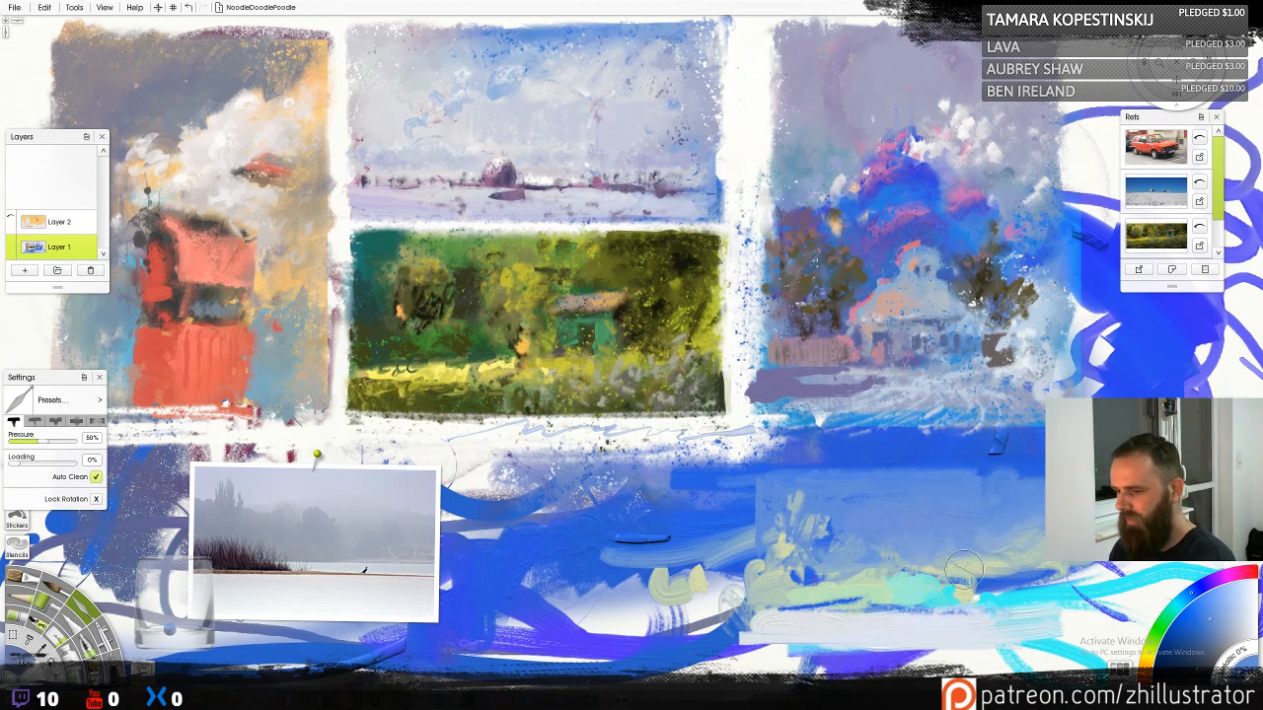
Pick a muted purple and draw a thin shoreline beneath the green bank with the Big Softer Pencil
key("p")
left_click(832, 600, "alt")
left_click_drag(819, 603, 848, 602)
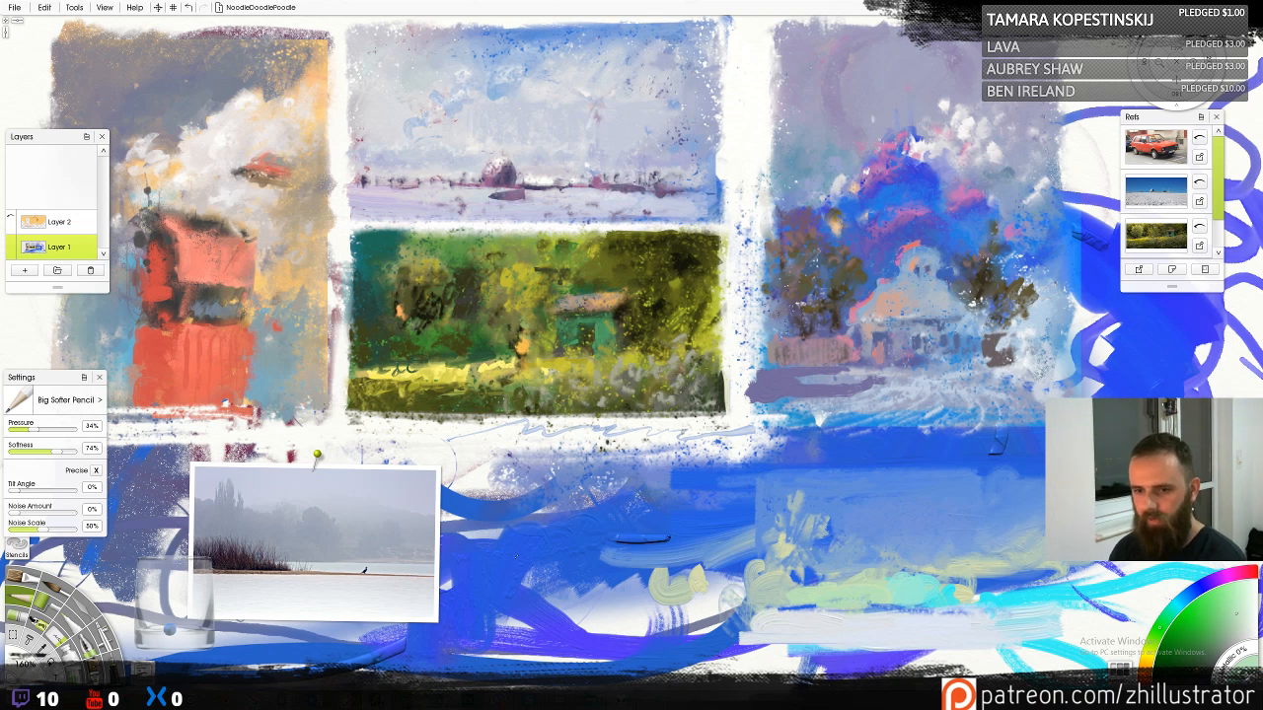
left_click(291, 567)
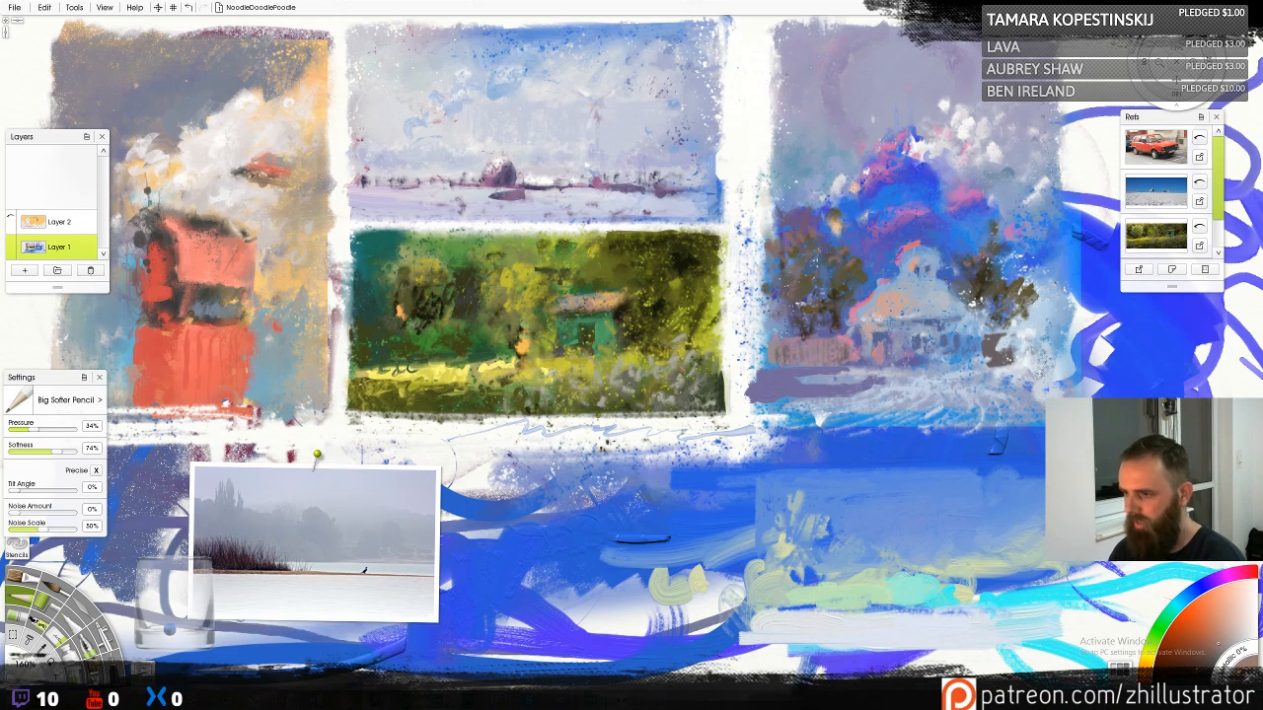
left_click(869, 454, "alt")
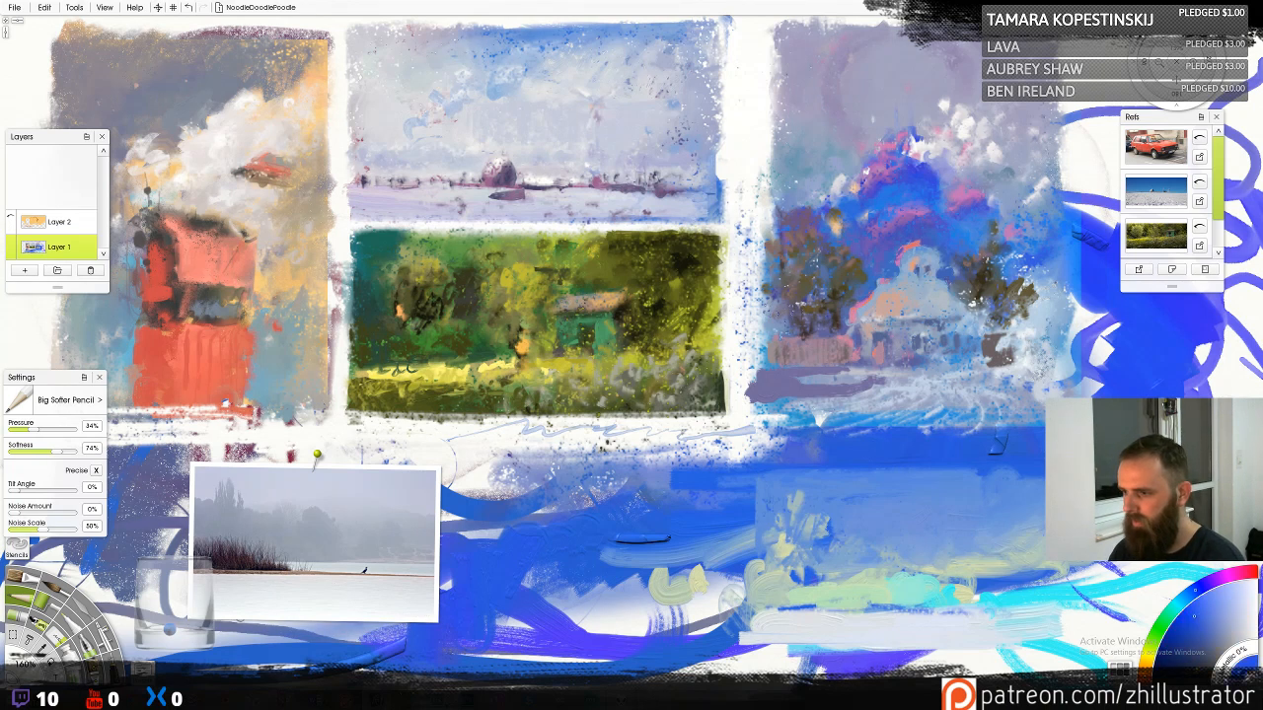
left_click(494, 568, "alt")
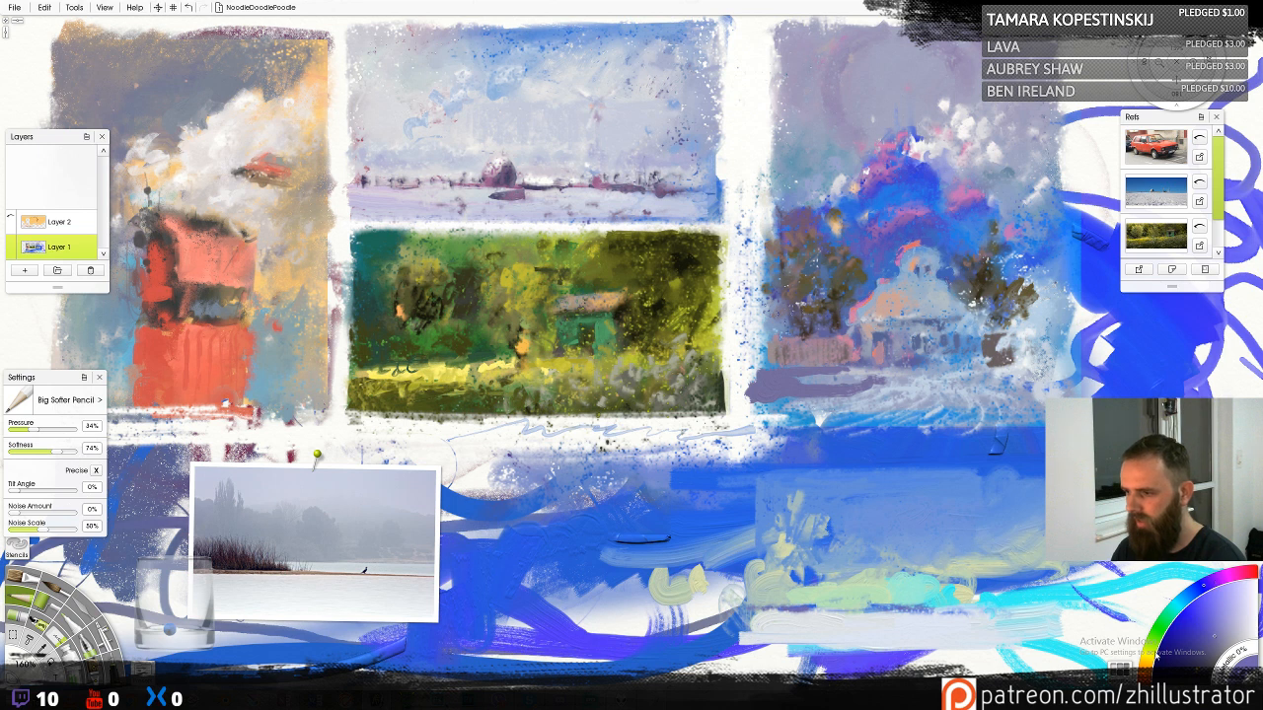
left_click(1215, 584)
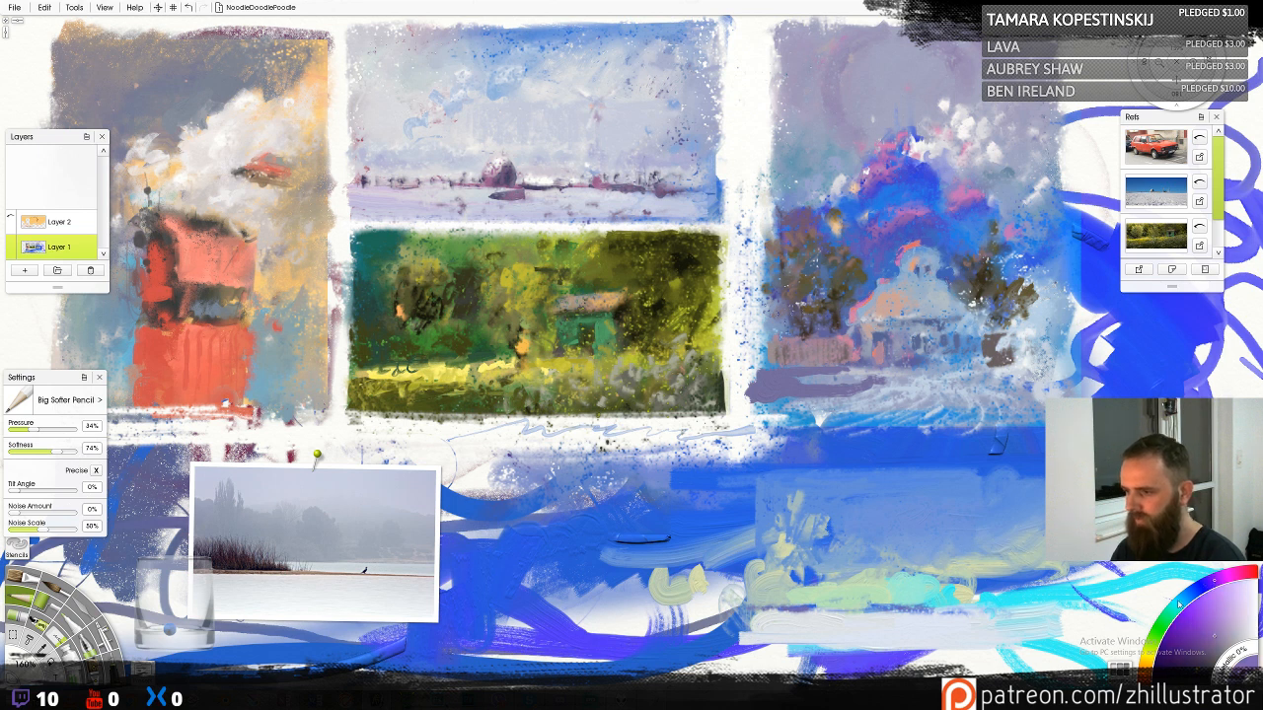
left_click(1217, 634)
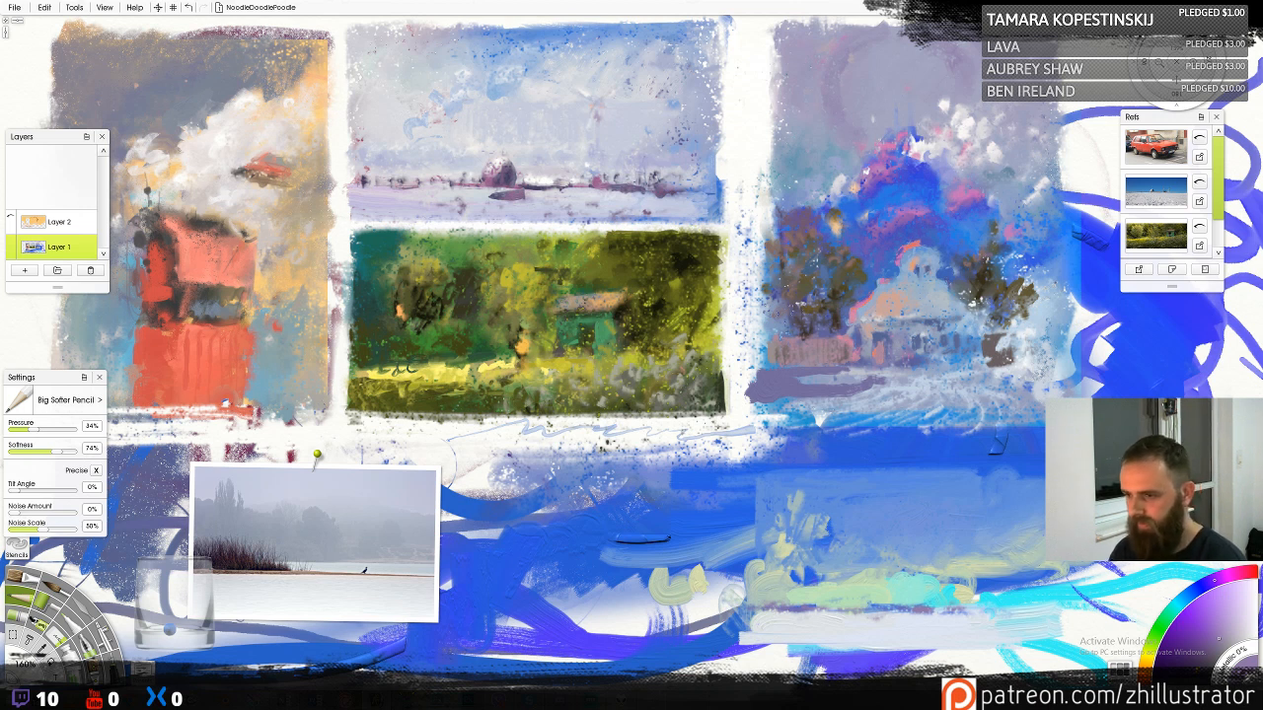
Mix a dark reddish brown and paint clumps of reeds along the near end of the lakeside shoreline
left_click(904, 533, "alt")
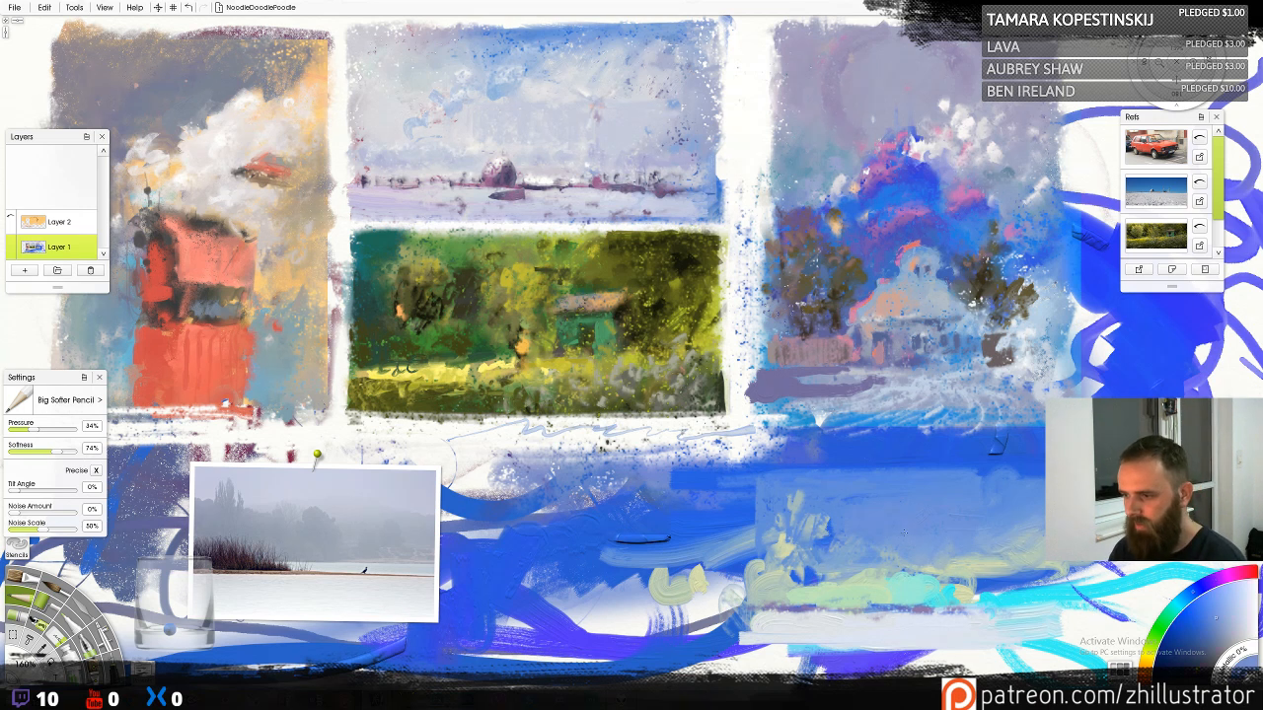
left_click(851, 592, "alt")
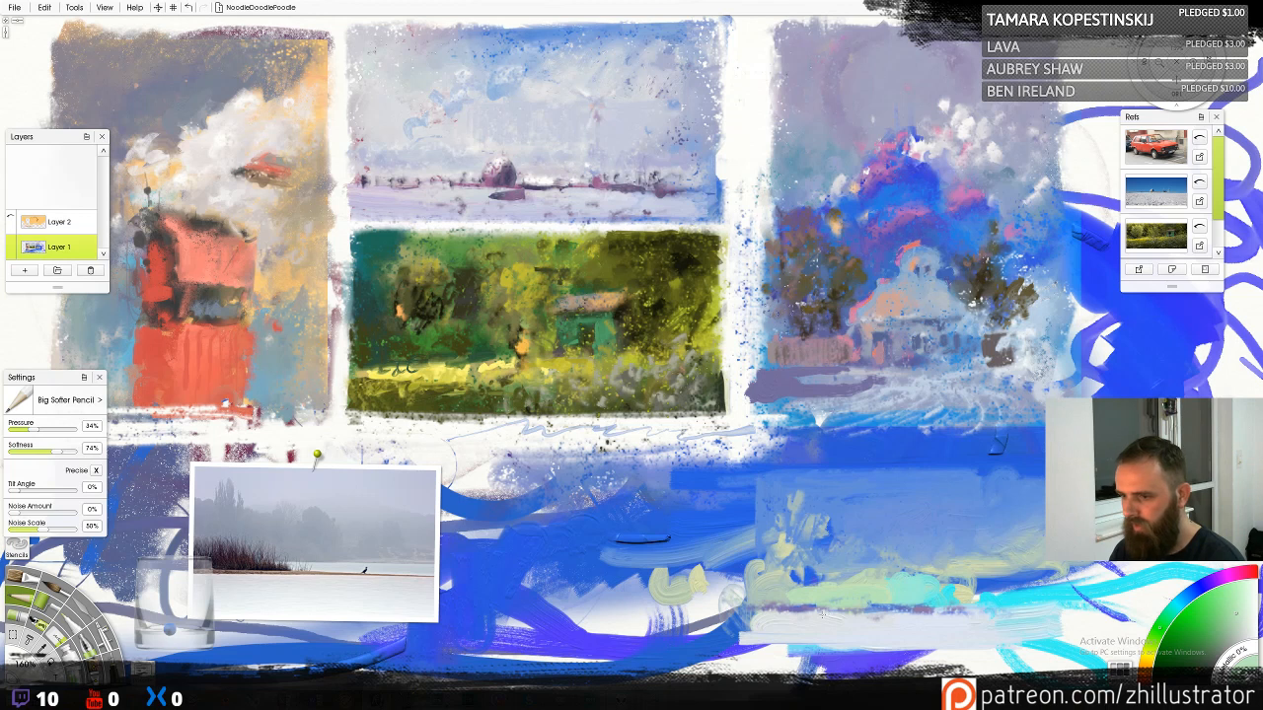
left_click(1146, 672)
left_click_drag(1221, 643, 1205, 666)
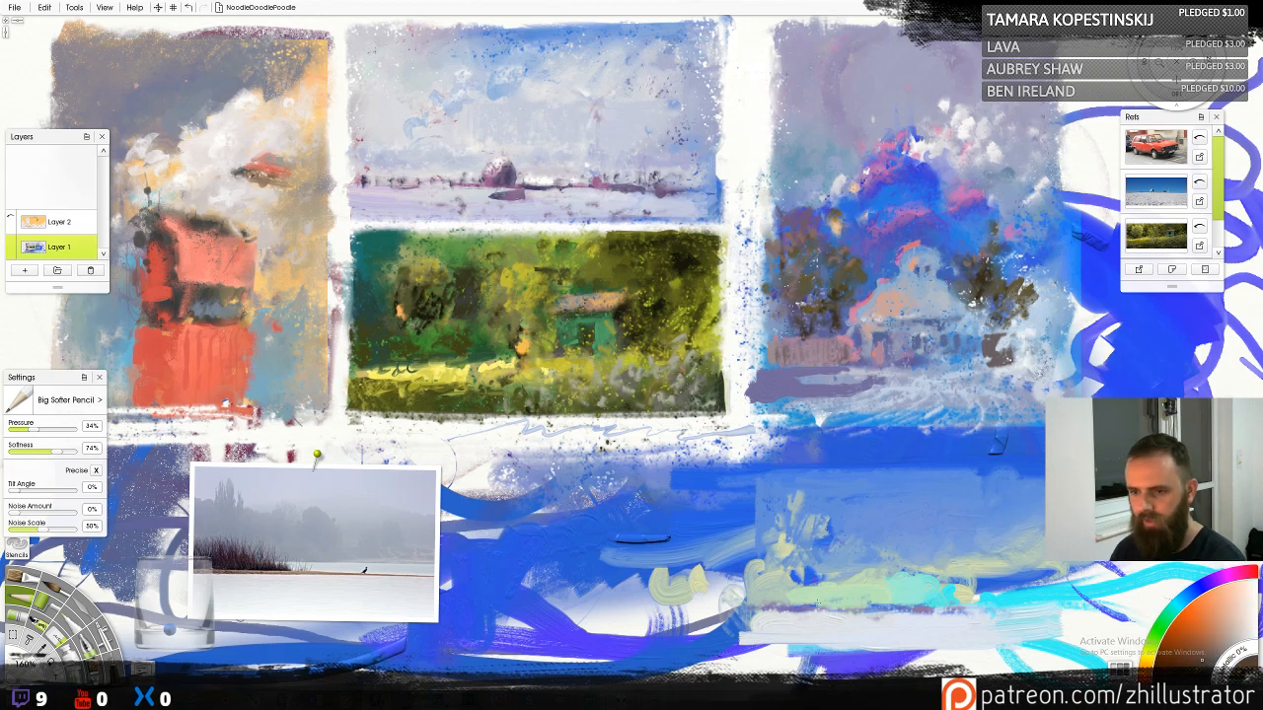
left_click_drag(775, 599, 769, 584)
mouse_move(785, 604)
left_mouse_down()
mouse_move(780, 586)
mouse_move(795, 583)
left_mouse_up()
left_click_drag(795, 606, 810, 586)
mouse_move(792, 599)
left_mouse_down()
mouse_move(775, 571)
mouse_move(757, 584)
left_mouse_up()
left_click_drag(832, 596, 830, 578)
left_click_drag(847, 609, 835, 586)
mouse_move(827, 604)
left_mouse_down()
mouse_move(817, 582)
mouse_move(813, 592)
mouse_move(861, 577)
mouse_move(876, 589)
mouse_move(856, 585)
left_mouse_up()
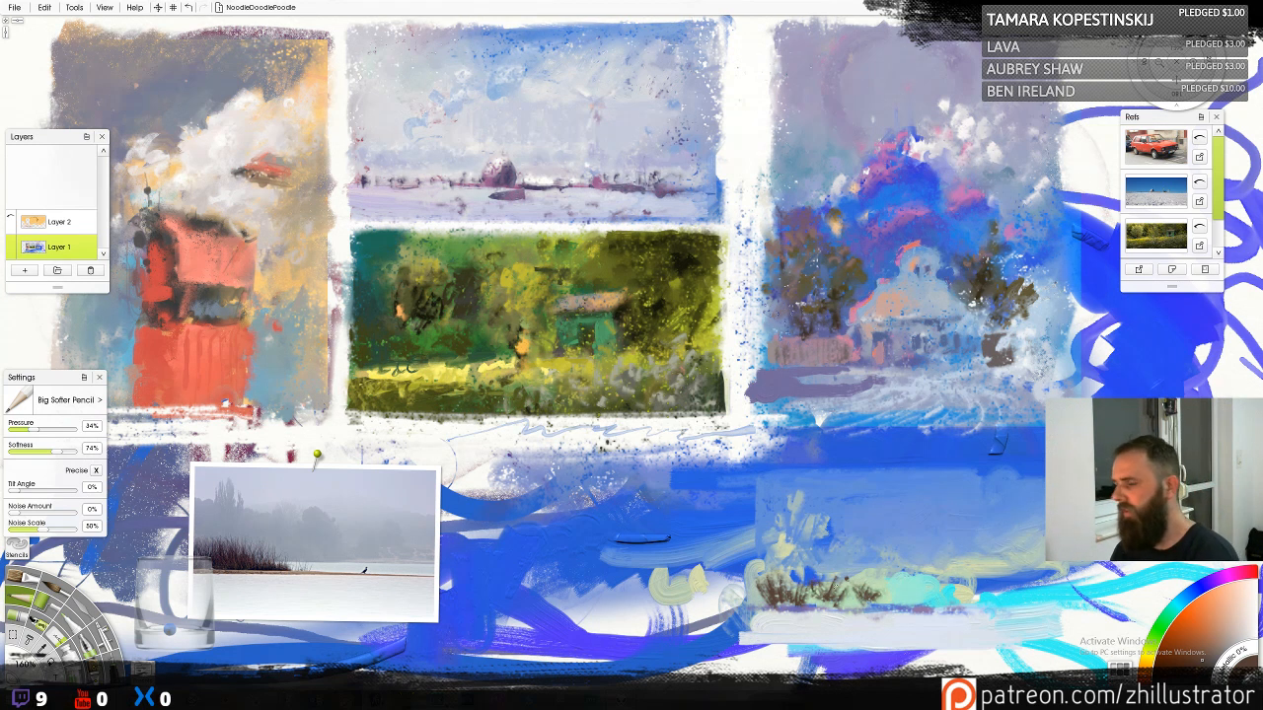
Add a small tuft of brown grass at the far end of the lakeside shoreline
left_click_drag(1032, 609, 1042, 606)
left_click_drag(1028, 607, 1032, 597)
left_click_drag(1022, 609, 1027, 604)
left_click_drag(1038, 608, 1055, 584)
left_click_drag(1029, 613, 1045, 606)
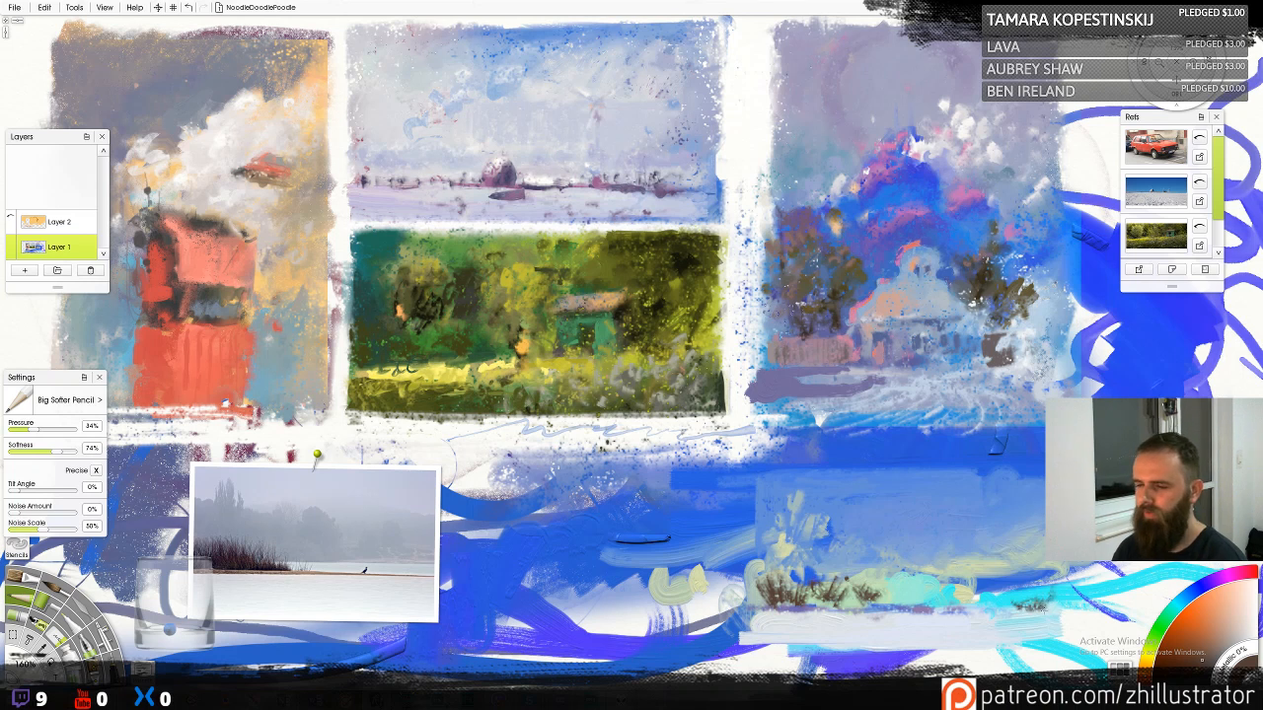
Fill the snowy foreground with sampled pale blue using the wax crayon, and soften the lake and sky with sampled blues
left_click(884, 629, "alt")
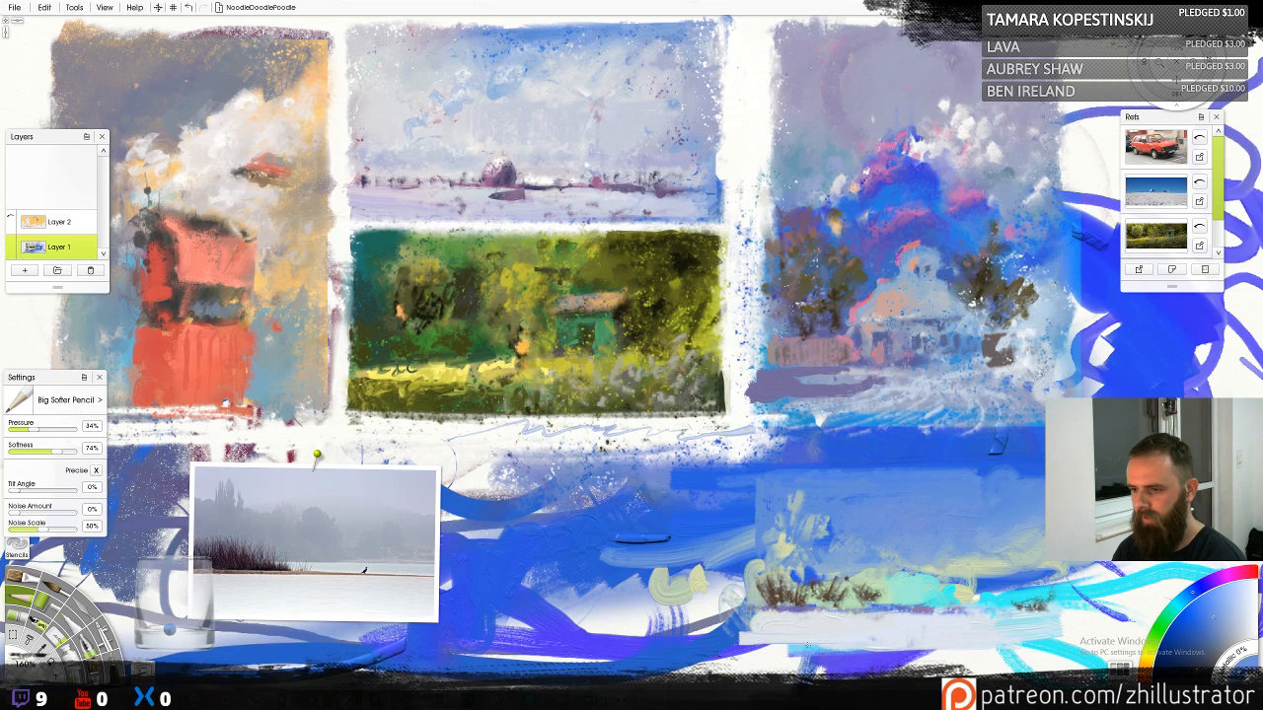
left_click(19, 599)
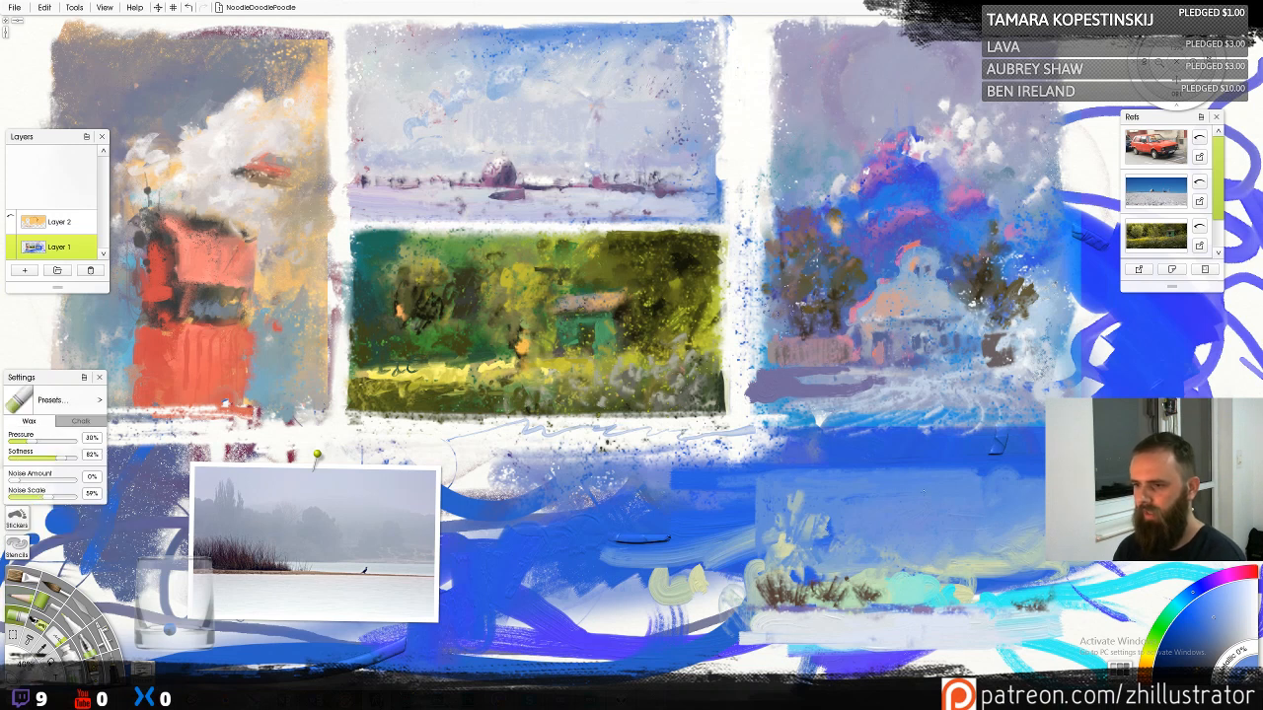
left_click_drag(928, 640, 751, 642)
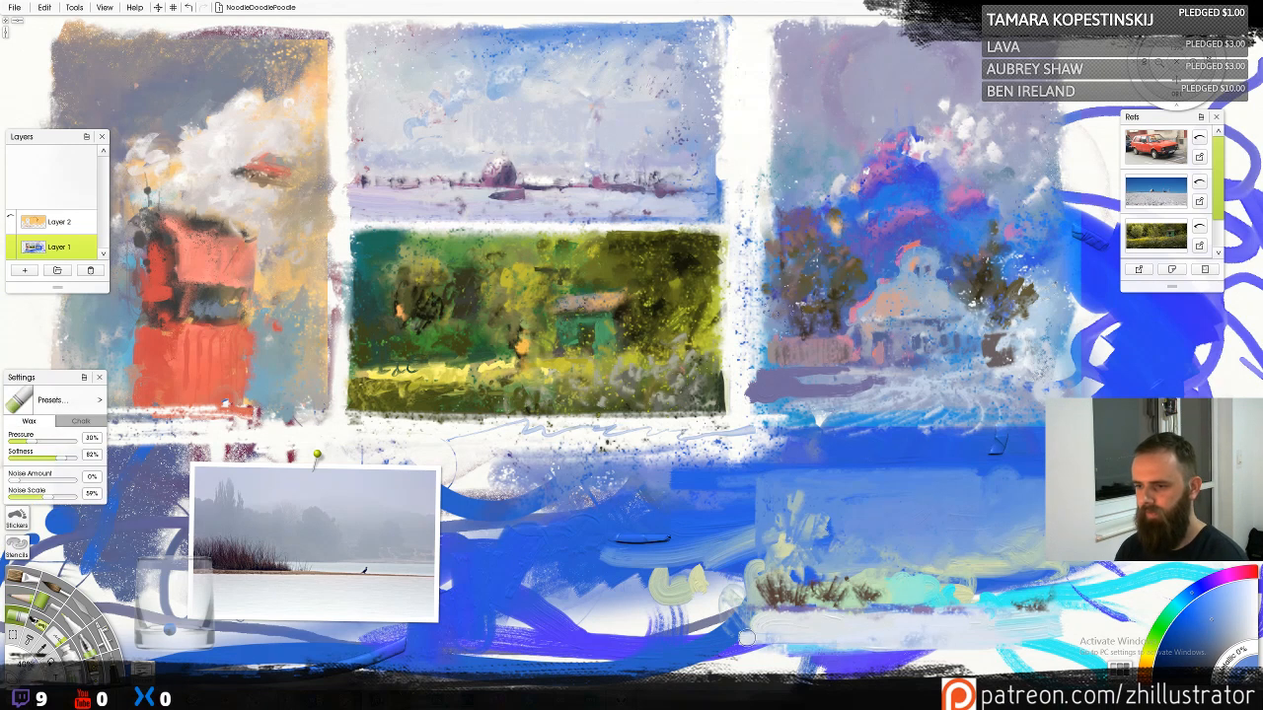
left_click_drag(978, 635, 918, 631)
left_click(987, 632, "alt")
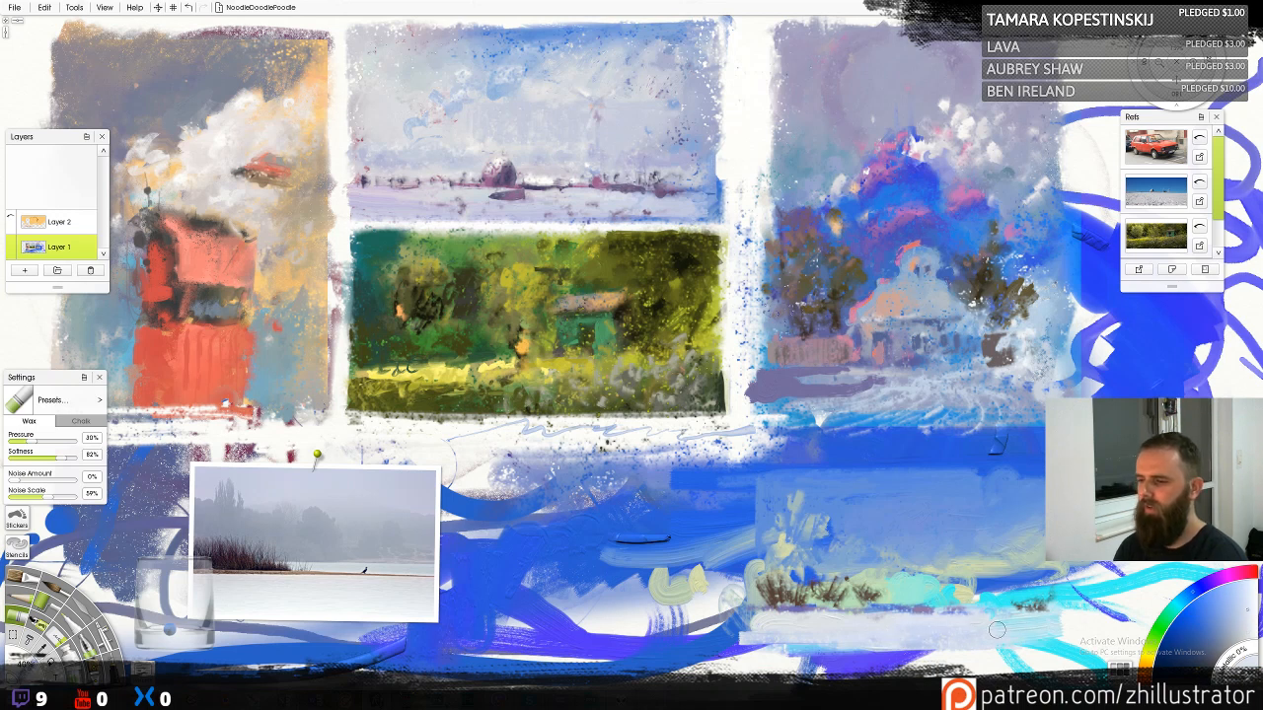
left_click(916, 587, "alt")
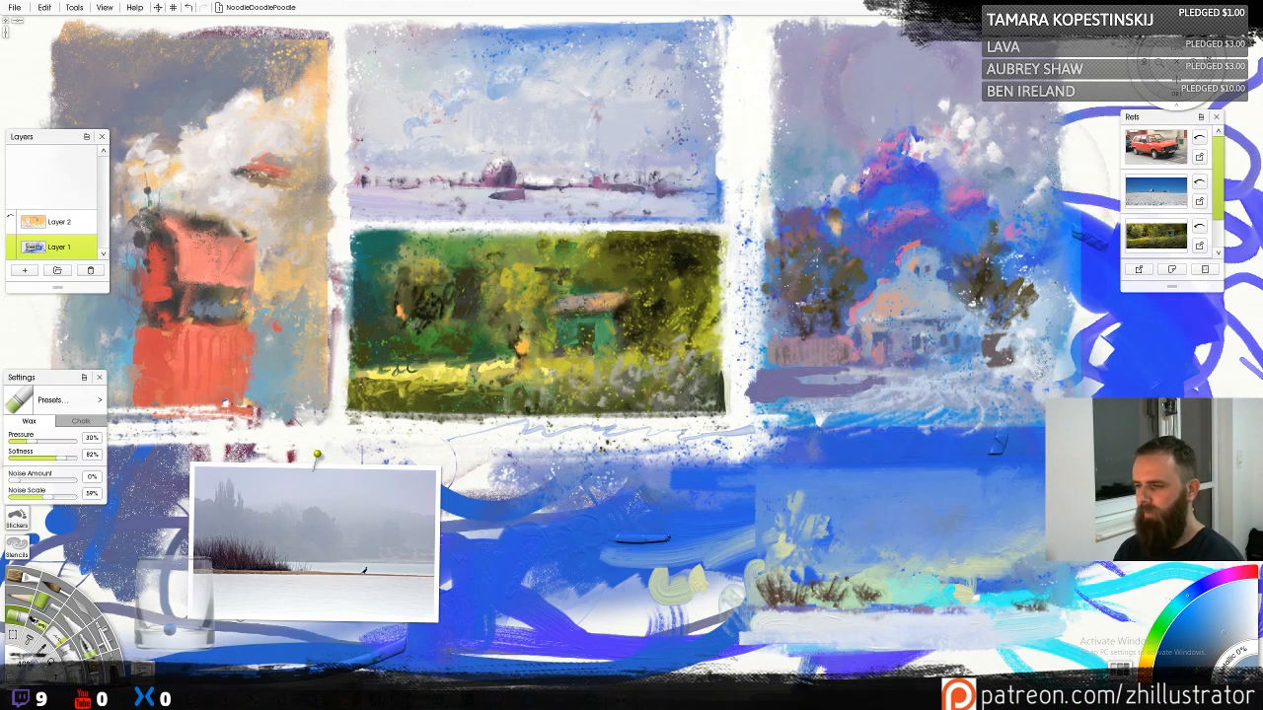
left_click(21, 598)
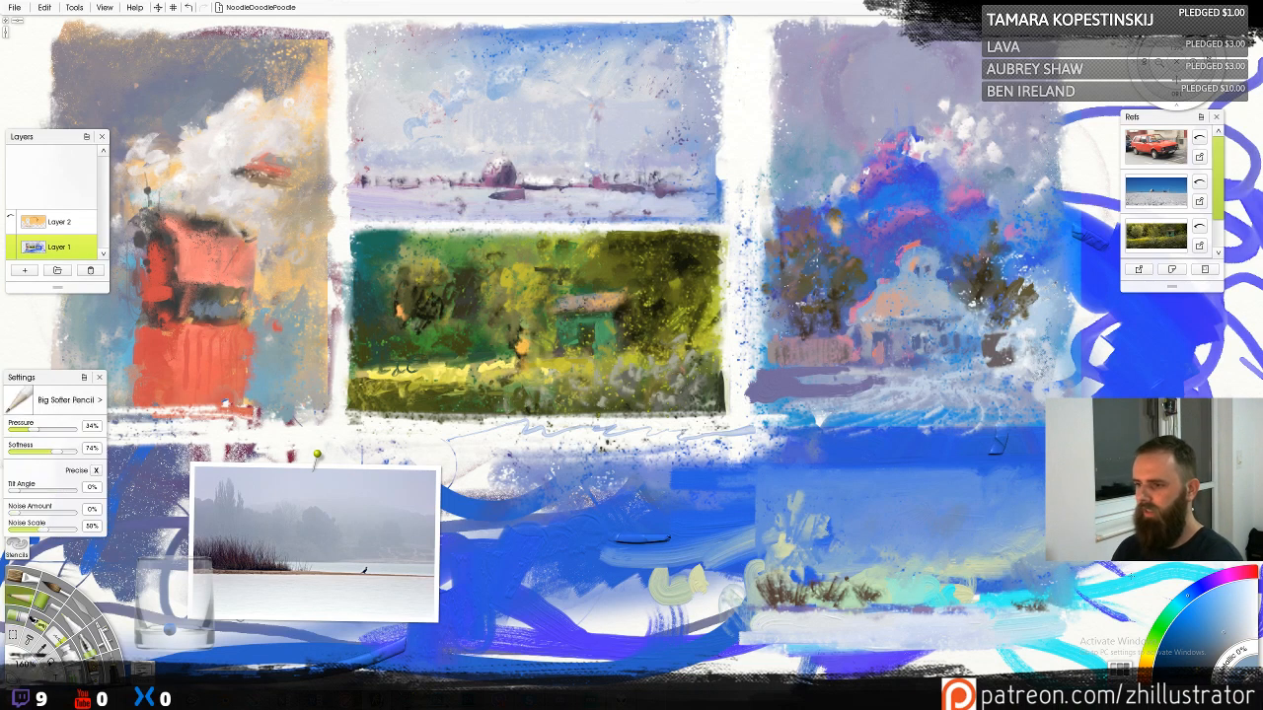
left_click(325, 513)
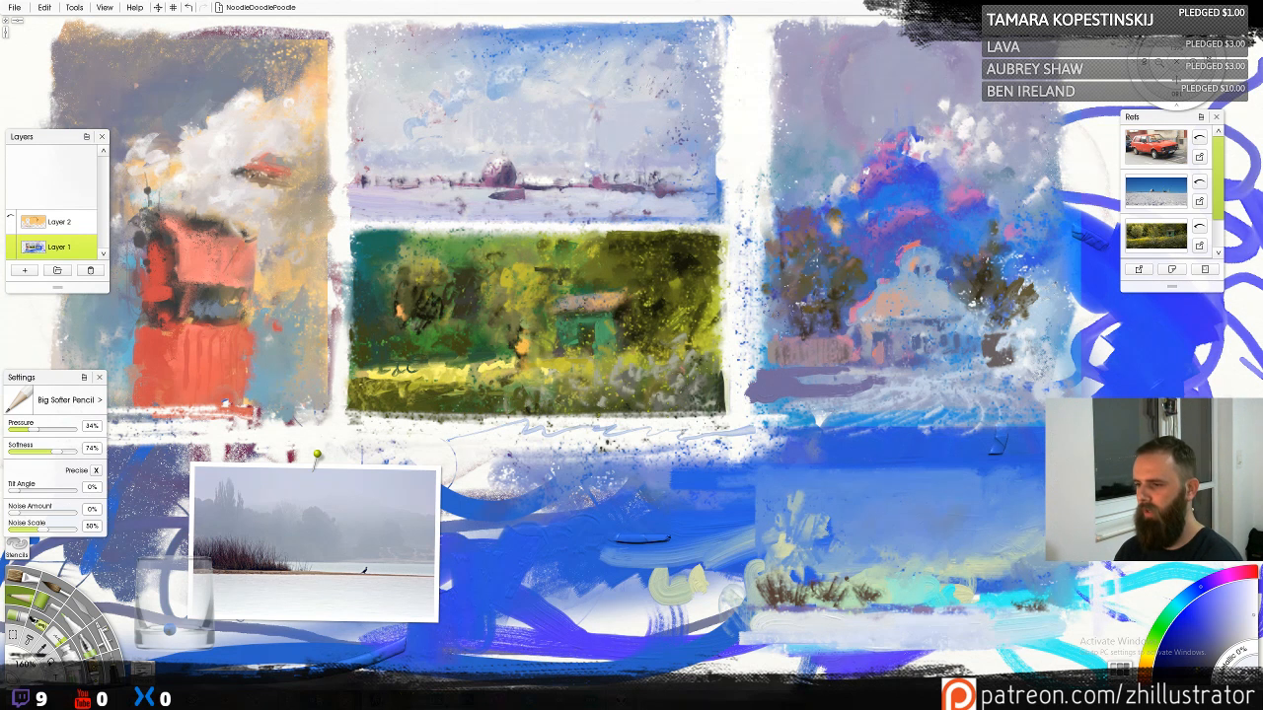
key("bracketright")
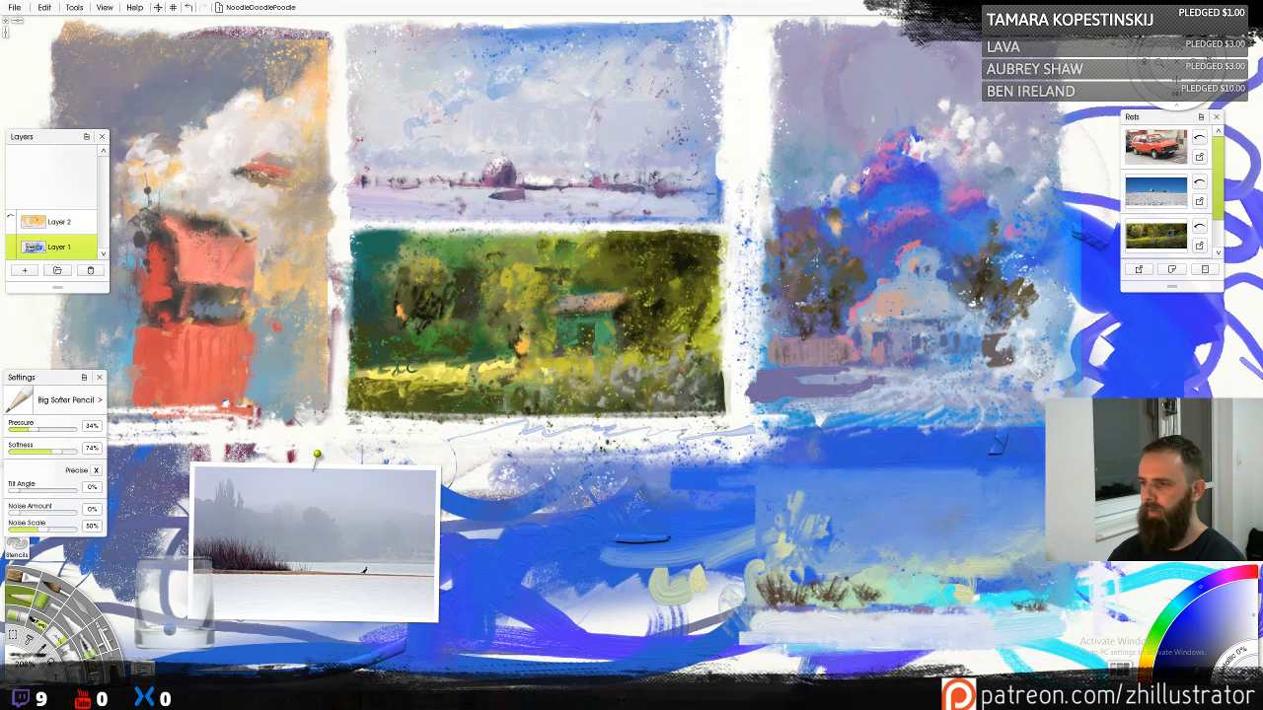
mouse_move(1110, 375)
left_mouse_down()
mouse_move(1124, 357)
mouse_move(1189, 367)
left_mouse_up()
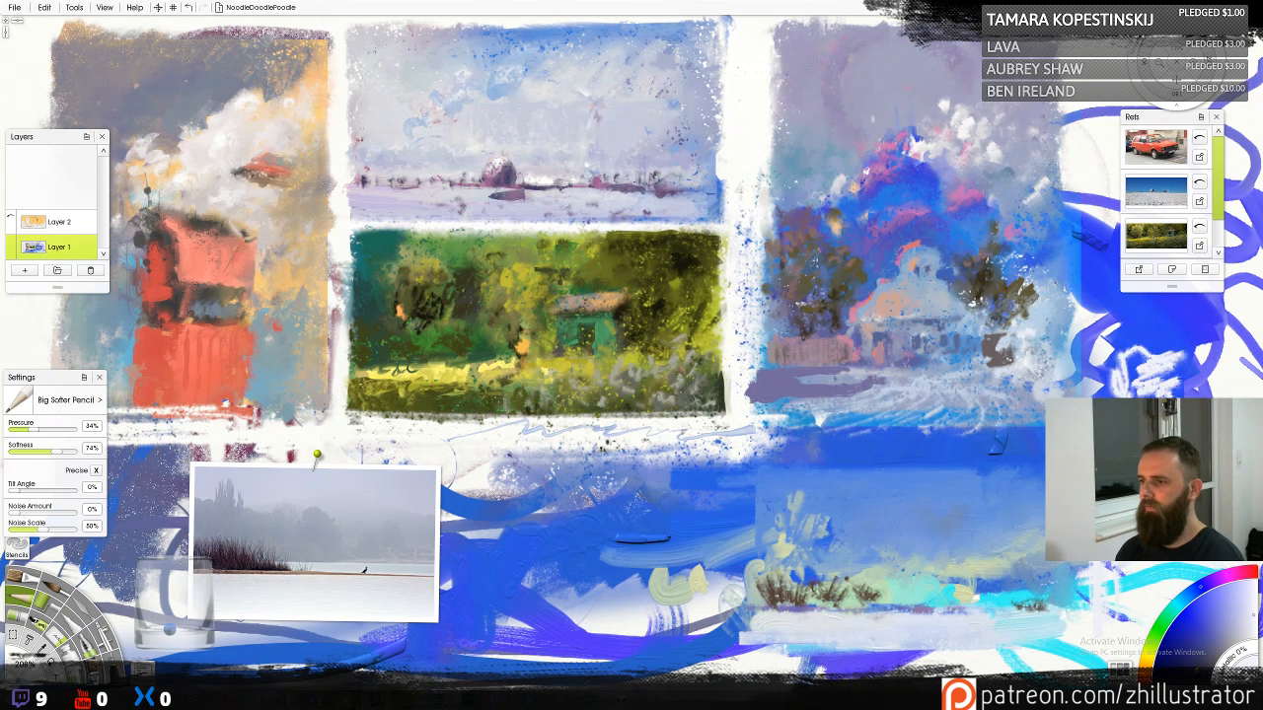
key("ctrl+z")
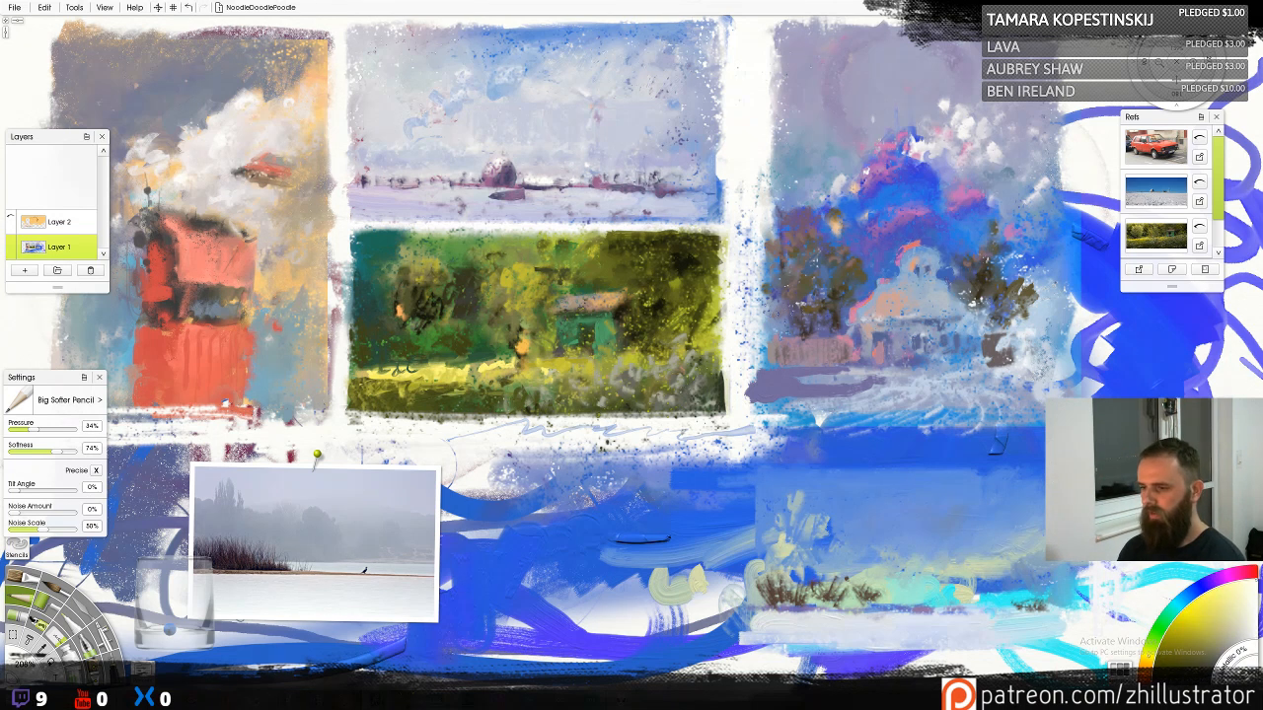
mouse_move(825, 662)
left_mouse_down()
mouse_move(901, 663)
mouse_move(797, 673)
mouse_move(905, 663)
mouse_move(801, 669)
mouse_move(896, 658)
mouse_move(809, 665)
mouse_move(879, 674)
mouse_move(907, 655)
mouse_move(1075, 657)
mouse_move(1038, 669)
left_mouse_up()
key("ctrl+z")
key("ctrl+z")
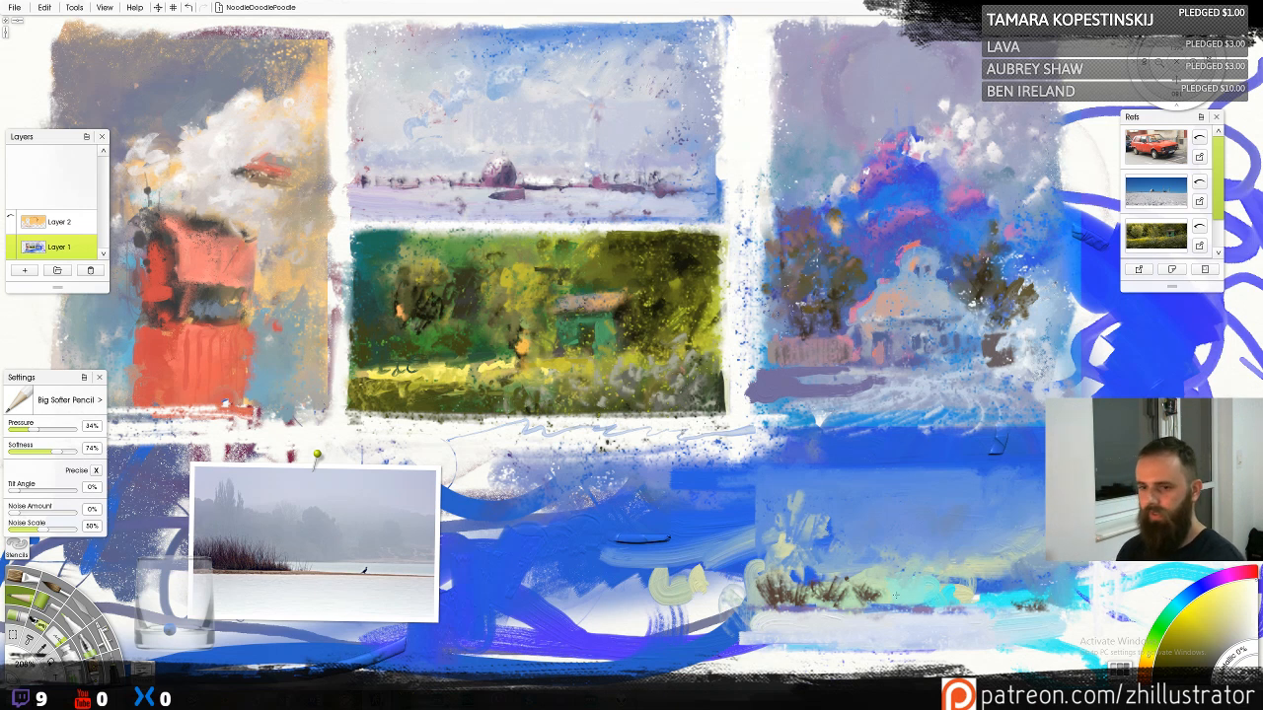
Tone down the bright cyan patches along the lakeside shoreline with sampled pale blues using the oil brush
key("b")
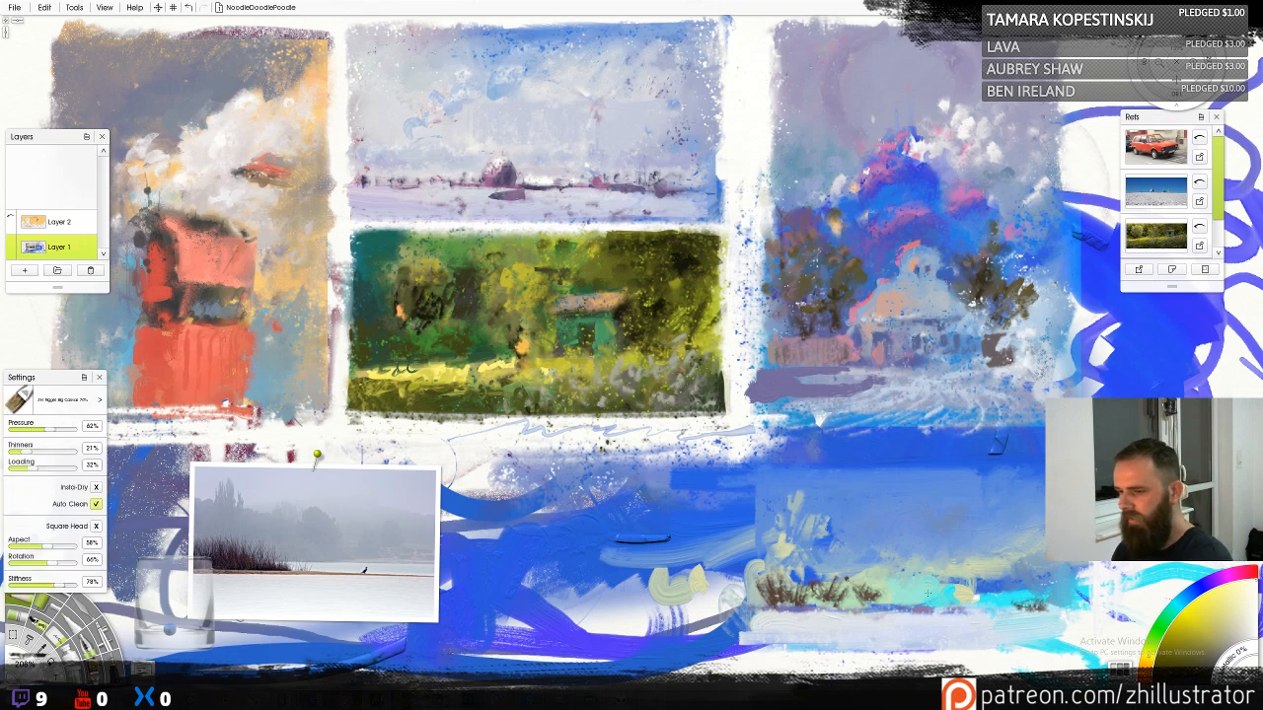
left_click(952, 623, "alt")
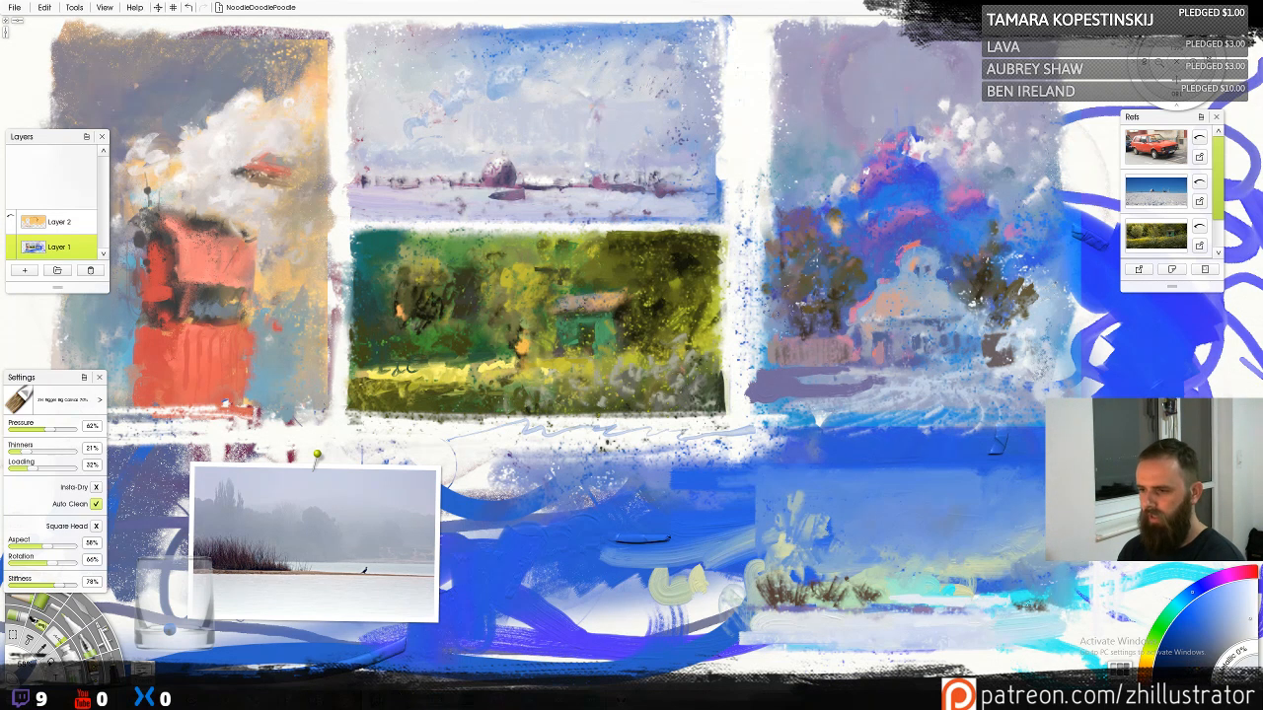
left_click(1031, 603, "alt")
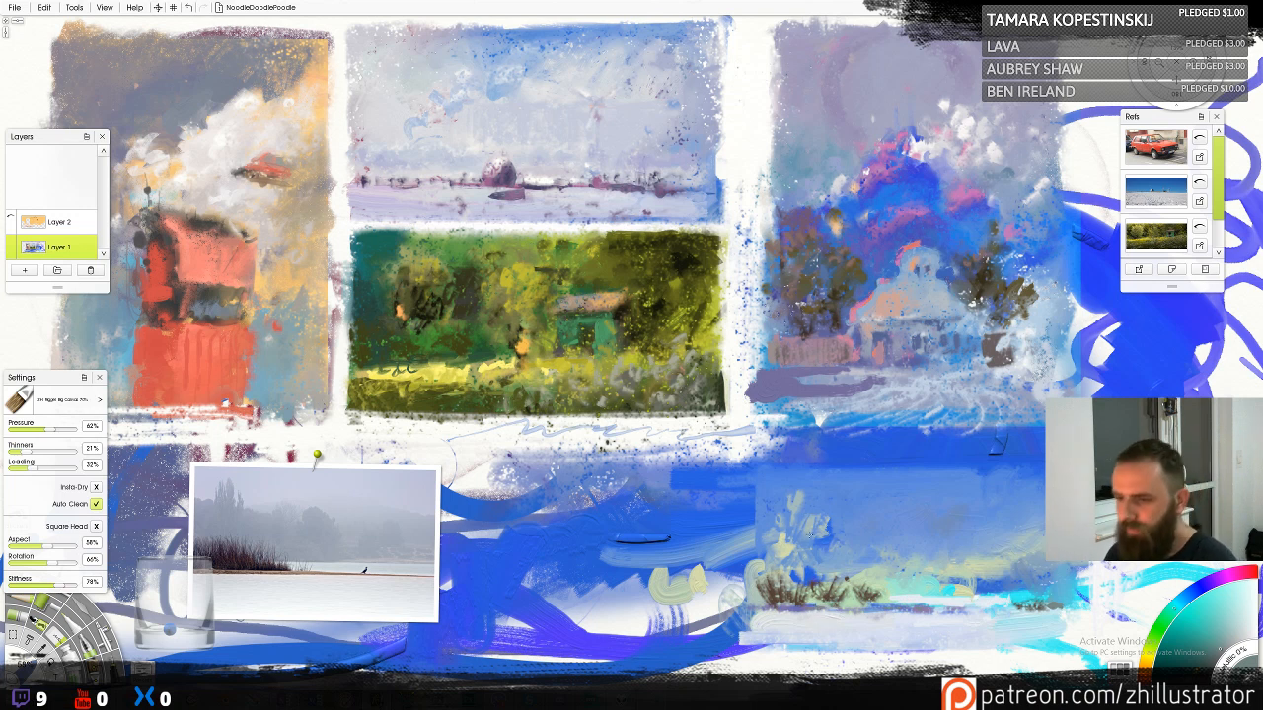
Sample pale green tones and block in a broader tree mass above the reeds with the oil brush
left_click(797, 502, "alt")
mouse_move(795, 500)
left_mouse_down()
mouse_move(784, 495)
mouse_move(798, 499)
left_mouse_up()
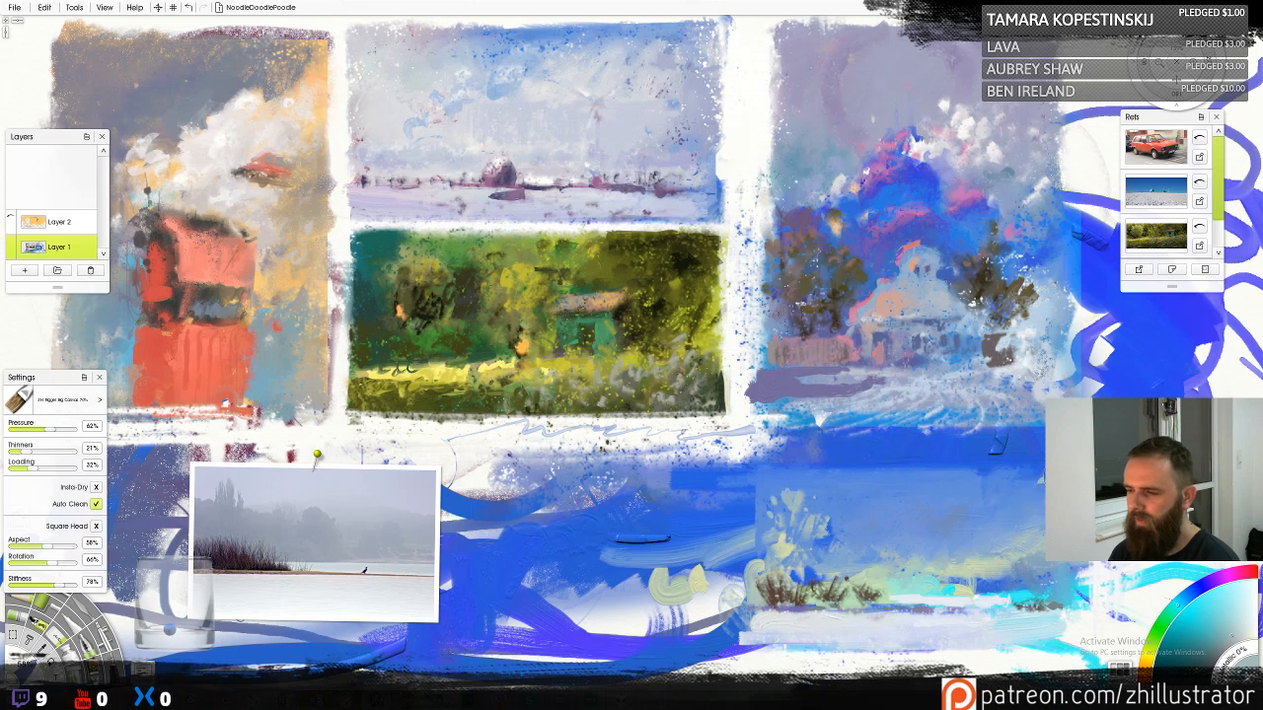
left_click_drag(1021, 482, 957, 504)
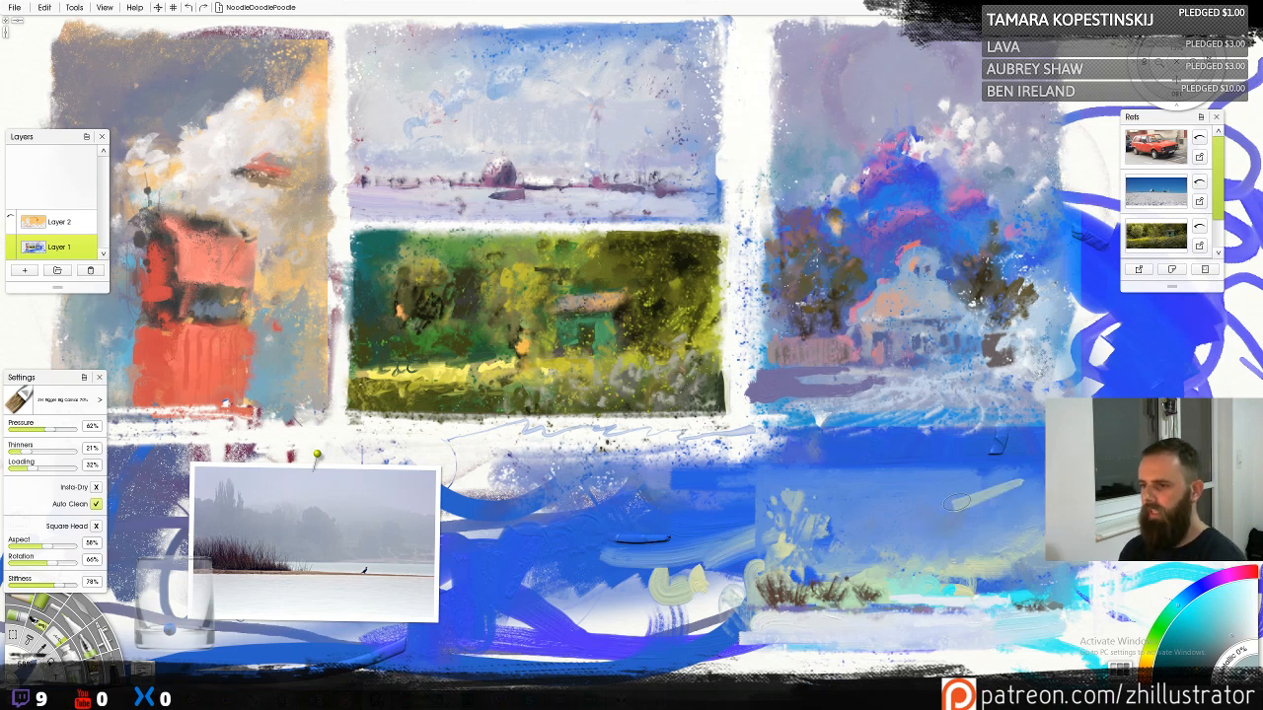
key("ctrl+z")
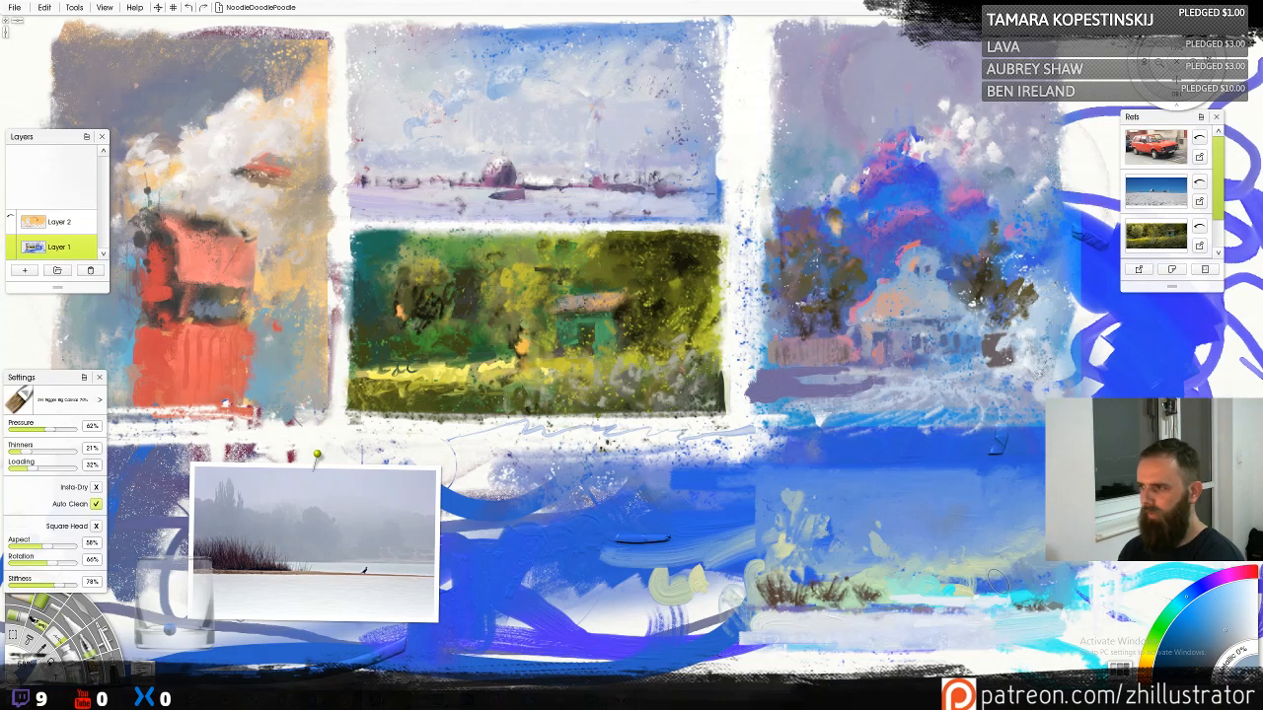
left_click(990, 570, "alt")
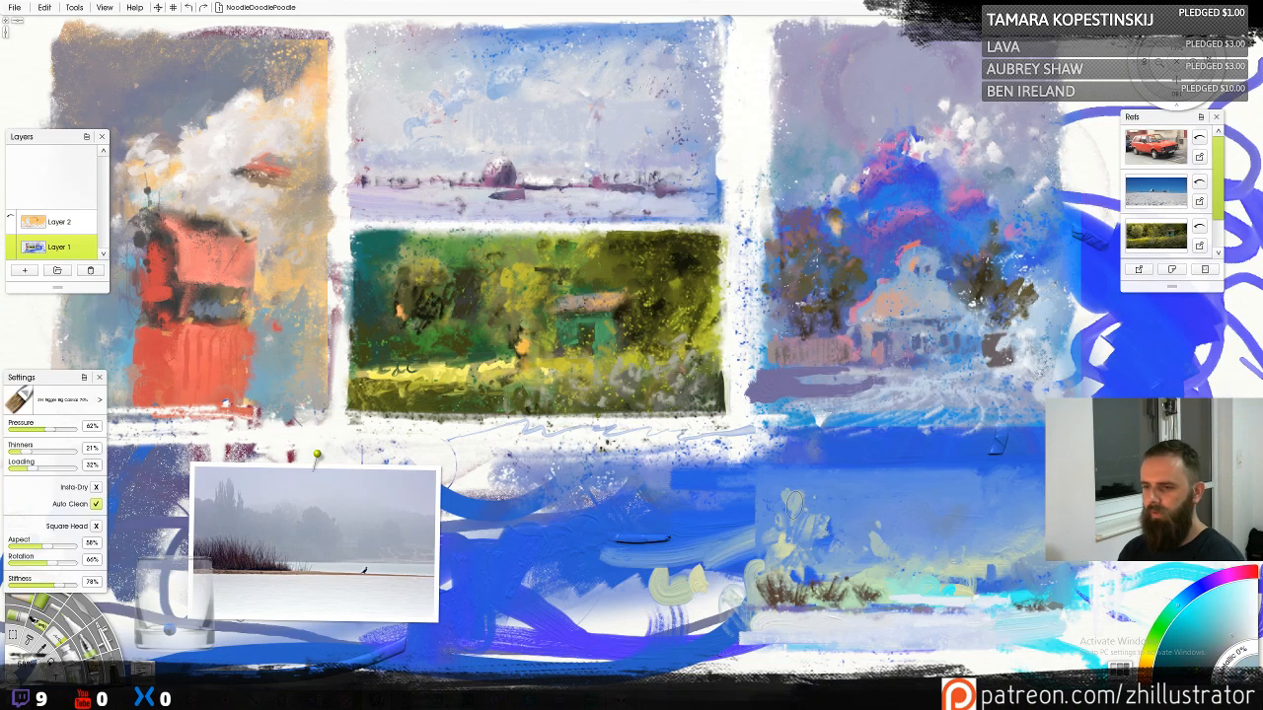
mouse_move(794, 502)
left_mouse_down()
mouse_move(762, 474)
mouse_move(772, 515)
mouse_move(814, 540)
left_mouse_up()
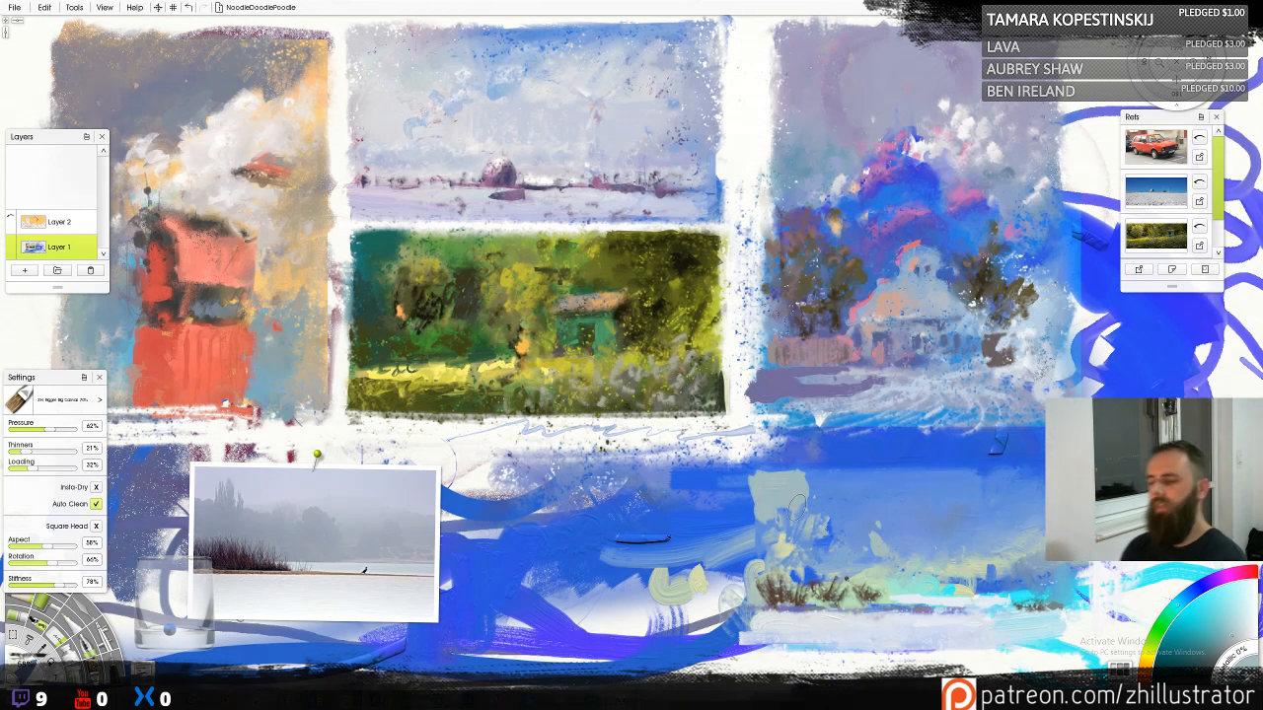
Add light cyan touches to the tree mass above the reeds with the wax crayon
key("c")
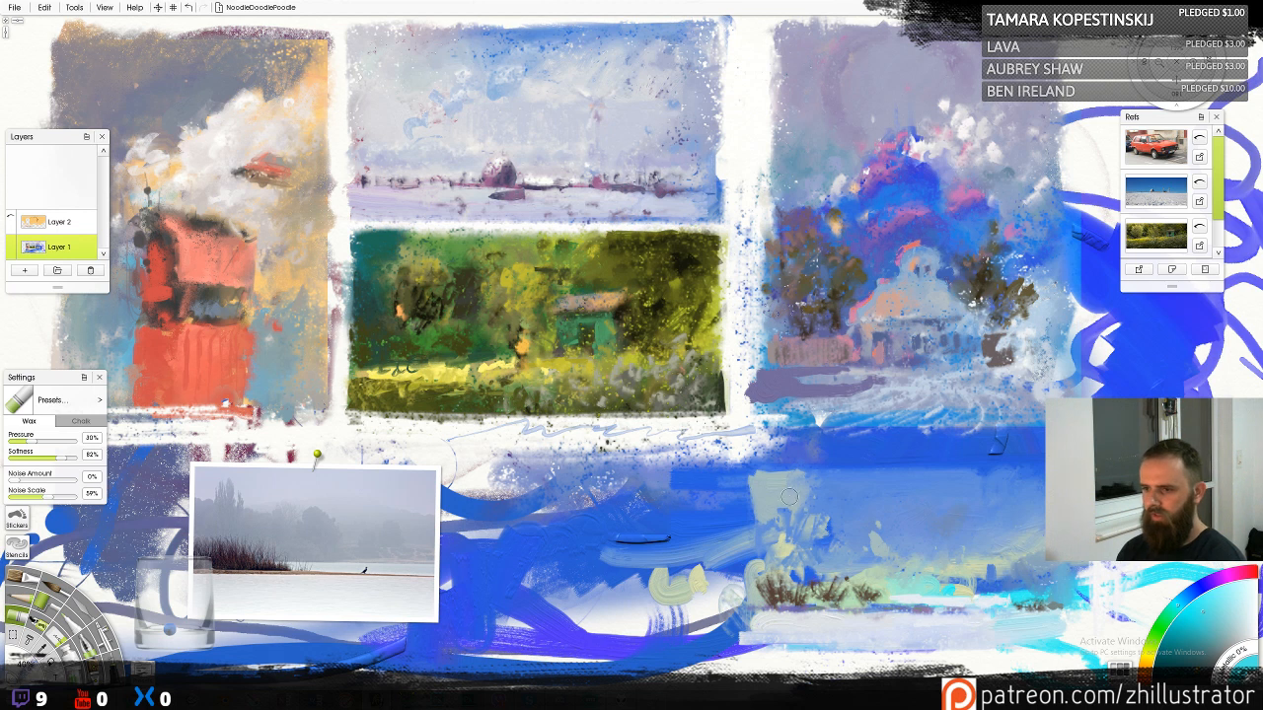
left_click_drag(790, 496, 773, 507)
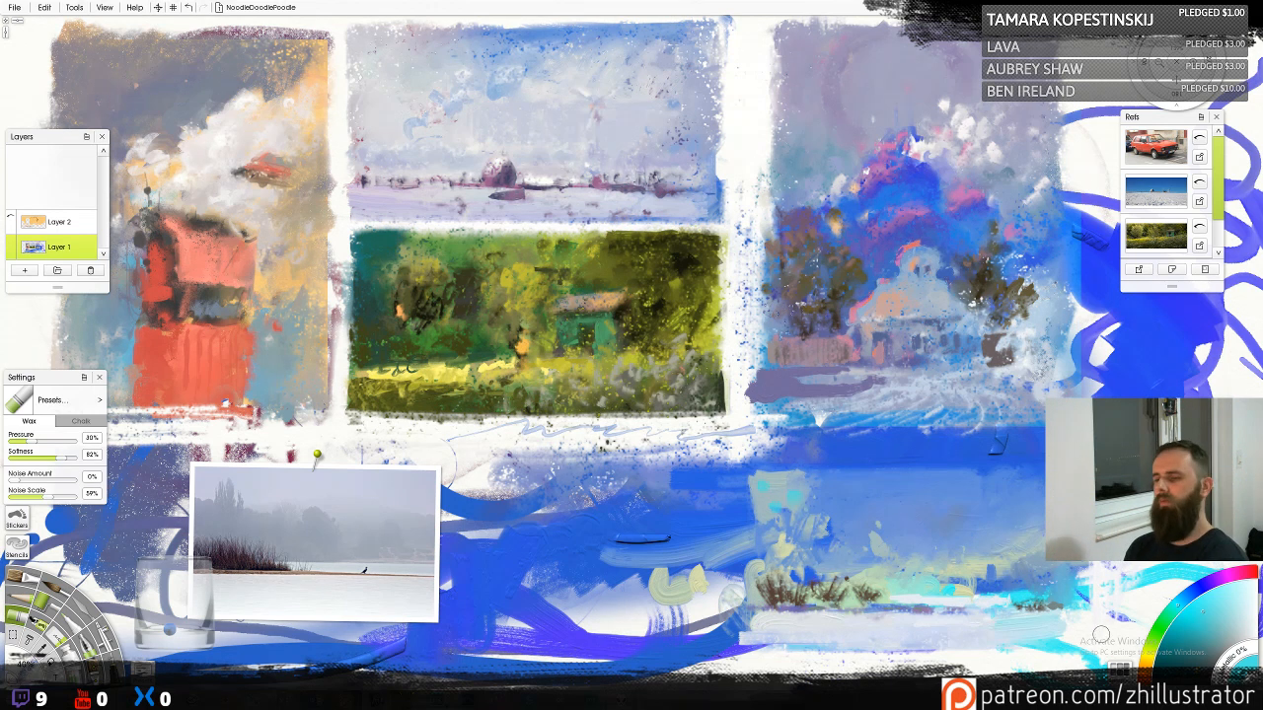
left_click(790, 486, "alt")
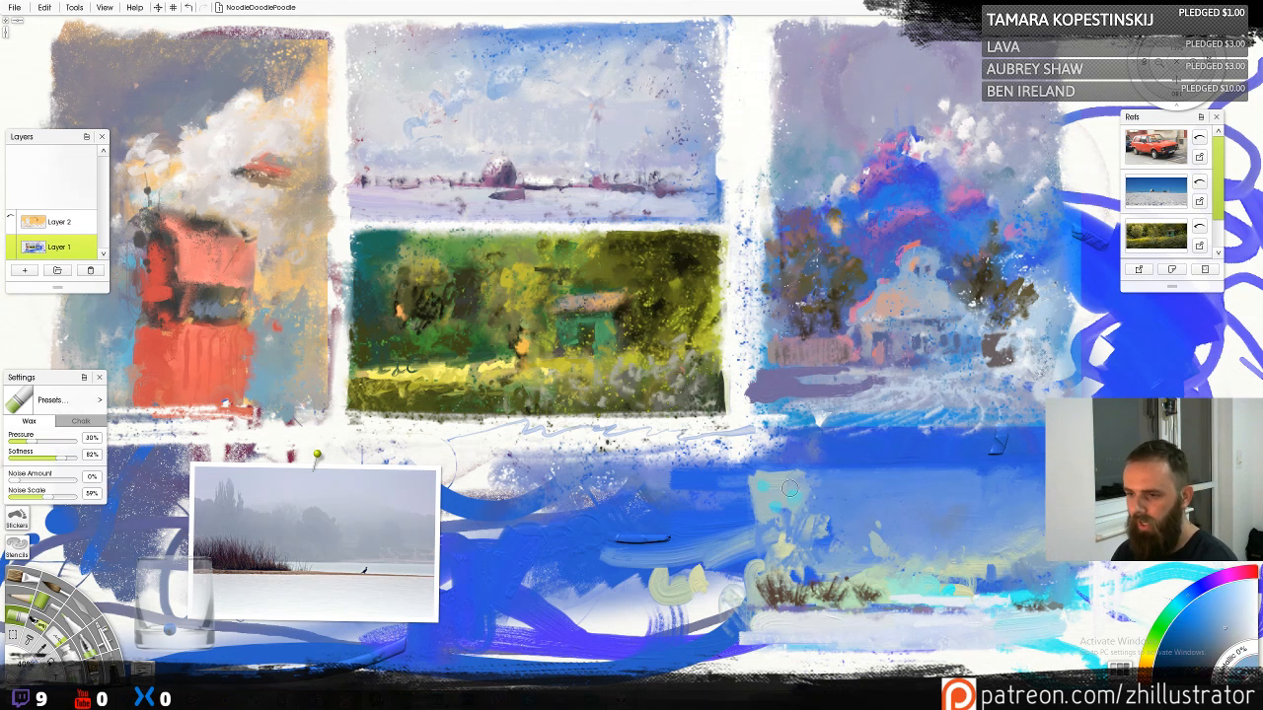
Break up the tree mass with sampled blues and yellow-greens using the Big Softer Pencil
key("p")
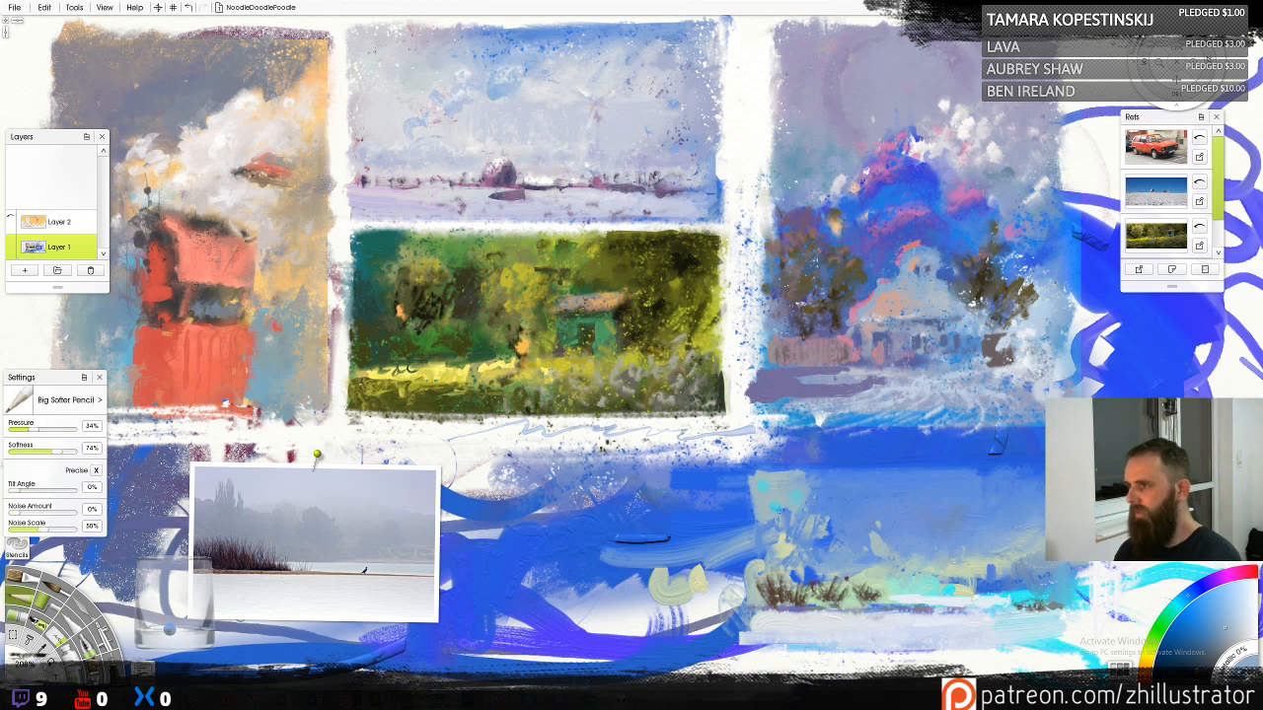
left_click(767, 484, "alt")
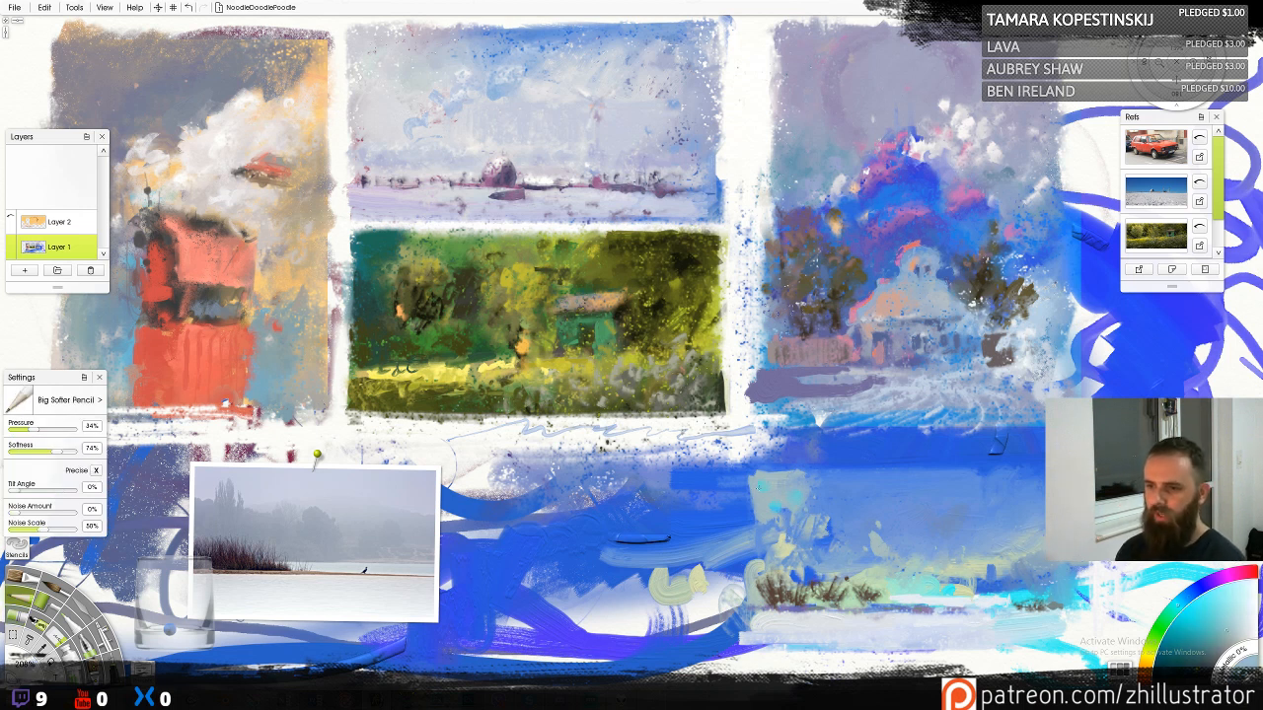
left_click(752, 515, "alt")
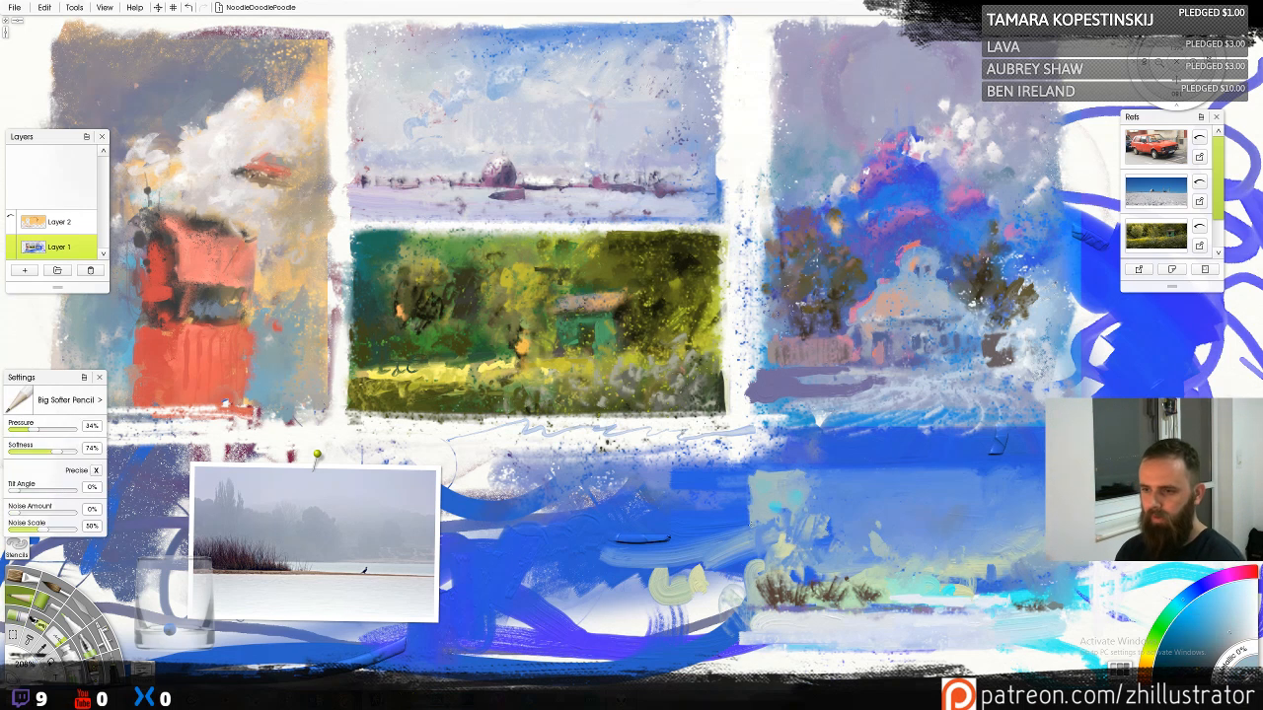
left_click(802, 529, "alt")
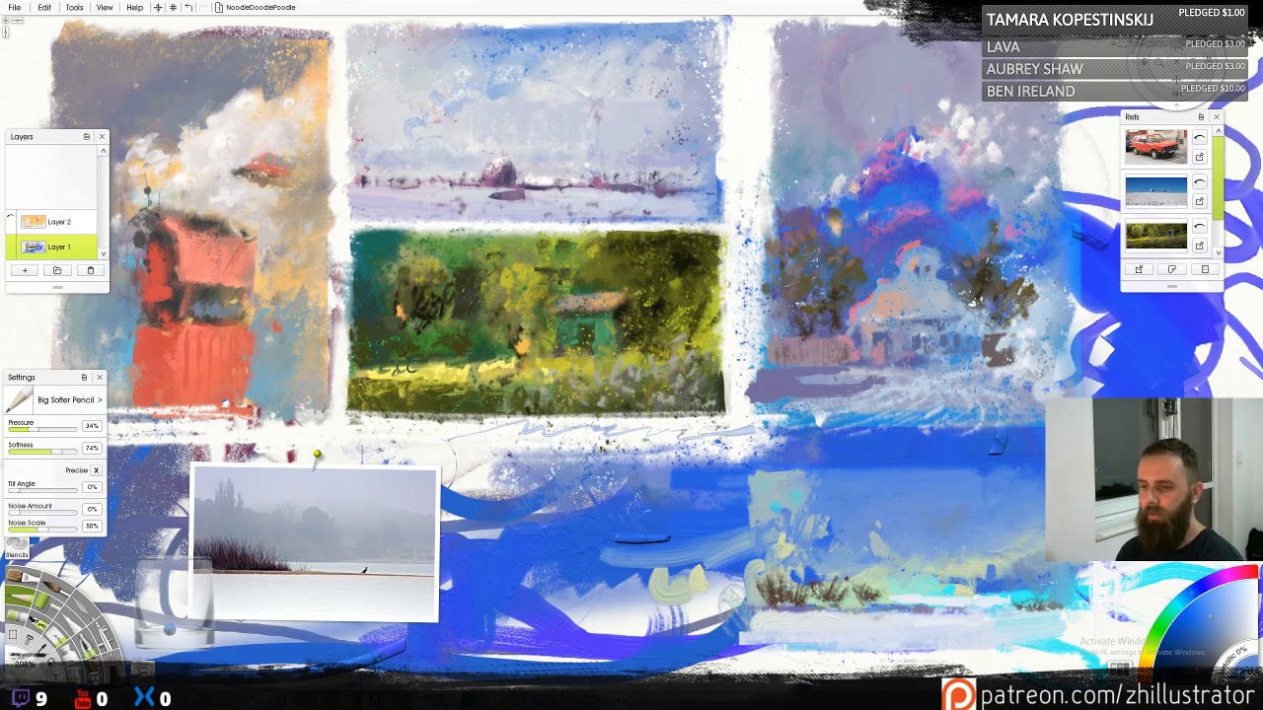
left_click(778, 546, "alt")
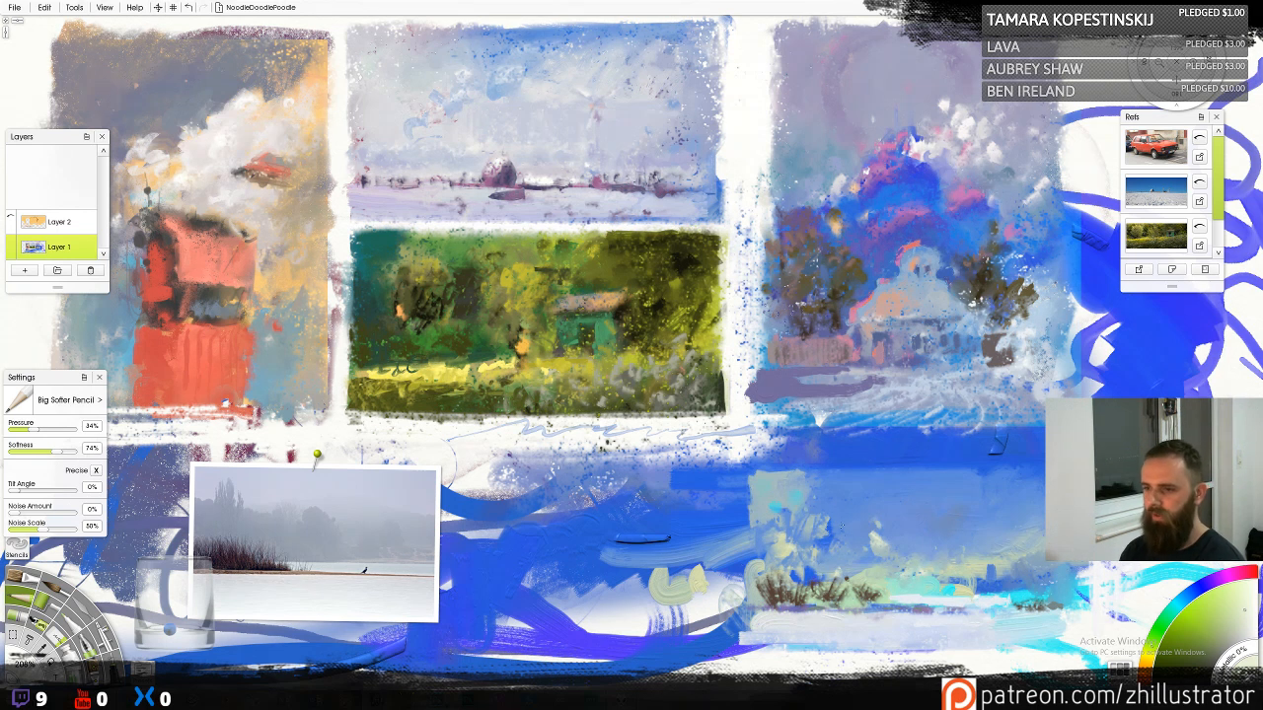
Draw a smaller pale green tree beside the tall trees and trim it with sampled sky blue
left_click(856, 541, "alt")
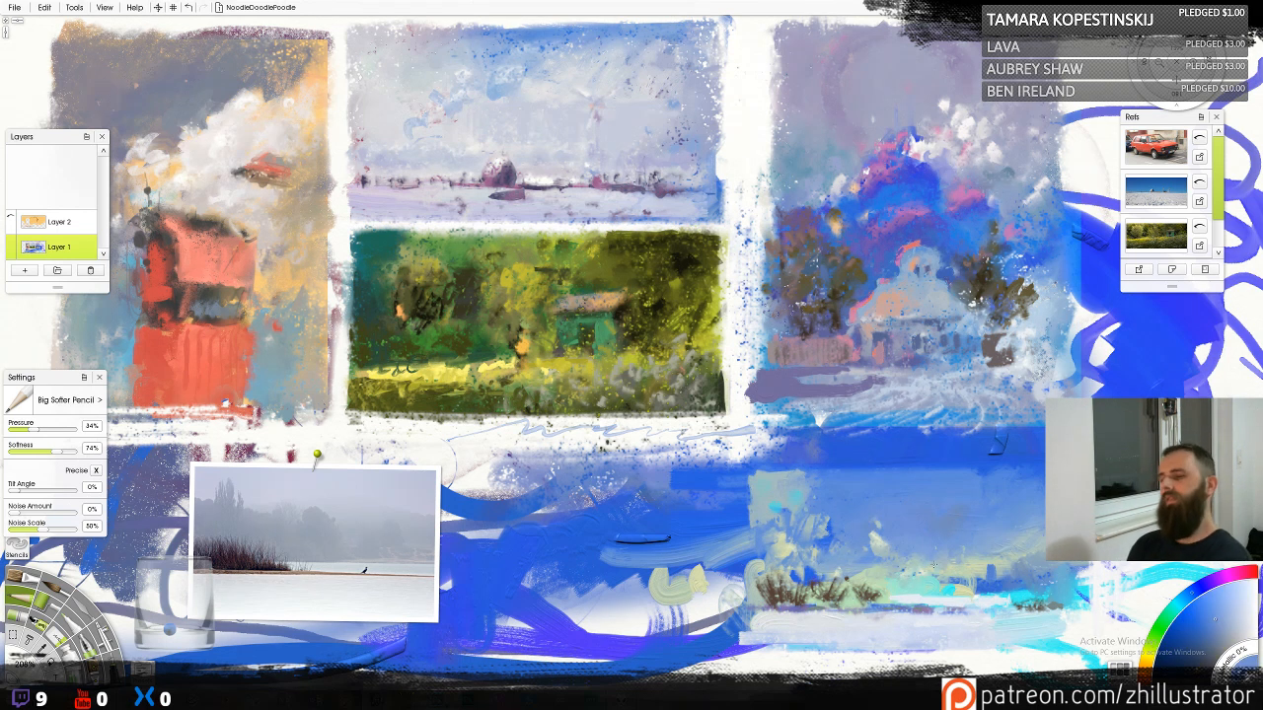
left_click(1248, 625)
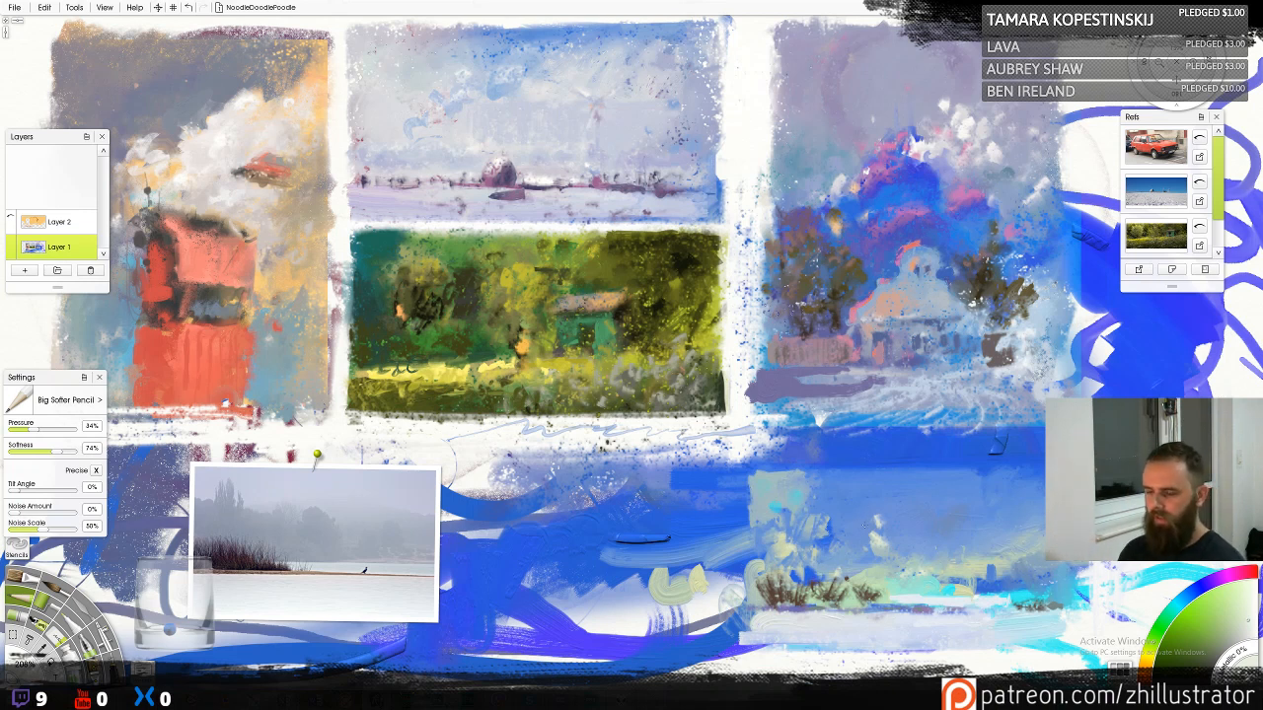
left_click(864, 524, "alt")
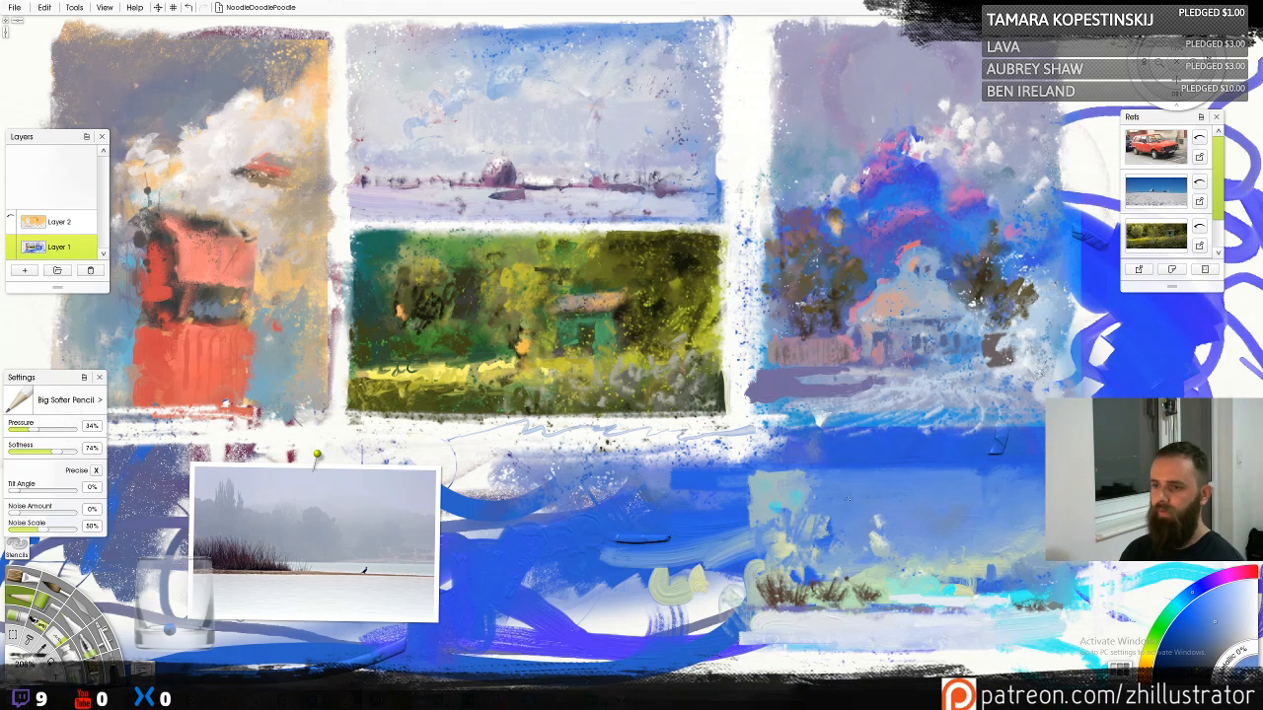
Soften the sky around and beyond the lakeside trees with sampled blues
left_click(825, 501, "alt")
left_click(795, 494, "alt")
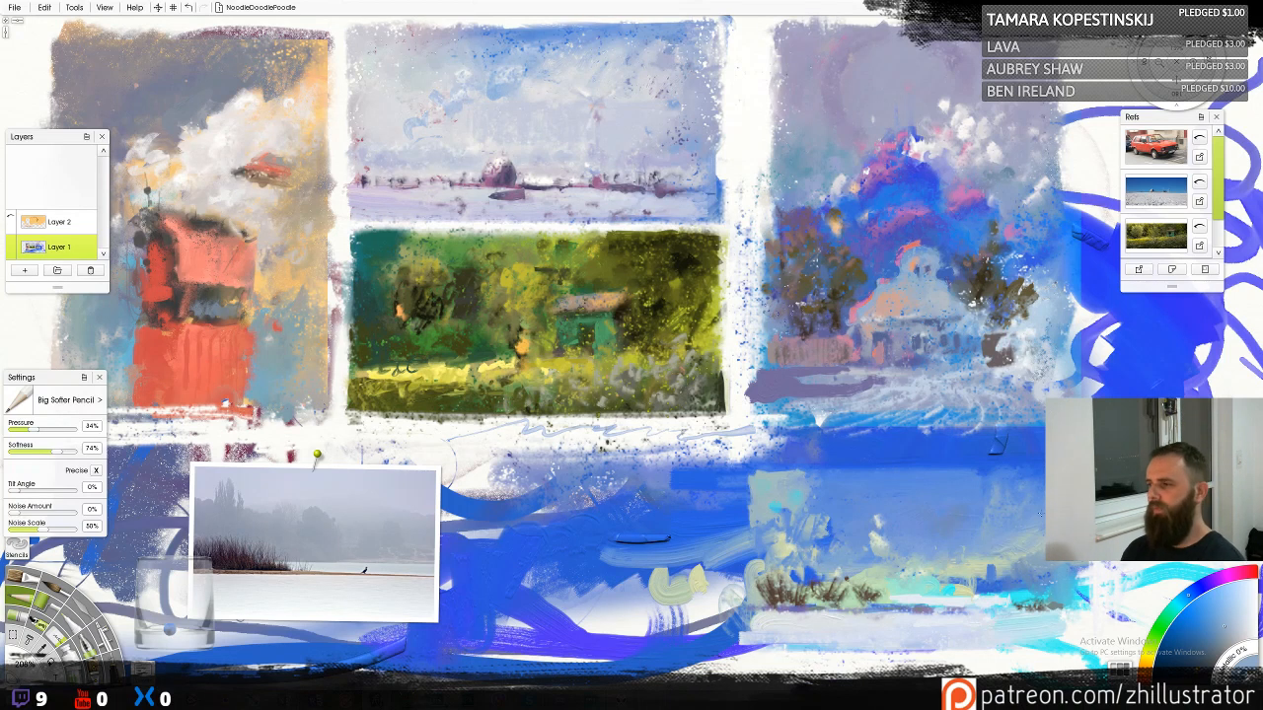
left_click(982, 472, "alt")
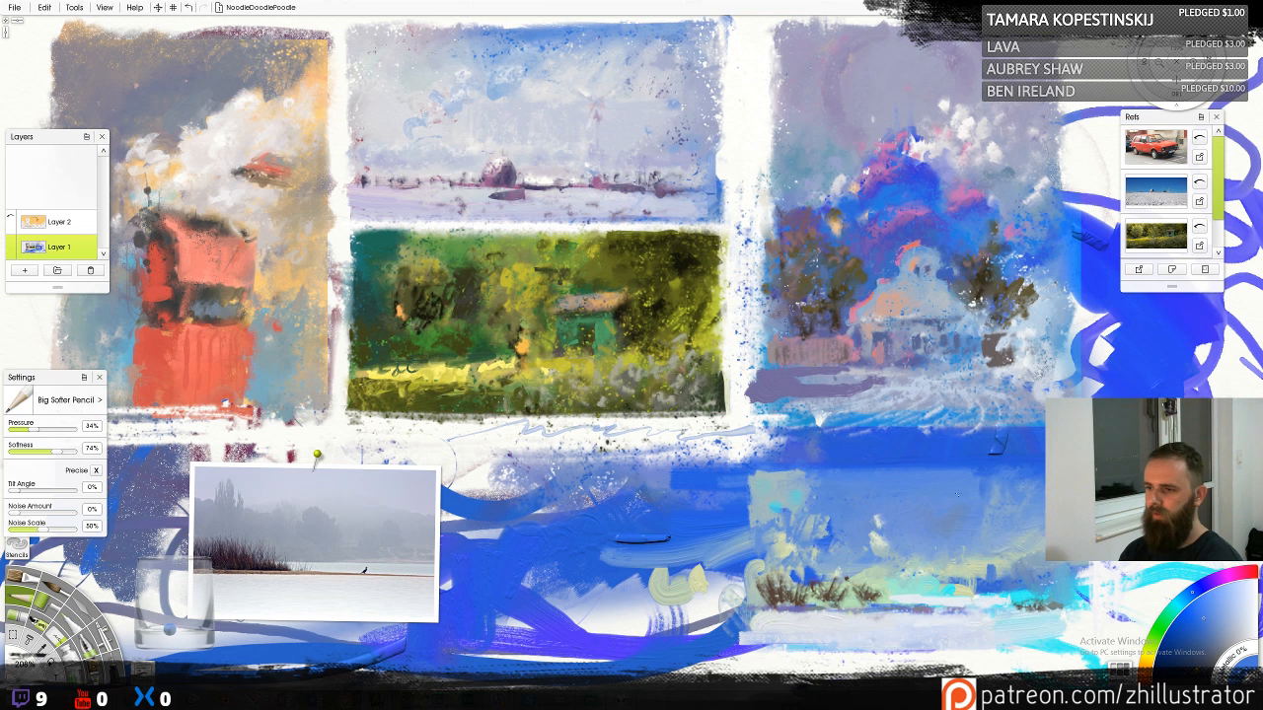
left_click(974, 490, "alt")
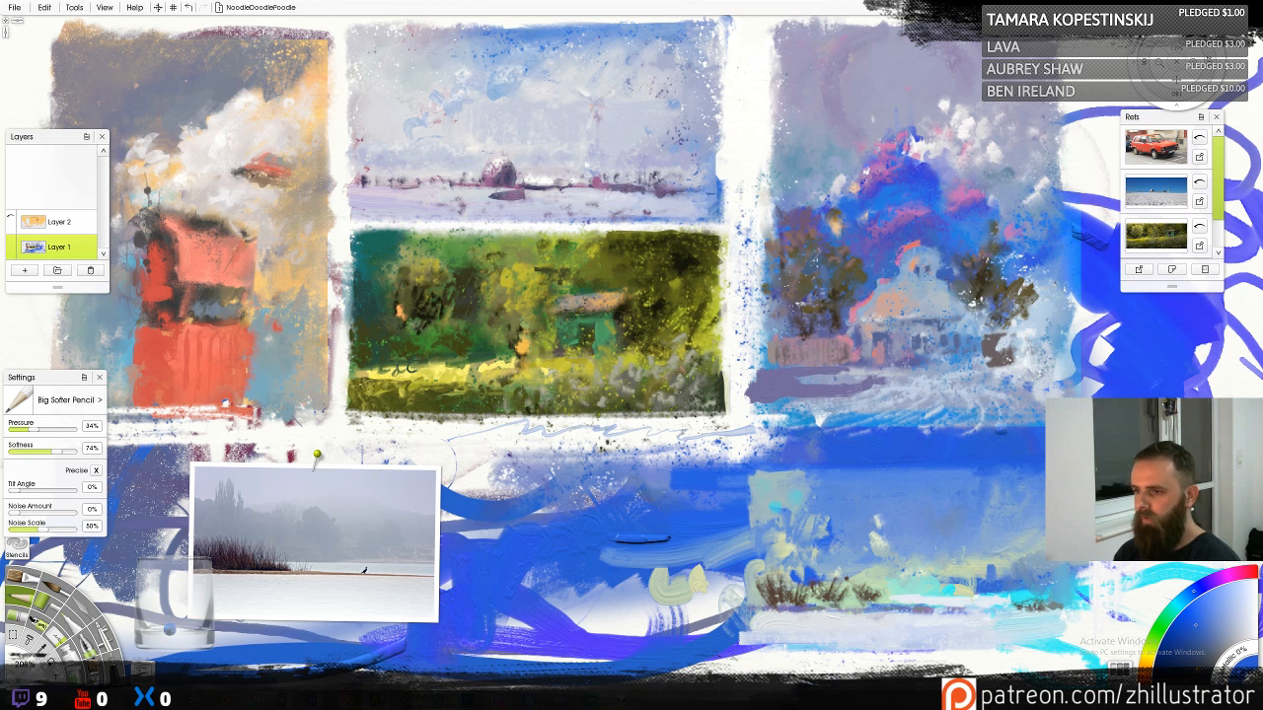
Rework the lower edge of the house painting with sampled blues, stroking along its snowy foreground
left_click(904, 423, "alt")
left_click_drag(872, 430, 1006, 430)
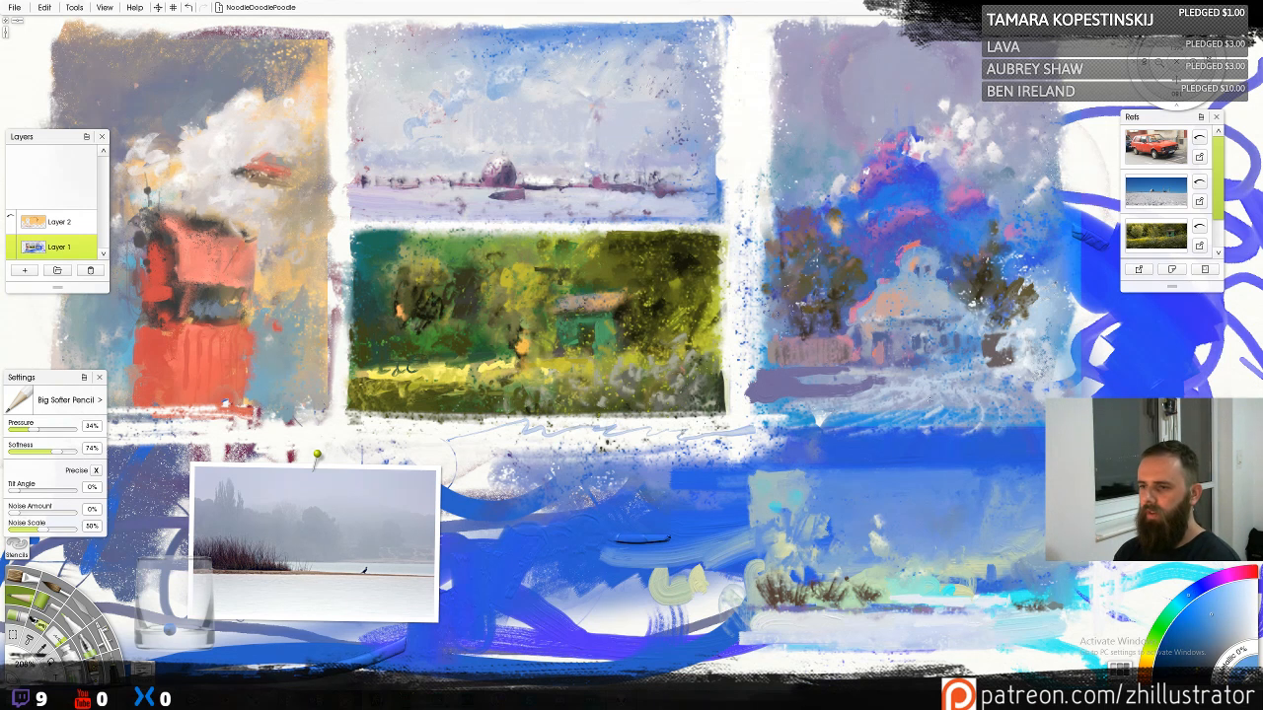
left_click(929, 401, "alt")
left_click(893, 419, "alt")
left_click_drag(889, 421, 757, 418)
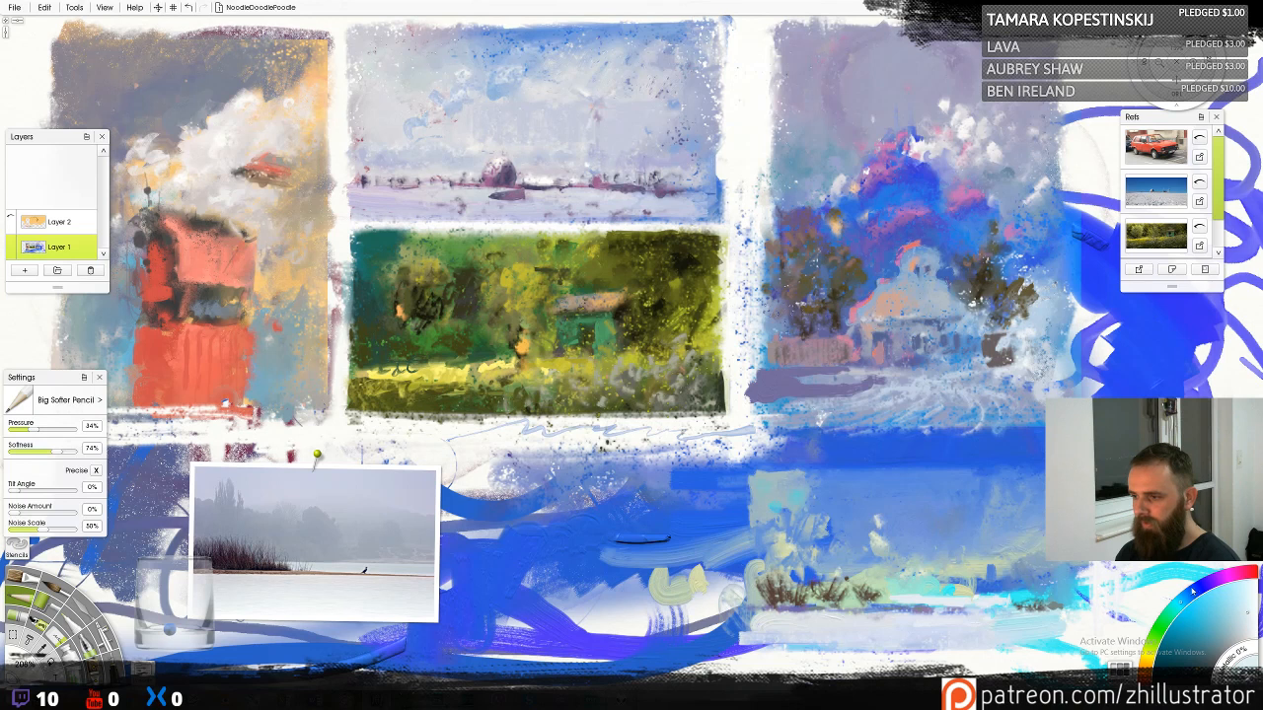
Try to paint a pale lilac moon above the small lakeside tree, shaping its edge with sampled sky blue
left_click_drag(1212, 584, 1193, 588)
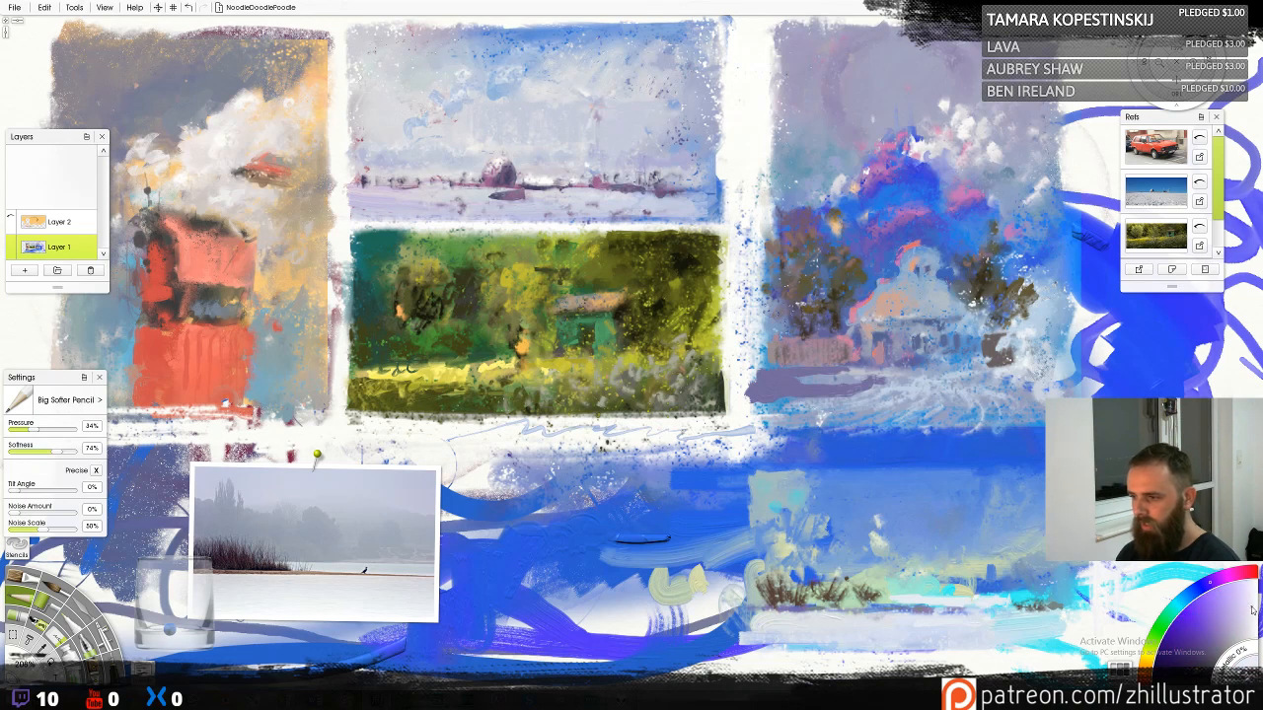
mouse_move(863, 529)
left_mouse_down()
mouse_move(886, 505)
mouse_move(902, 523)
mouse_move(860, 531)
mouse_move(891, 521)
left_mouse_up()
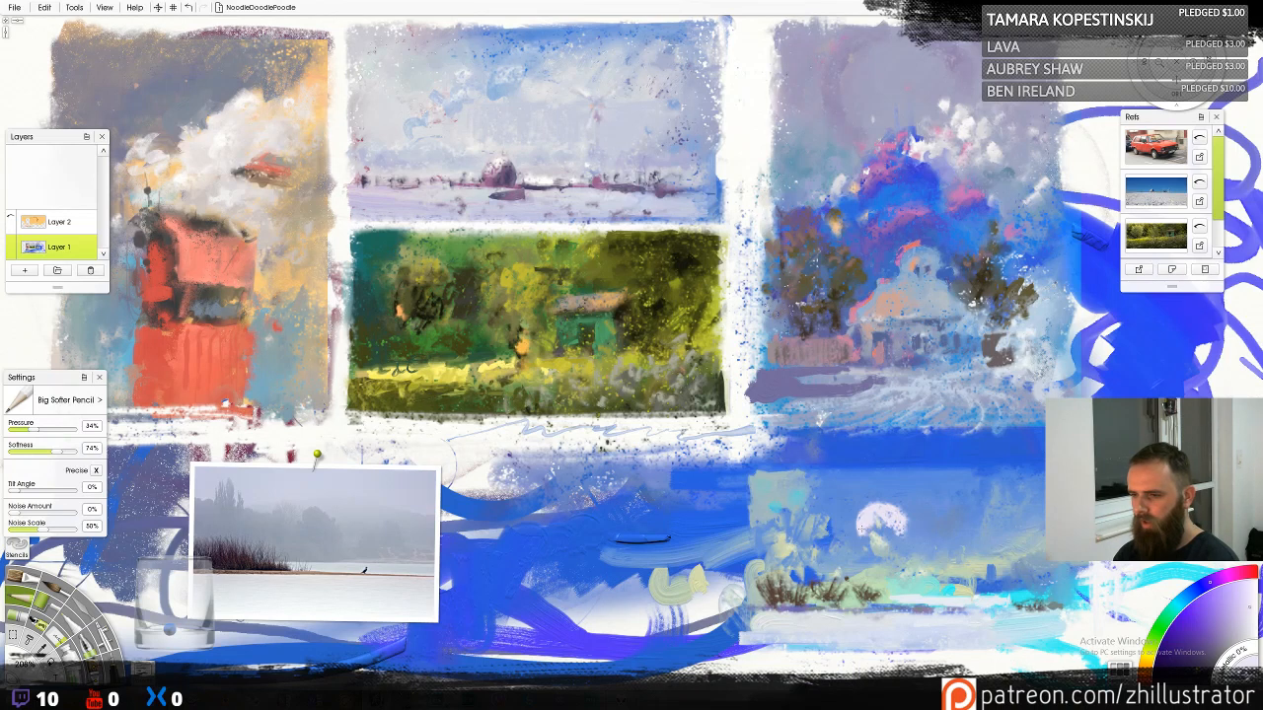
left_click(861, 510, "alt")
left_click_drag(862, 533, 857, 515)
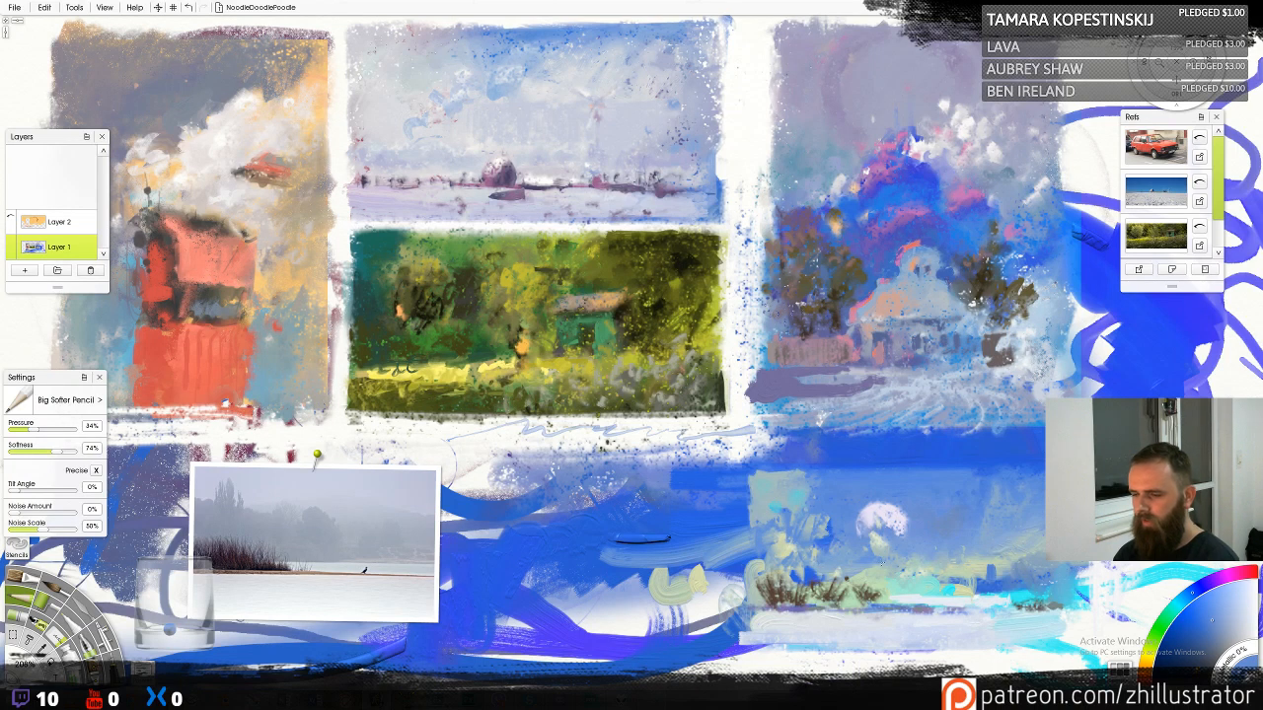
key("ctrl+z")
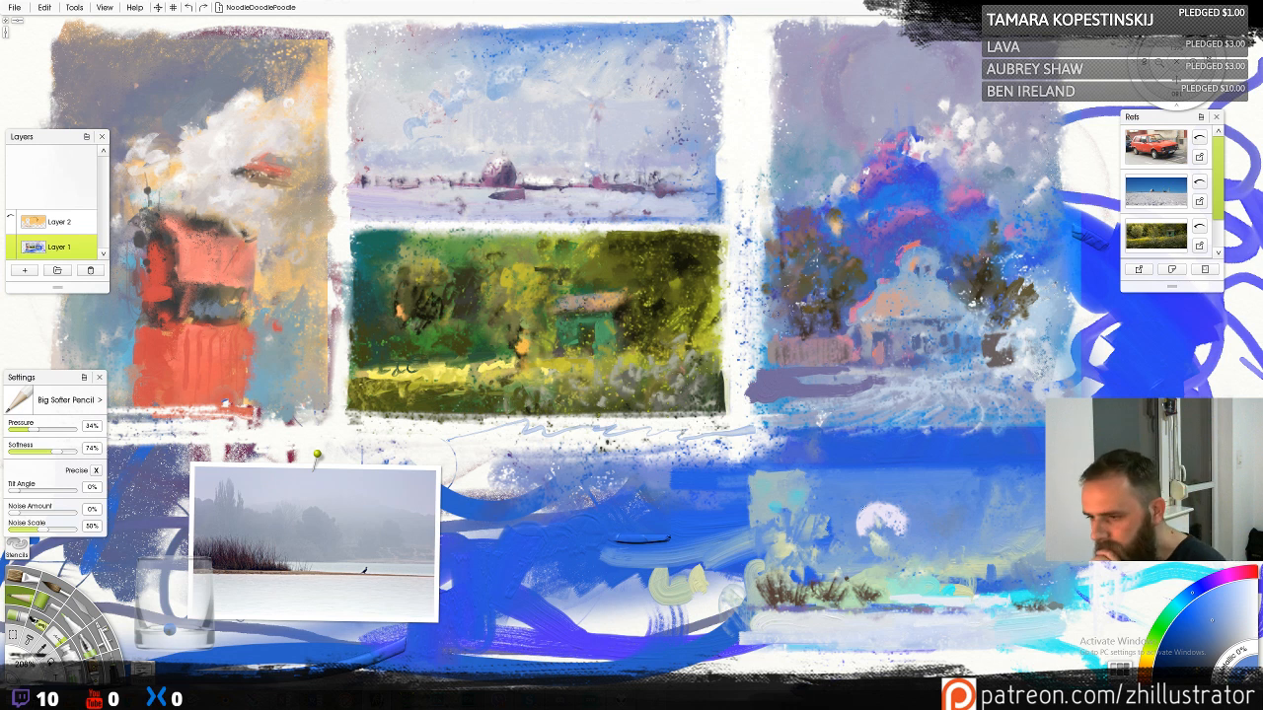
left_click_drag(864, 506, 864, 534)
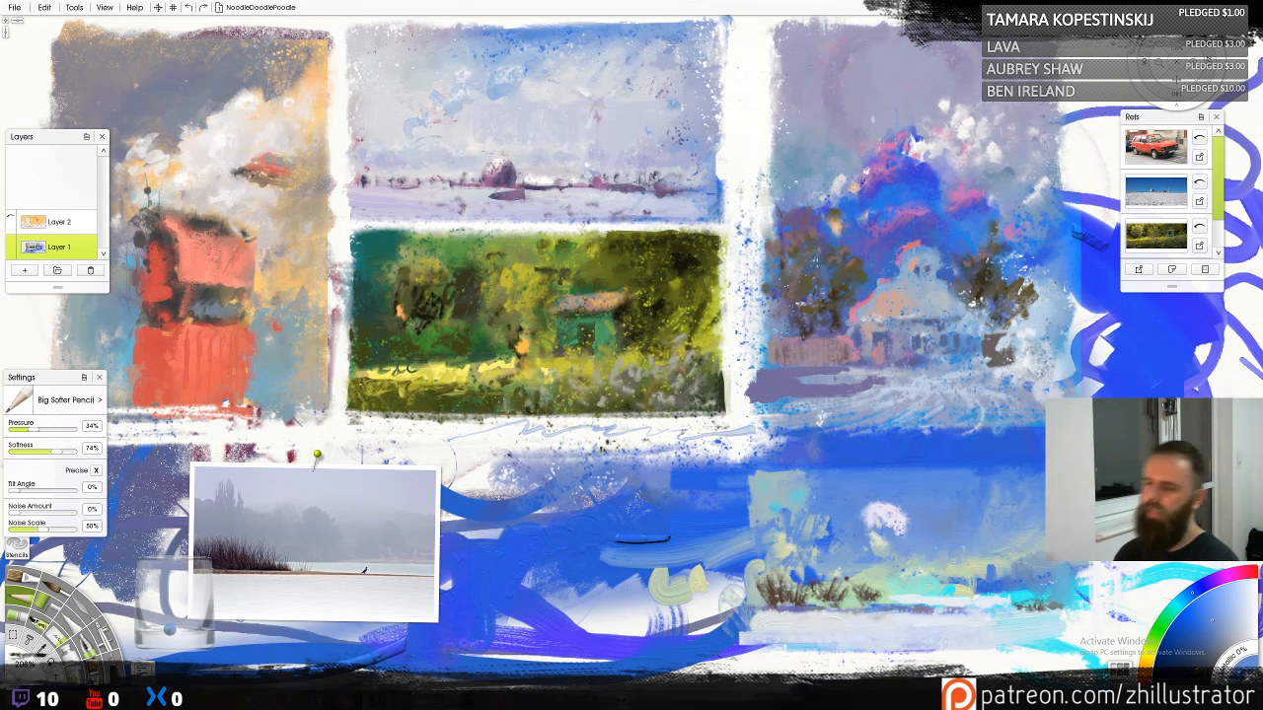
key("ctrl+z")
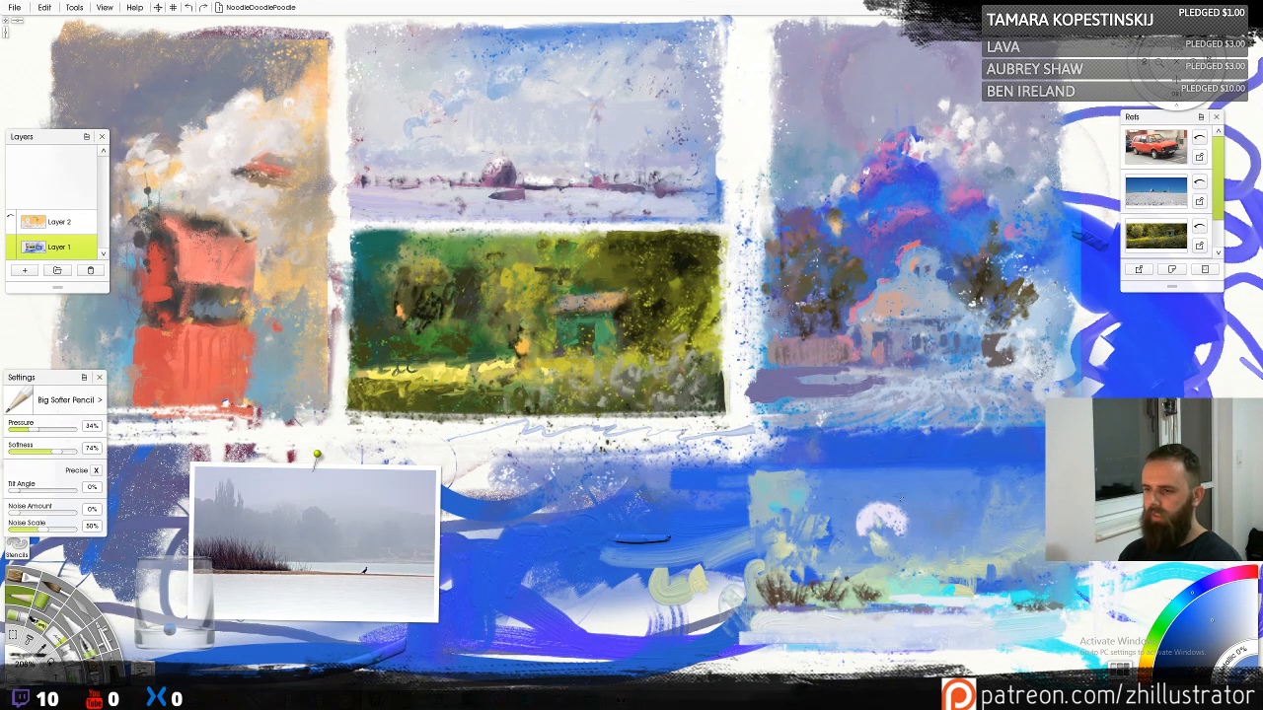
left_click(892, 516, "alt")
mouse_move(874, 525)
left_mouse_down()
mouse_move(882, 538)
mouse_move(890, 528)
left_mouse_up()
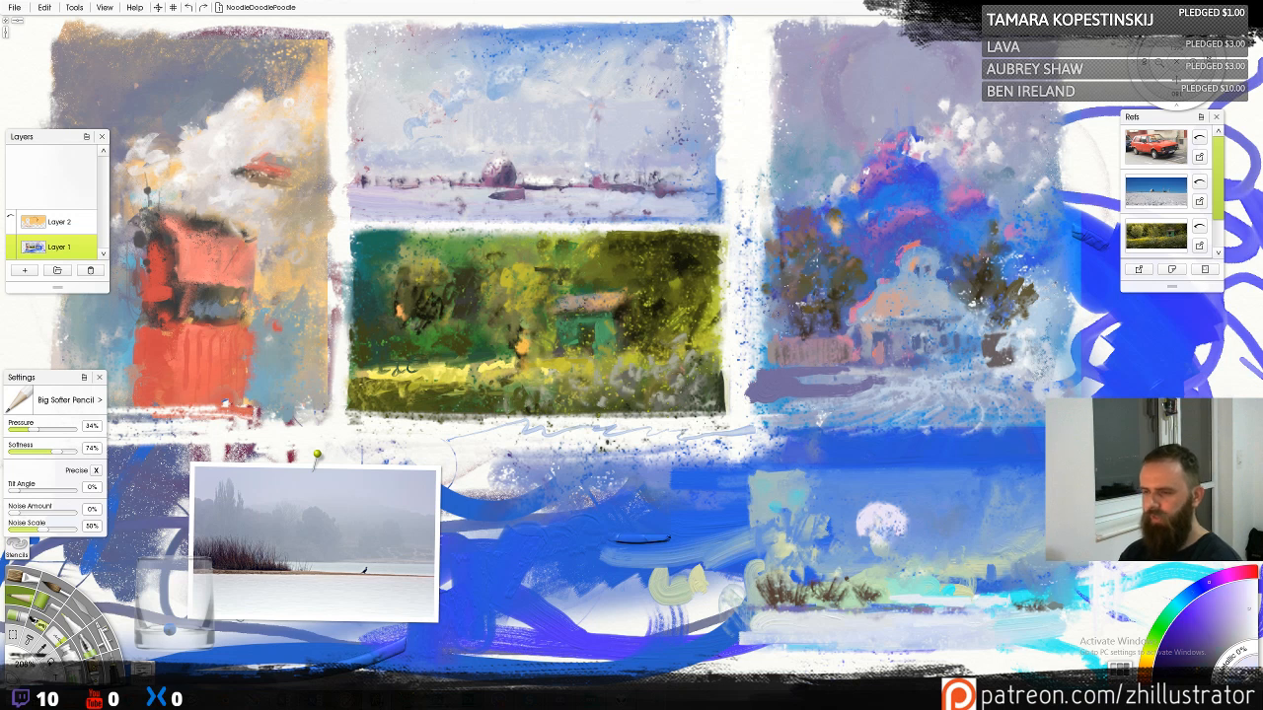
key("ctrl+z")
key("ctrl+z")
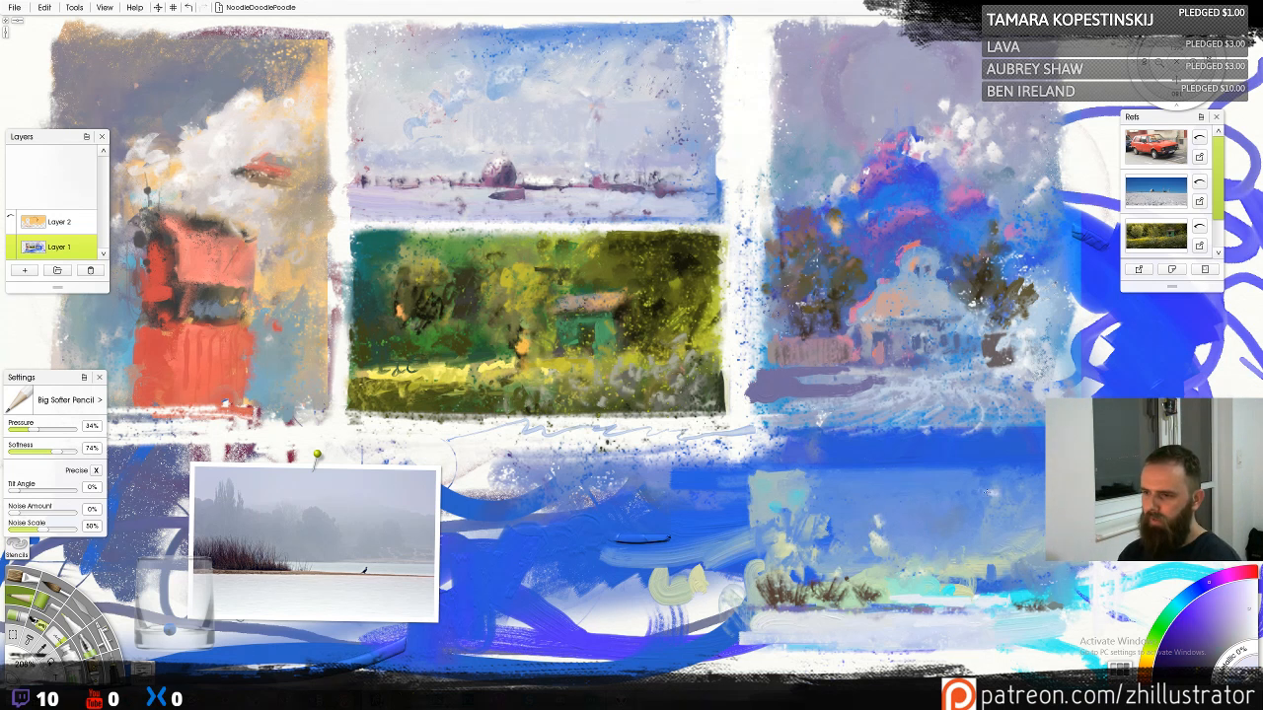
Paint a smaller pale lilac moon in the open sky away from the trees, refining it with sampled blue and lilac
mouse_move(986, 491)
left_mouse_down()
mouse_move(987, 513)
mouse_move(973, 523)
mouse_move(968, 501)
mouse_move(990, 495)
mouse_move(965, 510)
left_mouse_up()
key("ctrl+z")
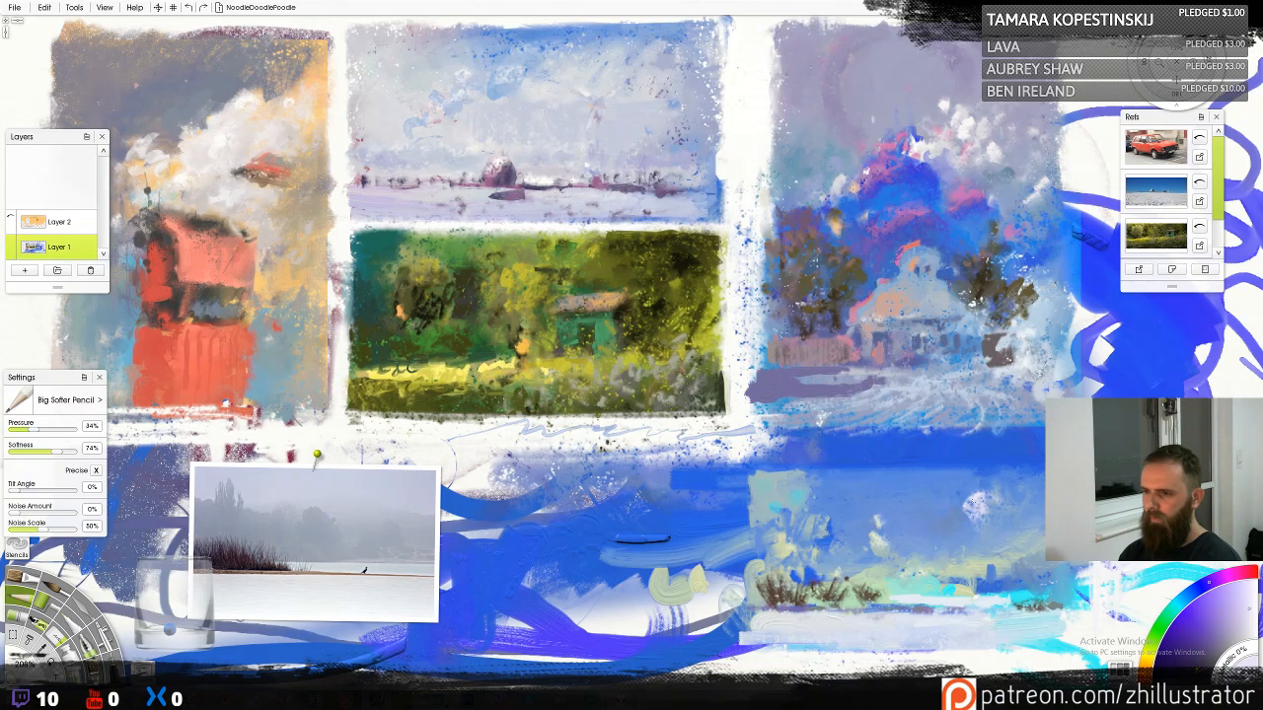
left_click(961, 506, "alt")
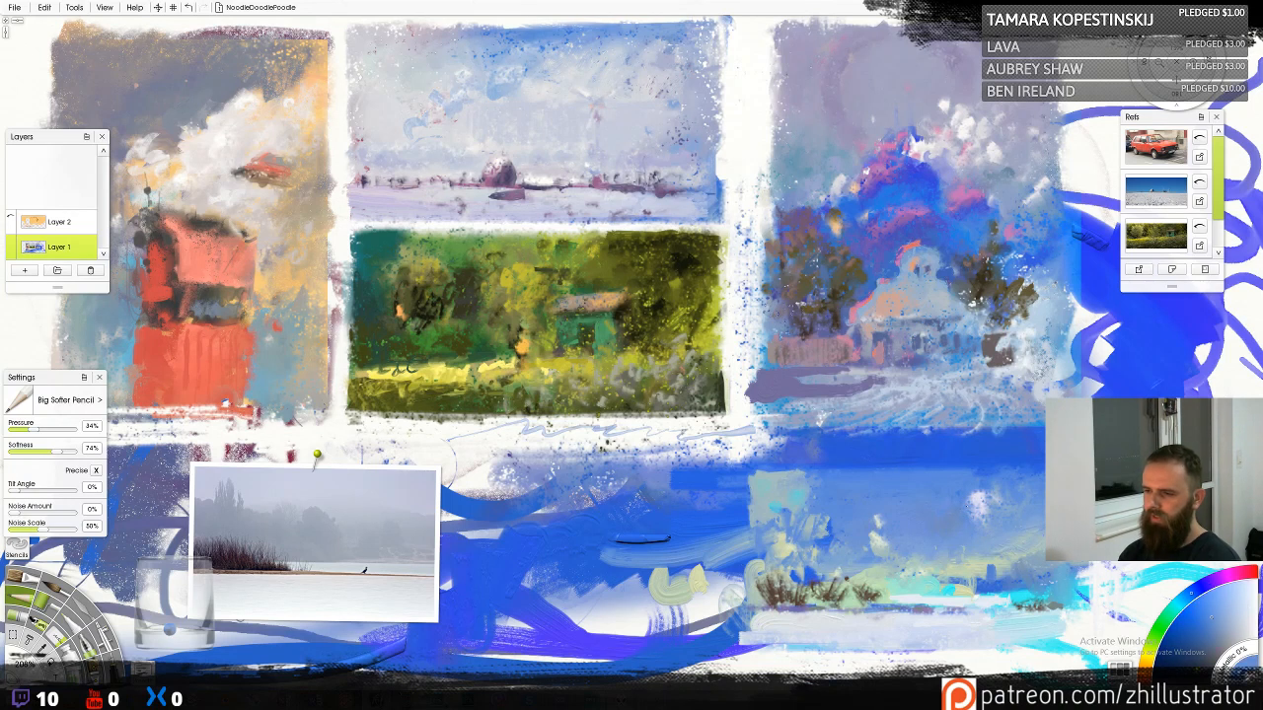
left_click(976, 500, "alt")
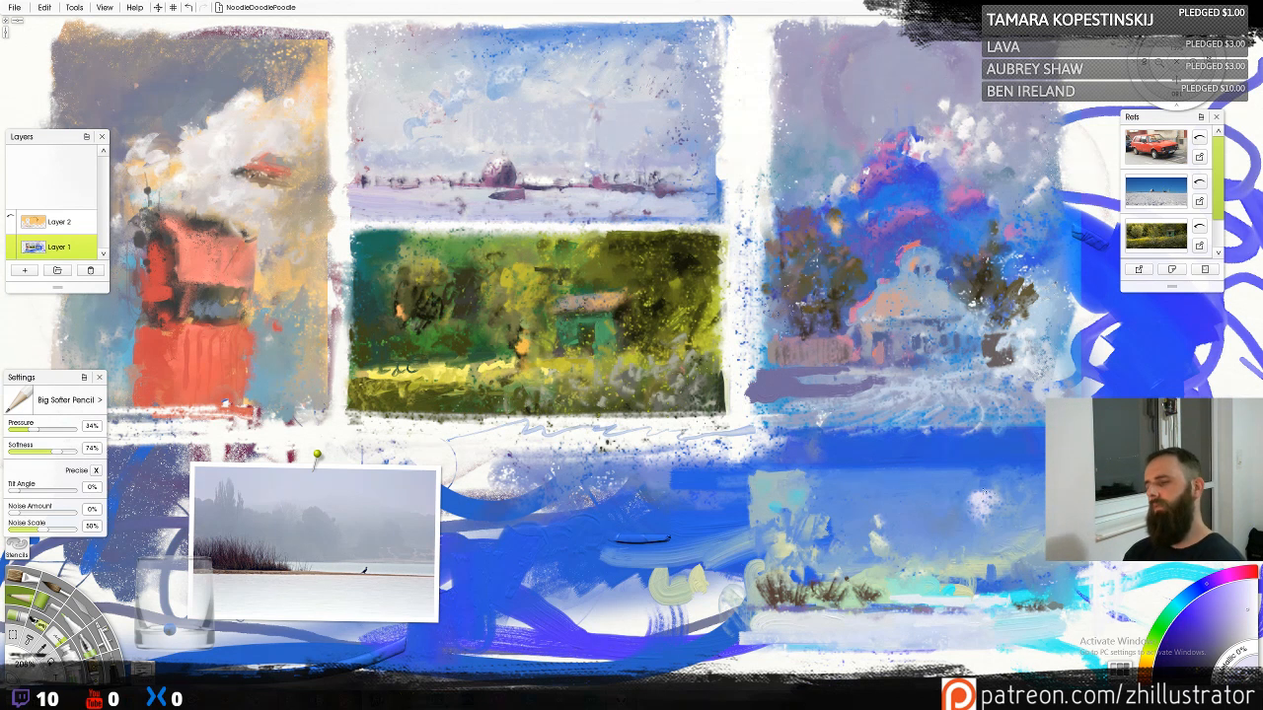
Refine the lilac moon's edge and the surrounding lakeside sky with repeatedly sampled blues
left_click(975, 488, "alt")
left_click(975, 487, "alt")
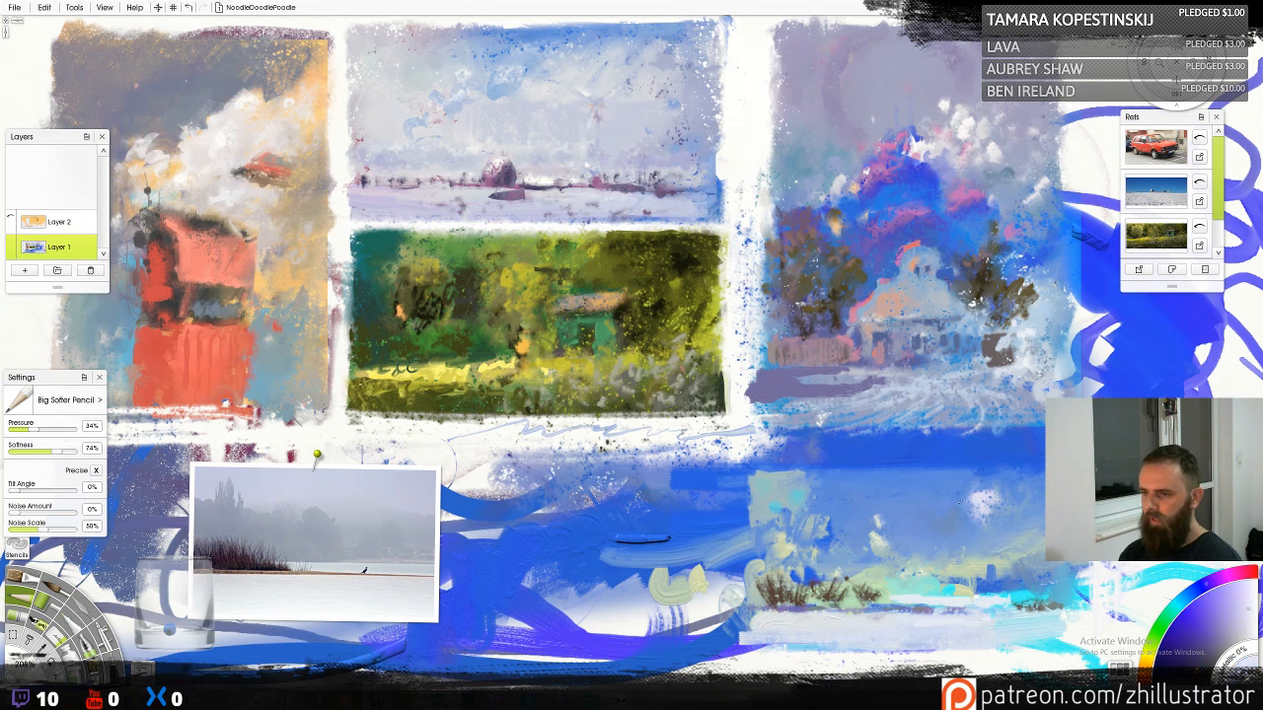
left_click(977, 486, "alt")
left_click(983, 514, "alt")
left_click(978, 503, "alt")
left_click(991, 533, "alt")
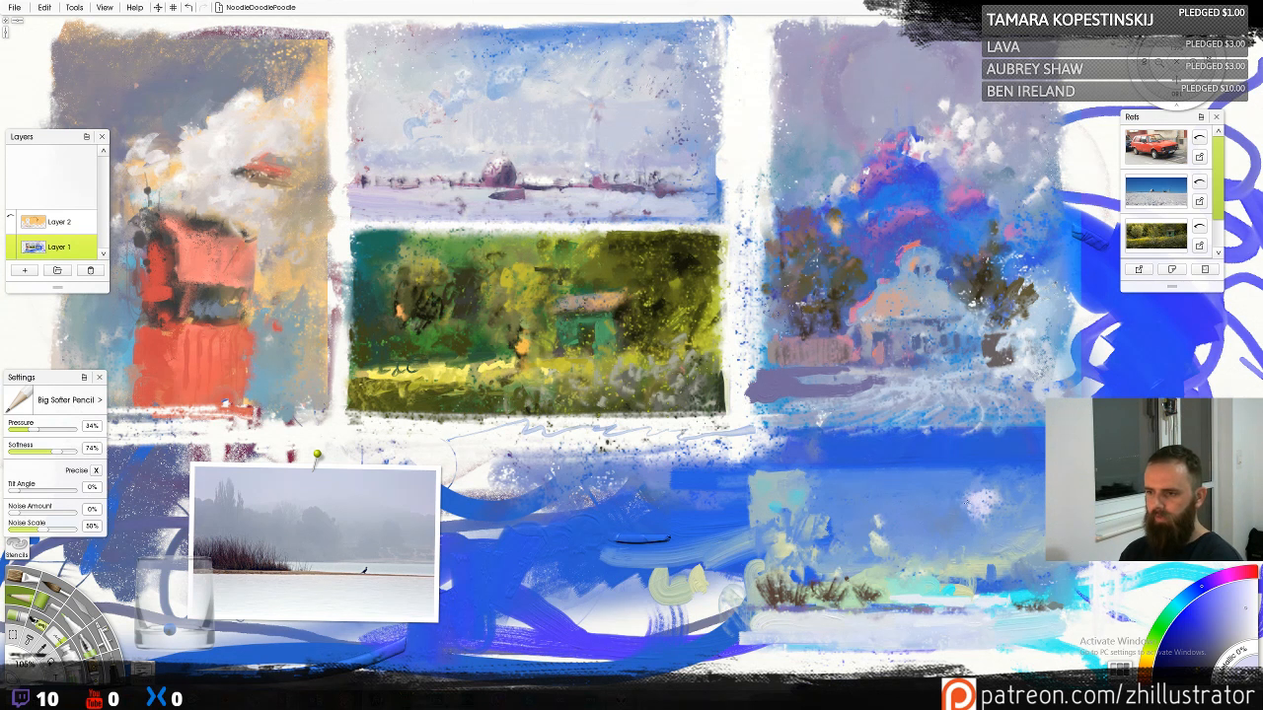
left_click(960, 480, "alt")
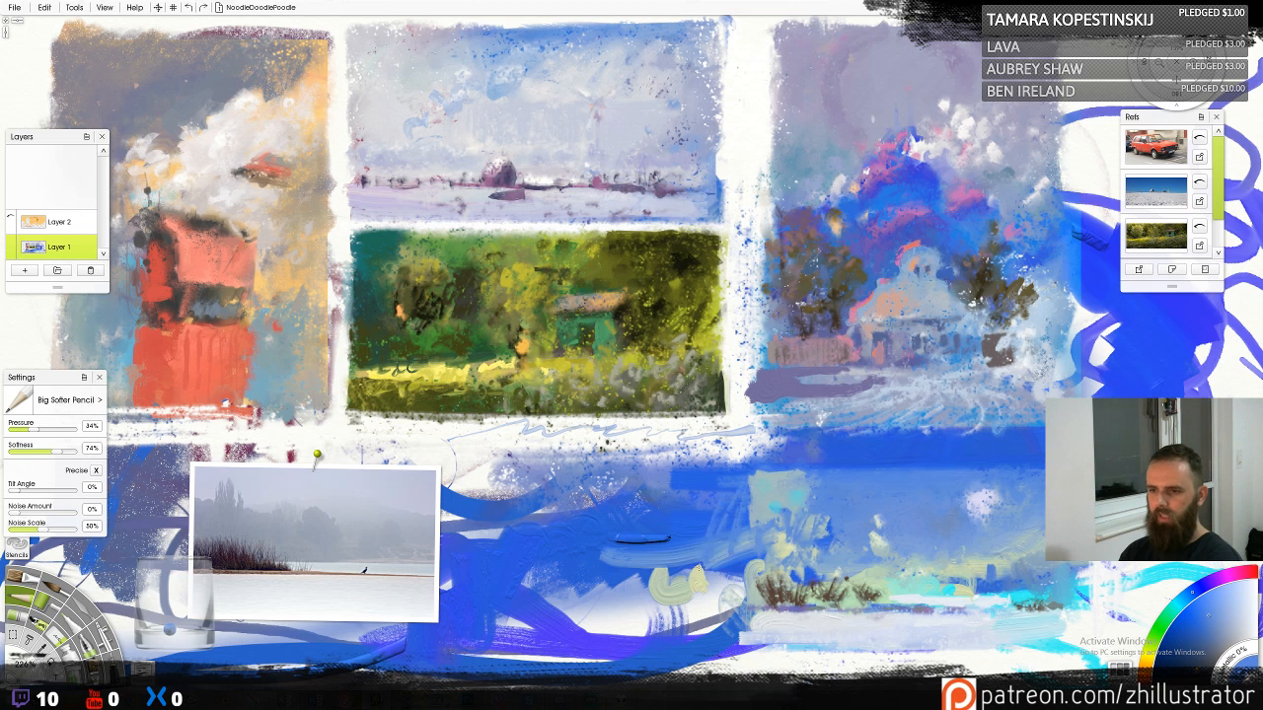
Paint pale yellow-green vertical strokes in the blue area beside the lakeside scene, using the sampled foliage color
left_click(681, 585, "alt")
mouse_move(626, 520)
left_mouse_down()
mouse_move(637, 598)
mouse_move(624, 601)
left_mouse_up()
left_click_drag(578, 514, 573, 598)
left_click_drag(541, 536, 544, 566)
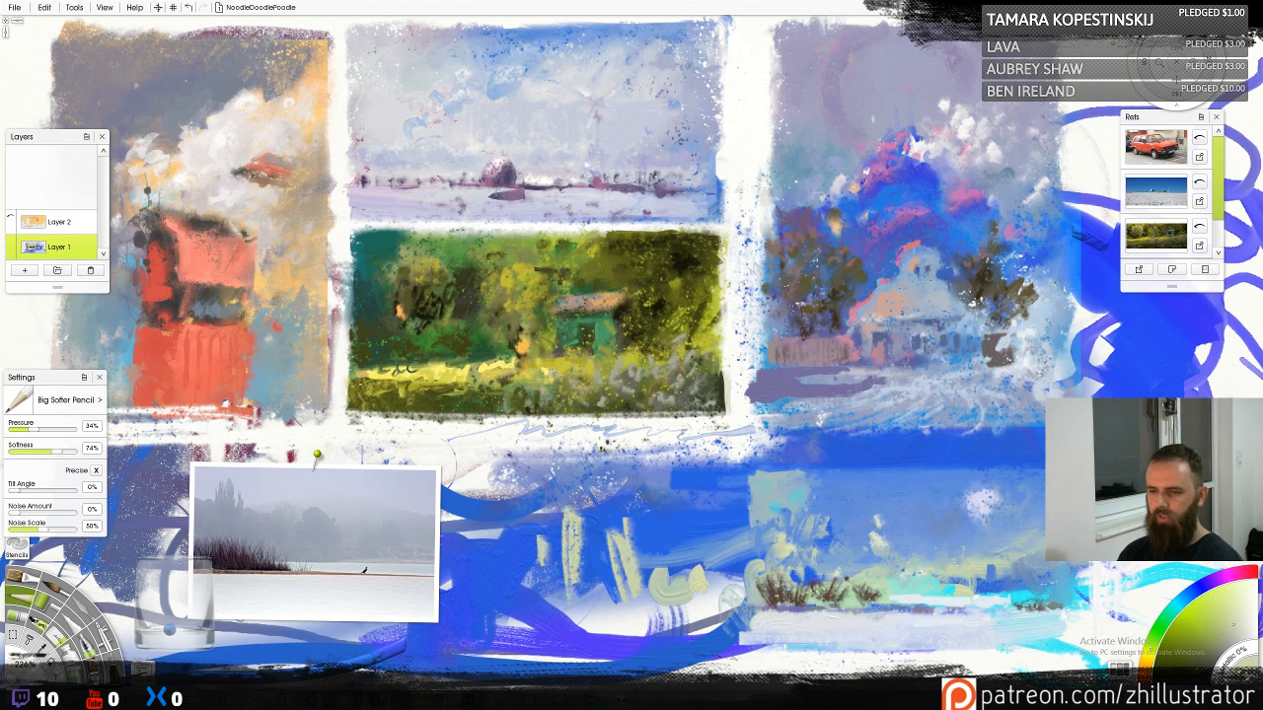
Block in green and pale shapes below the yellow-green strokes with pencil and crayon, and move the reference photo clear of them
left_click(1160, 636)
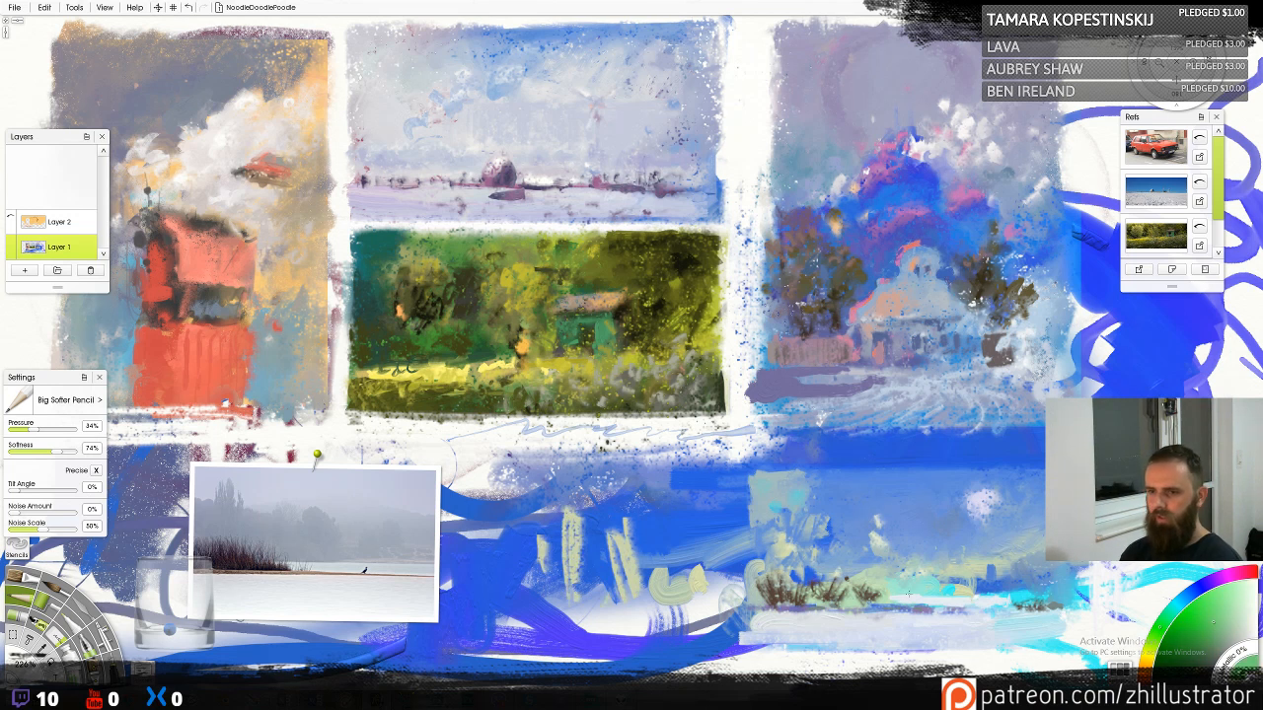
left_click_drag(555, 603, 589, 640)
key("c")
mouse_move(600, 571)
left_mouse_down()
mouse_move(549, 630)
mouse_move(503, 583)
mouse_move(530, 668)
mouse_move(476, 603)
mouse_move(490, 637)
mouse_move(541, 604)
mouse_move(605, 634)
mouse_move(473, 635)
mouse_move(660, 644)
left_mouse_up()
left_click(620, 604, "alt")
left_click_drag(613, 606, 594, 625)
mouse_move(486, 572)
left_mouse_down()
mouse_move(529, 587)
mouse_move(494, 616)
mouse_move(480, 587)
mouse_move(486, 611)
mouse_move(465, 588)
mouse_move(473, 628)
mouse_move(454, 583)
mouse_move(469, 622)
left_mouse_up()
left_click(530, 588, "alt")
left_click_drag(354, 526, 234, 511)
Add soft whitish-blue crayon masses on both sides of the green patch, using sampled pale tones
left_click(702, 593, "alt")
mouse_move(697, 592)
left_mouse_down()
mouse_move(642, 602)
mouse_move(679, 600)
mouse_move(646, 600)
mouse_move(706, 562)
mouse_move(724, 571)
left_mouse_up()
left_click(703, 603, "alt")
left_click(705, 593, "alt")
left_click(723, 582, "alt")
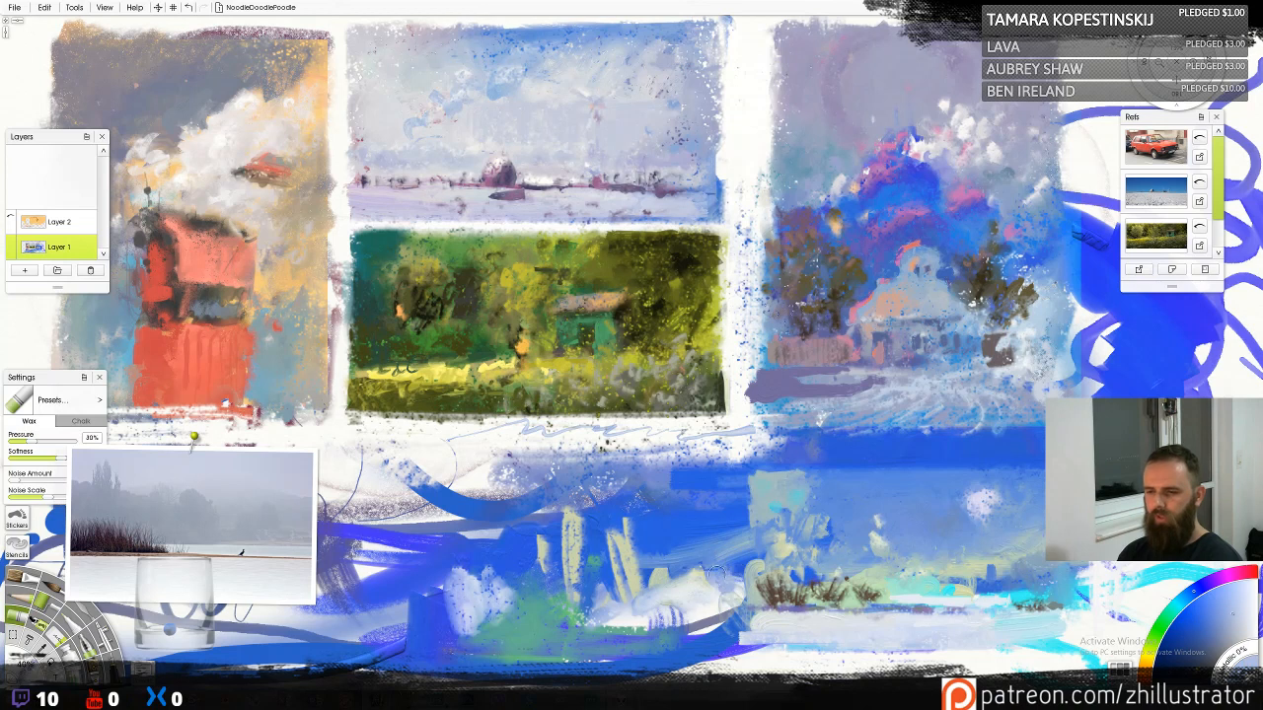
left_click(725, 592, "alt")
mouse_move(448, 604)
left_mouse_down()
mouse_move(424, 629)
mouse_move(379, 610)
mouse_move(402, 621)
mouse_move(432, 605)
mouse_move(415, 595)
left_mouse_up()
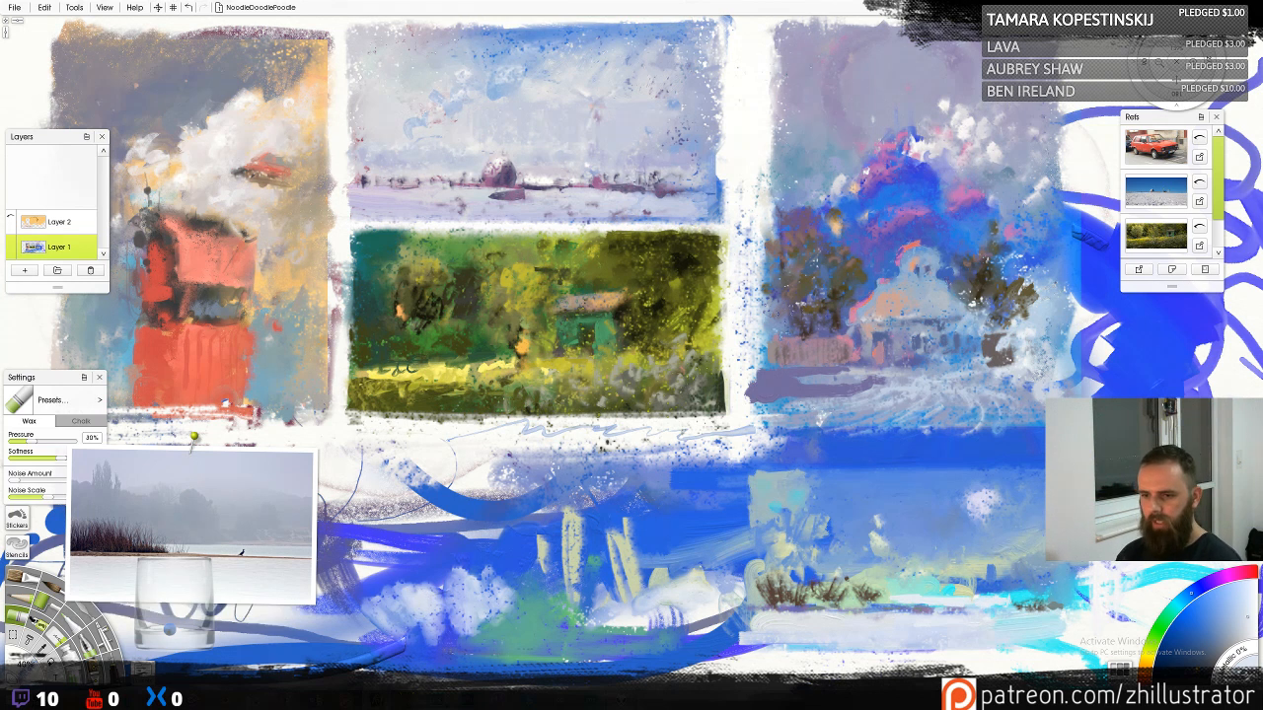
Check the stream in Streamlabs OBS and add a pale blue vertical crayon stroke above the yellow-green ones
key("alt+Tab")
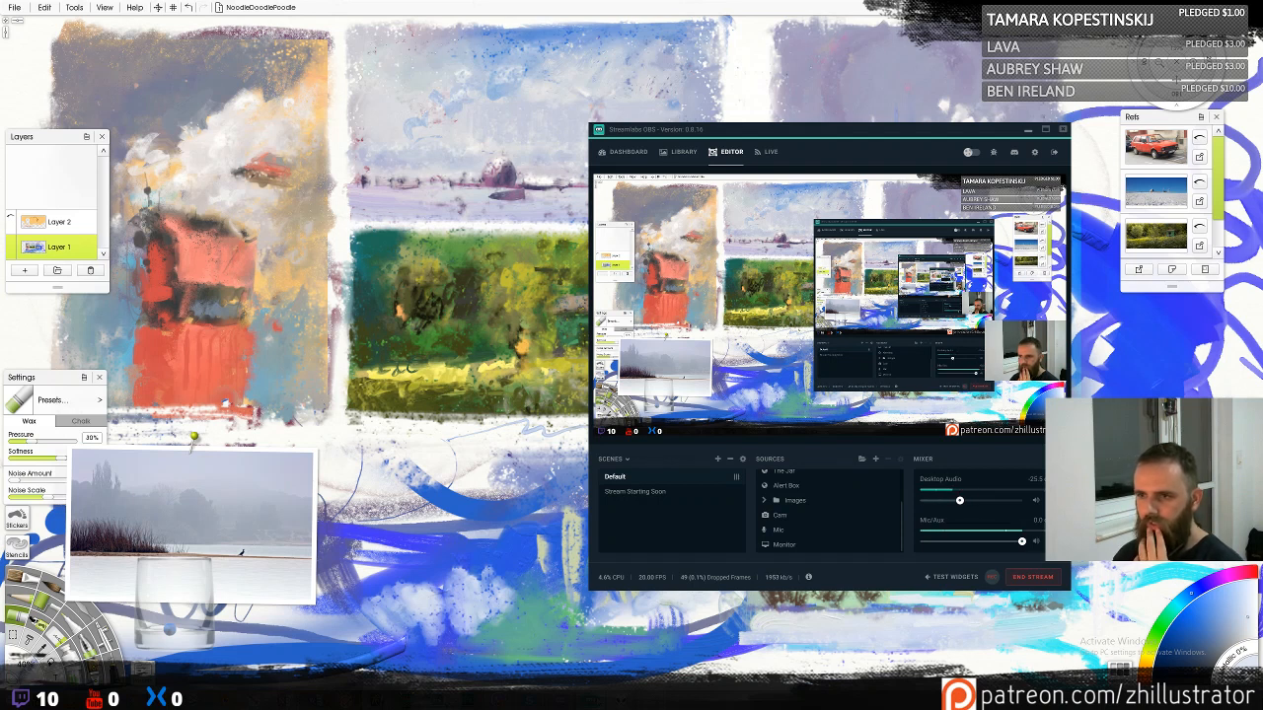
left_click(611, 629)
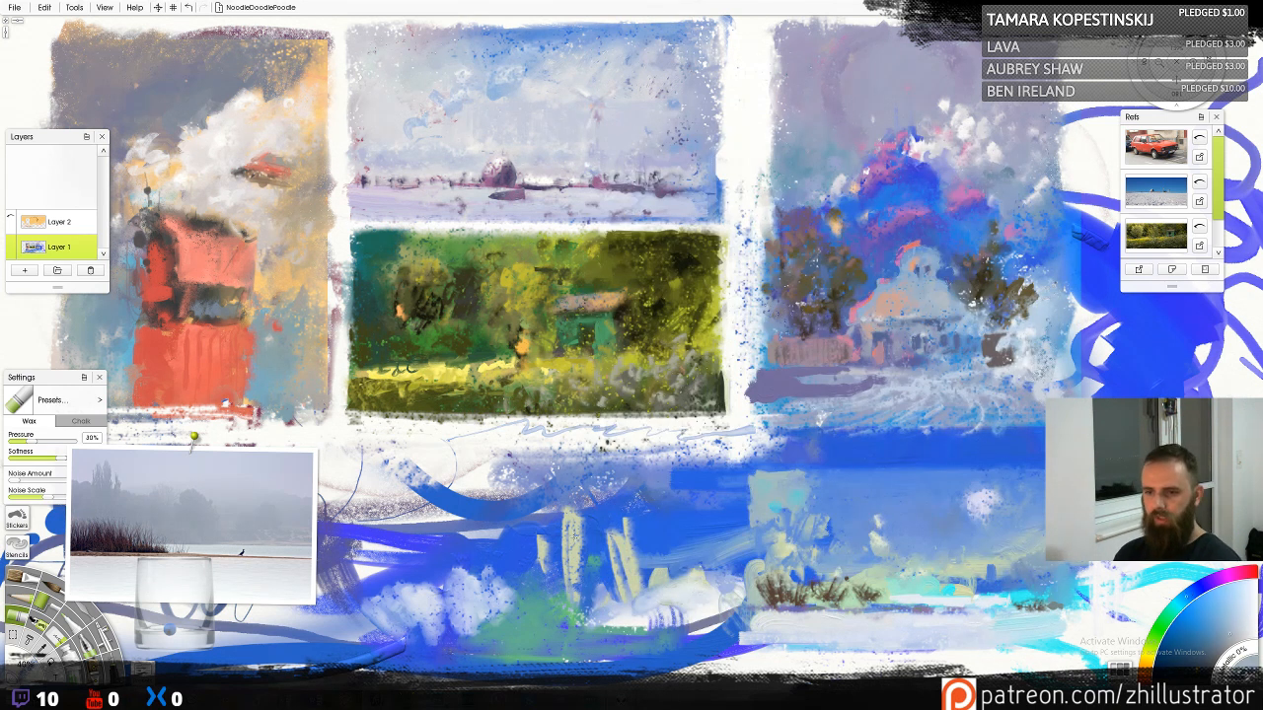
mouse_move(604, 505)
left_mouse_down()
mouse_move(565, 538)
mouse_move(560, 474)
mouse_move(586, 491)
mouse_move(574, 499)
mouse_move(572, 486)
left_mouse_up()
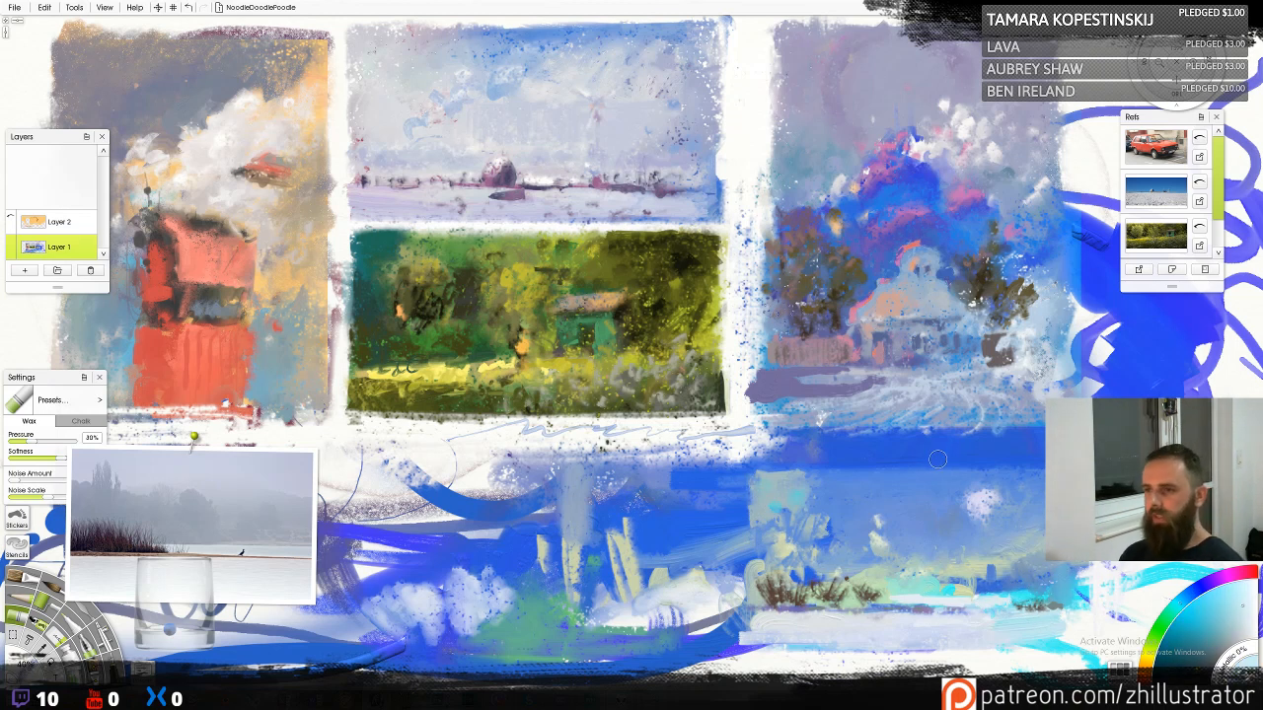
key("p")
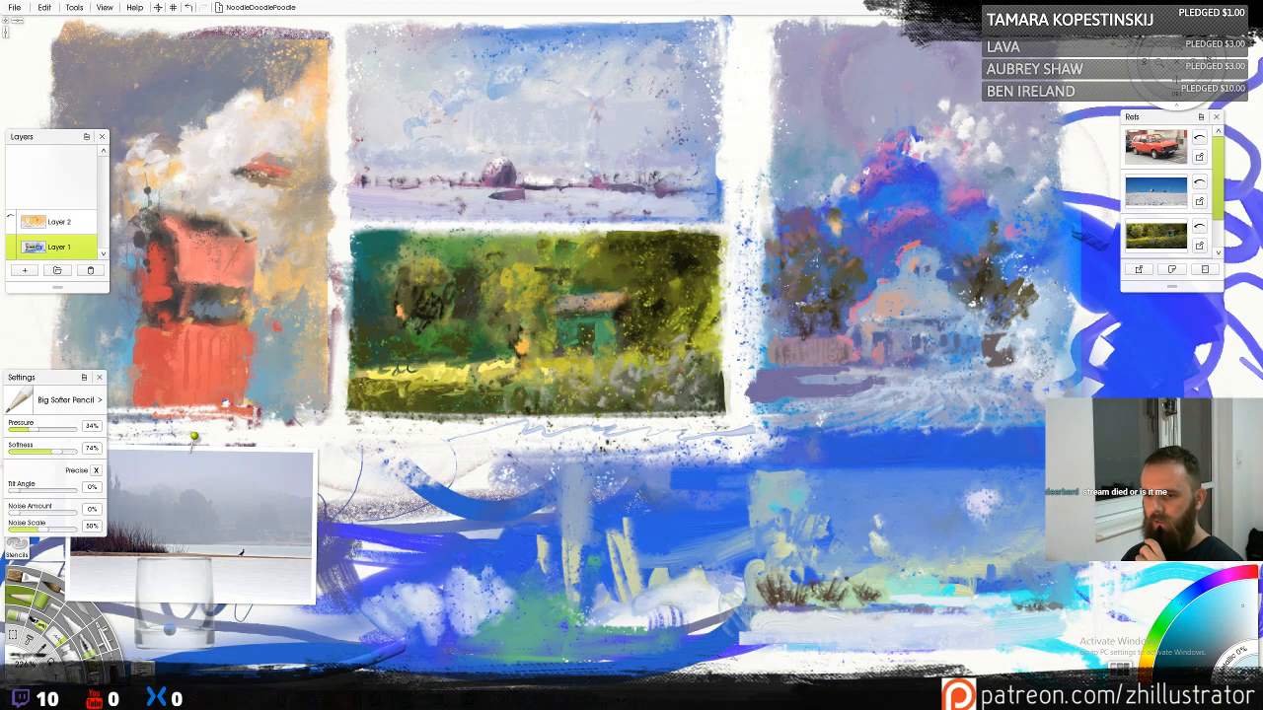
key("alt+Tab")
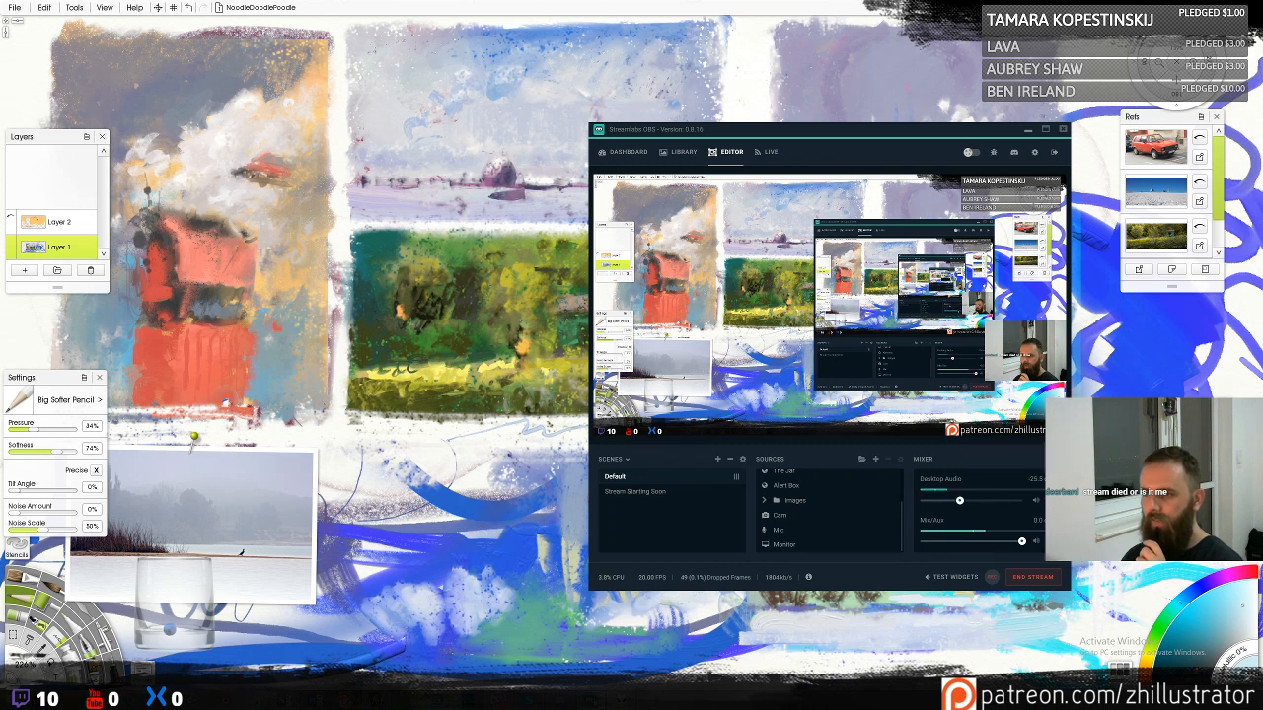
key("alt+Tab")
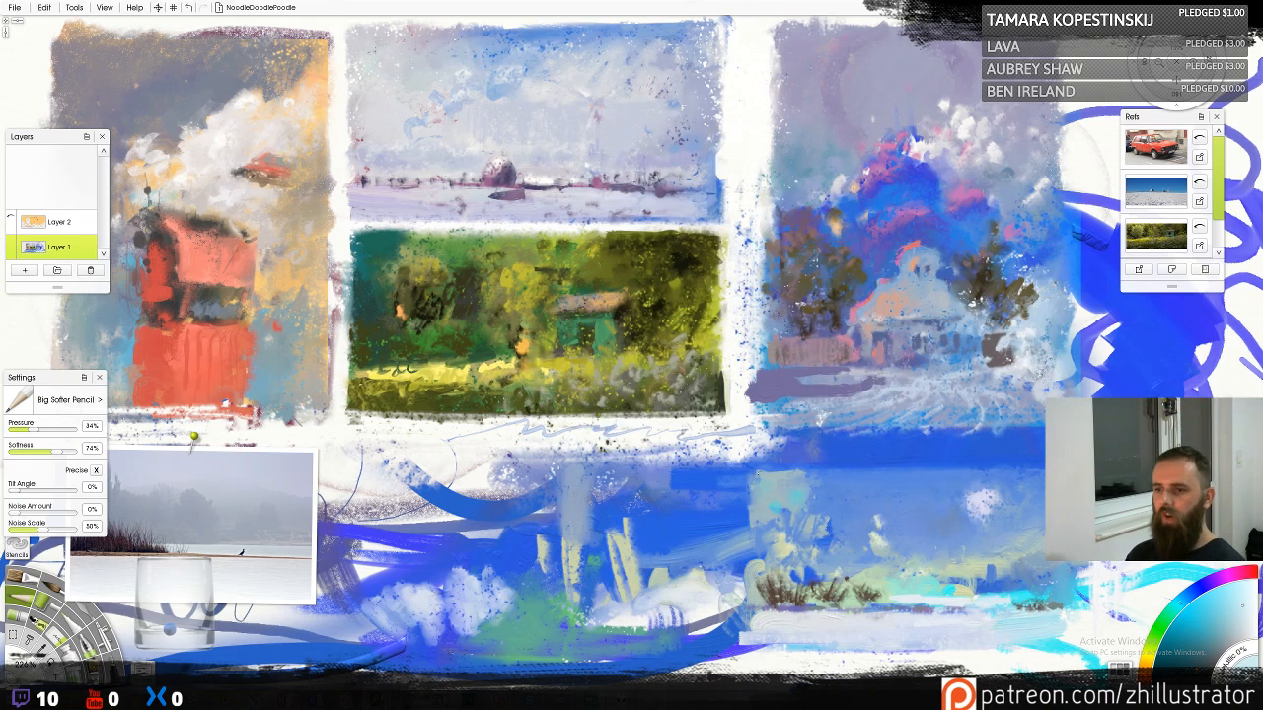
Paint a sampled off-white border down the lakeside scene's edge, separating it from the neighbouring blue area
left_click(744, 452, "alt")
mouse_move(742, 464)
left_mouse_down()
mouse_move(742, 611)
mouse_move(727, 659)
left_mouse_up()
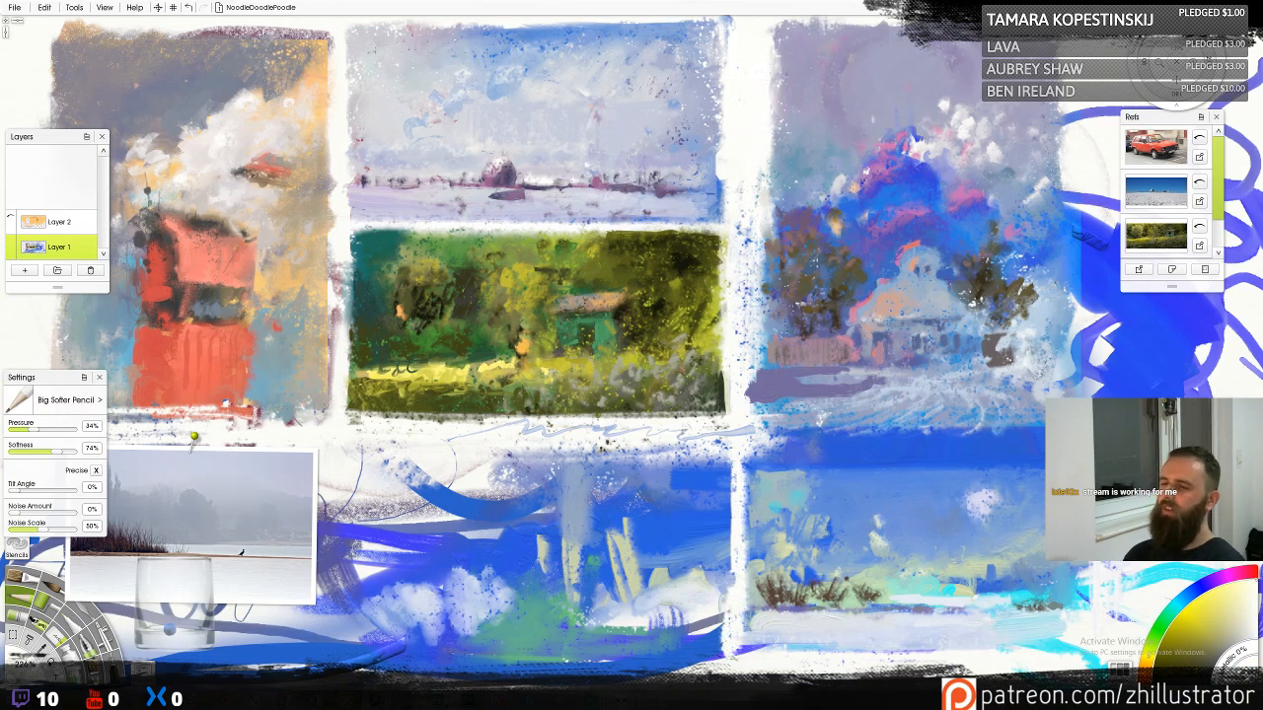
left_click_drag(726, 456, 726, 541)
left_click_drag(728, 493, 728, 604)
left_click_drag(742, 652, 779, 643)
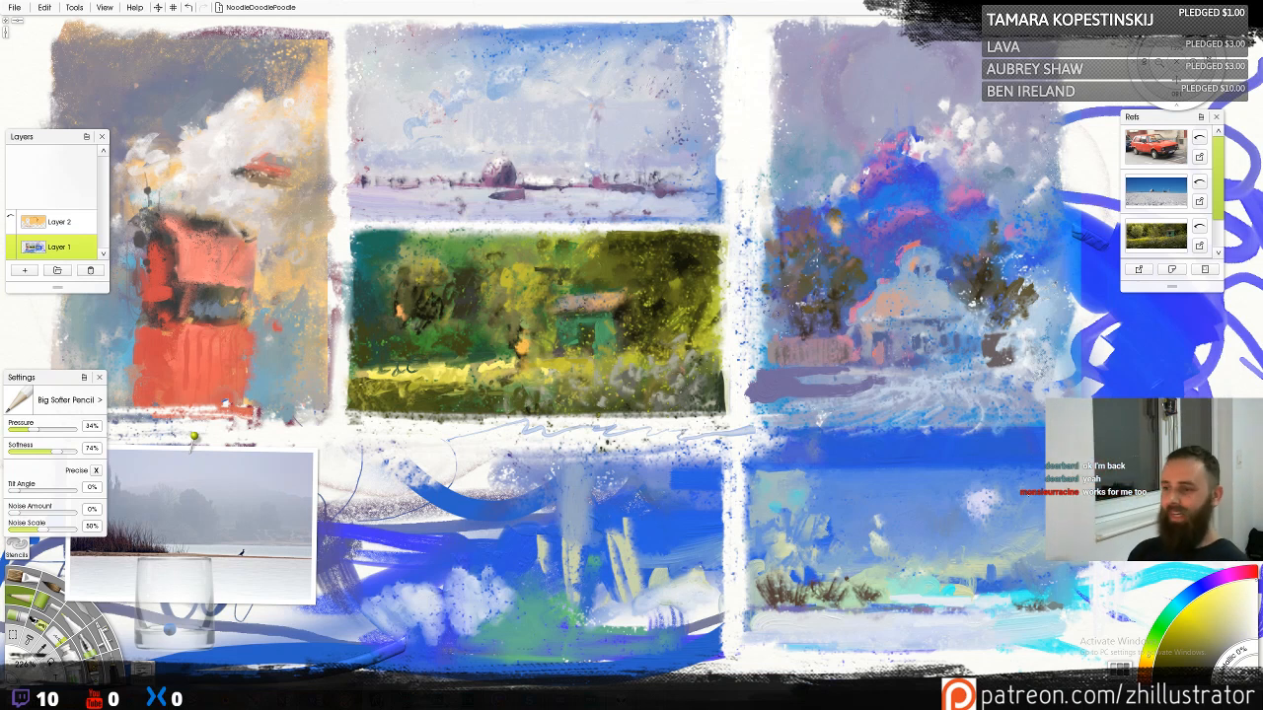
Airbrush across the lakeside sky towards the moon in Soft Light mode with a sampled blue
left_click(1196, 589)
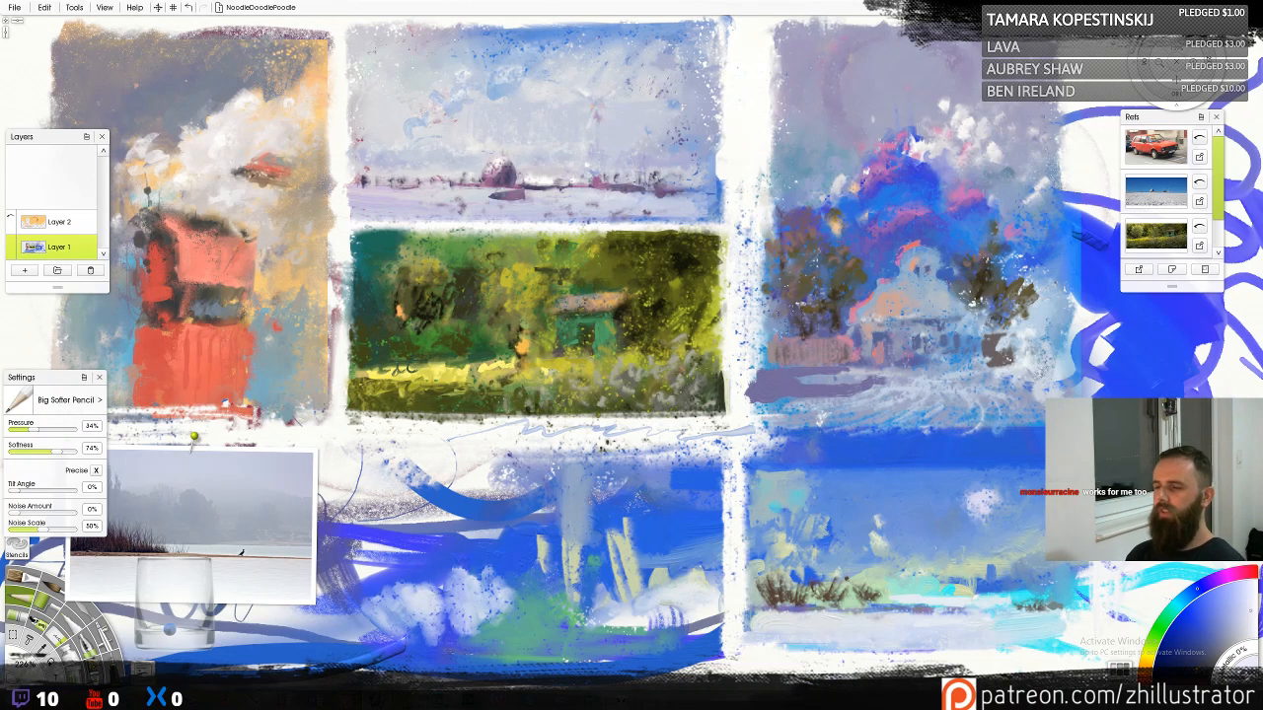
left_click(945, 475, "alt")
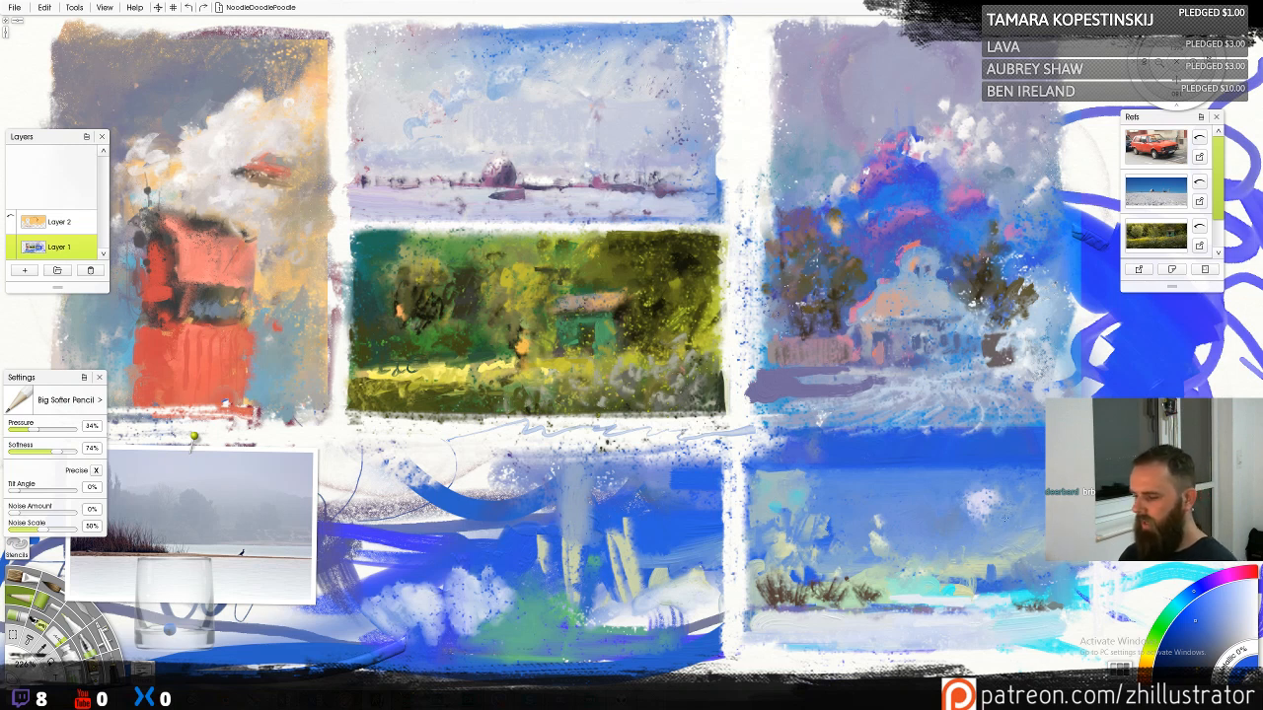
key("a")
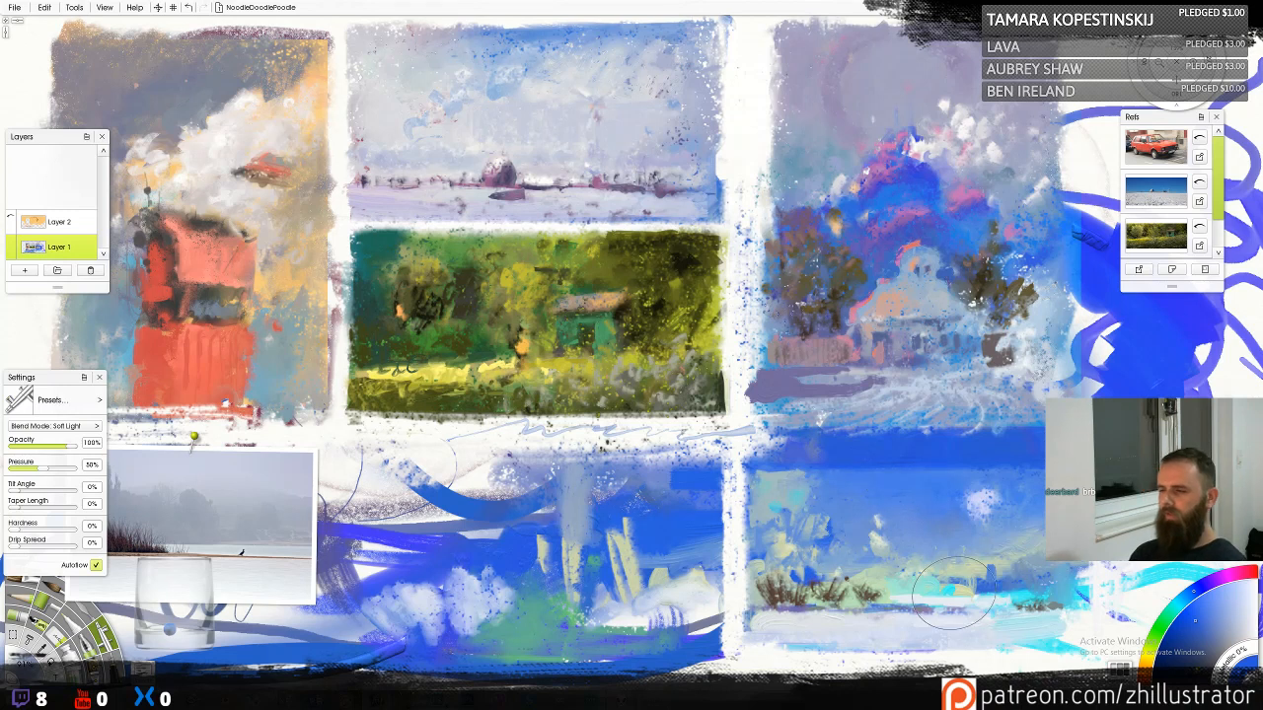
left_click_drag(878, 495, 981, 503)
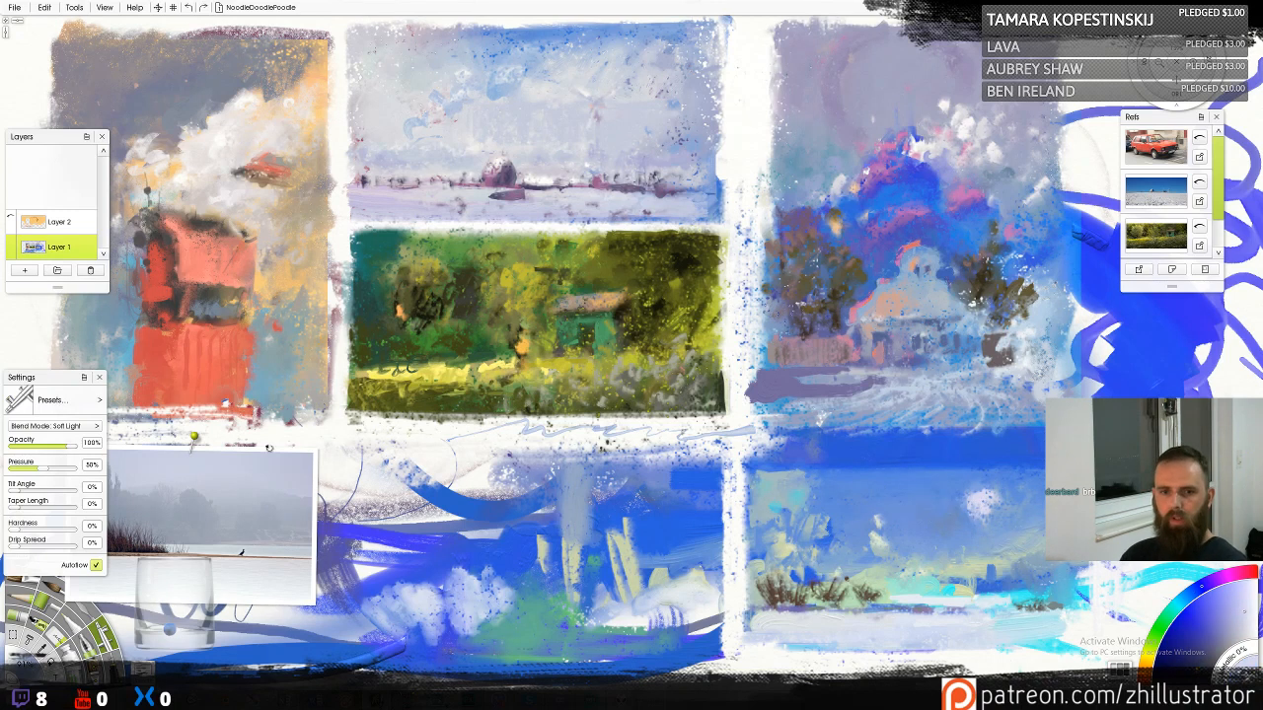
Set the airbrush blend mode to Linear Dodge and build a warm orange glow around the moon, undoing and repainting strokes
left_click(96, 427)
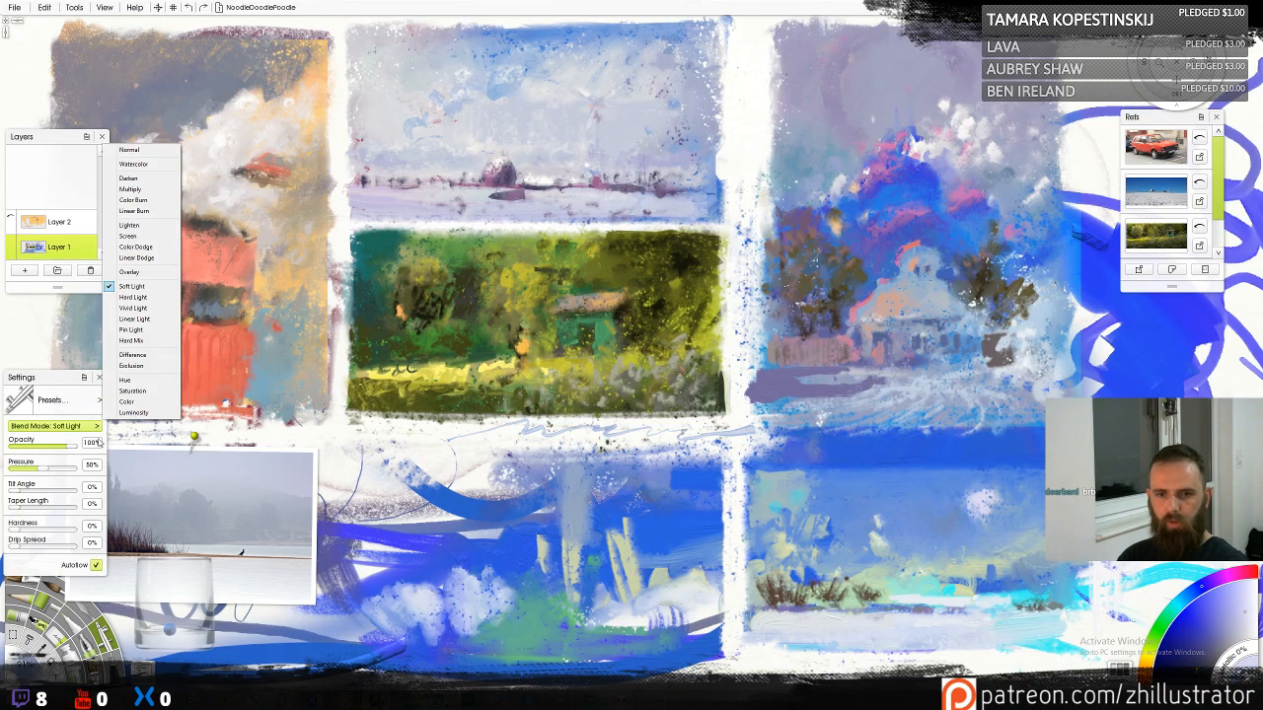
left_click(137, 257)
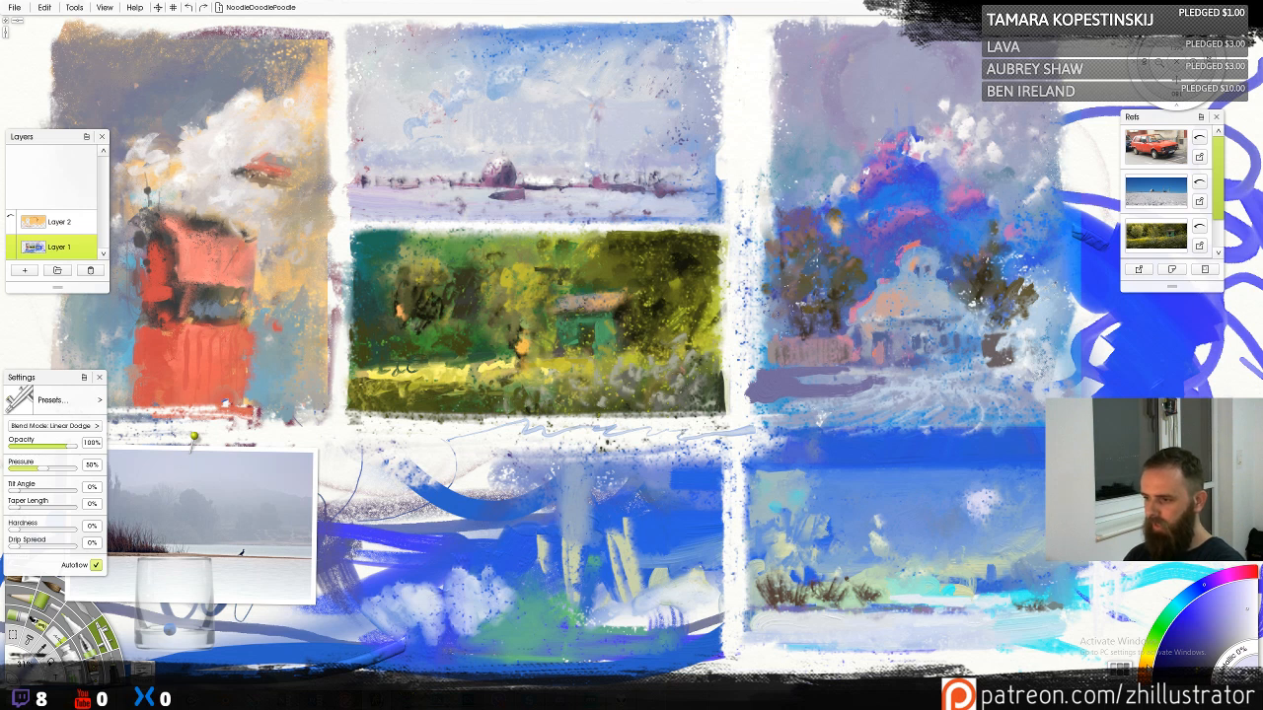
left_click(1150, 667)
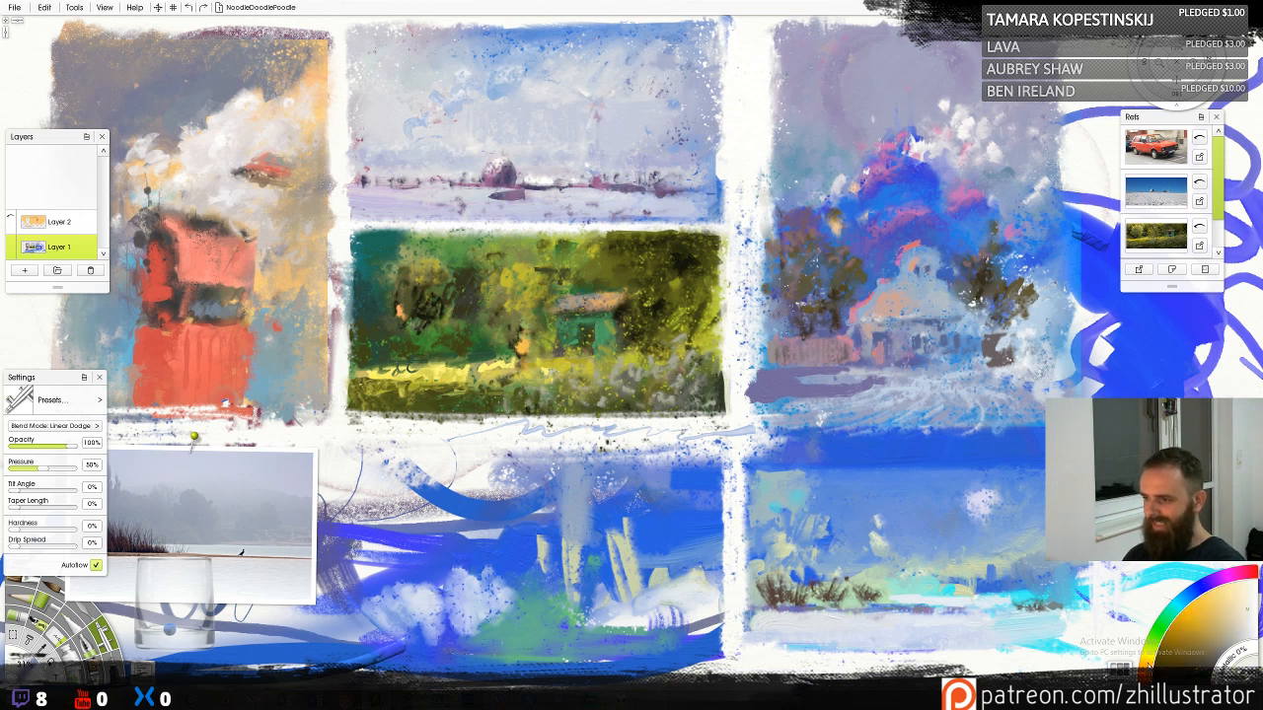
left_click_drag(1148, 667, 1144, 673)
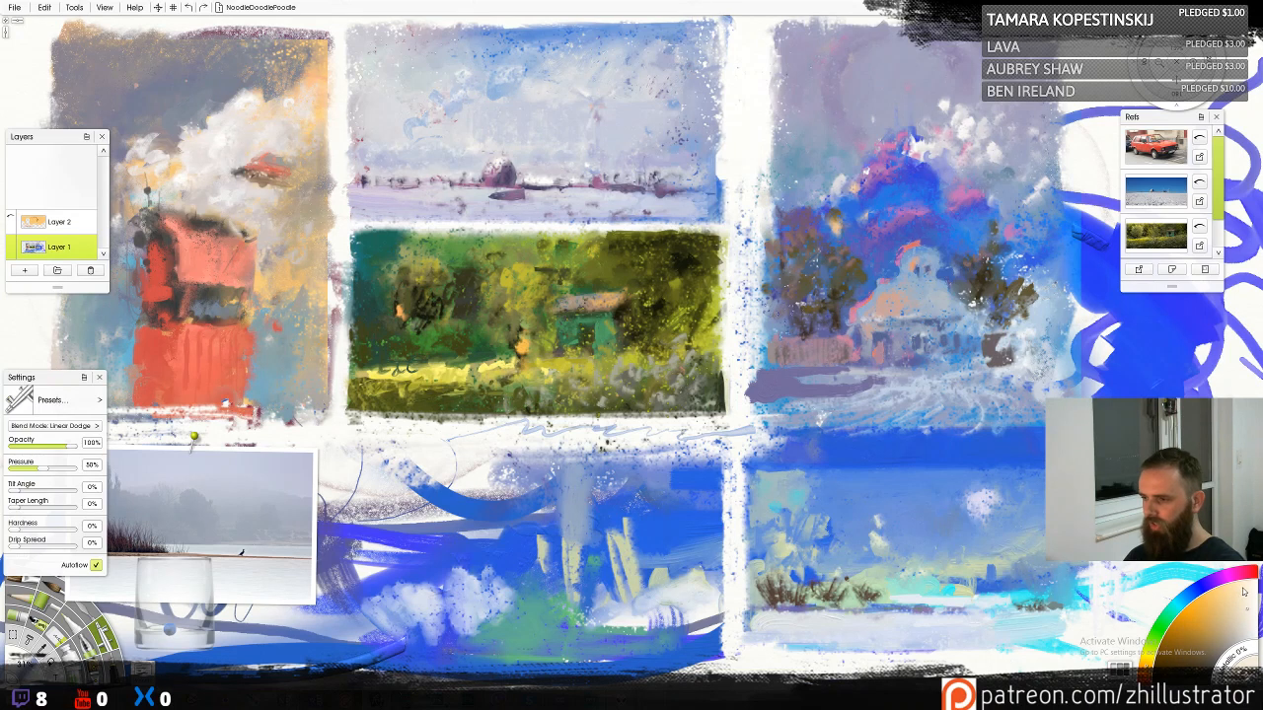
mouse_move(989, 506)
left_mouse_down()
mouse_move(980, 495)
mouse_move(974, 511)
mouse_move(978, 497)
left_mouse_up()
key("ctrl+z")
key("ctrl+z")
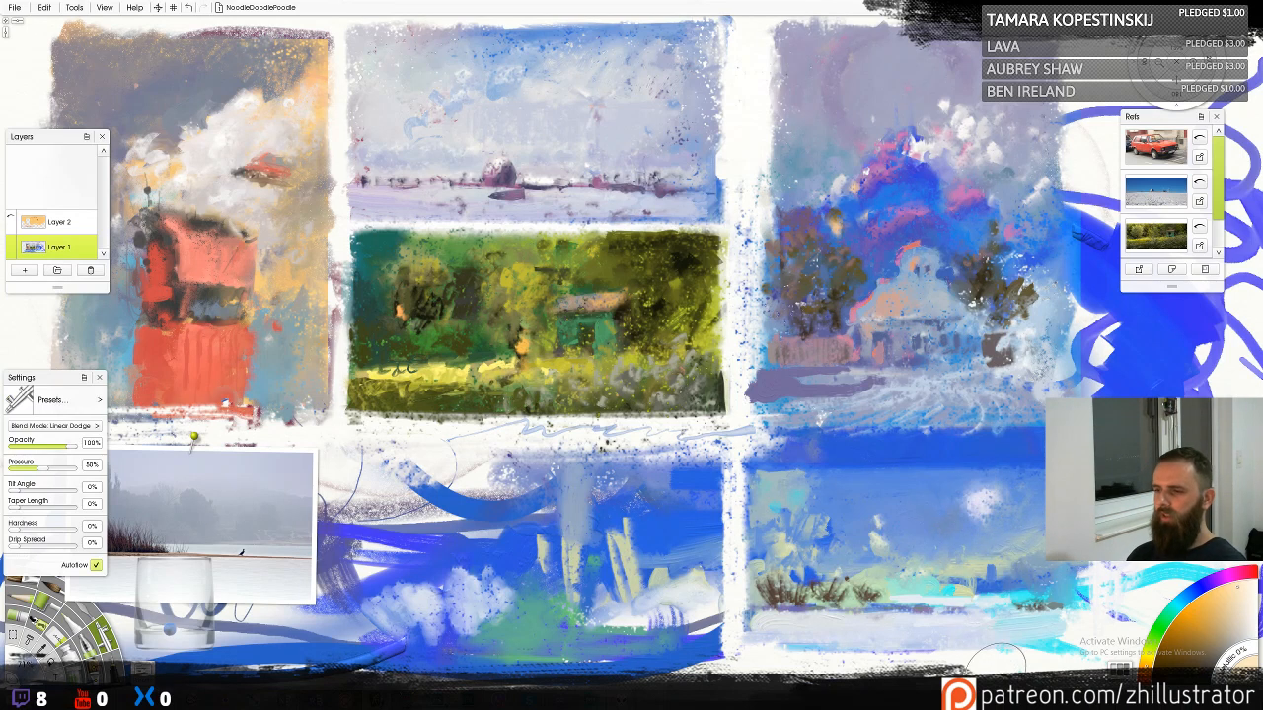
key("ctrl+z")
left_click_drag(979, 504, 973, 513)
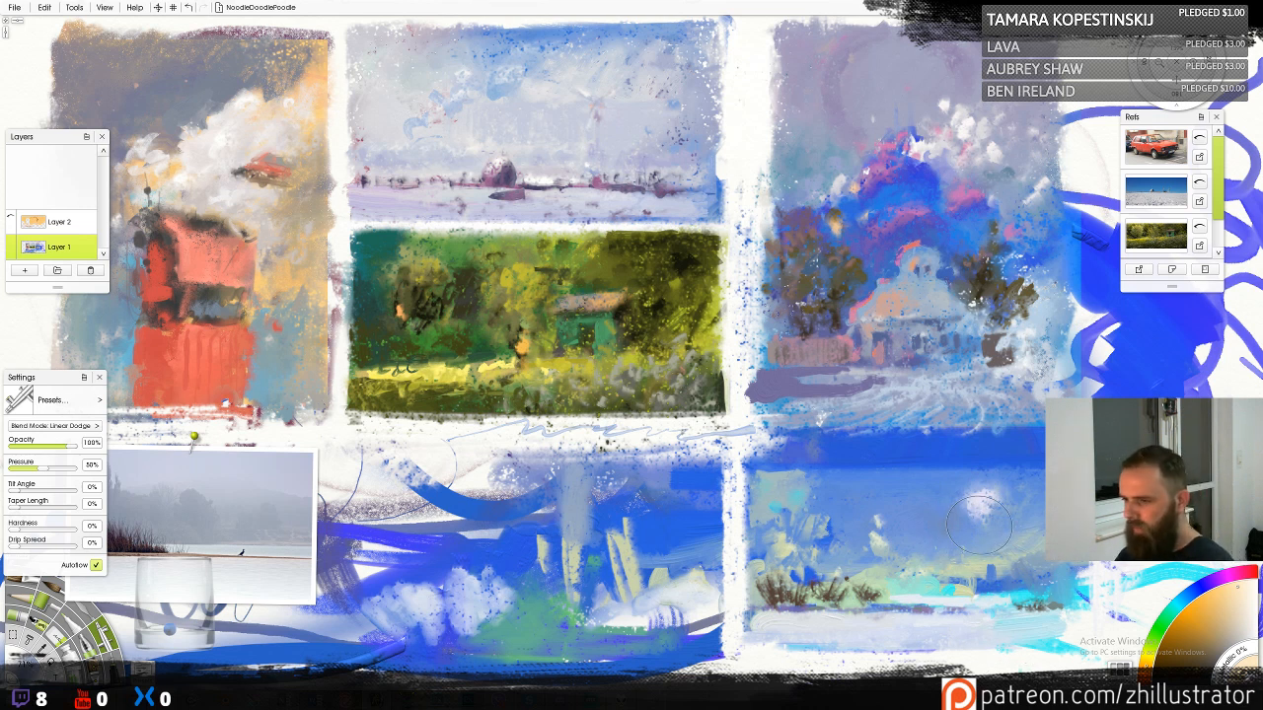
key("p")
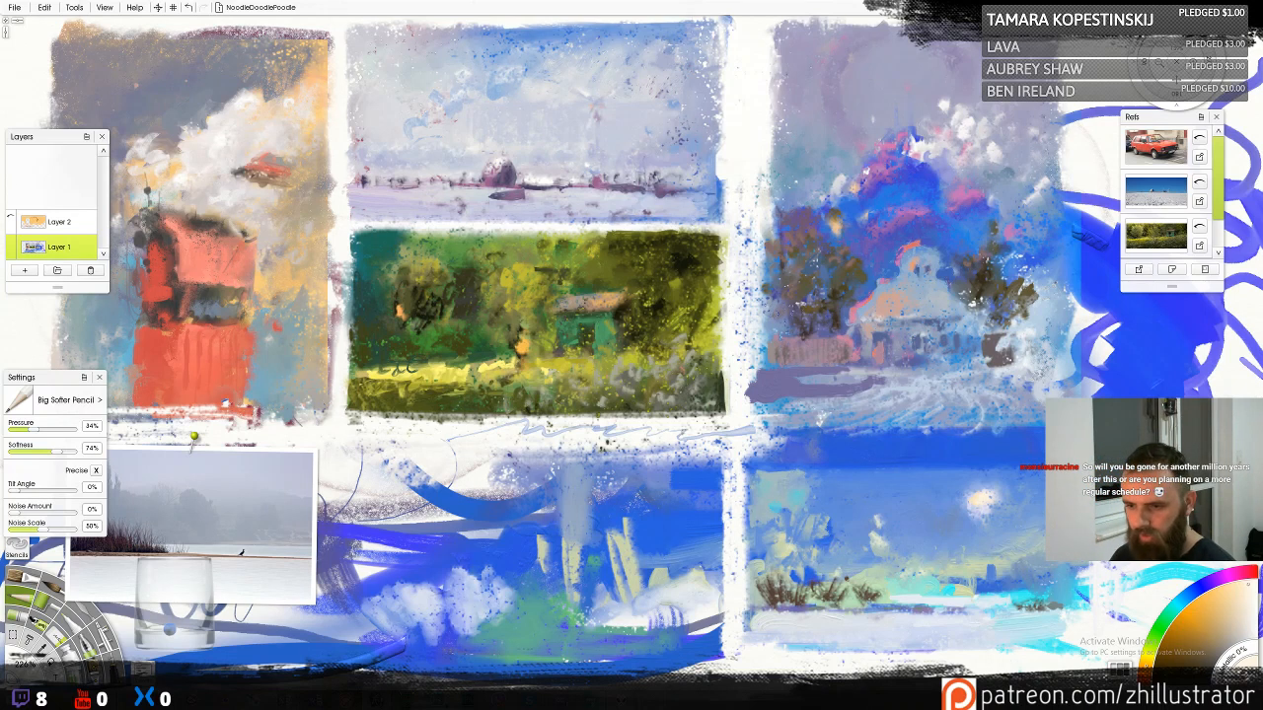
Switch to Streamlabs OBS and review the Chat source's properties, including its size, custom CSS and widget type
key("alt+Tab")
scroll(817, 500, "up", 1)
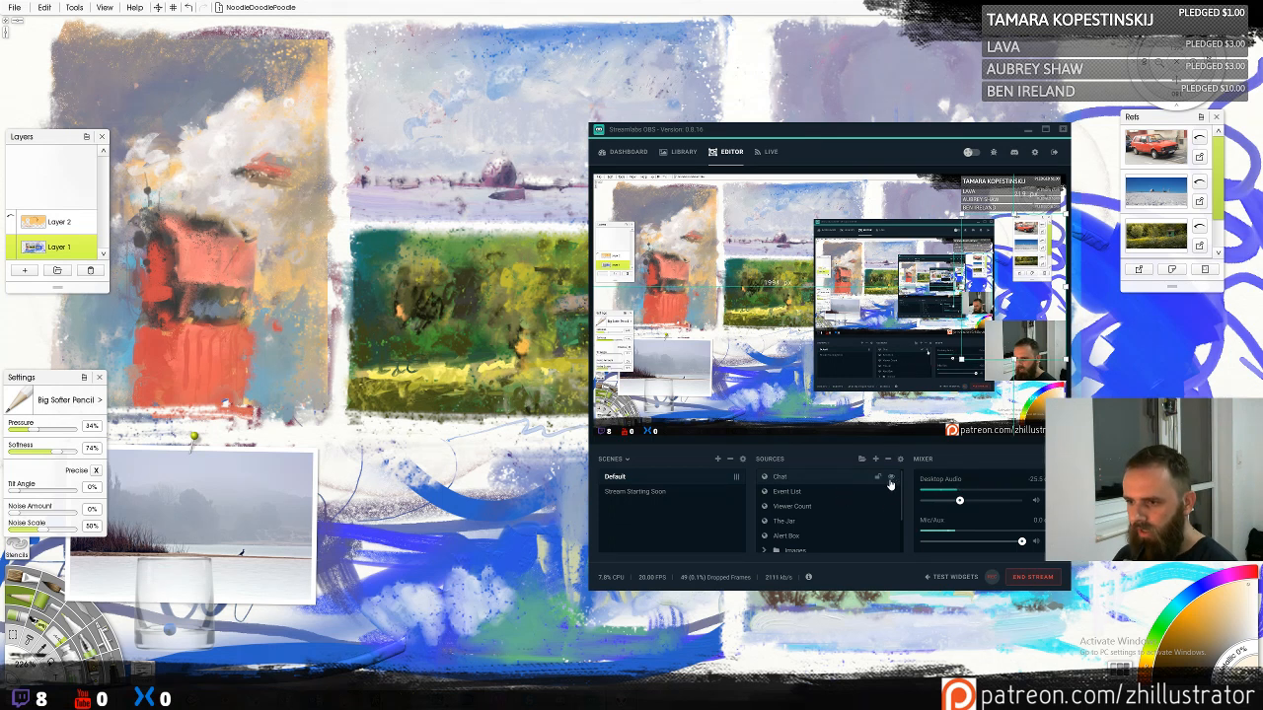
double_click(819, 479)
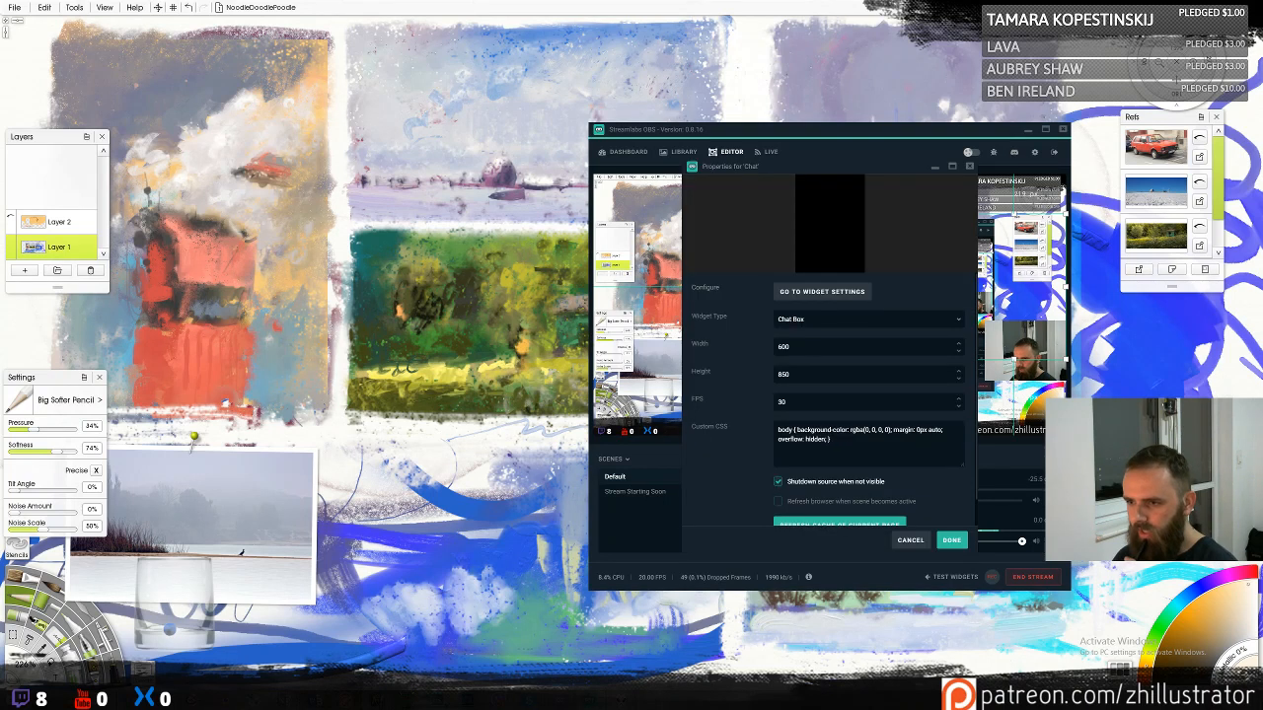
scroll(829, 400, "down", 1)
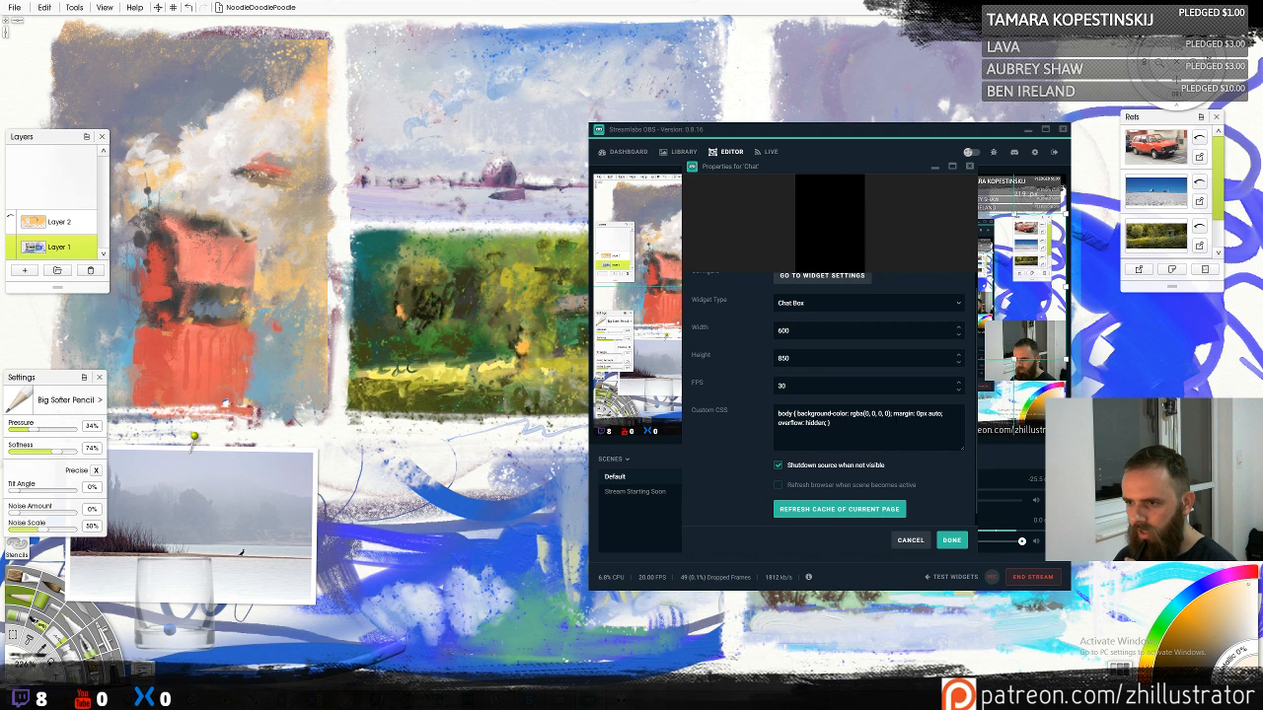
scroll(829, 400, "down", 1)
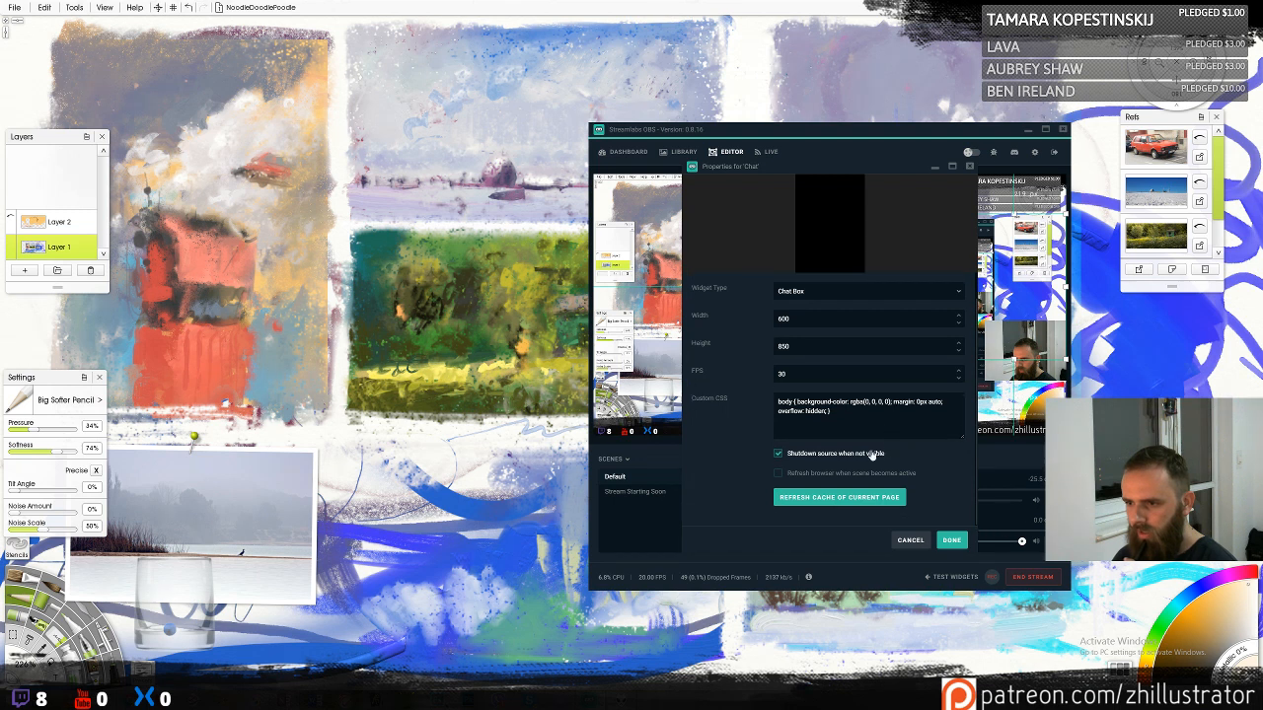
scroll(772, 453, "up", 2)
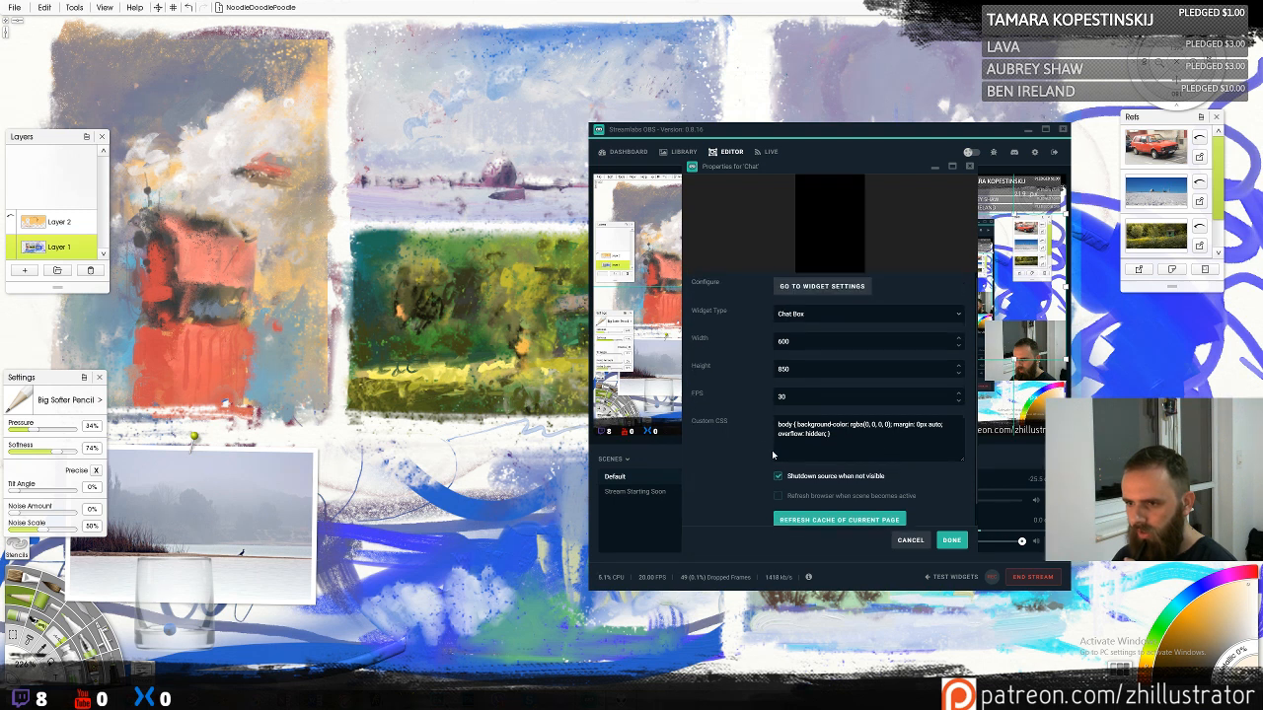
left_click(857, 320)
left_click(927, 283)
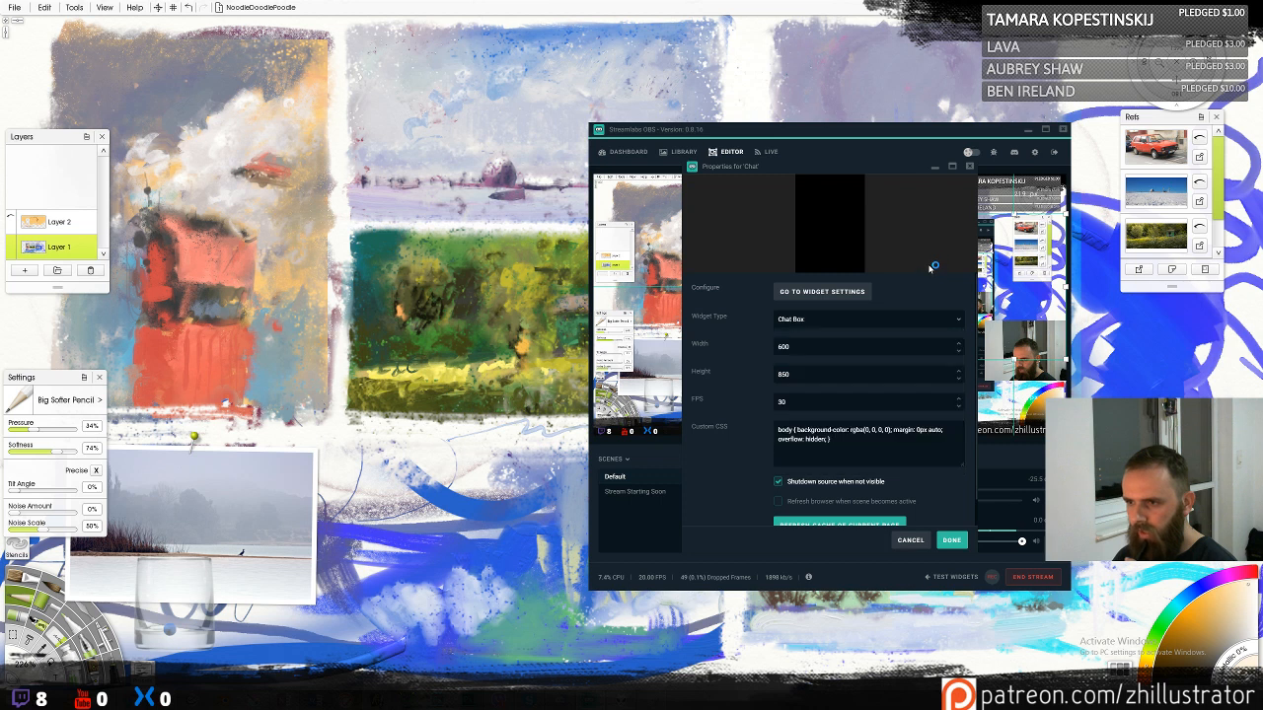
Open the Chat source's widget settings and review the Chat Box badges, emotes, colors and hide-chatter options
left_click(858, 293)
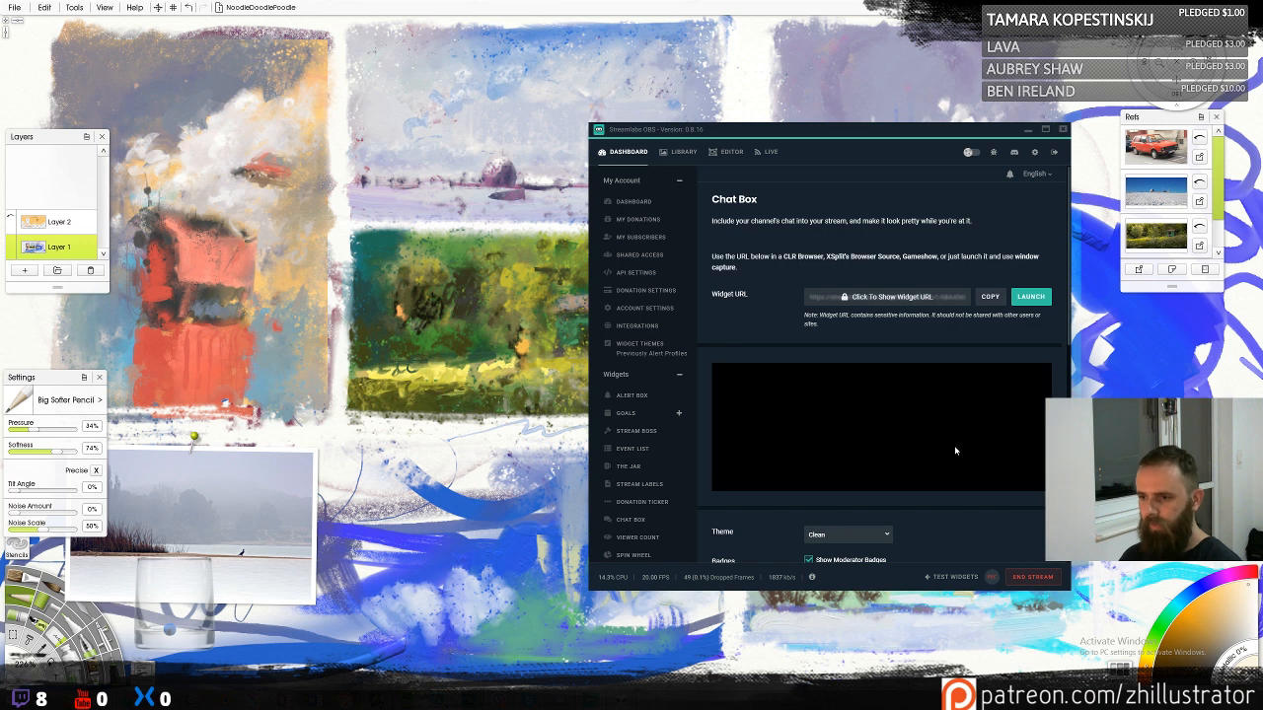
scroll(953, 446, "down", 1)
scroll(955, 451, "down", 1)
scroll(955, 451, "down", 1)
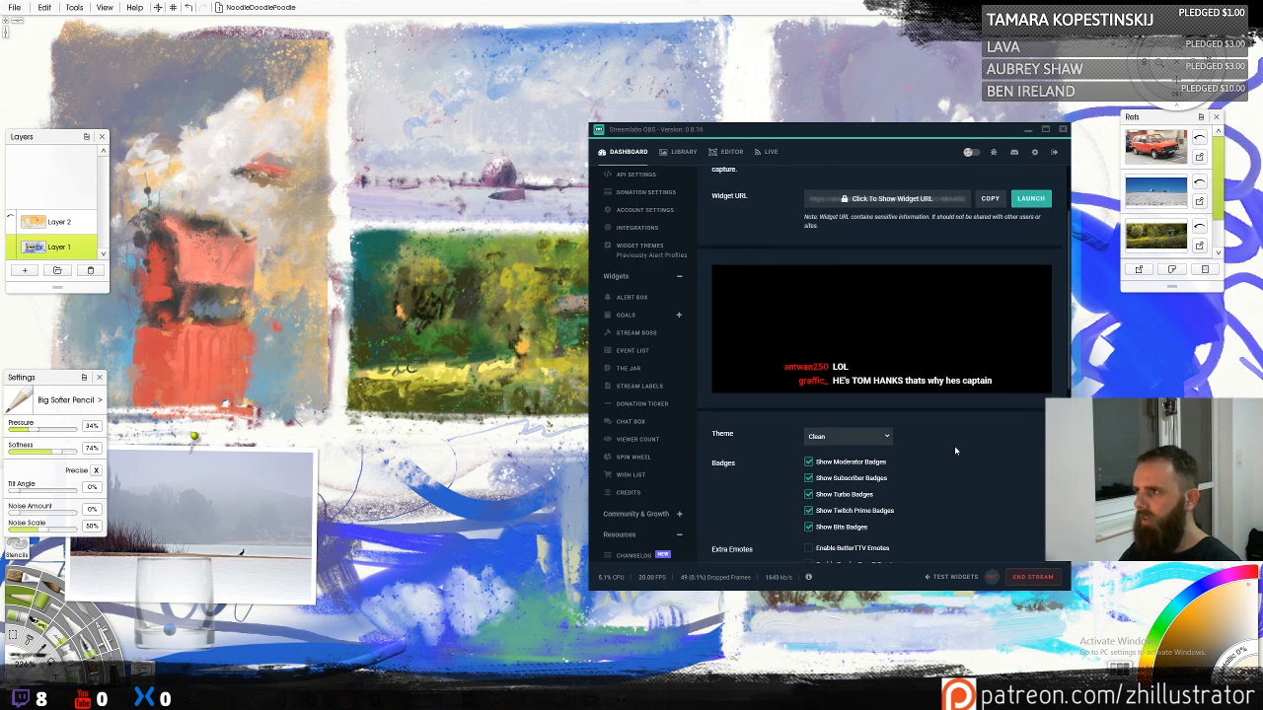
scroll(955, 451, "down", 3)
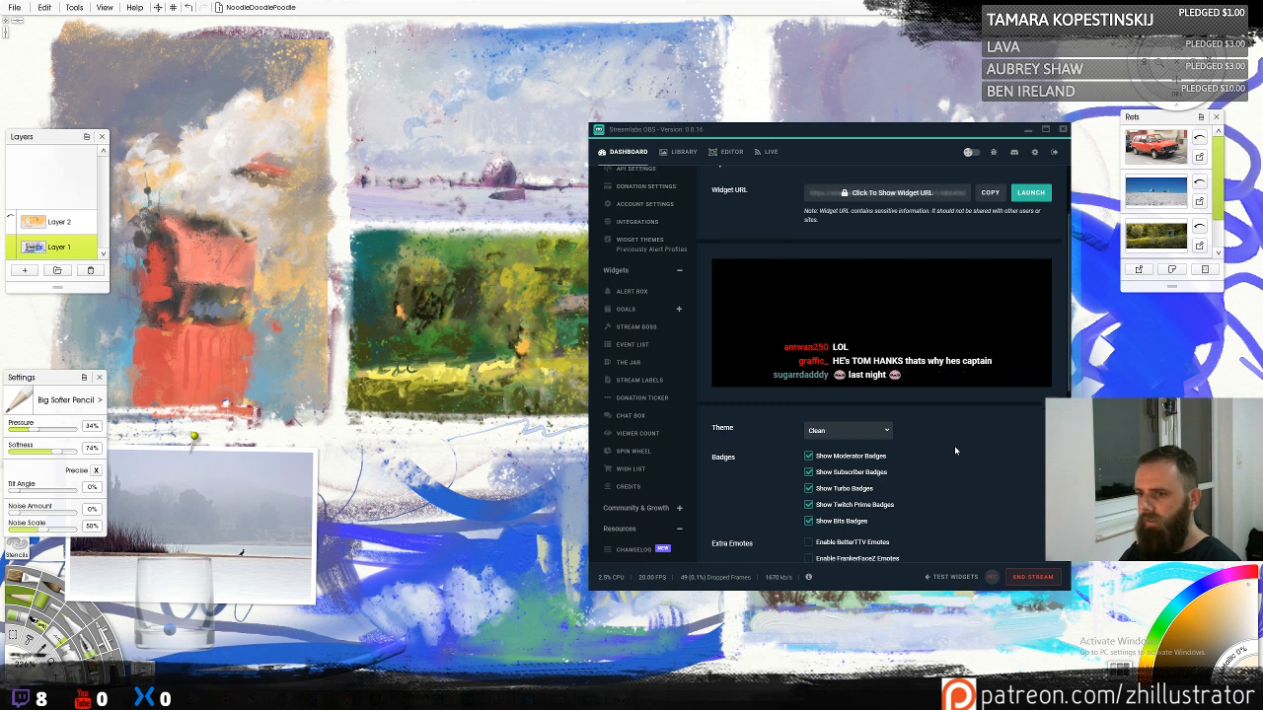
scroll(955, 451, "down", 6)
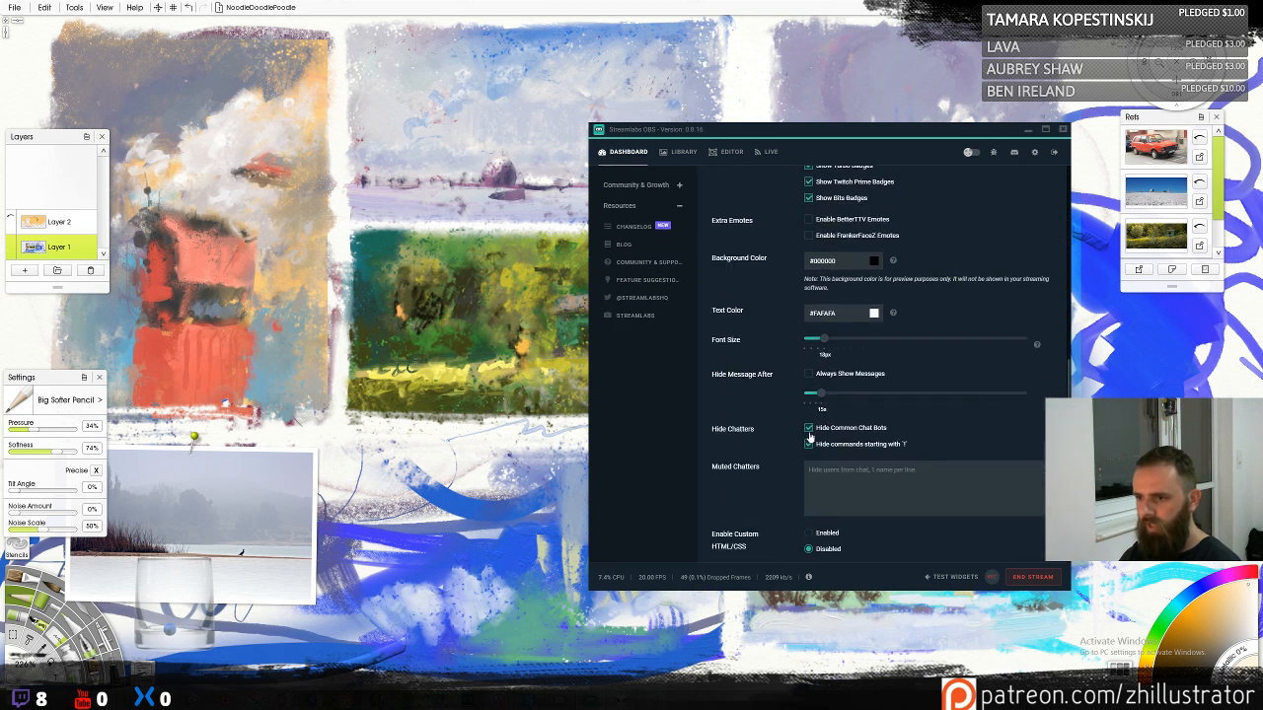
Enable custom HTML/CSS for the Chat Box widget and save the settings
left_click(808, 444)
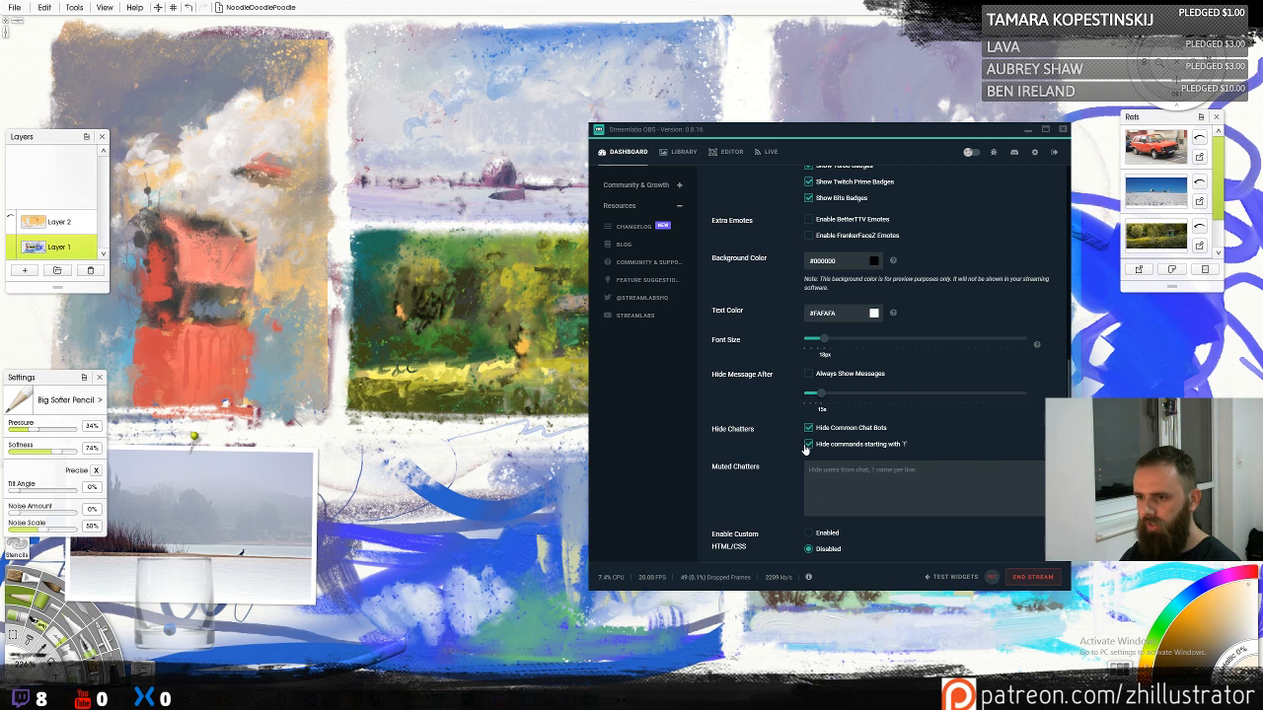
left_click(808, 534)
scroll(808, 539, "down", 5)
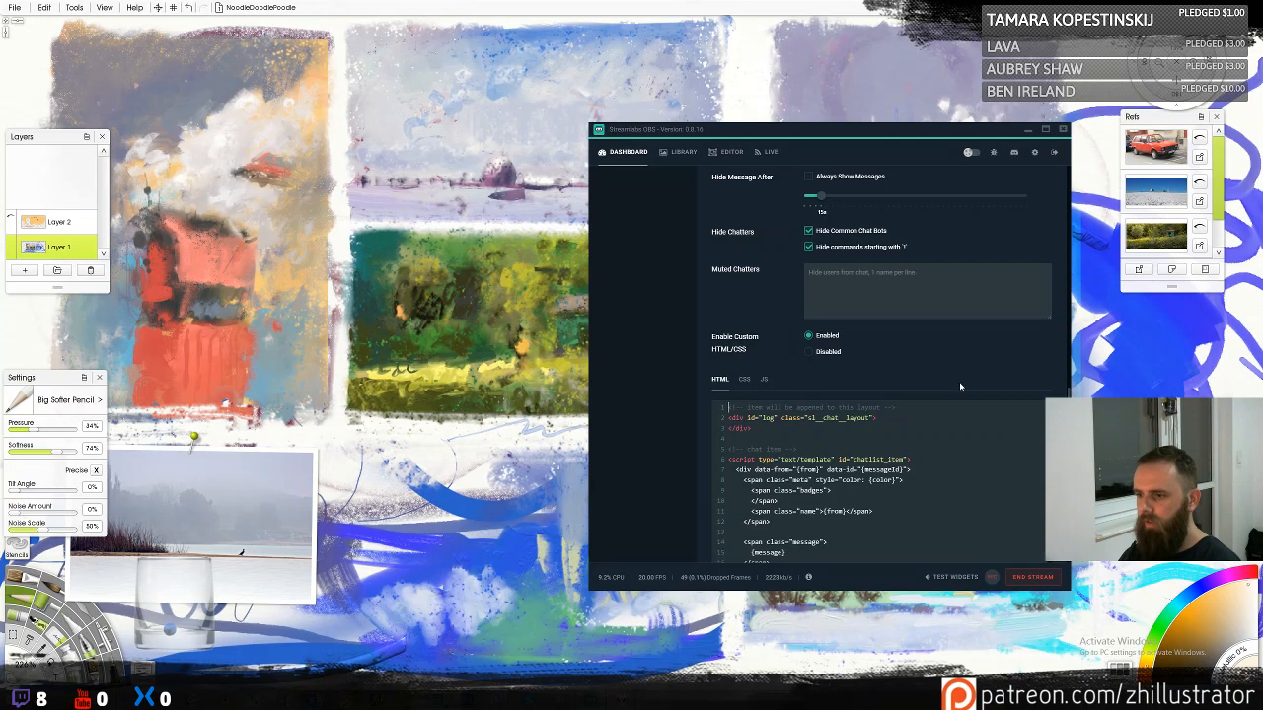
scroll(942, 441, "down", 3)
scroll(943, 441, "down", 1)
left_click(882, 533)
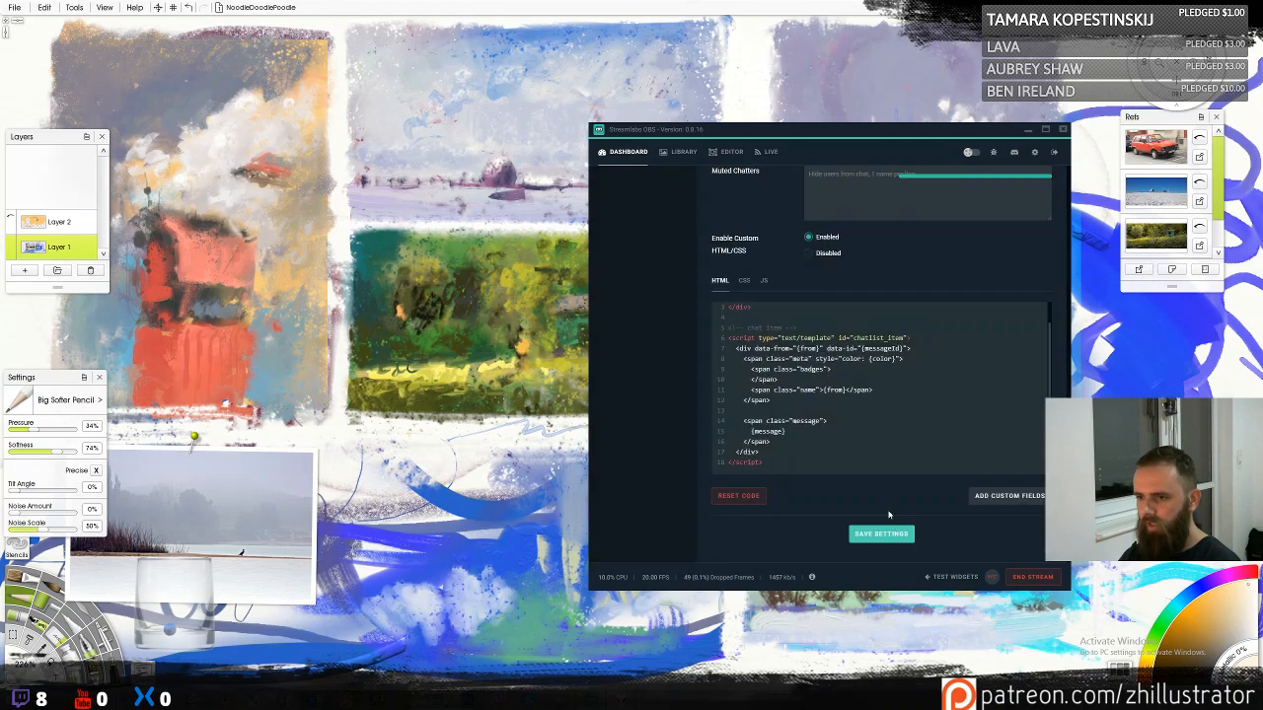
Review the Chat Box preview, its display options and the custom HTML code
scroll(927, 359, "up", 12)
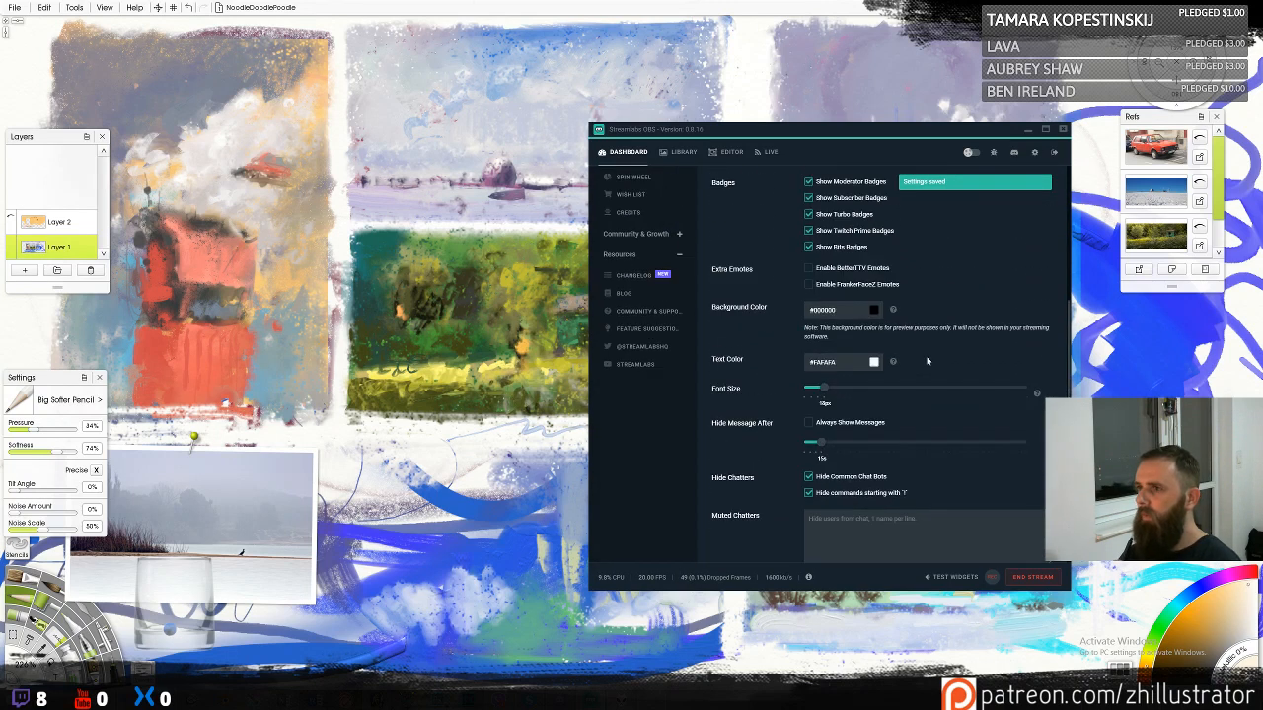
scroll(928, 360, "up", 5)
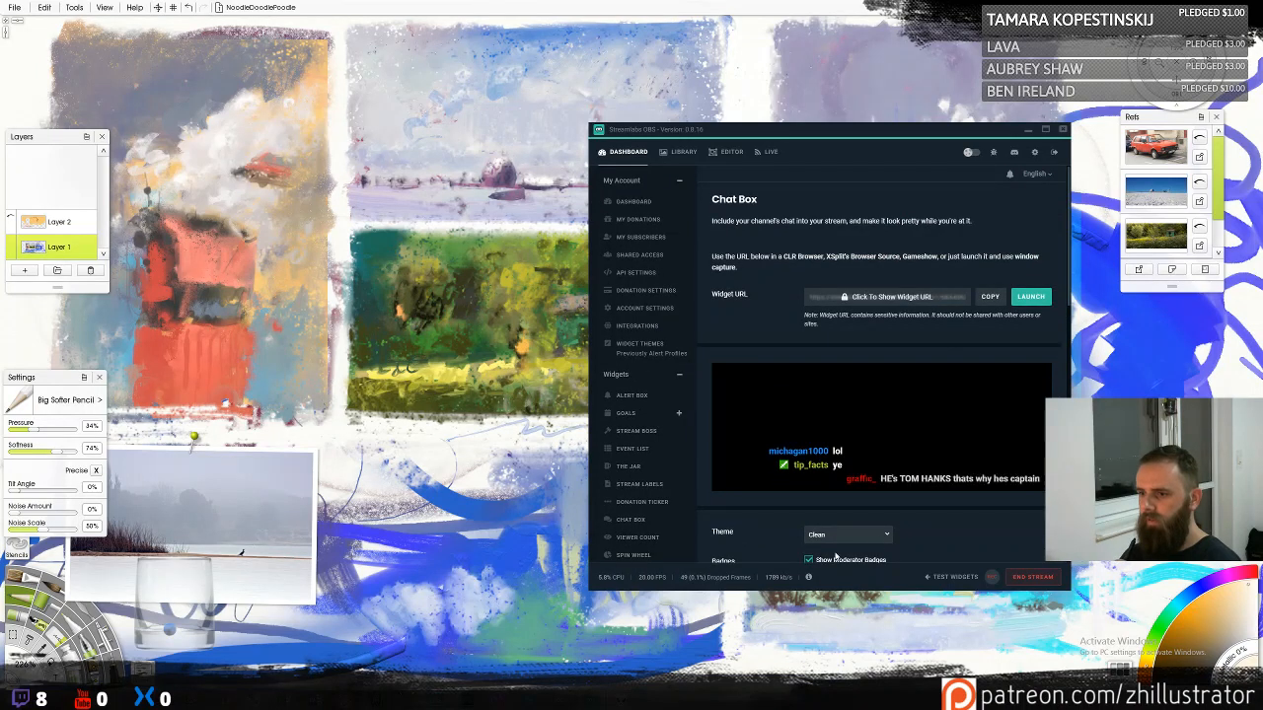
scroll(926, 490, "down", 3)
scroll(931, 490, "down", 10)
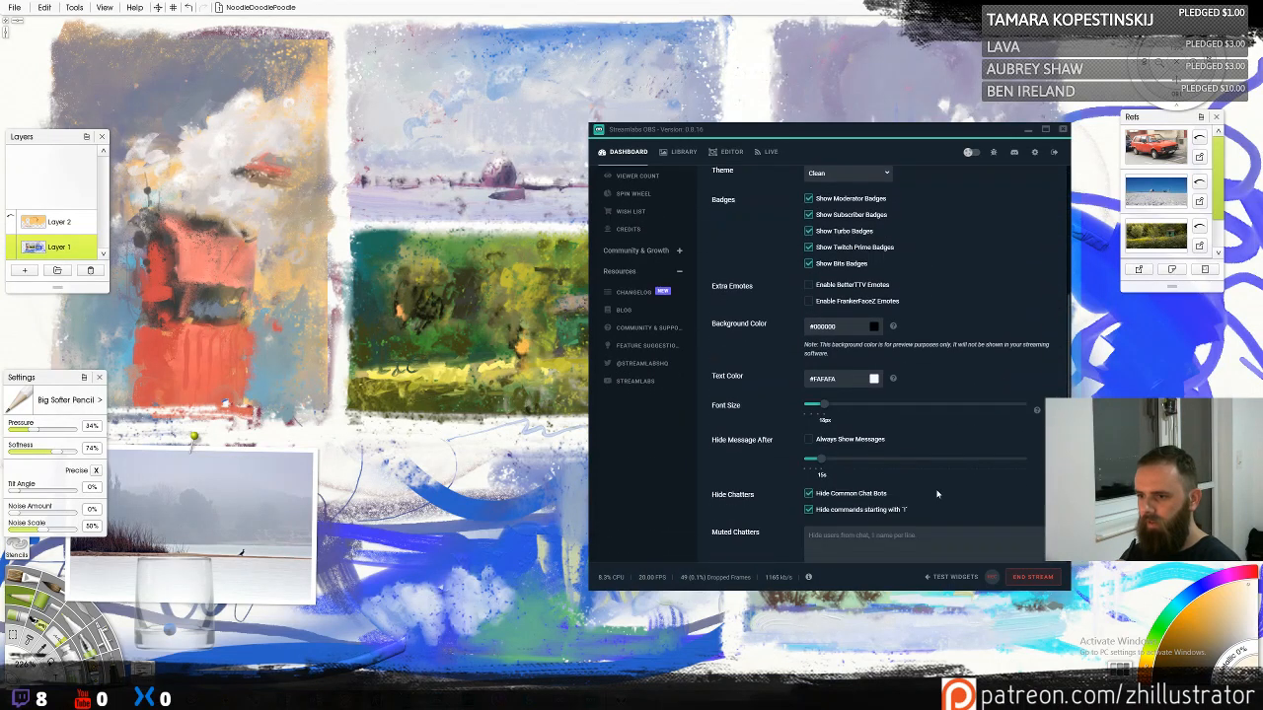
scroll(947, 501, "down", 2)
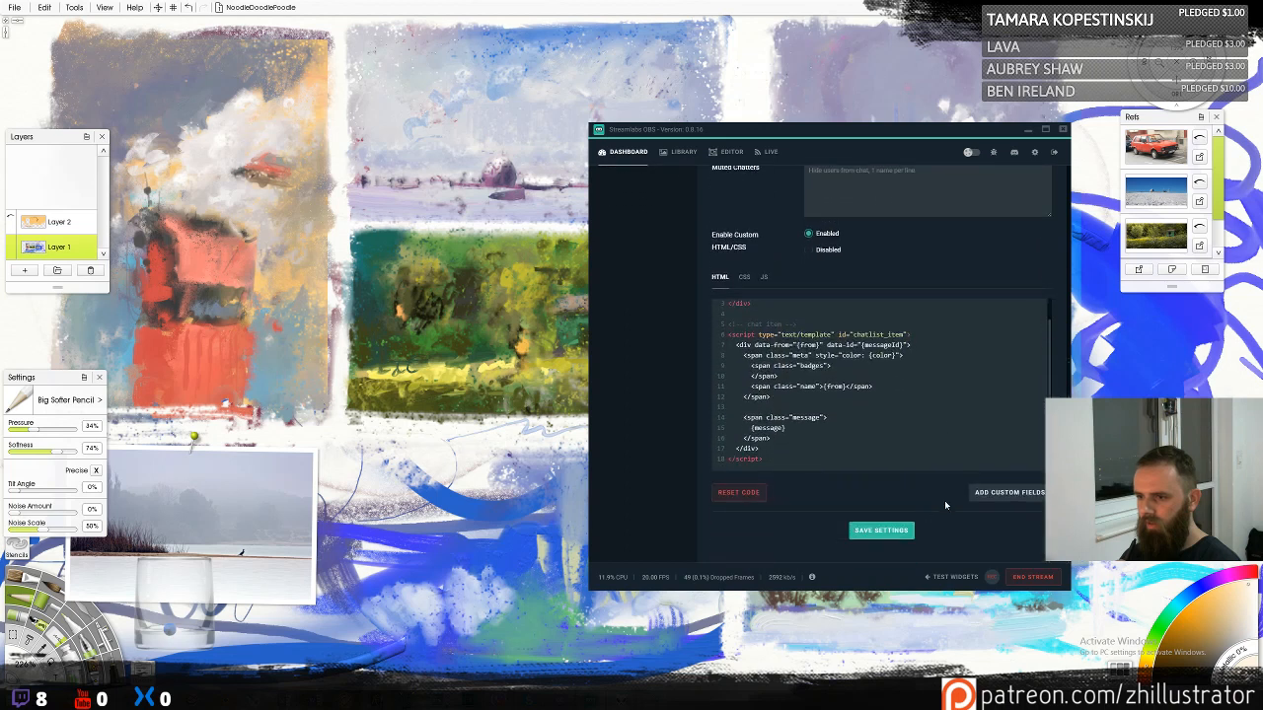
Look over the account dashboard and Widget Themes page, and return to the Chat Box settings to examine their options
left_click(664, 151)
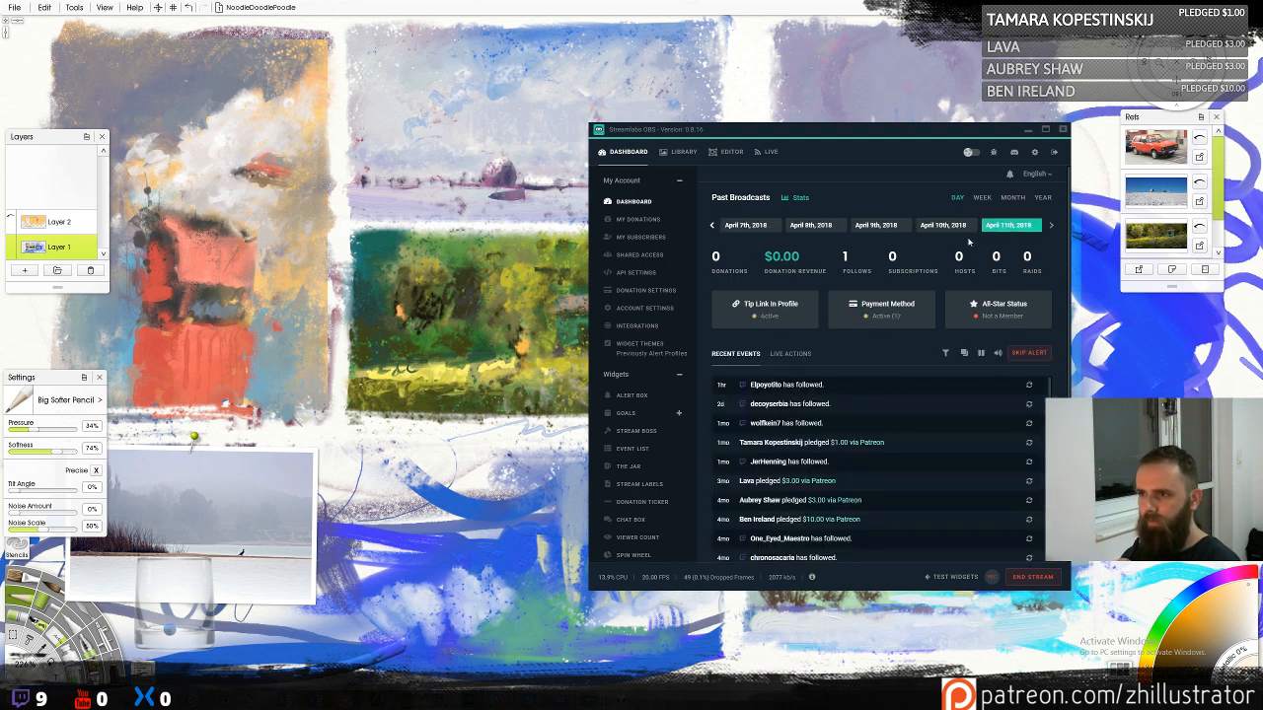
left_click(640, 345)
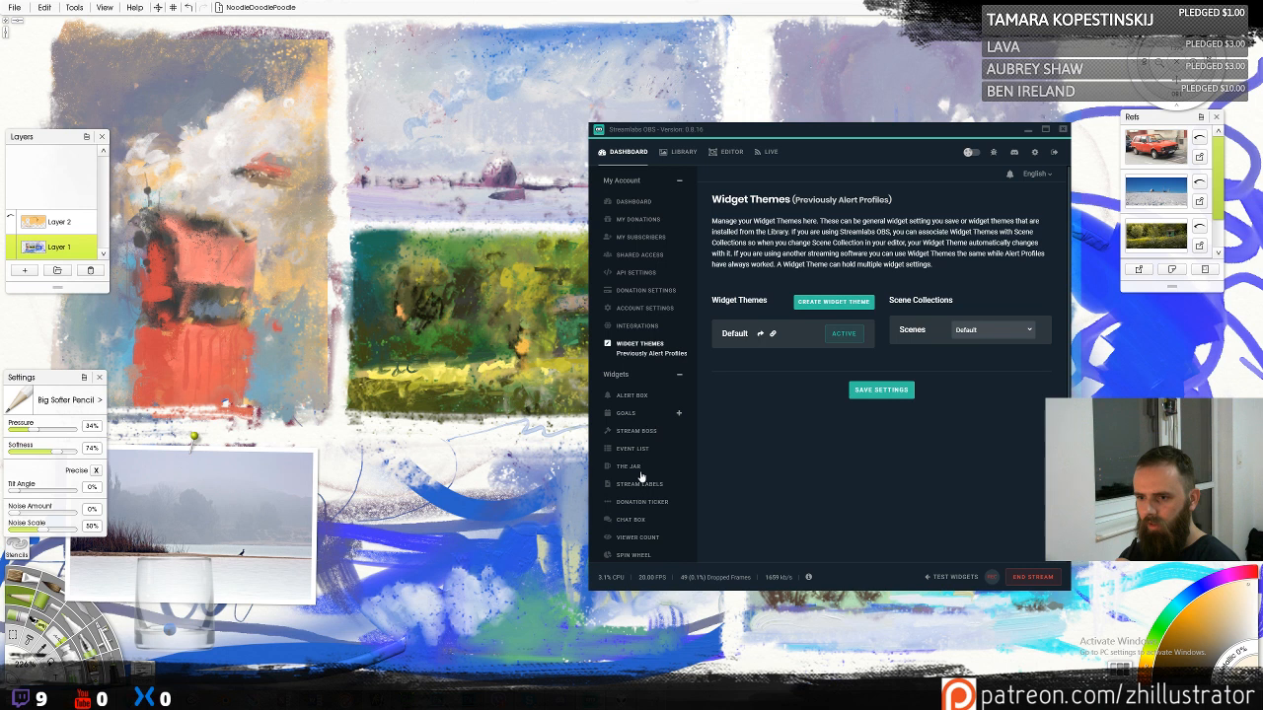
scroll(643, 484, "down", 2)
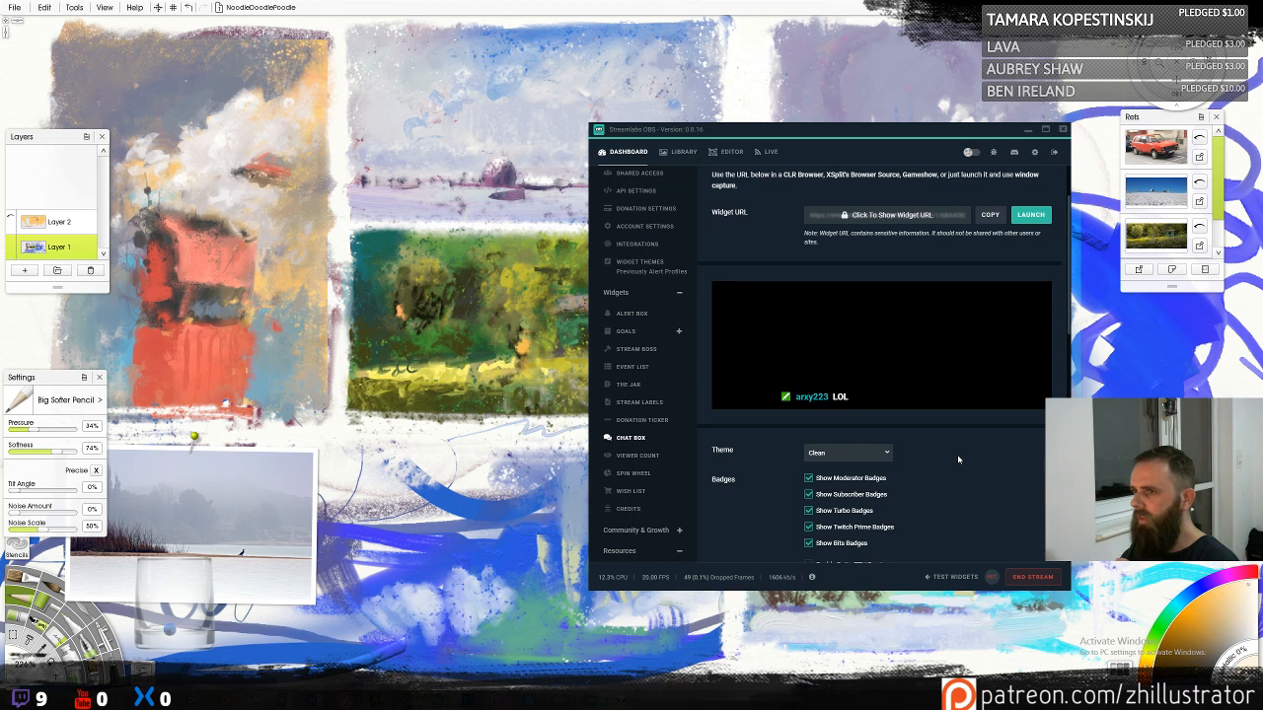
scroll(954, 464, "down", 3)
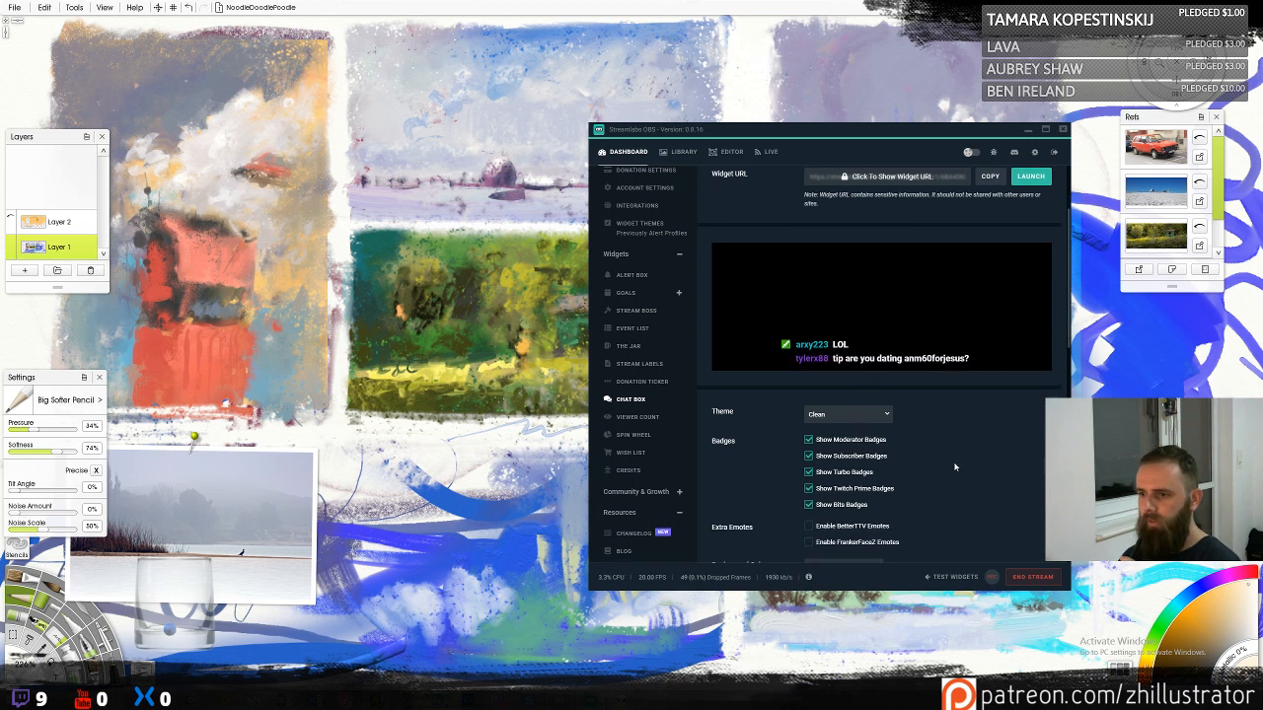
scroll(955, 467, "down", 6)
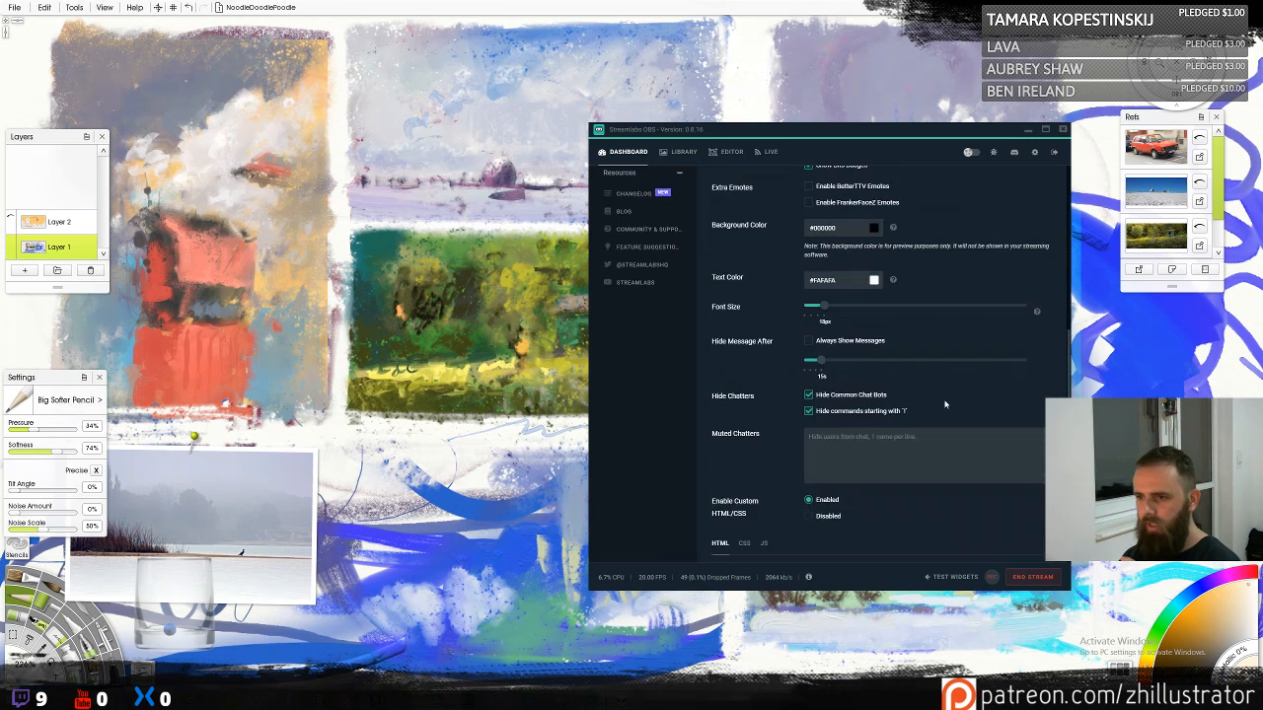
left_click(810, 396)
scroll(779, 449, "down", 1)
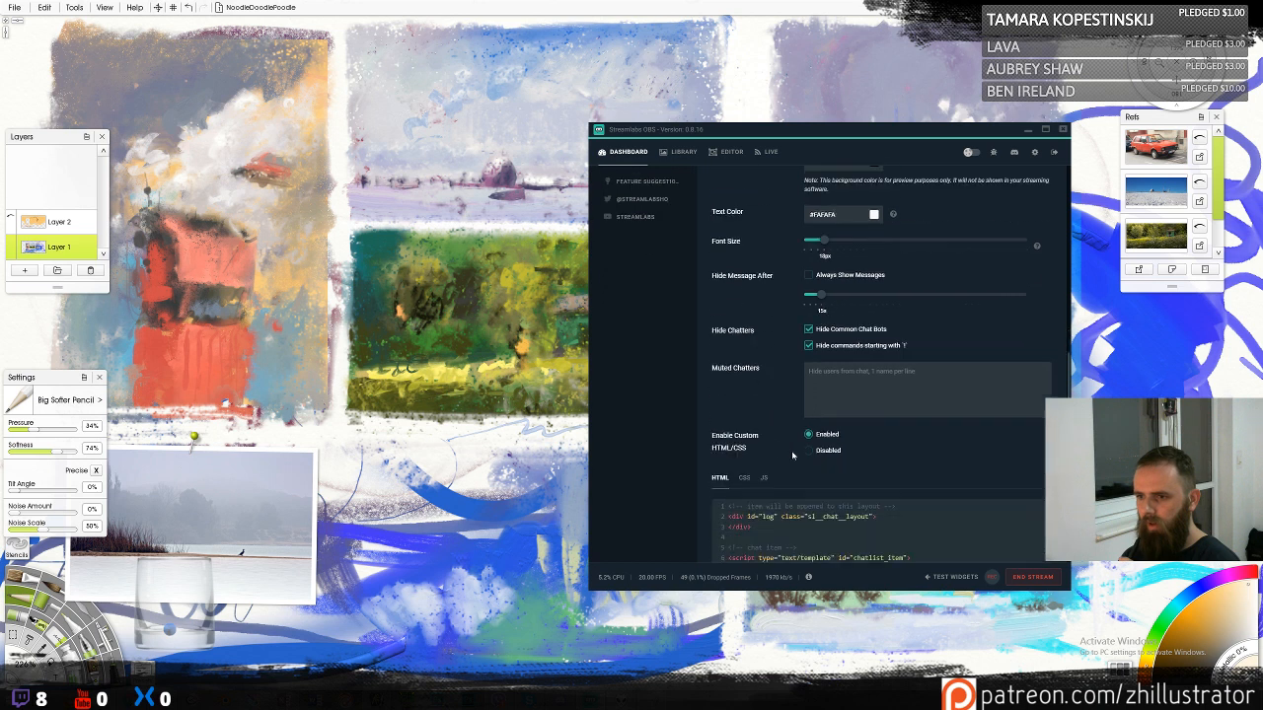
scroll(770, 414, "up", 4)
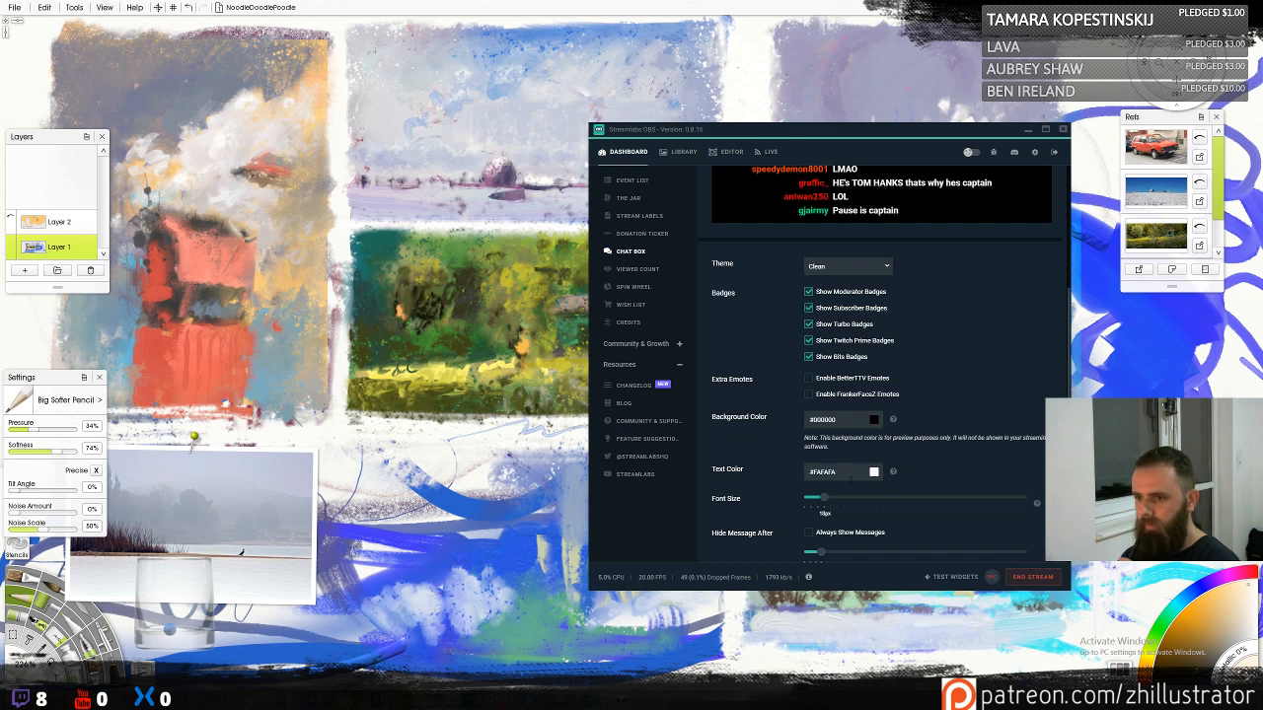
scroll(874, 499, "down", 1)
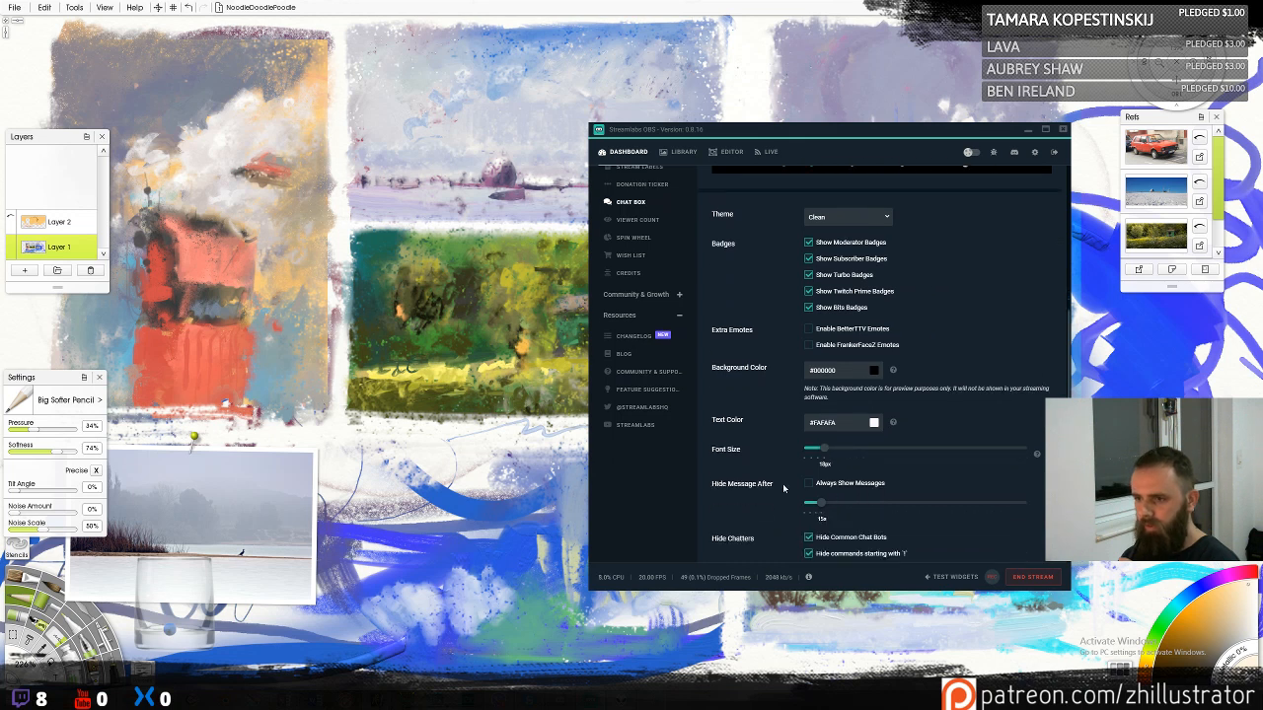
scroll(780, 482, "down", 1)
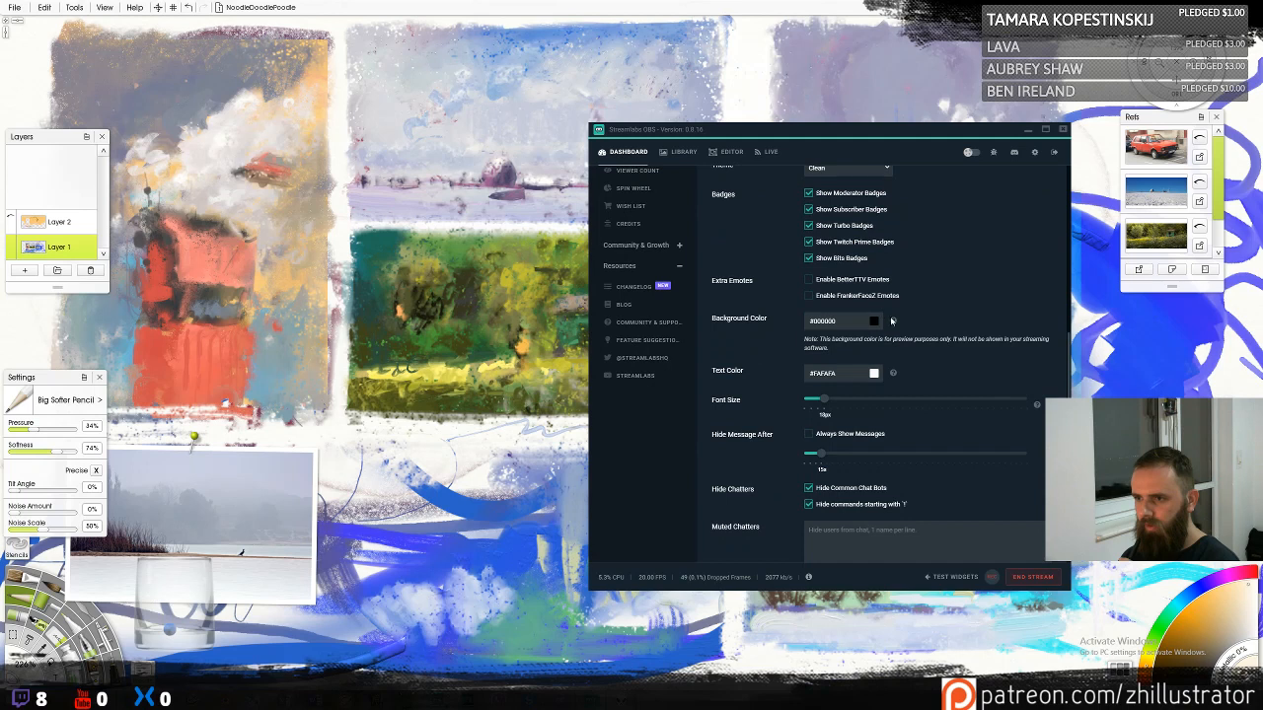
Set the Chat Box preview background color to dark gray #232323
mouse_move(894, 323)
left_click(874, 326)
left_click_drag(813, 389, 805, 381)
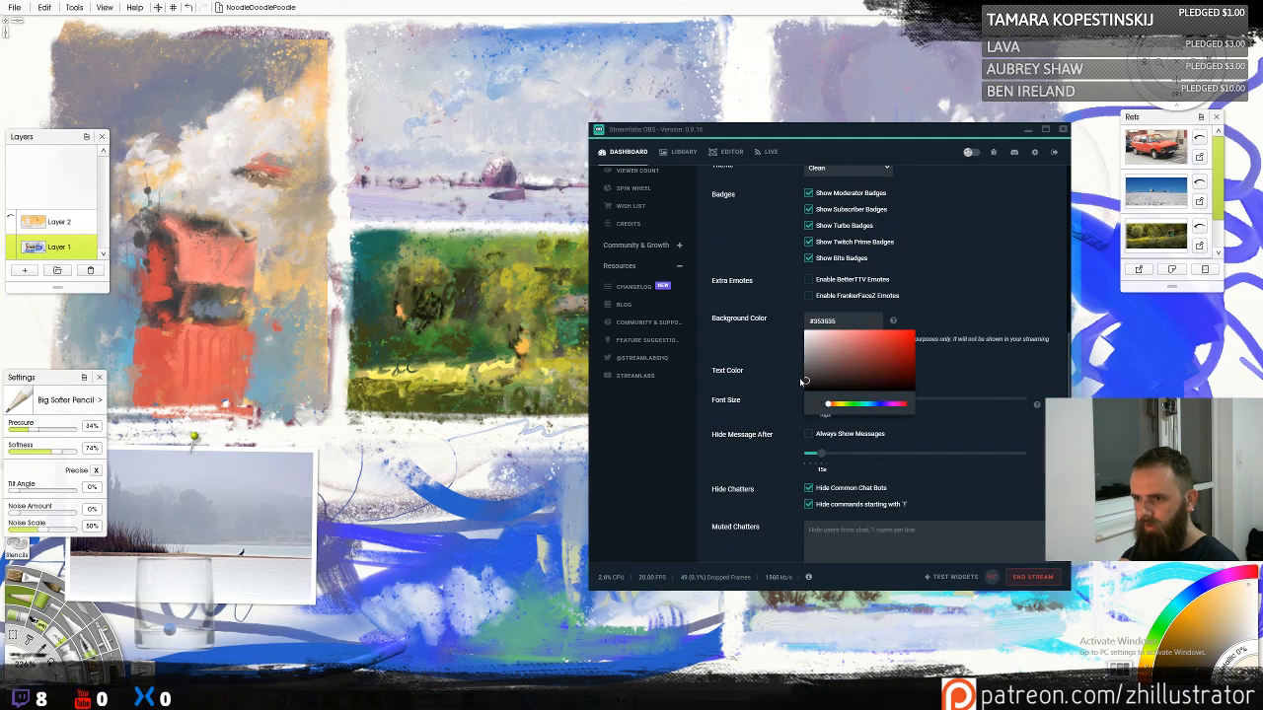
left_click(800, 380)
left_click(870, 321)
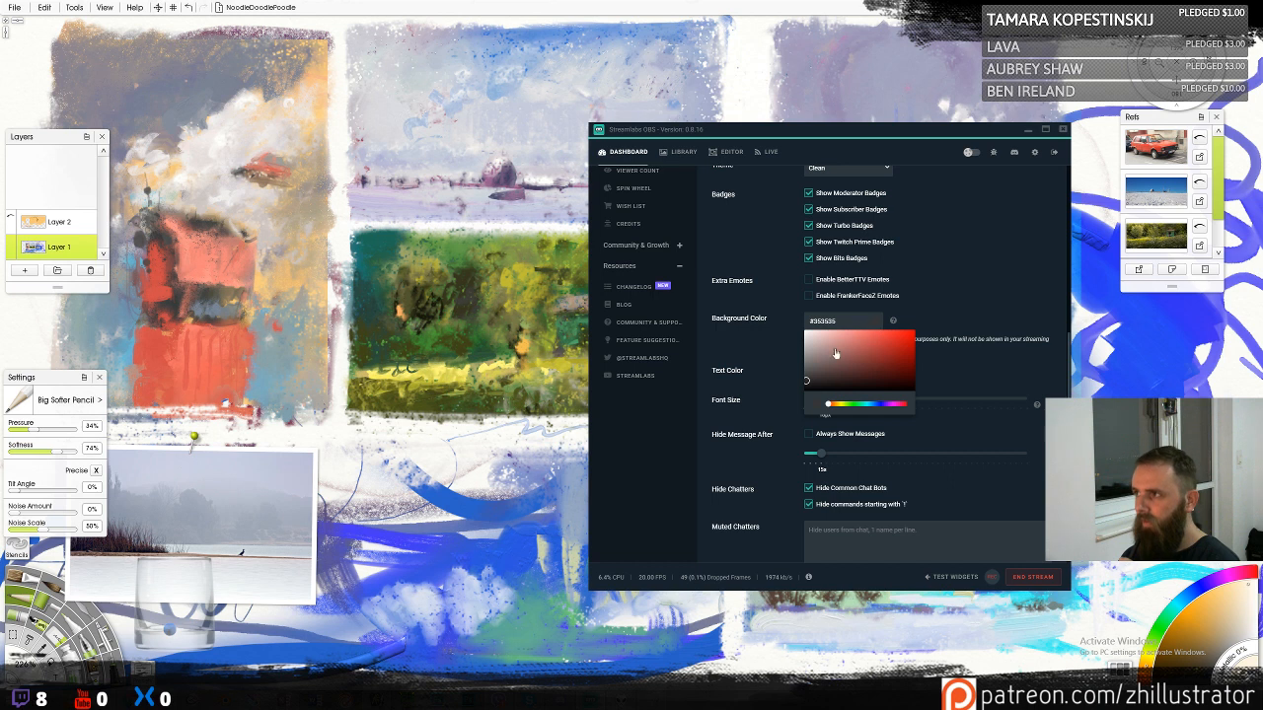
left_click_drag(803, 379, 804, 386)
left_click(801, 387)
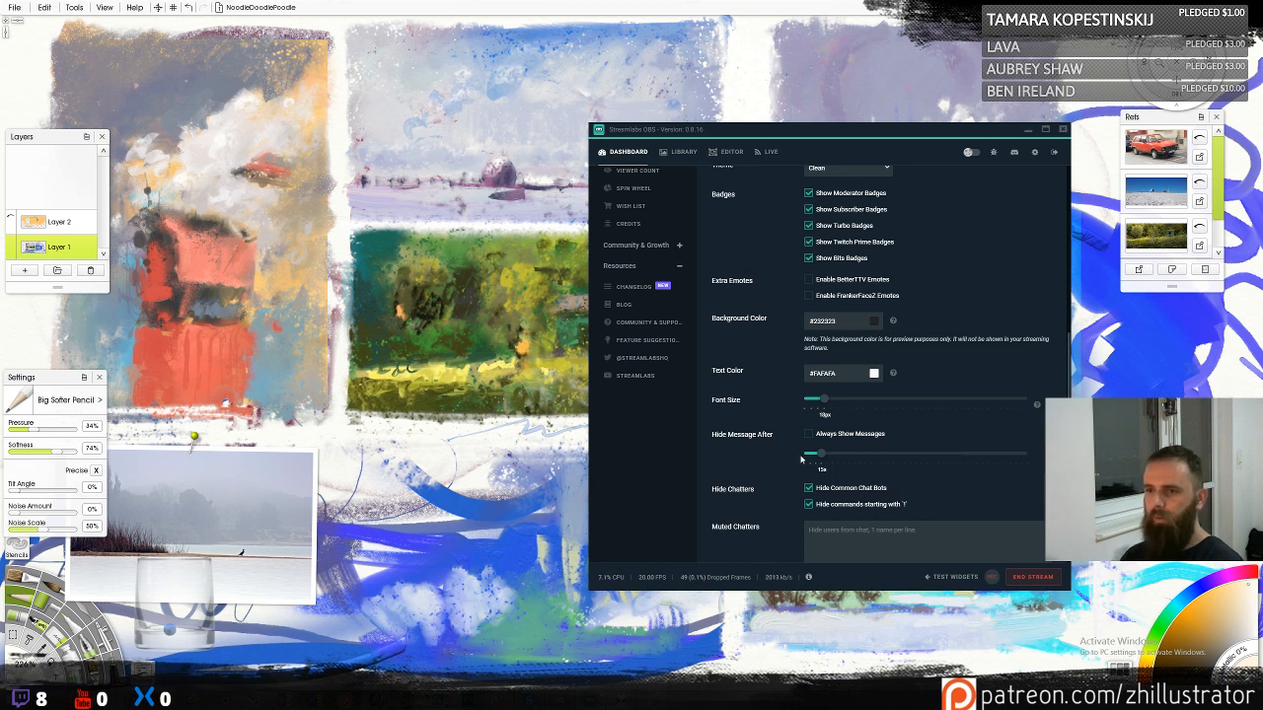
Change the Chat Box theme to Boxed, save the settings and check the preview
scroll(748, 333, "up", 1)
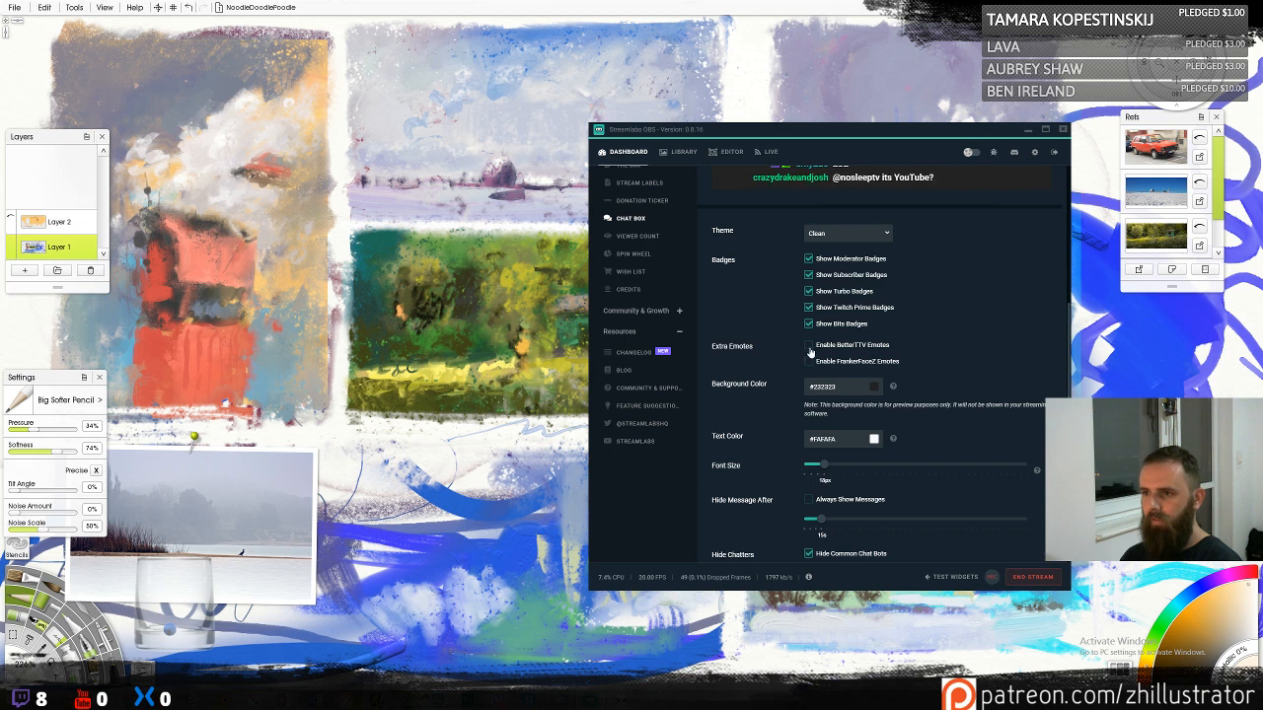
scroll(810, 353, "up", 3)
left_click(871, 419)
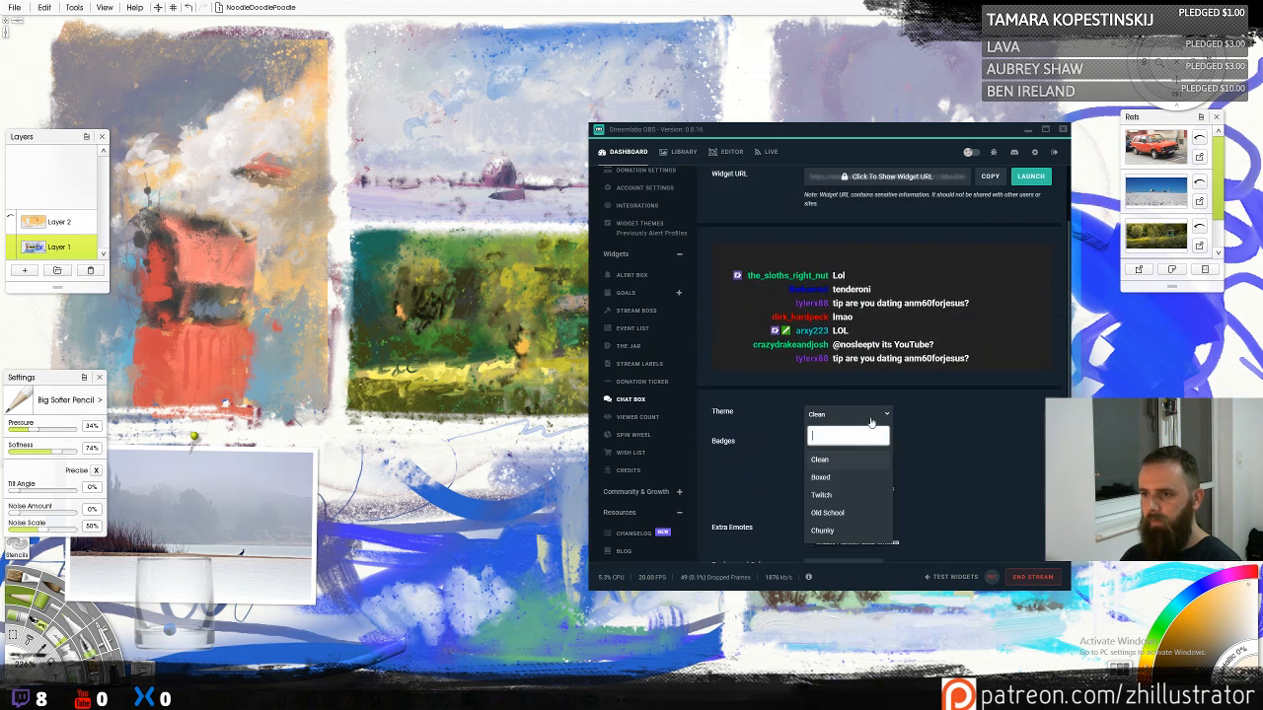
left_click(835, 480)
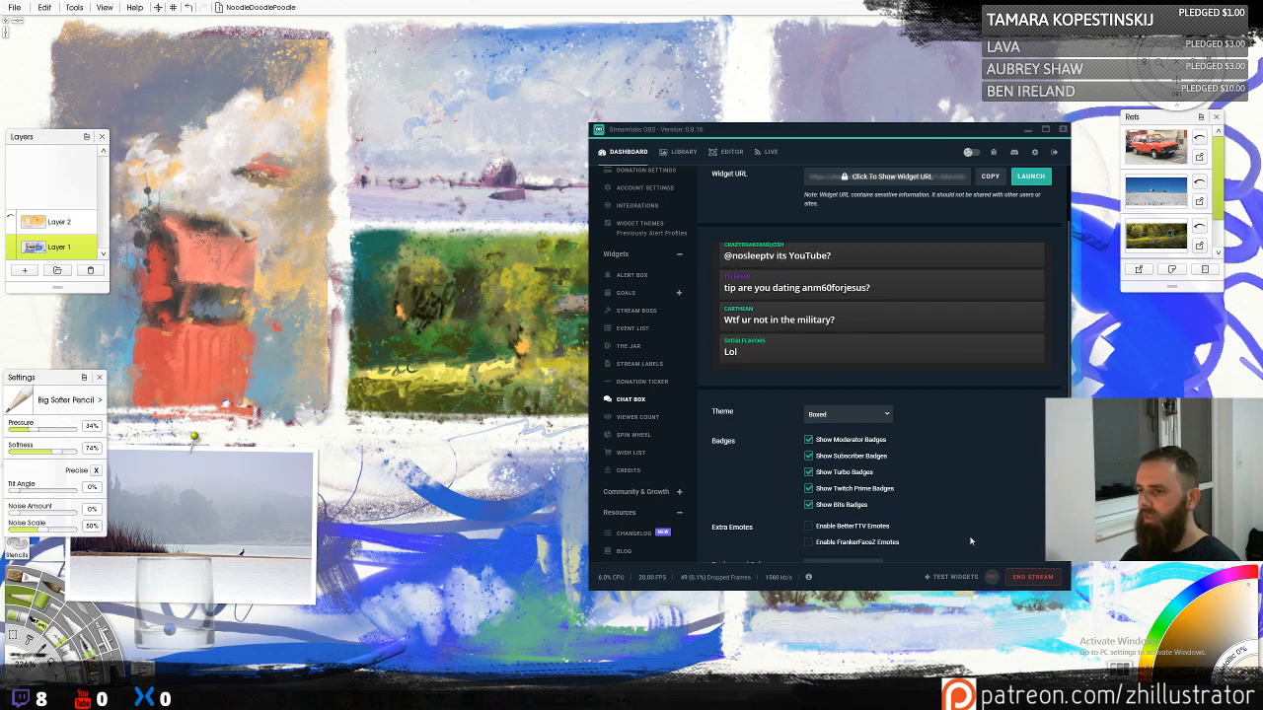
scroll(983, 497, "down", 5)
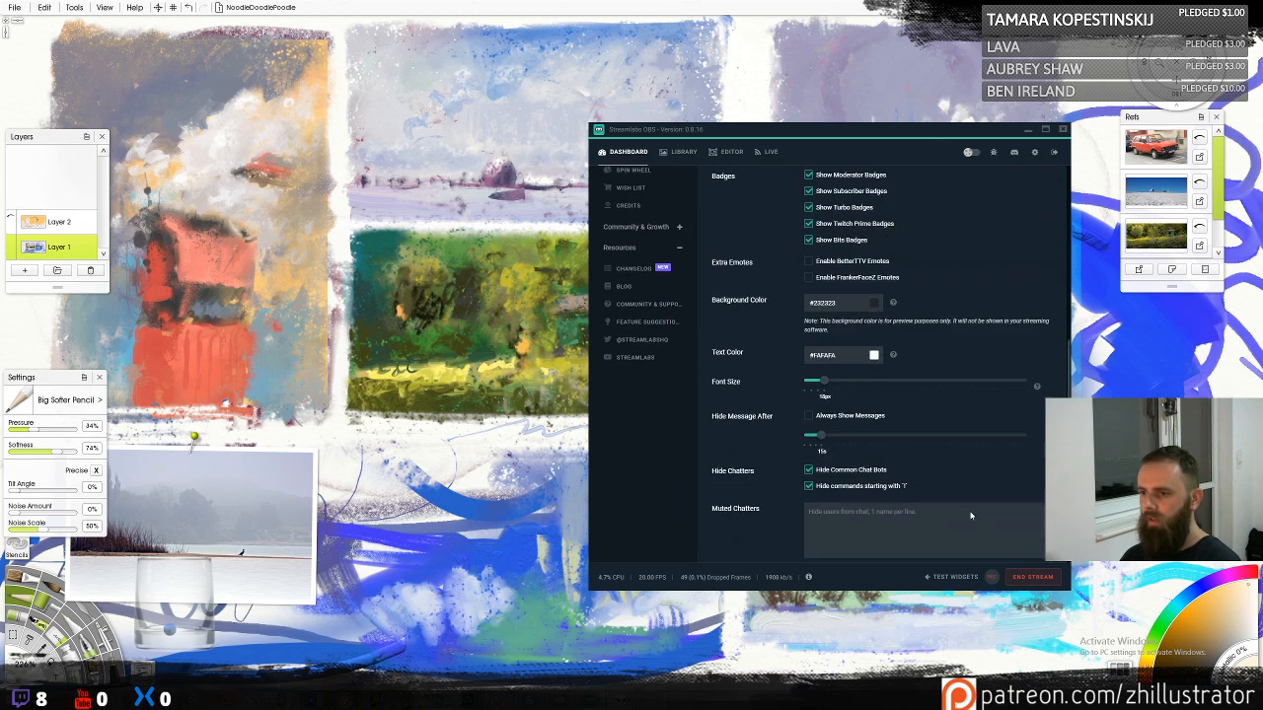
left_click(889, 534)
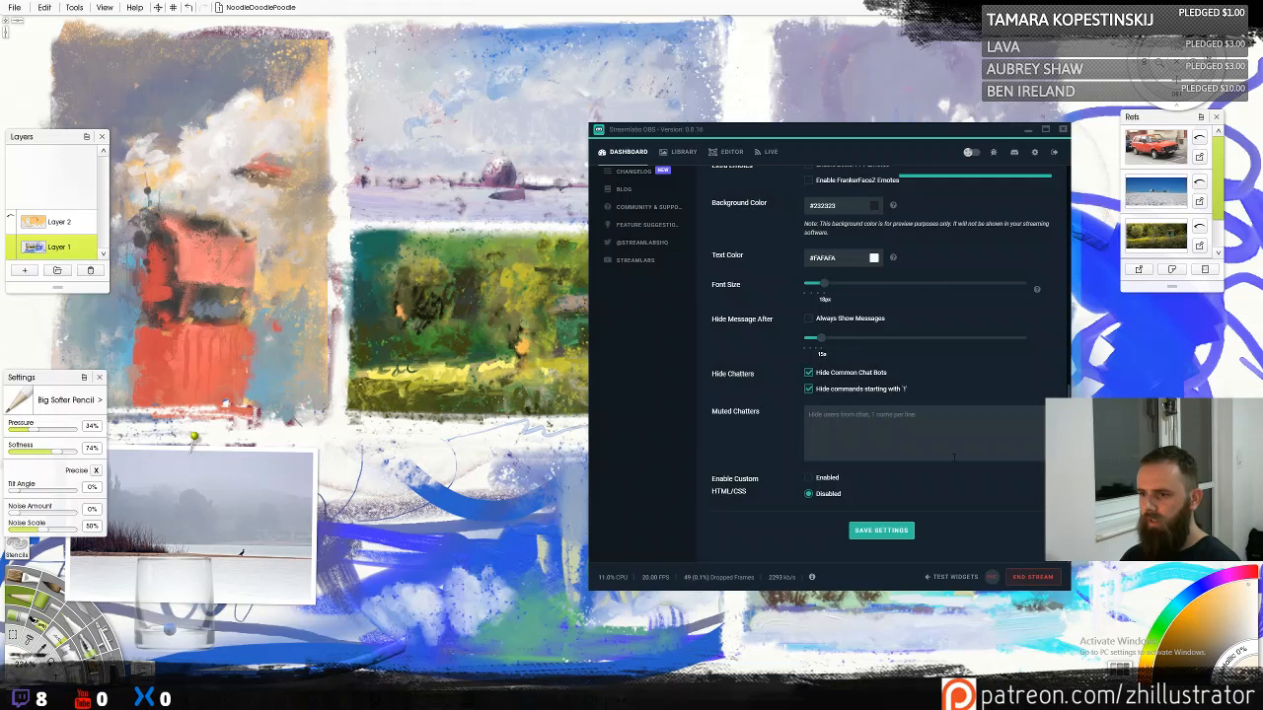
scroll(965, 469, "up", 6)
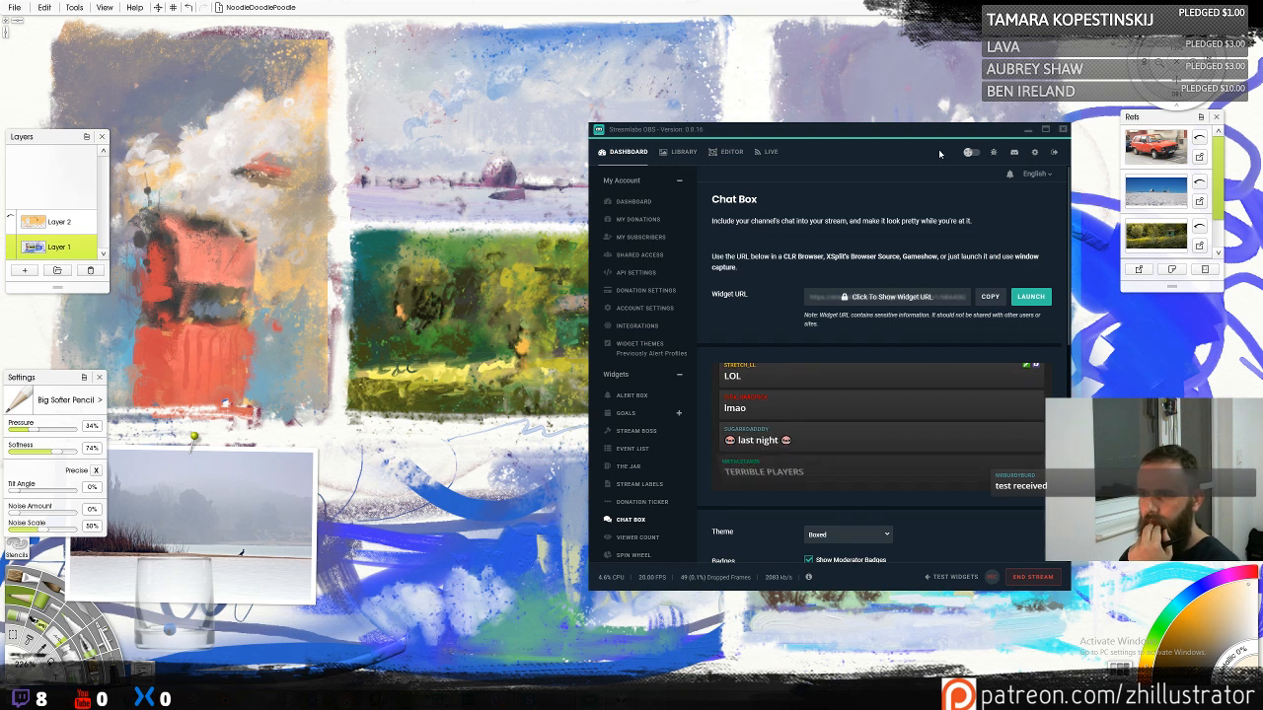
Return to the scene editor and reposition the Chat source beneath the pledge list, checking the painting canvas
left_click(731, 153)
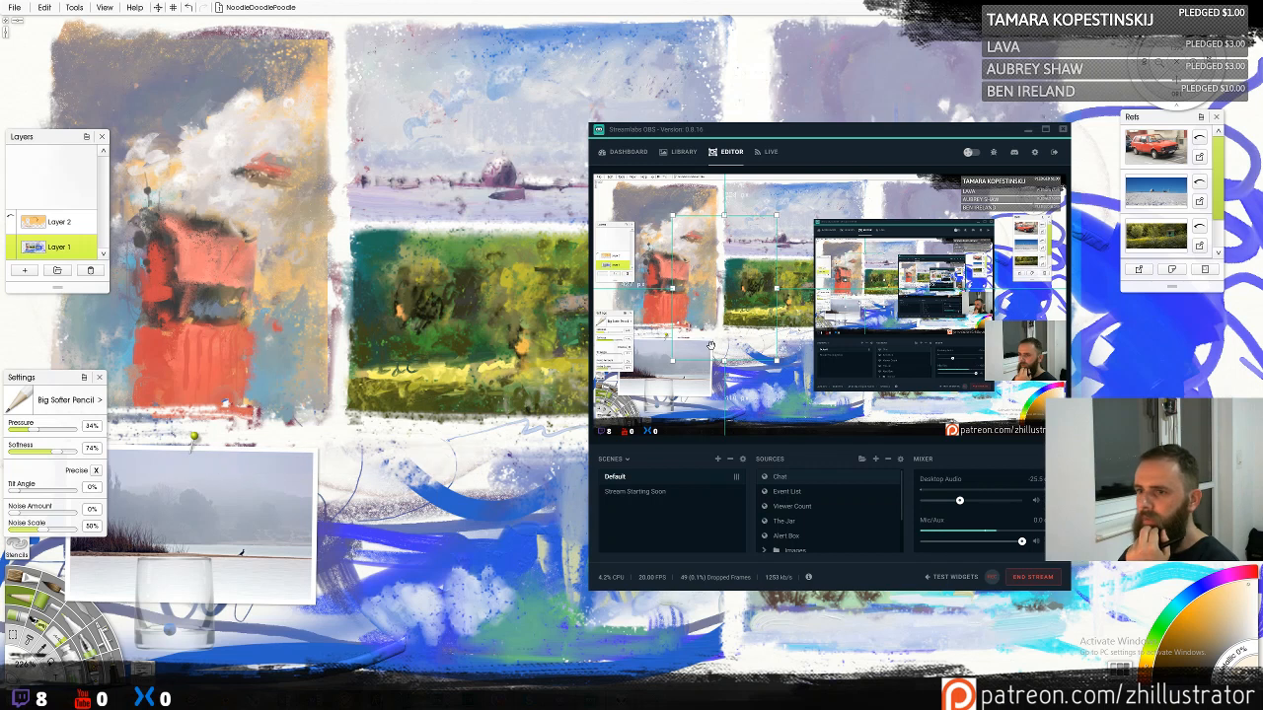
left_click_drag(736, 279, 658, 235)
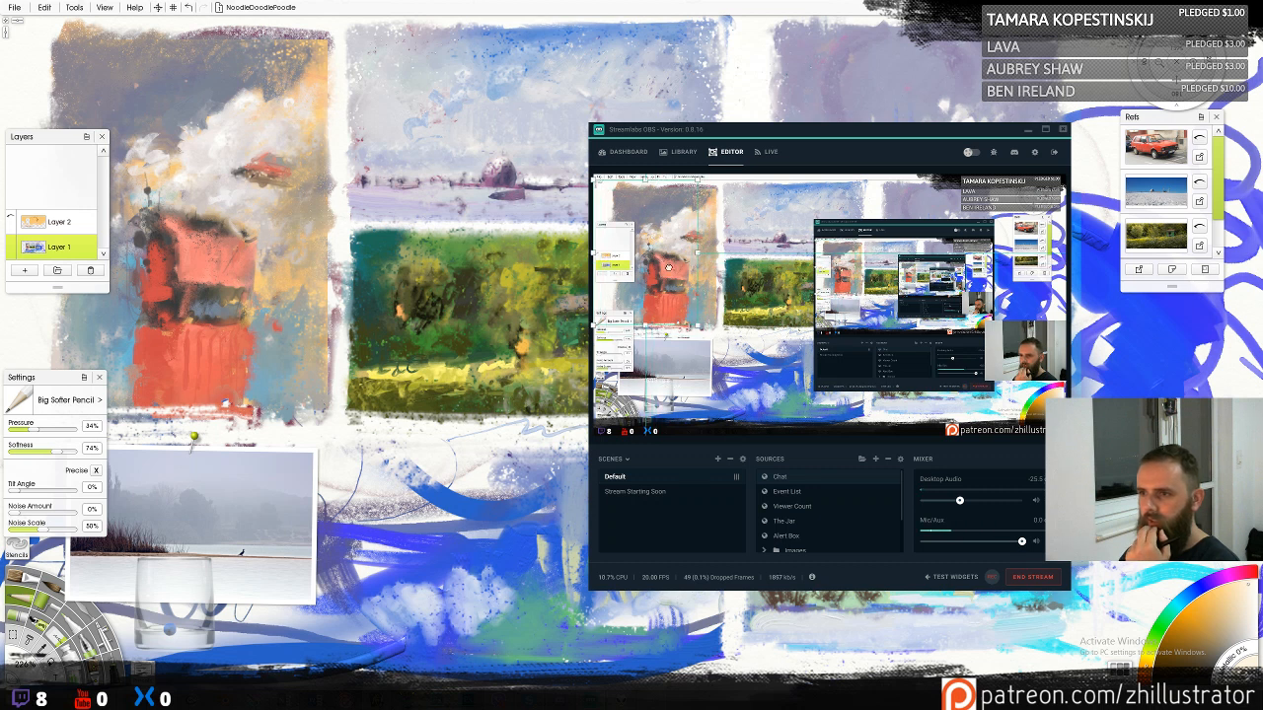
left_click(1218, 117)
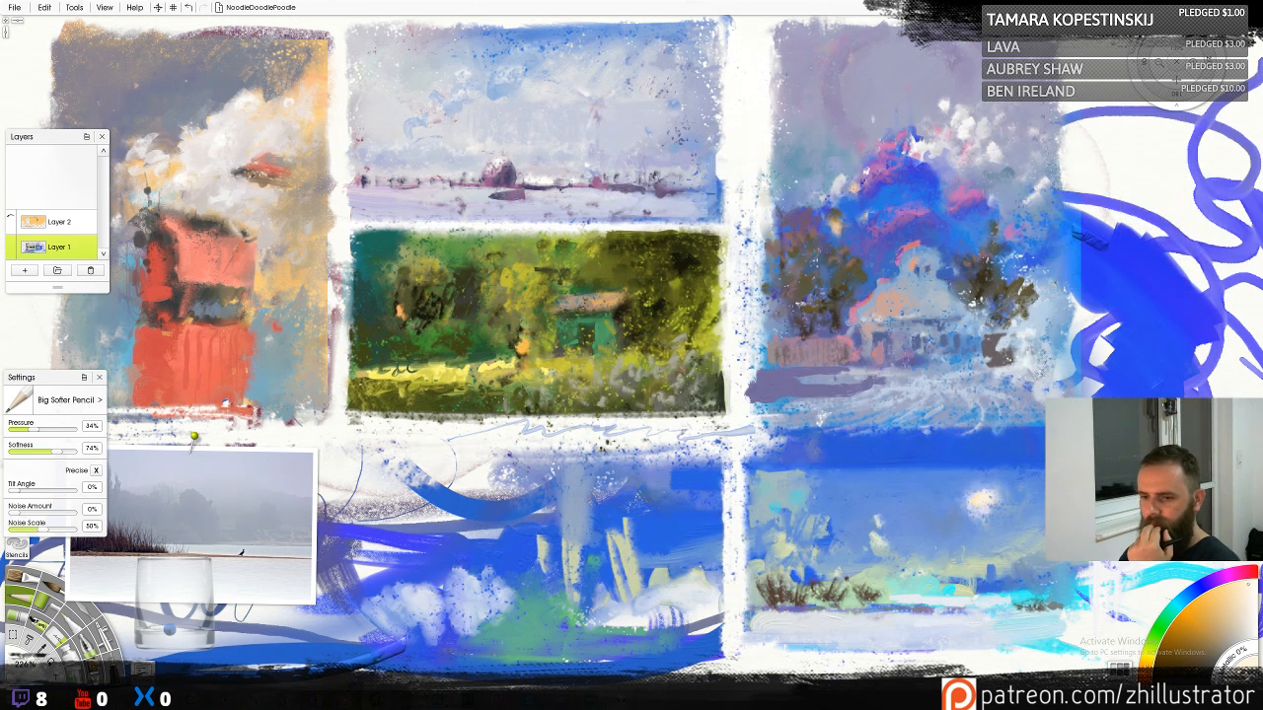
left_click(622, 699)
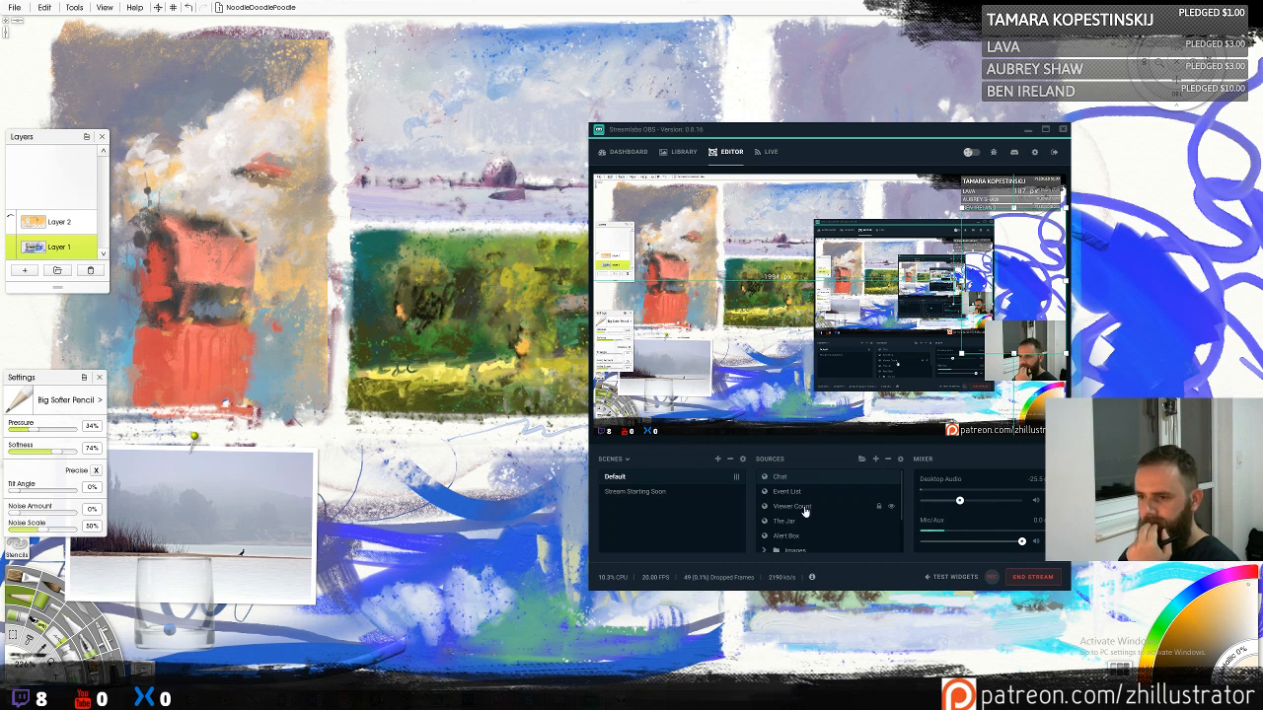
Set the Chat source's FPS to 20, refresh the cache of its current page and accept the properties
double_click(839, 479)
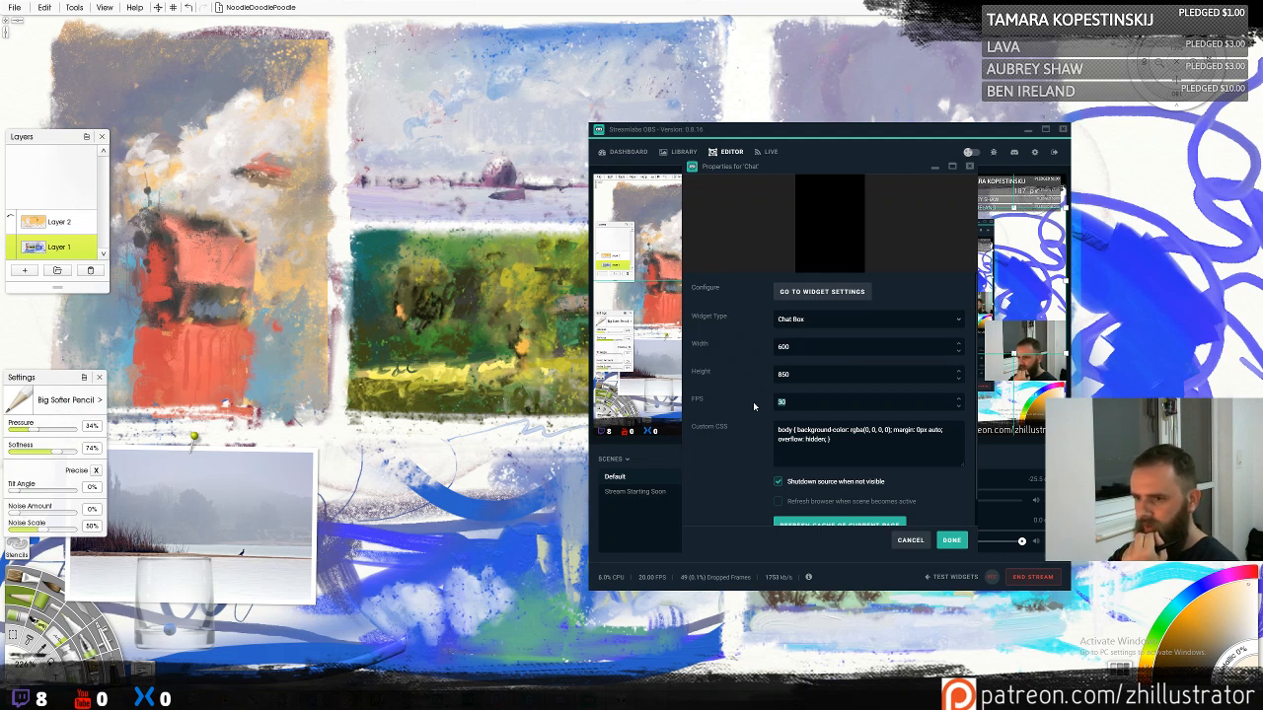
type("20")
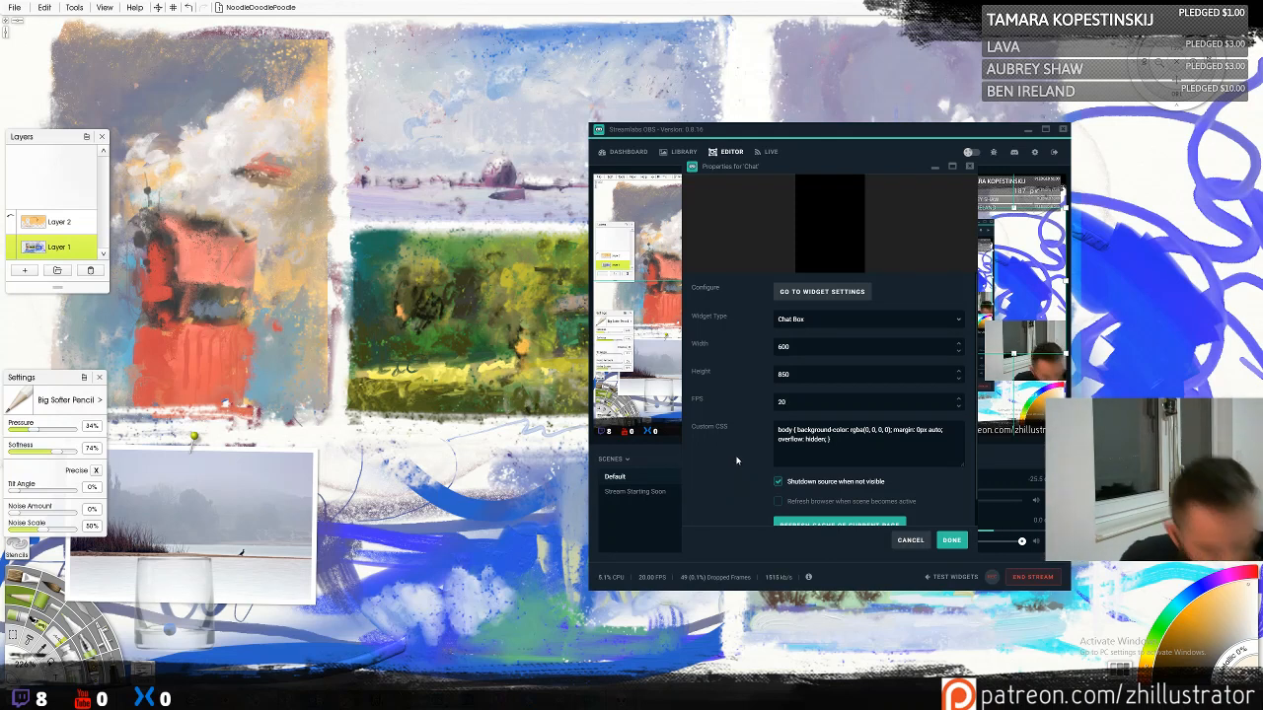
scroll(744, 467, "down", 1)
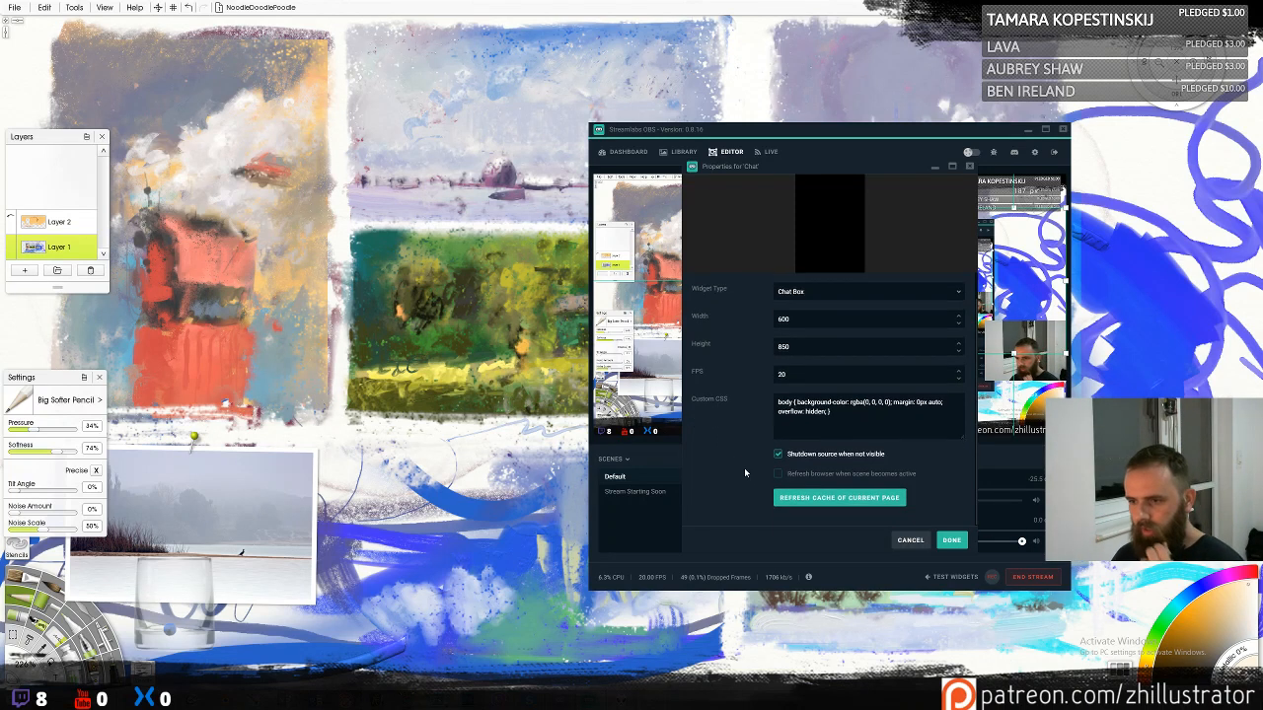
left_click(813, 500)
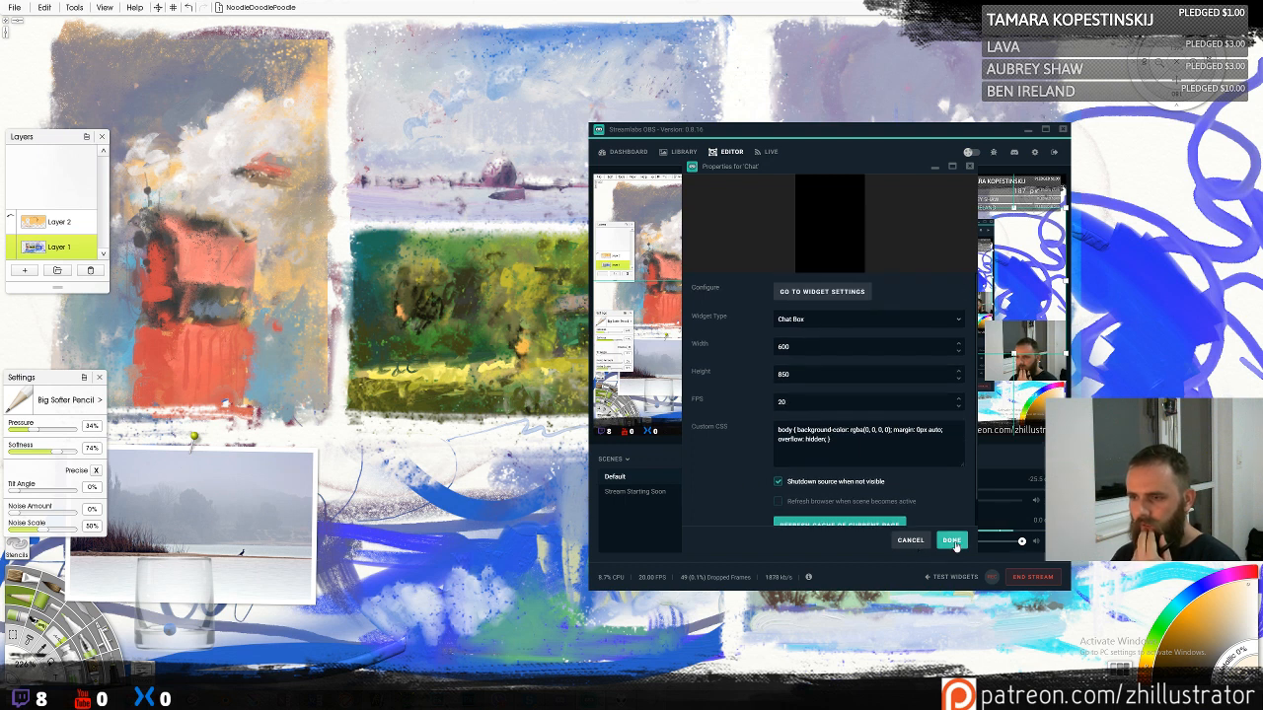
left_click(952, 541)
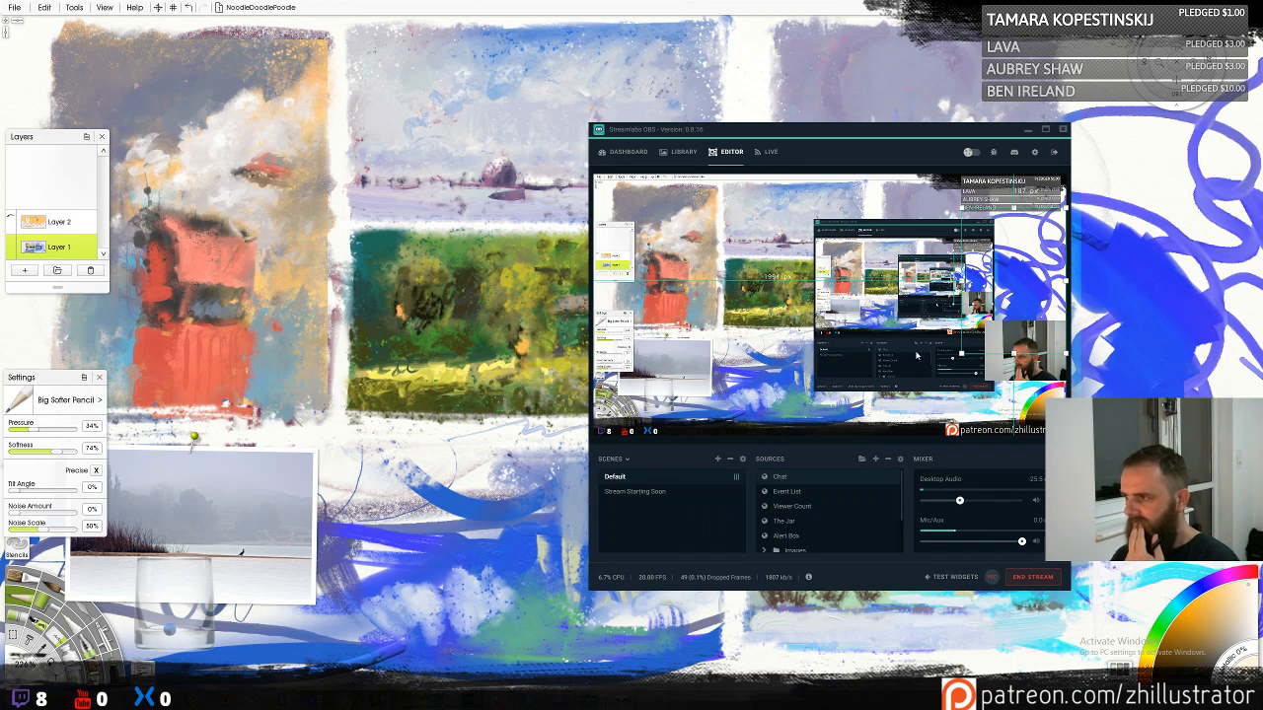
In the Chat source's widget settings, raise the message hide delay to 25s, enable Always Show Messages and save the settings
double_click(842, 482)
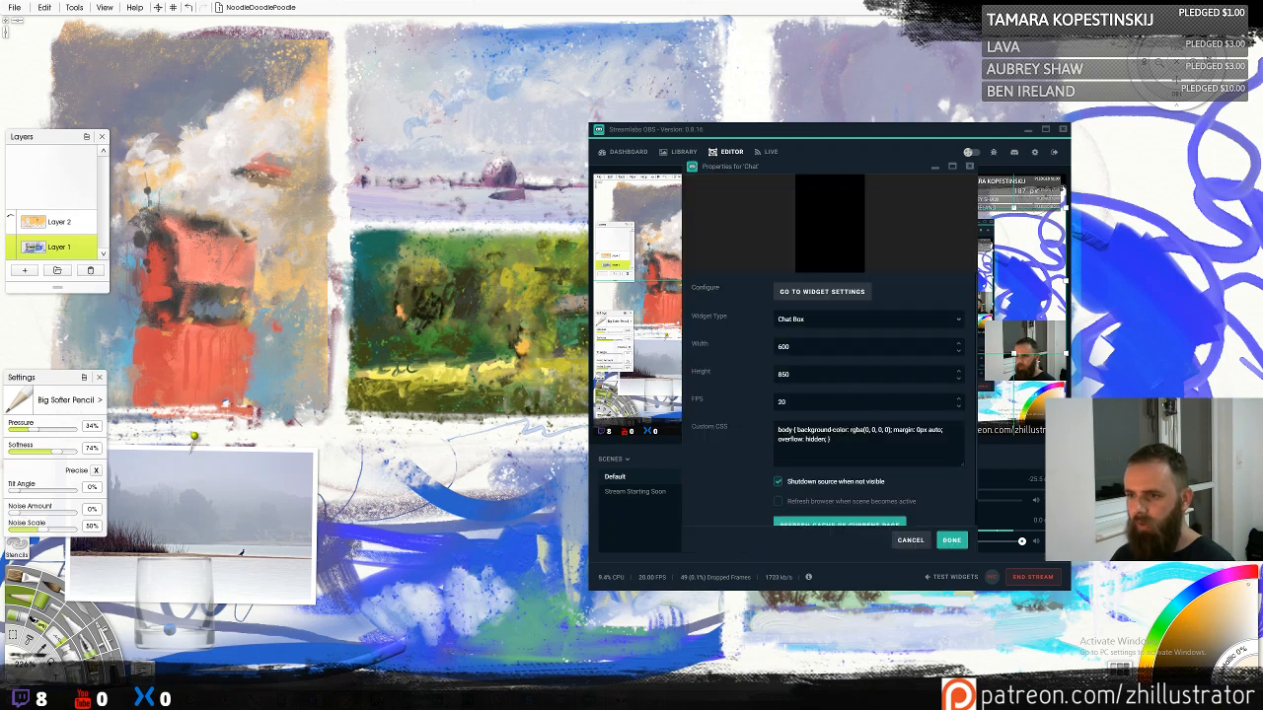
left_click(838, 293)
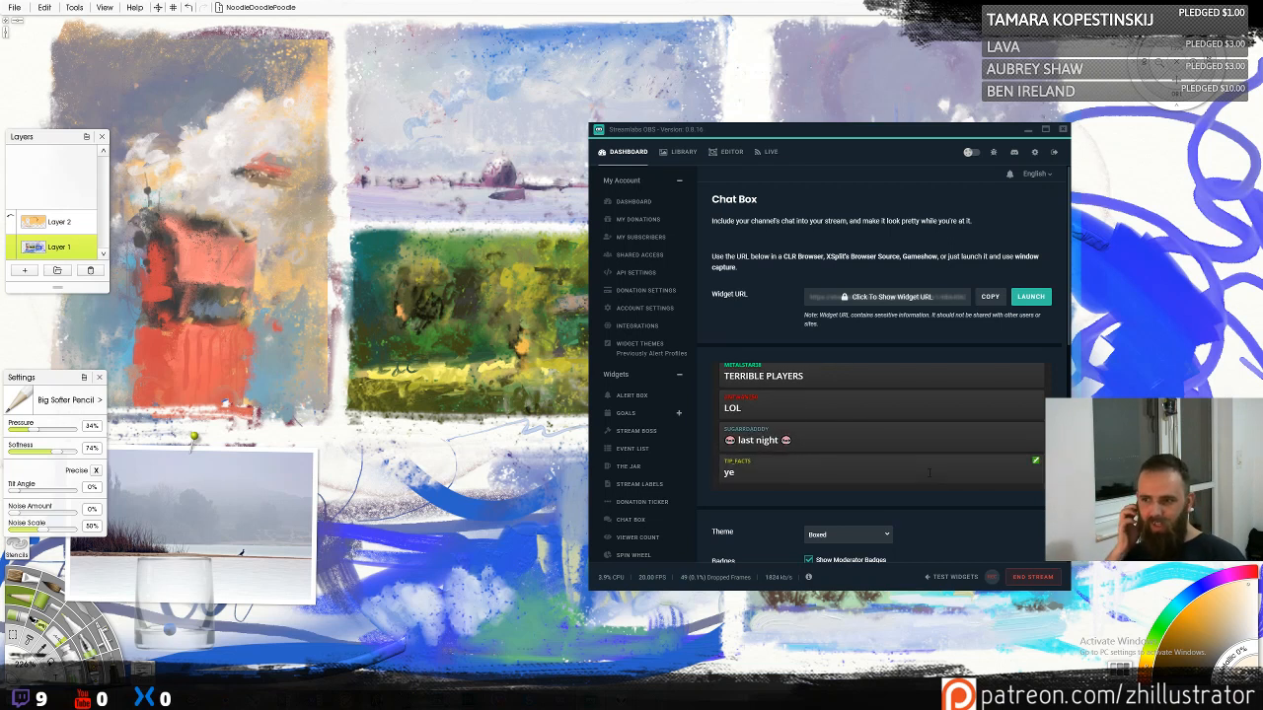
scroll(960, 503, "down", 5)
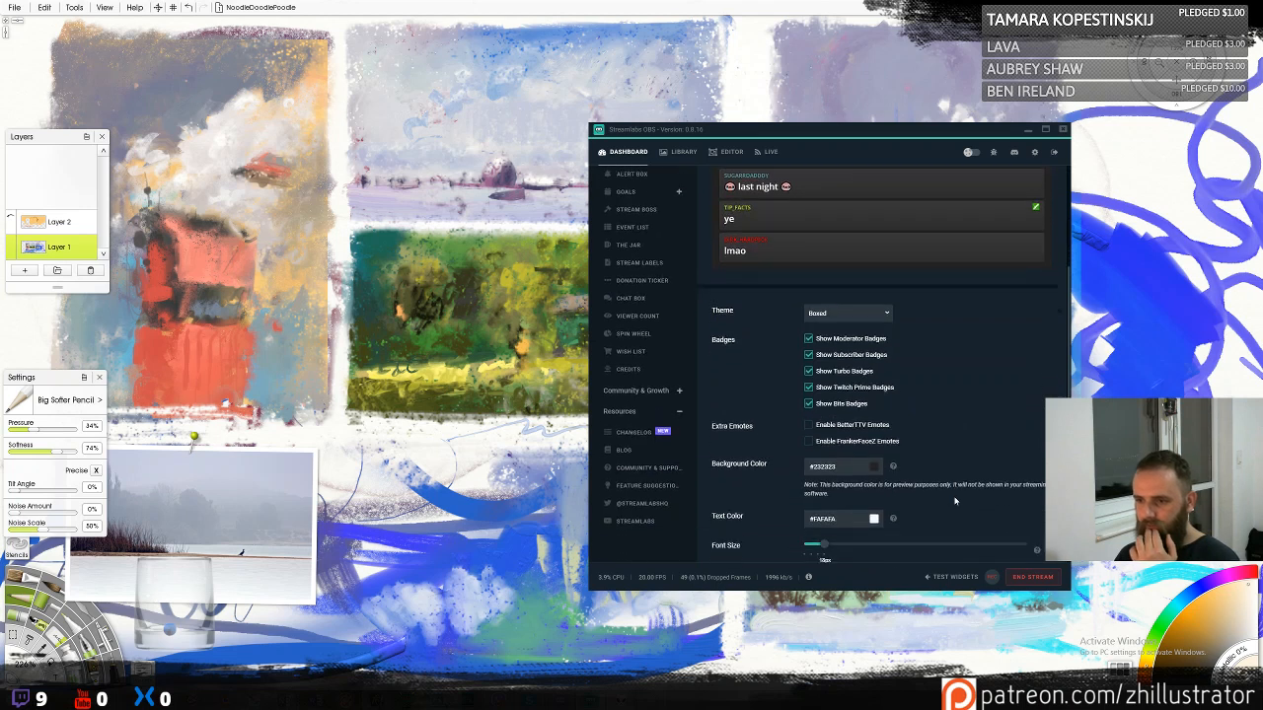
scroll(960, 470, "down", 2)
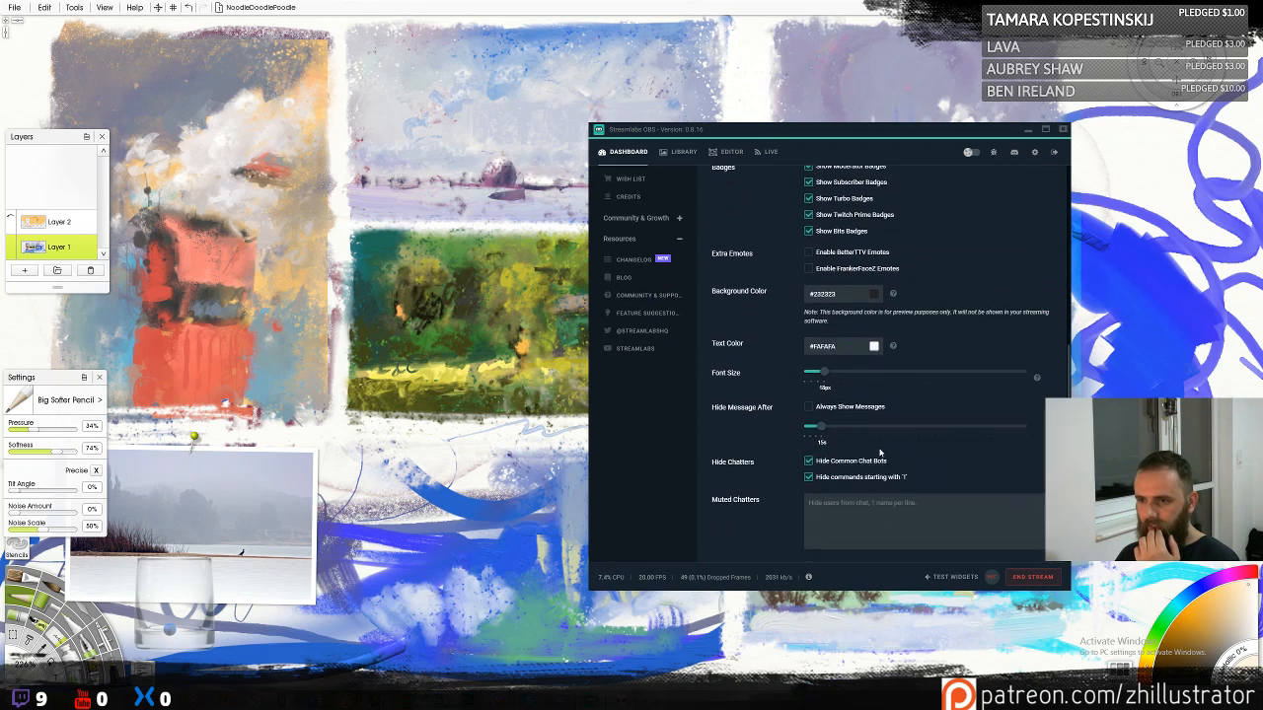
left_click_drag(820, 426, 832, 428)
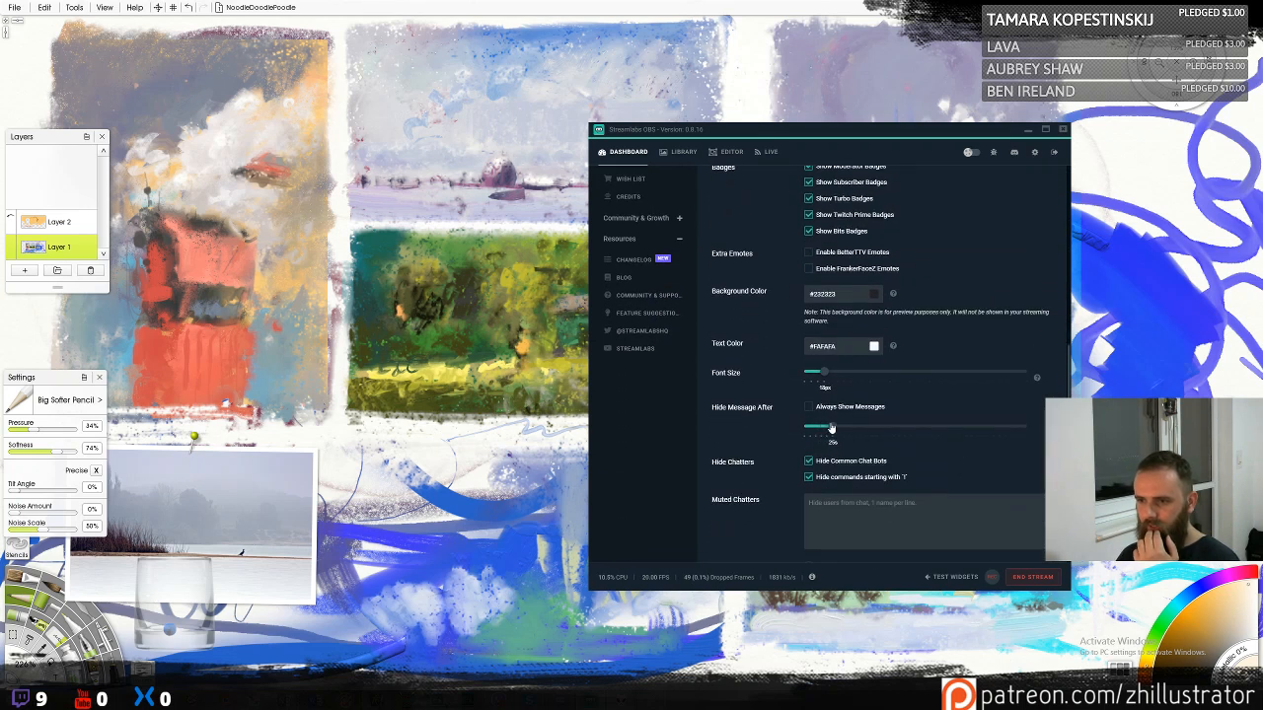
left_click(809, 408)
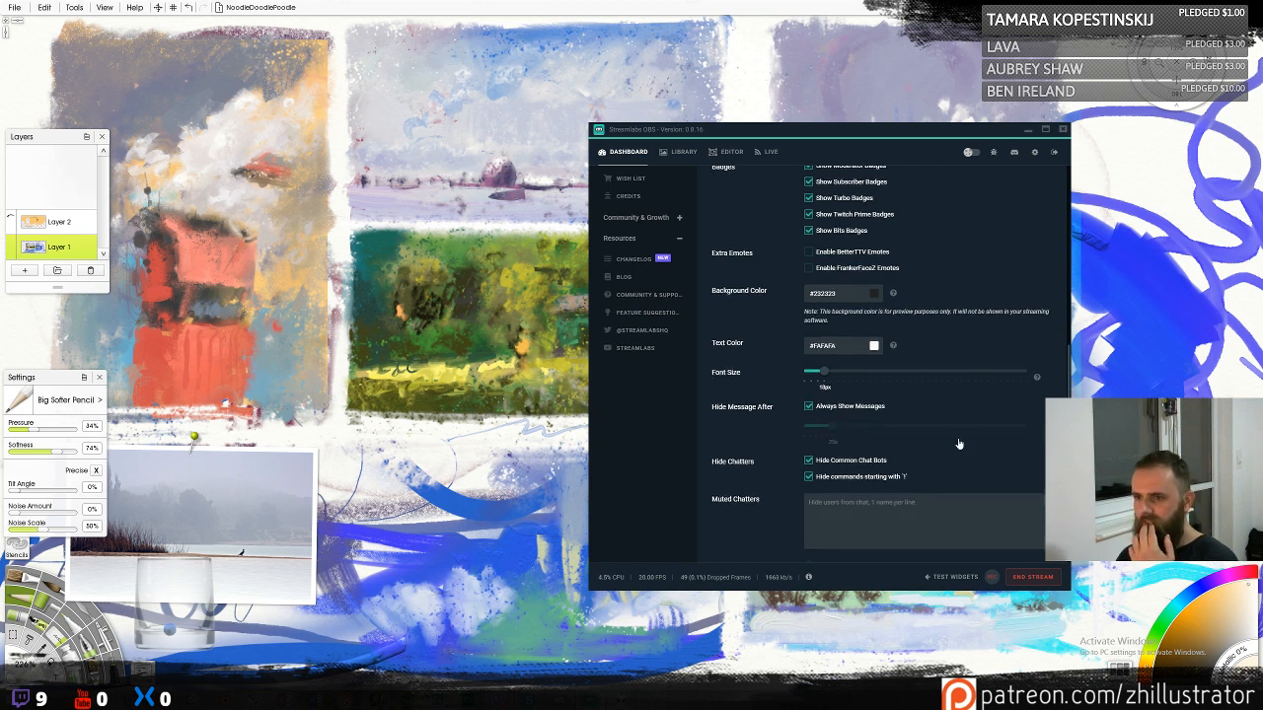
scroll(957, 442, "down", 2)
left_click(872, 530)
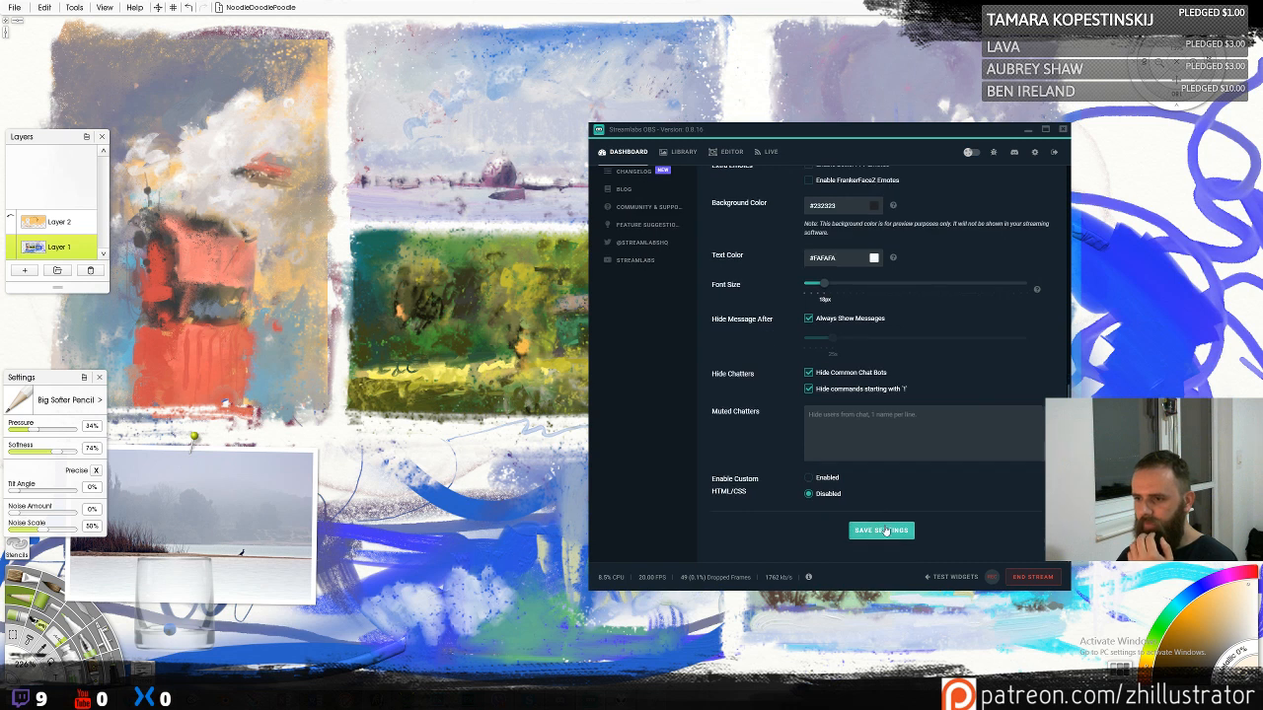
Try the Clean theme for the Chat Box widget and look at its preview
scroll(919, 419, "up", 8)
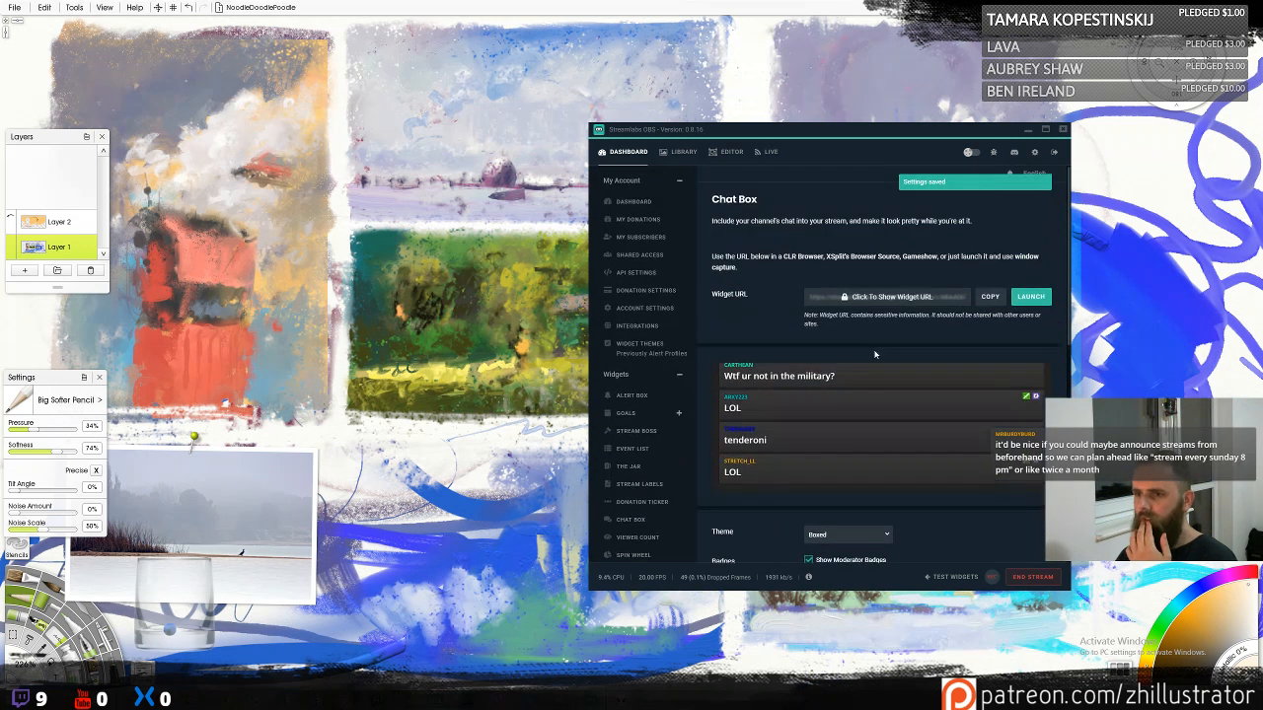
left_click(885, 534)
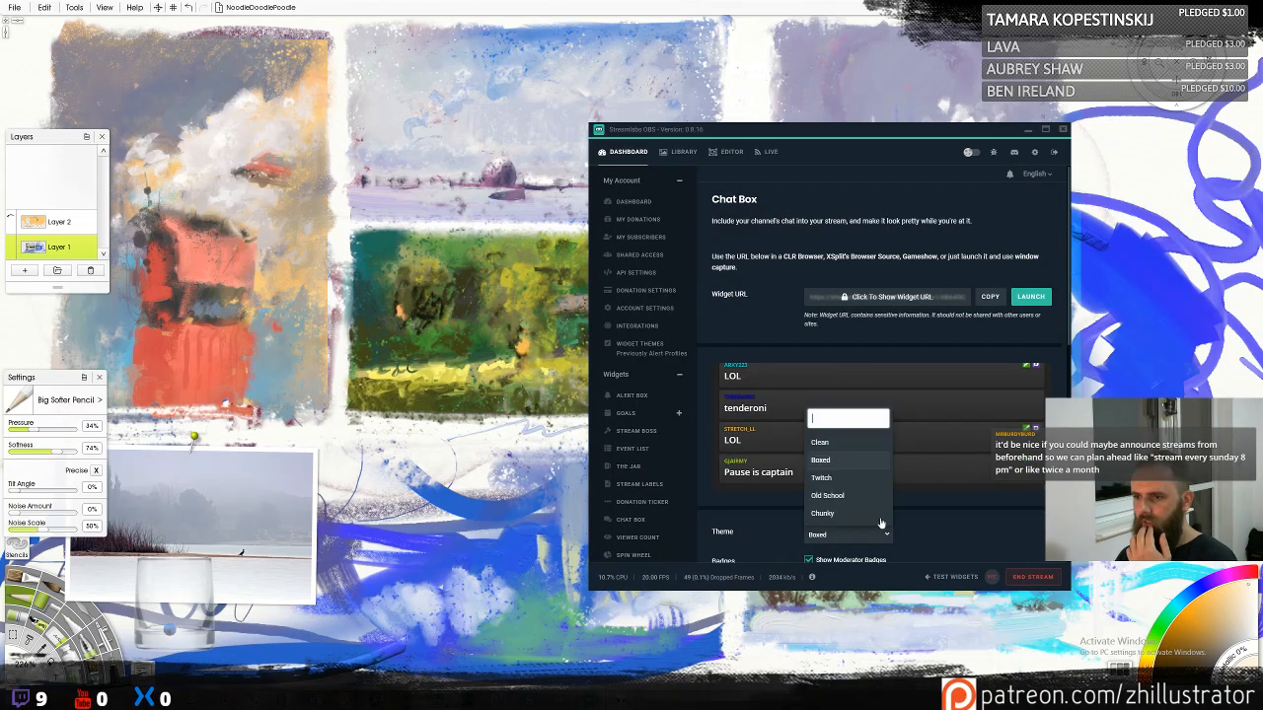
left_click(819, 442)
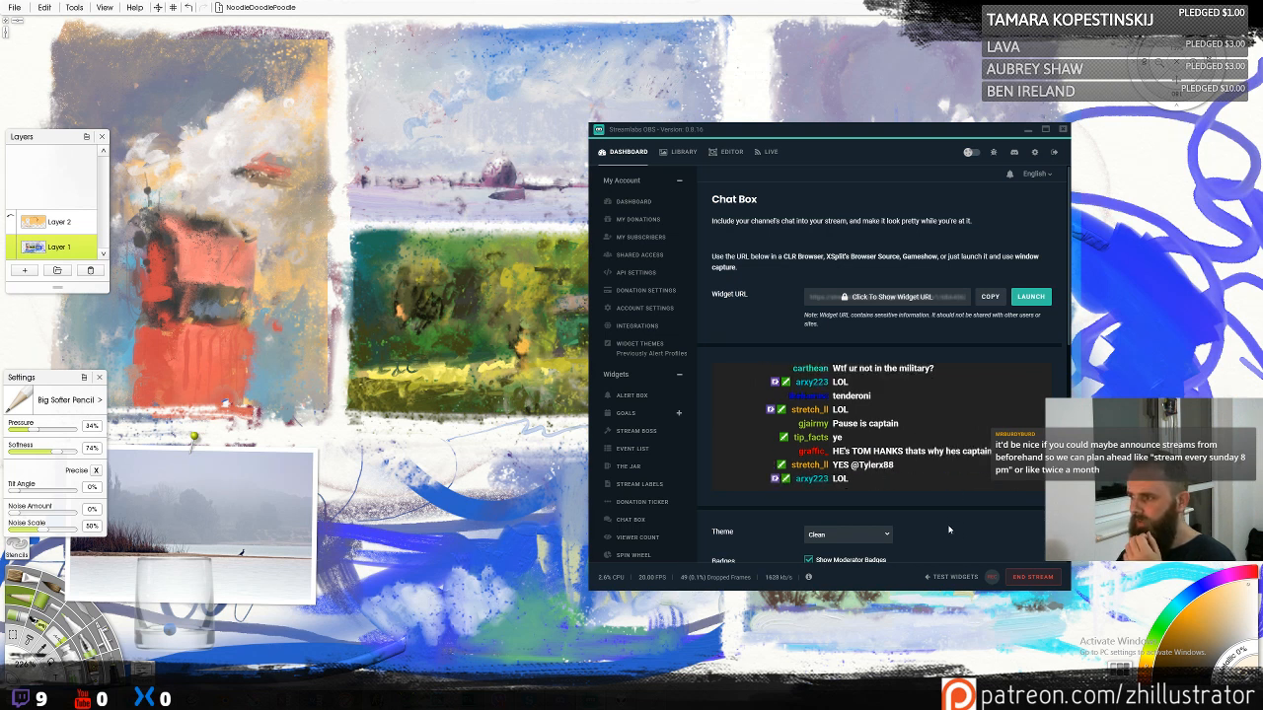
scroll(953, 531, "down", 1)
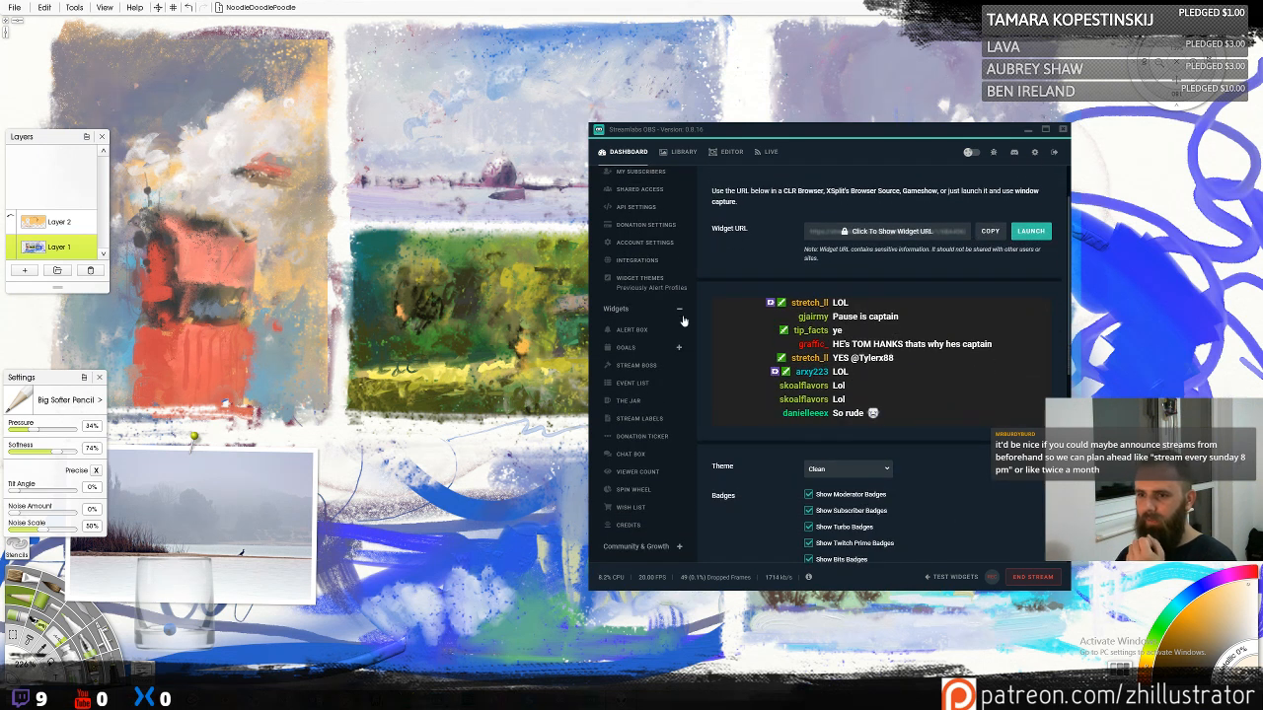
scroll(888, 345, "up", 1)
In the scene editor, set the Chat source's height to 620 in its properties
left_click(731, 151)
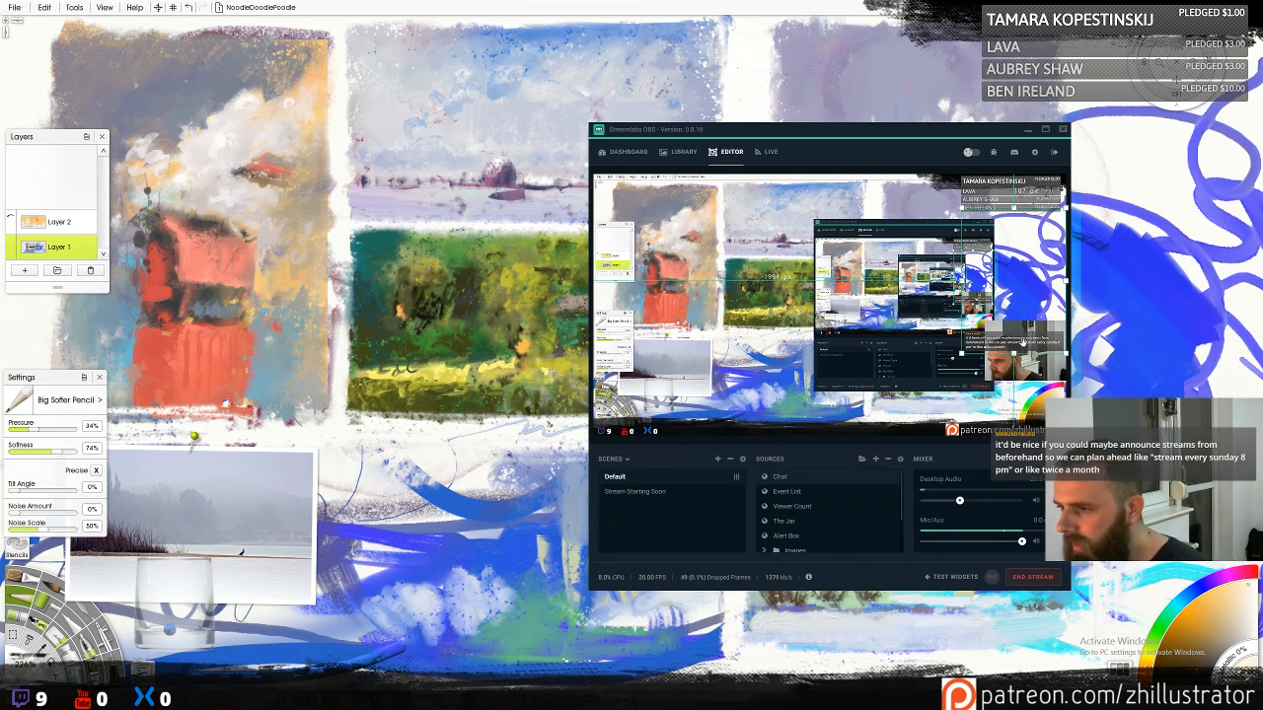
right_click(1012, 301)
left_click(833, 472)
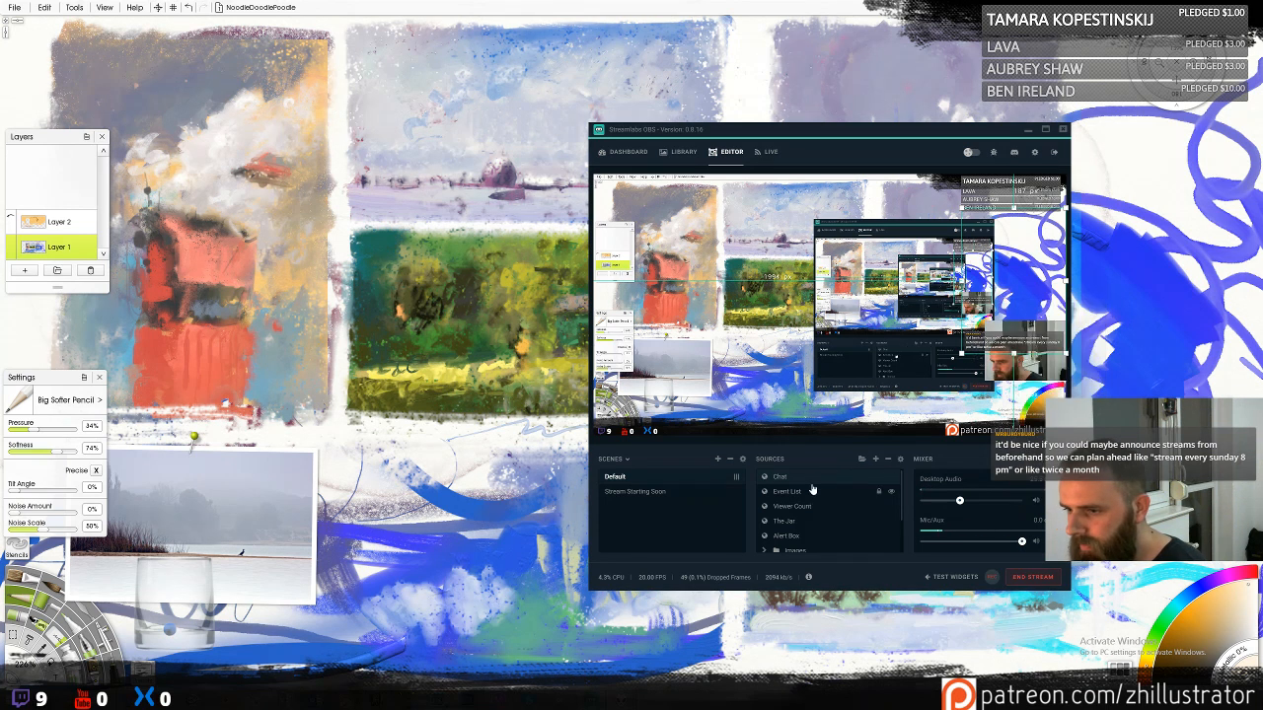
double_click(823, 478)
double_click(784, 375)
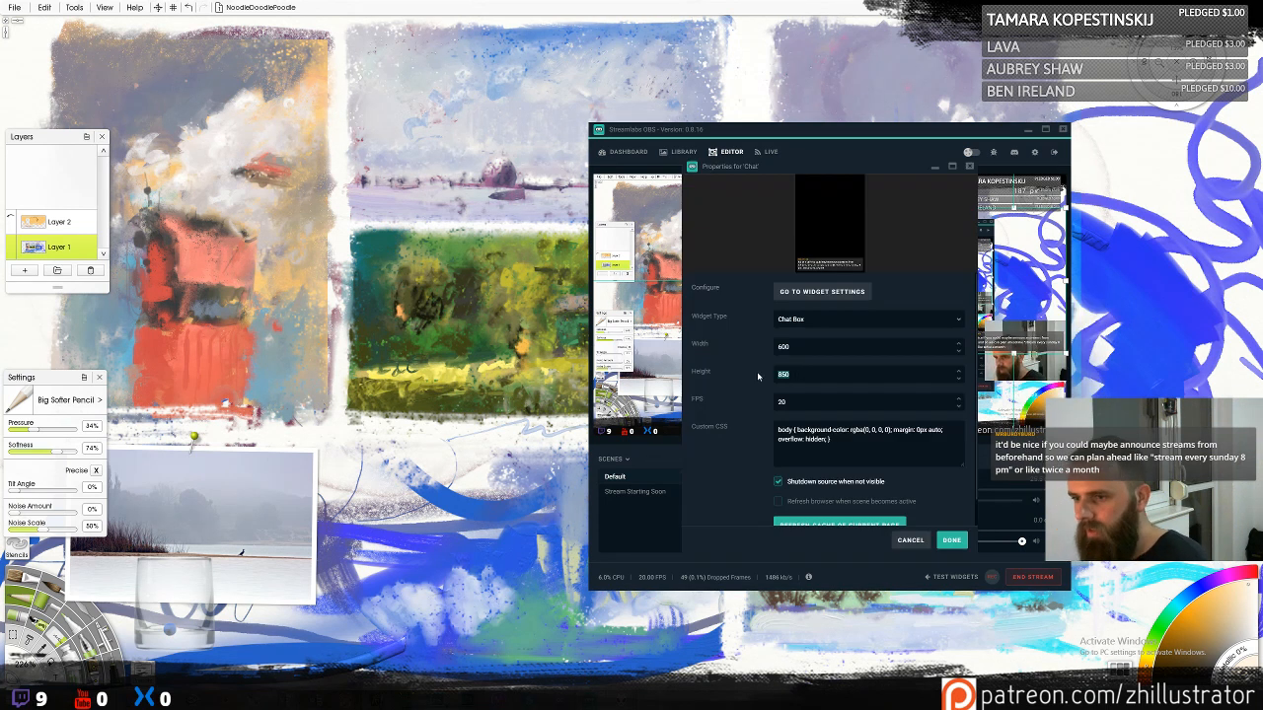
type("600")
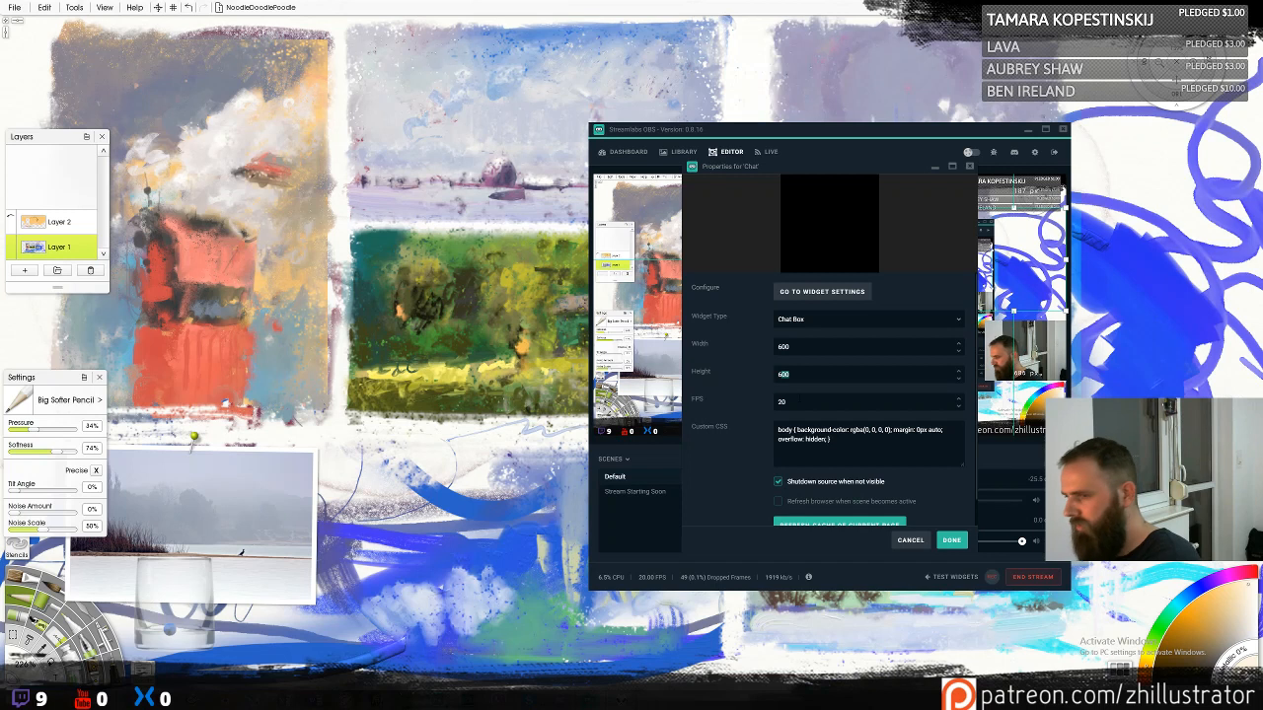
type("20")
left_click(950, 542)
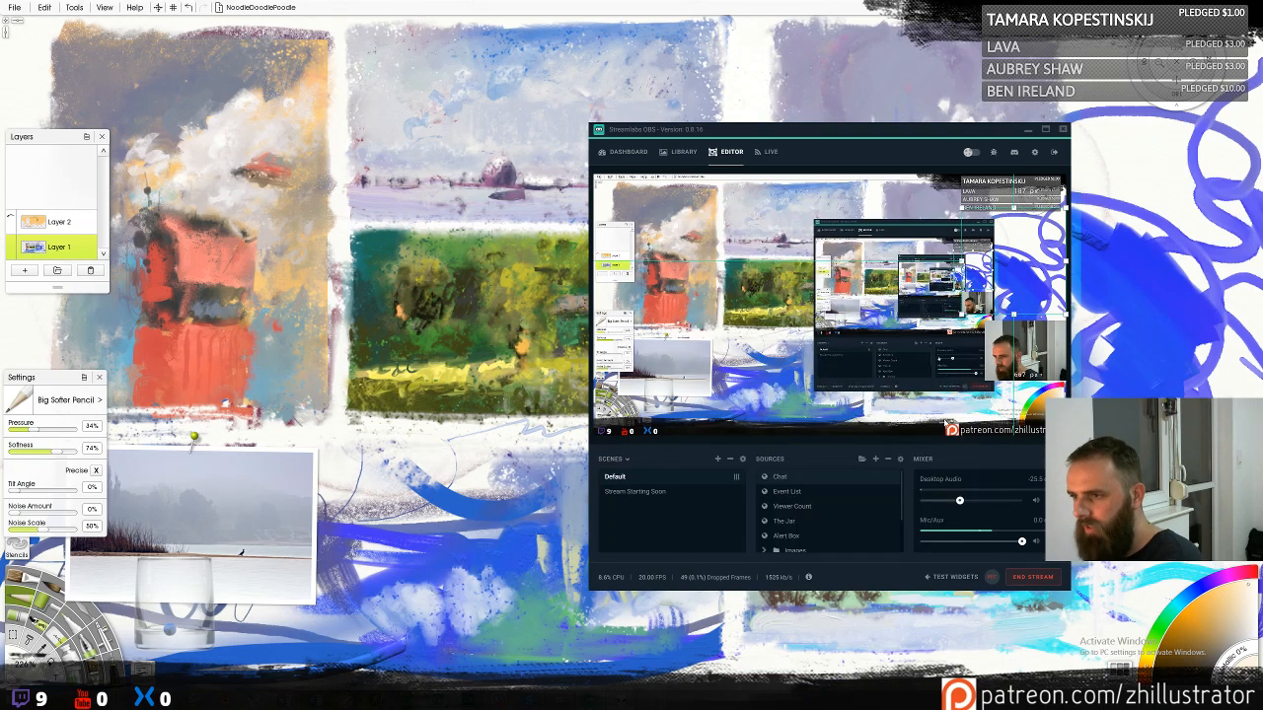
Nudge the Chat source slightly down in the scene so it sits above the webcam, and put the streaming window away
scroll(828, 513, "down", 2)
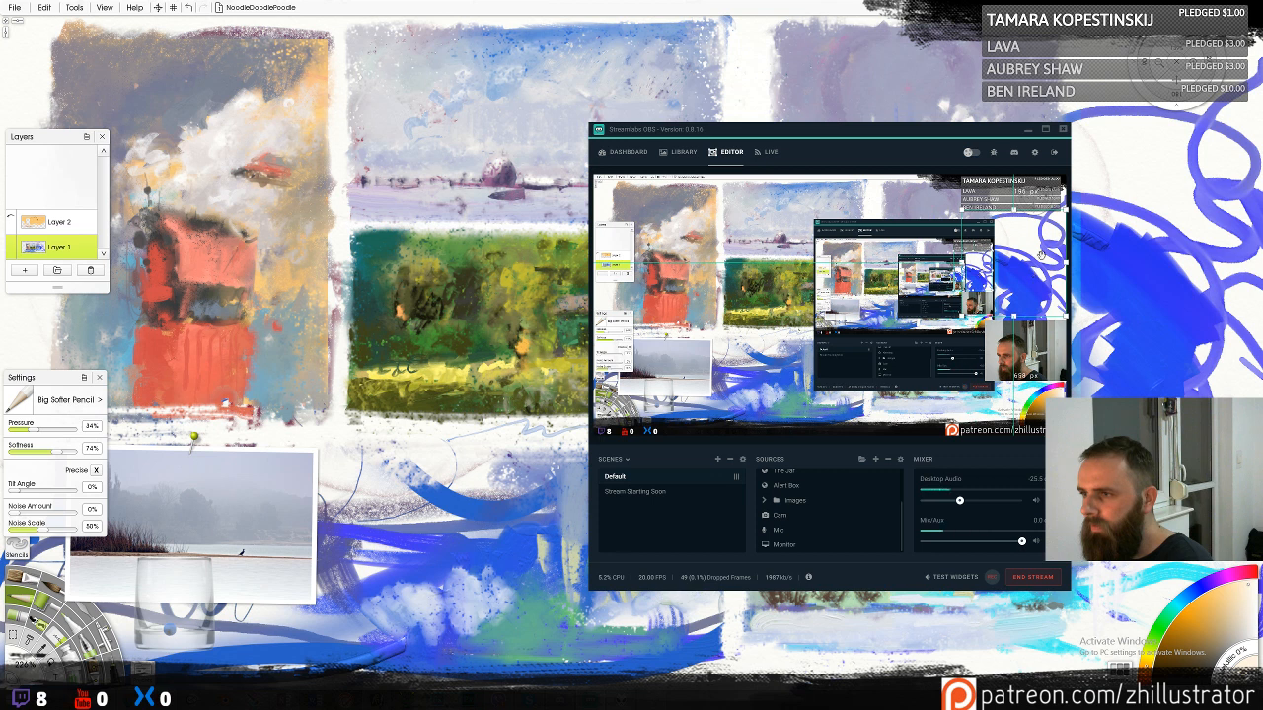
key("Down")
key("Down")
key("Down")
key("Down")
key("Down")
key("Down")
key("Down")
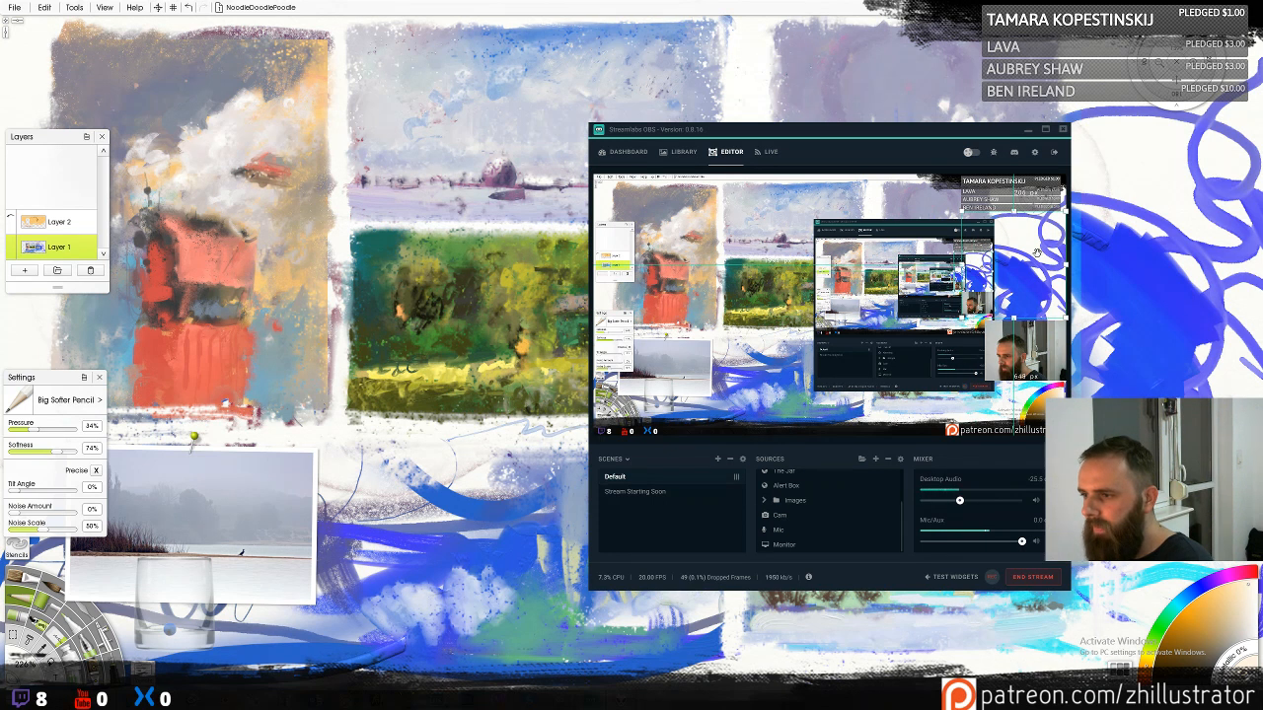
key("Up")
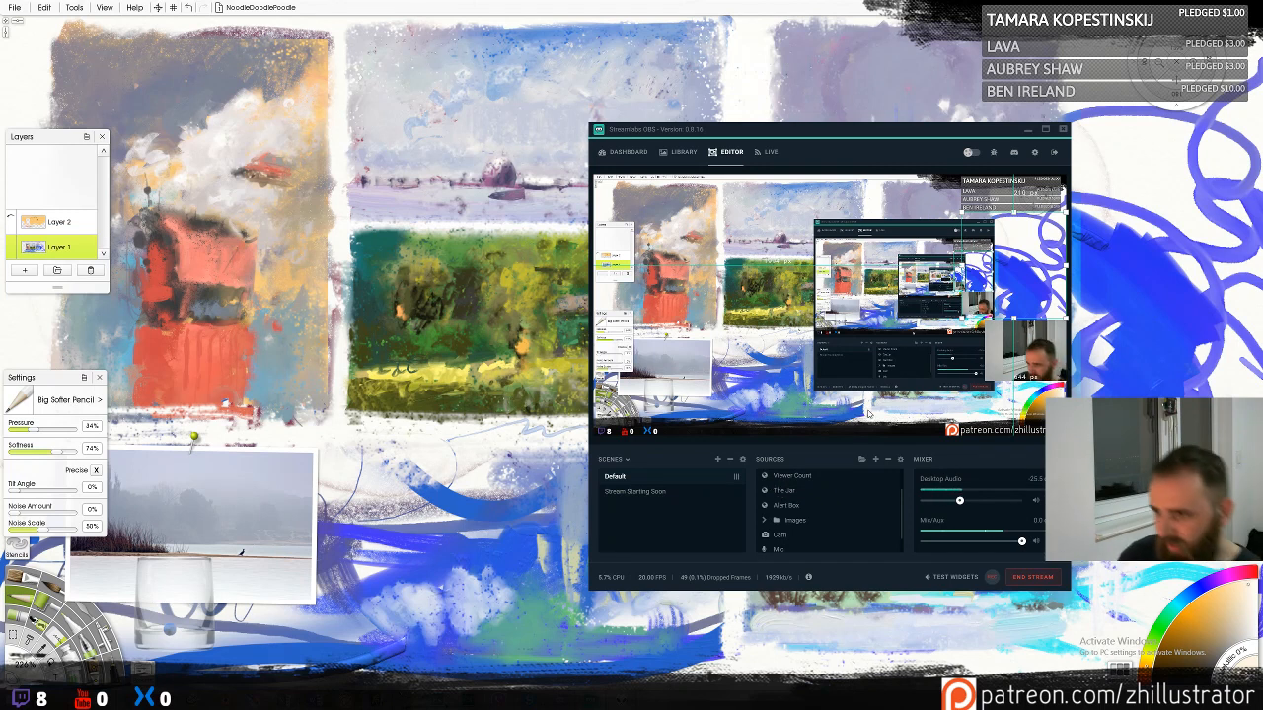
left_click(1030, 130)
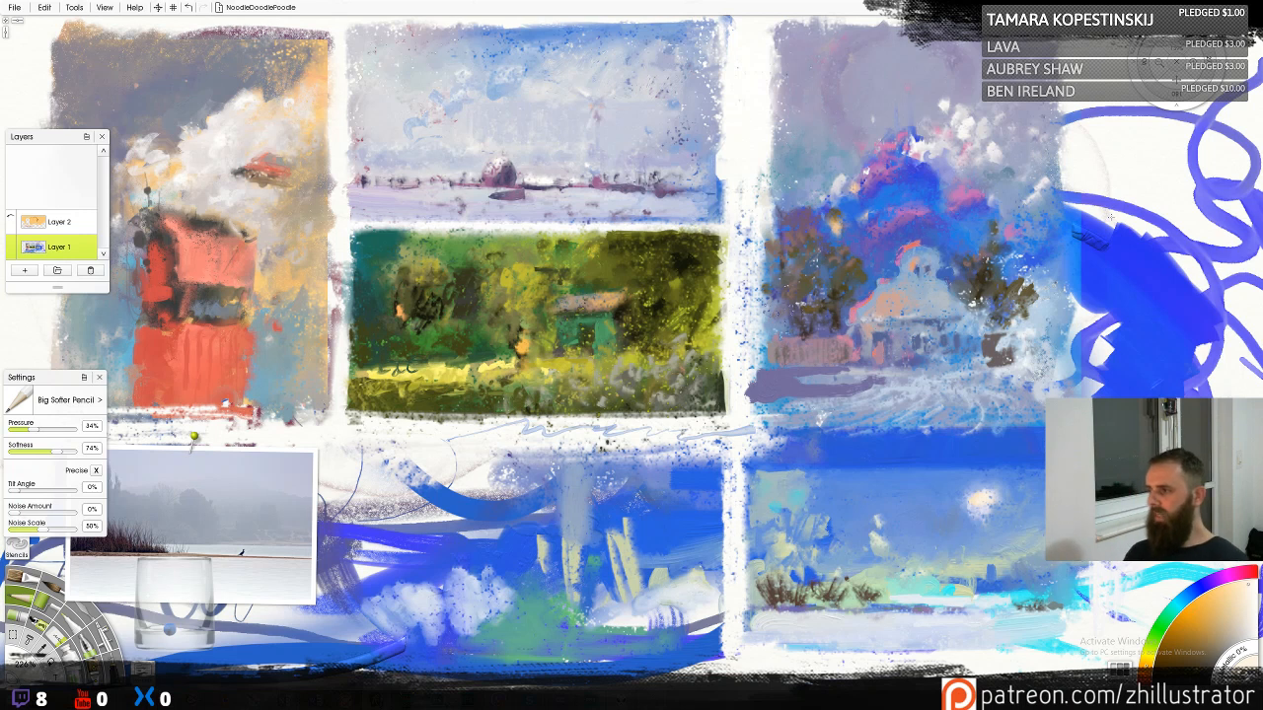
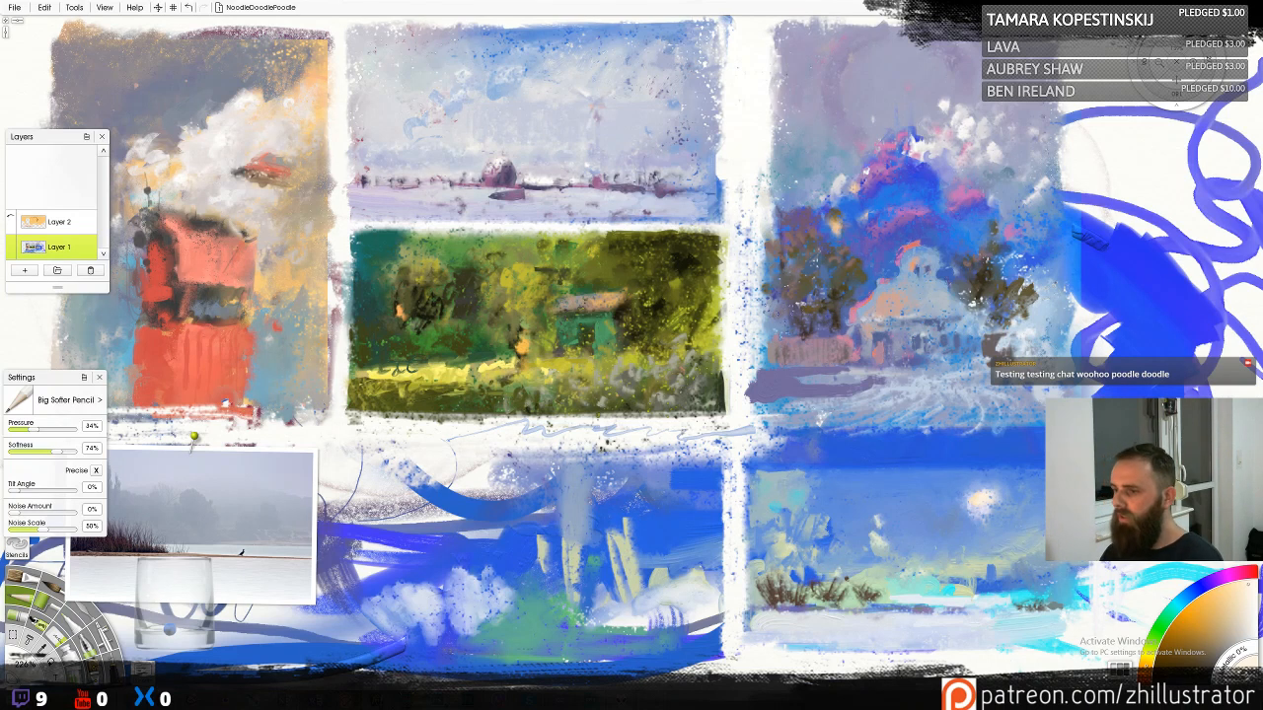
From the Chat source's properties in Streamlabs OBS, open the Chat Box widget settings, set the font size to 22px, and return to the painting
left_click(645, 695)
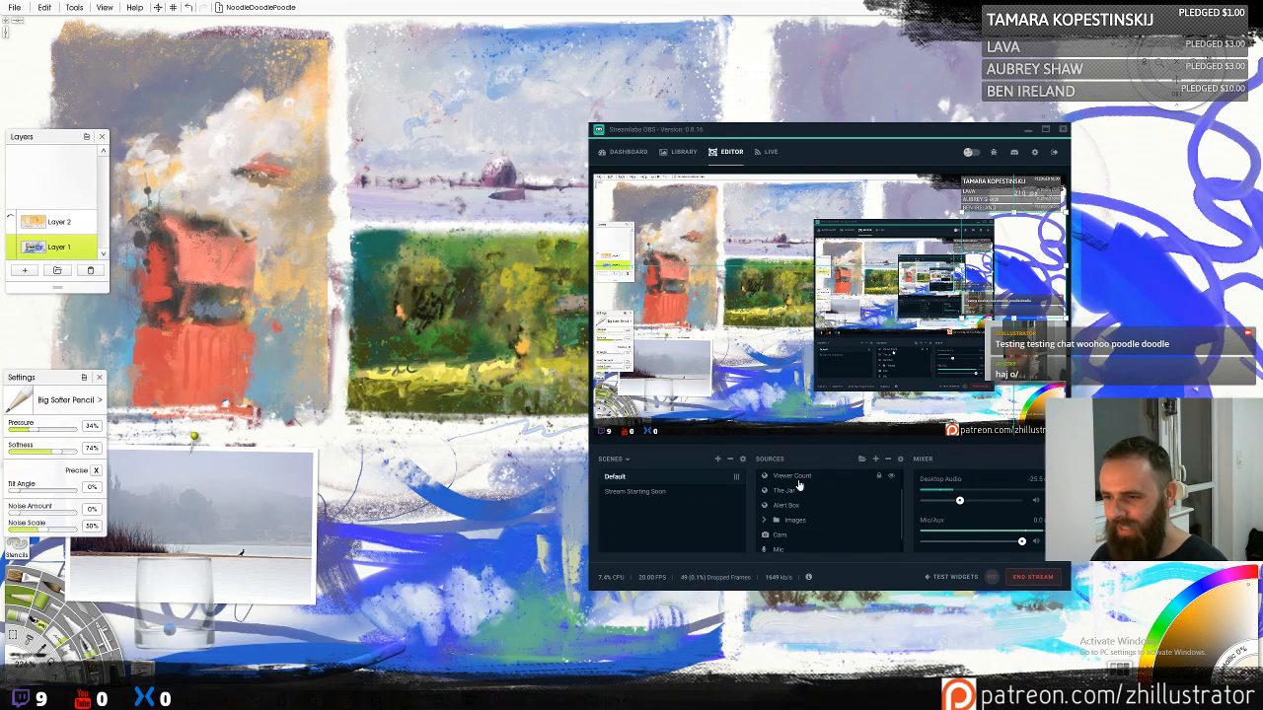
scroll(868, 505, "up", 1)
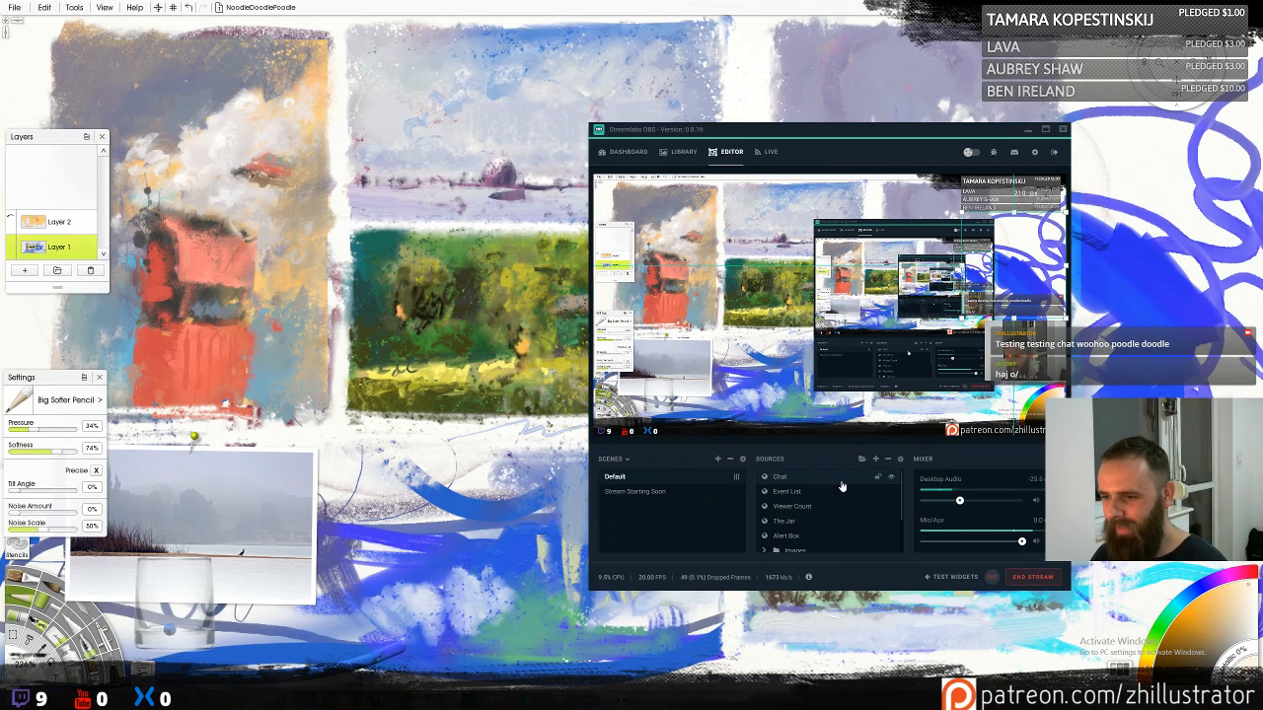
double_click(839, 479)
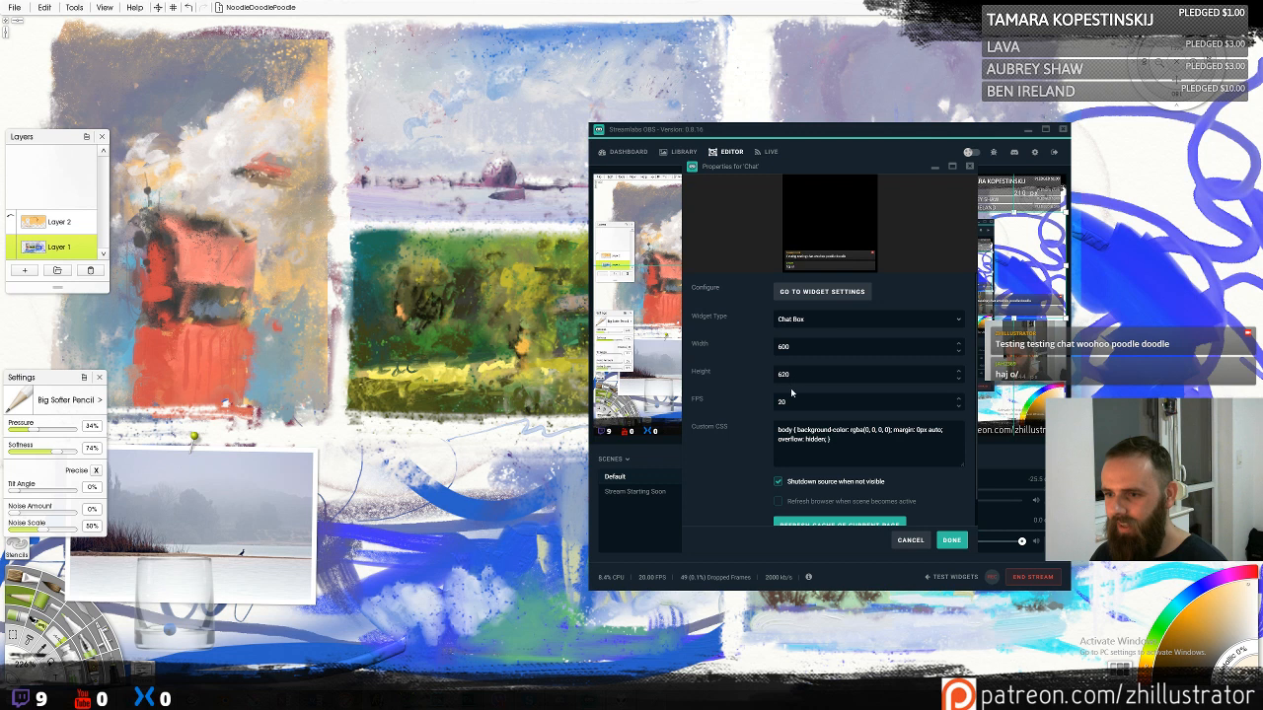
left_click(819, 292)
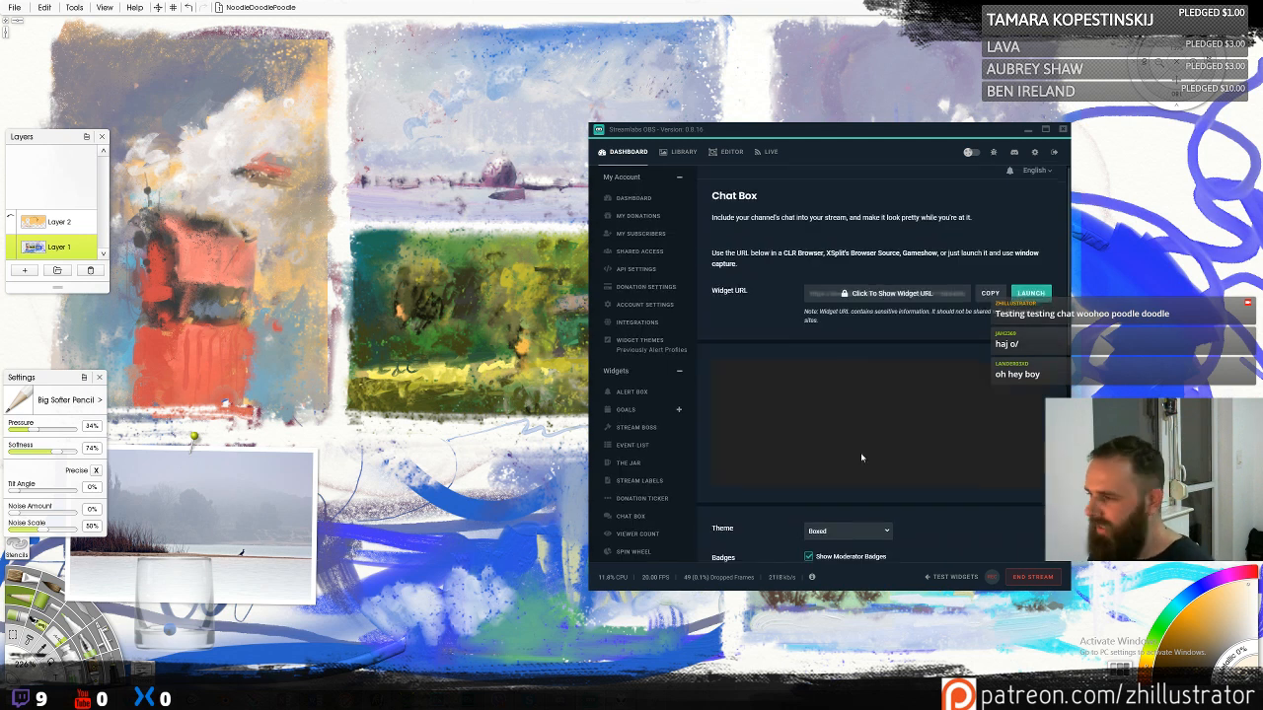
scroll(860, 456, "down", 1)
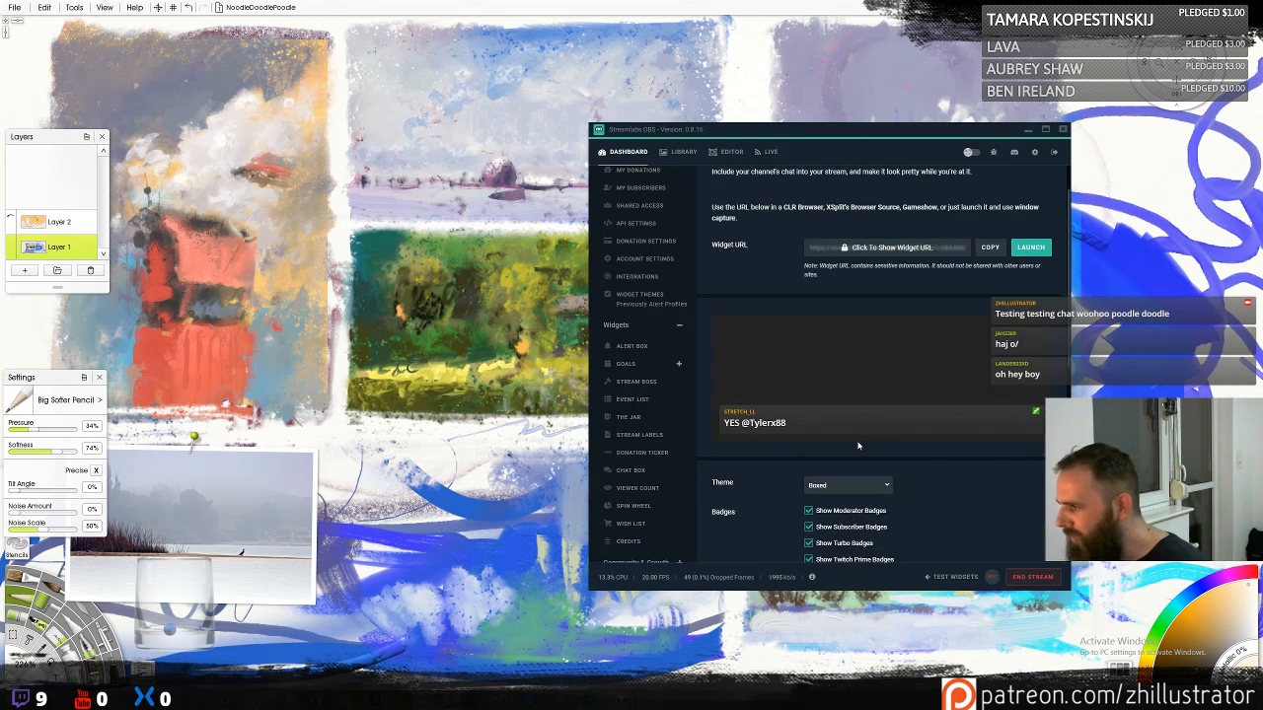
scroll(849, 464, "down", 2)
scroll(844, 475, "down", 2)
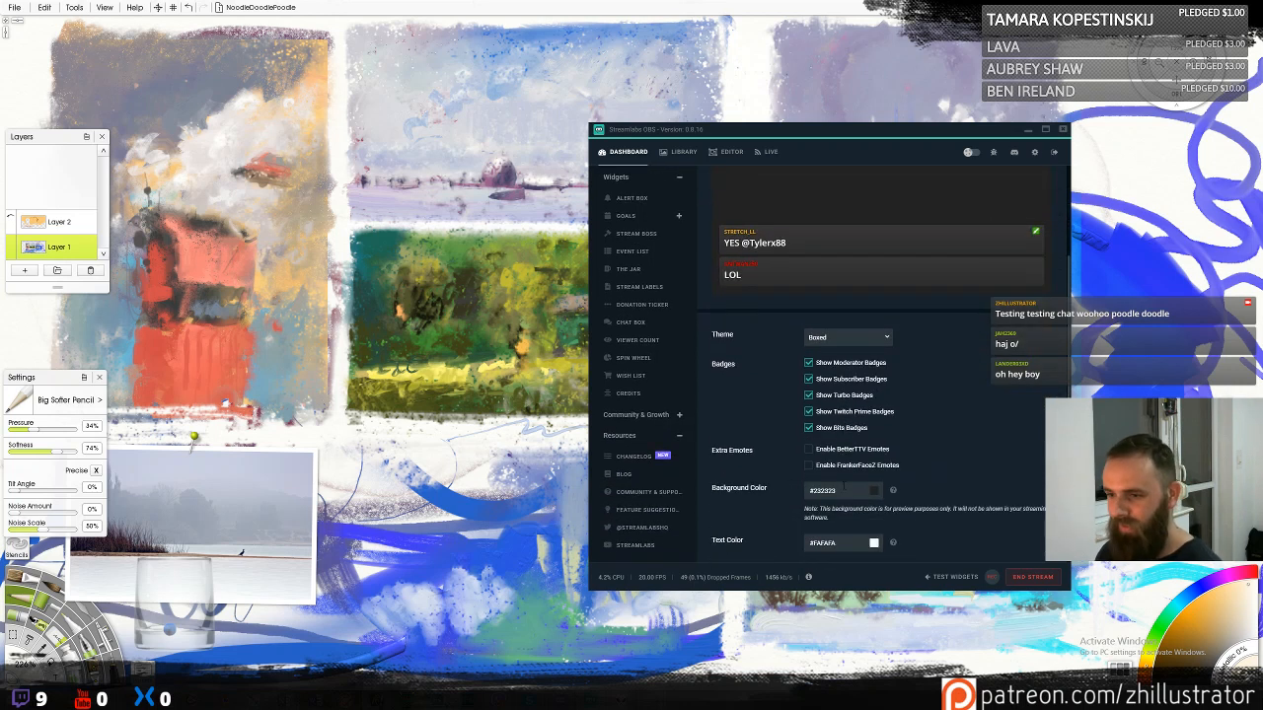
scroll(839, 463, "down", 4)
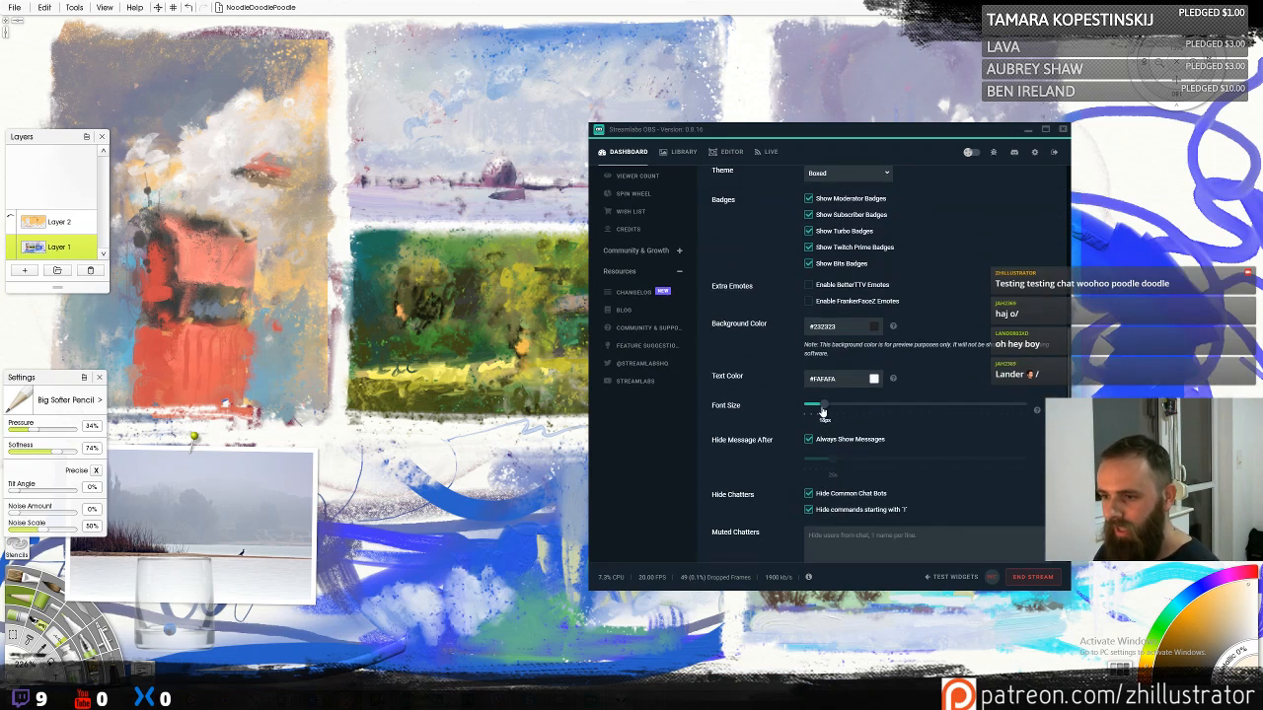
left_click_drag(825, 407, 840, 410)
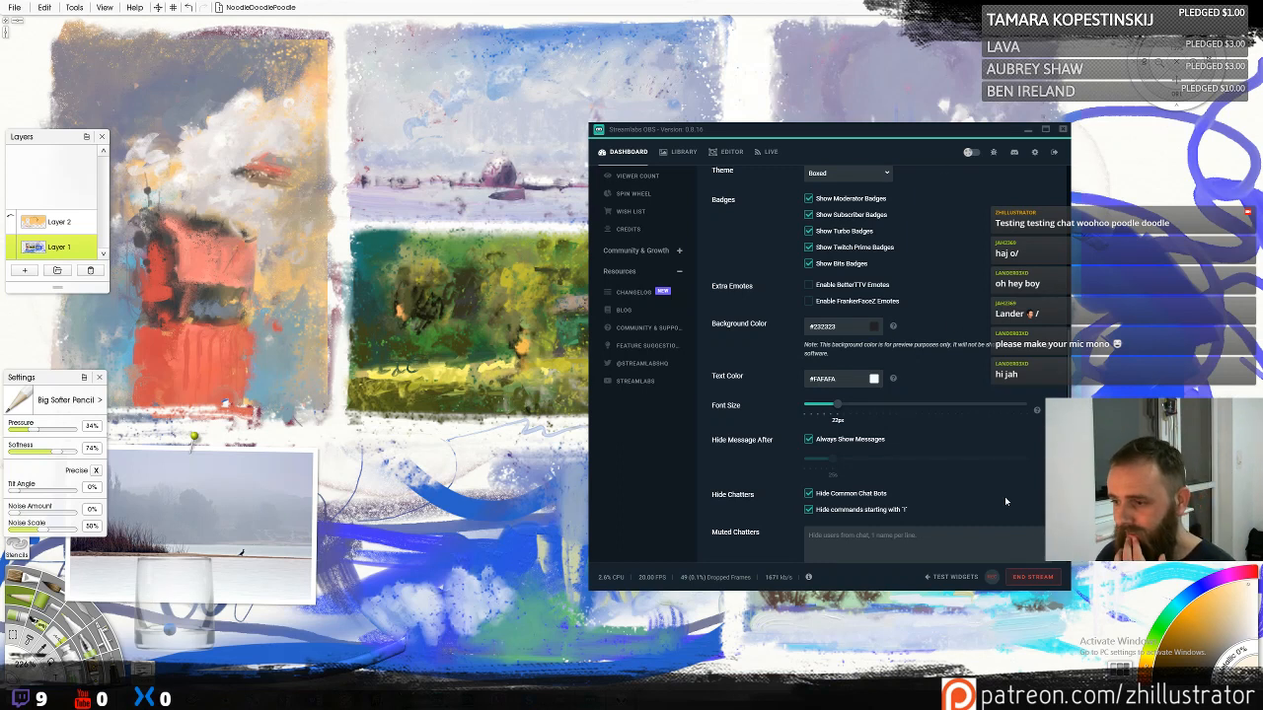
left_click(1029, 130)
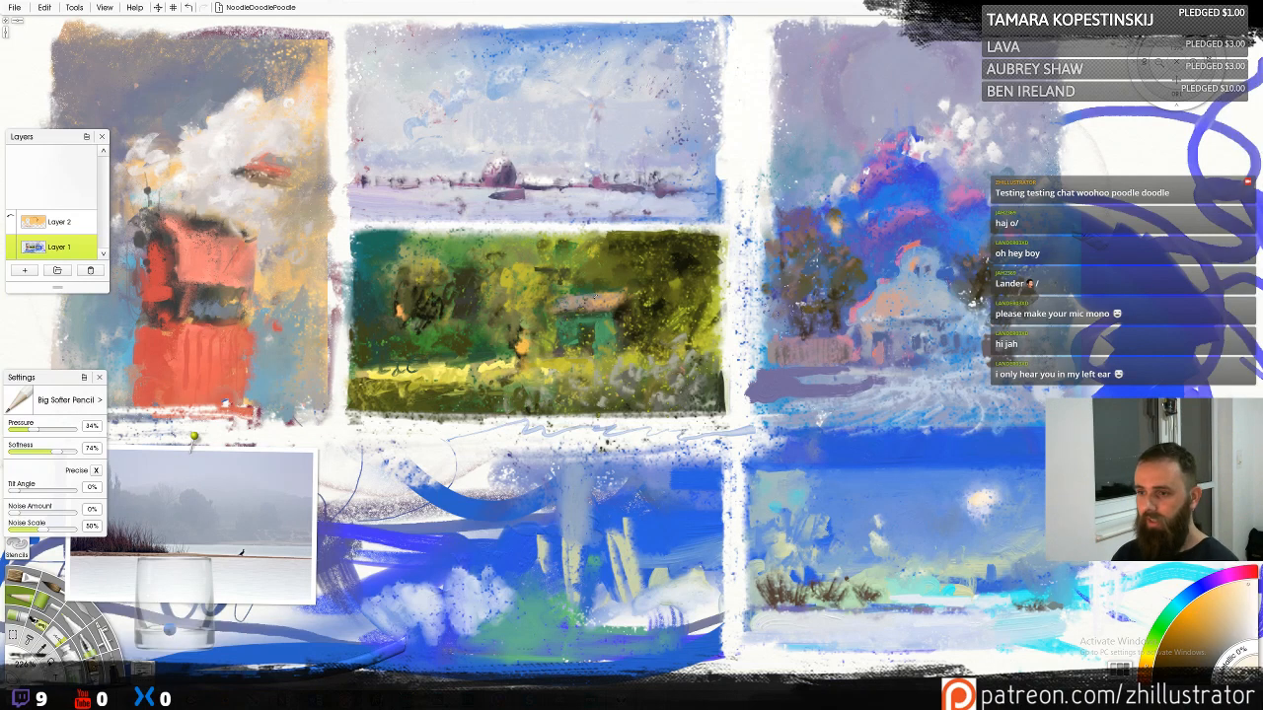
Close the floating Layers and brush Settings panels to clear the canvas
left_click_drag(763, 453, 794, 446)
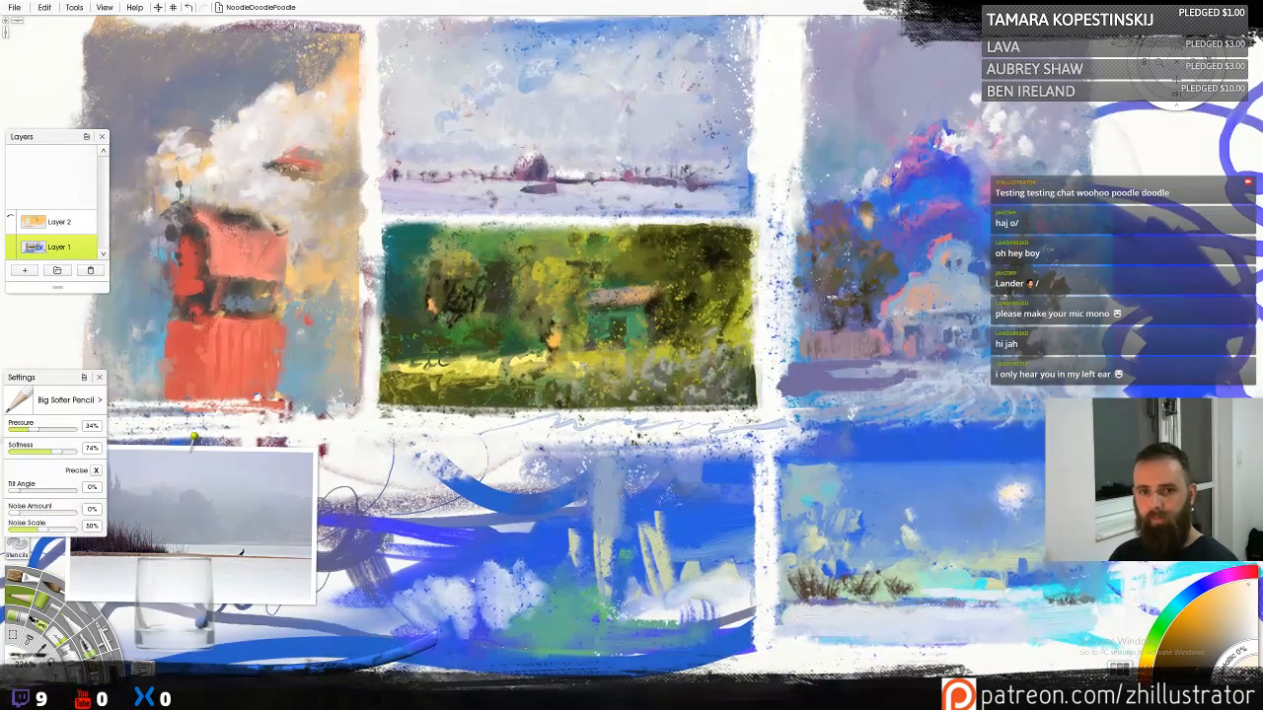
left_click(101, 137)
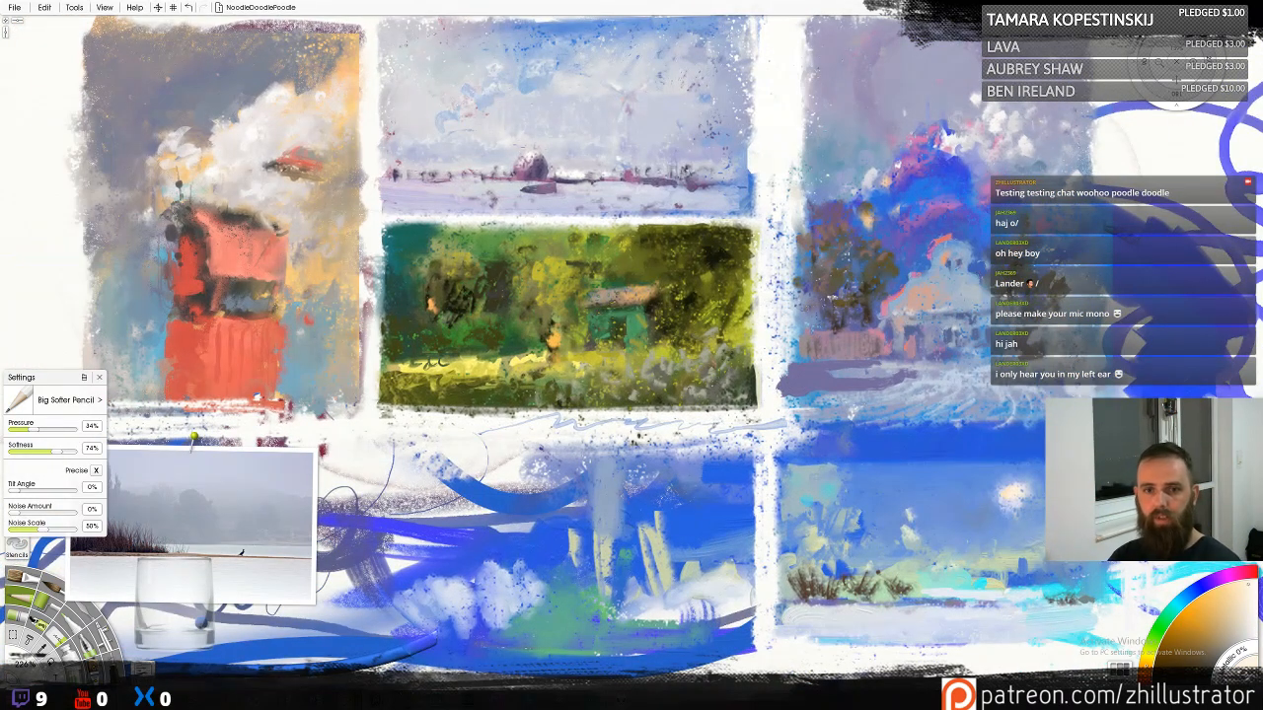
left_click(98, 377)
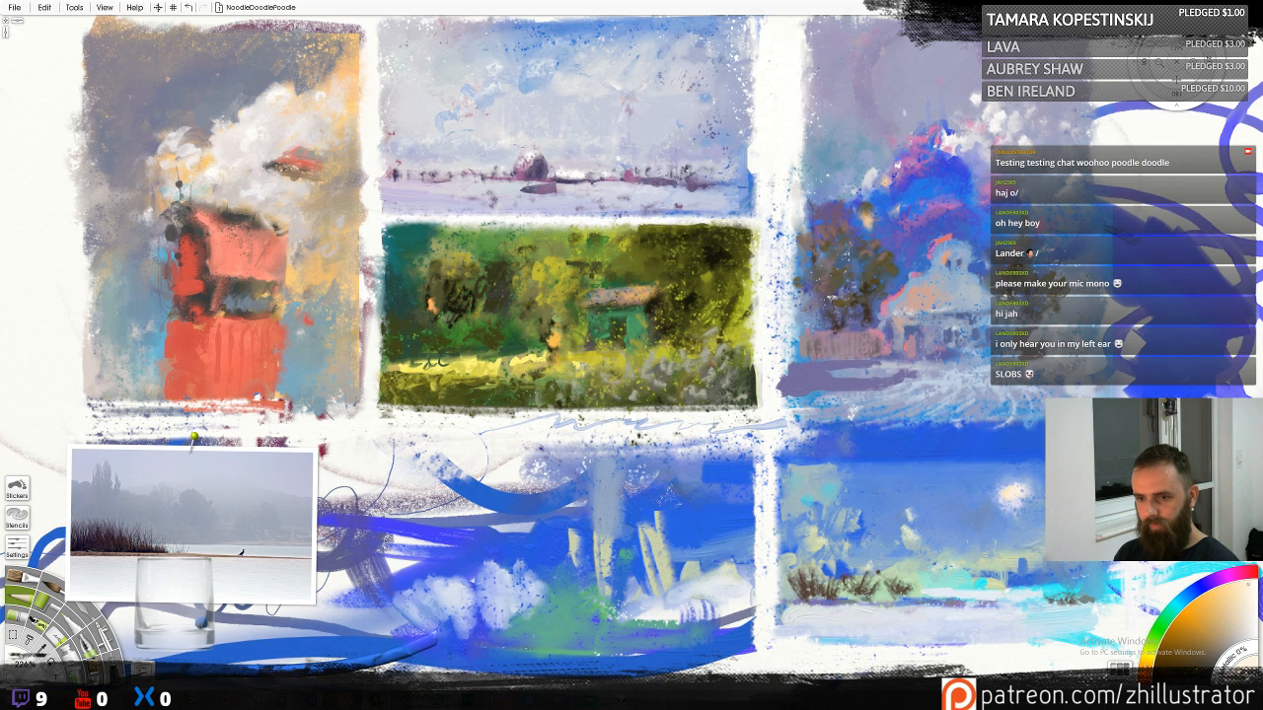
Sample pale tones from the snow in the lower-right winter landscape and paint along its lower edge
left_click(881, 603, "alt")
left_click_drag(817, 637, 861, 637)
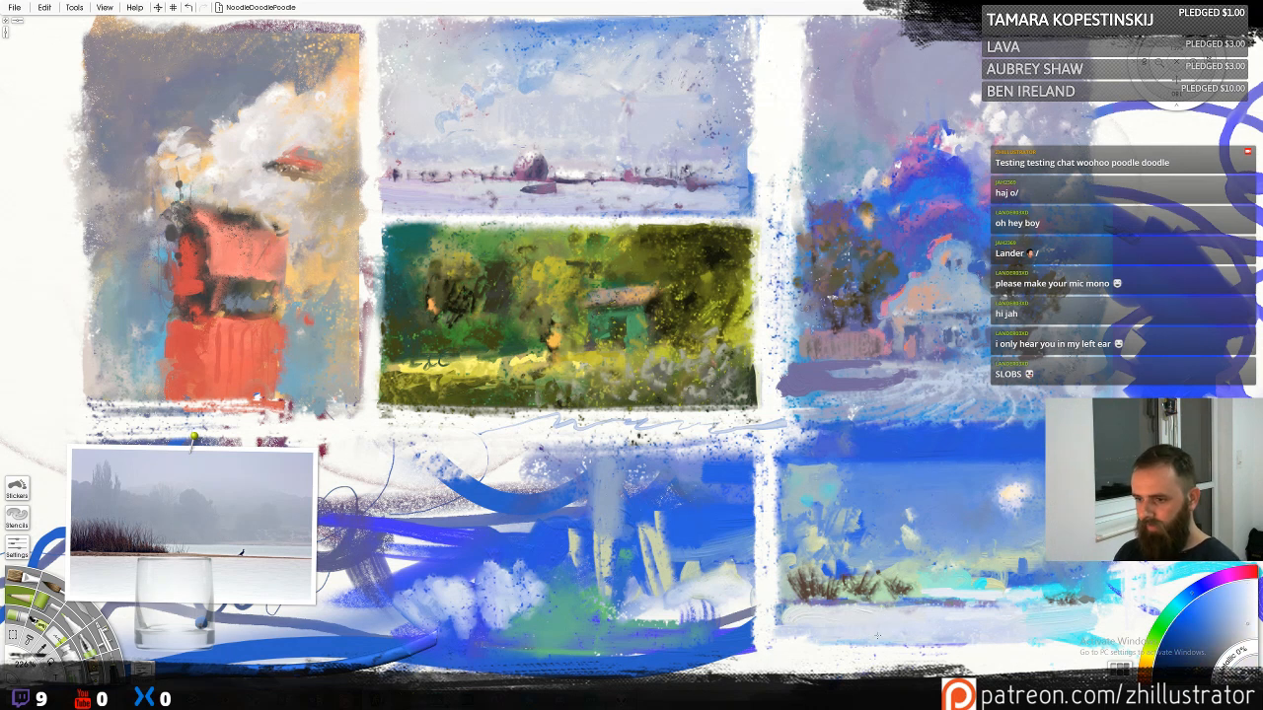
left_click(858, 631, "alt")
left_click(859, 622, "alt")
left_click(997, 610, "alt")
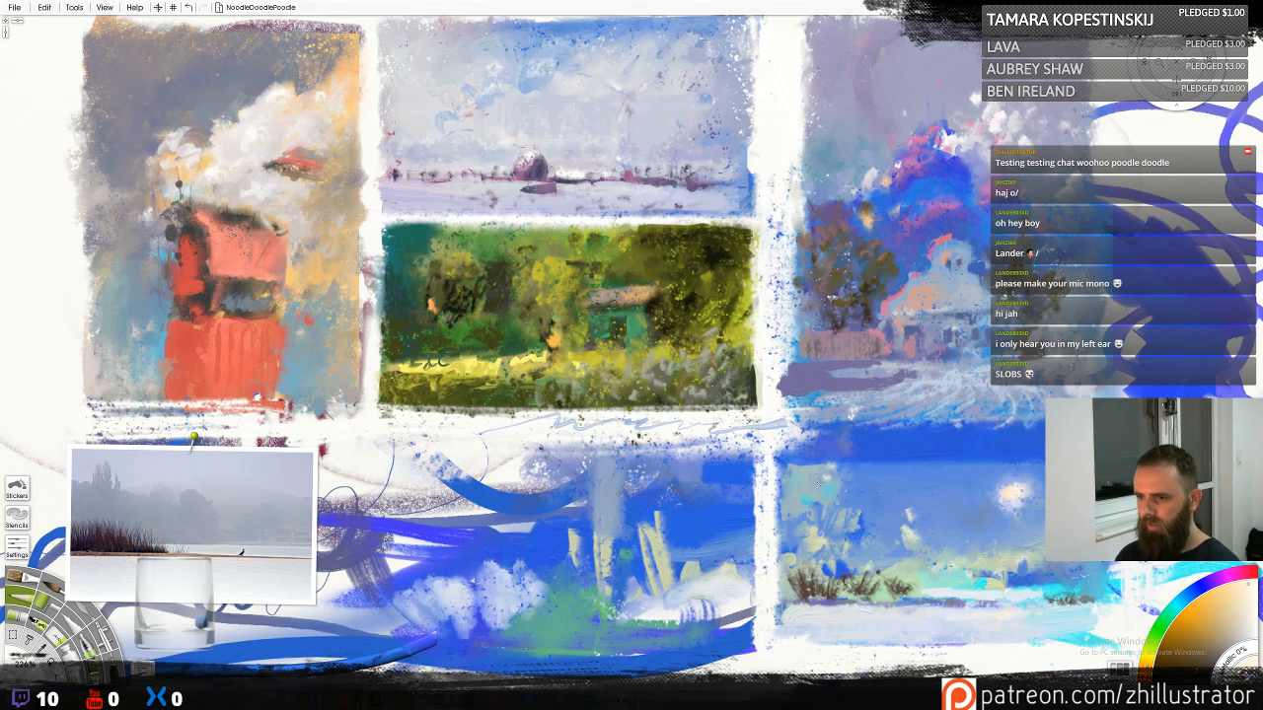
Sample the sky colour beside the sun and paint over the sun's edge with short strokes, undoing the unwanted ones
left_click(993, 496, "alt")
mouse_move(997, 494)
left_mouse_down()
mouse_move(1030, 497)
mouse_move(1003, 509)
left_mouse_up()
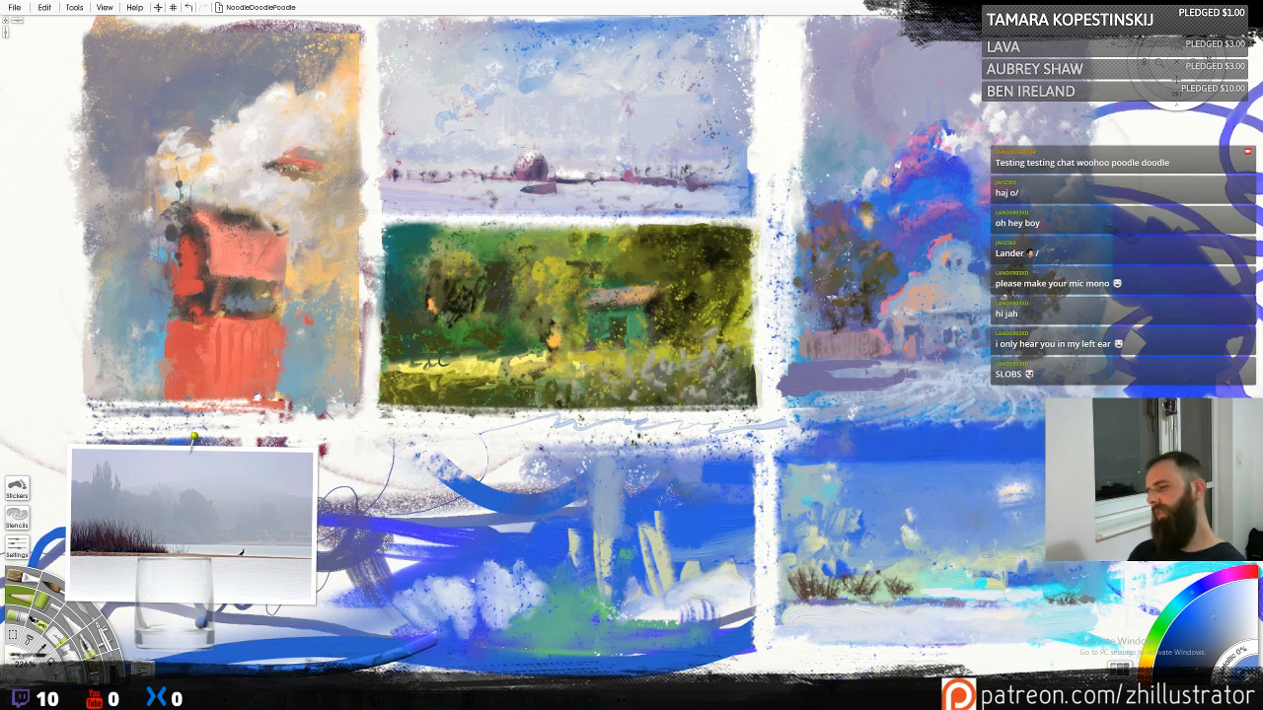
key("ctrl+z")
mouse_move(1024, 502)
left_mouse_down()
mouse_move(1001, 506)
mouse_move(1016, 511)
left_mouse_up()
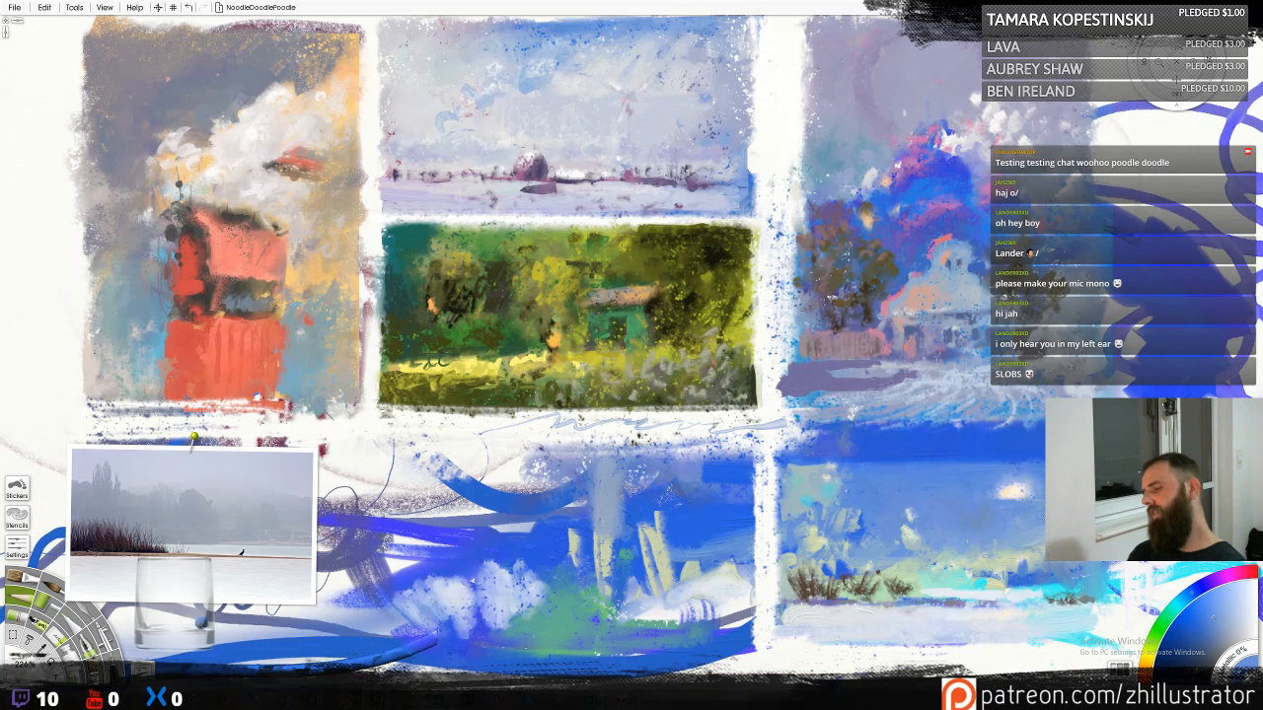
key("ctrl+z")
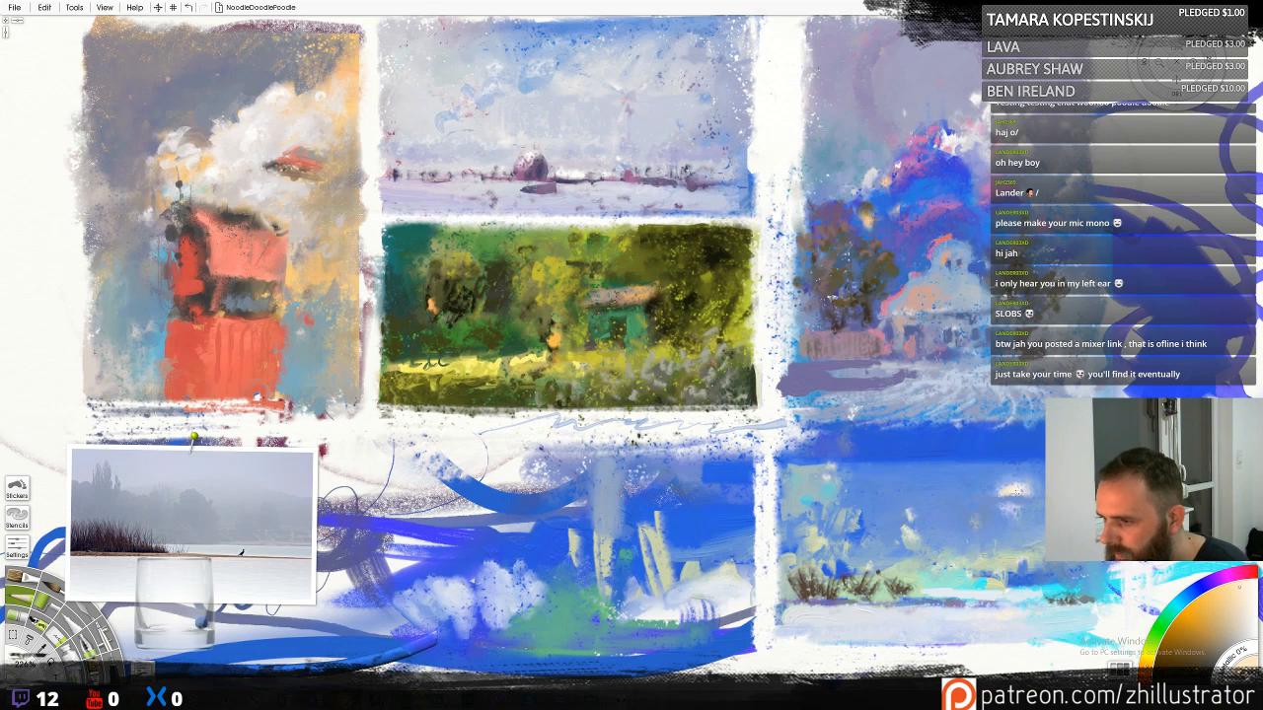
Sample the blue of the sky near the sun and frame the winter landscape enlarged on the canvas
left_click(959, 513, "alt")
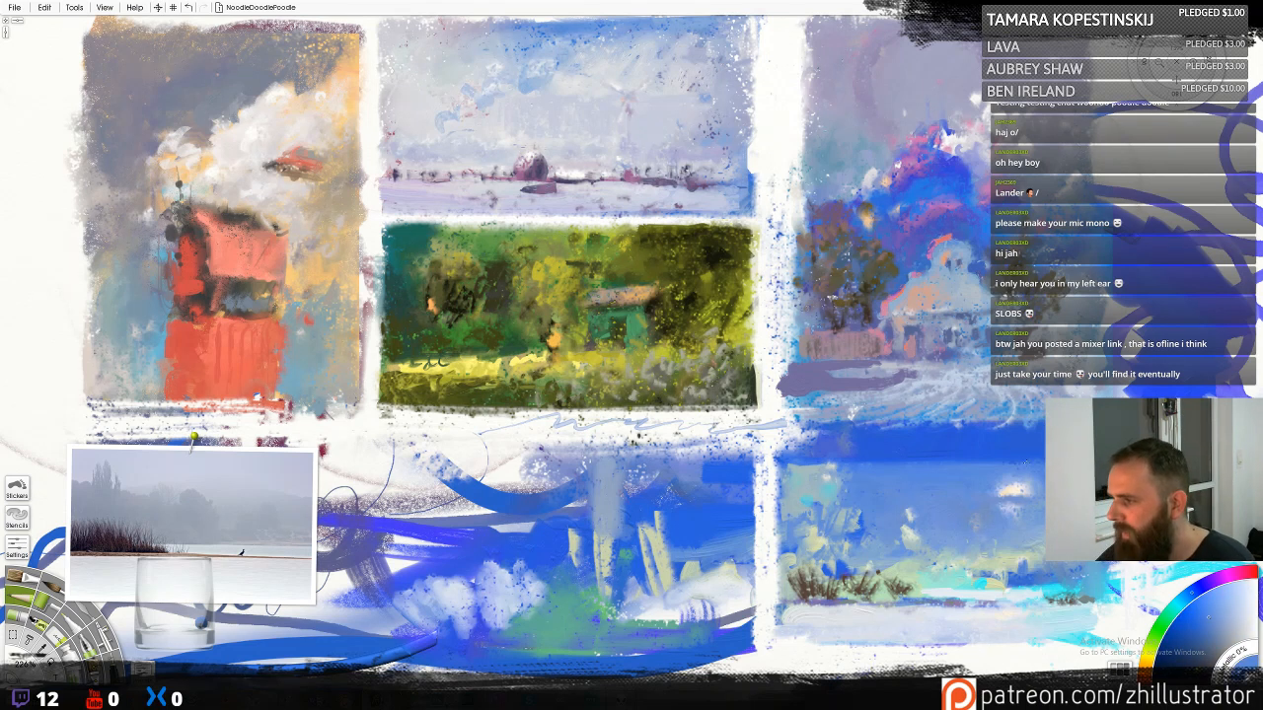
key("ctrl+plus")
mouse_move(1025, 461)
left_mouse_down()
mouse_move(937, 399)
mouse_move(712, 283)
left_mouse_up()
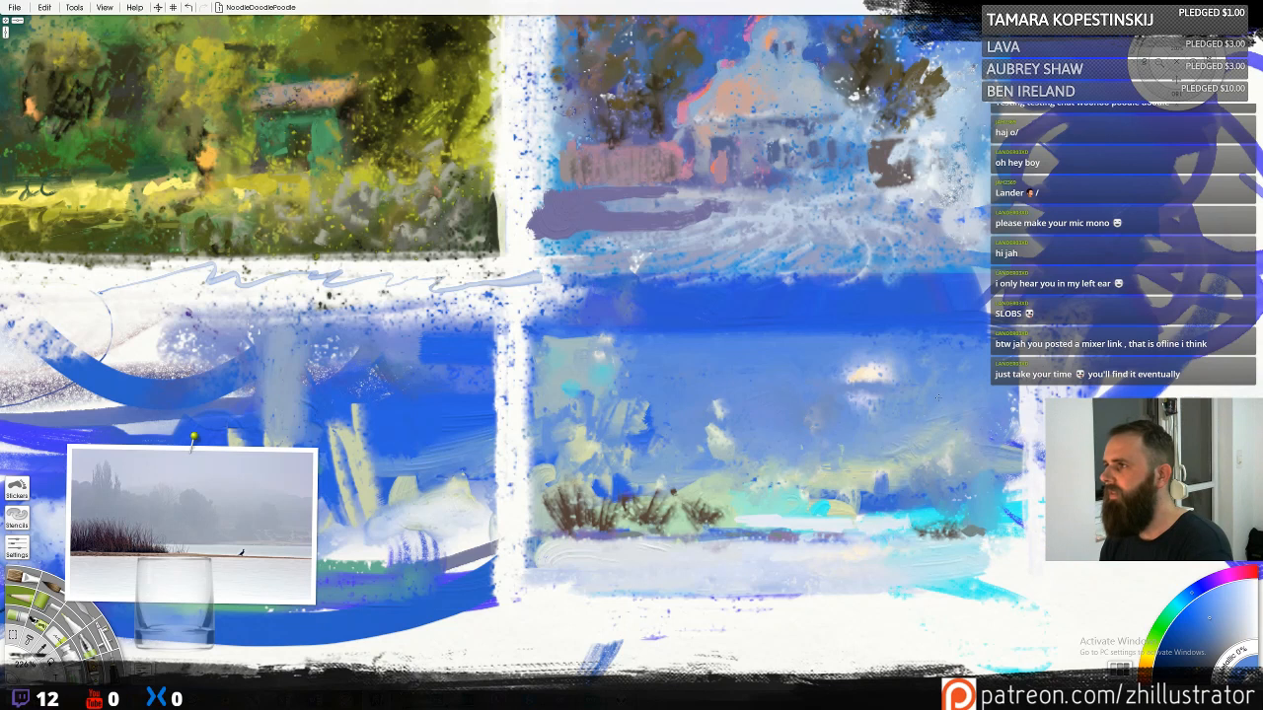
mouse_move(938, 388)
left_mouse_down()
mouse_move(847, 332)
mouse_move(865, 353)
mouse_move(842, 449)
left_mouse_up()
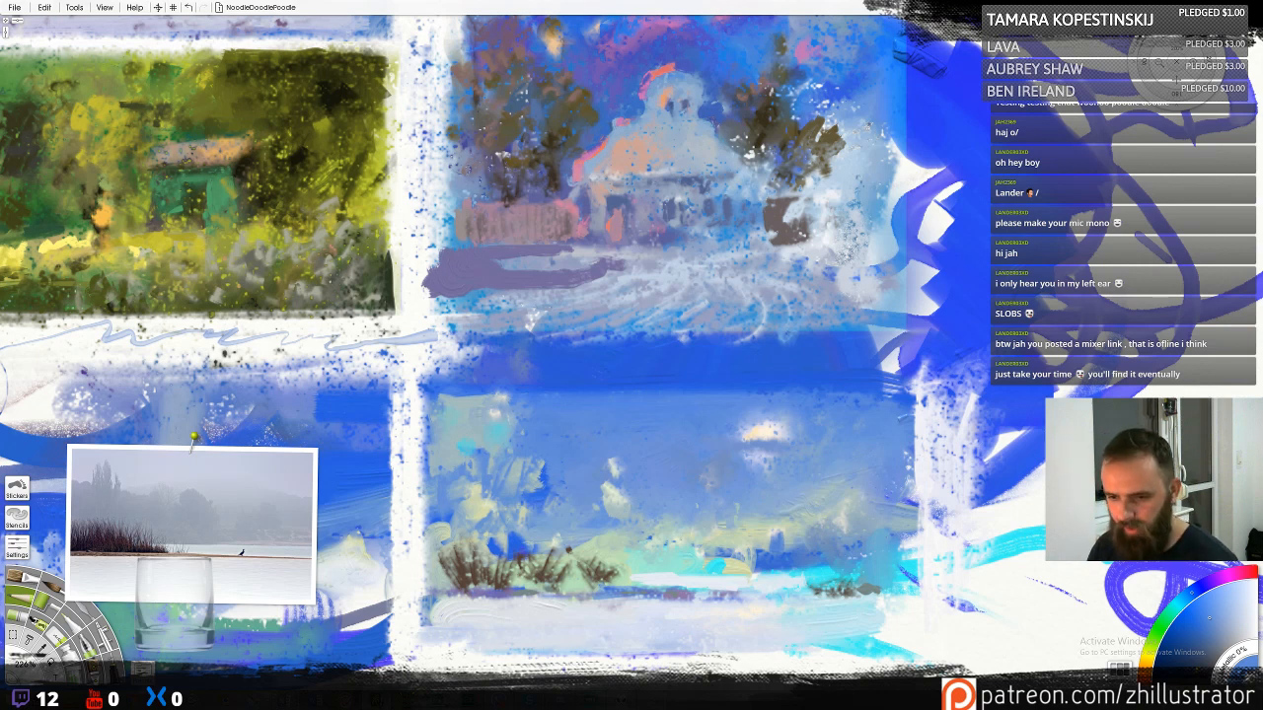
Switch to Streamlabs OBS and review the Event List widget's settings, including the Keep events history option
key("alt+Tab")
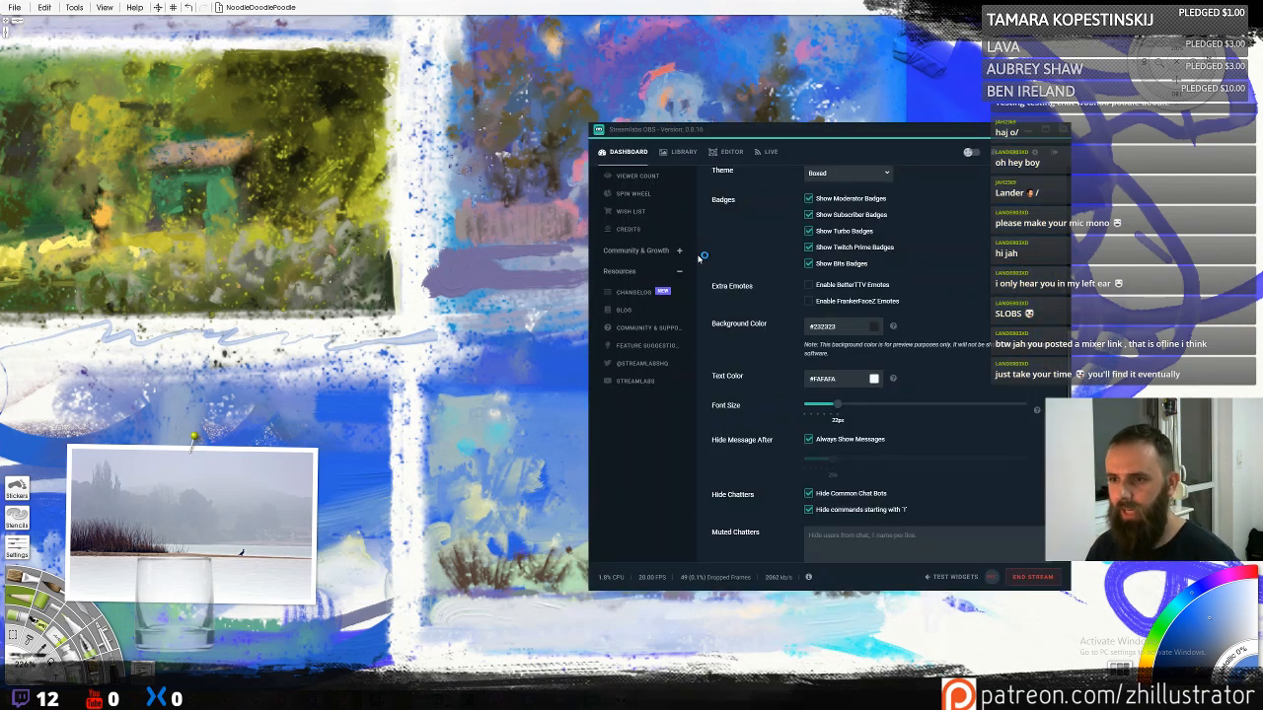
scroll(646, 240, "up", 1)
scroll(646, 240, "up", 3)
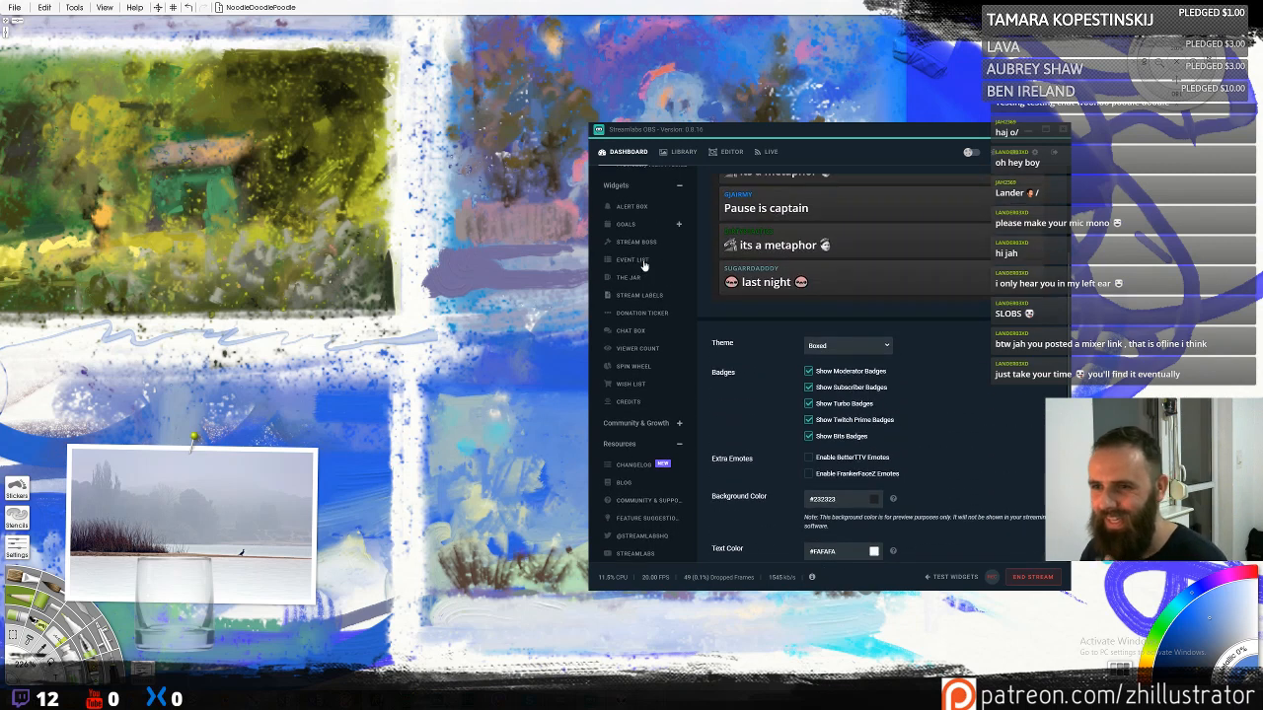
left_click(641, 288)
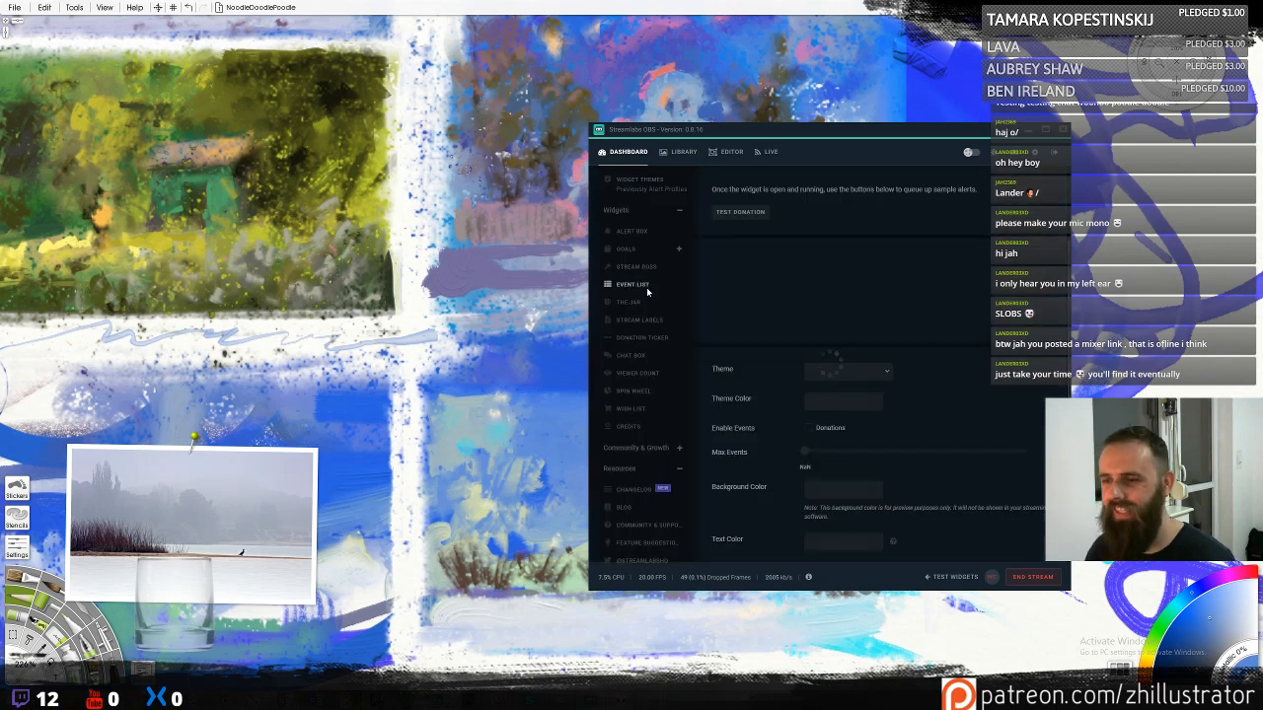
scroll(934, 484, "down", 4)
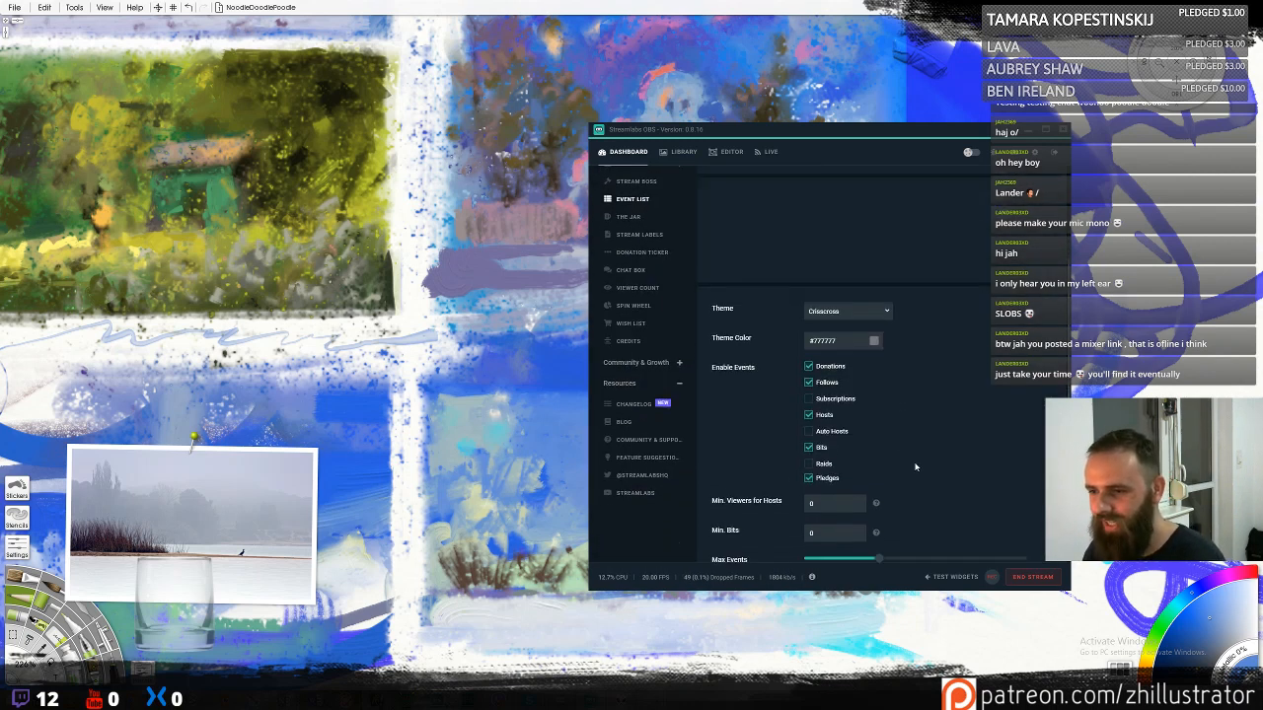
scroll(933, 484, "down", 4)
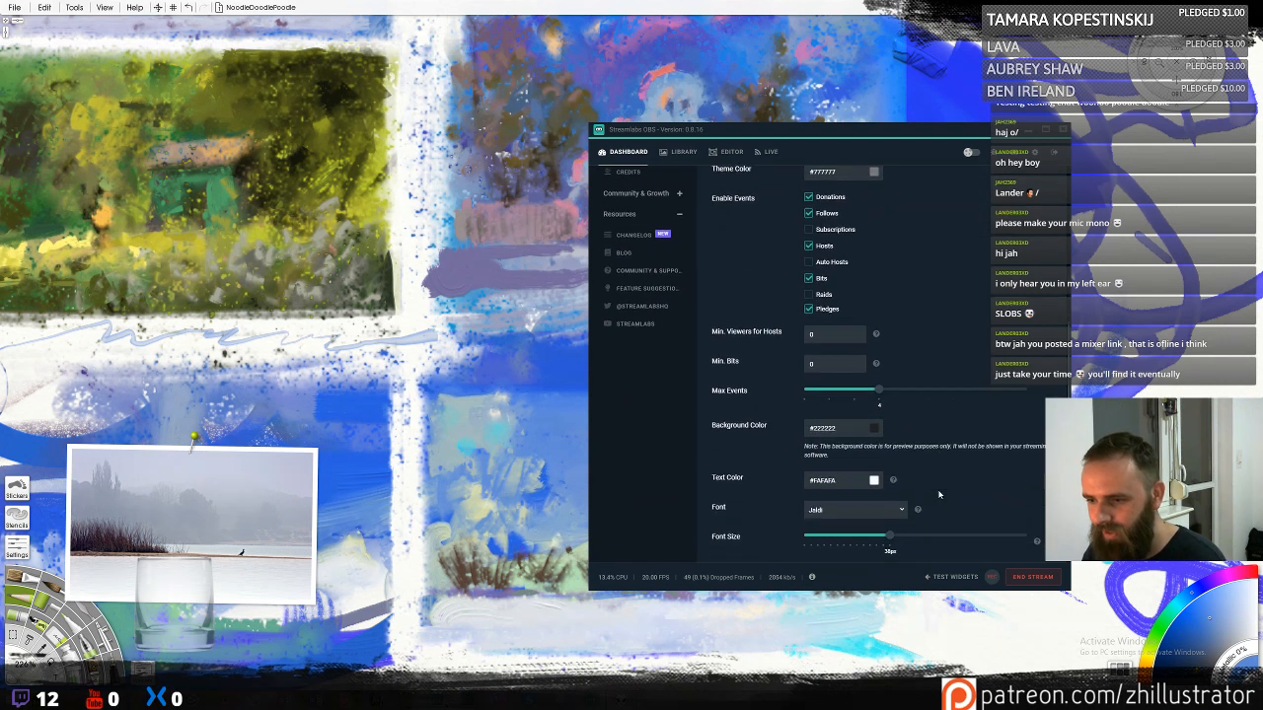
scroll(939, 495, "down", 3)
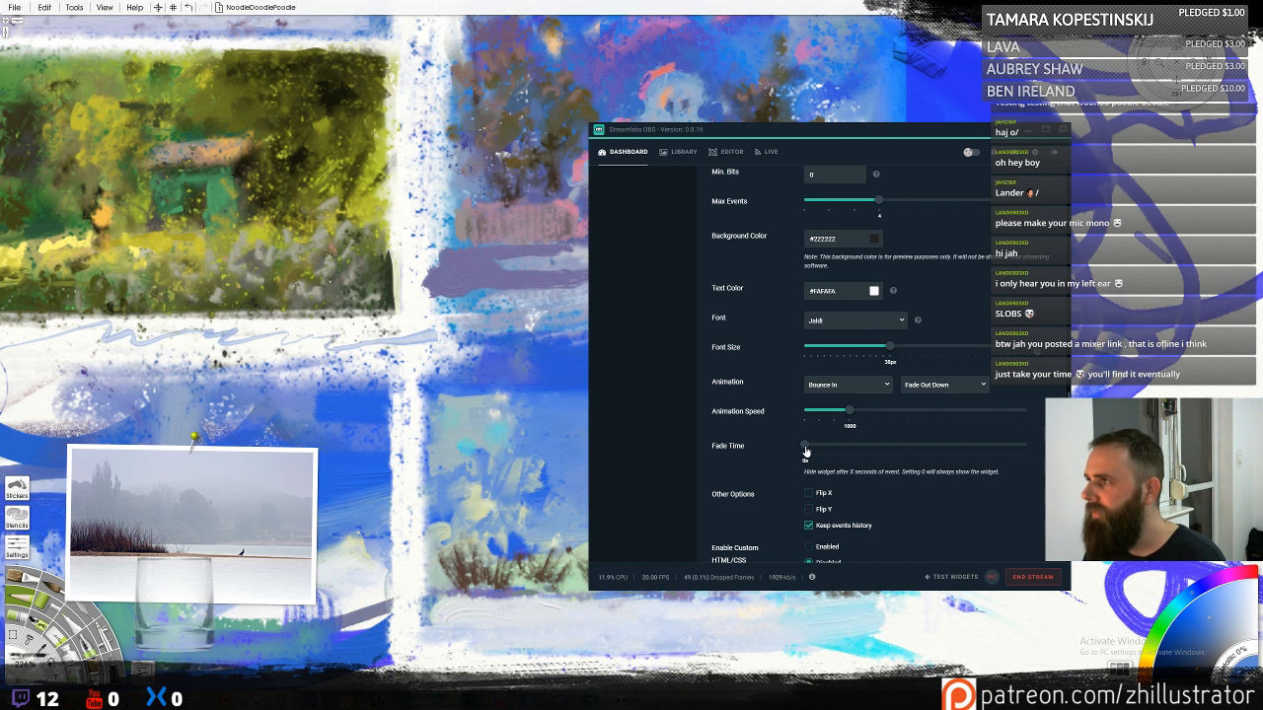
scroll(806, 456, "down", 1)
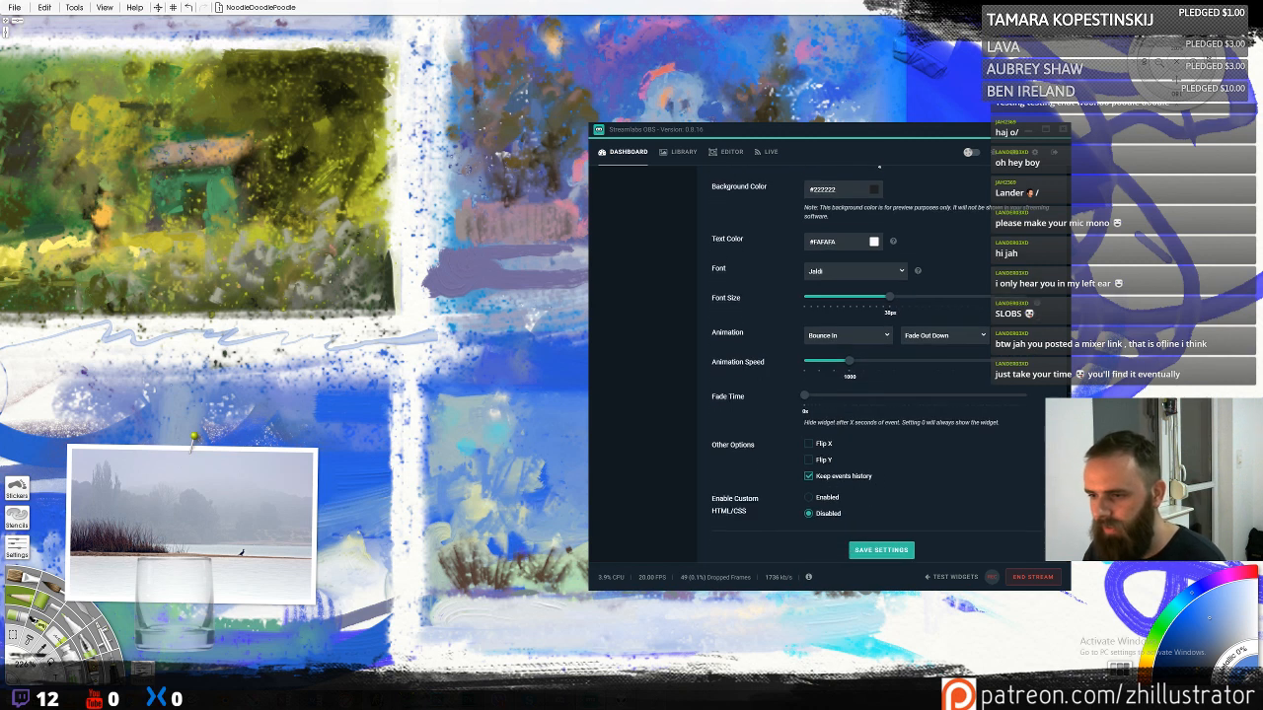
left_click(809, 477)
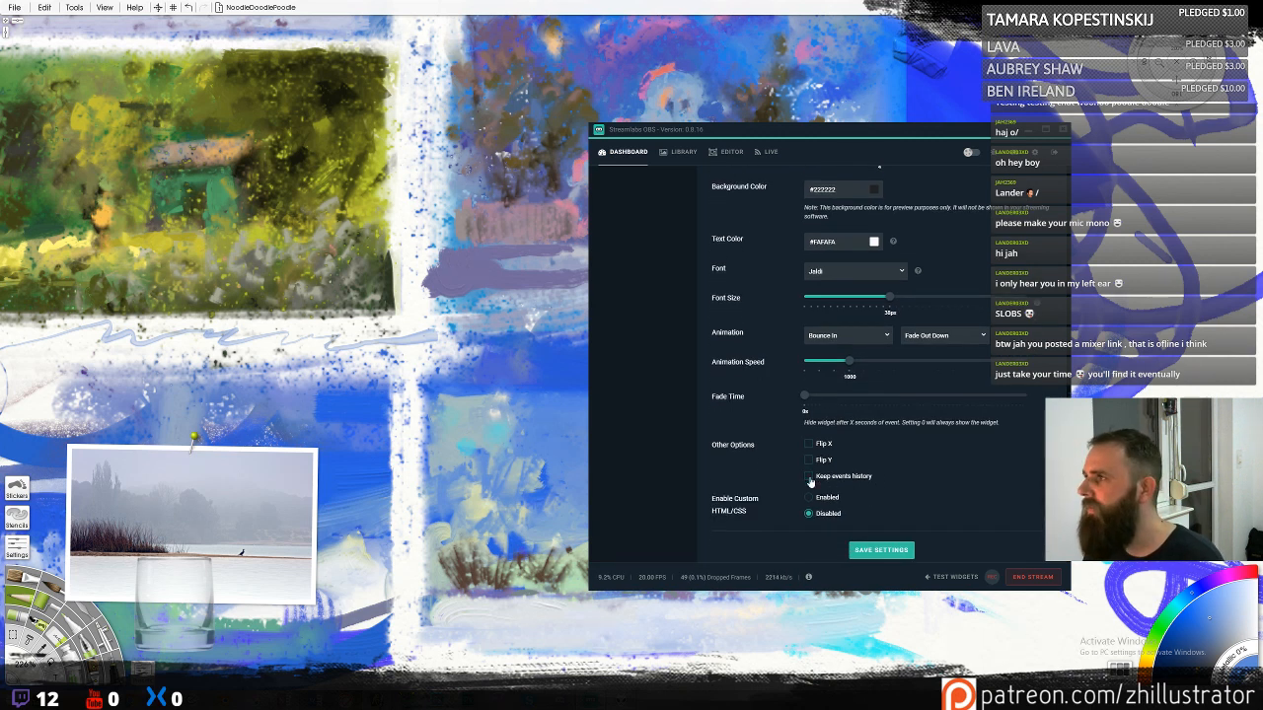
left_click(808, 478)
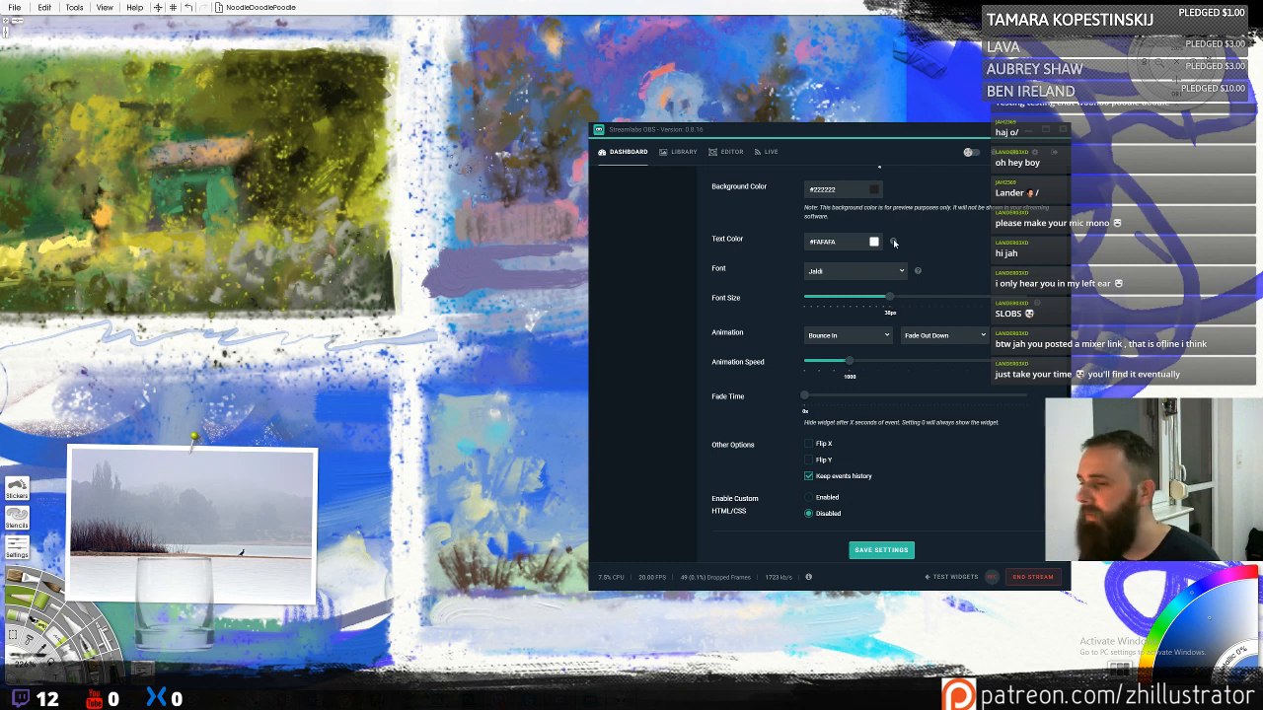
left_click(1028, 131)
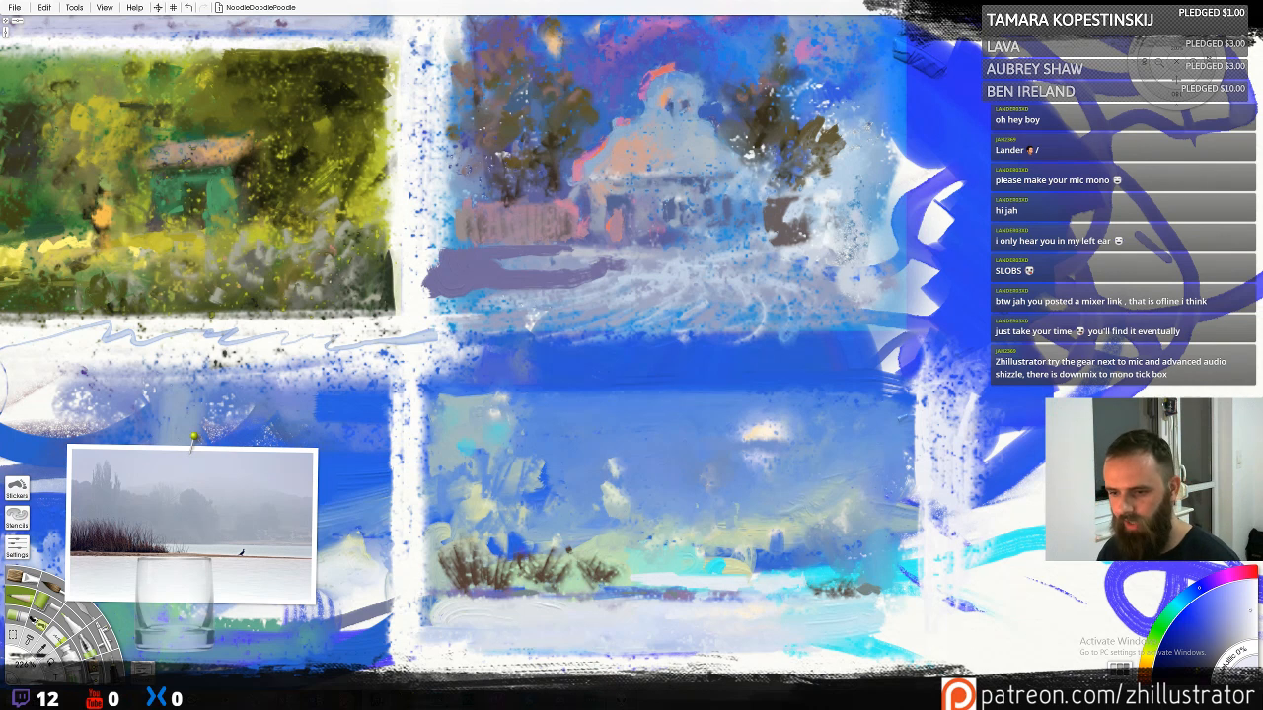
Reopen Streamlabs OBS and check the audio device assignments in its general settings for a mono option
left_click(611, 698)
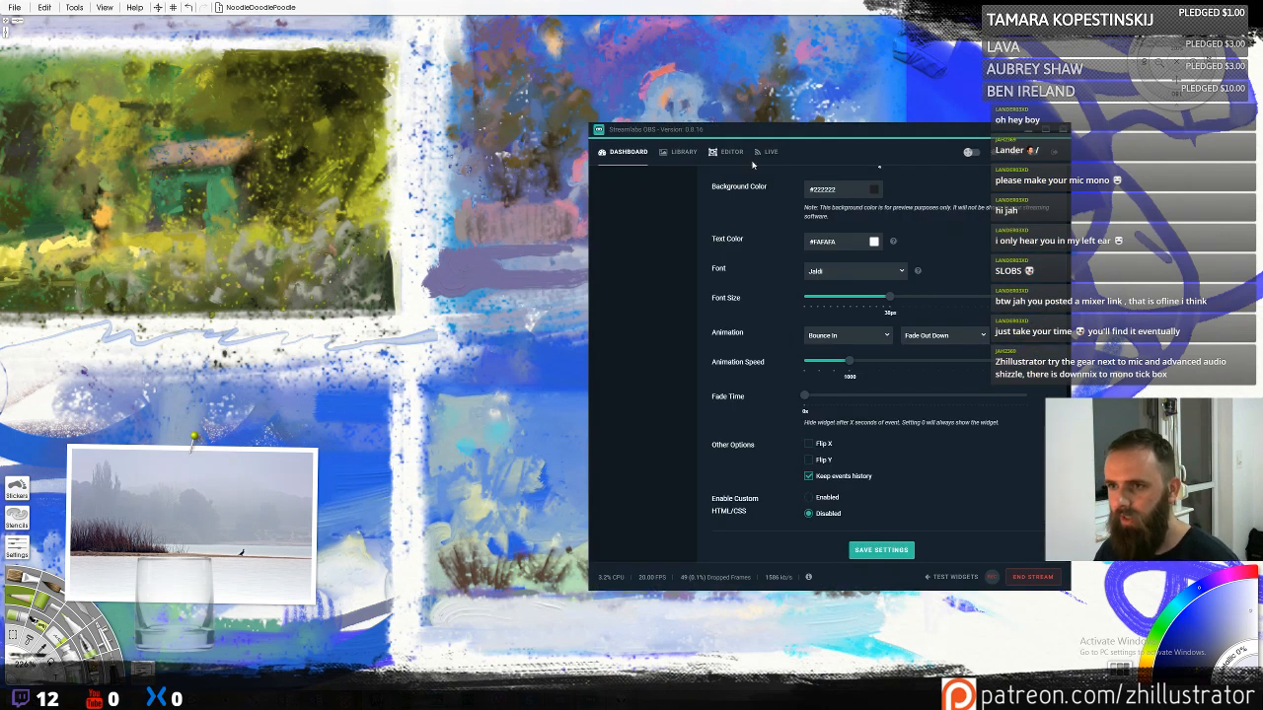
left_click(1034, 158)
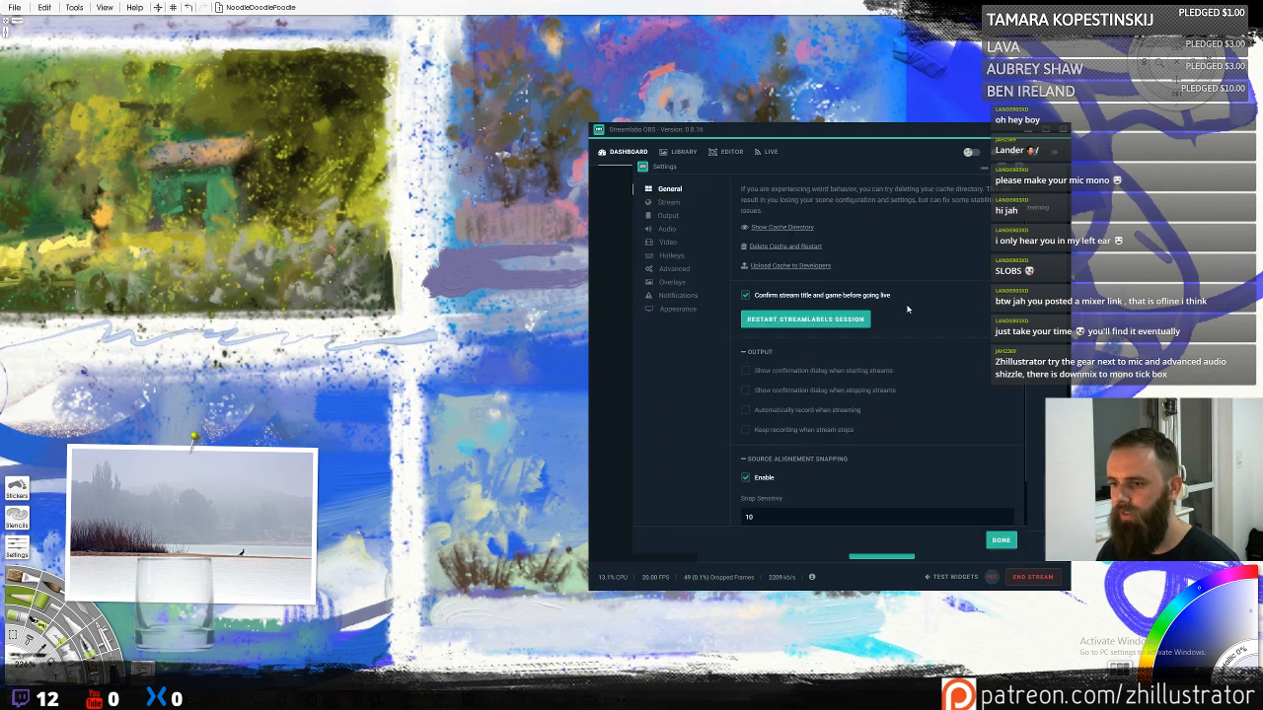
left_click(673, 235)
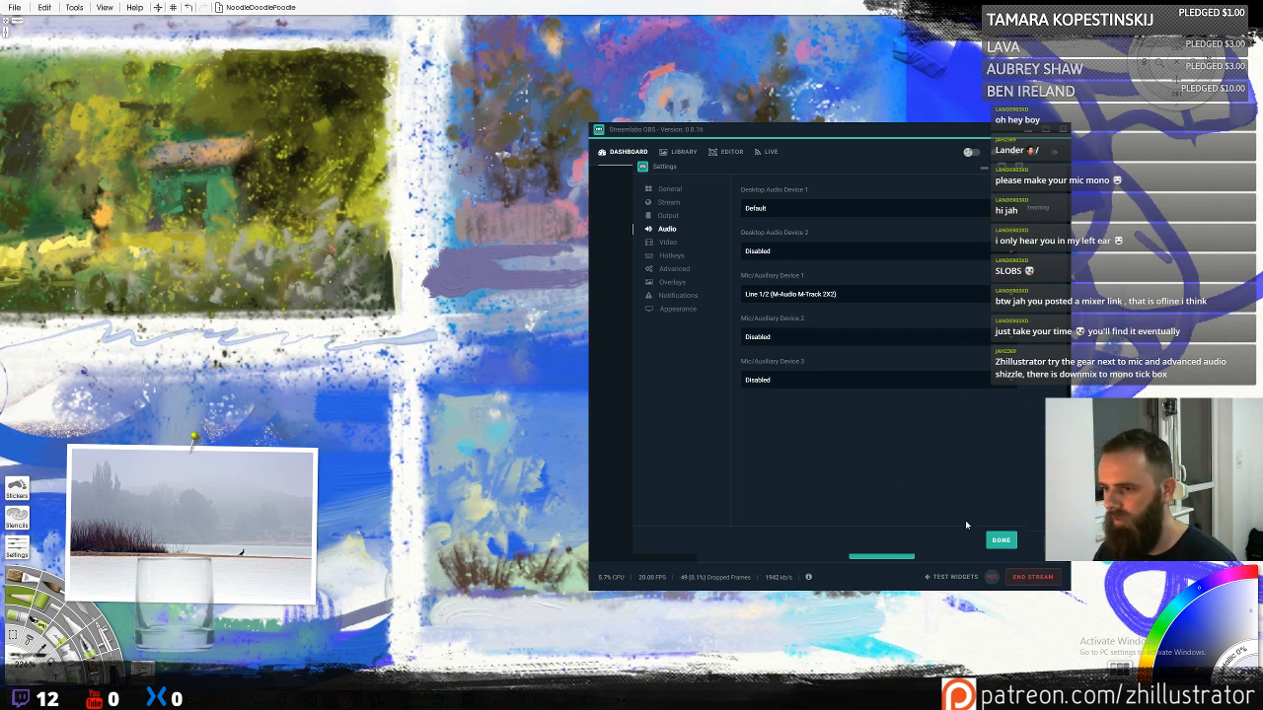
left_click(1018, 169)
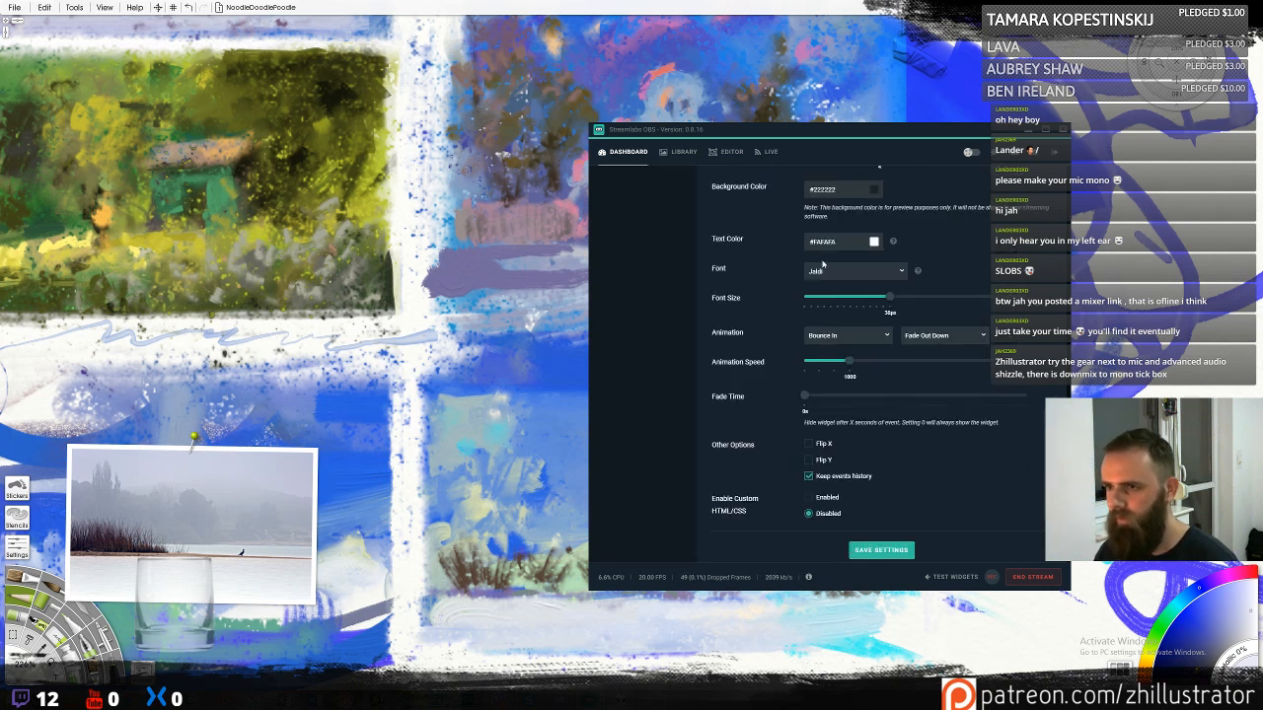
Inspect the properties of the Mic/Aux mixer channel and of the Mic source for a mono option
left_click(730, 154)
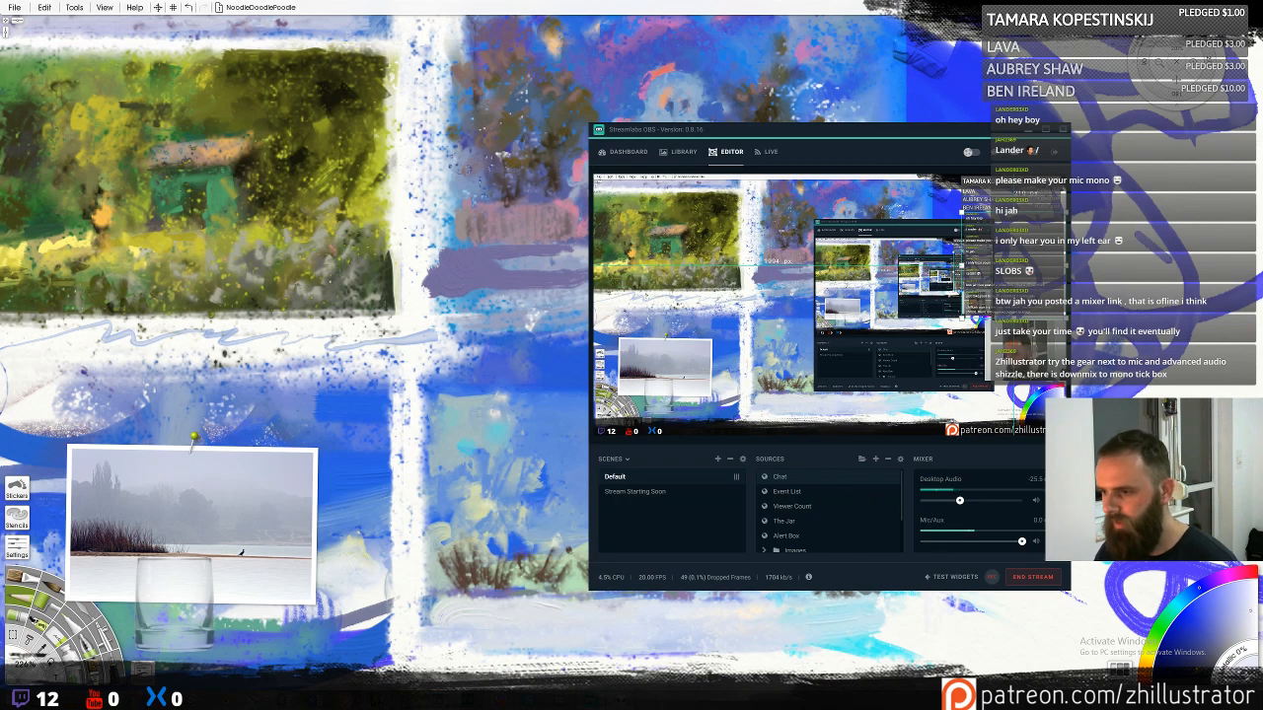
left_click(1048, 558)
left_click(1077, 608)
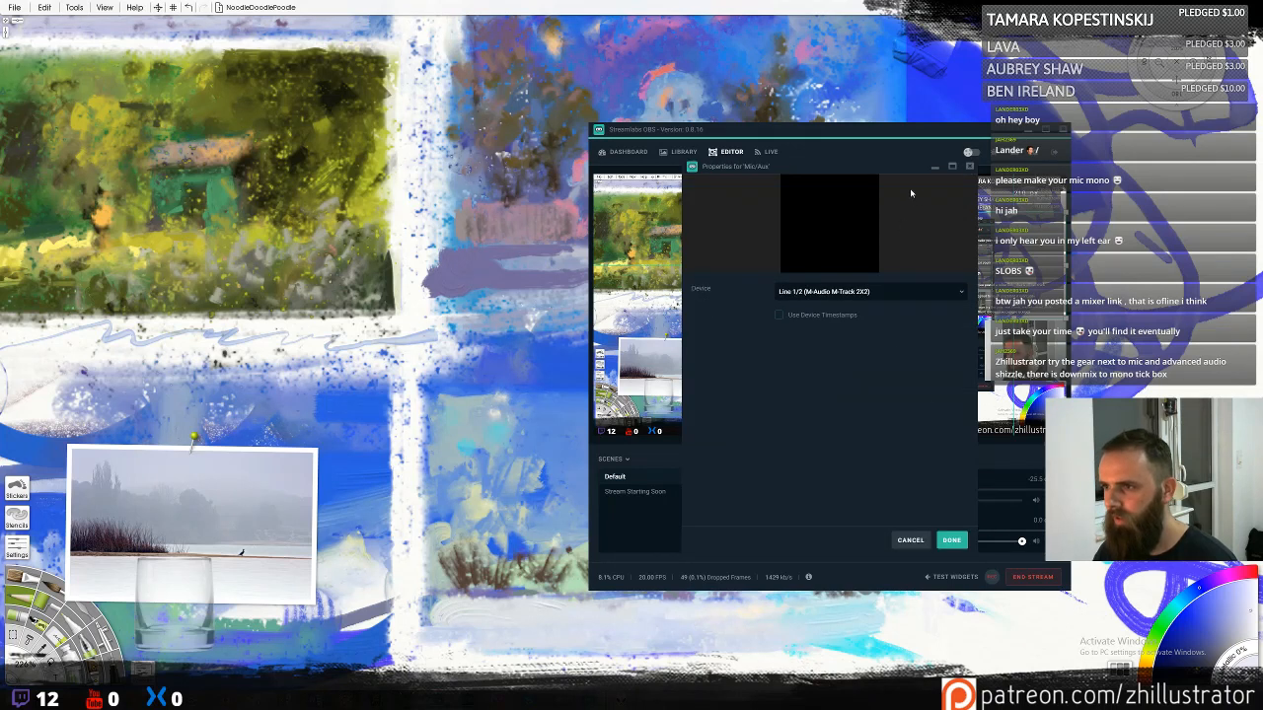
left_click(970, 167)
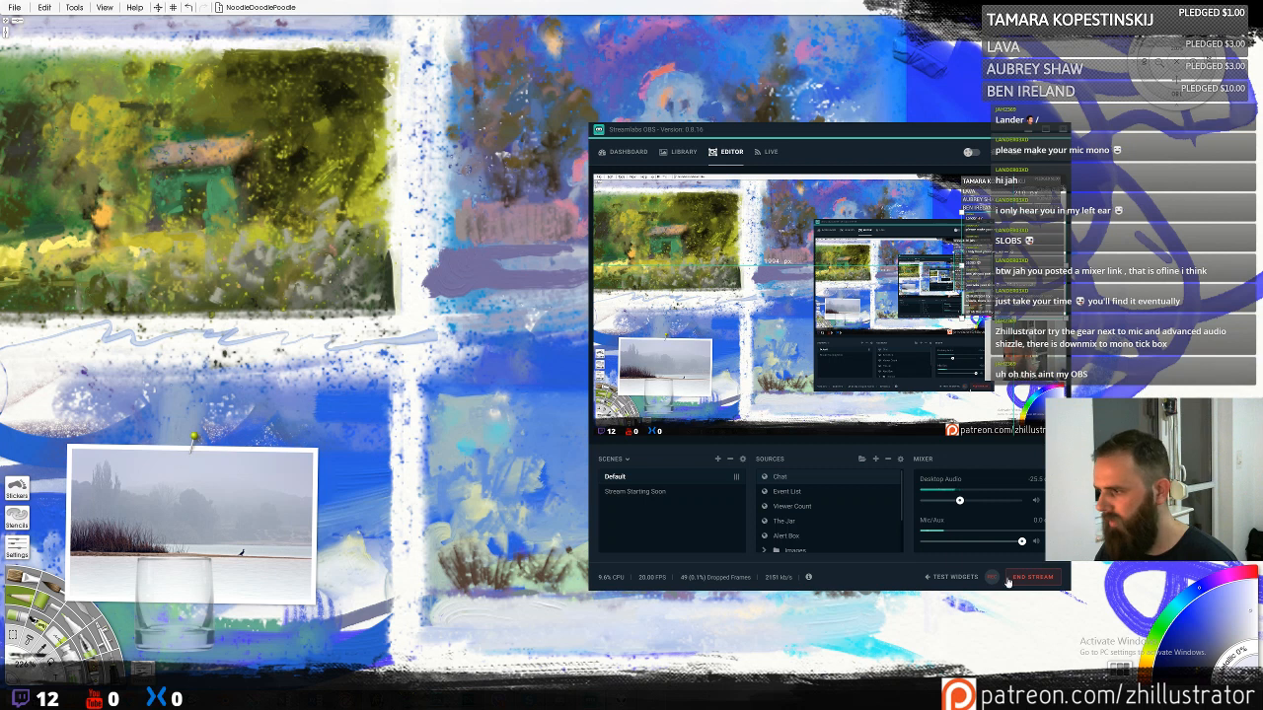
scroll(838, 528, "down", 3)
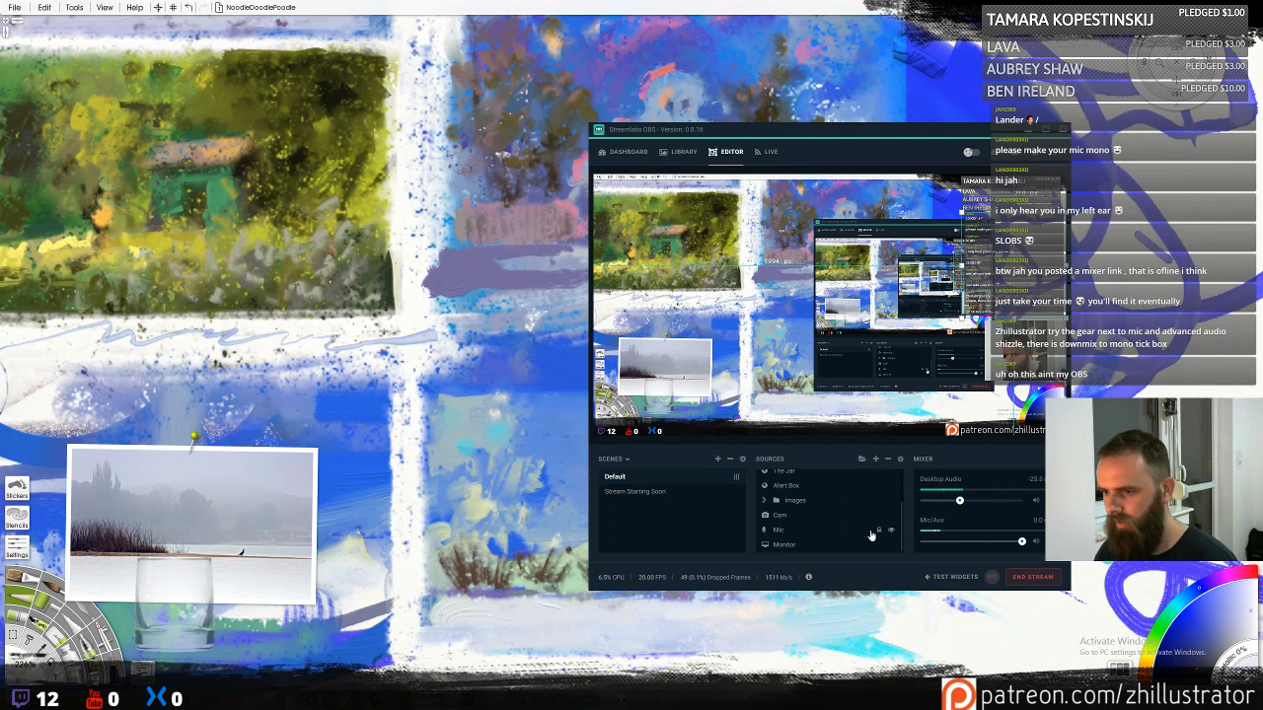
double_click(801, 531)
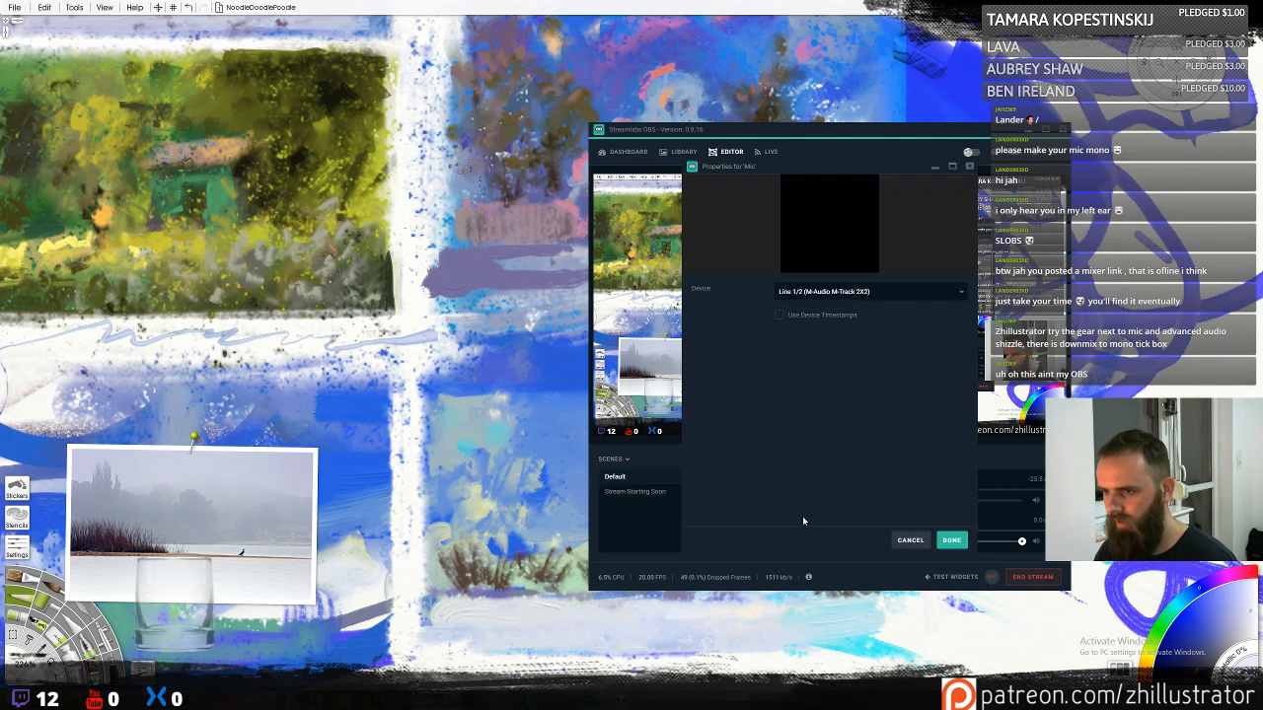
left_click(970, 167)
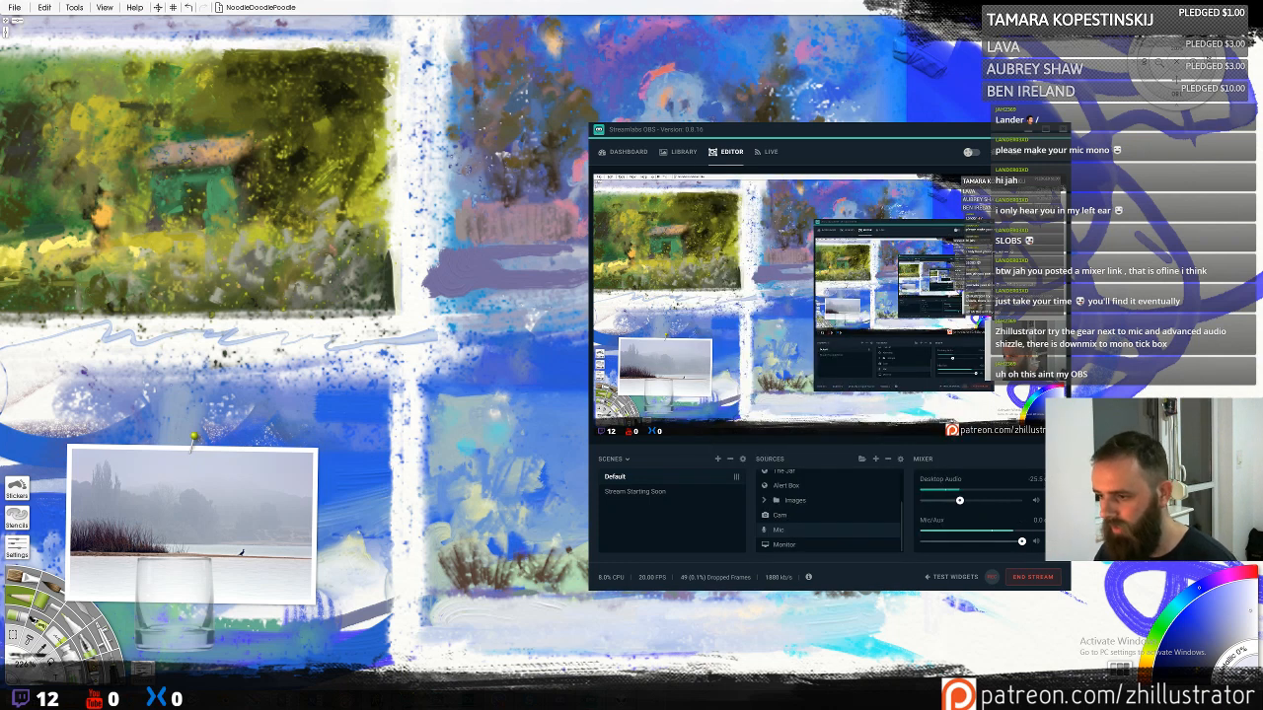
Examine the Mic/Aux audio filters and the filter types that can be added, leaving without adding one
left_click(1051, 541)
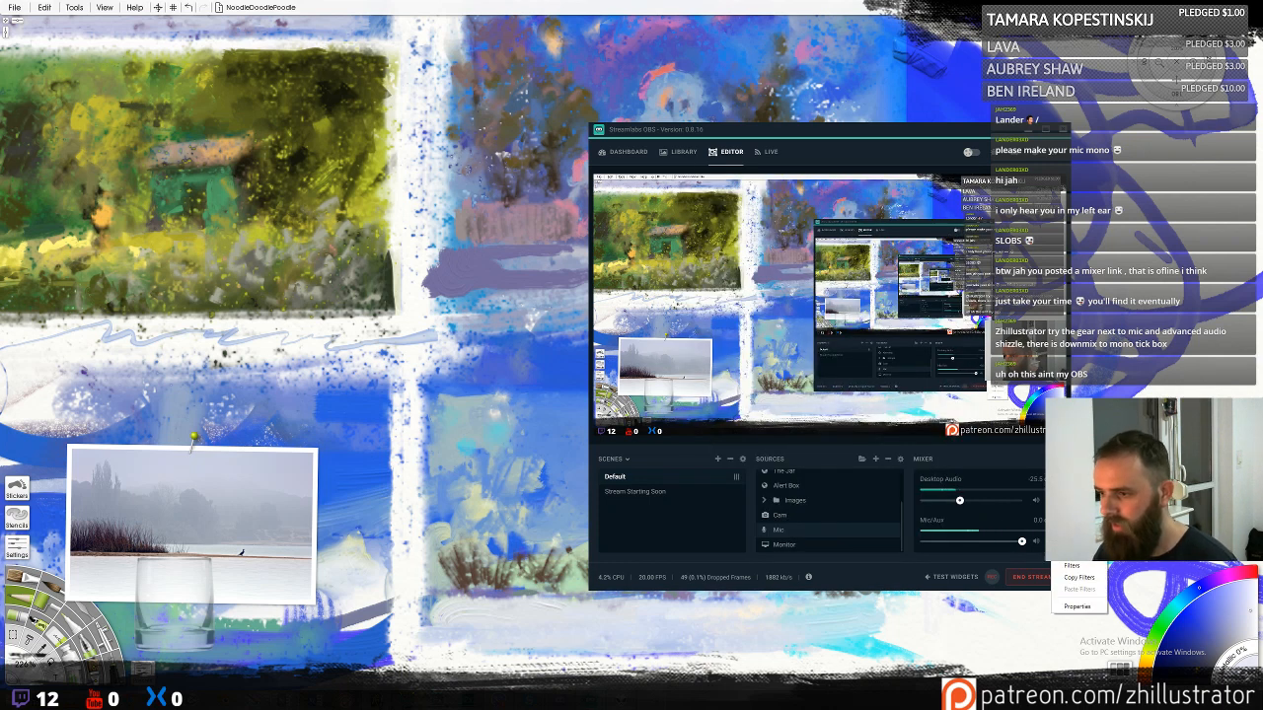
left_click(1071, 566)
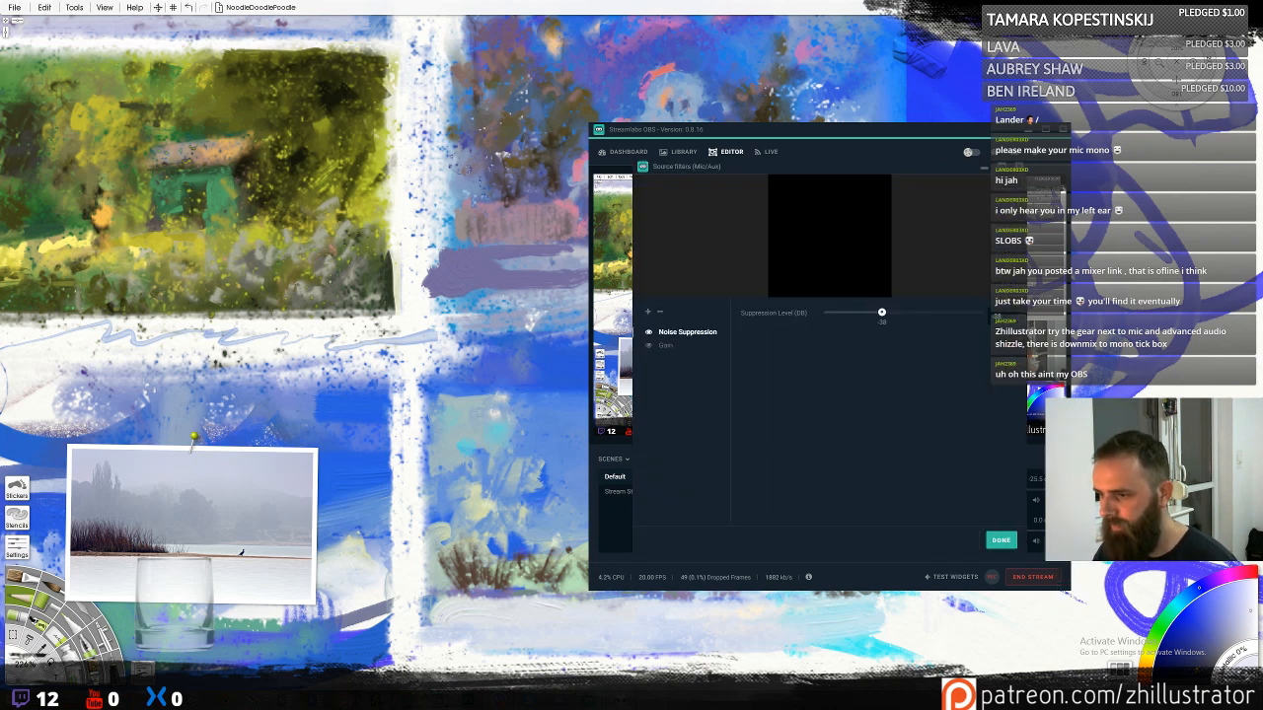
left_click(651, 313)
left_click(839, 293)
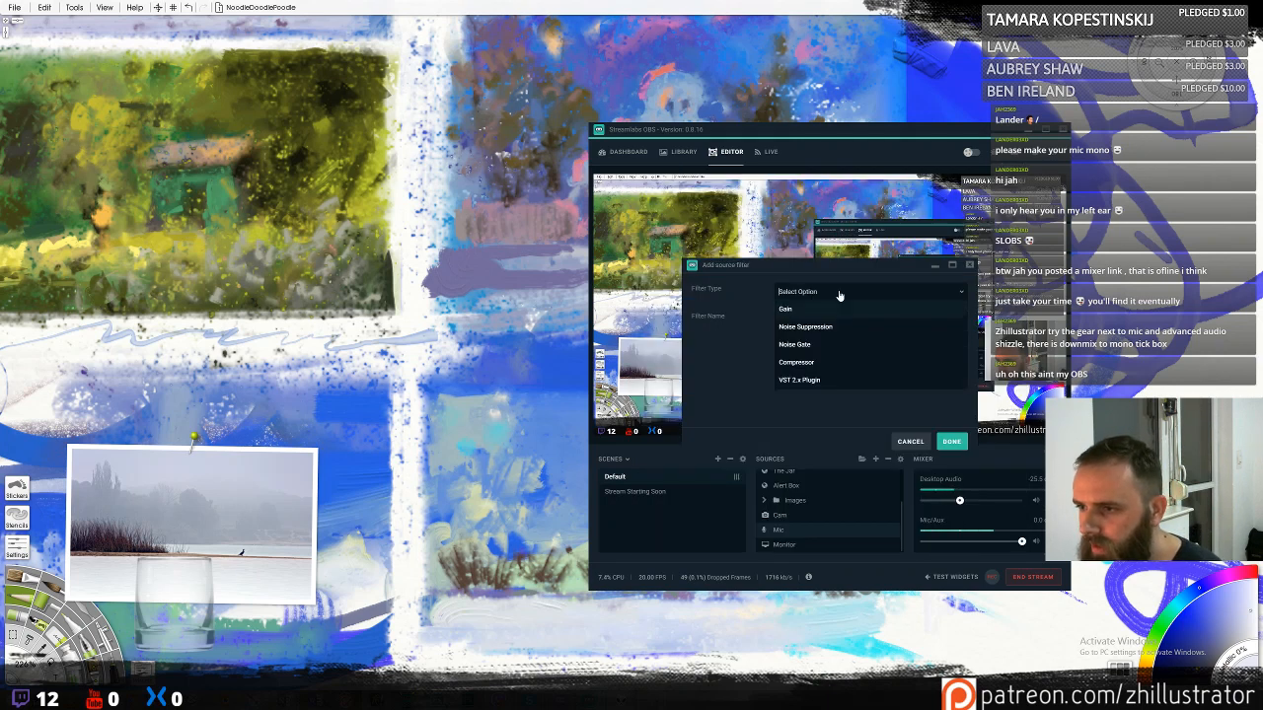
left_click(815, 362)
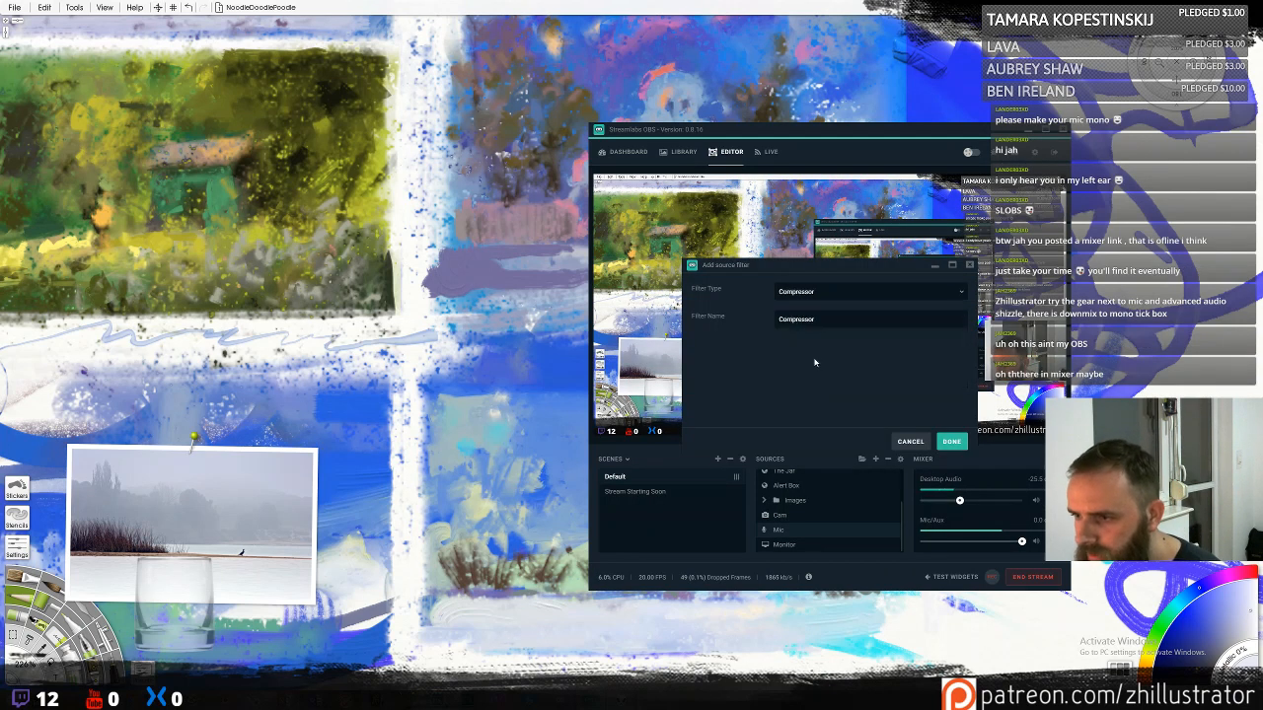
left_click(838, 296)
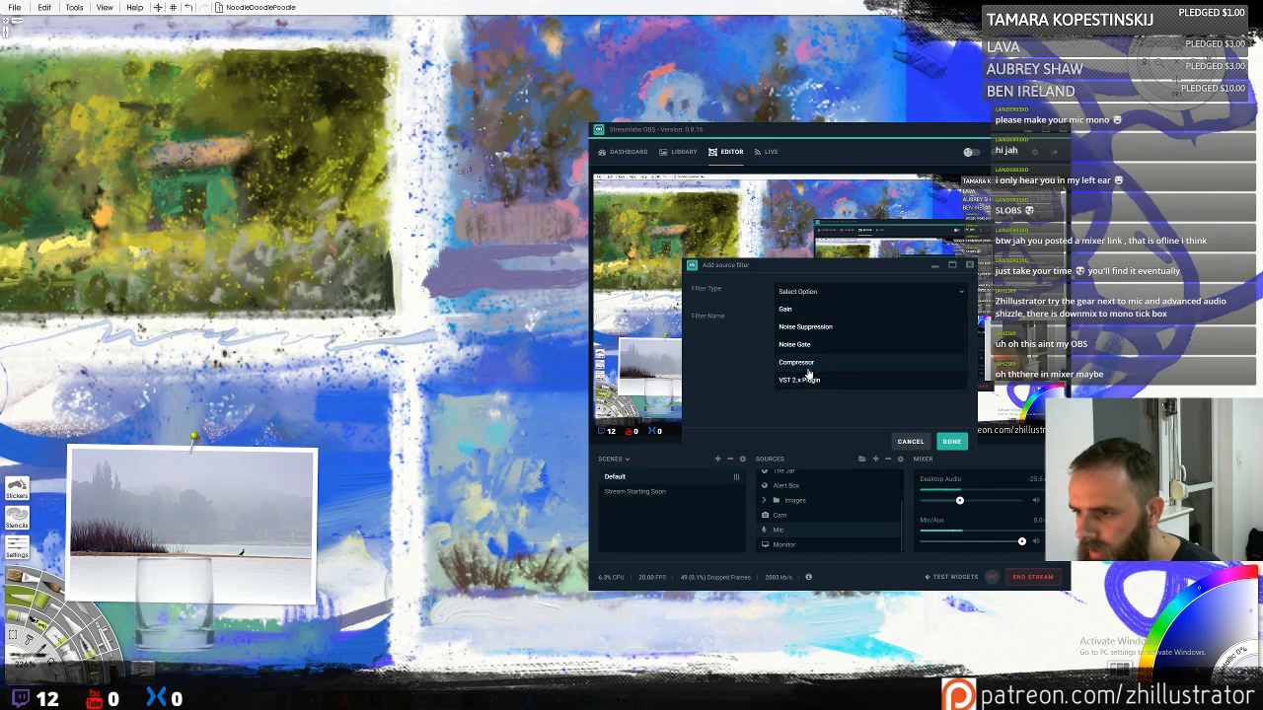
left_click(837, 414)
left_click(909, 443)
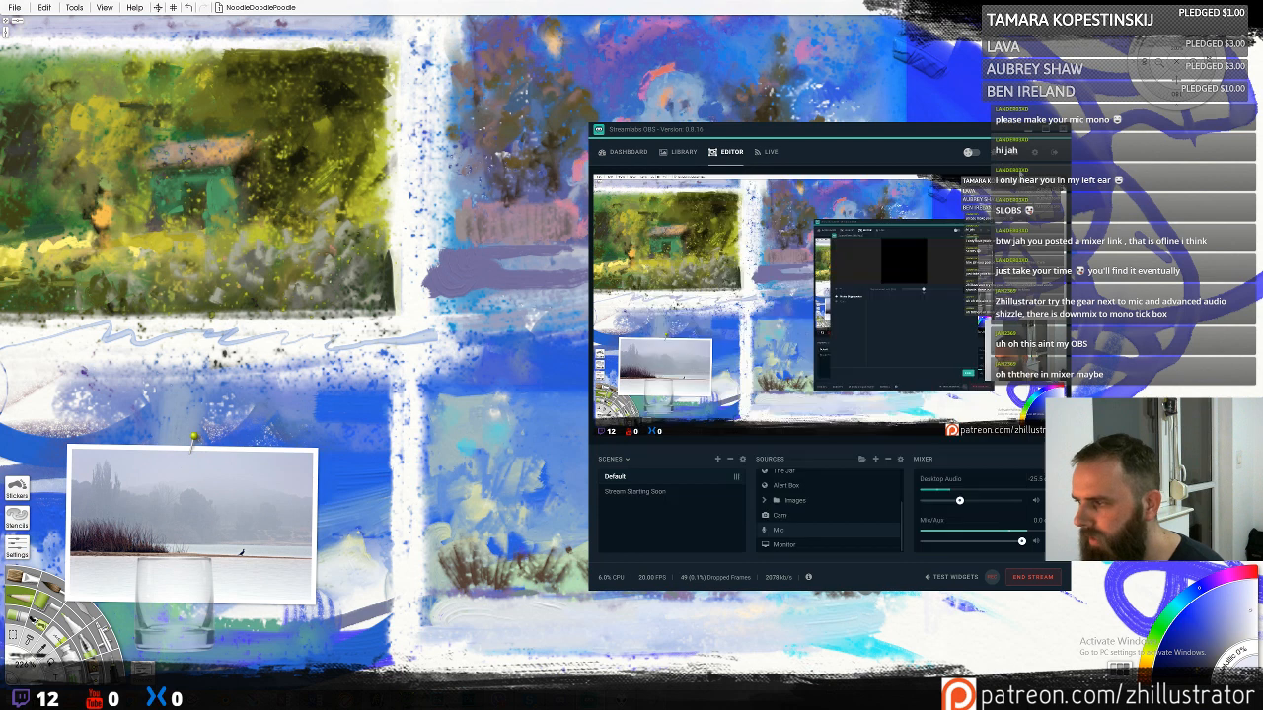
left_click(1019, 167)
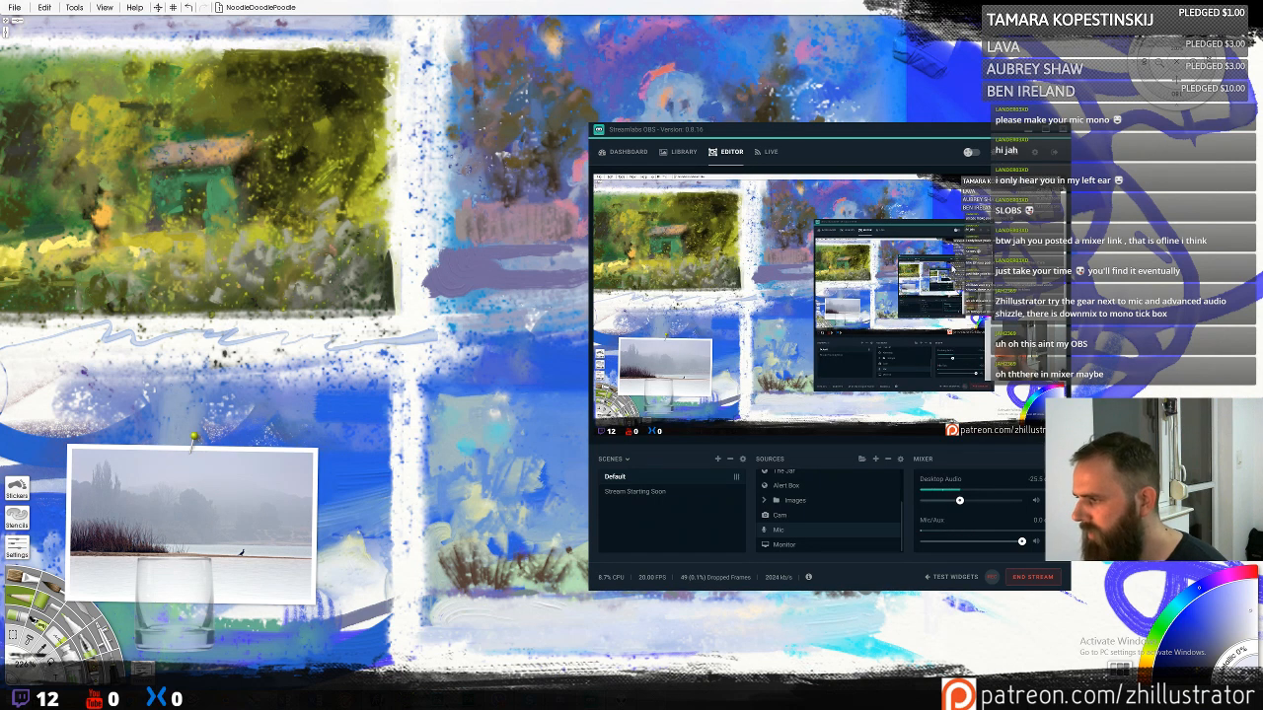
left_click(1028, 129)
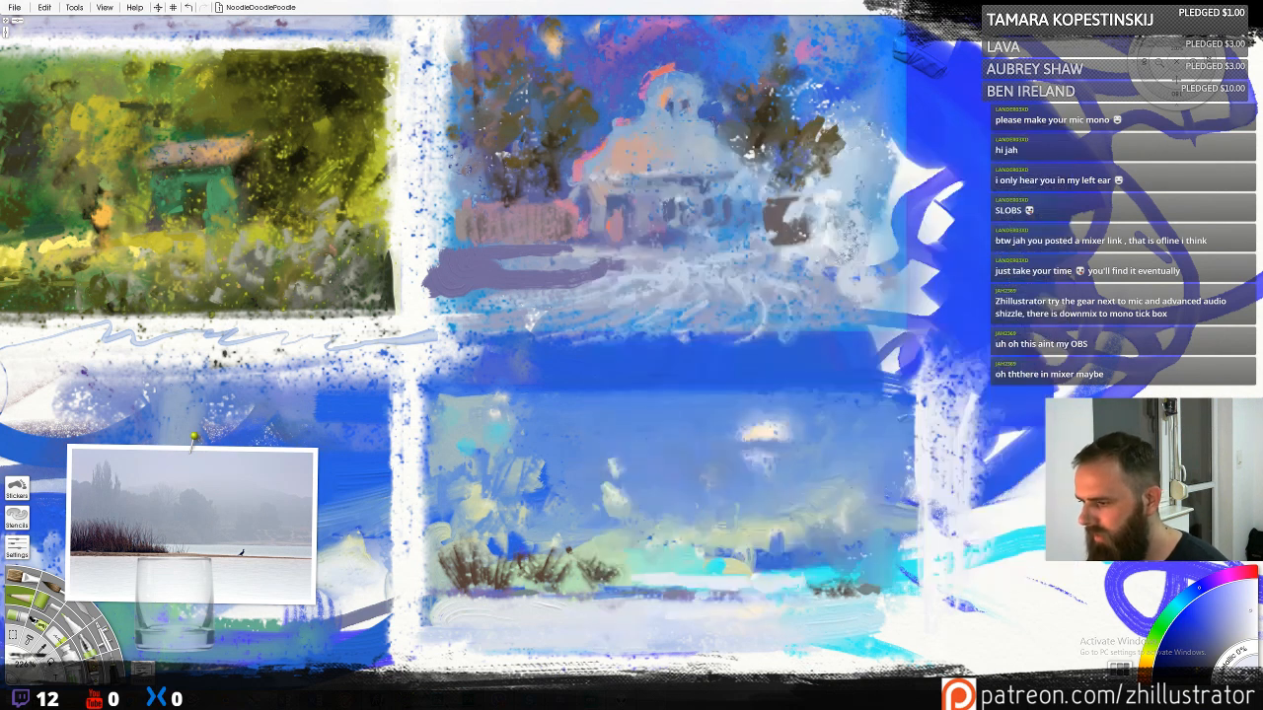
Check the Windows volume mixer for microphone options and close it
right_click(1174, 700)
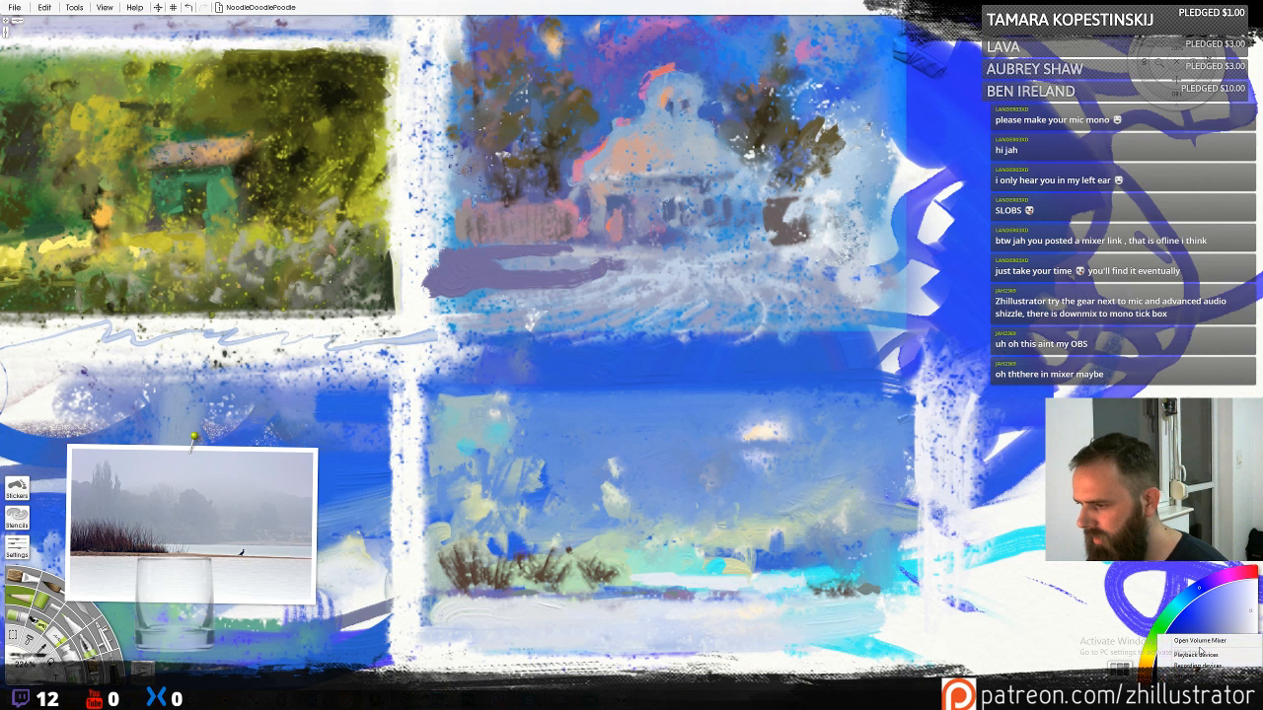
left_click(1200, 641)
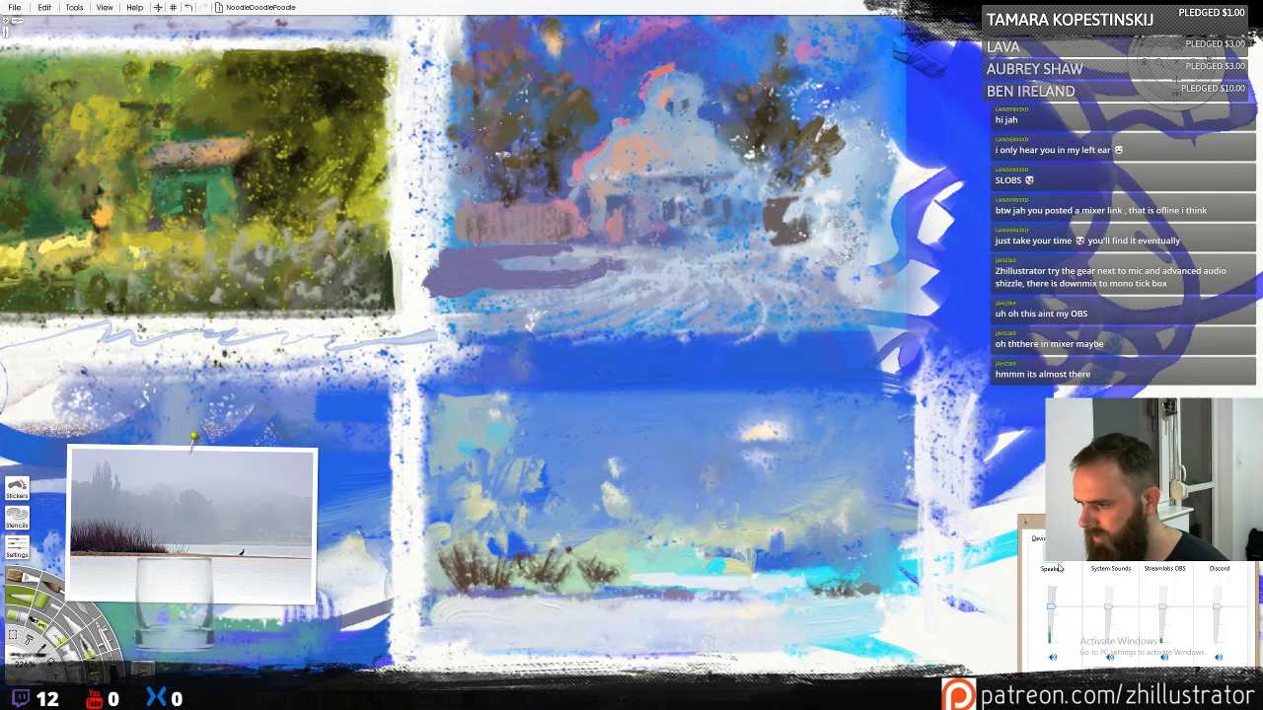
left_click(1246, 522)
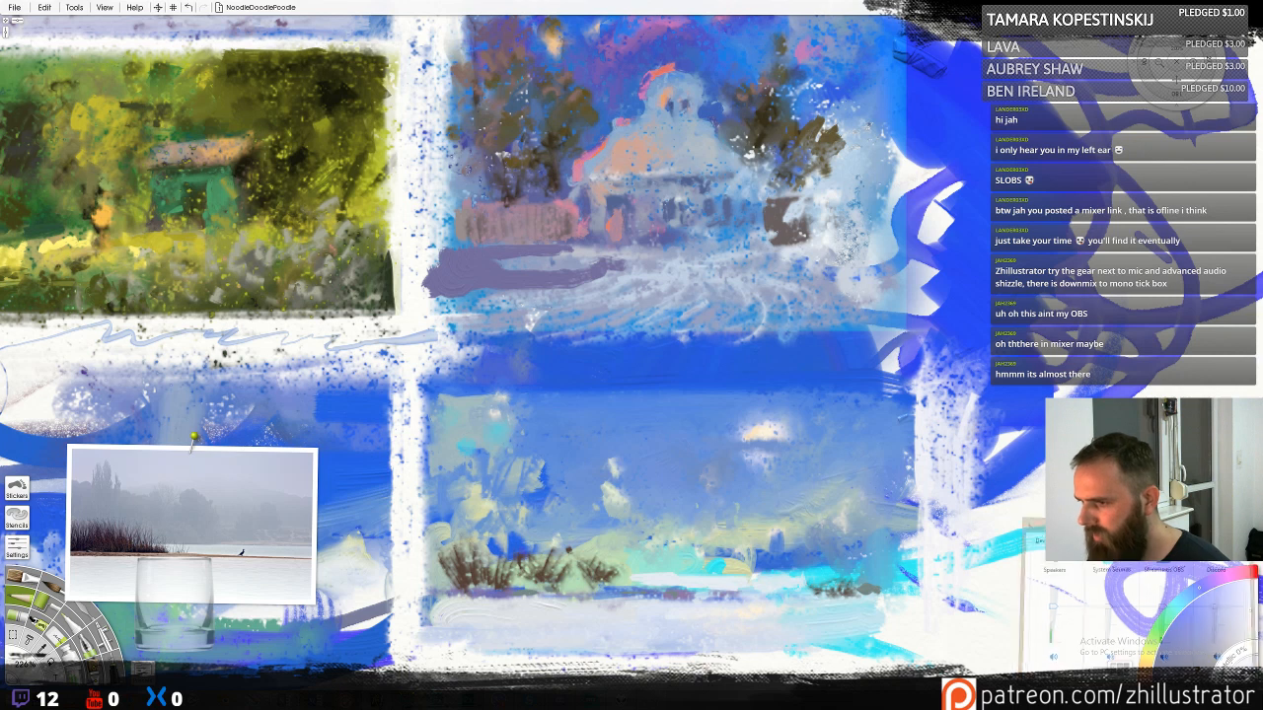
Open the Windows recording devices and check the general properties and usage options of the Line 1/2 input
right_click(1182, 699)
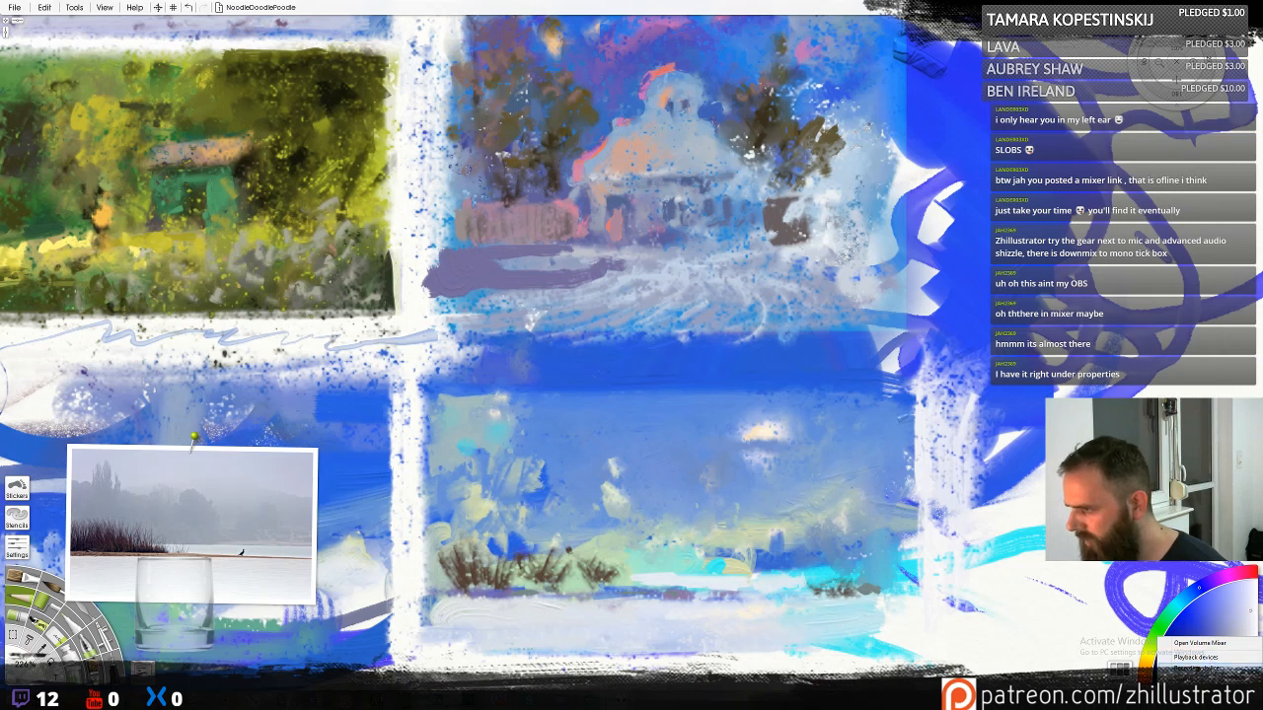
left_click(1197, 668)
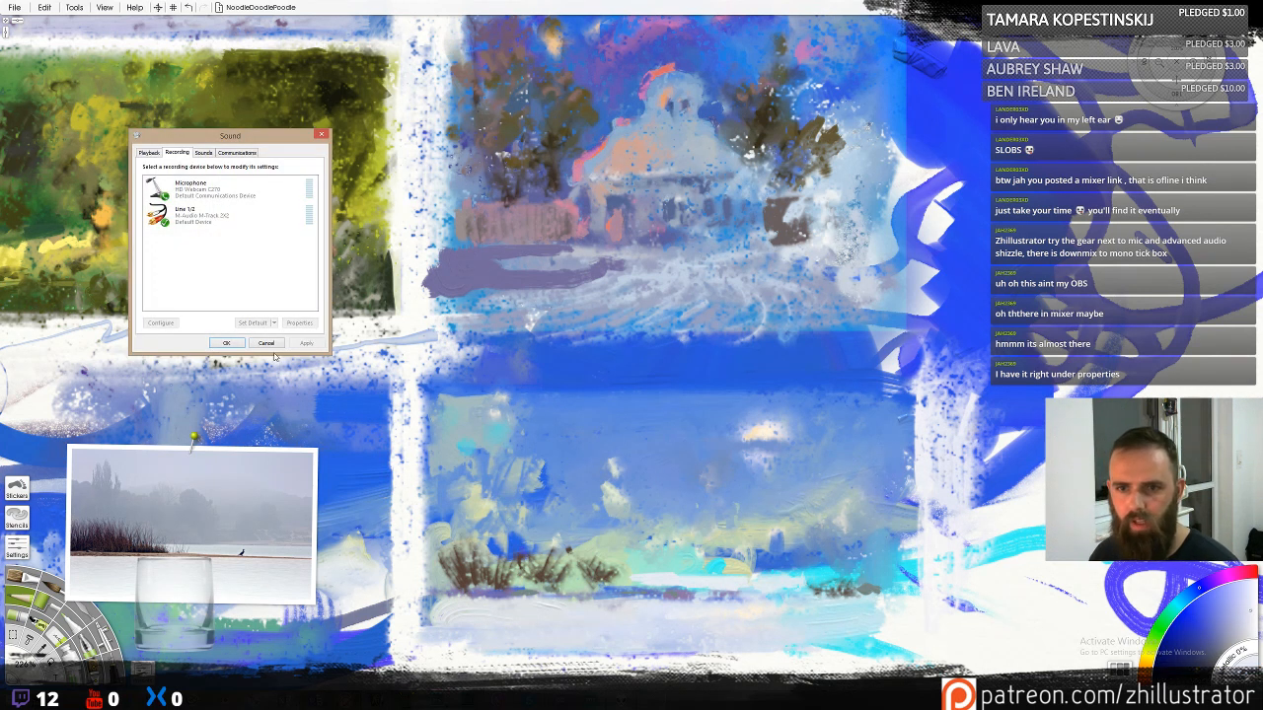
left_click(193, 213)
left_click(299, 323)
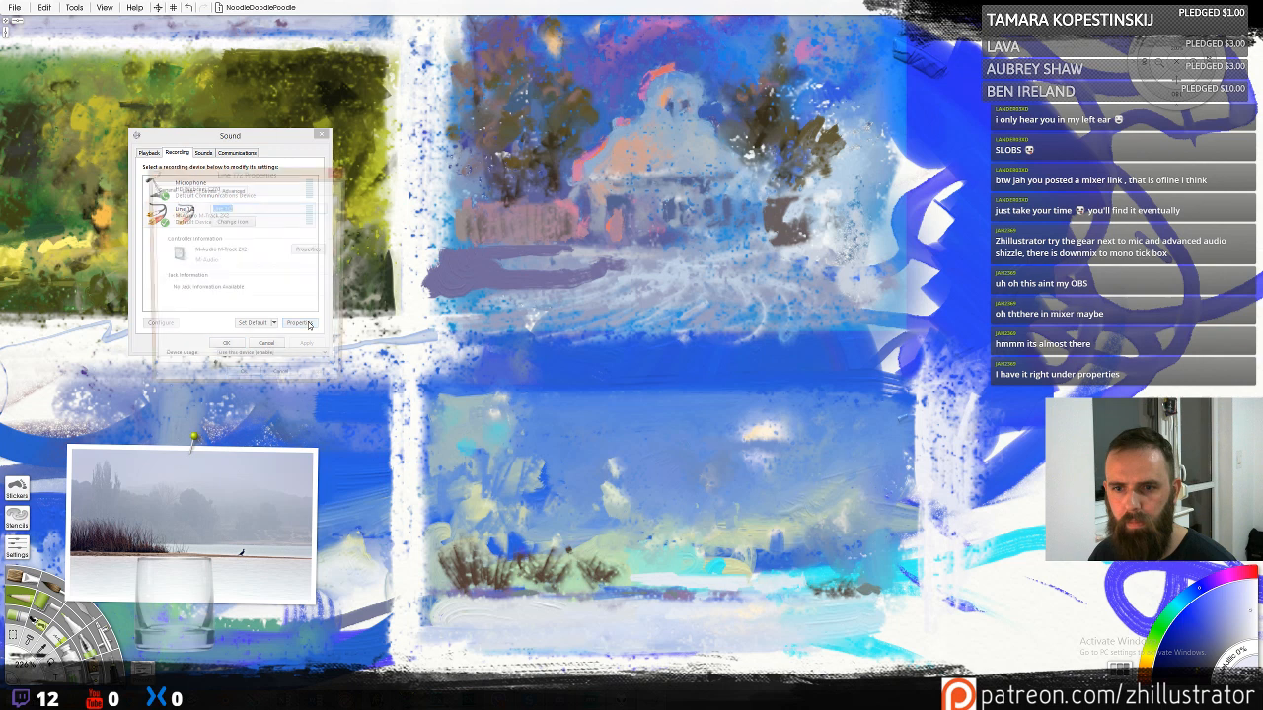
left_click(270, 360)
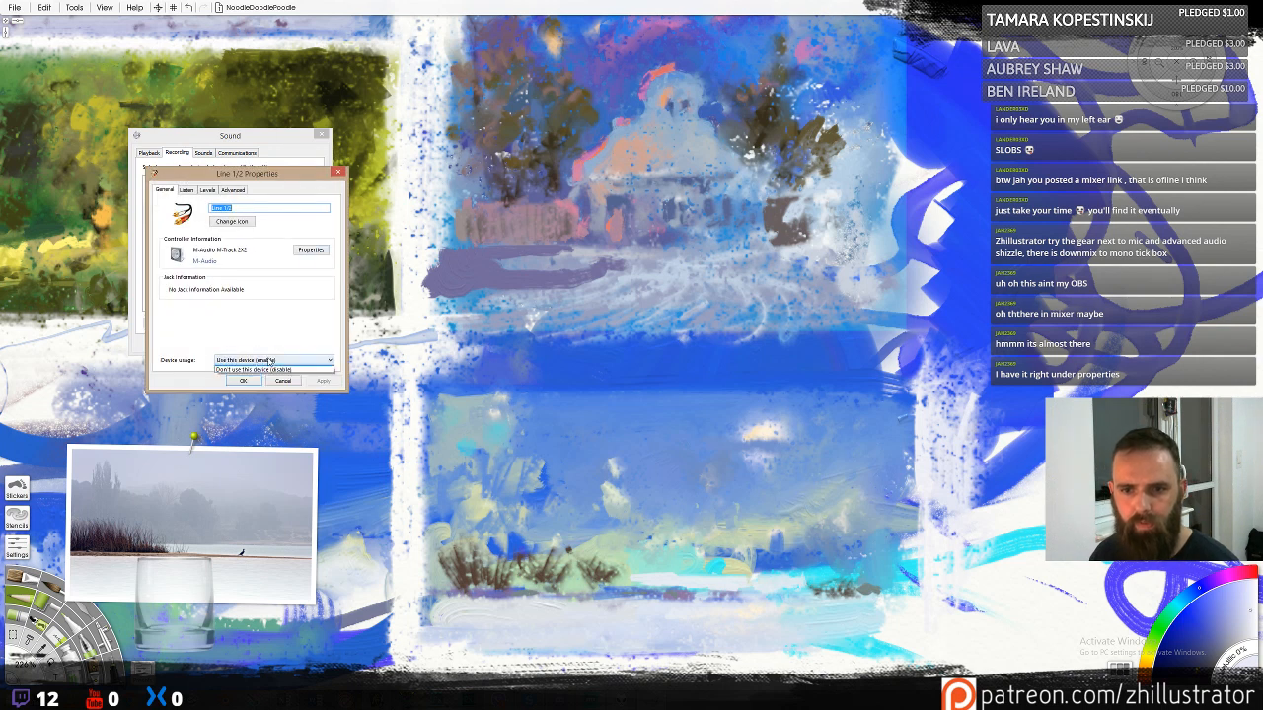
left_click(275, 345)
Check the listening options, levels and channel balance of Line 1/2 for a mono setting
left_click(197, 191)
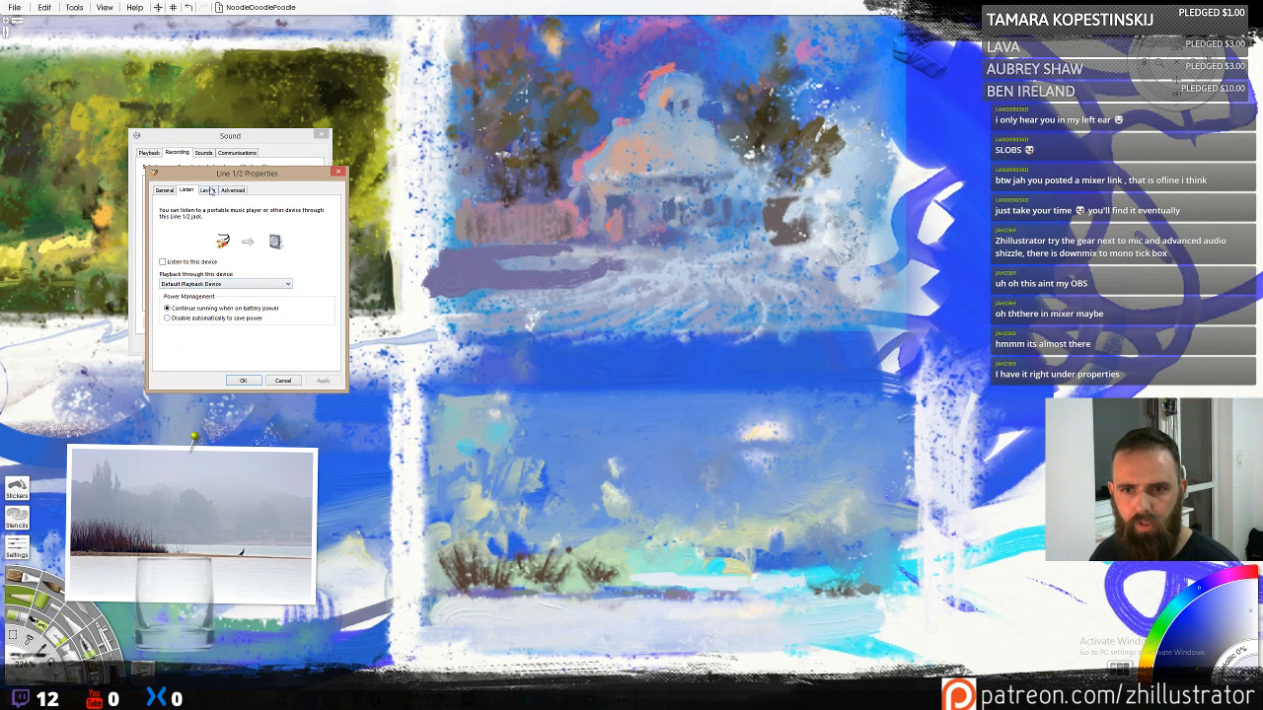
left_click(217, 192)
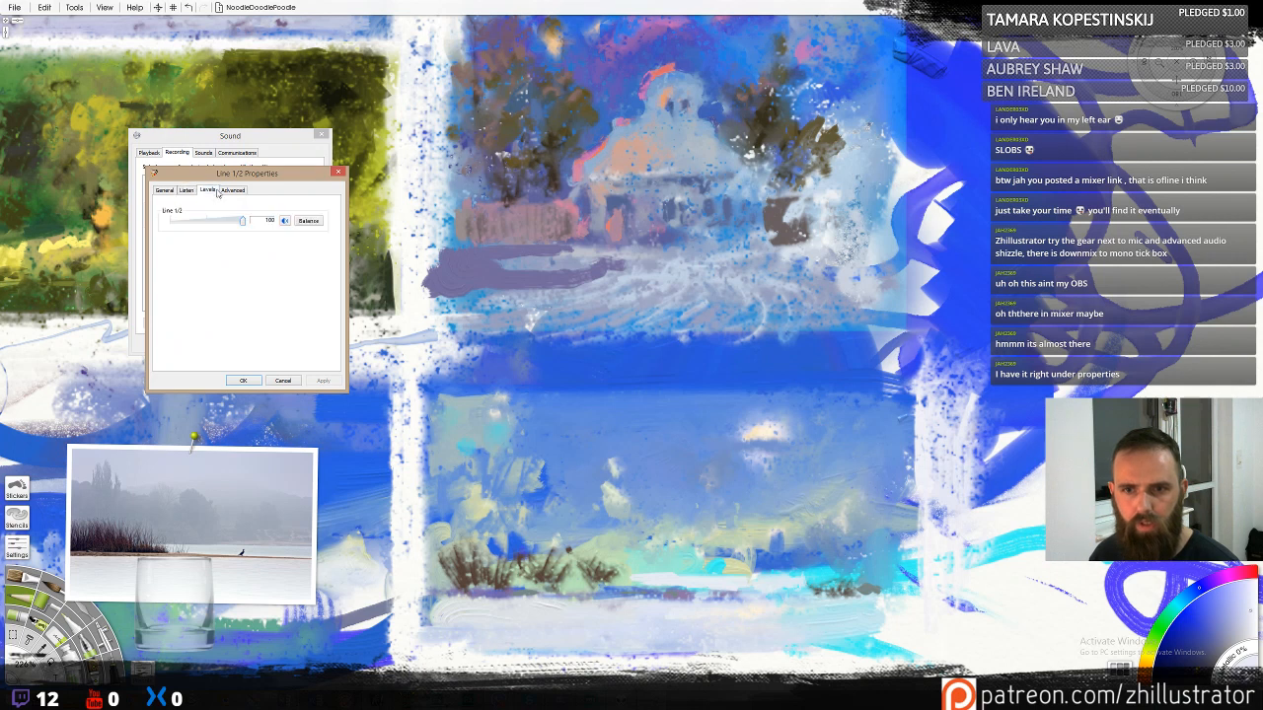
left_click(309, 221)
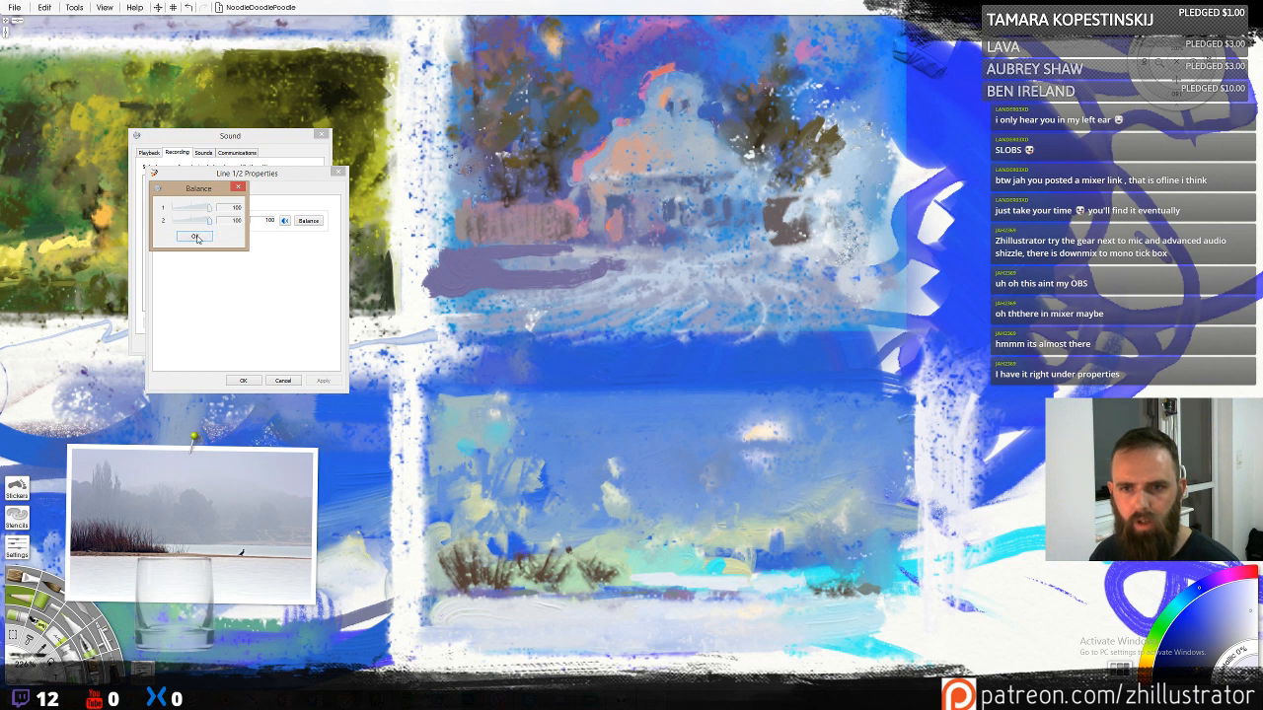
left_click(196, 238)
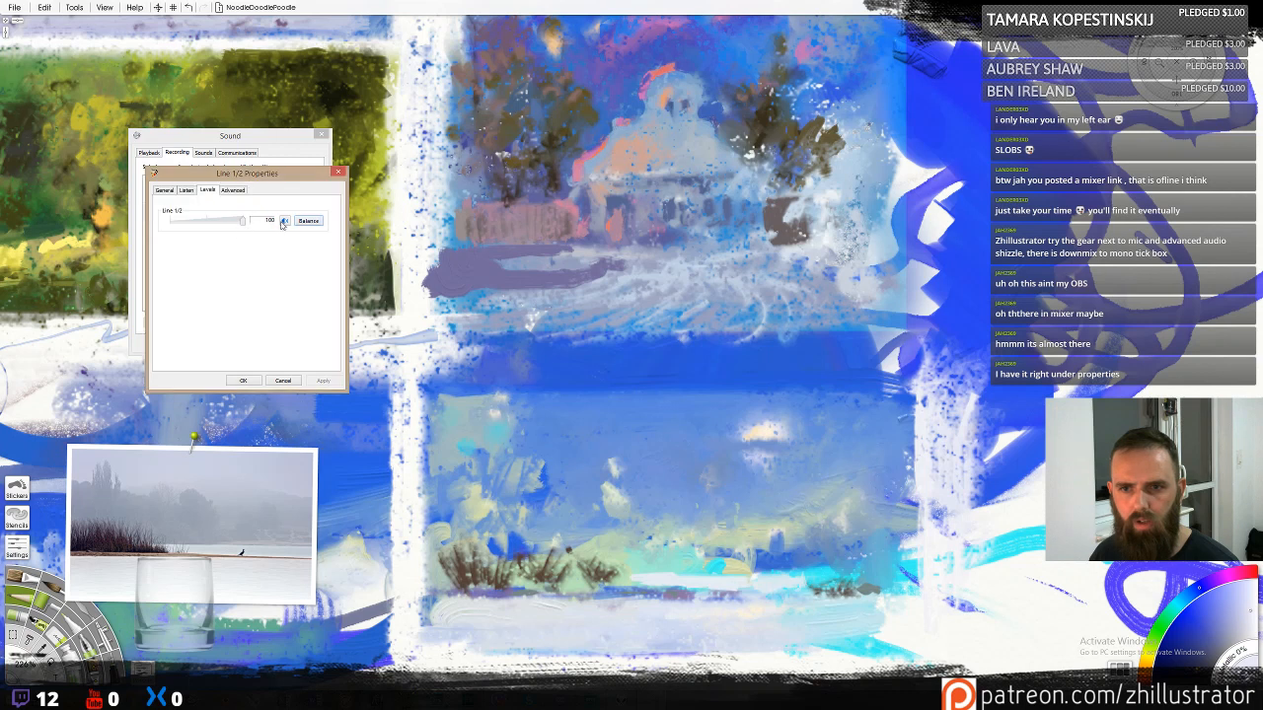
Check the default formats available for Line 1/2 and leave the Windows sound settings without saving changes
left_click(233, 190)
left_click(218, 237)
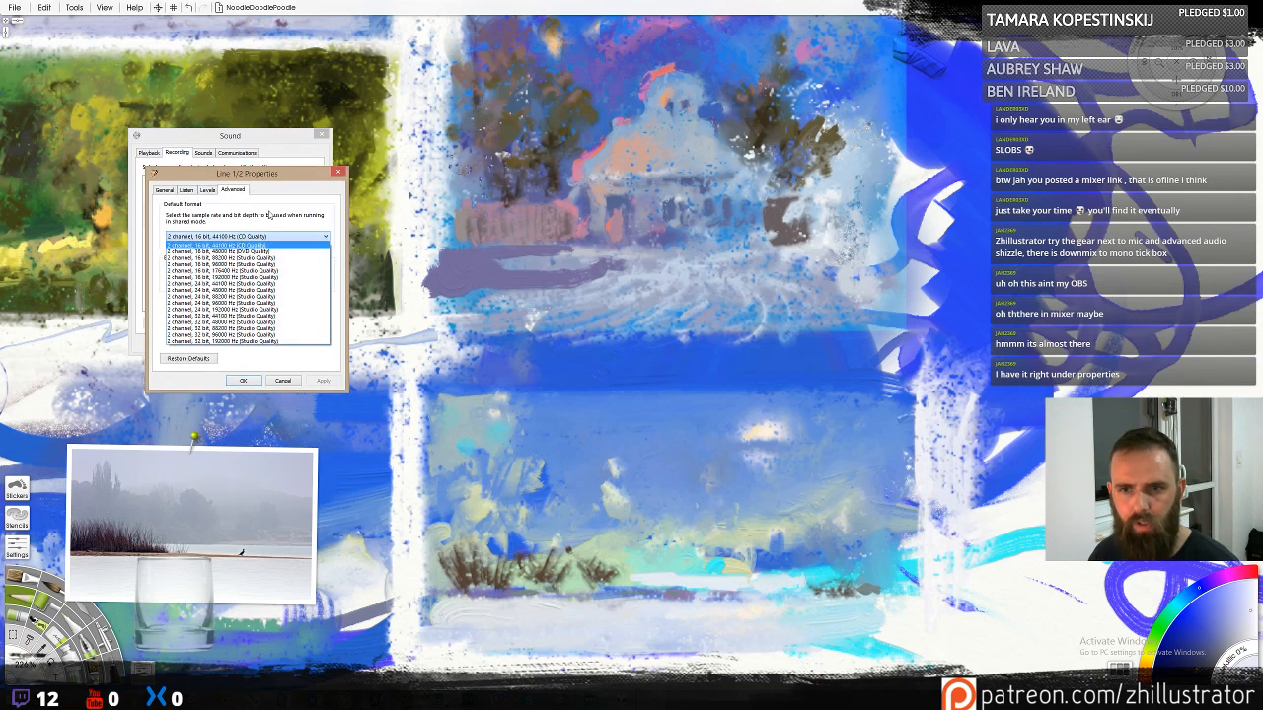
left_click(247, 243)
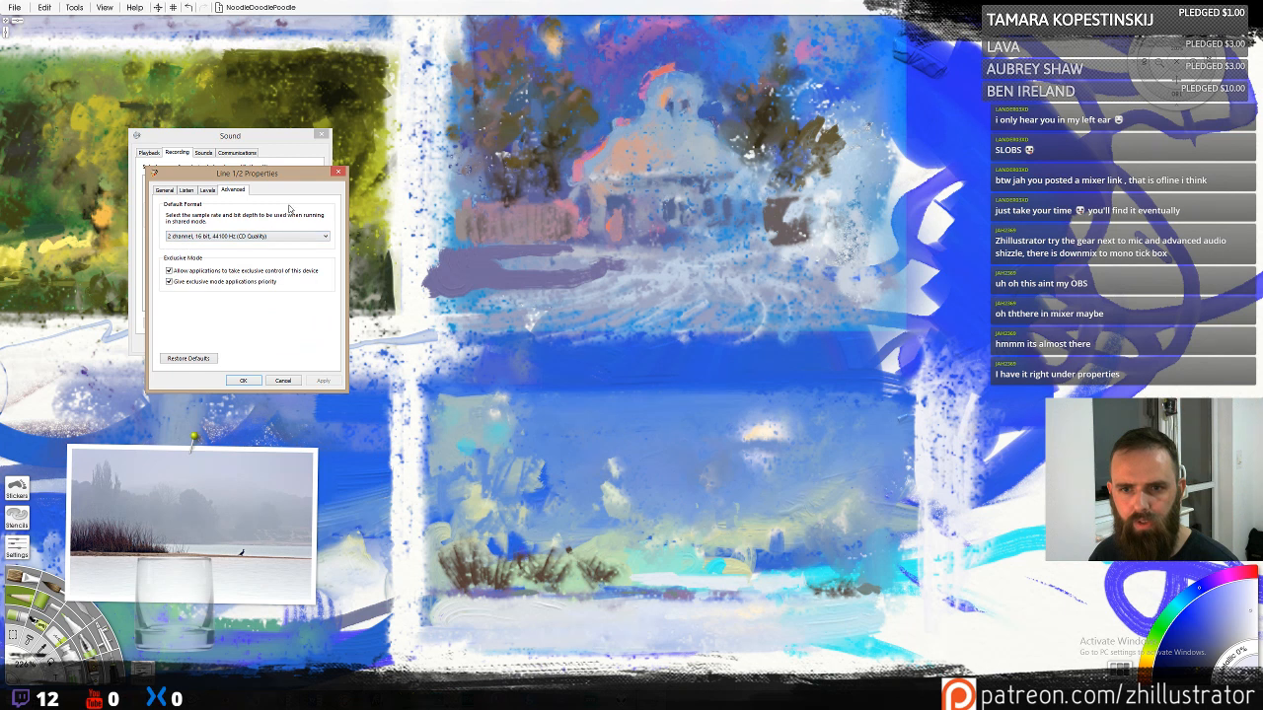
left_click(283, 382)
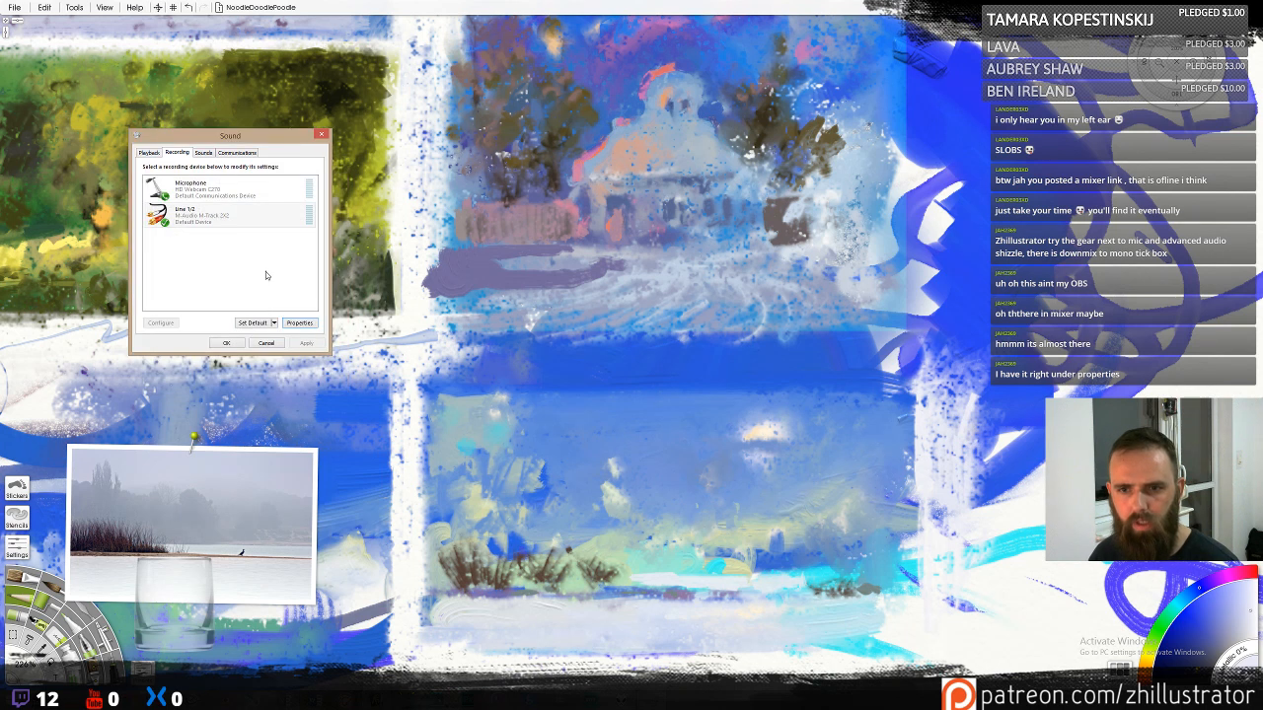
left_click(267, 344)
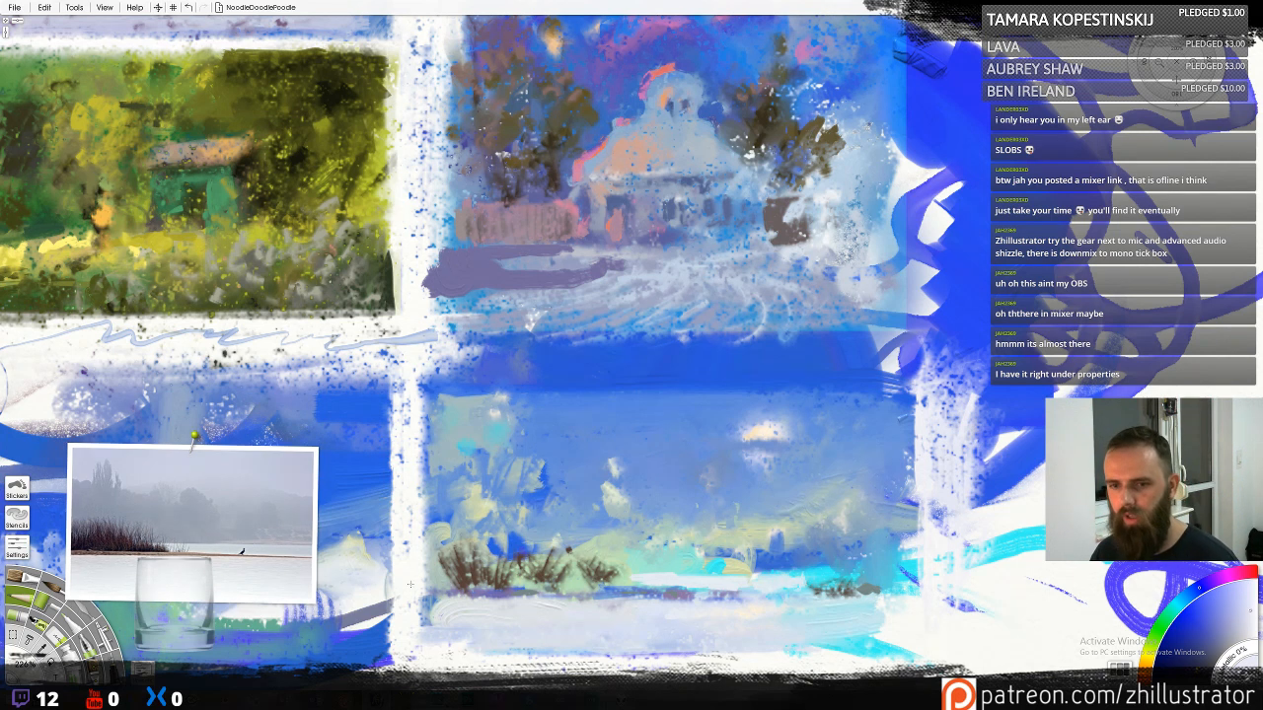
Switch to Streamlabs OBS and recheck the Mic/Aux properties and channel options for mono, keeping the current device
right_click(203, 289)
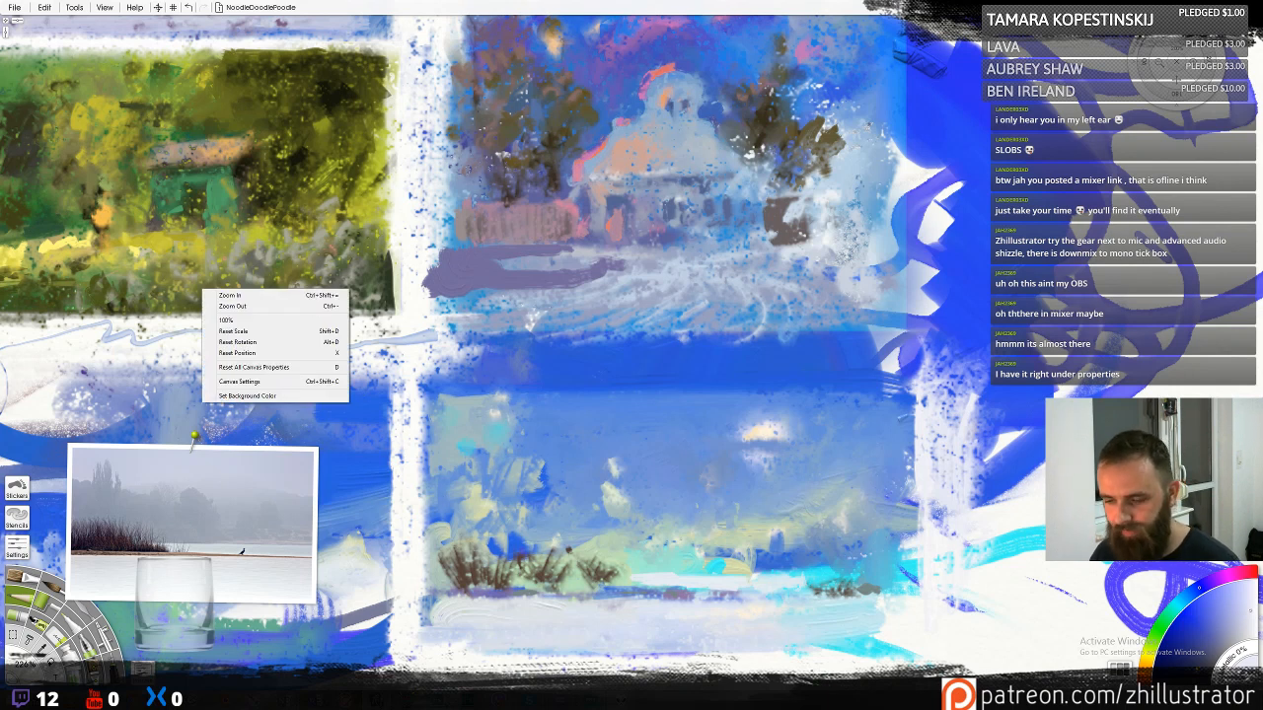
key("alt+Tab")
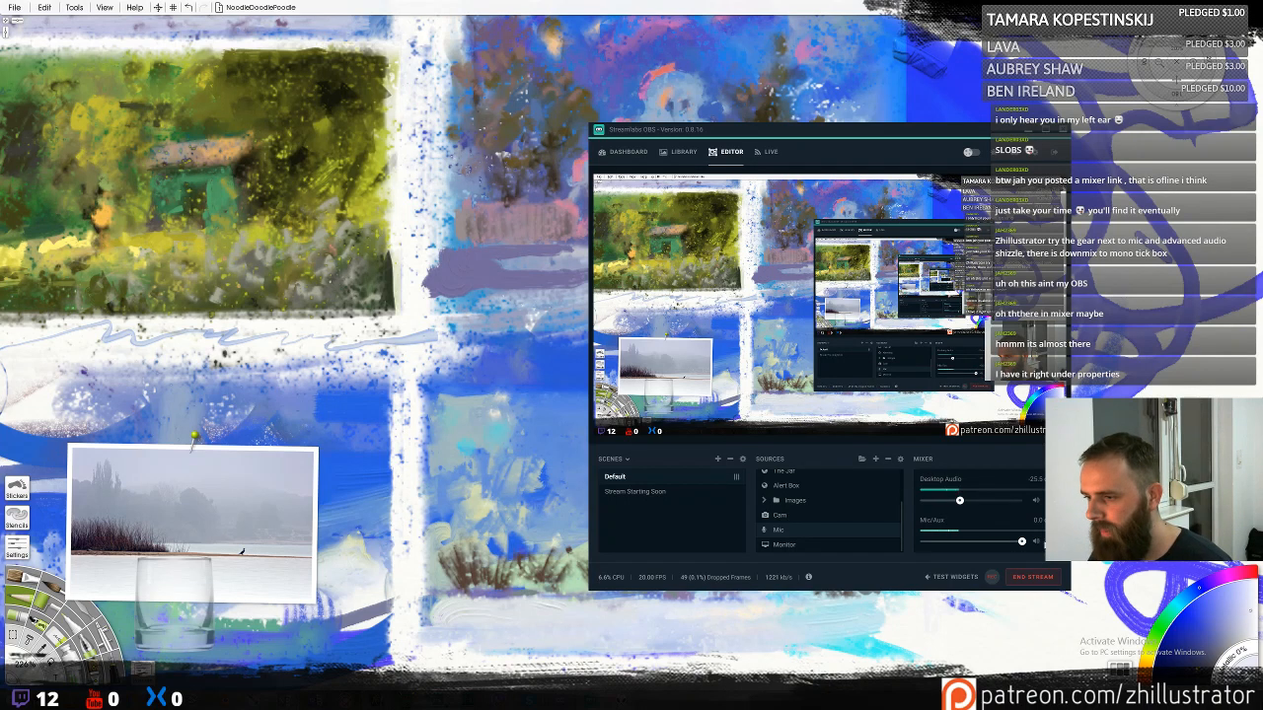
left_click(1051, 542)
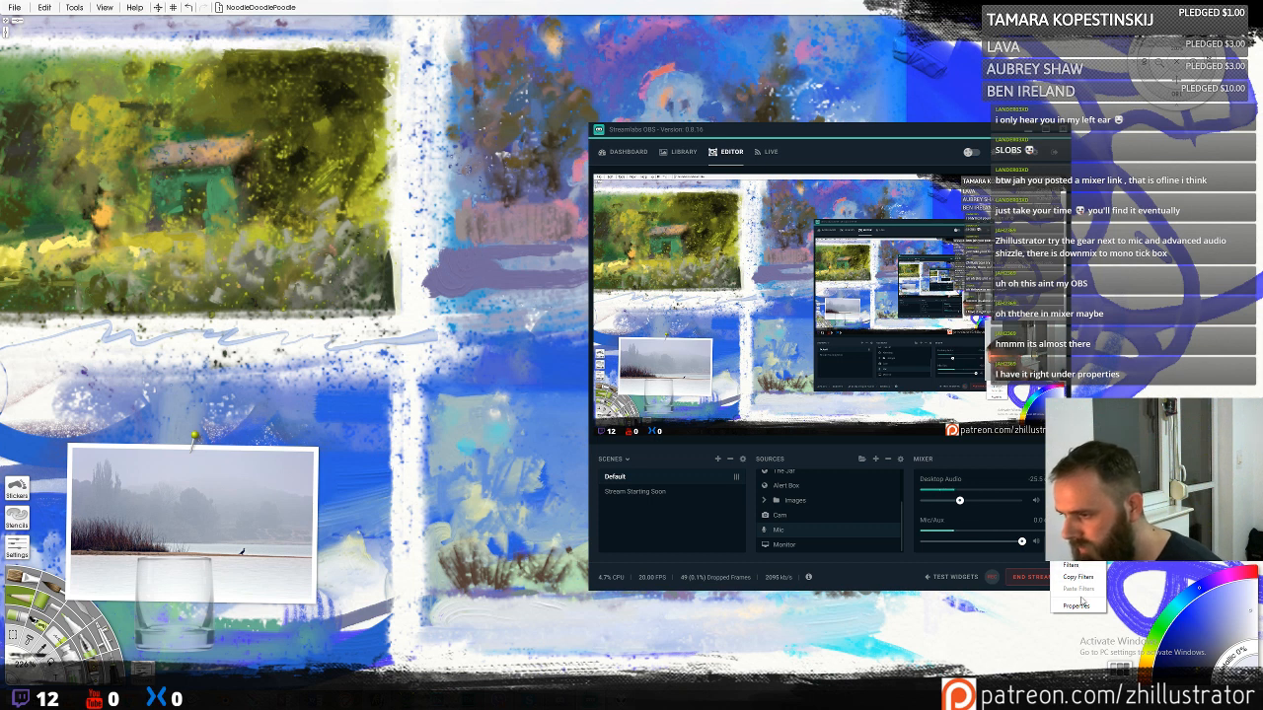
left_click(1079, 603)
left_click(918, 293)
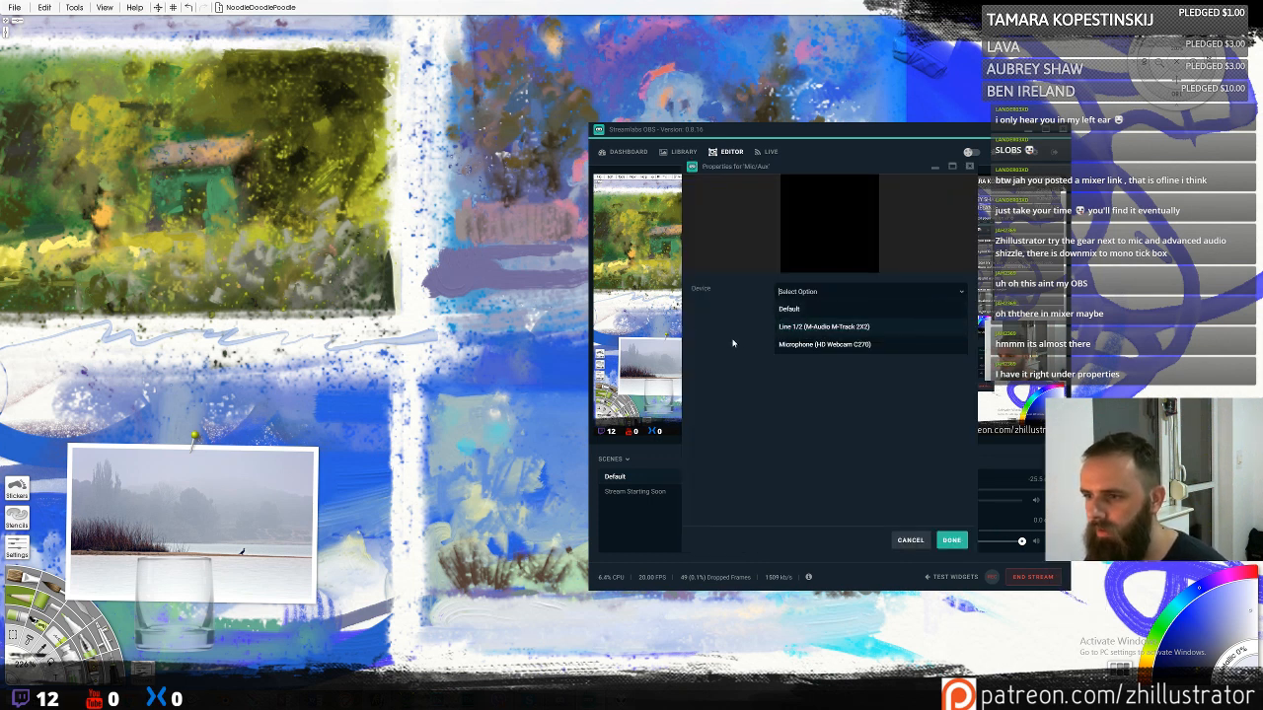
left_click(763, 364)
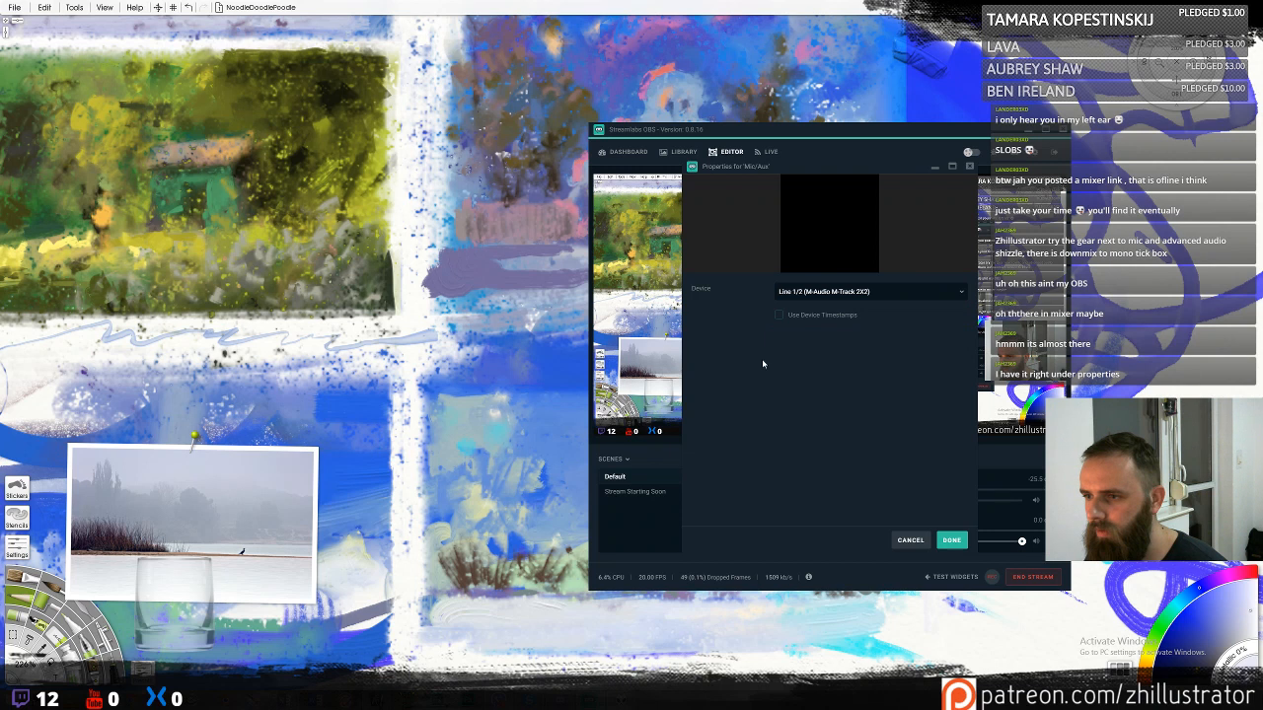
left_click(913, 541)
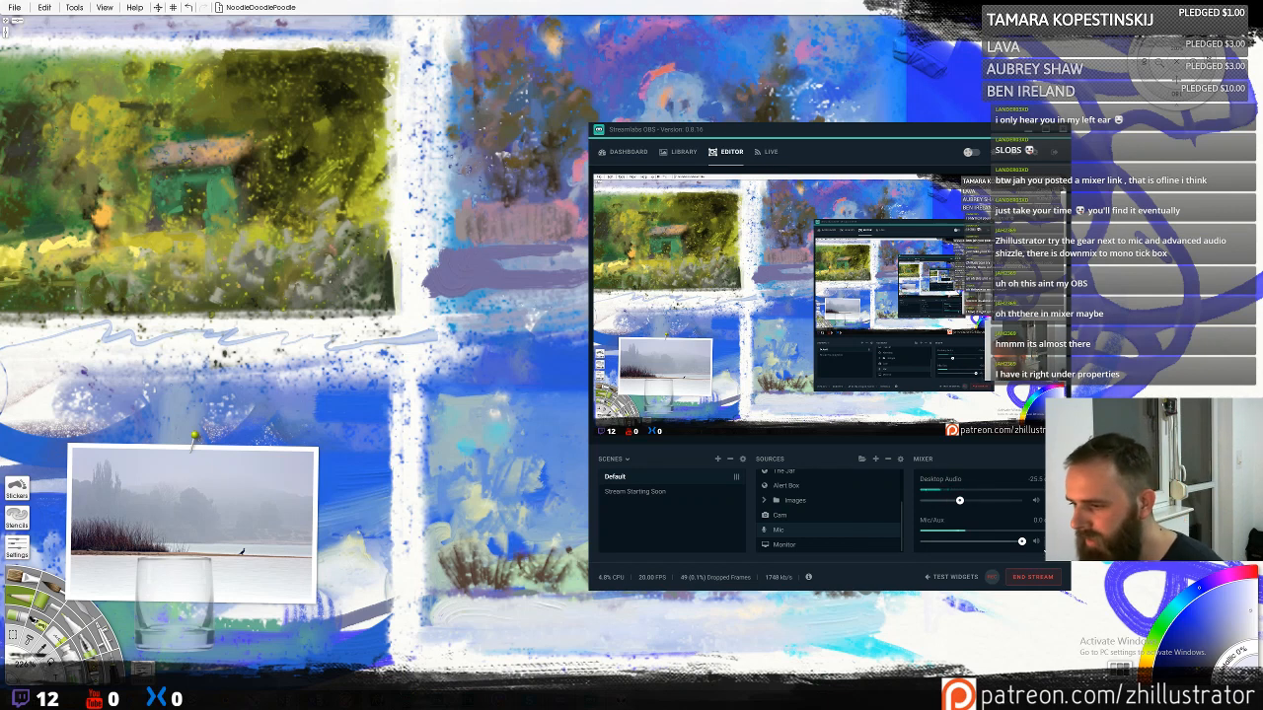
left_click(1049, 541)
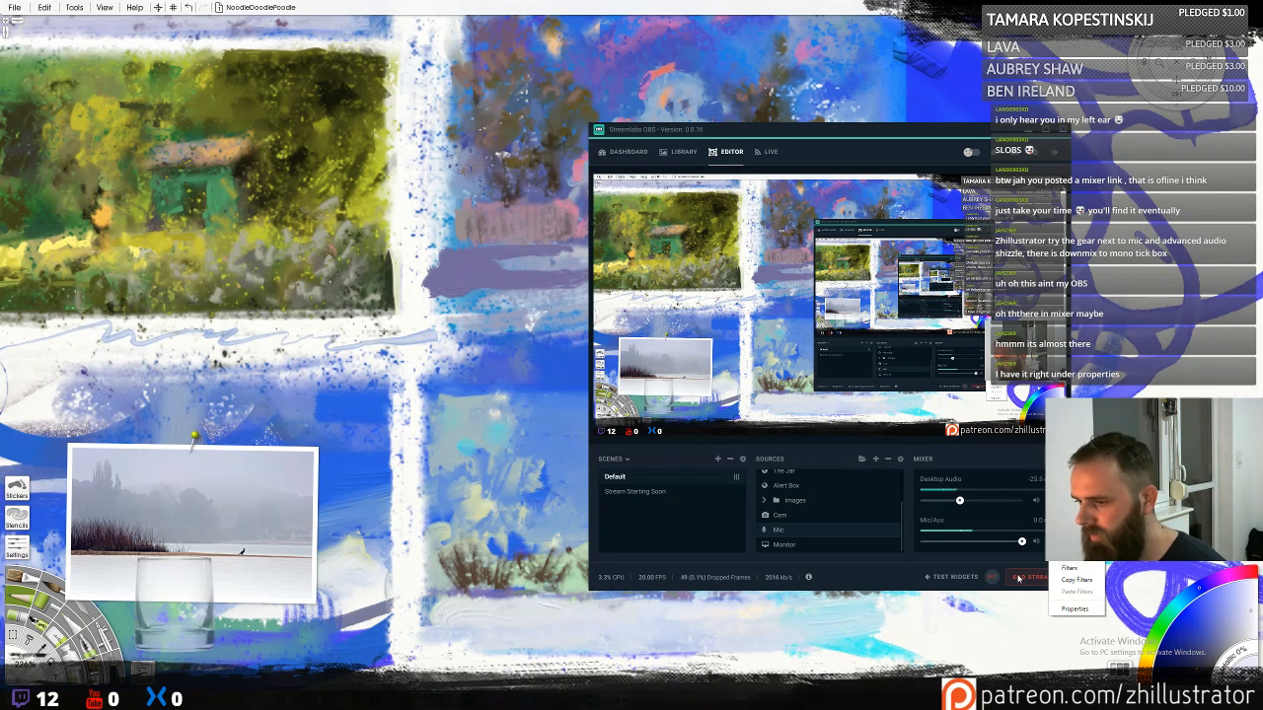
left_click(877, 566)
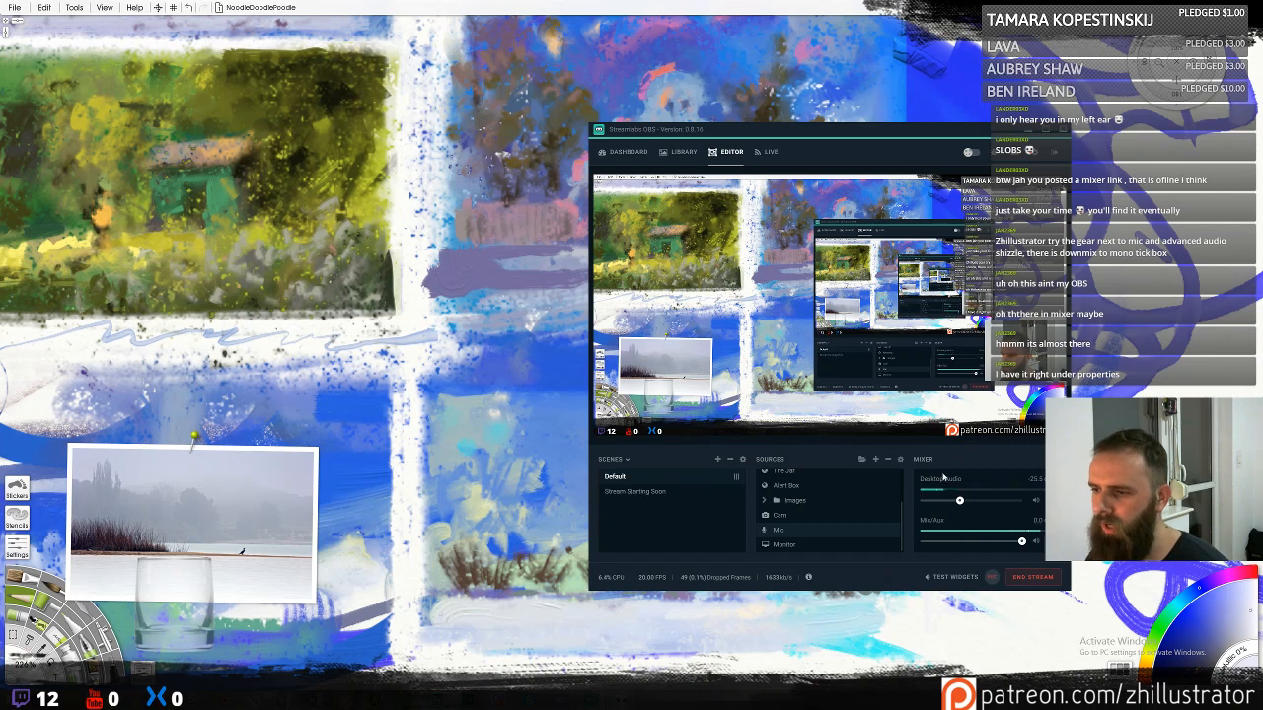
Enable downmix to mono for Mic/Aux in the advanced audio settings, and put Streamlabs OBS away to return to the painting
left_click(1057, 458)
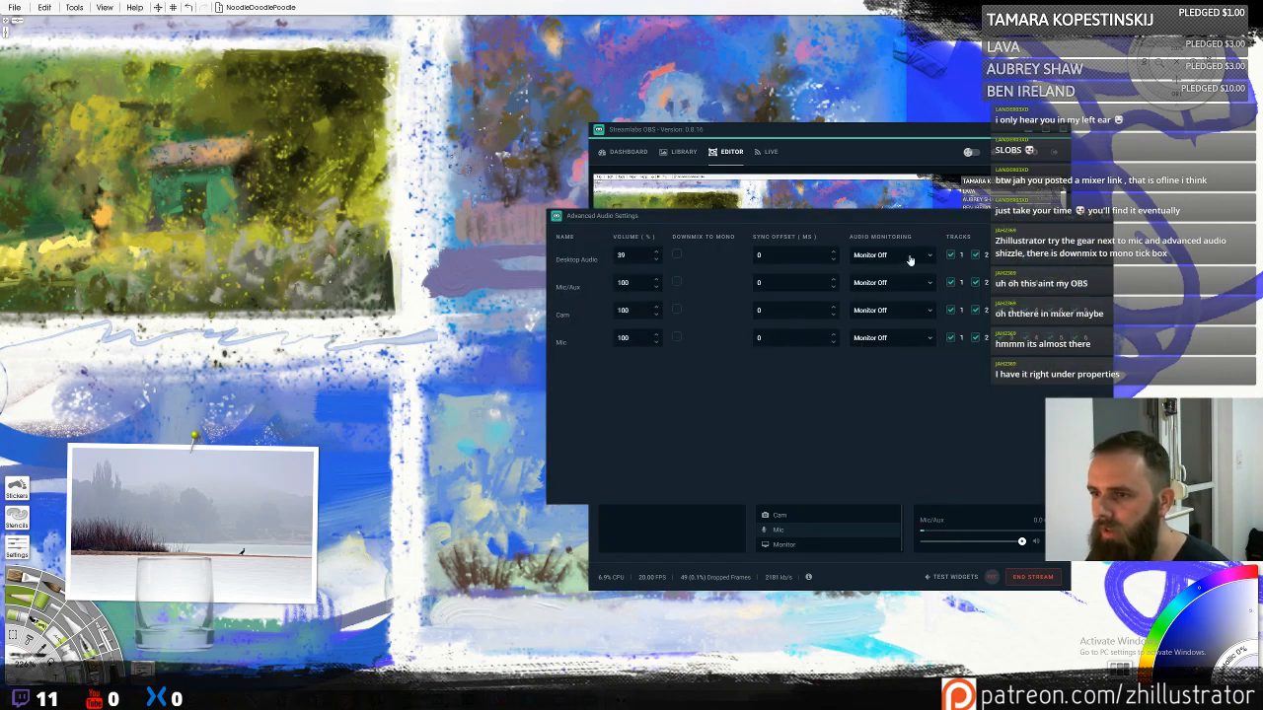
left_click(676, 283)
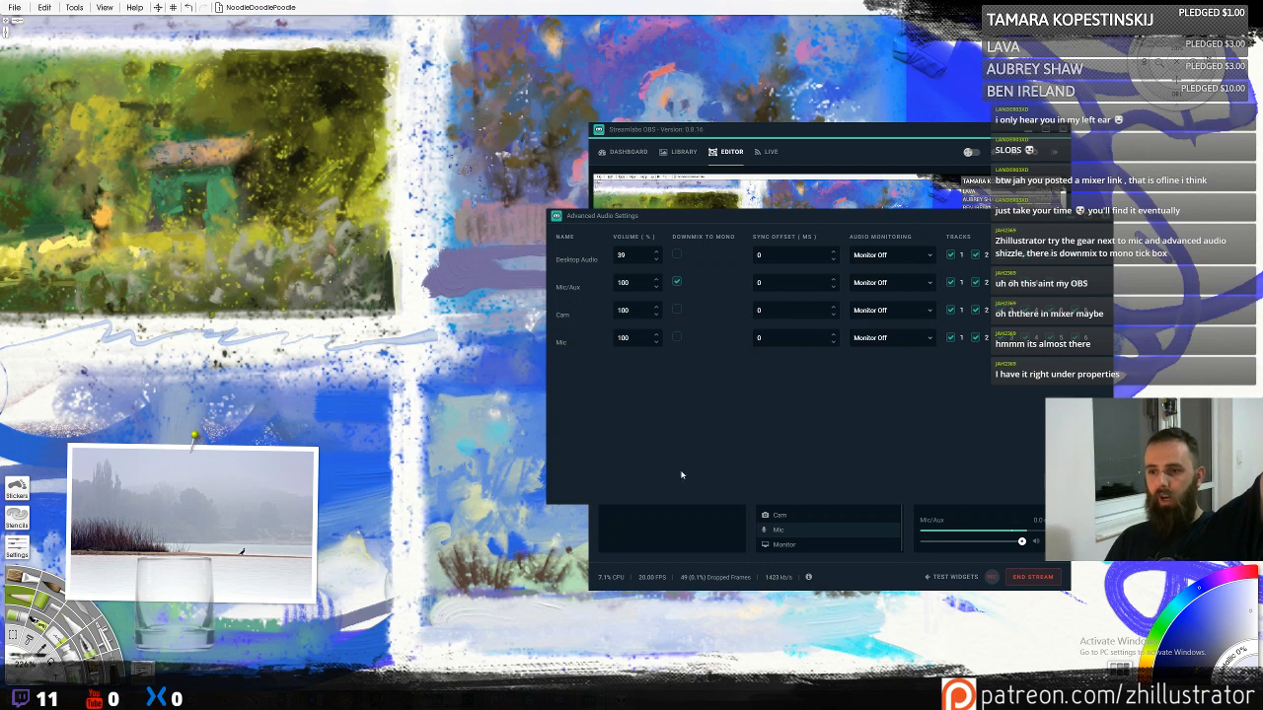
left_click(704, 531)
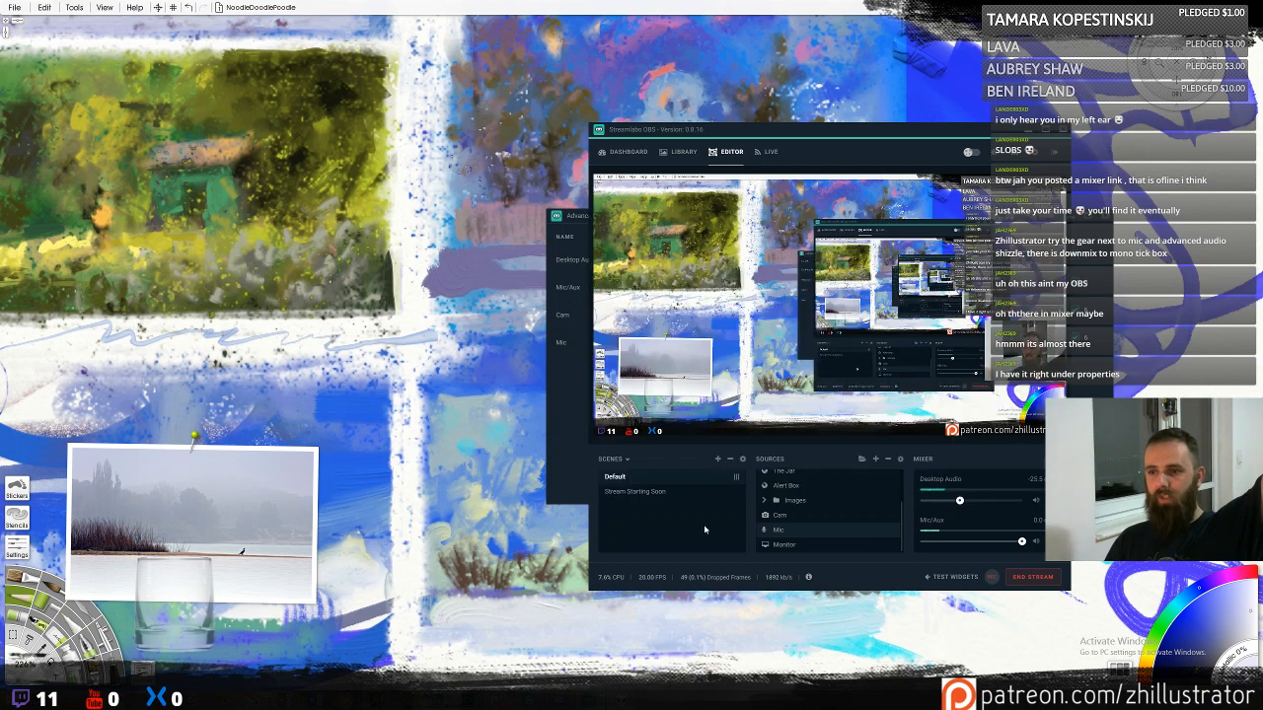
left_click(581, 376)
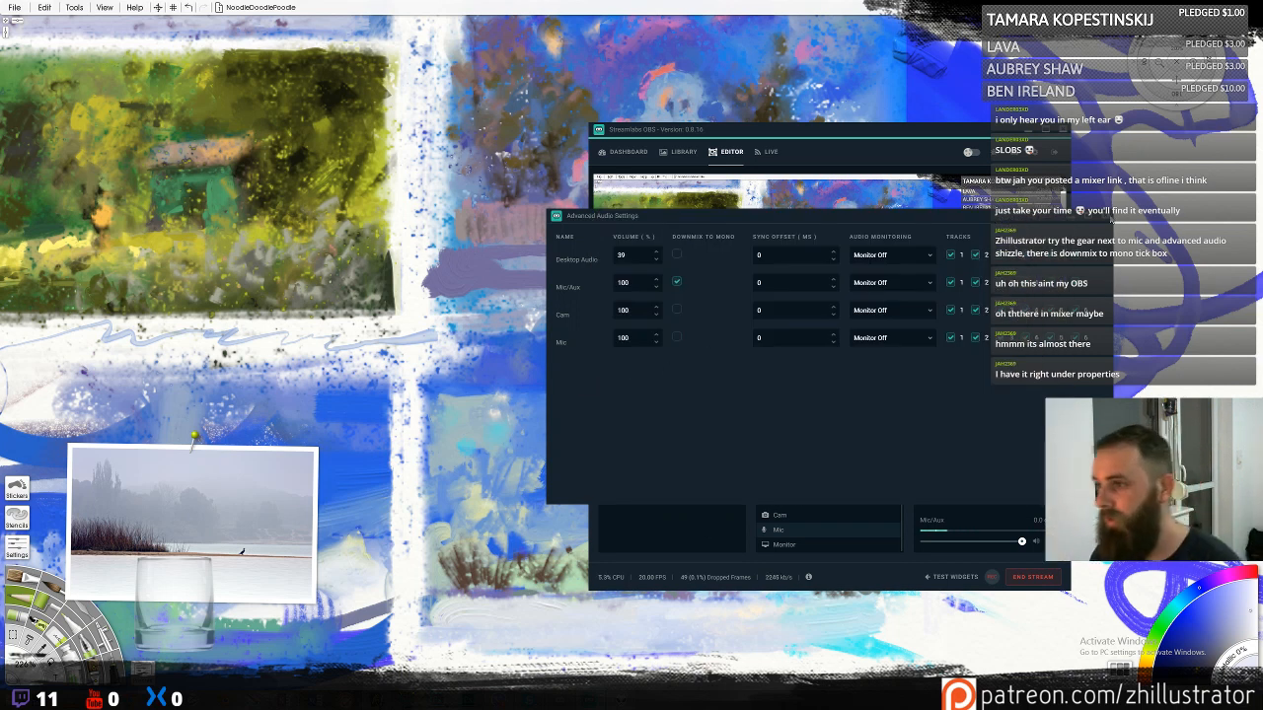
left_click(1107, 217)
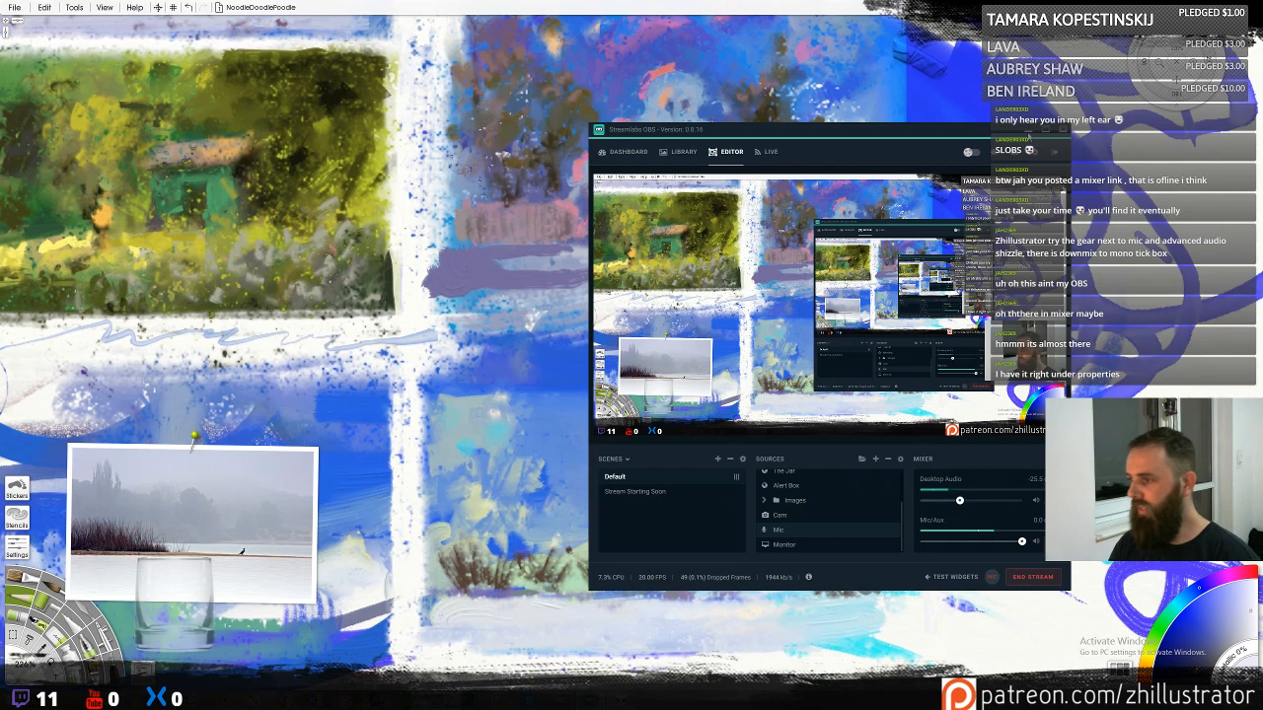
left_click(1029, 129)
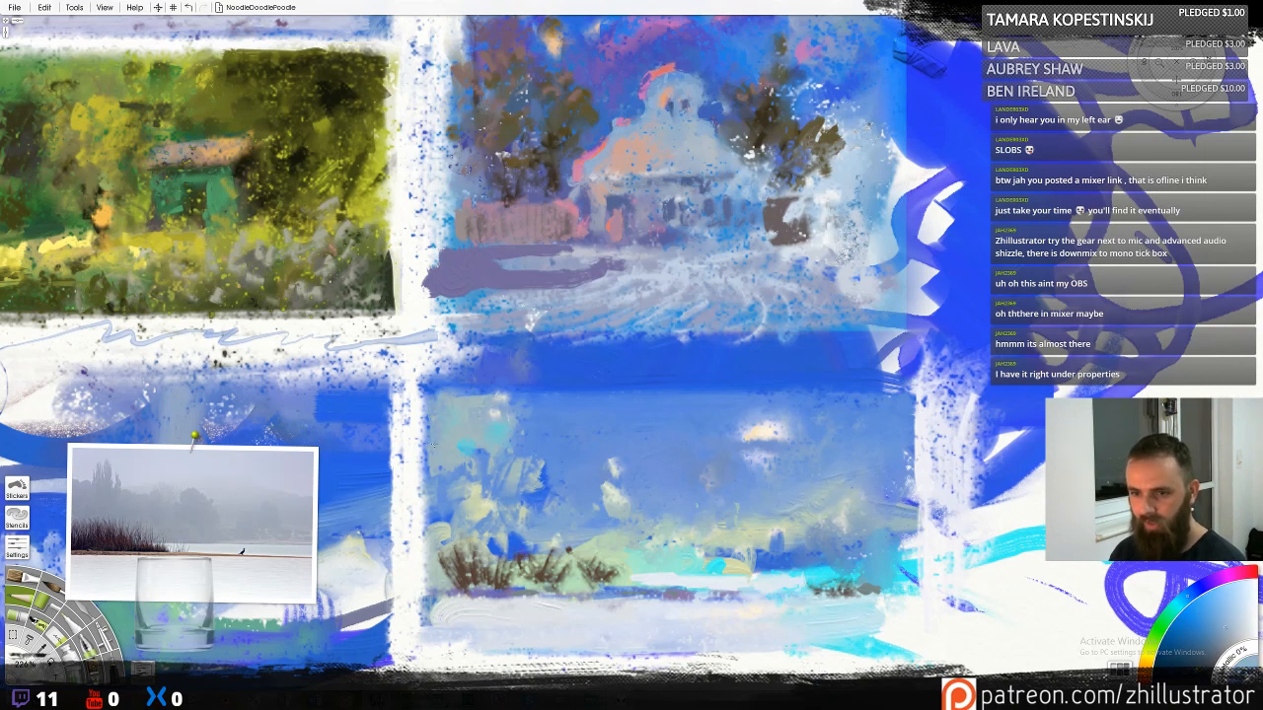
Extend the brown reeds in the lower lake study to its inner edge and across the gap between clumps
mouse_move(634, 582)
left_mouse_down()
mouse_move(766, 436)
mouse_move(763, 454)
left_mouse_up()
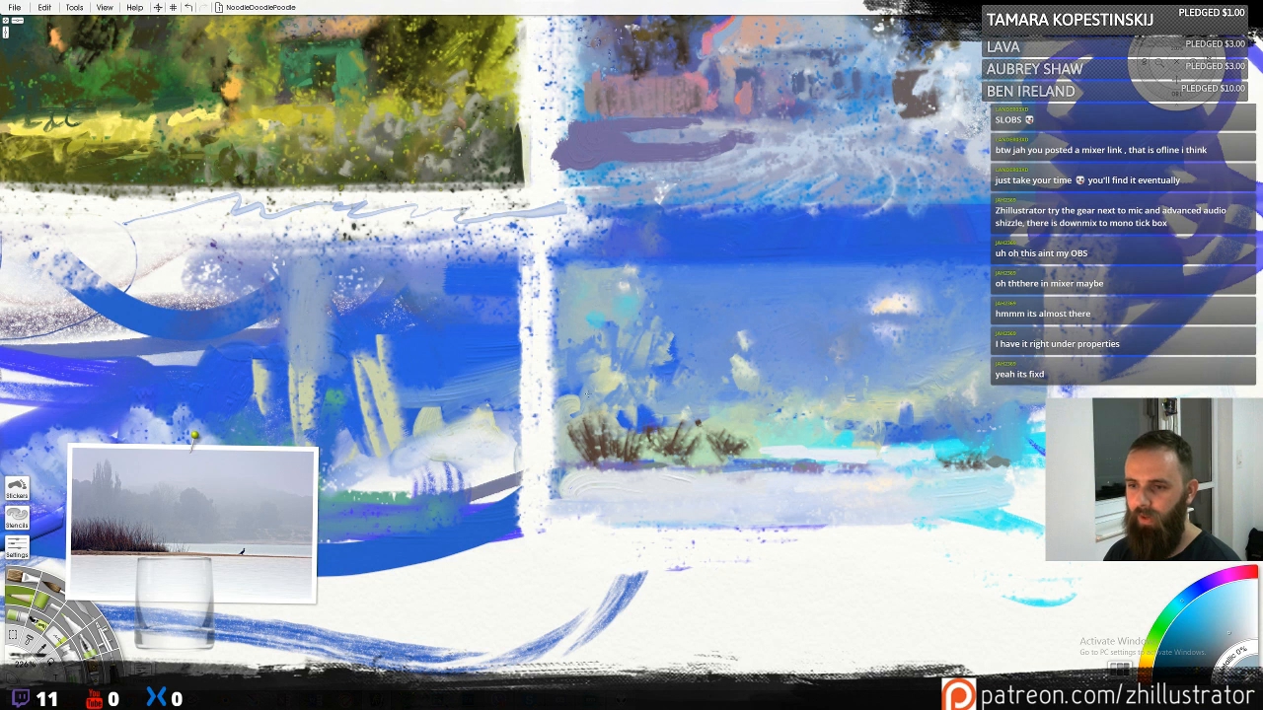
left_click(584, 446, "alt")
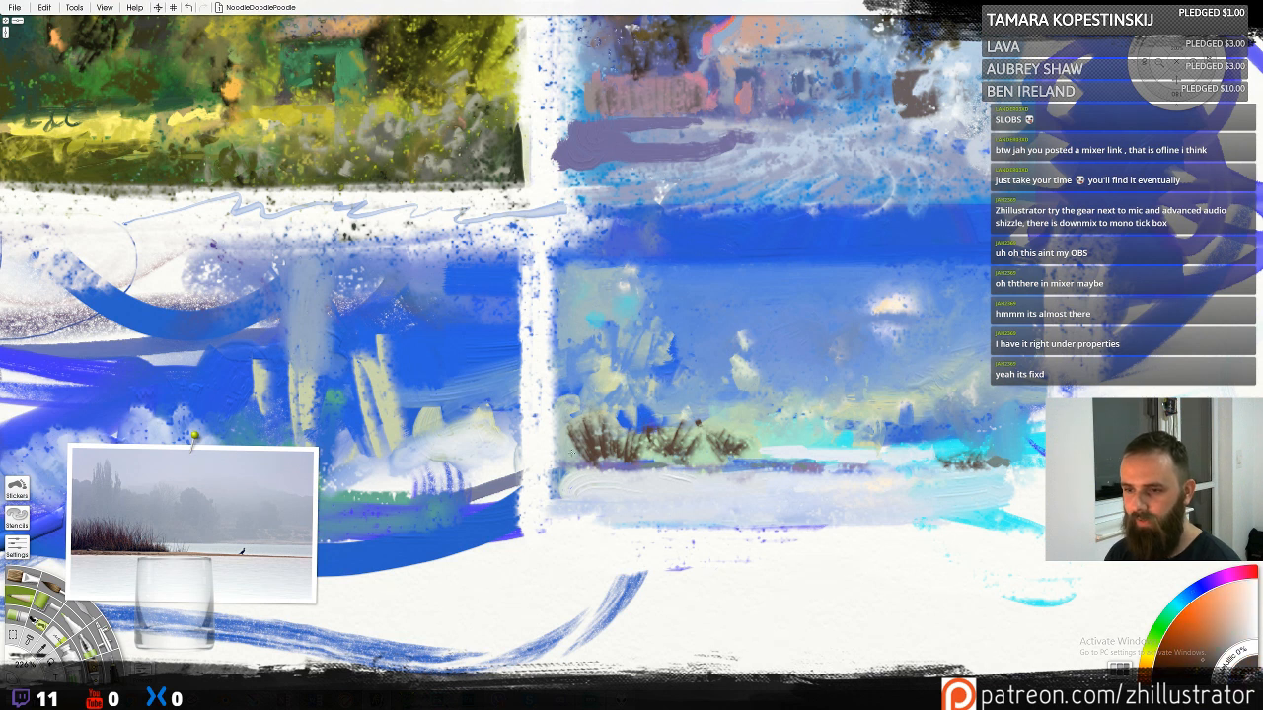
left_click_drag(578, 456, 565, 440)
left_click_drag(572, 457, 559, 420)
mouse_move(671, 463)
left_mouse_down()
mouse_move(659, 450)
mouse_move(707, 438)
mouse_move(703, 452)
left_mouse_up()
Touch up the waterline beside the reeds, its far end and the misty area by the distant trees with colours sampled from the study
left_click(659, 467, "alt")
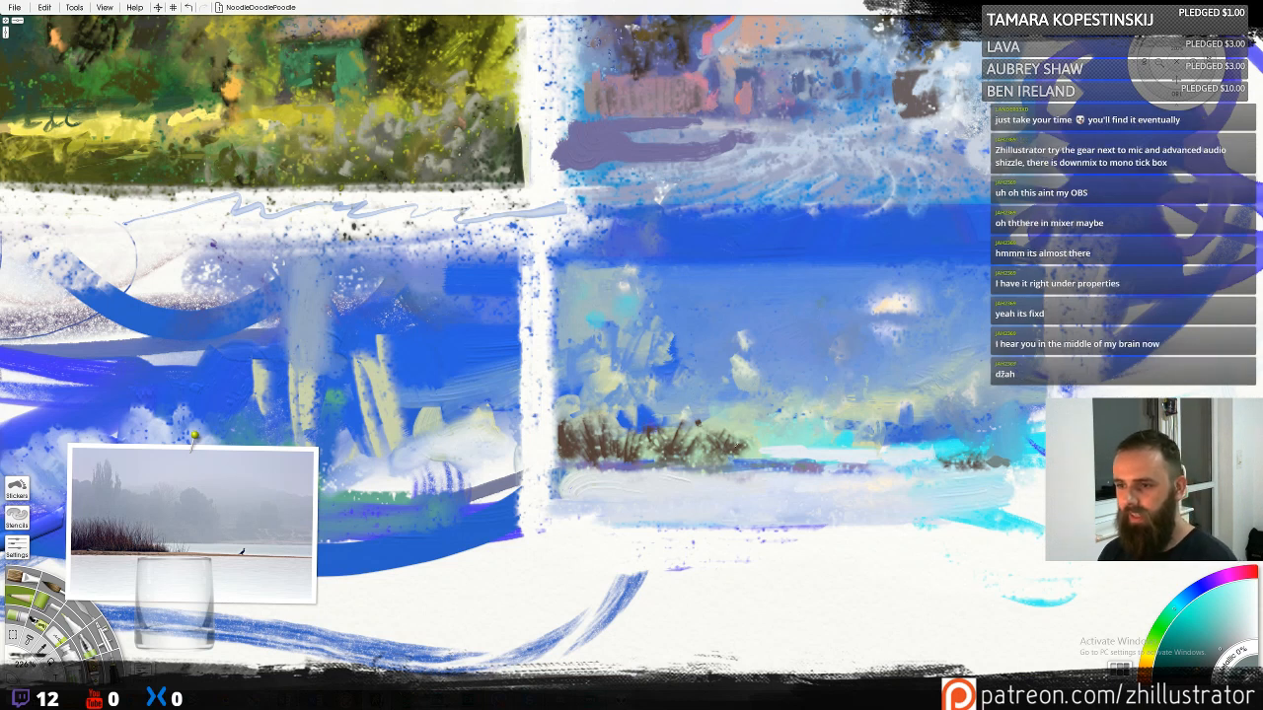
left_click(789, 457, "alt")
left_click_drag(807, 461, 774, 458)
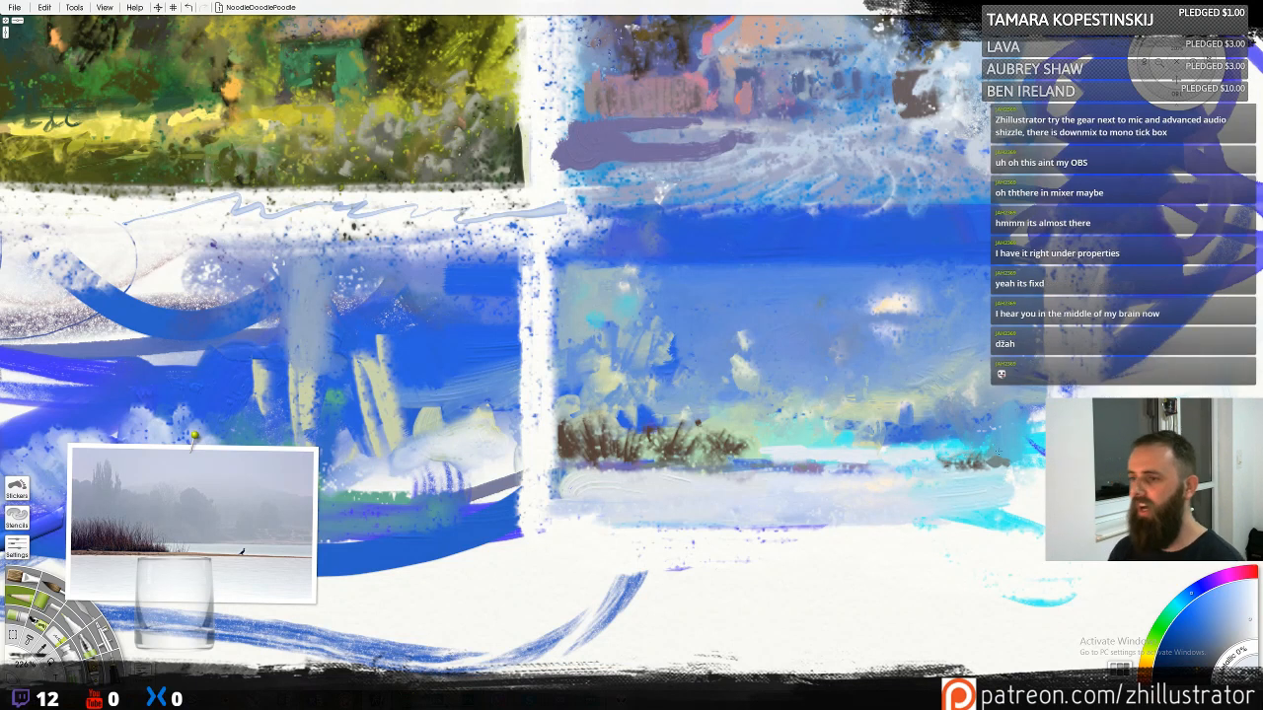
mouse_move(1004, 453)
left_mouse_down()
mouse_move(1037, 447)
mouse_move(1009, 452)
mouse_move(1038, 458)
left_mouse_up()
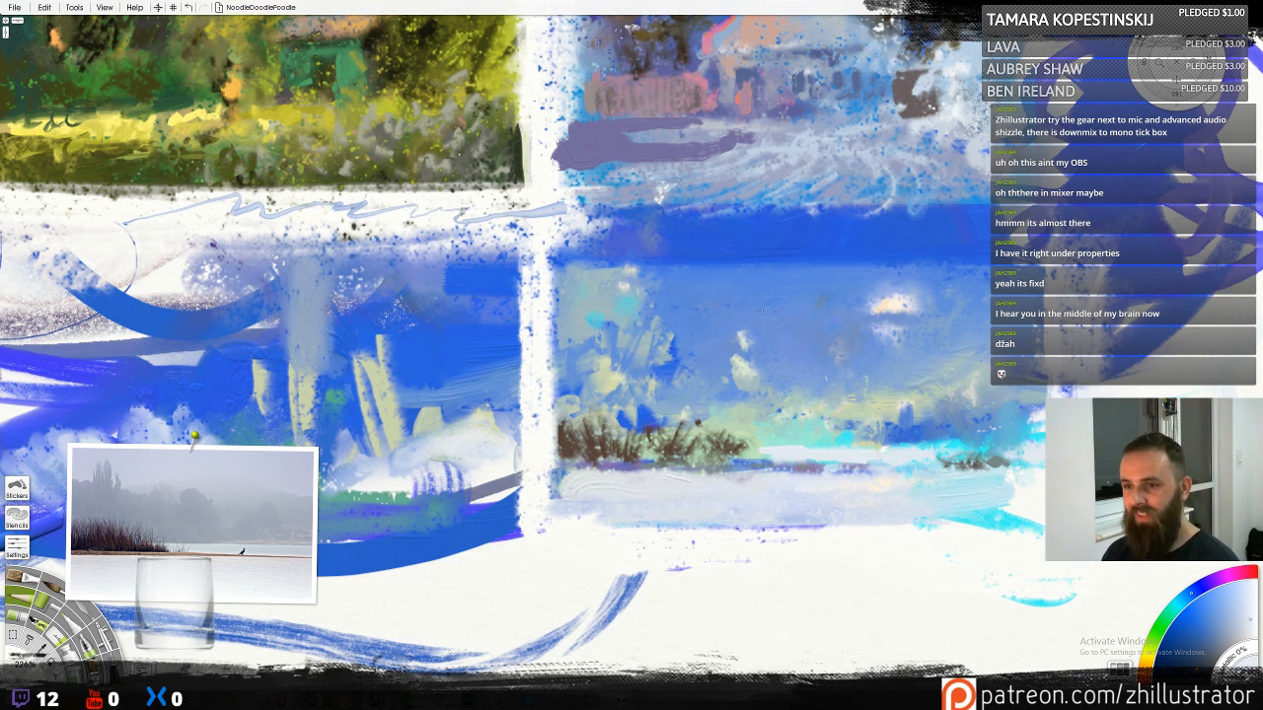
left_click(696, 352, "alt")
left_click_drag(720, 362, 732, 395)
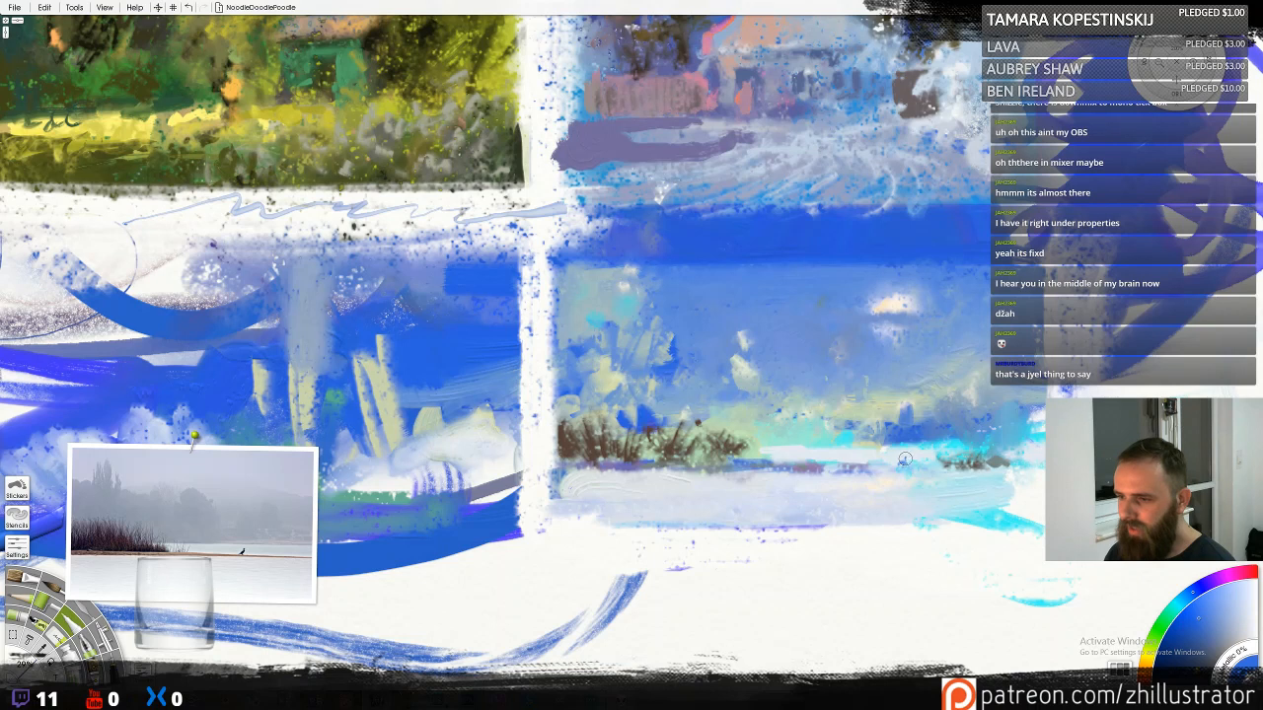
Try a stroke in the sun's sampled warm colour as its reflection on the water, and undo it
left_click(898, 466, "alt")
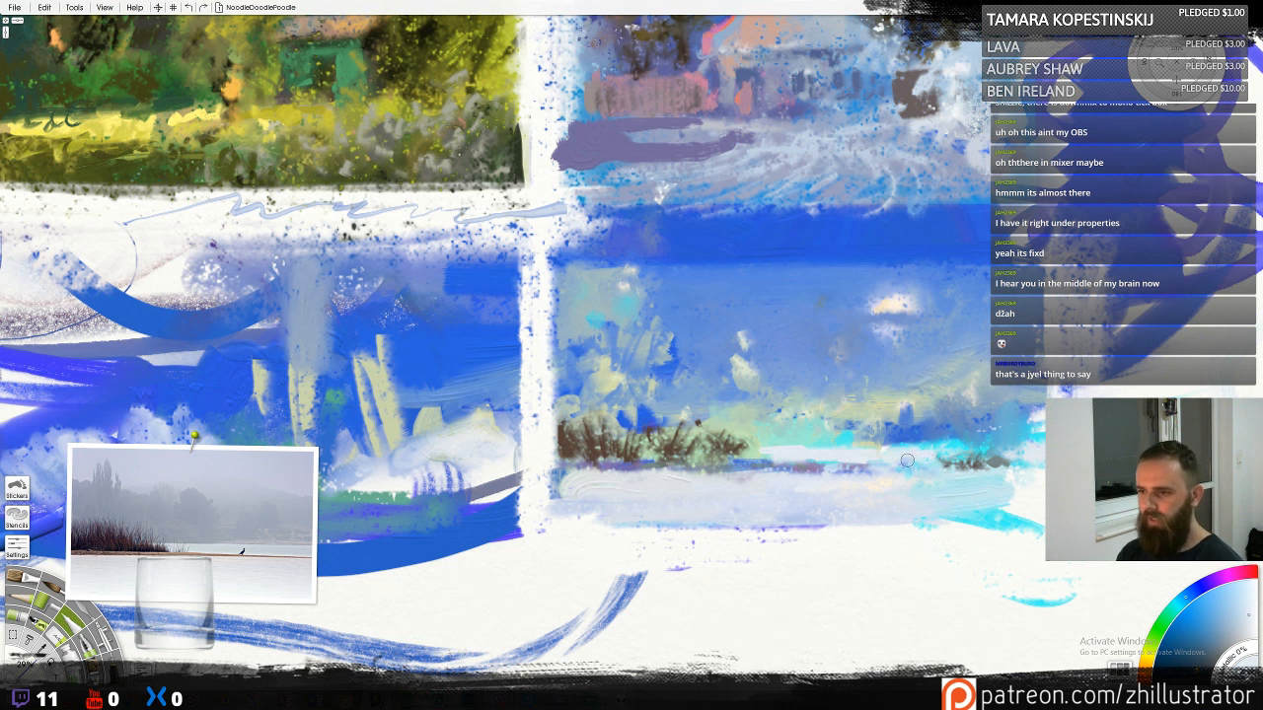
left_click(895, 307, "alt")
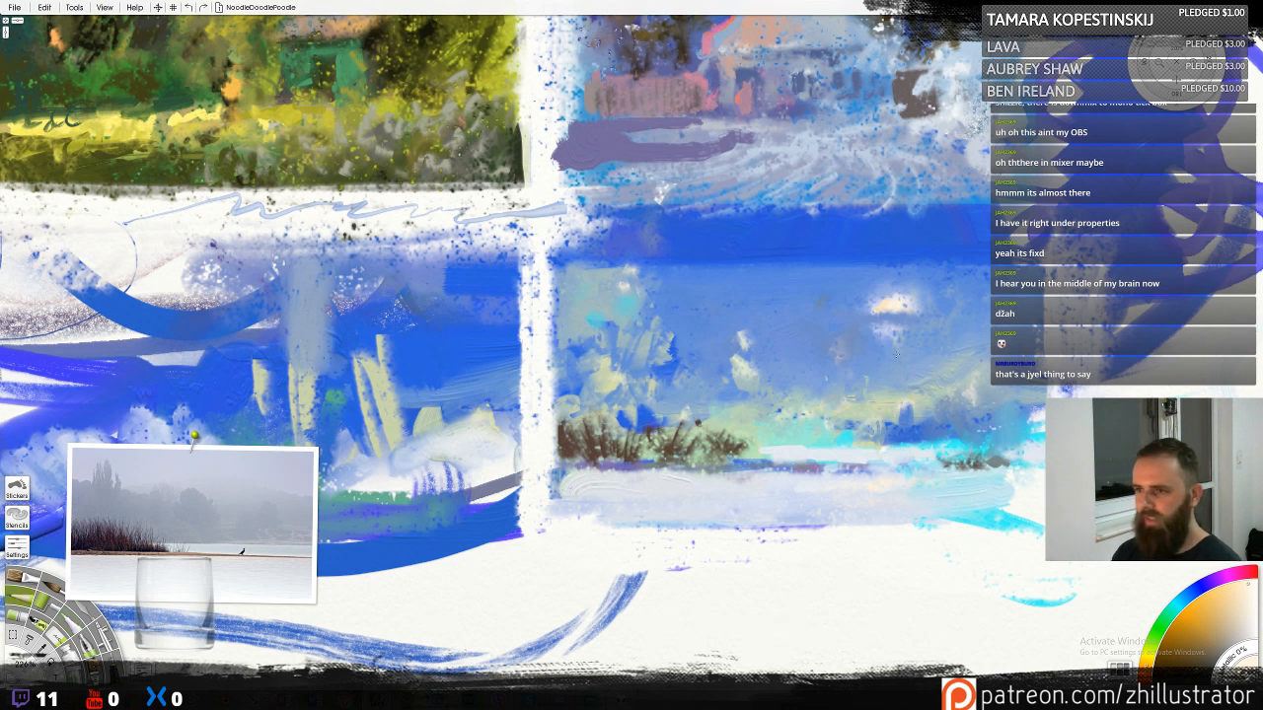
left_click_drag(897, 307, 900, 458)
key("ctrl+z")
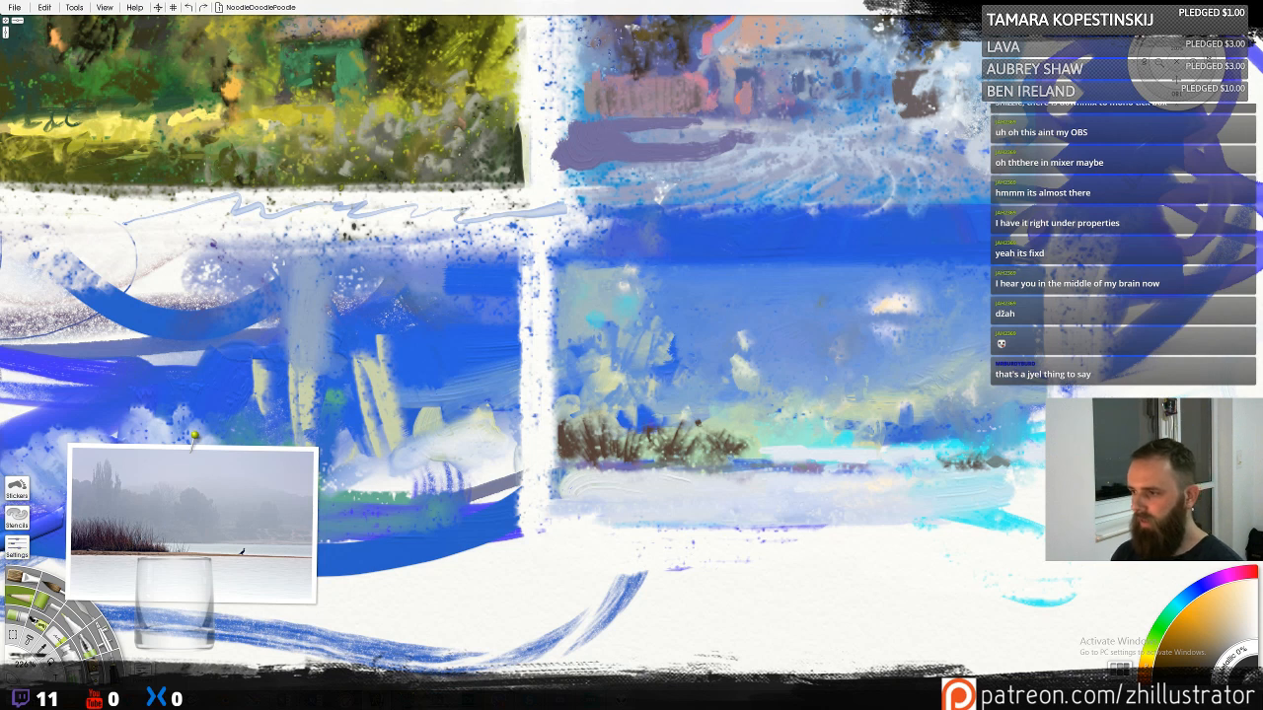
Add a new layer above the painting and draw a rule-of-thirds grid of two vertical and two horizontal lines over the lake study
key("l")
left_click(29, 270)
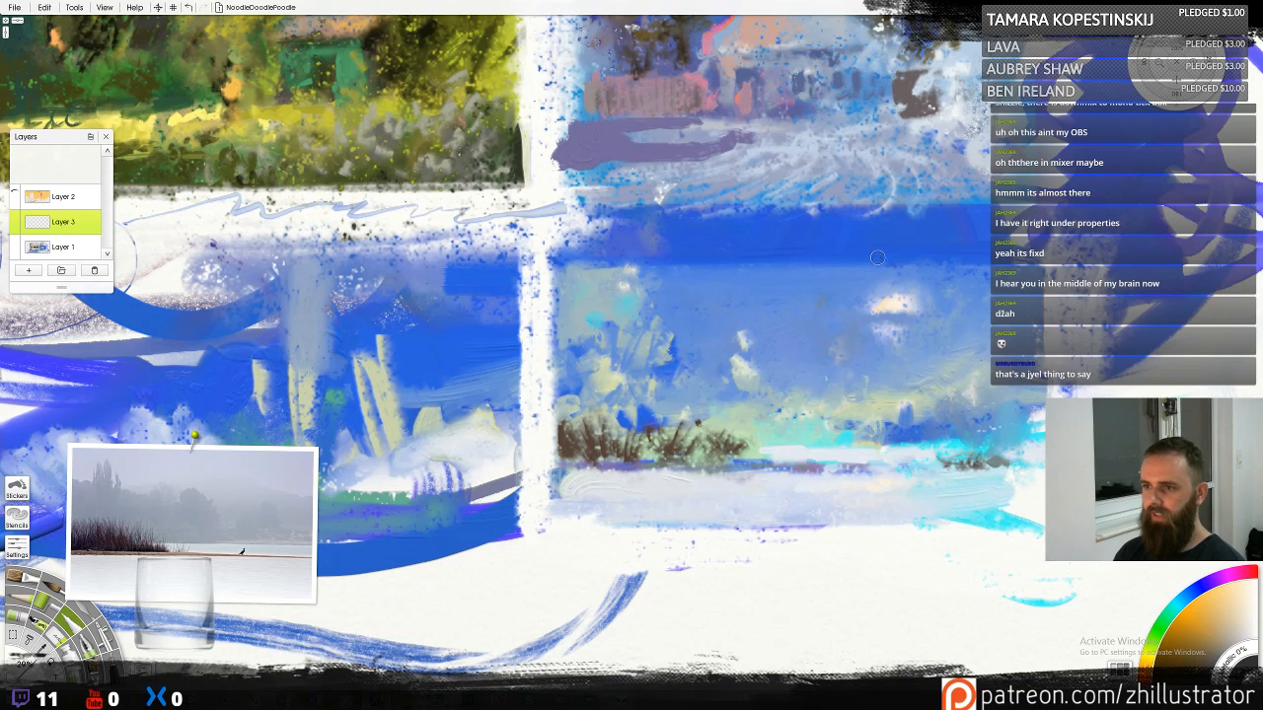
left_click_drag(877, 257, 894, 525)
left_click_drag(716, 255, 727, 516)
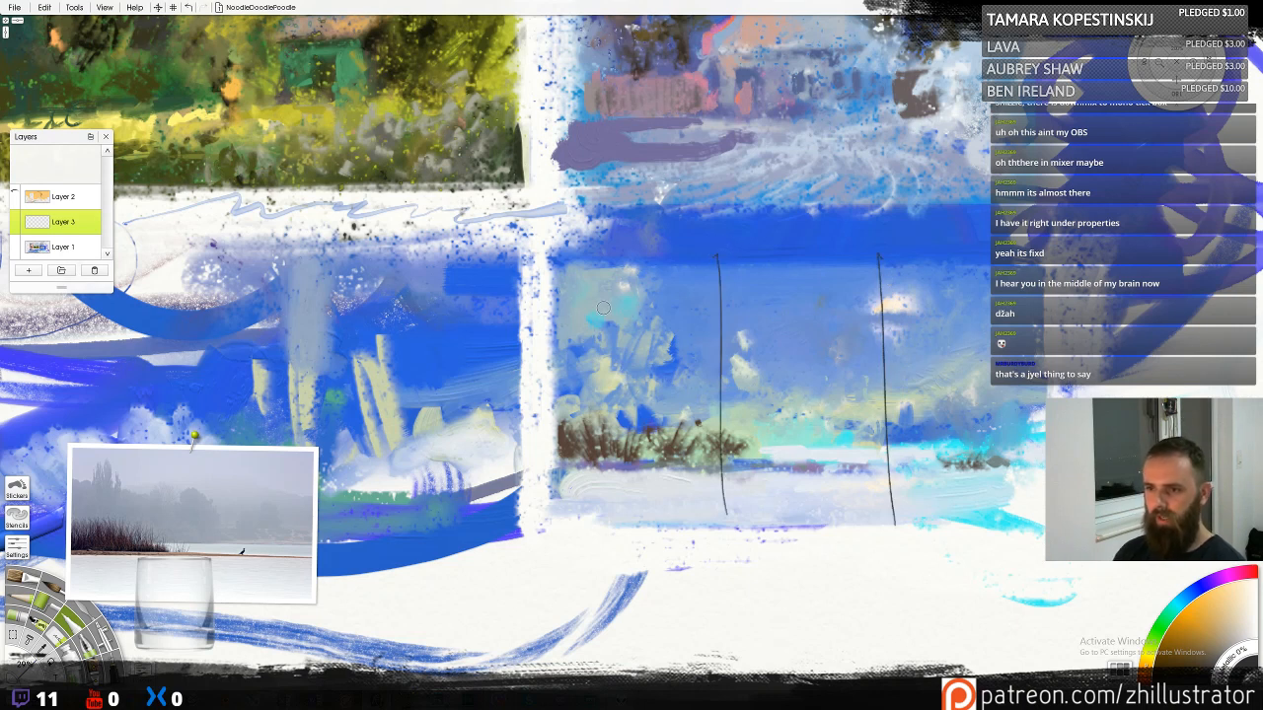
left_click_drag(551, 324, 987, 320)
left_click_drag(548, 436, 1044, 429)
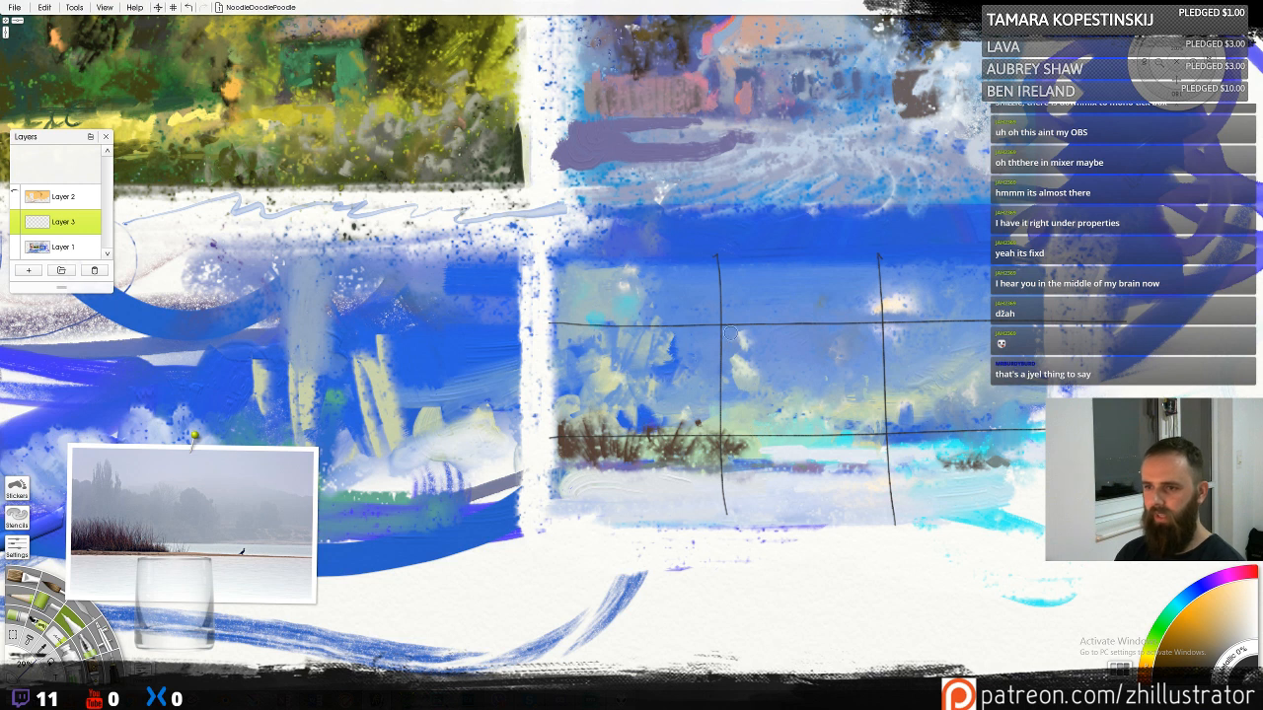
Move the thirds grid slightly down with Transform so it fits the edges of the lake study
left_click(158, 8)
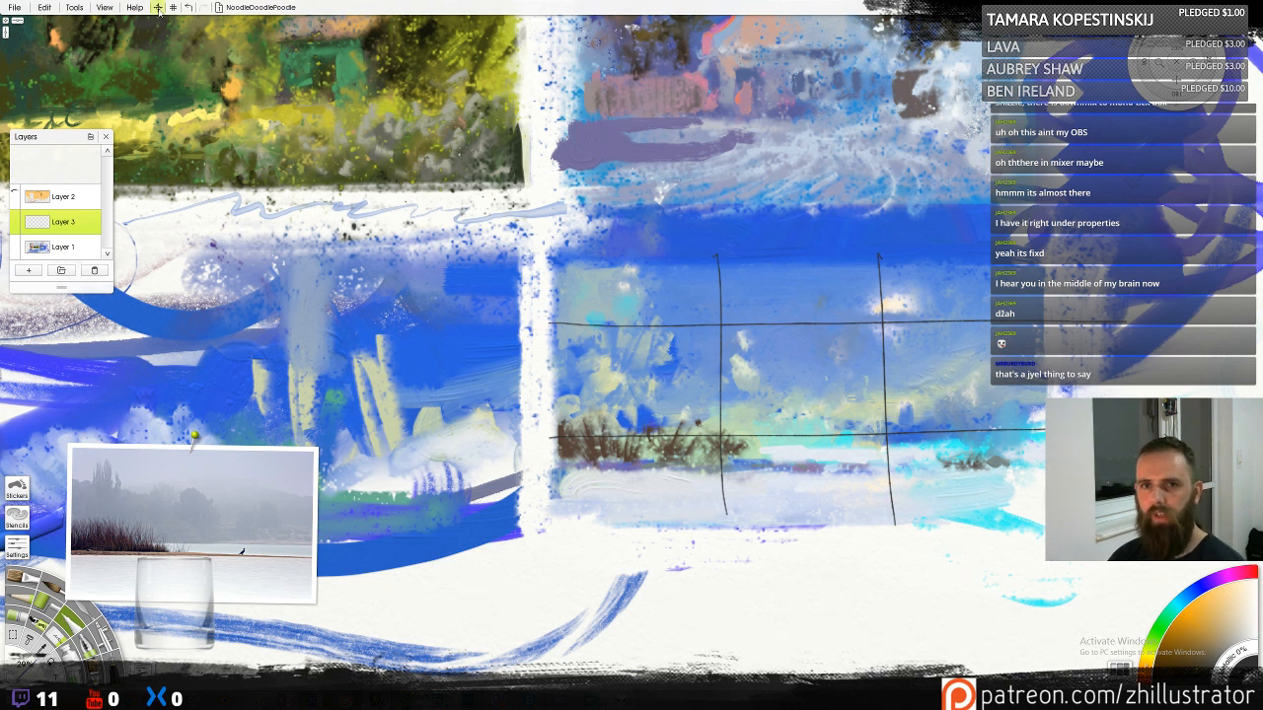
left_click_drag(880, 323, 876, 344)
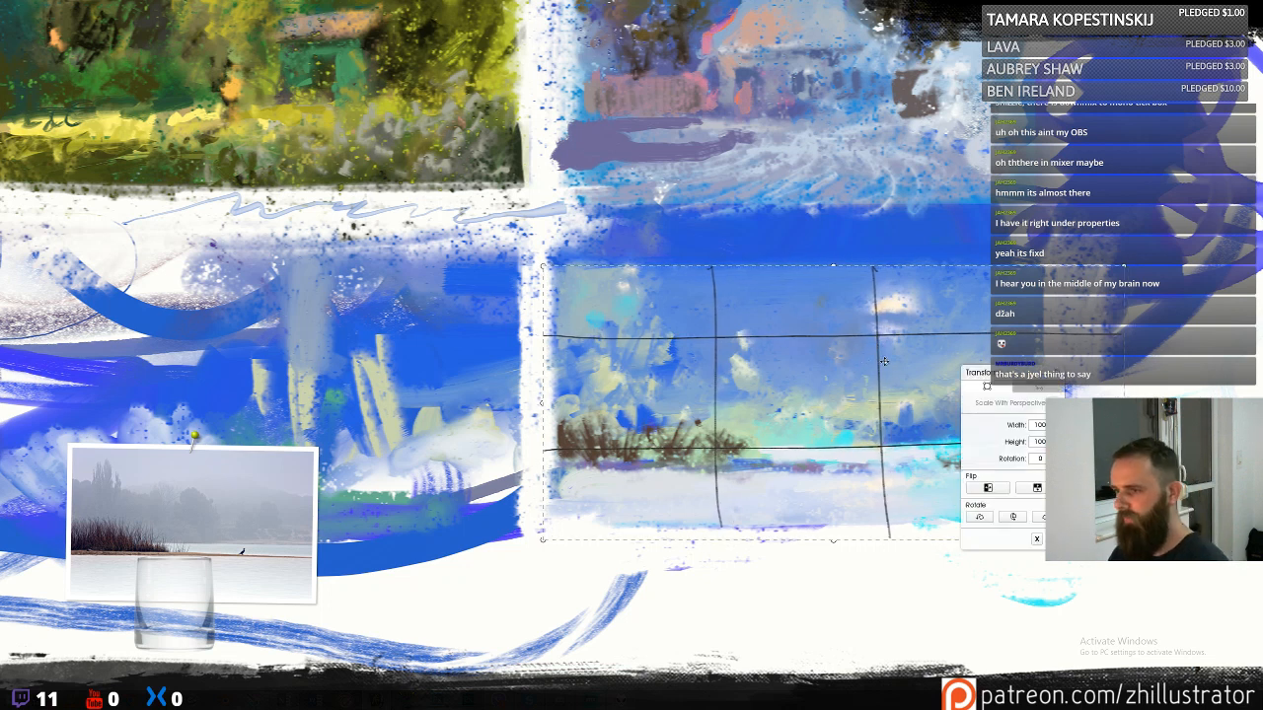
left_click(1053, 539)
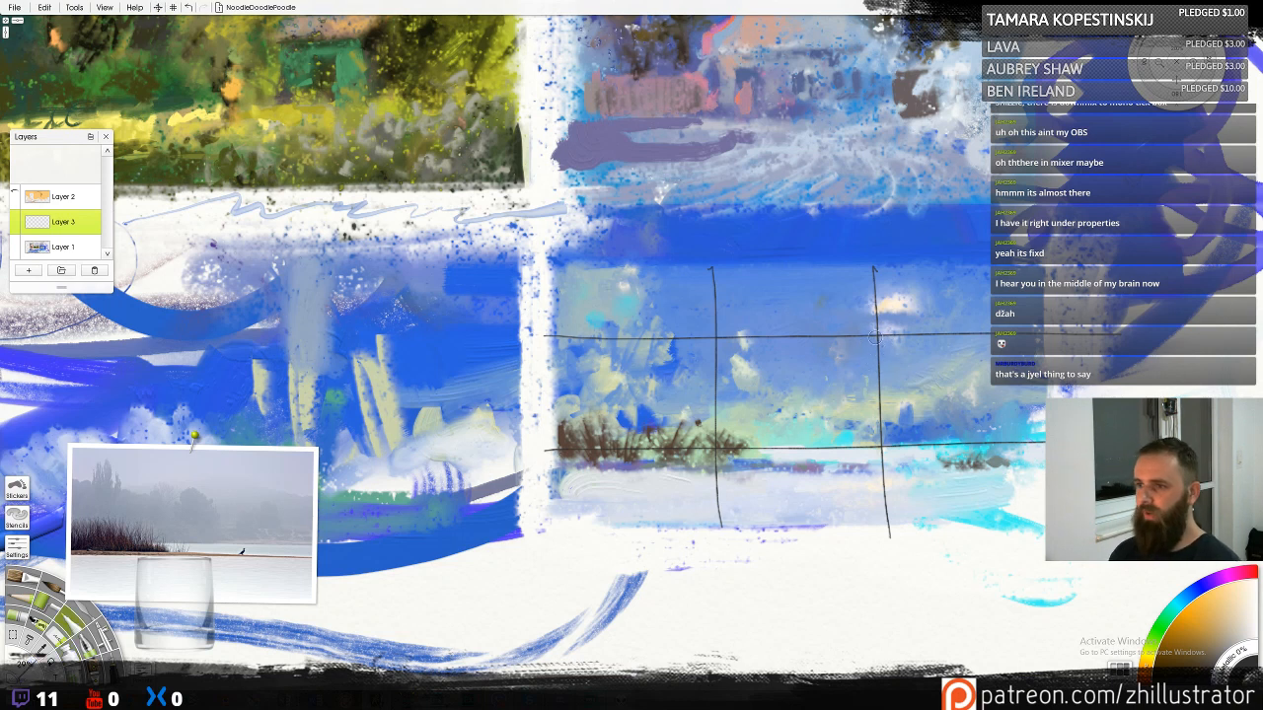
Circle the sun at the grid's upper crossing, try a line from it down to the reeds, and undo that line
mouse_move(875, 338)
left_mouse_down()
mouse_move(856, 314)
mouse_move(868, 357)
mouse_move(883, 363)
mouse_move(869, 443)
mouse_move(884, 462)
left_mouse_up()
key("ctrl+z")
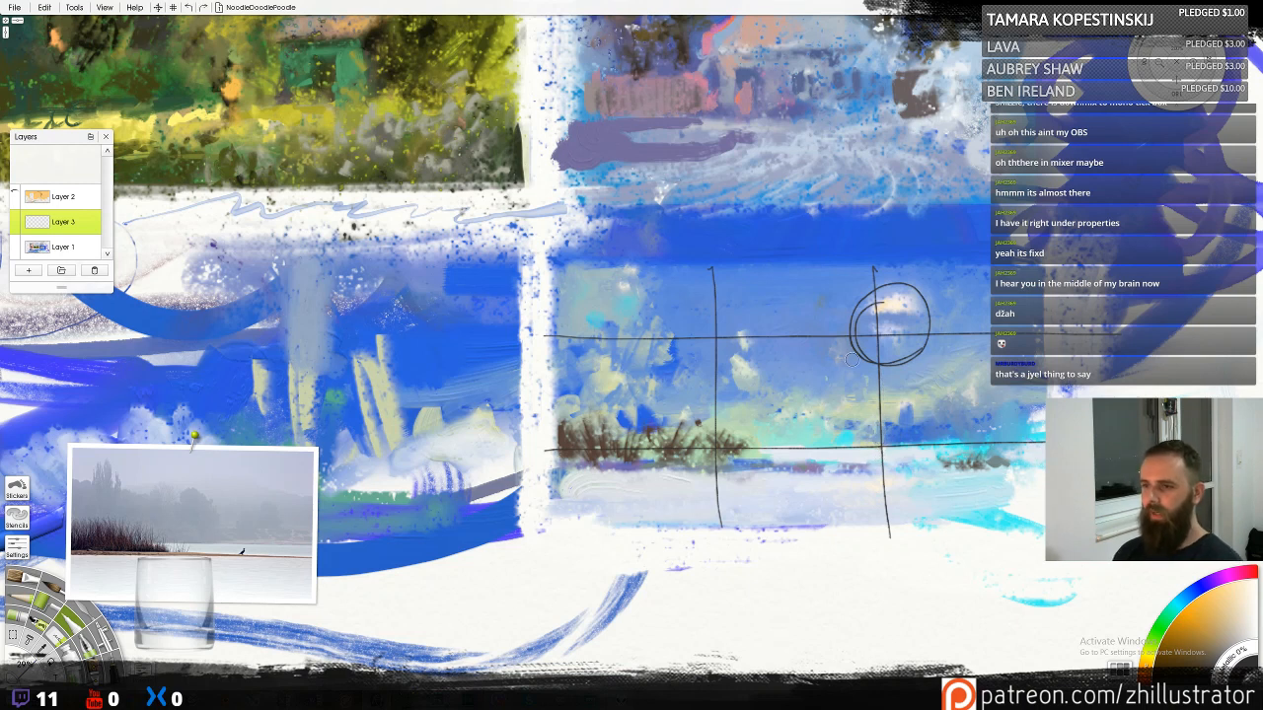
mouse_move(864, 341)
left_mouse_down()
mouse_move(720, 459)
mouse_move(763, 455)
left_mouse_up()
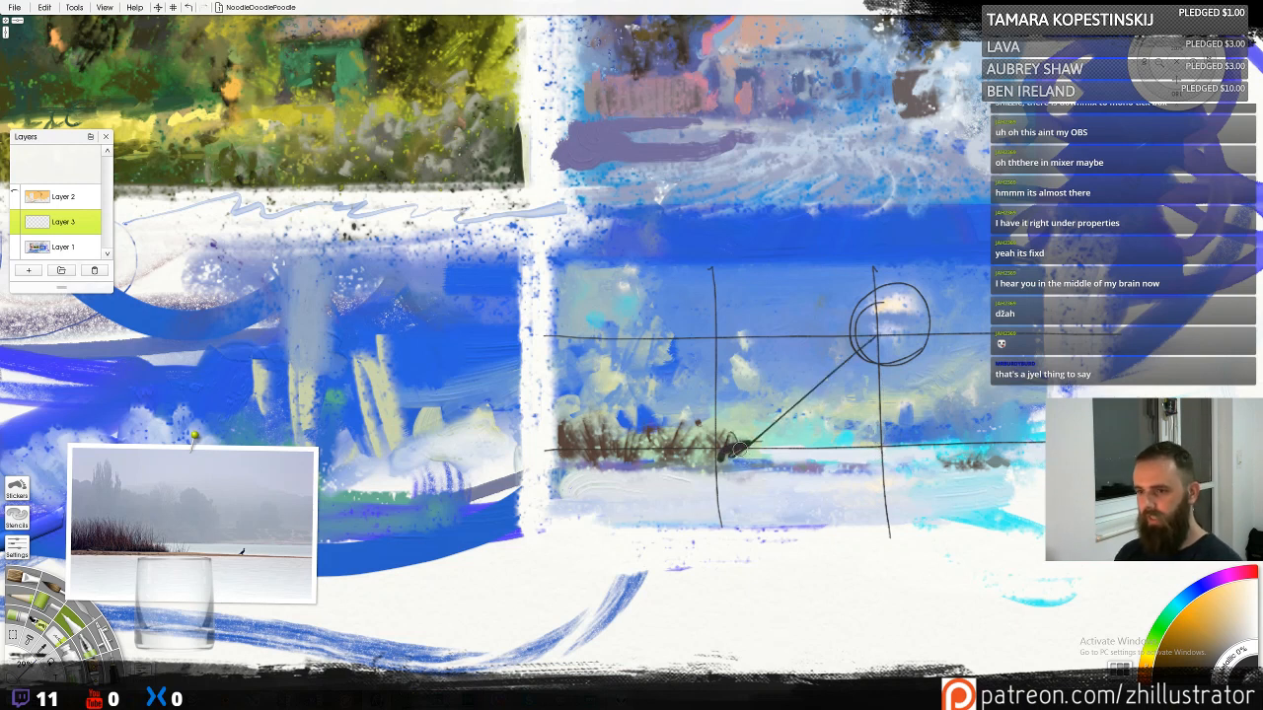
key("ctrl+z")
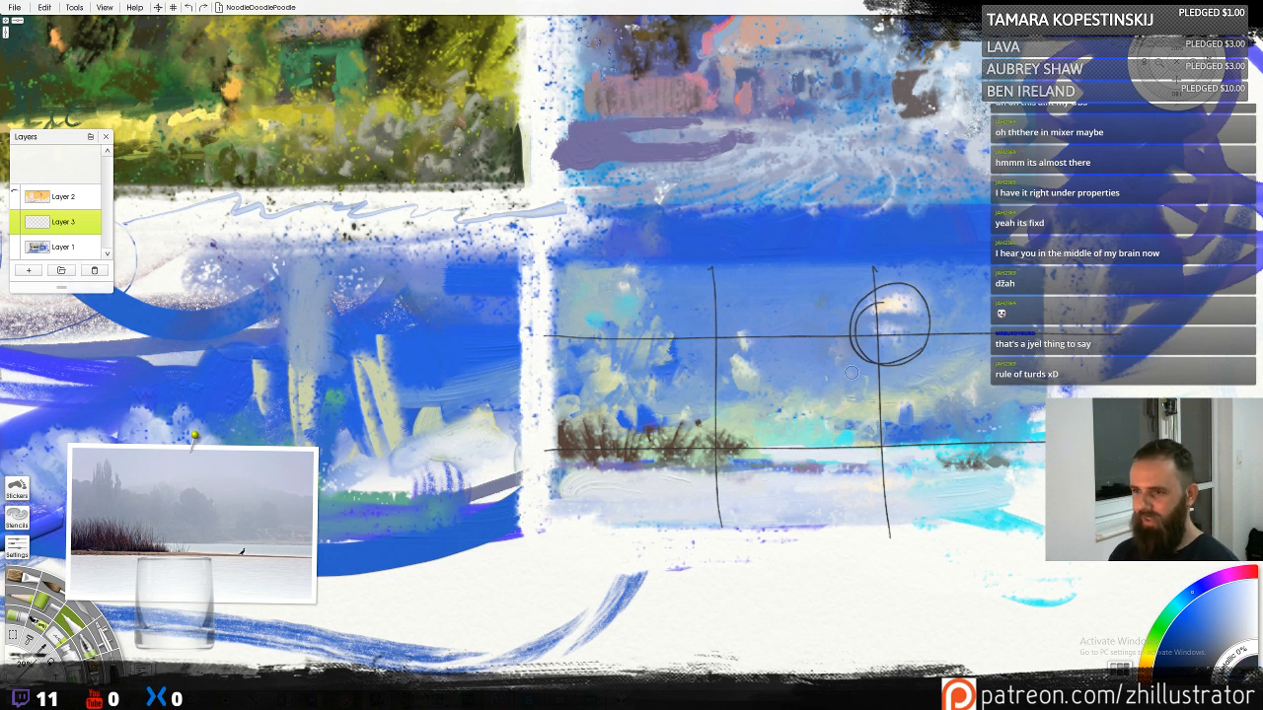
Try marks at the lower crossing beside the reeds, undo them, and scribble a small note just above the reeds
mouse_move(861, 362)
left_mouse_down()
mouse_move(752, 439)
mouse_move(752, 423)
mouse_move(778, 432)
mouse_move(702, 454)
left_mouse_up()
key("ctrl+z")
key("ctrl+z")
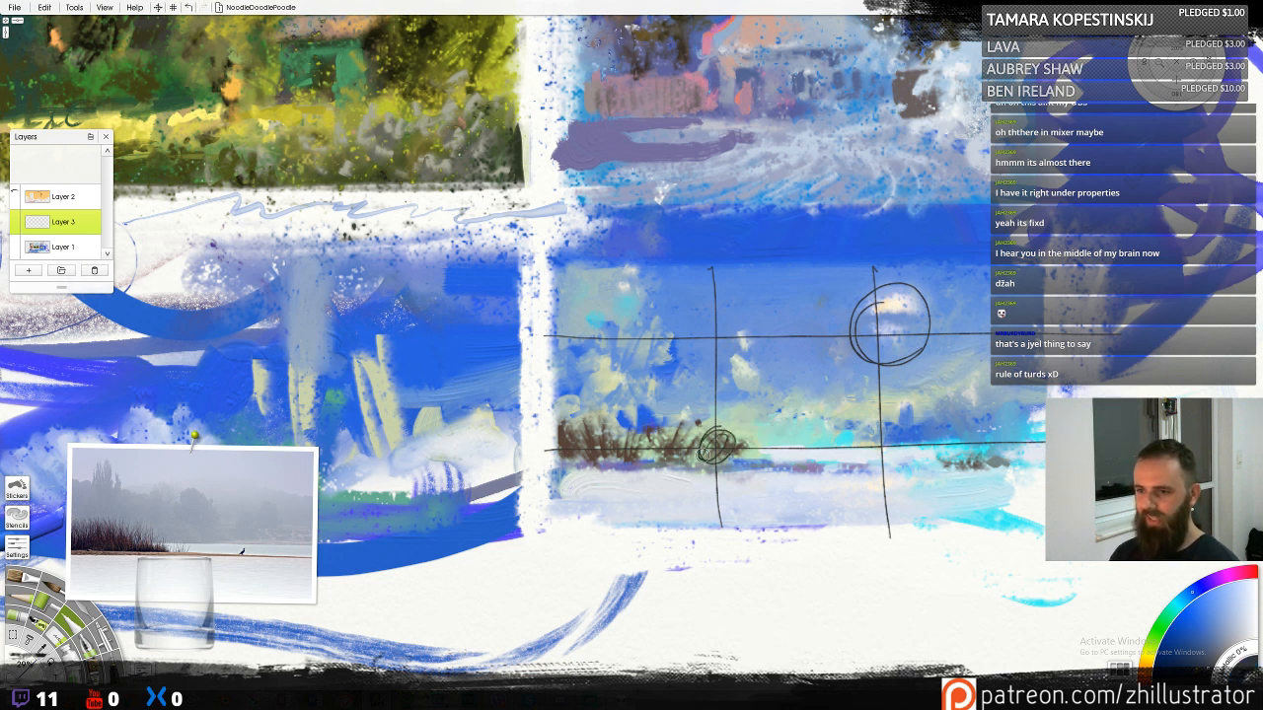
key("ctrl+z")
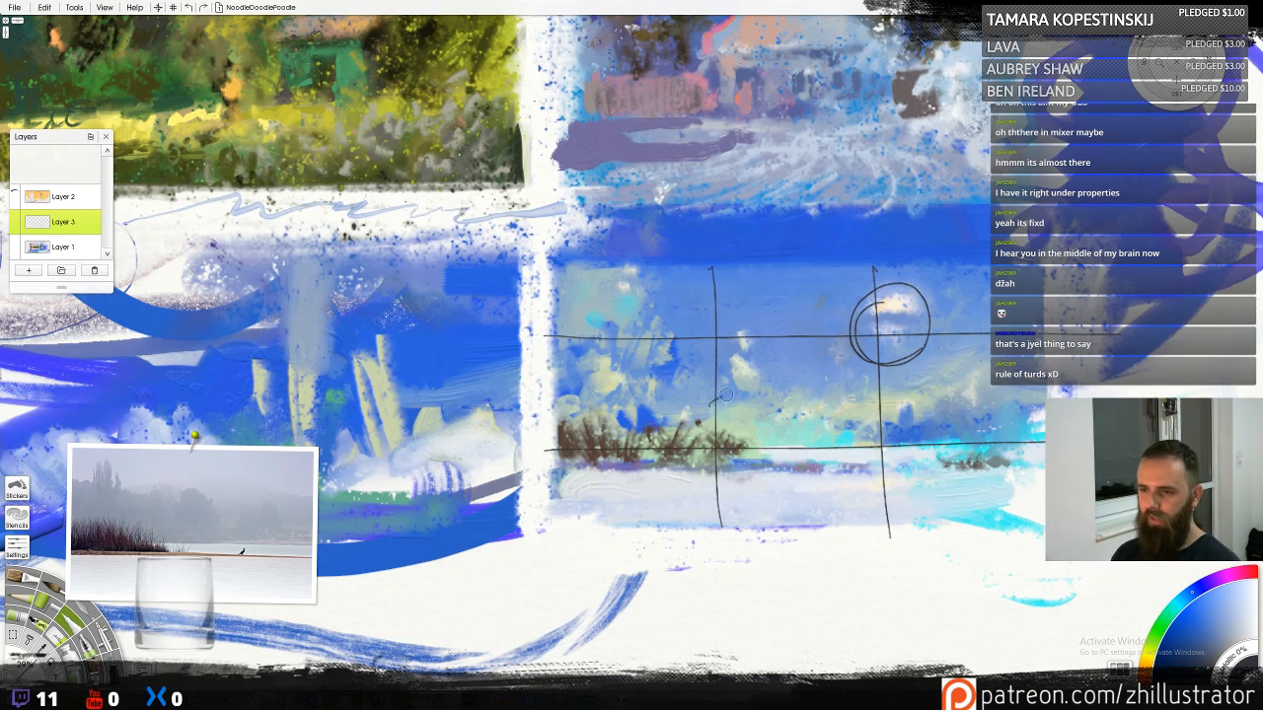
mouse_move(725, 394)
left_mouse_down()
mouse_move(710, 405)
mouse_move(750, 403)
mouse_move(730, 406)
mouse_move(742, 420)
left_mouse_up()
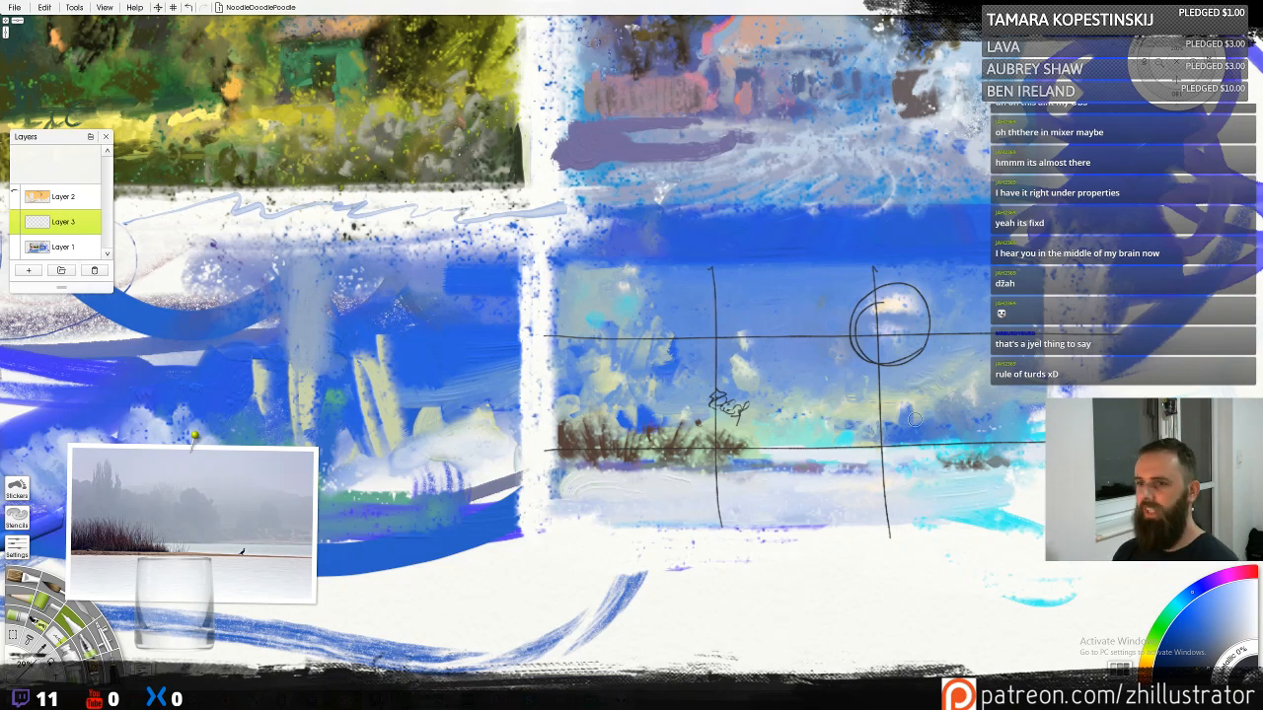
left_click_drag(866, 403, 738, 377)
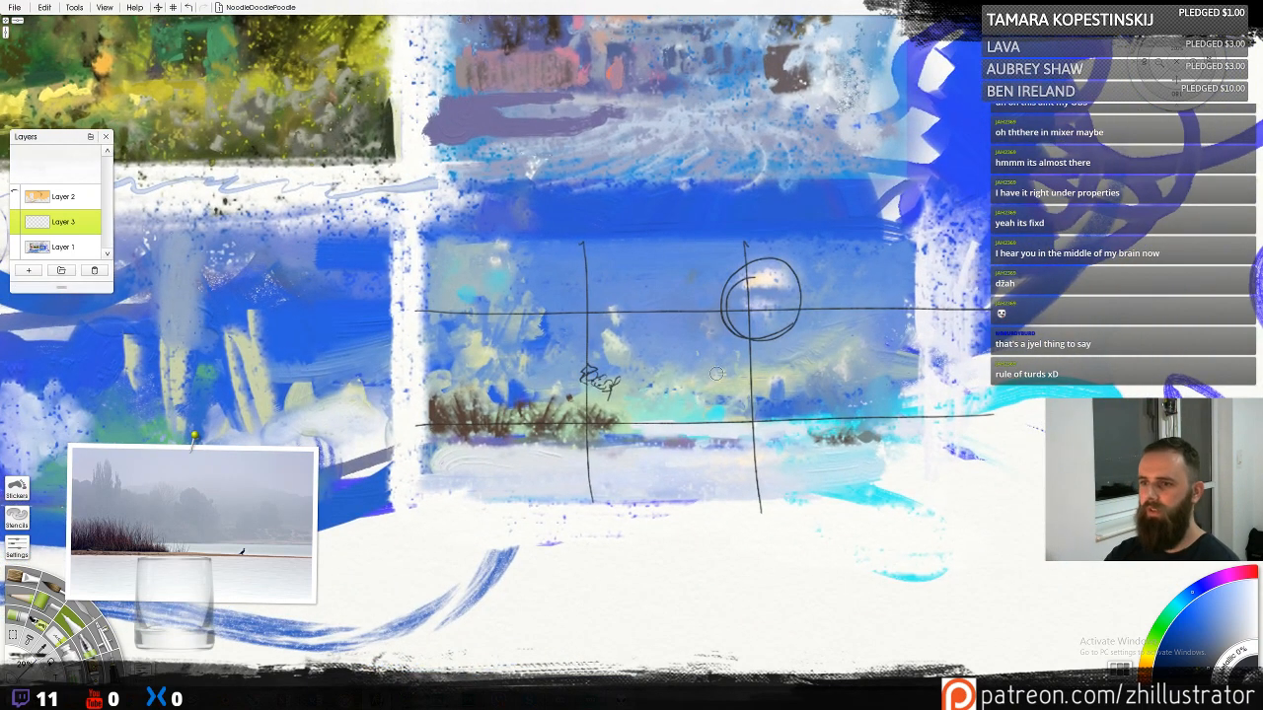
scroll(933, 300, "up", 3)
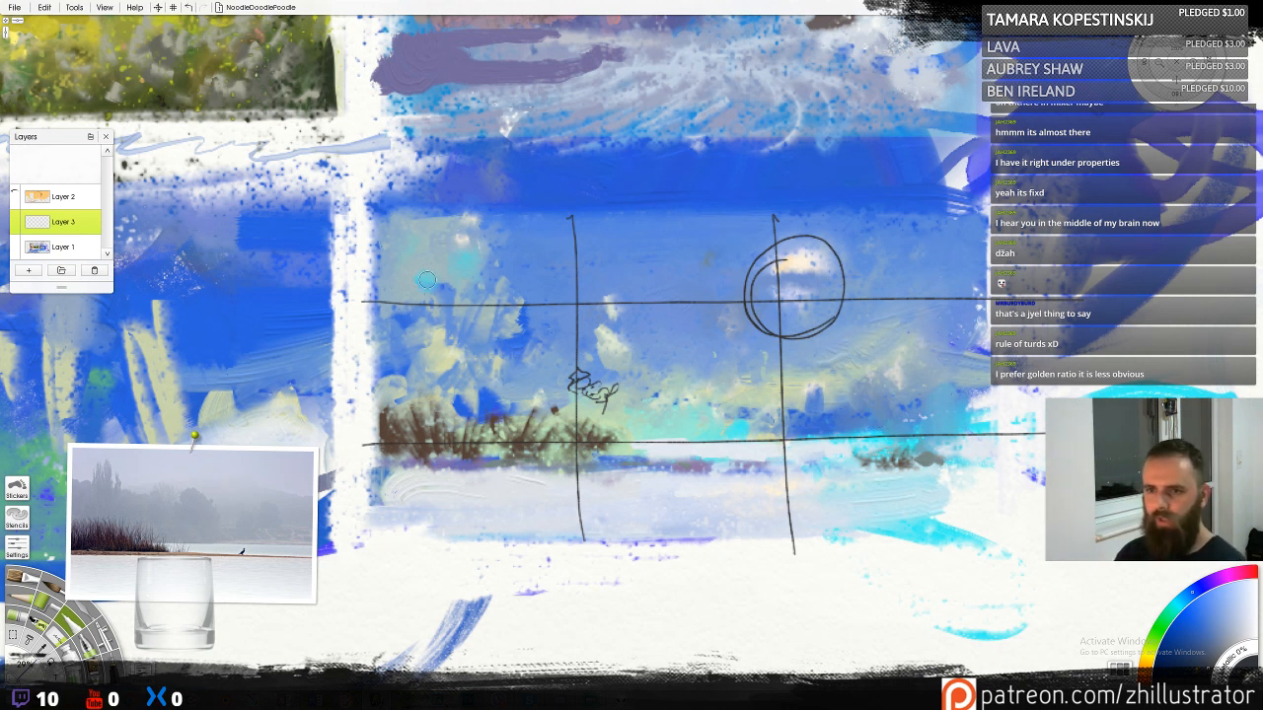
Try horizontal lines just below the upper grid line, undo them, and clear the thirds grid and notes from the layer
mouse_move(385, 325)
left_mouse_down()
mouse_move(980, 310)
mouse_move(651, 301)
left_mouse_up()
key("ctrl+z")
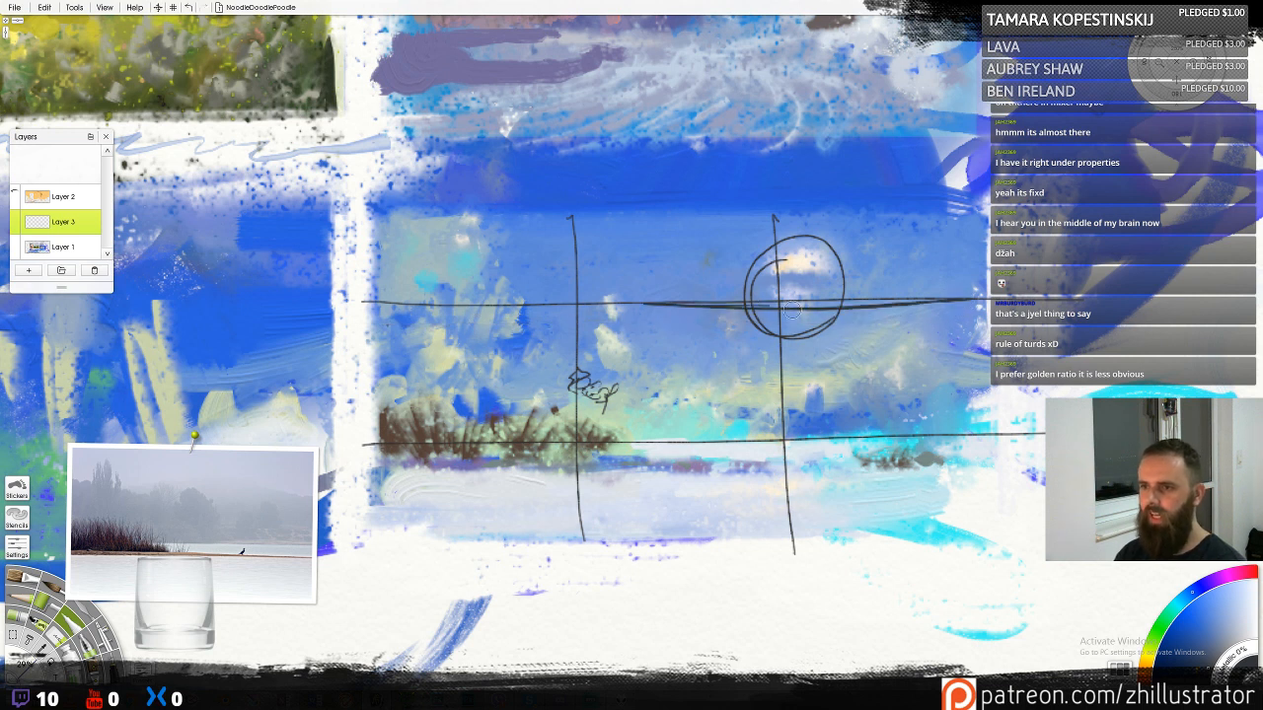
key("ctrl+z")
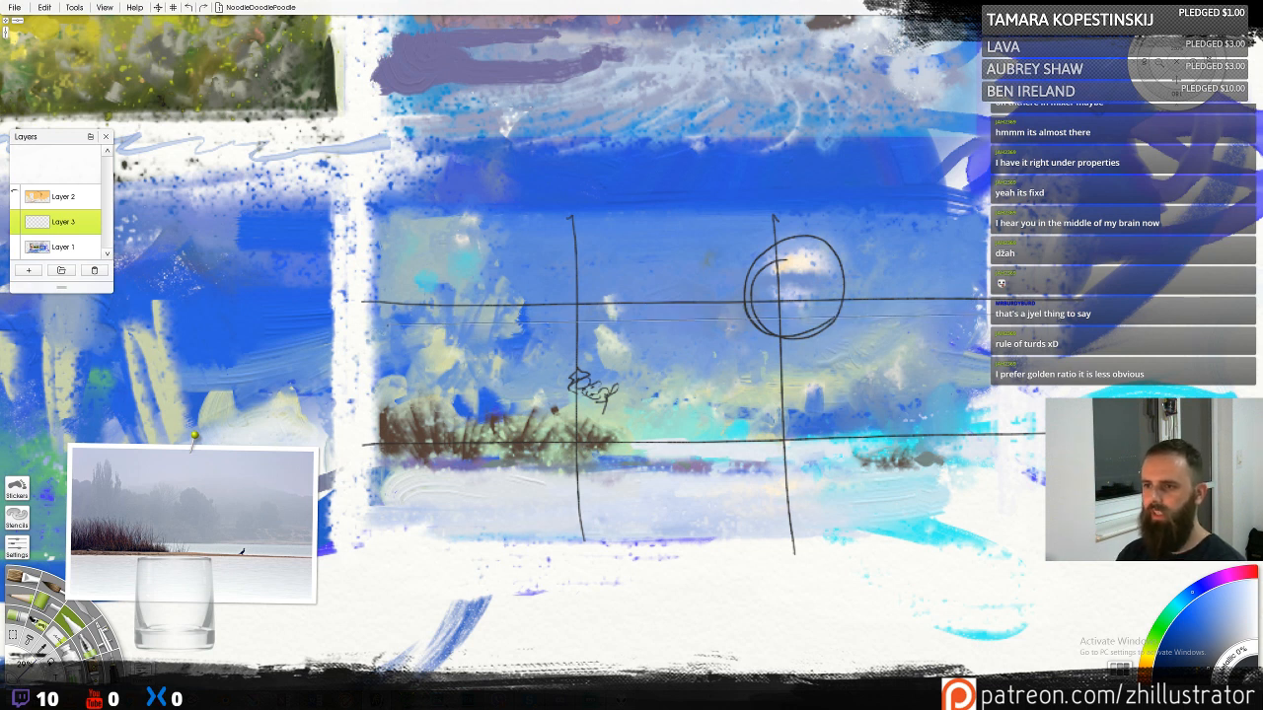
left_click_drag(390, 324, 1059, 313)
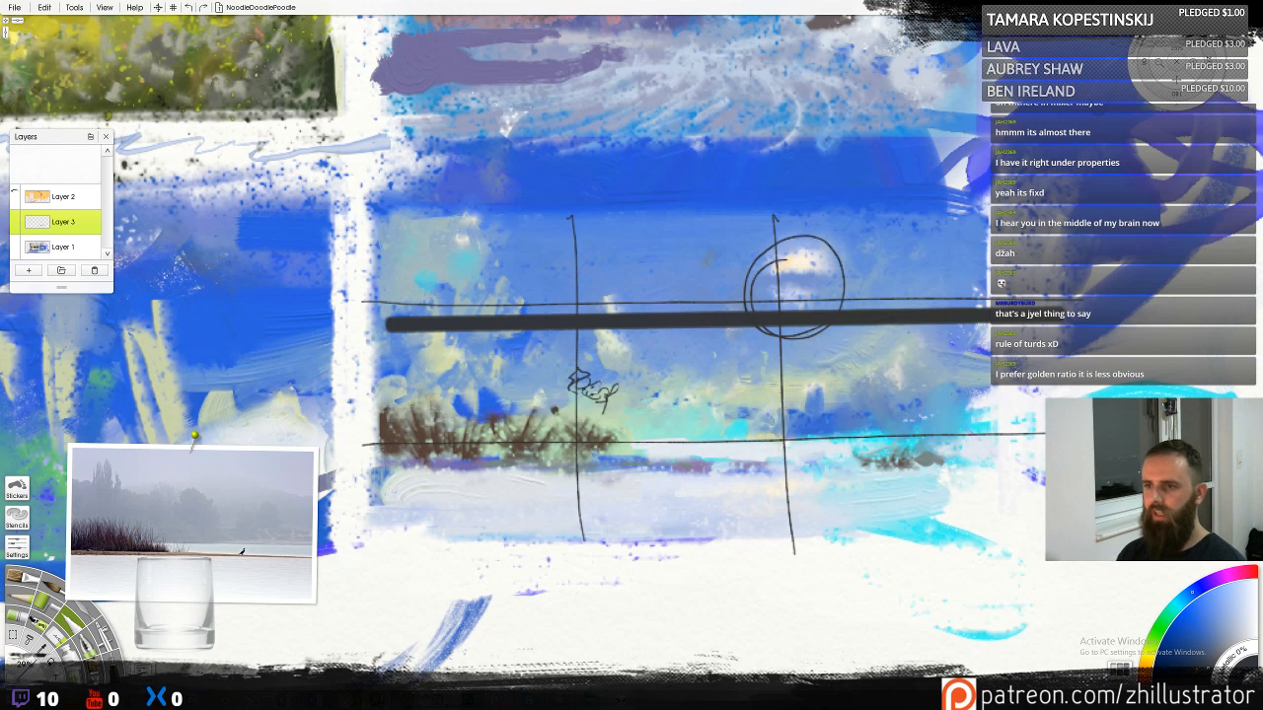
key("ctrl+z")
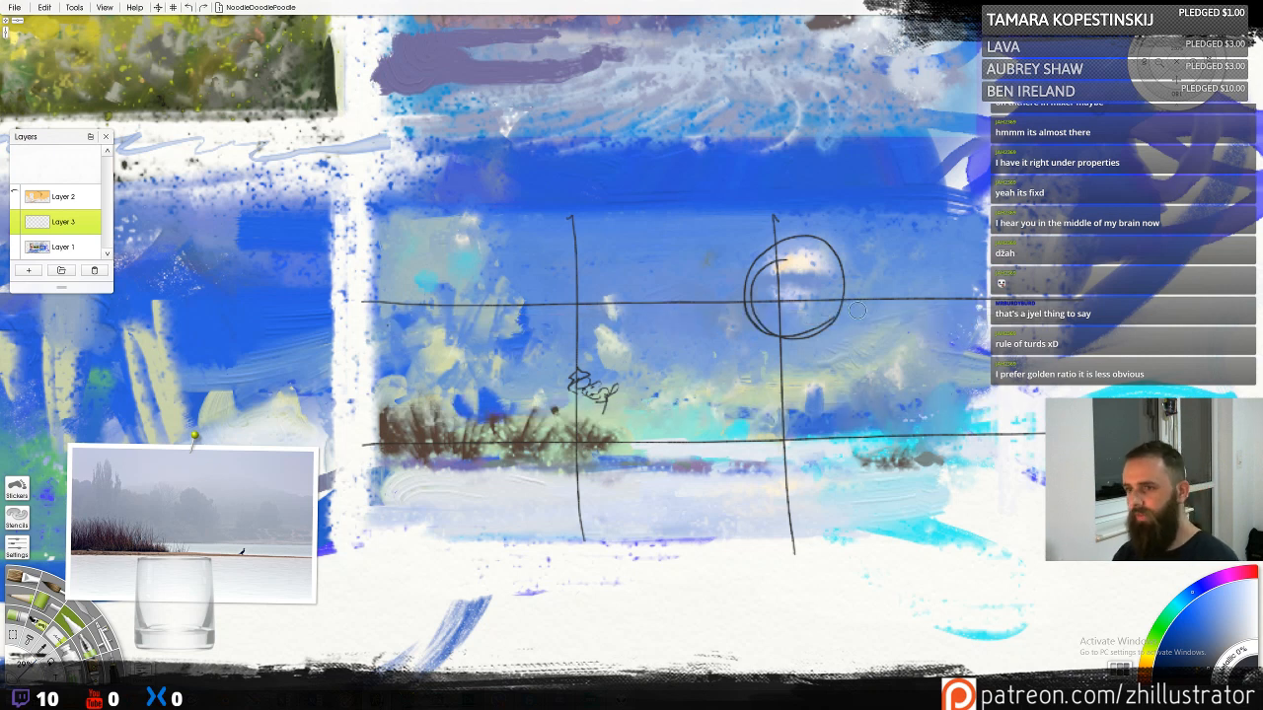
key("Delete")
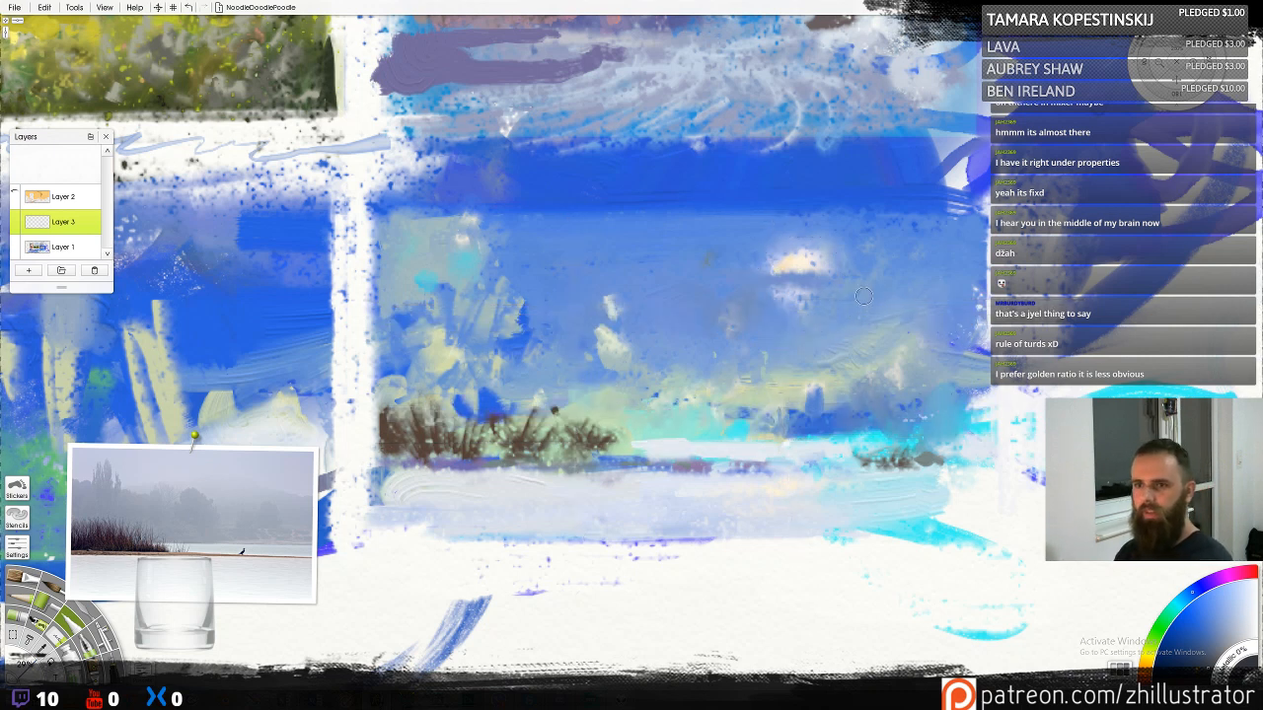
Draw the two vertical lines of a golden-ratio grid over the lake study in pencil, undoing the misplaced attempts
key("b")
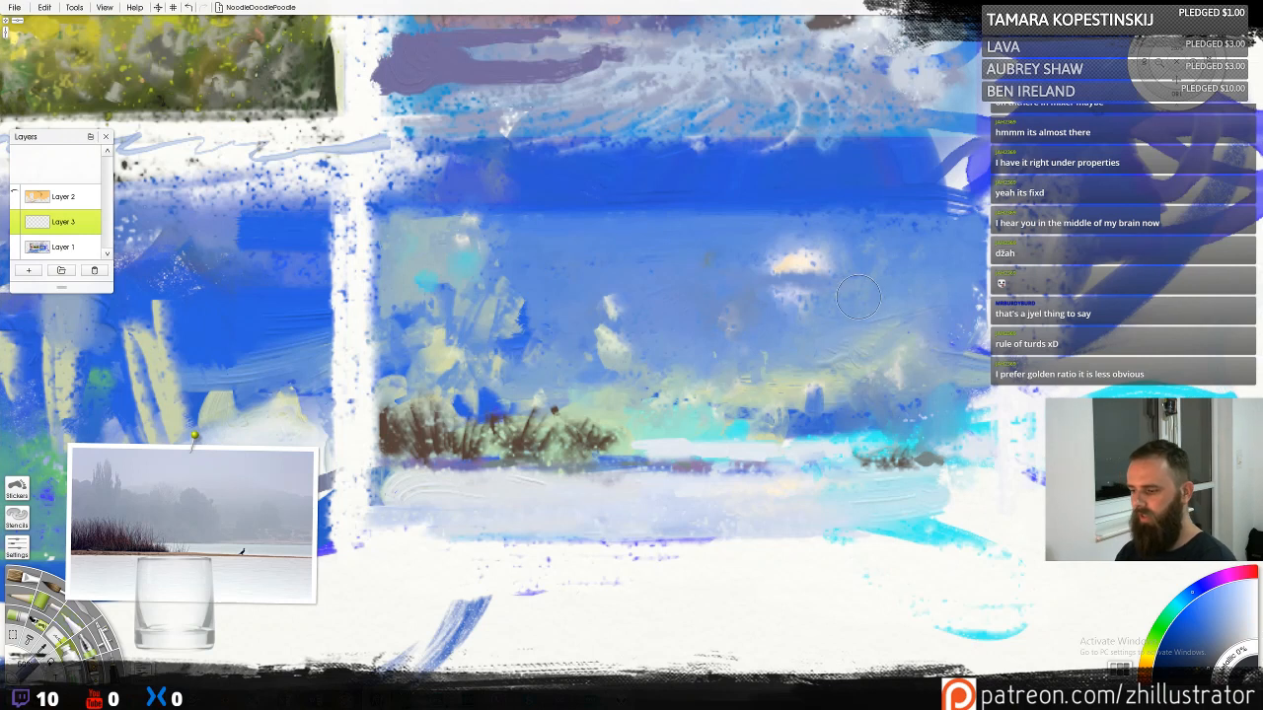
key("p")
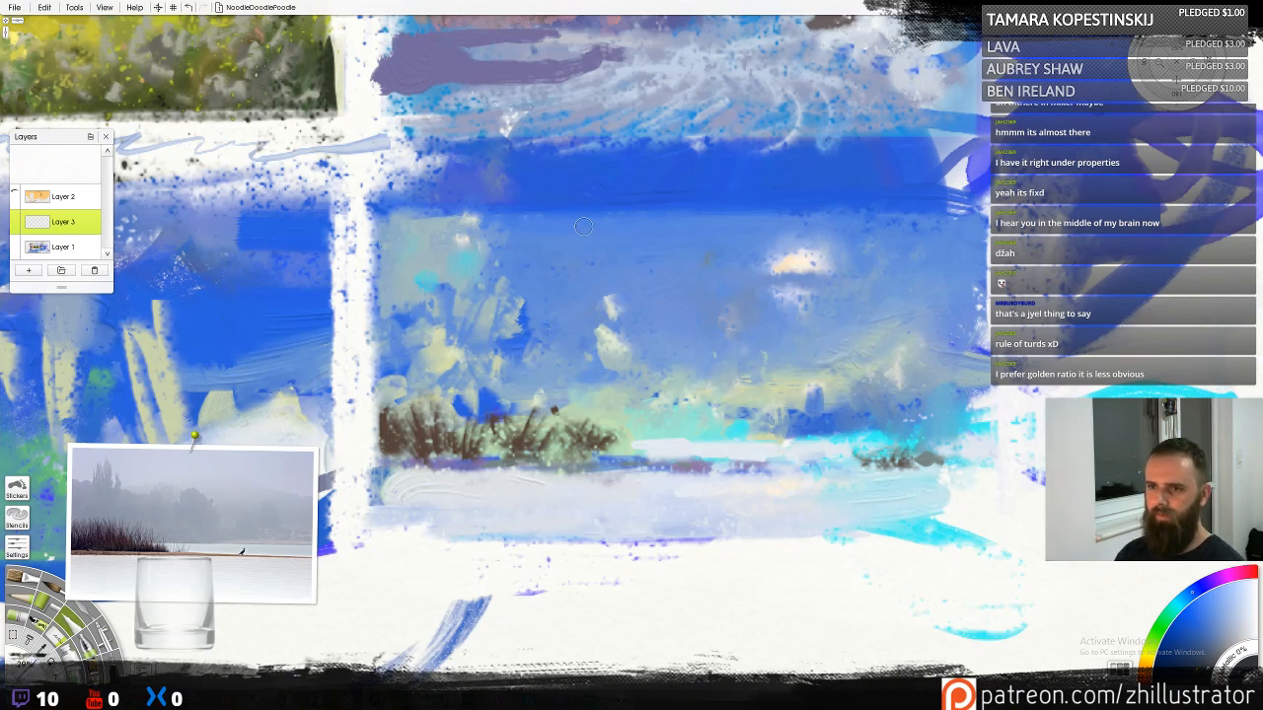
left_click_drag(612, 212, 644, 538)
key("ctrl+z")
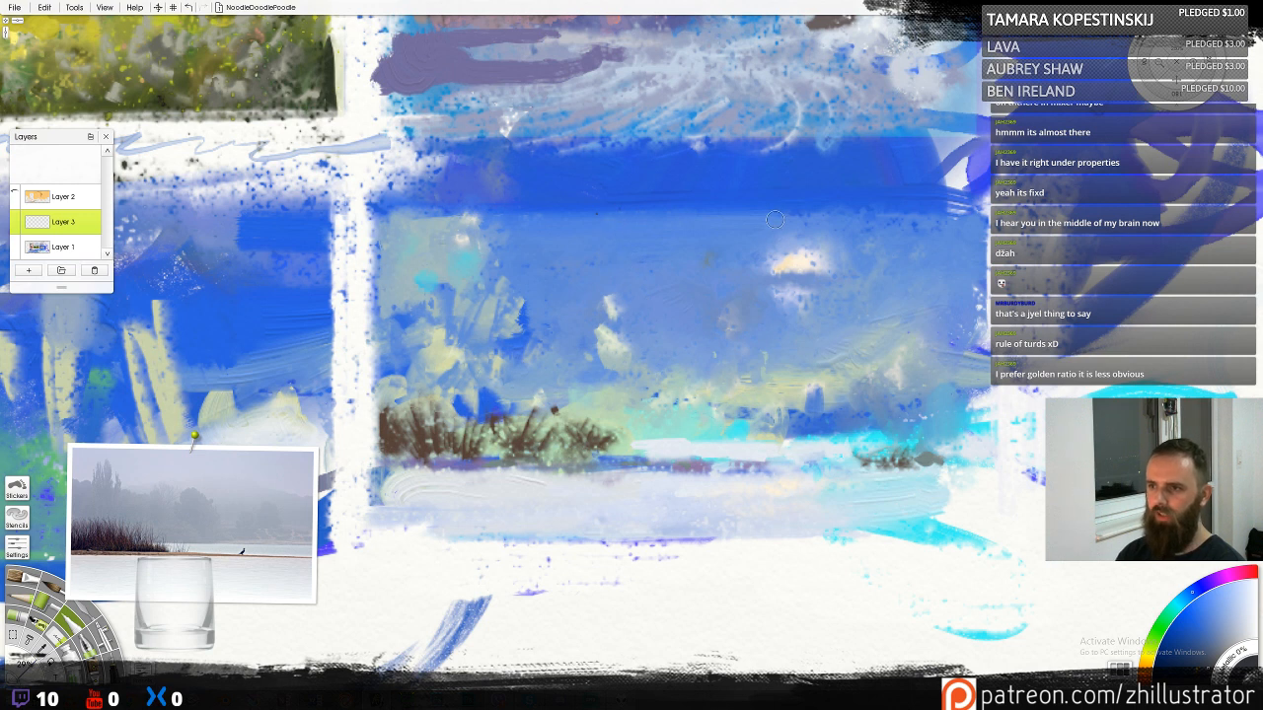
left_click_drag(776, 211, 799, 596)
key("ctrl+z")
left_click_drag(759, 209, 772, 555)
left_click_drag(595, 213, 598, 552)
Add the two horizontal golden-ratio lines, one across the reed tops and one through the sky below the sun
left_click_drag(380, 408, 1022, 430)
key("ctrl+z")
left_click_drag(383, 419, 1044, 416)
left_click_drag(373, 345, 994, 339)
left_click_drag(373, 342, 491, 342)
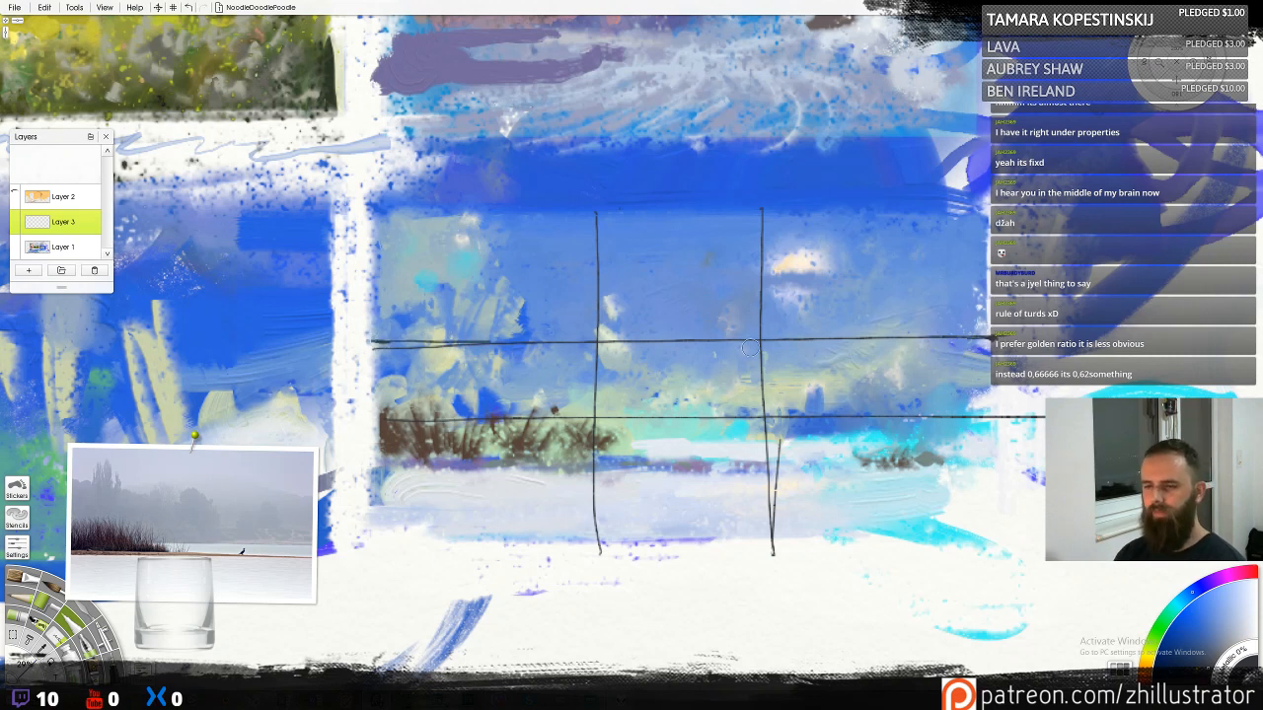
Retrace parts of the vertical grid lines and circle the lower crossing at the tips of the reeds
left_click_drag(599, 212, 593, 248)
left_click_drag(598, 323, 596, 550)
left_click_drag(762, 385, 769, 536)
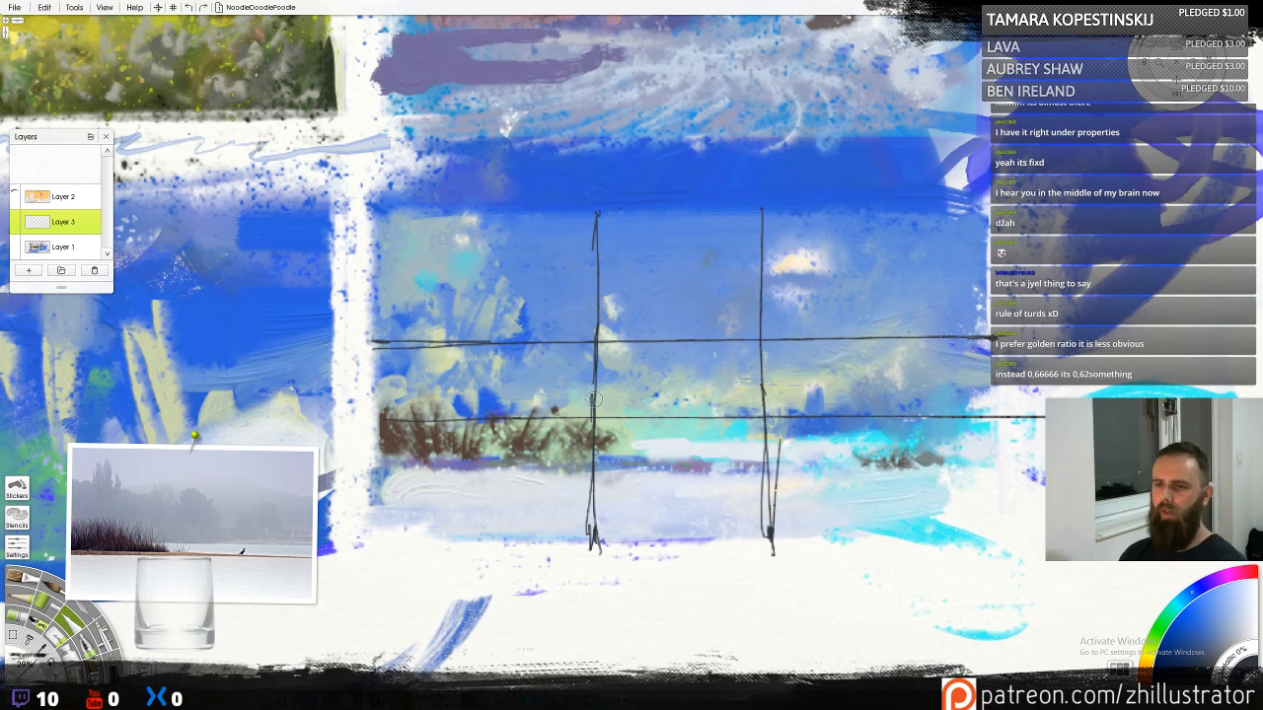
left_click_drag(593, 395, 590, 430)
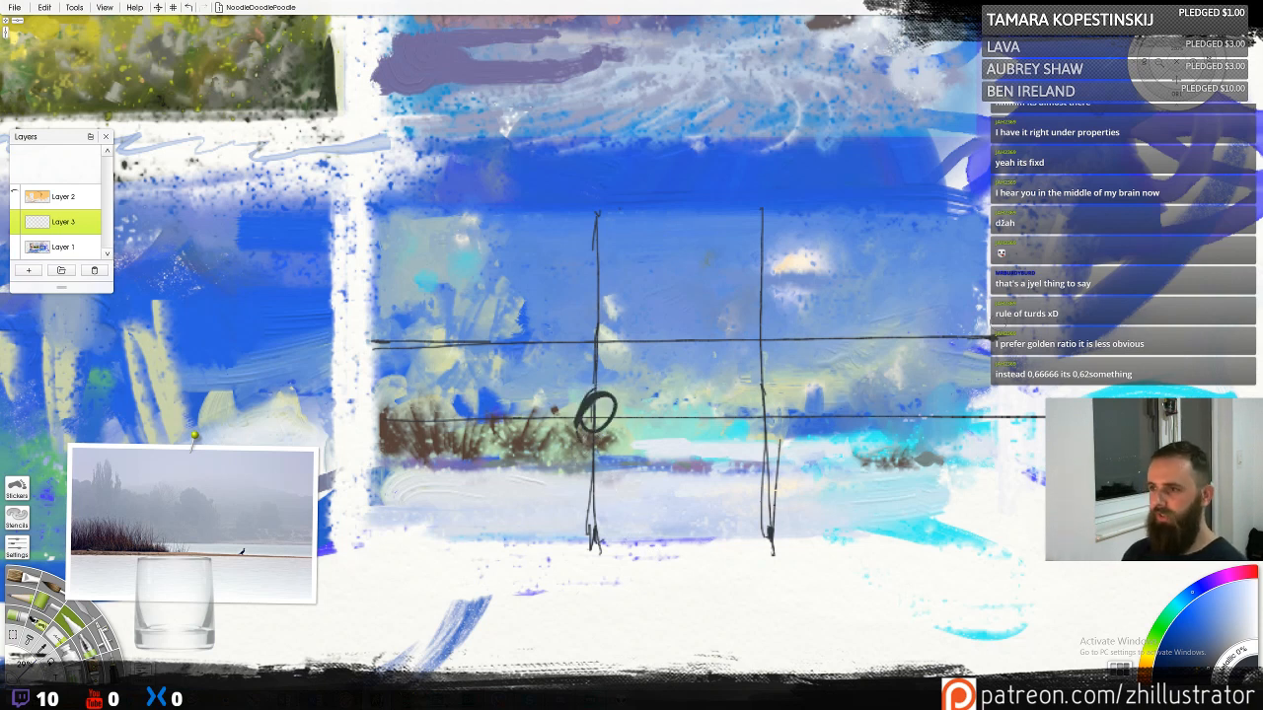
Hide the grid layer, make Layer 1 active, and paint a small dark bird-like mark above the reeds near the circled crossing
left_click(13, 225)
left_click(41, 250)
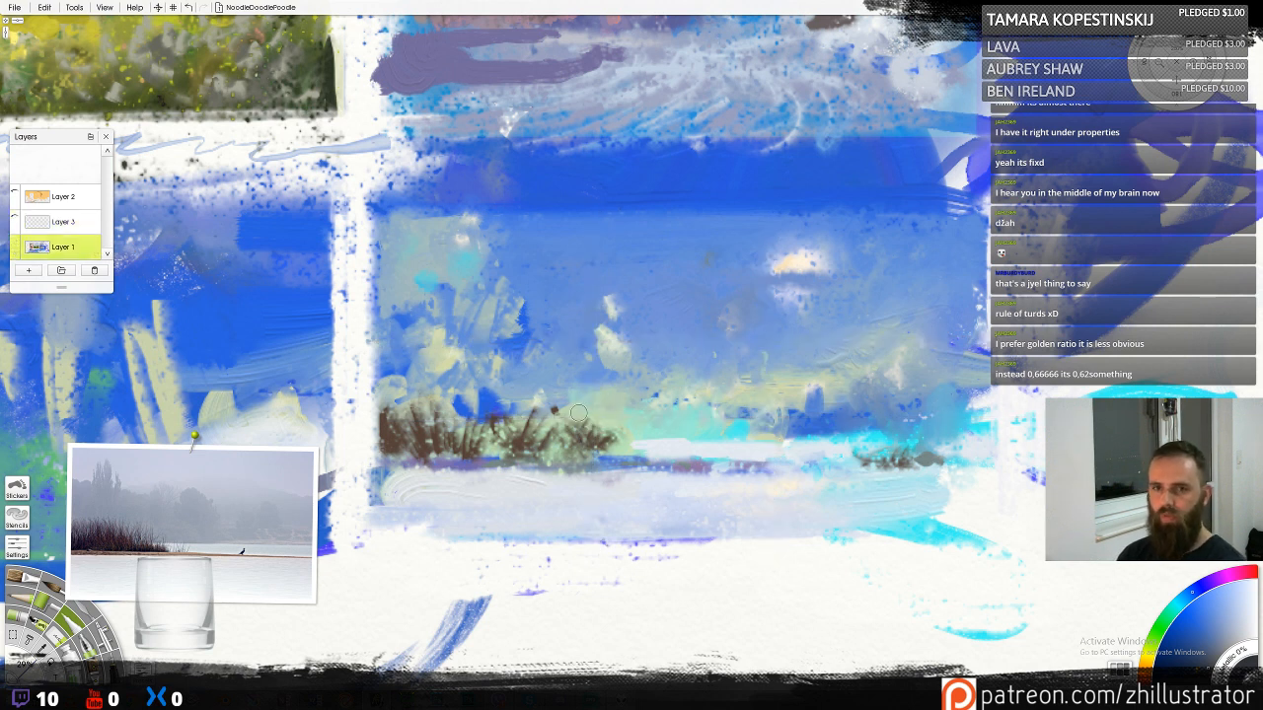
left_click(14, 221)
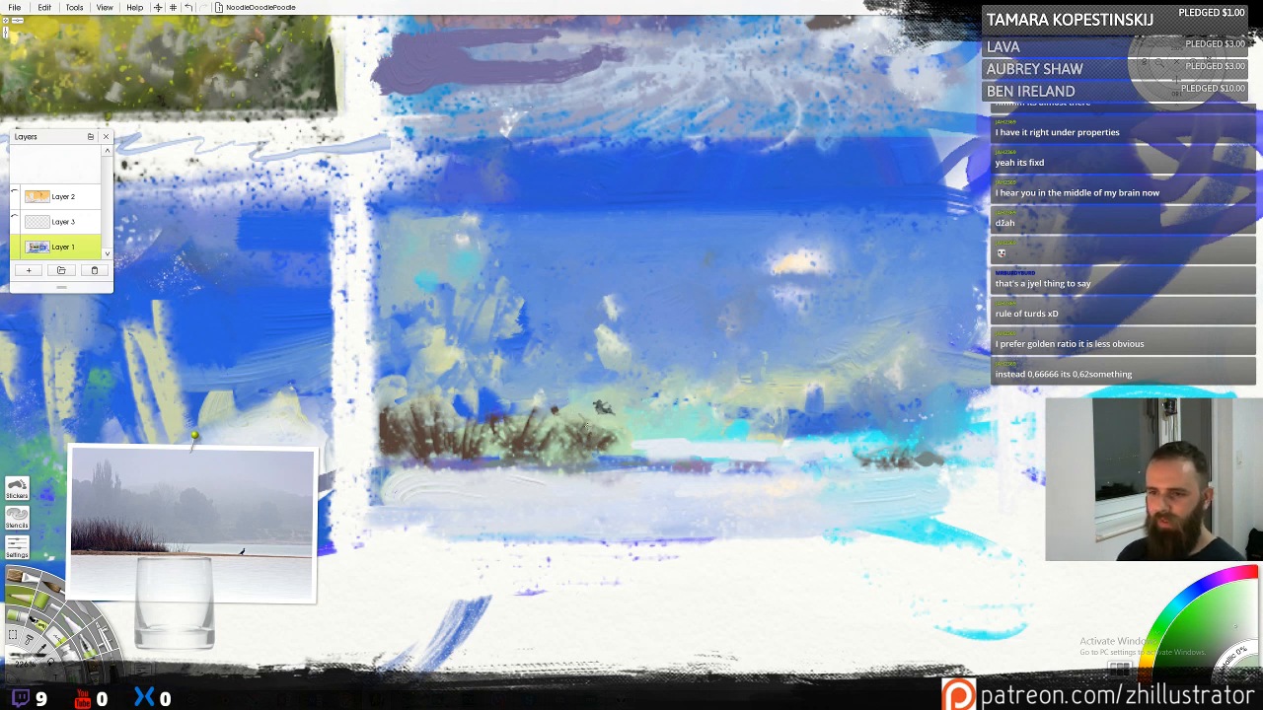
Add a dark speck beyond the reeds and touch up the reeds' end below the bird-like mark with colours sampled from the study
left_click(646, 441)
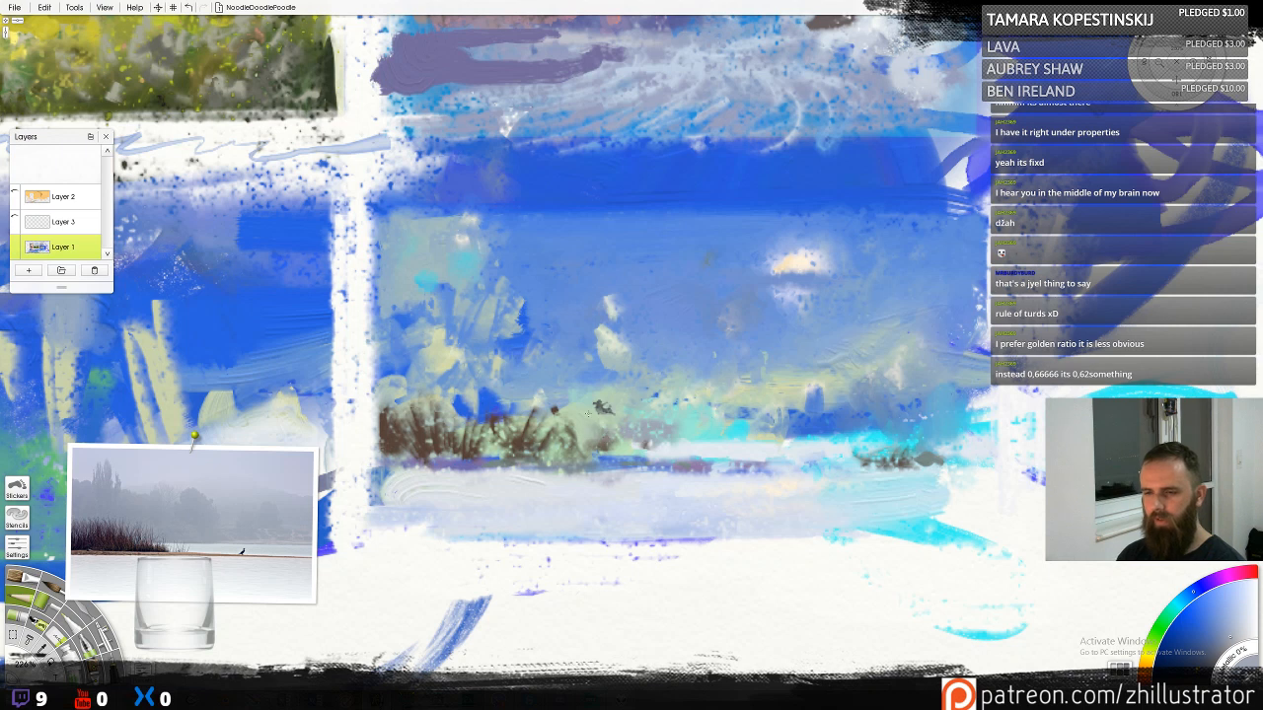
left_click_drag(596, 414, 581, 426)
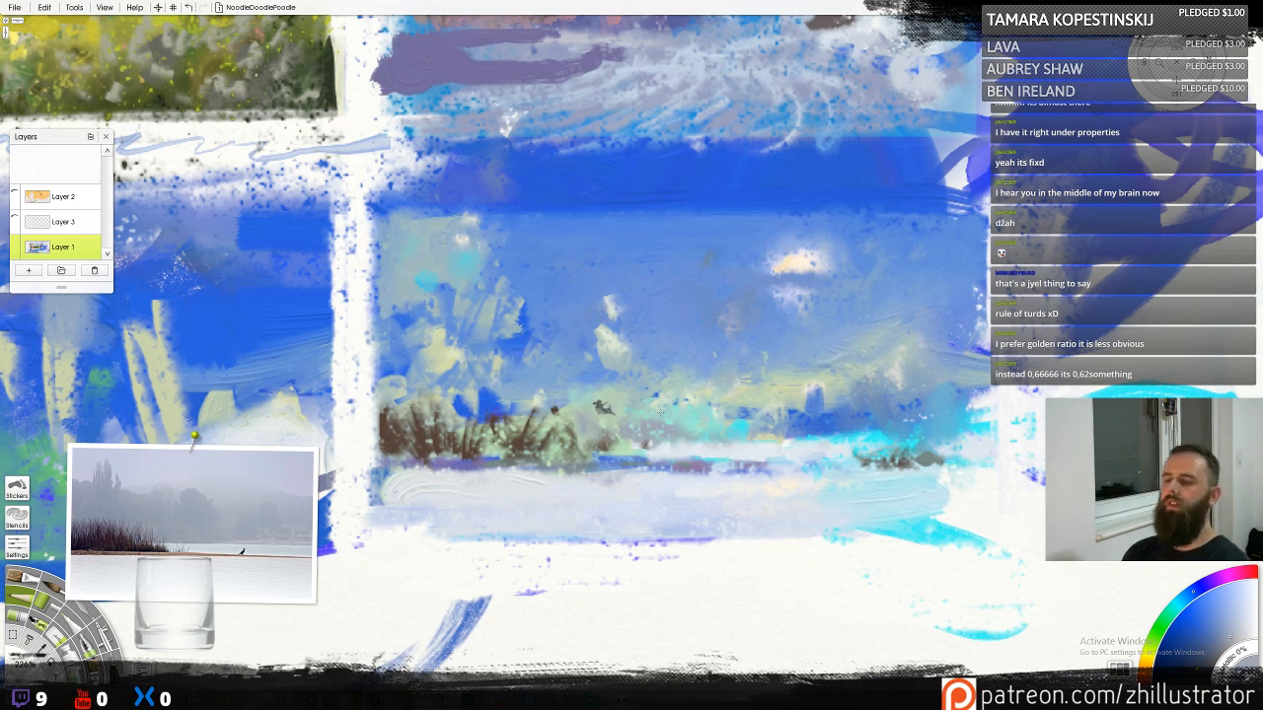
left_click_drag(673, 414, 659, 422)
left_click(631, 419, "alt")
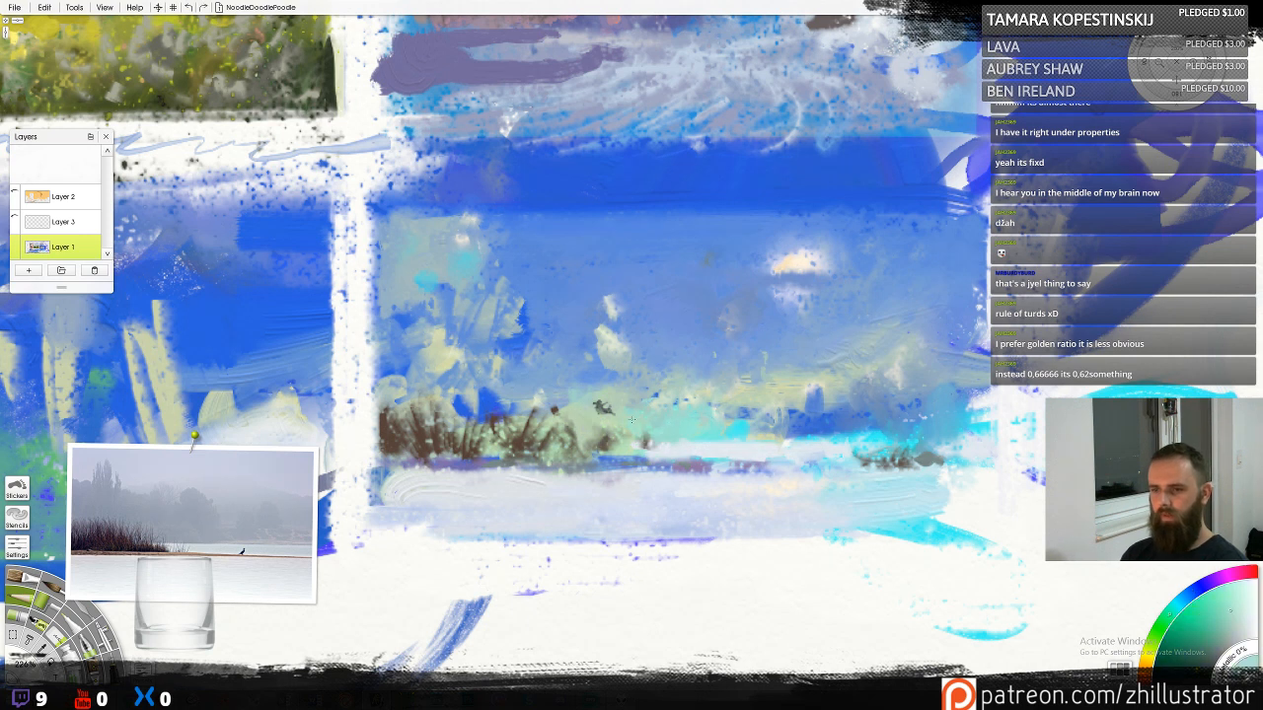
left_click(636, 421, "alt")
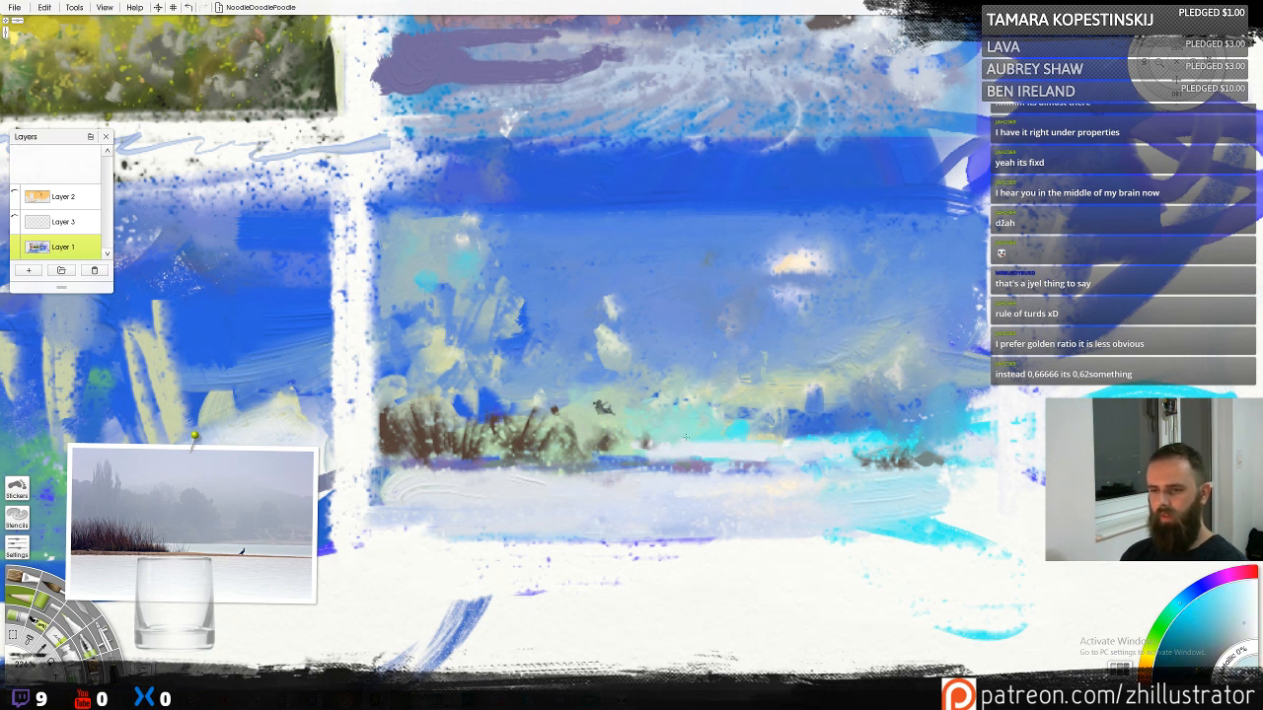
left_click(580, 420, "alt")
left_click(671, 449, "alt")
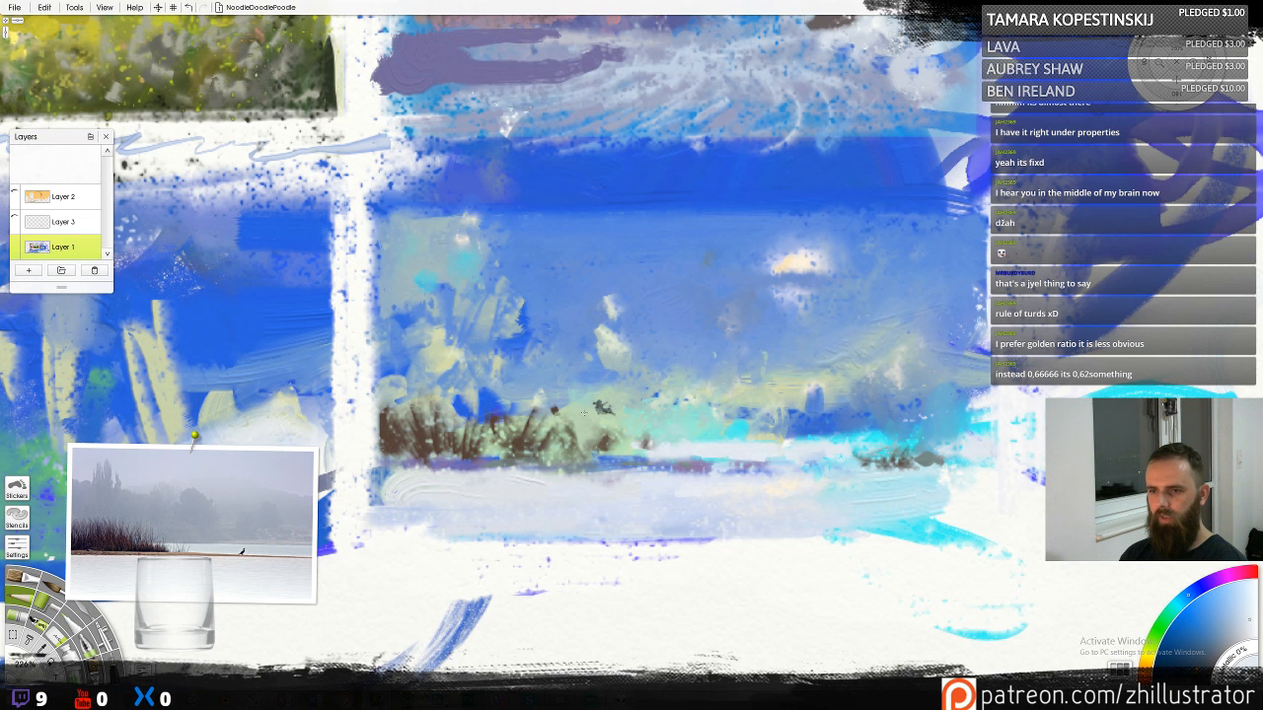
left_click(608, 428, "alt")
left_click_drag(606, 428, 605, 448)
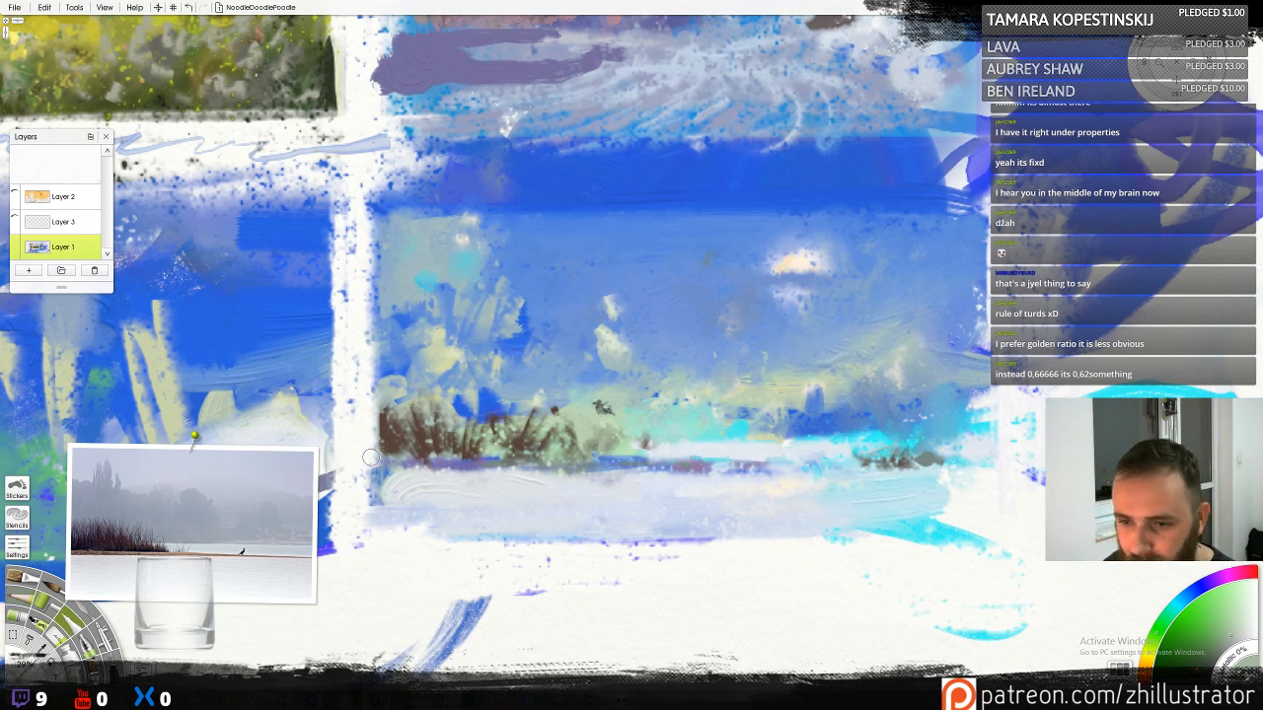
Paint a few small dark grass blades on the shoreline beyond the reeds, using brown sampled from the reeds
mouse_move(179, 521)
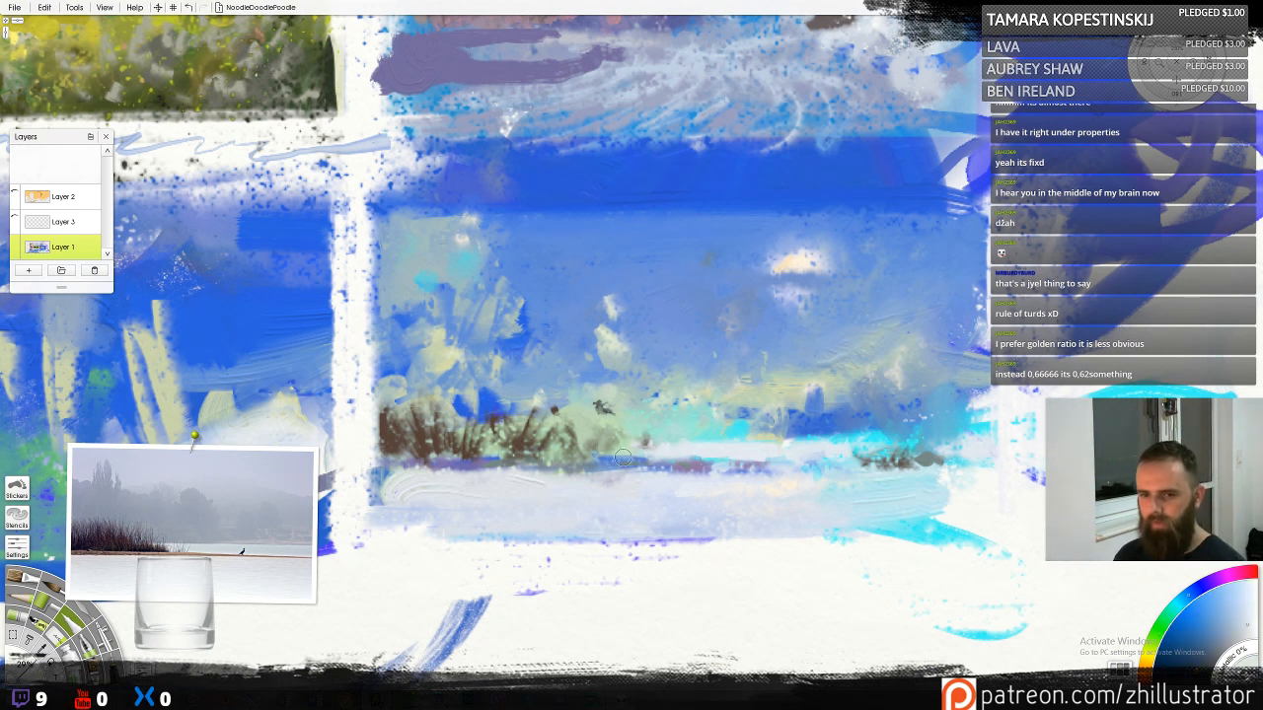
left_click(725, 466, "alt")
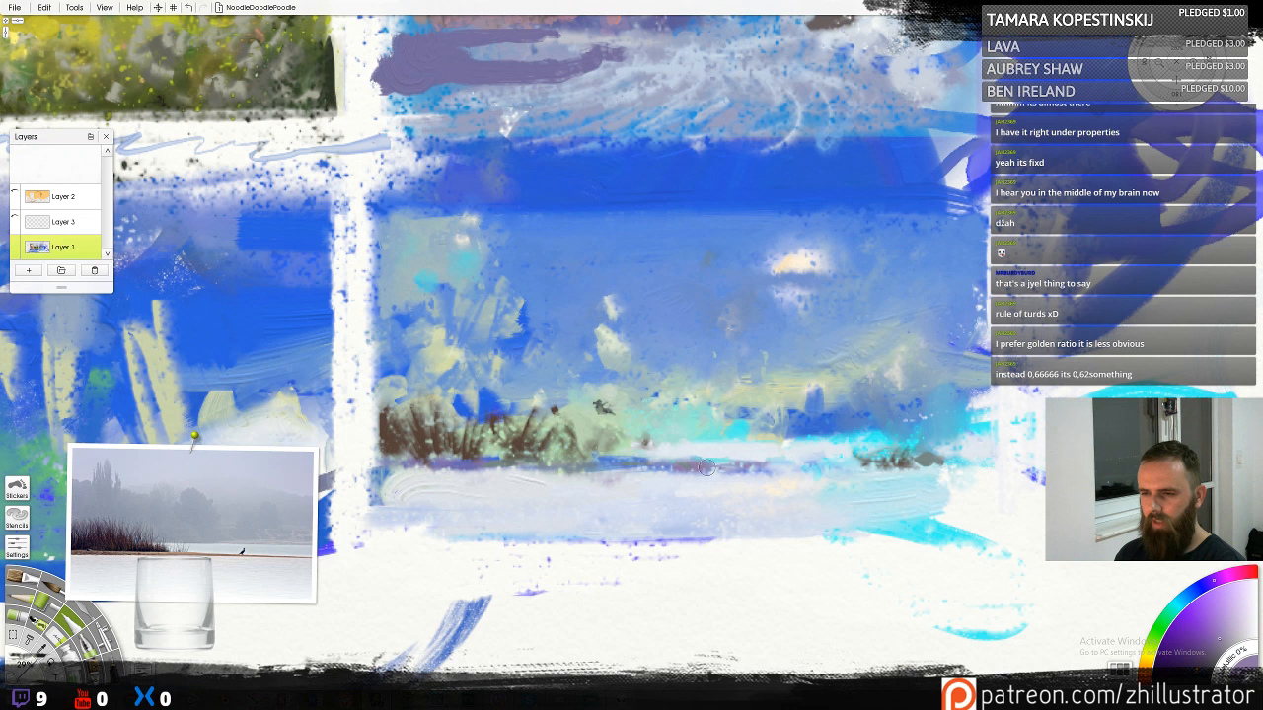
left_click(714, 450, "alt")
left_click(495, 450, "alt")
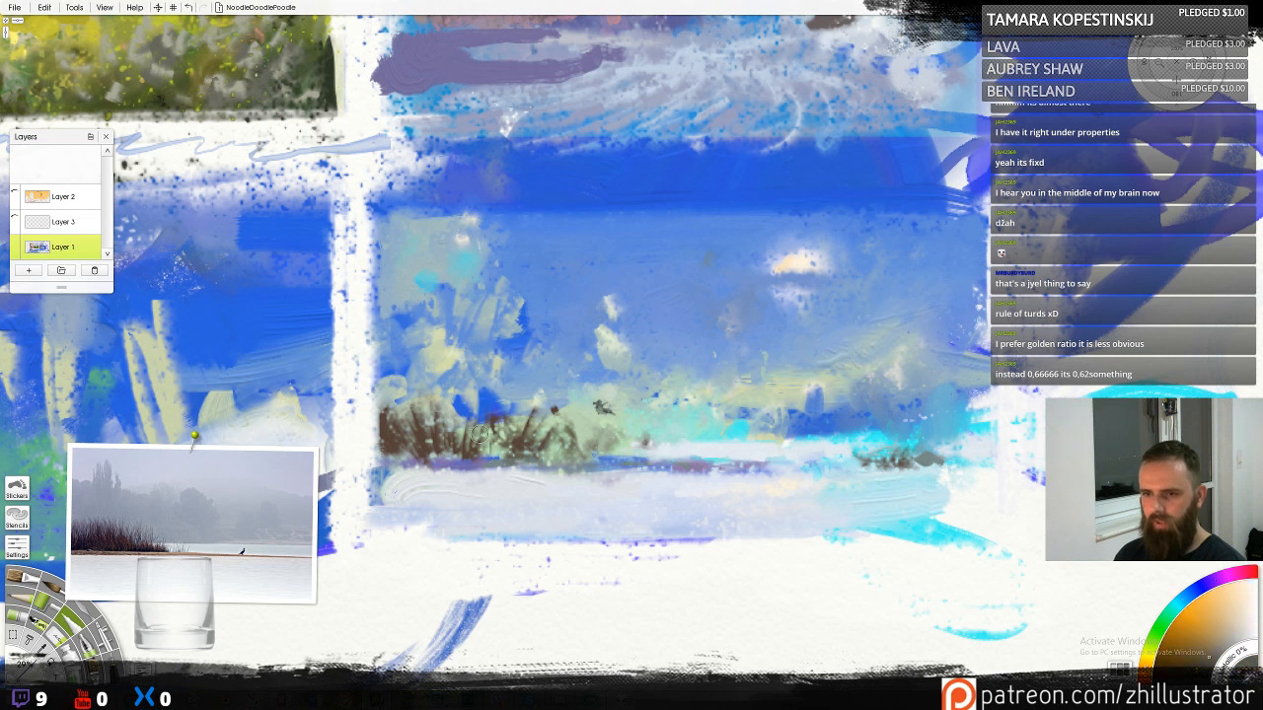
left_click_drag(752, 452, 894, 467)
left_click(844, 457)
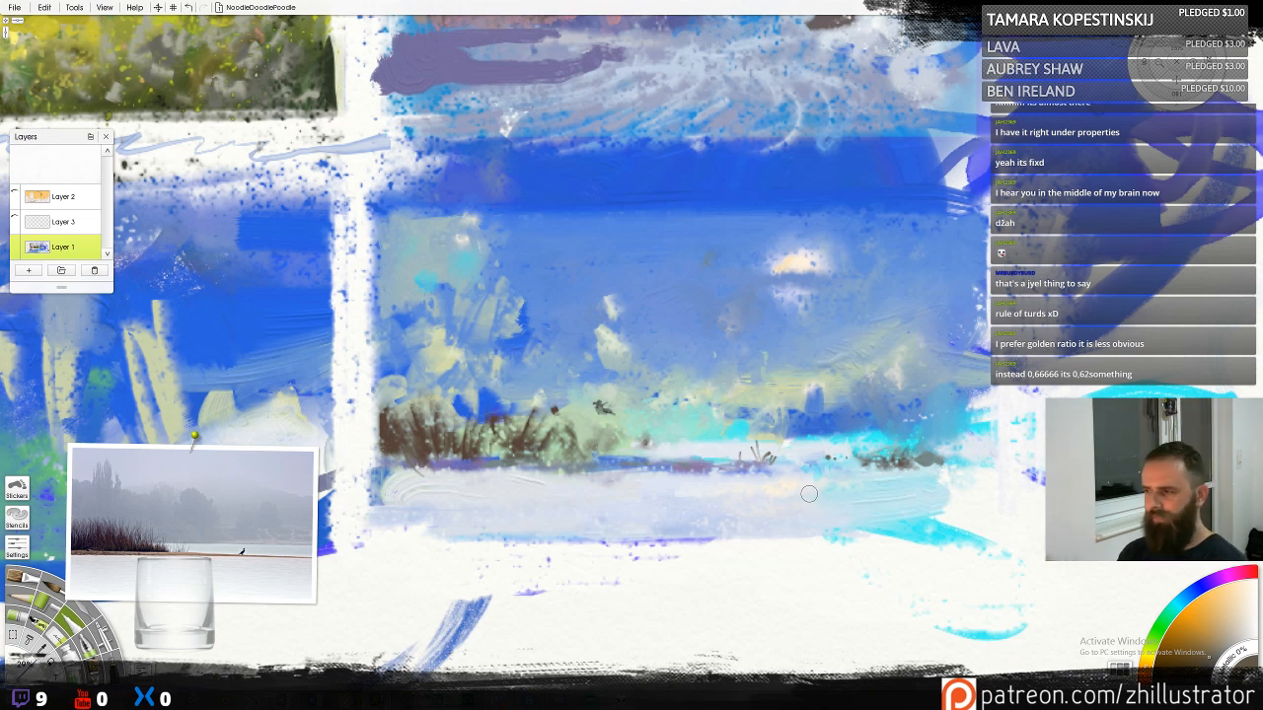
Dab the sun's warm cream into the foreground below the grass blades and soften the foreground's right edge with sampled light blues
left_click(661, 492, "alt")
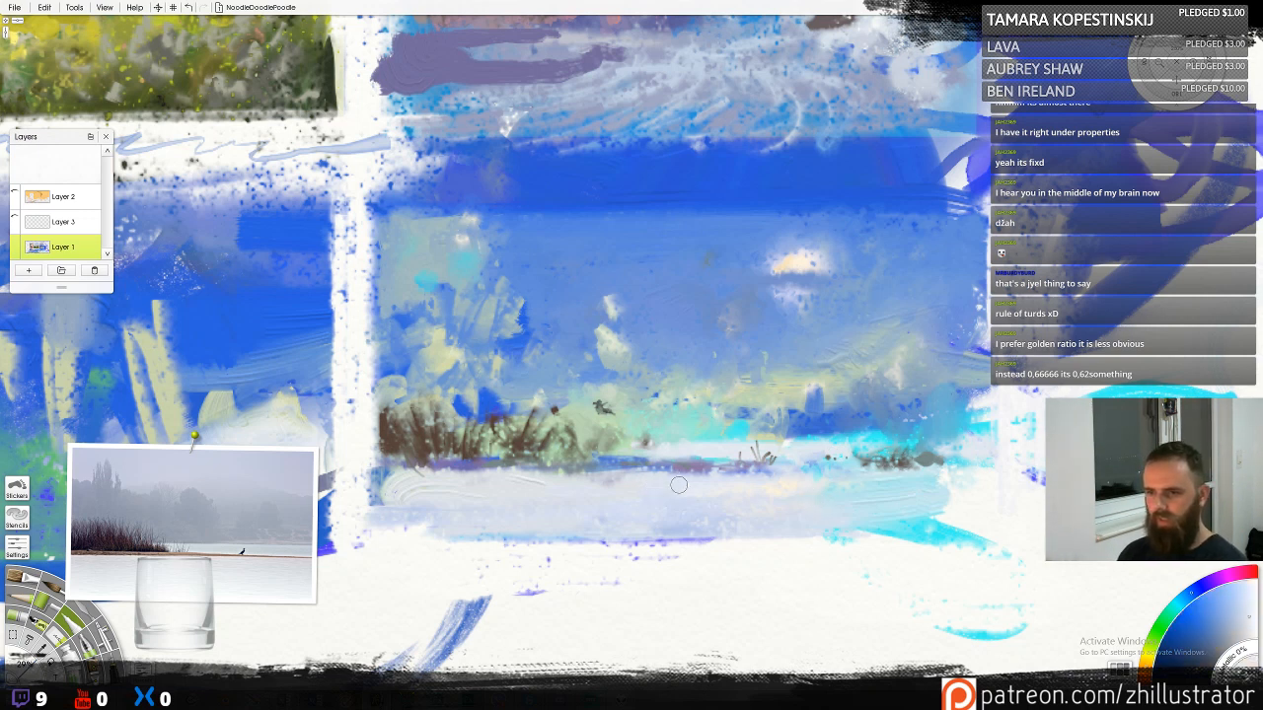
left_click(779, 270, "alt")
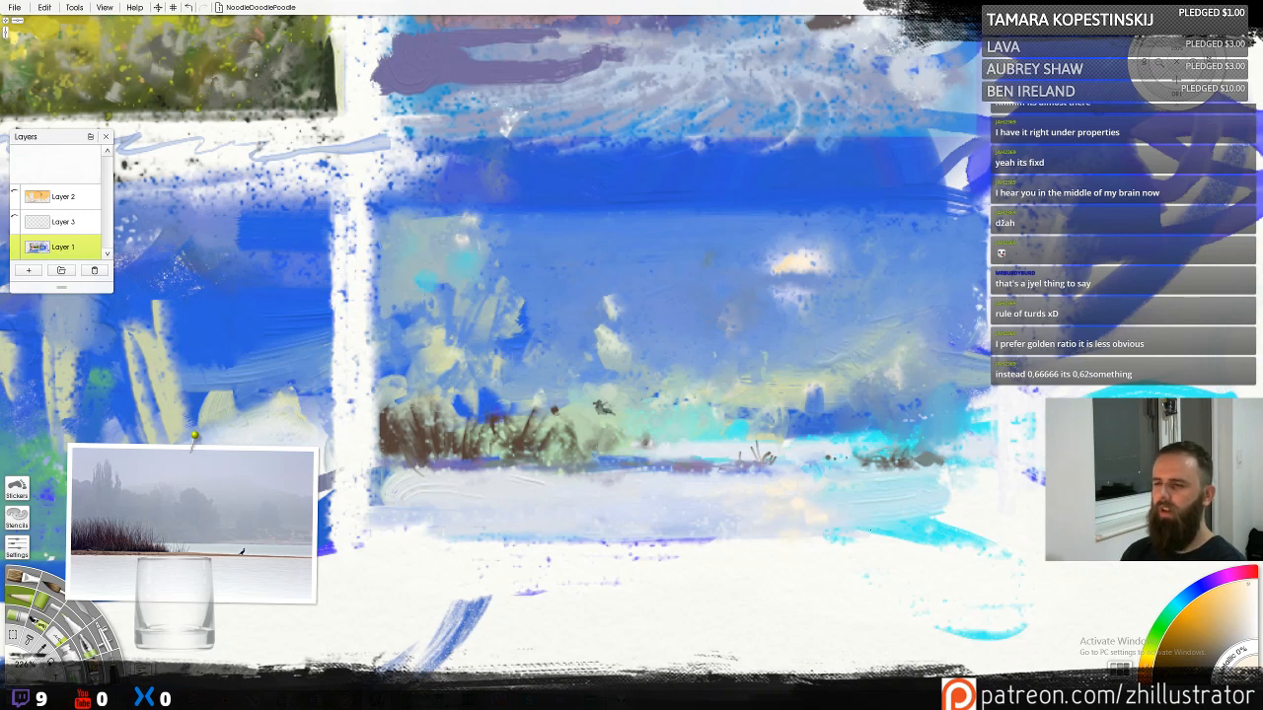
left_click(917, 234, "alt")
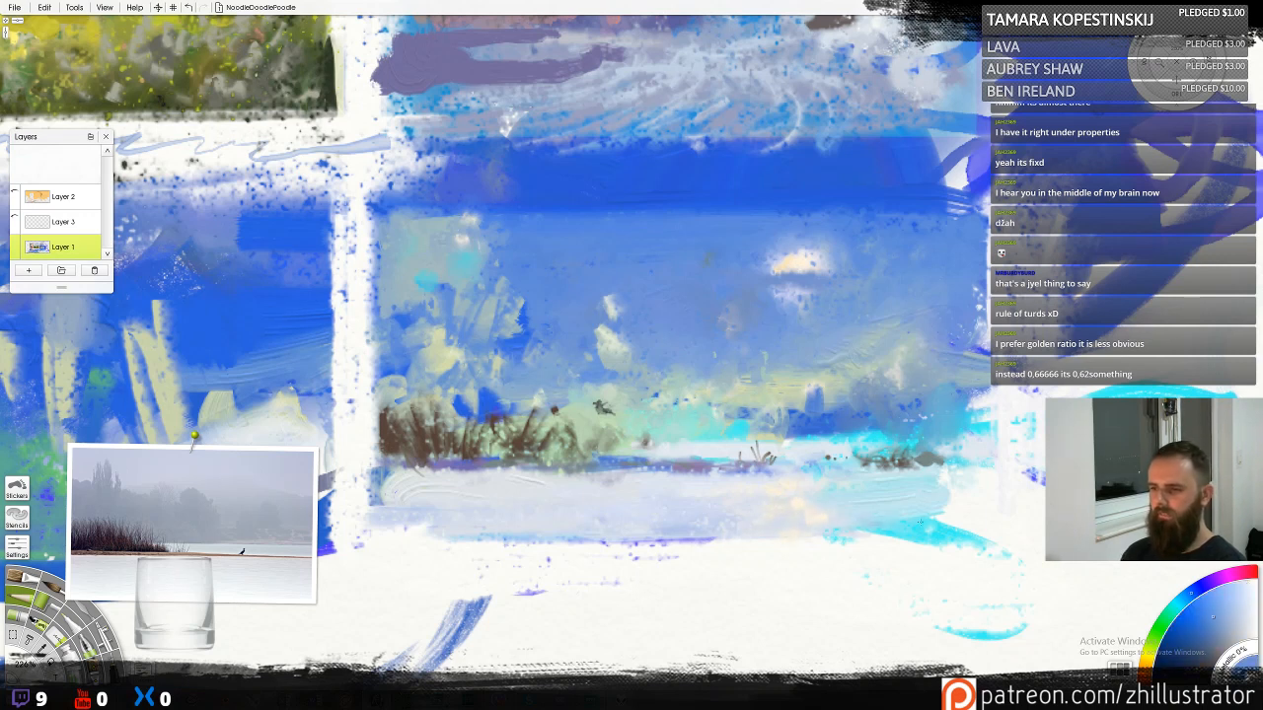
mouse_move(919, 522)
left_mouse_down()
mouse_move(967, 541)
mouse_move(888, 530)
left_mouse_up()
left_click(891, 530, "alt")
mouse_move(966, 529)
left_mouse_down()
mouse_move(949, 505)
mouse_move(966, 489)
left_mouse_up()
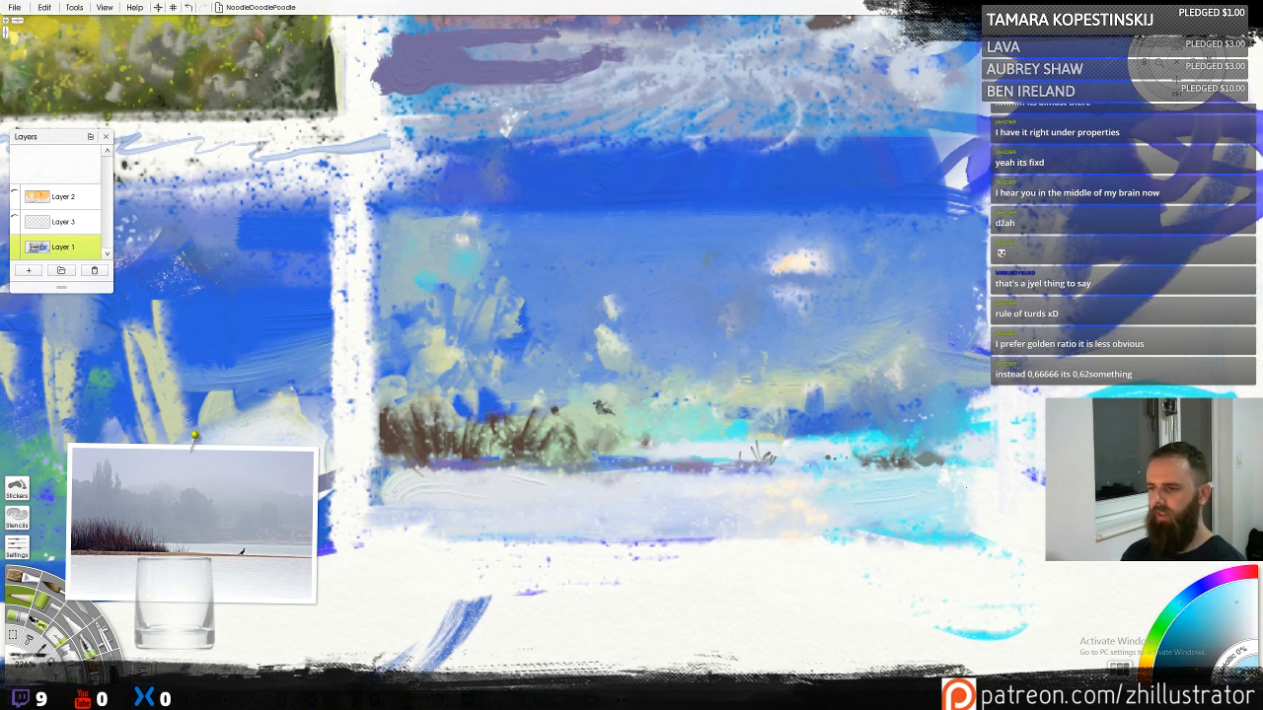
left_click(932, 247, "alt")
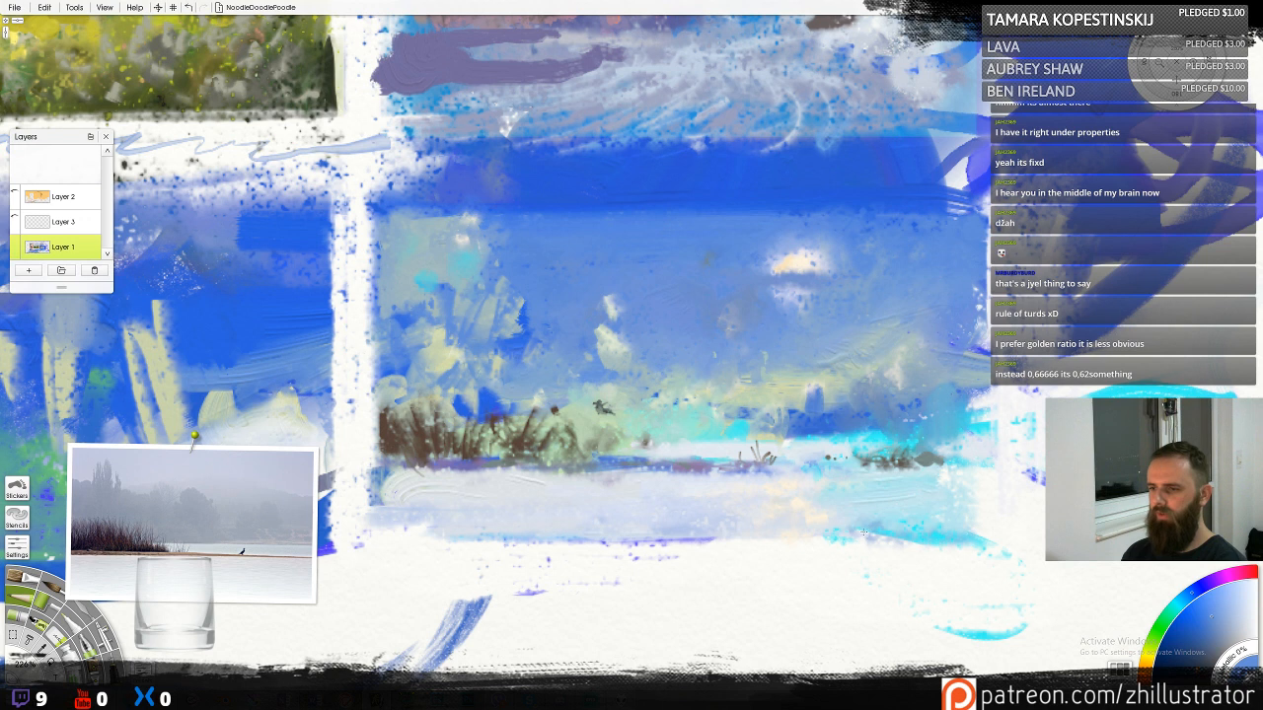
left_click_drag(863, 531, 875, 506)
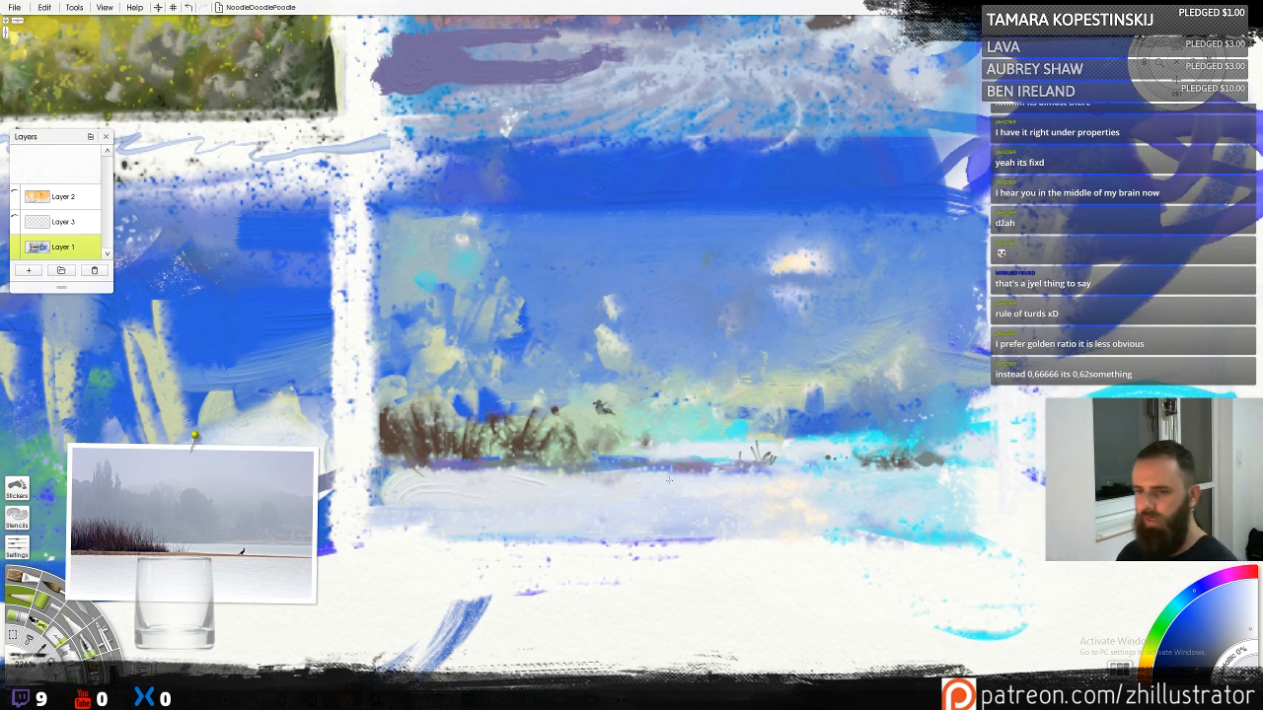
Sample the shoreline's dark tone, shift it towards violet, and paint it along the base of the reeds and the shore
left_click(517, 447, "alt")
left_click(532, 463, "alt")
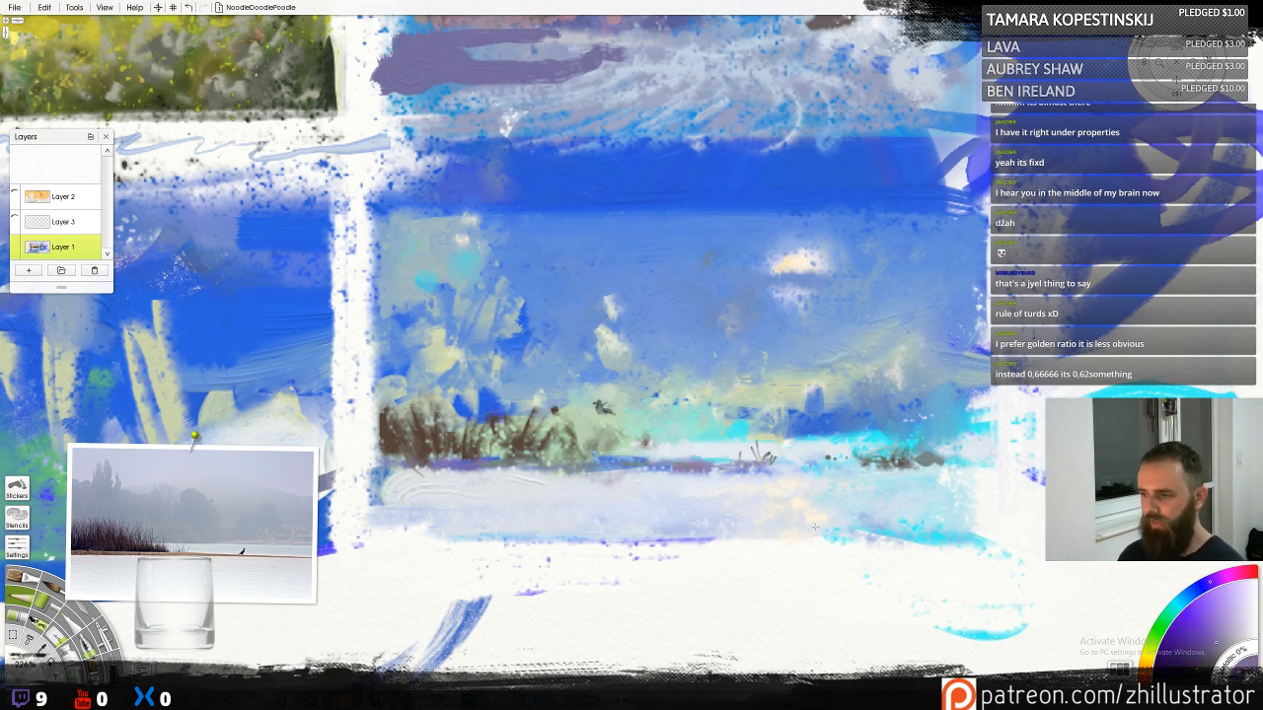
left_click(1201, 657)
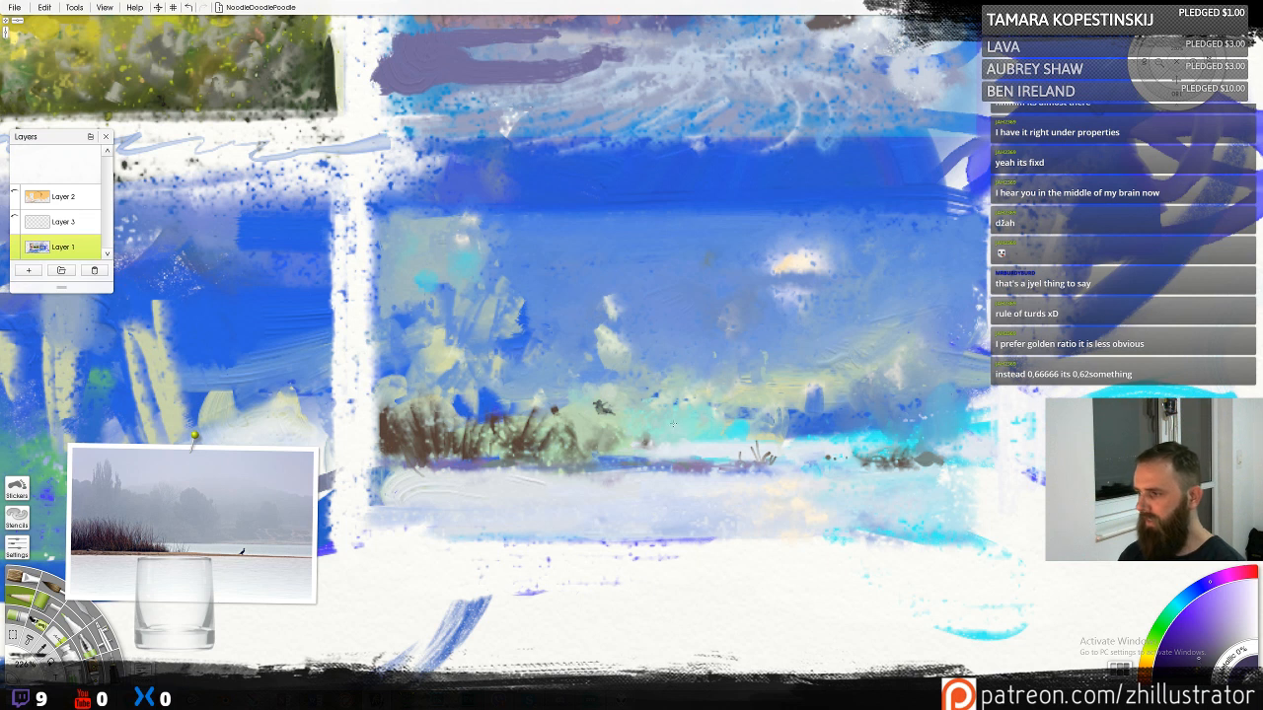
left_click(1221, 581)
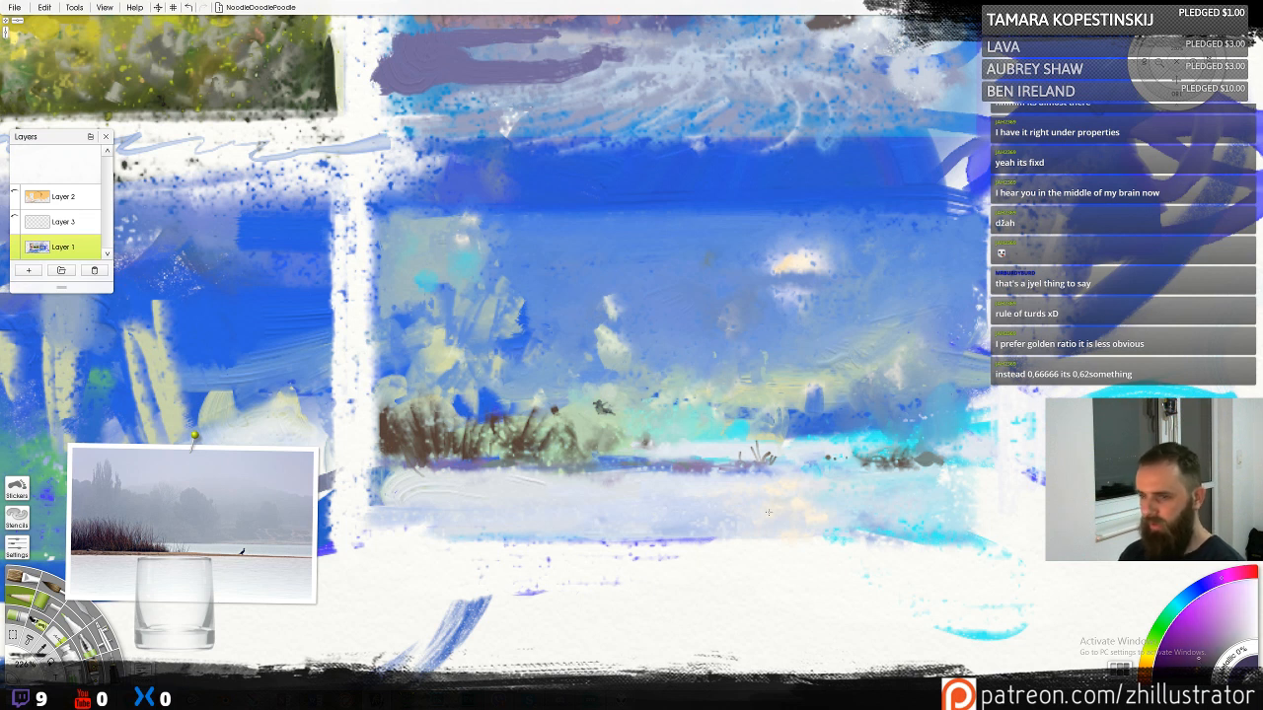
left_click_drag(409, 459, 386, 462)
left_click_drag(485, 459, 533, 468)
left_click_drag(594, 471, 538, 470)
left_click_drag(620, 471, 716, 473)
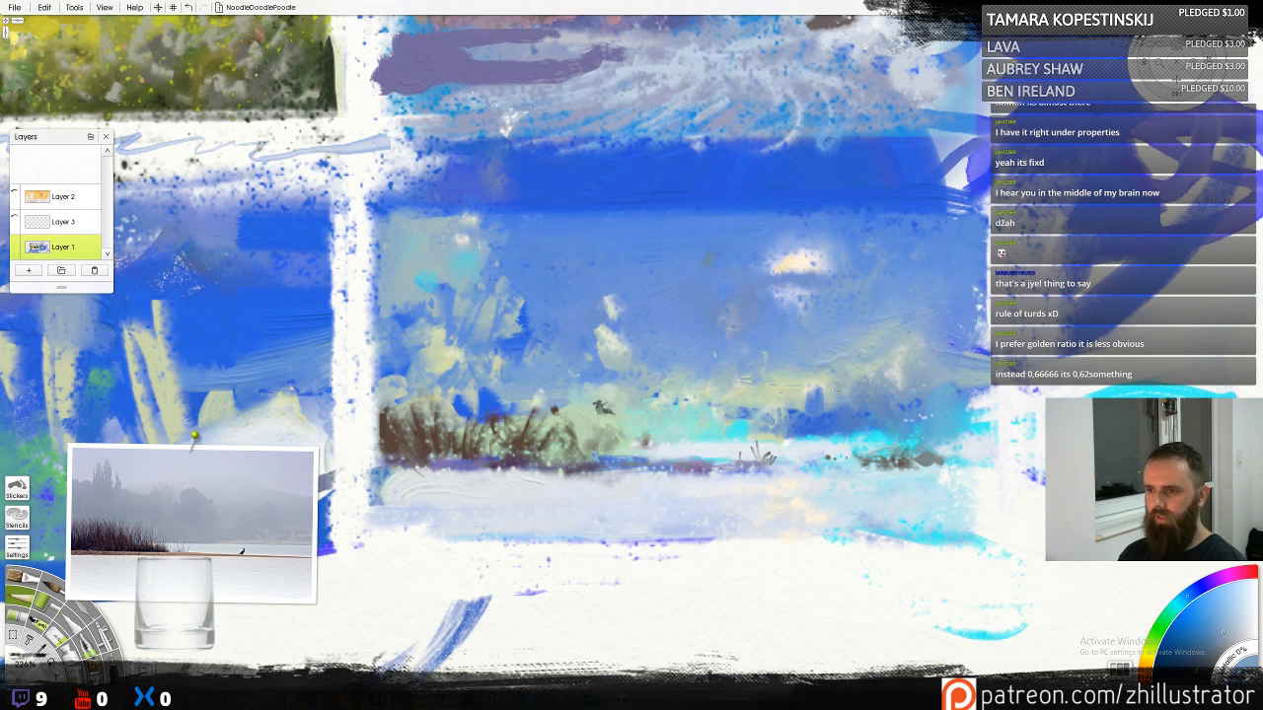
Touch up the low yellow haze, the pale spot above the far shore and the sky beside the sun with sampled colours
left_click(814, 368, "alt")
left_click(877, 348, "alt")
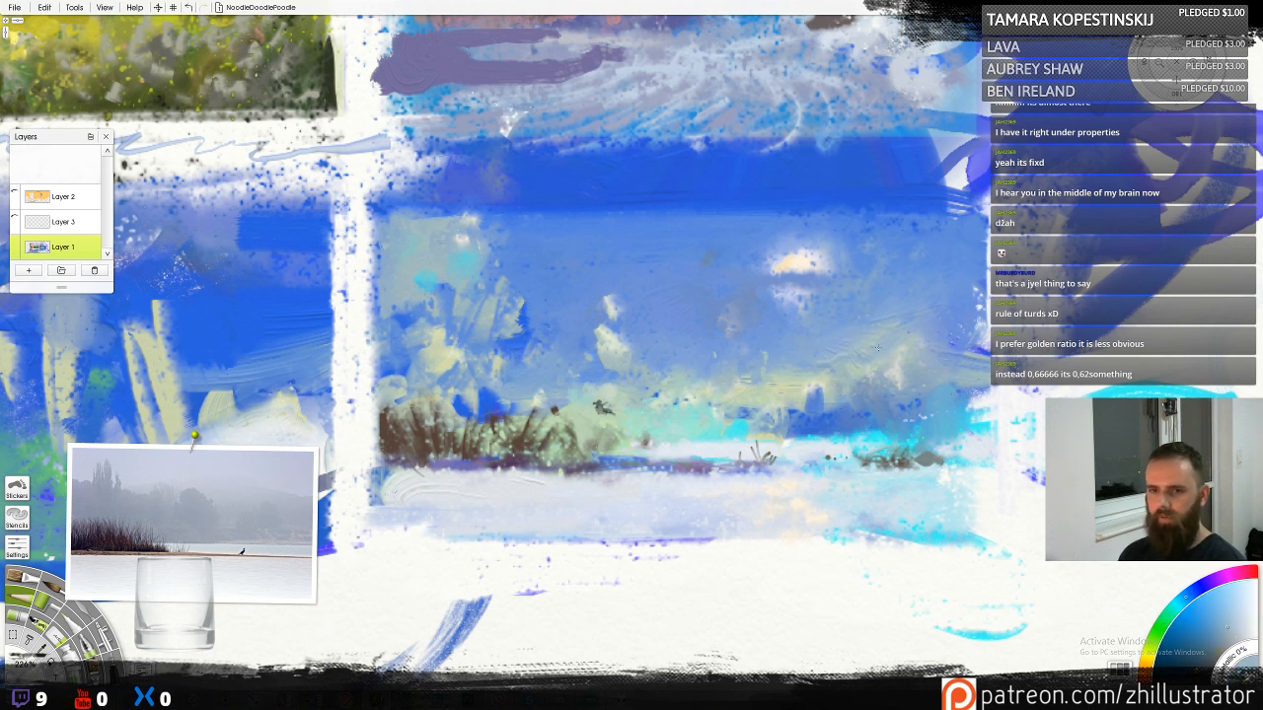
left_click(872, 362, "alt")
left_click(848, 367, "alt")
mouse_move(870, 376)
left_mouse_down()
mouse_move(824, 349)
mouse_move(795, 370)
mouse_move(775, 354)
mouse_move(745, 379)
mouse_move(696, 360)
left_mouse_up()
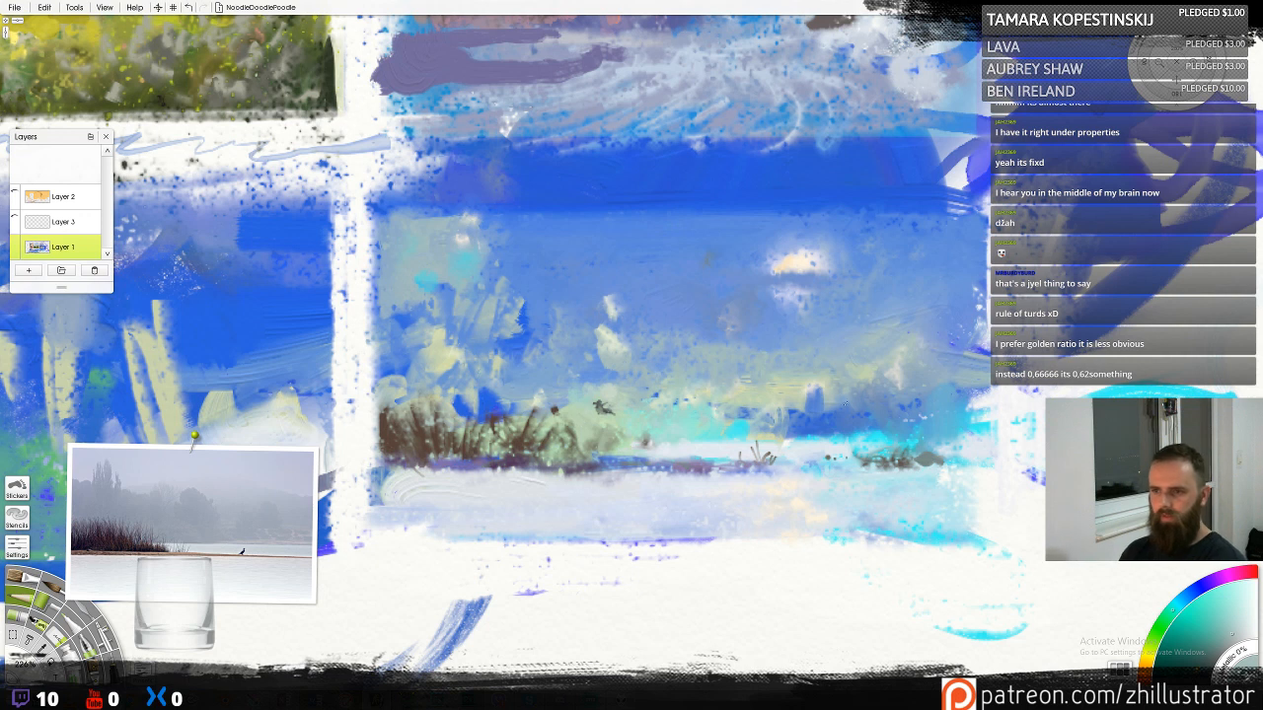
left_click(809, 403, "alt")
mouse_move(813, 389)
left_mouse_down()
mouse_move(801, 404)
mouse_move(813, 426)
left_mouse_up()
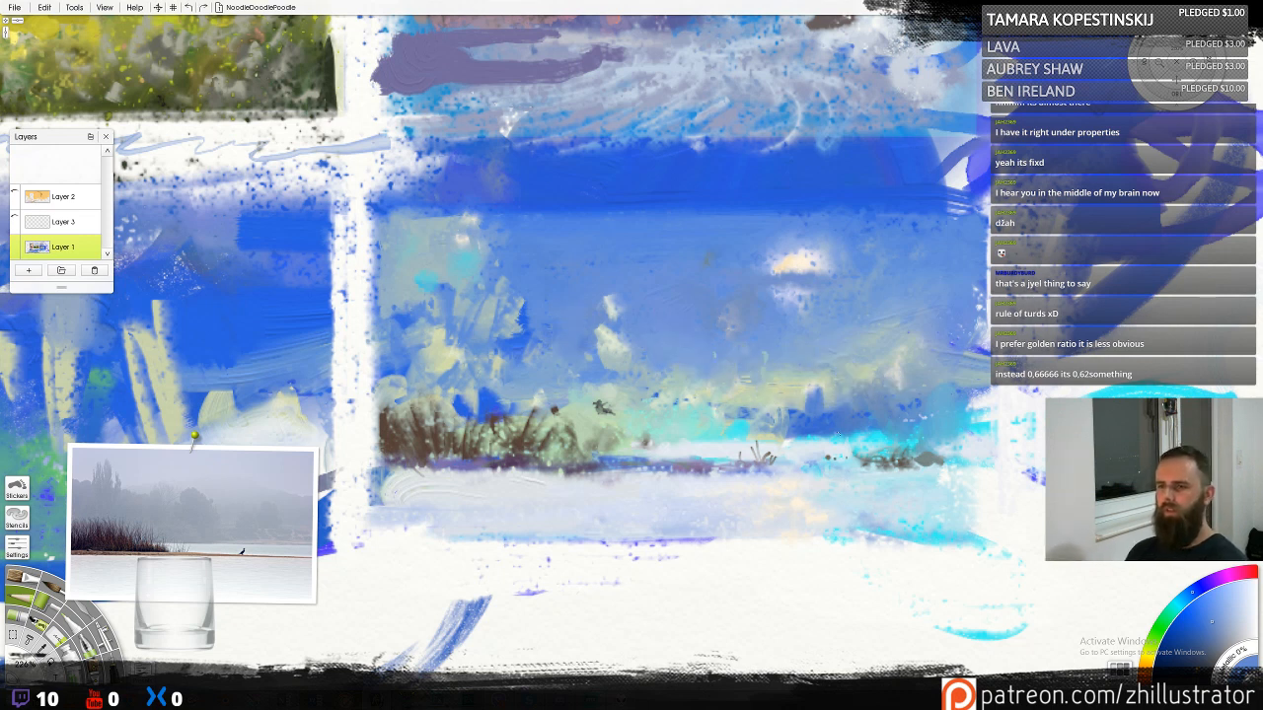
left_click(726, 377, "alt")
left_click(839, 334, "alt")
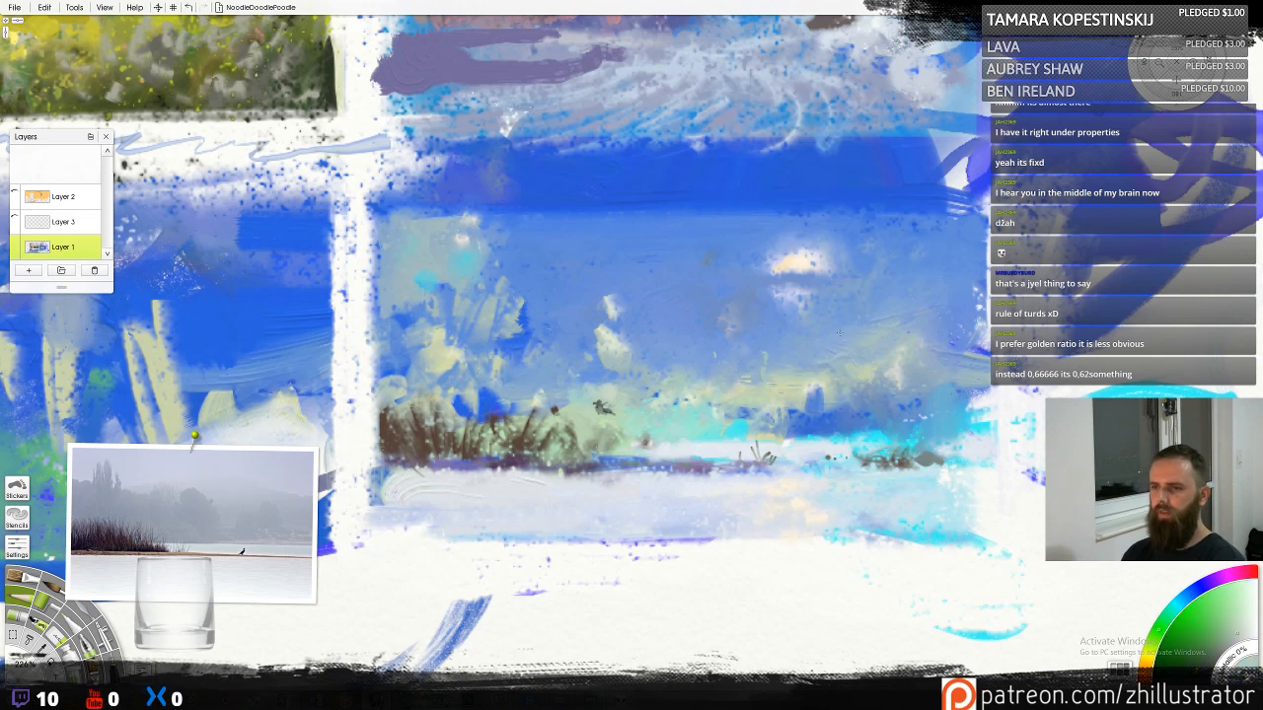
left_click(849, 290, "alt")
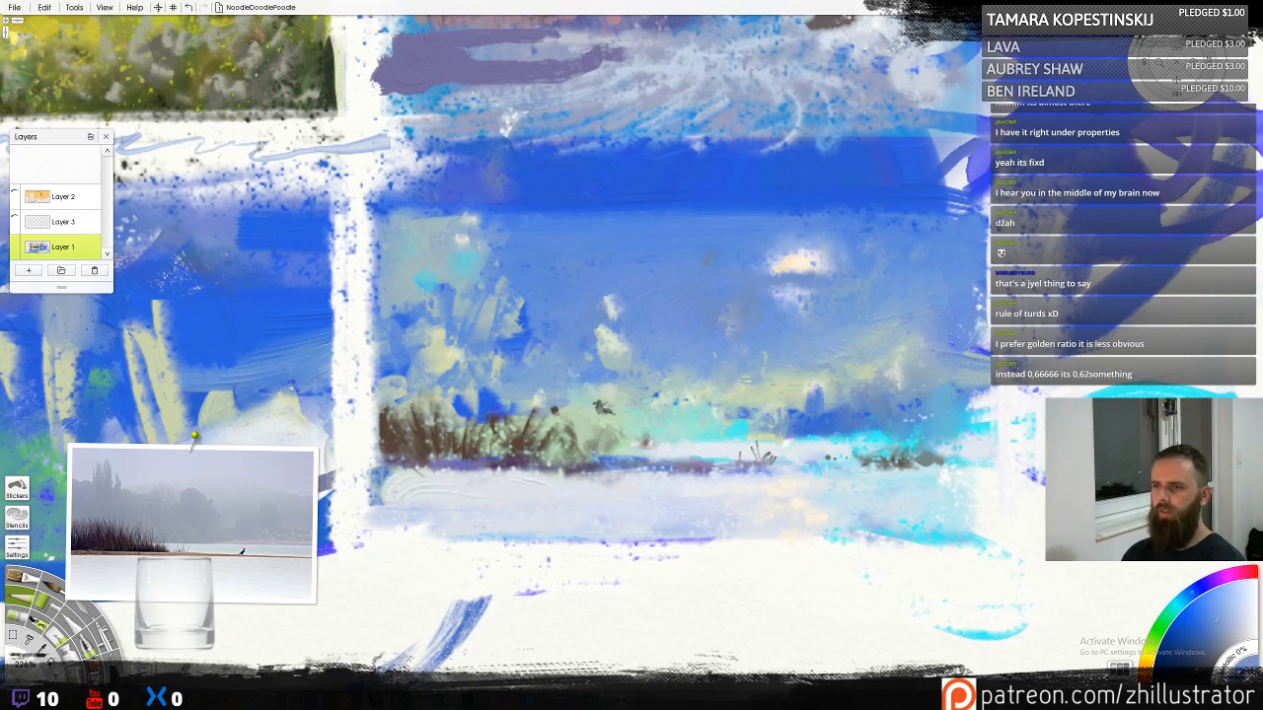
left_click(874, 271, "alt")
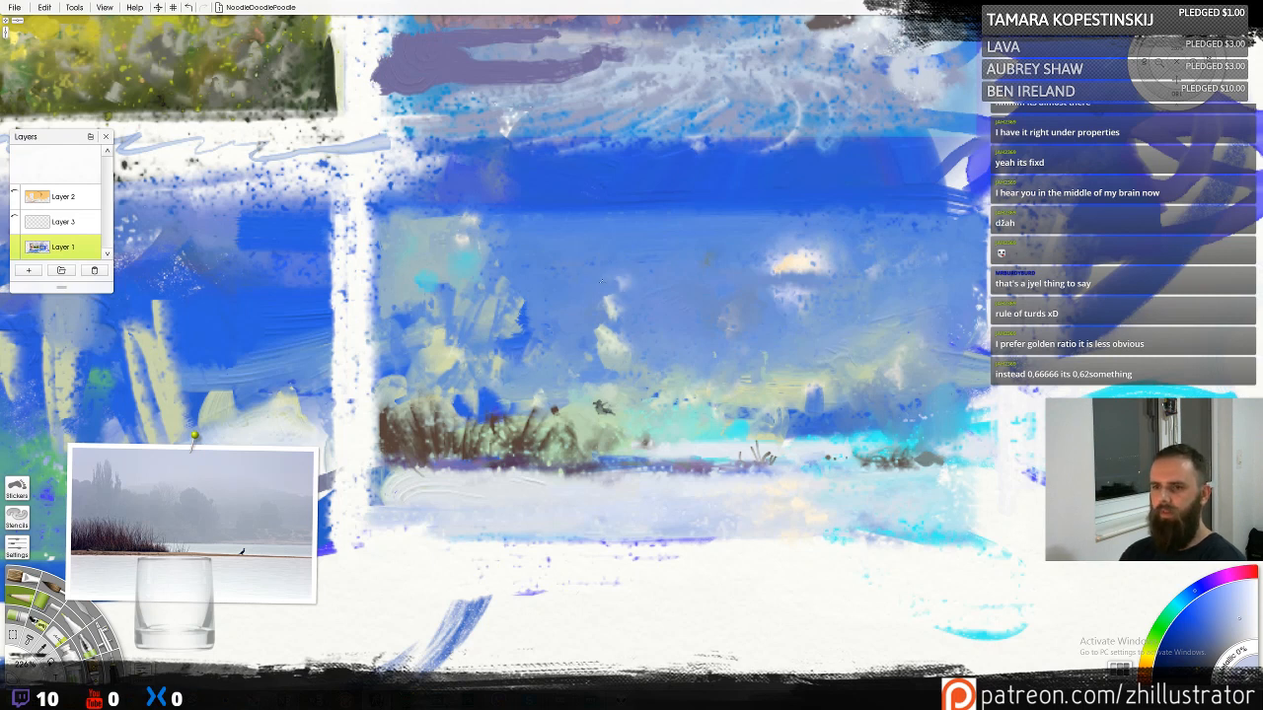
Try an airbrush stroke in a sampled teal over the small pale tree in the middle of the study
left_click(616, 286, "alt")
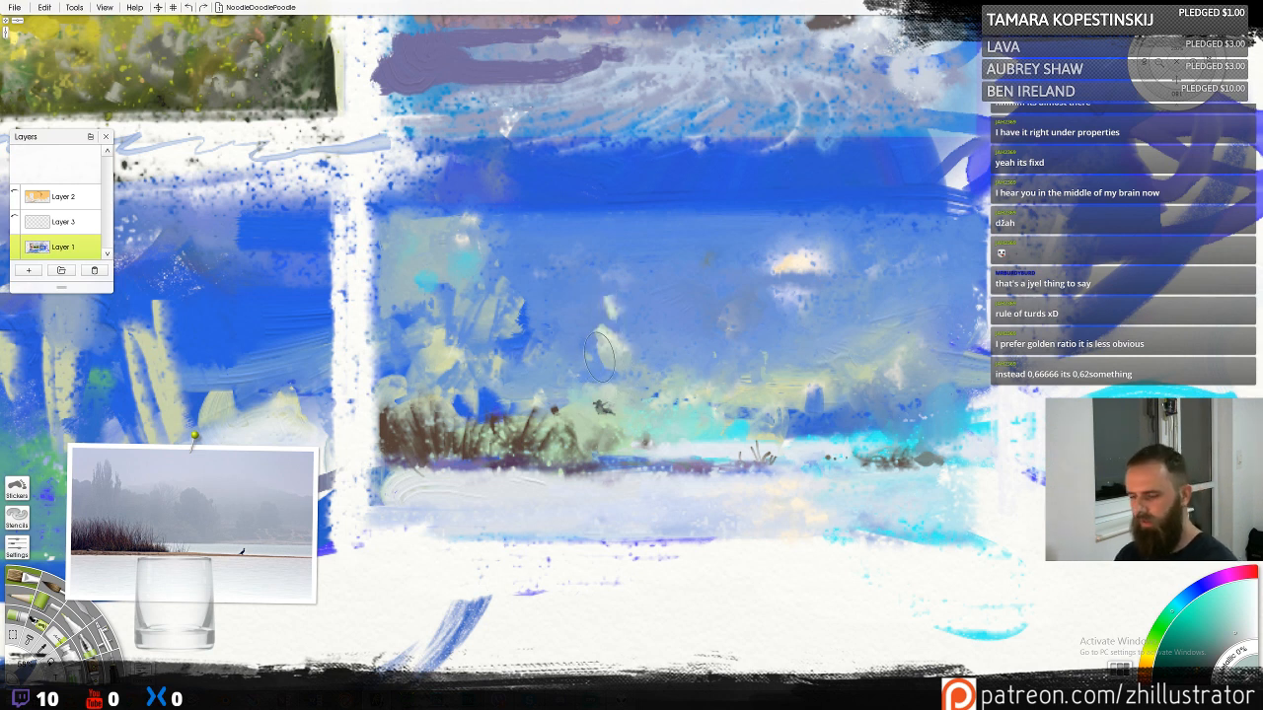
key("a")
left_click_drag(604, 290, 611, 330)
key("ctrl+z")
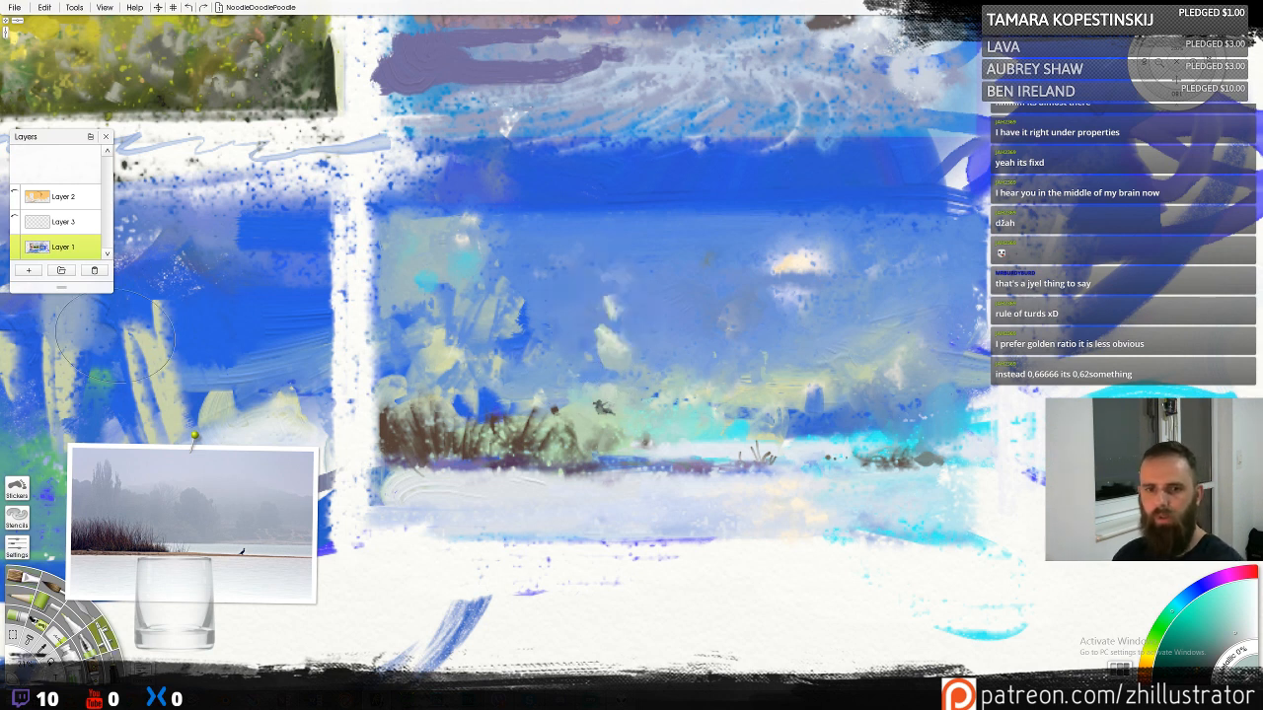
Set the airbrush's blend mode to Multiply
left_click(20, 542)
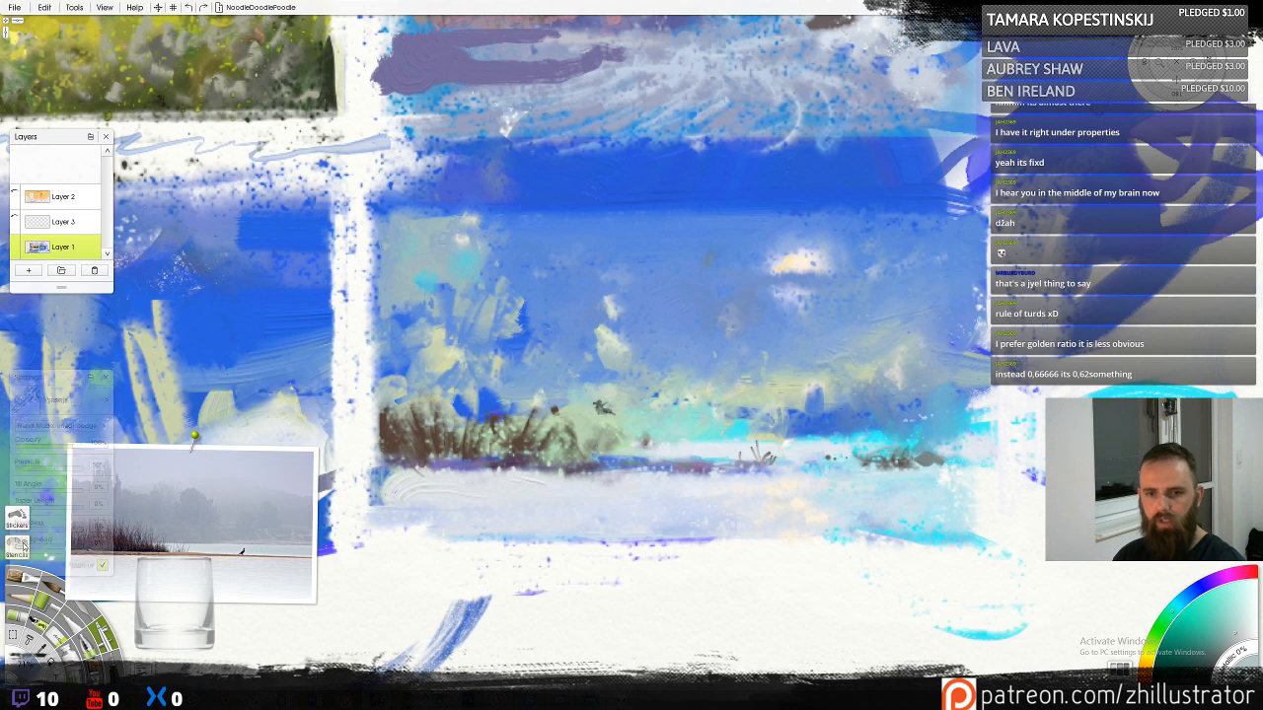
left_click(77, 426)
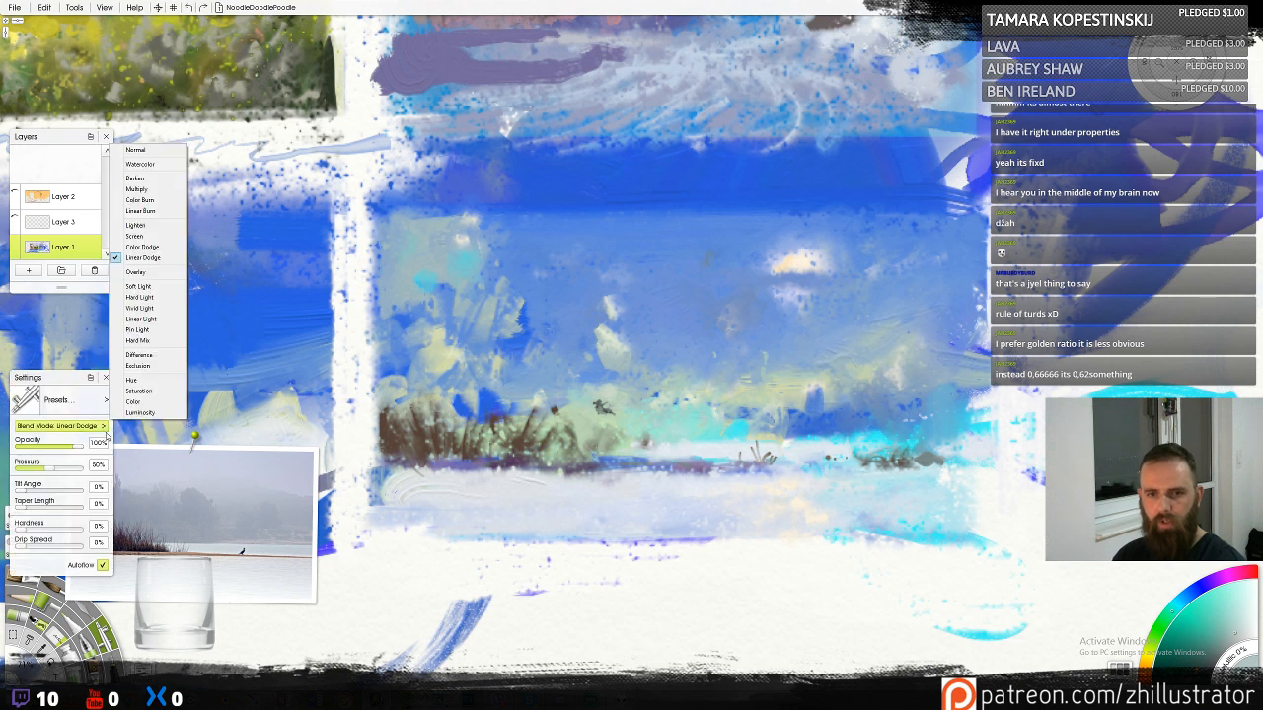
left_click(158, 189)
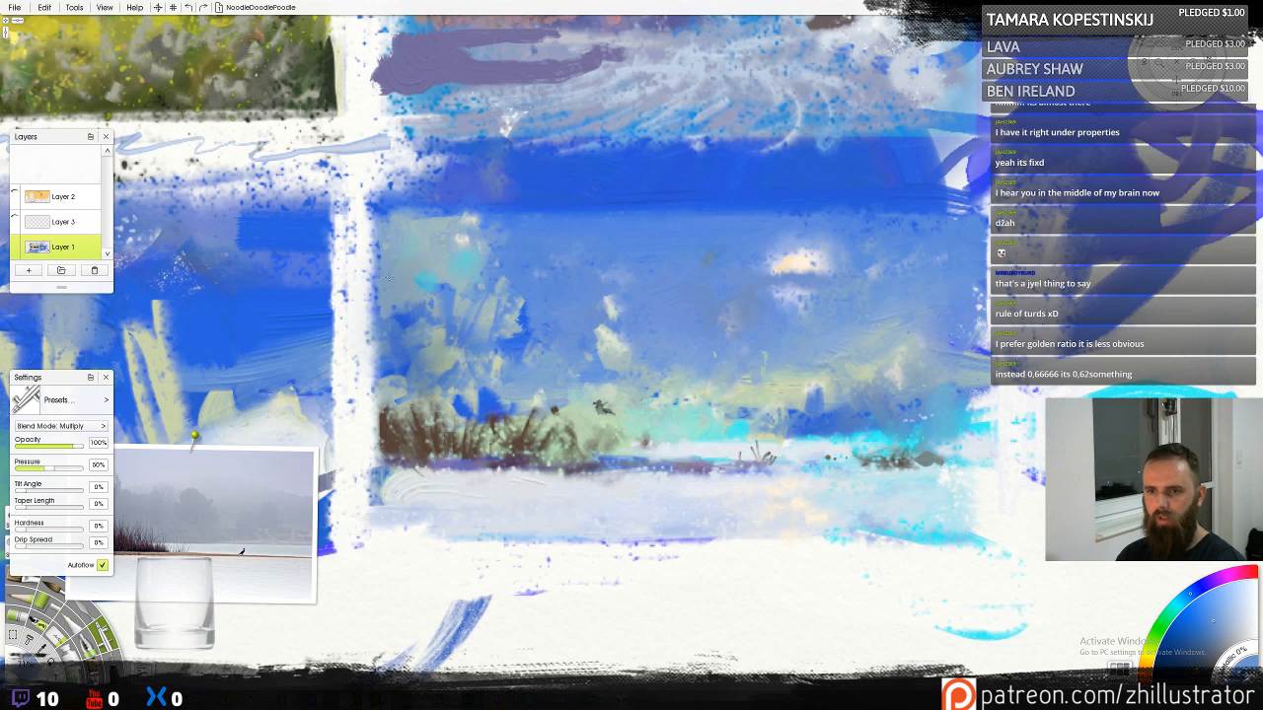
Try darkening airbrush glazes over the trees, the far shore and the pale foreground, undoing each one
mouse_move(493, 325)
left_mouse_down()
mouse_move(519, 375)
mouse_move(568, 378)
left_mouse_up()
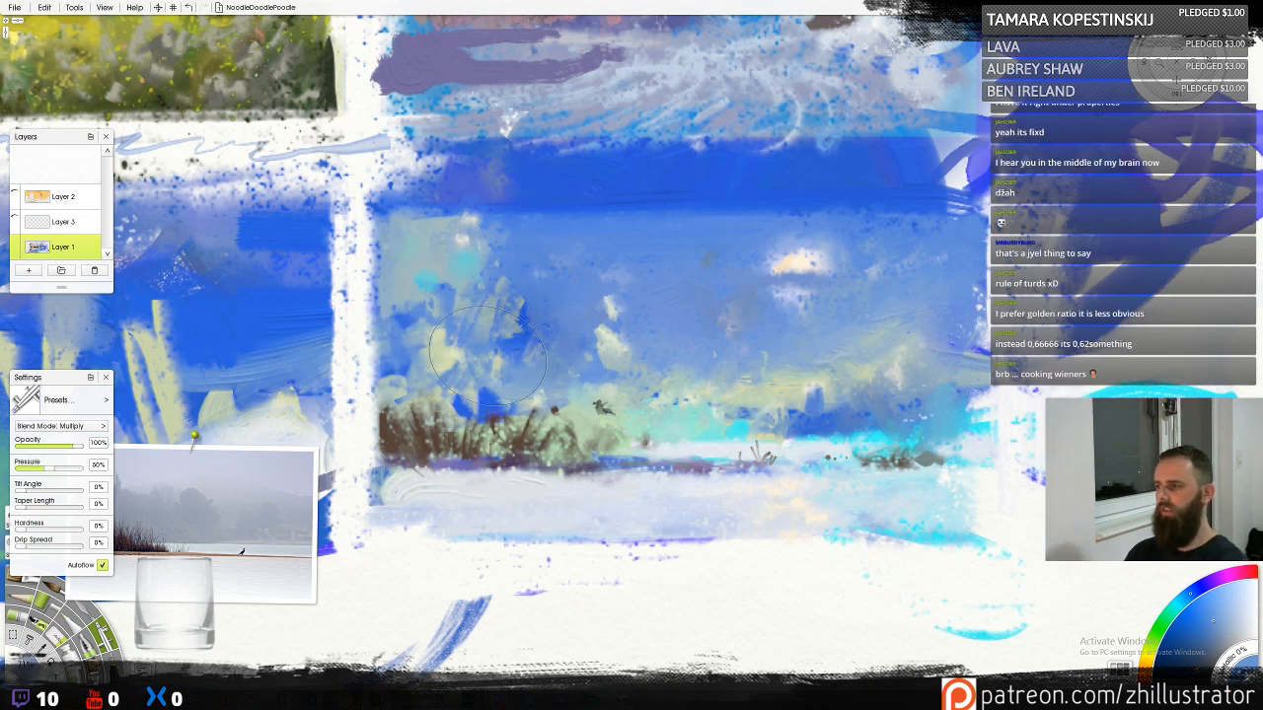
key("ctrl+z")
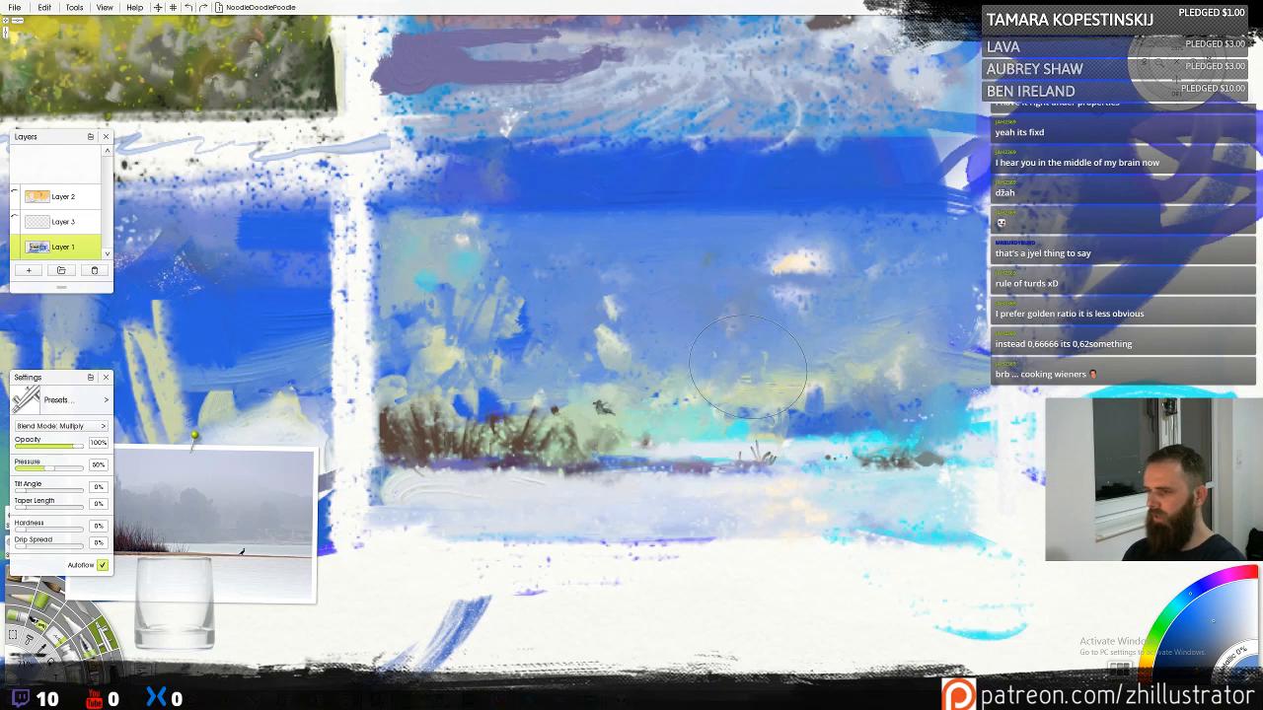
left_click_drag(809, 416, 962, 401)
key("ctrl+z")
left_click_drag(873, 413, 558, 424)
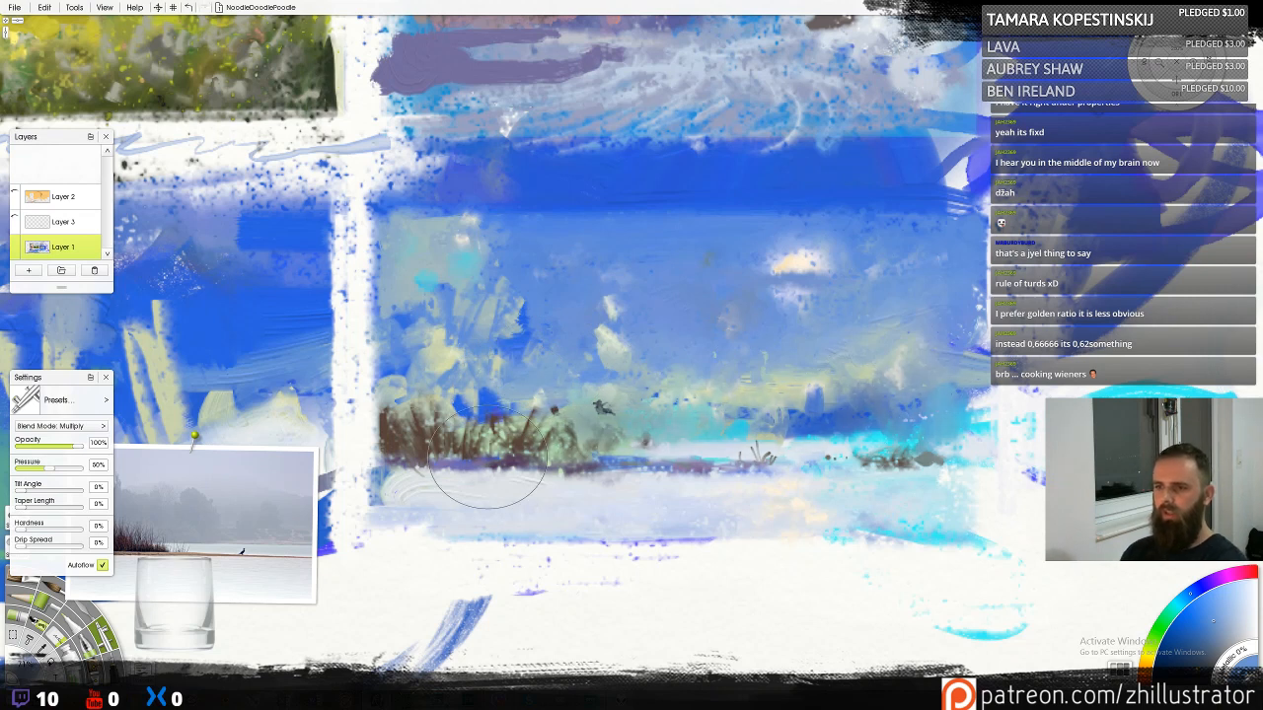
key("ctrl+z")
mouse_move(467, 517)
left_mouse_down()
mouse_move(540, 531)
mouse_move(508, 513)
mouse_move(886, 486)
left_mouse_up()
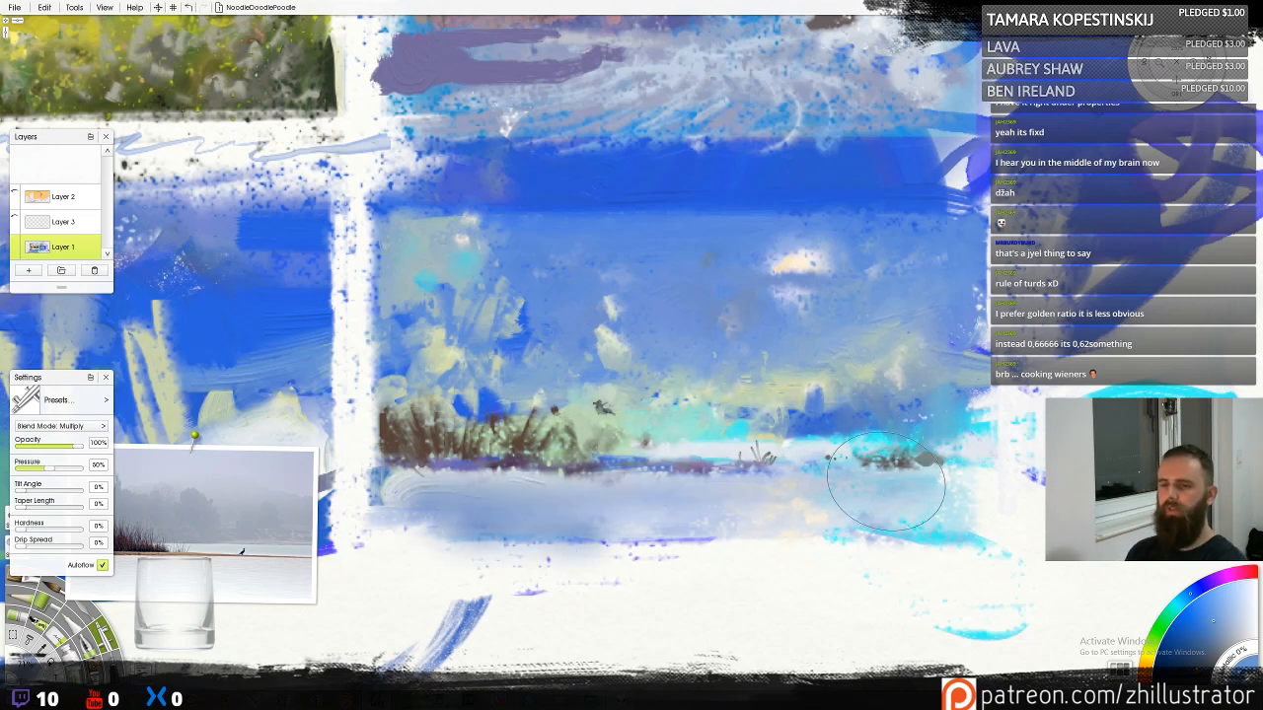
key("ctrl+z")
Switch to the Big Scatter Pencil and paint over the foreground just below the reeds with a sampled violet-blue
key("o")
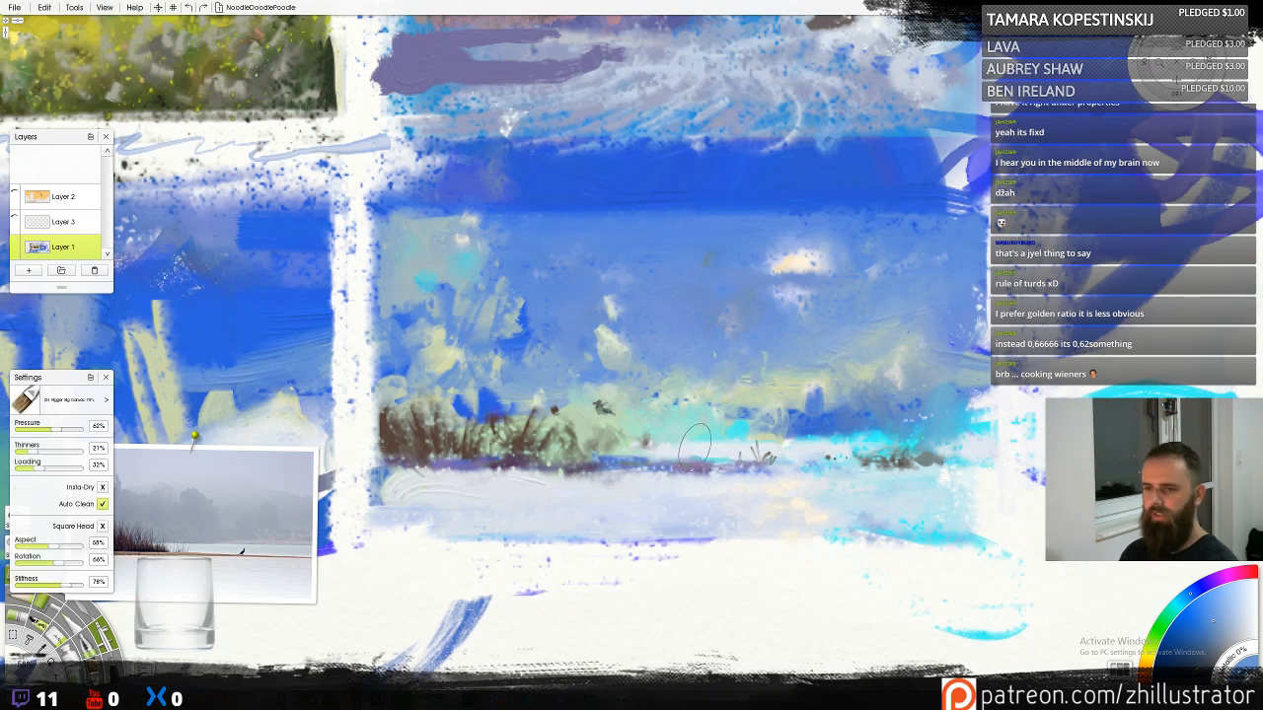
key("p")
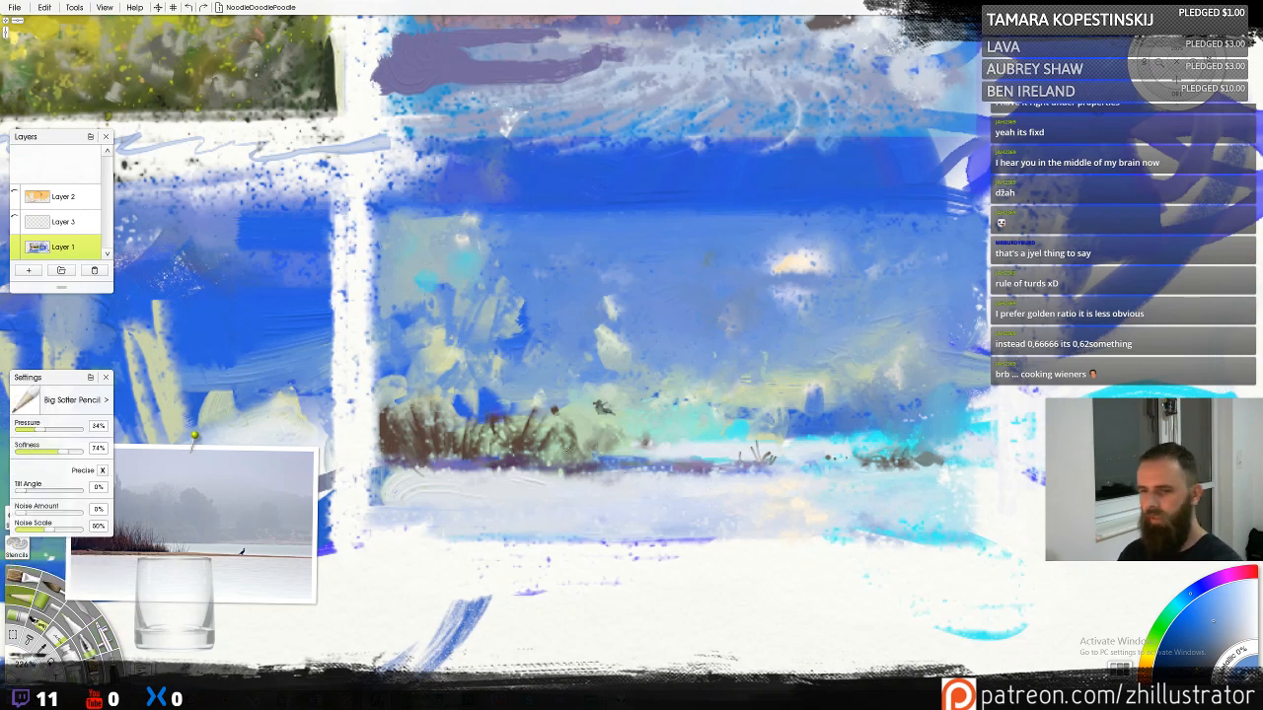
left_click(453, 470, "alt")
mouse_move(407, 470)
left_mouse_down()
mouse_move(391, 487)
mouse_move(446, 484)
left_mouse_up()
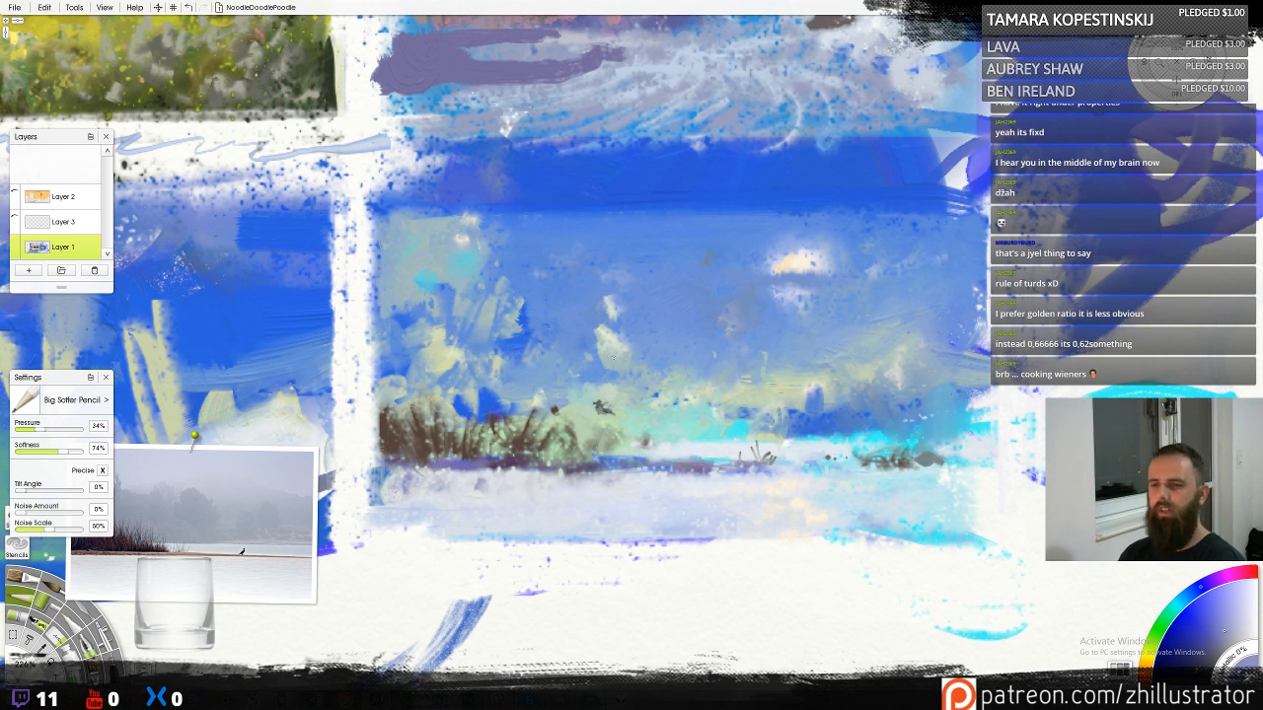
Test a sampled haze colour in the sky below the sun, undo it, and dab warm light onto the sun
left_click(605, 363, "alt")
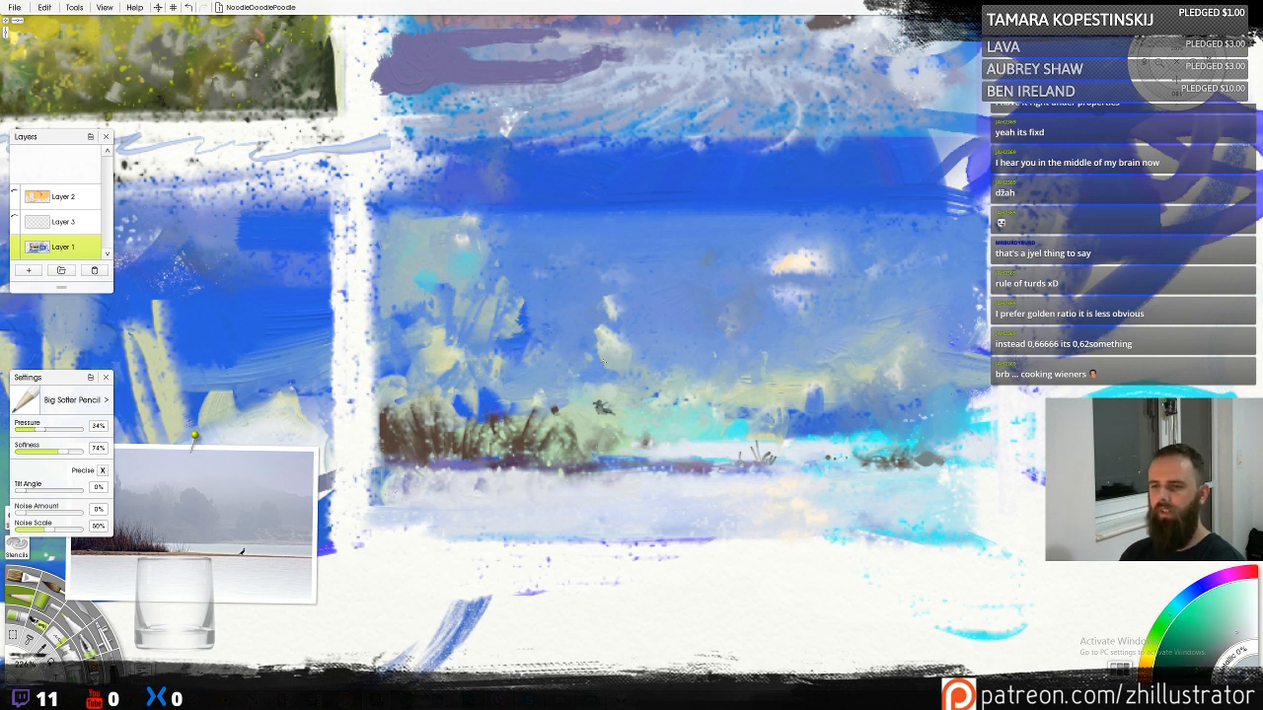
left_click(893, 372, "alt")
mouse_move(856, 300)
left_mouse_down()
mouse_move(793, 306)
mouse_move(874, 308)
left_mouse_up()
key("ctrl+z")
left_click(796, 266)
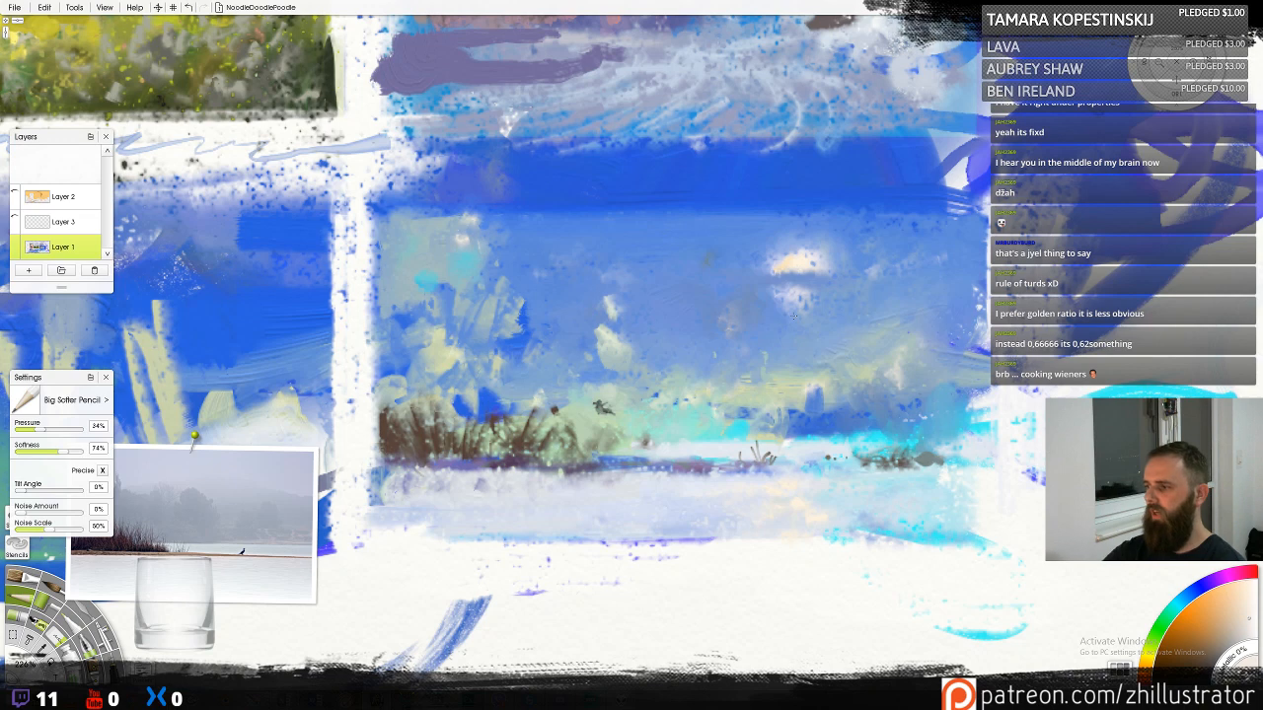
scroll(794, 317, "down", 4)
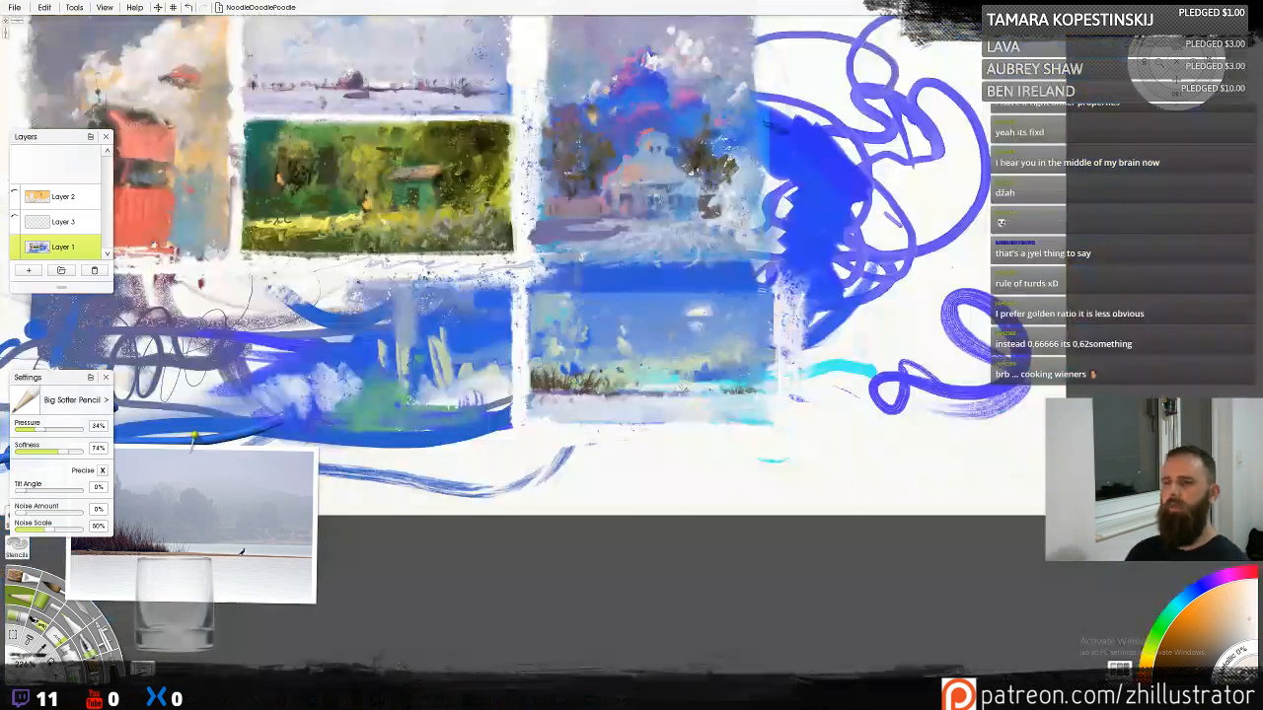
Test and undo a pale oil brush stroke over the loose scribbles, and lay broad sampled green strokes along the scribbled blue panel's lower edge
mouse_move(553, 296)
left_mouse_down()
mouse_move(827, 378)
mouse_move(854, 400)
mouse_move(881, 396)
left_mouse_up()
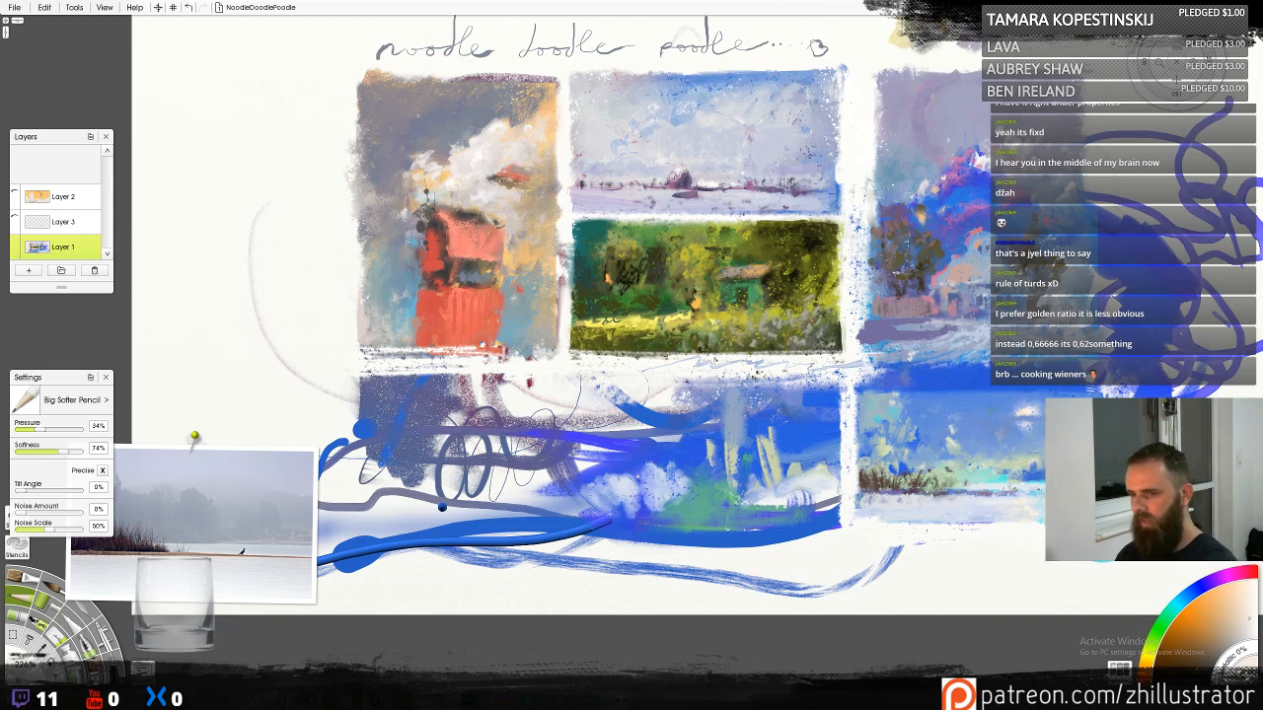
key("b")
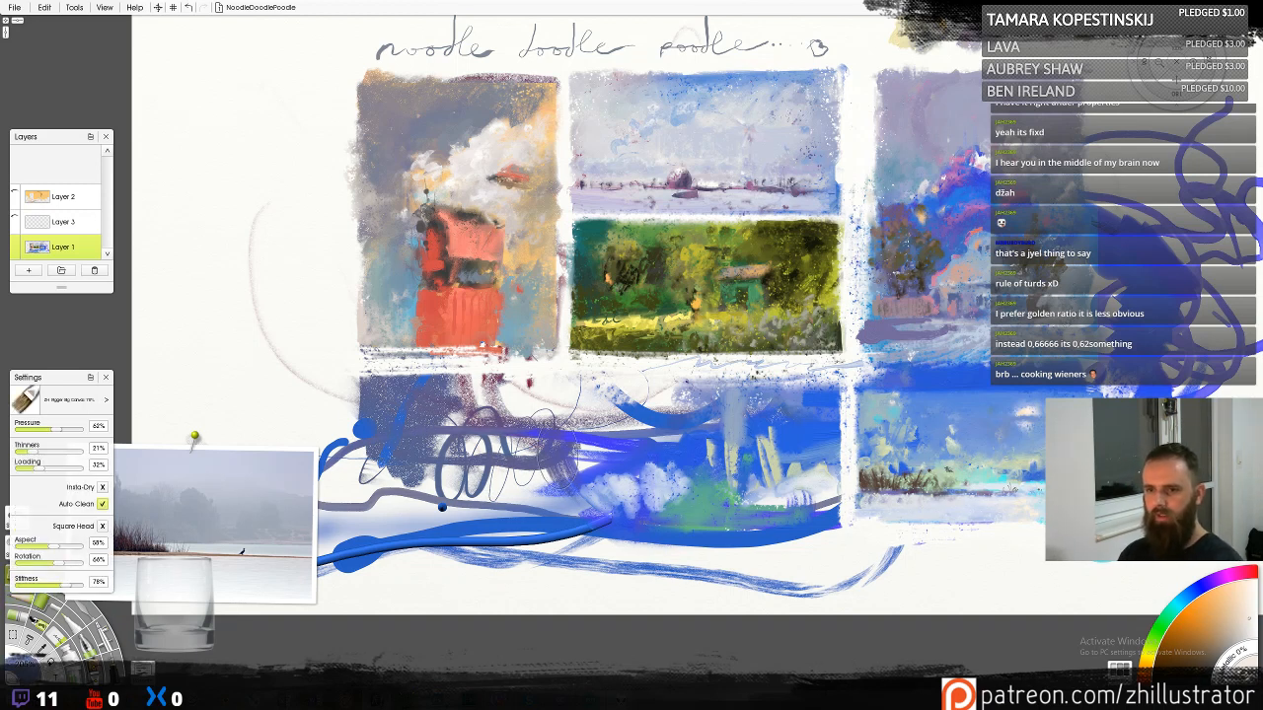
mouse_move(541, 454)
left_mouse_down()
mouse_move(443, 459)
mouse_move(493, 449)
left_mouse_up()
left_click(641, 457)
key("ctrl+z")
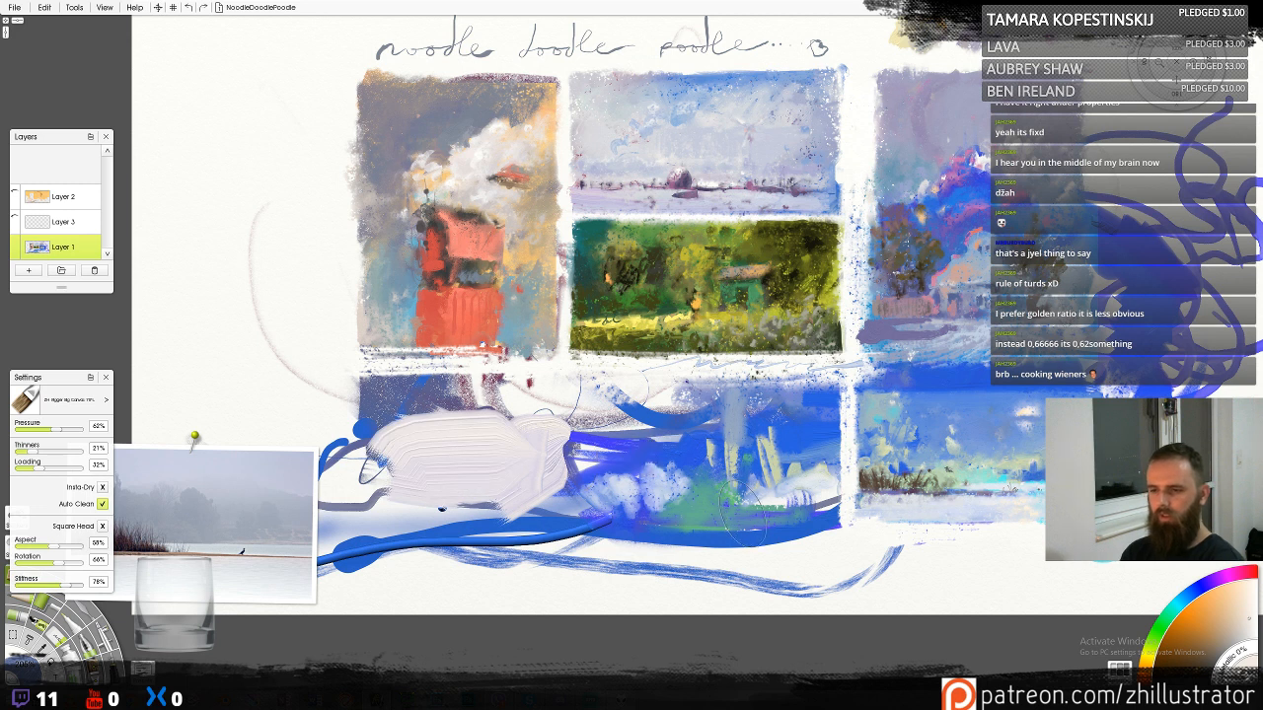
key("ctrl+z")
left_click_drag(390, 533, 775, 545)
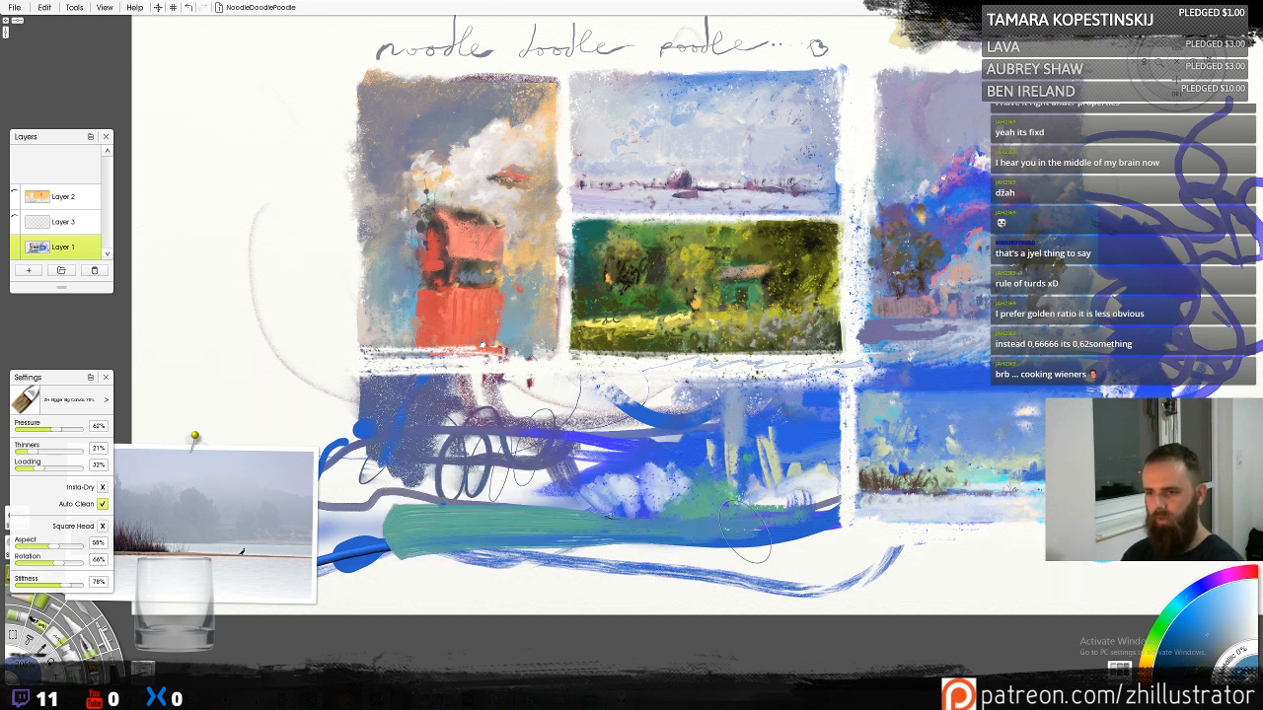
mouse_move(681, 545)
left_mouse_down()
mouse_move(415, 535)
mouse_move(341, 485)
left_mouse_up()
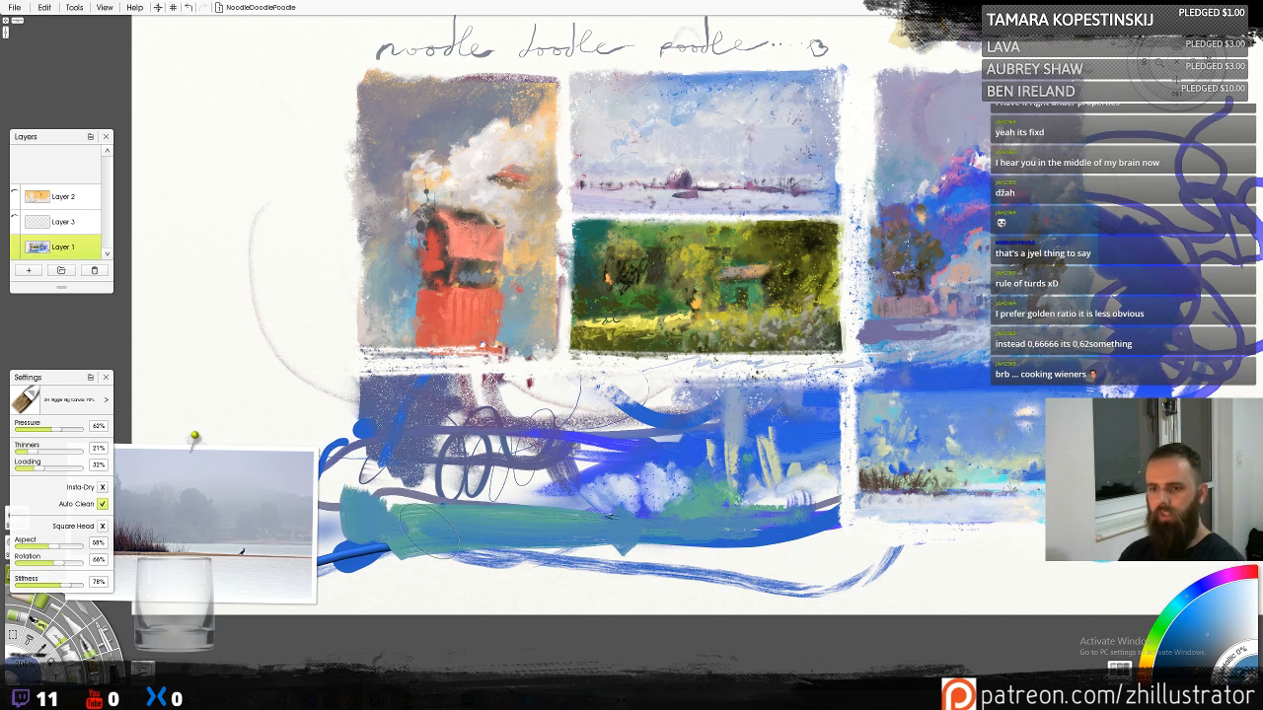
Try thick blue oil brush strokes on the blank paper beside the red barn study, undoing each one
mouse_move(272, 178)
left_mouse_down()
mouse_move(172, 296)
mouse_move(158, 104)
left_mouse_up()
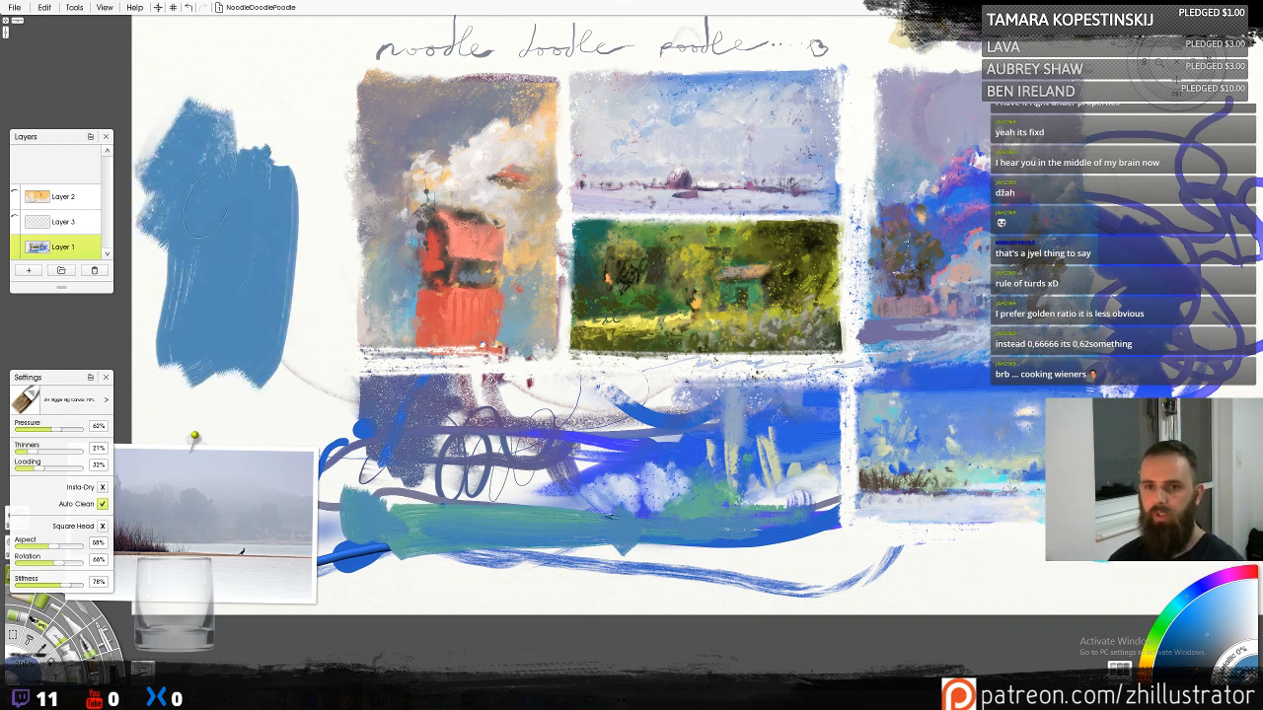
key("ctrl+z")
left_click_drag(325, 385, 227, 158)
key("ctrl+z")
left_click_drag(341, 363, 249, 131)
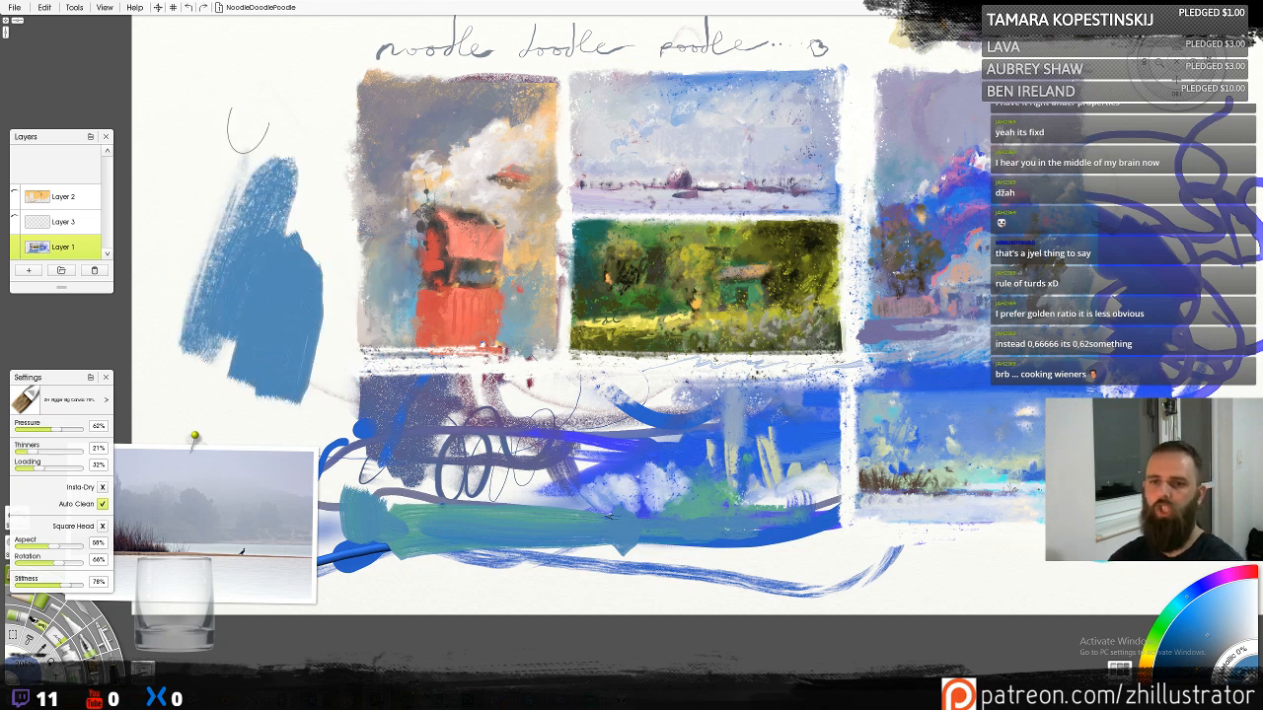
key("ctrl+z")
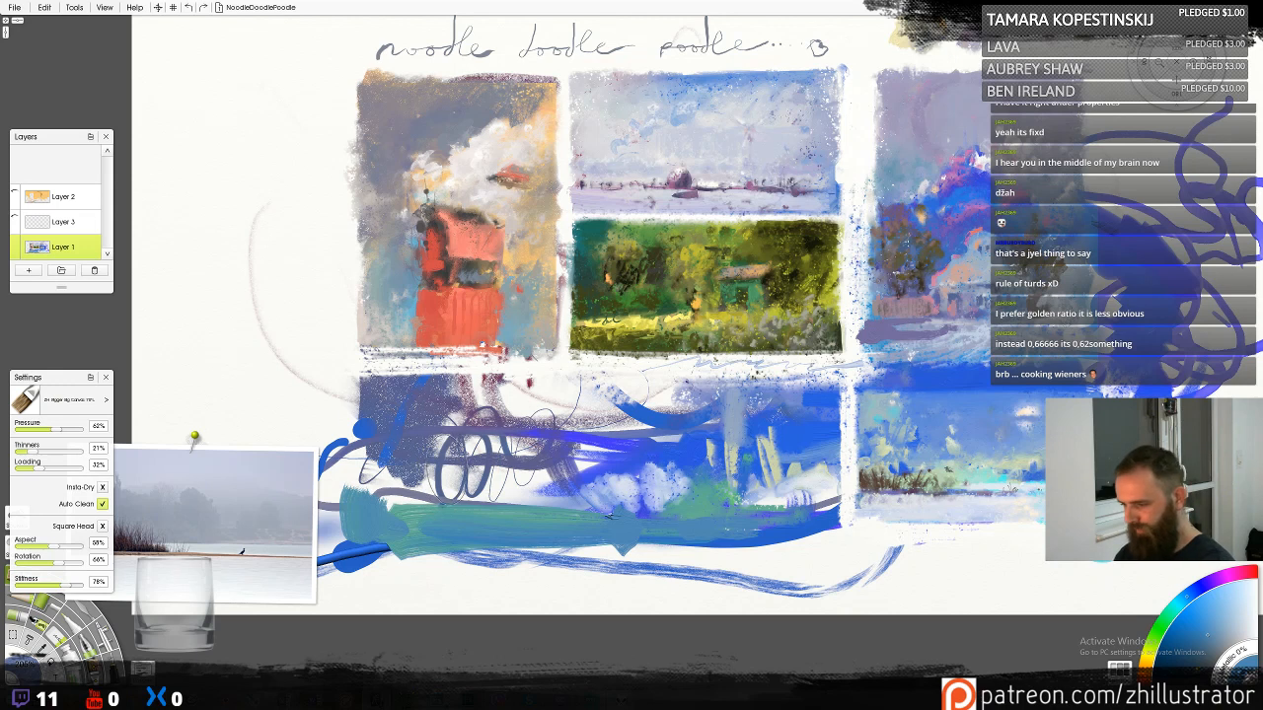
Paint over the looped scribbles below the red barn study with sampled colours, using the wax crayon and the oil brush
key("c")
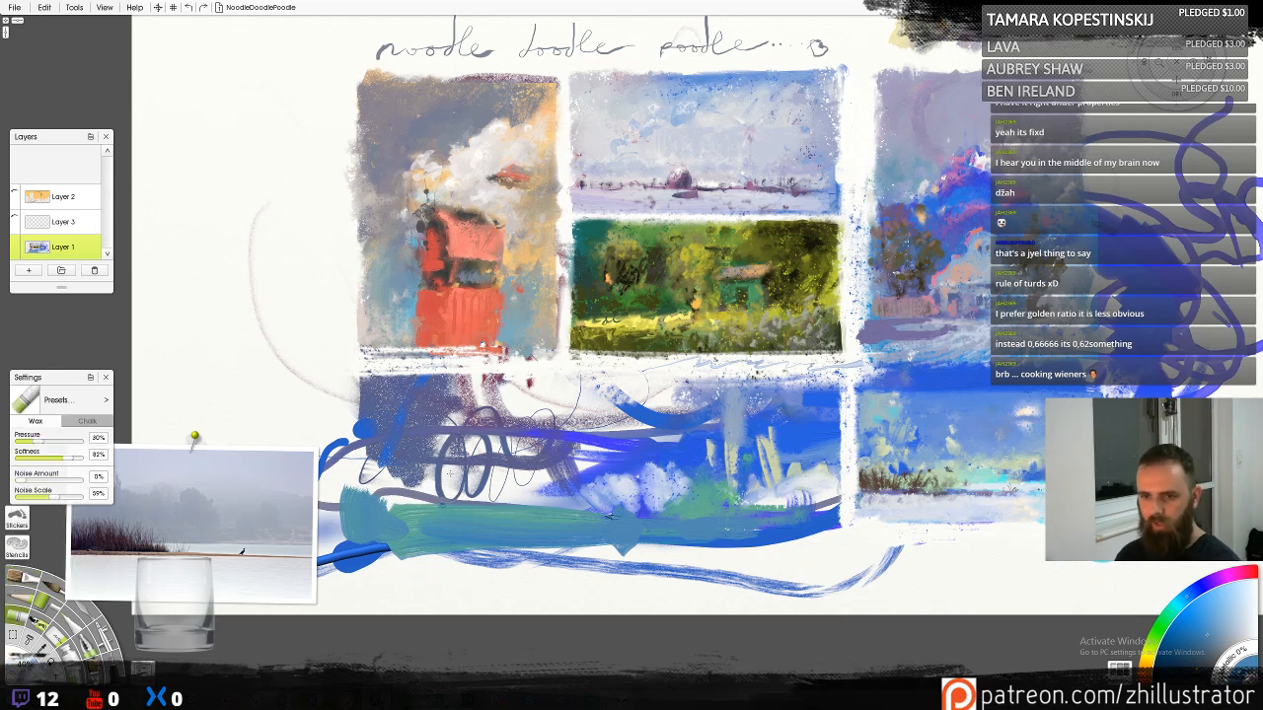
left_click(461, 458, "alt")
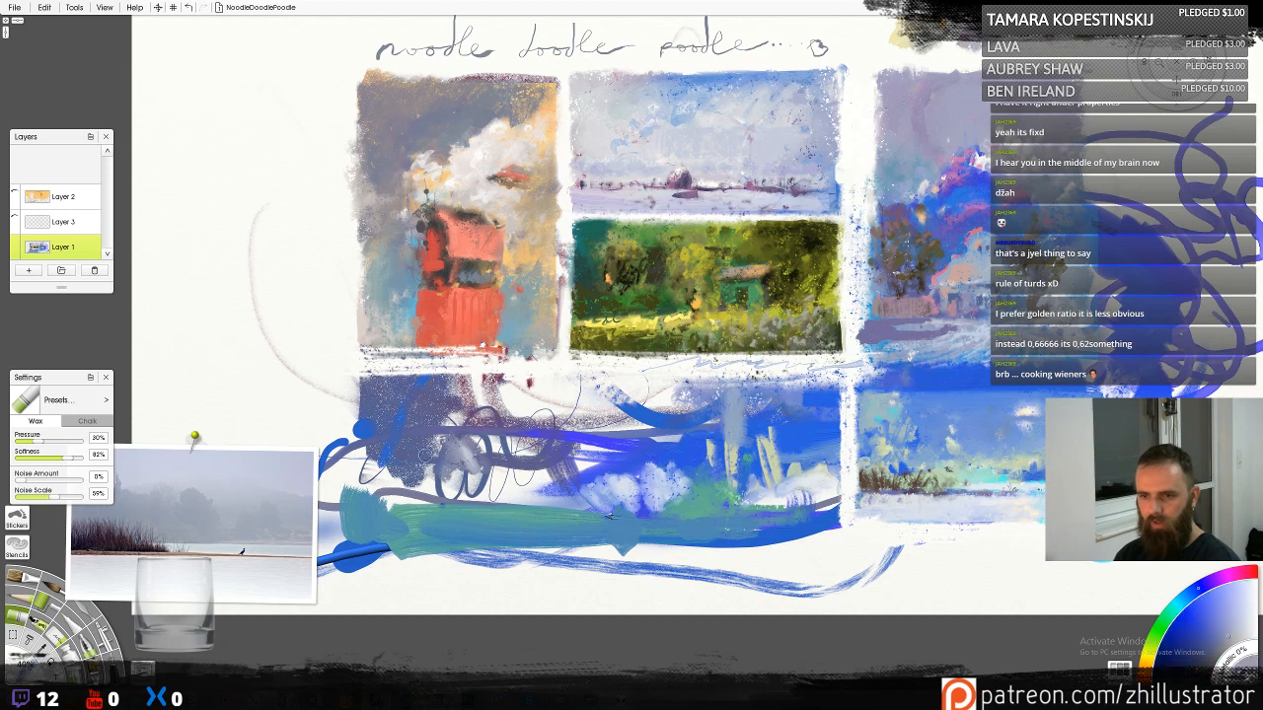
left_click(446, 478, "alt")
left_click(465, 471, "alt")
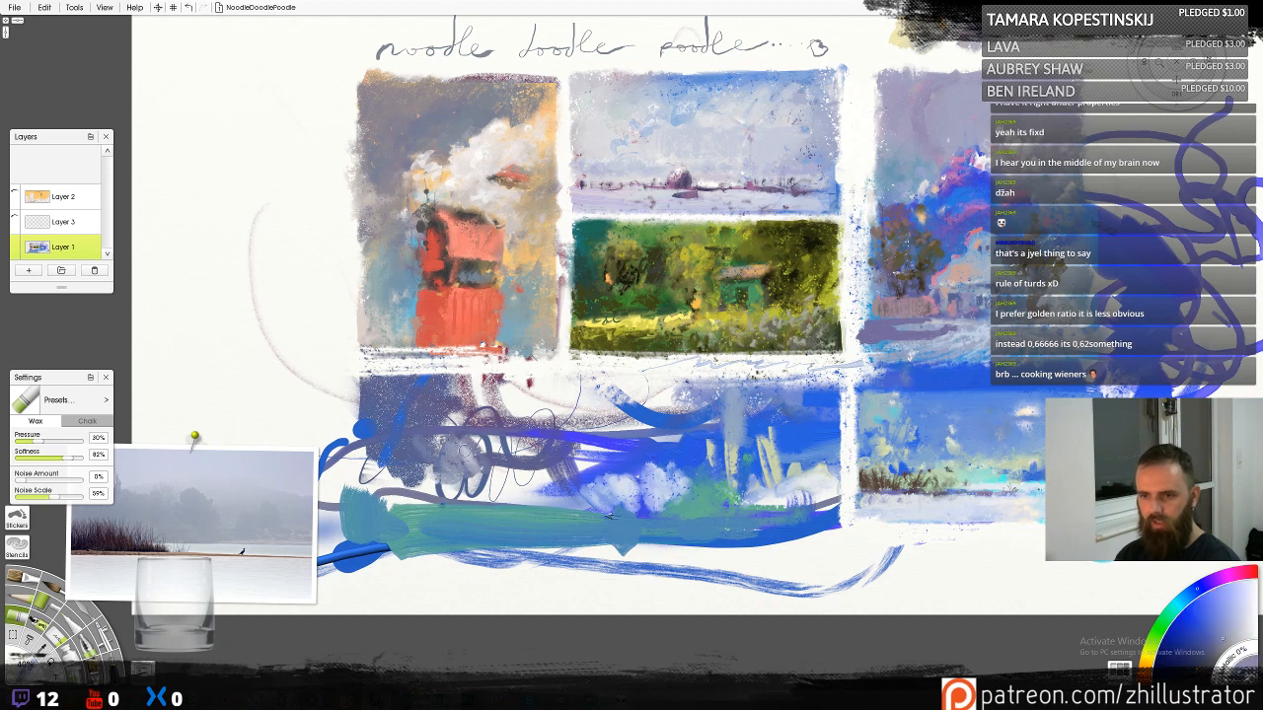
key("b")
mouse_move(462, 435)
left_mouse_down()
mouse_move(498, 481)
mouse_move(464, 452)
mouse_move(464, 468)
mouse_move(486, 444)
mouse_move(525, 483)
mouse_move(479, 441)
mouse_move(468, 454)
mouse_move(545, 419)
left_mouse_up()
left_click(499, 475, "alt")
left_click(499, 476, "alt")
Smear the remaining scribbles into soft blue and pale patches with the Palette Knife across the unfinished panel
key("k")
mouse_move(539, 472)
left_mouse_down()
mouse_move(485, 426)
mouse_move(430, 456)
mouse_move(373, 464)
left_mouse_up()
left_click(569, 446, "alt")
mouse_move(567, 454)
left_mouse_down()
mouse_move(610, 430)
mouse_move(570, 459)
mouse_move(551, 418)
mouse_move(691, 404)
mouse_move(654, 432)
mouse_move(572, 409)
mouse_move(551, 460)
mouse_move(614, 409)
mouse_move(681, 424)
mouse_move(679, 410)
left_mouse_up()
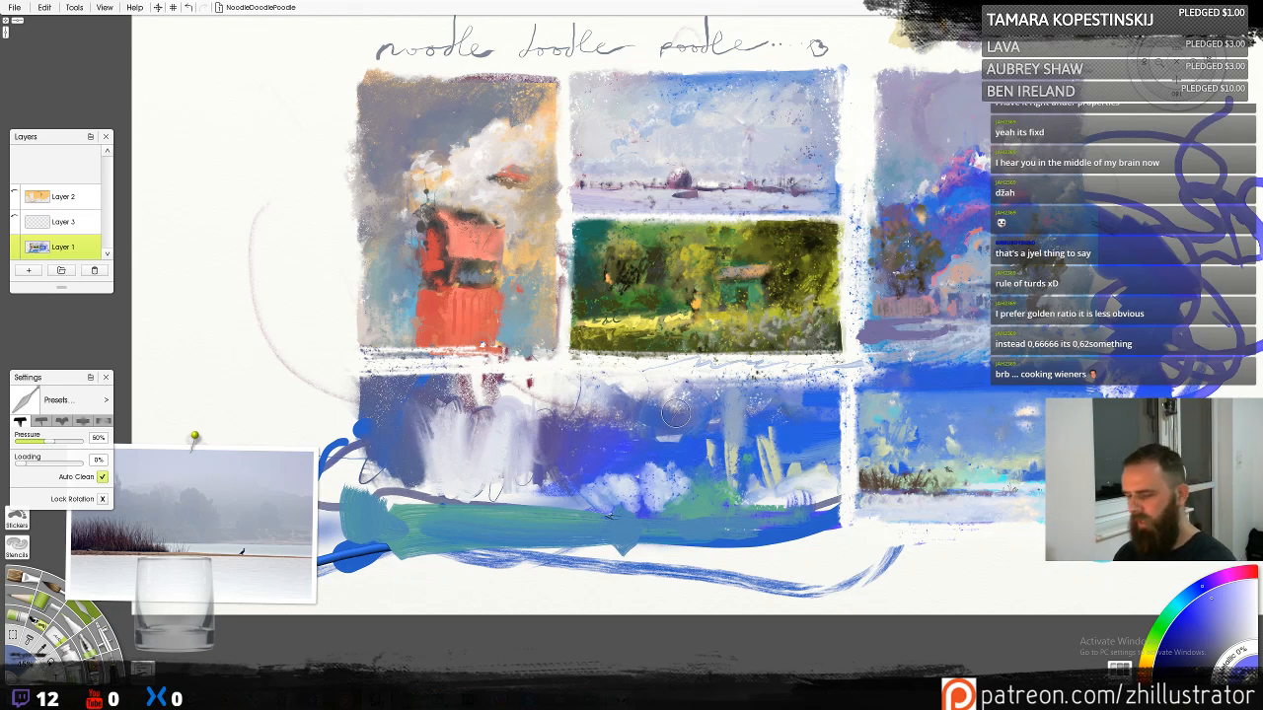
Add sampled blue and violet touches to the middle of the blended panel with the wax crayon and Big Scatter Pencil
key("c")
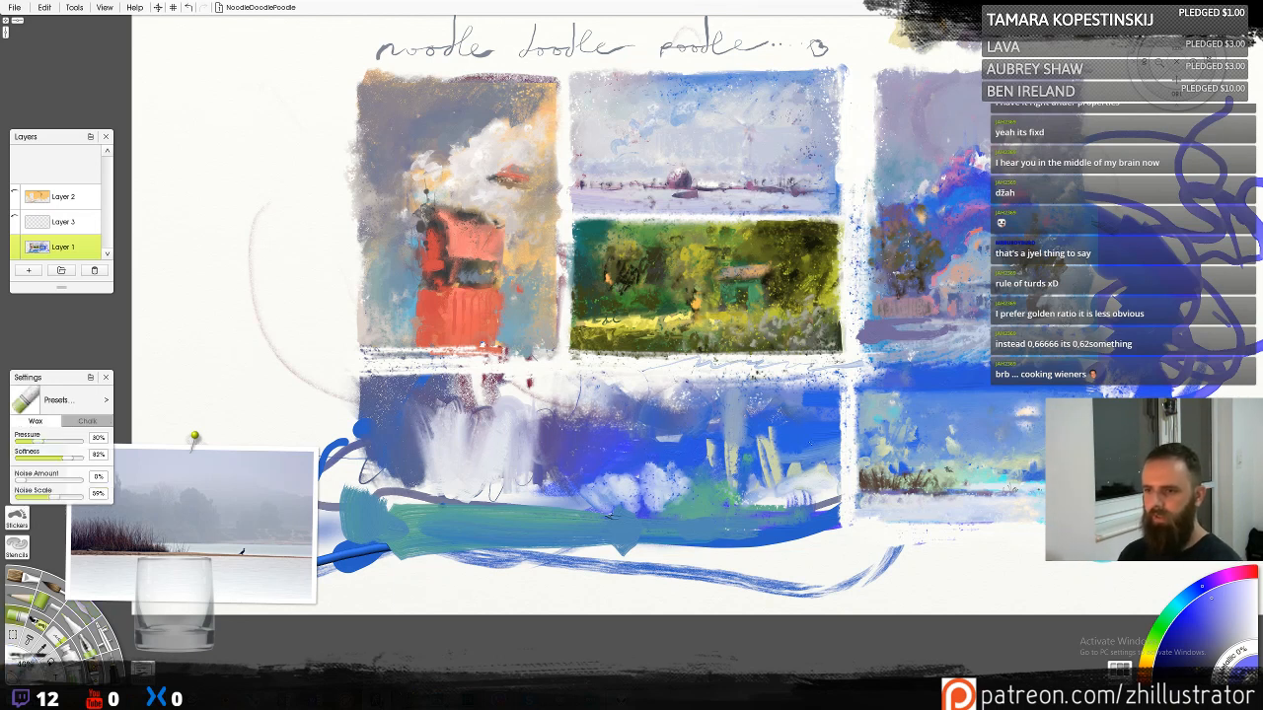
left_click(811, 444, "alt")
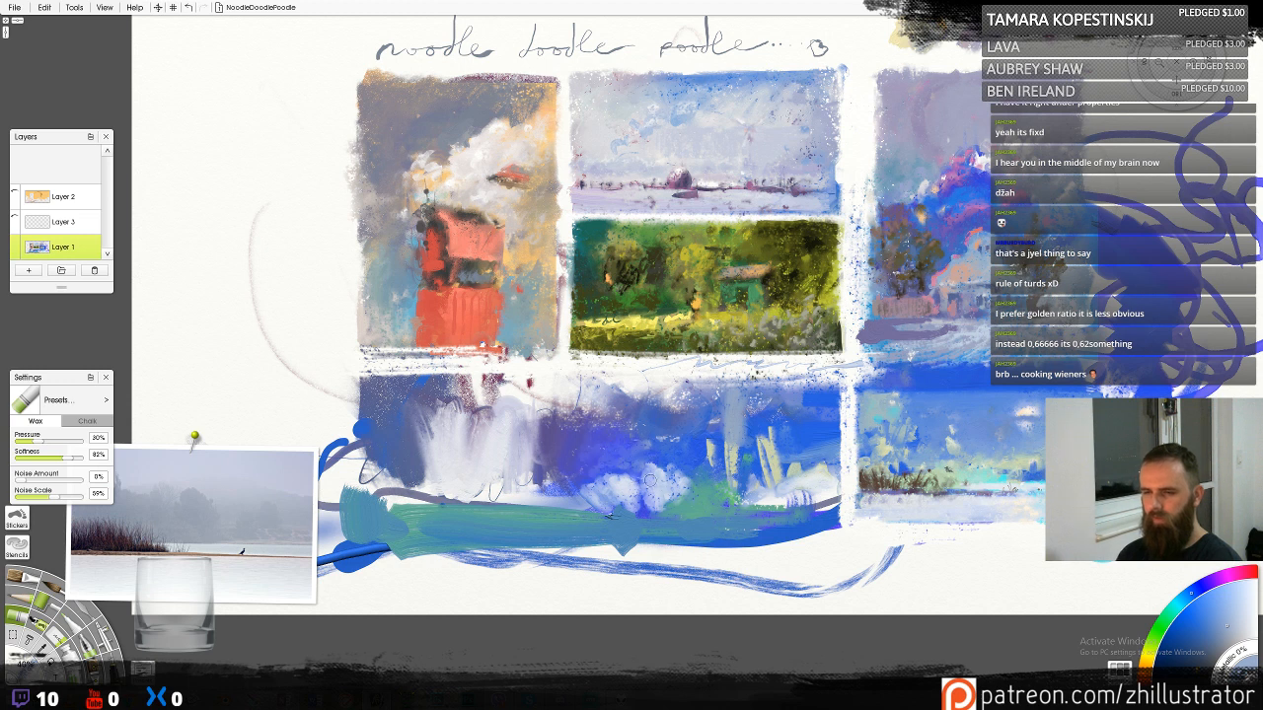
left_click(575, 487, "alt")
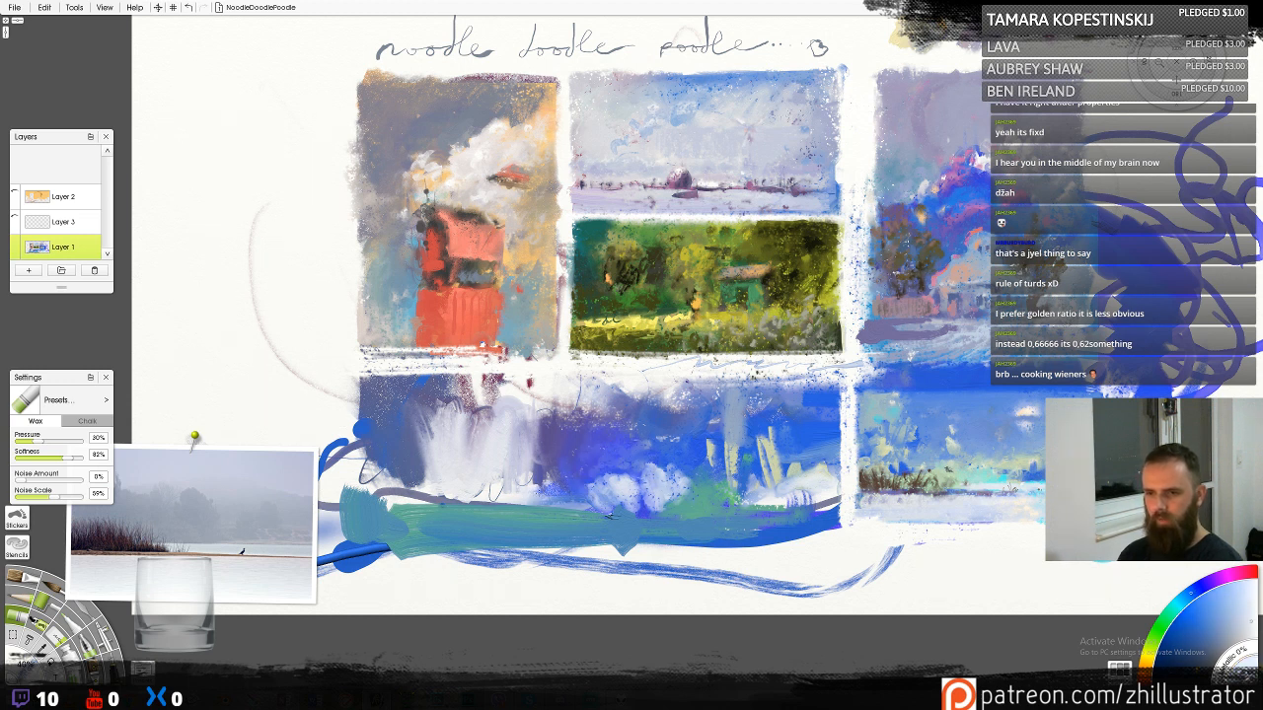
key("p")
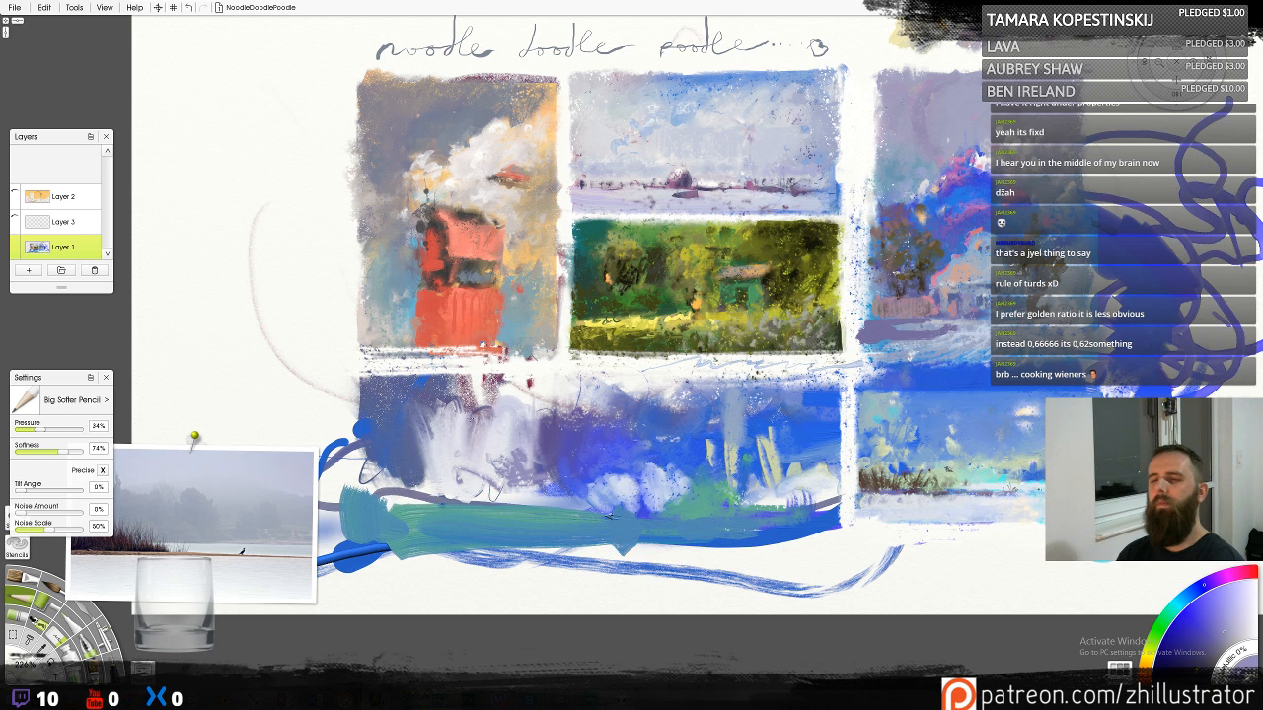
Hide the misty lake reference photo and start adding a new reference image
mouse_move(281, 507)
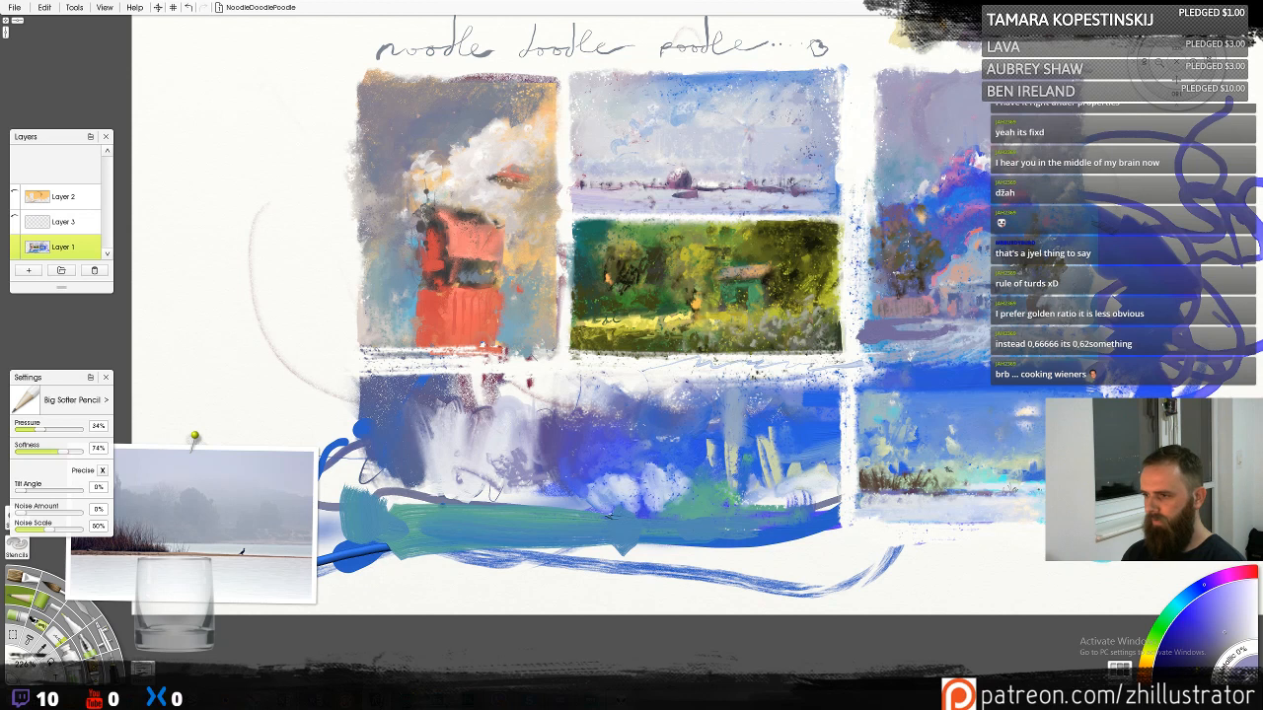
key("r")
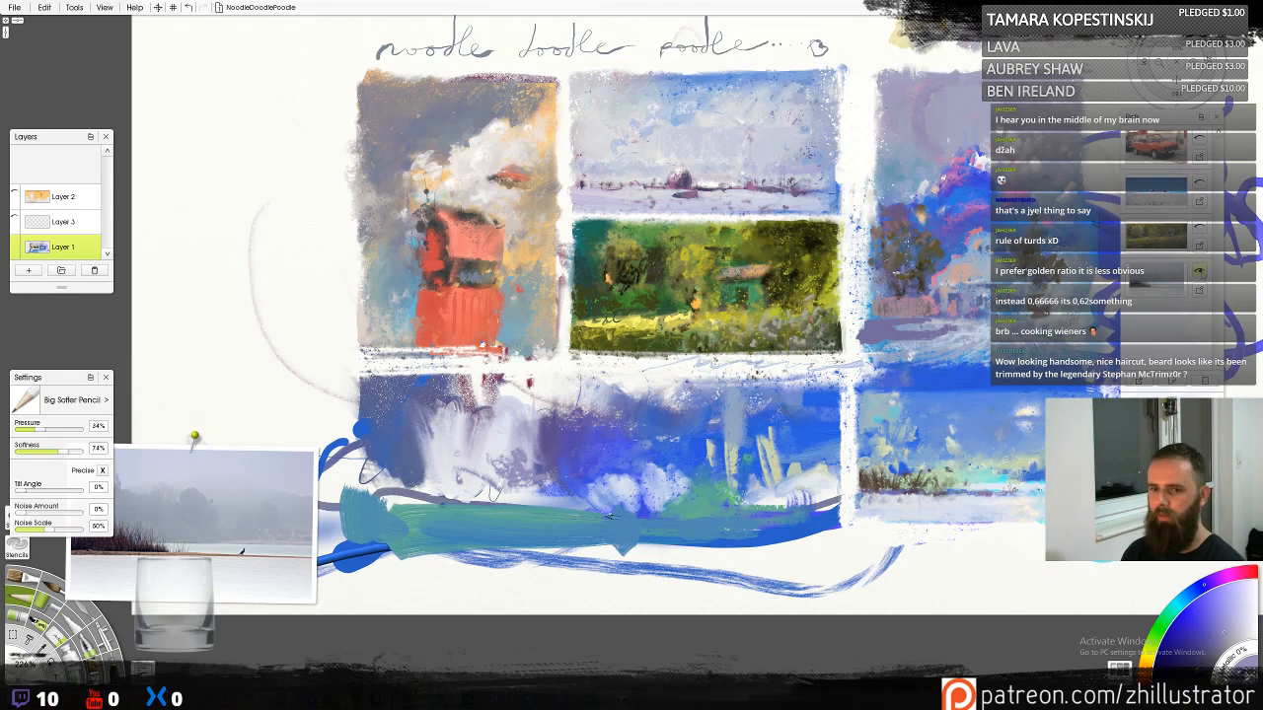
left_click(1199, 270)
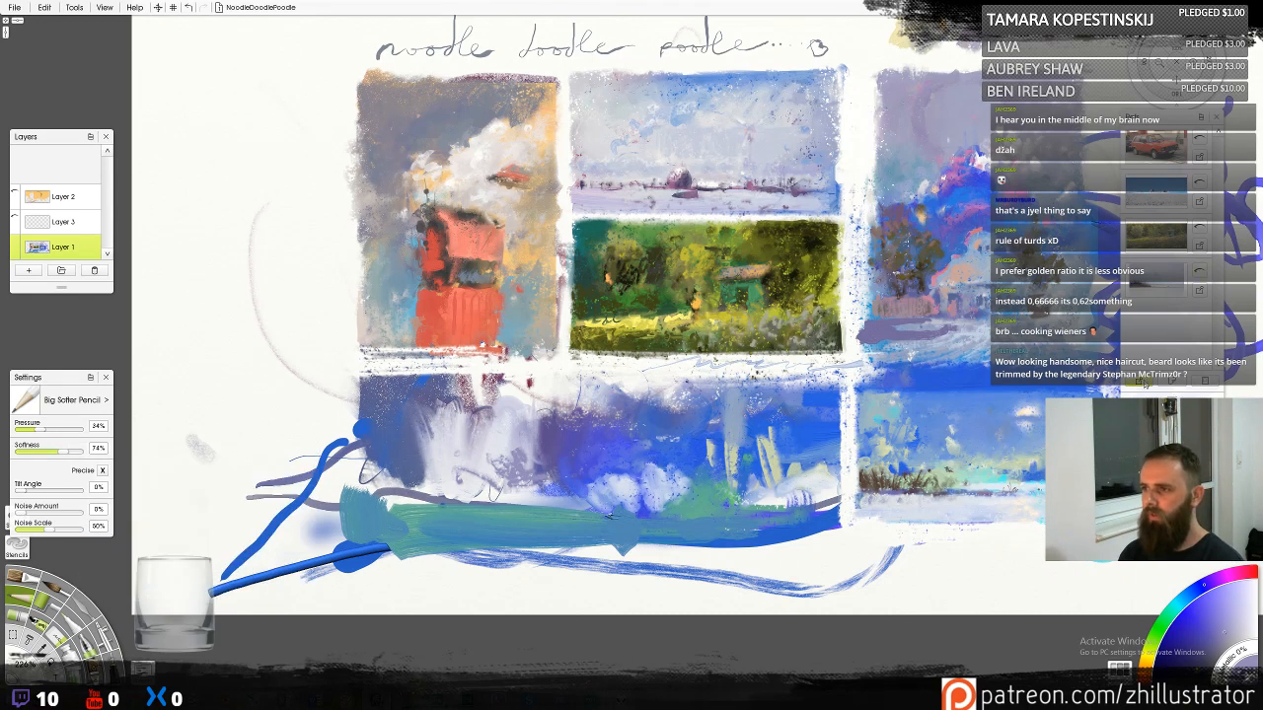
left_click(1145, 383)
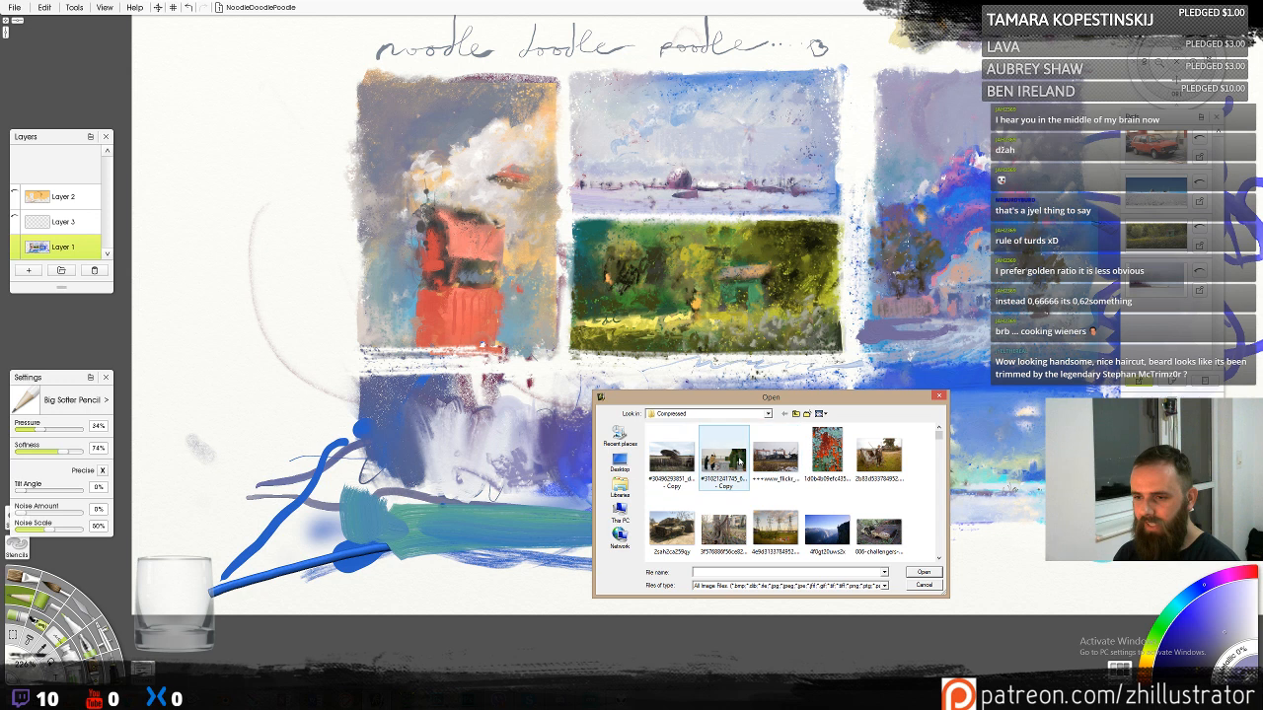
Browse to the Reference Library folder inside Slike on OneDrive and look through its subject folders
left_click(796, 414)
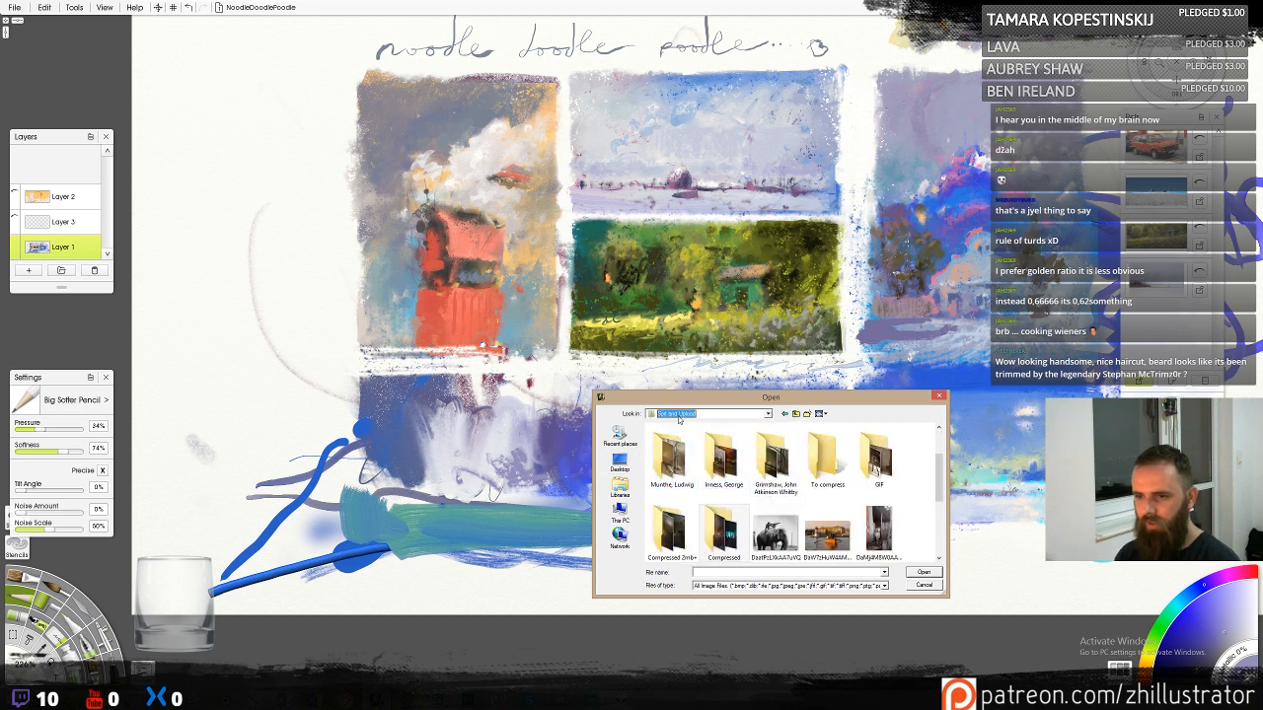
left_click(681, 415)
scroll(689, 450, "up", 4)
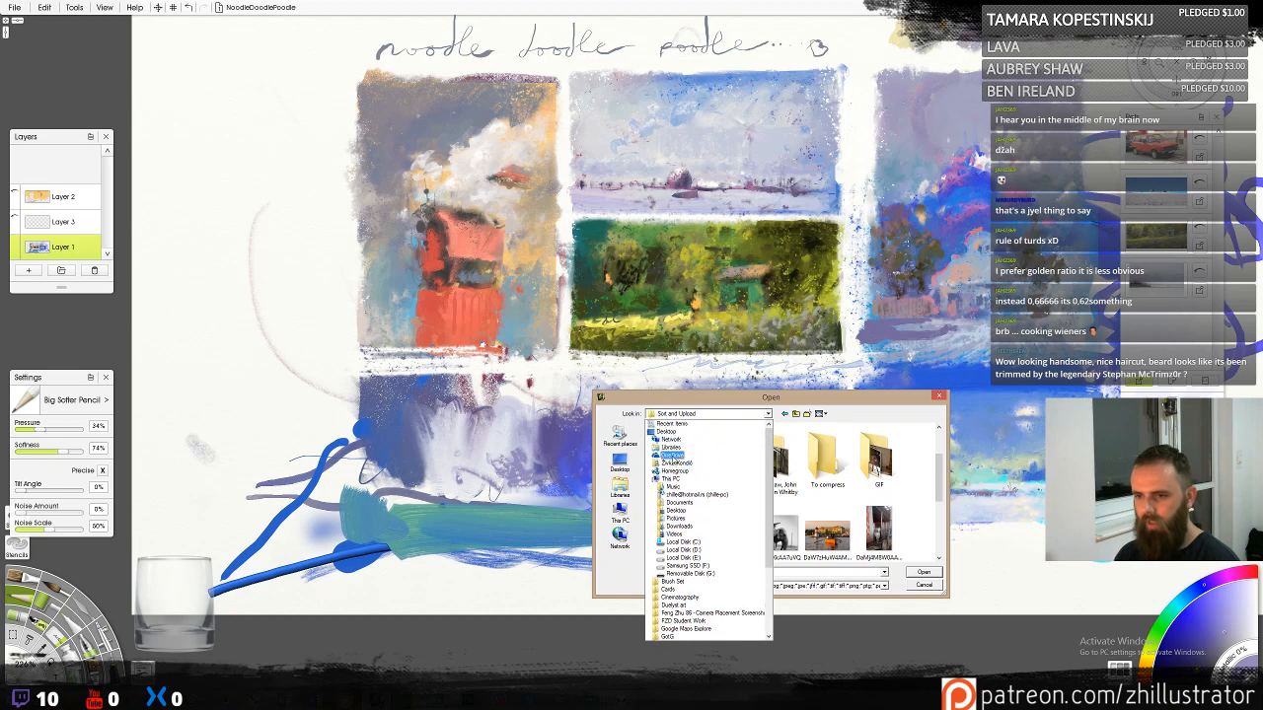
left_click(679, 455)
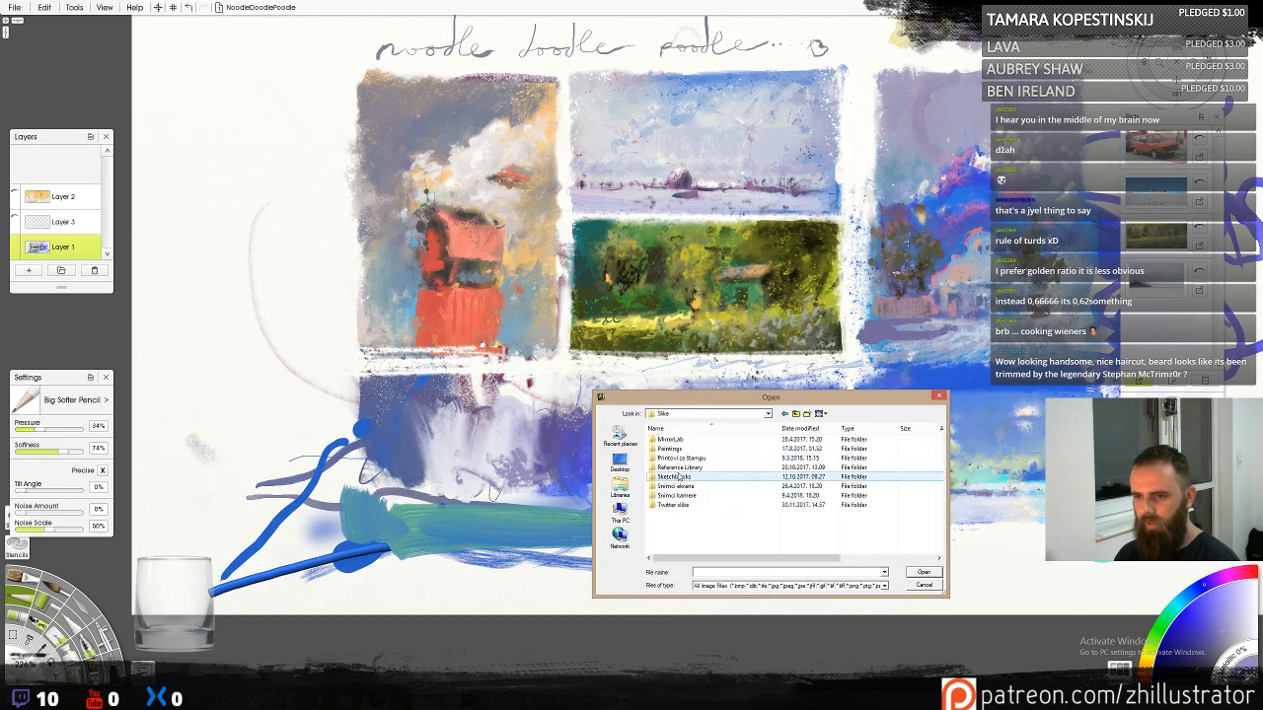
double_click(679, 467)
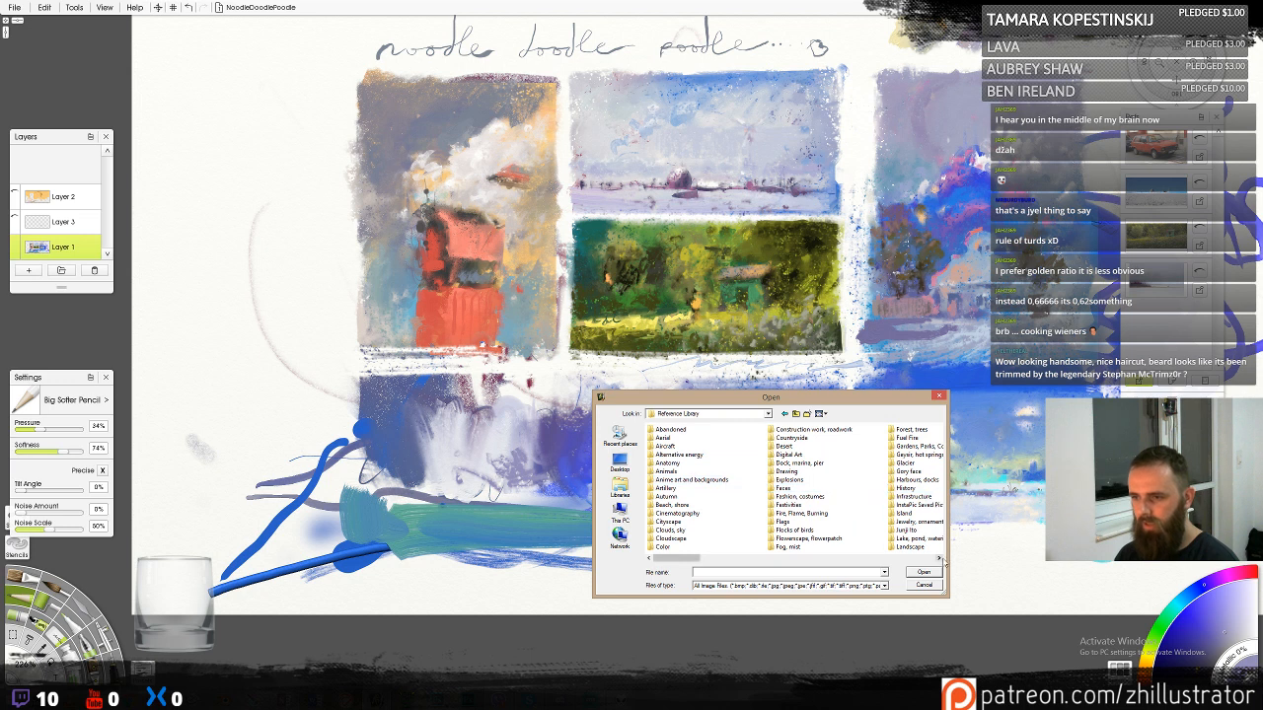
left_click(940, 558)
left_click(939, 559)
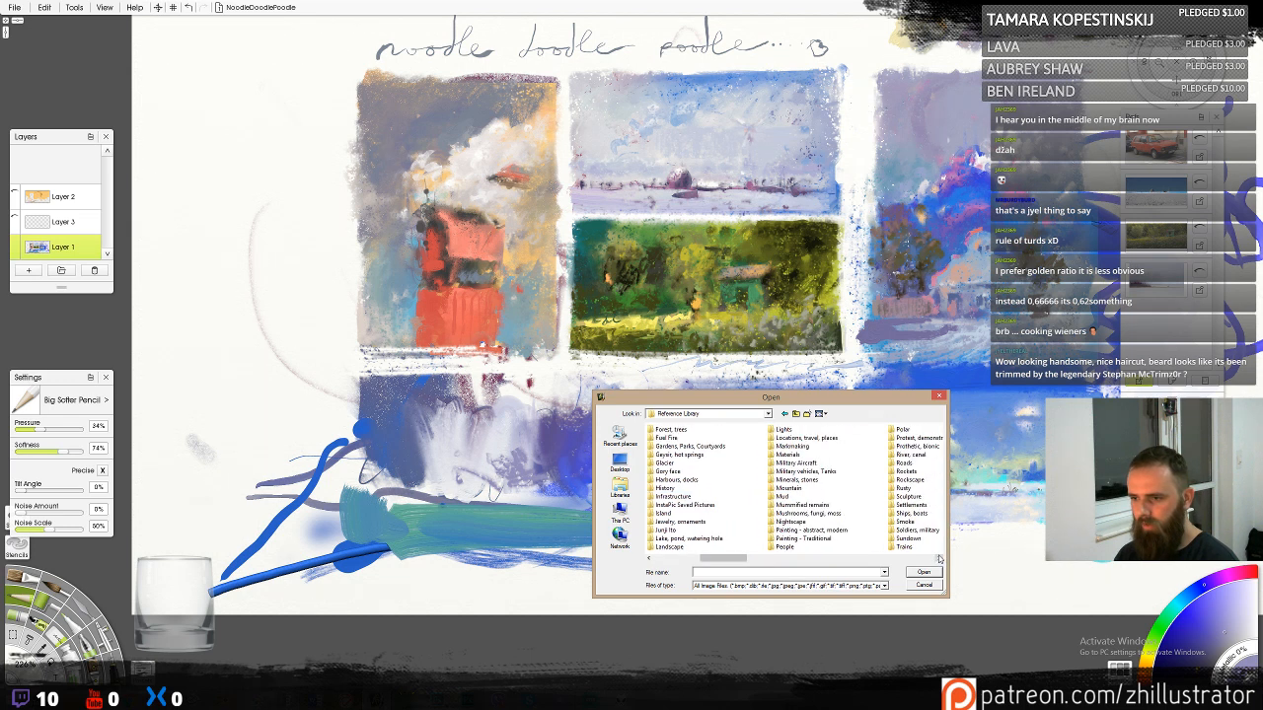
left_click(939, 558)
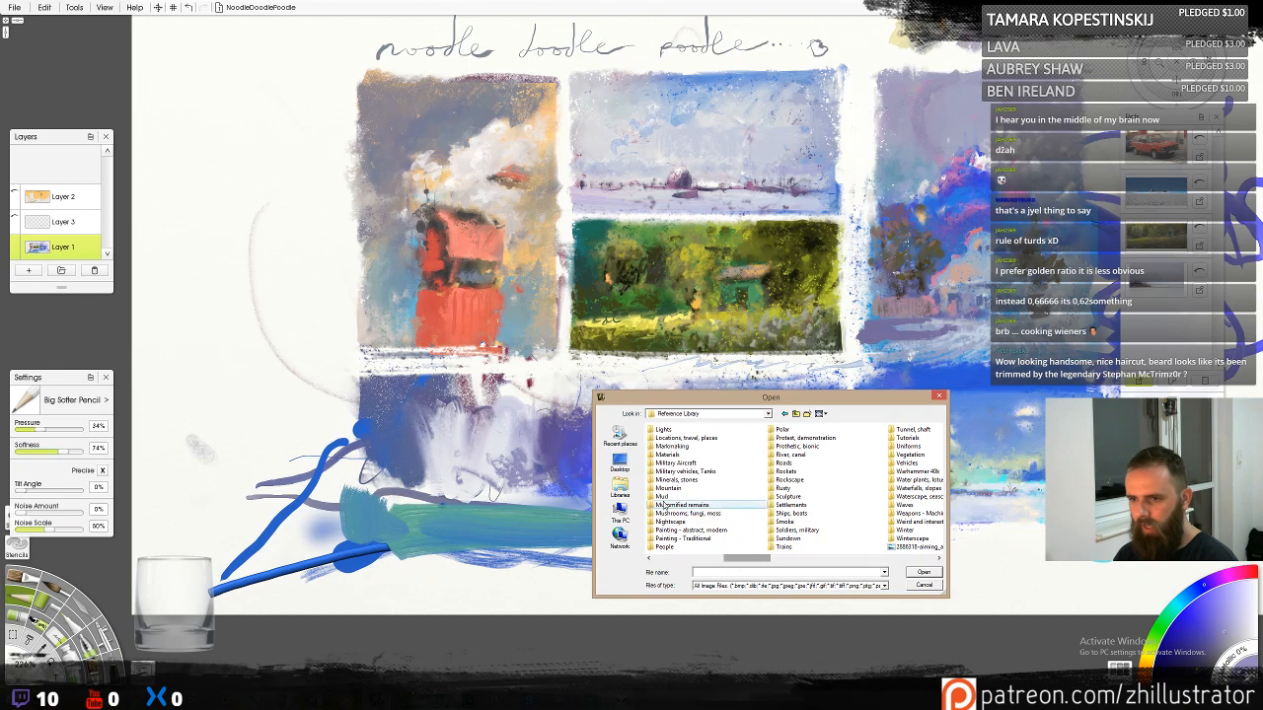
Switch the file browser to the personal user folder and select its Downloads folder
left_click(708, 415)
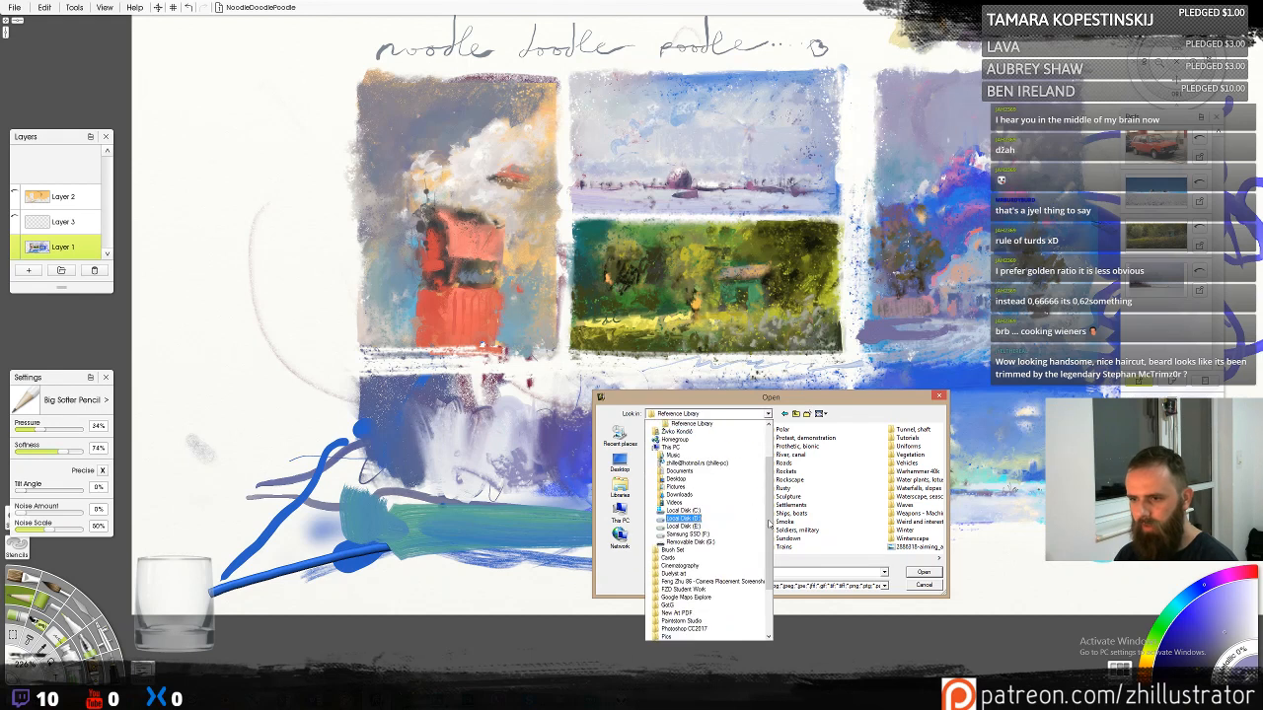
scroll(691, 463, "up", 2)
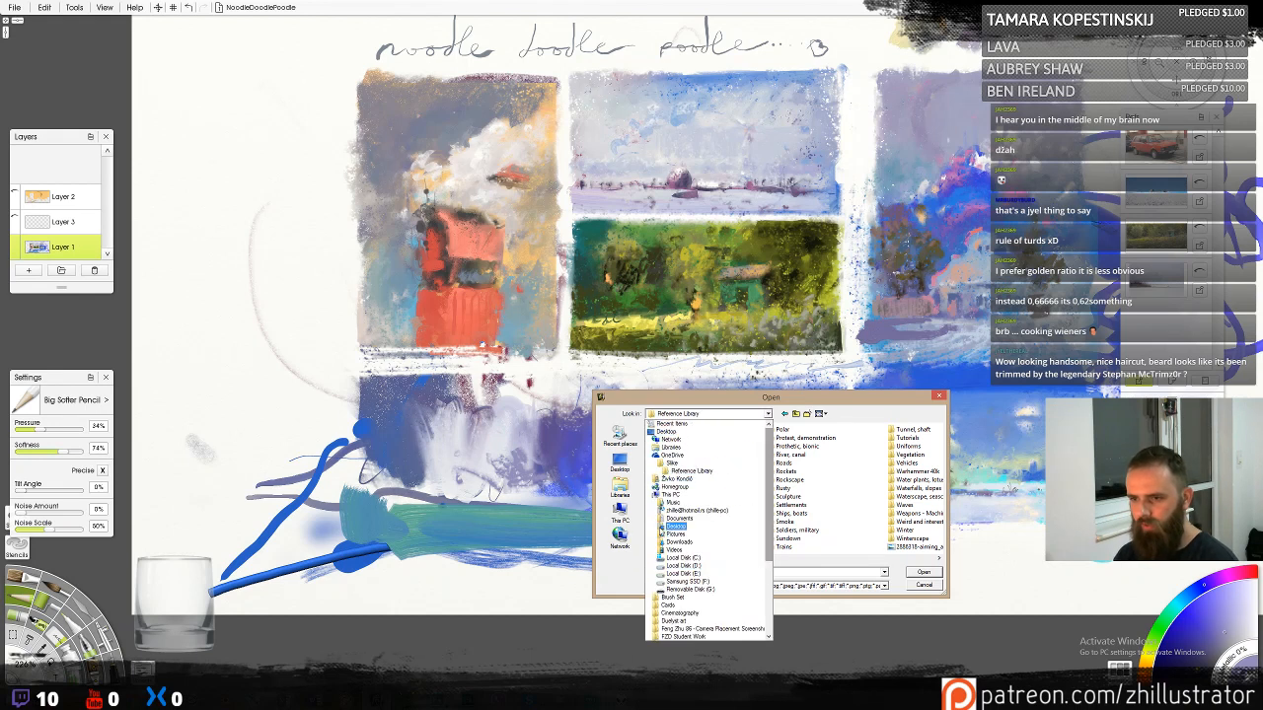
scroll(671, 531, "down", 3)
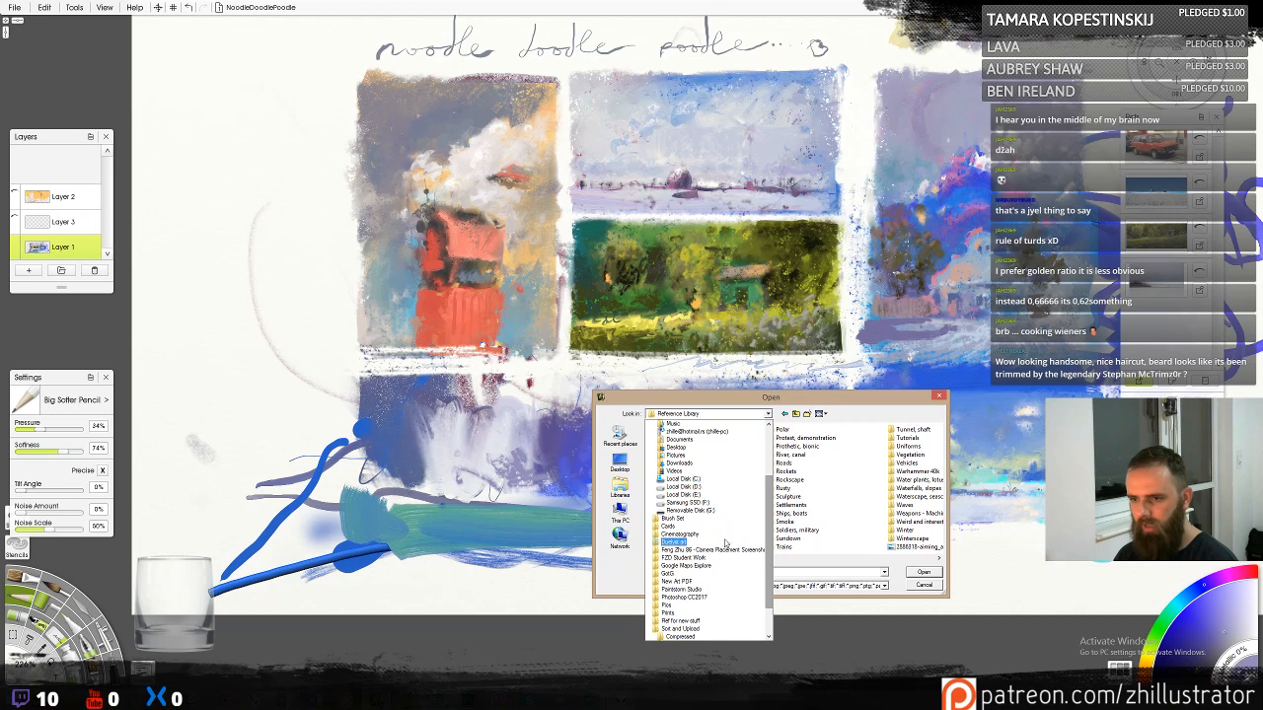
scroll(763, 466, "up", 3)
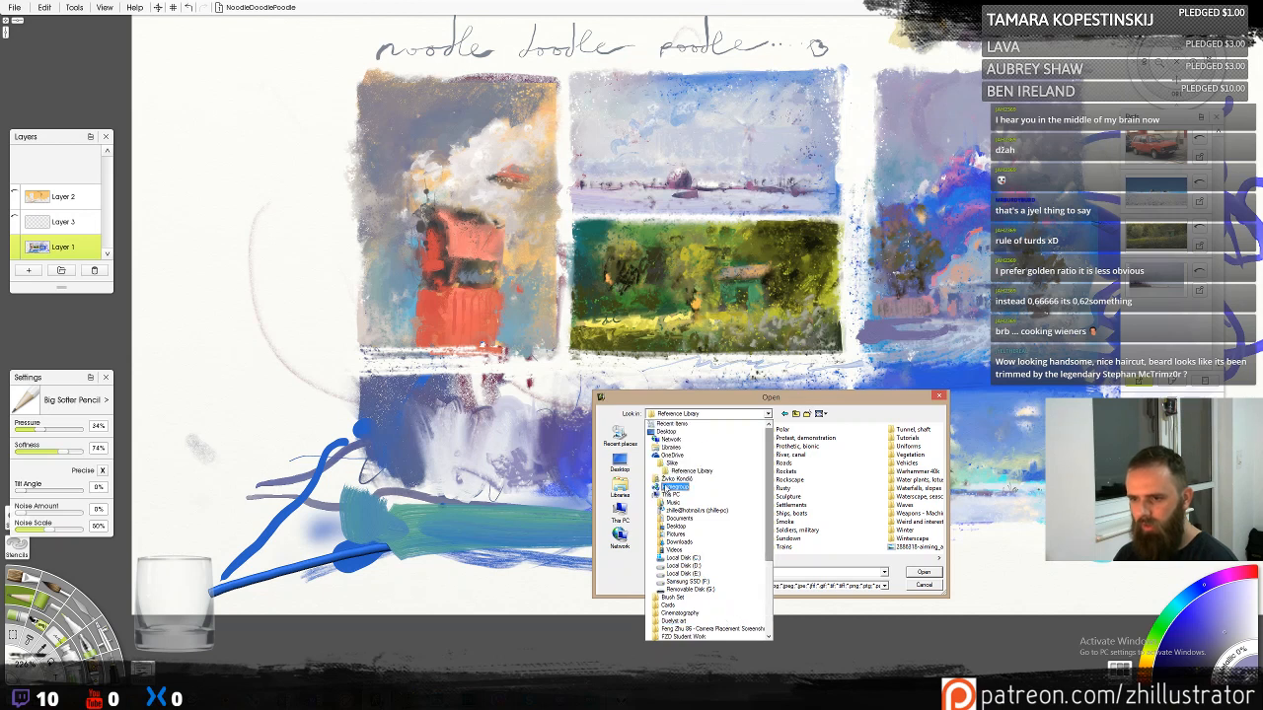
left_click(676, 479)
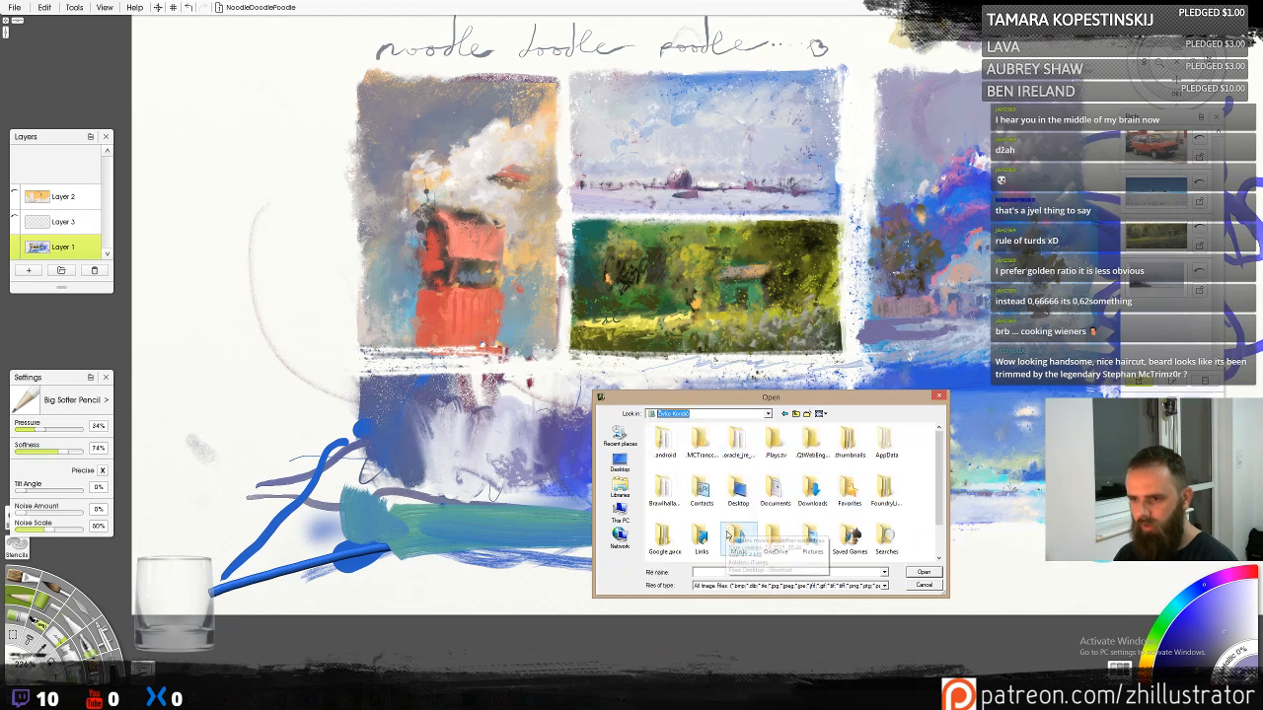
left_click(821, 496)
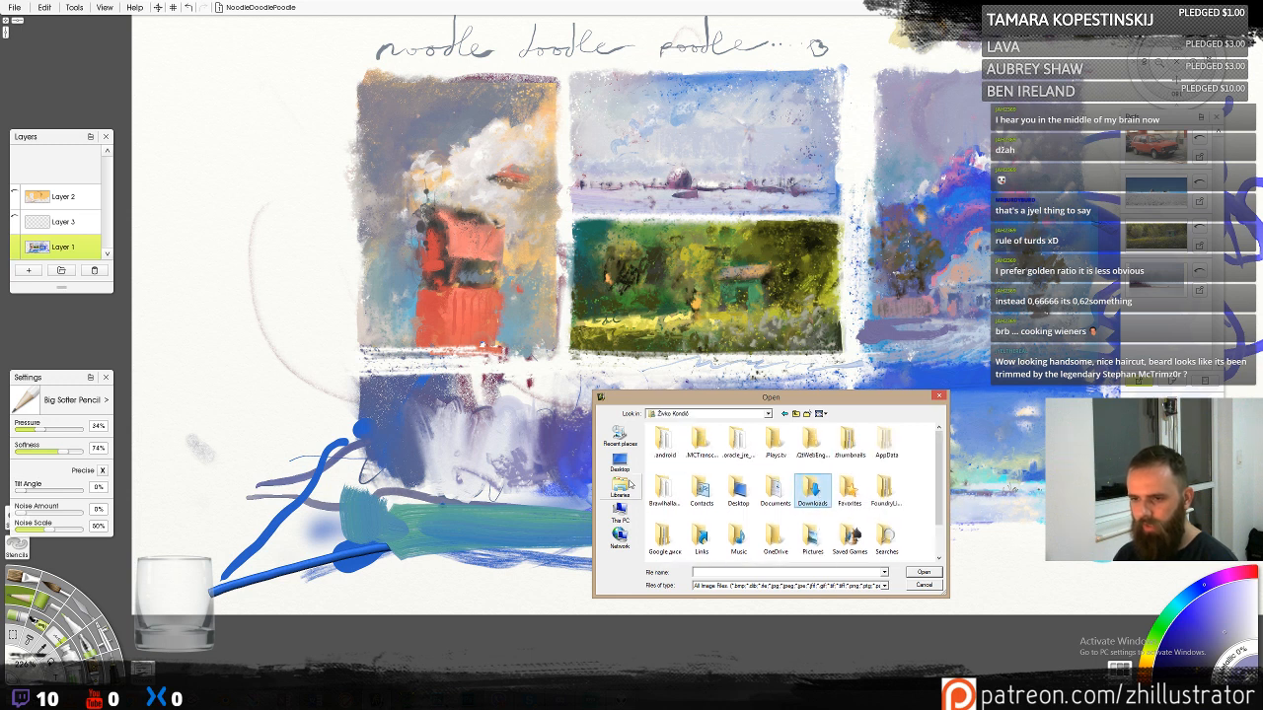
Check the Samsung SSD drive, This PC and the folder list for reference photos, and close the file browser without adding an image
left_click(767, 415)
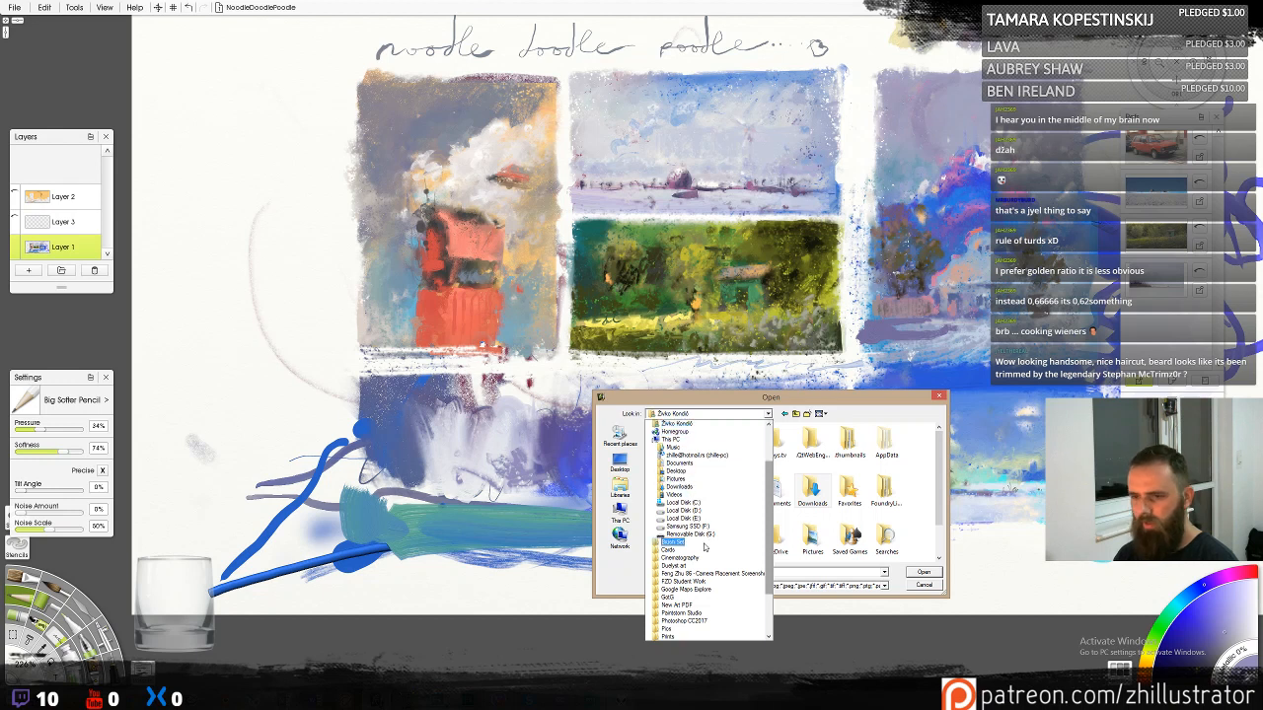
left_click(680, 527)
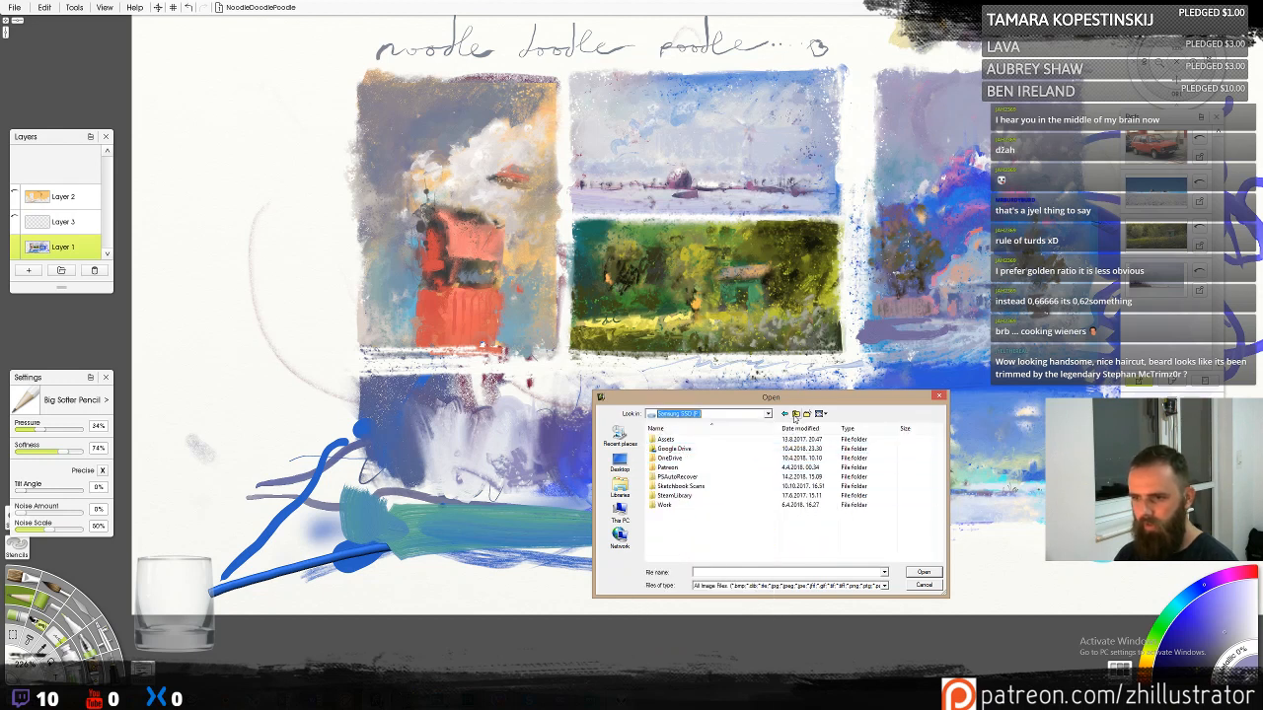
left_click(795, 413)
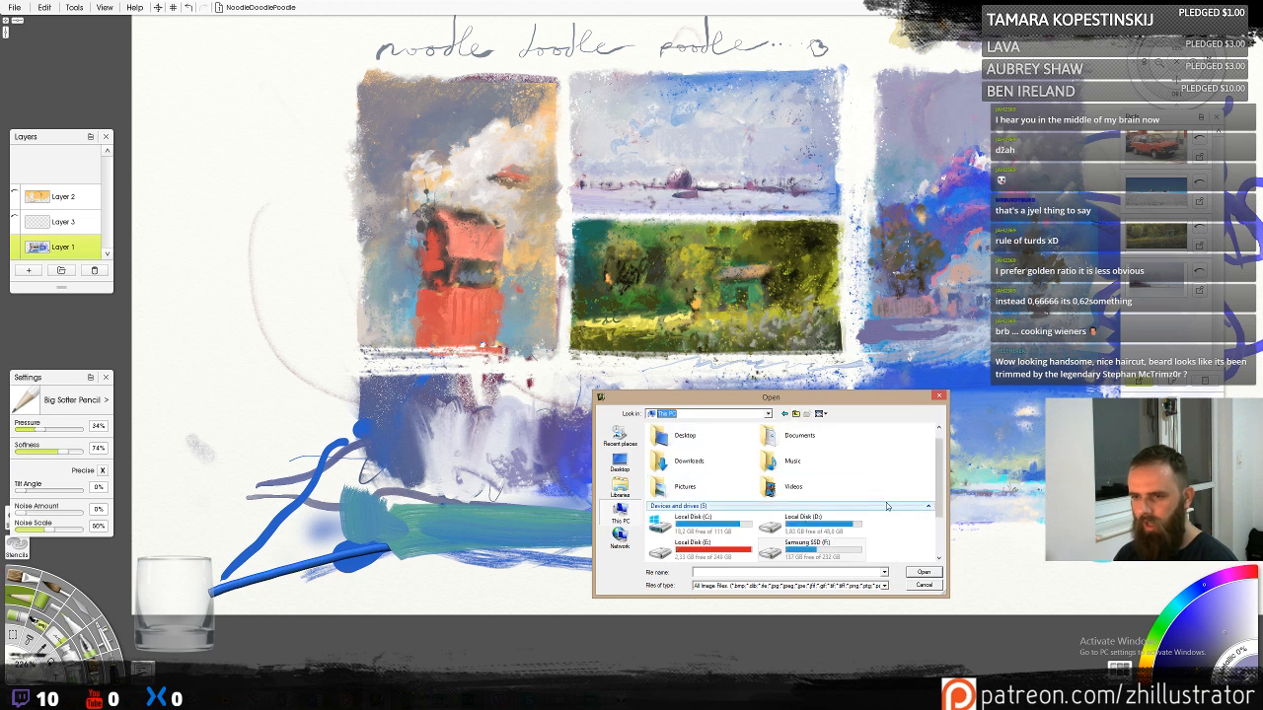
left_click(710, 414)
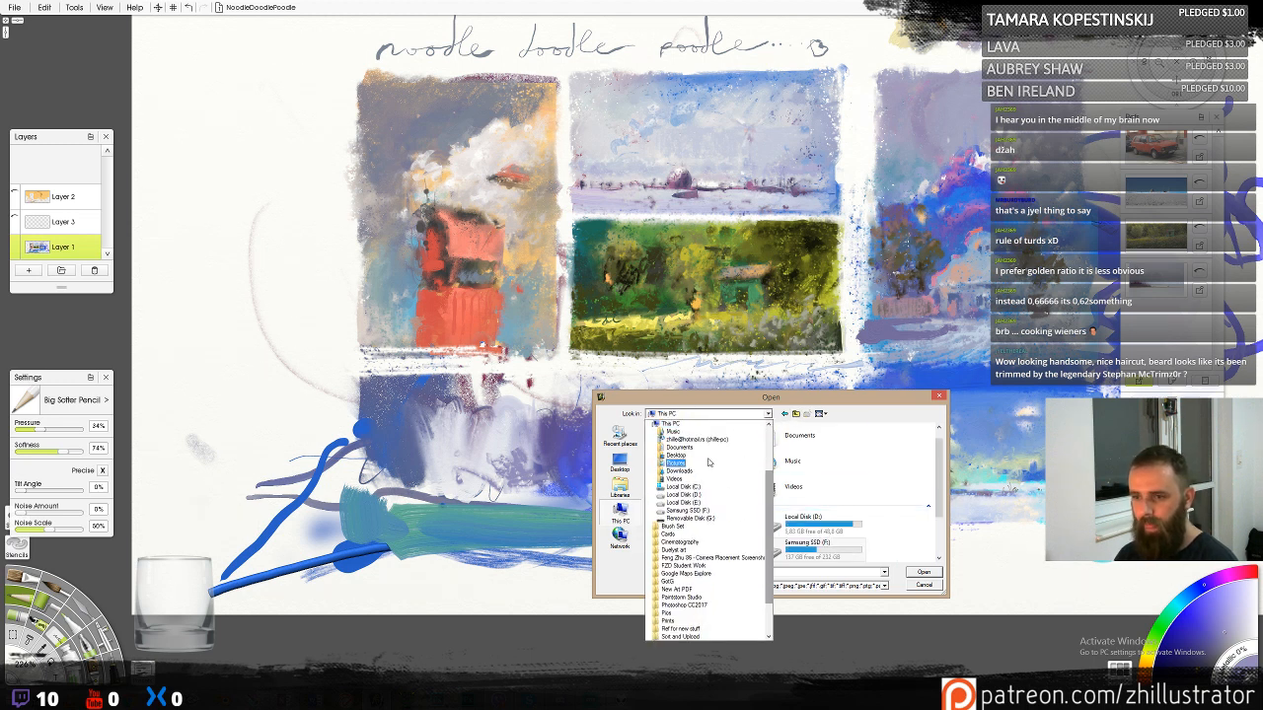
scroll(713, 496, "down", 2)
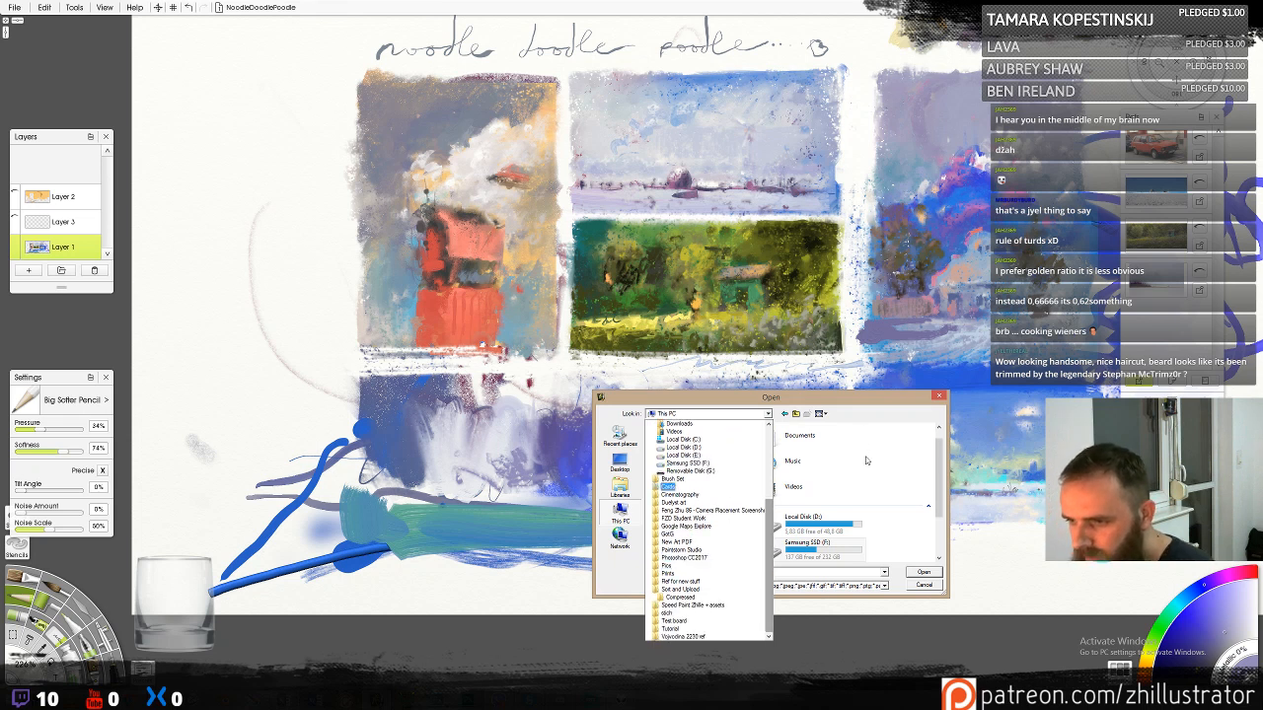
left_click(867, 459)
left_click(939, 396)
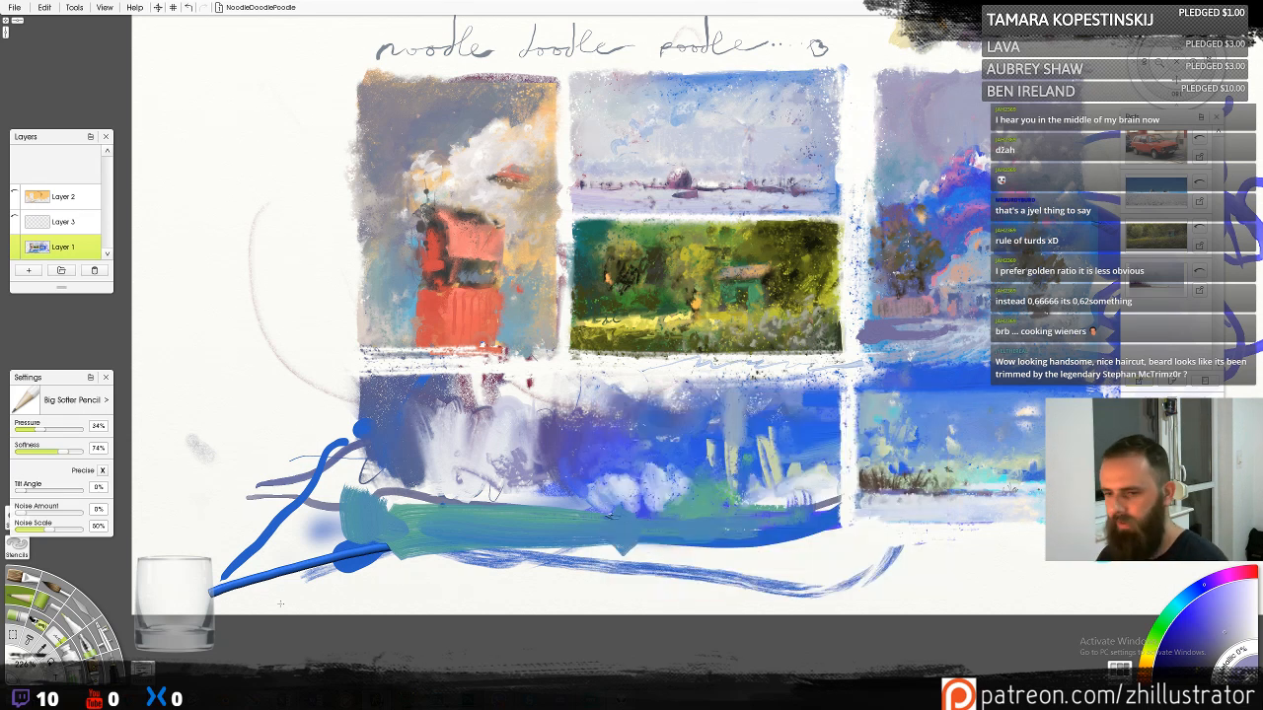
Search the Start screen for "windows explorer", clear the search and open the Documents folder in File Explorer instead
key("super")
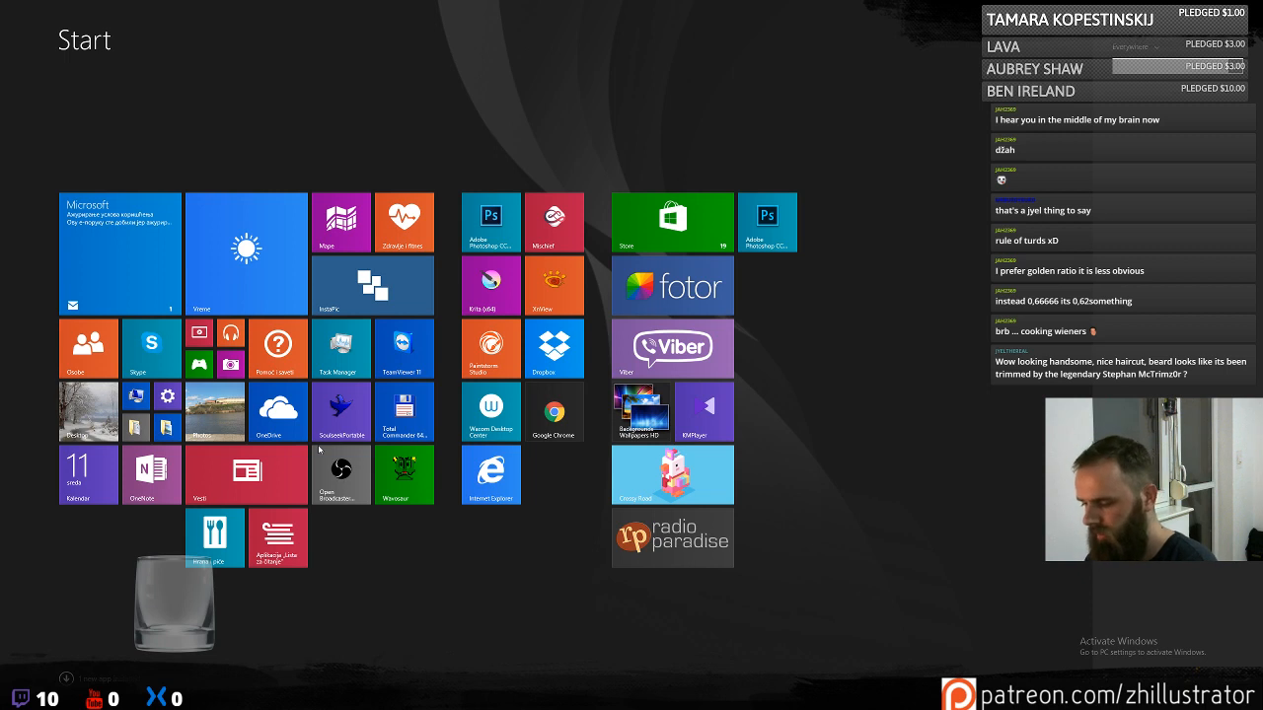
type("windows")
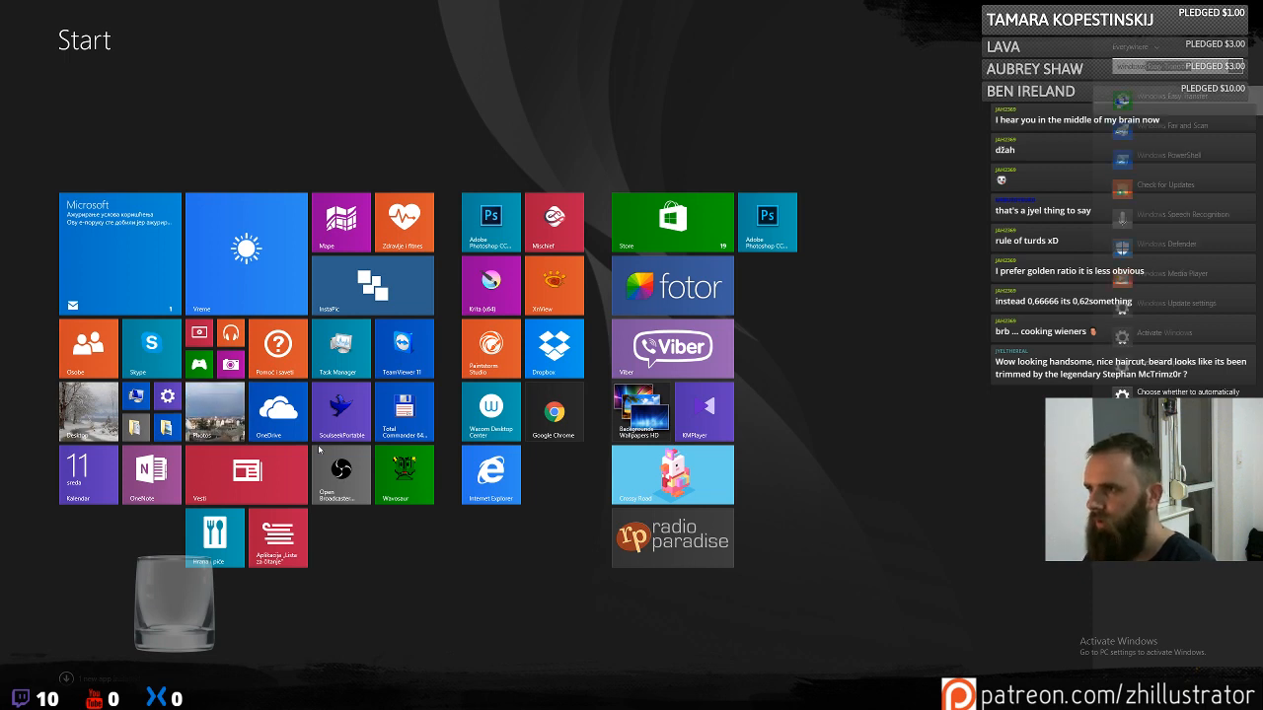
type(" ex")
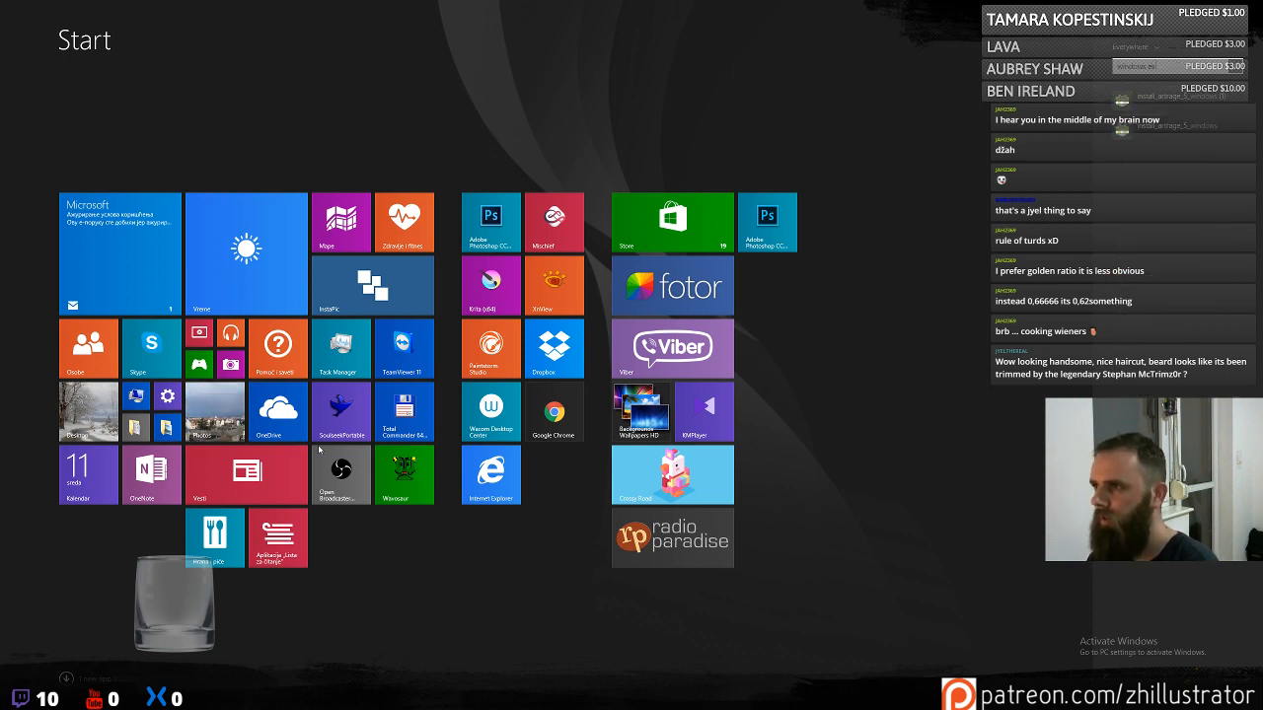
type("plorer")
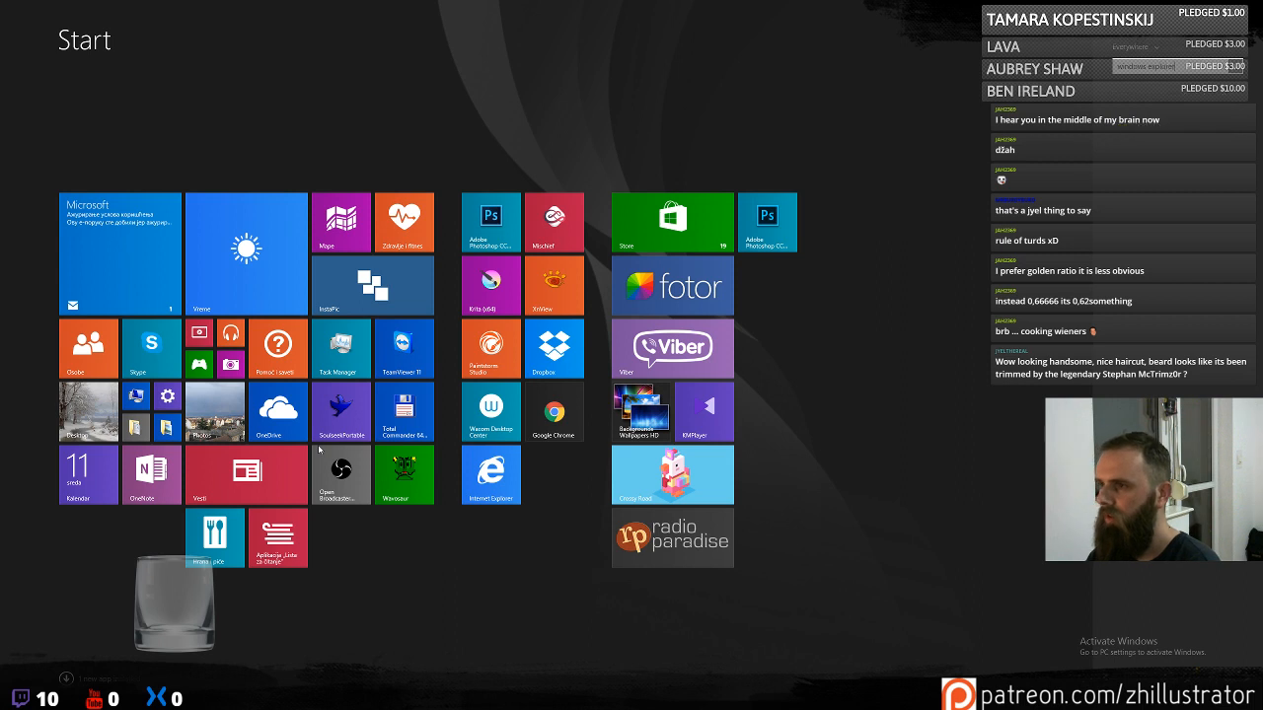
key("Escape")
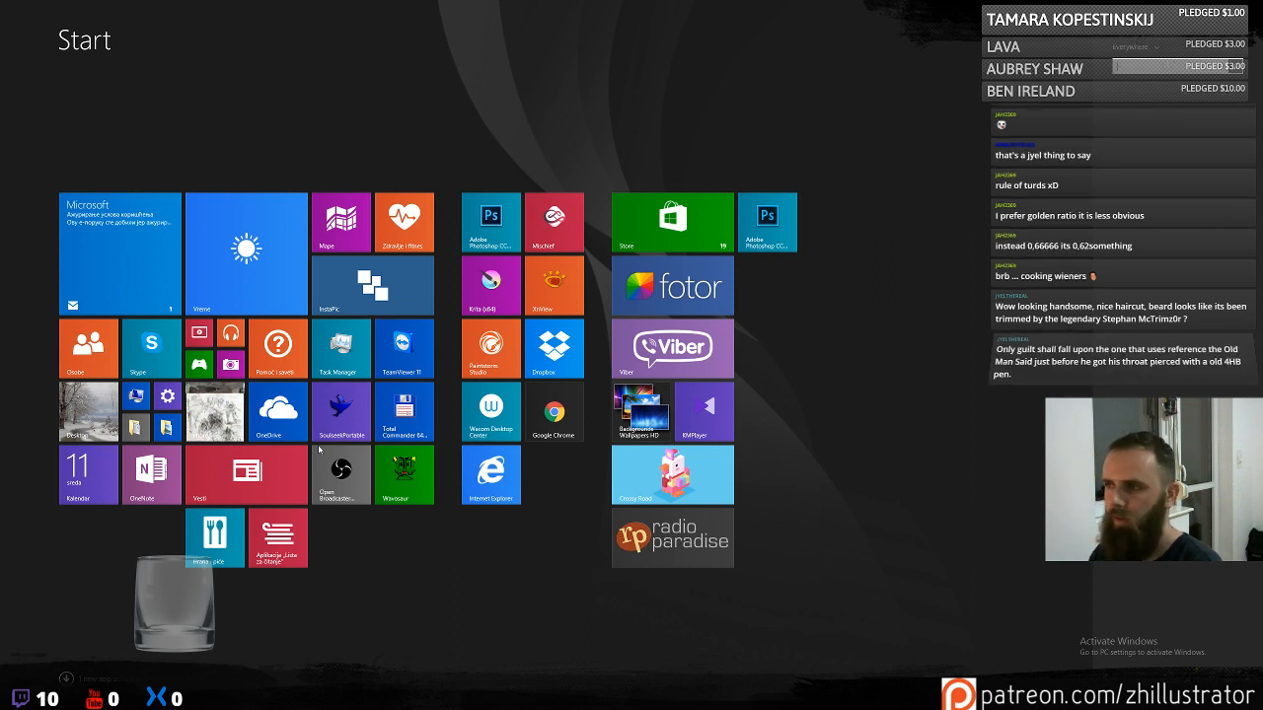
left_click(139, 431)
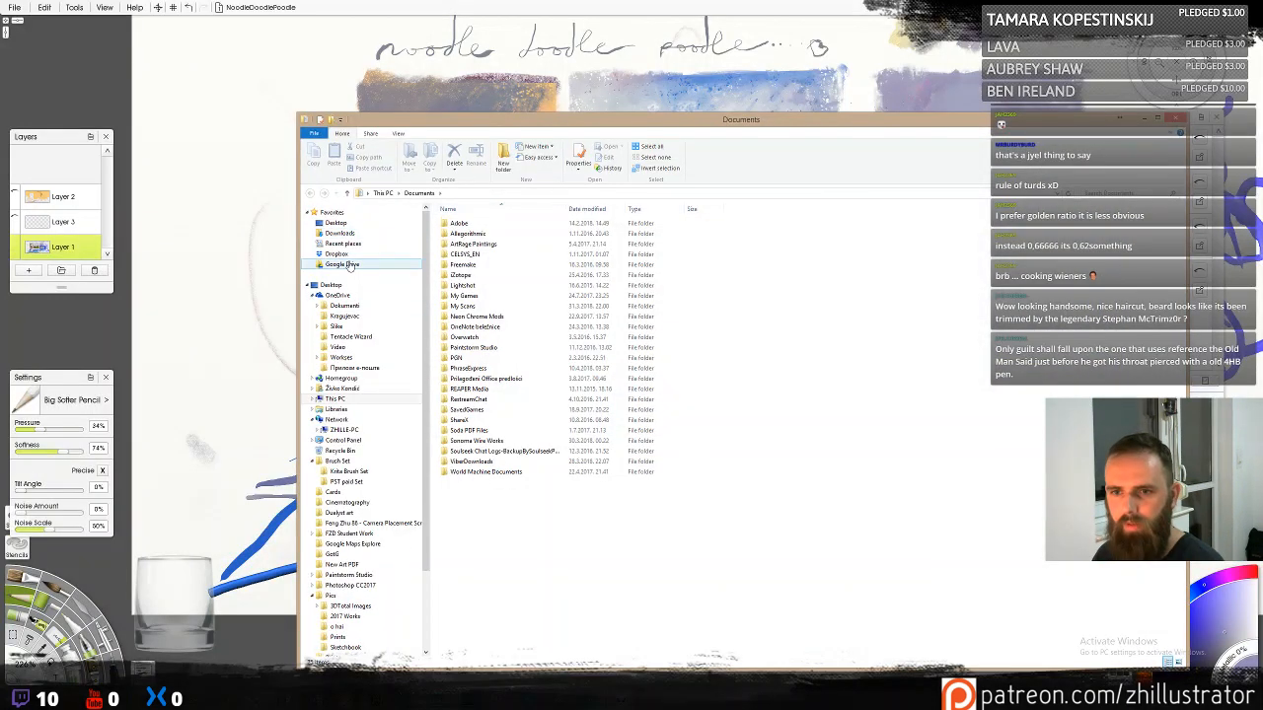
Go to the Photos folder in Dropbox and open its "Elements, weather" subfolder
left_click(339, 255)
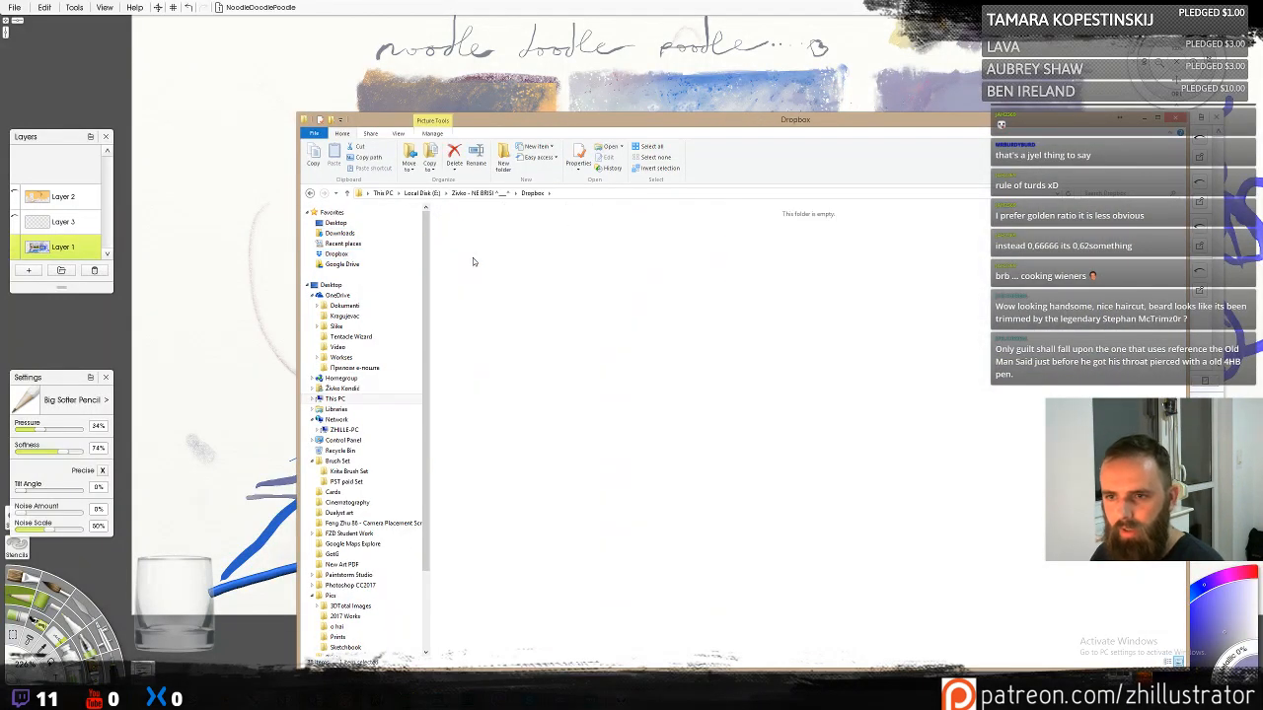
double_click(473, 261)
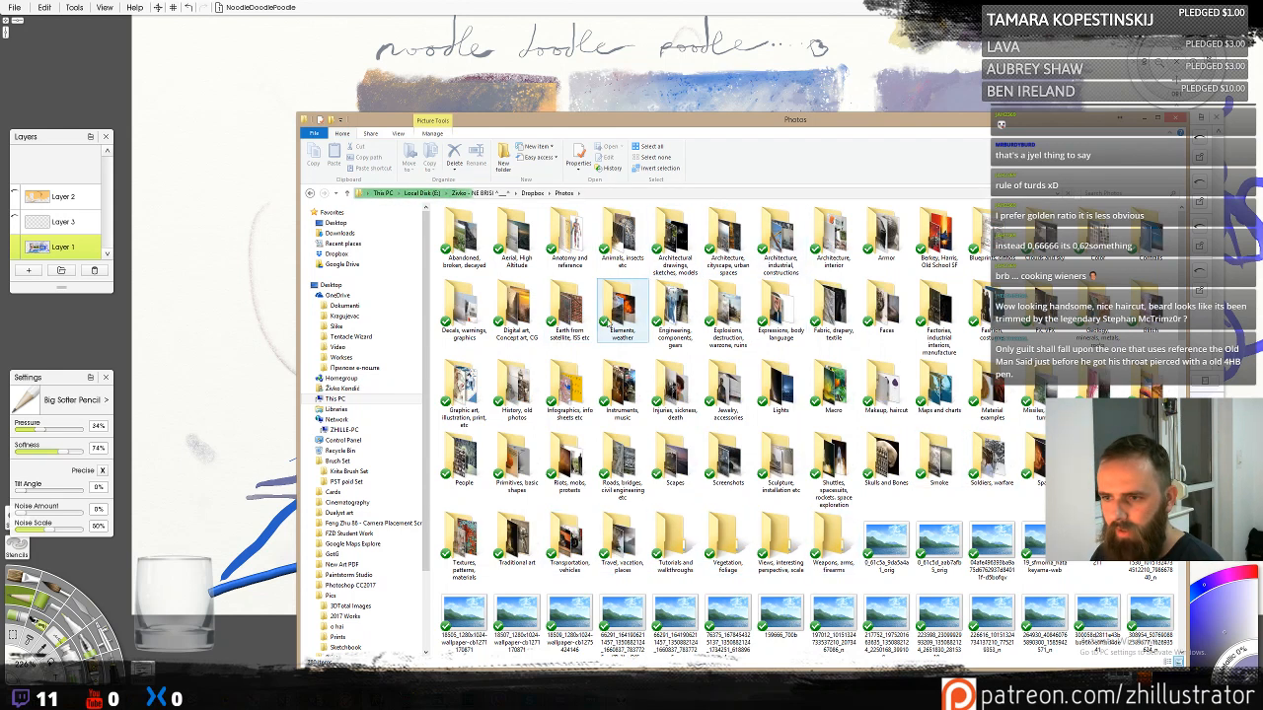
double_click(622, 311)
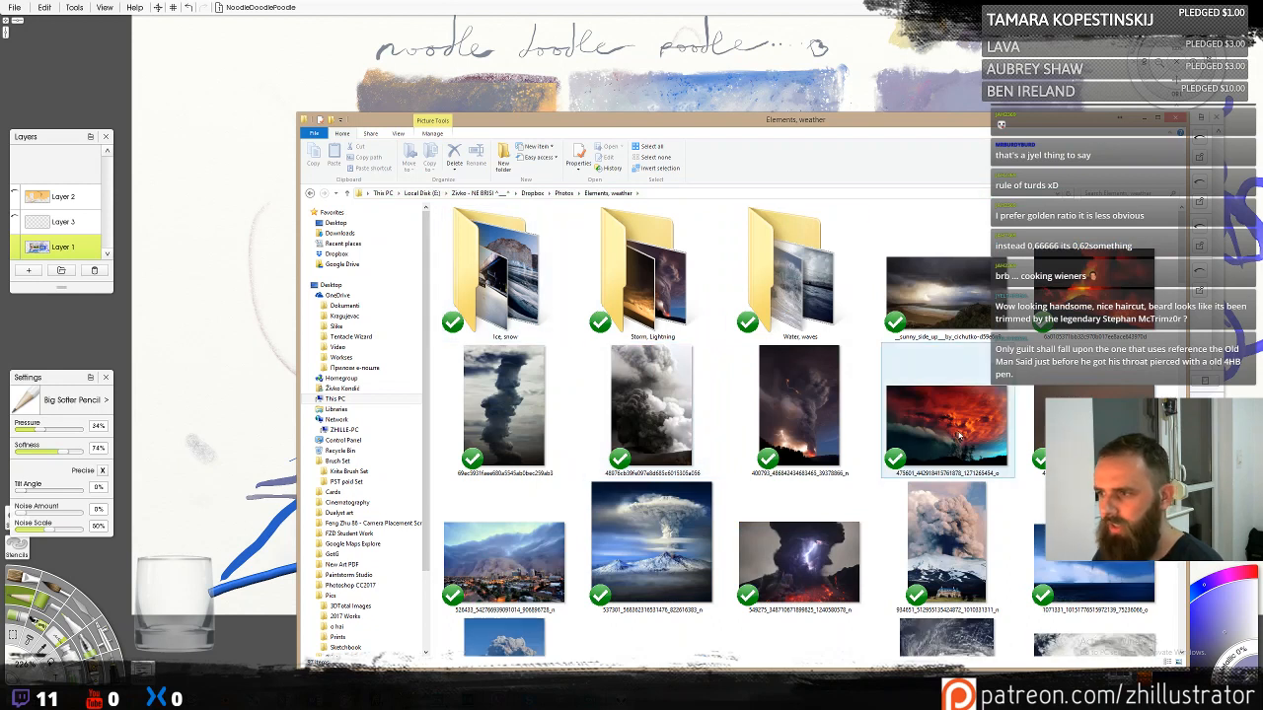
Look through the photo thumbnails in the "Elements, weather" folder for a suitable landscape reference
scroll(957, 434, "down", 5)
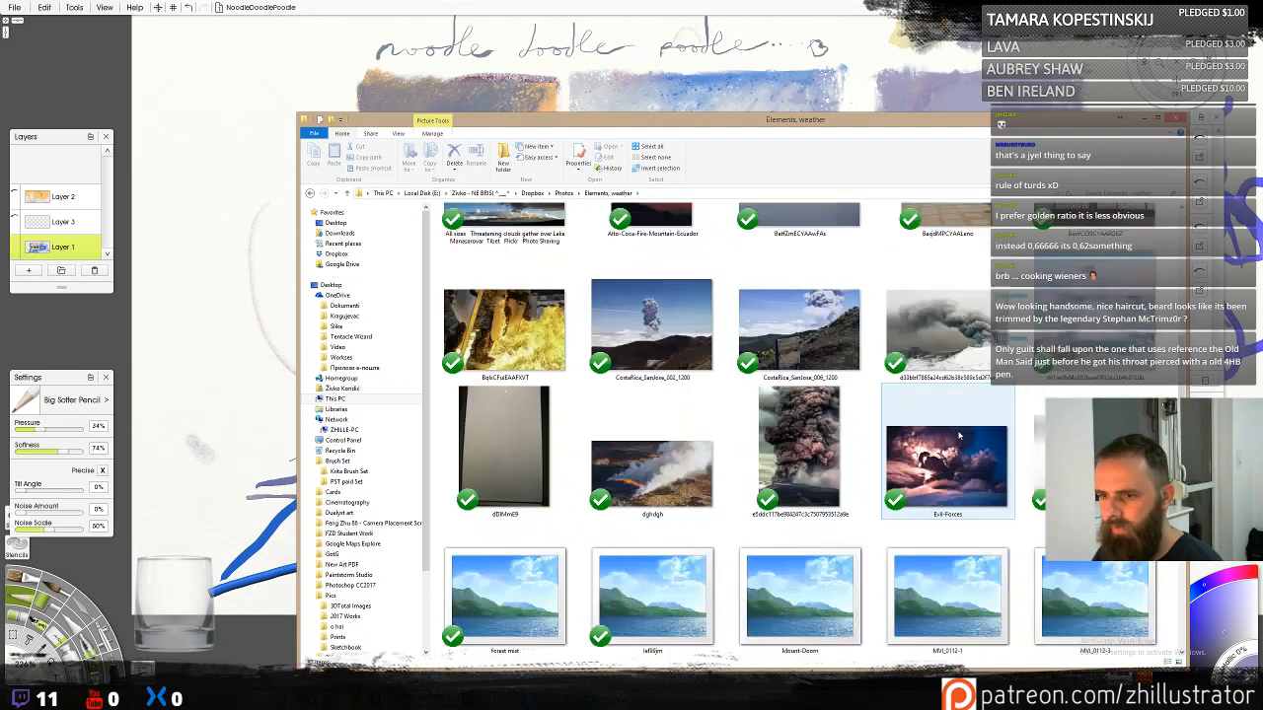
scroll(947, 439, "down", 5)
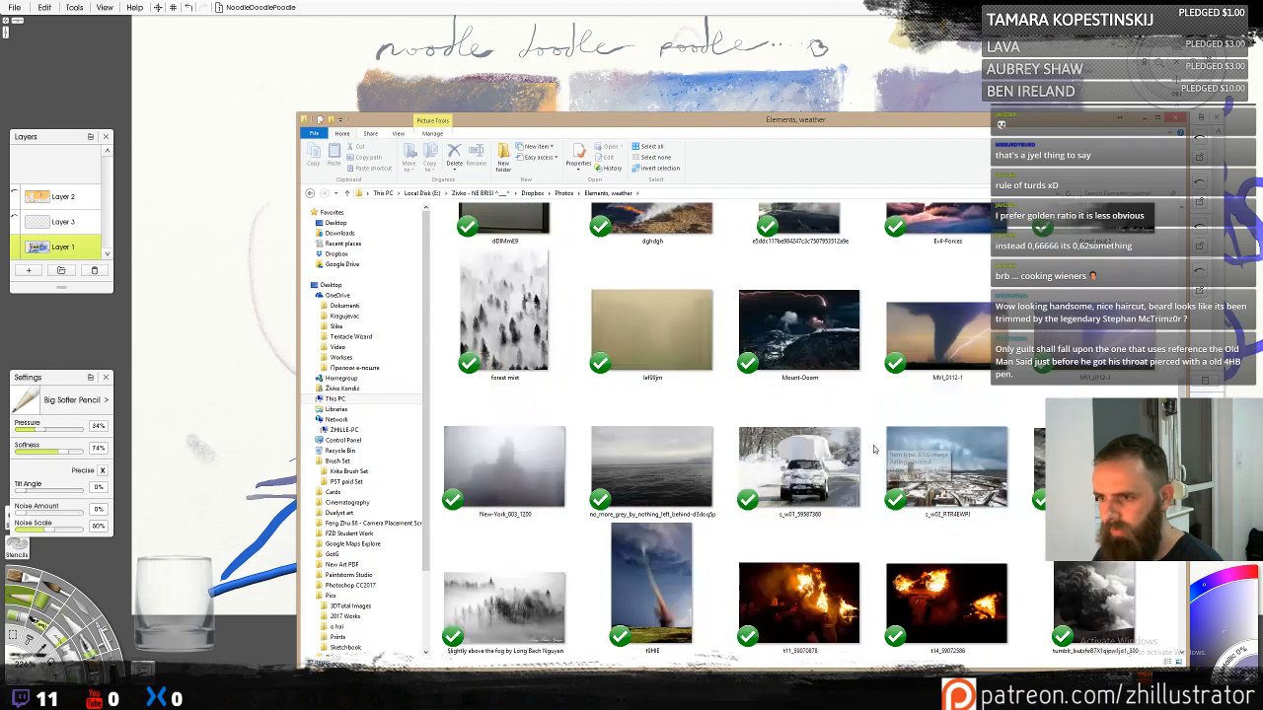
scroll(871, 450, "down", 5)
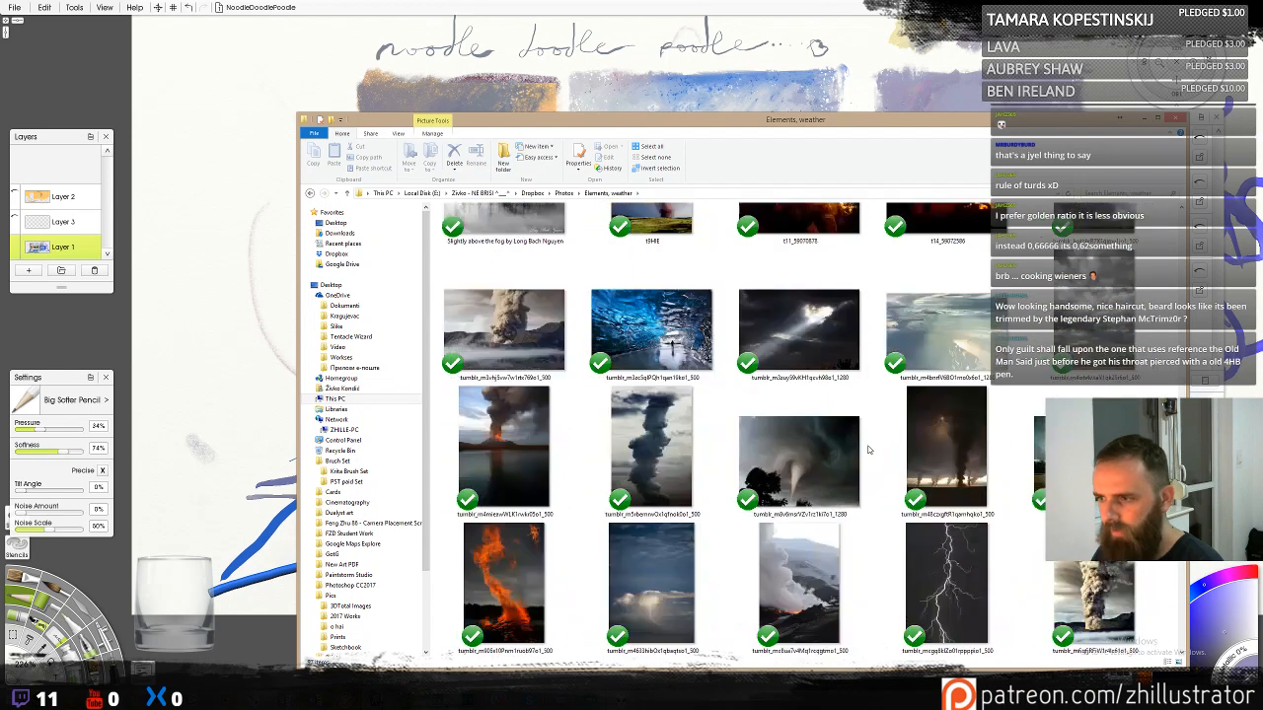
scroll(868, 450, "down", 2)
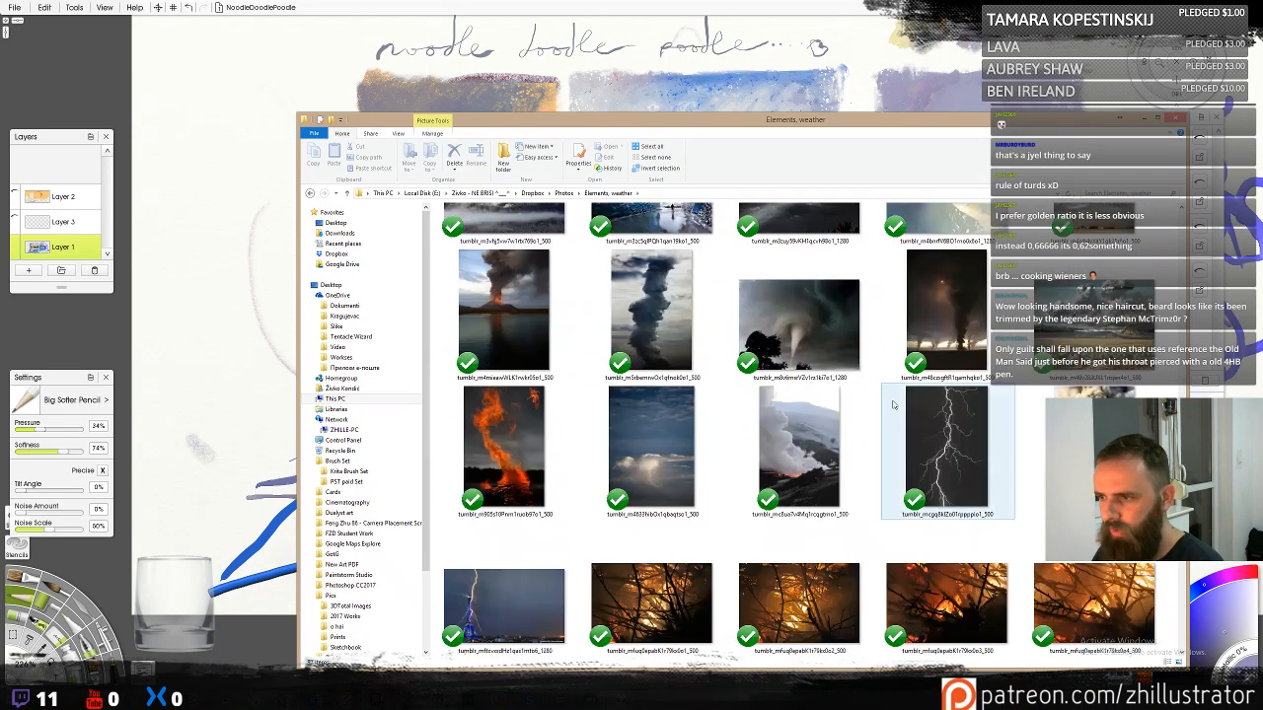
scroll(947, 332, "down", 10)
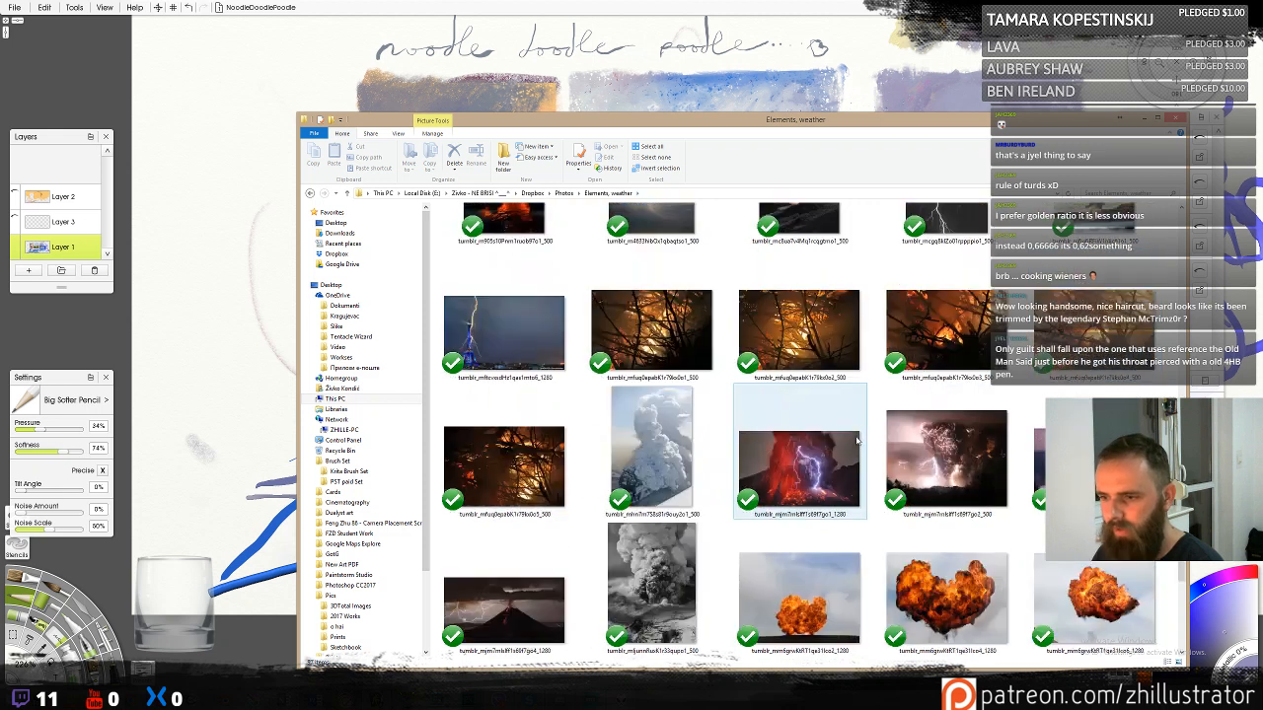
scroll(858, 442, "down", 2)
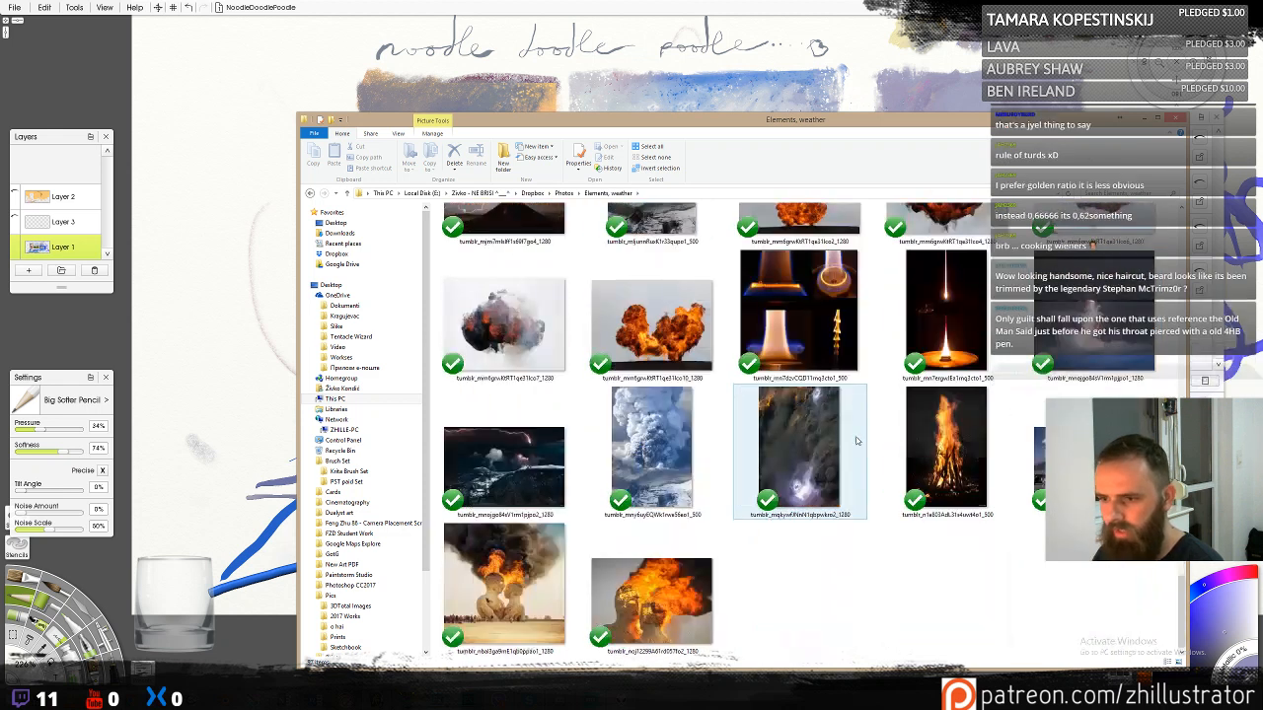
scroll(875, 415, "up", 10)
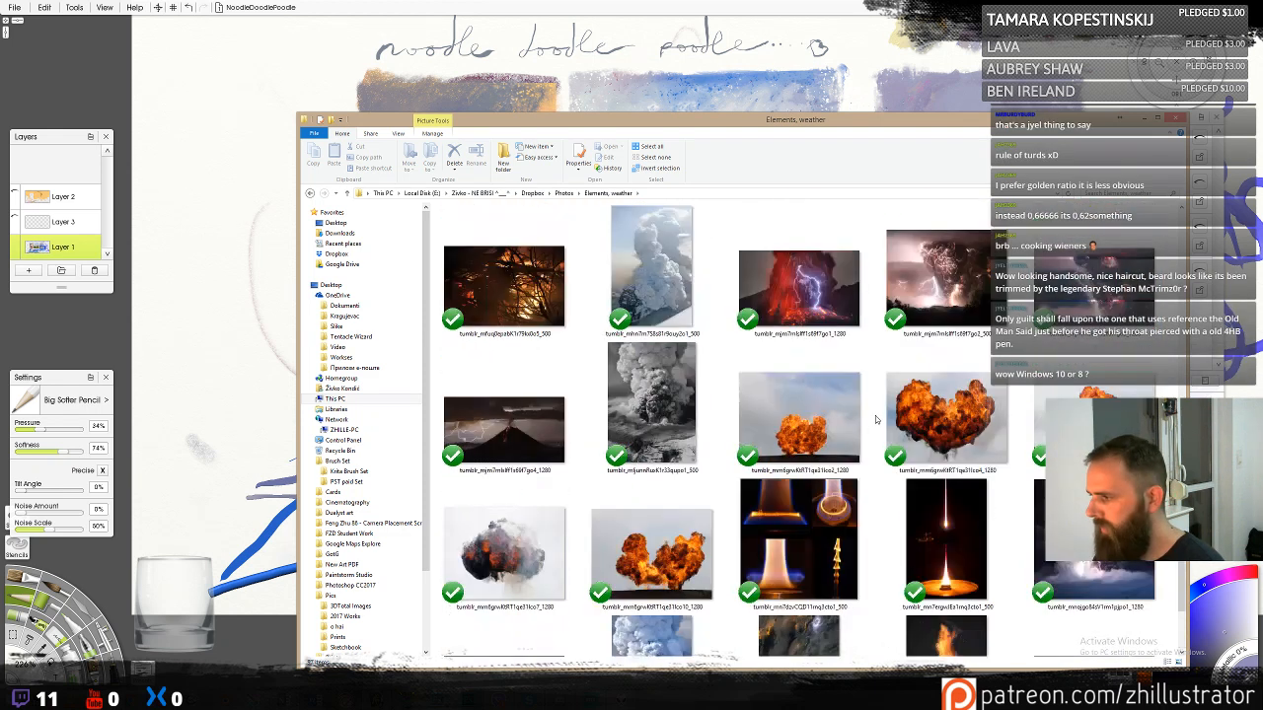
scroll(896, 414, "up", 5)
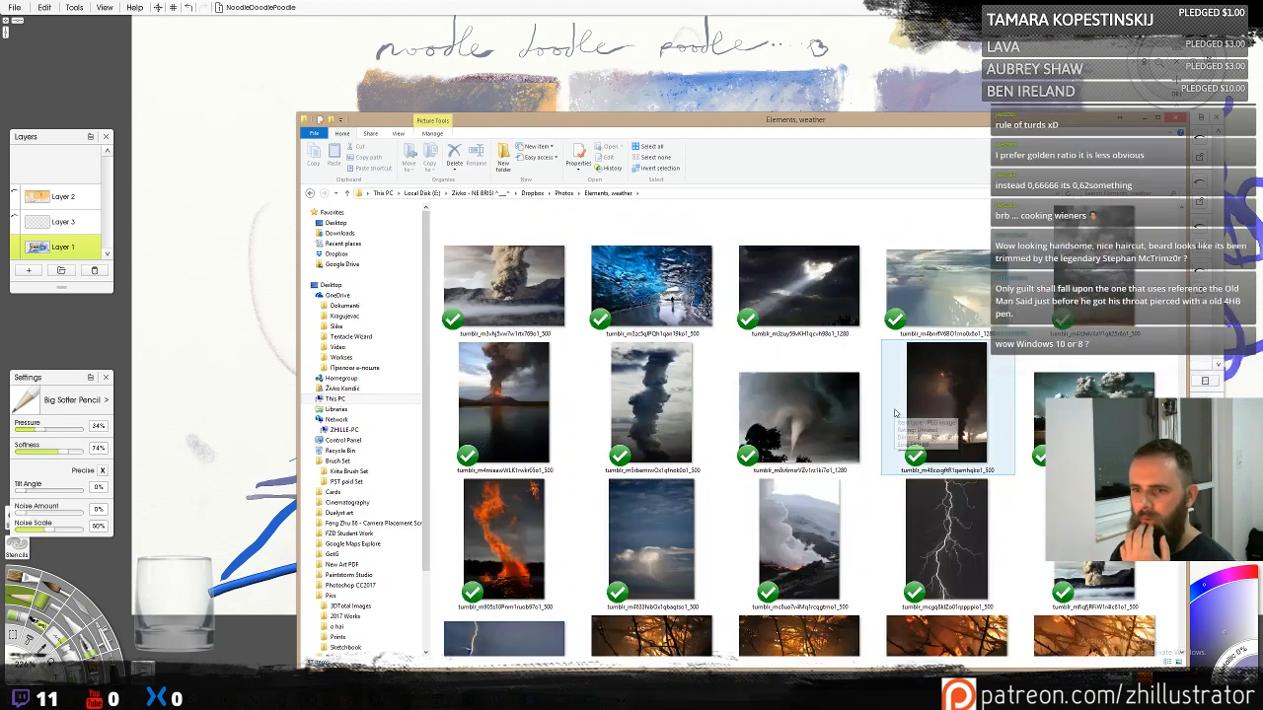
scroll(891, 420, "up", 1)
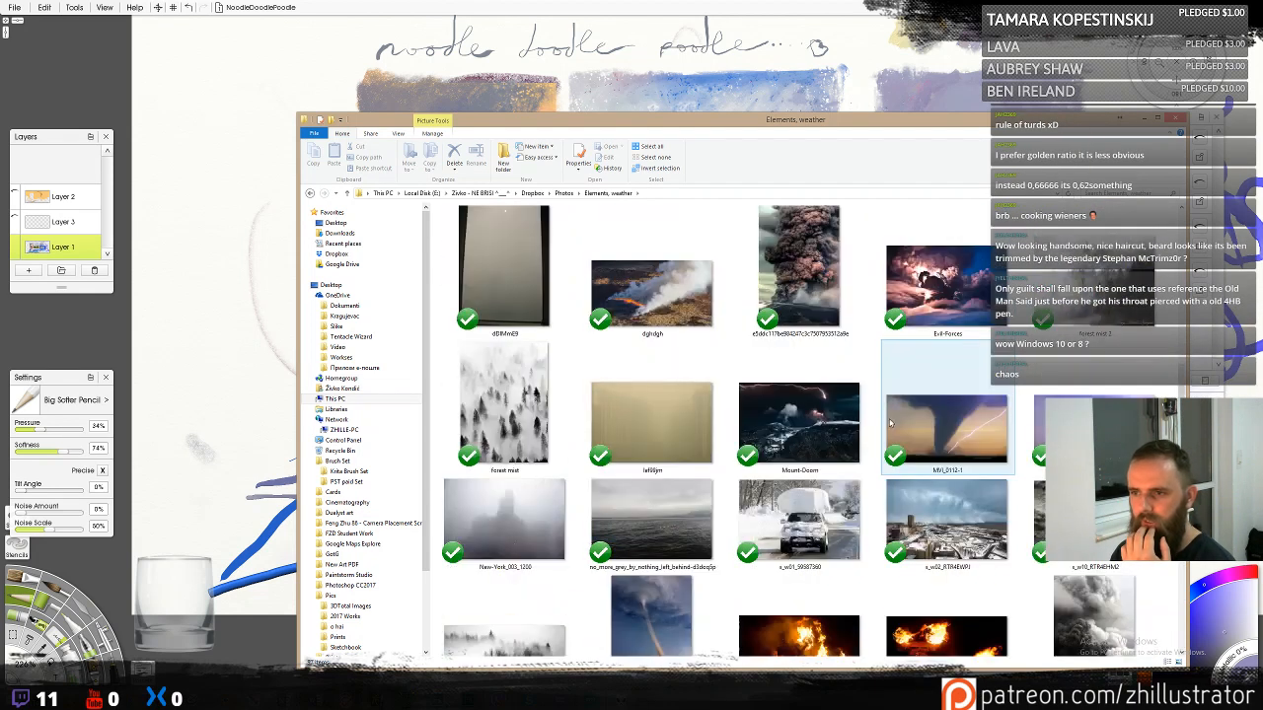
scroll(889, 423, "up", 8)
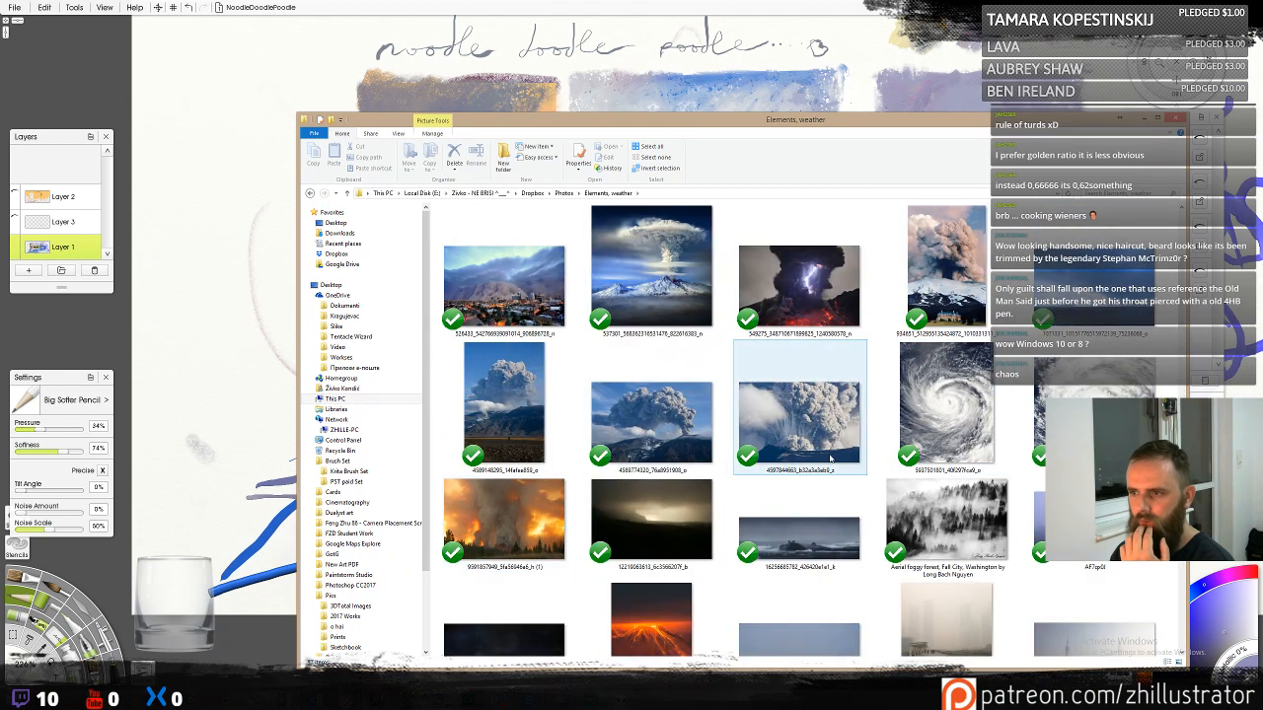
scroll(830, 459, "up", 2)
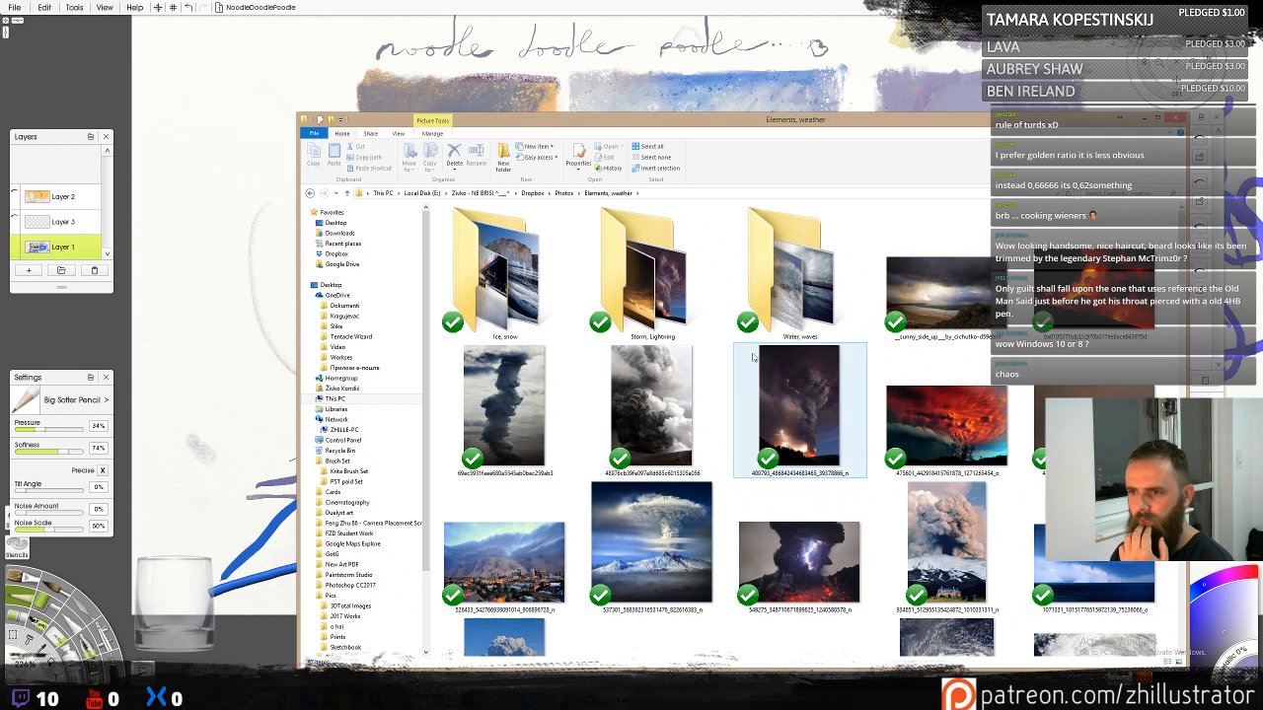
View the storm cloud photo over a field from the "Storm, Lightning" folder, close it and return to the ArtRage canvas
double_click(693, 294)
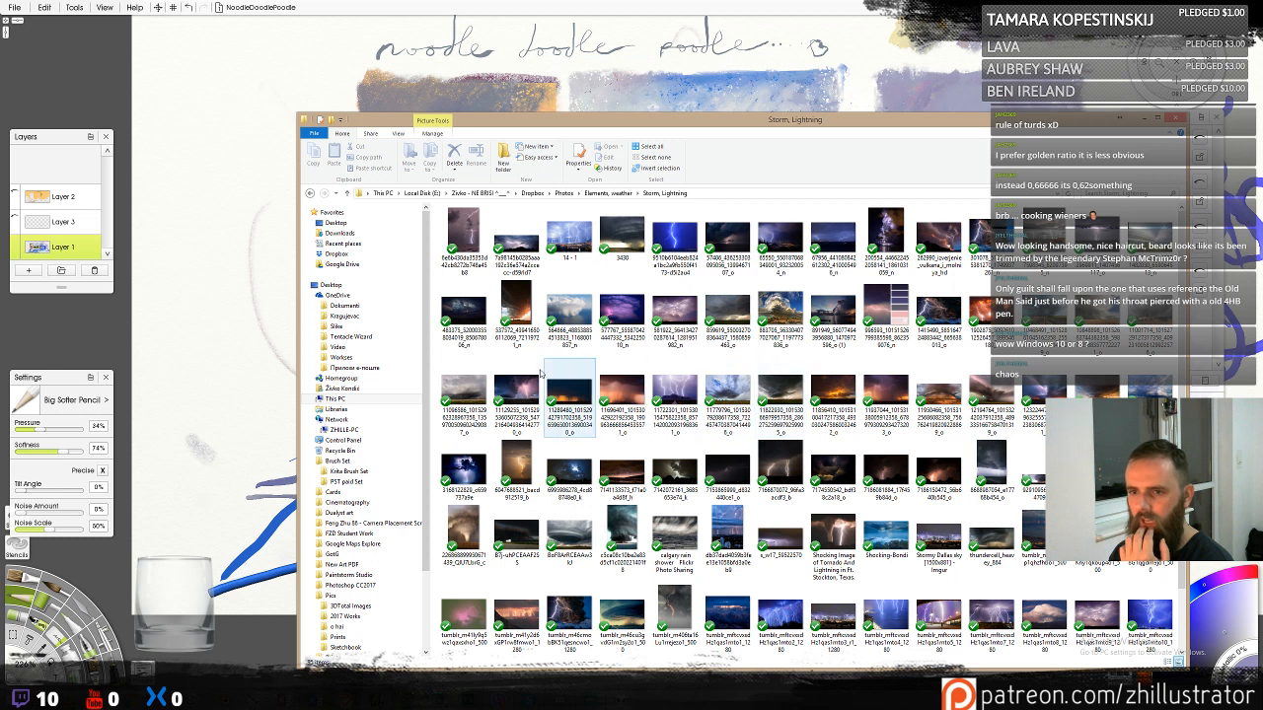
double_click(468, 385)
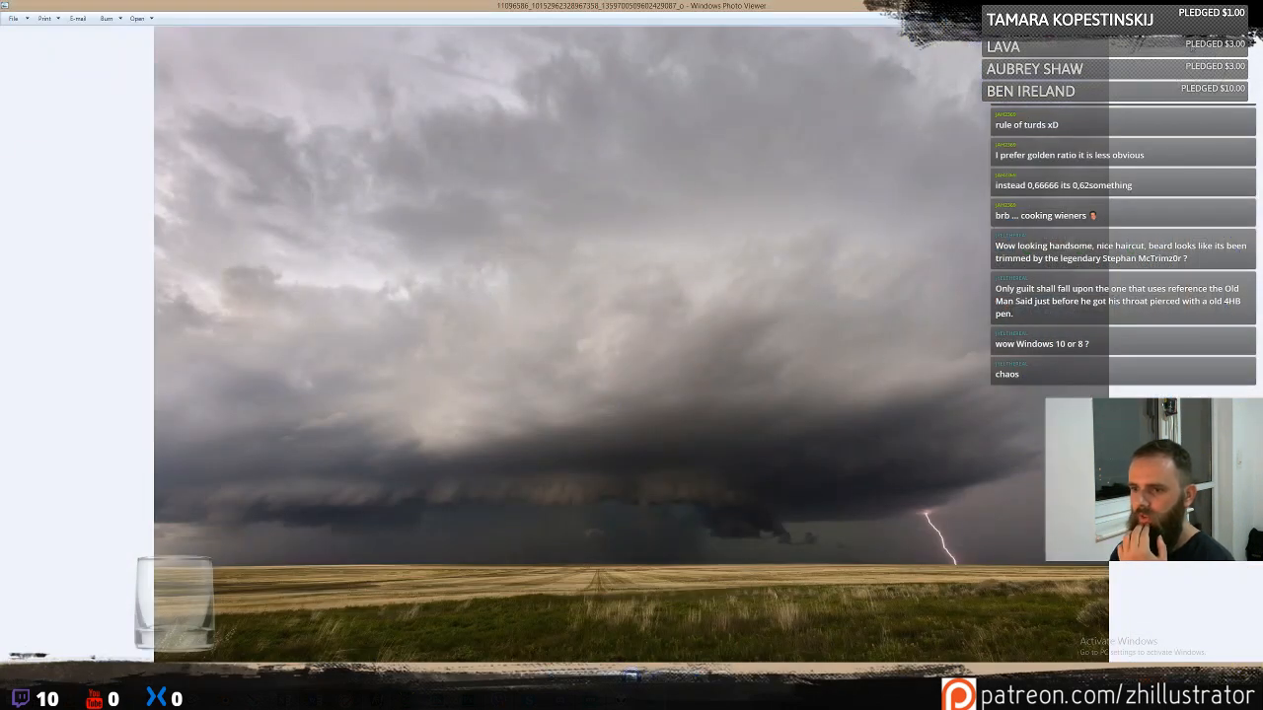
key("Escape")
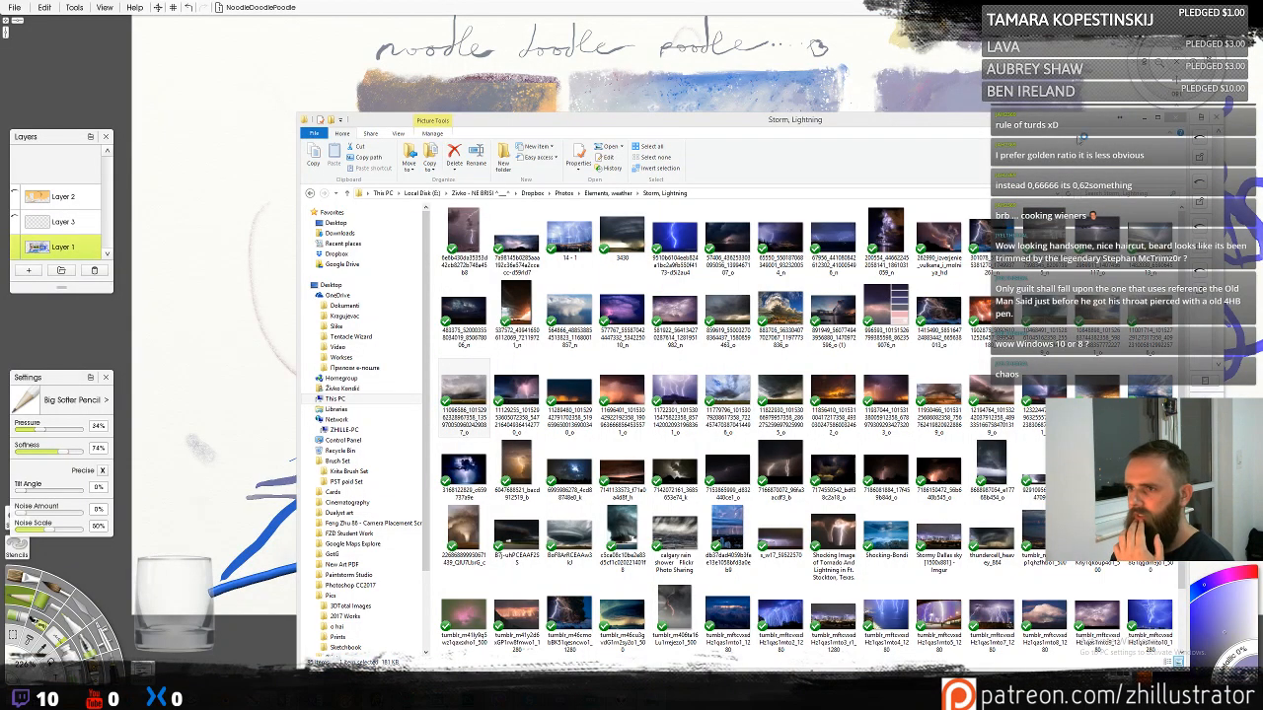
left_click(1145, 119)
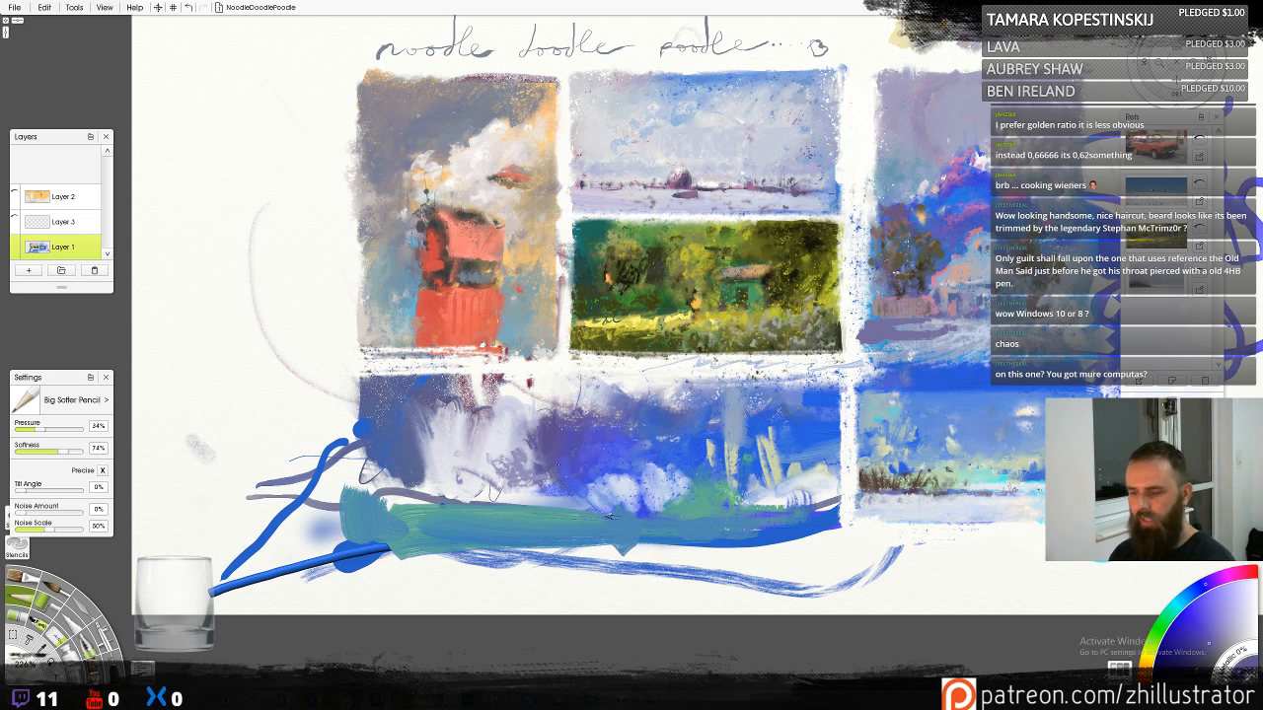
Touch up the middle of the blue panel with the wax crayon and extend its left edge outward with sampled dark blue
key("c")
mouse_move(539, 432)
left_mouse_down()
mouse_move(521, 438)
mouse_move(523, 464)
mouse_move(542, 466)
left_mouse_up()
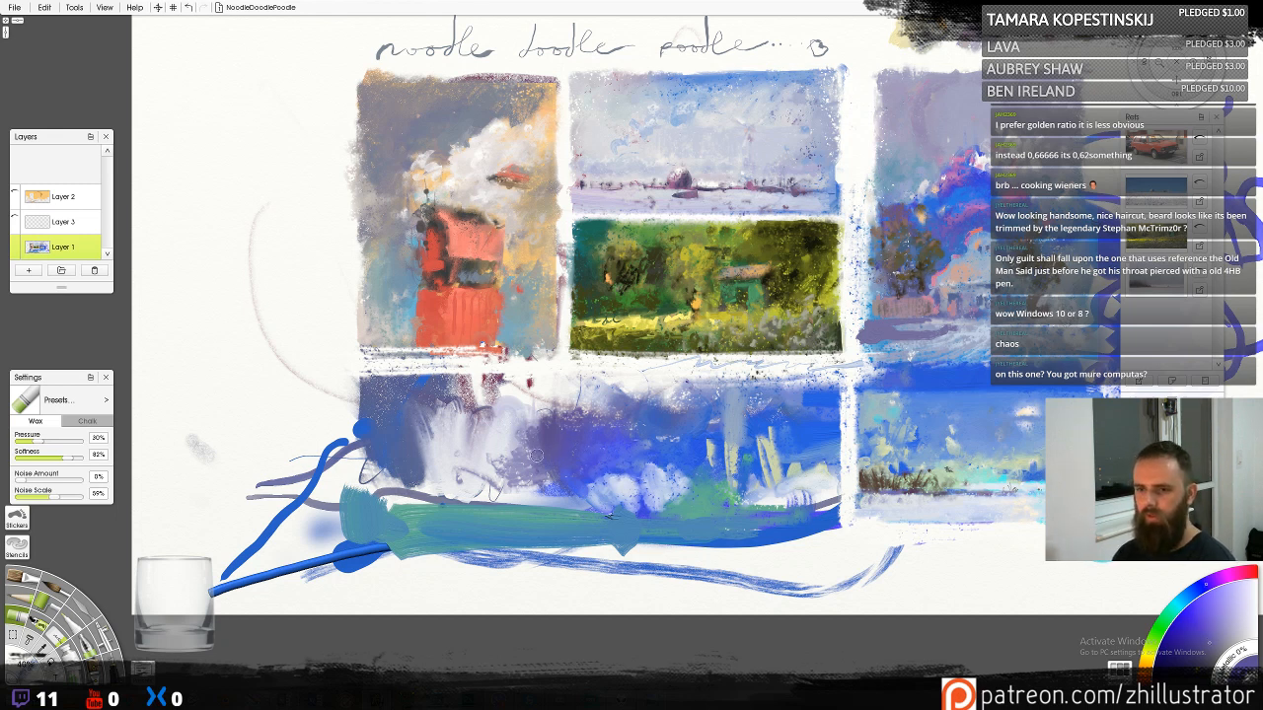
left_click_drag(533, 456, 482, 468)
left_click(387, 447, "alt")
mouse_move(388, 466)
left_mouse_down()
mouse_move(361, 479)
mouse_move(352, 406)
left_mouse_up()
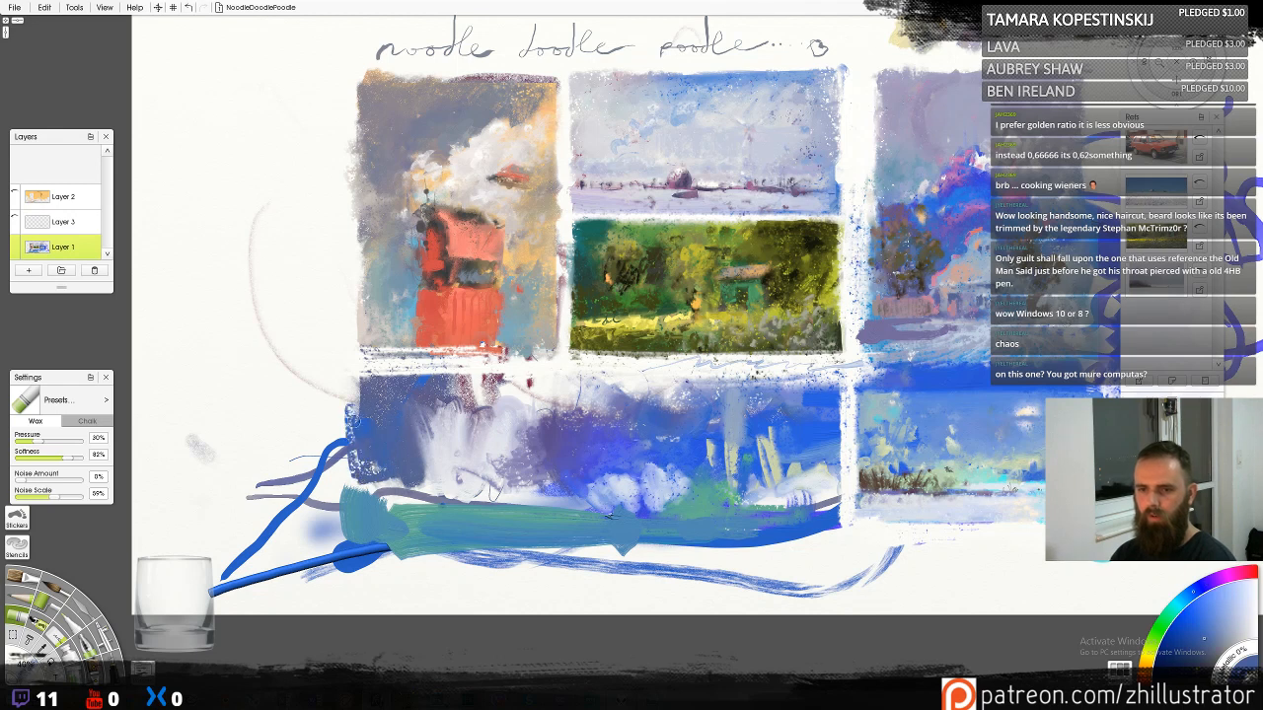
left_click_drag(353, 474, 365, 396)
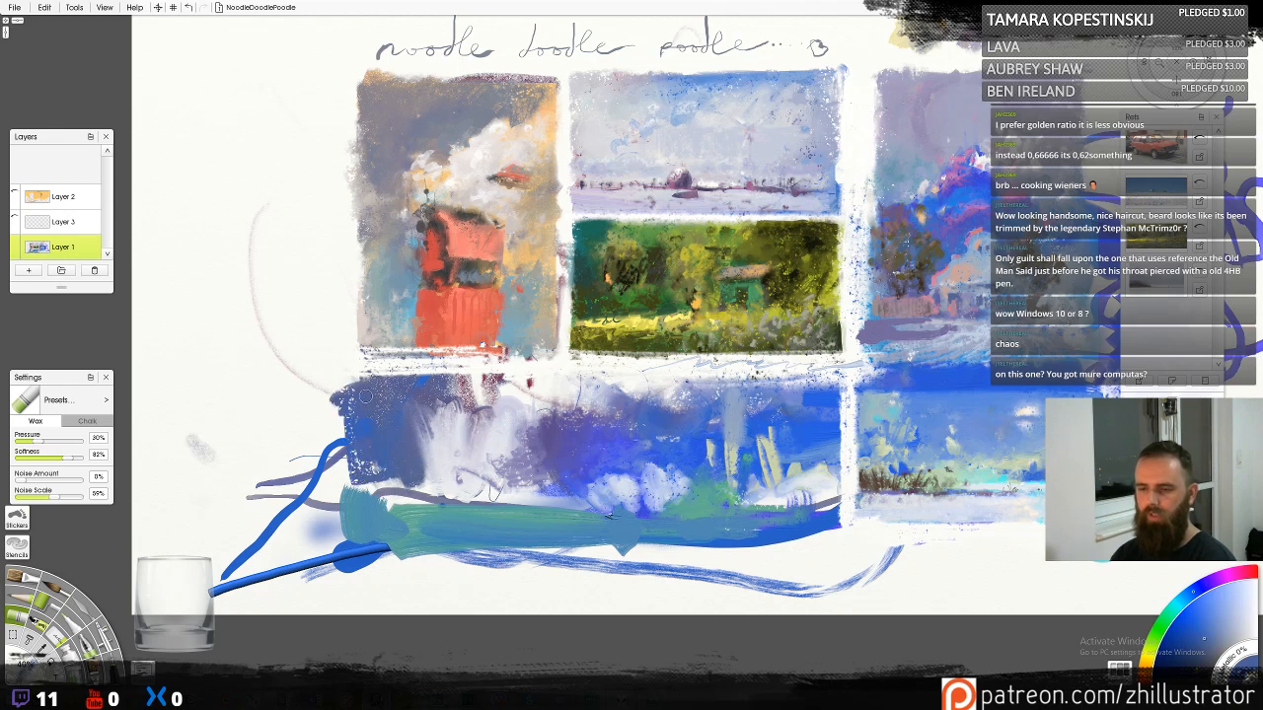
Sample colours near the teal strip and paint a crayon stroke leftward along the blue panel's lower edge
left_click(453, 514, "alt")
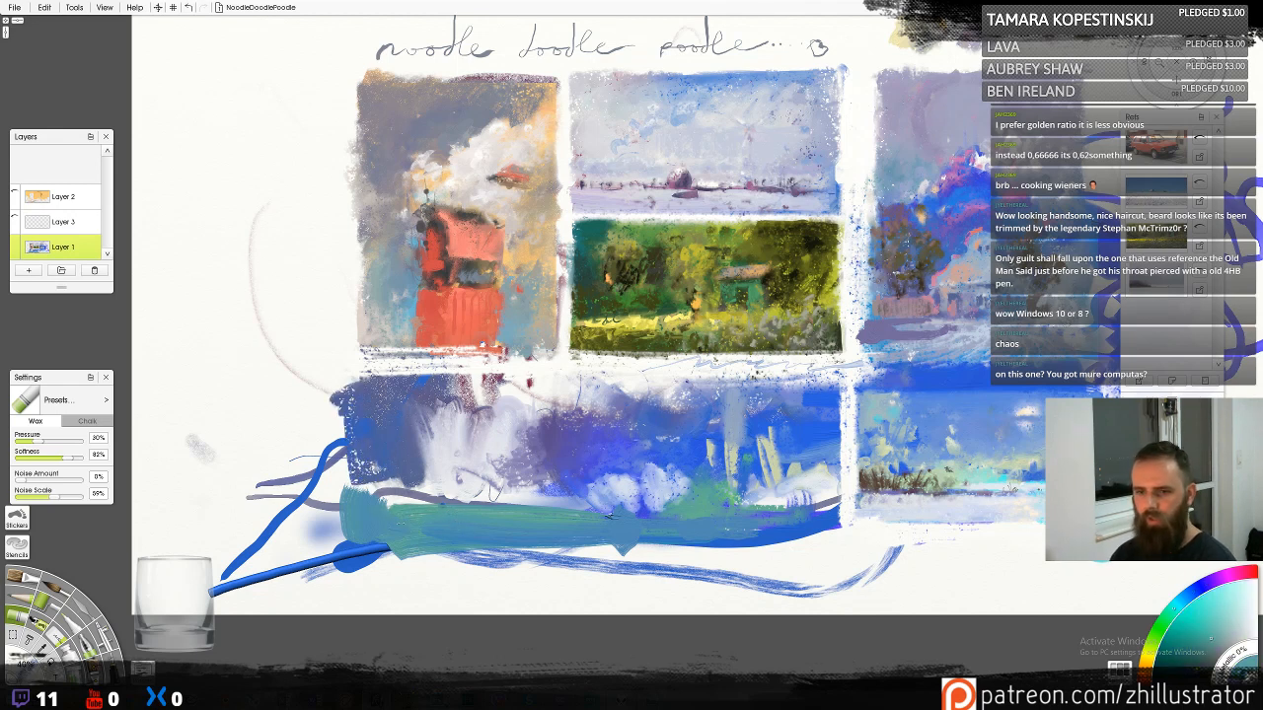
left_click(482, 491, "alt")
mouse_move(463, 498)
left_mouse_down()
mouse_move(399, 491)
mouse_move(460, 485)
mouse_move(360, 500)
left_mouse_up()
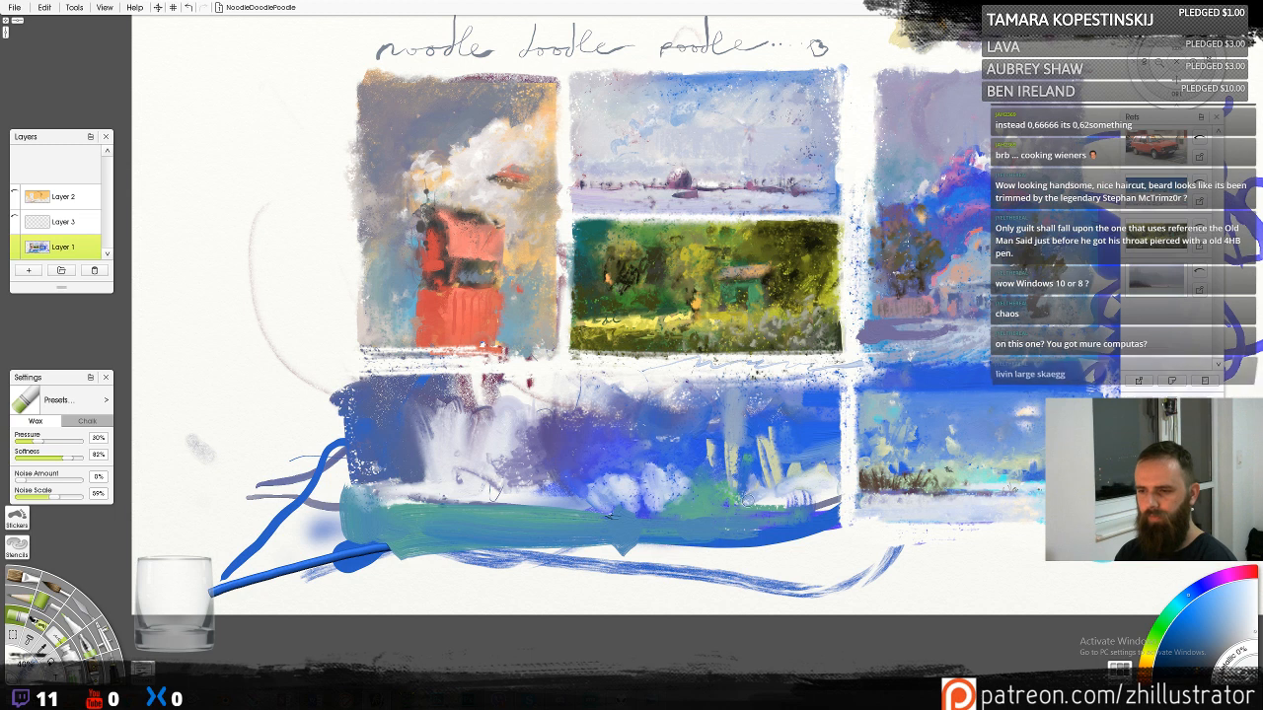
Add dark violet-blue wax crayon strokes along the lower middle of the blue panel and sampled dark blue at its left end
left_click_drag(760, 500, 808, 490)
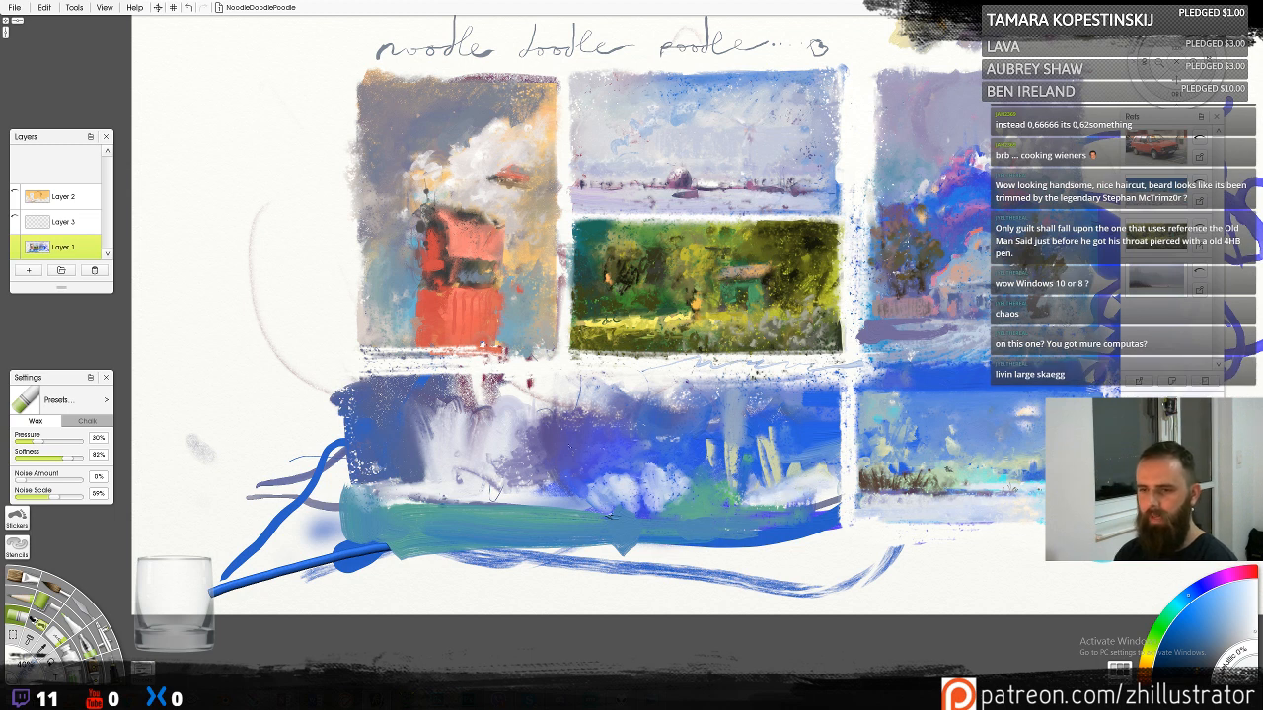
left_click(827, 503, "alt")
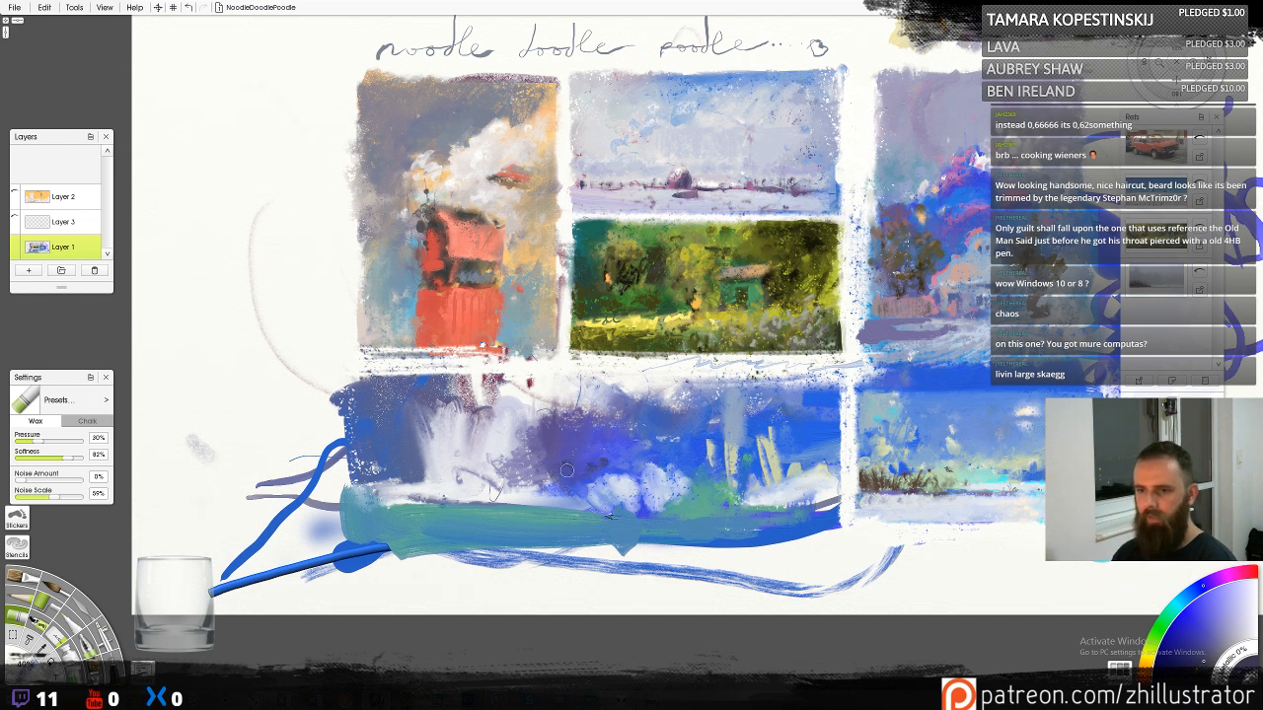
mouse_move(571, 471)
left_mouse_down()
mouse_move(569, 482)
mouse_move(503, 481)
left_mouse_up()
mouse_move(628, 460)
left_mouse_down()
mouse_move(593, 486)
mouse_move(637, 481)
mouse_move(609, 469)
mouse_move(601, 482)
mouse_move(647, 470)
mouse_move(601, 484)
mouse_move(681, 466)
mouse_move(614, 489)
mouse_move(708, 457)
mouse_move(679, 475)
mouse_move(687, 457)
mouse_move(663, 467)
mouse_move(664, 441)
mouse_move(684, 459)
mouse_move(695, 439)
mouse_move(659, 481)
left_mouse_up()
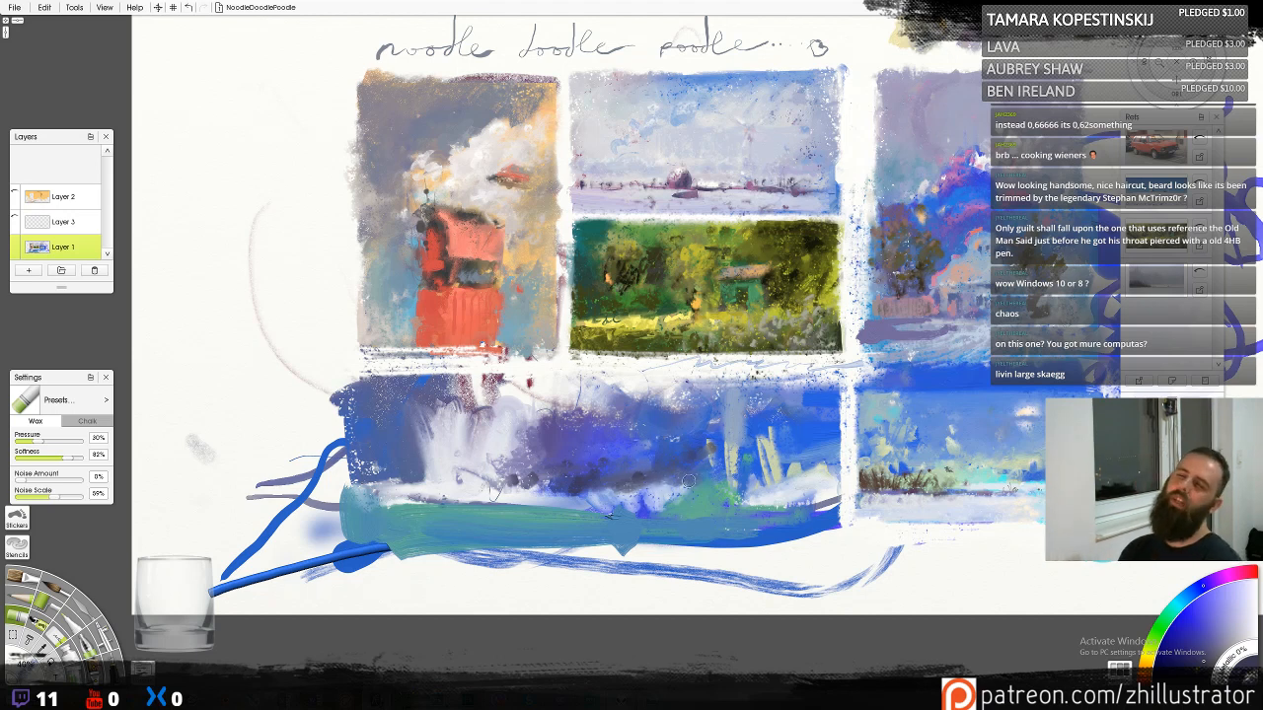
left_click(359, 396, "alt")
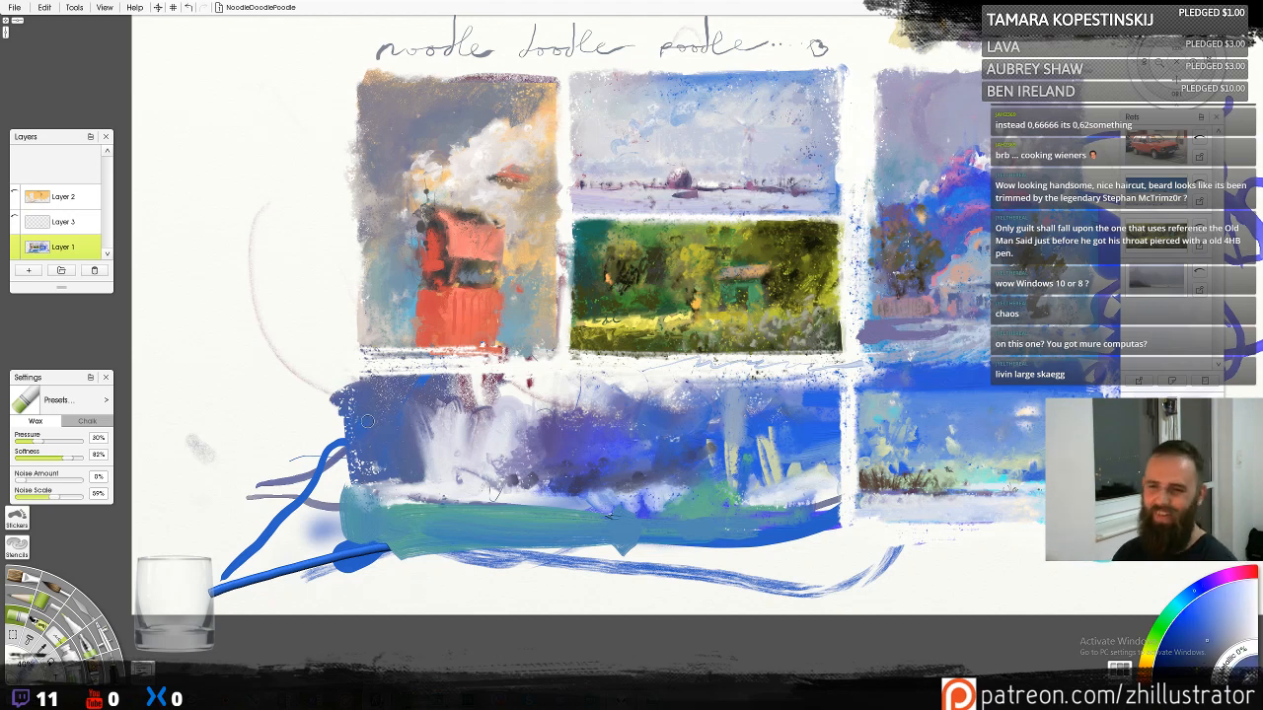
left_click_drag(347, 462, 380, 469)
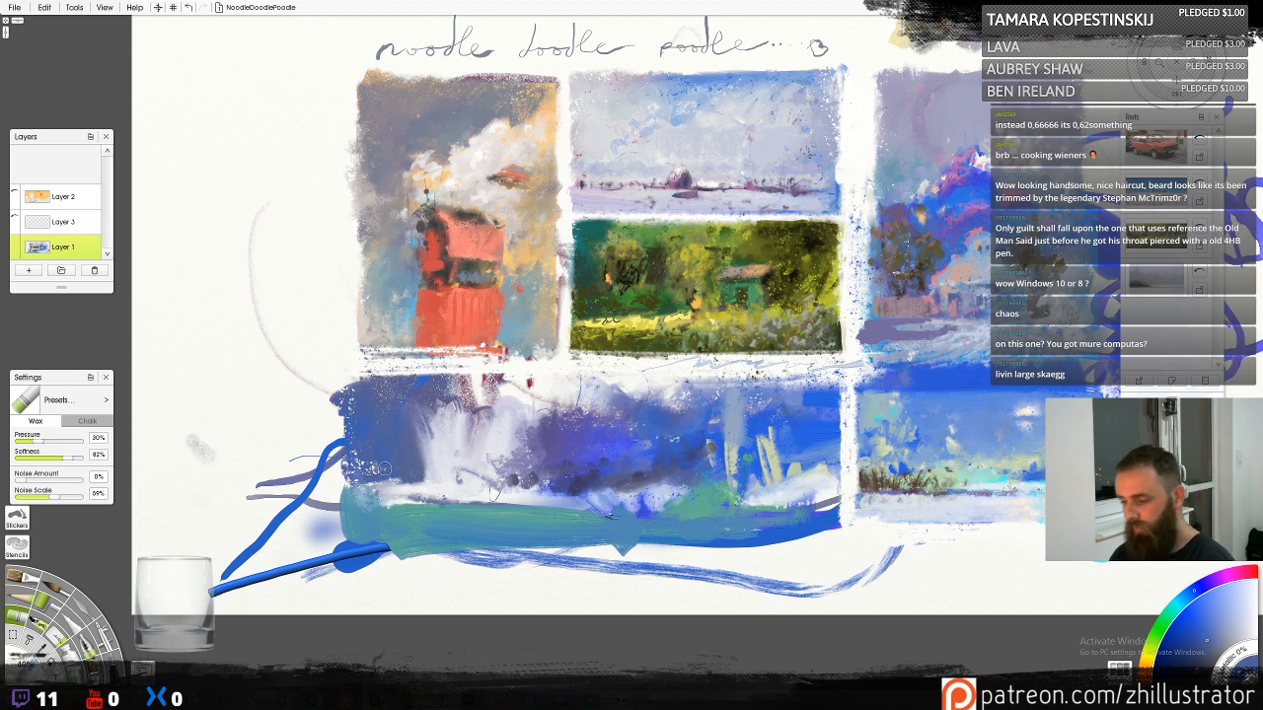
Brush a pale lavender patch onto the left end of the blue panel and smooth it in with the palette knife
key("b")
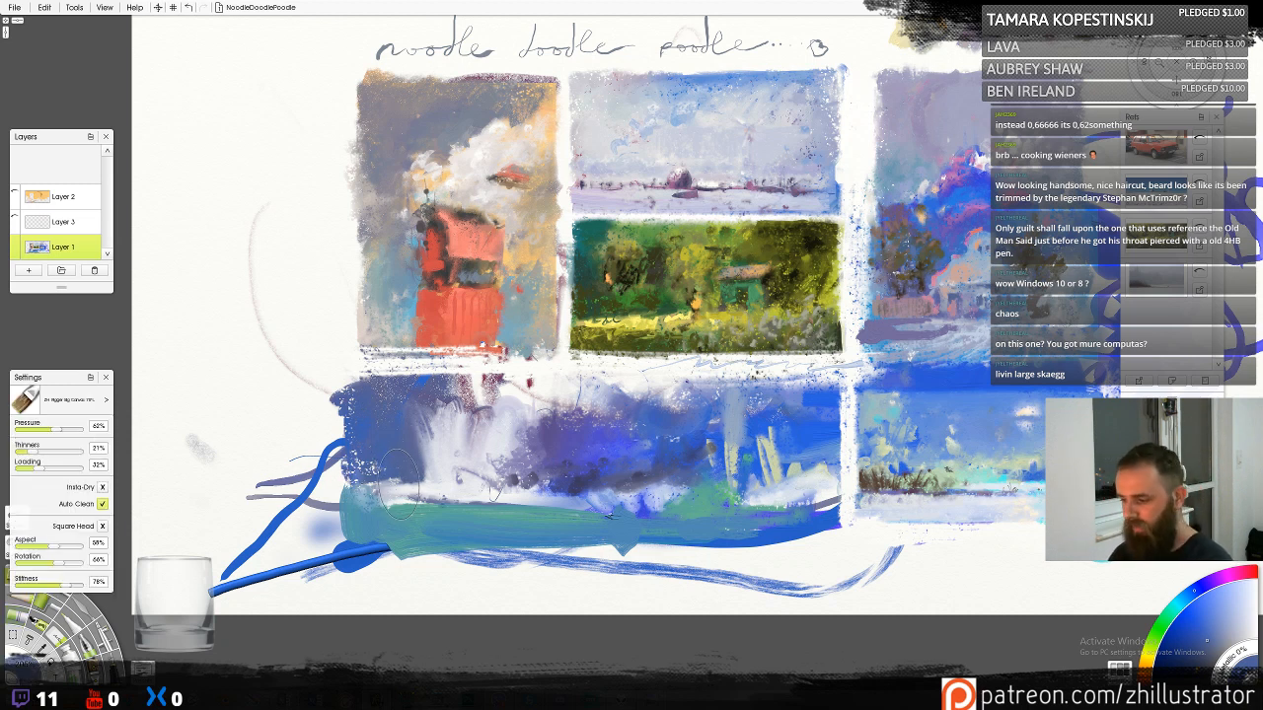
left_click_drag(413, 469, 294, 470)
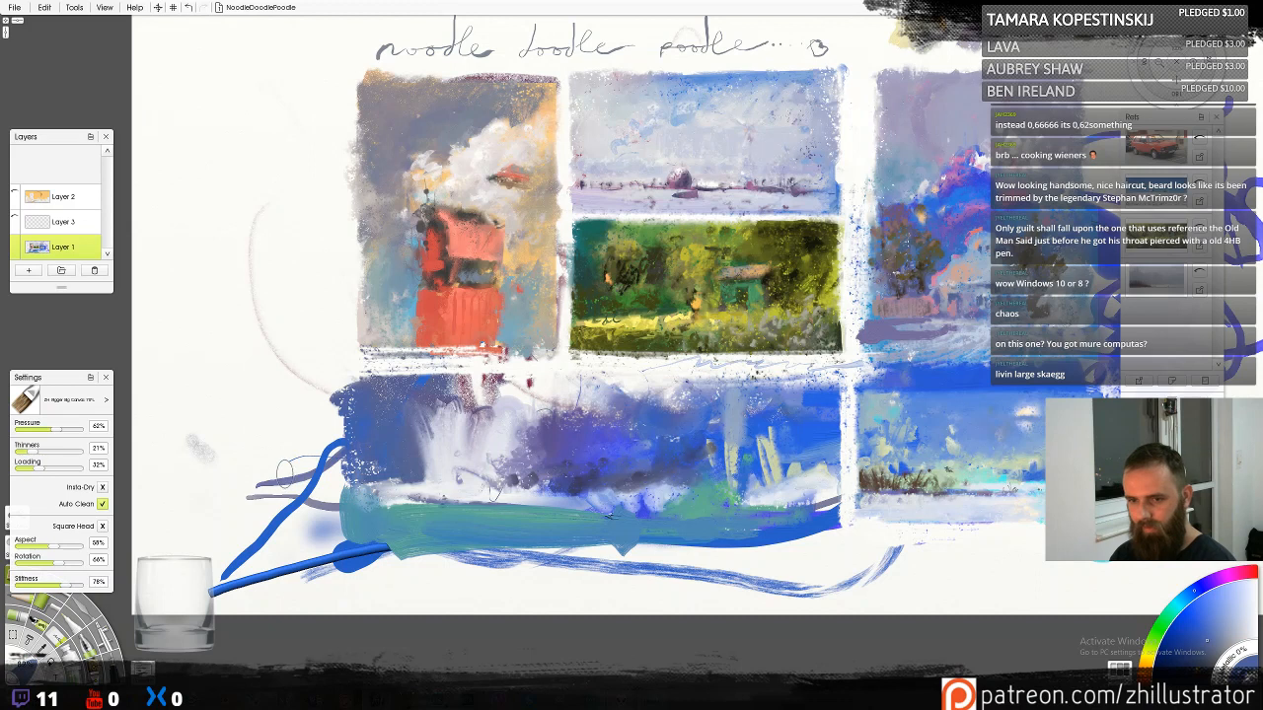
key("p")
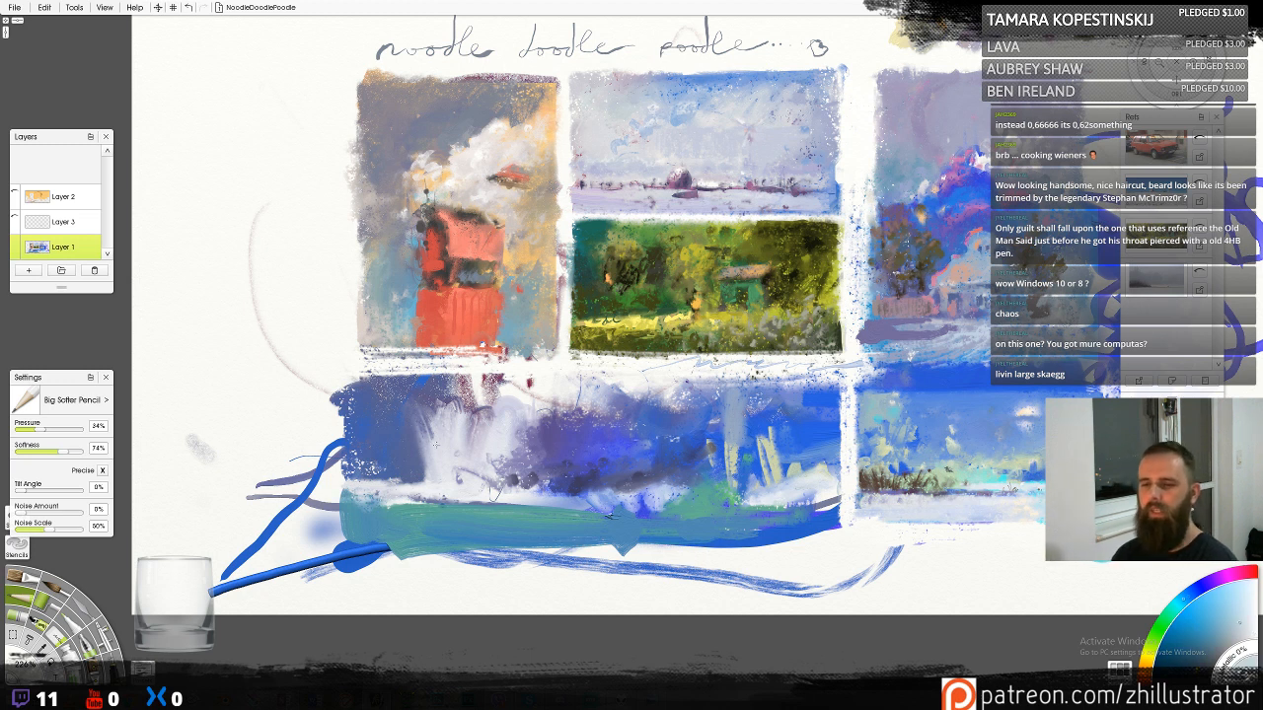
key("b")
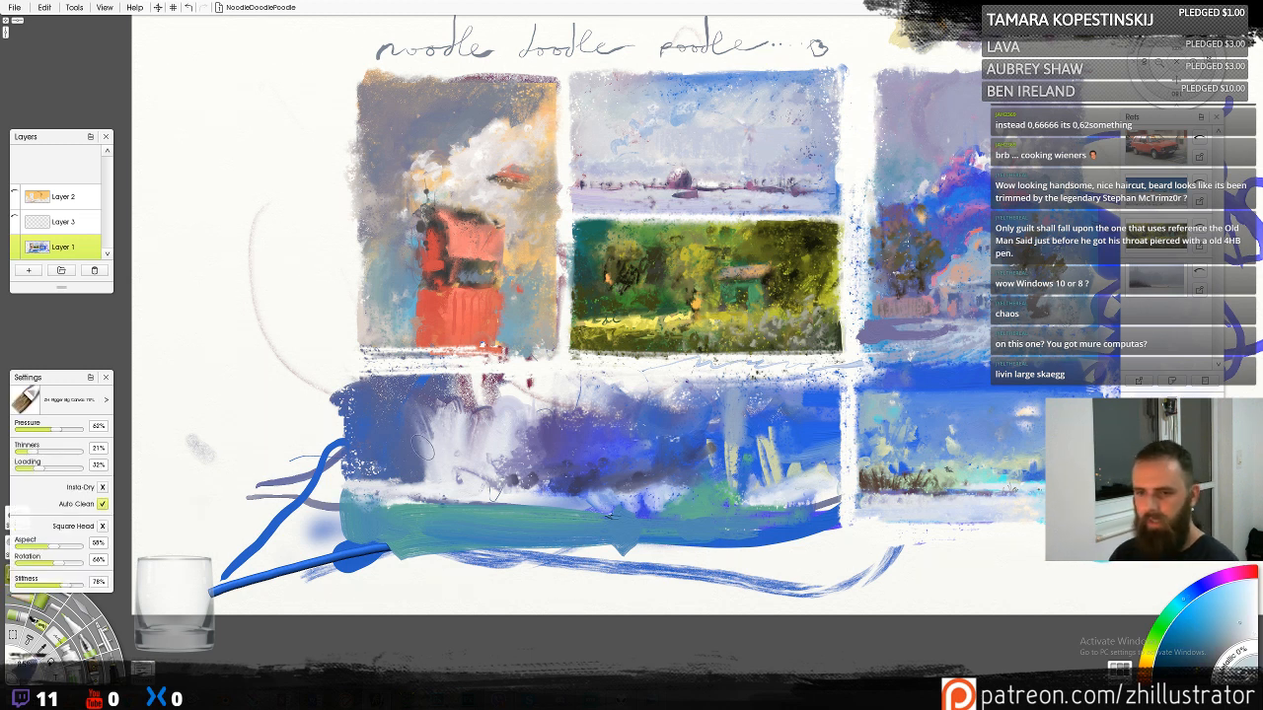
left_click(419, 453, "alt")
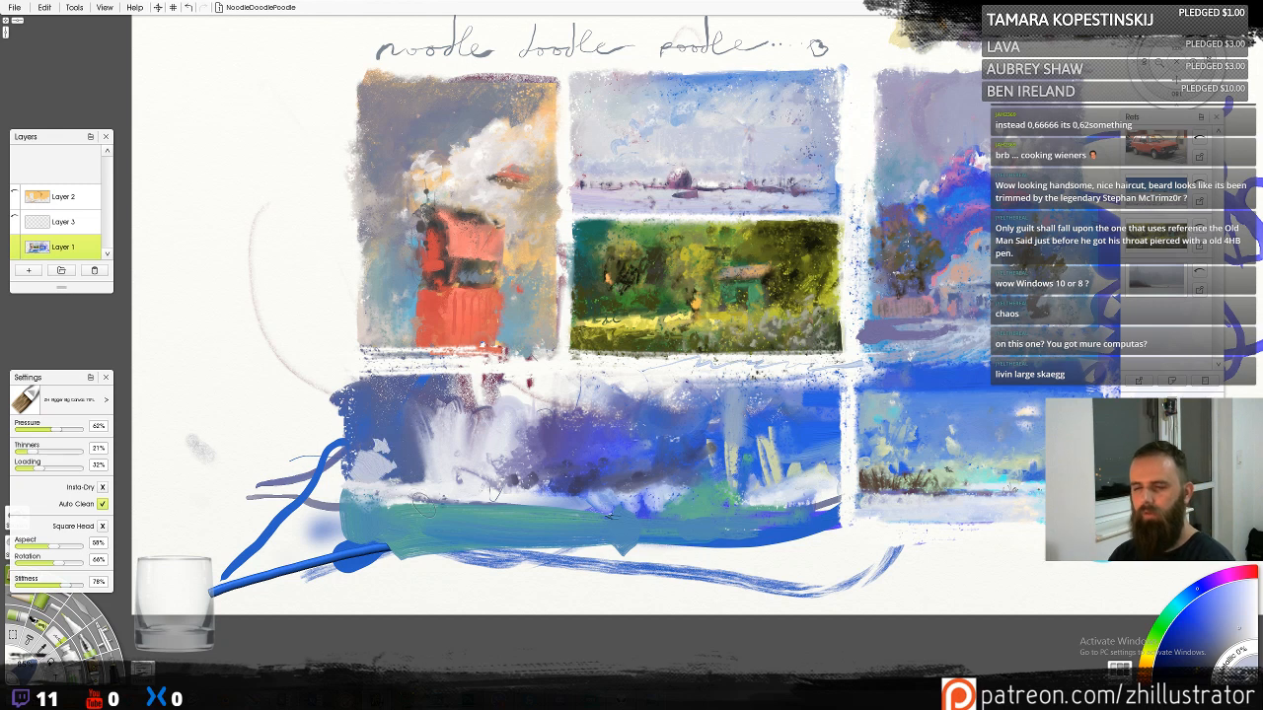
key("p")
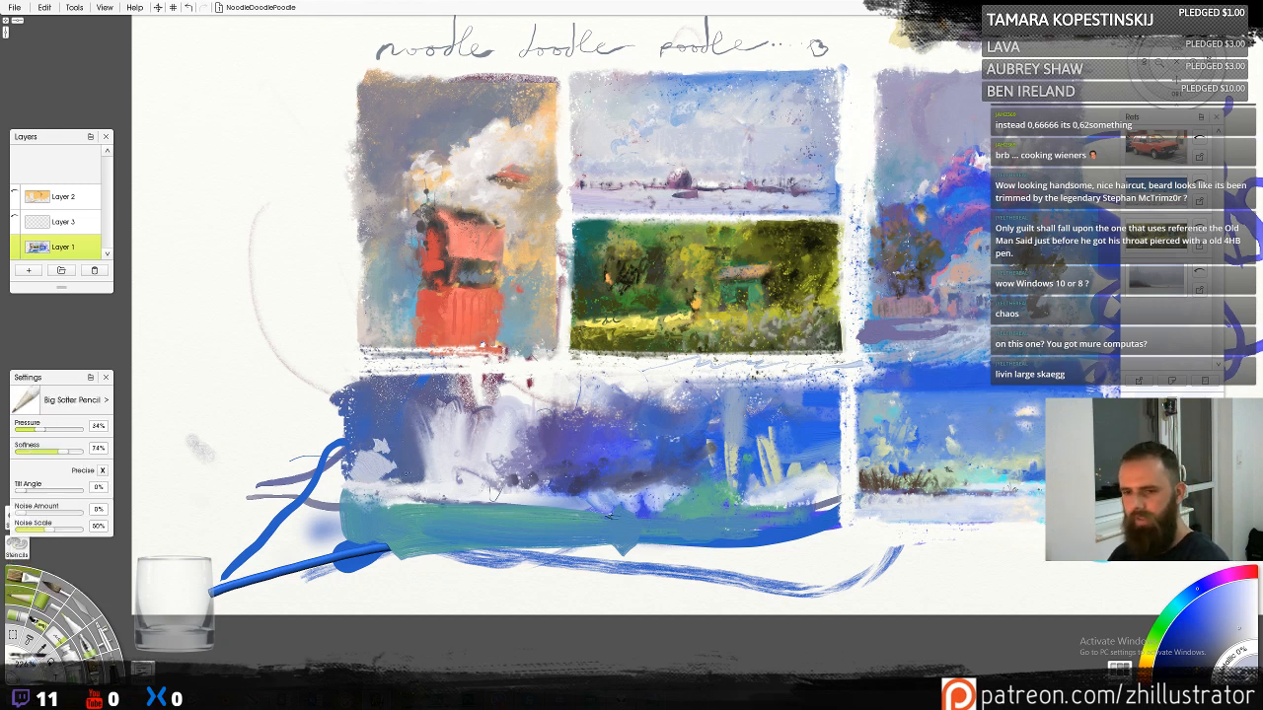
key("b")
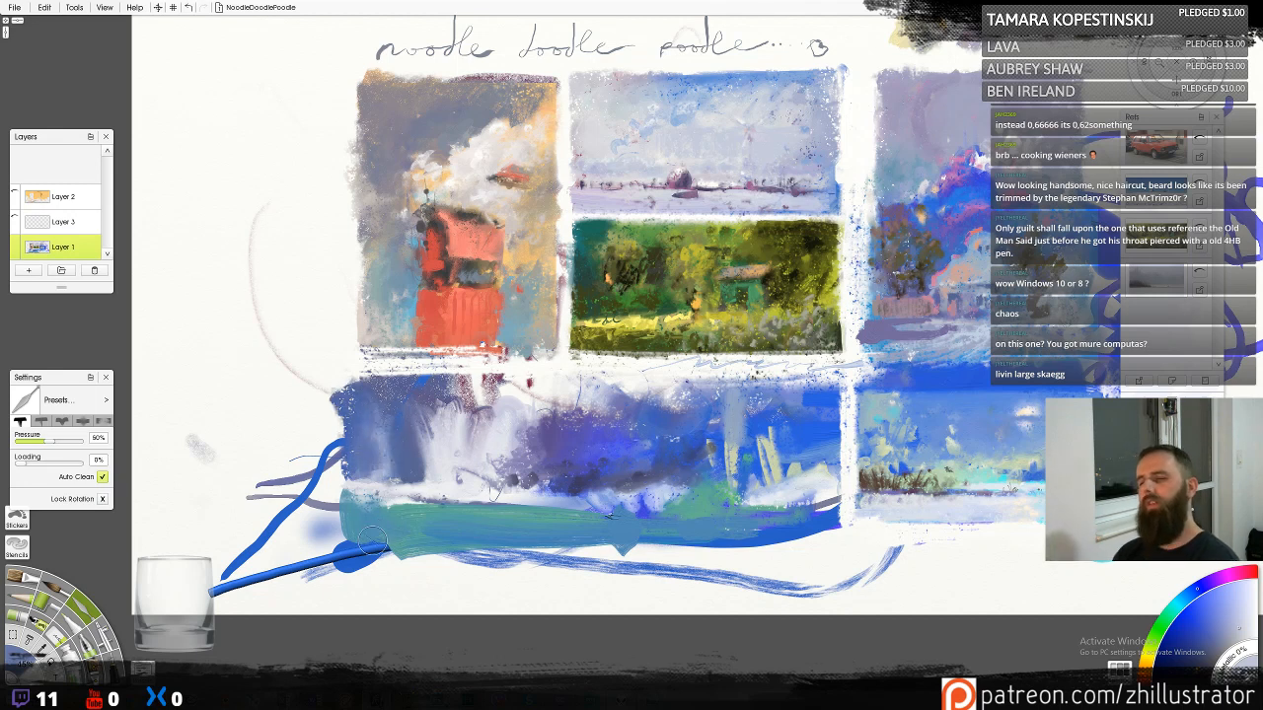
Erase the stray blue lines on the white paper beside the blue panel's left edge
key("e")
mouse_move(318, 499)
left_mouse_down()
mouse_move(325, 426)
mouse_move(341, 498)
mouse_move(311, 538)
mouse_move(276, 508)
mouse_move(296, 524)
left_mouse_up()
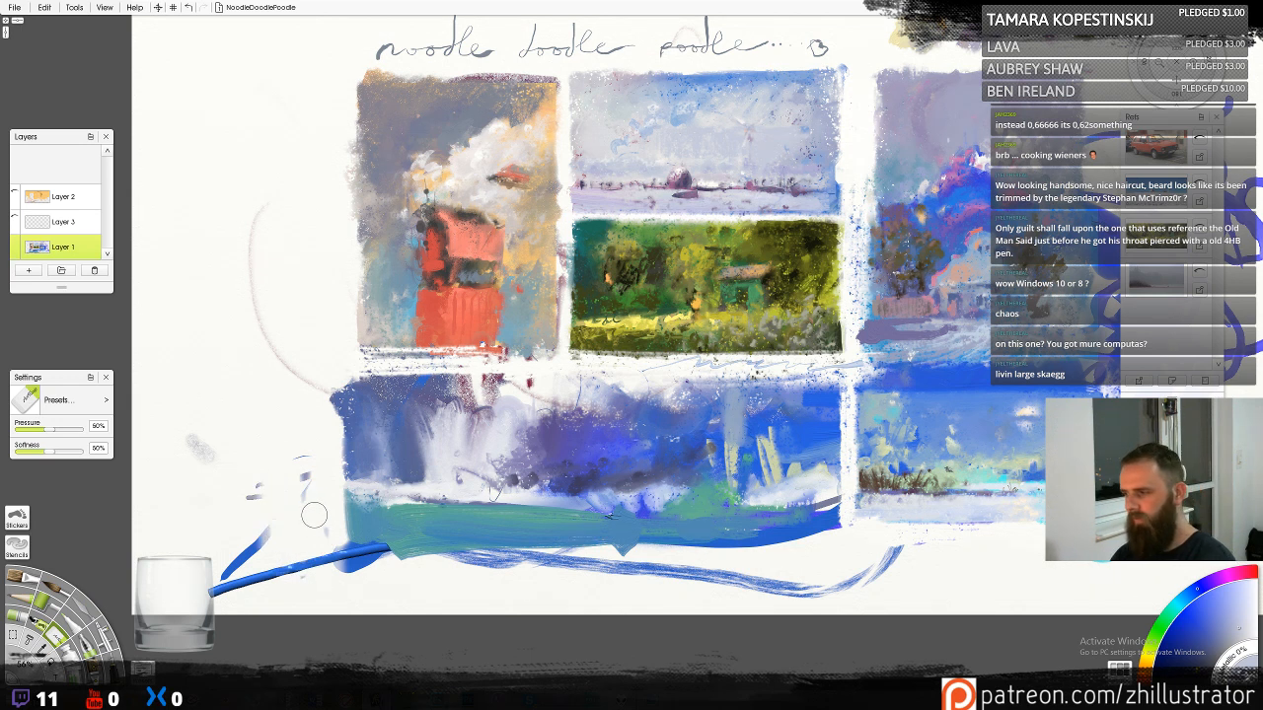
key("c")
Extend the blue panel's left edge outward with the Big Softer Pencil in a sampled dark blue
key("p")
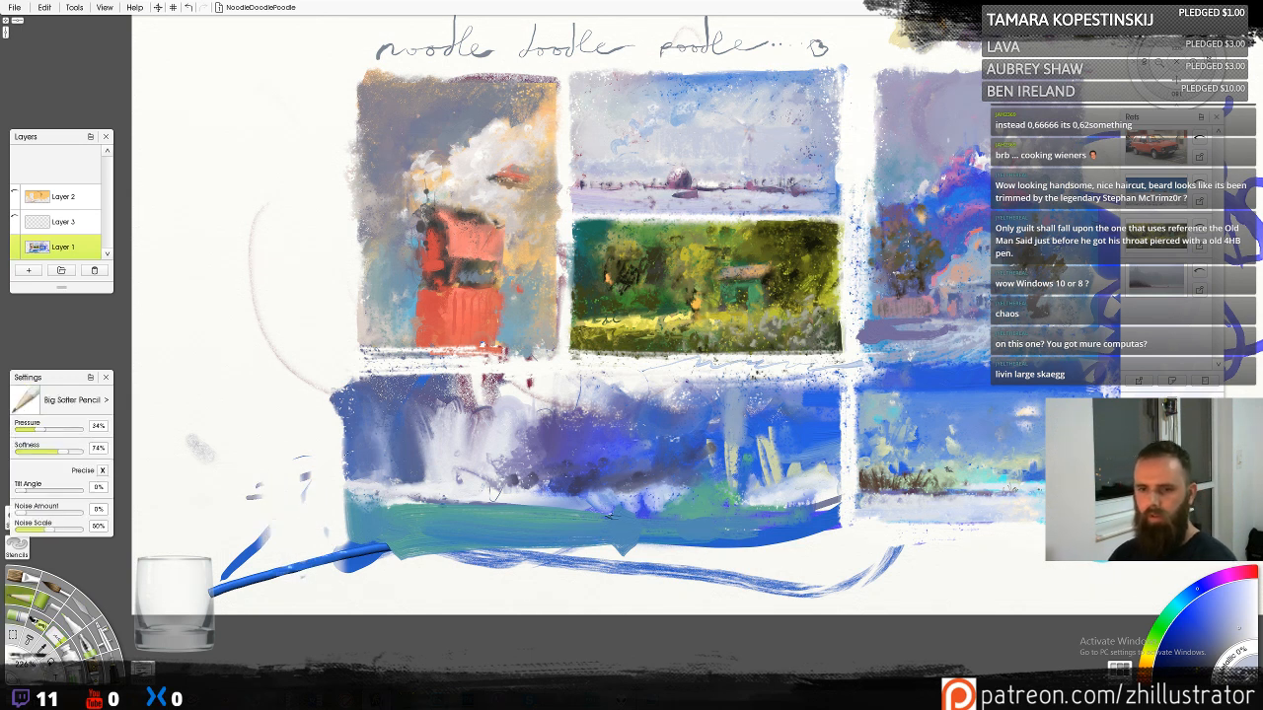
left_click(354, 440, "alt")
left_click_drag(345, 435, 345, 544)
left_click(367, 523, "alt")
left_click_drag(342, 481, 339, 547)
left_click_drag(289, 391, 265, 462)
mouse_move(279, 401)
left_mouse_down()
mouse_move(250, 452)
mouse_move(235, 395)
mouse_move(274, 318)
left_mouse_up()
key("ctrl+z")
key("ctrl+z")
key("ctrl+z")
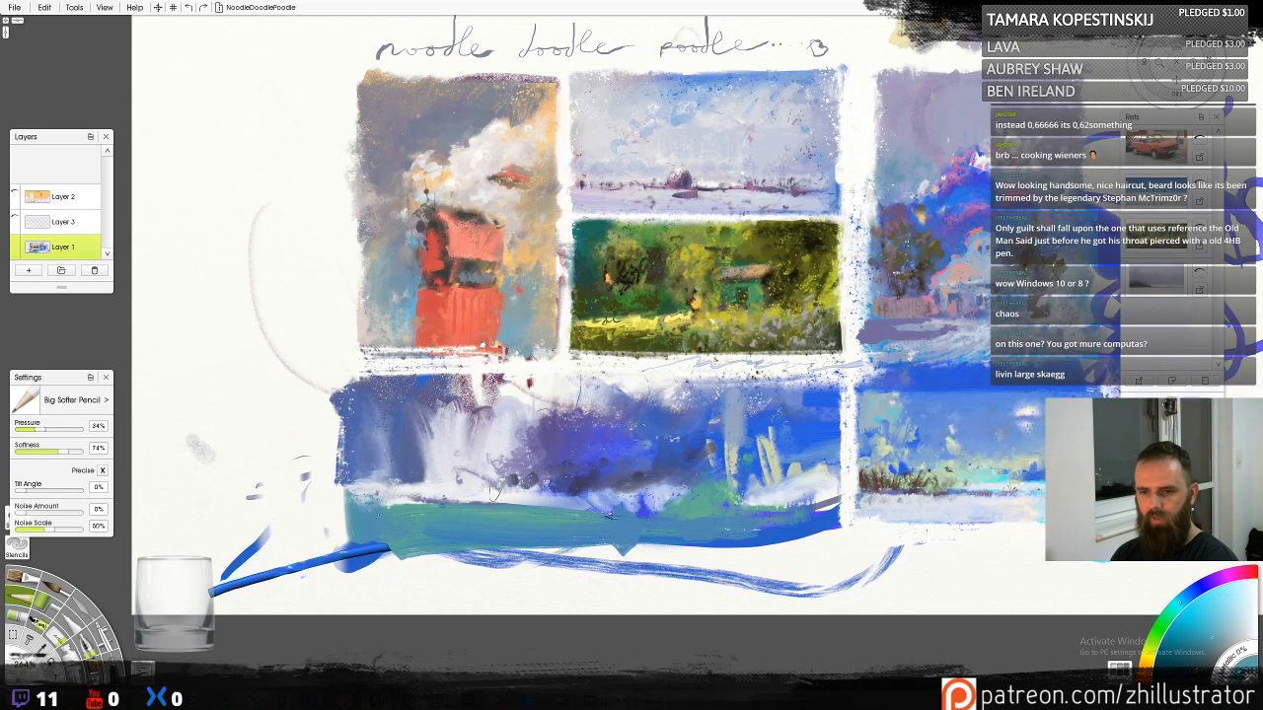
Extend the left end of the teal strip with pencil strokes so it lines up with the blue panel's edge, using sampled teals
left_click(377, 516, "alt")
left_click_drag(351, 523, 349, 552)
left_click(363, 555, "alt")
mouse_move(343, 498)
left_mouse_down()
mouse_move(341, 551)
mouse_move(389, 546)
left_mouse_up()
left_click(378, 535, "alt")
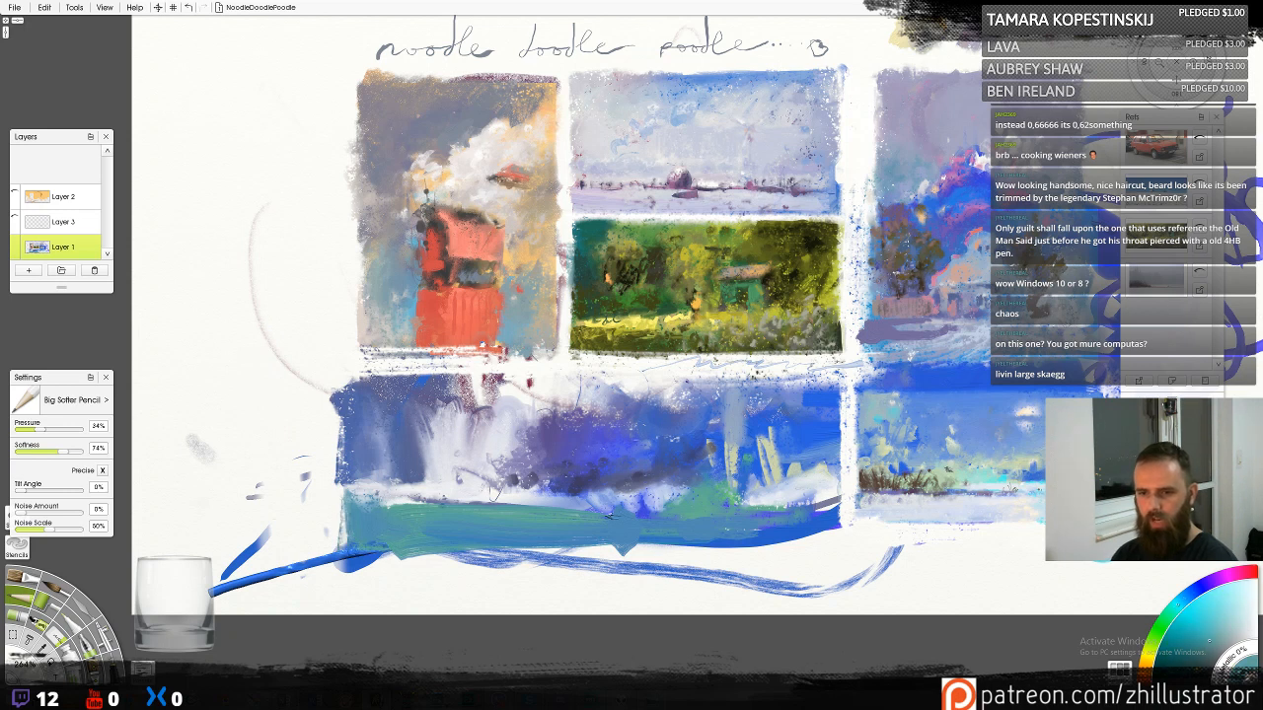
left_click(361, 562, "alt")
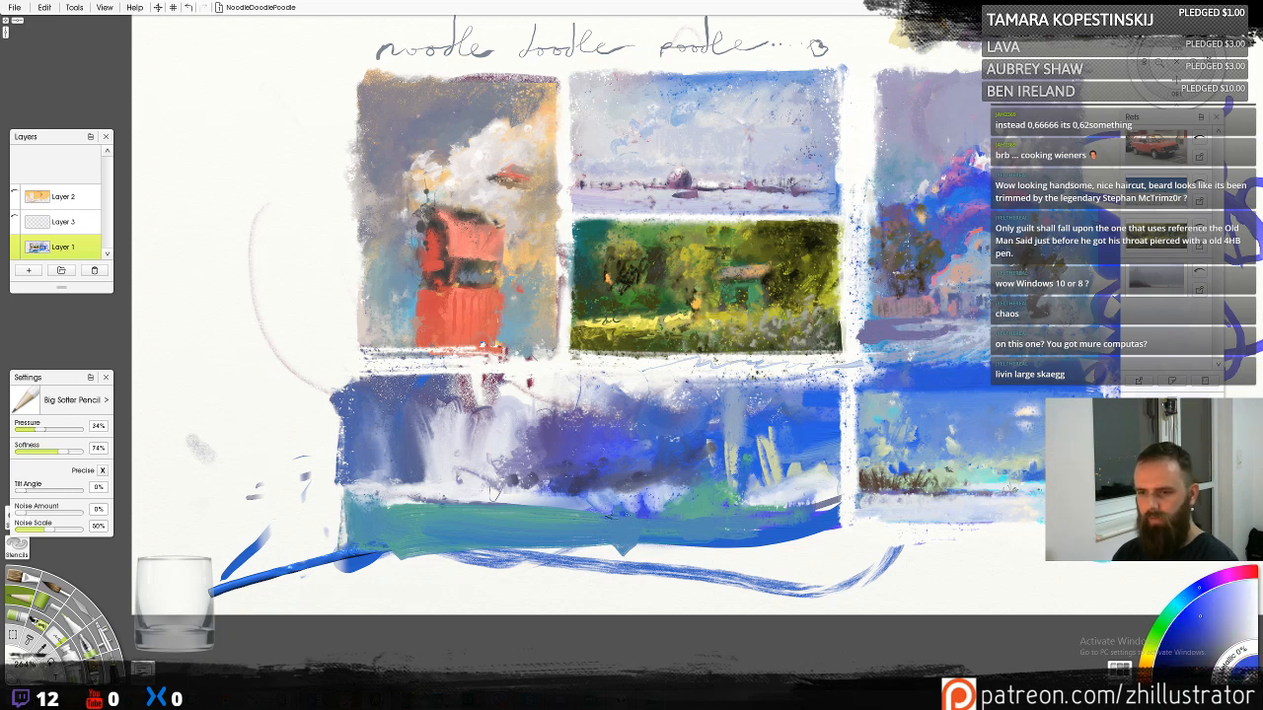
Touch up the blue panel's right end and lengthen its pale tree trunks upward in sampled colours, adding a thinner trunk beside them
left_click(587, 506, "alt")
left_click(525, 500, "alt")
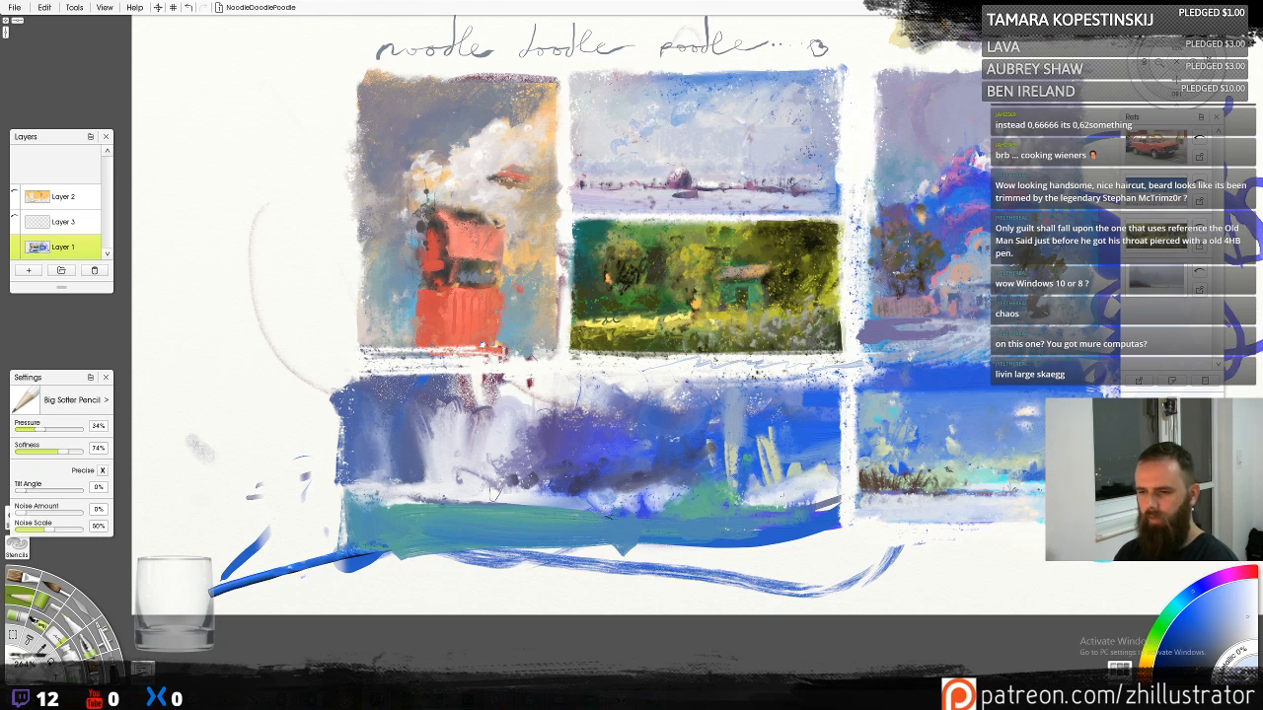
left_click_drag(839, 475, 812, 470)
left_click(732, 461, "alt")
mouse_move(725, 463)
left_mouse_down()
mouse_move(706, 479)
mouse_move(799, 455)
mouse_move(803, 468)
mouse_move(752, 414)
left_mouse_up()
left_click(770, 444, "alt")
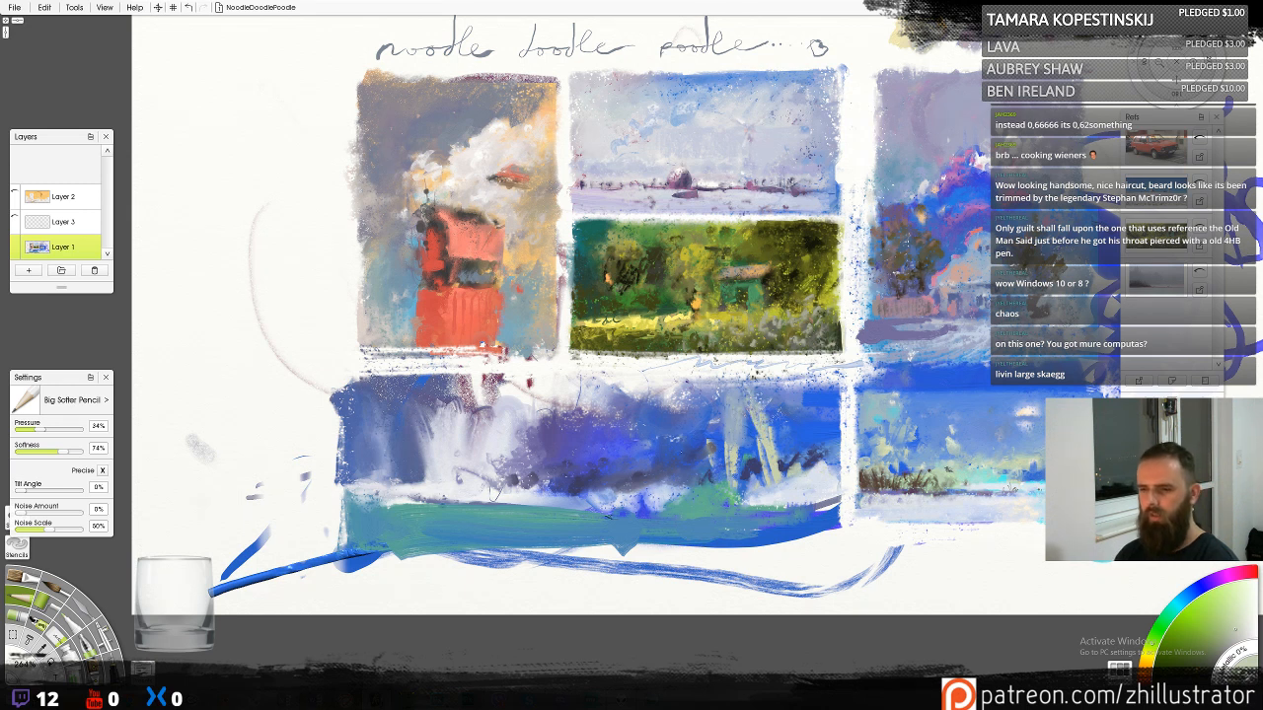
left_click_drag(683, 460, 673, 420)
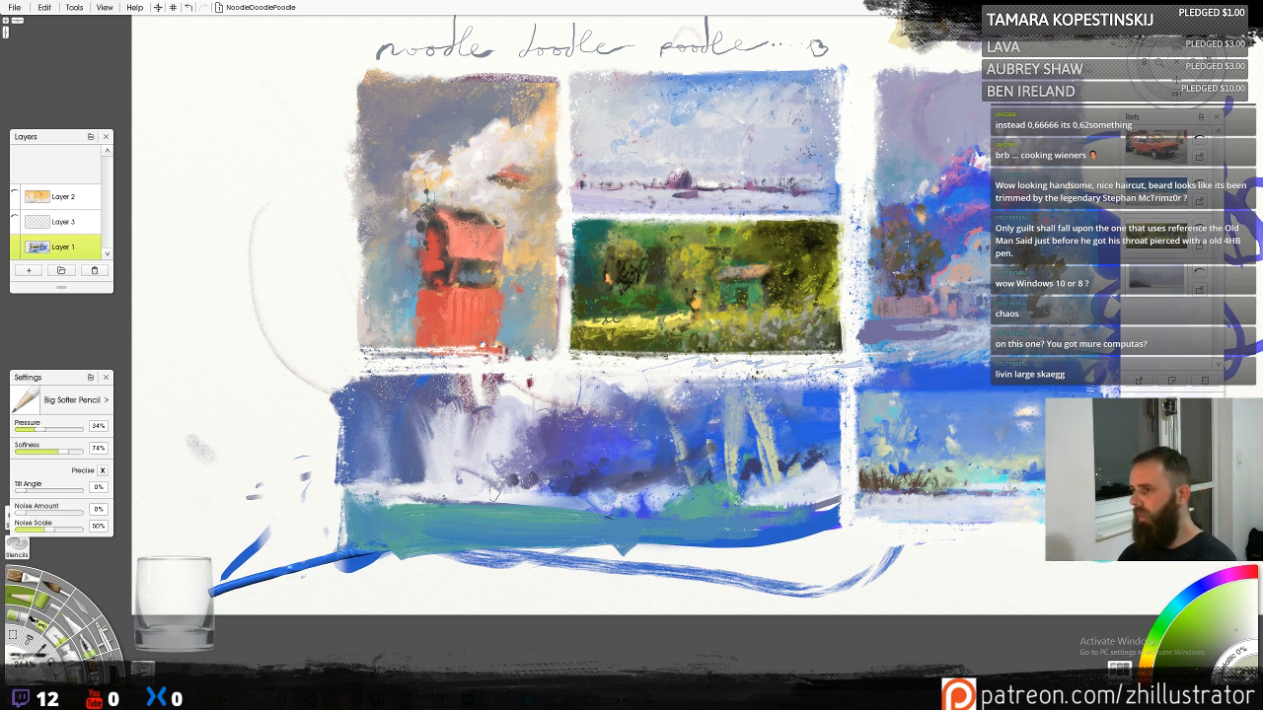
Work sampled violet-blues into the dark storm cloud's lower edge and smear the white cloud into it with the palette knife
left_click_drag(681, 394, 565, 400)
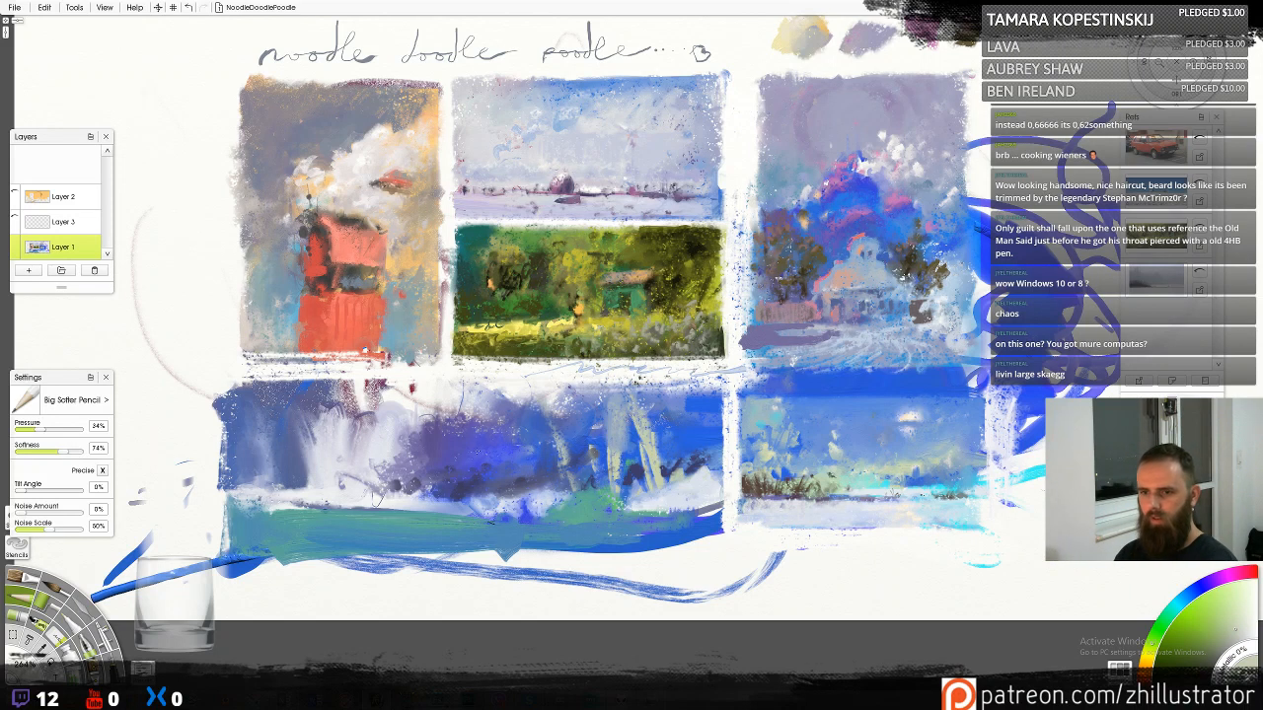
left_click(465, 486, "alt")
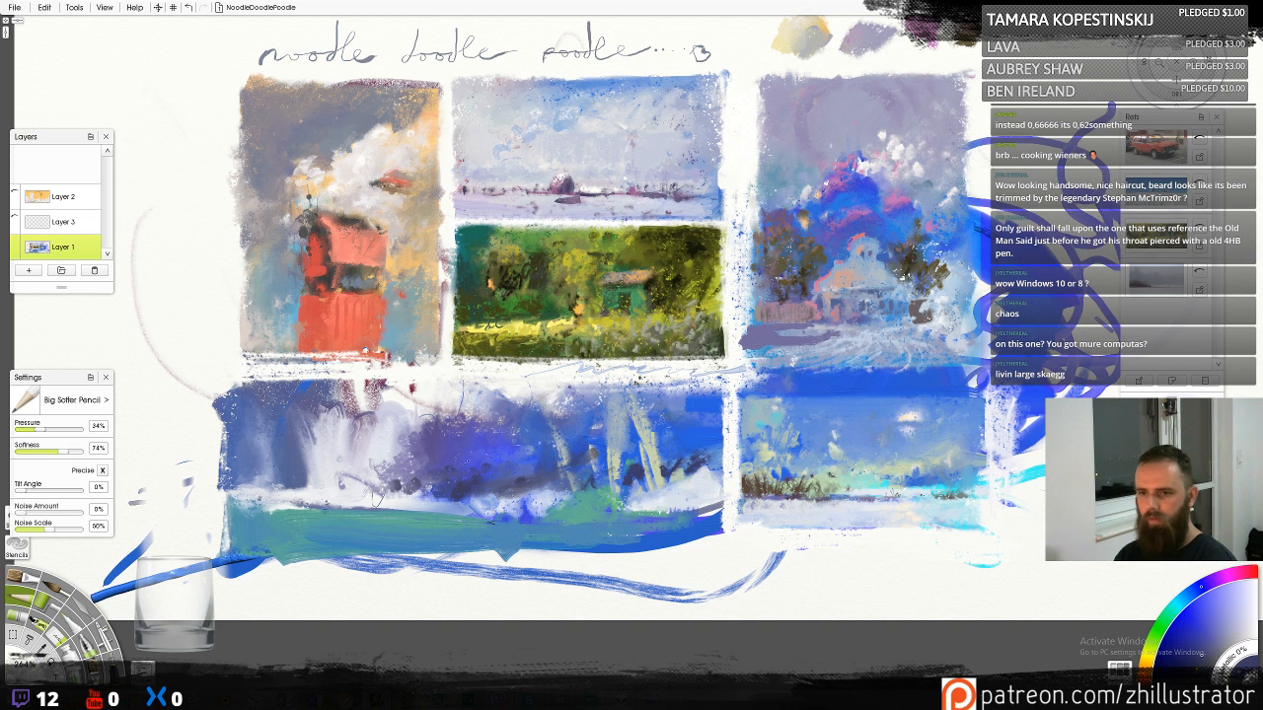
left_click(455, 492, "alt")
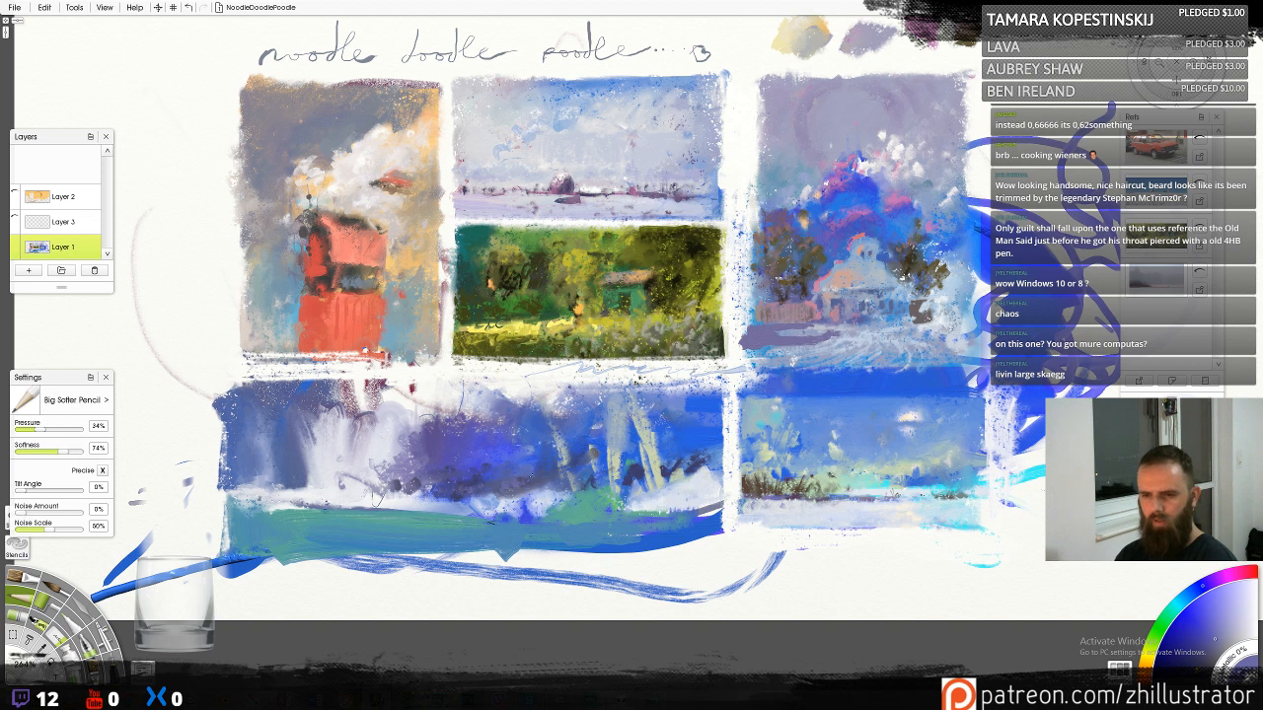
left_click(544, 480, "alt")
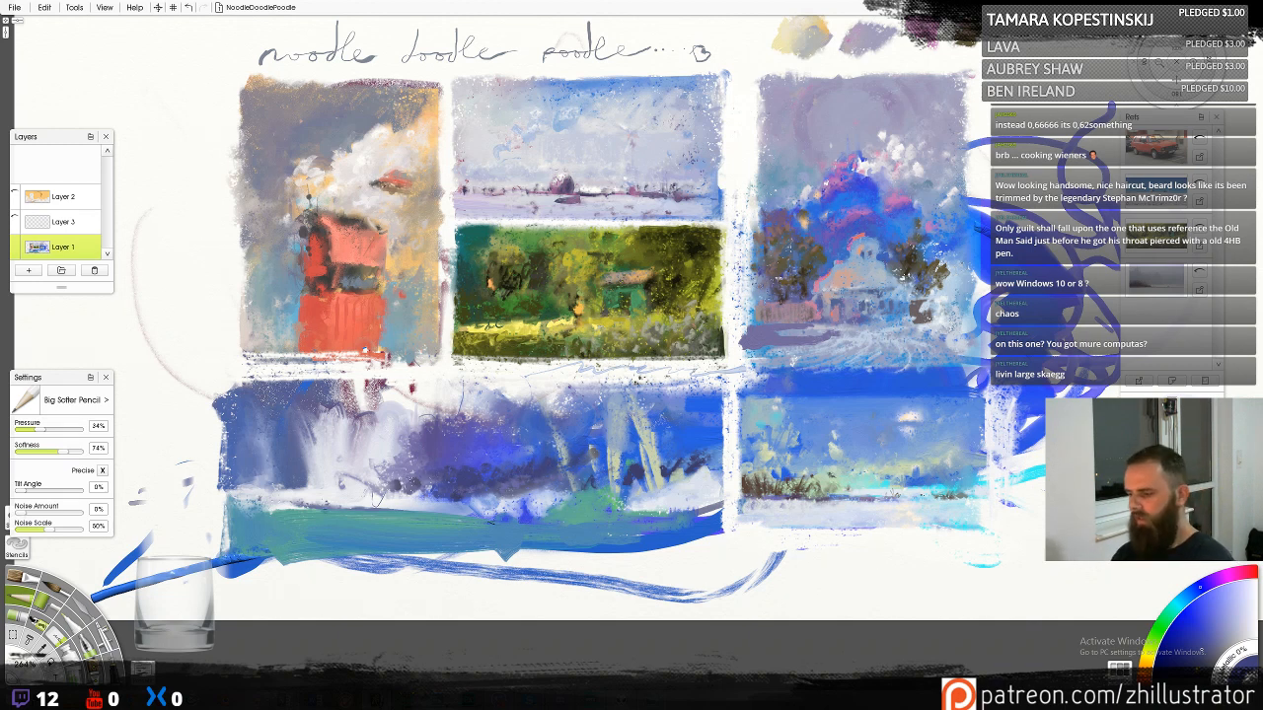
key("k")
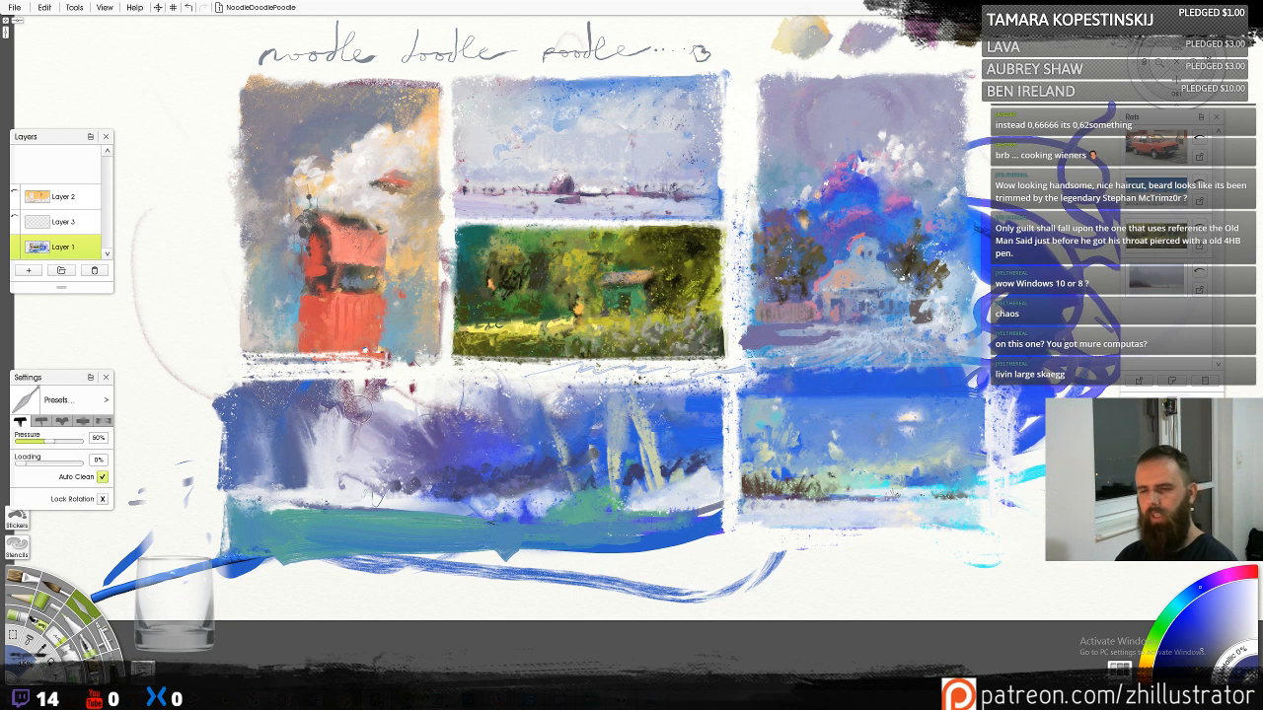
Crayon sampled violet-blue tones into the sky above the dark cloud and pick a slightly different shade on the colour wheel
key("c")
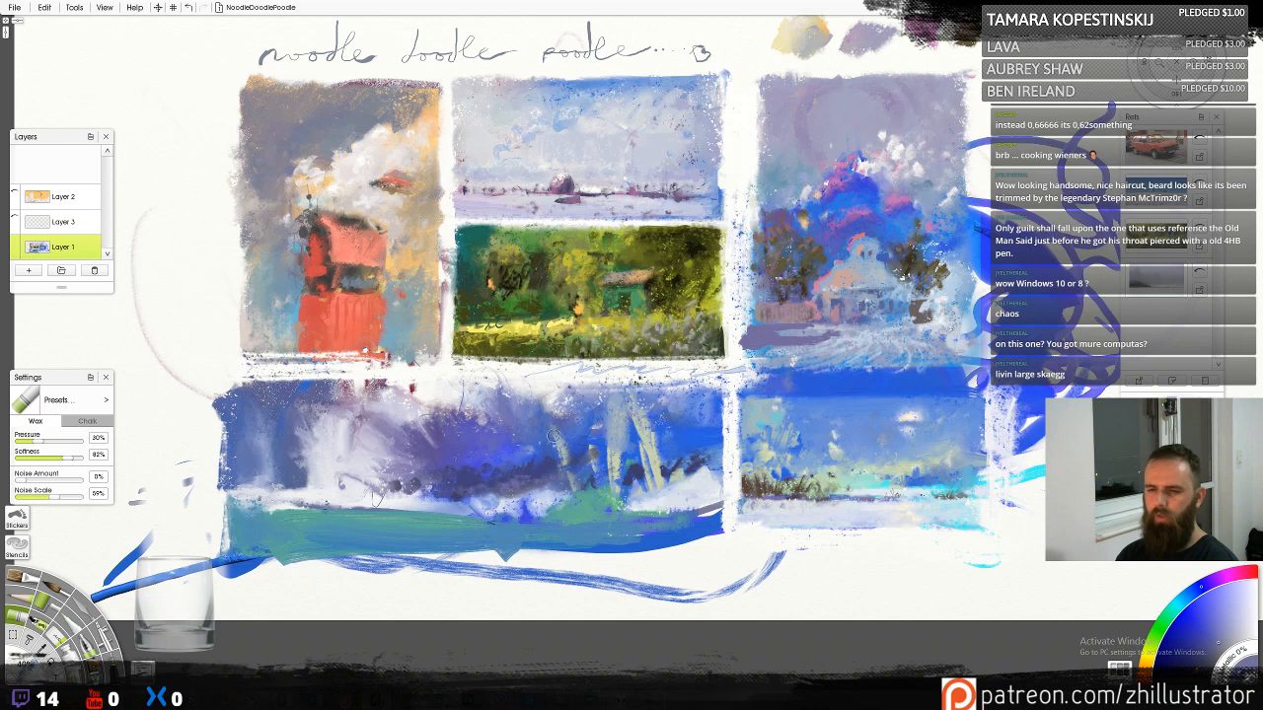
left_click(539, 425, "alt")
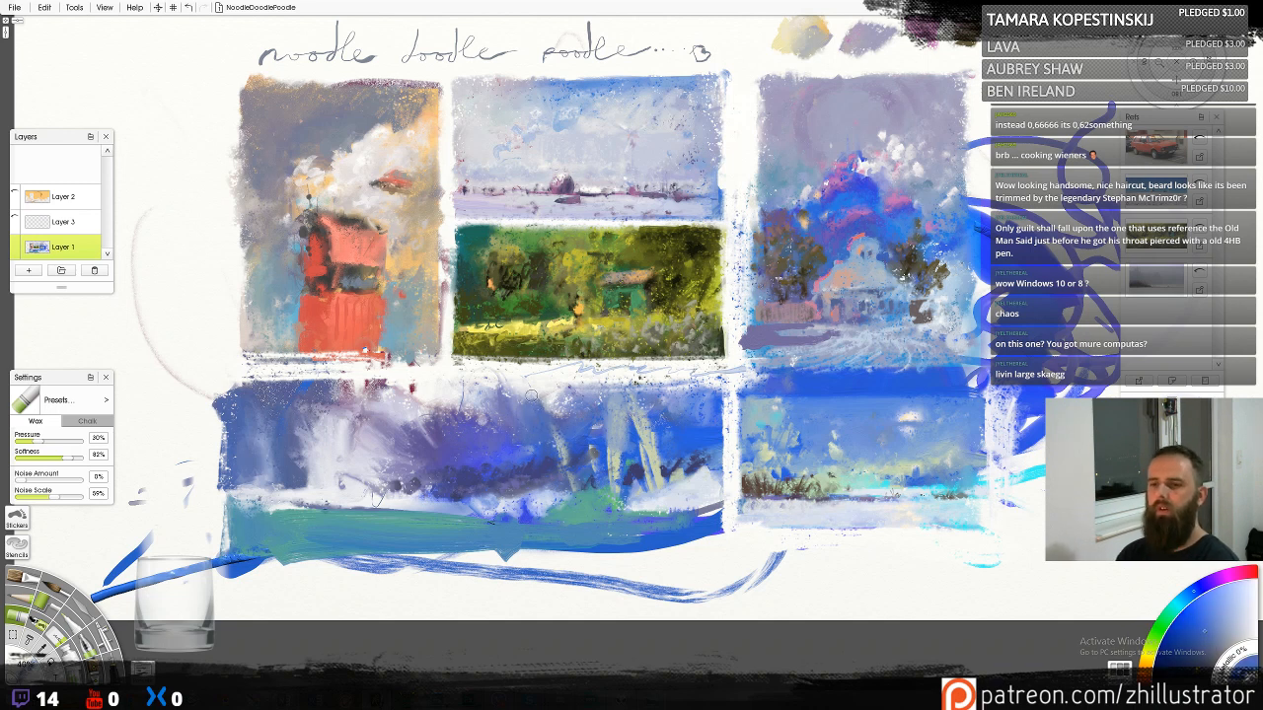
mouse_move(531, 403)
left_mouse_down()
mouse_move(559, 397)
mouse_move(527, 391)
mouse_move(544, 395)
left_mouse_up()
left_click(517, 392, "alt")
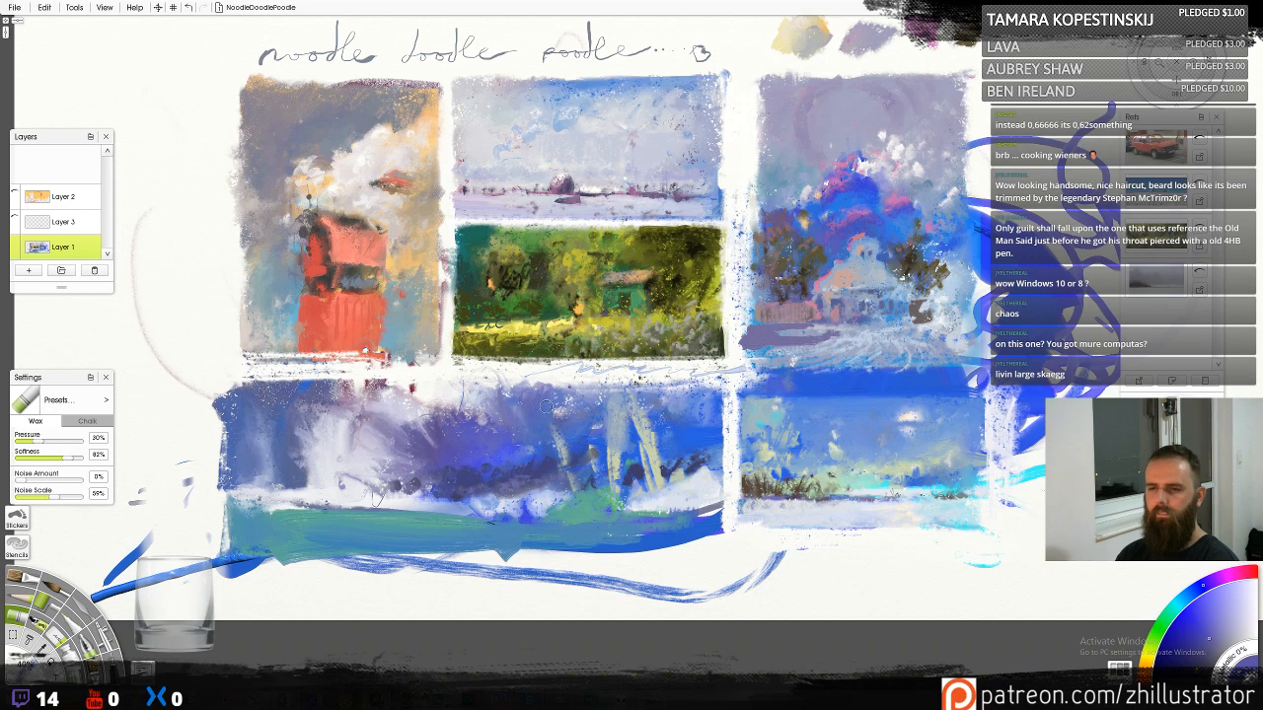
left_click(1212, 655)
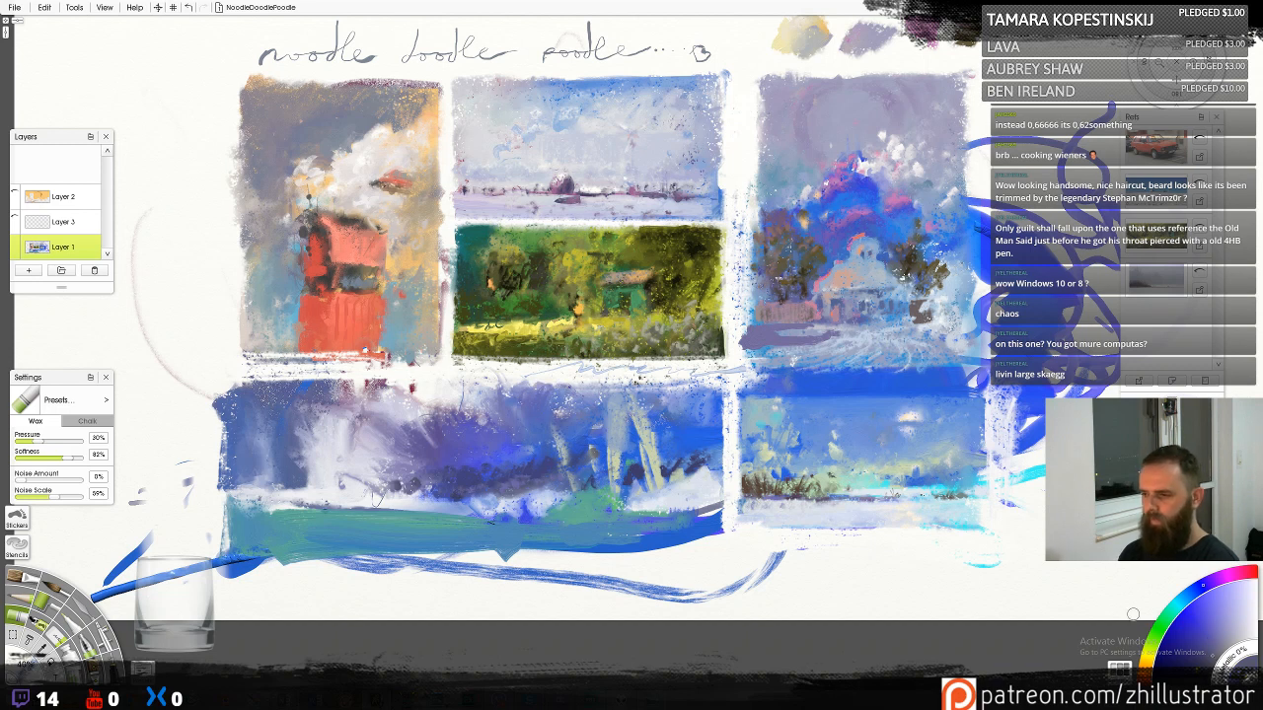
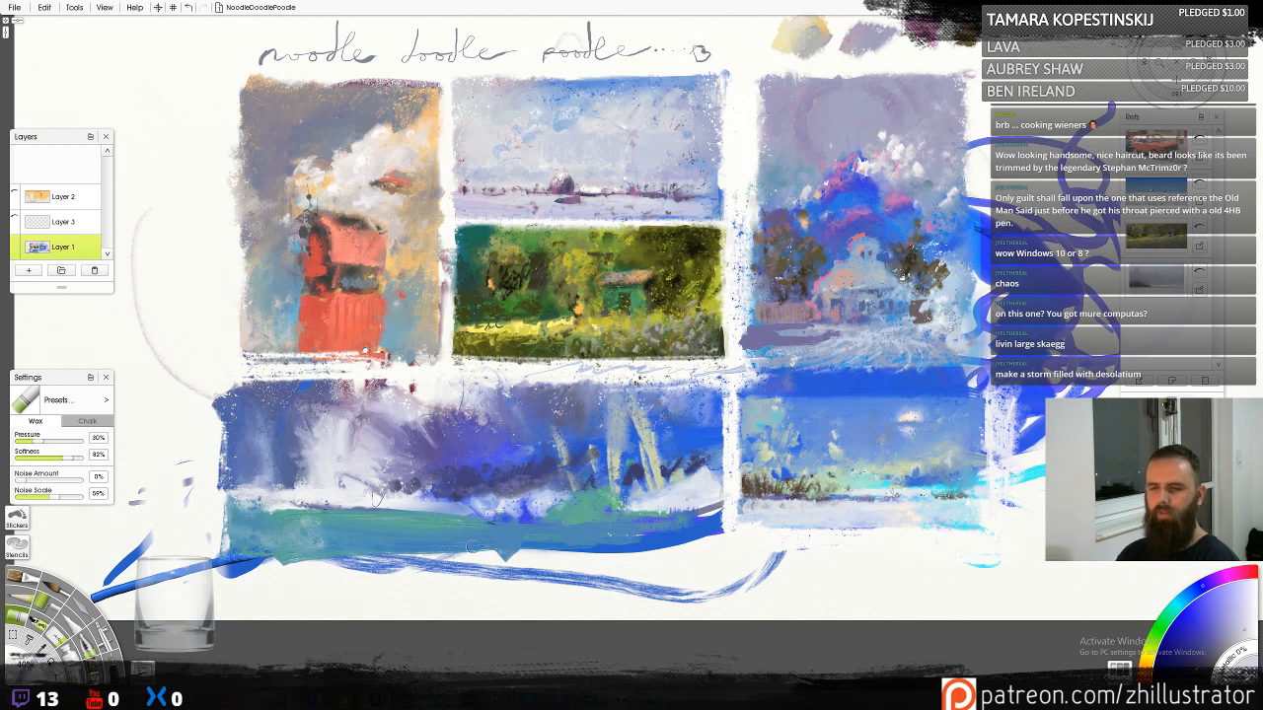
key("p")
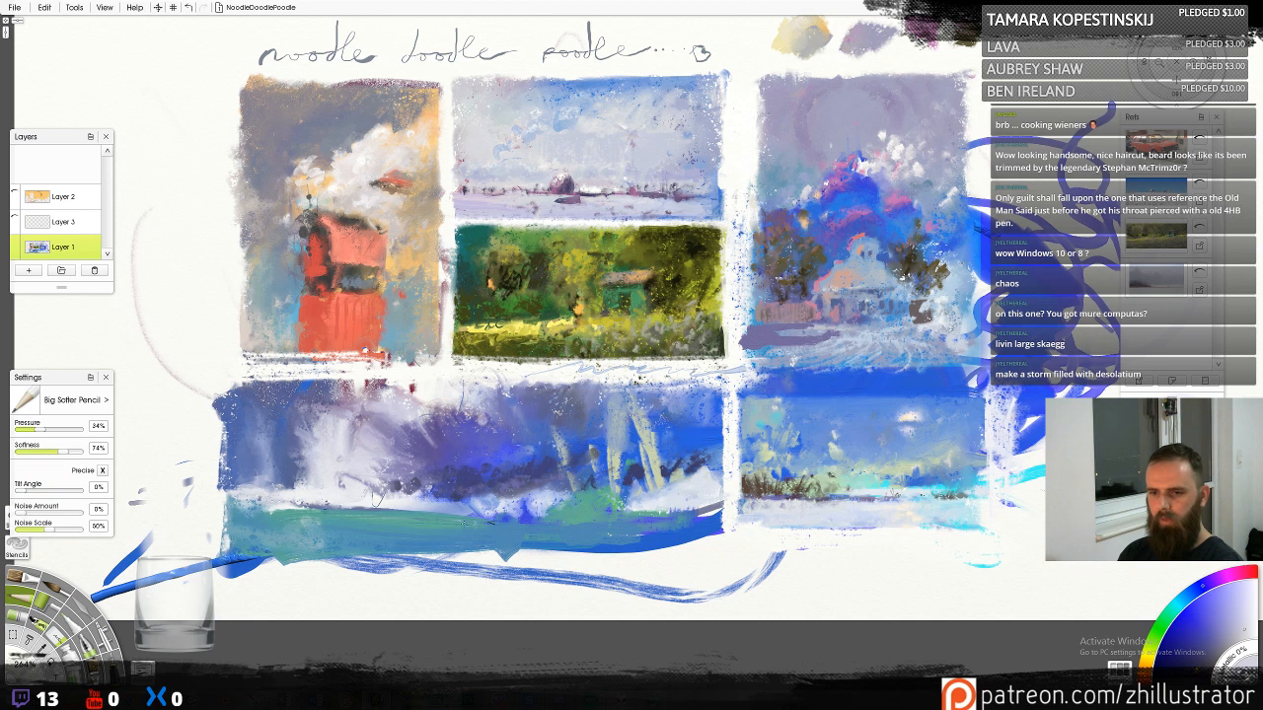
mouse_move(459, 529)
left_mouse_down()
mouse_move(251, 554)
mouse_move(545, 525)
mouse_move(640, 540)
mouse_move(592, 547)
mouse_move(519, 528)
mouse_move(253, 554)
mouse_move(357, 541)
left_mouse_up()
key("ctrl+z")
key("ctrl+z")
key("ctrl+z")
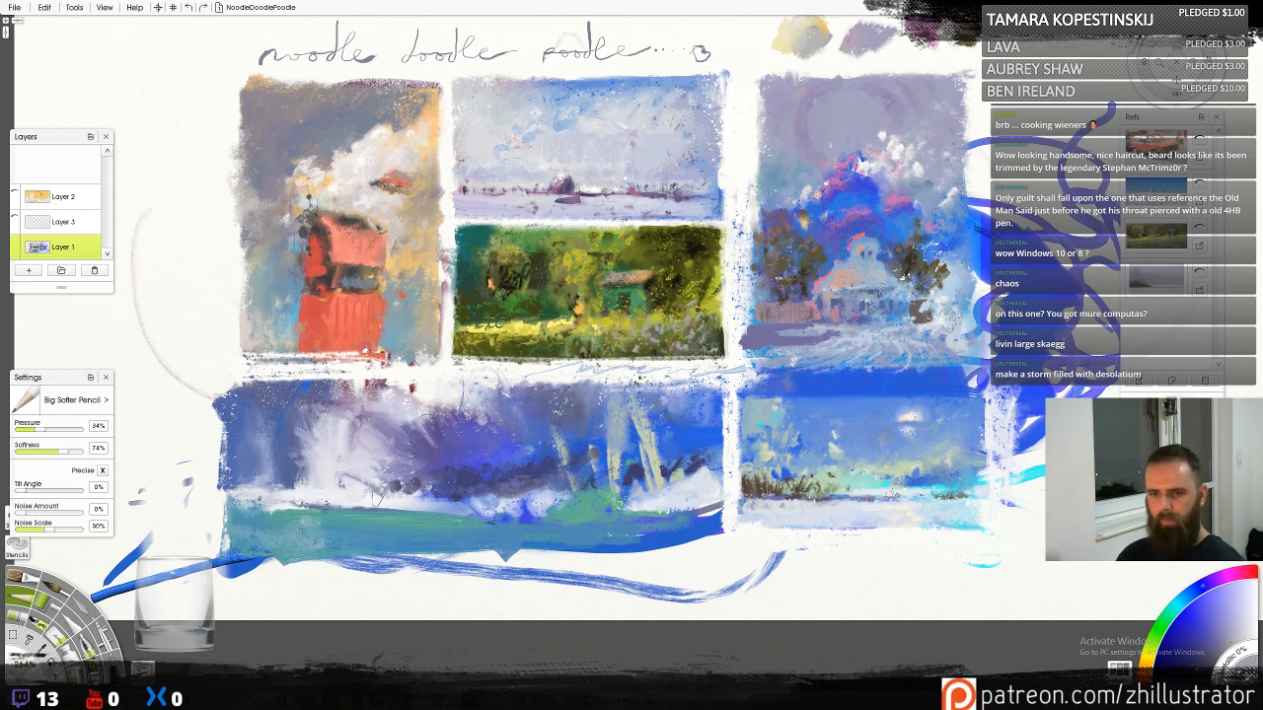
Pencil muted marks over the teal strip, undo the last stroke, and add a touch to the tree trunks above it
left_click_drag(327, 527, 367, 532)
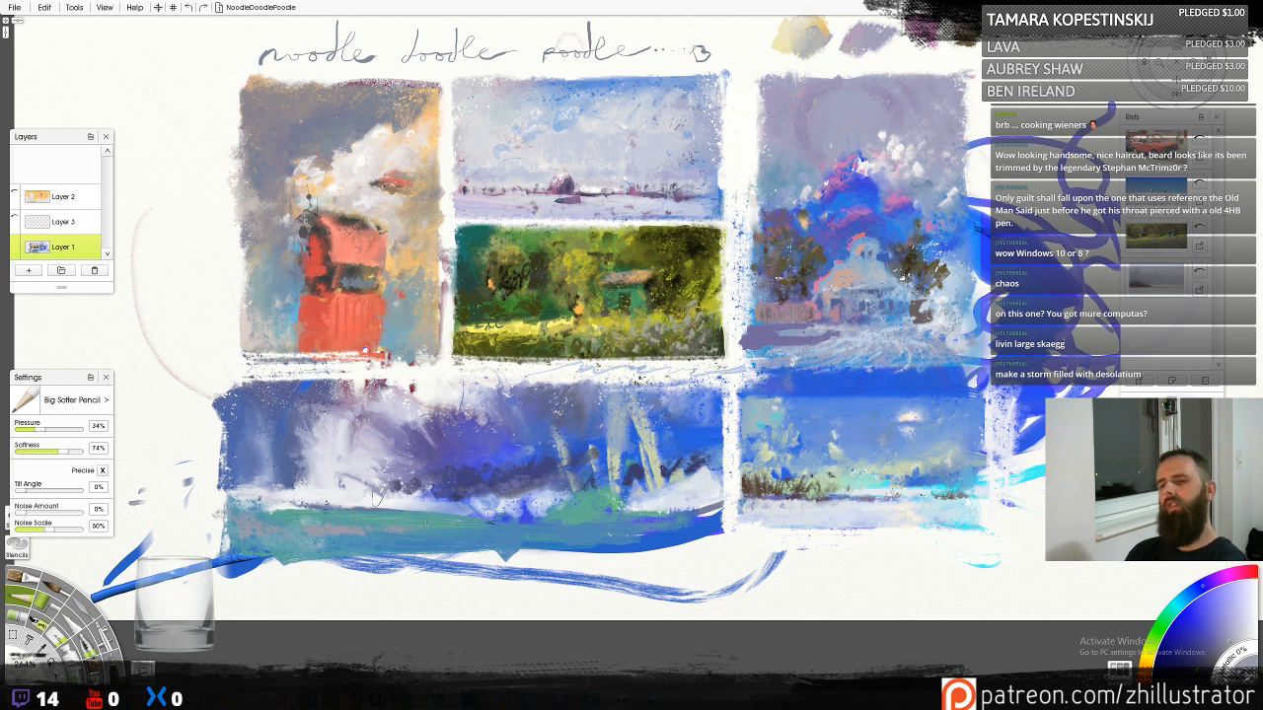
mouse_move(499, 539)
left_mouse_down()
mouse_move(474, 548)
mouse_move(603, 544)
left_mouse_up()
key("ctrl+z")
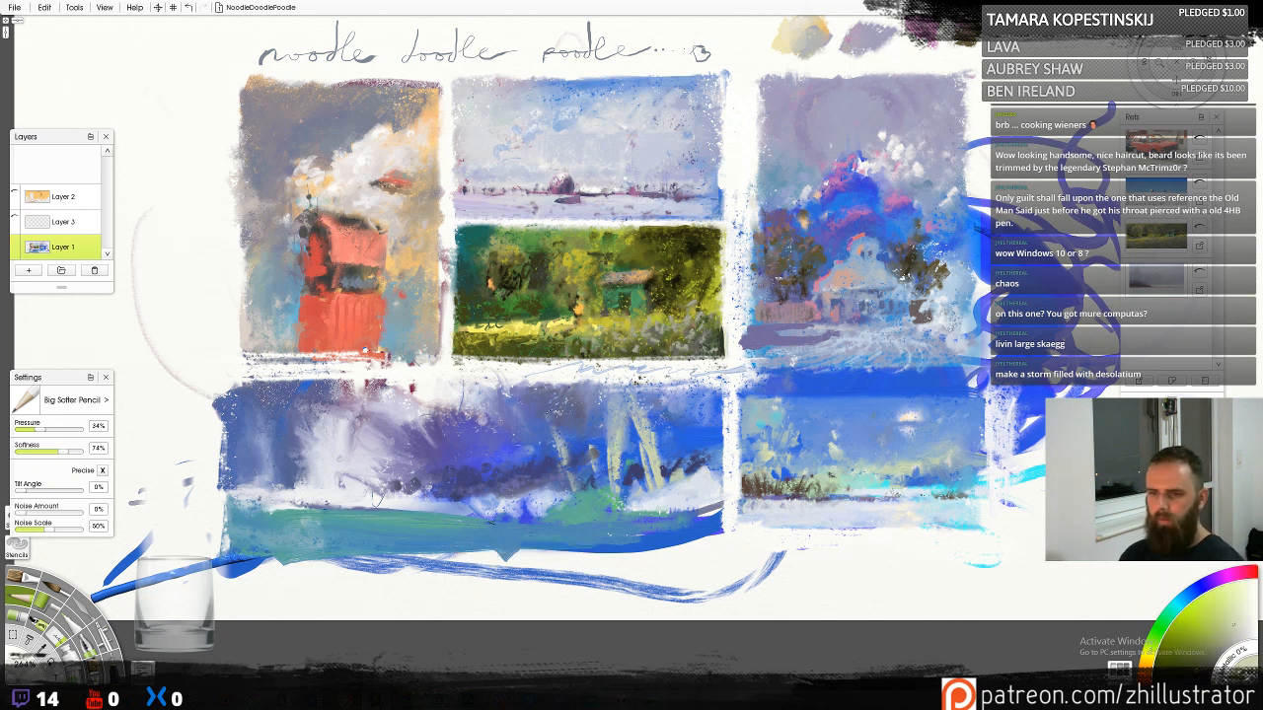
left_click_drag(591, 458, 599, 483)
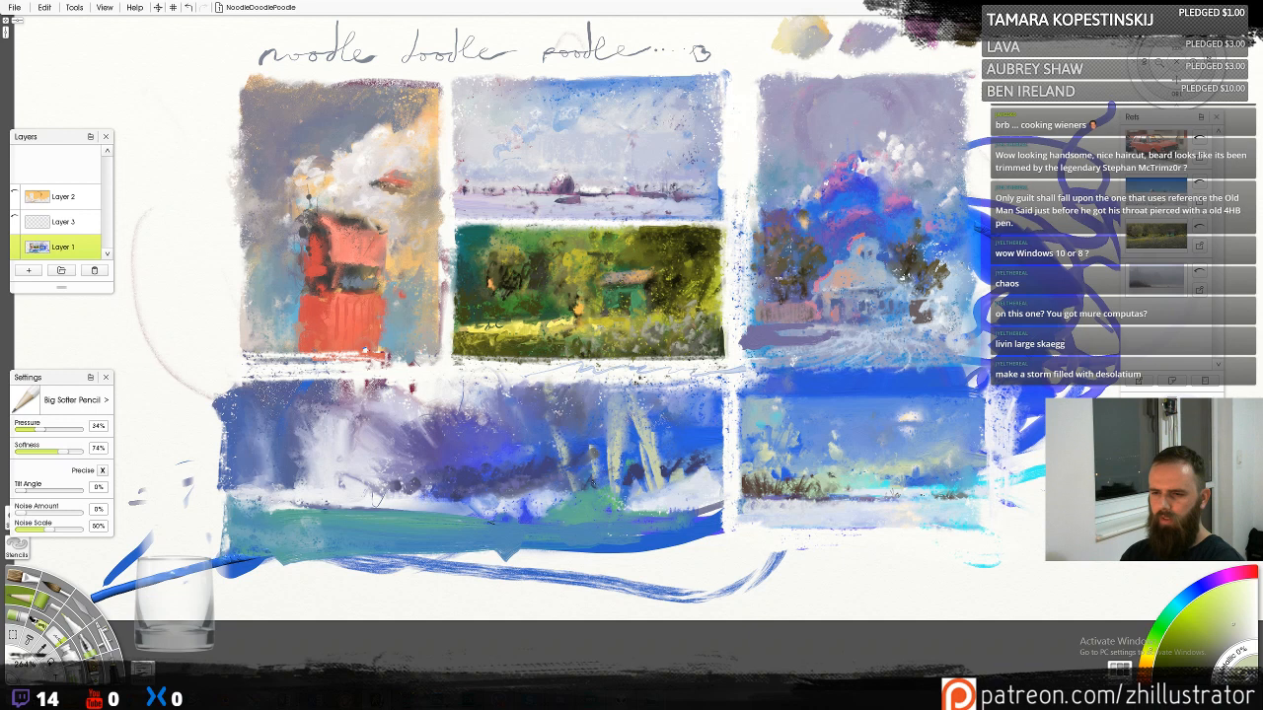
Pencil further touches onto the pale tree trunks in the blue panel, using colours sampled from and around them
left_click_drag(586, 428, 593, 452)
left_click(588, 444, "alt")
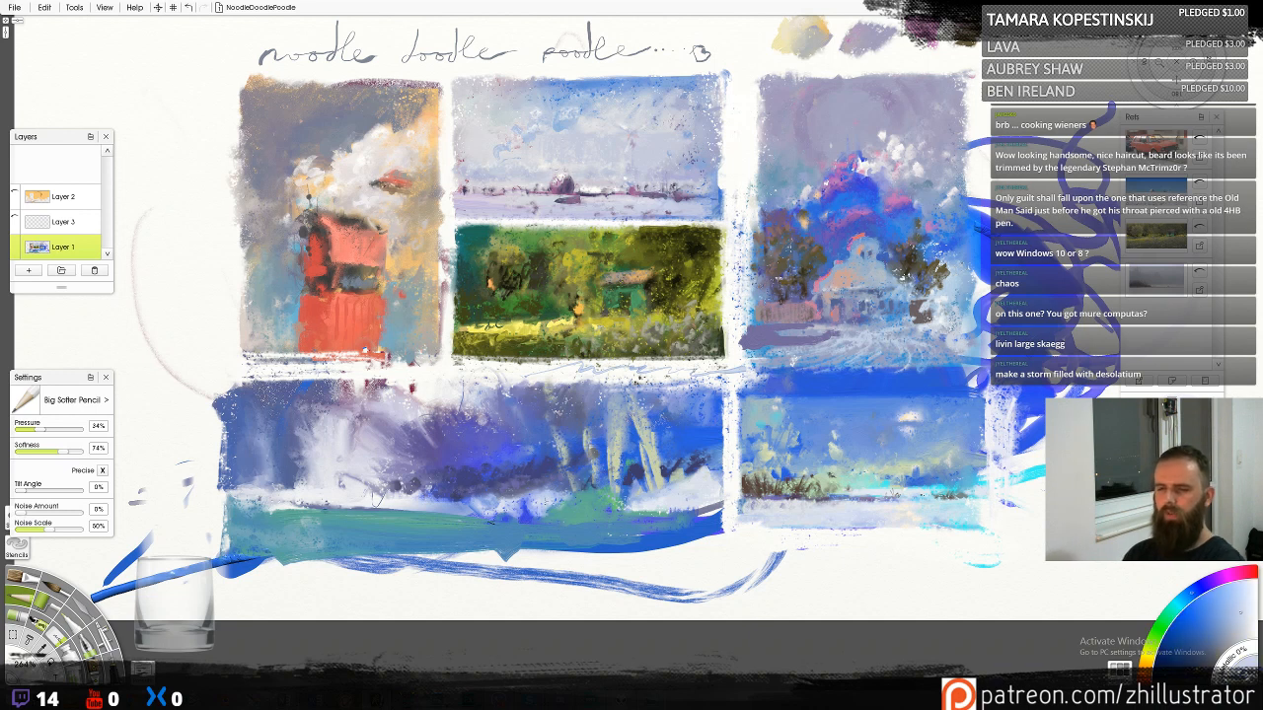
mouse_move(551, 510)
left_mouse_down()
mouse_move(593, 507)
mouse_move(597, 485)
mouse_move(621, 499)
mouse_move(596, 474)
mouse_move(654, 425)
left_mouse_up()
left_click(618, 461, "alt")
left_click(659, 440, "alt")
left_click(645, 434, "alt")
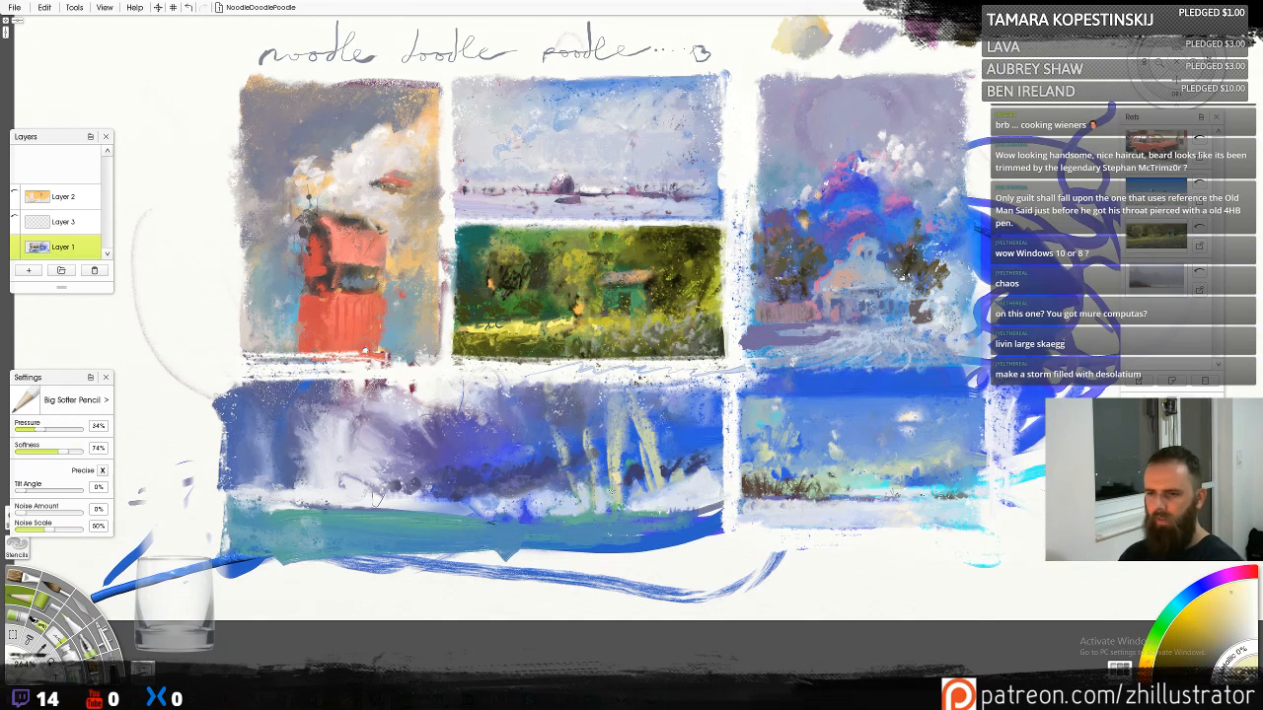
mouse_move(594, 412)
left_mouse_down()
mouse_move(588, 436)
mouse_move(584, 400)
left_mouse_up()
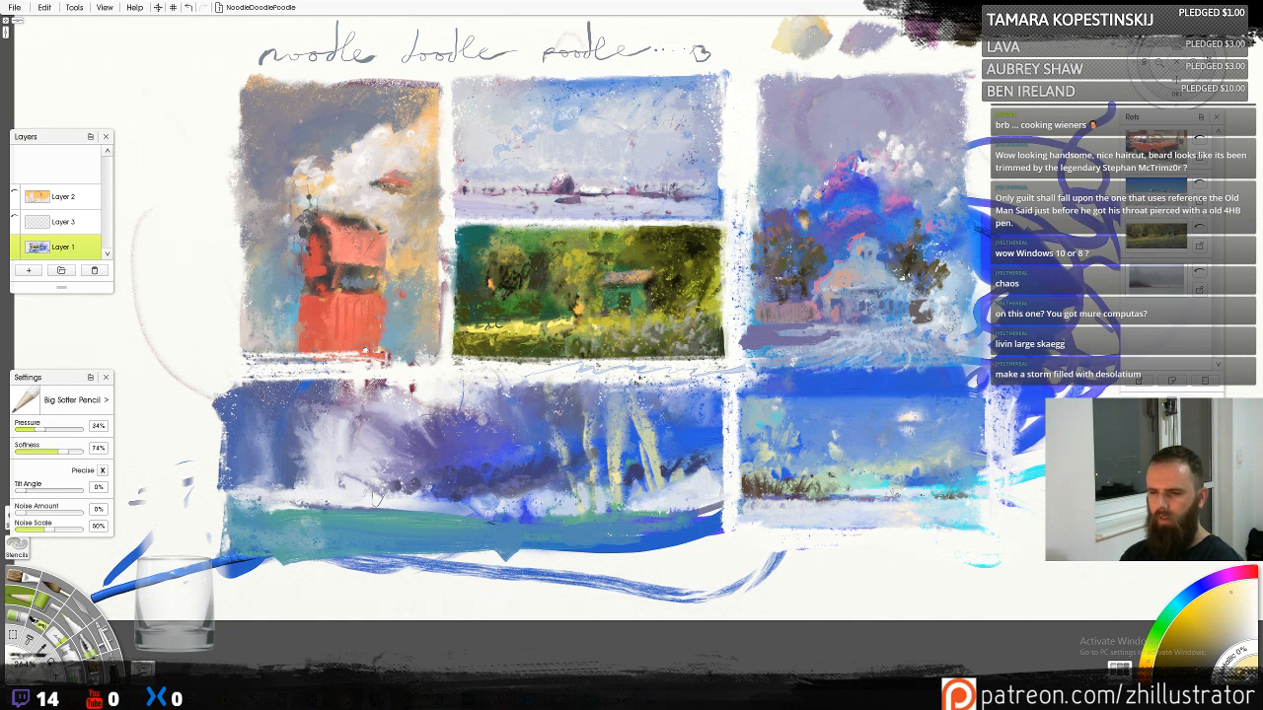
Refine the rightmost pale trunk, undo the yellow stroke beside it, and pencil a sampled blue into the background there
mouse_move(658, 450)
left_mouse_down()
mouse_move(675, 479)
mouse_move(682, 470)
mouse_move(648, 415)
left_mouse_up()
mouse_move(688, 474)
left_mouse_down()
mouse_move(708, 459)
mouse_move(675, 426)
mouse_move(670, 442)
mouse_move(689, 441)
left_mouse_up()
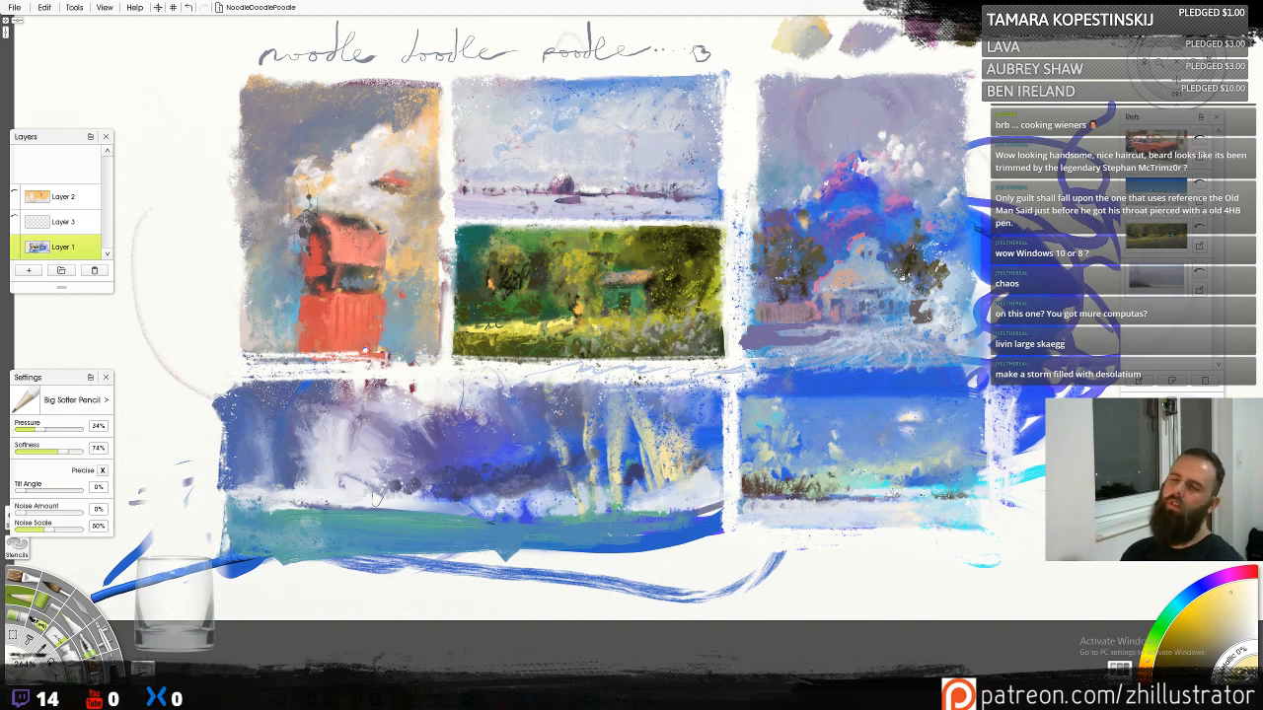
key("ctrl+z")
left_click(685, 462, "alt")
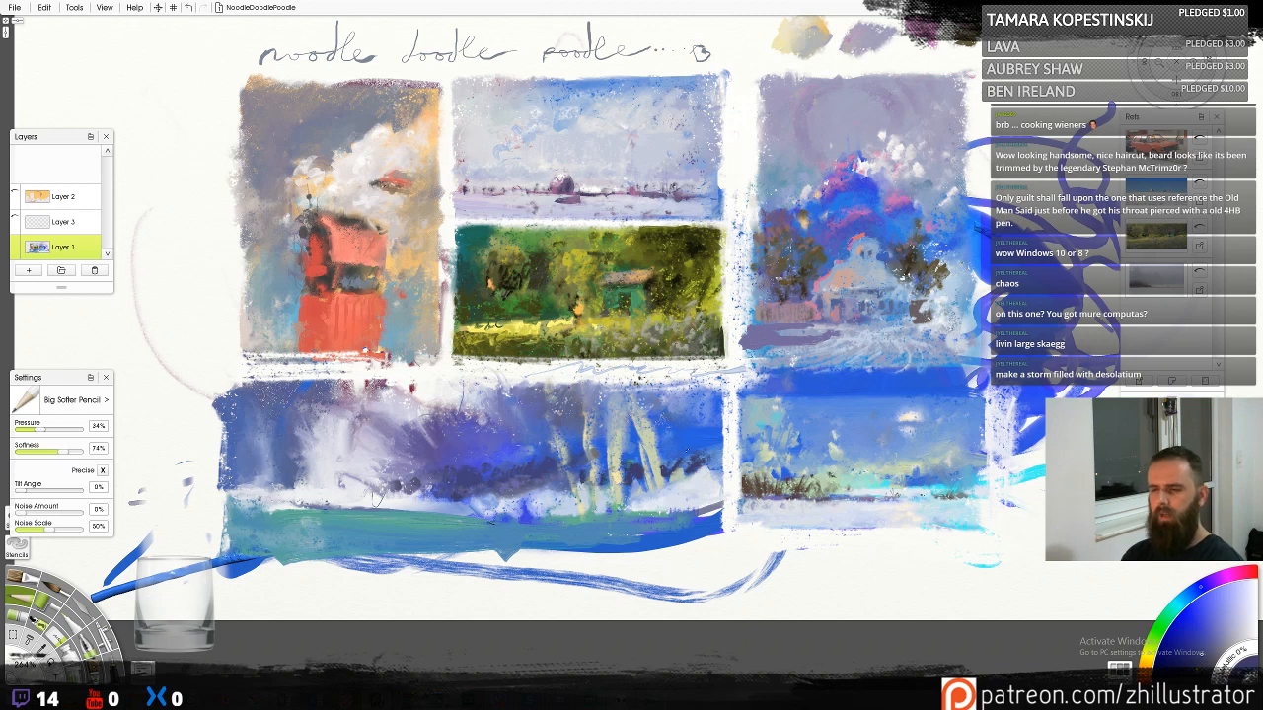
mouse_move(677, 478)
left_mouse_down()
mouse_move(706, 470)
mouse_move(685, 475)
mouse_move(675, 462)
mouse_move(699, 458)
left_mouse_up()
Square off the blue panel's lower right corner and fill out its bottom edge with sampled blues, mainly in crayon
key("k")
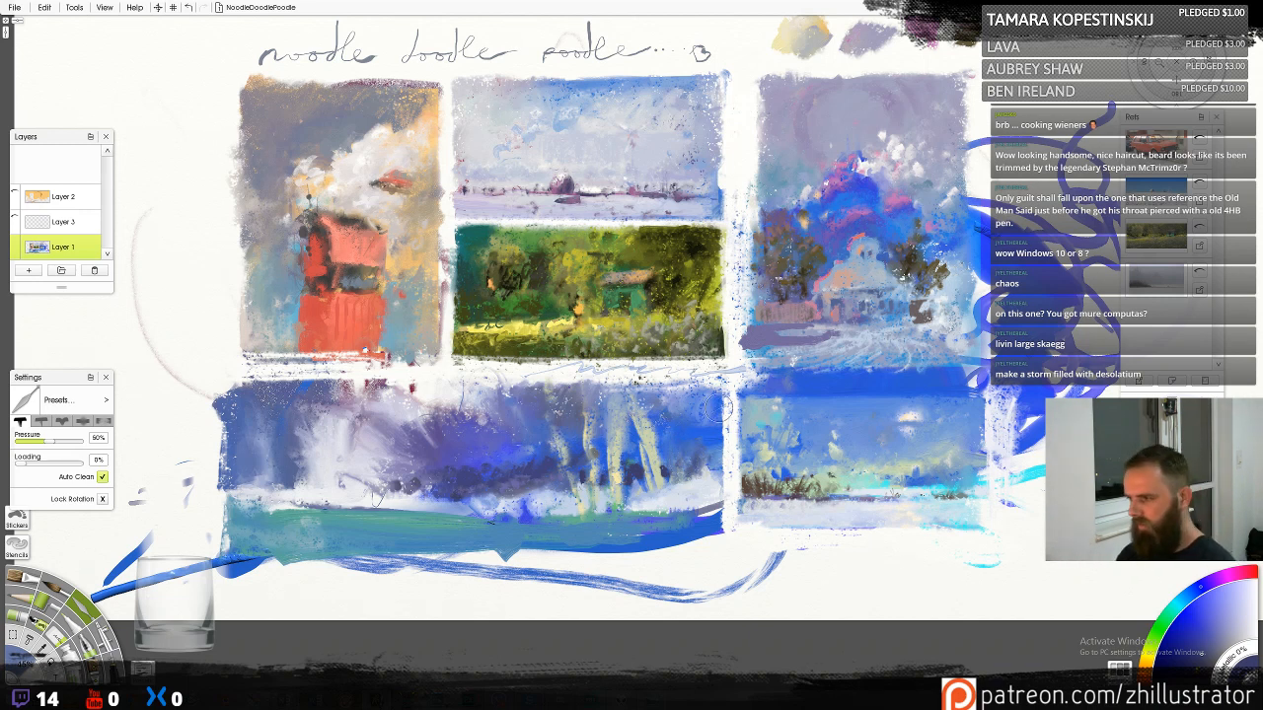
left_click(669, 535, "alt")
left_click_drag(683, 547, 701, 552)
key("p")
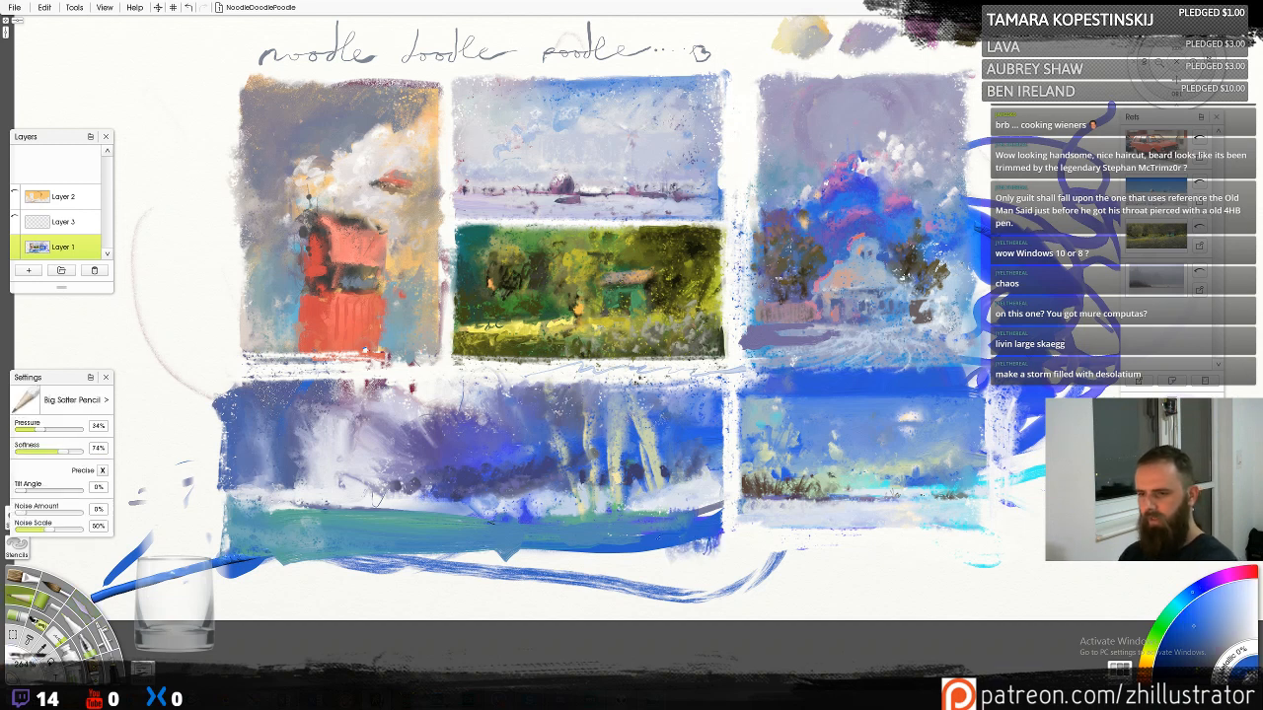
key("c")
left_click(646, 538, "alt")
mouse_move(632, 548)
left_mouse_down()
mouse_move(700, 555)
mouse_move(687, 551)
left_mouse_up()
left_click_drag(560, 548, 625, 553)
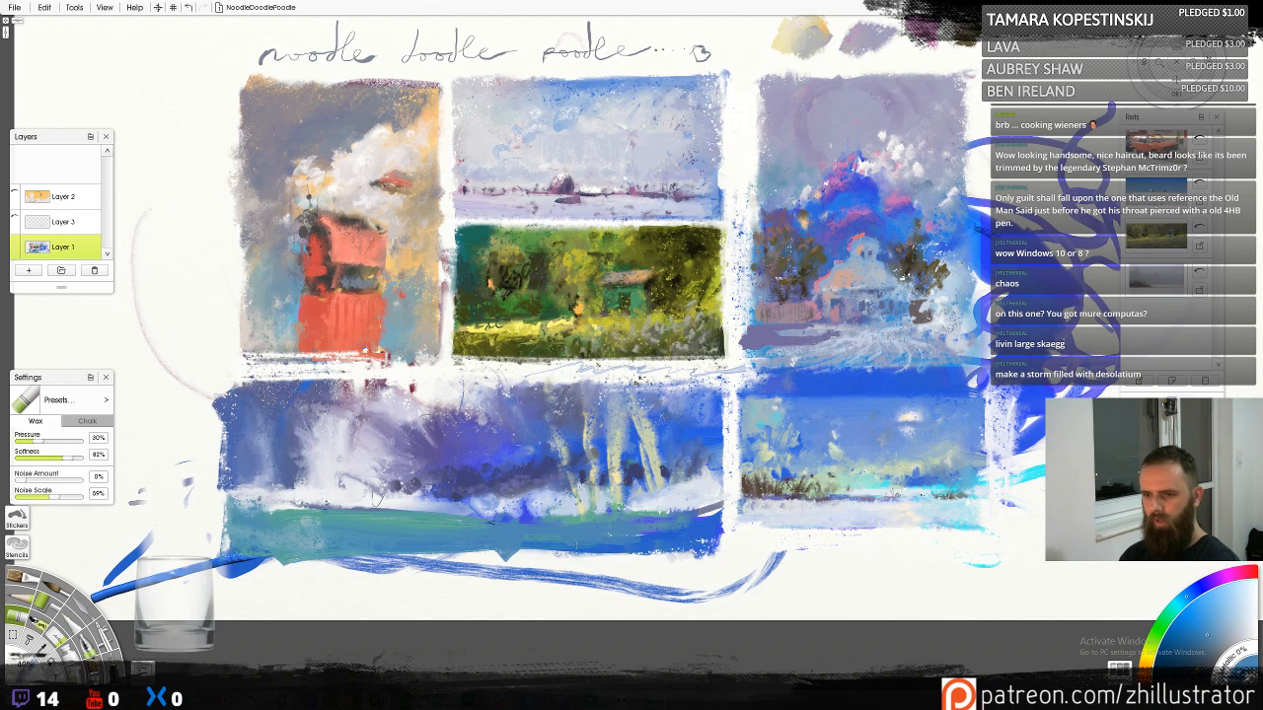
left_click(530, 548, "alt")
left_click(454, 550, "alt")
left_click_drag(453, 548, 614, 549)
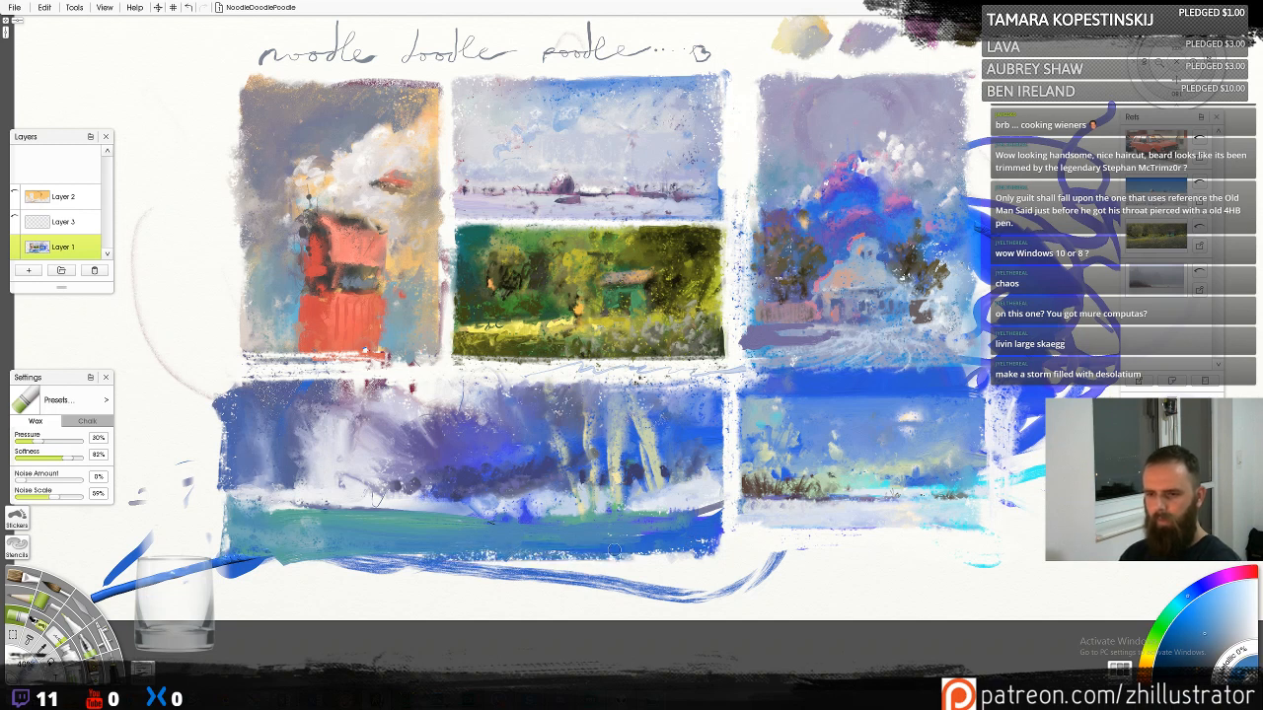
Oil-brush the blue panel's bottom edge and paint over the loose blue lines beneath it in the sampled paper colour
key("o")
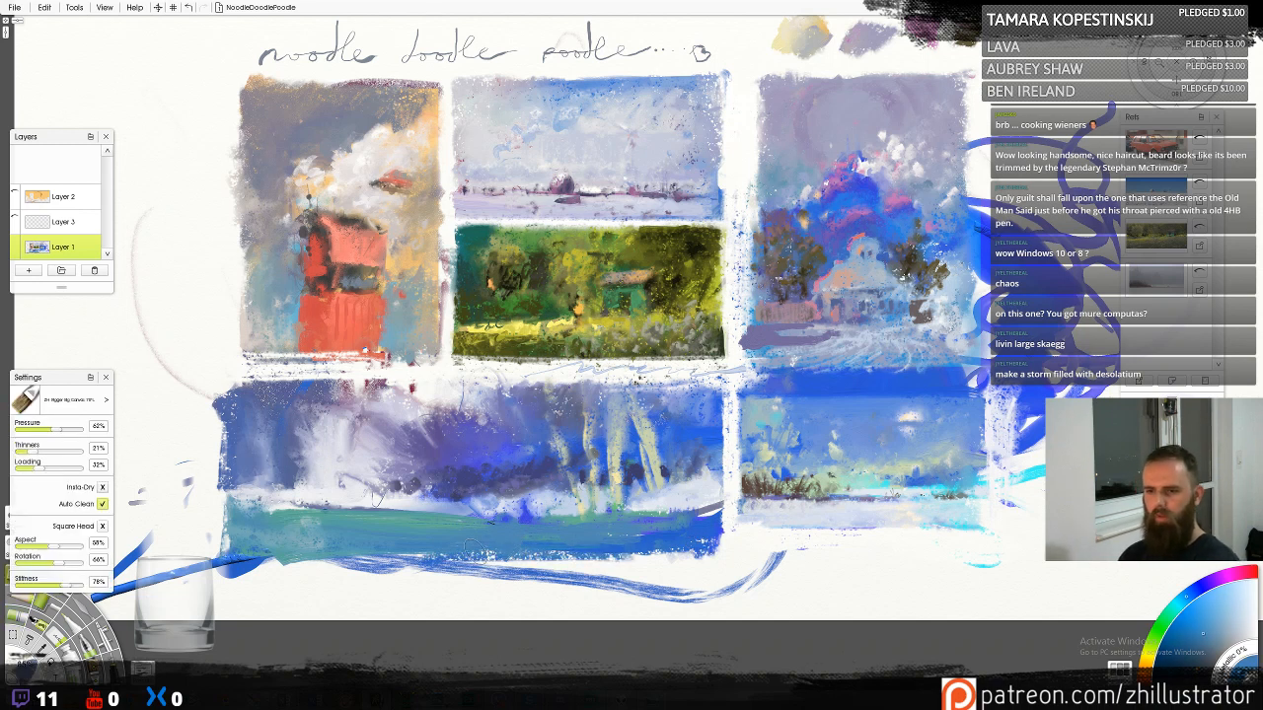
left_click_drag(477, 553, 647, 552)
left_click(391, 556, "alt")
left_click(272, 568, "alt")
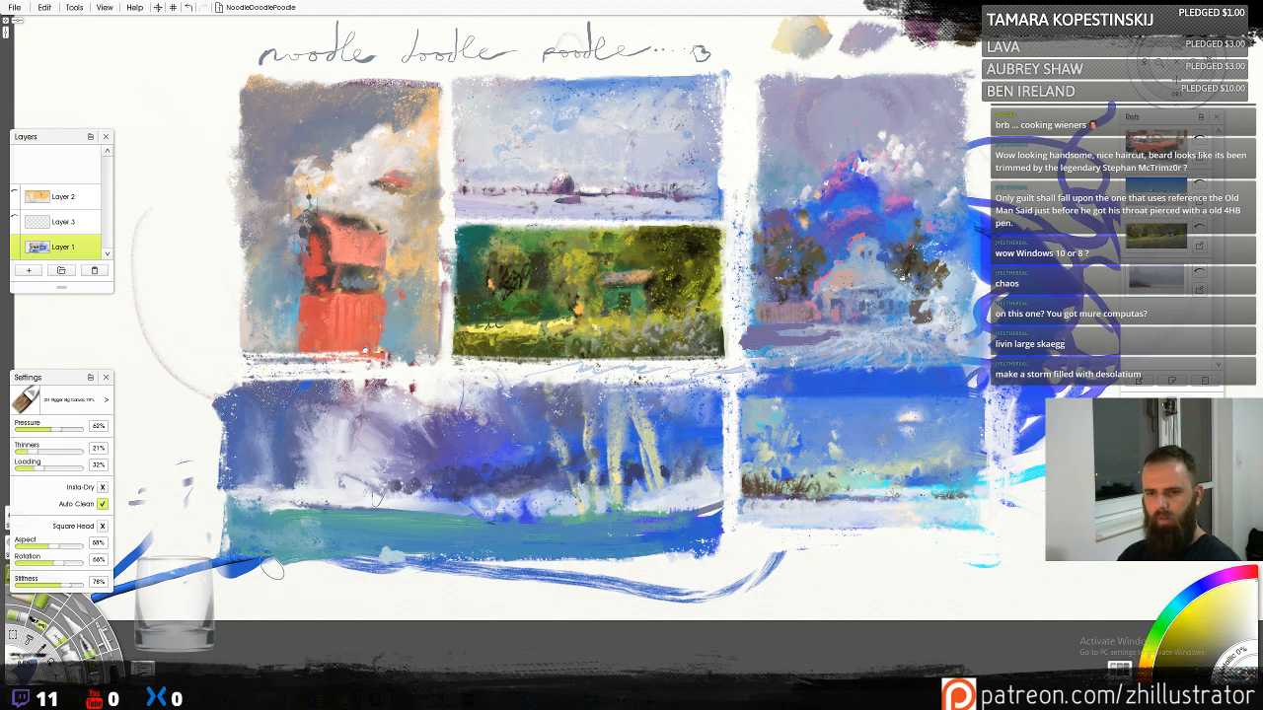
mouse_move(271, 569)
left_mouse_down()
mouse_move(225, 568)
mouse_move(326, 568)
left_mouse_up()
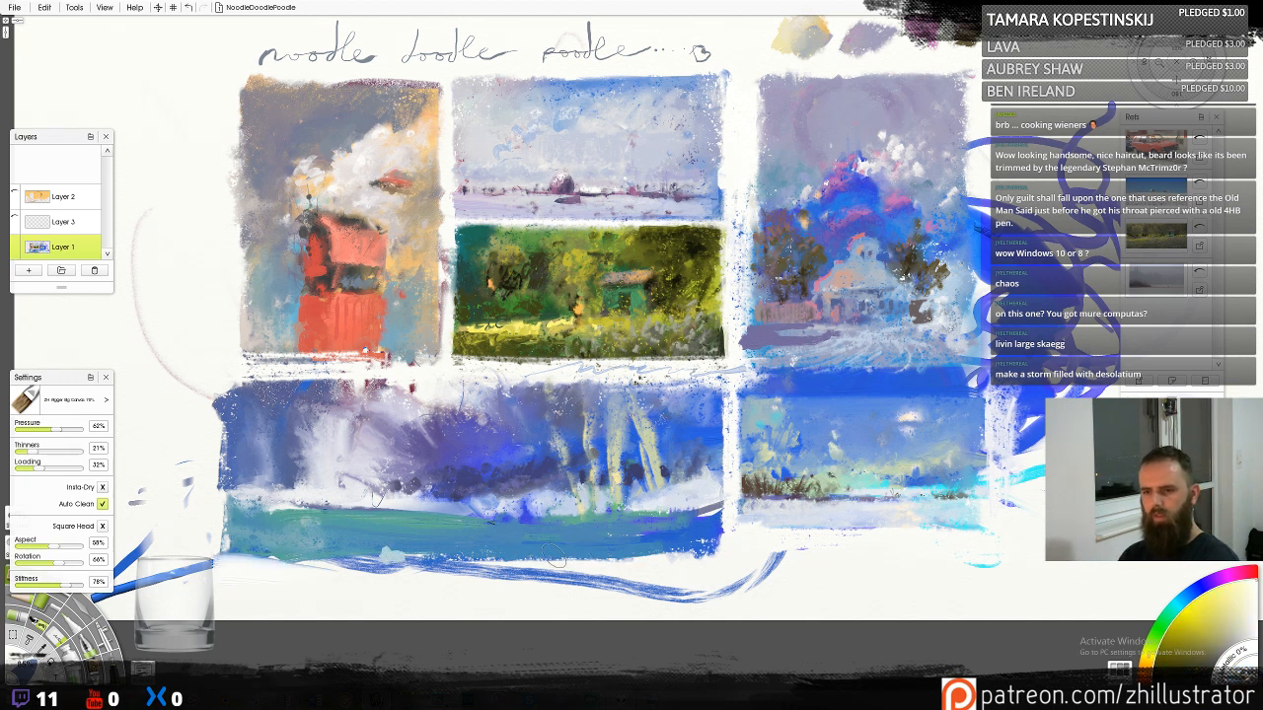
mouse_move(493, 580)
left_mouse_down()
mouse_move(424, 580)
mouse_move(617, 584)
left_mouse_up()
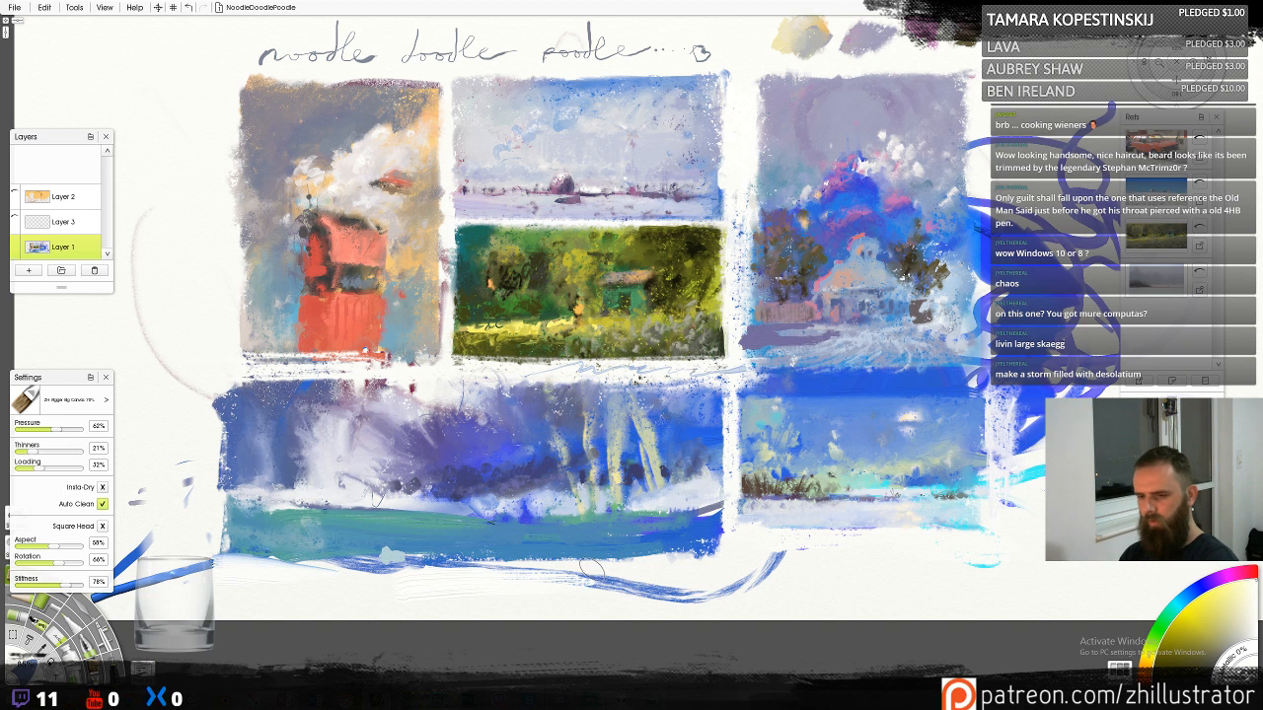
key("c")
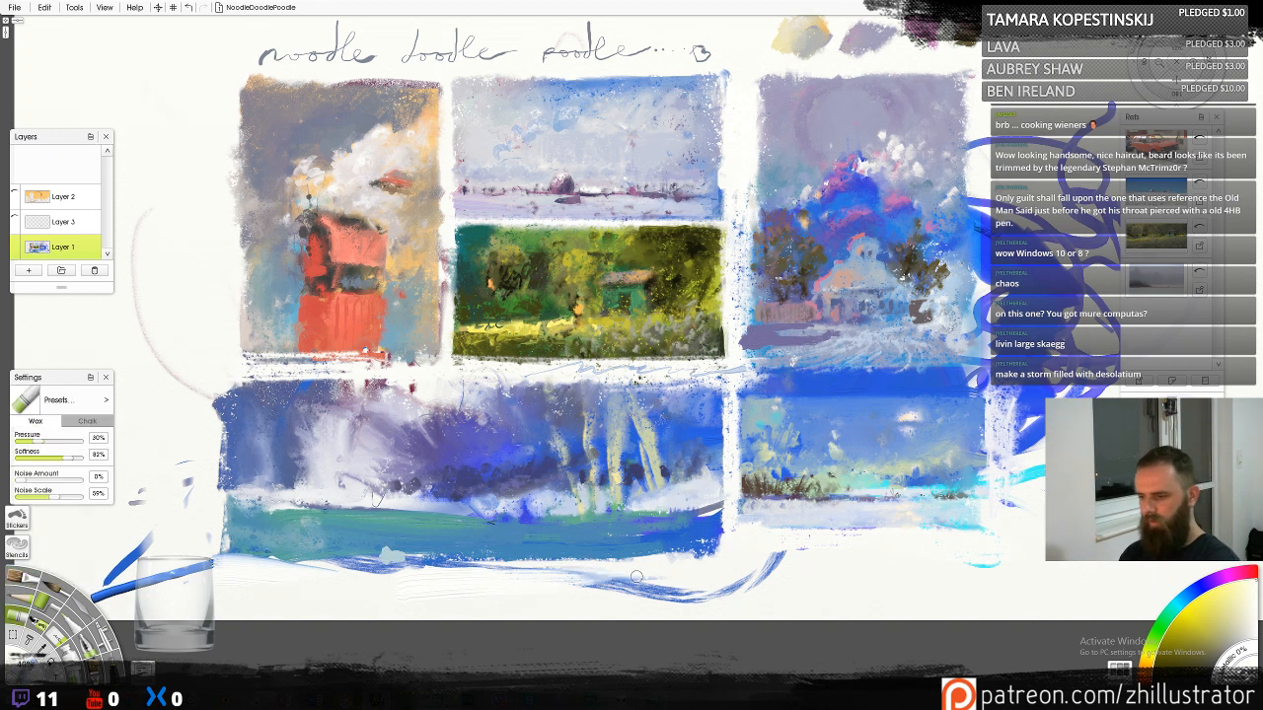
Try several yellow pencil strokes across the teal strip and undo them
key("p")
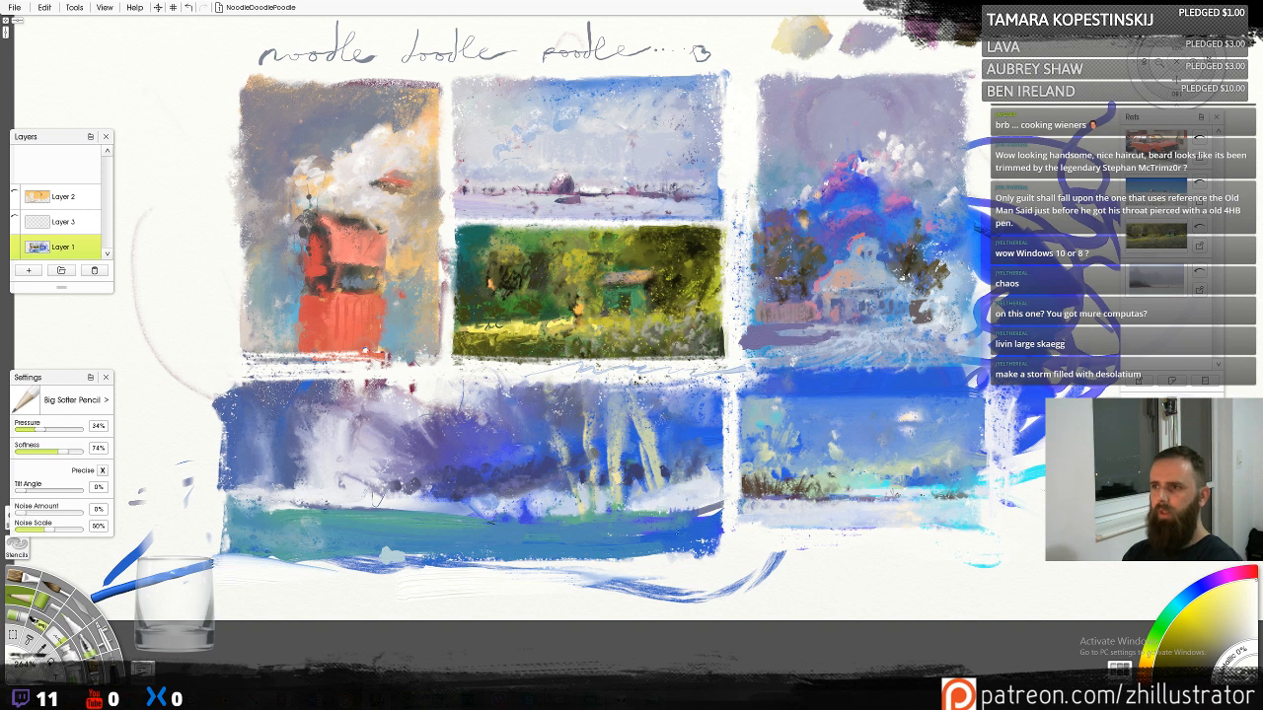
scroll(640, 353, "up", 3)
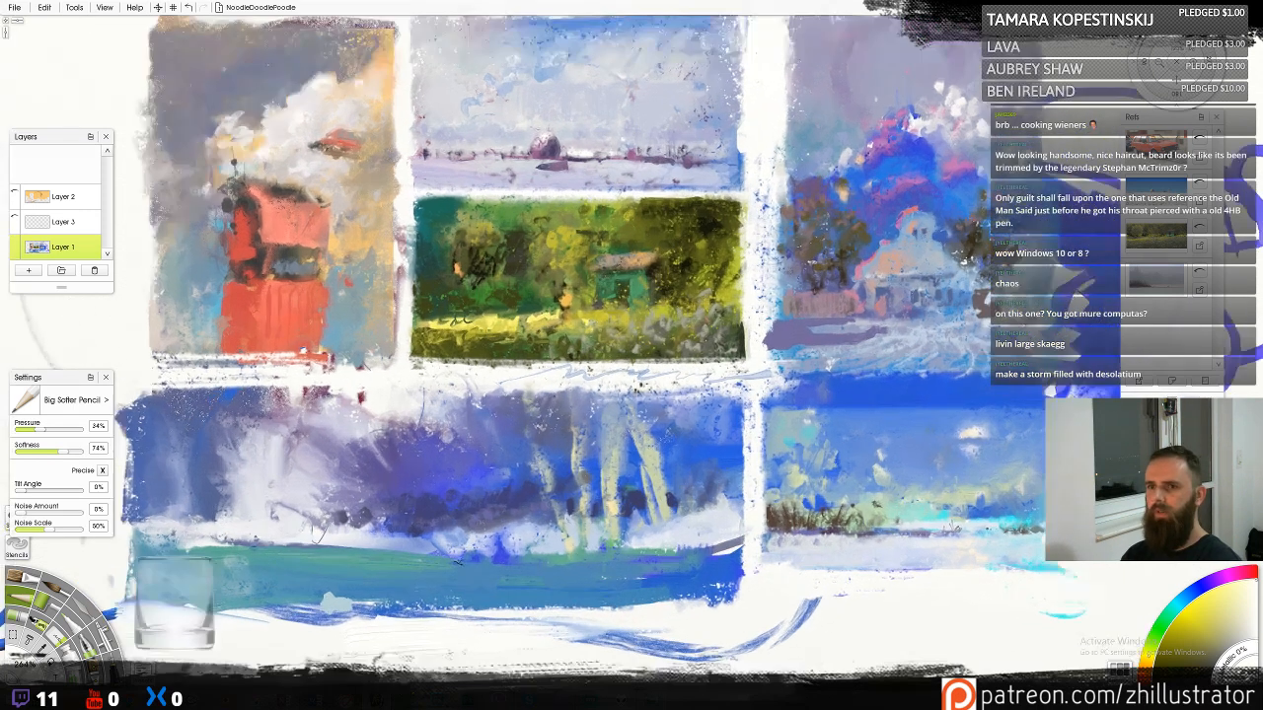
scroll(640, 353, "down", 1)
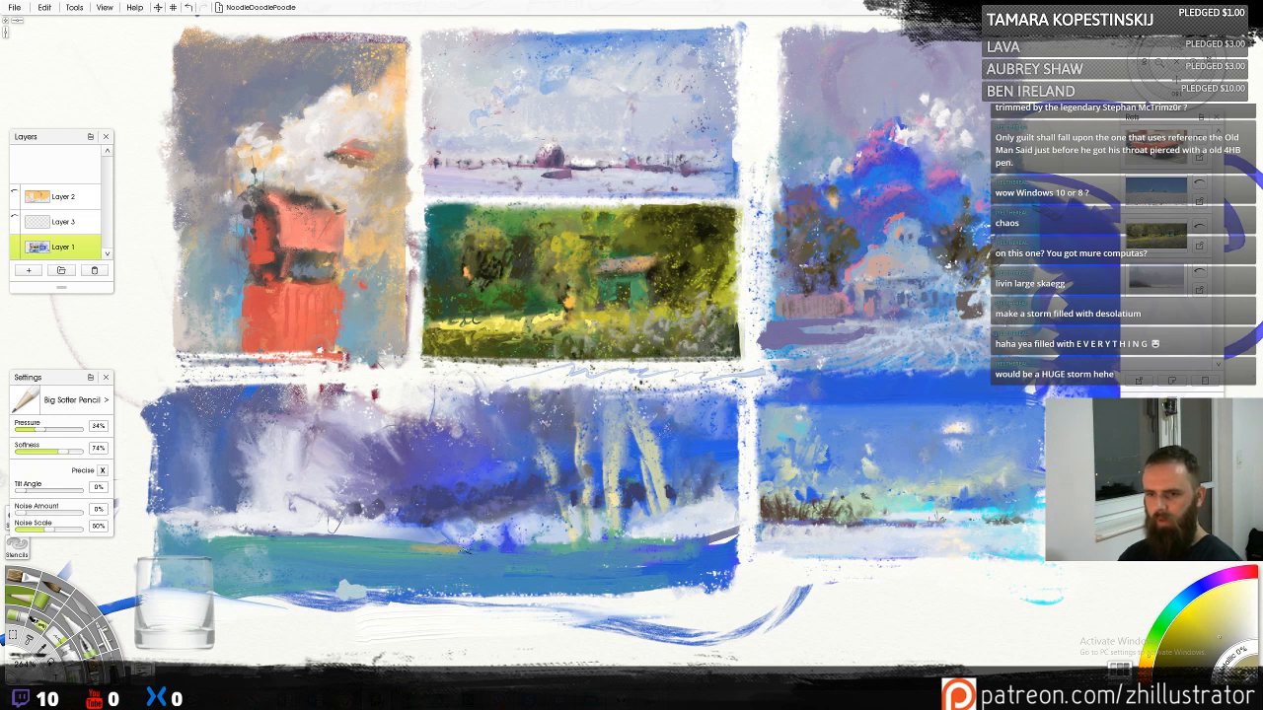
mouse_move(465, 550)
left_mouse_down()
mouse_move(316, 552)
mouse_move(690, 551)
mouse_move(296, 564)
mouse_move(197, 539)
left_mouse_up()
key("ctrl+z")
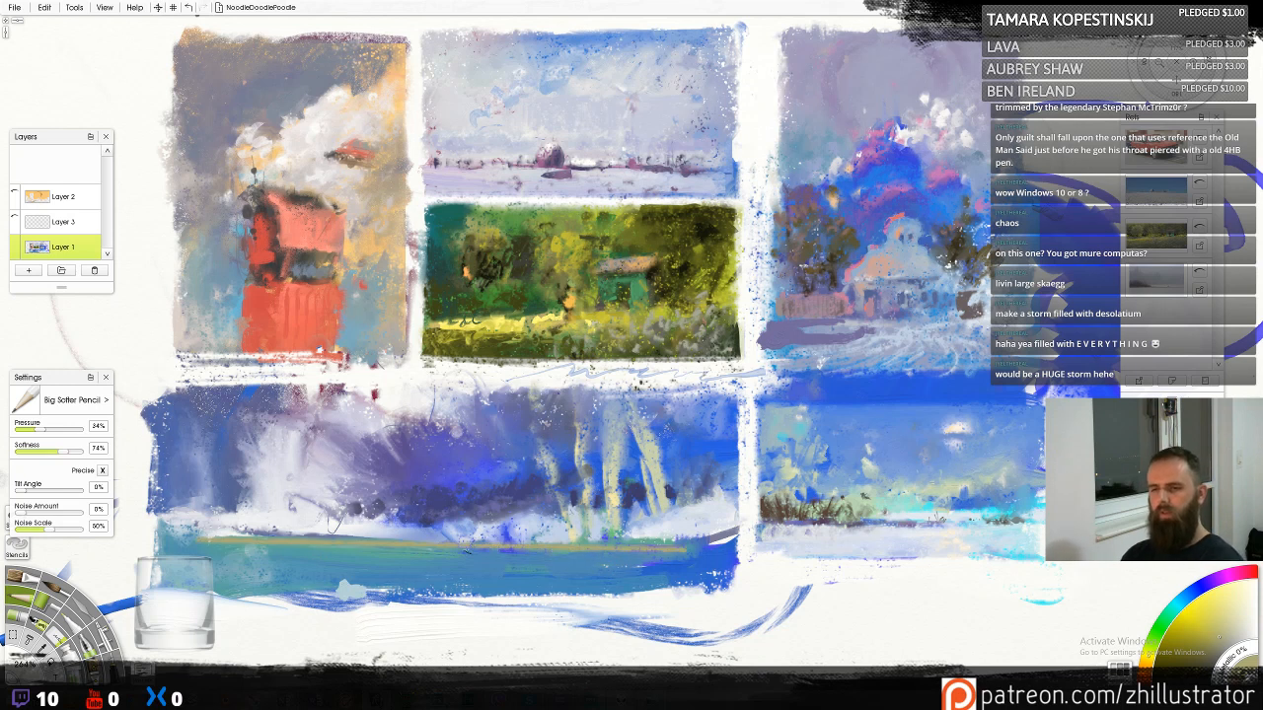
key("ctrl+z")
left_click_drag(730, 553, 398, 559)
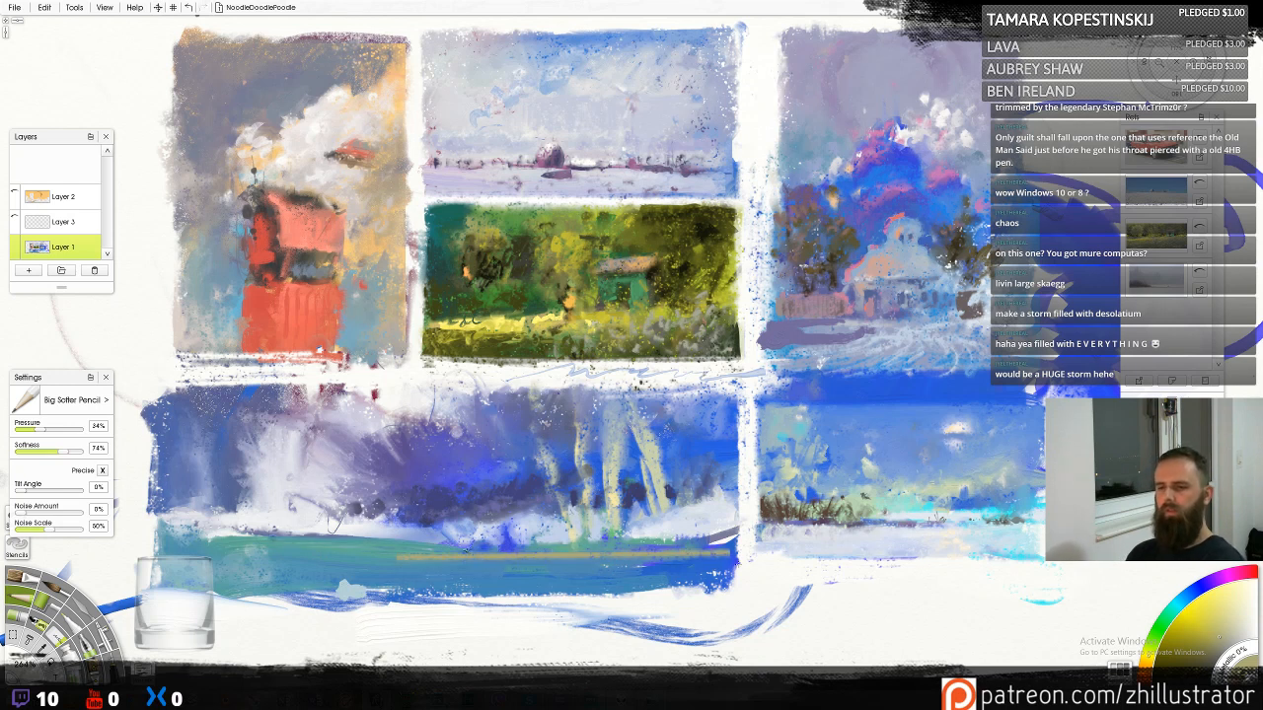
key("ctrl+z")
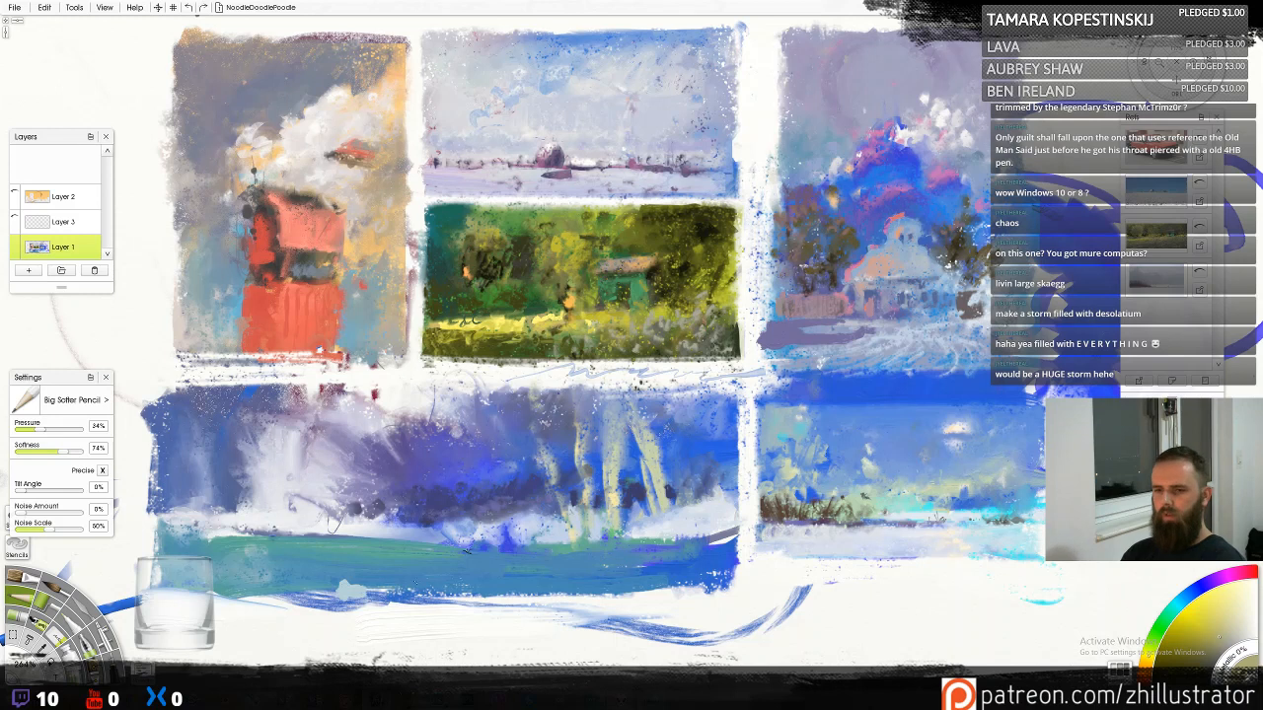
mouse_move(319, 576)
left_mouse_down()
mouse_move(503, 565)
mouse_move(331, 580)
mouse_move(515, 553)
mouse_move(328, 550)
mouse_move(553, 545)
mouse_move(478, 554)
mouse_move(582, 539)
mouse_move(543, 536)
left_mouse_up()
key("ctrl+z")
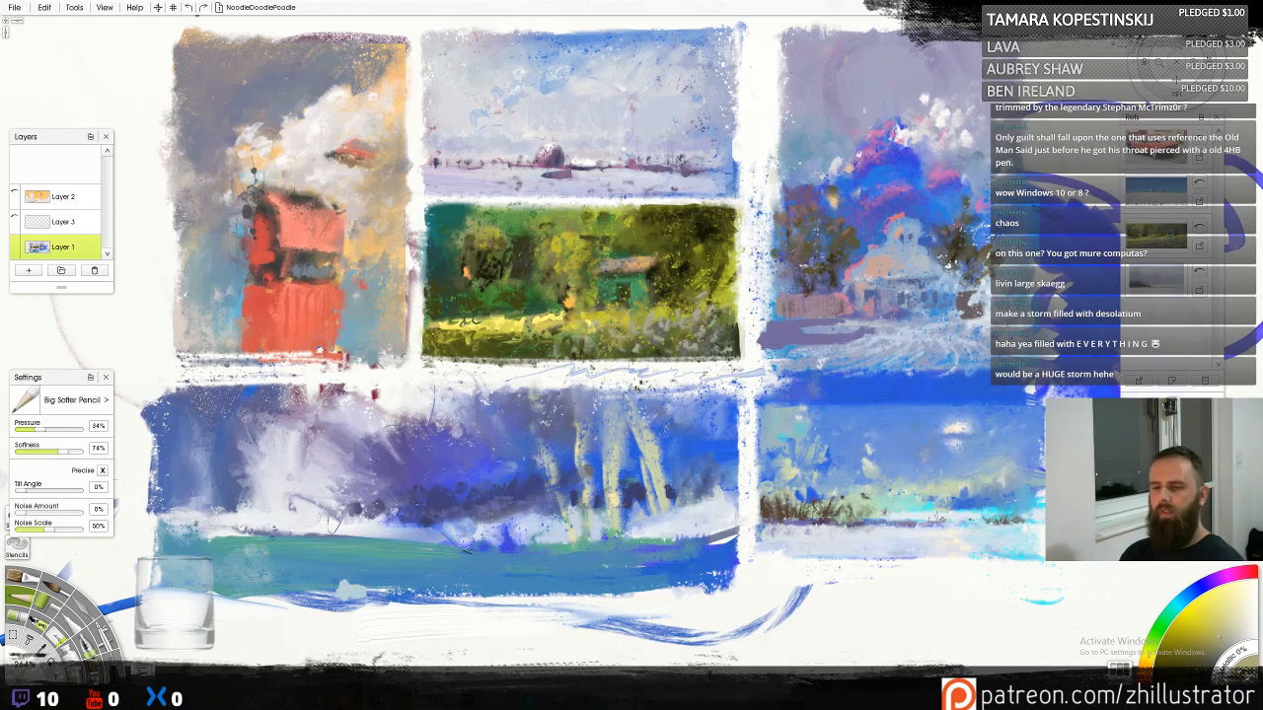
Pencil subtle violet-blue touches into the blue panel's storm cloud, sampling tones from the surrounding sky and ground
left_click(522, 469, "alt")
left_click(502, 403, "alt")
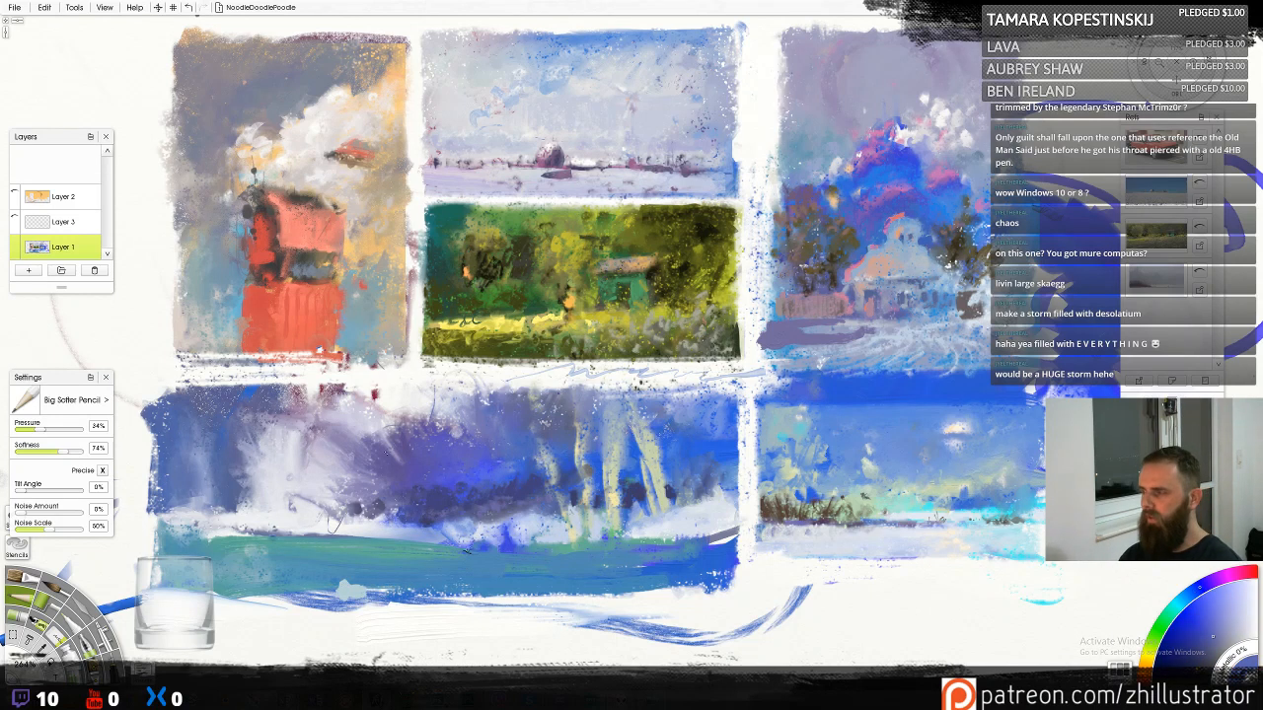
left_click(400, 461, "alt")
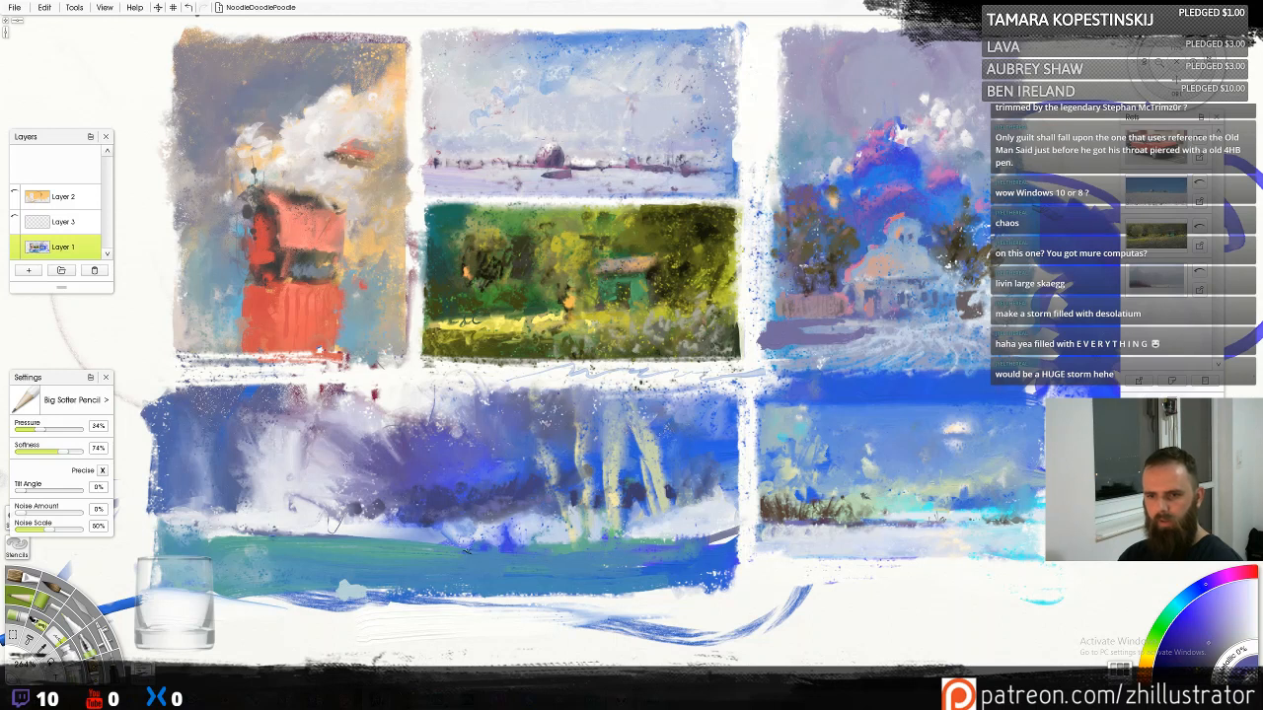
left_click(375, 456, "alt")
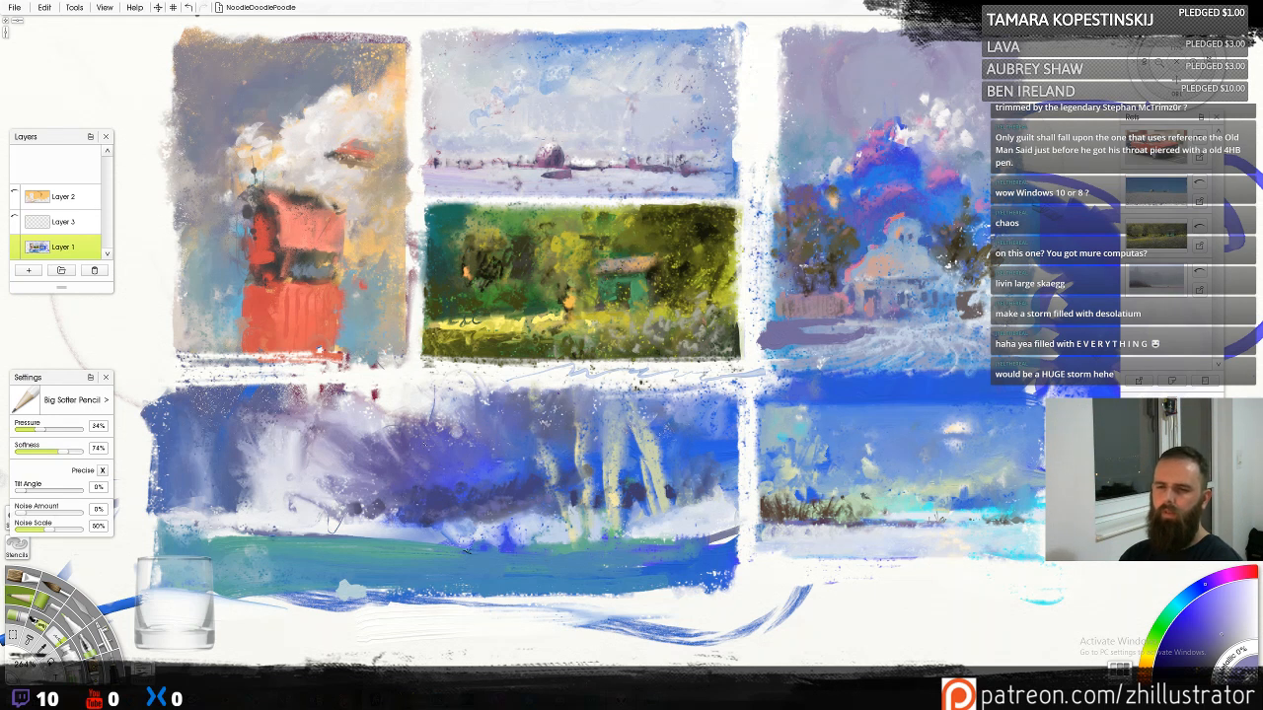
left_click(464, 452, "alt")
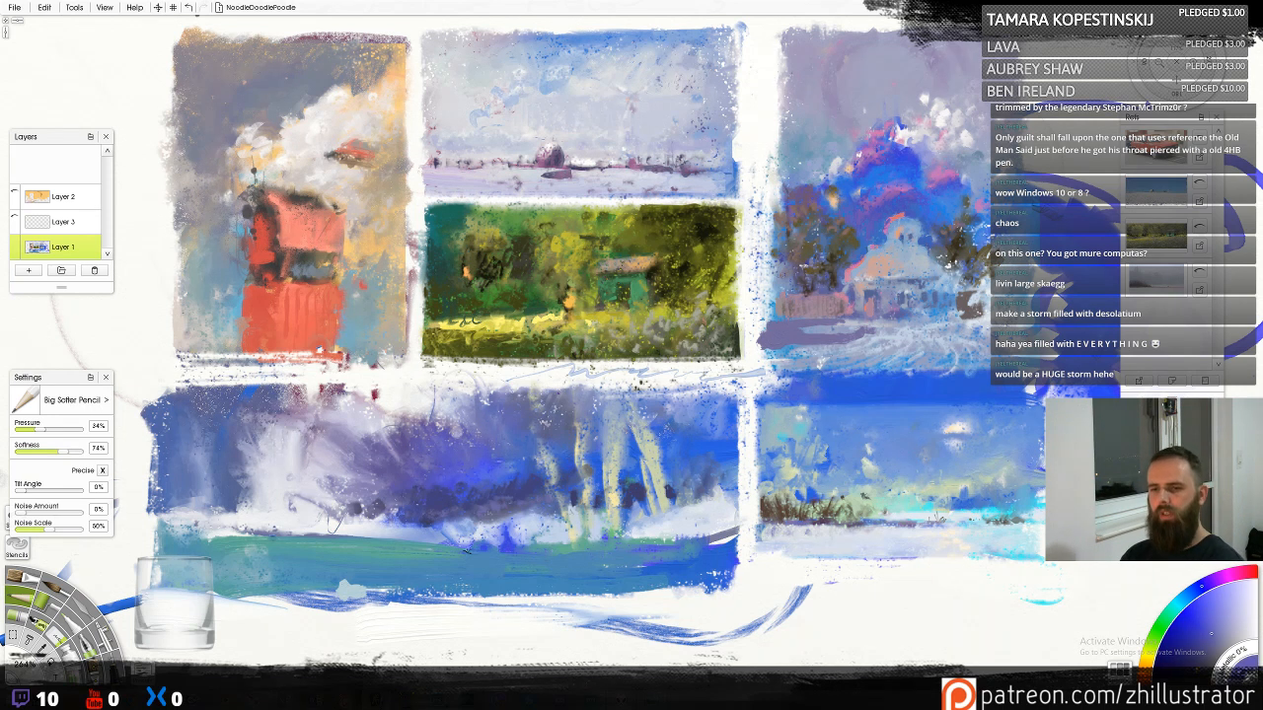
left_click(468, 550, "alt")
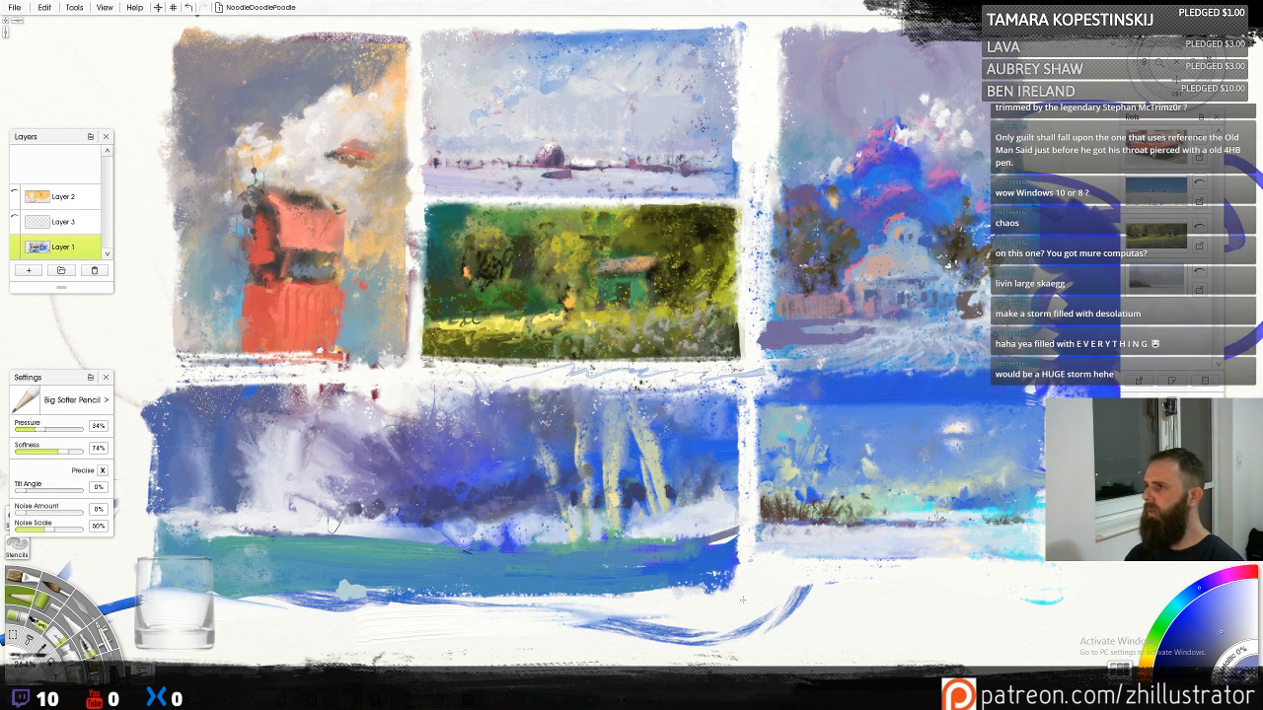
Pin the red car reference photo on the canvas and move it over the red building study
right_click(949, 497)
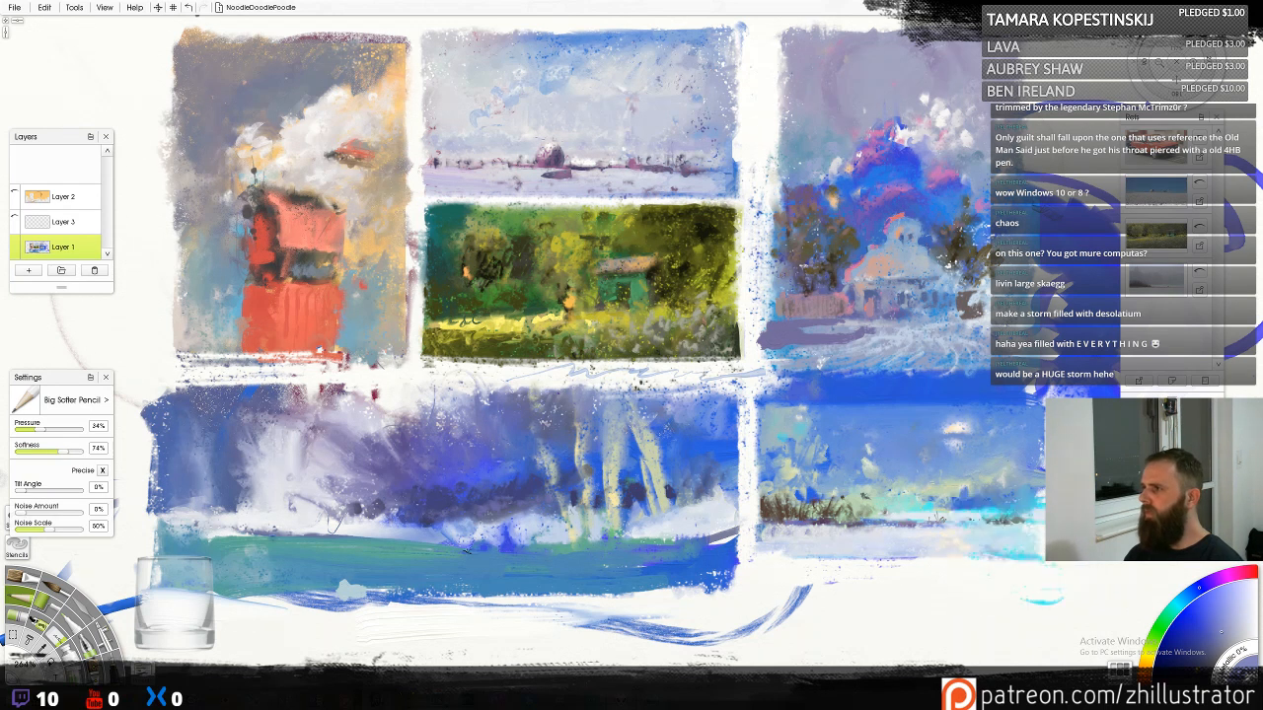
left_click_drag(1262, 307, 1224, 312)
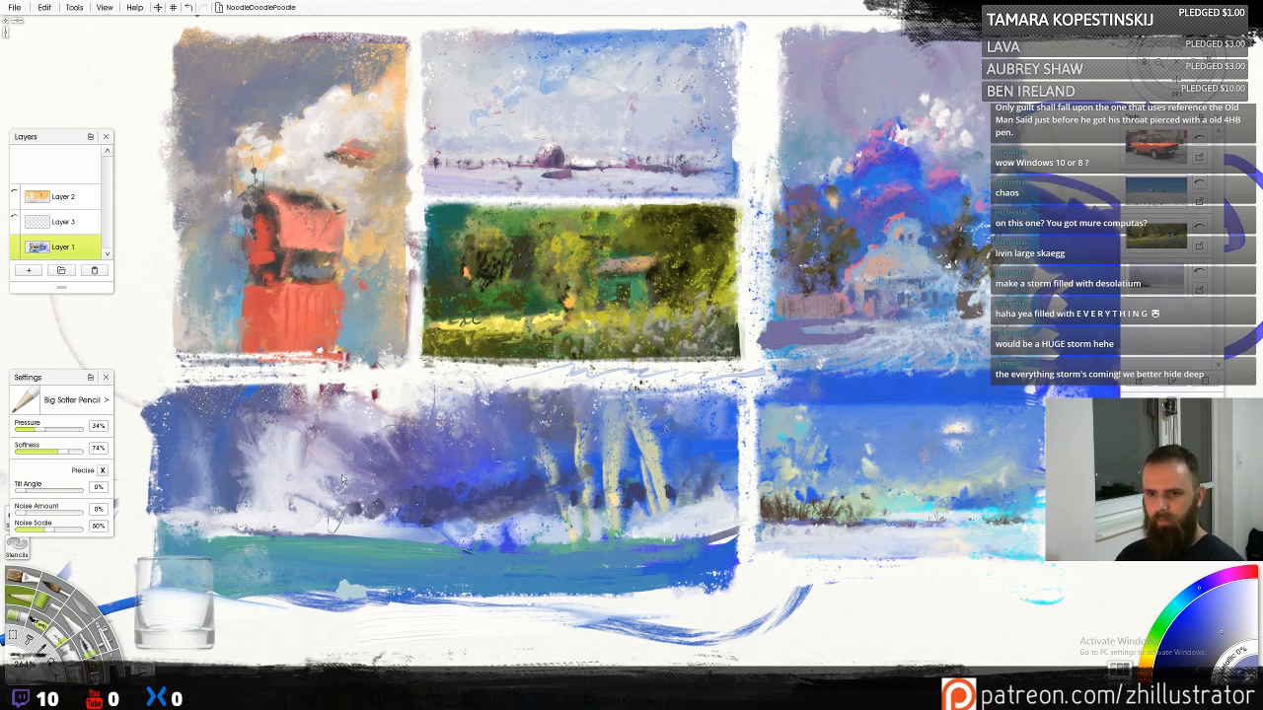
left_click(1201, 143)
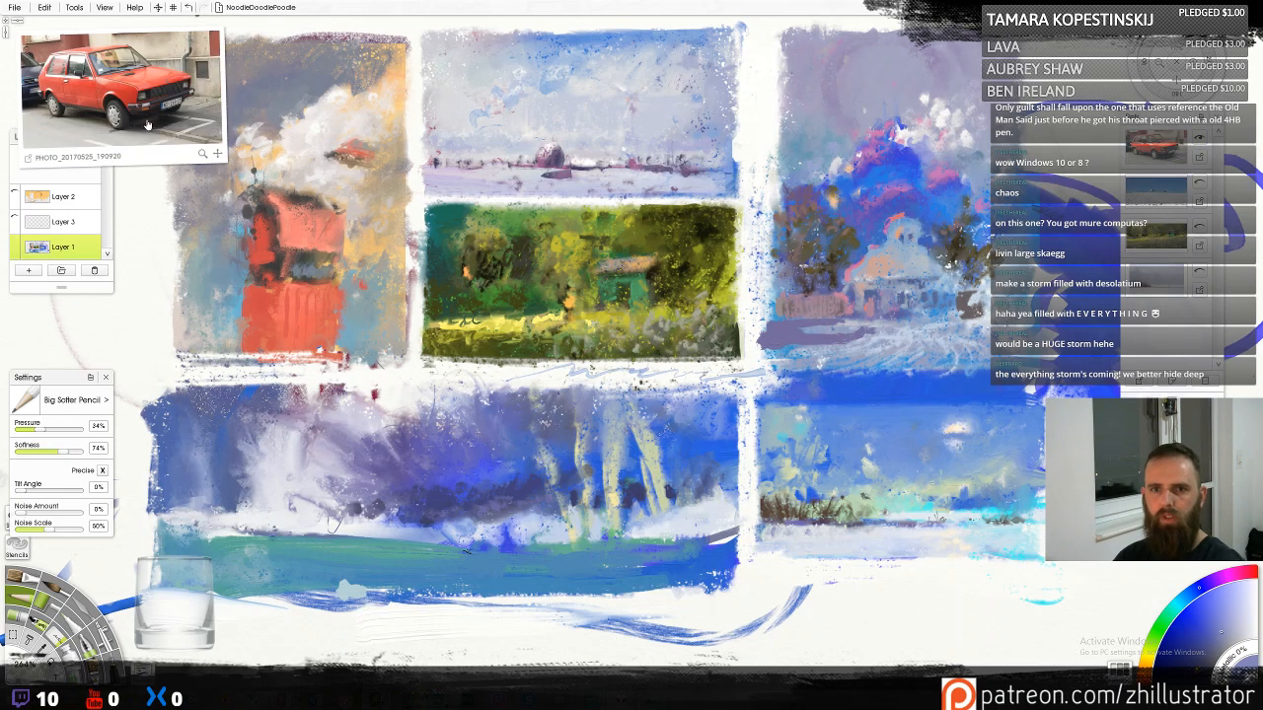
left_click_drag(149, 117, 321, 306)
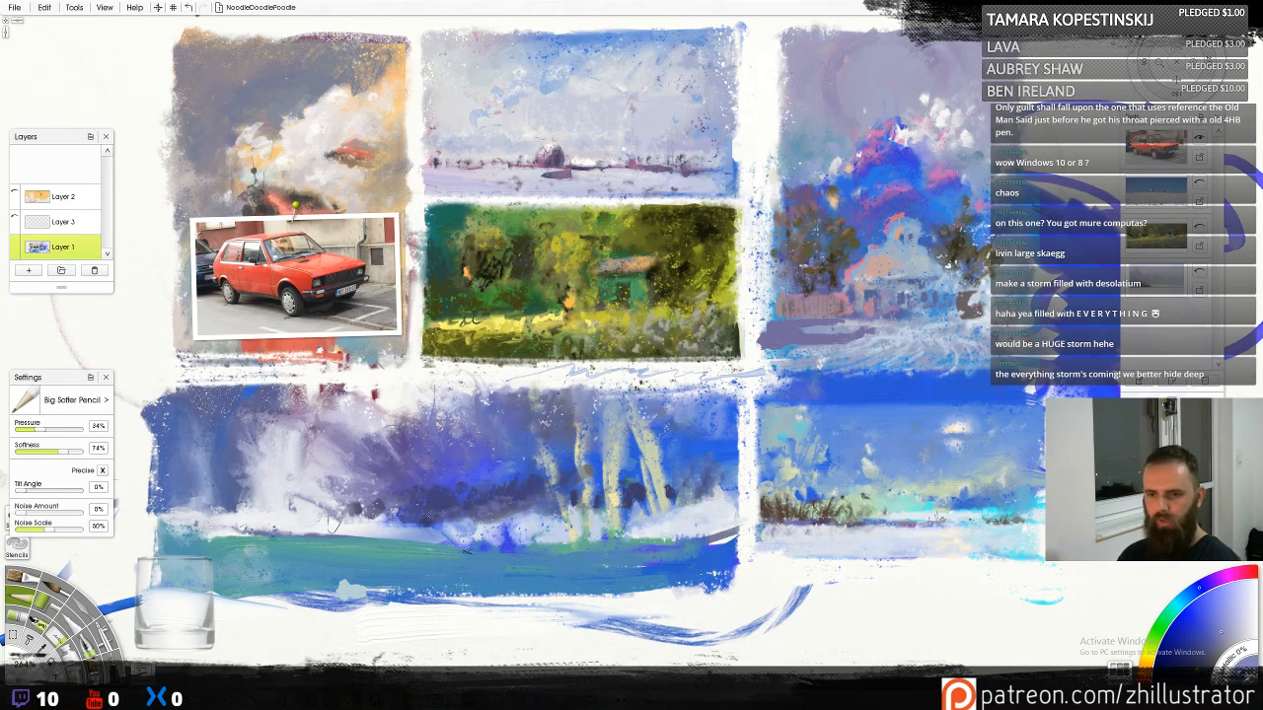
Pencil two dark violet car shapes onto the teal strip and layer red sampled from the reference photo over the larger one
left_click(435, 507, "alt")
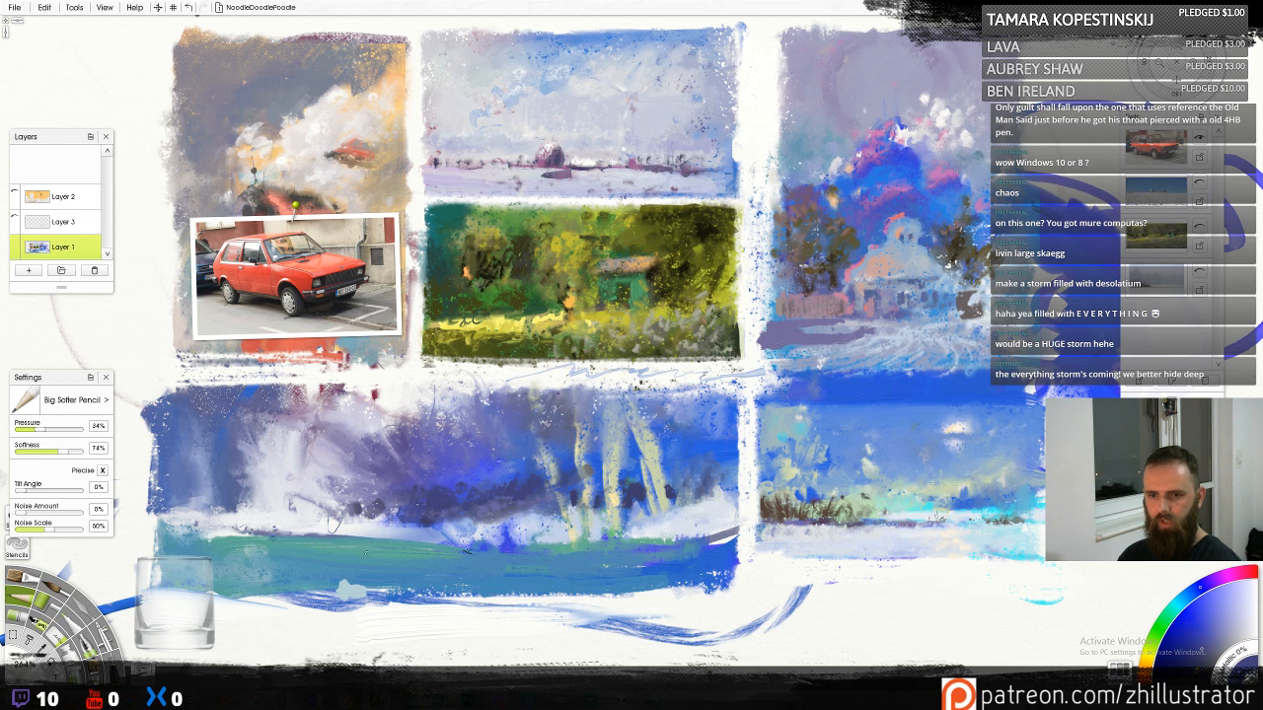
mouse_move(371, 550)
left_mouse_down()
mouse_move(383, 558)
mouse_move(328, 566)
left_mouse_up()
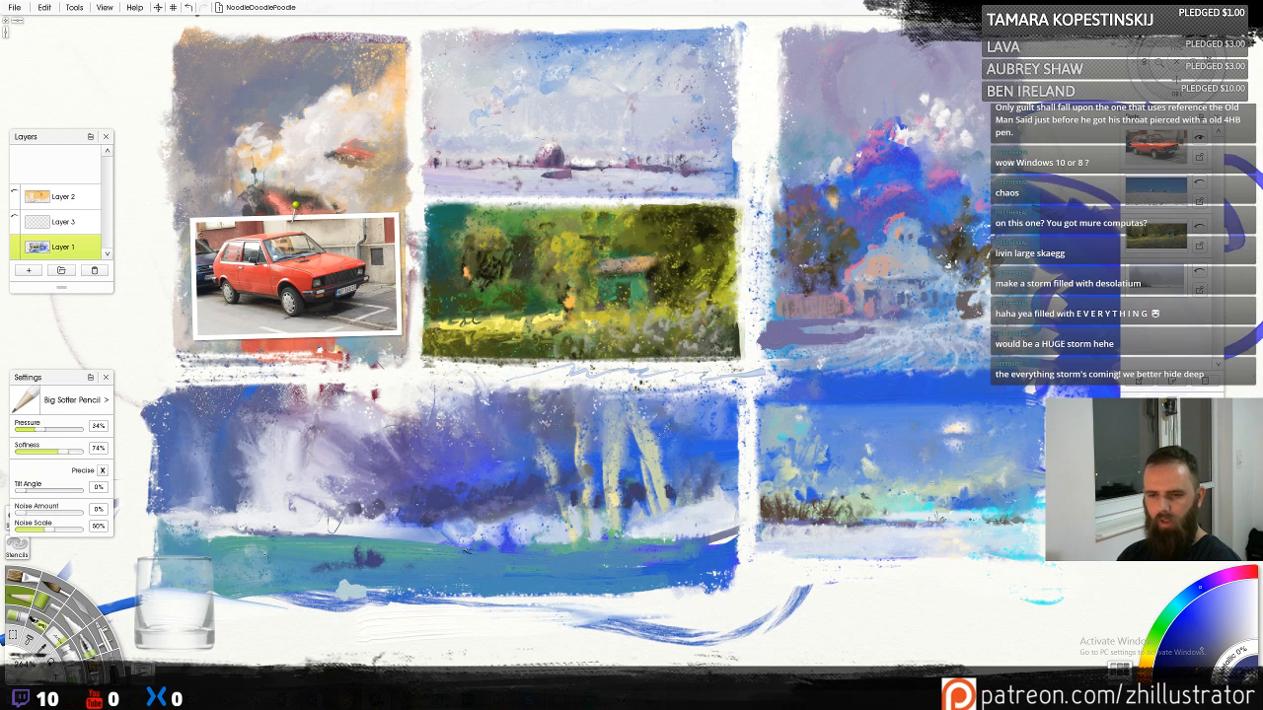
mouse_move(264, 557)
left_mouse_down()
mouse_move(296, 568)
mouse_move(294, 551)
mouse_move(292, 571)
mouse_move(293, 555)
mouse_move(281, 561)
mouse_move(321, 569)
mouse_move(286, 576)
mouse_move(333, 574)
mouse_move(264, 588)
left_mouse_up()
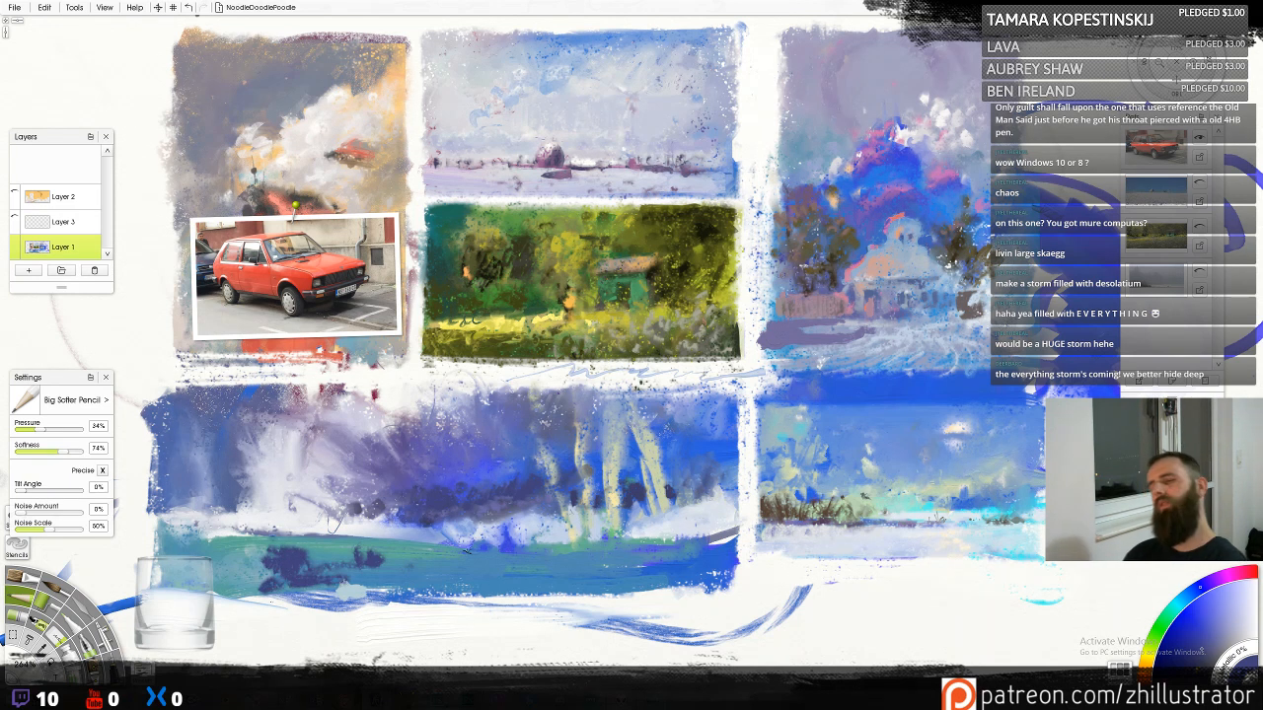
left_click(299, 290)
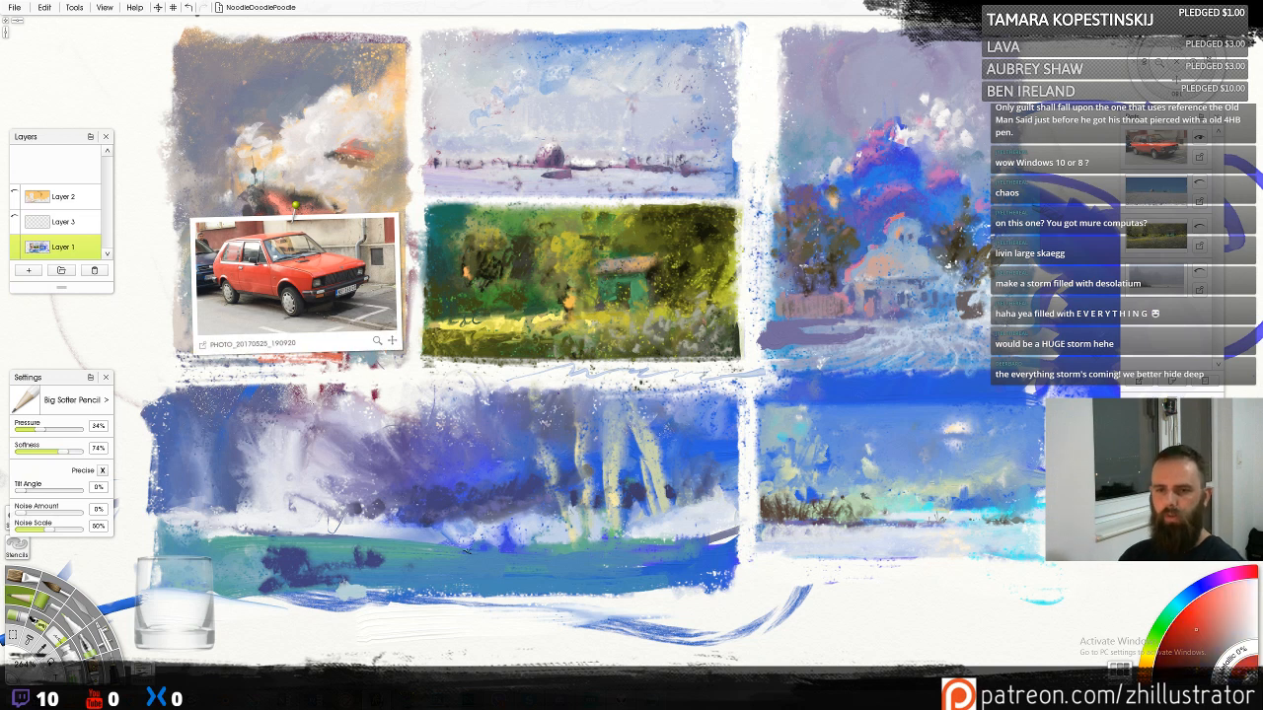
left_click(285, 566, "alt")
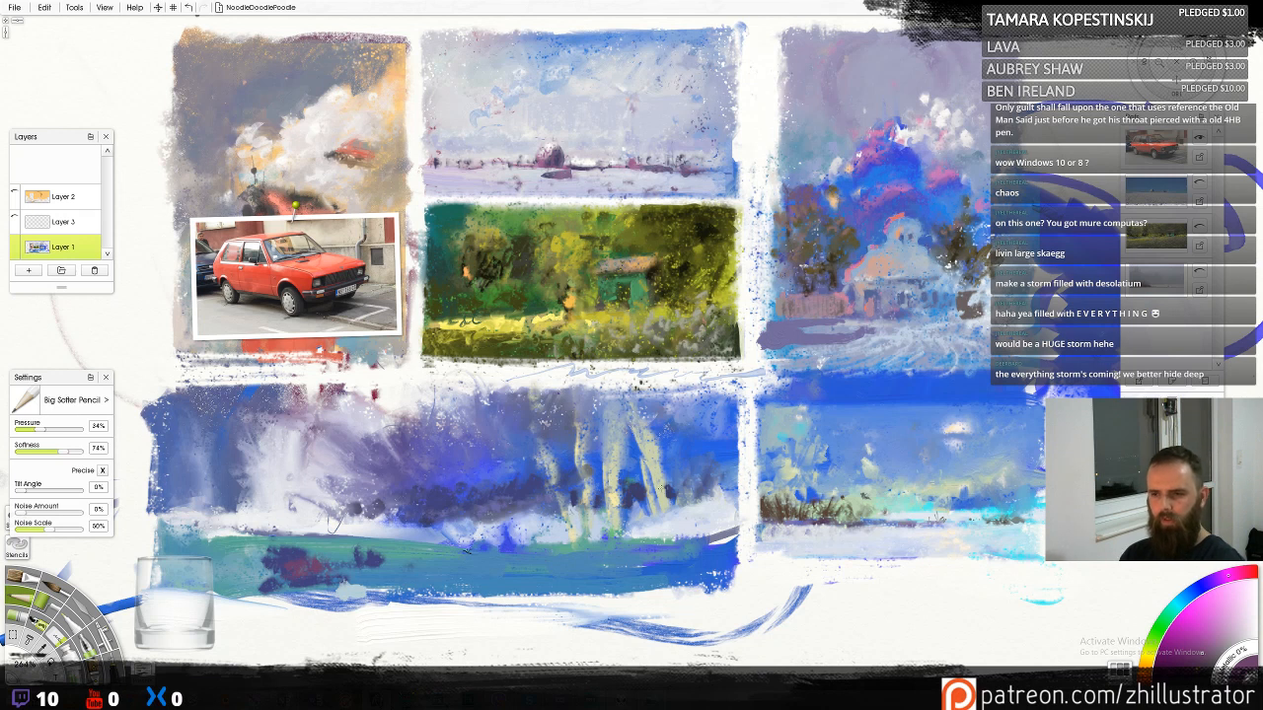
Pencil pale yellow headlight glow and highlights on the ground in front of and around the small red car
left_click(1151, 659)
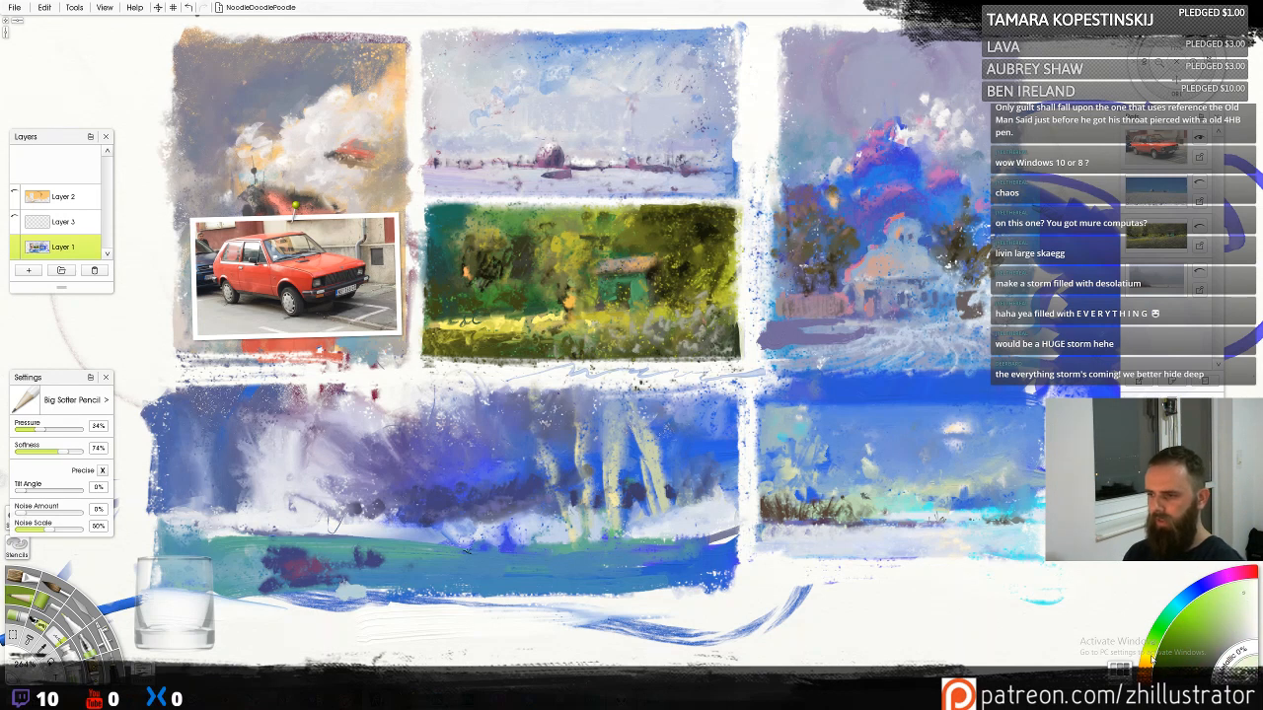
left_click_drag(284, 570, 162, 578)
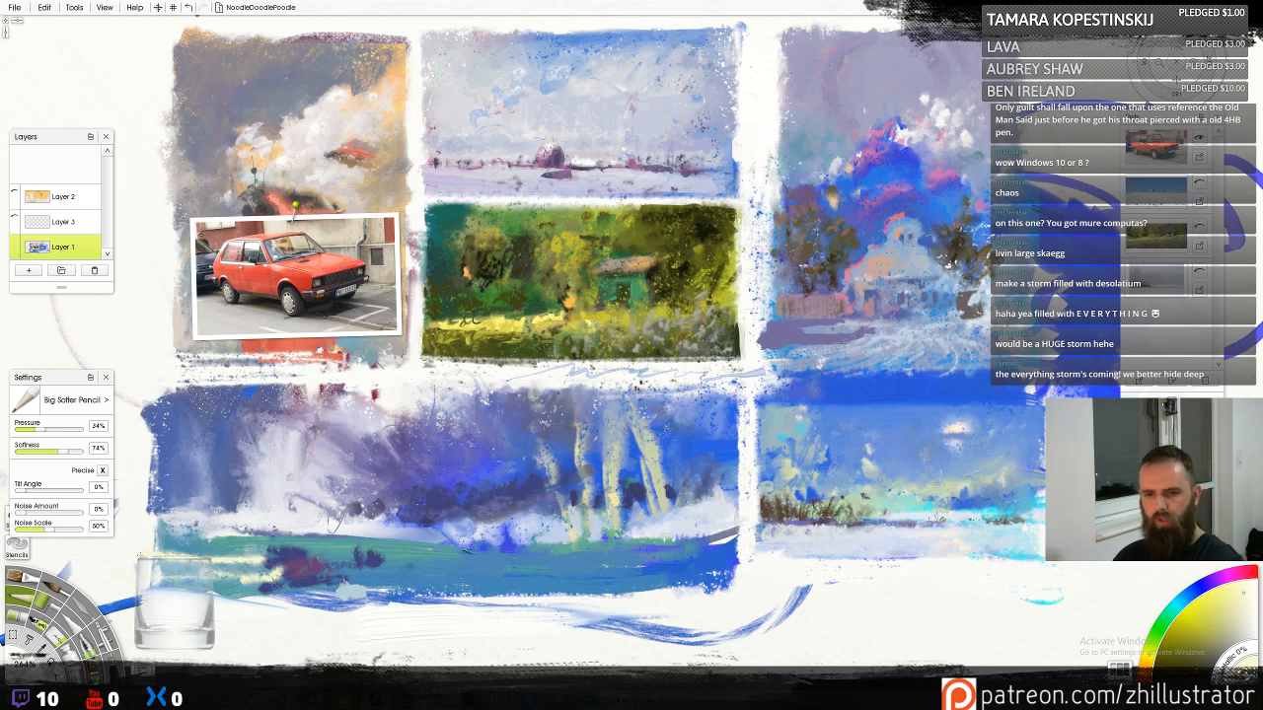
left_click_drag(254, 578, 233, 588)
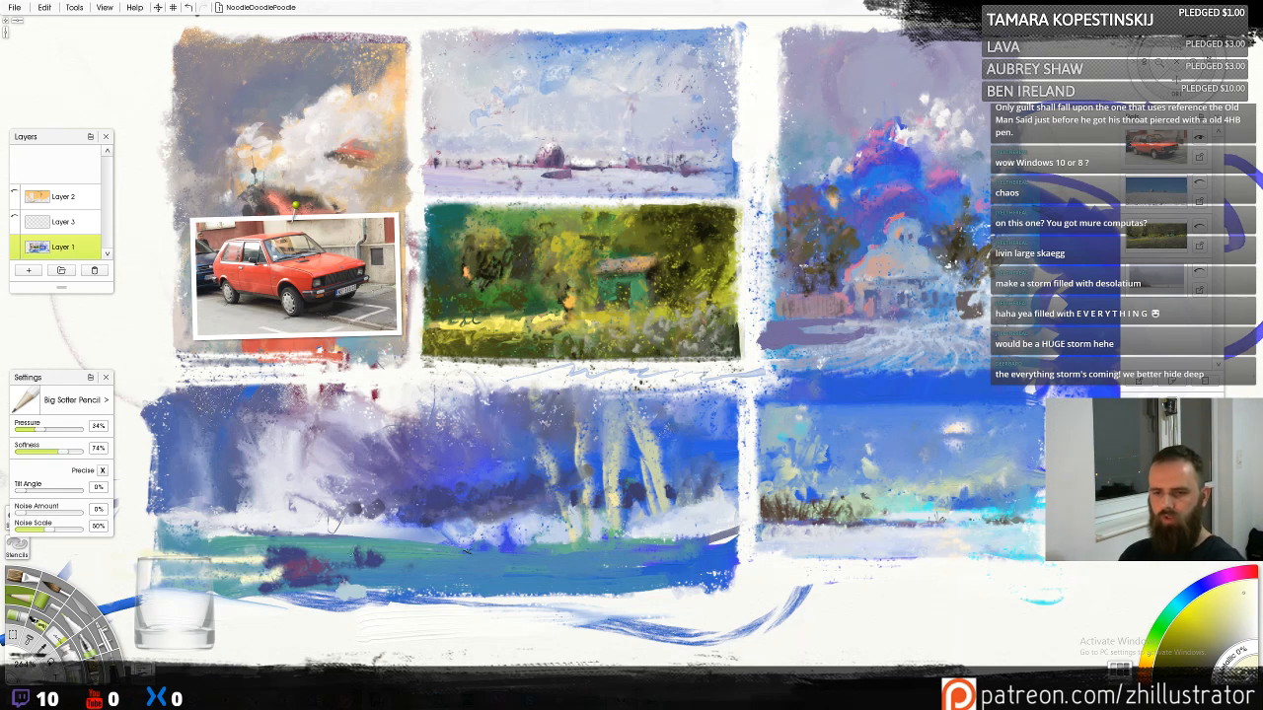
left_click_drag(355, 552, 321, 563)
left_click_drag(243, 555, 203, 559)
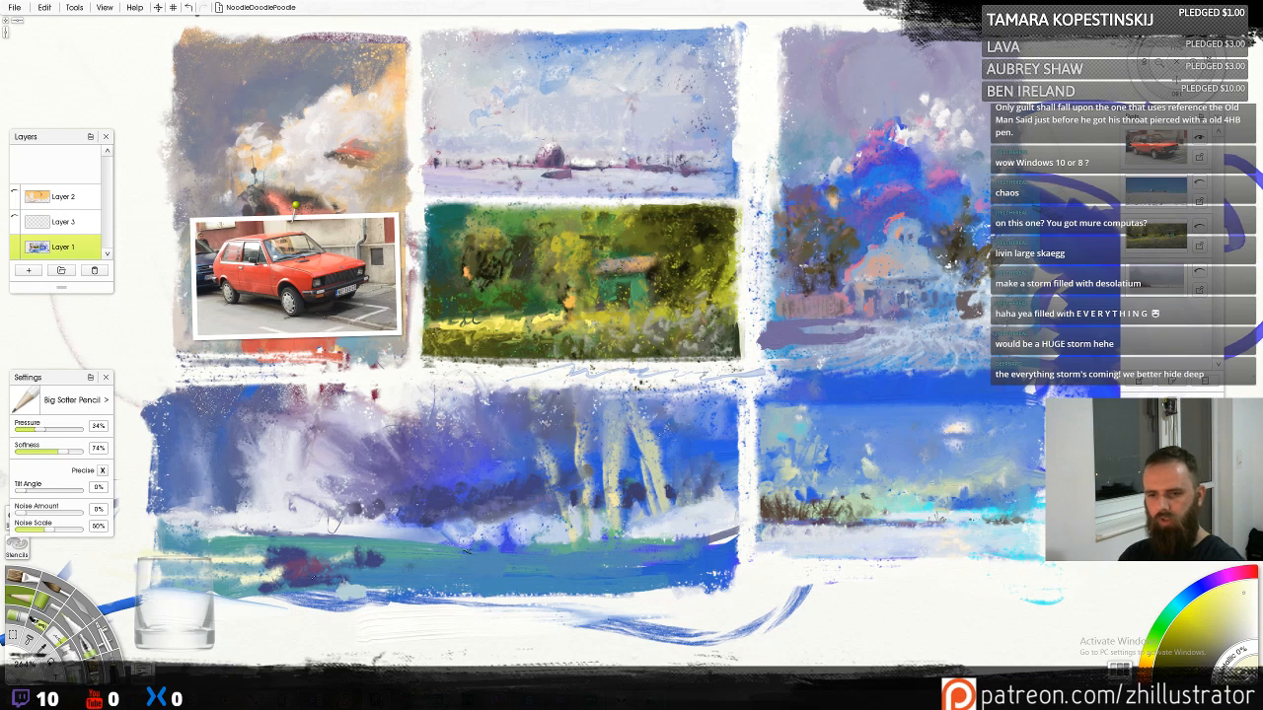
Brighten the painted car's roof with a warmer red sampled from the reference photo
left_click(292, 563, "alt")
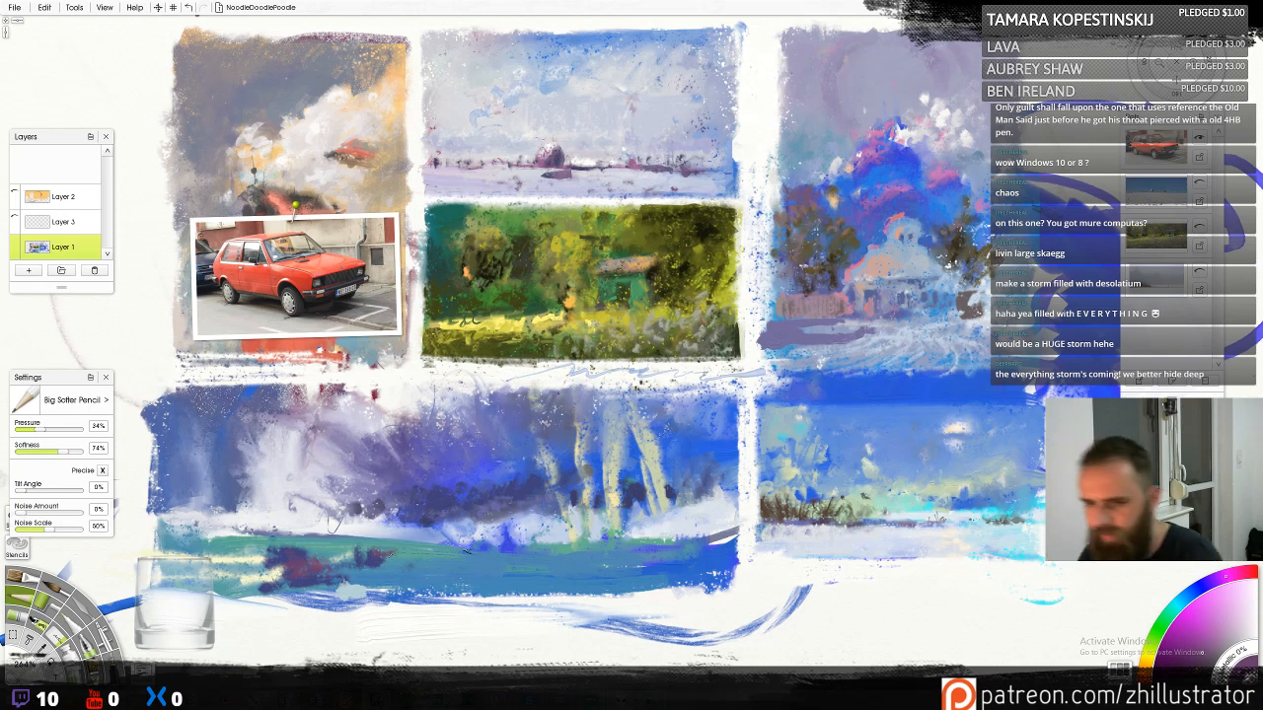
mouse_move(309, 302)
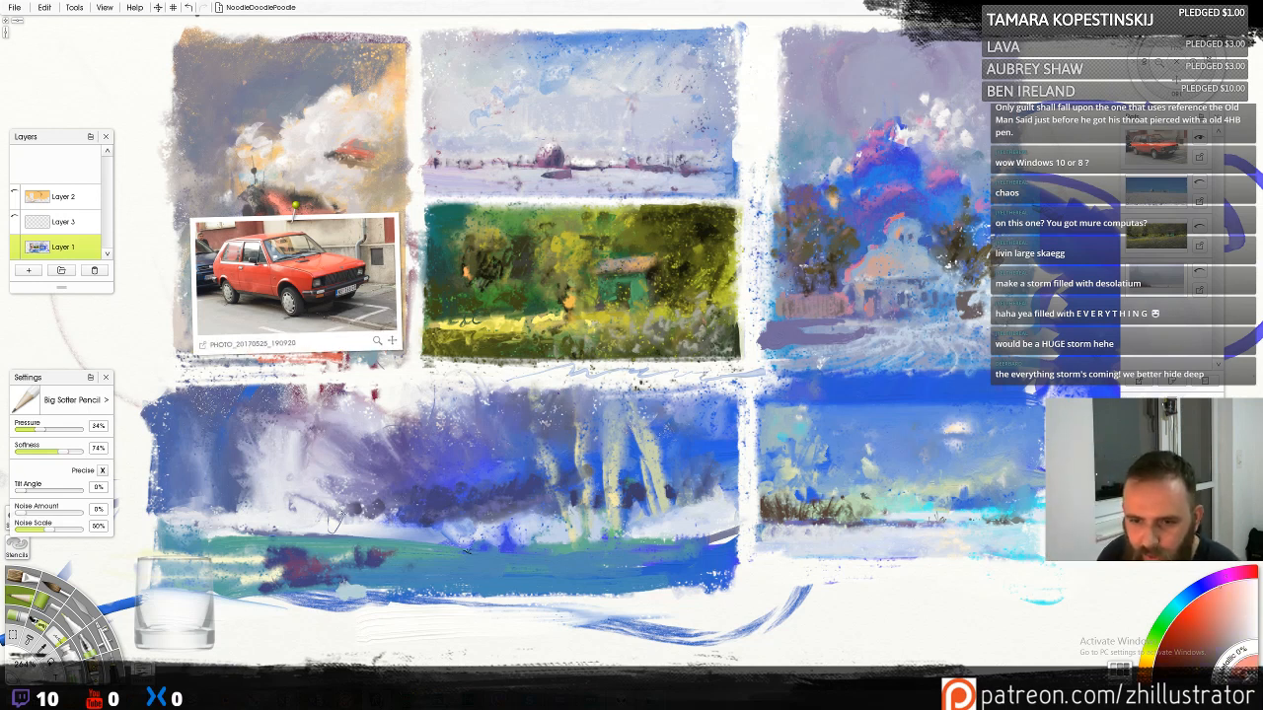
left_click_drag(288, 551, 311, 550)
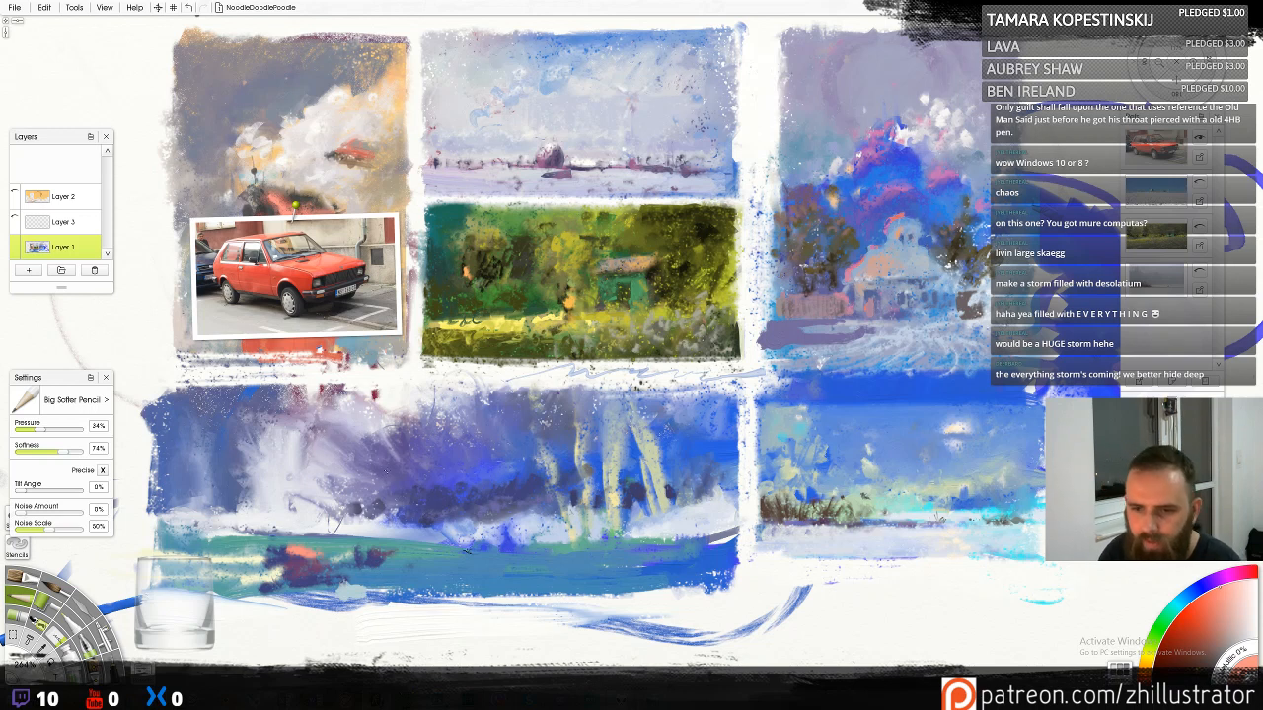
Try more touches on the painted car with colours sampled from the panel and the reference photo, and undo them
left_click(386, 471, "alt")
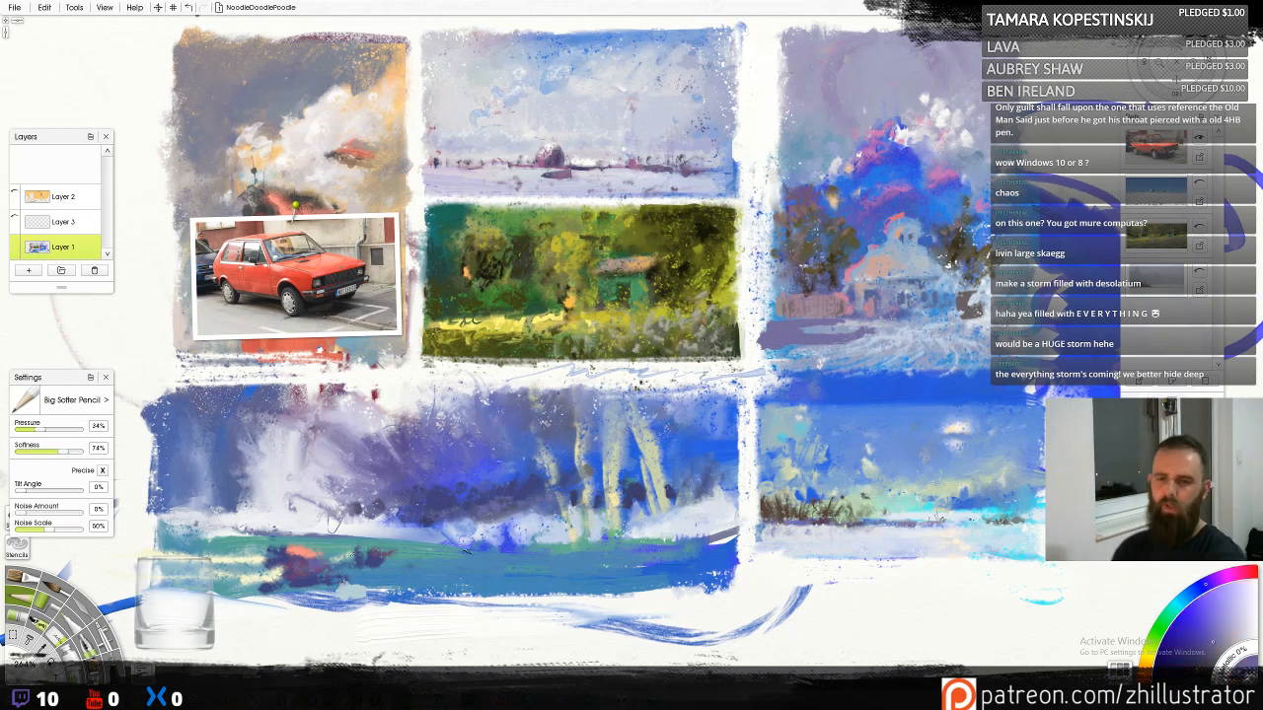
left_click(307, 542, "alt")
mouse_move(301, 298)
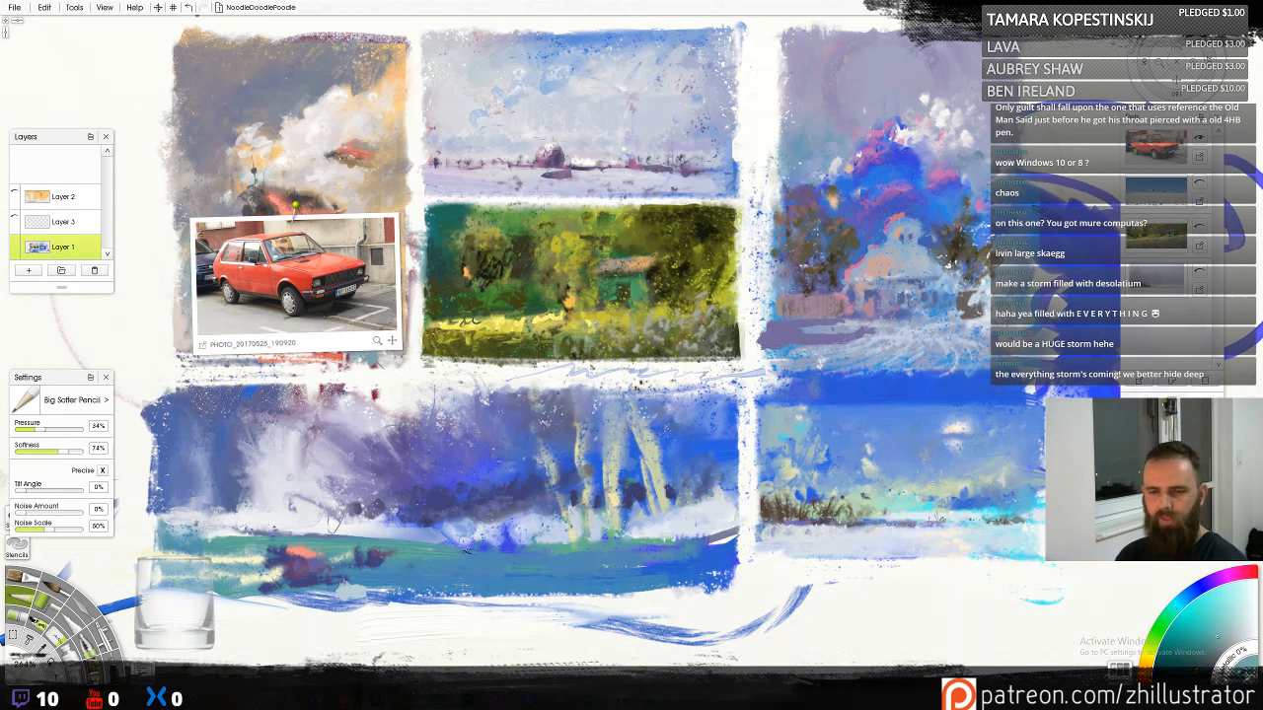
left_click(304, 268)
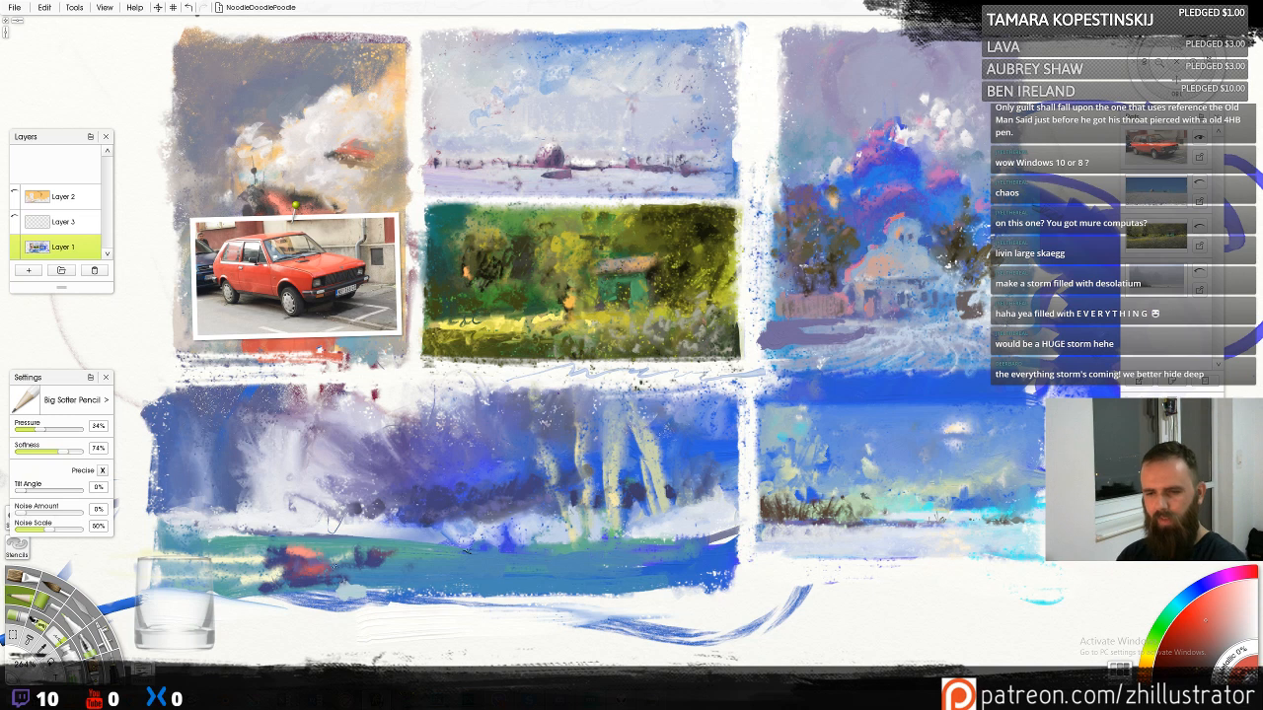
key("ctrl+z")
key("ctrl+z")
key("ctrl+z")
key("ctrl+z")
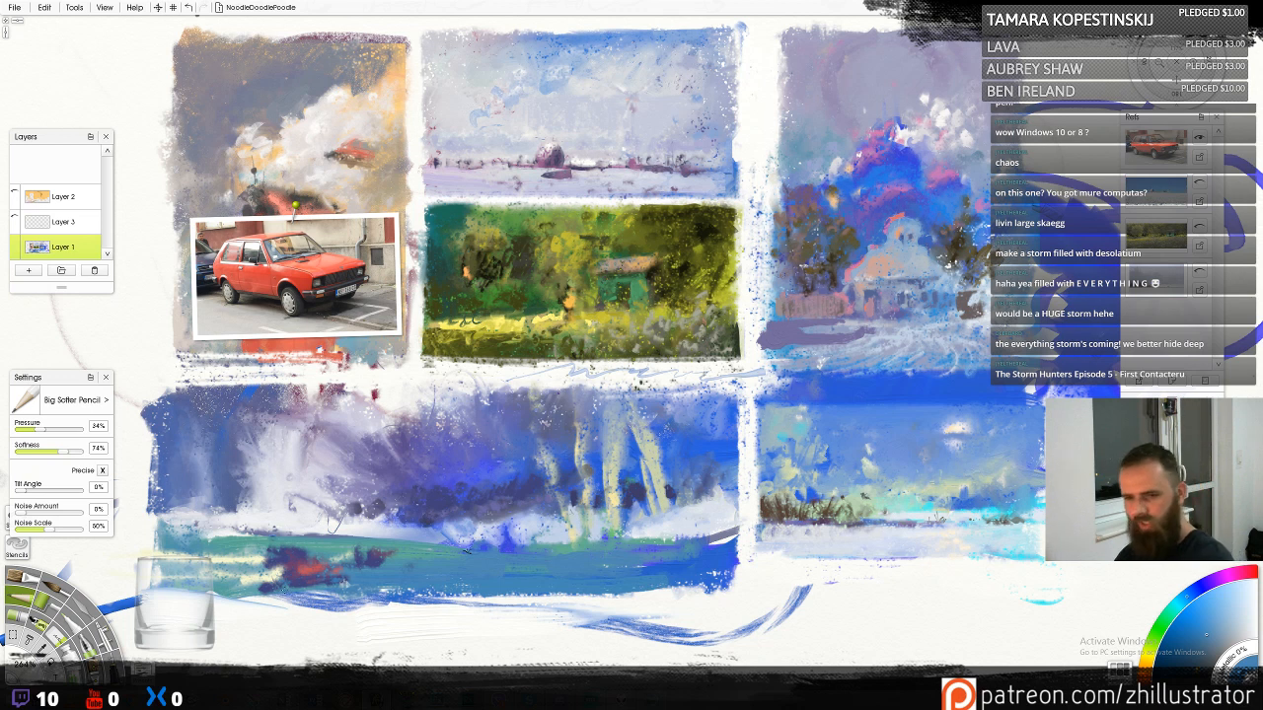
Try a small pencil dab of the reference photo's red on the teal strip behind the smaller car shape
key("c")
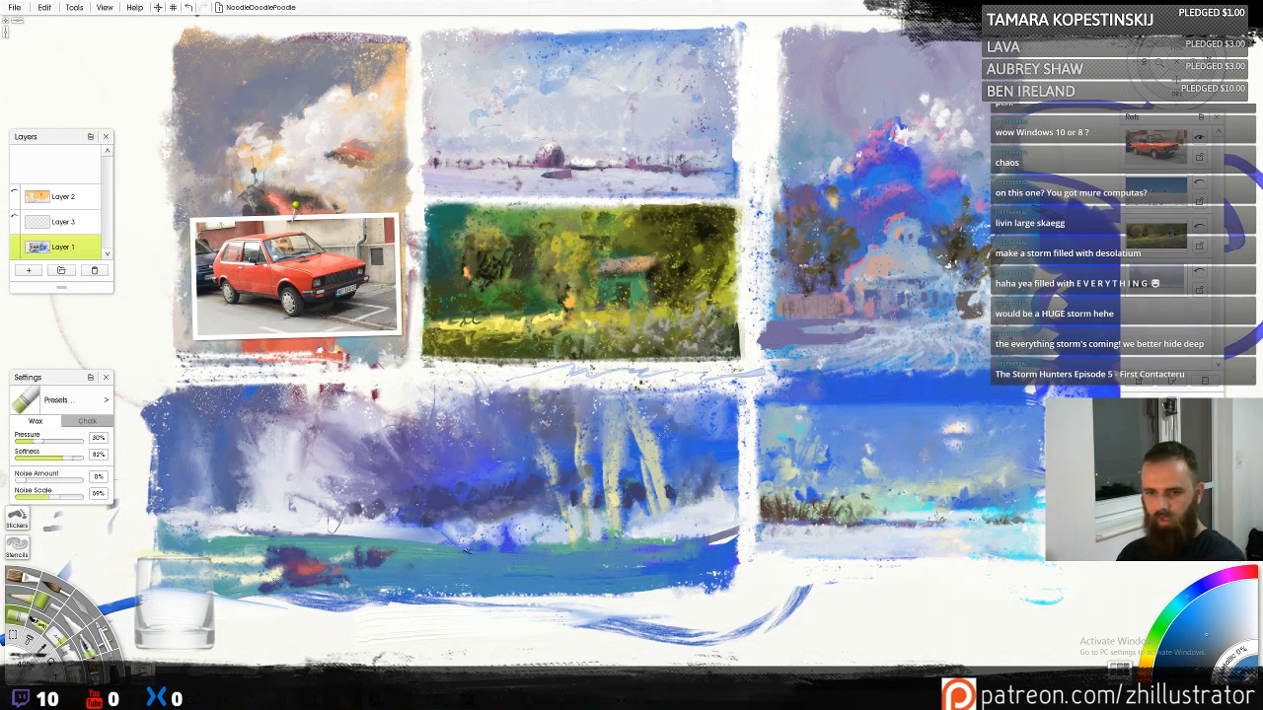
left_click(271, 577, "alt")
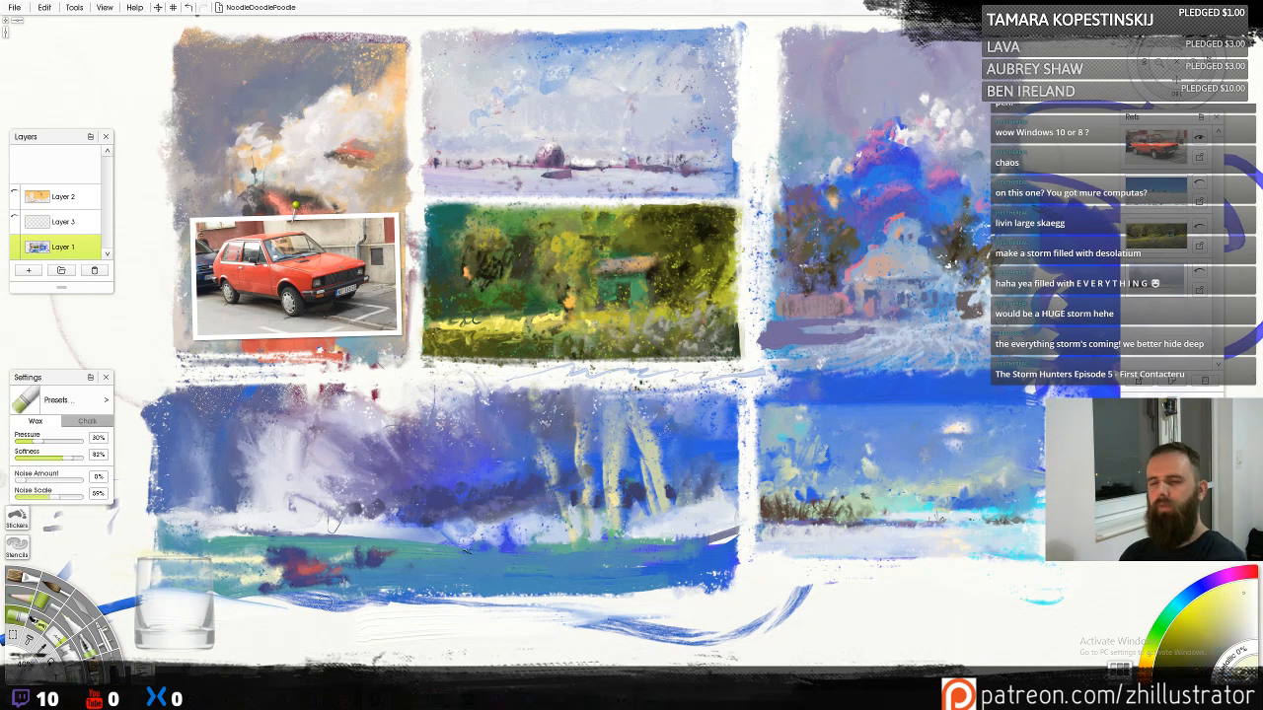
key("p")
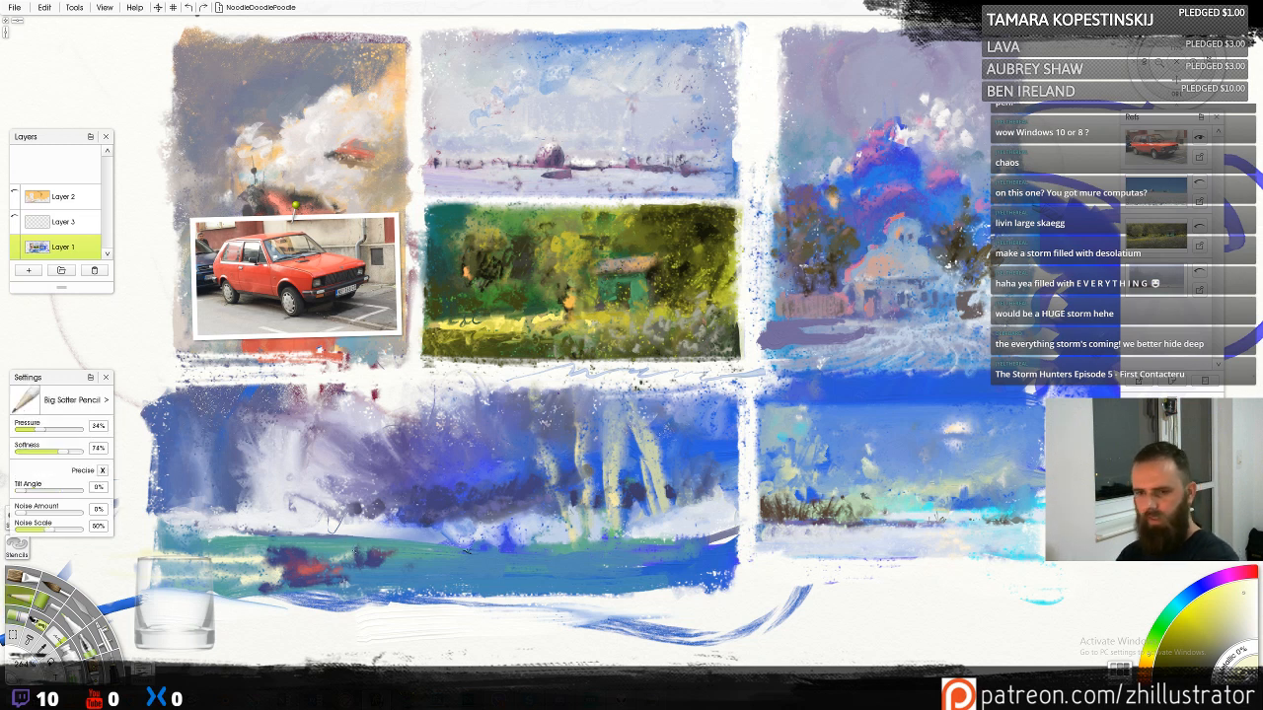
left_click(348, 548, "alt")
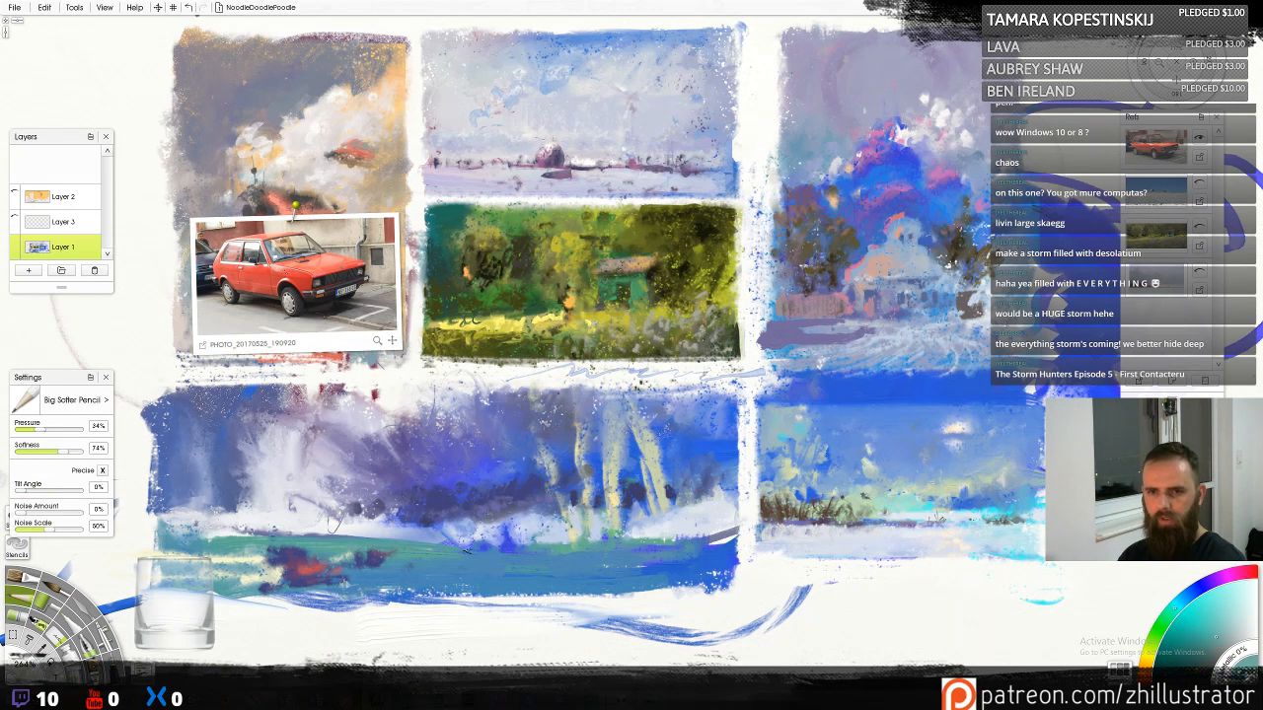
left_click(280, 273)
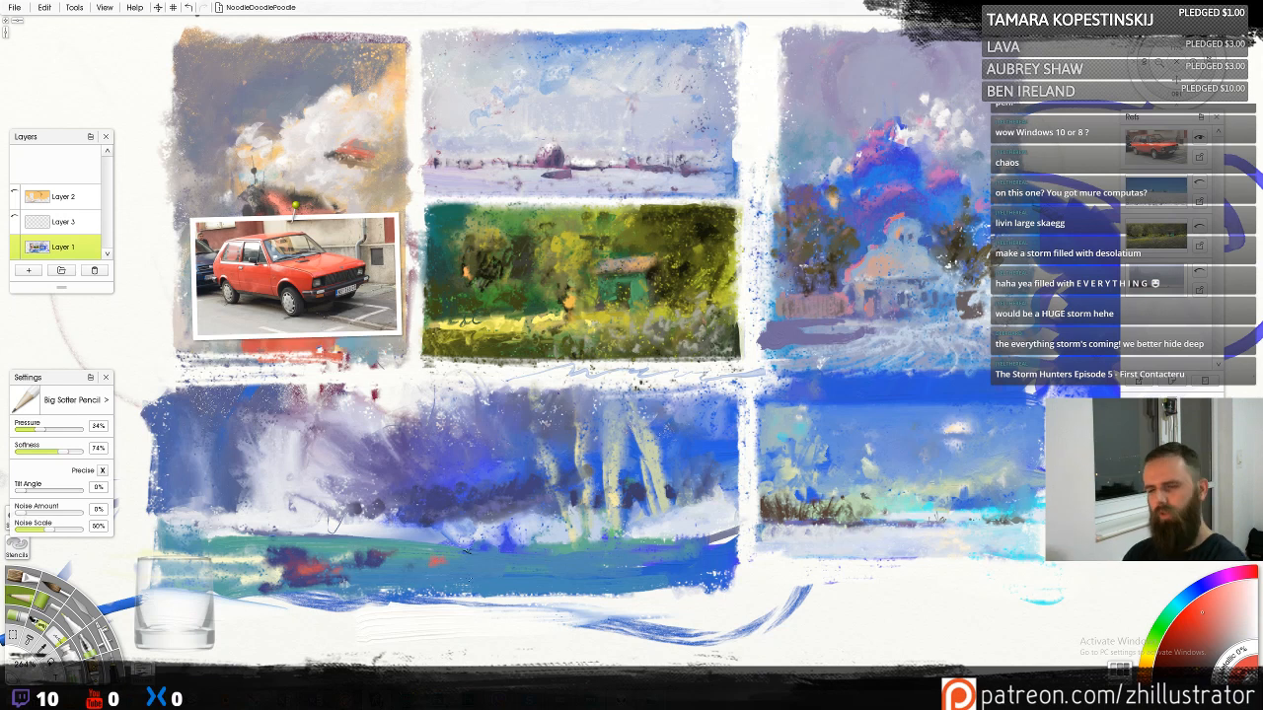
left_click(428, 570, "alt")
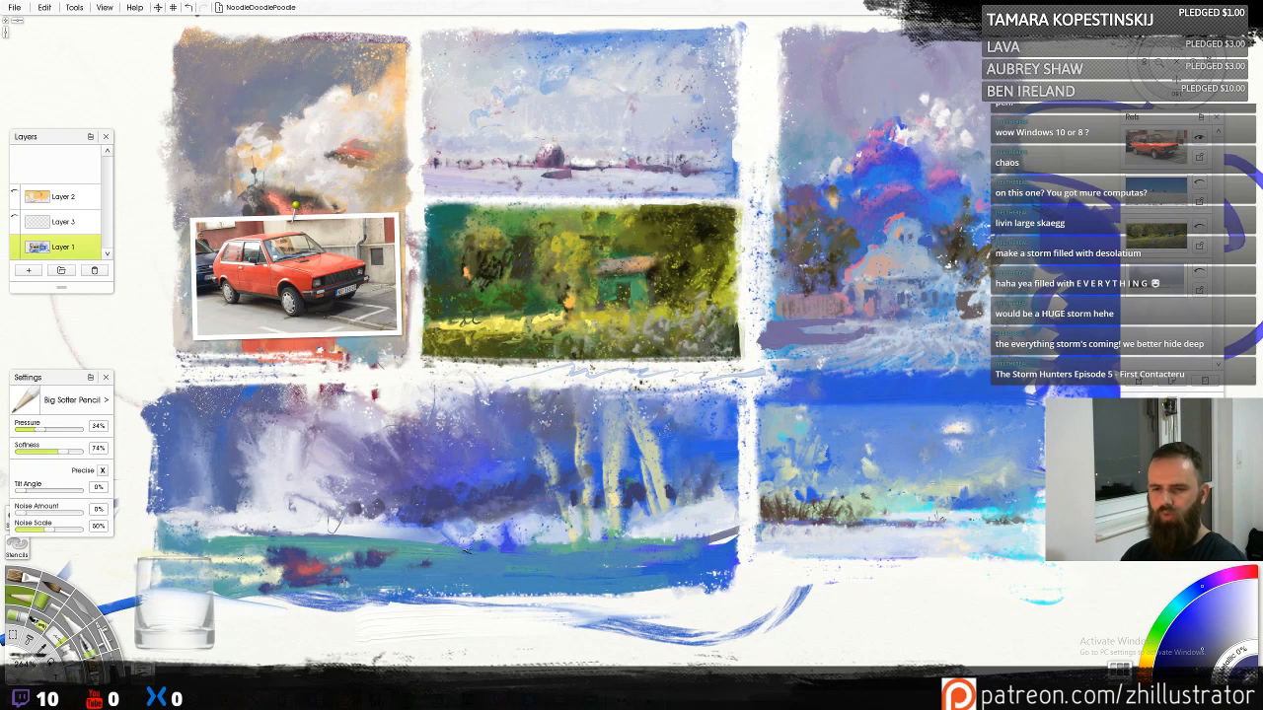
Try pencil strokes in the sampled headlight yellow along the teal strip and undo them
left_click(256, 561, "alt")
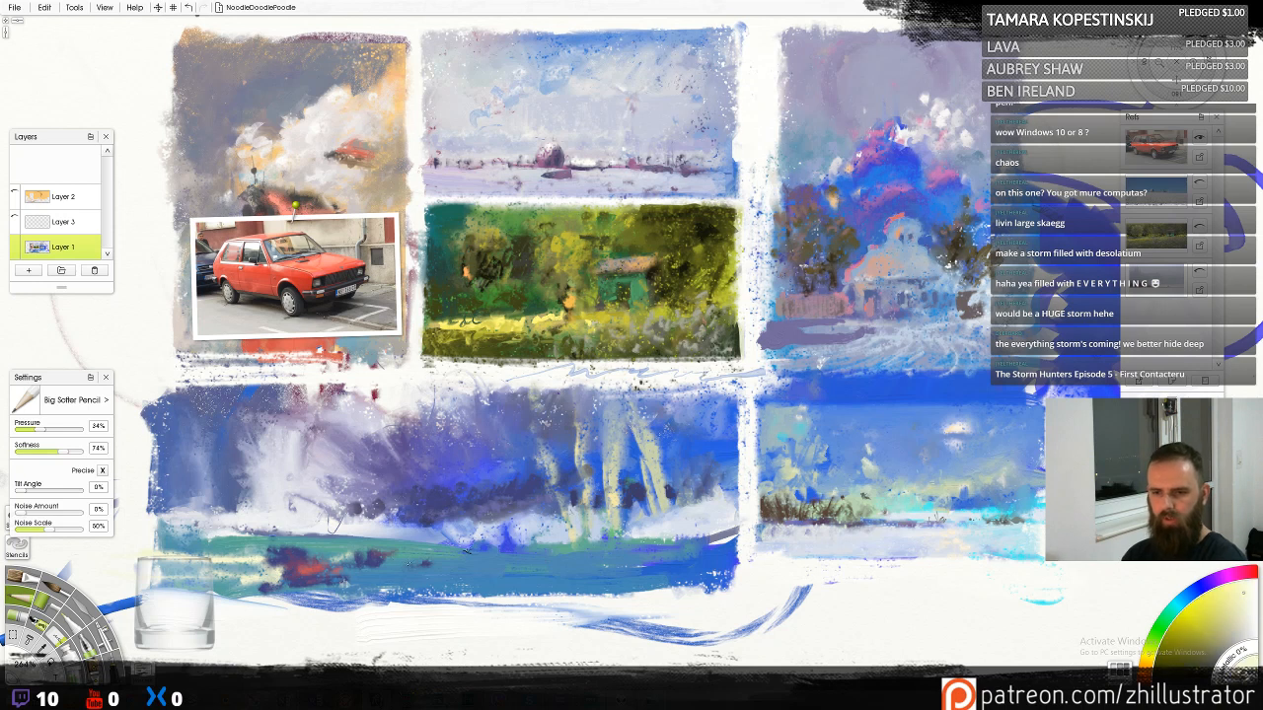
left_click_drag(422, 562, 215, 546)
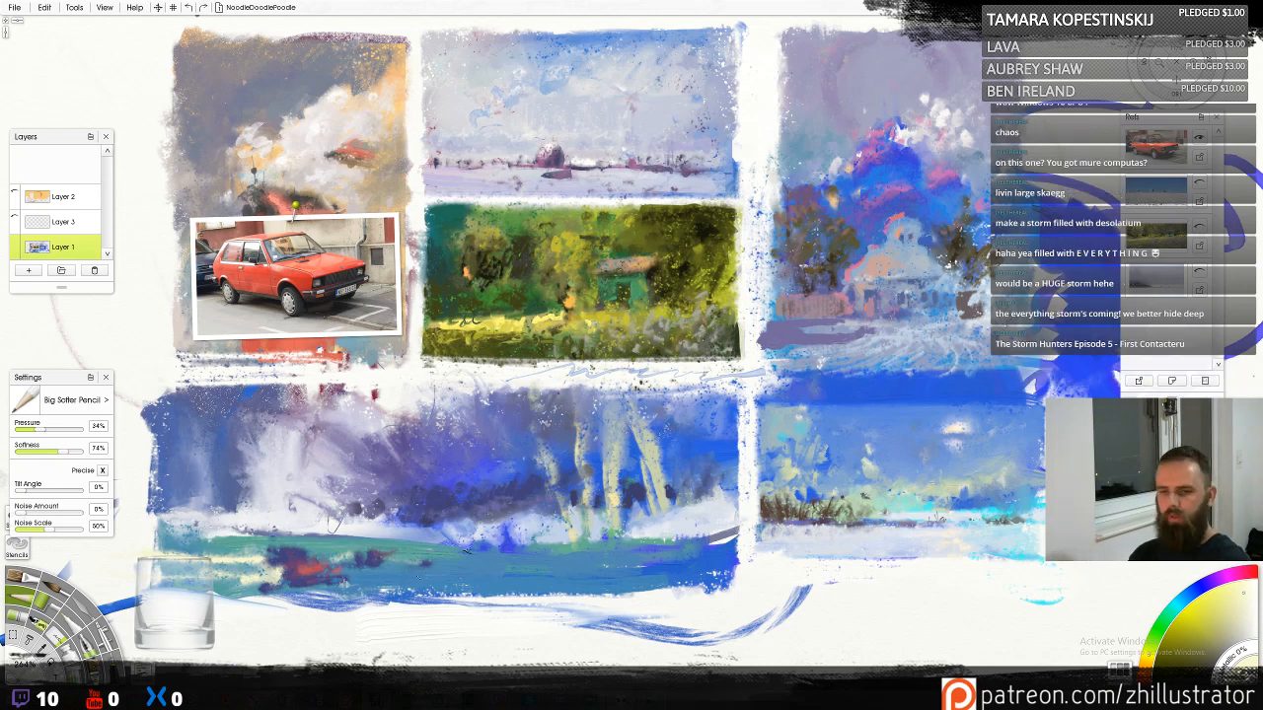
left_click_drag(432, 563, 416, 566)
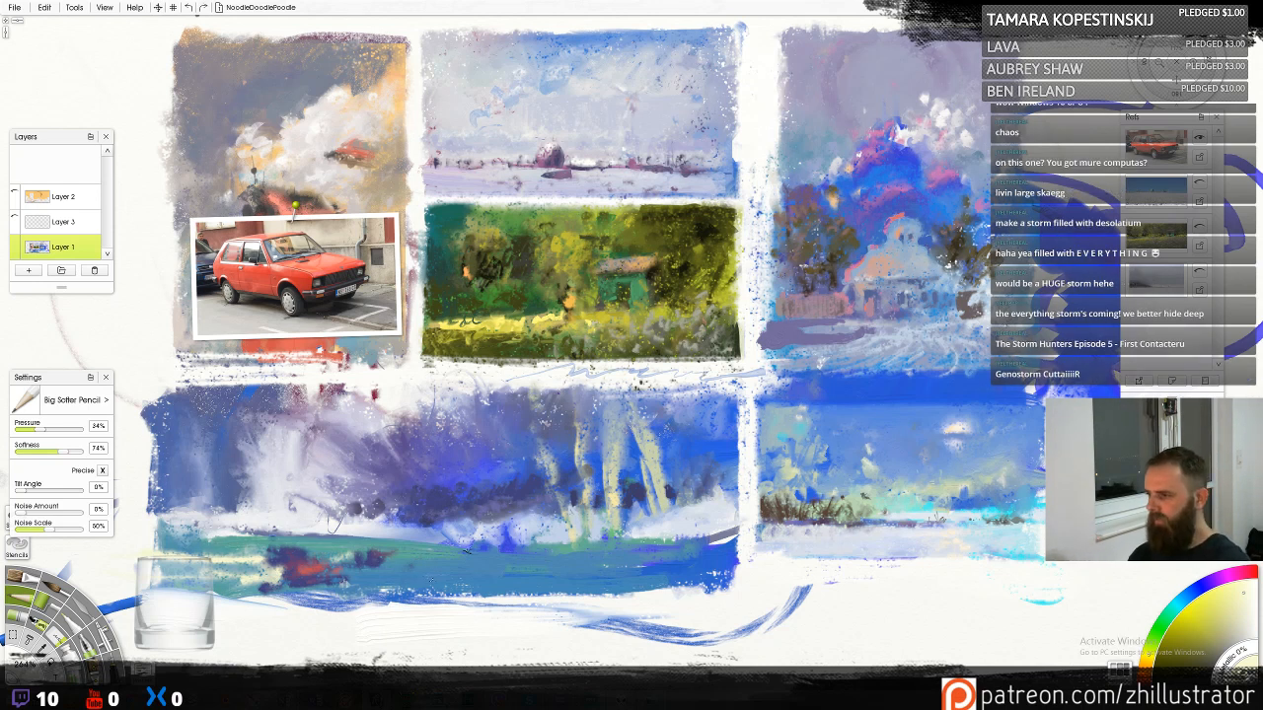
mouse_move(484, 579)
left_mouse_down()
mouse_move(465, 584)
mouse_move(474, 578)
left_mouse_up()
key("ctrl+z")
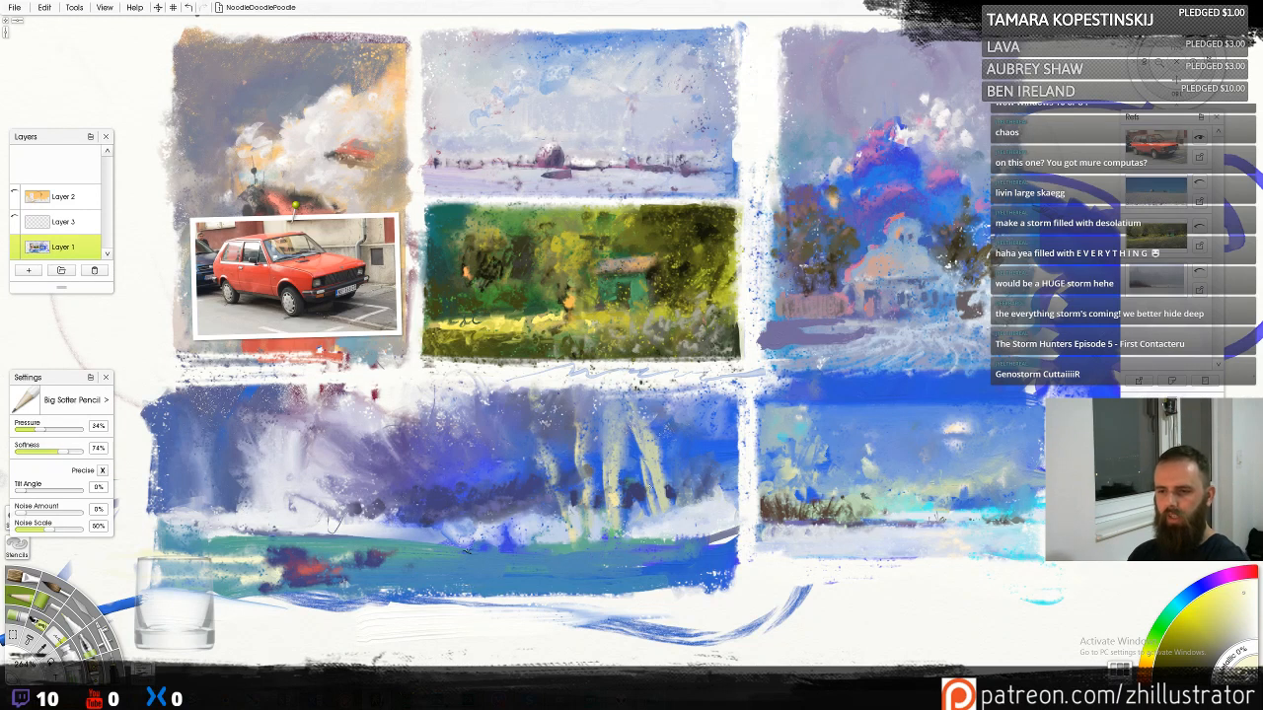
Pencil thin pale yellow trunks beside the existing ones and break up the leaning trunk with sampled sky blue
left_click_drag(661, 502, 646, 485)
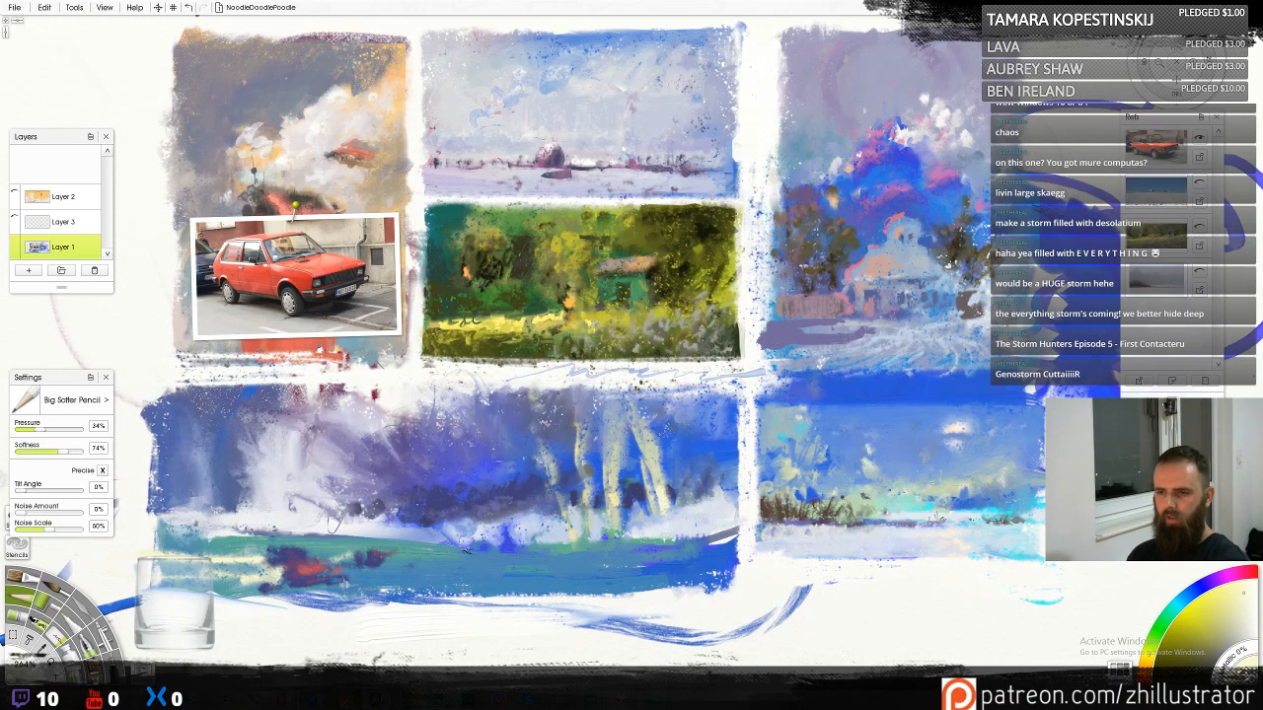
left_click_drag(611, 528, 609, 503)
mouse_move(580, 450)
left_mouse_down()
mouse_move(570, 398)
mouse_move(527, 398)
left_mouse_up()
left_click_drag(501, 458, 489, 407)
mouse_move(494, 492)
left_mouse_down()
mouse_move(492, 473)
mouse_move(498, 495)
left_mouse_up()
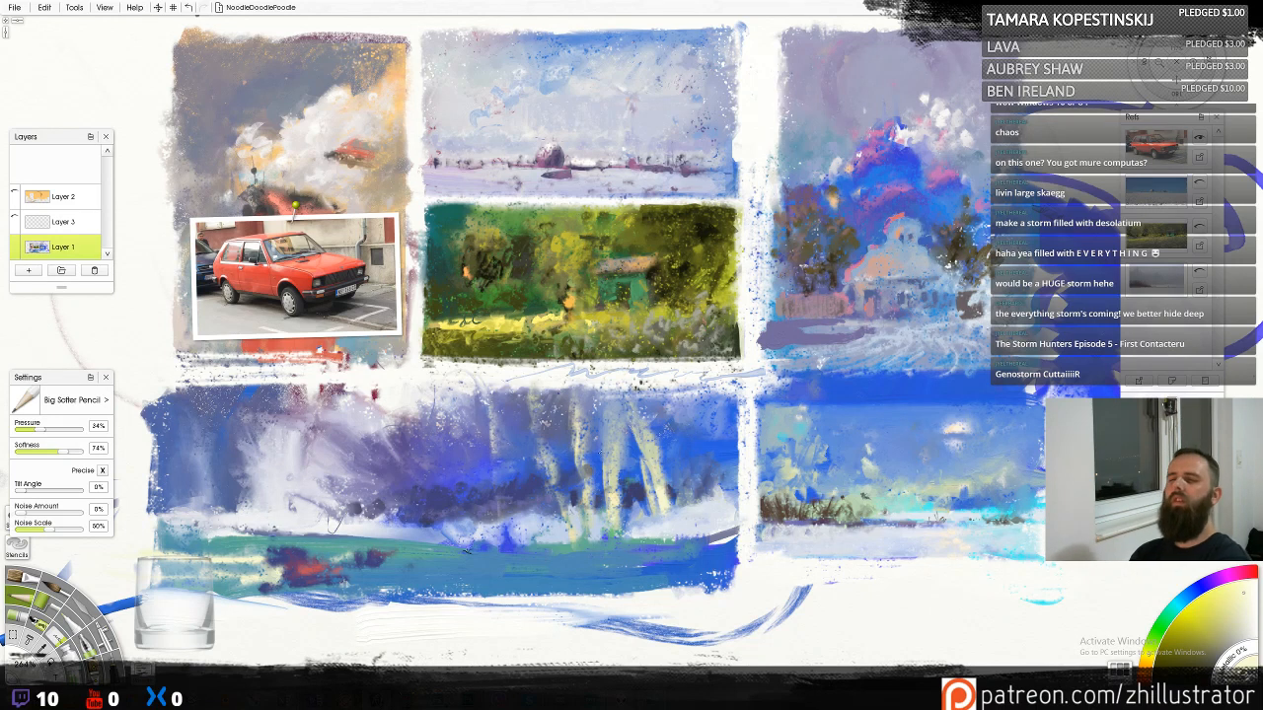
mouse_move(679, 449)
left_mouse_down()
mouse_move(687, 406)
mouse_move(656, 454)
mouse_move(659, 495)
mouse_move(660, 453)
mouse_move(632, 425)
mouse_move(651, 513)
left_mouse_up()
left_click(671, 470, "alt")
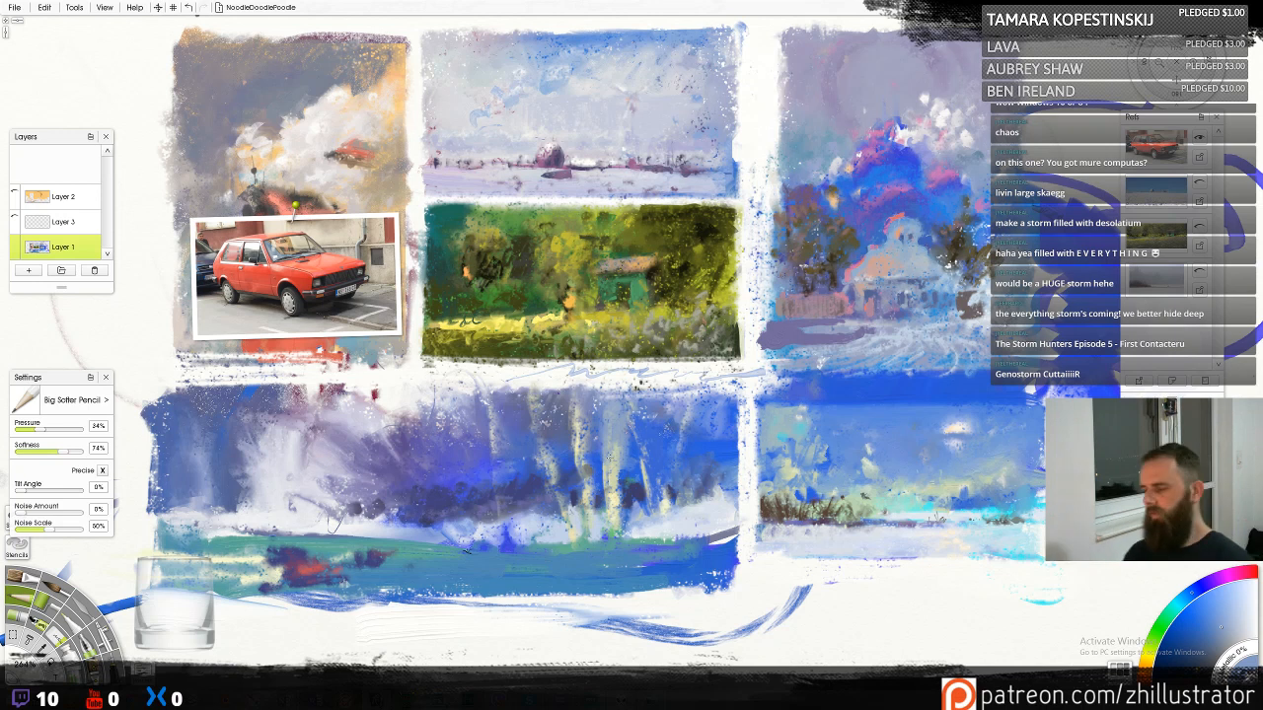
Extend the blue panel's ragged bottom edge with wax crayon strokes, sampling blues from the painting
key("c")
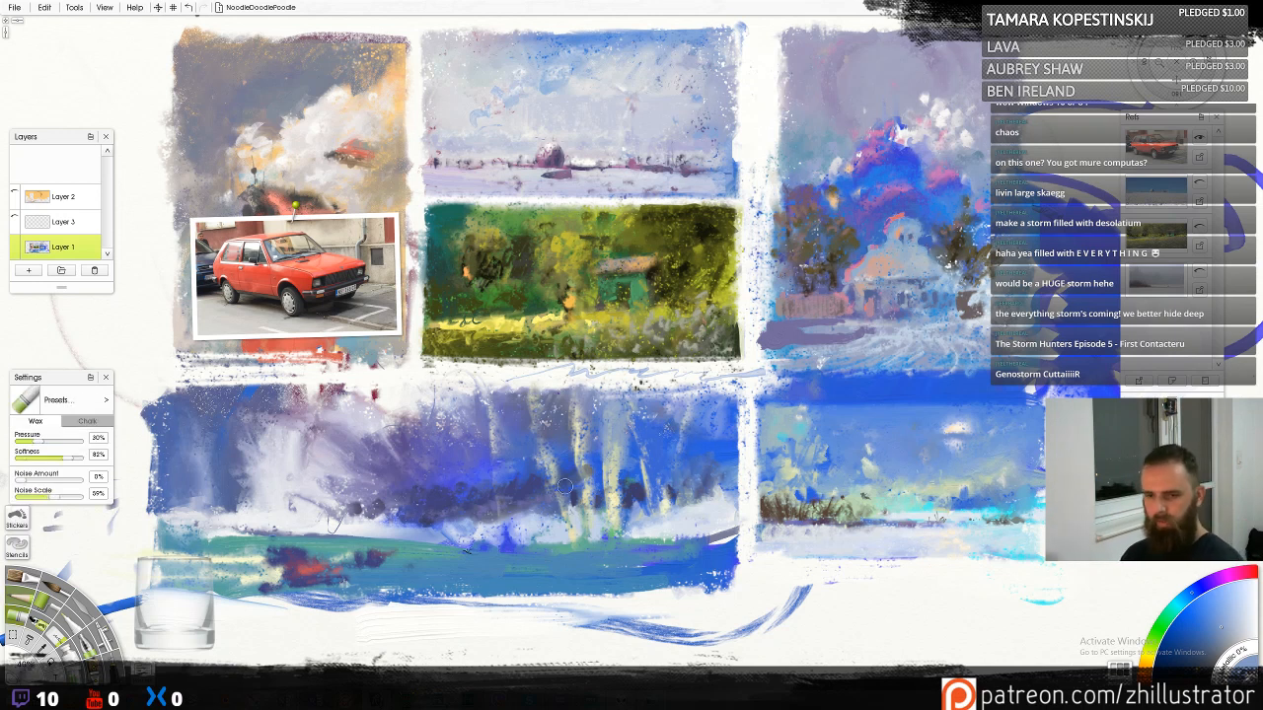
left_click(389, 590, "alt")
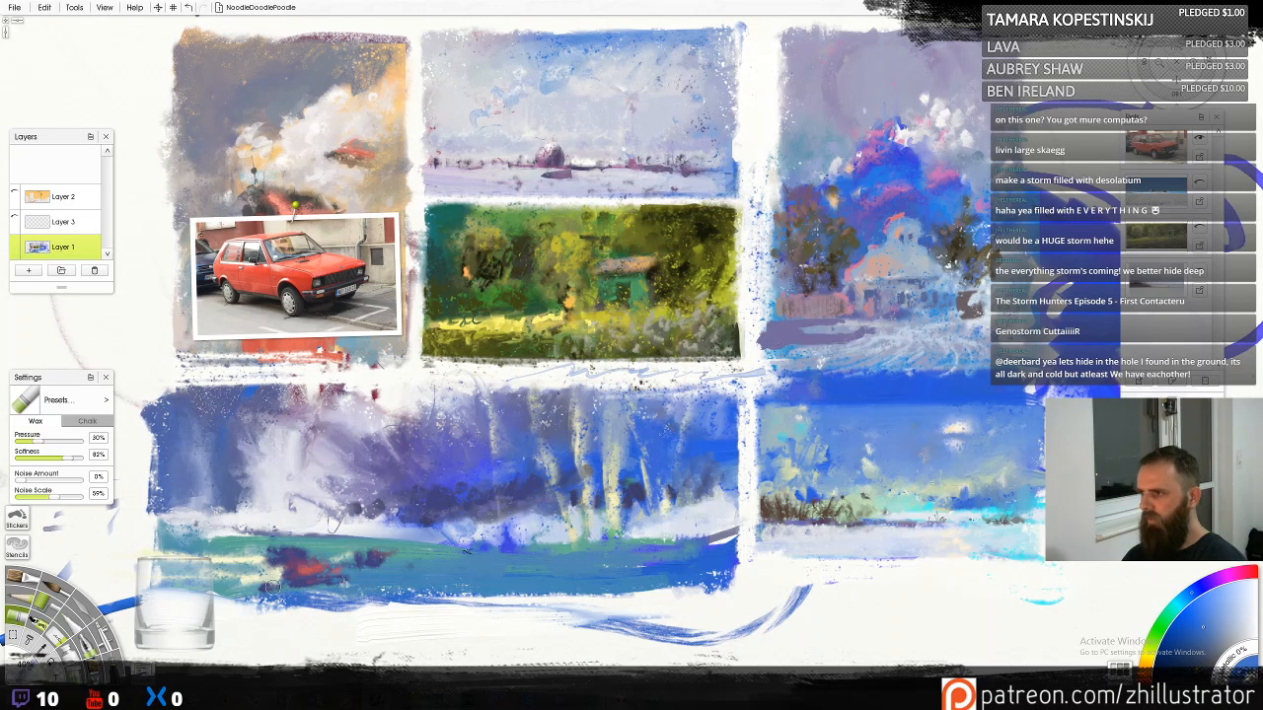
left_click(275, 594, "alt")
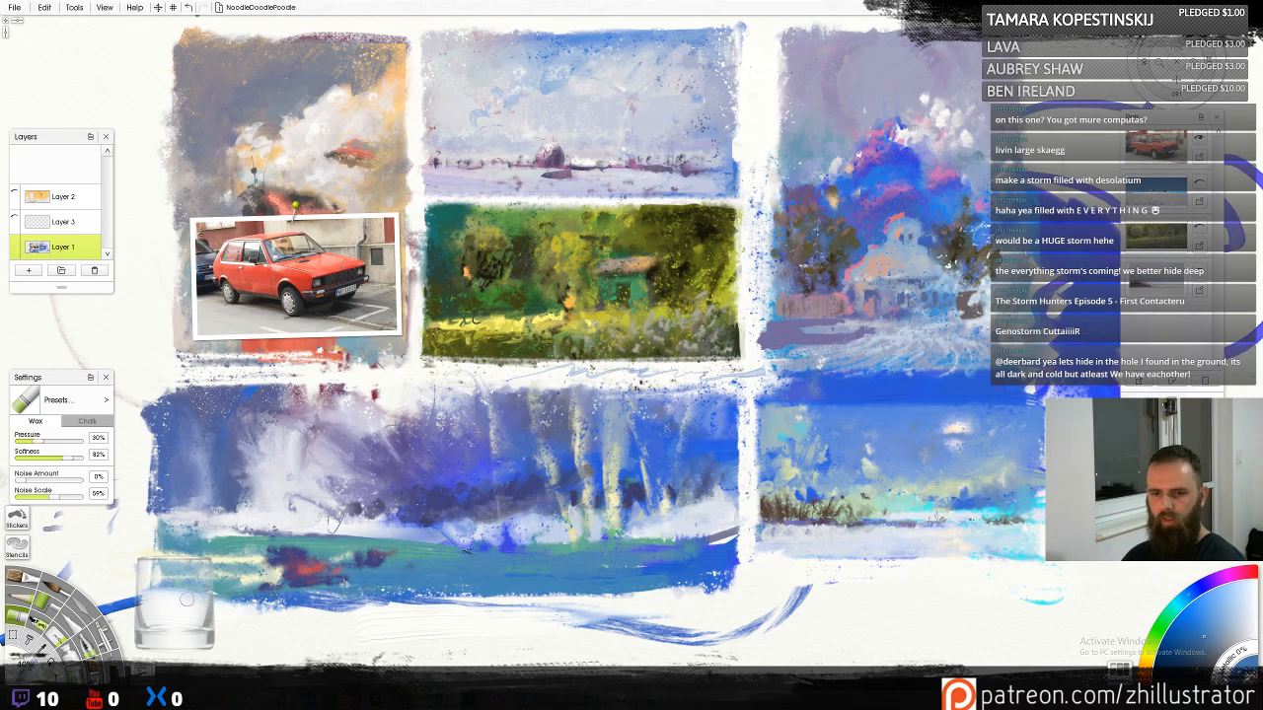
left_click(460, 580, "alt")
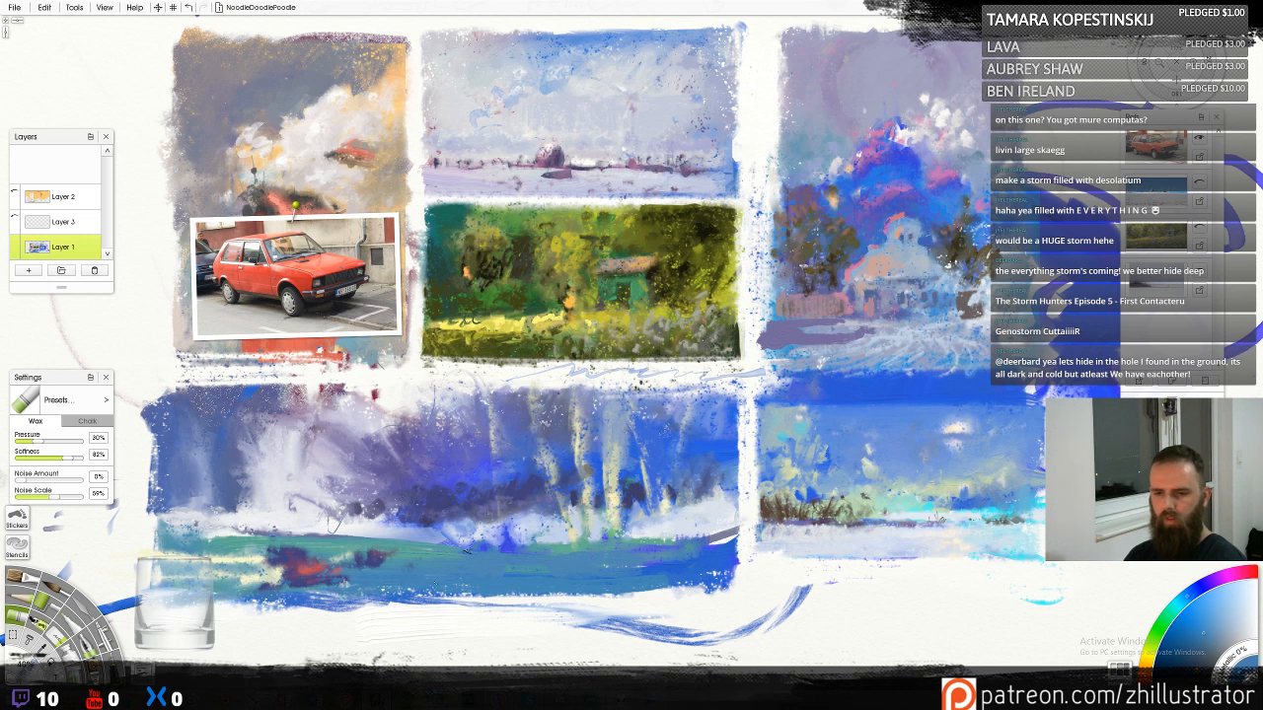
mouse_move(430, 601)
left_mouse_down()
mouse_move(671, 601)
mouse_move(701, 579)
mouse_move(563, 610)
mouse_move(713, 594)
left_mouse_up()
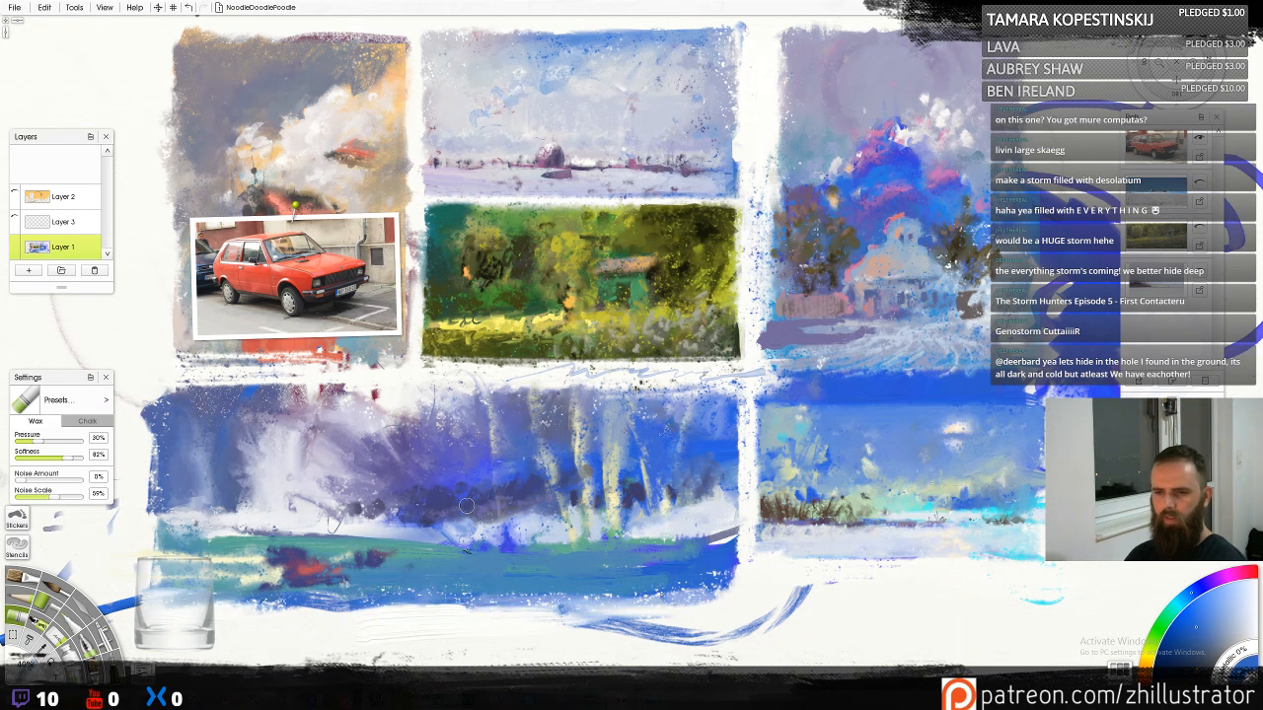
left_click(467, 506, "alt")
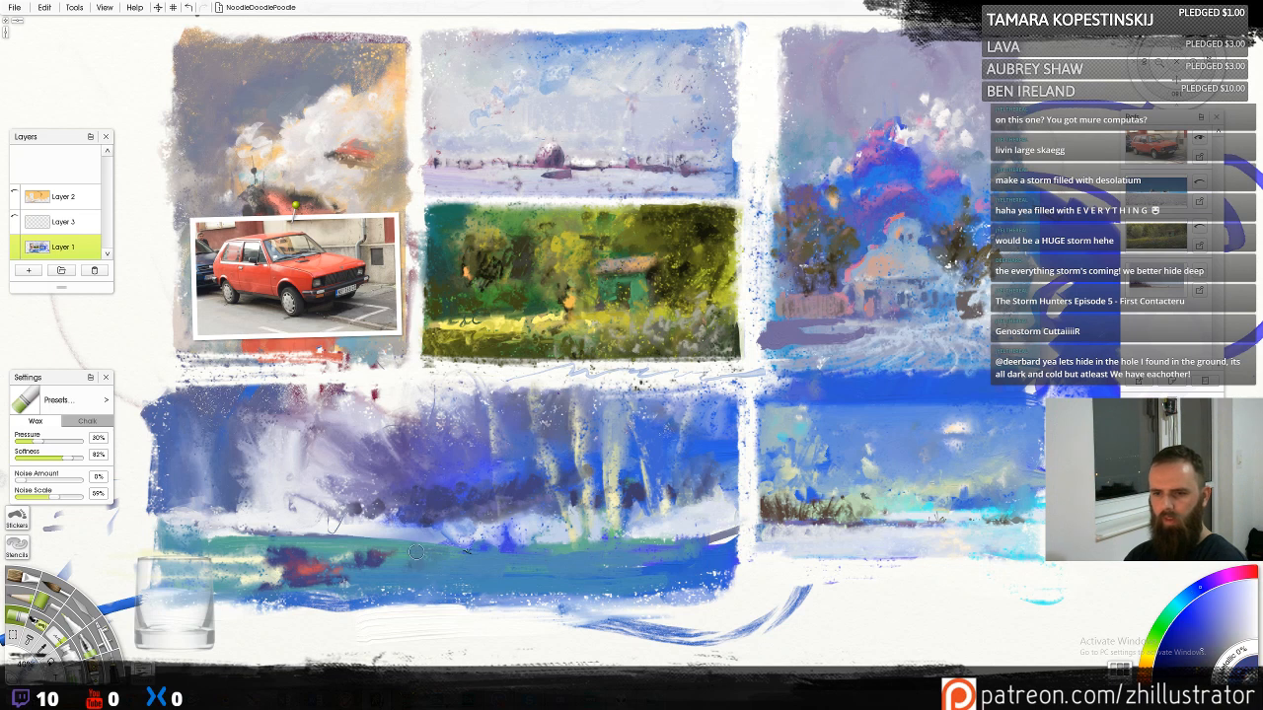
Stroke crayon along the teal strip and pencil marks on the snow edge beneath the trunks, undoing the last pencil stroke
mouse_move(419, 555)
left_mouse_down()
mouse_move(457, 559)
mouse_move(433, 557)
mouse_move(411, 581)
mouse_move(402, 557)
mouse_move(535, 566)
left_mouse_up()
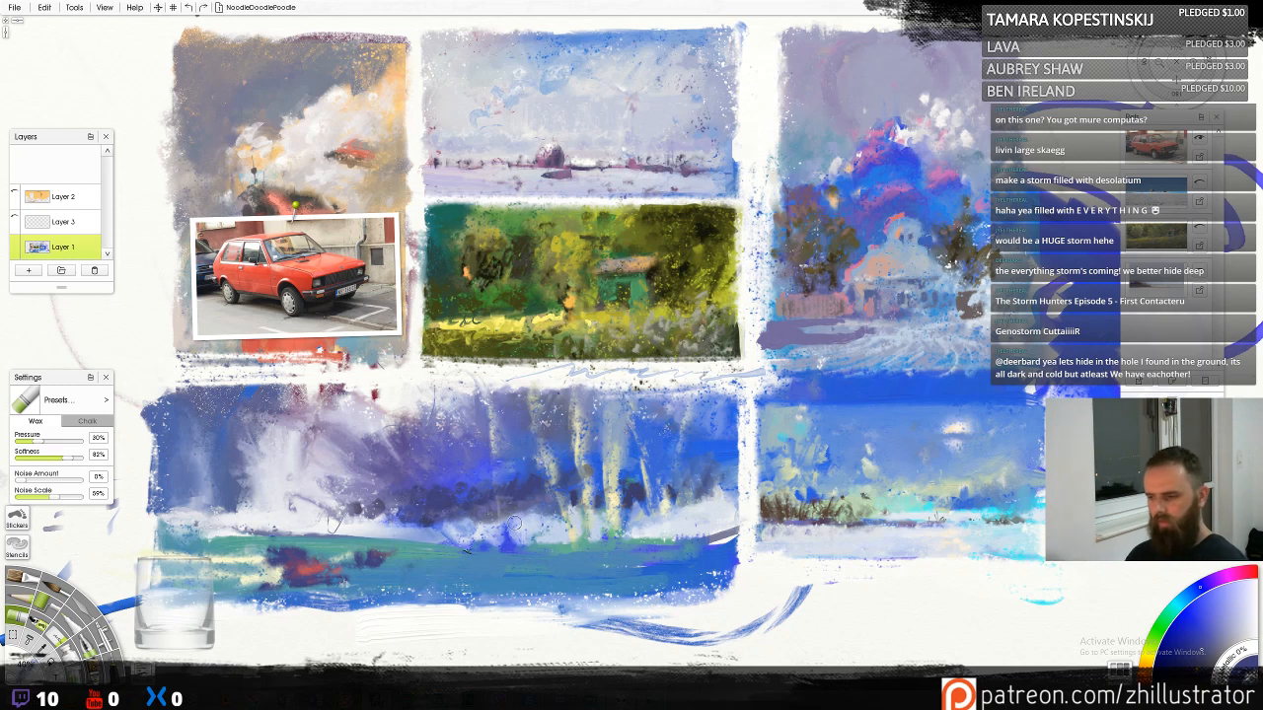
key("p")
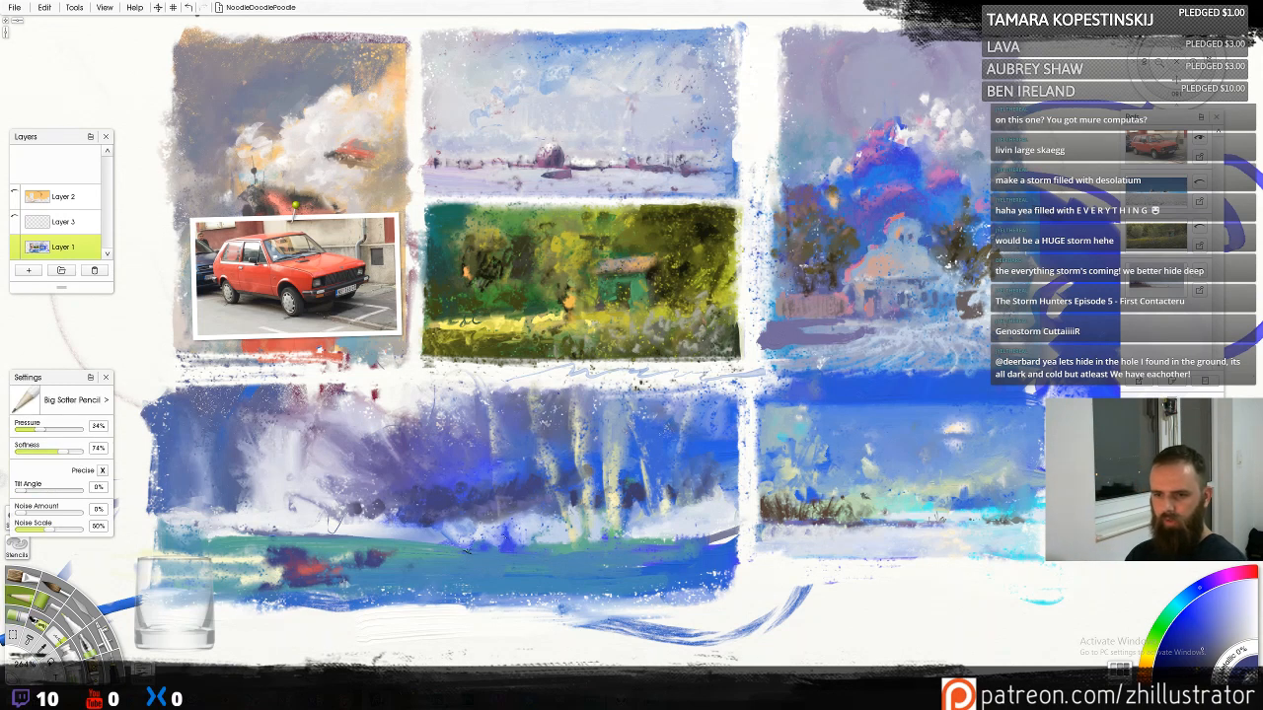
mouse_move(502, 539)
left_mouse_down()
mouse_move(521, 540)
mouse_move(473, 541)
left_mouse_up()
left_click_drag(473, 543, 569, 537)
key("ctrl+z")
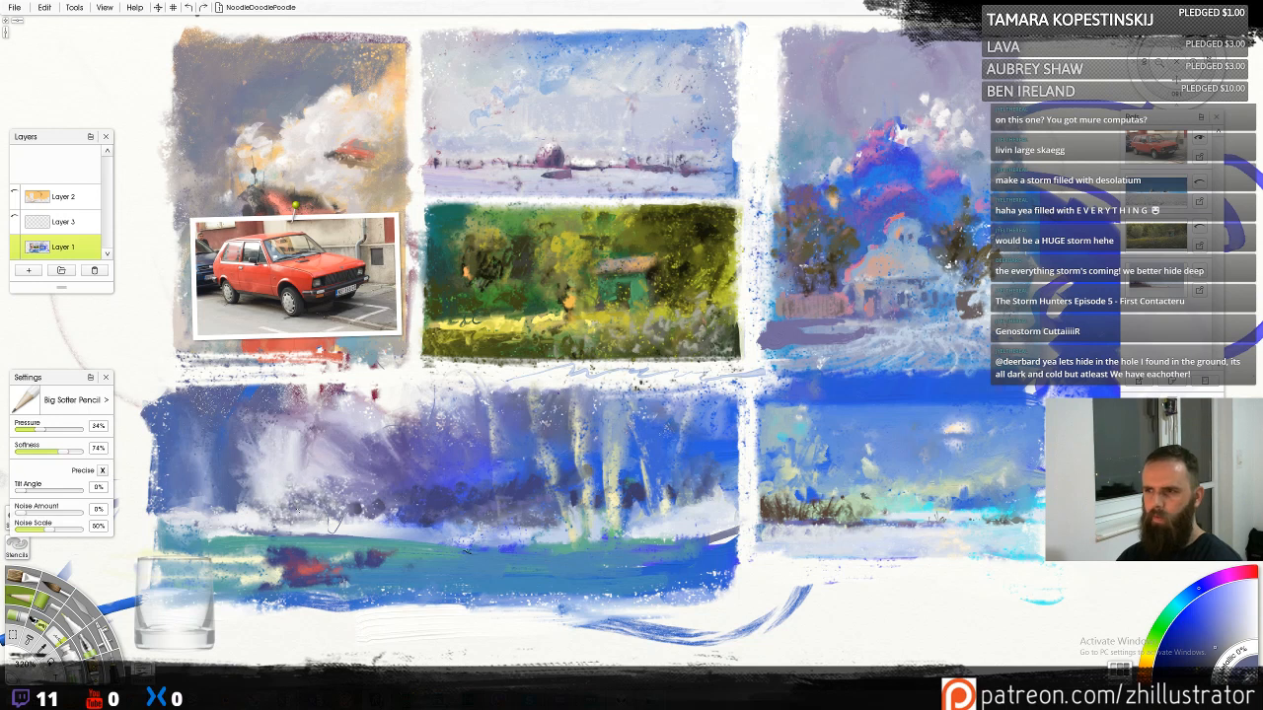
Sample tones from the pale cloud in the wide blue panel and pencil them into the sky around it, undoing the first stroke
left_click_drag(267, 498, 257, 471)
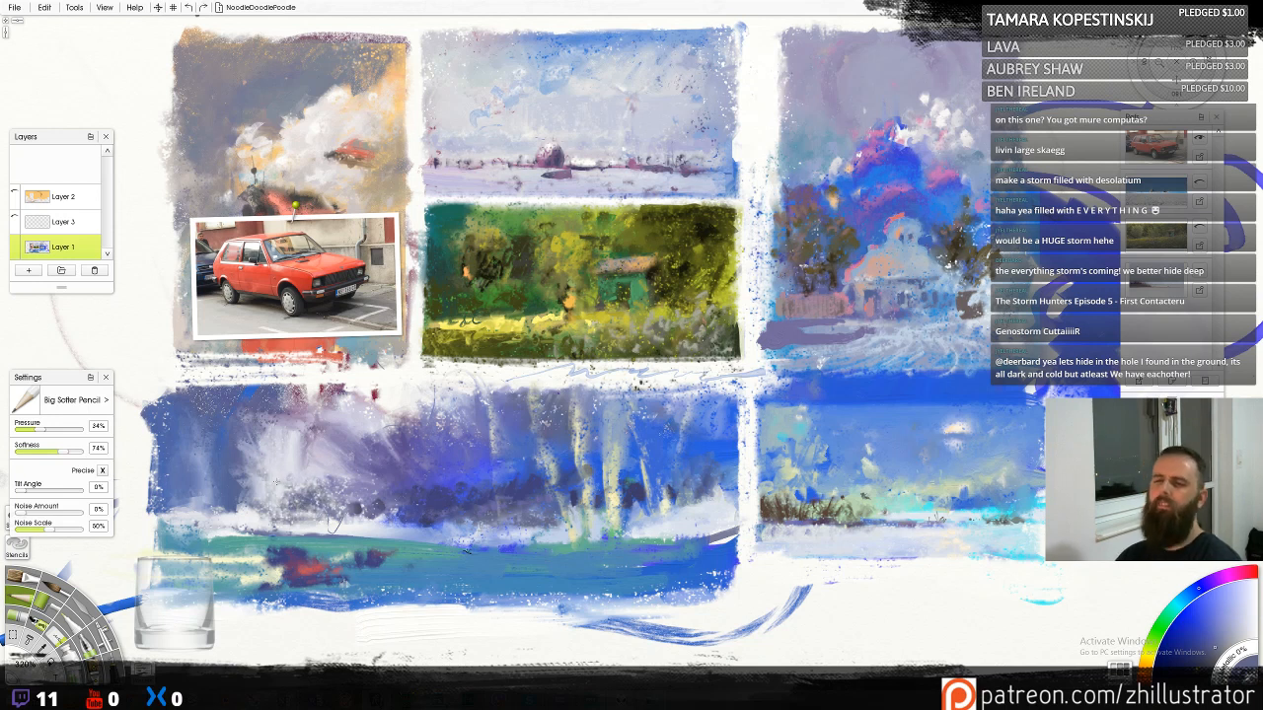
key("ctrl+z")
left_click(277, 499, "alt")
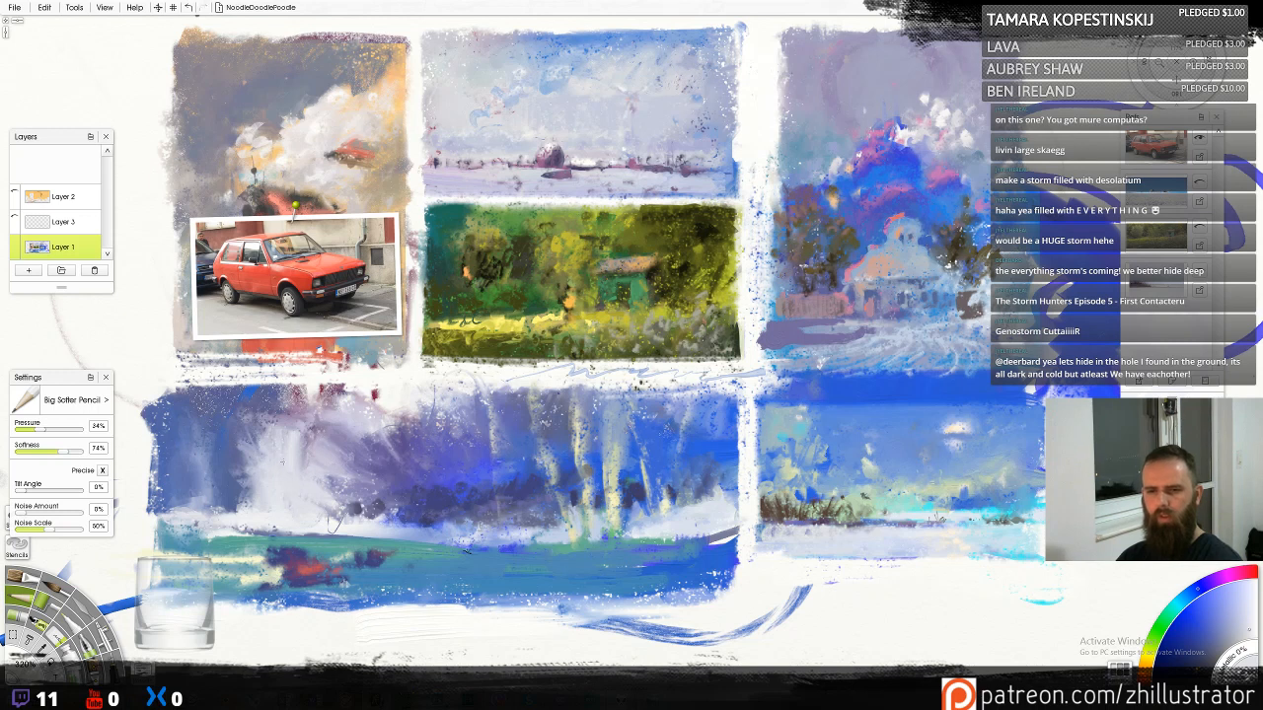
left_click(261, 473, "alt")
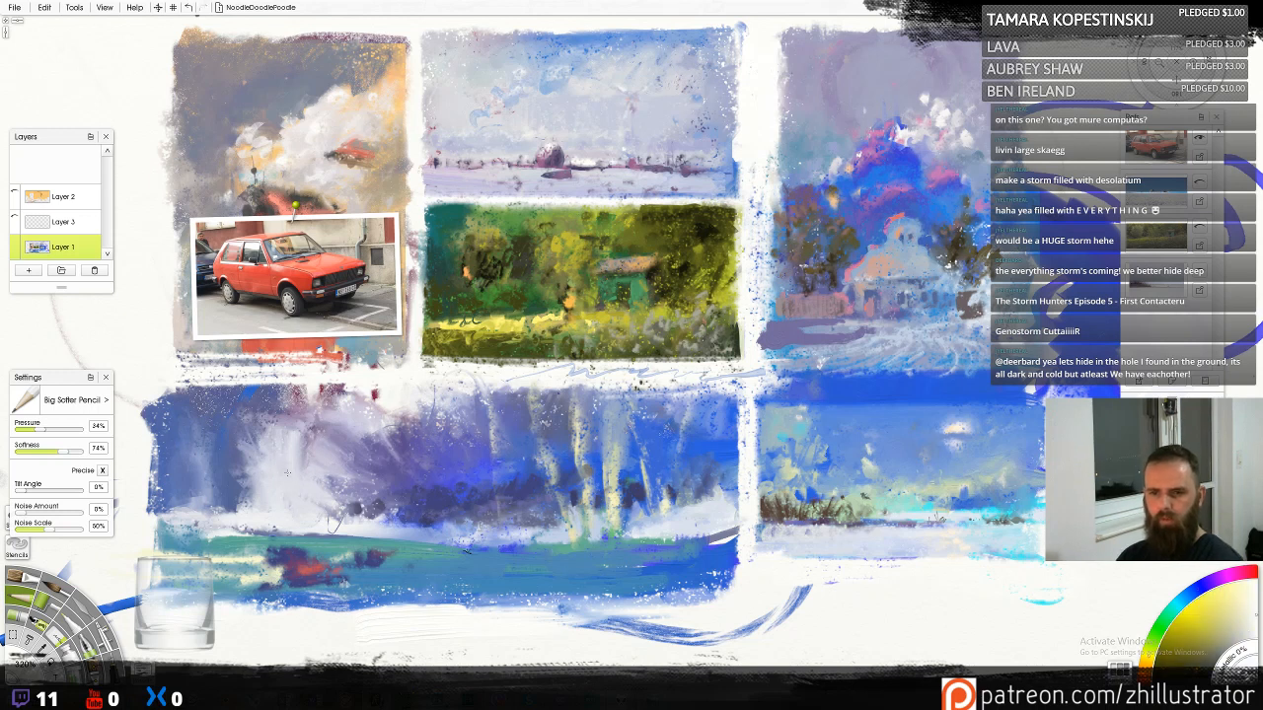
left_click_drag(261, 449, 202, 491)
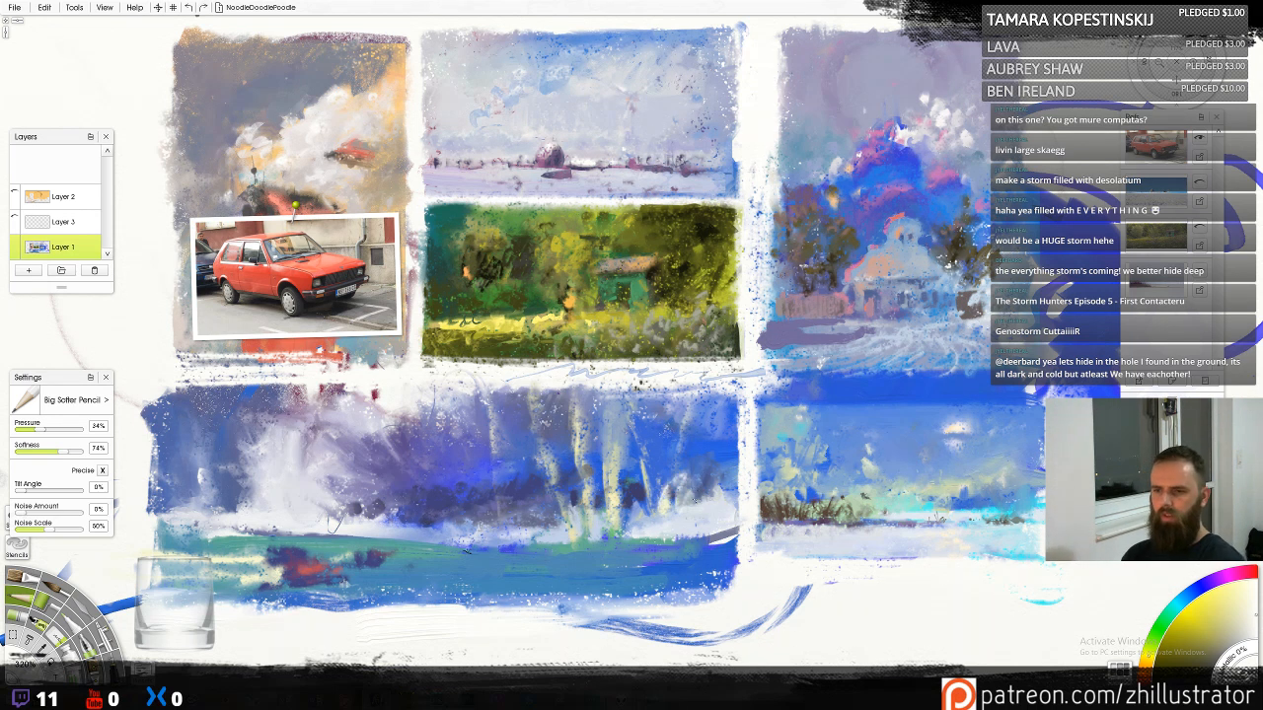
Try darkening the treeline behind the trunks with sampled blue, using a Multiply airbrush, and undo it
mouse_move(708, 492)
left_mouse_down()
mouse_move(730, 458)
mouse_move(698, 501)
mouse_move(721, 473)
mouse_move(730, 480)
left_mouse_up()
key("ctrl+z")
left_click(703, 480, "alt")
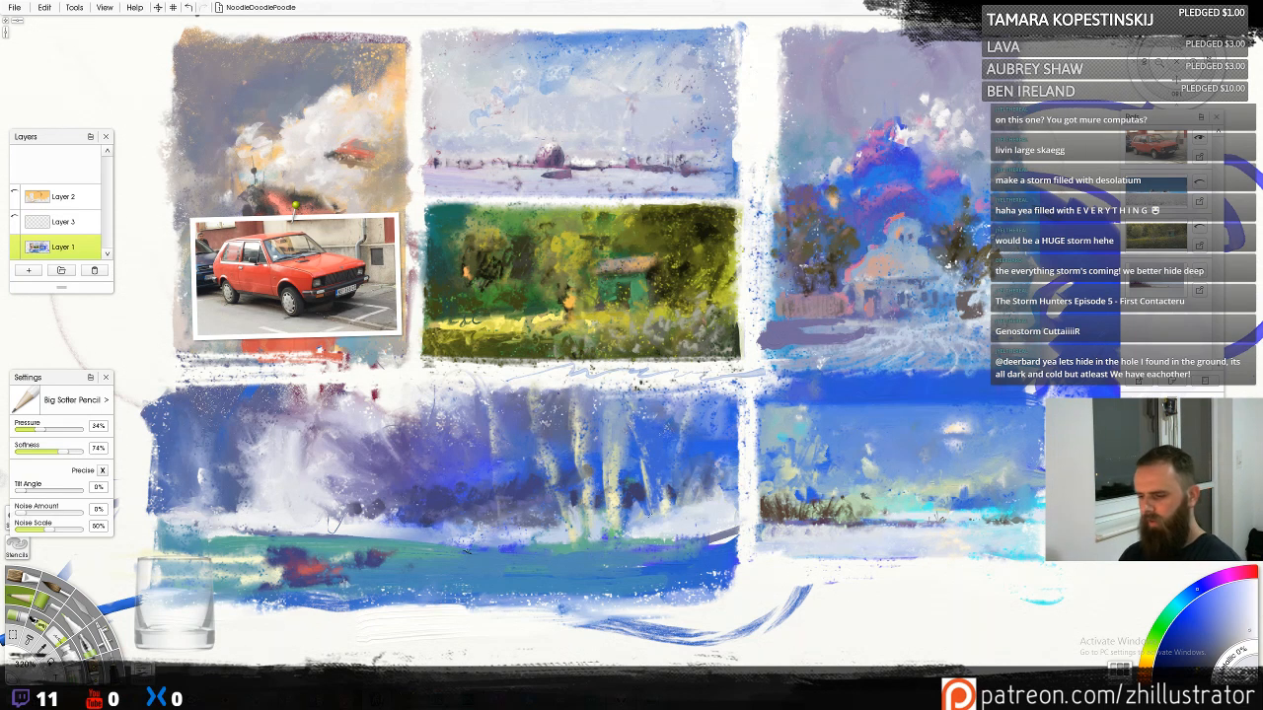
key("a")
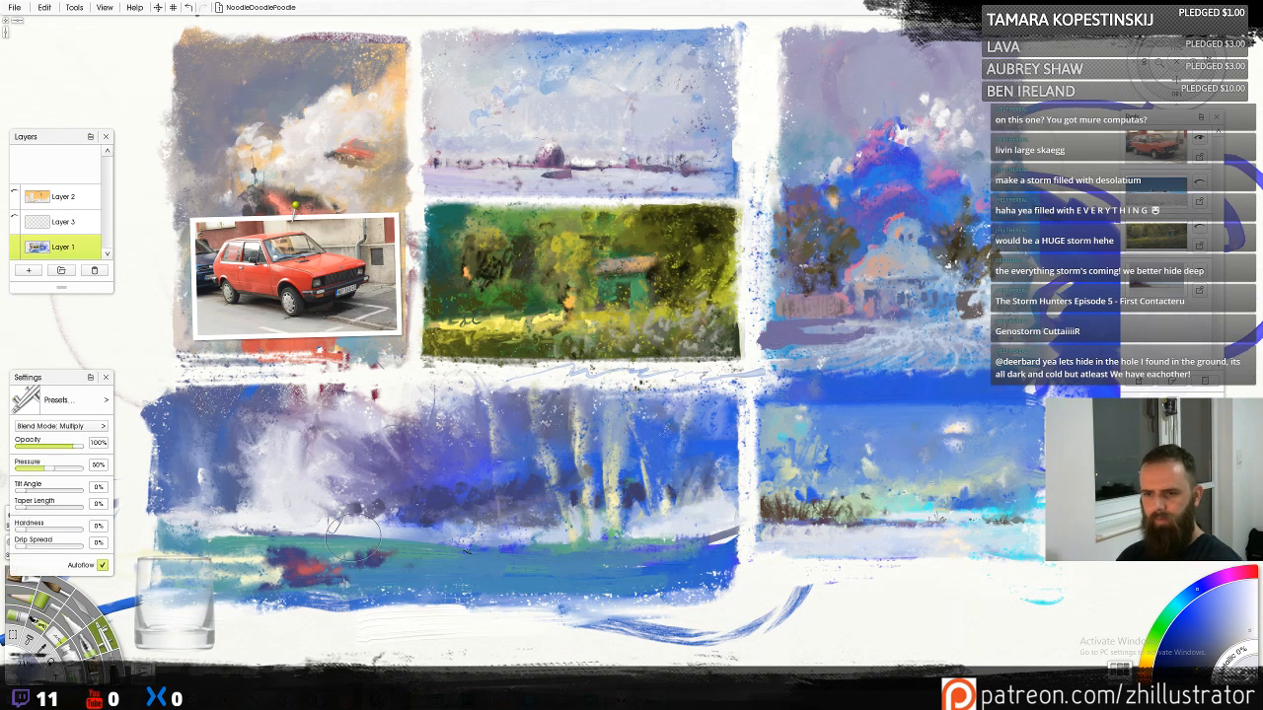
mouse_move(434, 488)
left_mouse_down()
mouse_move(380, 474)
mouse_move(395, 504)
mouse_move(467, 506)
left_mouse_up()
left_click_drag(577, 463, 730, 467)
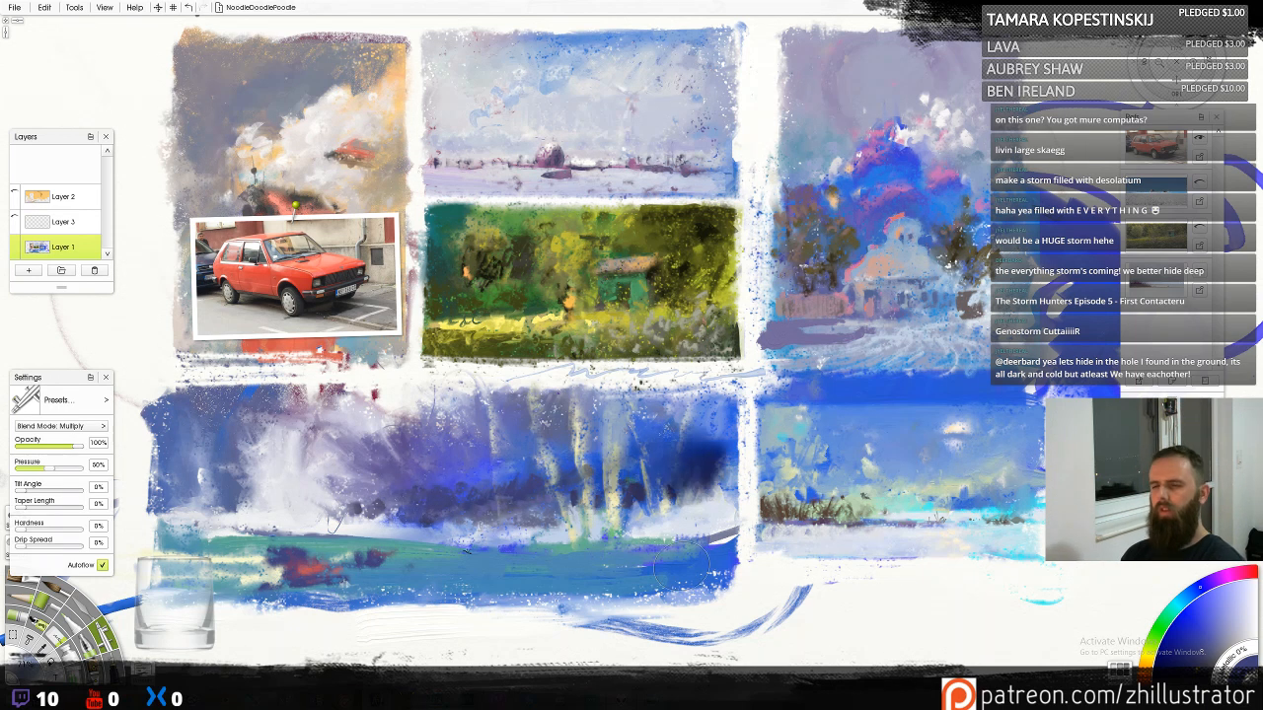
key("ctrl+z")
Try airbrushing a sampled pale haze along the snow line in Normal blend mode at 27% opacity and undo the strokes
left_click(86, 430)
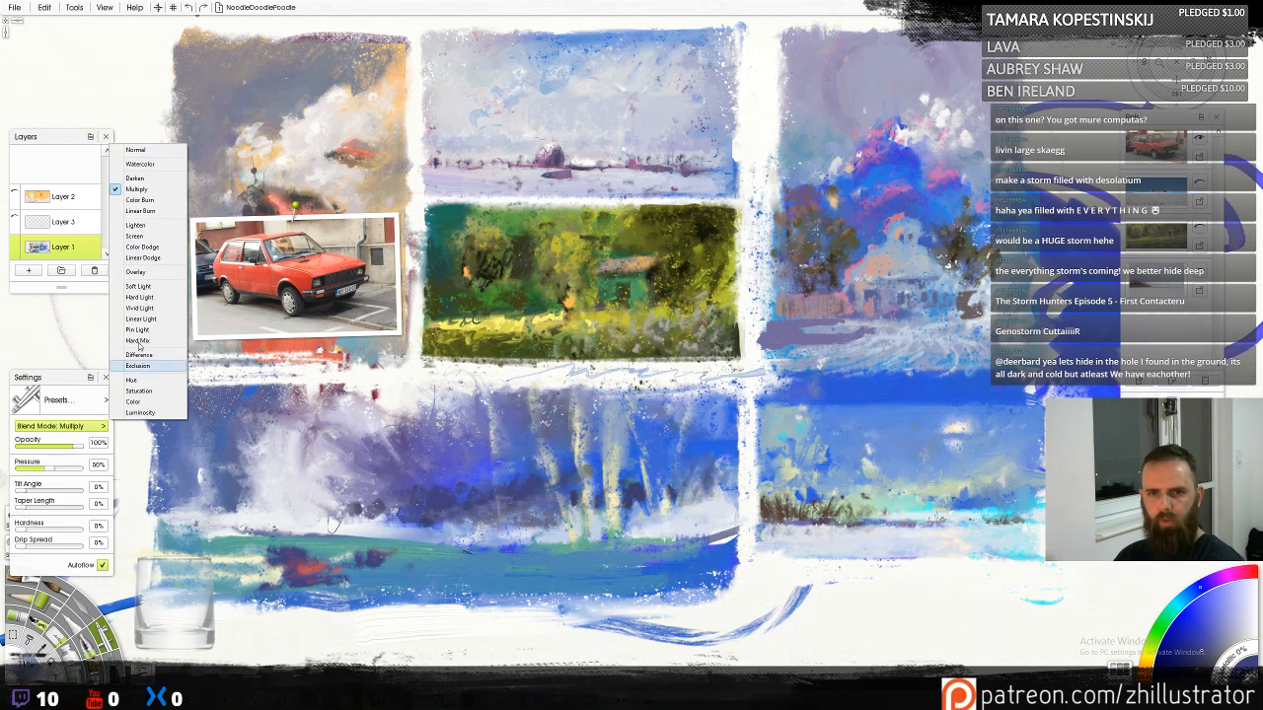
left_click(161, 153)
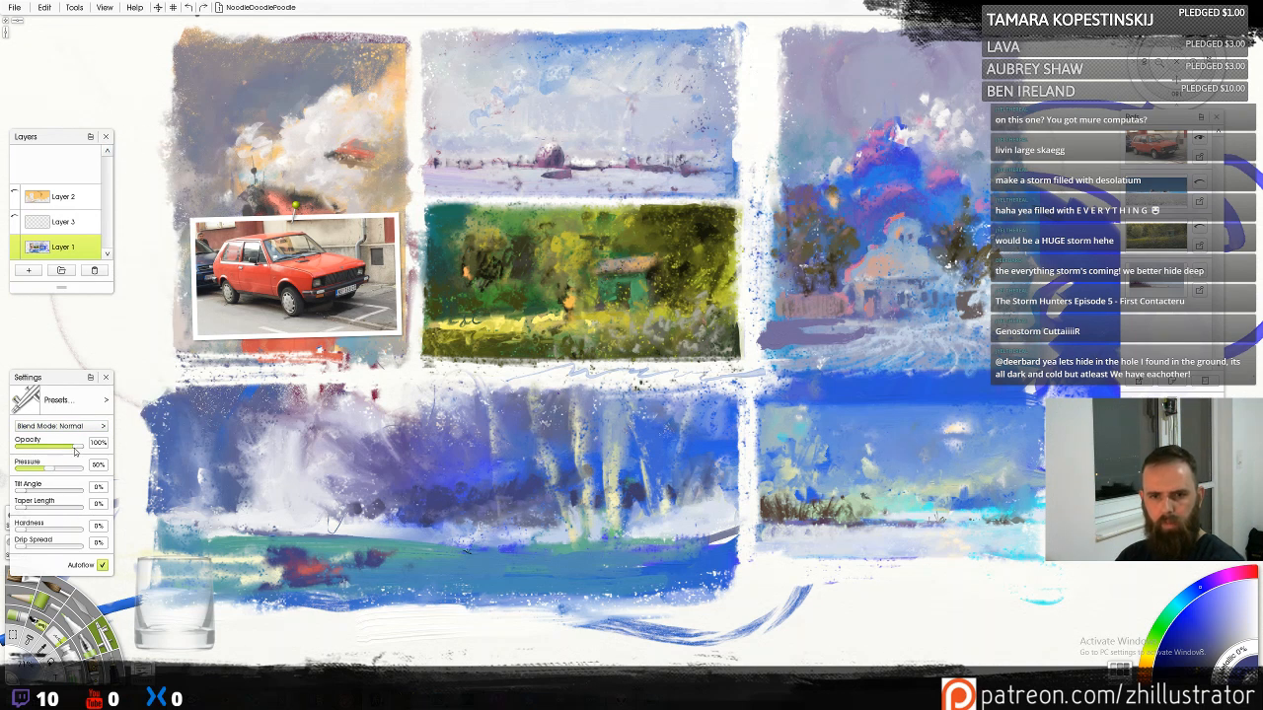
left_click_drag(79, 450, 36, 452)
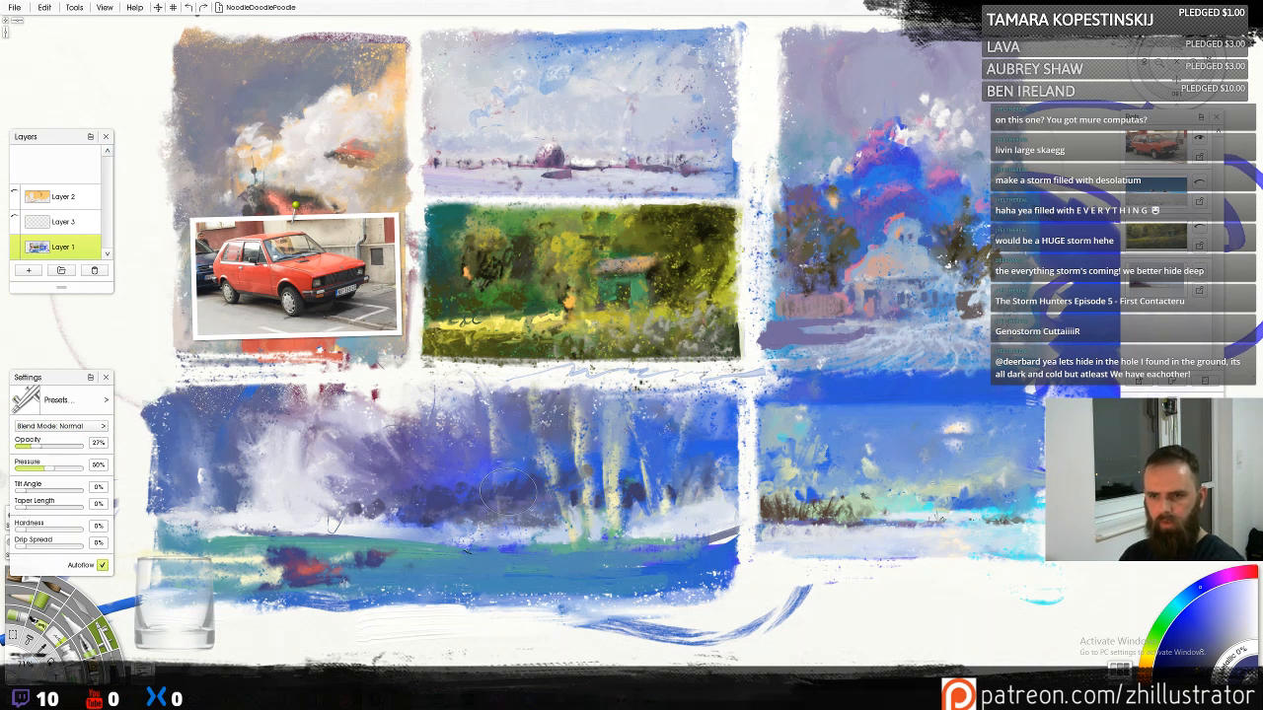
left_click(481, 525, "alt")
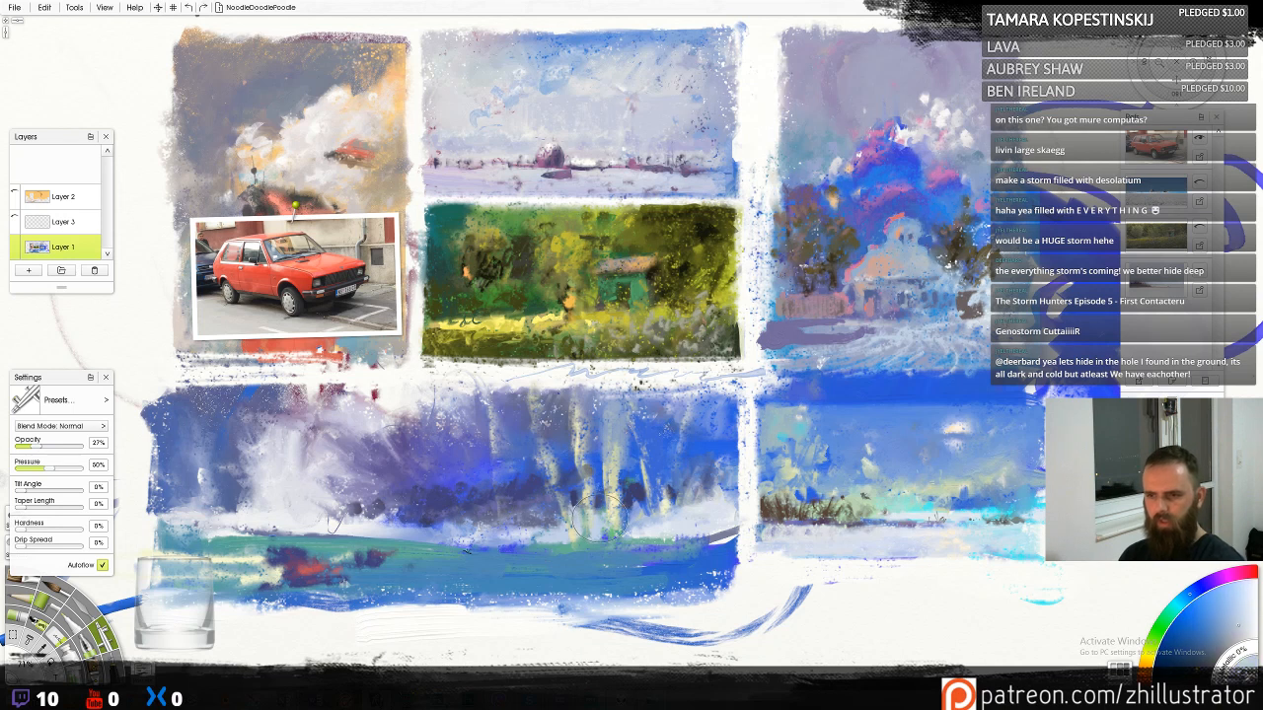
left_click_drag(740, 538, 335, 539)
key("ctrl+z")
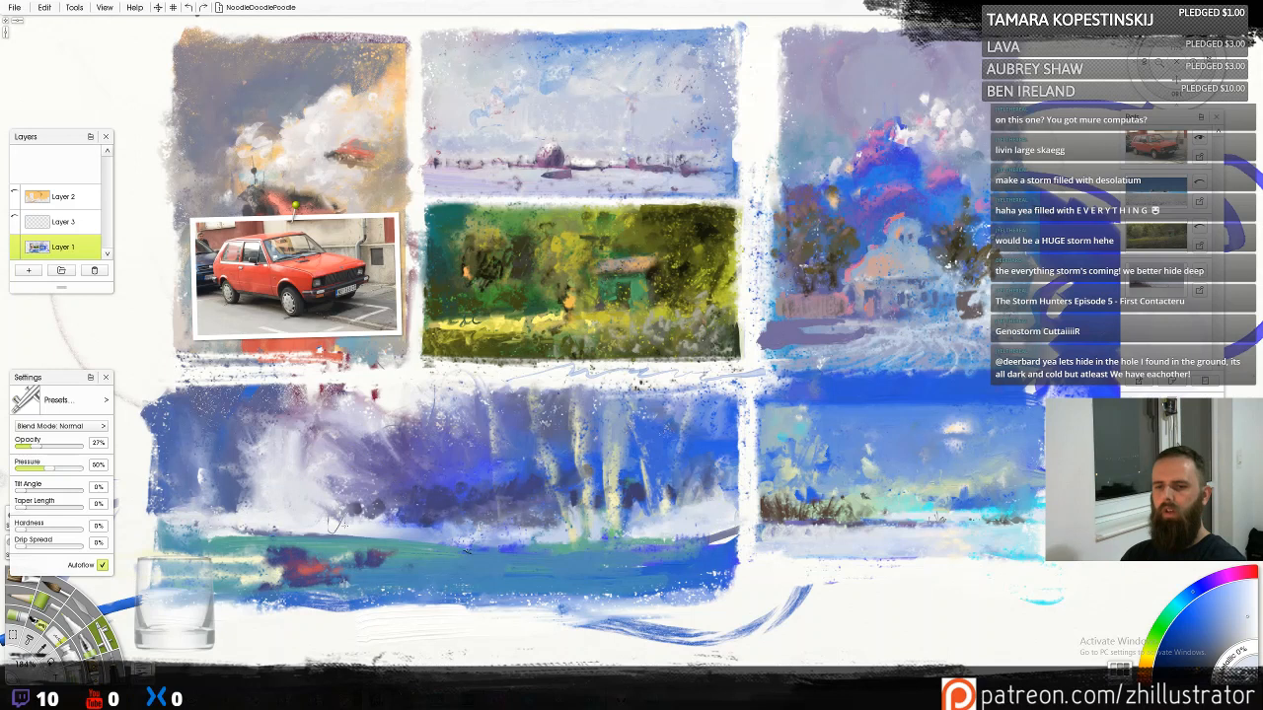
mouse_move(453, 517)
left_mouse_down()
mouse_move(722, 460)
mouse_move(633, 484)
mouse_move(592, 466)
mouse_move(425, 493)
left_mouse_up()
key("ctrl+z")
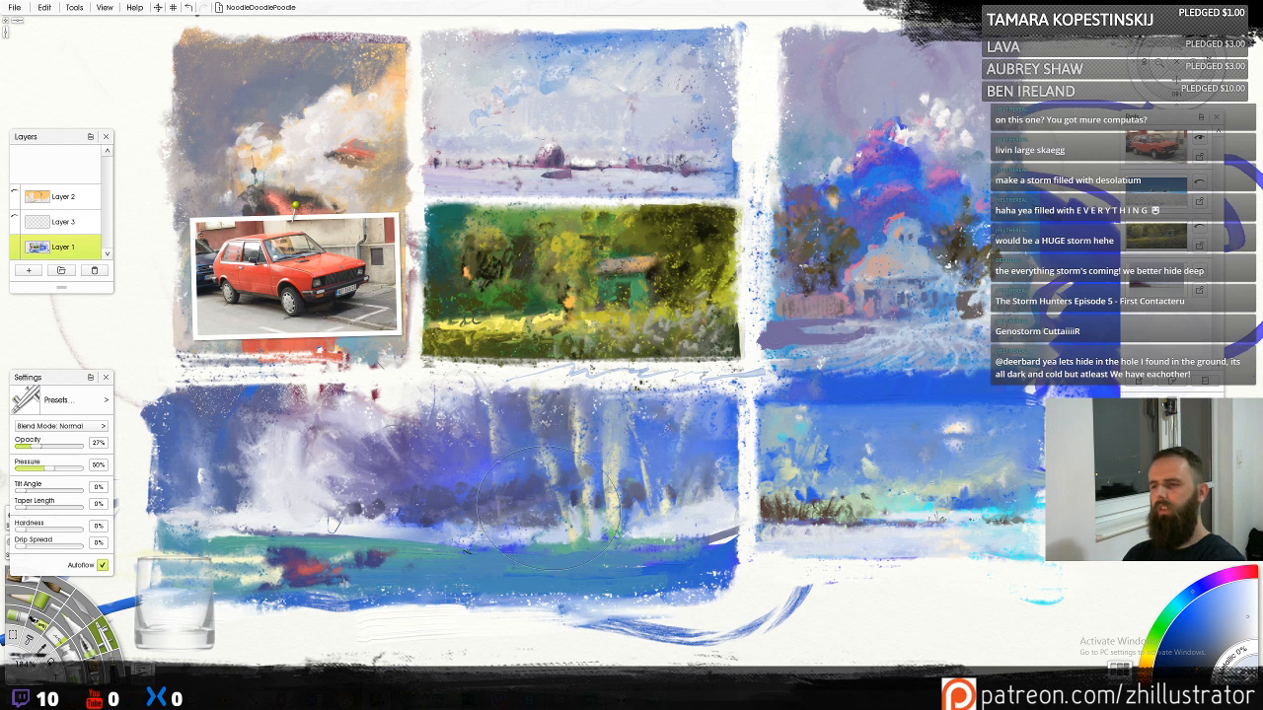
key("ctrl+z")
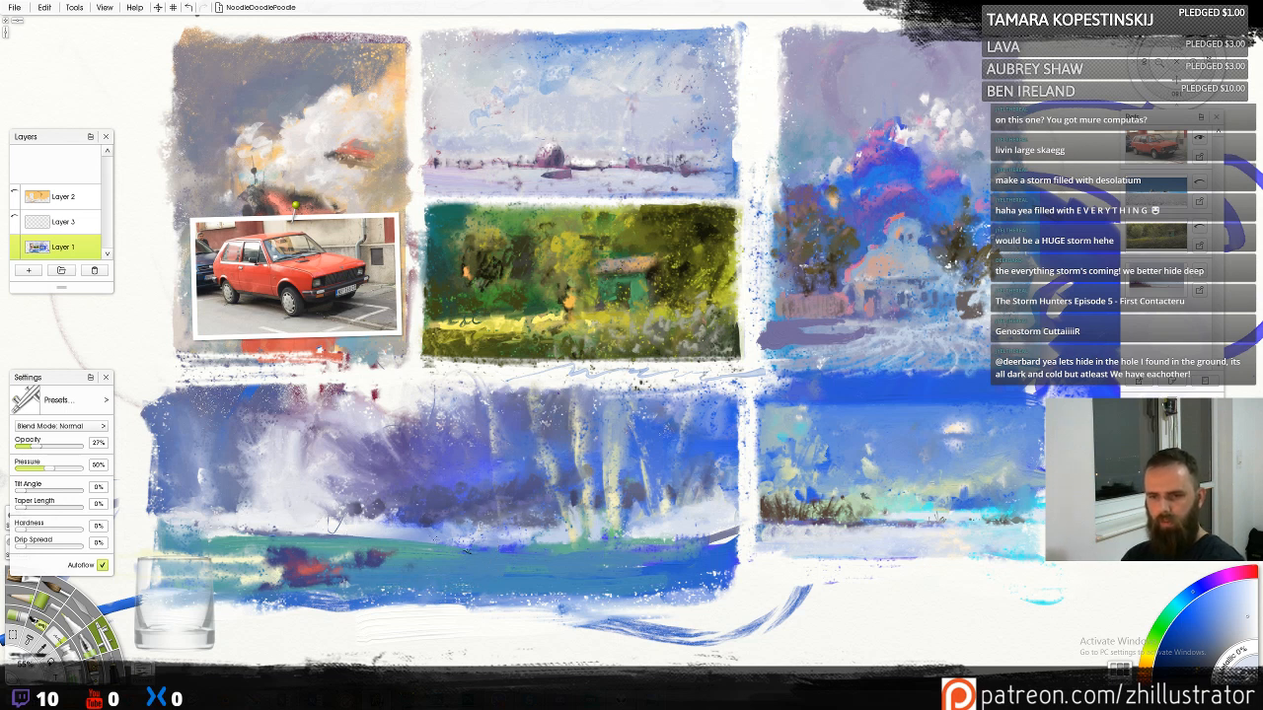
Pencil sampled snow and blue tones along the snow band near both ends of the wide blue panel
key("n")
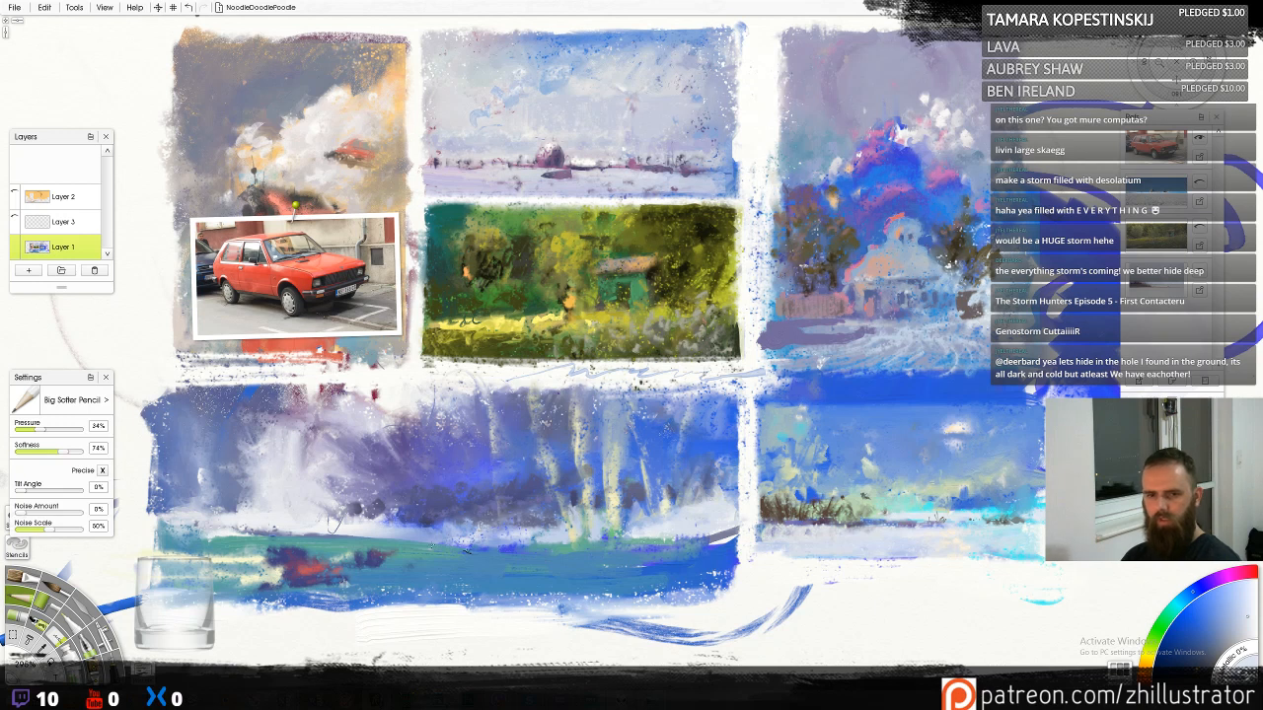
left_click(335, 525, "alt")
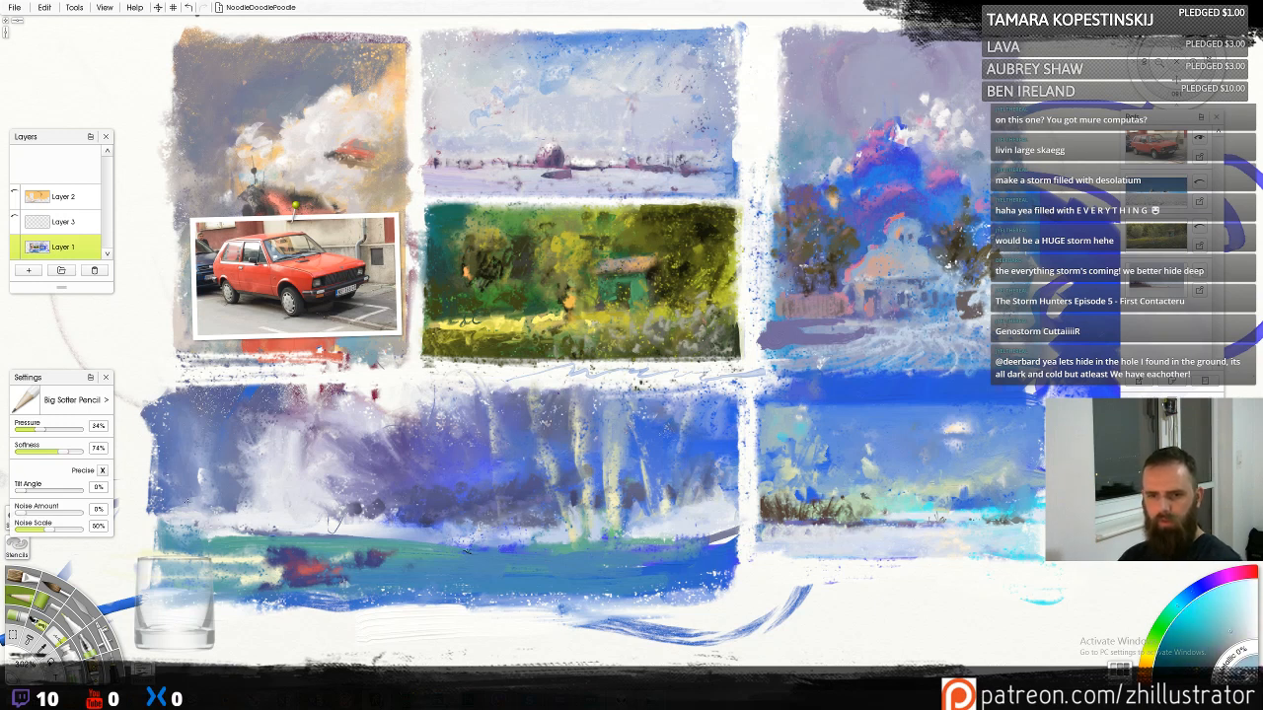
mouse_move(180, 529)
left_mouse_down()
mouse_move(195, 519)
mouse_move(189, 533)
mouse_move(164, 515)
mouse_move(202, 511)
mouse_move(227, 533)
left_mouse_up()
left_click(191, 523, "alt")
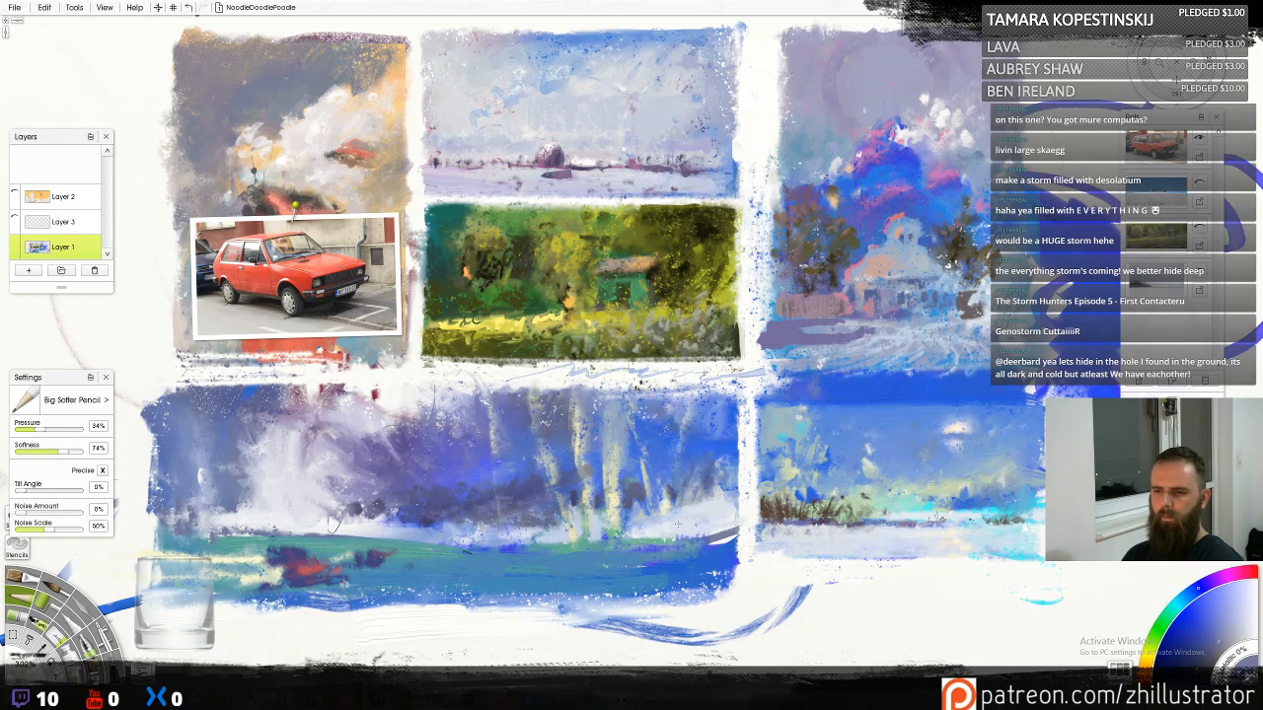
mouse_move(677, 525)
left_mouse_down()
mouse_move(678, 536)
mouse_move(730, 542)
mouse_move(710, 530)
left_mouse_up()
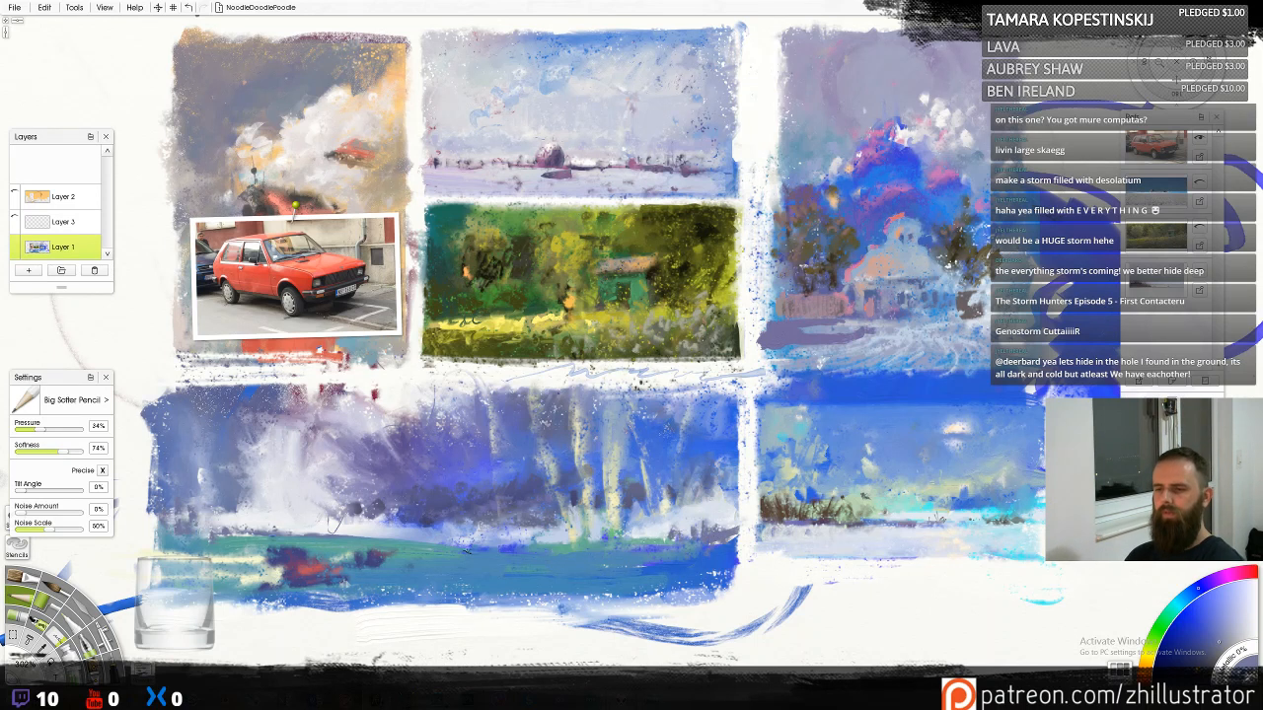
Blend the snow edge into the teal ground around the trunk bases with pencil strokes in sampled blues and teals
left_click(718, 555, "alt")
left_click(675, 548, "alt")
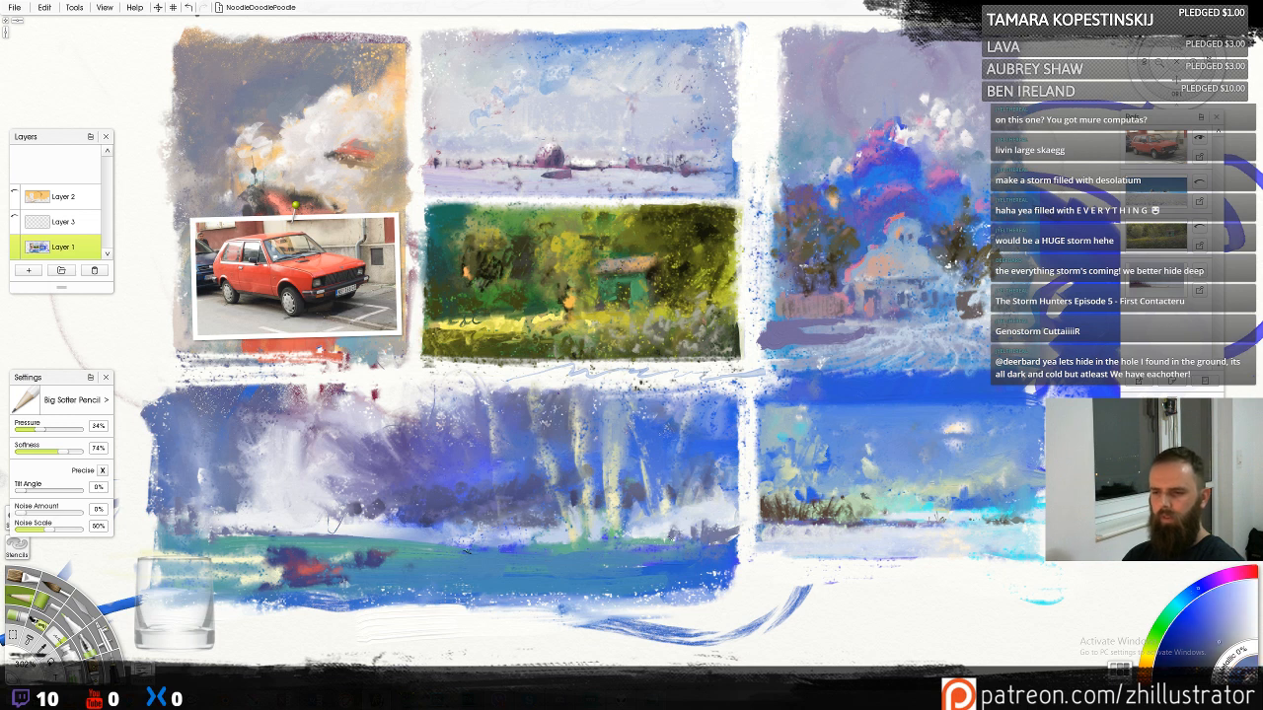
left_click(667, 541, "alt")
mouse_move(665, 531)
left_mouse_down()
mouse_move(626, 558)
mouse_move(596, 559)
left_mouse_up()
left_click(674, 538, "alt")
left_click(675, 517, "alt")
left_click(632, 549, "alt")
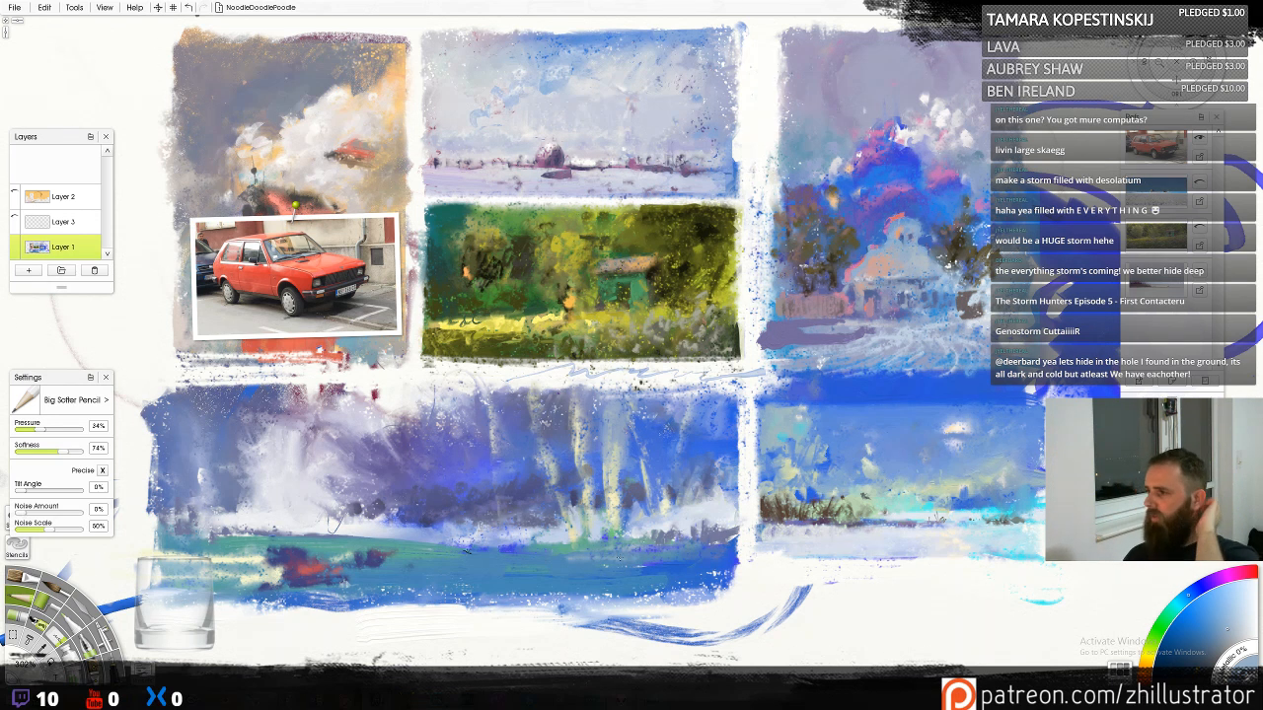
Sample blues and violets from the dark treeline and pencil strokes into the sky beyond the trunks, undoing the last stroke
left_click(478, 490, "alt")
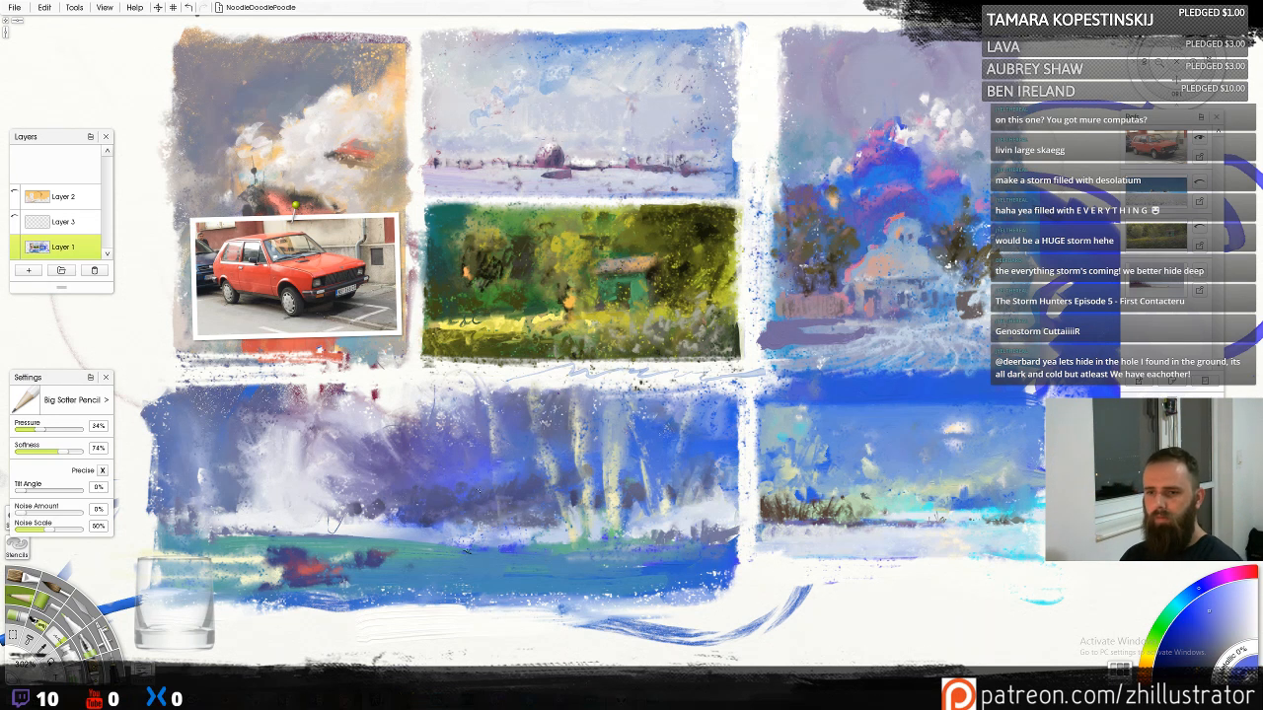
left_click(424, 484, "alt")
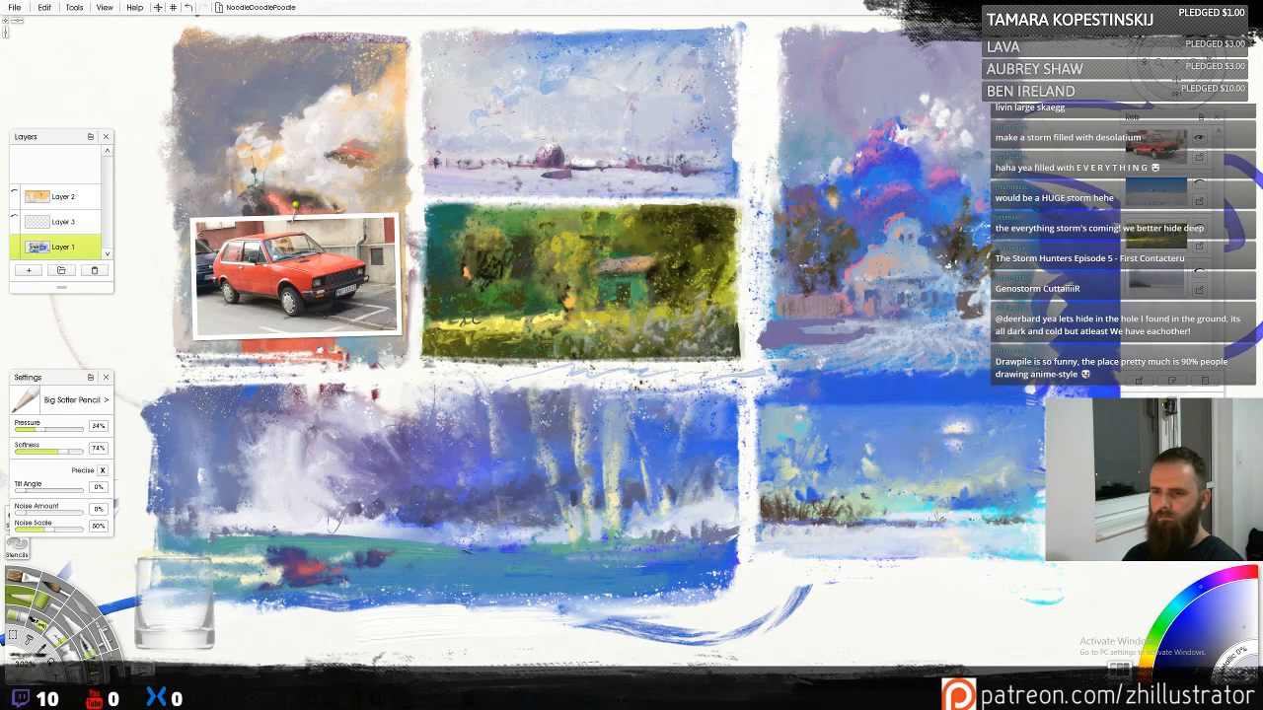
left_click(632, 460, "alt")
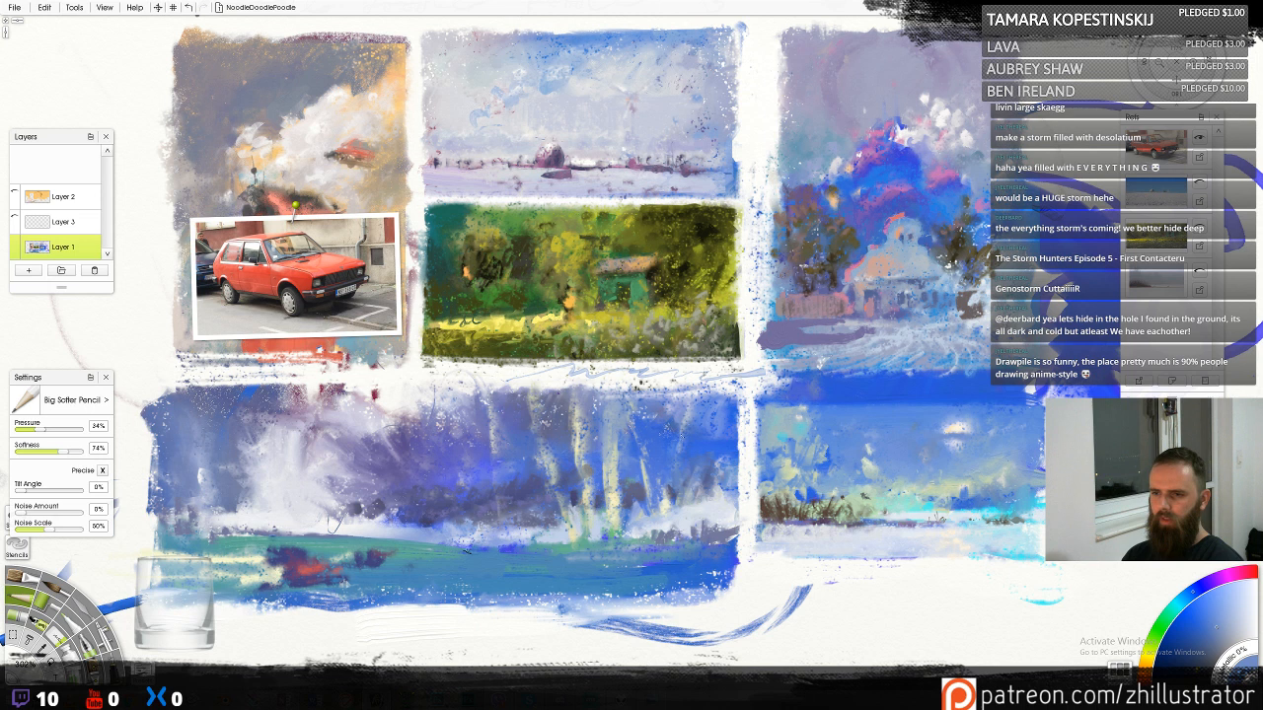
left_click(516, 493, "alt")
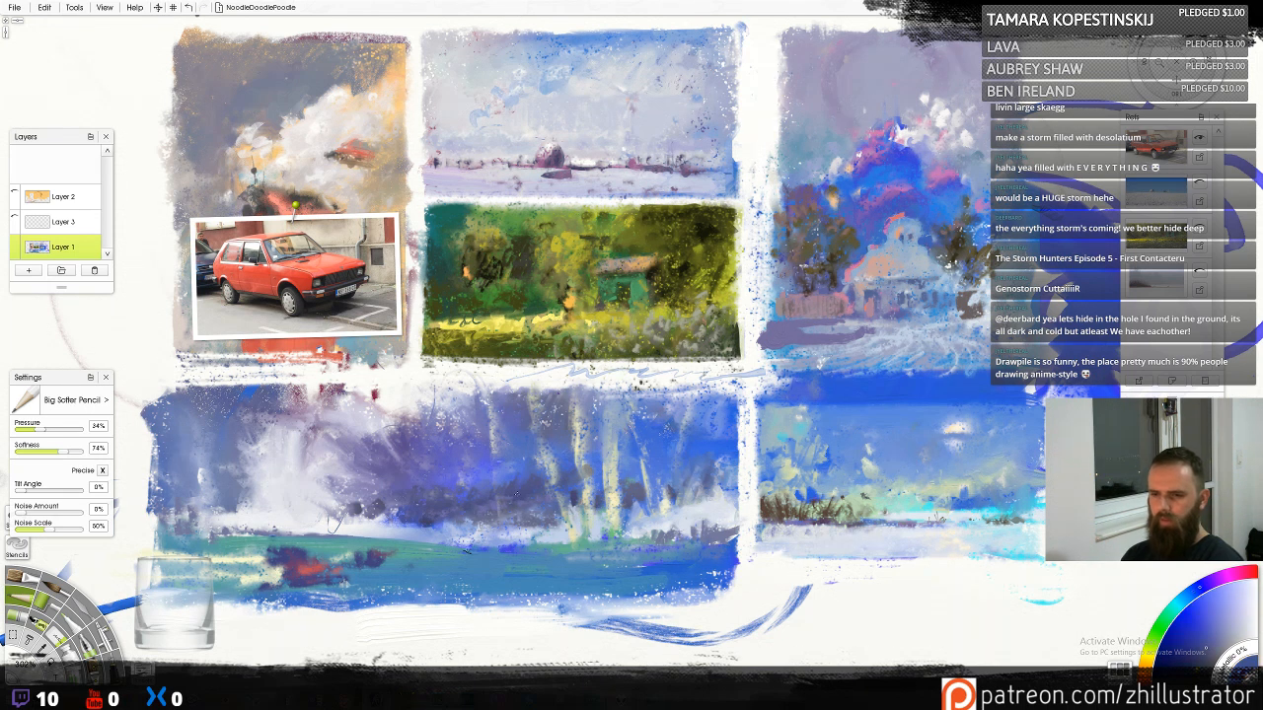
left_click_drag(722, 428, 656, 448)
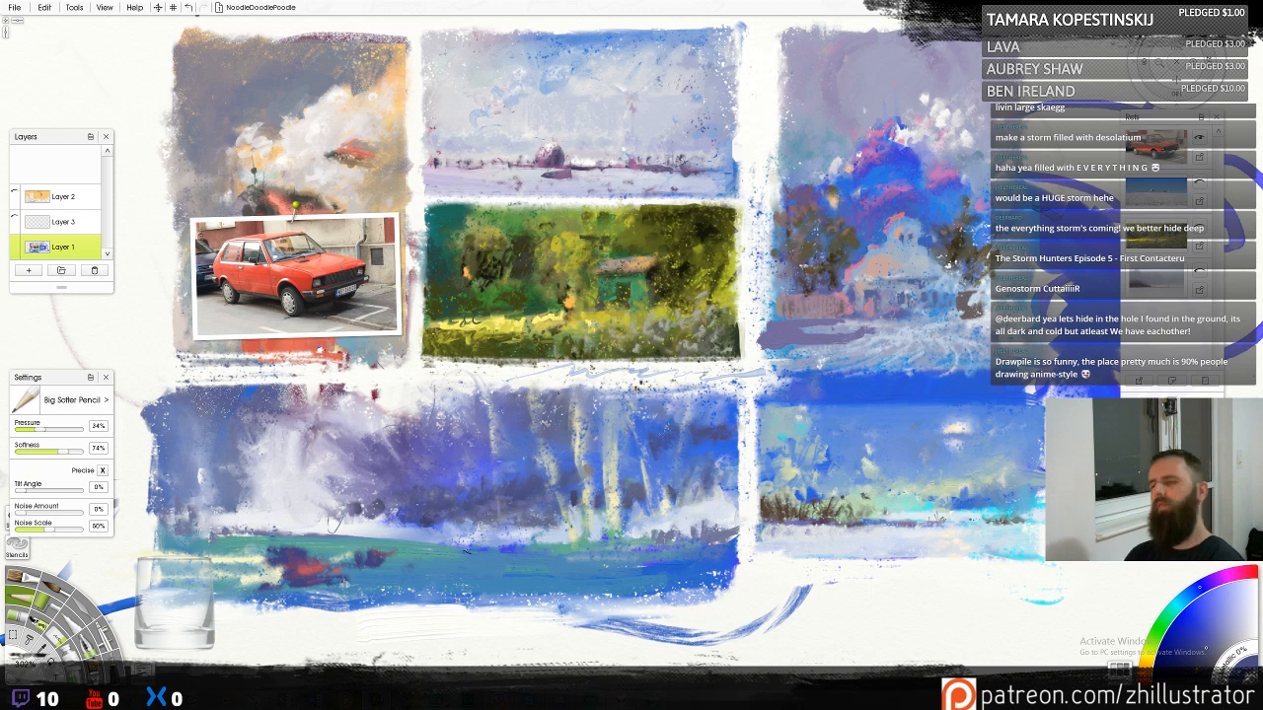
key("ctrl+z")
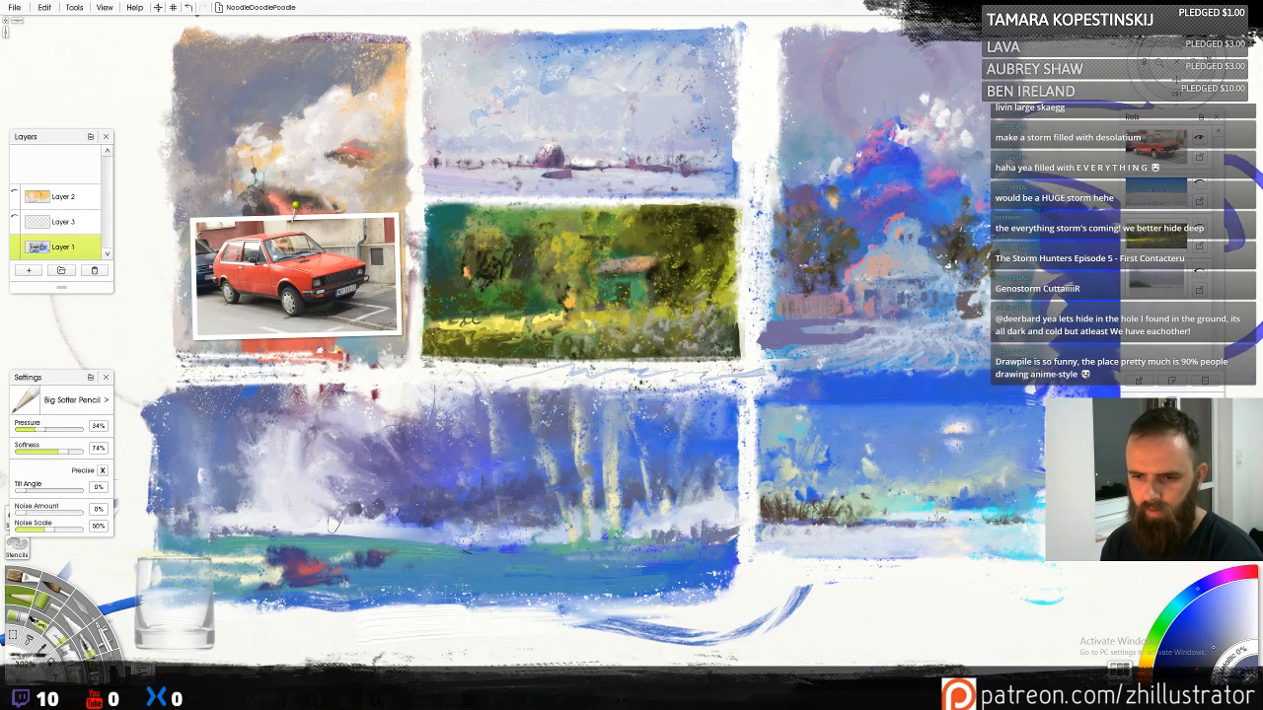
left_click(385, 485, "alt")
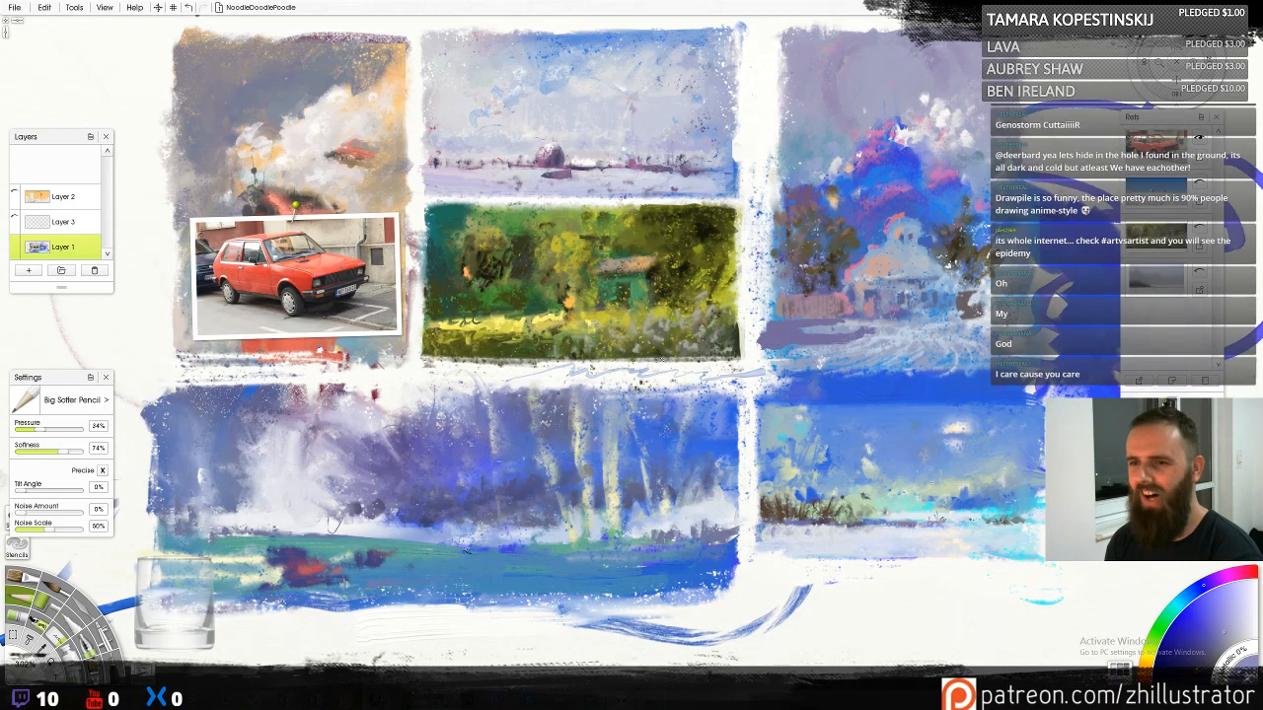
Hide the red car reference photo and sample colours from the snow band and the green cottage panel
left_click(1201, 140)
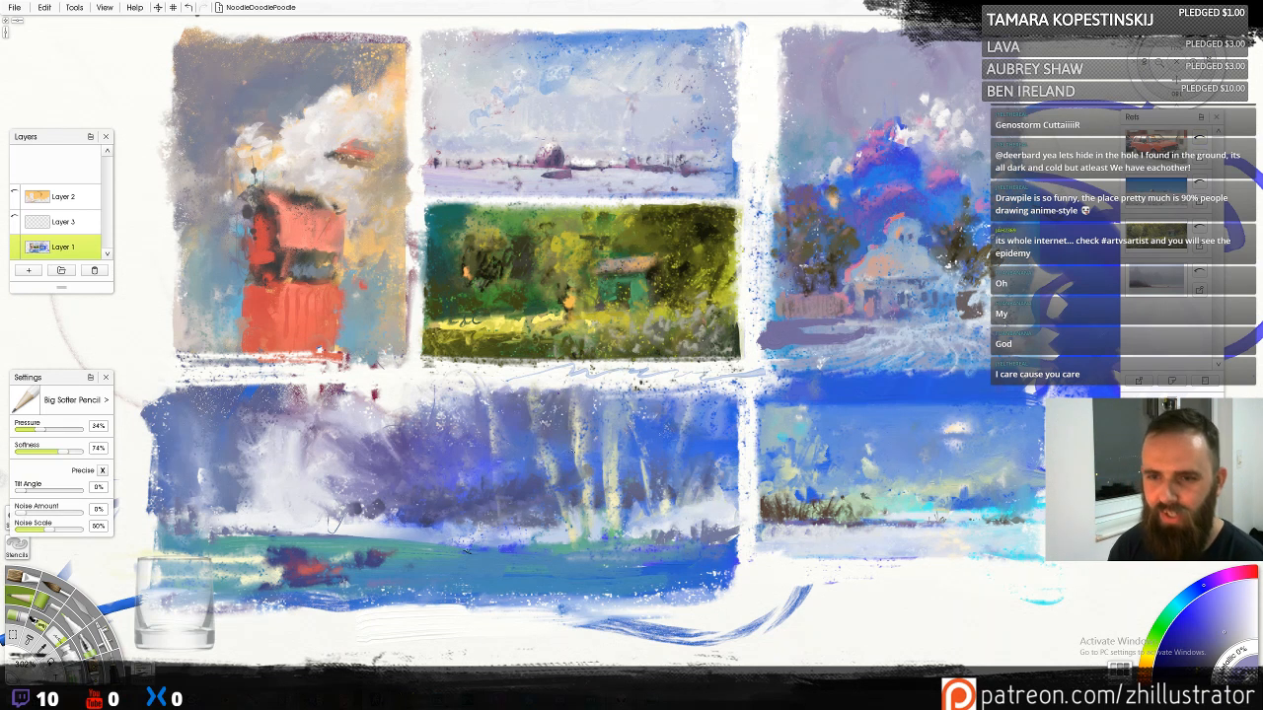
left_click(332, 526, "alt")
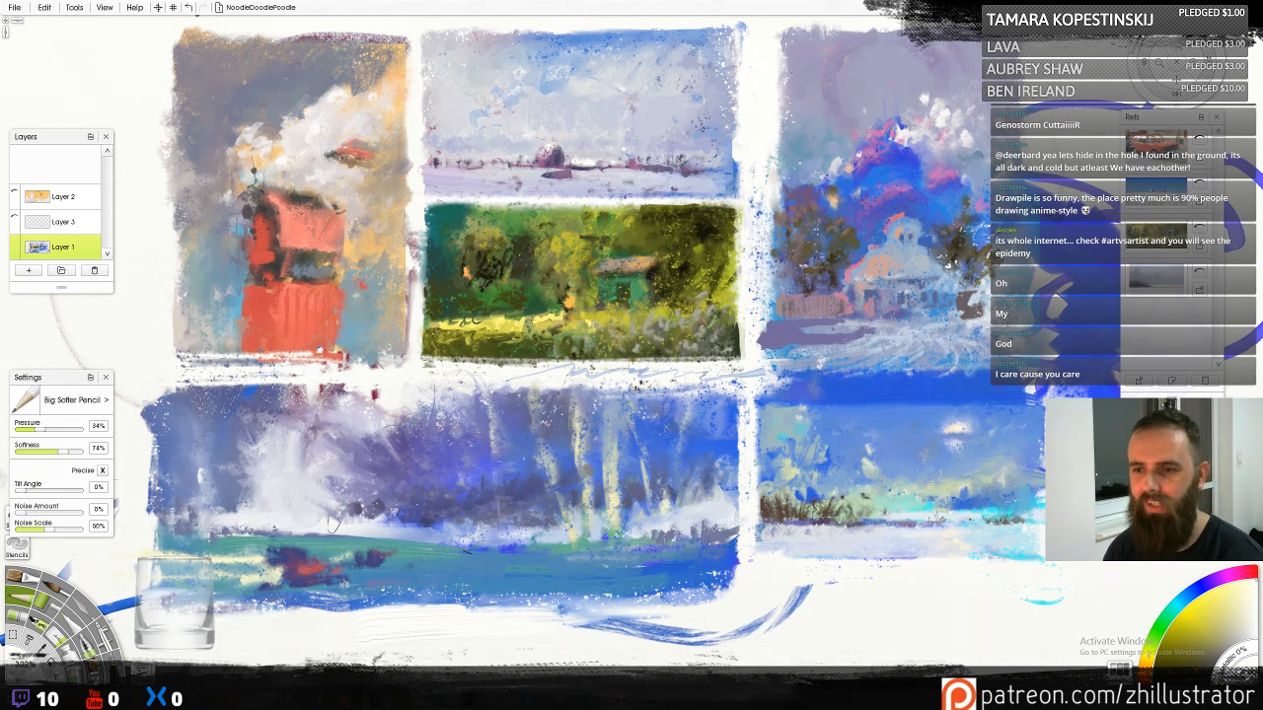
left_click(498, 327, "alt")
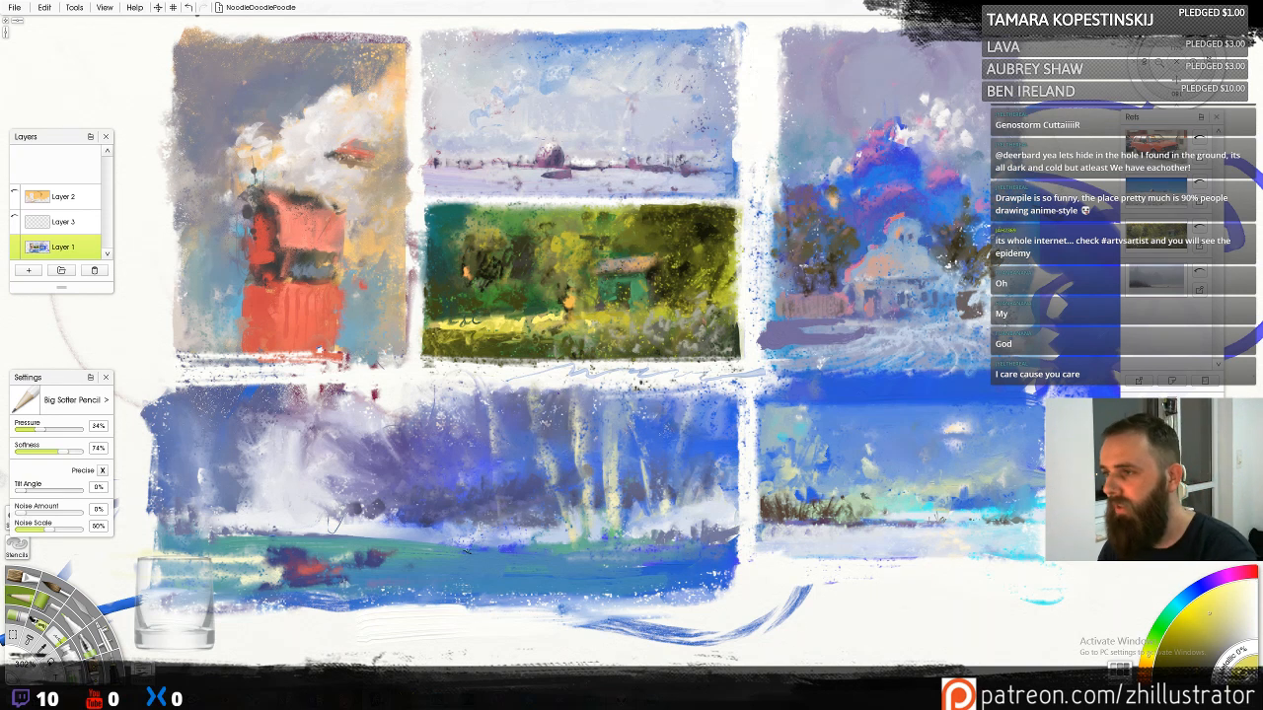
Select Layer 3 and briefly show its black guide lines over the small blue panel before hiding them again
left_click(41, 225)
left_click(15, 221)
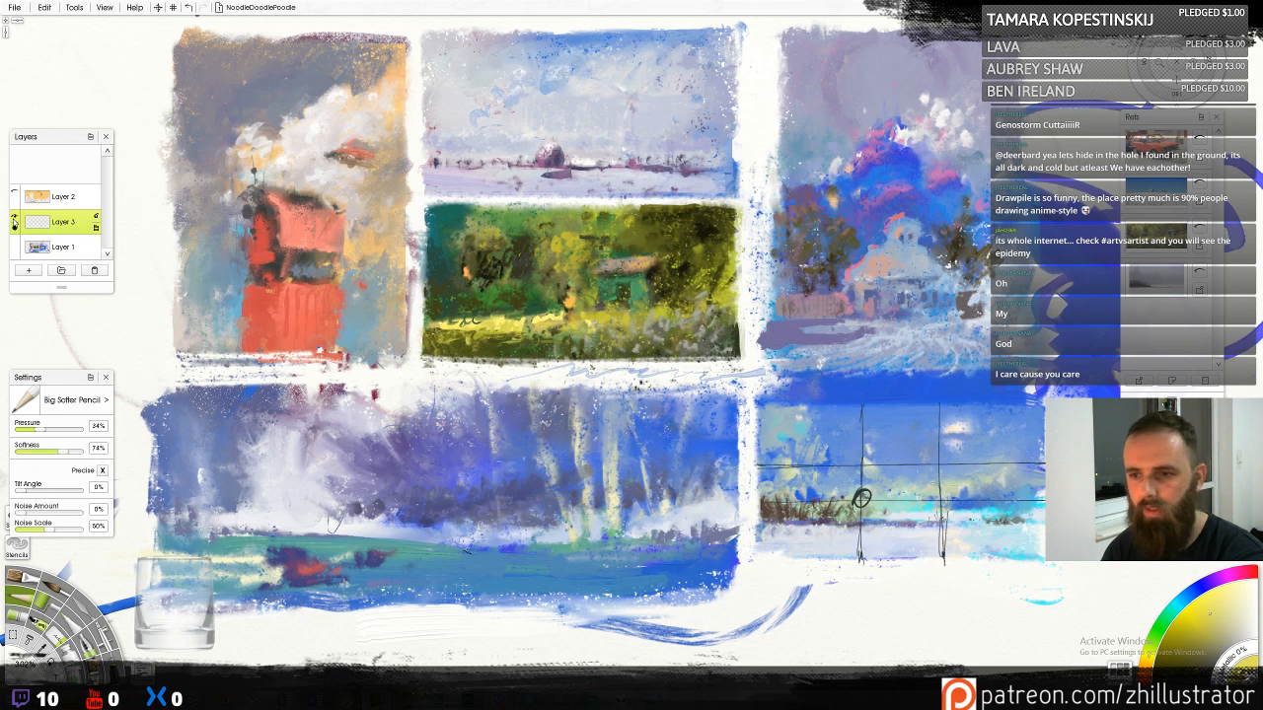
left_click(14, 218)
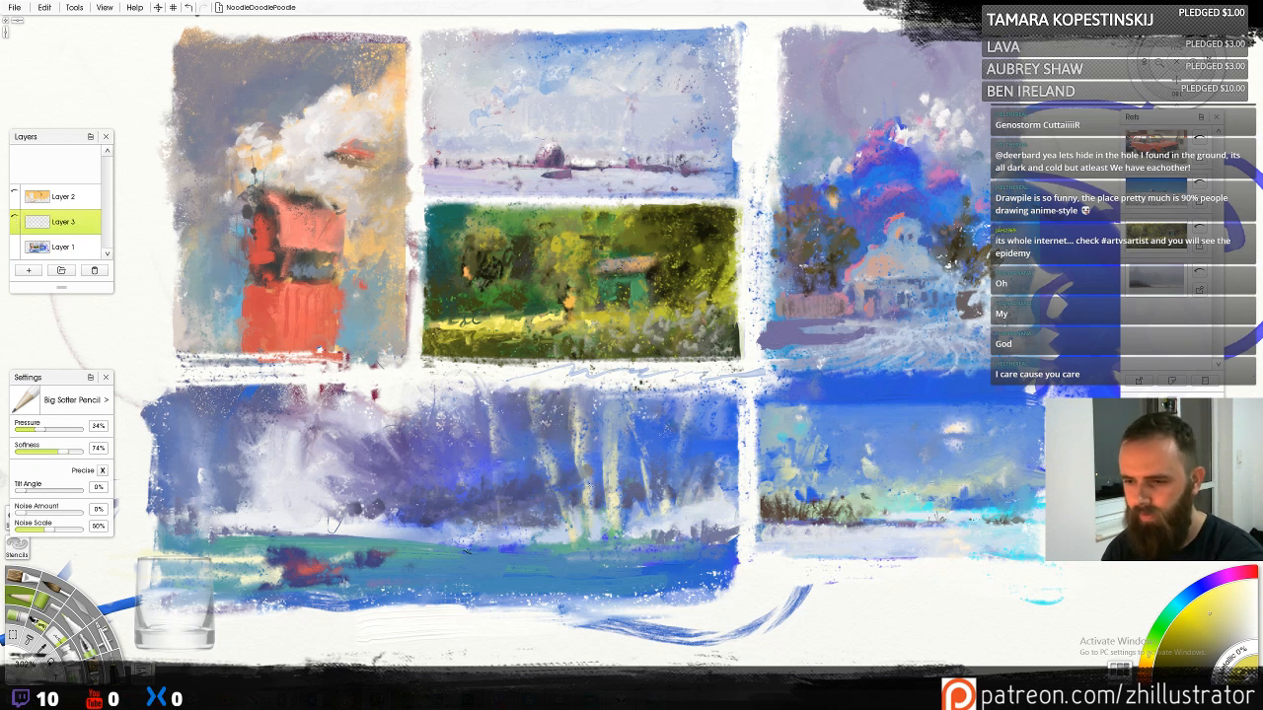
Sample a pale tone from the tree trunks and add pencil strokes among them on Layer 1
left_click(589, 484, "alt")
left_click(651, 442)
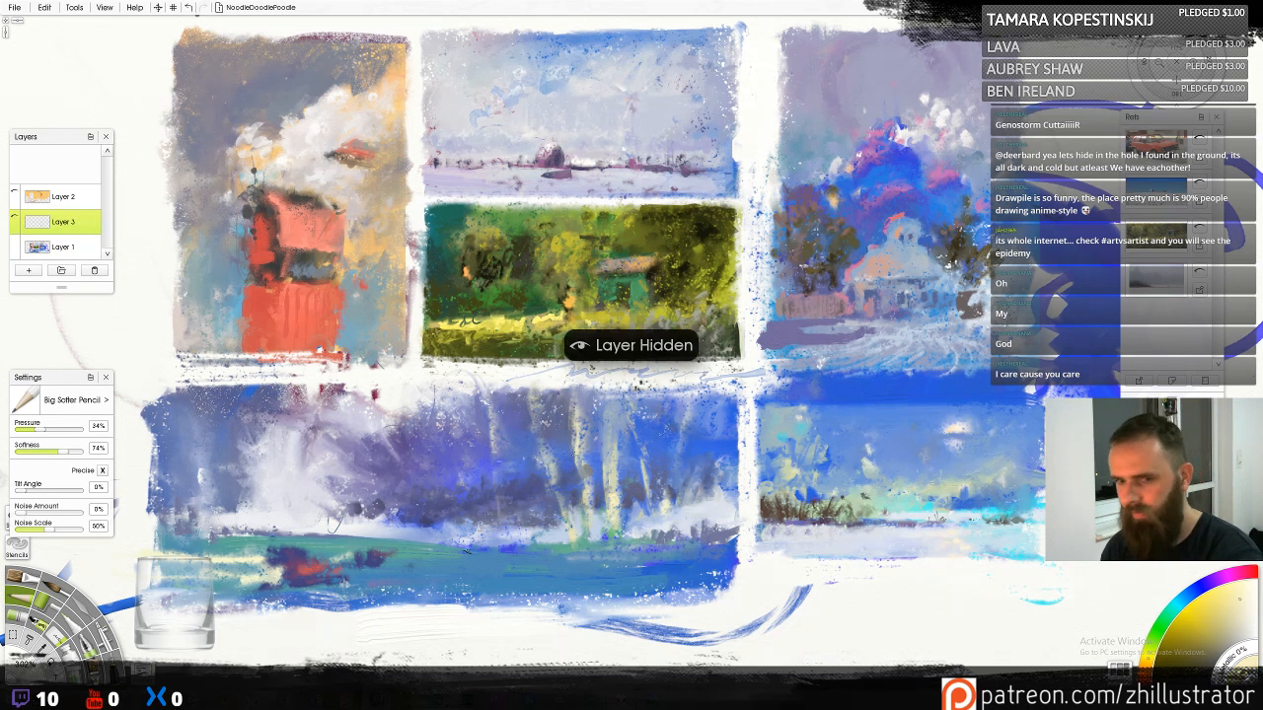
left_click(61, 248)
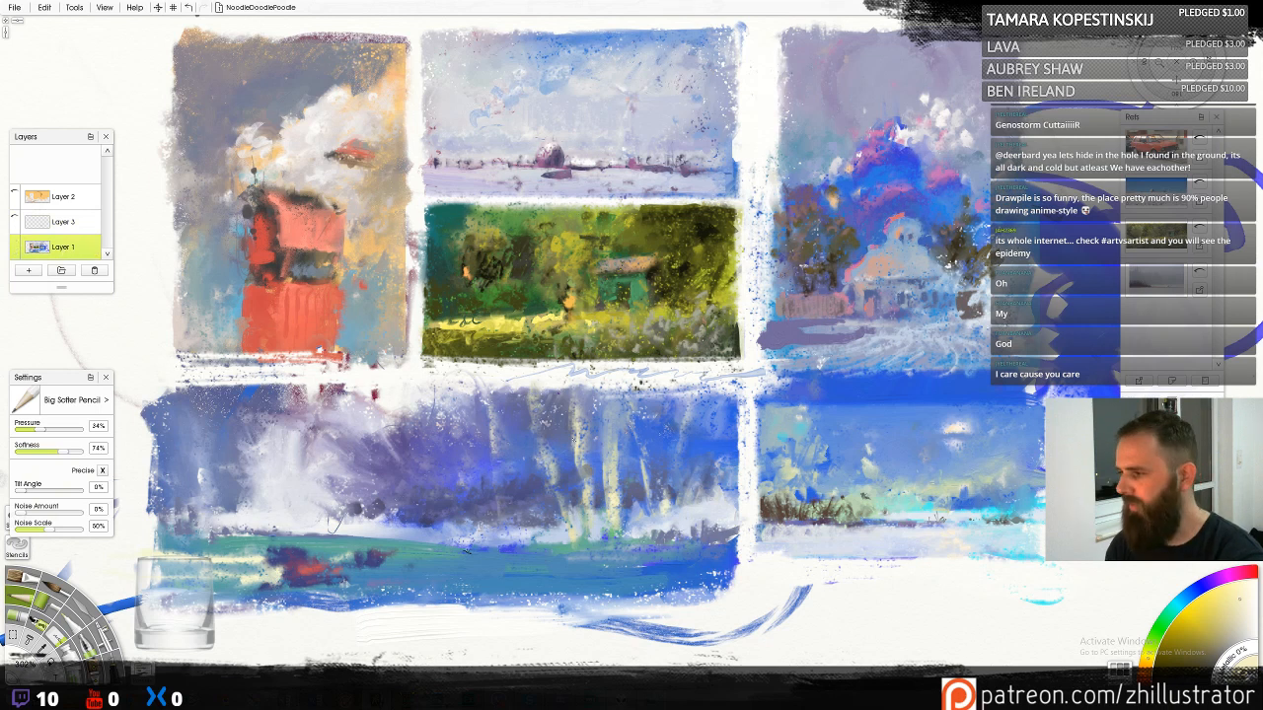
mouse_move(655, 447)
left_mouse_down()
mouse_move(668, 416)
mouse_move(669, 458)
left_mouse_up()
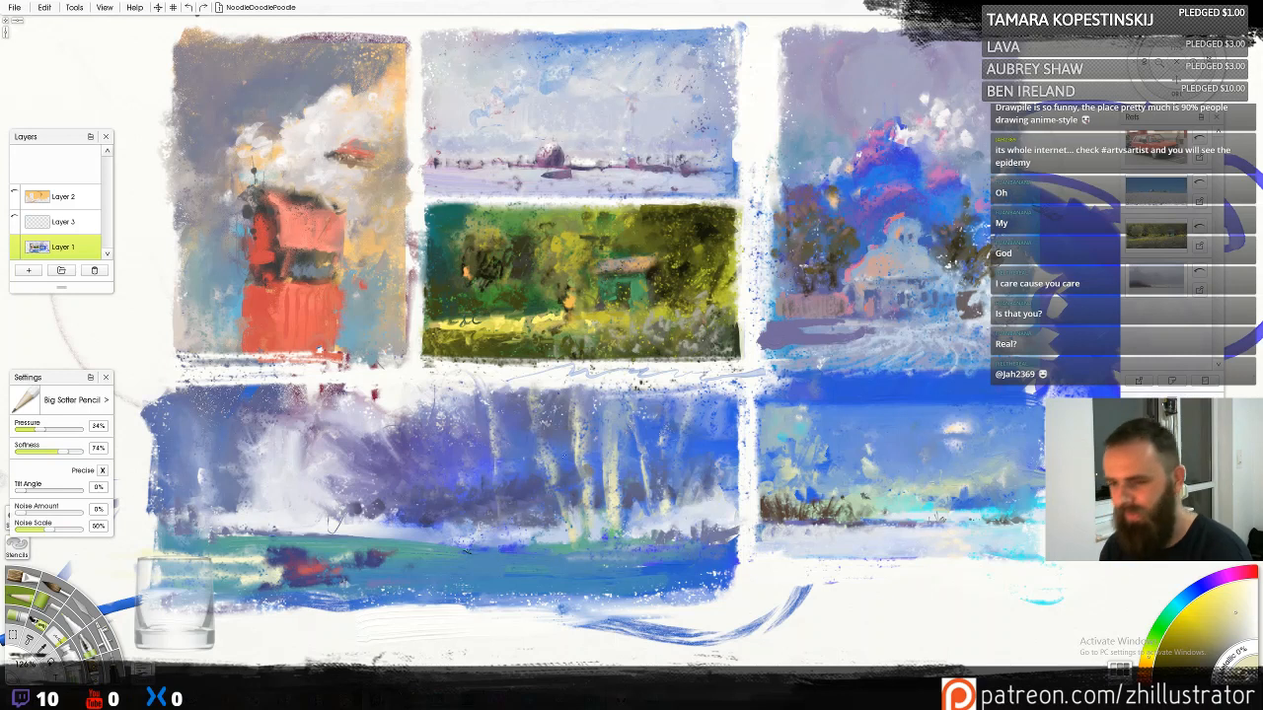
Sample a blue from the wide panel's snow edge and brush it over the scribbles beside the small blue panel
left_click(671, 536, "alt")
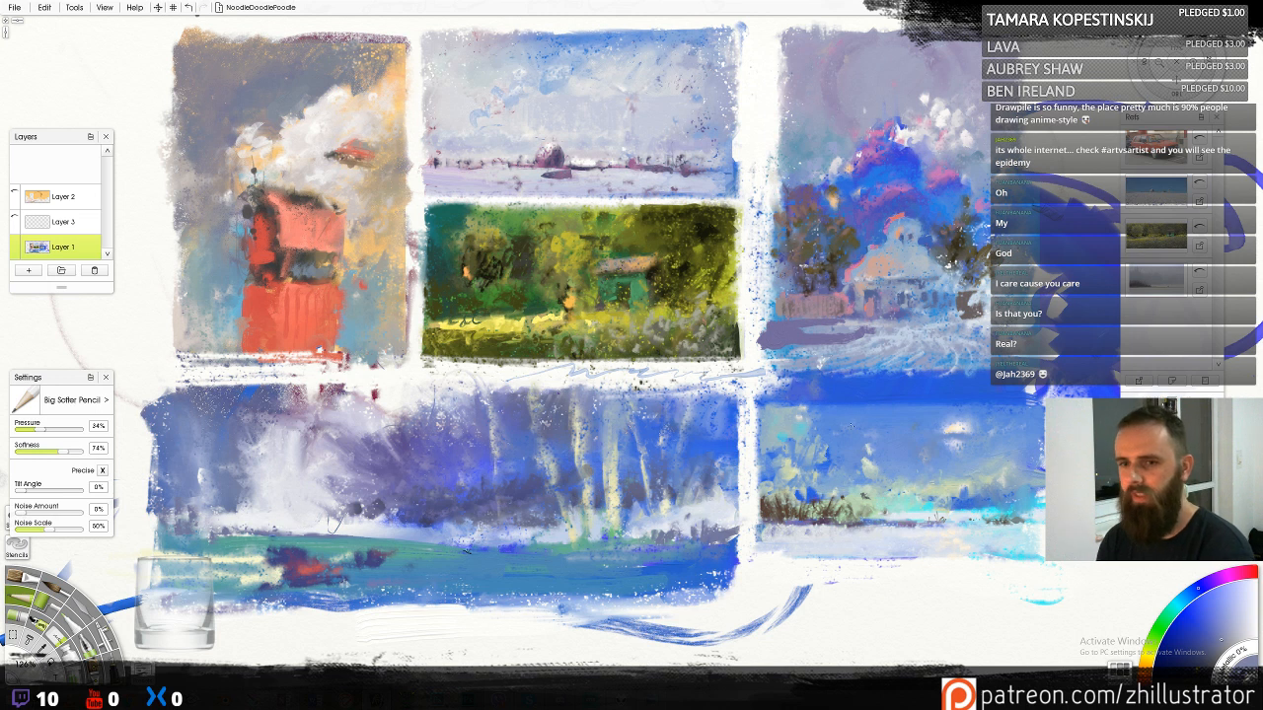
mouse_move(817, 398)
left_mouse_down()
mouse_move(748, 391)
mouse_move(721, 404)
left_mouse_up()
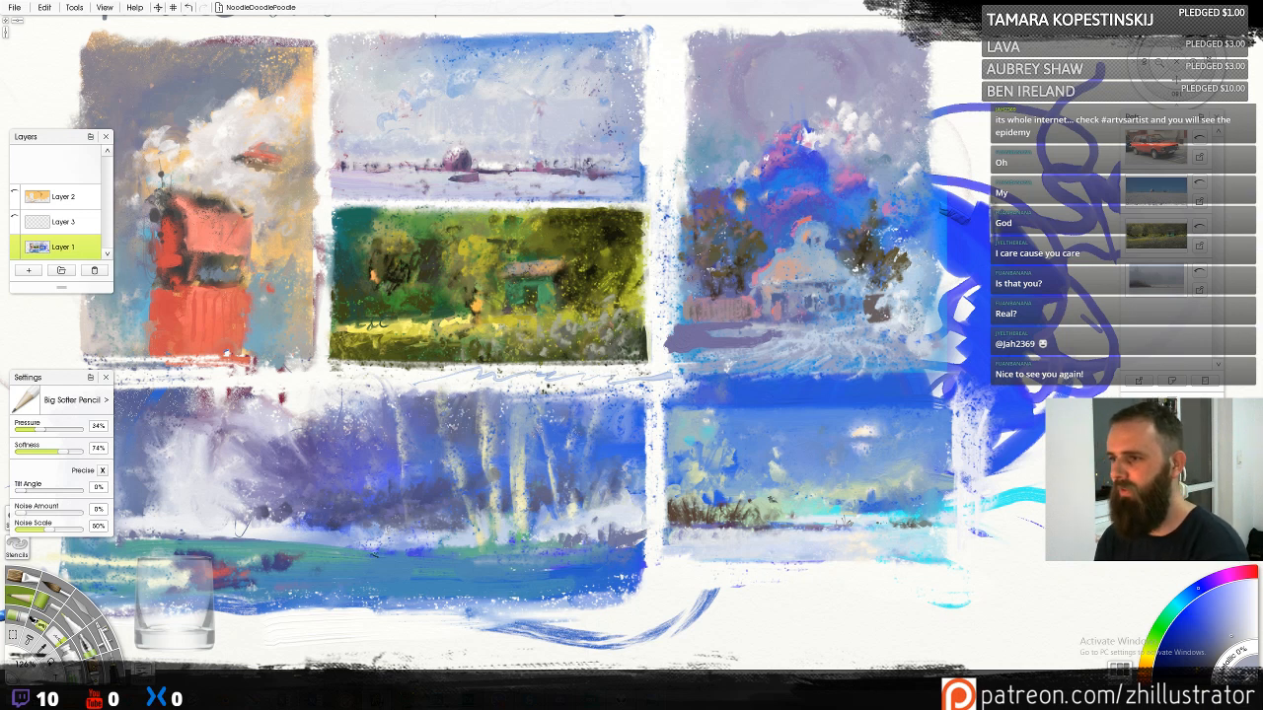
key("b")
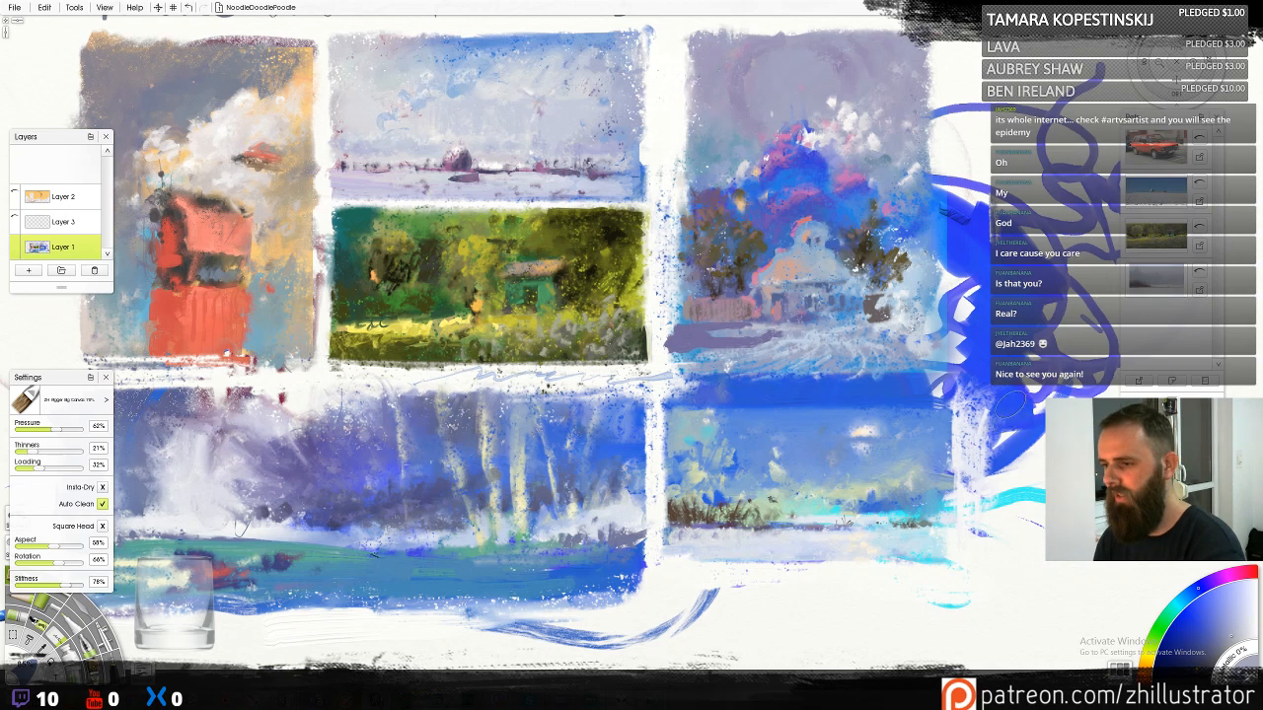
left_click_drag(1010, 405, 1026, 446)
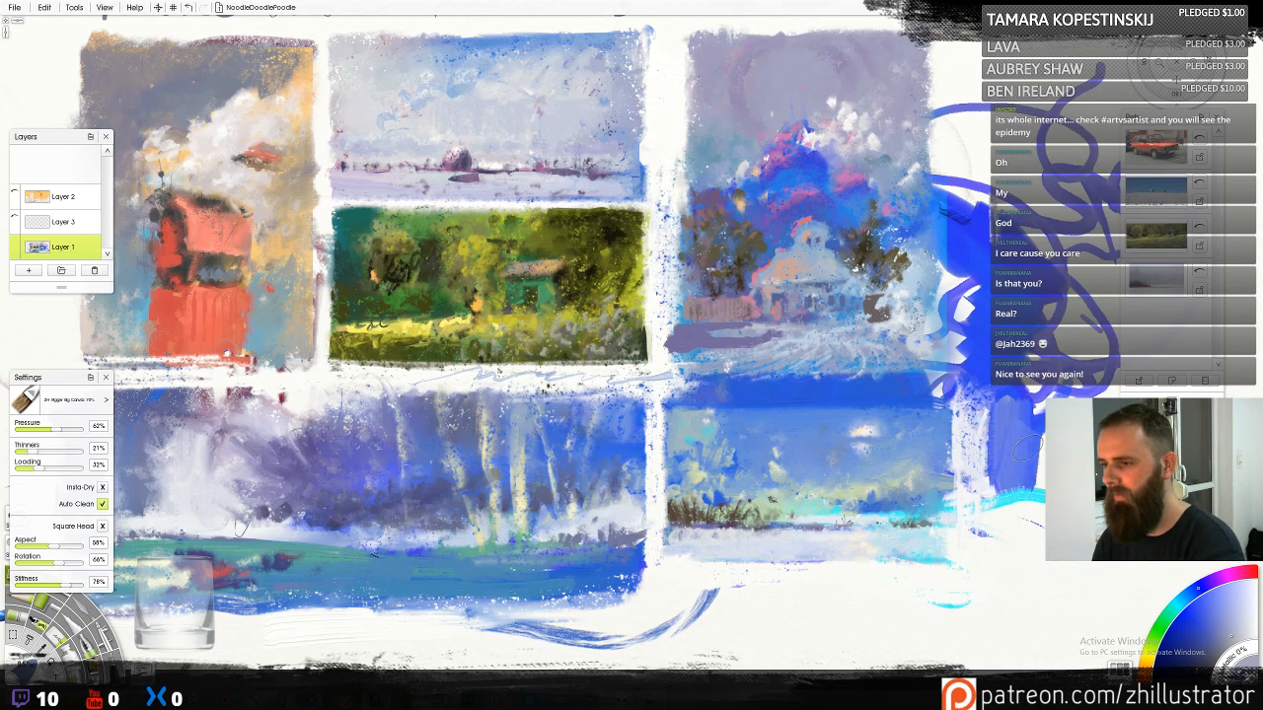
Pick a muted grey-beige and block in a new patch over the blue scribbles beside the small blue panel
left_click(1162, 625)
left_click_drag(1162, 625, 1151, 653)
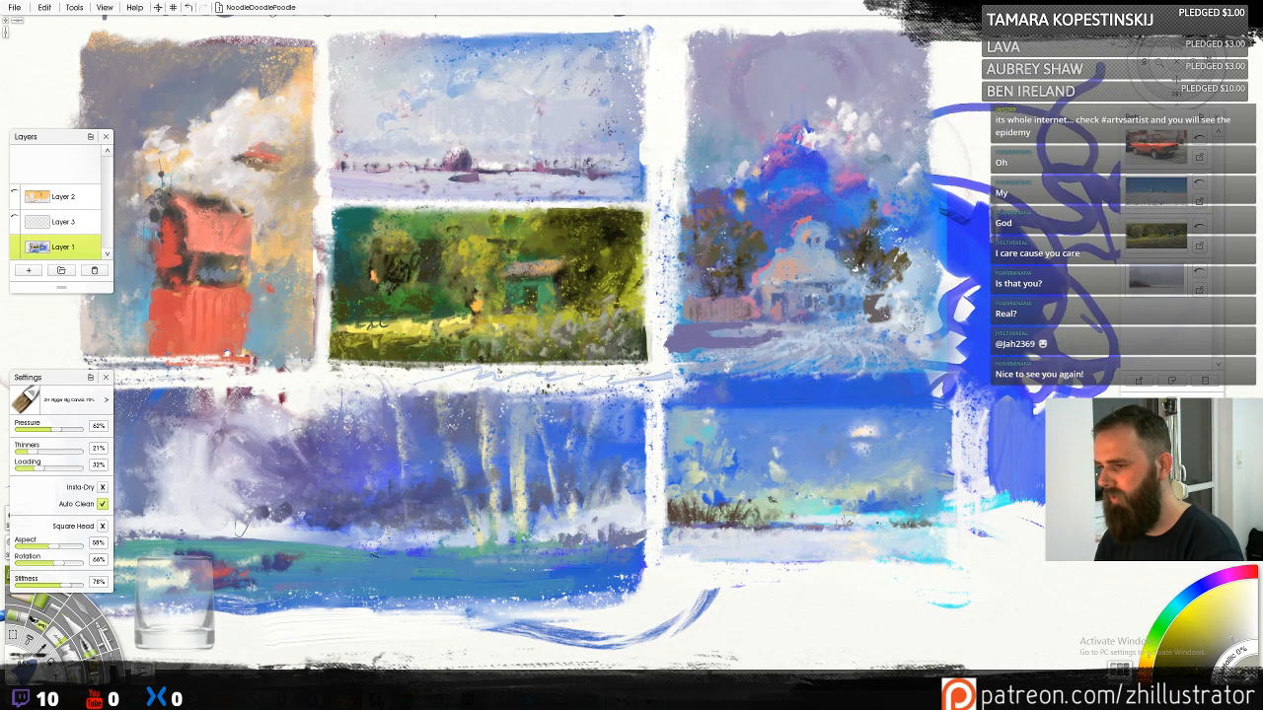
mouse_move(1034, 499)
left_mouse_down()
mouse_move(1036, 430)
mouse_move(1012, 380)
left_mouse_up()
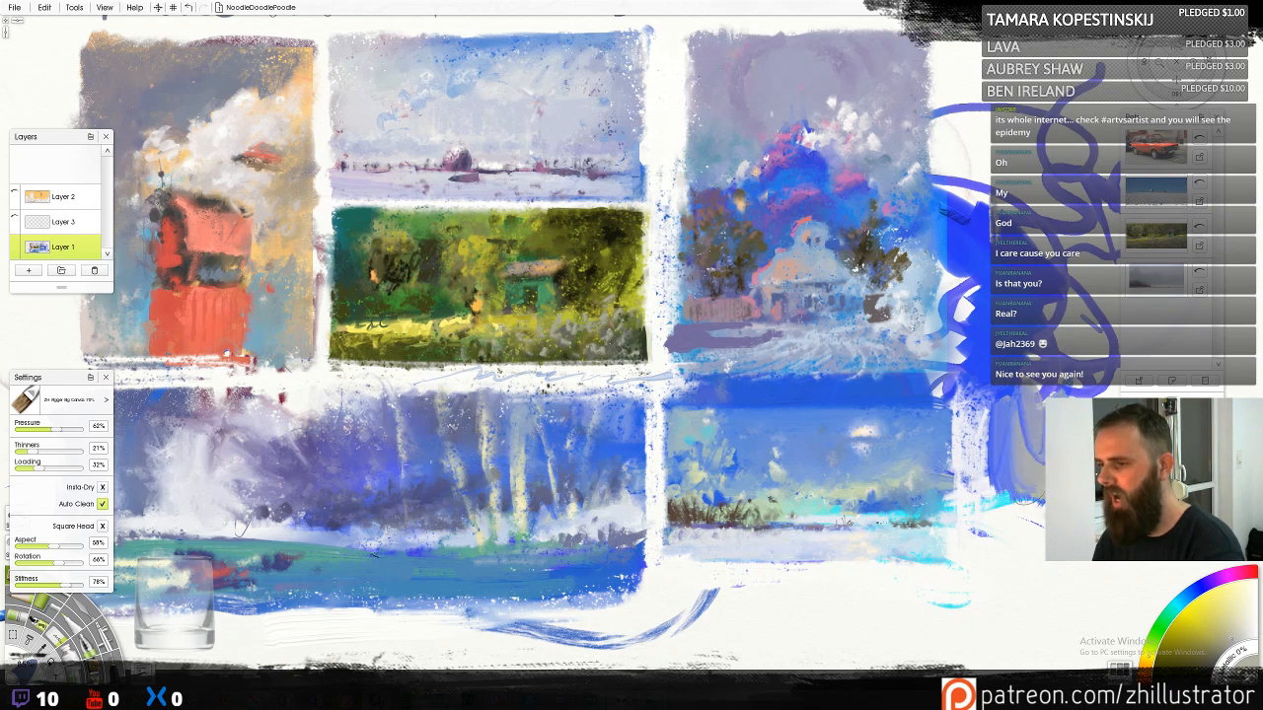
left_click_drag(1003, 474, 1007, 391)
mouse_move(1033, 452)
left_mouse_down()
mouse_move(1032, 393)
mouse_move(1015, 359)
mouse_move(1008, 389)
left_mouse_up()
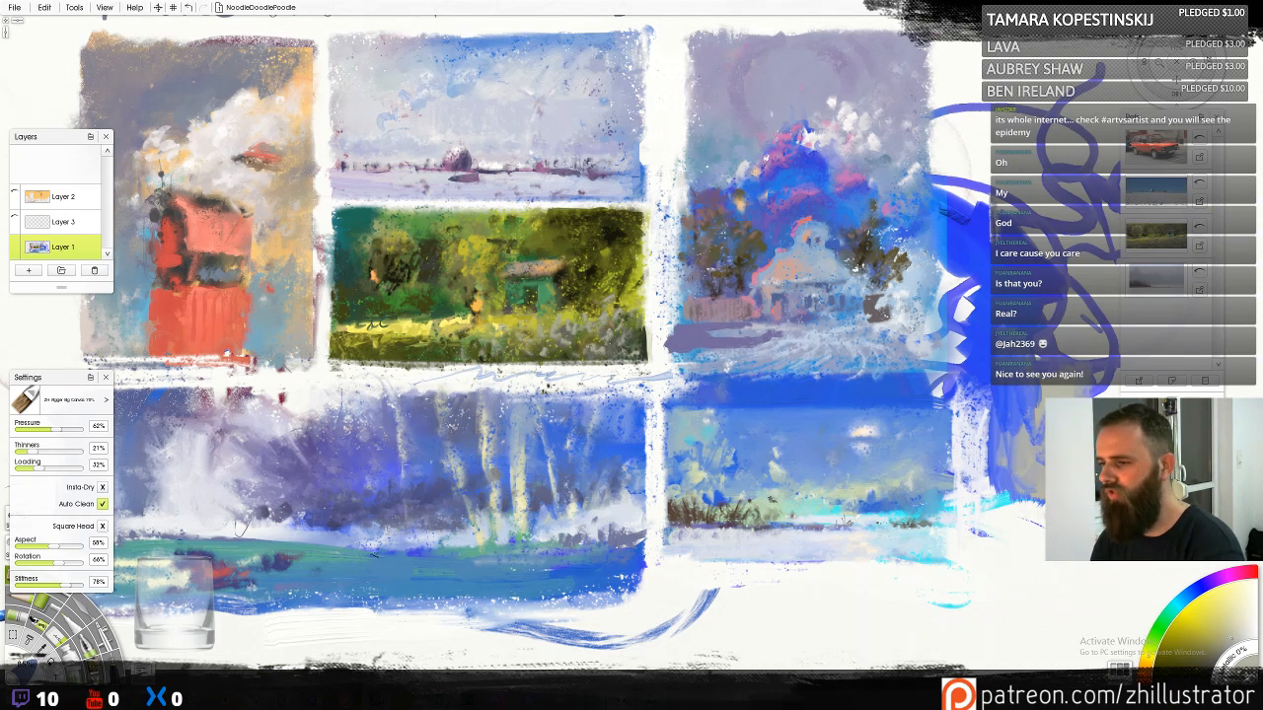
mouse_move(1028, 562)
left_mouse_down()
mouse_move(1030, 483)
mouse_move(1011, 482)
left_mouse_up()
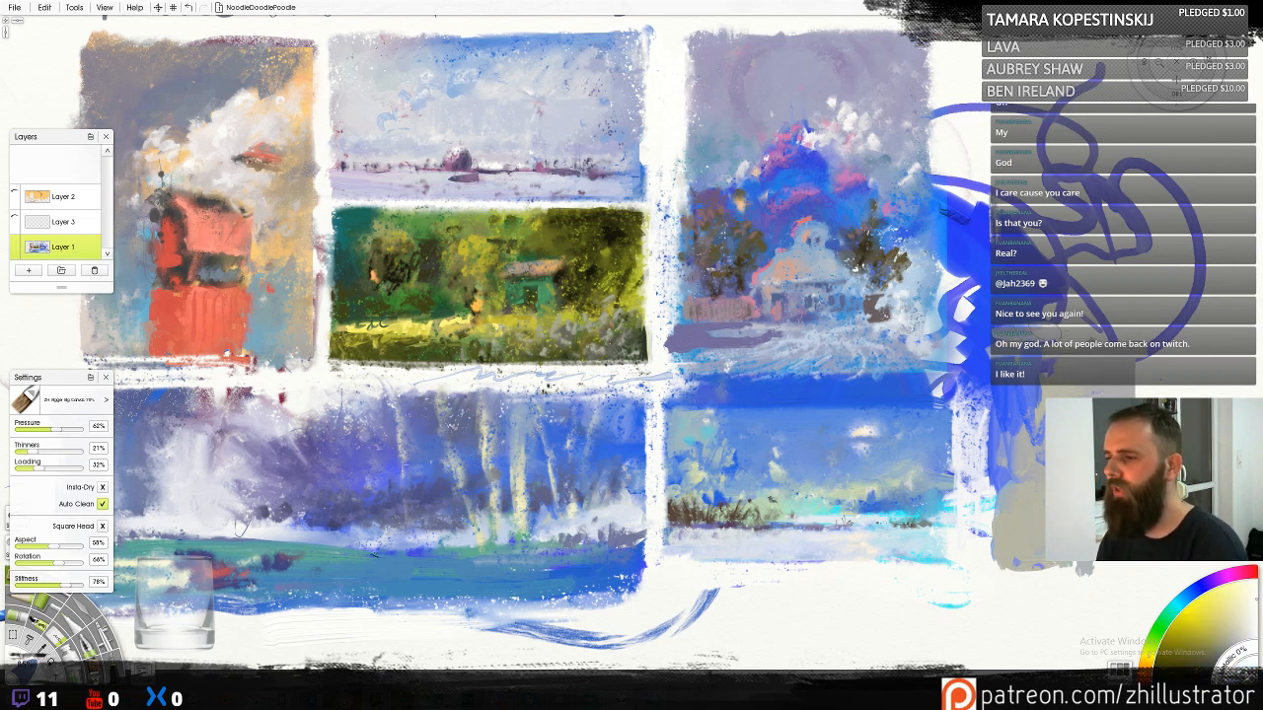
Paint a white gutter between the small blue panel and the new beige patch, and sample the panel's upper blue
left_click_drag(973, 330, 975, 422)
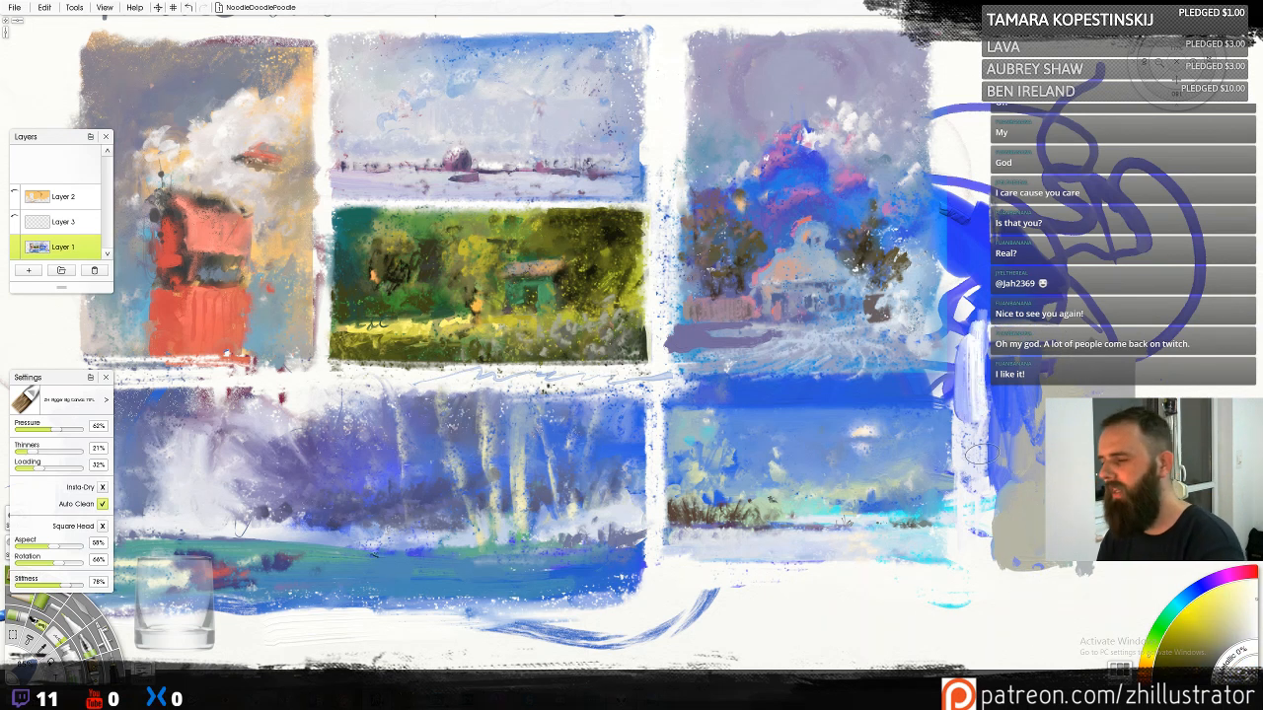
key("p")
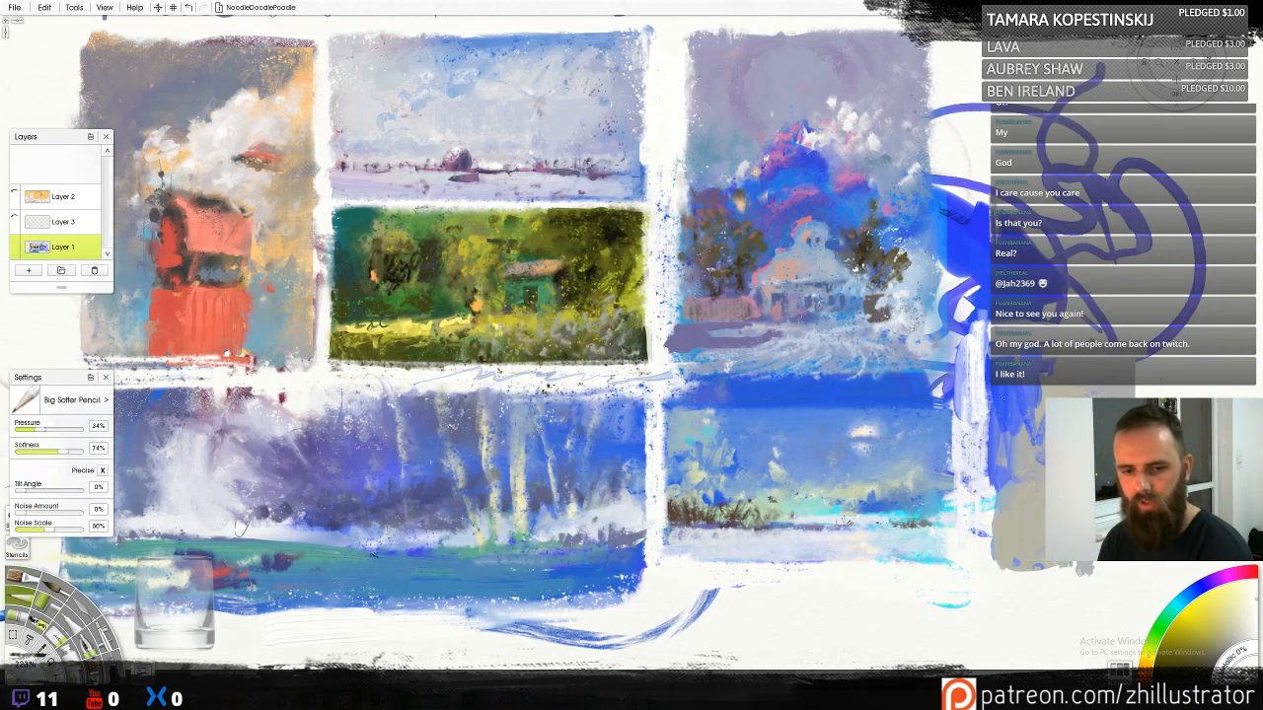
mouse_move(967, 318)
left_mouse_down()
mouse_move(955, 402)
mouse_move(984, 535)
left_mouse_up()
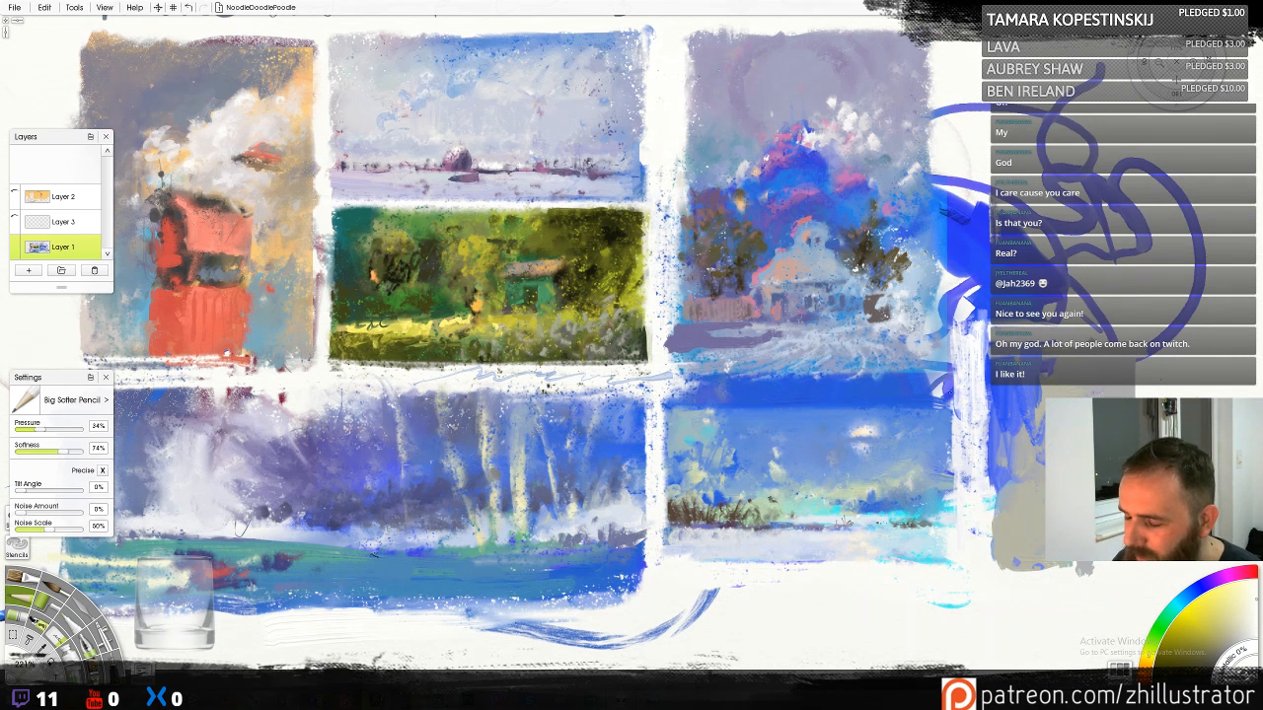
mouse_move(982, 330)
left_mouse_down()
mouse_move(986, 344)
mouse_move(970, 336)
left_mouse_up()
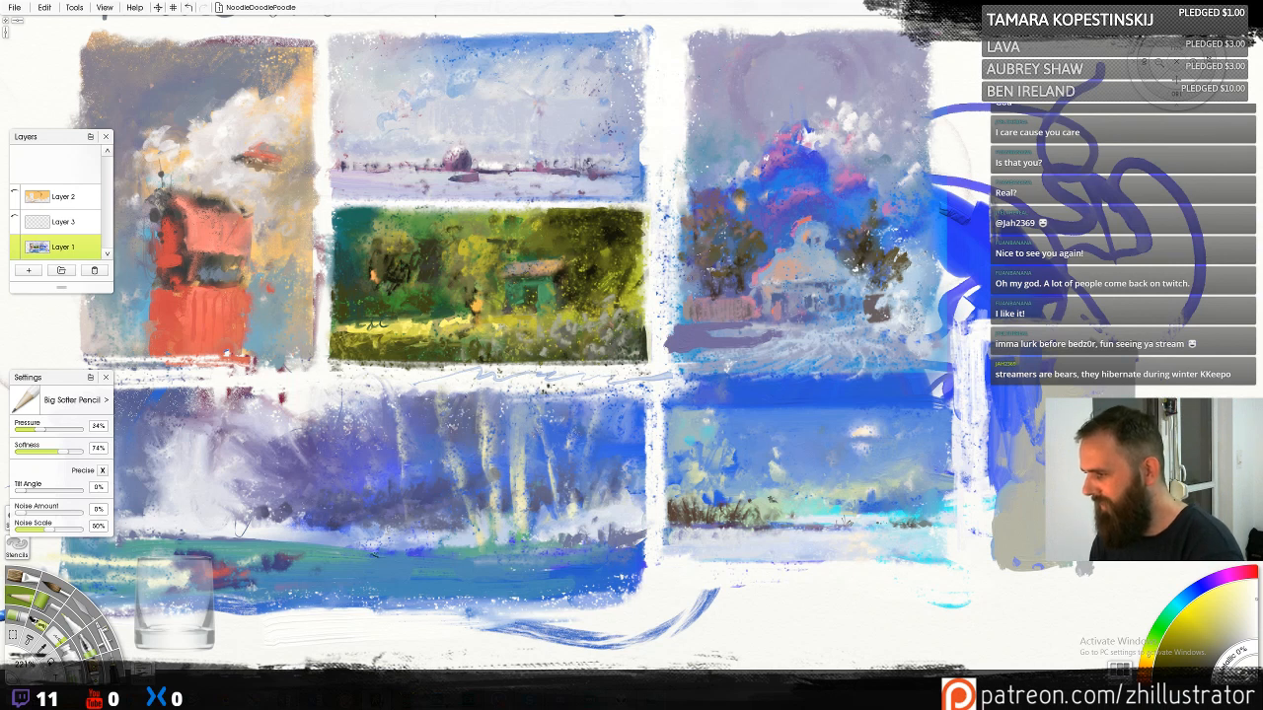
left_click_drag(1144, 548, 1153, 563)
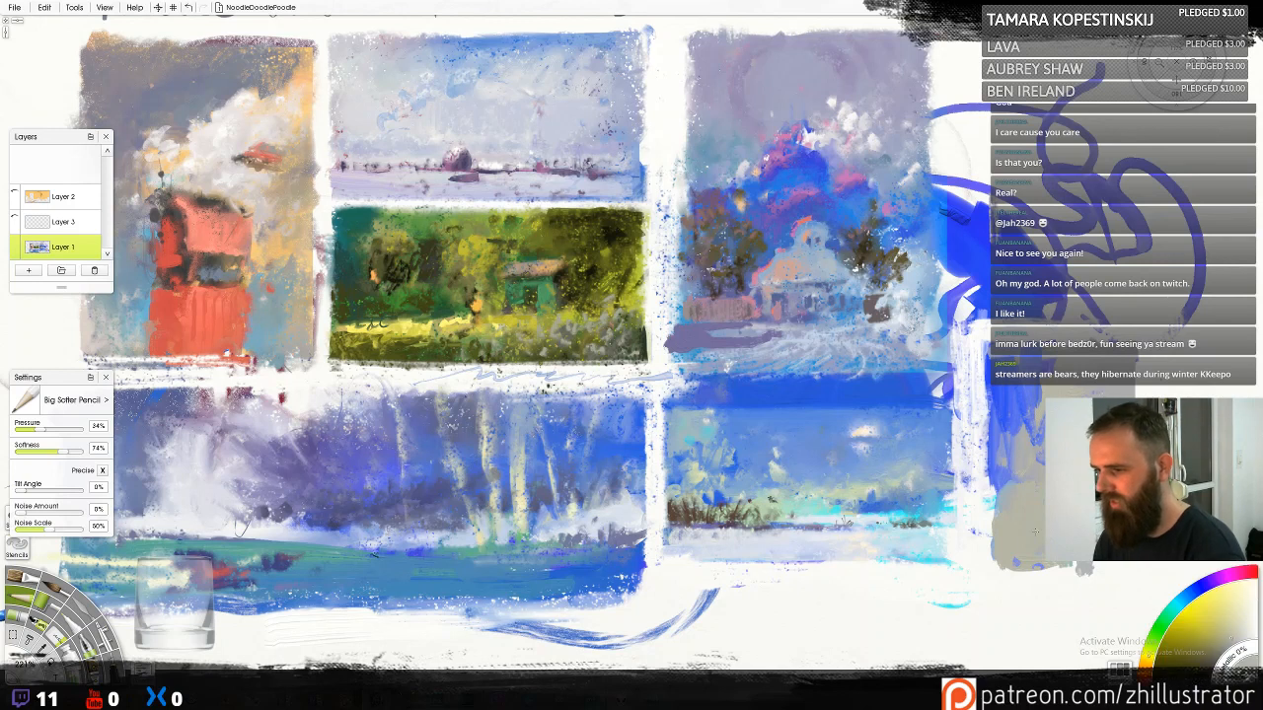
left_click(809, 390, "alt")
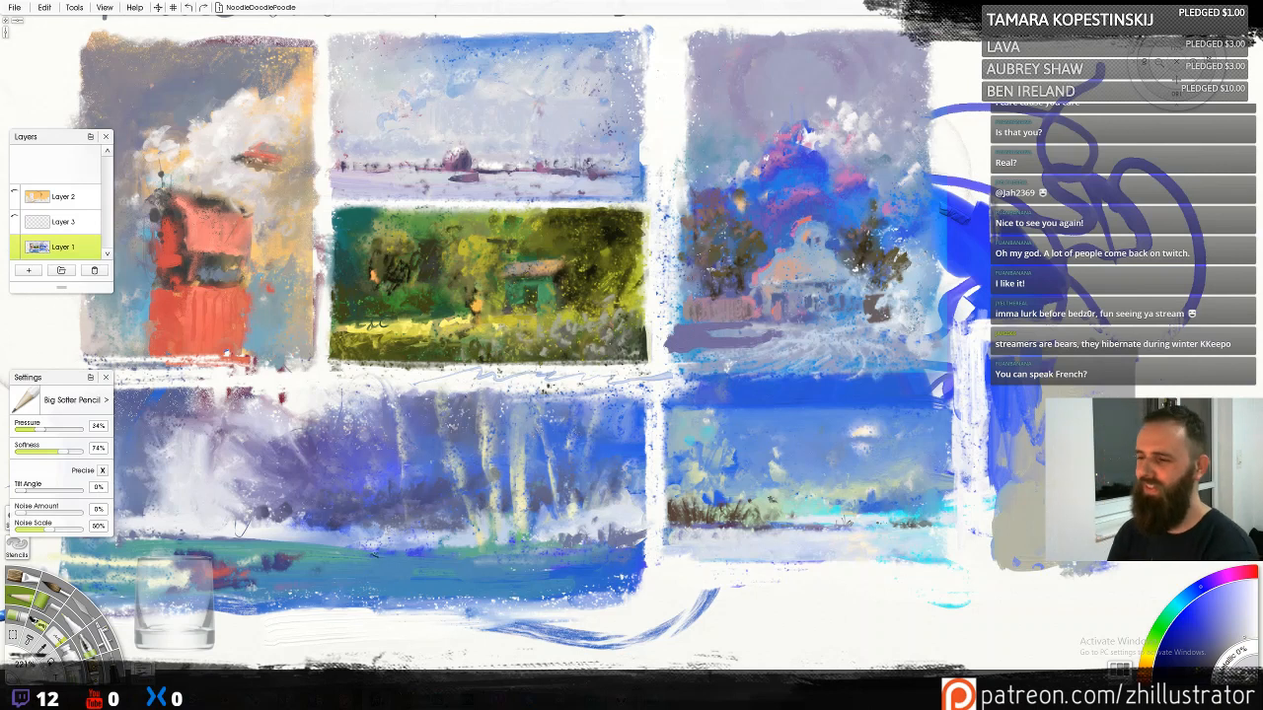
Sample the grey block's colour and a red from the tall building panel, shifting the paint hue to green
left_click(1011, 466, "alt")
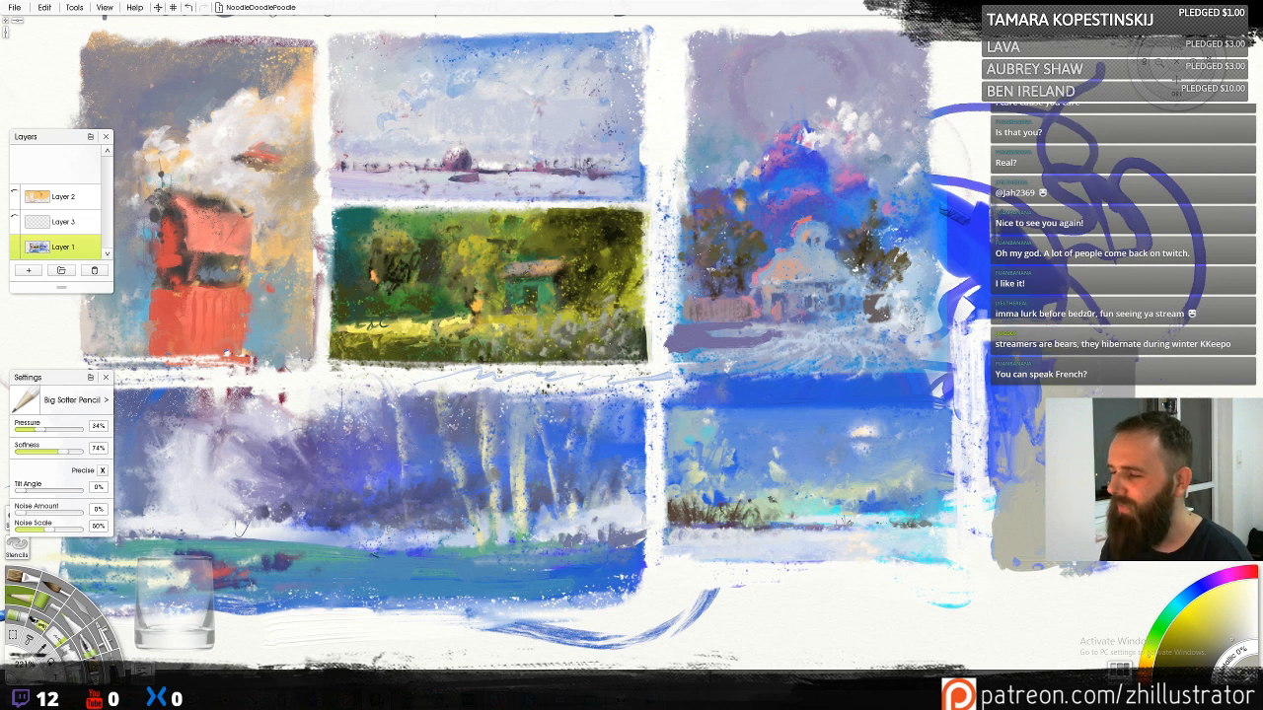
left_click(1180, 604)
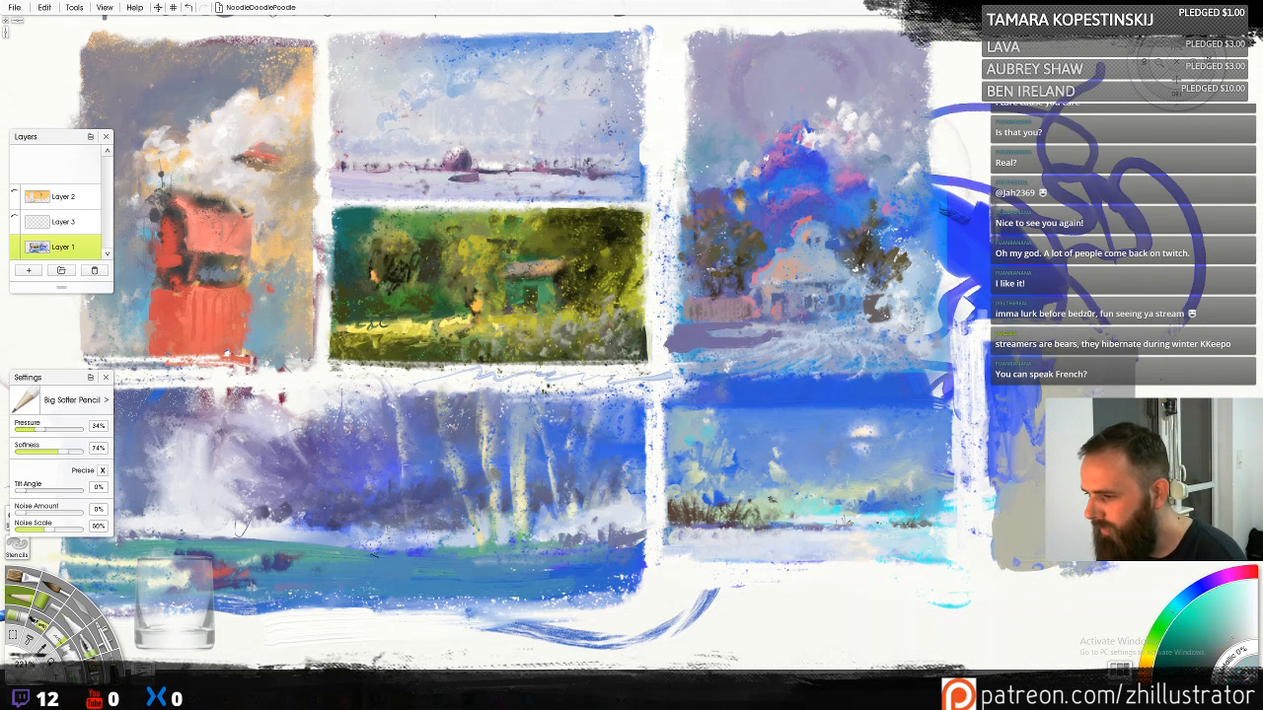
left_click(1176, 606)
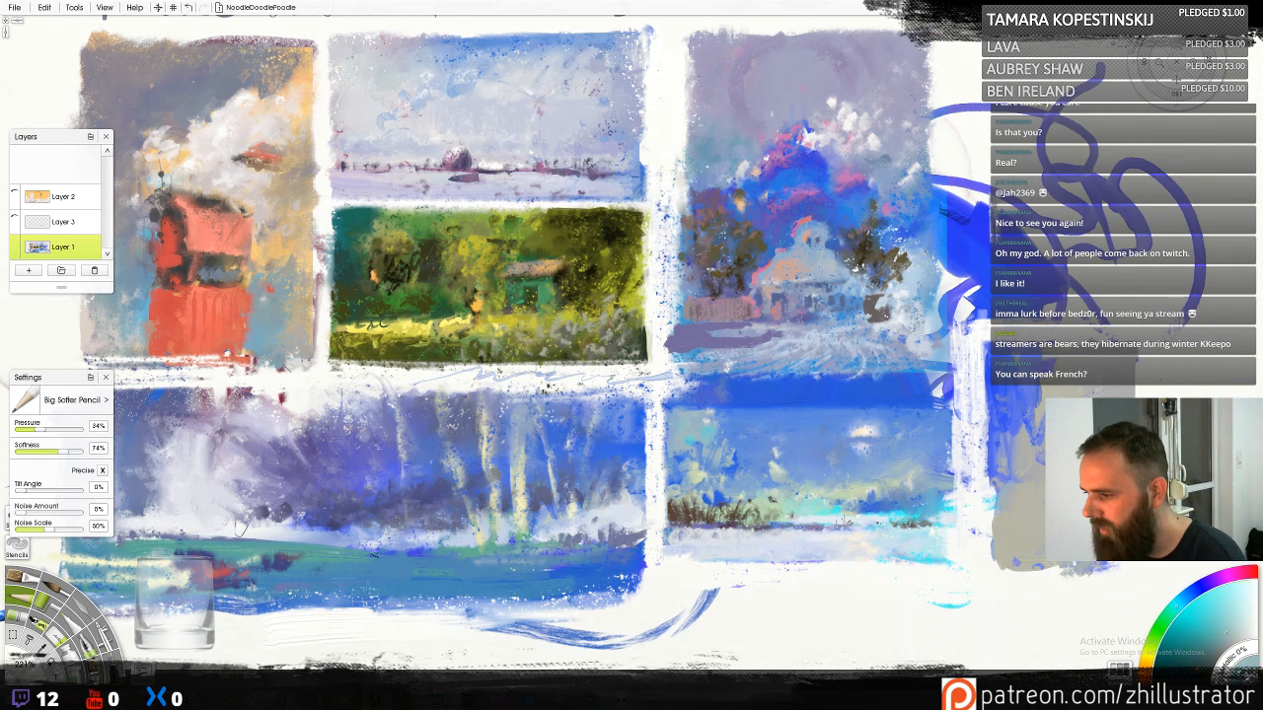
left_click(226, 353, "alt")
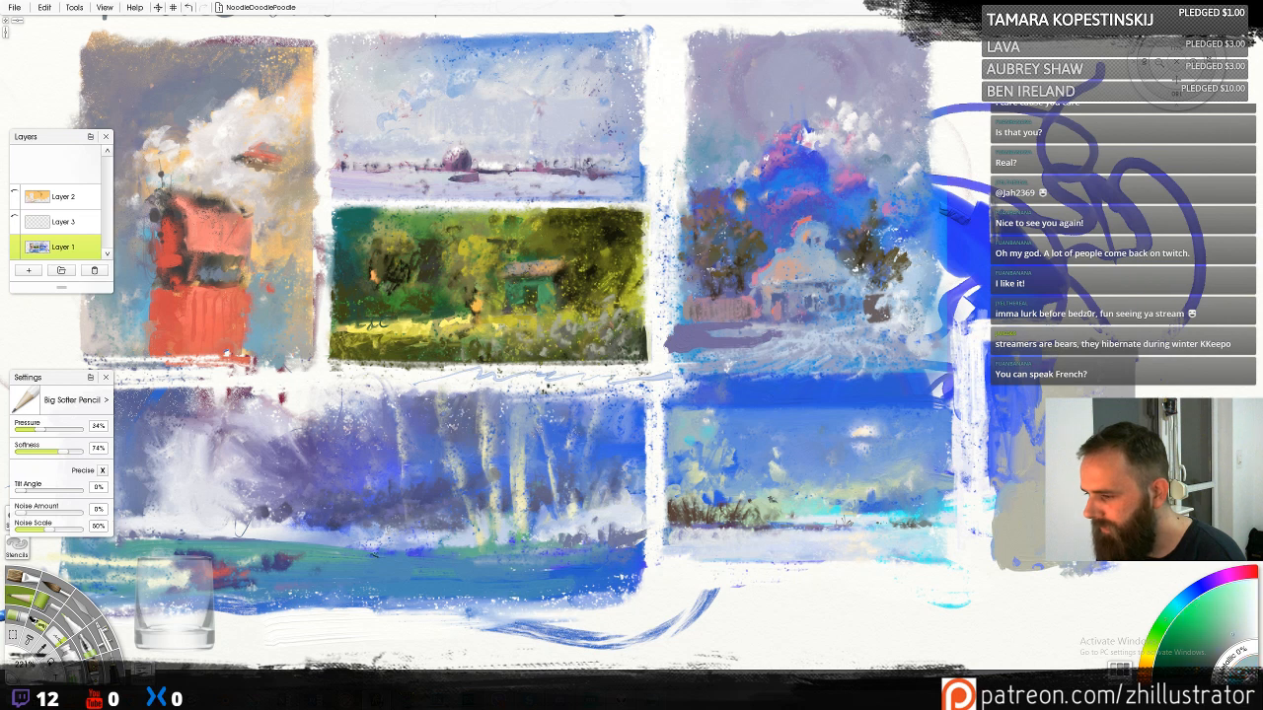
left_click(1179, 604)
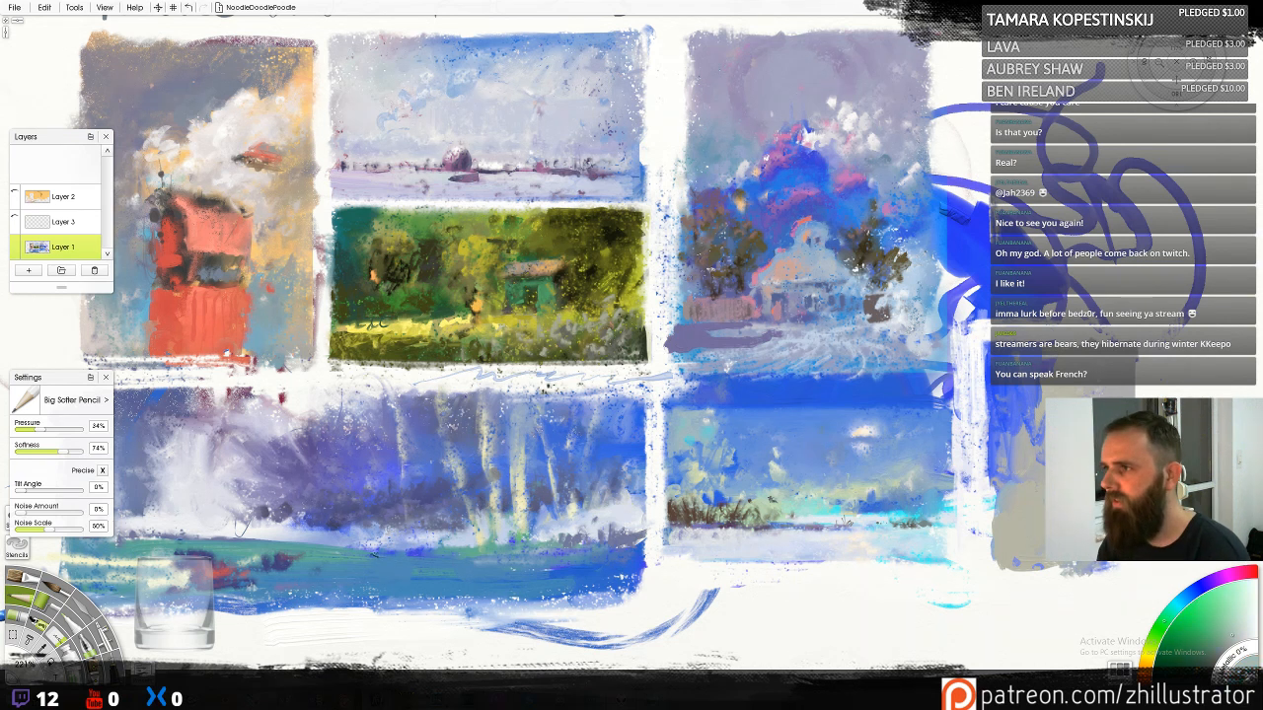
Sample colours around the cyan spot in the lower grey block and scribble fine, soft pencil strokes around it
scroll(628, 341, "up", 4)
mouse_move(629, 341)
left_mouse_down()
mouse_move(565, 294)
mouse_move(257, 190)
mouse_move(486, 392)
left_mouse_up()
left_click_drag(888, 410, 832, 407)
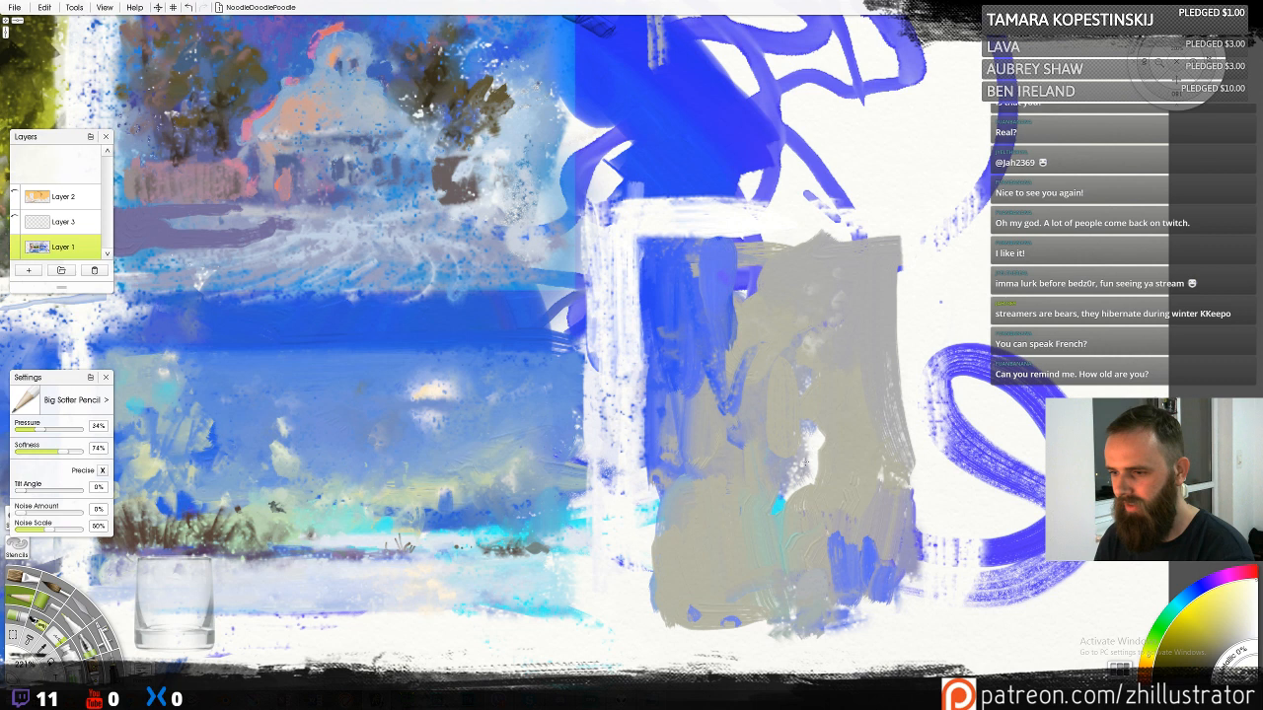
left_click(779, 506, "alt")
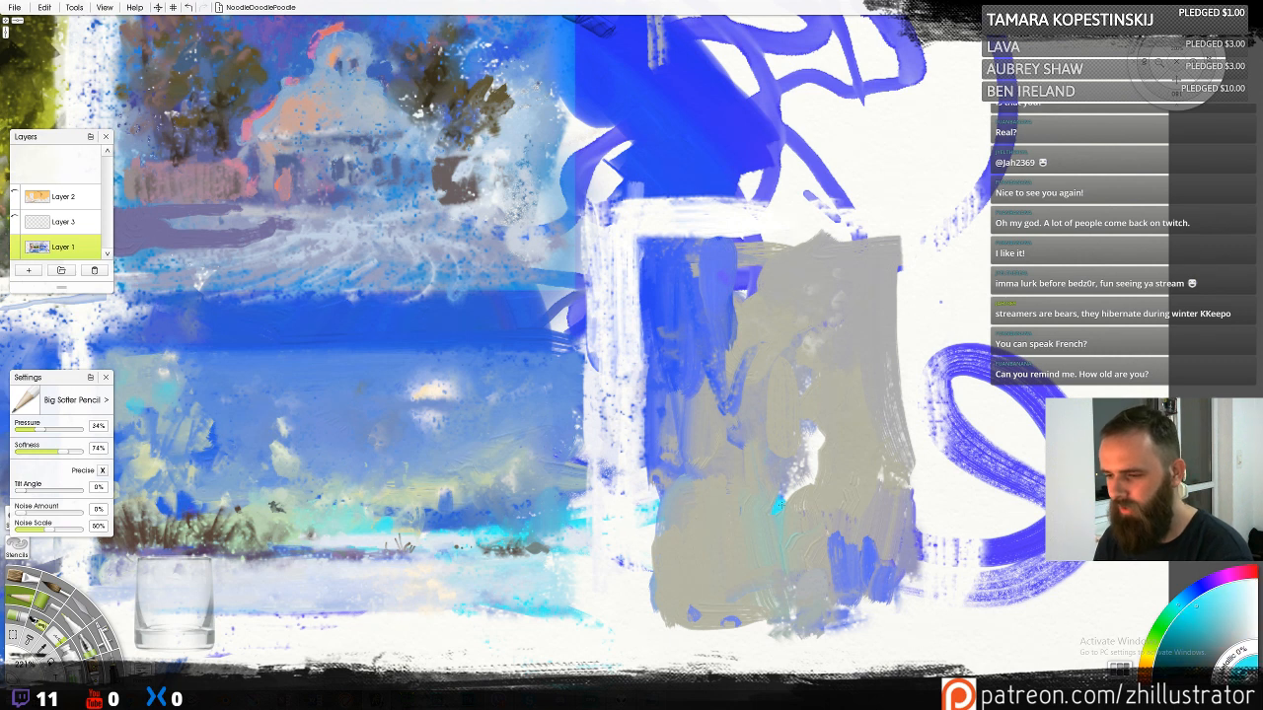
left_click(763, 490, "alt")
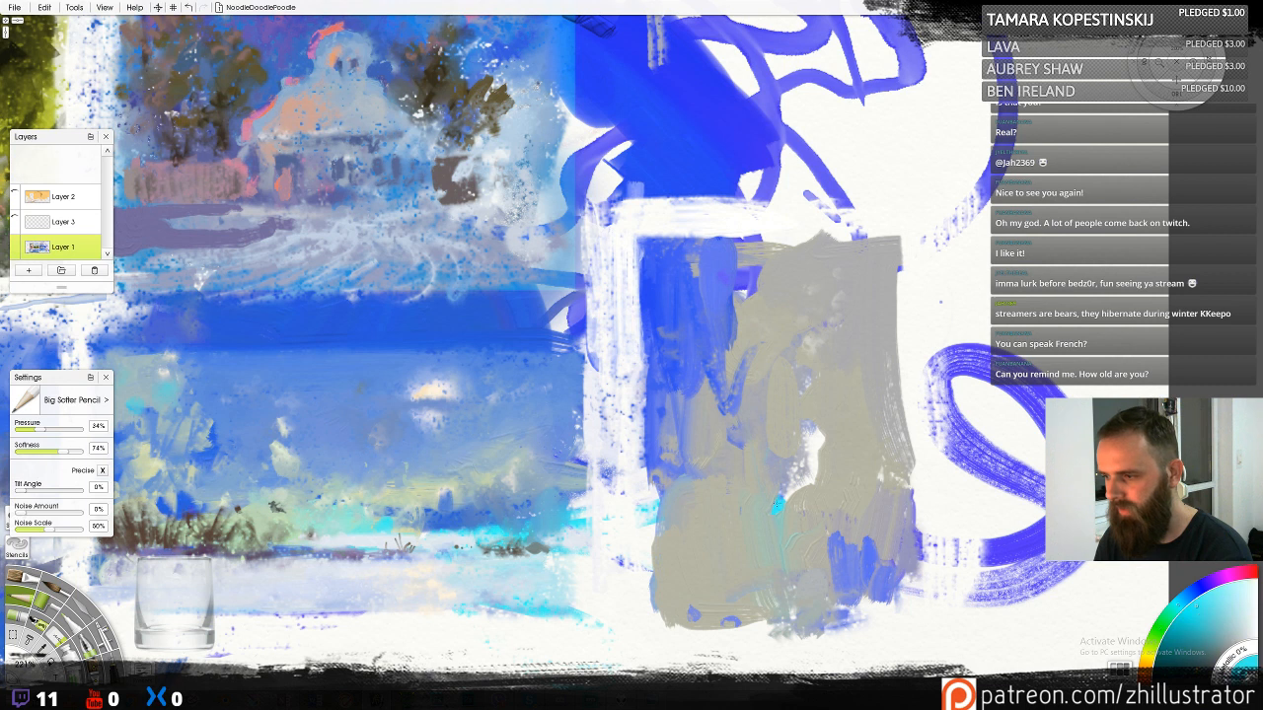
left_click(778, 504, "alt")
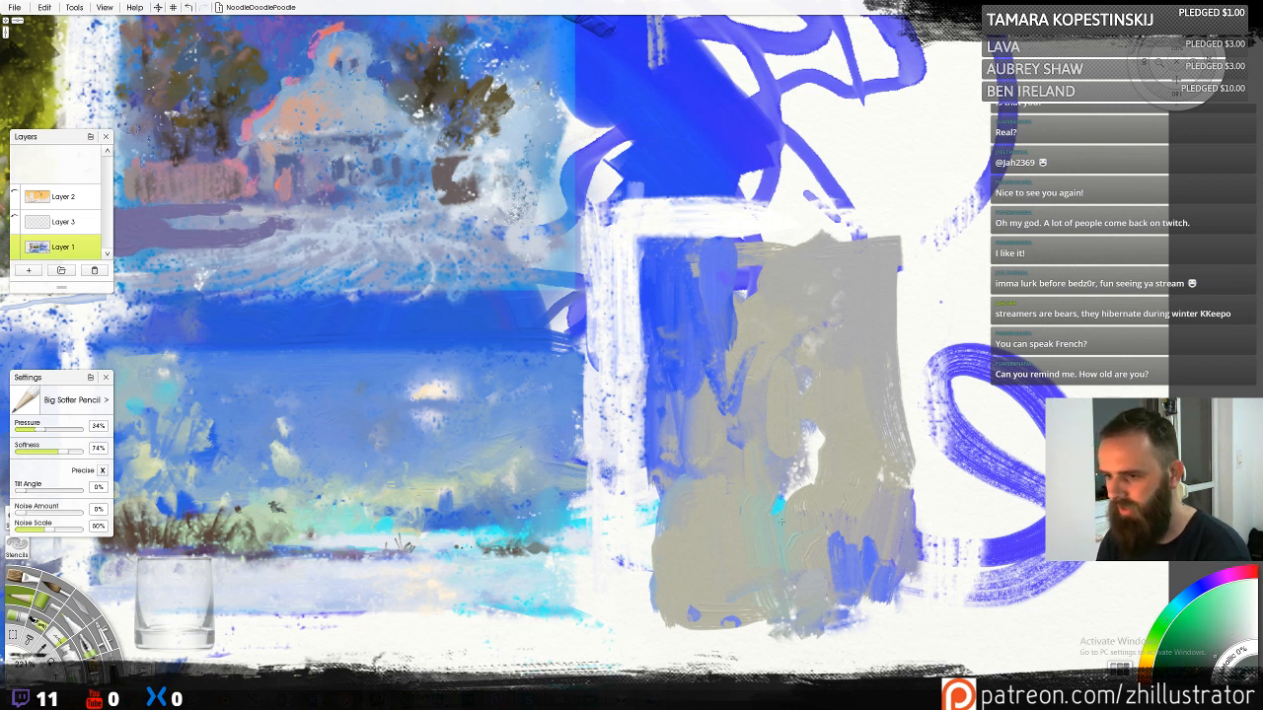
mouse_move(769, 513)
left_mouse_down()
mouse_move(761, 536)
mouse_move(759, 480)
left_mouse_up()
key("ctrl+z")
left_click_drag(808, 519, 771, 533)
mouse_move(762, 529)
left_mouse_down()
mouse_move(768, 518)
mouse_move(738, 499)
mouse_move(750, 509)
mouse_move(774, 424)
left_mouse_up()
left_click_drag(801, 531, 864, 477)
left_click_drag(813, 578, 811, 546)
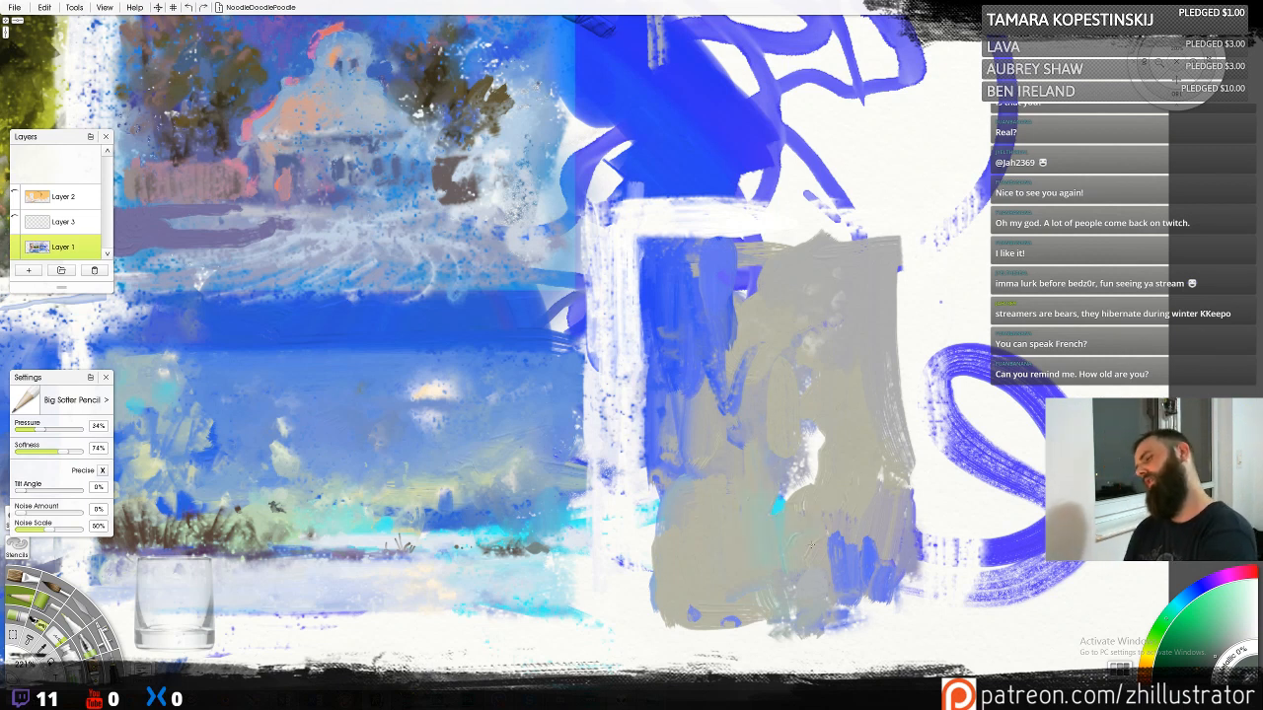
Undo the dark dab on the cyan spot and add a deeper blue accent over it instead
left_click_drag(778, 505, 762, 521)
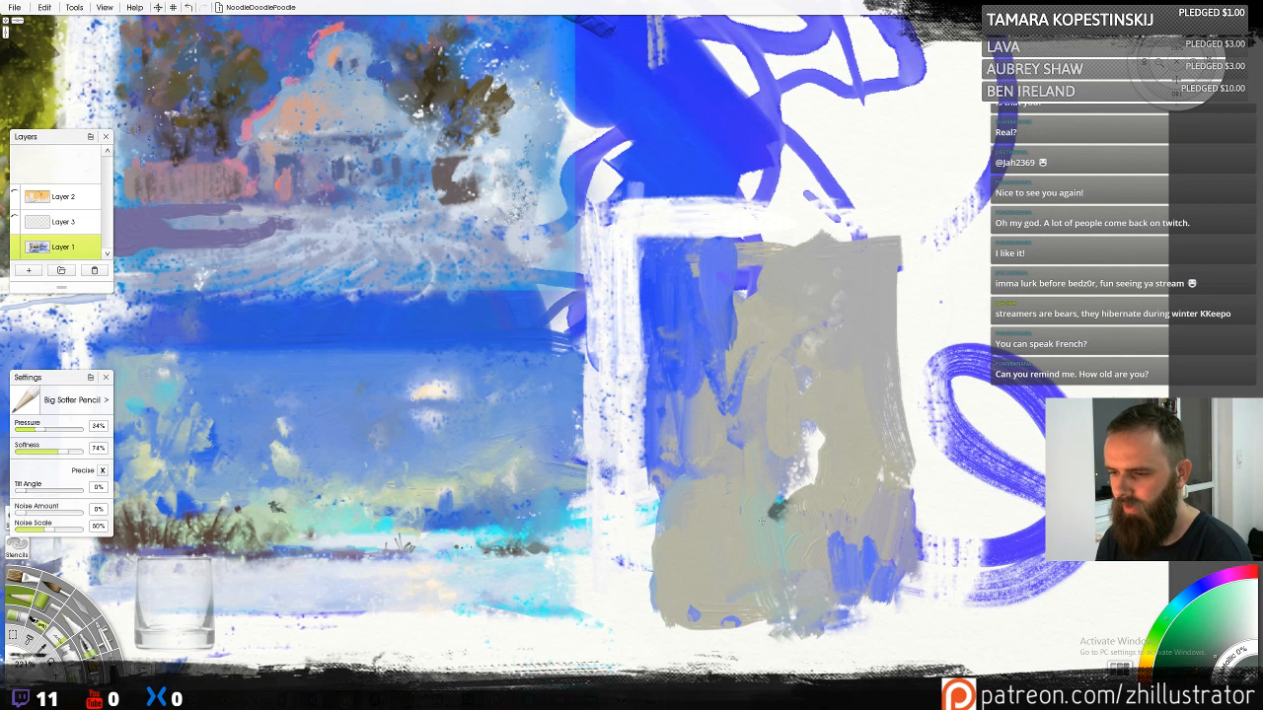
key("ctrl+z")
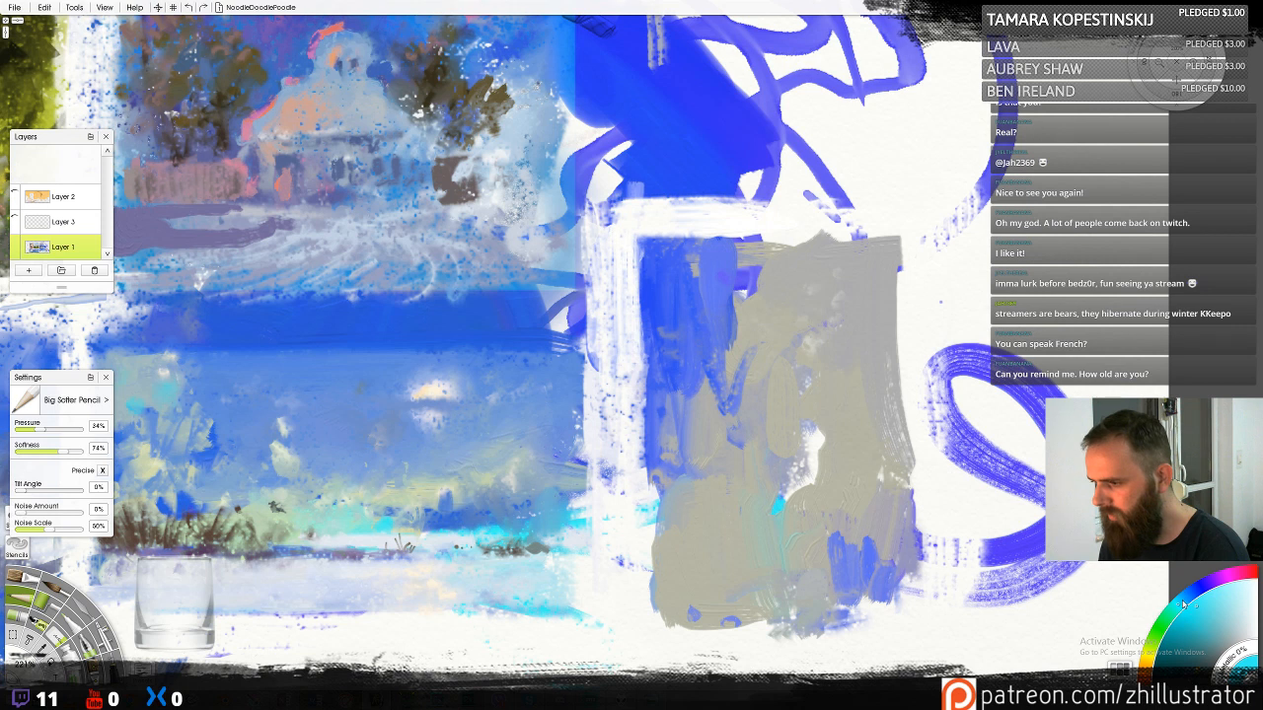
left_click_drag(1185, 604, 1186, 635)
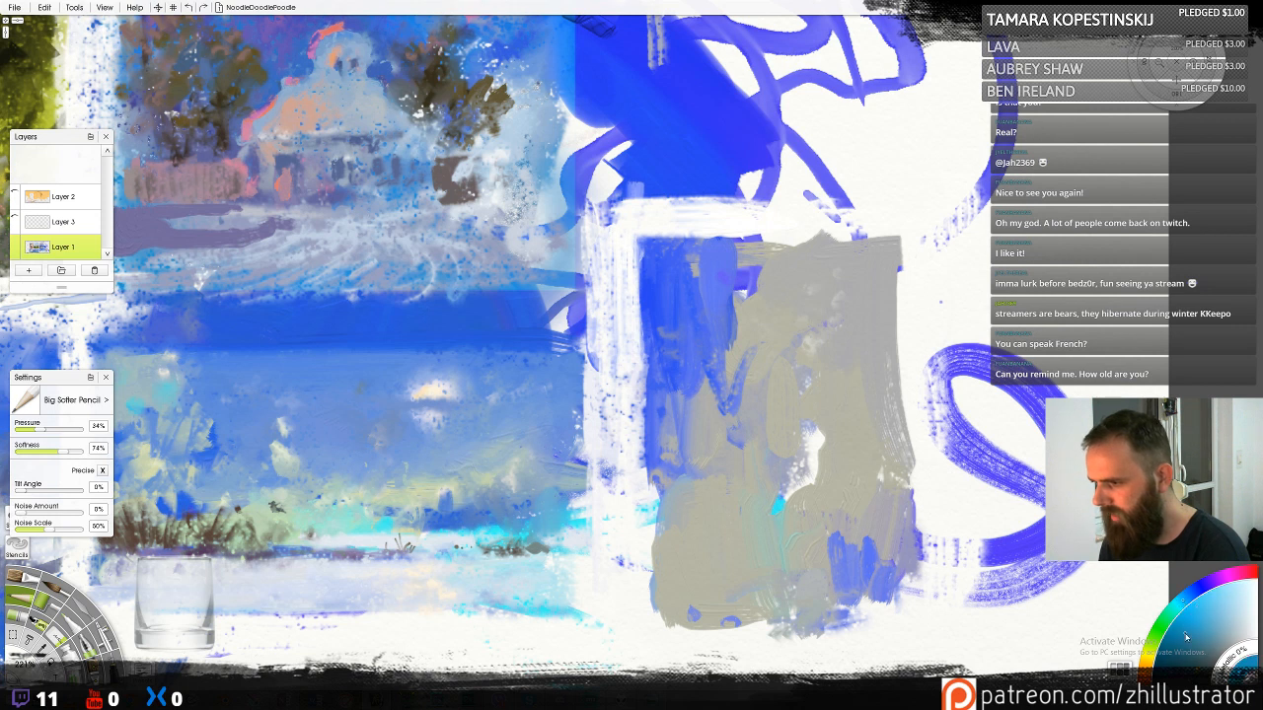
left_click_drag(777, 501, 766, 523)
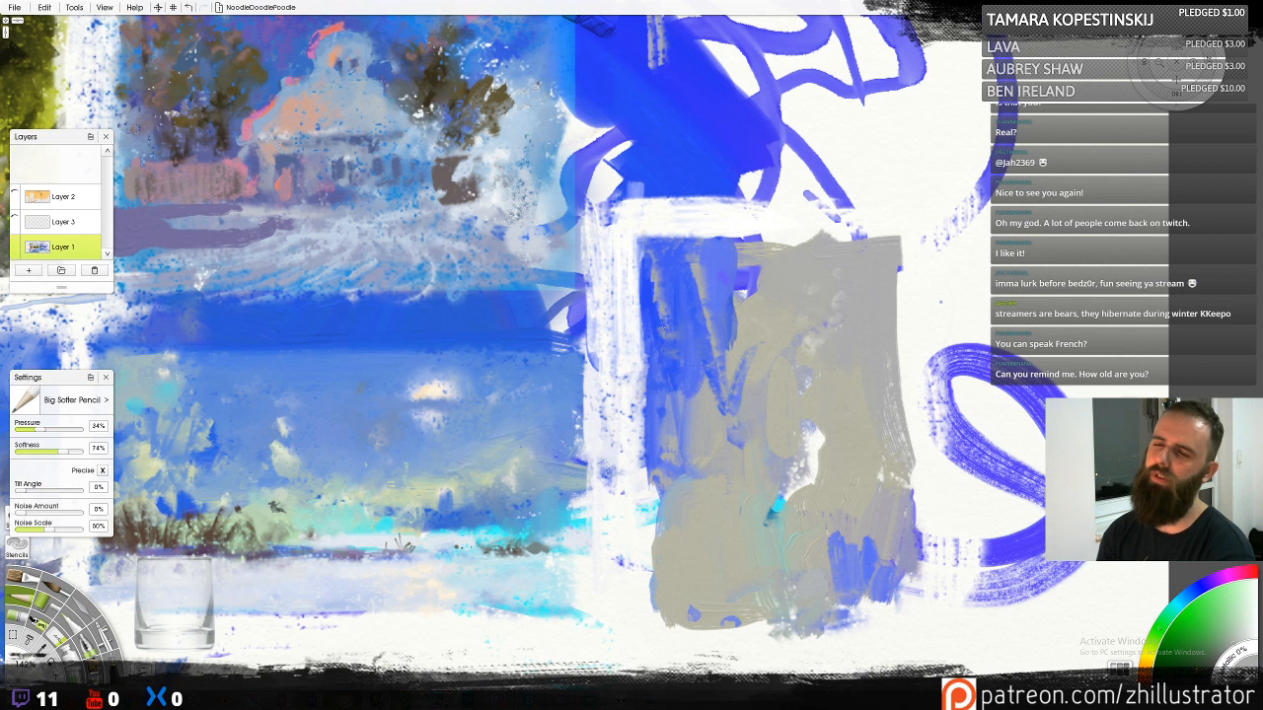
Work textured grey and blue pencil strokes into the block's upper-left blue area and add blue along its lower edge
left_click_drag(685, 395, 647, 241)
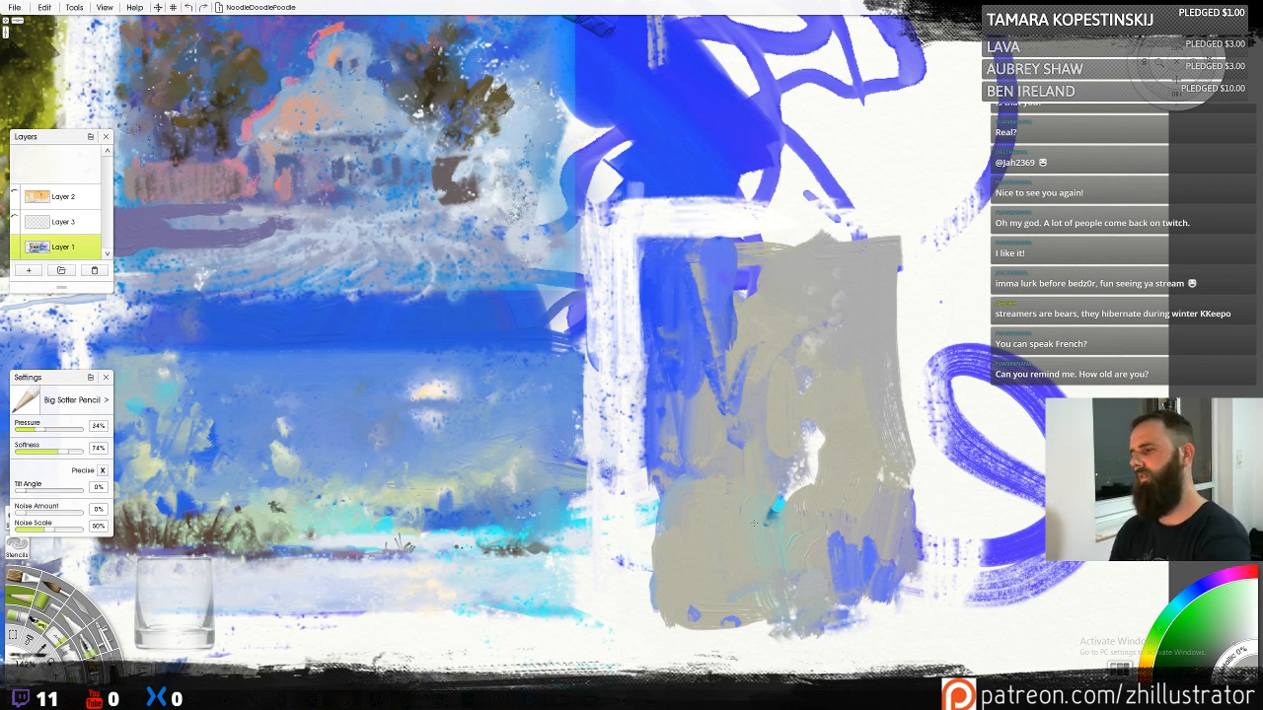
mouse_move(725, 403)
left_mouse_down()
mouse_move(703, 274)
mouse_move(733, 298)
mouse_move(671, 256)
left_mouse_up()
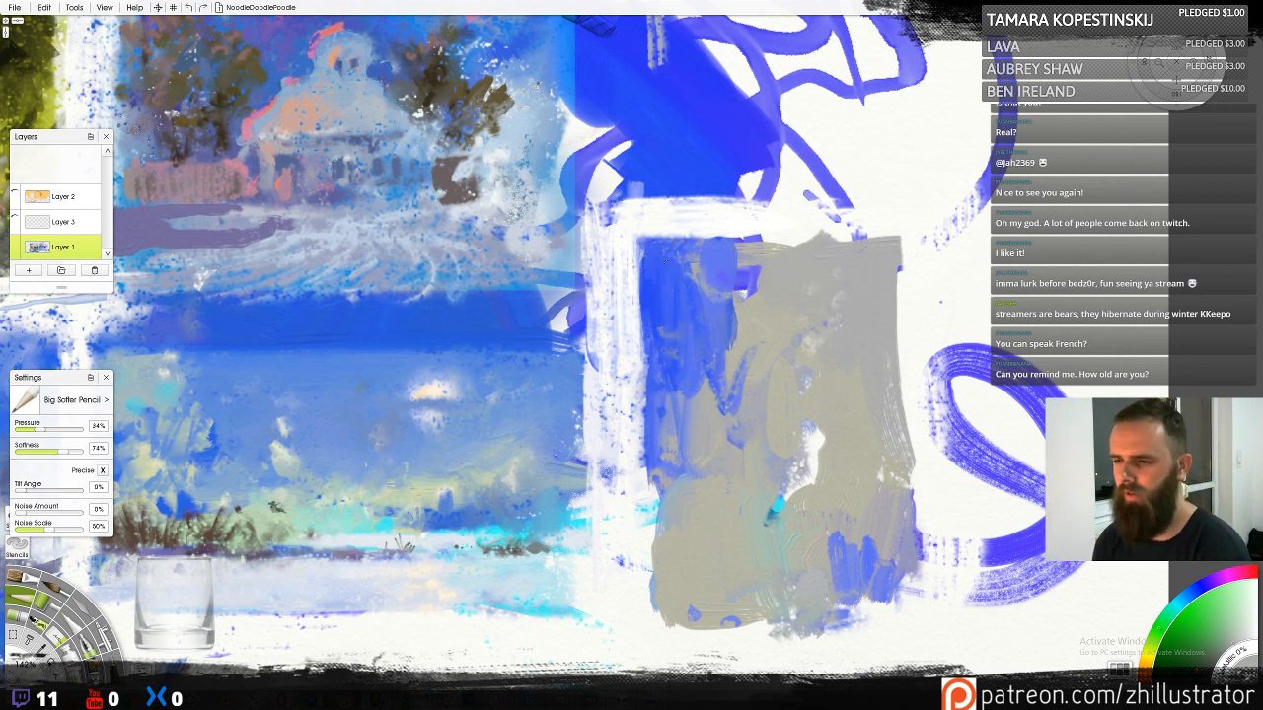
left_click_drag(669, 303, 641, 309)
left_click_drag(685, 419, 739, 334)
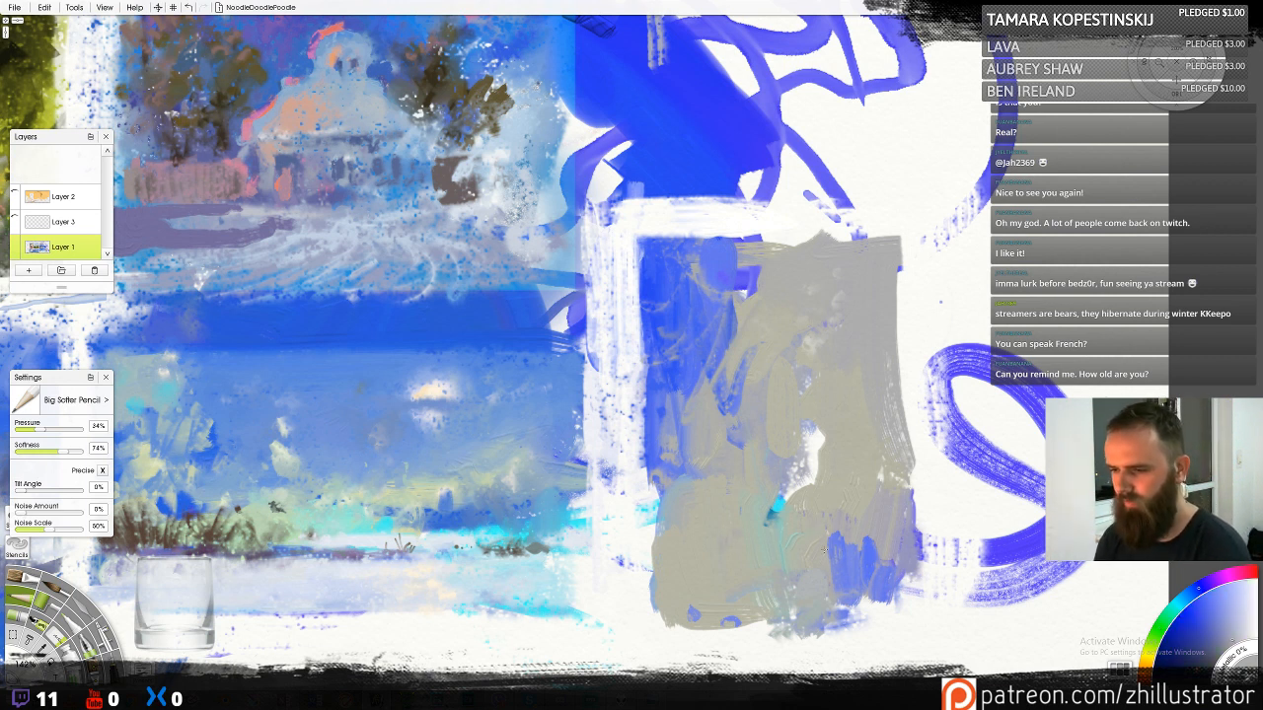
left_click(863, 563, "alt")
left_click_drag(802, 586, 792, 627)
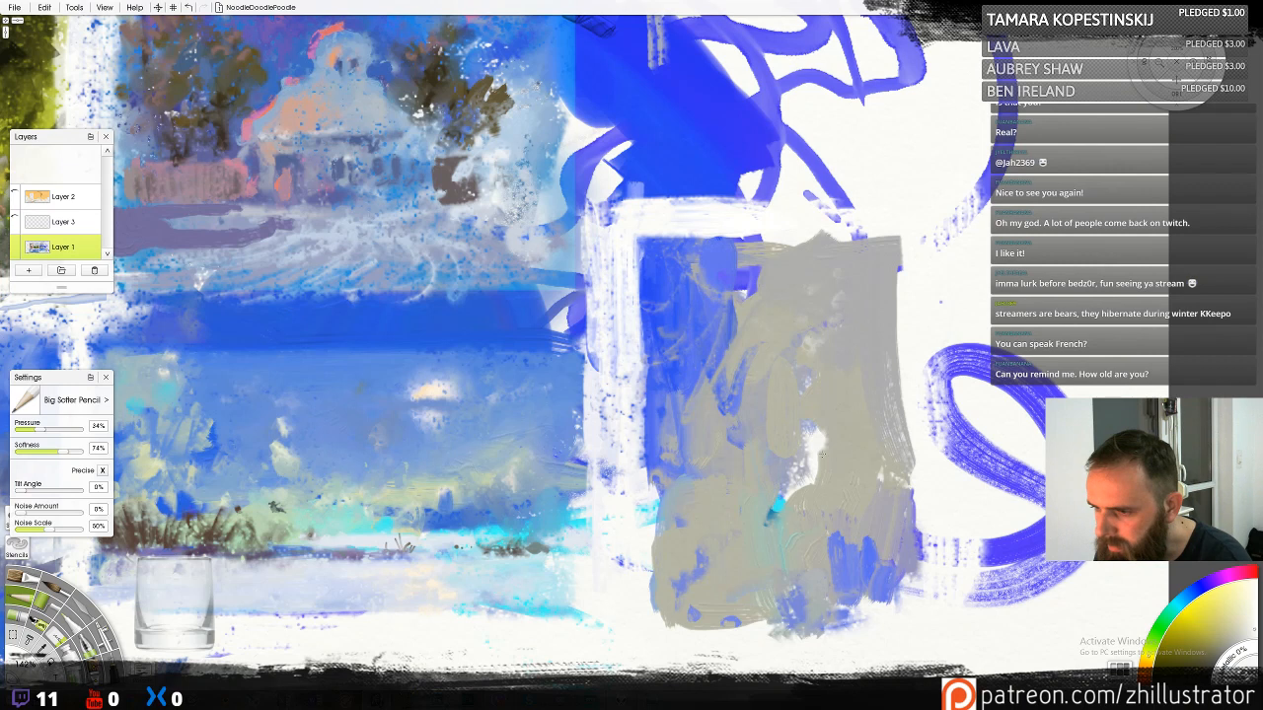
Extend the white patch in the middle of the grey block into a pale, cloud-like shape towards its right side
left_click(808, 471, "alt")
mouse_move(819, 446)
left_mouse_down()
mouse_move(837, 422)
mouse_move(819, 449)
mouse_move(836, 419)
mouse_move(894, 382)
mouse_move(906, 338)
mouse_move(817, 427)
left_mouse_up()
left_click(829, 438, "alt")
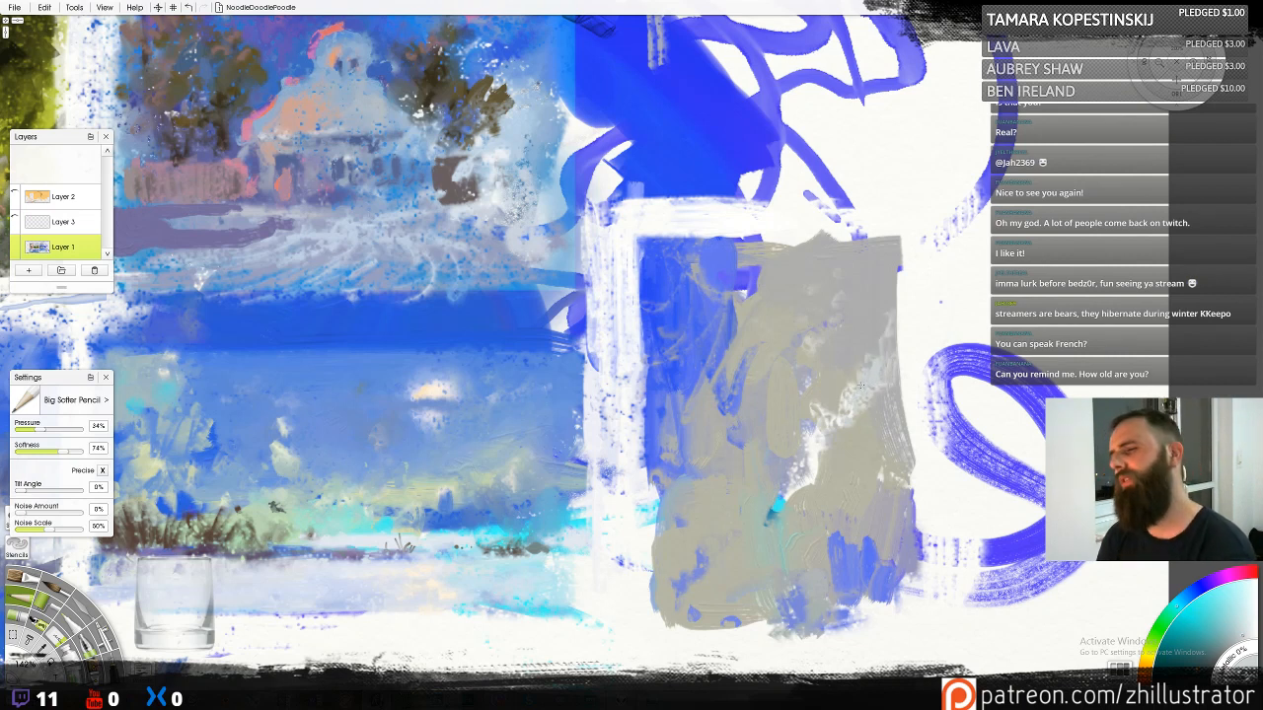
key("ctrl+z")
mouse_move(846, 422)
left_mouse_down()
mouse_move(879, 403)
mouse_move(882, 420)
mouse_move(891, 387)
mouse_move(854, 422)
left_mouse_up()
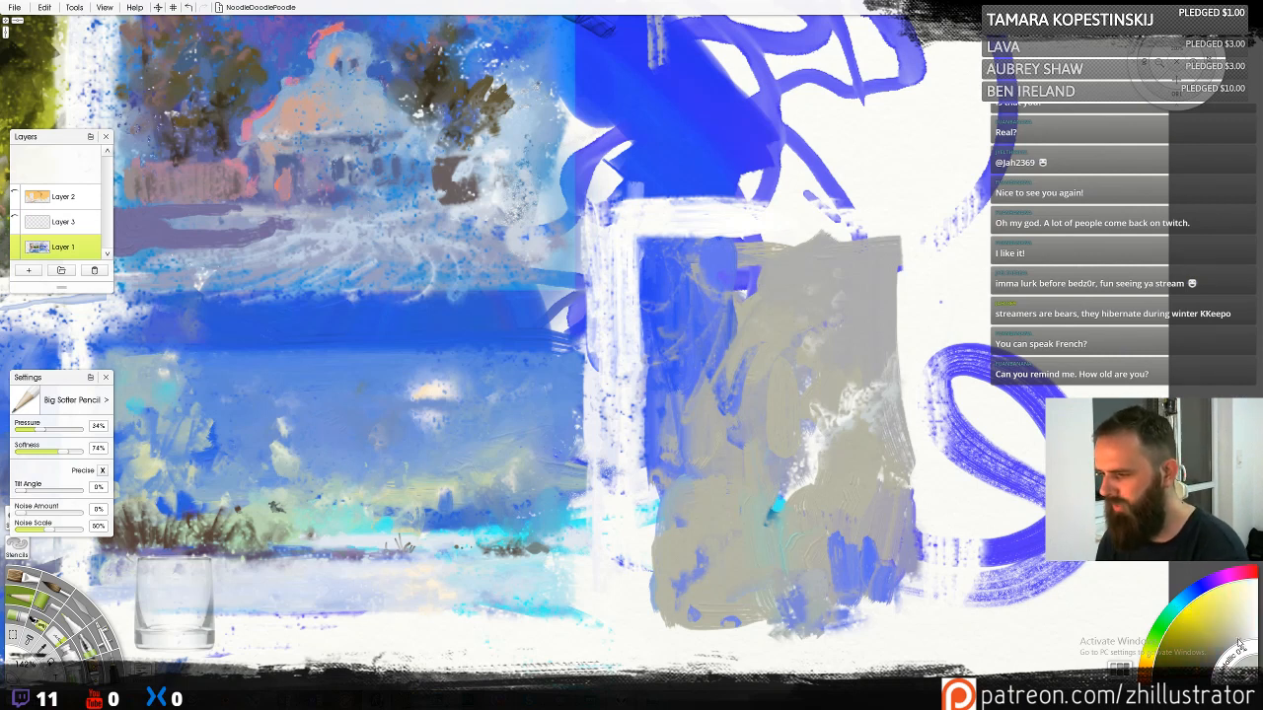
Sample the block's grey and extend its upper and right edges with rough, scattered pencil strokes
left_click(1177, 612)
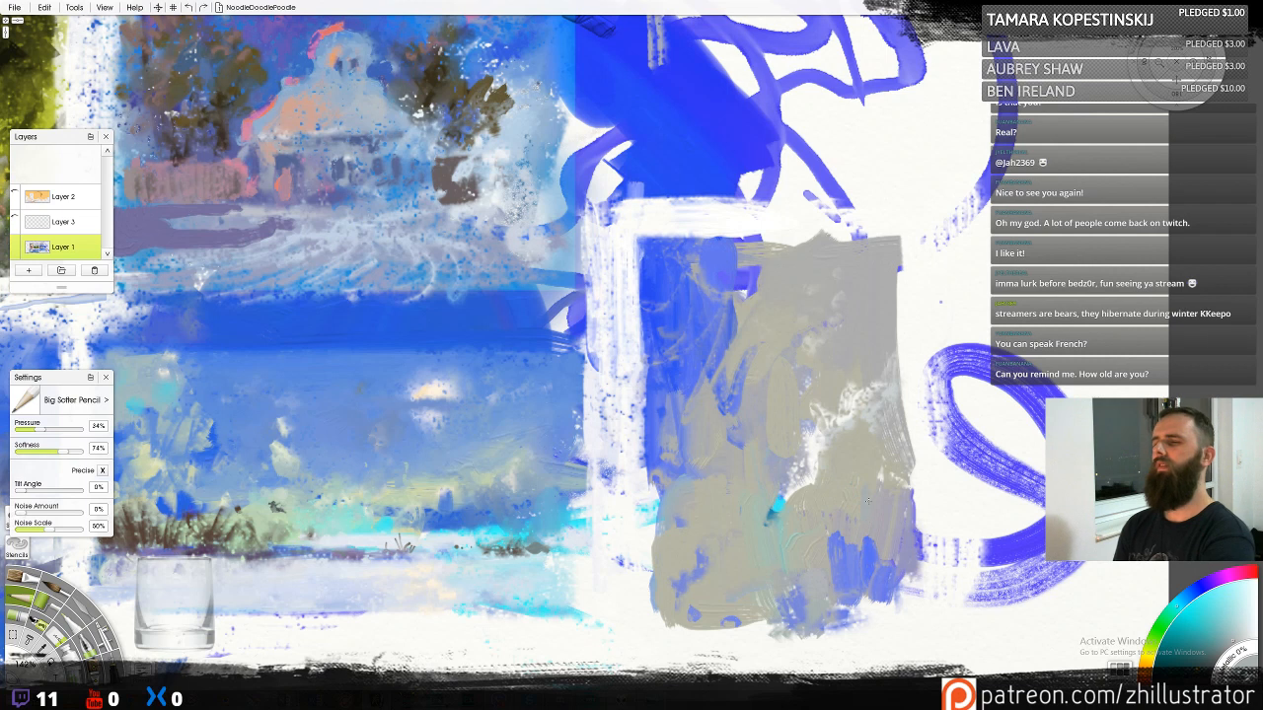
left_click(800, 297, "alt")
mouse_move(786, 251)
left_mouse_down()
mouse_move(807, 240)
mouse_move(779, 241)
left_mouse_up()
mouse_move(913, 262)
left_mouse_down()
mouse_move(908, 317)
mouse_move(898, 307)
mouse_move(901, 404)
left_mouse_up()
mouse_move(894, 269)
left_mouse_down()
mouse_move(908, 246)
mouse_move(886, 255)
mouse_move(913, 252)
mouse_move(917, 361)
left_mouse_up()
Switch to the wax crayon and spread the sampled blue from the block's lower right towards its bottom edge
key("c")
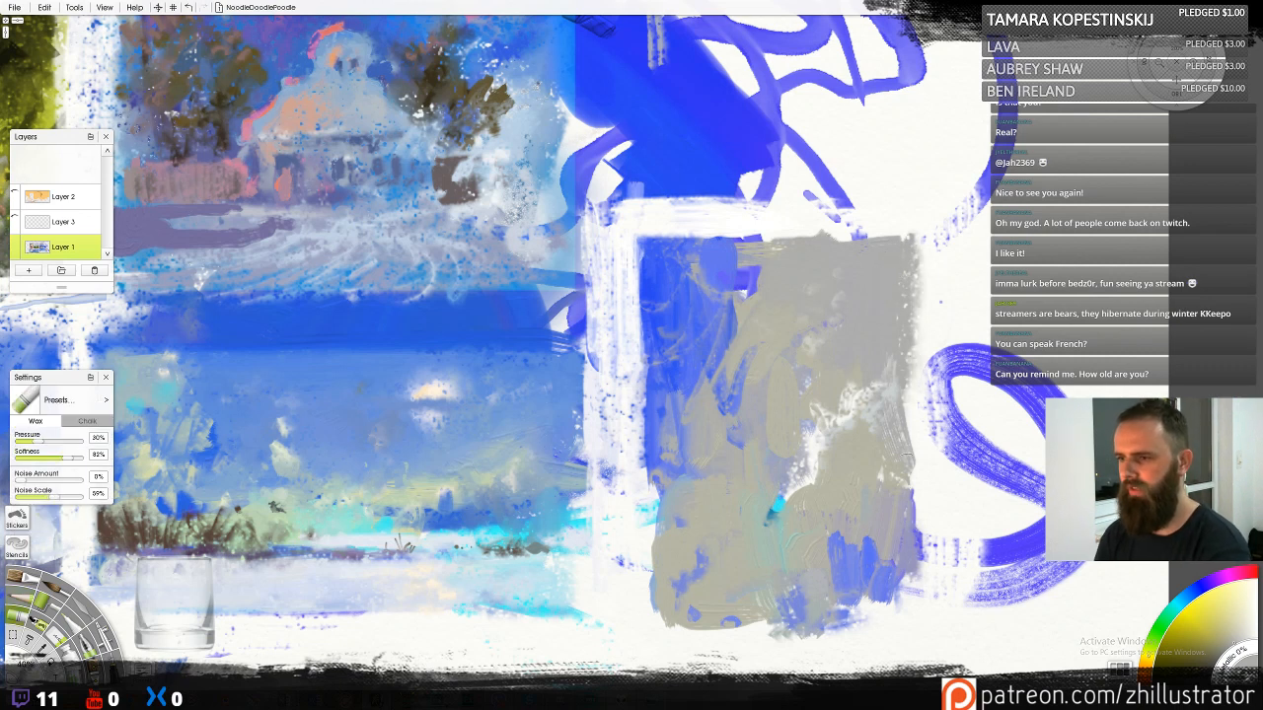
left_click_drag(892, 459, 880, 468)
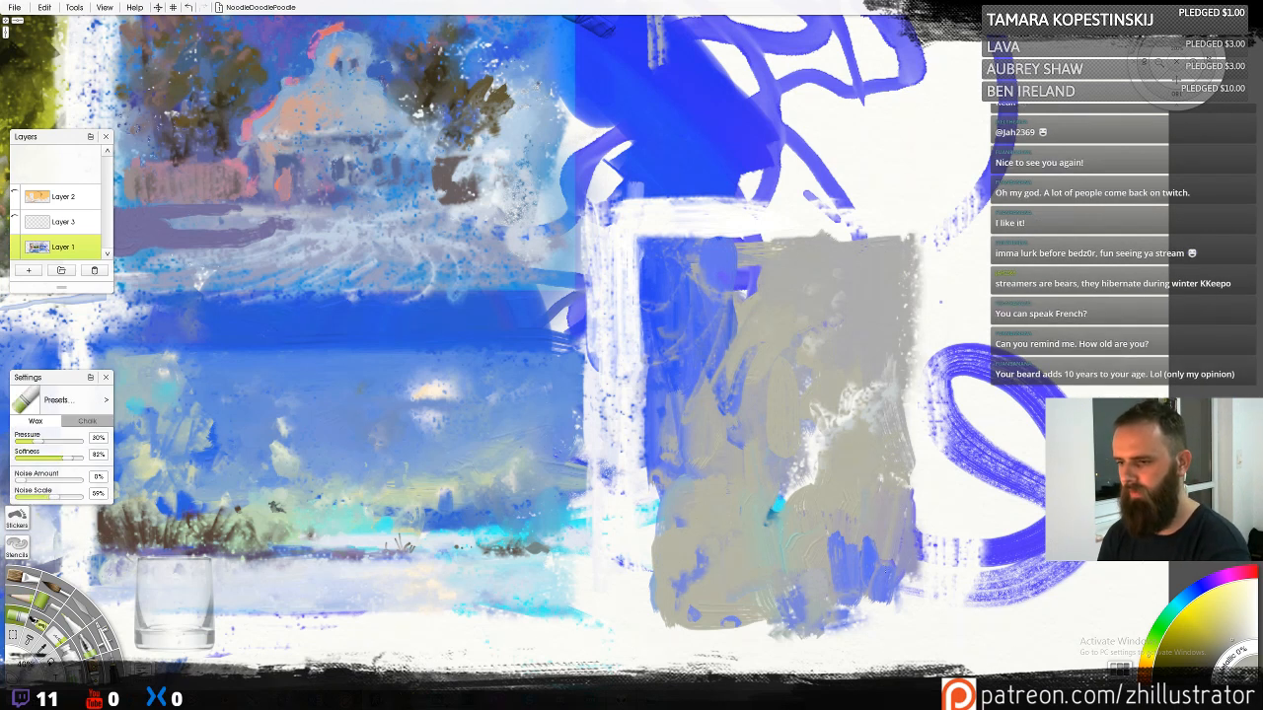
left_click(870, 588, "alt")
left_click_drag(872, 590, 817, 628)
left_click(809, 606, "alt")
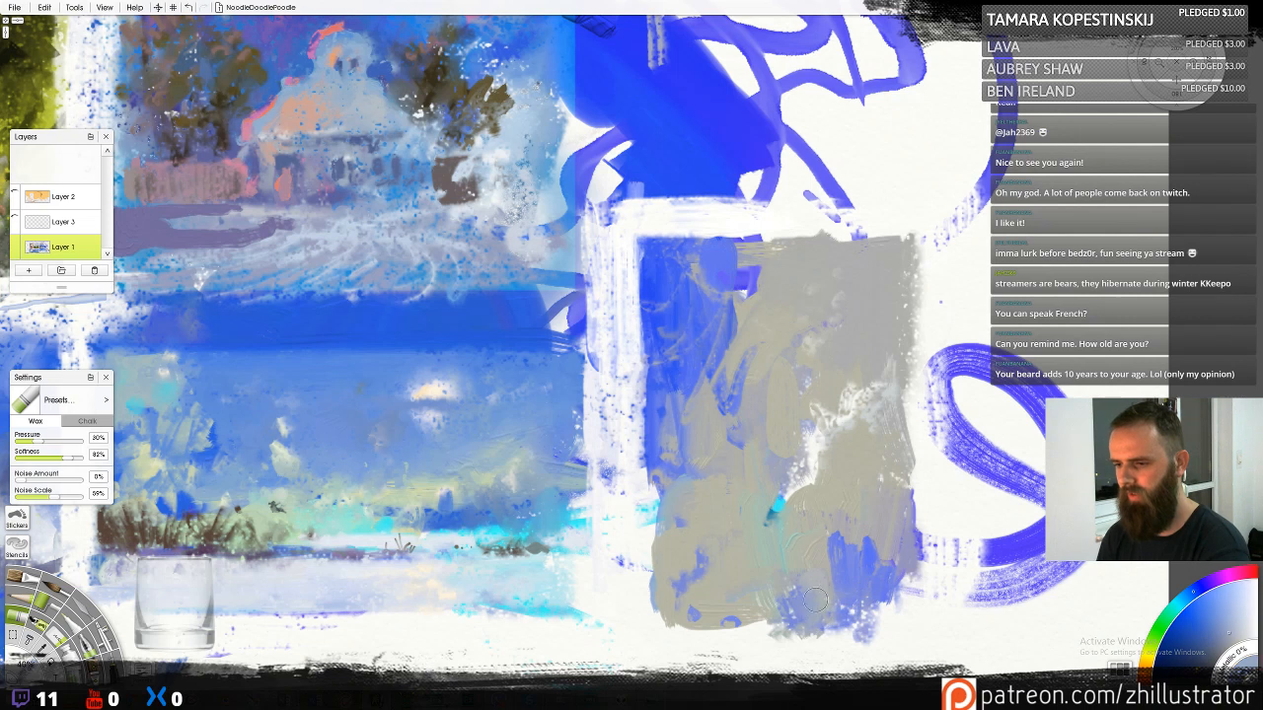
left_click(816, 605, "alt")
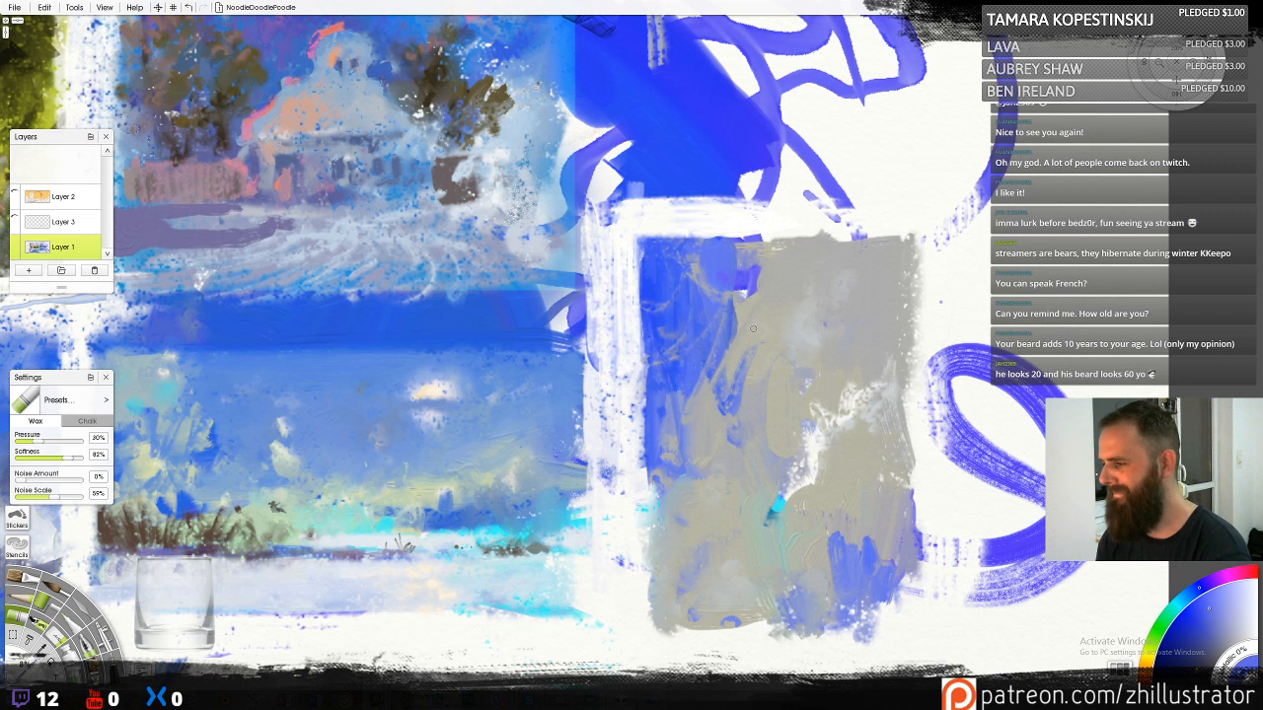
Switch to the oil brush and try a stroke down the left side of the grey block, then undo it
scroll(794, 494, "up", 1)
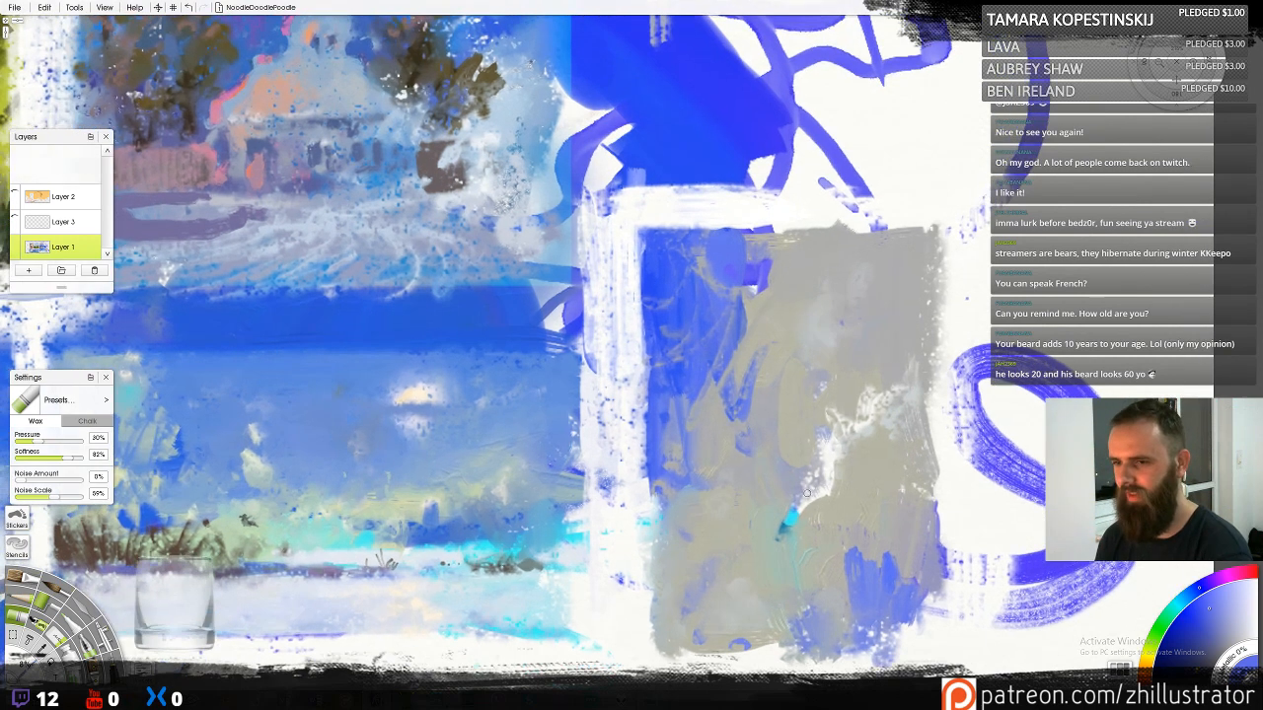
scroll(807, 494, "down", 3)
scroll(632, 351, "down", 4)
scroll(631, 351, "up", 3)
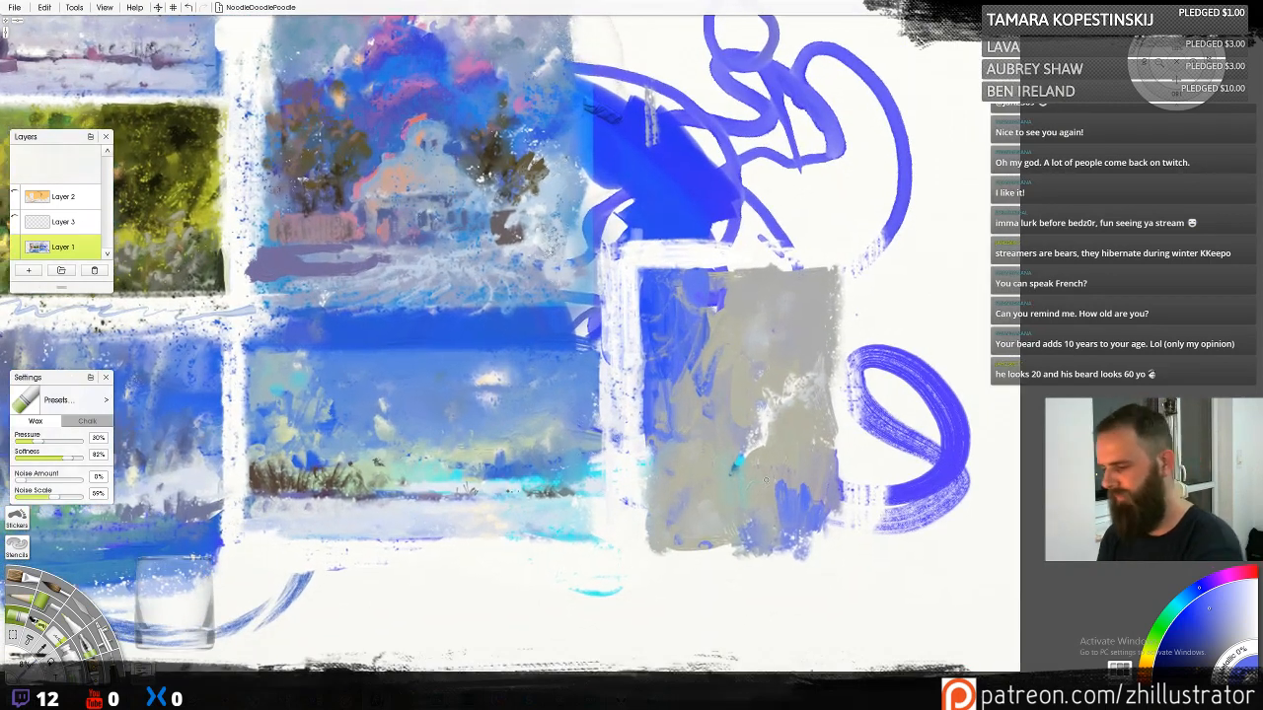
key("p")
key("o")
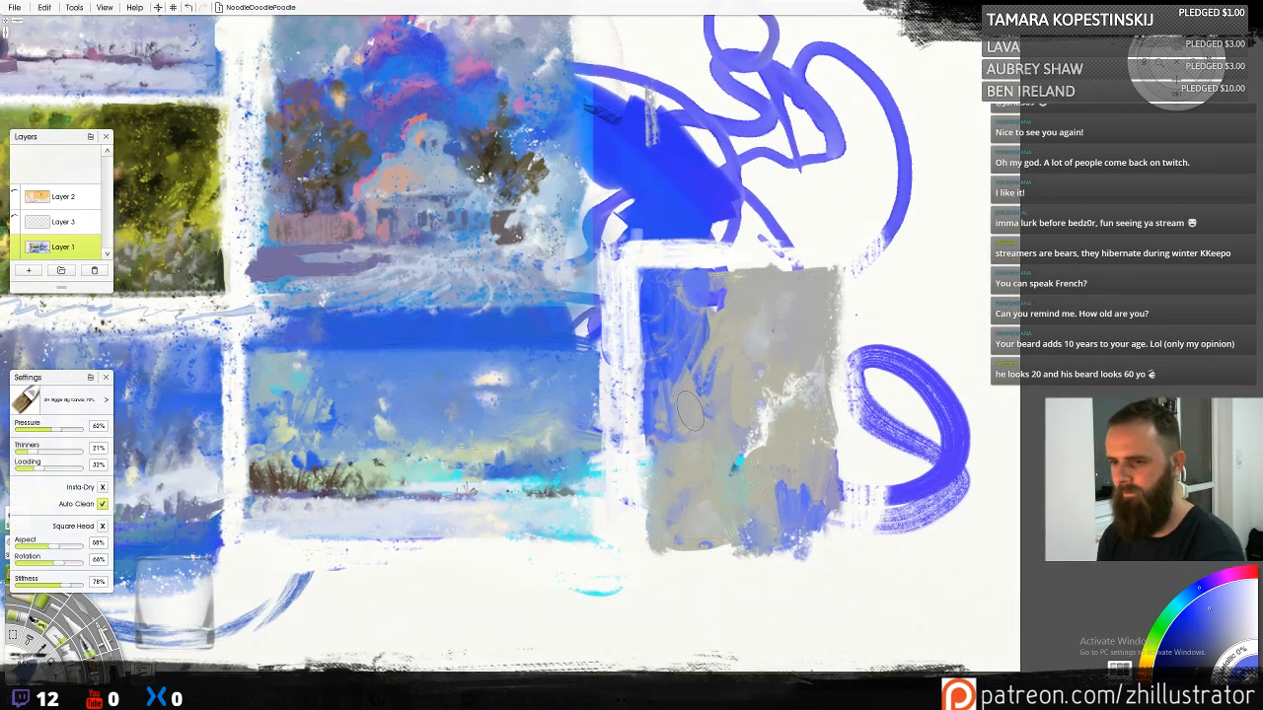
mouse_move(680, 396)
left_mouse_down()
mouse_move(681, 437)
mouse_move(664, 399)
mouse_move(653, 519)
left_mouse_up()
key("ctrl+z")
Brush thick sampled blue strokes along the grey block's left side and lower right, and pick up its grey and blue
left_click(686, 400, "alt")
left_click_drag(679, 418, 647, 477)
left_click_drag(823, 450, 830, 423)
mouse_move(801, 504)
left_mouse_down()
mouse_move(807, 537)
mouse_move(791, 549)
left_mouse_up()
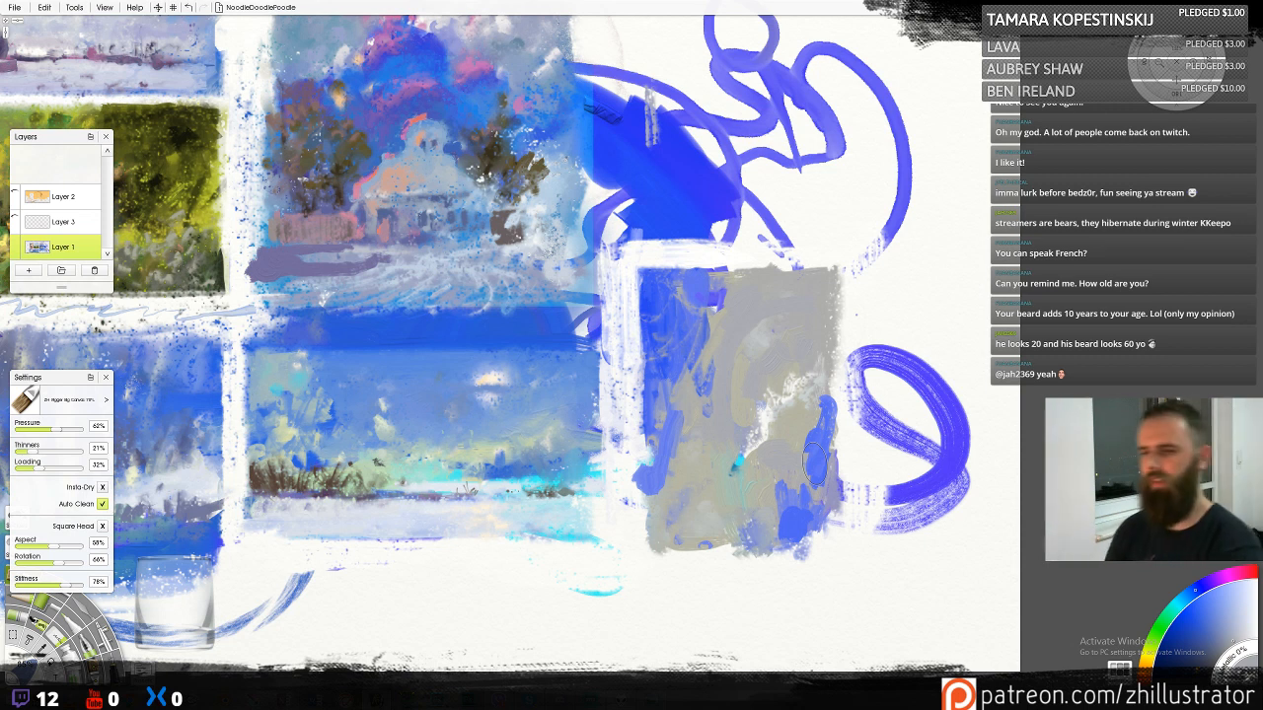
left_click(758, 355, "alt")
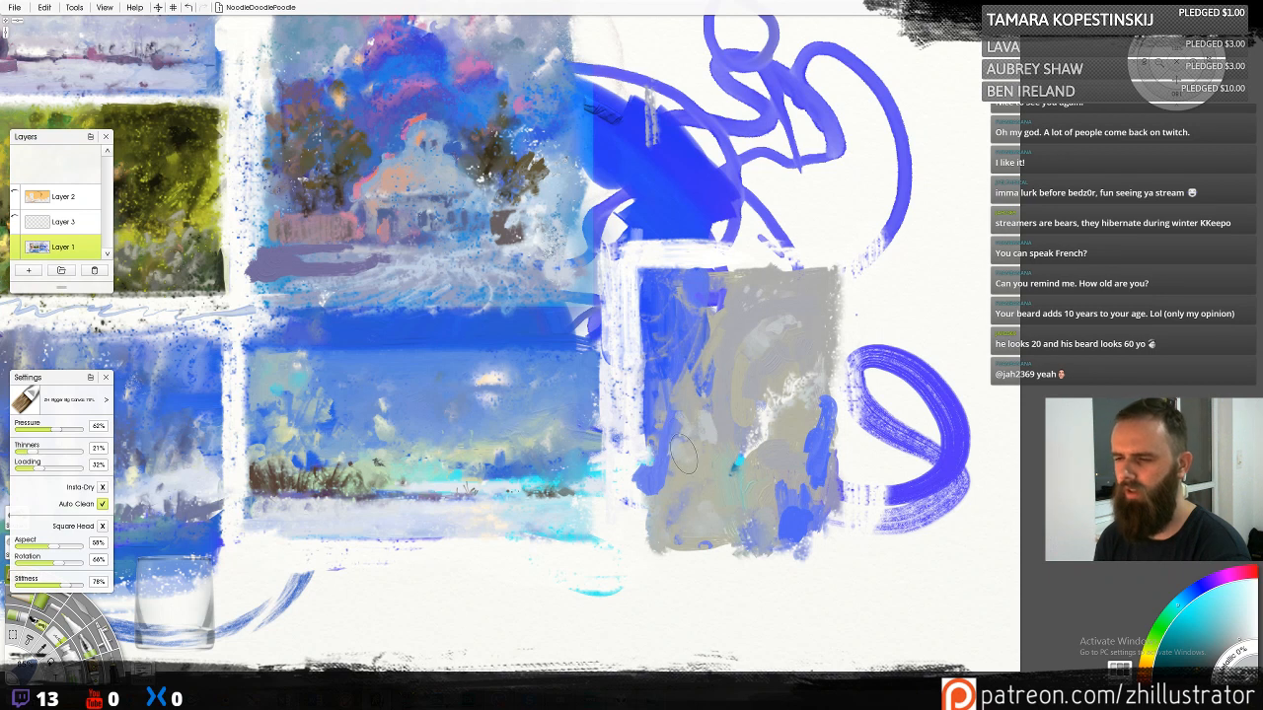
left_click(682, 331, "alt")
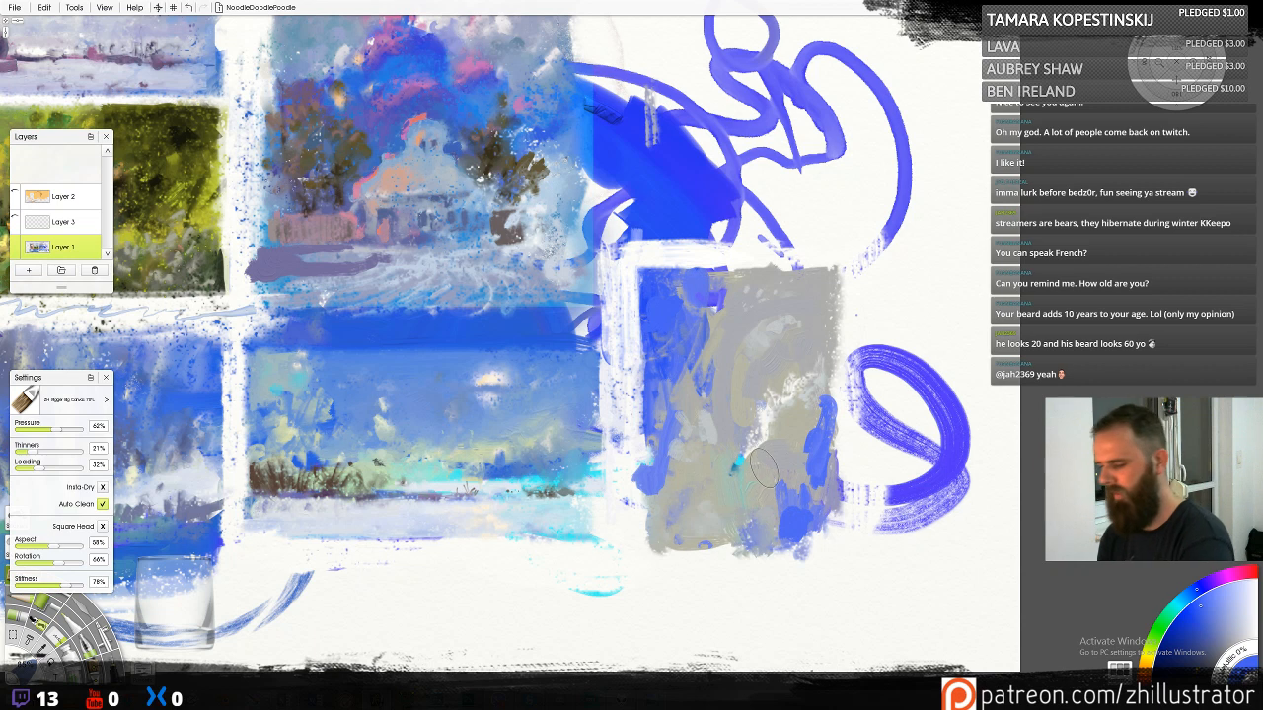
Switch to the wax crayon and dab a soft magenta over the block's blue strokes at the upper left and lower right
key("c")
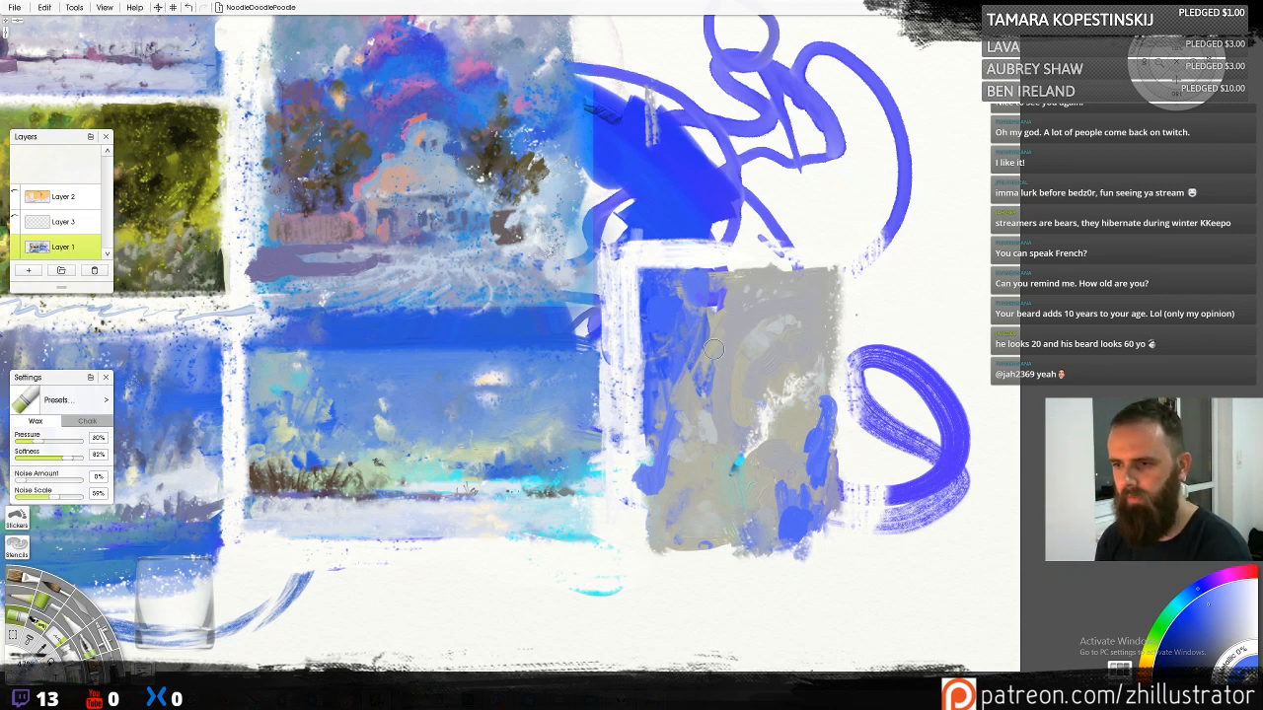
left_click(1238, 633)
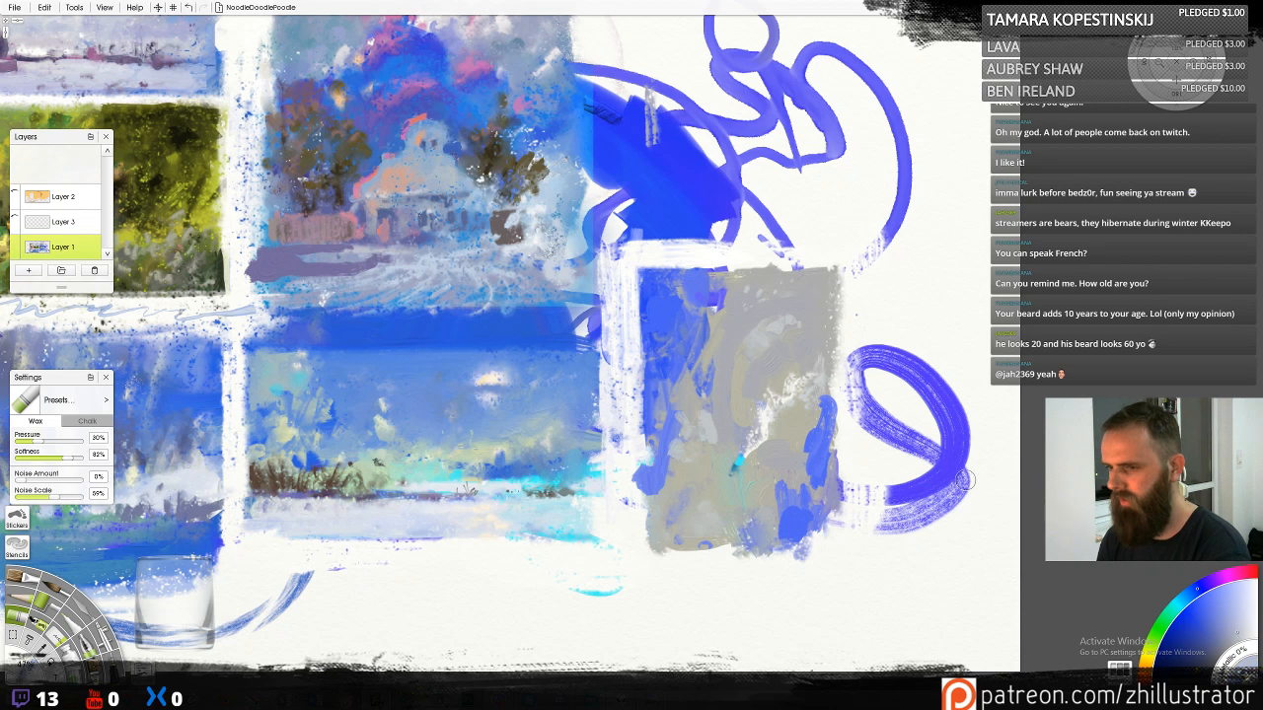
mouse_move(663, 338)
left_mouse_down()
mouse_move(666, 356)
mouse_move(689, 320)
left_mouse_up()
key("ctrl+z")
left_click(671, 322, "alt")
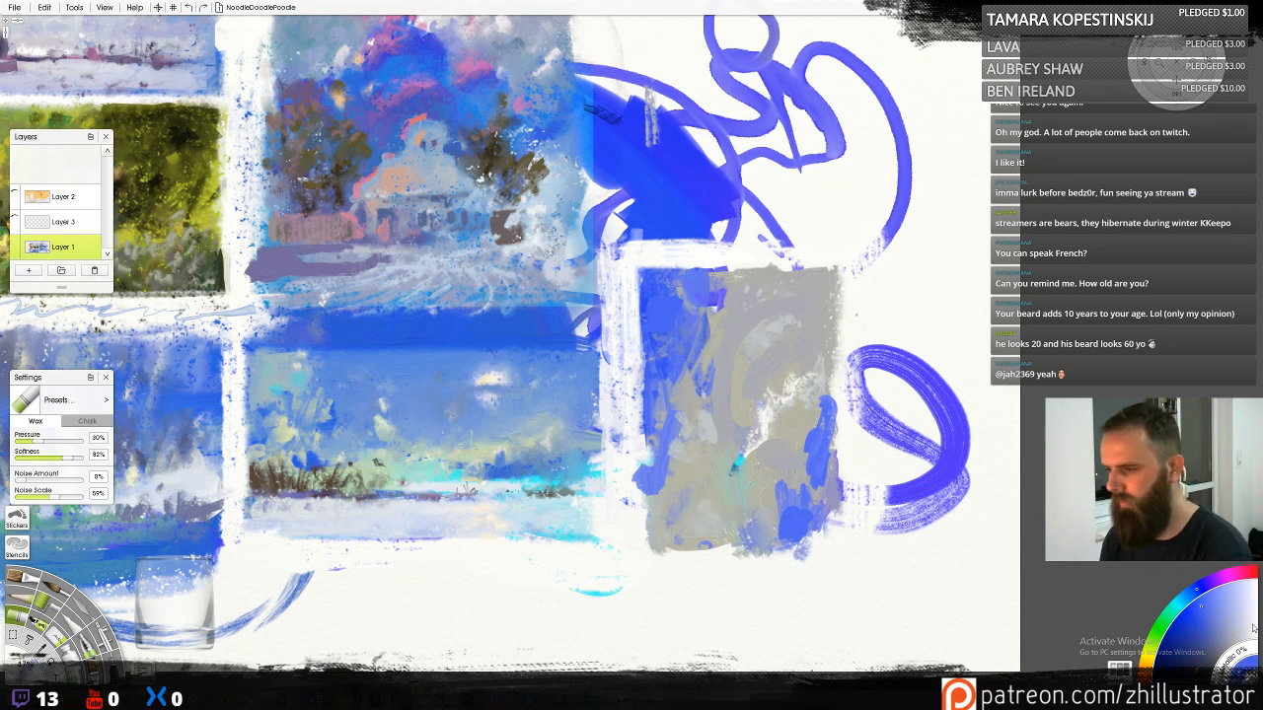
left_click(1230, 574)
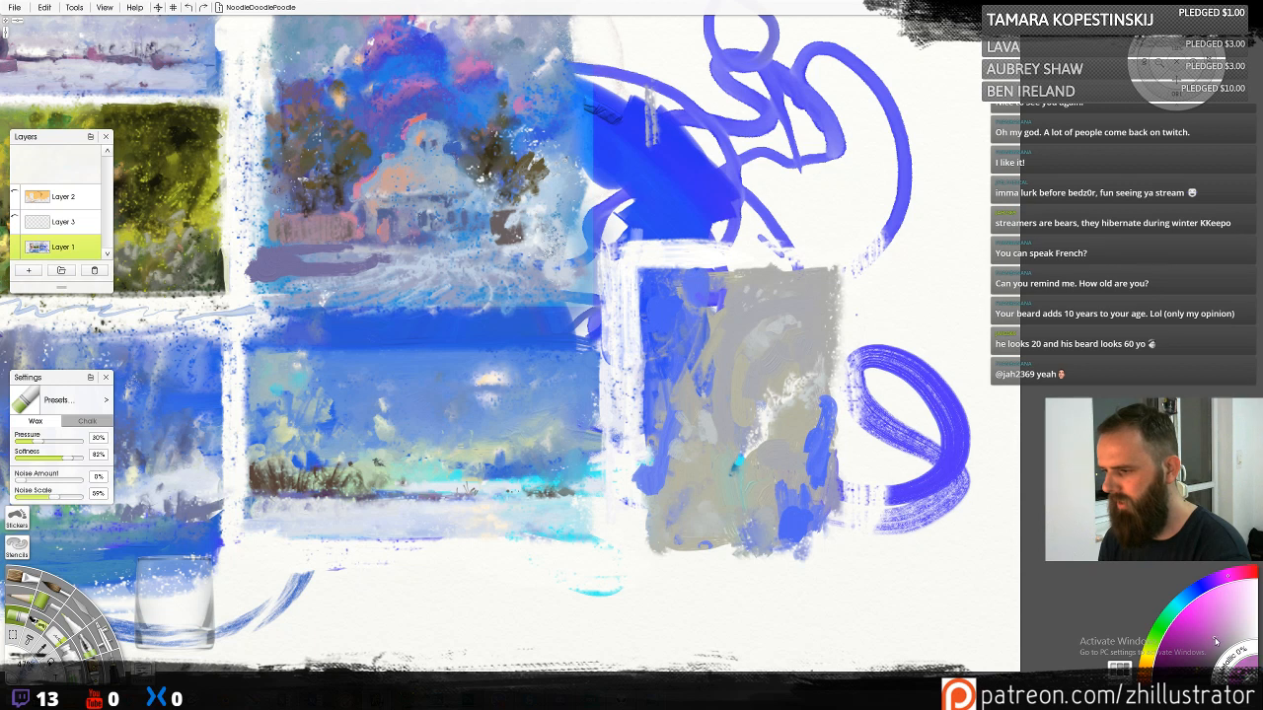
left_click_drag(1215, 643, 1223, 633)
mouse_move(665, 312)
left_mouse_down()
mouse_move(654, 371)
mouse_move(690, 357)
mouse_move(685, 306)
left_mouse_up()
left_click_drag(654, 399, 651, 397)
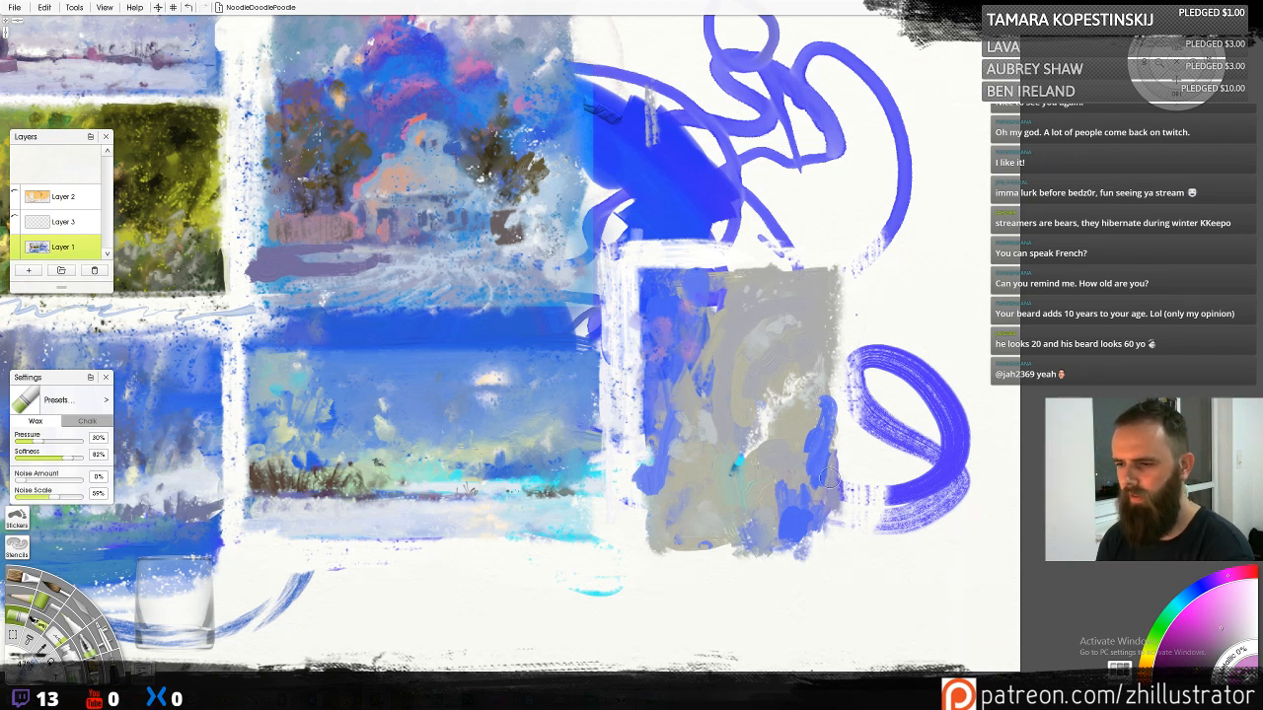
mouse_move(829, 478)
left_mouse_down()
mouse_move(801, 523)
mouse_move(827, 562)
left_mouse_up()
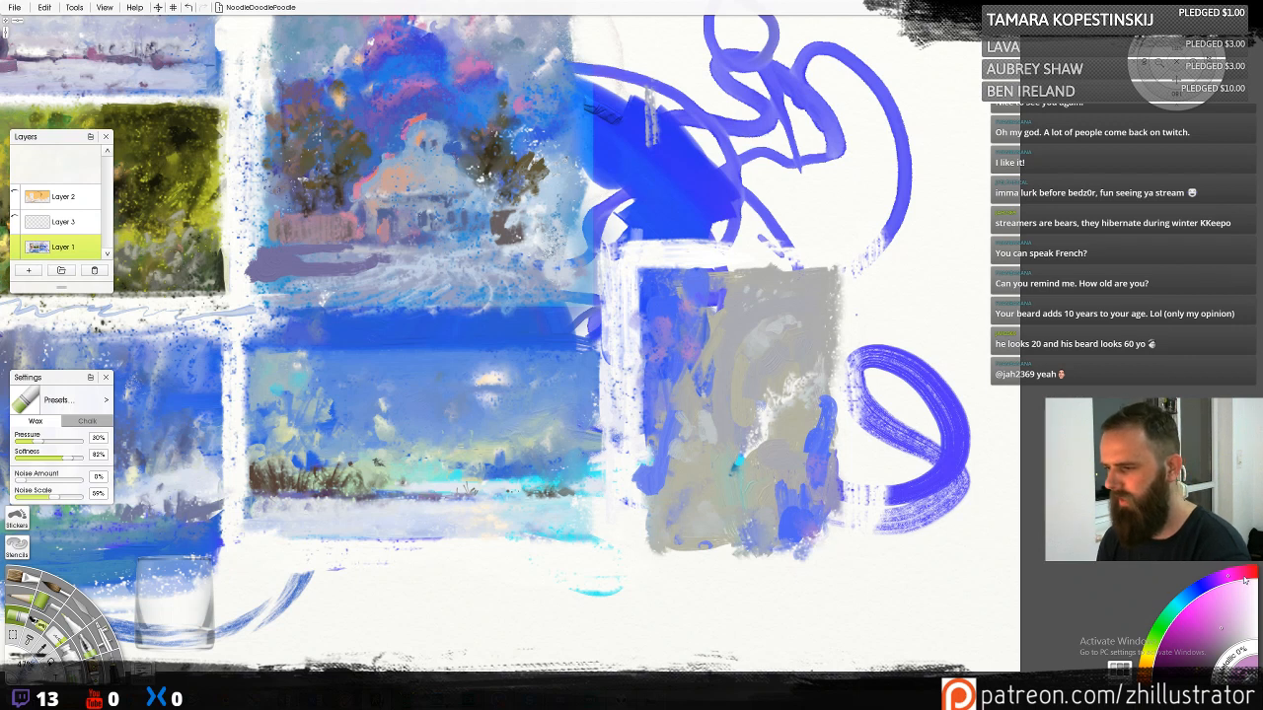
Add pinkish-red crayon dabs to the block's left side and lower right, and sample its small cyan accent
left_click_drag(1224, 623, 1205, 632)
left_click_drag(672, 363, 662, 415)
left_click_drag(846, 516, 798, 546)
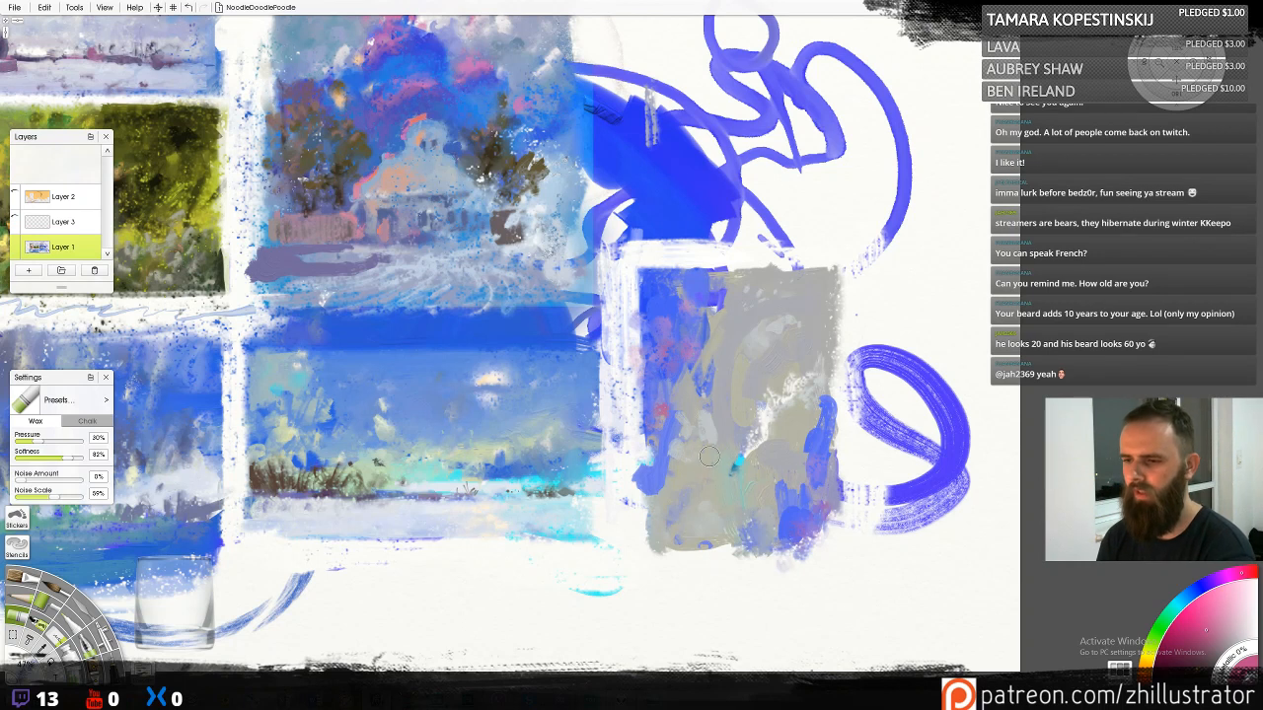
left_click(739, 461, "alt")
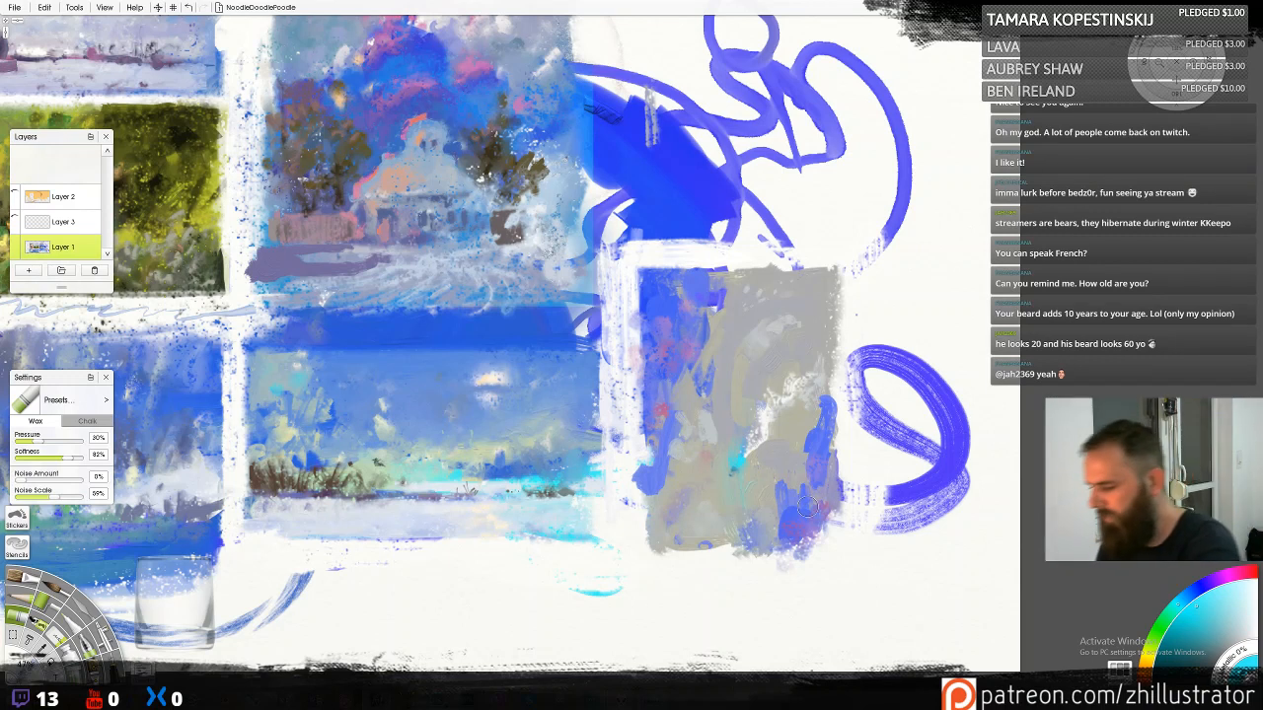
Select the whole painted block with a rectangular selection
key("w")
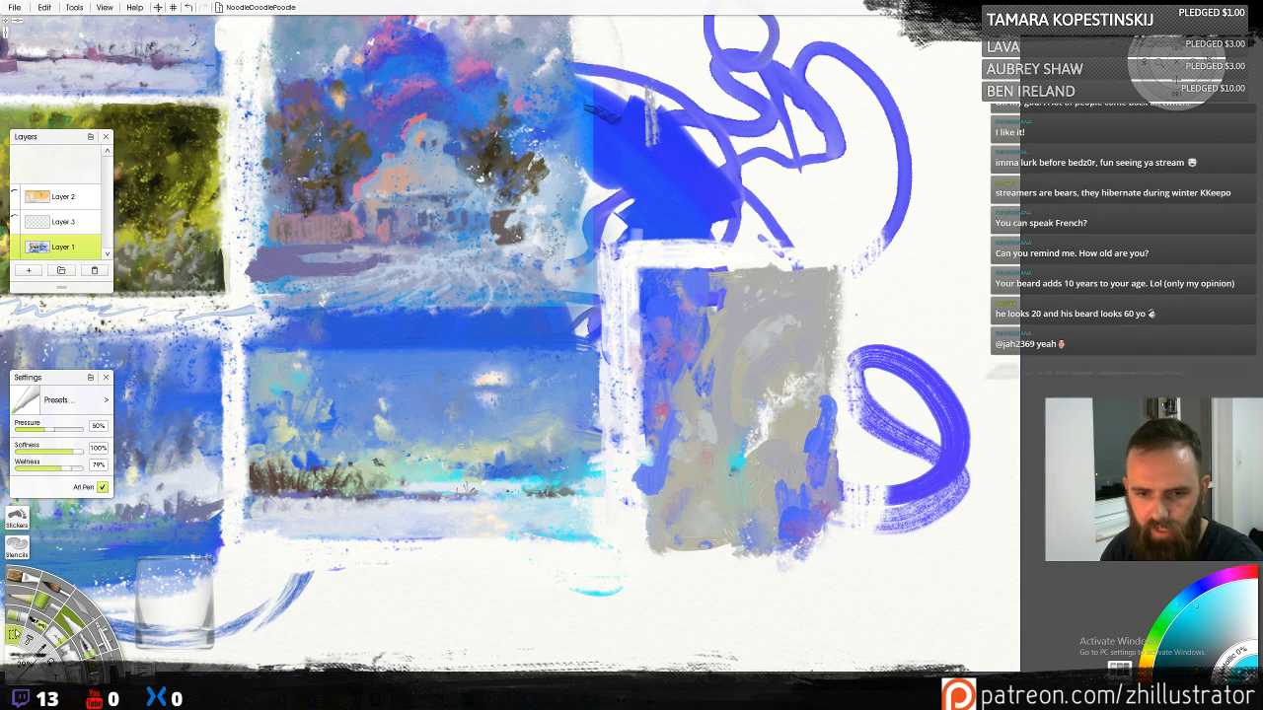
key("s")
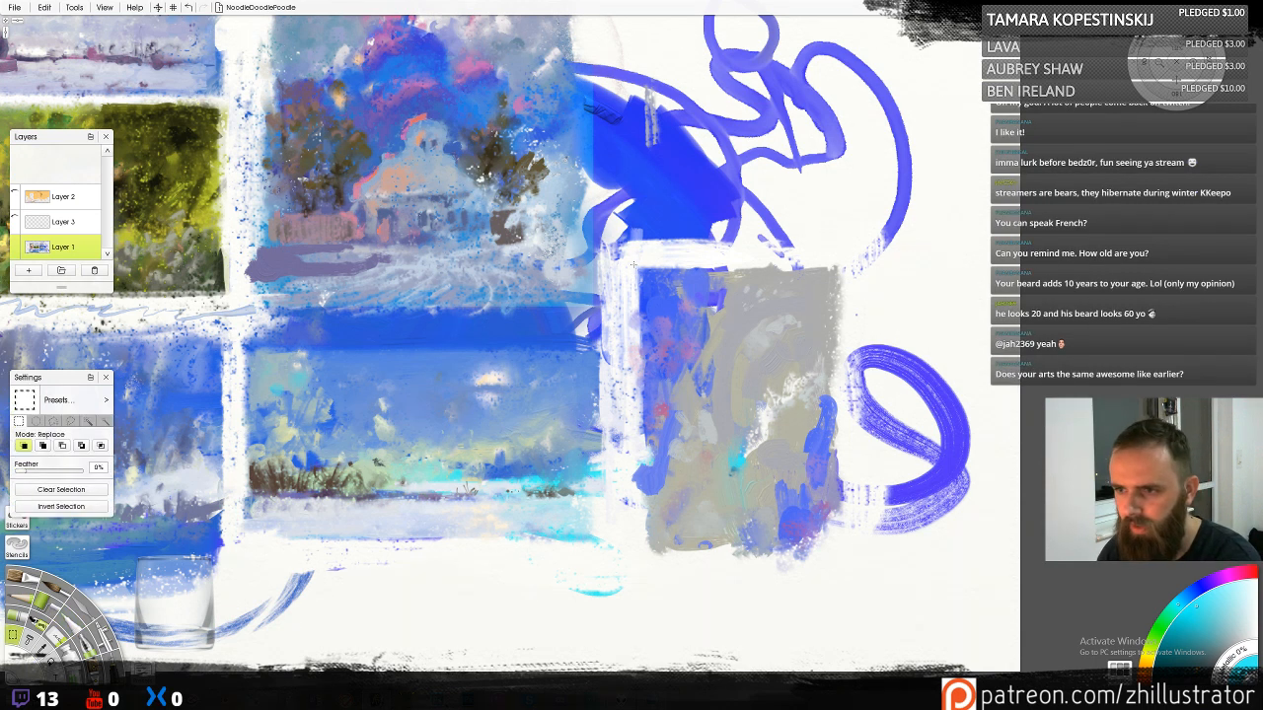
mouse_move(632, 264)
left_mouse_down()
mouse_move(845, 518)
mouse_move(848, 561)
left_mouse_up()
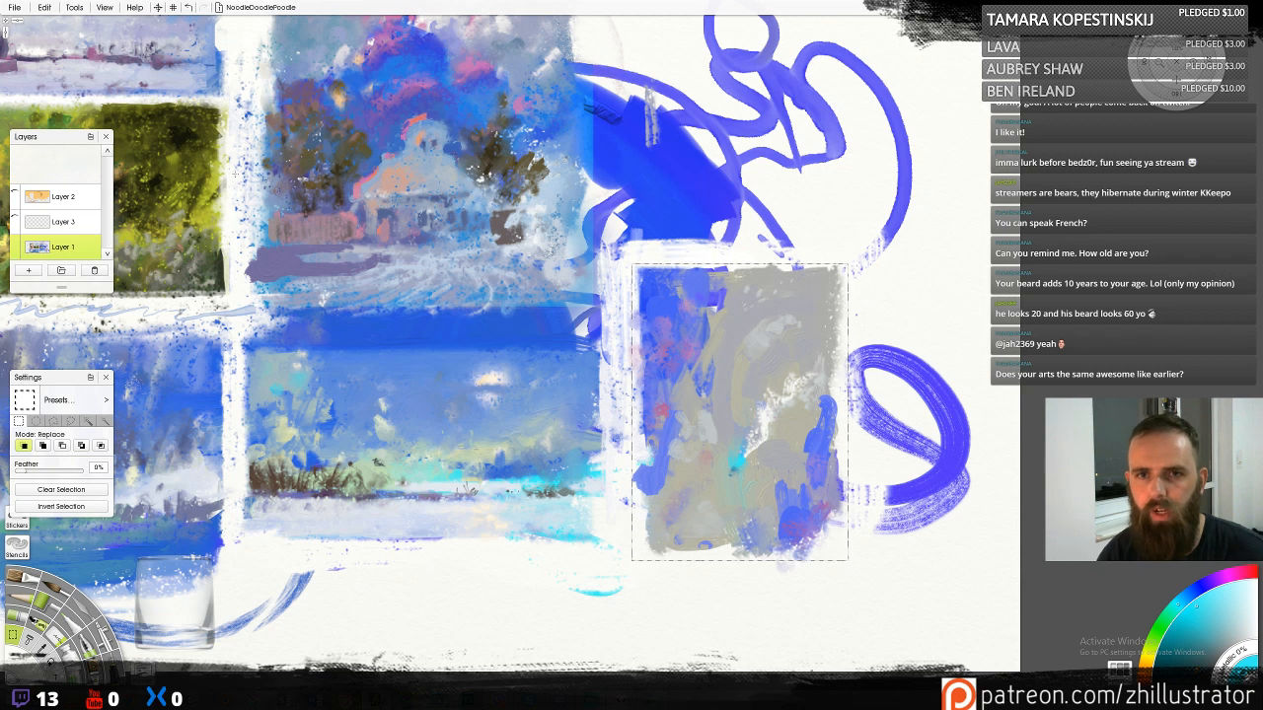
Adjust the selected block's colors with brightness -21%, contrast 12% and hue -50%
left_click(44, 7)
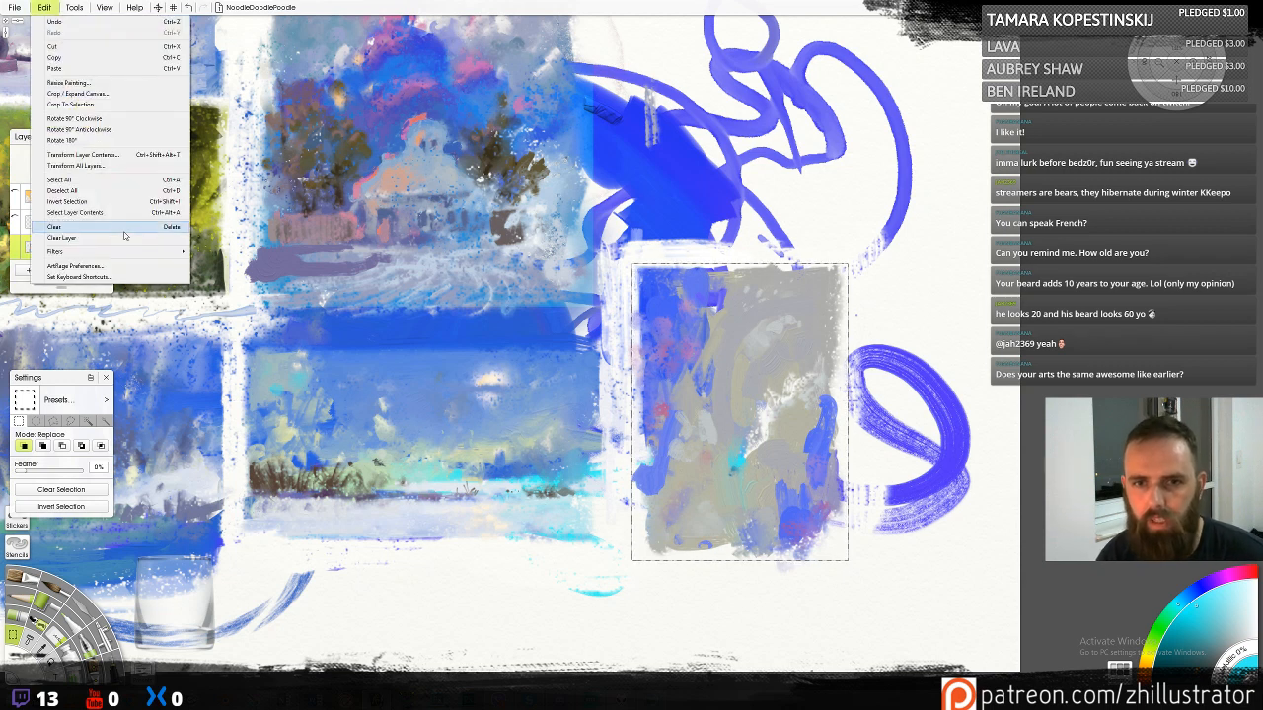
mouse_move(128, 254)
left_click(242, 264)
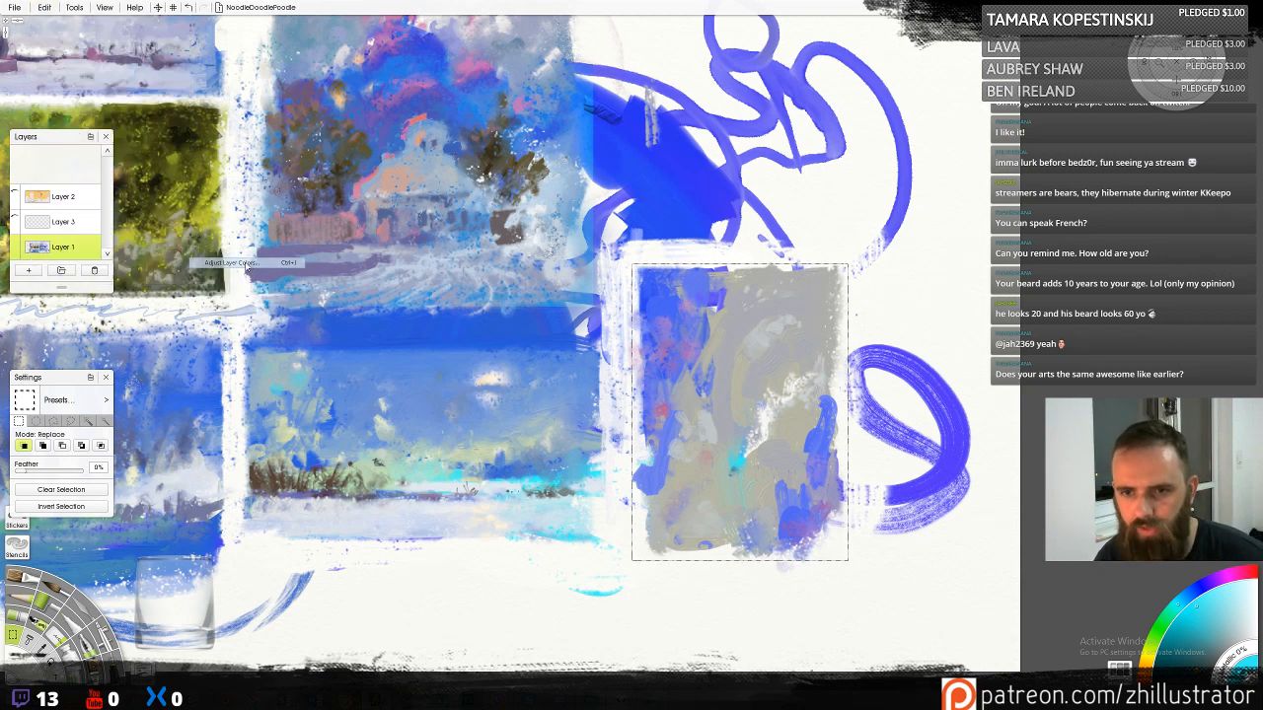
left_click_drag(642, 215, 494, 249)
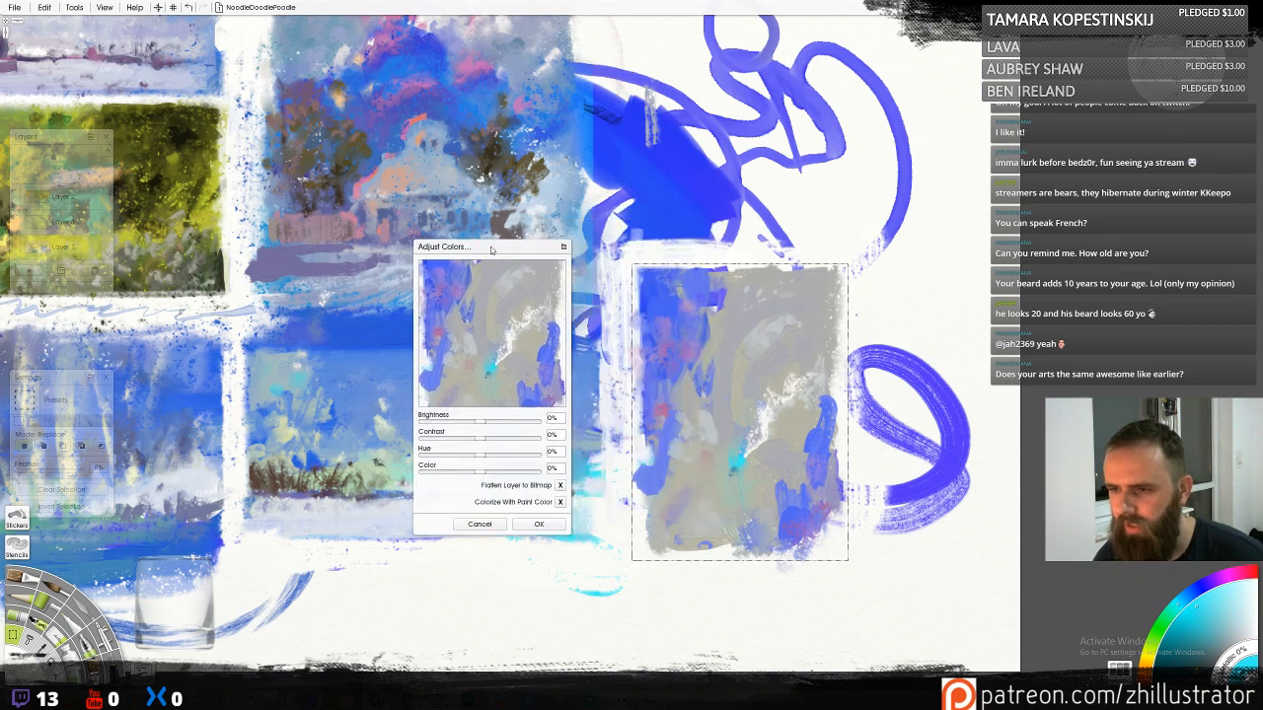
left_click_drag(484, 442, 463, 463)
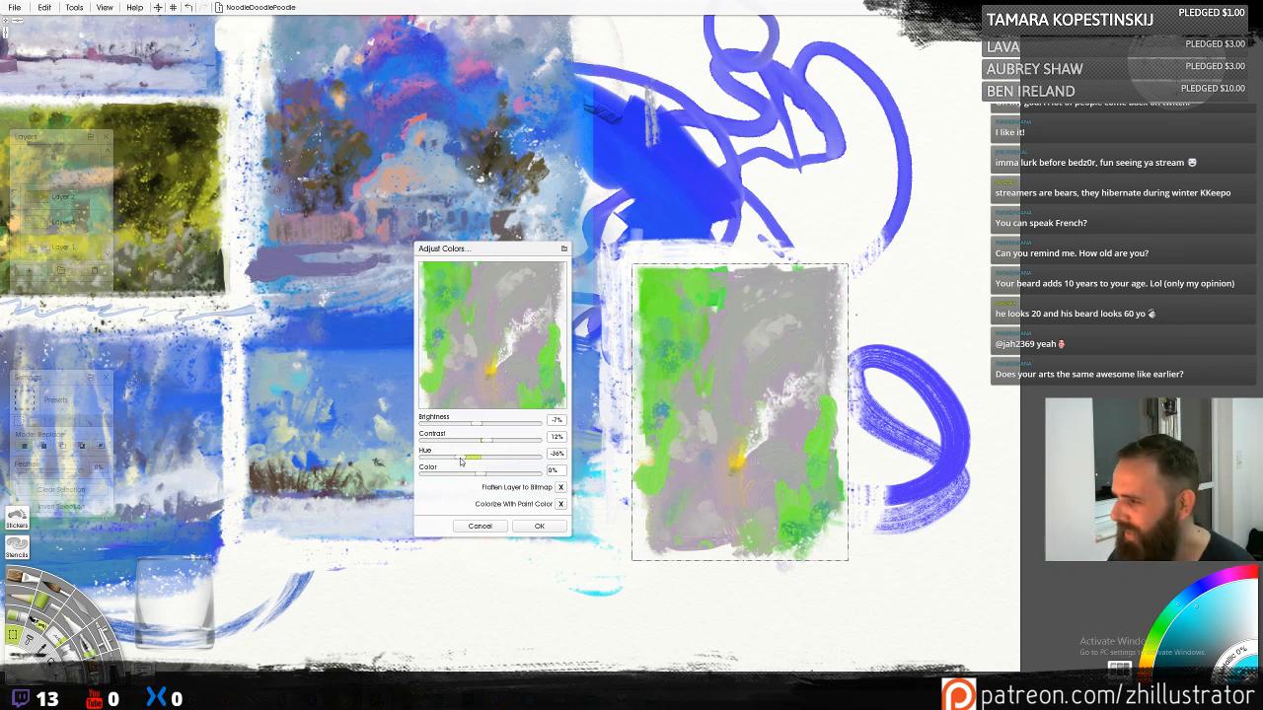
left_click_drag(459, 462, 451, 465)
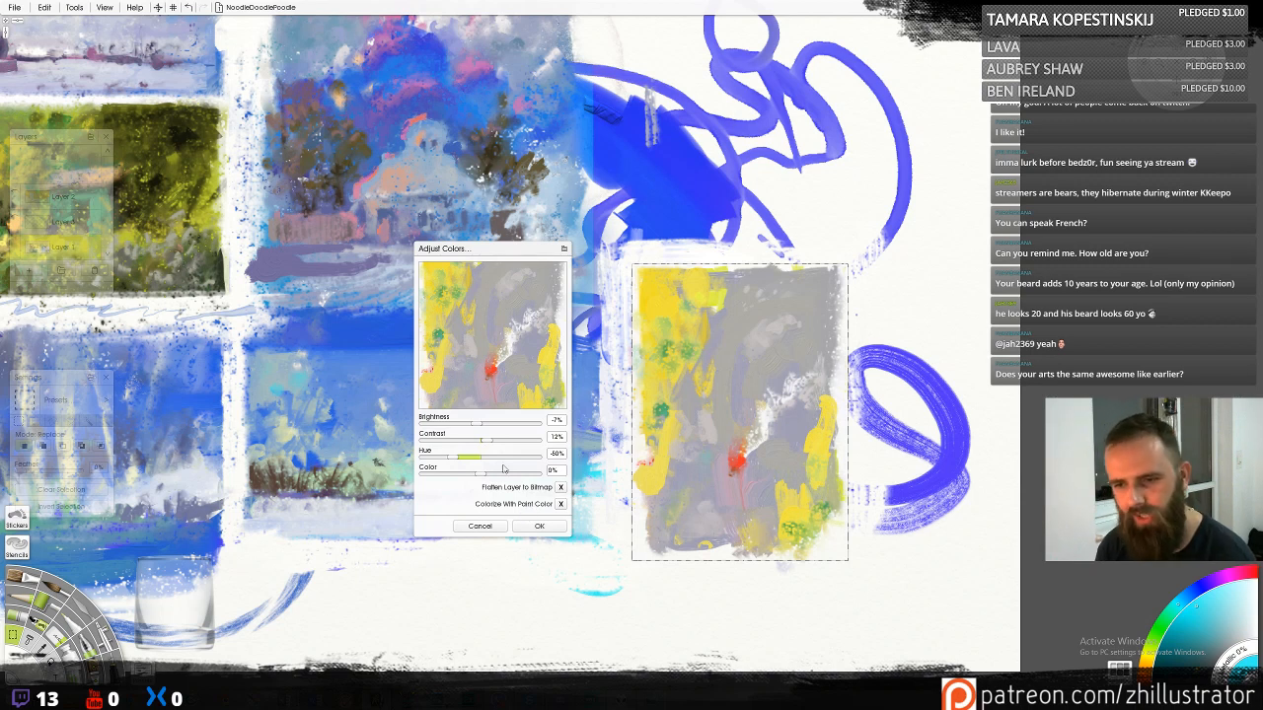
left_click_drag(478, 426, 470, 428)
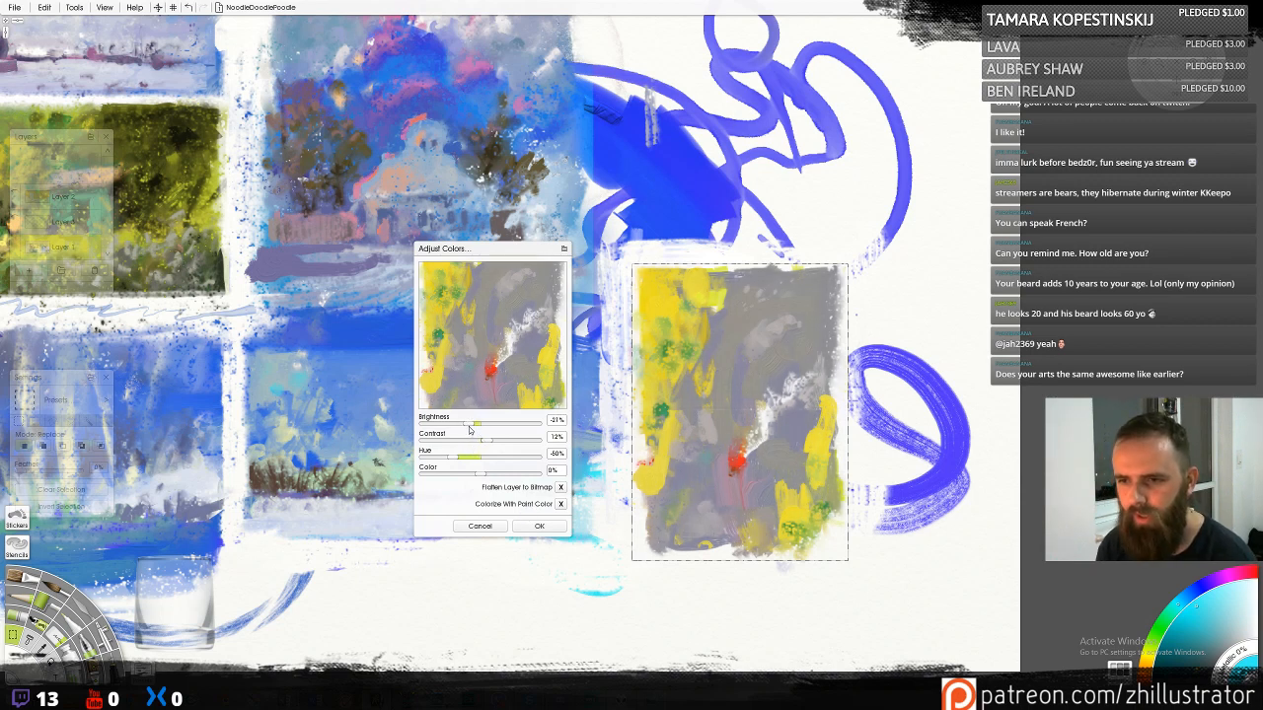
left_click(533, 526)
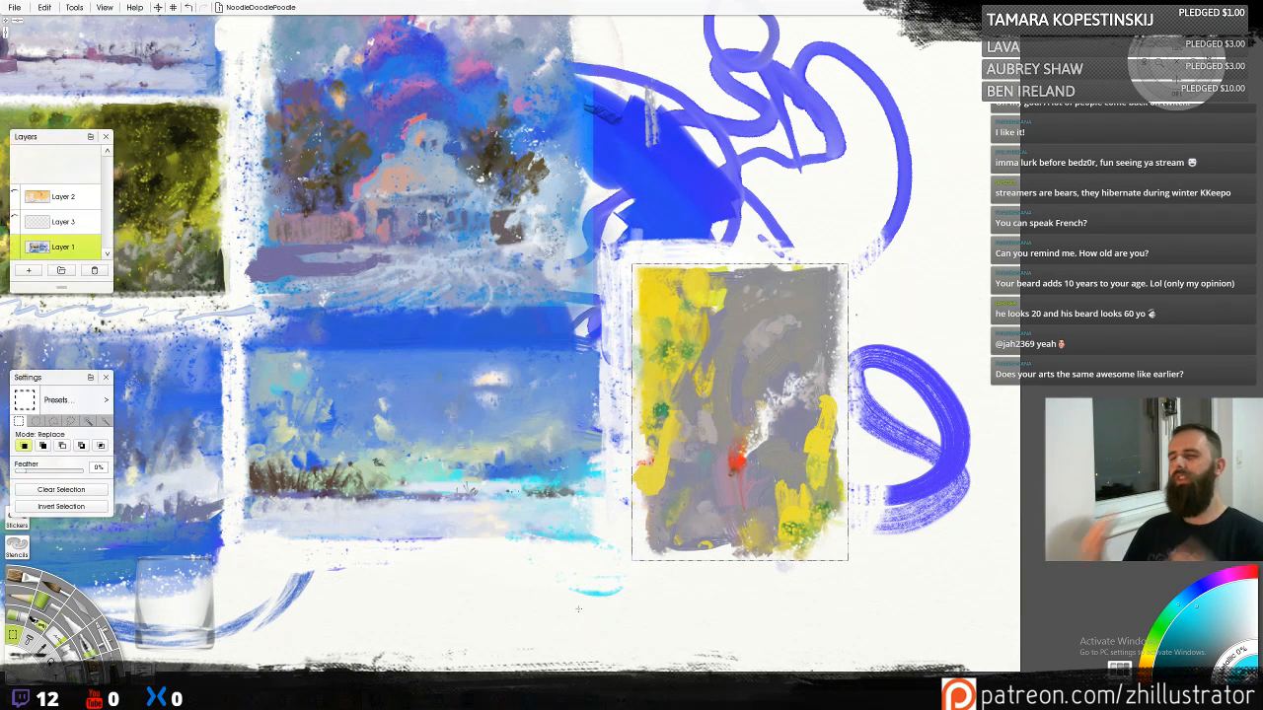
Try the paint tube with the sampled yellow on the block's upper left, then undo the stroke
left_click(65, 648)
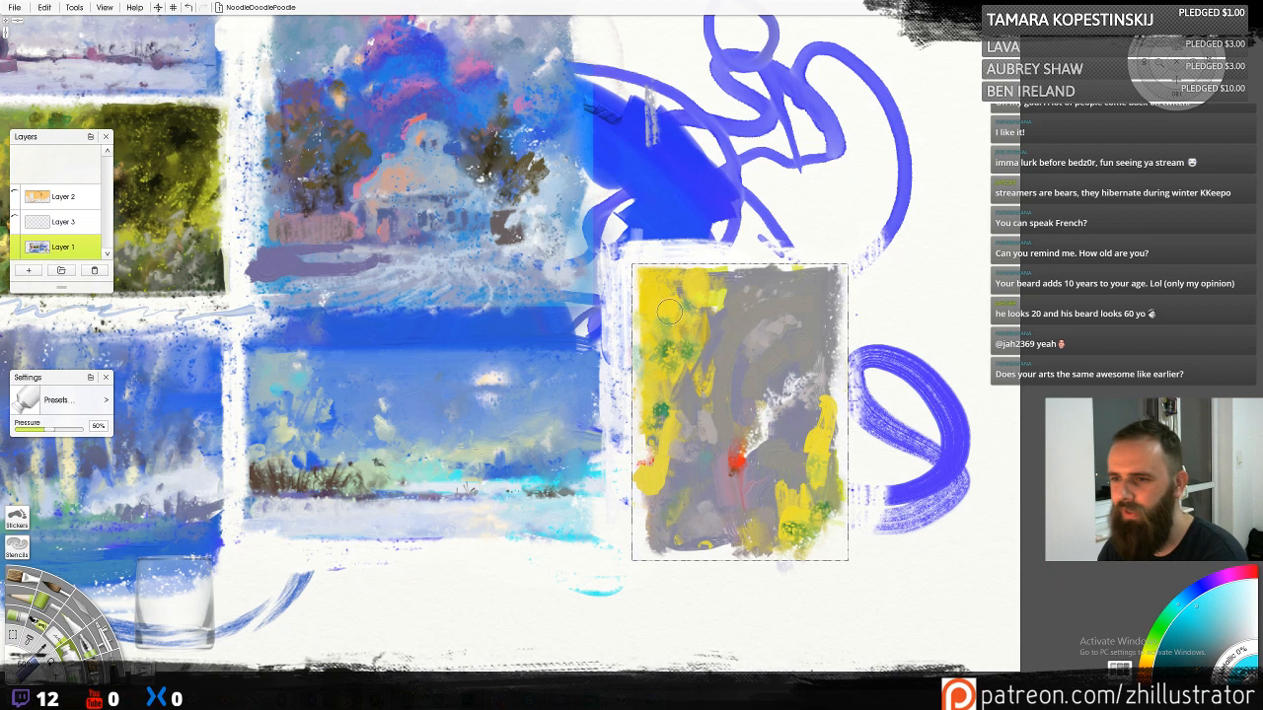
left_click(661, 308, "alt")
left_click_drag(675, 282, 656, 296)
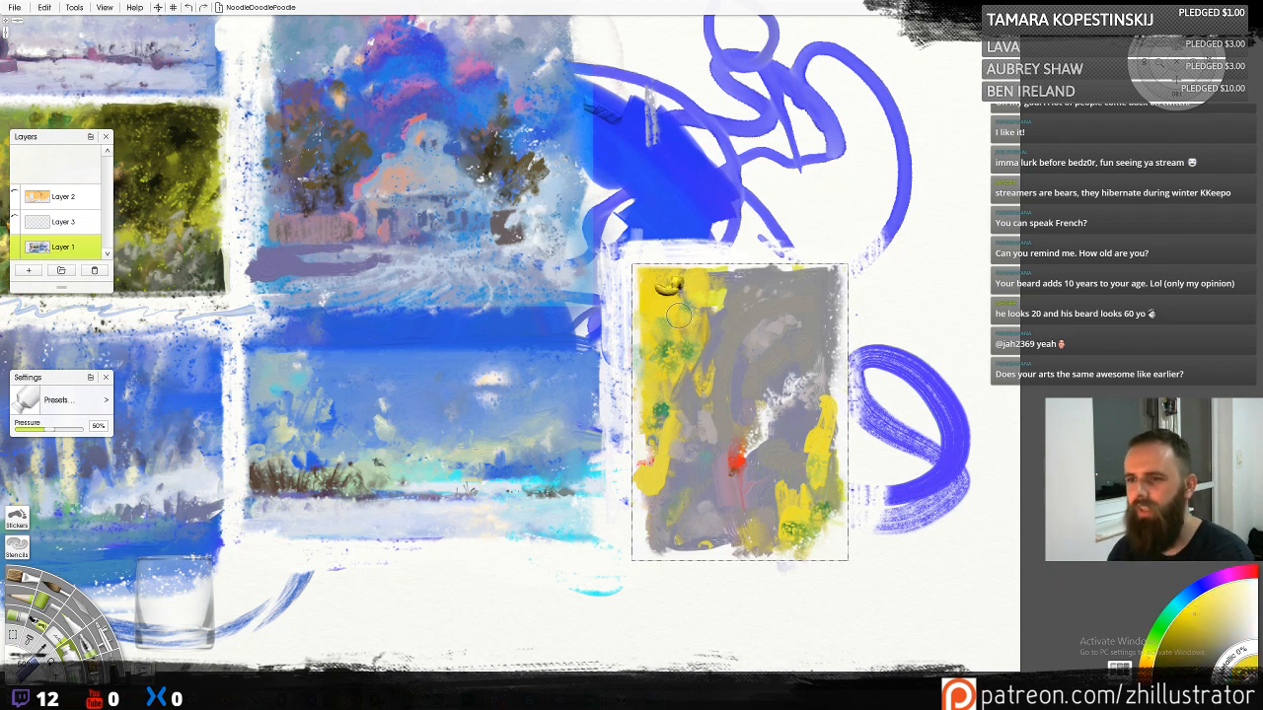
key("ctrl+z")
Switch to the oil brush, stroke the yellow onto the block's upper left and clear the selection
key("o")
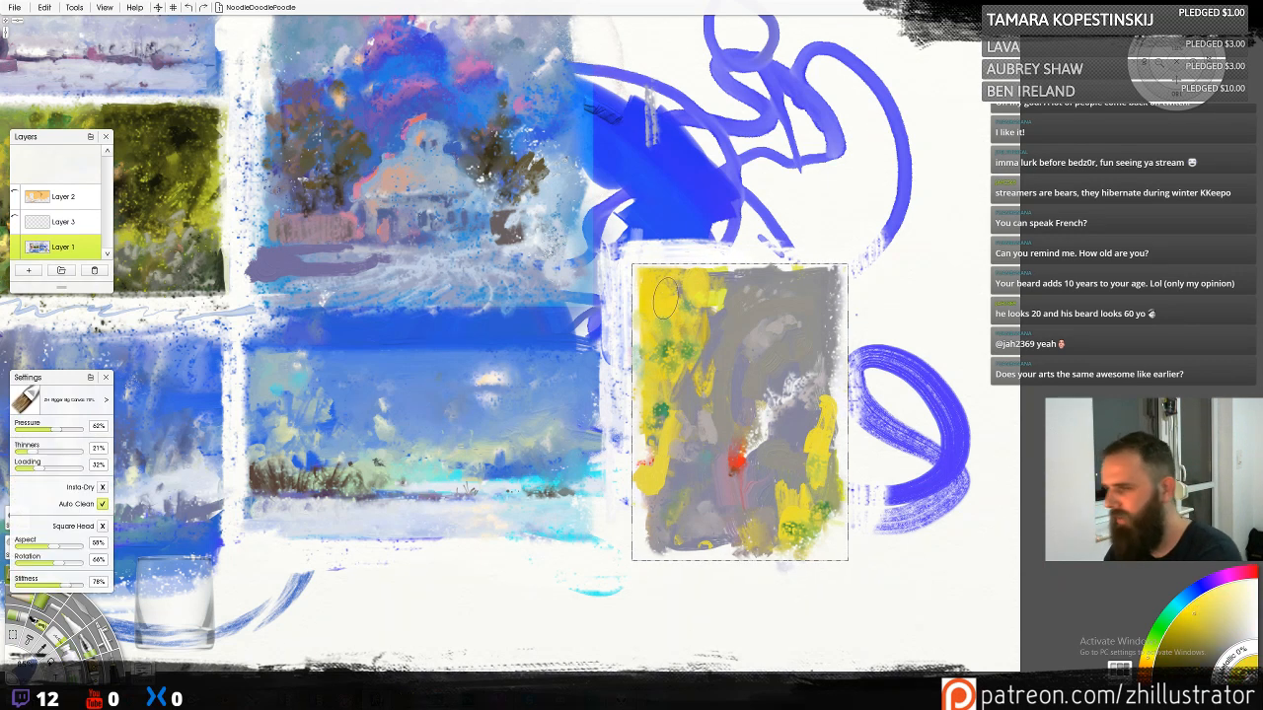
left_click_drag(646, 289, 652, 293)
key("ctrl+d")
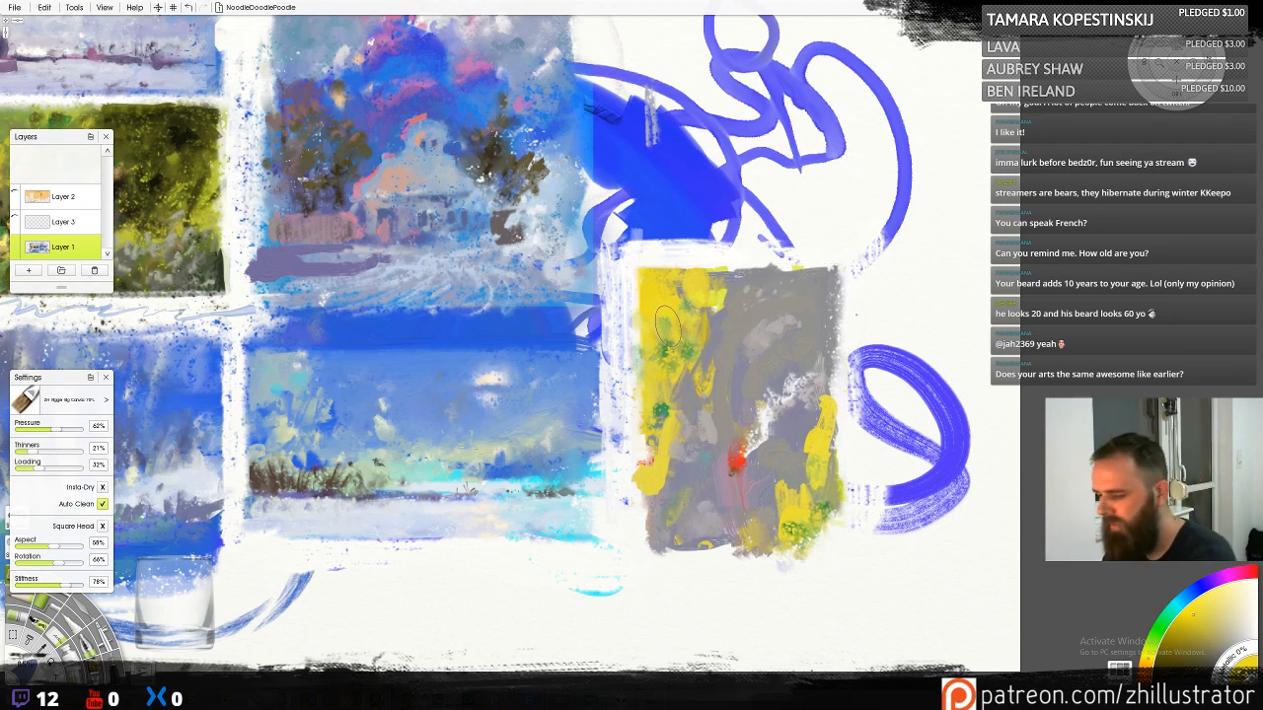
Switch to the pencil and sample the block's yellow, green, grey tones and red in turn
key("p")
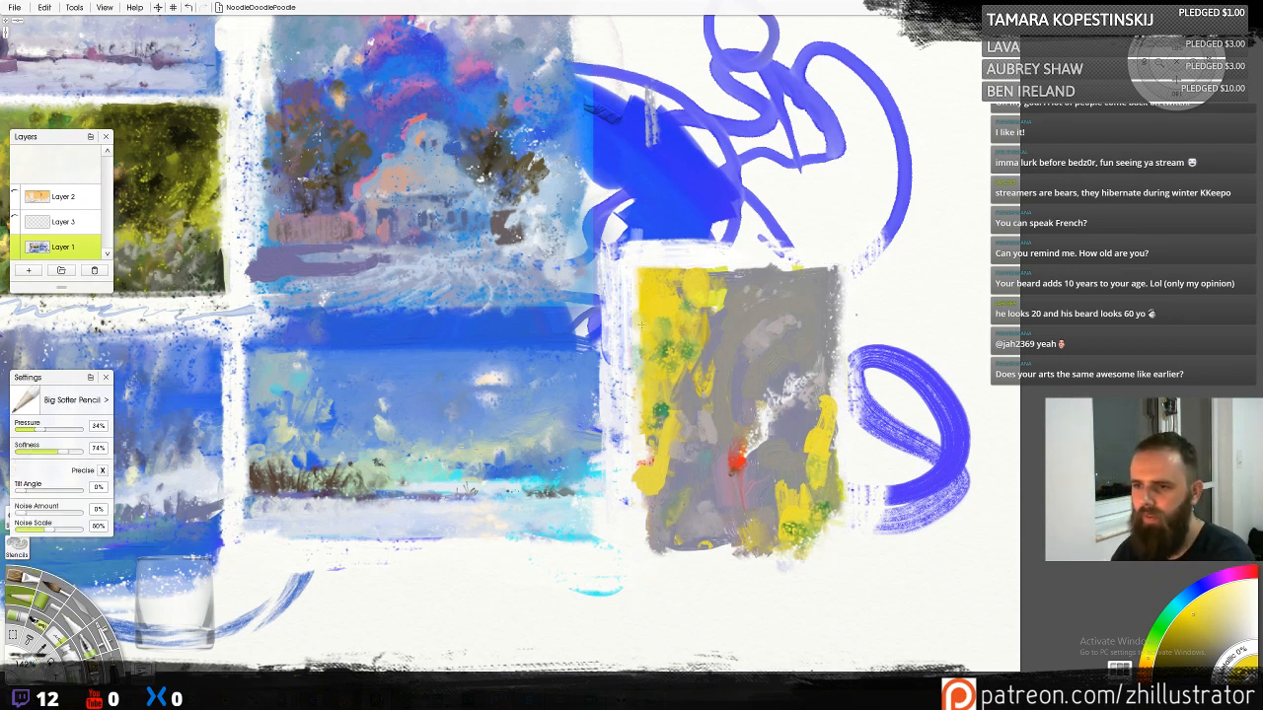
left_click(660, 328, "alt")
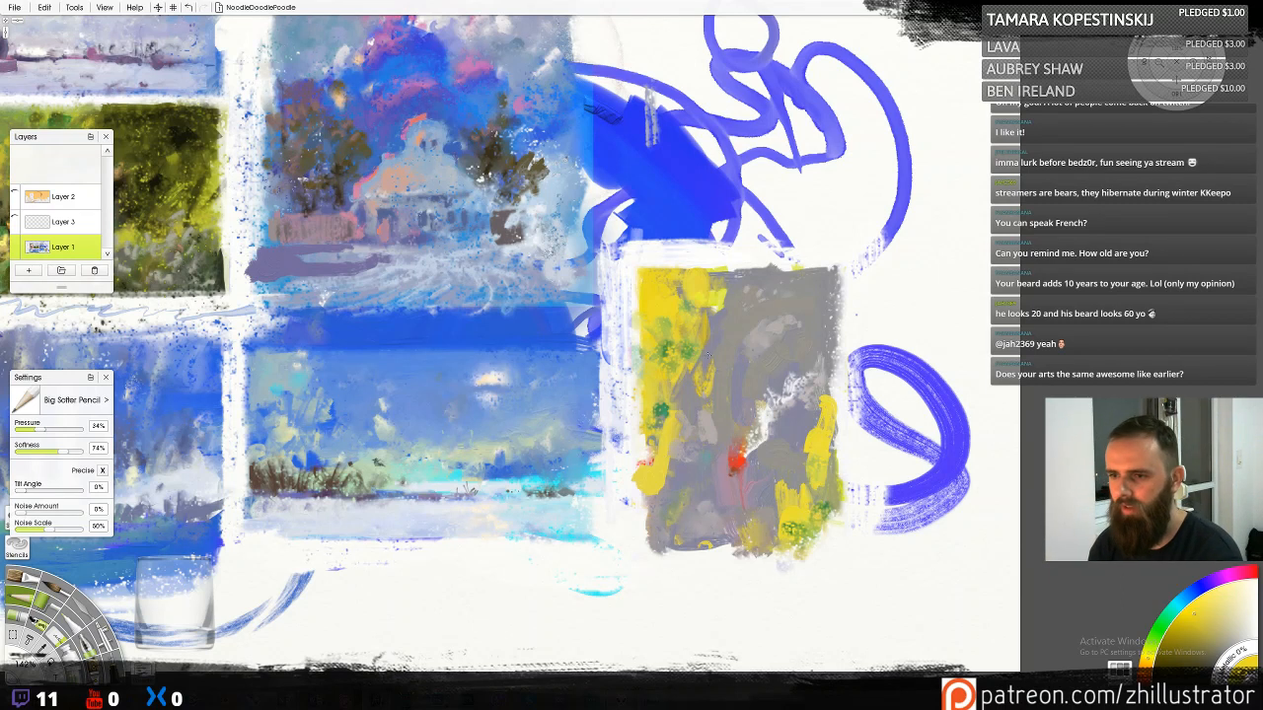
left_click(681, 345, "alt")
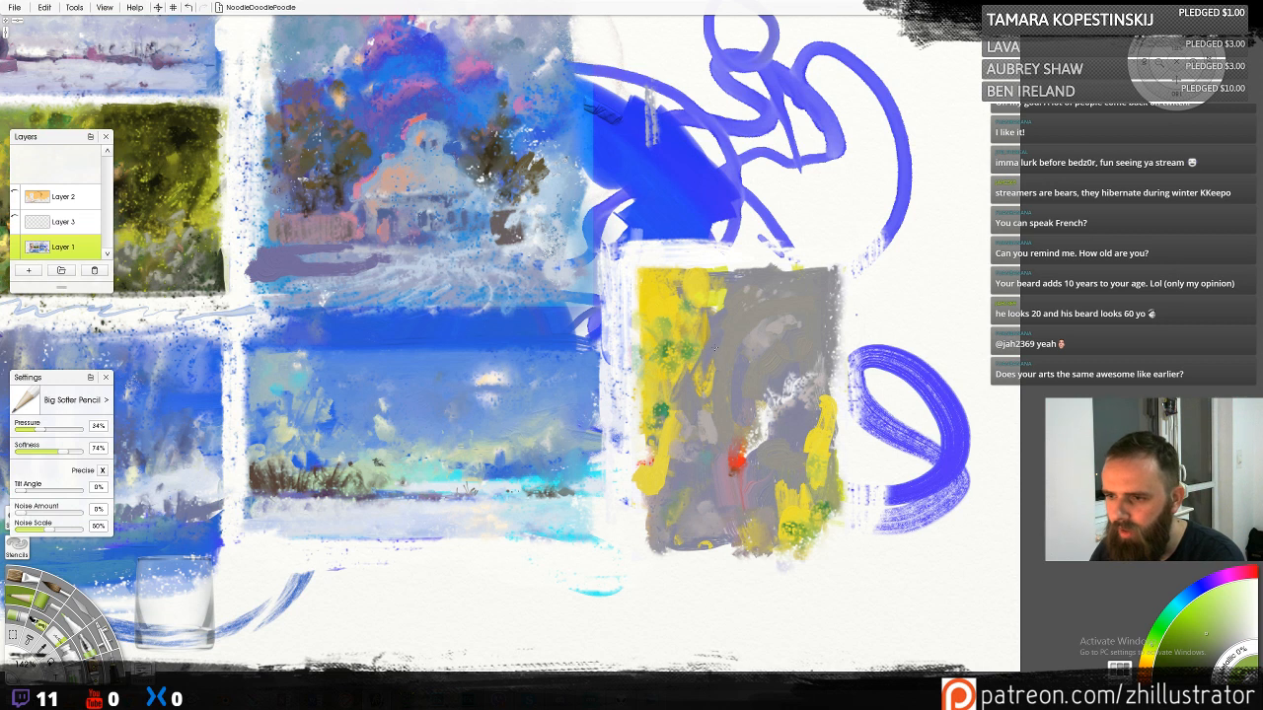
left_click(718, 343, "alt")
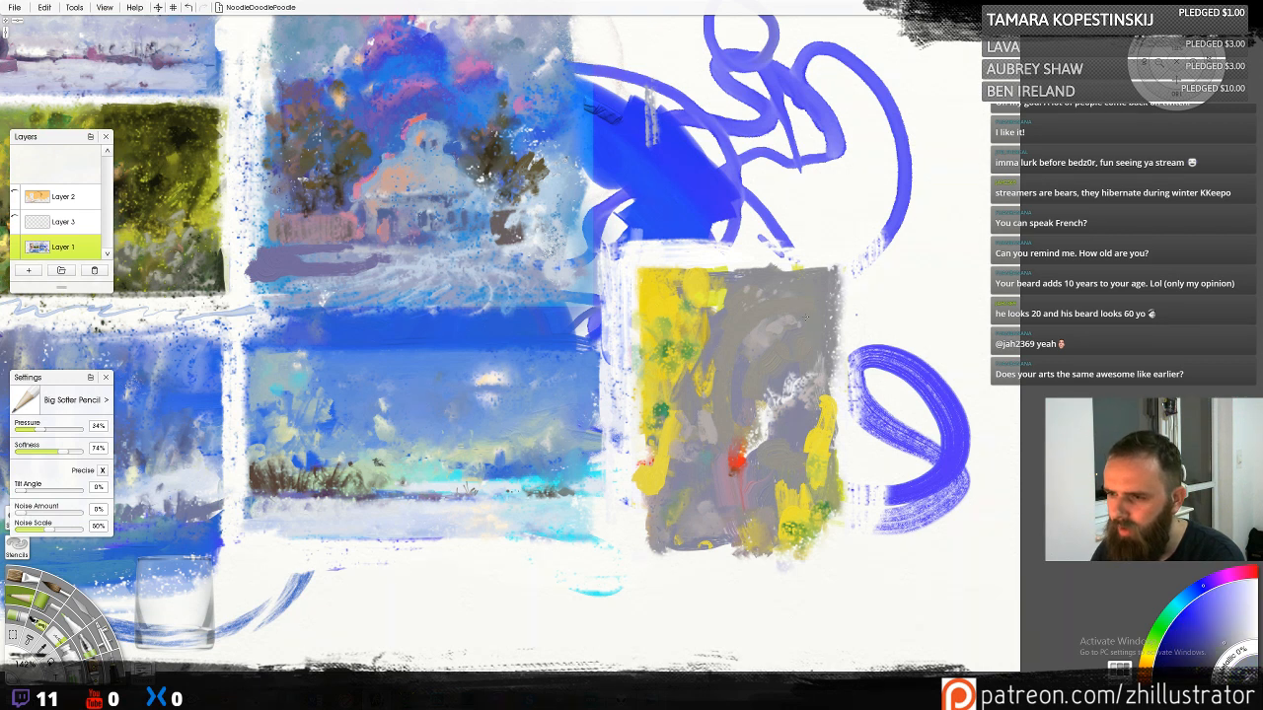
left_click(781, 312, "alt")
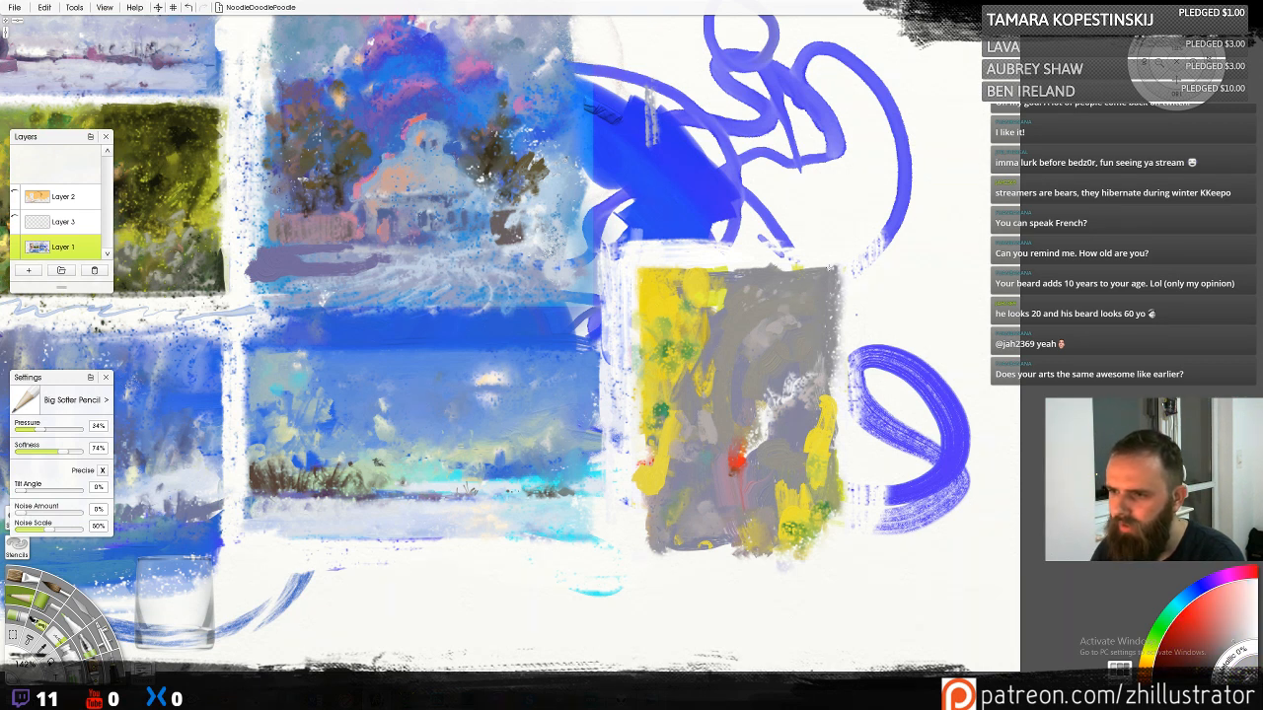
left_click(787, 390, "alt")
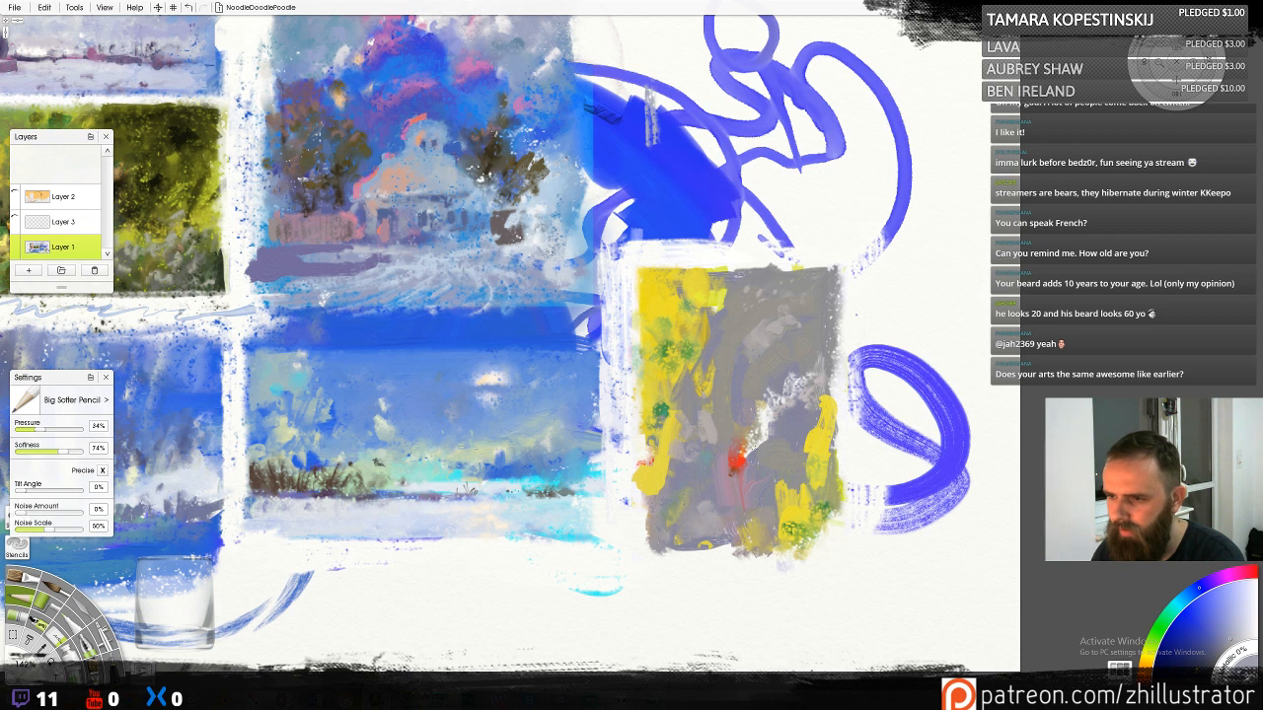
left_click(736, 460, "alt")
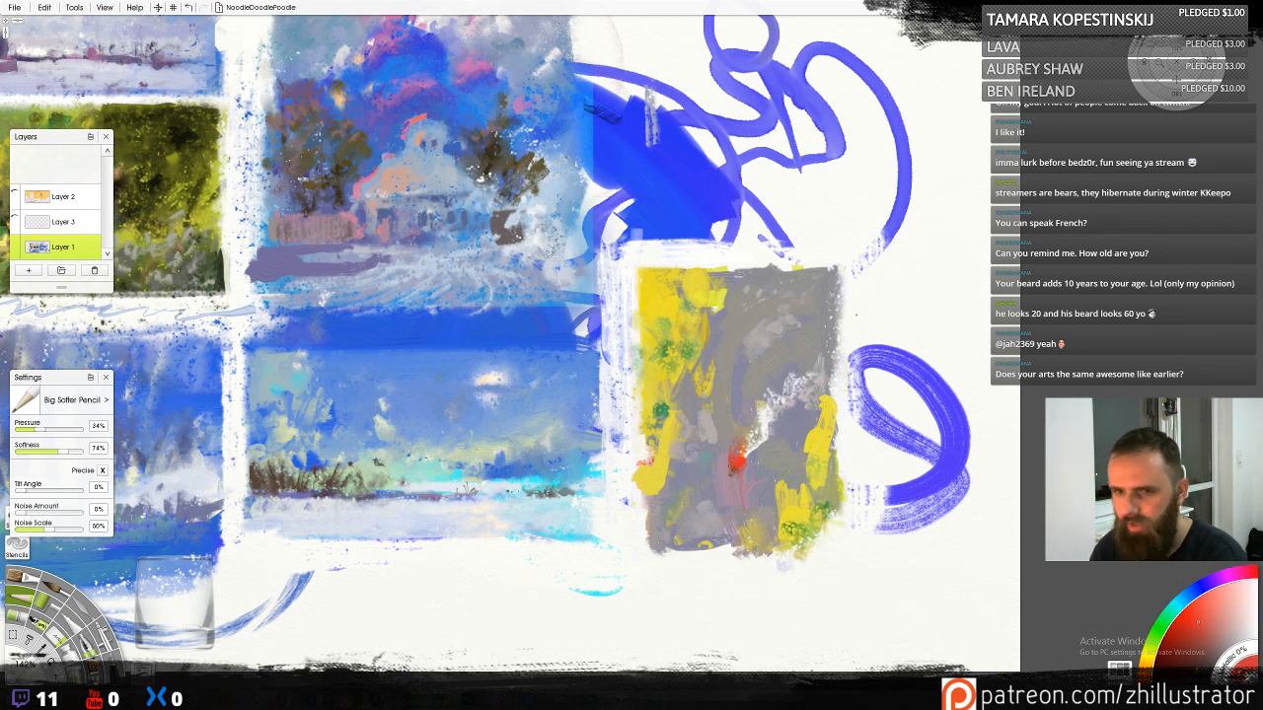
Dab sampled yellow into the red spot at the block's lower centre and pick an orange-red for it
scroll(730, 464, "up", 2)
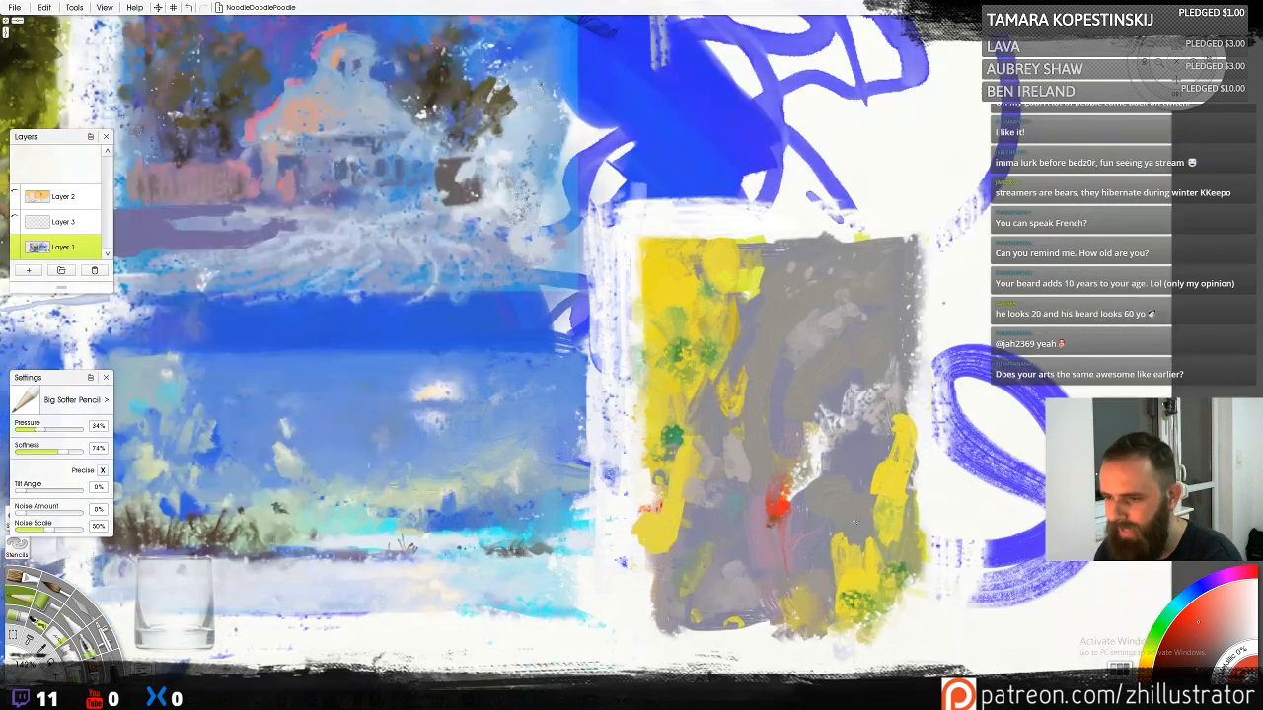
left_click(769, 522, "alt")
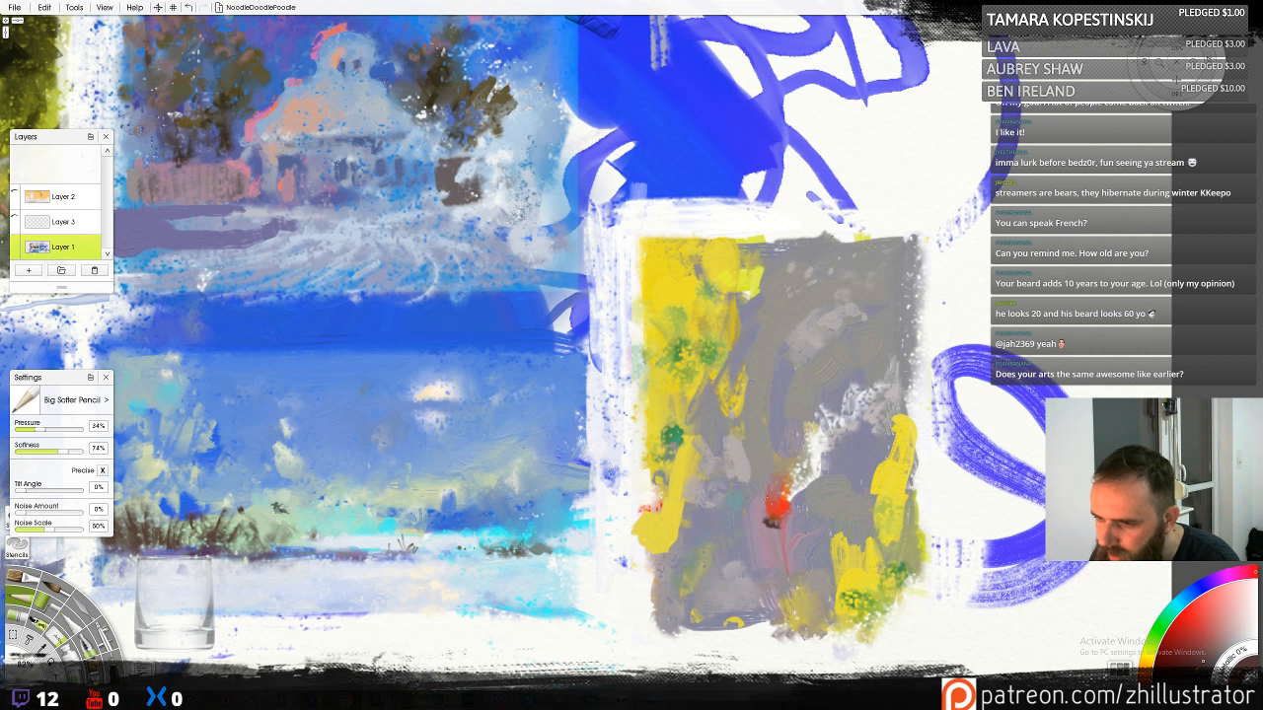
left_click(683, 363, "alt")
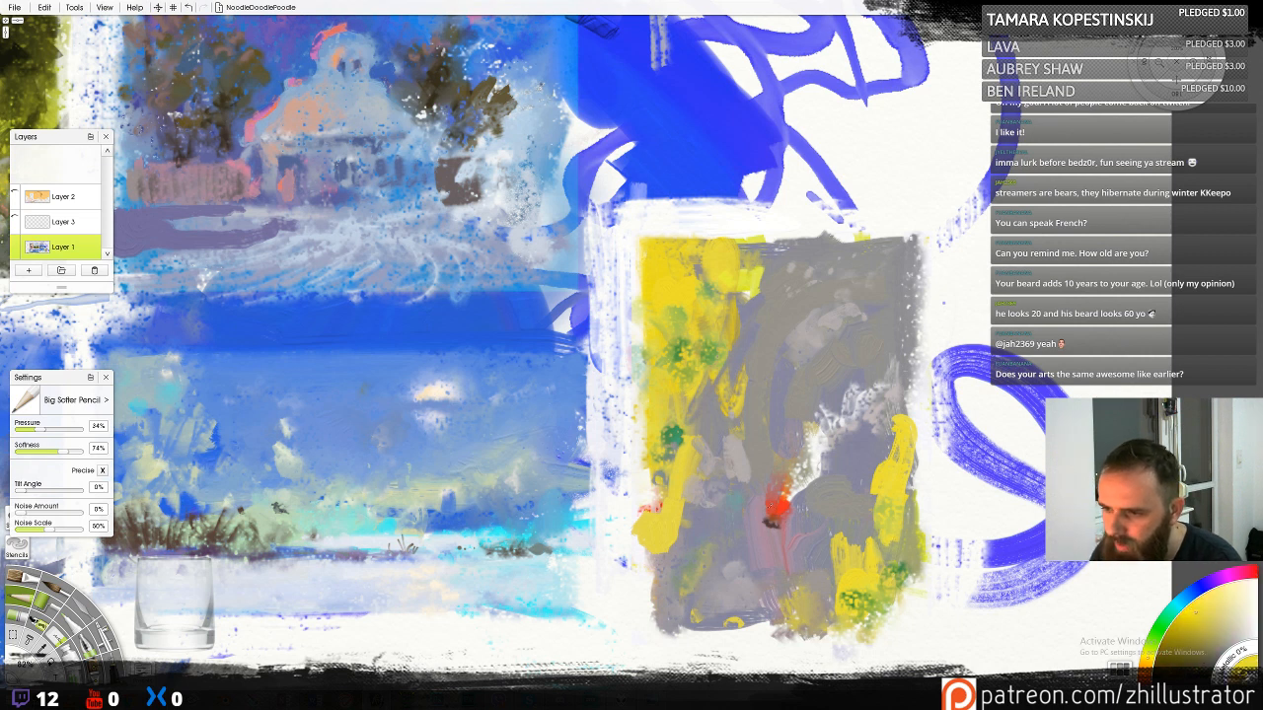
left_click_drag(772, 511, 778, 506)
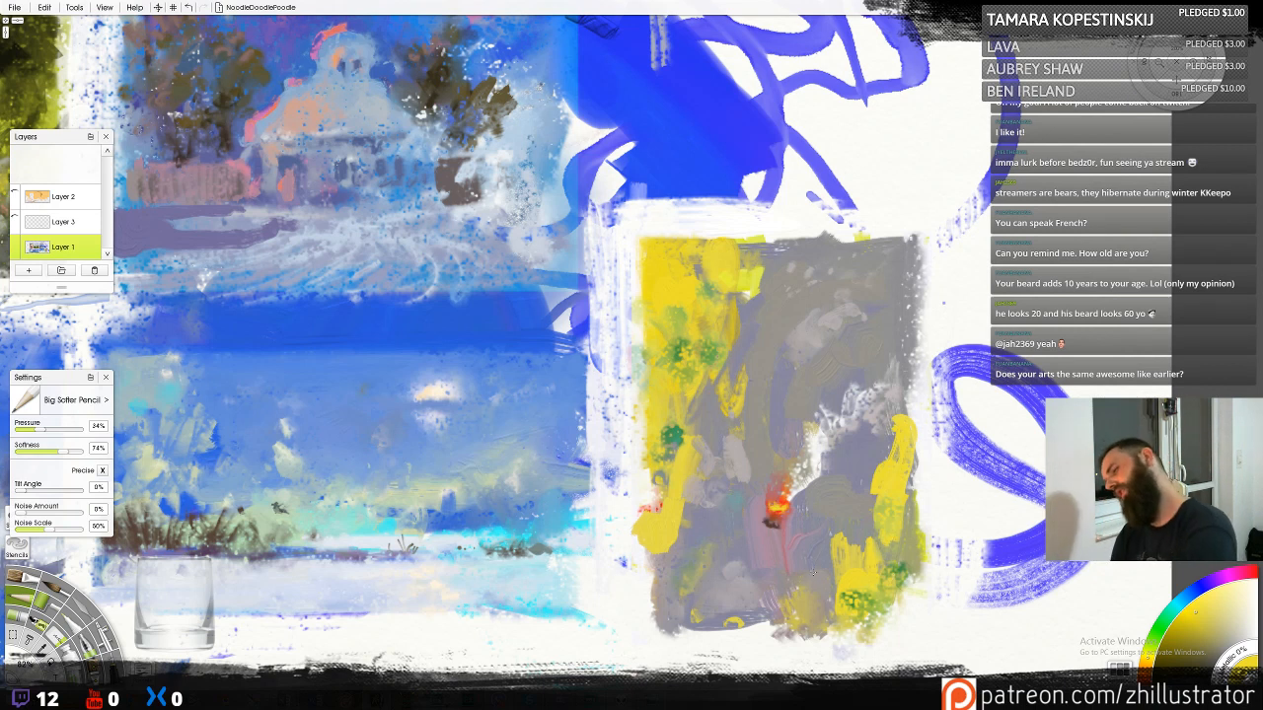
left_click(1238, 635)
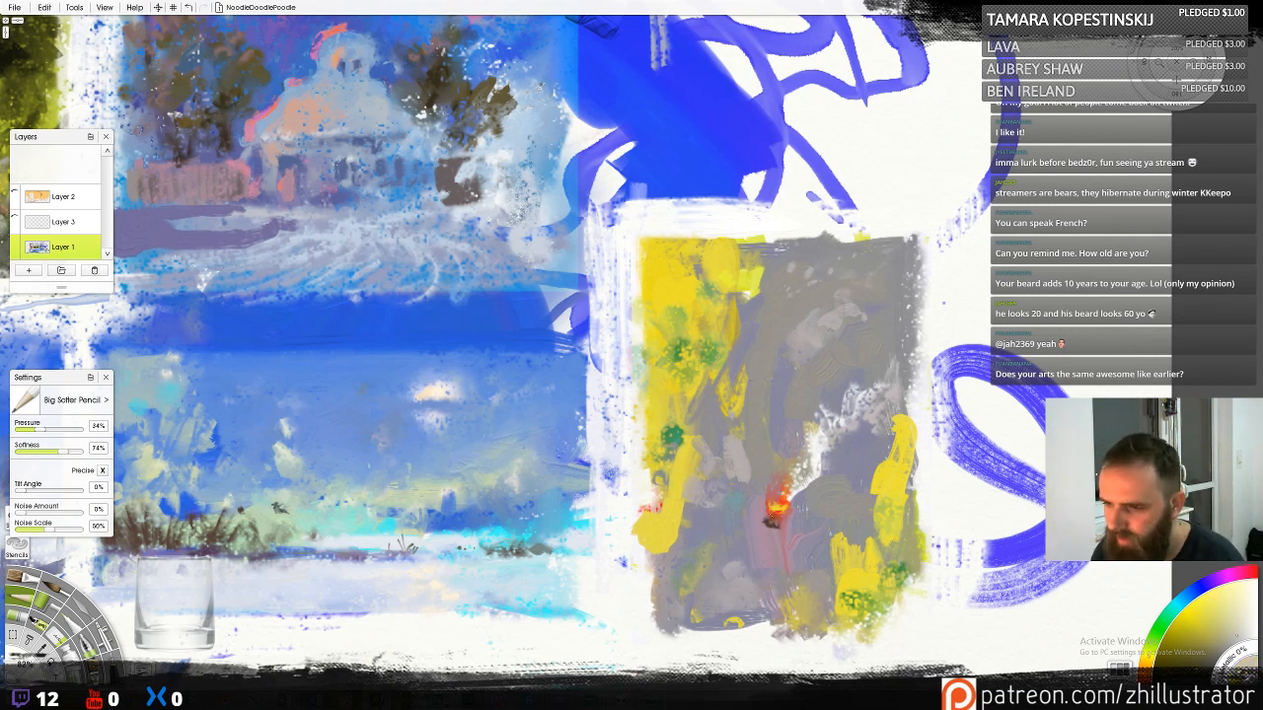
left_click(1199, 641)
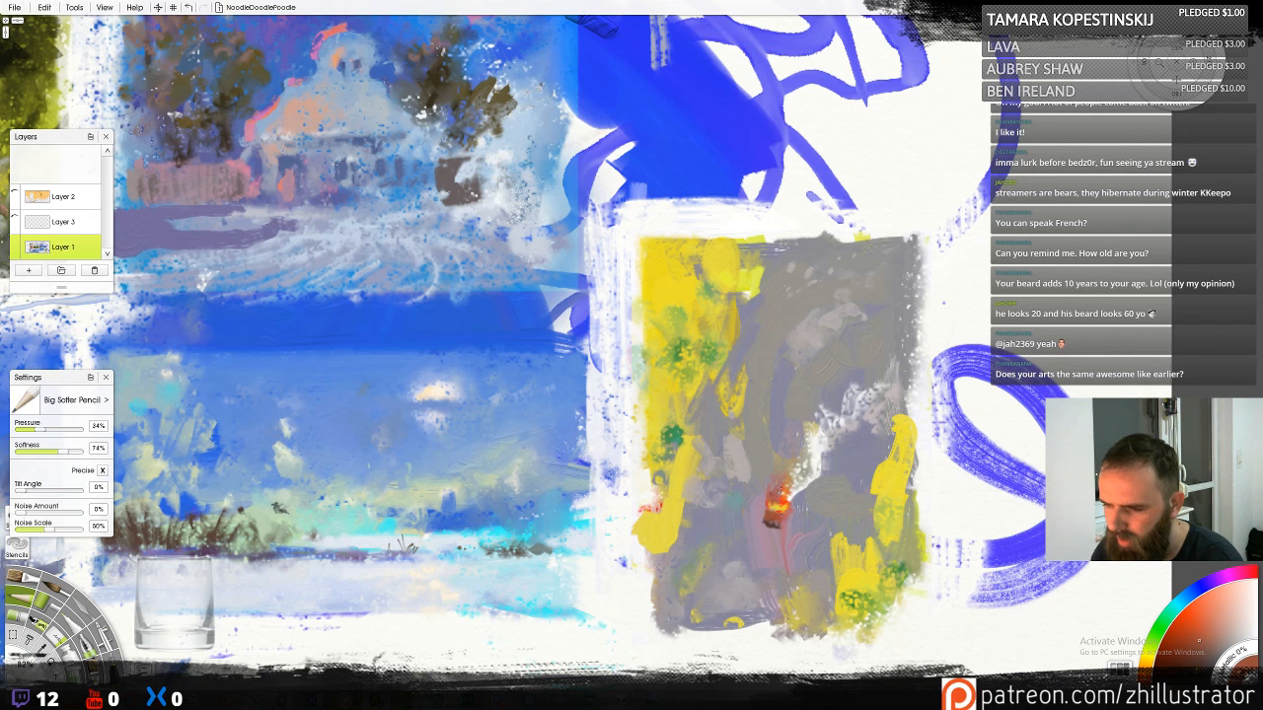
Adjust the orange-red and refine the red spot at the block's lower centre with sampled grey-violet, red, orange and yellow
left_click(1213, 630)
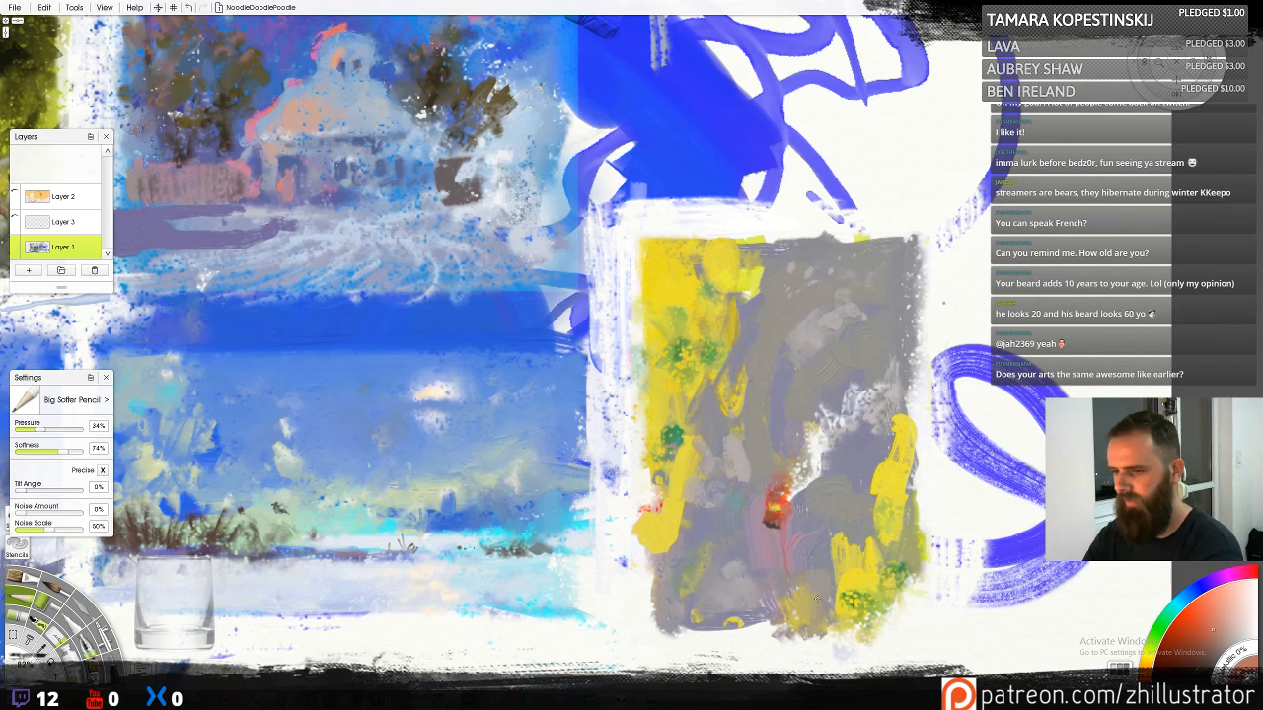
key("plus")
left_click_drag(937, 572, 865, 395)
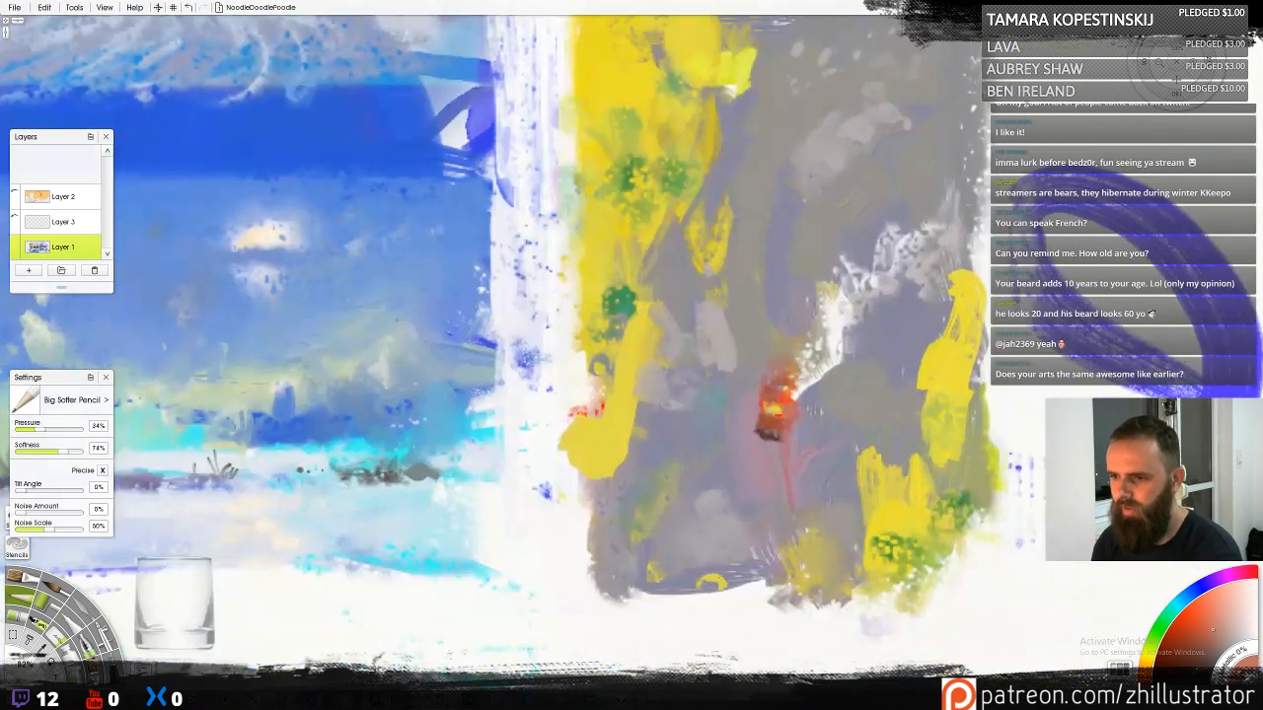
left_click(800, 410, "alt")
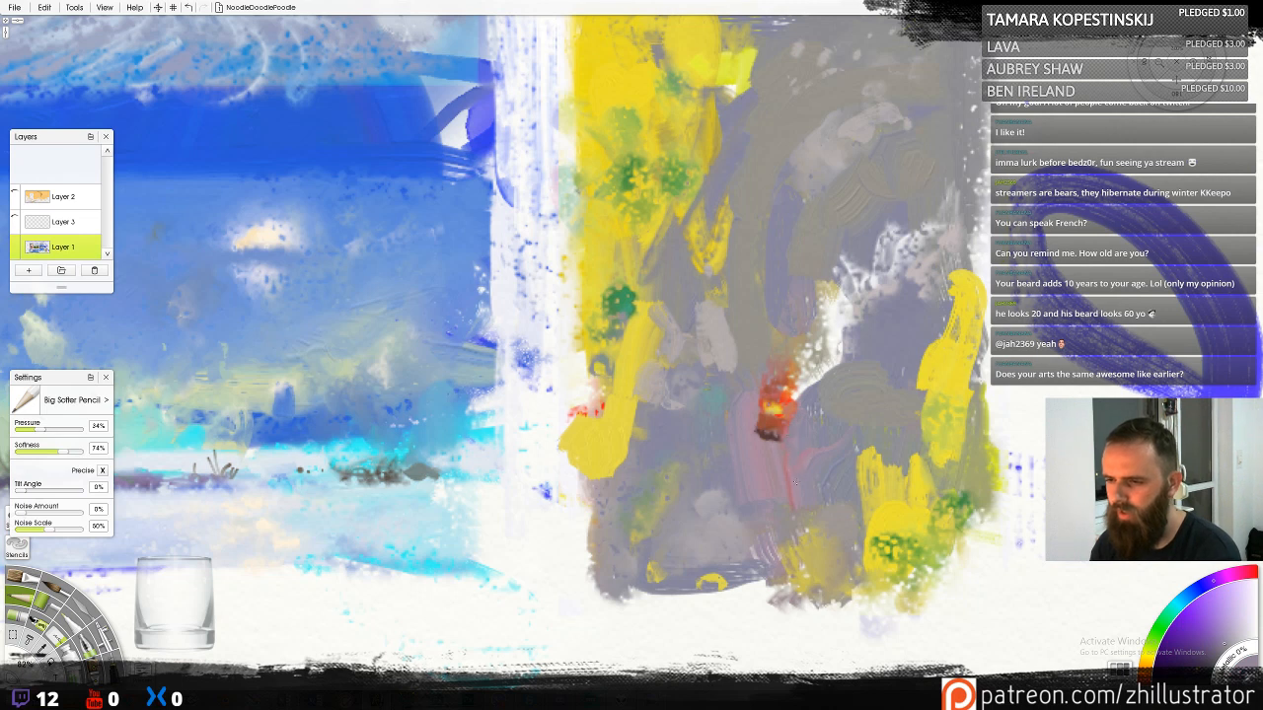
left_click(777, 471, "alt")
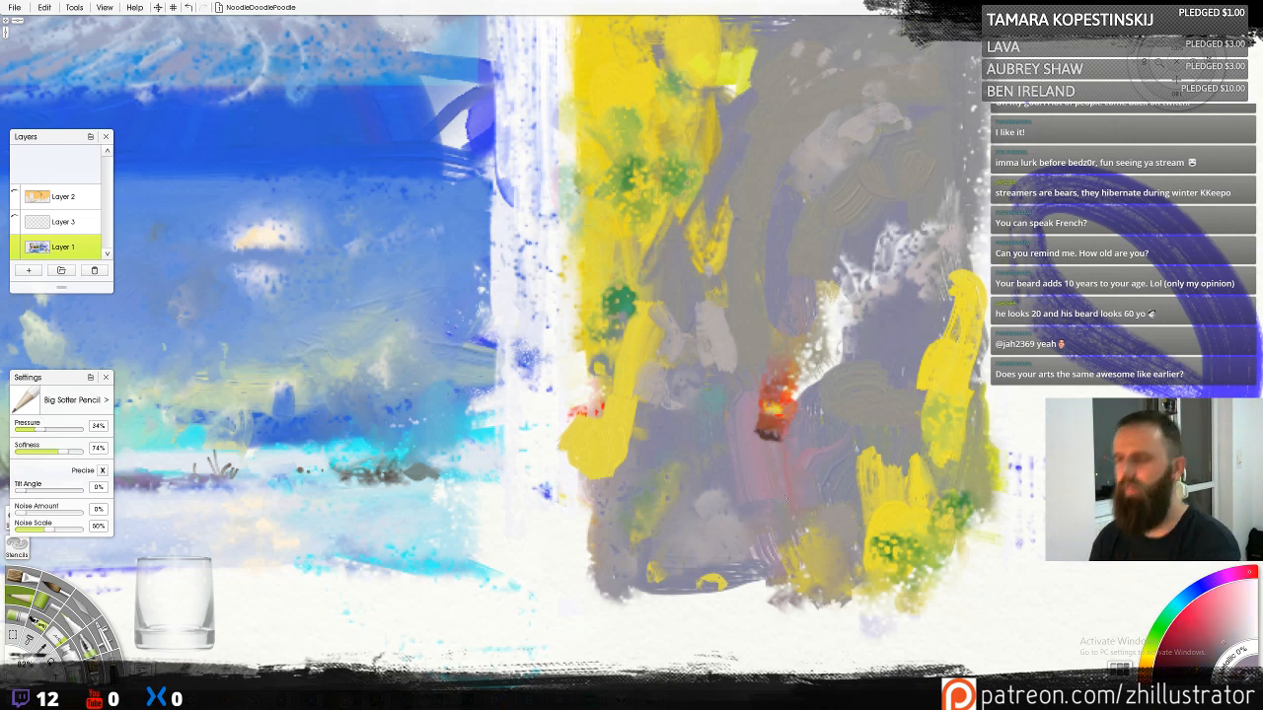
left_click(768, 399, "alt")
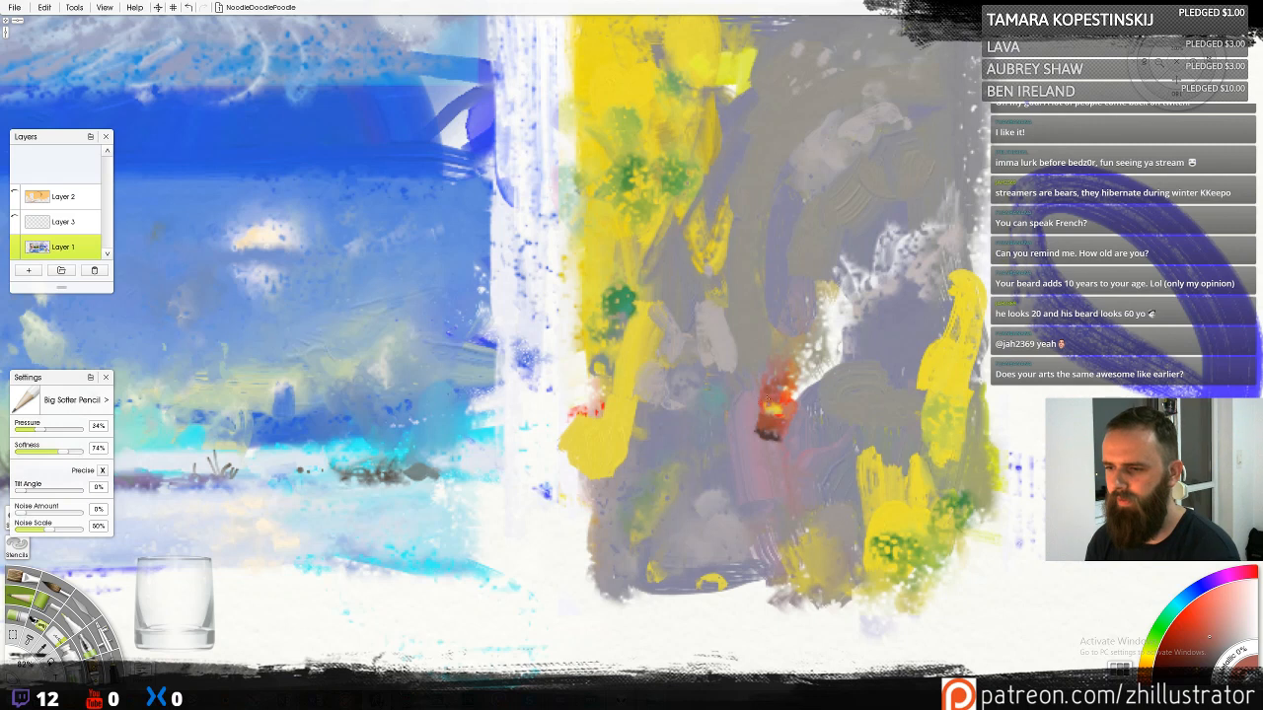
left_click(793, 399, "alt")
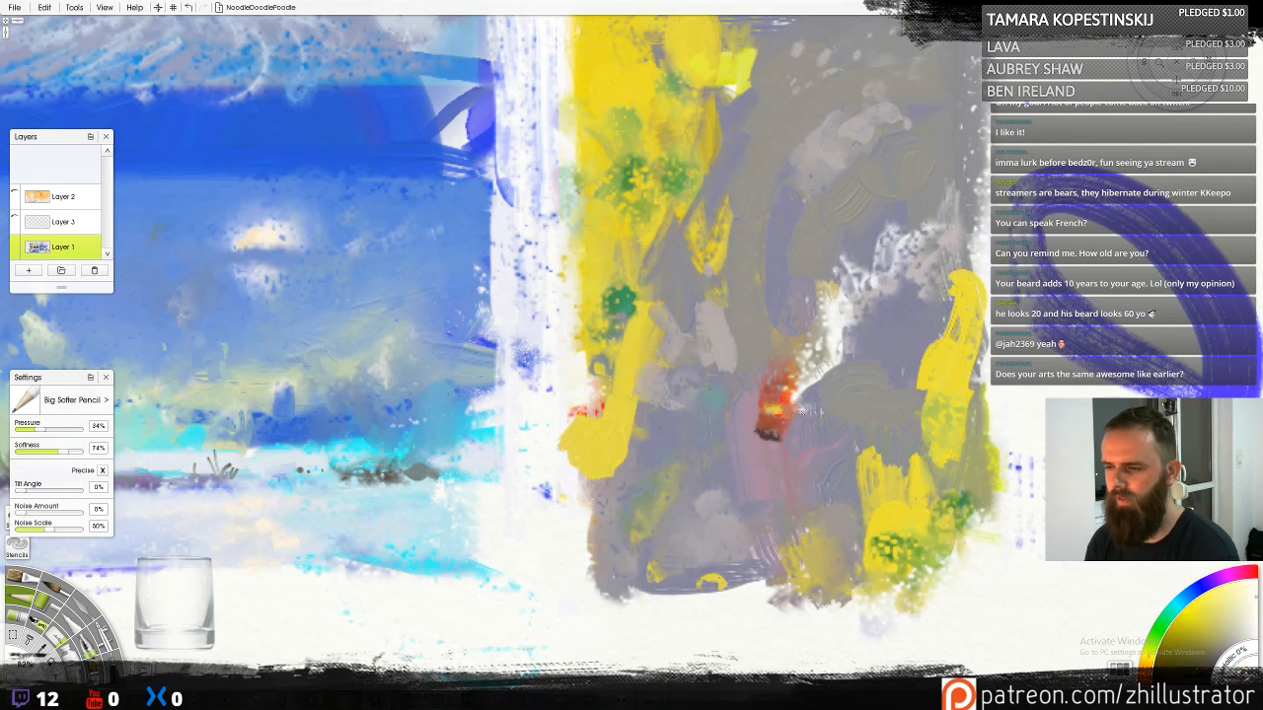
Touch up the red spot's lower edge and glowing core with sampled dark red, grey-violet, orange and yellow pencil dabs
left_click(766, 434, "alt")
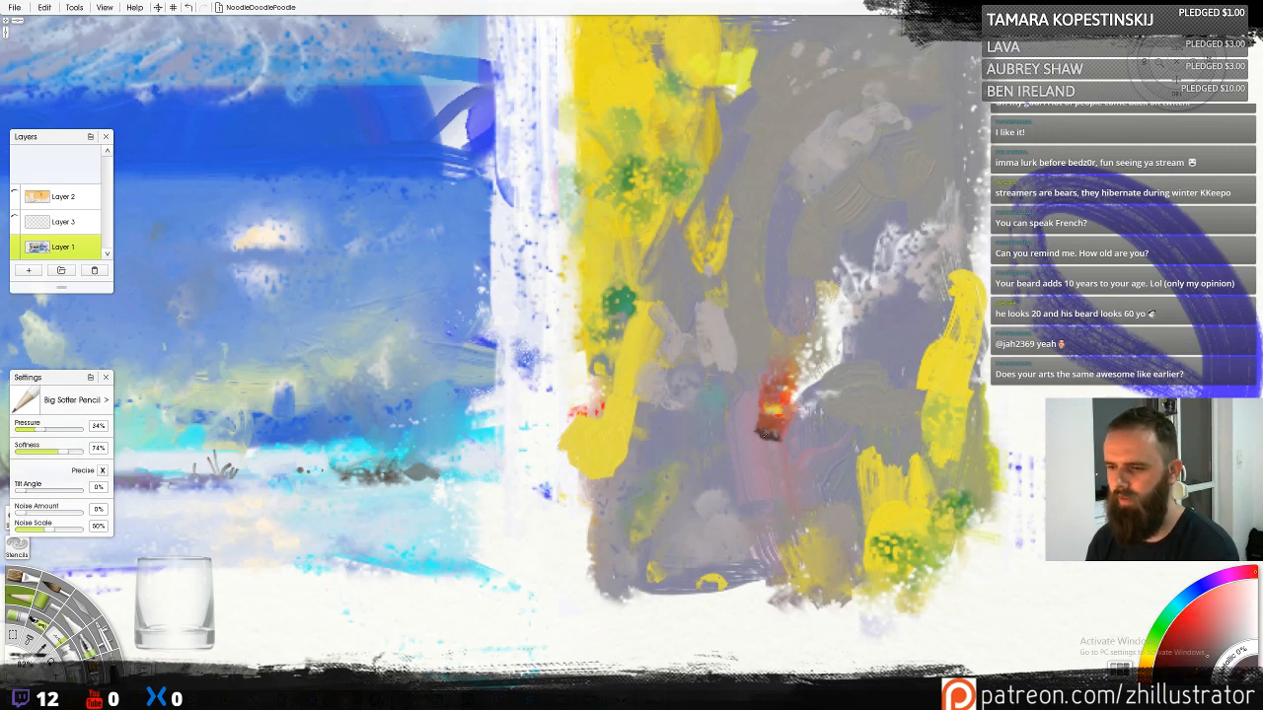
left_click(777, 412, "alt")
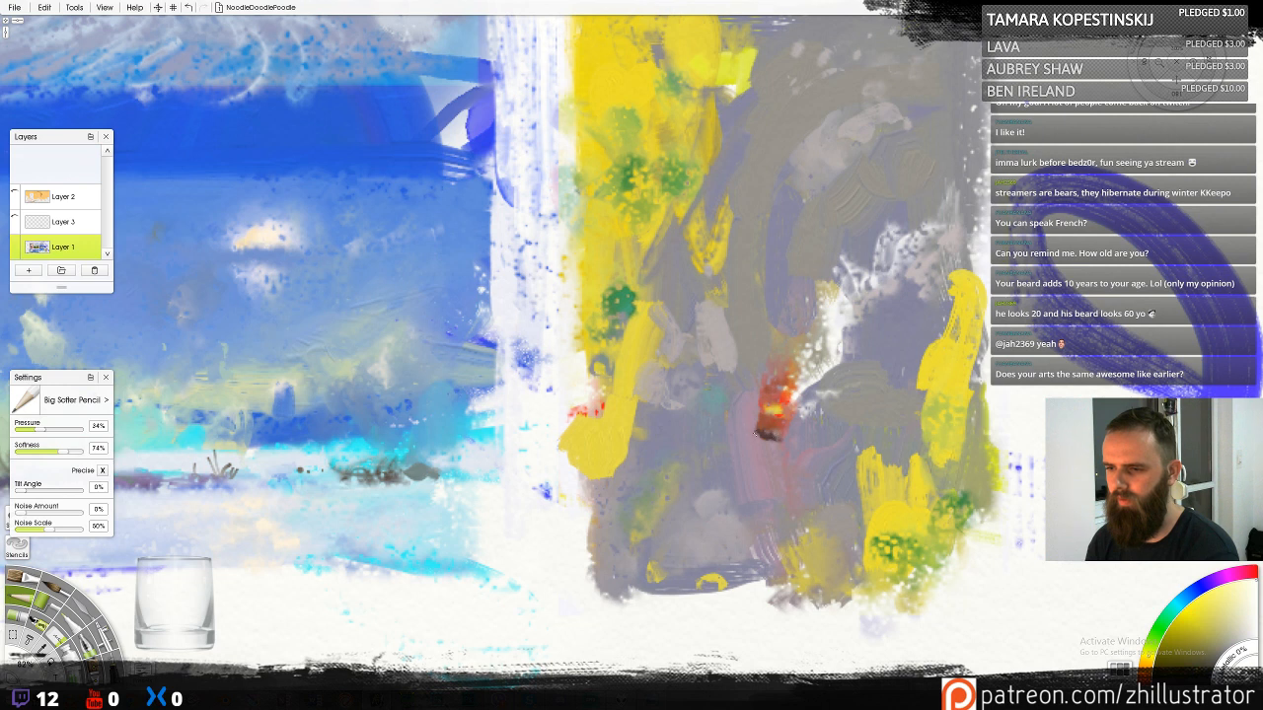
left_click_drag(757, 431, 762, 438)
left_click(796, 421, "alt")
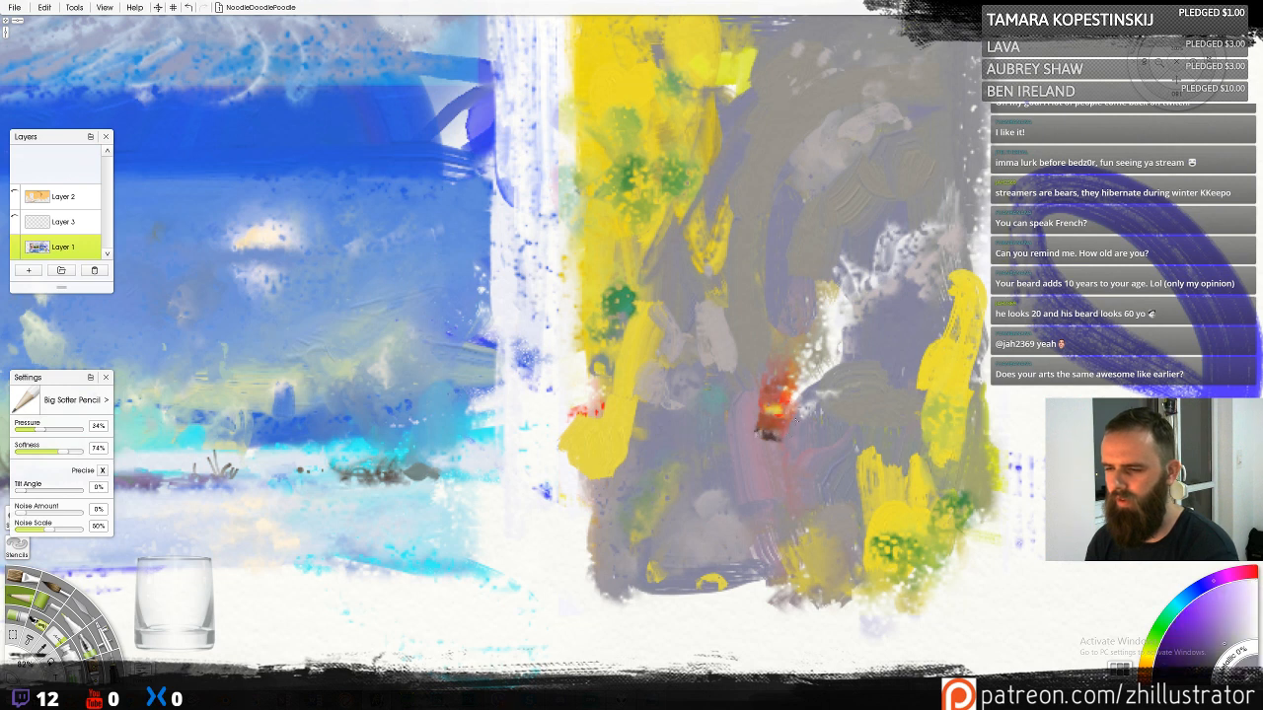
left_click(765, 376, "alt")
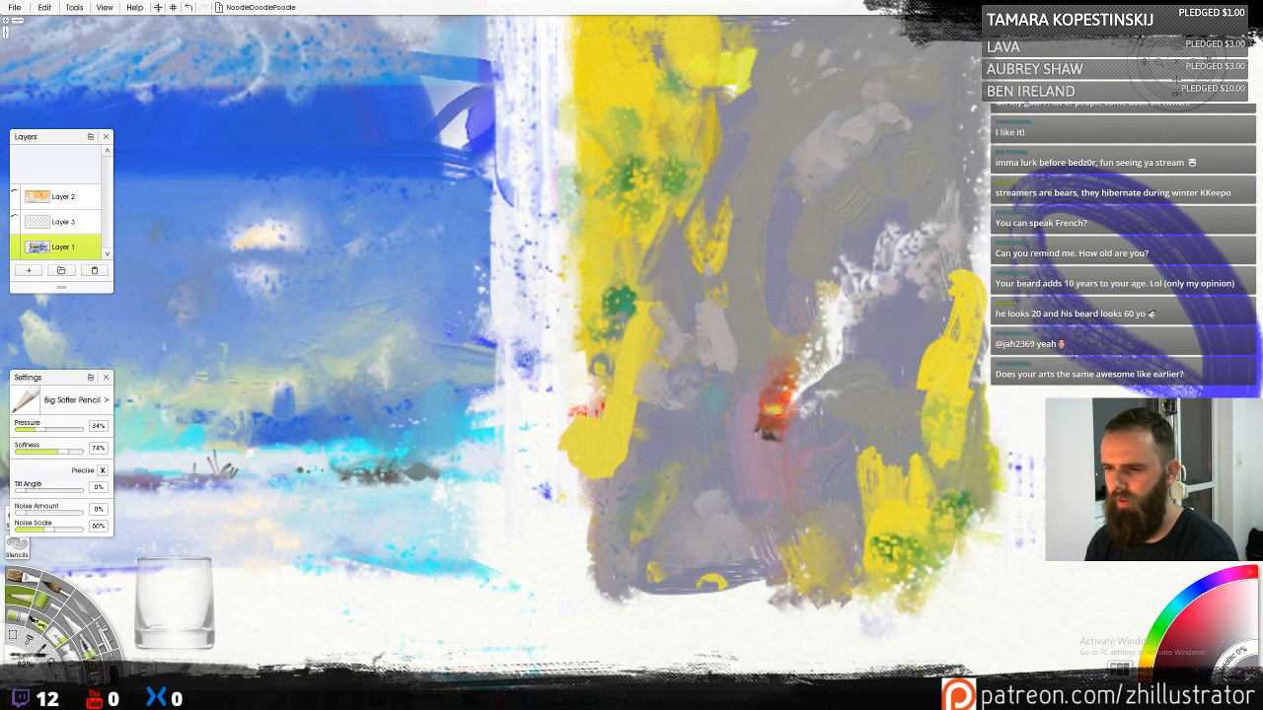
left_click(777, 372, "alt")
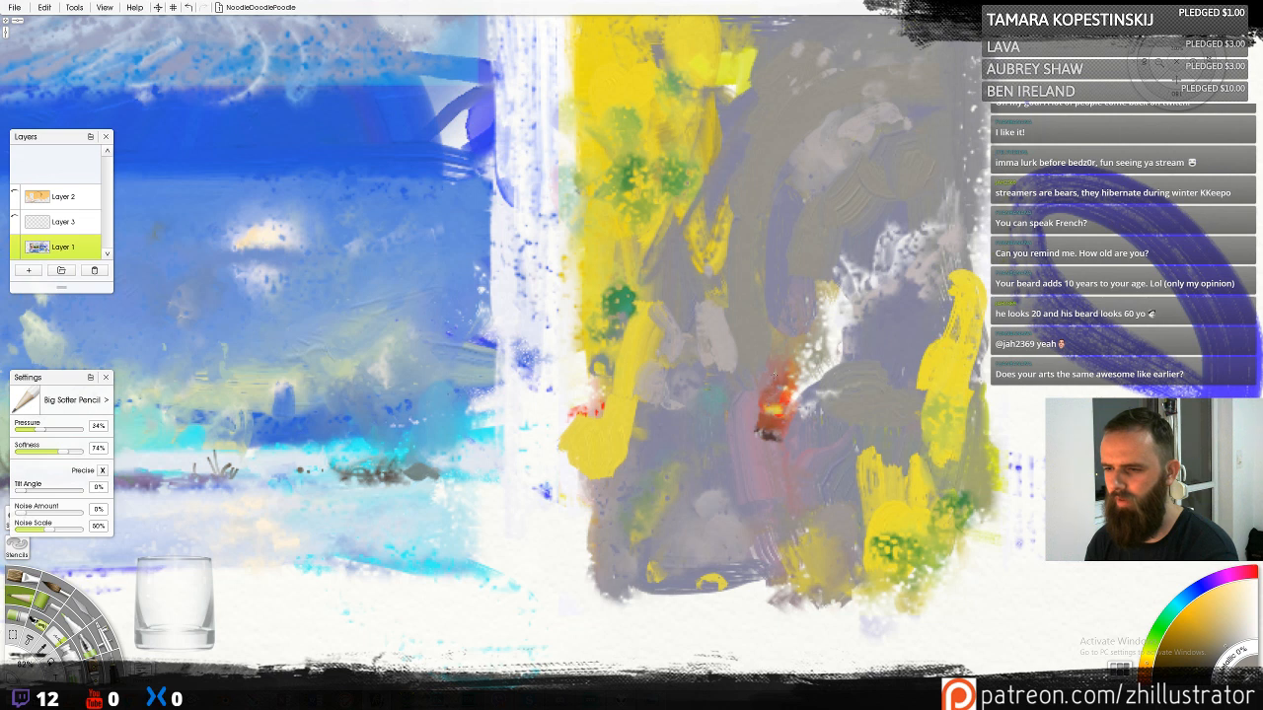
left_click(786, 403, "alt")
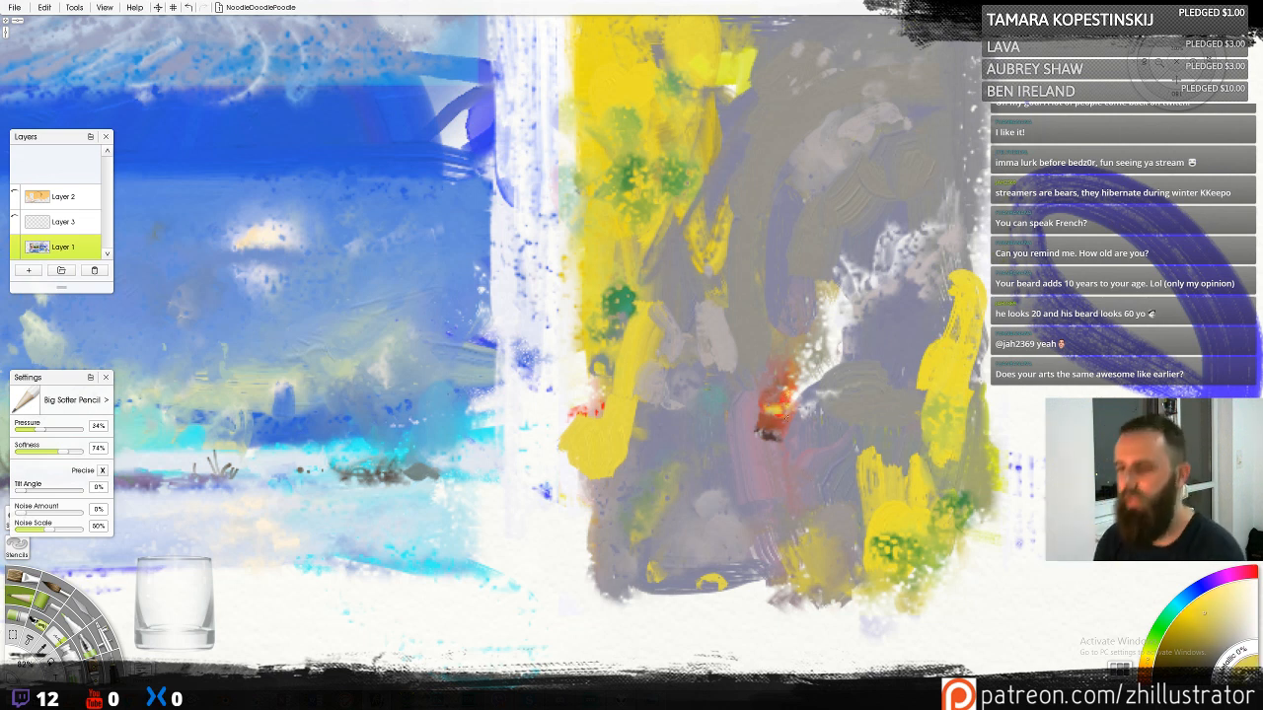
left_click(786, 419, "alt")
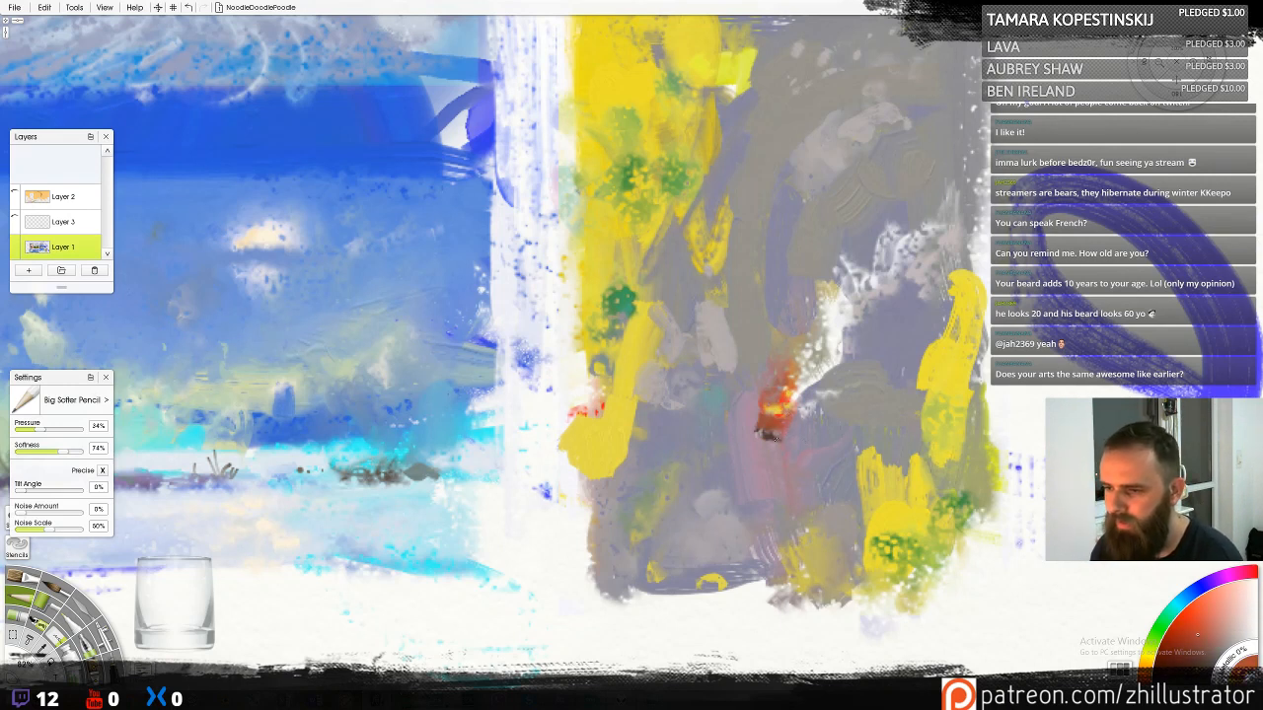
Try dark strokes between the red spot and the white trail, smear them with the palette knife, then undo the changes
left_click(768, 435, "alt")
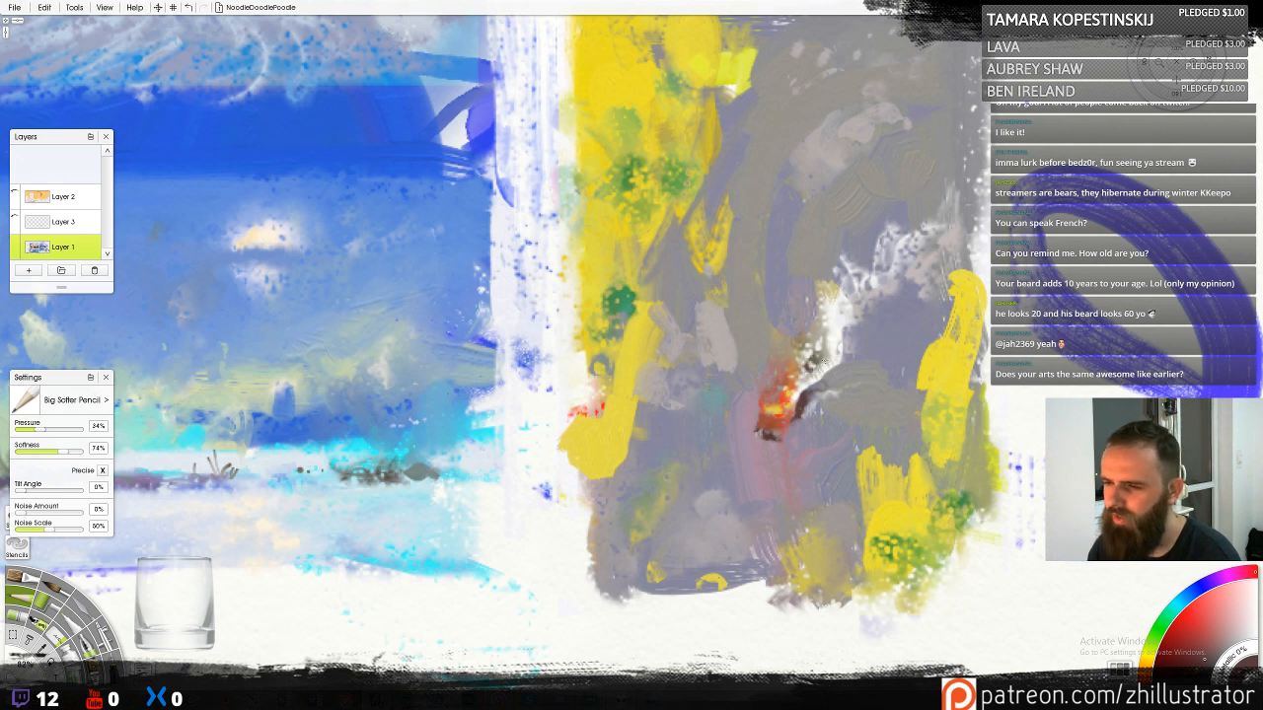
left_click_drag(827, 363, 805, 392)
left_click_drag(829, 344, 827, 363)
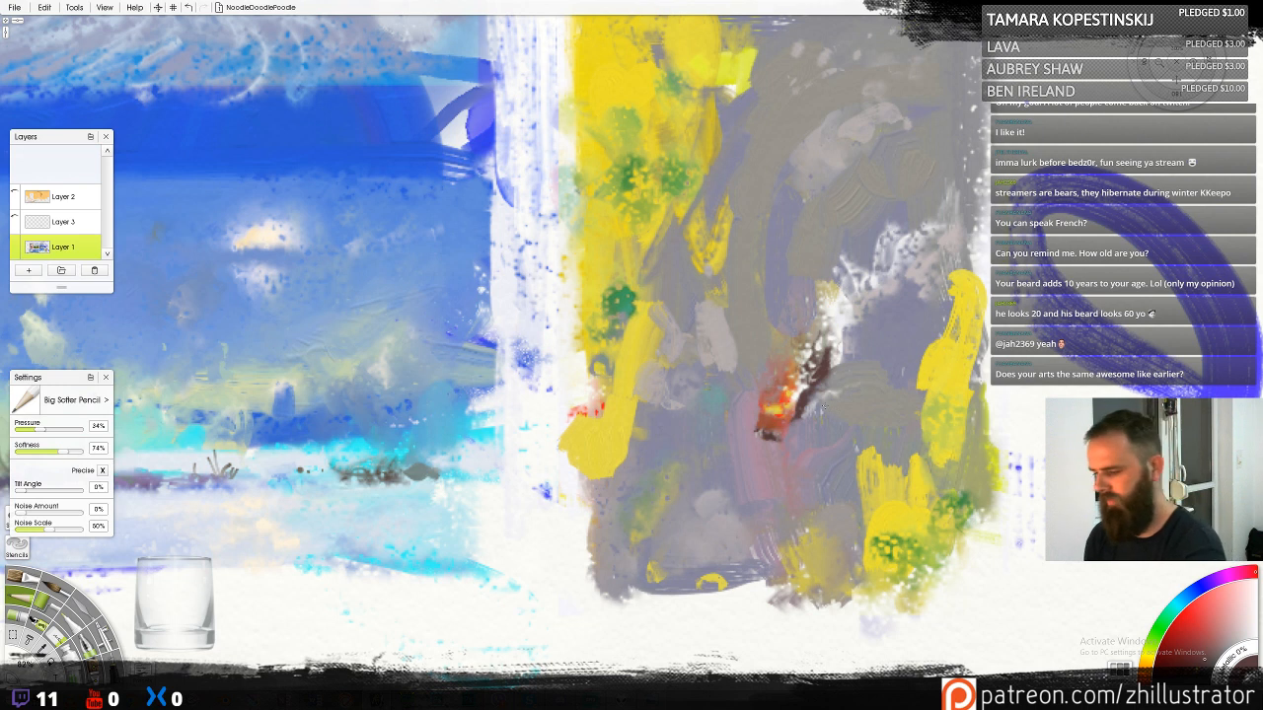
key("k")
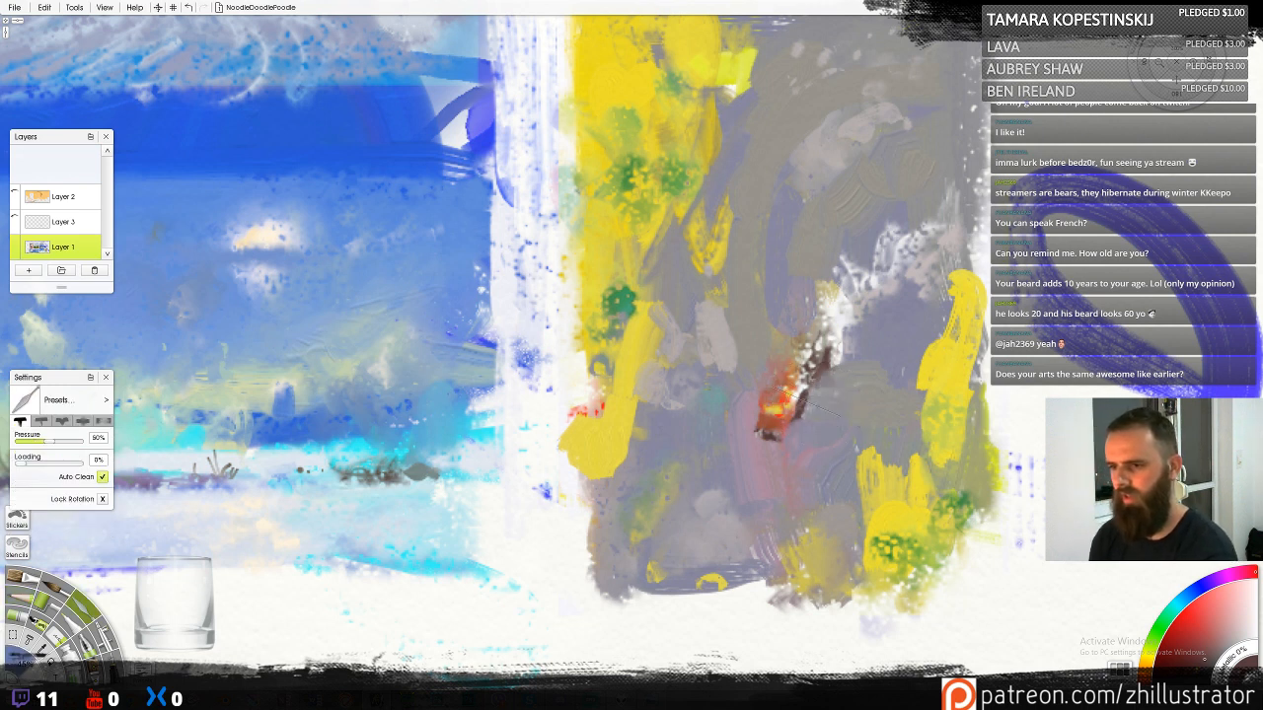
mouse_move(810, 384)
left_mouse_down()
mouse_move(837, 348)
mouse_move(860, 225)
left_mouse_up()
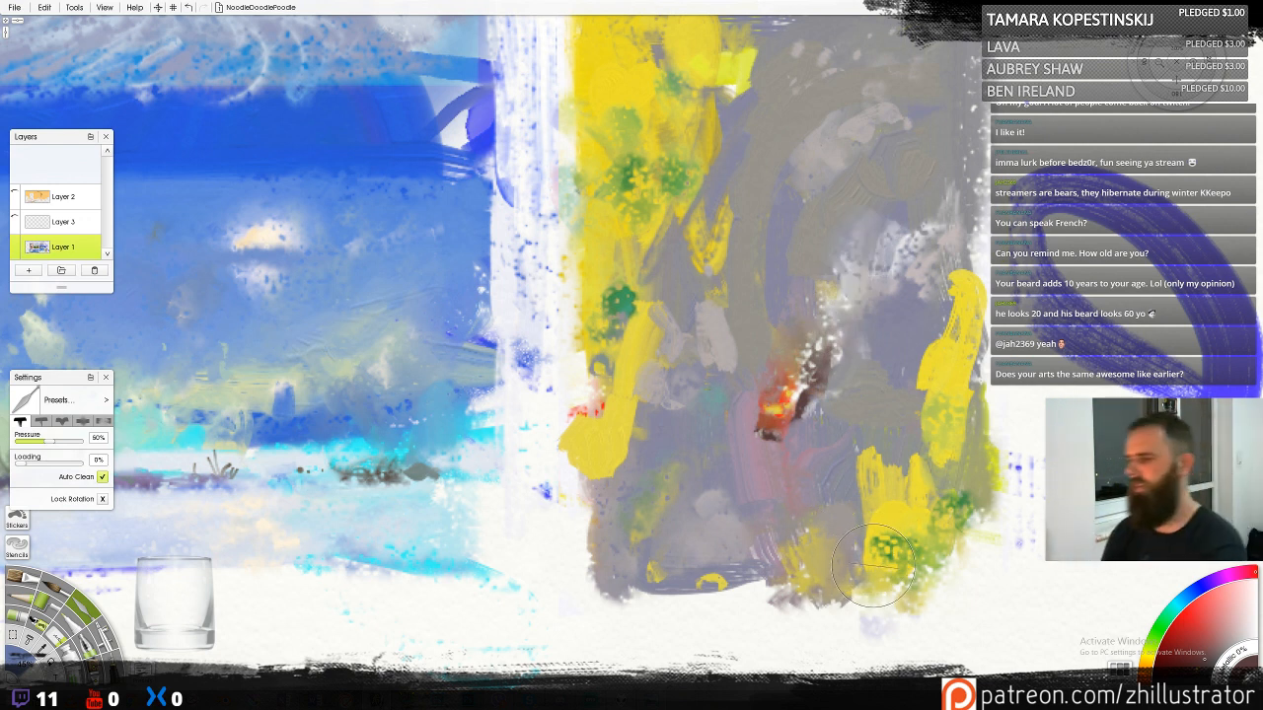
key("ctrl+z")
key("ctrl+z")
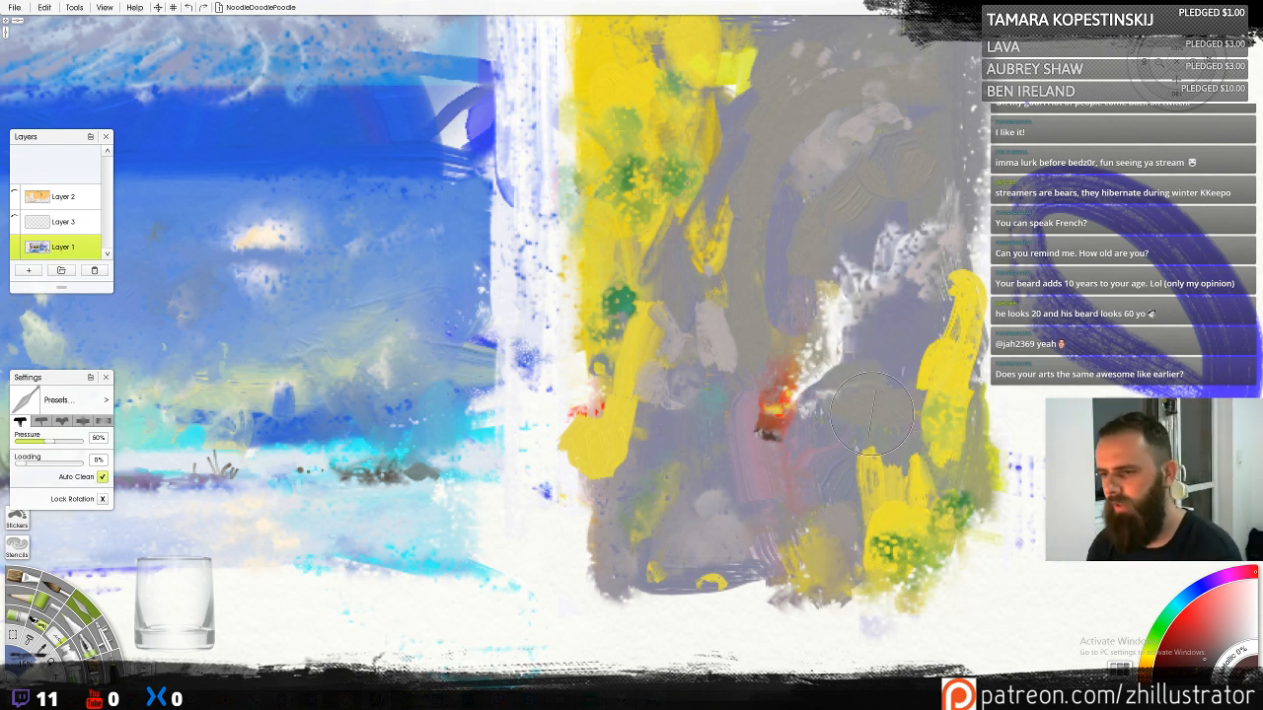
Return to the pencil and rework the red spot's upper part with sampled orange-red, yellow and orange
key("p")
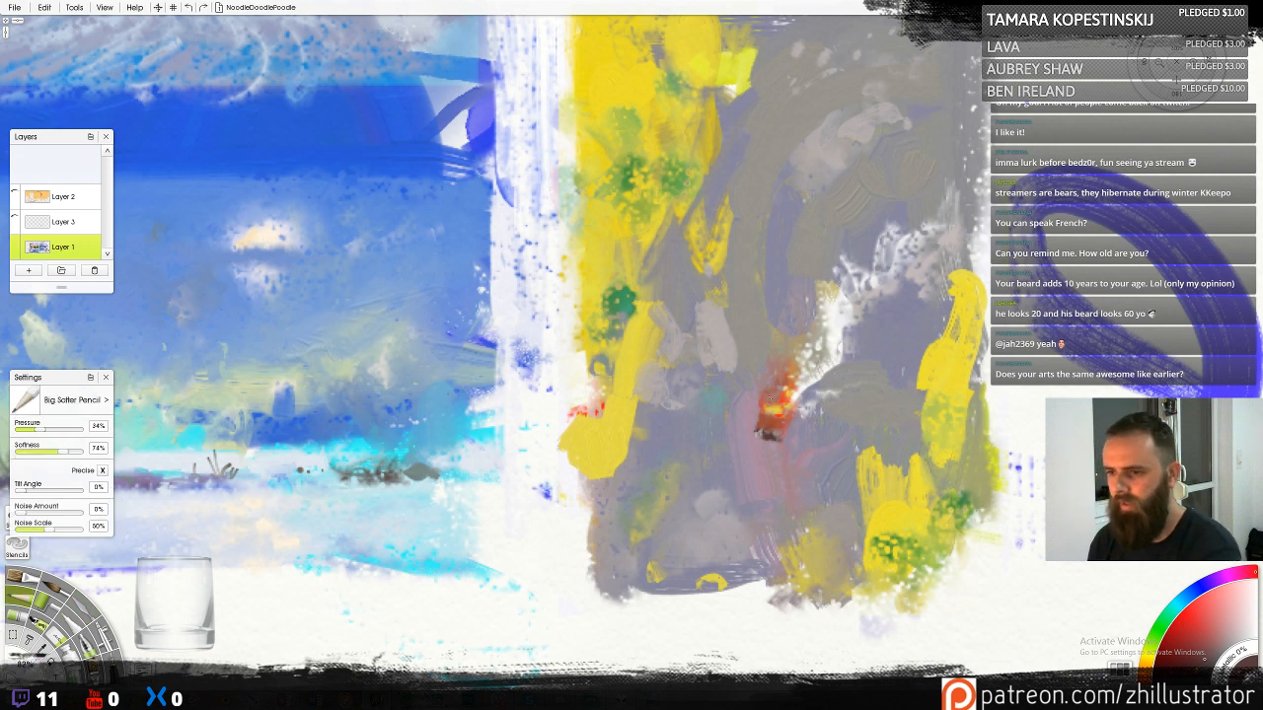
left_click(769, 399, "alt")
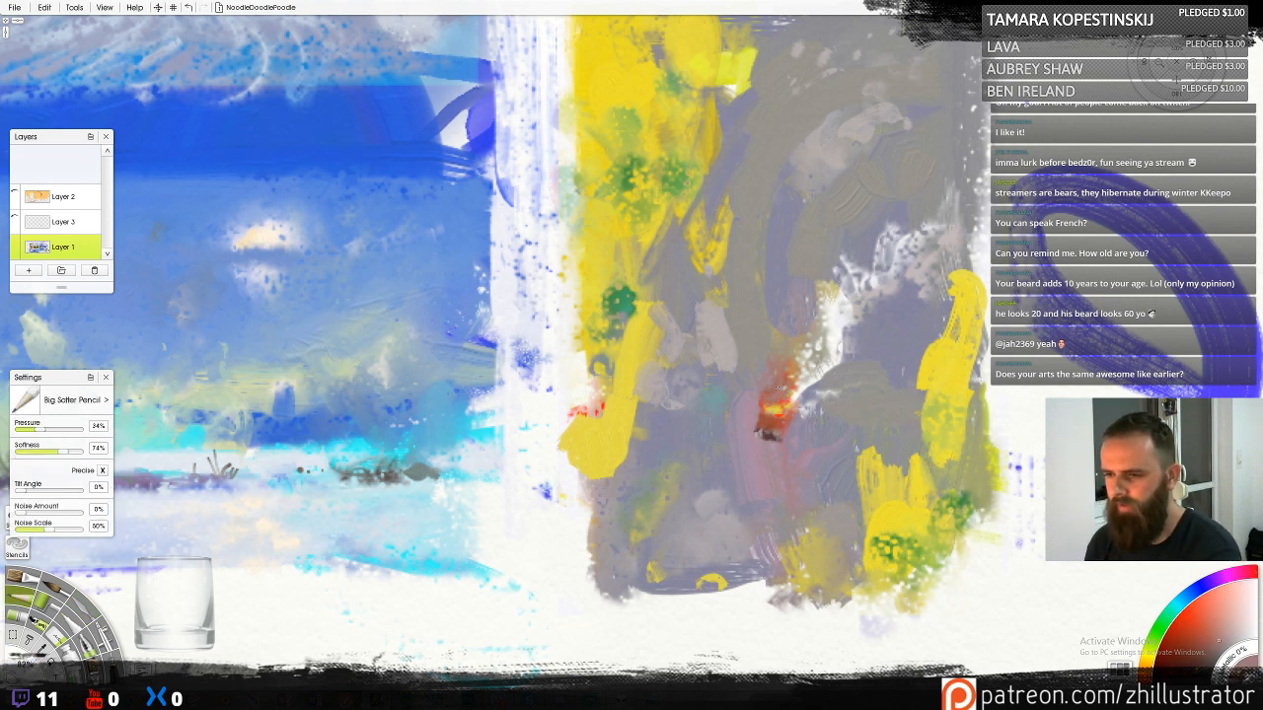
left_click(596, 247, "alt")
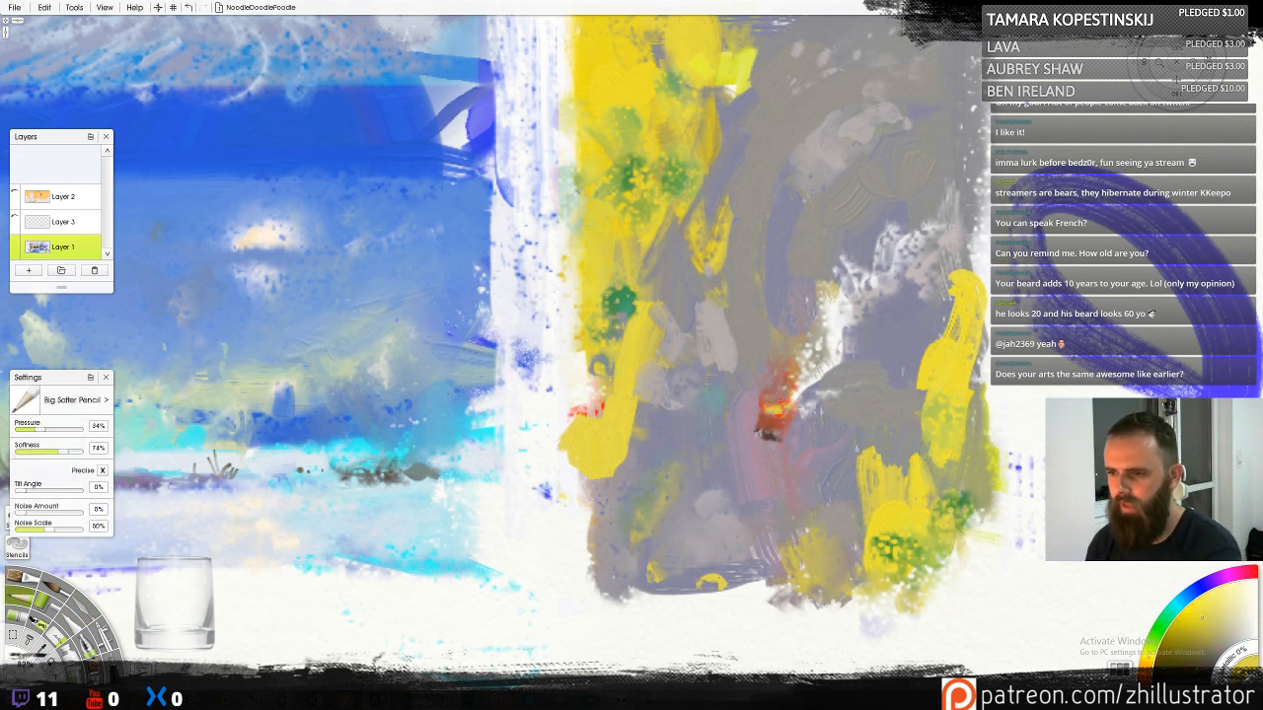
left_click(770, 391, "alt")
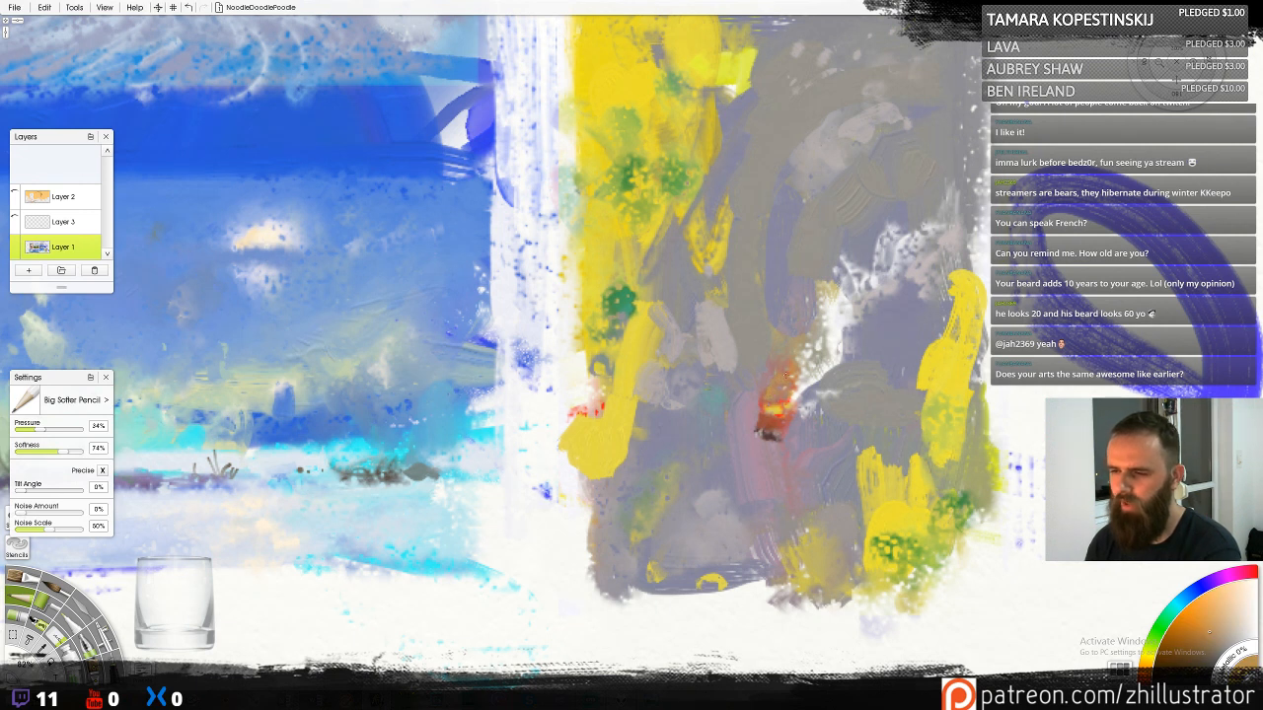
left_click(779, 371, "alt")
left_click(770, 378, "alt")
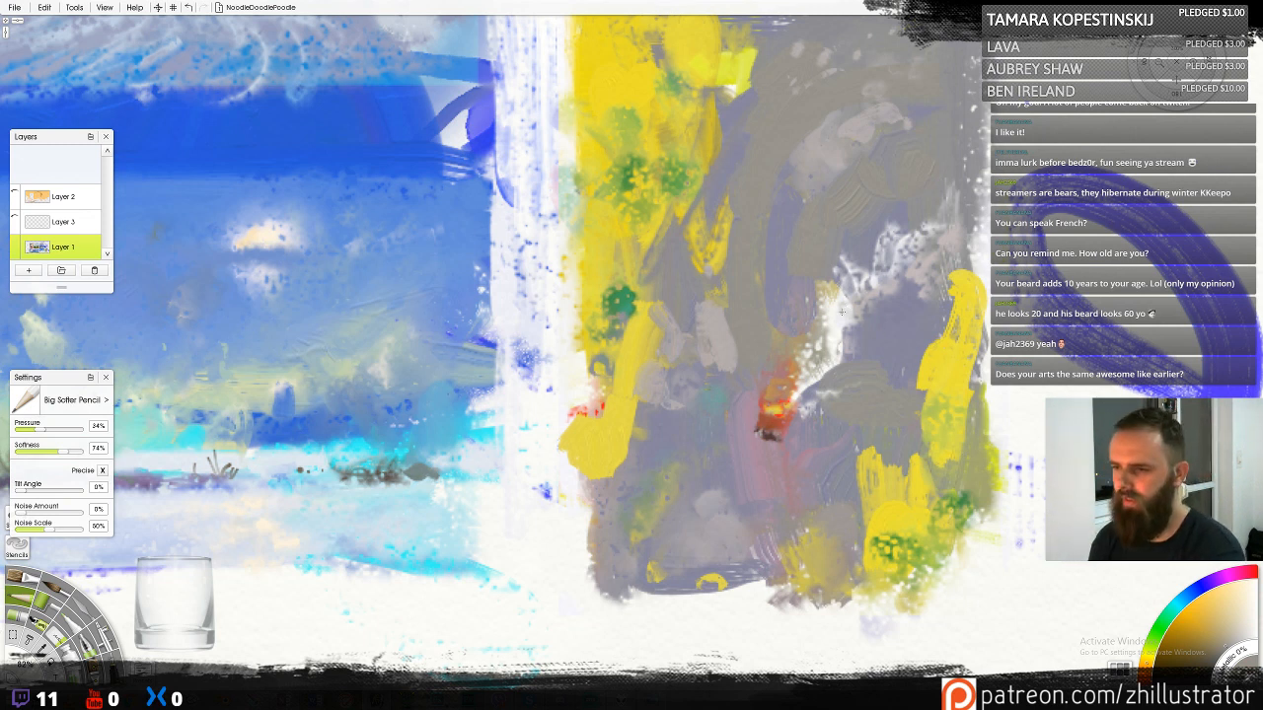
Break up the white trail above the red spot with sampled grey and pale pencil strokes, undoing the first one
left_click_drag(787, 365, 798, 233)
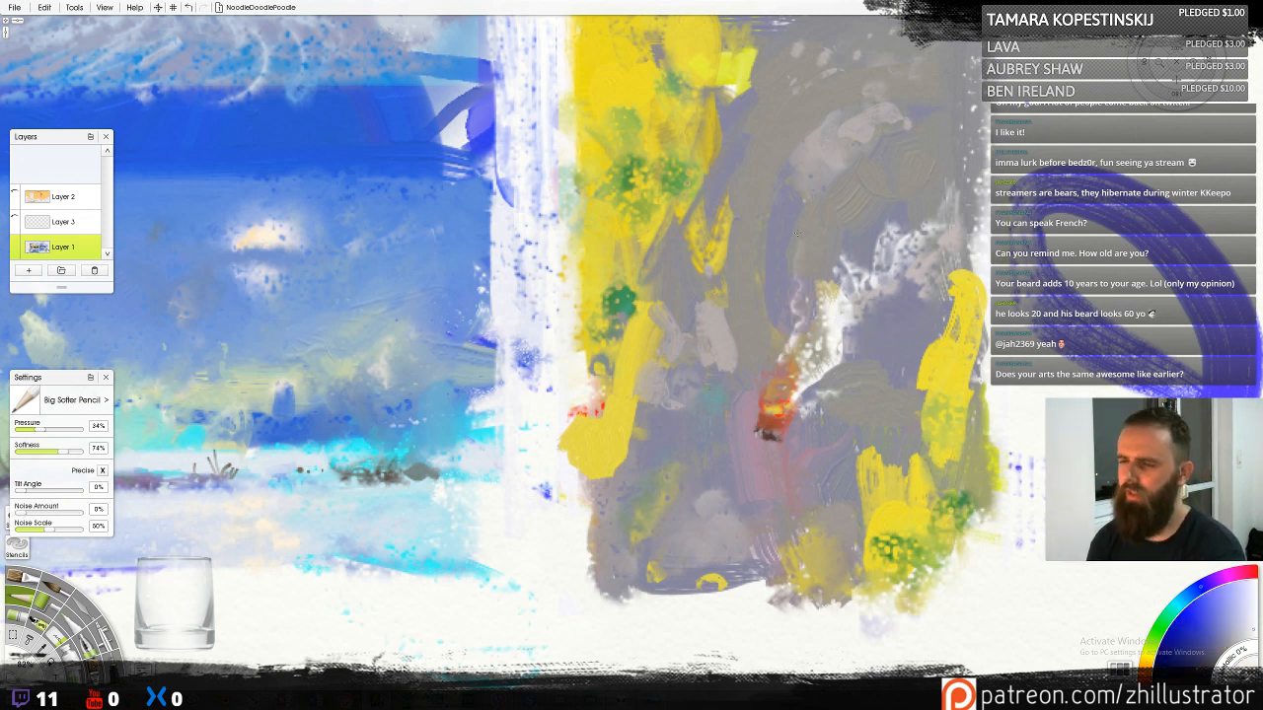
key("ctrl+z")
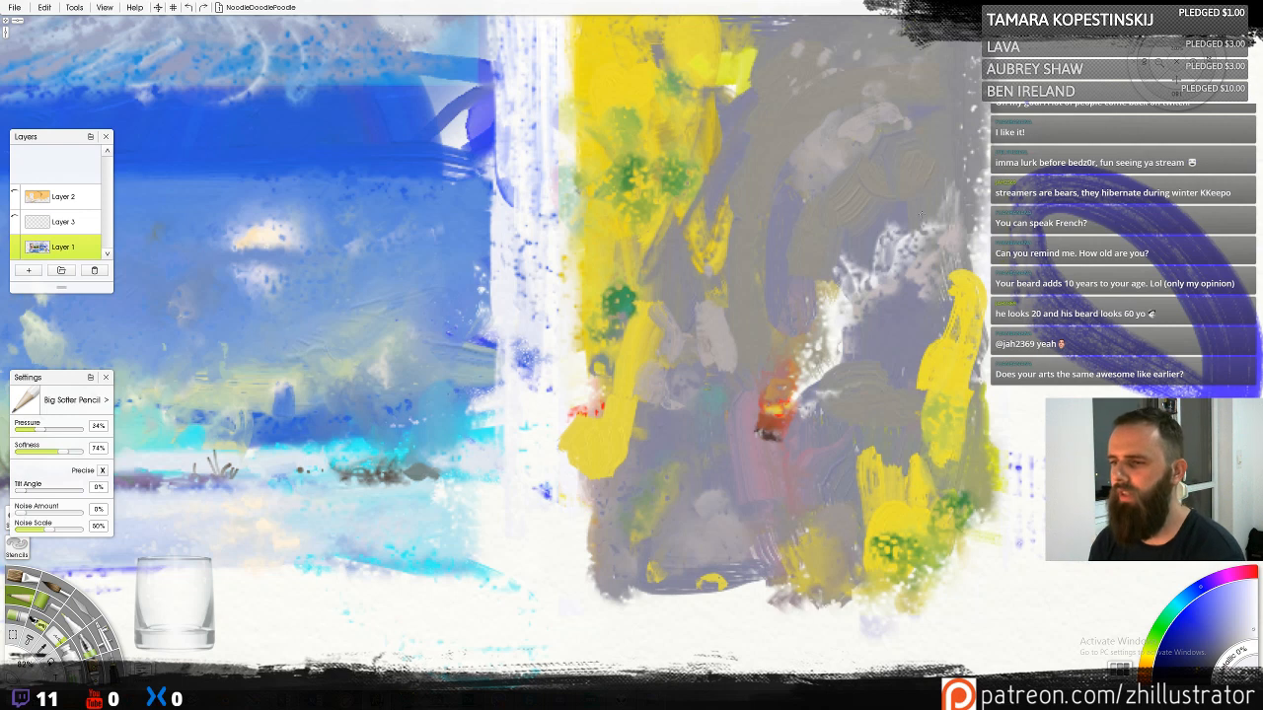
left_click(916, 268, "alt")
left_click_drag(812, 385, 823, 330)
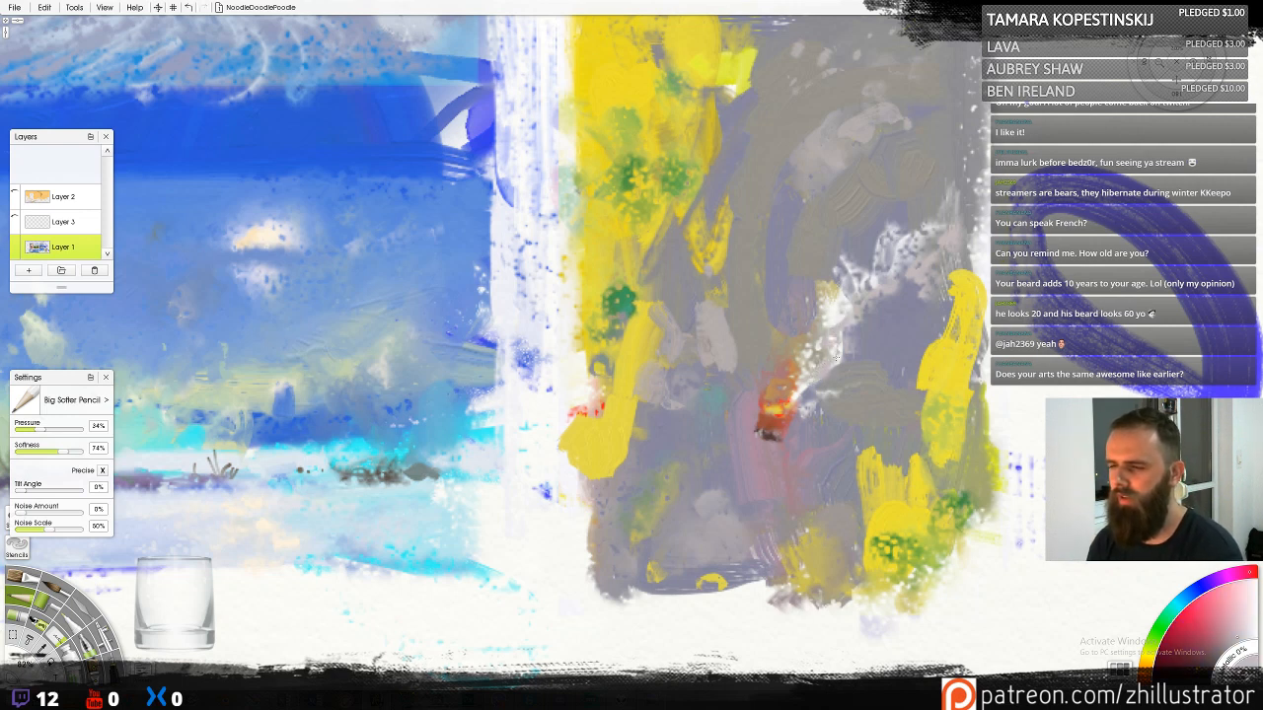
left_click(899, 247, "alt")
left_click(878, 258, "alt")
left_click_drag(846, 265, 868, 257)
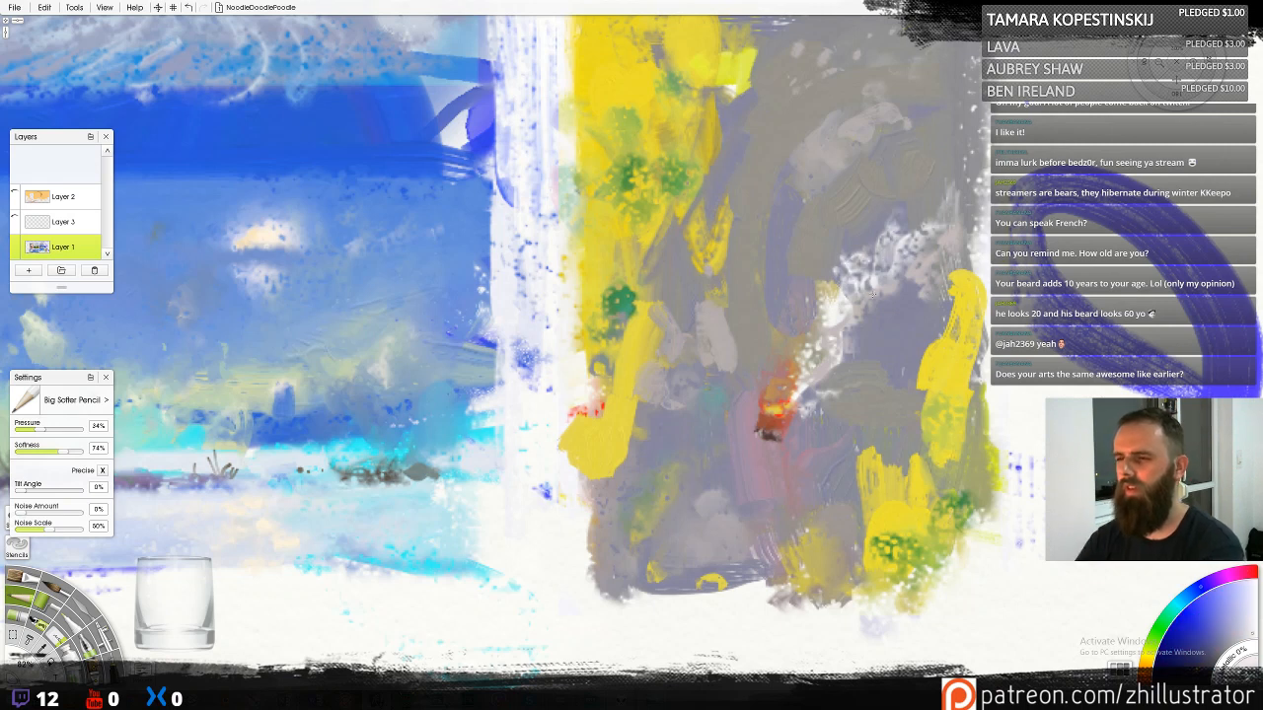
Try softening the white trail with grey wax crayon strokes, undoing each attempt
key("ctrl+minus")
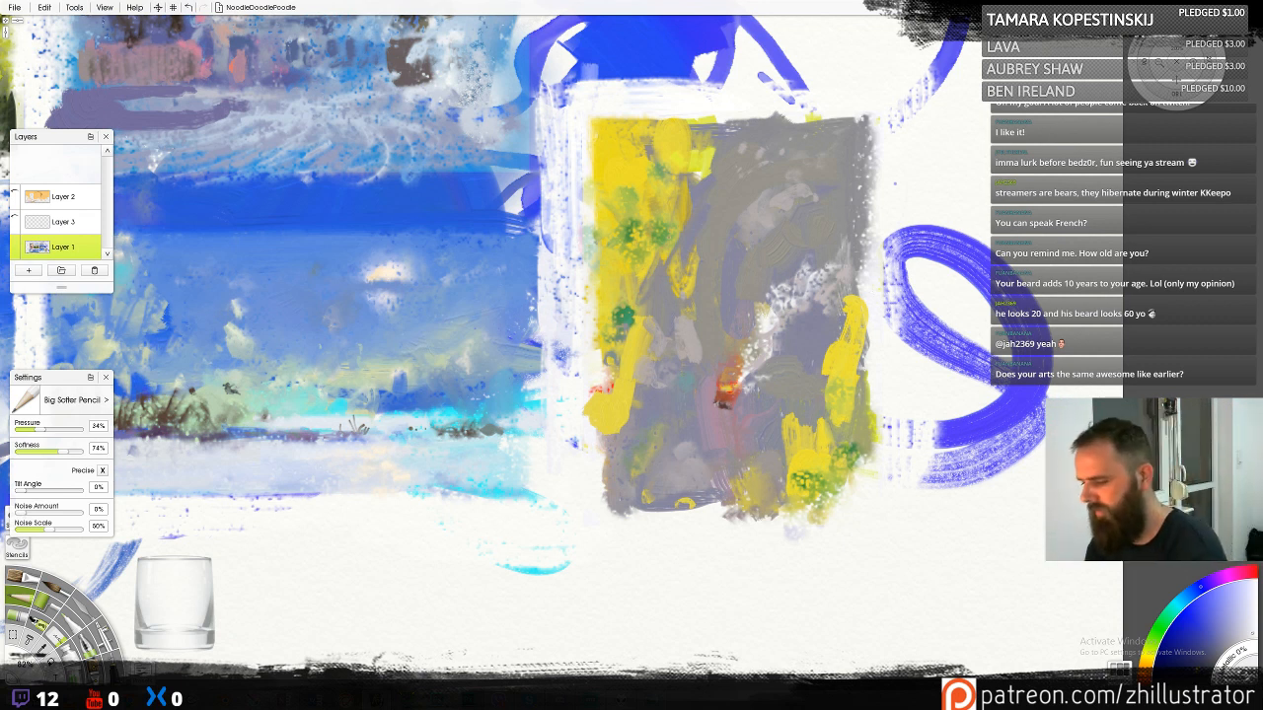
left_click(18, 594)
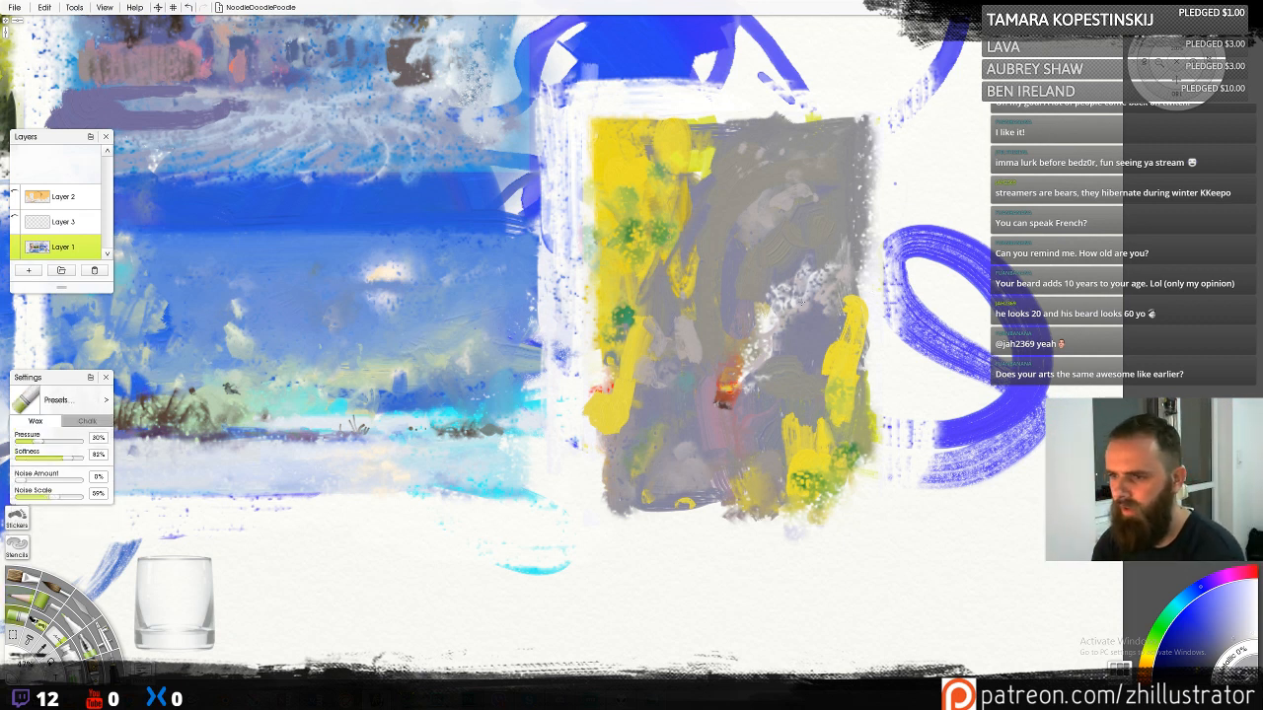
mouse_move(801, 304)
left_mouse_down()
mouse_move(814, 242)
mouse_move(835, 285)
mouse_move(794, 277)
mouse_move(773, 343)
mouse_move(759, 334)
mouse_move(761, 387)
mouse_move(767, 322)
mouse_move(764, 347)
mouse_move(747, 341)
mouse_move(760, 363)
mouse_move(804, 306)
left_mouse_up()
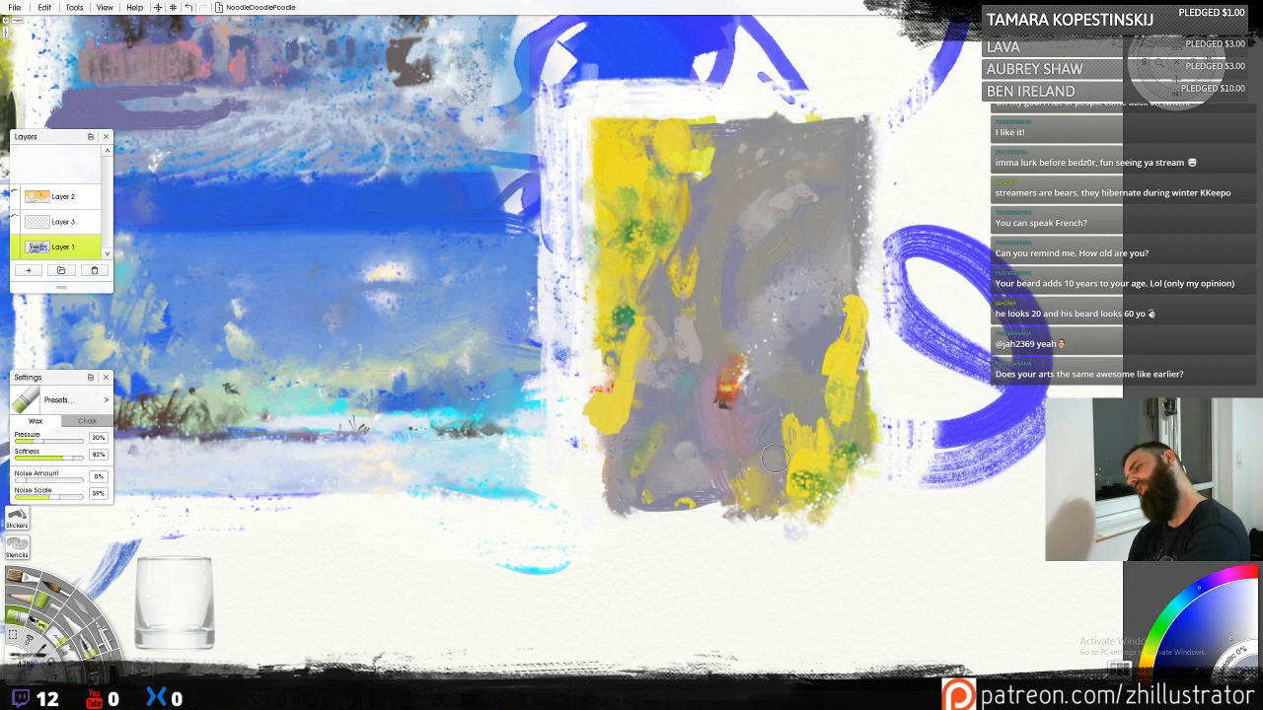
key("ctrl+z")
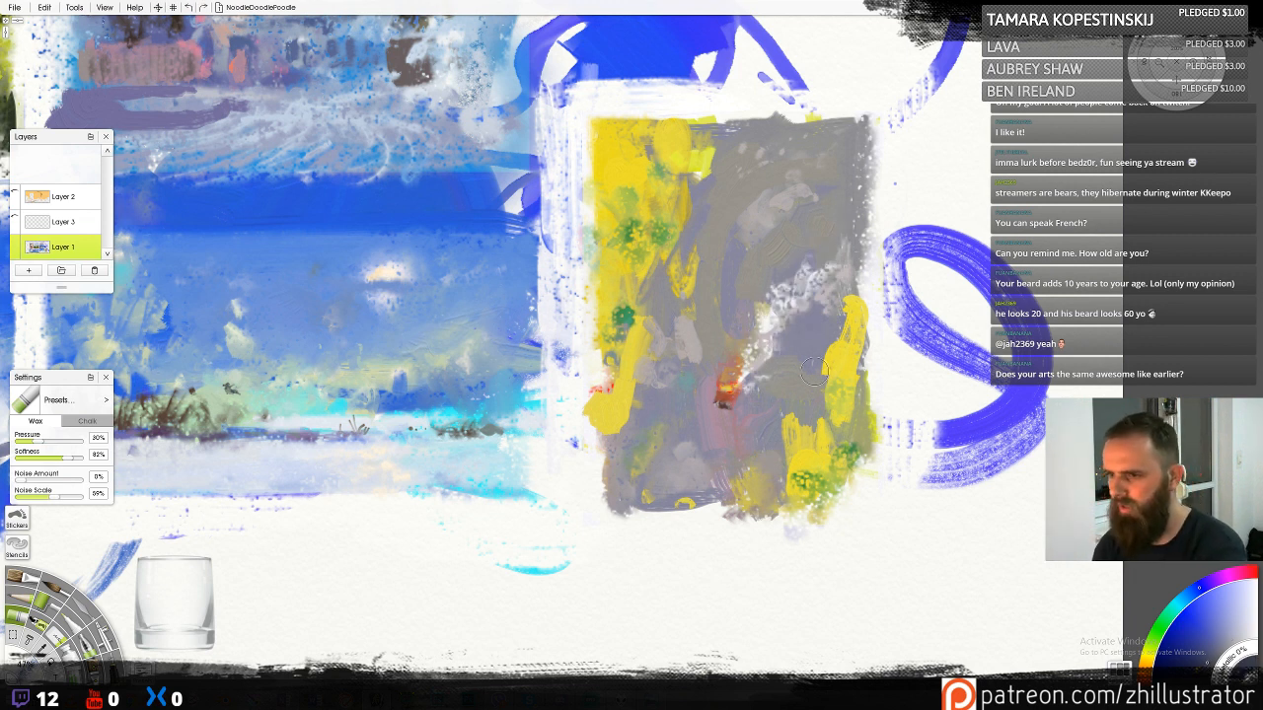
mouse_move(748, 383)
left_mouse_down()
mouse_move(763, 312)
mouse_move(802, 299)
mouse_move(777, 296)
mouse_move(805, 260)
mouse_move(822, 286)
mouse_move(824, 237)
left_mouse_up()
key("ctrl+z")
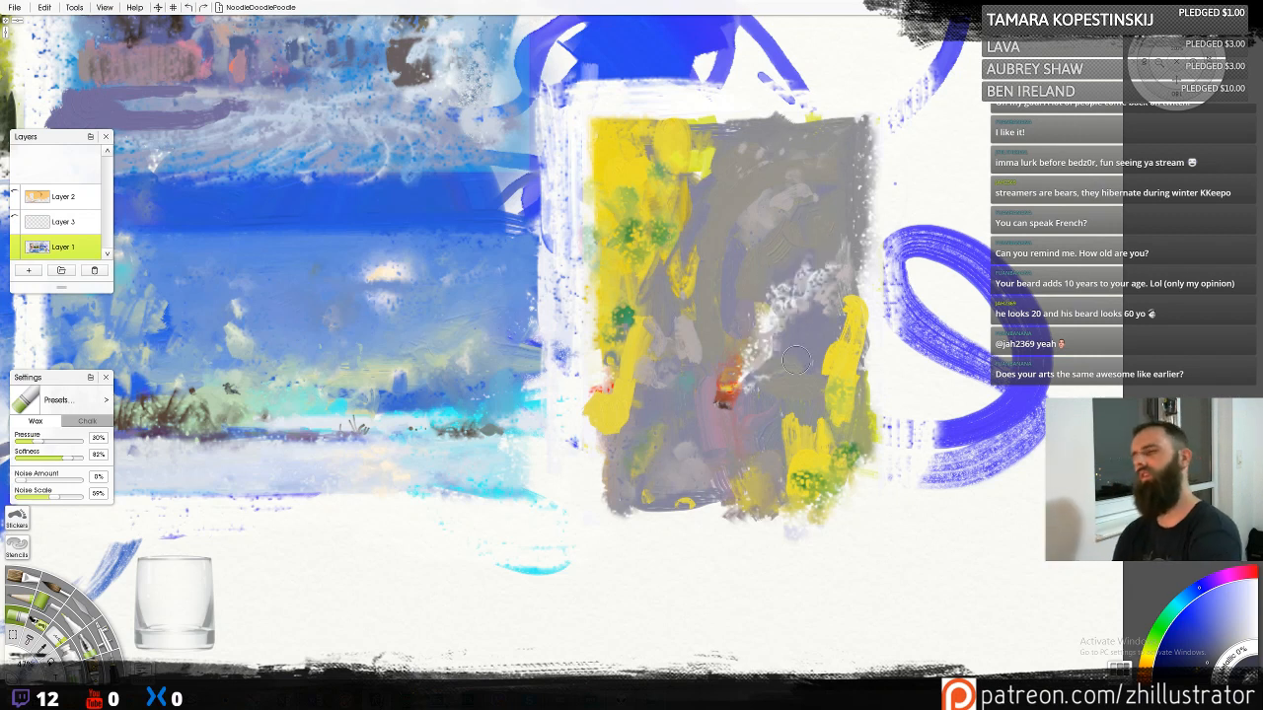
Try a pencil stroke along the white trail, then undo it together with the recent trail and red-spot changes
key("p")
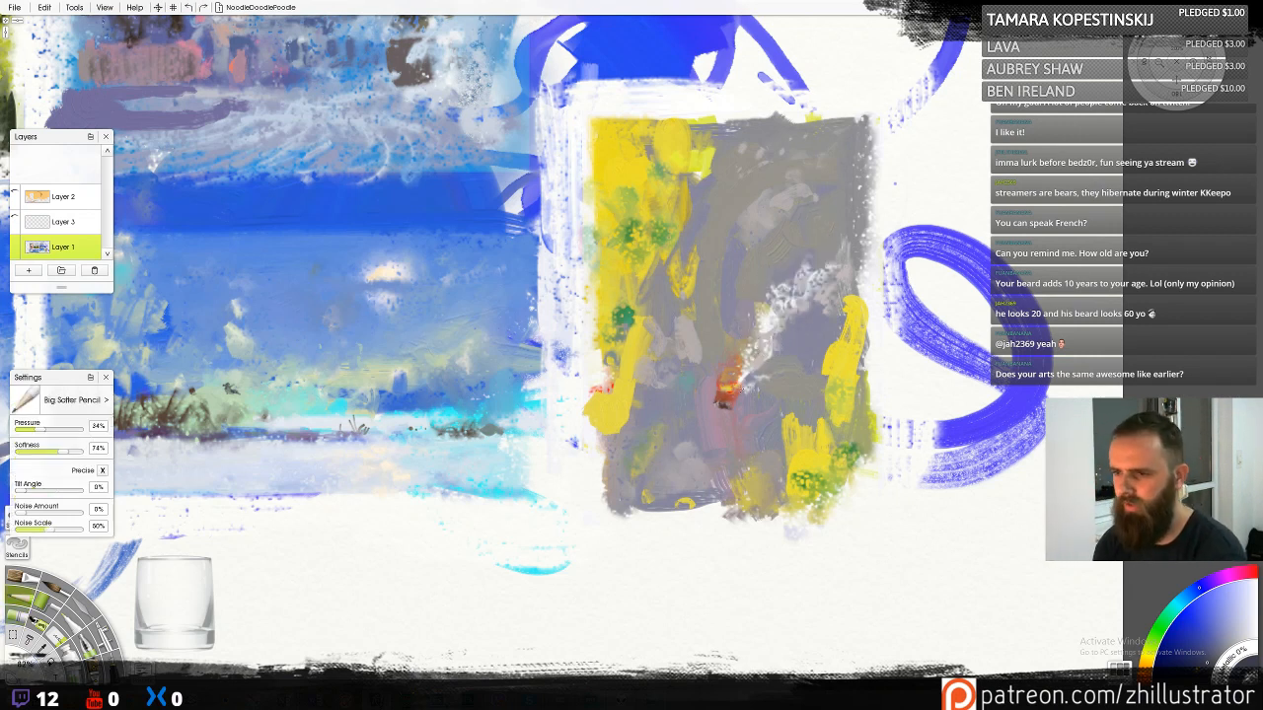
mouse_move(745, 388)
left_mouse_down()
mouse_move(758, 308)
mouse_move(801, 248)
mouse_move(803, 264)
left_mouse_up()
key("ctrl+z")
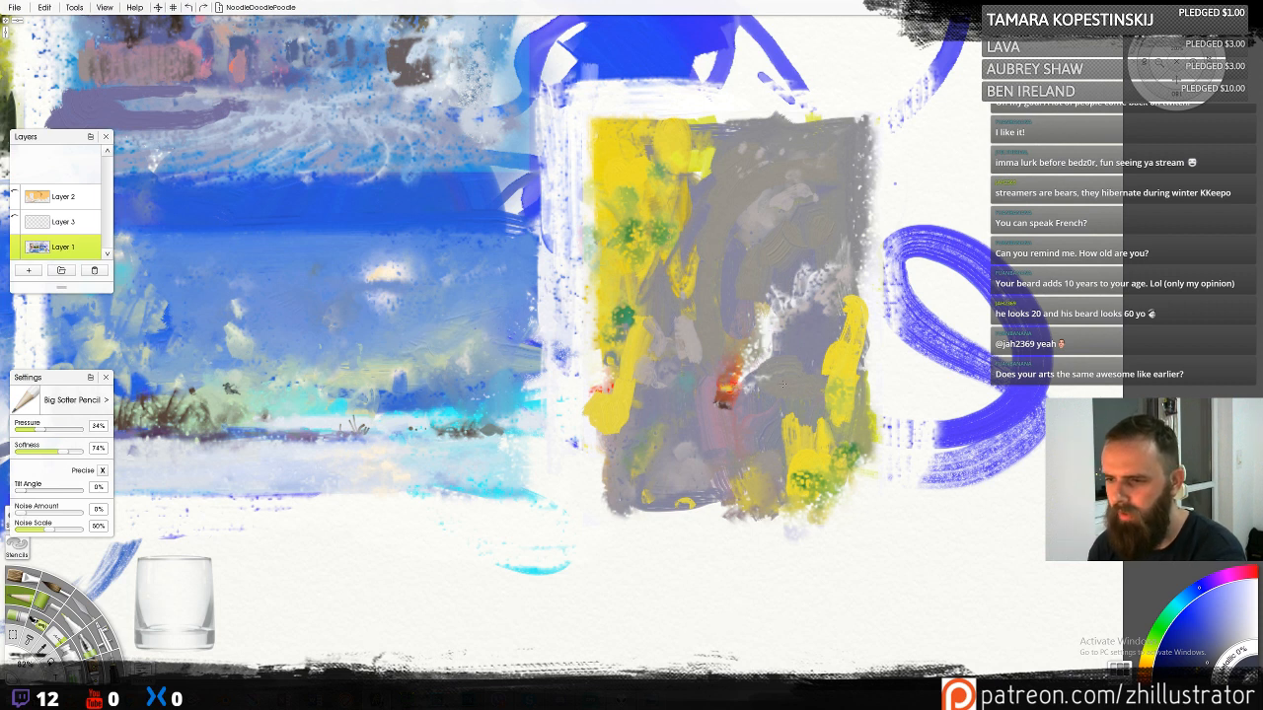
key("ctrl+z")
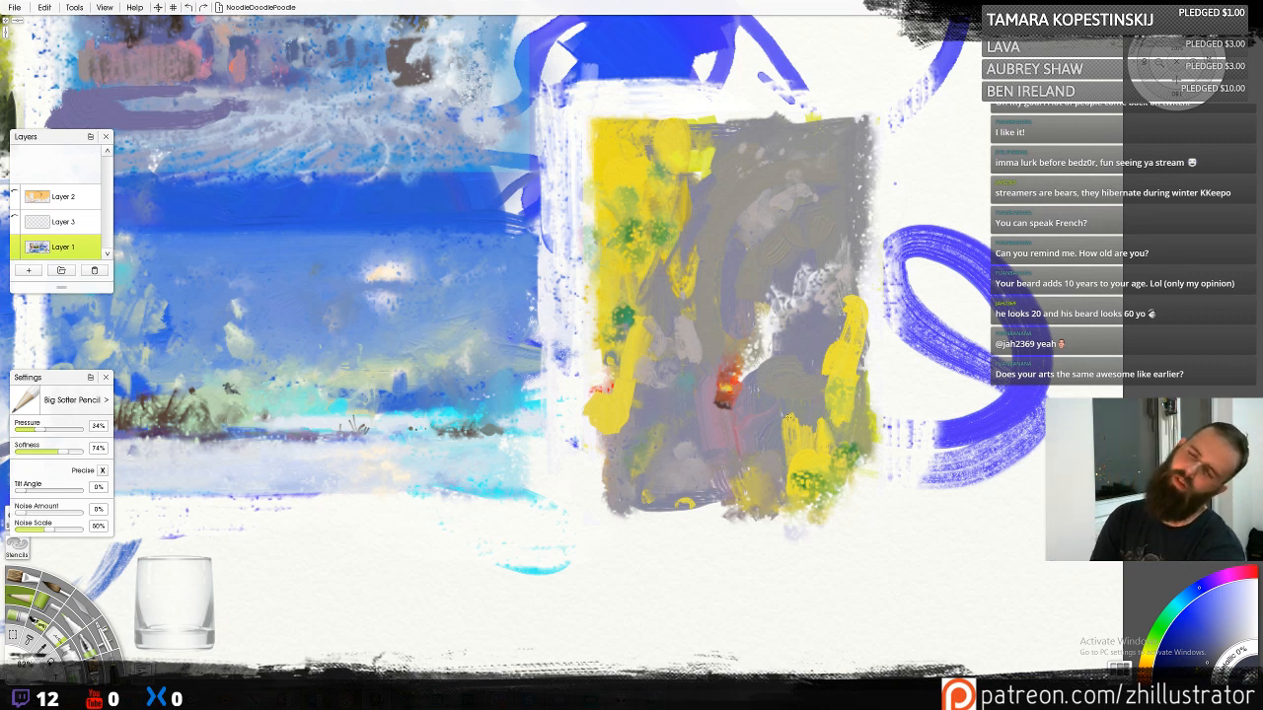
Try a pencil stroke across the red spot, then undo it together with the previous dark touches there
left_click_drag(738, 385, 722, 394)
key("ctrl+z")
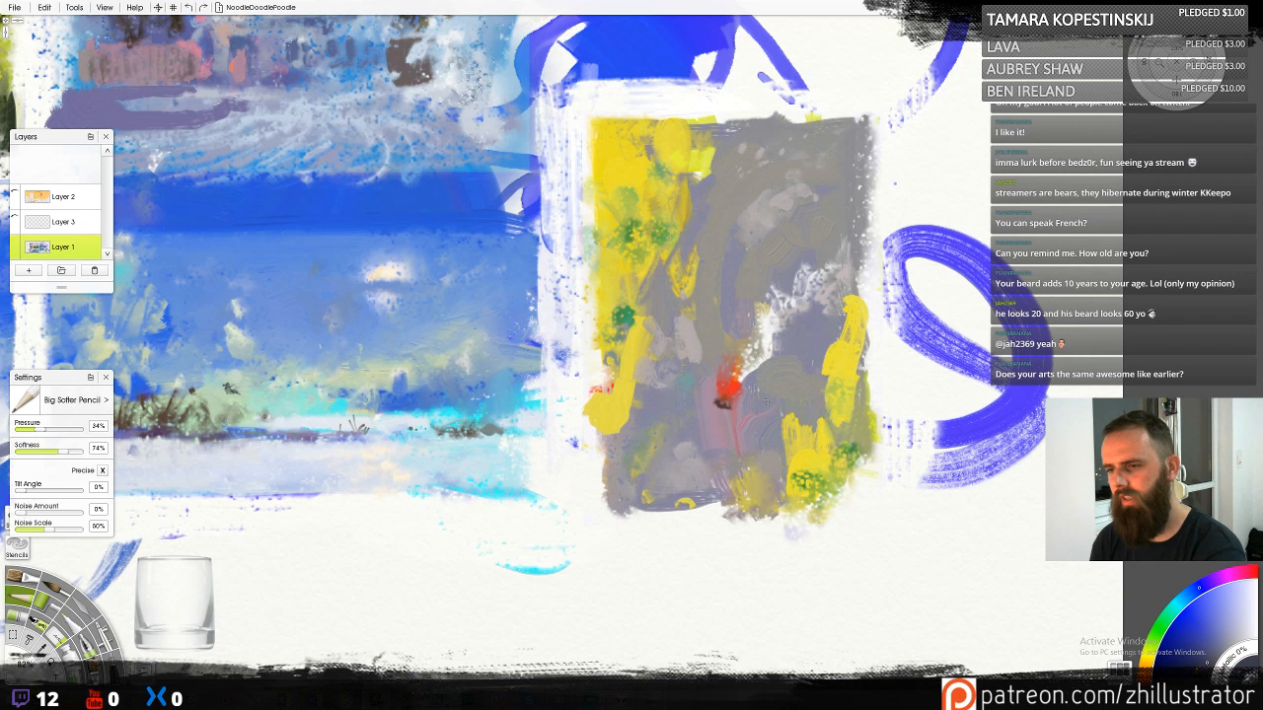
key("ctrl+z")
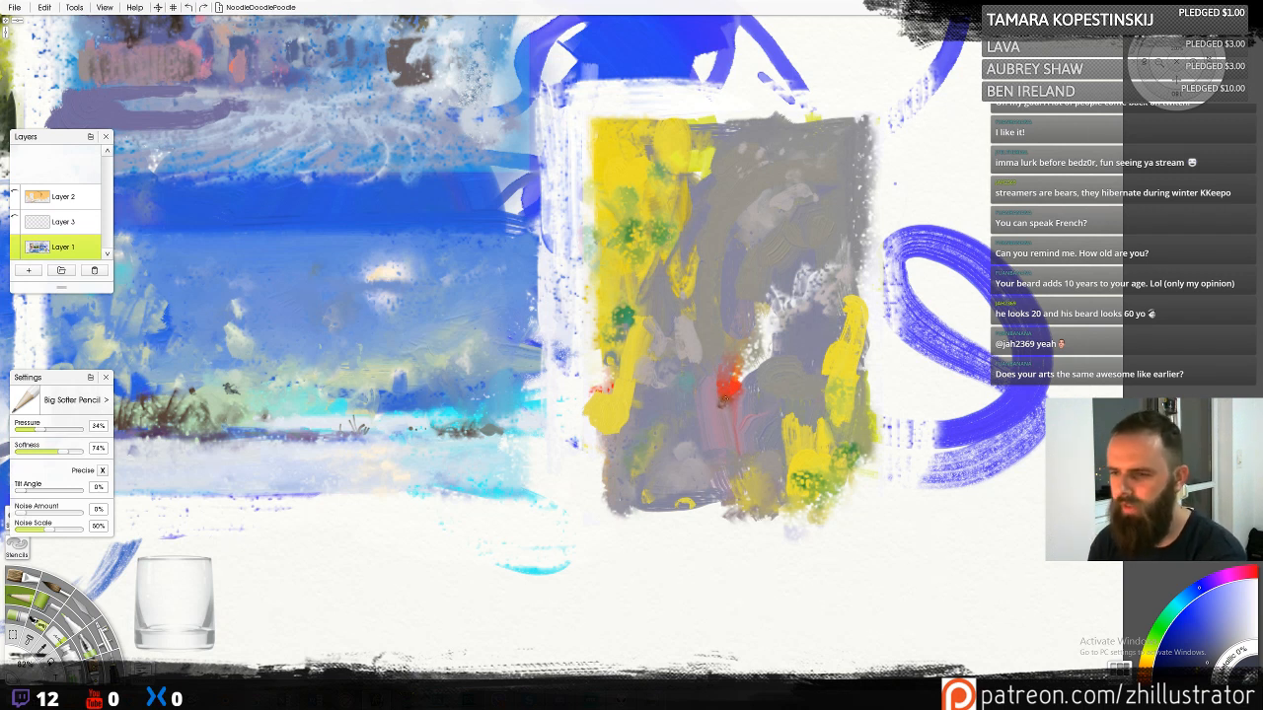
left_click(726, 398, "alt")
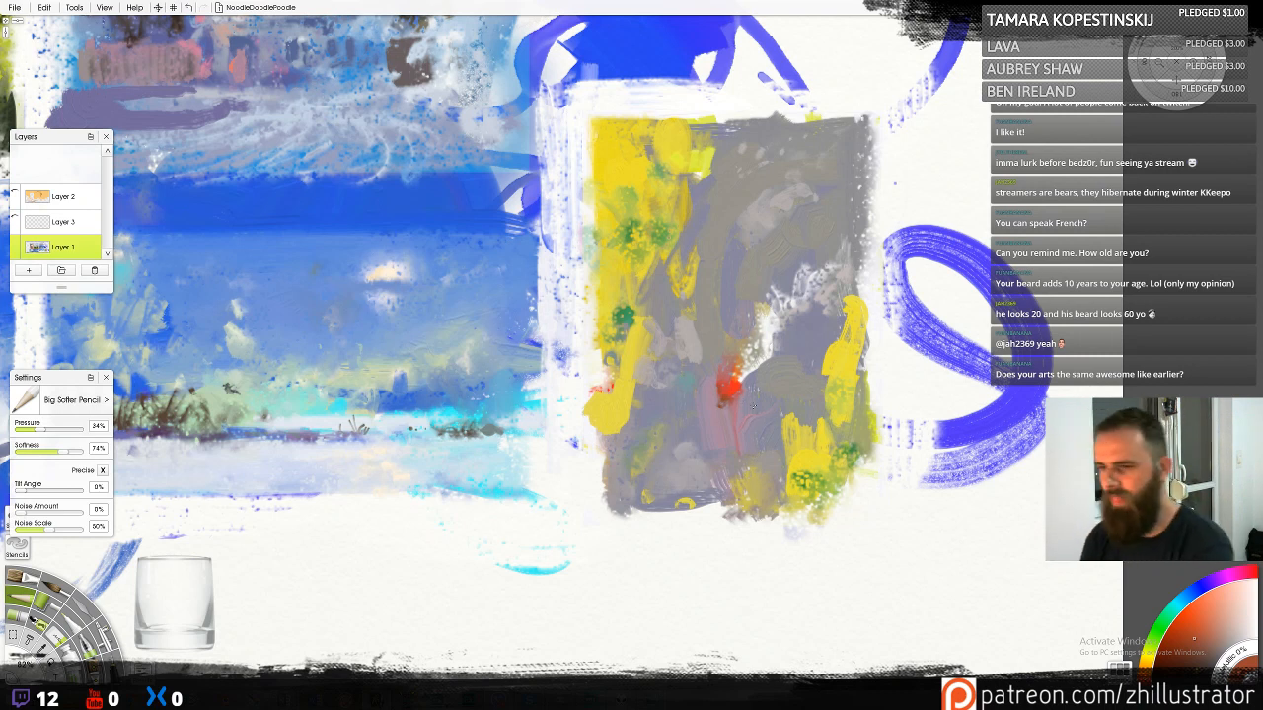
Rework the block's lower-left yellow patch with pencil strokes in sampled grey and yellow
left_click(635, 314, "alt")
left_click_drag(633, 312, 633, 382)
left_click(644, 374, "alt")
left_click(619, 418, "alt")
mouse_move(623, 428)
left_mouse_down()
mouse_move(601, 457)
mouse_move(588, 422)
mouse_move(593, 460)
left_mouse_up()
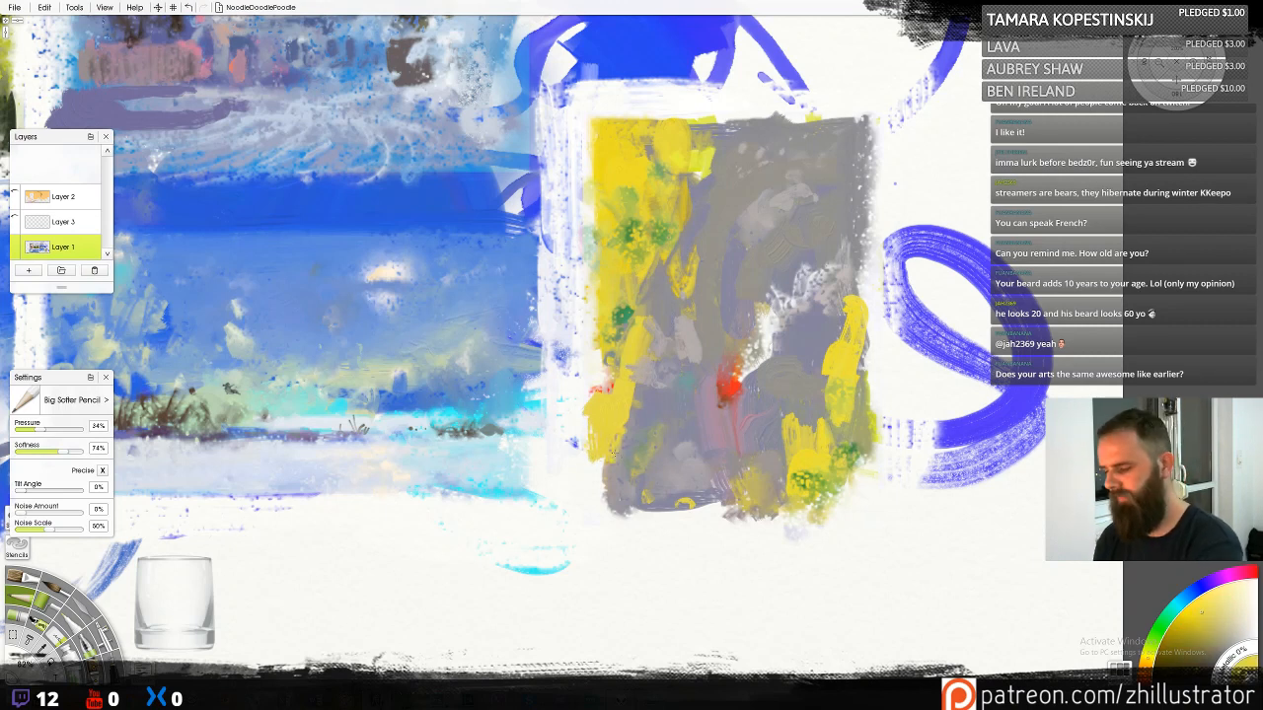
Soften the block's lower-left edge, lower-right yellow-green patch and lower grey area with wax crayon strokes in sampled colours
left_click(21, 594)
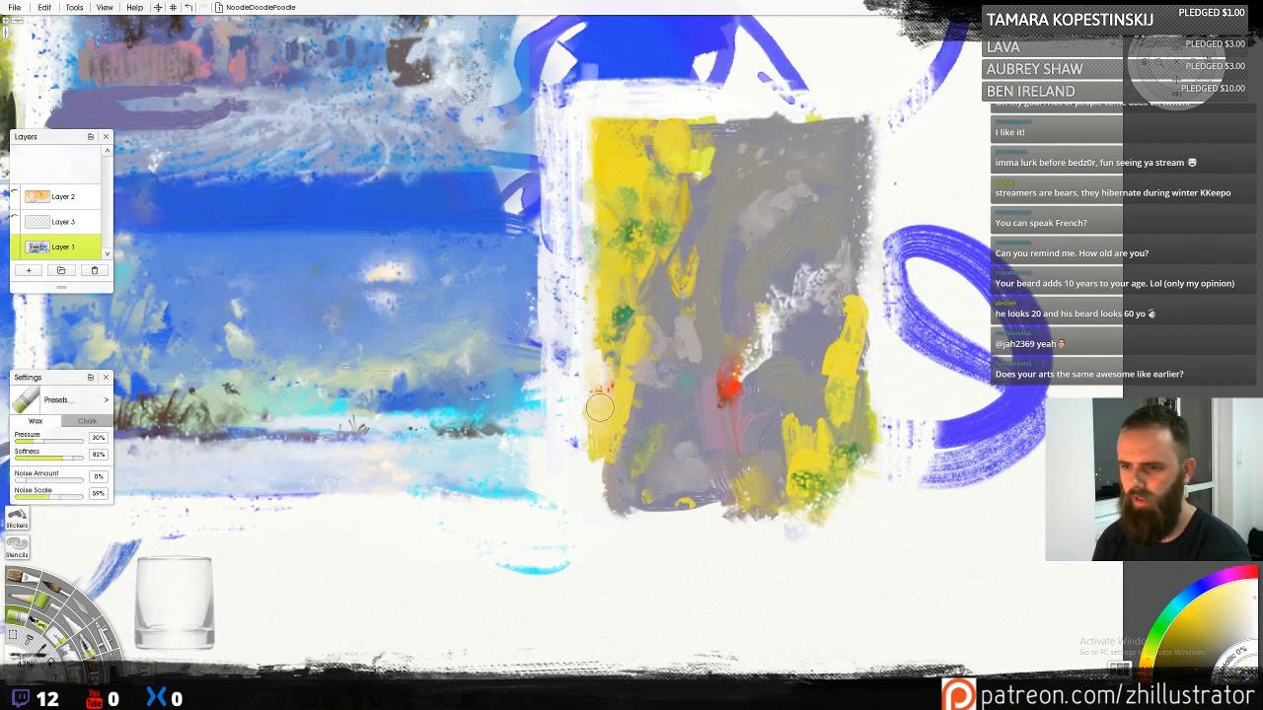
mouse_move(595, 363)
left_mouse_down()
mouse_move(628, 351)
mouse_move(613, 407)
mouse_move(585, 392)
mouse_move(596, 483)
left_mouse_up()
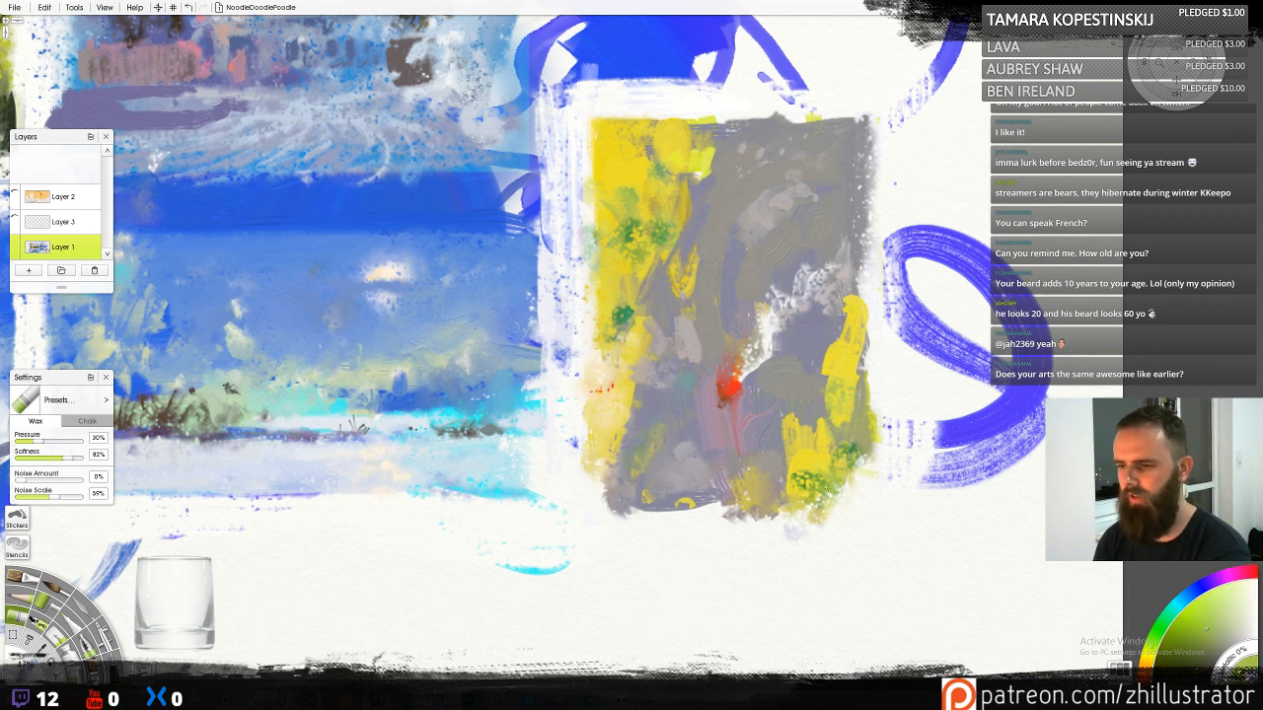
mouse_move(838, 485)
left_mouse_down()
mouse_move(857, 447)
mouse_move(822, 486)
mouse_move(808, 464)
mouse_move(821, 470)
mouse_move(797, 504)
mouse_move(837, 498)
left_mouse_up()
left_click(817, 468, "alt")
left_click(781, 422, "alt")
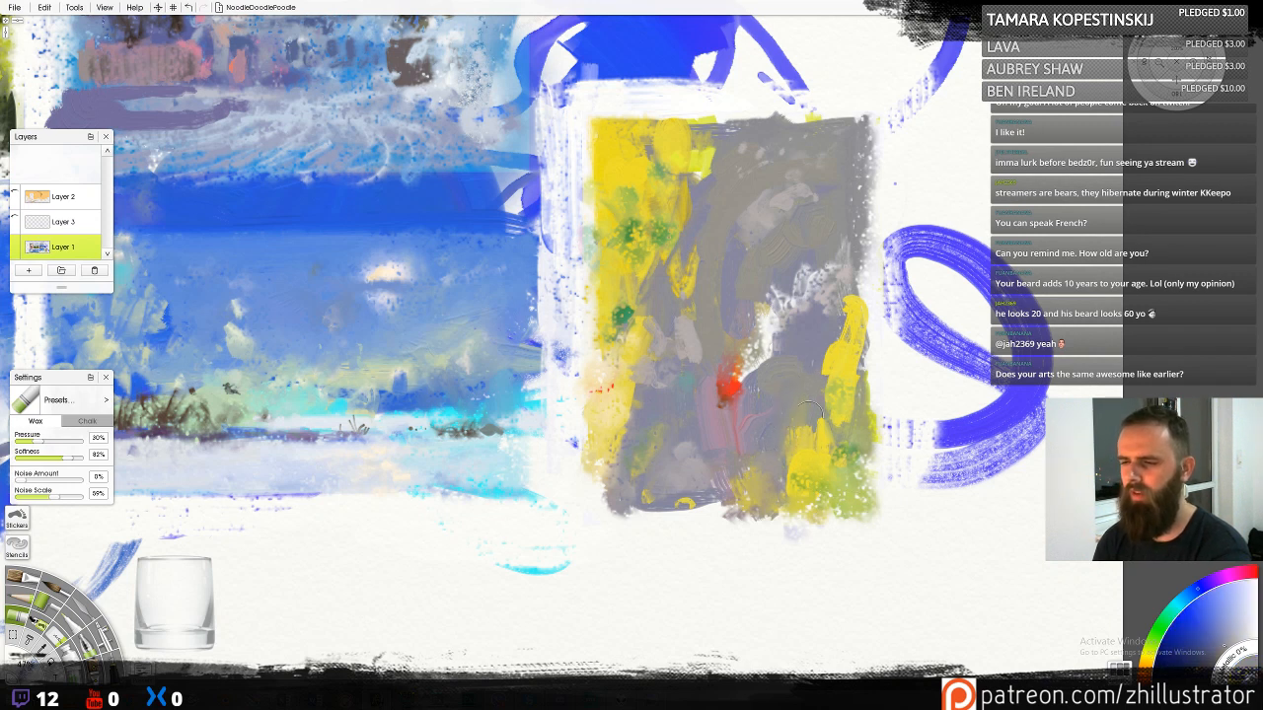
left_click(775, 483, "alt")
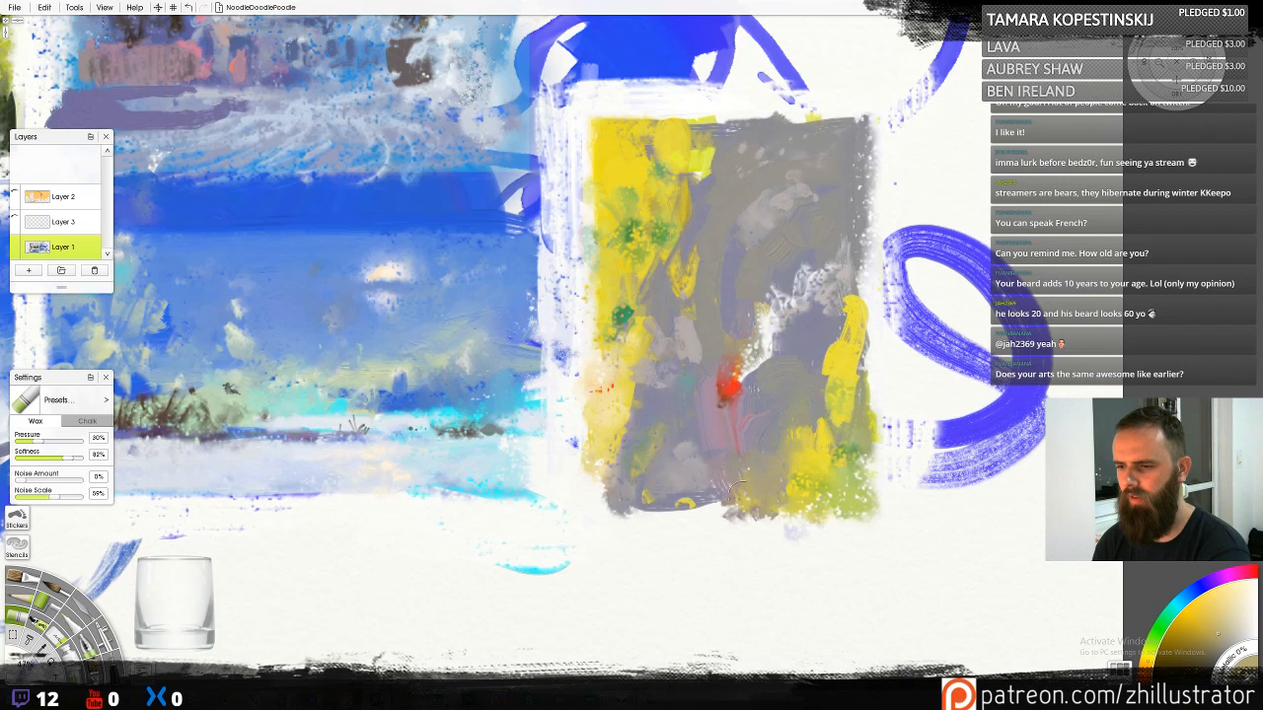
mouse_move(738, 442)
left_mouse_down()
mouse_move(740, 409)
mouse_move(757, 417)
left_mouse_up()
mouse_move(710, 491)
left_mouse_down()
mouse_move(768, 483)
mouse_move(695, 505)
mouse_move(734, 471)
left_mouse_up()
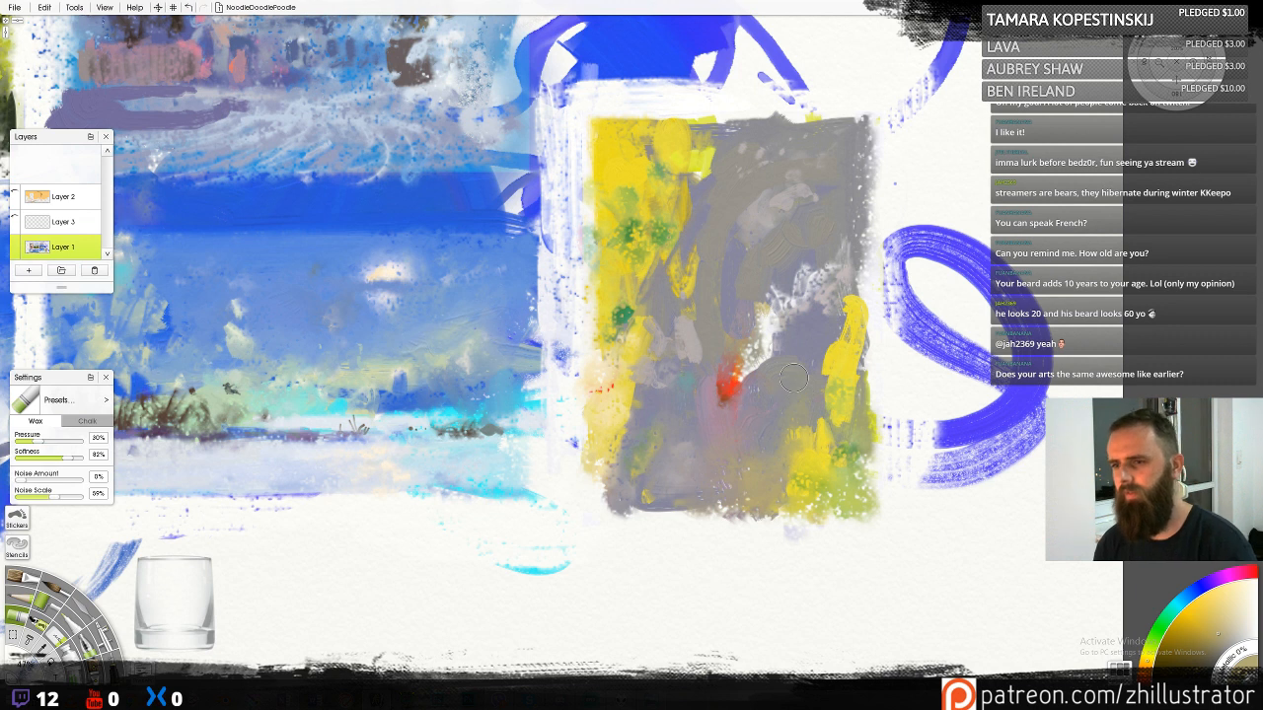
Return to the pencil and vary the block's upper grey area with short strokes in sampled greys
key("p")
left_click(734, 248, "alt")
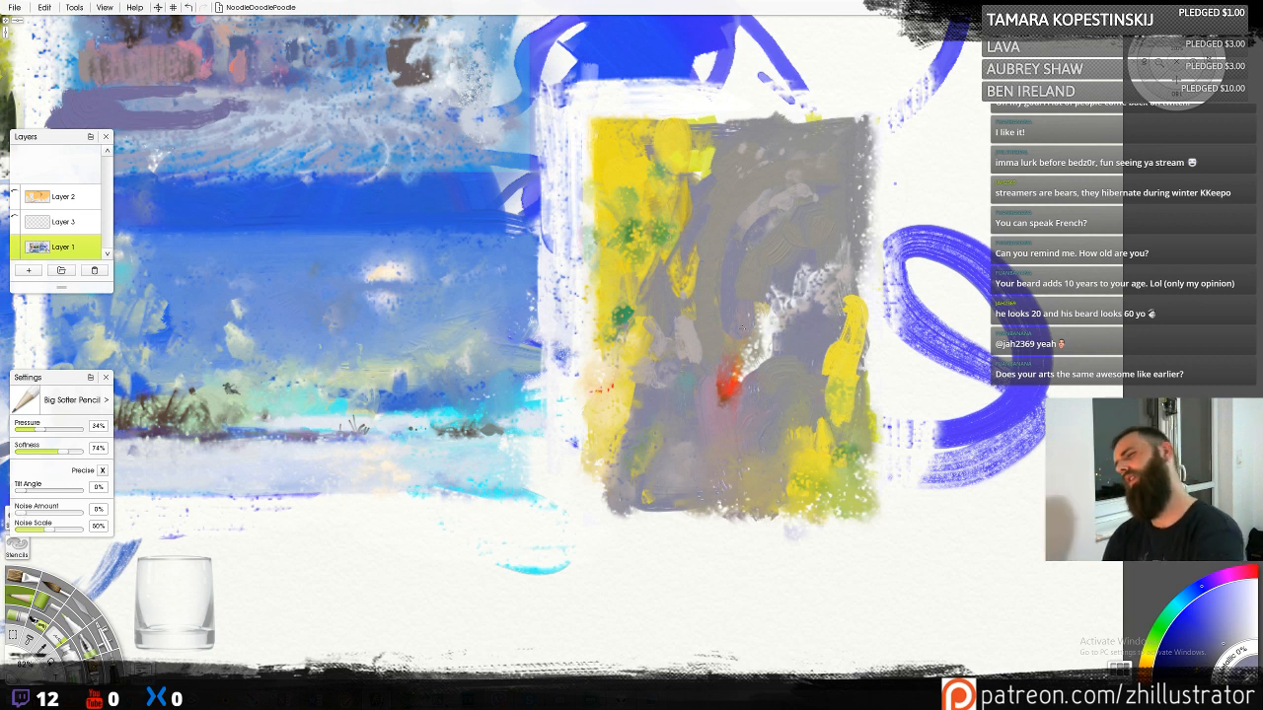
mouse_move(749, 241)
left_mouse_down()
mouse_move(770, 215)
mouse_move(762, 233)
left_mouse_up()
left_click(772, 226, "alt")
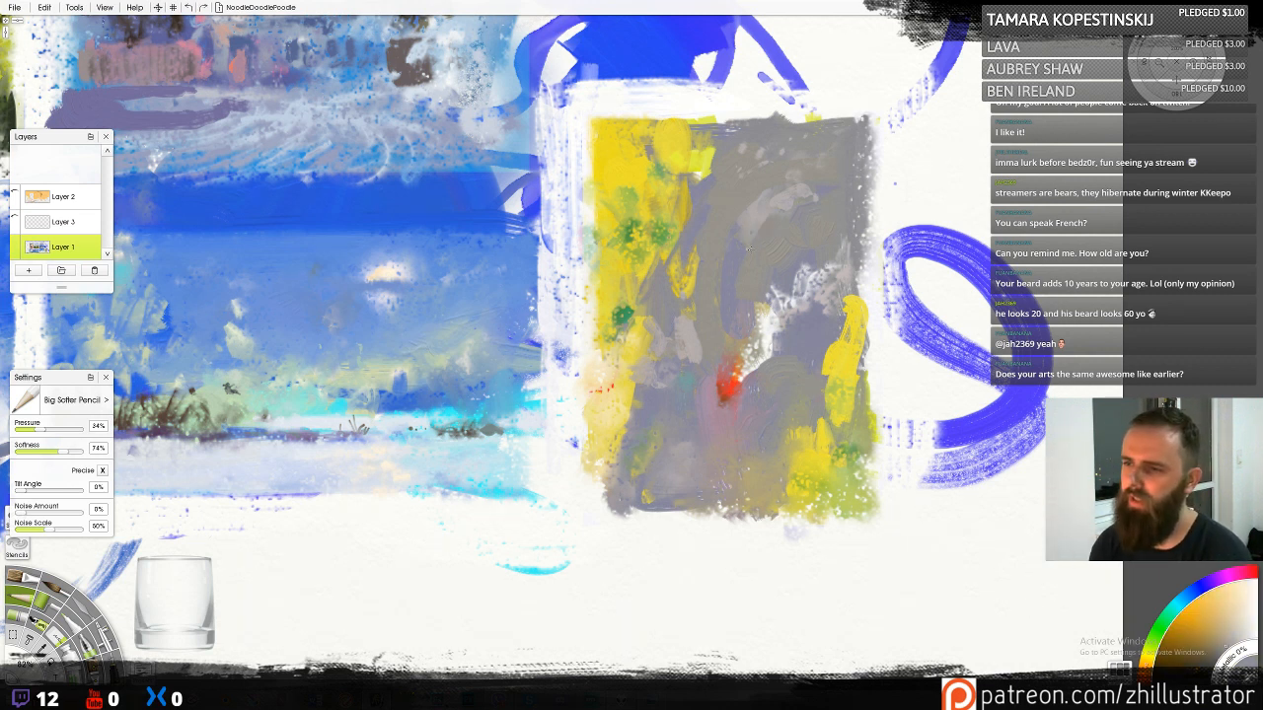
left_click(1236, 575)
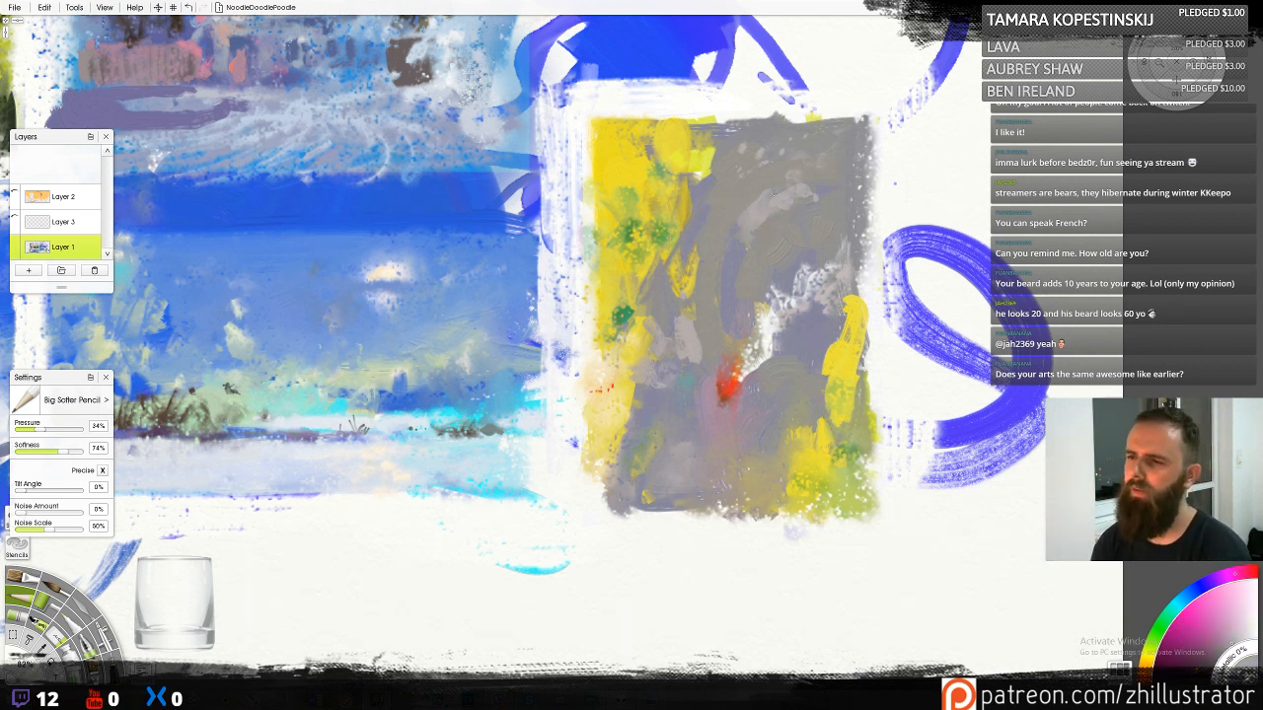
left_click(775, 188, "alt")
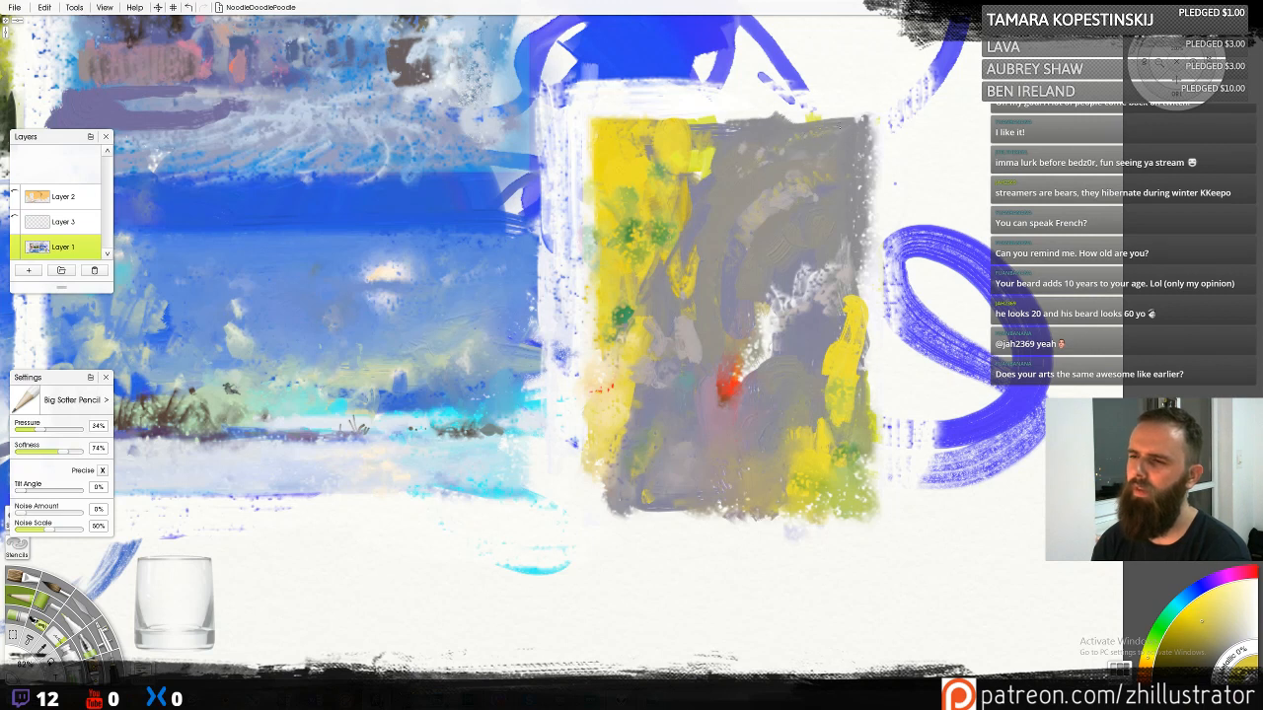
left_click_drag(729, 153, 747, 139)
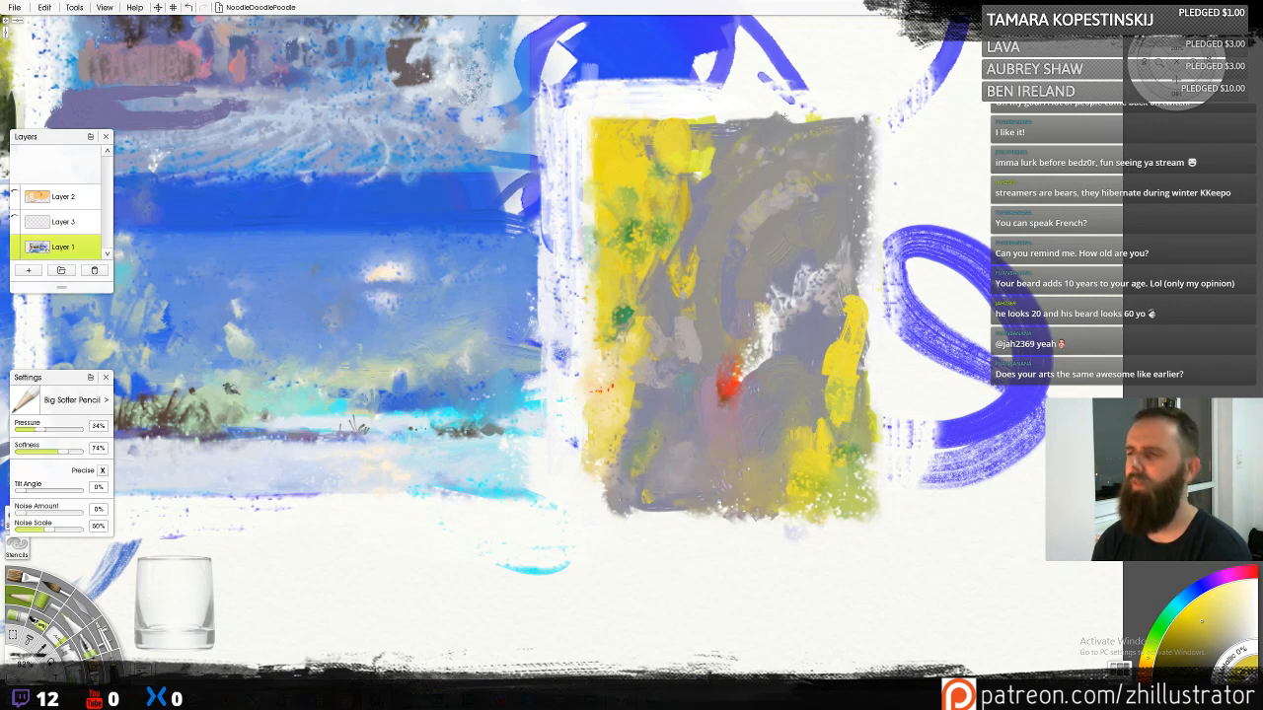
left_click(749, 178, "alt")
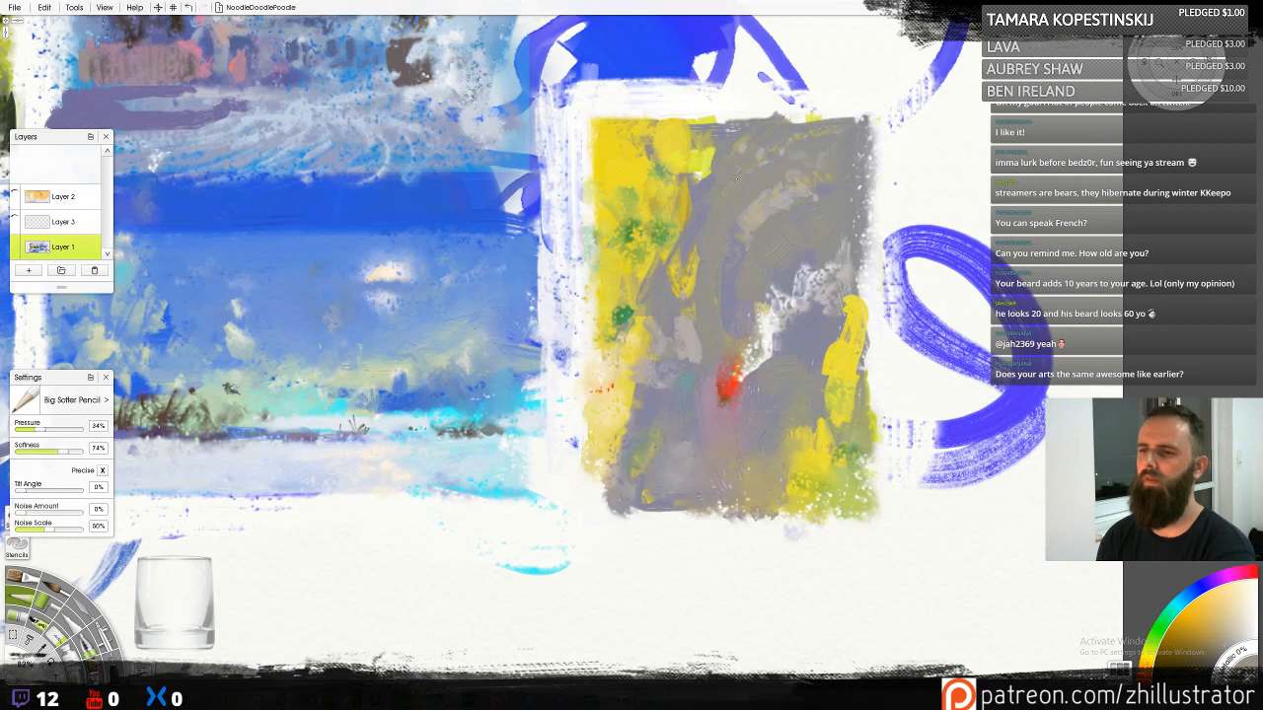
left_click(776, 163, "alt")
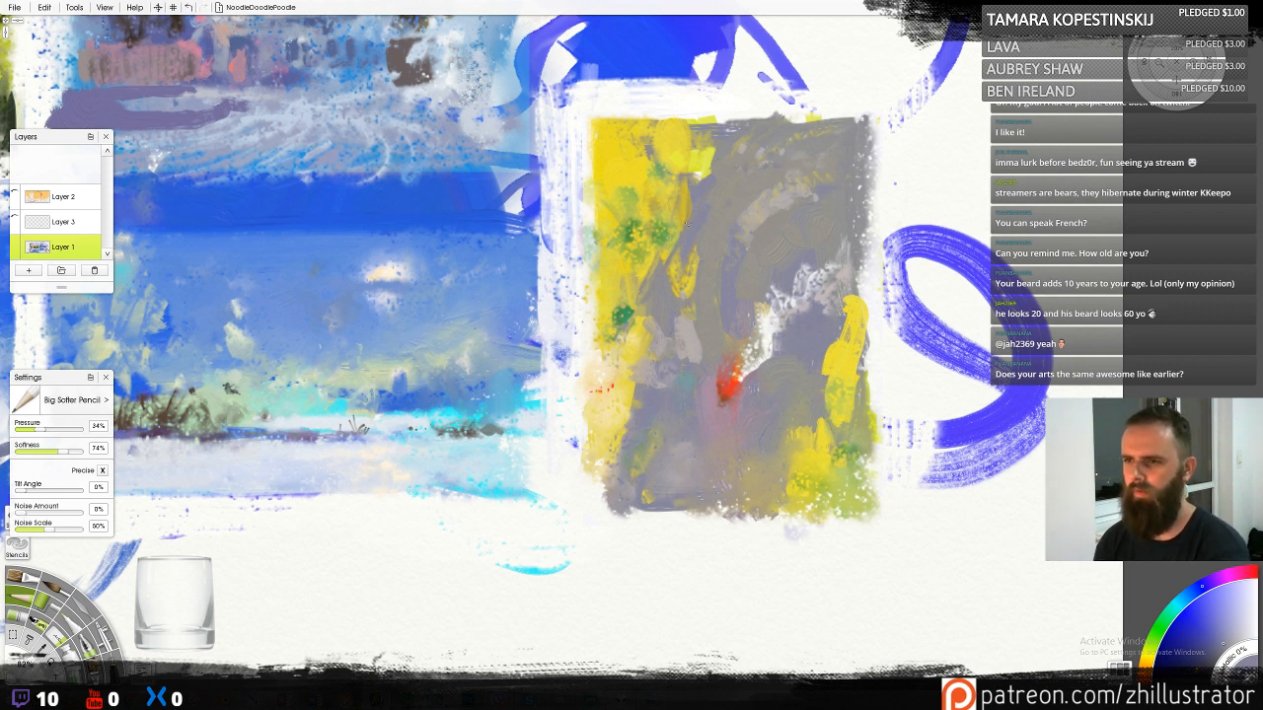
Extend pale yellow-green pencil strokes down the boundary between yellow and grey, and blend them with the wax crayon
left_click(699, 172, "alt")
left_click_drag(707, 174, 680, 260)
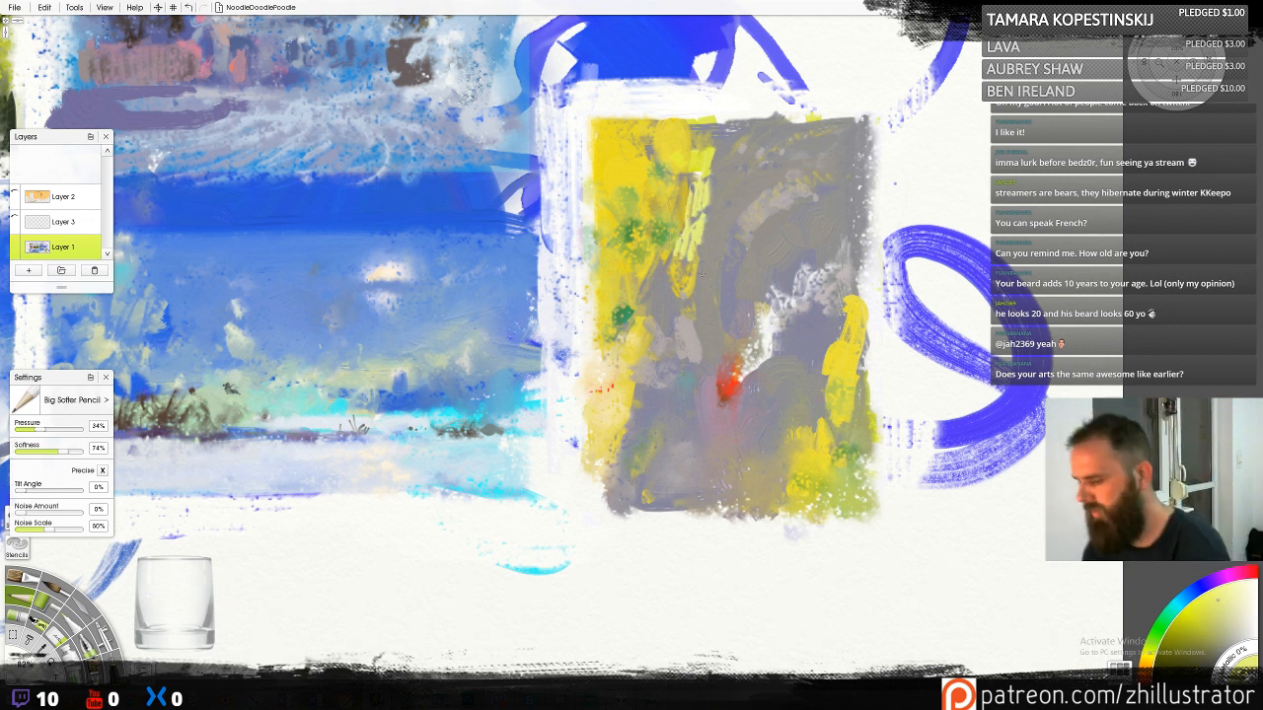
key("c")
left_click_drag(704, 209, 688, 235)
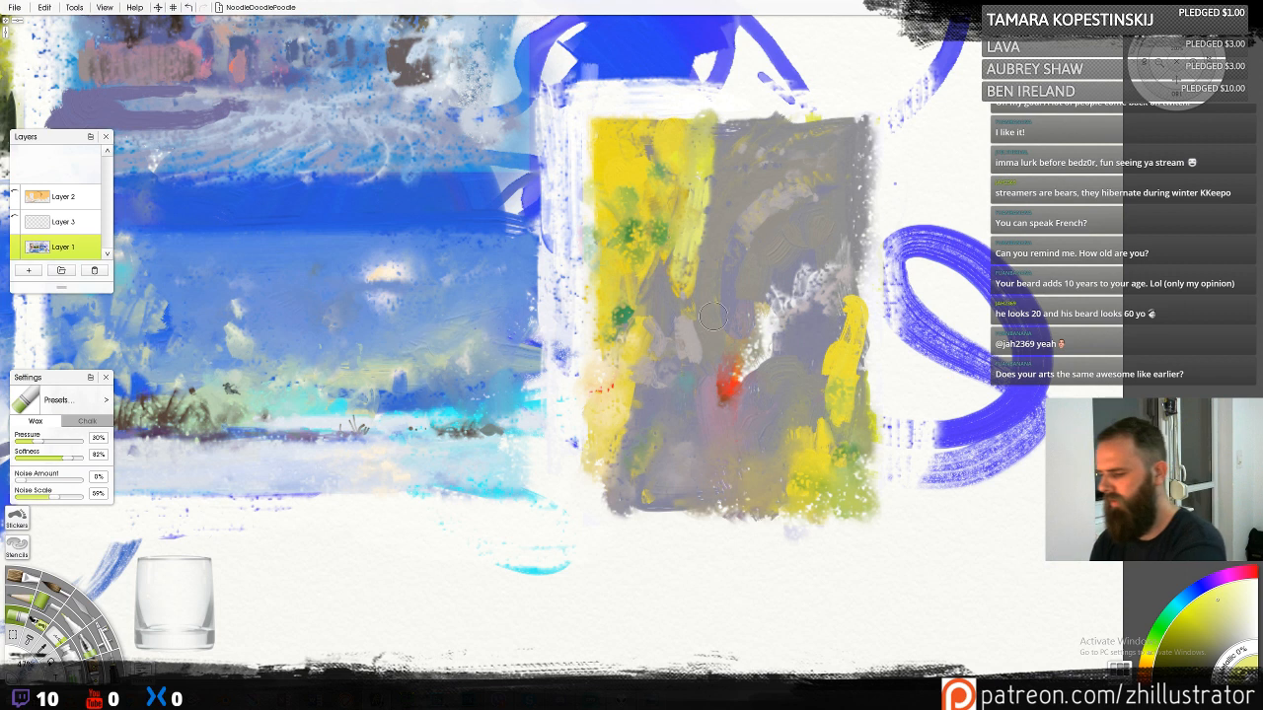
Add pencil strokes in sampled green and yellow below the green dabs in the yellow area
key("p")
left_click(666, 232, "alt")
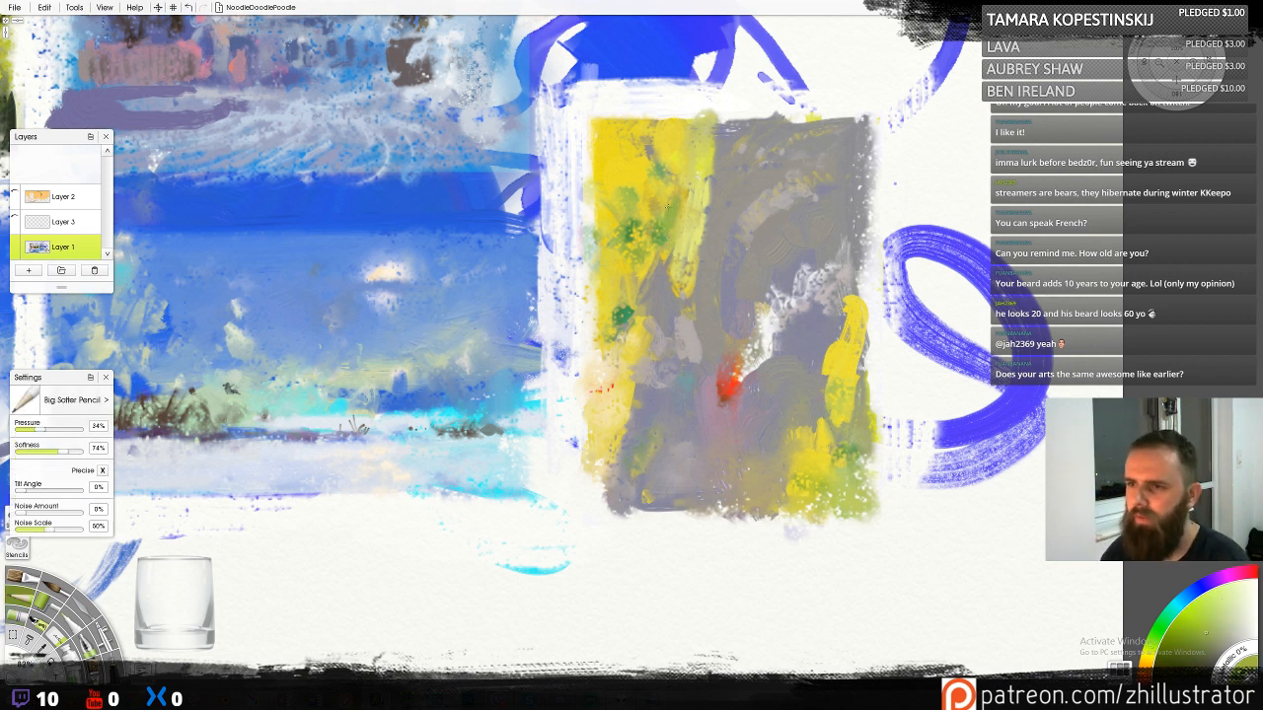
left_click(655, 236, "alt")
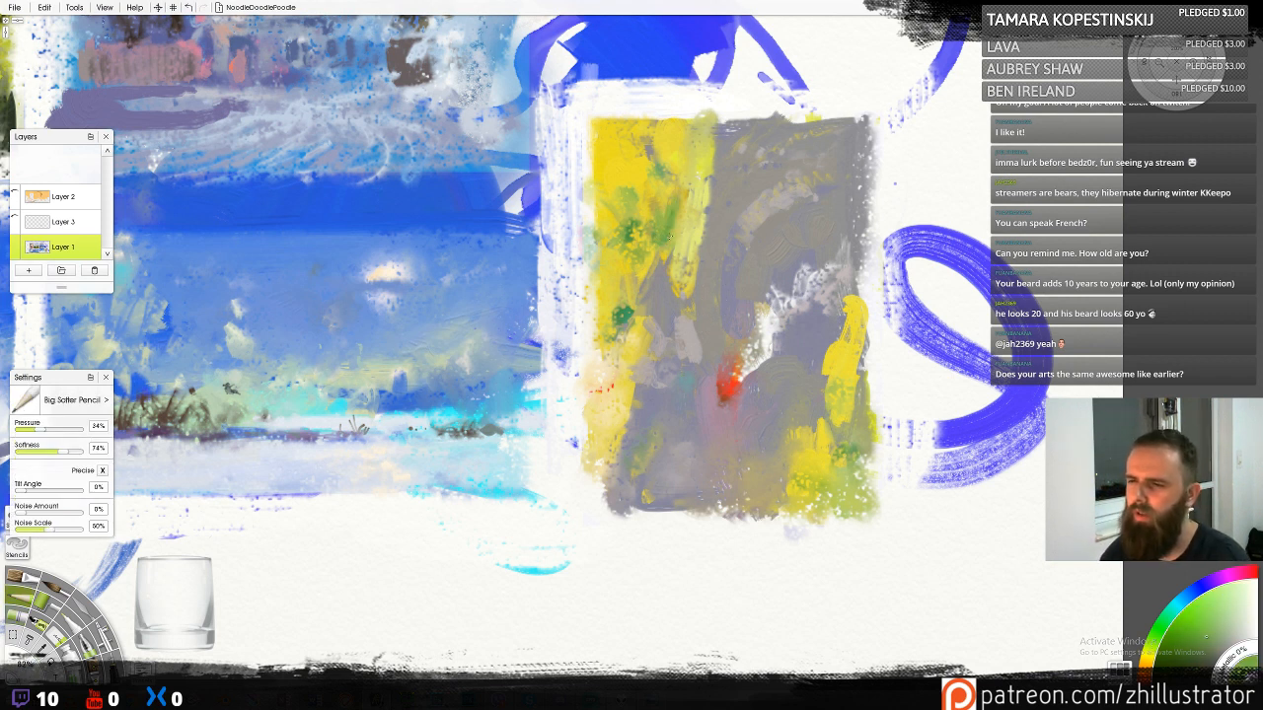
mouse_move(673, 236)
left_mouse_down()
mouse_move(667, 267)
mouse_move(675, 260)
mouse_move(674, 244)
mouse_move(653, 293)
left_mouse_up()
left_click(657, 264, "alt")
left_click_drag(650, 267, 638, 304)
left_click_drag(643, 287, 642, 306)
left_click_drag(655, 283, 655, 308)
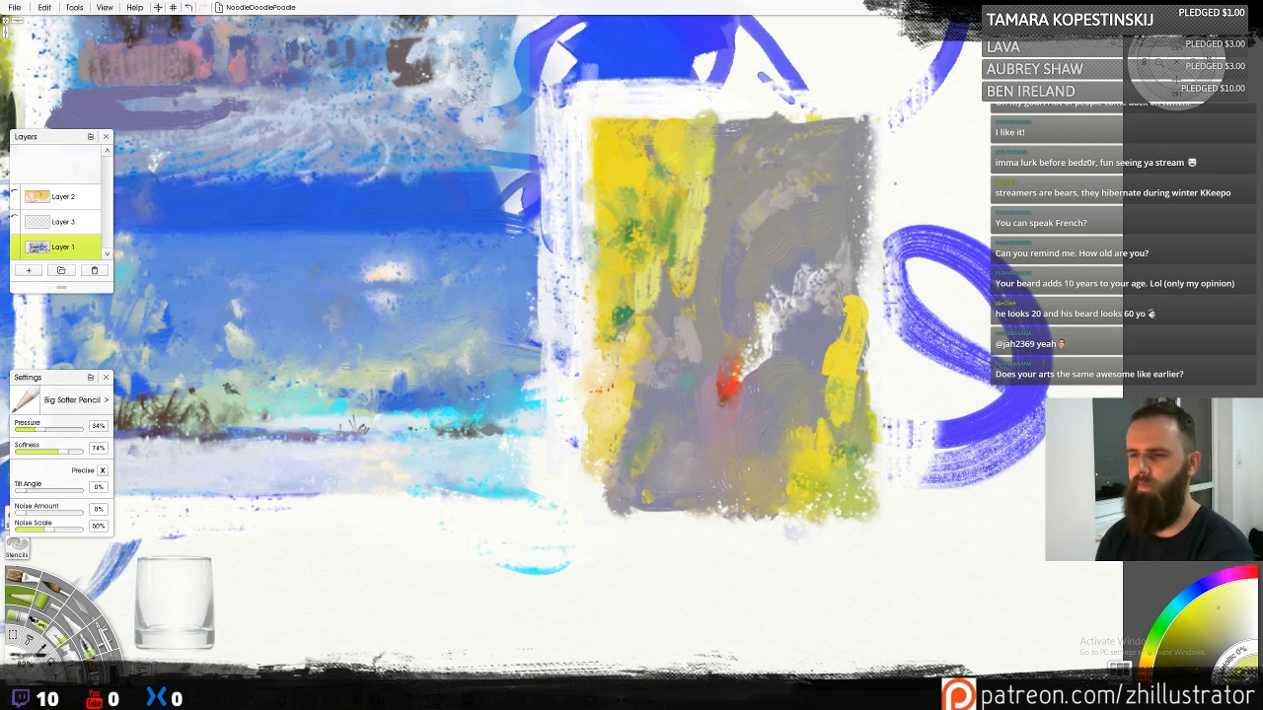
Fill the upper part of the yellow area with pencil strokes in sampled green
left_click(666, 223, "alt")
left_click(676, 197, "alt")
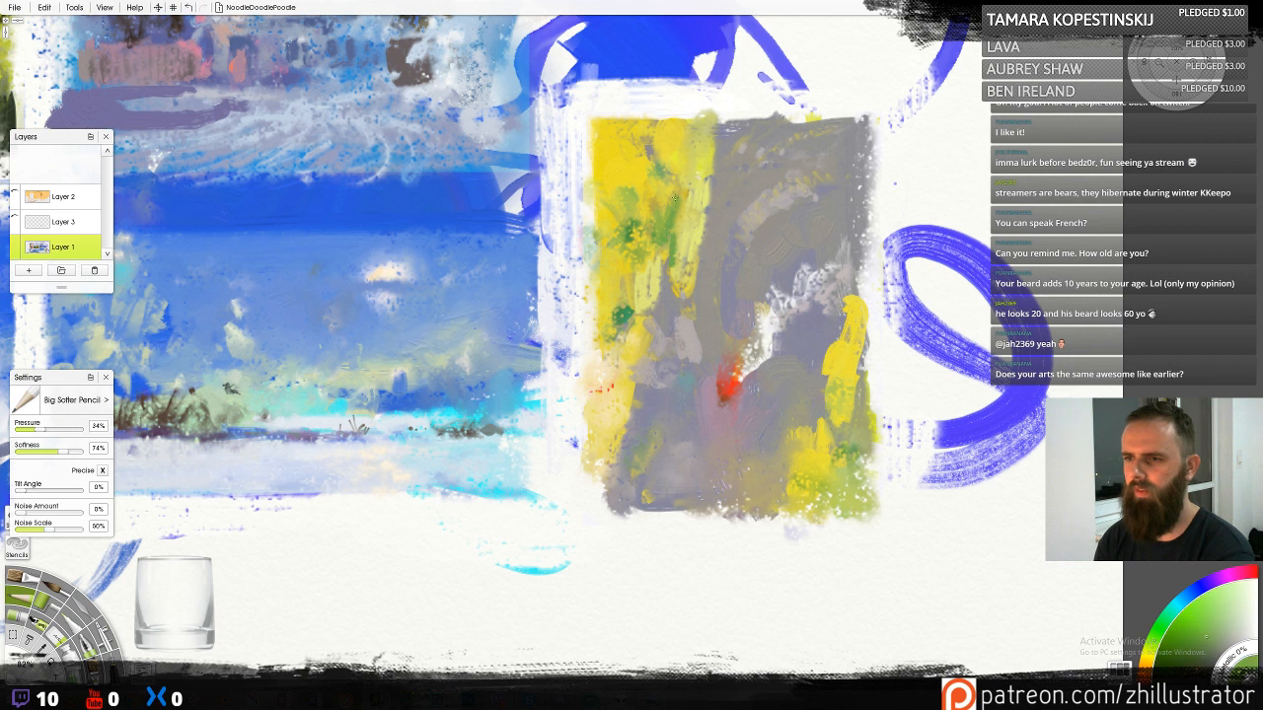
left_click(698, 174, "alt")
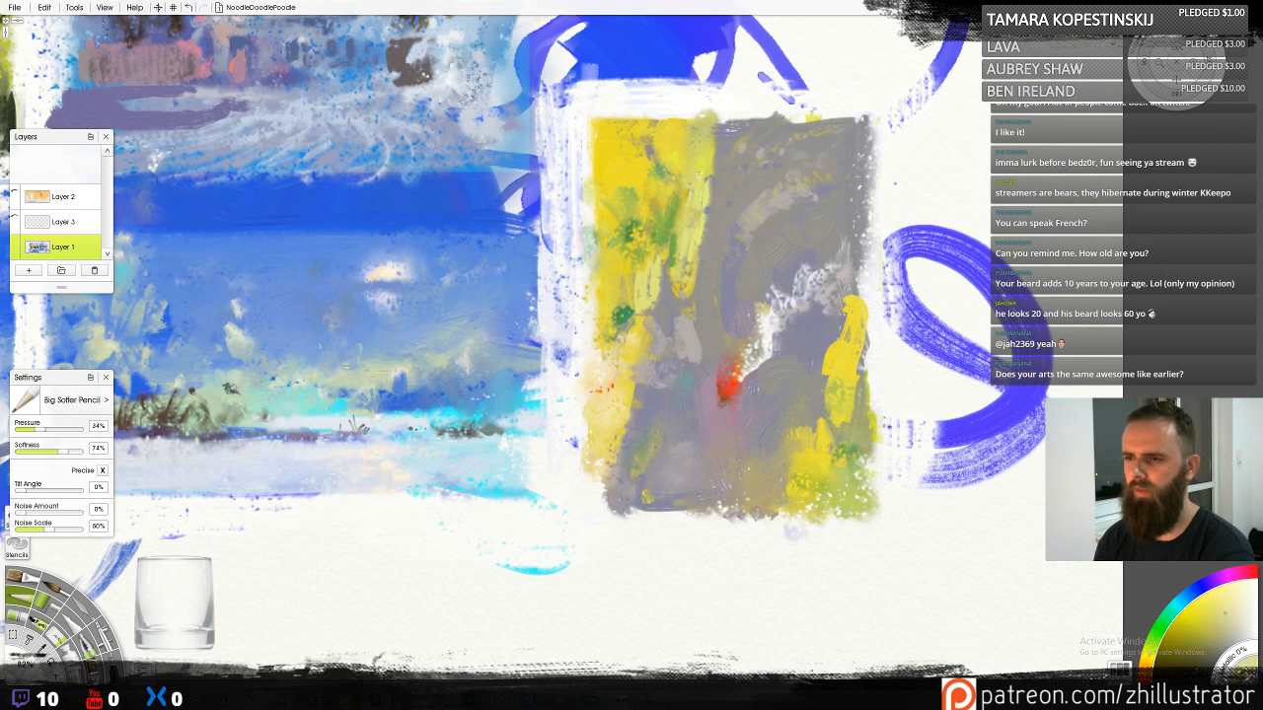
left_click(665, 171, "alt")
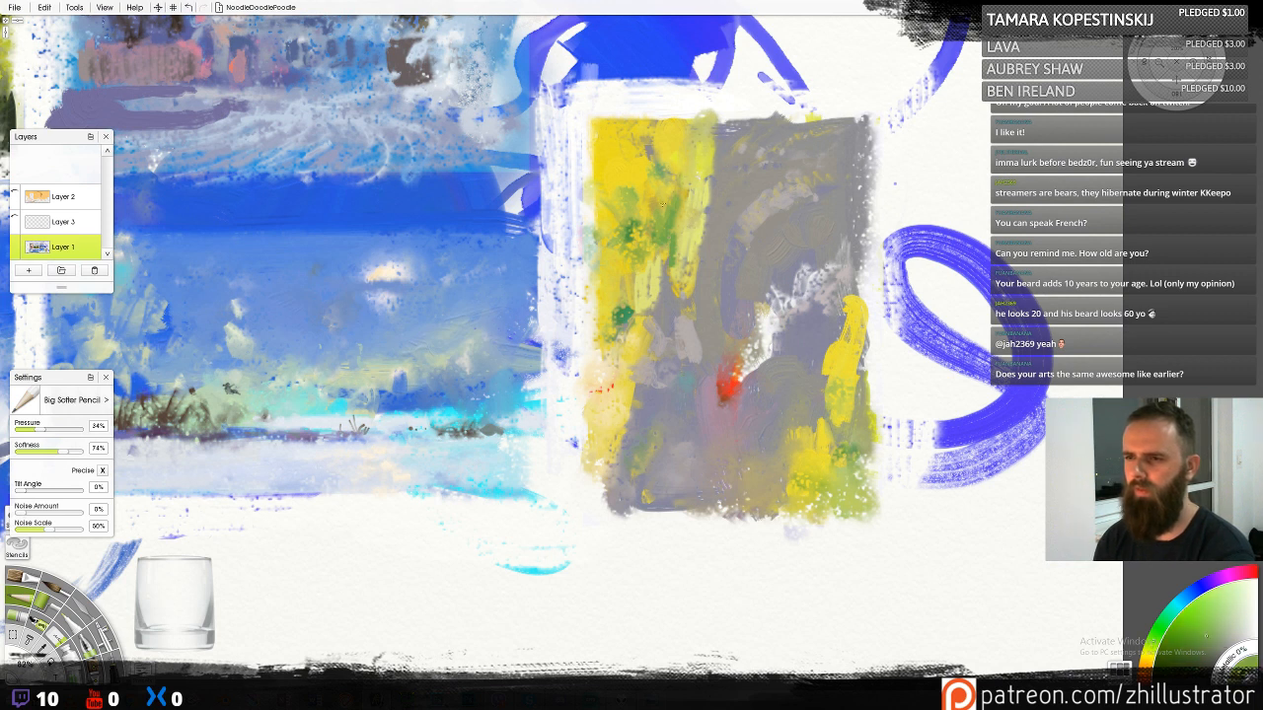
mouse_move(679, 179)
left_mouse_down()
mouse_move(686, 150)
mouse_move(651, 223)
mouse_move(657, 168)
mouse_move(632, 201)
mouse_move(620, 197)
mouse_move(612, 225)
left_mouse_up()
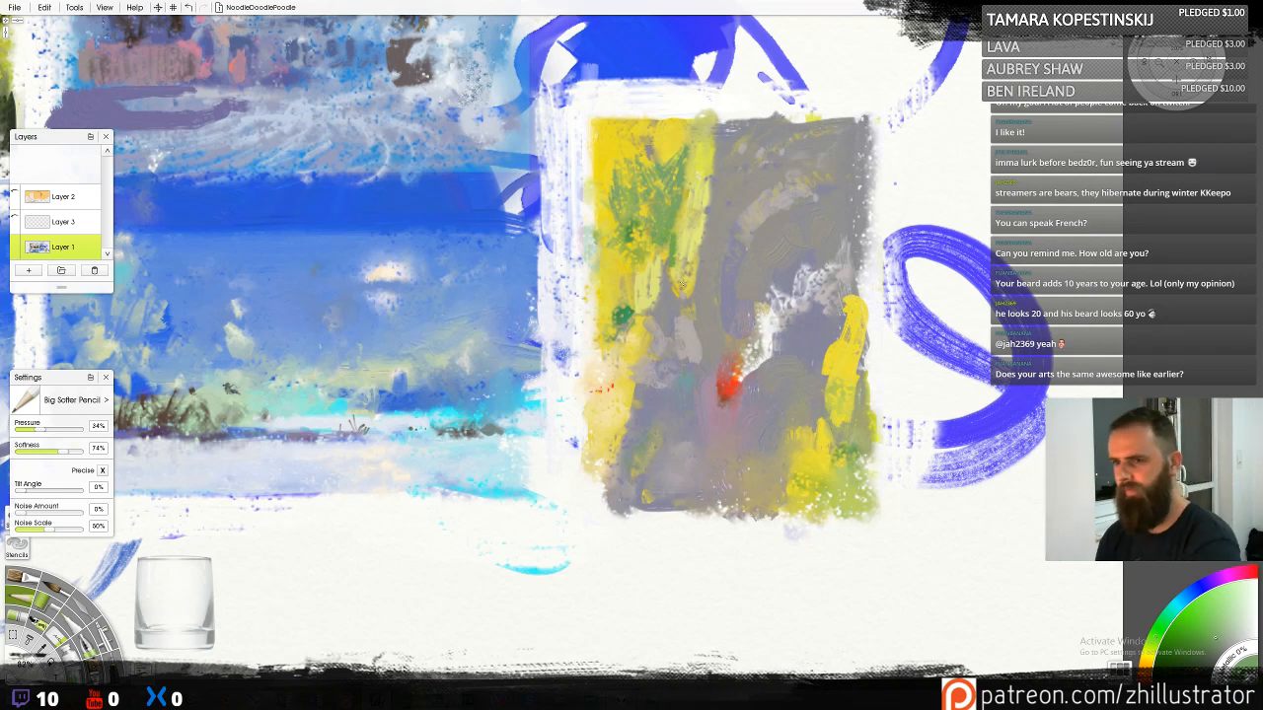
Blend the upper yellow area and its outer edge with wax crayon strokes in green and sampled yellow
key("c")
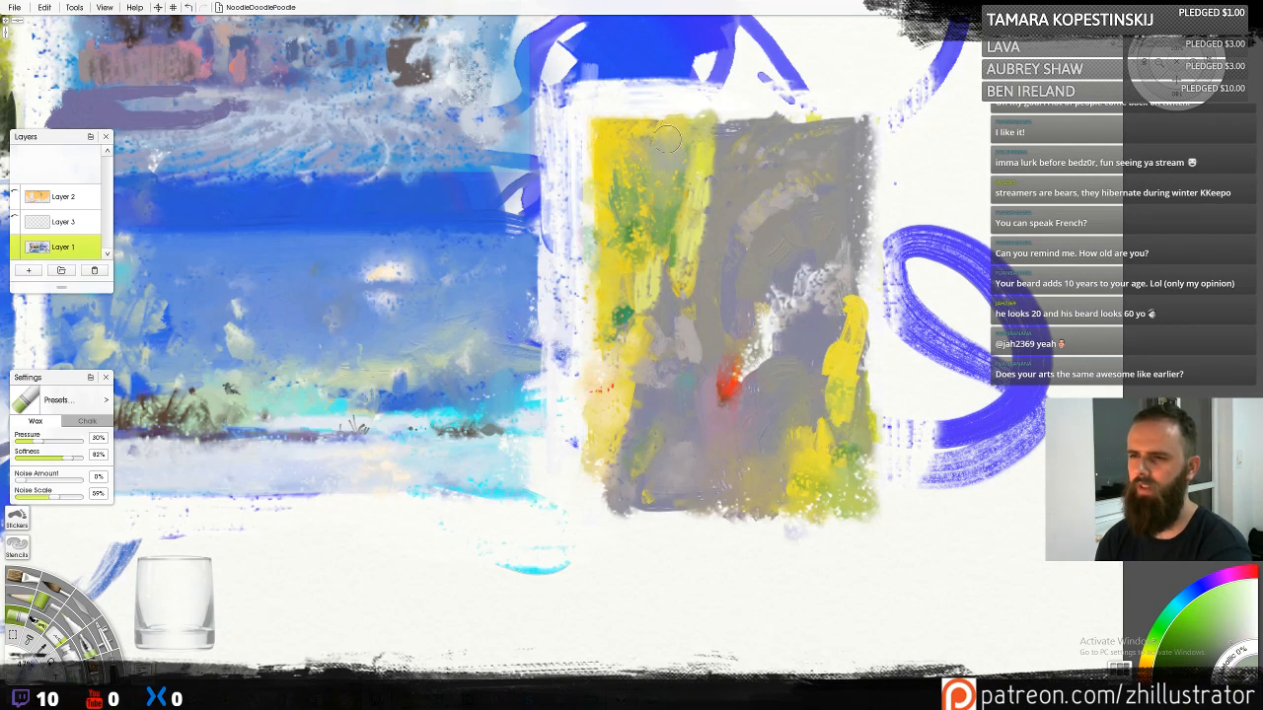
mouse_move(633, 136)
left_mouse_down()
mouse_move(659, 118)
mouse_move(644, 144)
mouse_move(677, 124)
mouse_move(600, 139)
mouse_move(616, 181)
mouse_move(599, 192)
mouse_move(608, 243)
left_mouse_up()
left_click(607, 166, "alt")
left_click_drag(619, 175, 600, 193)
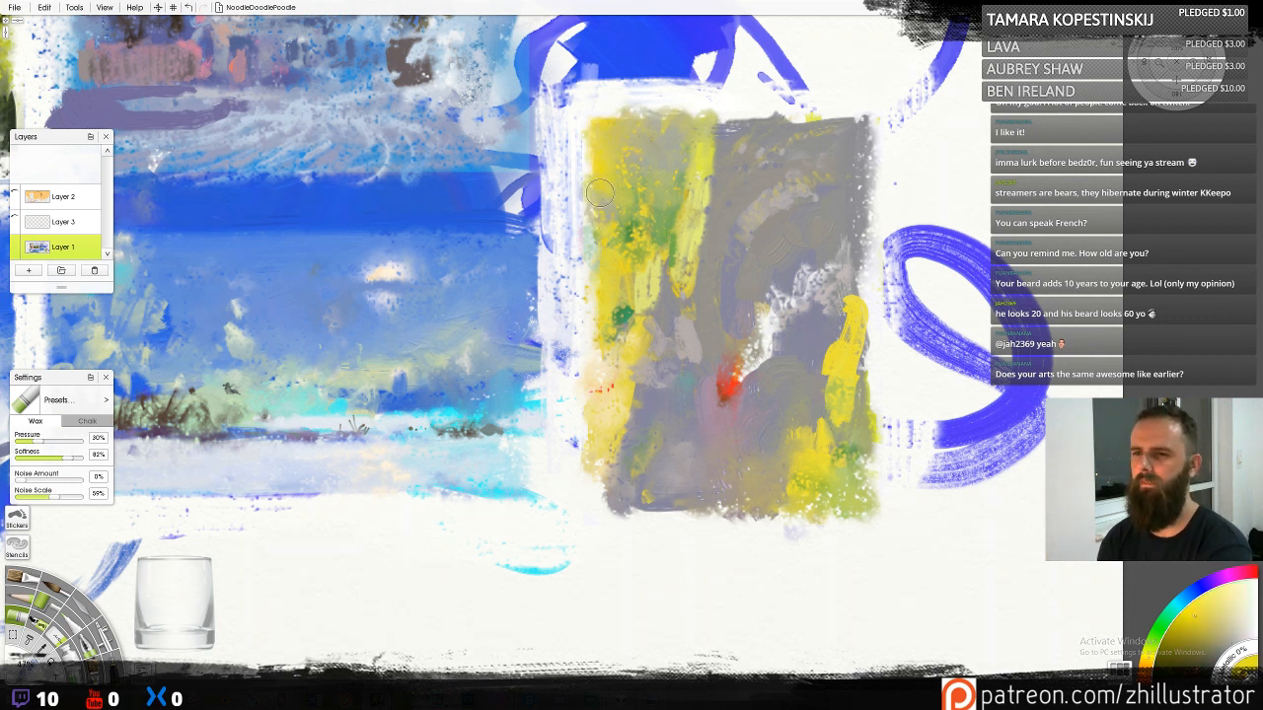
left_click(634, 259, "alt")
Soften the yellow patch along the block's right edge with wax crayon strokes in sampled yellow
left_click(857, 386, "alt")
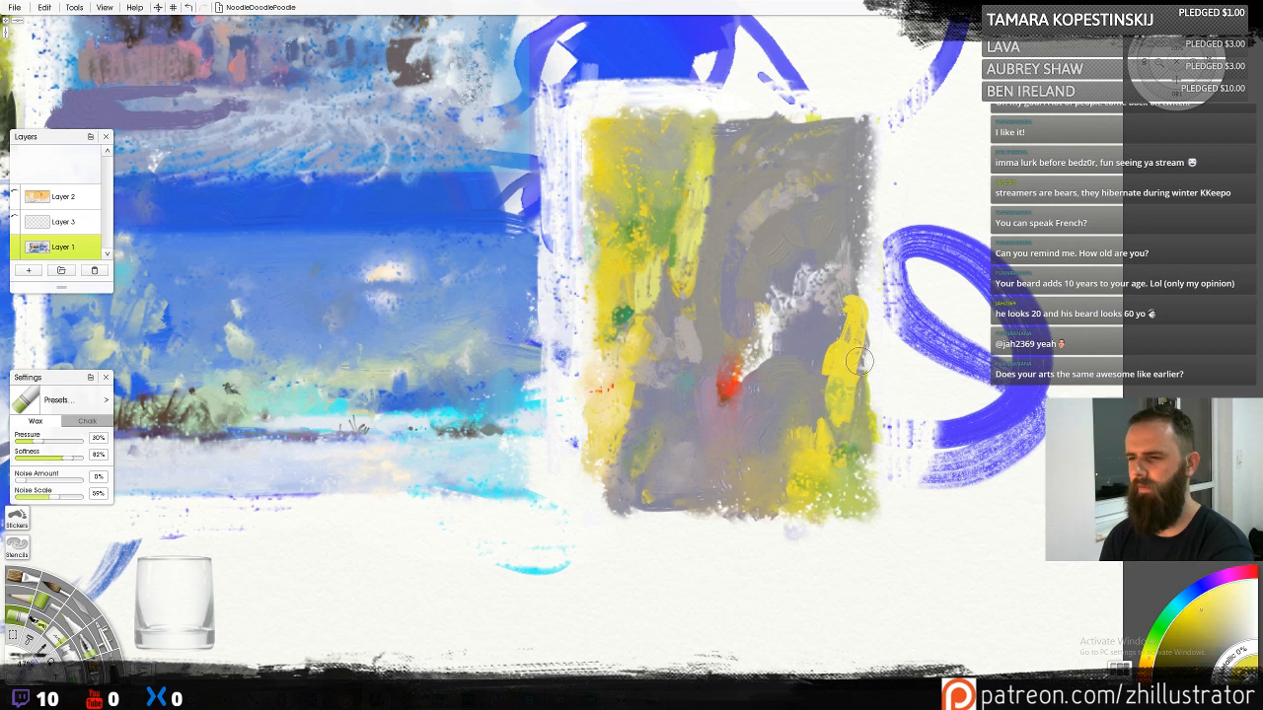
left_click_drag(859, 361, 868, 355)
left_click(851, 388, "alt")
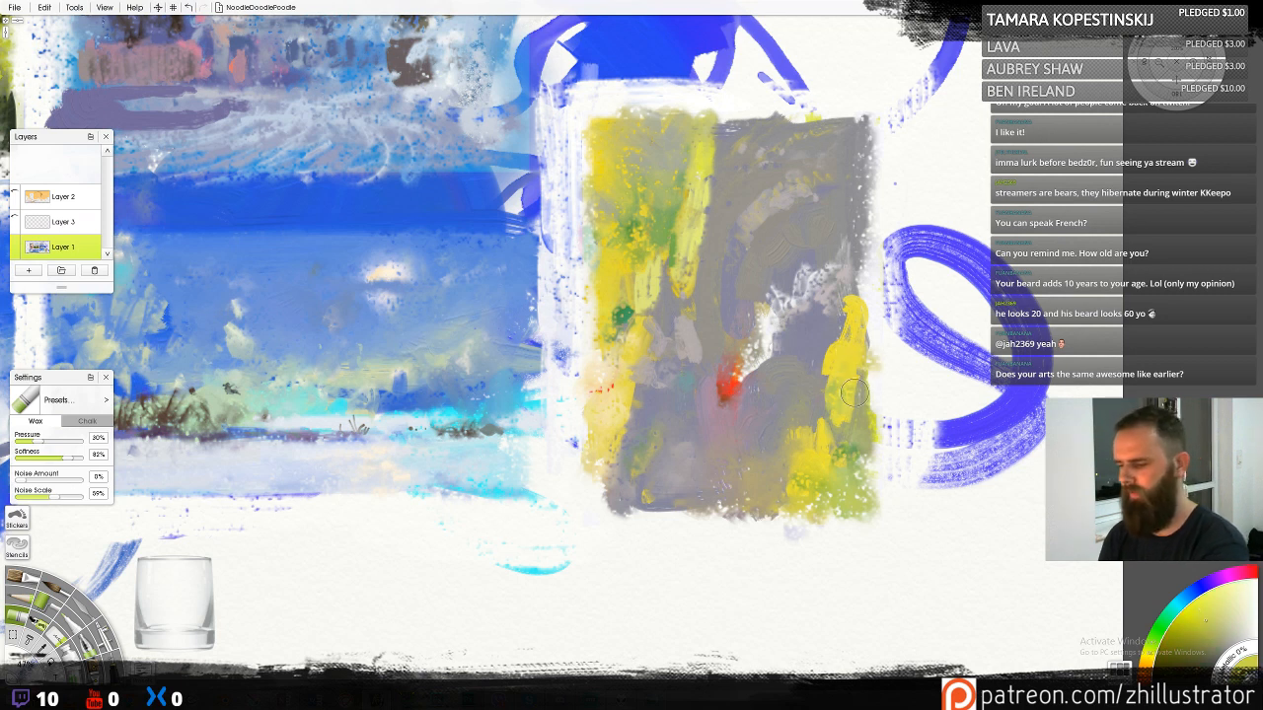
Return to the pencil and thin the white trail's edges with sampled greys
key("p")
left_click(809, 356, "alt")
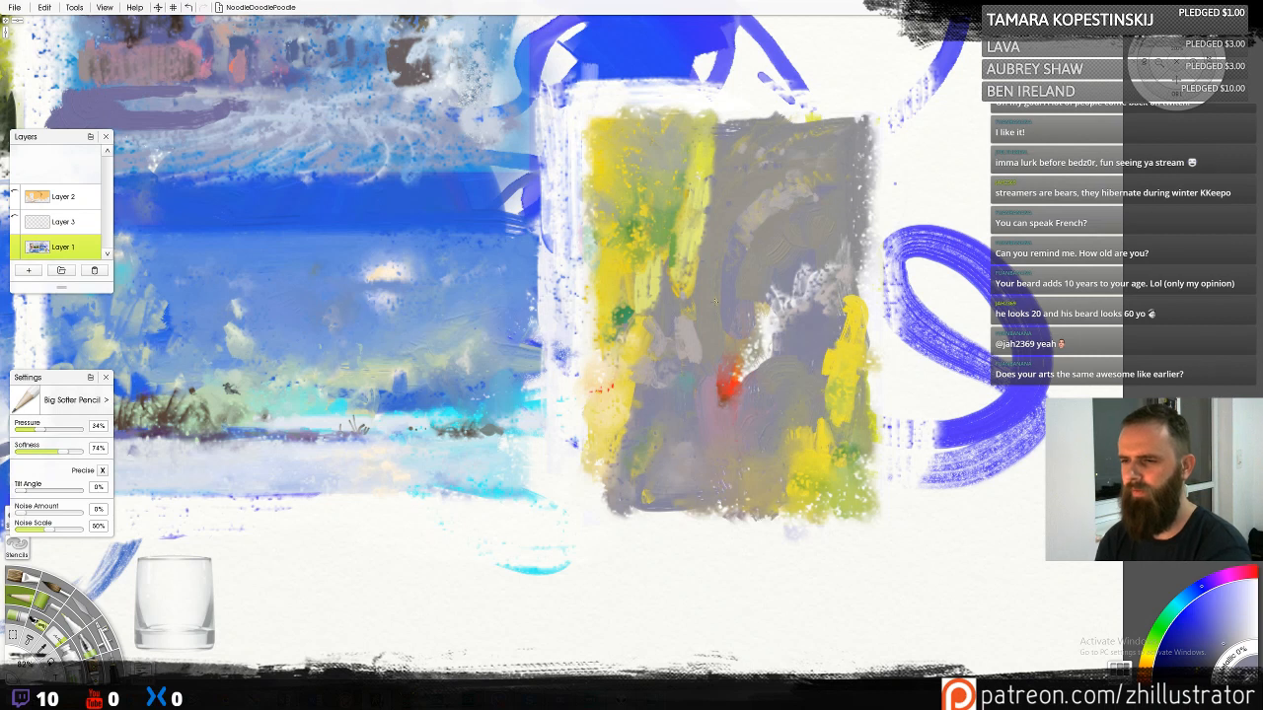
left_click(728, 332, "alt")
left_click(797, 346, "alt")
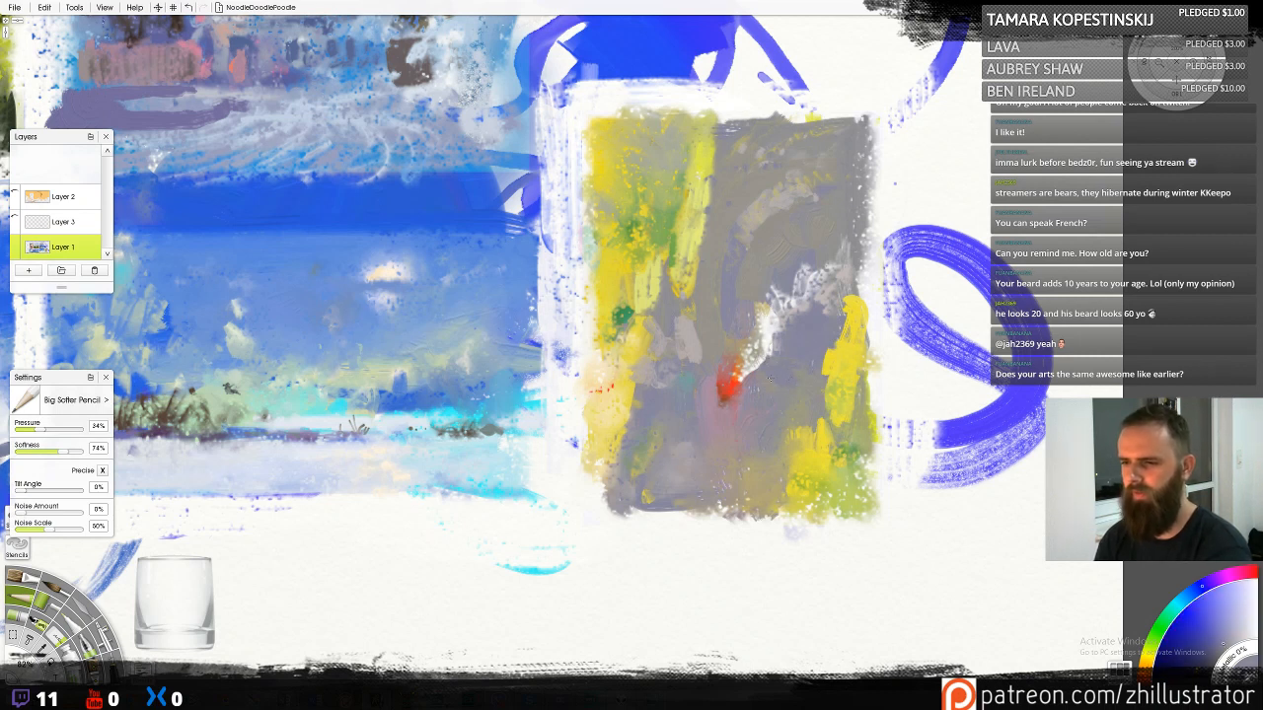
Add a small dark pencil accent to the red glow at the base of the white trail
left_click(726, 398, "alt")
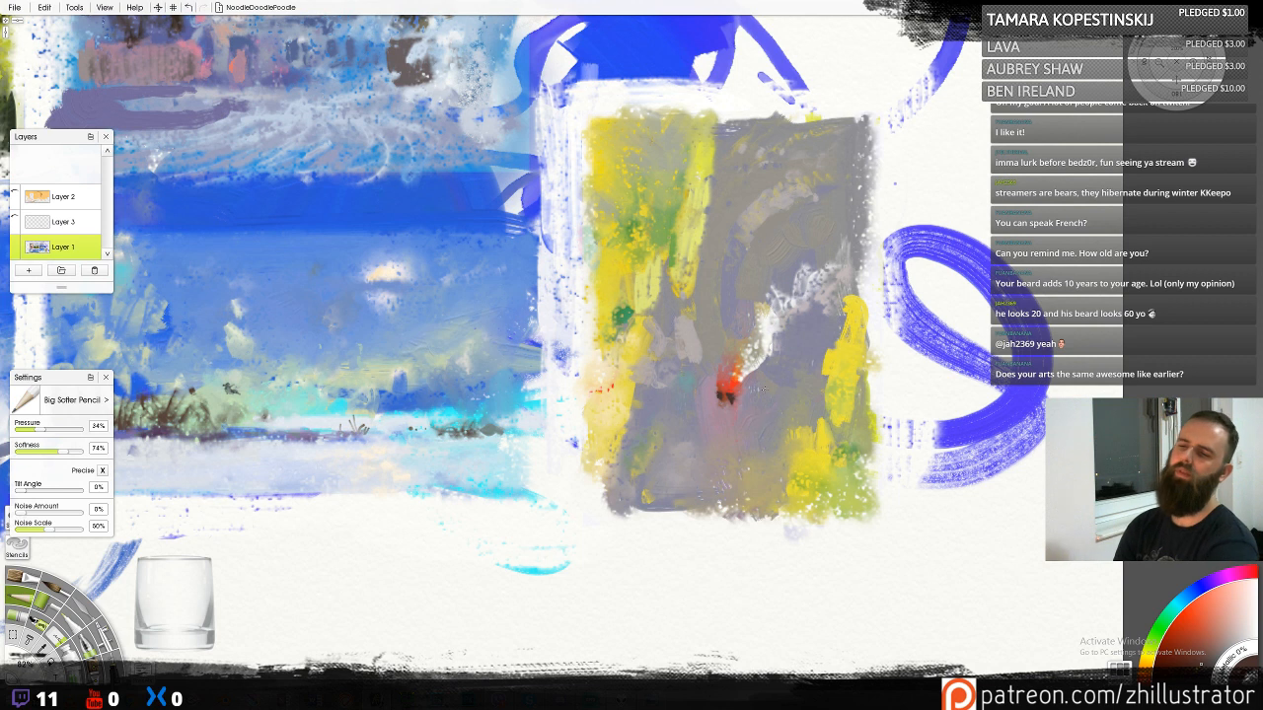
mouse_move(722, 392)
left_mouse_down()
mouse_move(730, 374)
mouse_move(747, 382)
left_mouse_up()
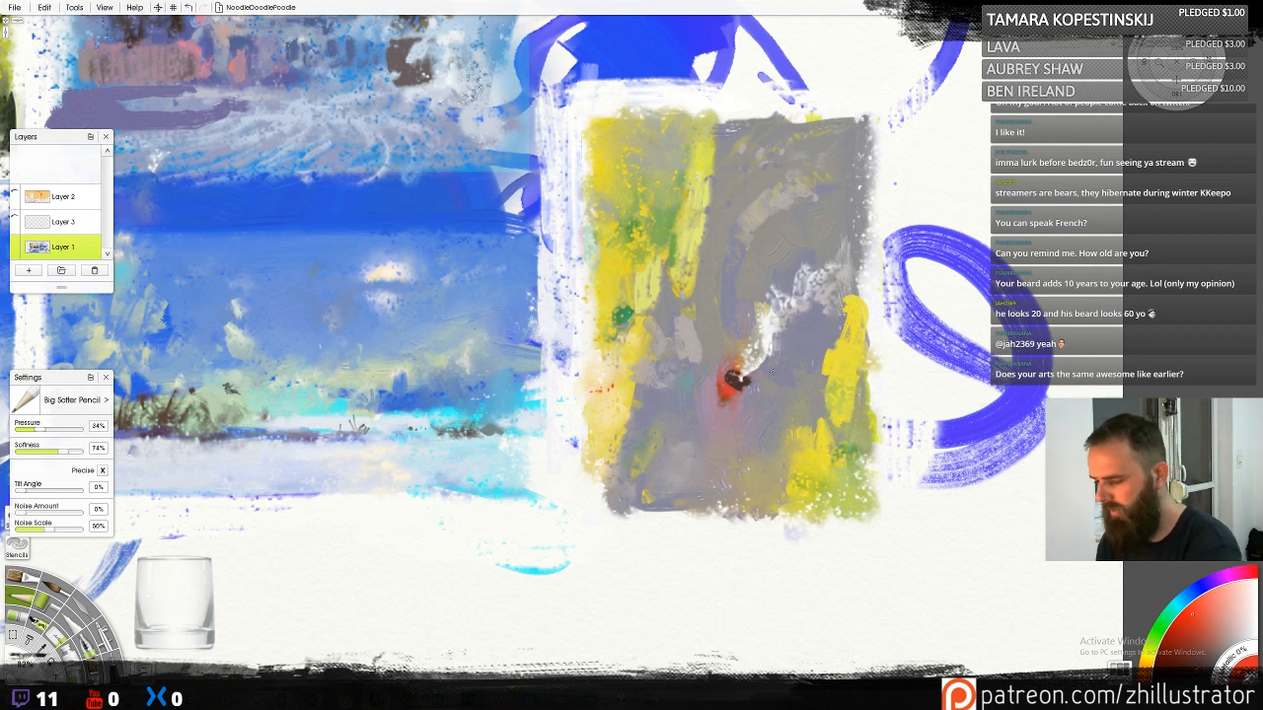
Switch to the wax crayon and work sampled yellow and grey strokes along the border between the block's yellow and grey areas
key("c")
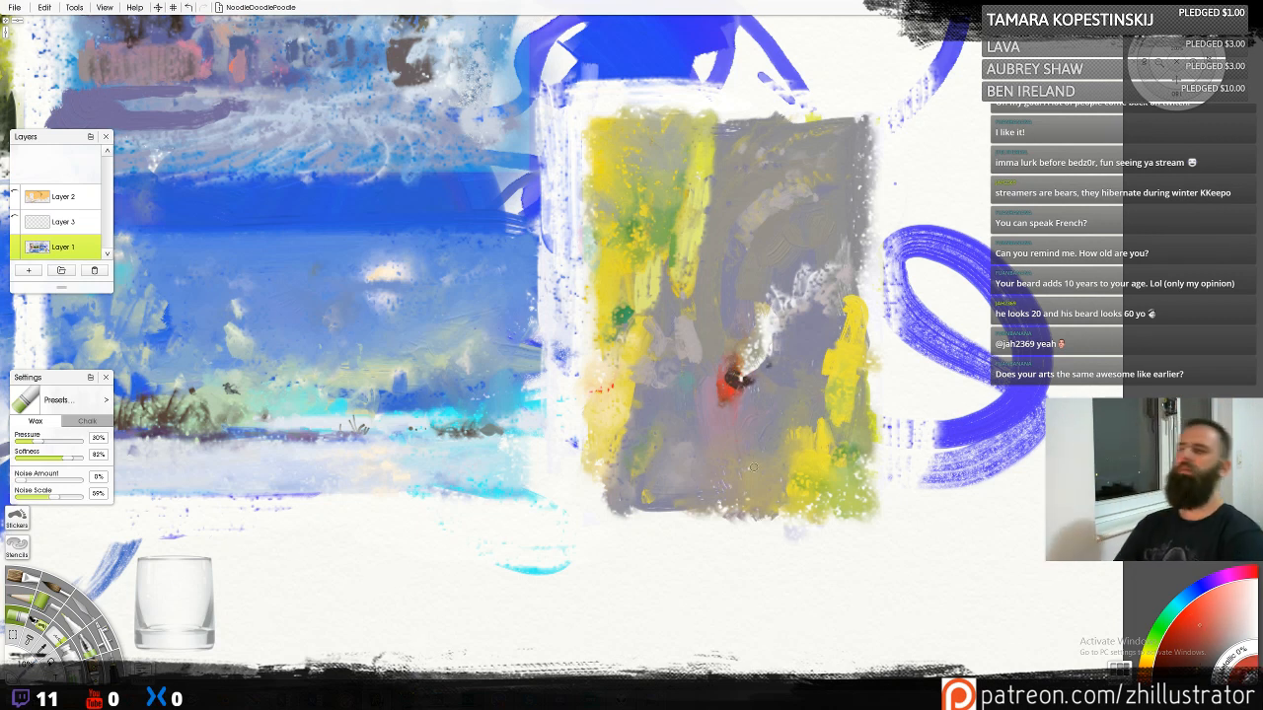
left_click(701, 210, "alt")
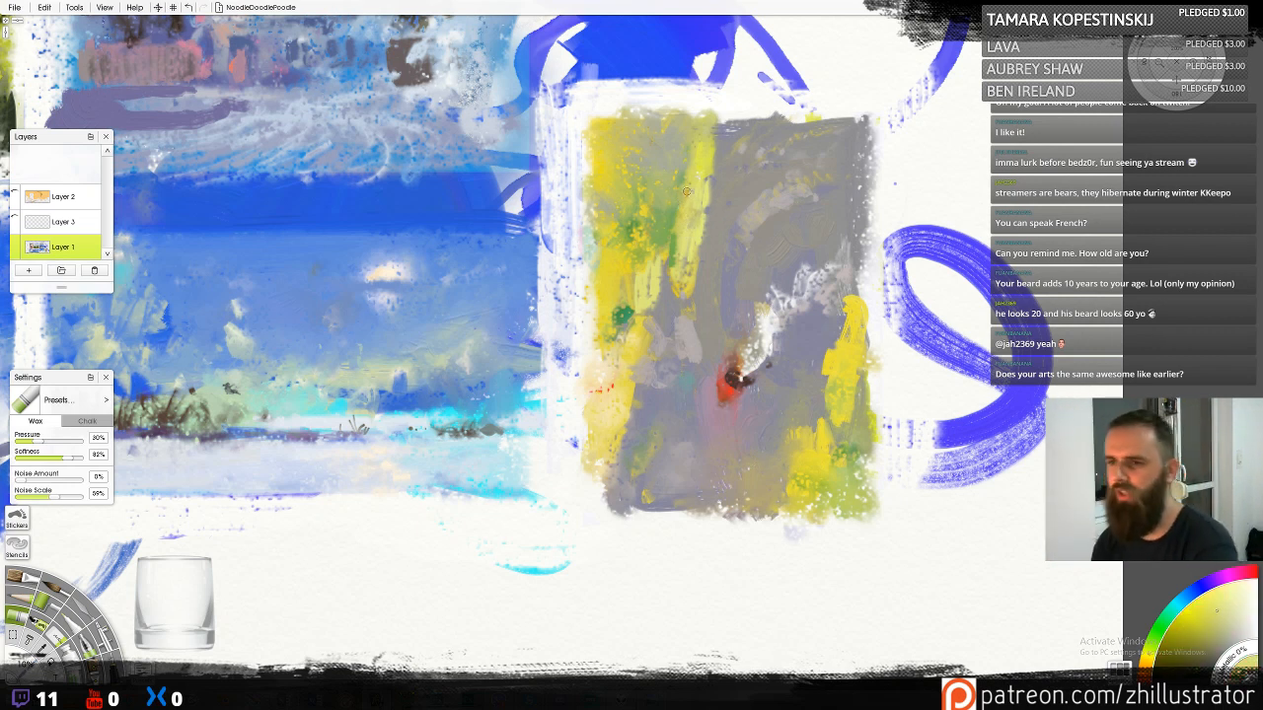
left_click(675, 272, "alt")
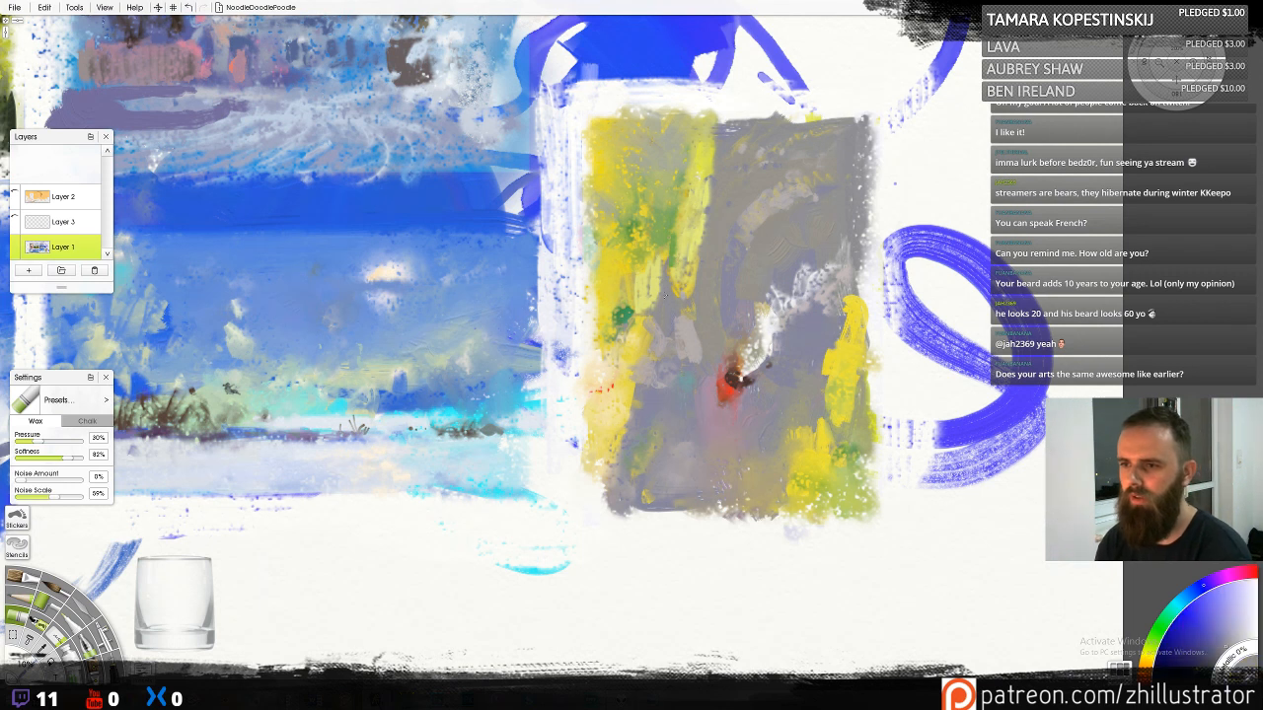
left_click(683, 357, "alt")
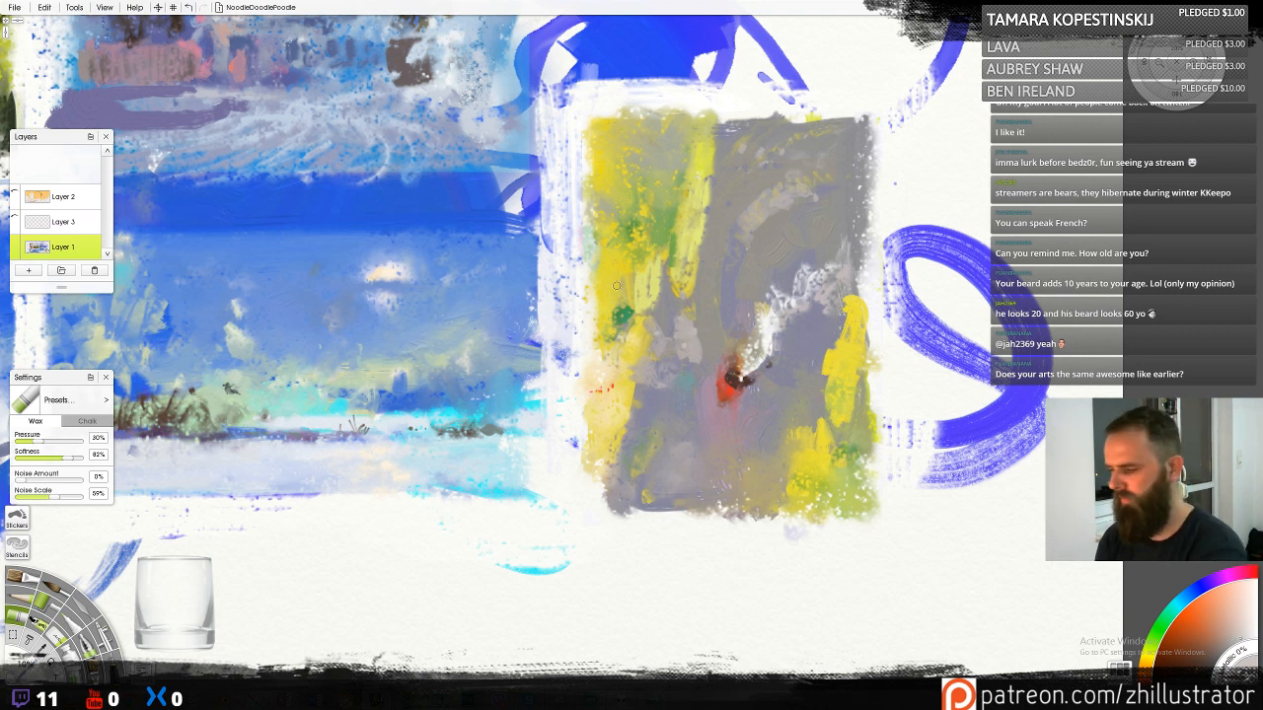
Work over the block's grey area with the oil brush in sampled greys and muted yellow
key("o")
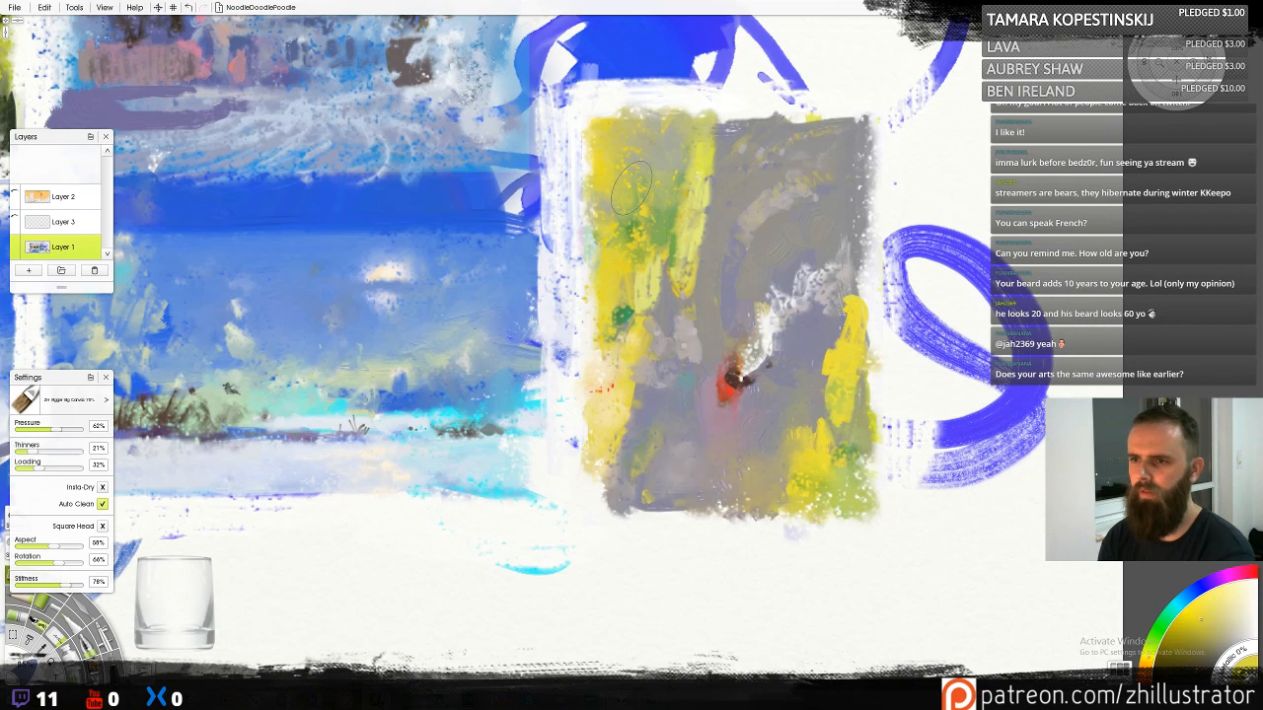
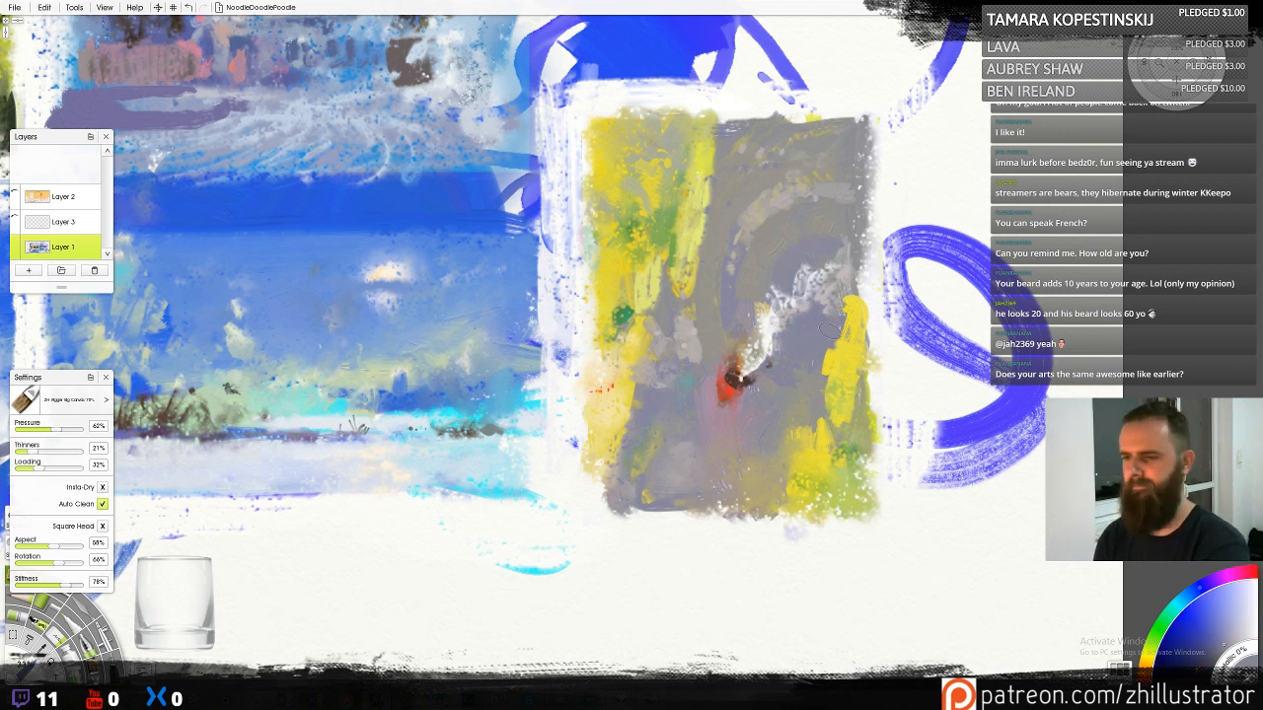
left_click(723, 317, "alt")
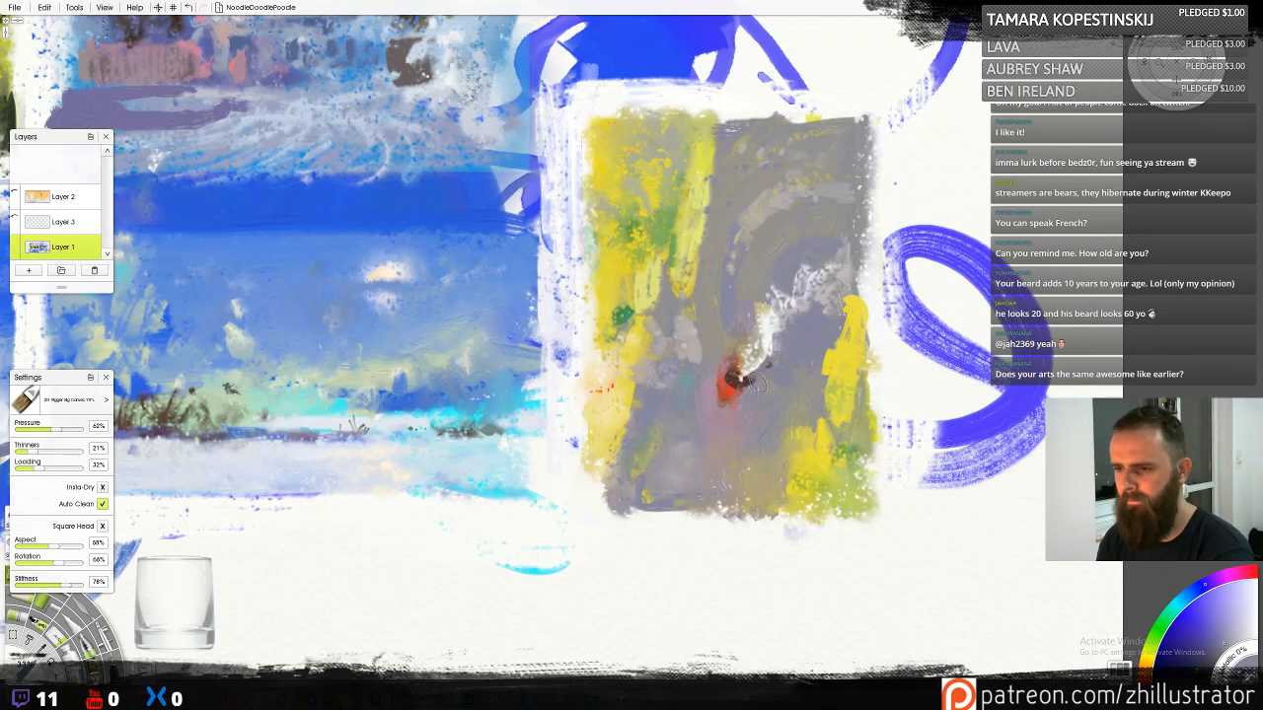
left_click(793, 461, "alt")
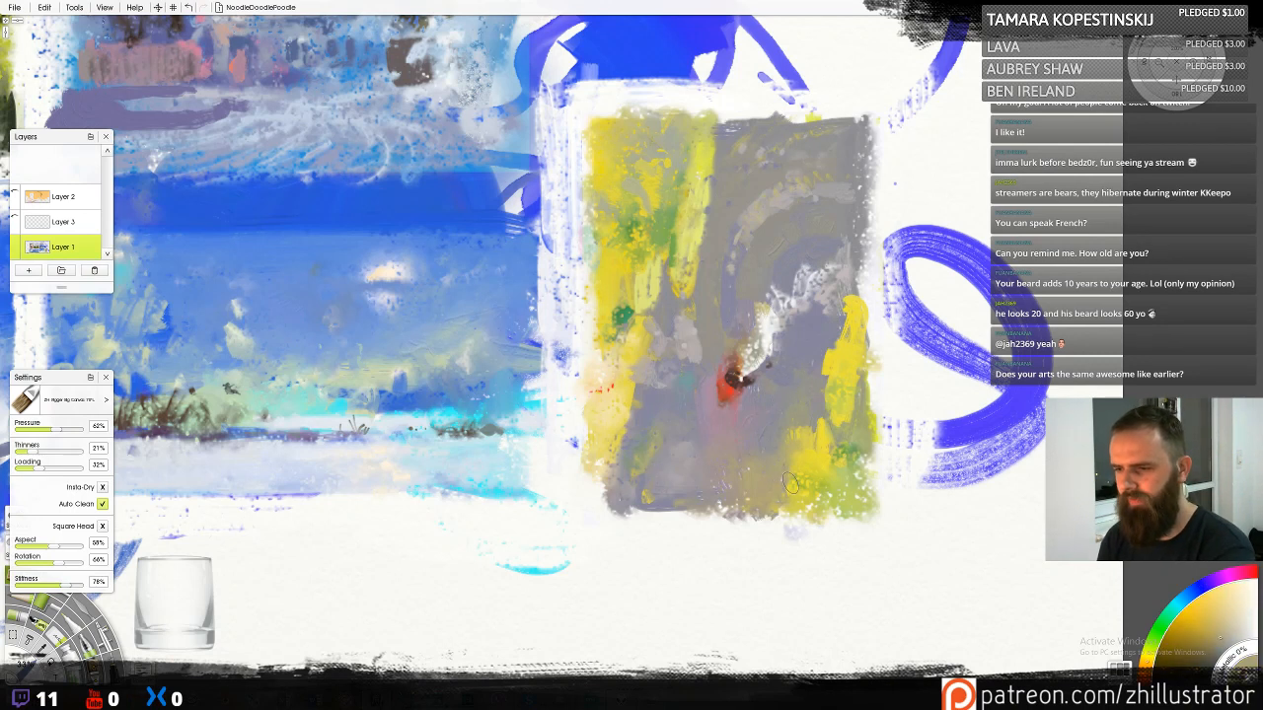
left_click(672, 434, "alt")
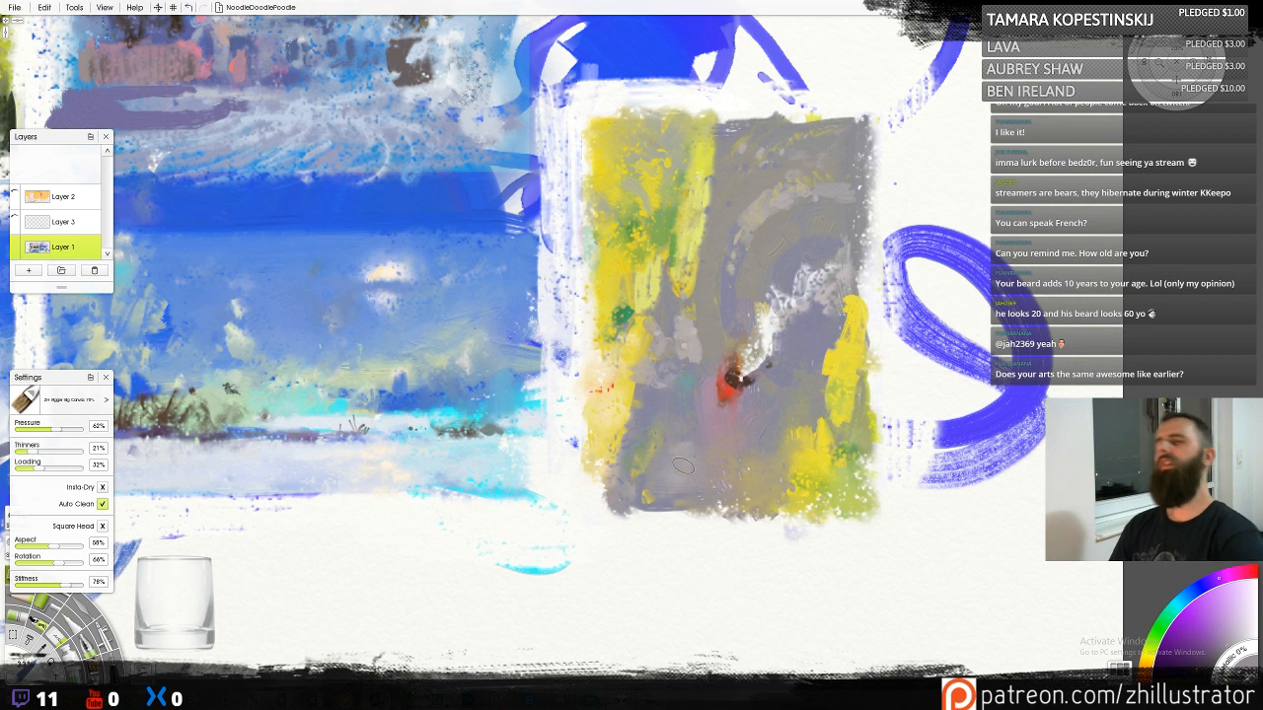
left_click(676, 291, "alt")
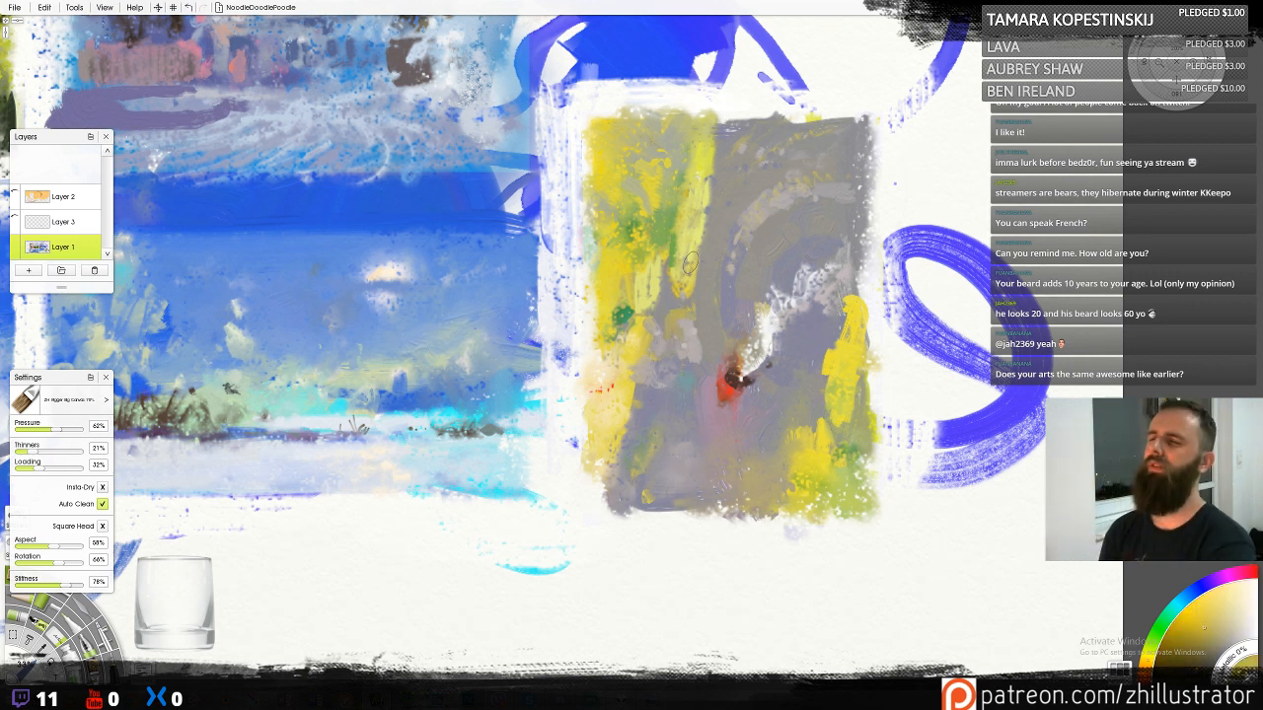
Try a pale yellow oil stroke in the block's lower-left corner and soften it with wax crayon in sampled colors
left_click(681, 264, "alt")
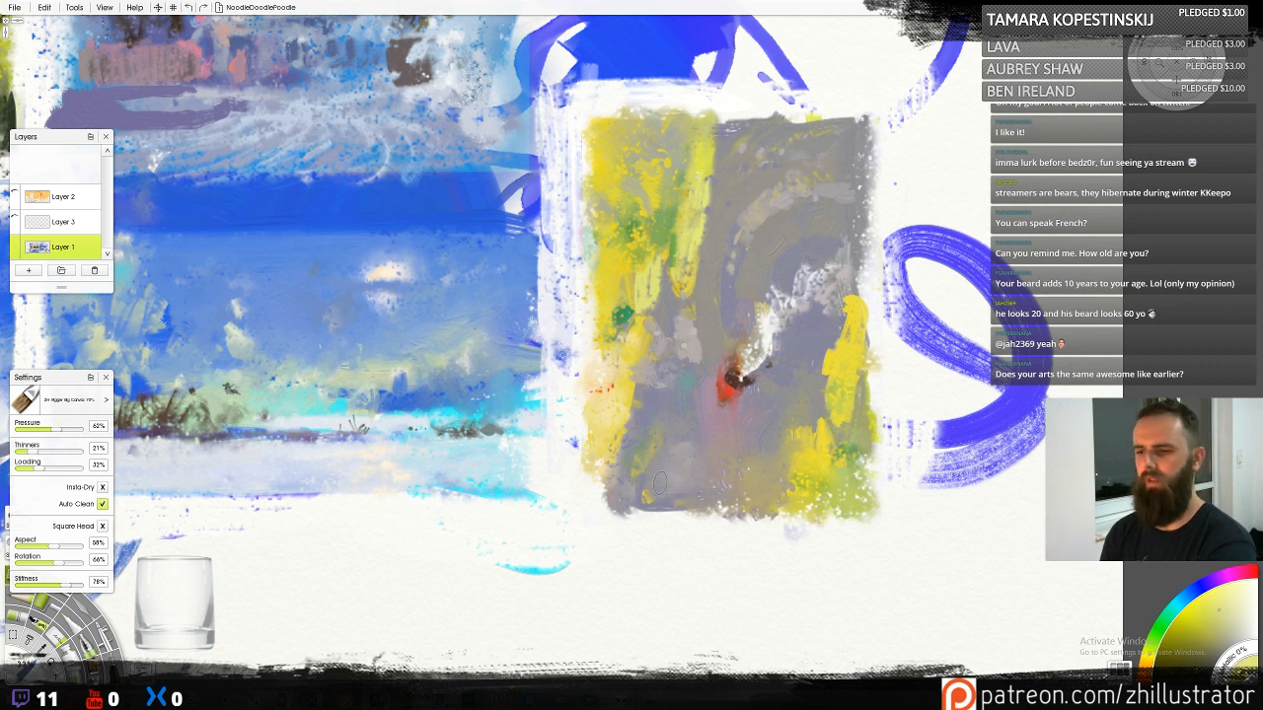
left_click_drag(659, 460, 648, 505)
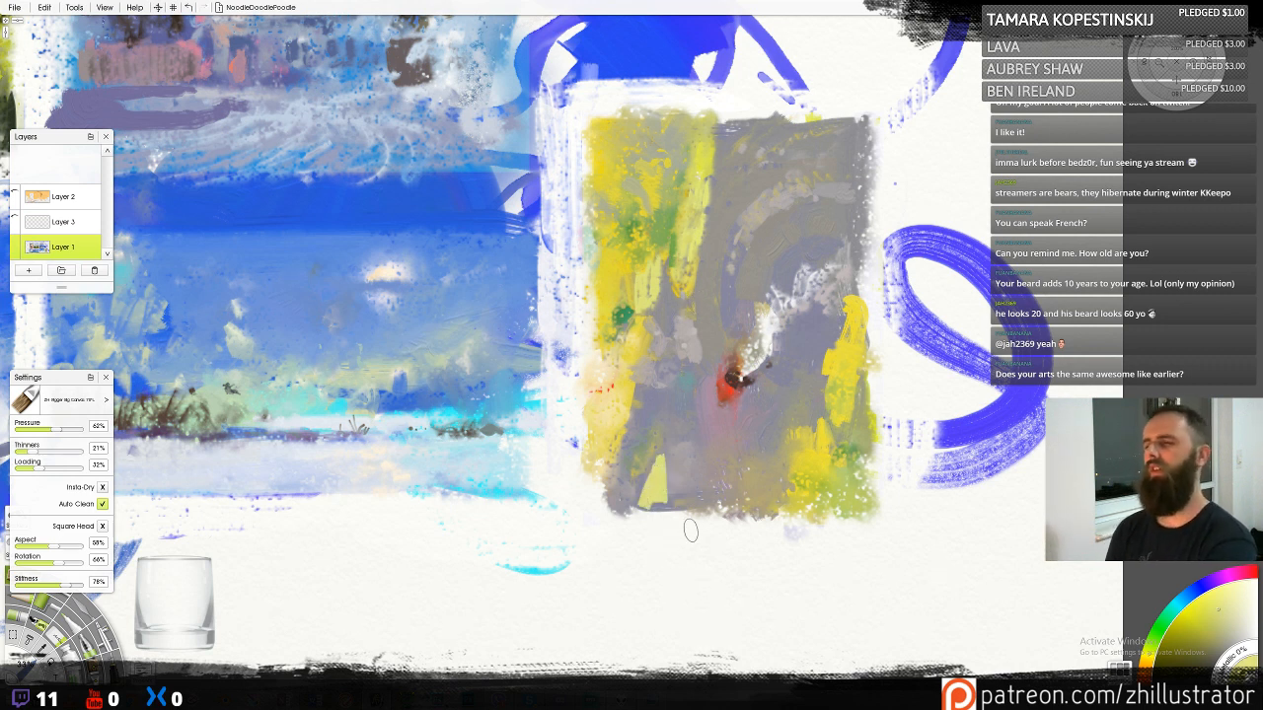
key("c")
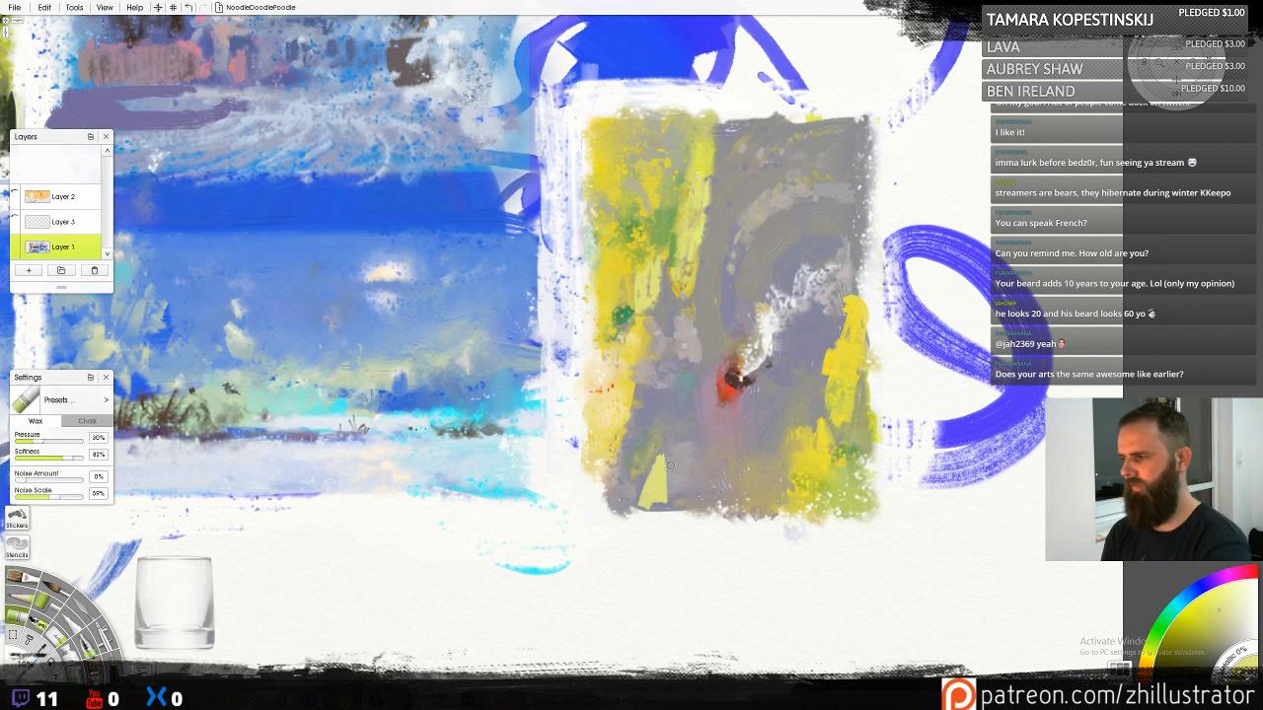
left_click(671, 472, "alt")
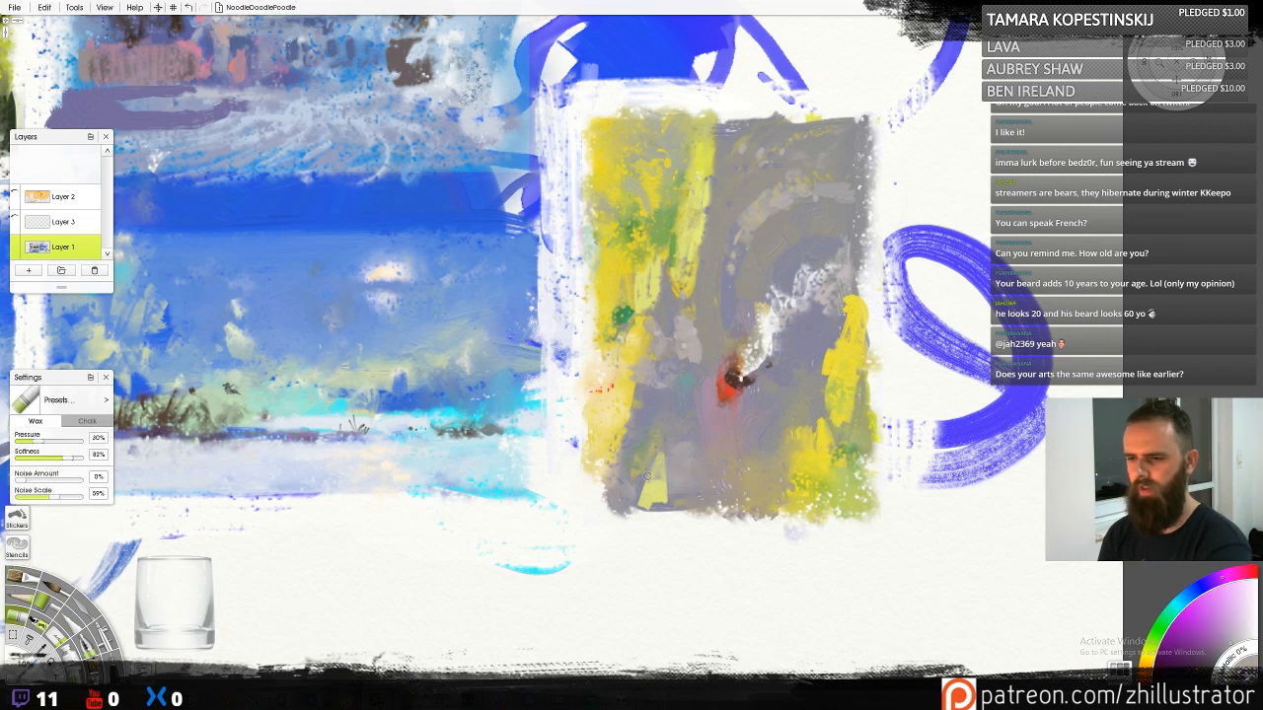
left_click(657, 473, "alt")
left_click(656, 487, "alt")
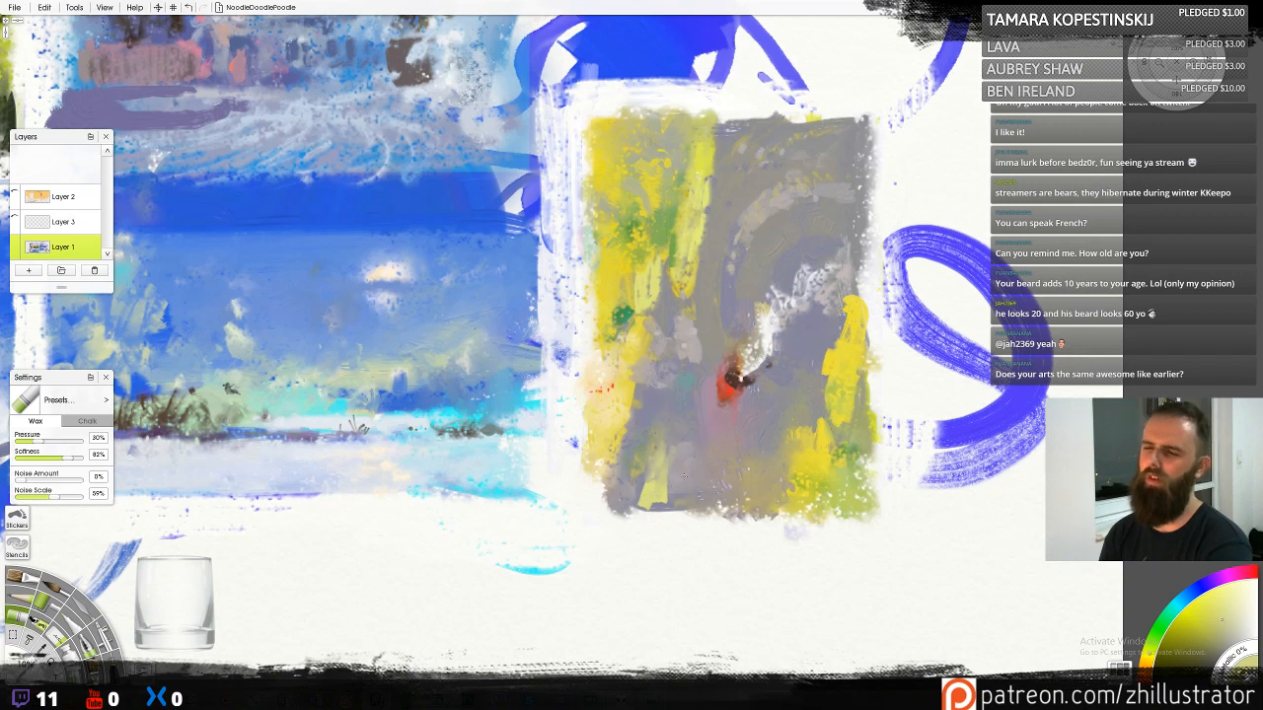
left_click(659, 490, "alt")
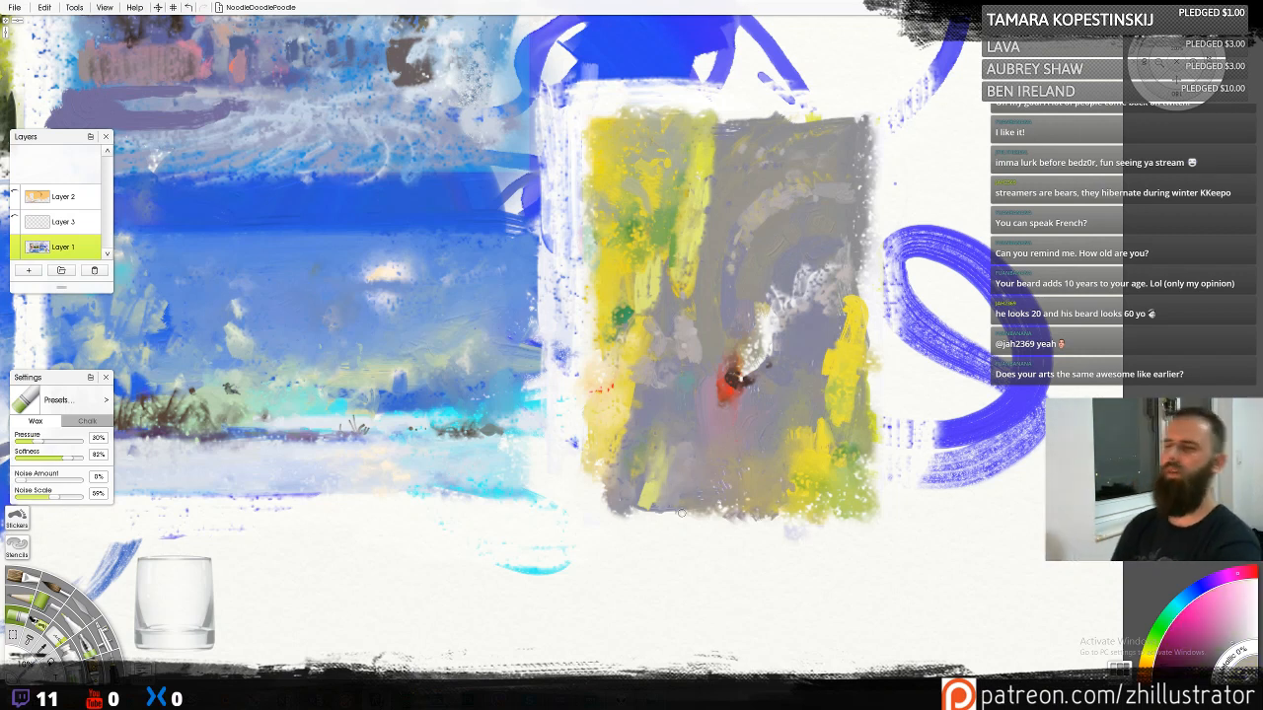
mouse_move(677, 511)
left_mouse_down()
mouse_move(658, 483)
mouse_move(668, 469)
mouse_move(651, 490)
left_mouse_up()
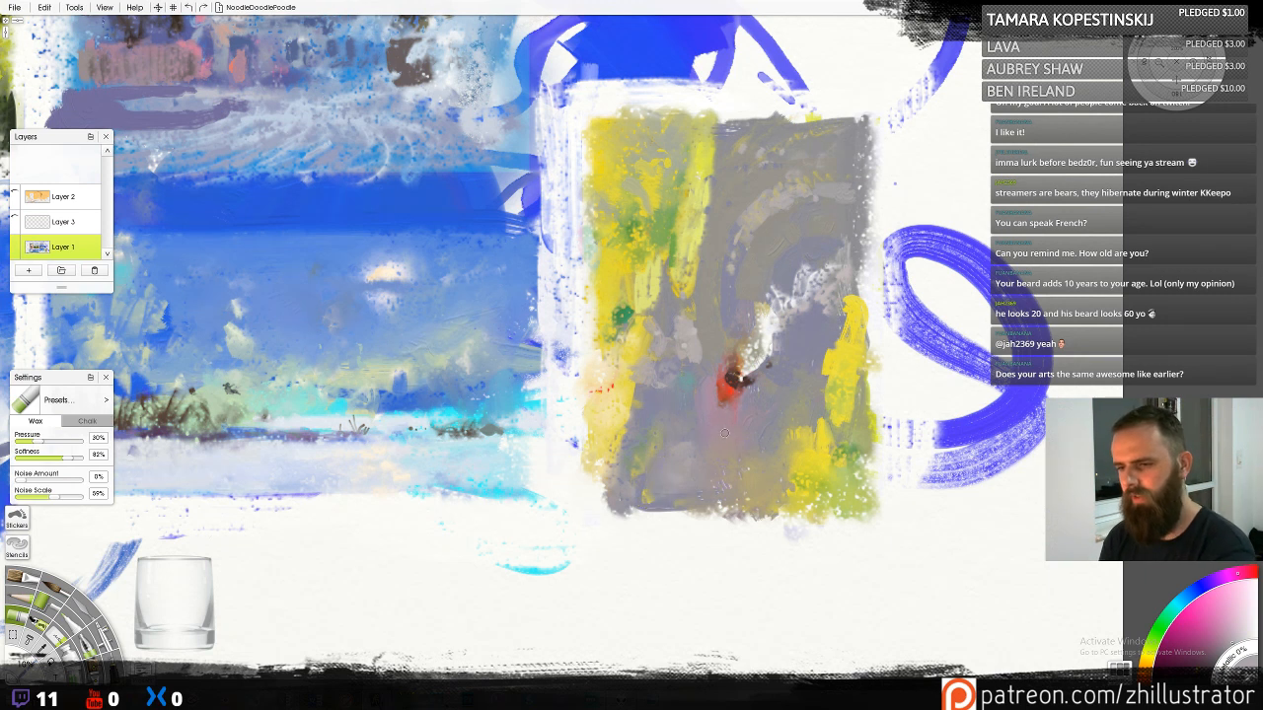
Soften the block's lower-left corner and left edge with wax crayon strokes in sampled yellow
left_click(634, 490, "alt")
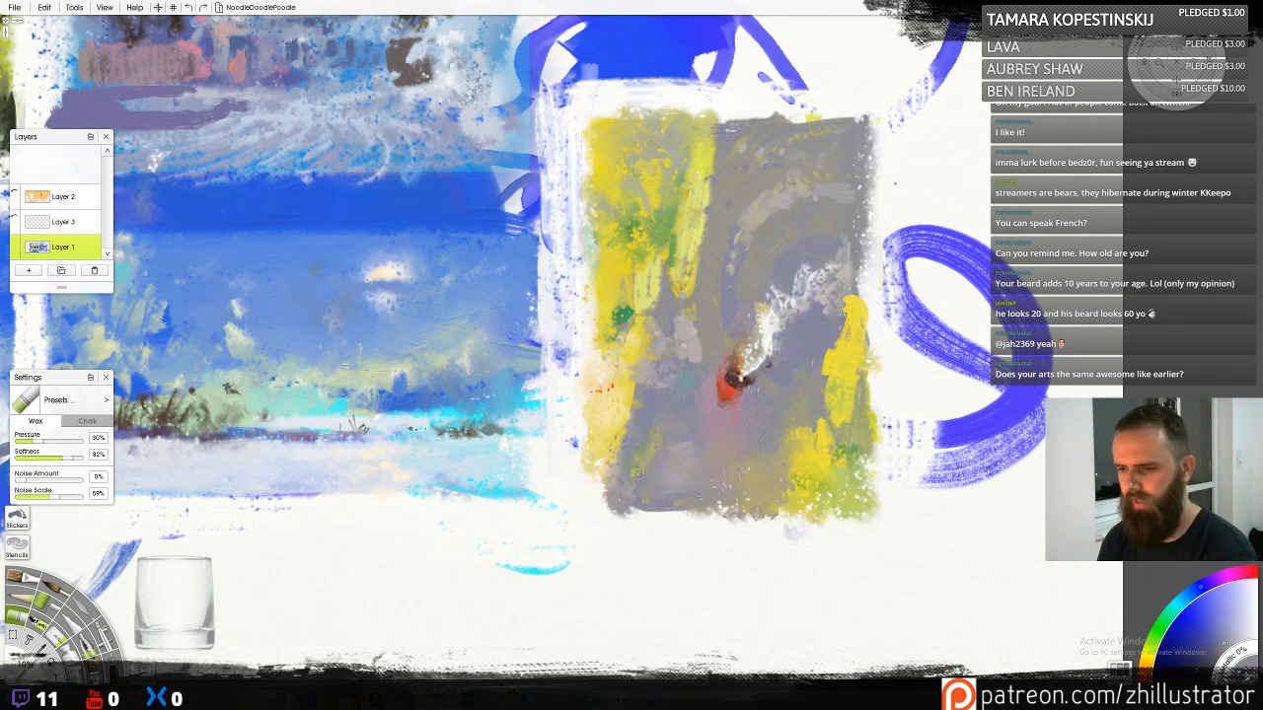
left_click(603, 479, "alt")
mouse_move(604, 479)
left_mouse_down()
mouse_move(594, 468)
mouse_move(573, 495)
mouse_move(585, 497)
left_mouse_up()
left_click(605, 286, "alt")
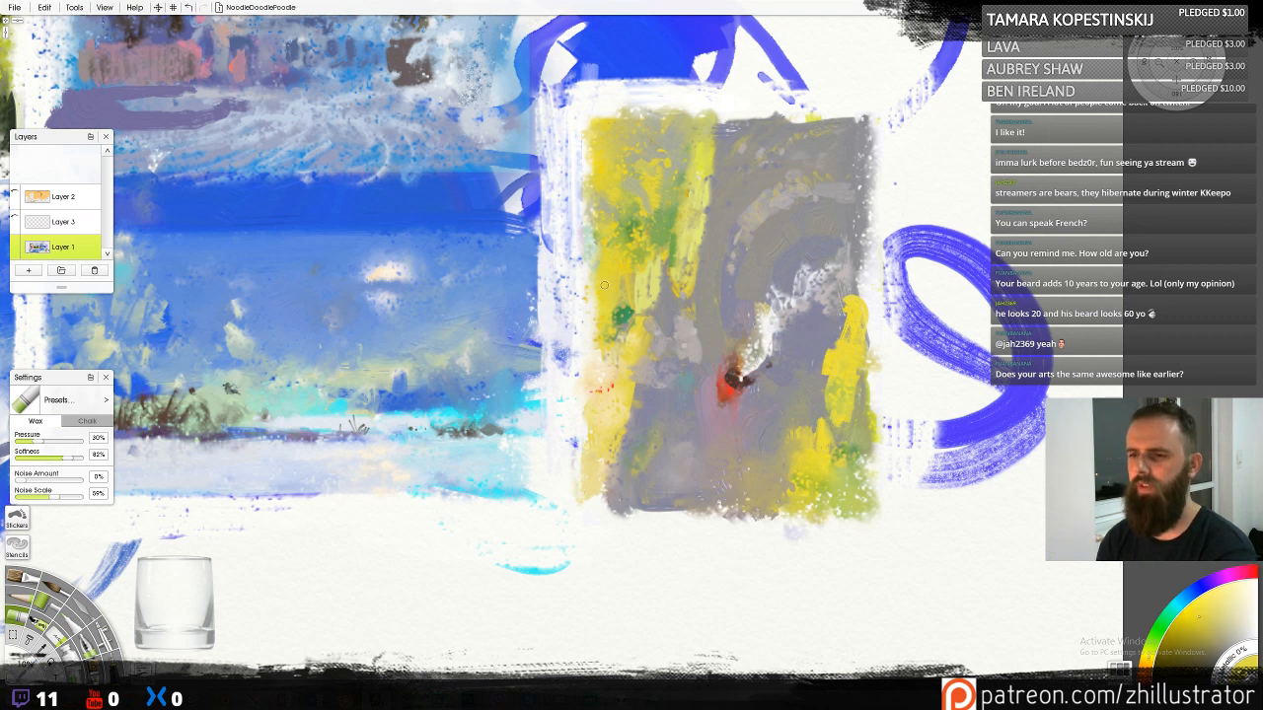
left_click_drag(591, 279, 591, 307)
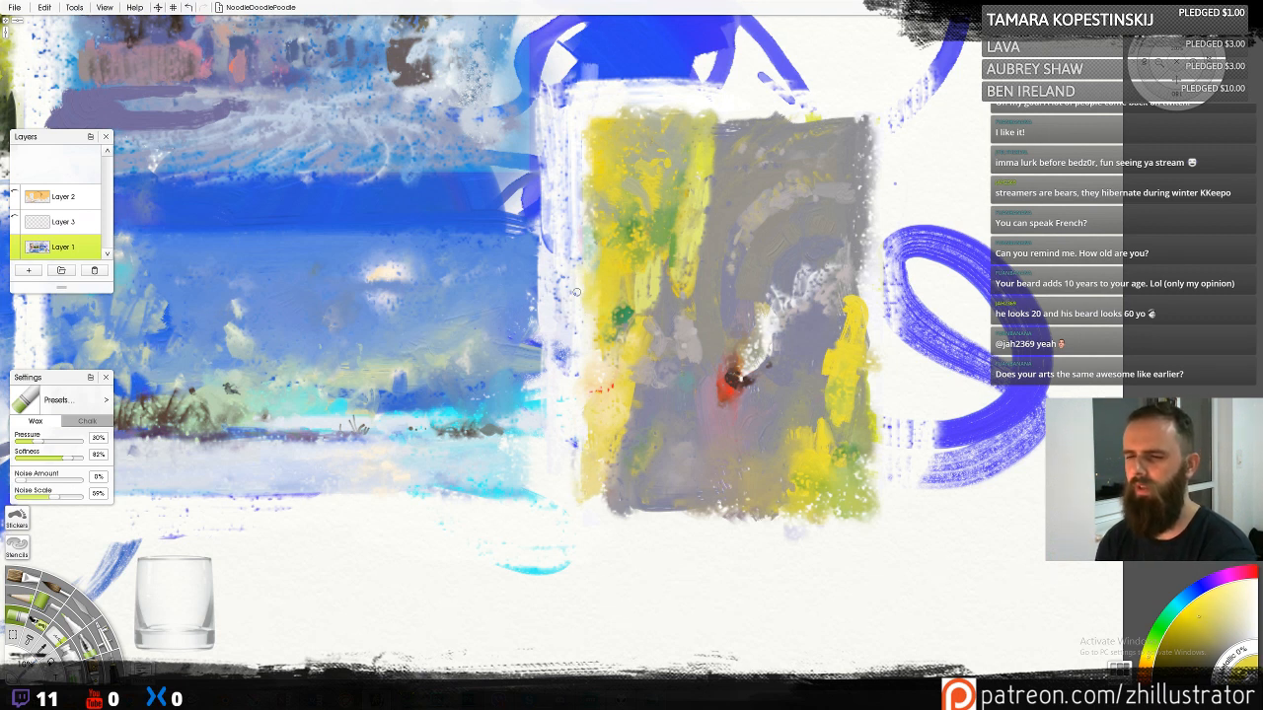
Touch up the block's colors with wax crayon strokes in sampled grey and yellow
left_click(627, 314, "alt")
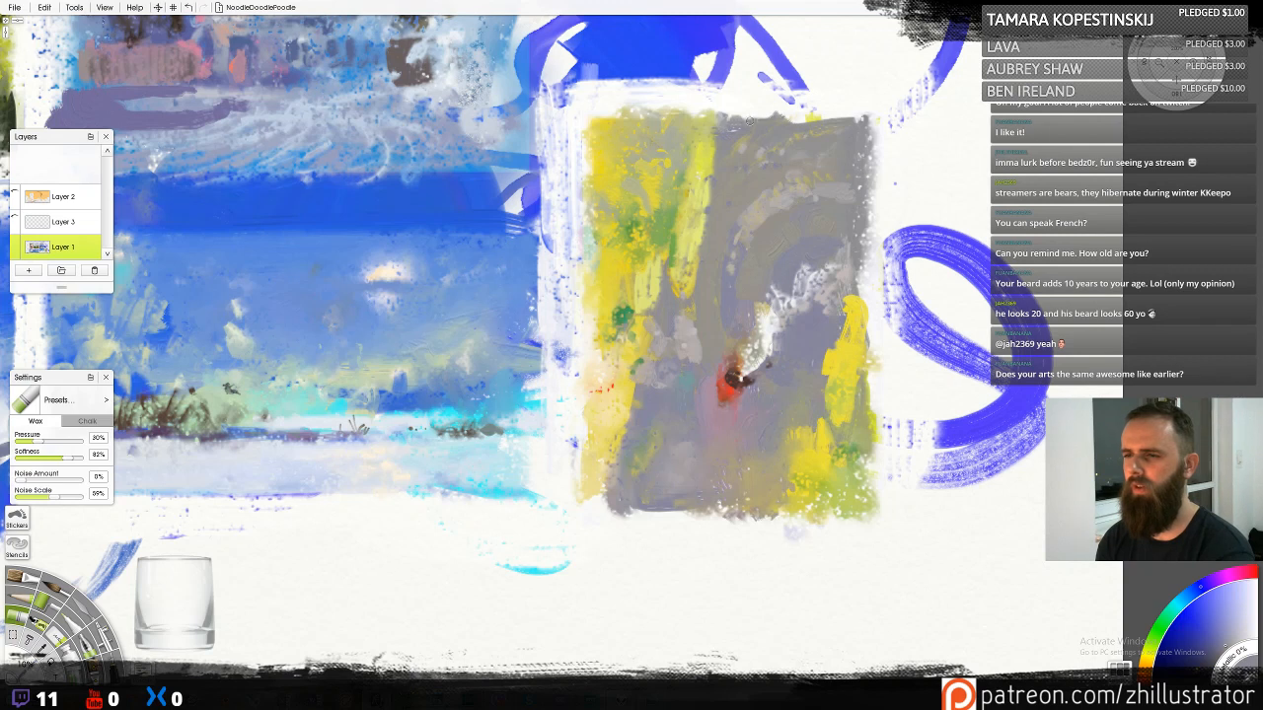
left_click(713, 135, "alt")
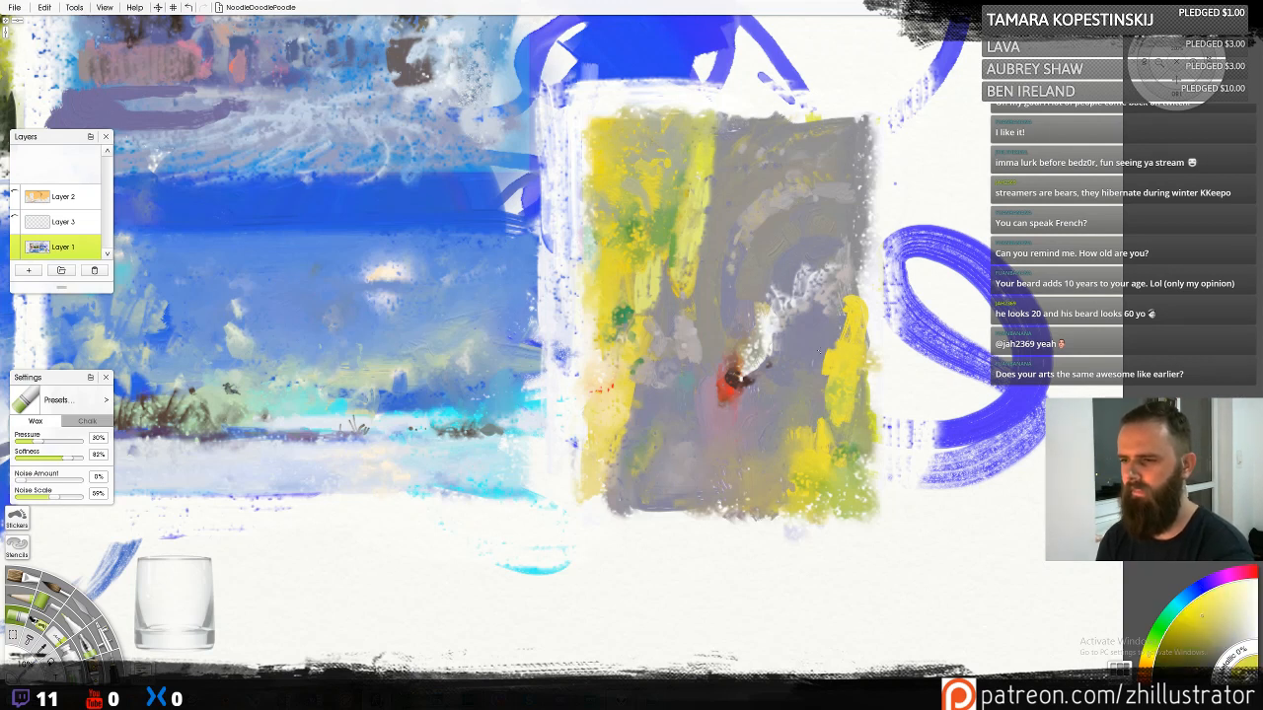
left_click(864, 379, "alt")
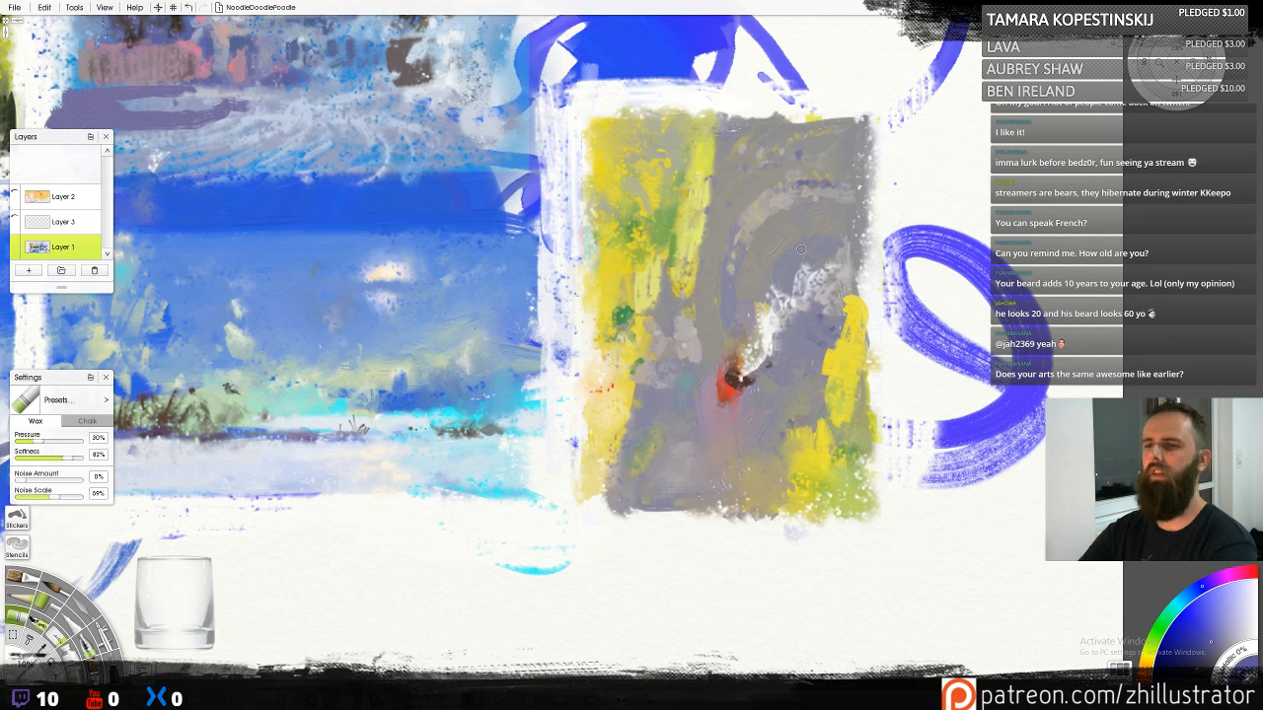
View the whole sheet, check the recent live events in Streamlabs OBS, and return to the painting in ArtRage
scroll(801, 249, "down", 5)
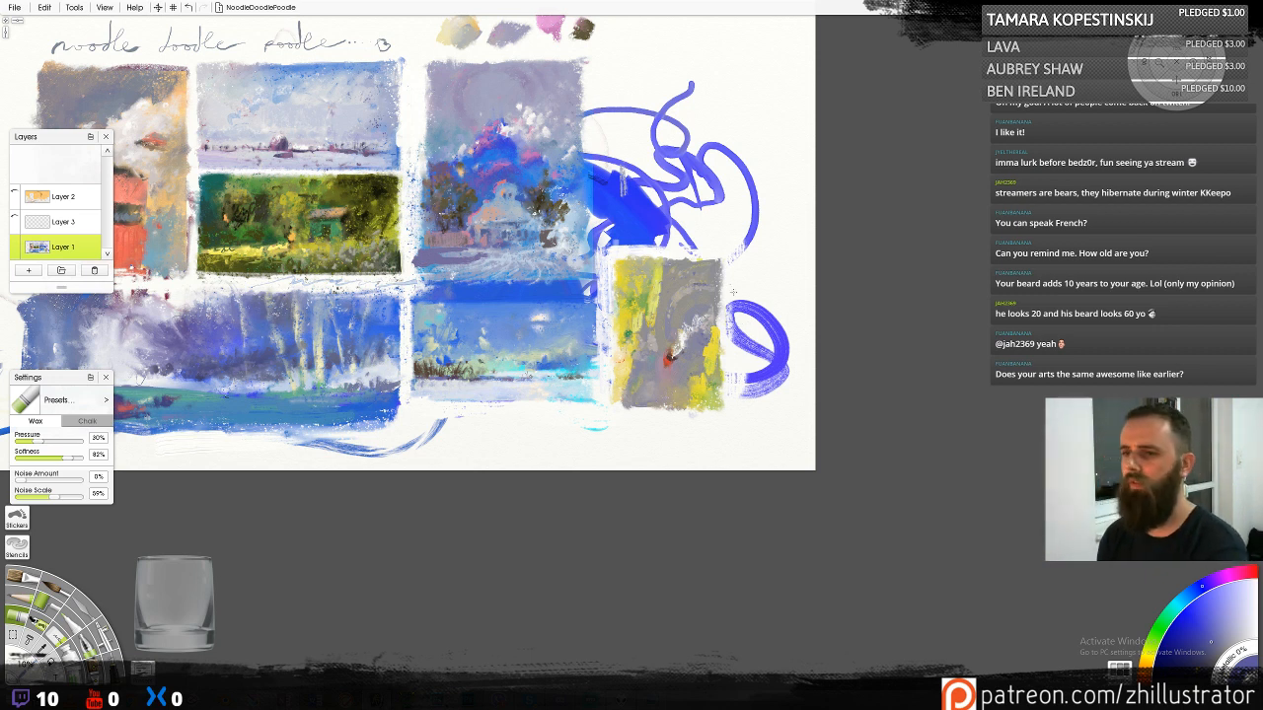
left_click_drag(733, 292, 951, 361)
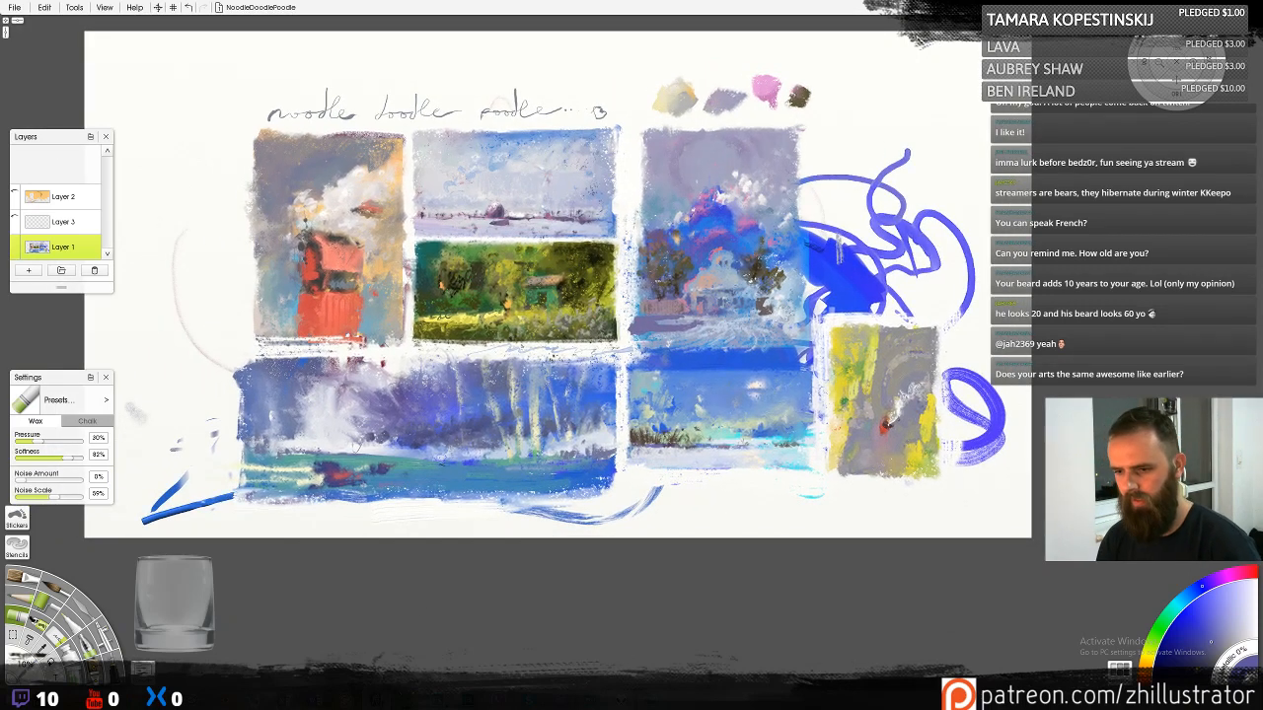
key("alt+Tab")
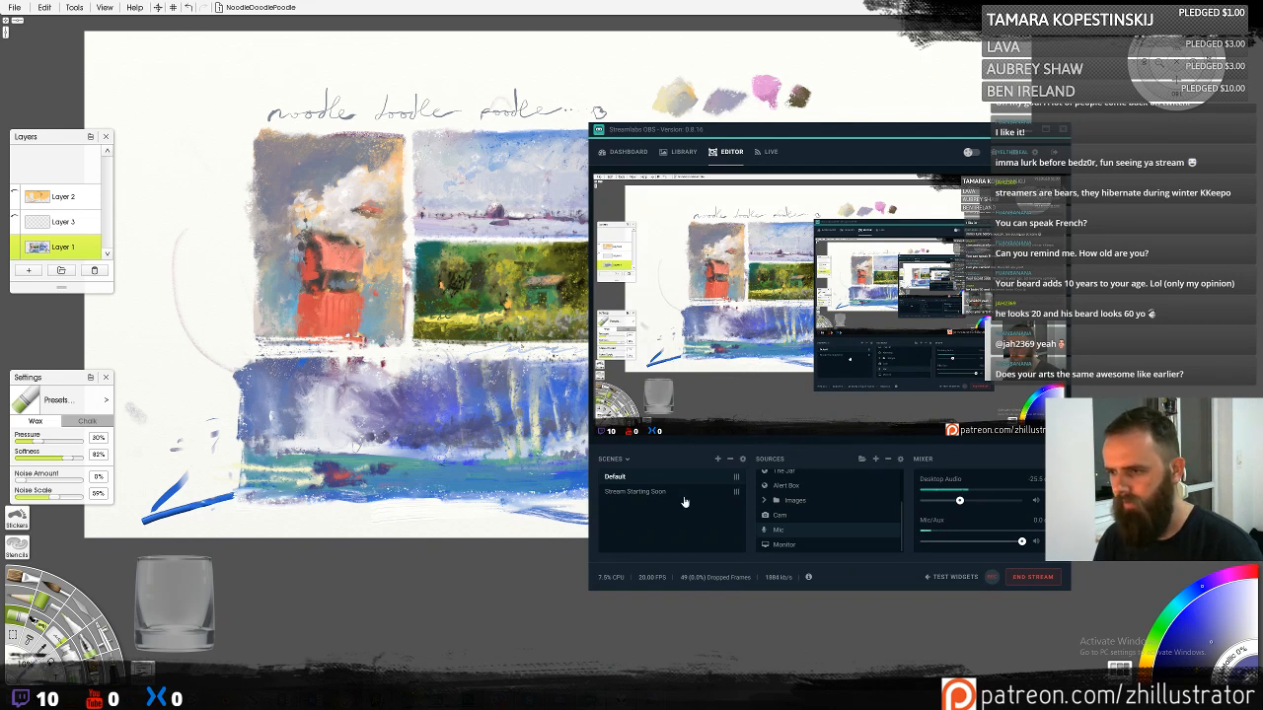
left_click(642, 154)
left_click(768, 152)
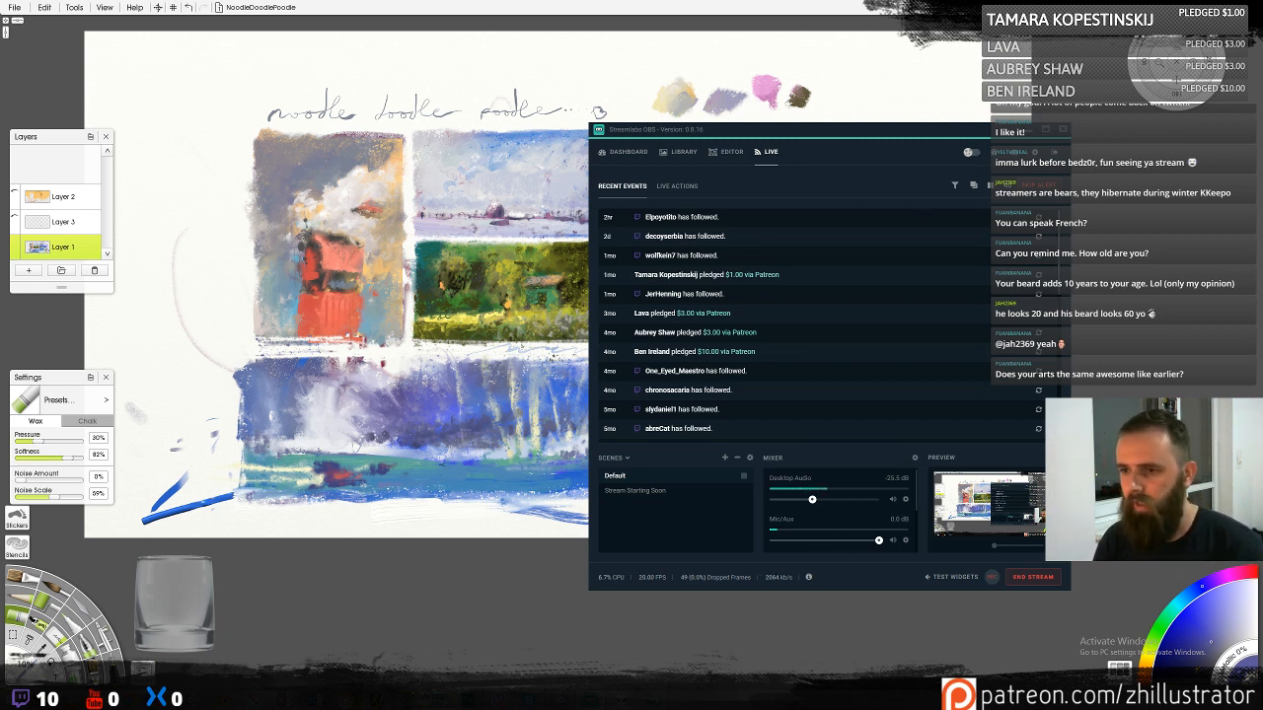
key("alt+Tab")
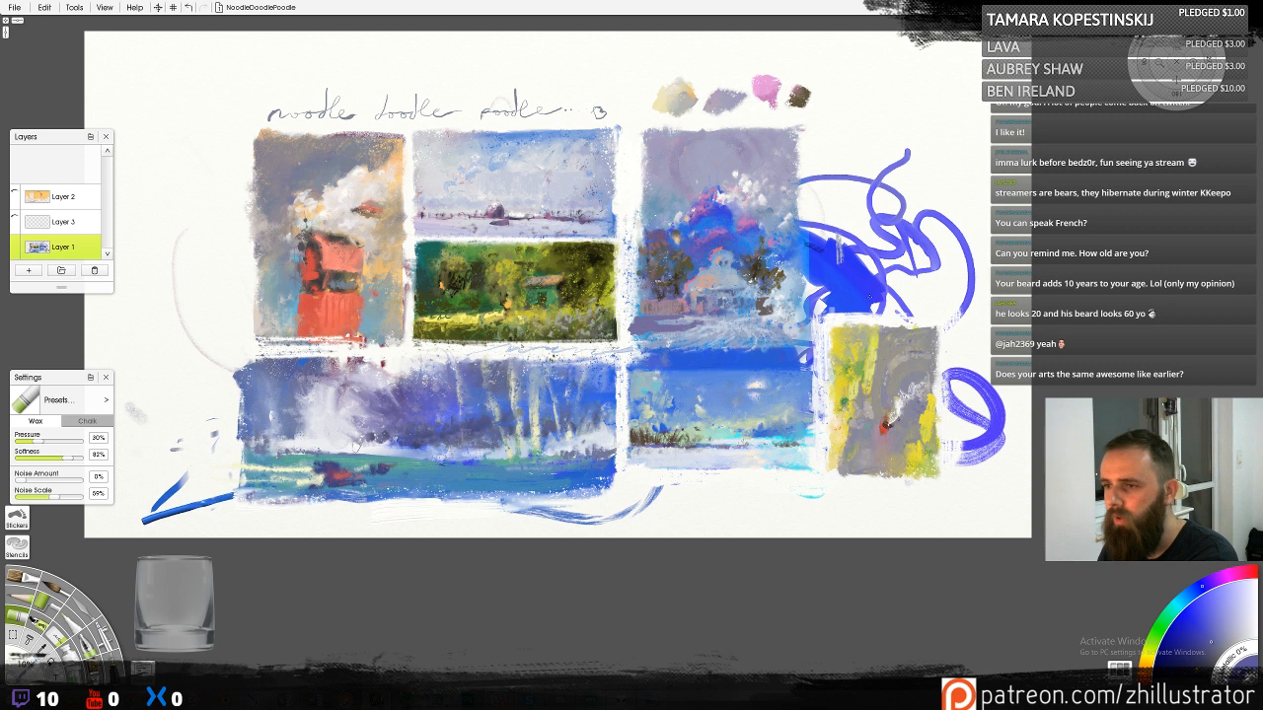
Block in an ochre oil brush area on the empty paper directly above the small yellow and grey study
key("p")
key("o")
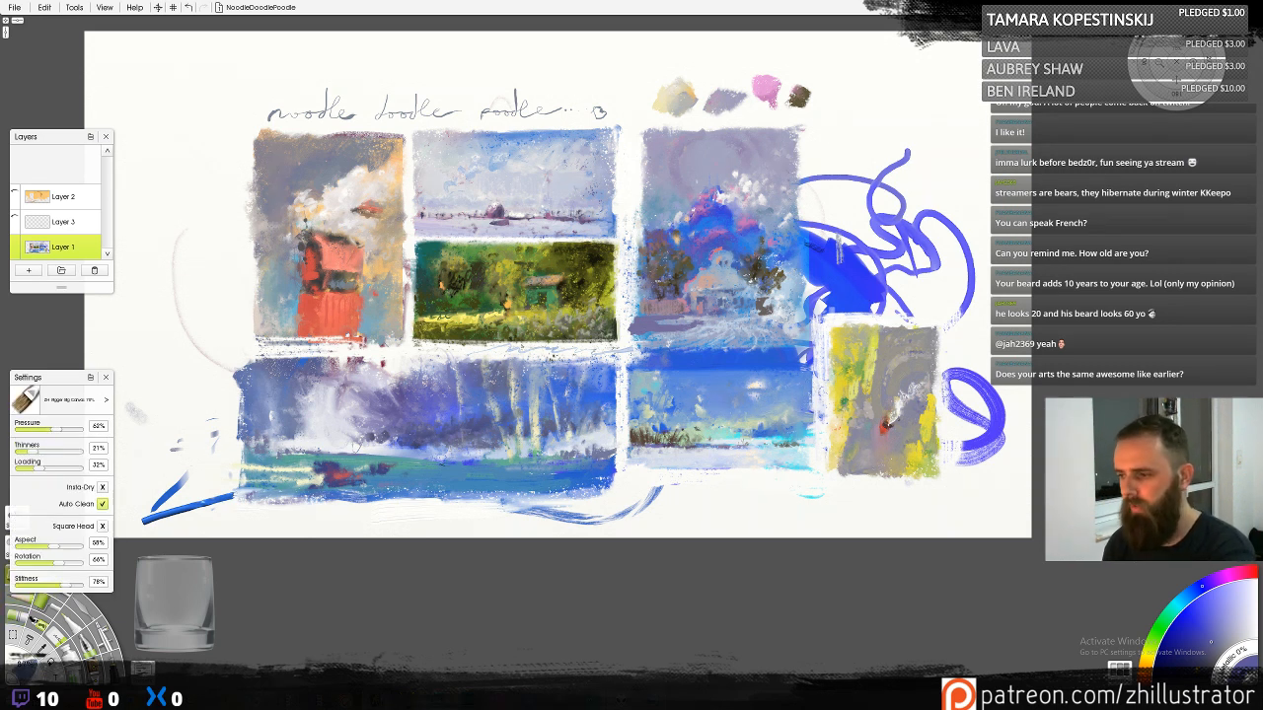
left_click(1187, 597)
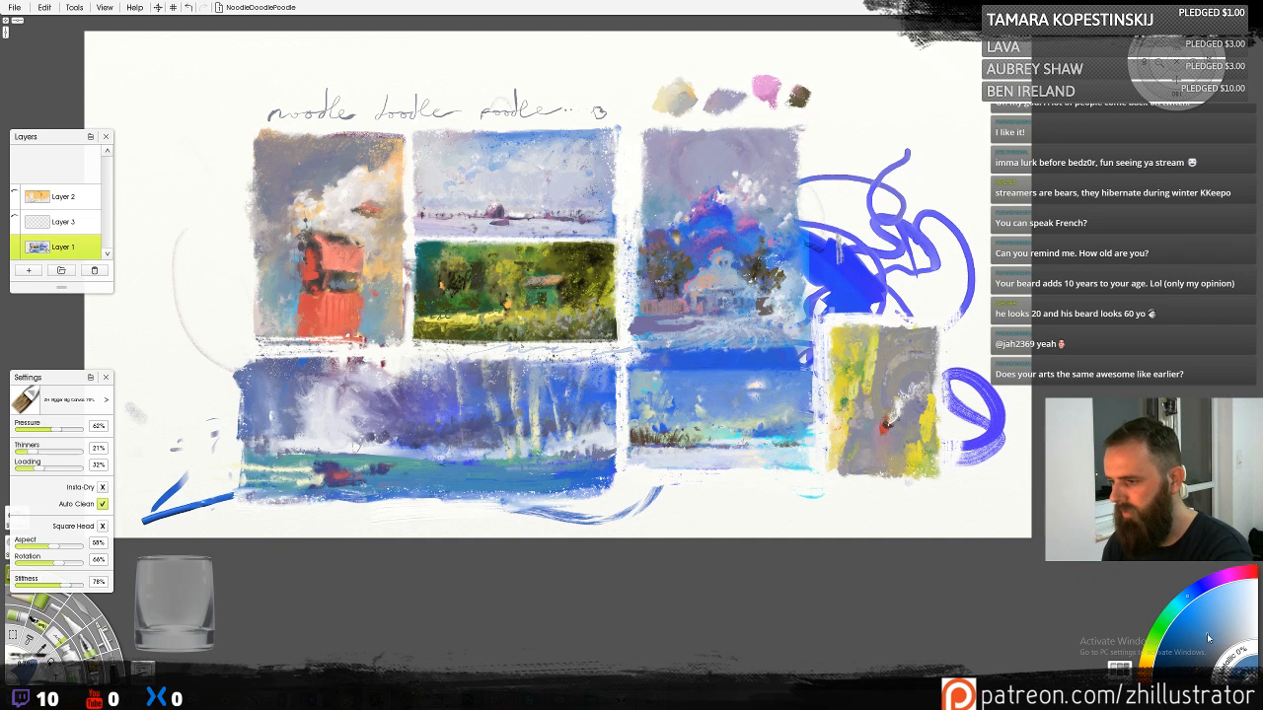
left_click(1204, 621)
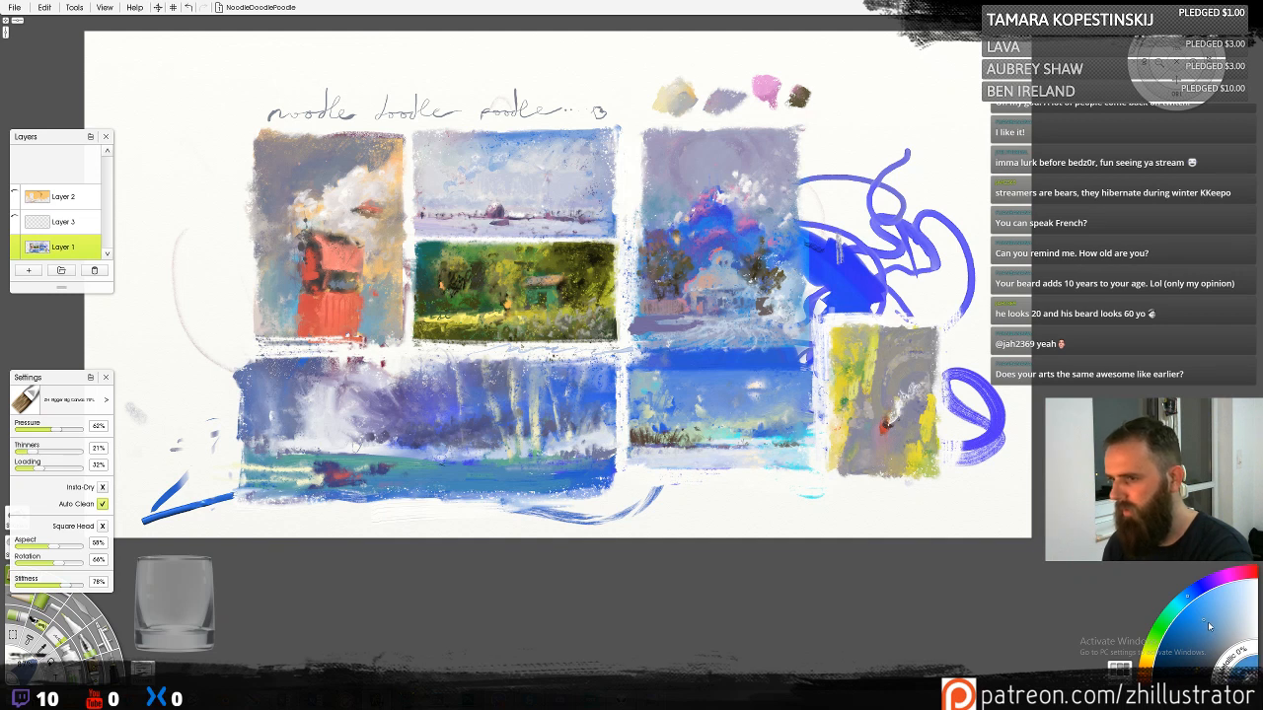
left_click(1147, 670)
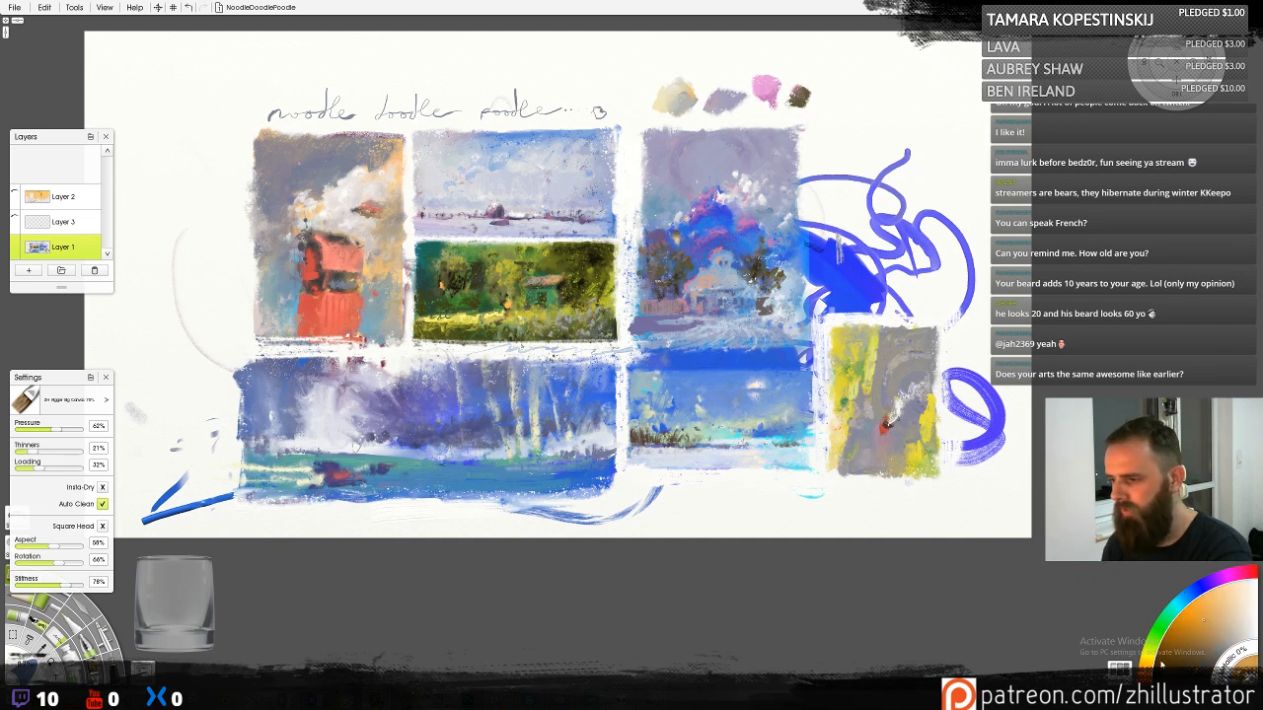
left_click(1187, 629)
mouse_move(853, 222)
left_mouse_down()
mouse_move(858, 195)
mouse_move(893, 247)
mouse_move(861, 177)
mouse_move(888, 281)
mouse_move(903, 185)
mouse_move(862, 165)
mouse_move(840, 212)
mouse_move(873, 142)
mouse_move(881, 172)
mouse_move(834, 240)
left_mouse_up()
Work violet oil strokes into the ochre block's lower part and extend its bottom and right edge with sampled ochre
left_click(935, 263, "alt")
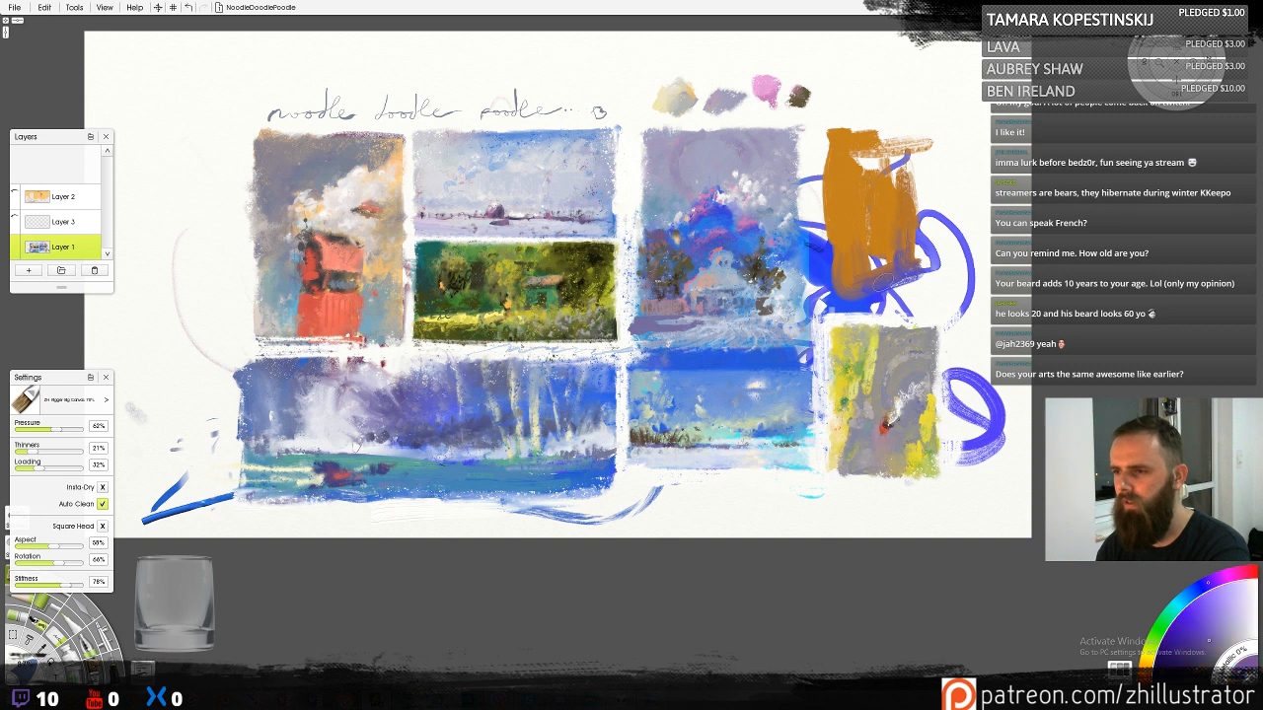
left_click_drag(881, 284, 915, 294)
left_click(1240, 573)
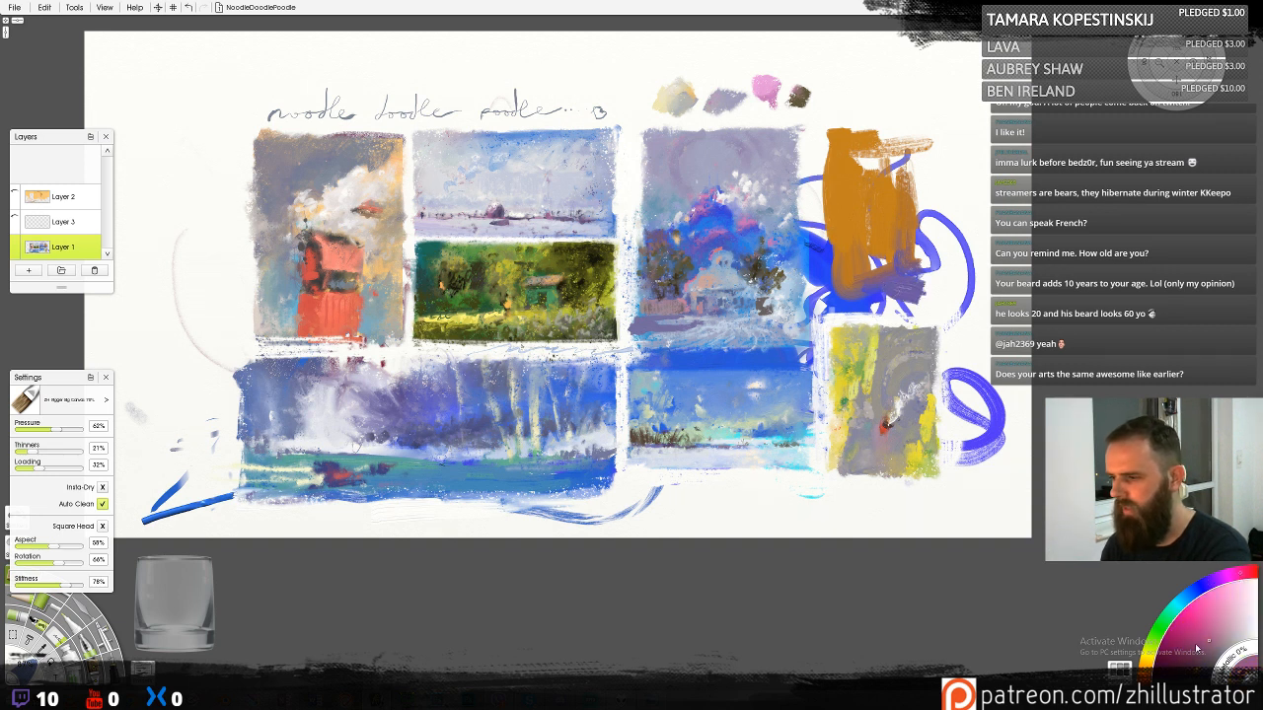
left_click(1255, 573)
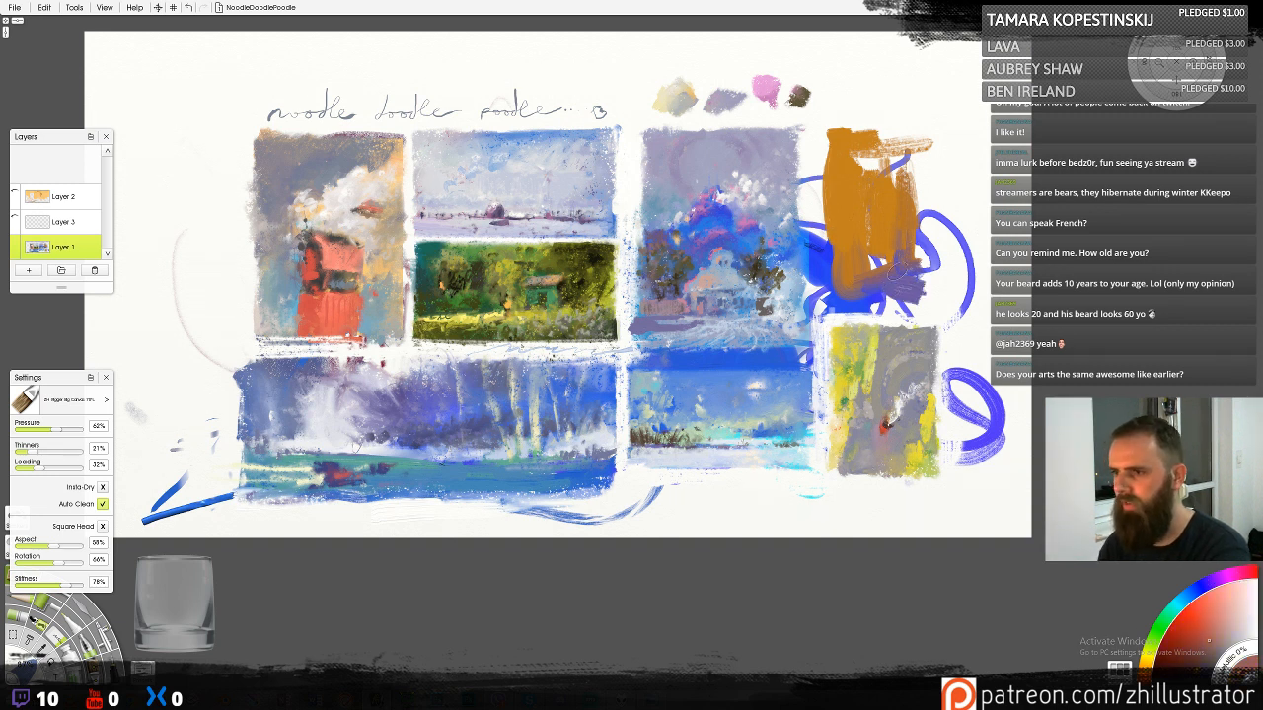
mouse_move(890, 276)
left_mouse_down()
mouse_move(928, 289)
mouse_move(923, 259)
left_mouse_up()
left_click(891, 244, "alt")
mouse_move(831, 239)
left_mouse_down()
mouse_move(834, 294)
mouse_move(920, 299)
left_mouse_up()
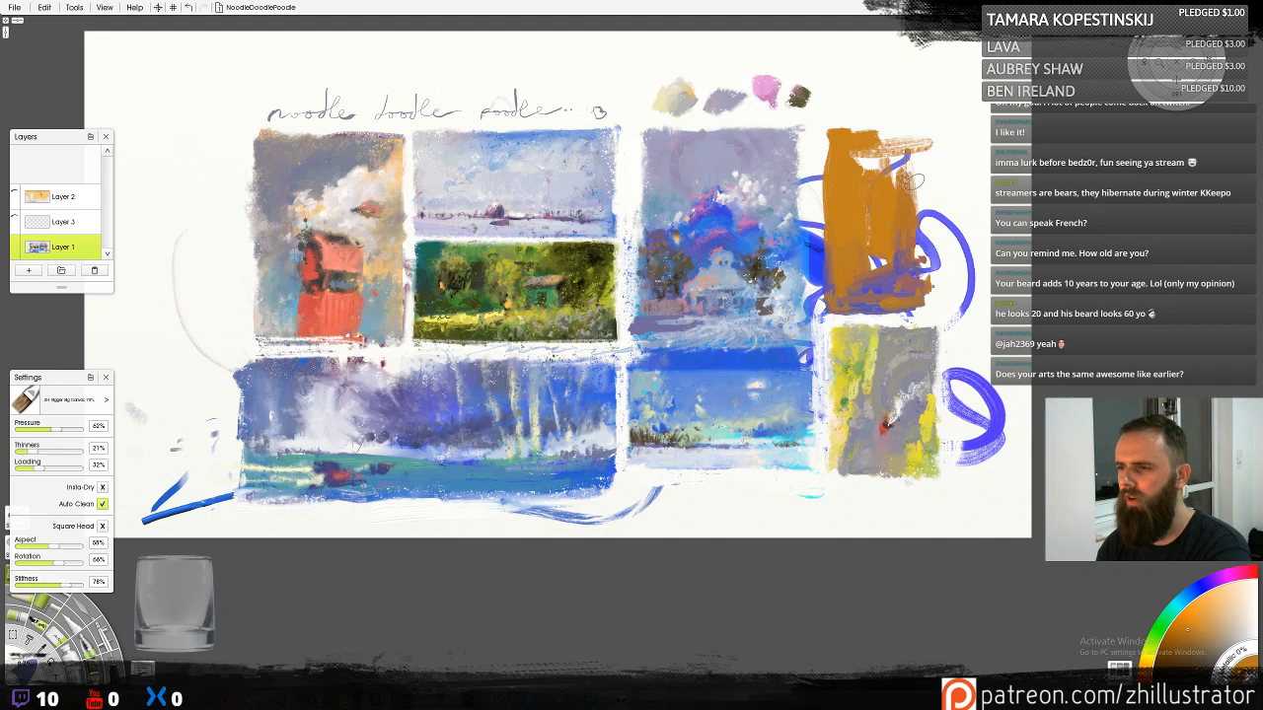
left_click_drag(916, 181, 937, 225)
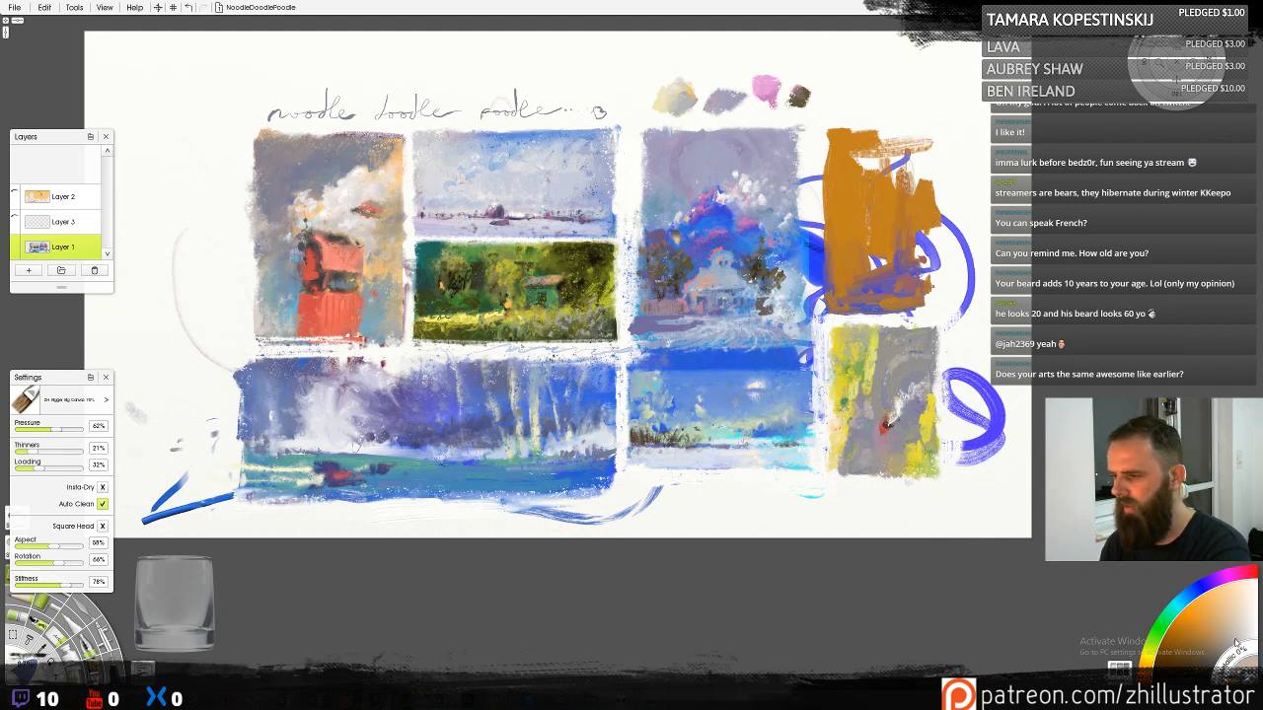
Lay a pale grey vertical oil stroke down the ochre block's upper middle and thinner streaks on its left side
left_click(1153, 650)
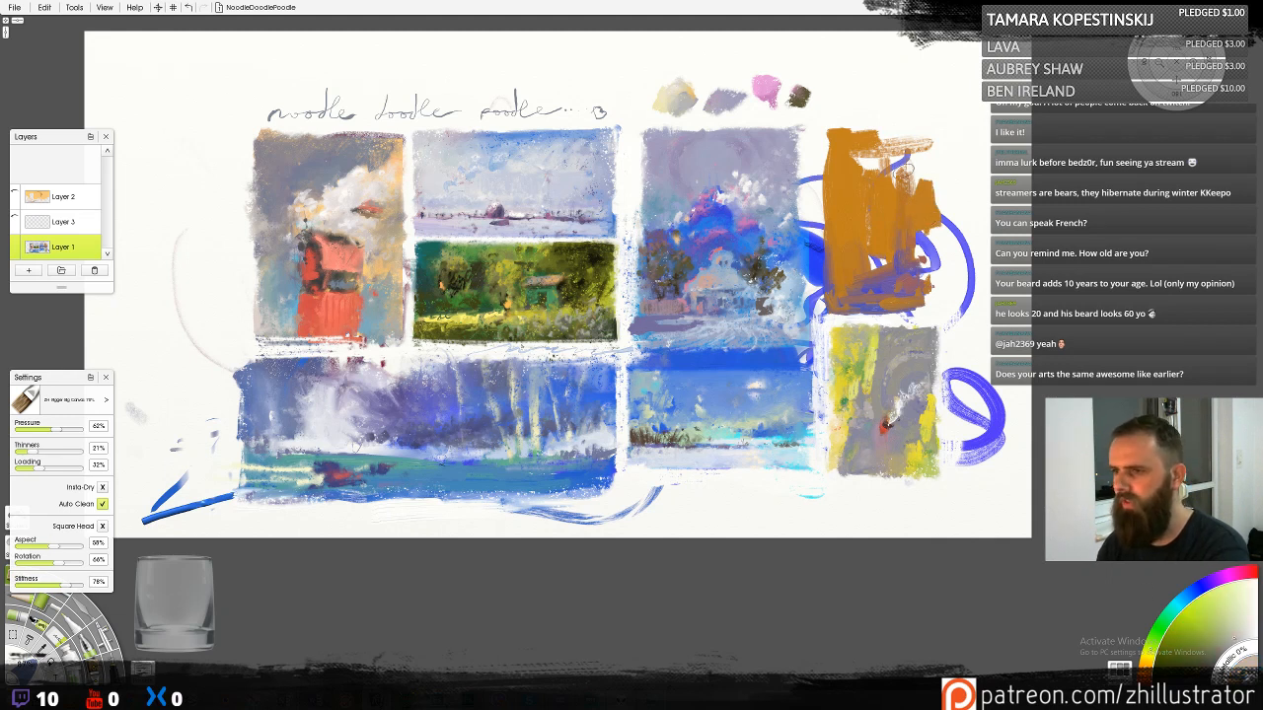
mouse_move(906, 169)
left_mouse_down()
mouse_move(891, 239)
mouse_move(881, 129)
left_mouse_up()
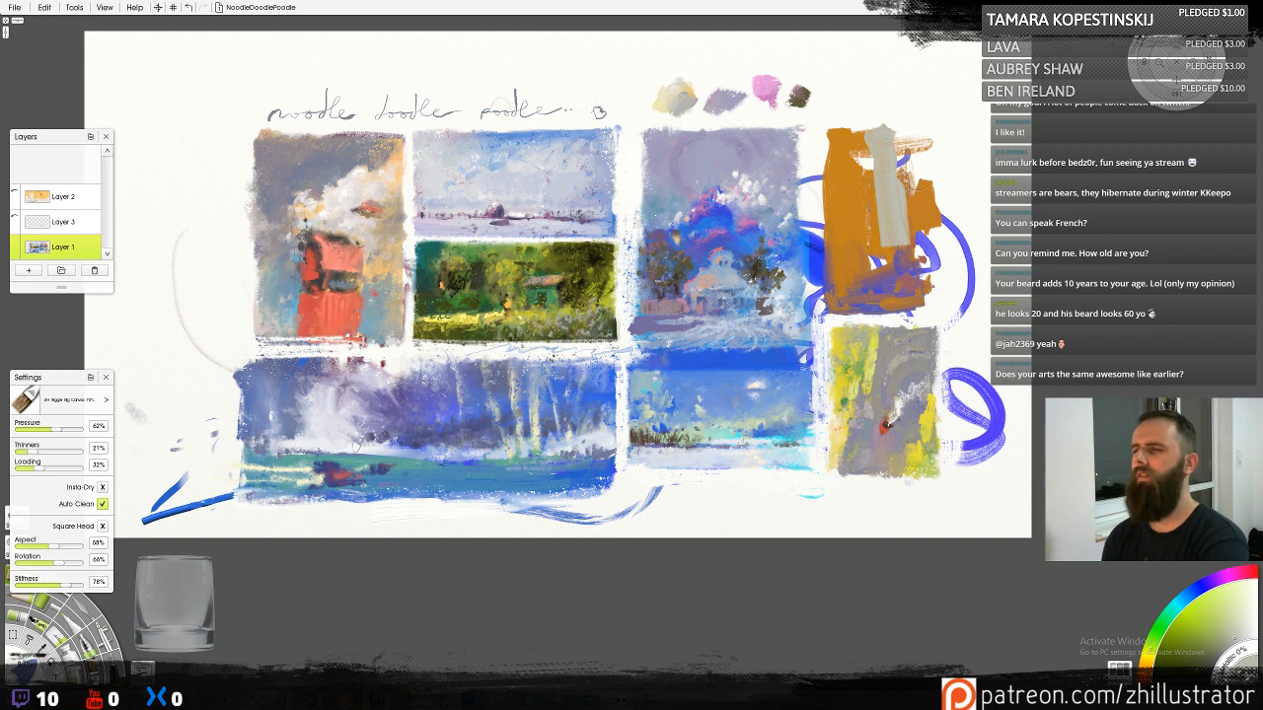
left_click(918, 202, "alt")
mouse_move(916, 184)
left_mouse_down()
mouse_move(920, 148)
mouse_move(913, 190)
left_mouse_up()
left_click(898, 203, "alt")
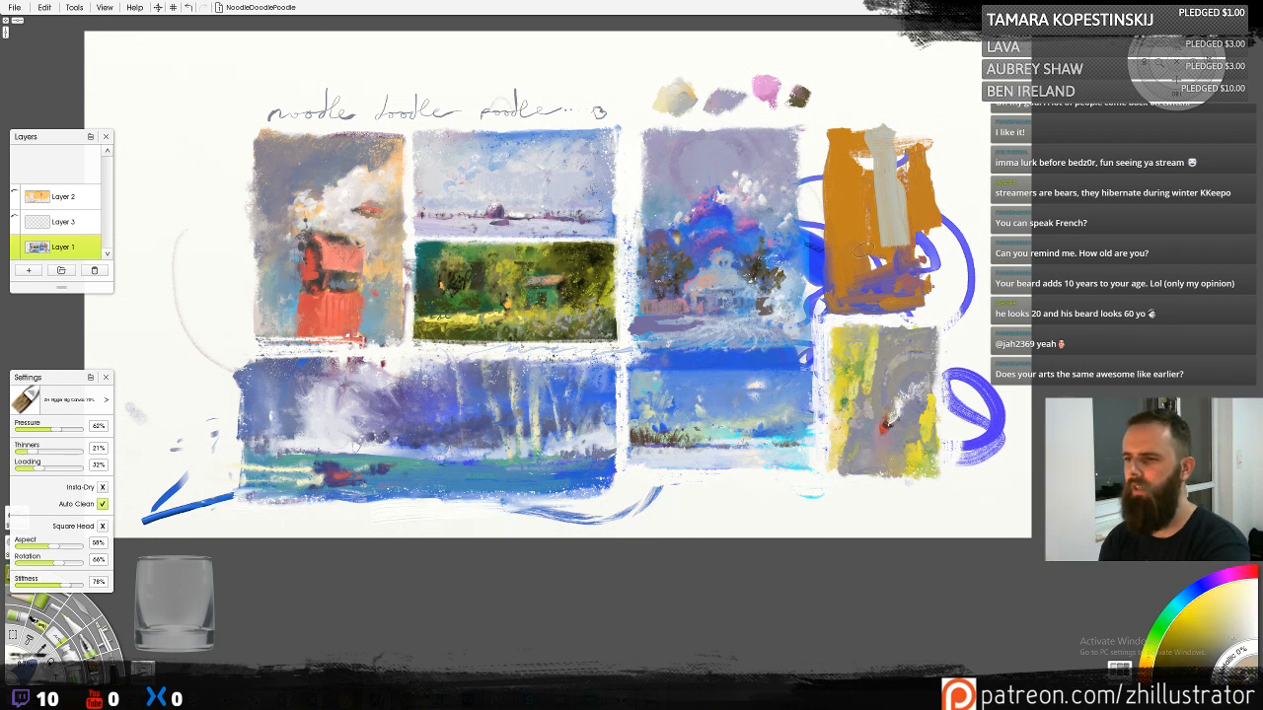
left_click_drag(842, 260, 837, 208)
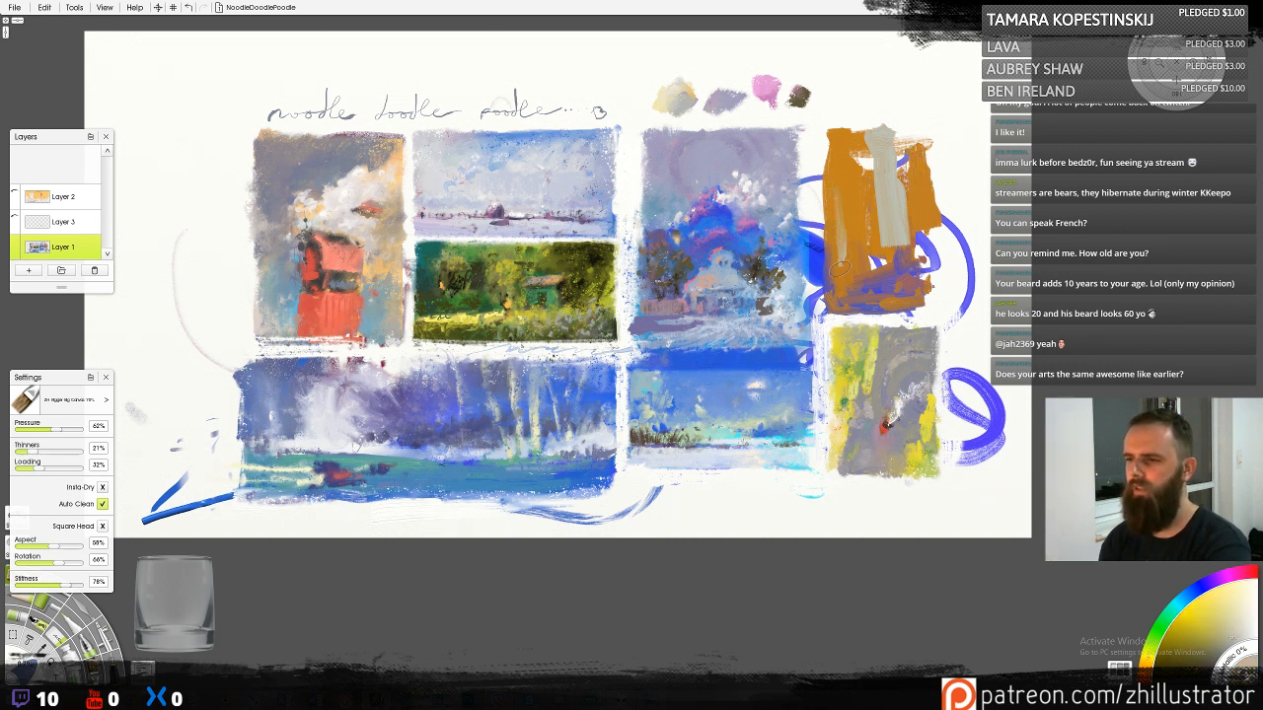
left_click(913, 246, "alt")
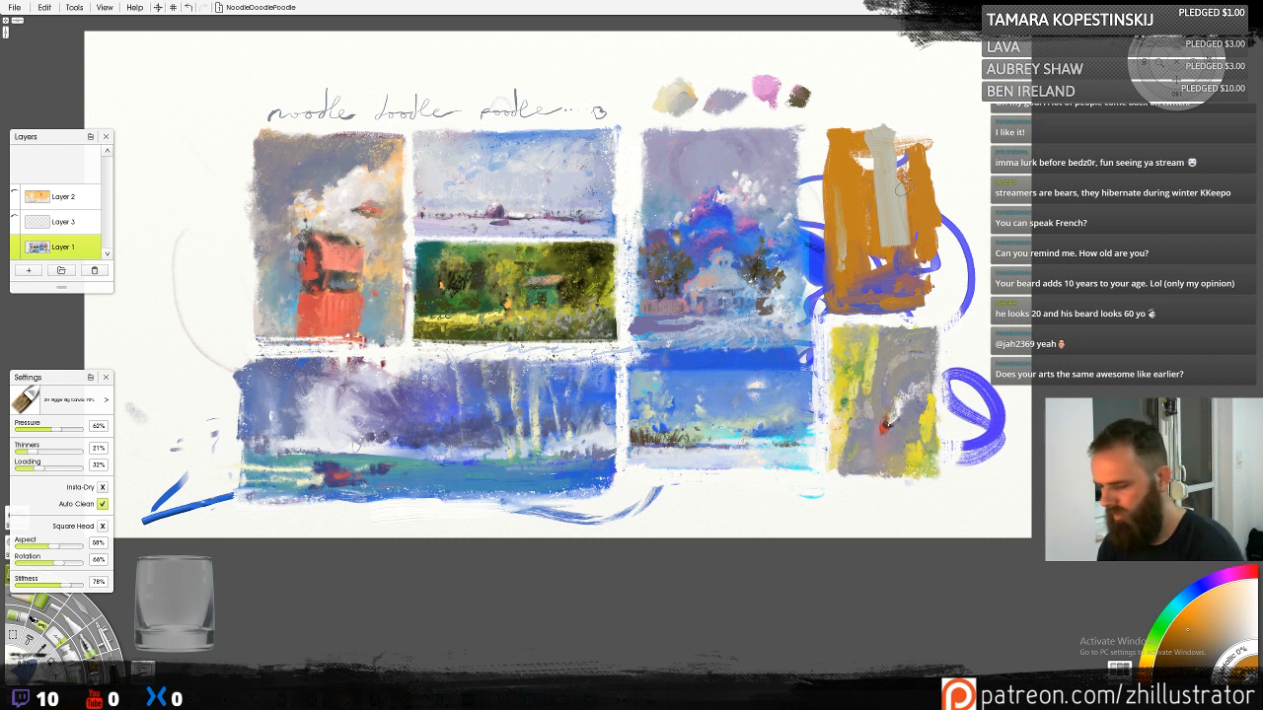
Cover the blue scribbles around the ochre block with paper white, using wax crayon and the Big Softer Pencil
left_click(18, 614)
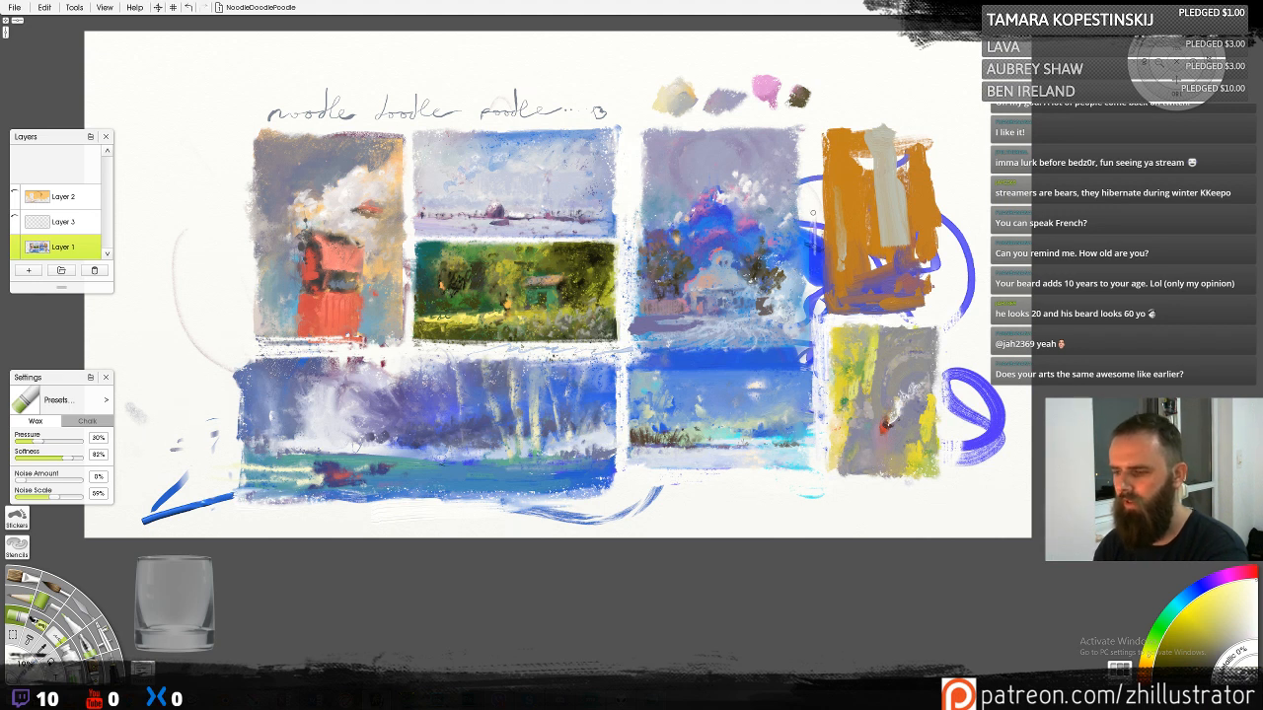
key("p")
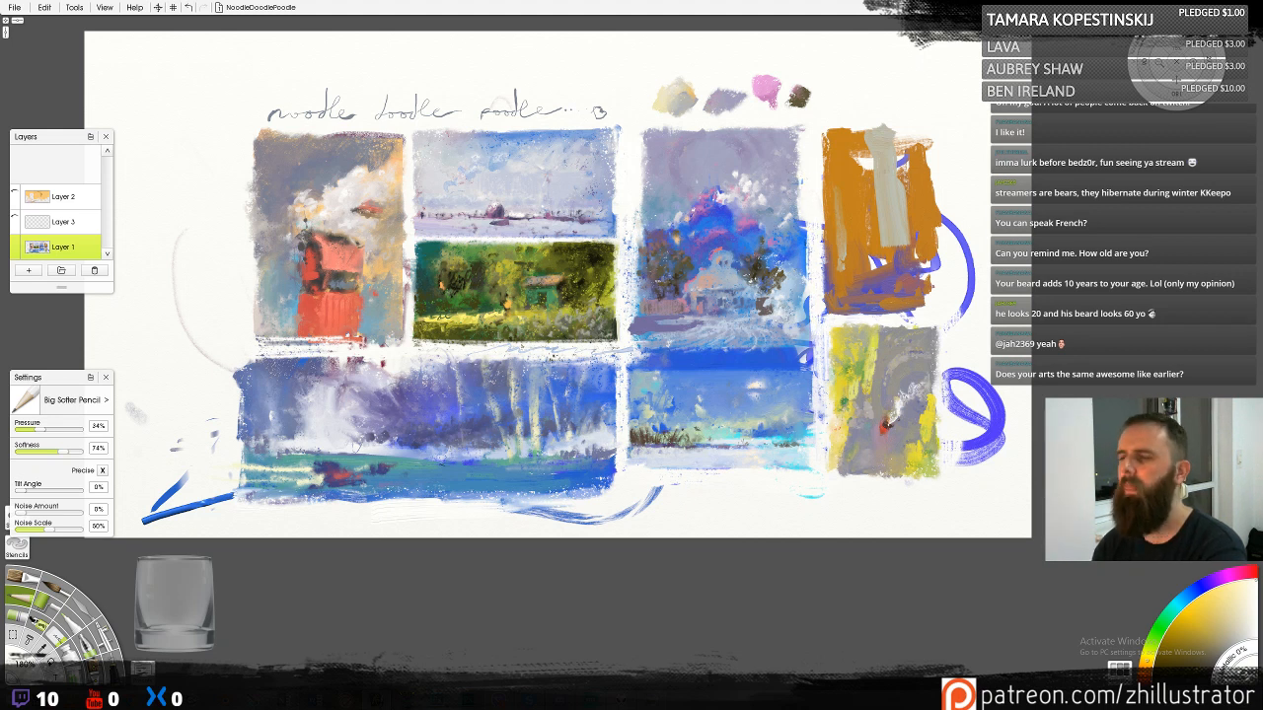
mouse_move(945, 217)
left_mouse_down()
mouse_move(949, 249)
mouse_move(966, 332)
left_mouse_up()
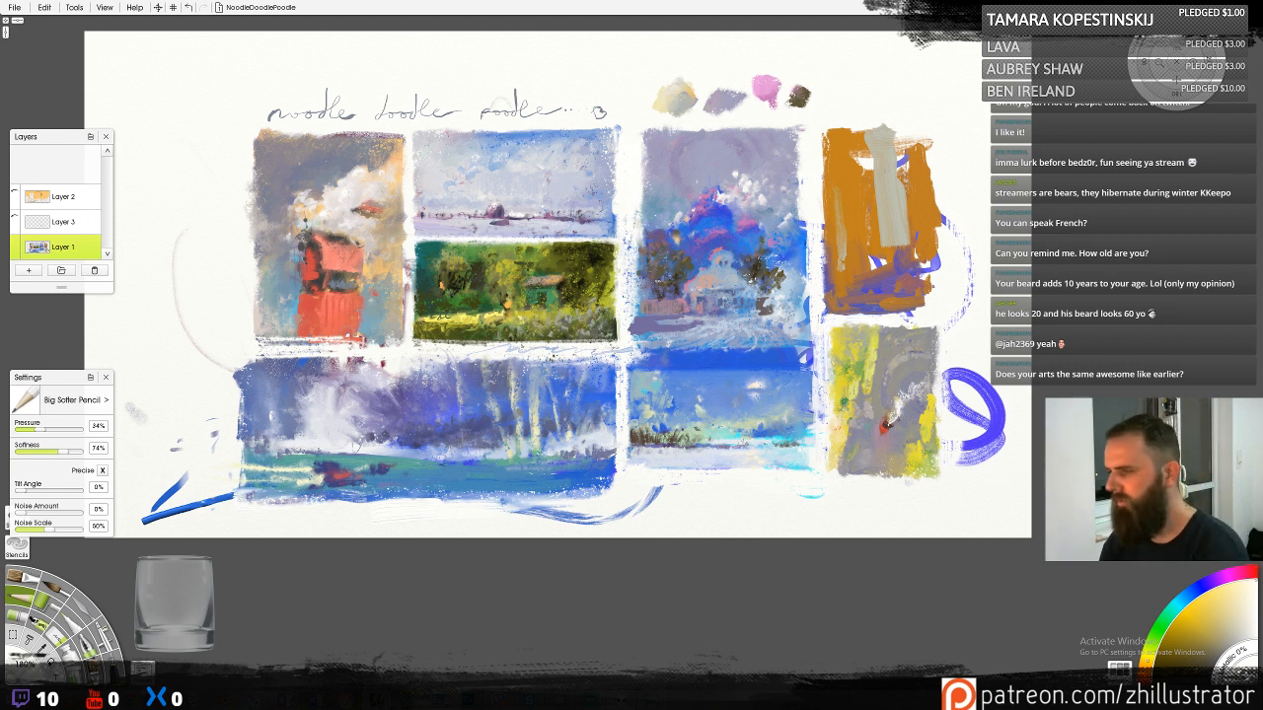
Clean up the upper left edge of the violet-sky house study with pencil strokes in sampled violet
left_click(641, 170, "alt")
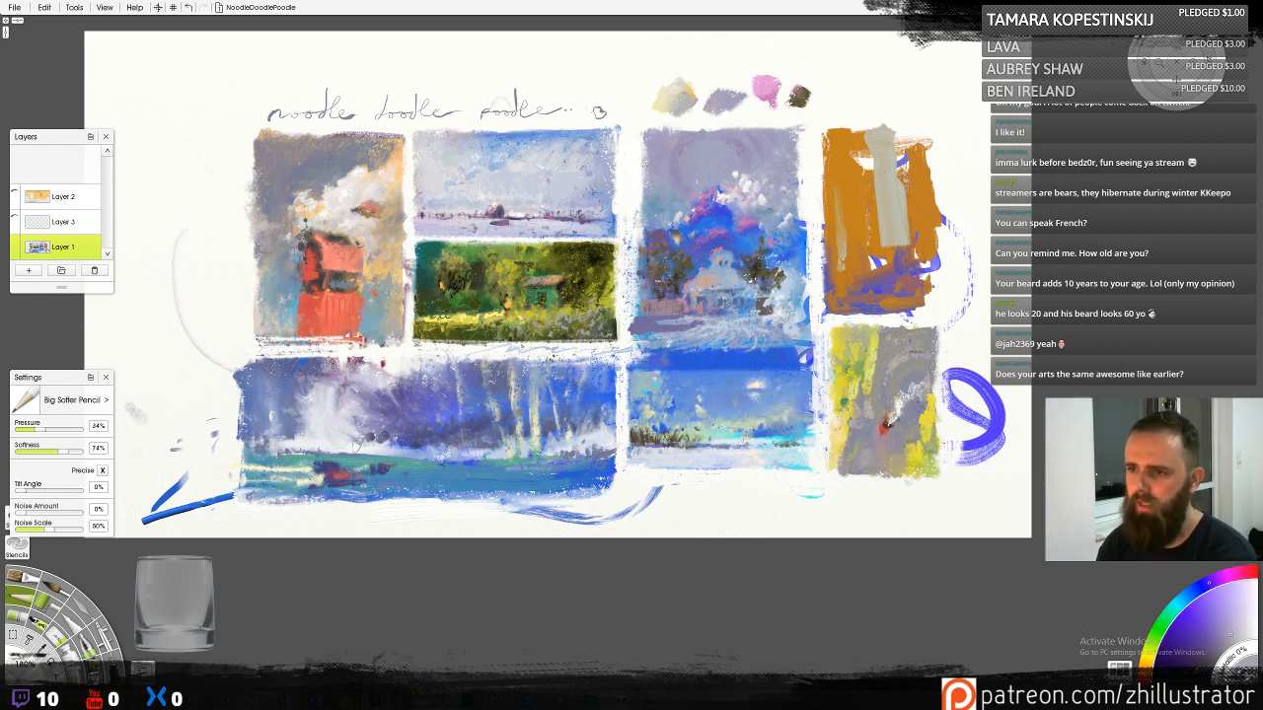
mouse_move(643, 163)
left_mouse_down()
mouse_move(640, 211)
mouse_move(637, 138)
left_mouse_up()
left_click_drag(634, 179, 634, 213)
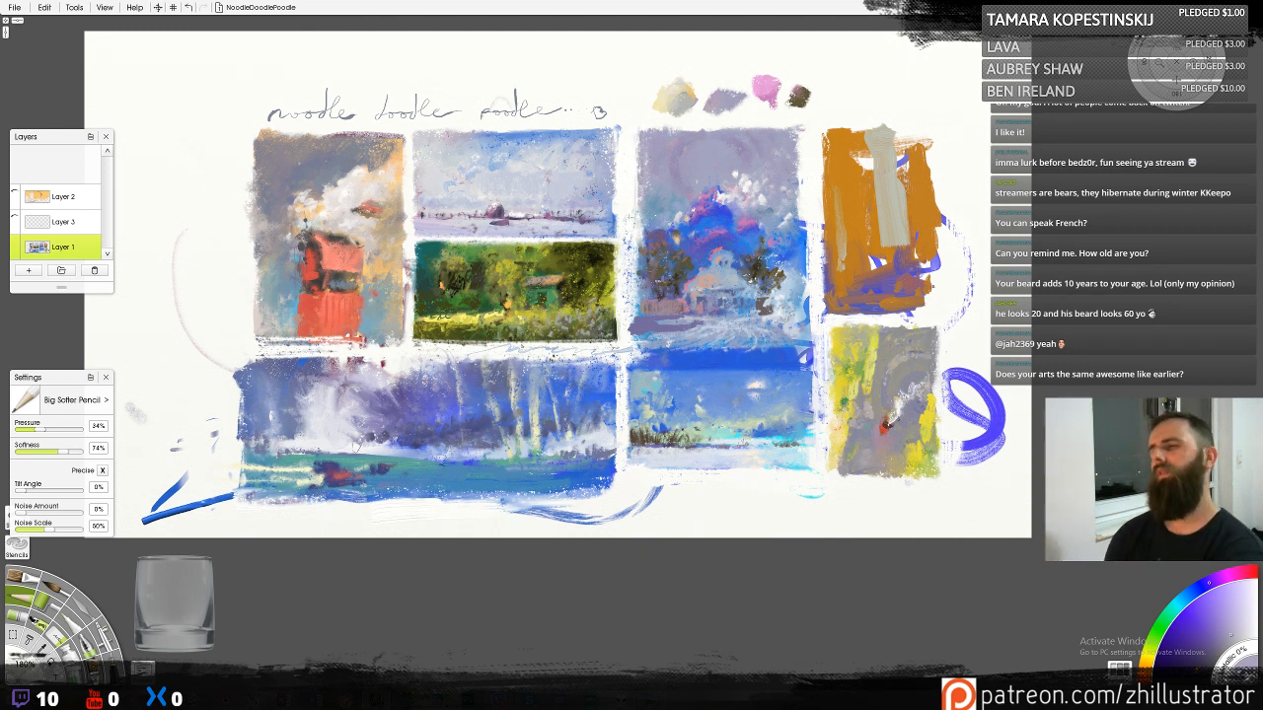
Rework the upper left of the ochre block with pencil strokes in sampled ochre and pale tones
left_click(841, 153, "alt")
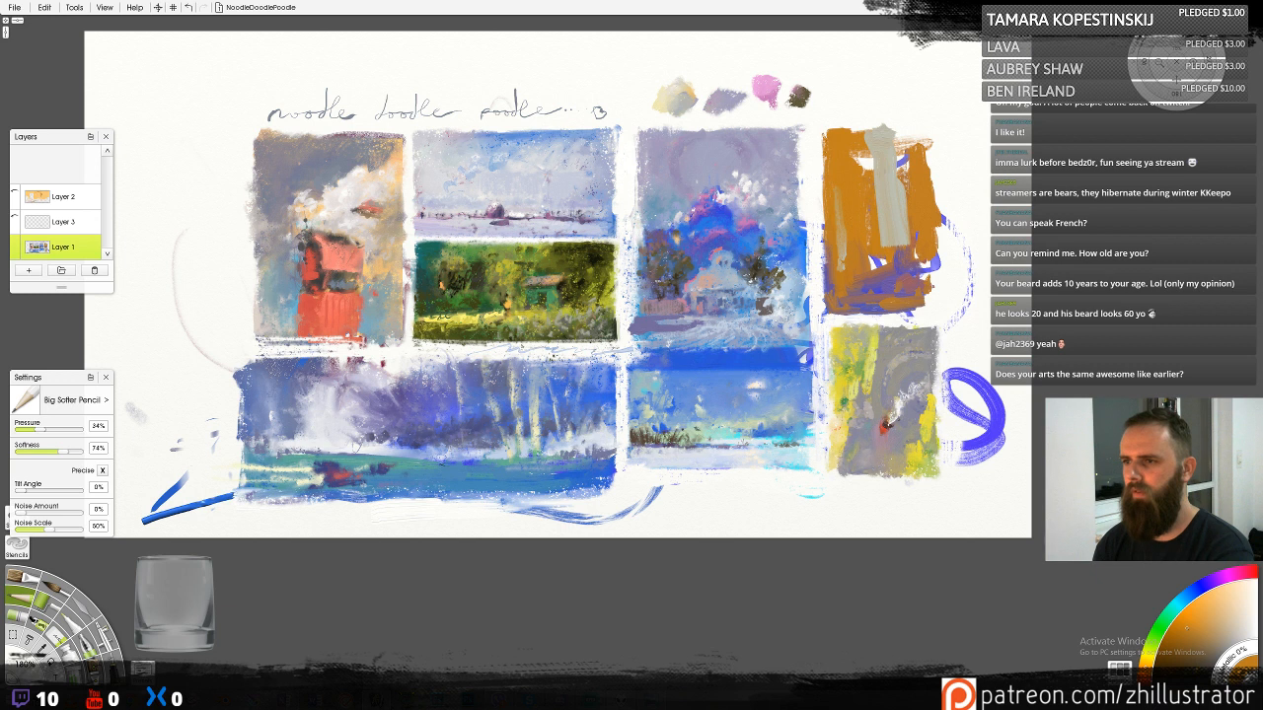
left_click(840, 237, "alt")
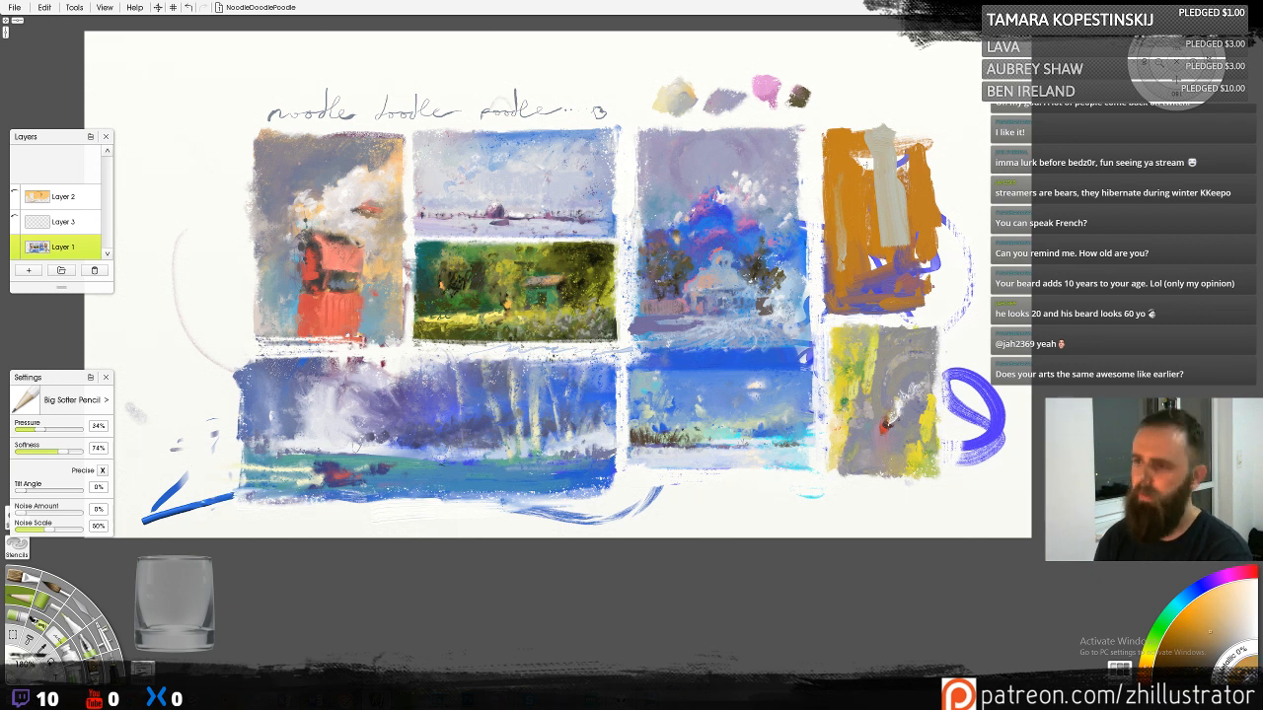
left_click(860, 165, "alt")
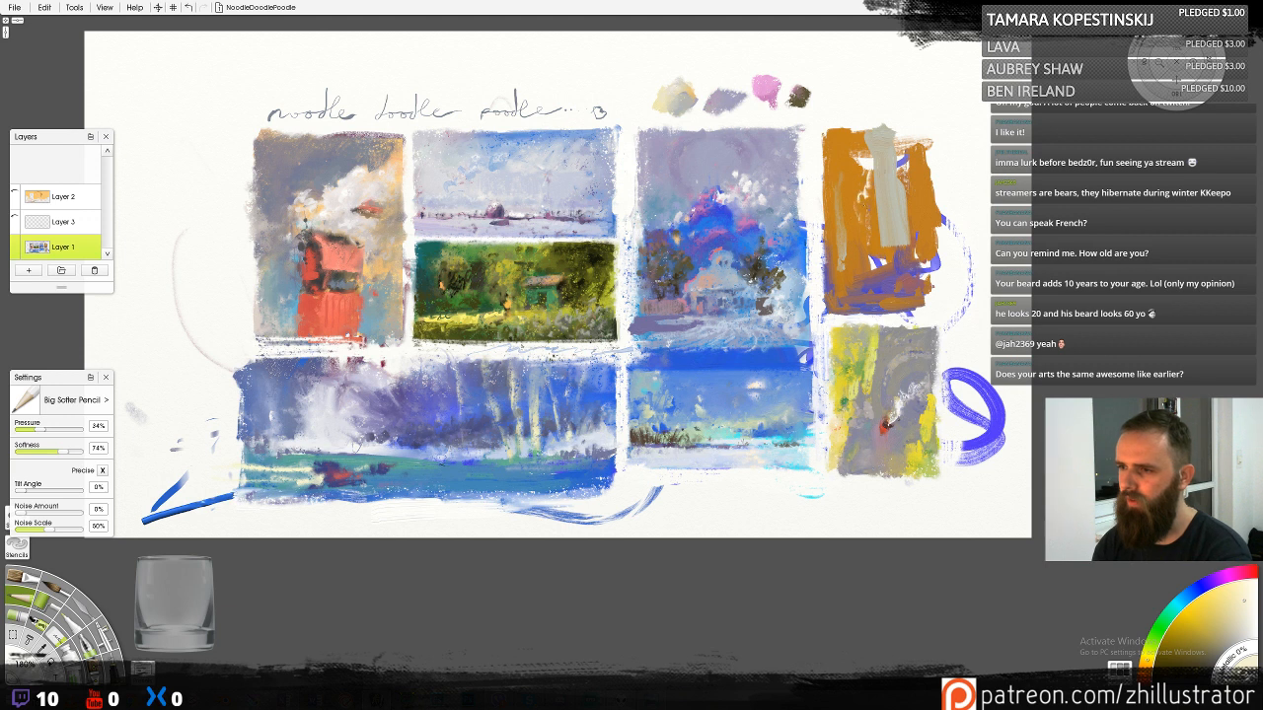
mouse_move(874, 189)
left_mouse_down()
mouse_move(864, 216)
mouse_move(879, 228)
mouse_move(858, 204)
mouse_move(855, 231)
mouse_move(863, 197)
left_mouse_up()
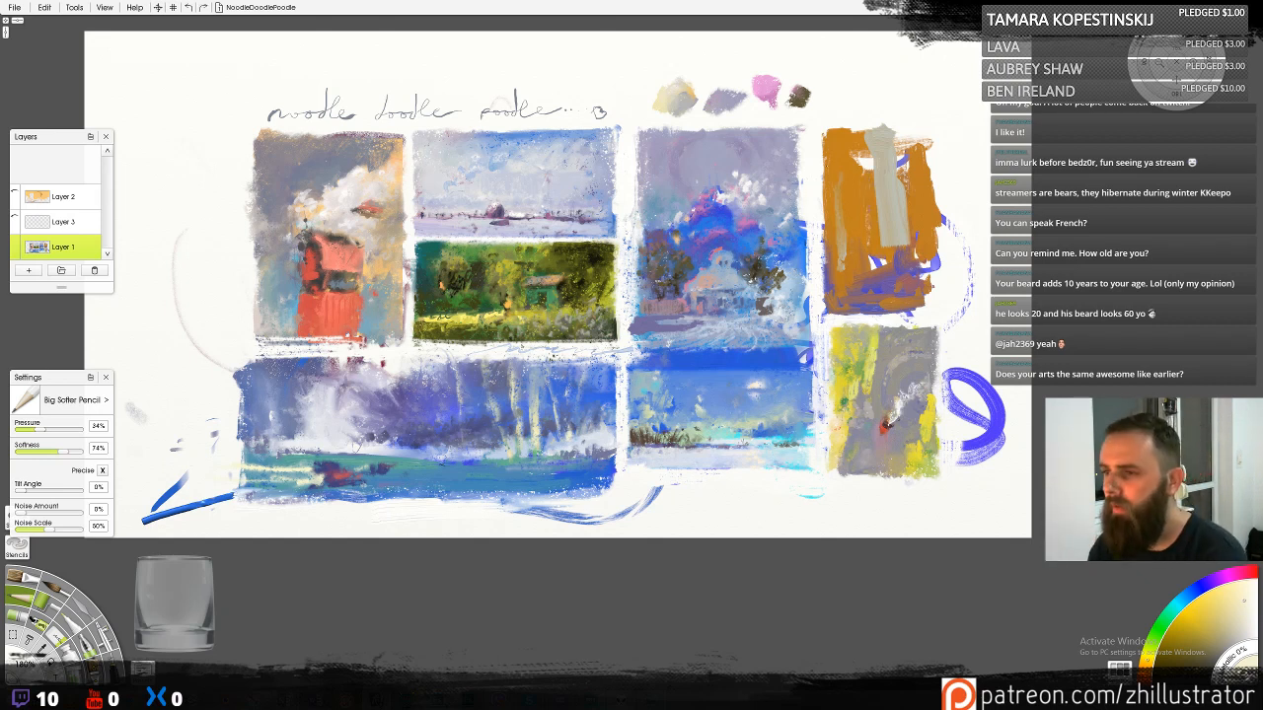
left_click(855, 179, "alt")
left_click_drag(857, 152, 877, 185)
Undo the last pencil stroke and add violet-blue pencil touches at the ochre block's upper right
left_click(905, 161, "alt")
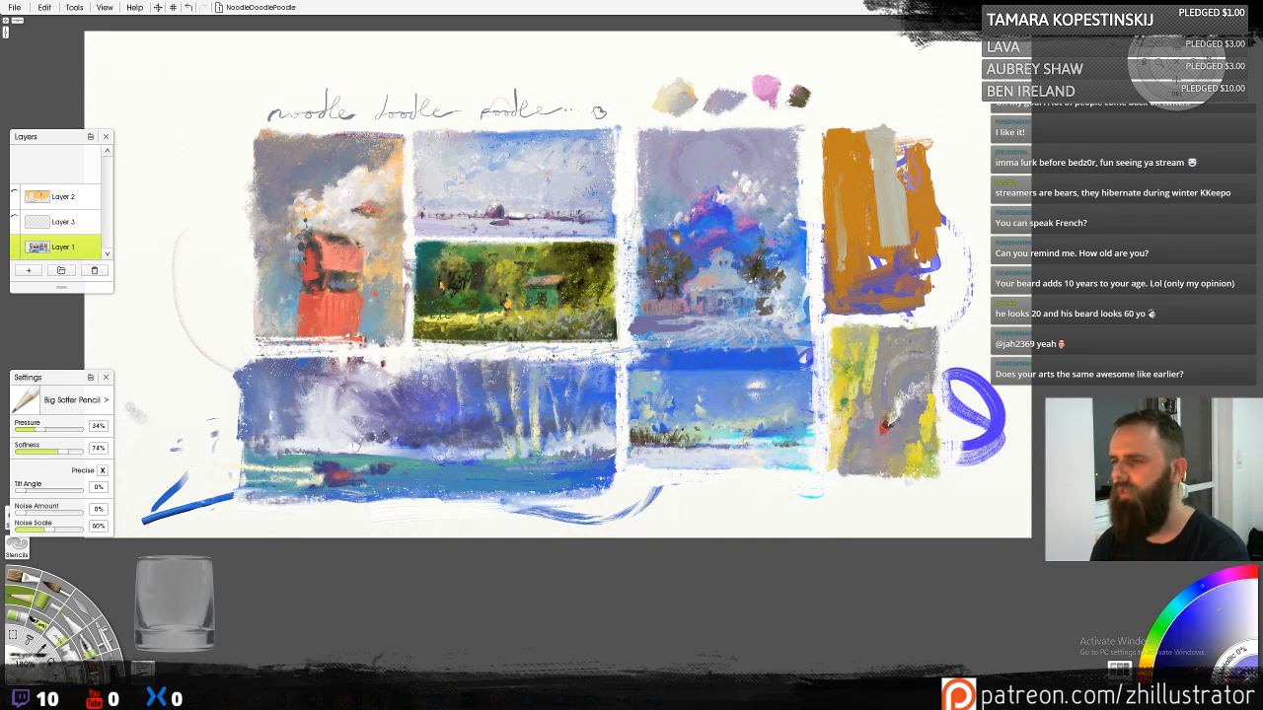
key("ctrl+z")
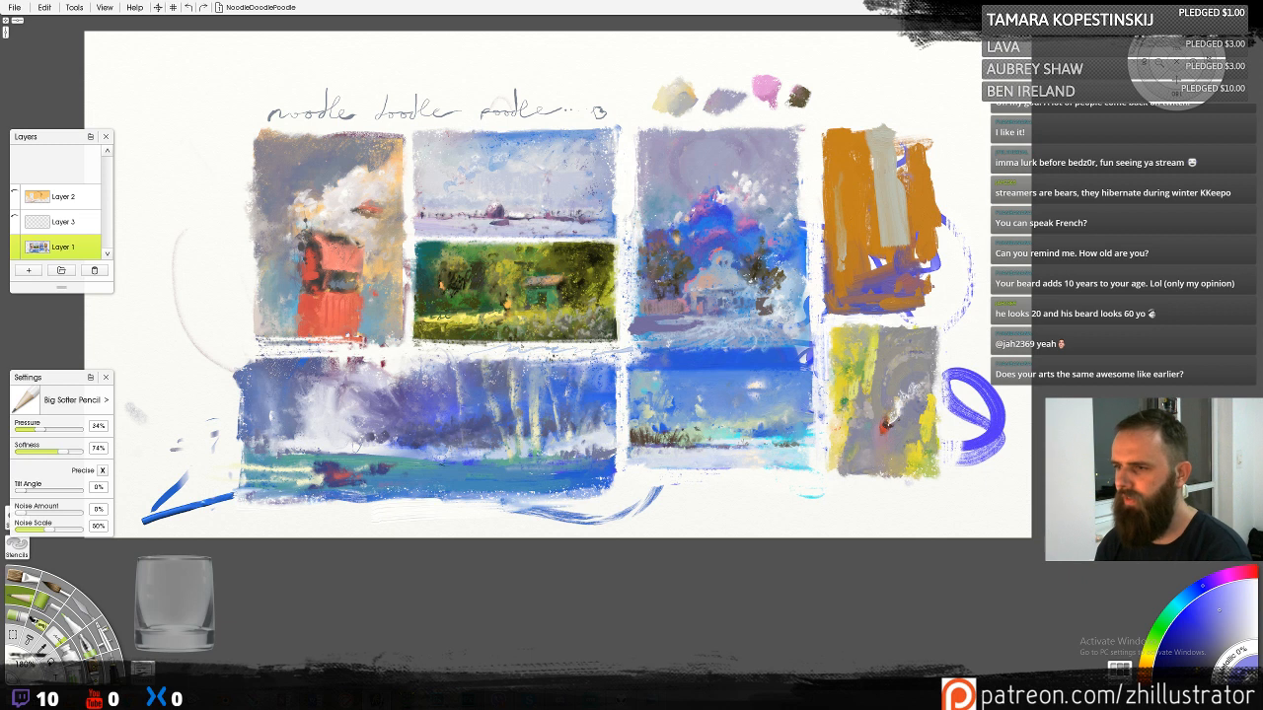
left_click(1213, 612)
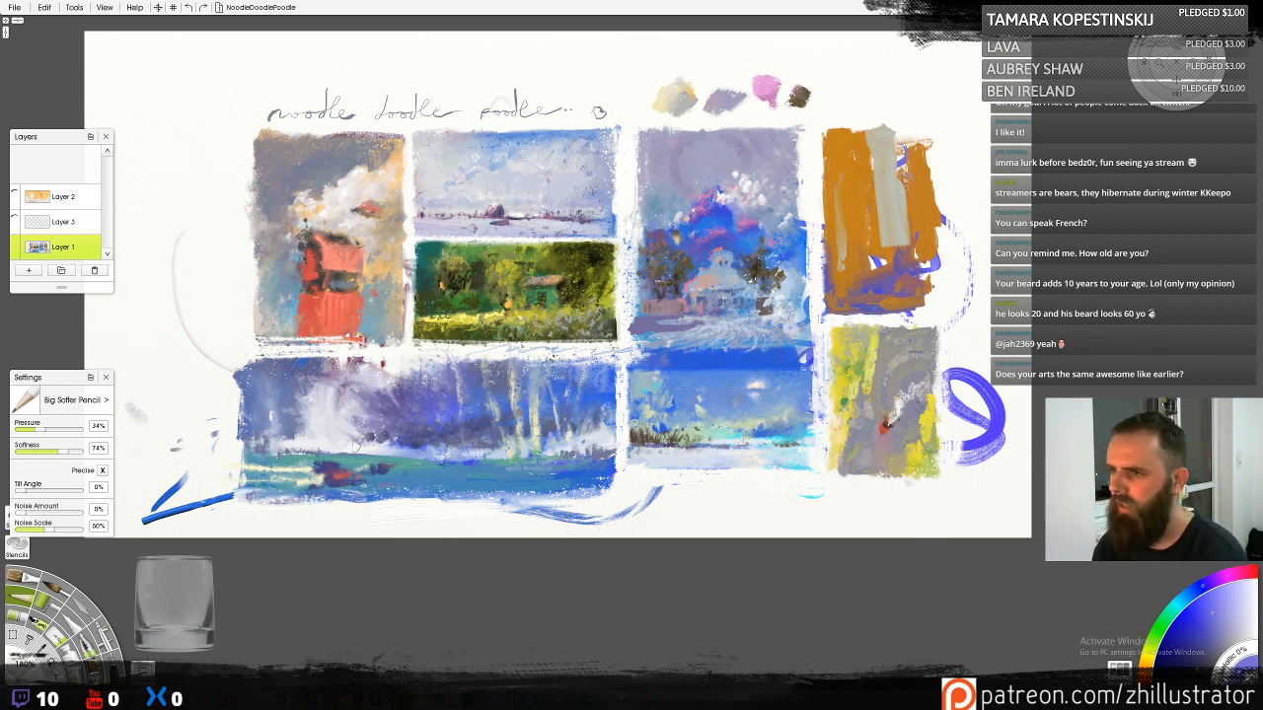
left_click_drag(904, 132, 897, 158)
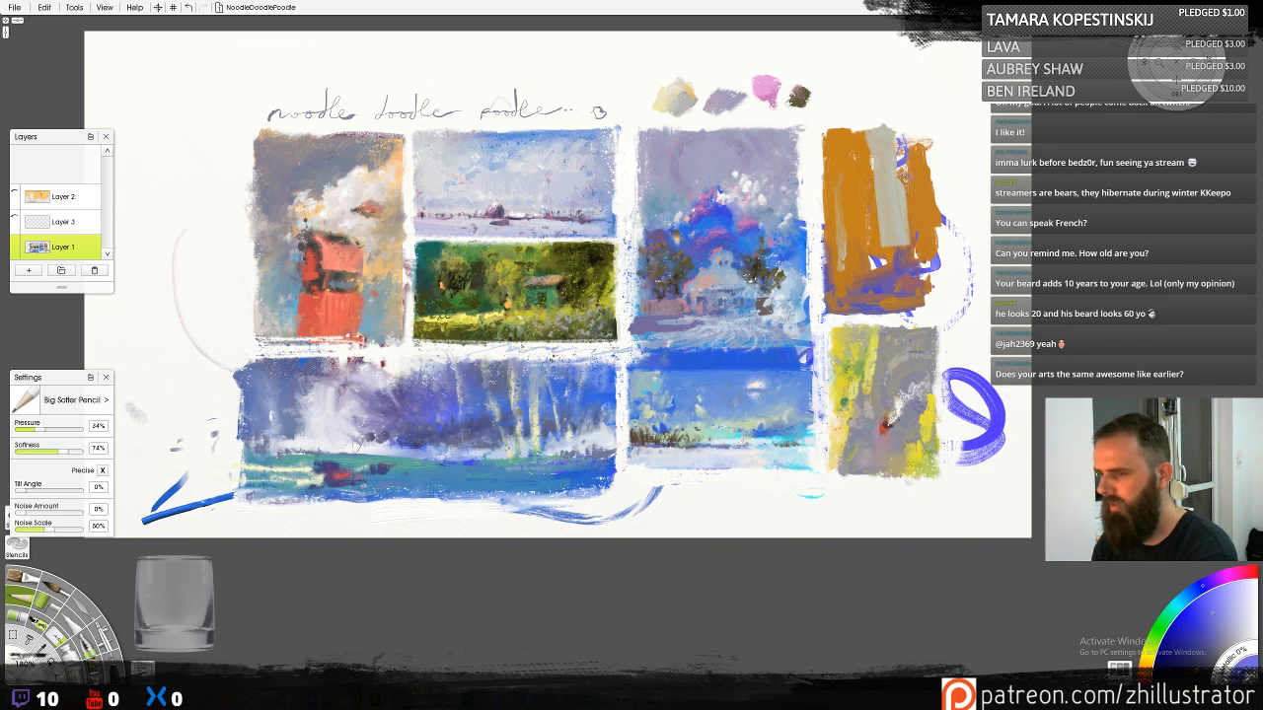
Set the felt pen's wetness to 18% and blend sampled ochre and violet into the ochre block's lower part
key("f")
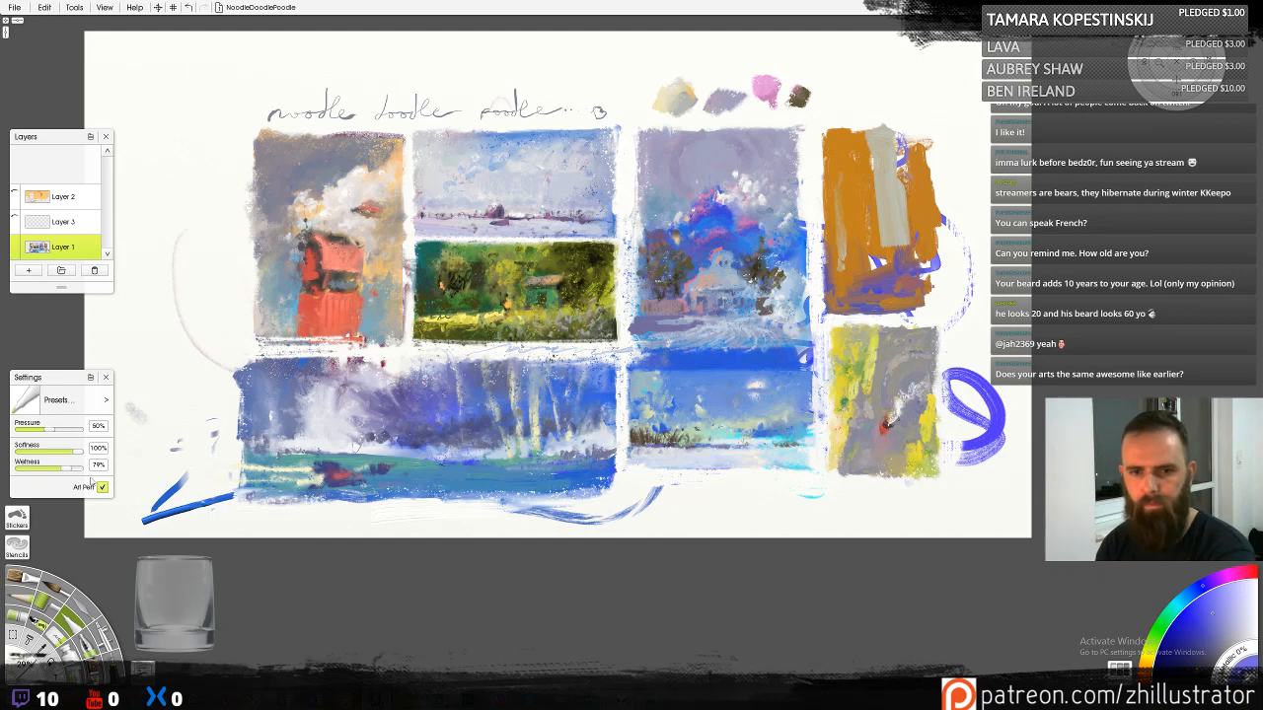
left_click_drag(71, 469, 27, 470)
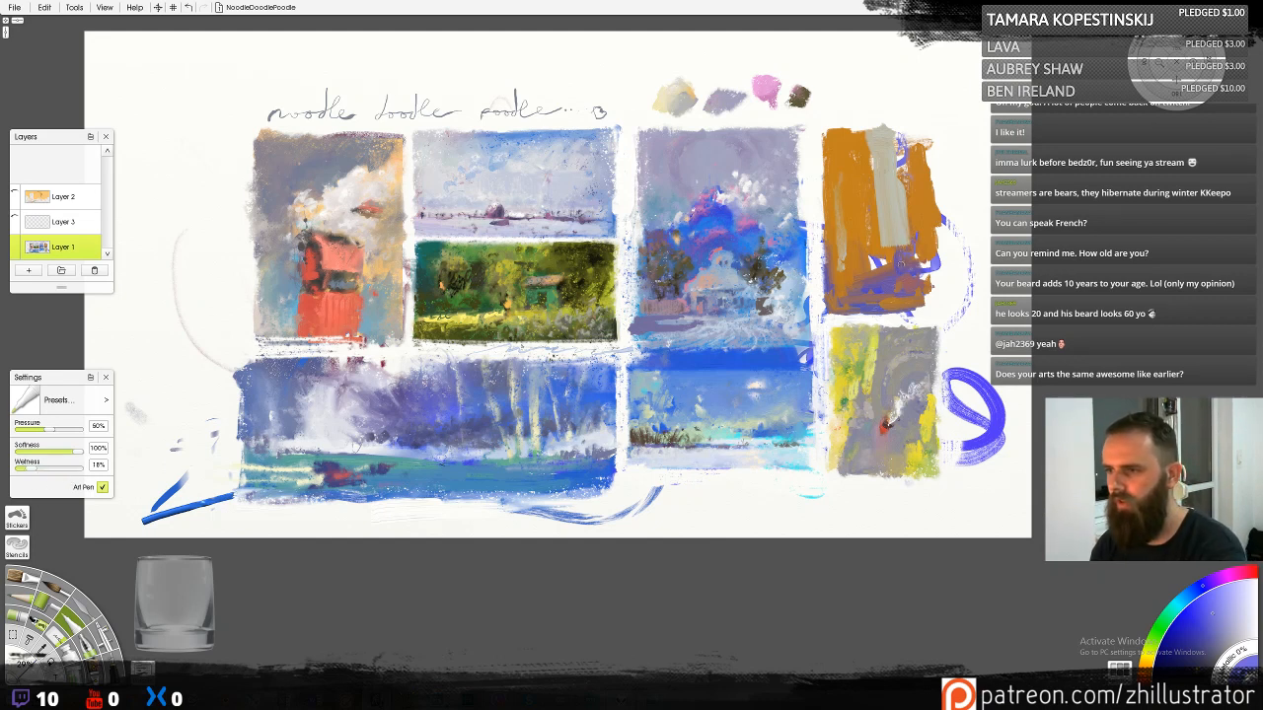
left_click(884, 262, "alt")
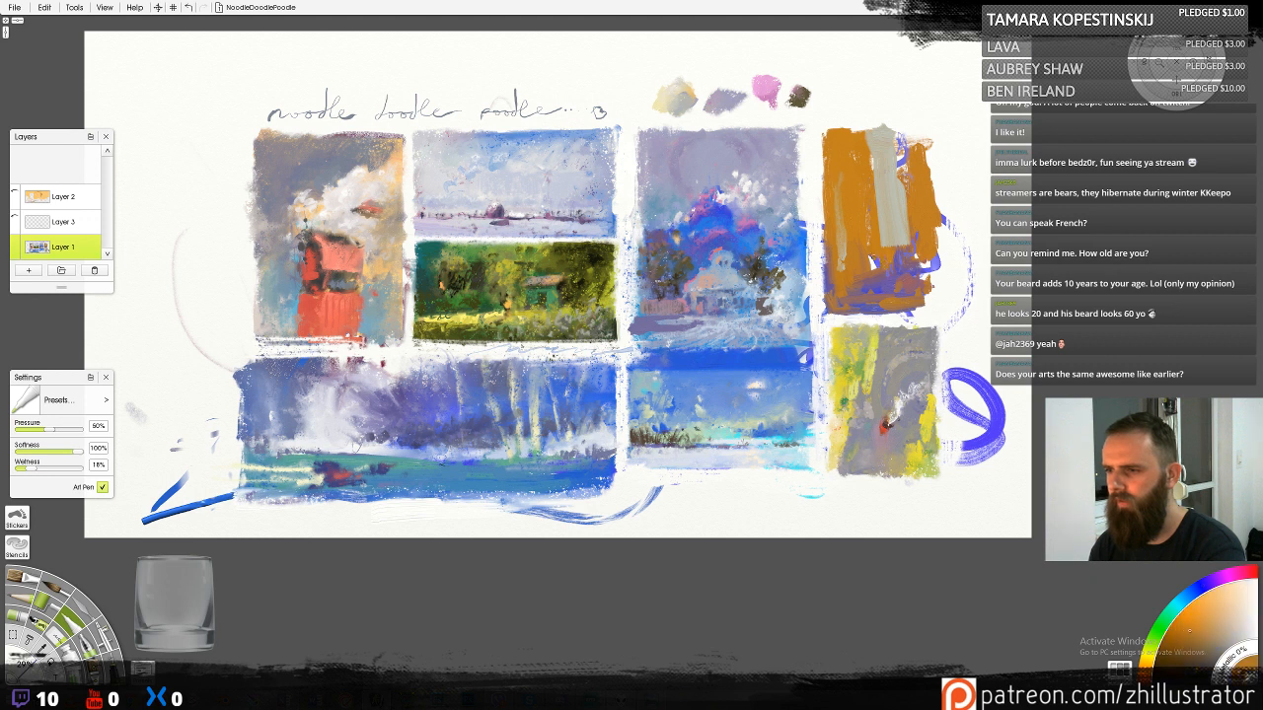
left_click_drag(872, 258, 873, 274)
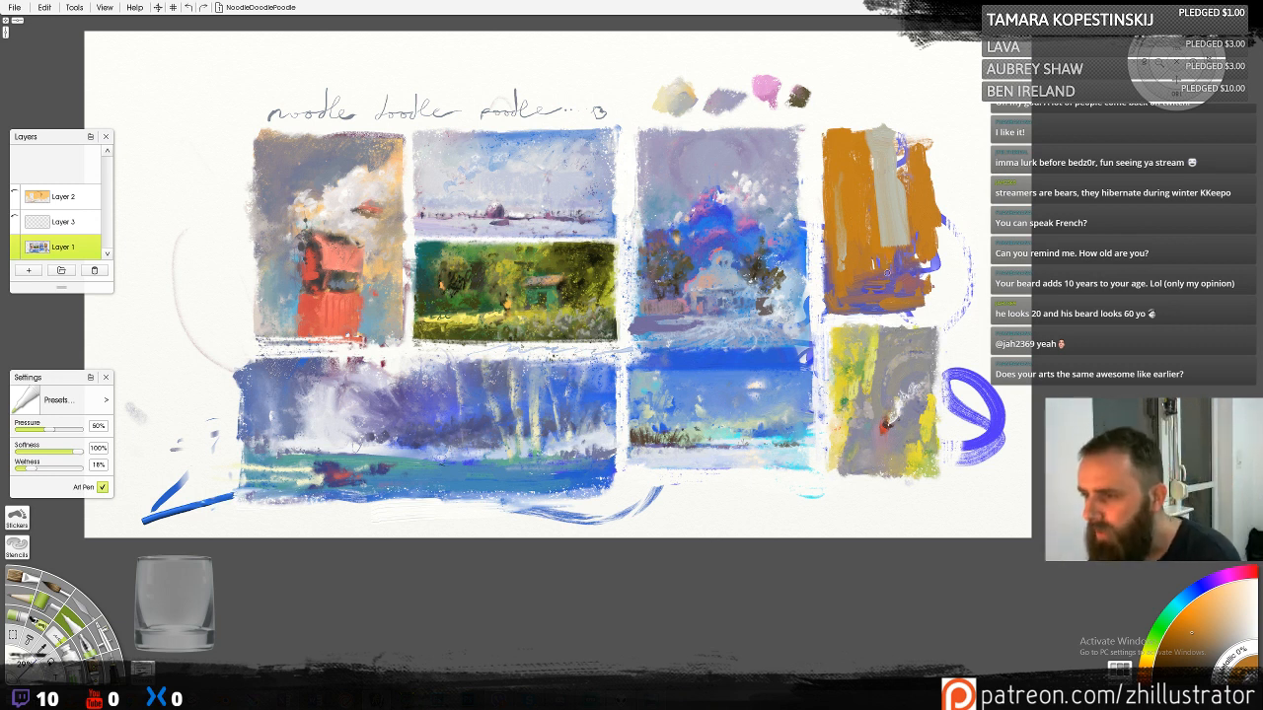
left_click(886, 274, "alt")
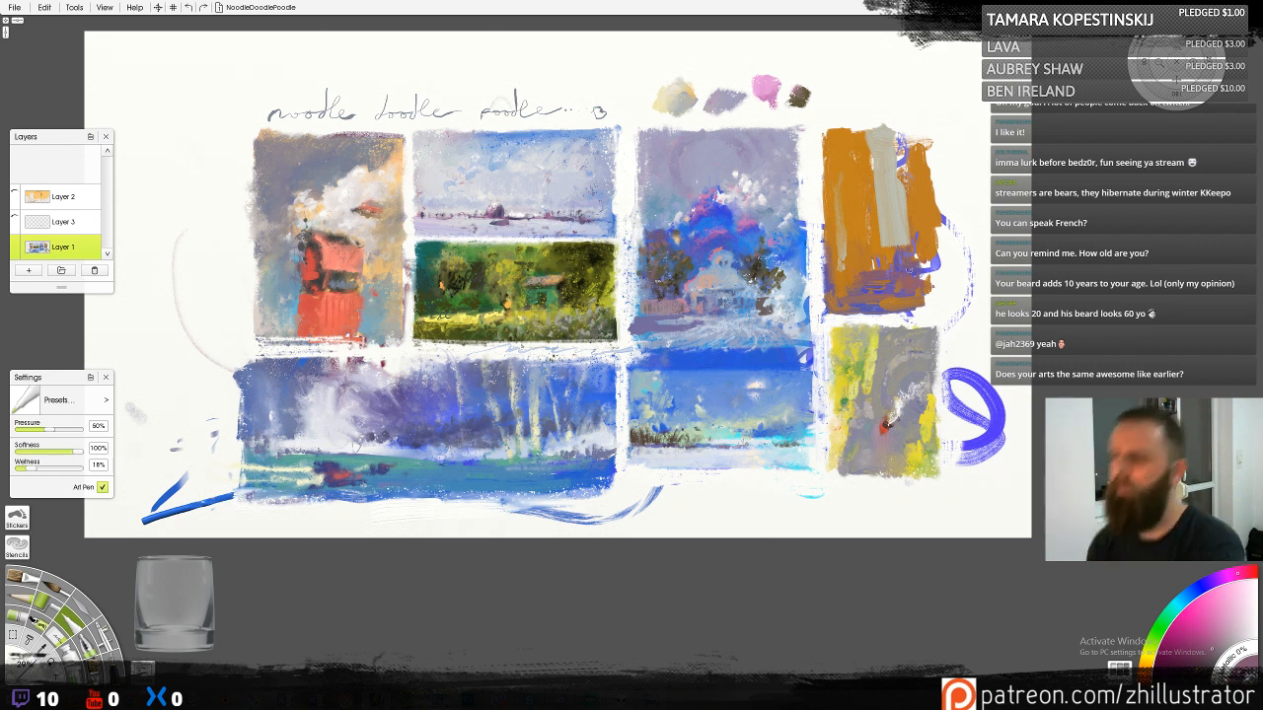
left_click(867, 251, "alt")
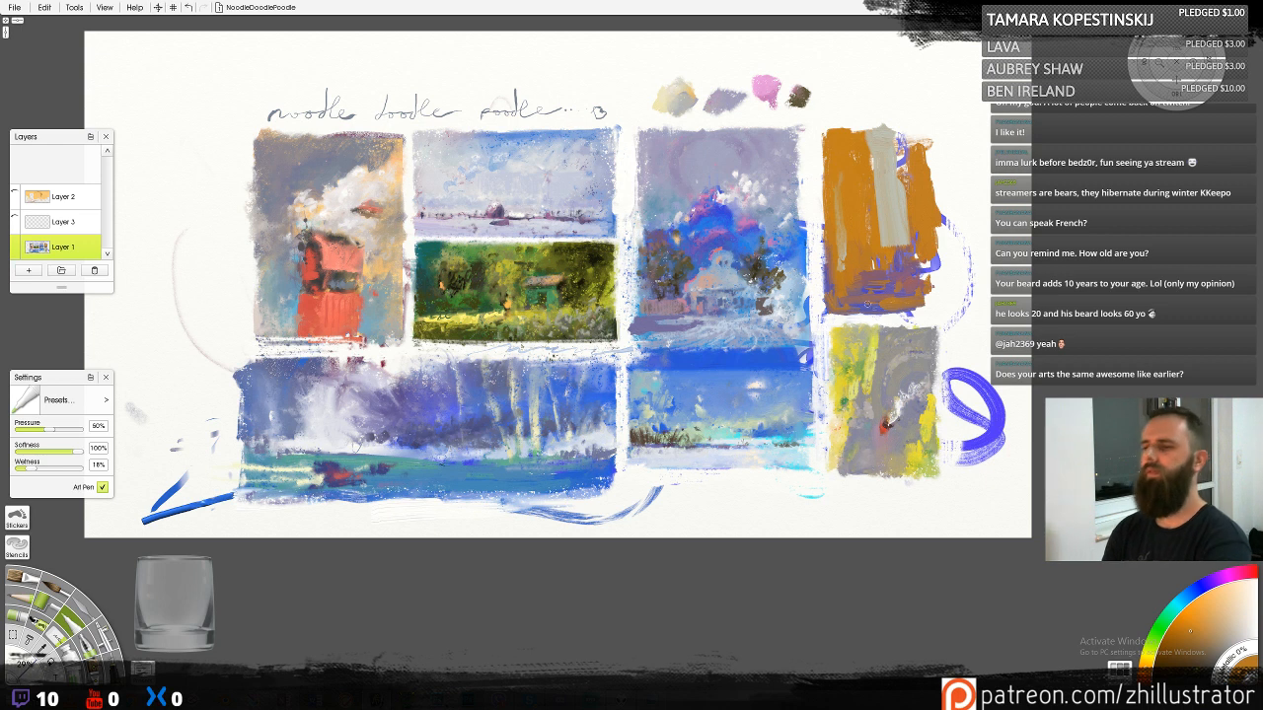
Soften the pale streaks on the ochre block's left side with pencil strokes in a sampled color
key("p")
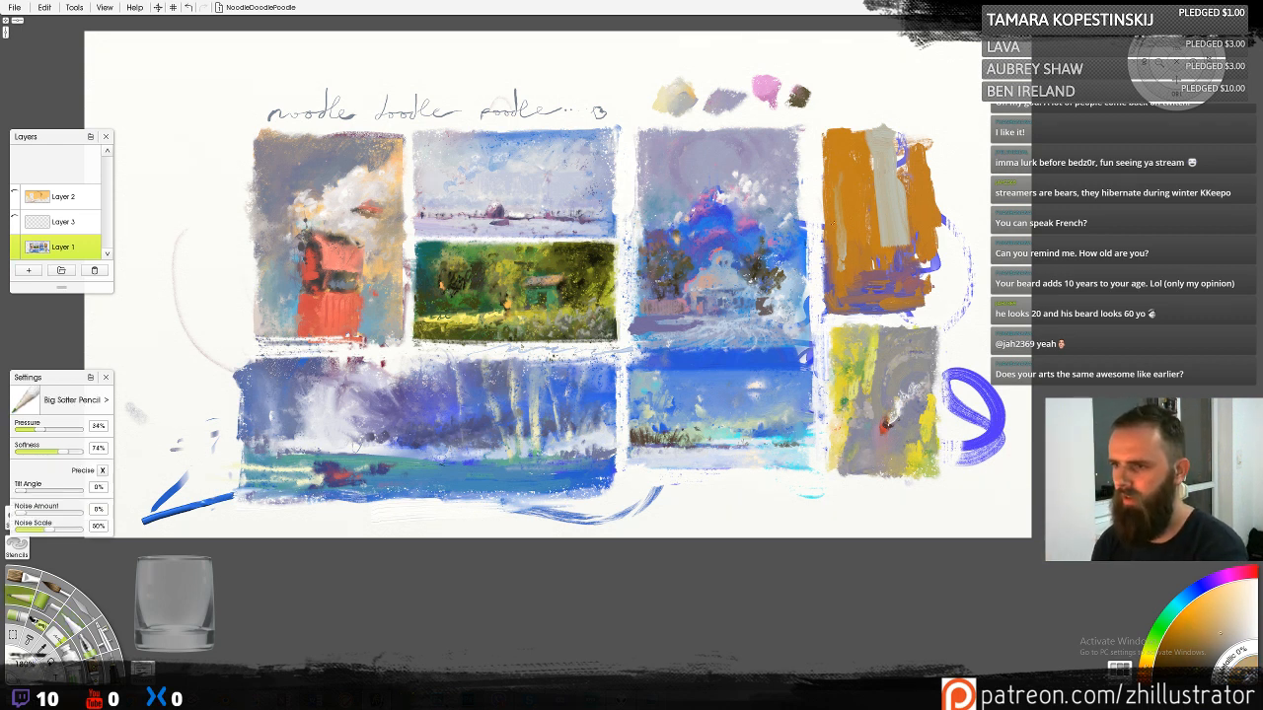
left_click(844, 232, "alt")
left_click_drag(848, 227, 843, 190)
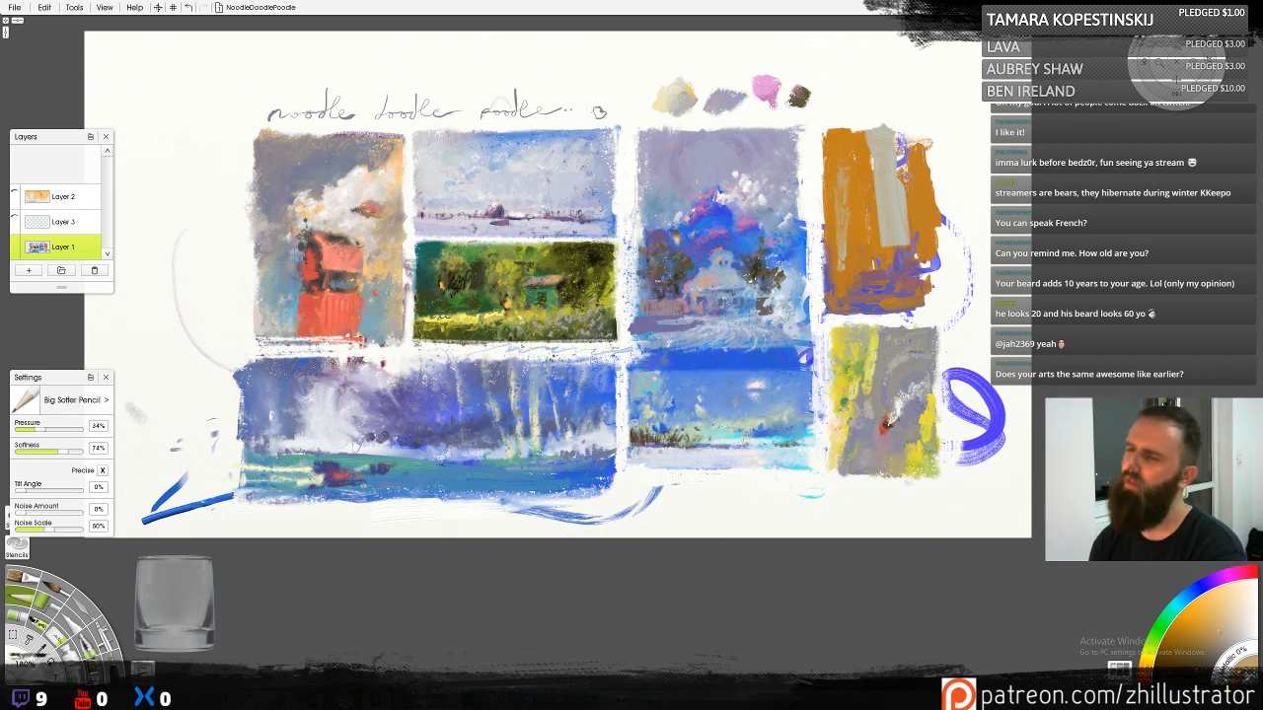
Try pencil strokes in an adjusted sampled pale tone along and below the grey streak of the ochre block
left_click(882, 168, "alt")
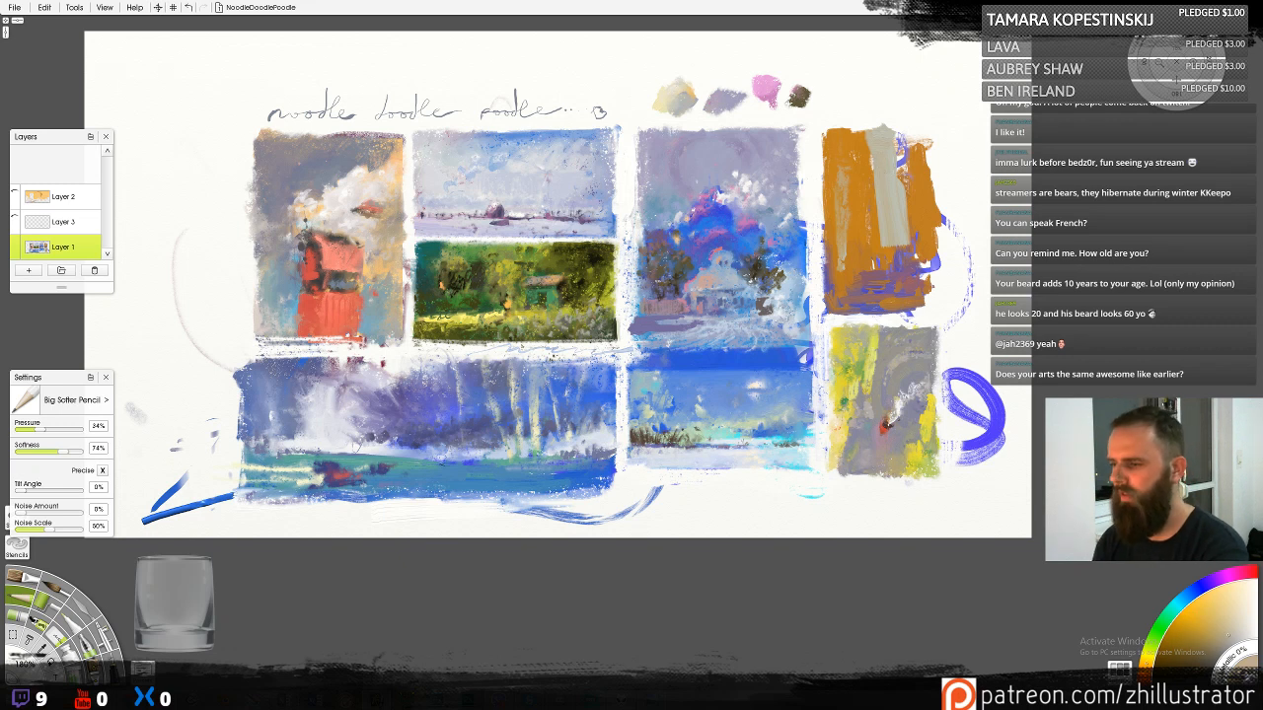
left_click(1148, 666)
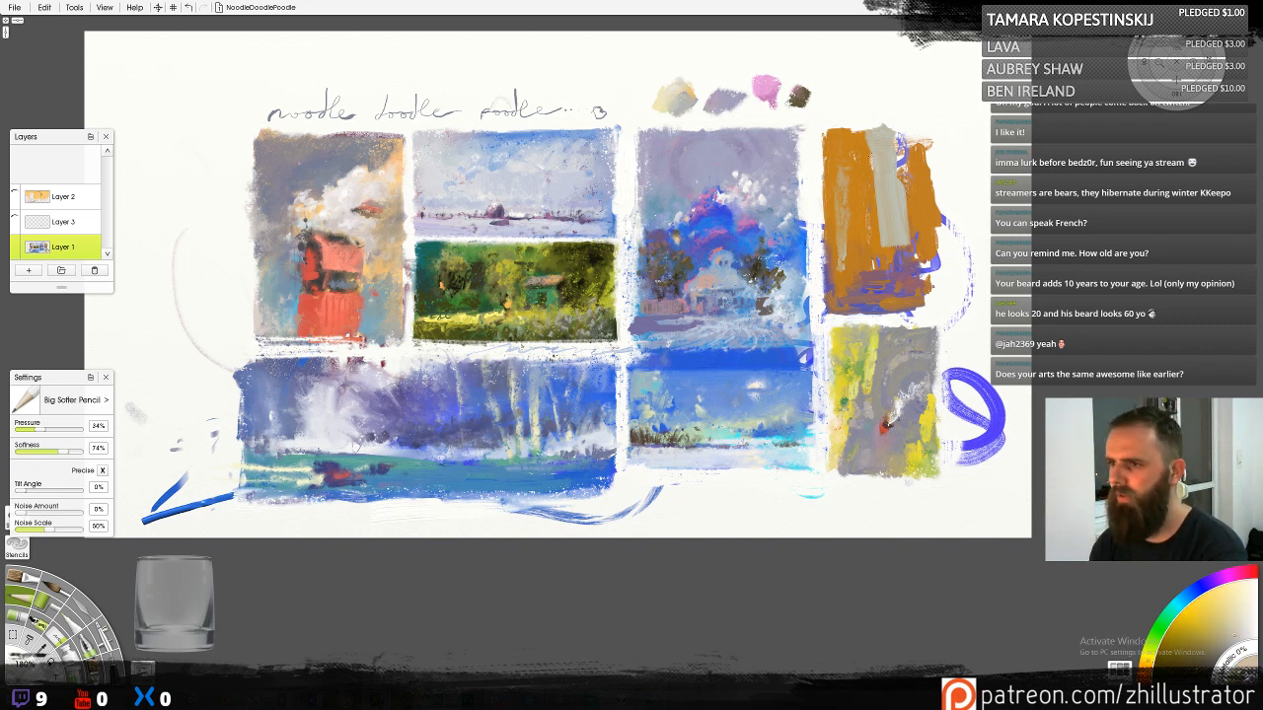
left_click_drag(874, 195, 876, 211)
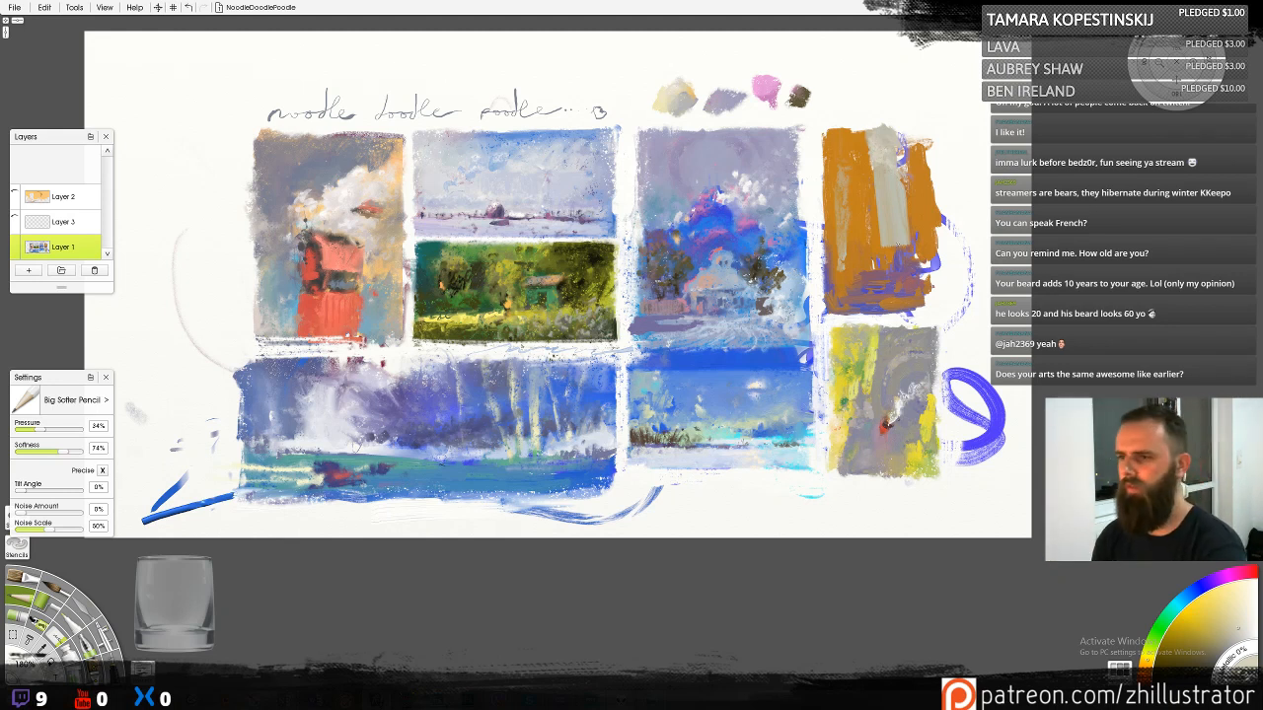
mouse_move(885, 253)
left_mouse_down()
mouse_move(878, 262)
mouse_move(917, 249)
left_mouse_up()
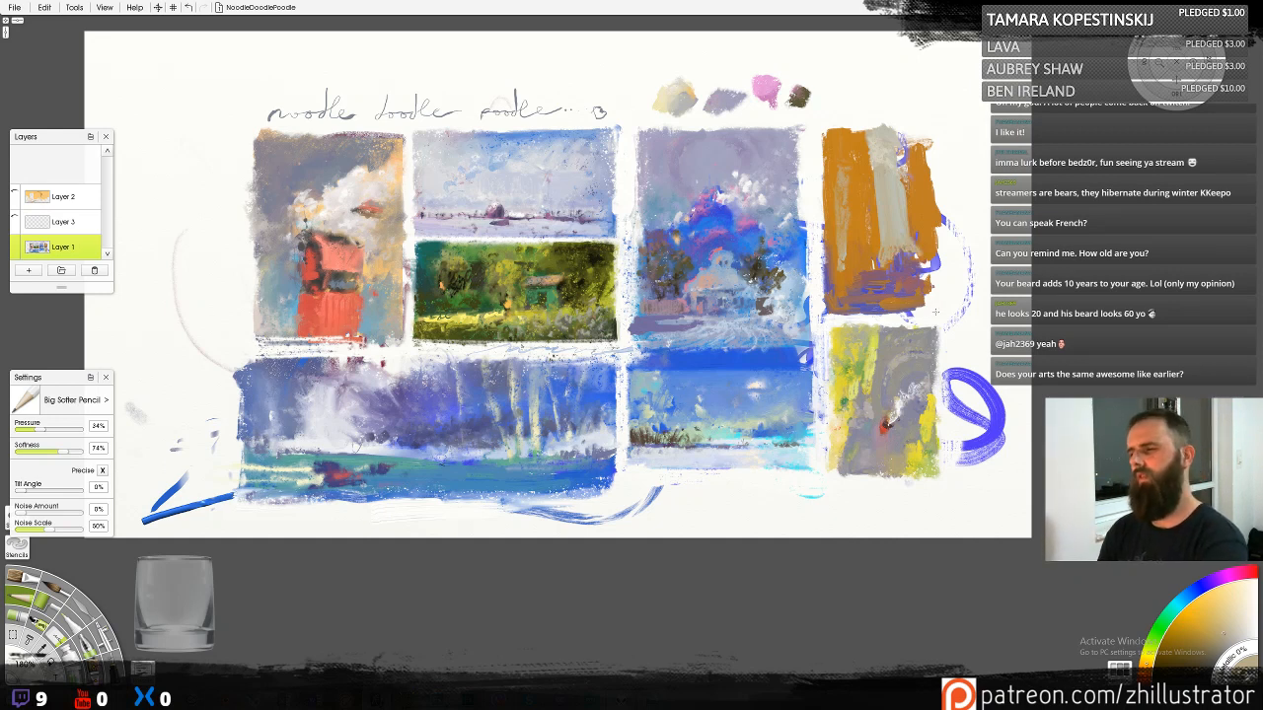
key("ctrl+z")
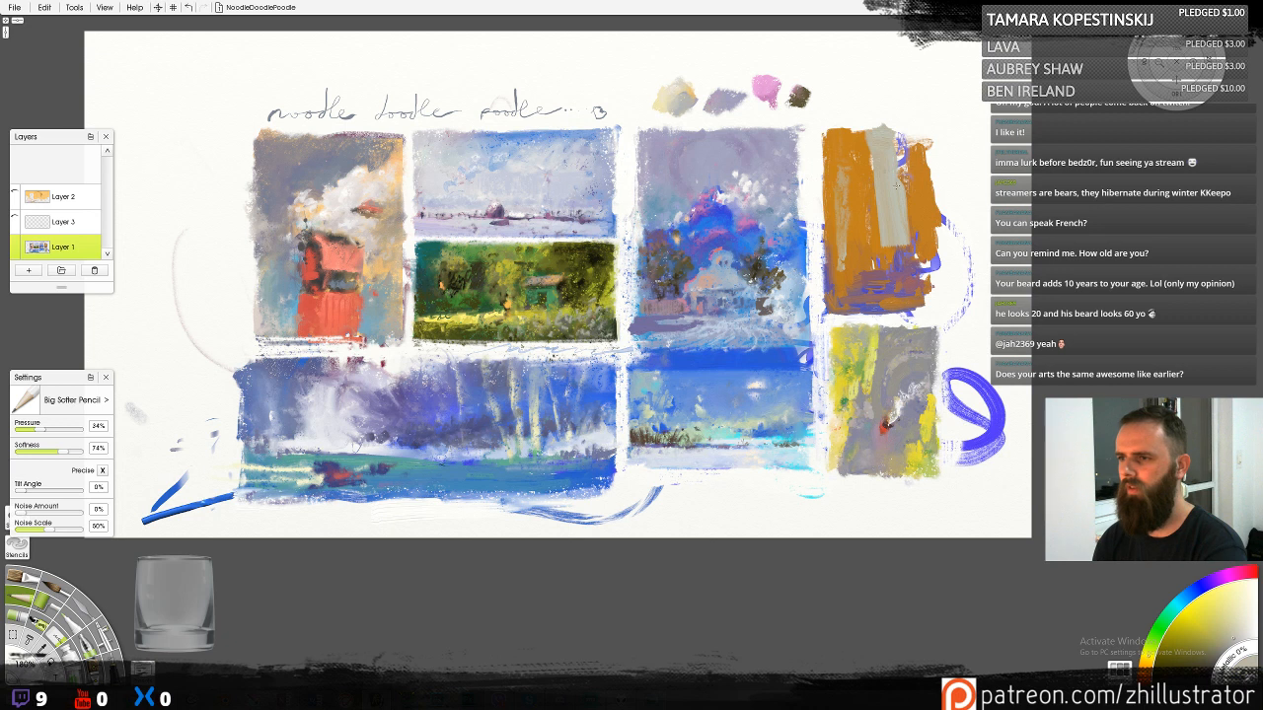
Fill out the ochre block's upper right edge in sampled ochre and add dark red wax crayon touches at its lower right corner
left_click(910, 200, "alt")
mouse_move(933, 137)
left_mouse_down()
mouse_move(919, 142)
mouse_move(933, 185)
left_mouse_up()
left_click(18, 616)
left_click_drag(903, 139, 930, 132)
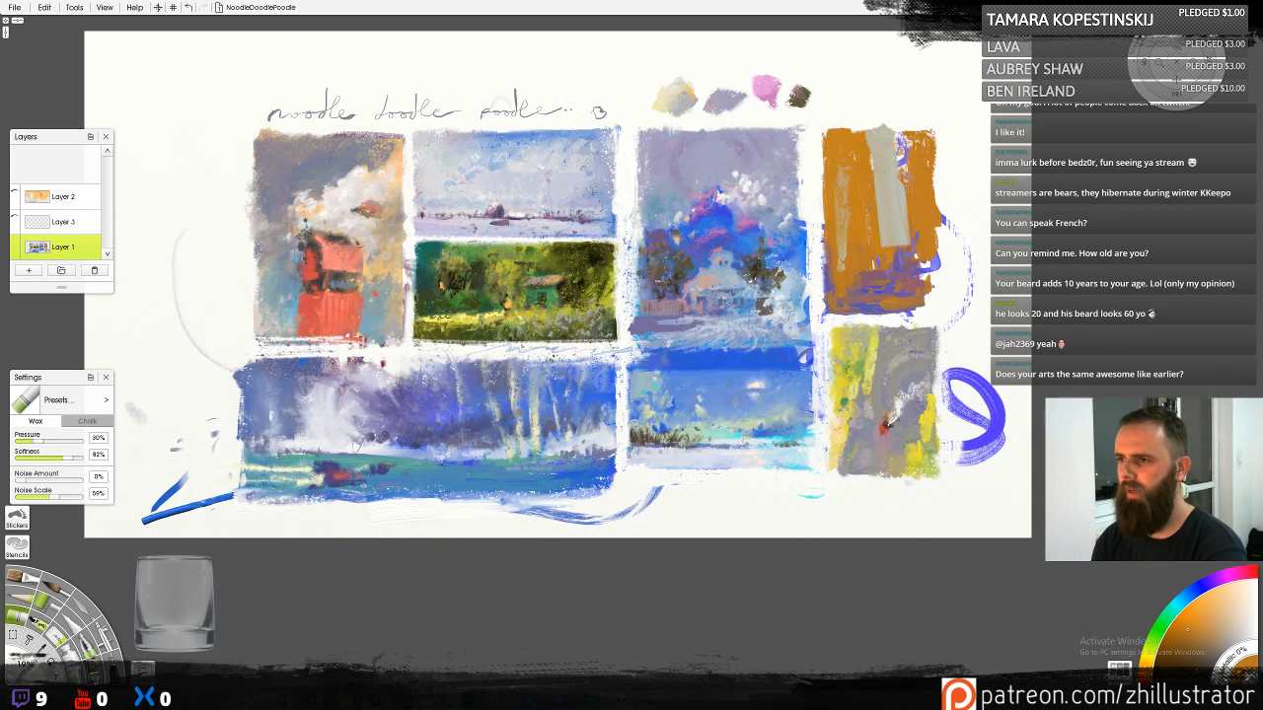
left_click(887, 423, "alt")
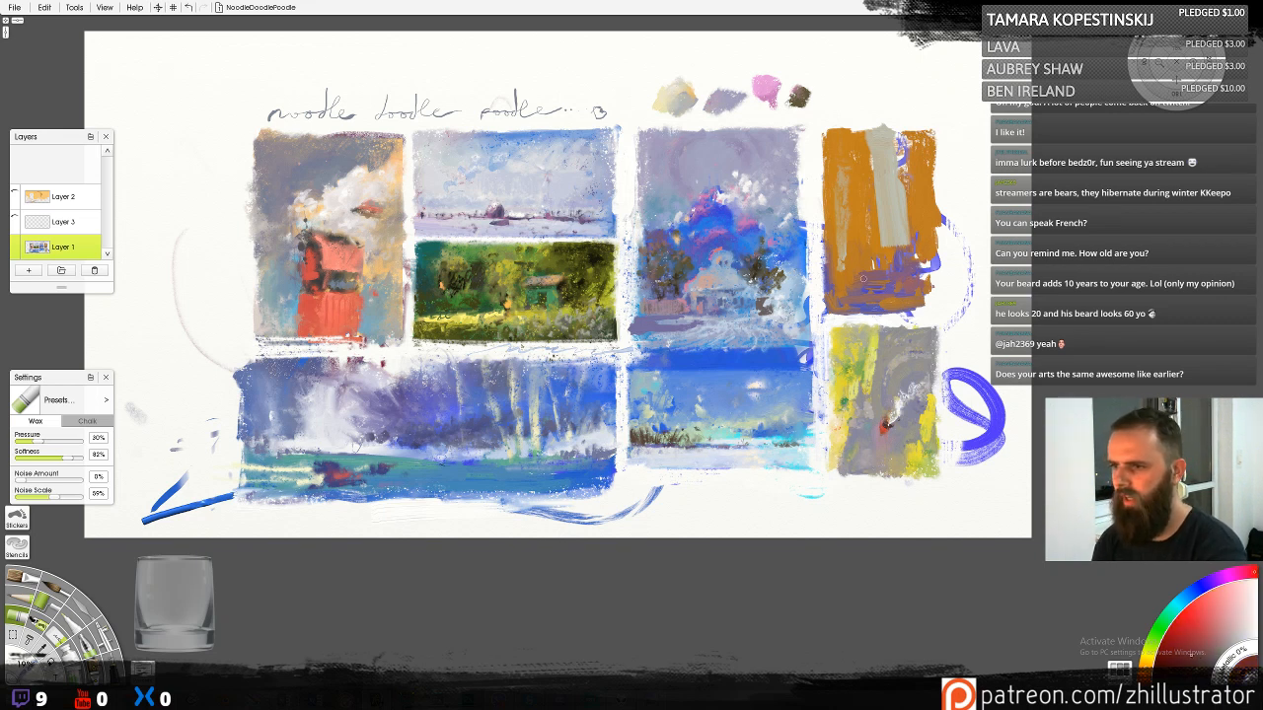
mouse_move(863, 280)
left_mouse_down()
mouse_move(873, 296)
mouse_move(903, 274)
mouse_move(915, 284)
mouse_move(915, 300)
mouse_move(876, 316)
mouse_move(917, 308)
mouse_move(935, 274)
mouse_move(922, 318)
left_mouse_up()
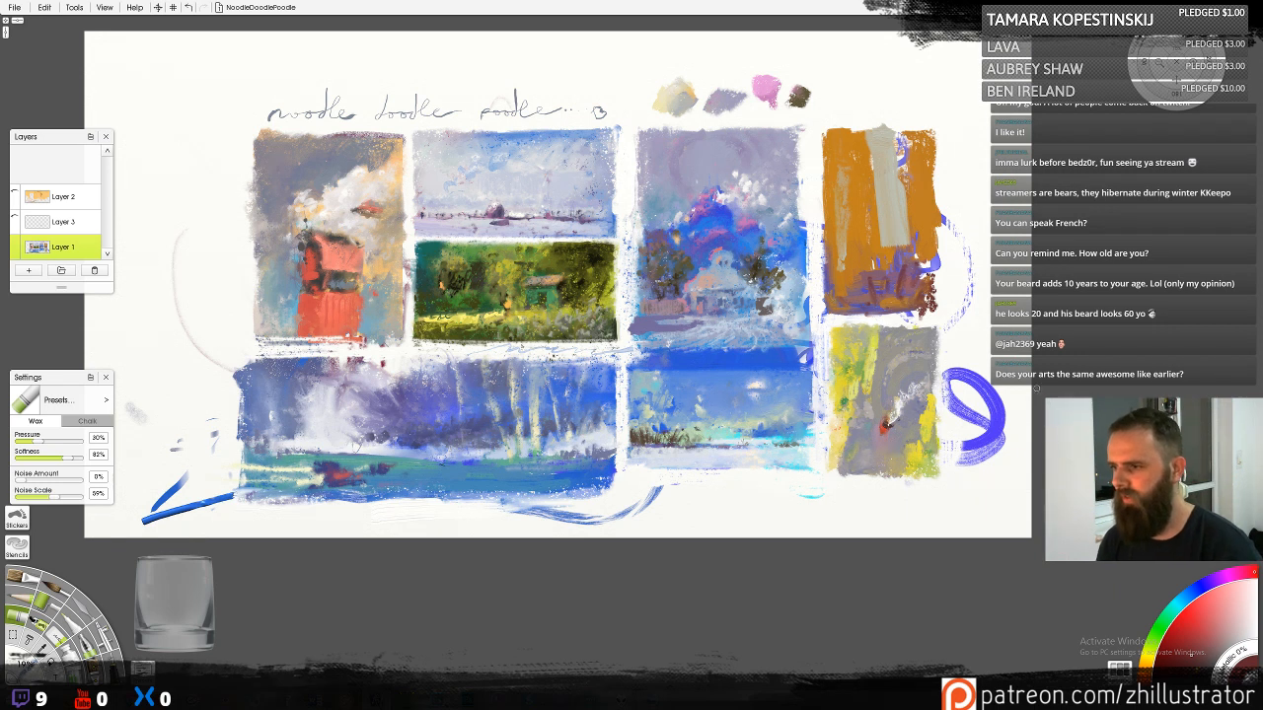
Load the shipyard crane photo as a pinned reference, move it over the sheet's upper left and frame the red gantry and blue cranes
left_click(1253, 555)
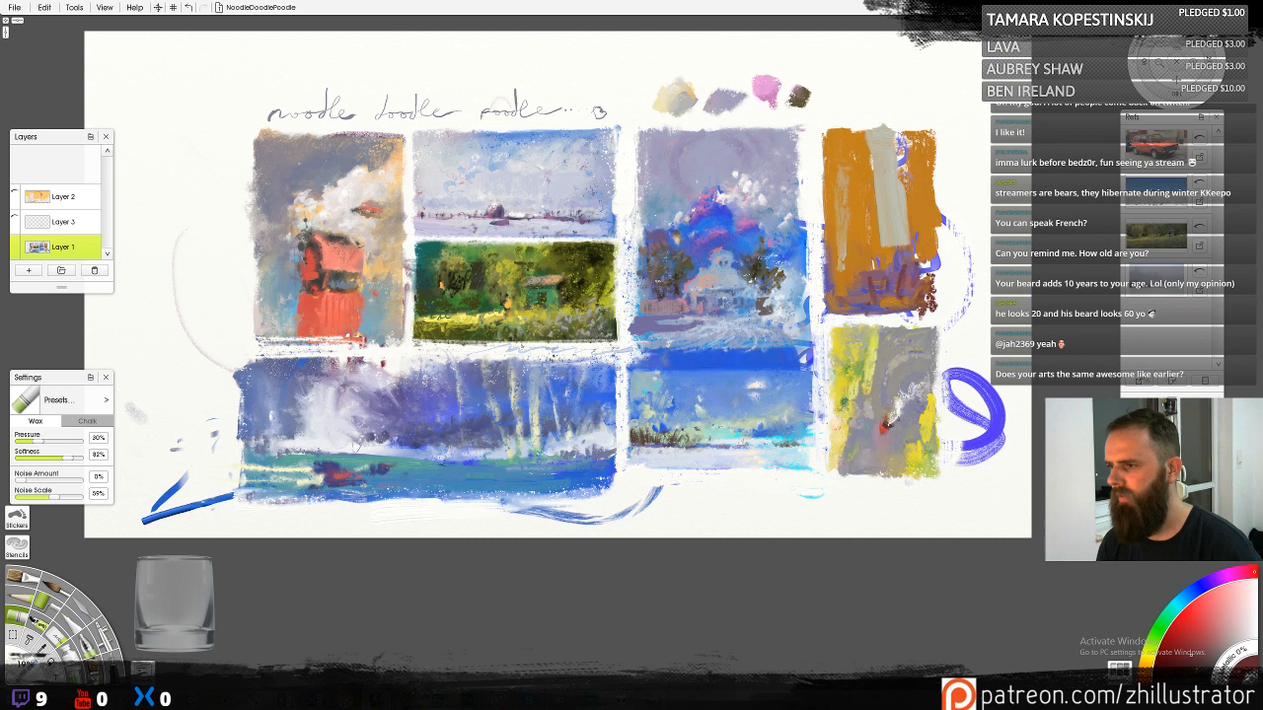
left_click(1139, 381)
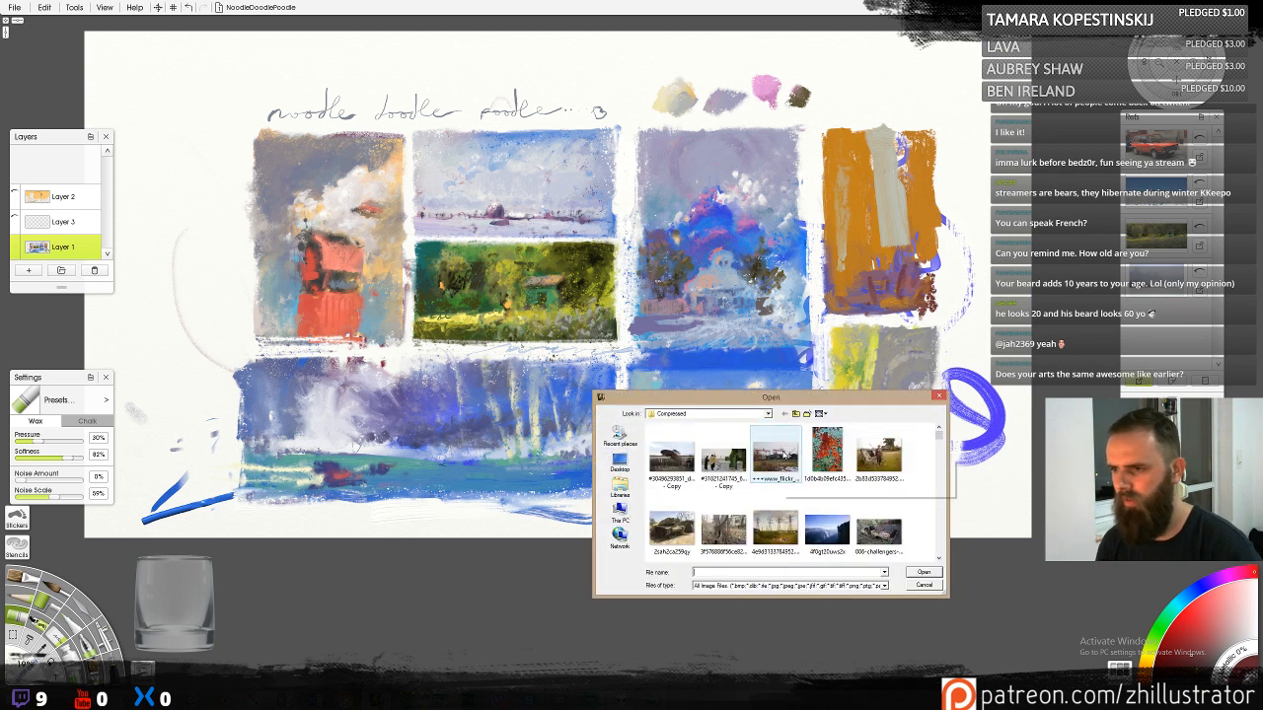
left_click(775, 452)
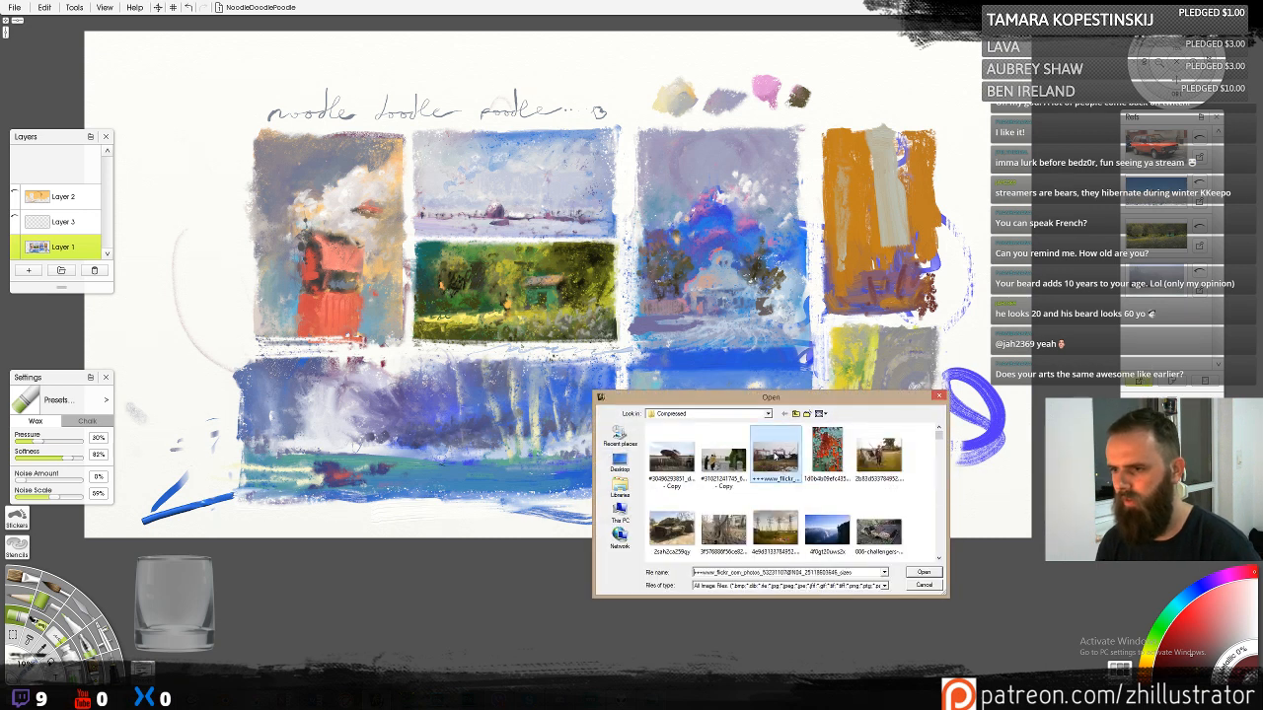
left_click(924, 573)
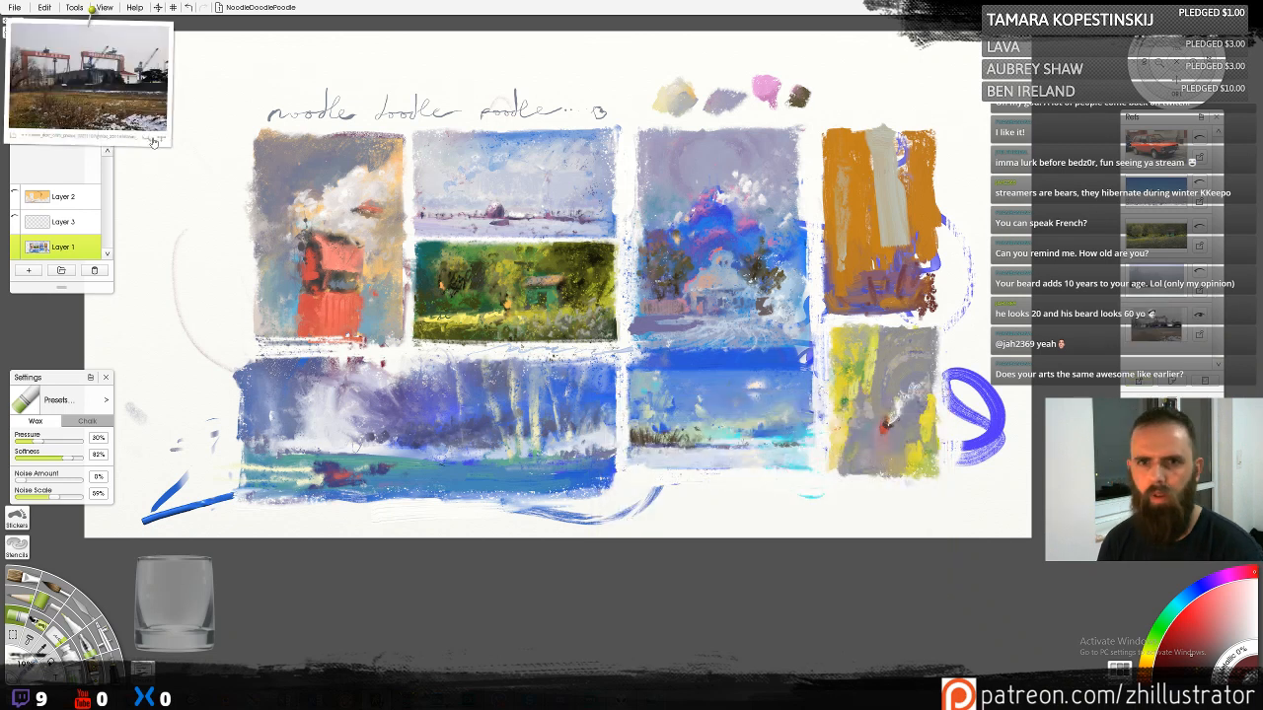
left_click_drag(168, 148, 292, 202)
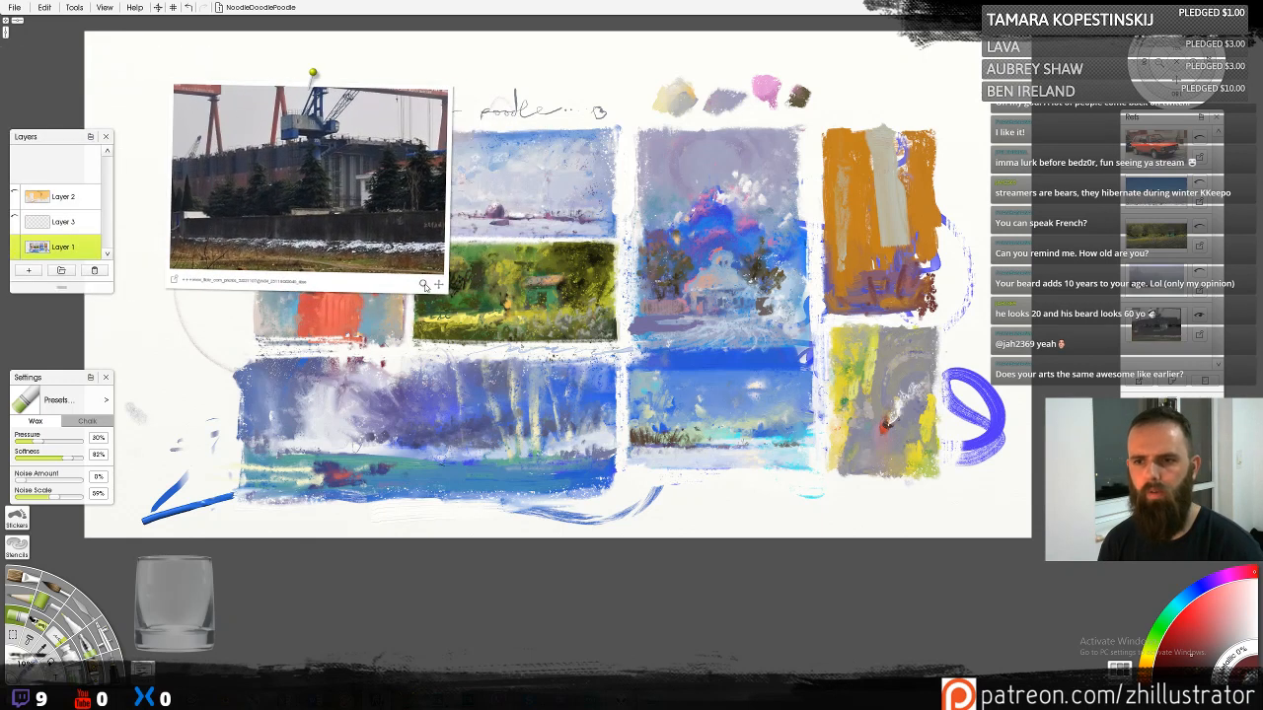
left_click_drag(440, 283, 366, 345)
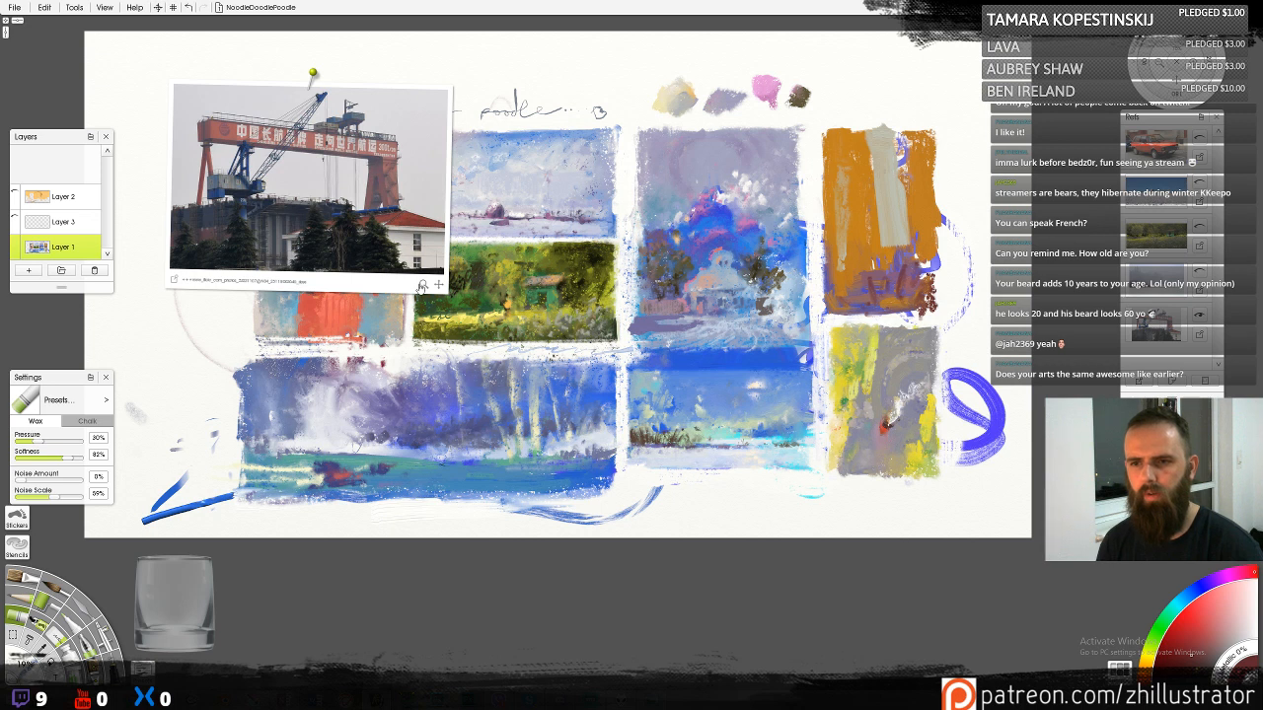
mouse_move(423, 285)
left_mouse_down()
mouse_move(360, 288)
mouse_move(400, 291)
left_mouse_up()
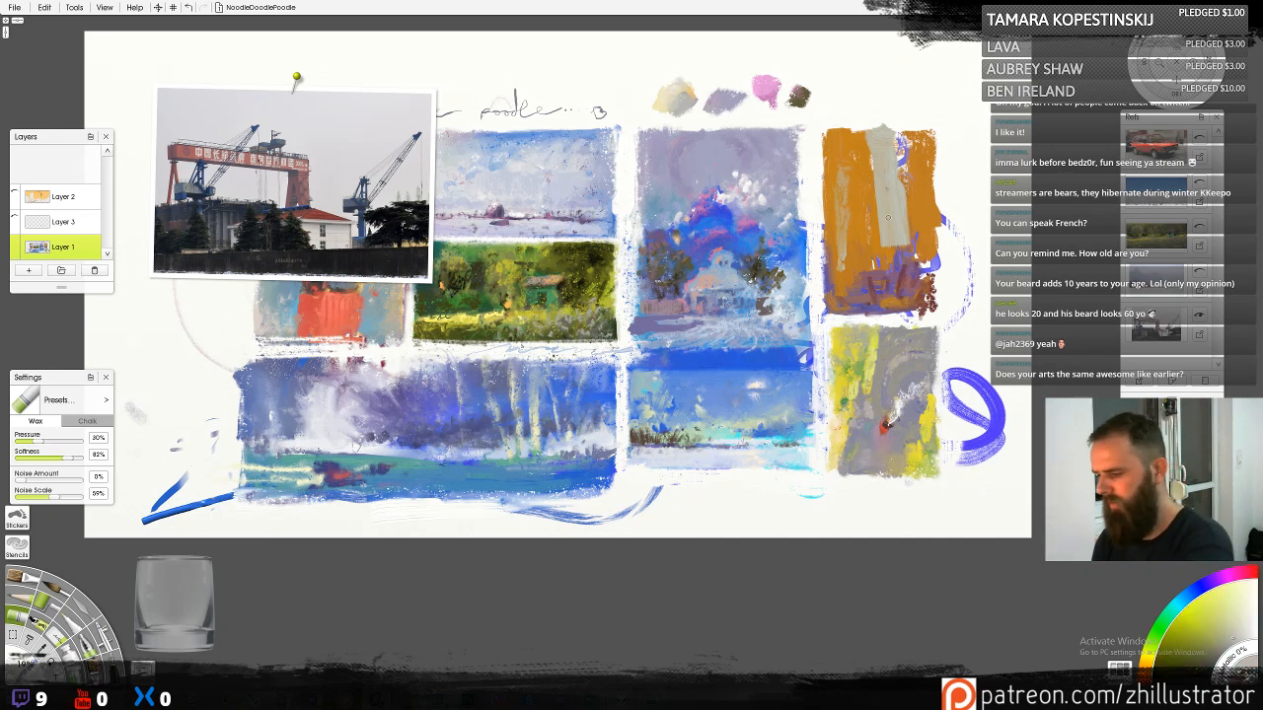
Rework the ochre block's lower half with pencil strokes in sampled ochre, violet and dark red tones
key("p")
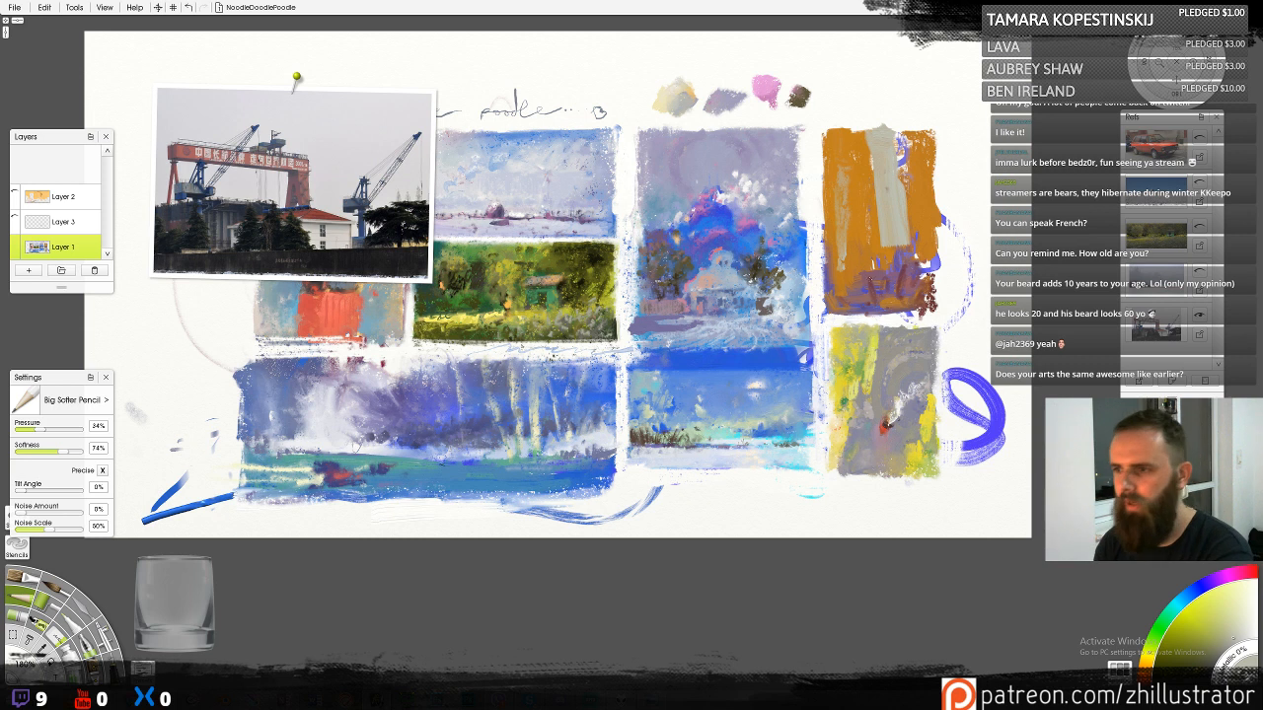
left_click(856, 227, "alt")
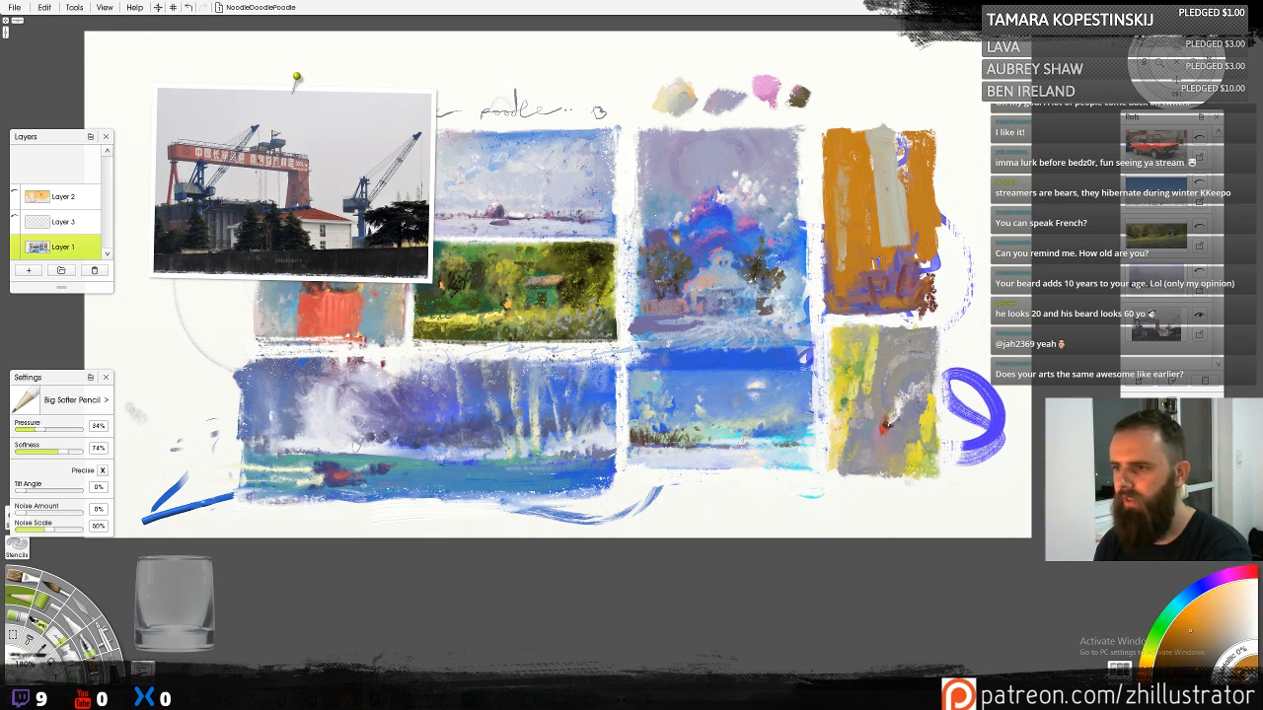
left_click(844, 229, "alt")
left_click_drag(842, 237, 863, 235)
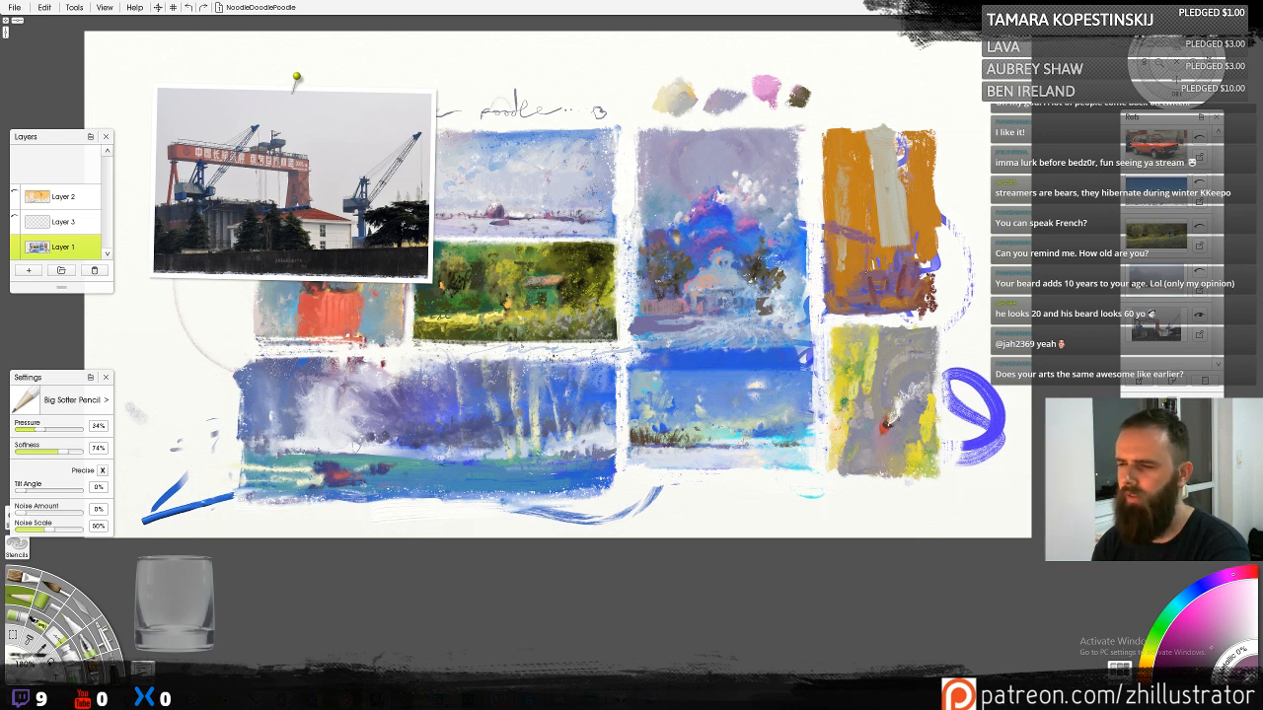
left_click(881, 265, "alt")
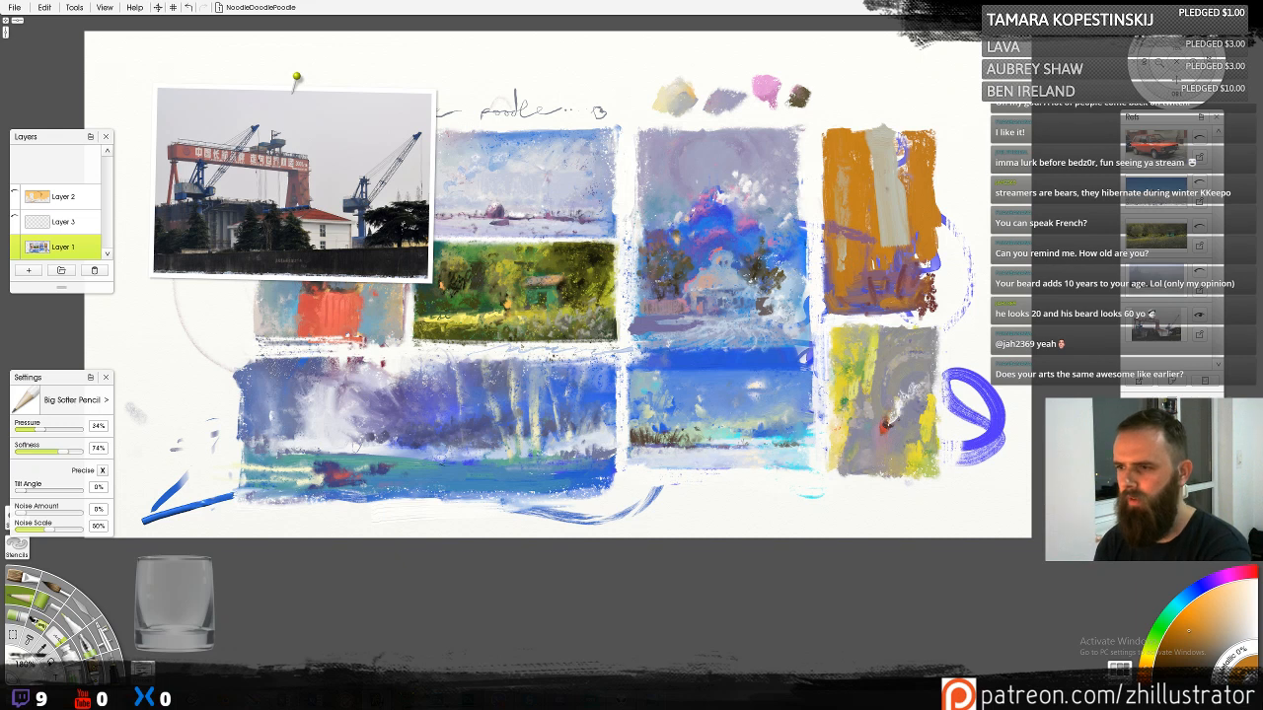
left_click(885, 423, "alt")
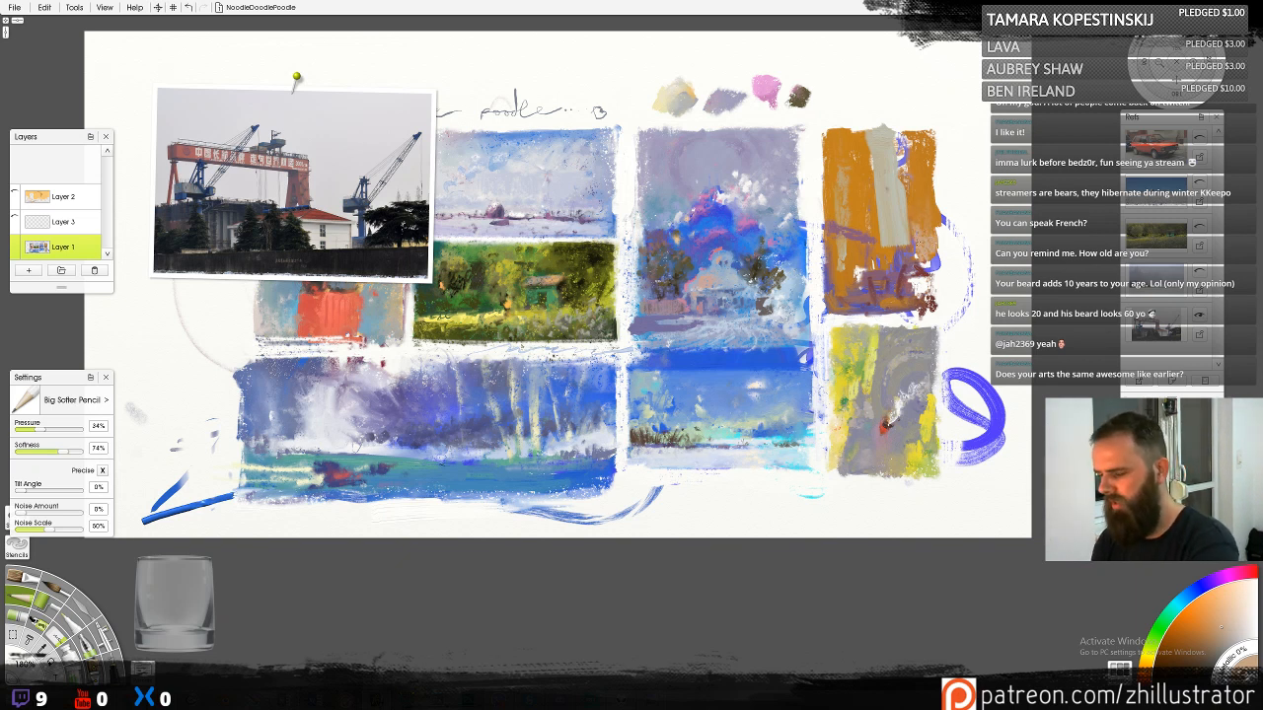
Vary the ochre block's upper left and upper right areas with wax crayon strokes in a slightly shifted sampled orange-ochre
key("c")
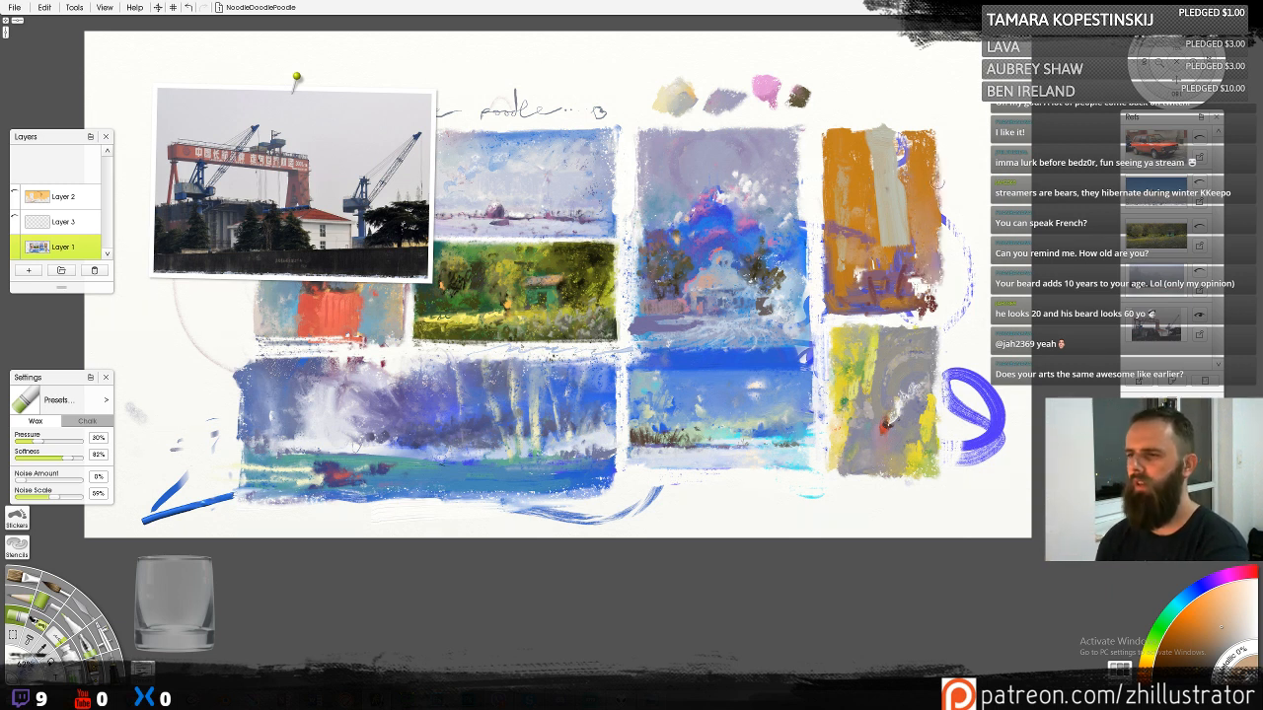
left_click(933, 137, "alt")
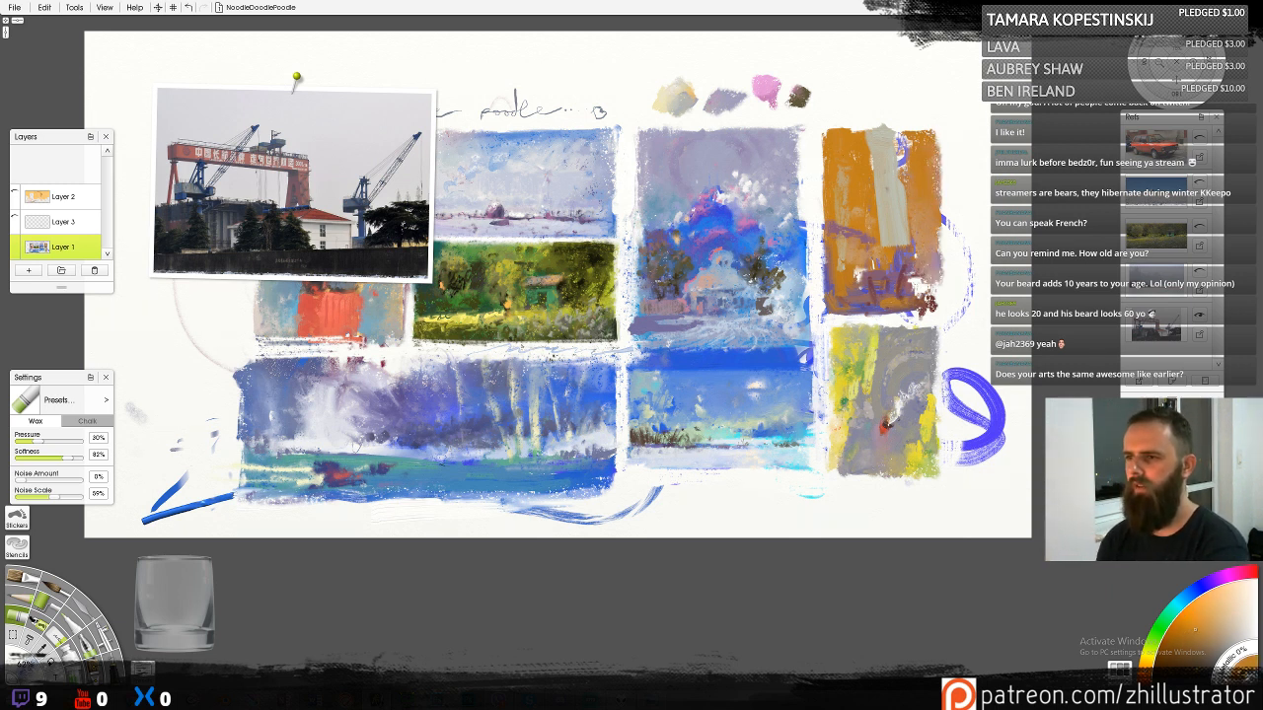
left_click(1186, 632)
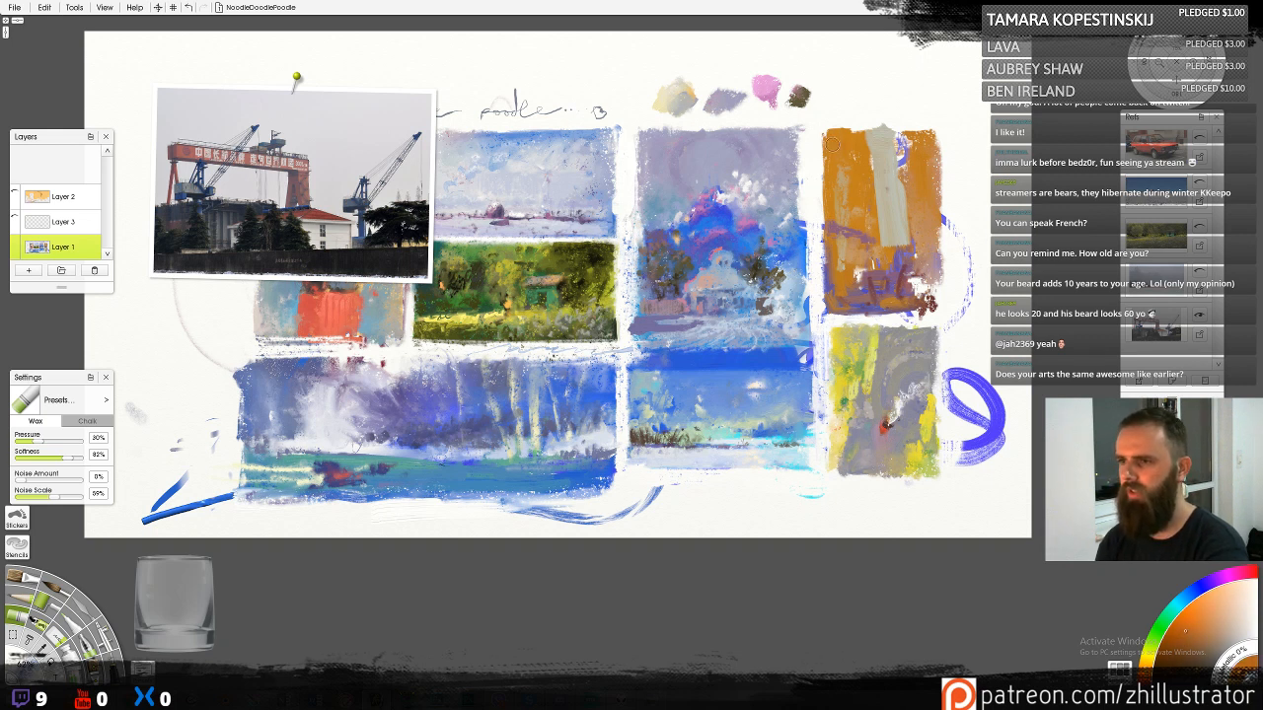
mouse_move(832, 145)
left_mouse_down()
mouse_move(821, 138)
mouse_move(860, 147)
mouse_move(835, 173)
left_mouse_up()
mouse_move(919, 174)
left_mouse_down()
mouse_move(931, 175)
mouse_move(936, 140)
mouse_move(919, 147)
left_mouse_up()
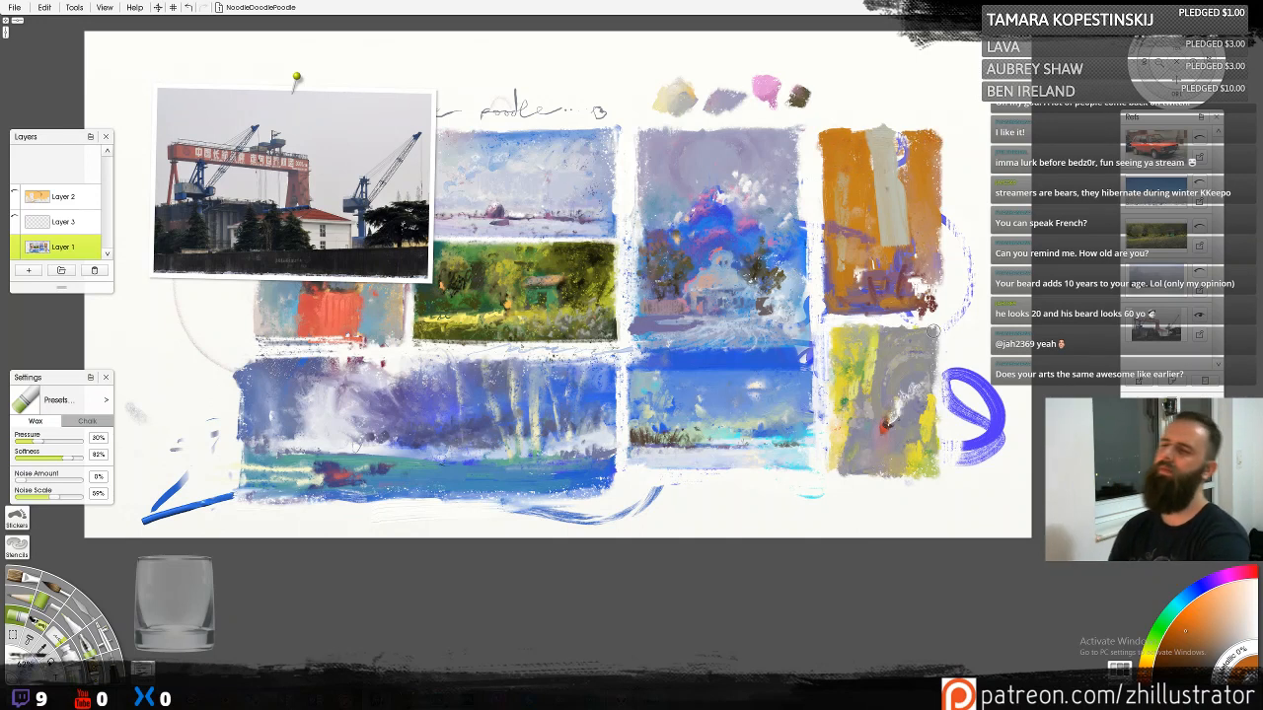
Add pale pencil highlights across the ochre block's lower right and sample dark reds for the accents there
key("p")
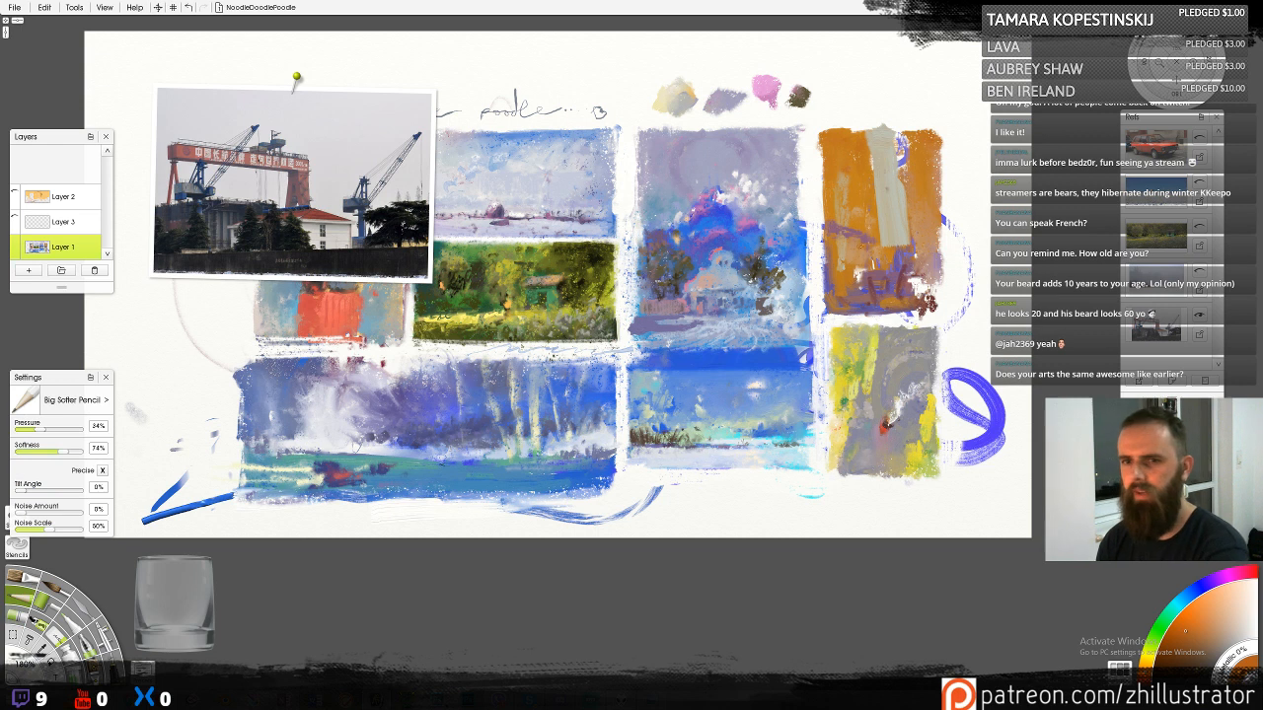
left_click(921, 283, "alt")
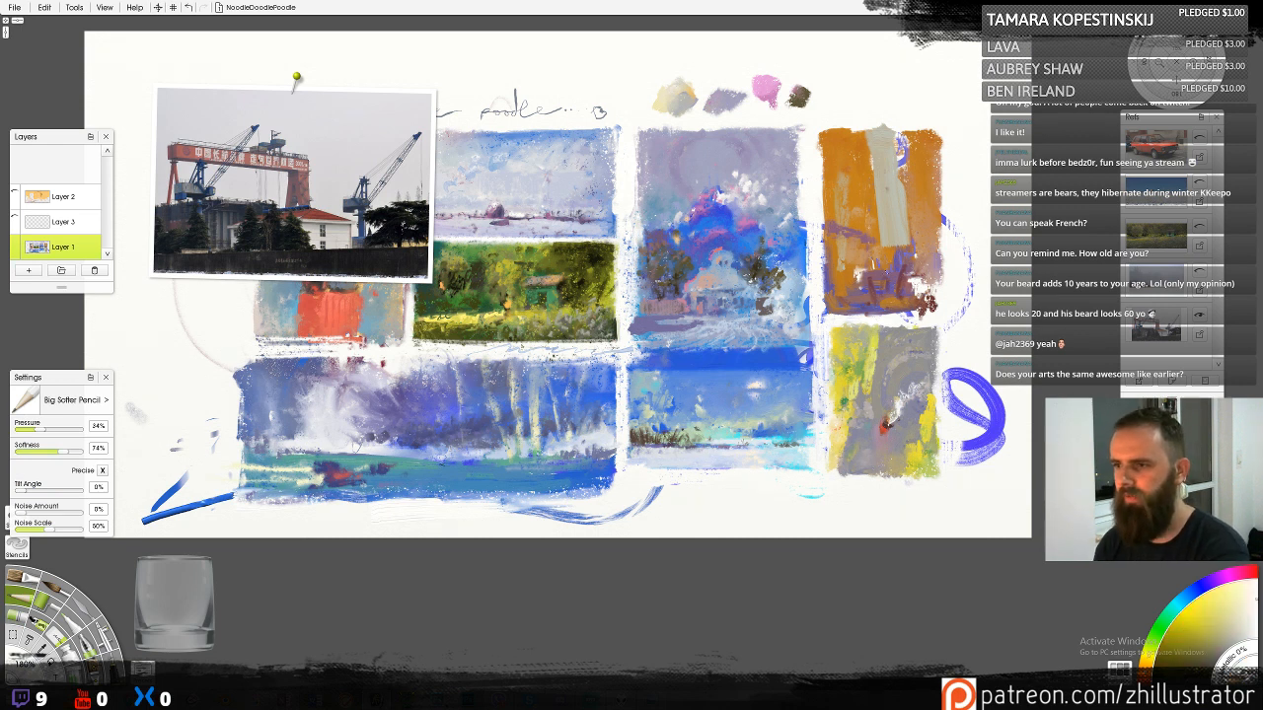
mouse_move(879, 275)
left_mouse_down()
mouse_move(909, 278)
mouse_move(889, 292)
mouse_move(912, 283)
mouse_move(885, 296)
mouse_move(880, 275)
mouse_move(903, 289)
left_mouse_up()
left_click_drag(901, 294, 915, 292)
mouse_move(912, 291)
left_mouse_down()
mouse_move(868, 279)
mouse_move(871, 305)
left_mouse_up()
left_click(924, 304, "alt")
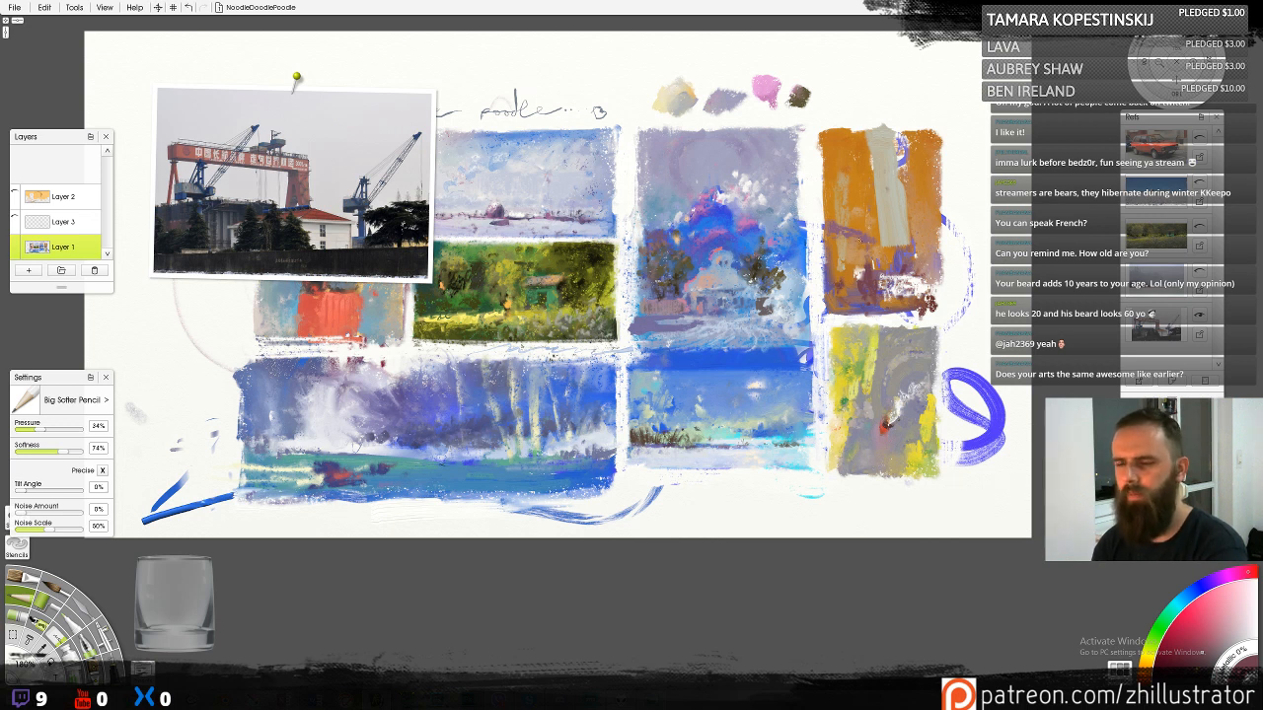
left_click(885, 422, "alt")
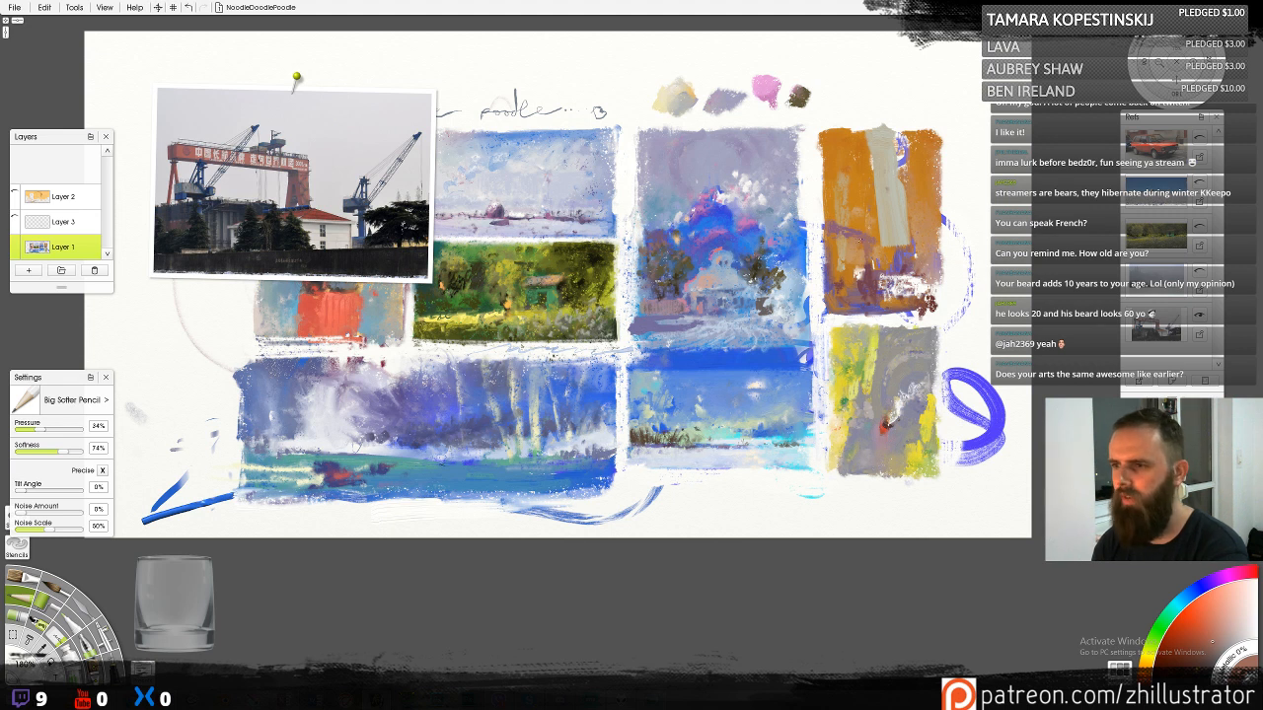
left_click(886, 425, "alt")
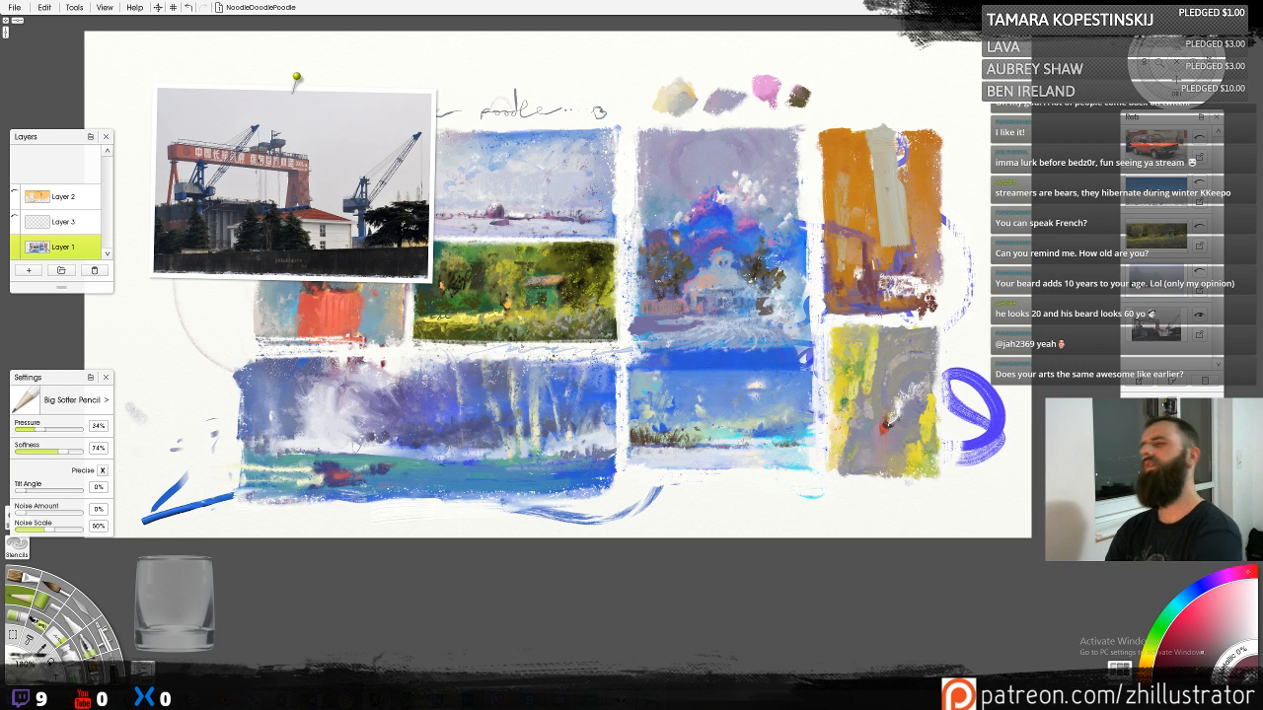
Try a sampled violet-blue pencil stroke at the ochre block's right edge
left_click(947, 225, "alt")
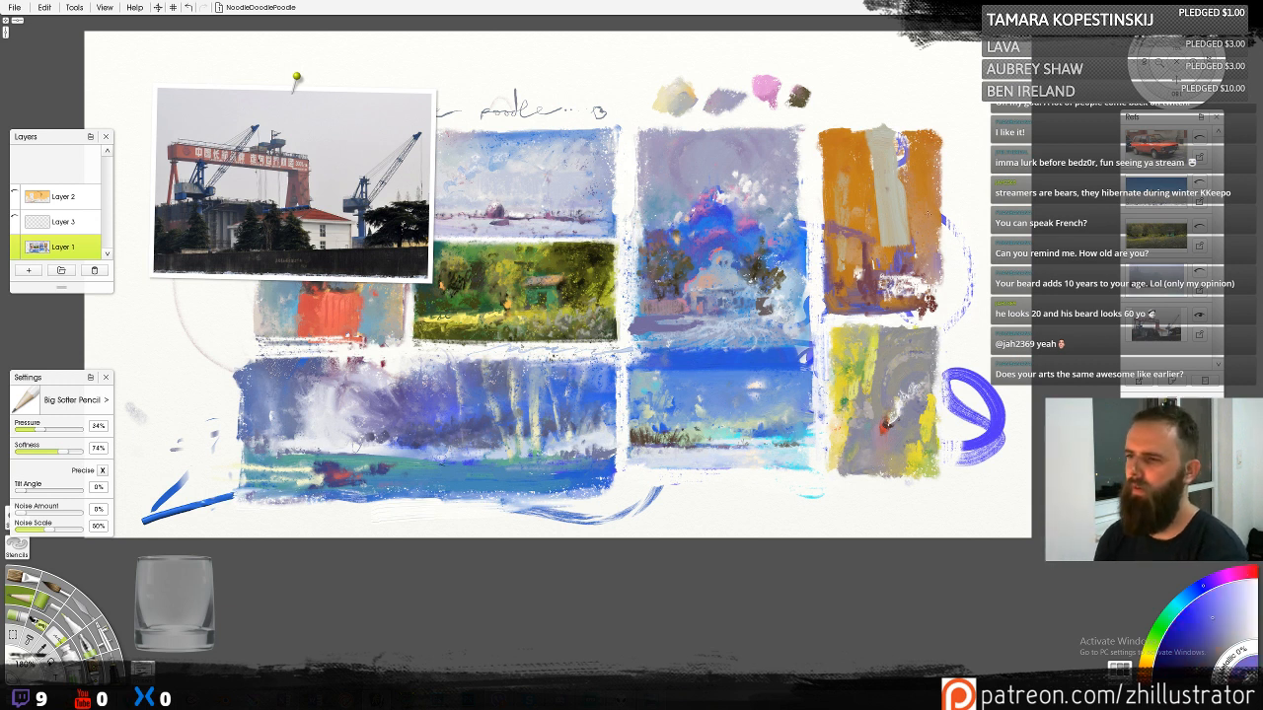
left_click_drag(939, 224, 925, 210)
key("ctrl+z")
Block in a dark foreground along the ochre block's base with the oil brush and shape the structures above it with wax crayon
left_click(928, 303, "alt")
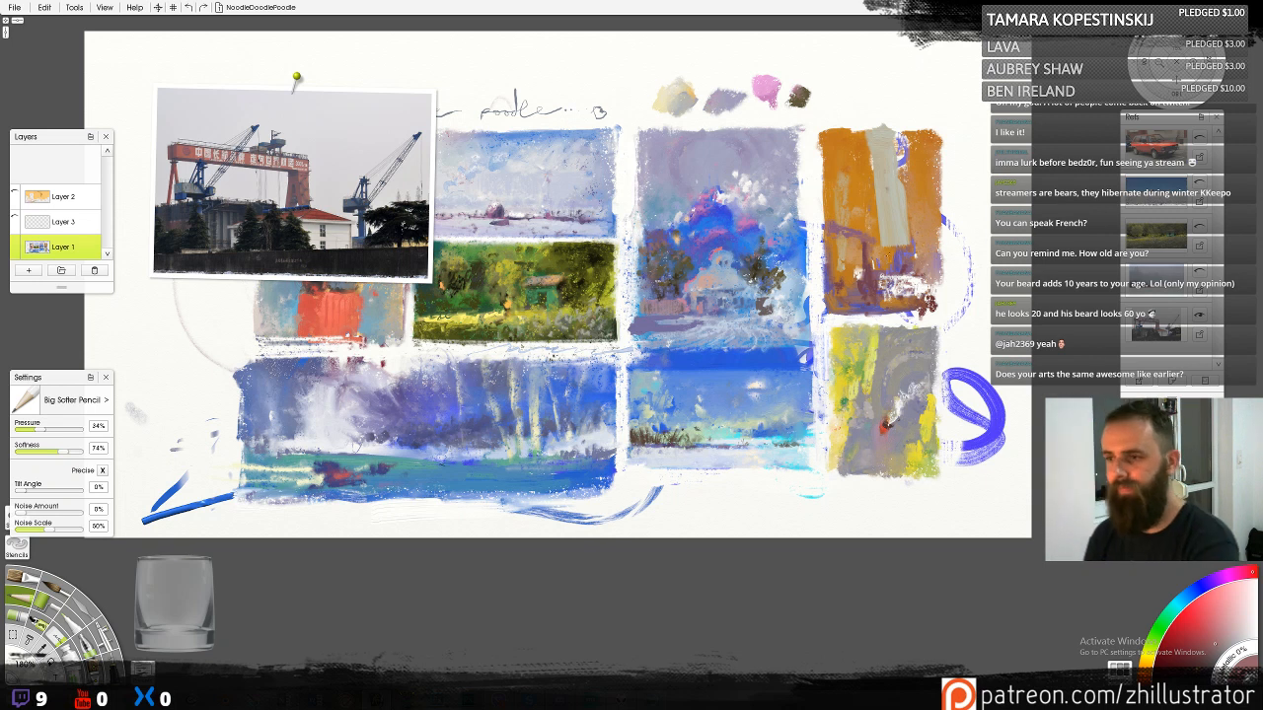
key("b")
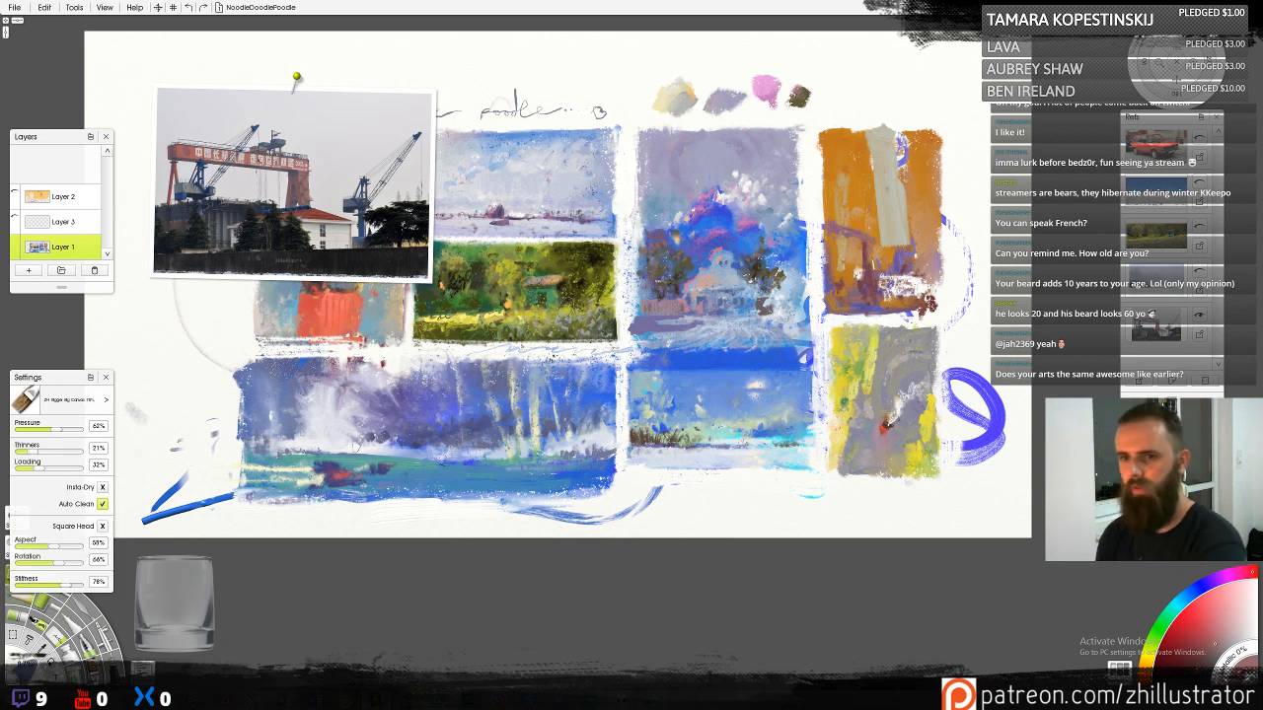
mouse_move(839, 296)
left_mouse_down()
mouse_move(913, 288)
mouse_move(850, 291)
mouse_move(889, 290)
mouse_move(863, 305)
mouse_move(916, 296)
mouse_move(834, 296)
mouse_move(931, 299)
mouse_move(841, 312)
mouse_move(856, 289)
mouse_move(840, 270)
mouse_move(841, 287)
mouse_move(843, 269)
mouse_move(855, 287)
mouse_move(847, 267)
mouse_move(849, 286)
mouse_move(930, 279)
left_mouse_up()
key("c")
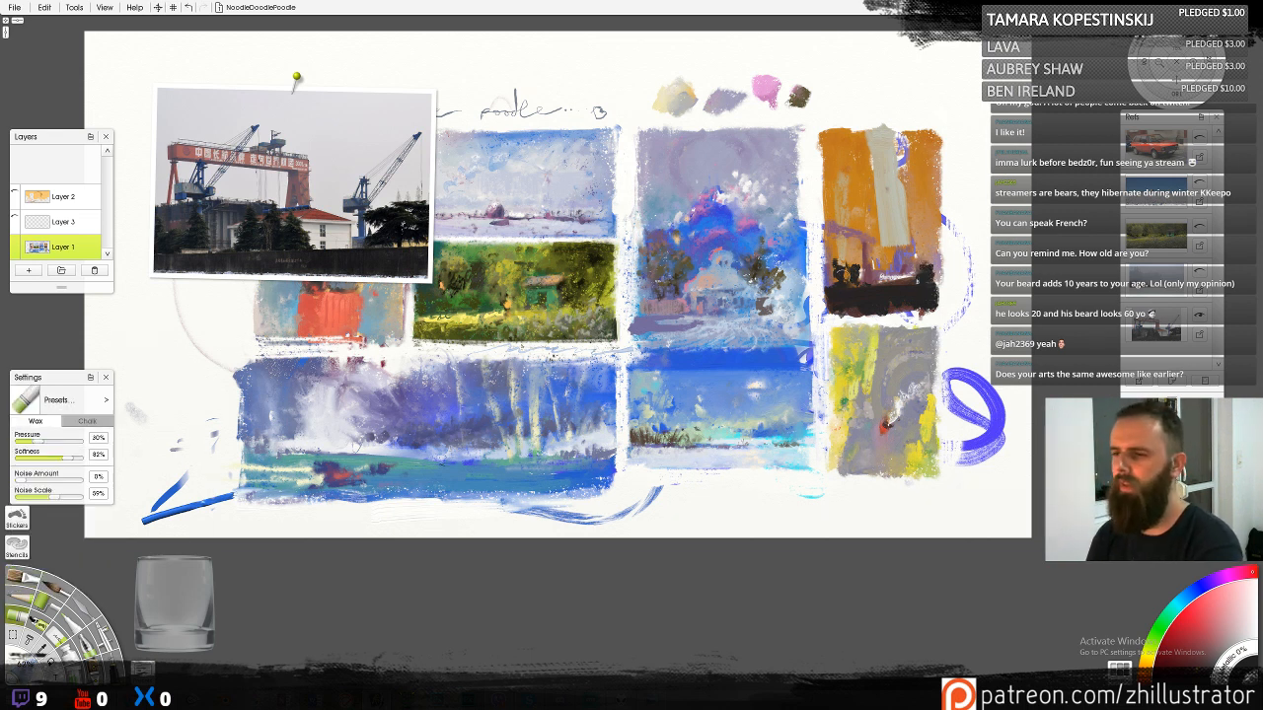
mouse_move(842, 281)
left_mouse_down()
mouse_move(842, 259)
mouse_move(834, 280)
mouse_move(868, 296)
mouse_move(920, 288)
mouse_move(864, 273)
mouse_move(918, 263)
left_mouse_up()
Add Big Softer Pencil strokes in sampled pale and warm tones to the building at the foot of the ochre block's pale vertical strip
key("p")
left_click(893, 237, "alt")
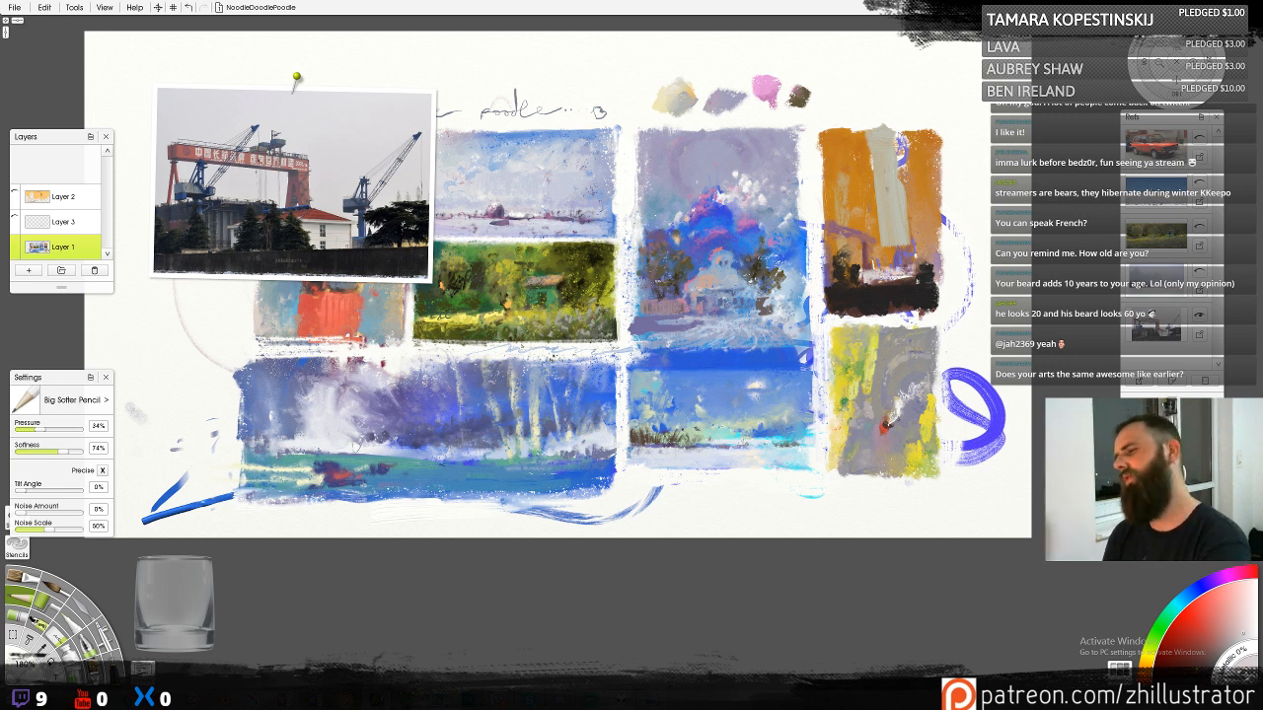
left_click_drag(1204, 634, 1190, 641)
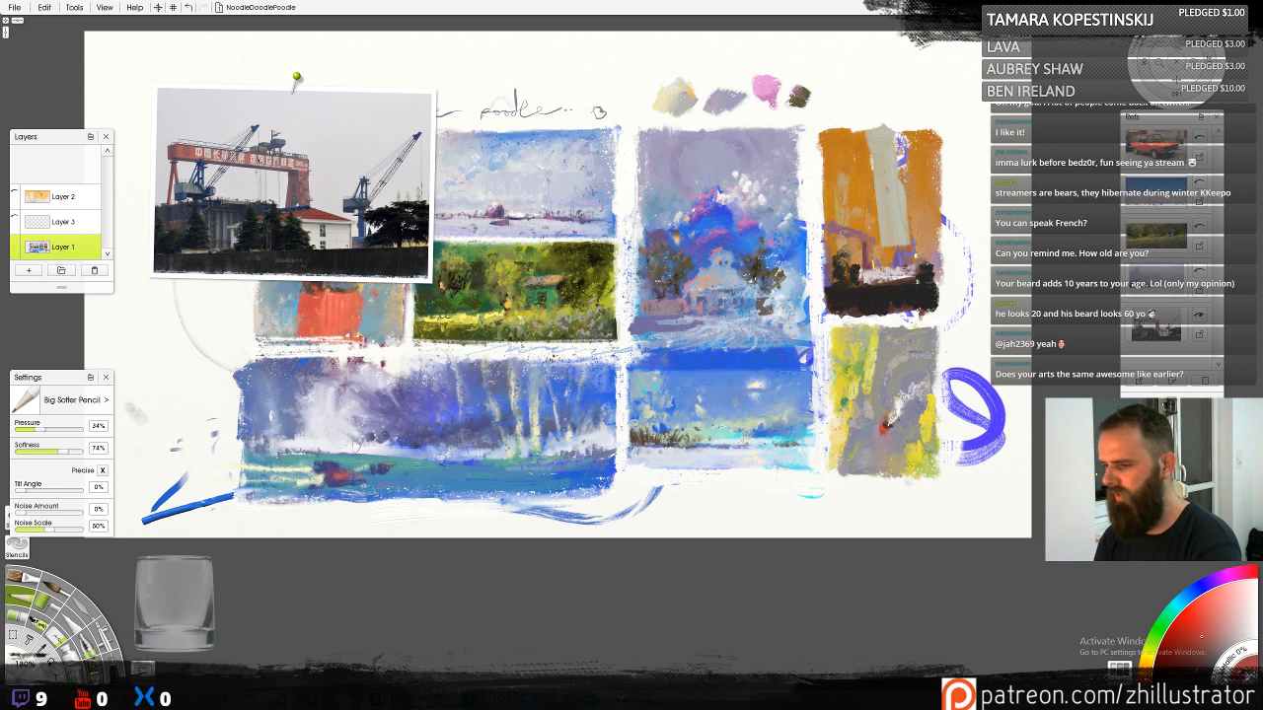
left_click(1147, 672)
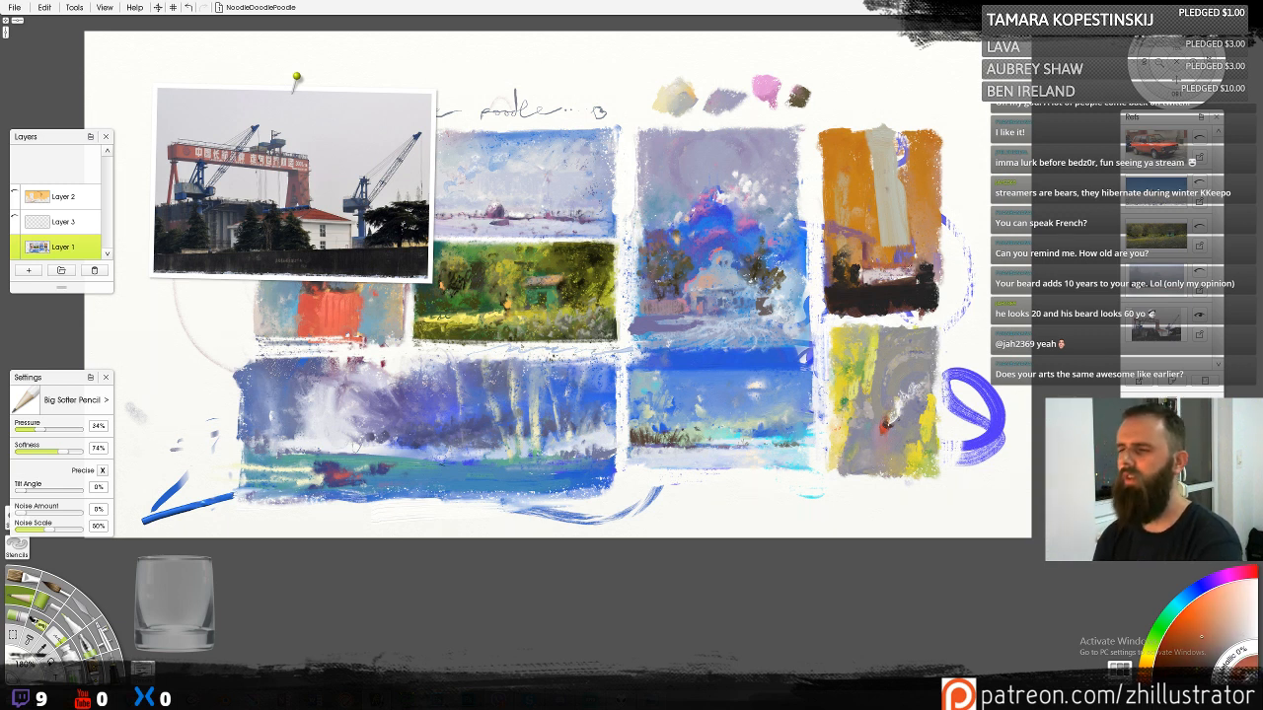
left_click(890, 237, "alt")
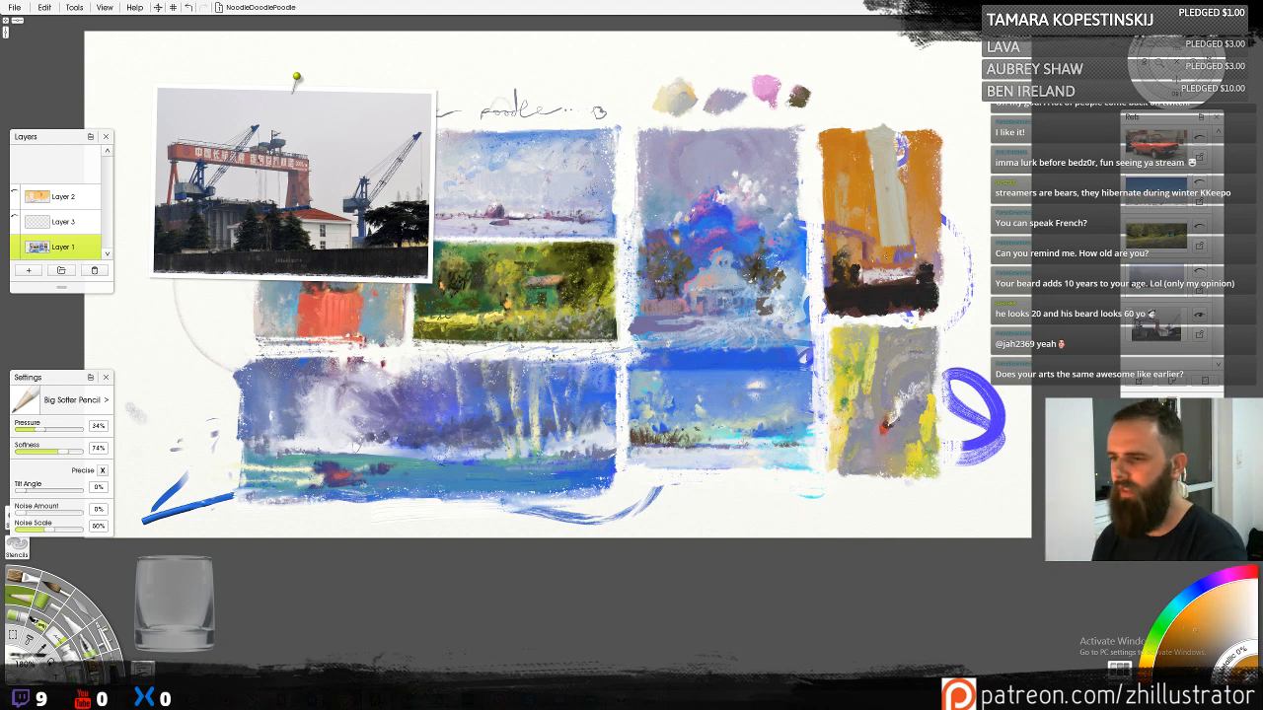
left_click(887, 239, "alt")
mouse_move(885, 250)
left_mouse_down()
mouse_move(910, 253)
mouse_move(898, 257)
left_mouse_up()
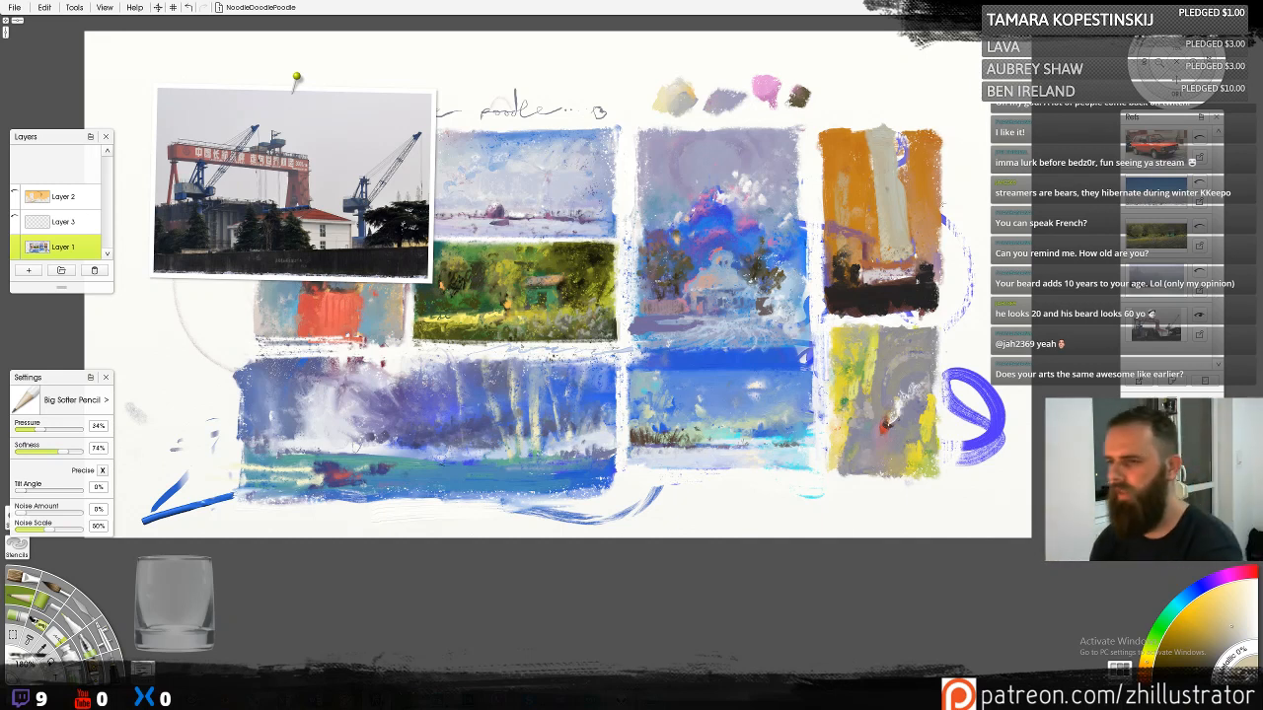
Detail the ochre block's building and its right side above the dark foreground with pencil strokes in sampled red and dark tones
left_click(887, 421, "alt")
left_click(902, 263, "alt")
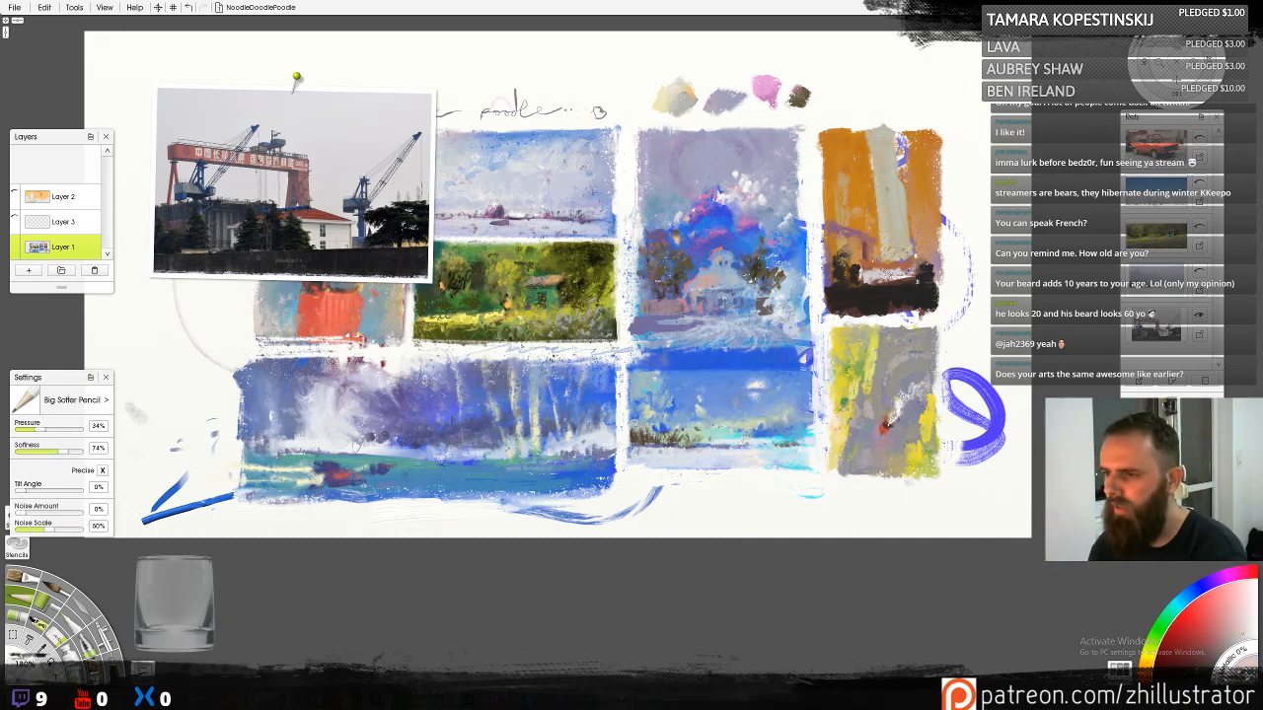
mouse_move(909, 270)
left_mouse_down()
mouse_move(930, 278)
mouse_move(927, 255)
left_mouse_up()
left_click(922, 294, "alt")
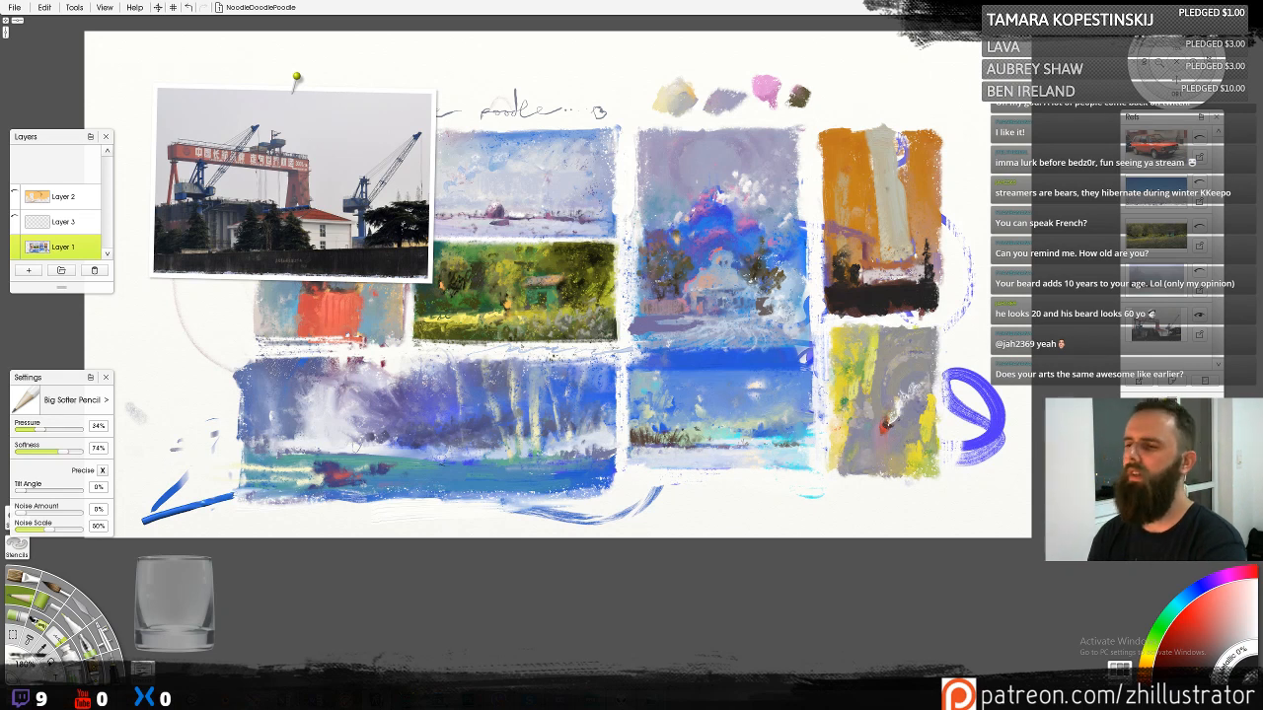
left_click(929, 277, "alt")
left_click_drag(935, 266, 935, 270)
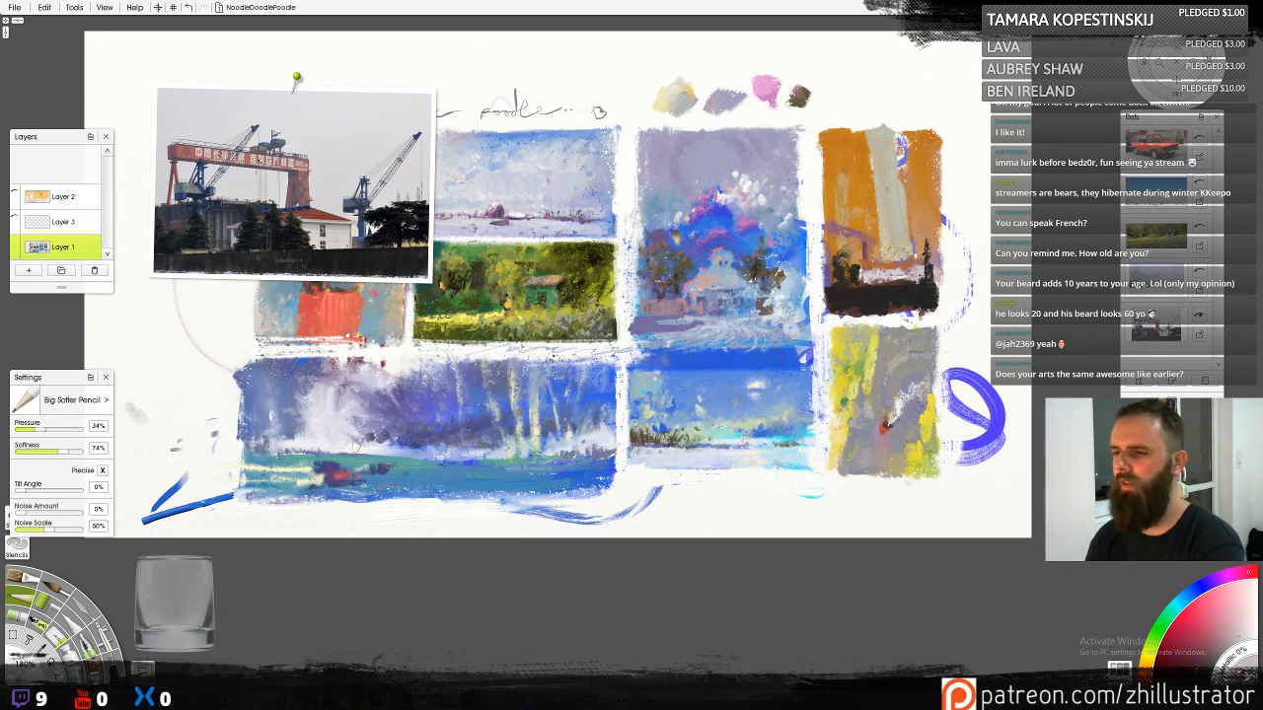
left_click(835, 267, "alt")
mouse_move(829, 272)
left_mouse_down()
mouse_move(827, 286)
mouse_move(850, 295)
left_mouse_up()
key("ctrl+z")
key("ctrl+z")
key("ctrl+z")
key("ctrl+z")
key("ctrl+z")
key("ctrl+z")
key("ctrl+z")
key("ctrl+z")
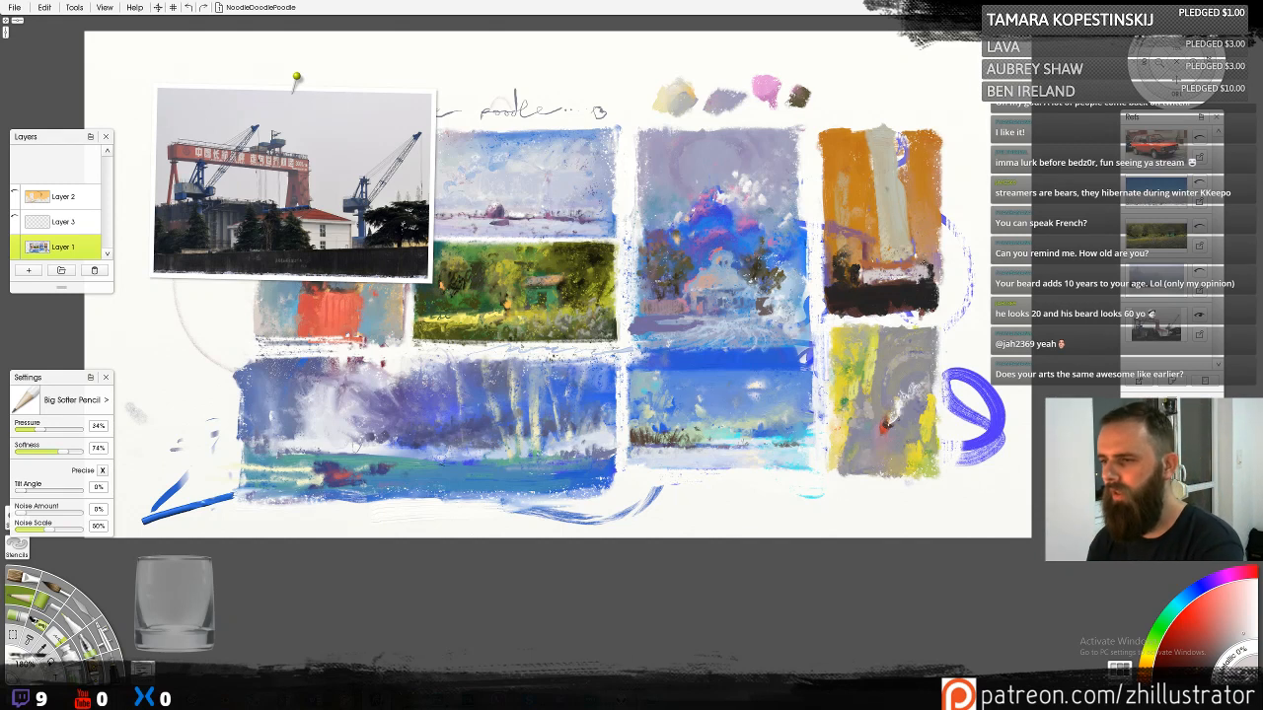
Touch up the area right of the ochre block's building with sampled pencil colour and sample the red accent from the grey-yellow block
left_click(927, 263, "alt")
left_click_drag(931, 263, 928, 276)
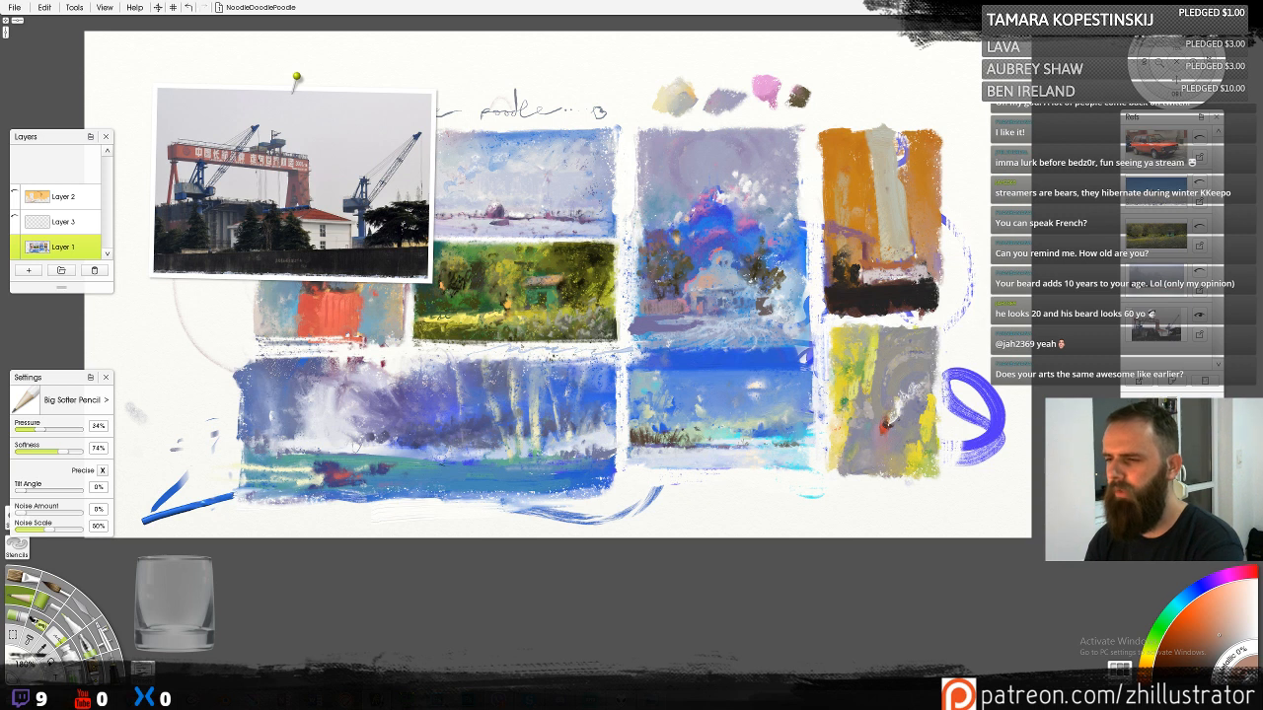
left_click(927, 265, "alt")
left_click(886, 424, "alt")
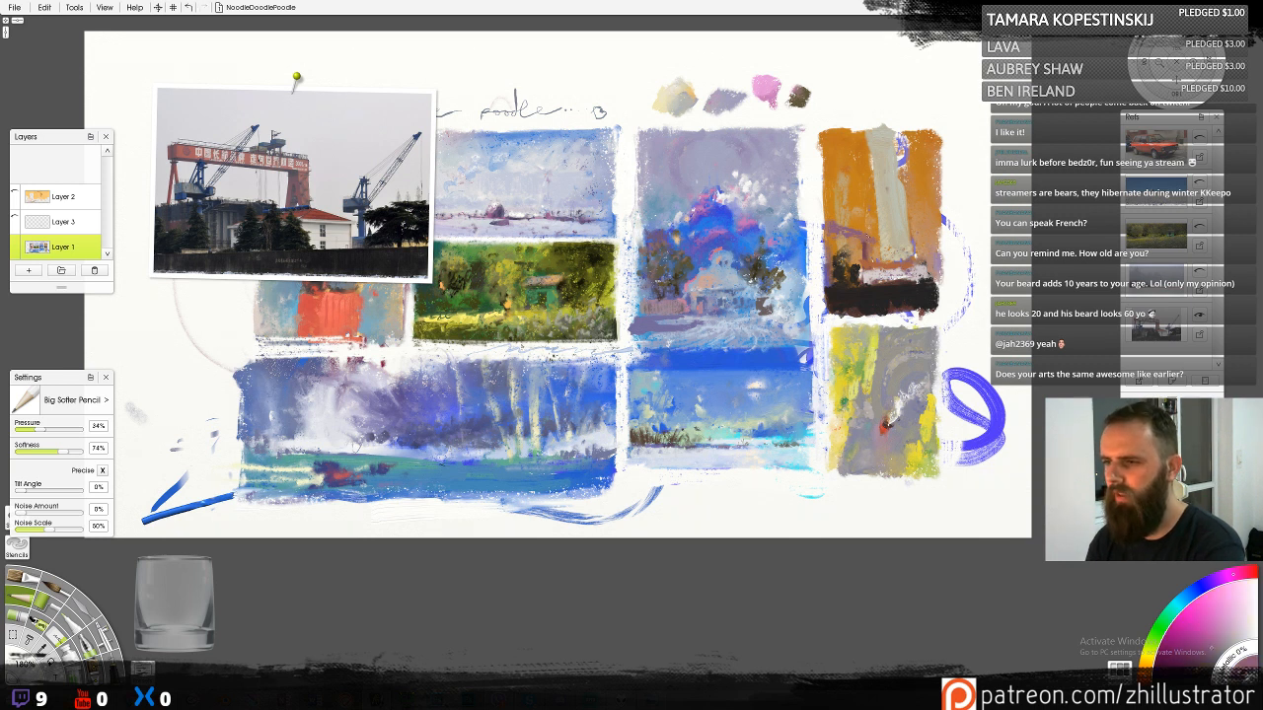
left_click(885, 426, "alt")
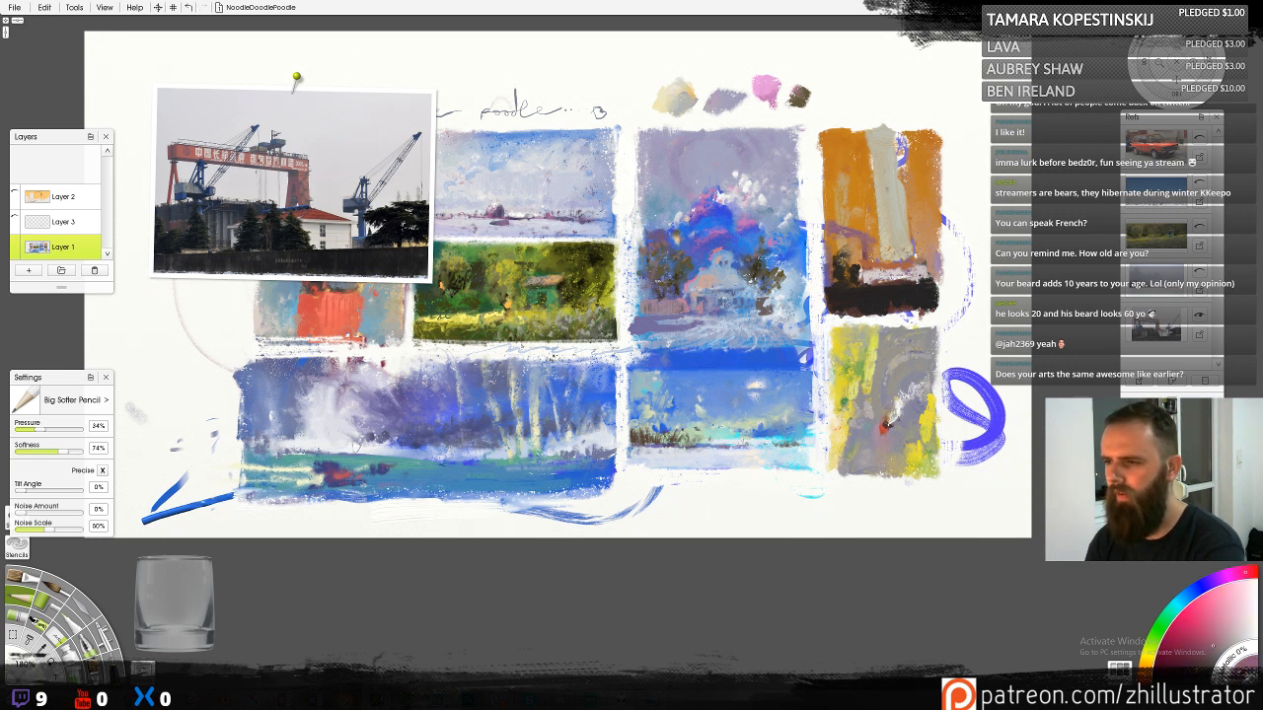
left_click(865, 255, "alt")
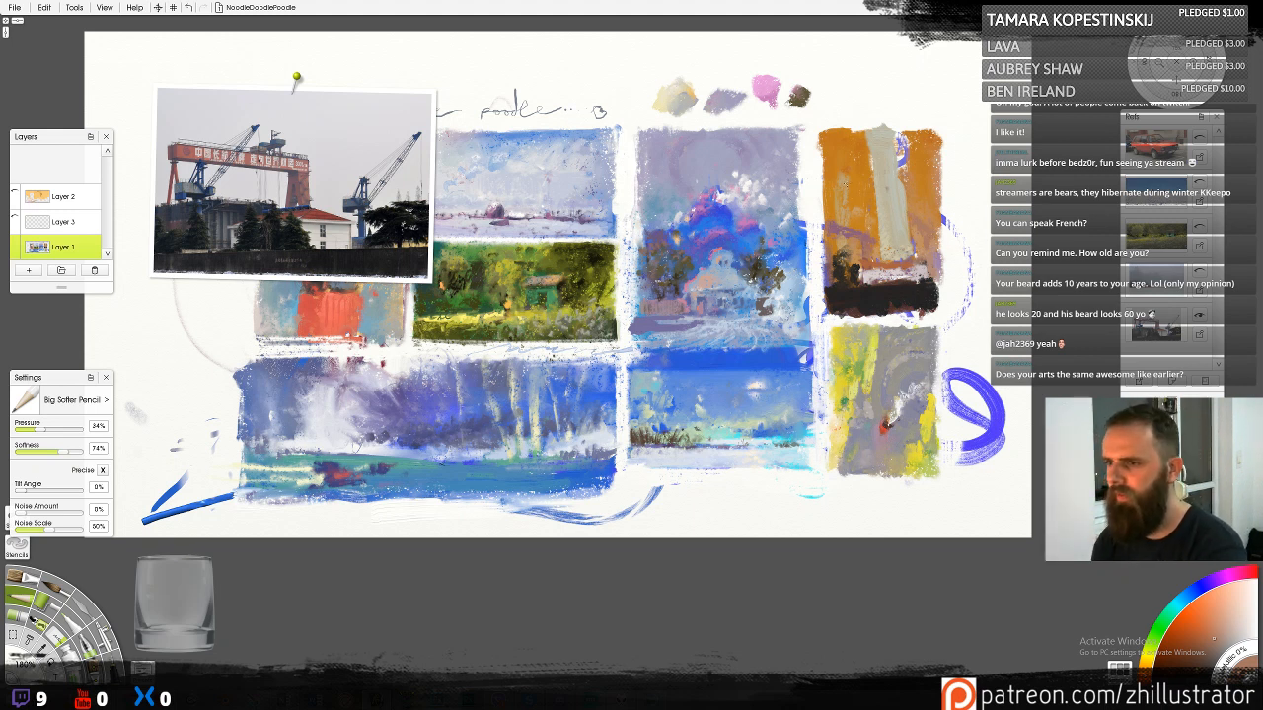
Vary the ochre block's upper area and pale vertical strip with pencil strokes in sampled orange-ochre and pale tones, ending on the wax crayon
left_click(840, 184, "alt")
left_click(839, 174, "alt")
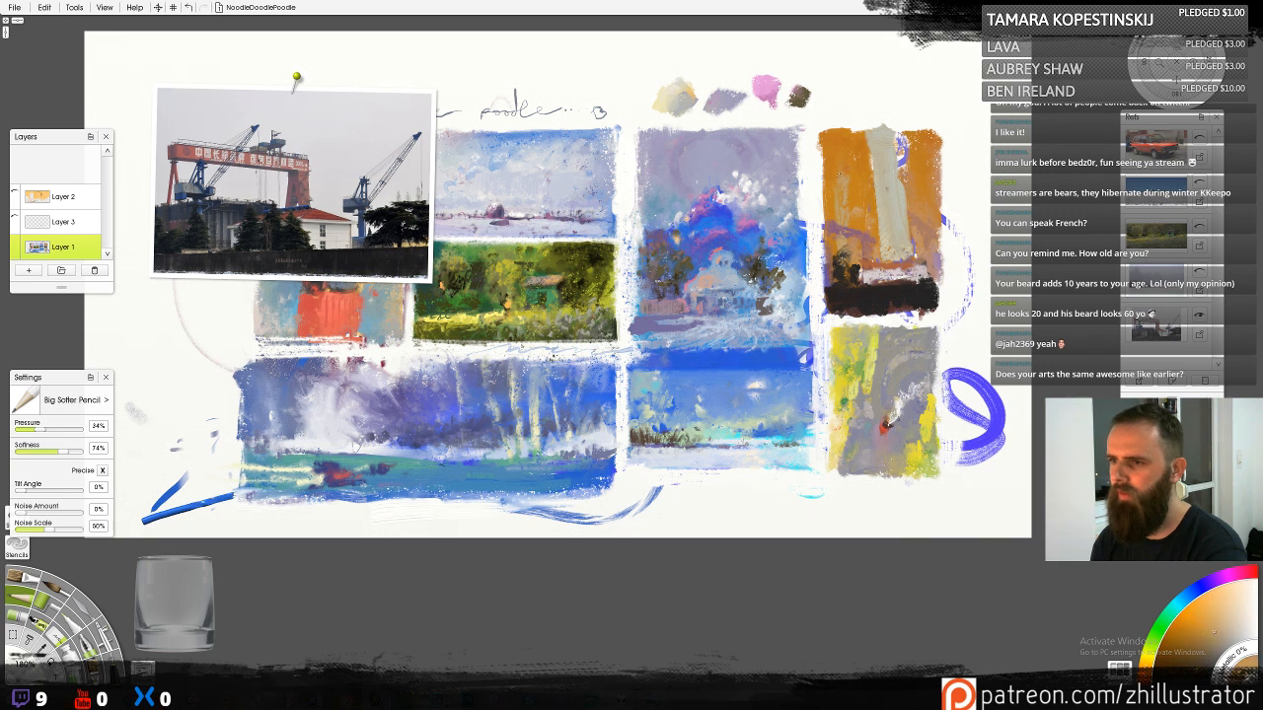
left_click(881, 169, "alt")
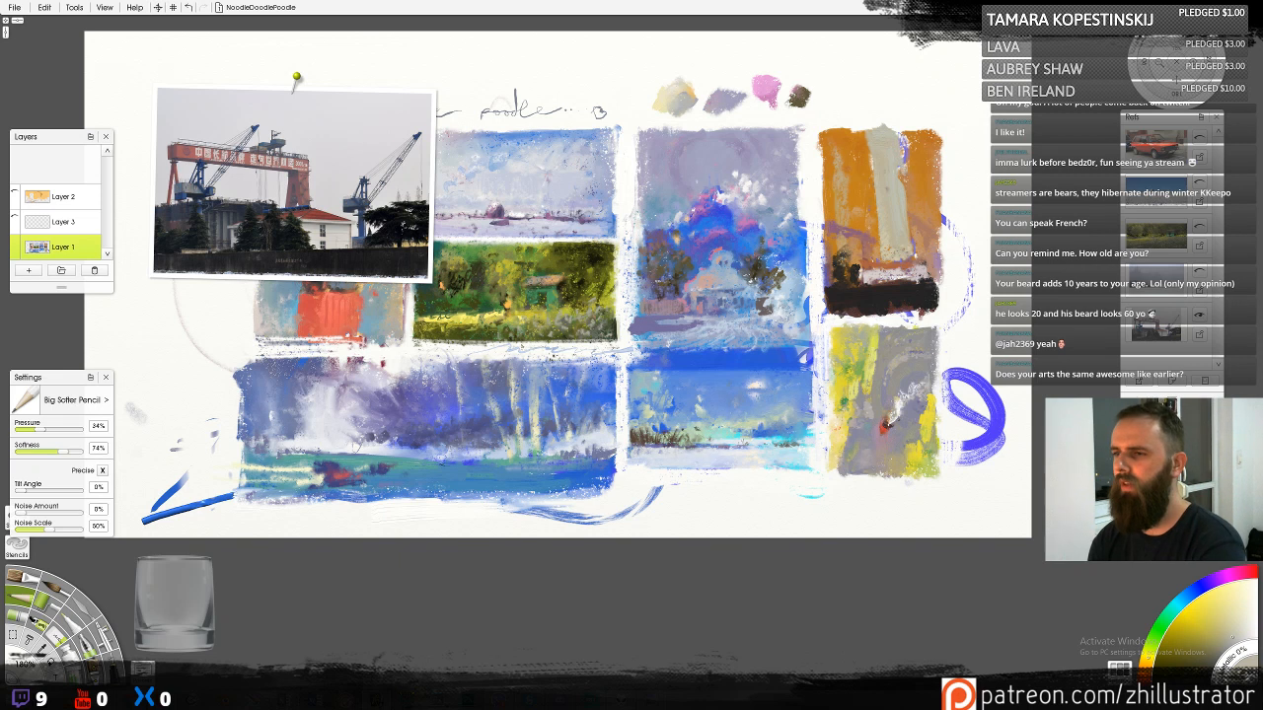
left_click(904, 138, "alt")
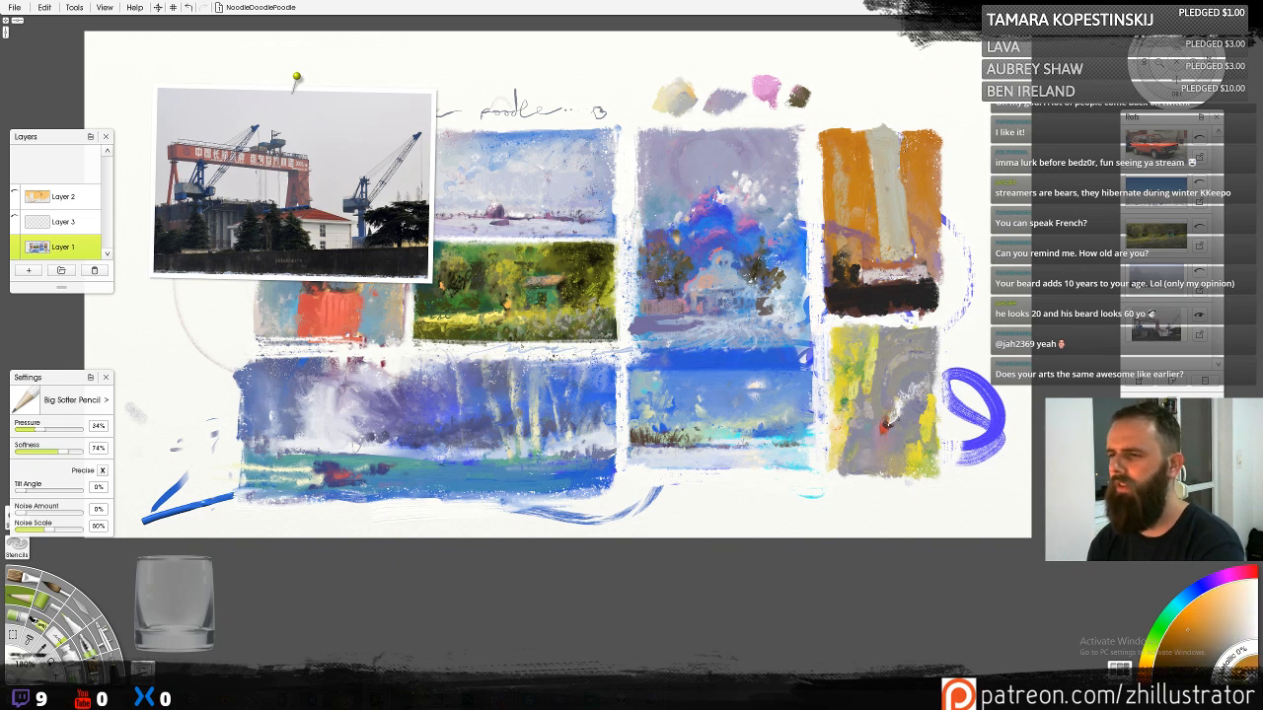
key("c")
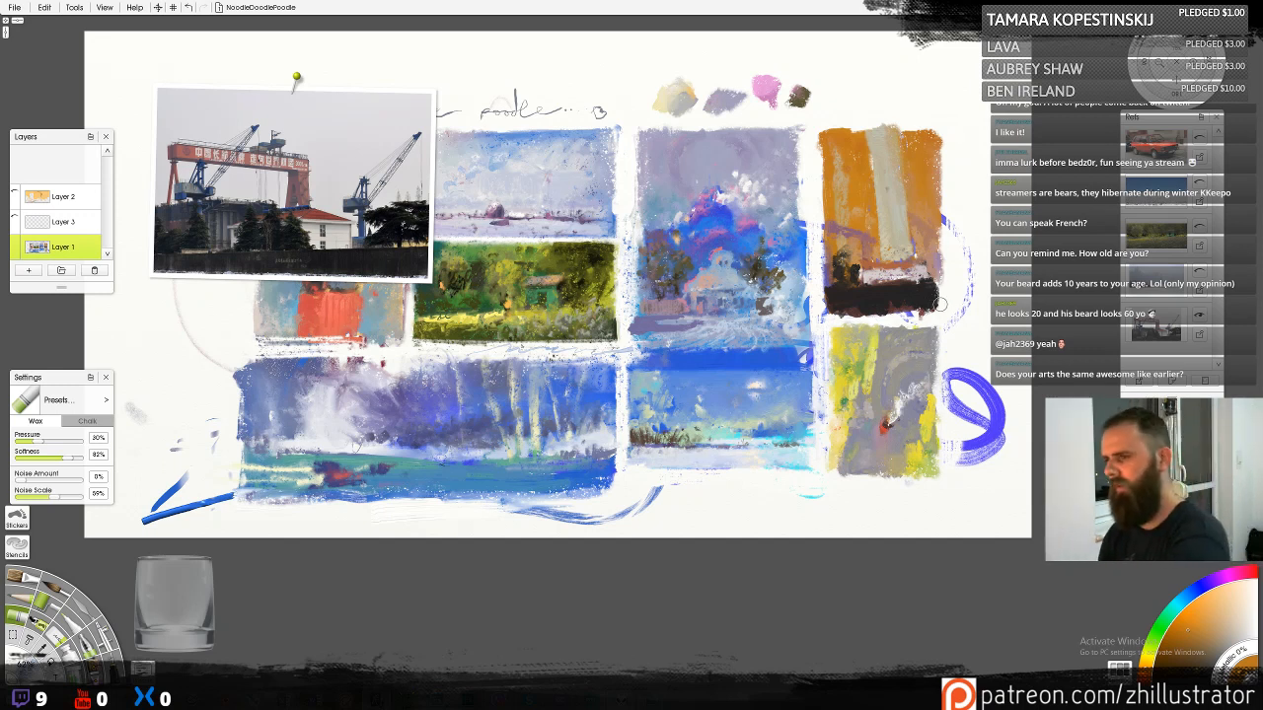
key("p")
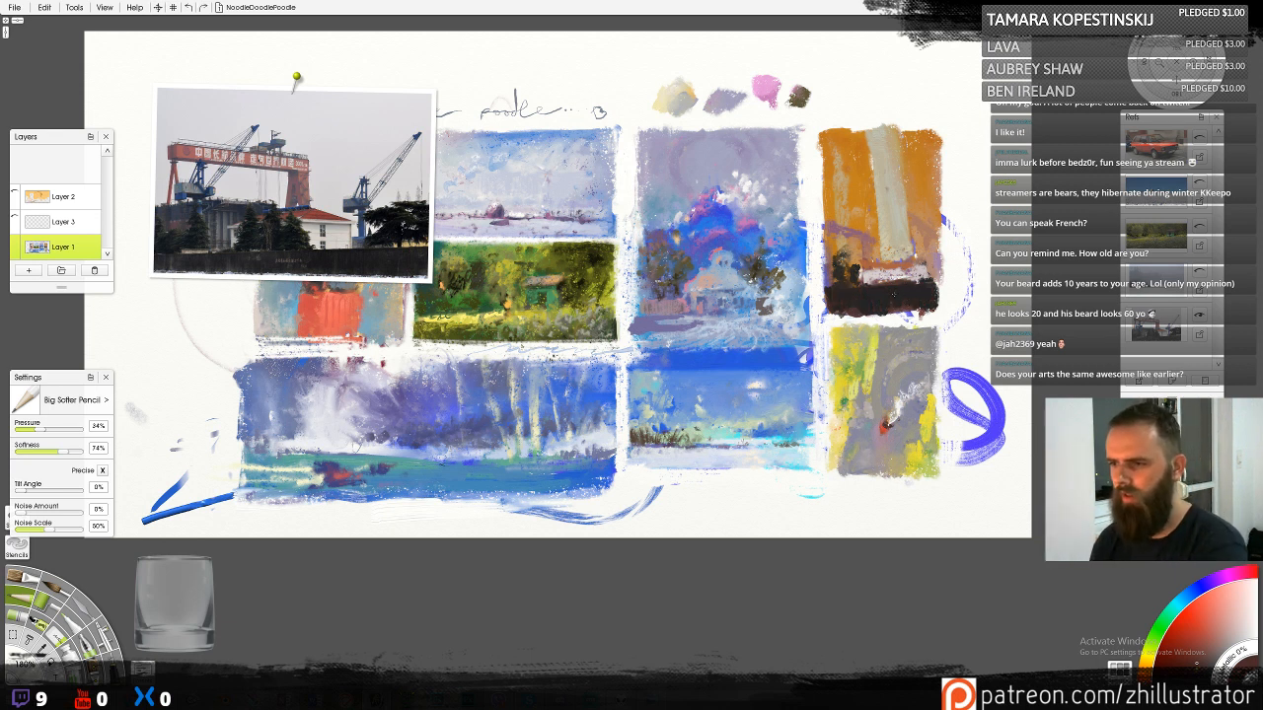
left_click(1209, 582)
left_click(908, 293, "alt")
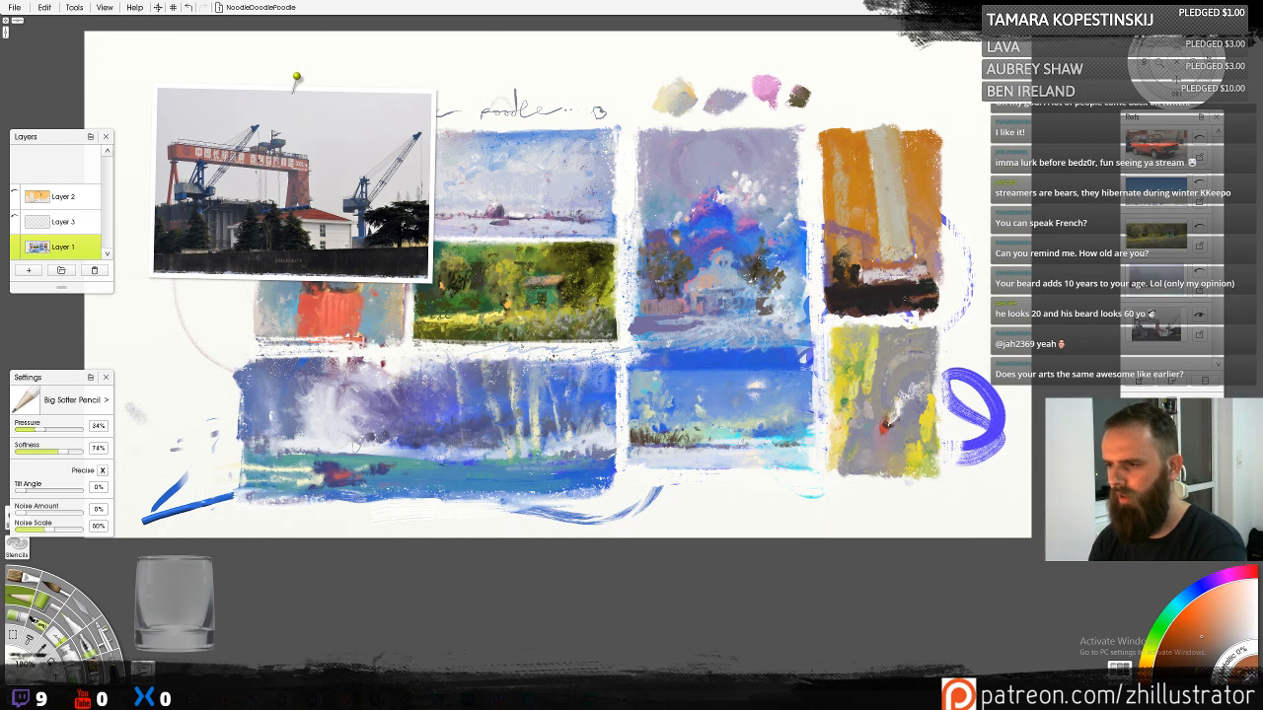
left_click(909, 294, "alt")
left_click_drag(905, 302, 938, 303)
key("ctrl+z")
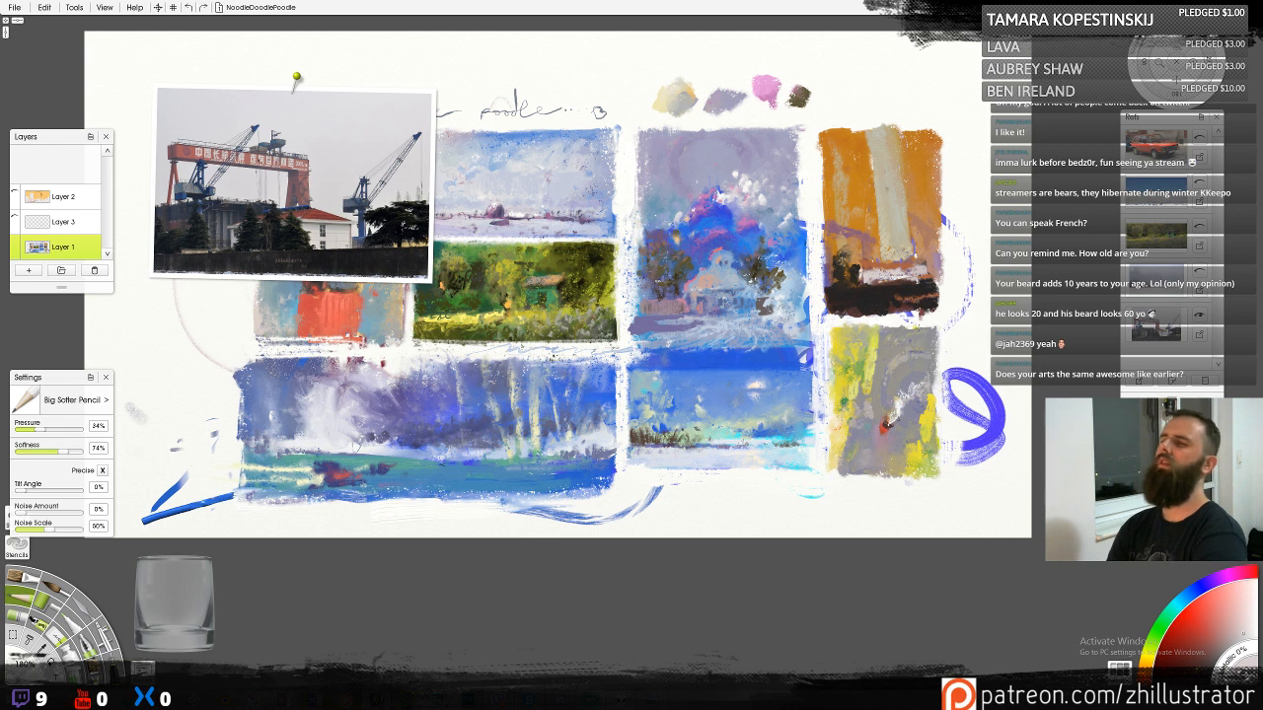
key("ctrl+z")
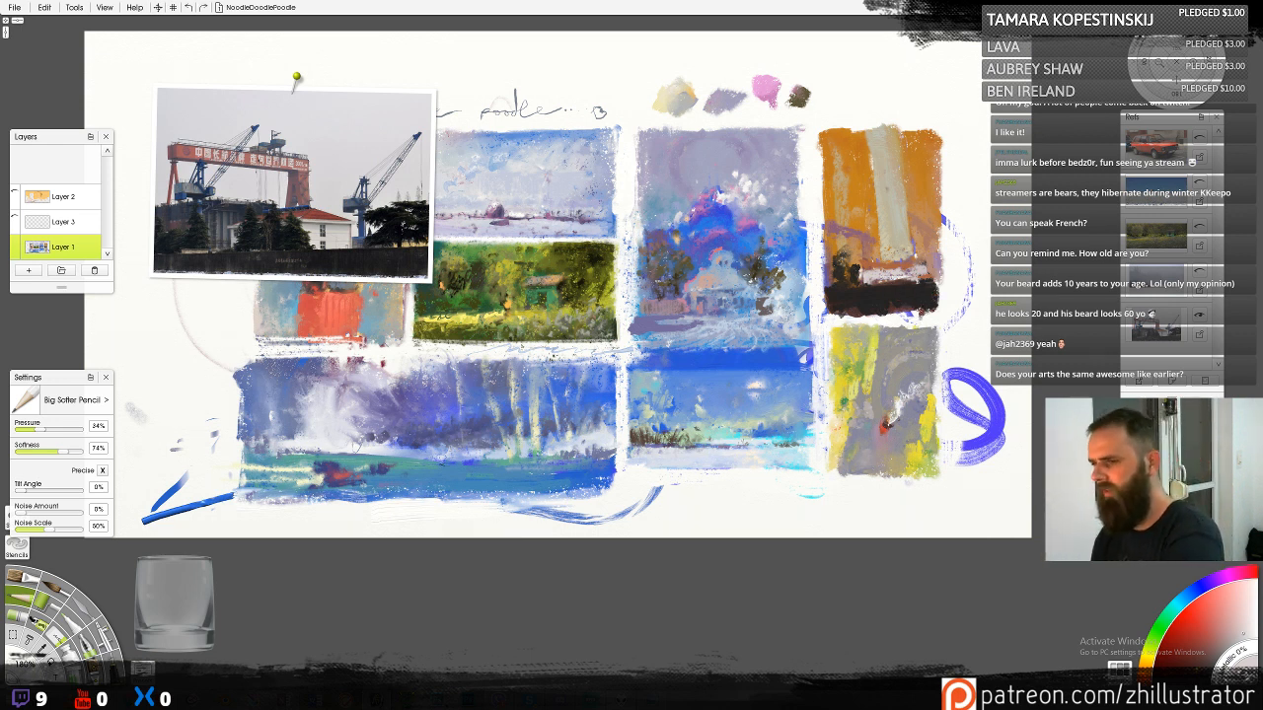
mouse_move(869, 282)
left_mouse_down()
mouse_move(866, 312)
mouse_move(878, 282)
mouse_move(864, 284)
mouse_move(898, 281)
mouse_move(927, 301)
mouse_move(931, 264)
left_mouse_up()
key("ctrl+z")
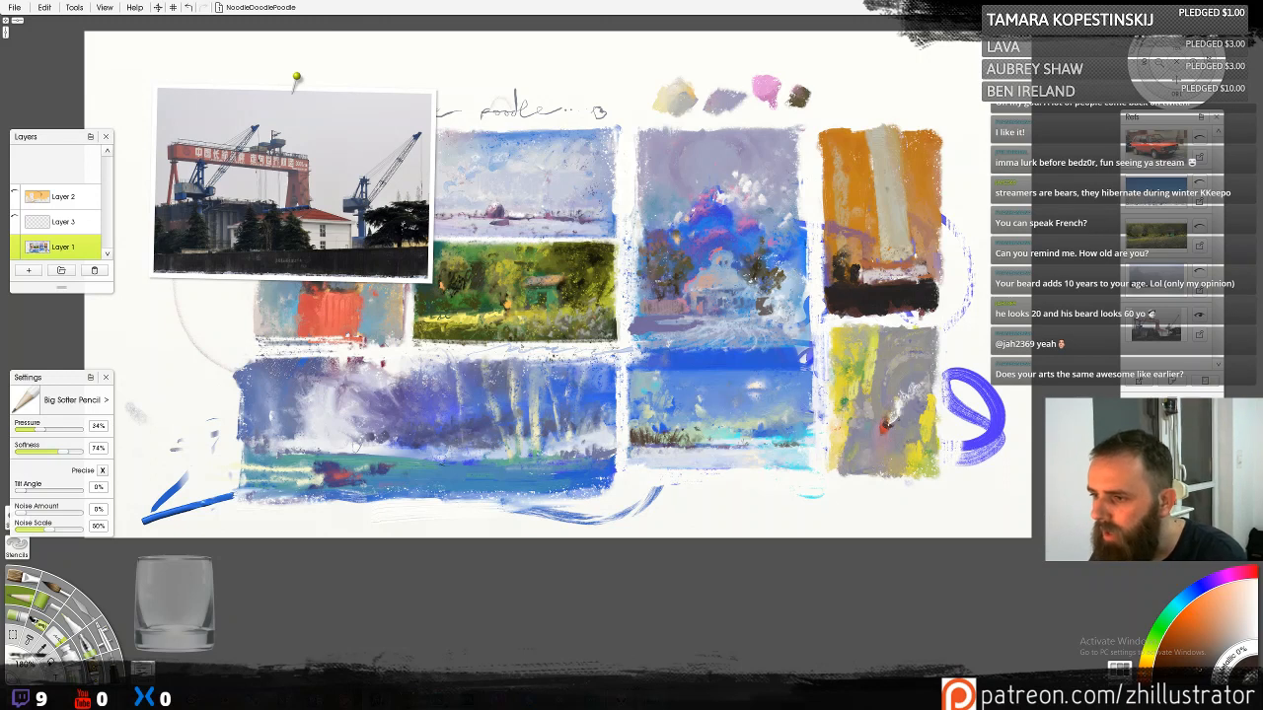
Even out the ochre block's dark foreground with wax crayon strokes in its sampled dark colour
left_click(17, 616)
left_click(866, 298, "alt")
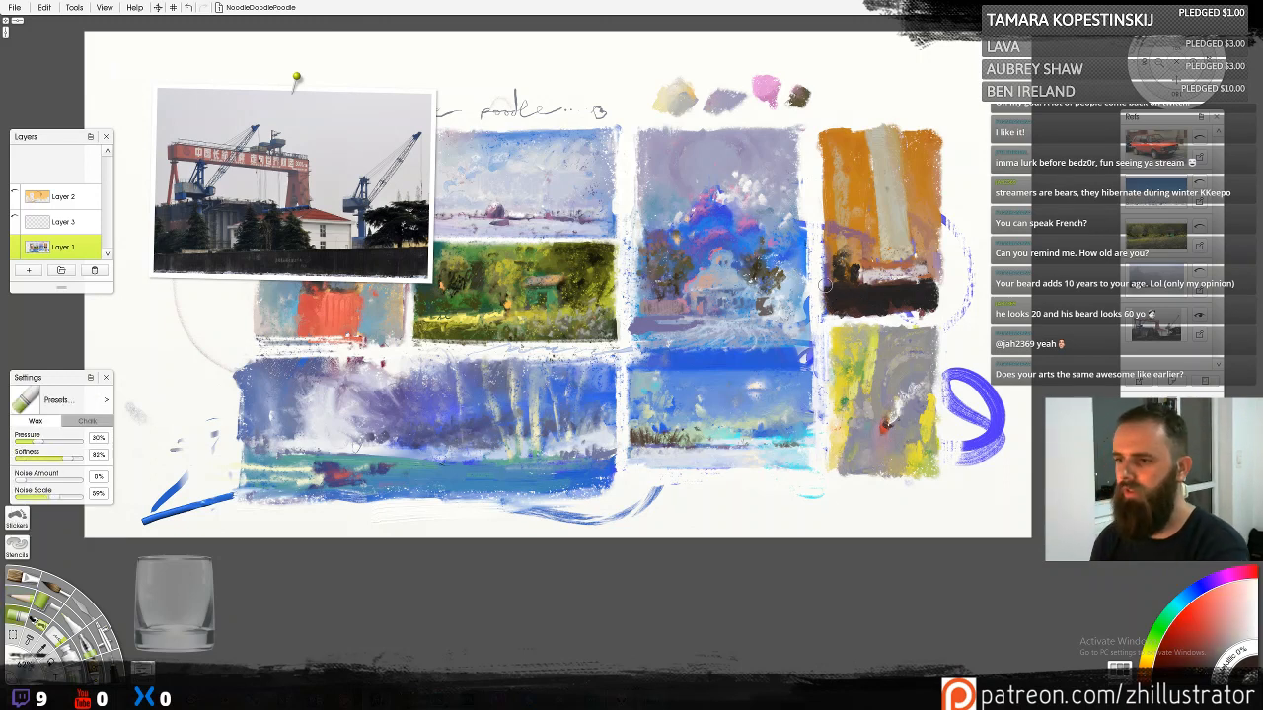
mouse_move(829, 305)
left_mouse_down()
mouse_move(928, 310)
mouse_move(932, 292)
left_mouse_up()
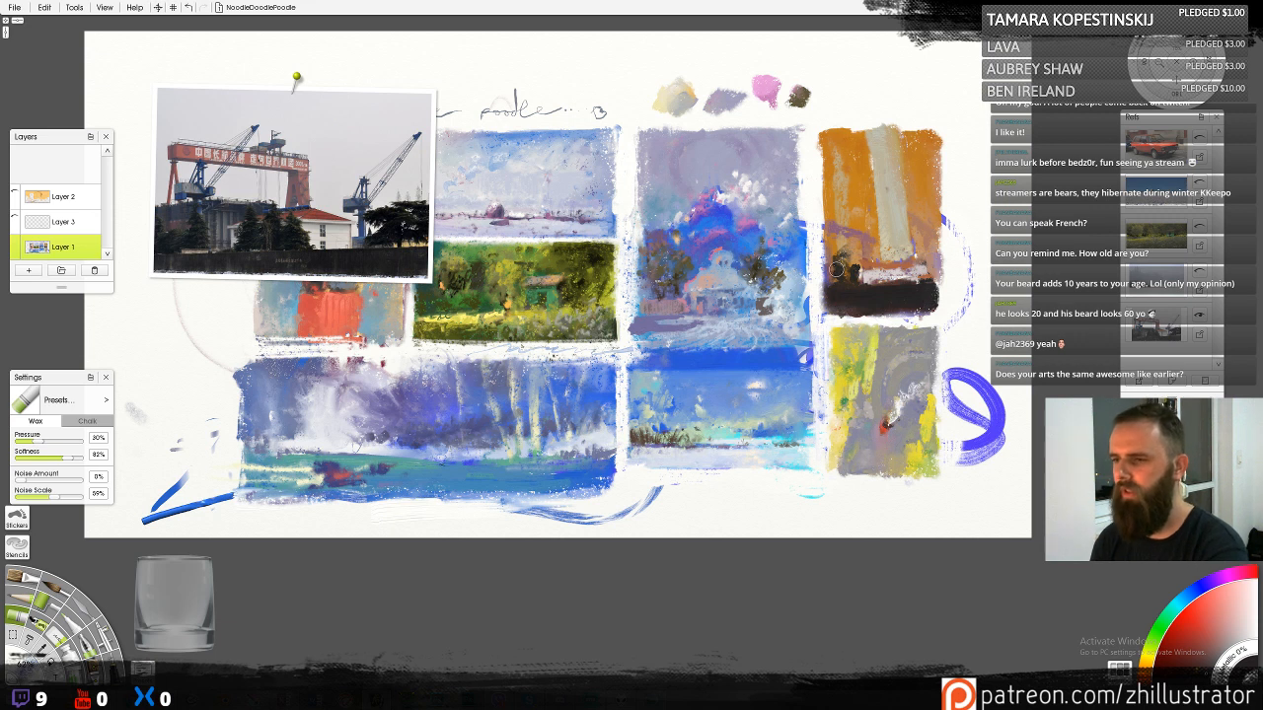
Develop the background structures above the ochre block's dark foreground with pencil strokes in sampled ochre, orange and red
key("p")
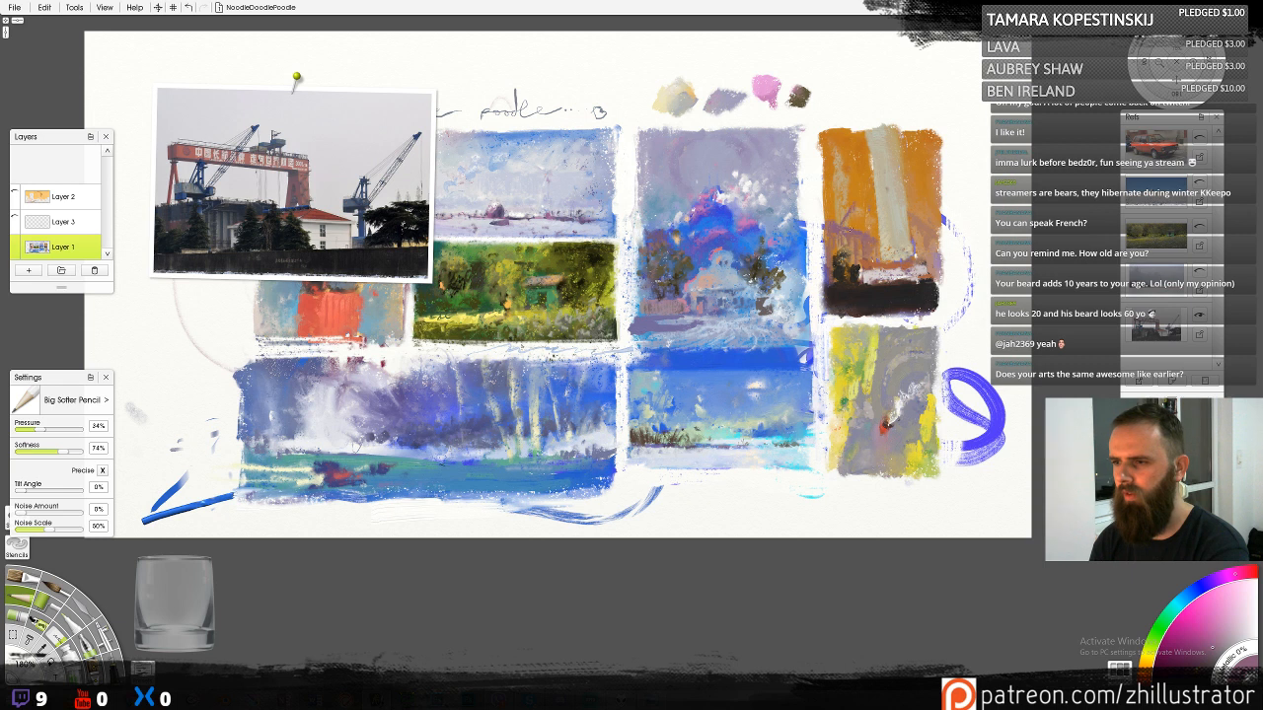
left_click(843, 188, "alt")
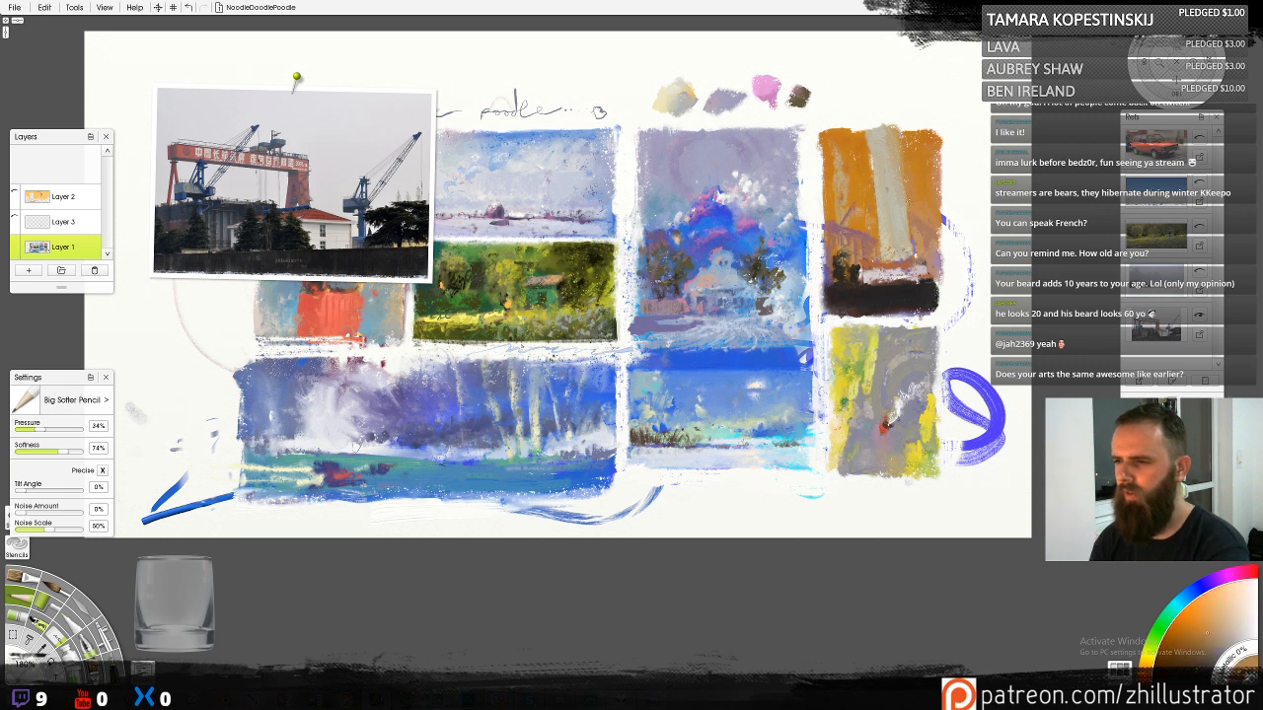
left_click(923, 239, "alt")
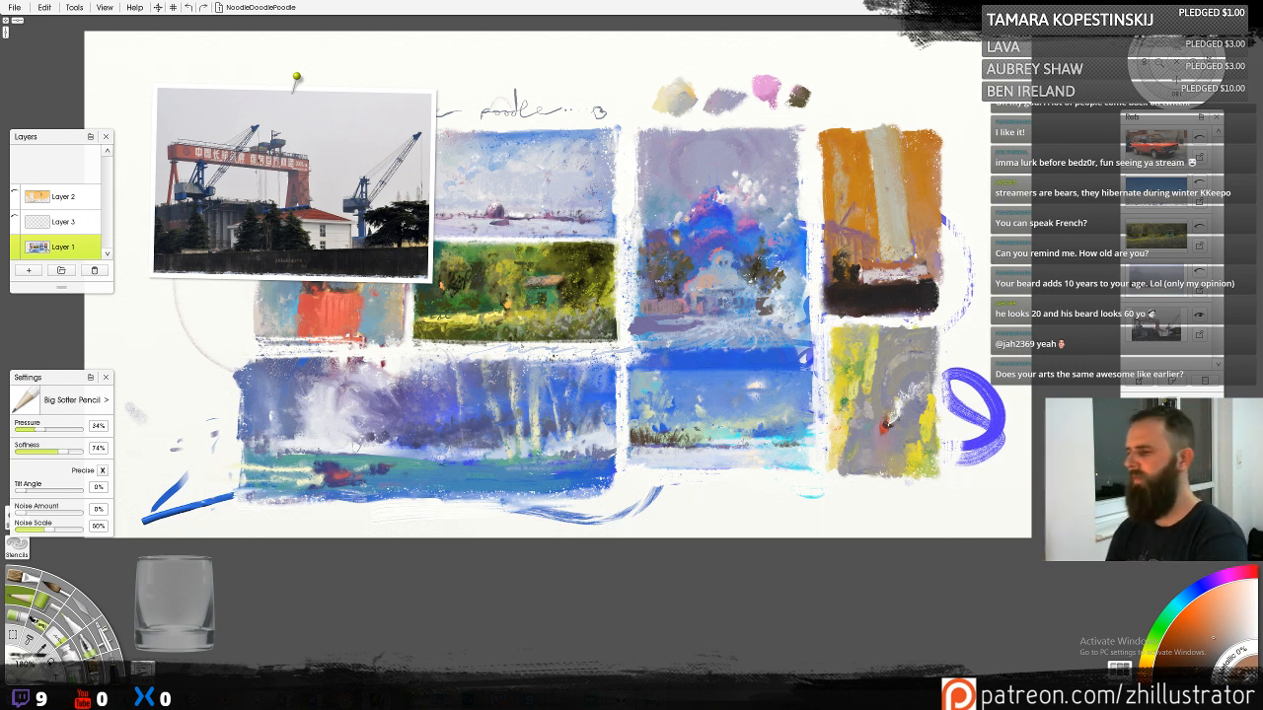
left_click(887, 422, "alt")
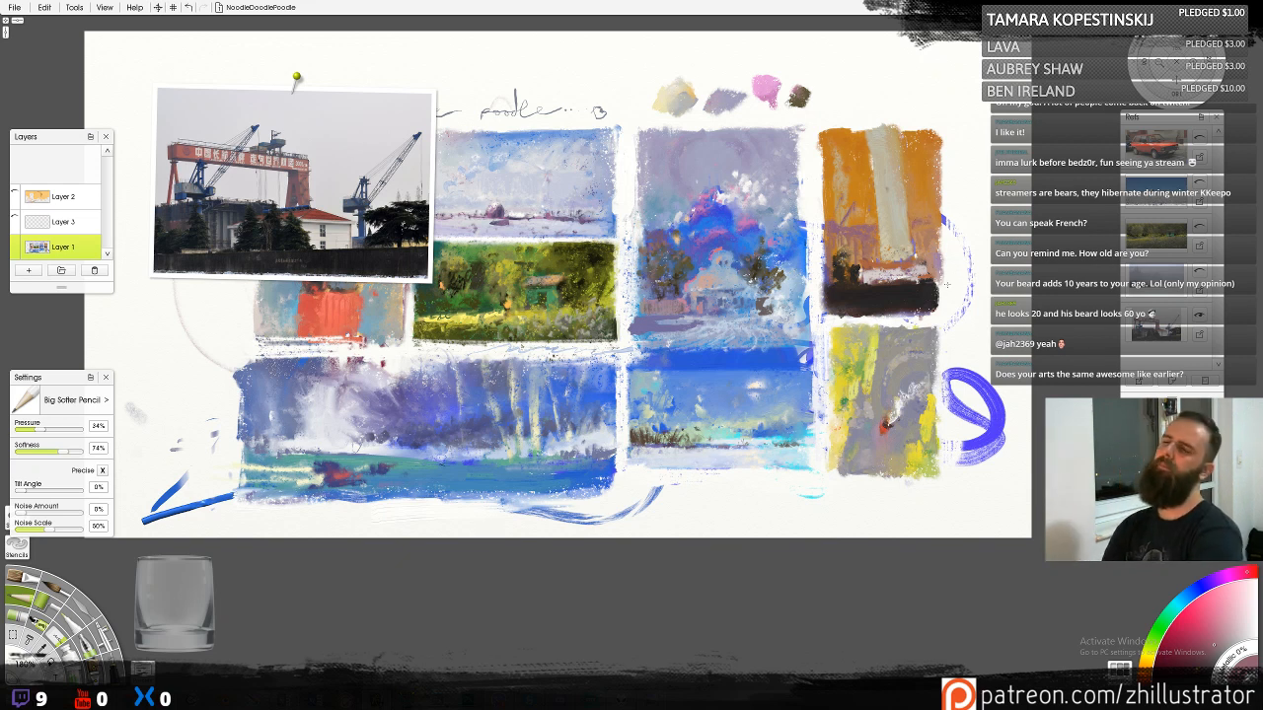
left_click(858, 242, "alt")
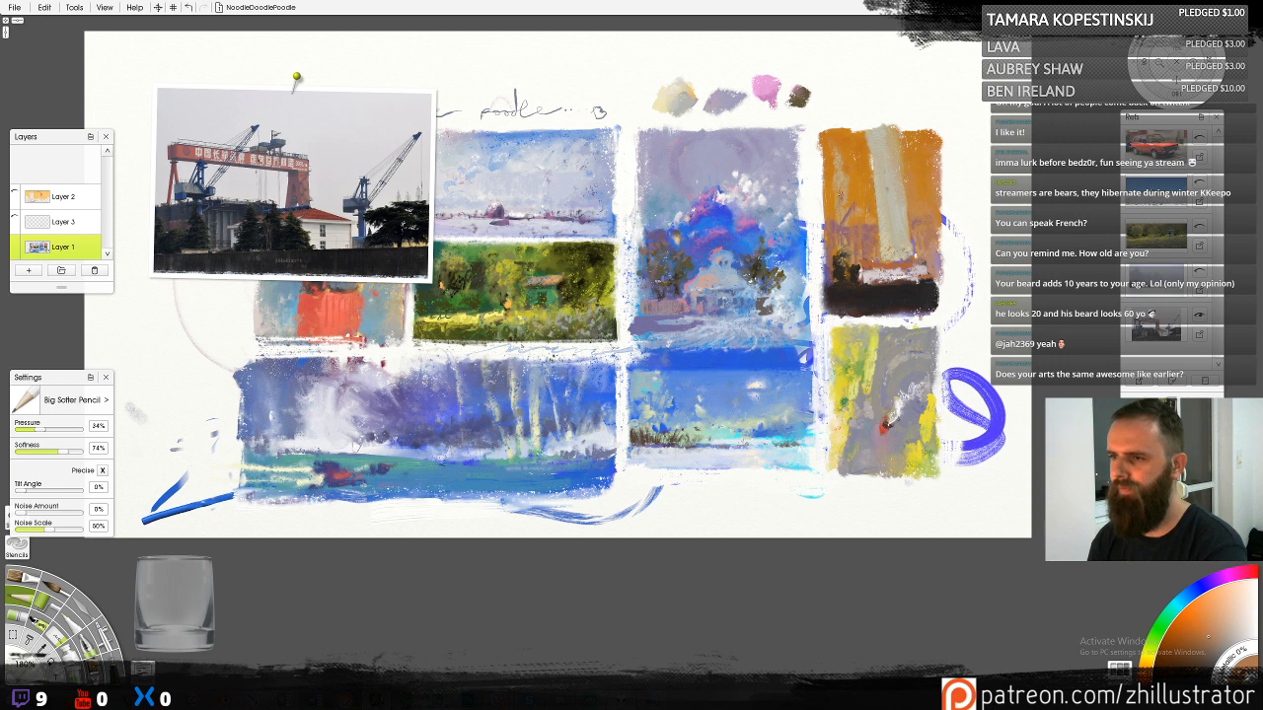
Refine the ochre block's middle area and pale vertical strip with pencil strokes in sampled ochre, pale and red tones
left_click(840, 194, "alt")
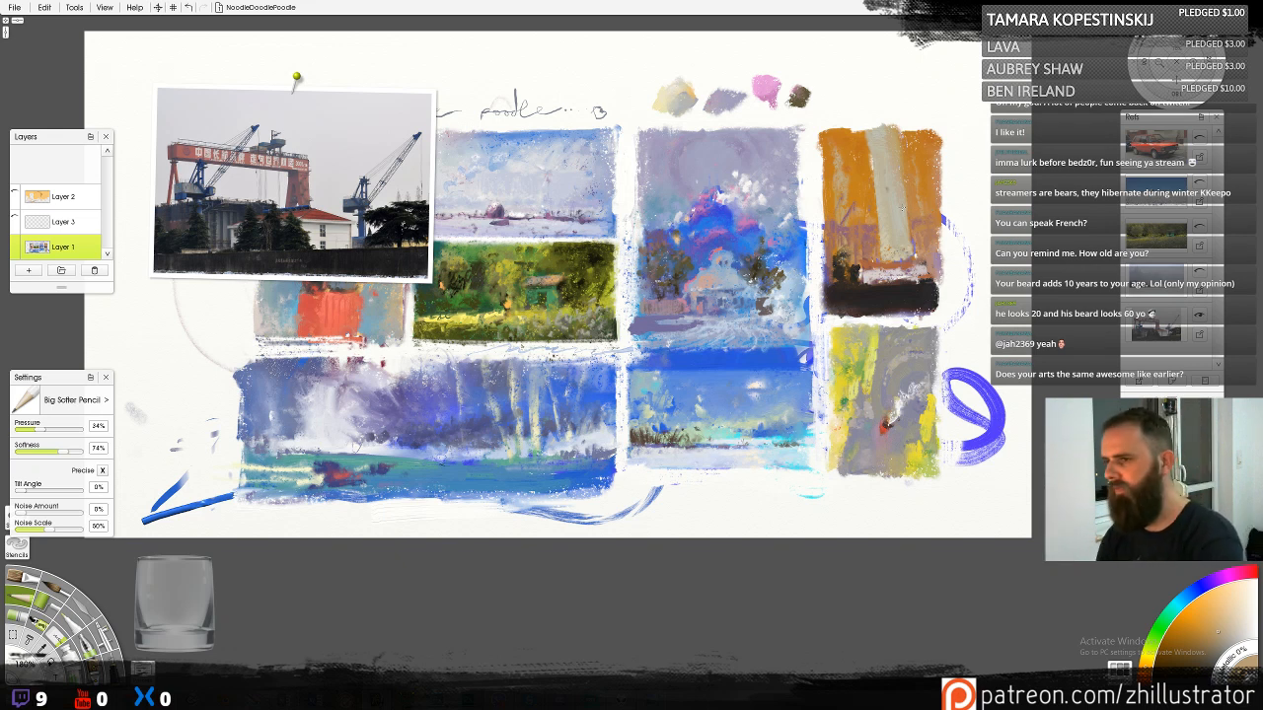
left_click(885, 197, "alt")
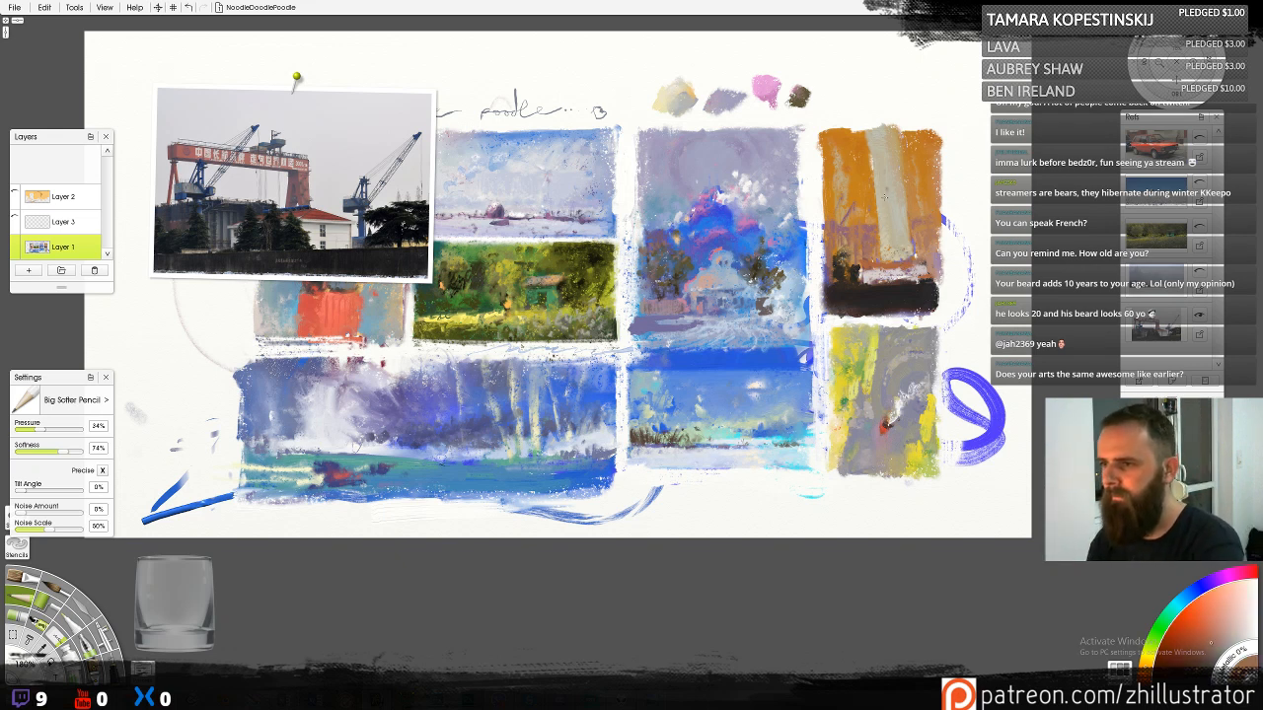
left_click(893, 195, "alt")
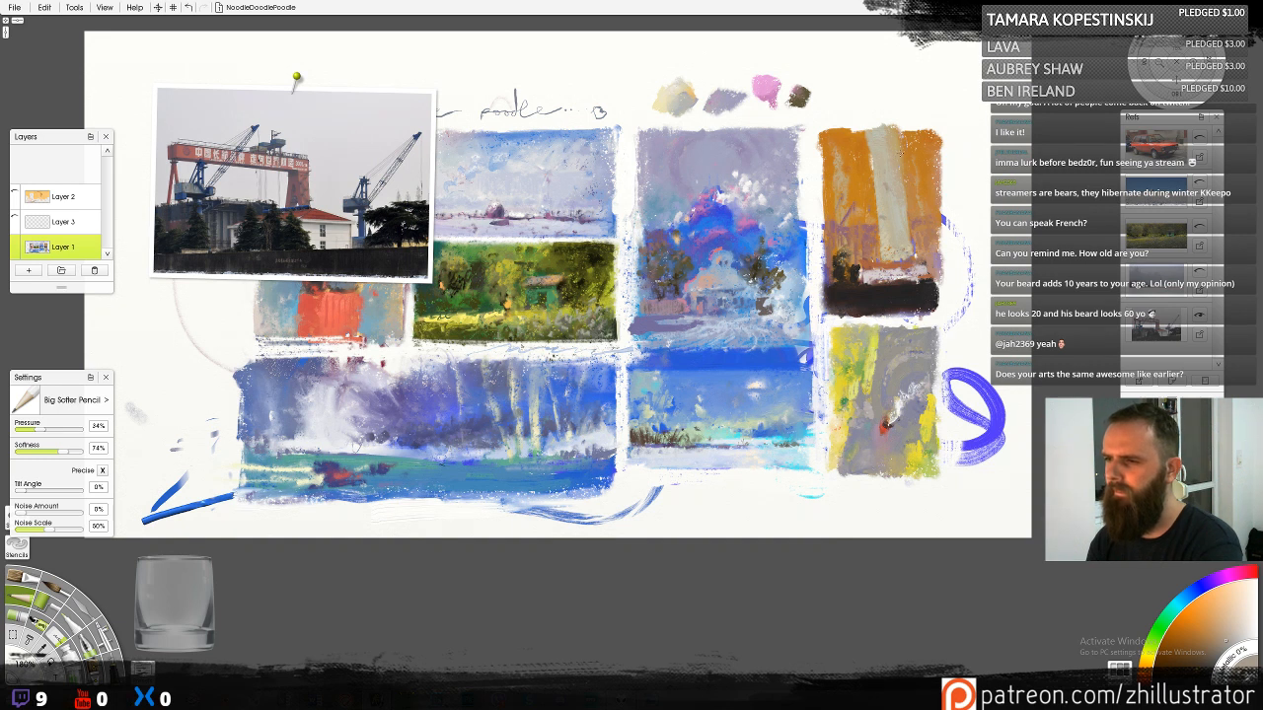
left_click(891, 150, "alt")
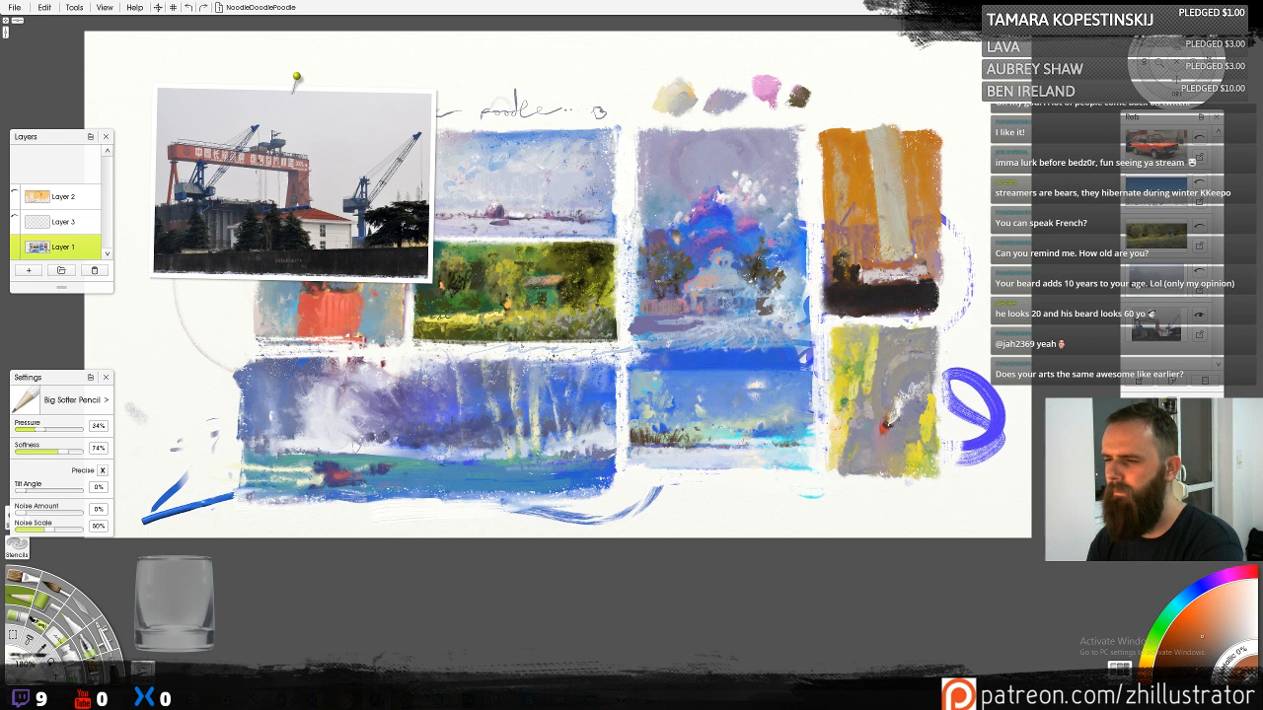
left_click(887, 424, "alt")
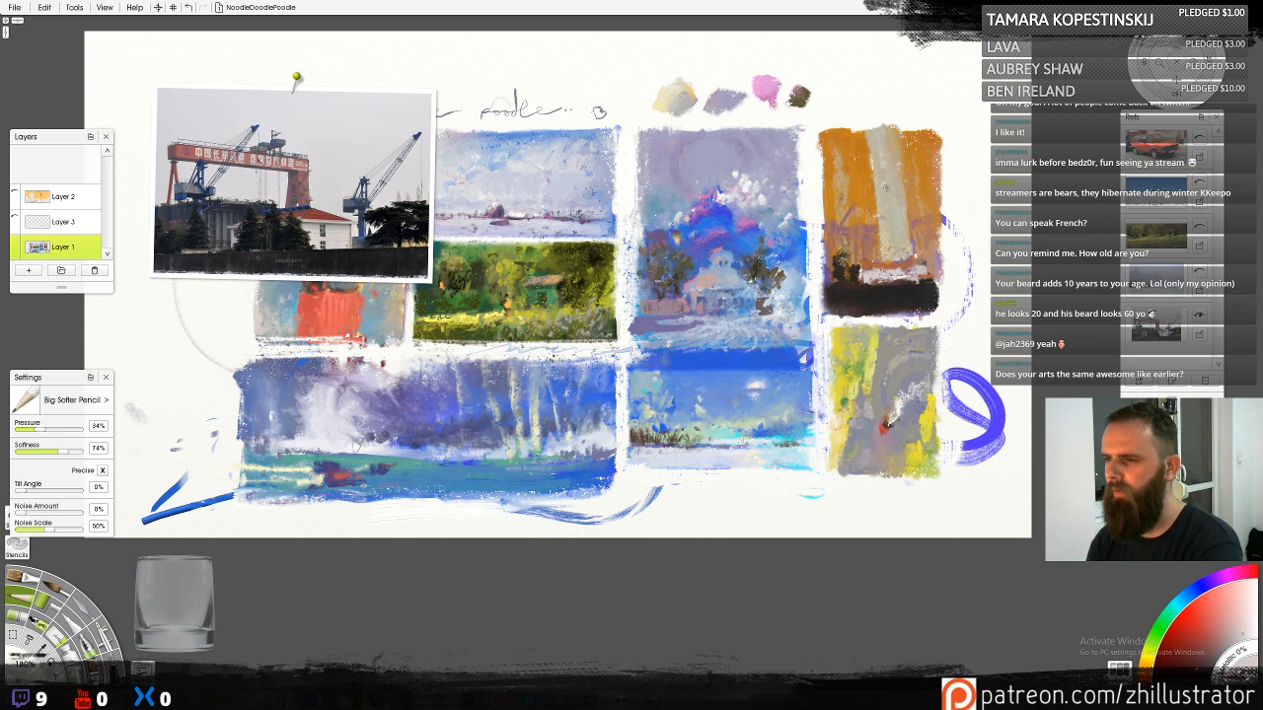
Touch up the ochre block's pale strip and upper area with pencil in sampled pale and ochre tones, resampling the grey-yellow block's red accent
left_click(899, 169, "alt")
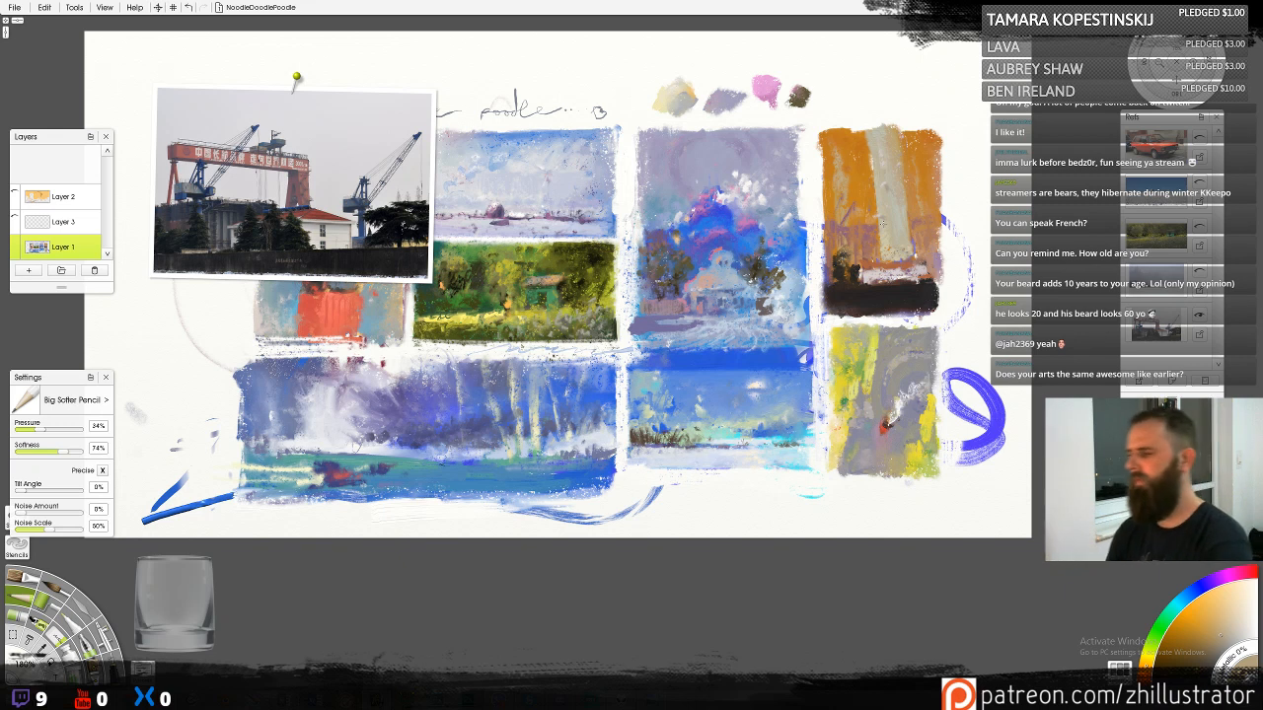
left_click(890, 175, "alt")
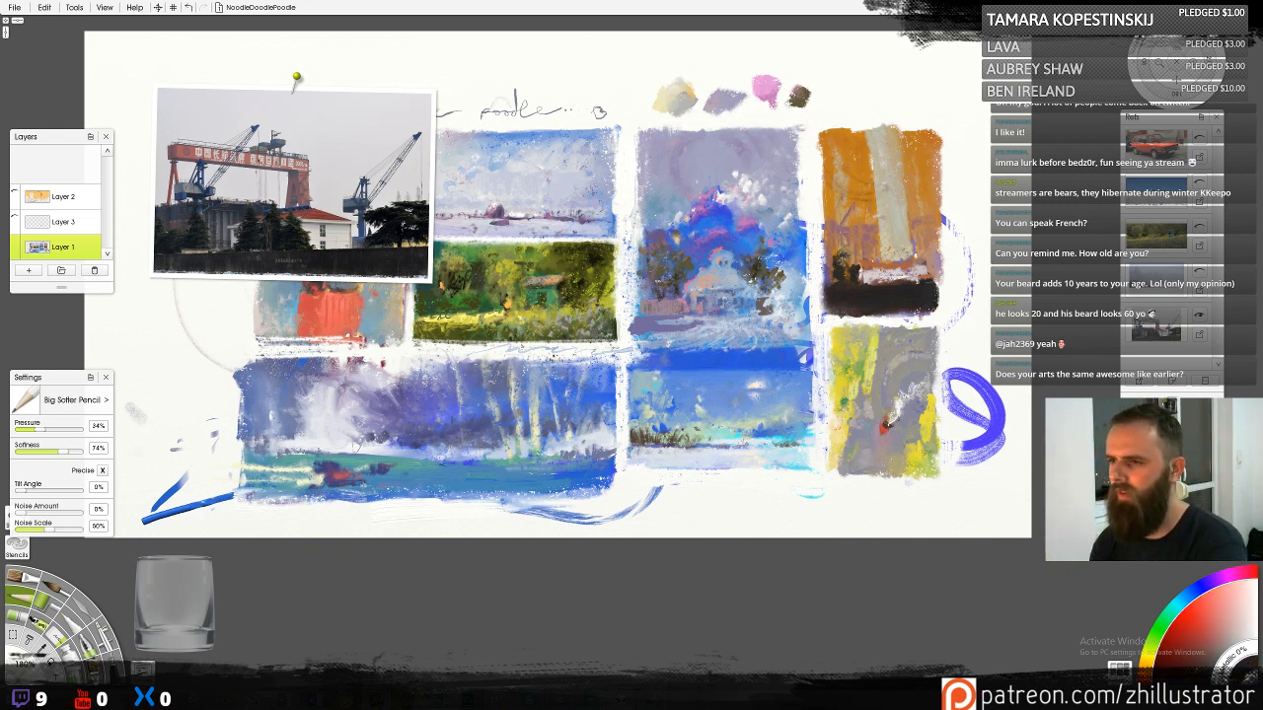
left_click_drag(827, 211, 849, 211)
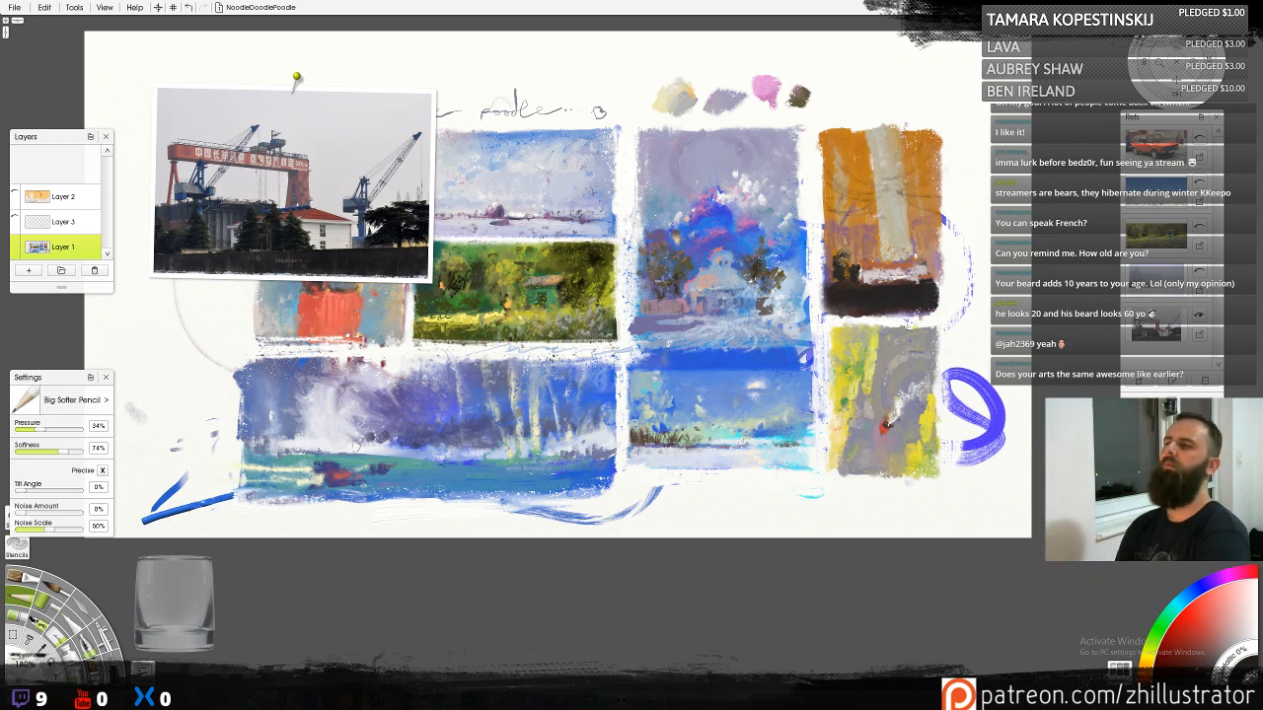
key("ctrl+z")
left_click(879, 153, "alt")
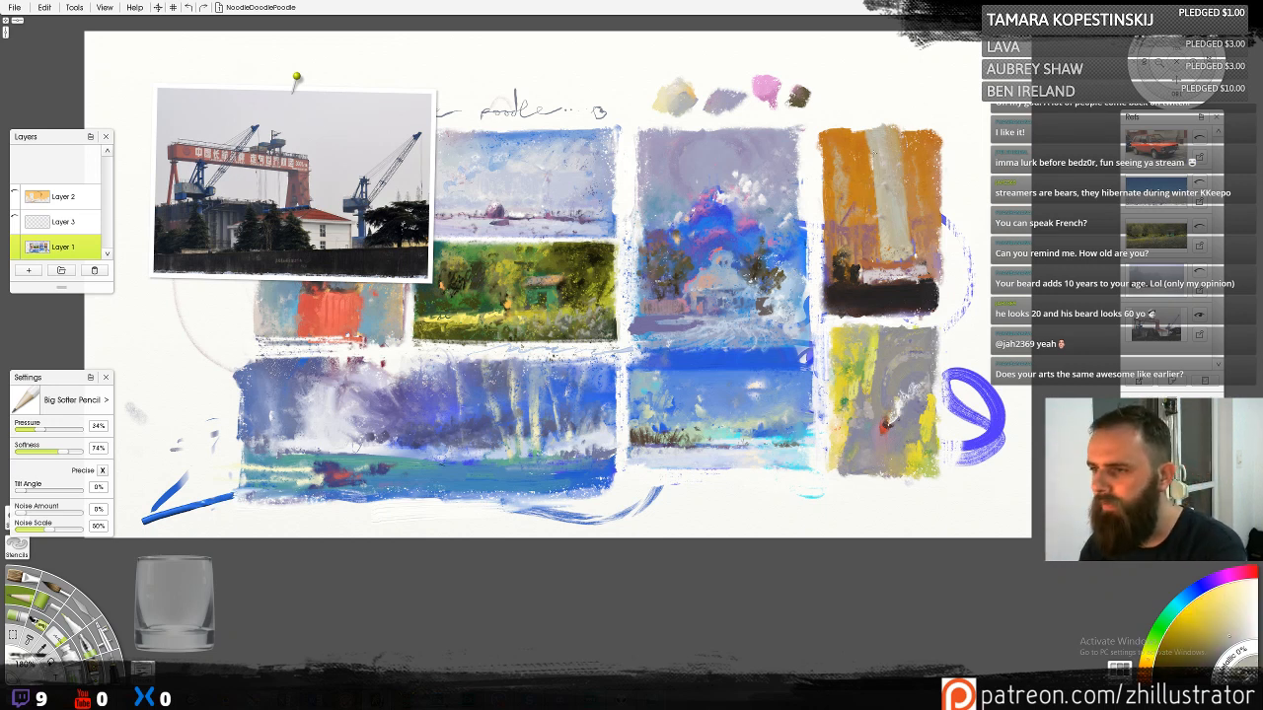
left_click(885, 422, "alt")
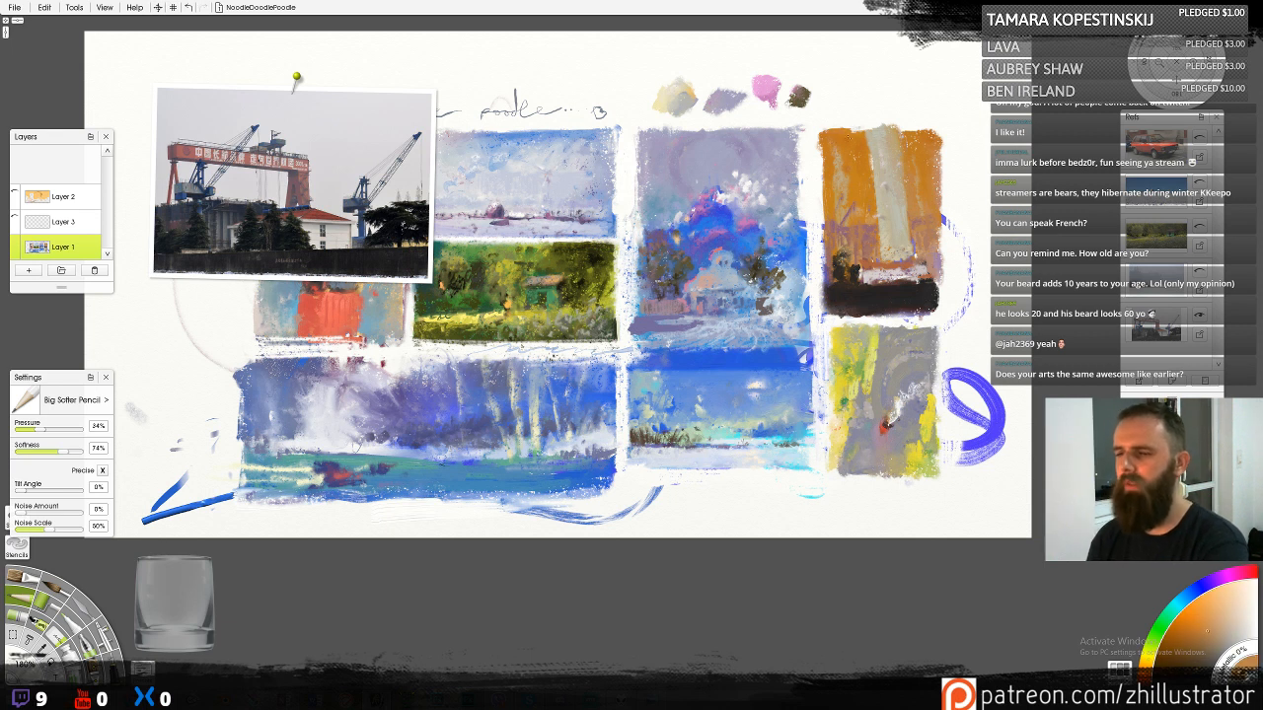
Select the ochre block with a rectangular selection and adjust its colours with 15% brightness and 21% contrast
left_click(43, 600)
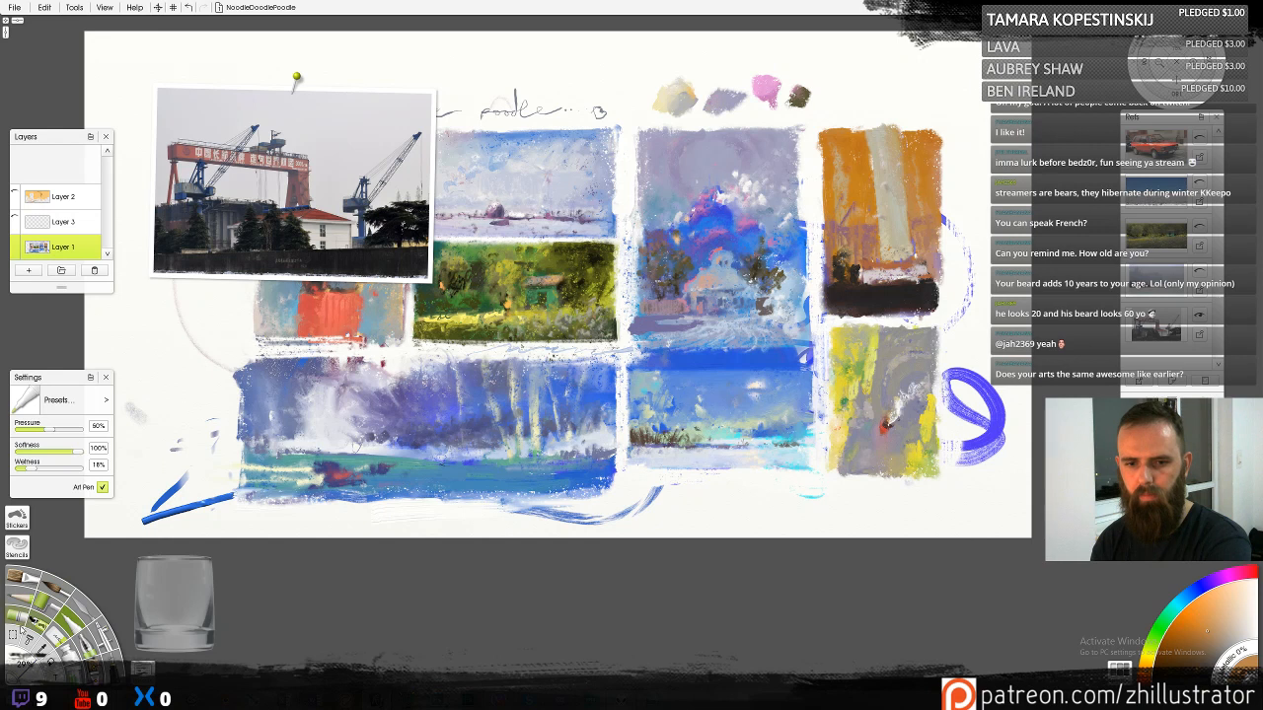
left_click(25, 636)
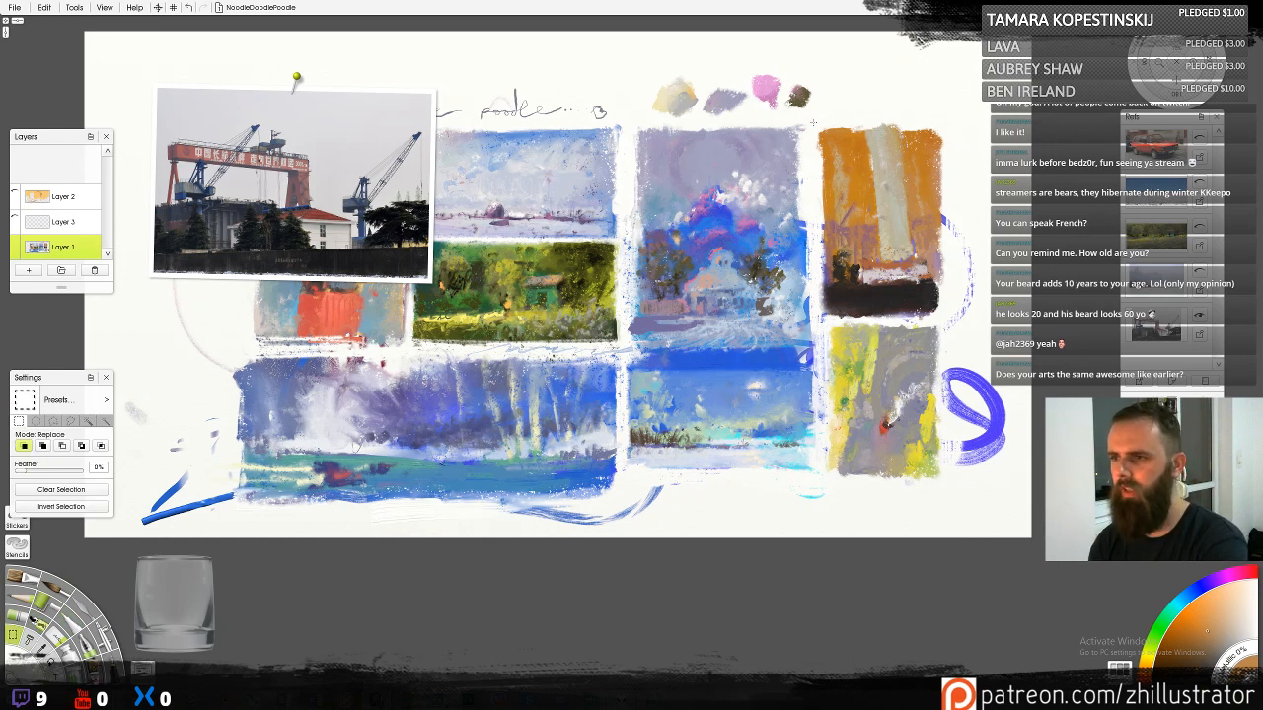
mouse_move(813, 123)
left_mouse_down()
mouse_move(971, 328)
mouse_move(944, 322)
left_mouse_up()
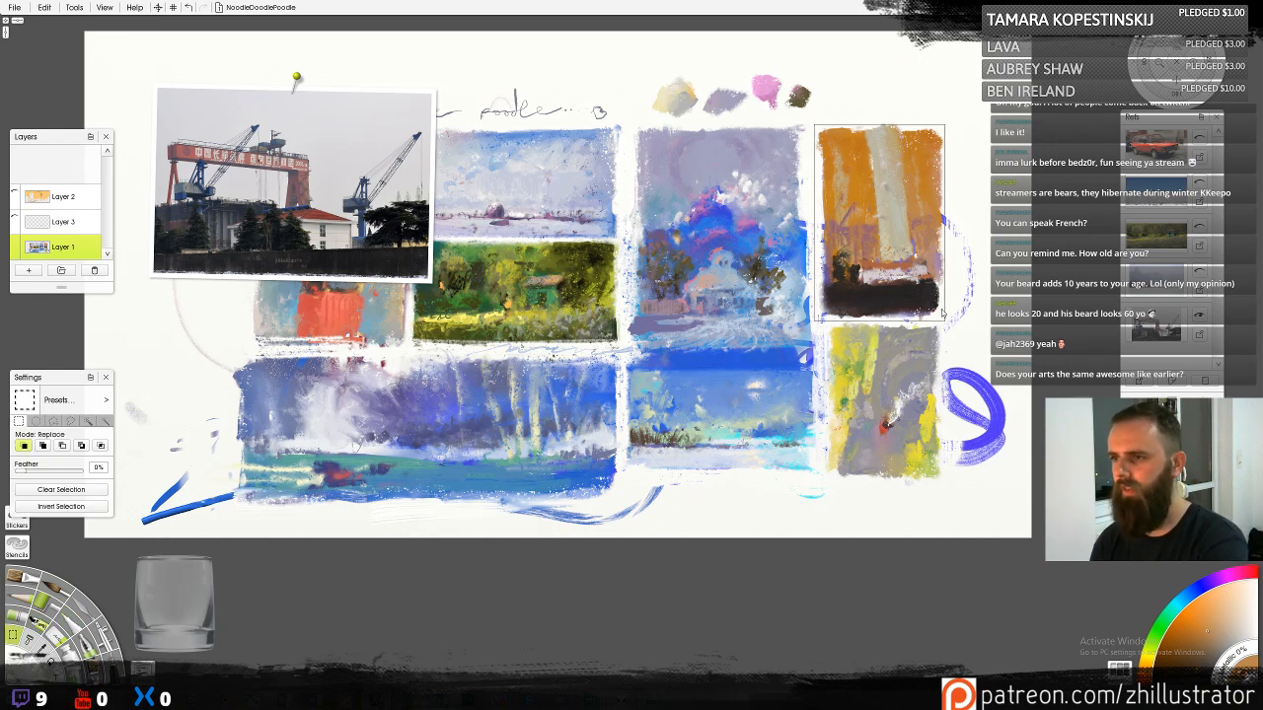
left_click(46, 8)
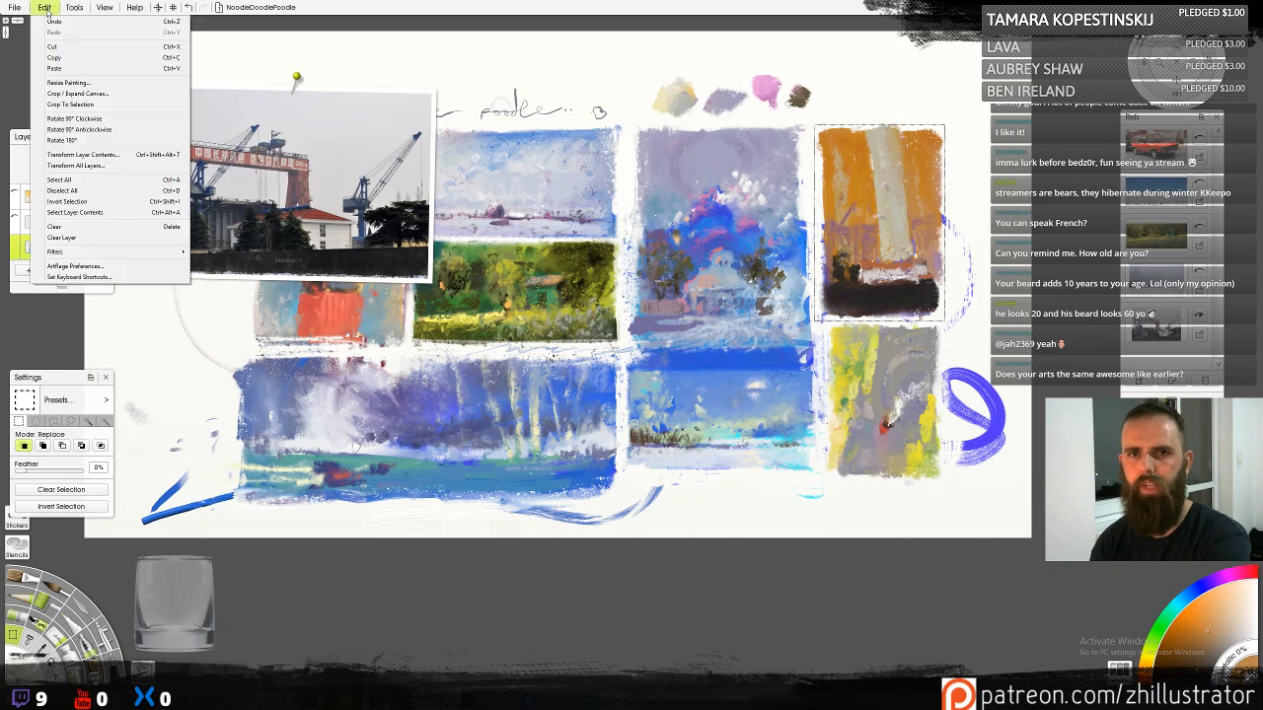
mouse_move(138, 253)
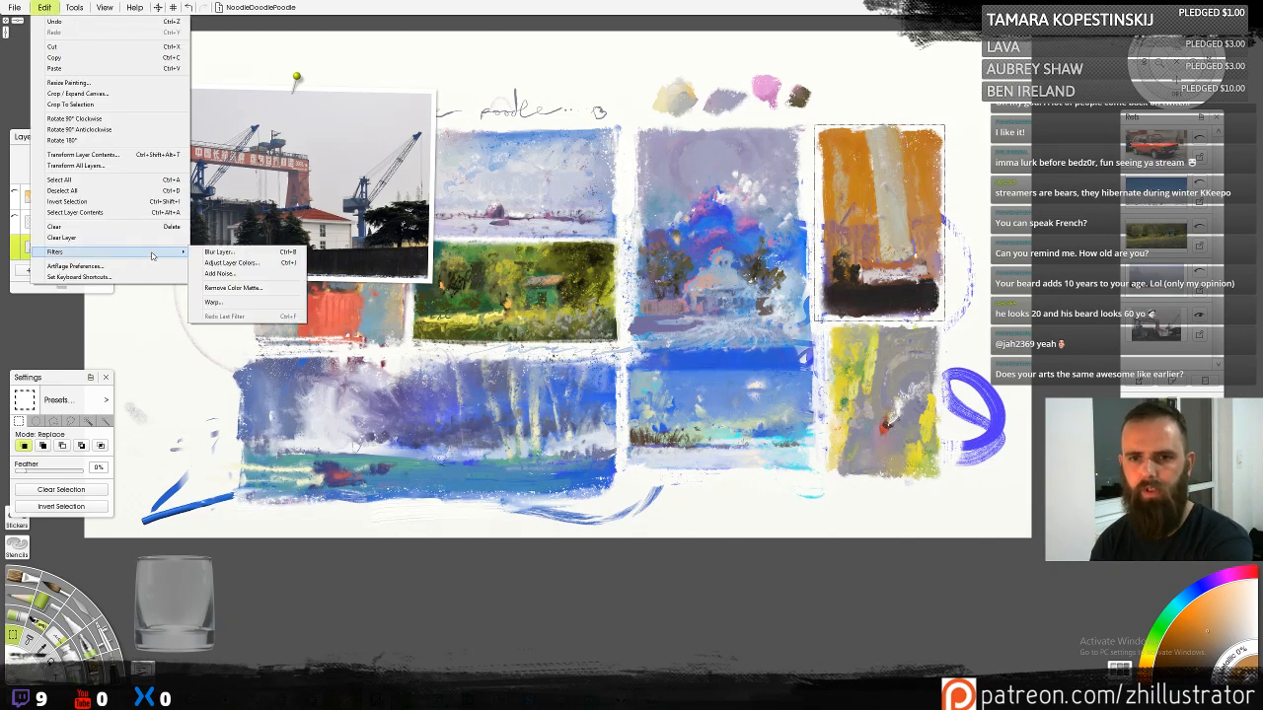
left_click(240, 264)
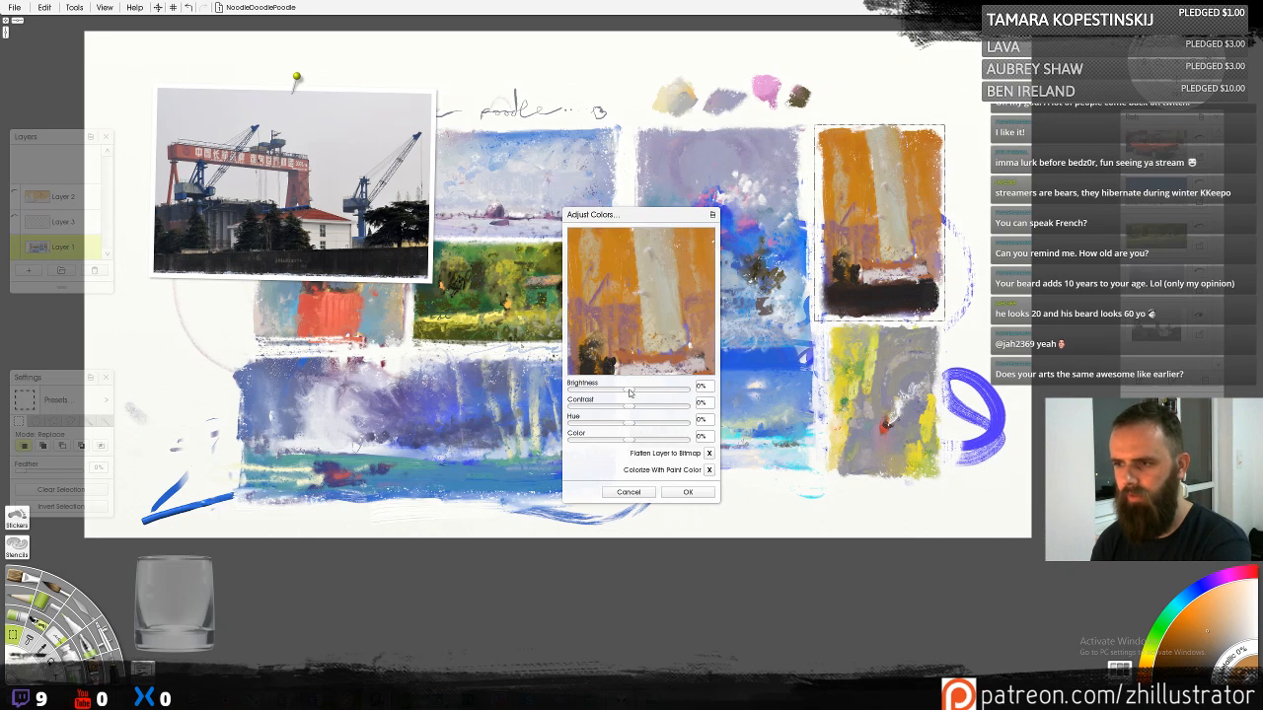
left_click_drag(630, 392, 640, 409)
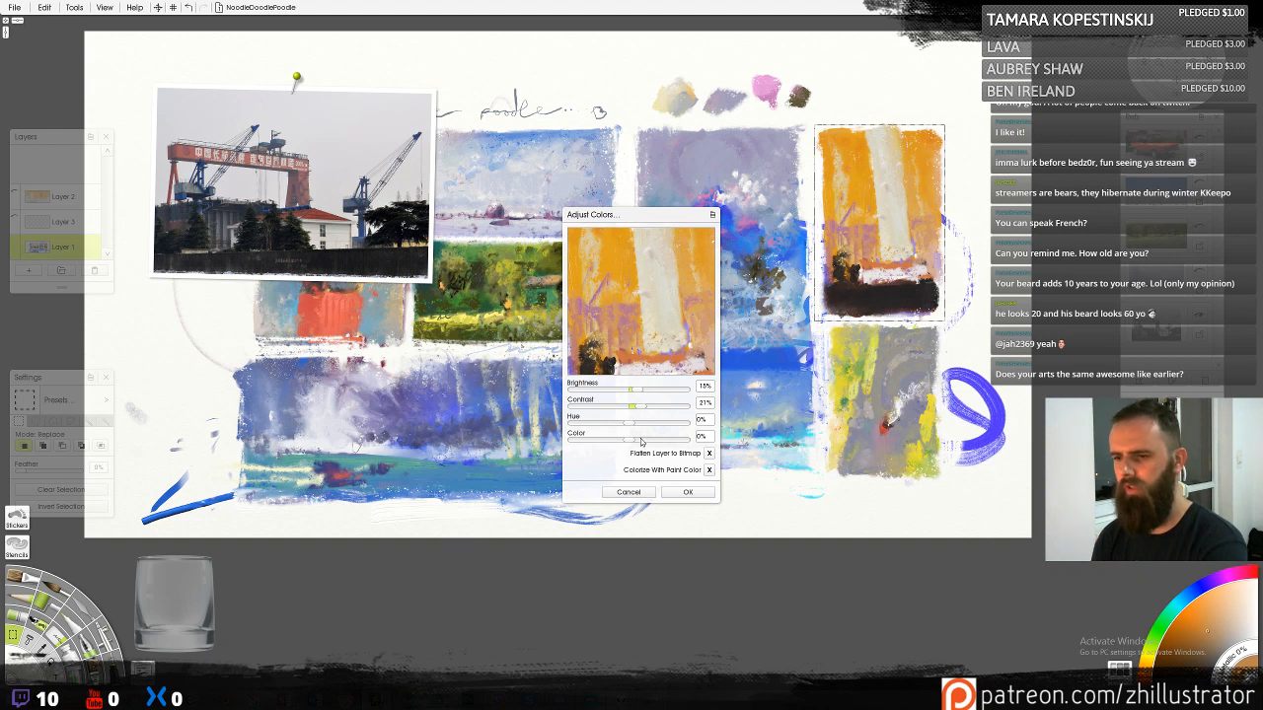
Try hue shifts of -6%, 48% and 92% on the selected block
left_click_drag(631, 427, 629, 426)
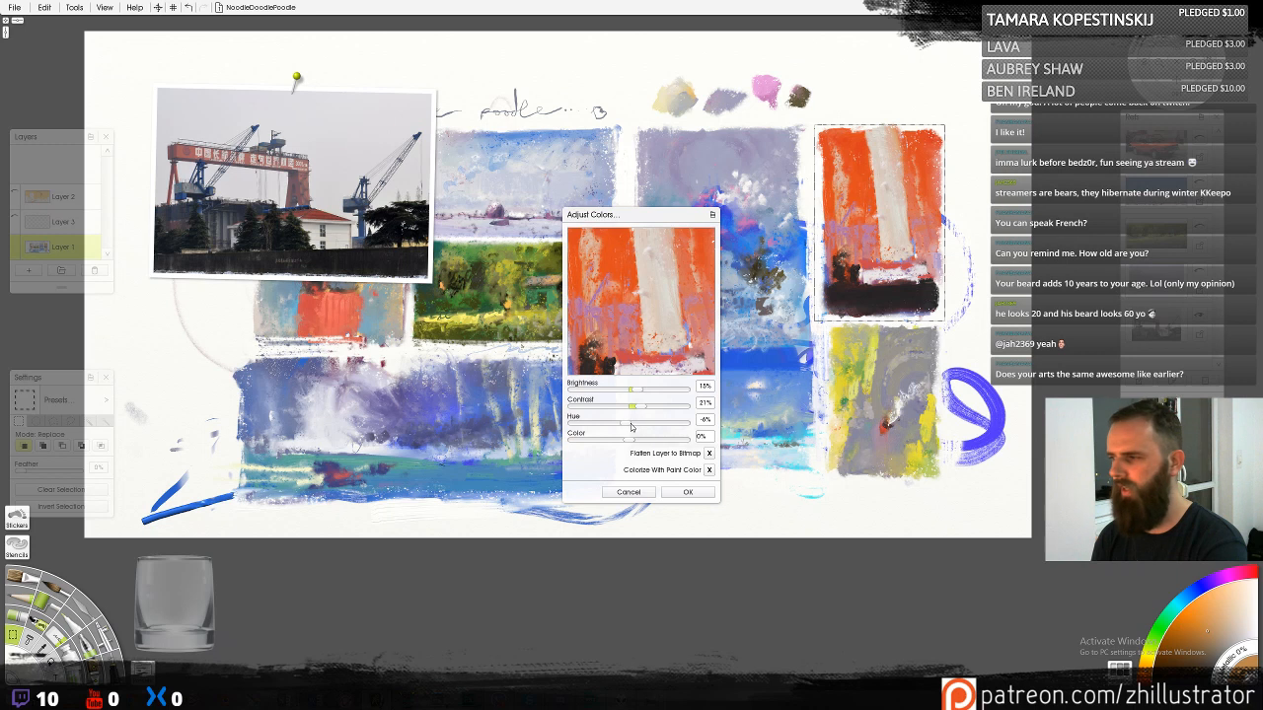
left_click_drag(630, 426, 656, 425)
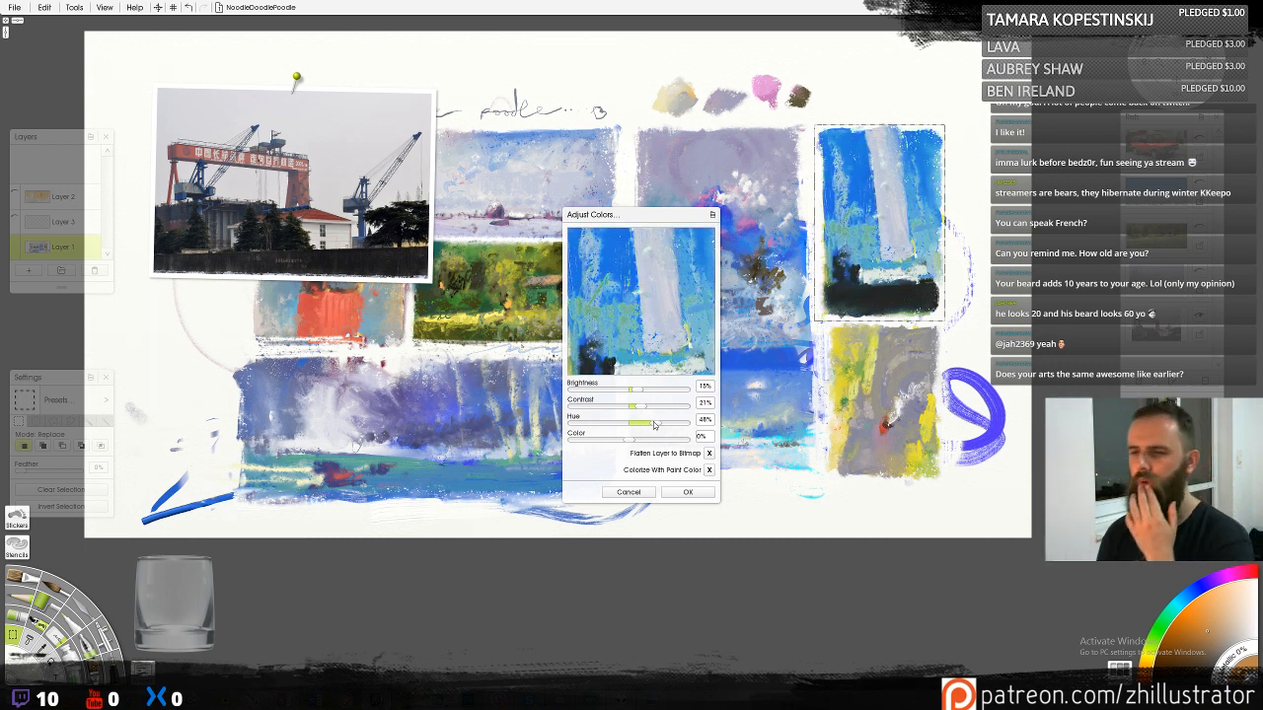
left_click_drag(651, 429, 679, 426)
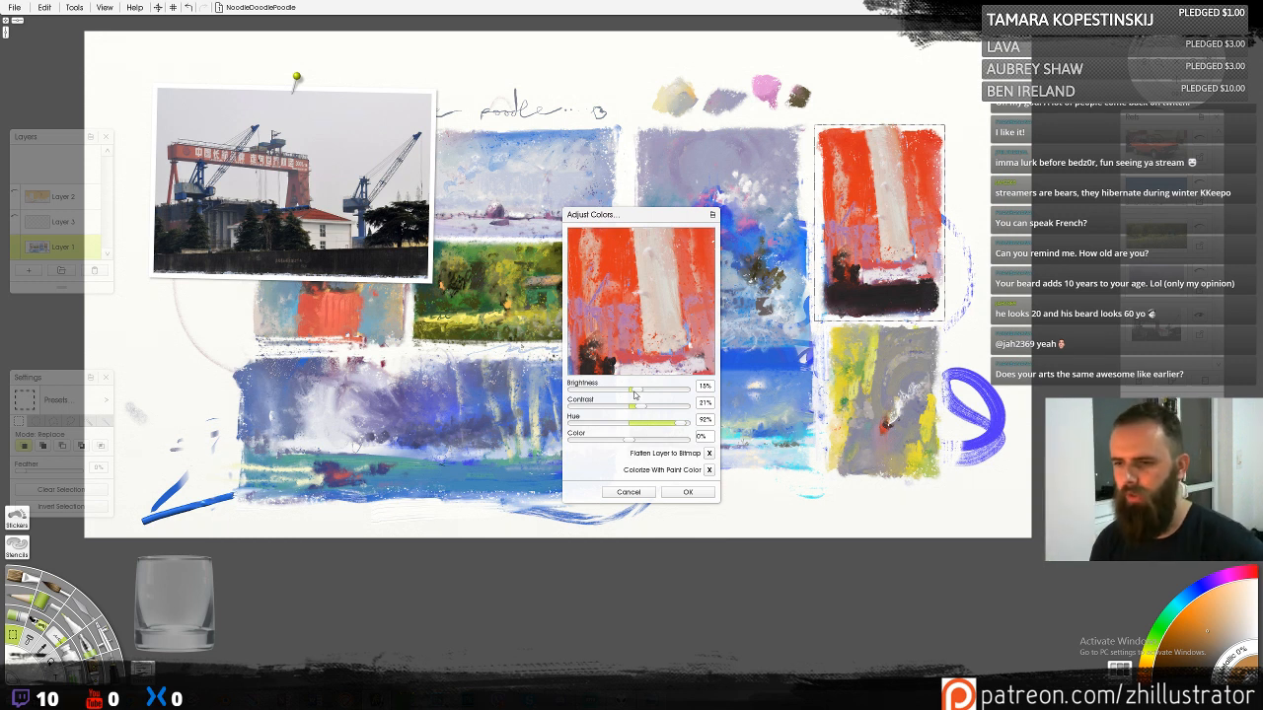
Set the selected block's brightness to 8%, hue to -3% and color to 3%, and apply the adjustment
left_click_drag(630, 393, 633, 393)
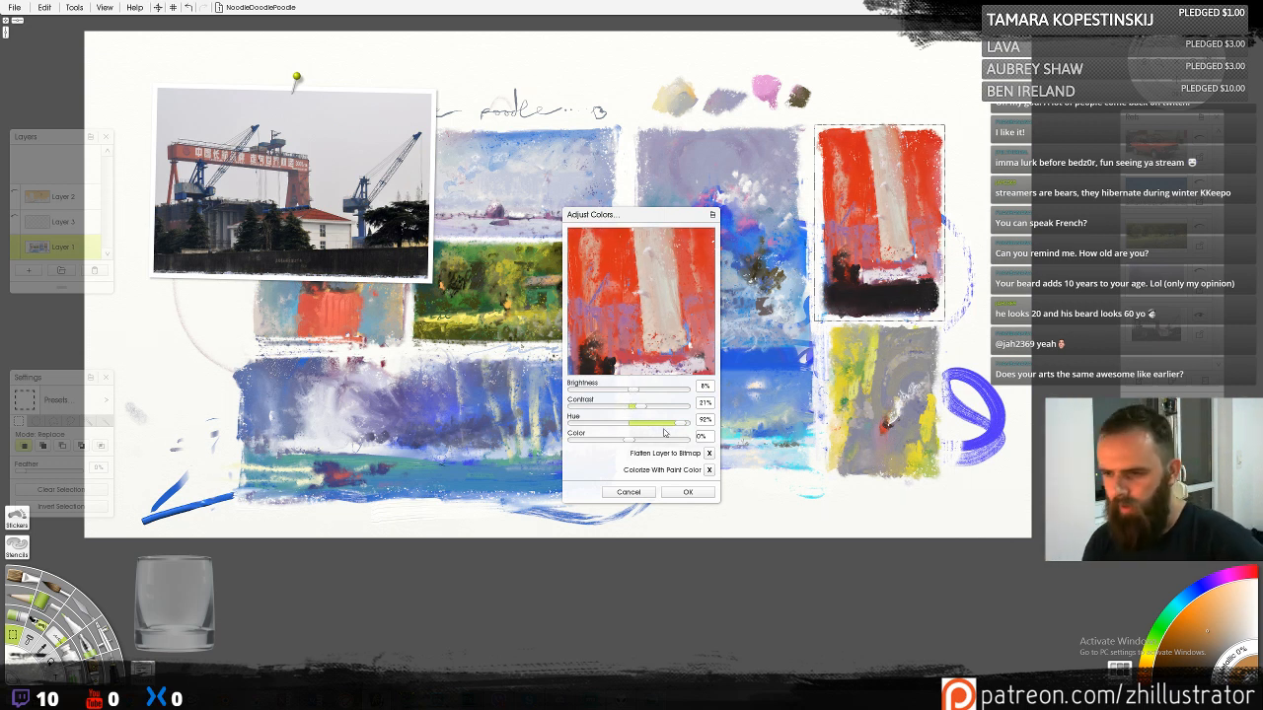
left_click_drag(676, 425, 627, 426)
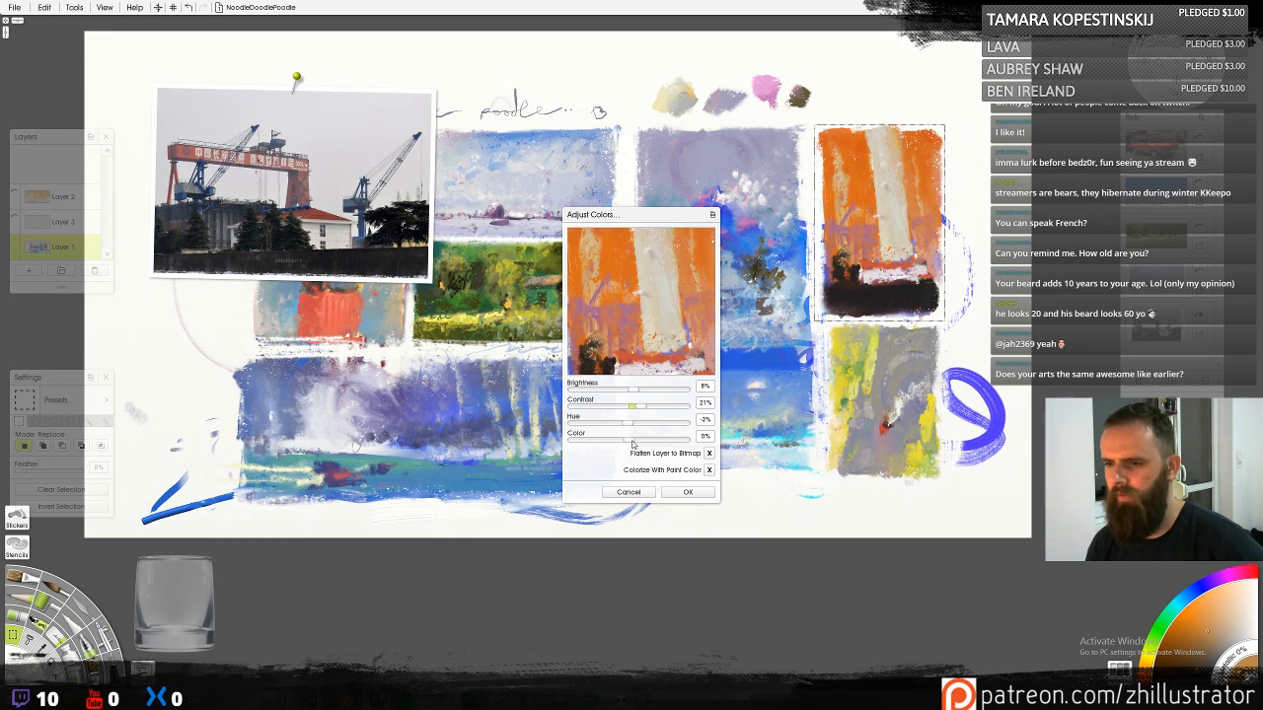
left_click_drag(632, 444, 630, 447)
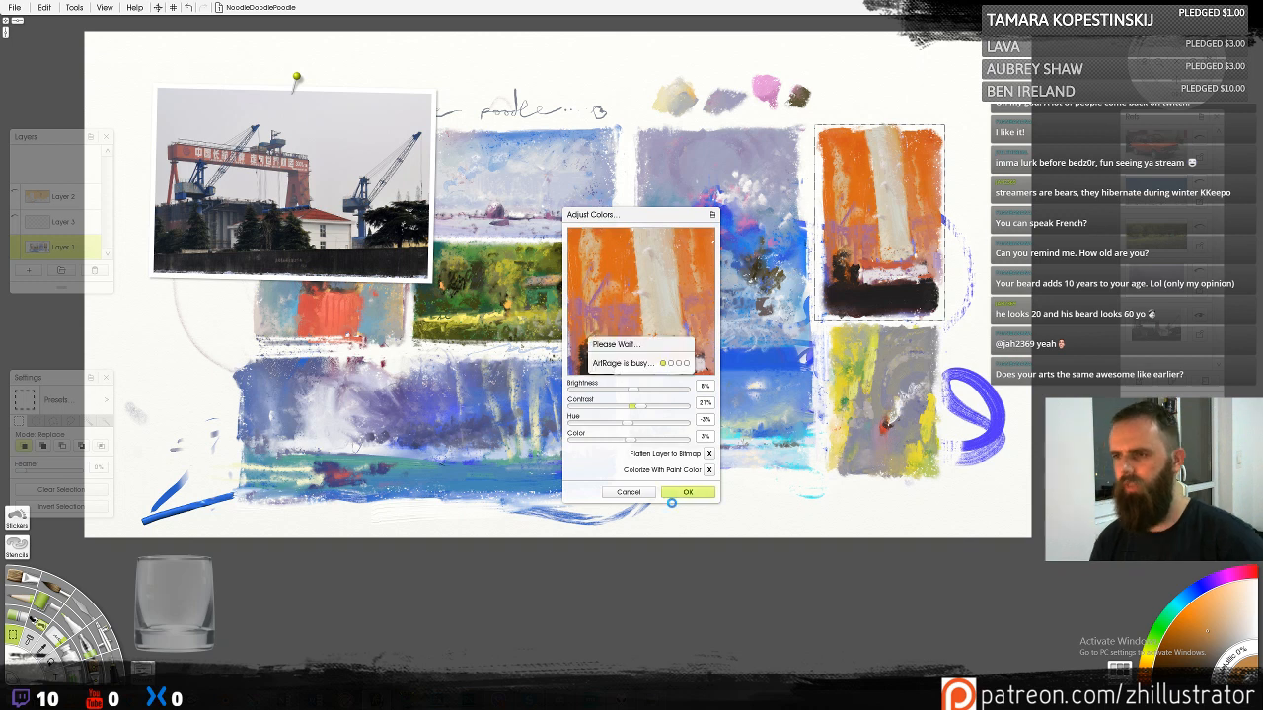
left_click(687, 492)
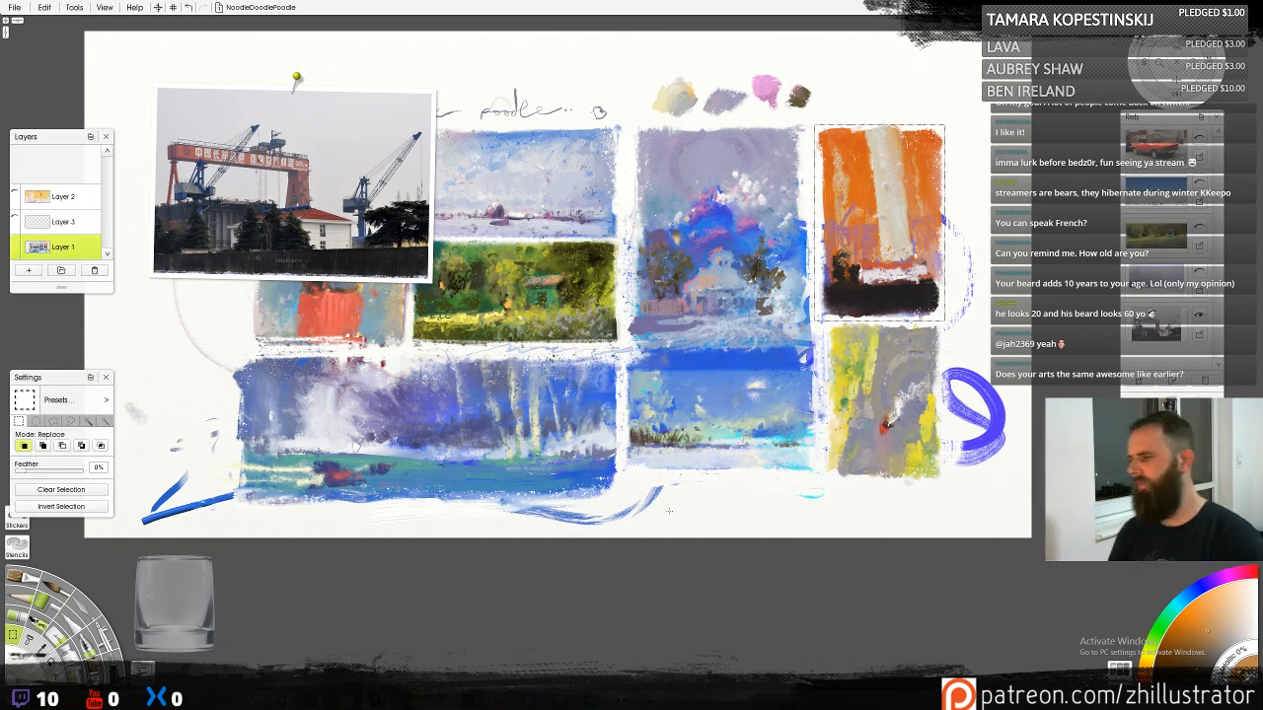
Cover the orange block's dark foreground with oil brush strokes in a sampled pale mauve
key("k")
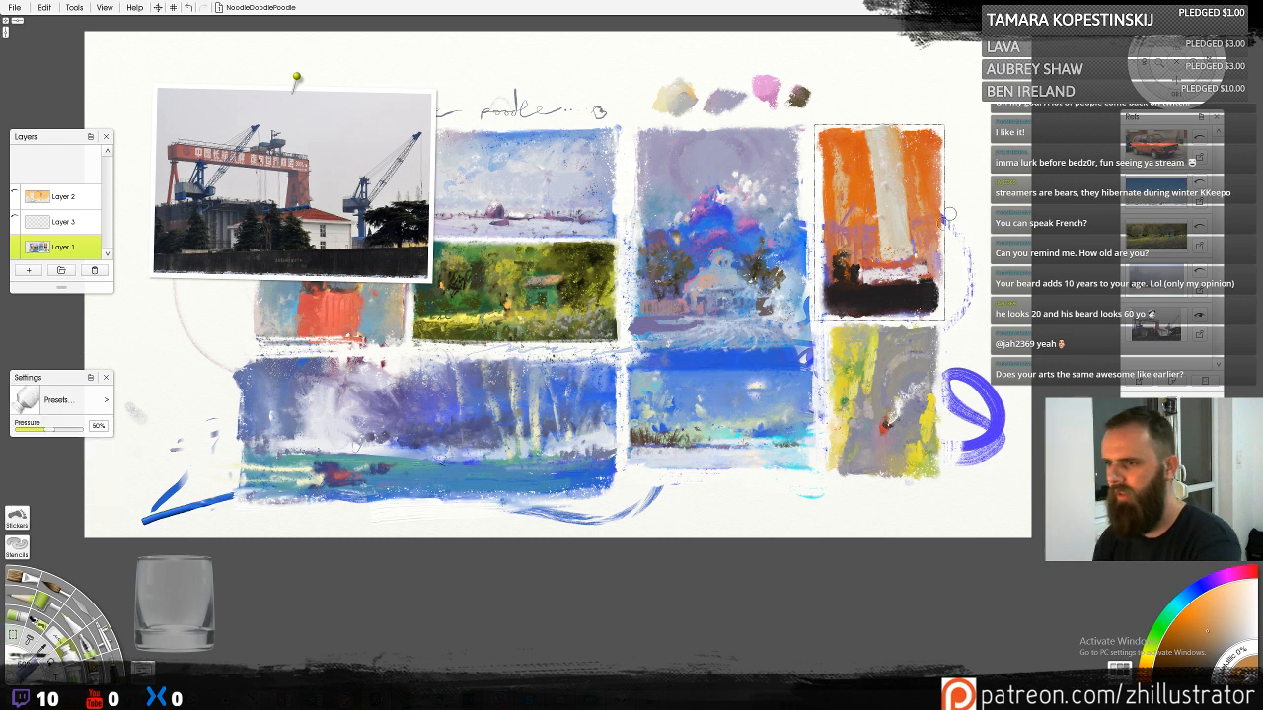
left_click(893, 265, "alt")
mouse_move(878, 281)
left_mouse_down()
mouse_move(875, 294)
mouse_move(898, 279)
mouse_move(870, 314)
mouse_move(886, 276)
mouse_move(902, 286)
left_mouse_up()
key("o")
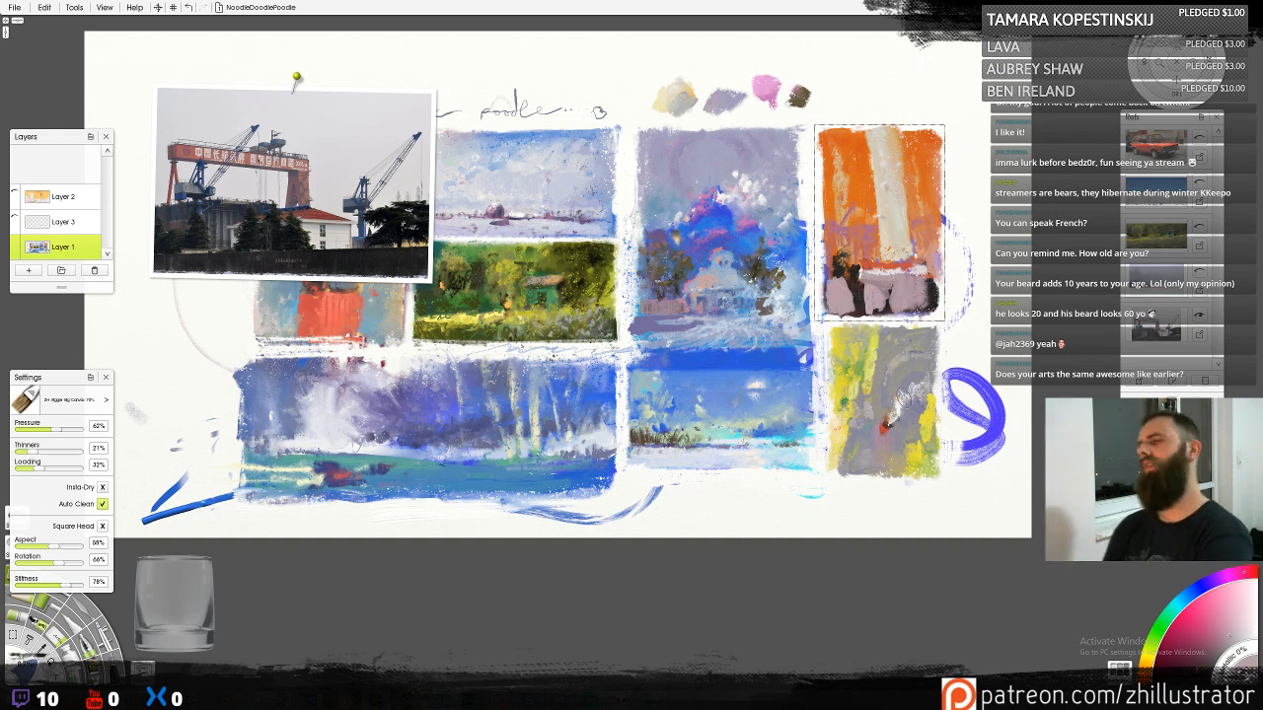
key("ctrl+z")
key("ctrl+z")
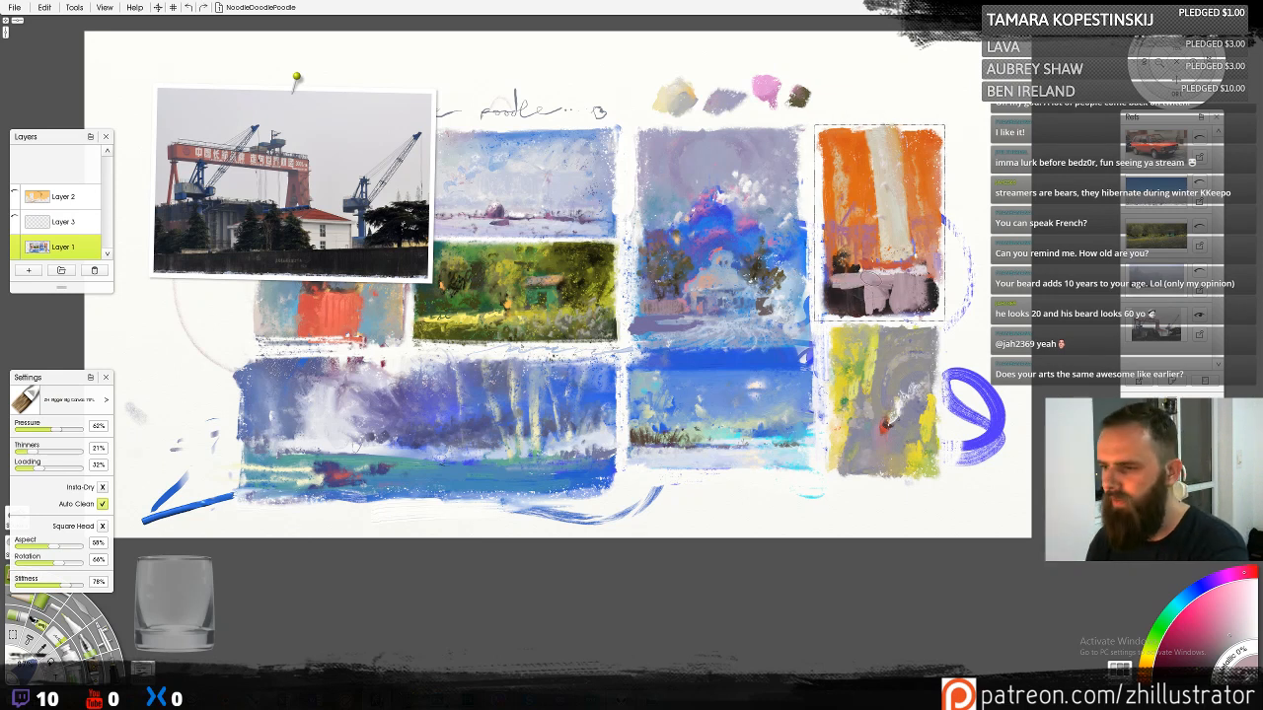
left_click_drag(915, 290, 936, 288)
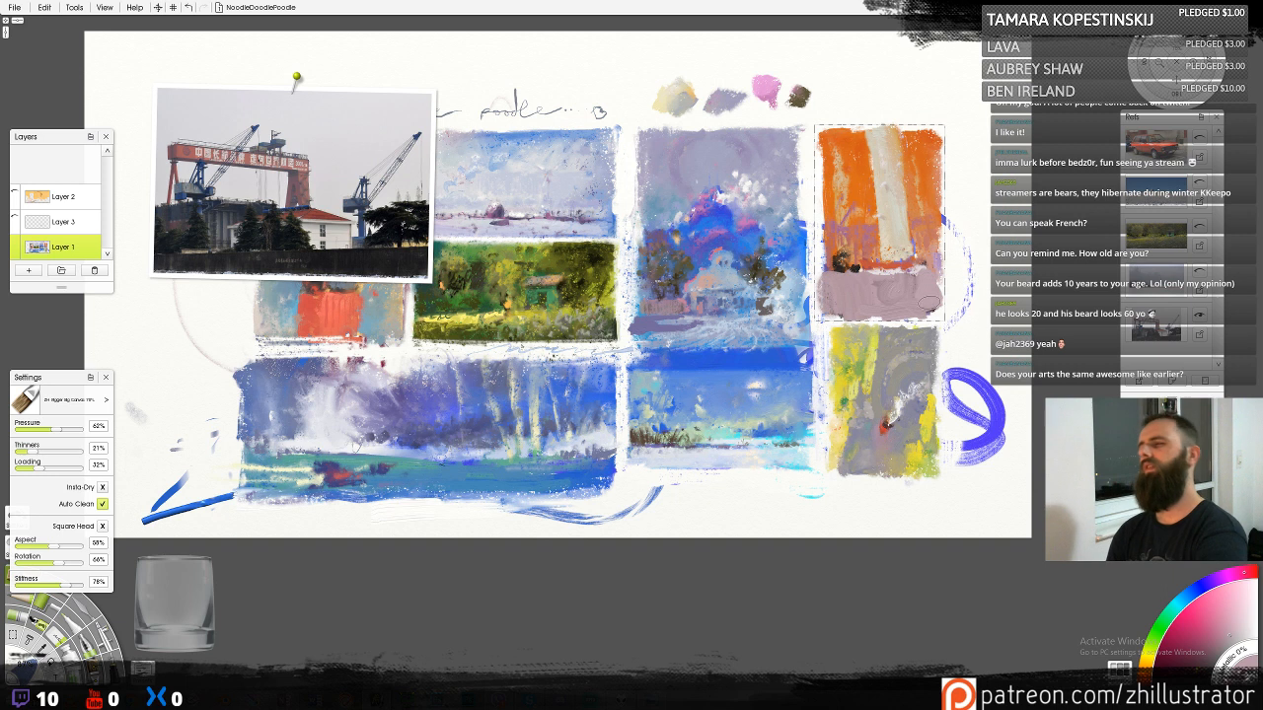
Touch up the building and shrubs above the mauve foreground with pencil in sampled pale, mauve, ochre and red tones
left_click(897, 251, "alt")
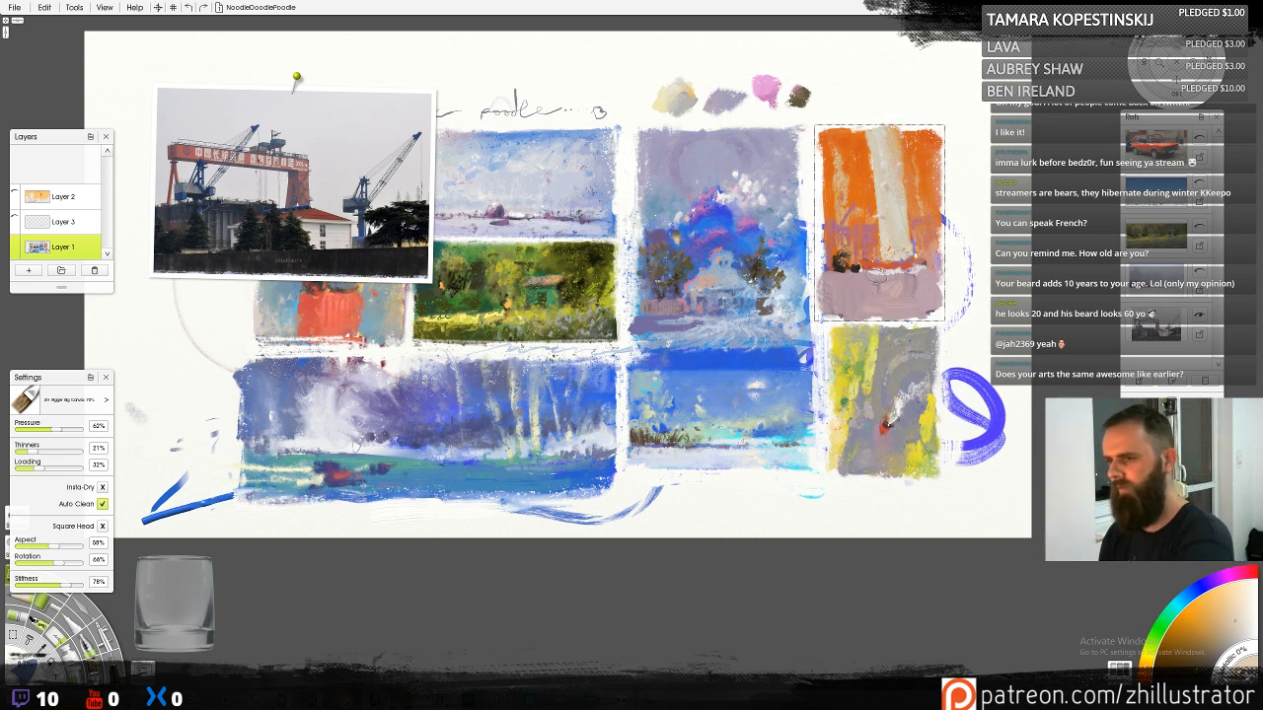
key("p")
left_click(876, 280, "alt")
left_click(865, 275, "alt")
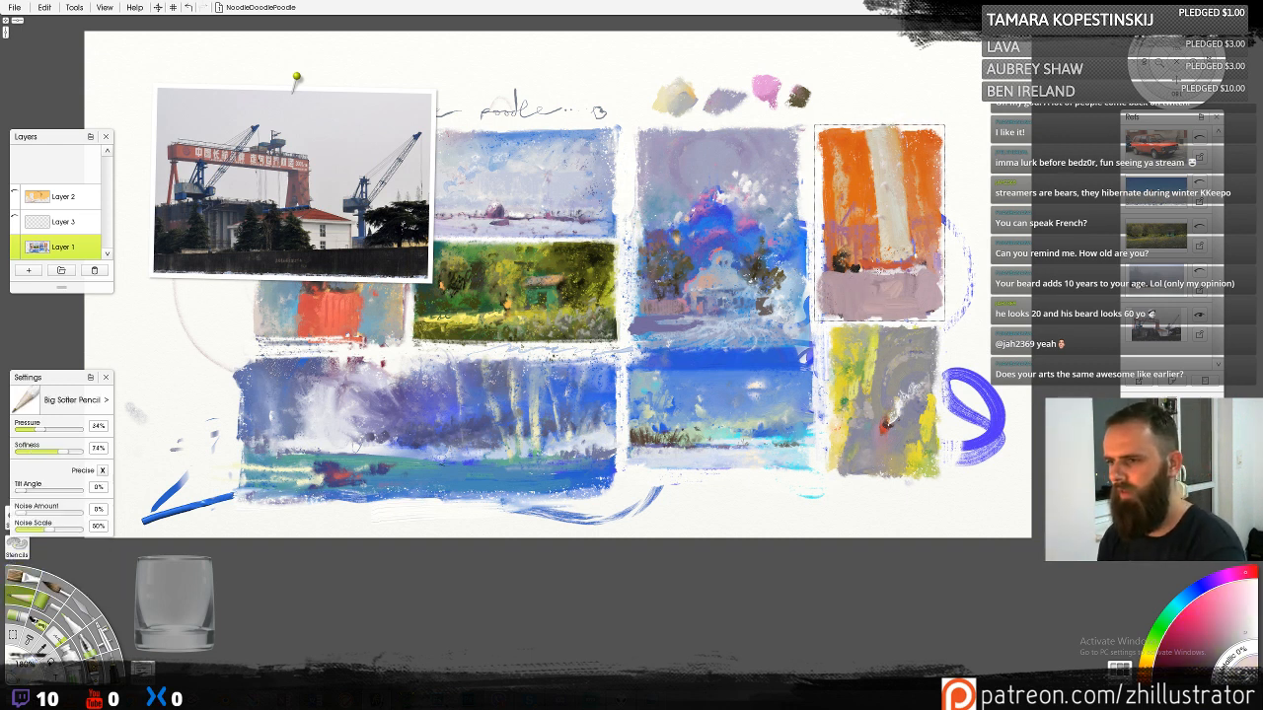
left_click(905, 246, "alt")
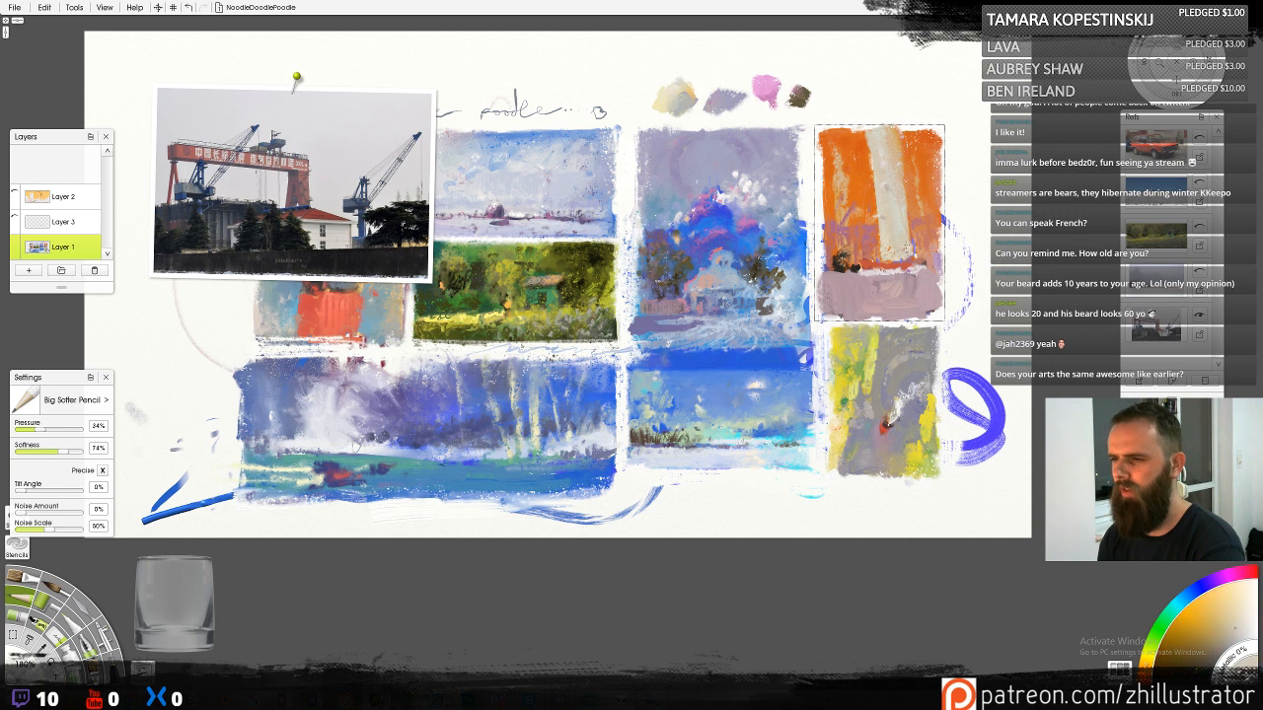
left_click(886, 427, "alt")
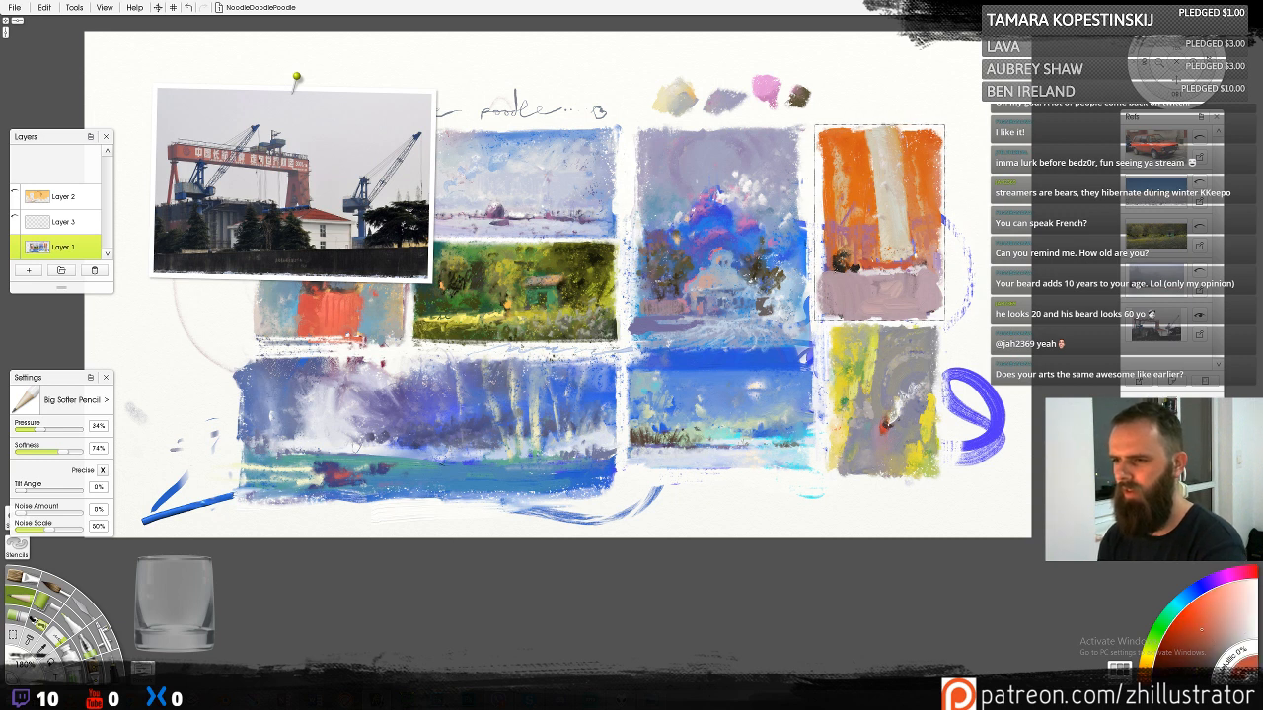
Hatch the mauve foreground of the orange block with an olive-ochre pencil tone and blend it in with wax crayon
left_click(863, 286, "alt")
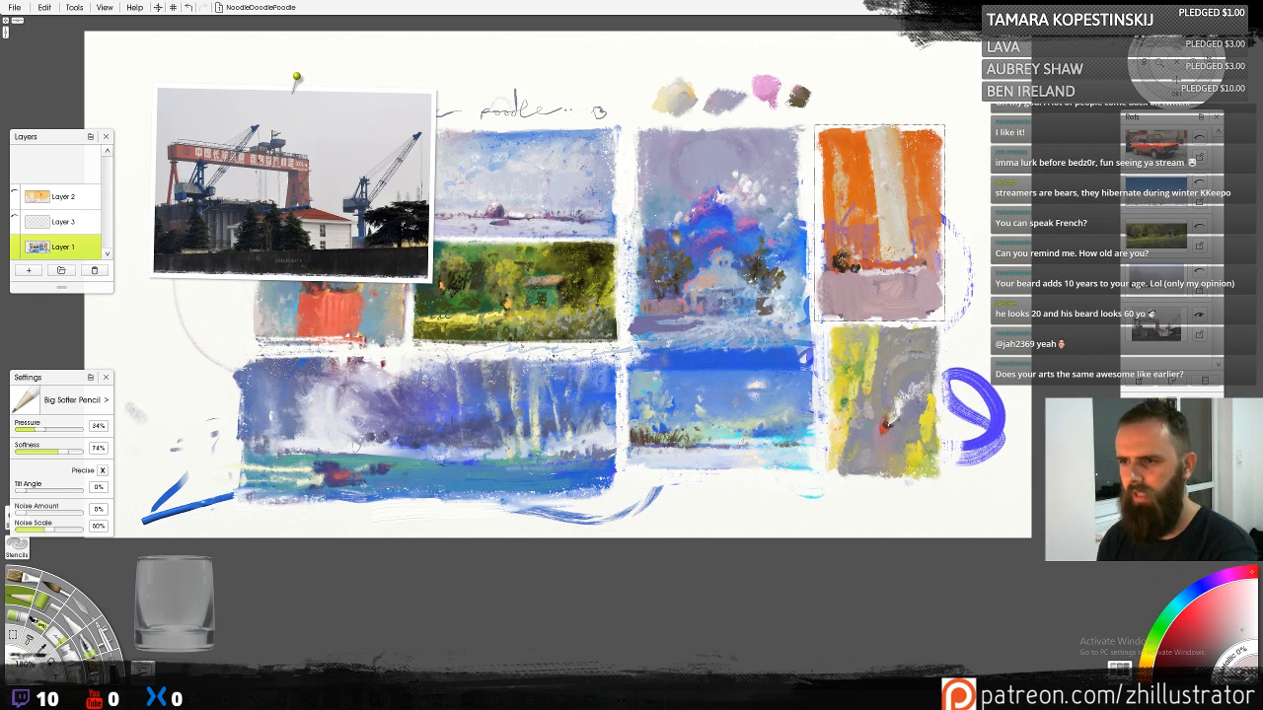
left_click(861, 303, "alt")
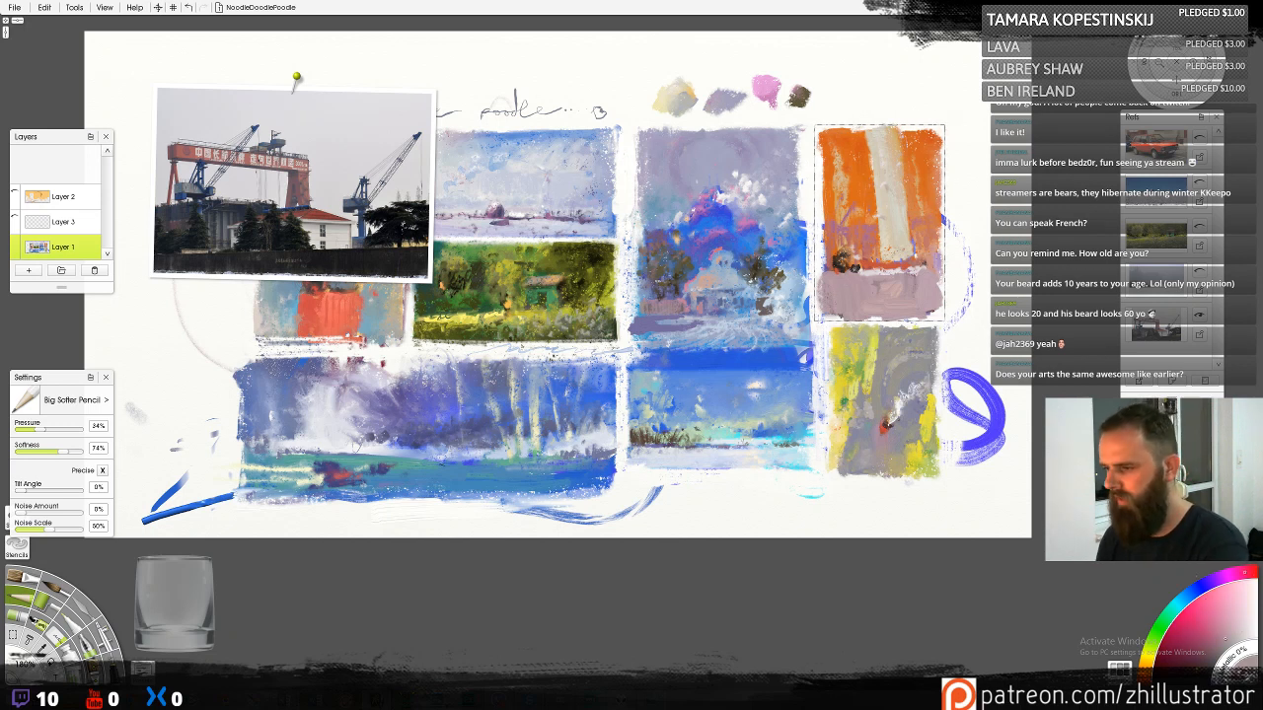
left_click(1149, 667)
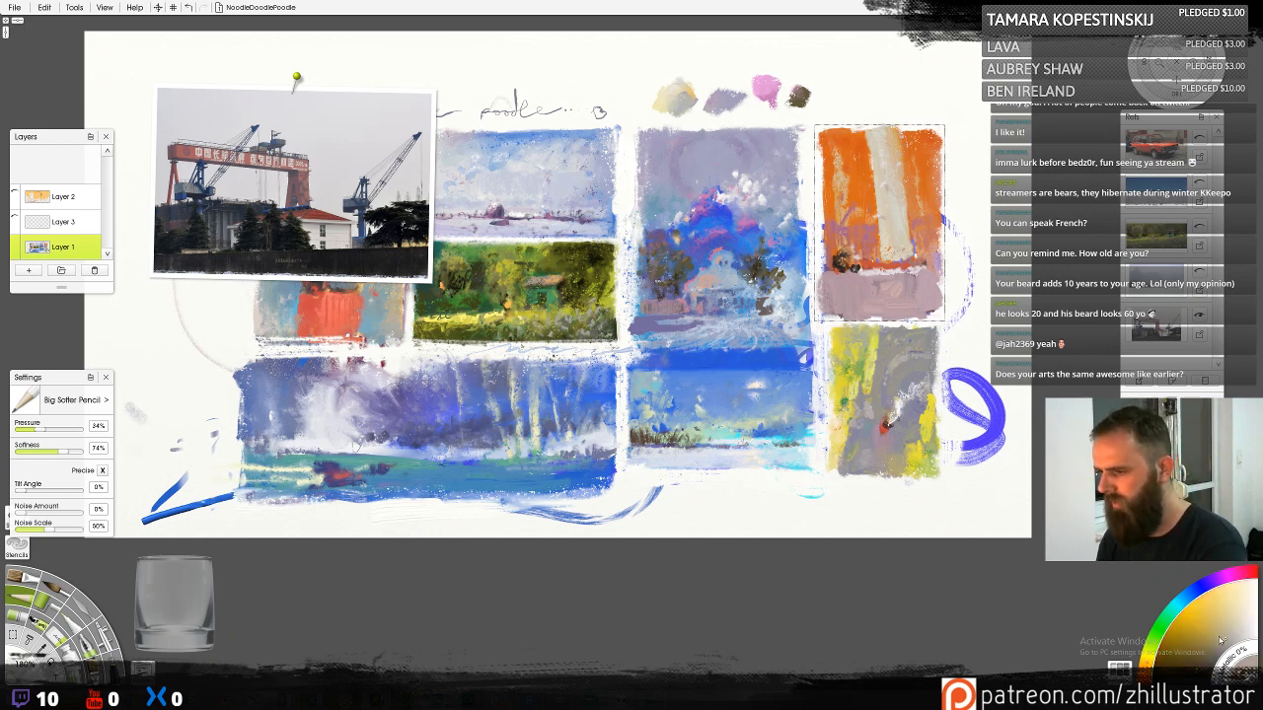
left_click_drag(1219, 640, 1203, 644)
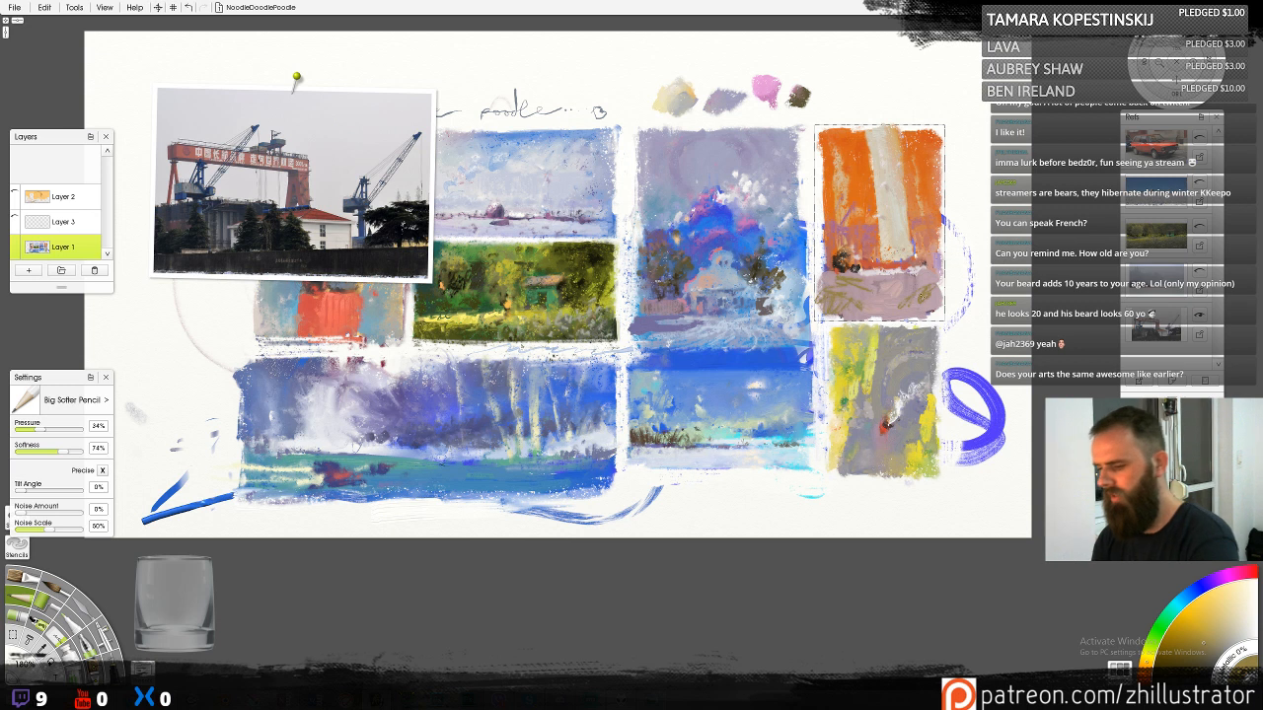
key("c")
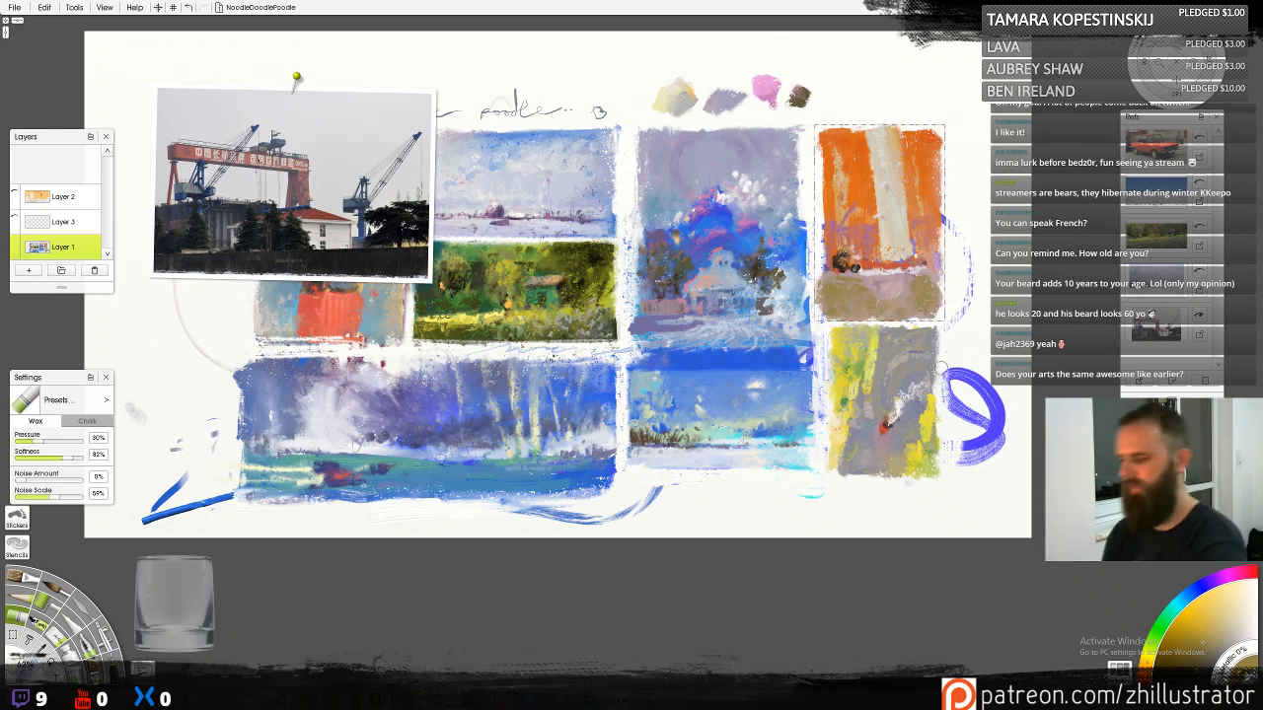
Work sampled pale and orange tones into the orange backdrop around the pale column with wax crayon
key("p")
key("c")
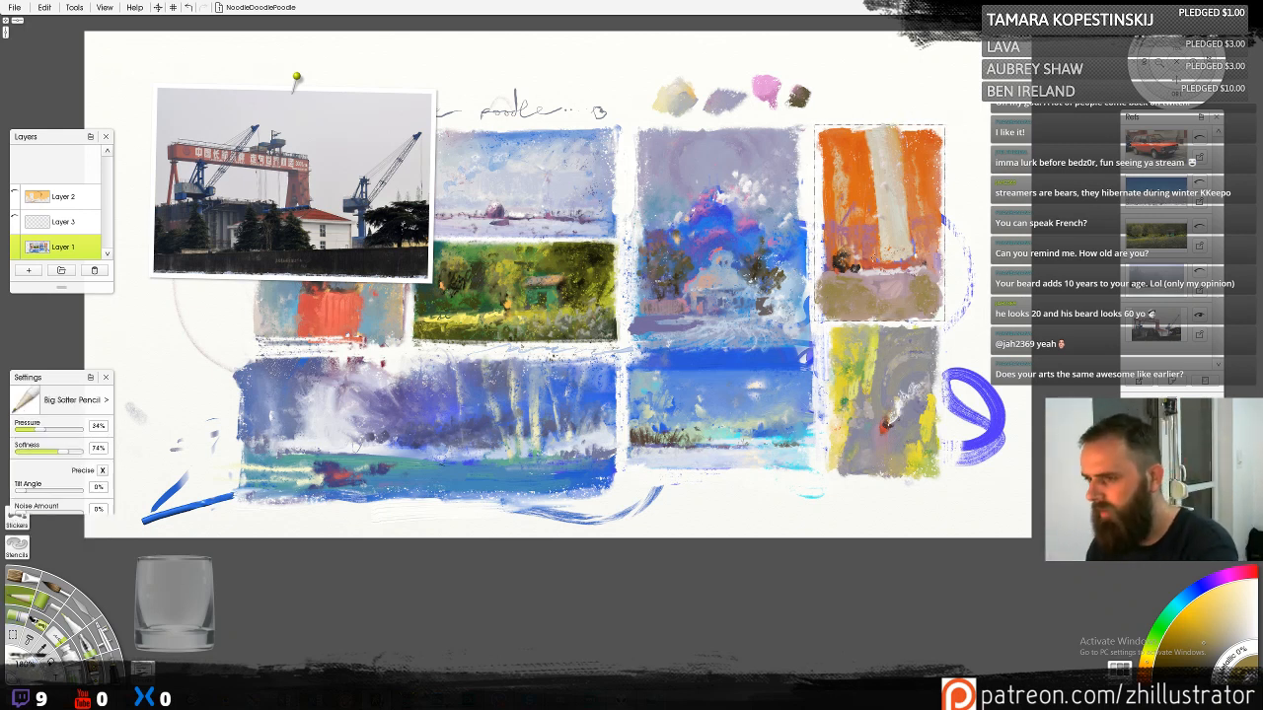
left_click(881, 259, "alt")
left_click(886, 244, "alt")
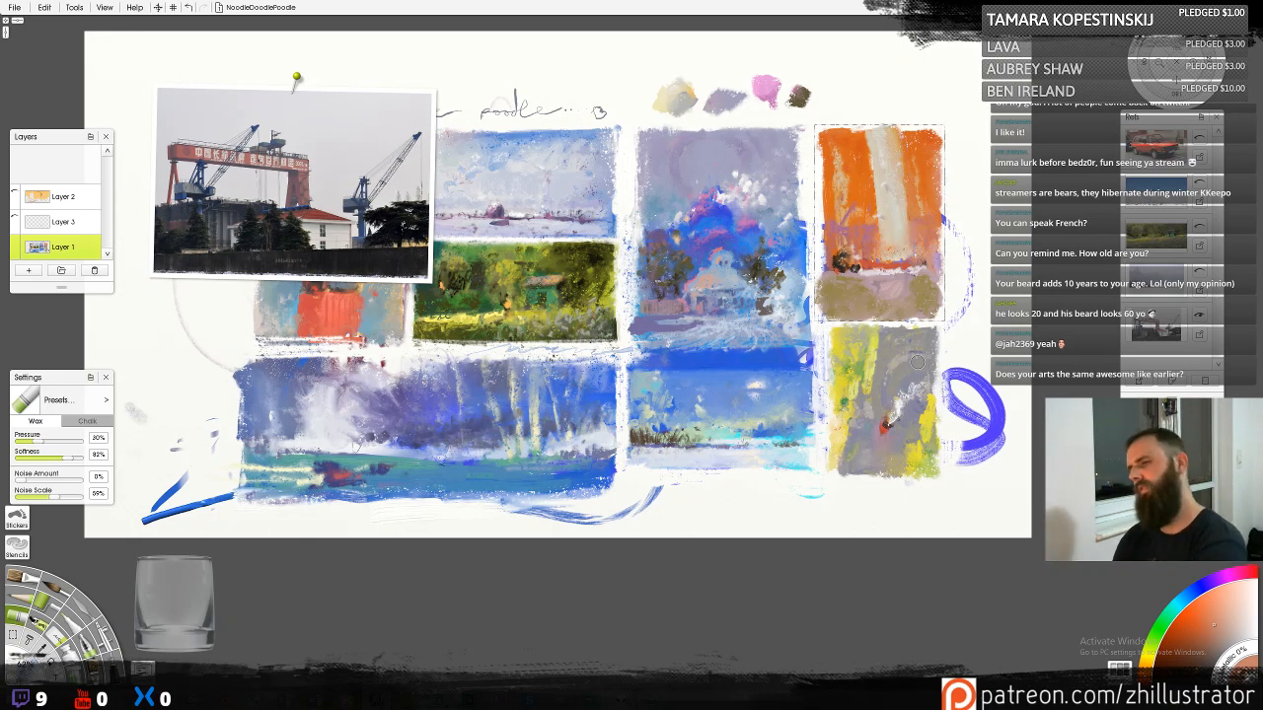
Draw a thin light curved line across the ochre foreground in pencil with a pale color sampled from the photo's sky
key("p")
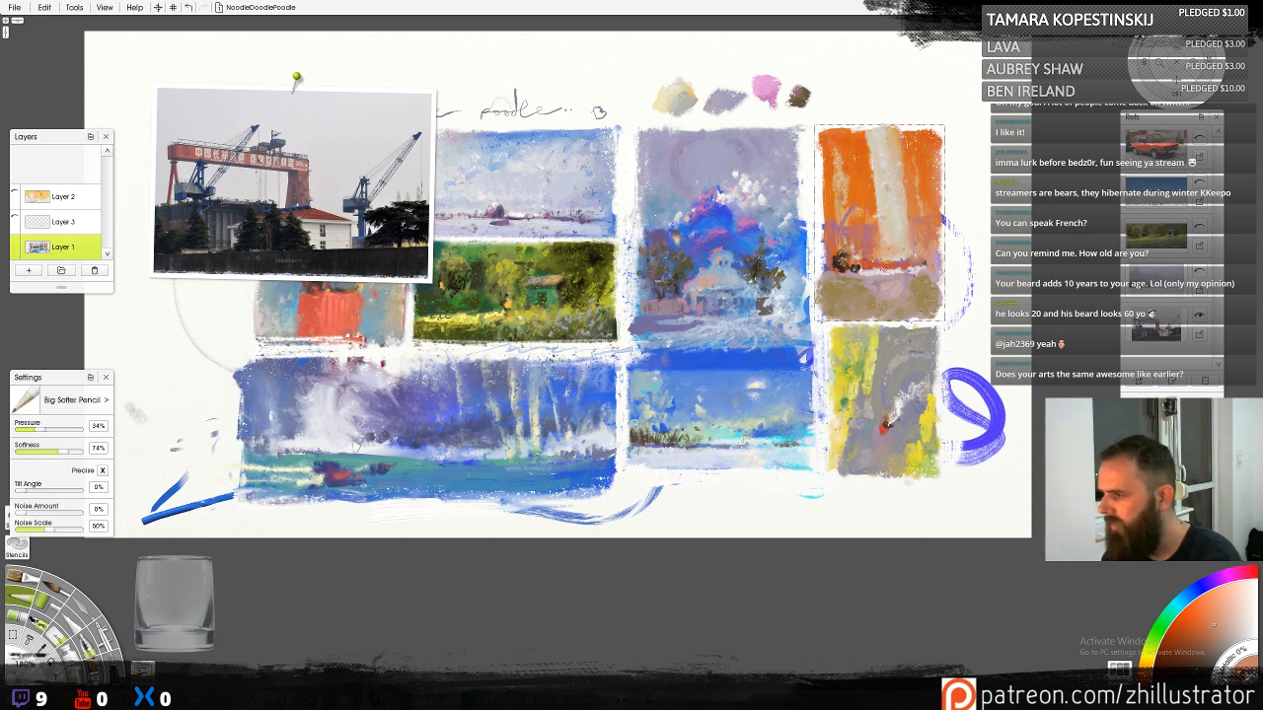
left_click(338, 128, "alt")
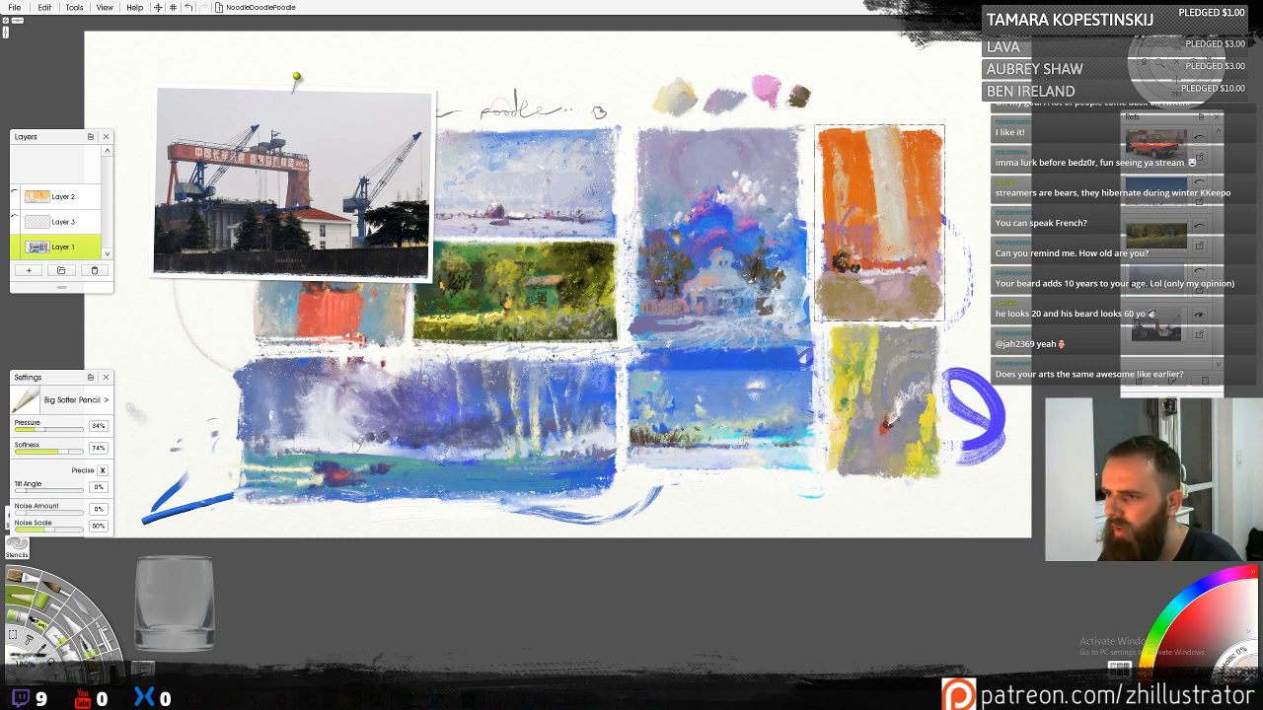
left_click_drag(886, 282, 908, 282)
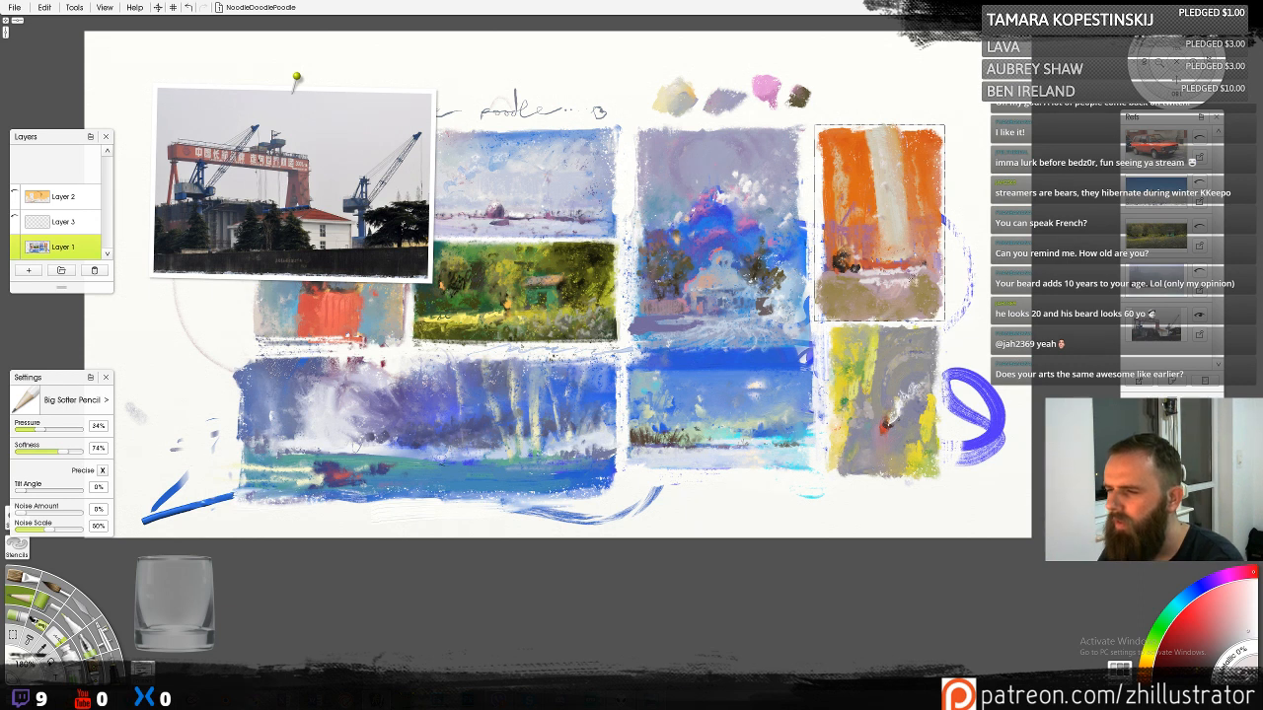
key("ctrl+z")
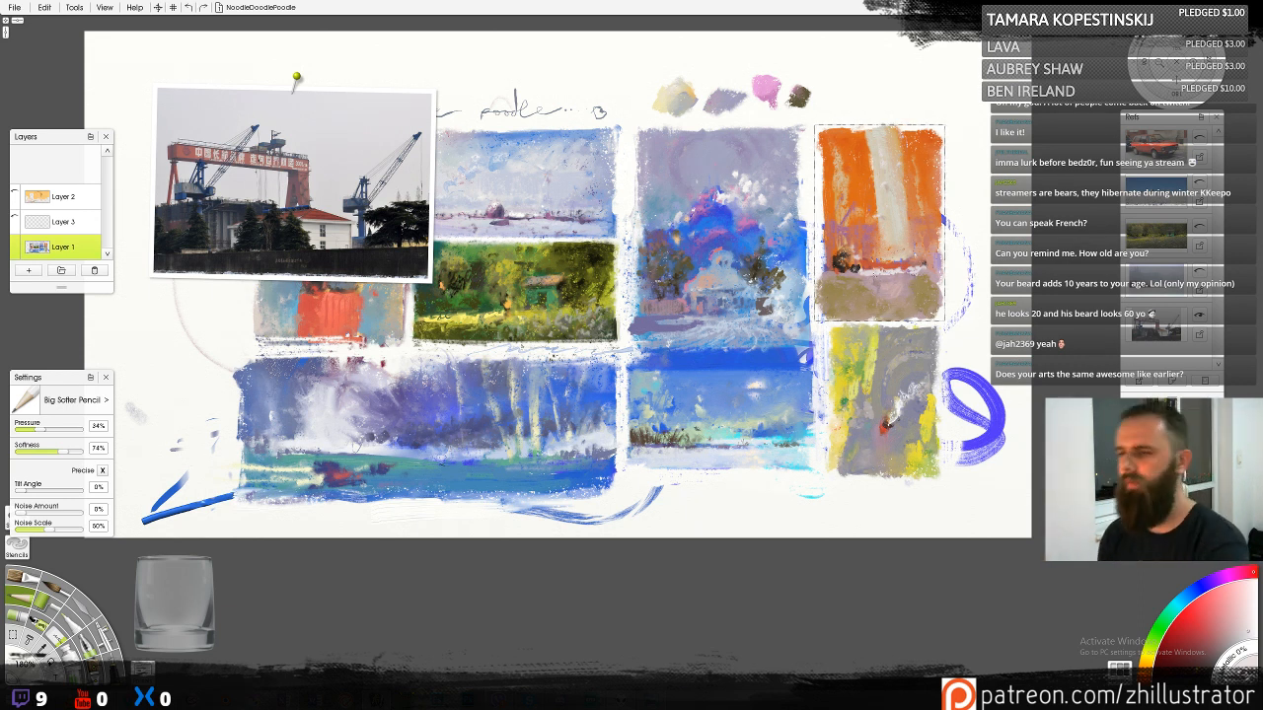
mouse_move(825, 286)
left_mouse_down()
mouse_move(870, 283)
mouse_move(825, 298)
mouse_move(938, 295)
left_mouse_up()
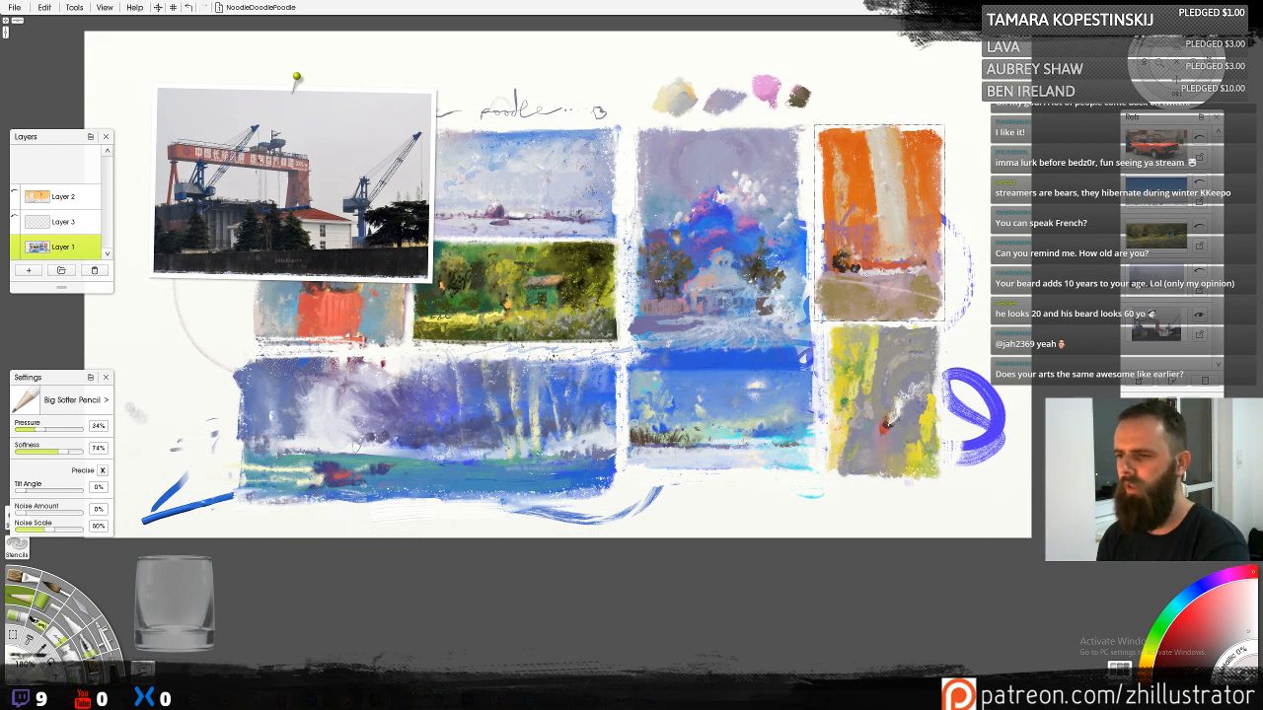
Sketch a row of pale vertical pickets below the red strip and touch the base of the shrubs with sampled orange
left_click(866, 275, "alt")
mouse_move(878, 273)
left_mouse_down()
mouse_move(866, 278)
mouse_move(914, 288)
mouse_move(859, 277)
left_mouse_up()
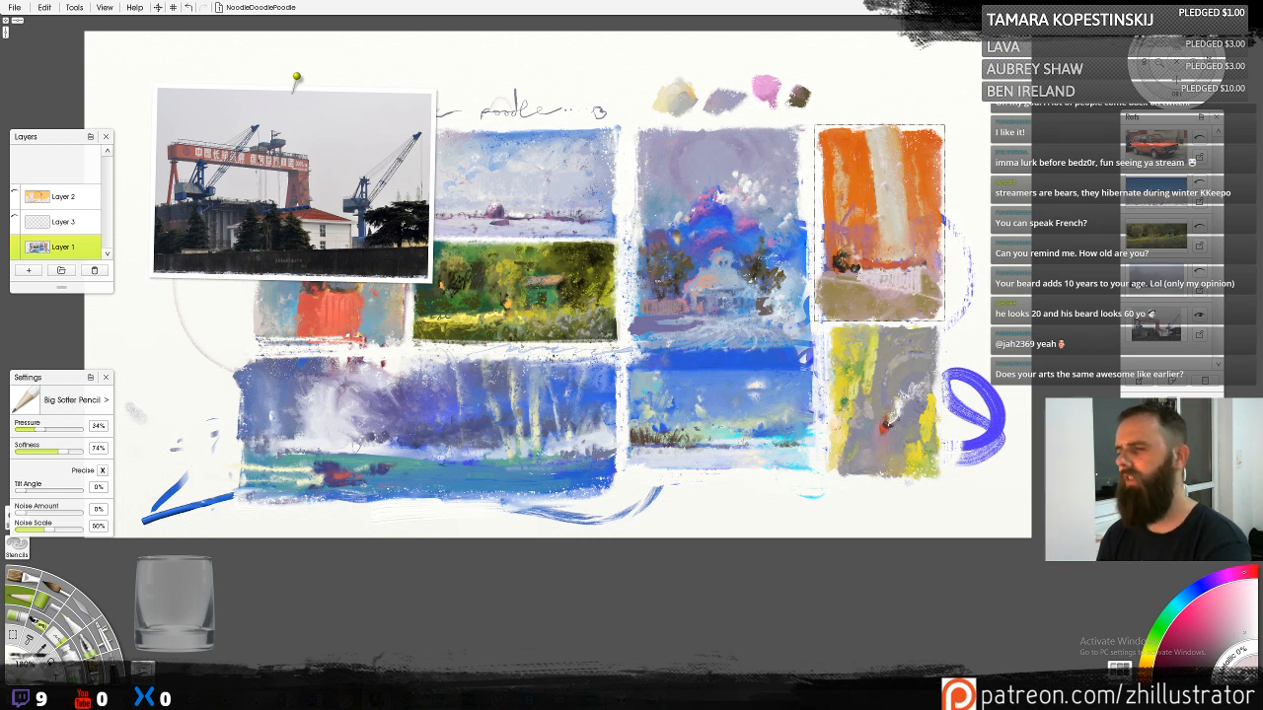
left_click(836, 237, "alt")
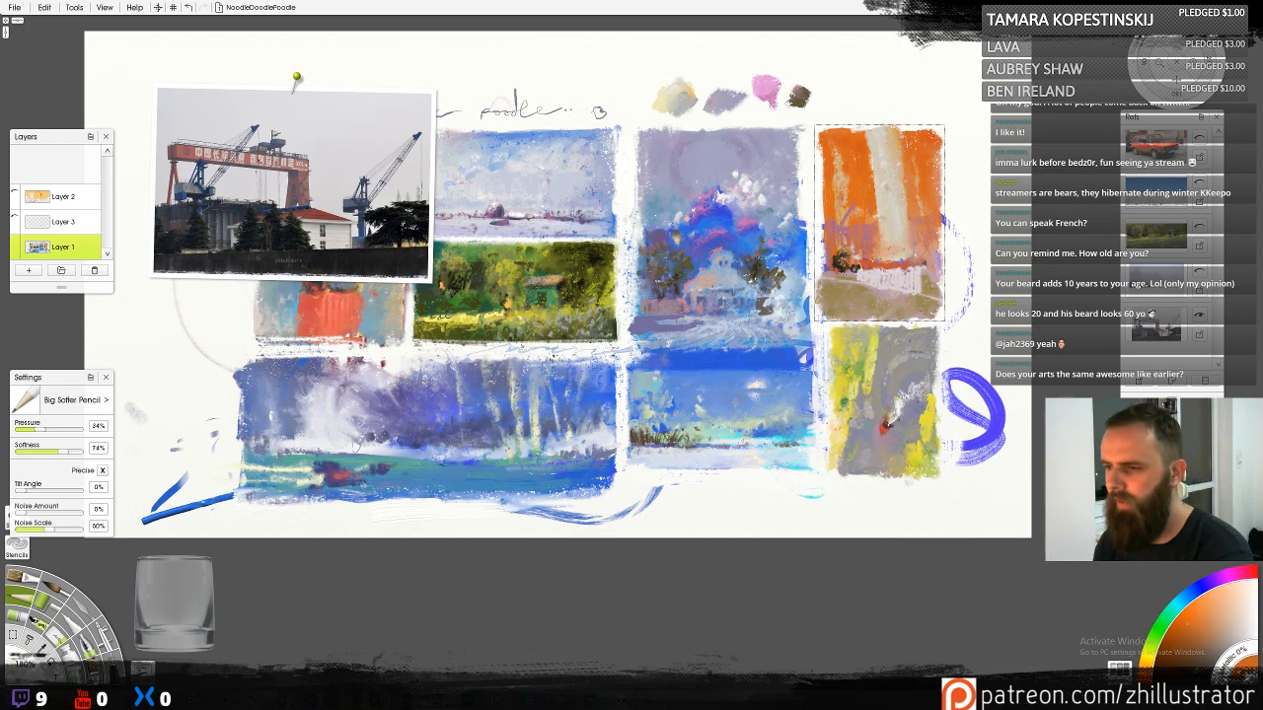
left_click_drag(834, 281, 834, 287)
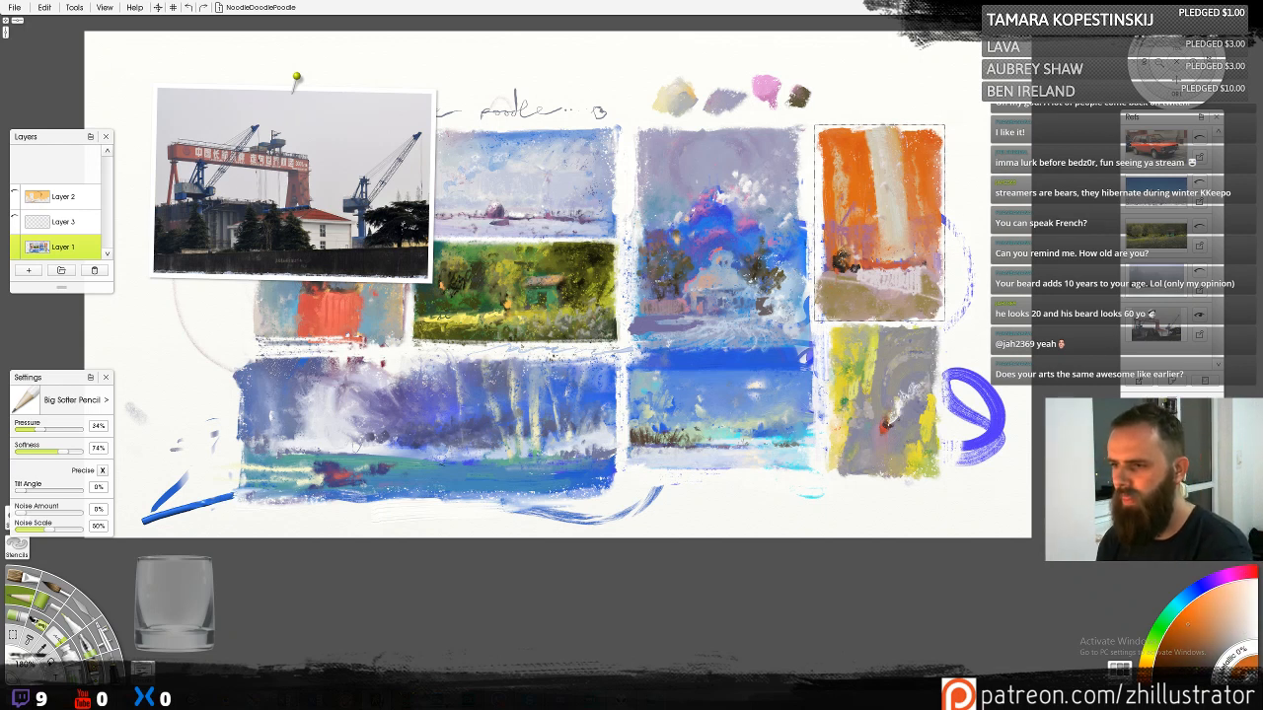
Sketch slender dark olive trees at both ends of the pale pickets with the pencil
left_click(846, 328, "alt")
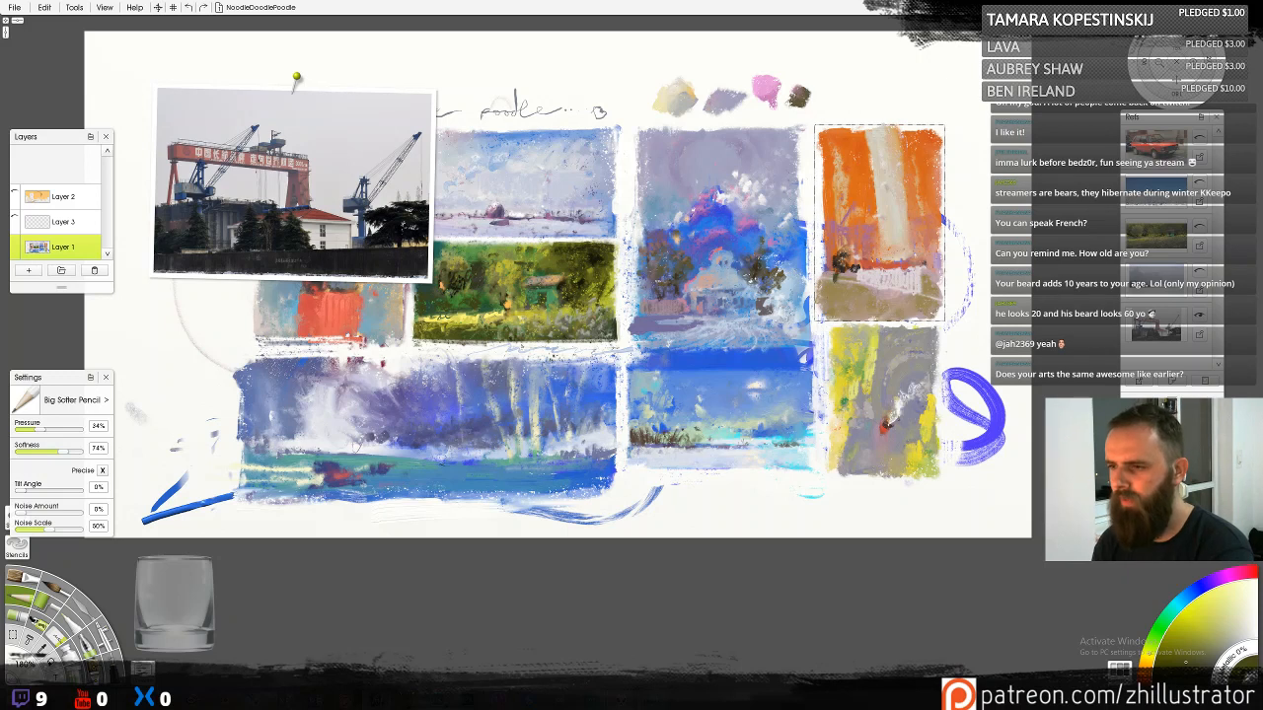
mouse_move(836, 250)
left_mouse_down()
mouse_move(843, 288)
mouse_move(847, 249)
left_mouse_up()
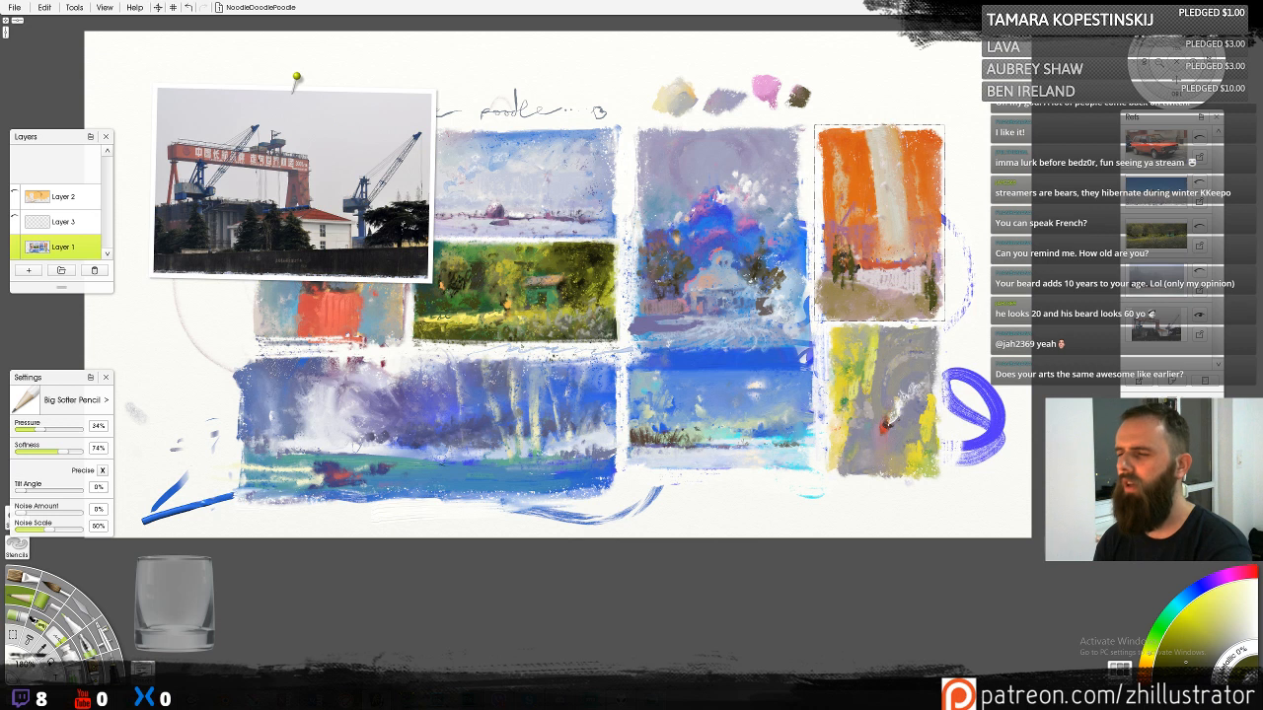
mouse_move(862, 304)
left_mouse_down()
mouse_move(862, 270)
mouse_move(829, 294)
mouse_move(826, 258)
left_mouse_up()
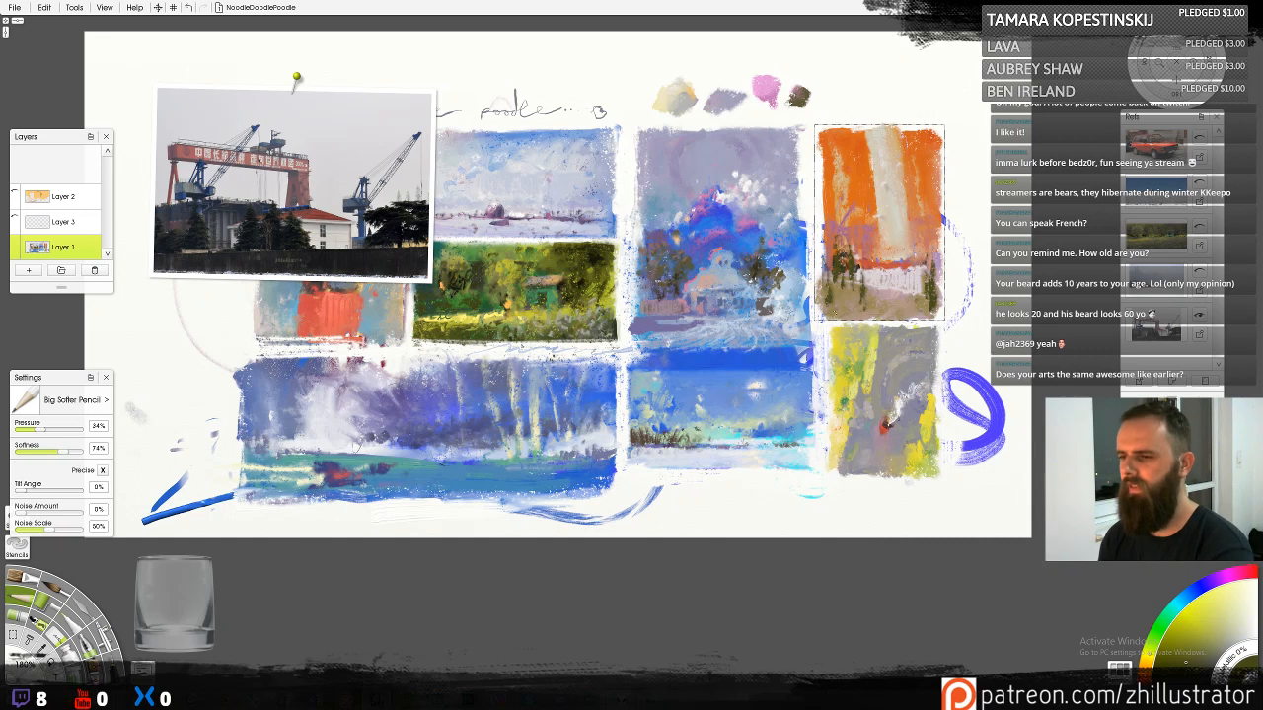
Touch up the foreground below the pickets with pencil in sampled mauve and ochre tones
left_click(891, 284, "alt")
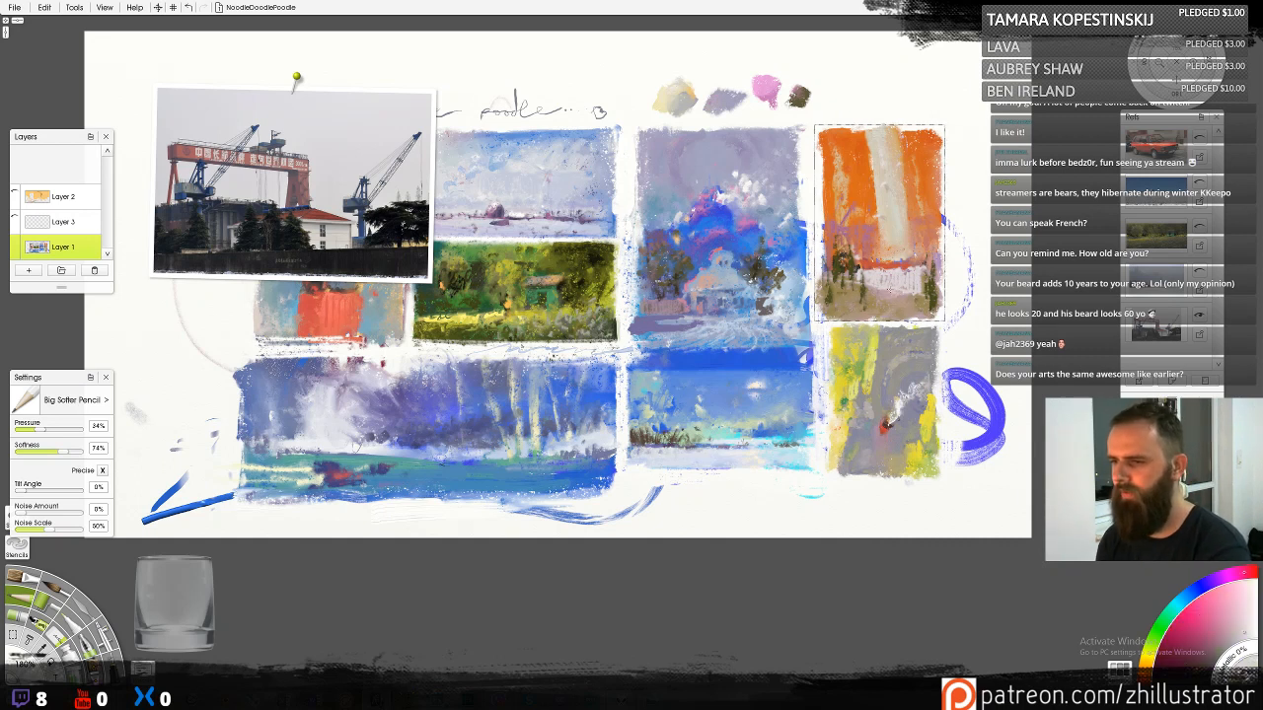
left_click(891, 311, "alt")
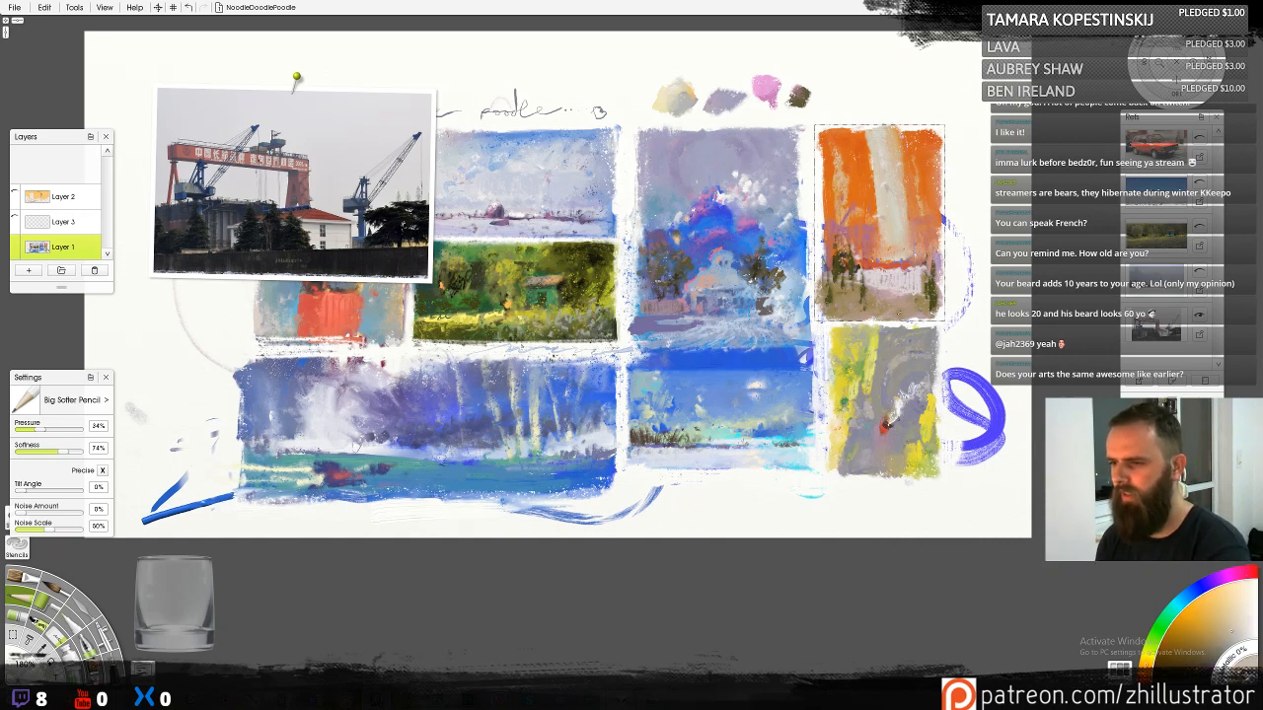
left_click_drag(891, 300, 911, 309)
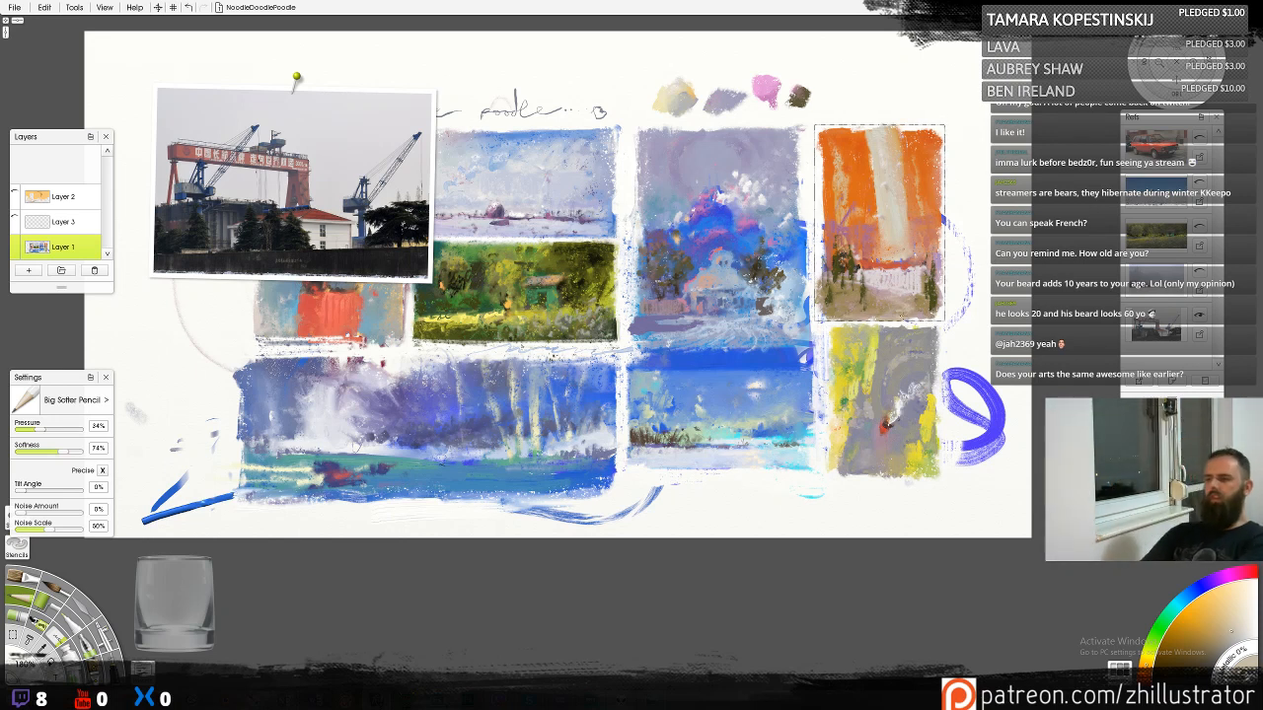
Retouch the orange backdrop and the pale column with pencil strokes in orange, pale and red tones sampled from the neighboring painted areas
left_click(861, 144, "alt")
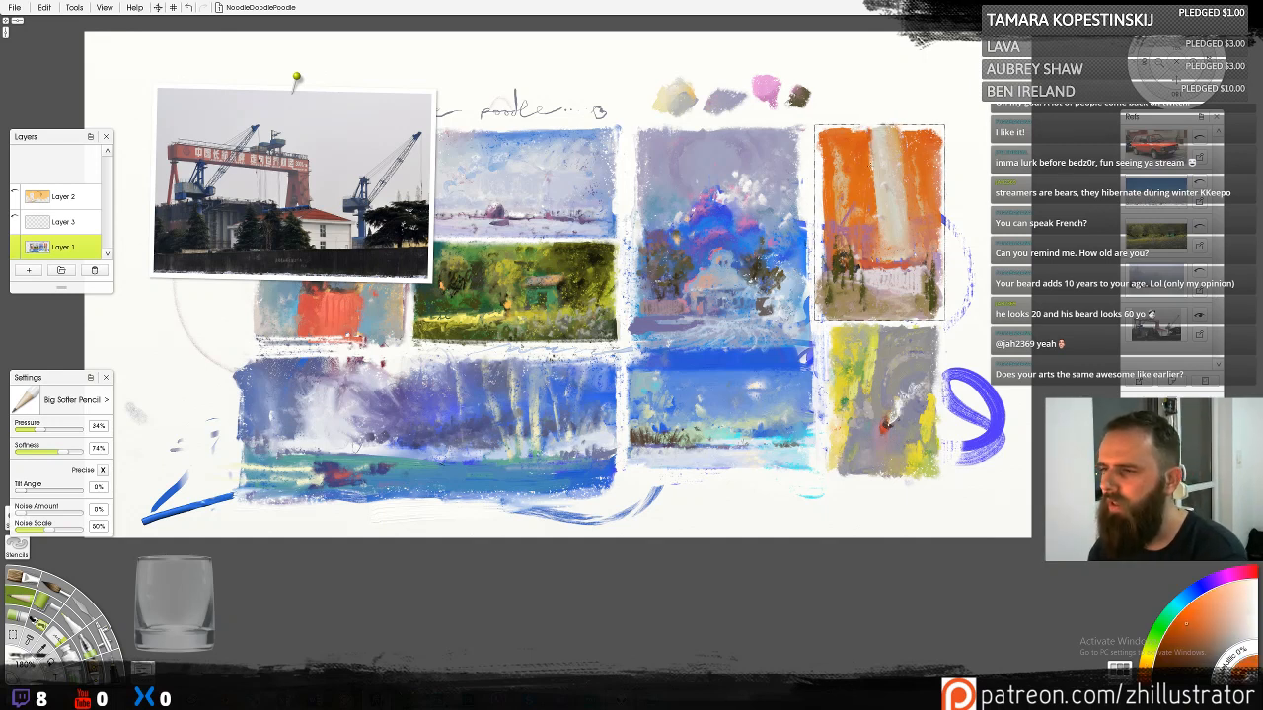
left_click(883, 180, "alt")
left_click(904, 185, "alt")
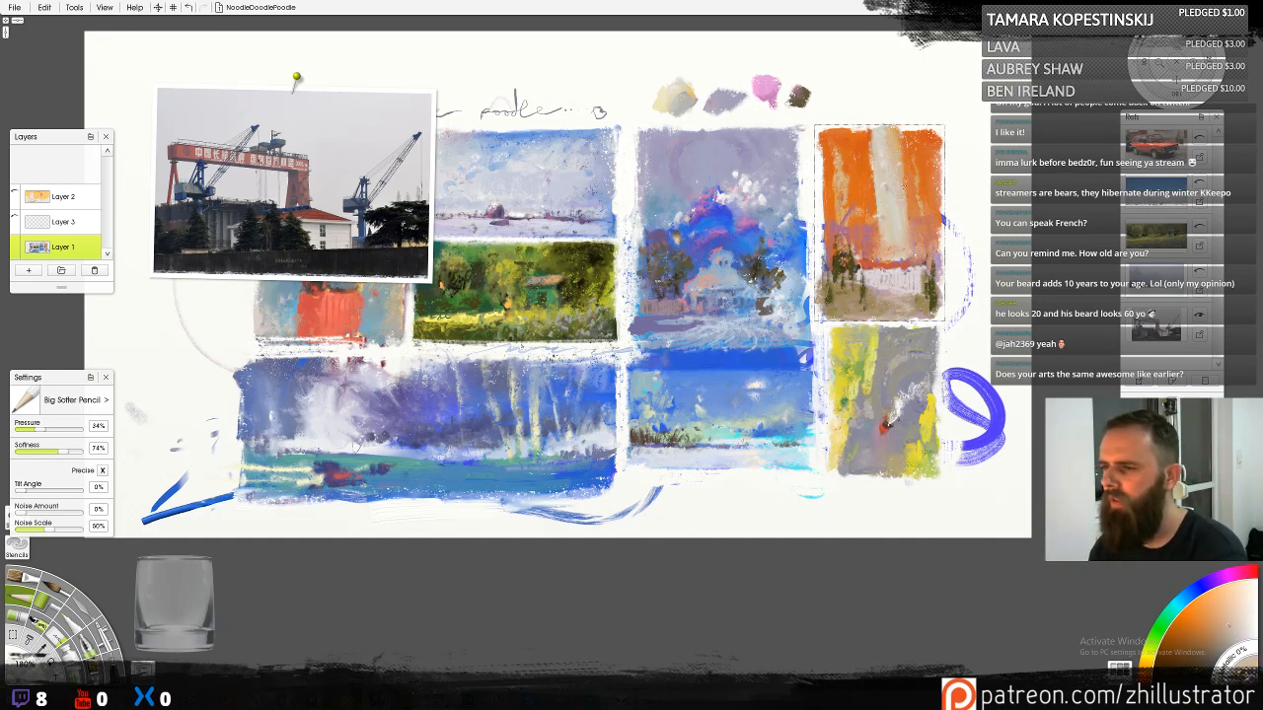
left_click(896, 228, "alt")
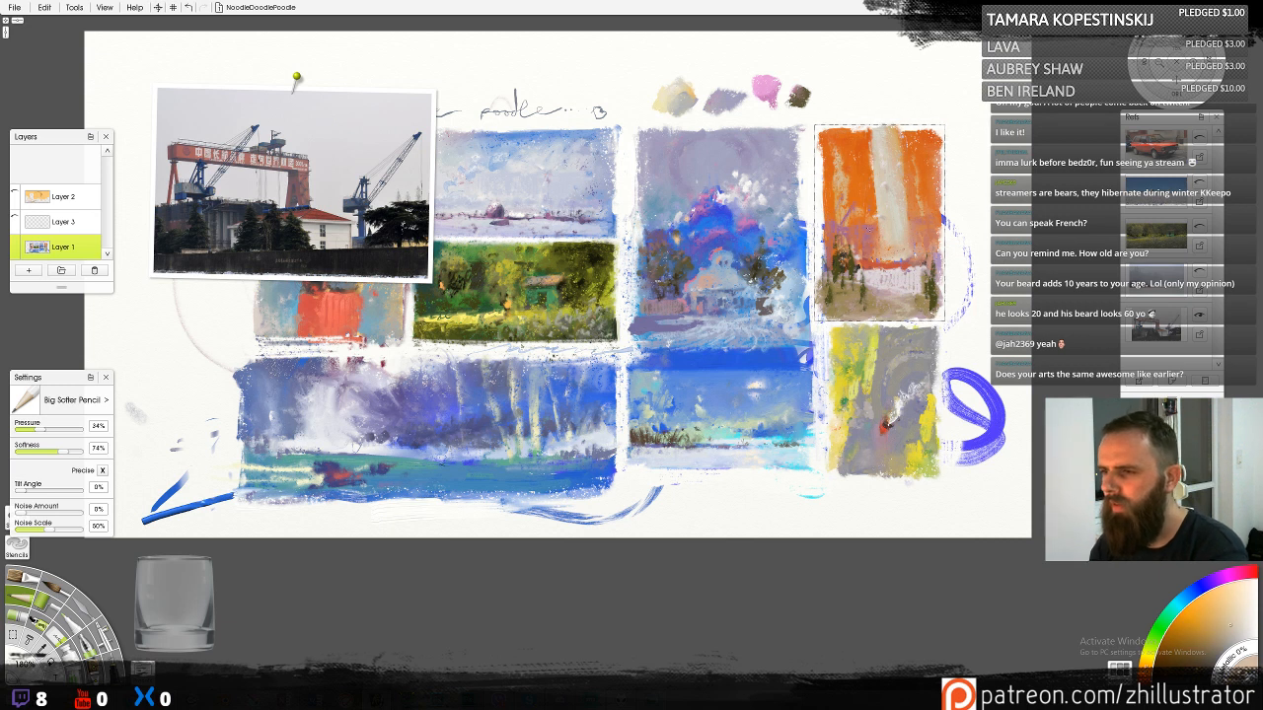
left_click(868, 229, "alt")
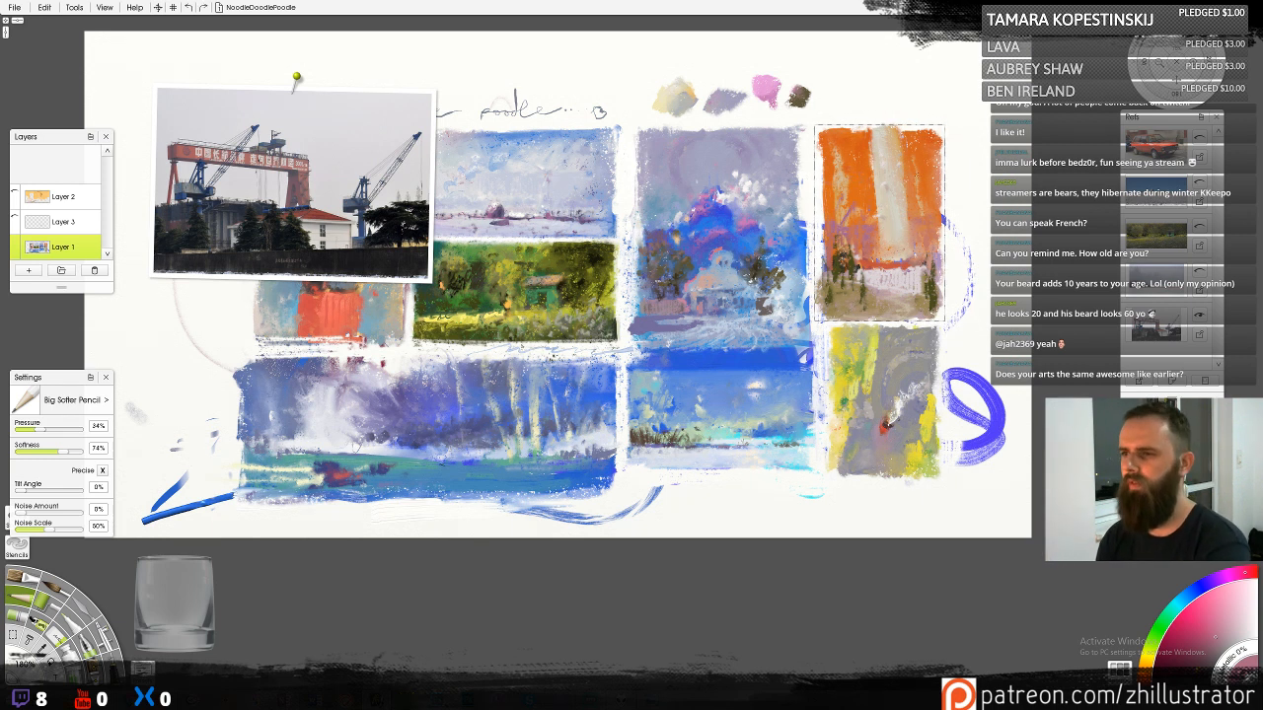
left_click(886, 421, "alt")
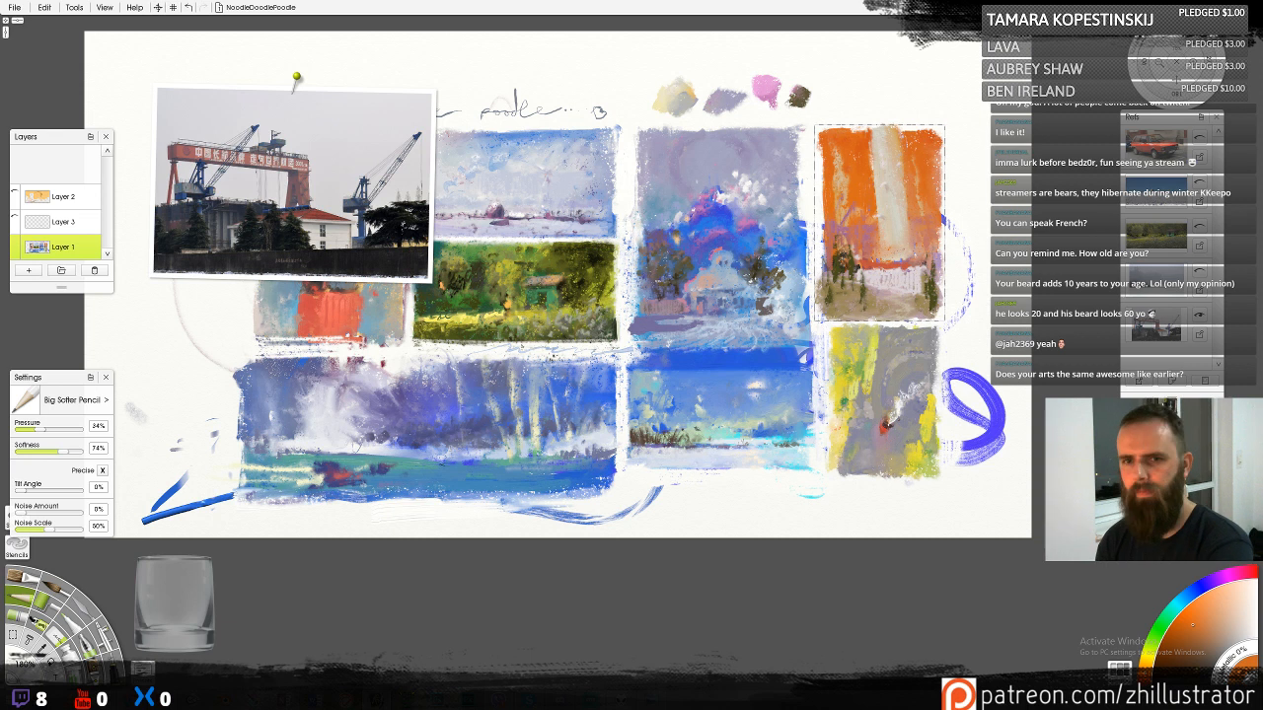
Distort the selected orange block so that its right edge flares outward toward the top, apply the transform and clear the selection
left_click(158, 8)
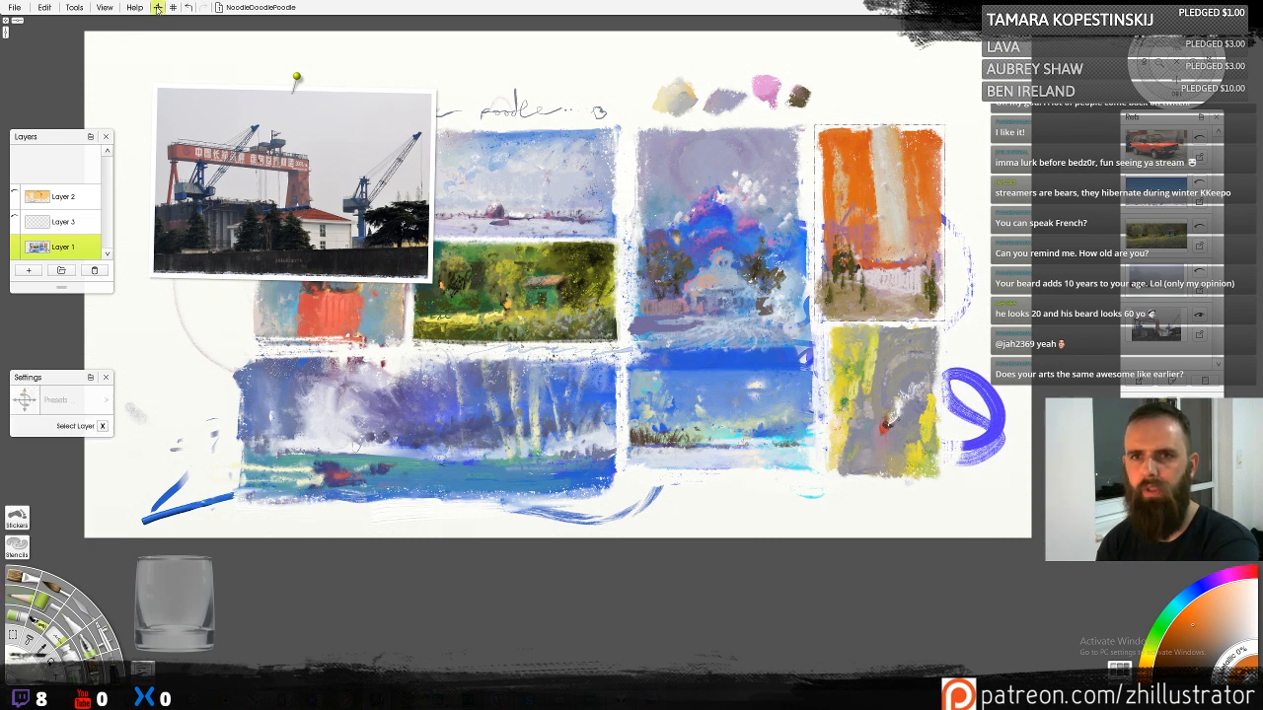
left_click(851, 184)
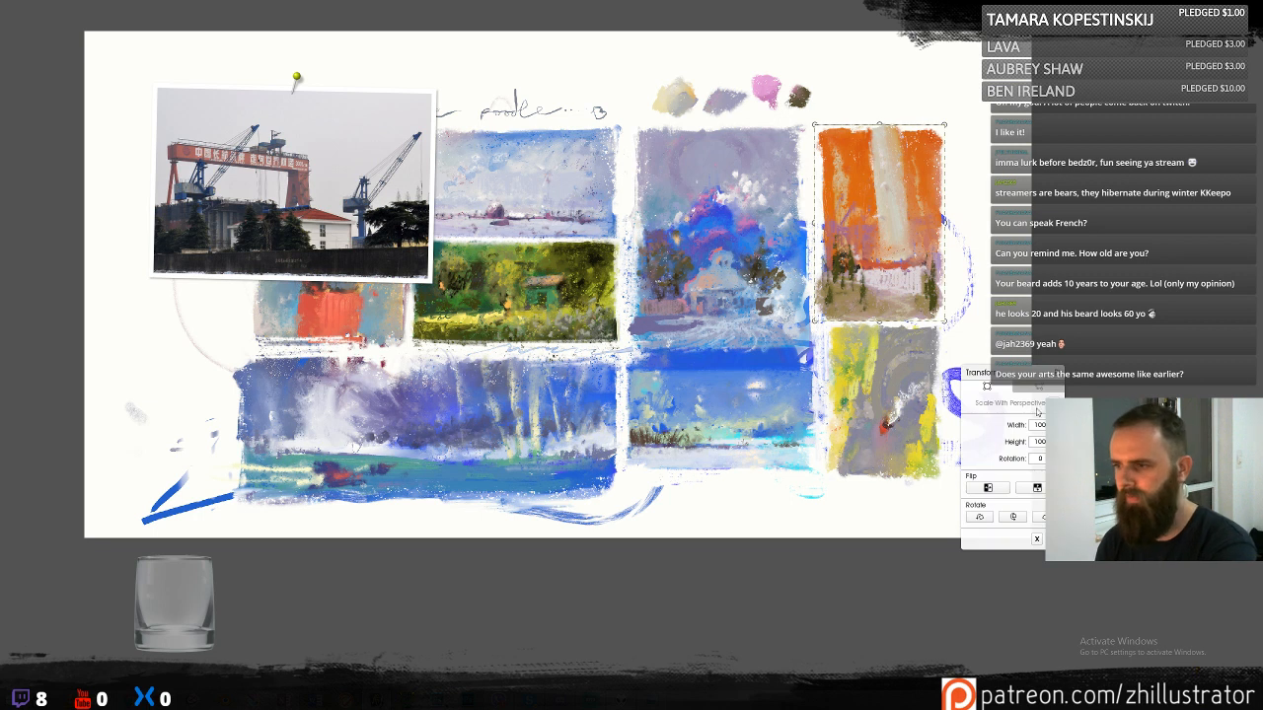
left_click(1038, 386)
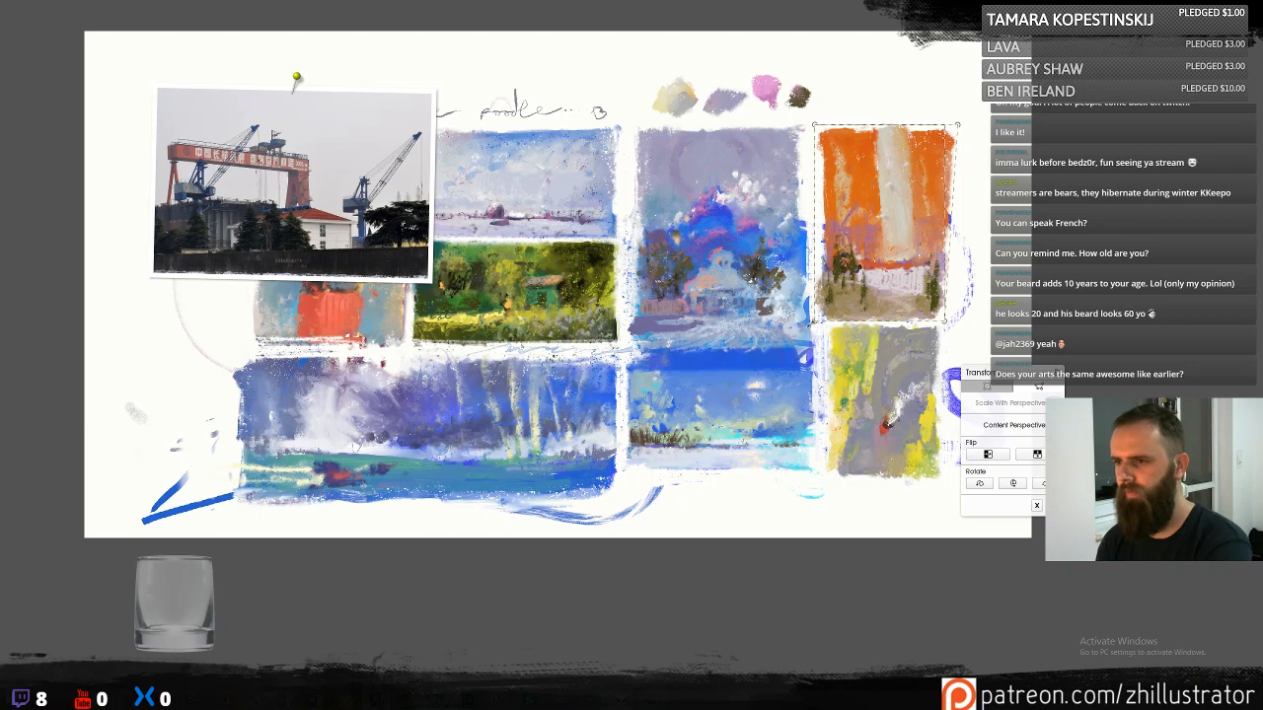
left_click(1052, 505)
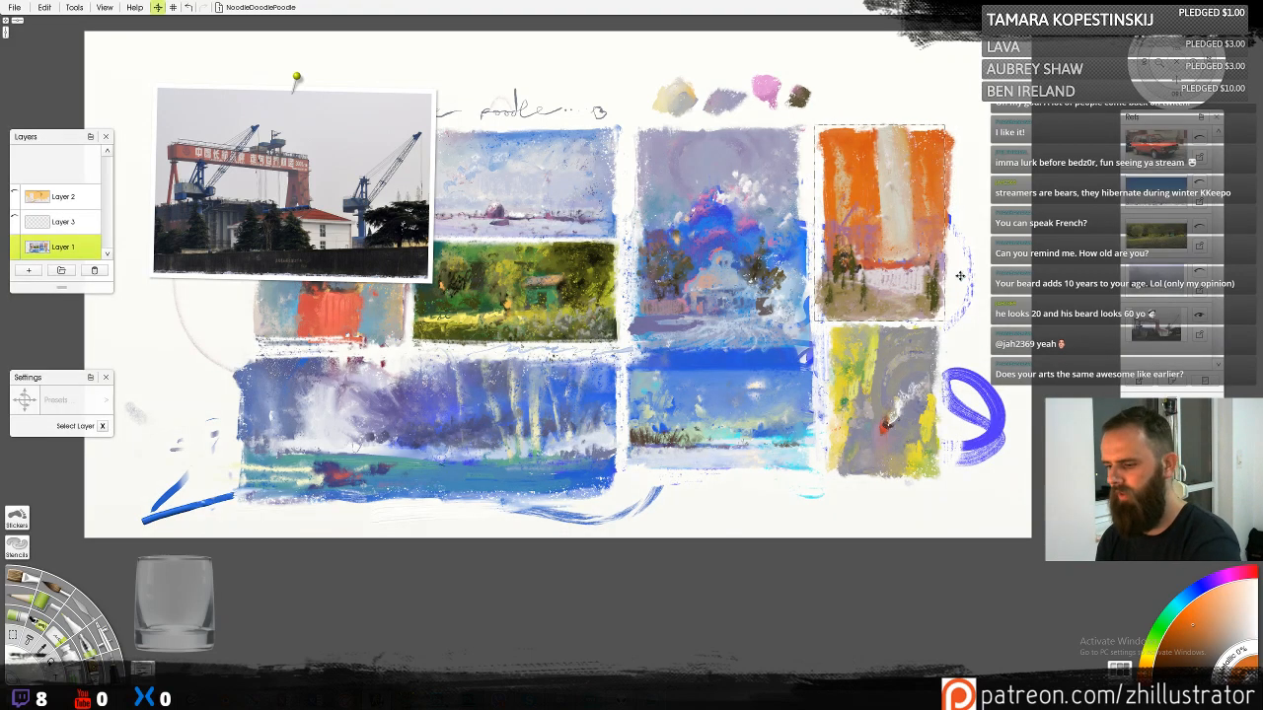
key("e")
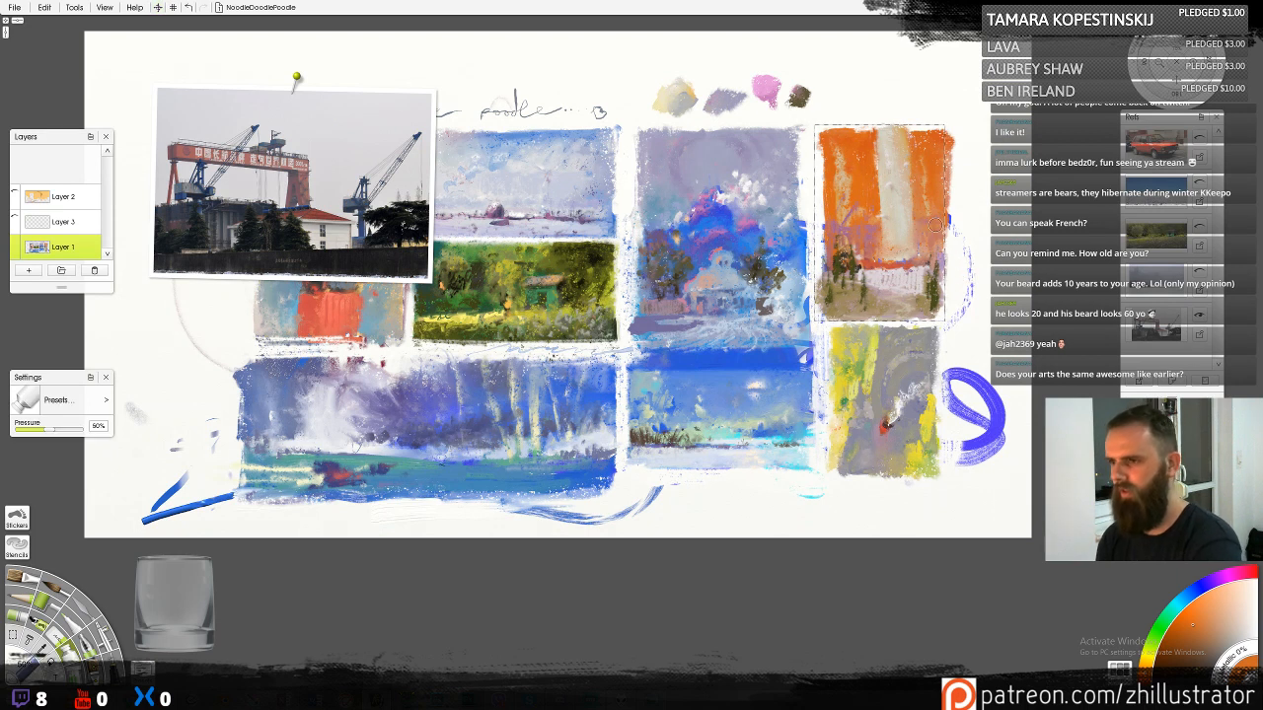
key("ctrl+d")
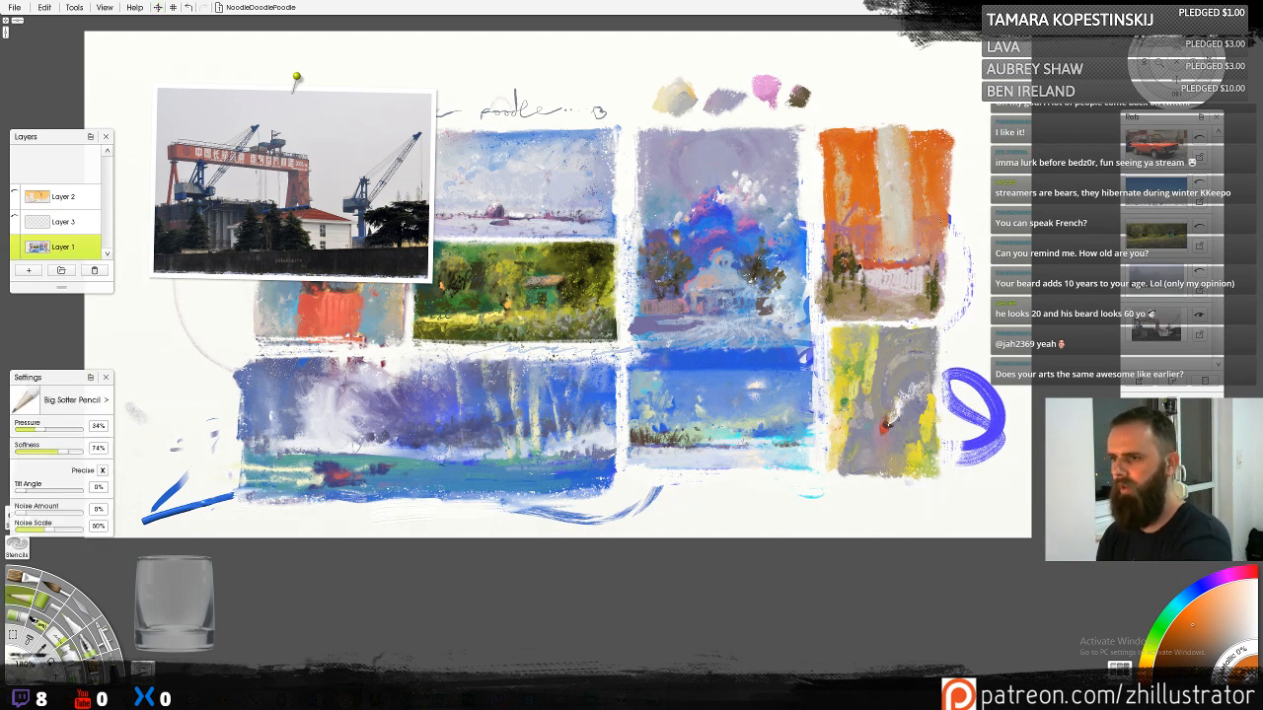
Extend the foreground, pickets and tree beneath the orange block out to its flared right edge with pencil in sampled mauve, orange and ochre tones
key("p")
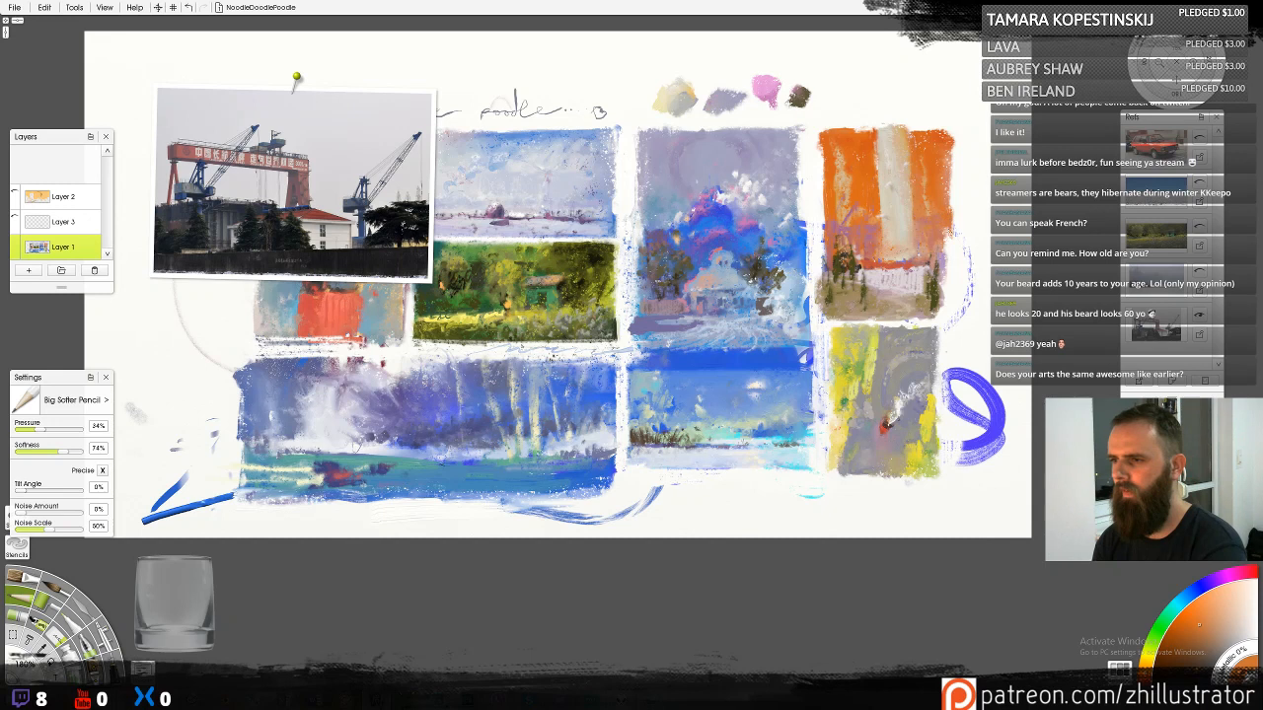
left_click(947, 236, "alt")
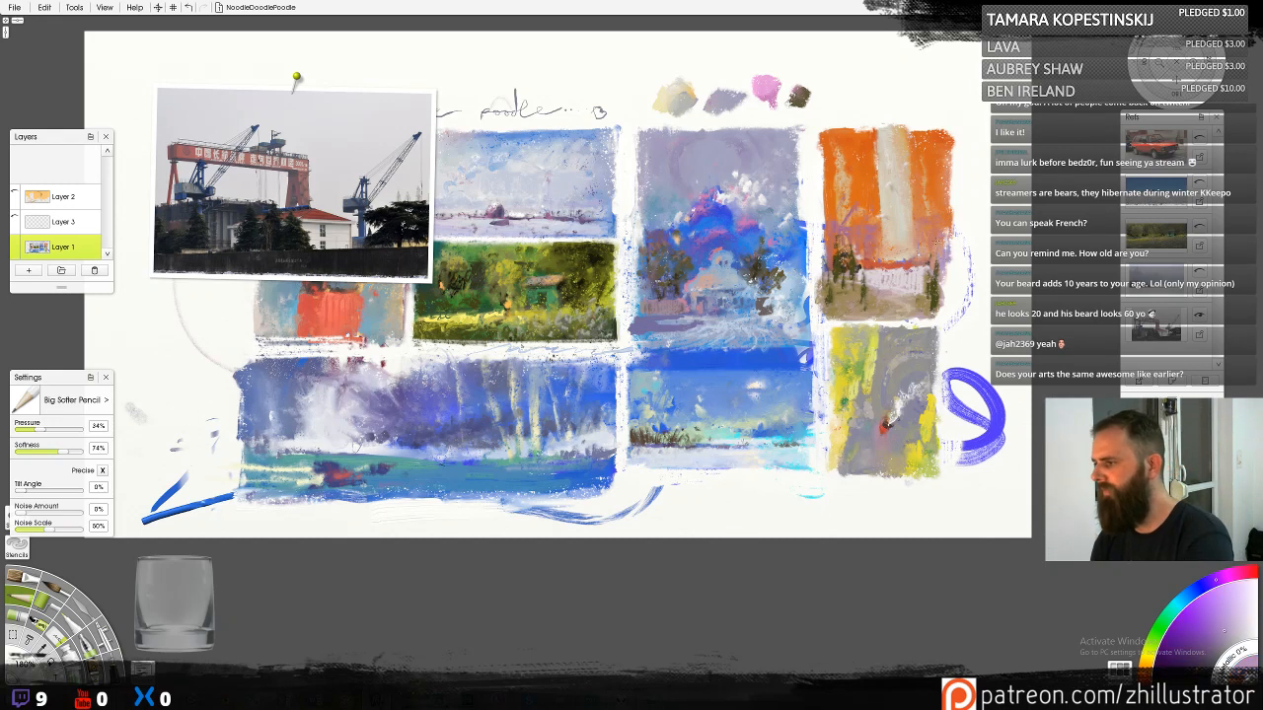
left_click(933, 243, "alt")
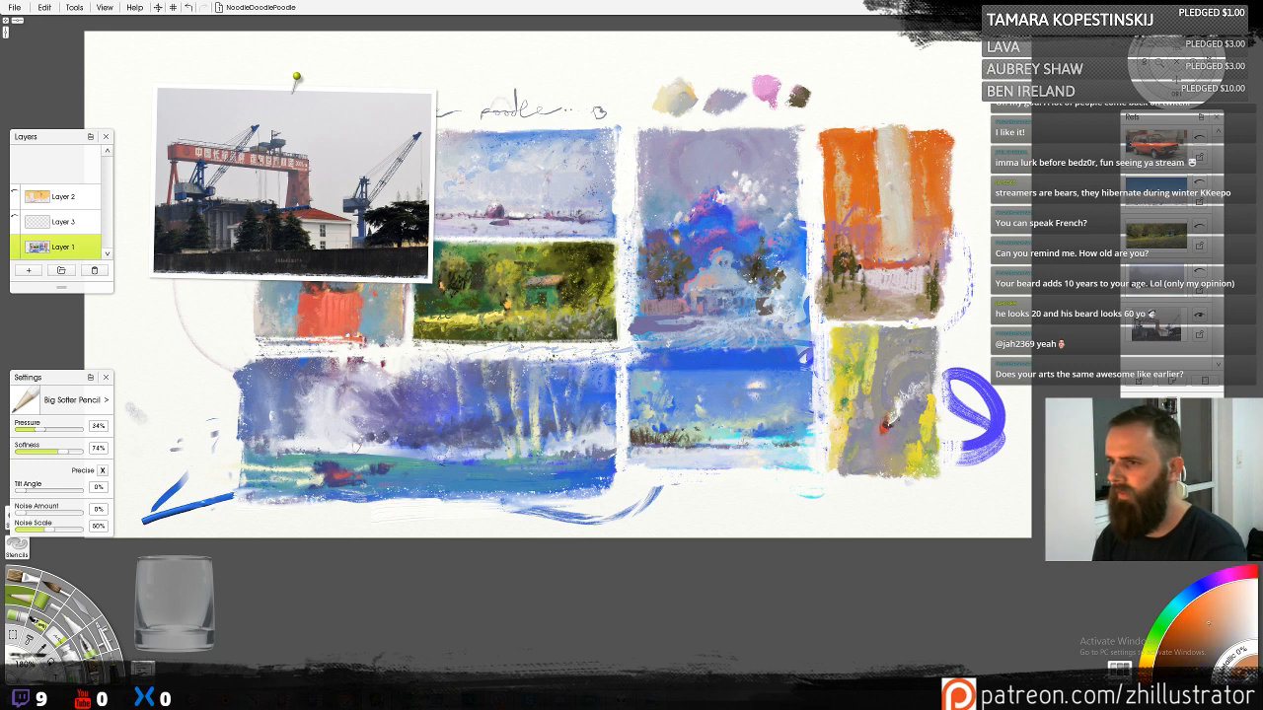
left_click(931, 240, "alt")
left_click(930, 237, "alt")
left_click(942, 250, "alt")
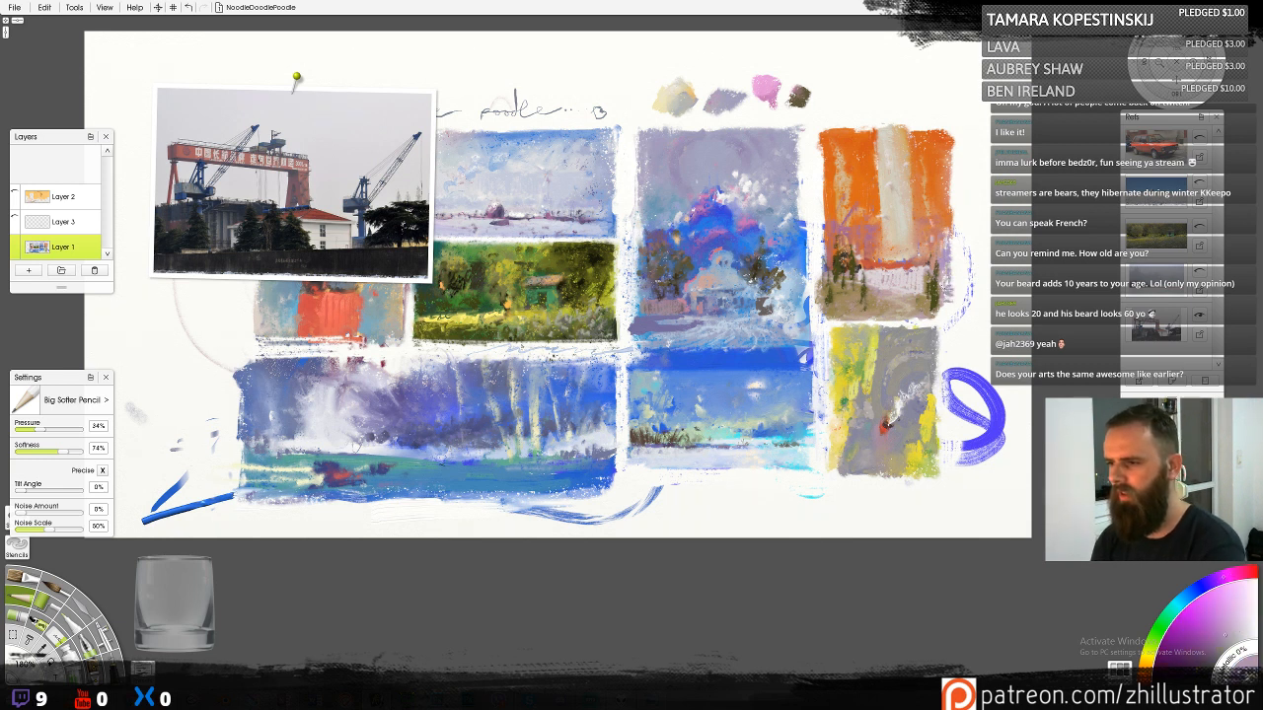
left_click(947, 301, "alt")
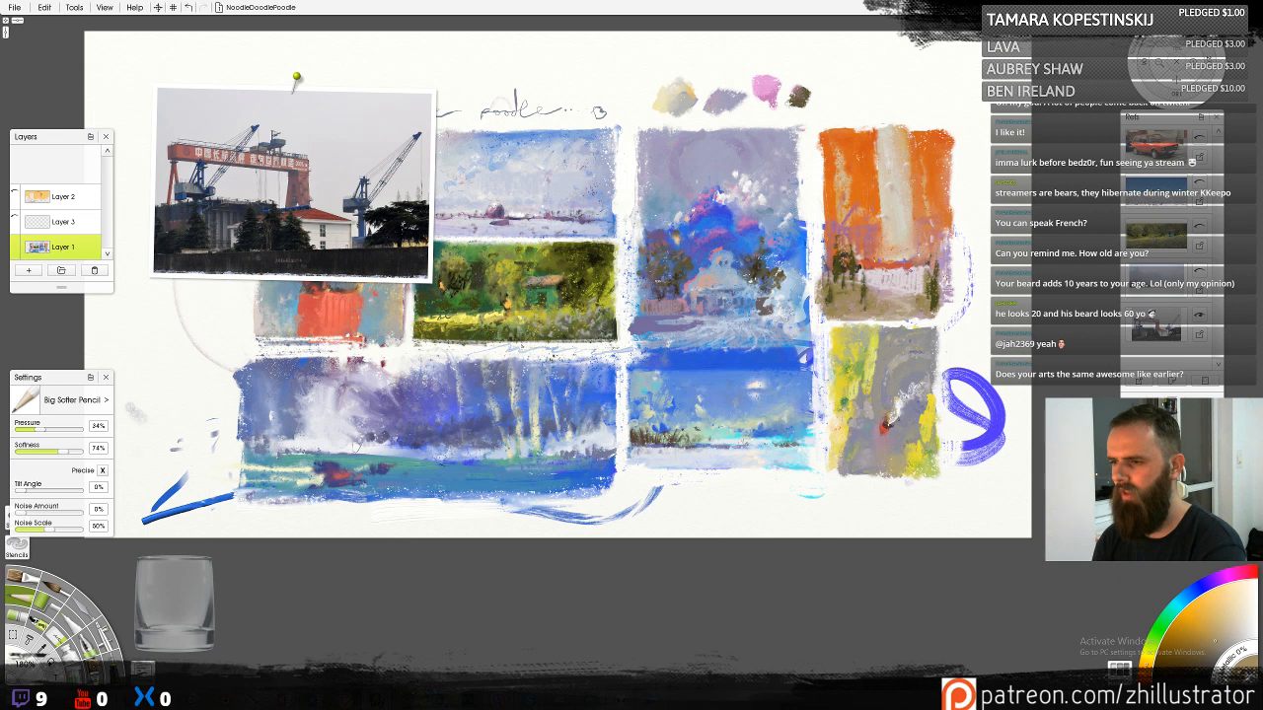
left_click(944, 286, "alt")
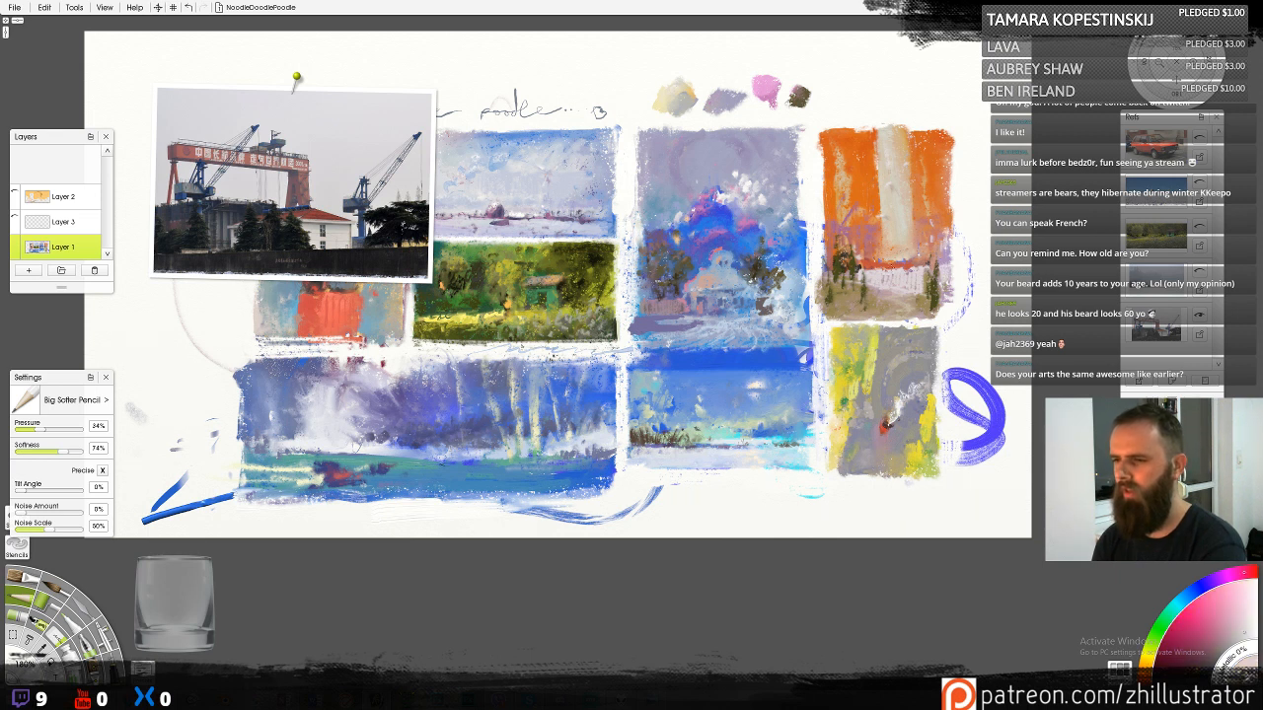
Retouch the red band and the pale pickets under the orange backdrop with pencil in sampled red, violet and orange tones
left_click(889, 420, "alt")
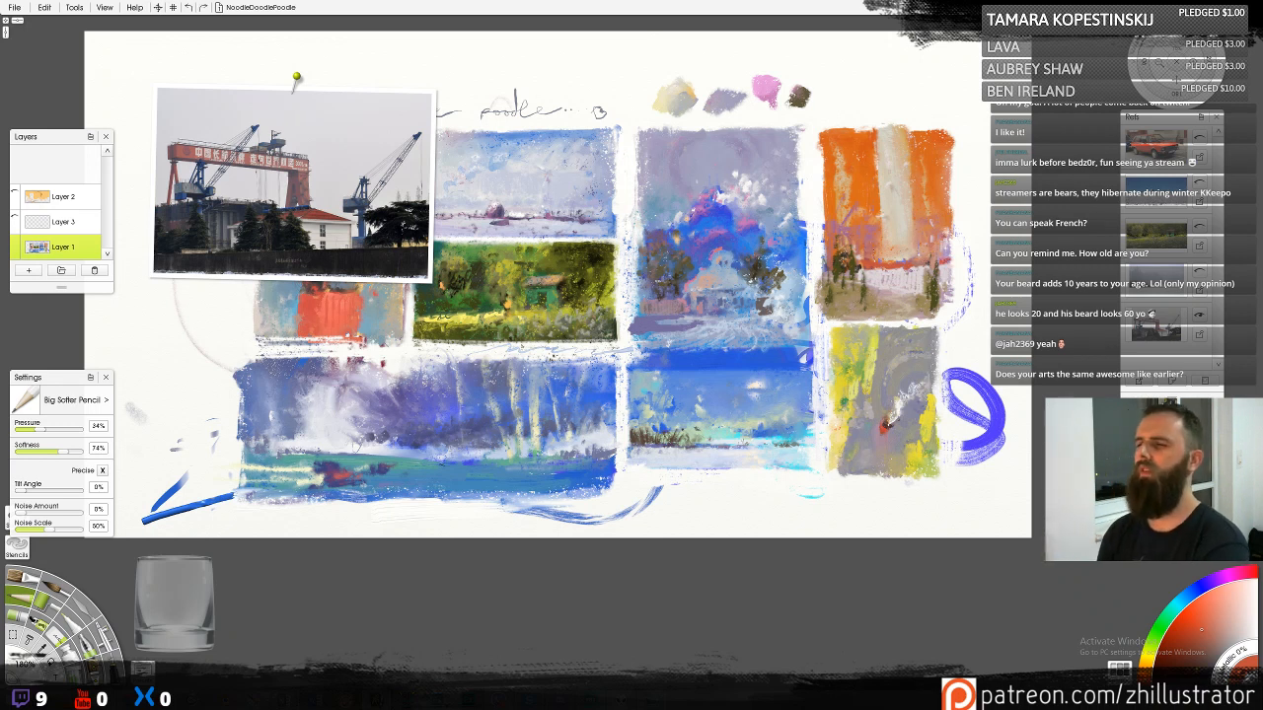
left_click(874, 251, "alt")
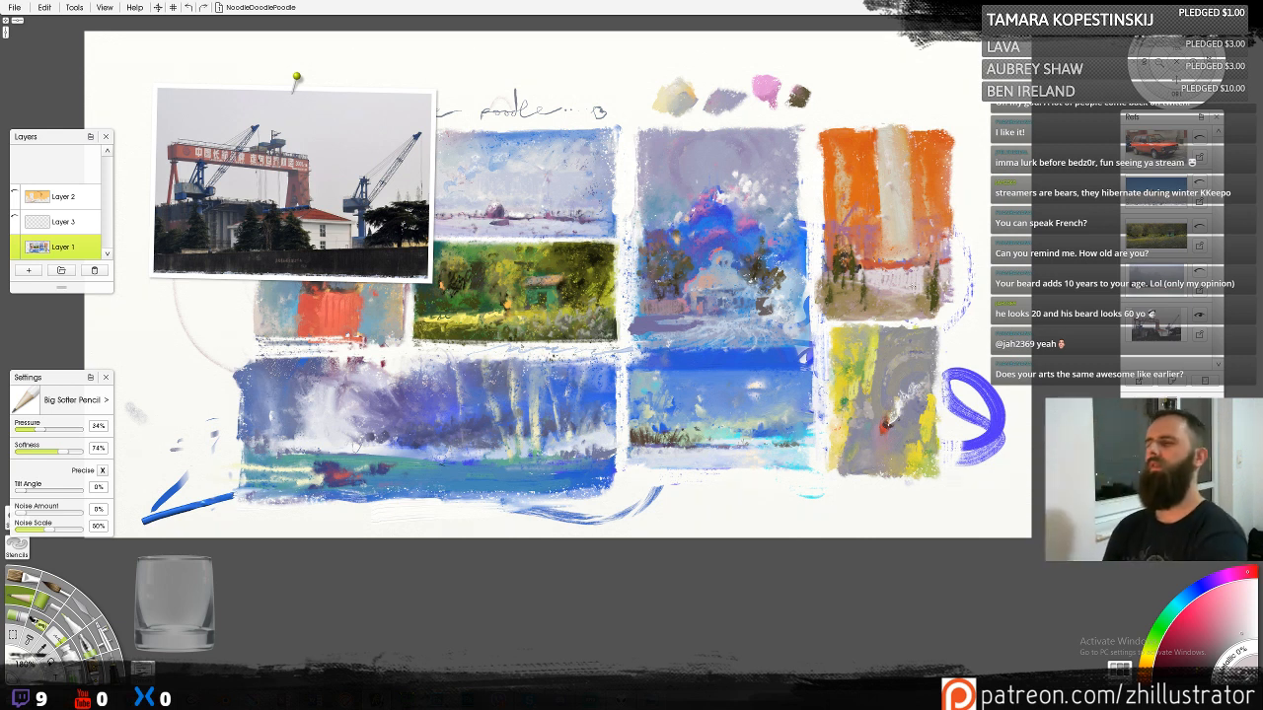
left_click(928, 270, "alt")
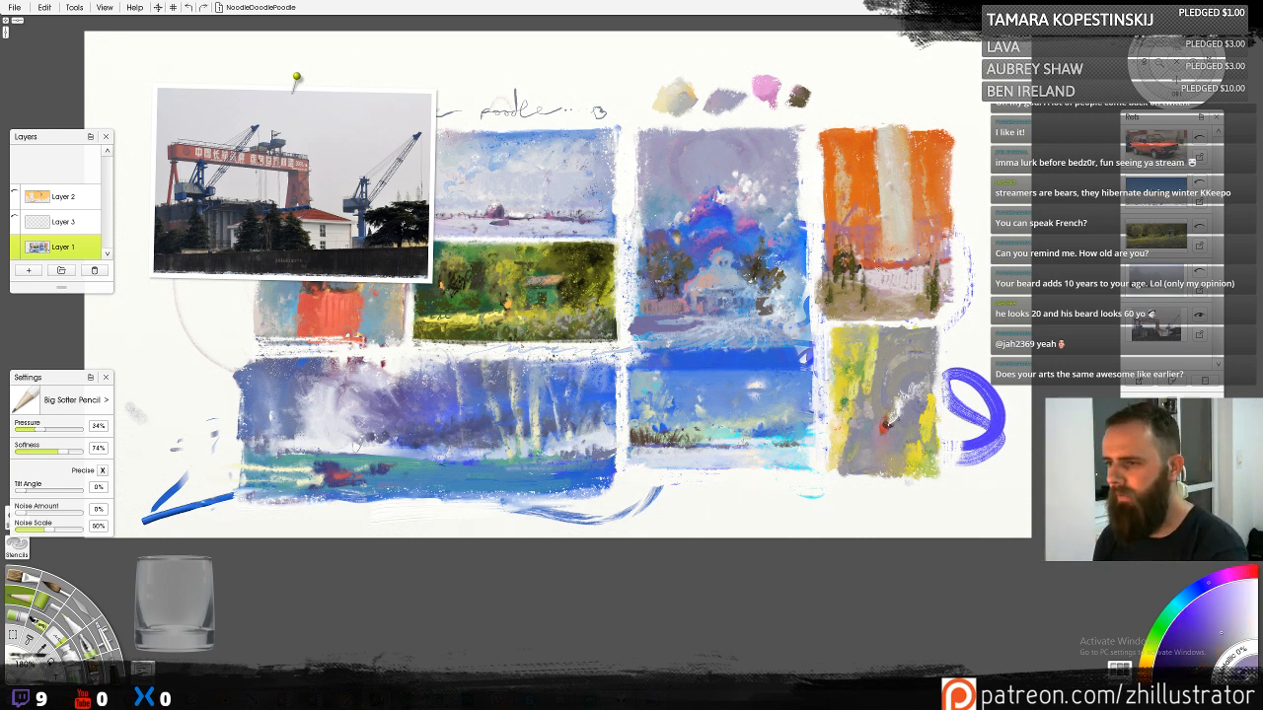
mouse_move(913, 268)
left_mouse_down()
mouse_move(938, 275)
mouse_move(922, 266)
left_mouse_up()
left_click(913, 266, "alt")
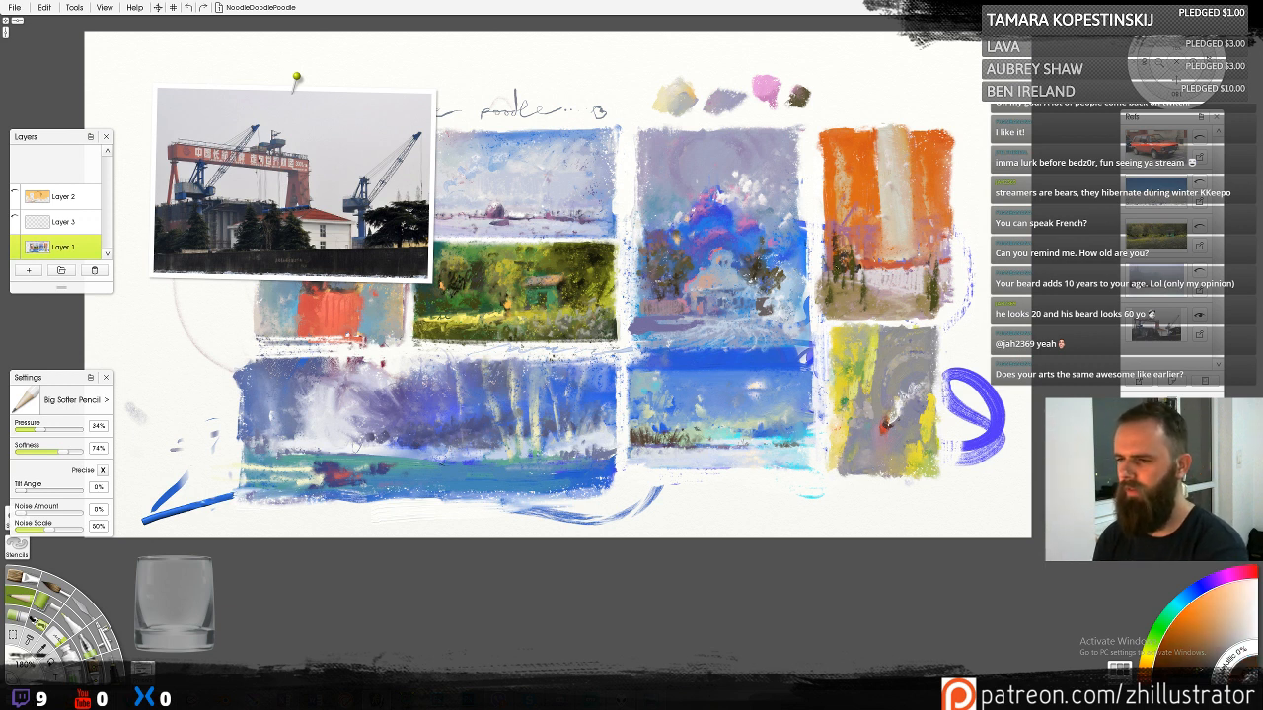
Refine the dark trees and the ochre foreground around the pickets with pencil strokes in sampled yellow and brownish orange tones
left_click(885, 425, "alt")
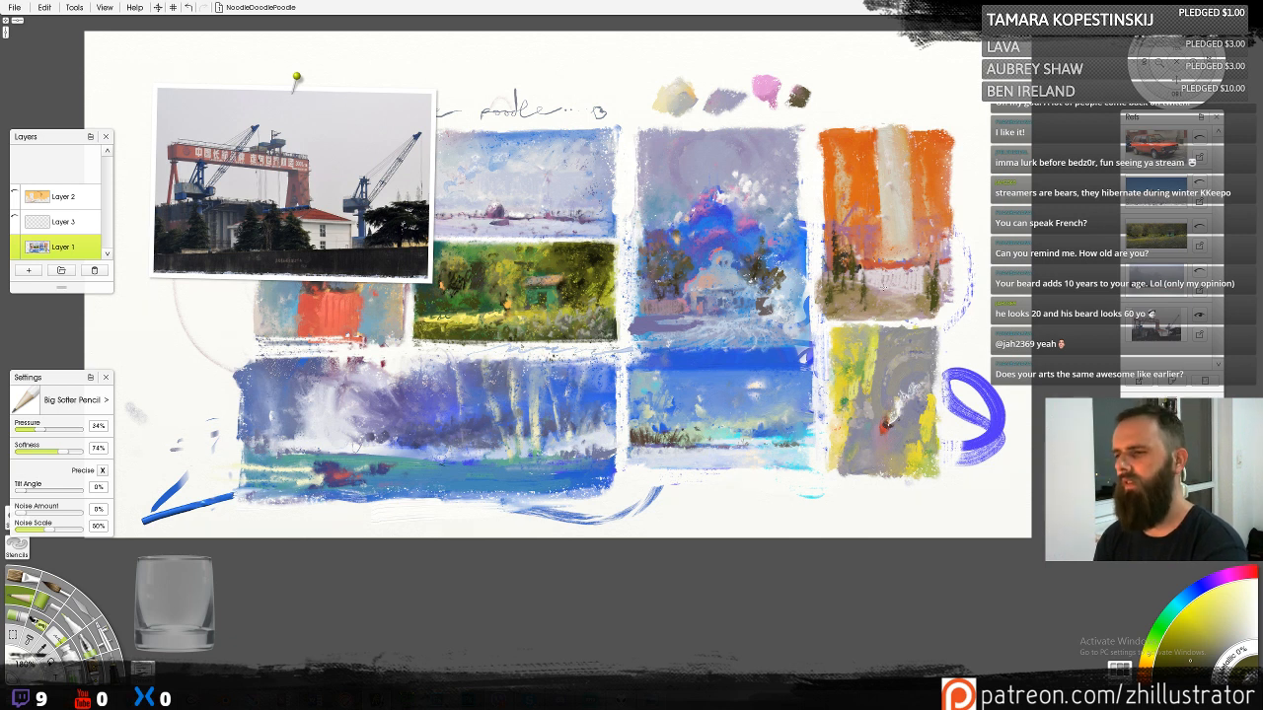
left_click(885, 419, "alt")
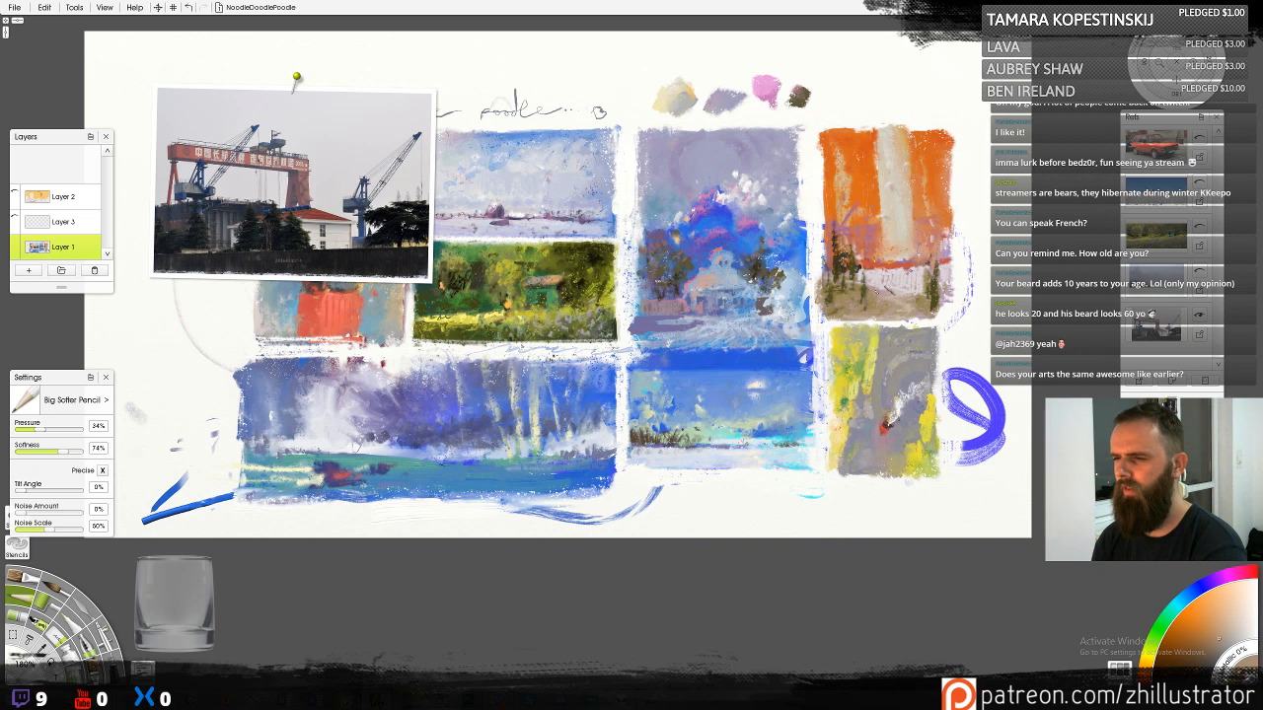
left_click(887, 420, "alt")
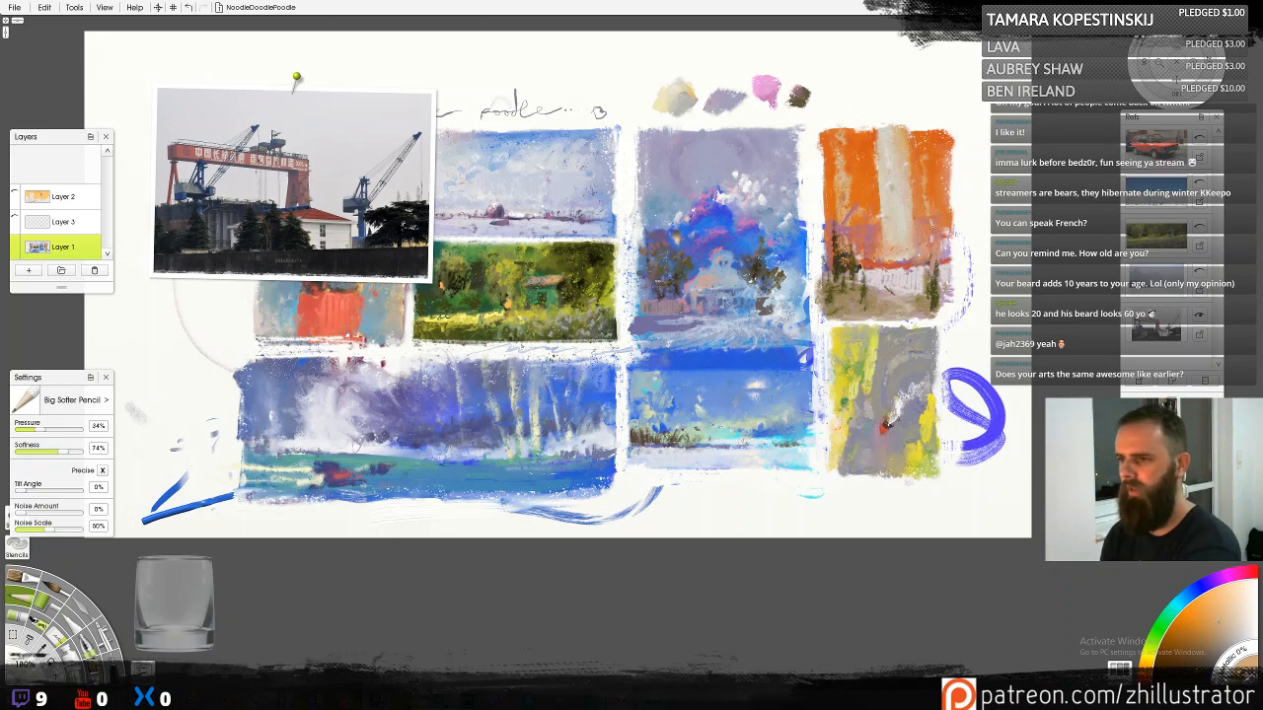
left_click(932, 315, "alt")
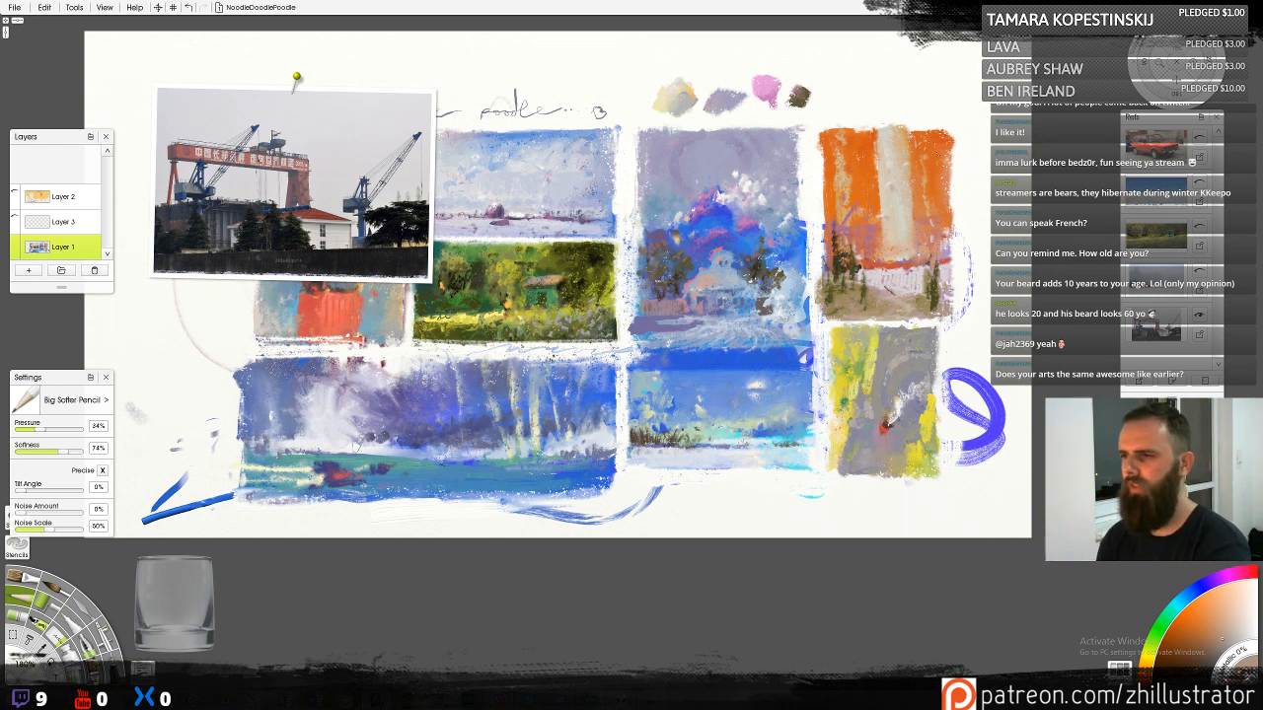
Sketch pale curved lines across the orange backdrop on both sides of the column, undoing the unwanted strokes
left_click(885, 200, "alt")
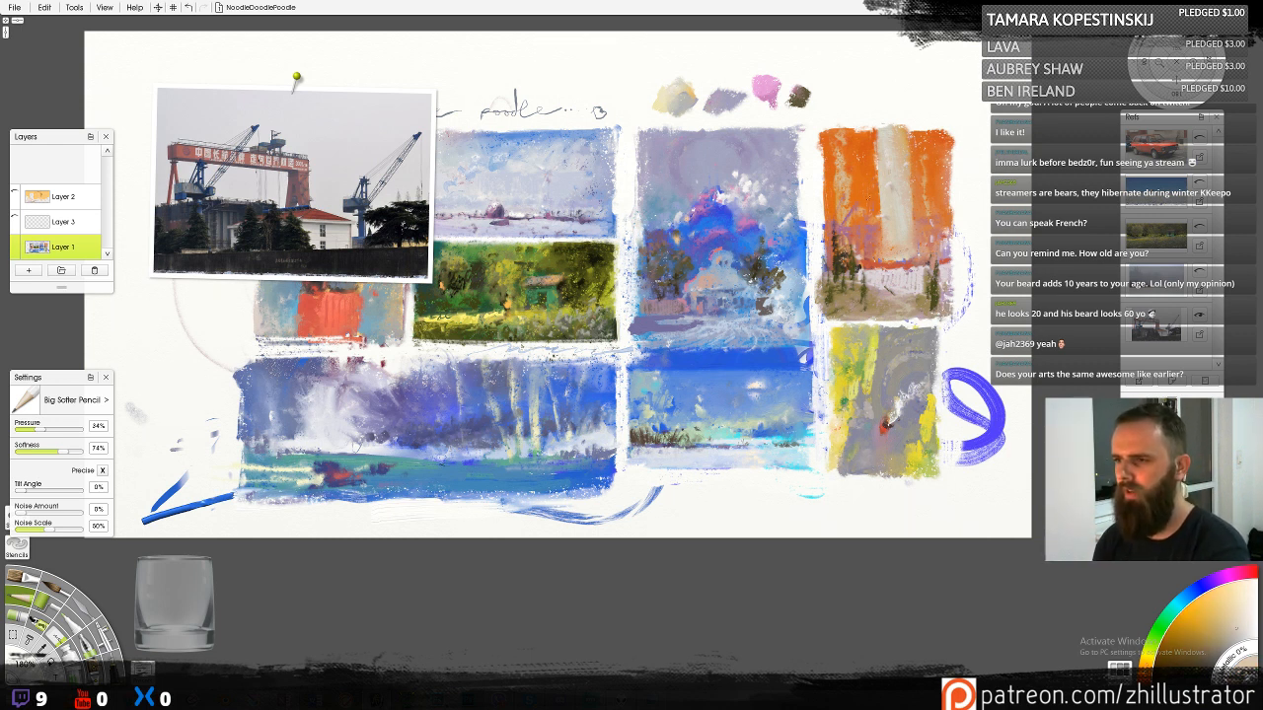
left_click_drag(870, 201, 862, 134)
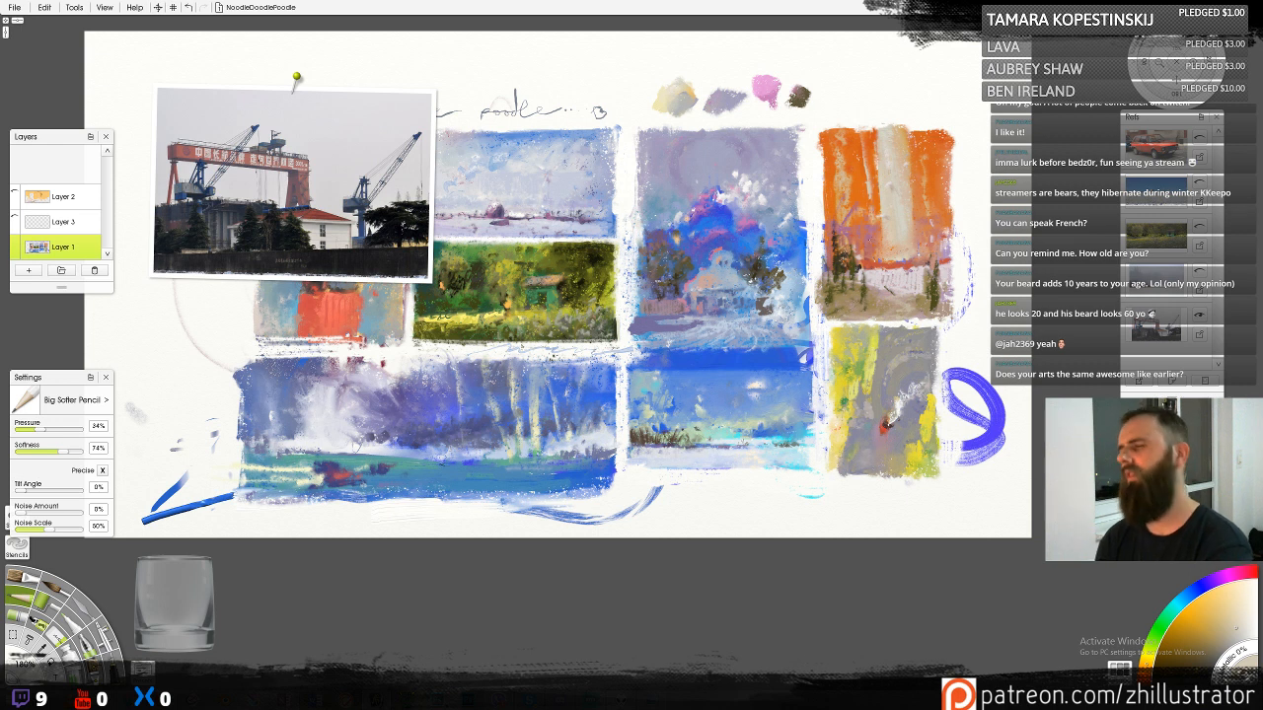
key("ctrl+z")
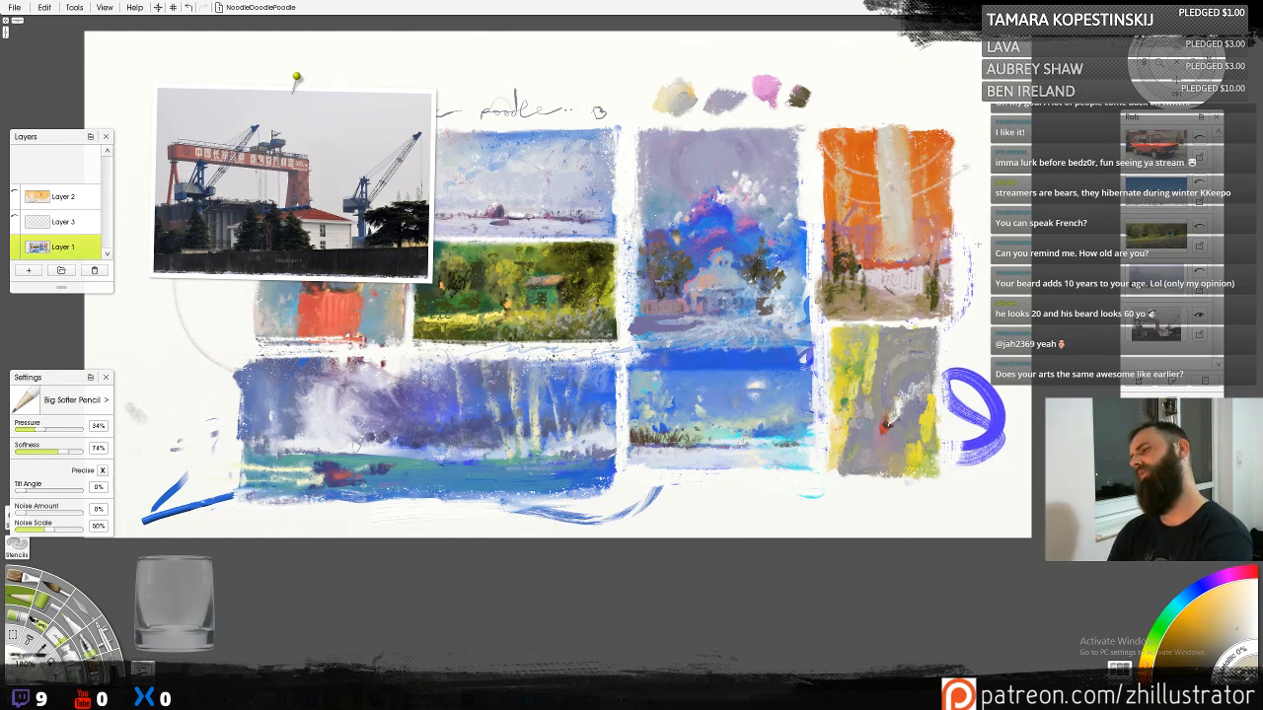
left_click_drag(909, 132, 939, 152)
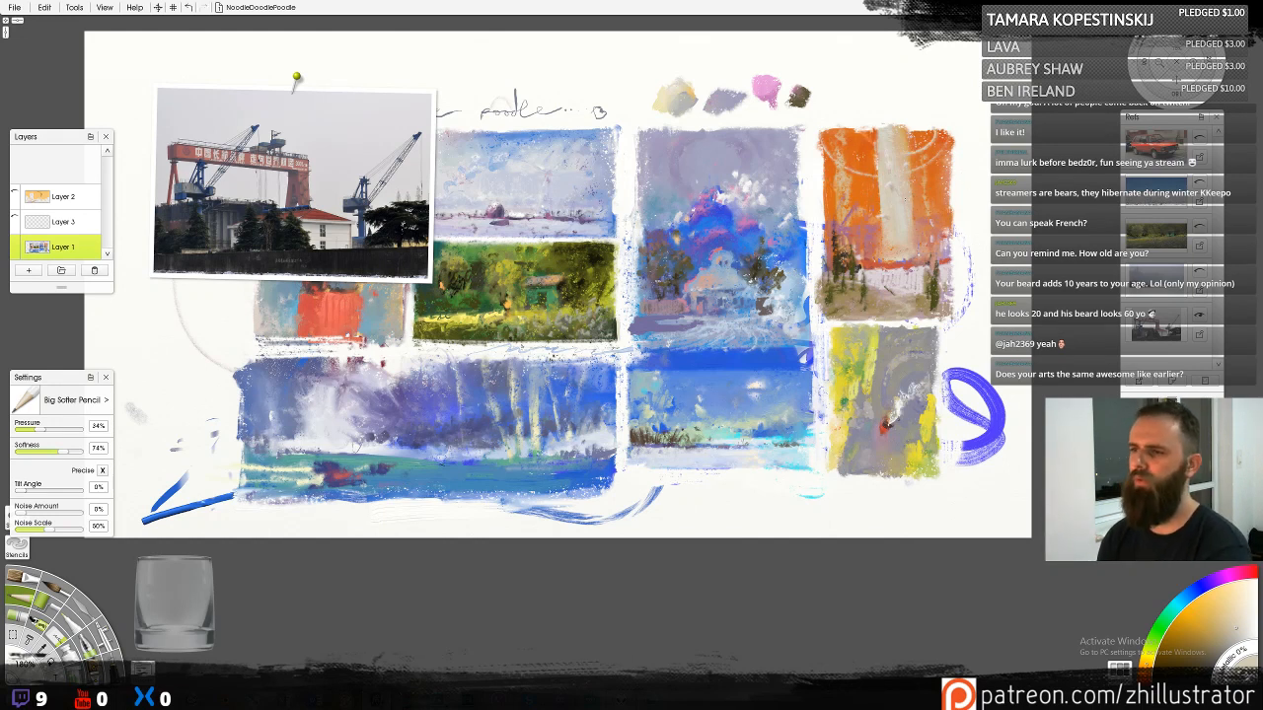
key("ctrl+z")
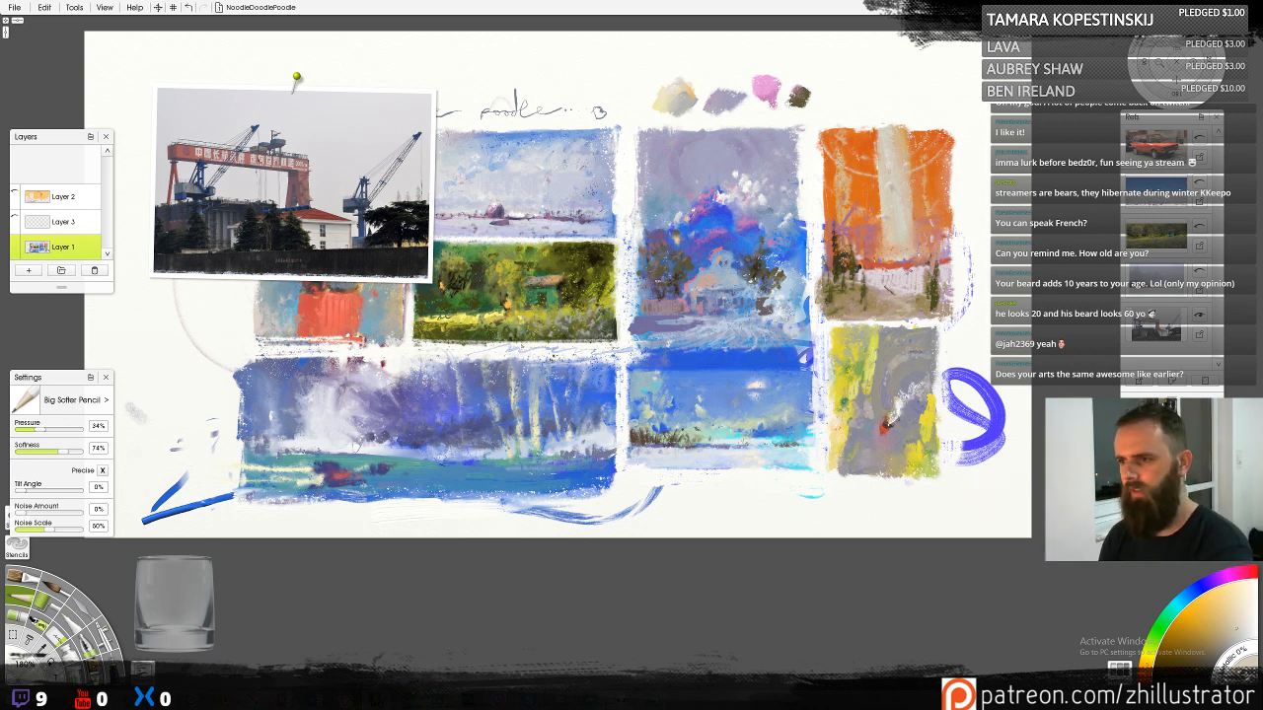
Paint out the blue swoosh below the lower blocks in paper white and remove the pinned shipyard reference photo
mouse_move(293, 192)
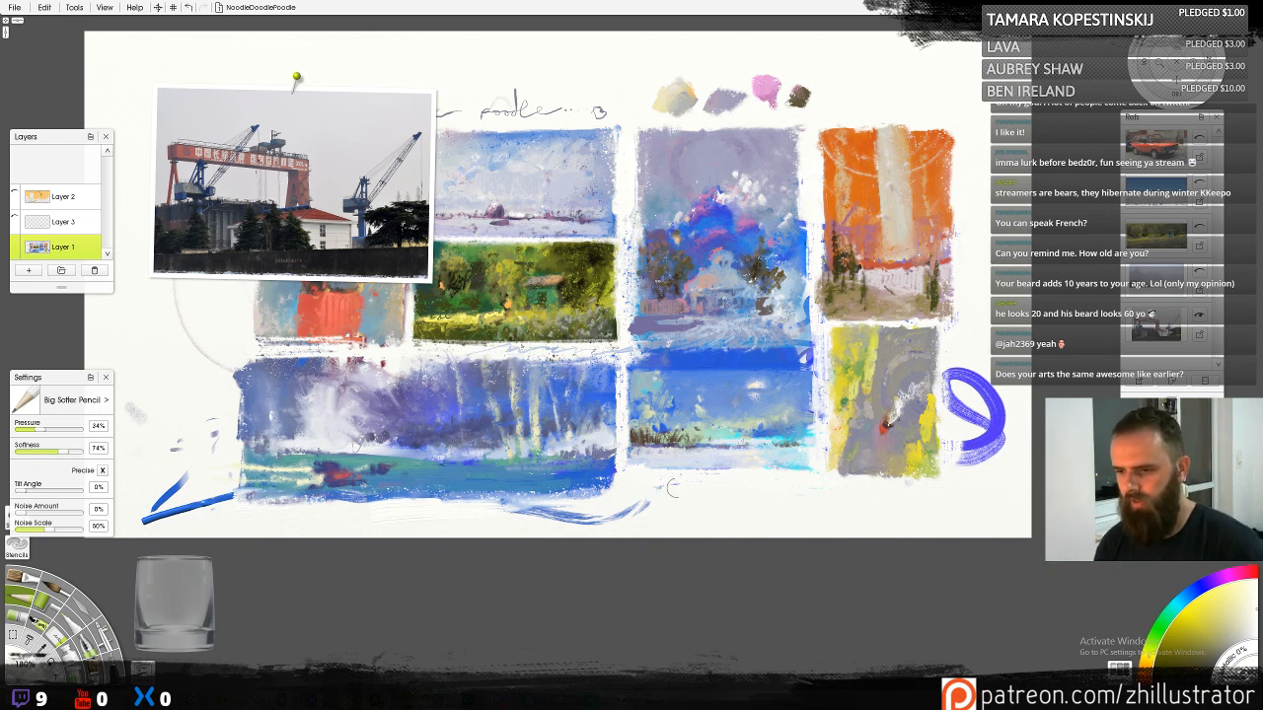
mouse_move(672, 488)
left_mouse_down()
mouse_move(615, 527)
mouse_move(490, 531)
left_mouse_up()
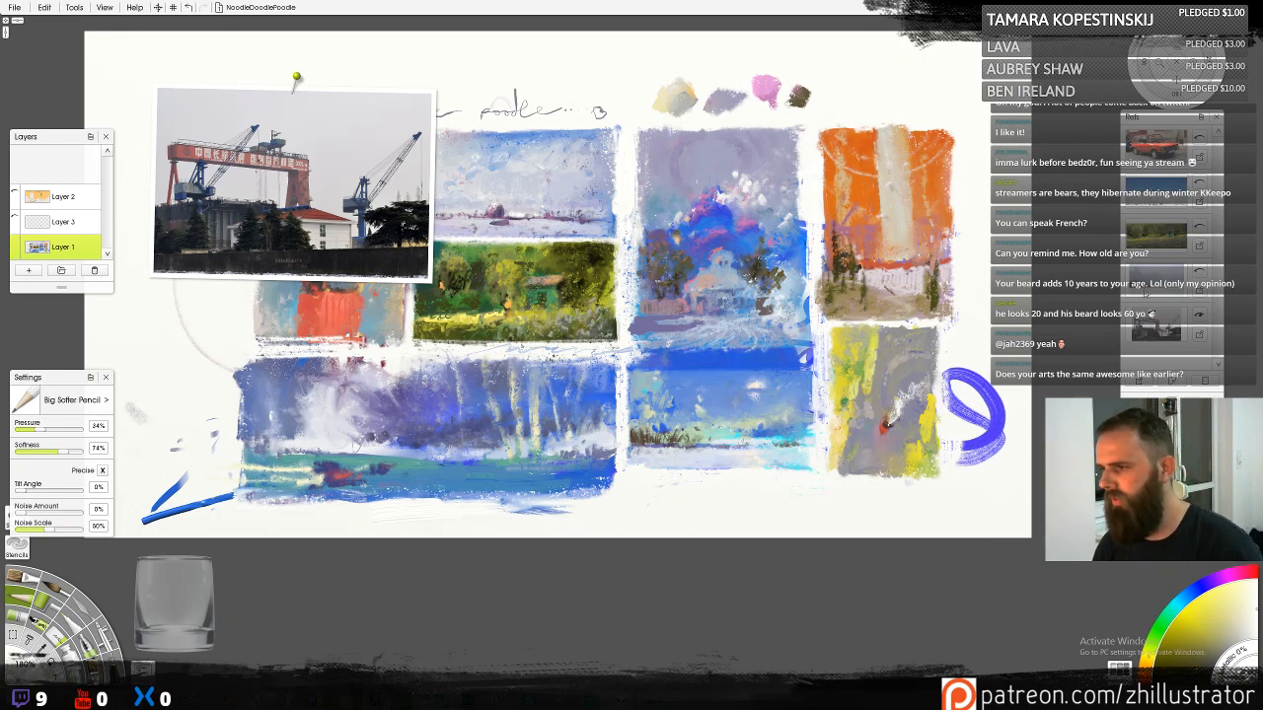
left_click(1206, 335)
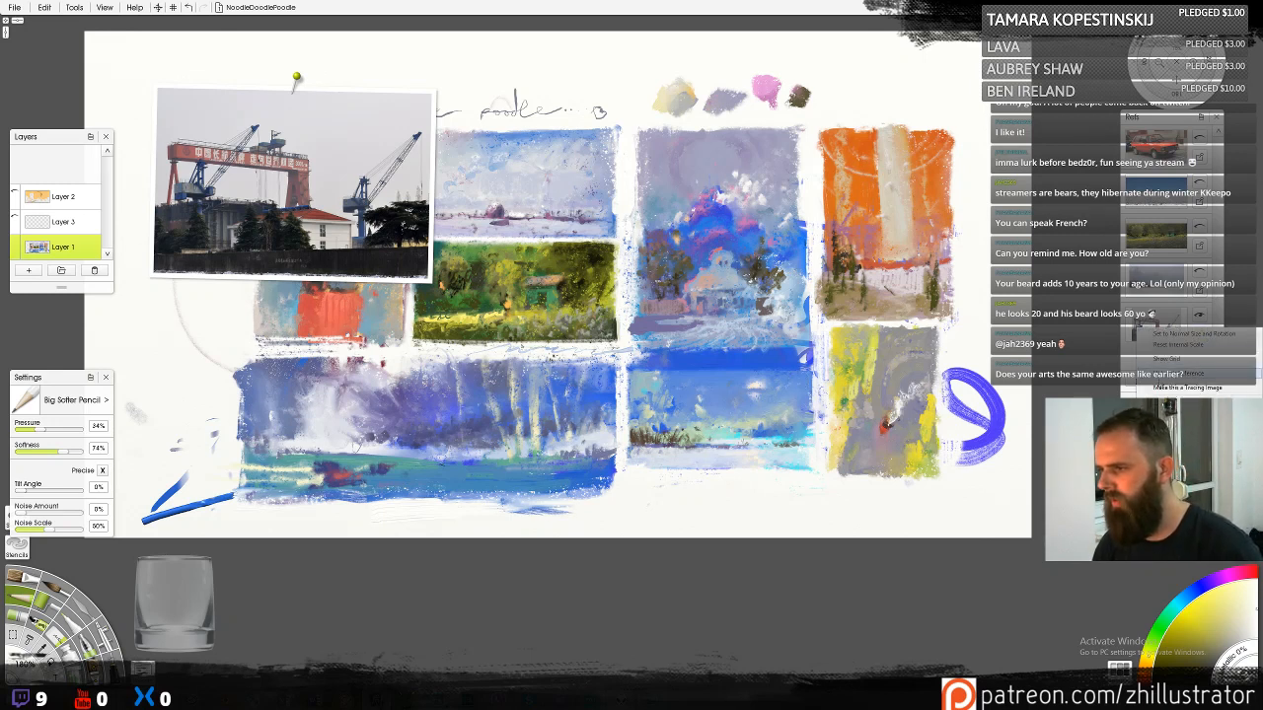
left_click(1227, 397)
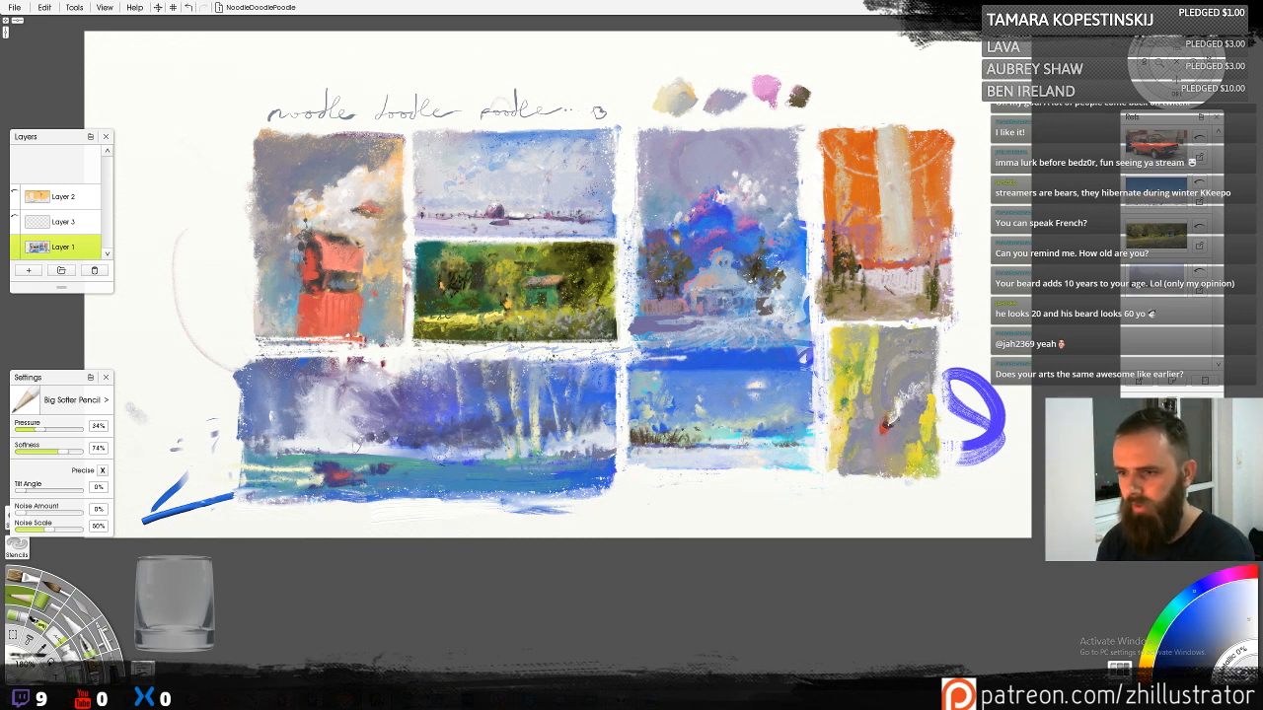
Cover the dark blue strip along the top of the small turquoise landscape with paper white to widen the gap above it
mouse_move(641, 360)
left_mouse_down()
mouse_move(817, 363)
mouse_move(764, 364)
mouse_move(807, 358)
left_mouse_up()
mouse_move(725, 368)
left_mouse_down()
mouse_move(615, 370)
mouse_move(787, 368)
mouse_move(659, 362)
mouse_move(807, 357)
mouse_move(791, 365)
mouse_move(819, 354)
left_mouse_up()
left_click(651, 503, "alt")
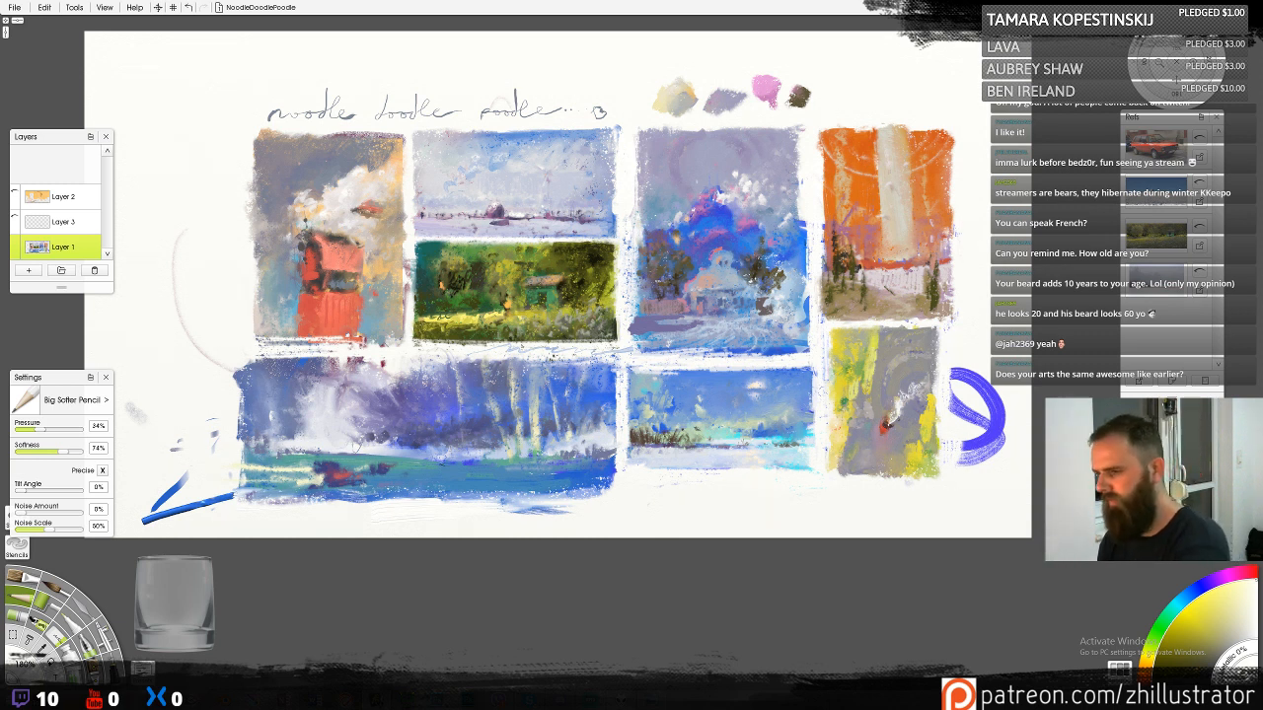
Brush a pale lavender block over the blue scribble beside the yellow-grey block and add violet dabs in its lower part
key("b")
mouse_move(989, 379)
left_mouse_down()
mouse_move(970, 365)
mouse_move(961, 421)
mouse_move(967, 354)
mouse_move(988, 367)
mouse_move(998, 419)
mouse_move(973, 432)
mouse_move(960, 411)
mouse_move(965, 345)
mouse_move(992, 351)
mouse_move(1008, 395)
mouse_move(1009, 434)
mouse_move(967, 428)
mouse_move(951, 403)
mouse_move(971, 474)
mouse_move(1004, 464)
mouse_move(955, 448)
mouse_move(969, 479)
mouse_move(962, 456)
mouse_move(992, 473)
left_mouse_up()
left_click(989, 435, "alt")
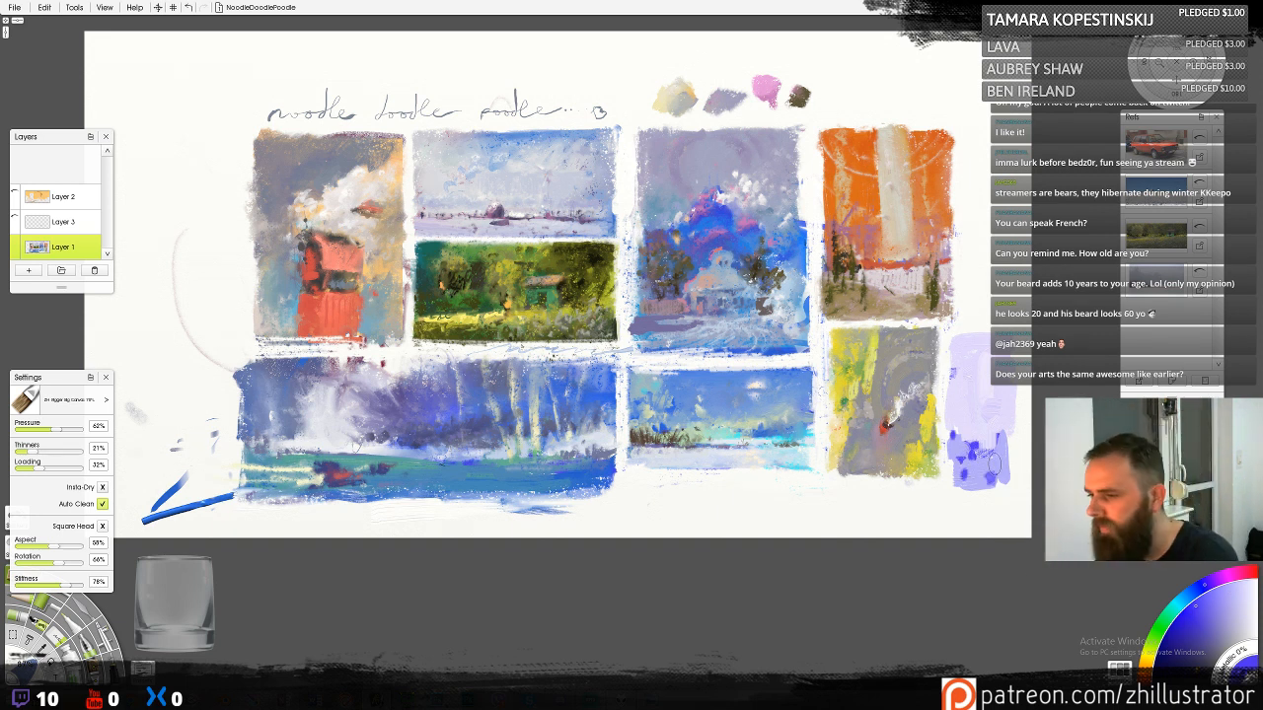
left_click_drag(980, 449, 996, 444)
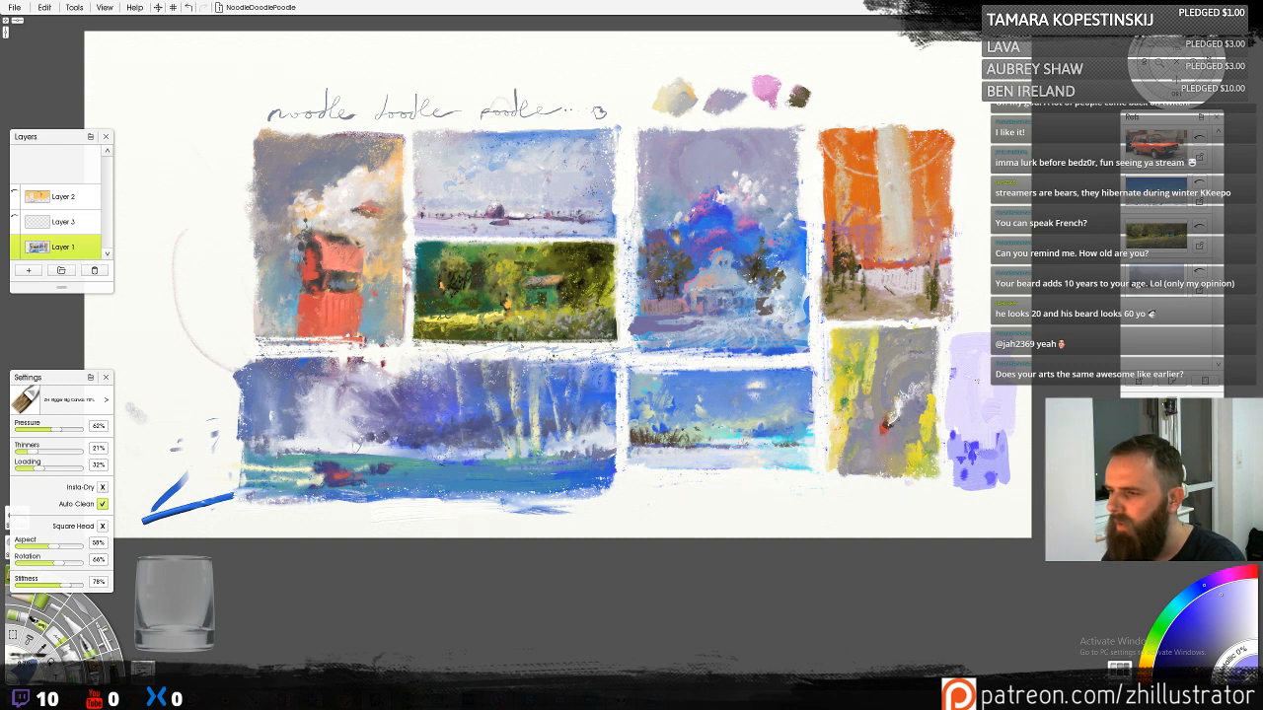
Draw small violet spires and dark base strokes in the lower part of the lavender block with the Big Softer Pencil
left_click(1152, 655)
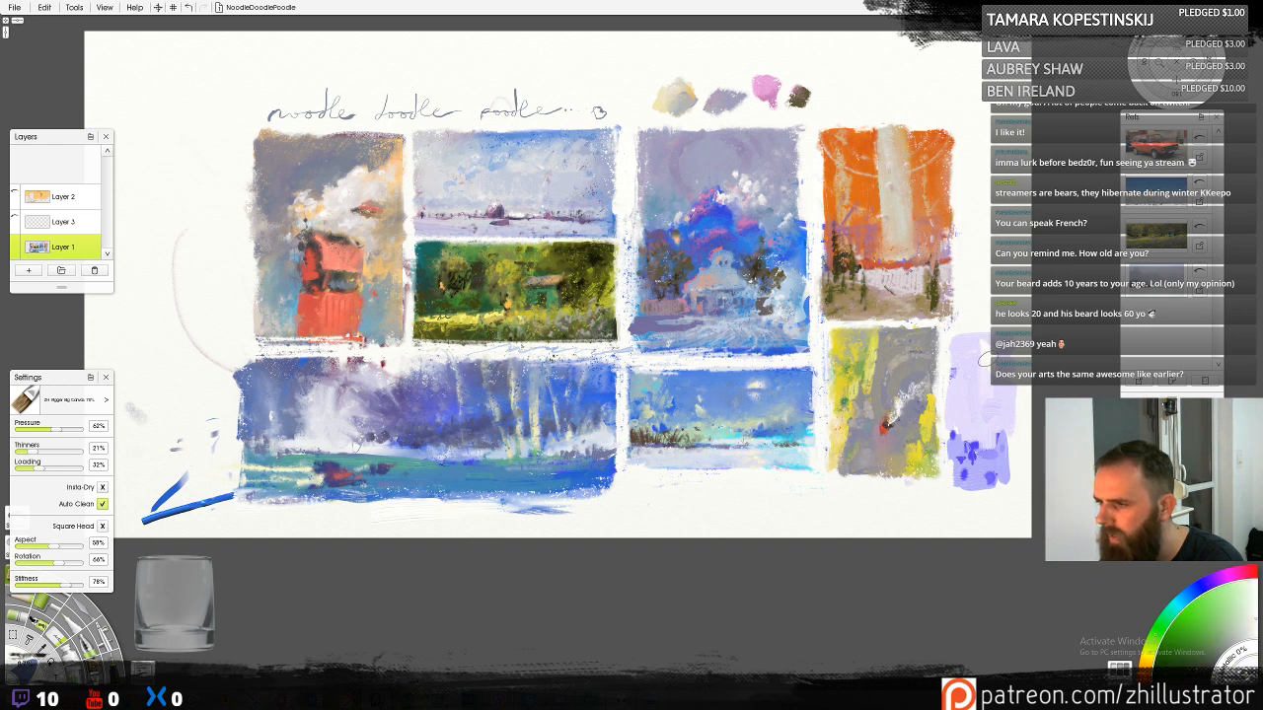
key("c")
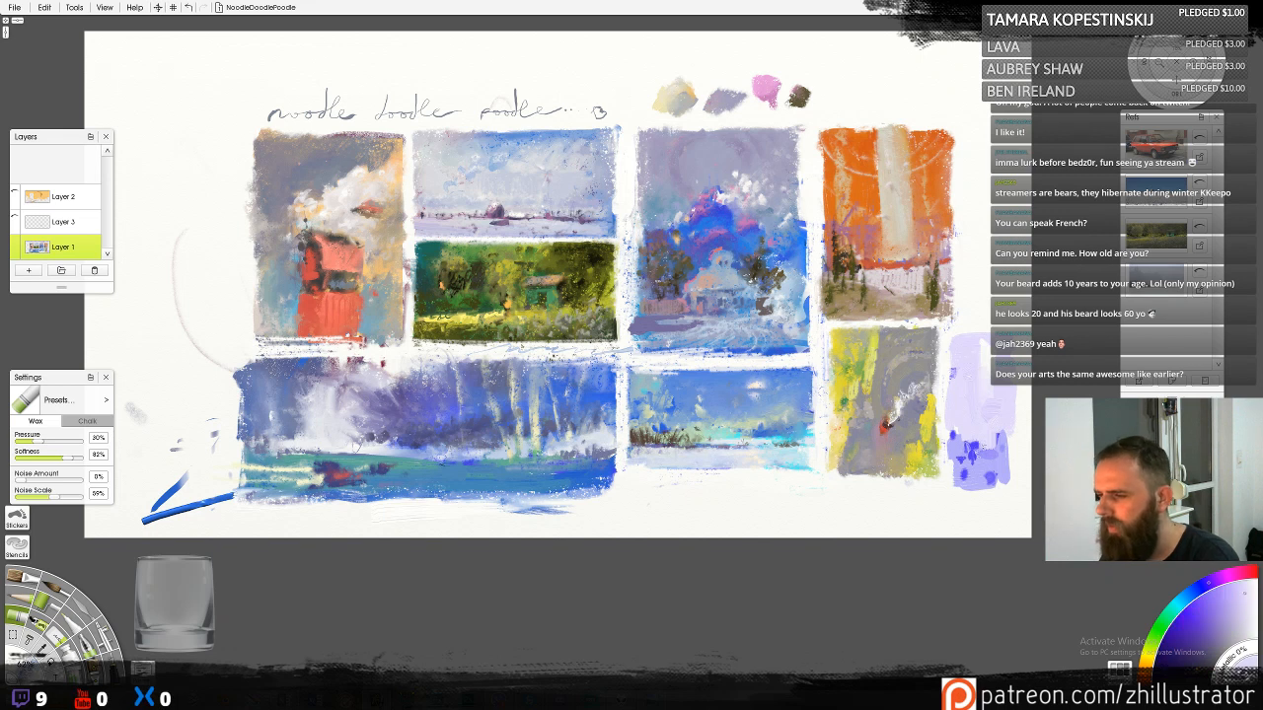
key("p")
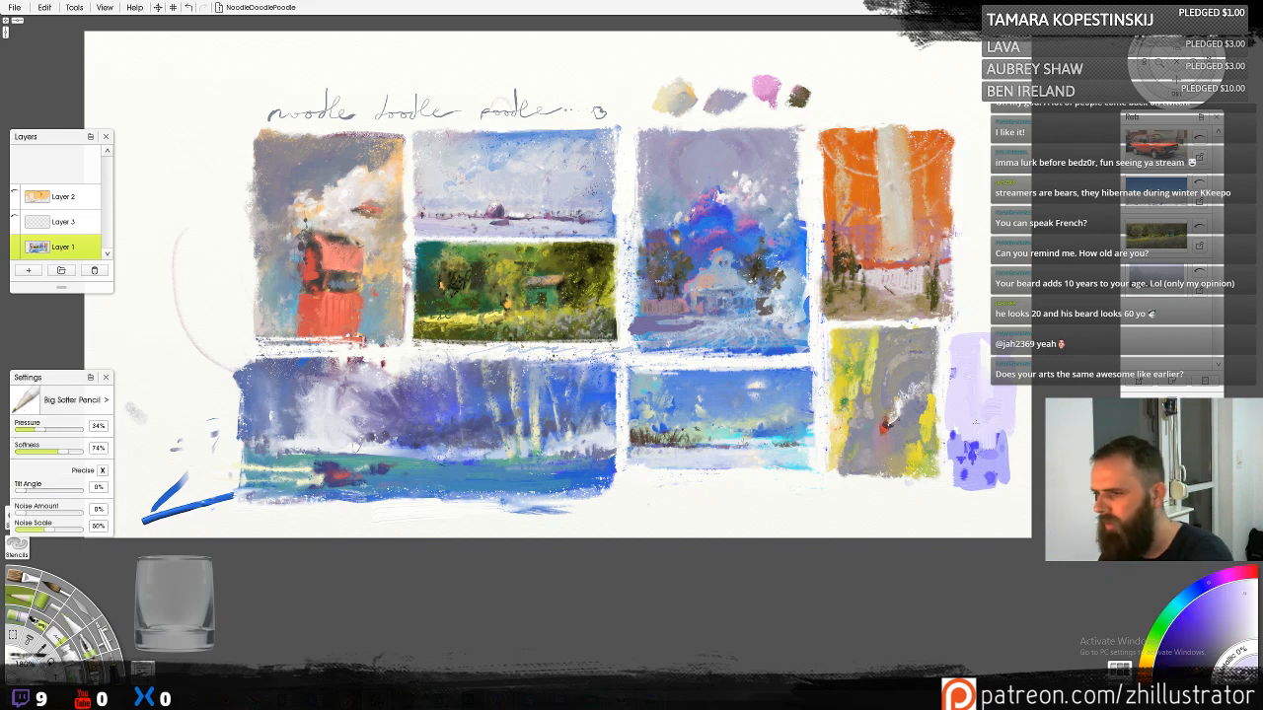
left_click_drag(974, 442, 972, 385)
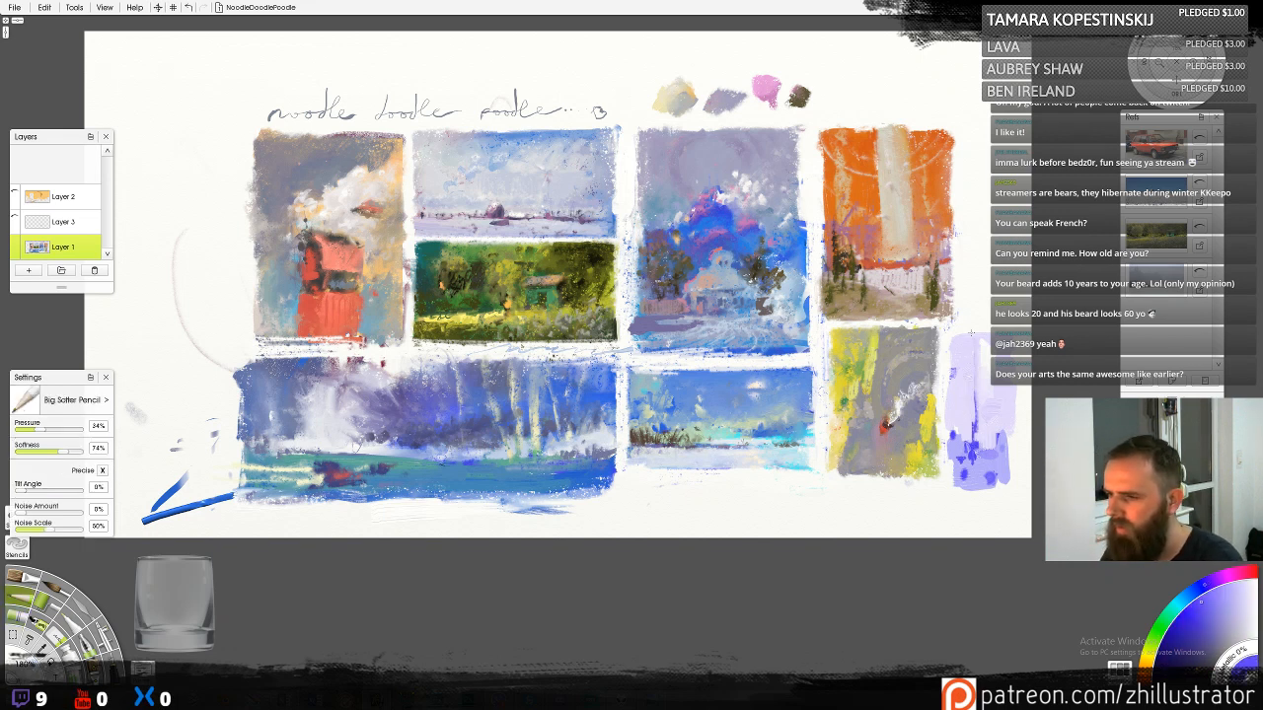
key("ctrl+z")
left_click_drag(972, 443, 971, 417)
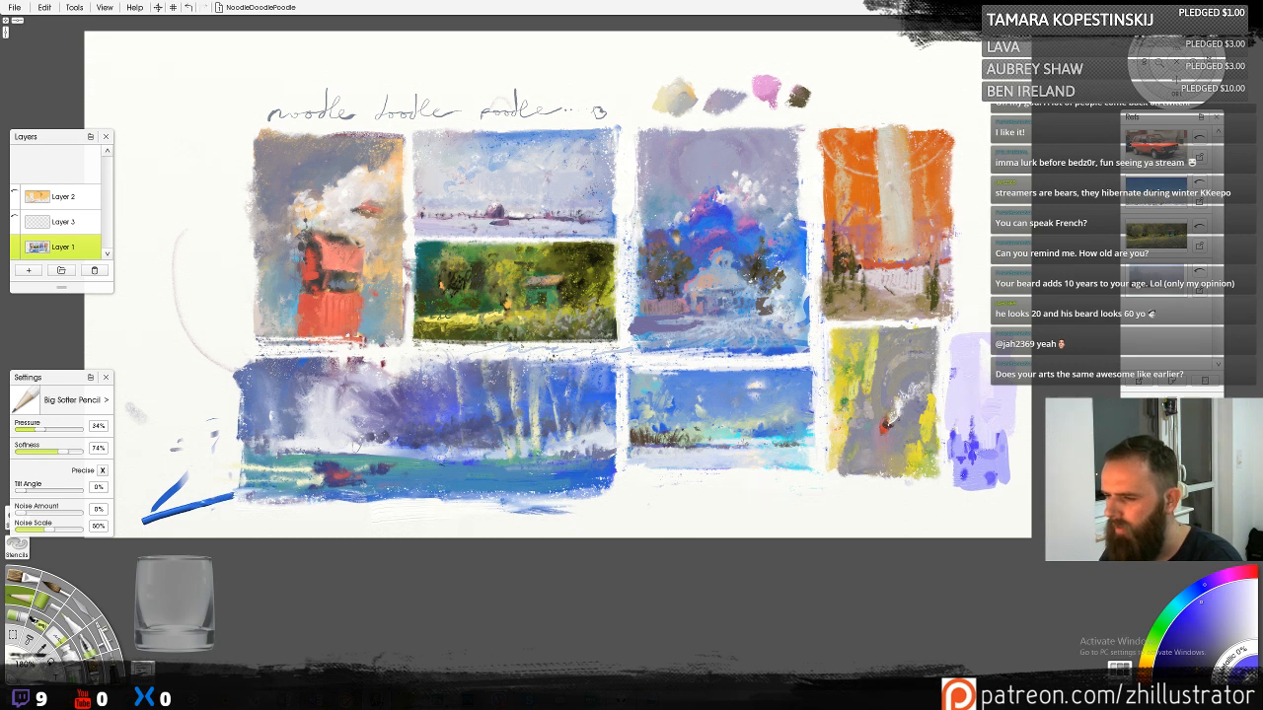
left_click_drag(962, 464, 1006, 475)
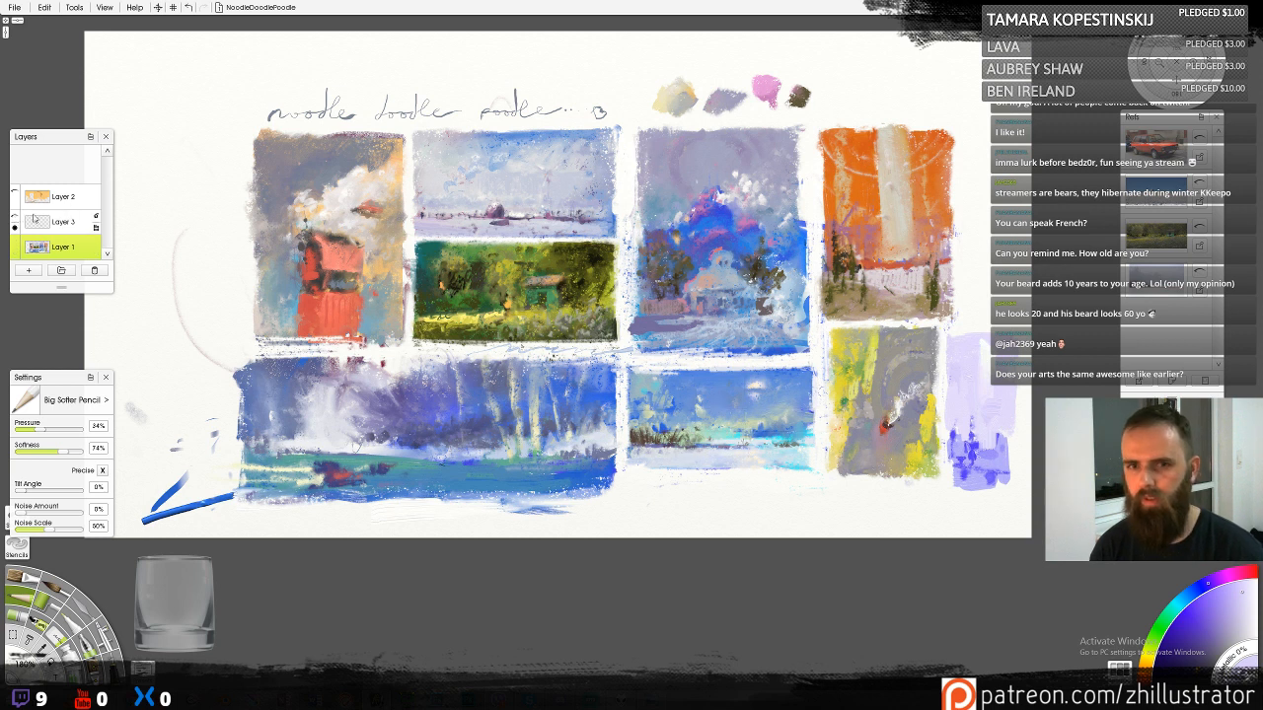
Delete Layer 3 and activate the tool for moving layer contents
right_click(99, 223)
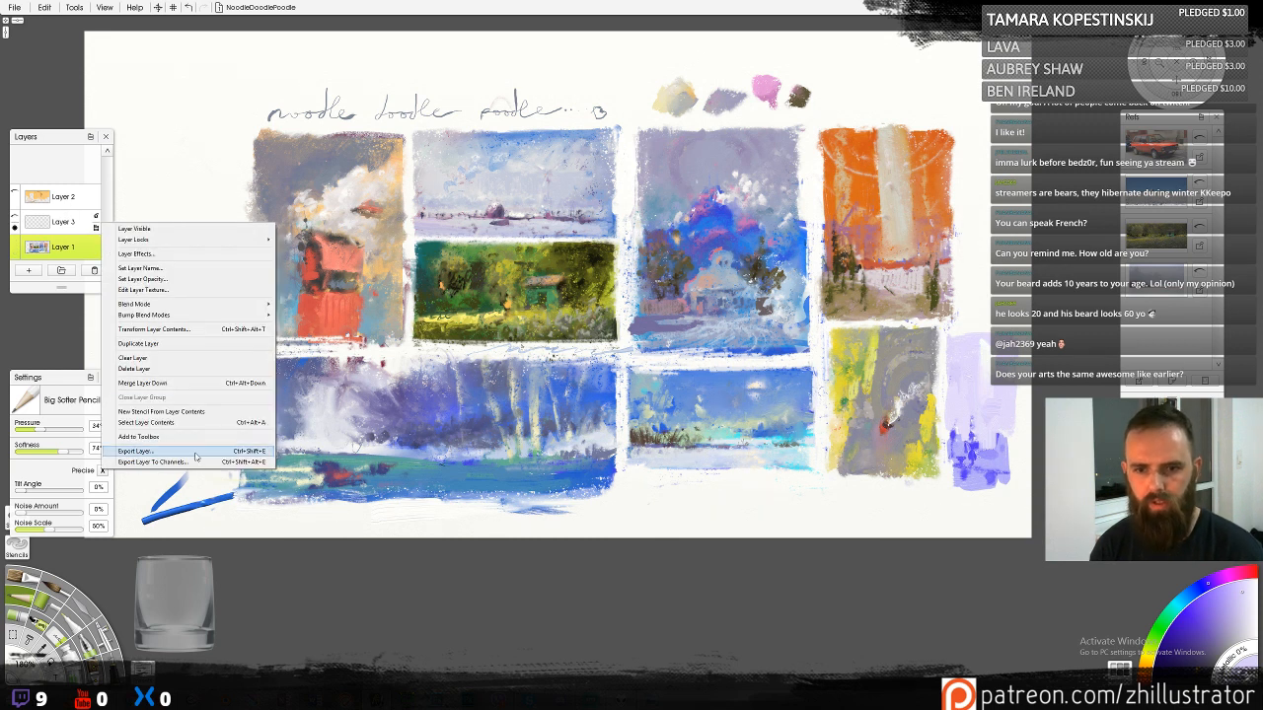
left_click(172, 367)
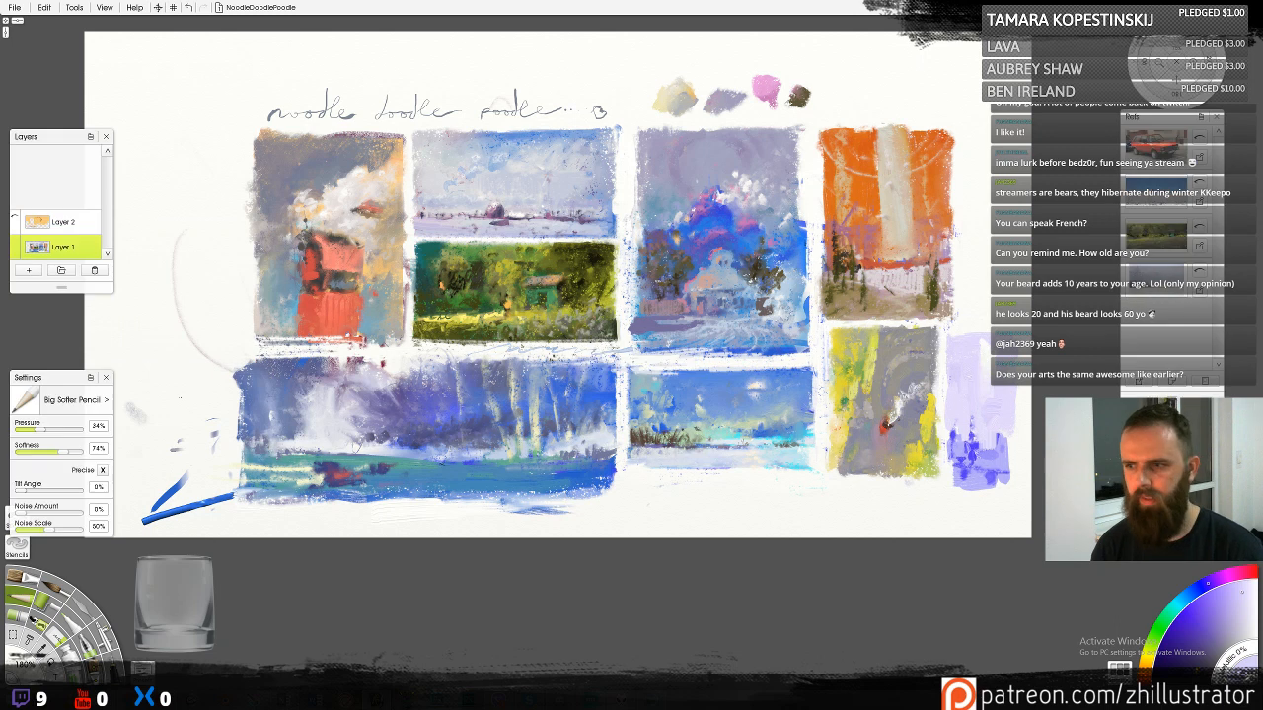
left_click(157, 7)
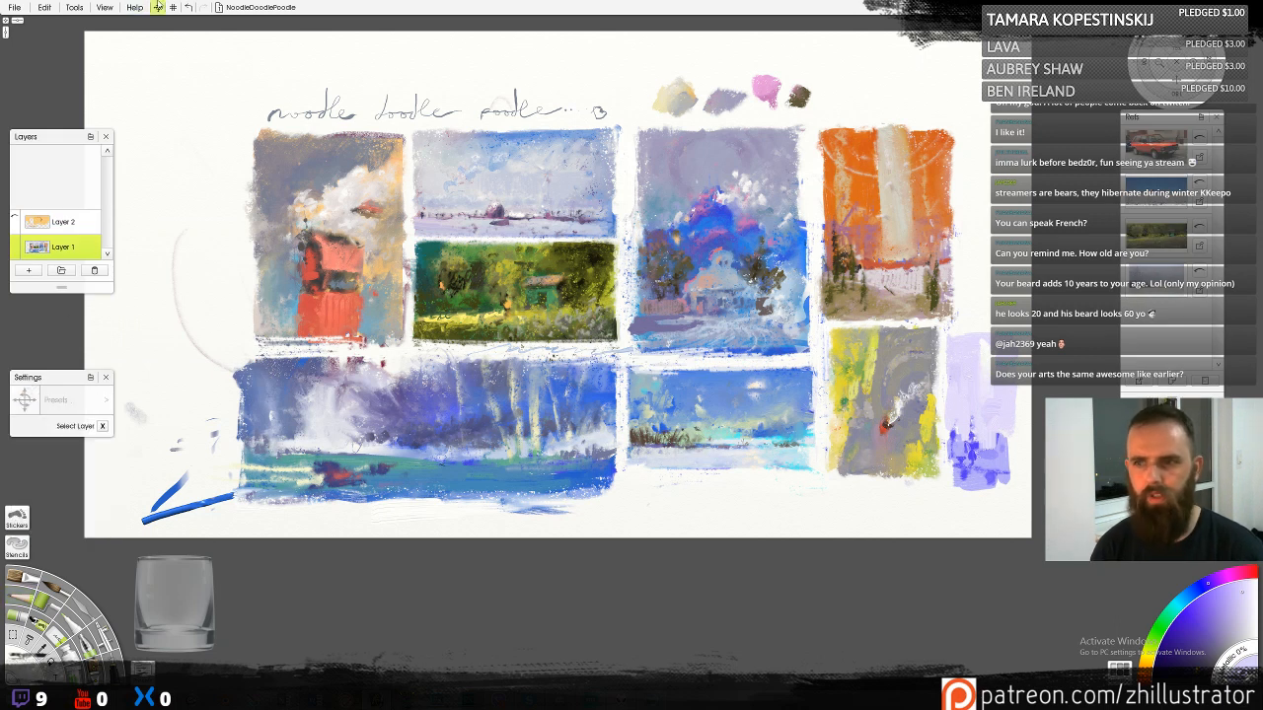
Move the contents of Layer 1 left and slightly up so the studies leave free paper beside the lavender block
left_click(539, 235)
mouse_move(625, 275)
left_mouse_down()
mouse_move(573, 259)
mouse_move(622, 272)
left_mouse_up()
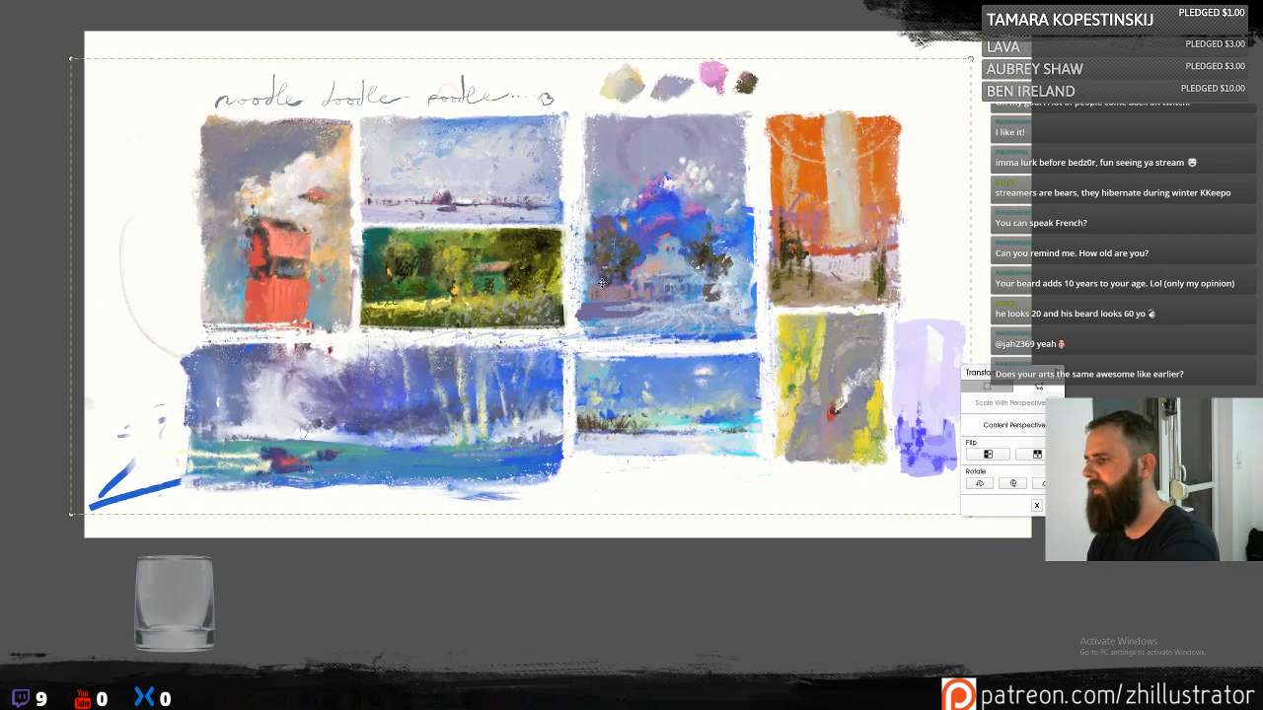
key("Return")
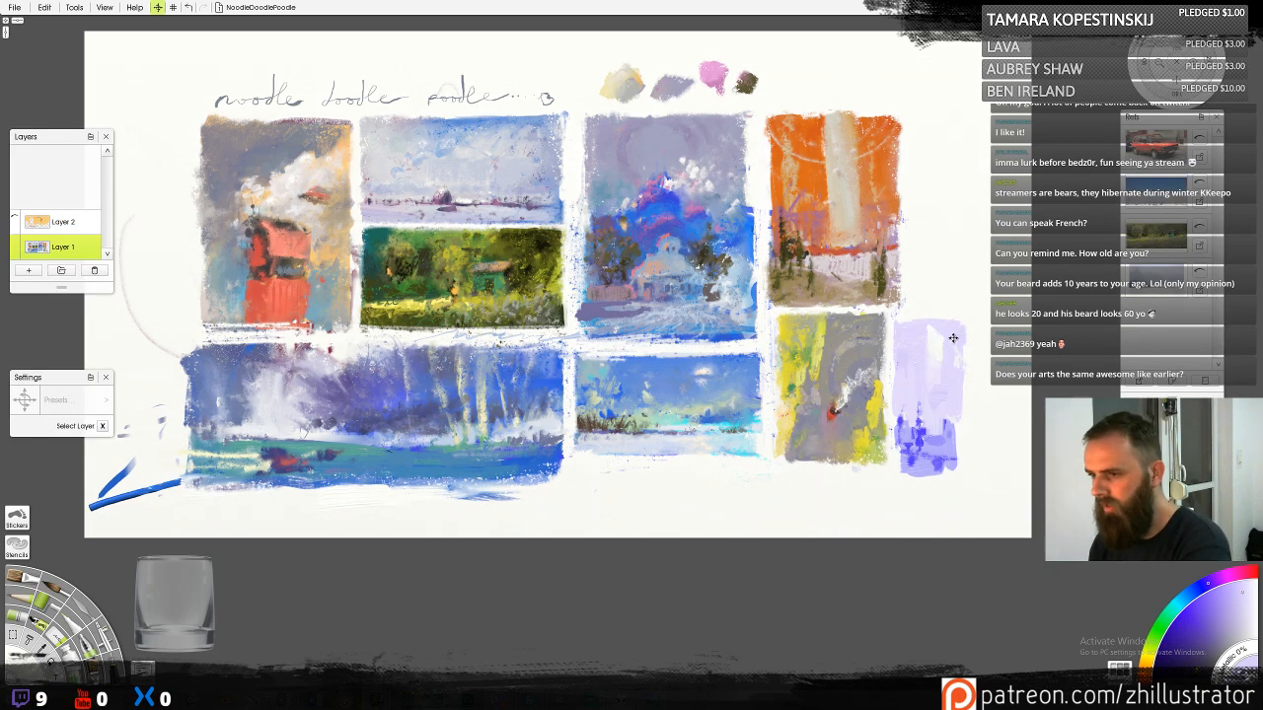
Select the area around the lavender block, stretch the block slightly wider with the transform, apply it and deselect
key("k")
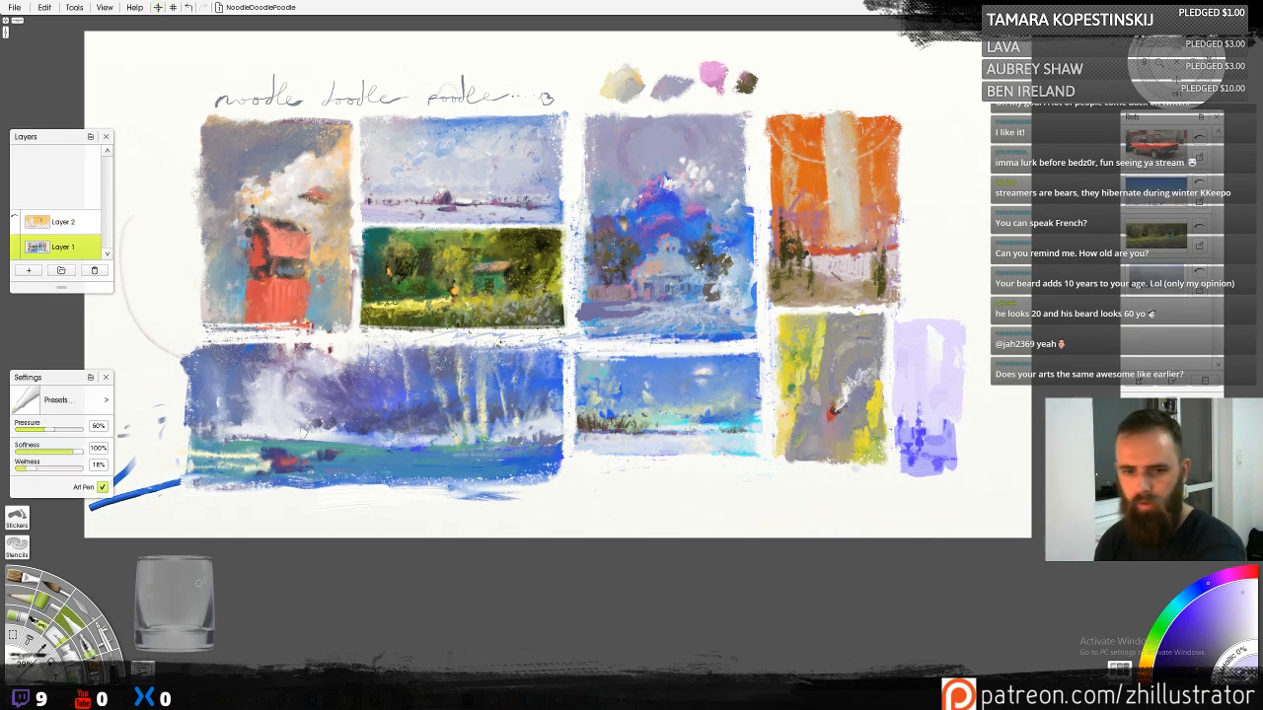
left_click(14, 636)
left_click_drag(977, 309, 892, 496)
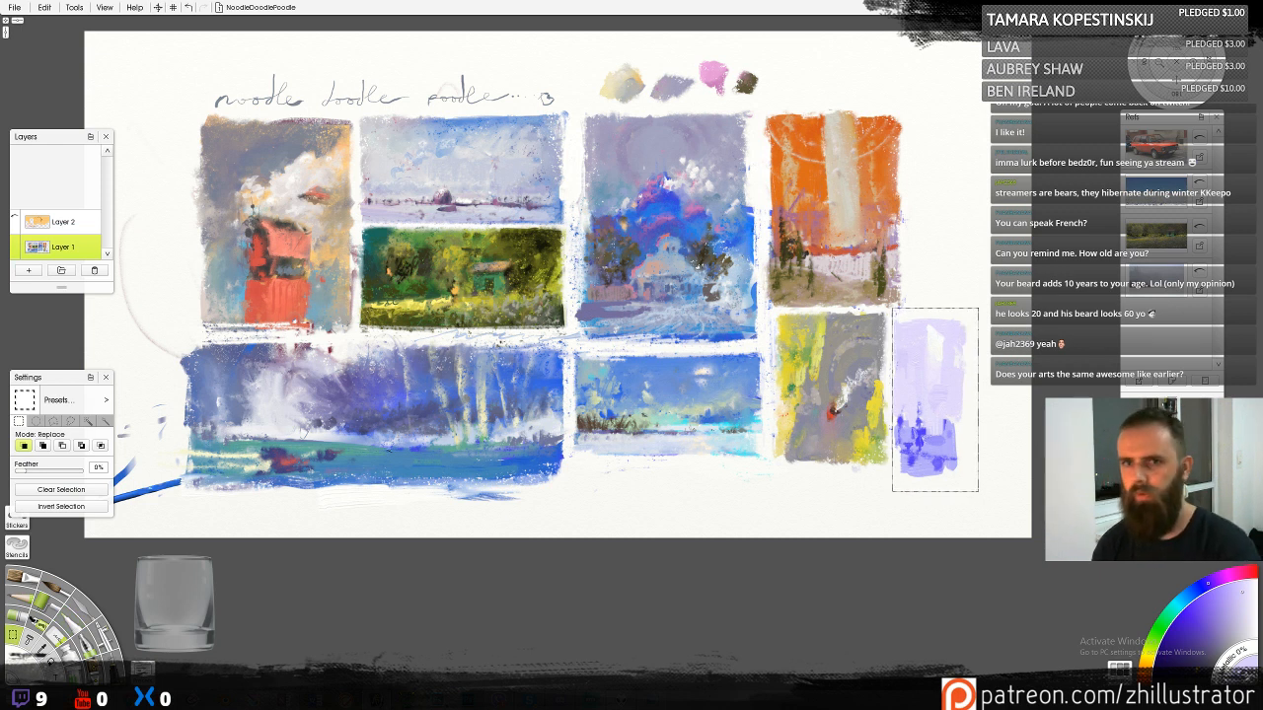
left_click(157, 6)
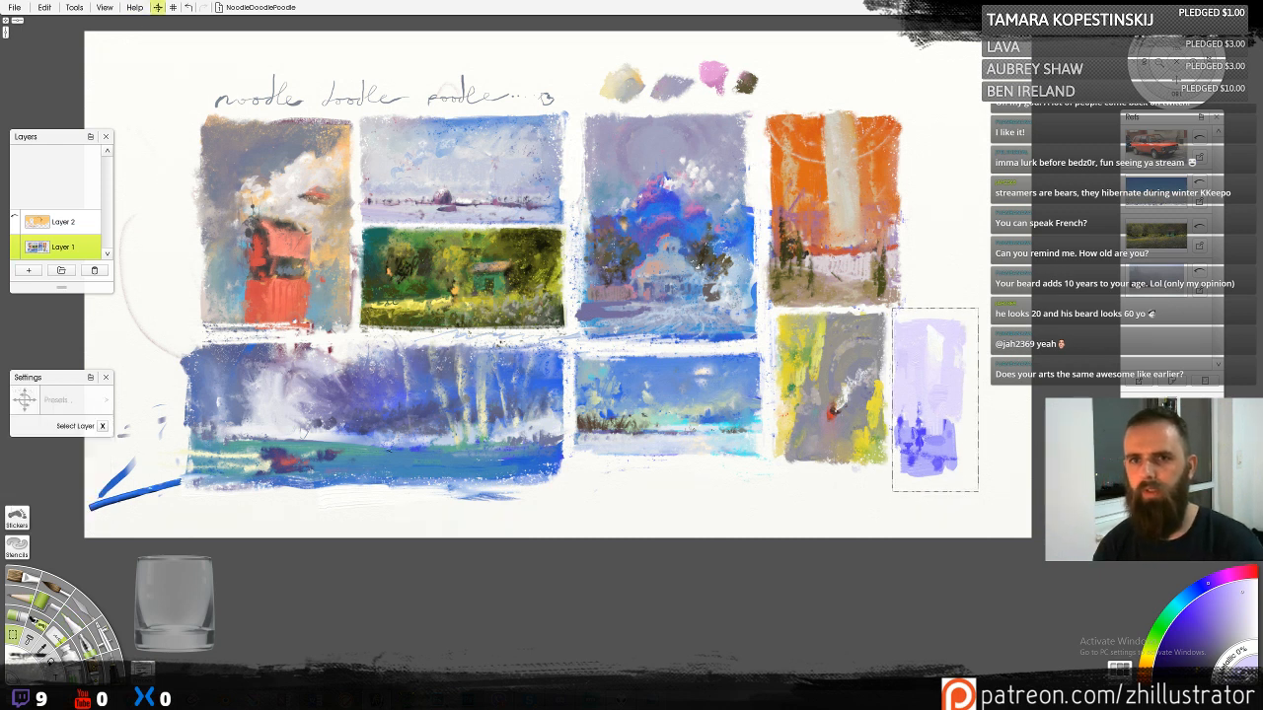
left_click(945, 380)
left_click_drag(1005, 393, 1048, 385)
left_click_drag(972, 392, 972, 400)
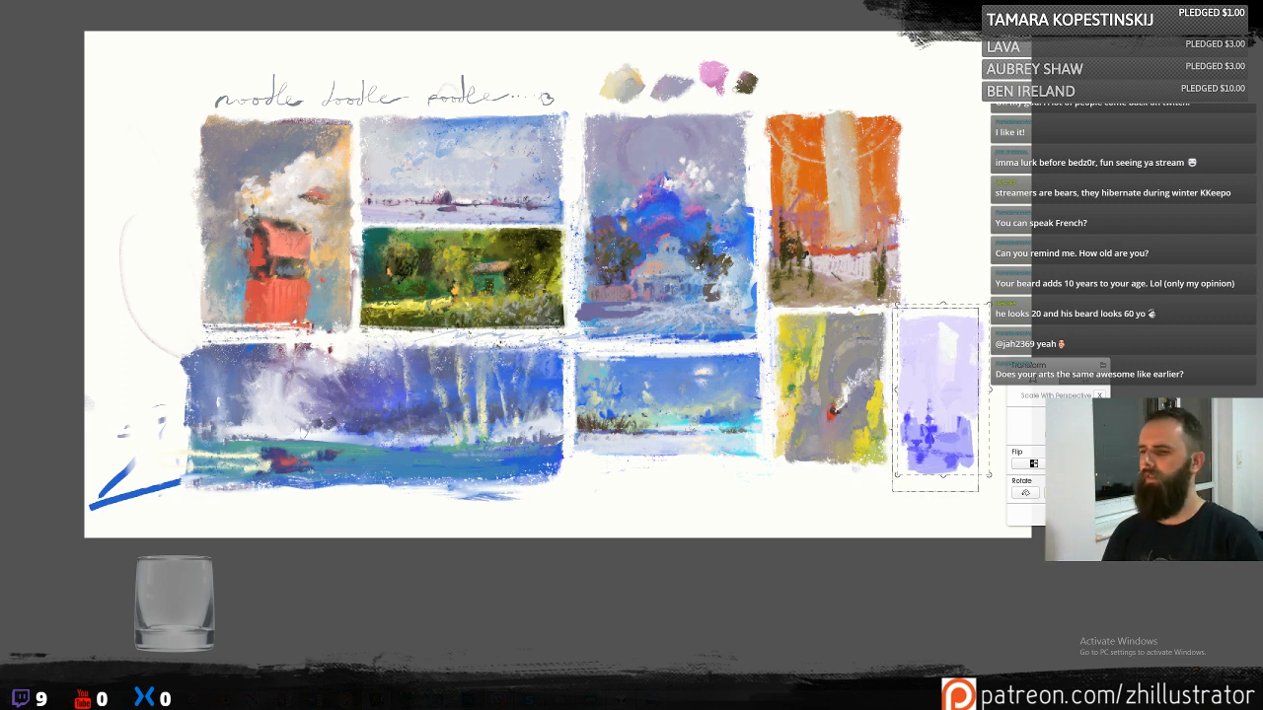
key("Return")
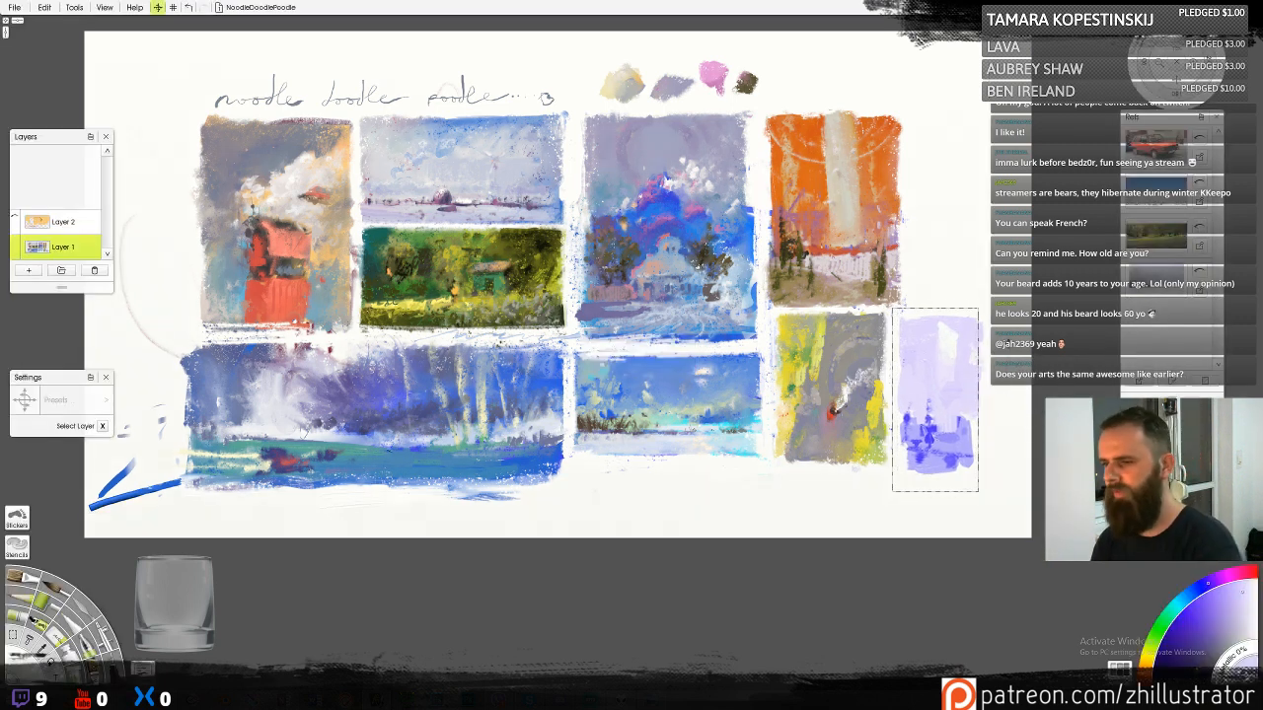
key("ctrl+d")
Rework the lavender block's outer edge and soften its violet spires with the wax crayon, sampling tones from the block
key("k")
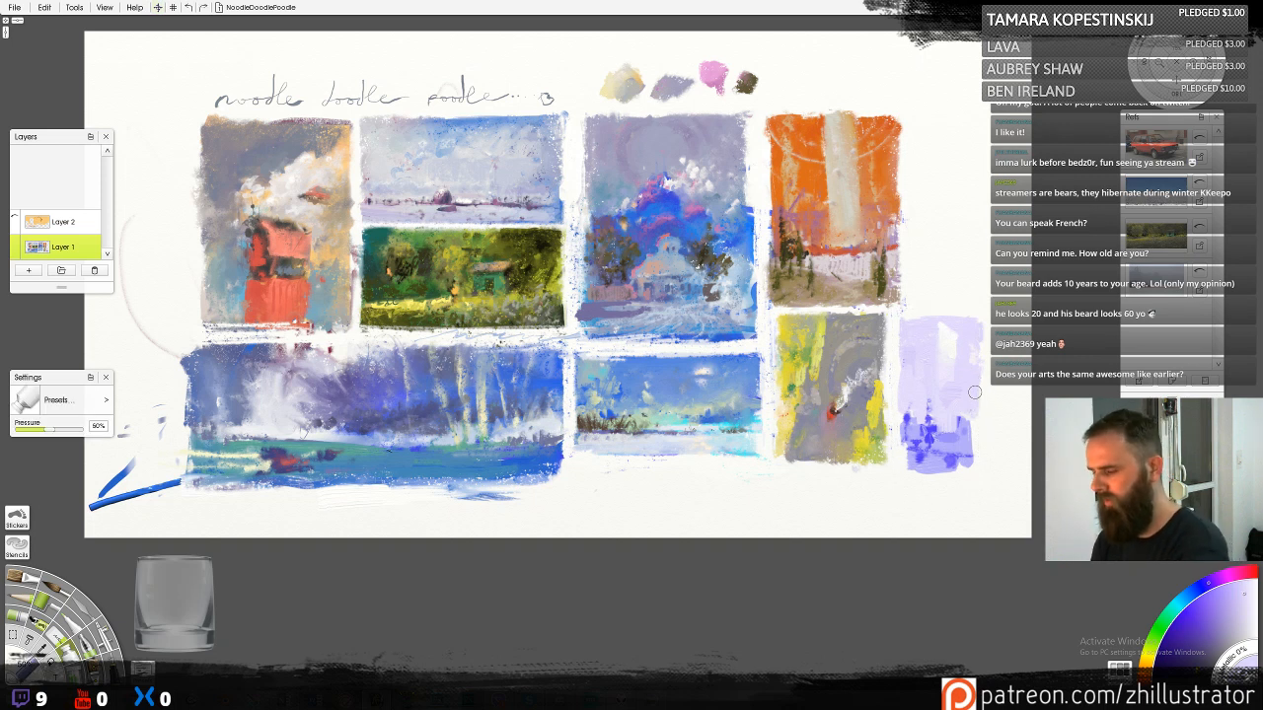
key("o")
key("c")
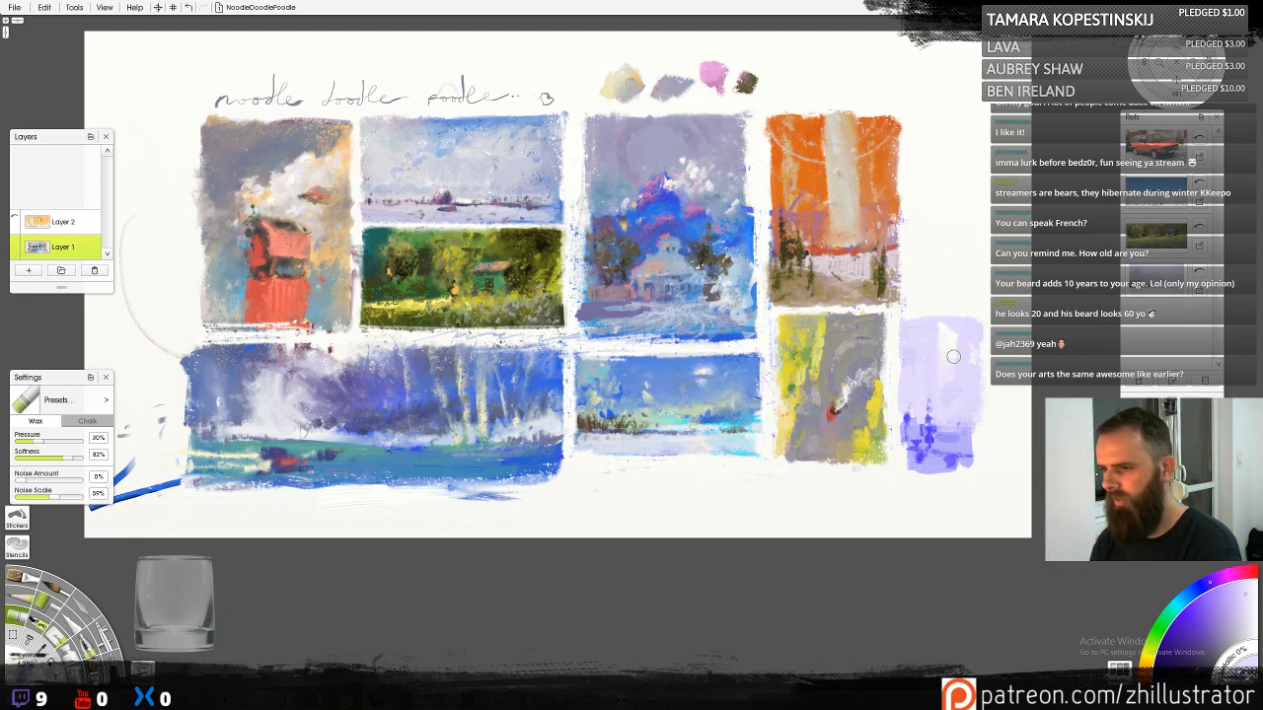
left_click(928, 422, "alt")
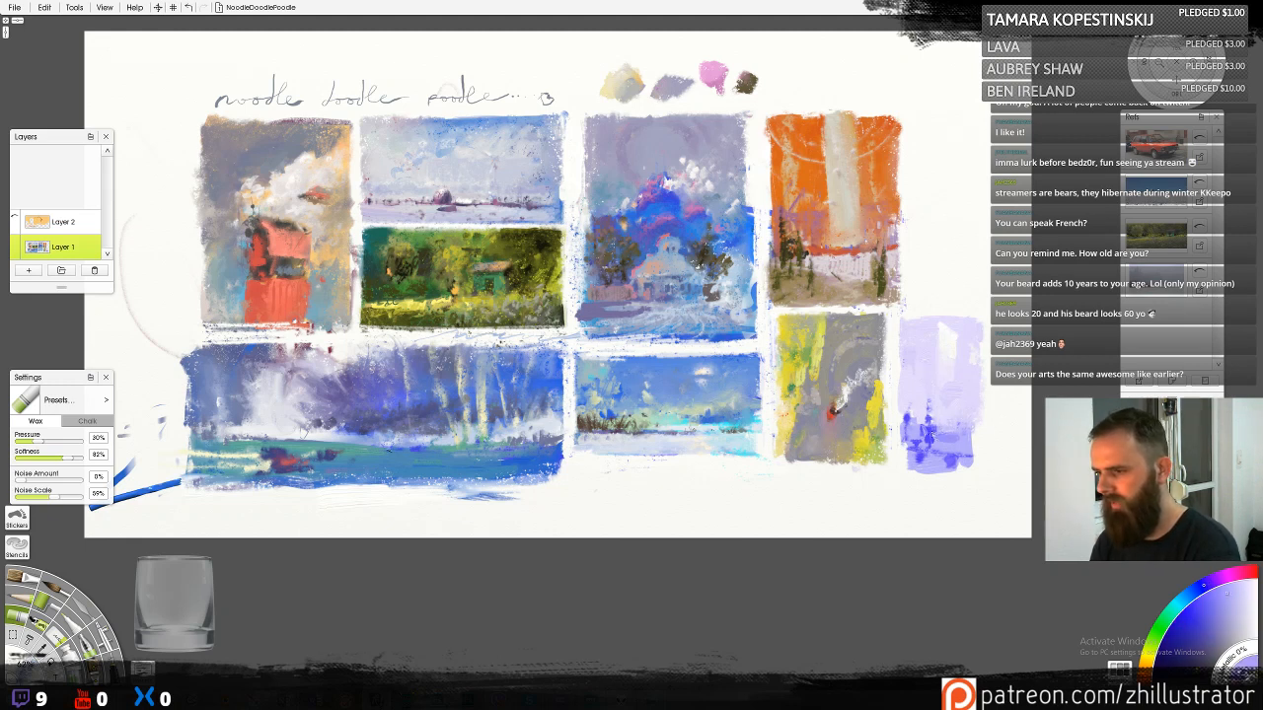
left_click(928, 386, "alt")
left_click(929, 424, "alt")
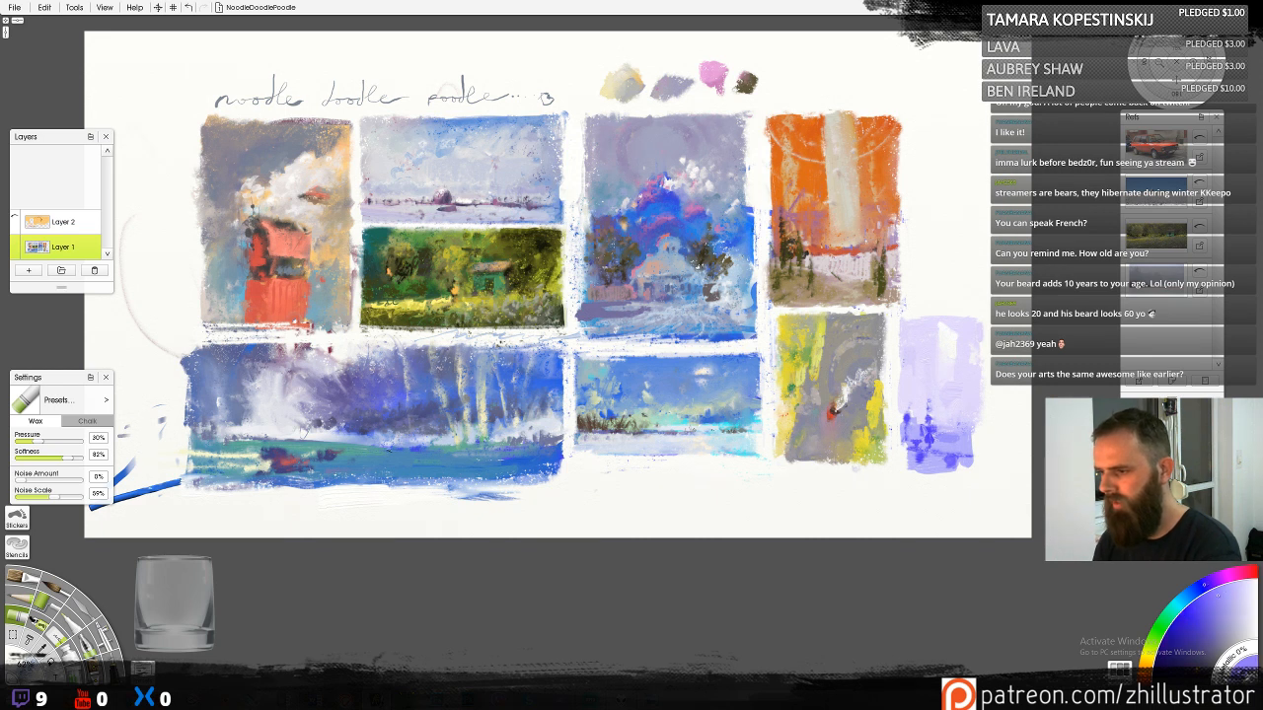
Tint the lower part and the middle of the lavender block with soft pink crayon strokes
left_click(1251, 577)
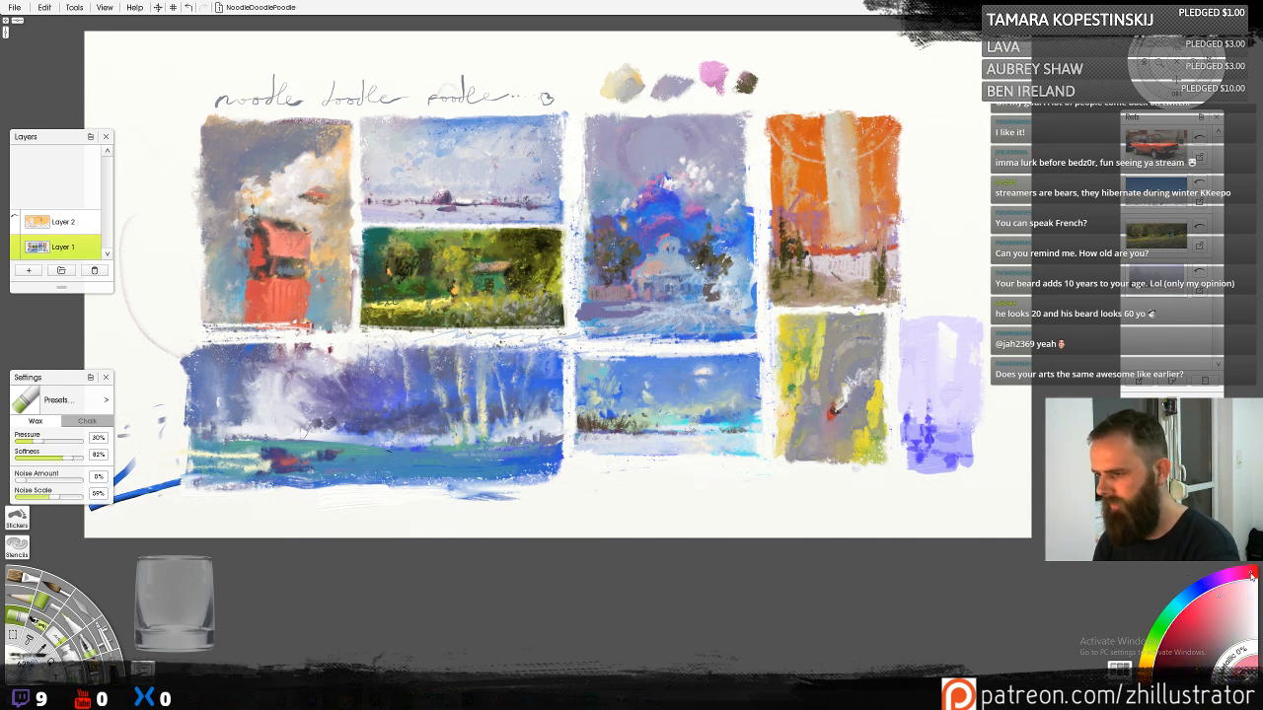
left_click(1203, 603)
mouse_move(946, 444)
left_mouse_down()
mouse_move(928, 436)
mouse_move(908, 454)
mouse_move(934, 465)
left_mouse_up()
mouse_move(935, 383)
left_mouse_down()
mouse_move(932, 368)
mouse_move(928, 383)
left_mouse_up()
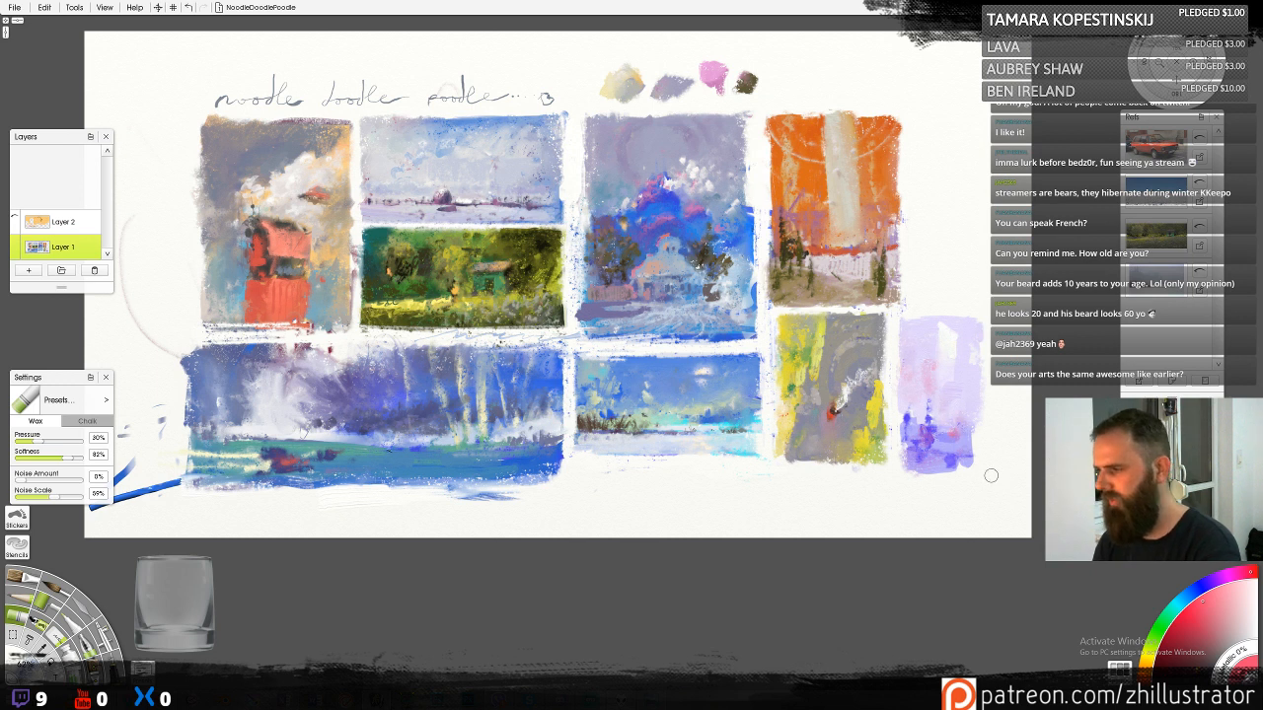
Choose yellow and draw thin pale horizontal accent lines across the lavender block, undoing the unwanted strokes
left_click(1163, 633)
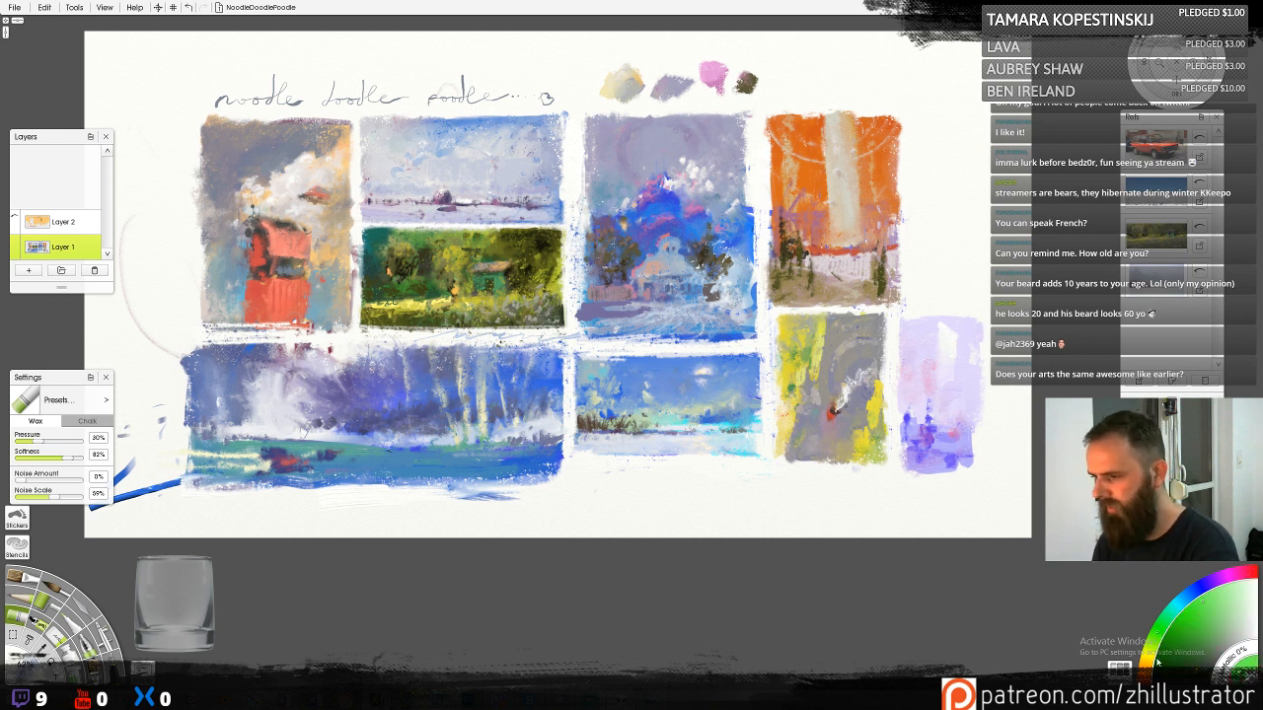
left_click(1157, 656)
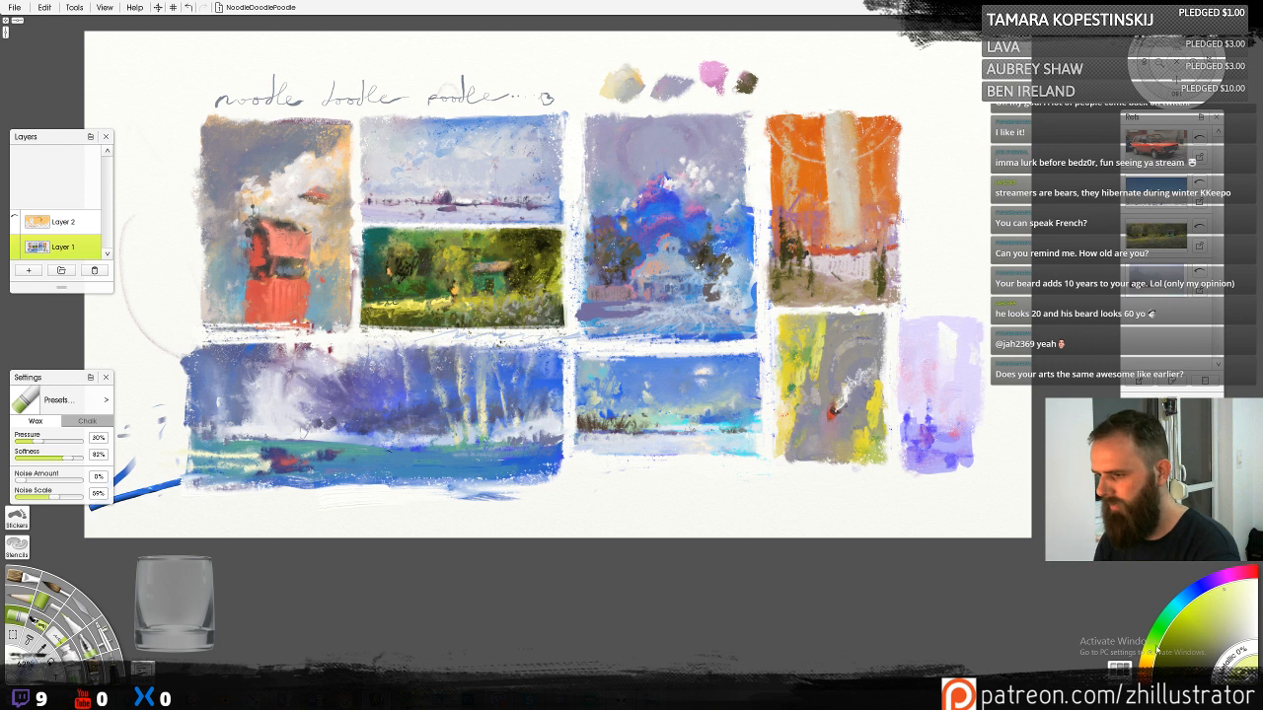
left_click(1150, 661)
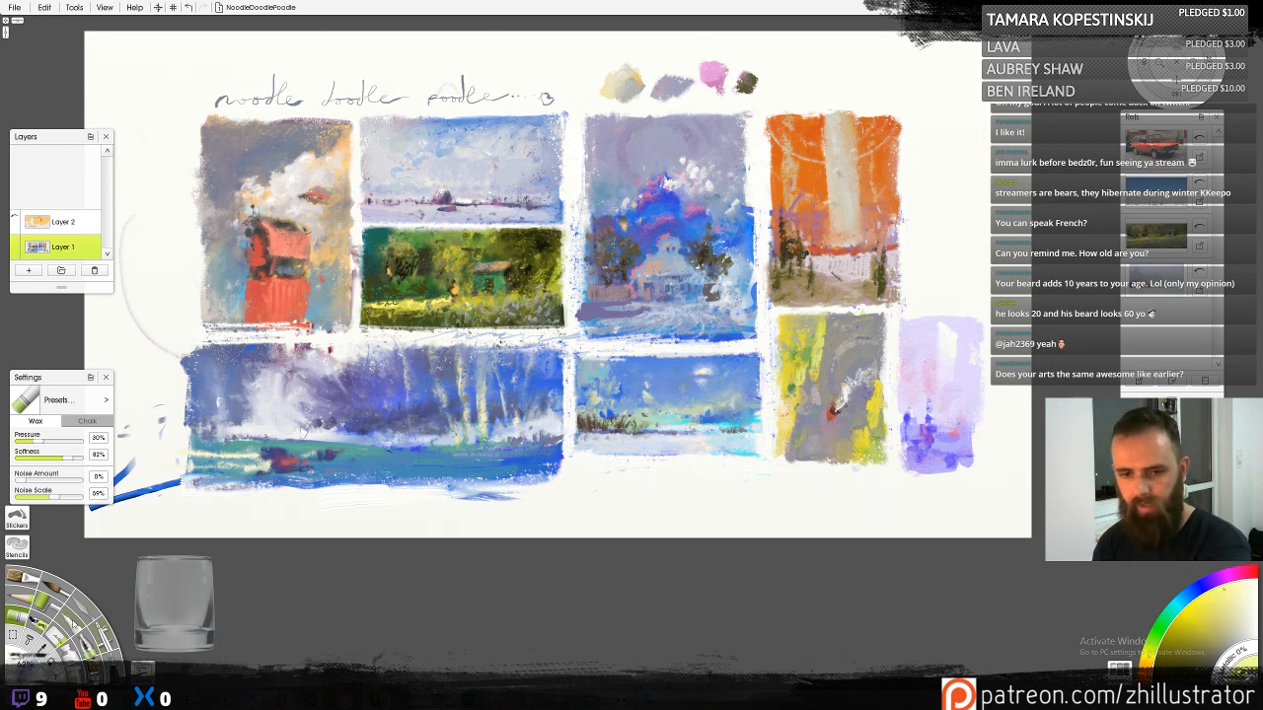
left_click(67, 626)
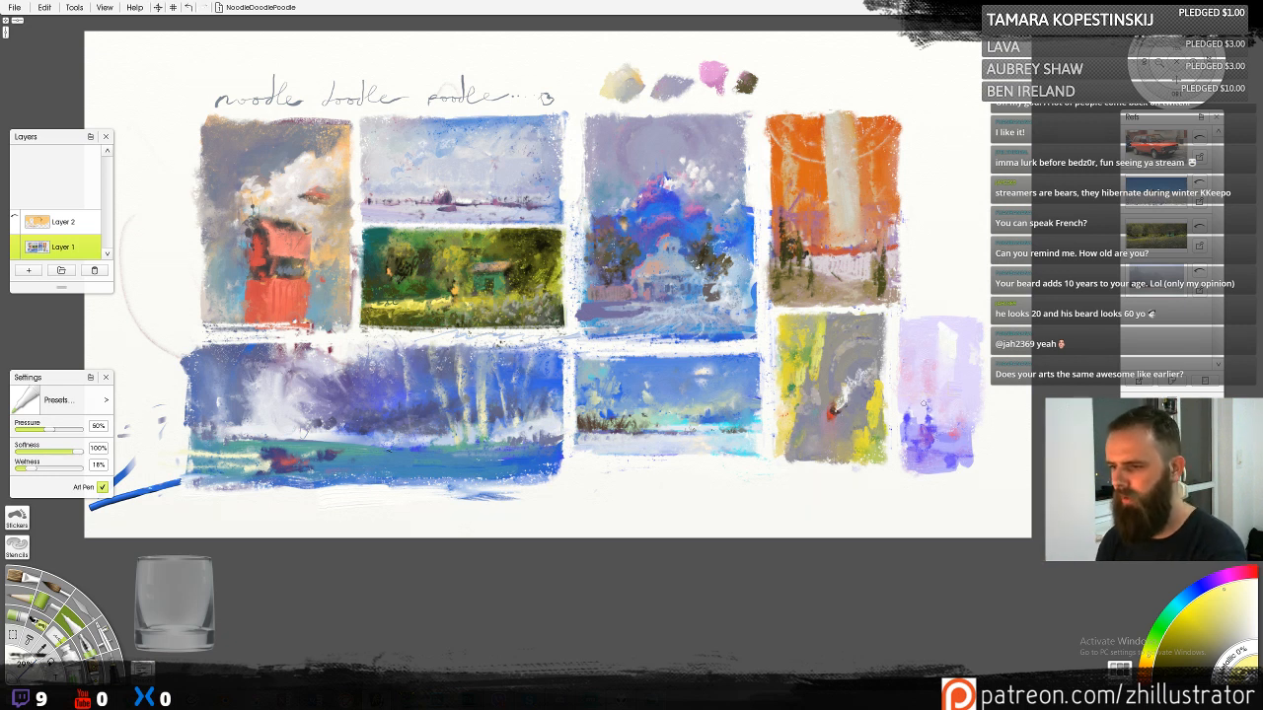
mouse_move(953, 434)
left_mouse_down()
mouse_move(905, 467)
mouse_move(955, 470)
mouse_move(965, 460)
mouse_move(951, 452)
mouse_move(905, 477)
mouse_move(970, 445)
left_mouse_up()
key("ctrl+z")
mouse_move(947, 442)
left_mouse_down()
mouse_move(962, 435)
mouse_move(902, 435)
mouse_move(913, 423)
left_mouse_up()
mouse_move(934, 440)
left_mouse_down()
mouse_move(906, 449)
mouse_move(972, 425)
left_mouse_up()
key("ctrl+z")
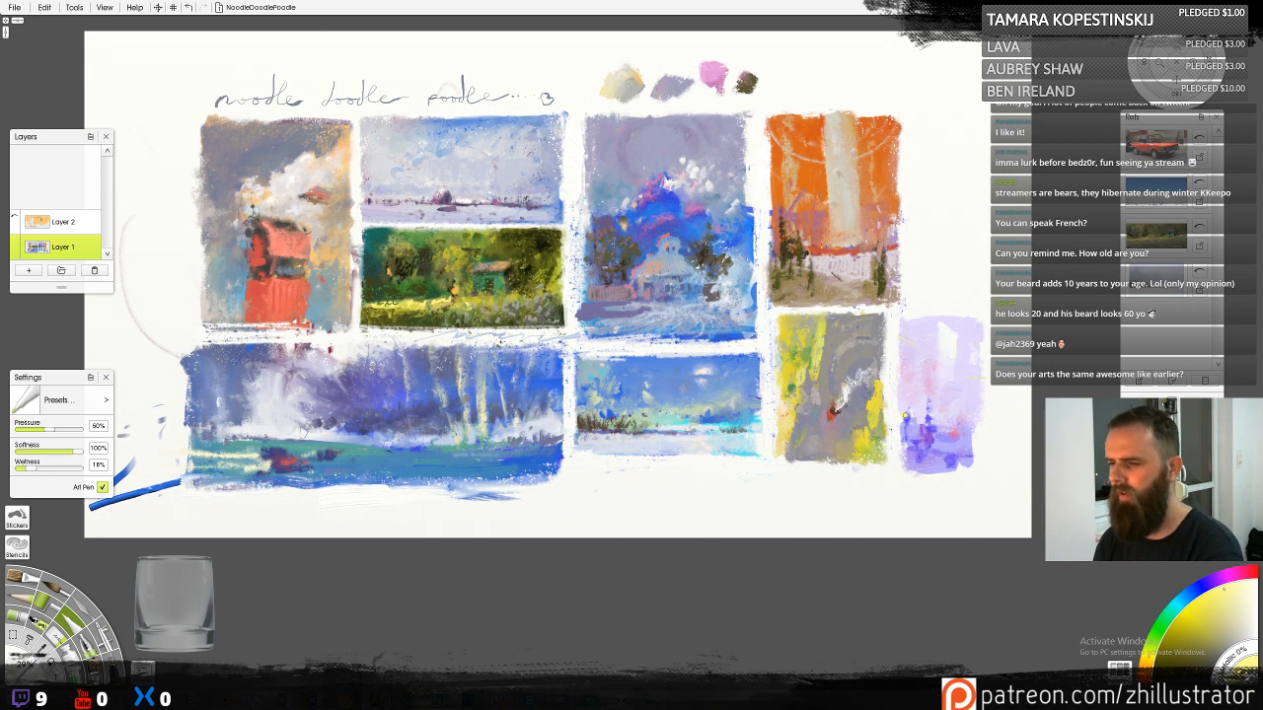
left_click_drag(905, 416, 972, 422)
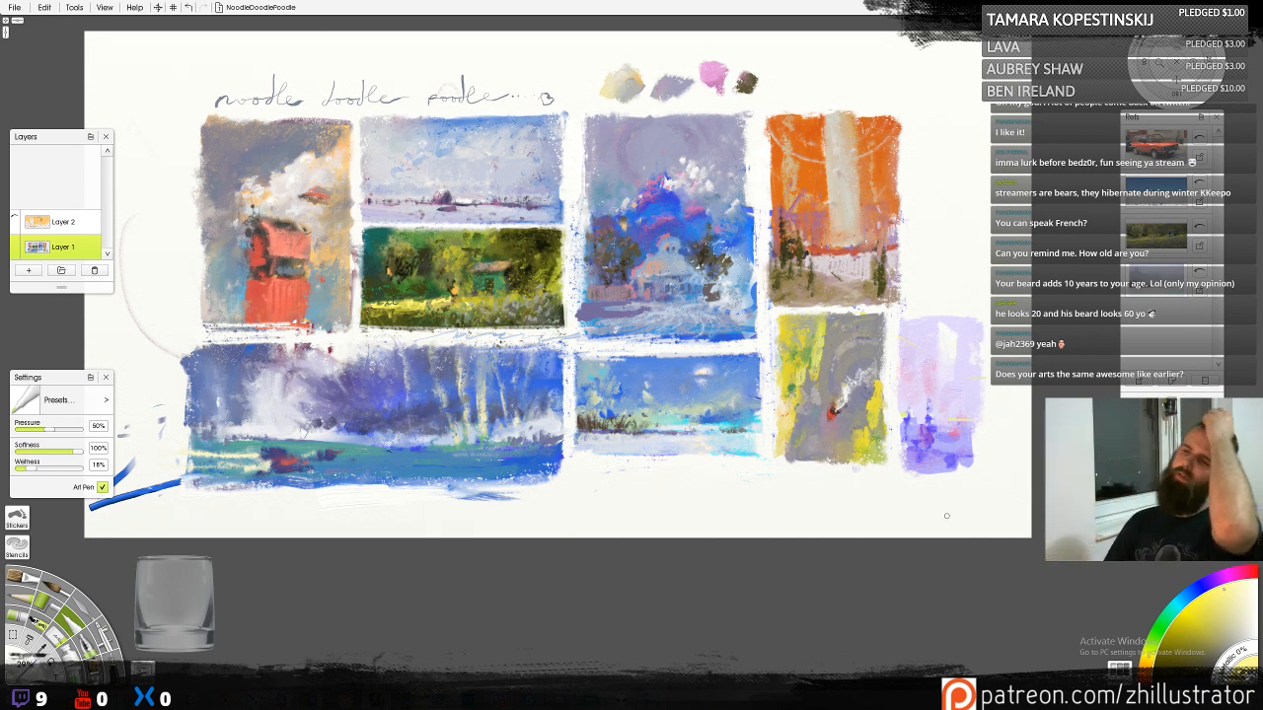
Sample the block's violets and pinks with the Big Softer Pencil and add deep blue-violet strokes along the lavender block's base
left_click(927, 430, "alt")
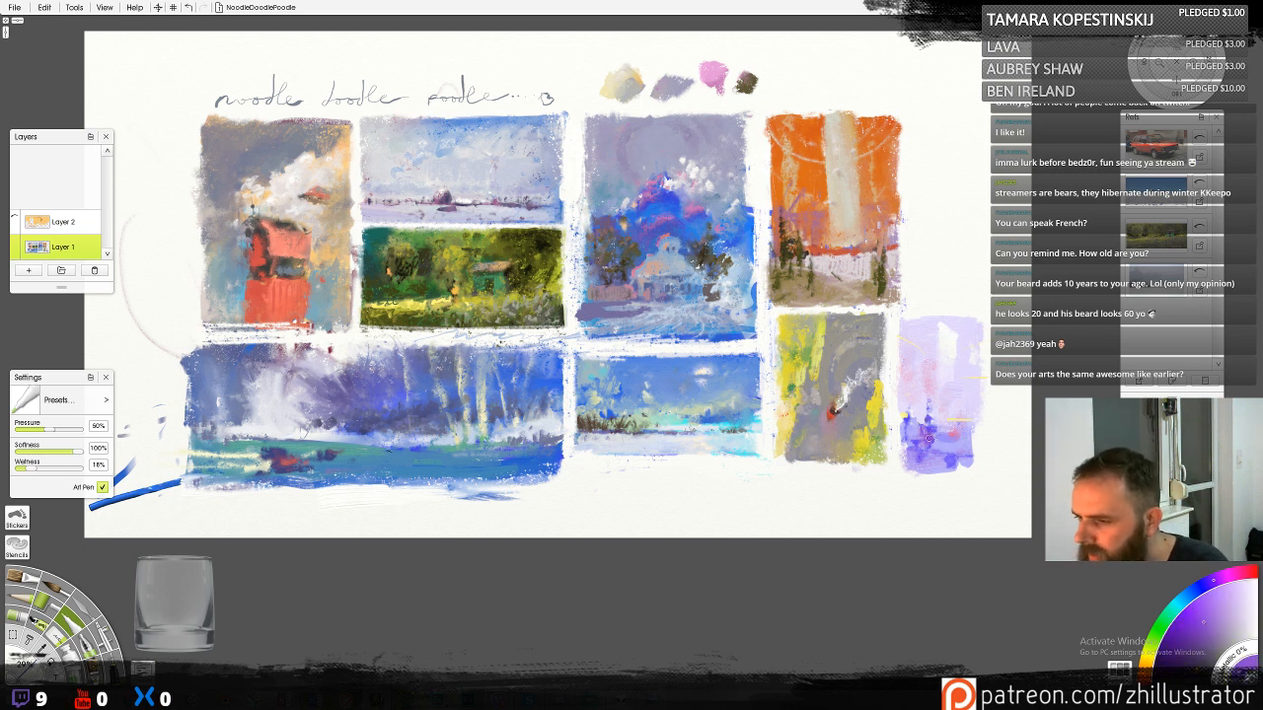
key("p")
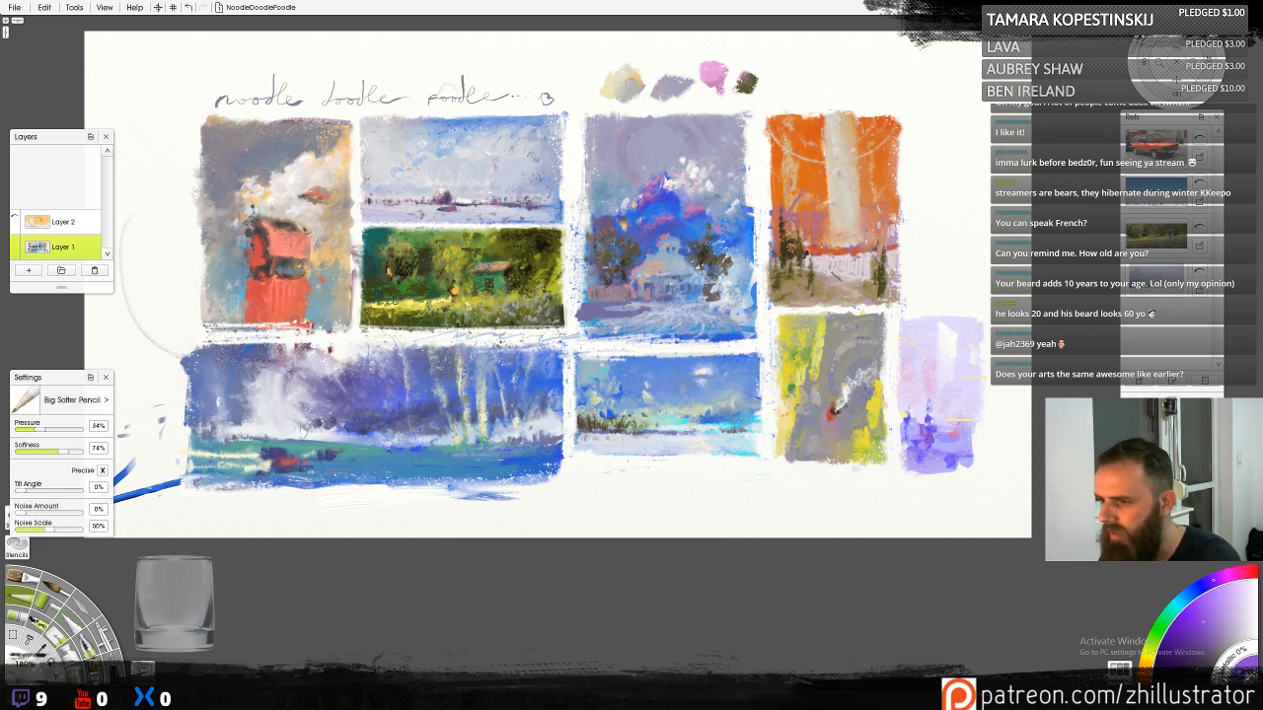
left_click(927, 438, "alt")
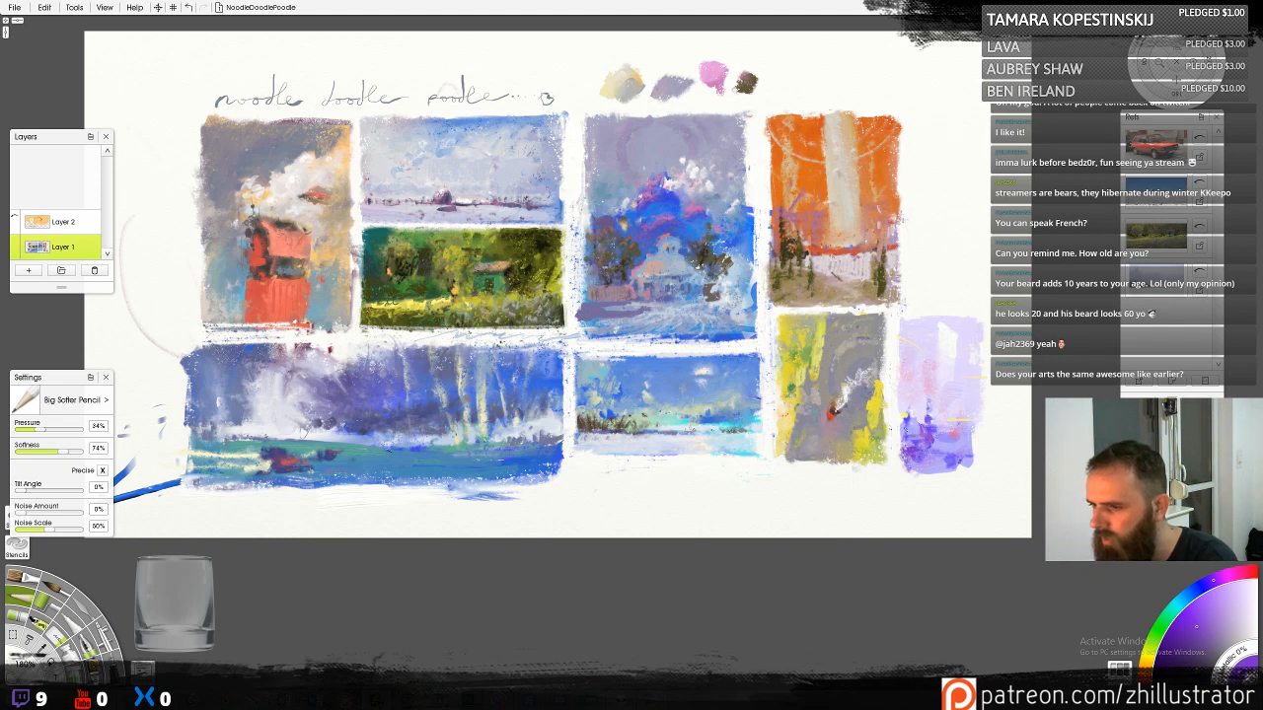
left_click(906, 421, "alt")
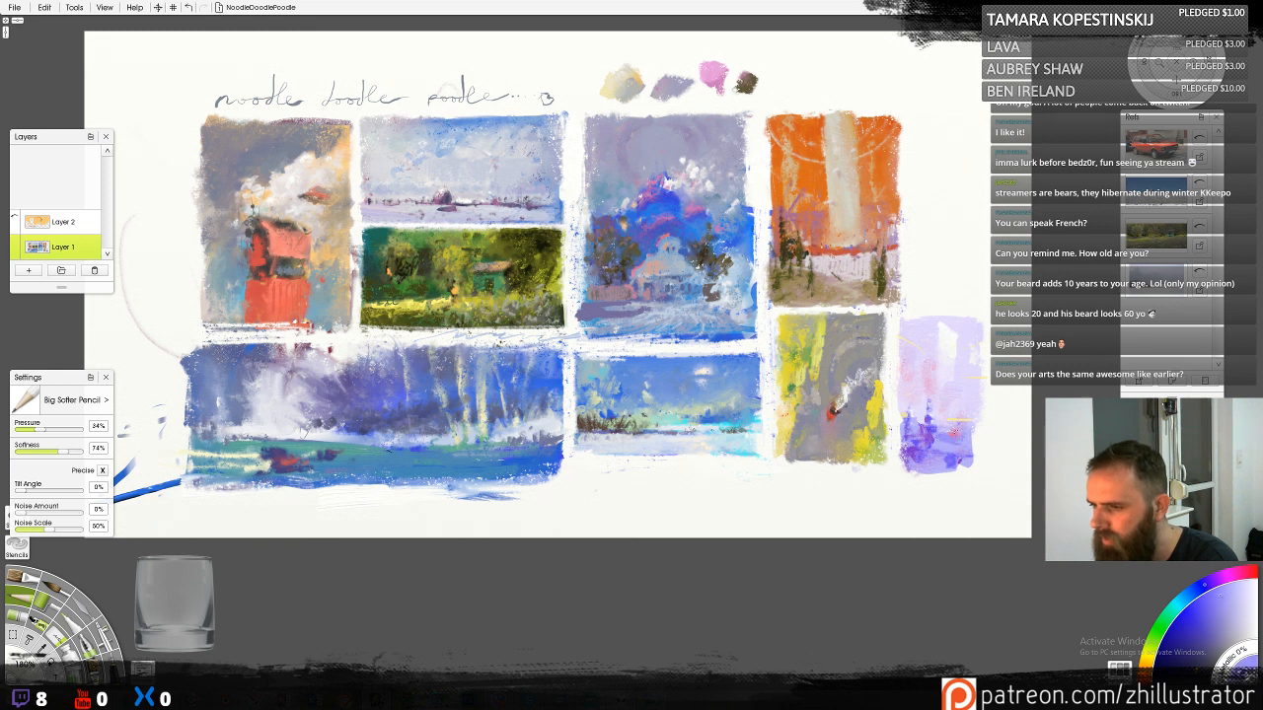
left_click(941, 430, "alt")
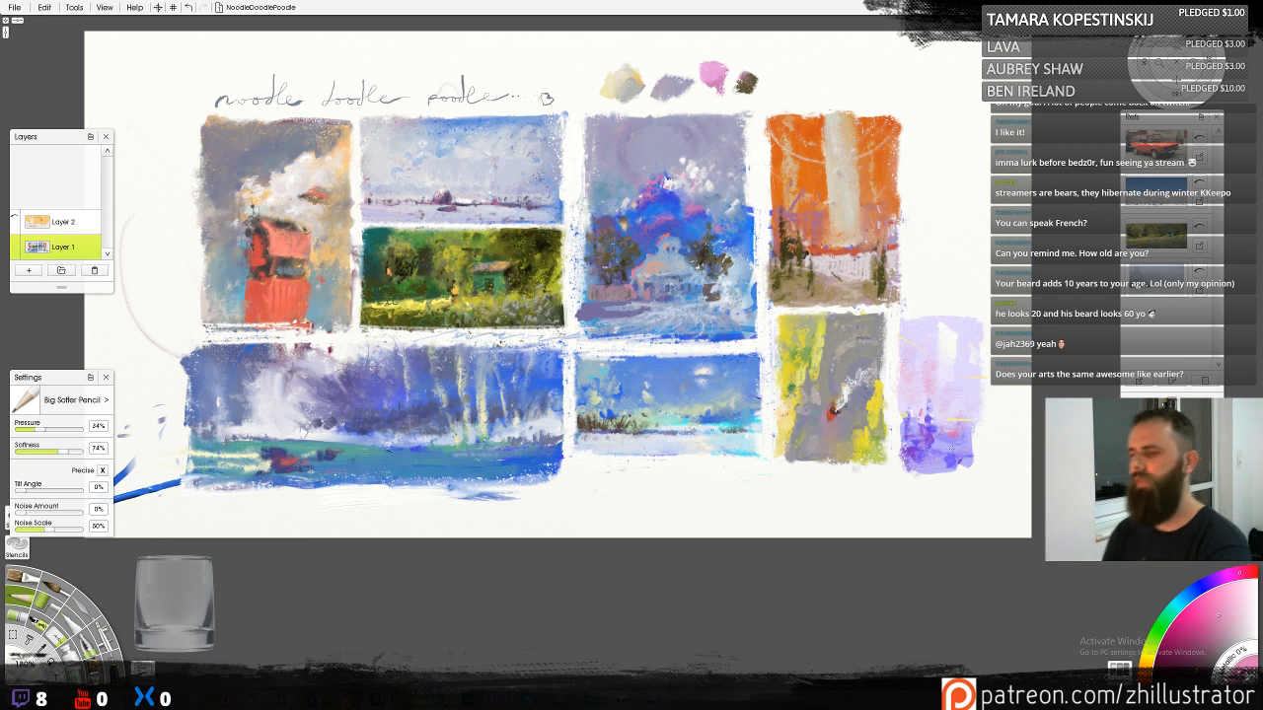
left_click(934, 434, "alt")
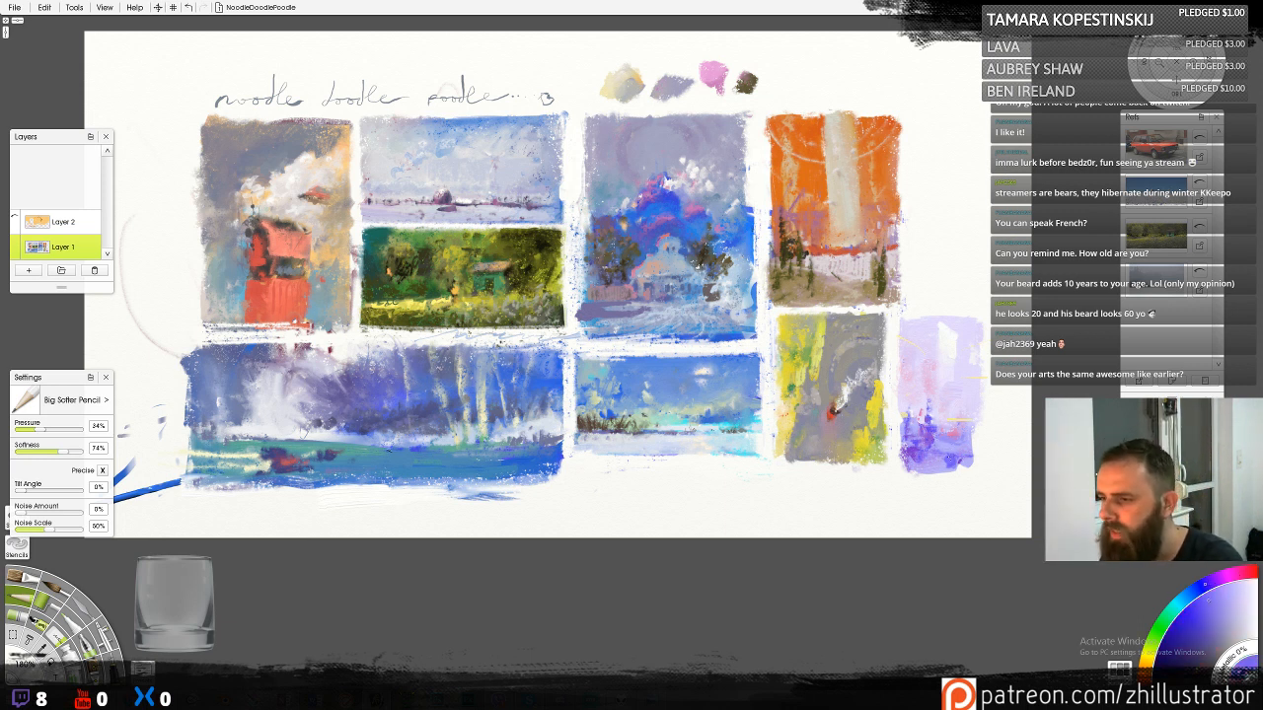
mouse_move(918, 460)
left_mouse_down()
mouse_move(979, 472)
mouse_move(904, 473)
mouse_move(981, 470)
mouse_move(971, 477)
mouse_move(973, 458)
mouse_move(902, 471)
left_mouse_up()
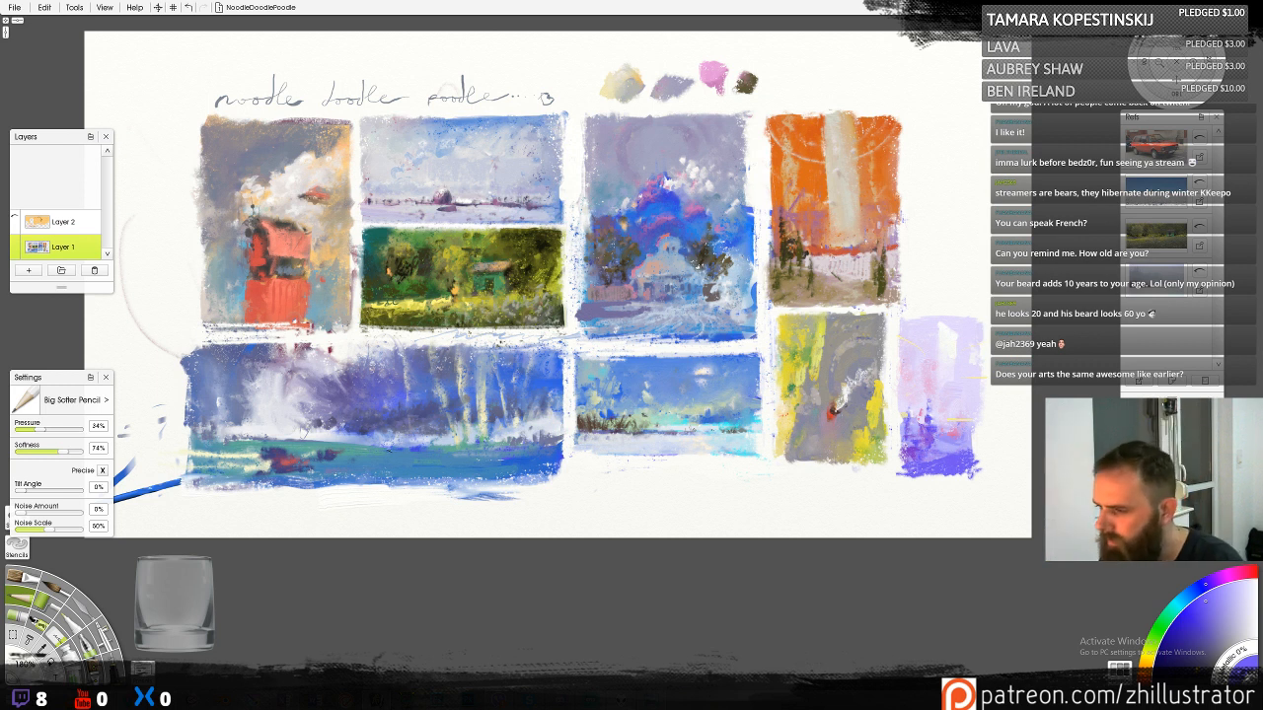
Add small muted orange dabs to the blue-violet base of the lavender block and resample its violet
left_click(1156, 652)
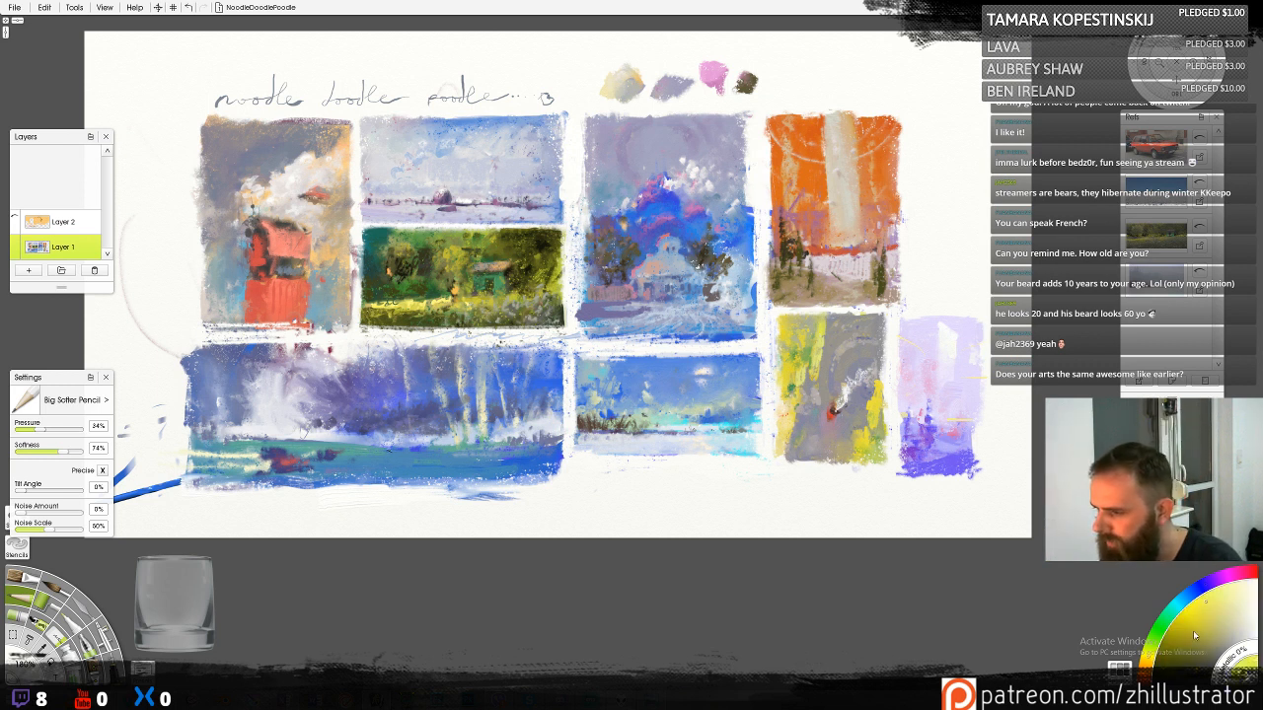
left_click(1215, 608)
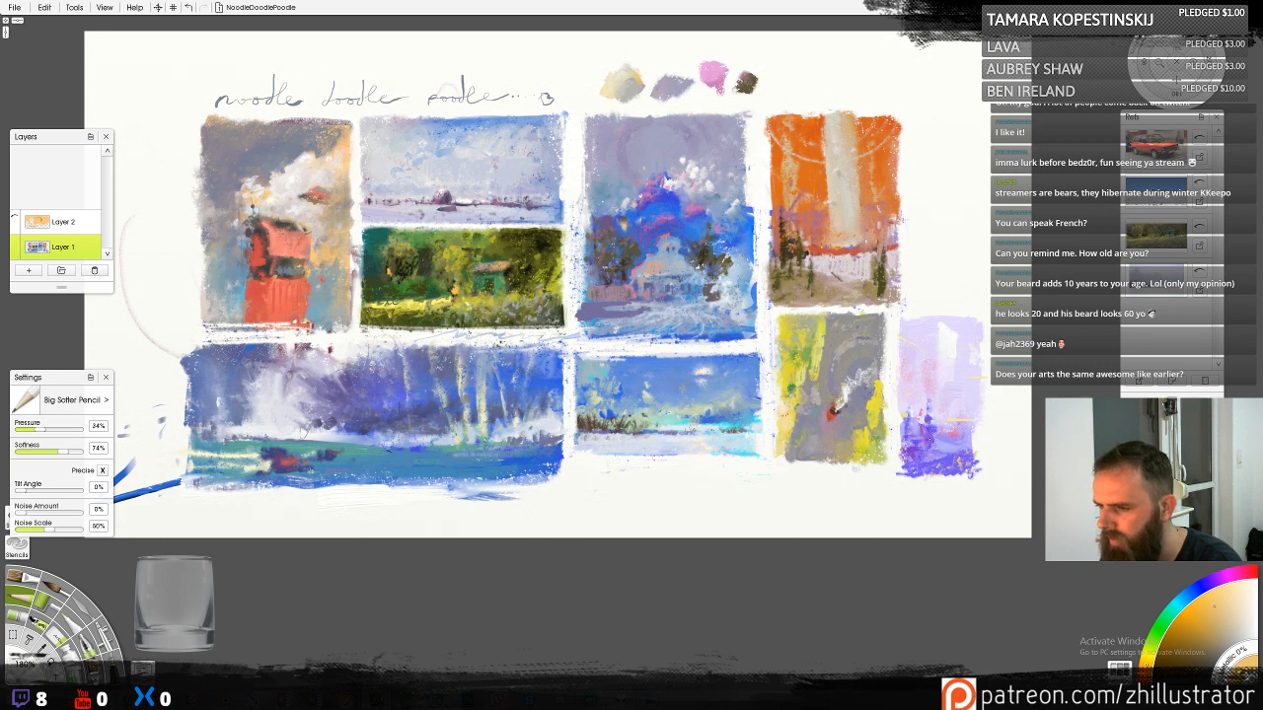
left_click(910, 455, "alt")
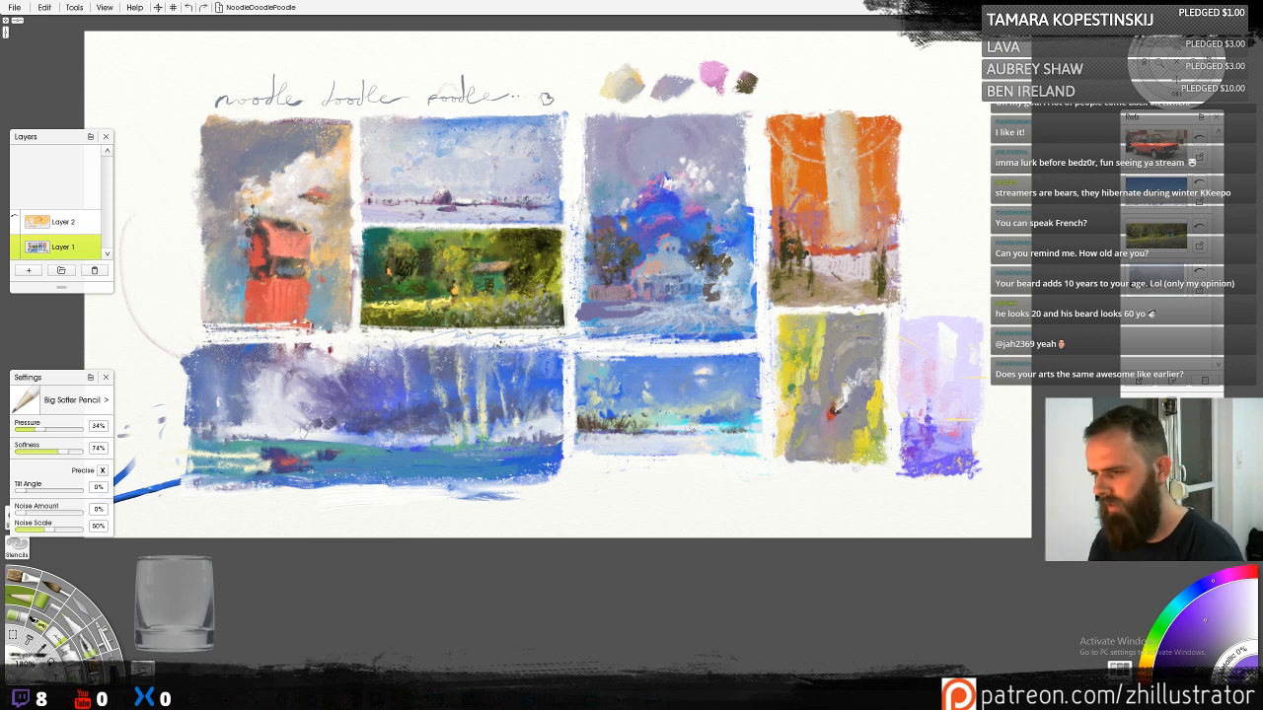
Undo the last stroke and rework the middle ground of the small lavender thumbnail with pink and violet tones sampled from it
mouse_move(928, 416)
left_mouse_down()
mouse_move(925, 393)
mouse_move(928, 420)
left_mouse_up()
key("ctrl+z")
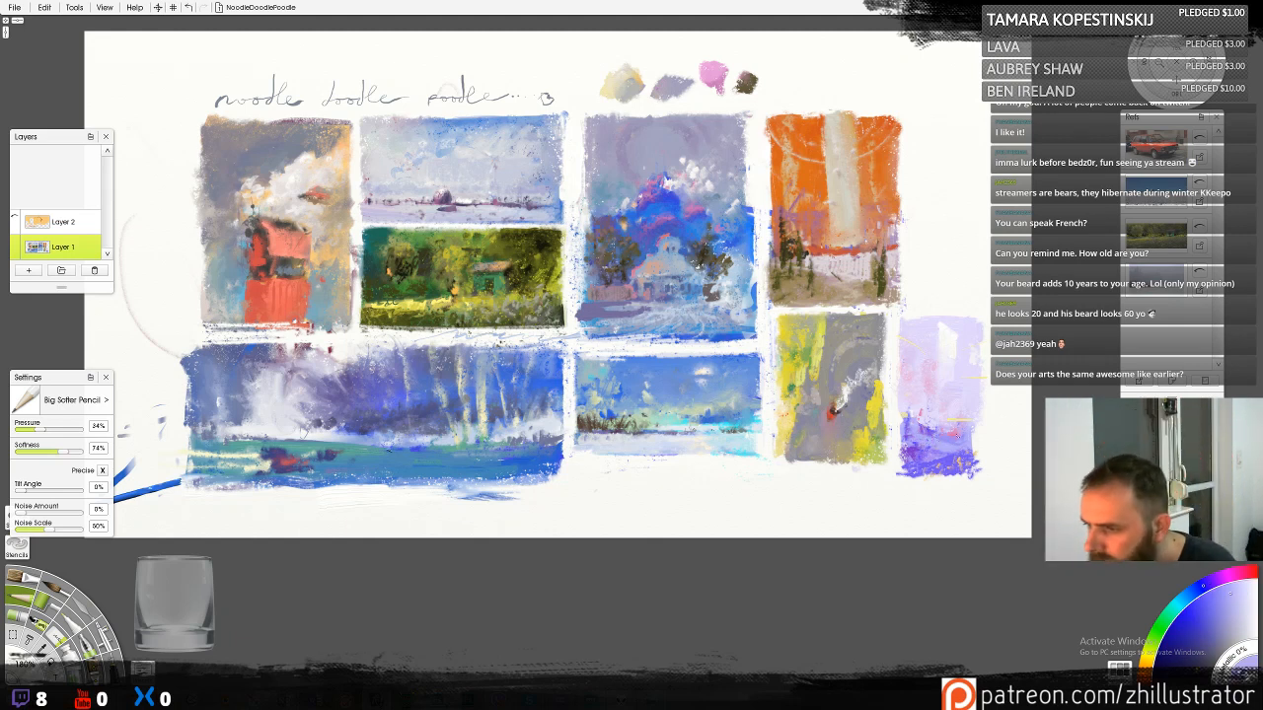
left_click(932, 427, "alt")
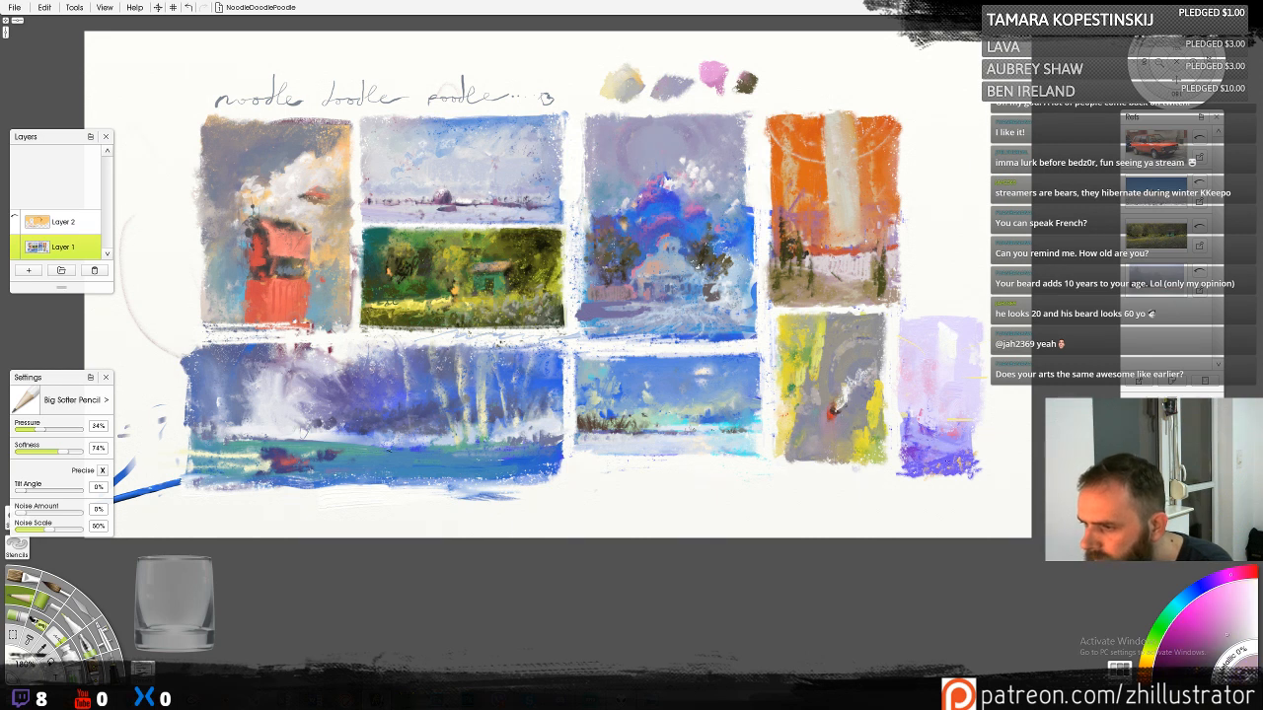
left_click(913, 426, "alt")
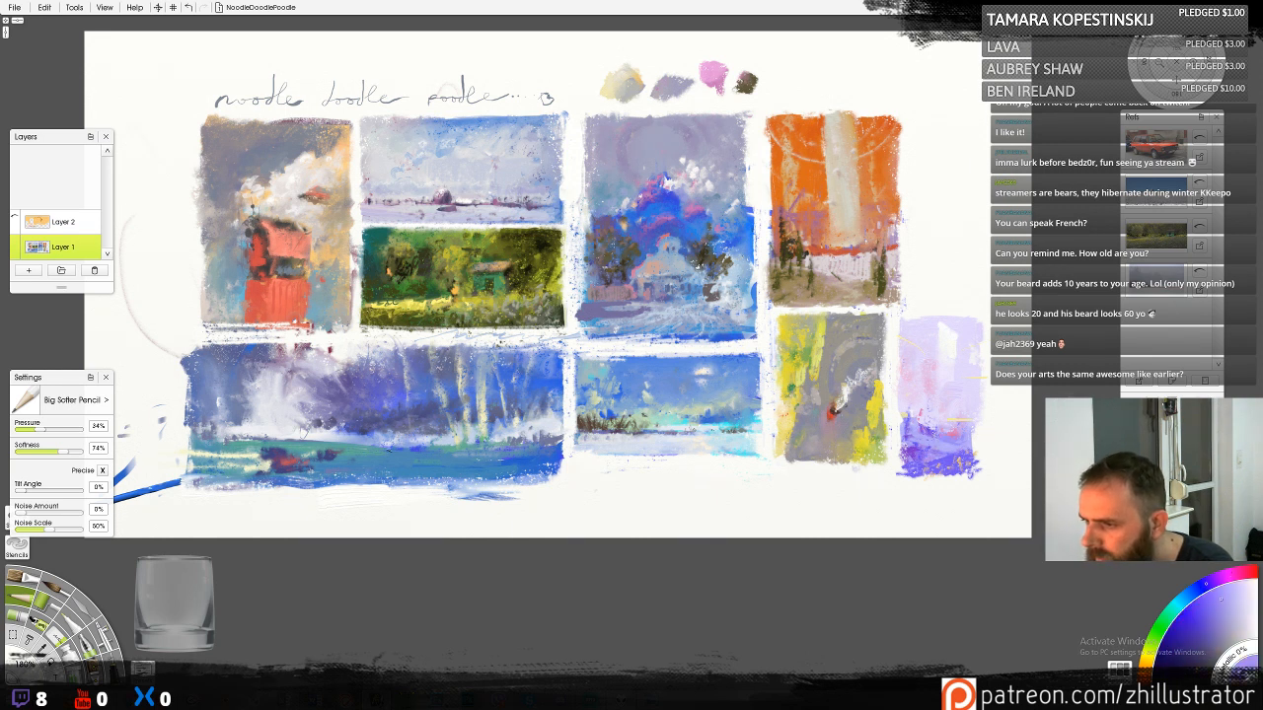
left_click(934, 430, "alt")
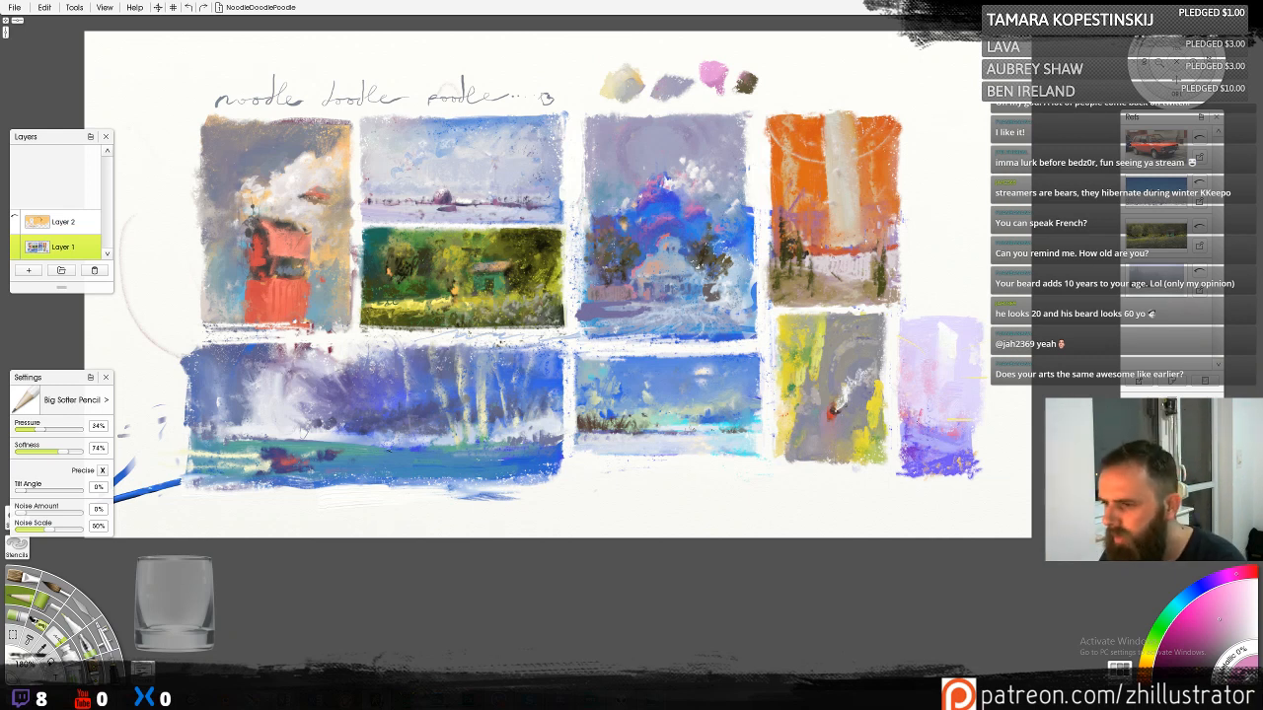
left_click(918, 426, "alt")
left_click_drag(922, 435, 898, 448)
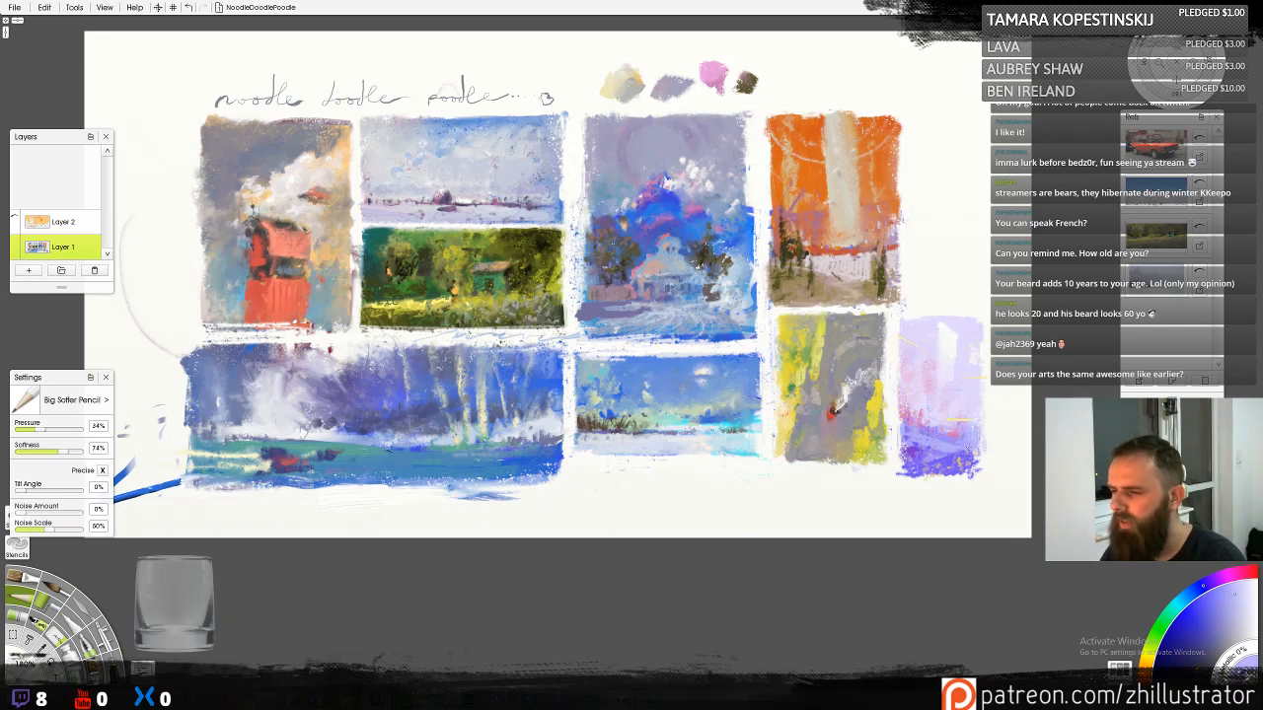
Fill out the lower corners of the small lavender thumbnail with pencil strokes in sampled violet
left_click_drag(982, 446, 985, 474)
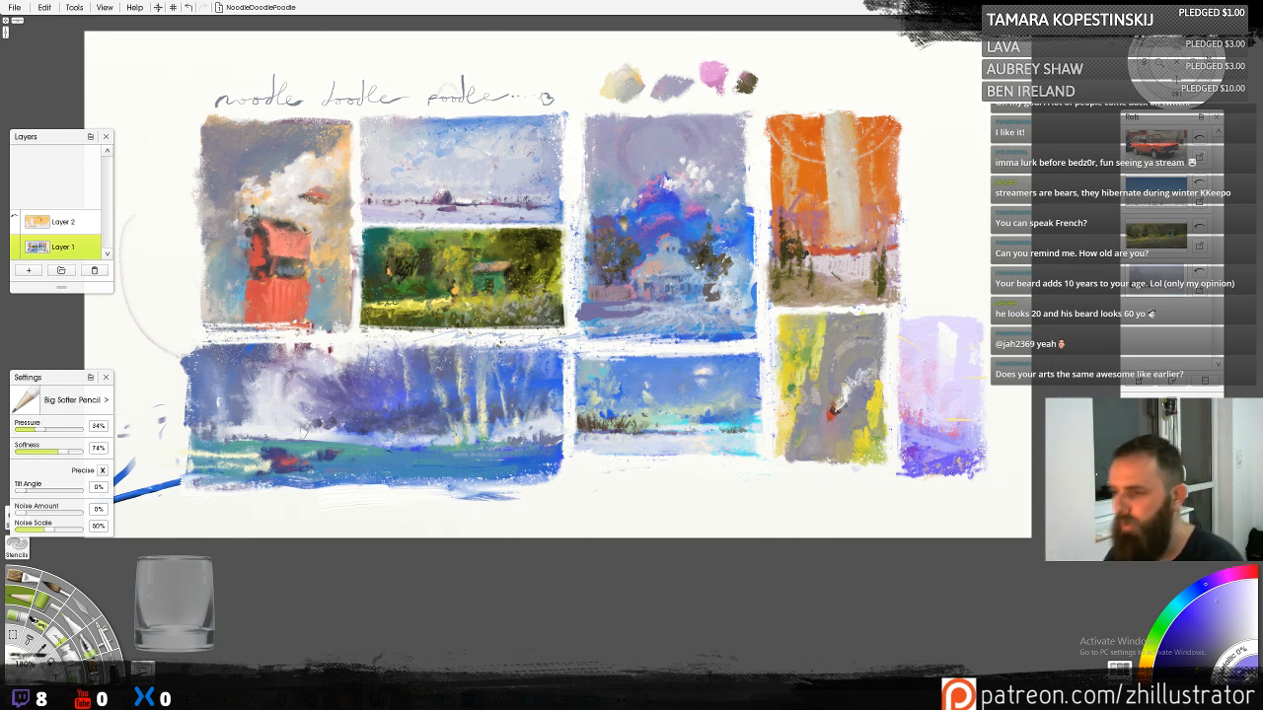
left_click(913, 468, "alt")
left_click_drag(905, 463, 903, 471)
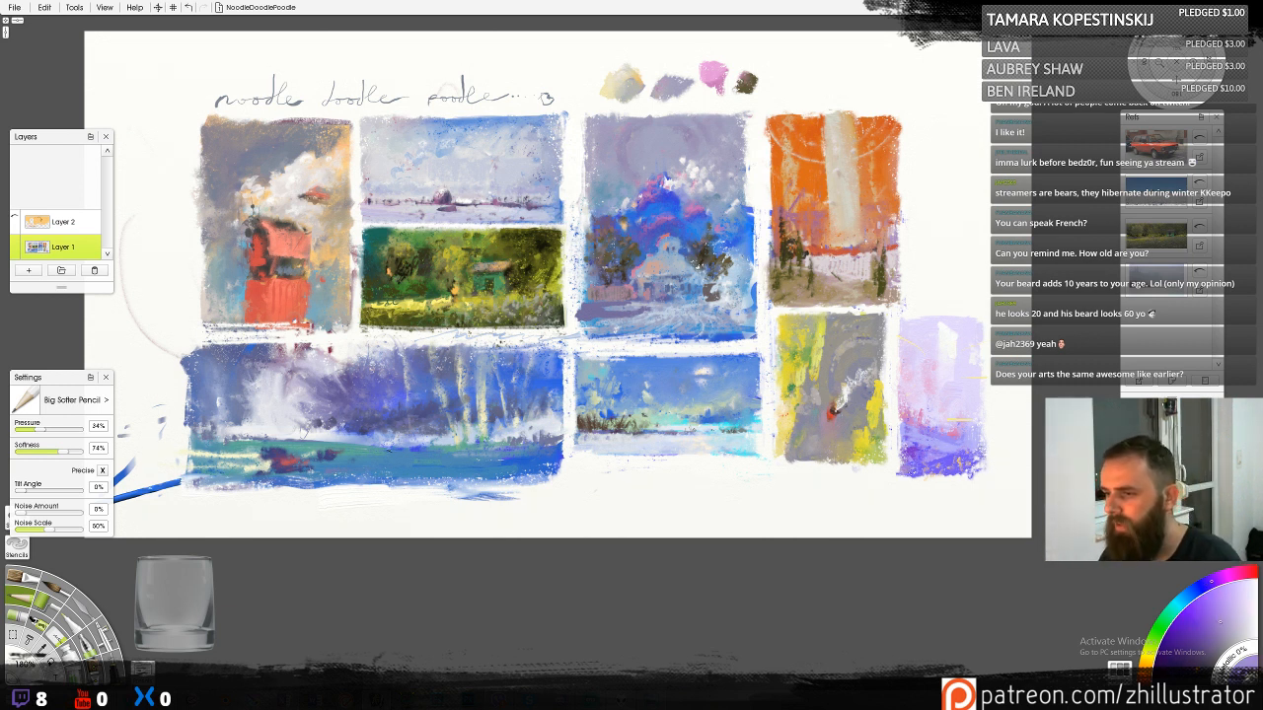
left_click(945, 460, "alt")
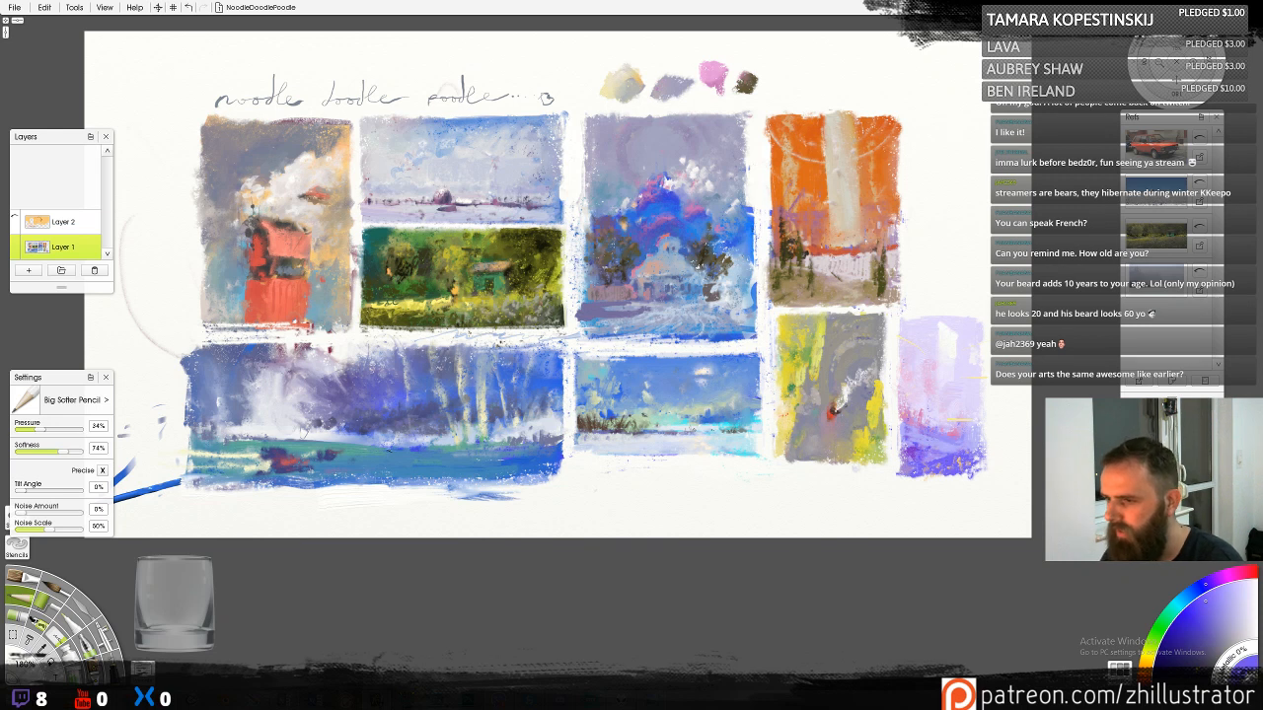
Sample yellow from the neighbouring yellow-grey thumbnail and dab small specks across the lavender thumbnail's foreground
left_click(878, 398, "alt")
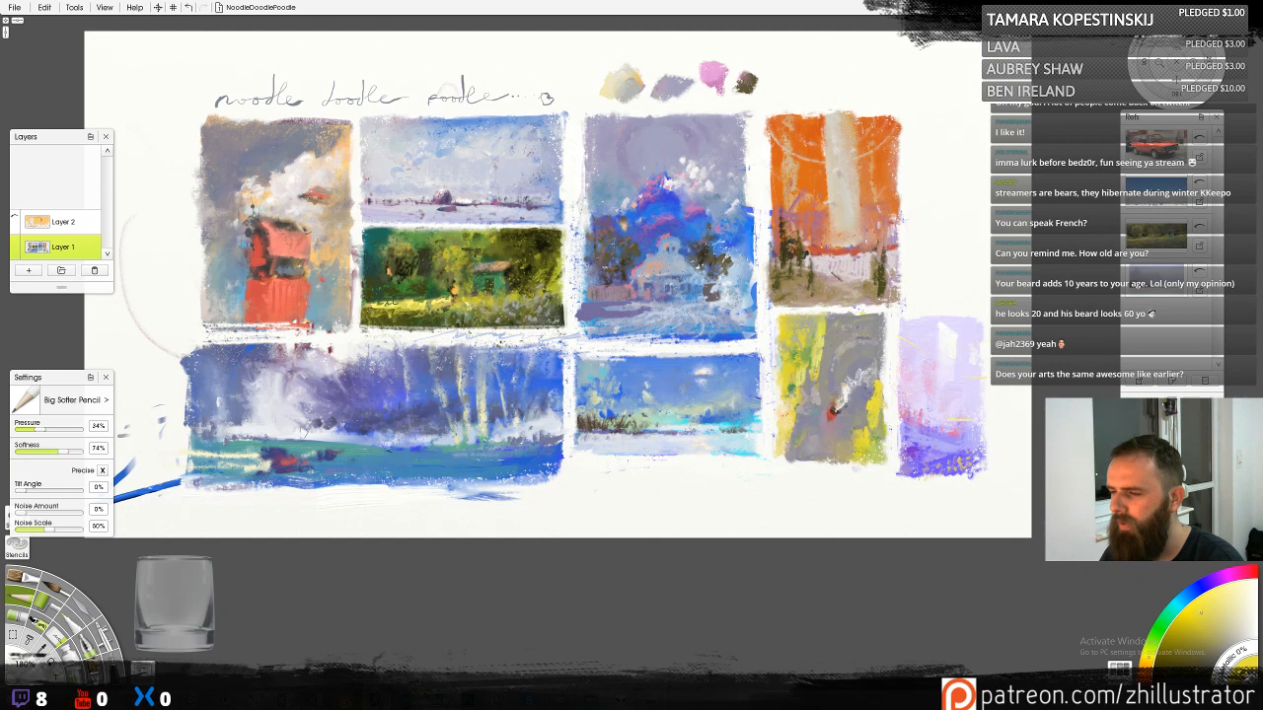
left_click(913, 335, "alt")
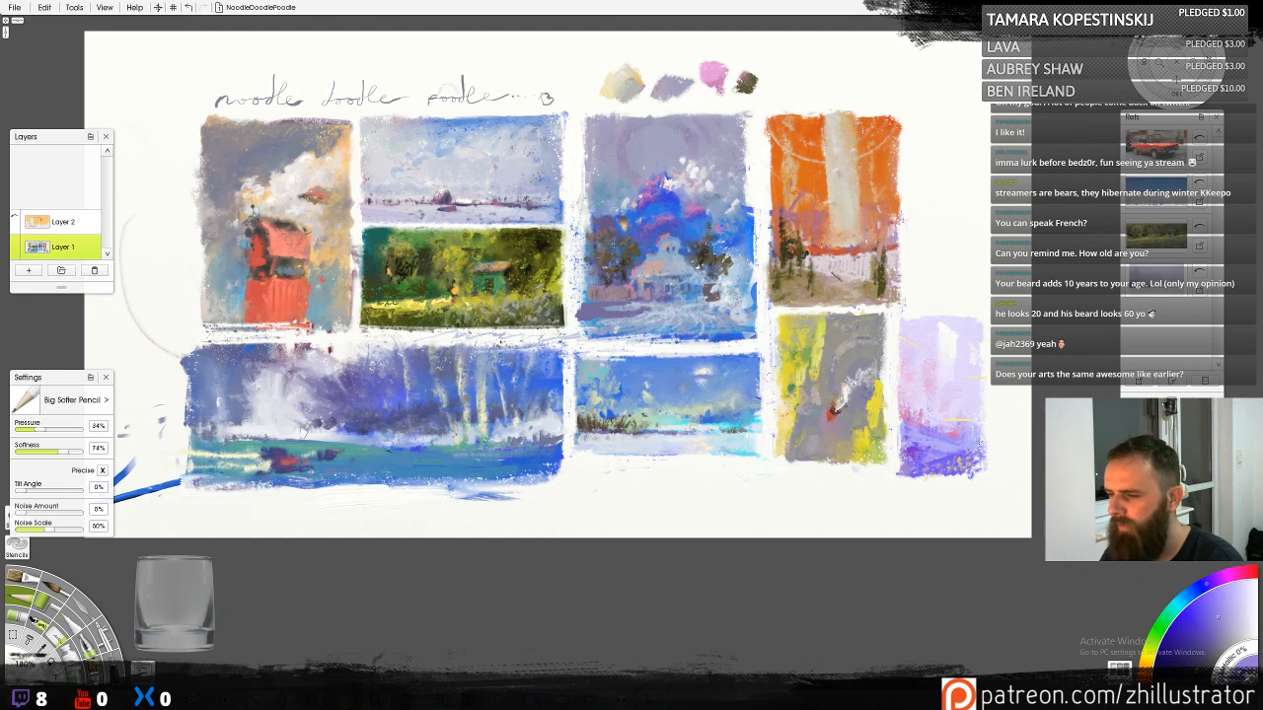
left_click(875, 411, "alt")
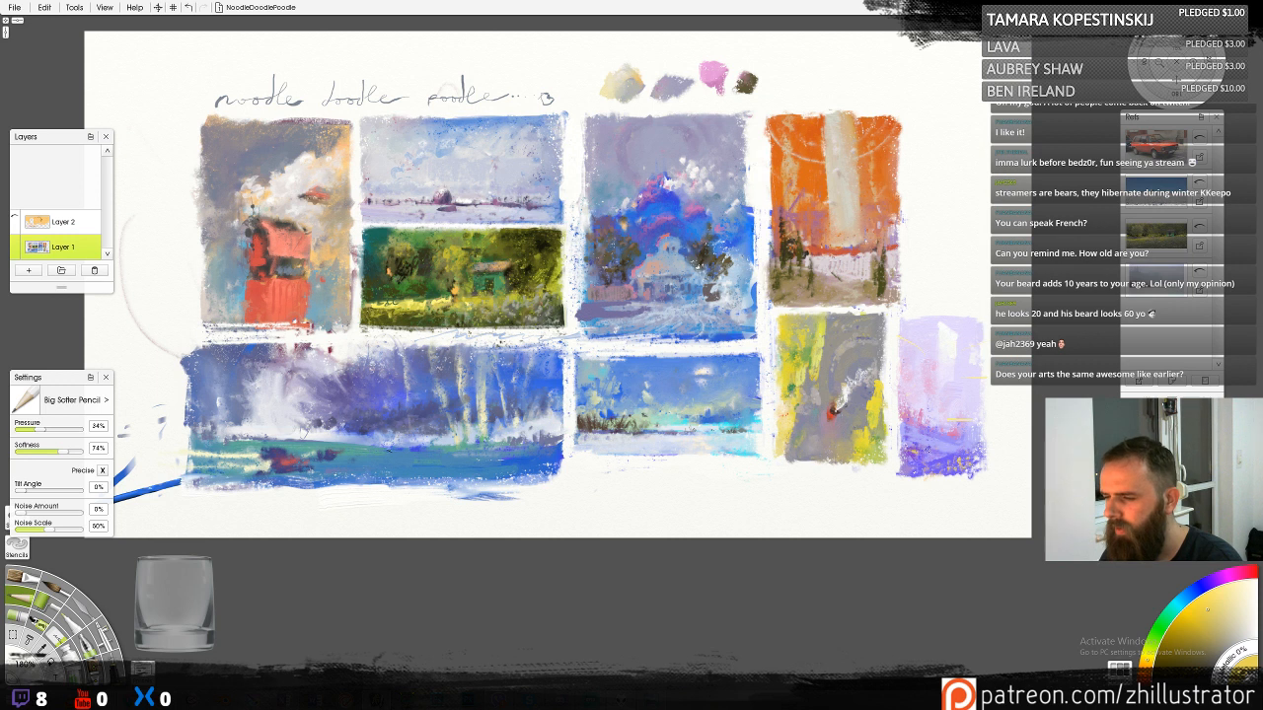
Paint violet strokes across the lavender thumbnail's middle ground and touch up its upper area with sampled pale tones and blue
left_click(933, 444, "alt")
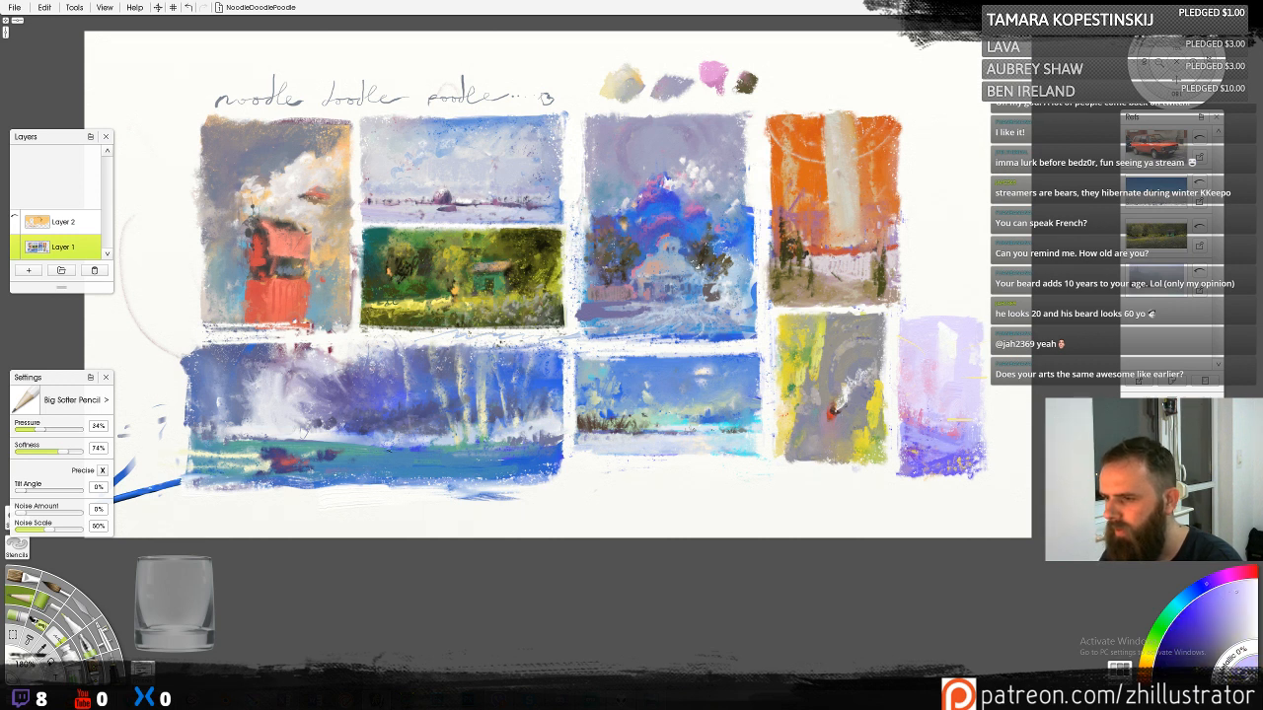
left_click_drag(948, 414, 925, 413)
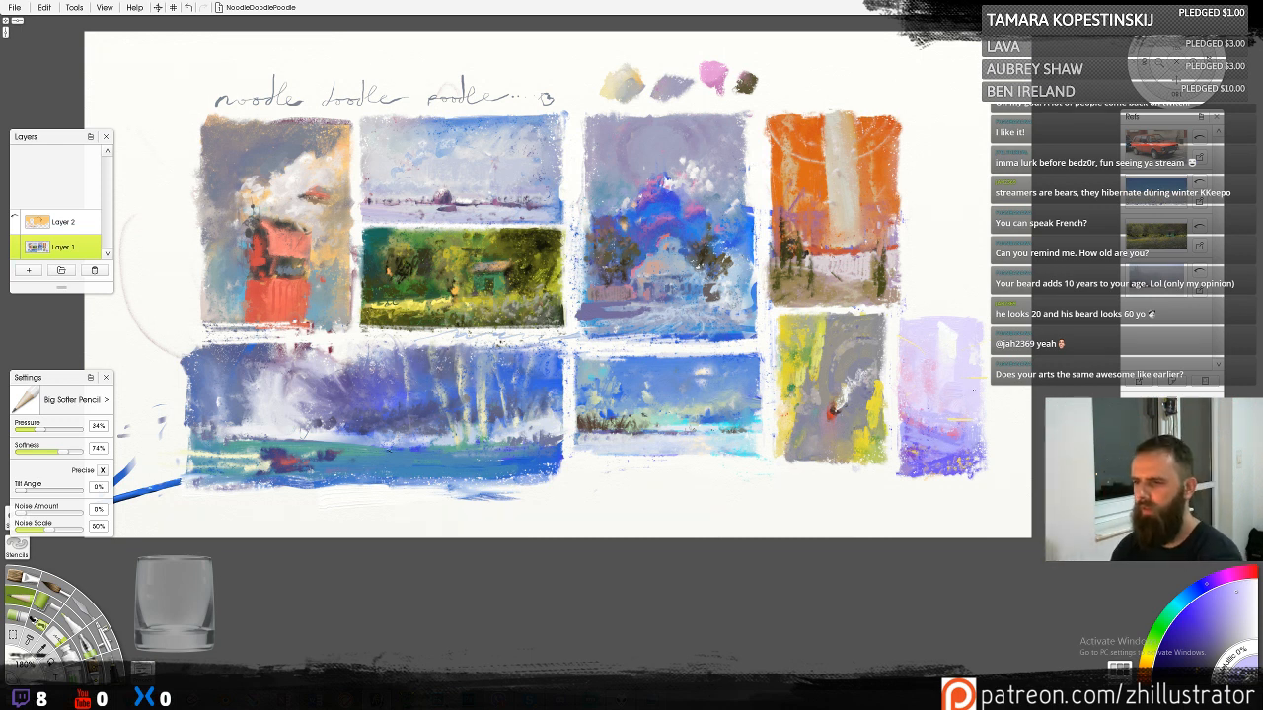
left_click(952, 349, "alt")
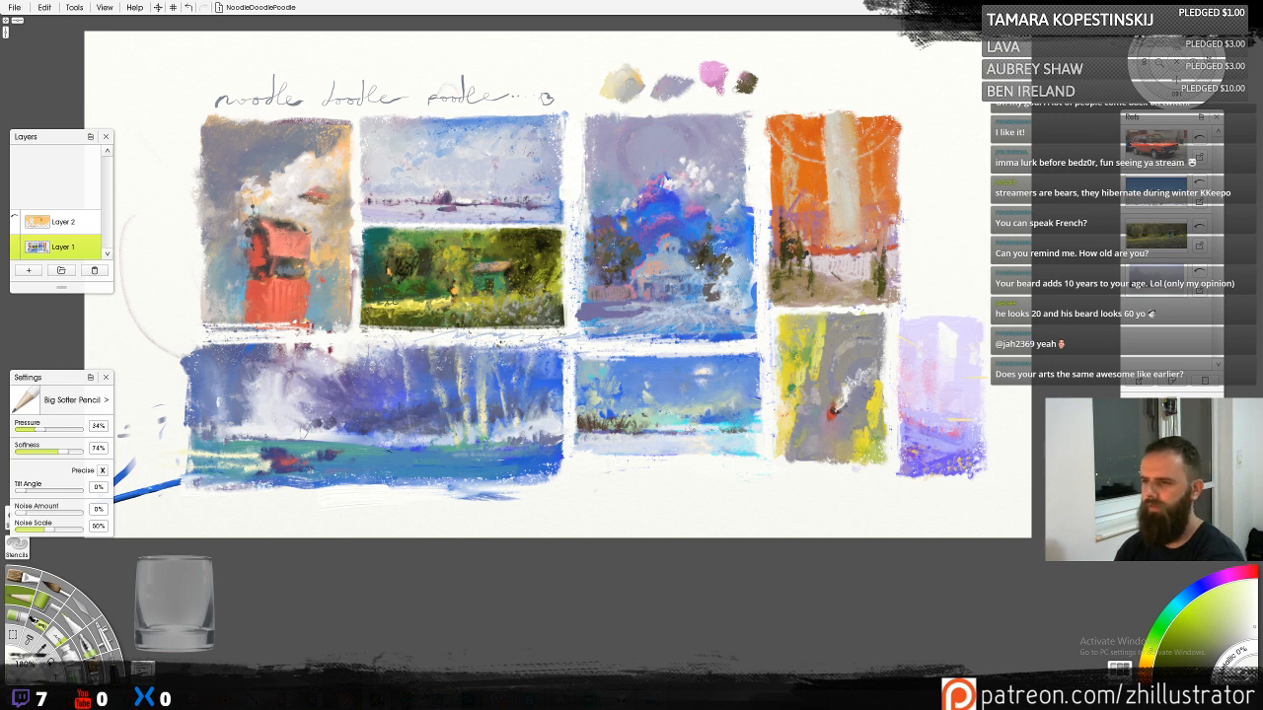
left_click(945, 320, "alt")
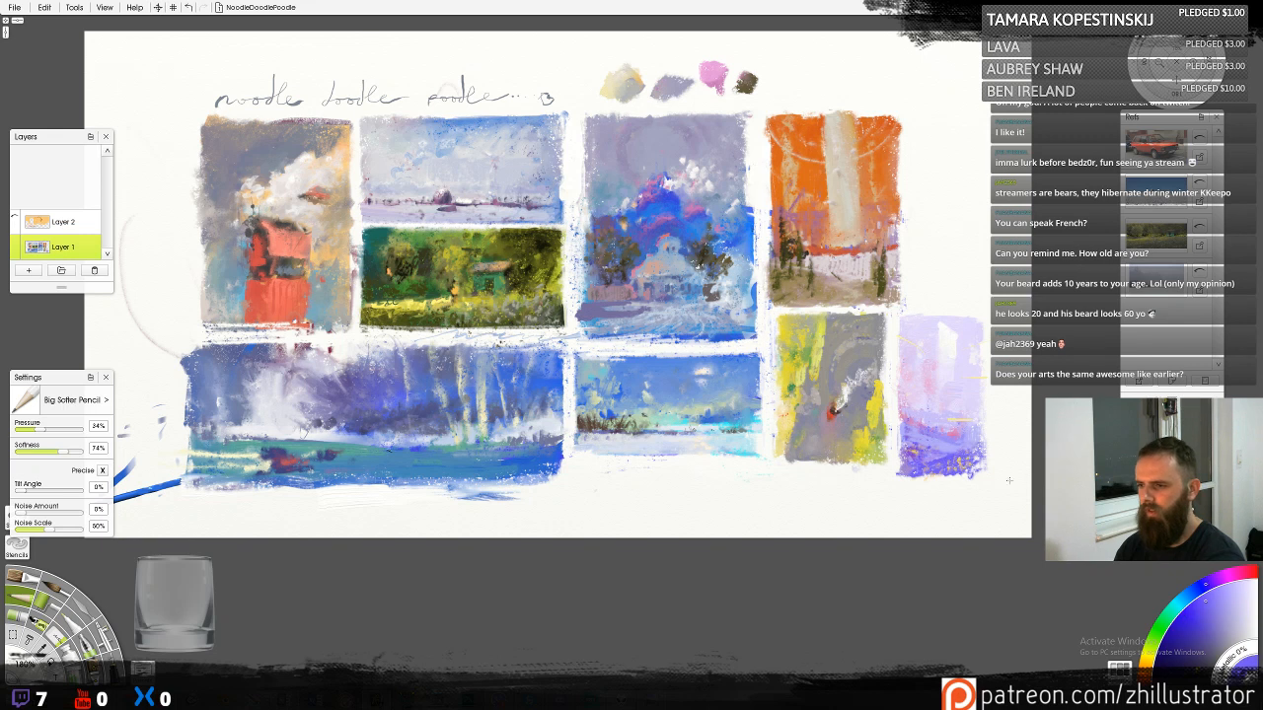
left_click(1191, 594)
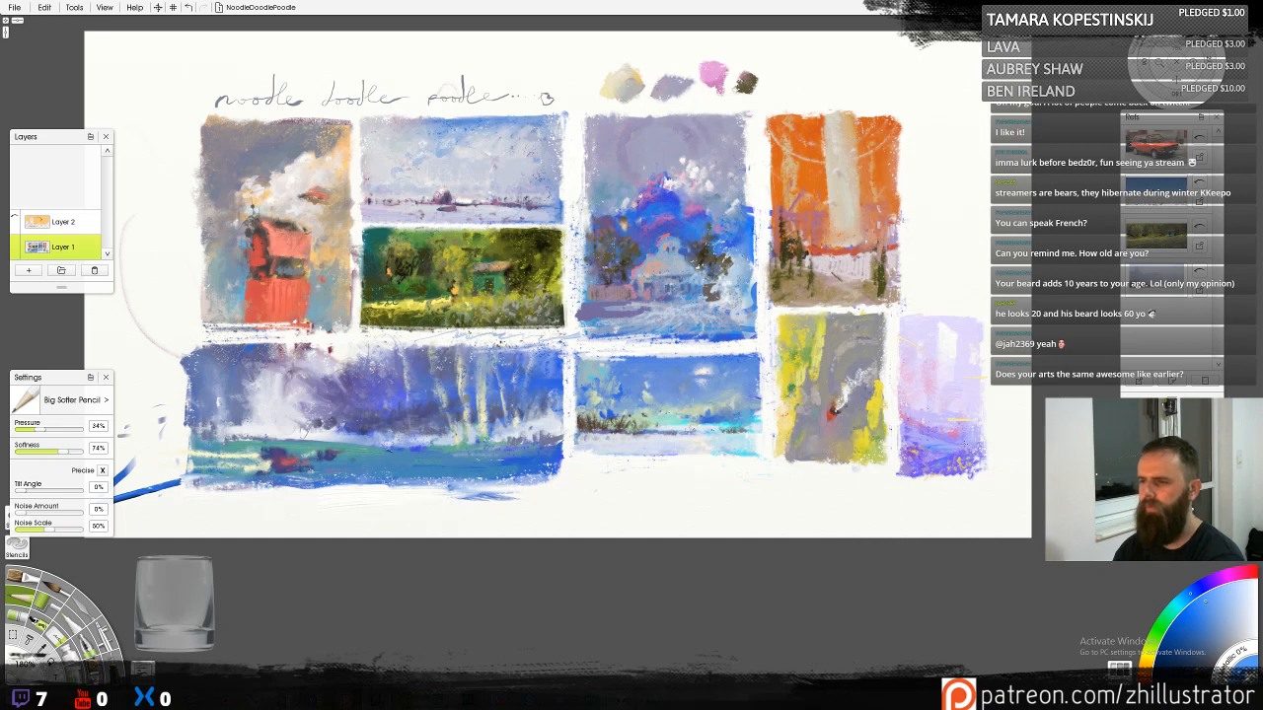
left_click(947, 370, "alt")
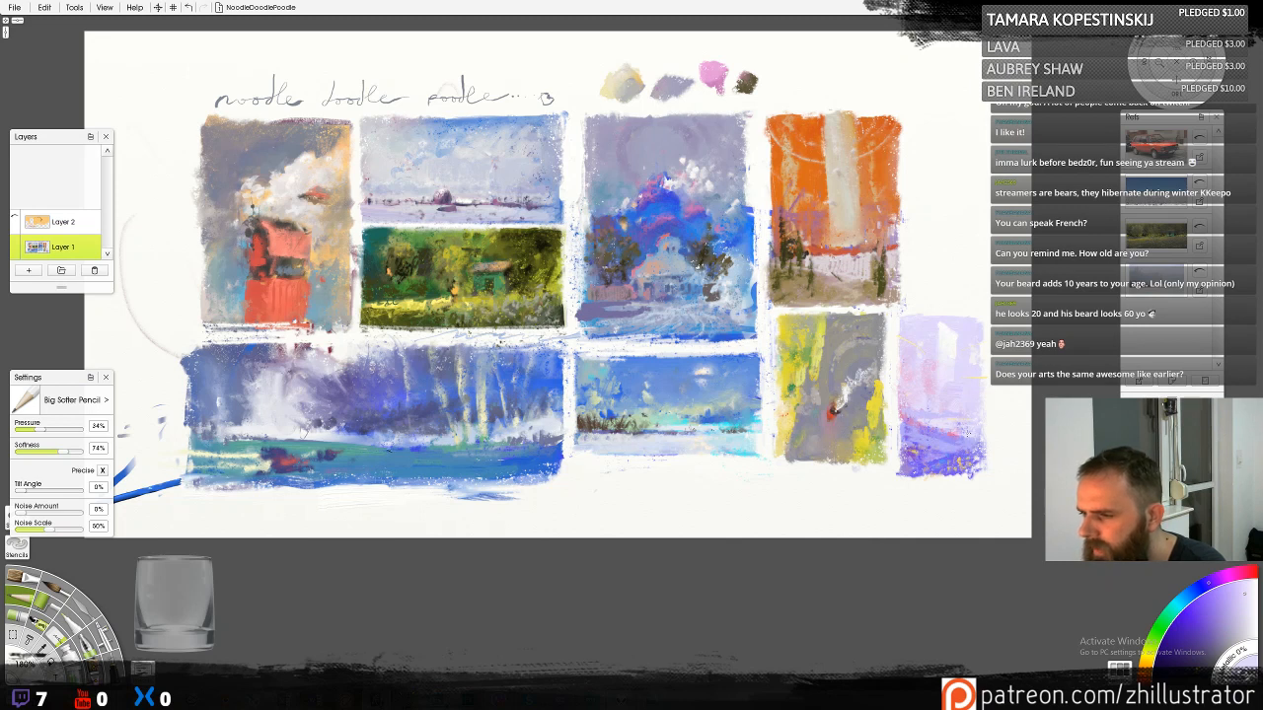
Refine the slope in the lavender thumbnail's middle ground with alternating pink and violet tones sampled from the painting
left_click(942, 432, "alt")
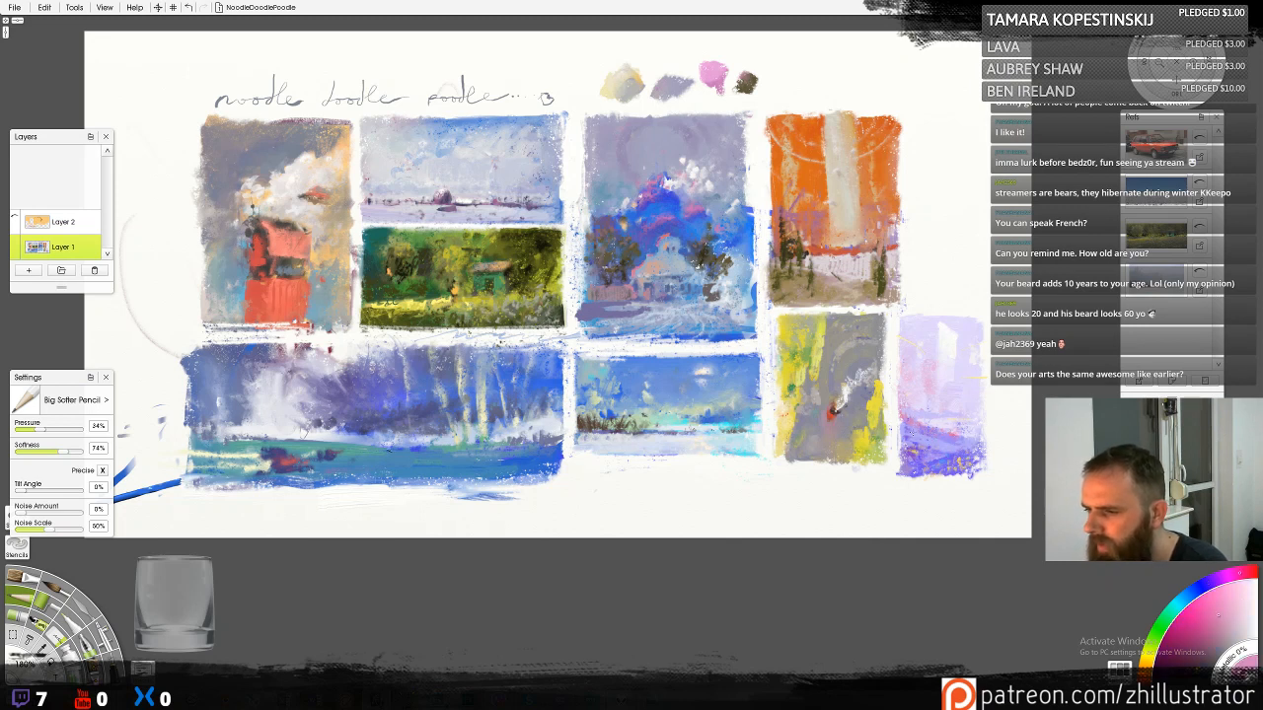
left_click(920, 416, "alt")
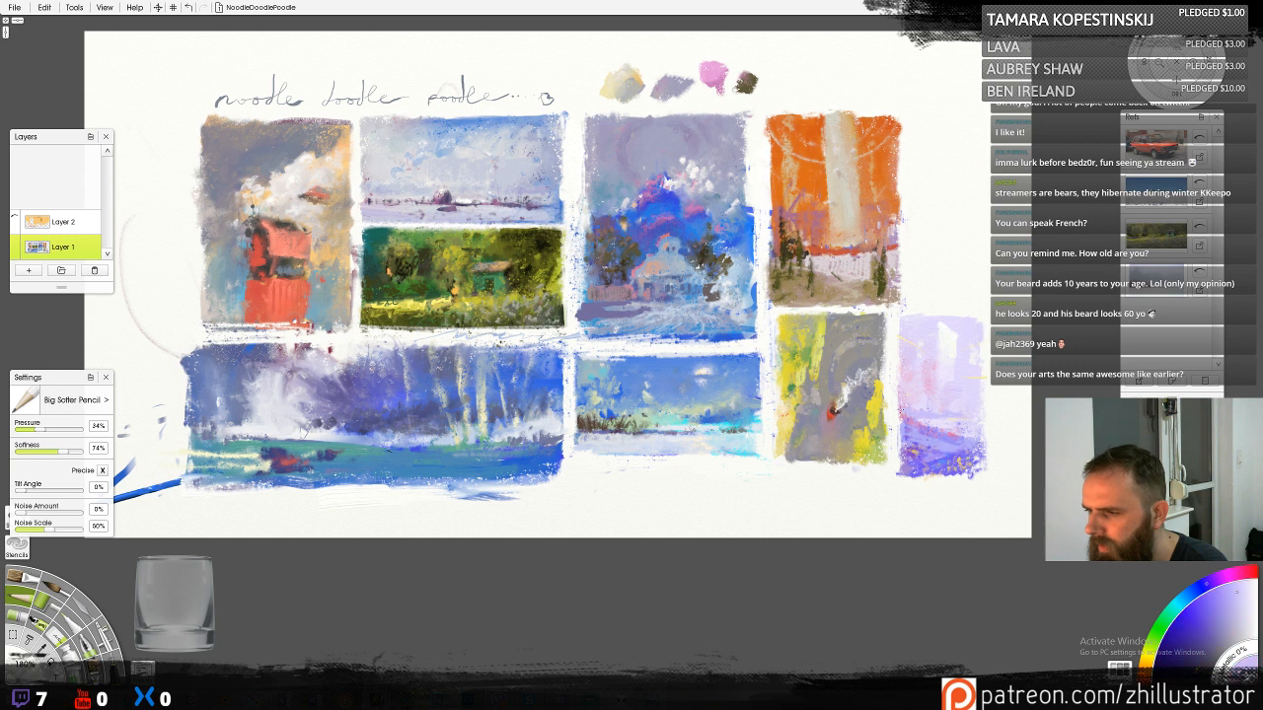
left_click(911, 409, "alt")
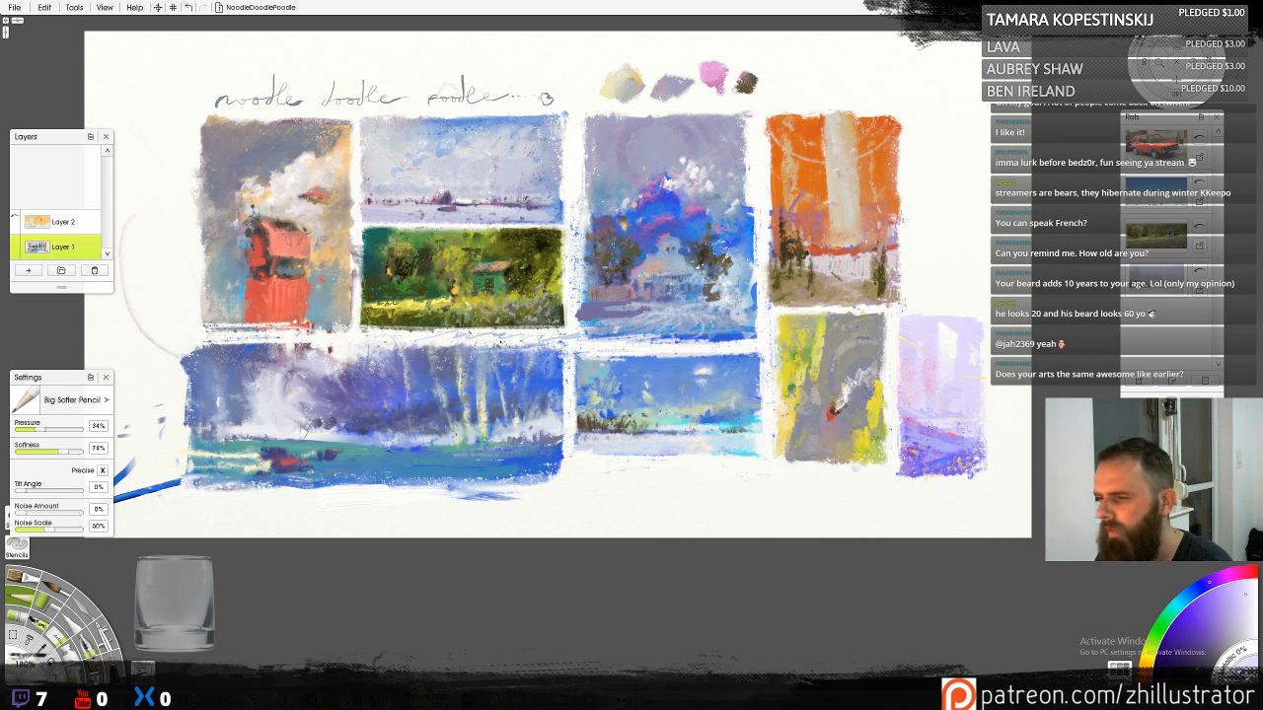
left_click(932, 426, "alt")
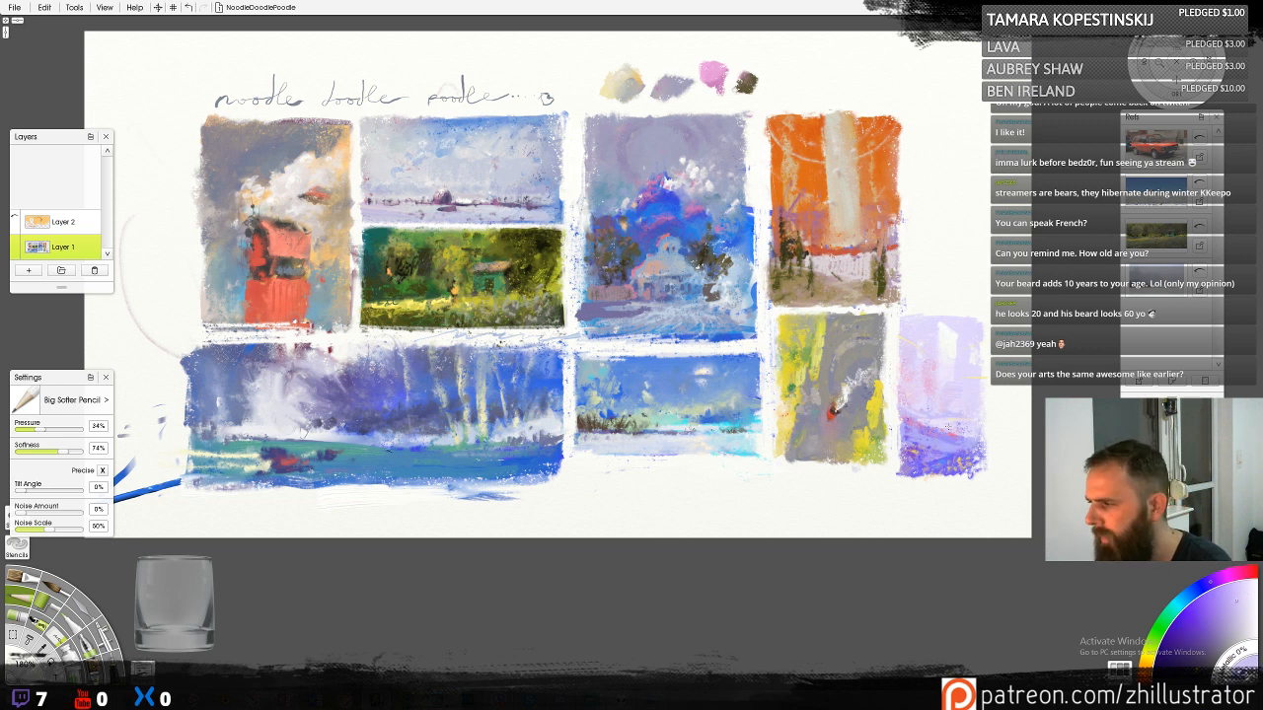
left_click(949, 426, "alt")
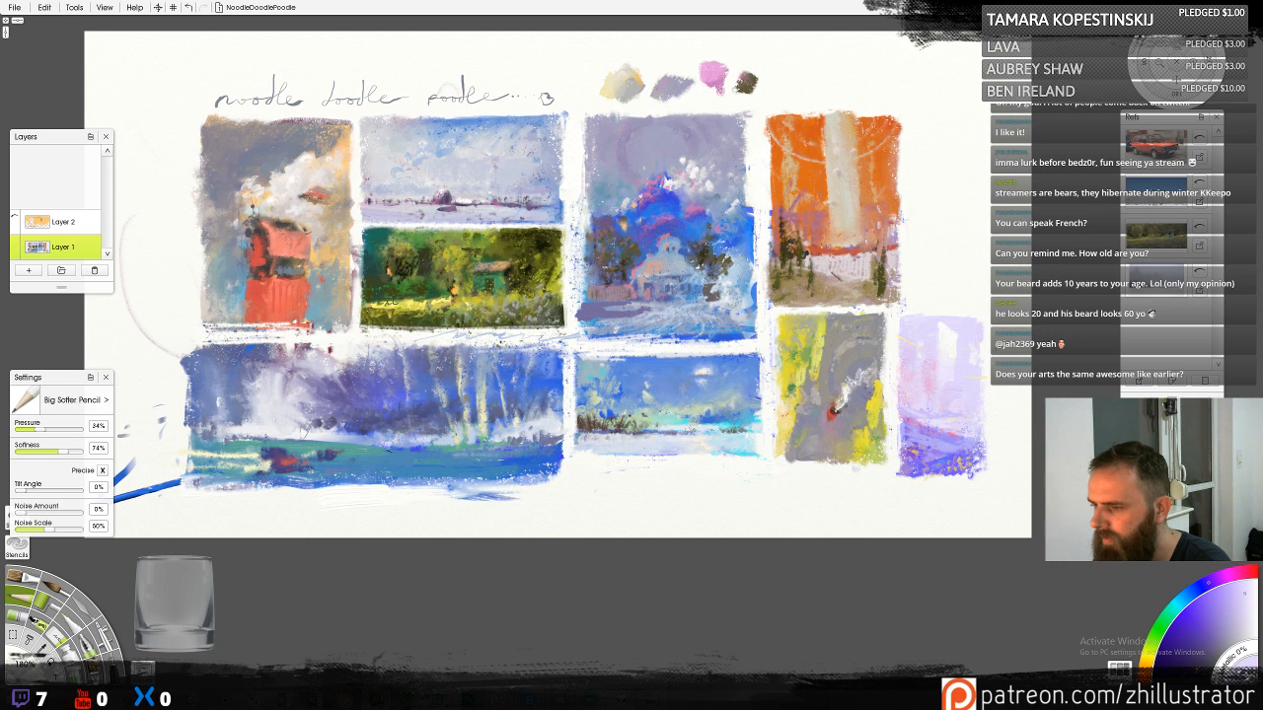
Touch up the lavender thumbnail using an orange tone with the wax crayon and a pink tone with the Big Softer Pencil
left_click(18, 618)
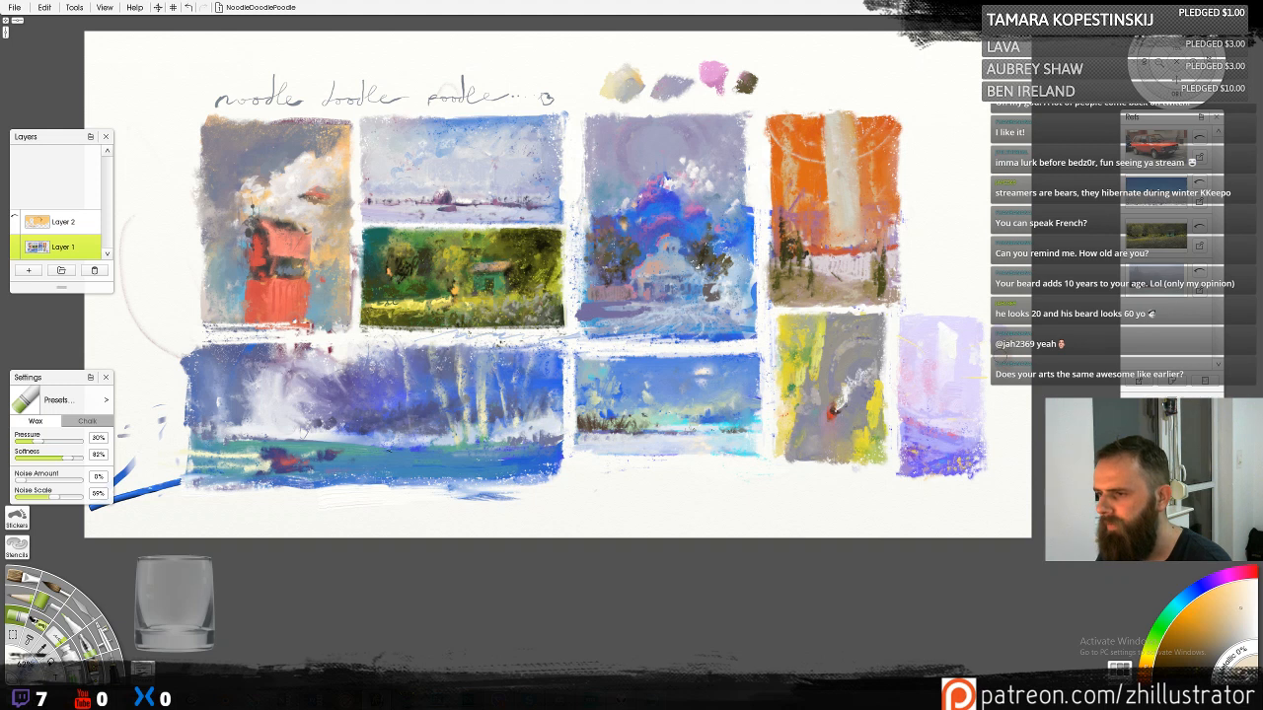
left_click(1213, 580)
left_click(1004, 357, "alt")
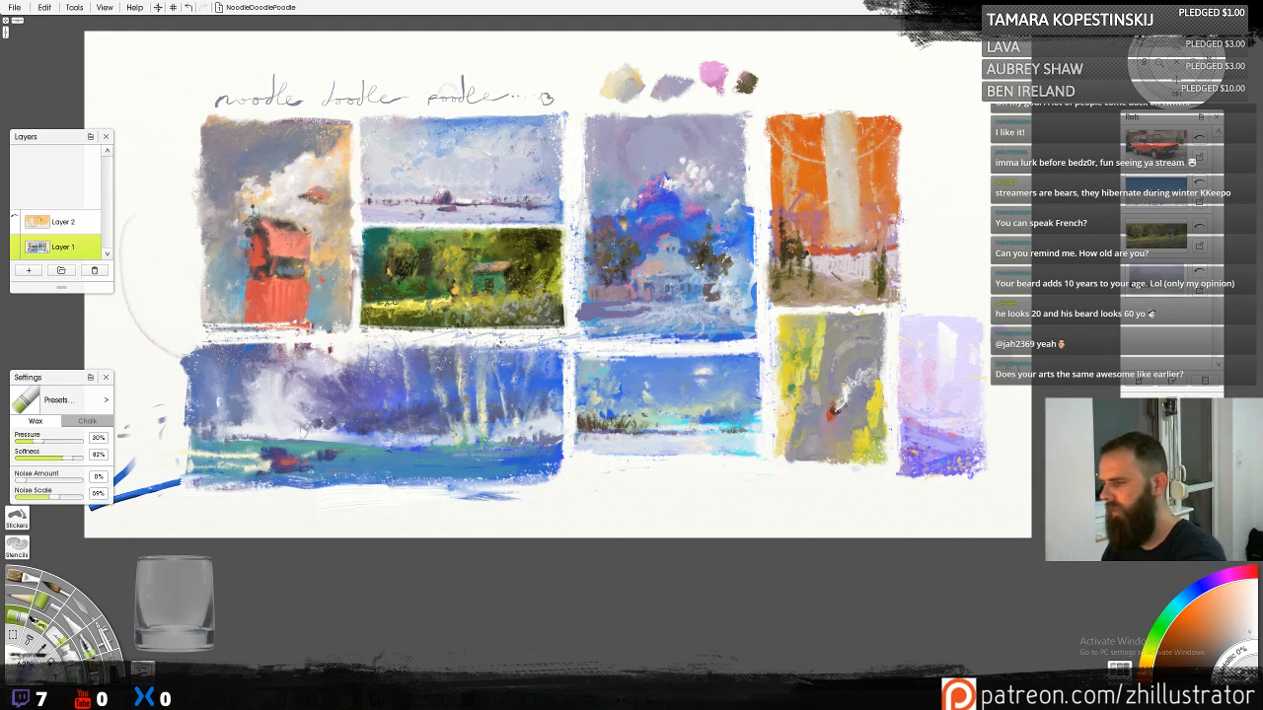
key("p")
left_click(938, 363, "alt")
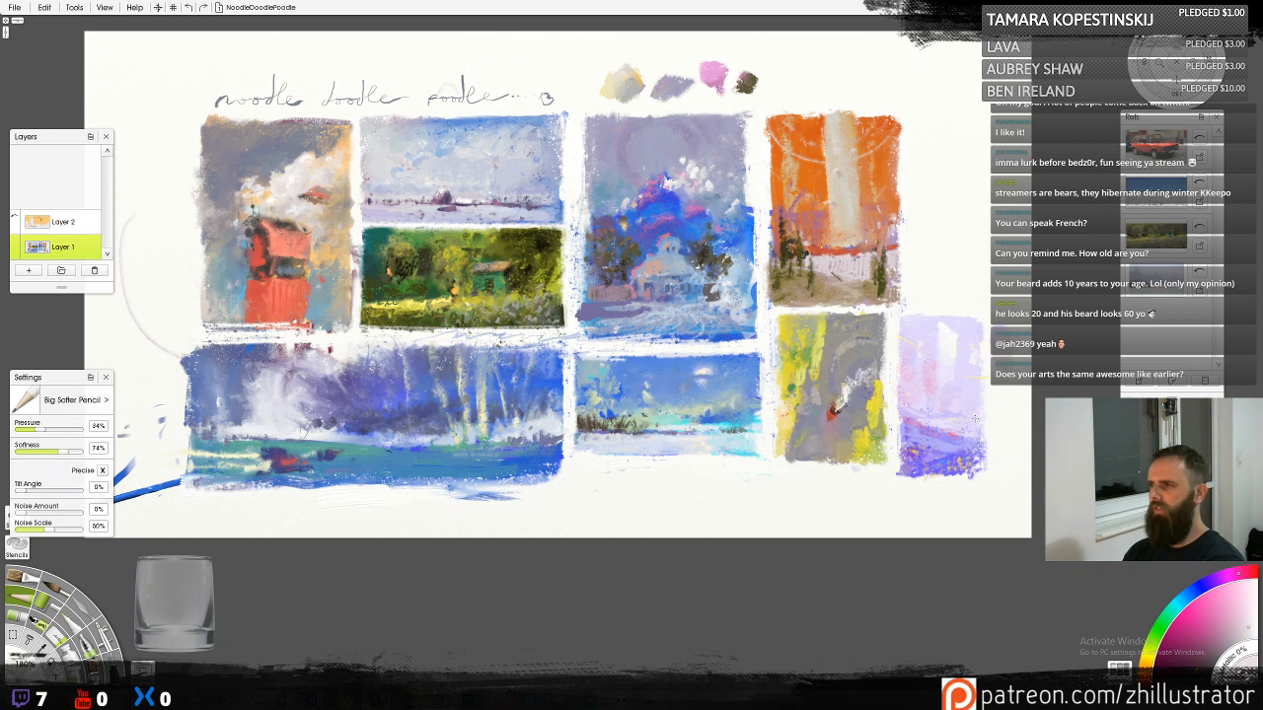
mouse_move(975, 418)
left_mouse_down()
mouse_move(922, 402)
mouse_move(987, 434)
mouse_move(963, 406)
left_mouse_up()
Check the painting in a mirrored view, then flip Layer 1 horizontally and apply the transform
key("h")
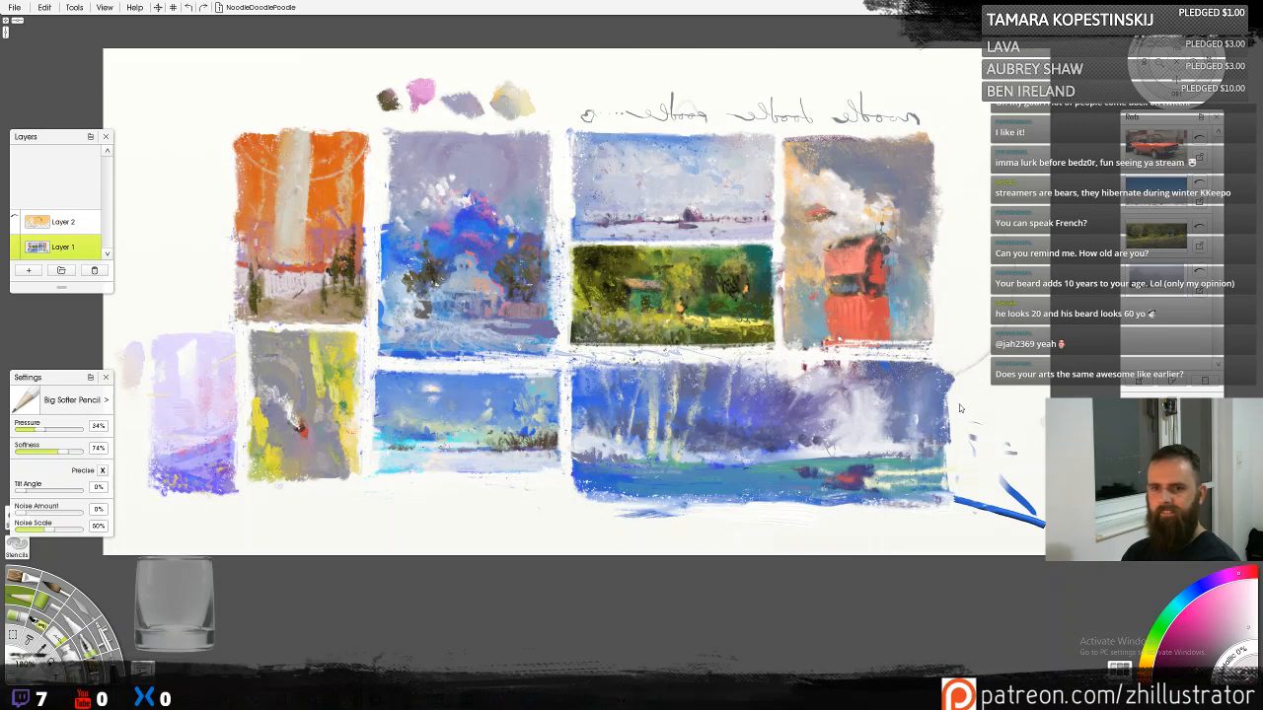
key("h")
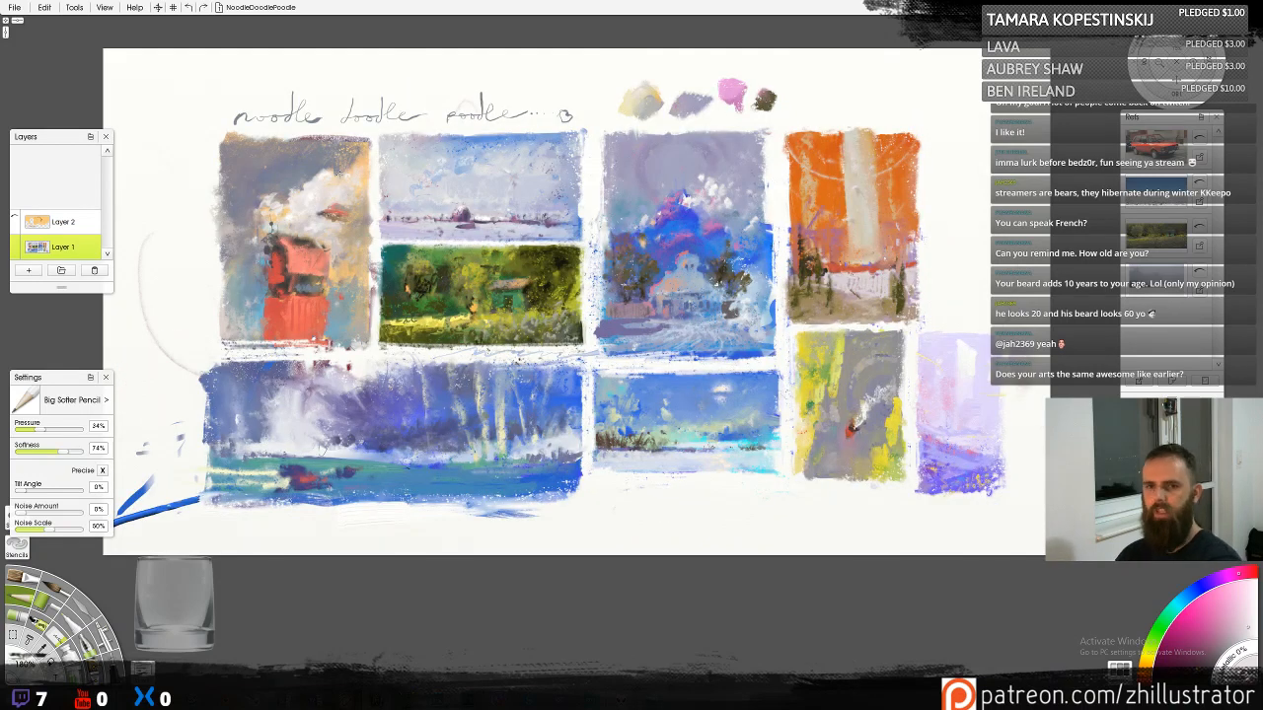
left_click(157, 6)
left_click(425, 216)
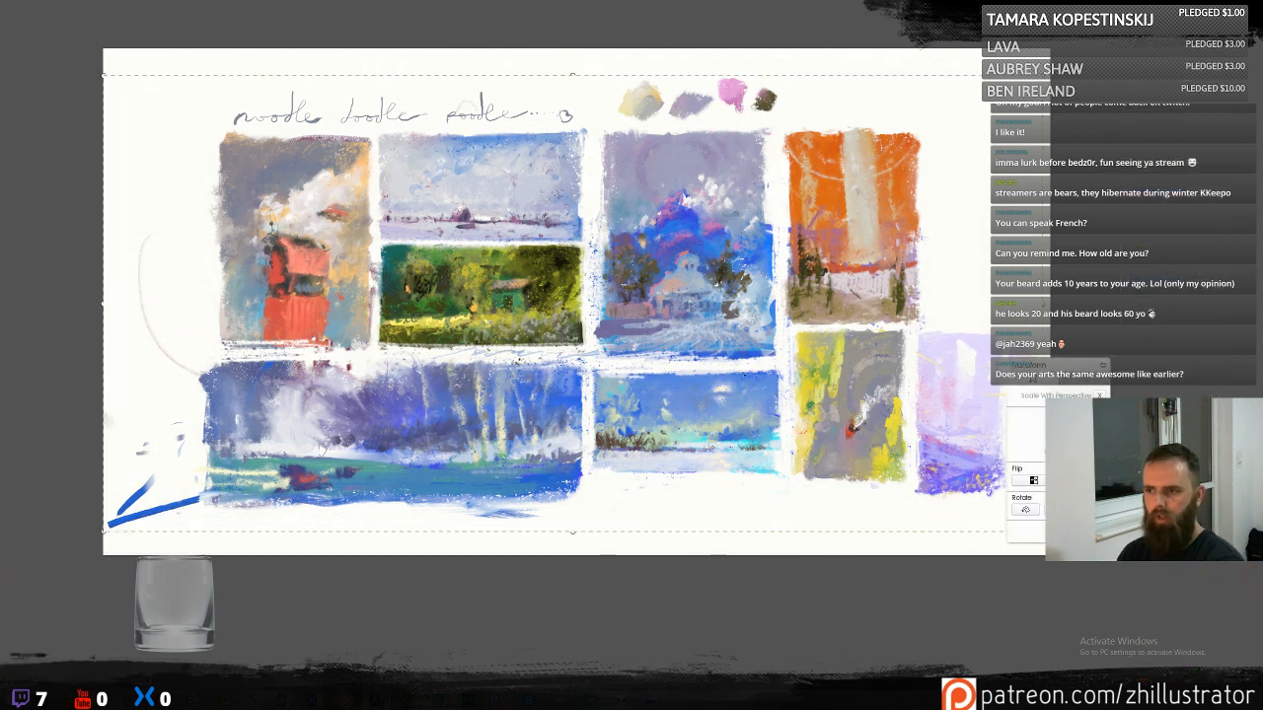
left_click(1035, 481)
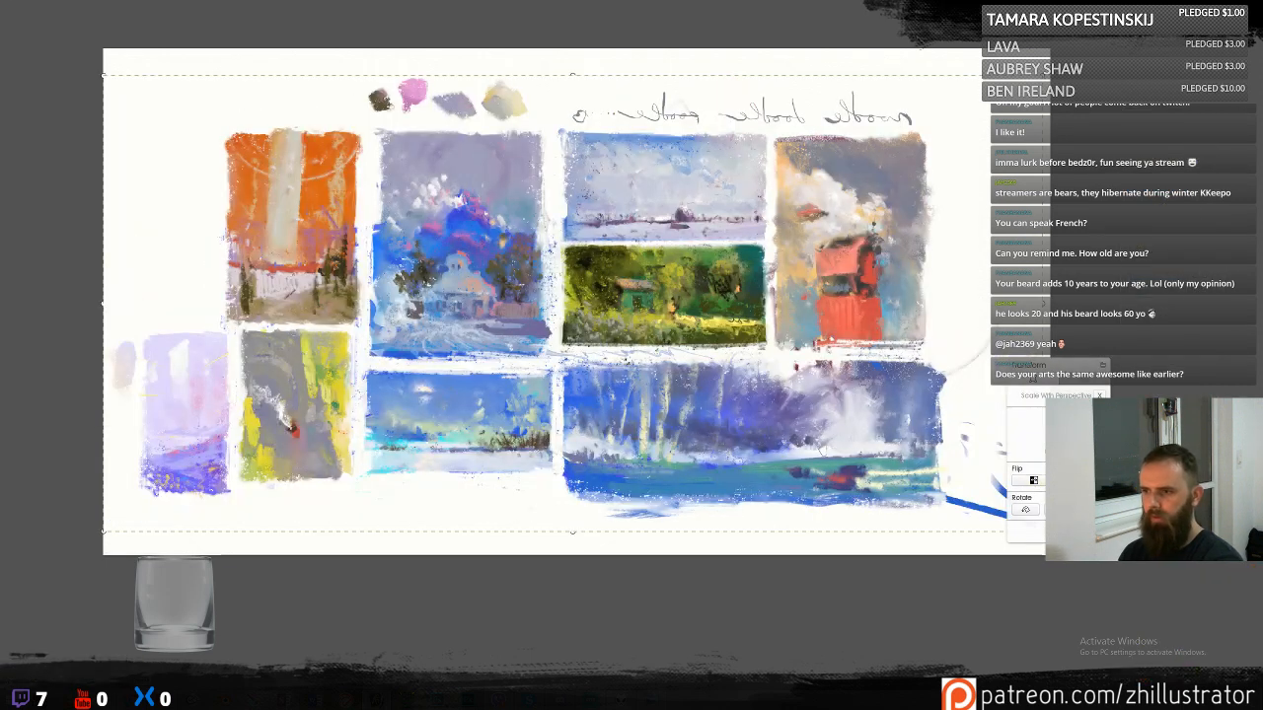
key("Return")
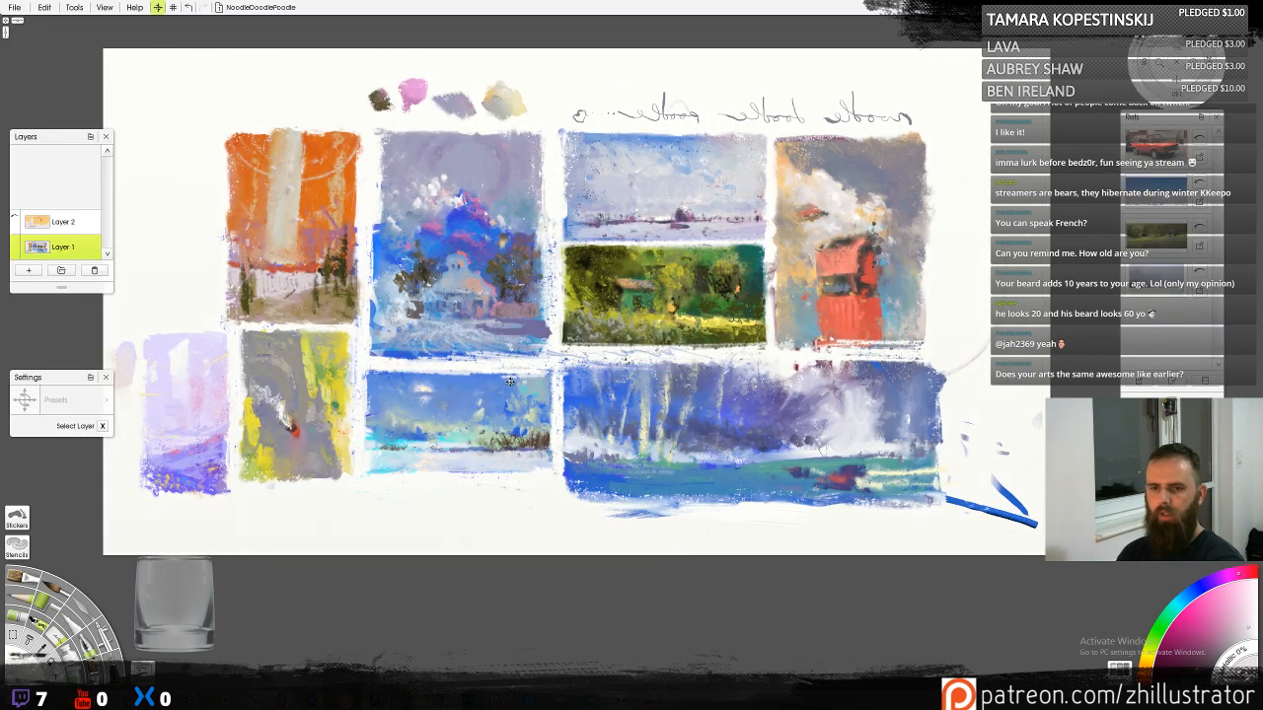
left_click_drag(514, 382, 520, 386)
key("Return")
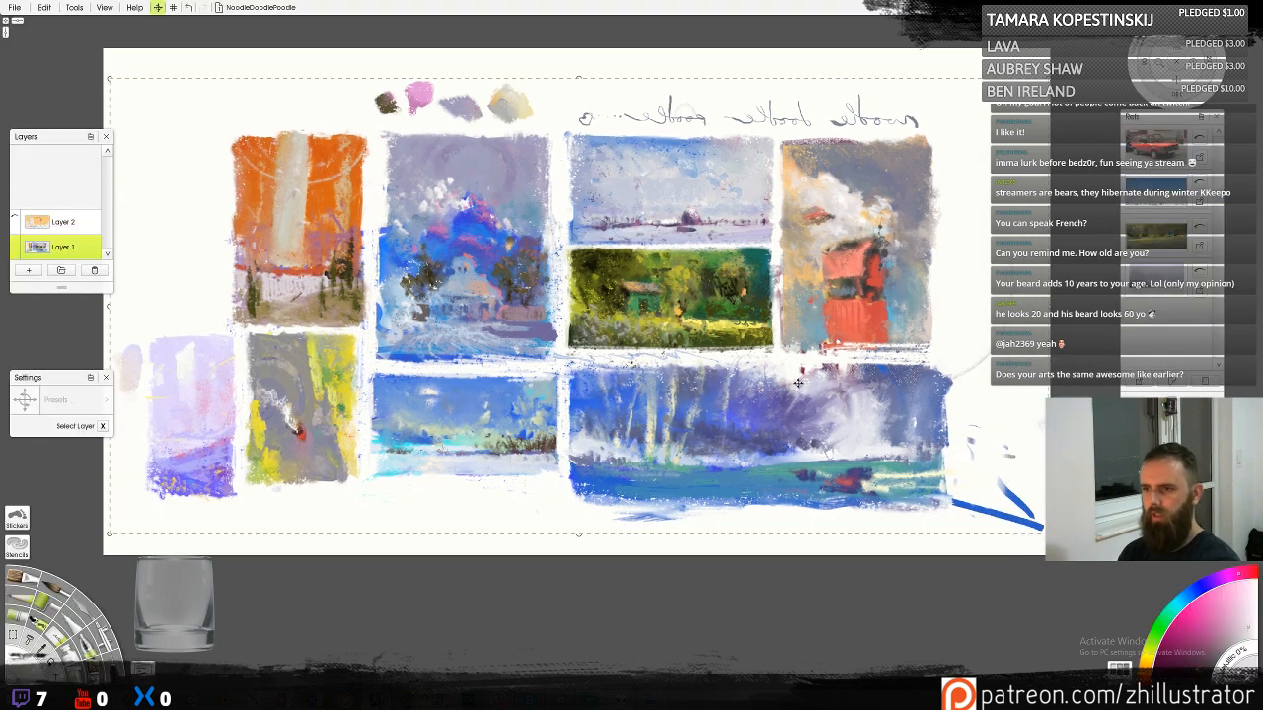
left_click_drag(618, 407, 637, 405)
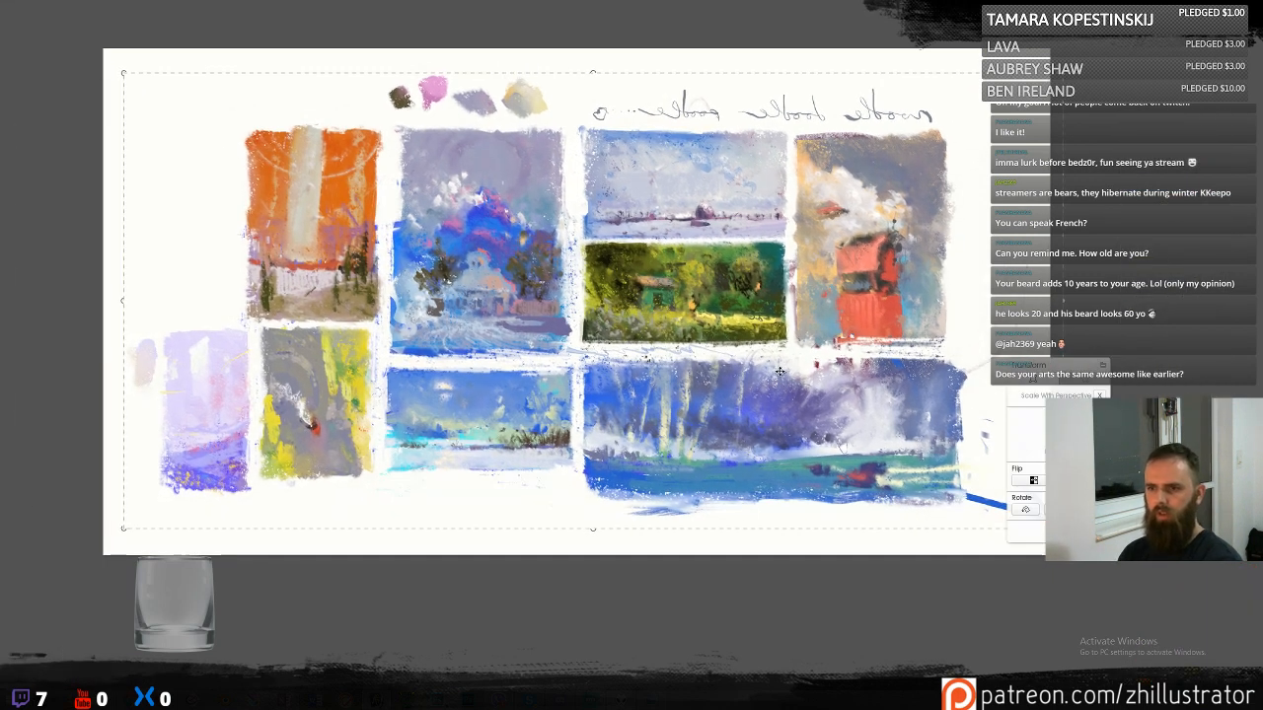
key("Escape")
key("Escape")
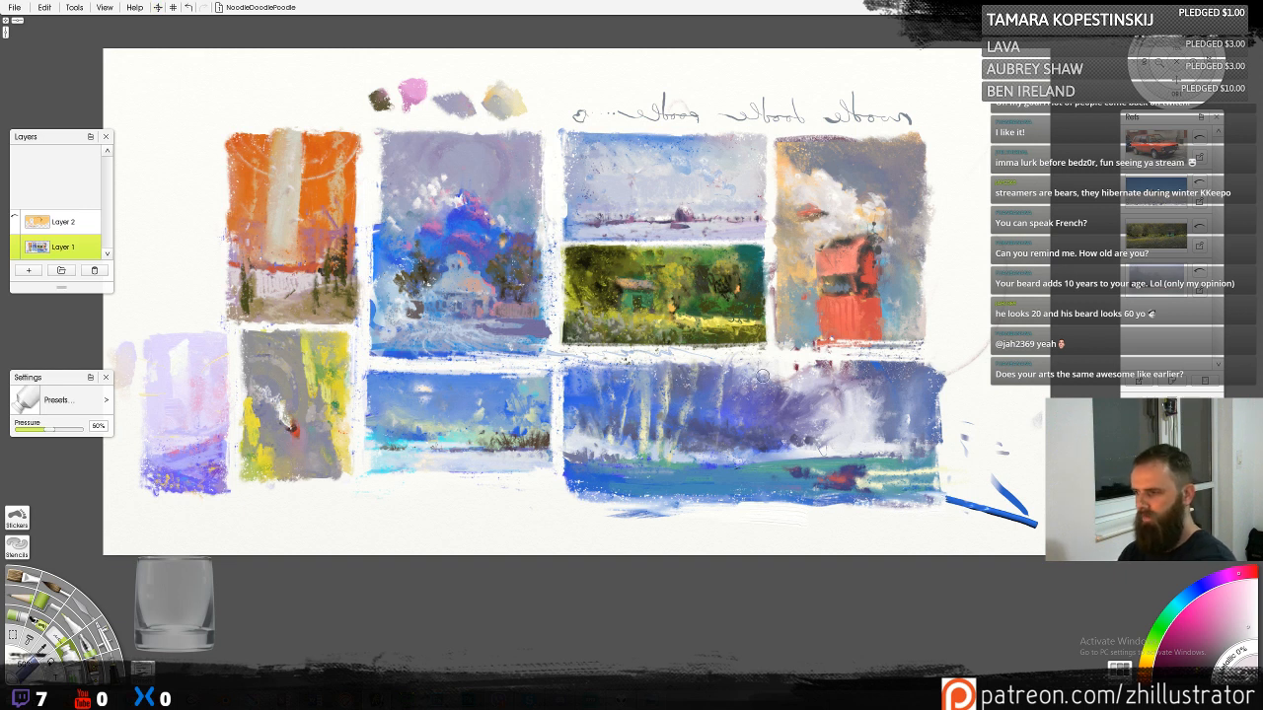
Paint a pale lavender-blue swatch beside the lavender thumbnail using a sampled tone with the Big Softer Pencil, adding blue with the wax crayon
key("p")
key("ctrl+plus")
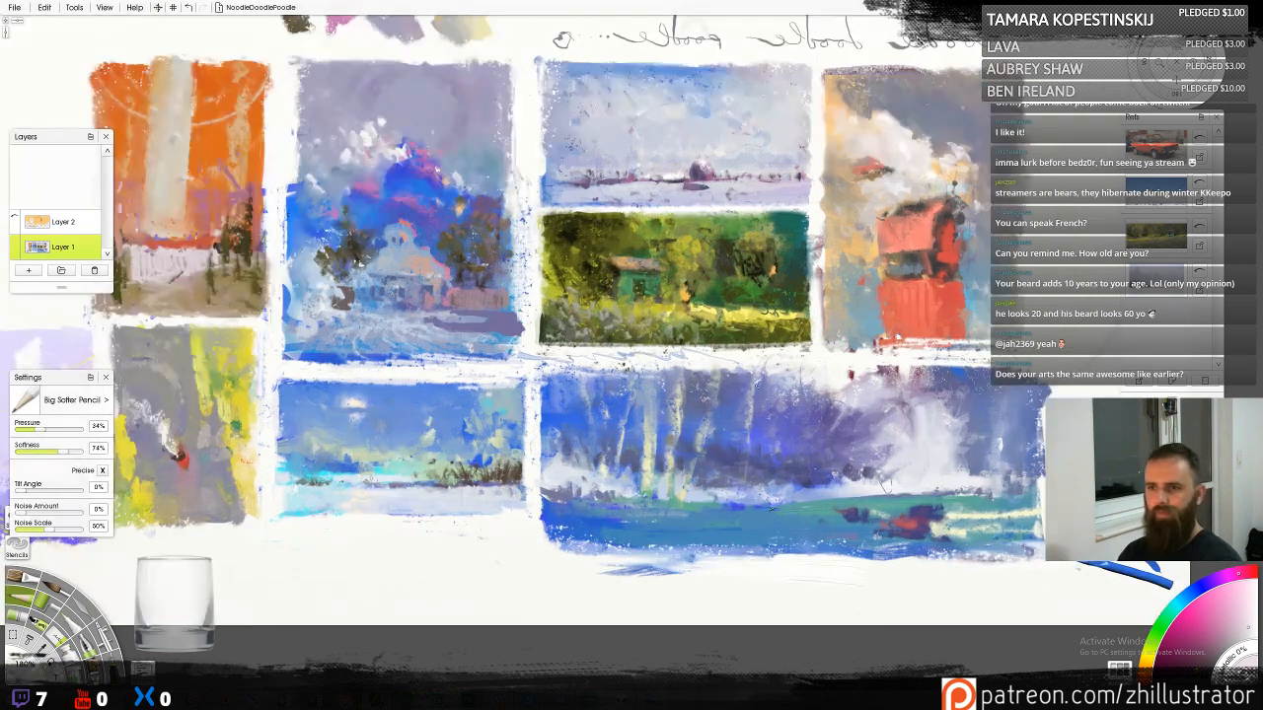
left_click_drag(771, 506, 1027, 528)
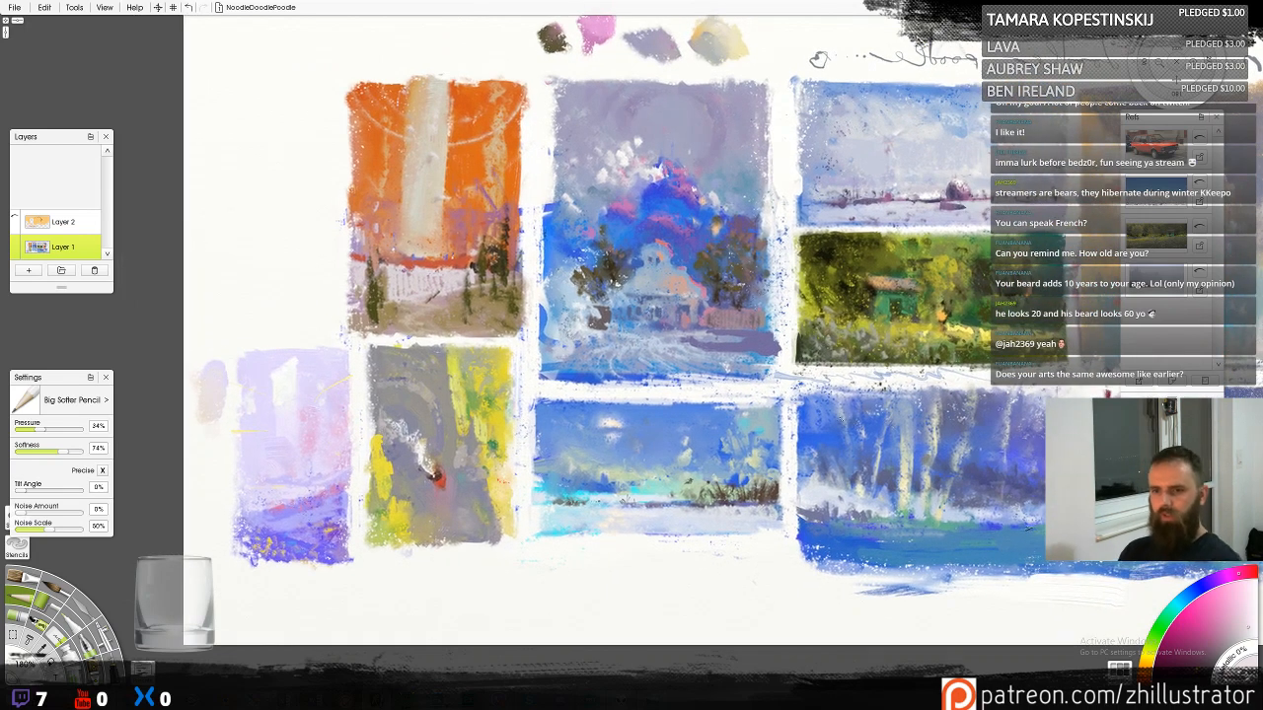
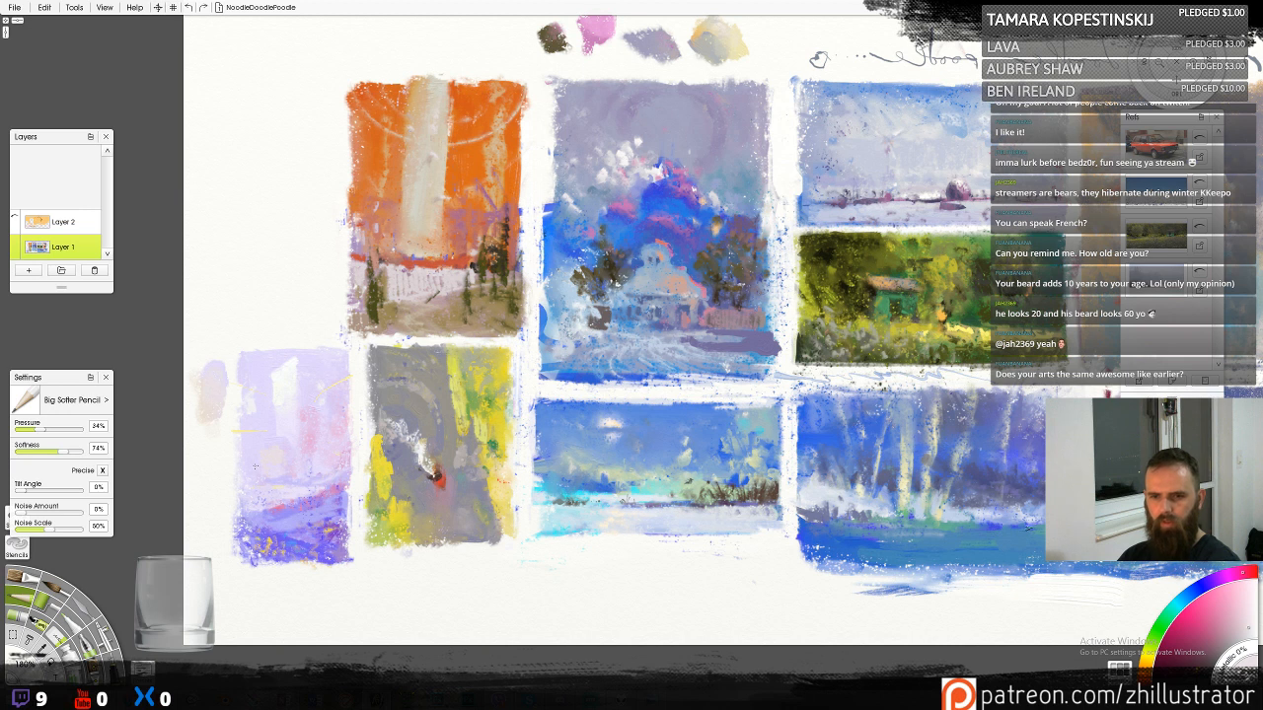
left_click(255, 466, "alt")
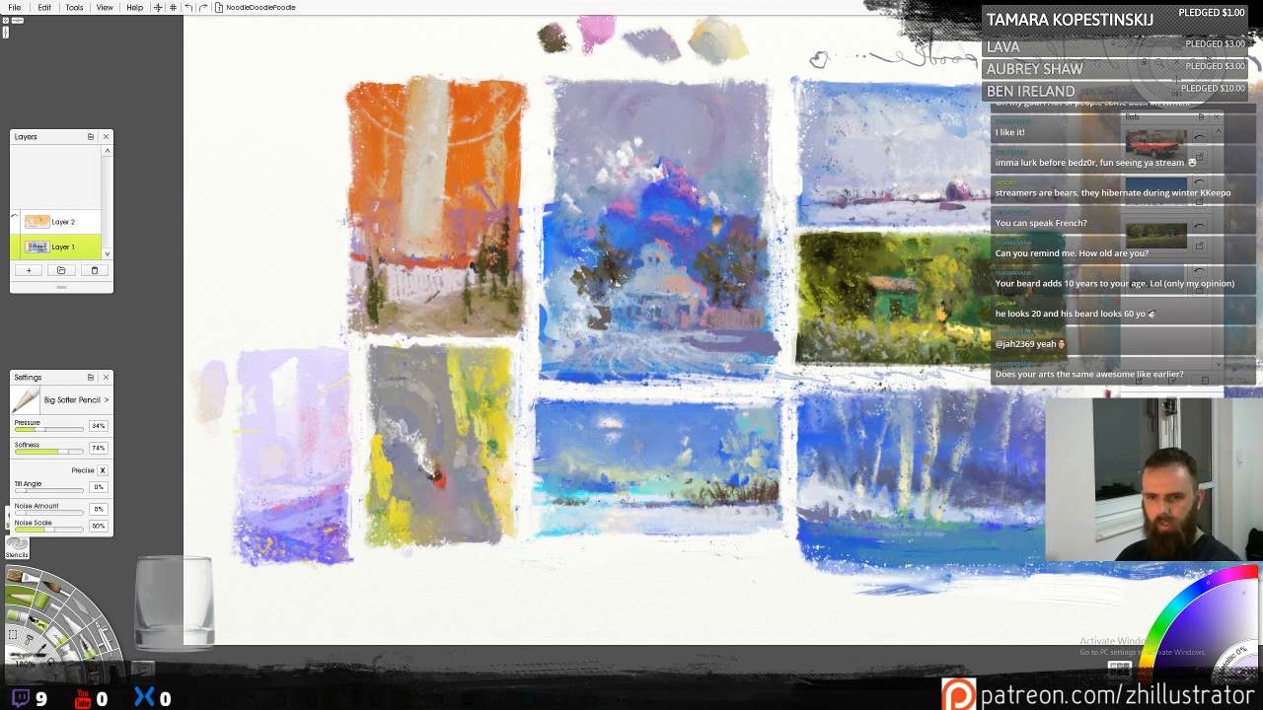
mouse_move(217, 469)
left_mouse_down()
mouse_move(213, 454)
mouse_move(214, 487)
left_mouse_up()
left_click(17, 615)
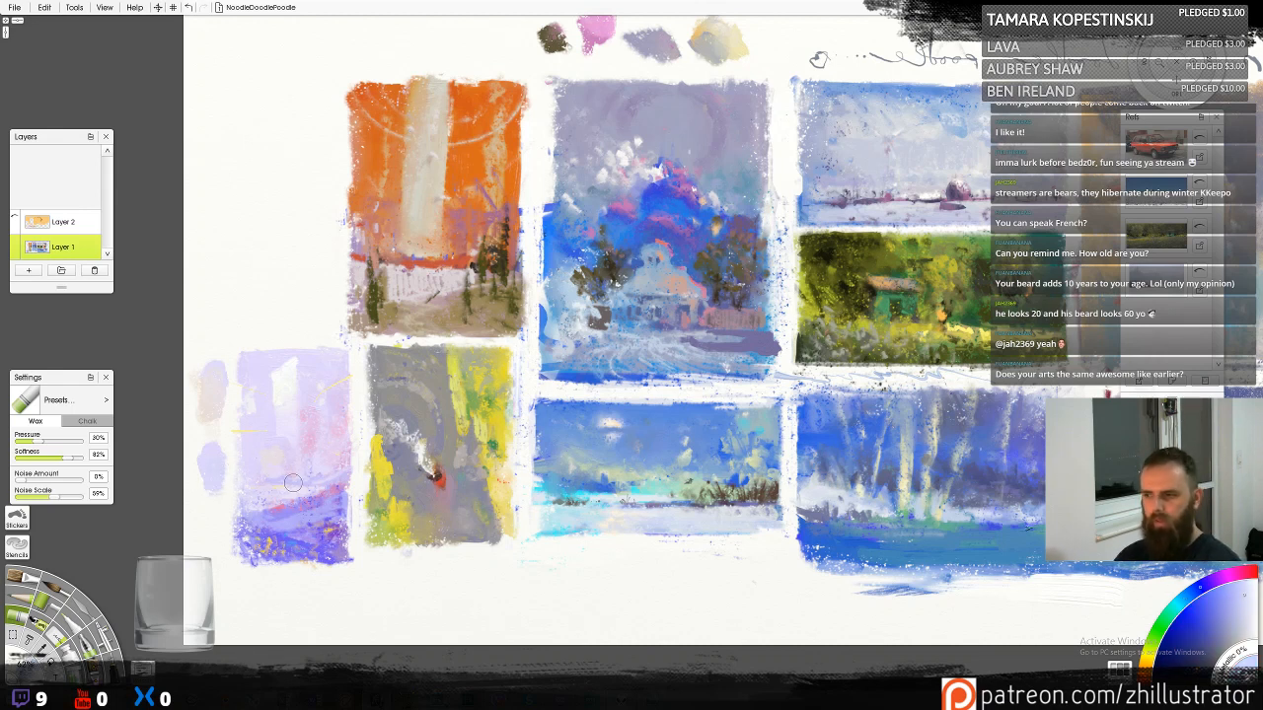
left_click(1190, 594)
left_click(1237, 594)
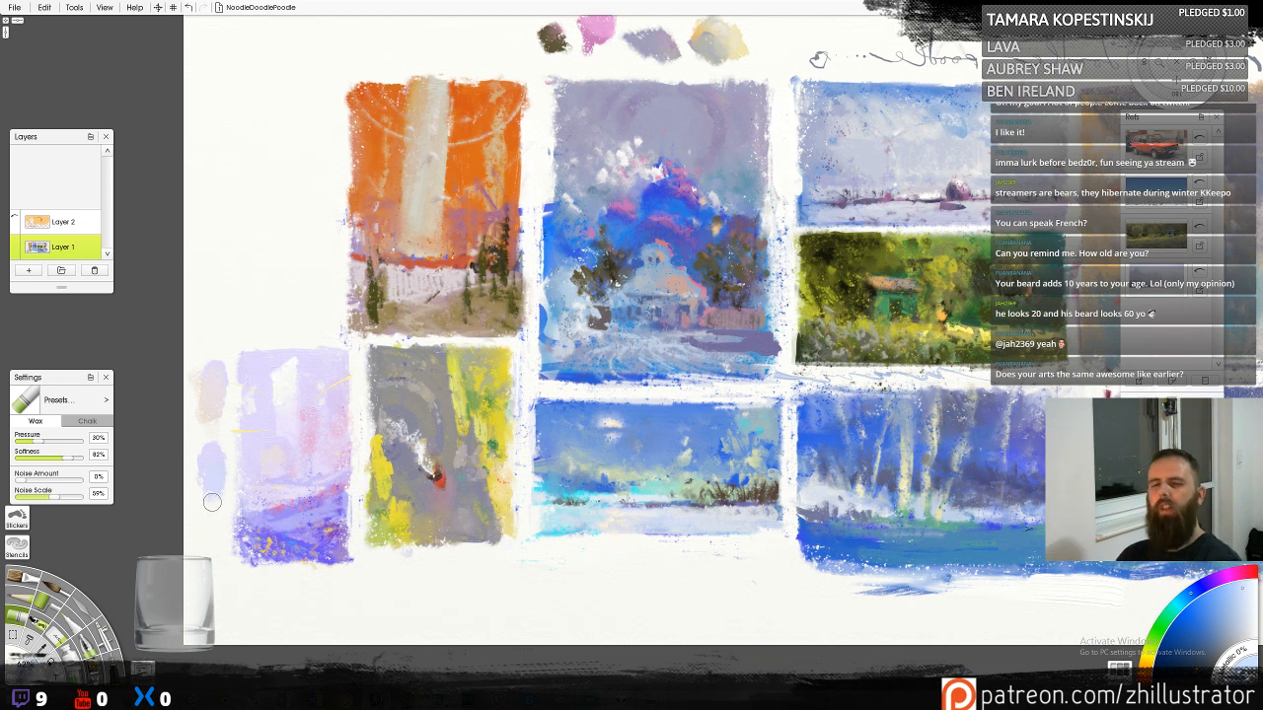
Touch up the lavender thumbnail's middle ground with the Big Softer Pencil, using a violet tone and pale tones sampled from its sky
key("p")
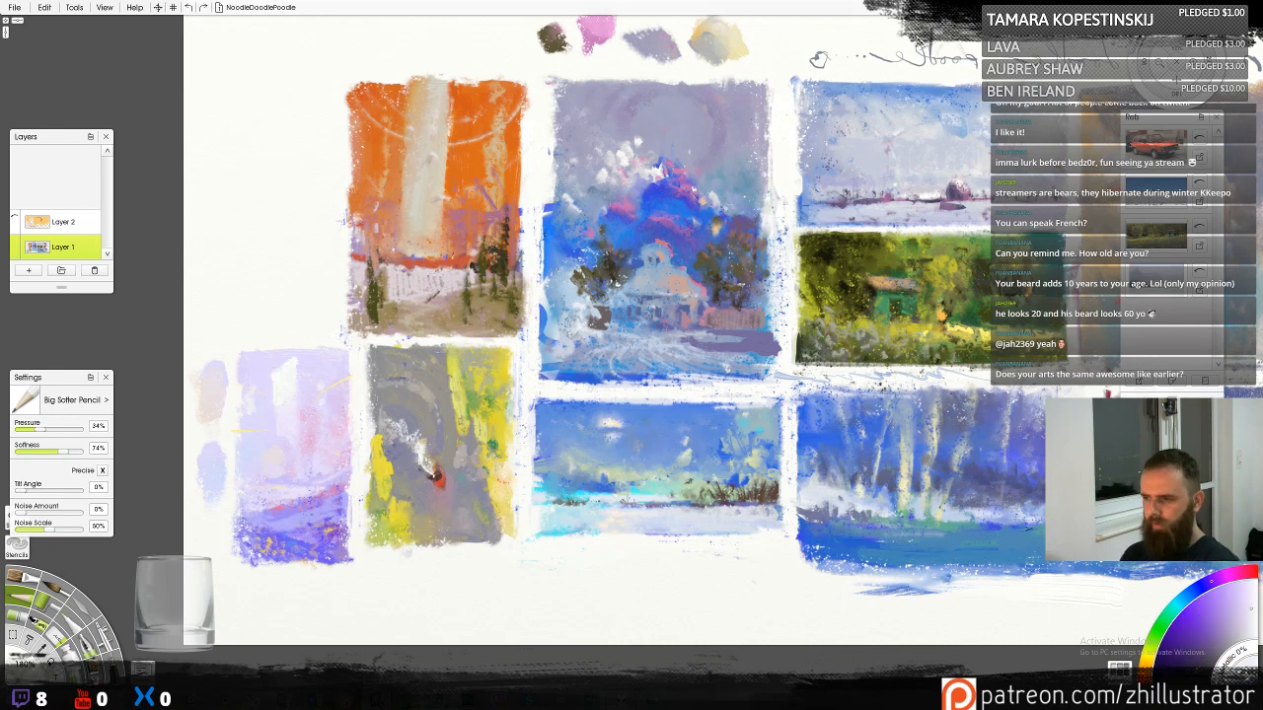
left_click(1239, 574)
left_click(1238, 592)
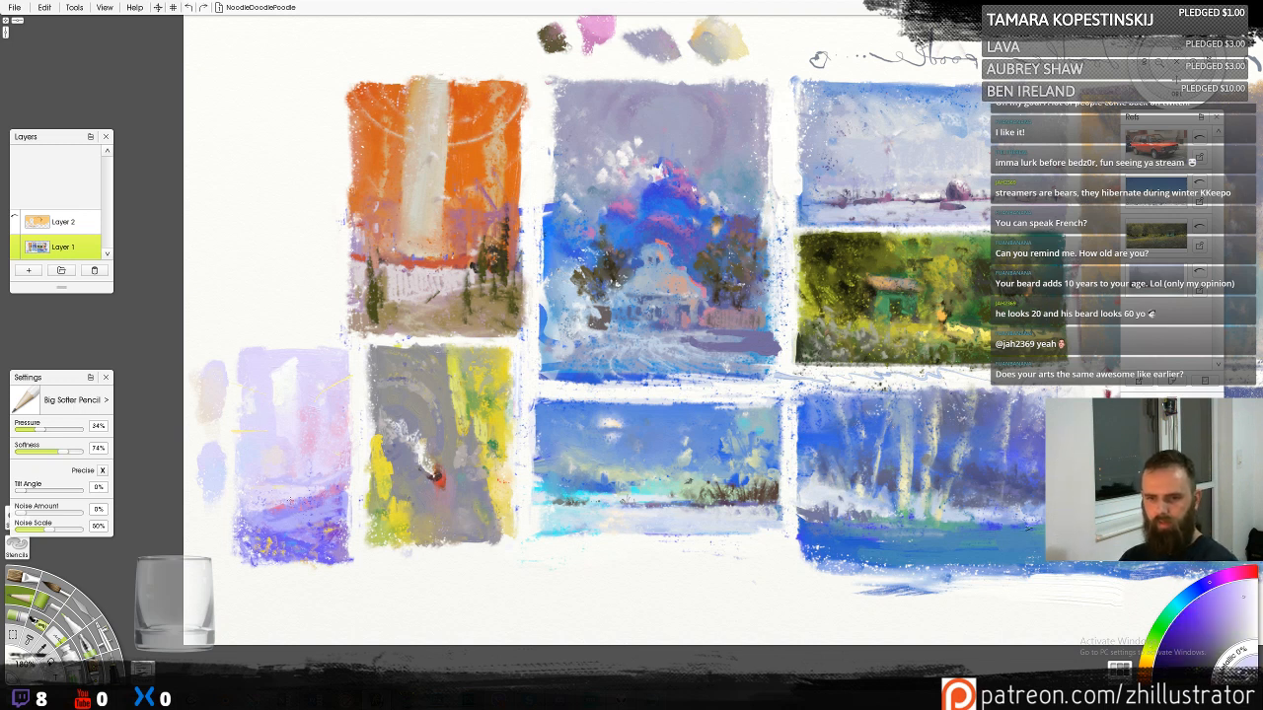
left_click(280, 381, "alt")
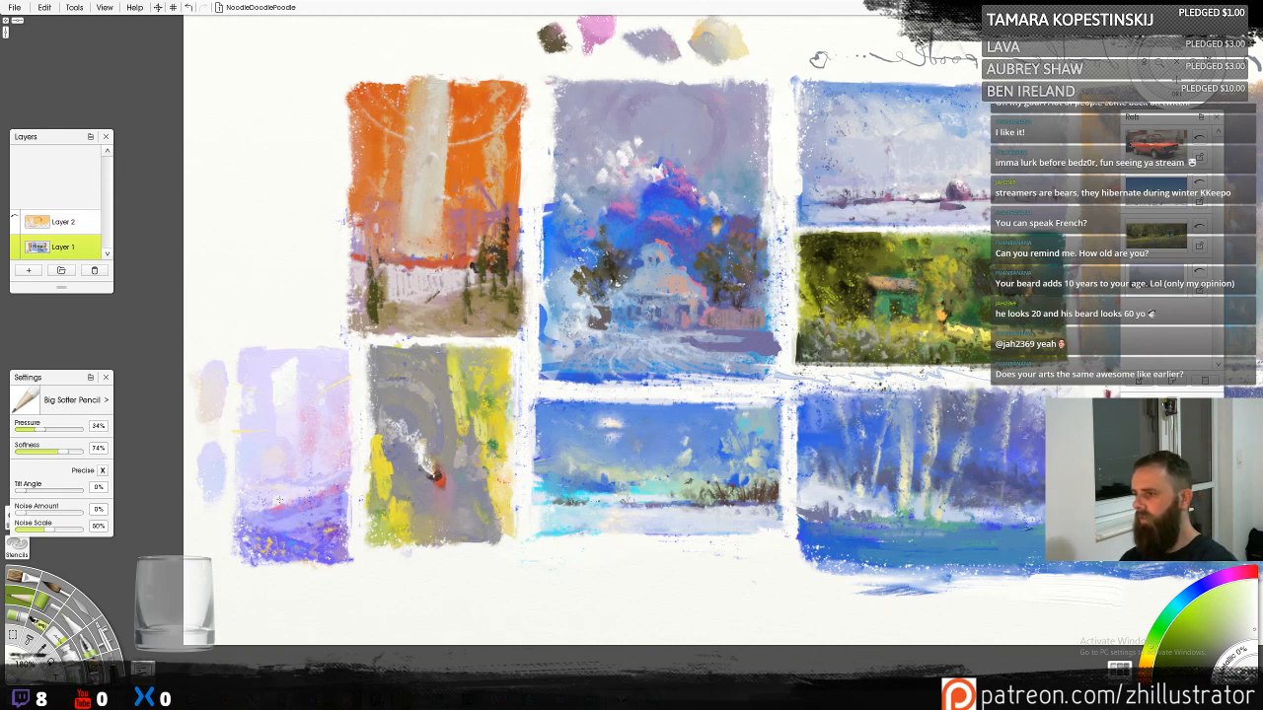
left_click(251, 372, "alt")
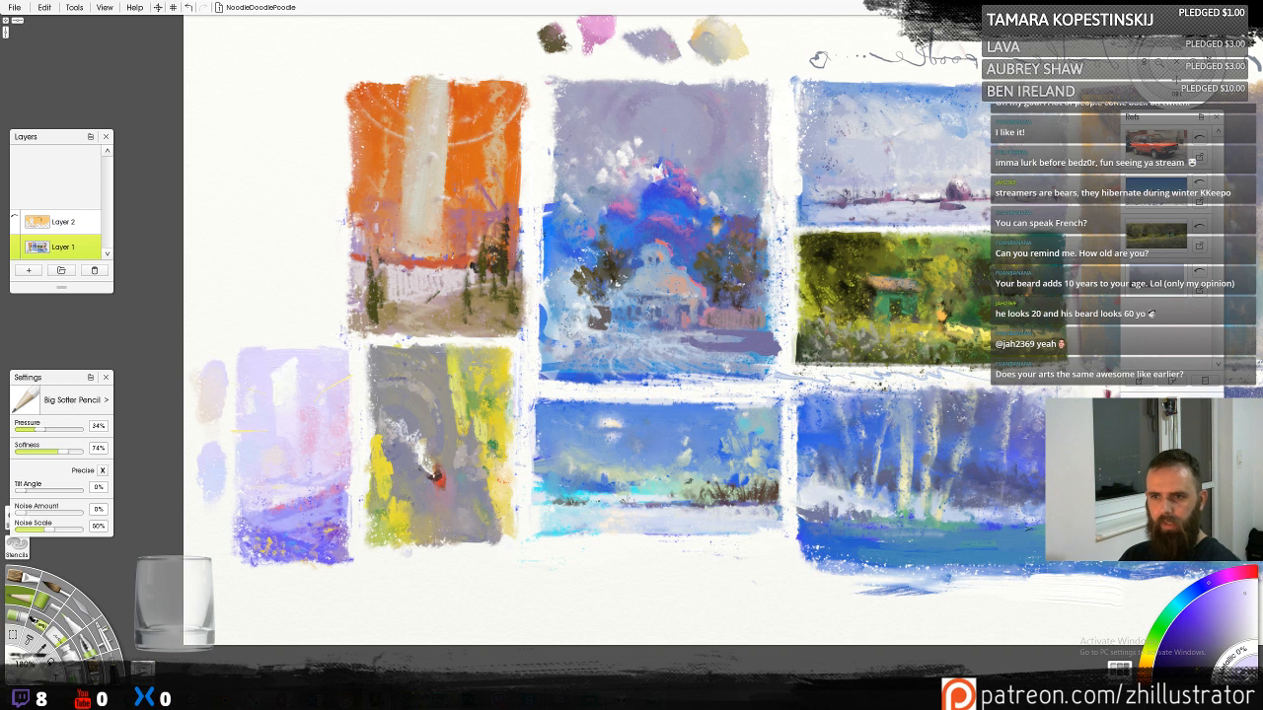
Try small dark marks in the lavender thumbnail's foreground, using a tone sampled from the swatches above the paintings, and undo them
left_click(724, 39, "alt")
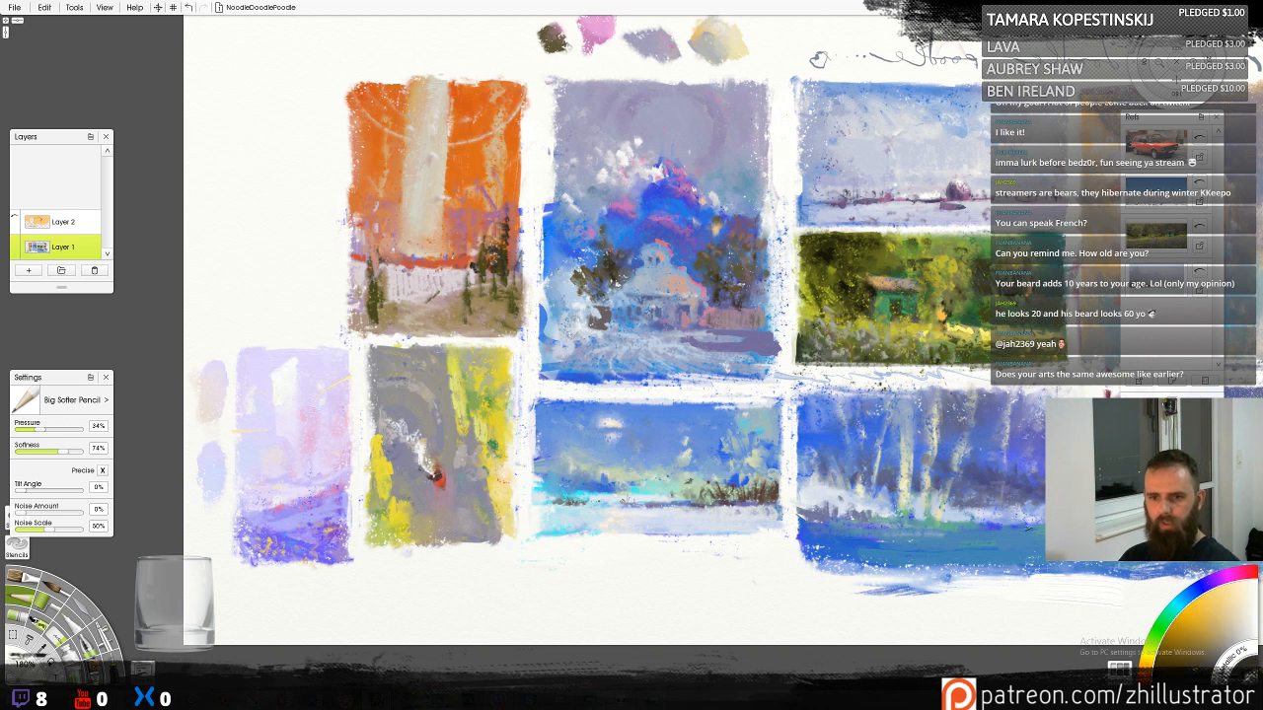
left_click_drag(317, 506, 316, 543)
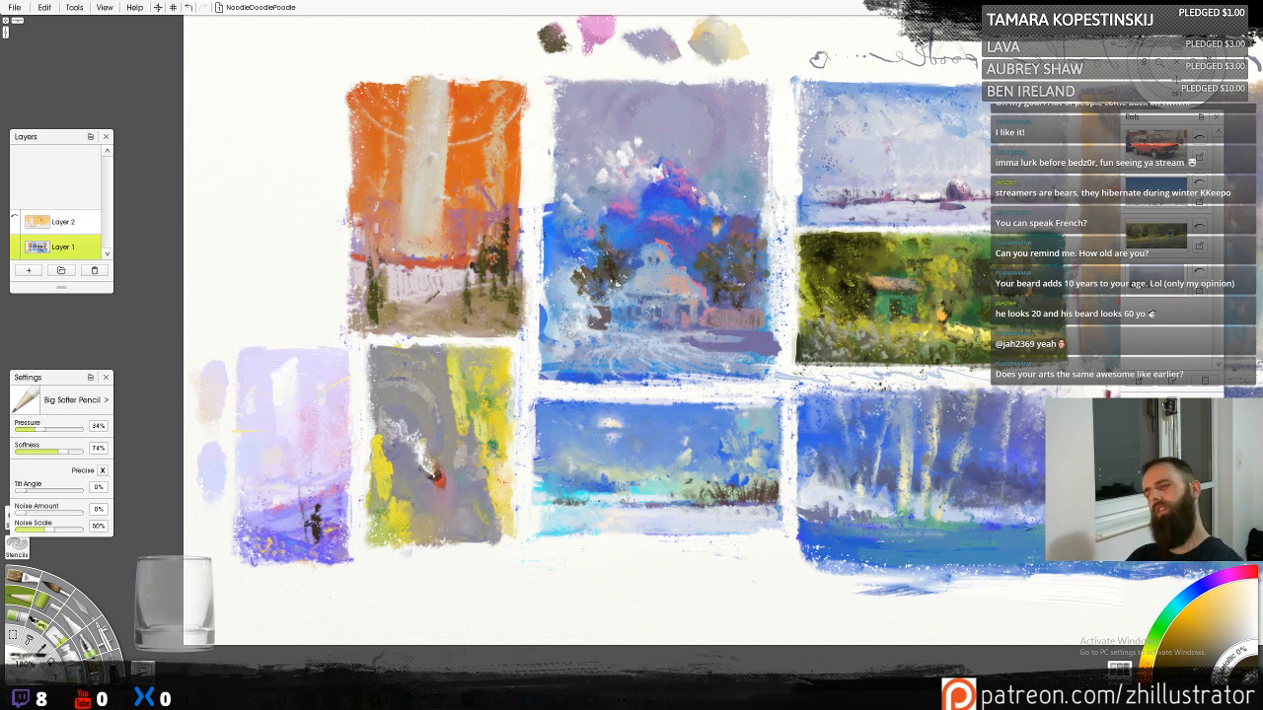
key("ctrl+z")
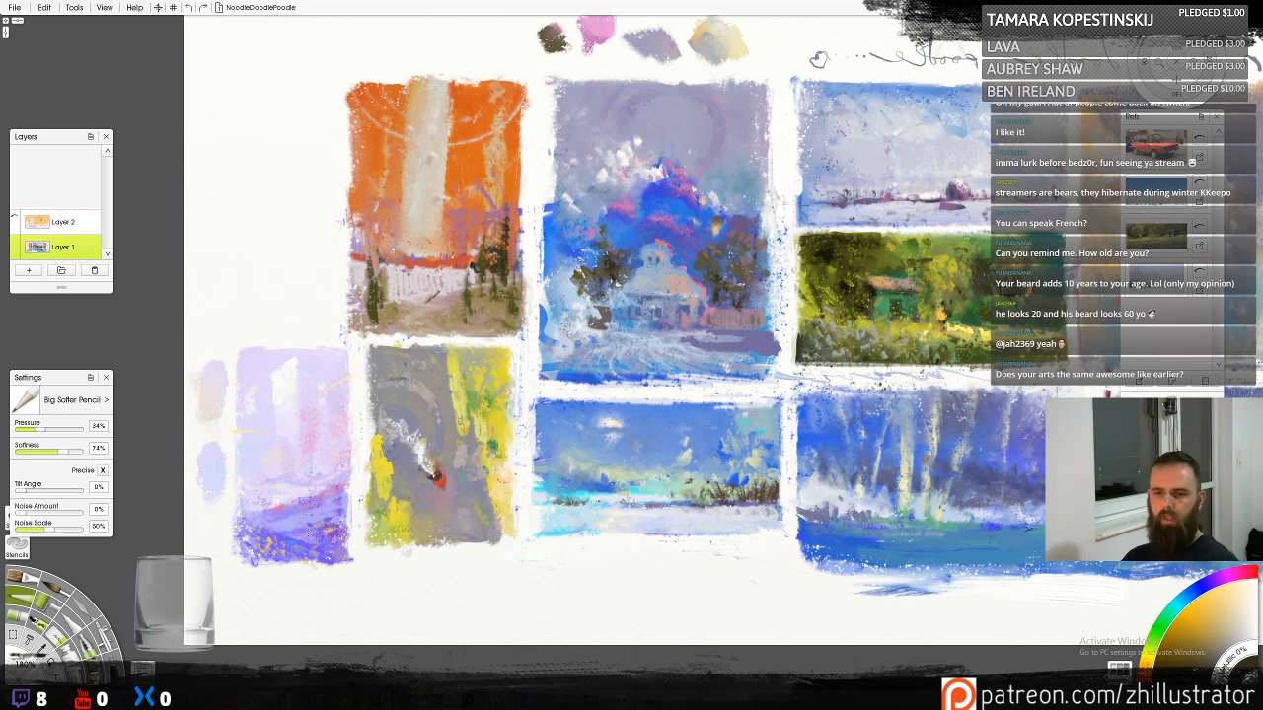
left_click_drag(302, 523, 306, 531)
key("ctrl+z")
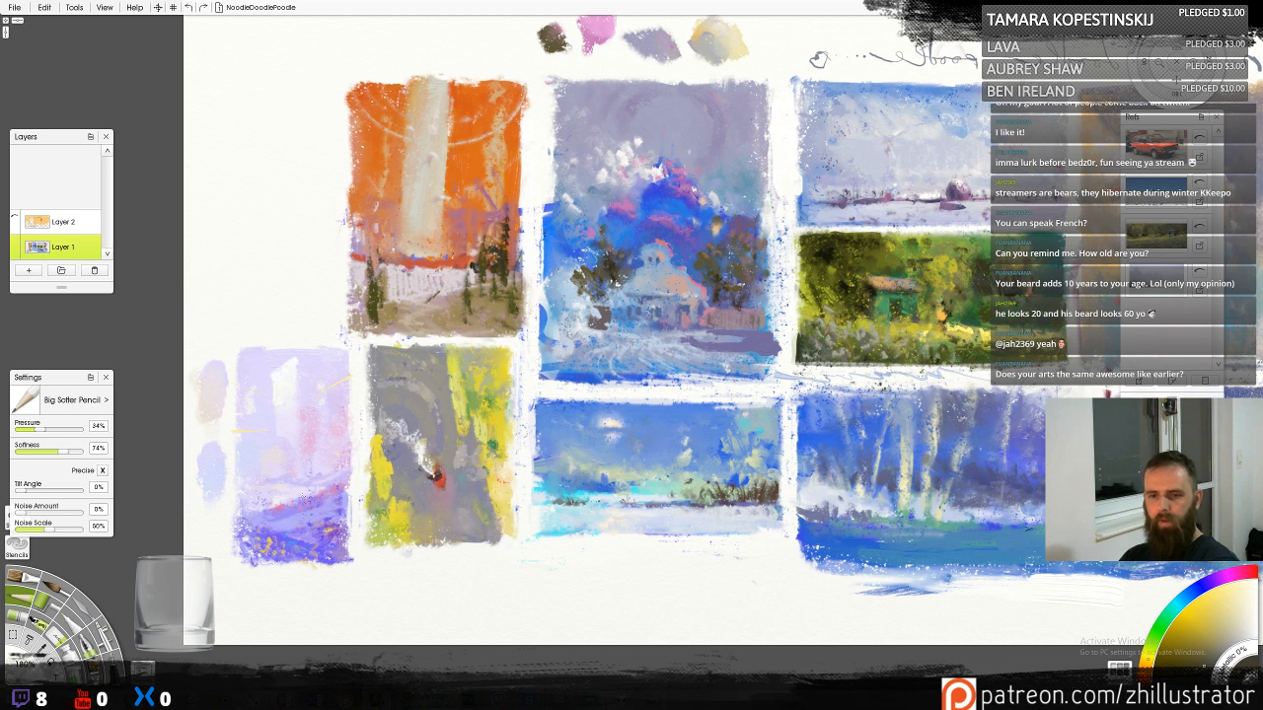
mouse_move(255, 531)
left_mouse_down()
mouse_move(346, 530)
mouse_move(318, 515)
mouse_move(298, 543)
mouse_move(314, 546)
mouse_move(317, 530)
mouse_move(306, 560)
mouse_move(284, 555)
mouse_move(296, 560)
left_mouse_up()
key("ctrl+z")
key("ctrl+z")
Try a dark silhouette at the lavender thumbnail's lower edge and a taller standing figure in its middle ground, undoing both attempts
left_click_drag(304, 551, 312, 574)
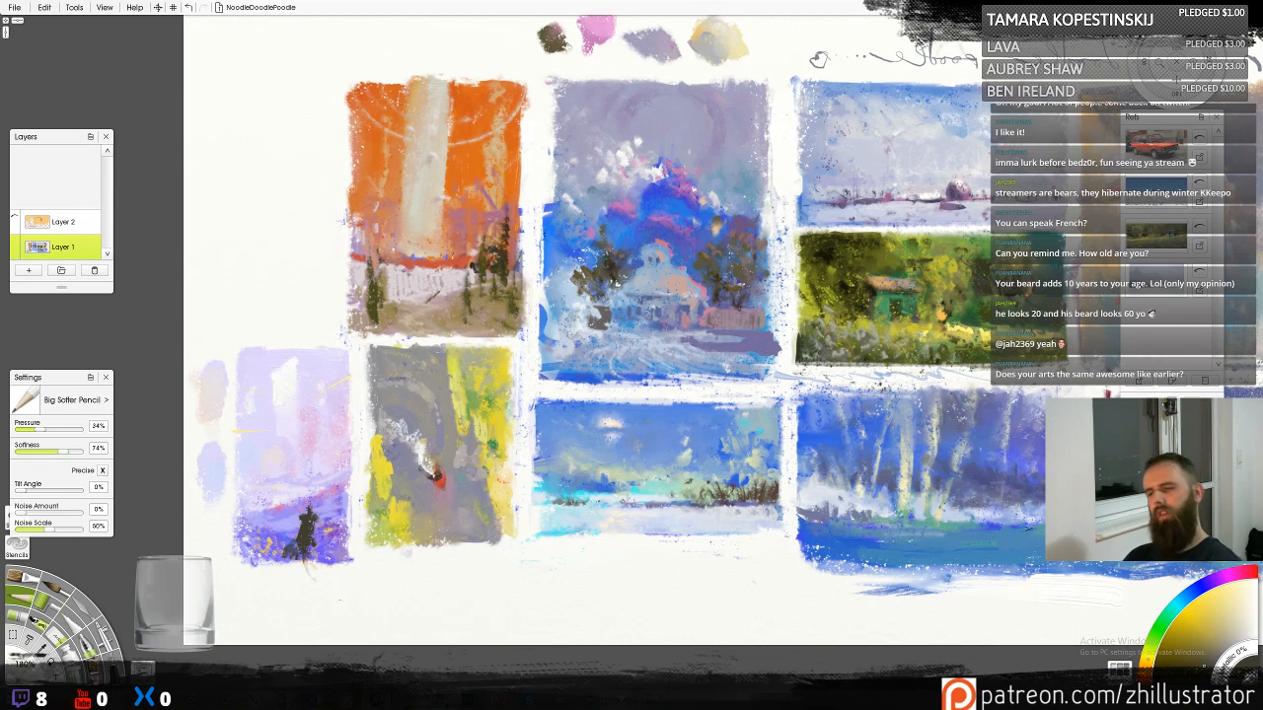
key("ctrl+z")
key("ctrl+z")
key("ctrl+z")
key("ctrl+z")
key("ctrl+z")
key("ctrl+z")
key("ctrl+z")
key("ctrl+z")
key("ctrl+z")
key("ctrl+z")
key("ctrl+z")
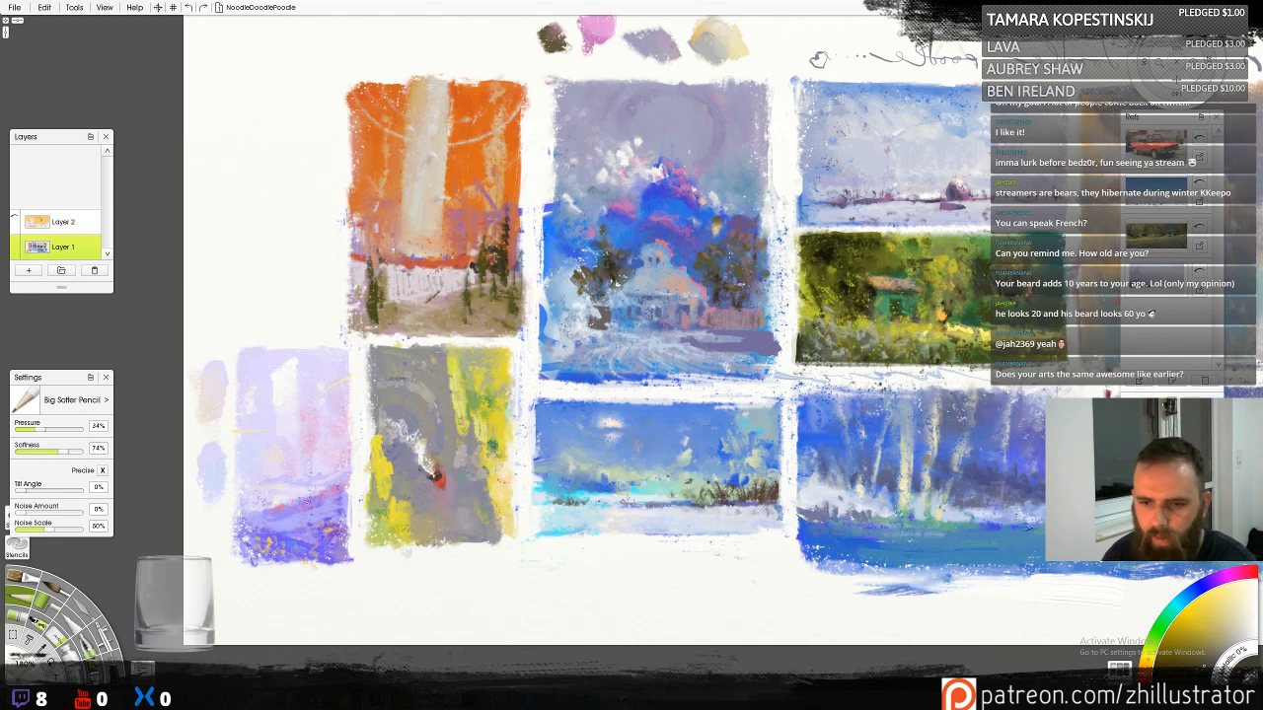
mouse_move(294, 448)
left_mouse_down()
mouse_move(304, 465)
mouse_move(292, 476)
mouse_move(312, 477)
mouse_move(292, 523)
mouse_move(309, 517)
mouse_move(319, 552)
left_mouse_up()
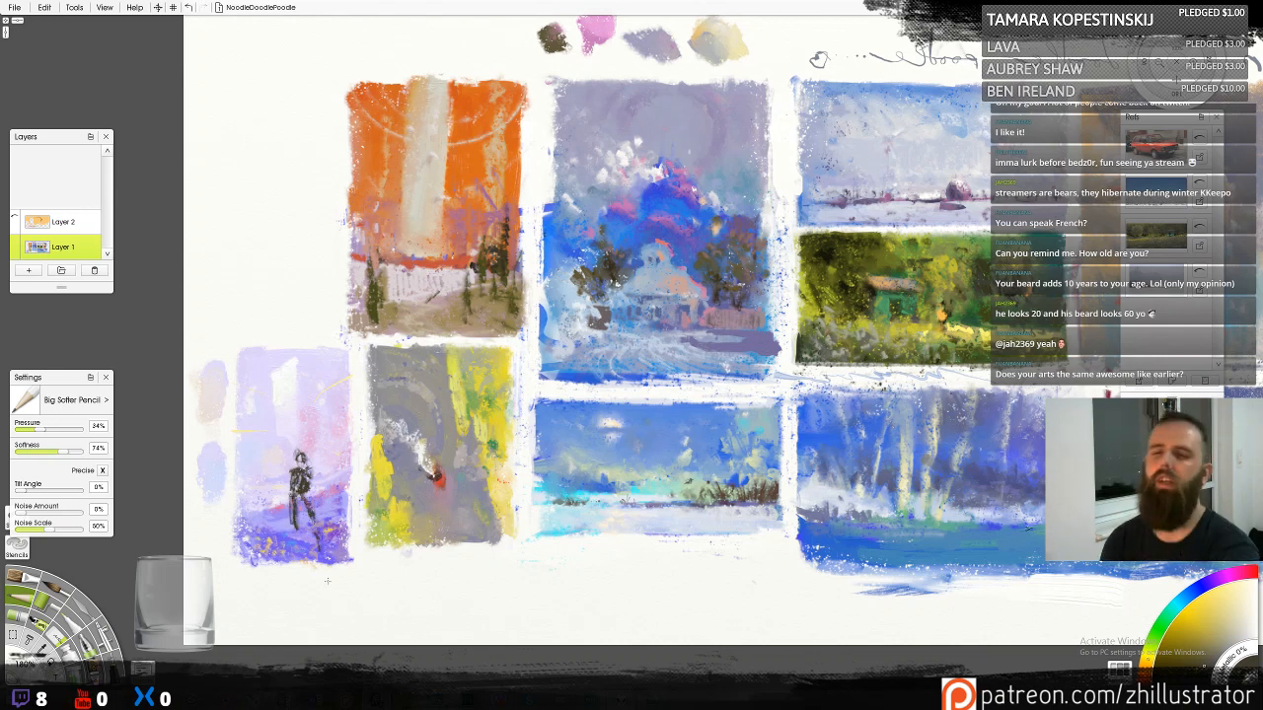
key("ctrl+z")
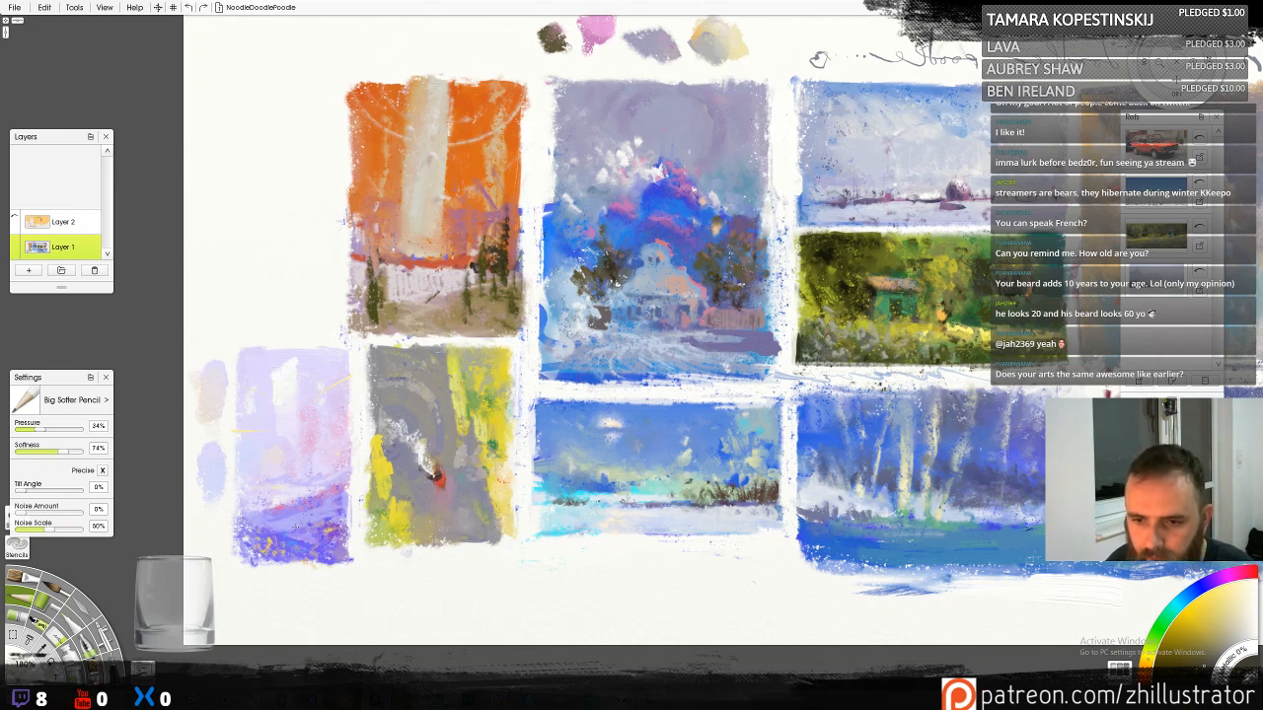
Try a stroke in the lavender thumbnail's foreground with a red-orange sampled from the orange thumbnail, and undo it
mouse_move(525, 293)
left_mouse_down()
mouse_move(542, 400)
mouse_move(494, 383)
mouse_move(498, 349)
left_mouse_up()
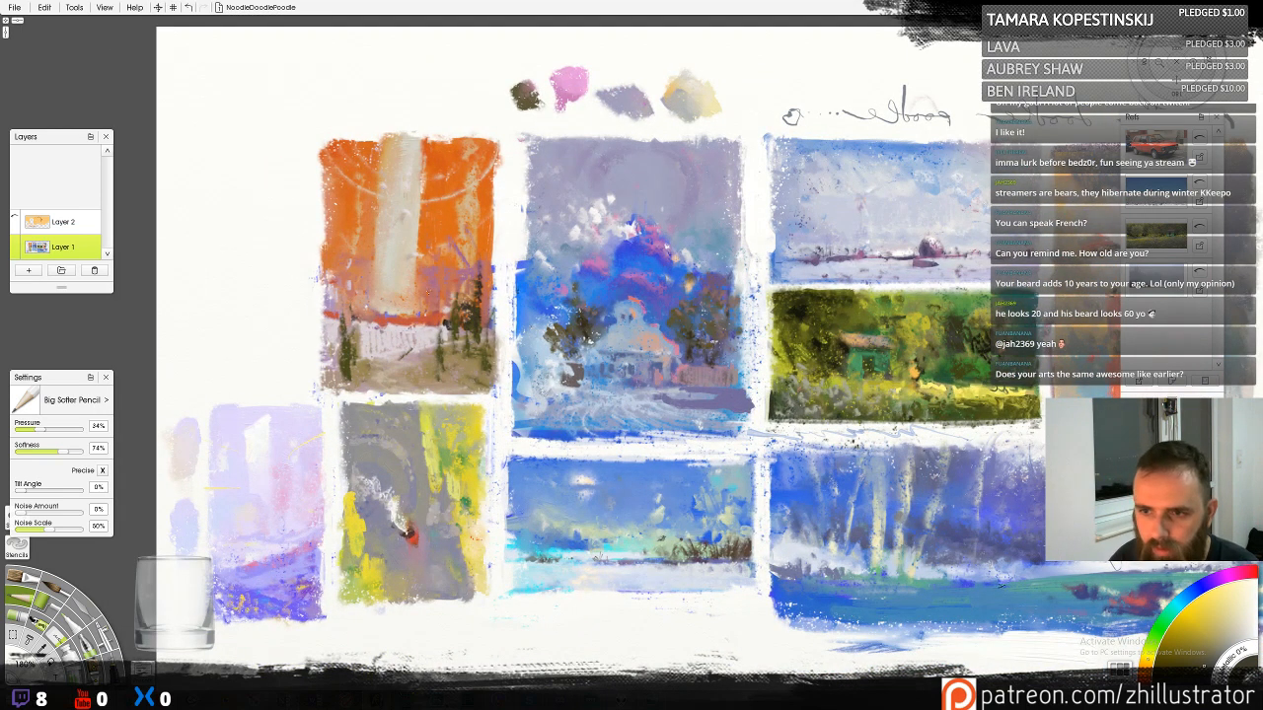
left_click(438, 308, "alt")
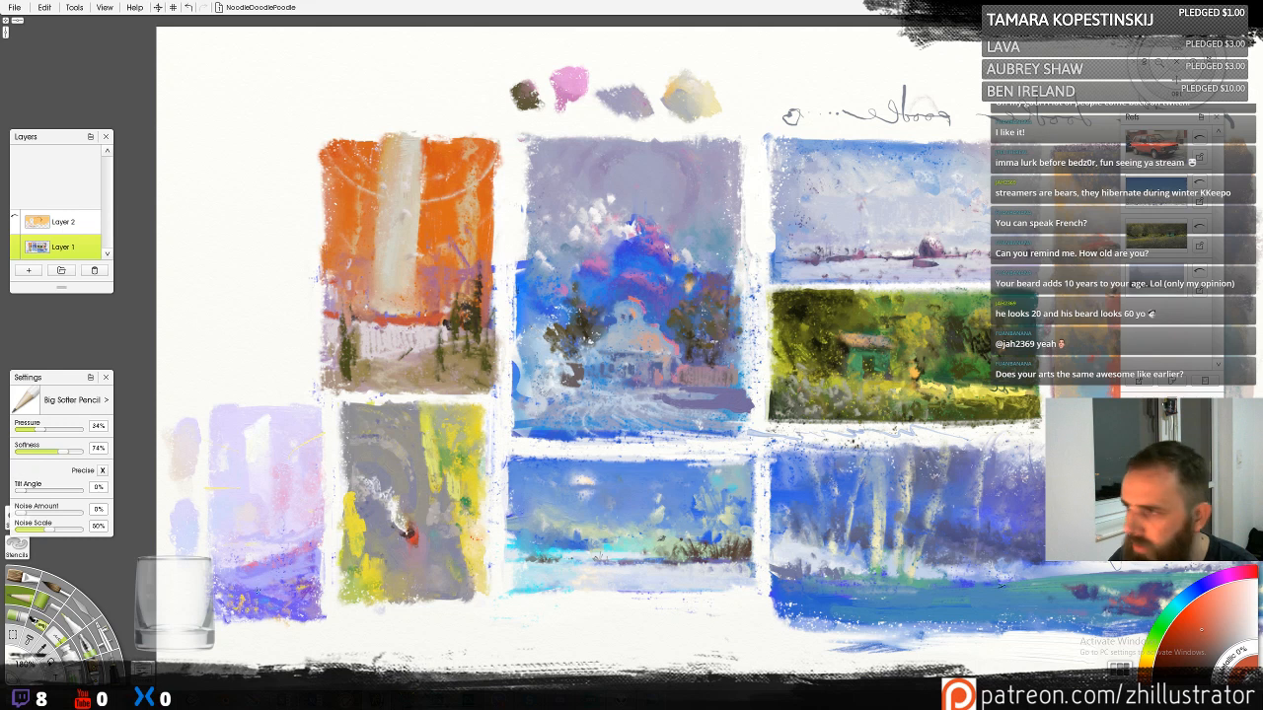
mouse_move(261, 584)
left_mouse_down()
mouse_move(276, 598)
mouse_move(290, 583)
left_mouse_up()
key("ctrl+z")
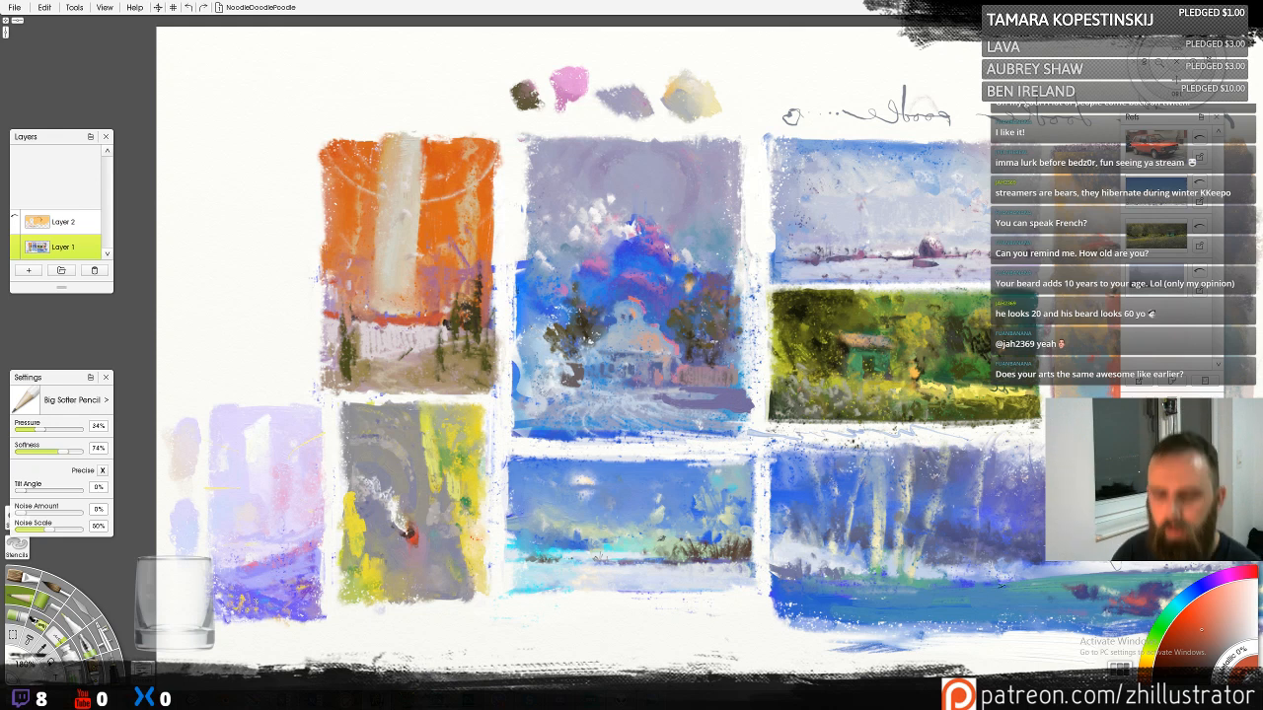
Rework the lavender thumbnail's slope and pale background with violet, pink and light tones sampled from within it
left_click(265, 596, "alt")
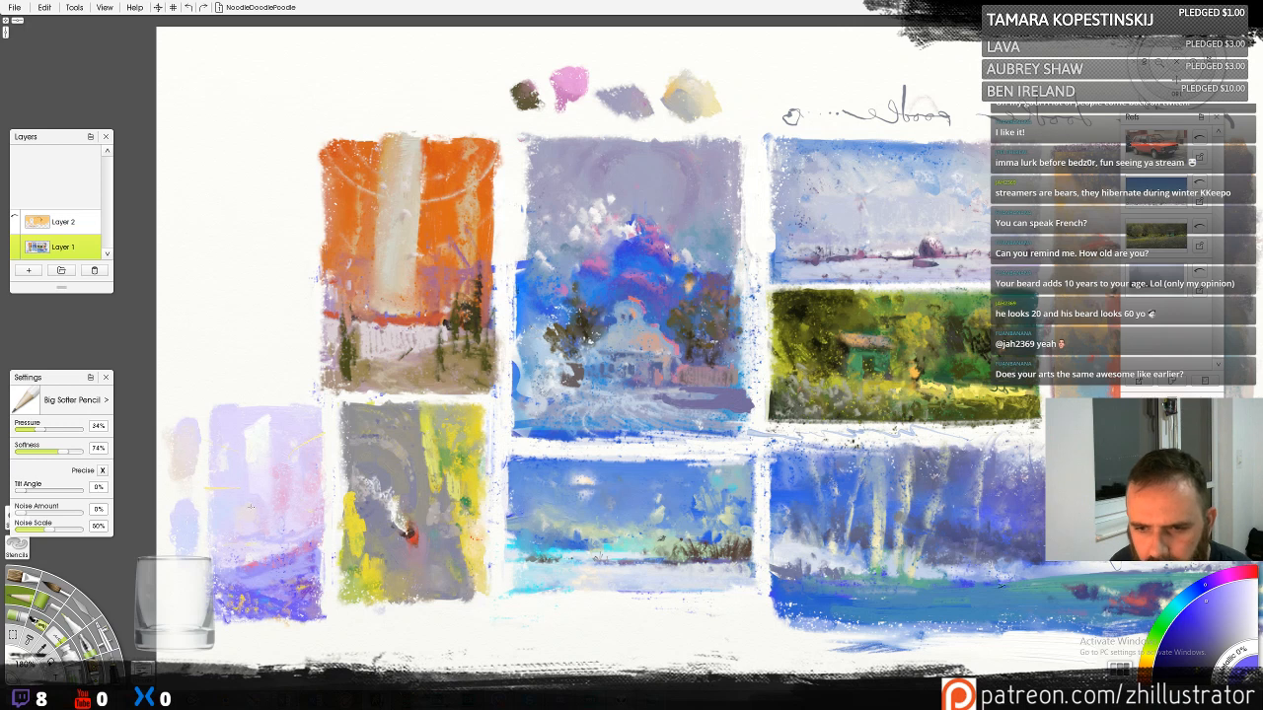
left_click(250, 538, "alt")
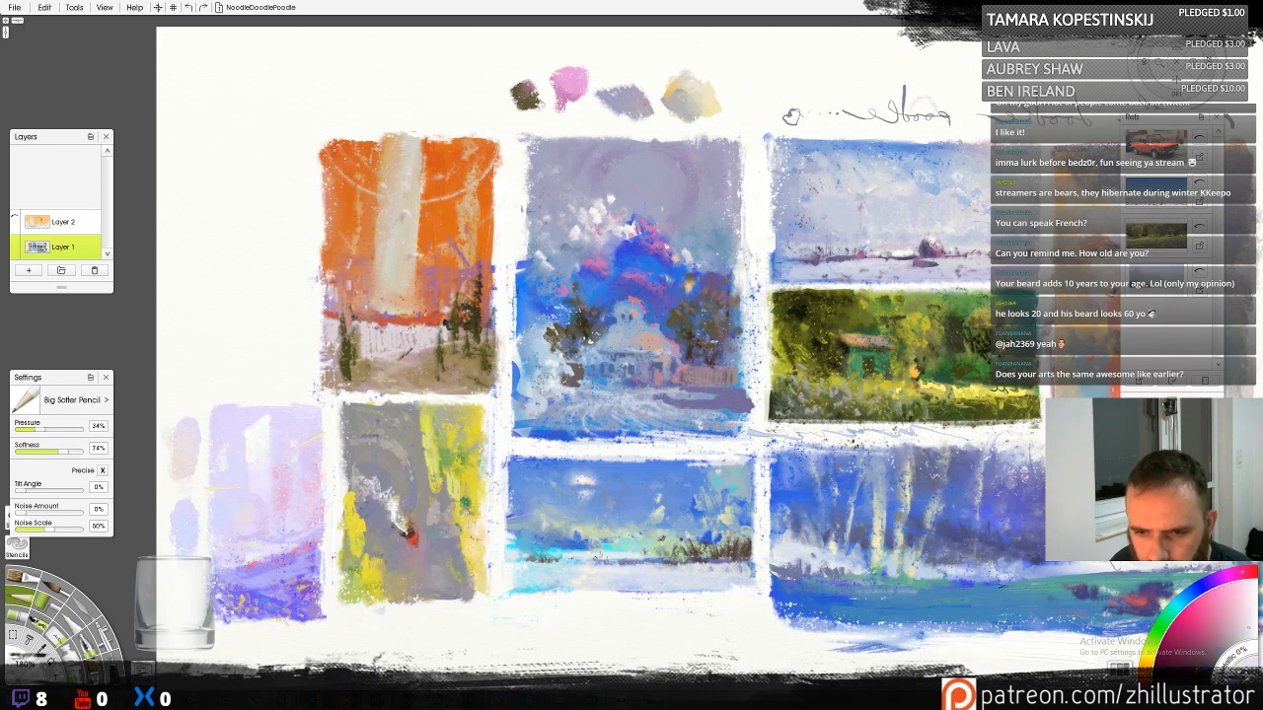
left_click(258, 533, "alt")
left_click(248, 506, "alt")
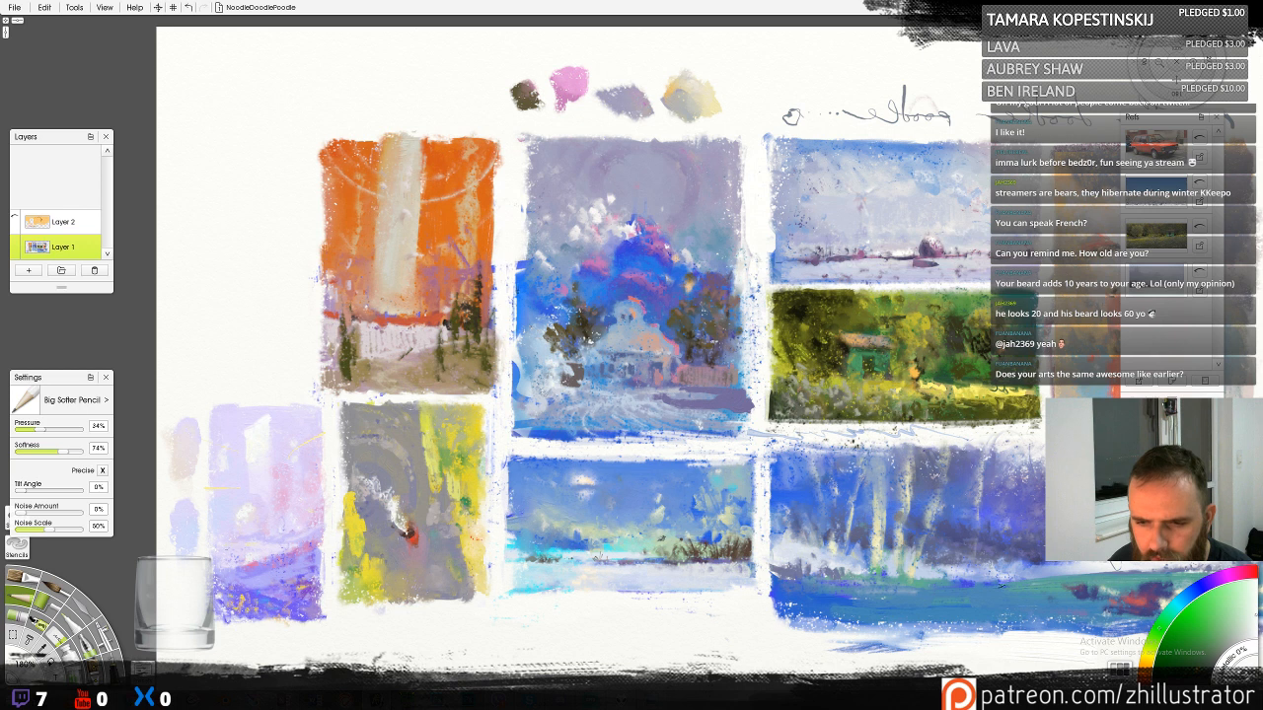
left_click(247, 515, "alt")
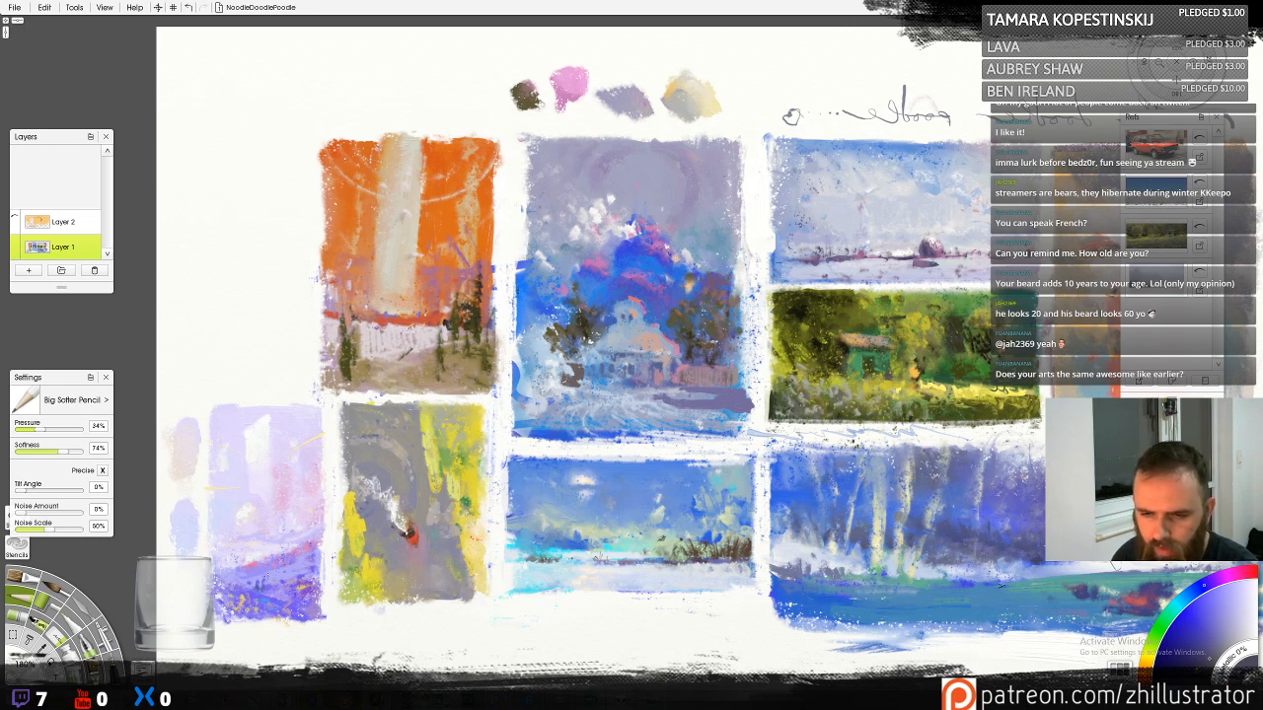
Paint a small dark round shape on the lavender thumbnail's slope and refine it with tones sampled from the thumbnails
mouse_move(275, 574)
left_mouse_down()
mouse_move(306, 567)
mouse_move(291, 574)
left_mouse_up()
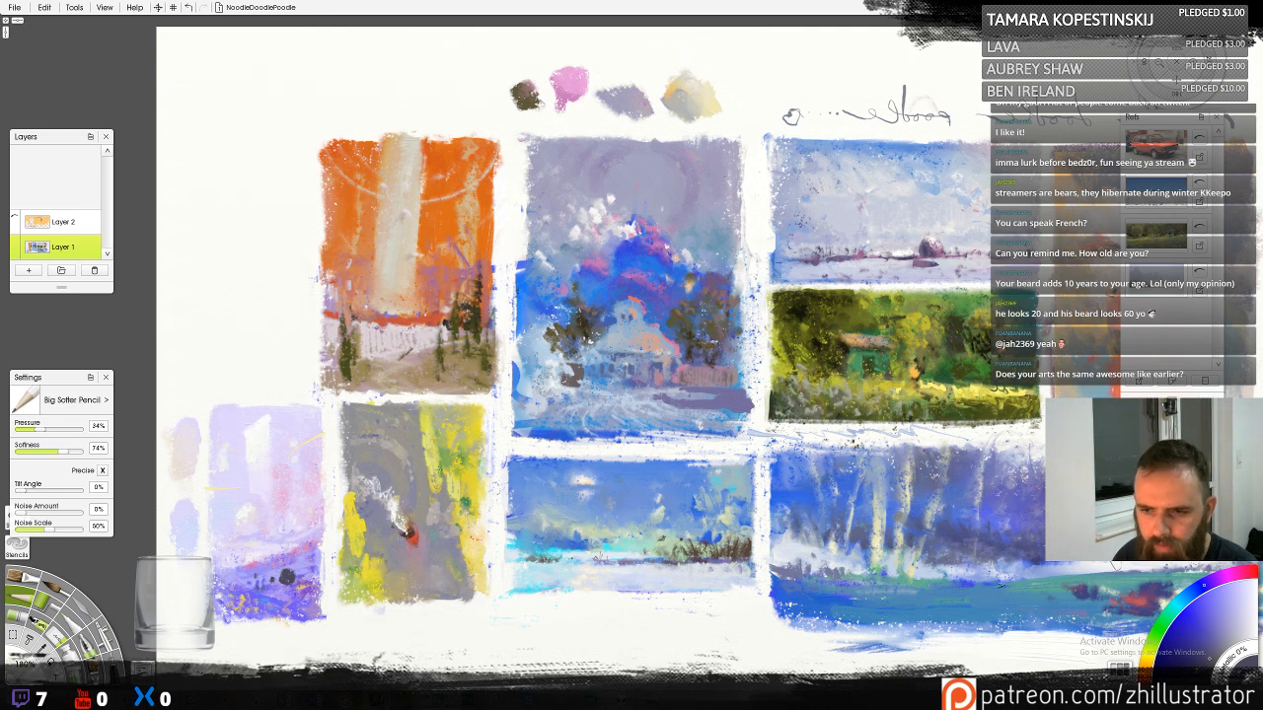
left_click(359, 574, "alt")
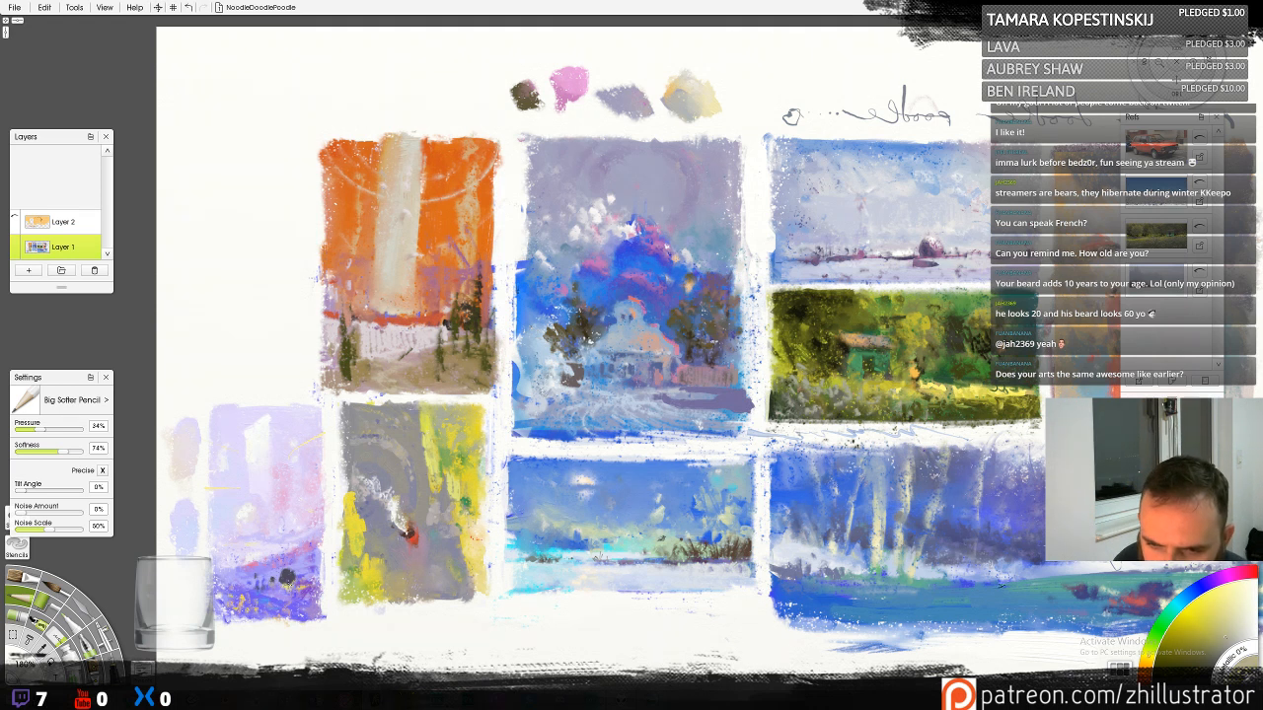
left_click(288, 460, "alt")
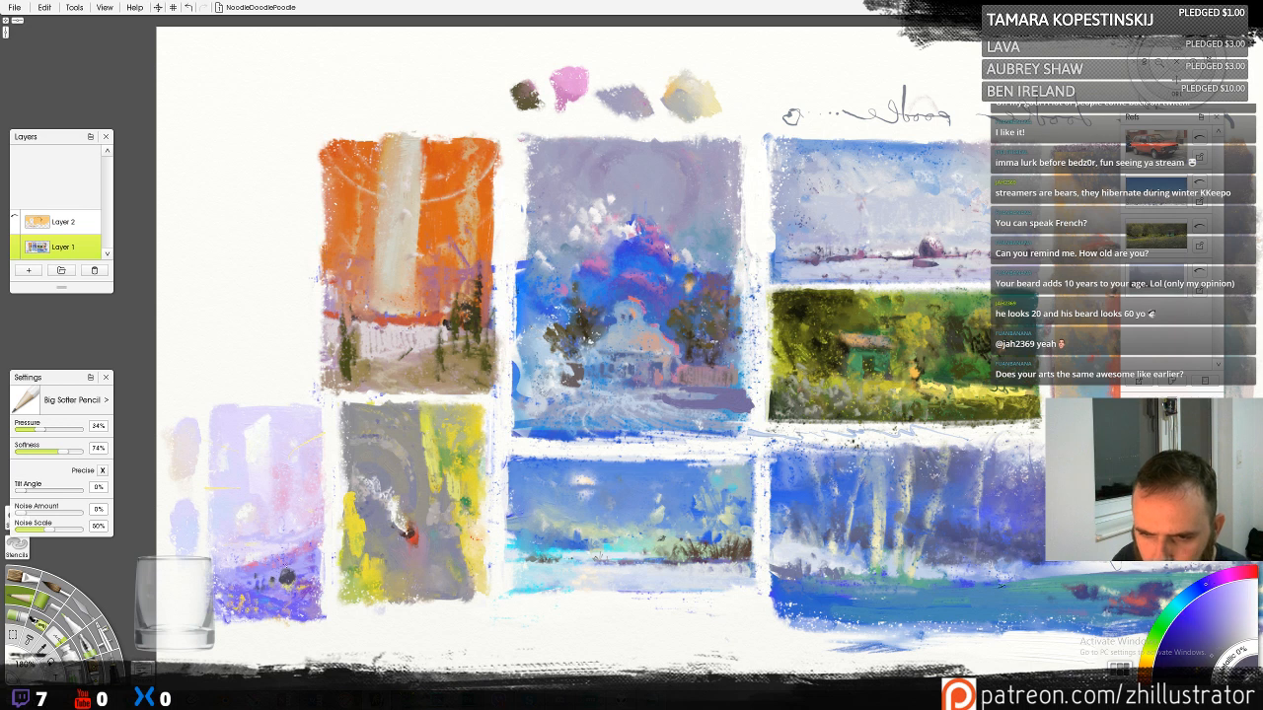
Paint a dark grey-violet swatch beside the lavender thumbnail and soften it with a sampled lavender tone using the wax crayon
left_click_drag(191, 595, 178, 610)
key("c")
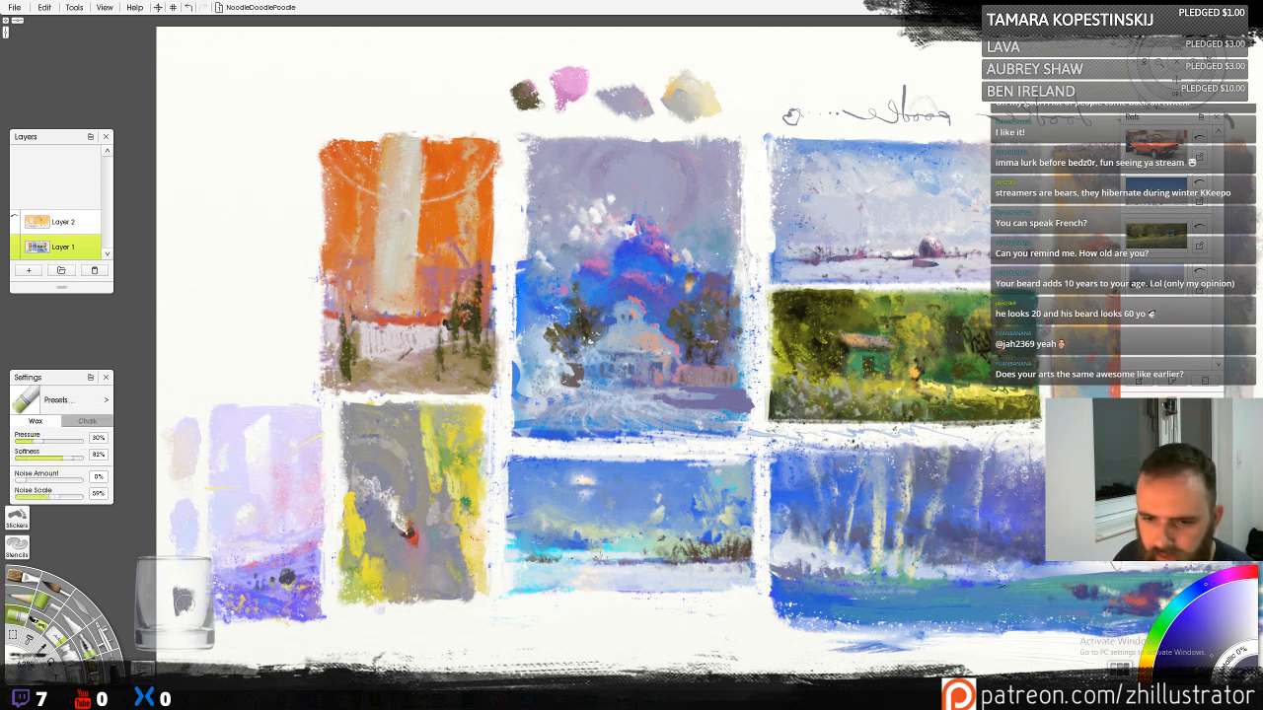
left_click(289, 441, "alt")
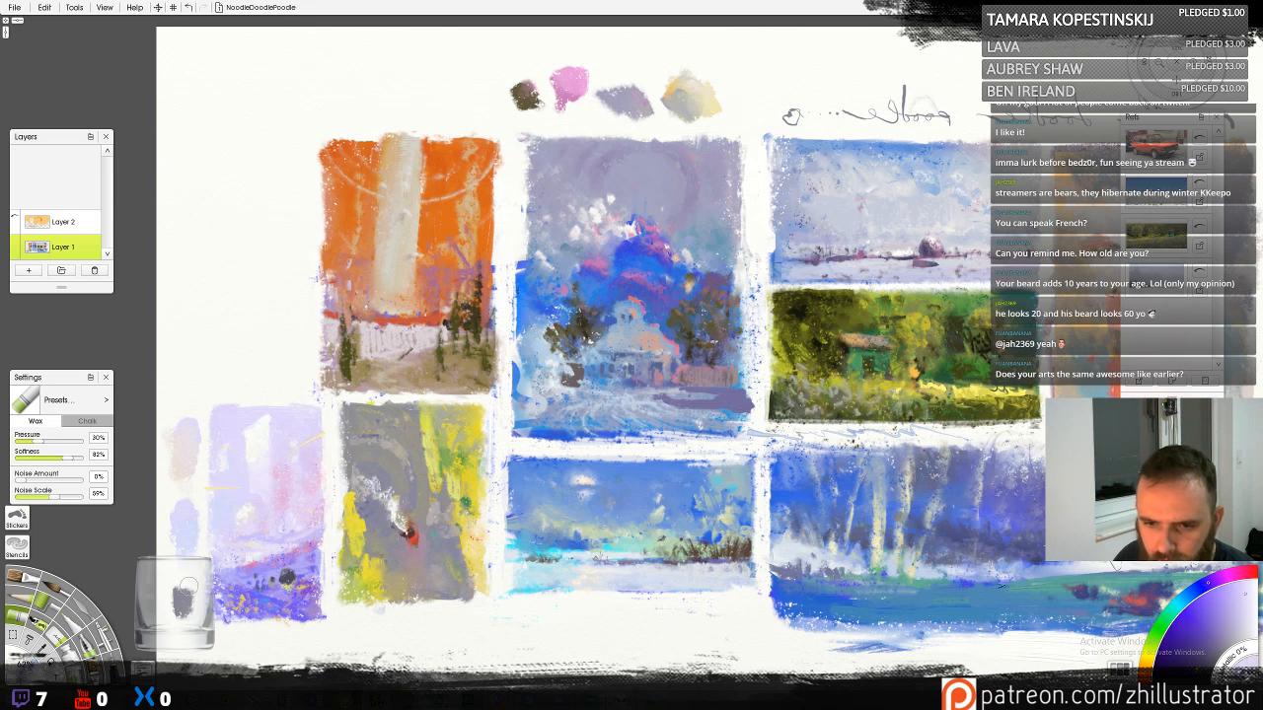
left_click_drag(189, 586, 184, 599)
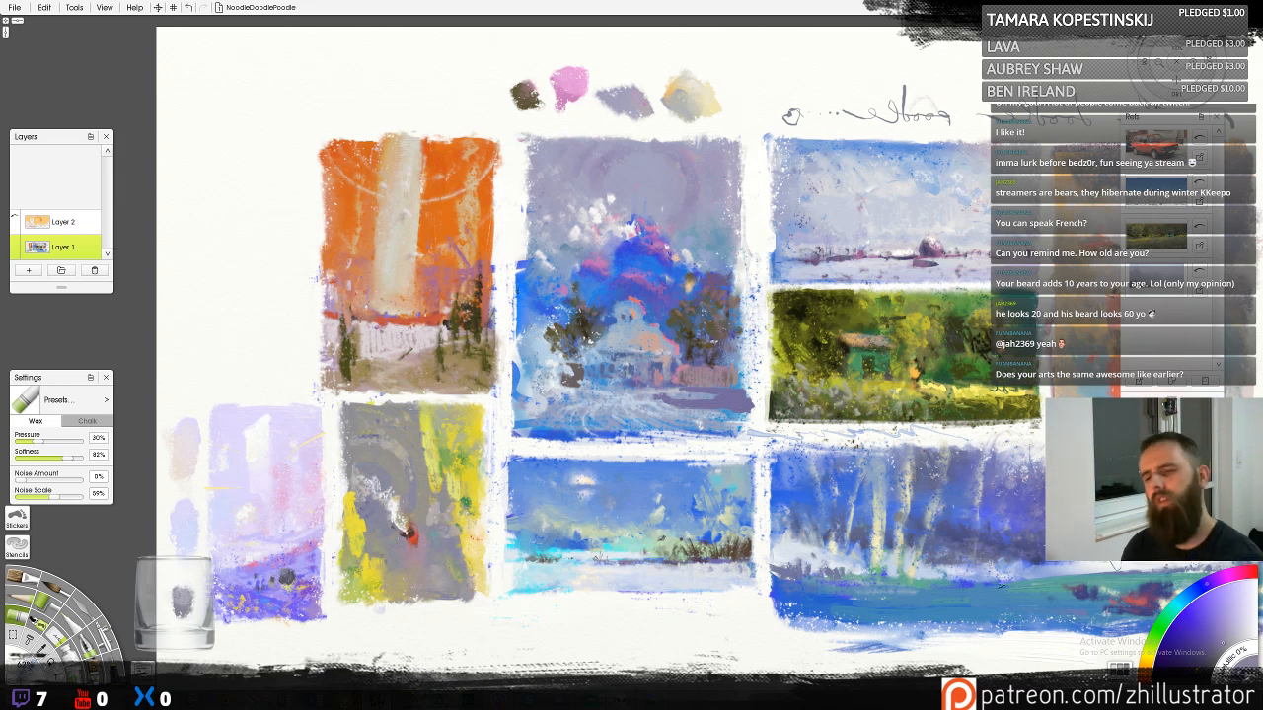
Try Big Softer Pencil strokes around the dark round shape on the lavender thumbnail's slope, and undo the last one
key("p")
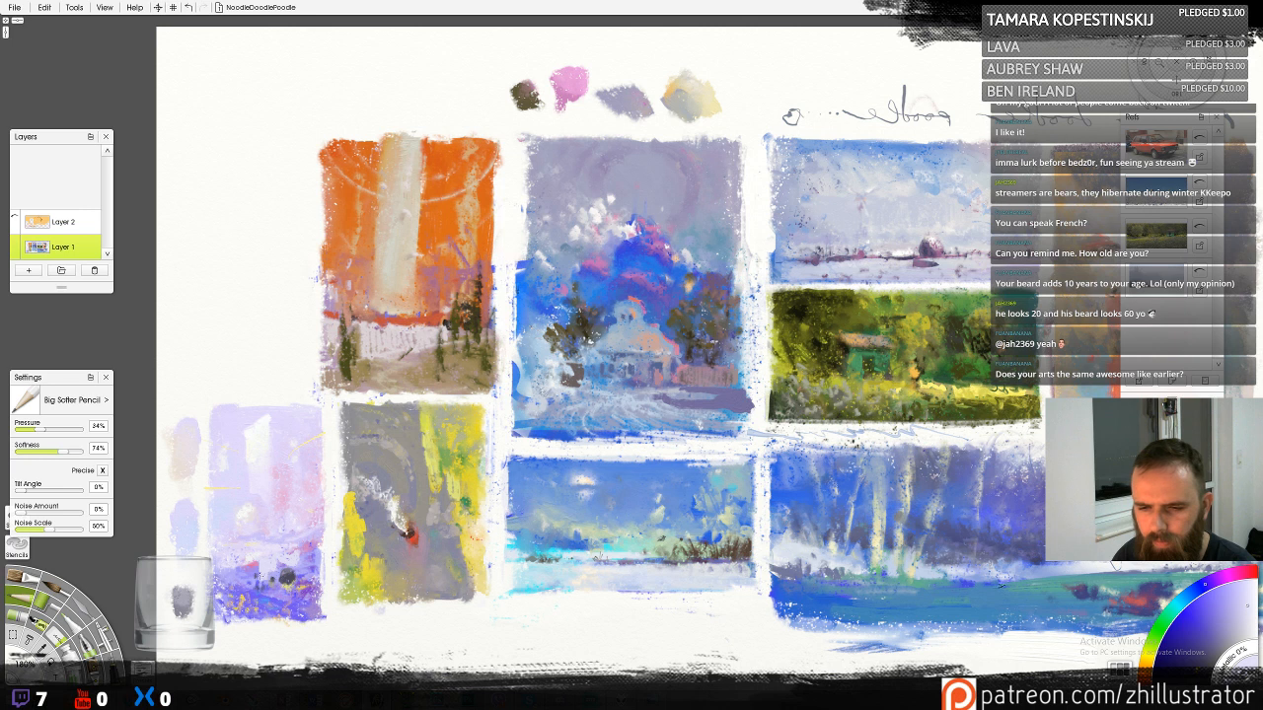
left_click_drag(269, 594, 300, 554)
key("ctrl+z")
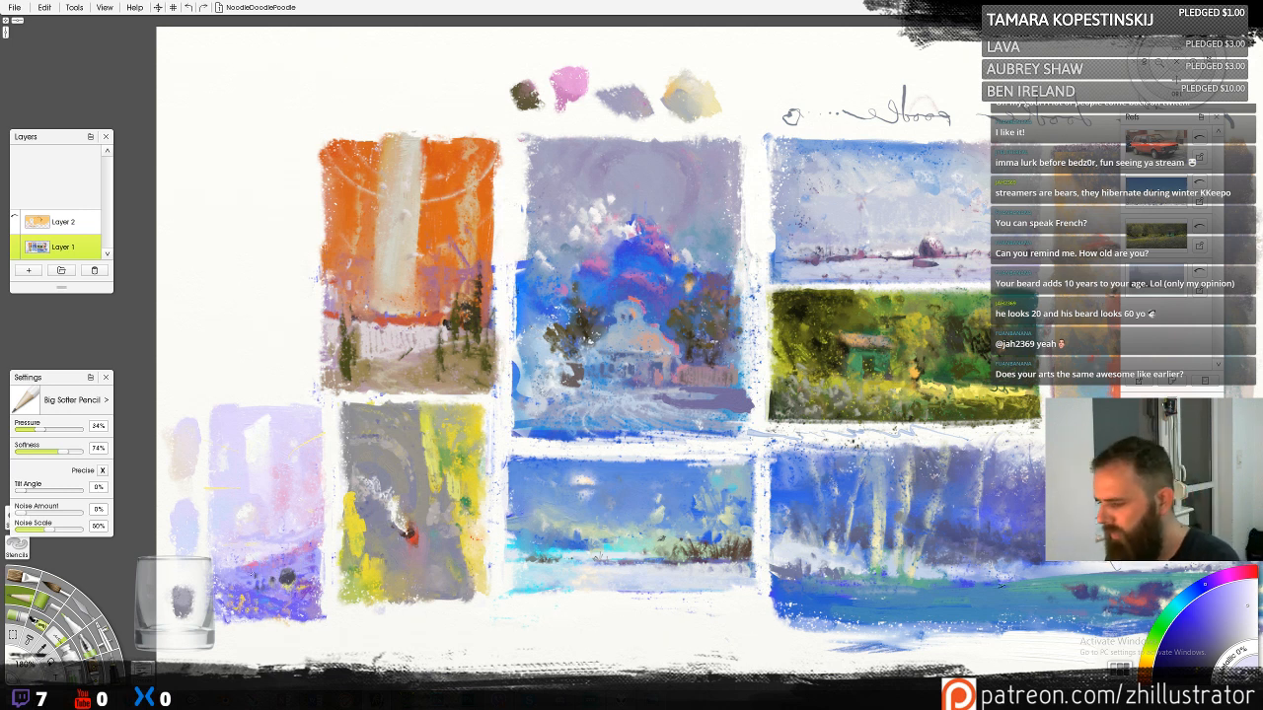
Soften the lavender thumbnail's middle ground with the airbrush, using tones sampled from the slope
key("b")
key("a")
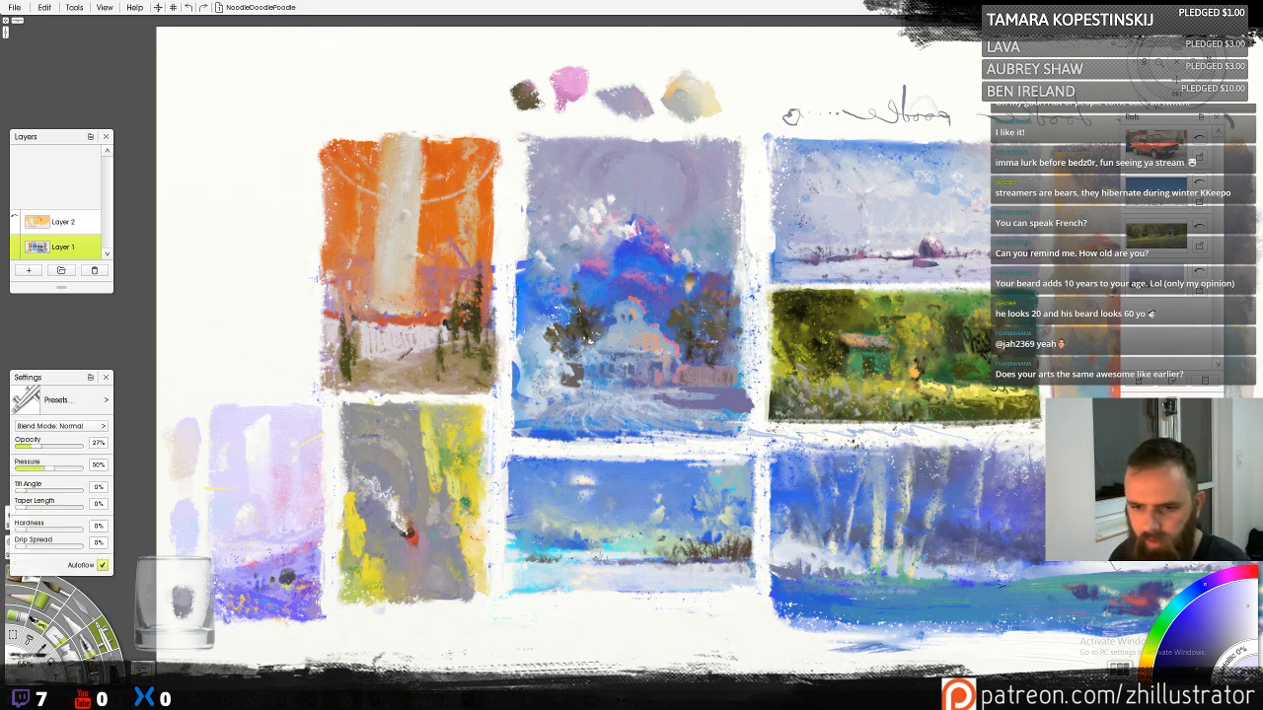
left_click(239, 569, "alt")
mouse_move(240, 570)
left_mouse_down()
mouse_move(271, 561)
mouse_move(236, 569)
mouse_move(255, 573)
left_mouse_up()
left_click(243, 567, "alt")
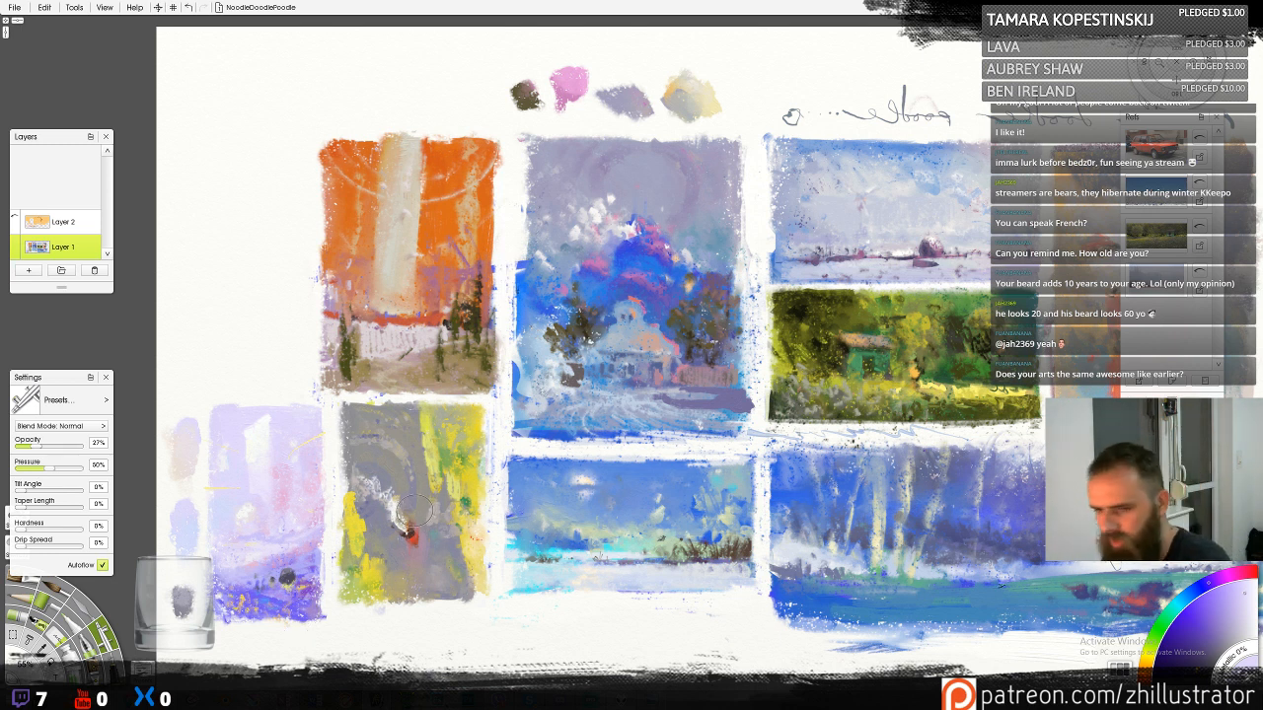
Try reshaping the dark round shape on the lavender thumbnail's slope with a sampled tone using the Big Softer Pencil, and undo it
key("p")
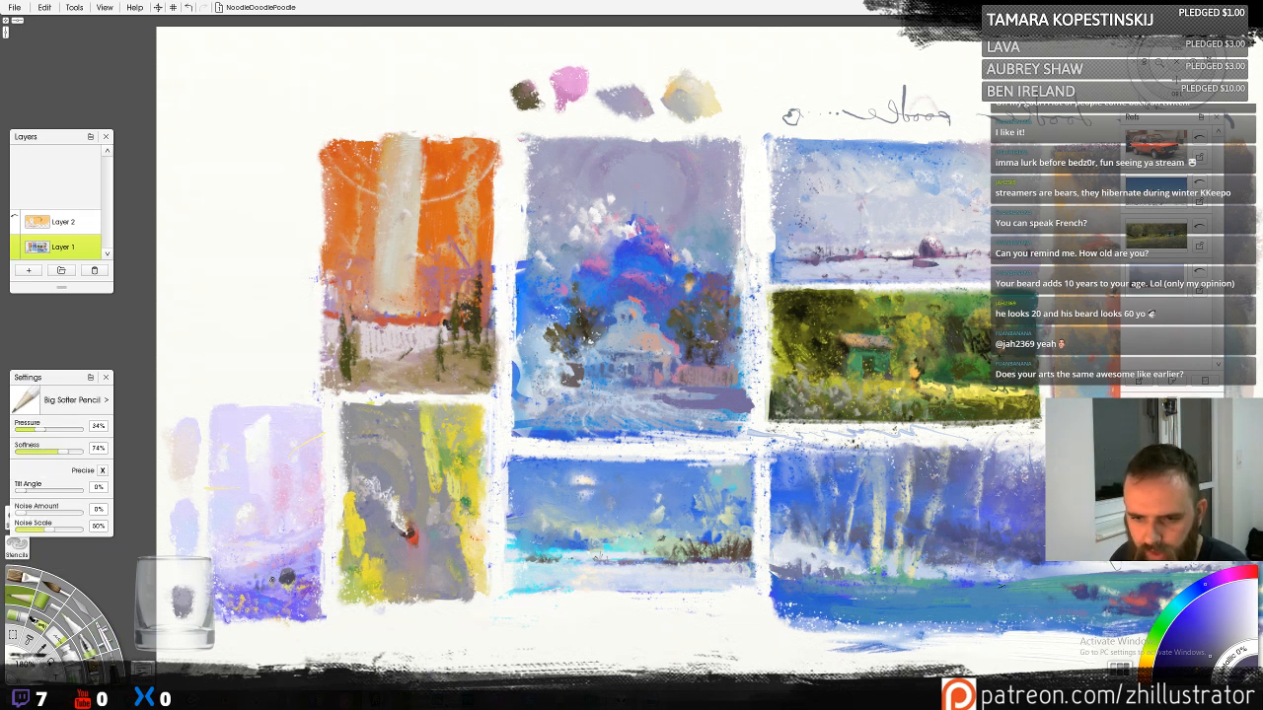
left_click(287, 577, "alt")
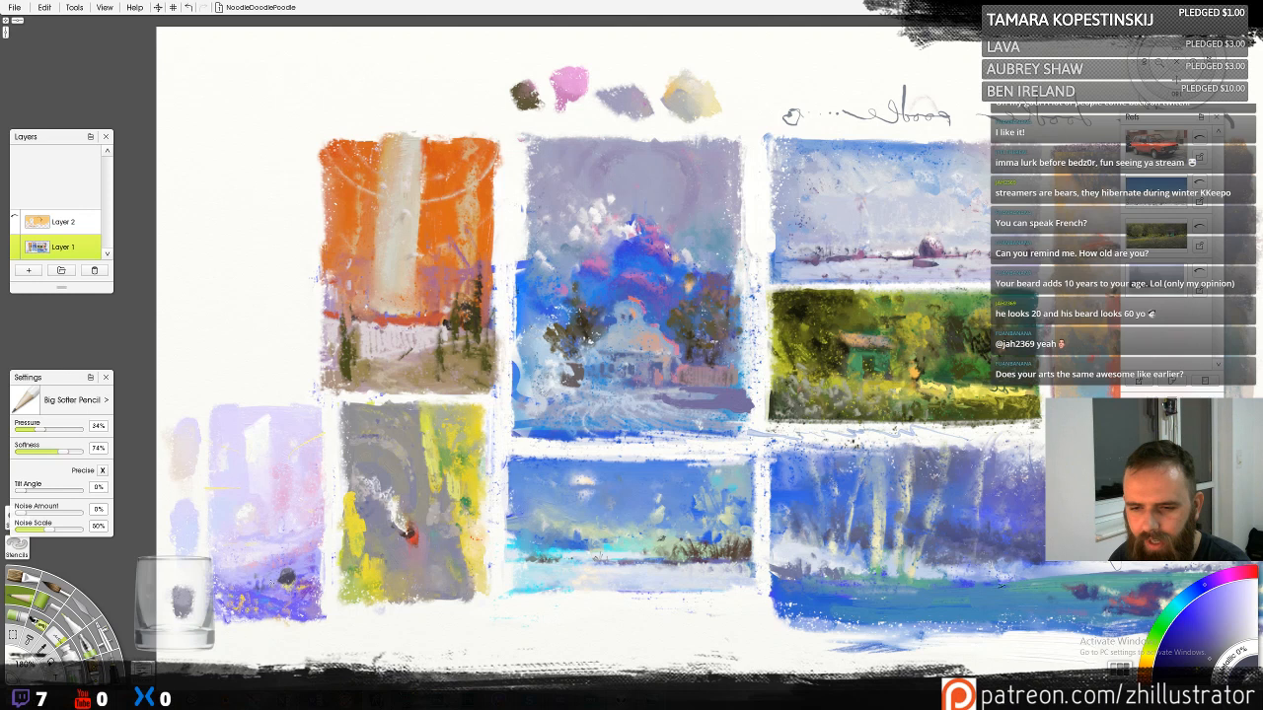
left_click_drag(281, 582, 306, 579)
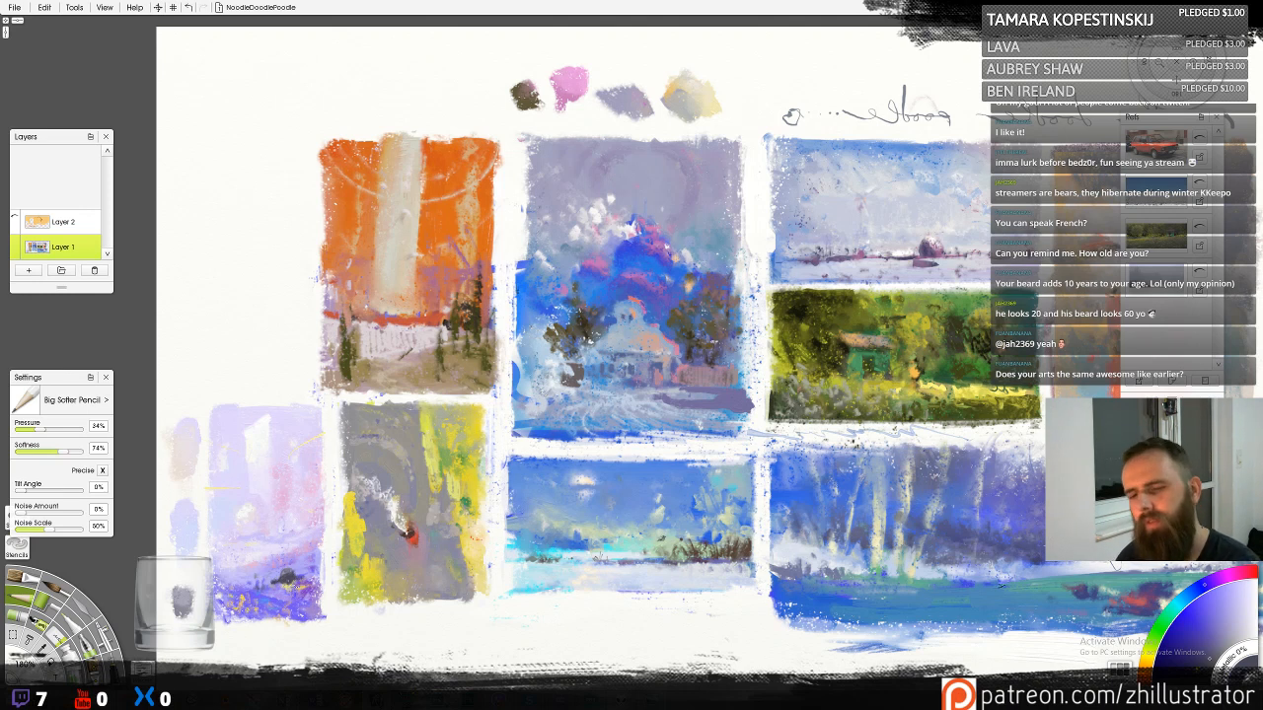
key("ctrl+z")
key("ctrl+z")
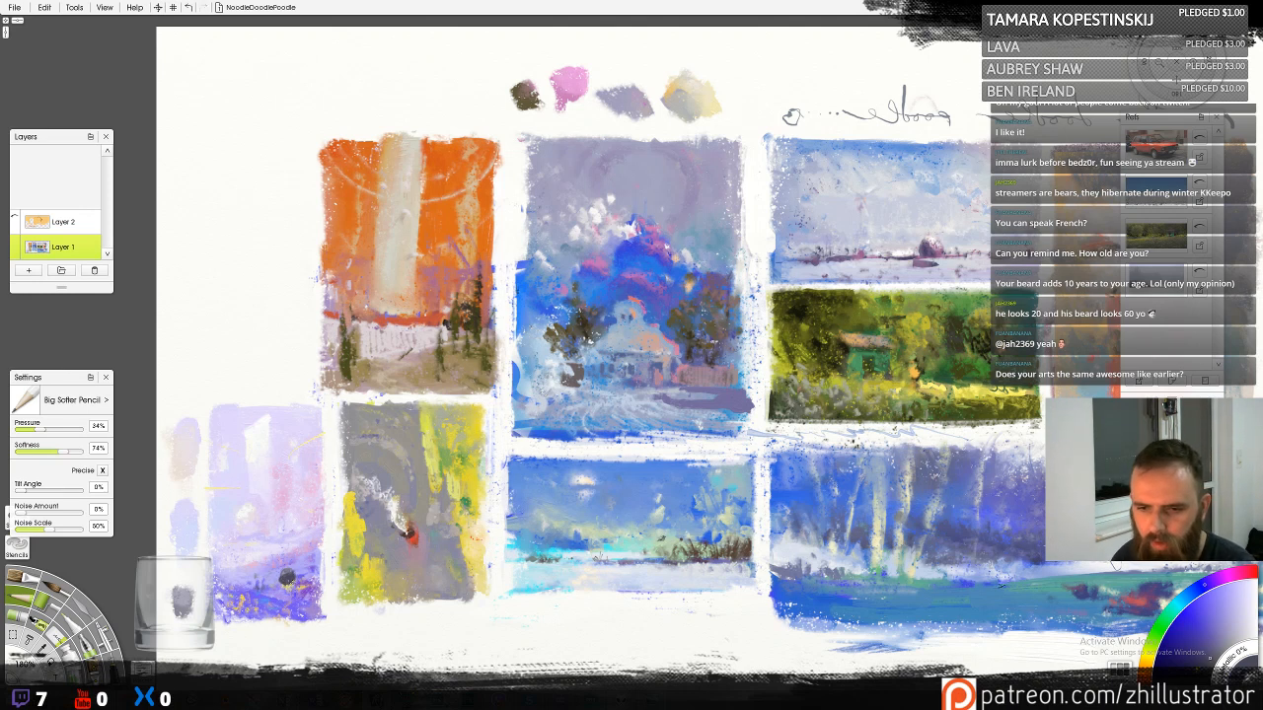
Try building two small dark standing figures from the round shape on the lavender thumbnail's slope, and undo them
left_click(290, 580, "alt")
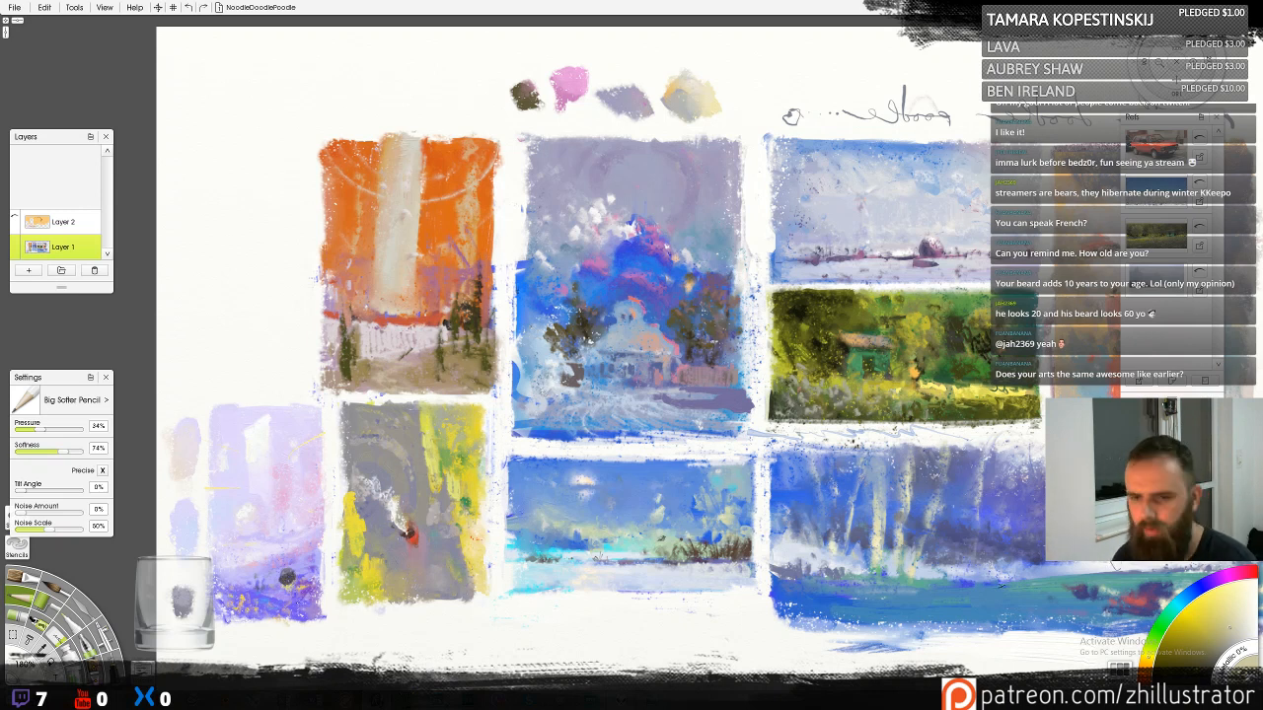
left_click(287, 579, "alt")
left_click_drag(288, 559, 285, 602)
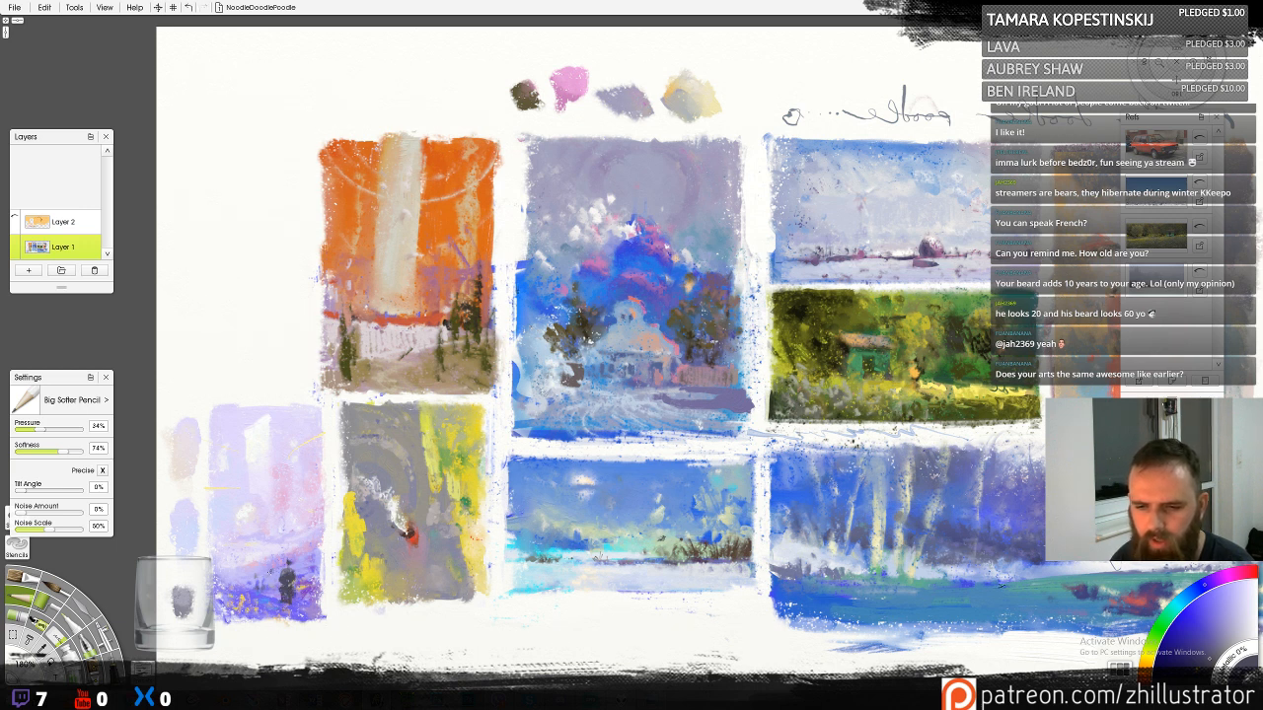
mouse_move(271, 569)
left_mouse_down()
mouse_move(271, 599)
mouse_move(241, 611)
mouse_move(283, 612)
mouse_move(270, 618)
left_mouse_up()
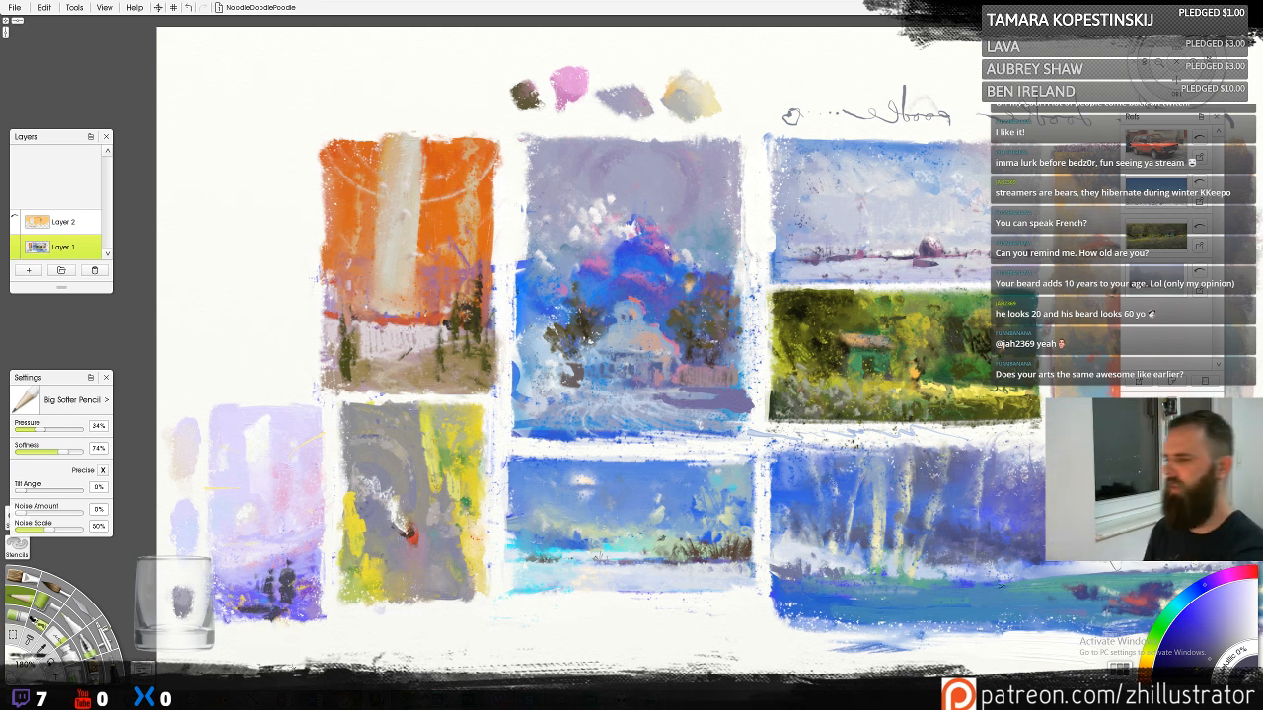
key("ctrl+z")
key("ctrl+z")
key("ctrl+z")
key("ctrl+z")
key("ctrl+z")
key("ctrl+z")
key("ctrl+z")
key("ctrl+z")
key("ctrl+z")
key("ctrl+z")
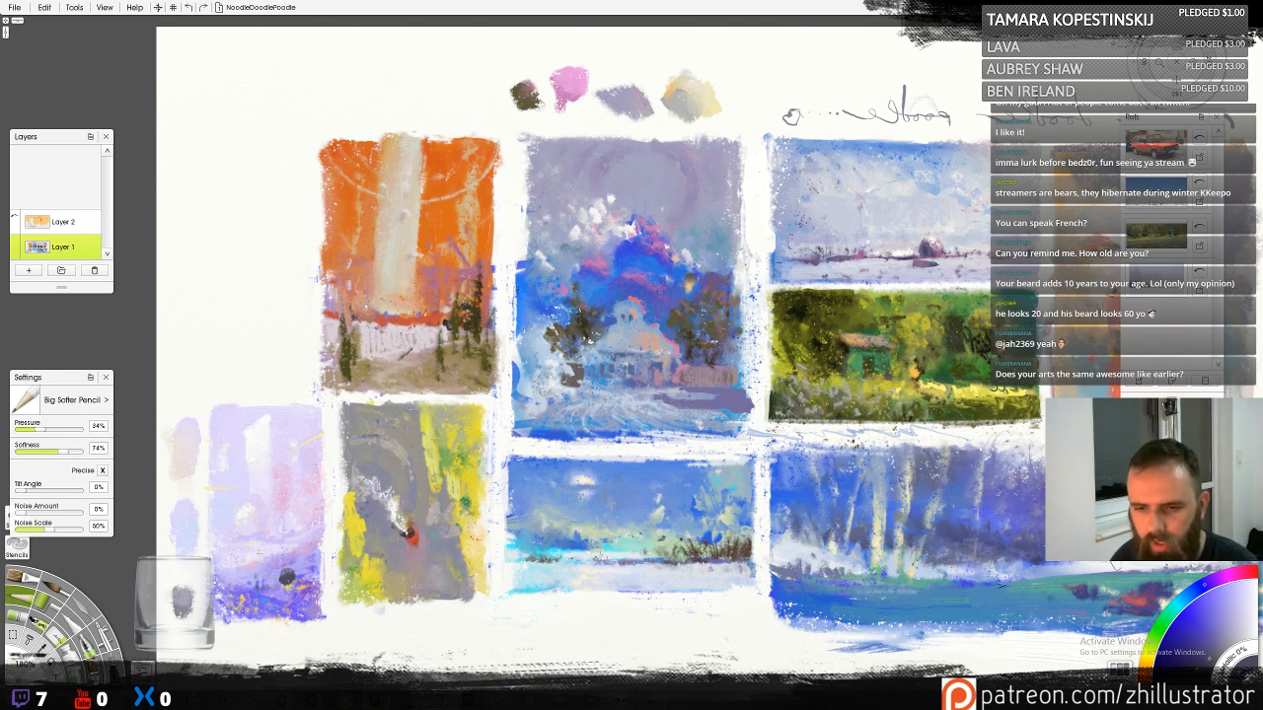
Try painting one taller dark figure rising above the round shape in the lavender thumbnail, and undo all its strokes
left_click_drag(285, 571, 289, 525)
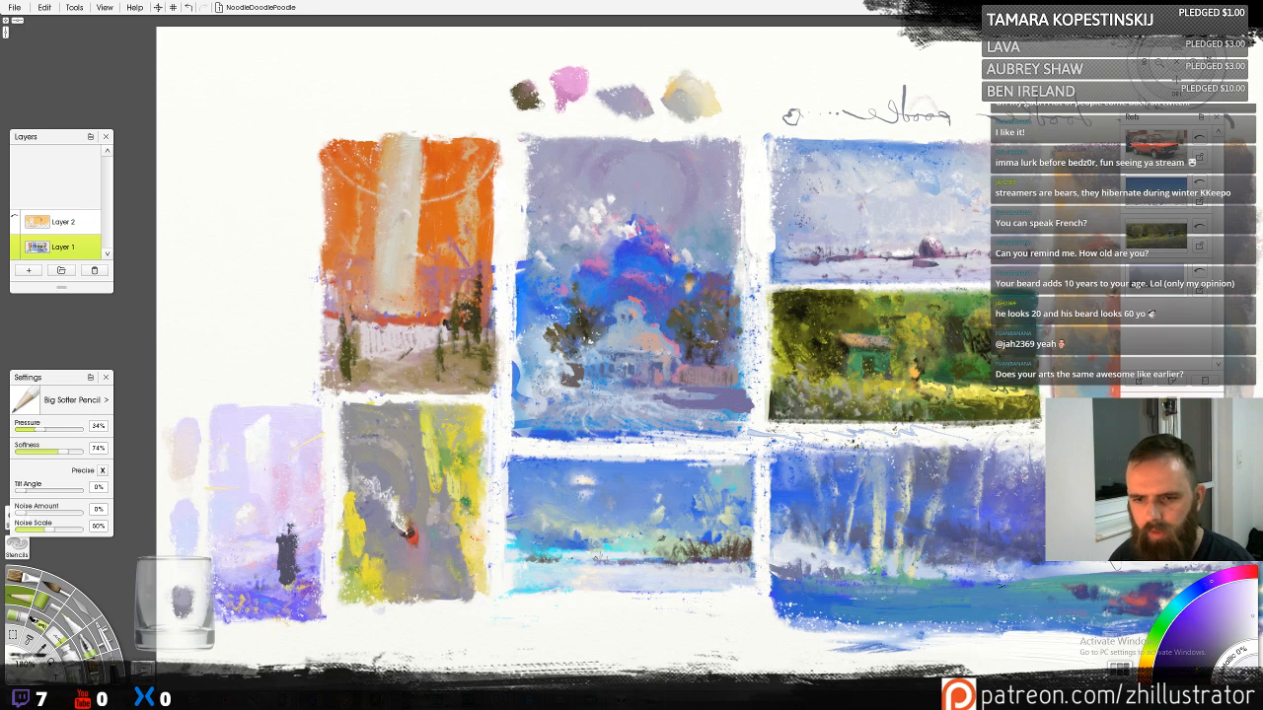
left_click_drag(286, 538, 290, 552)
key("ctrl+z")
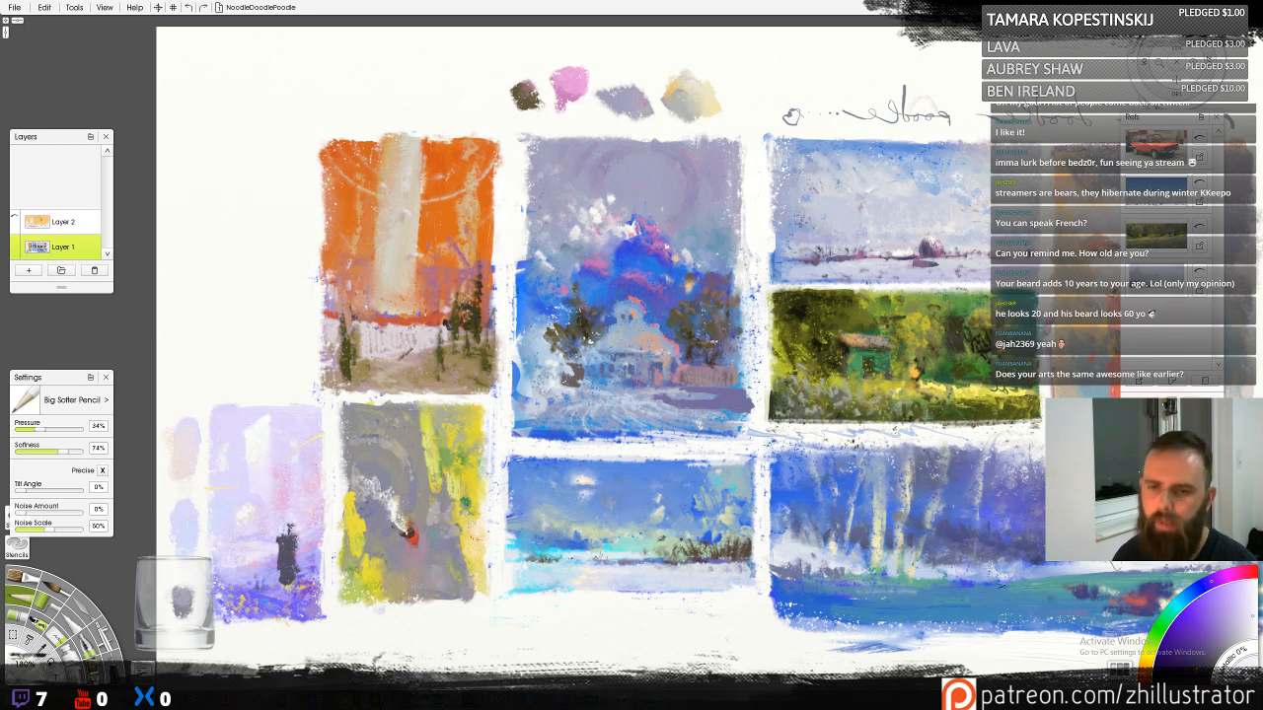
mouse_move(286, 548)
left_mouse_down()
mouse_move(290, 537)
mouse_move(272, 592)
left_mouse_up()
left_click(275, 584, "alt")
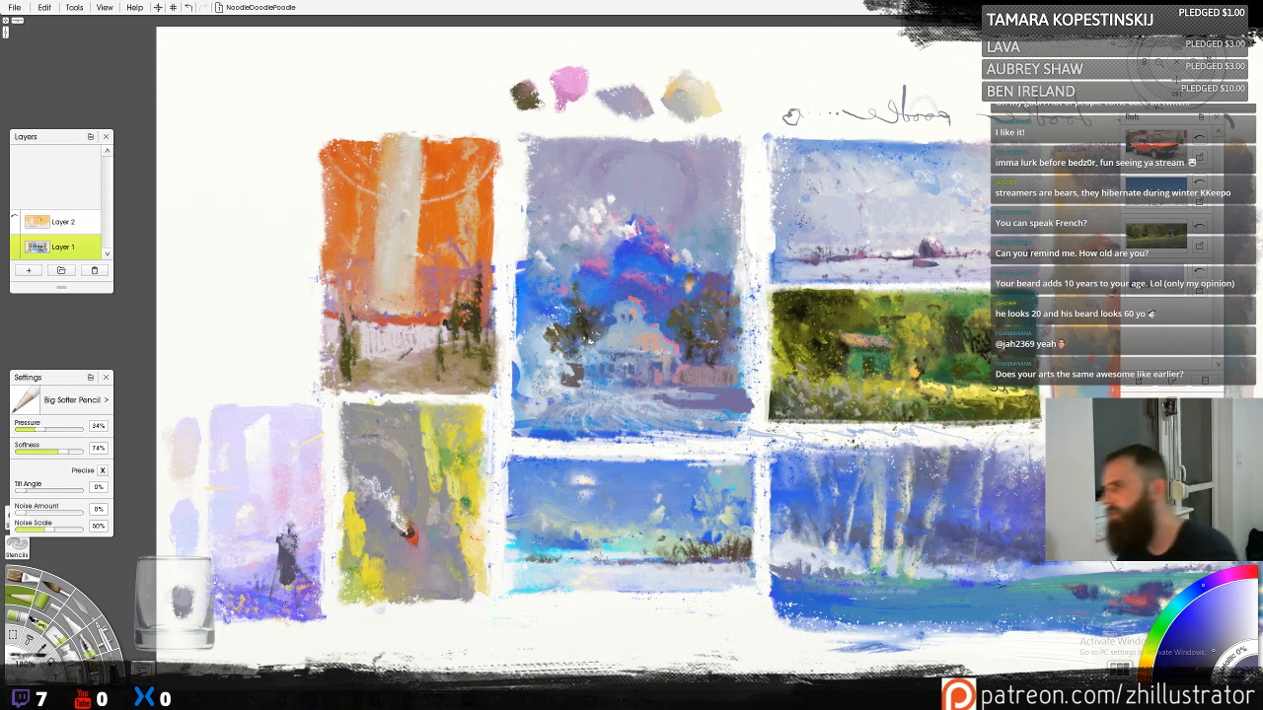
key("ctrl+z")
key("ctrl+z")
key("ctrl+z")
key("ctrl+z")
key("ctrl+z")
key("ctrl+z")
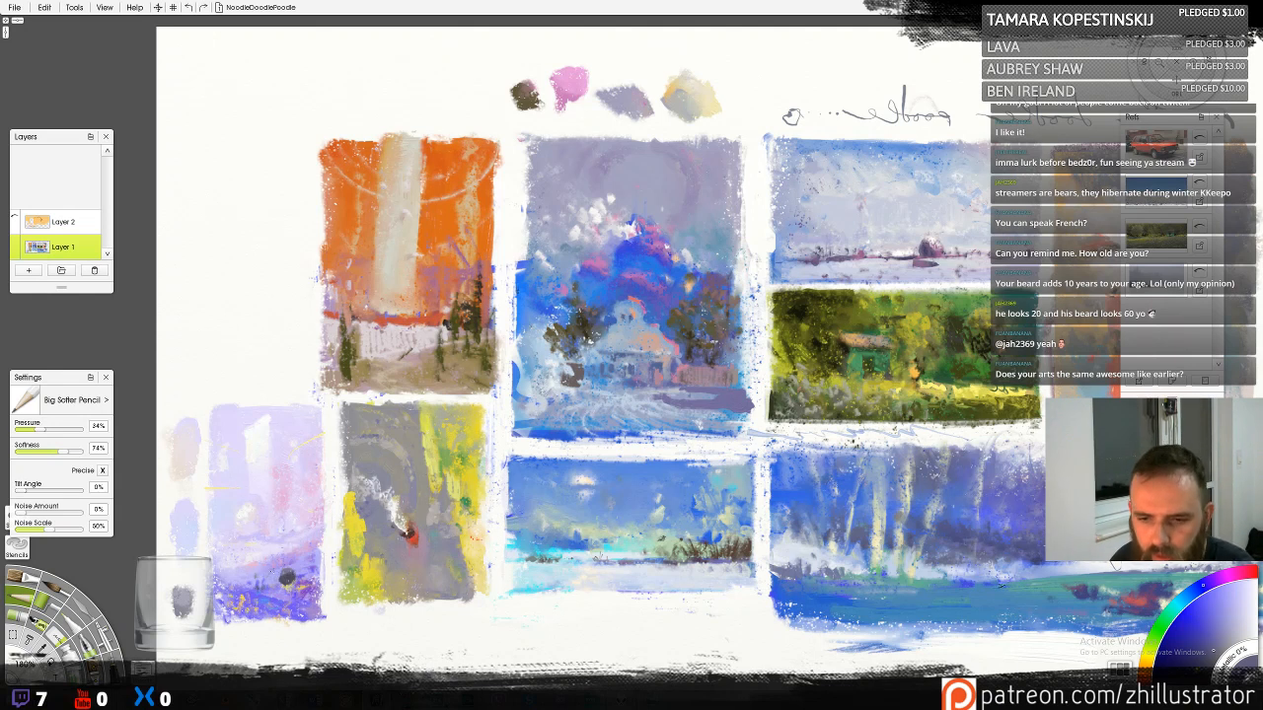
Paint out the dark round shape with sampled slope lavender and dab small dark brown marks on the lavender thumbnail's foreground
left_click(278, 570, "alt")
left_click_drag(278, 572, 288, 583)
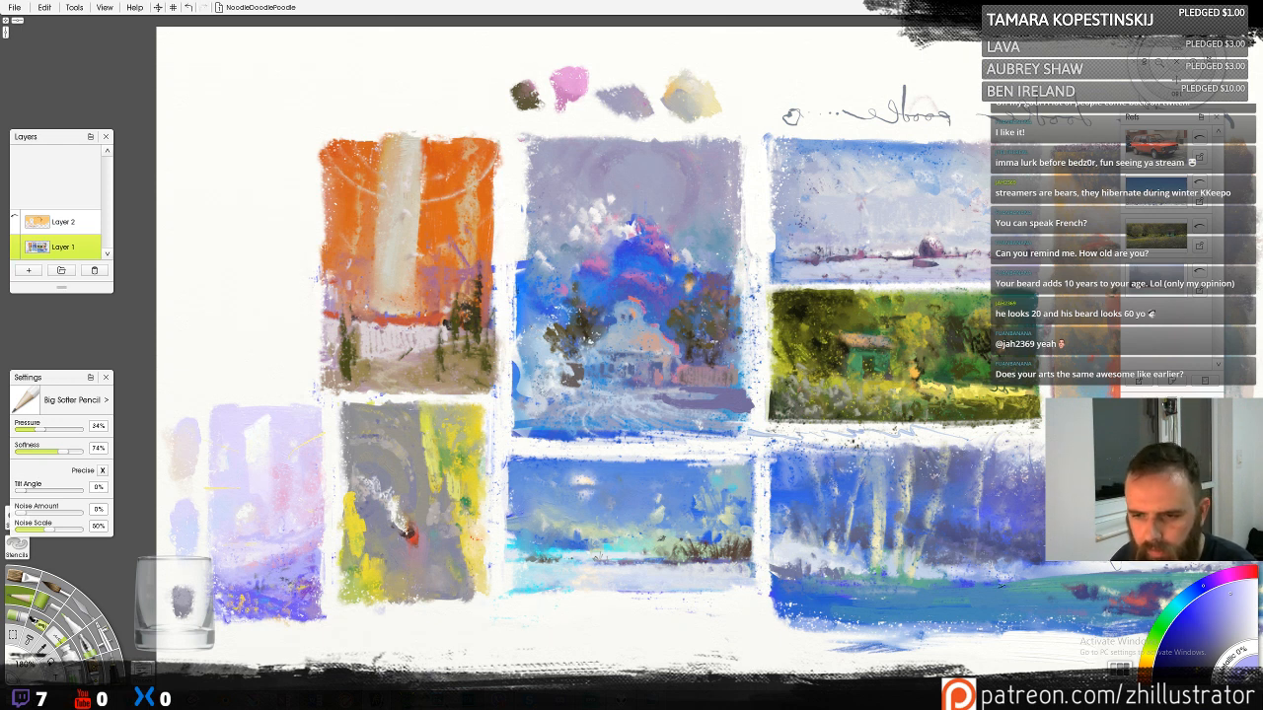
left_click(410, 533, "alt")
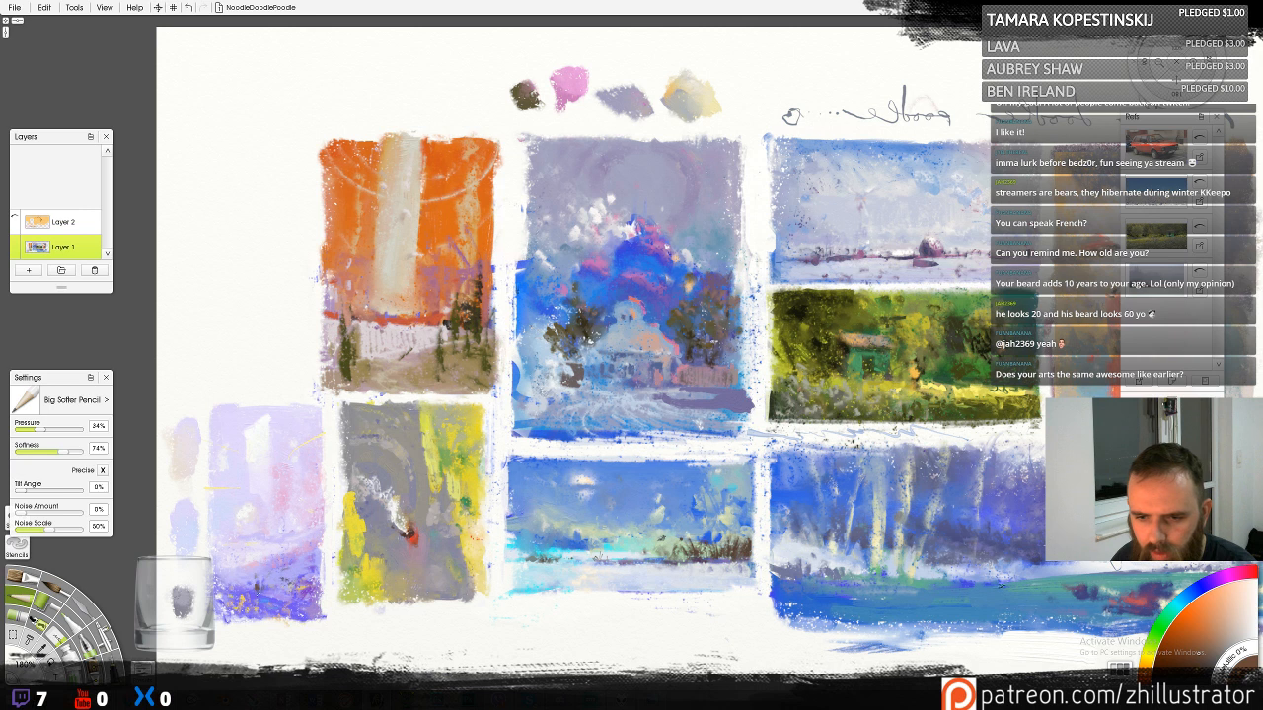
left_click_drag(243, 586, 232, 597)
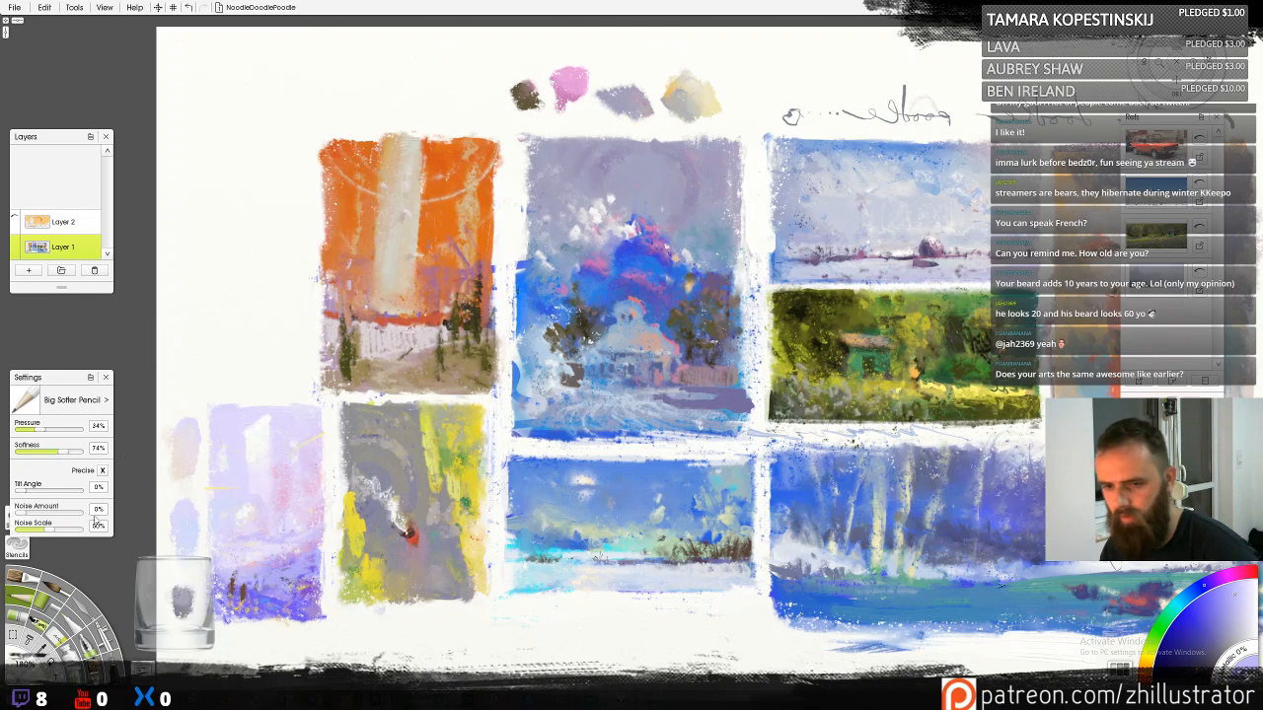
Switch to Streamlabs OBS to check the stream status and return to the painting
right_click(233, 565)
left_click(510, 599)
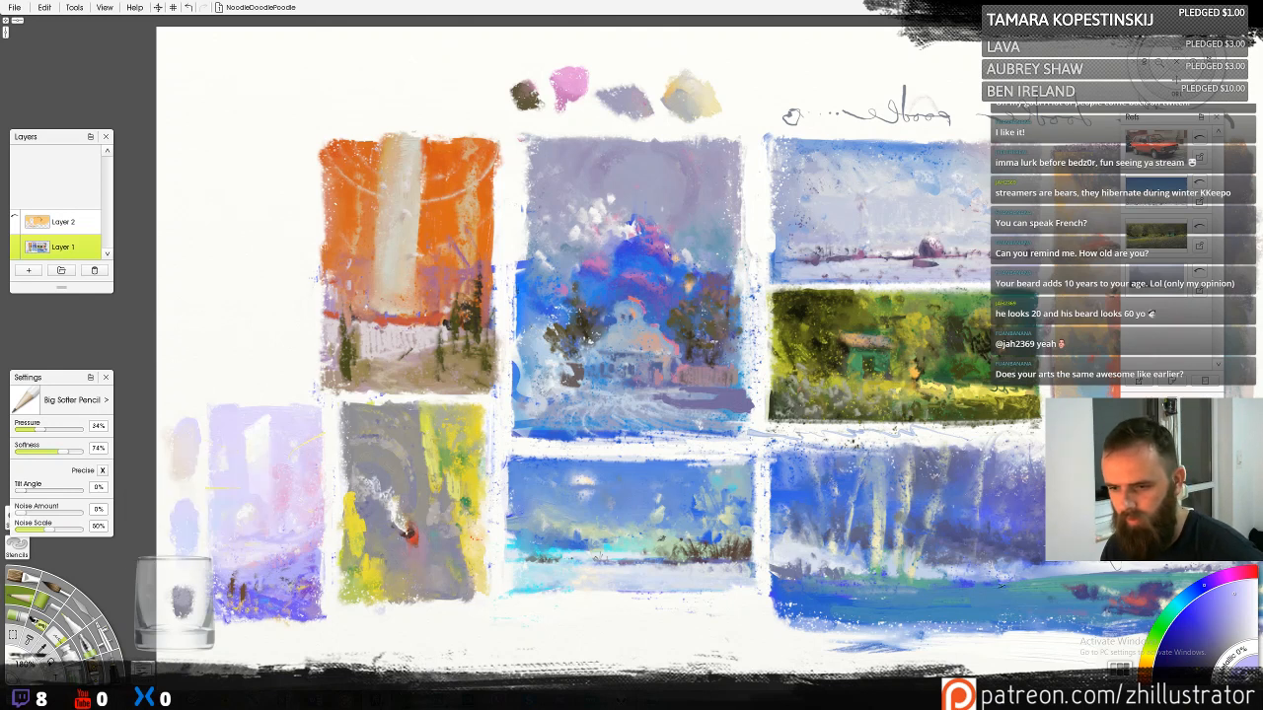
key("alt+Tab")
key("alt+Tab")
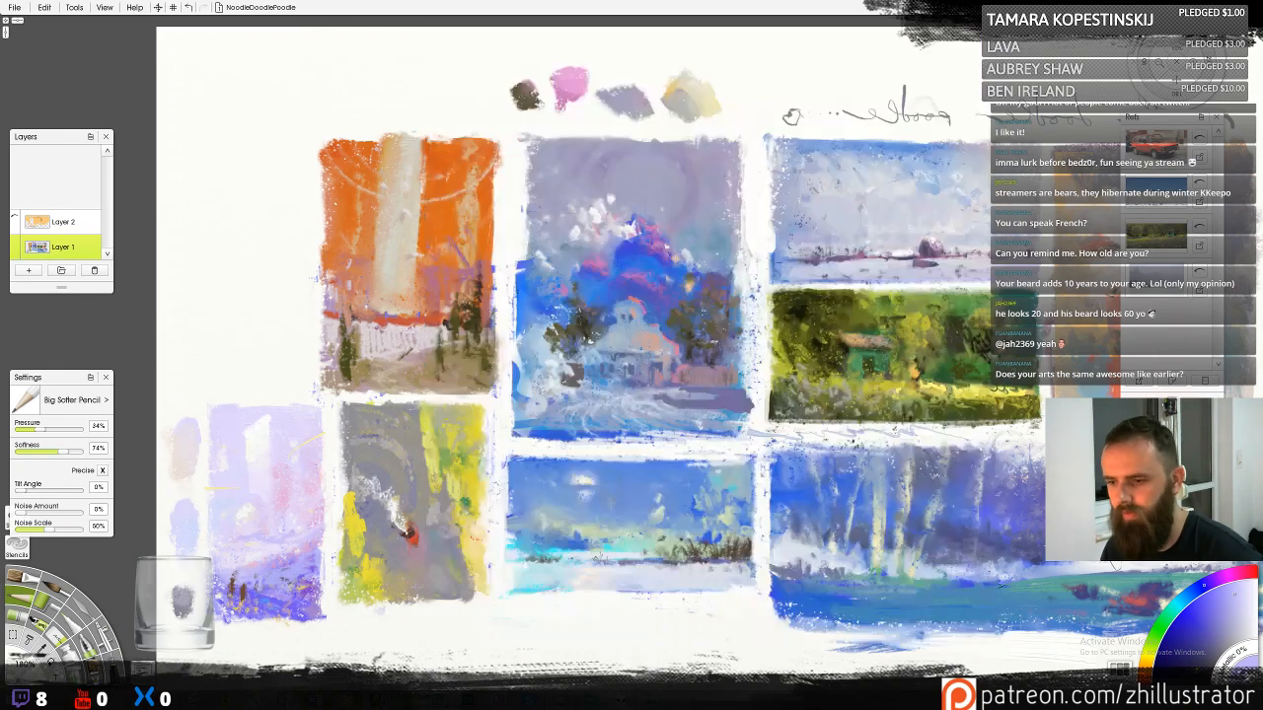
key("alt+Tab")
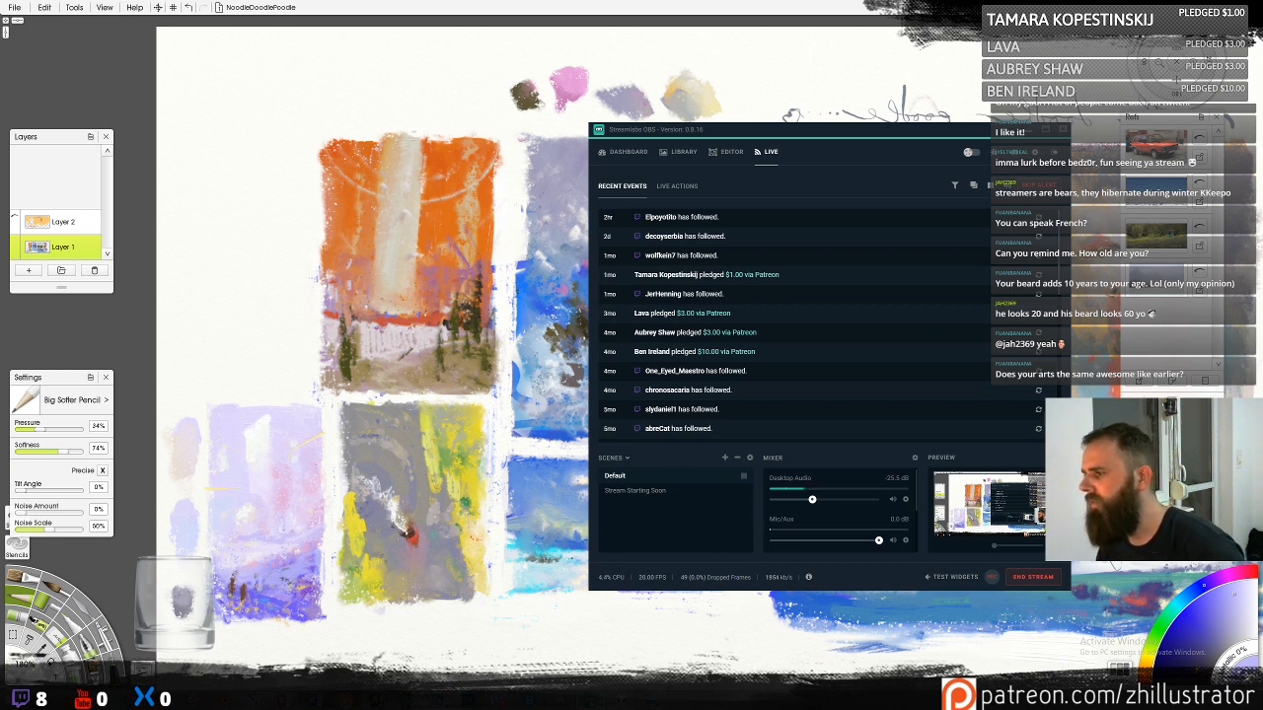
left_click(579, 699)
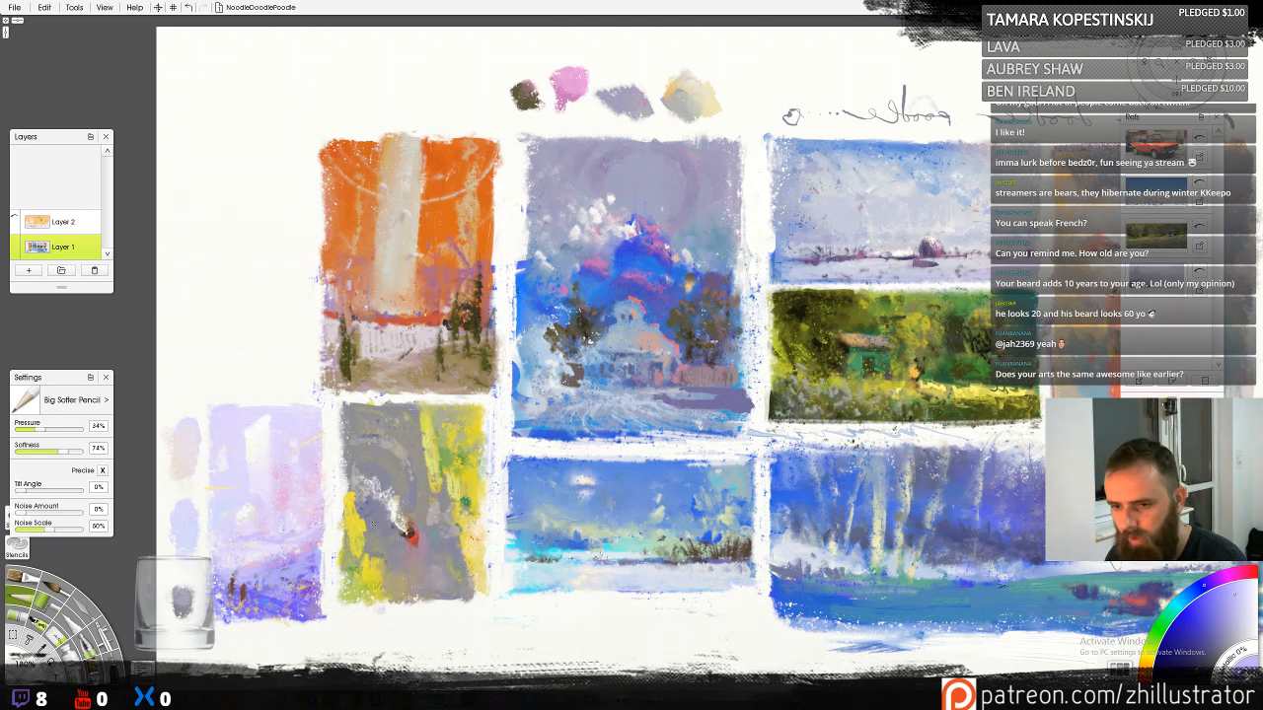
Touch up the lower edge of the grey and yellow thumbnail with the wax crayon, using tones sampled from it
key("c")
left_click(426, 581, "alt")
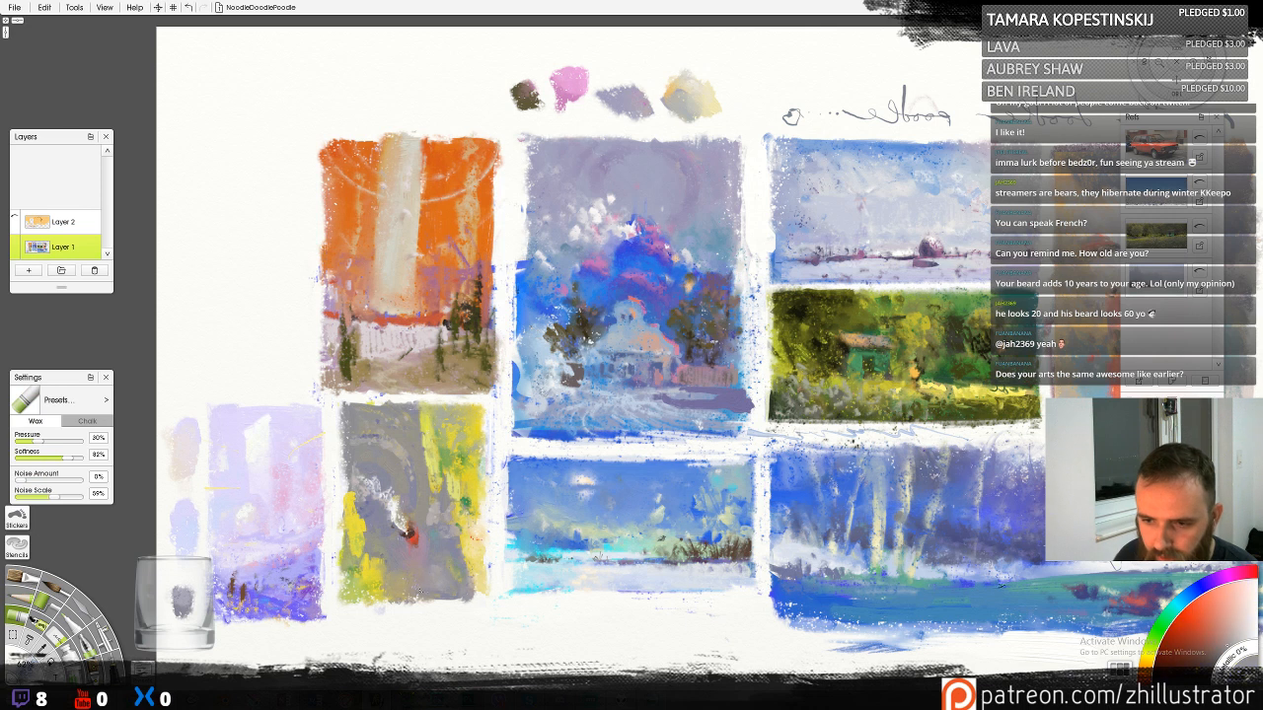
mouse_move(428, 587)
left_mouse_down()
mouse_move(429, 599)
mouse_move(453, 600)
mouse_move(473, 576)
left_mouse_up()
left_click(475, 570, "alt")
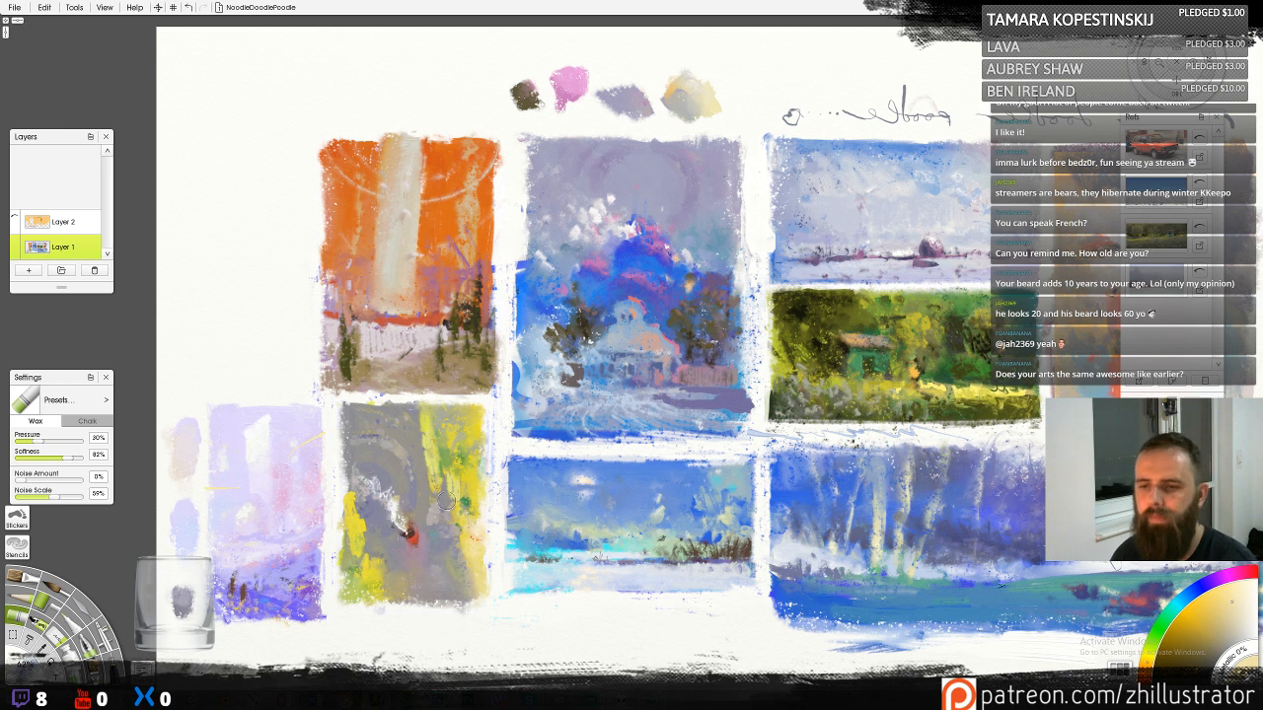
key("p")
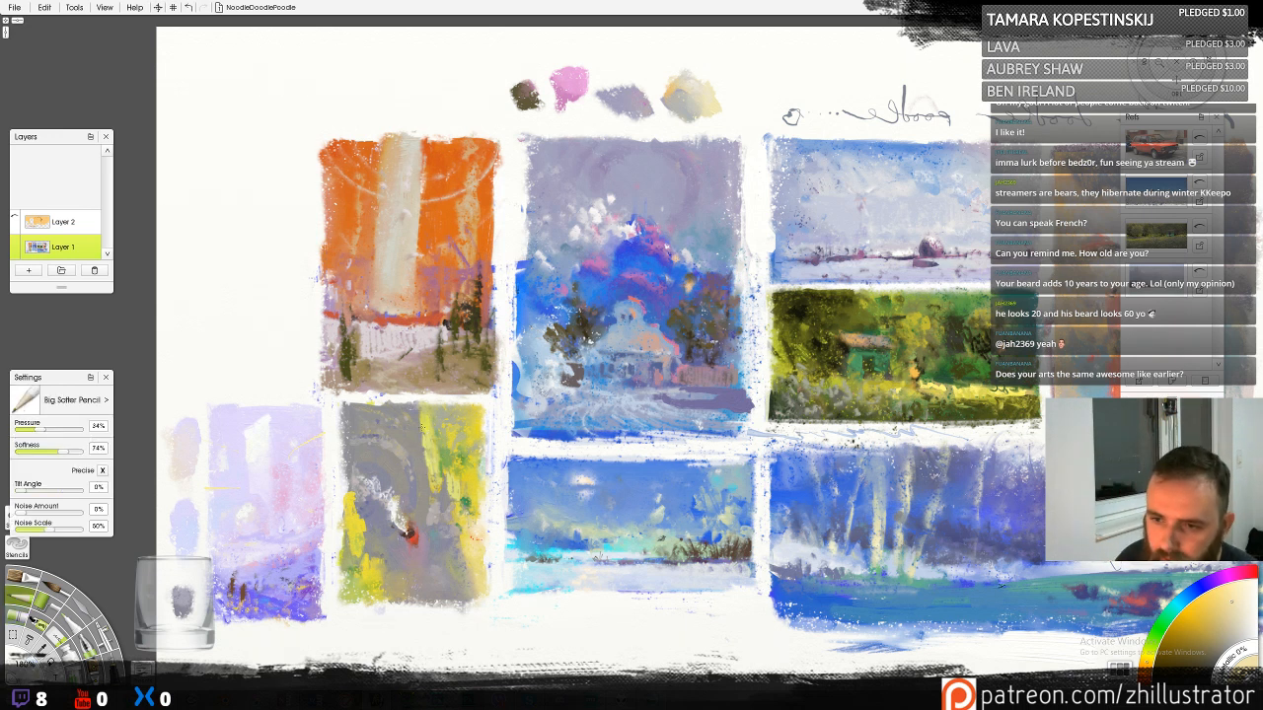
left_click(422, 429, "alt")
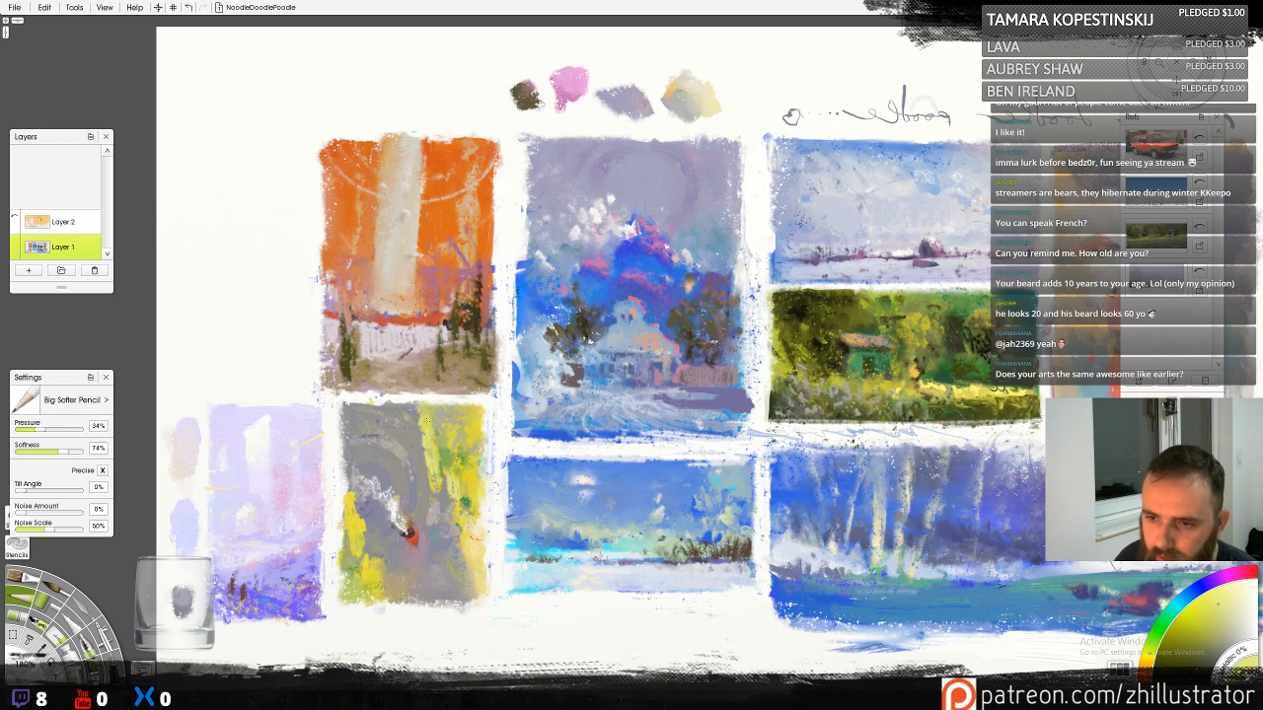
left_click(252, 431, "alt")
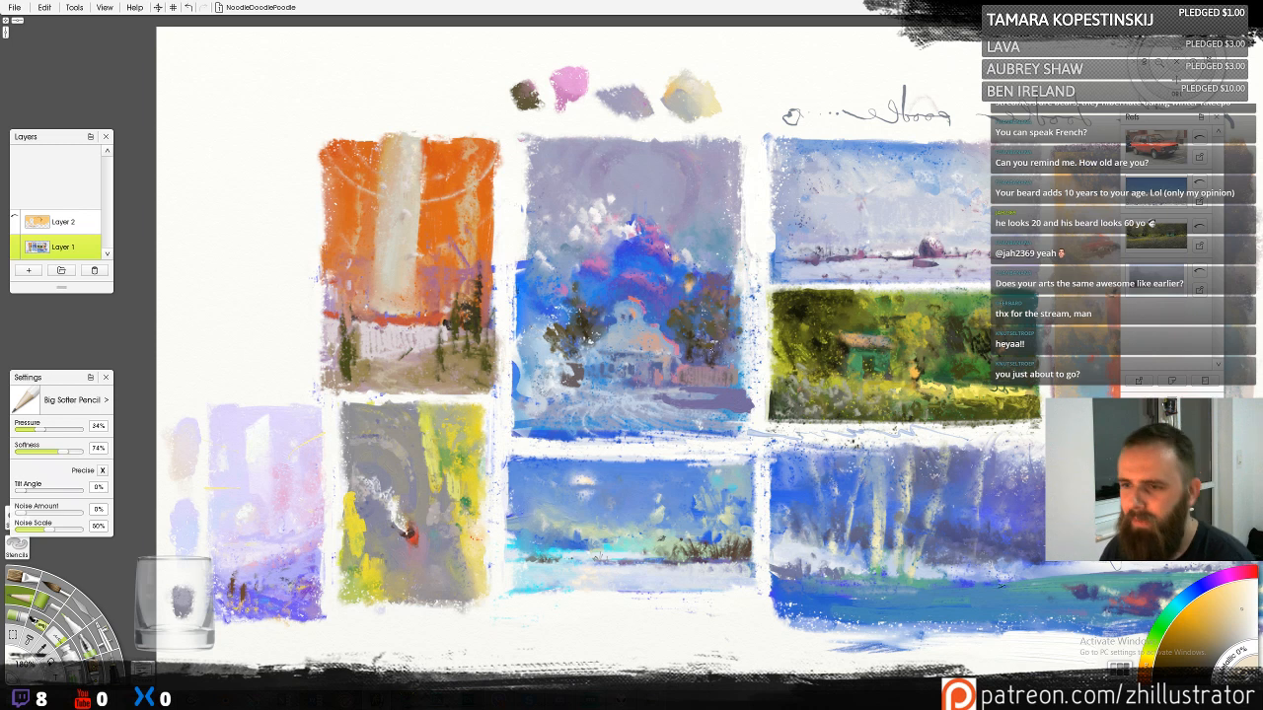
left_click_drag(717, 461, 660, 444)
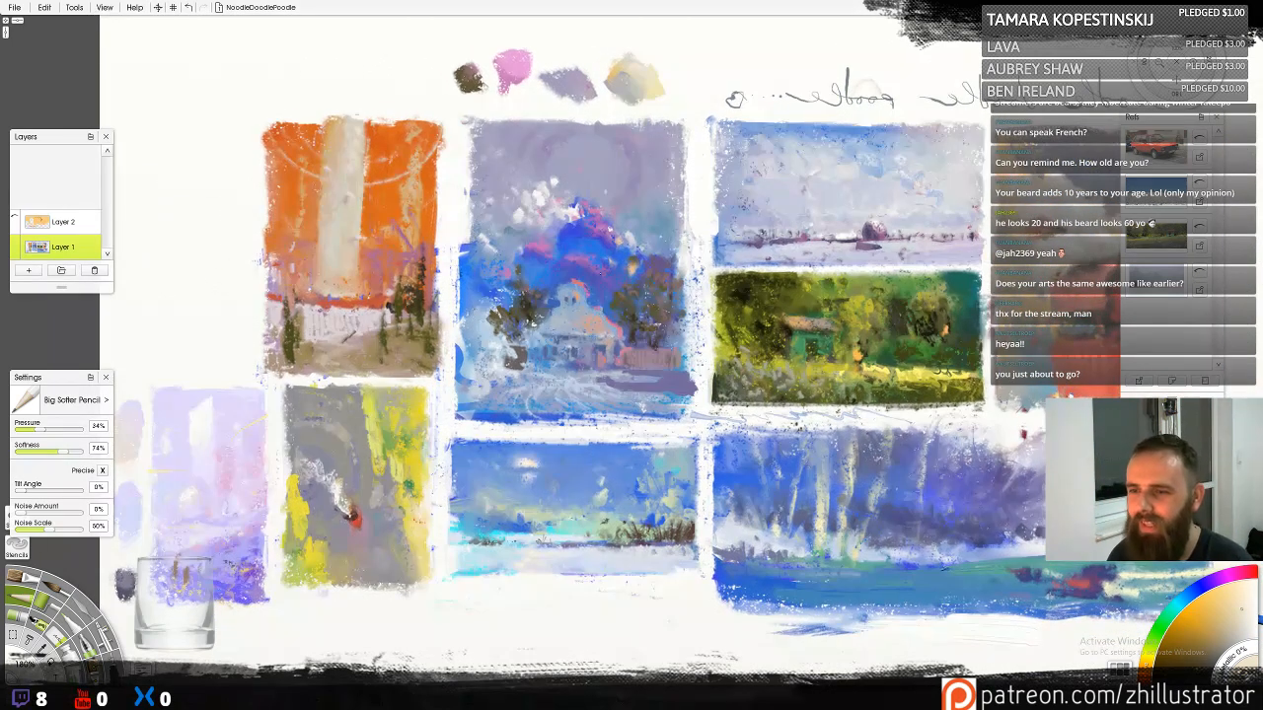
left_click(613, 145, "alt")
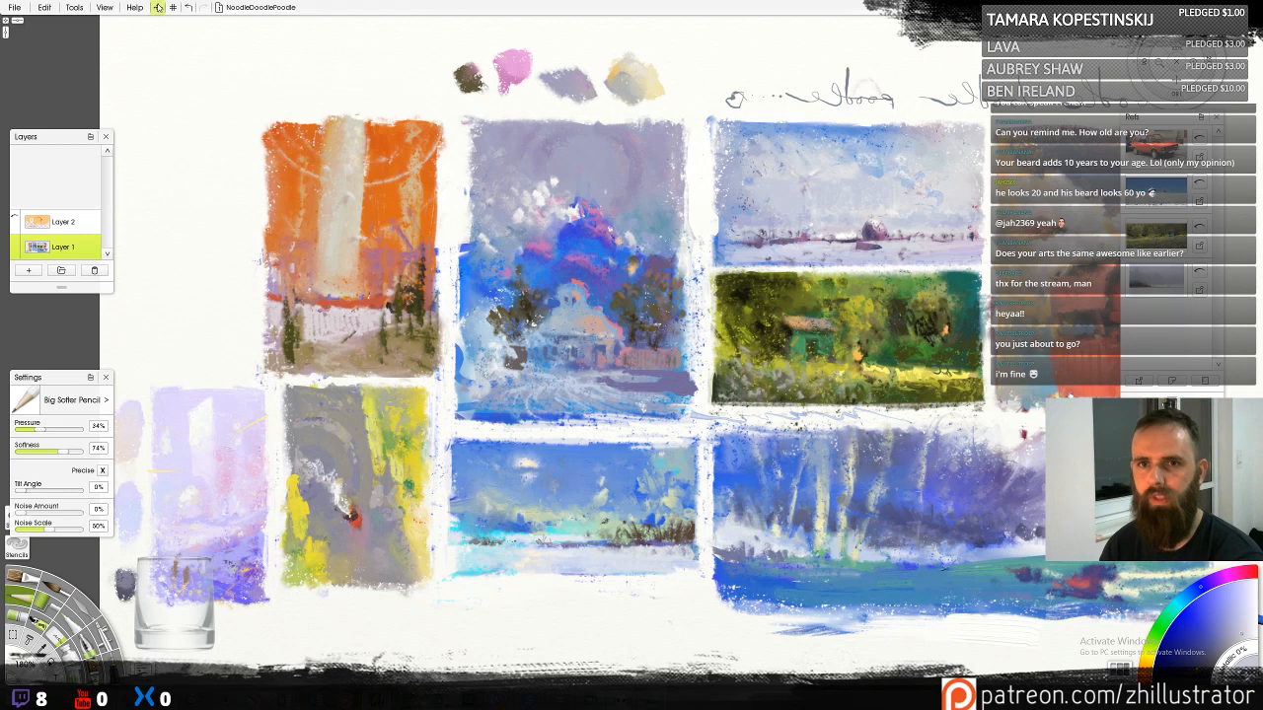
Flip the thumbnail sheet on Layer 1 horizontally with the Transform tool
left_click(159, 8)
left_click(391, 215)
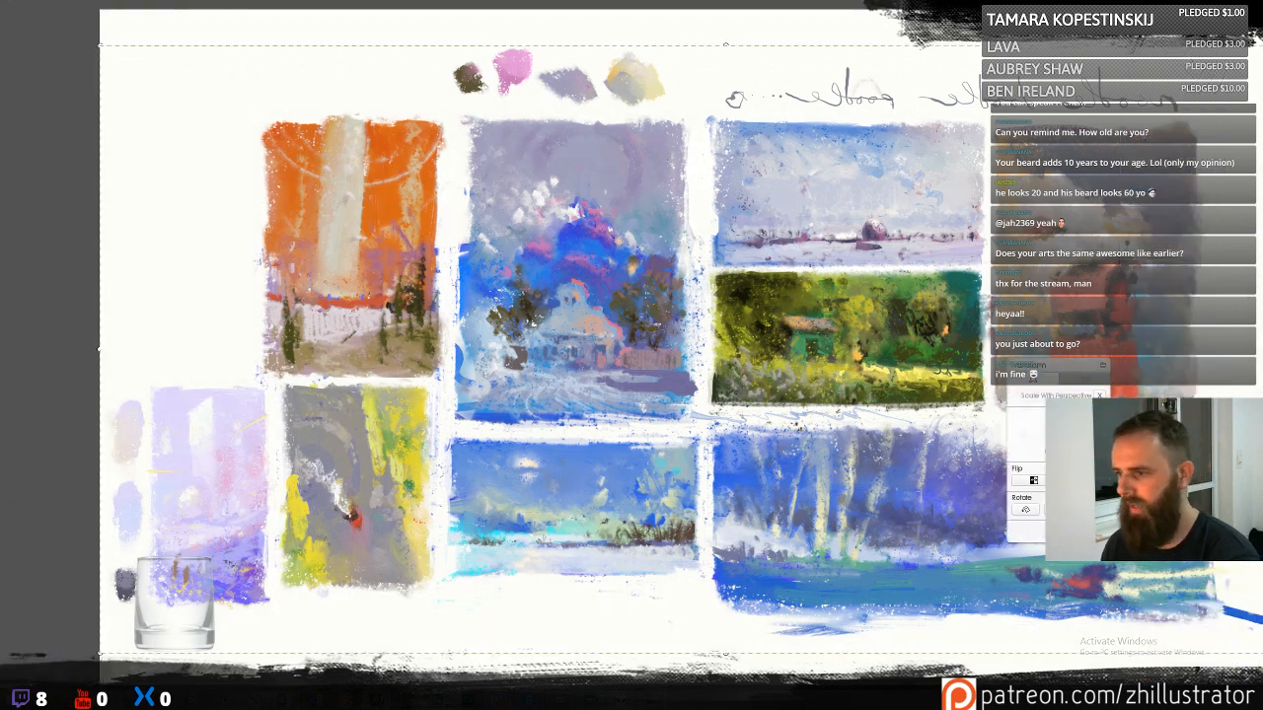
left_click(1033, 480)
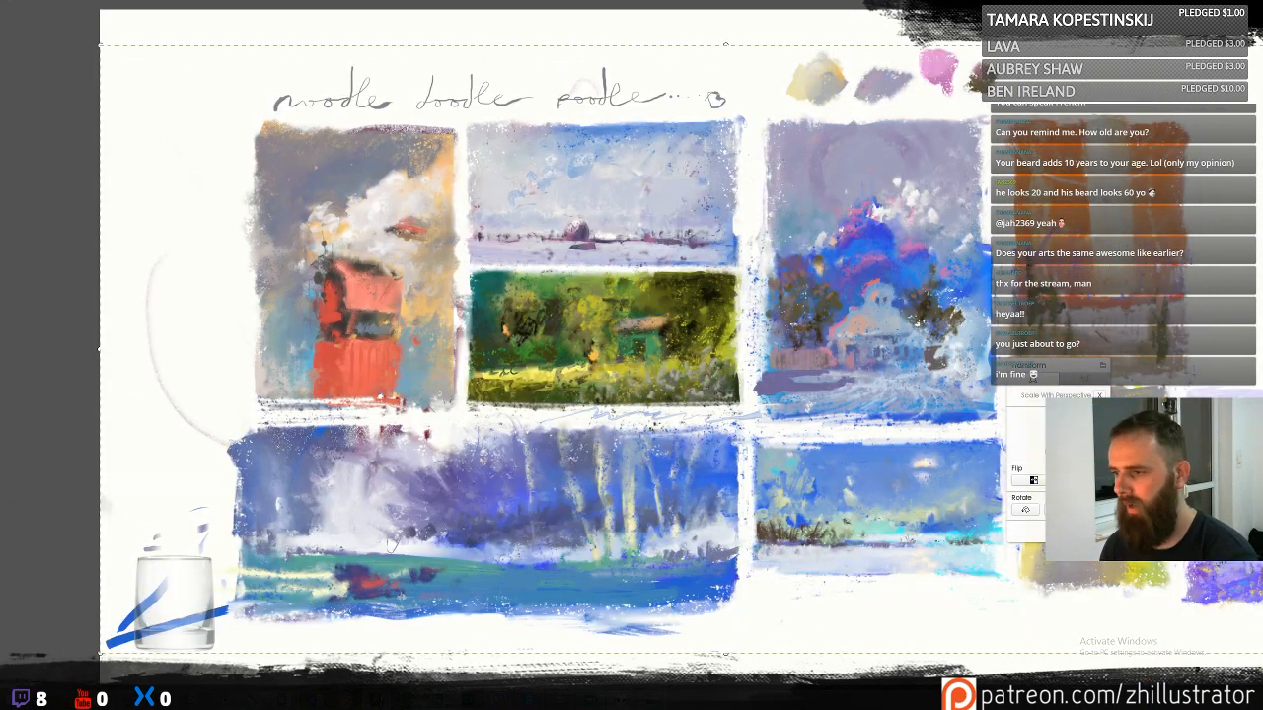
key("Return")
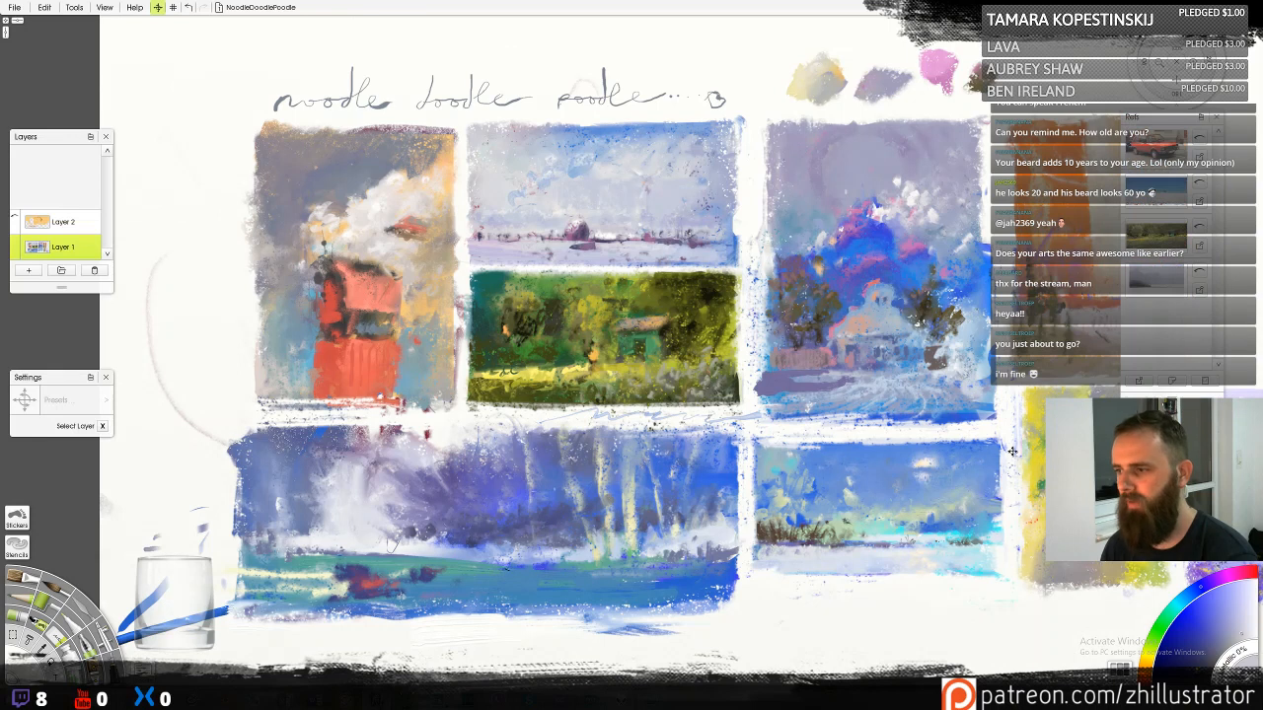
Move the flipped Layer 1 artwork left and slightly up on the canvas in two passes
scroll(1003, 432, "down", 2)
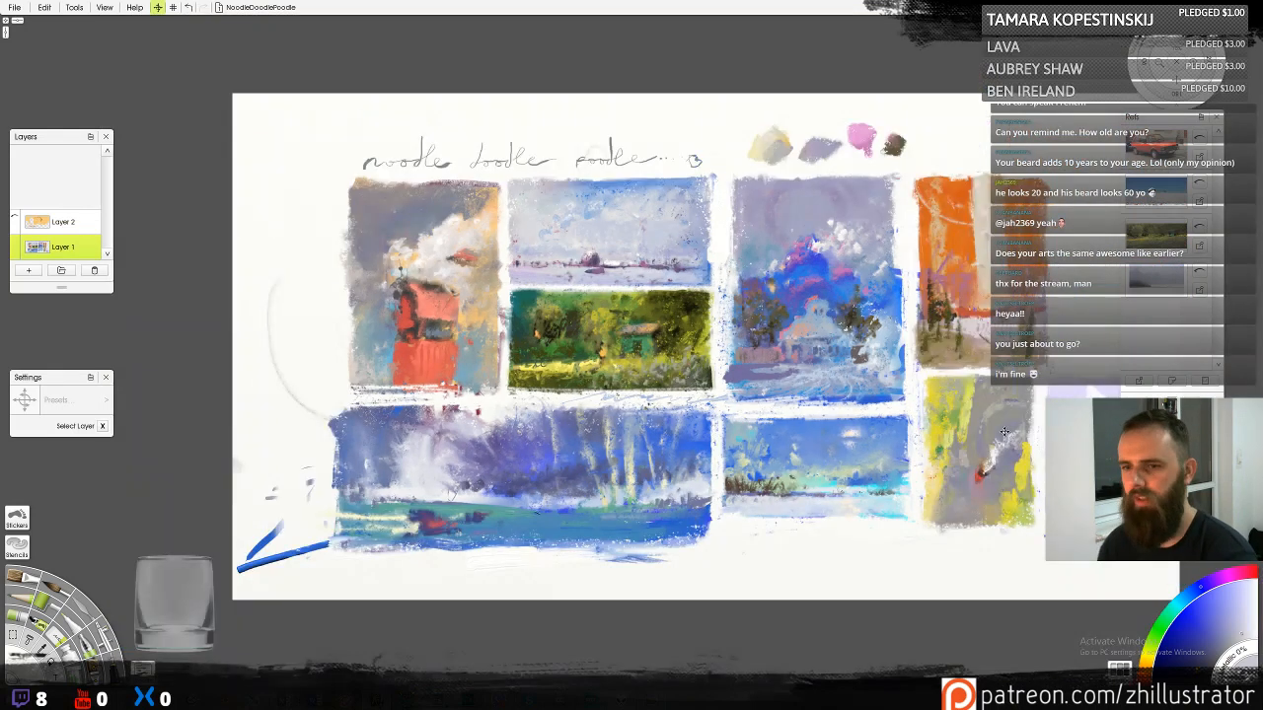
left_click_drag(759, 354, 738, 344)
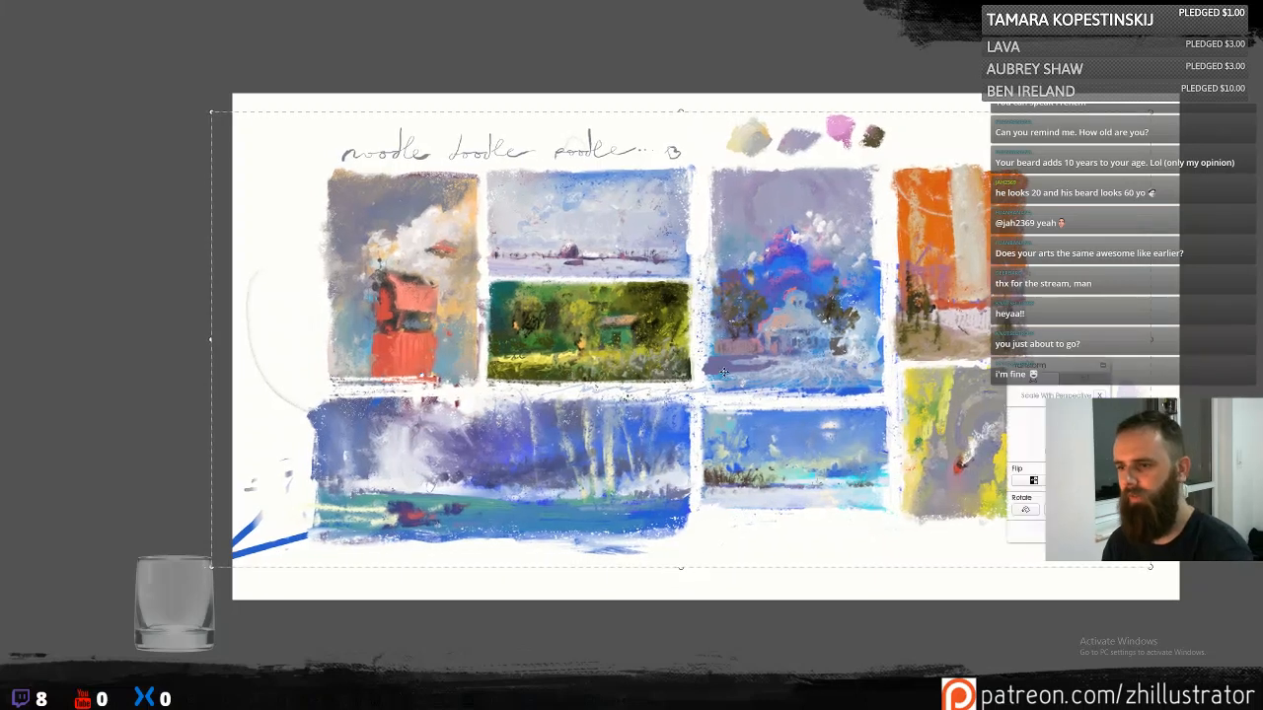
key("Return")
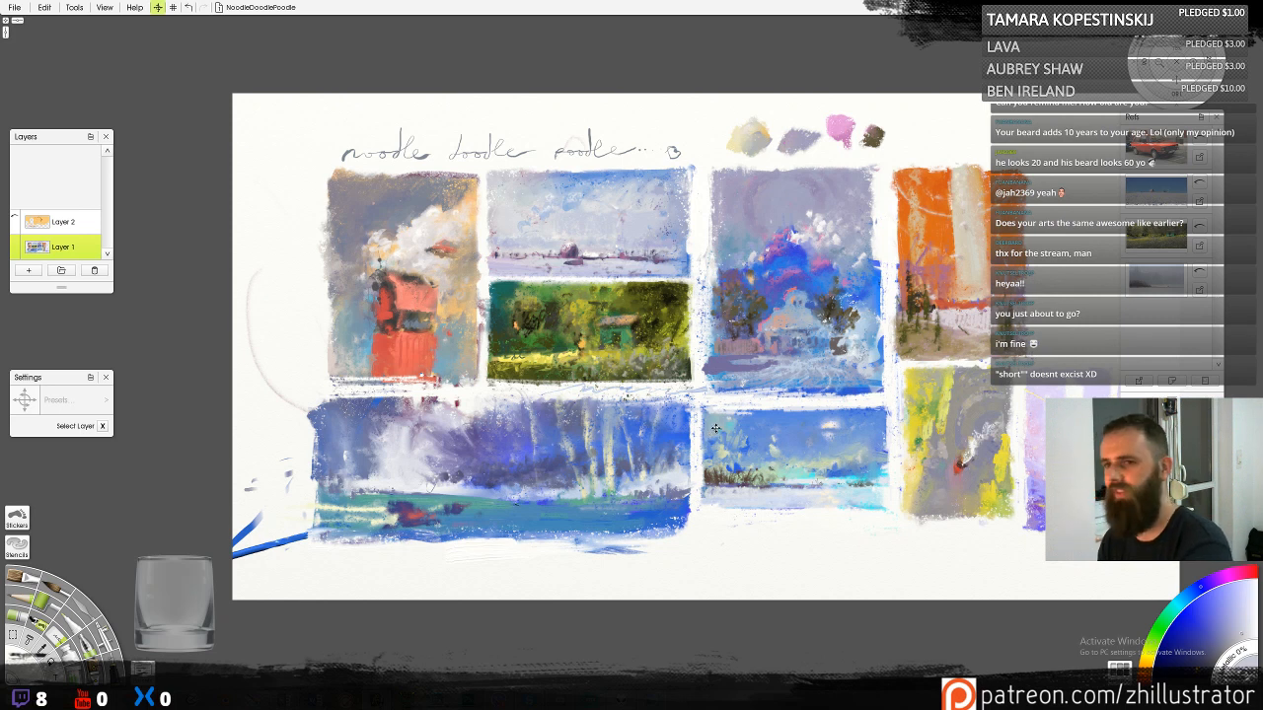
scroll(1186, 50, "up", 5)
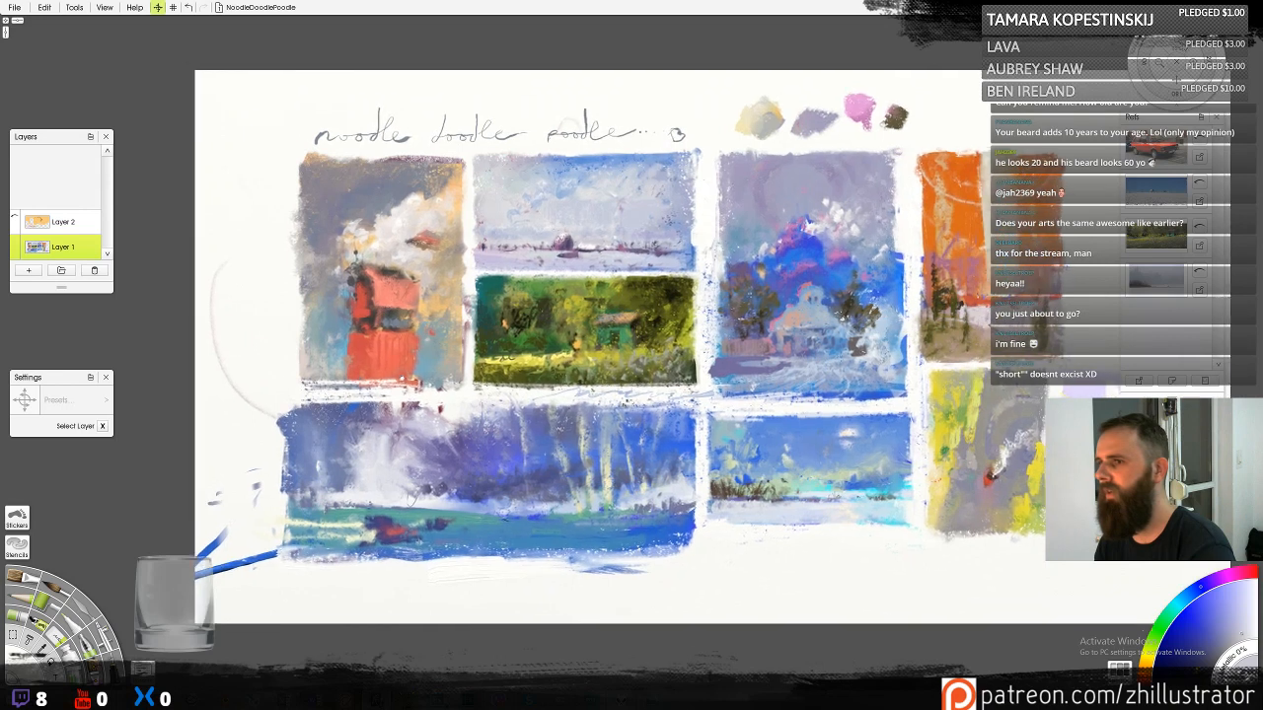
scroll(1176, 79, "down", 1)
left_click_drag(958, 172, 914, 169)
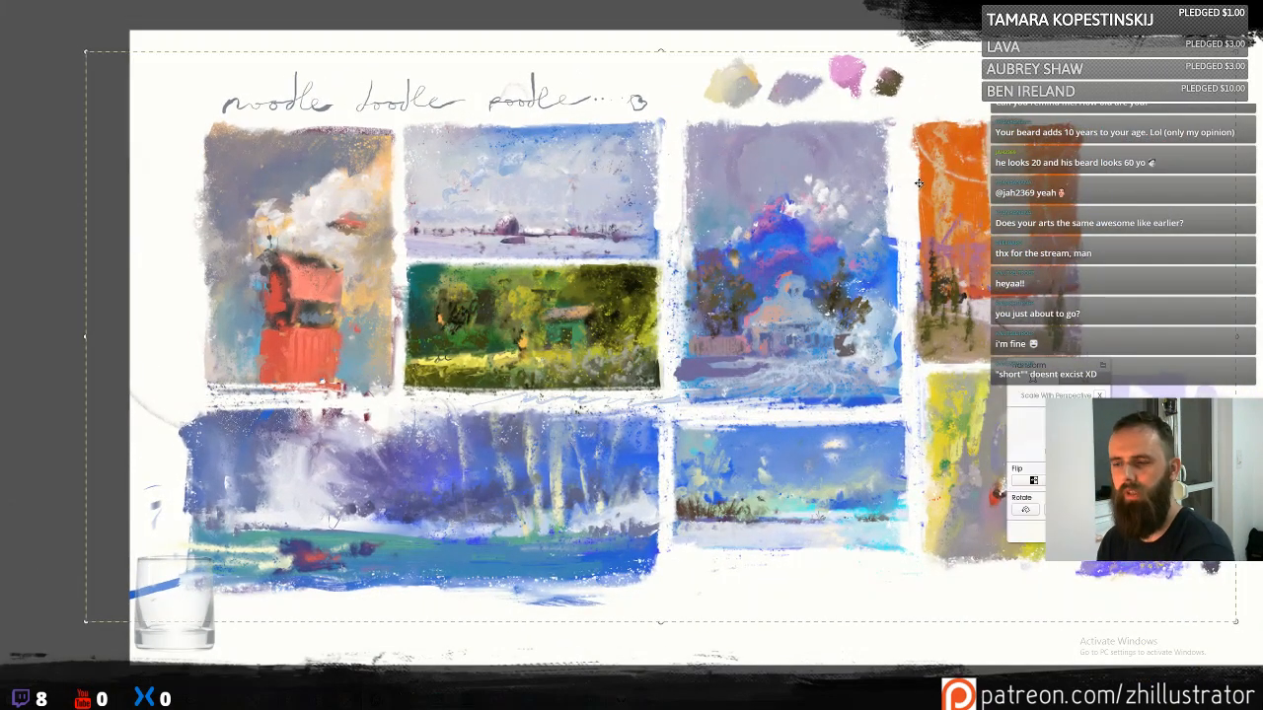
key("Return")
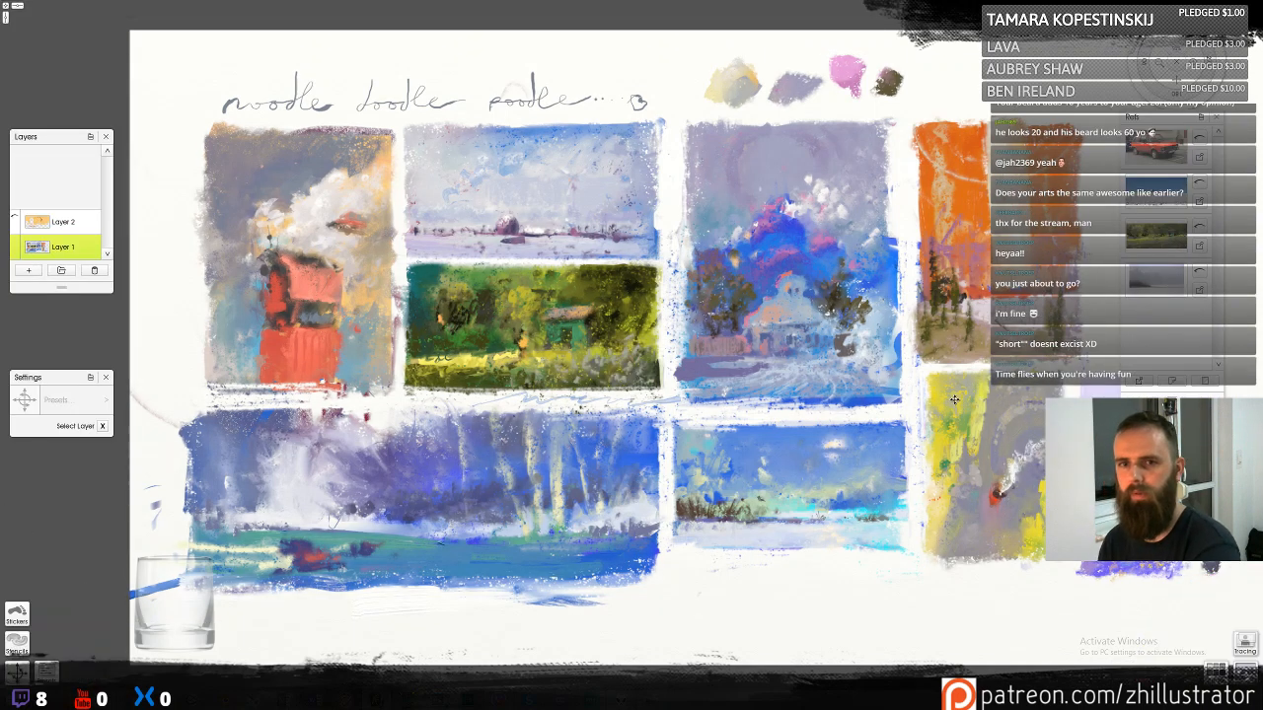
Close the Layers and Settings panels and square off the lower-right corner of the birch river thumbnail with blue sampled from it
left_click(106, 136)
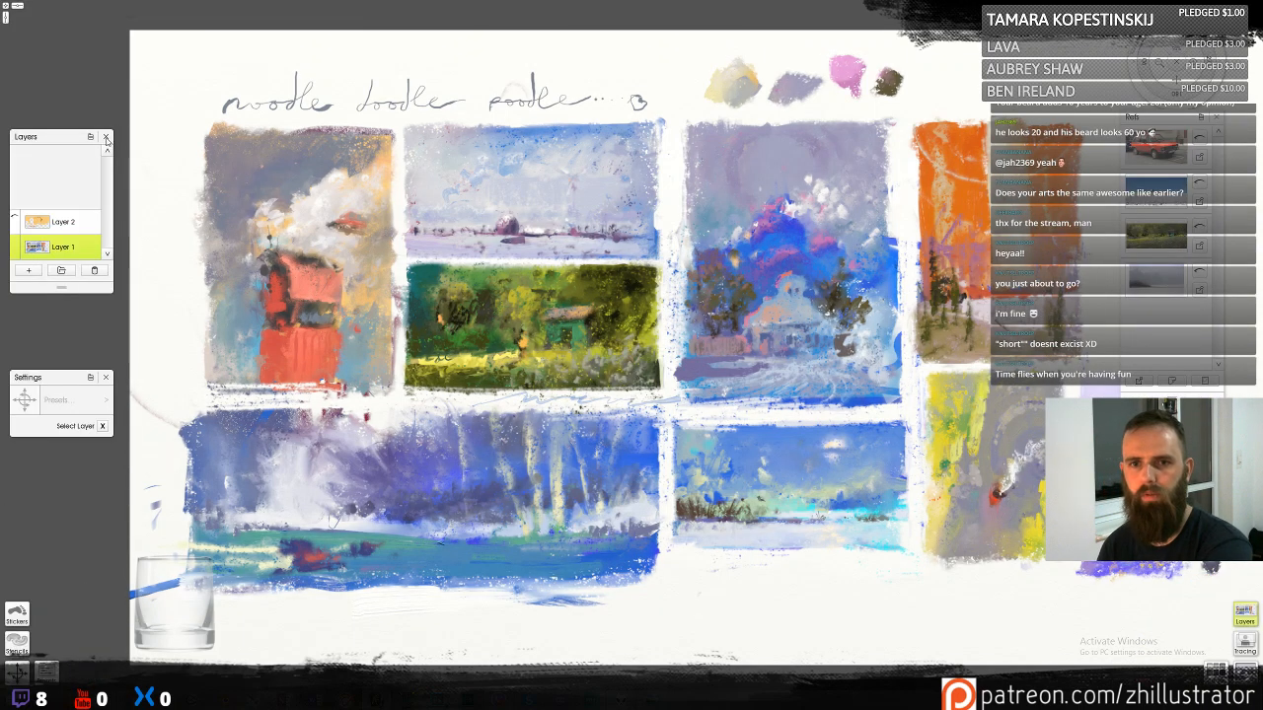
left_click(106, 377)
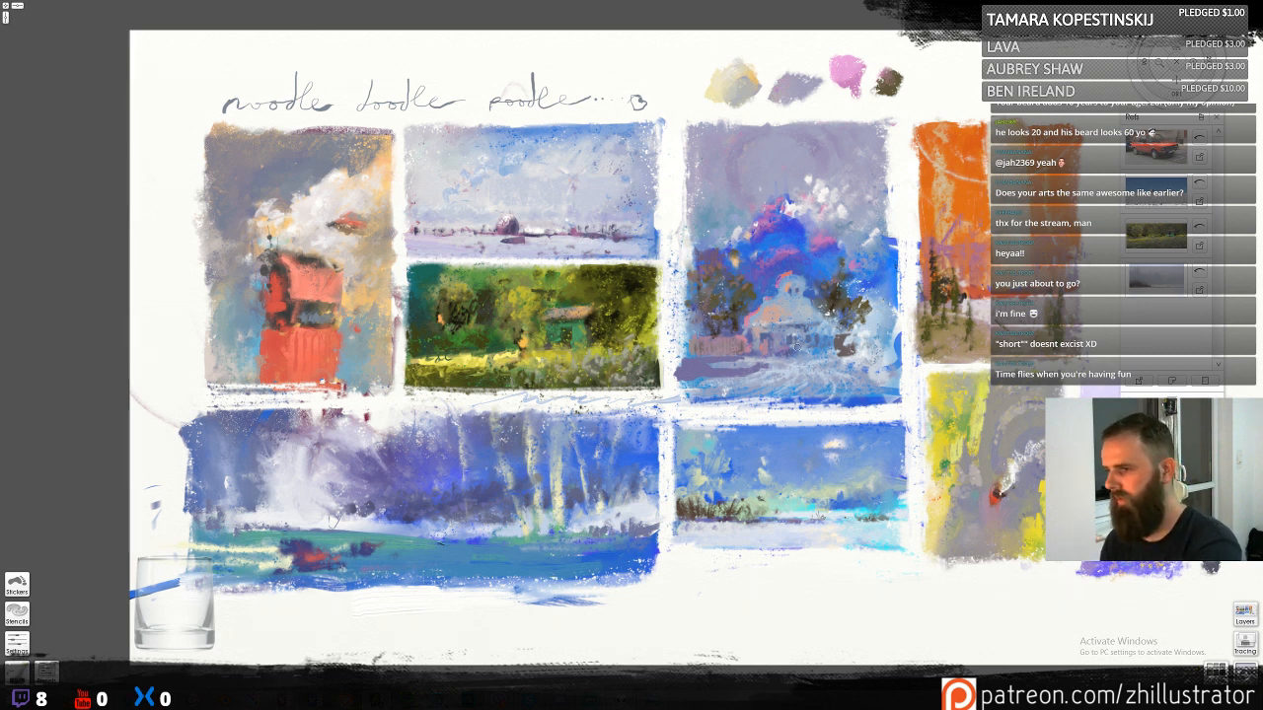
mouse_move(802, 365)
left_mouse_down()
mouse_move(667, 342)
mouse_move(702, 344)
mouse_move(694, 330)
left_mouse_up()
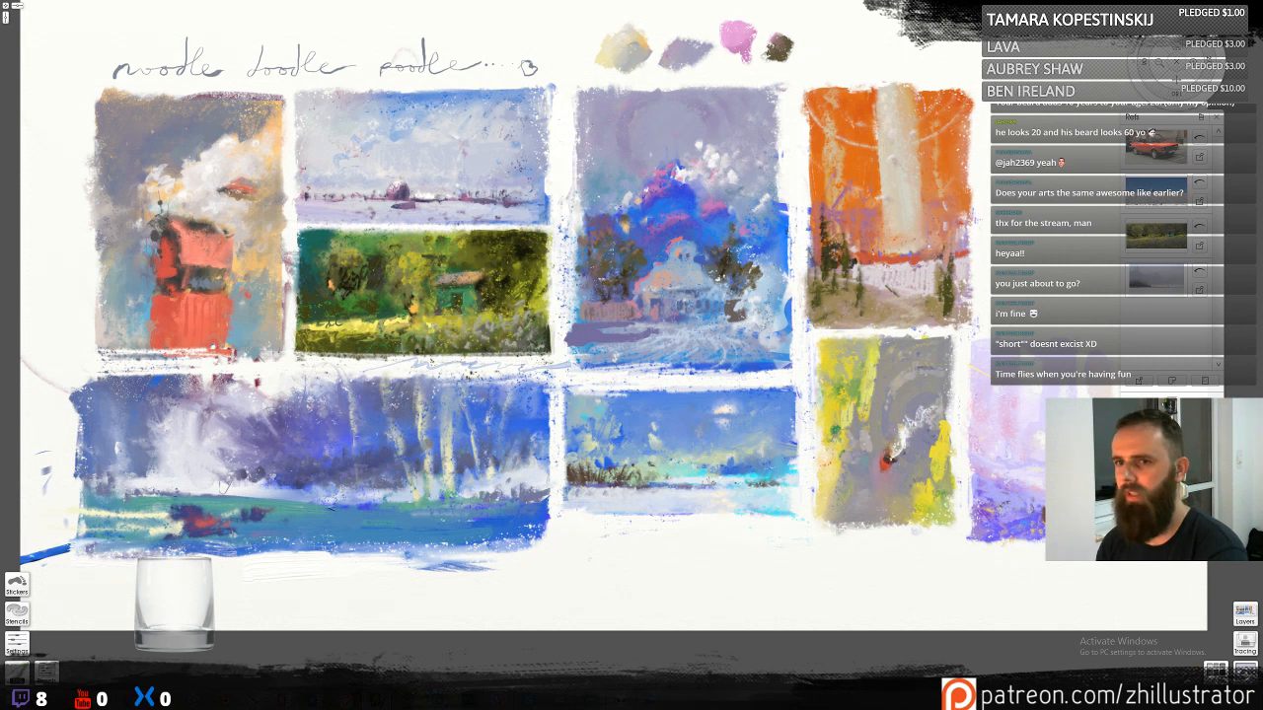
scroll(625, 359, "up", 3)
scroll(631, 359, "down", 1)
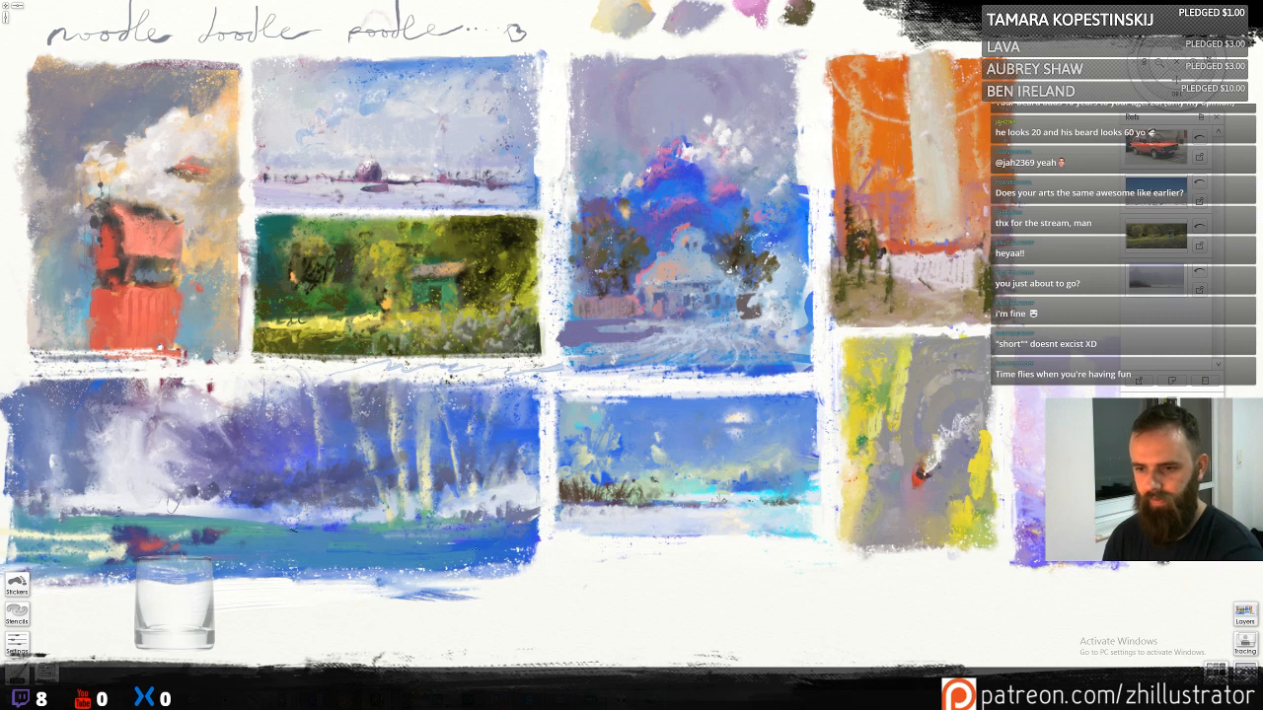
left_click(479, 550, "alt")
mouse_move(515, 570)
left_mouse_down()
mouse_move(533, 570)
mouse_move(452, 572)
mouse_move(499, 562)
left_mouse_up()
left_click(503, 562, "alt")
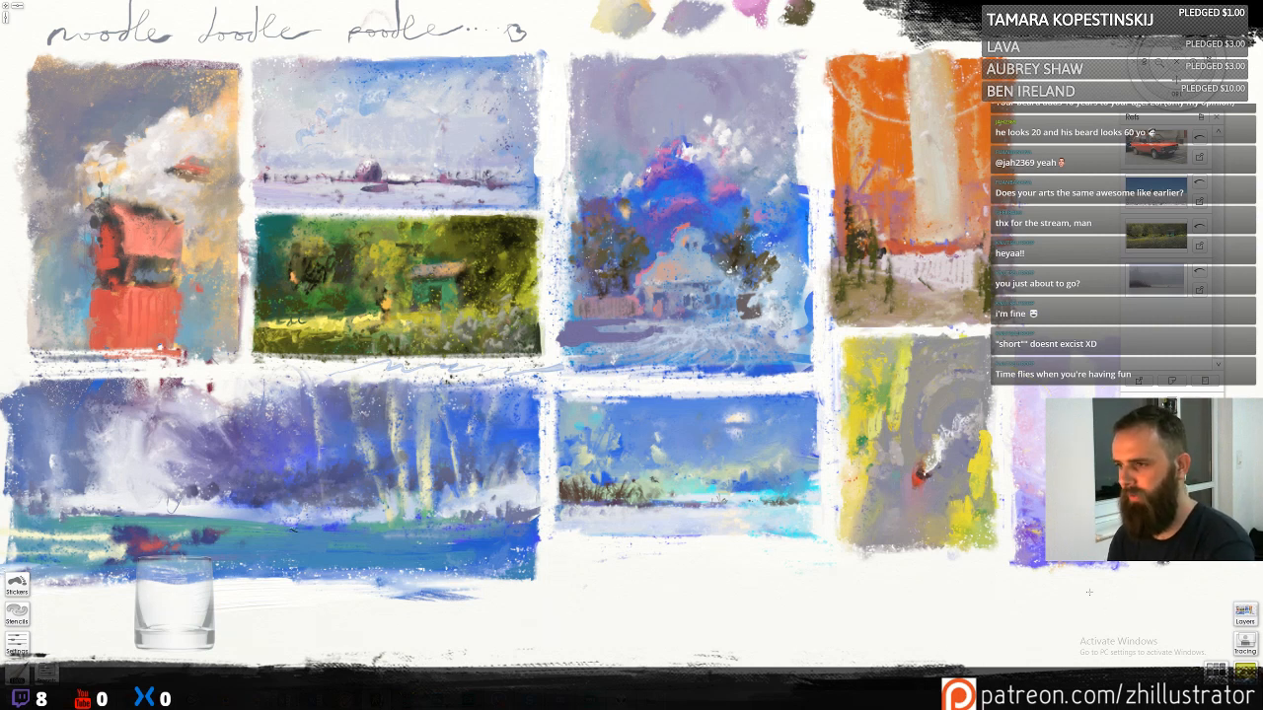
Pick a warm yellow and sample tones from the birch and moonlit field thumbnails to touch up the moonlit field's lower edge
mouse_move(1245, 669)
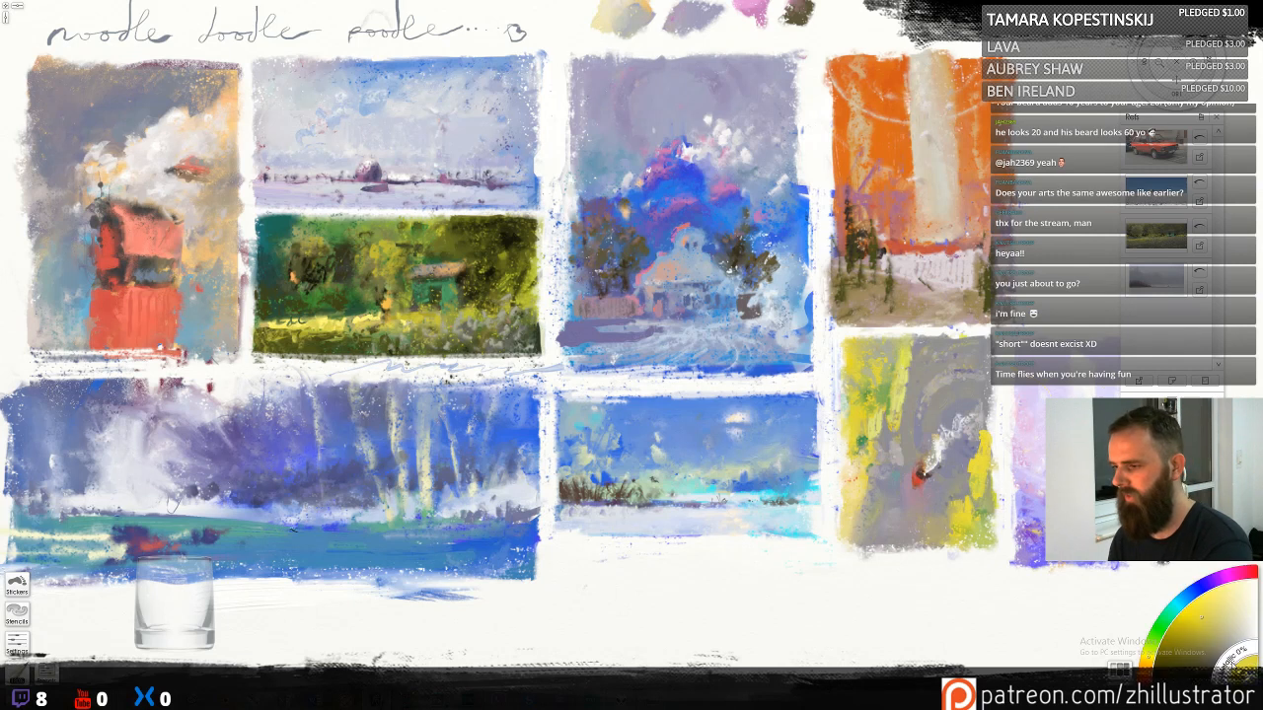
left_click(1156, 645)
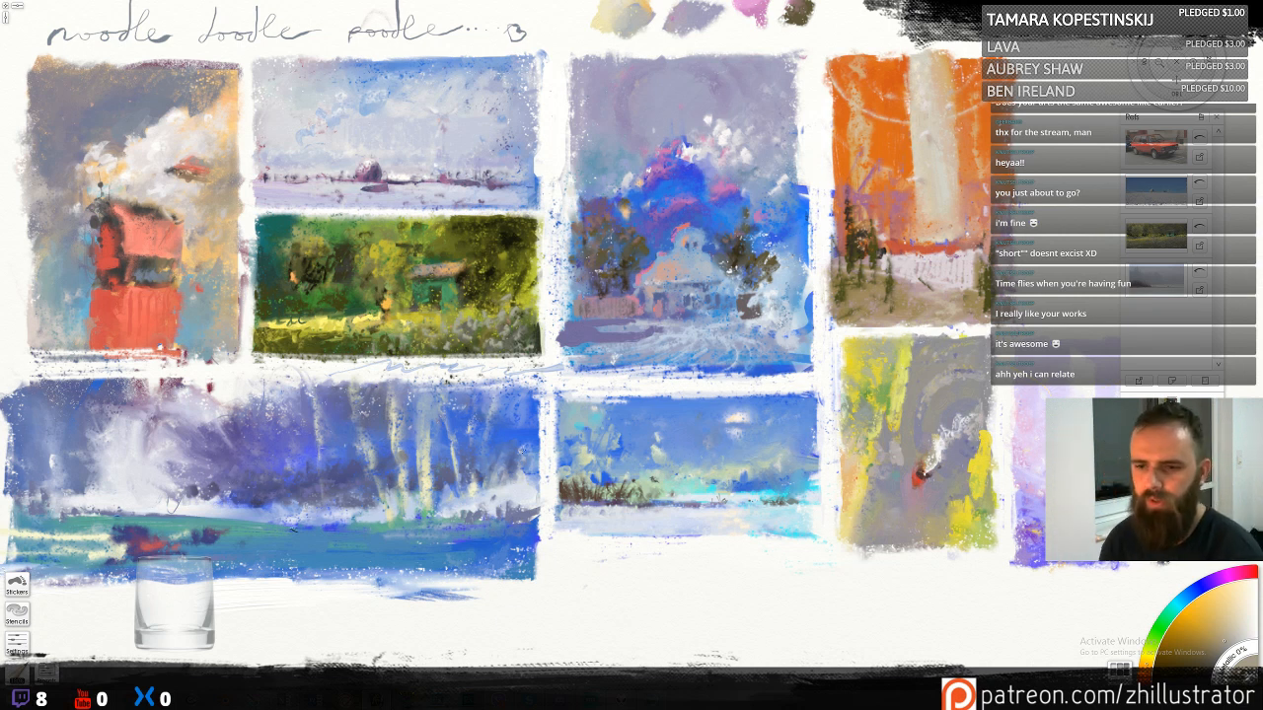
left_click(426, 489, "alt")
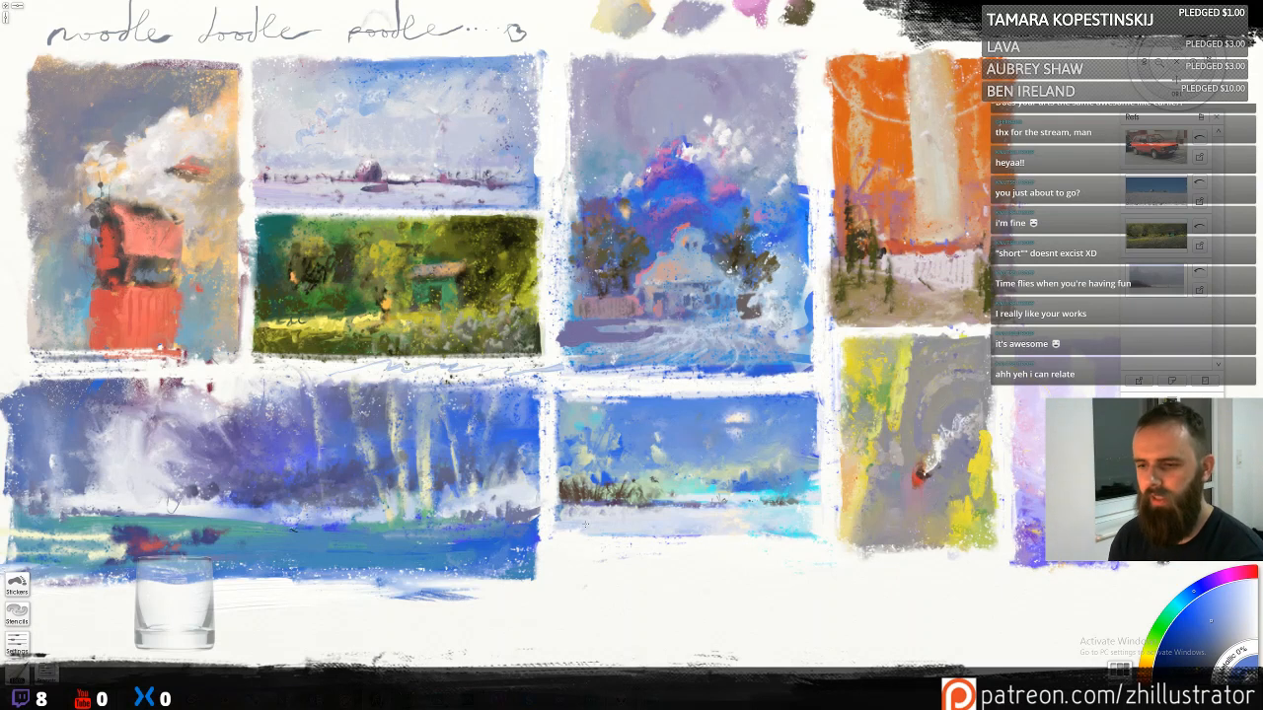
left_click(591, 531, "alt")
left_click(743, 527, "alt")
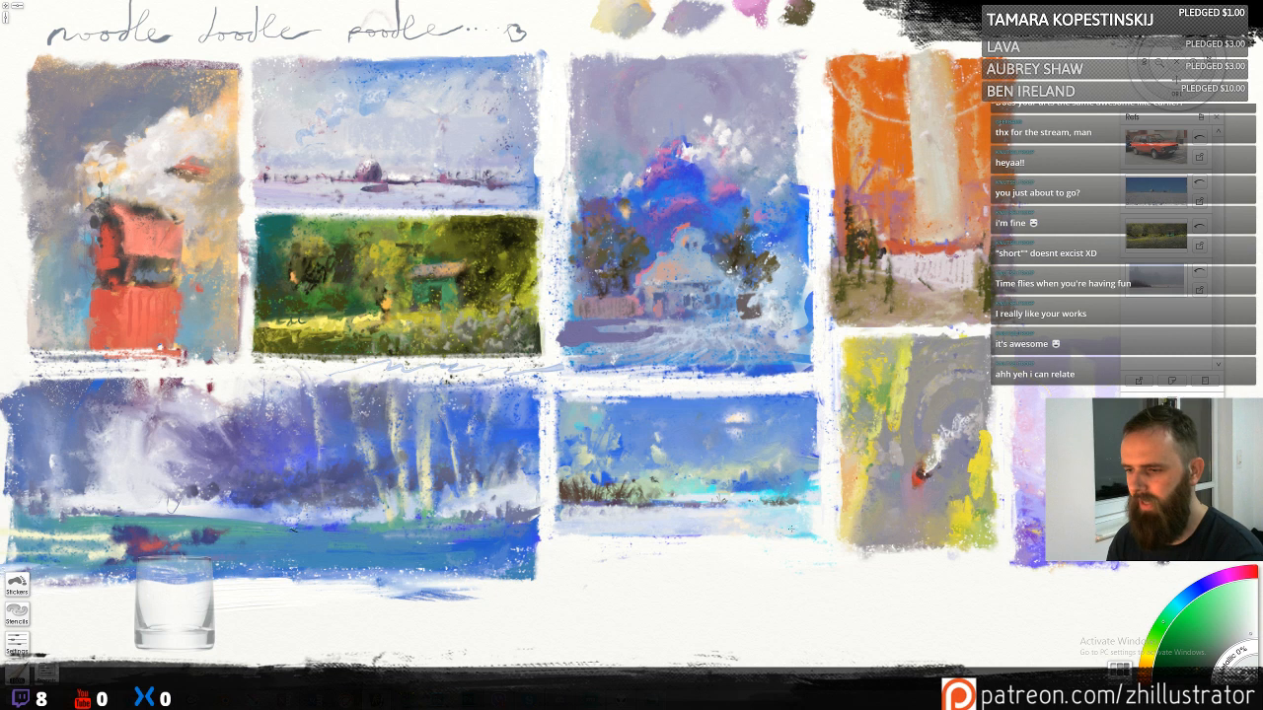
left_click(672, 522, "alt")
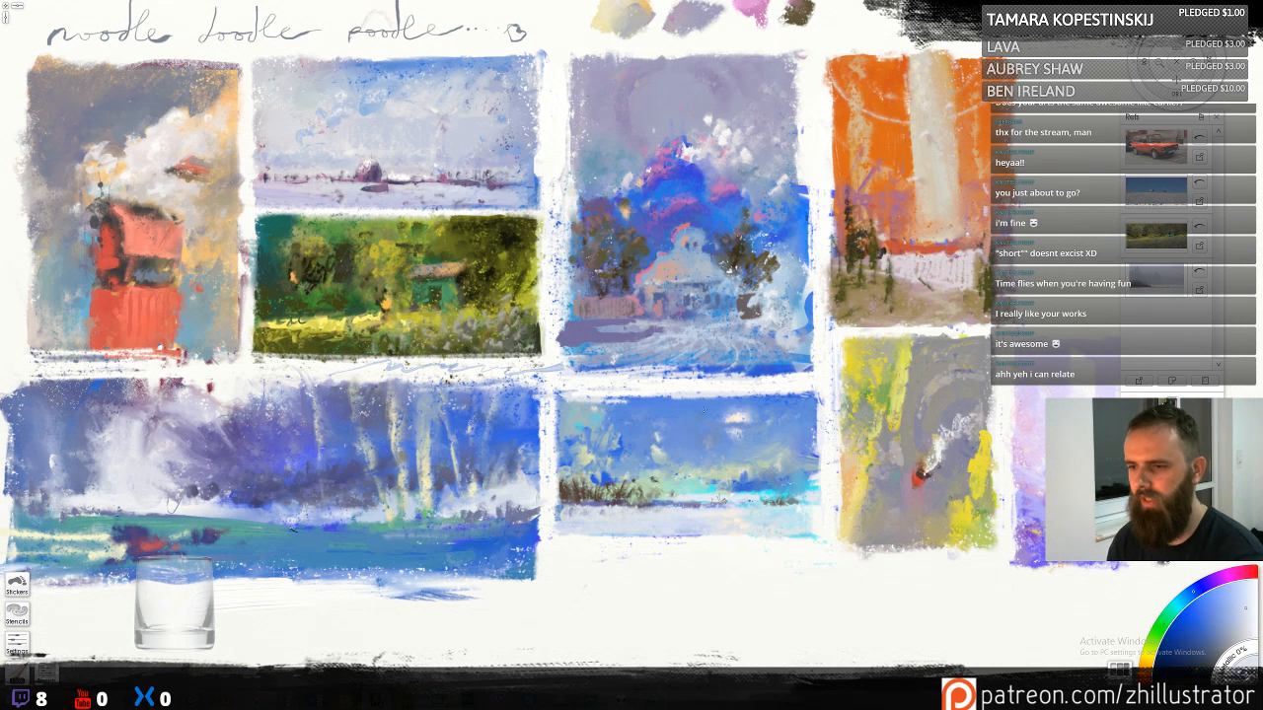
Extend the upper-left edge of the moonlit field thumbnail with blues sampled from its sky
left_click(635, 413, "alt")
left_click_drag(623, 405, 563, 396)
left_click(595, 413, "alt")
left_click(594, 407, "alt")
left_click(563, 426, "alt")
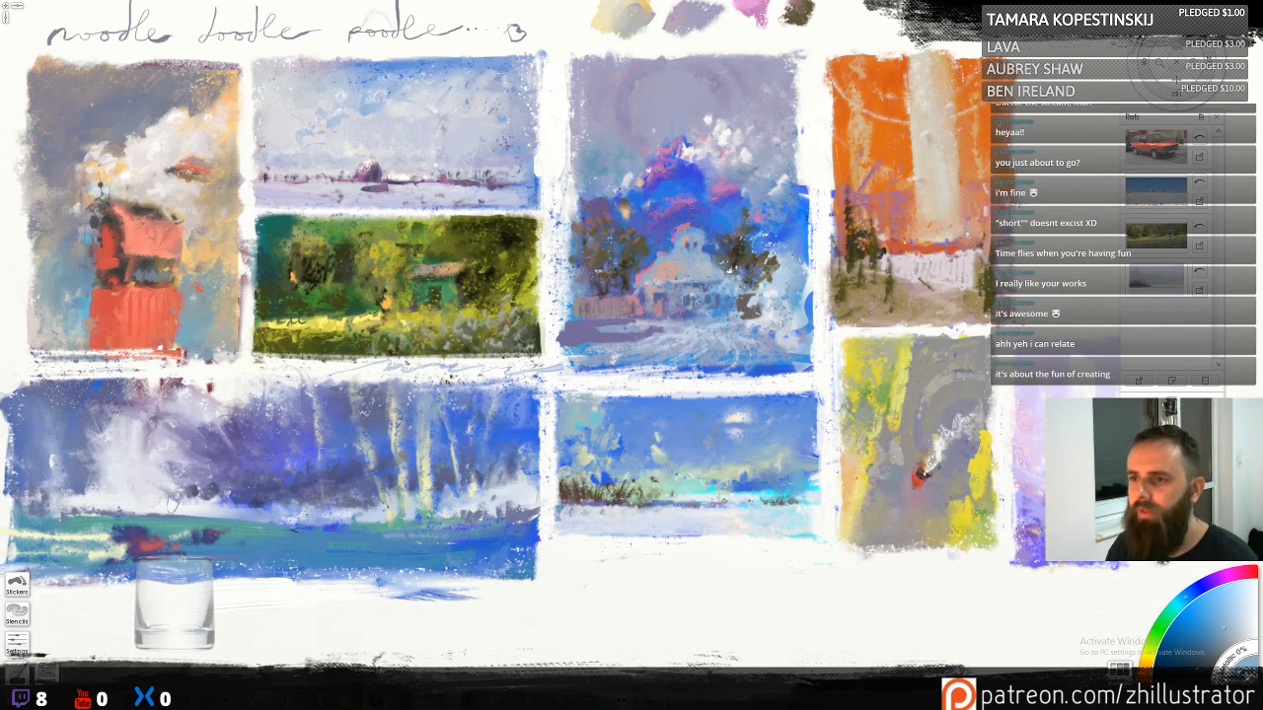
Try a small round blue spot in the lavender sky beside the cloud in the white house thumbnail
left_click(692, 176, "alt")
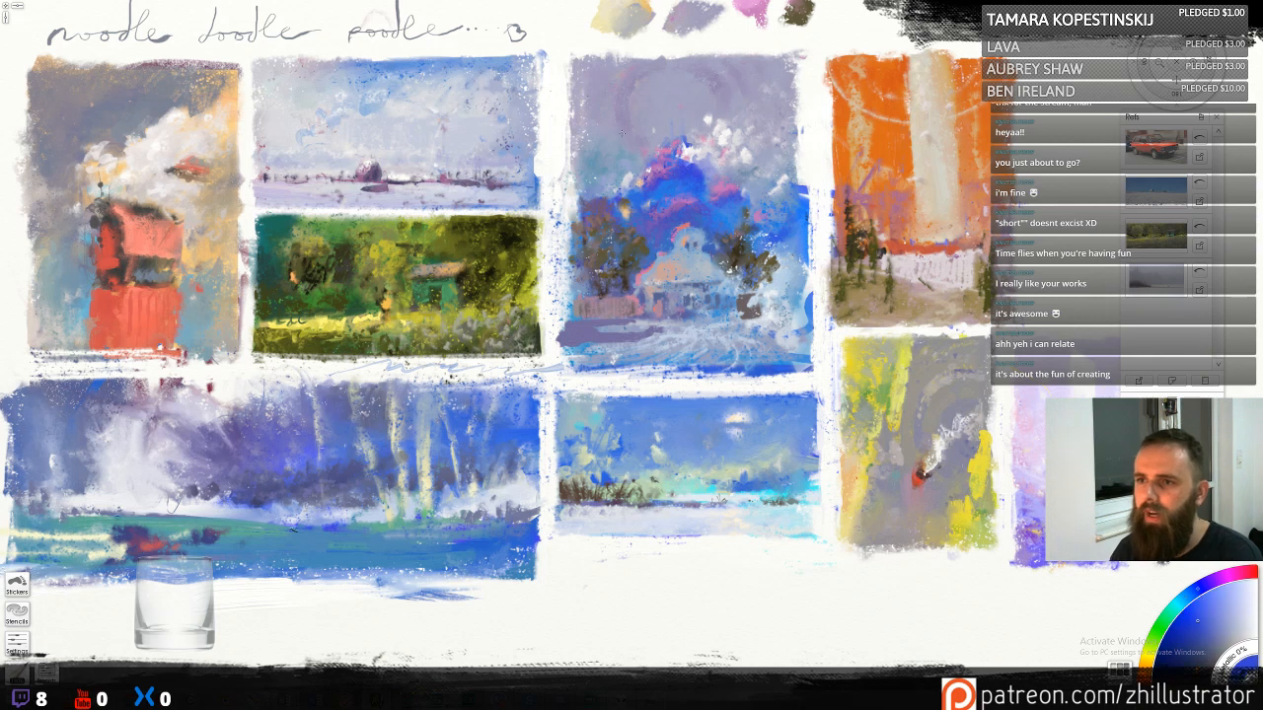
mouse_move(622, 133)
left_mouse_down()
mouse_move(637, 148)
mouse_move(616, 133)
left_mouse_up()
key("ctrl+z")
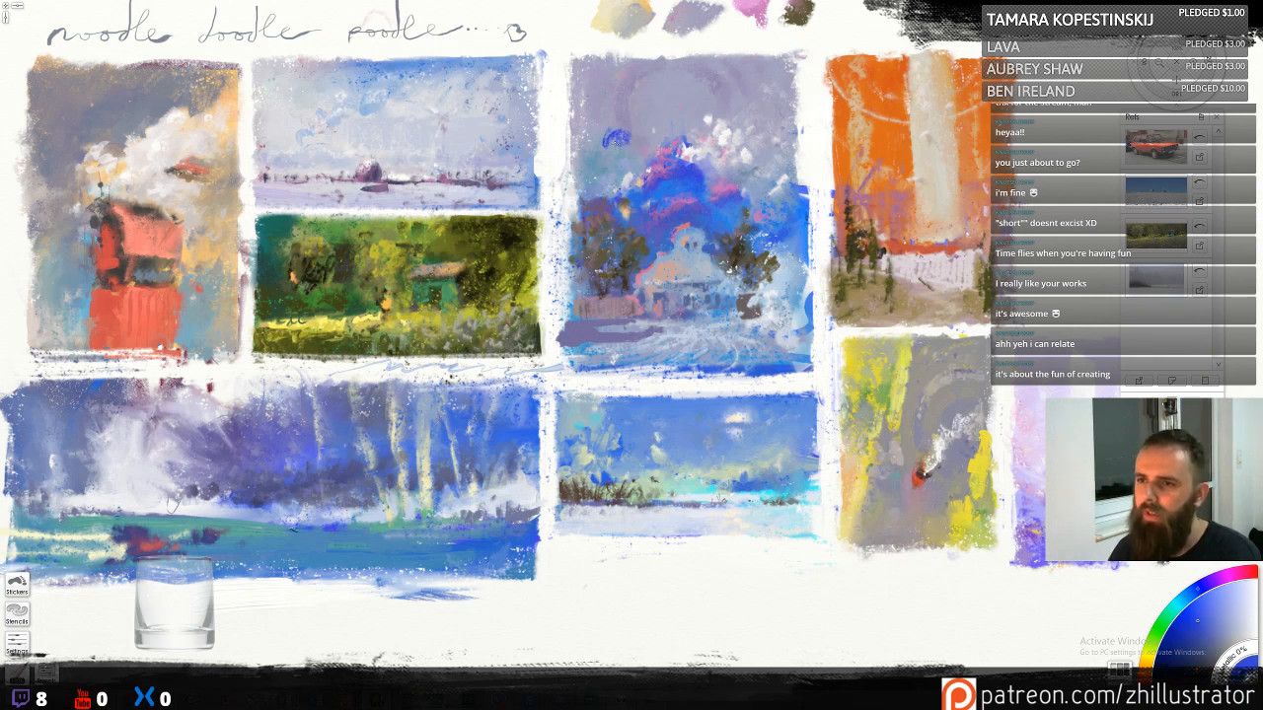
left_click_drag(619, 143, 609, 151)
left_click(659, 187, "alt")
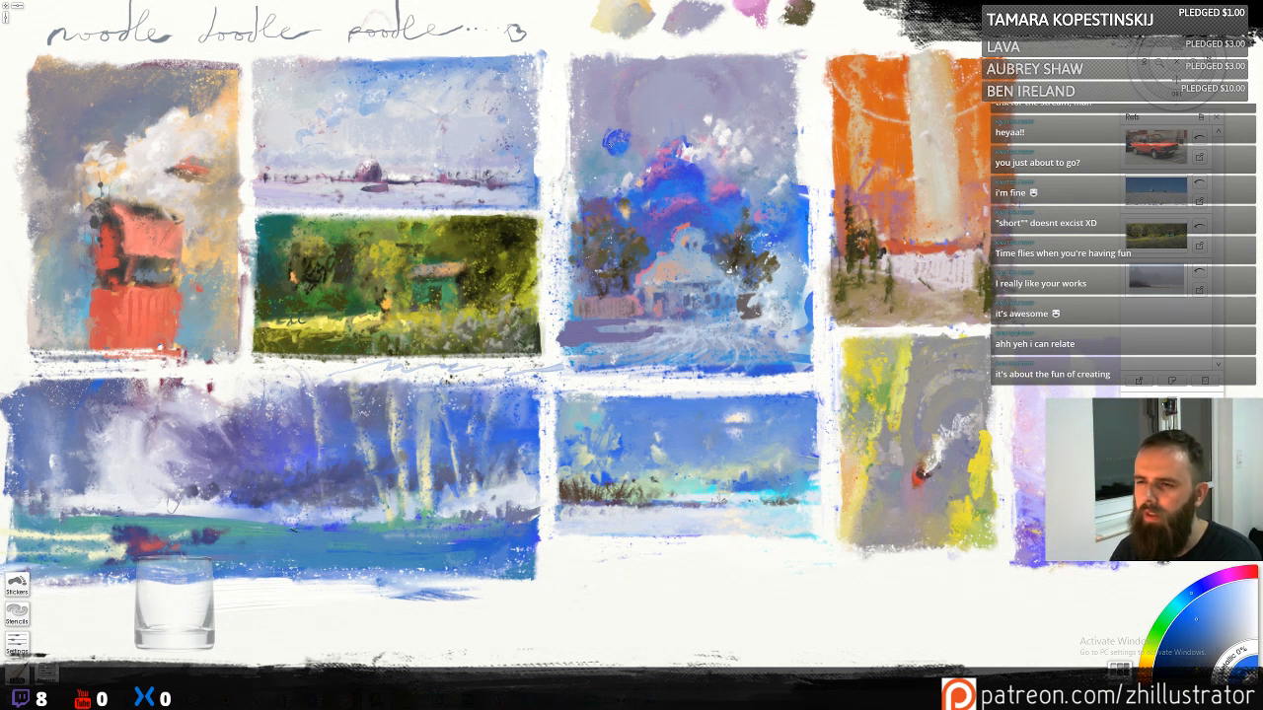
left_click(785, 209, "alt")
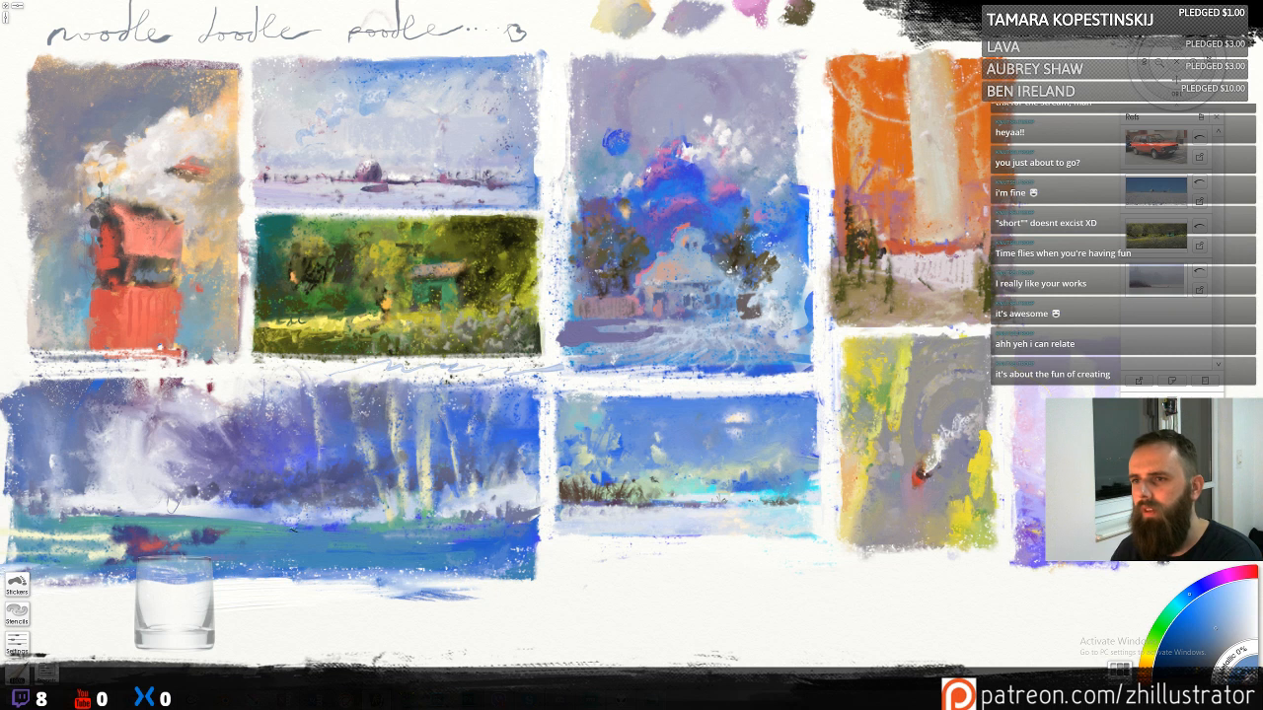
left_click(612, 130, "alt")
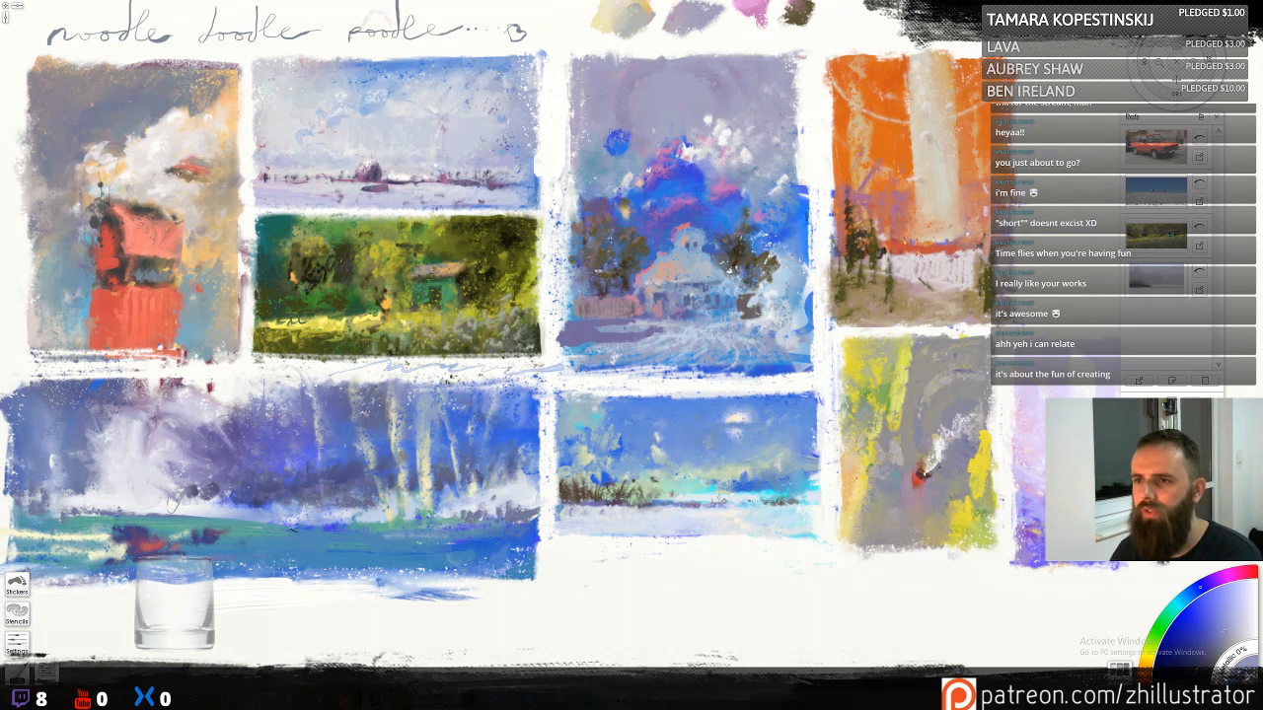
left_click_drag(620, 131, 637, 155)
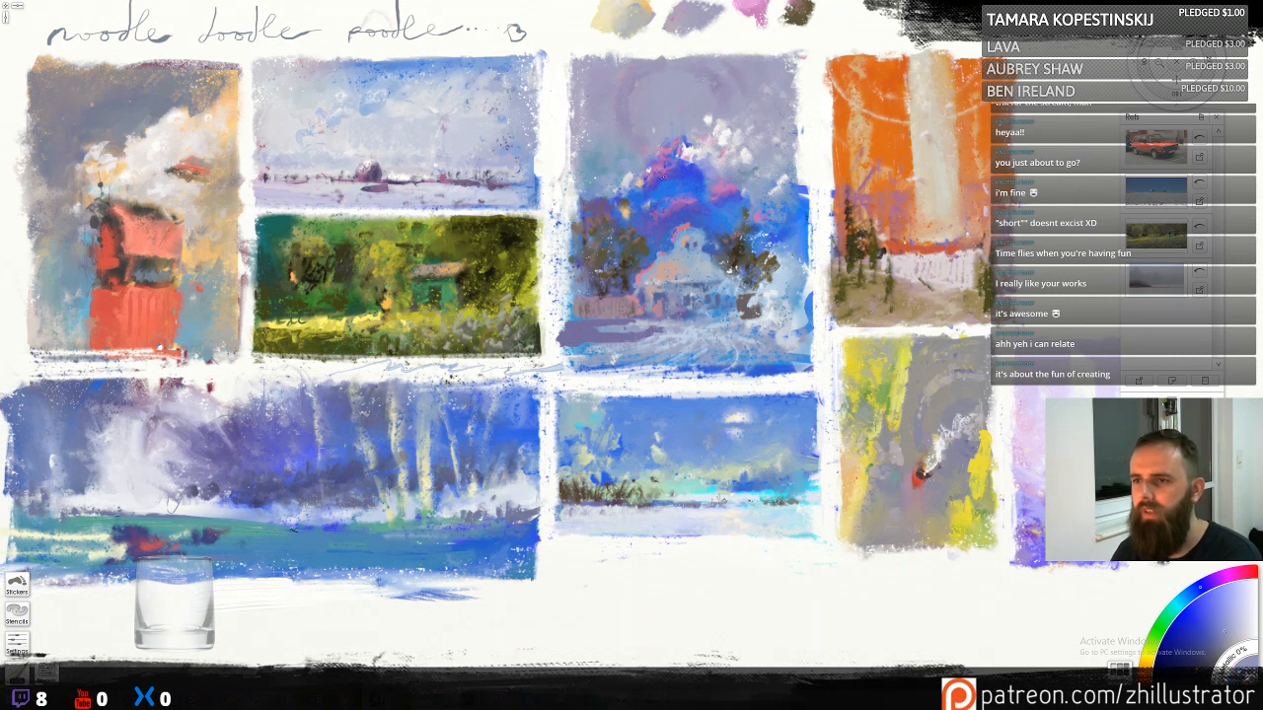
Touch up the sky beside the blue cloud in the white house thumbnail with pink and blue tones sampled from it
left_click(665, 178, "alt")
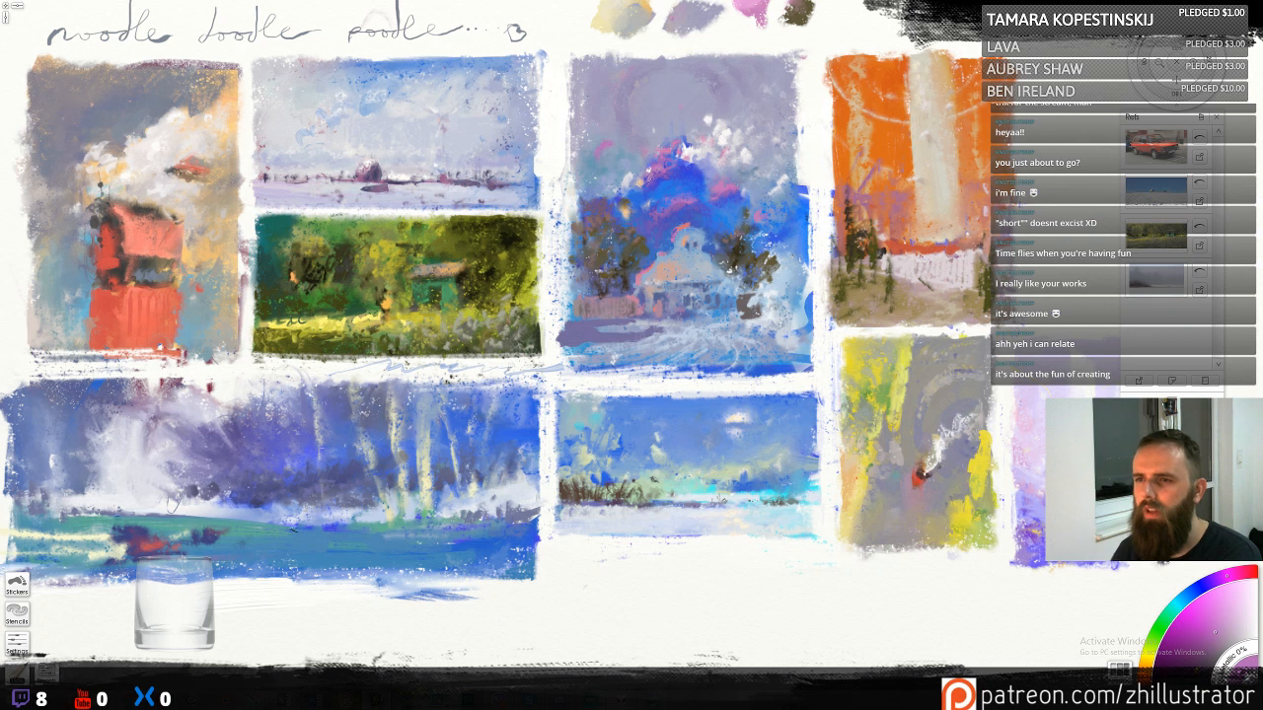
left_click(679, 183, "alt")
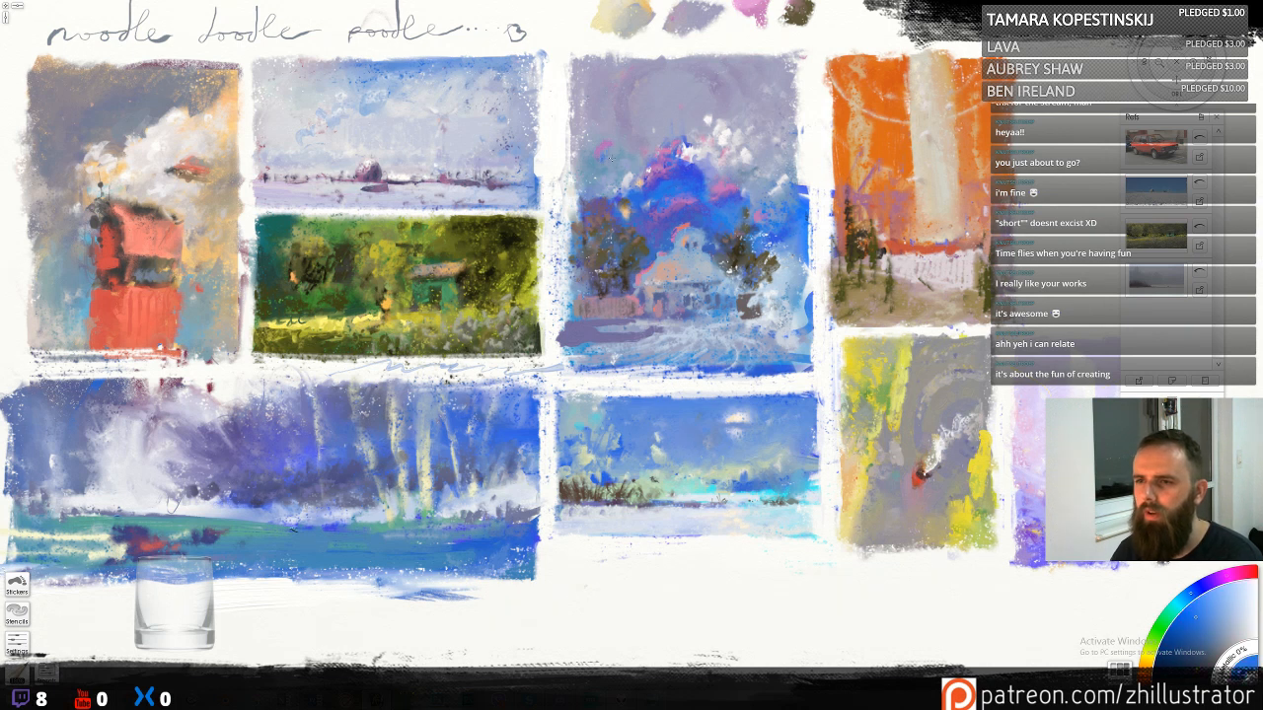
left_click(681, 175, "alt")
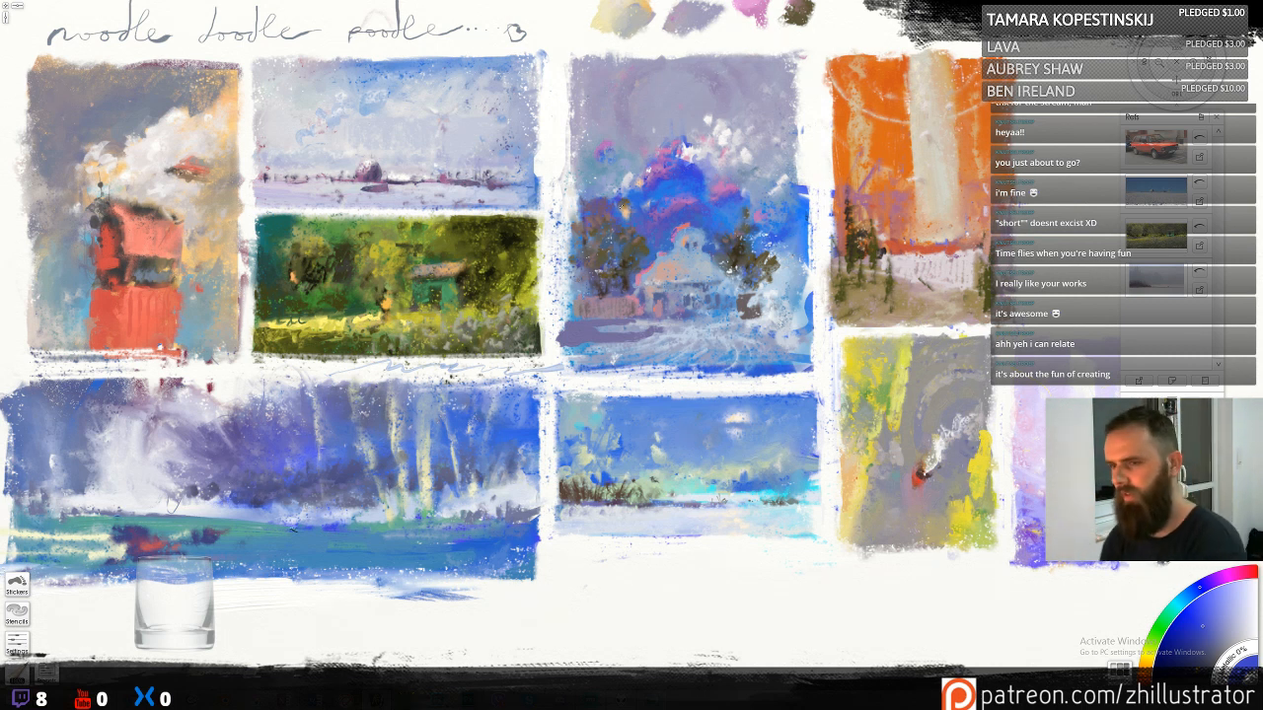
left_click(607, 150, "alt")
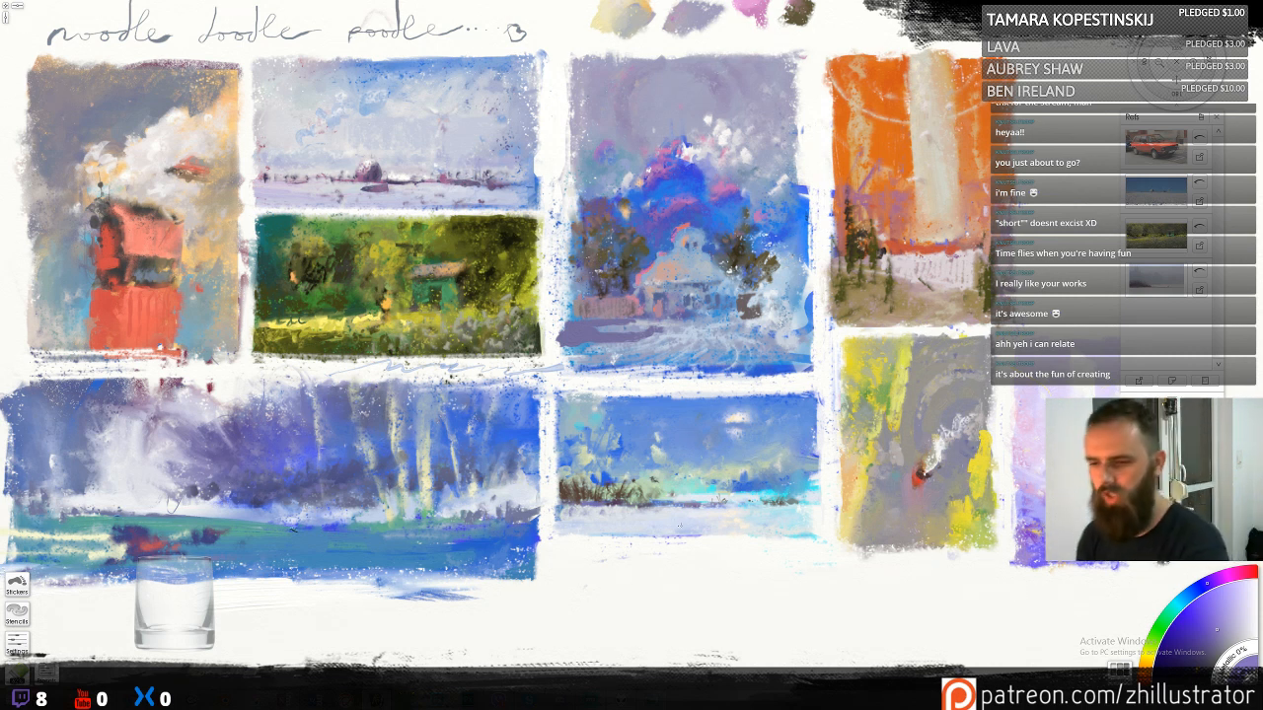
left_click(681, 508, "alt")
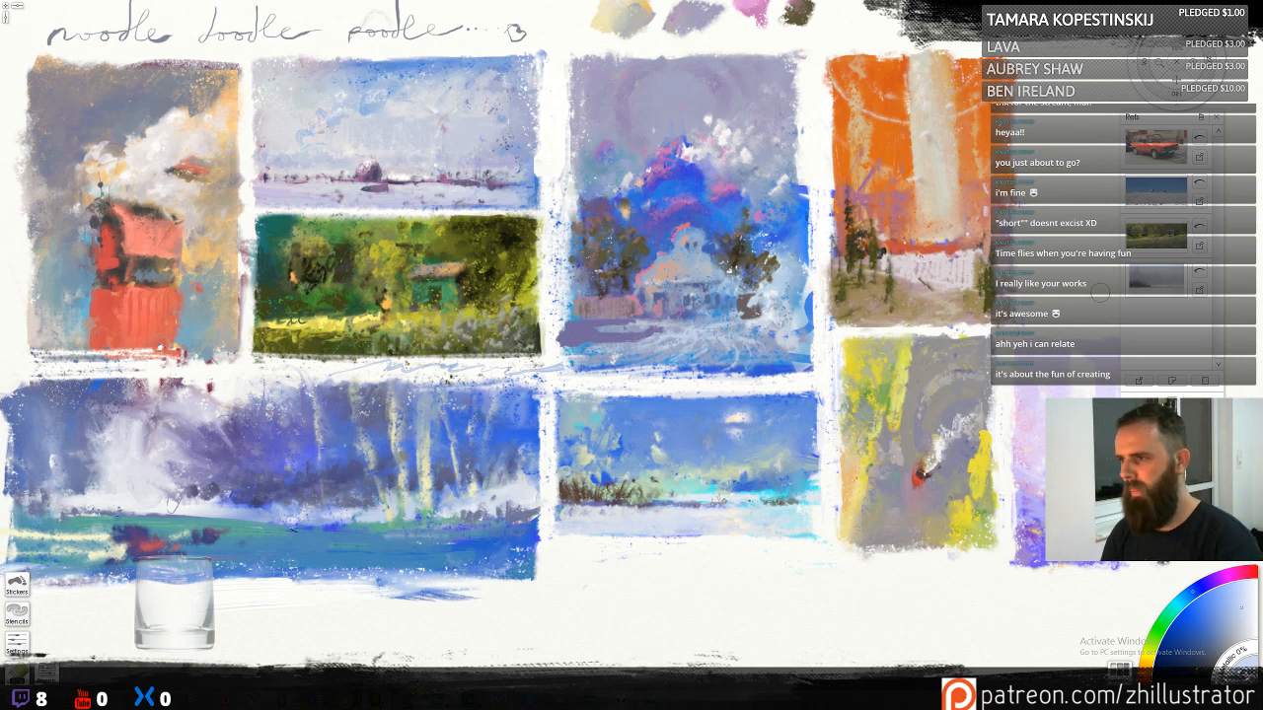
Load the photo of the red fishing boat surrounded by seagulls from the Compressed folder as a reference image
left_click(1140, 382)
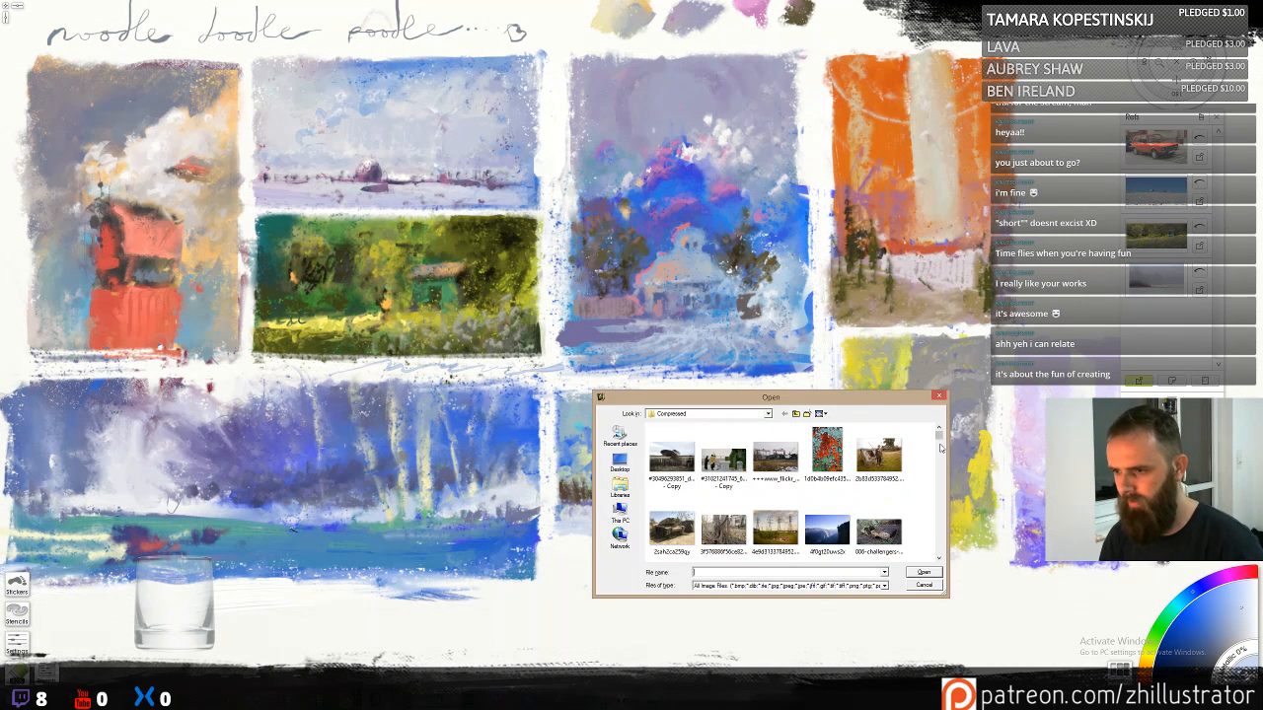
left_click_drag(939, 440, 940, 449)
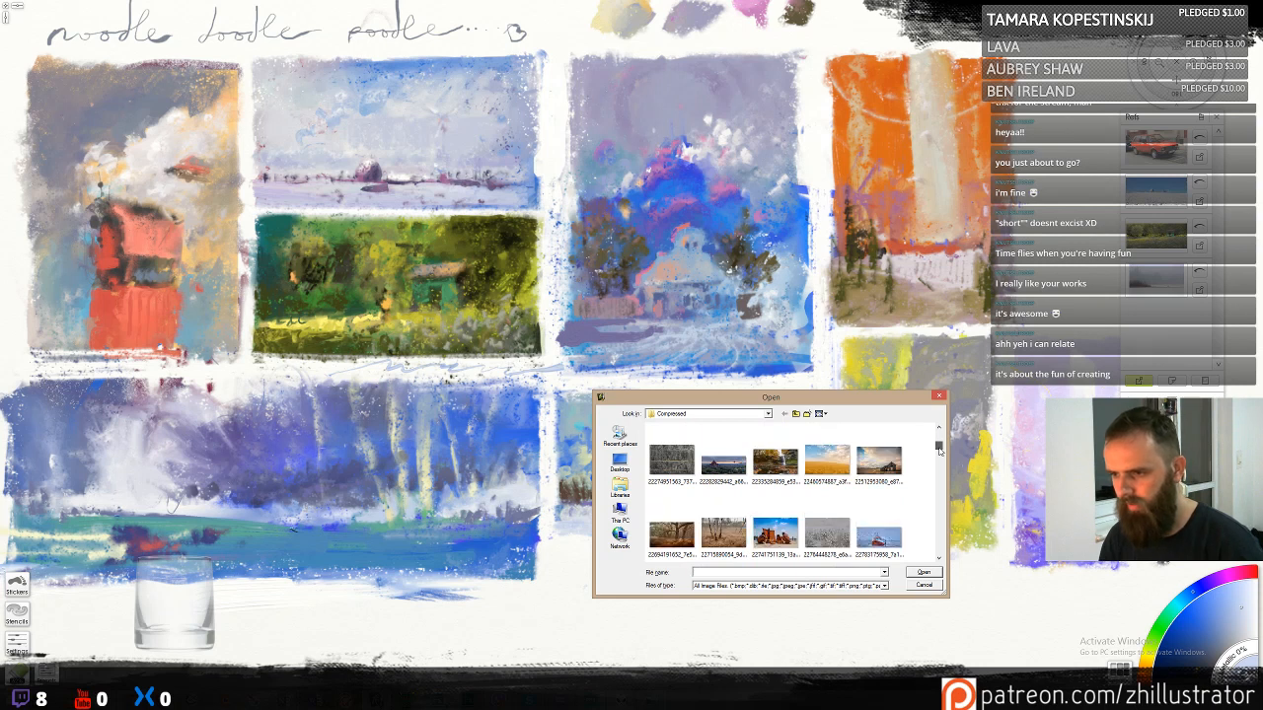
left_click(878, 533)
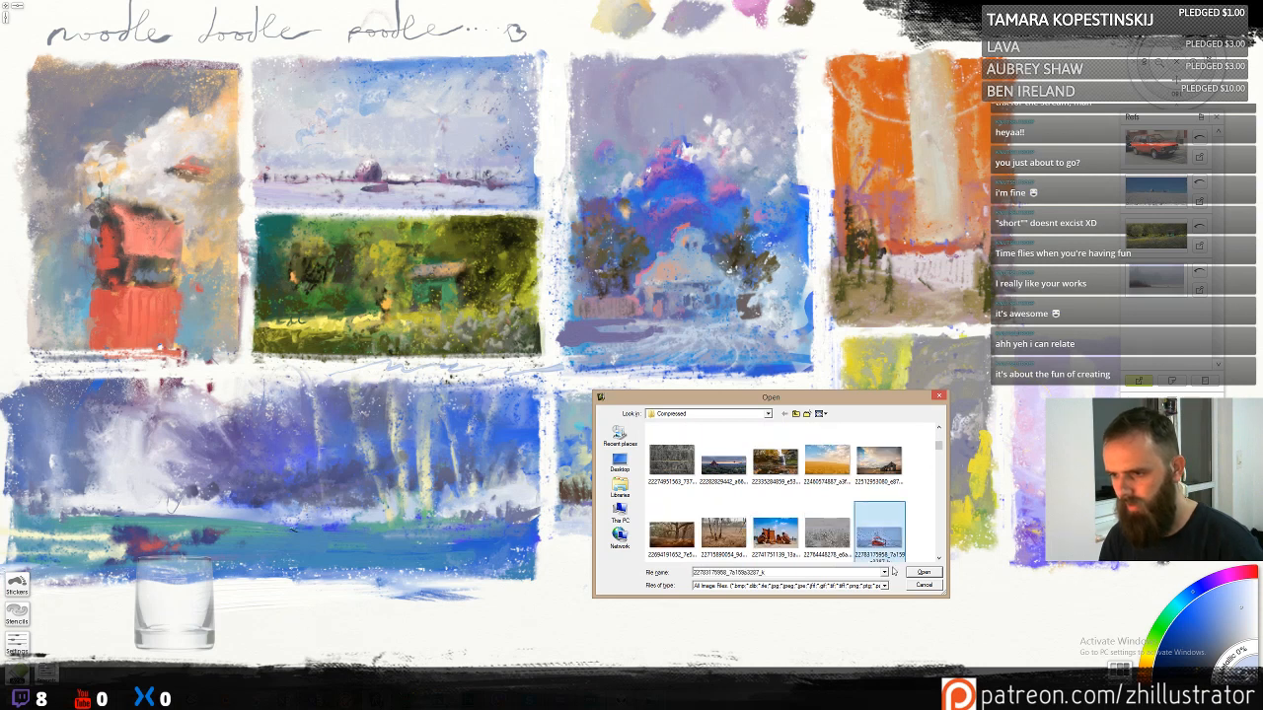
left_click(922, 572)
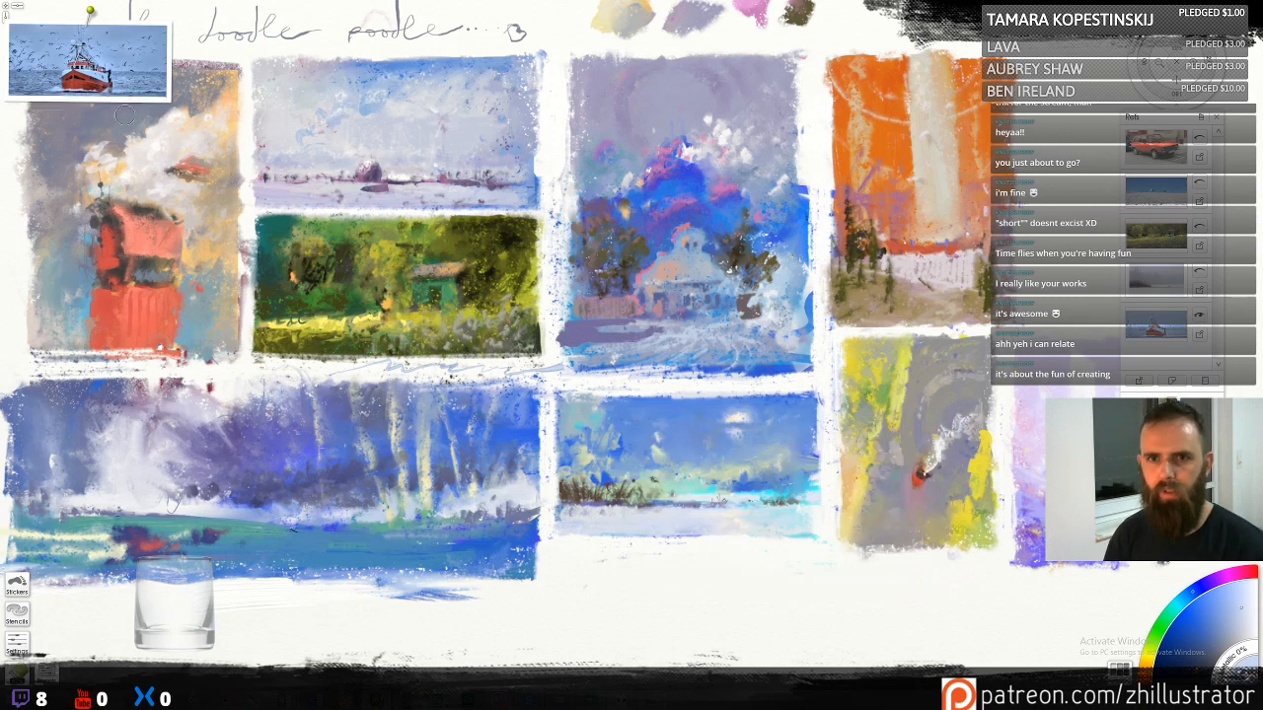
Enlarge the fishing boat reference and place it over the upper part of the red building thumbnail
mouse_move(166, 113)
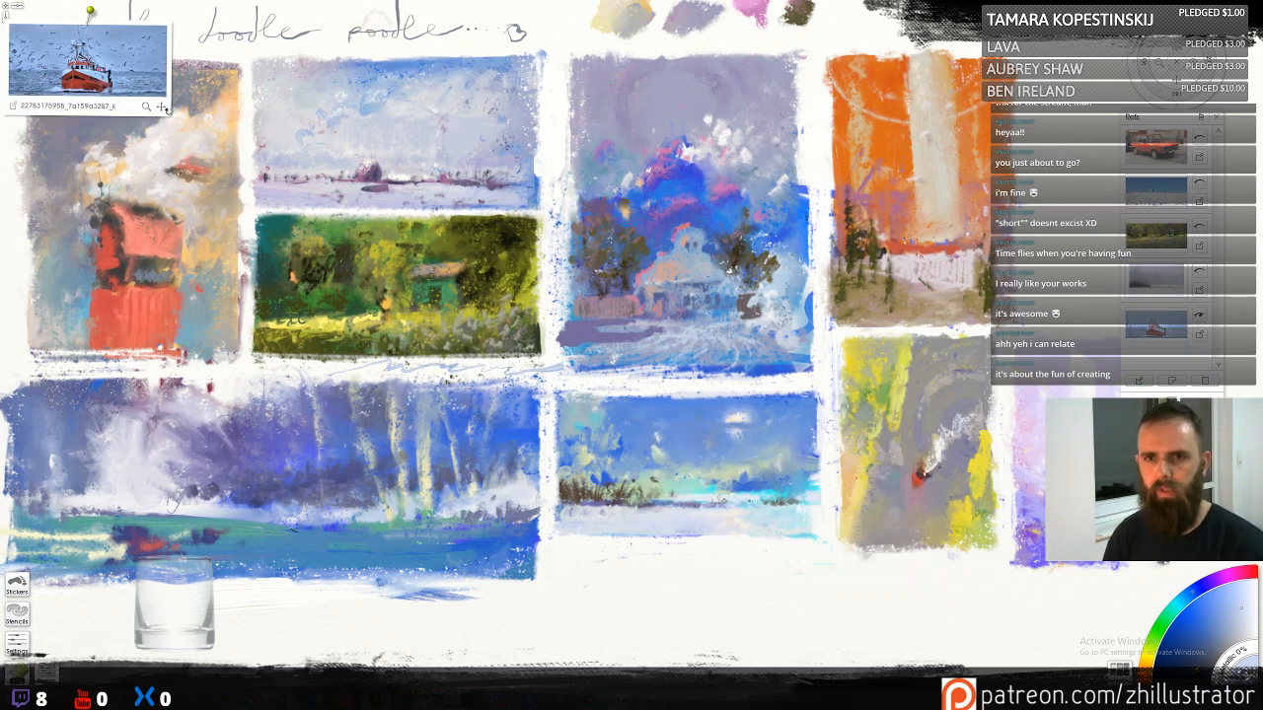
left_click_drag(168, 115, 224, 145)
mouse_move(168, 83)
left_mouse_down()
mouse_move(244, 207)
mouse_move(245, 194)
left_mouse_up()
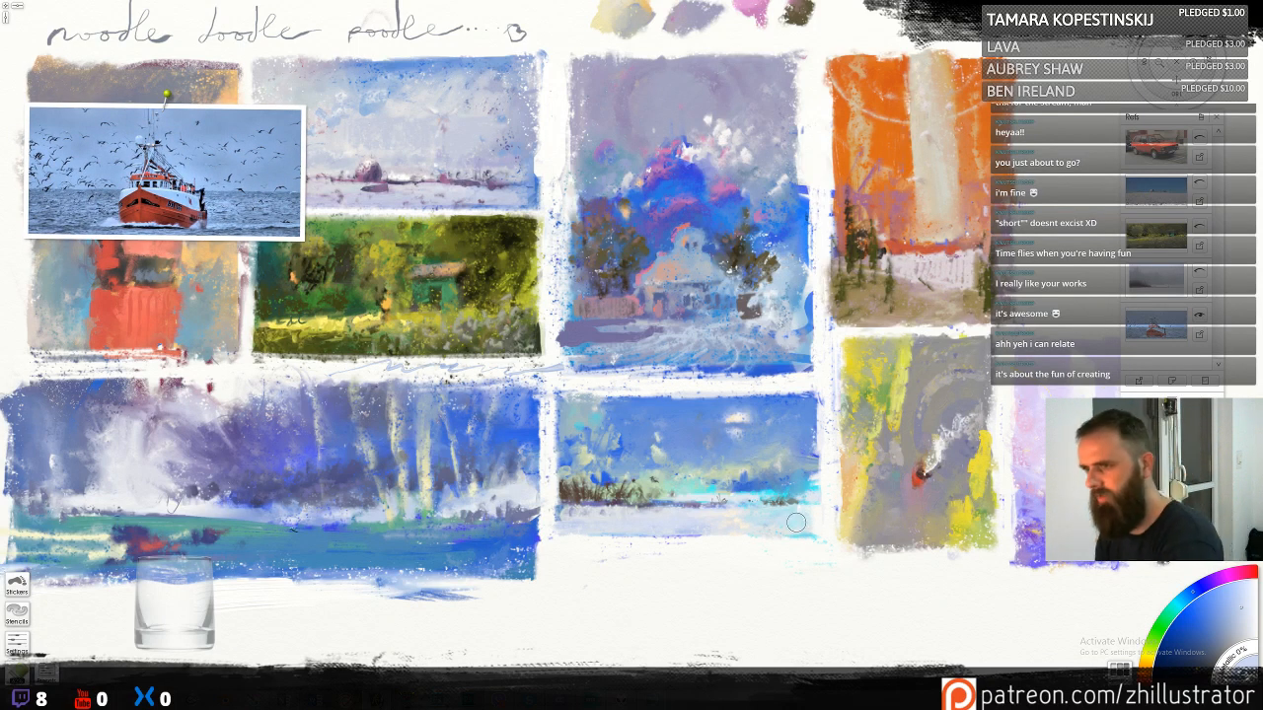
Move the thumbnail sheet artwork slightly left and up on the canvas with the Transform tool
left_click_drag(768, 370, 815, 425)
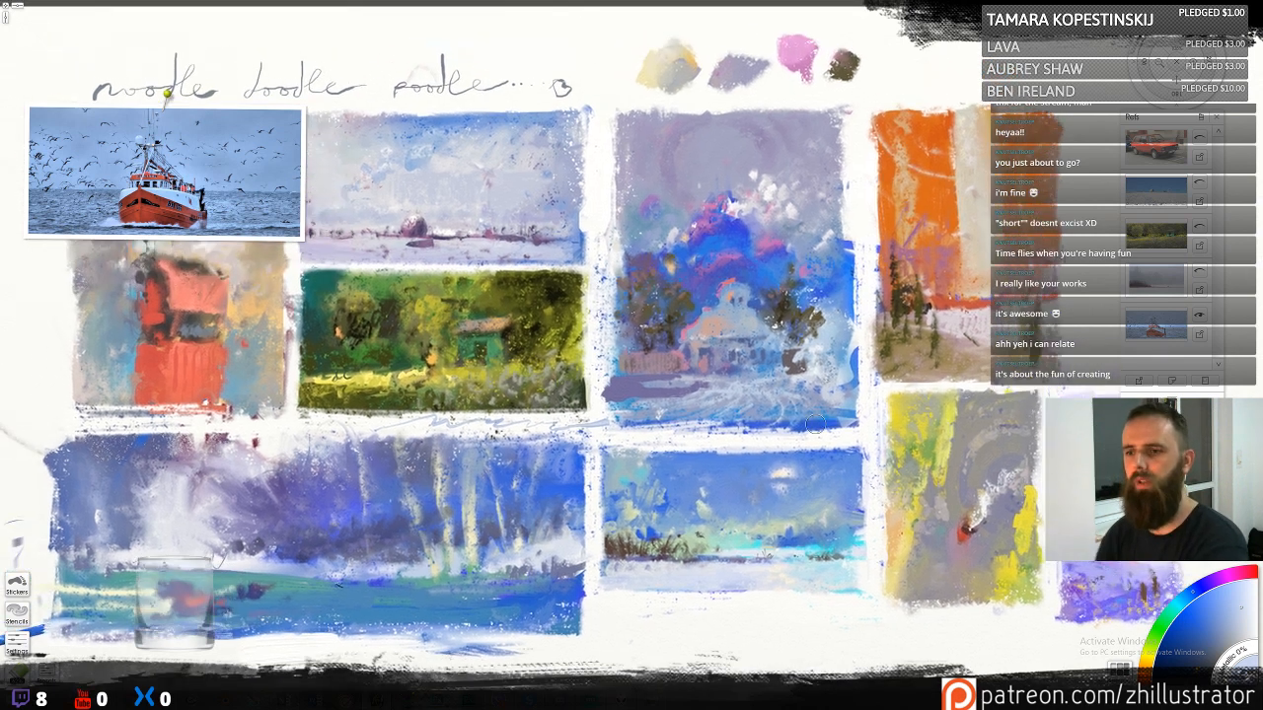
scroll(815, 425, "down", 1)
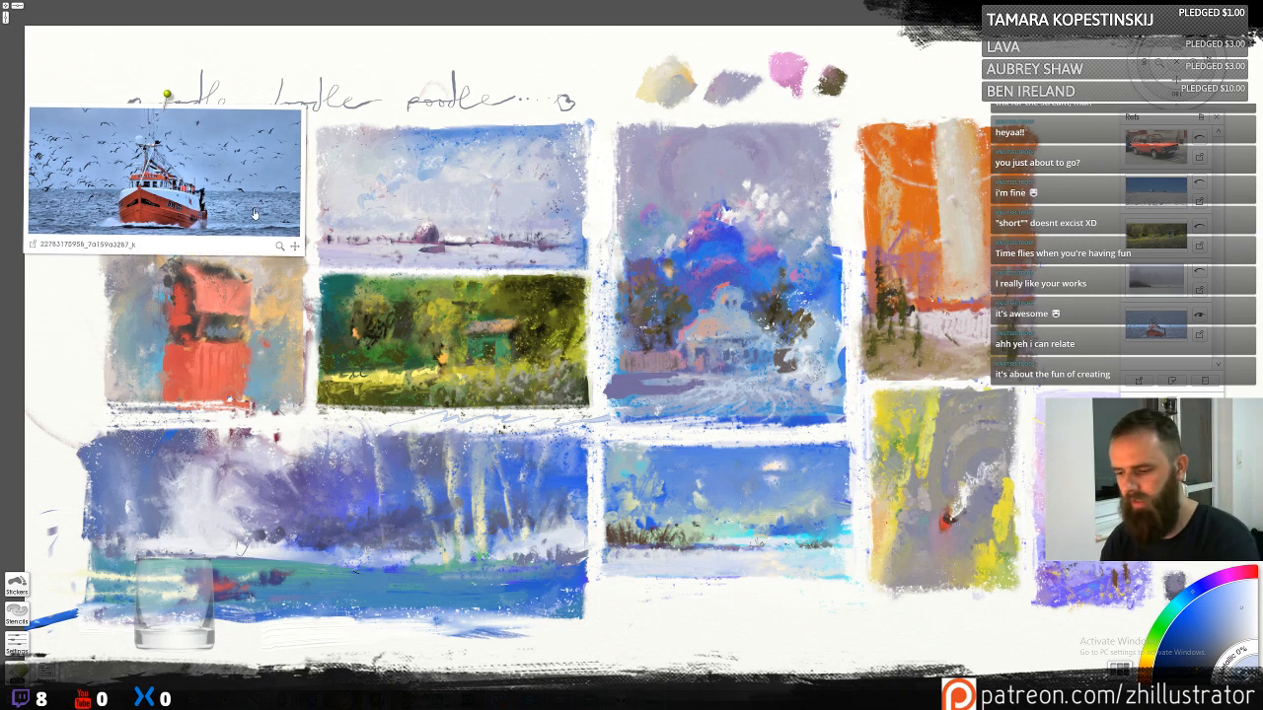
key("Return")
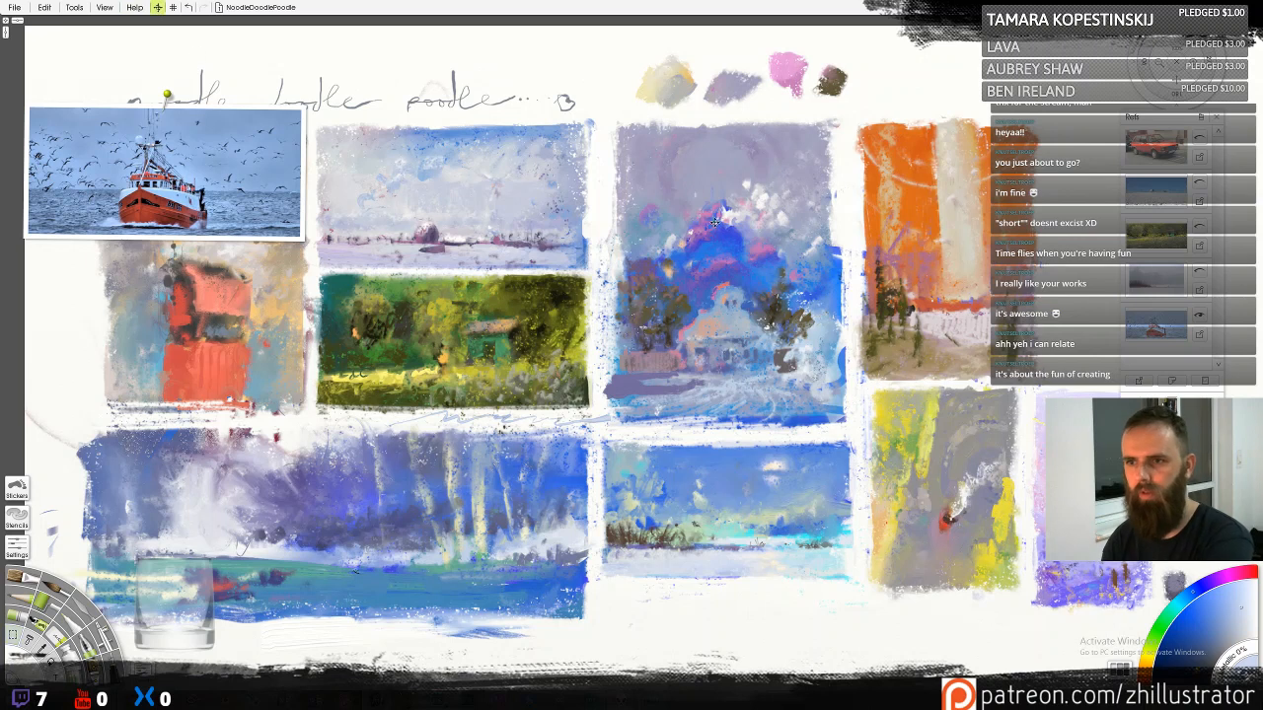
left_click_drag(722, 225, 703, 204)
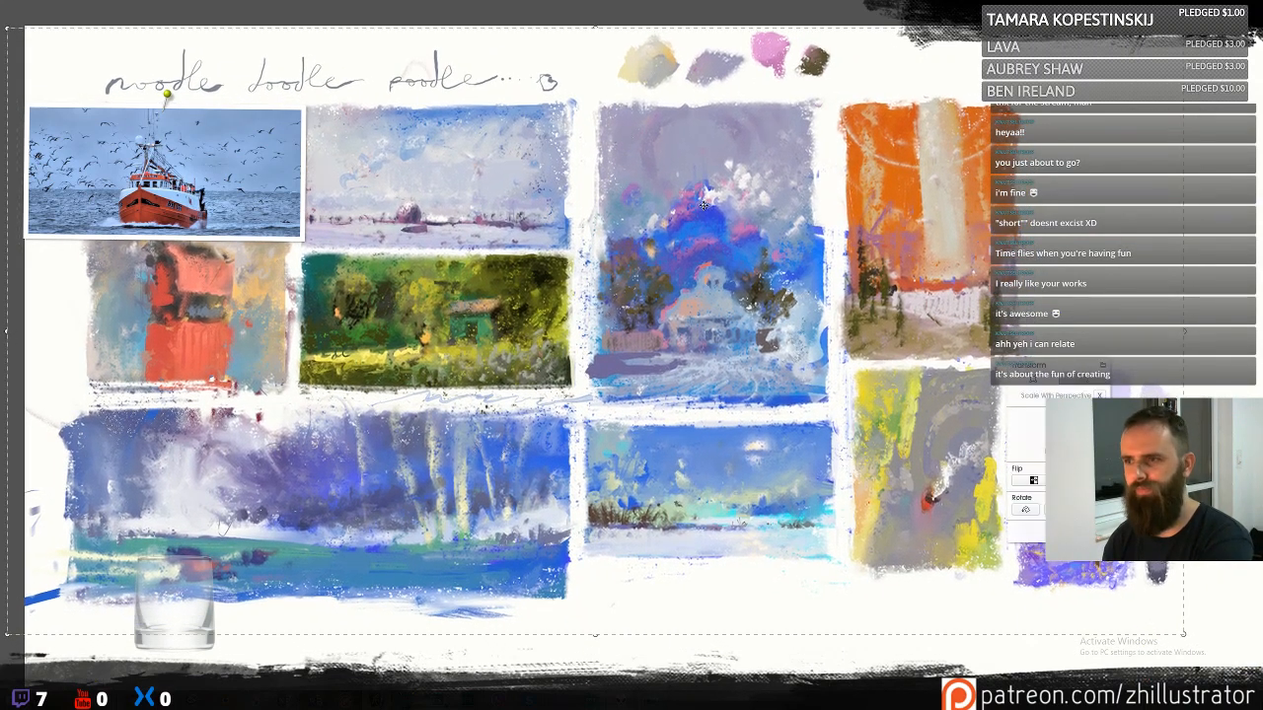
key("Return")
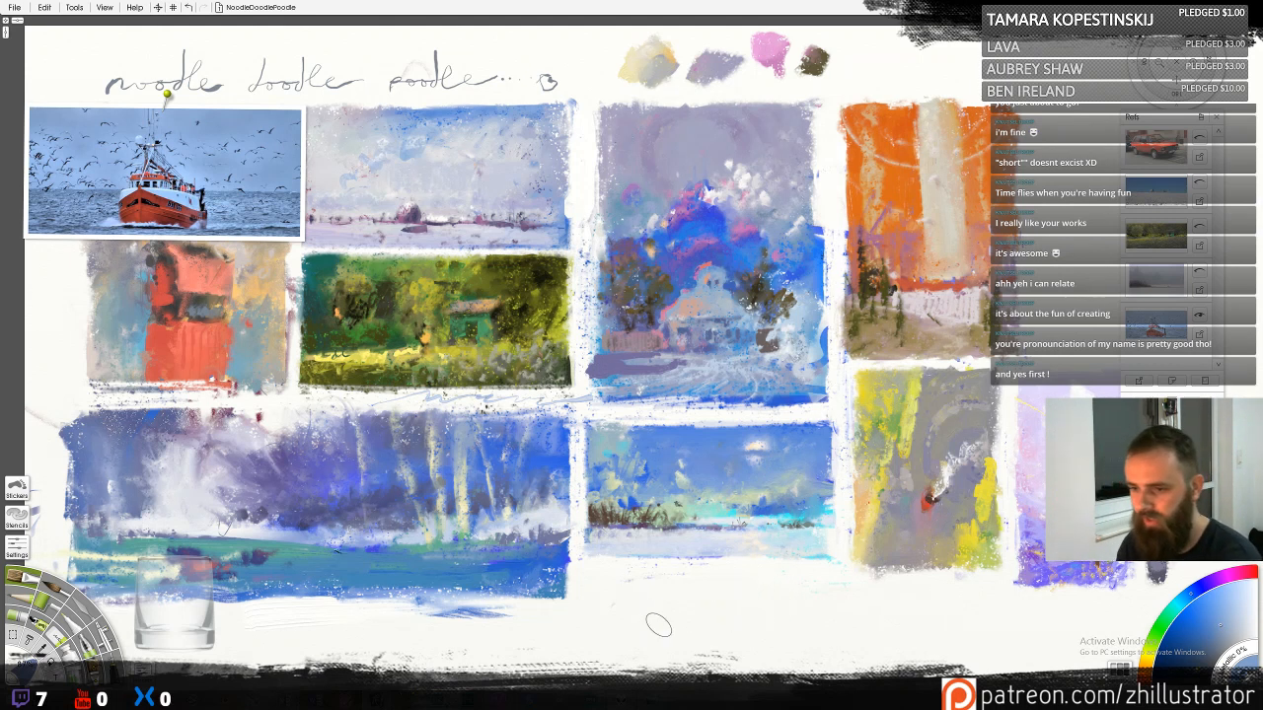
Block in a flat blue-grey horizontal rectangle beneath the moonlit field thumbnail as the base of a boat study
mouse_move(654, 623)
left_mouse_down()
mouse_move(608, 620)
mouse_move(617, 656)
mouse_move(590, 597)
mouse_move(799, 595)
mouse_move(819, 621)
mouse_move(652, 647)
left_mouse_up()
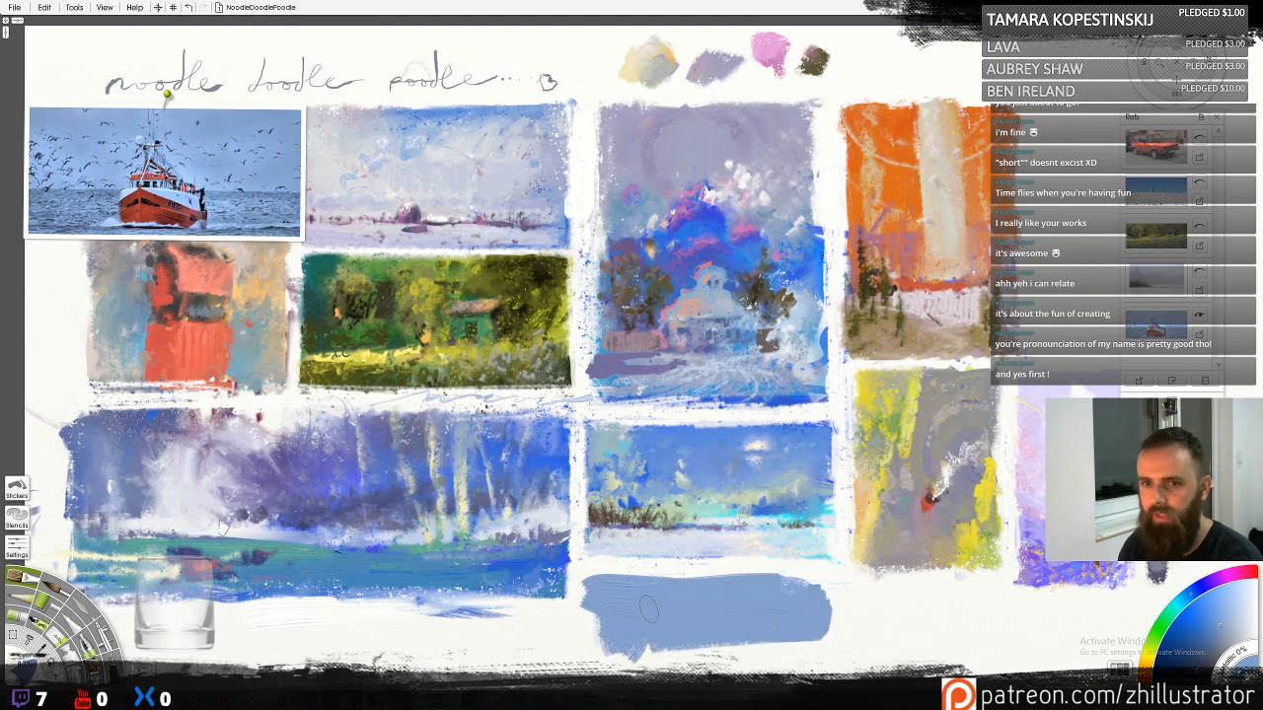
mouse_move(197, 202)
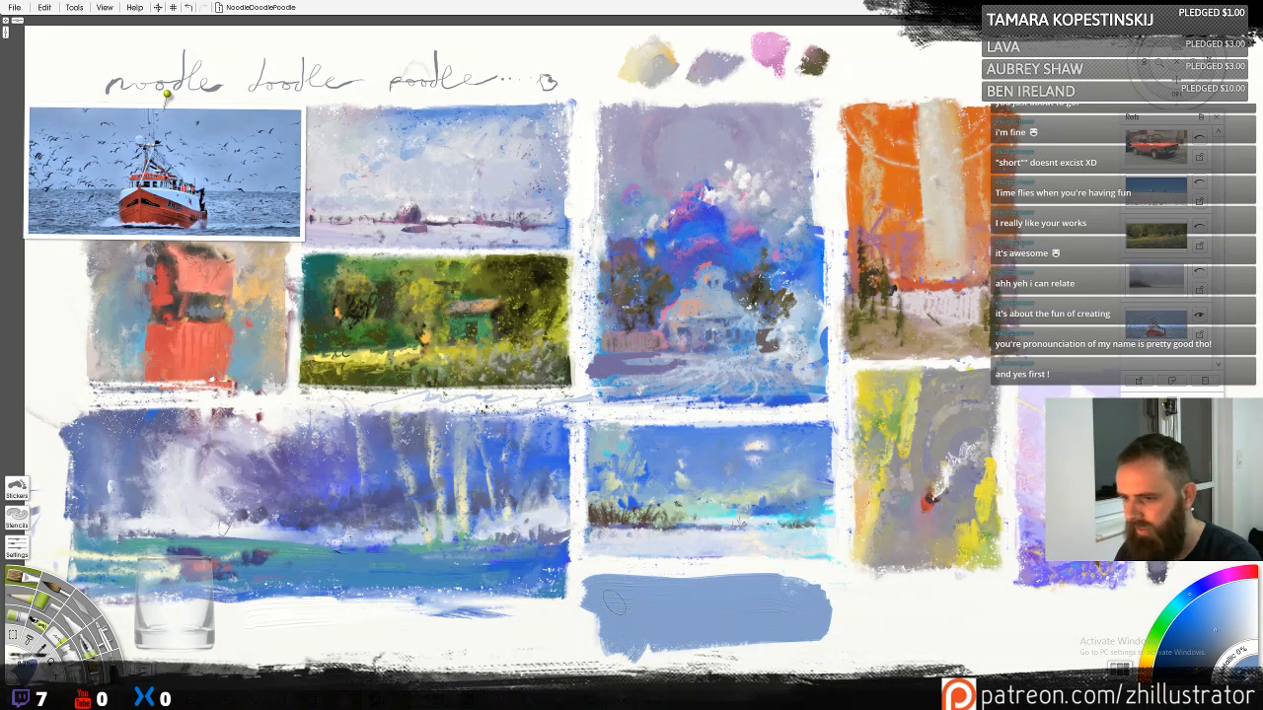
Paint a darker blue sea band along the bottom of the boat study and sweep soft lighter strokes across its sky
mouse_move(604, 636)
left_mouse_down()
mouse_move(836, 645)
mouse_move(809, 642)
left_mouse_up()
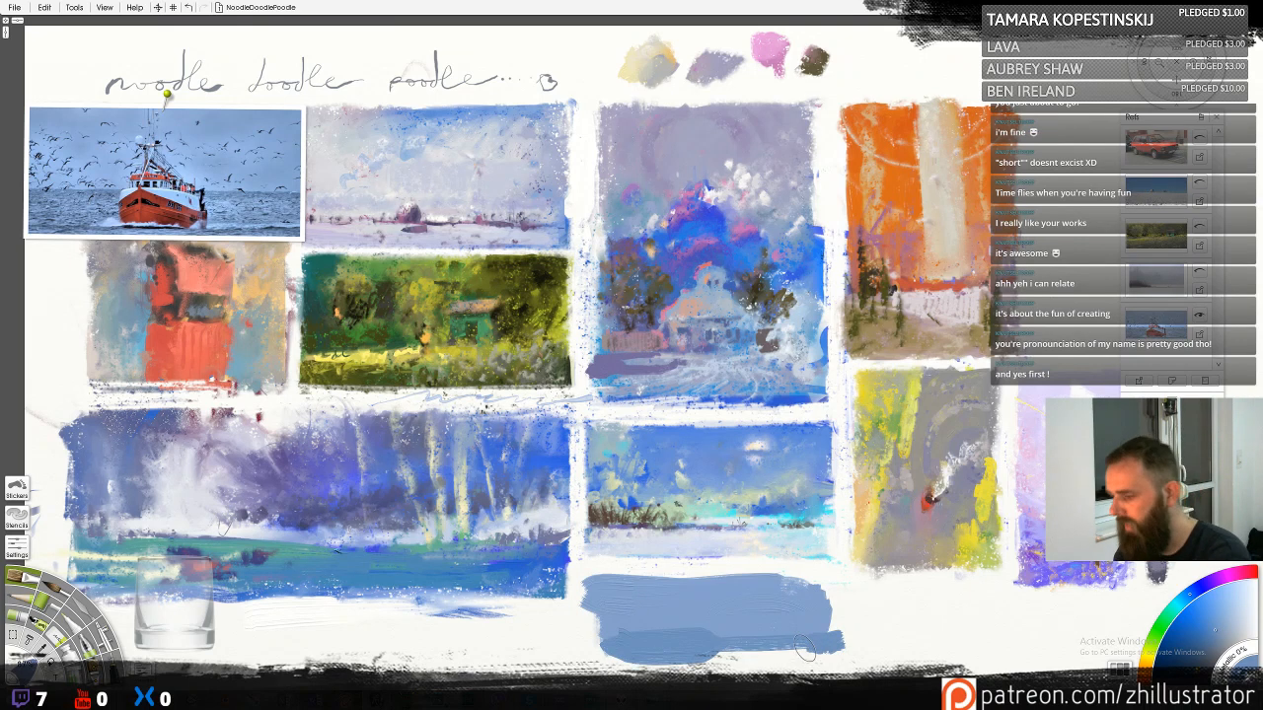
left_click(628, 612, "alt")
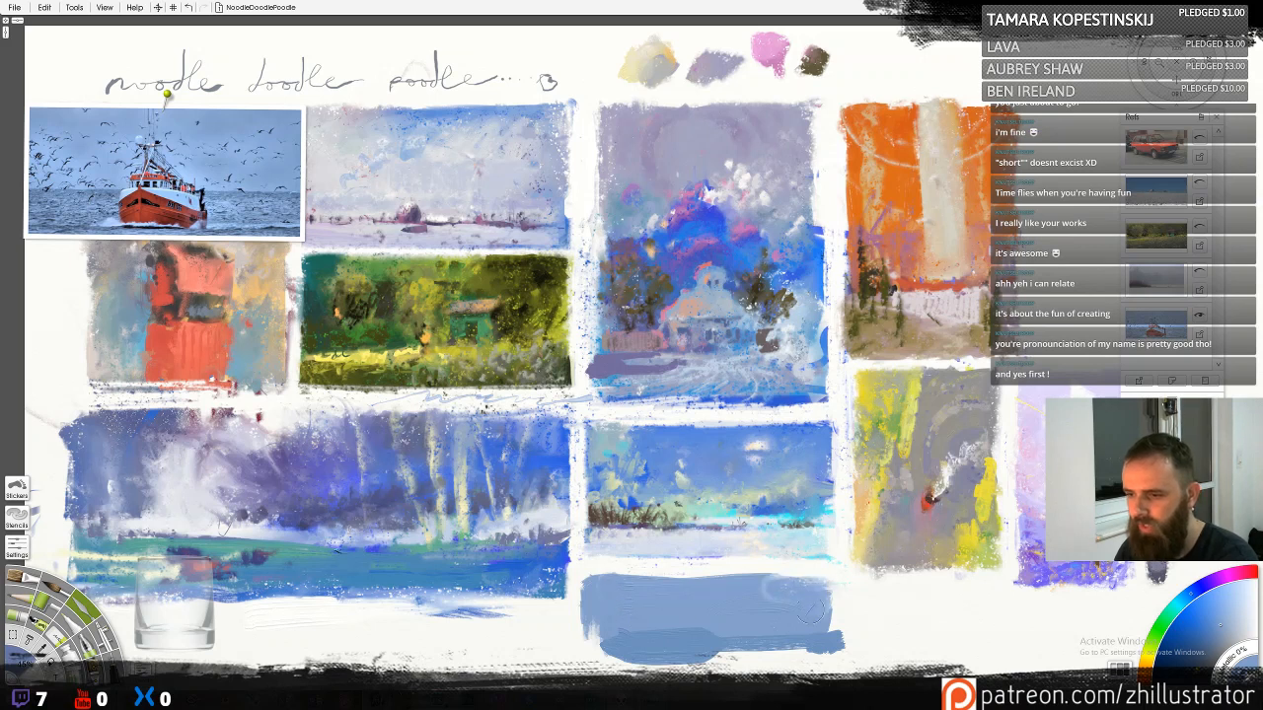
left_click_drag(762, 609, 740, 624)
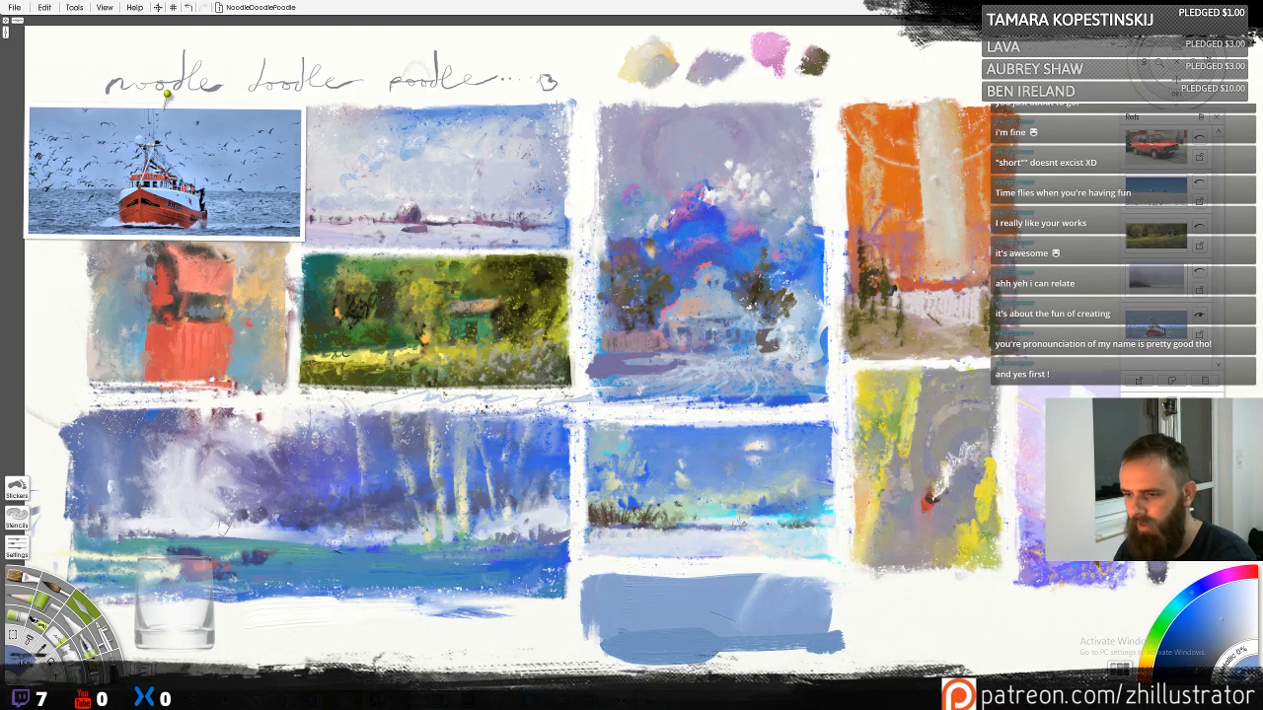
left_click_drag(613, 631, 594, 641)
left_click(663, 646, "alt")
left_click_drag(665, 660, 602, 661)
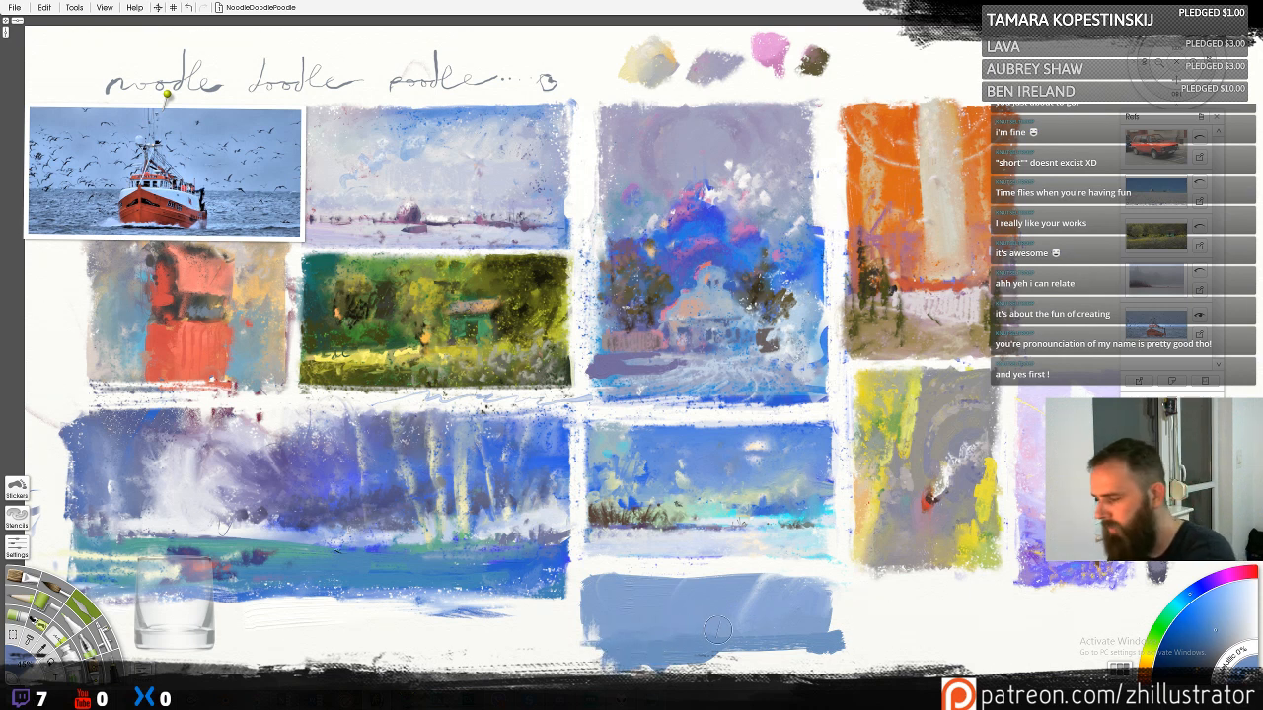
left_click_drag(740, 649, 689, 668)
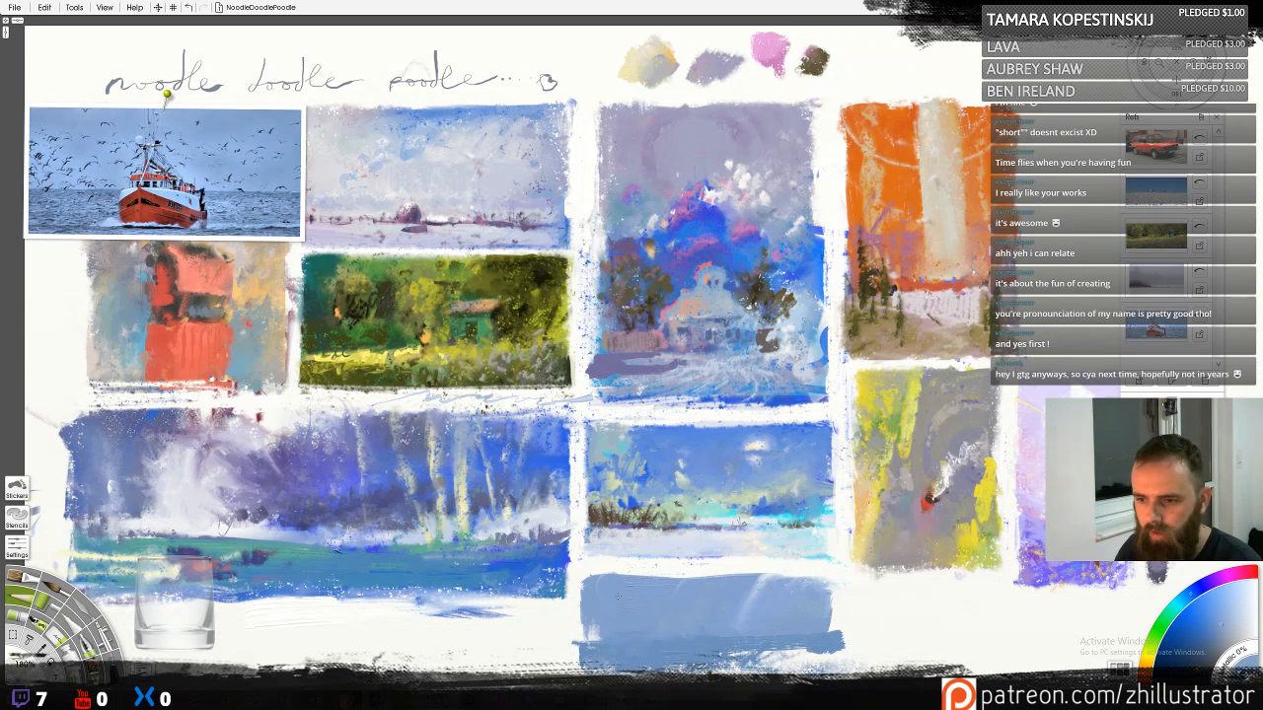
Even out the top and right edges of the boat study with blues sampled from its sky and sea
left_click_drag(1229, 637, 1230, 620)
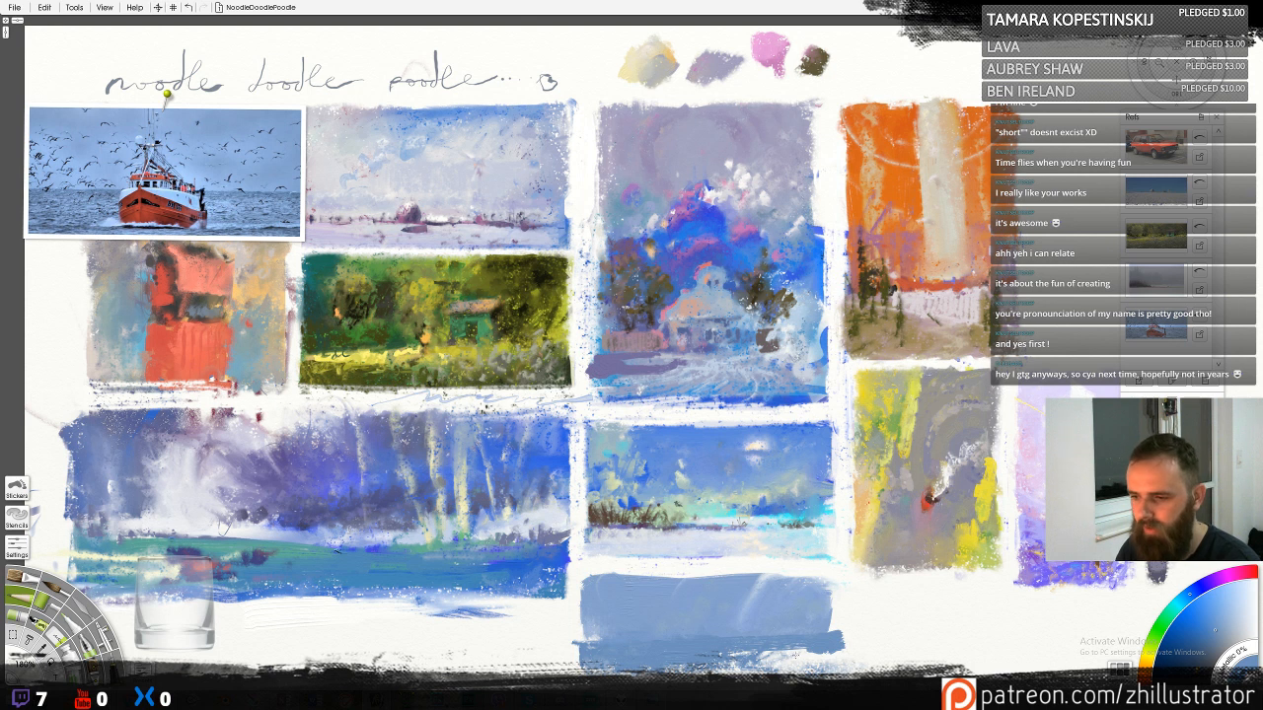
left_click(115, 227)
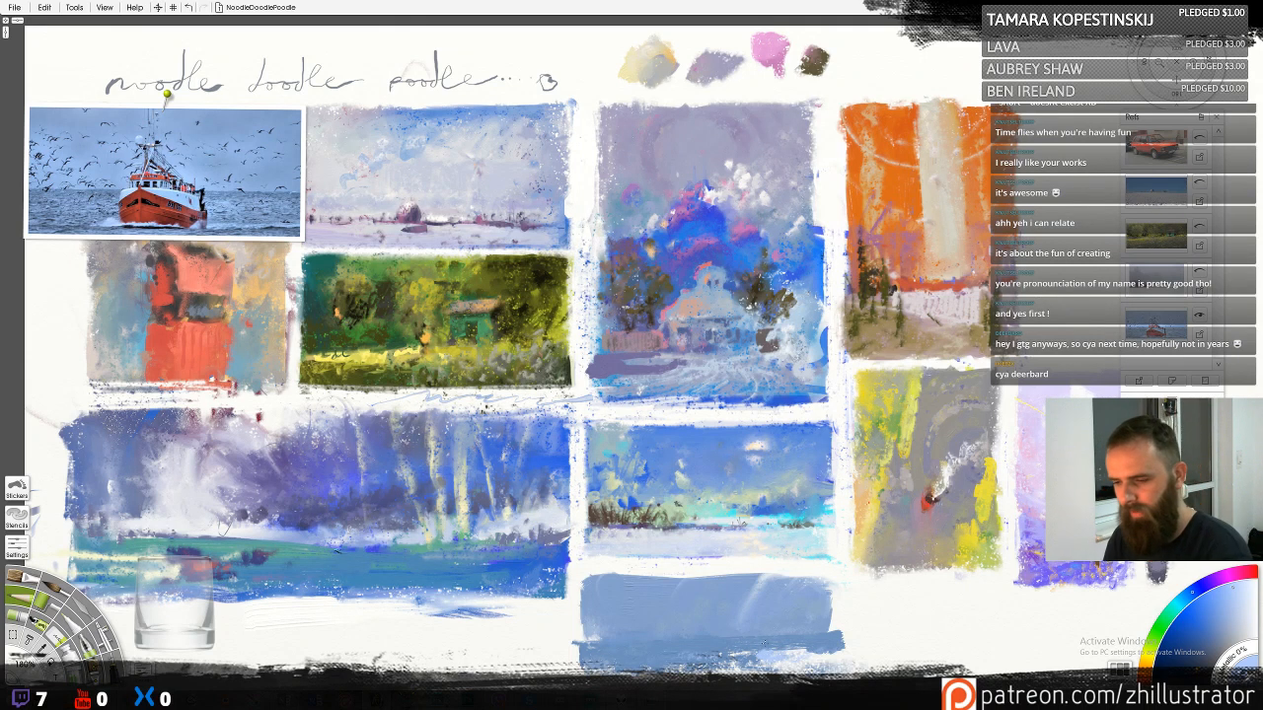
left_click(762, 582, "alt")
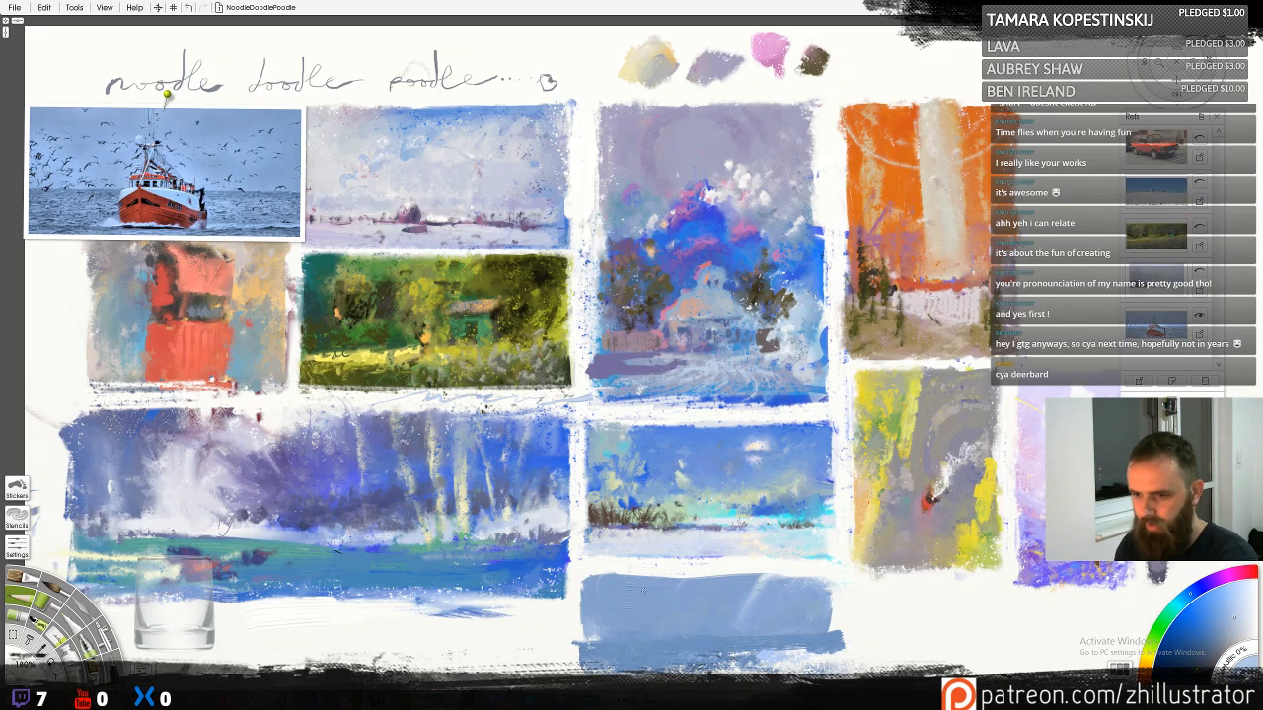
left_click(646, 588, "alt")
left_click_drag(641, 578, 677, 572)
left_click(801, 582, "alt")
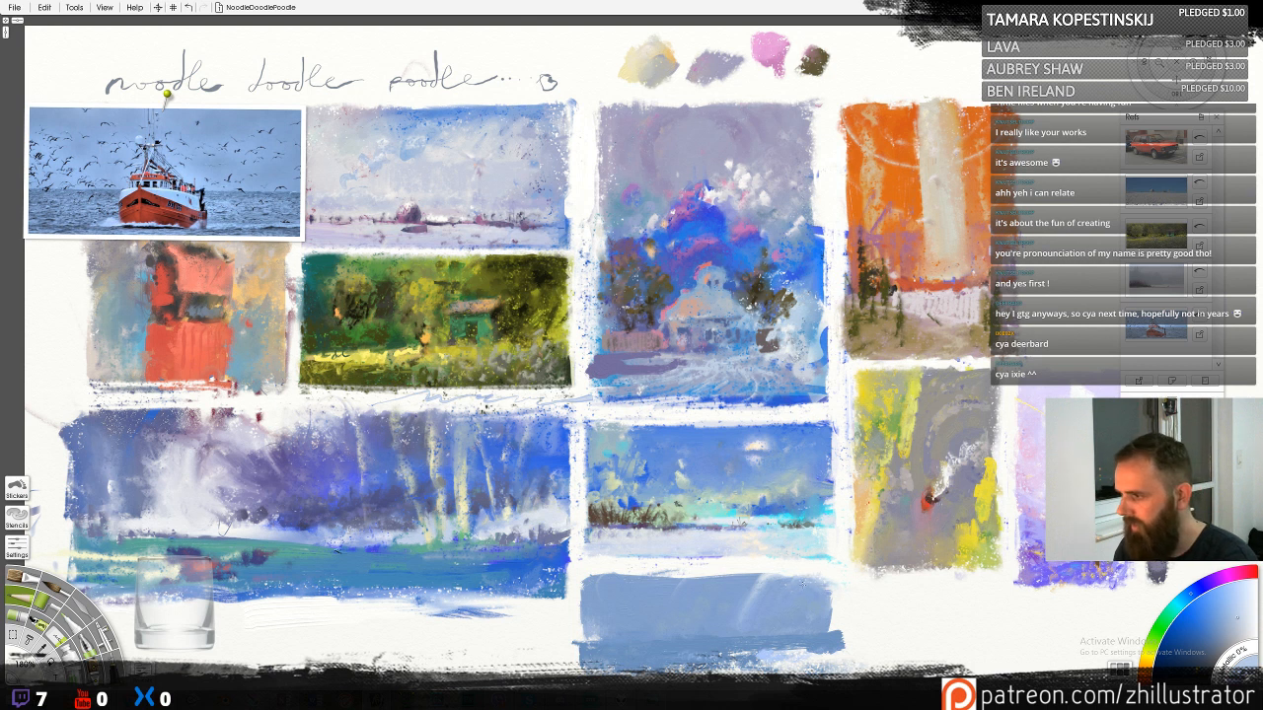
left_click(825, 580, "alt")
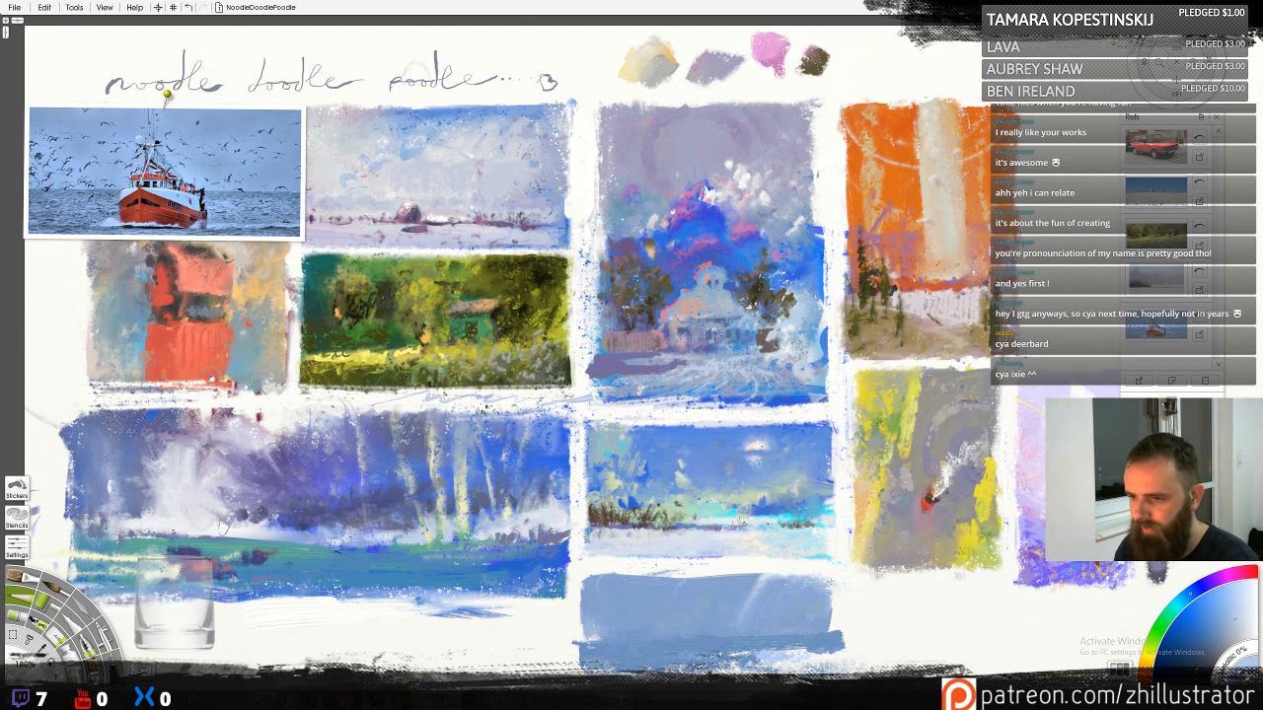
left_click_drag(831, 585, 829, 630)
left_click(829, 604, "alt")
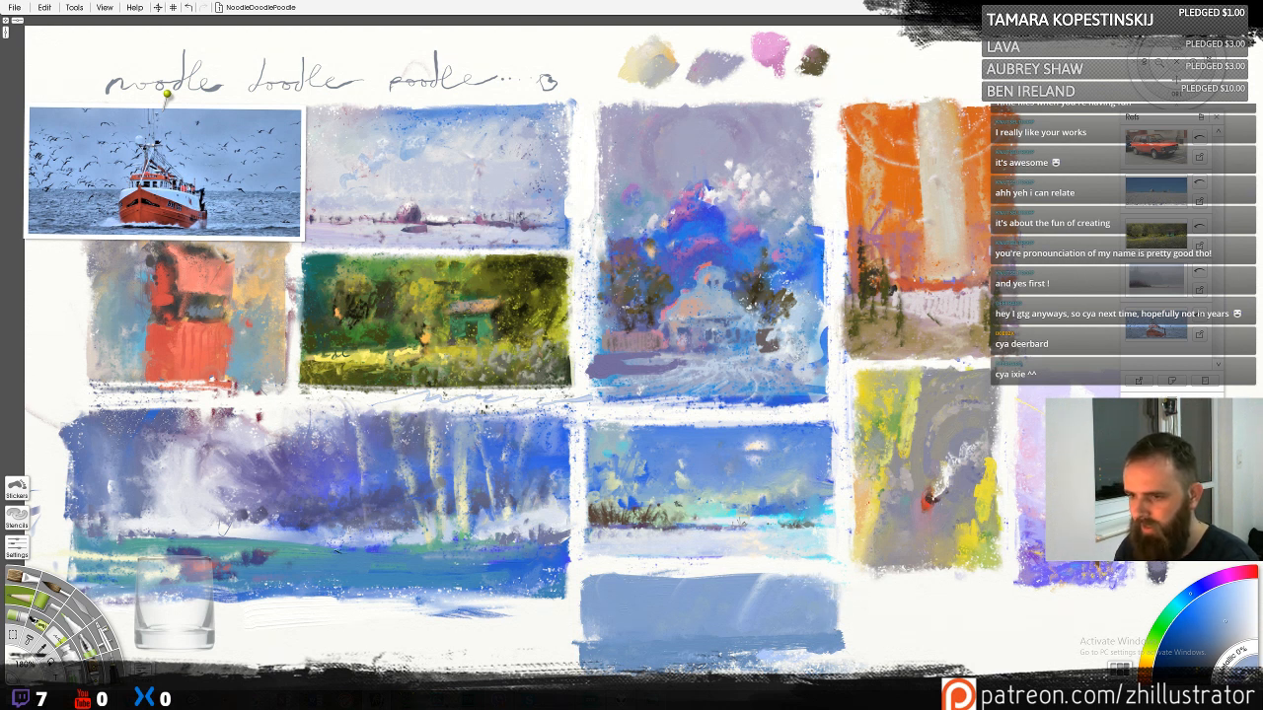
left_click(834, 641, "alt")
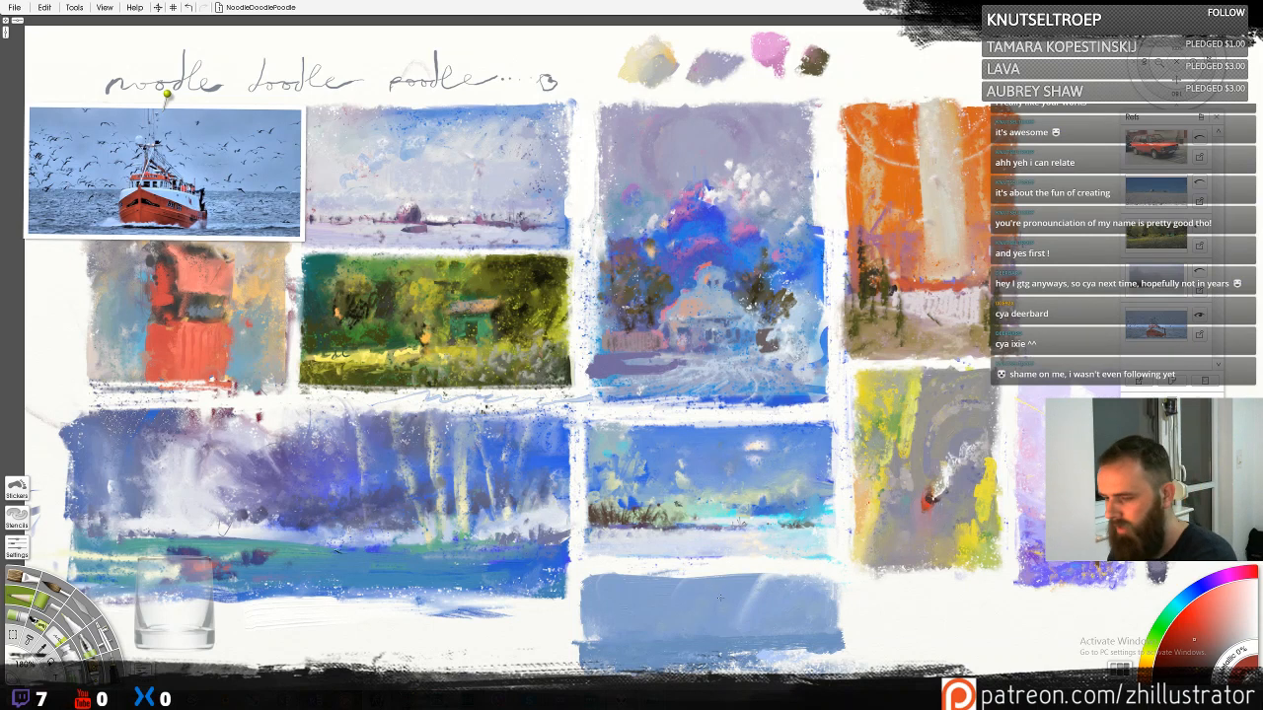
Block in a small red boat hull on the horizon of the study and lay pale blue strokes along its upper edge
mouse_move(696, 628)
left_mouse_down()
mouse_move(709, 642)
mouse_move(673, 636)
mouse_move(712, 651)
mouse_move(725, 626)
mouse_move(725, 646)
left_mouse_up()
key("ctrl+z")
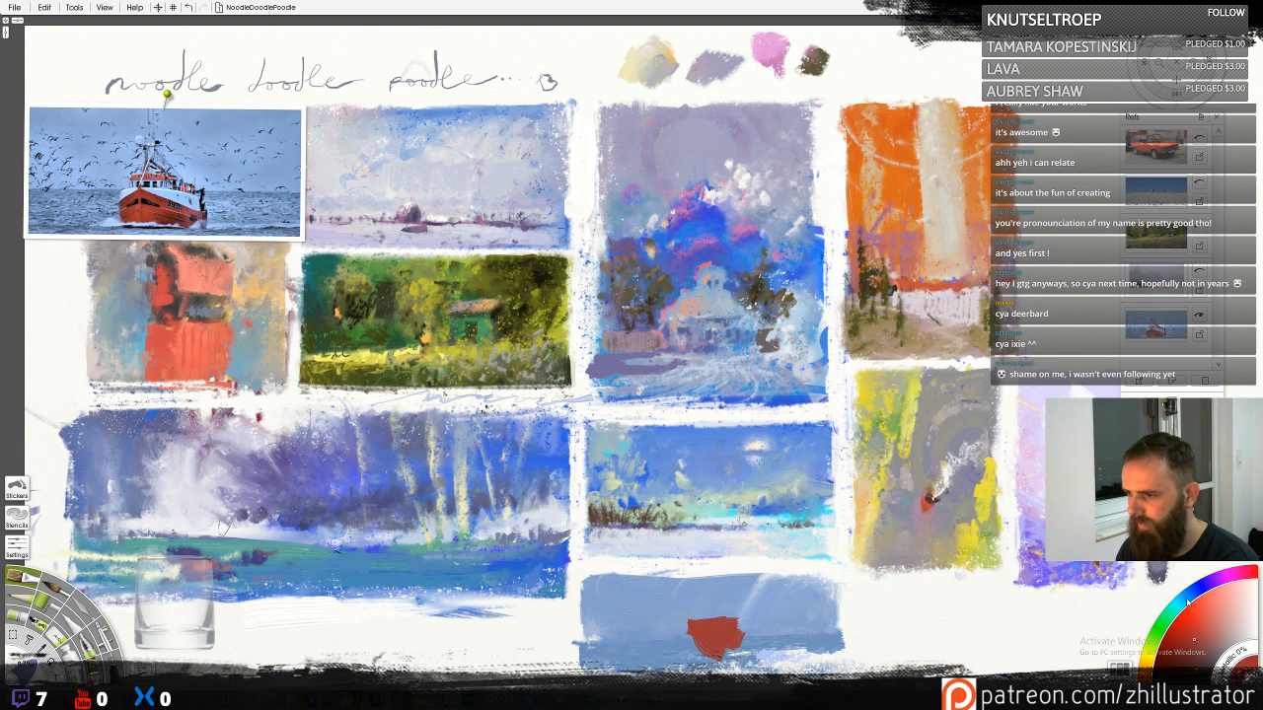
left_click_drag(1184, 606, 1183, 604)
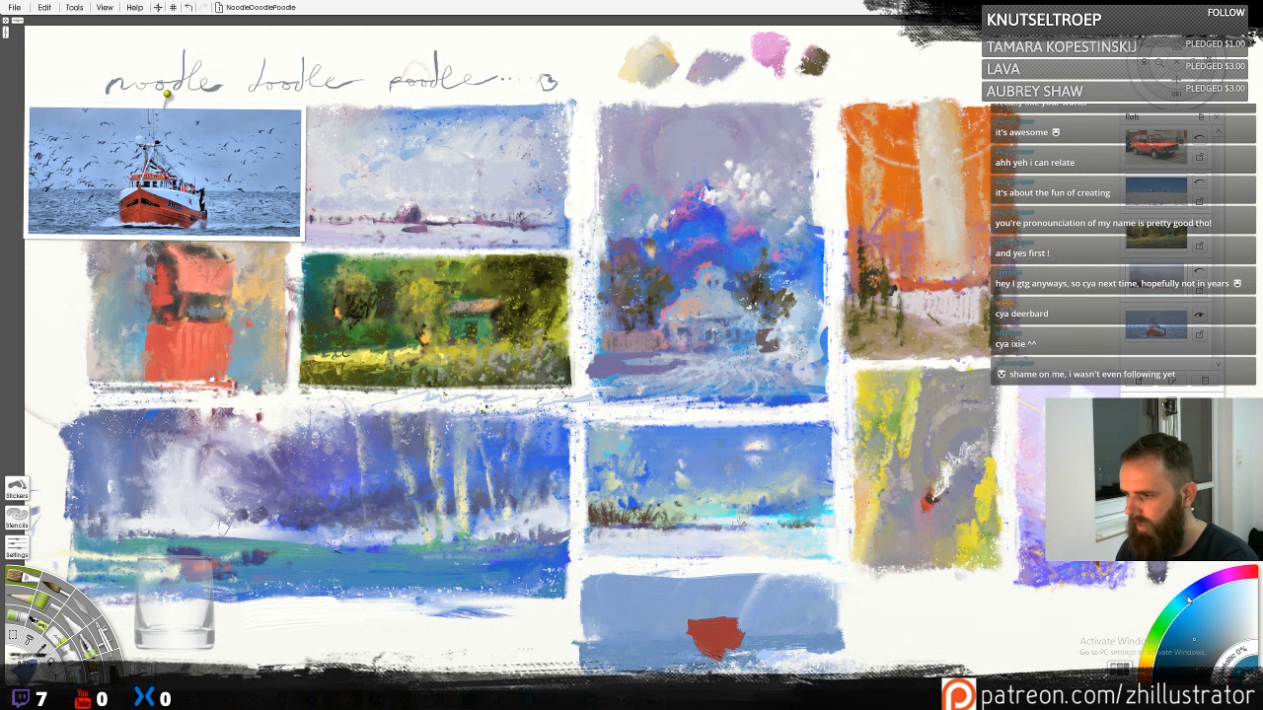
left_click(1186, 597)
left_click(1226, 615)
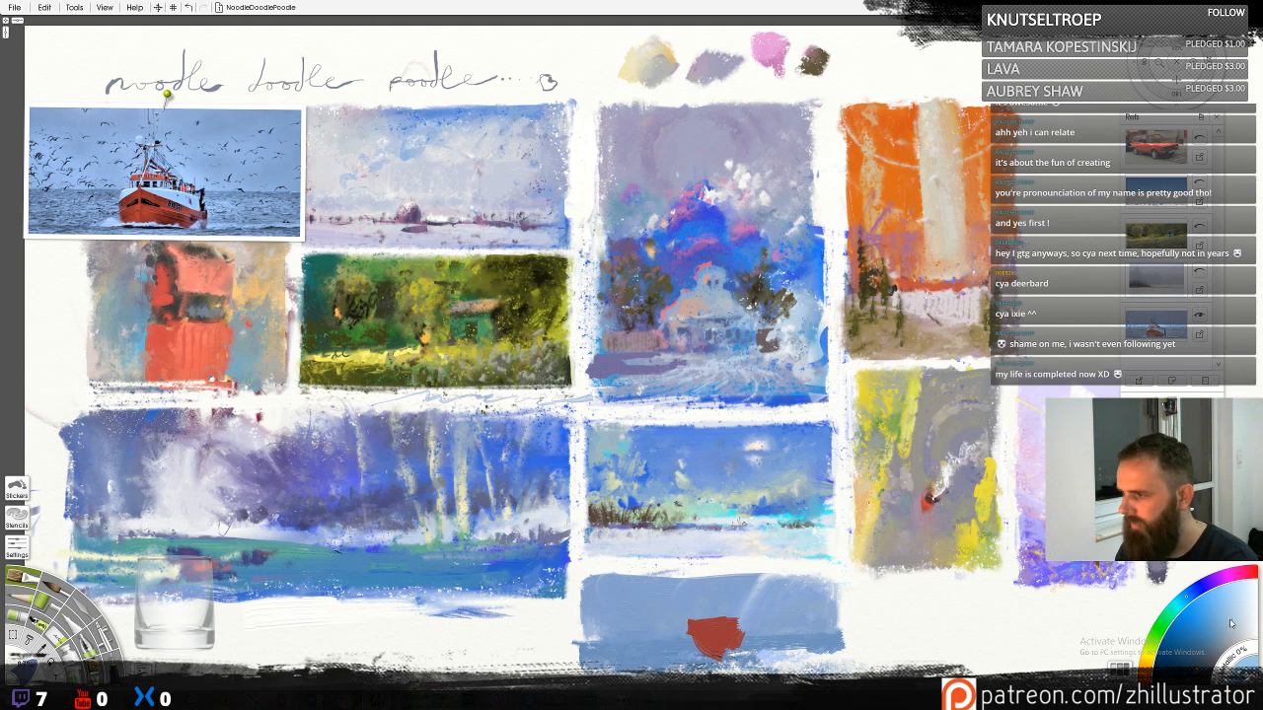
mouse_move(723, 617)
left_mouse_down()
mouse_move(745, 632)
mouse_move(711, 624)
mouse_move(735, 617)
mouse_move(757, 639)
left_mouse_up()
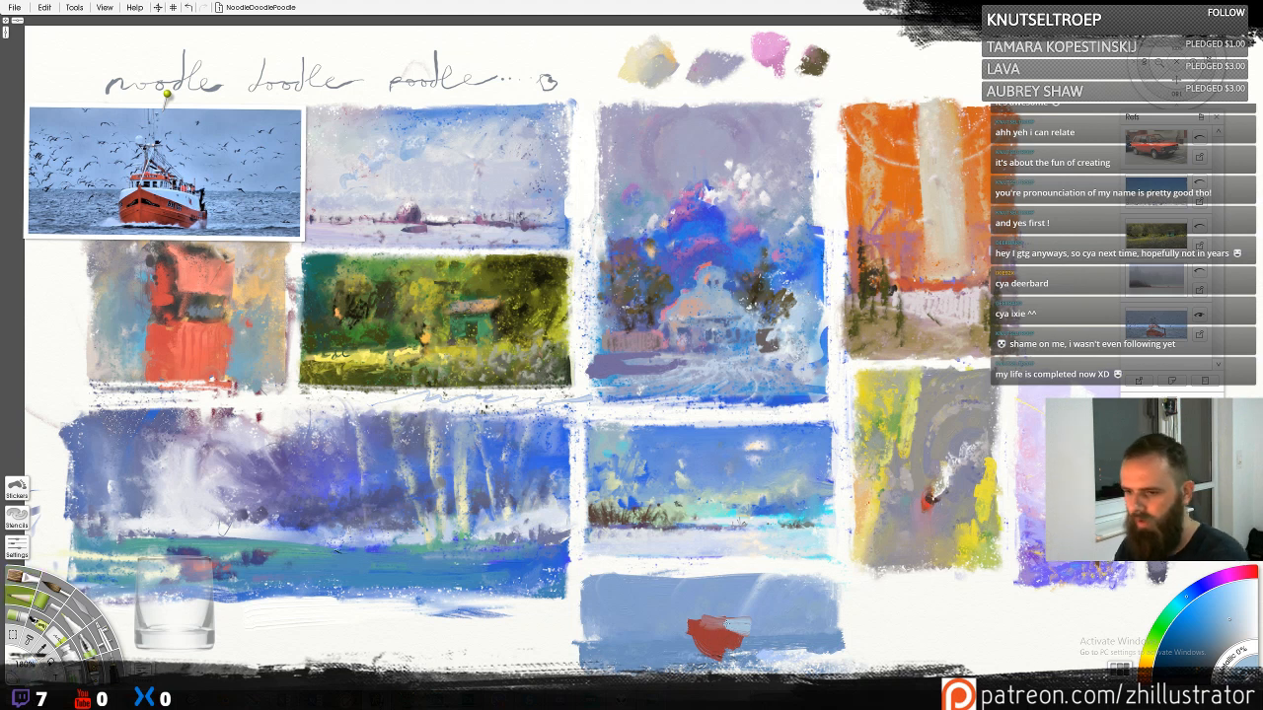
left_click_drag(723, 626, 735, 627)
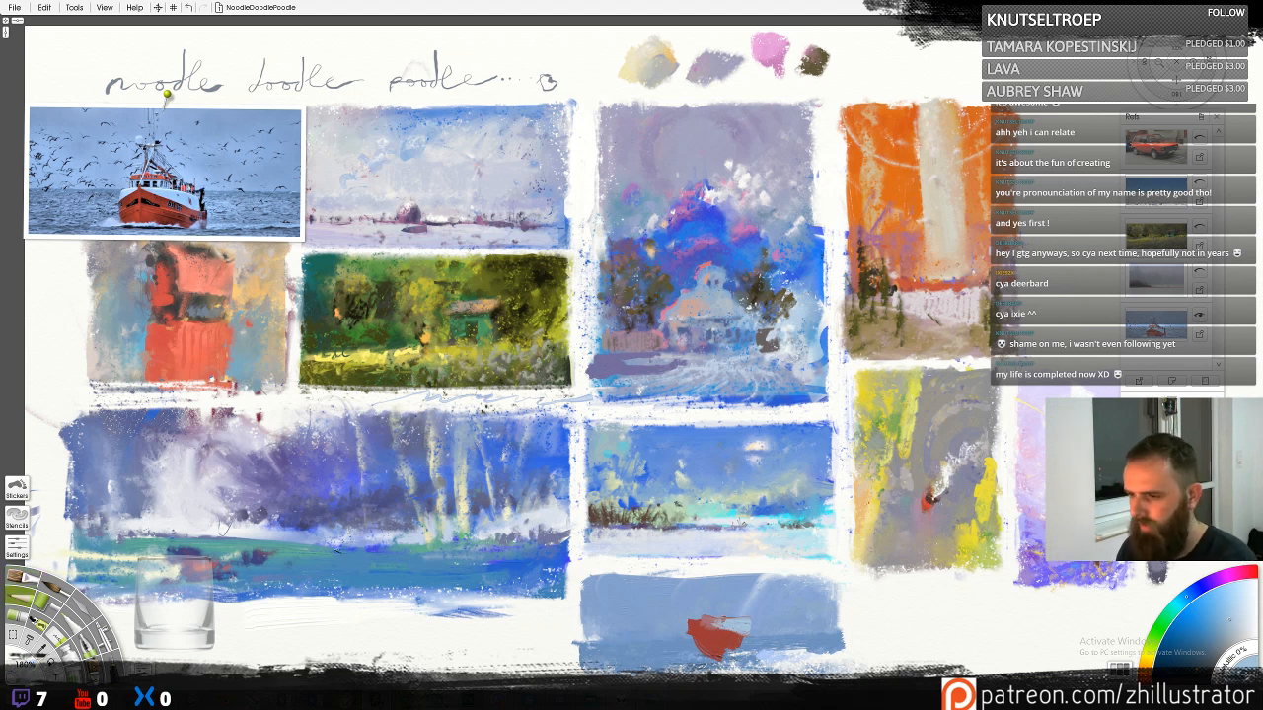
left_click(1238, 621)
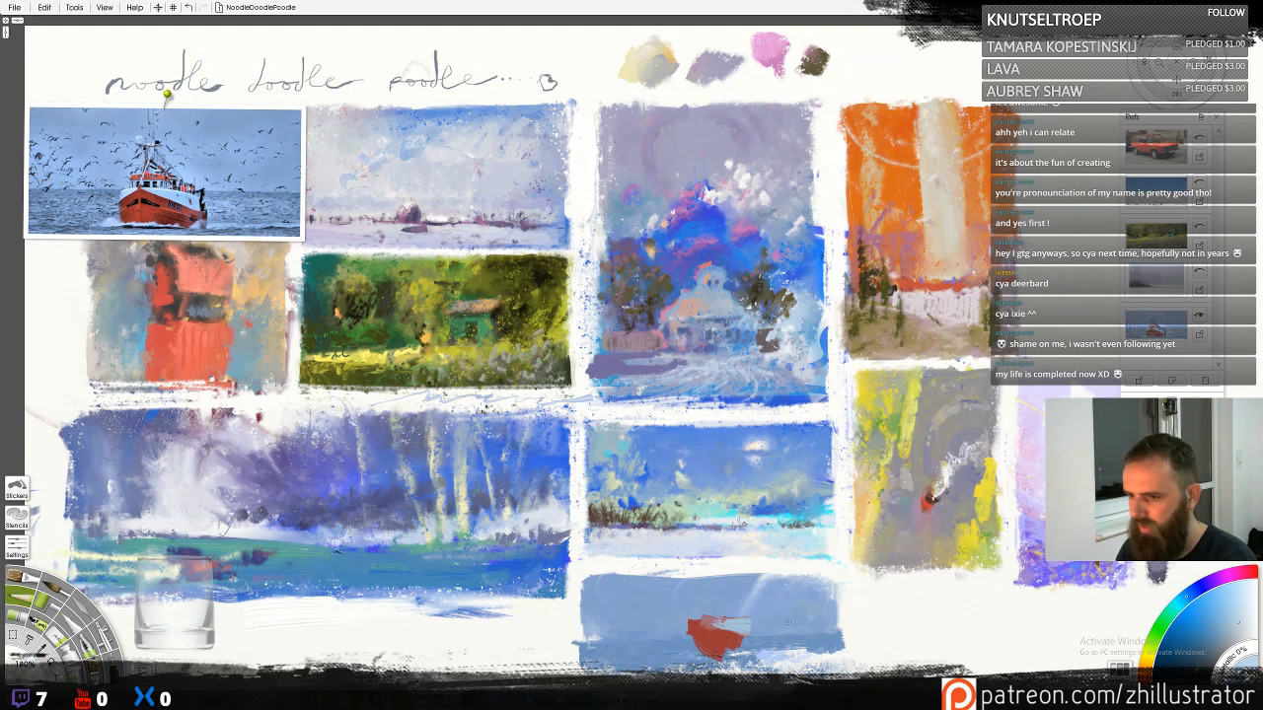
left_click_drag(694, 627, 690, 626)
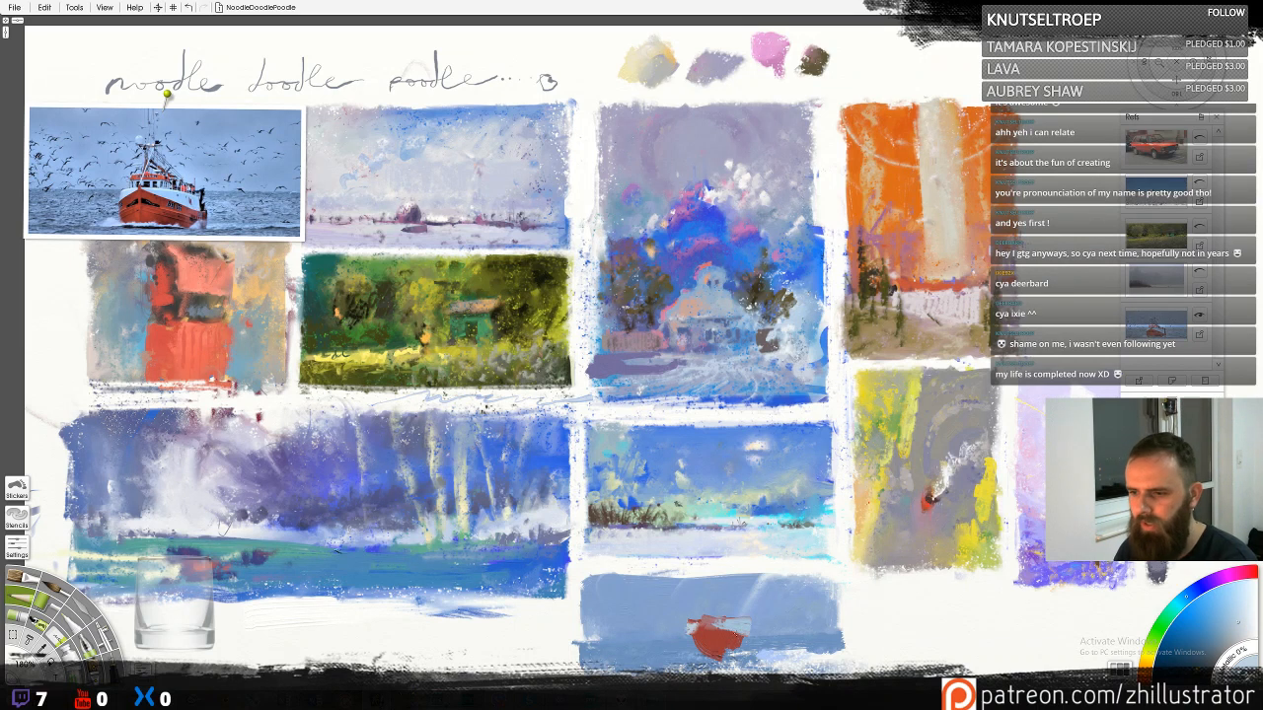
left_click(730, 627, "alt")
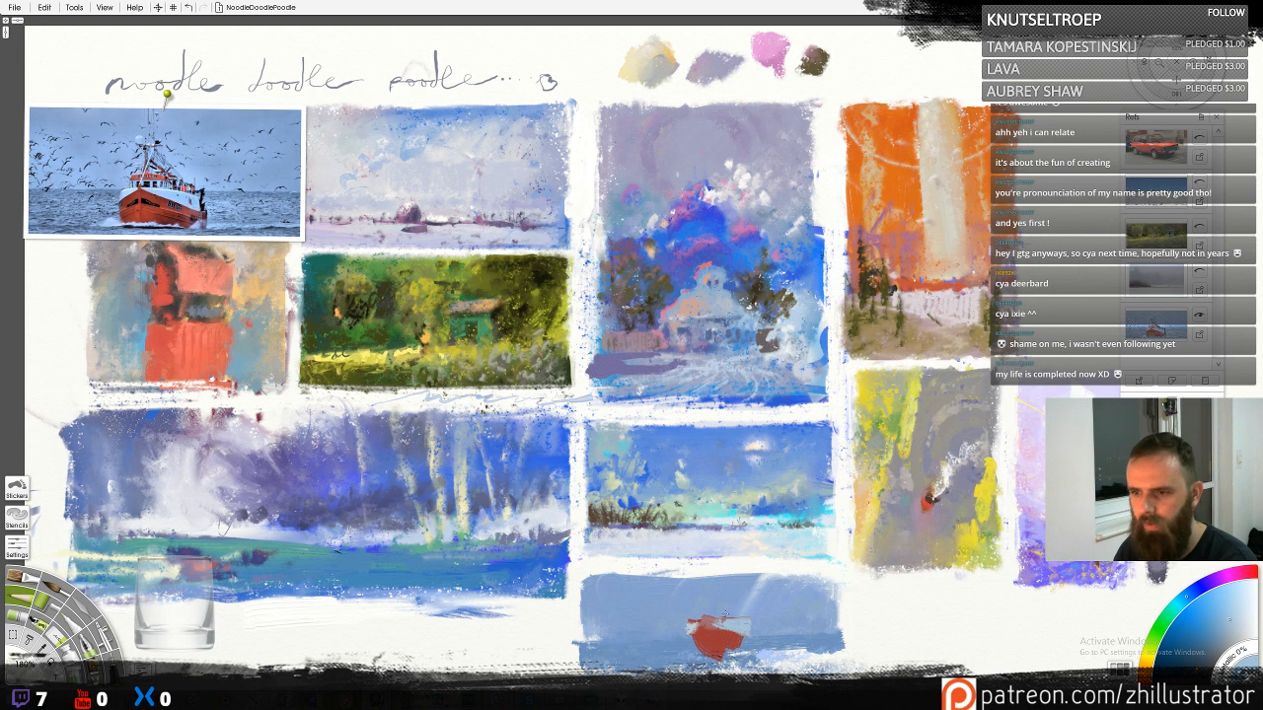
Sample the hull's red and dab a dark red mixing swatch on the blank paper beside the boat study
left_click(716, 639, "alt")
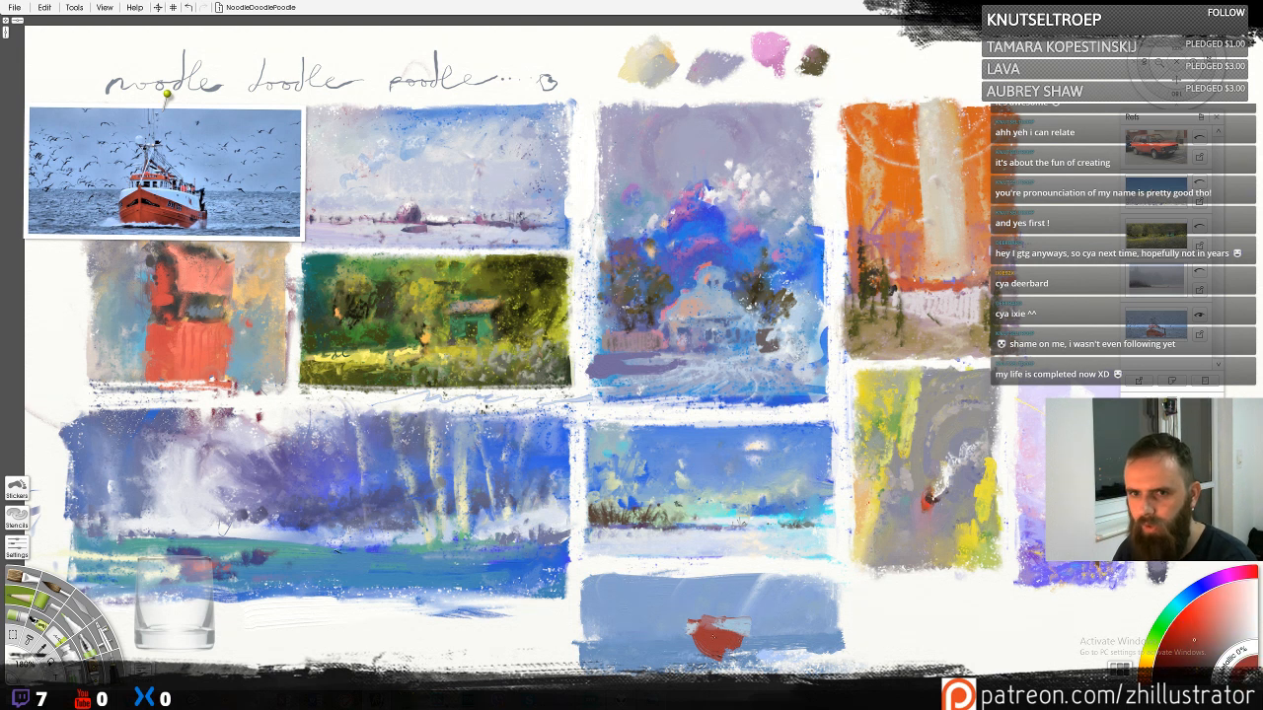
left_click(712, 641, "alt")
left_click(707, 648, "alt")
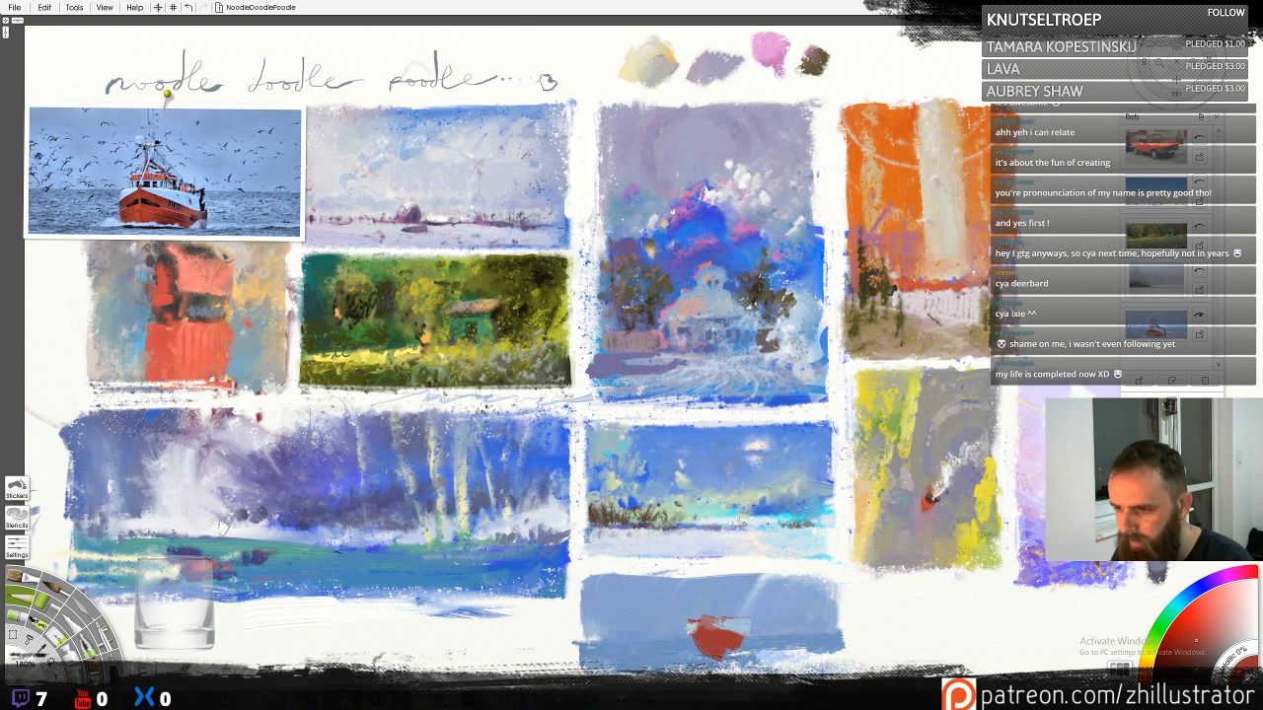
mouse_move(874, 616)
left_mouse_down()
mouse_move(892, 634)
mouse_move(874, 622)
mouse_move(881, 638)
left_mouse_up()
left_click(681, 648, "alt")
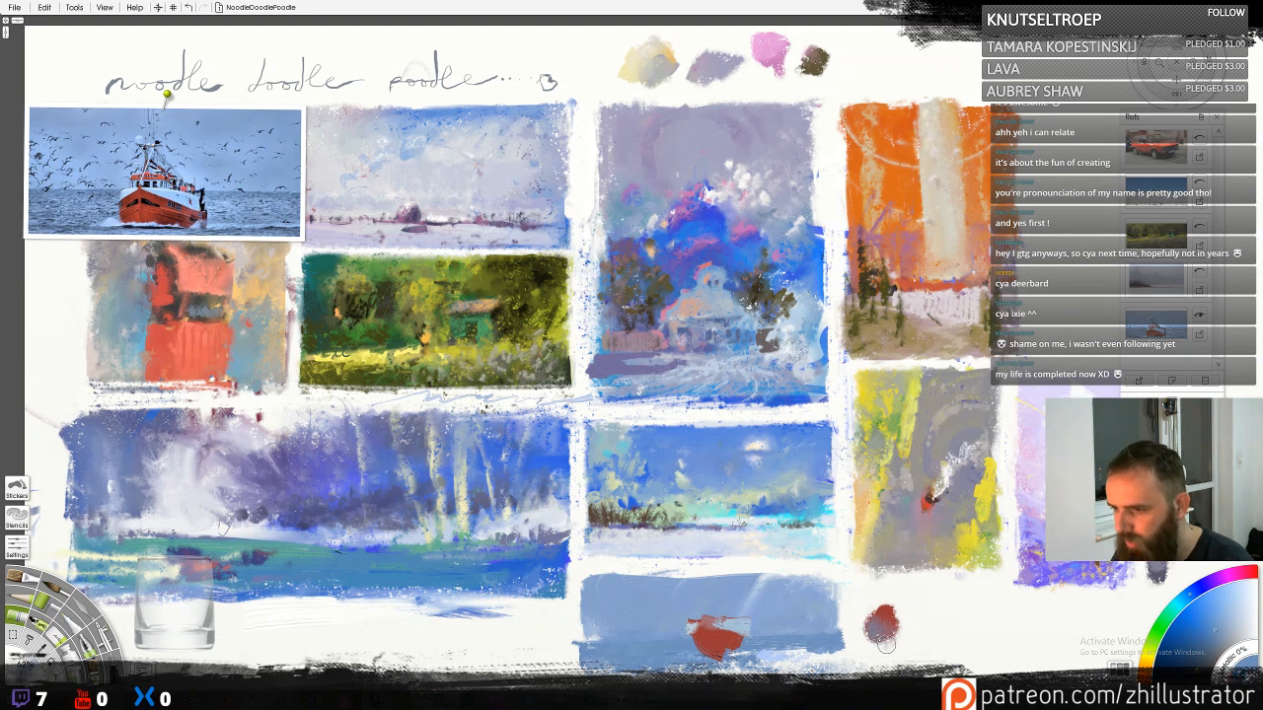
left_click(19, 594)
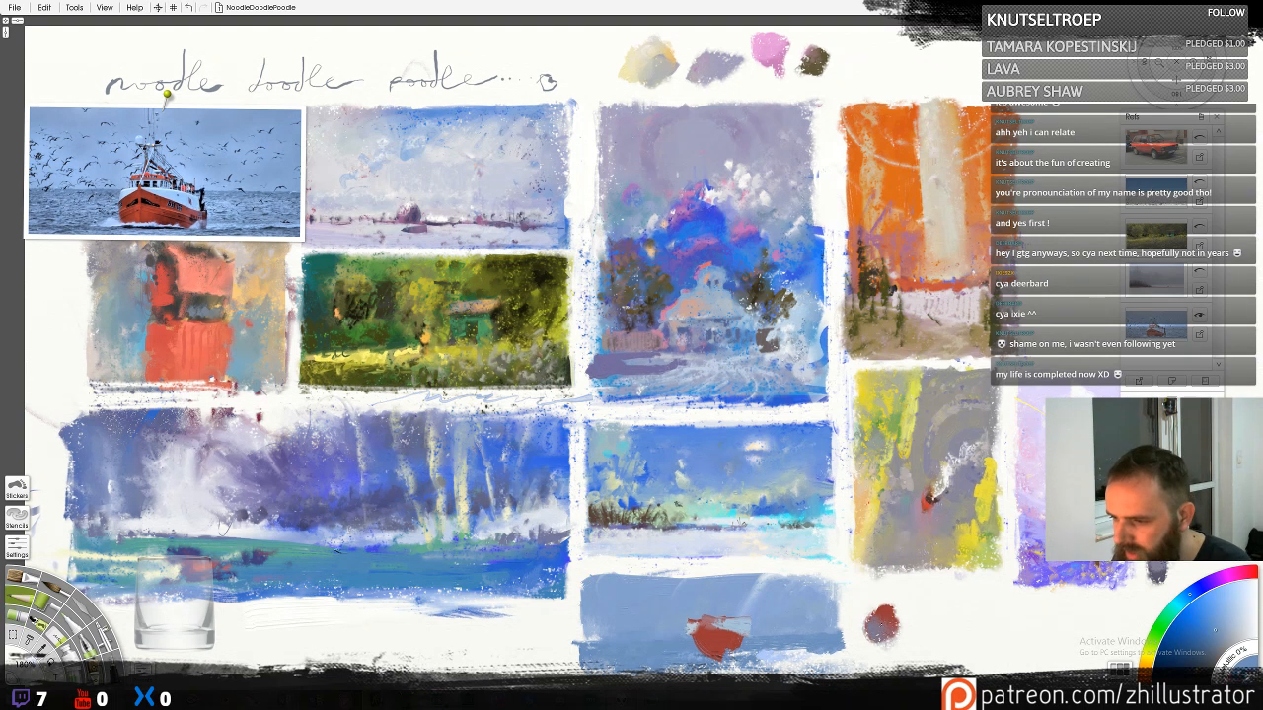
left_click(884, 629, "alt")
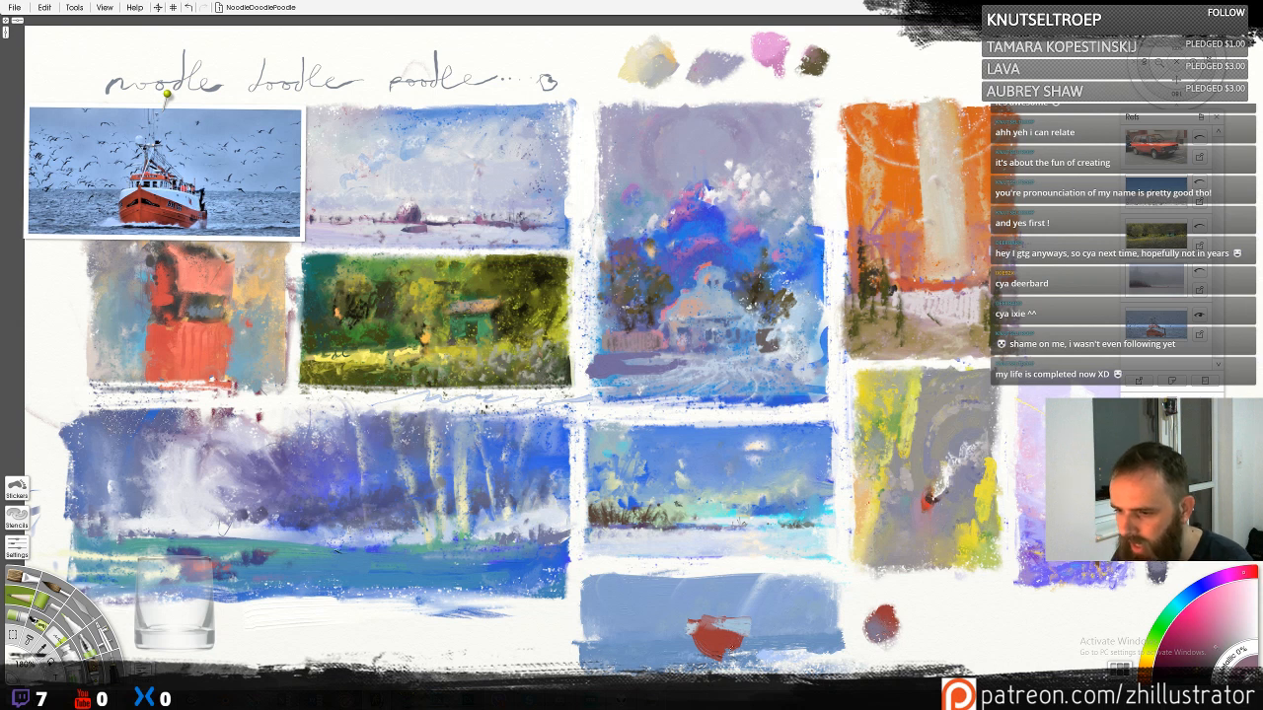
Add orange-red strokes to the hull and paint small light and dark deck details on top of the boat
left_click_drag(700, 638, 729, 658)
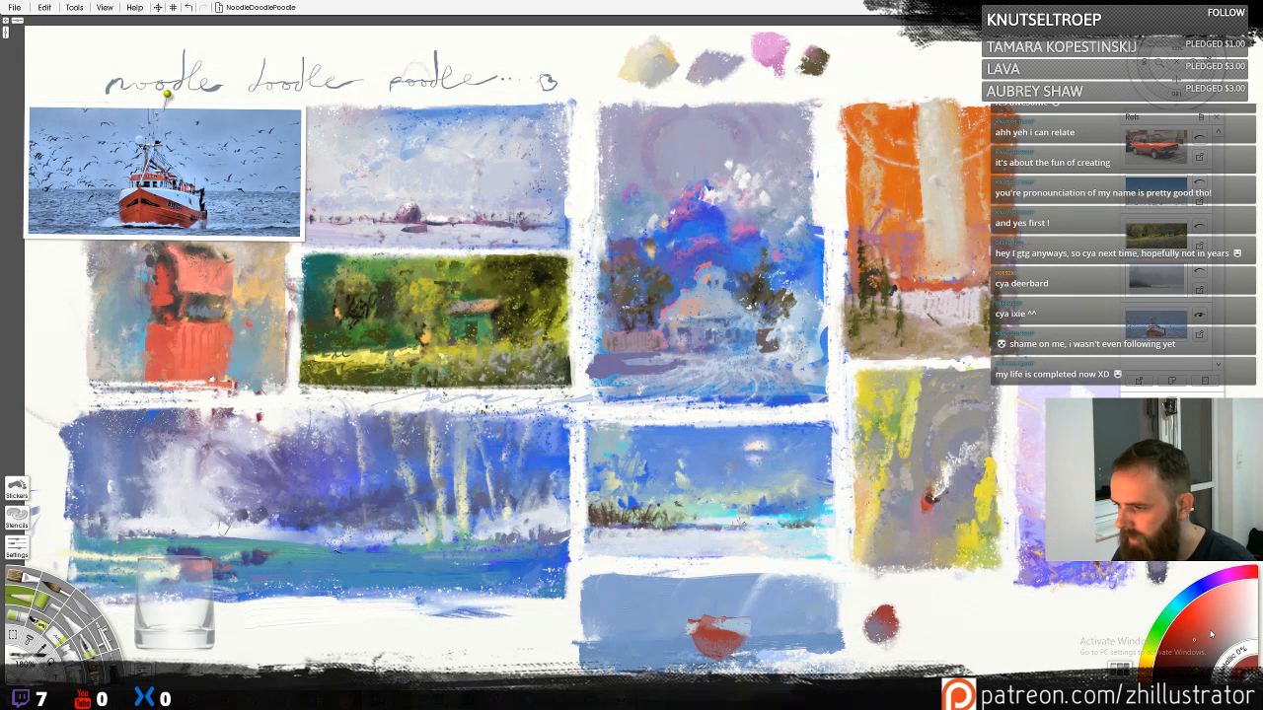
left_click(1150, 663)
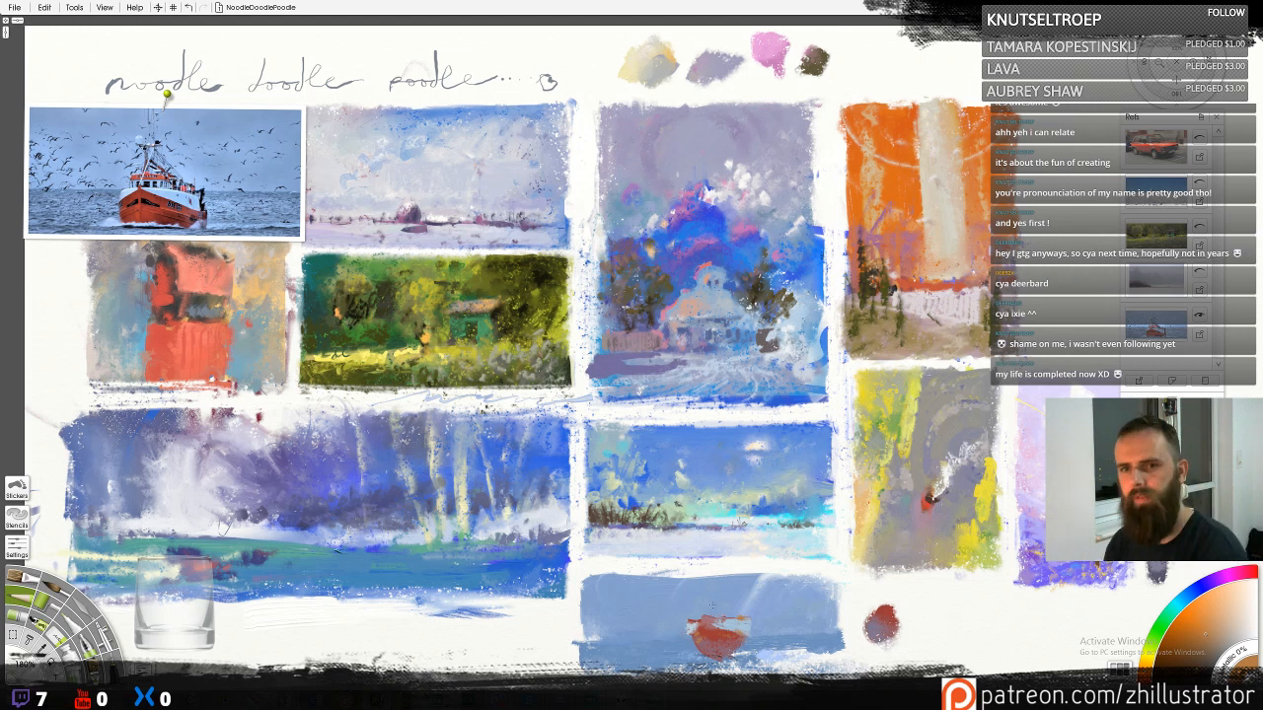
left_click(733, 621, "alt")
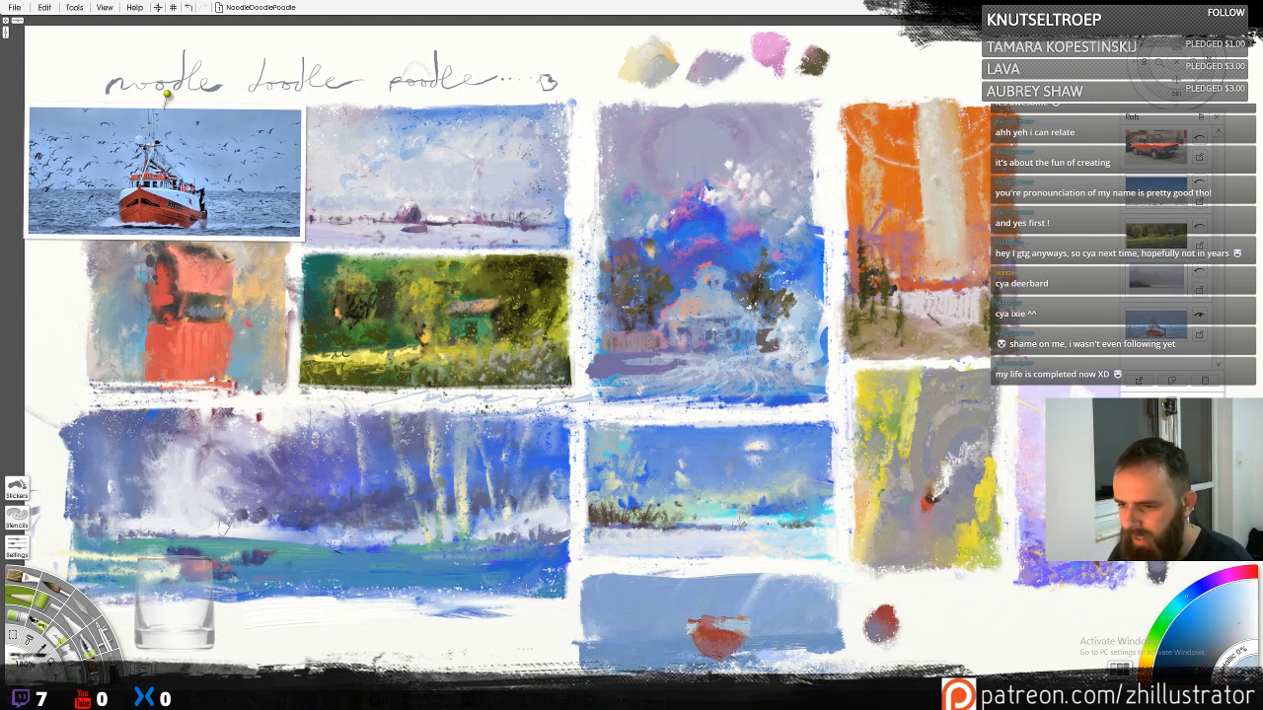
left_click(1244, 618)
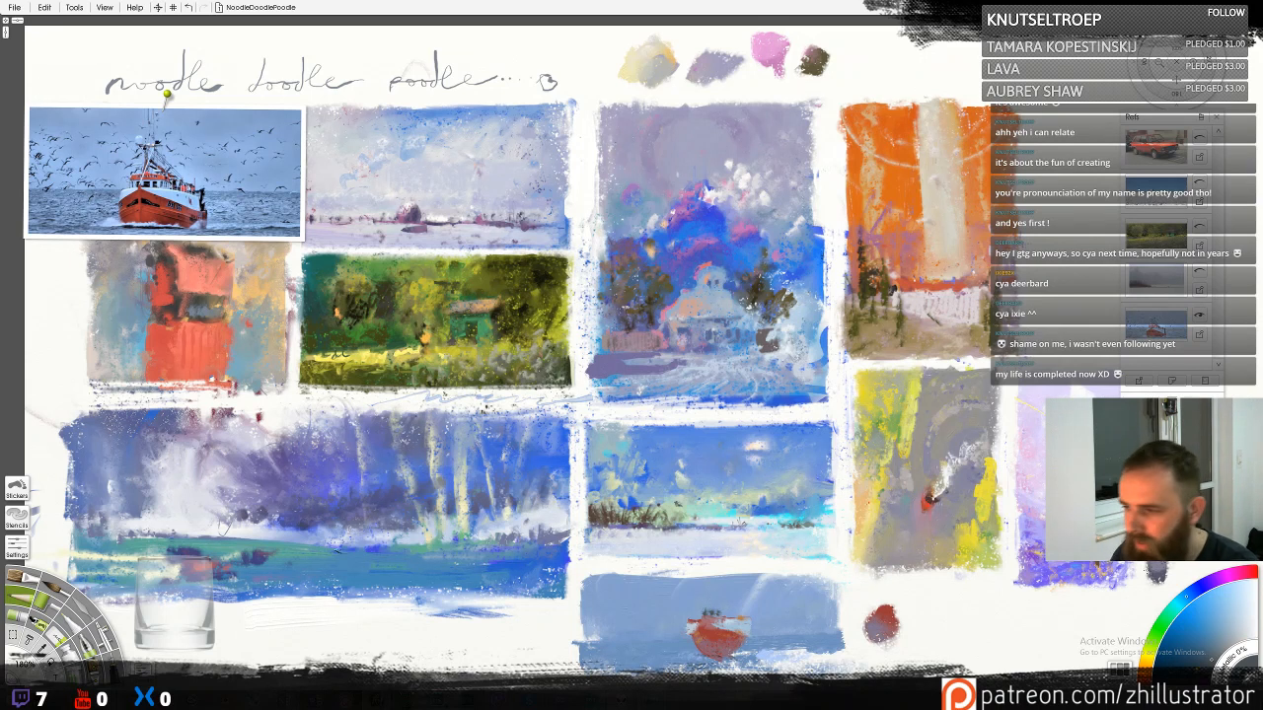
left_click_drag(1227, 582, 1243, 573)
left_click_drag(1188, 635, 1209, 640)
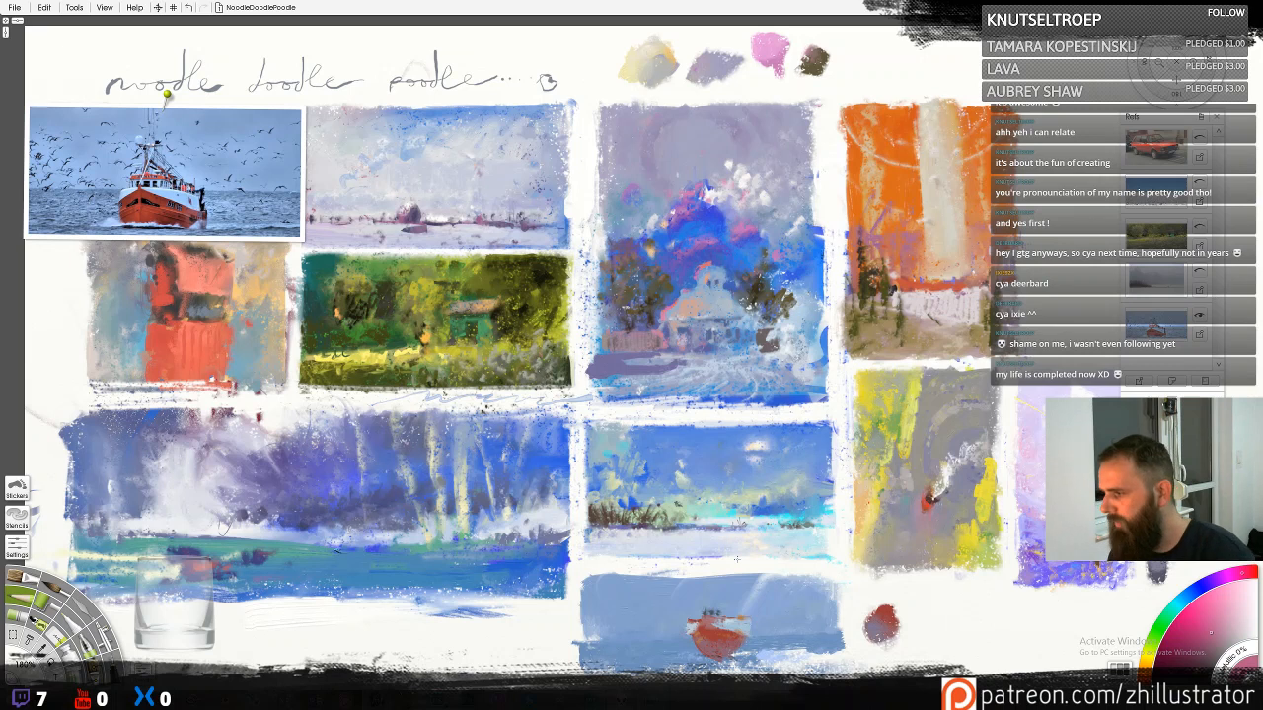
Switch to Streamlabs OBS to check the live stream's recent events, and return to the painting
key("alt+Tab")
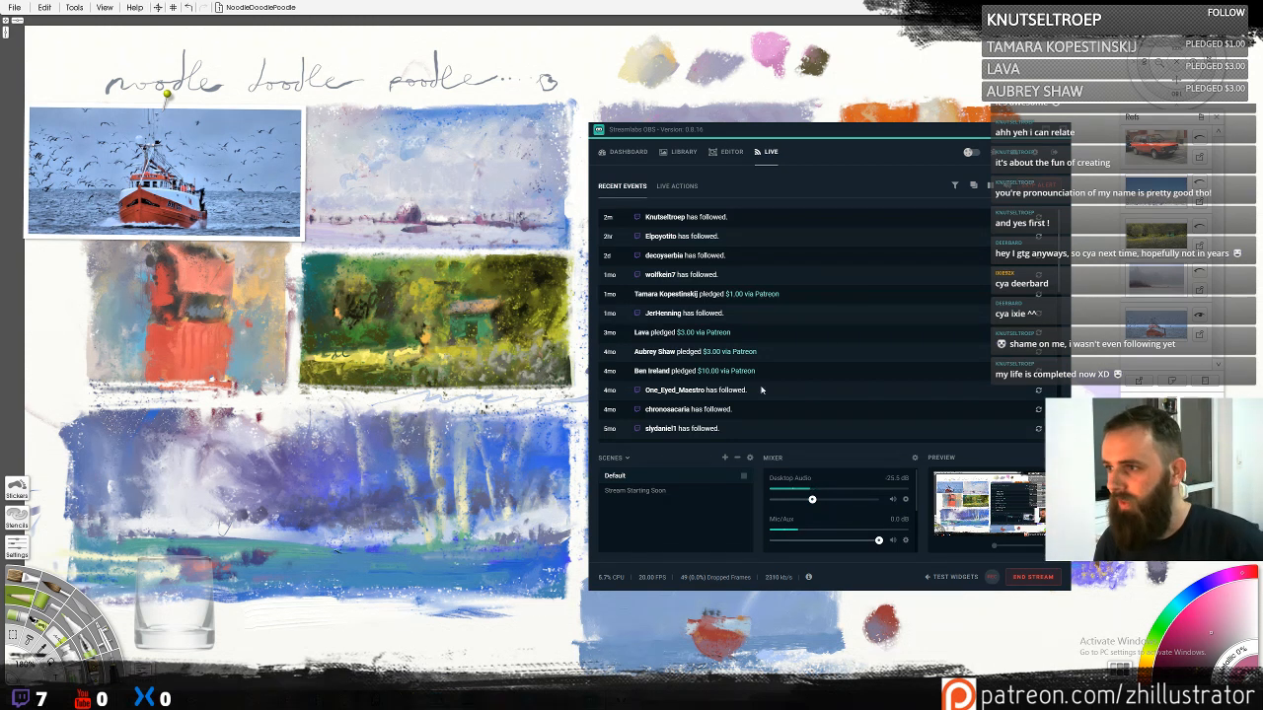
key("alt+Tab")
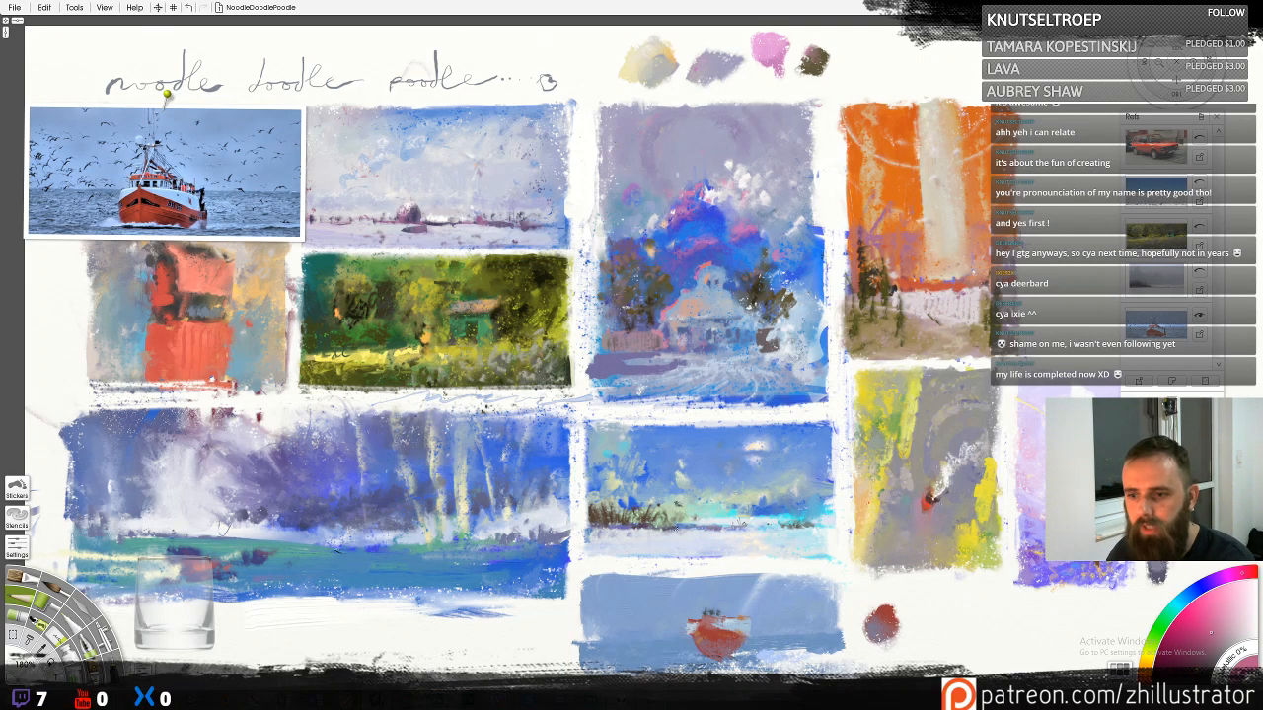
Move the fishing boat reference beneath the wide birch tree thumbnail, beside the boat study, and sample a blue near the painted boat
mouse_move(252, 209)
left_mouse_down()
mouse_move(511, 655)
mouse_move(497, 642)
left_mouse_up()
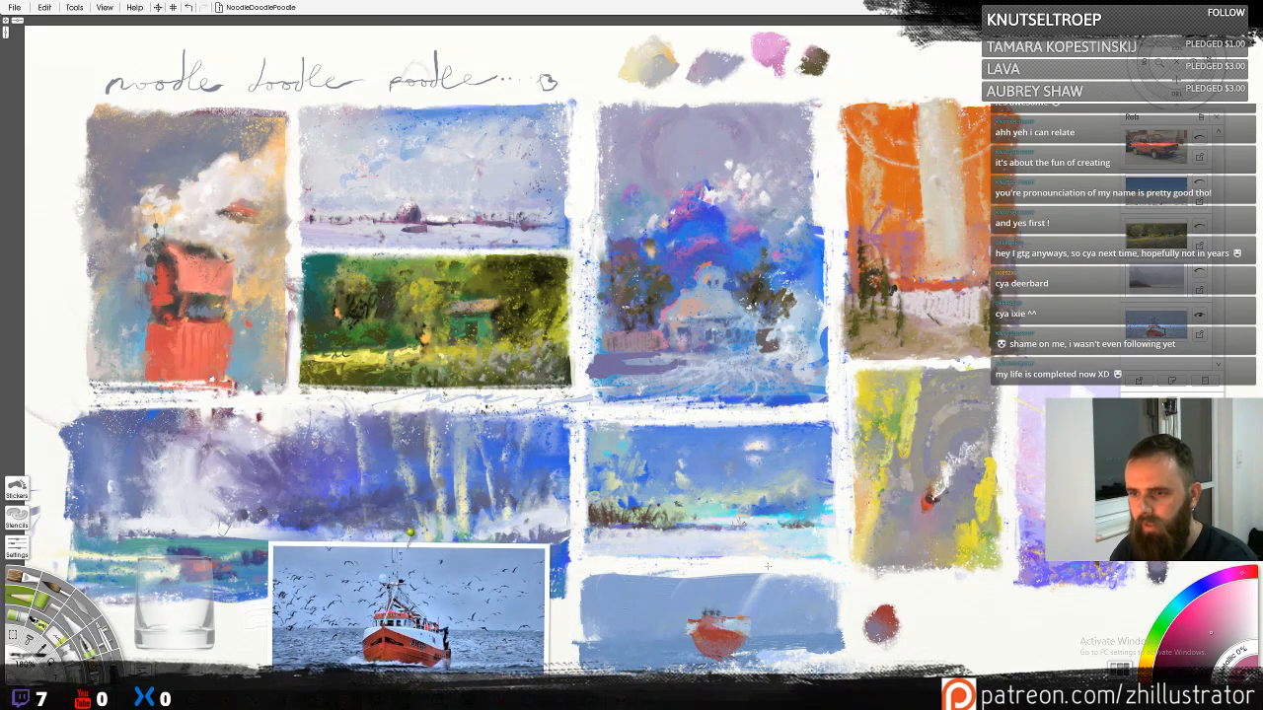
left_click_drag(768, 566, 756, 490)
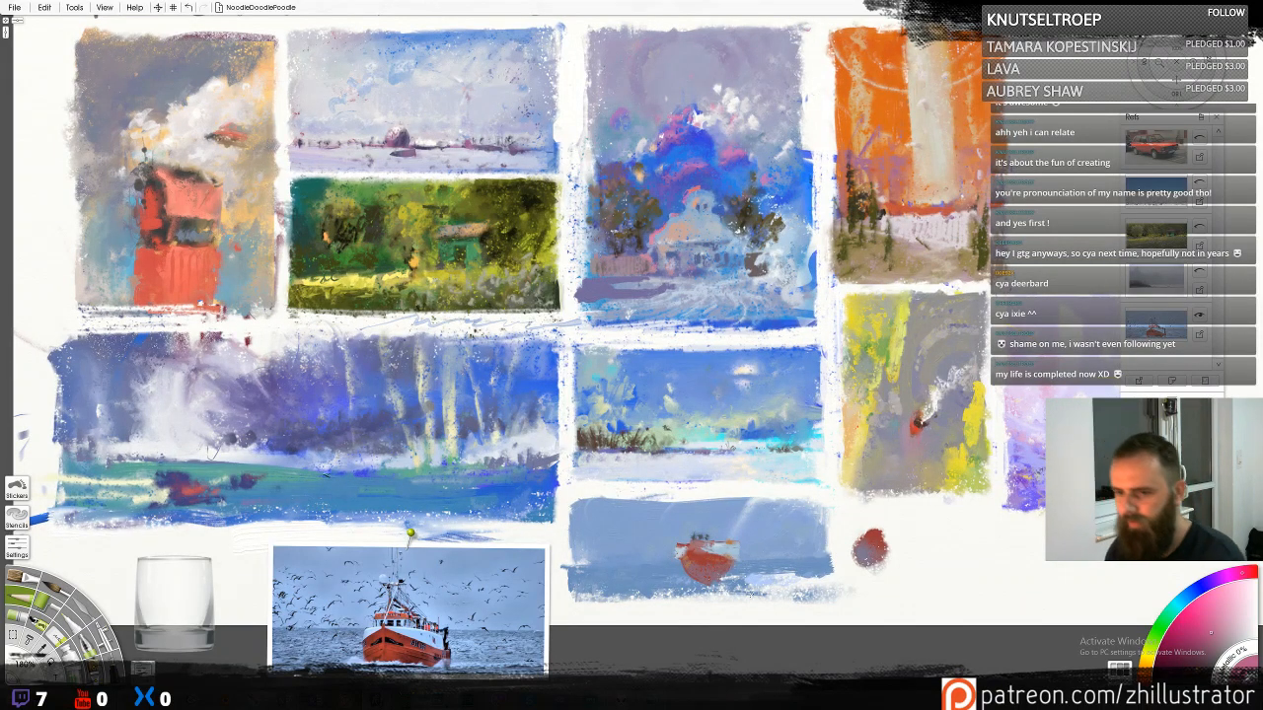
left_click(732, 545, "alt")
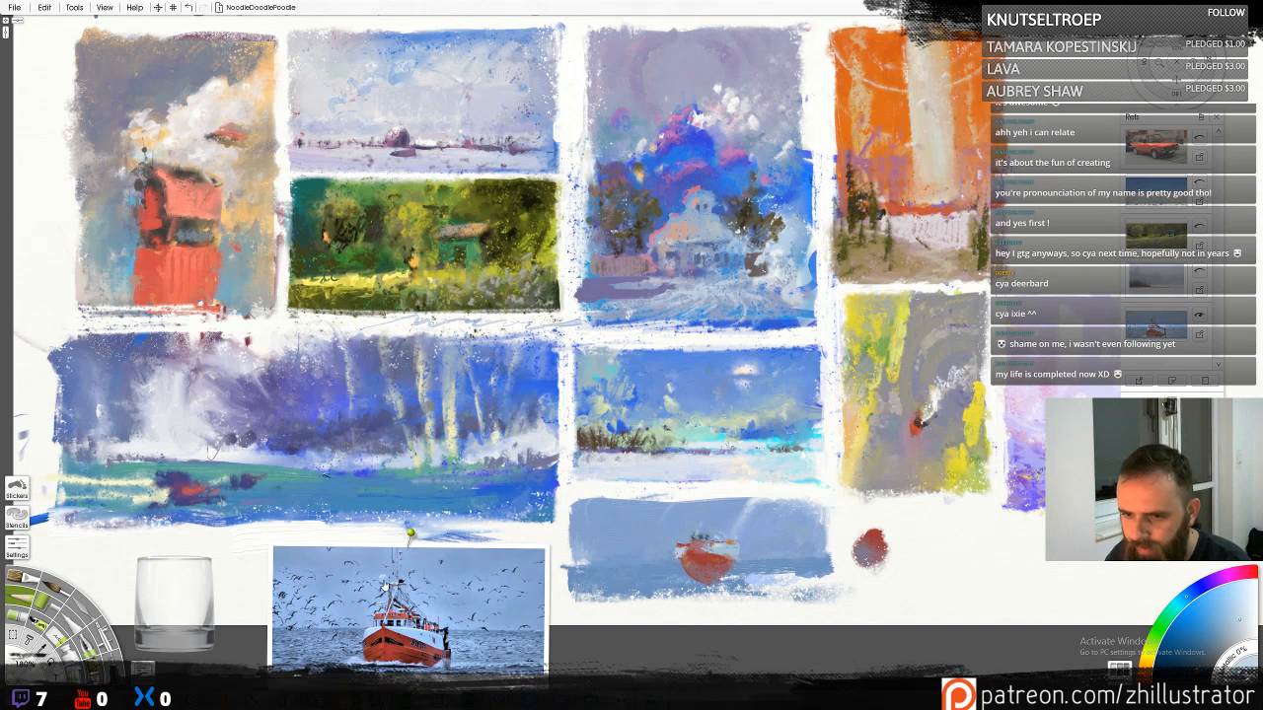
Sample the hull's red, adjust it on the colour wheel, and paint a small red flag stripe behind the boat's stern
left_click(762, 517, "alt")
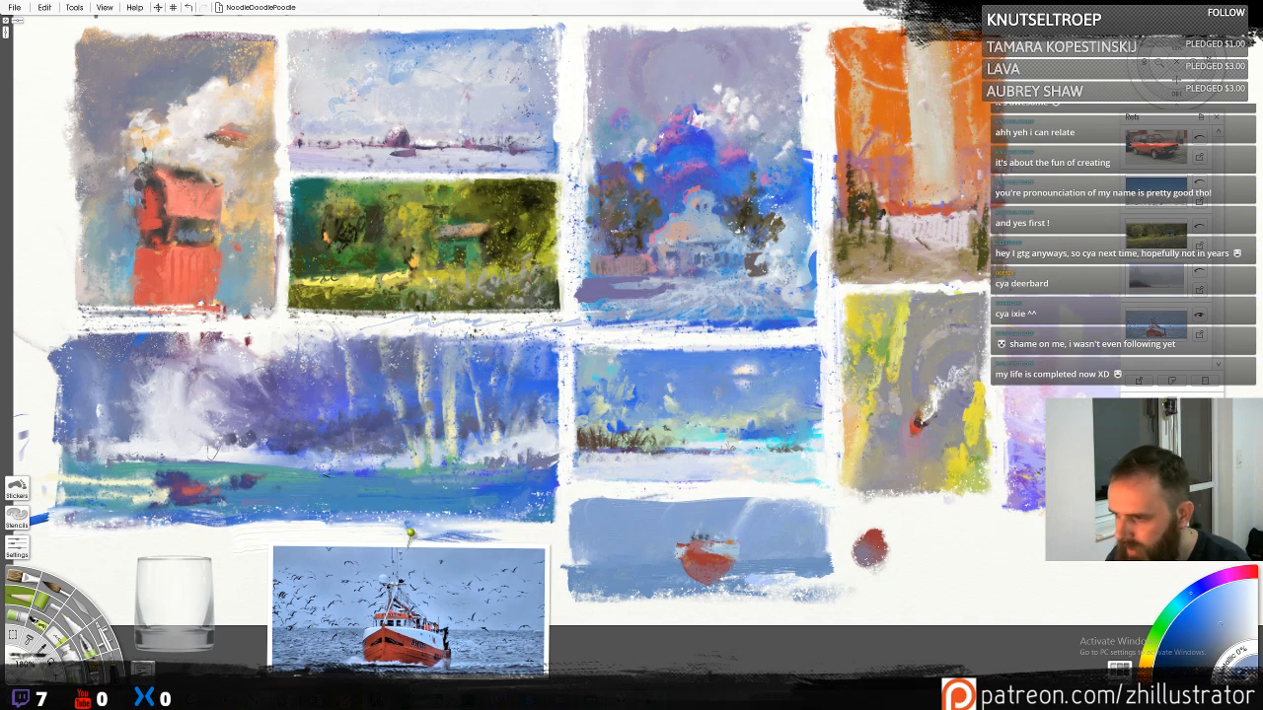
left_click(1229, 623)
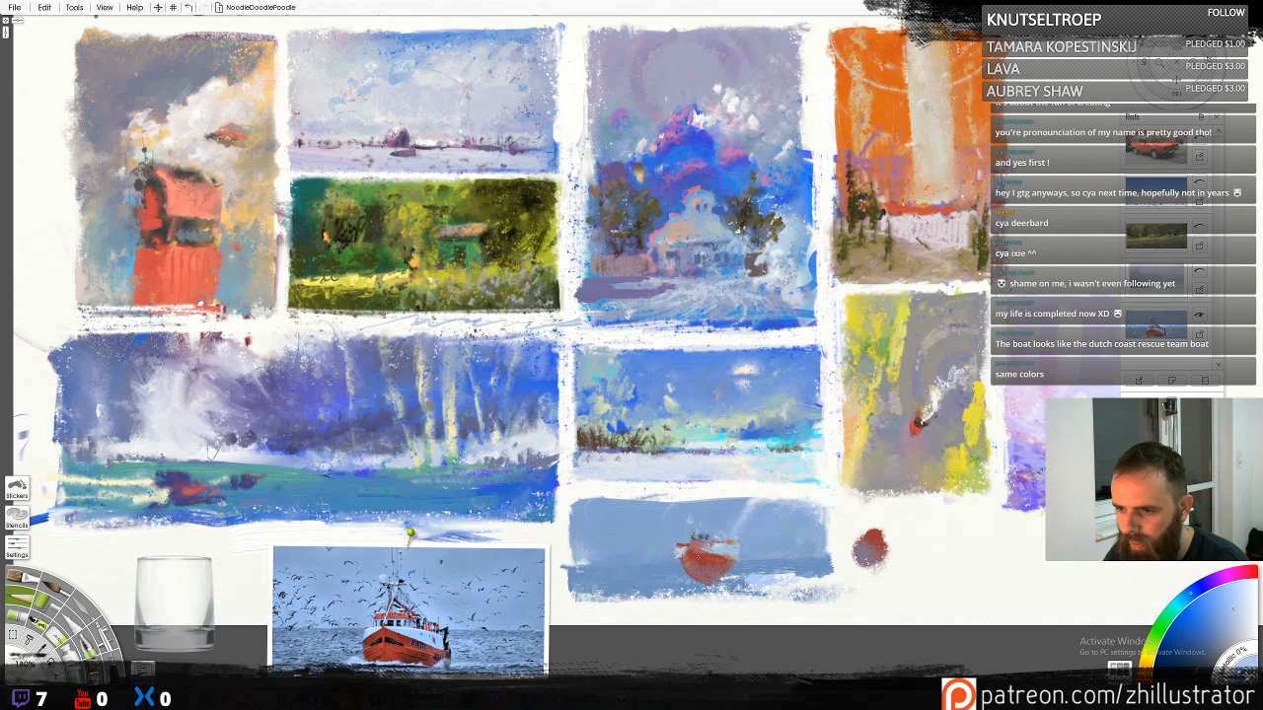
left_click(698, 559, "alt")
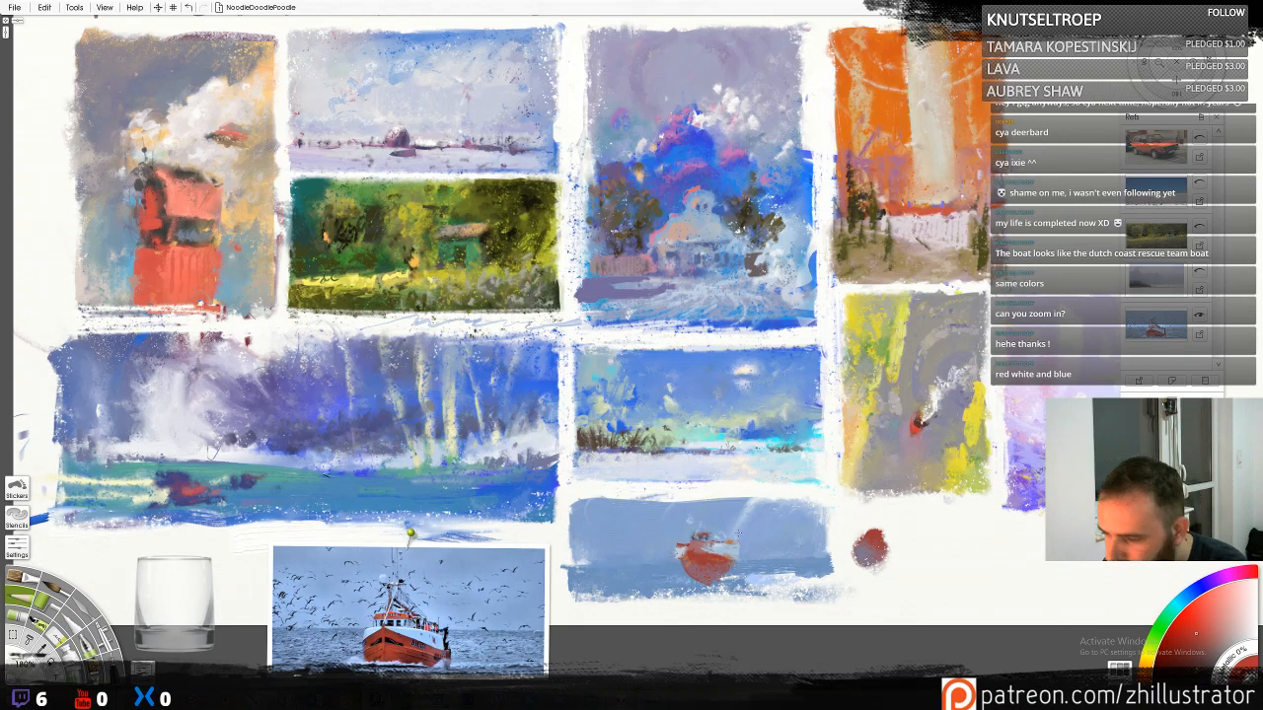
key("plus")
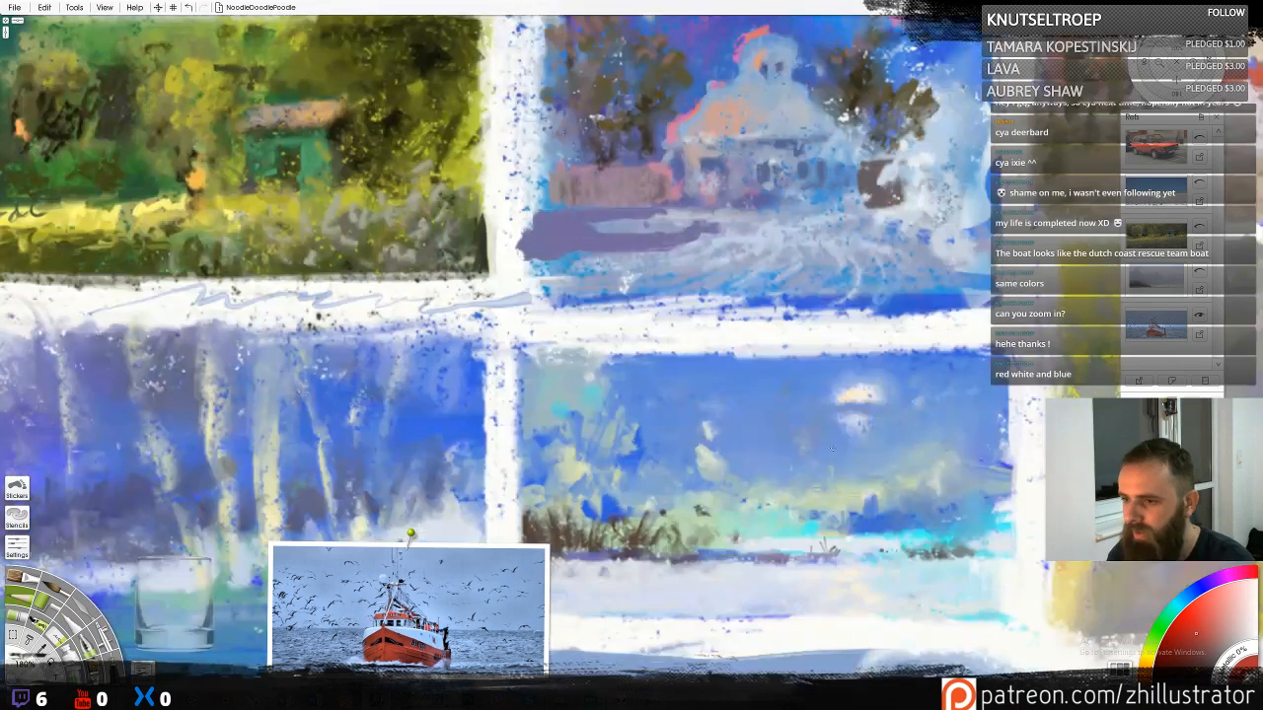
left_click_drag(738, 534, 693, 381)
mouse_move(805, 582)
left_mouse_down()
mouse_move(801, 544)
mouse_move(845, 528)
left_mouse_up()
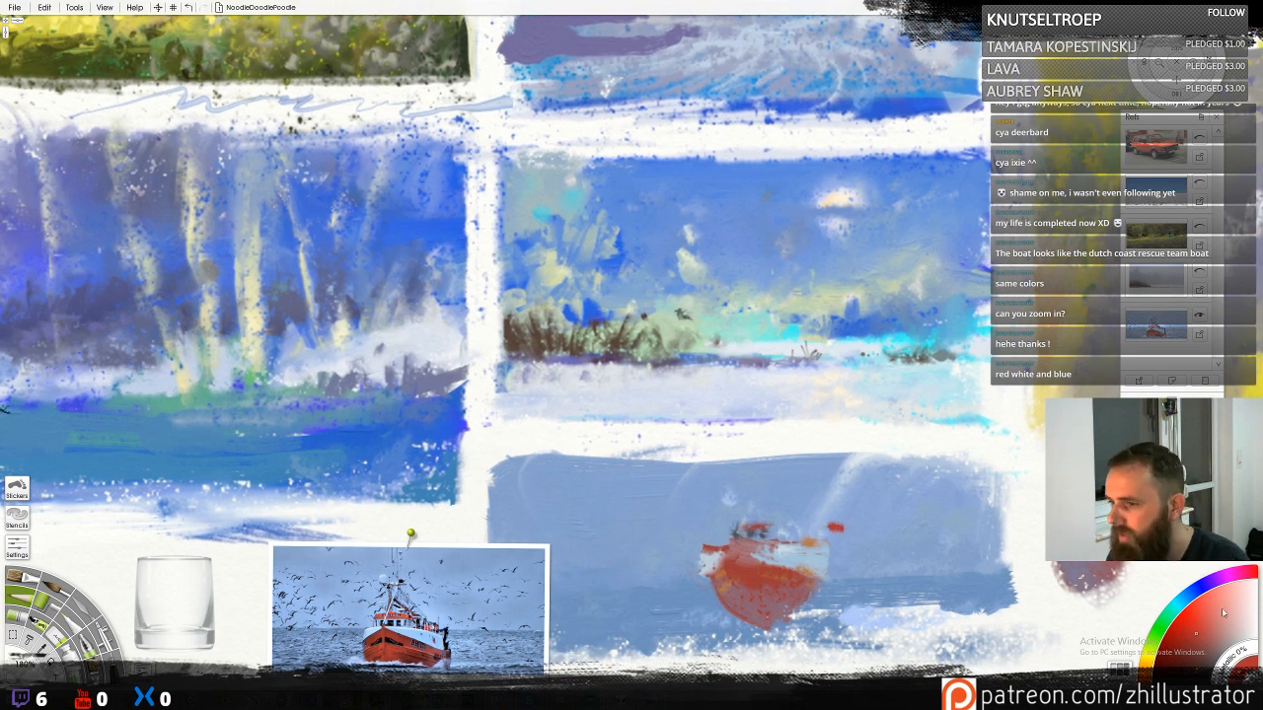
key("ctrl+z")
left_click(1193, 640)
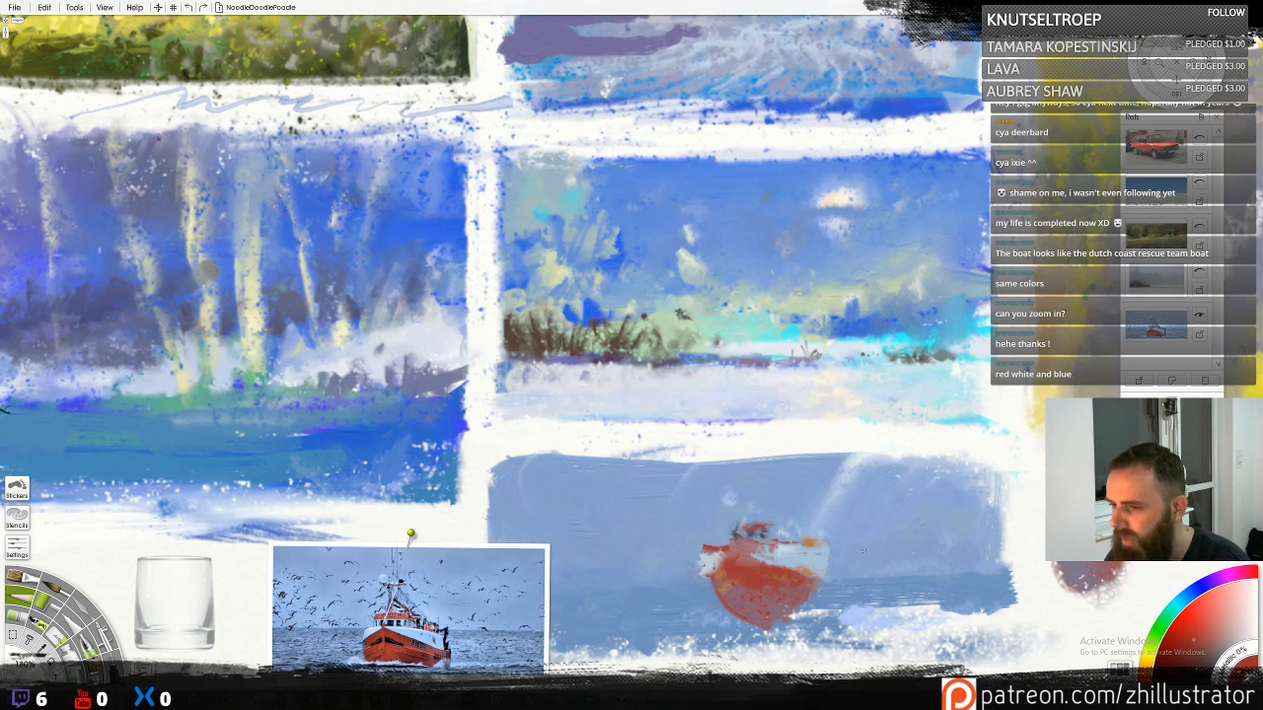
left_click_drag(833, 530, 848, 528)
key("ctrl+z")
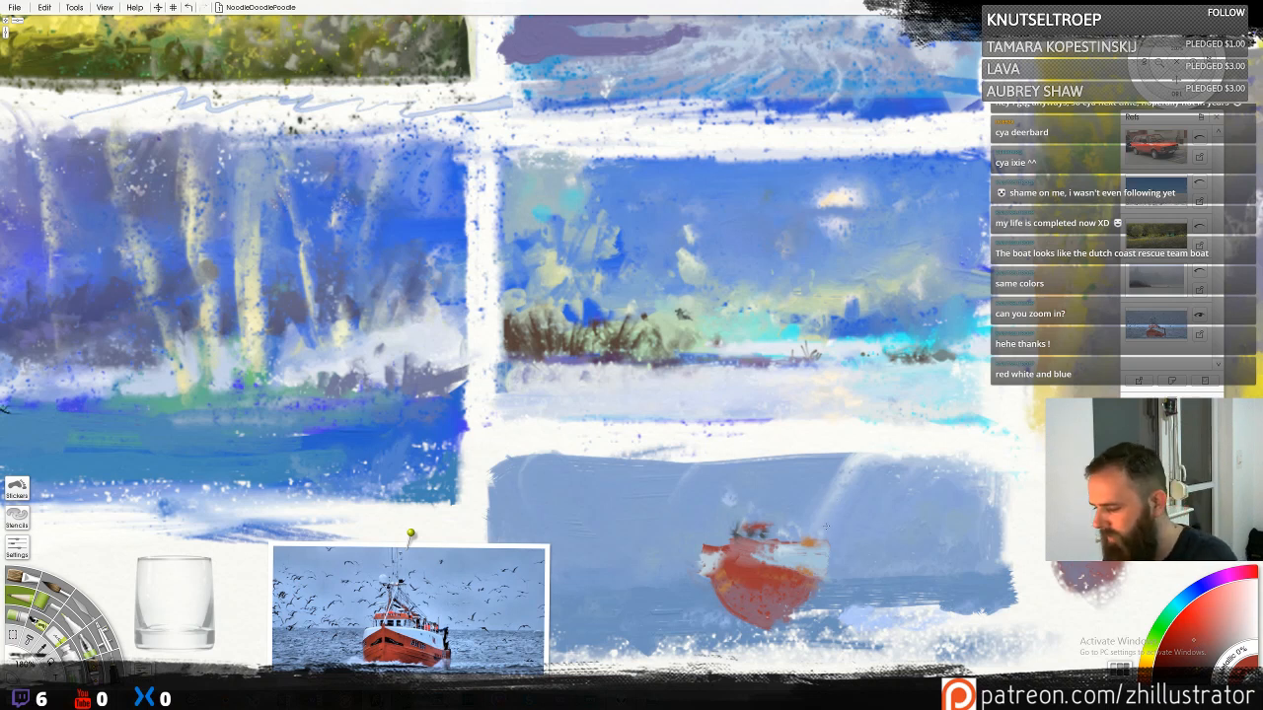
left_click_drag(825, 525, 838, 528)
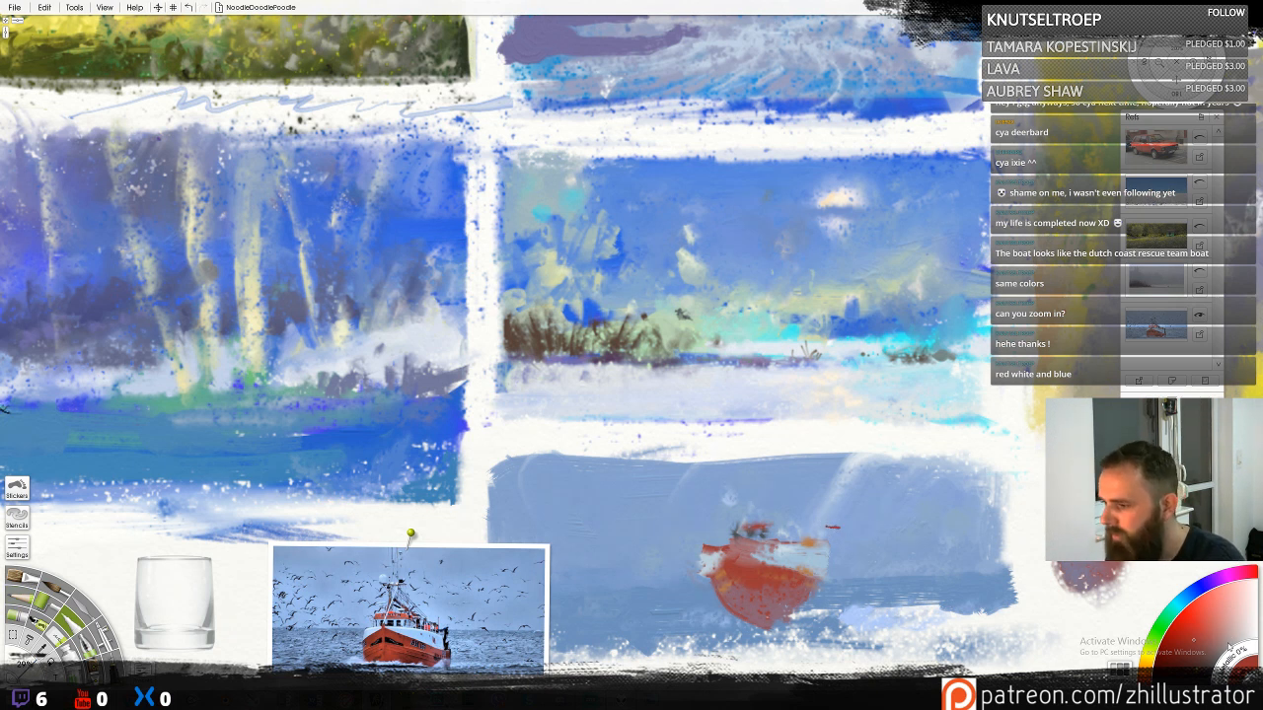
Add white and blue stripes and a thin pole to the flag at the stern, and touch up the cabin
left_click_drag(1230, 642, 1236, 635)
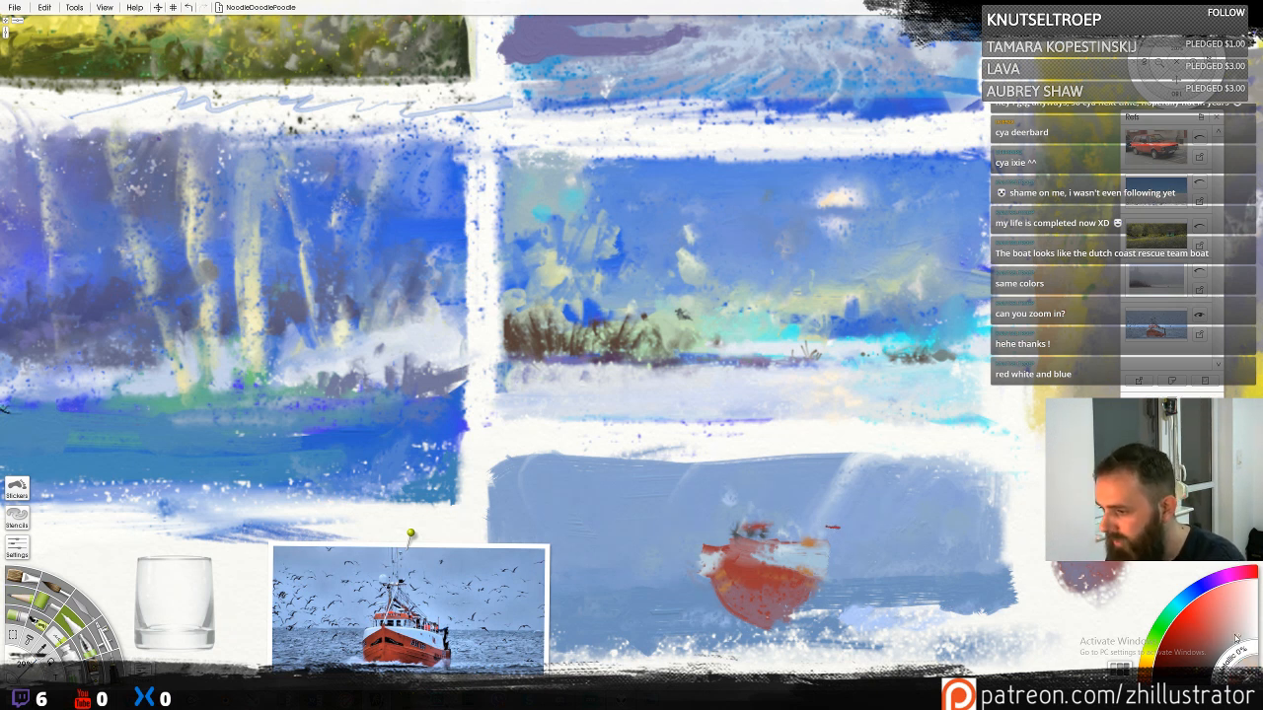
left_click(1178, 606)
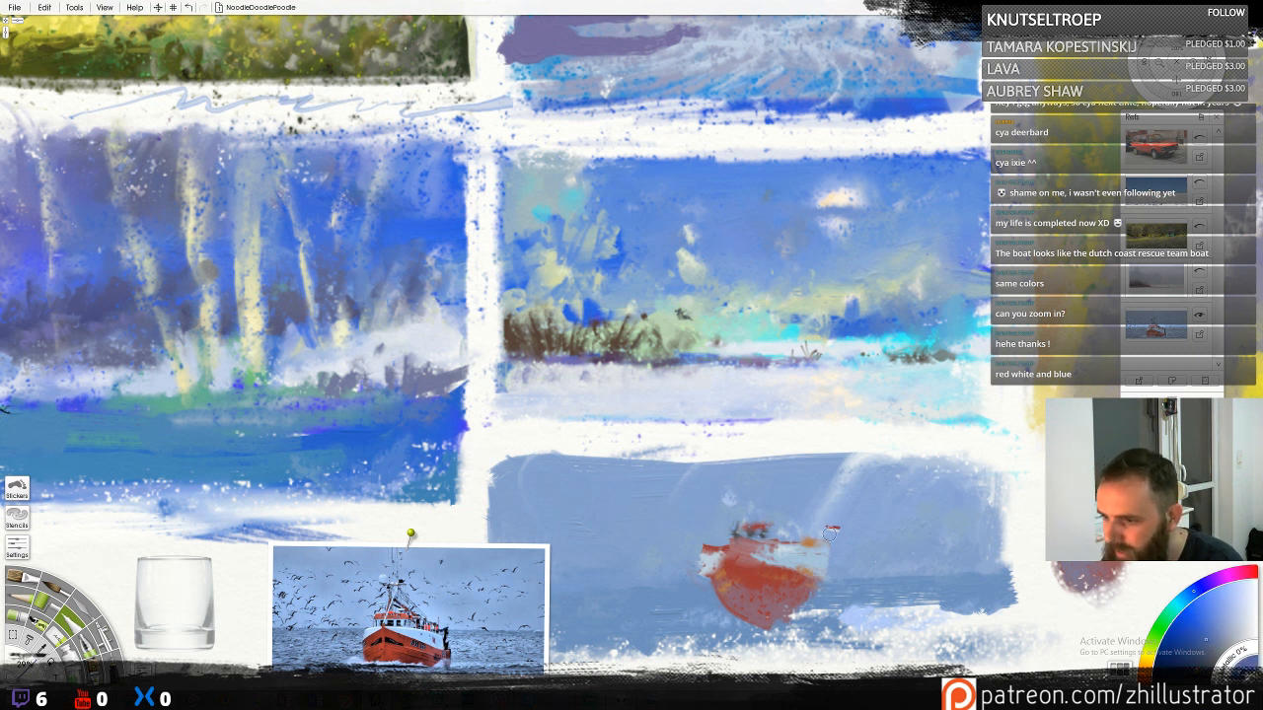
left_click_drag(835, 532, 825, 544)
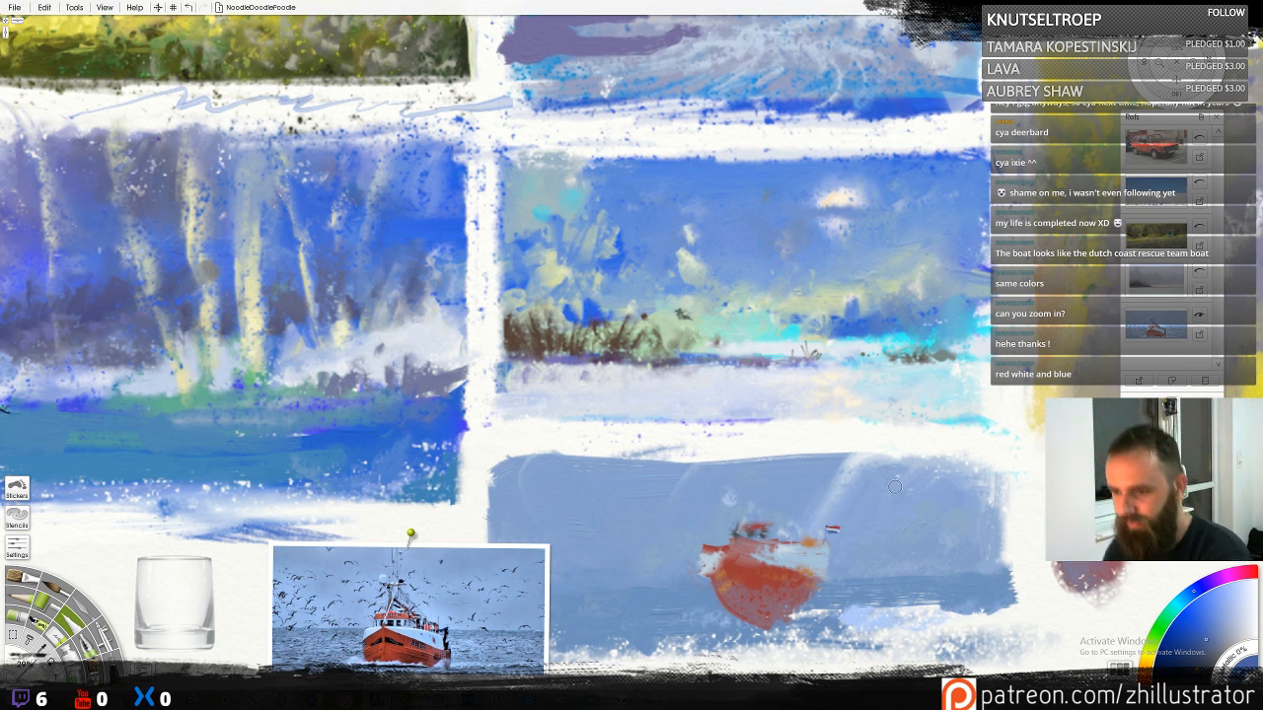
left_click(773, 537, "alt")
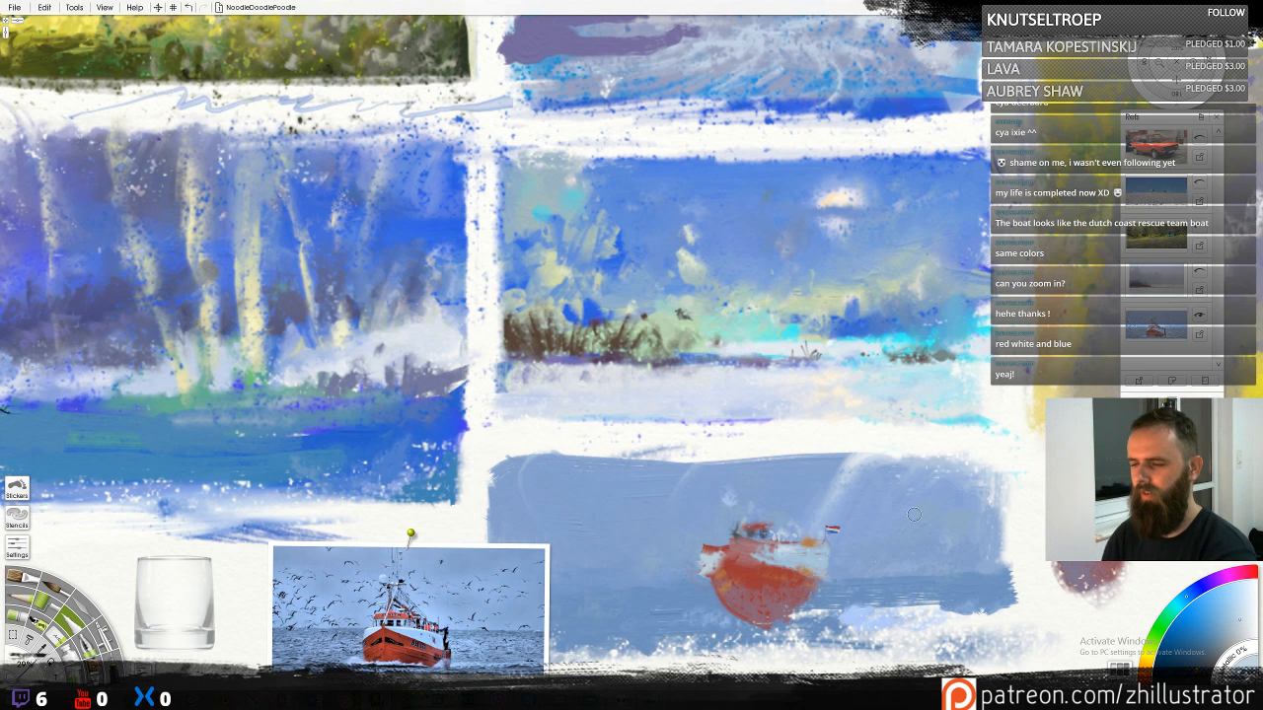
Sample the sky blue and soften the pale smudge above the boat's cabin with it
scroll(914, 514, "down", 3)
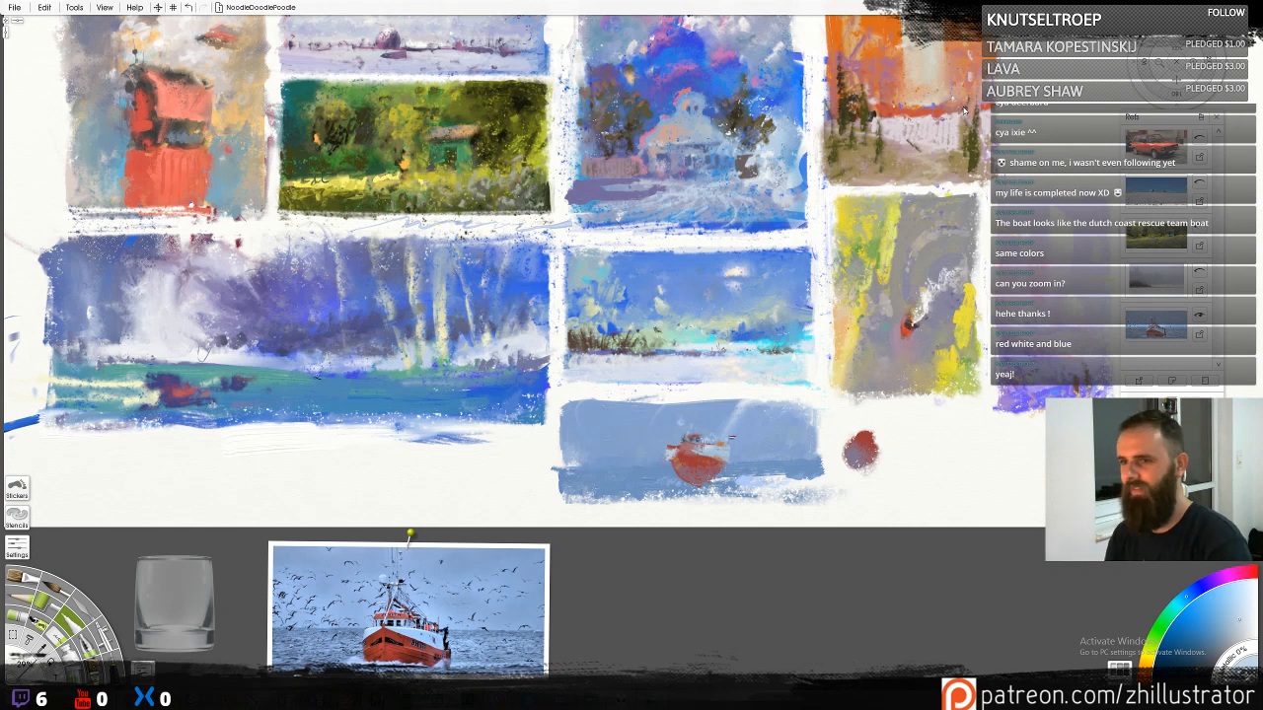
scroll(766, 246, "up", 5)
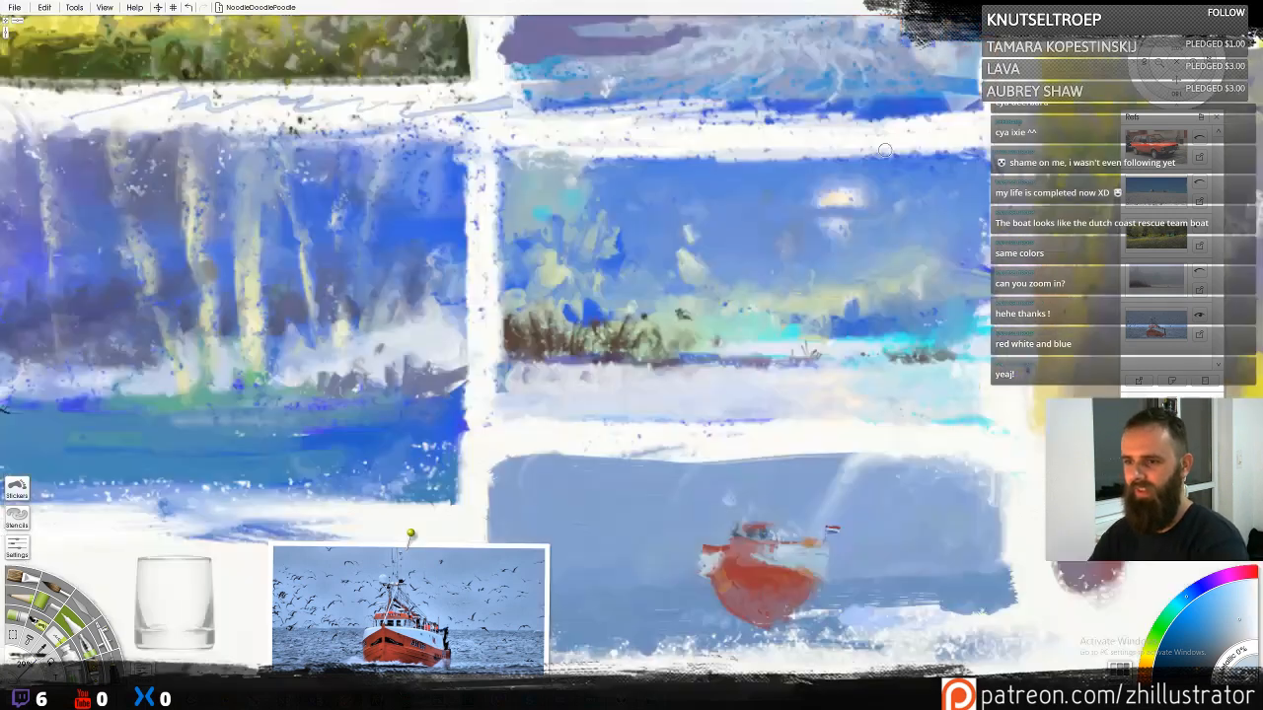
mouse_move(835, 455)
left_mouse_down()
mouse_move(715, 321)
mouse_move(545, 321)
left_mouse_up()
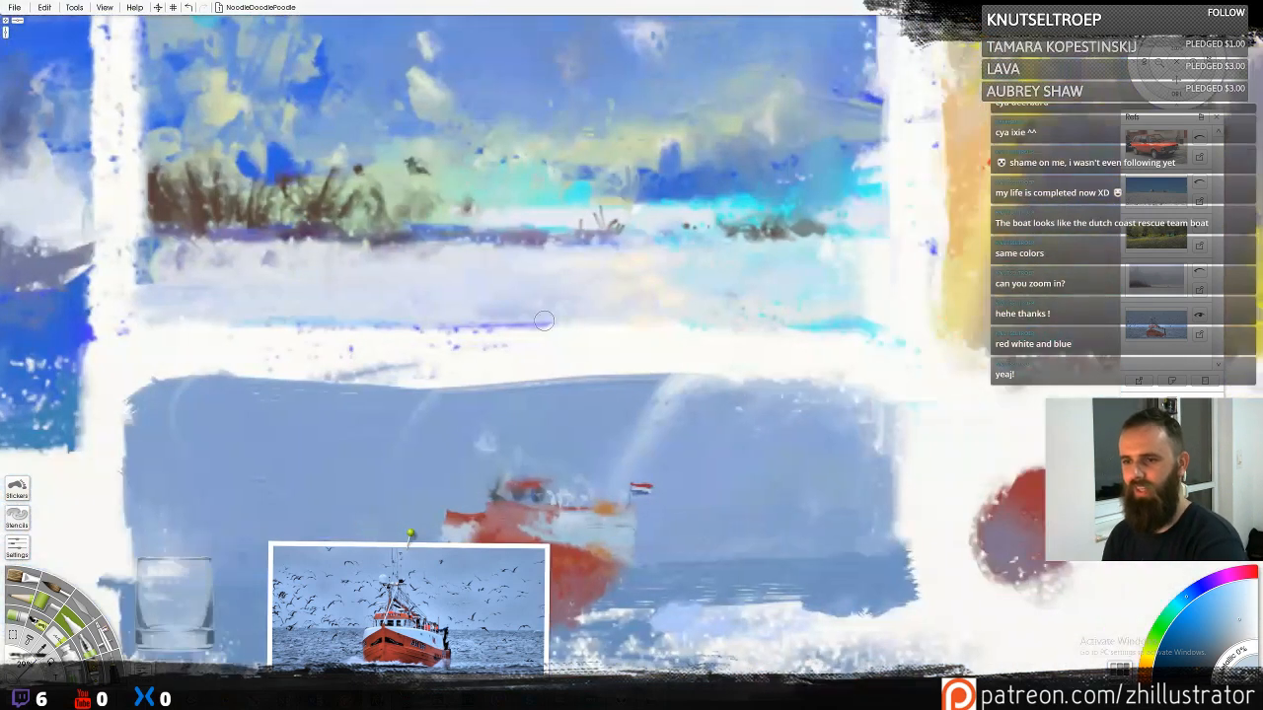
left_click_drag(624, 379, 610, 225)
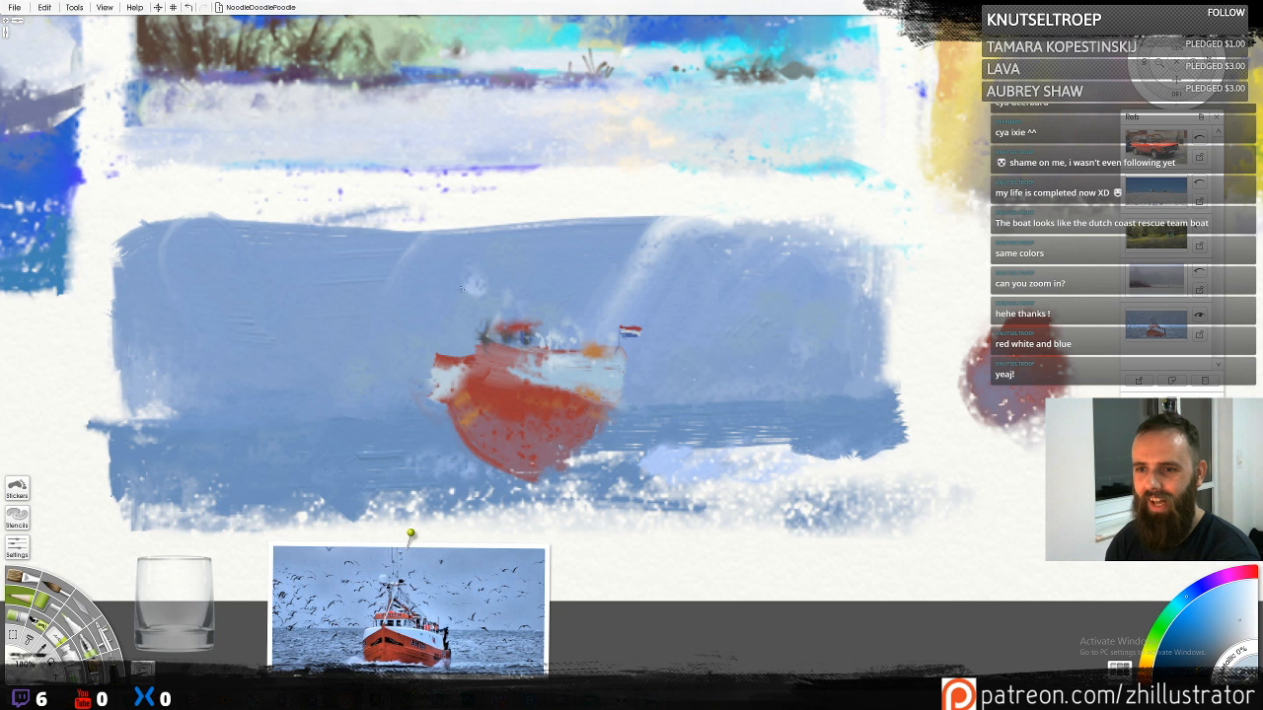
left_click(458, 280, "alt")
left_click_drag(474, 290, 458, 276)
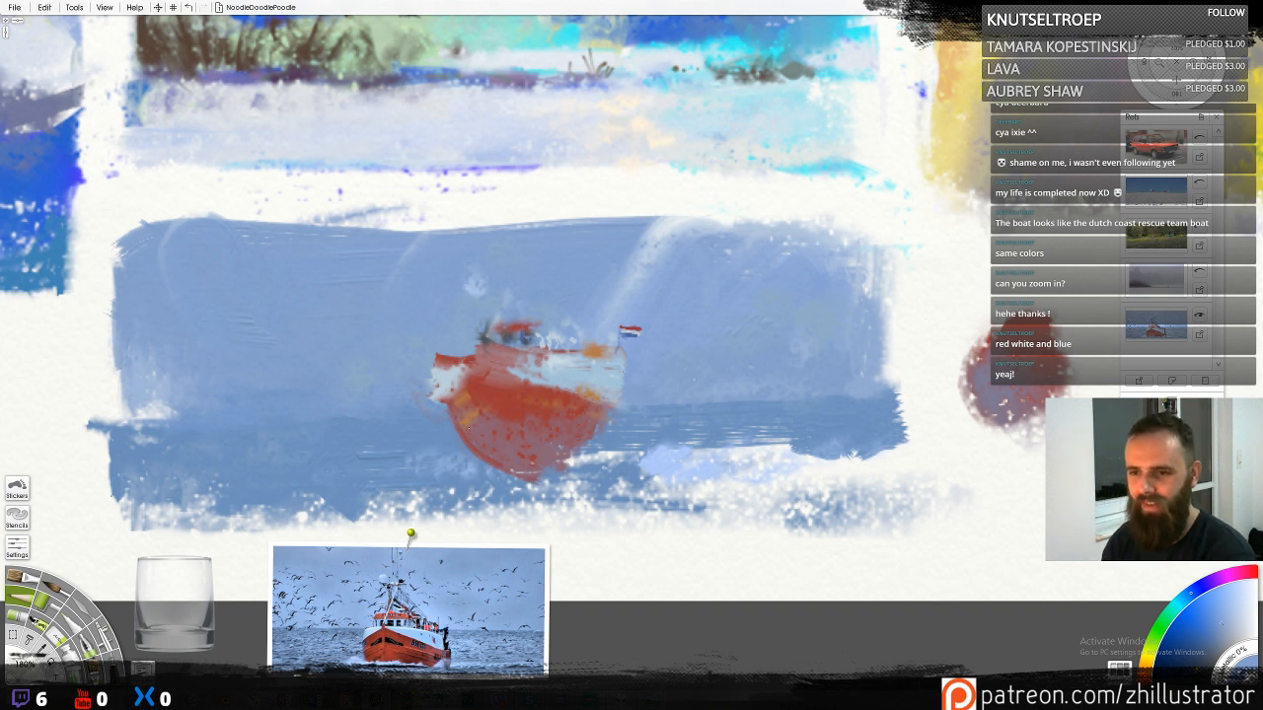
Choose a pale yellow and dab light spray accents at both ends of the red hull
left_click(485, 445, "alt")
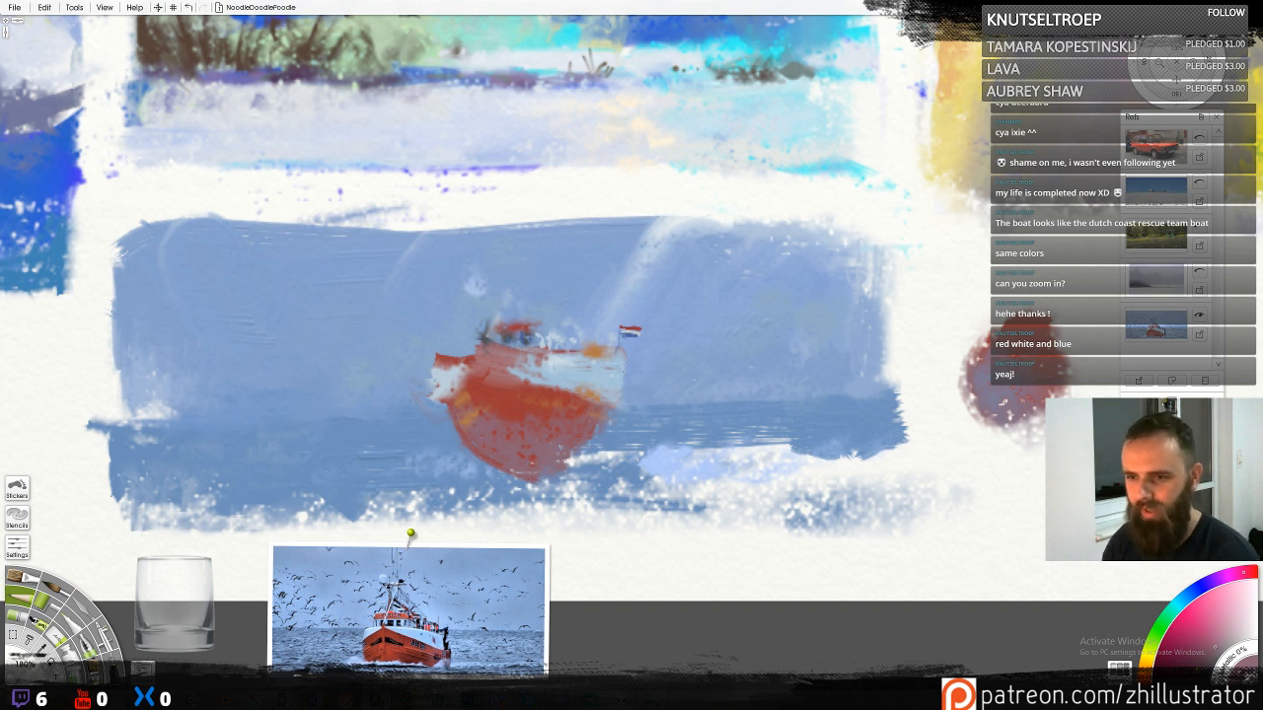
left_click(618, 378, "alt")
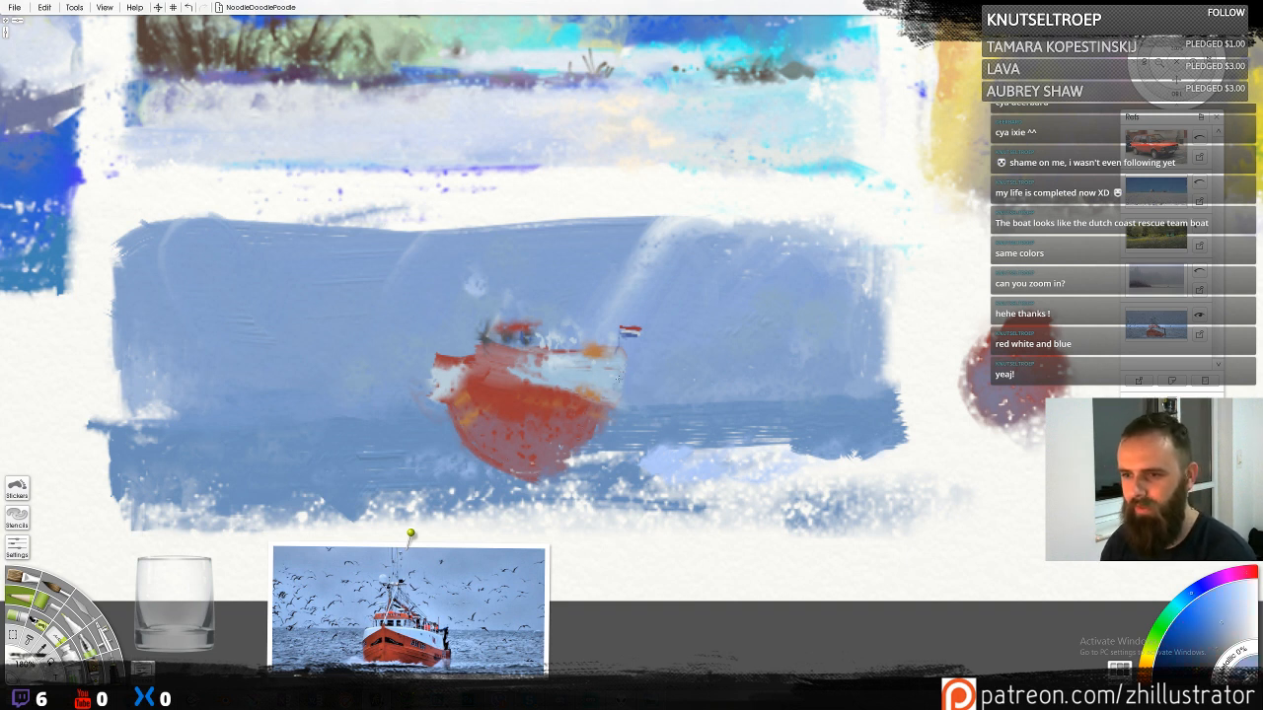
left_click(1234, 618)
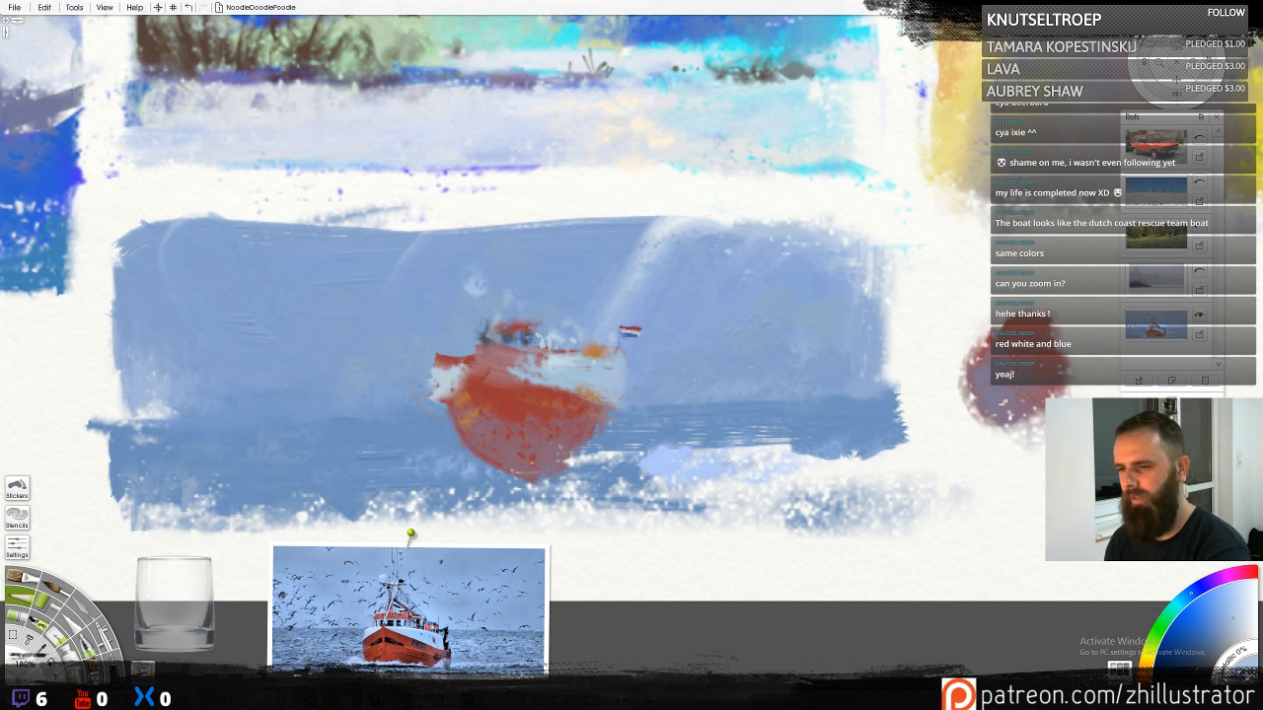
left_click(1151, 648)
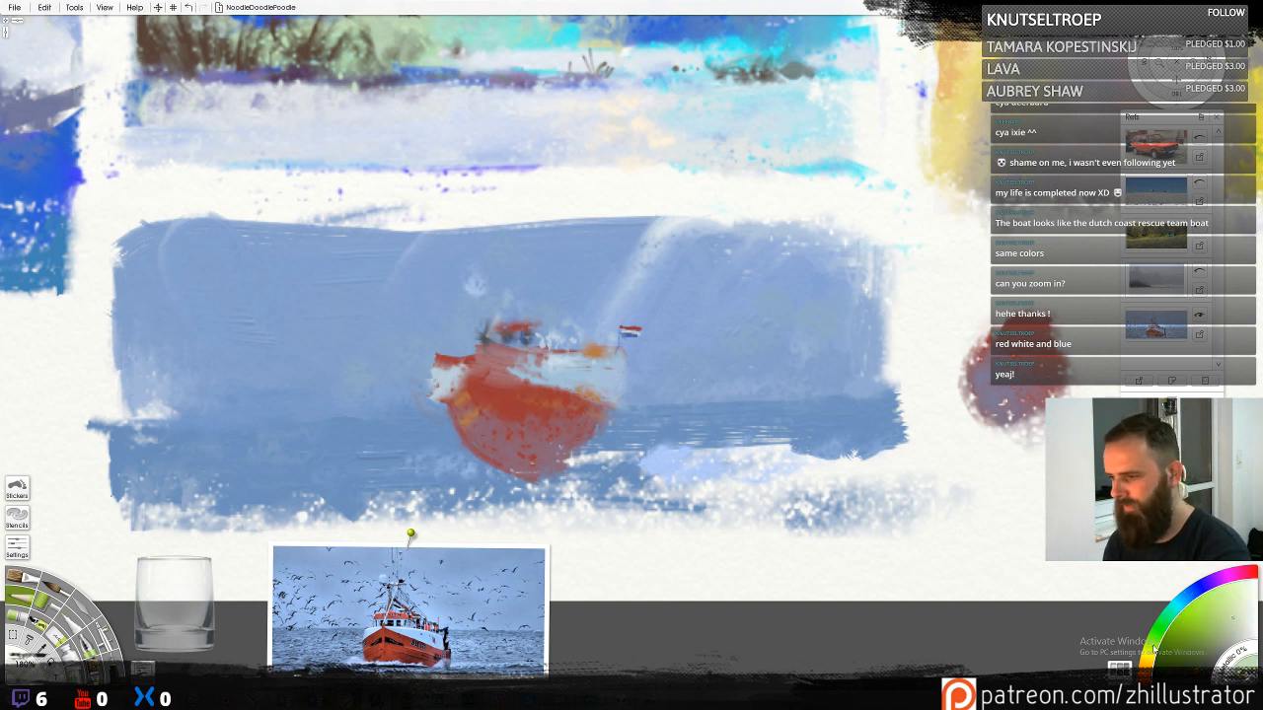
left_click(1246, 603)
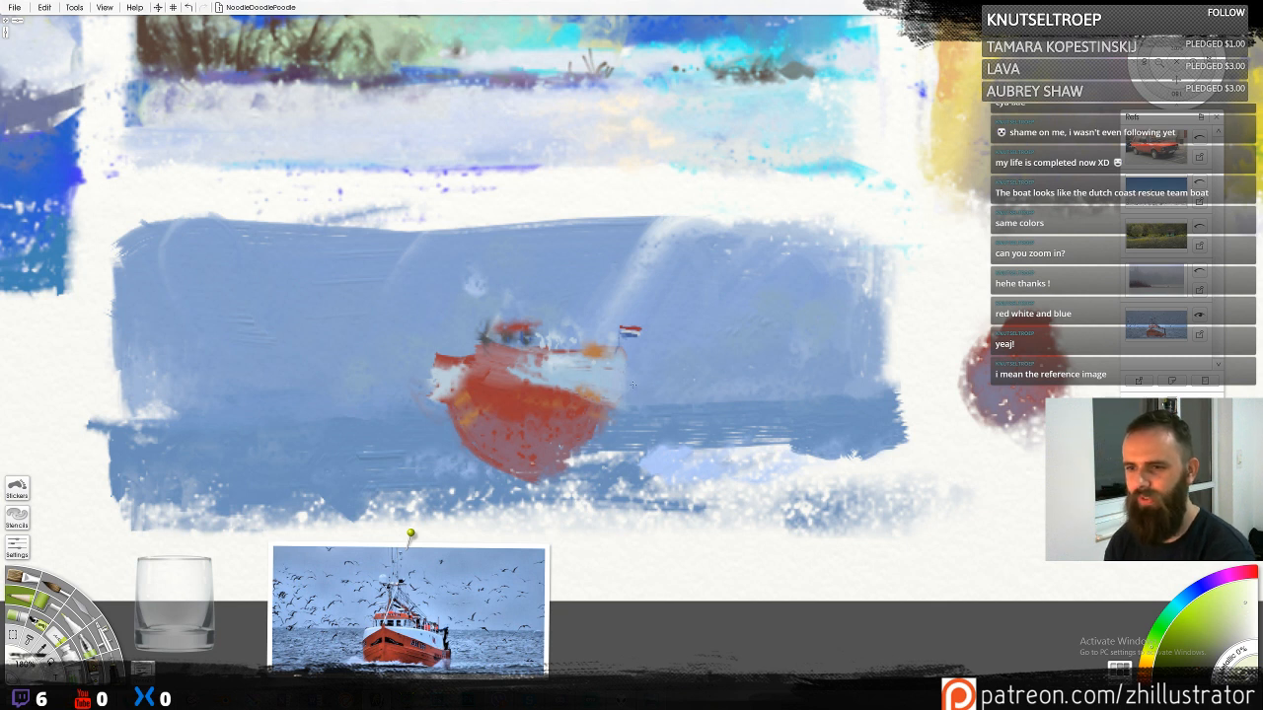
left_click_drag(631, 382, 629, 395)
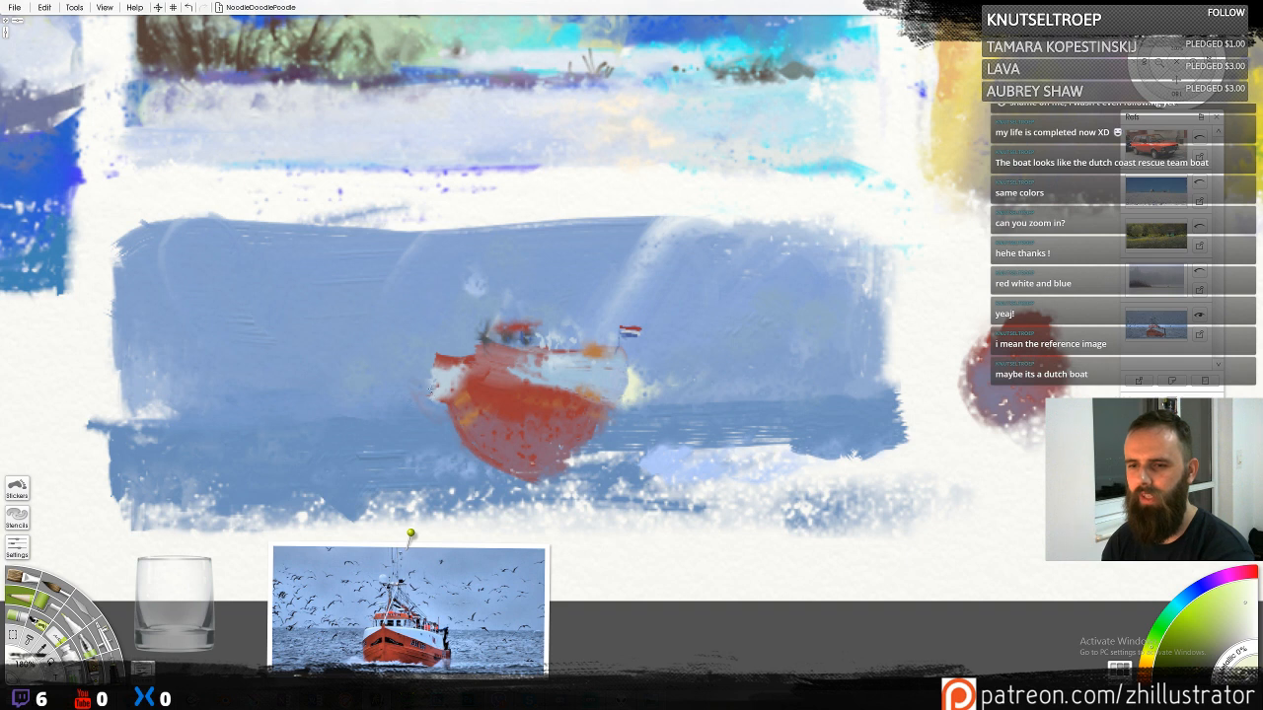
mouse_move(444, 390)
left_mouse_down()
mouse_move(424, 415)
mouse_move(412, 408)
left_mouse_up()
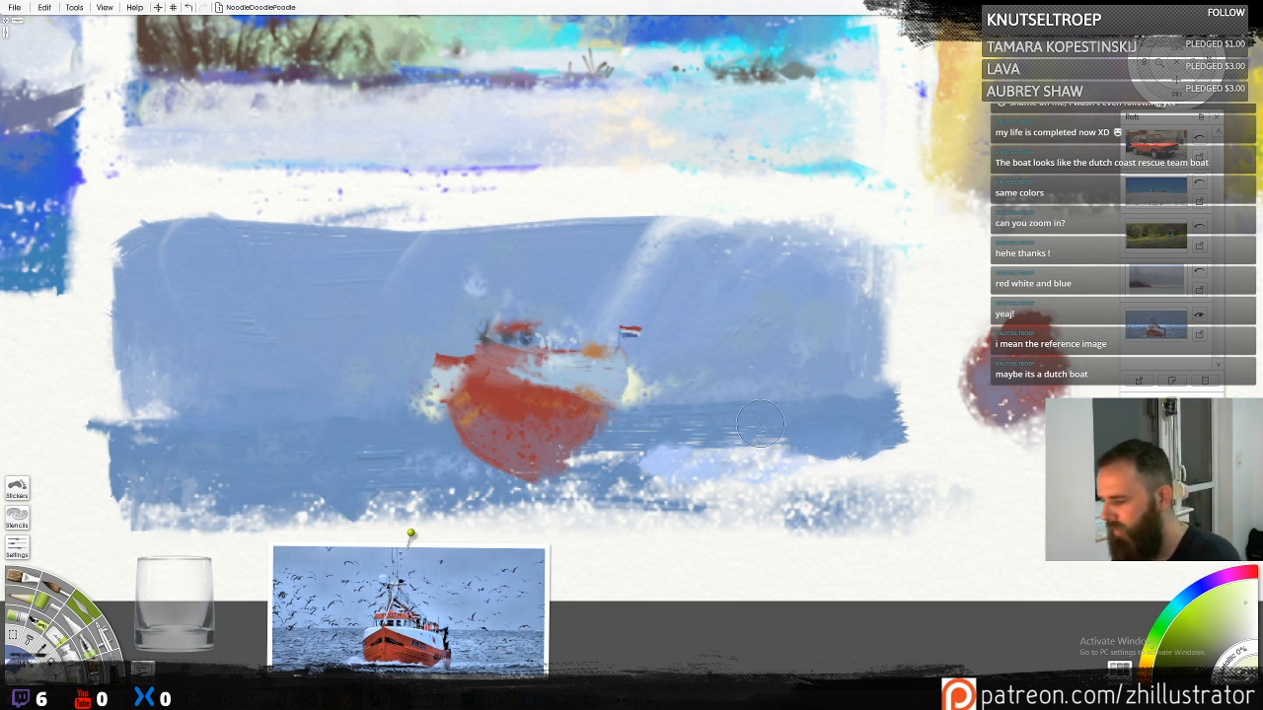
Paint sampled blues into the foam of the foreground sea beside the boat, and sample a dark warm tone near the cabin
left_click(775, 444, "alt")
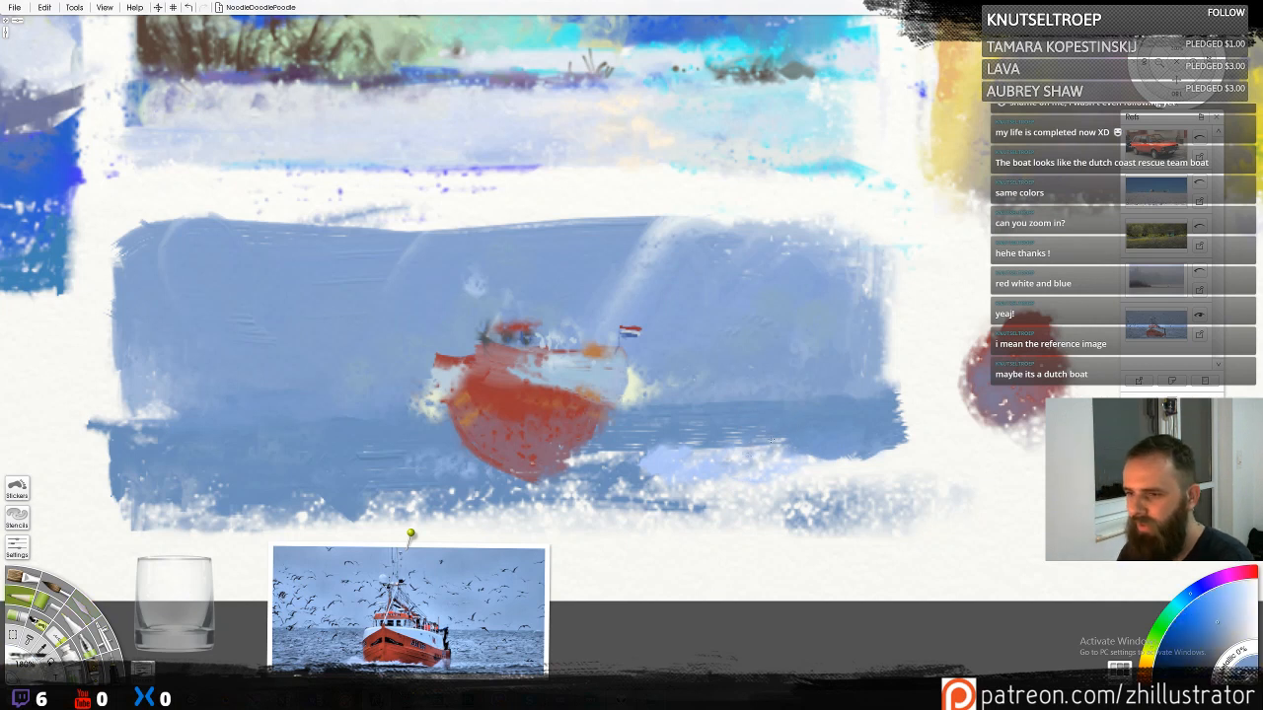
left_click(772, 458, "alt")
left_click_drag(785, 454, 863, 449)
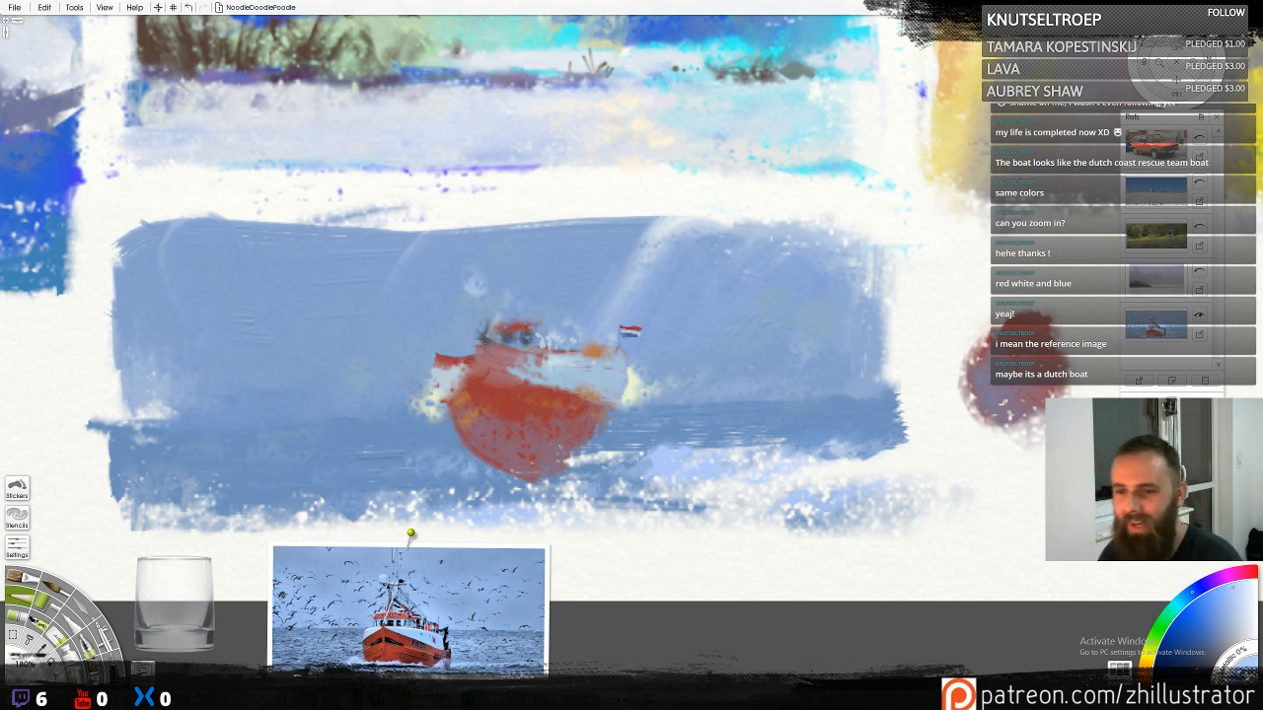
left_click(439, 343, "alt")
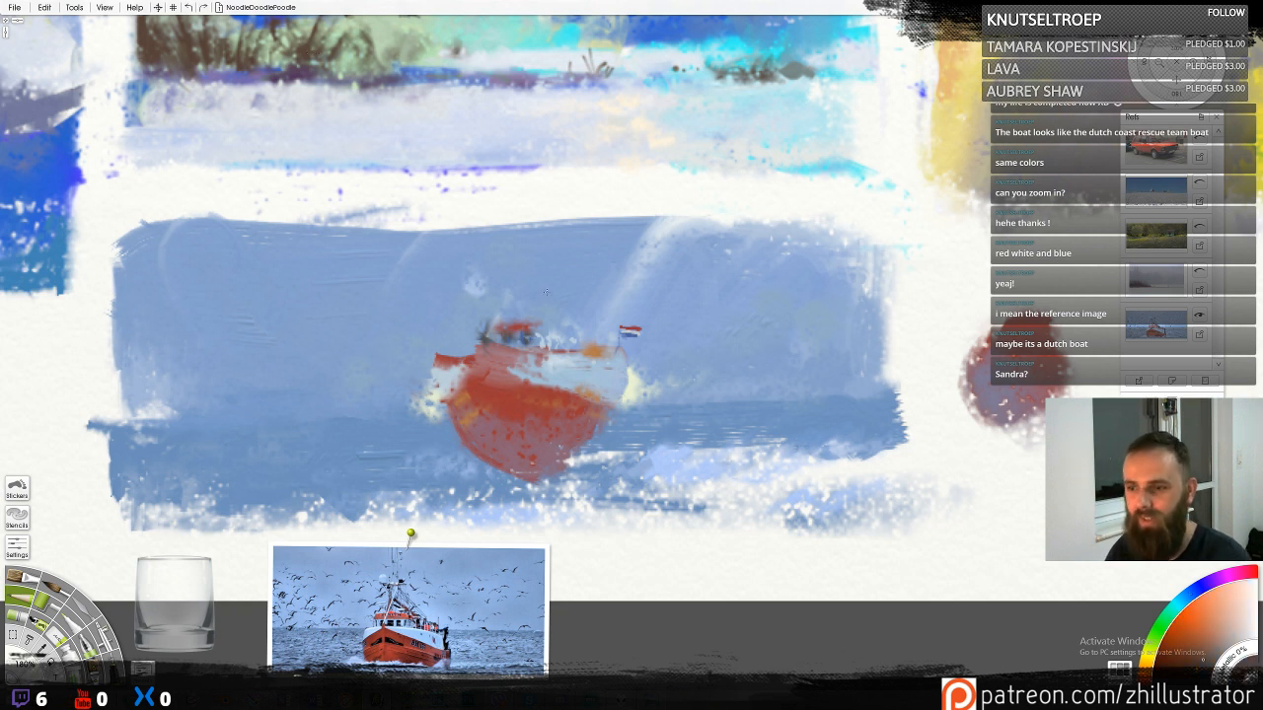
mouse_move(786, 540)
left_mouse_down()
mouse_move(780, 580)
mouse_move(841, 580)
mouse_move(850, 541)
left_mouse_up()
mouse_move(817, 558)
left_mouse_down()
mouse_move(860, 552)
mouse_move(873, 575)
left_mouse_up()
left_click_drag(869, 539, 874, 575)
left_click_drag(926, 536, 926, 576)
mouse_move(925, 536)
left_mouse_down()
mouse_move(943, 549)
mouse_move(928, 557)
left_mouse_up()
mouse_move(960, 573)
left_mouse_down()
mouse_move(966, 546)
mouse_move(987, 570)
left_mouse_up()
left_click_drag(959, 556, 992, 549)
key("ctrl+z")
key("ctrl+z")
key("ctrl+z")
key("ctrl+z")
key("ctrl+z")
key("ctrl+z")
key("ctrl+z")
key("ctrl+z")
key("ctrl+z")
key("ctrl+z")
key("ctrl+z")
key("ctrl+z")
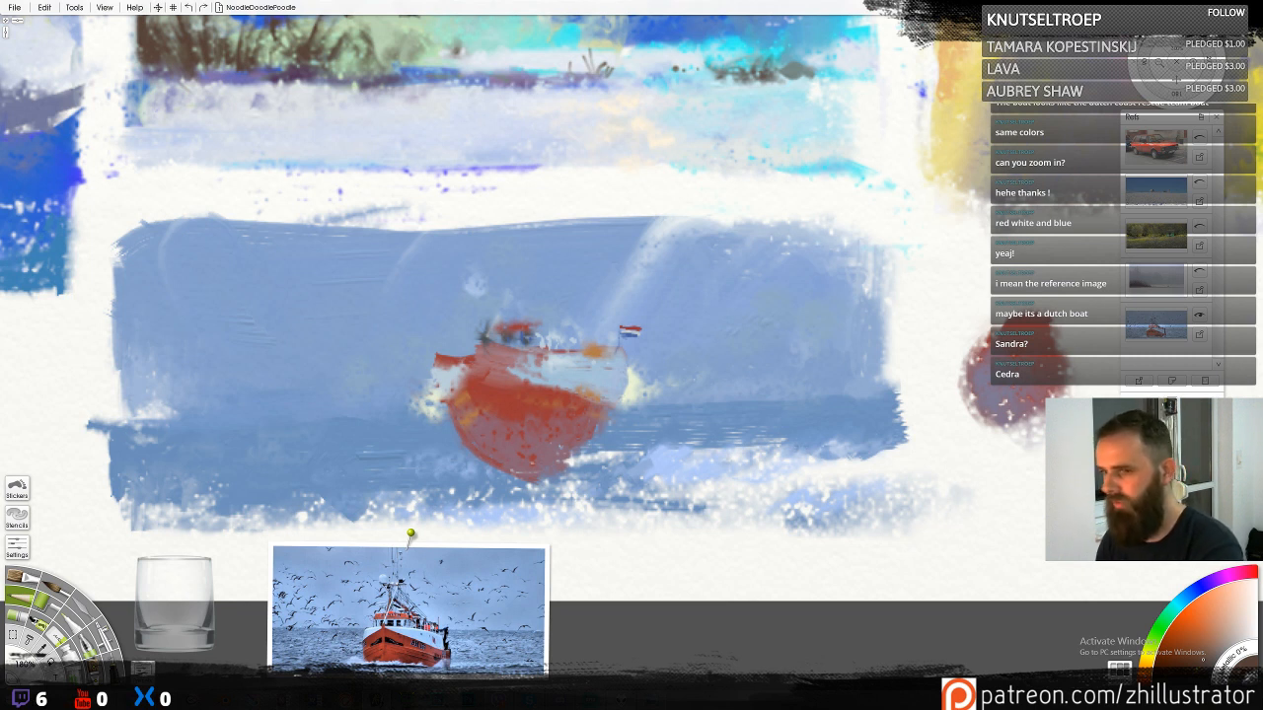
Add a new layer and paint tiny dark birds in the sky around the boat, plus a small dark figure over the sea
key("l")
left_click(28, 270)
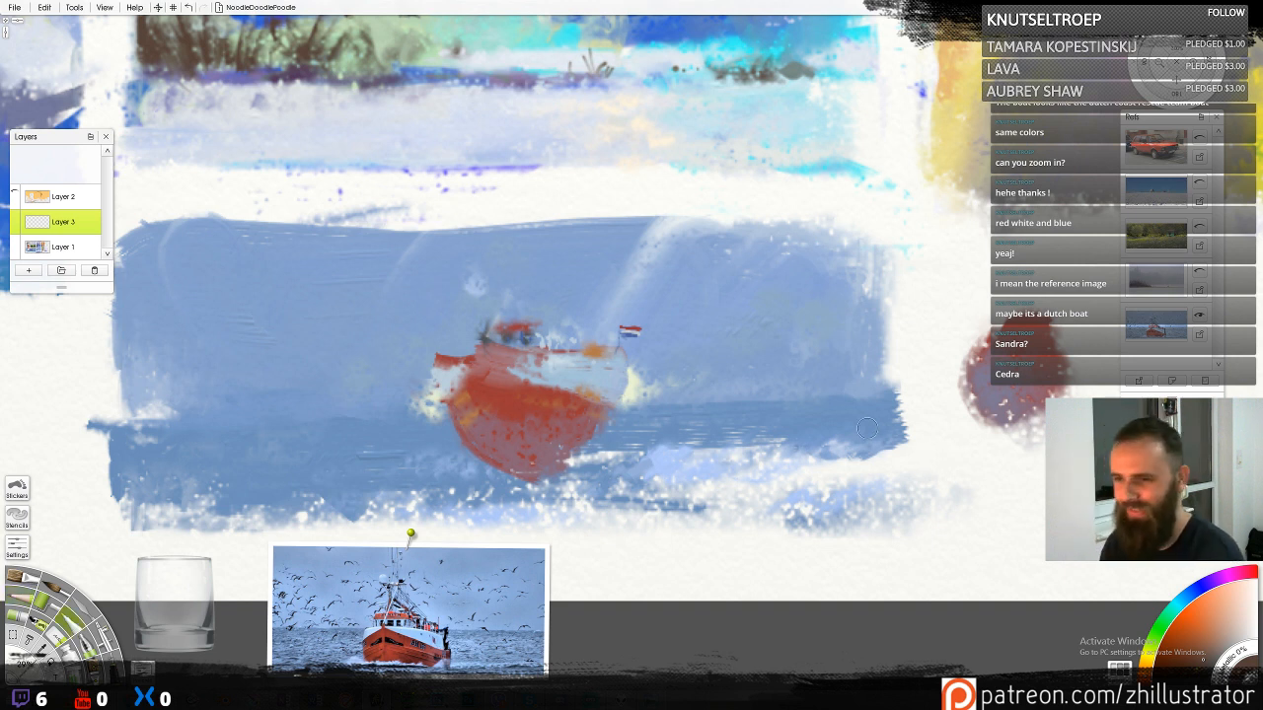
left_click_drag(680, 337, 697, 331)
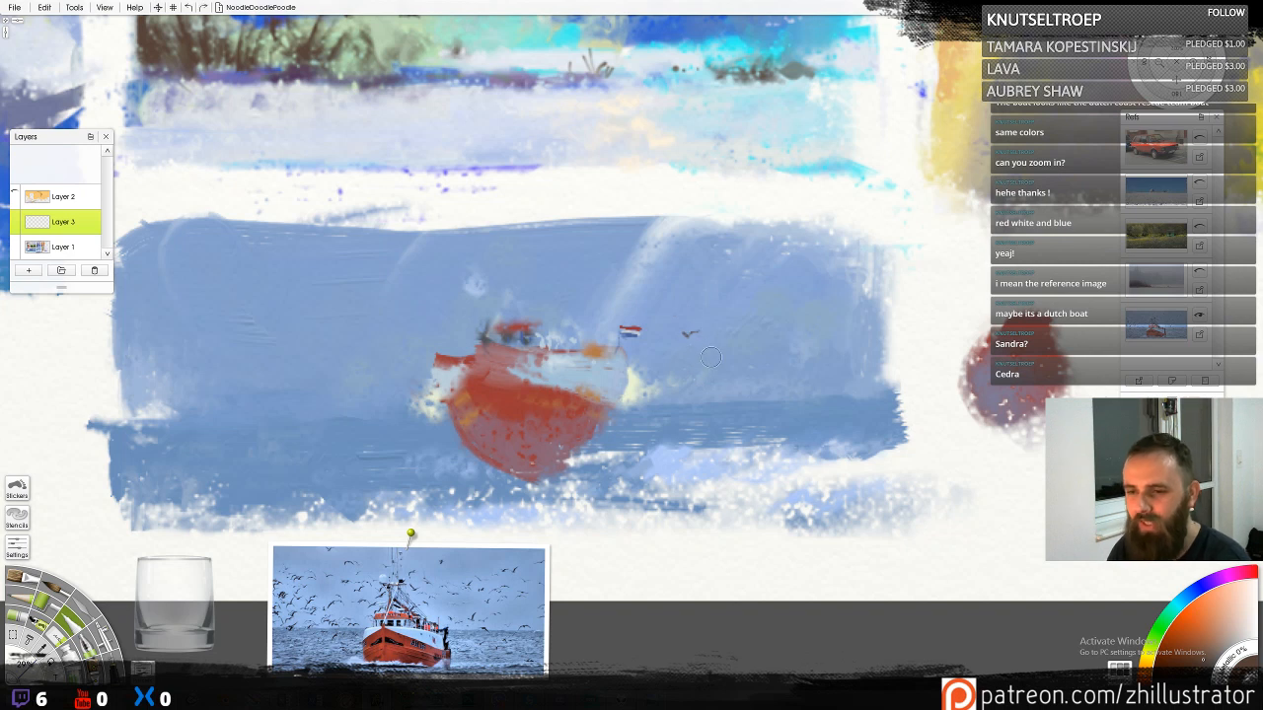
key("ctrl+z")
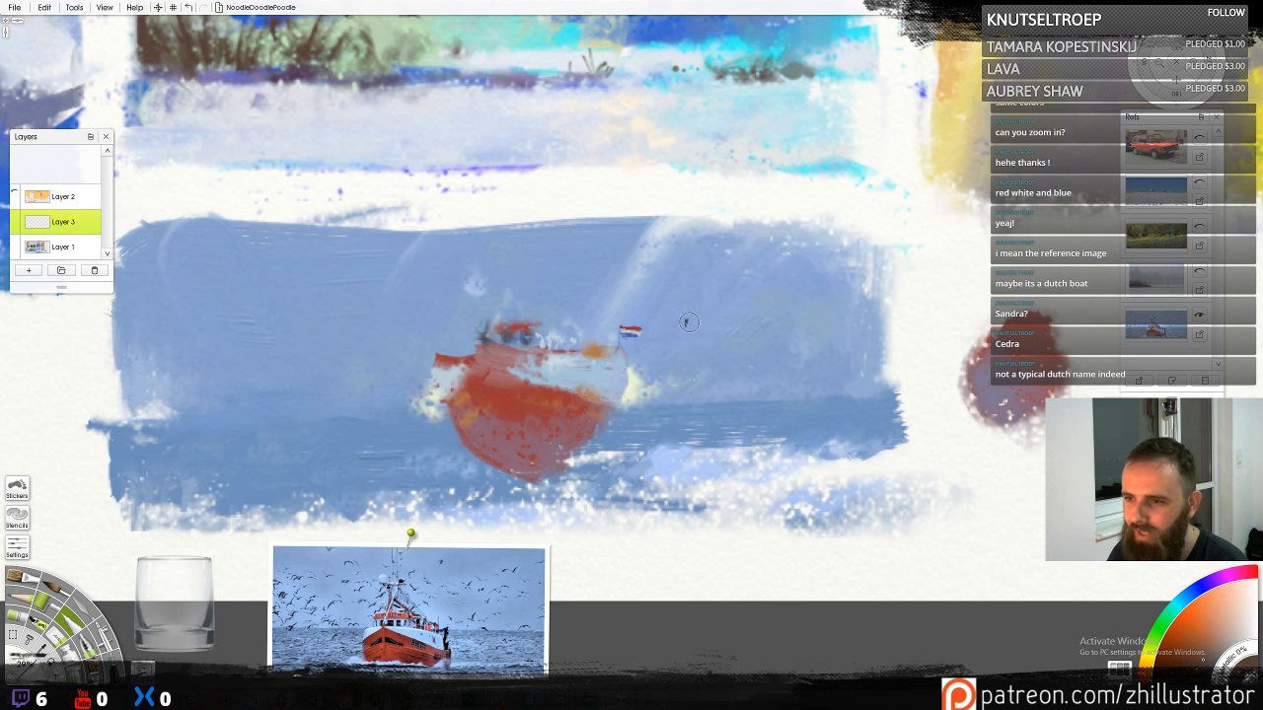
left_click_drag(689, 324, 695, 327)
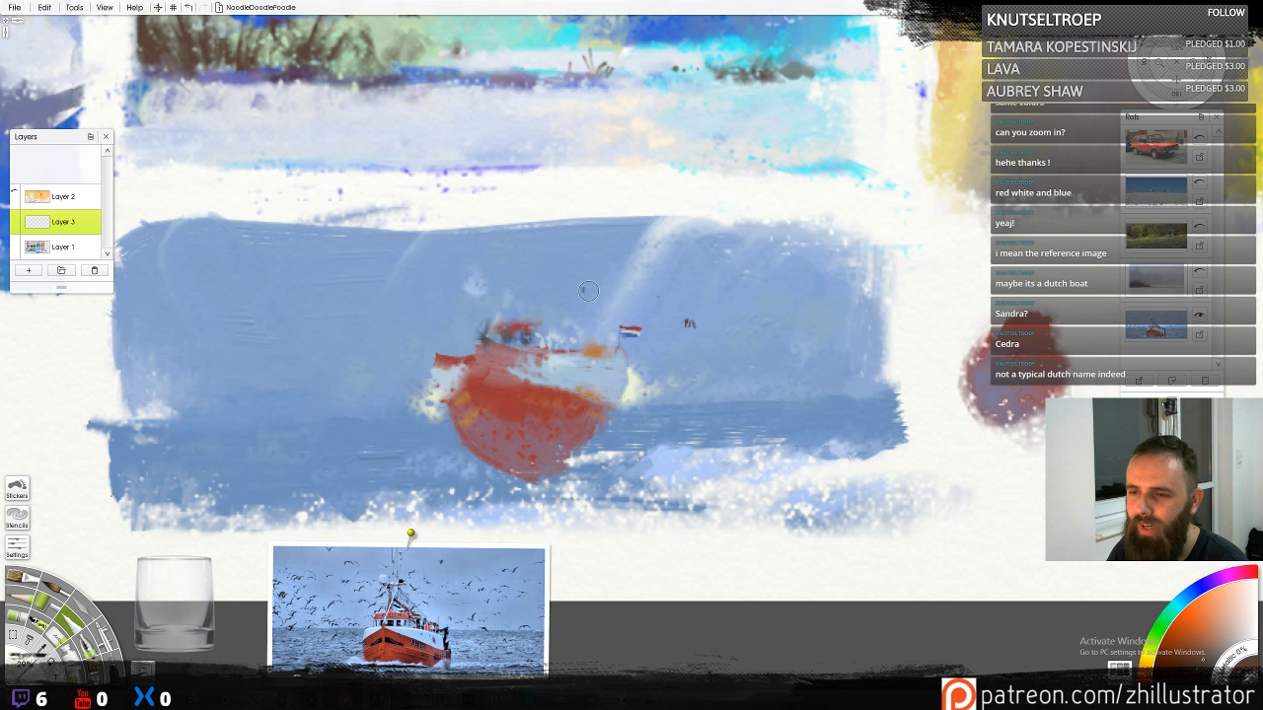
left_click_drag(581, 289, 591, 290)
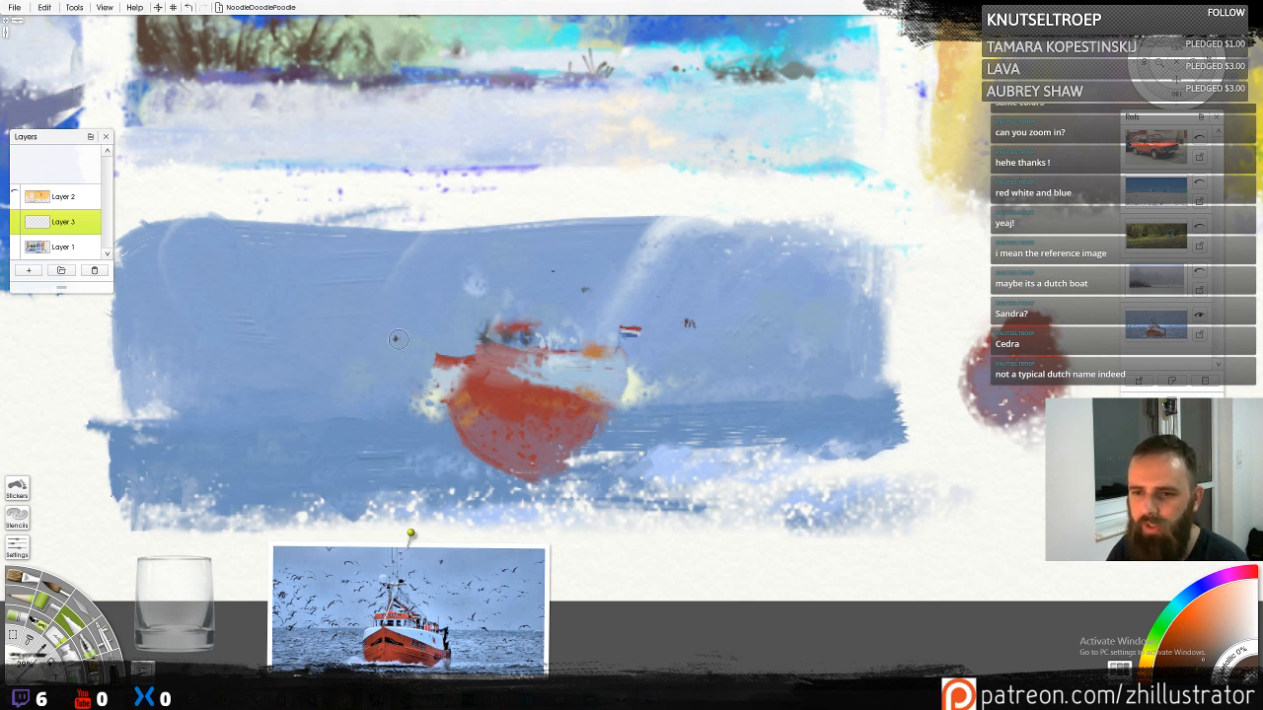
left_click_drag(402, 338, 411, 340)
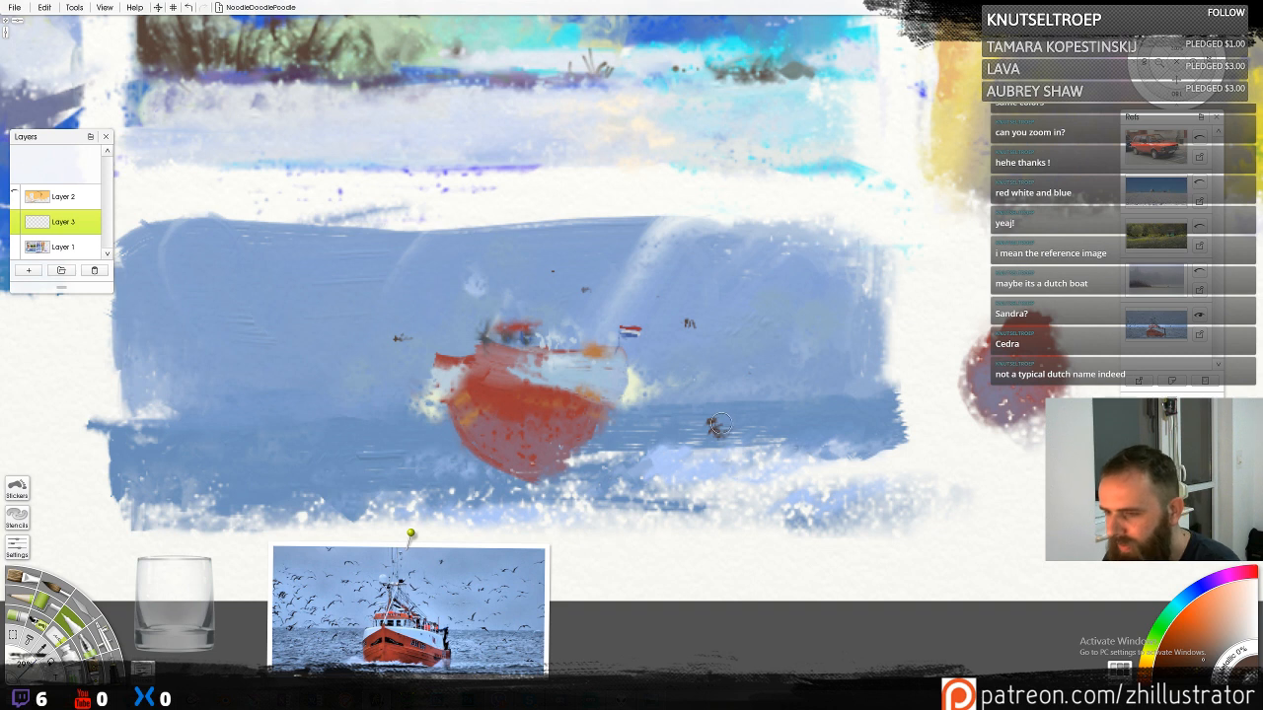
Partly erase the small birds in the sky so they fade into the background
key("e")
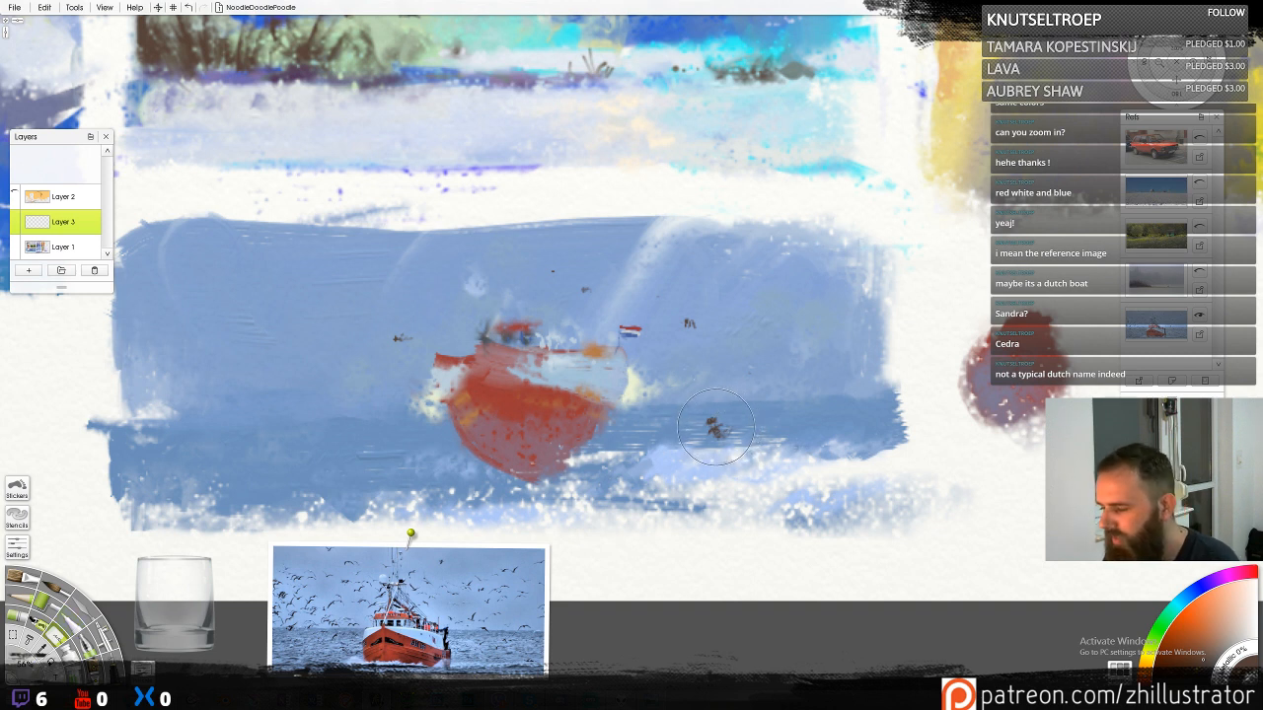
key("b")
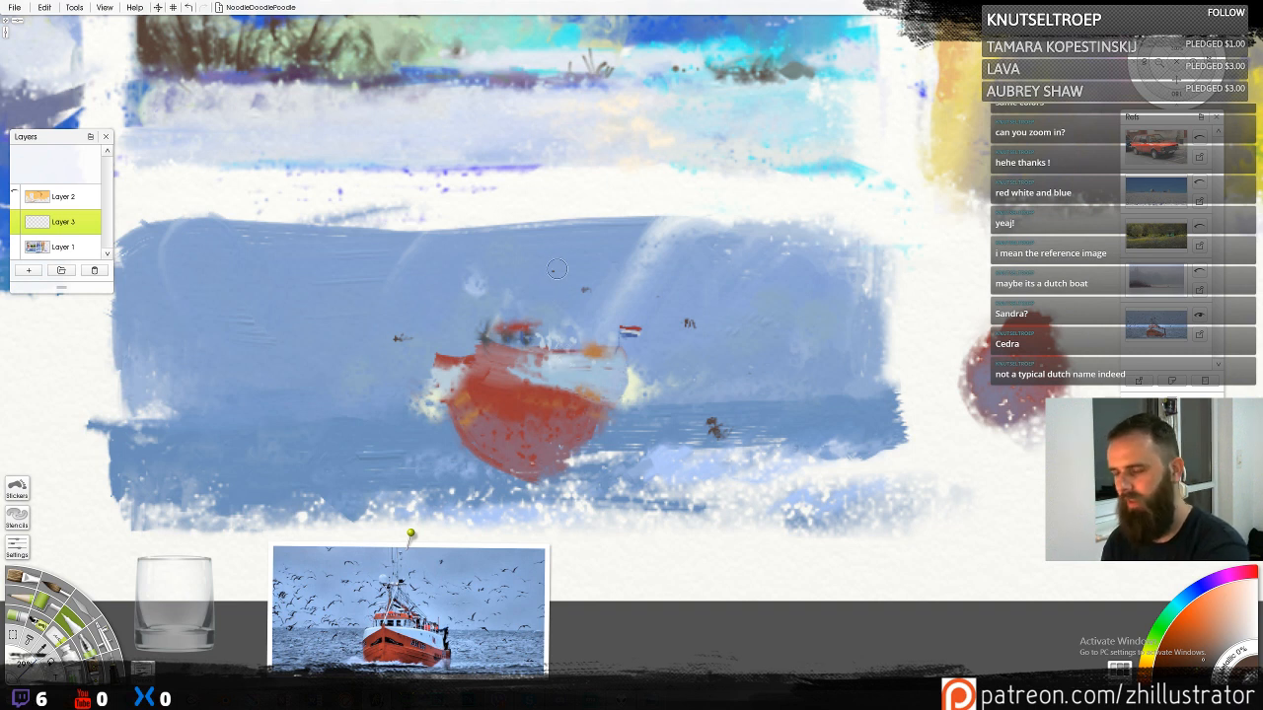
key("e")
left_click_drag(582, 282, 586, 287)
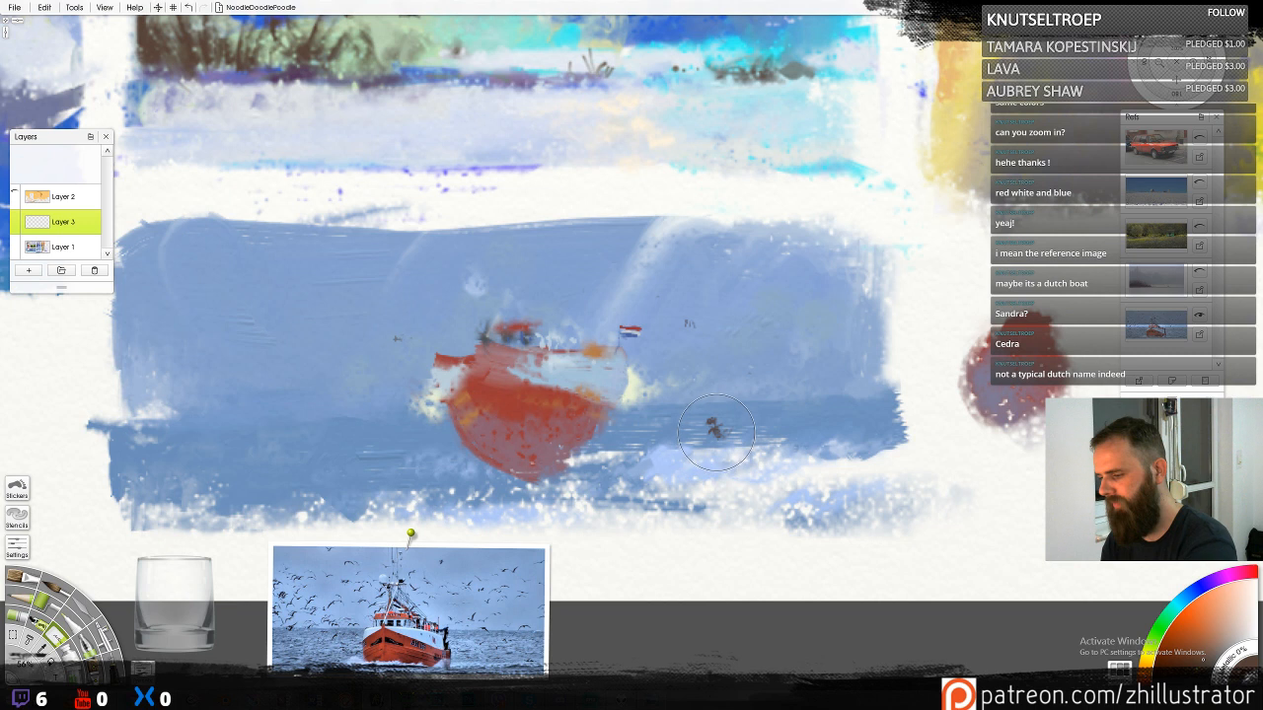
Draw an arrow up to the dark figure on the sea, label it HOVERCAT, and add a small heart
key("alt")
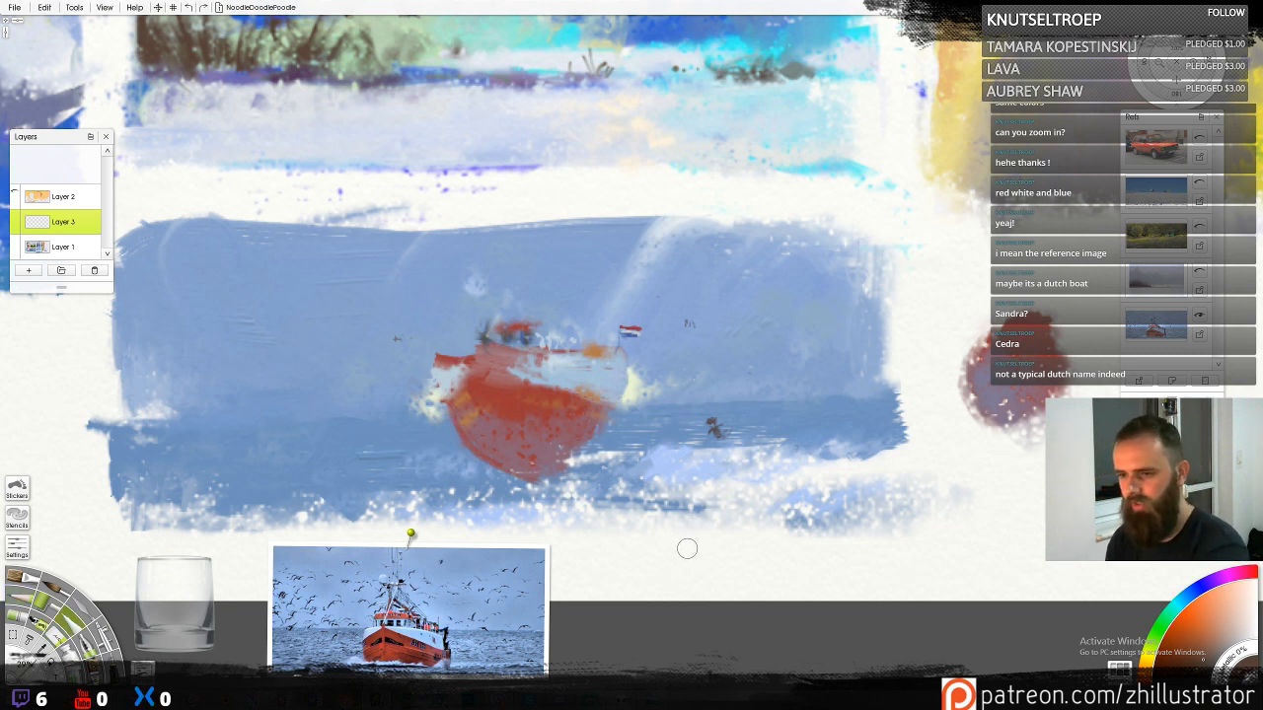
left_click_drag(687, 549, 698, 482)
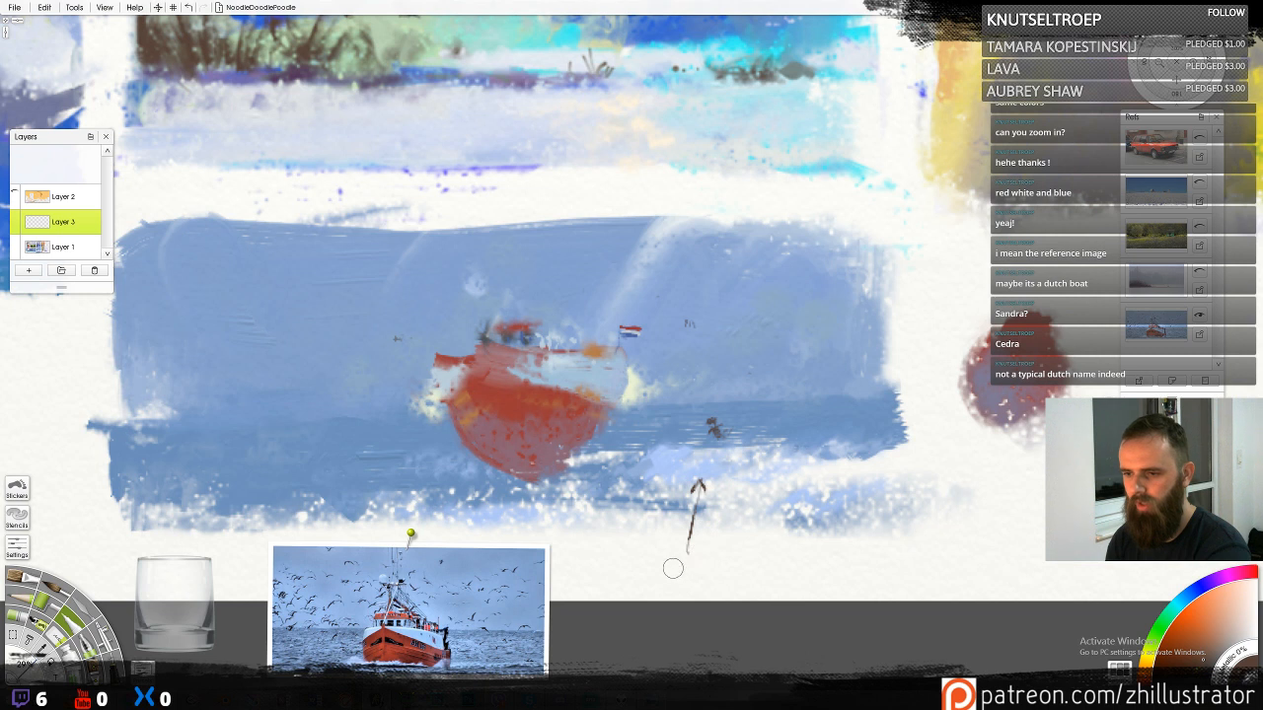
left_click_drag(672, 560, 672, 574)
mouse_move(682, 559)
left_mouse_down()
mouse_move(680, 572)
mouse_move(718, 554)
mouse_move(776, 563)
mouse_move(818, 551)
mouse_move(854, 569)
mouse_move(851, 582)
left_mouse_up()
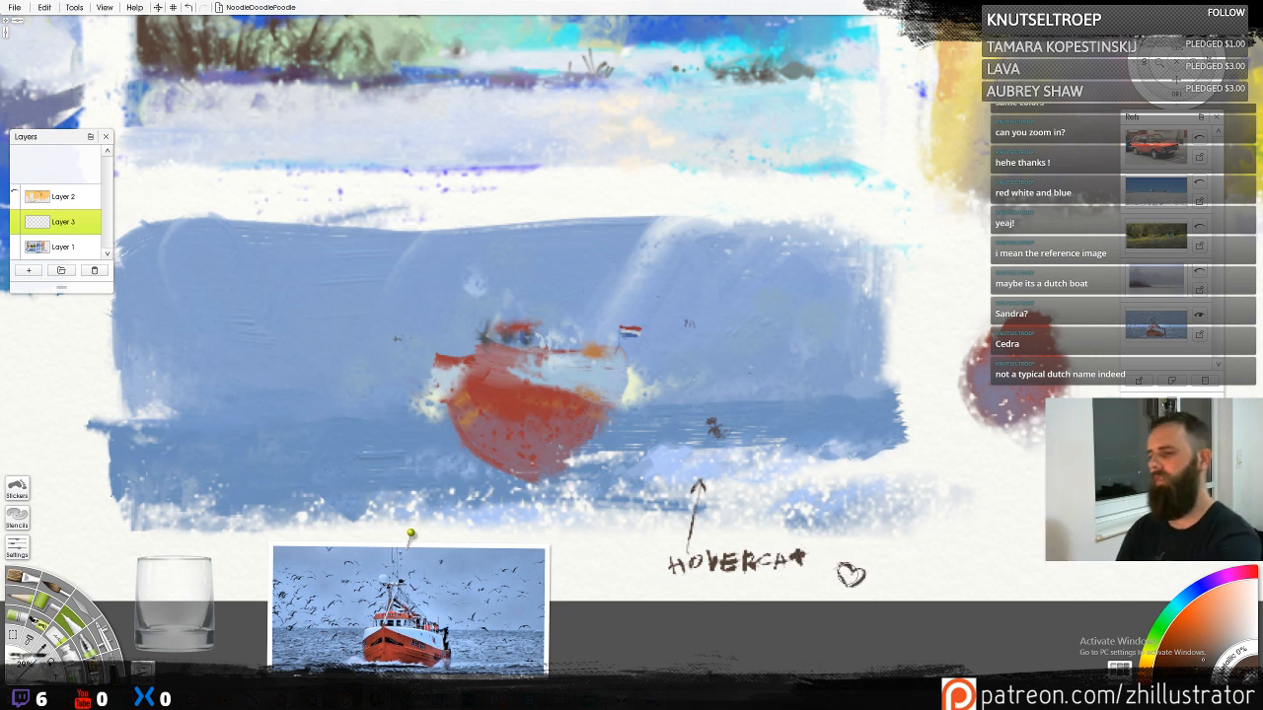
Doodle a cat in a top hat beside the heart, enclosed in a circle with an arrow pointing back to the sea study
mouse_move(938, 530)
left_mouse_down()
mouse_move(966, 525)
mouse_move(945, 505)
mouse_move(940, 538)
mouse_move(959, 508)
mouse_move(966, 527)
mouse_move(942, 541)
mouse_move(973, 537)
mouse_move(935, 538)
mouse_move(932, 551)
mouse_move(942, 528)
mouse_move(945, 549)
left_mouse_up()
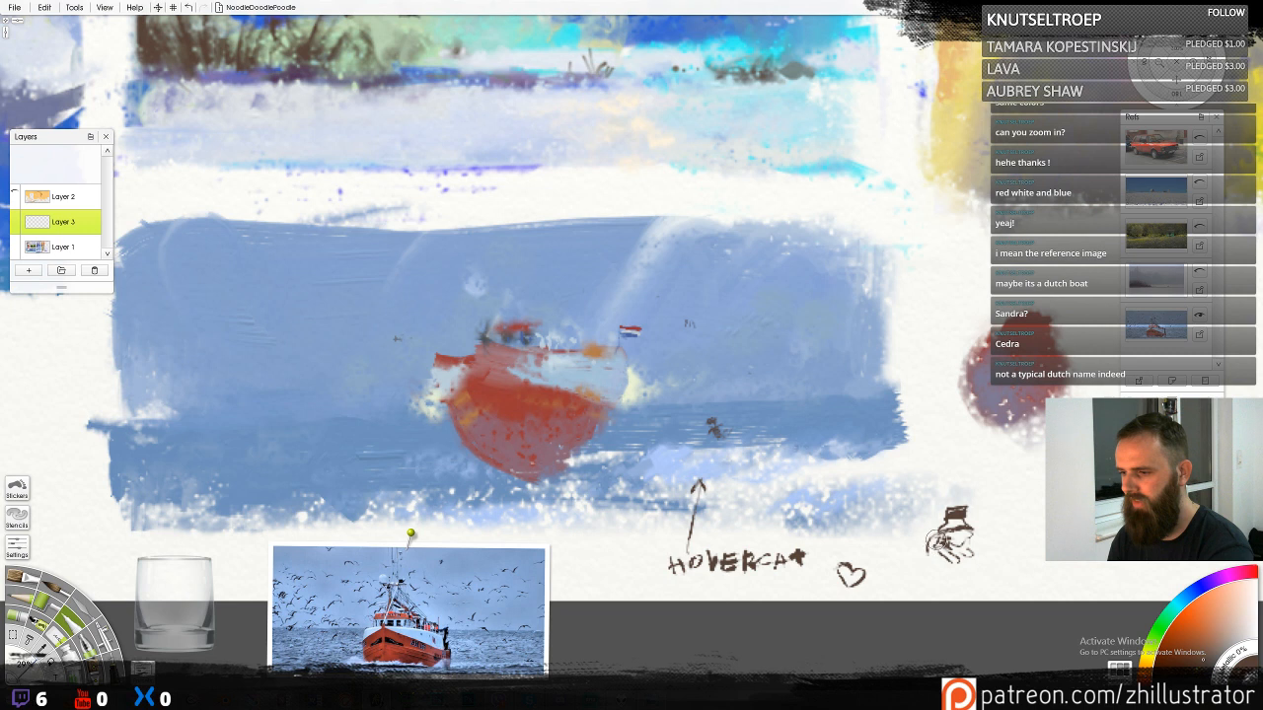
mouse_move(924, 551)
left_mouse_down()
mouse_move(953, 574)
mouse_move(945, 596)
mouse_move(909, 564)
mouse_move(918, 578)
mouse_move(968, 580)
mouse_move(945, 579)
left_mouse_up()
left_click(955, 531)
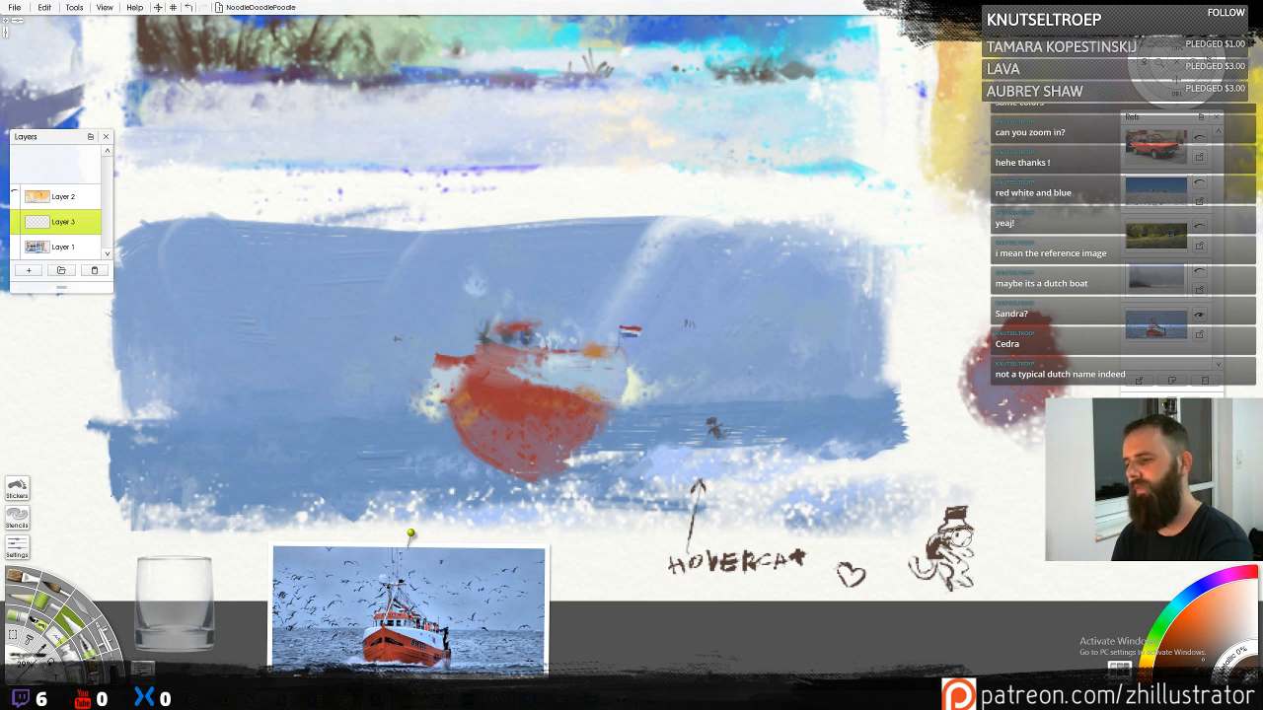
left_click_drag(951, 531, 969, 532)
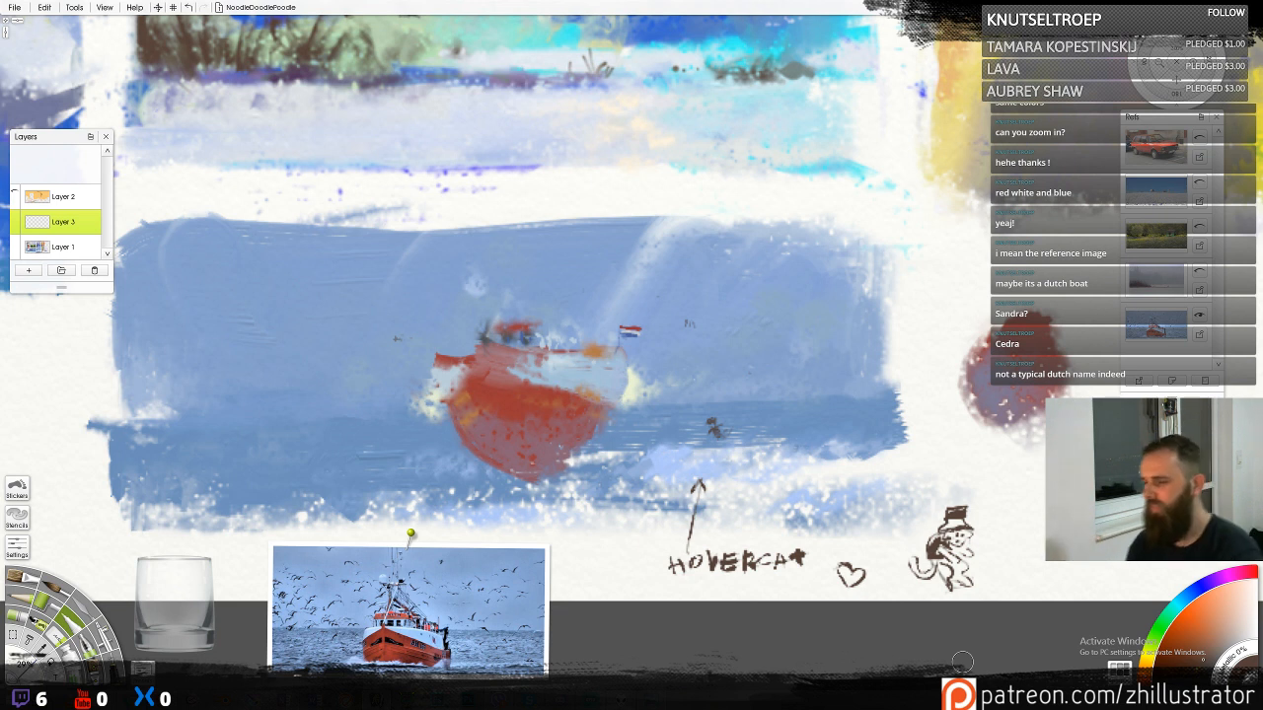
left_click_drag(881, 540, 801, 487)
mouse_move(827, 493)
left_mouse_down()
mouse_move(801, 488)
mouse_move(809, 511)
left_mouse_up()
mouse_move(967, 485)
left_mouse_down()
mouse_move(985, 604)
mouse_move(955, 480)
left_mouse_up()
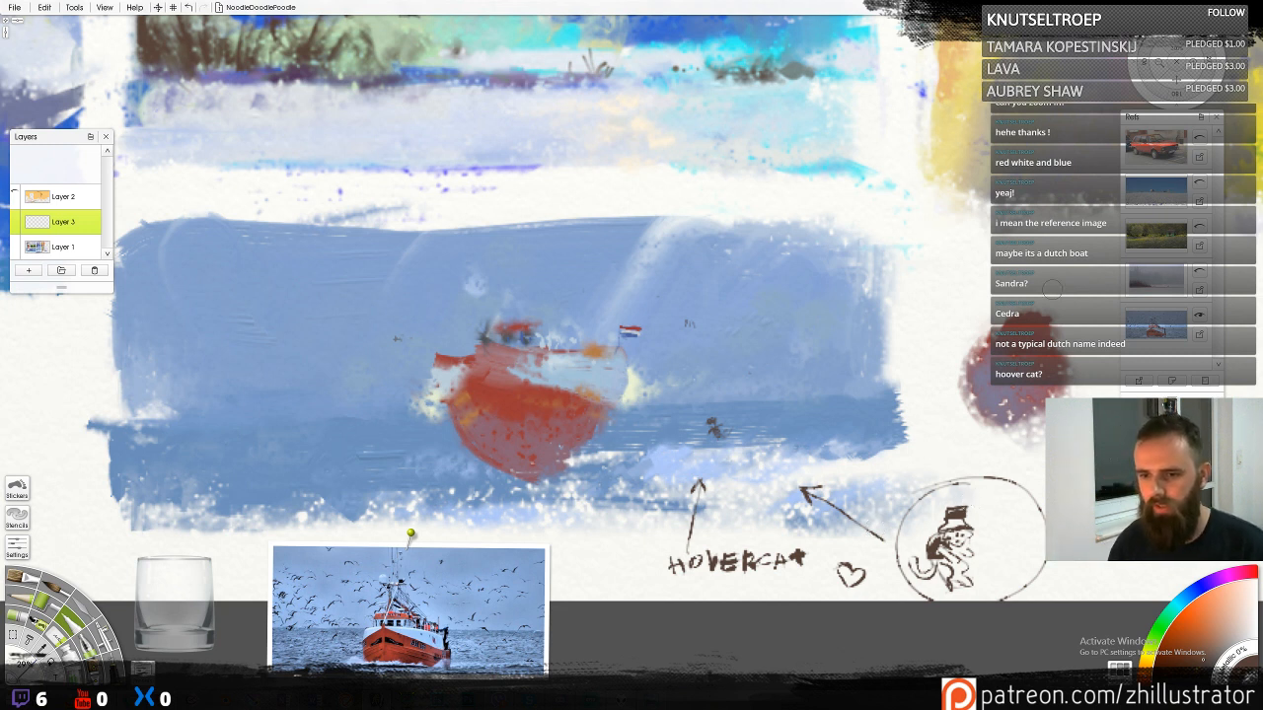
Hide the pinned fishing boat reference photo from the canvas
left_click(1198, 316)
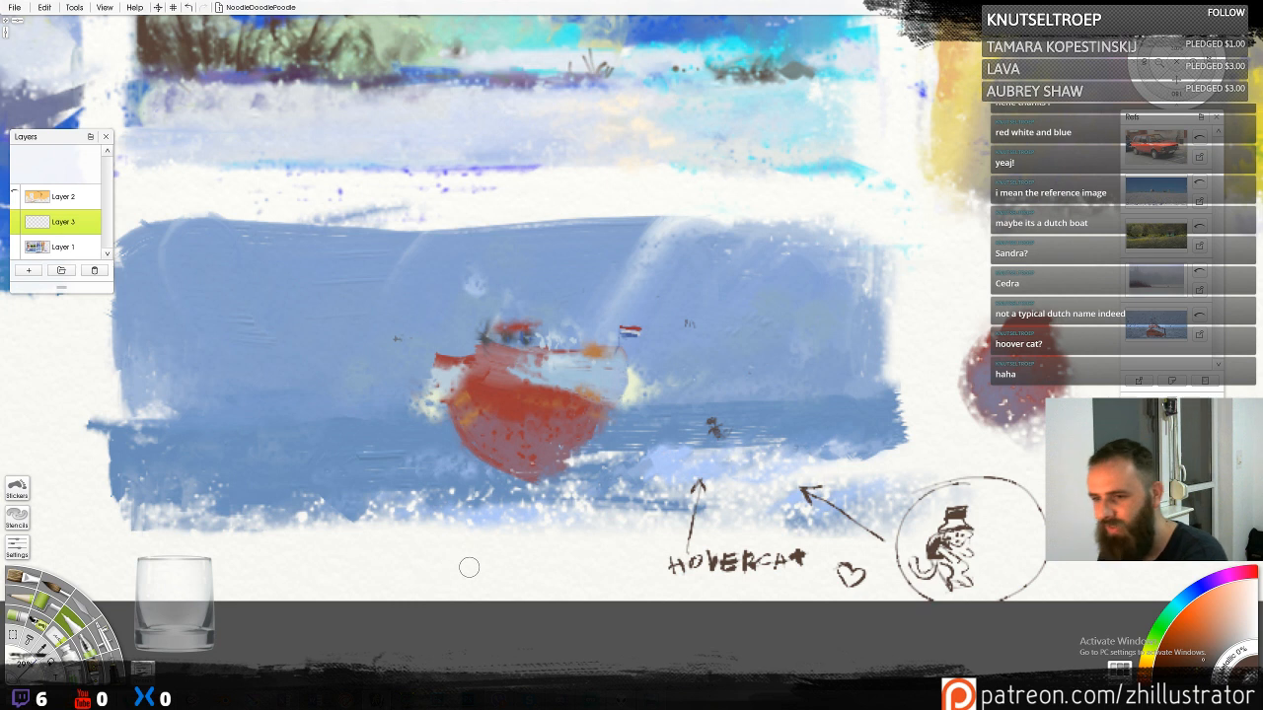
key("h")
key("h")
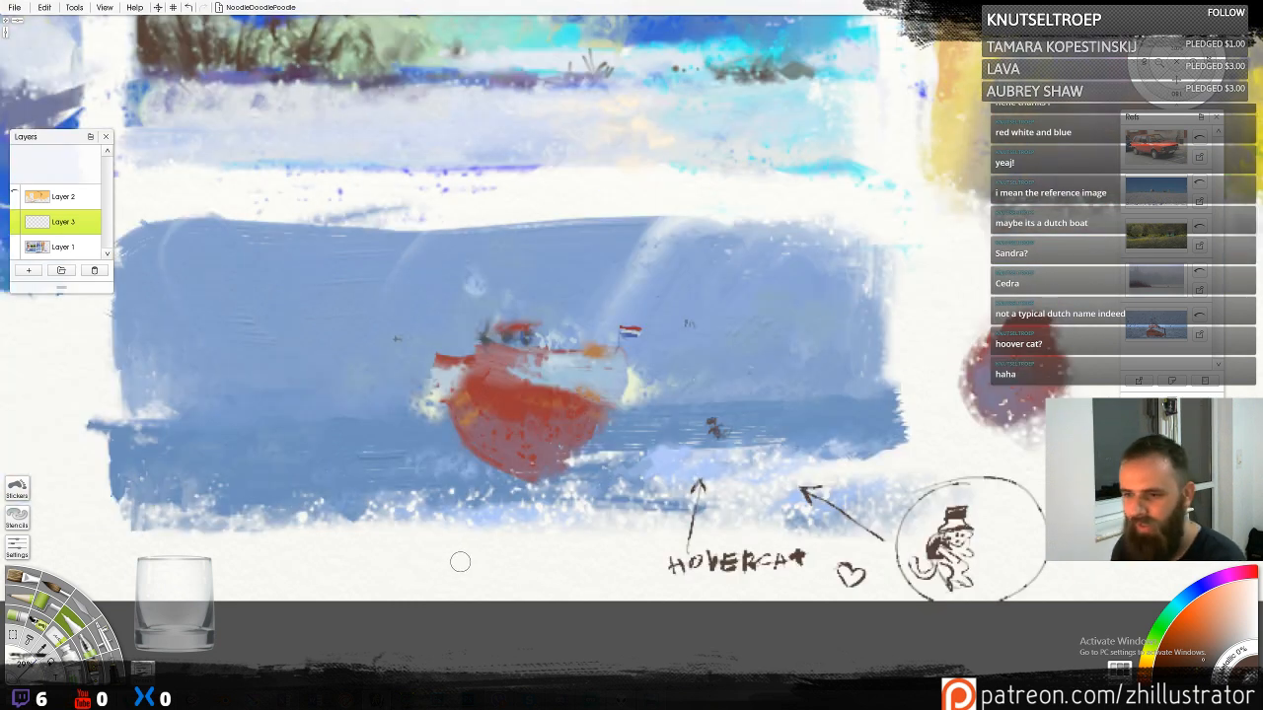
key("]")
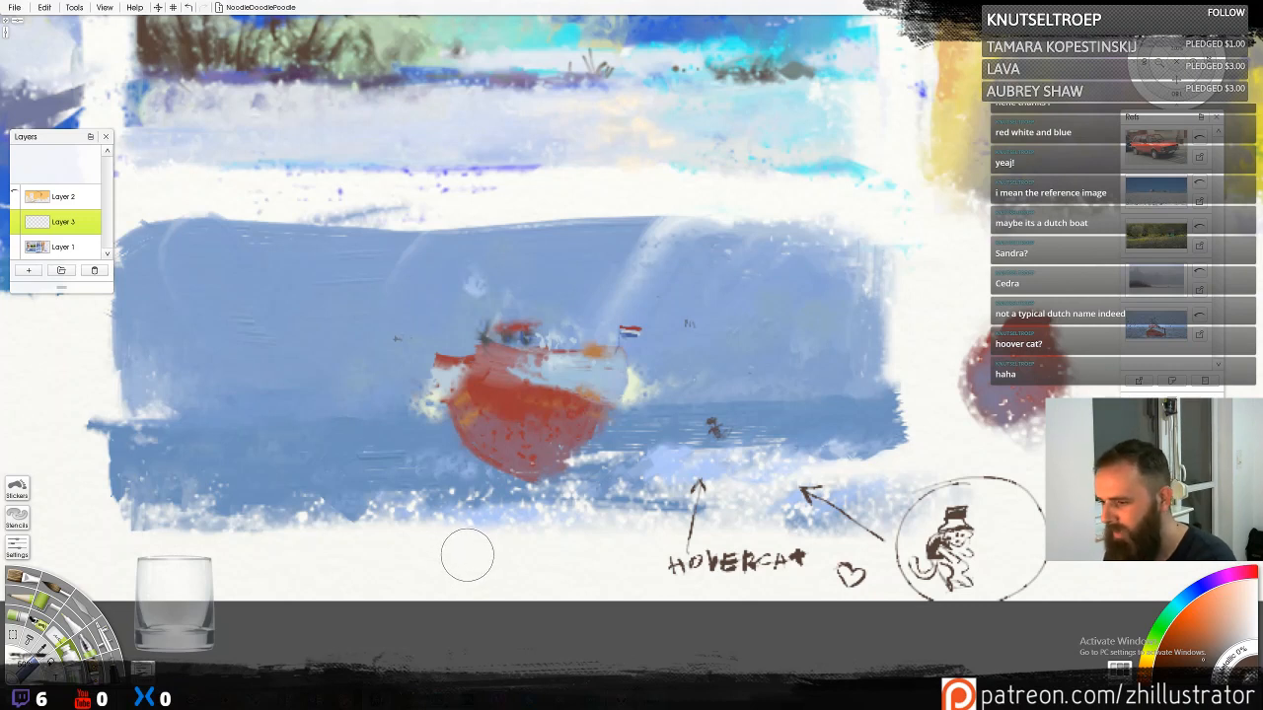
key("[")
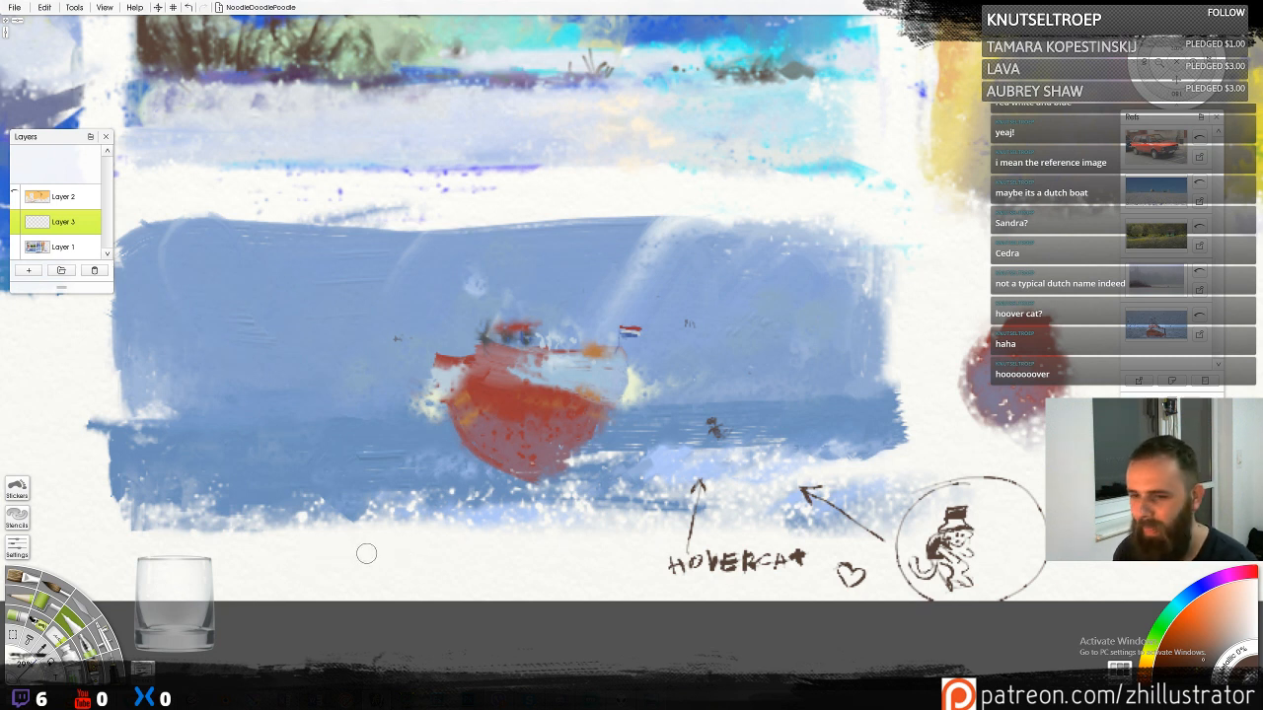
Write HOOVER CAT beside the circled cat, correcting strokes along the way, and draw a heart beneath it
mouse_move(868, 470)
left_mouse_down()
mouse_move(610, 449)
mouse_move(538, 485)
mouse_move(547, 466)
left_mouse_up()
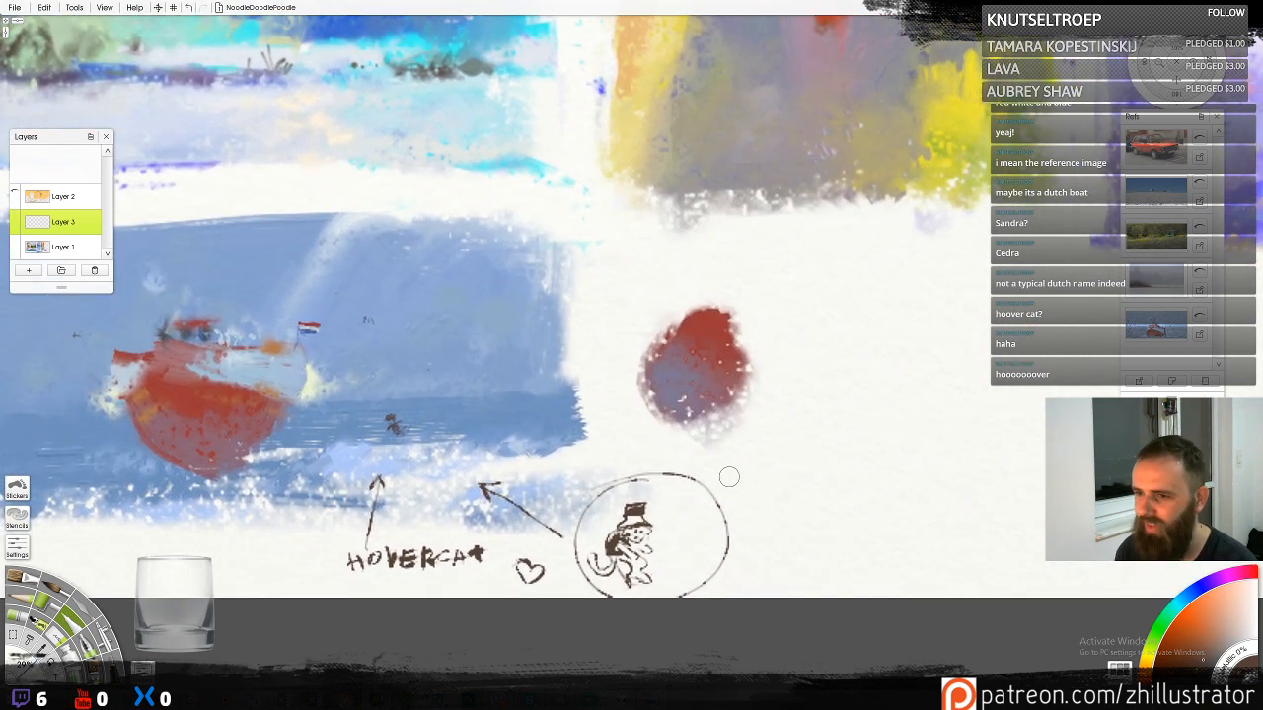
mouse_move(734, 497)
left_mouse_down()
mouse_move(731, 472)
mouse_move(749, 491)
left_mouse_up()
mouse_move(729, 487)
left_mouse_down()
mouse_move(799, 474)
mouse_move(790, 477)
mouse_move(813, 487)
mouse_move(825, 460)
mouse_move(837, 473)
left_mouse_up()
mouse_move(845, 461)
left_mouse_down()
mouse_move(846, 475)
mouse_move(849, 464)
mouse_move(873, 469)
mouse_move(841, 474)
mouse_move(843, 459)
mouse_move(856, 478)
left_mouse_up()
key("ctrl+z")
key("ctrl+z")
key("ctrl+z")
key("ctrl+z")
key("ctrl+z")
mouse_move(851, 456)
left_mouse_down()
mouse_move(882, 470)
mouse_move(889, 450)
mouse_move(900, 490)
left_mouse_up()
mouse_move(904, 482)
left_mouse_down()
mouse_move(923, 481)
mouse_move(914, 498)
left_mouse_up()
mouse_move(837, 519)
left_mouse_down()
mouse_move(844, 552)
mouse_move(825, 523)
mouse_move(838, 550)
left_mouse_up()
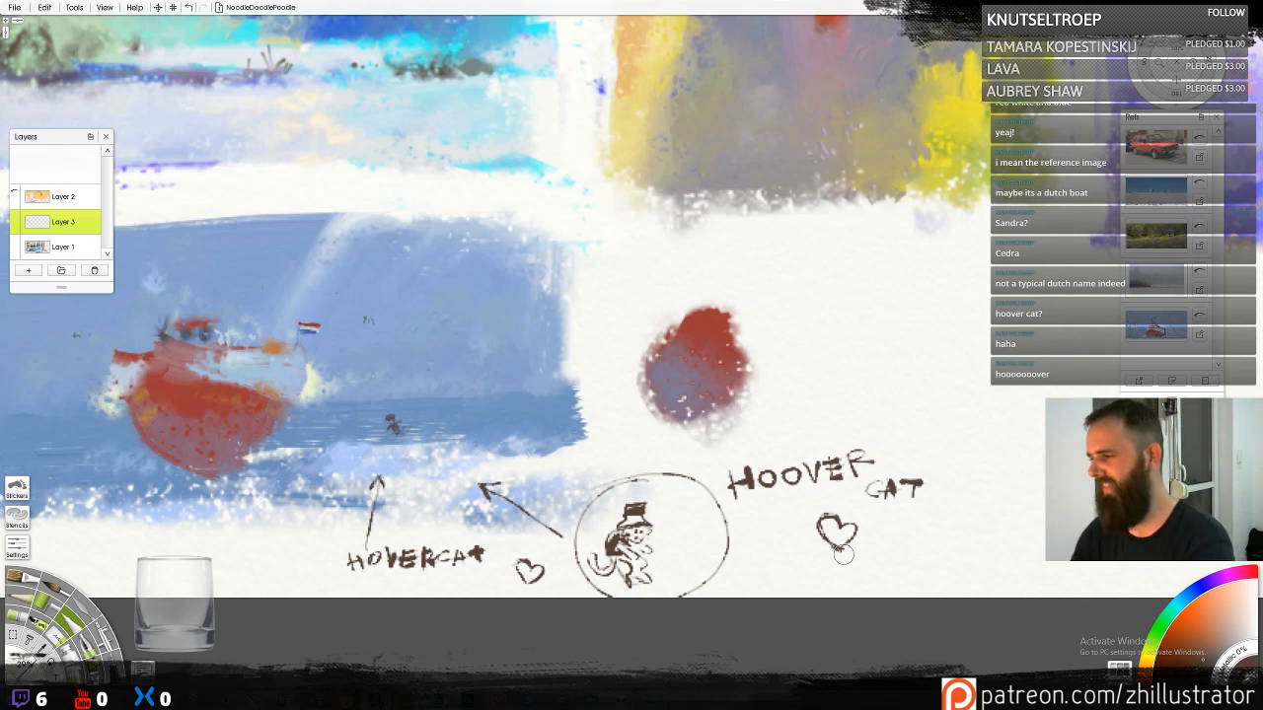
Examine the boat study and its doodles in relation to the neighbouring thumbnails on the sheet
key("minus")
key("minus")
key("minus")
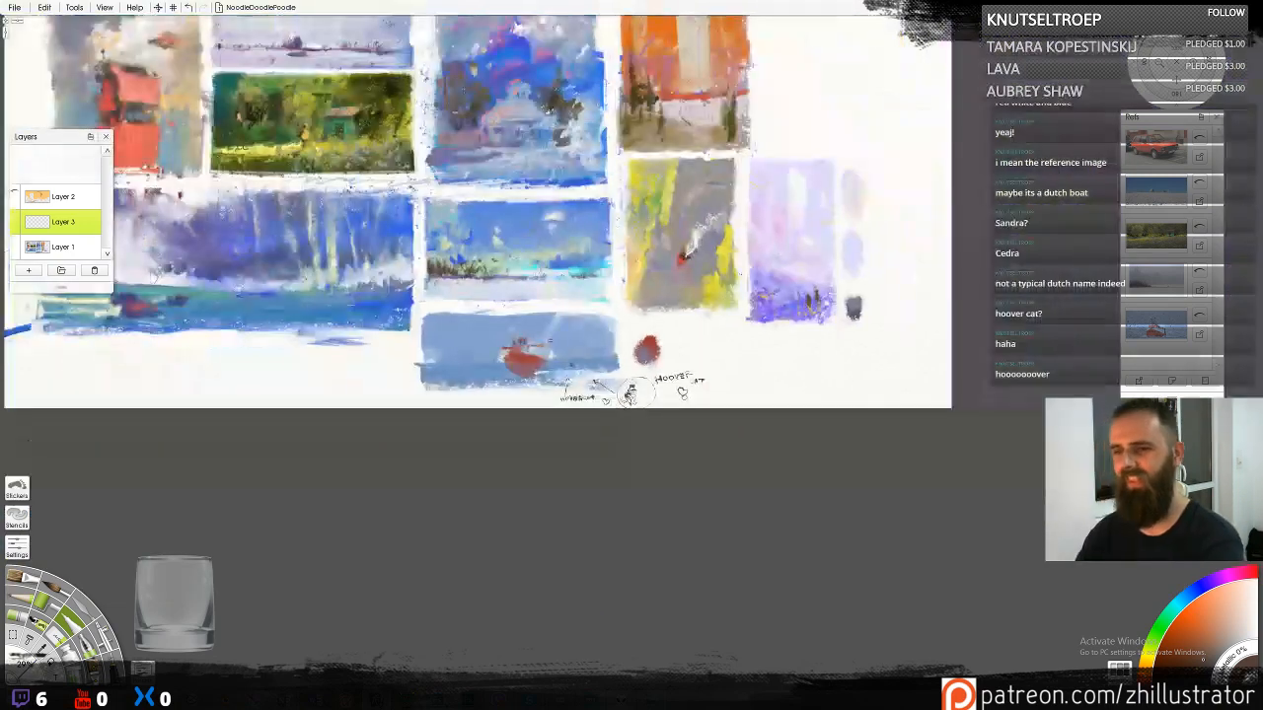
key("plus")
key("plus")
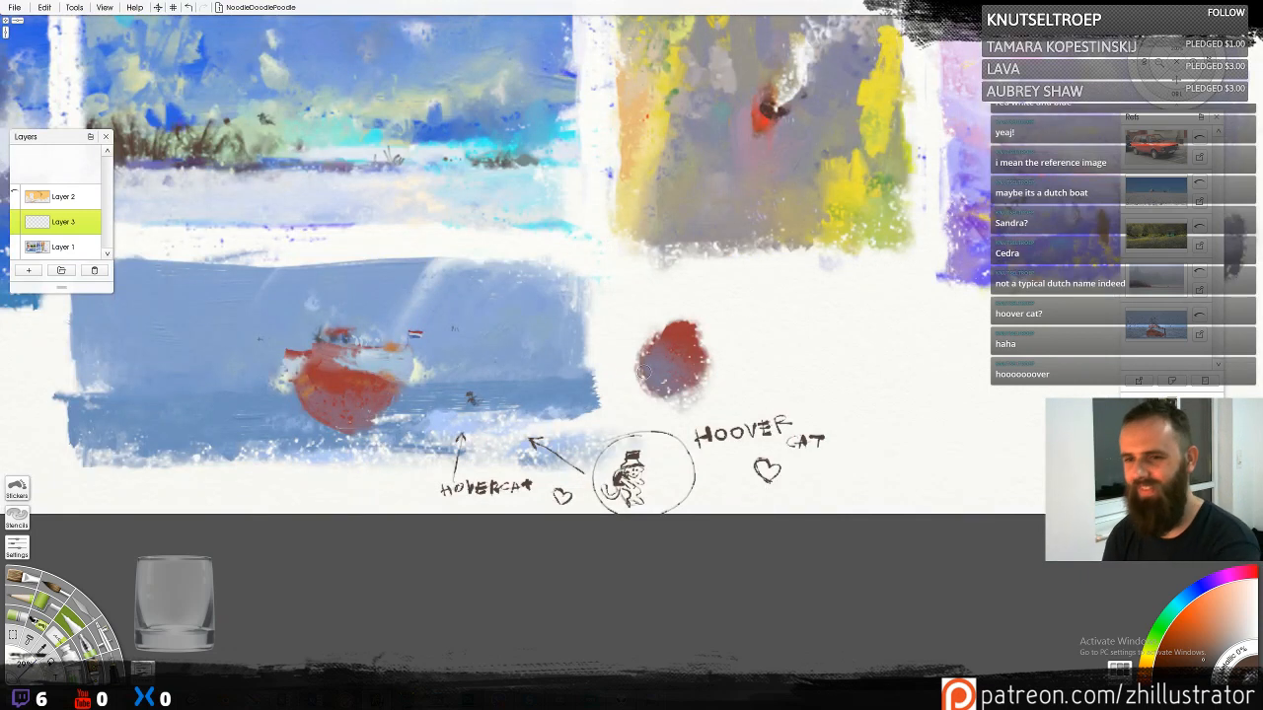
mouse_move(633, 382)
left_mouse_down()
mouse_move(694, 396)
mouse_move(661, 414)
mouse_move(644, 402)
left_mouse_up()
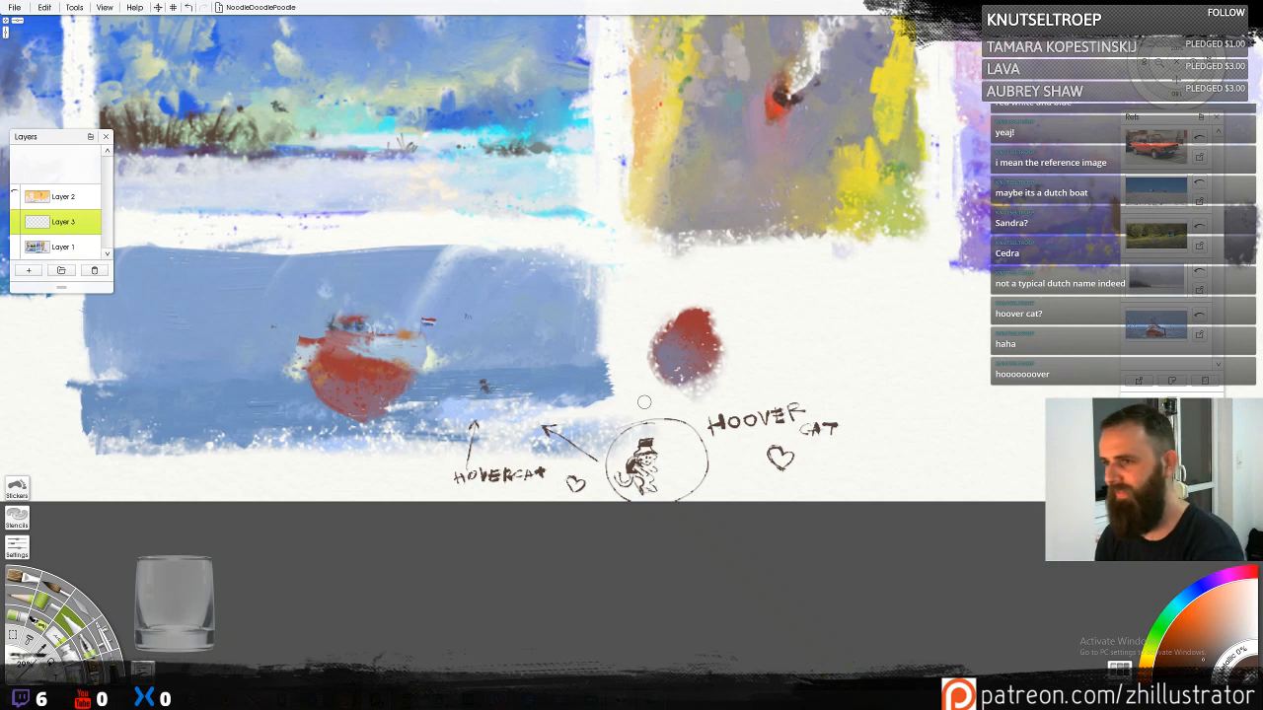
left_click_drag(751, 238, 741, 264)
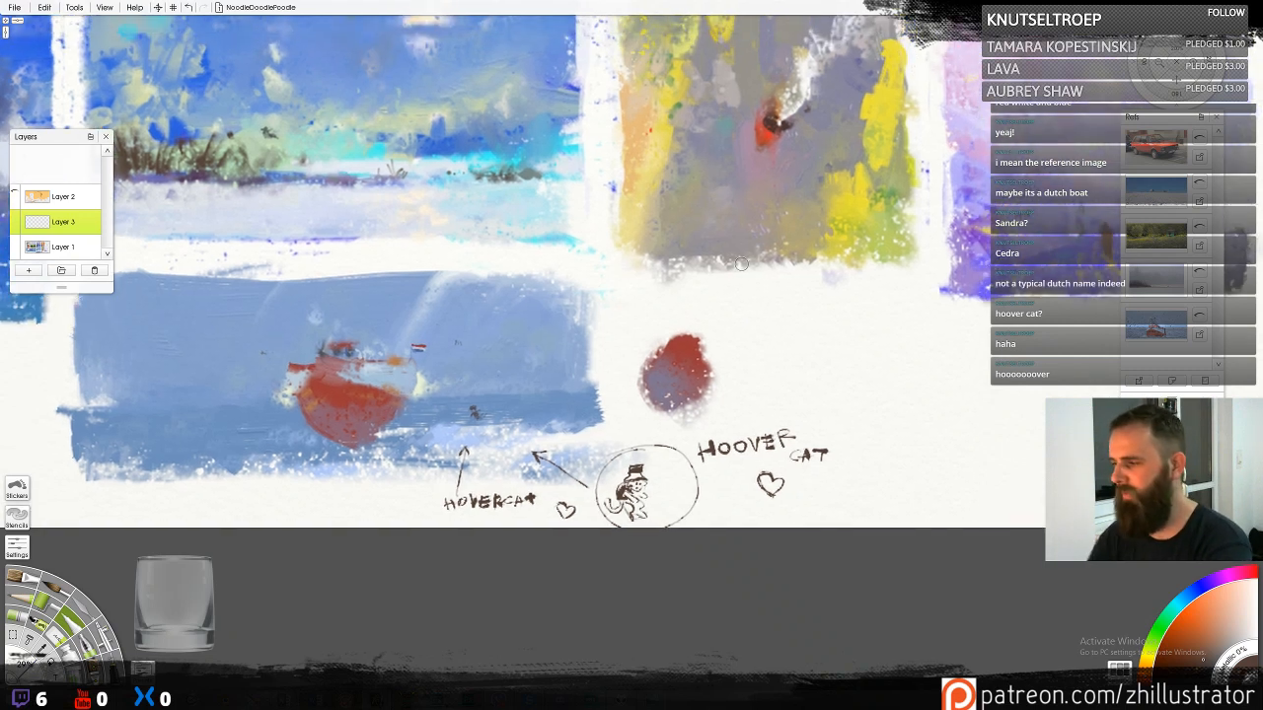
scroll(741, 265, "down", 3)
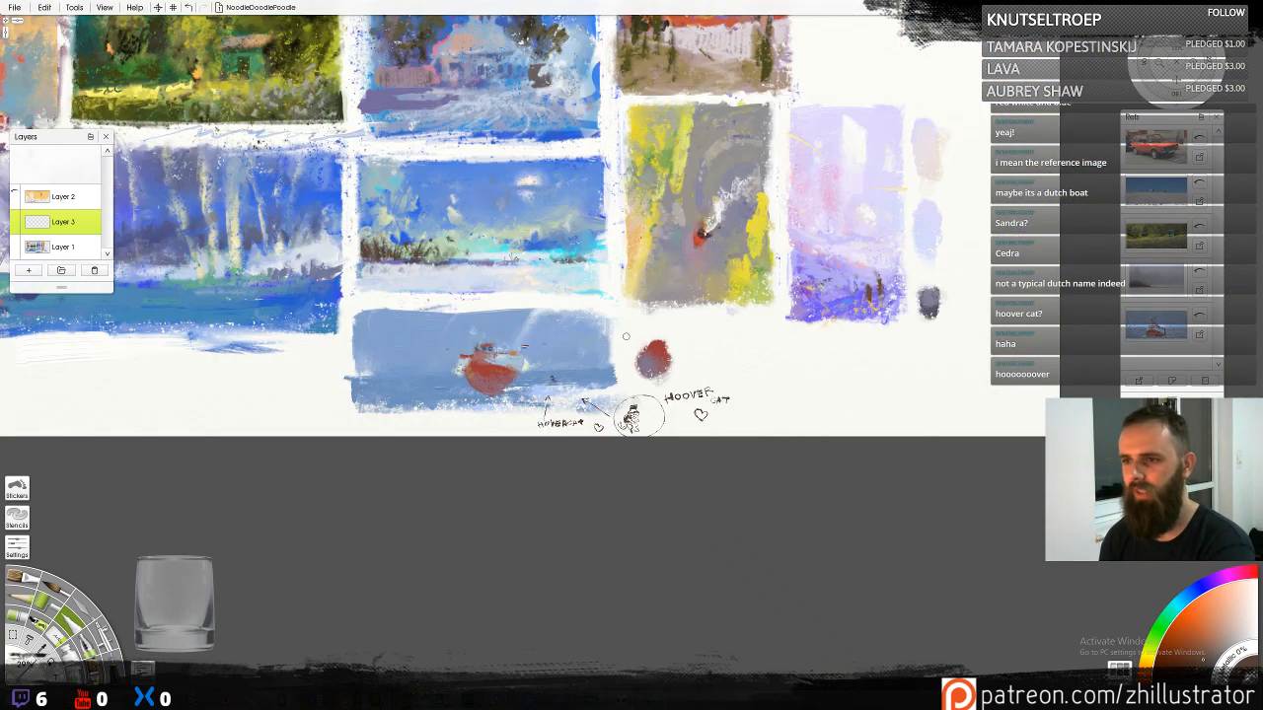
mouse_move(627, 336)
left_mouse_down()
mouse_move(733, 412)
mouse_move(778, 496)
mouse_move(704, 492)
mouse_move(716, 459)
left_mouse_up()
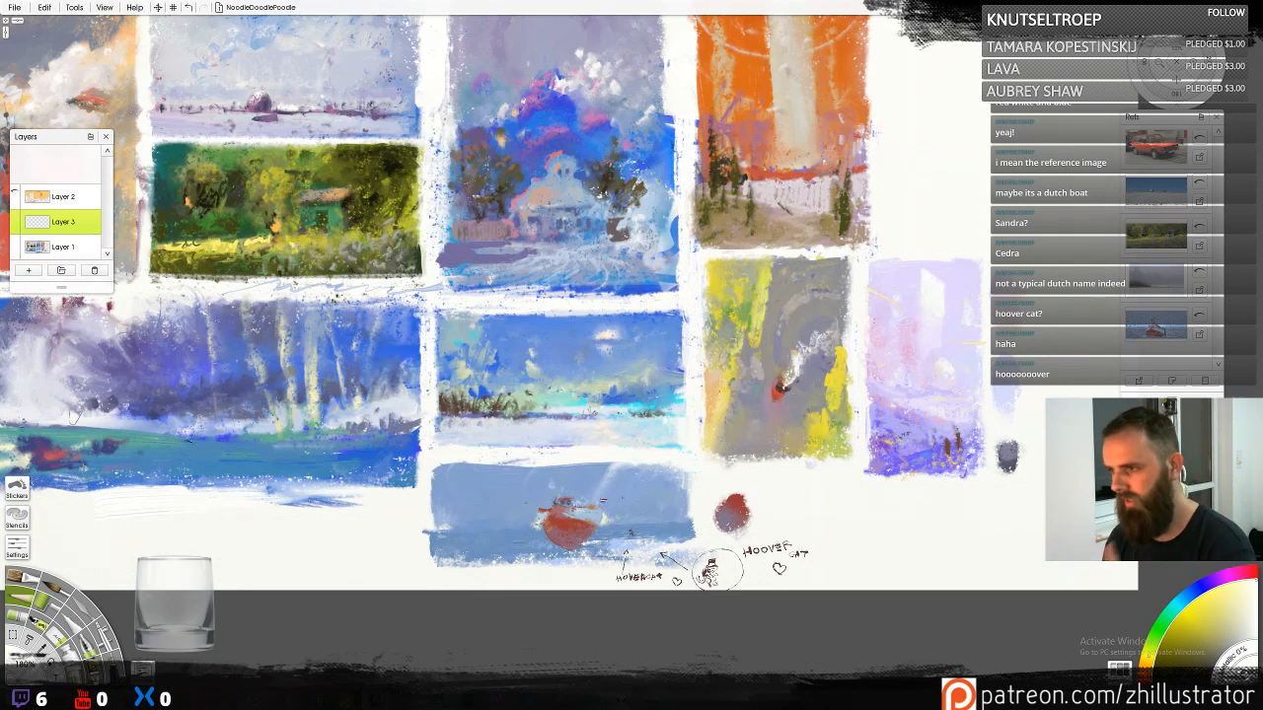
Toggle the doodle layer's visibility to compare the sheet with and without the cat notes, leaving the layer shown
left_click(15, 221)
left_click(15, 221)
left_click(15, 221)
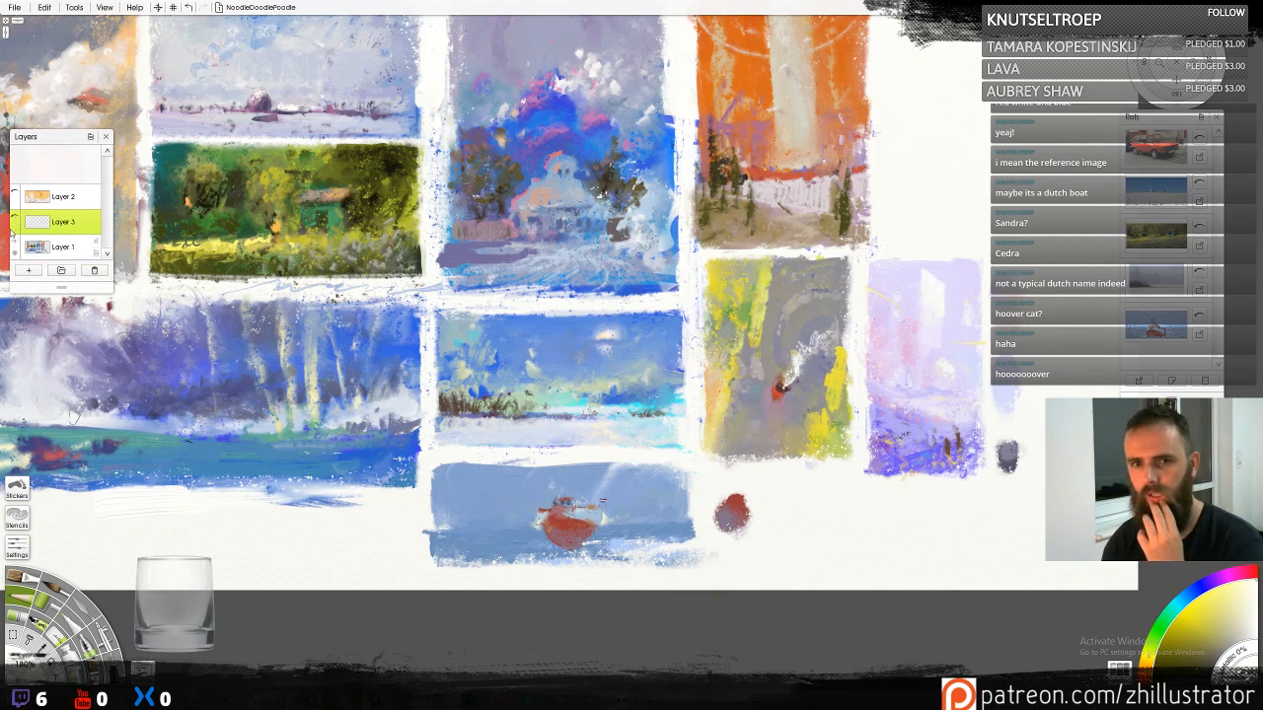
left_click(15, 221)
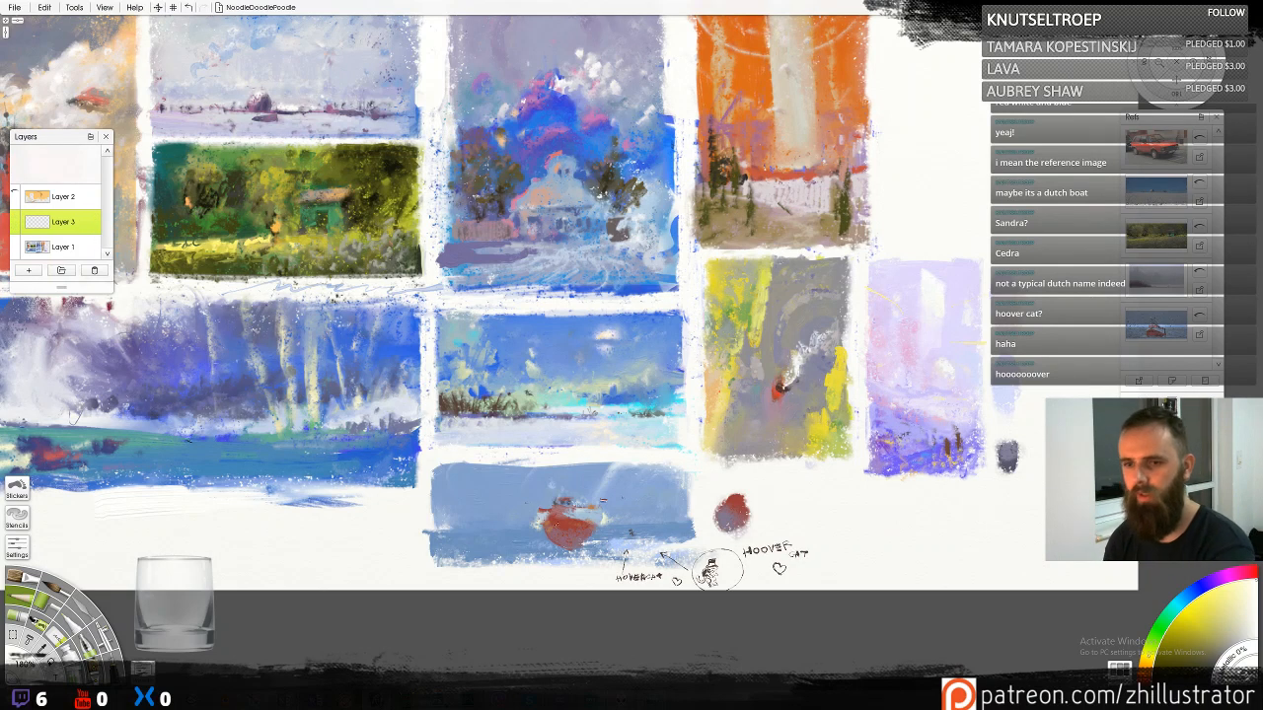
Sample the red of the boat's hull as the colour for signing the sheet
scroll(611, 345, "down", 3)
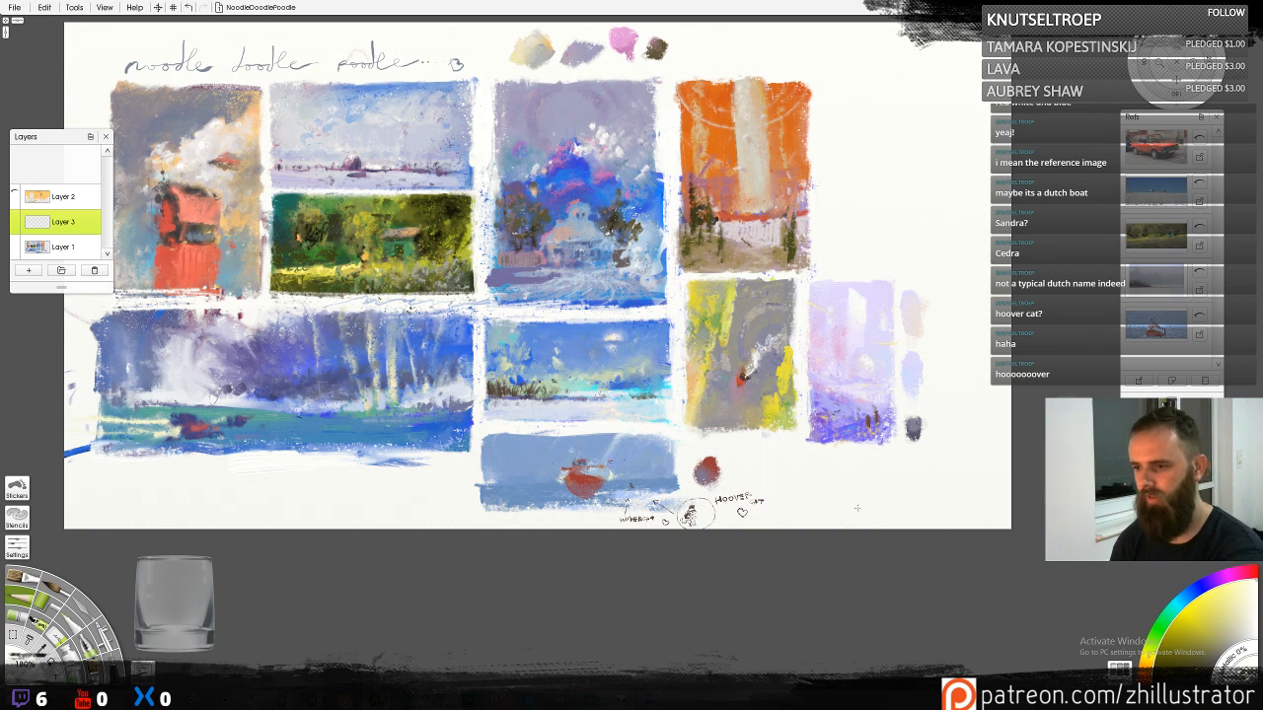
left_click(584, 481, "alt")
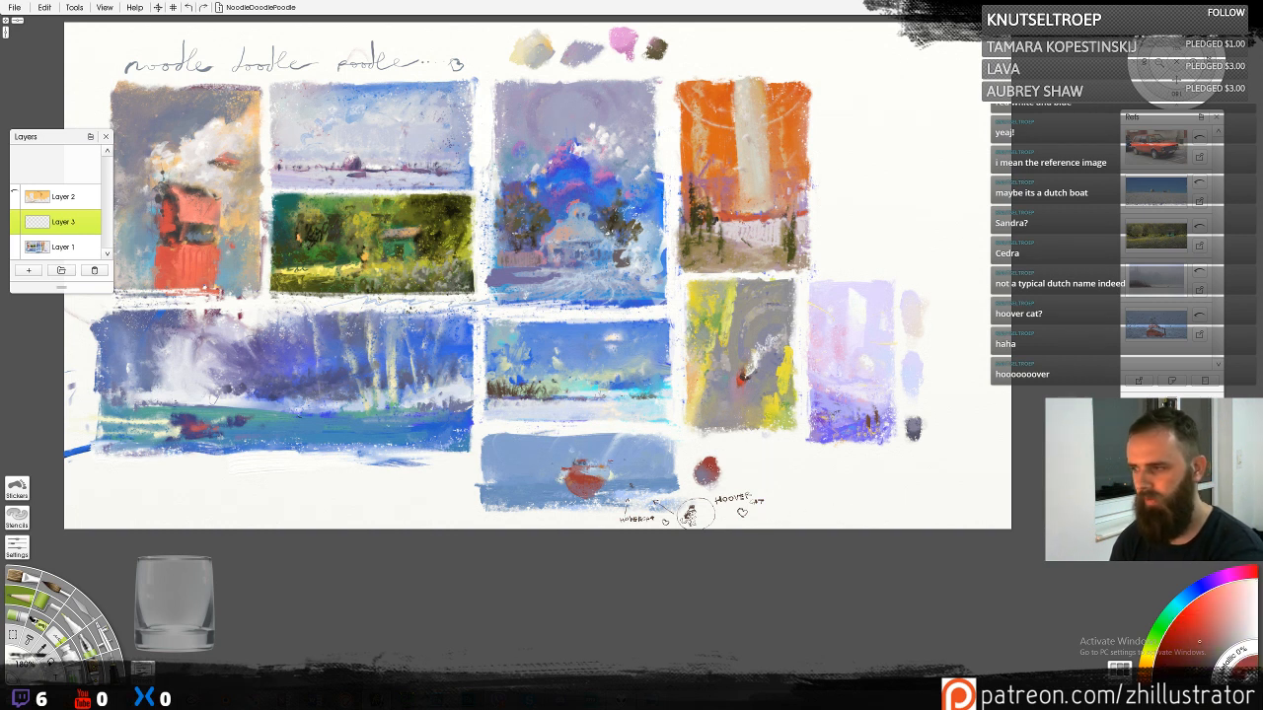
left_click_drag(768, 515, 885, 503)
key("ctrl+z")
left_click_drag(730, 527, 847, 514)
key("ctrl+z")
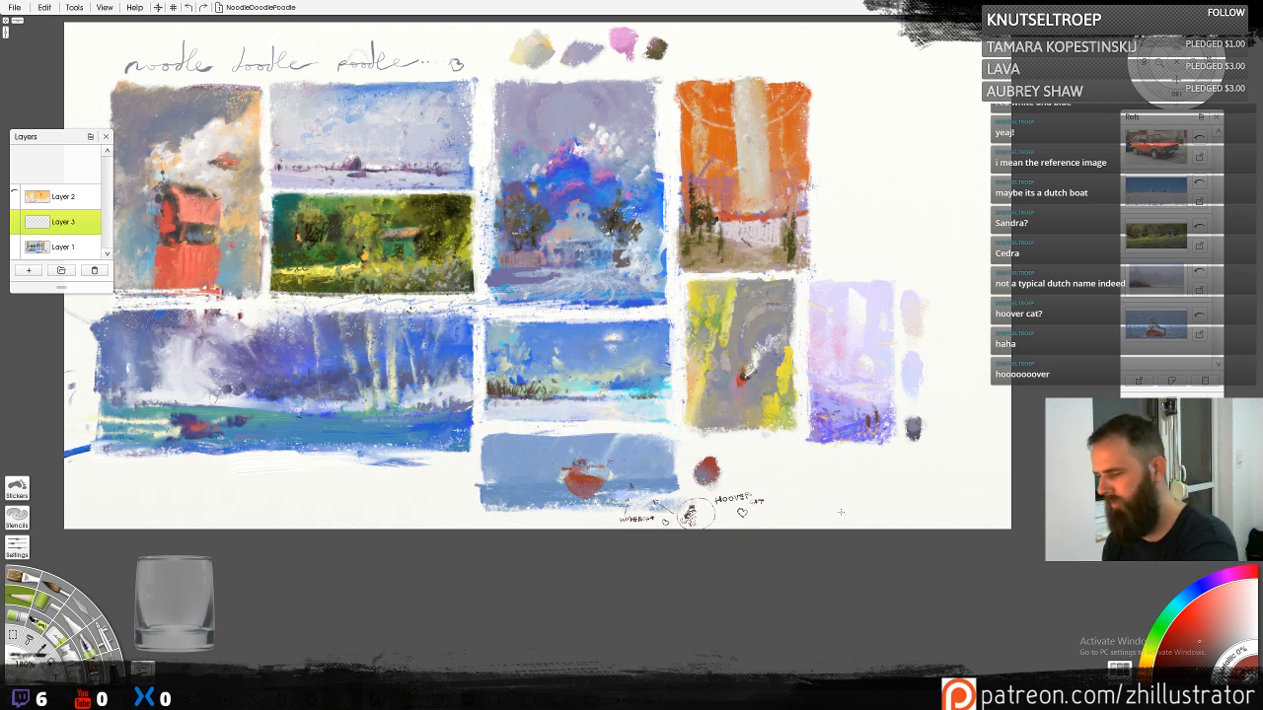
Sign the sheet in red to the right of the doodles, ending with '18 and a small heart
mouse_move(739, 514)
left_mouse_down()
mouse_move(832, 521)
mouse_move(880, 494)
mouse_move(878, 509)
mouse_move(921, 499)
mouse_move(960, 500)
left_mouse_up()
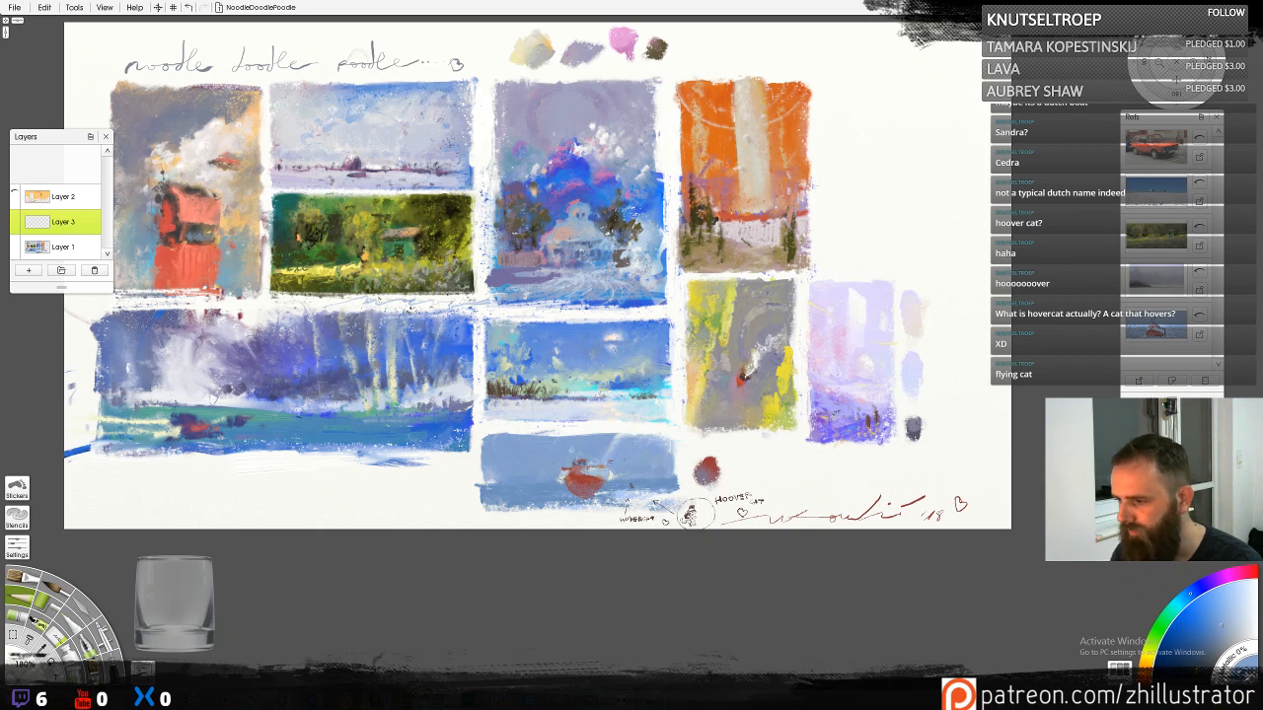
left_click(1238, 633)
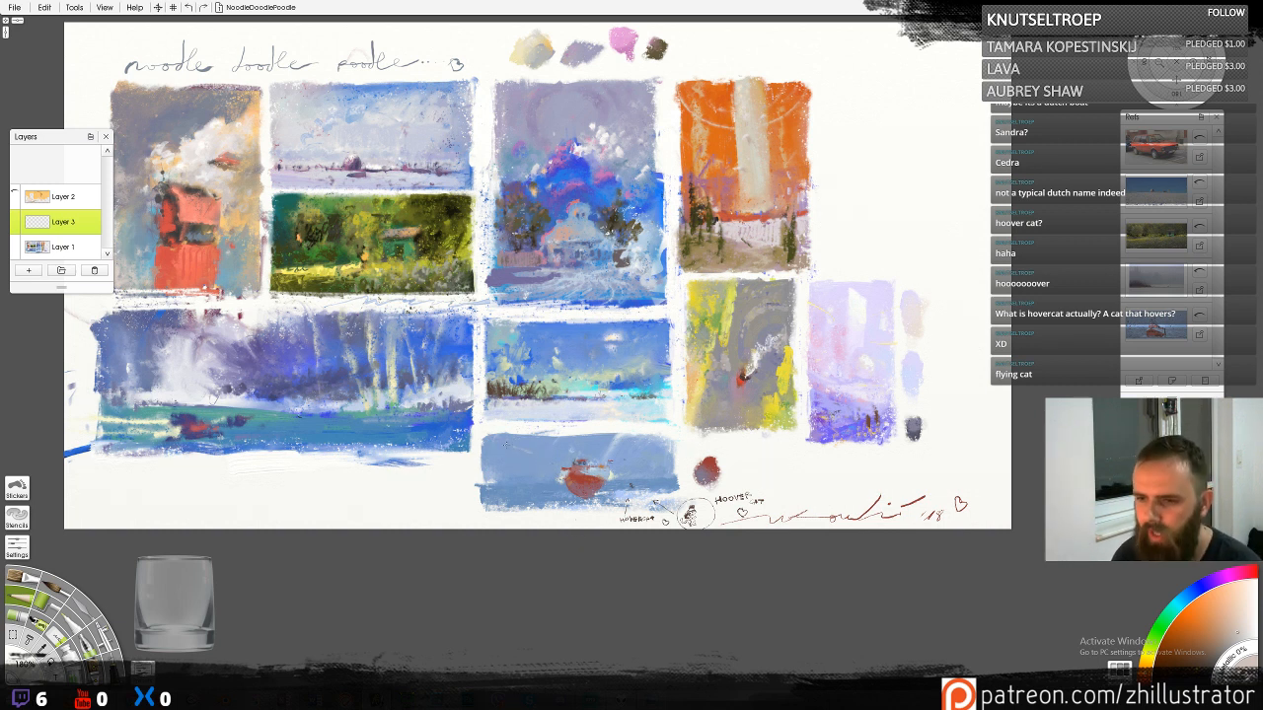
Undo a trial stroke in the boat study's sky and clear the stray blue mark from the sheet's left edge on Layer 1
mouse_move(497, 438)
left_mouse_down()
mouse_move(536, 451)
mouse_move(551, 448)
mouse_move(532, 440)
mouse_move(571, 442)
left_mouse_up()
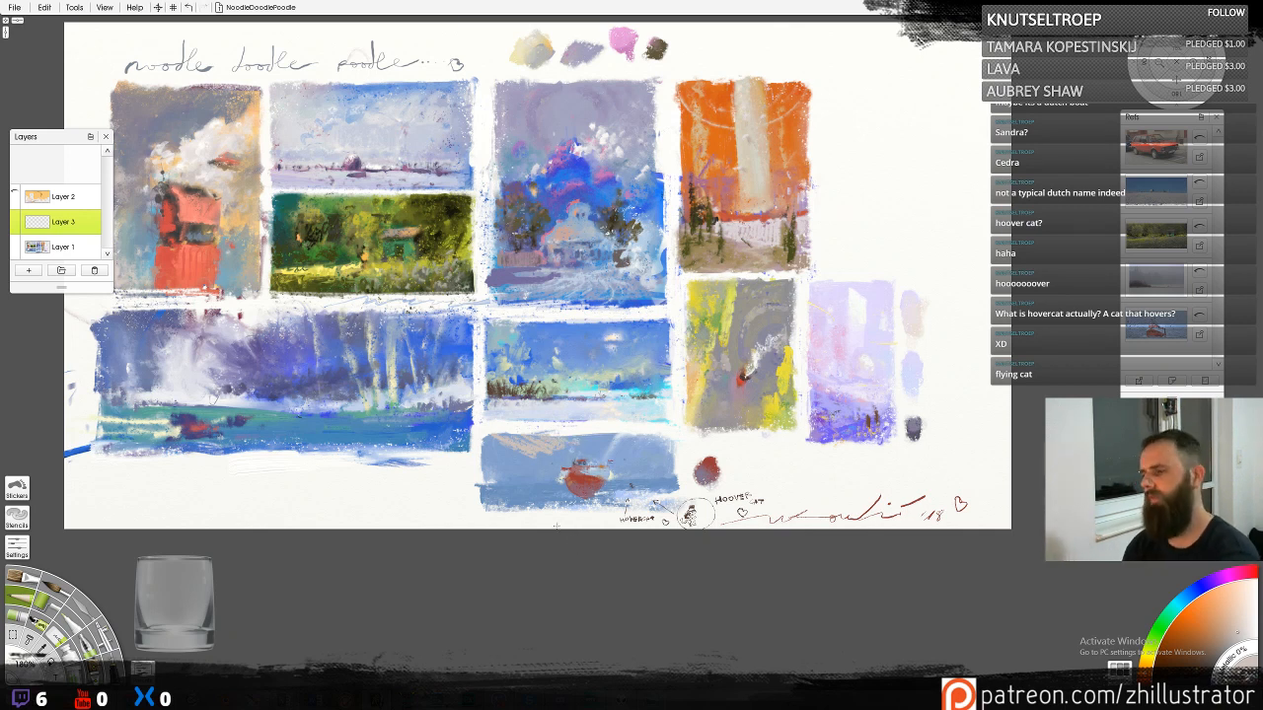
key("ctrl+z")
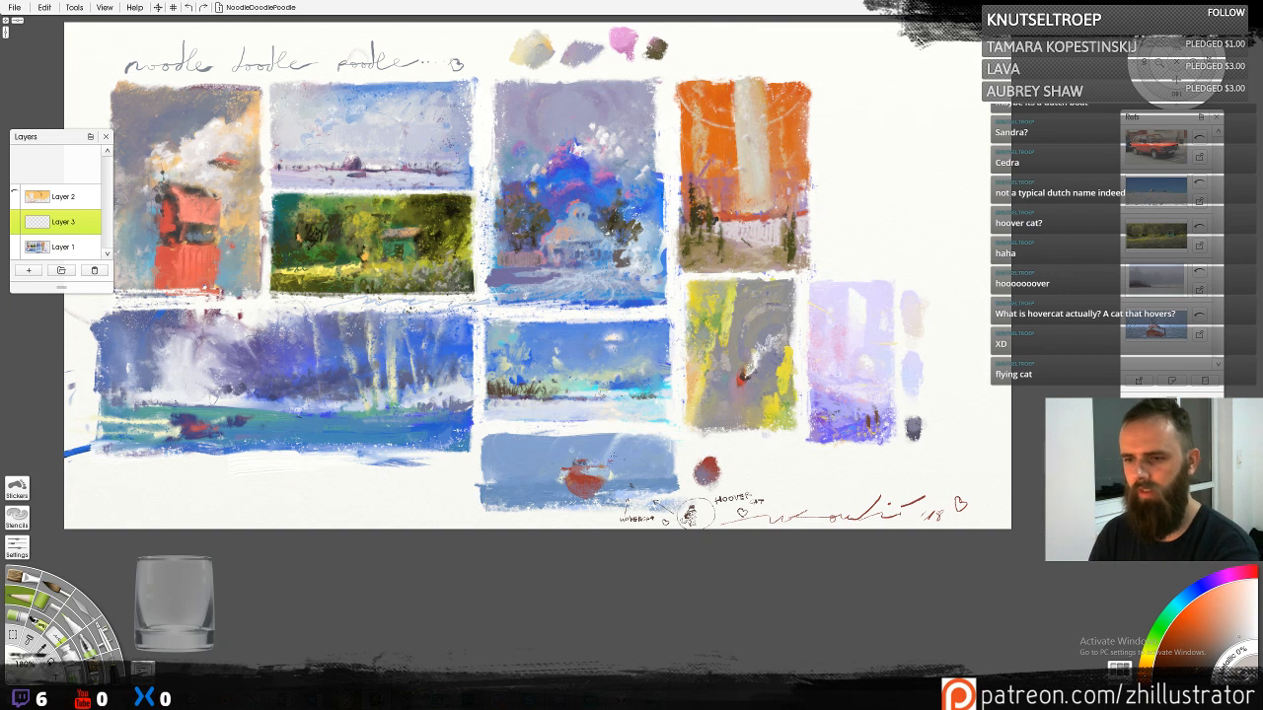
left_click(765, 332, "alt")
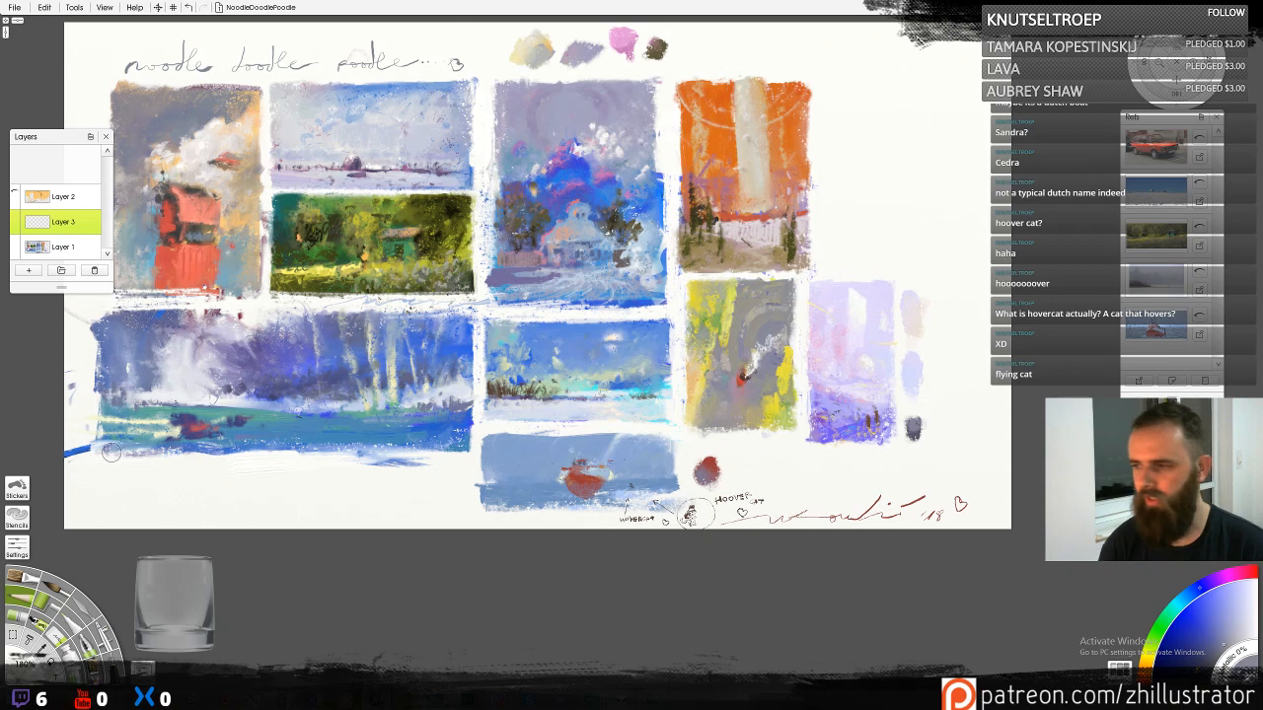
left_click(79, 249)
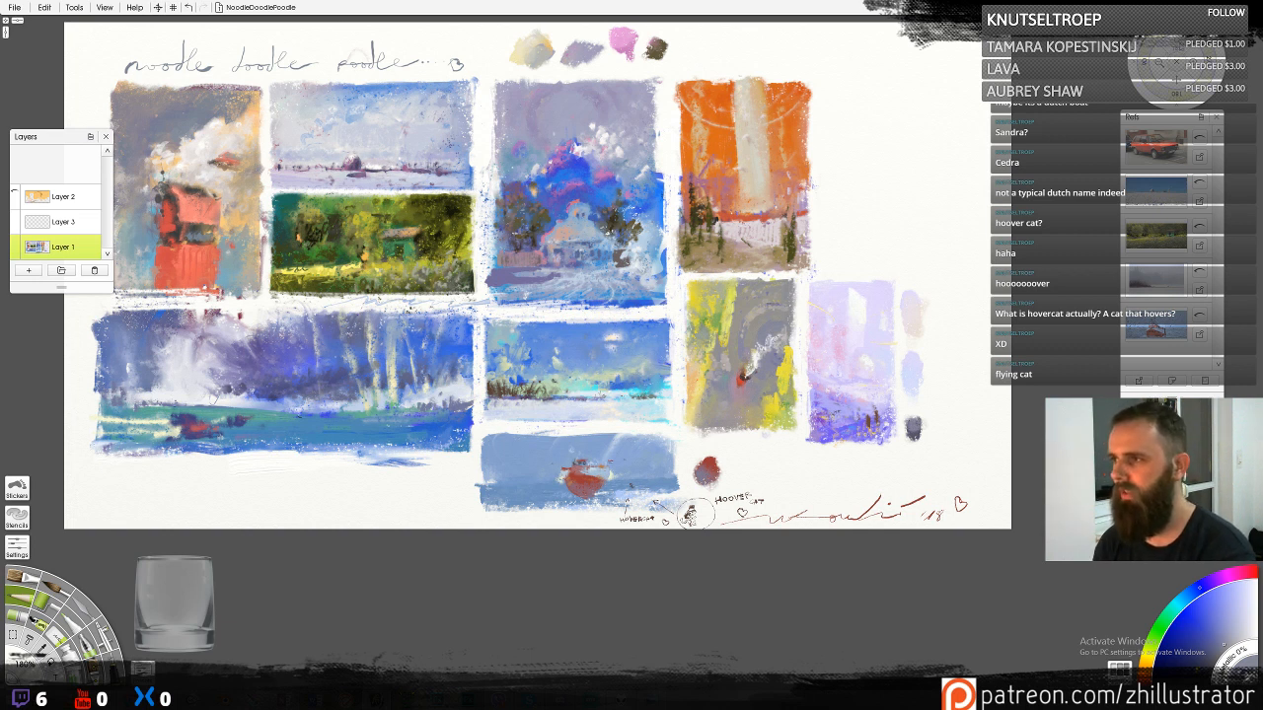
Close the references and layers panels and enlarge the sheet so the thumbnail studies fill the view
scroll(632, 340, "up", 5)
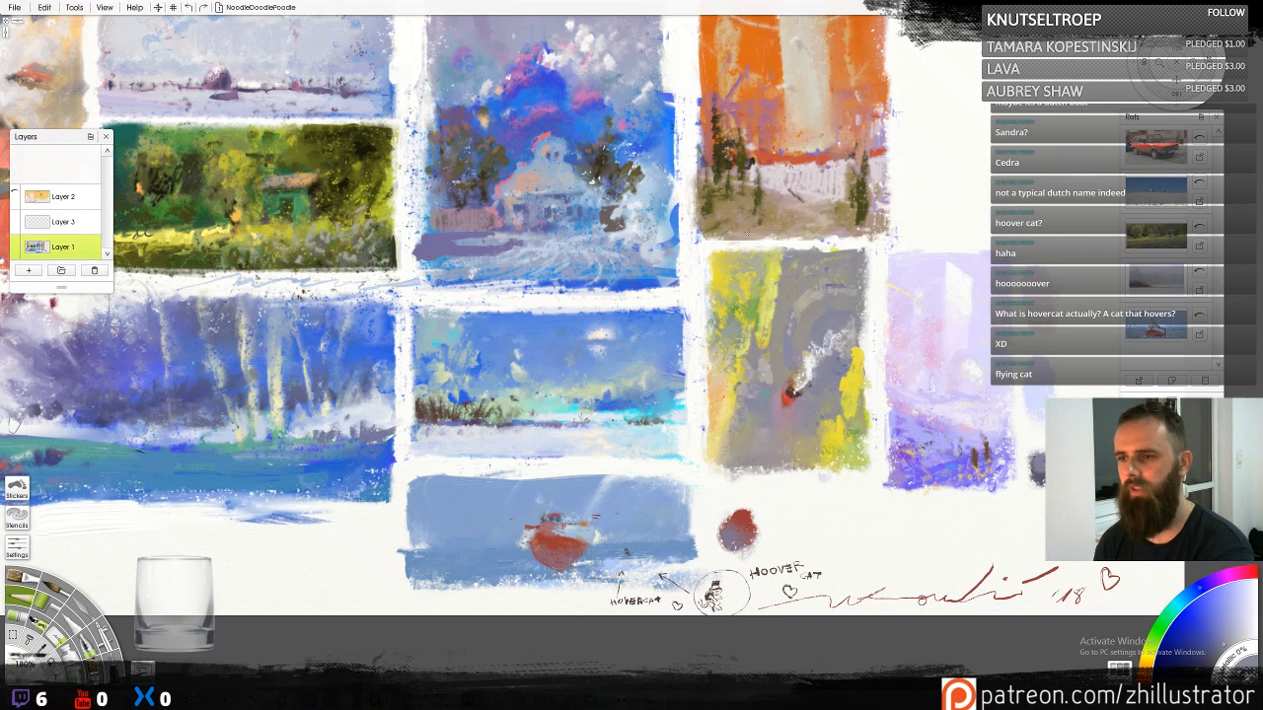
mouse_move(746, 232)
left_mouse_down()
mouse_move(916, 296)
mouse_move(863, 304)
mouse_move(879, 298)
left_mouse_up()
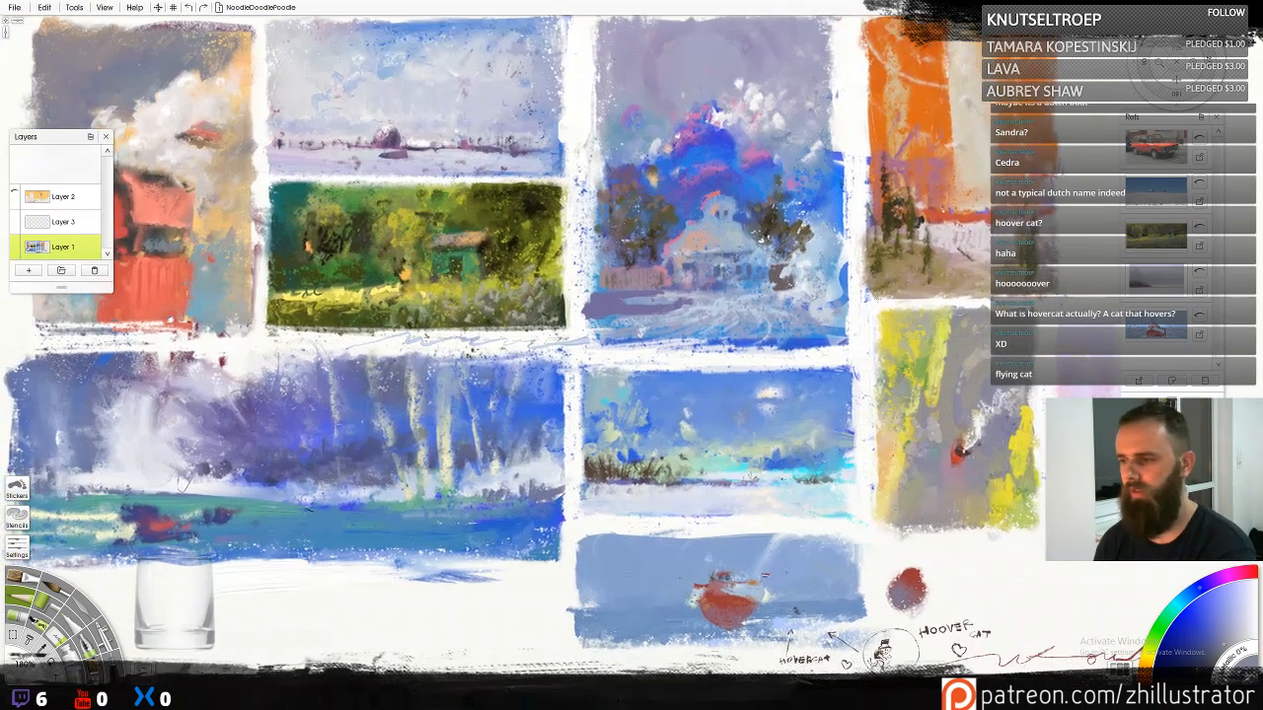
left_click(1217, 117)
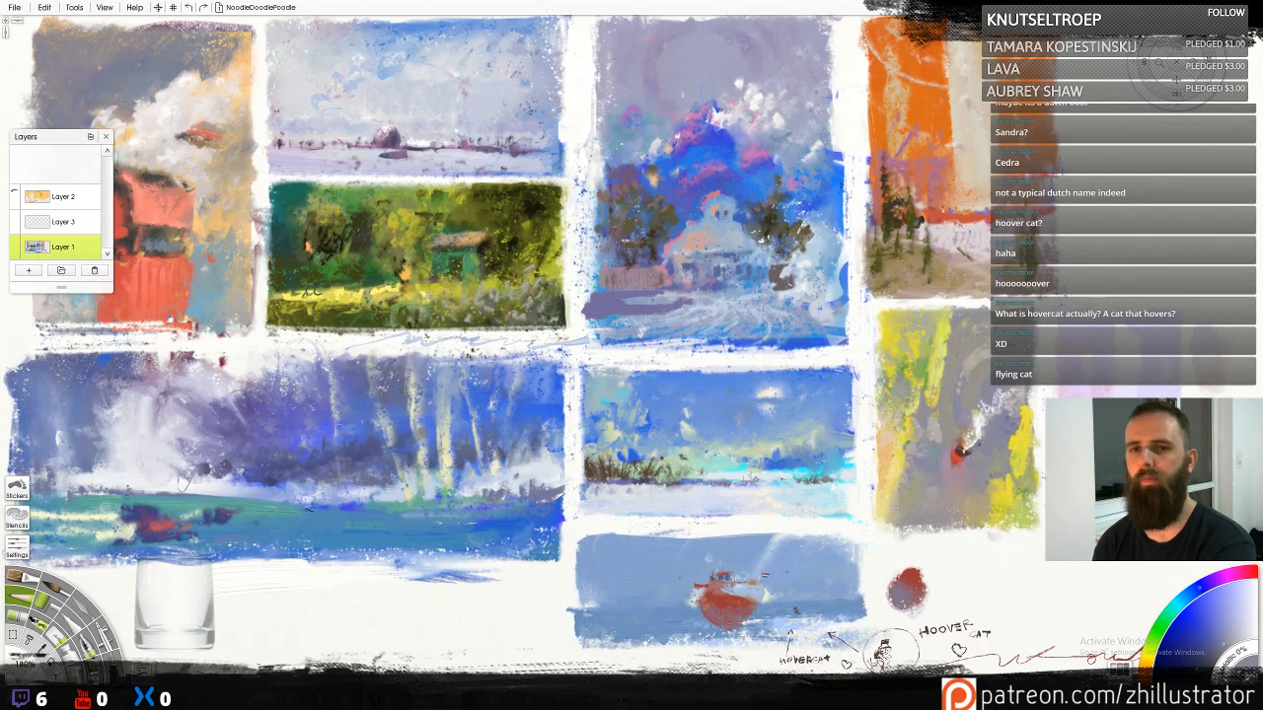
left_click(106, 136)
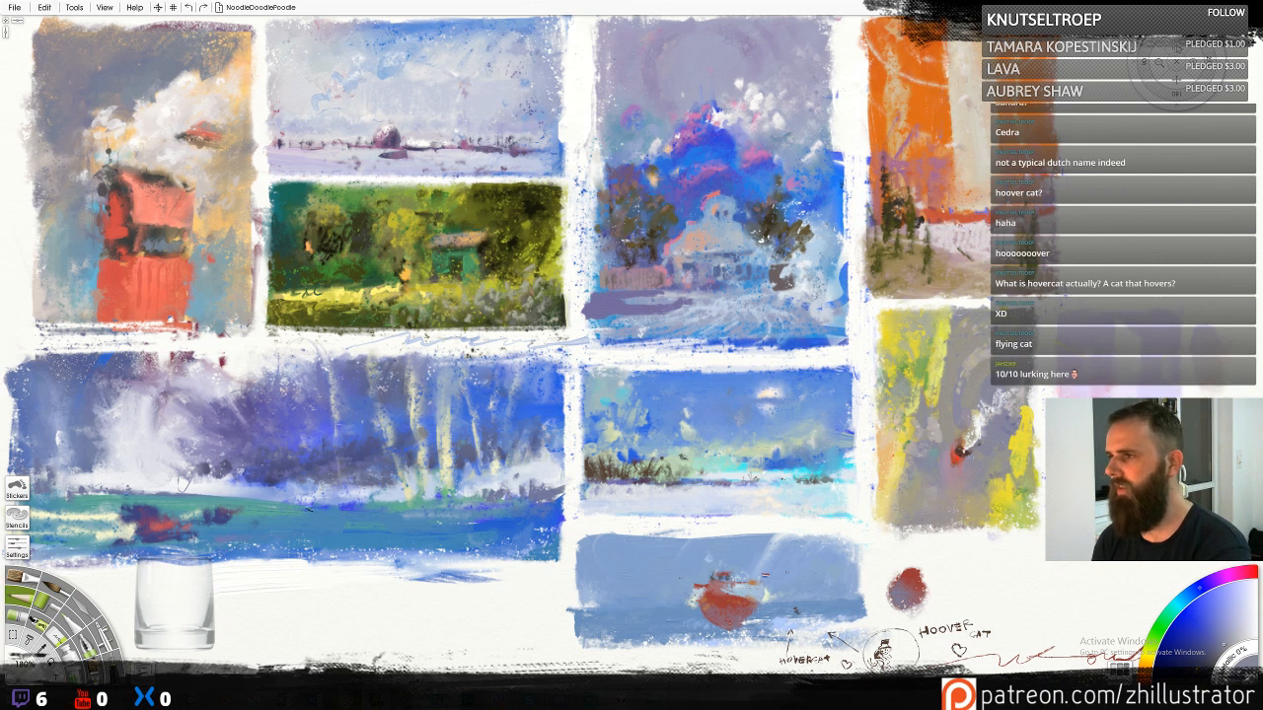
scroll(642, 350, "down", 3)
scroll(642, 351, "up", 2)
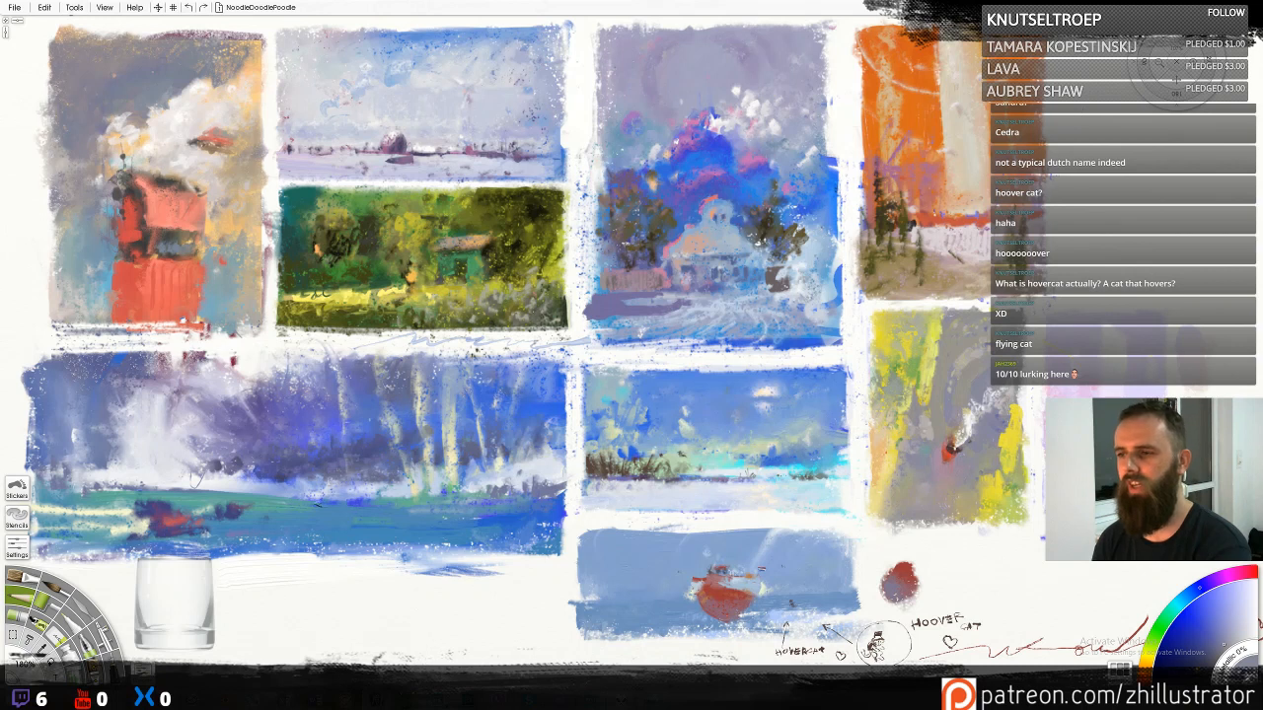
left_click_drag(934, 238, 908, 242)
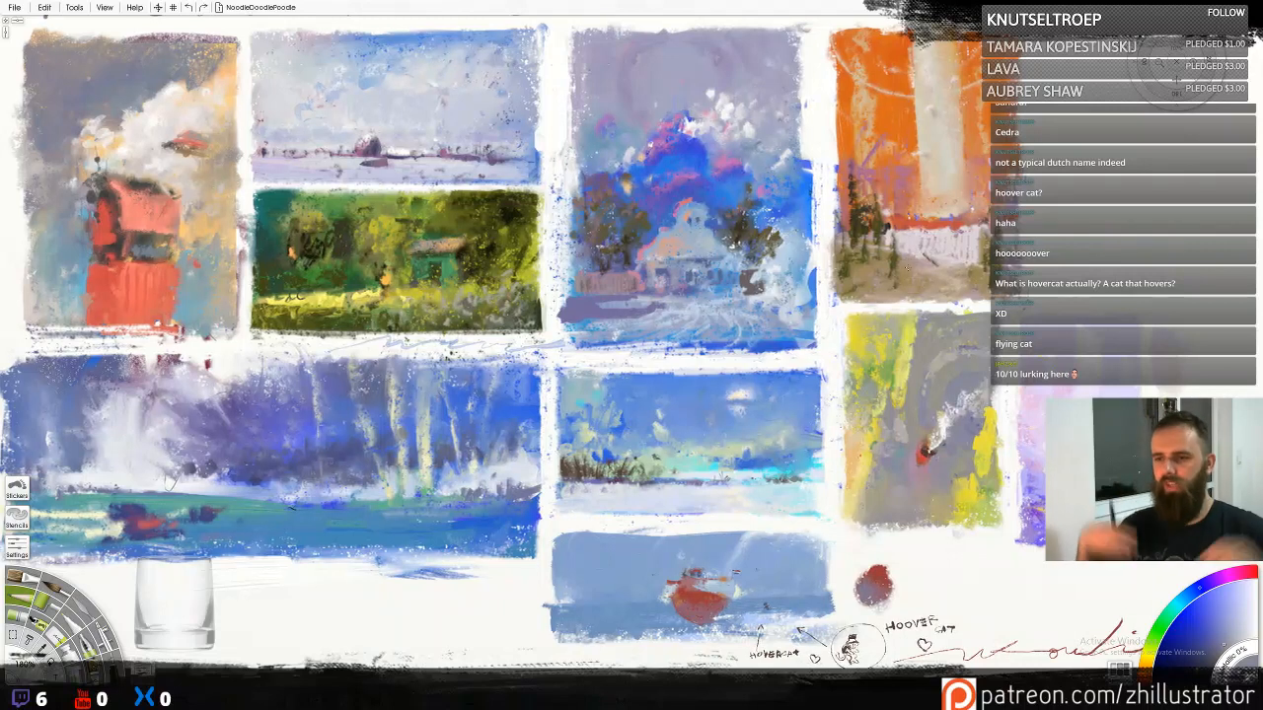
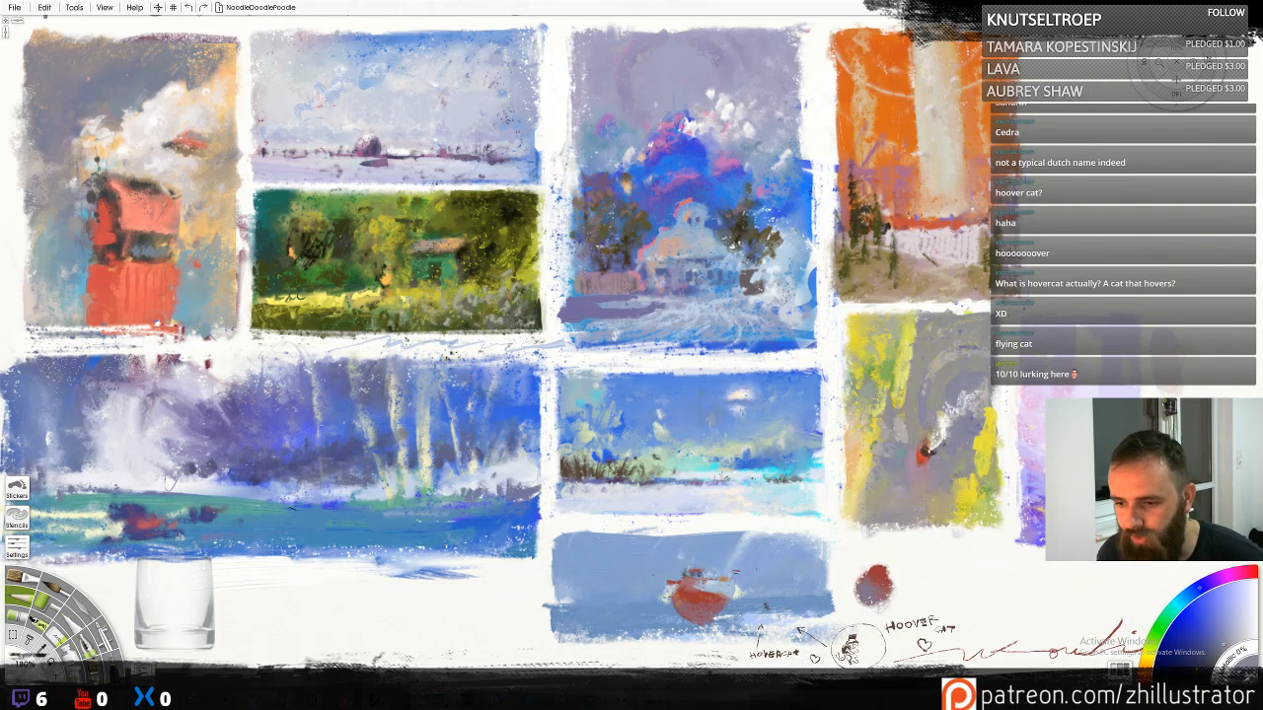
Switch to Streamlabs OBS to check the stream's recent events, and return to the painting
key("alt+Tab")
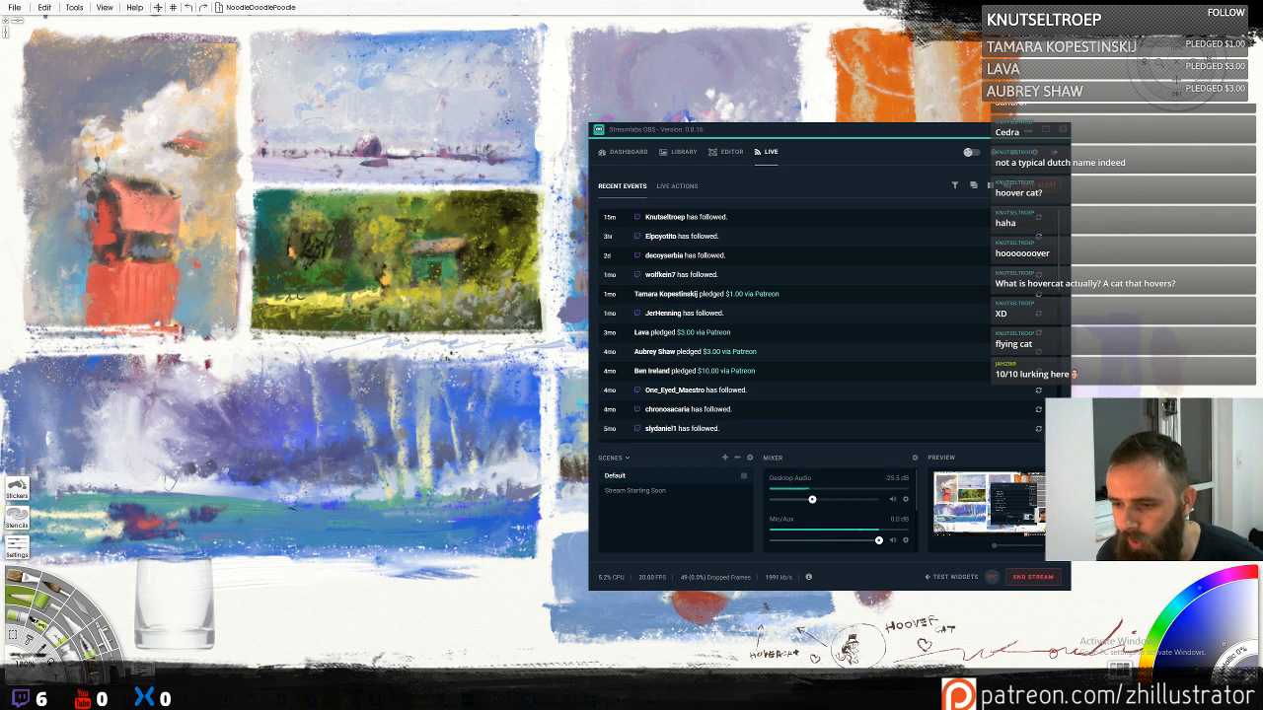
key("alt+Tab")
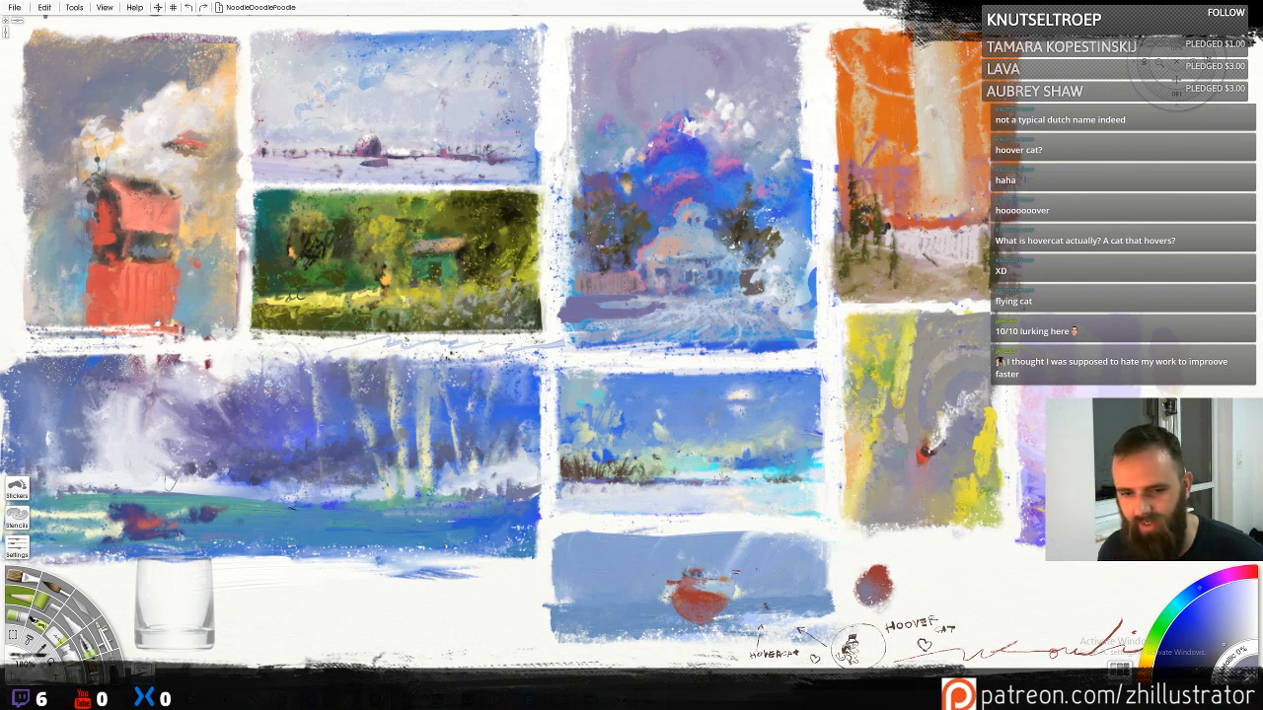
Collapse the tool picker to clear the view and undo a test stroke drawn below the wide birch-tree study
left_click(16, 670)
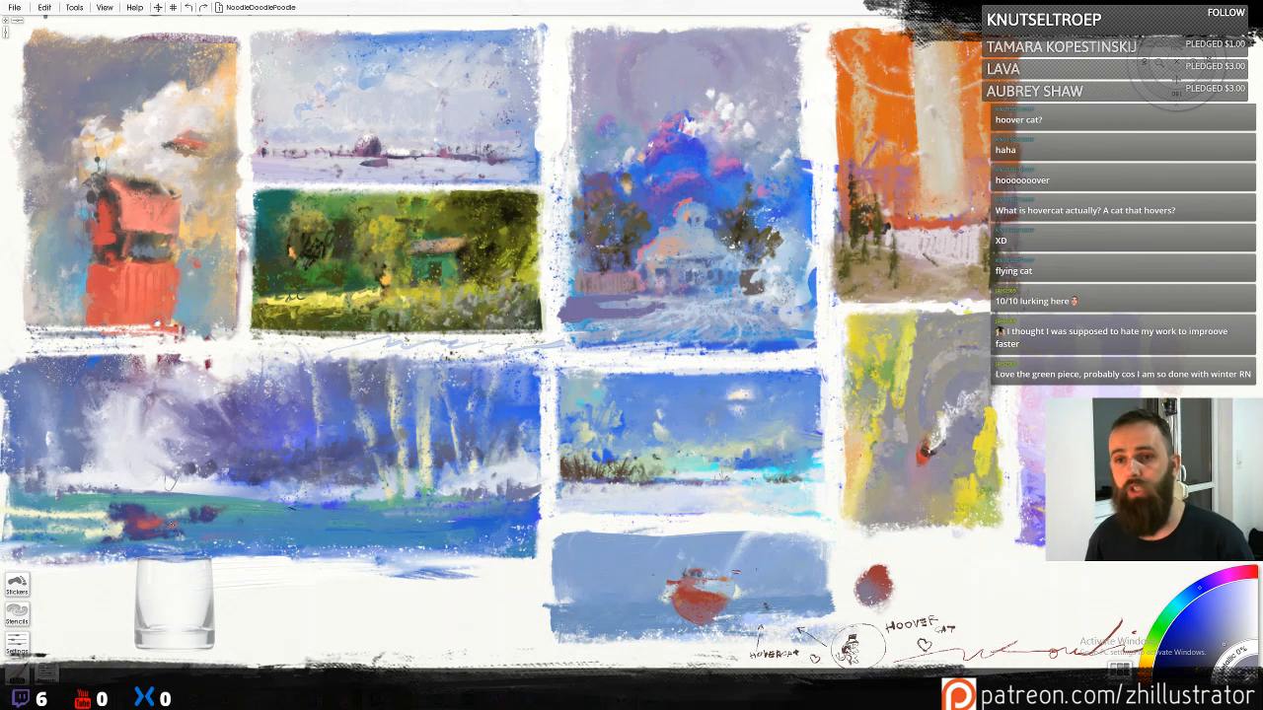
right_click(399, 124)
left_click(1080, 185)
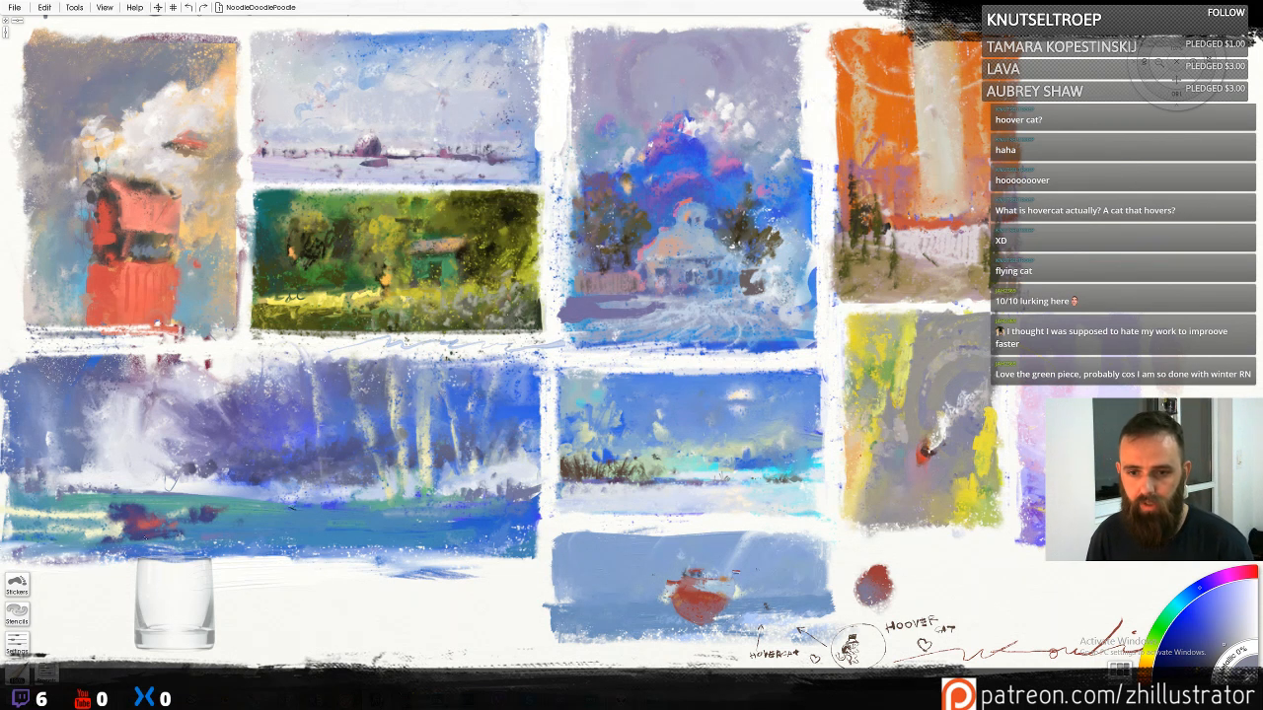
left_click_drag(113, 640, 248, 582)
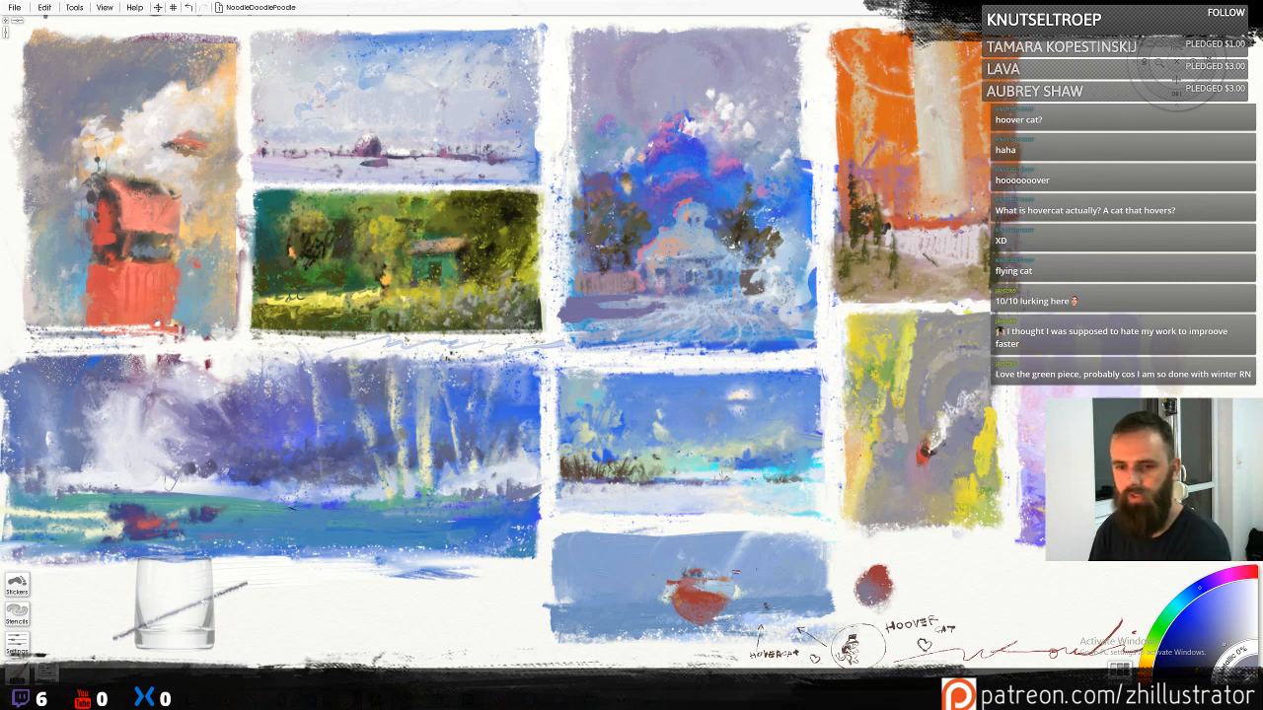
key("ctrl+z")
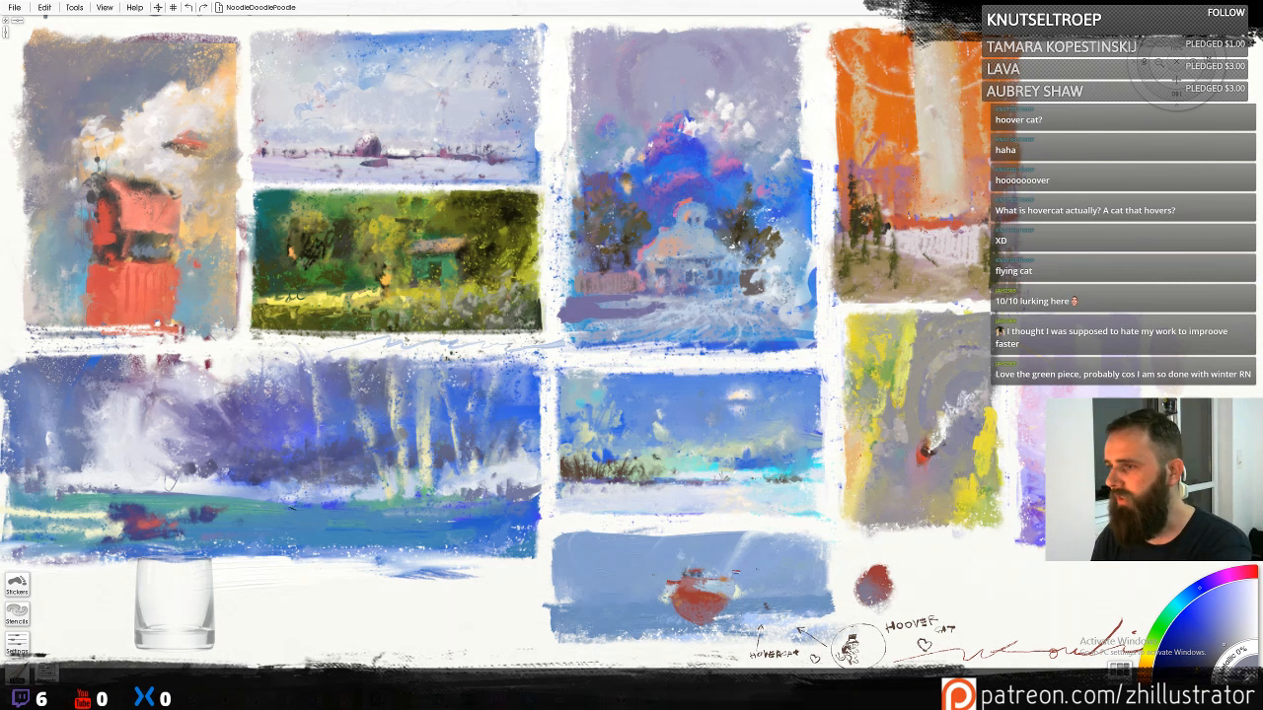
Sample colours across the orange study's background and pale vertical band to examine how its hues vary
left_click(915, 175, "alt")
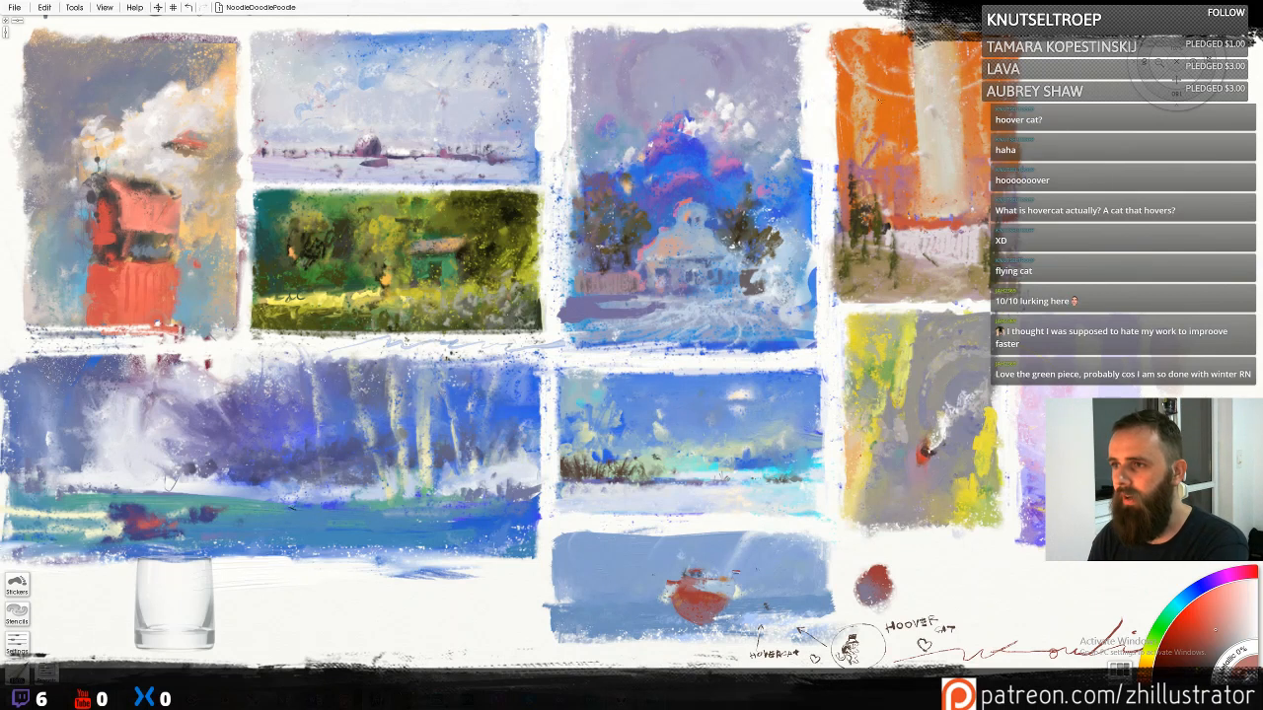
left_click(860, 85, "alt")
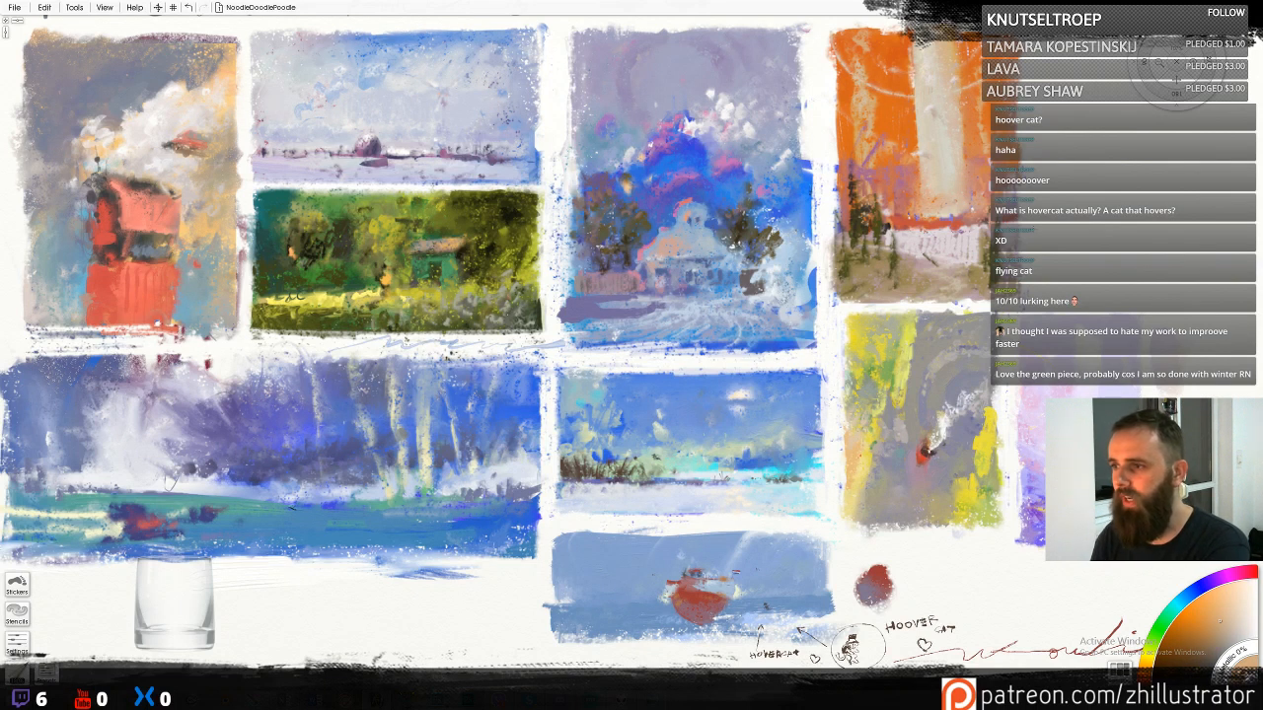
left_click(941, 154, "alt")
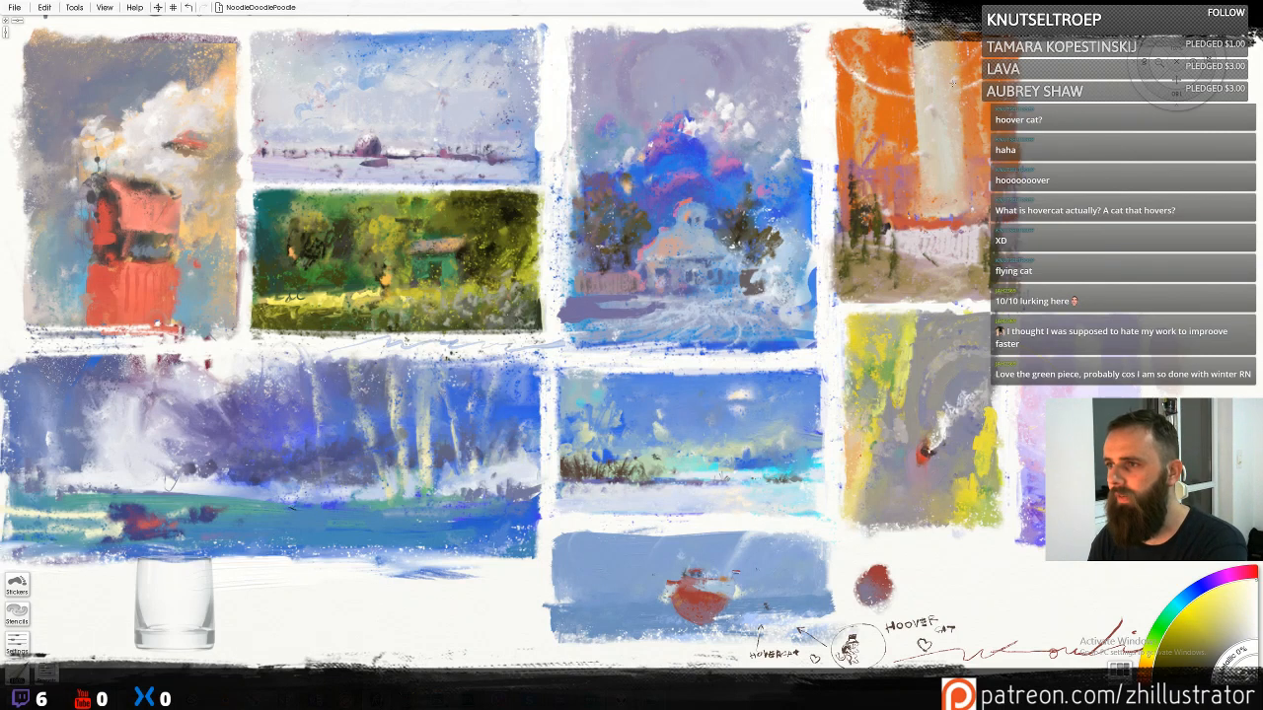
left_click(942, 95, "alt")
left_click(941, 82, "alt")
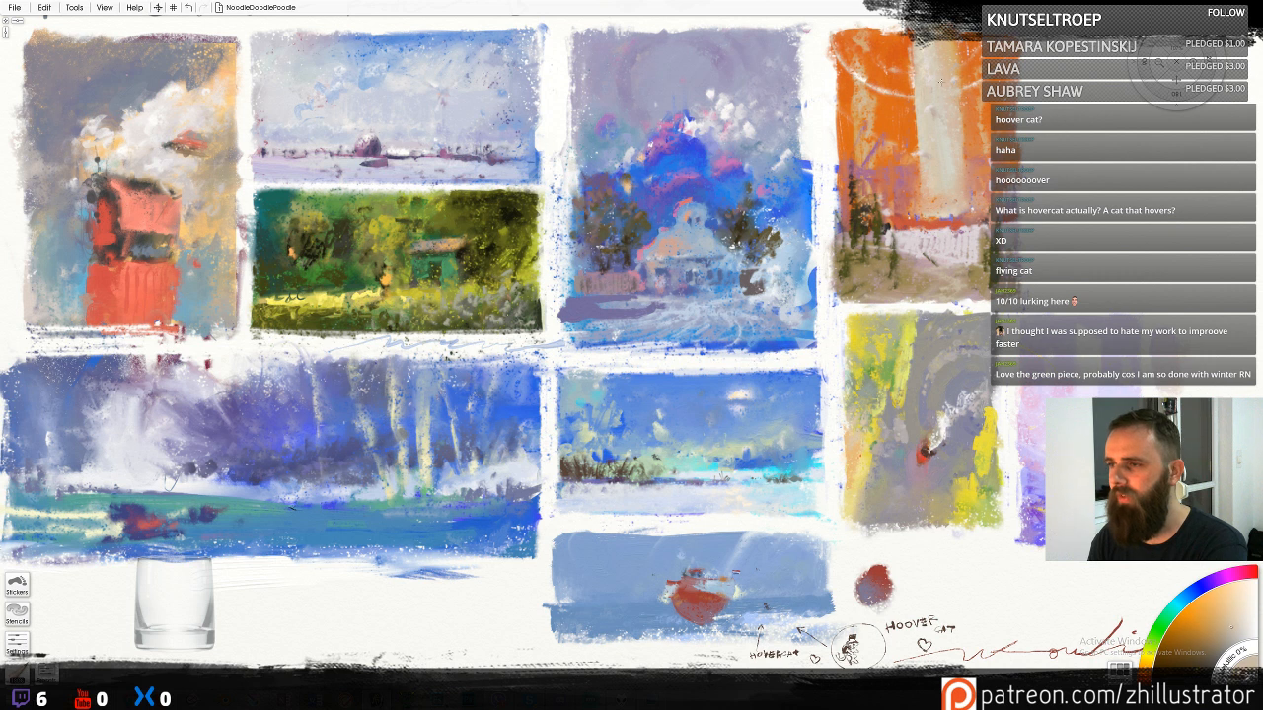
left_click(957, 101, "alt")
left_click(959, 100, "alt")
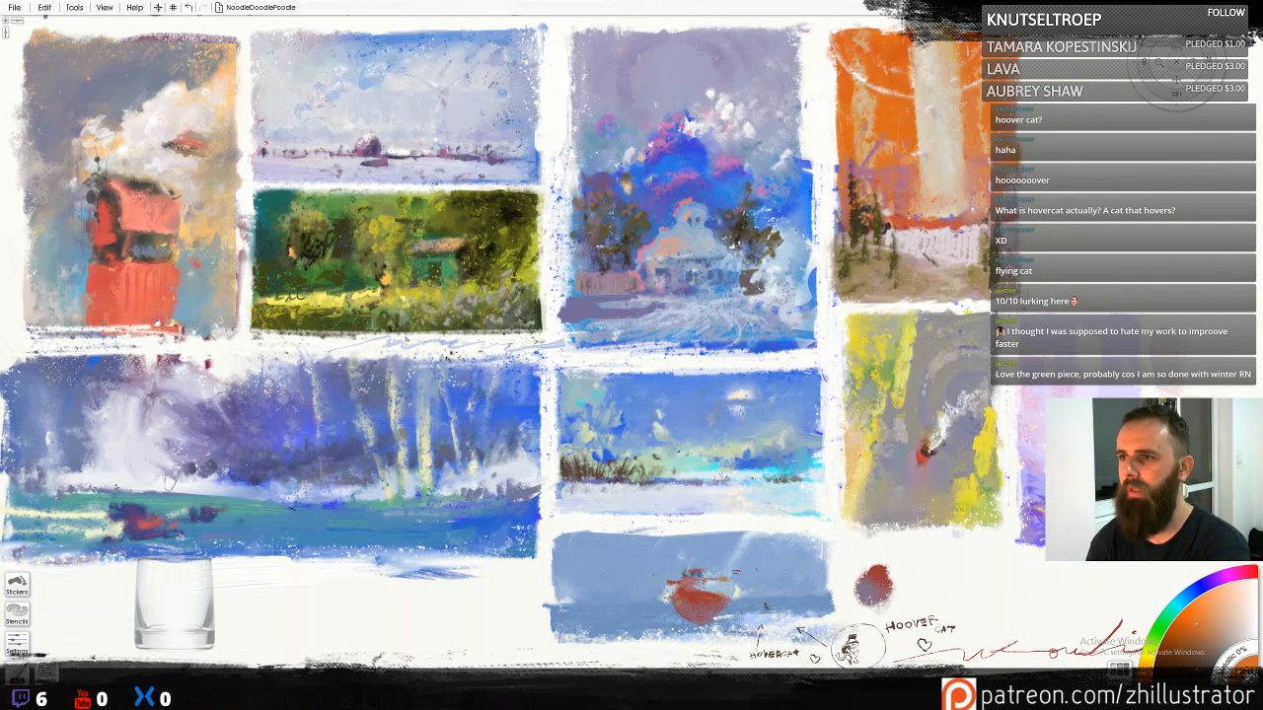
left_click(947, 76, "alt")
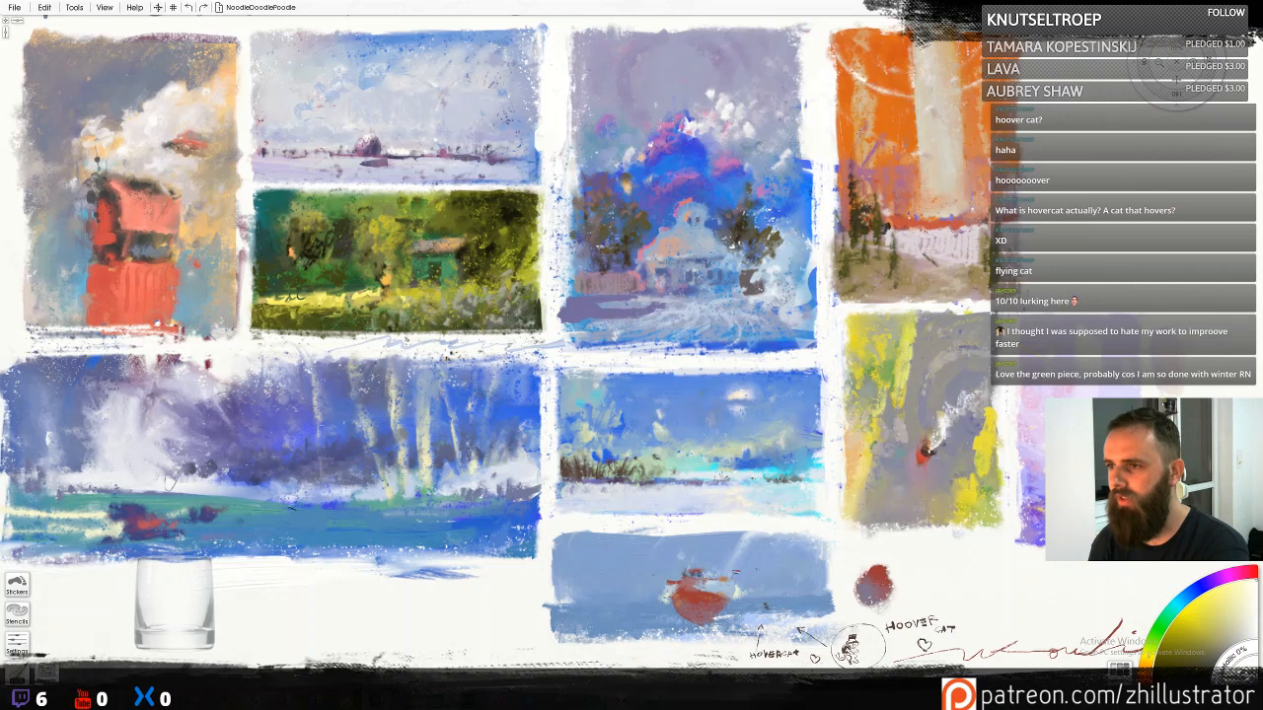
left_click(858, 134, "alt")
left_click(872, 155, "alt")
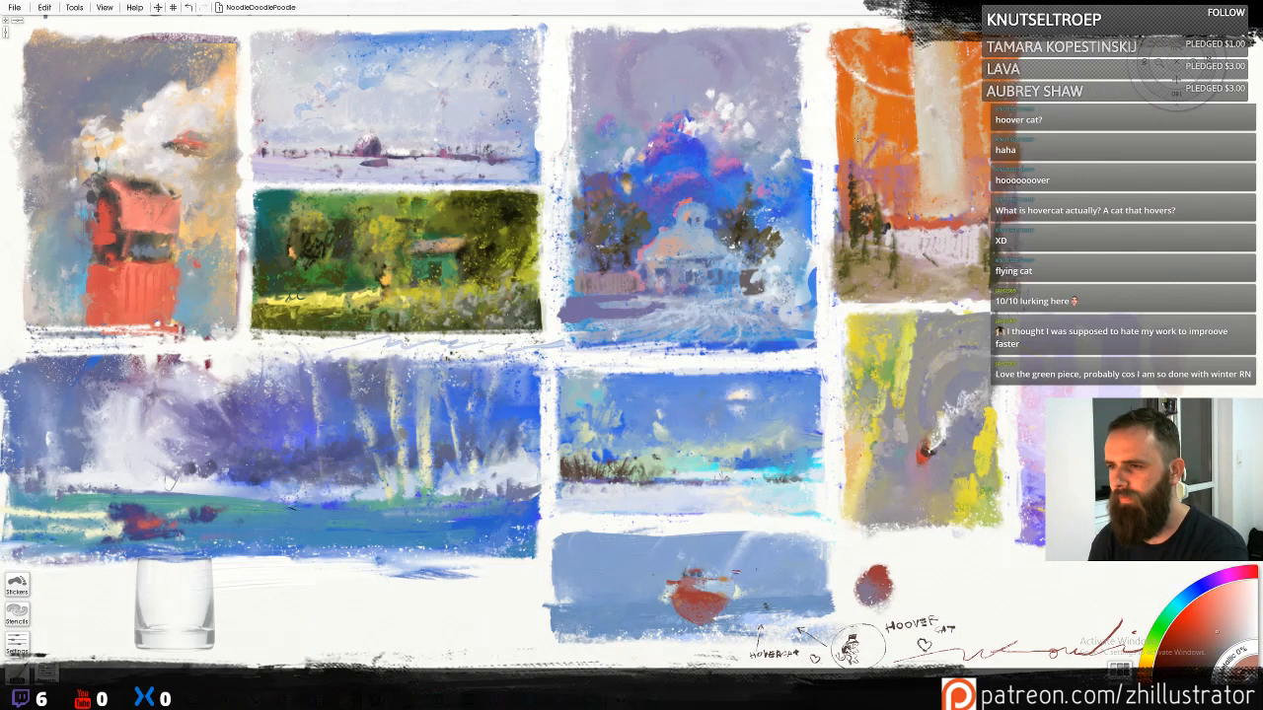
left_click(872, 146, "alt")
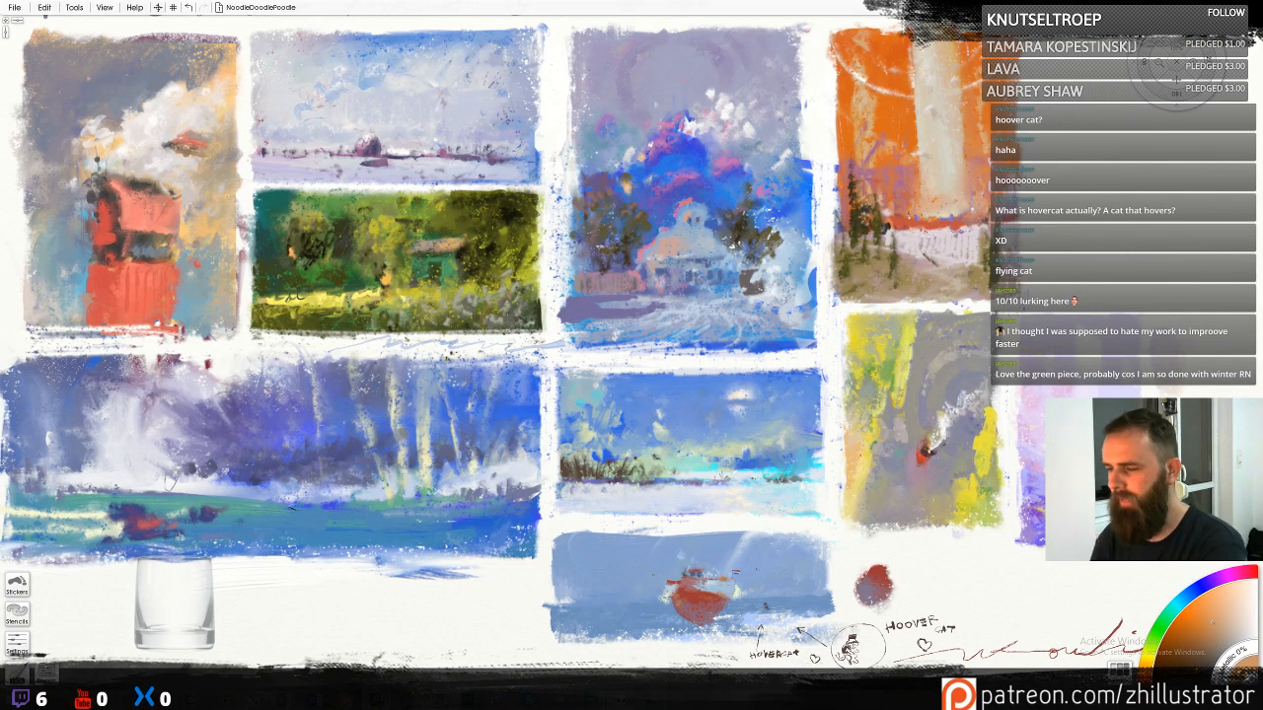
left_click(859, 171, "alt")
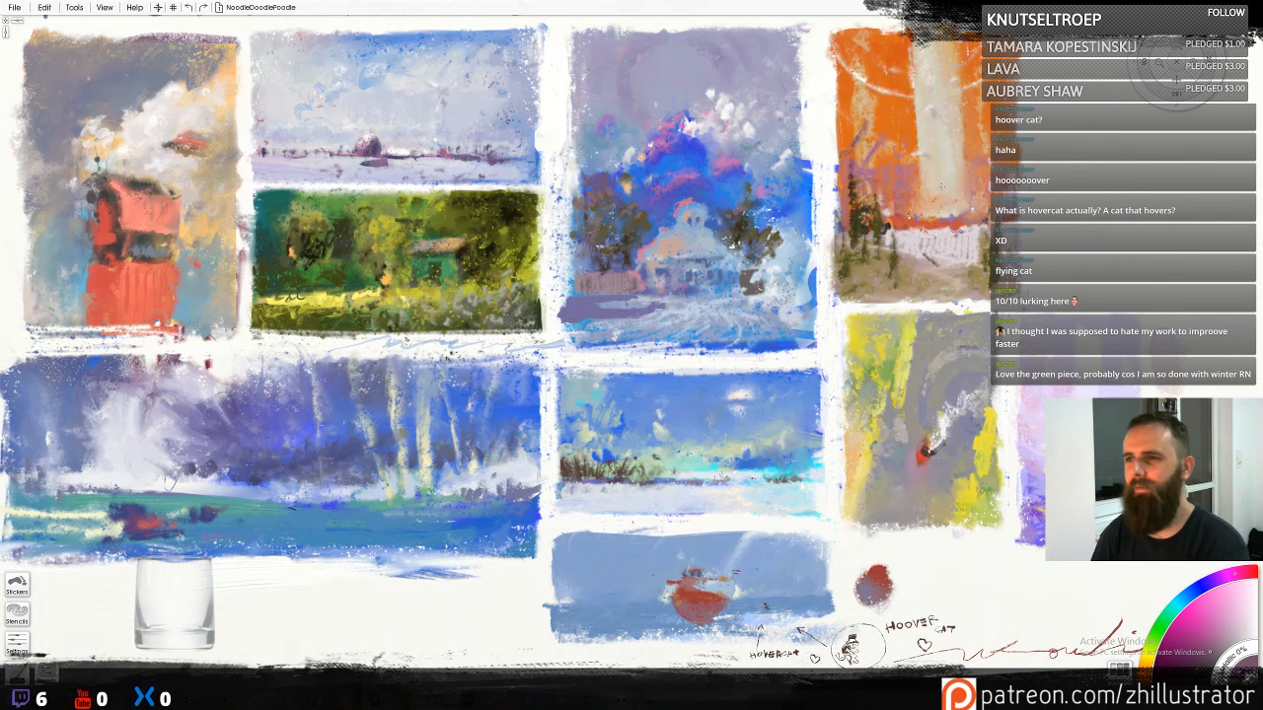
left_click(864, 115, "alt")
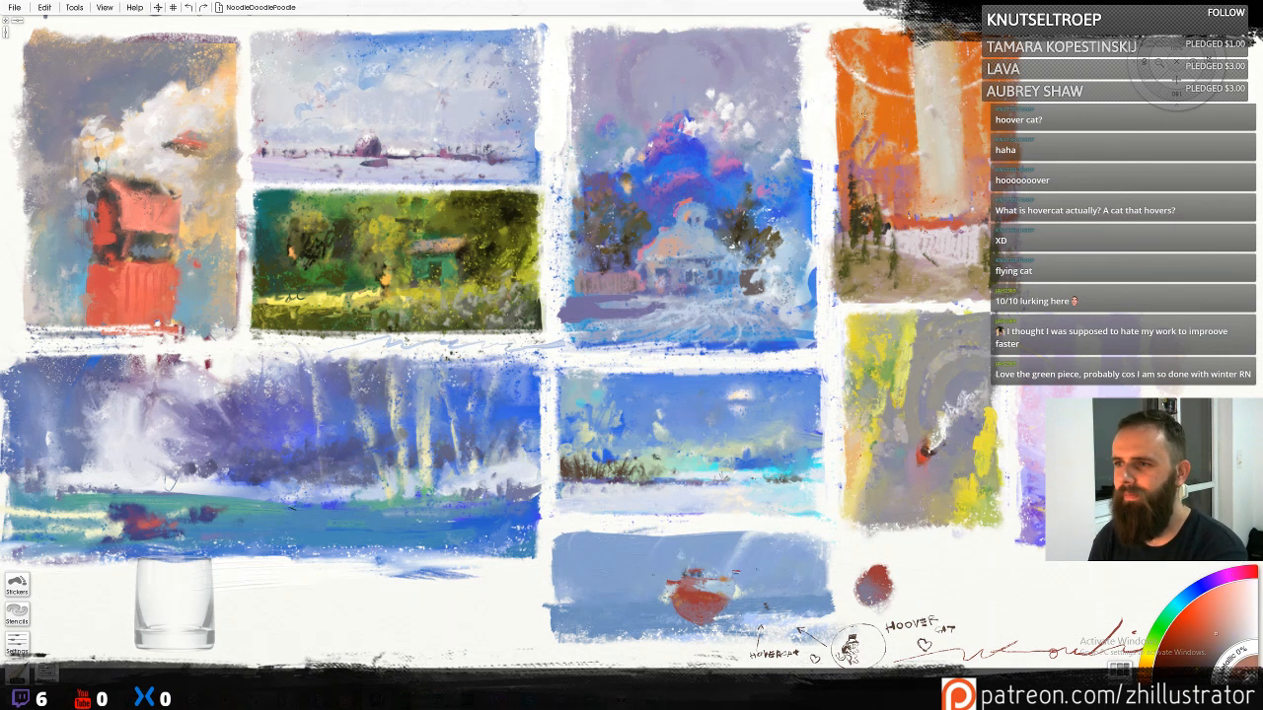
left_click(873, 113, "alt")
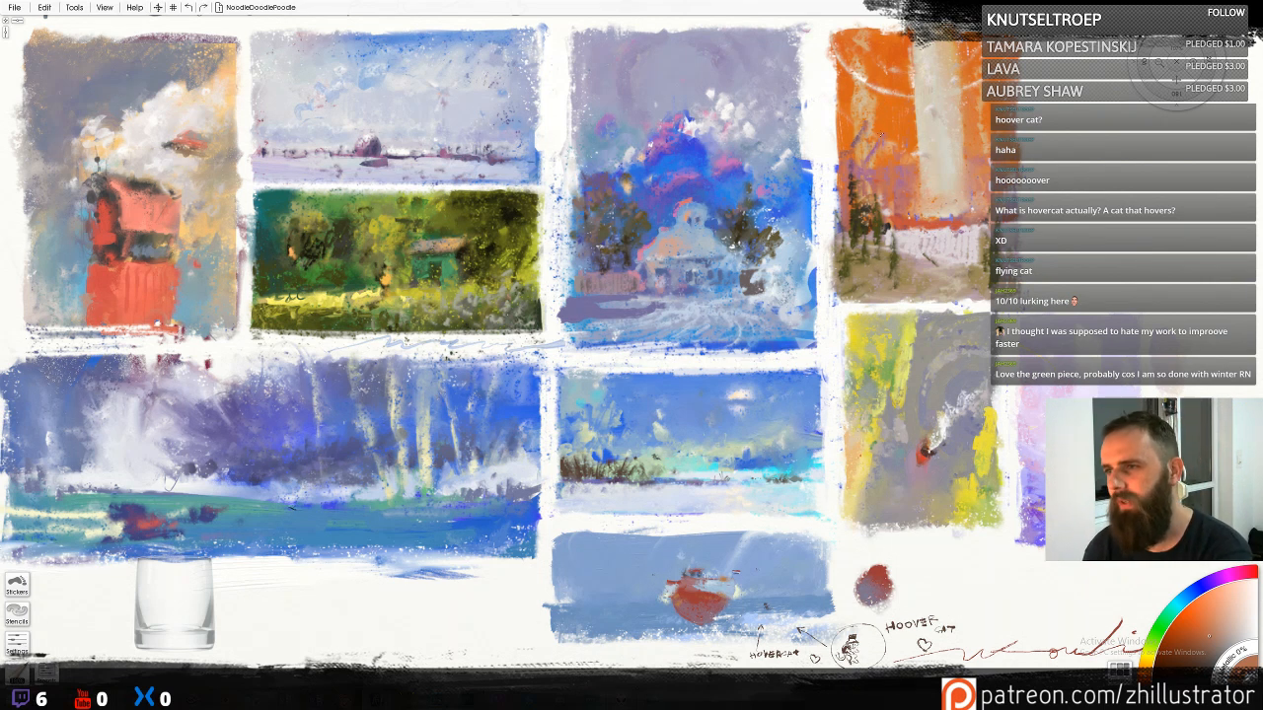
left_click(882, 135, "alt")
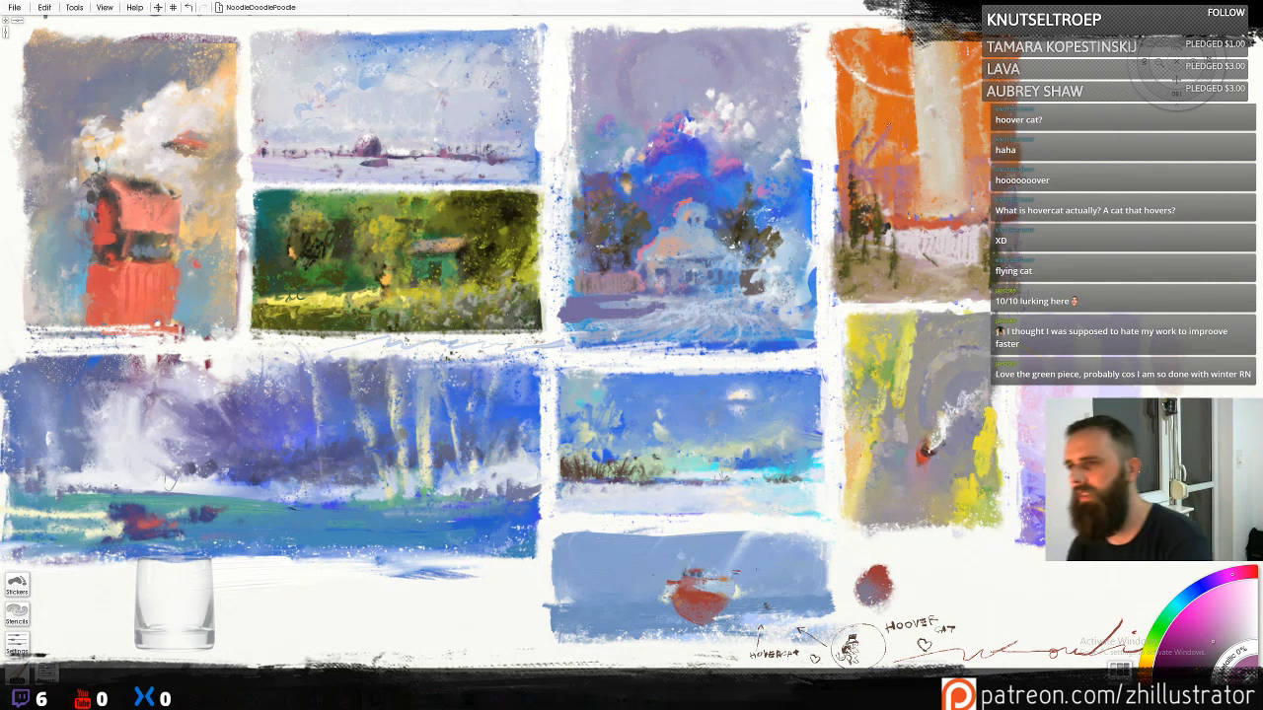
left_click(918, 141, "alt")
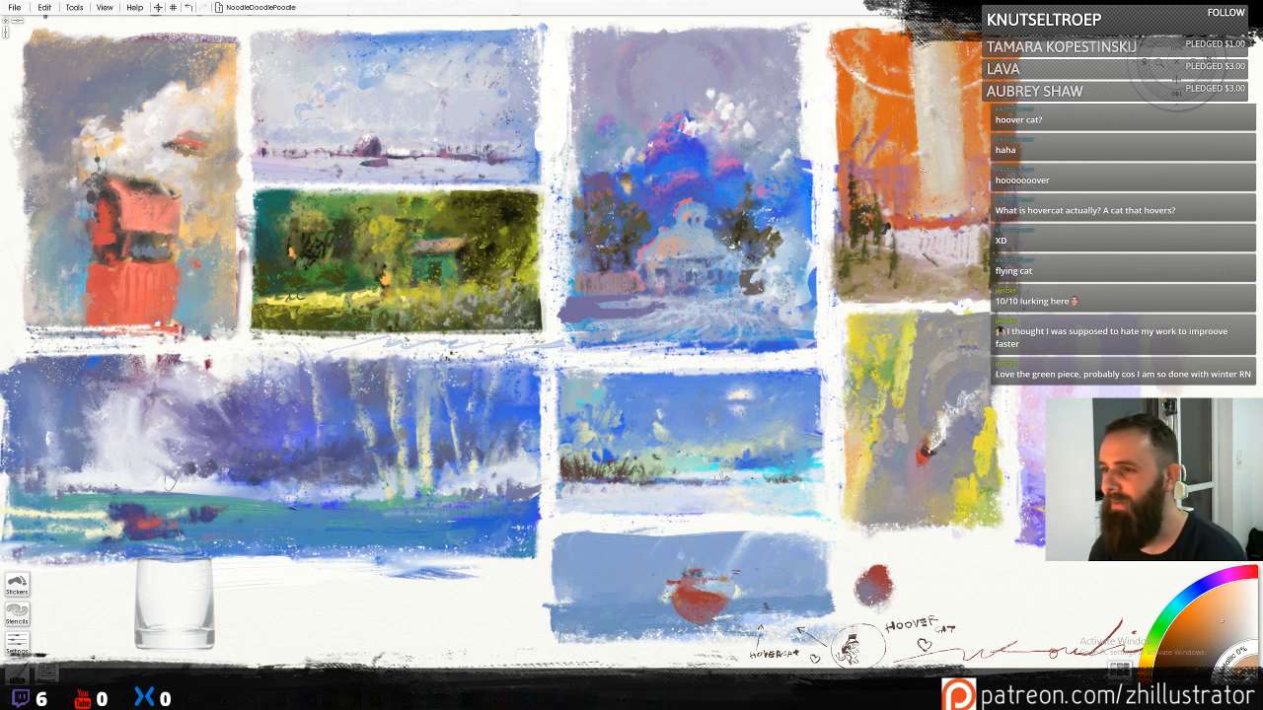
left_click(955, 220, "alt")
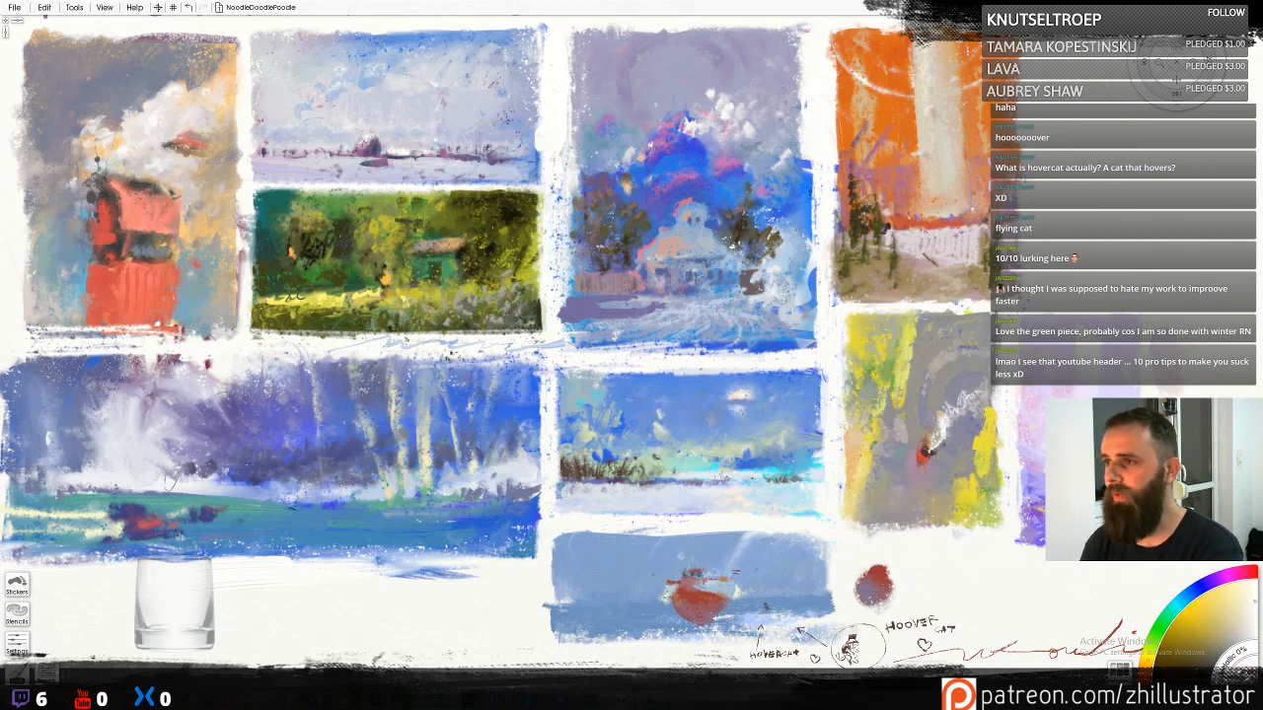
left_click(856, 90, "alt")
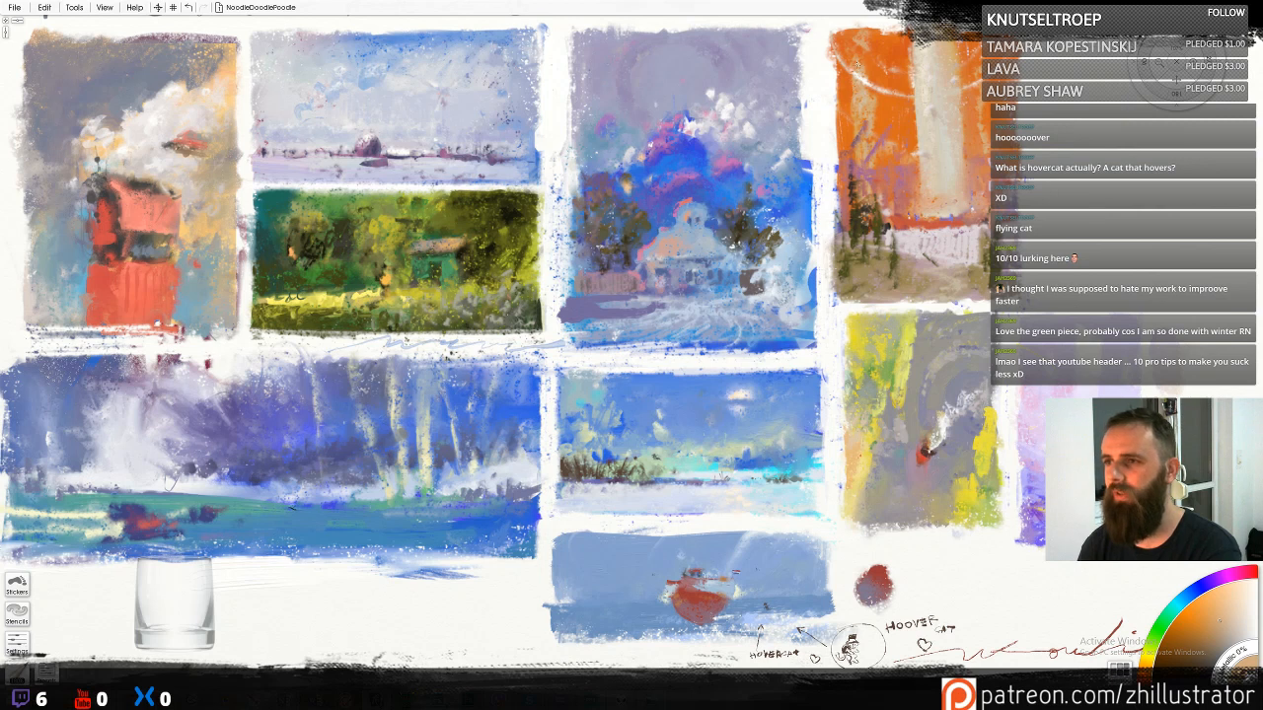
left_click(880, 102, "alt")
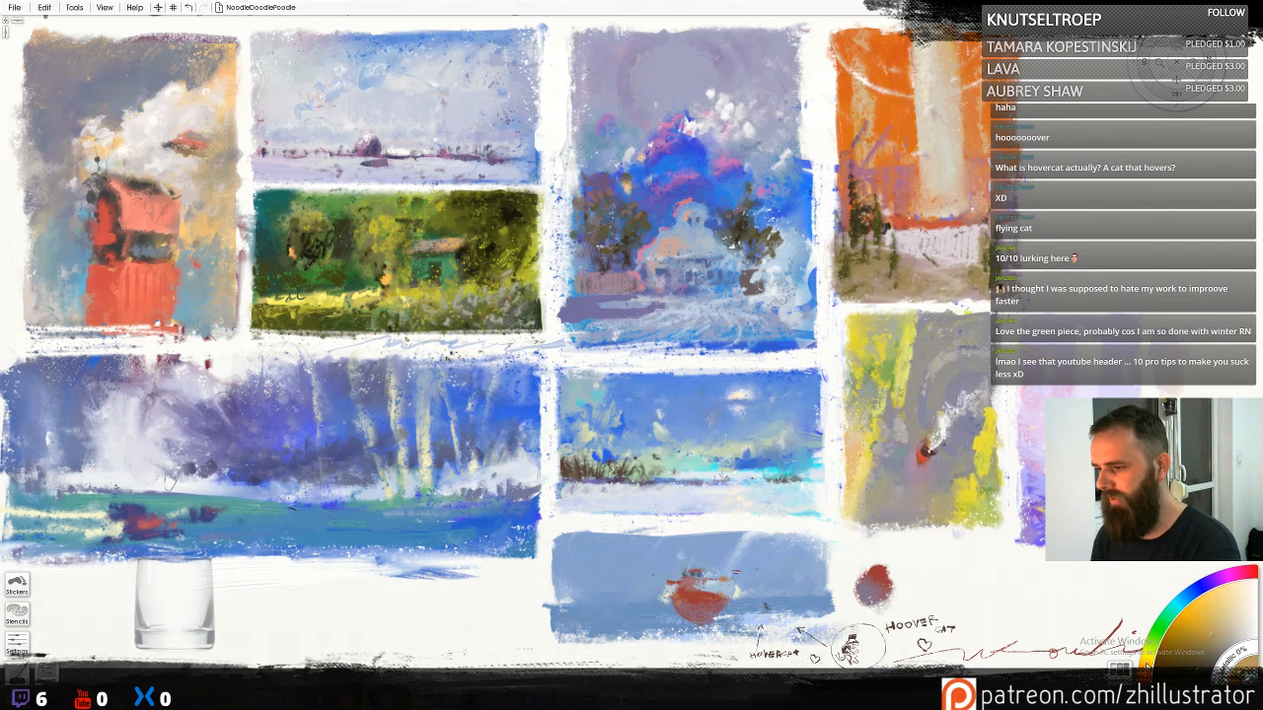
Explore pinkish-red hues and their tones on the colour wheel to compare with the colours sampled from the orange study
left_click_drag(1148, 669, 1146, 679)
left_click(1243, 573)
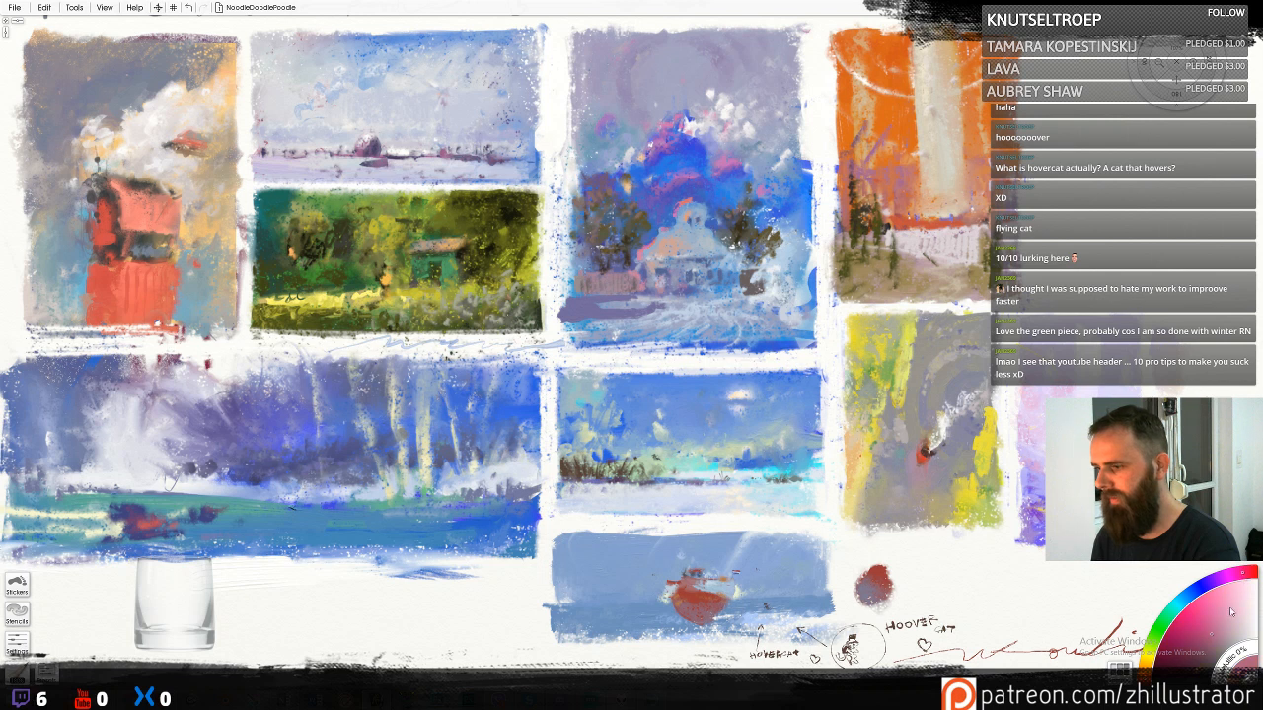
left_click(1214, 636)
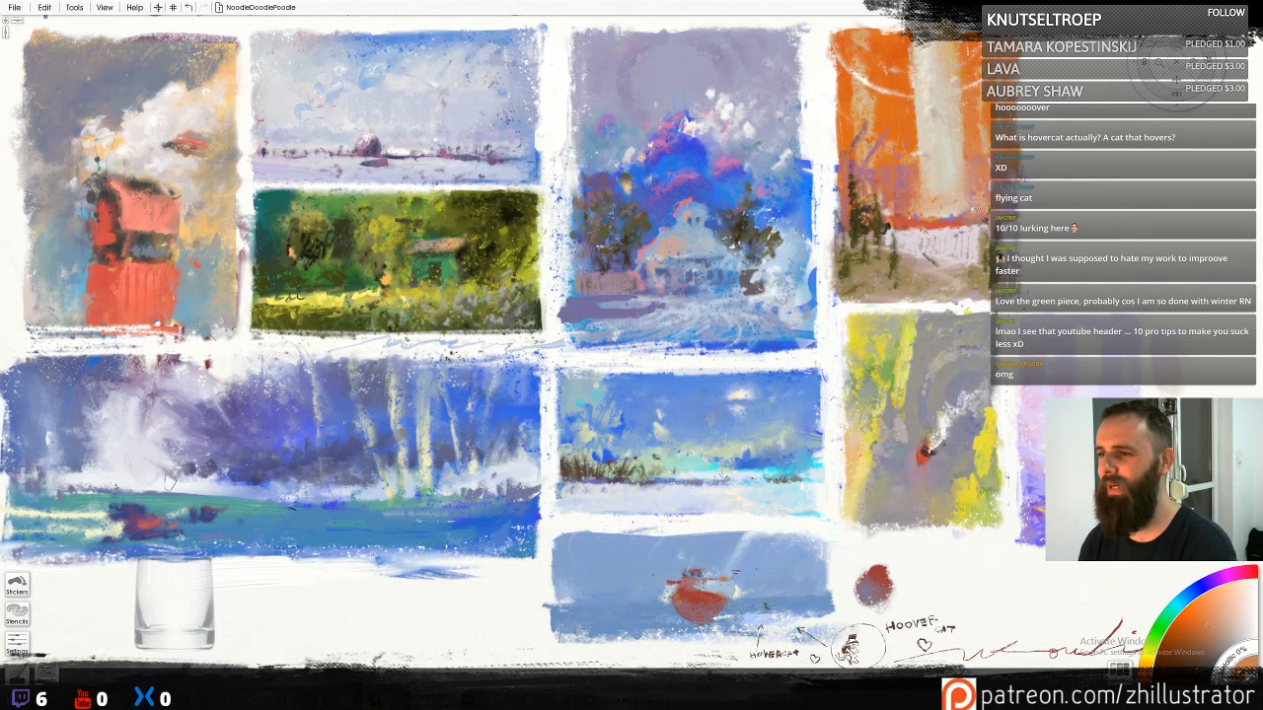
Sample colours from the orange study's pale band, snowy ground, bottom edge and upper edge to compare their hues
left_click(951, 183, "alt")
left_click_drag(976, 176, 977, 194)
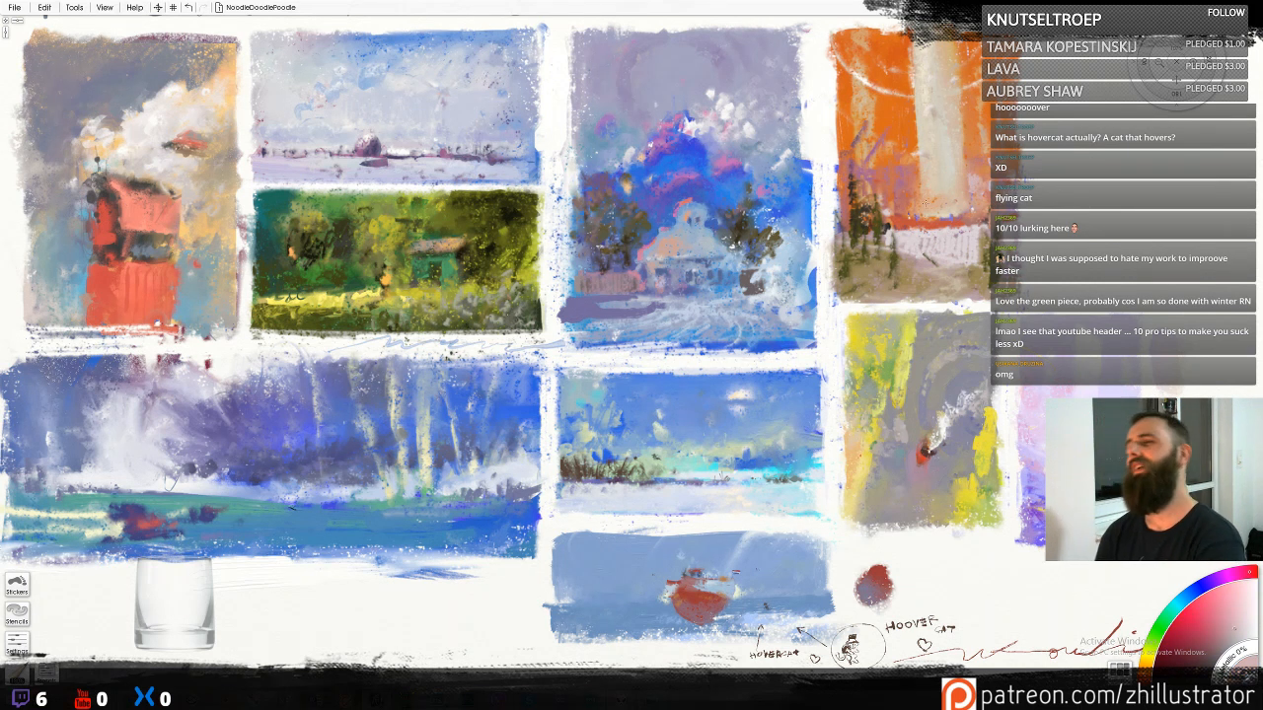
left_click_drag(924, 255, 938, 266)
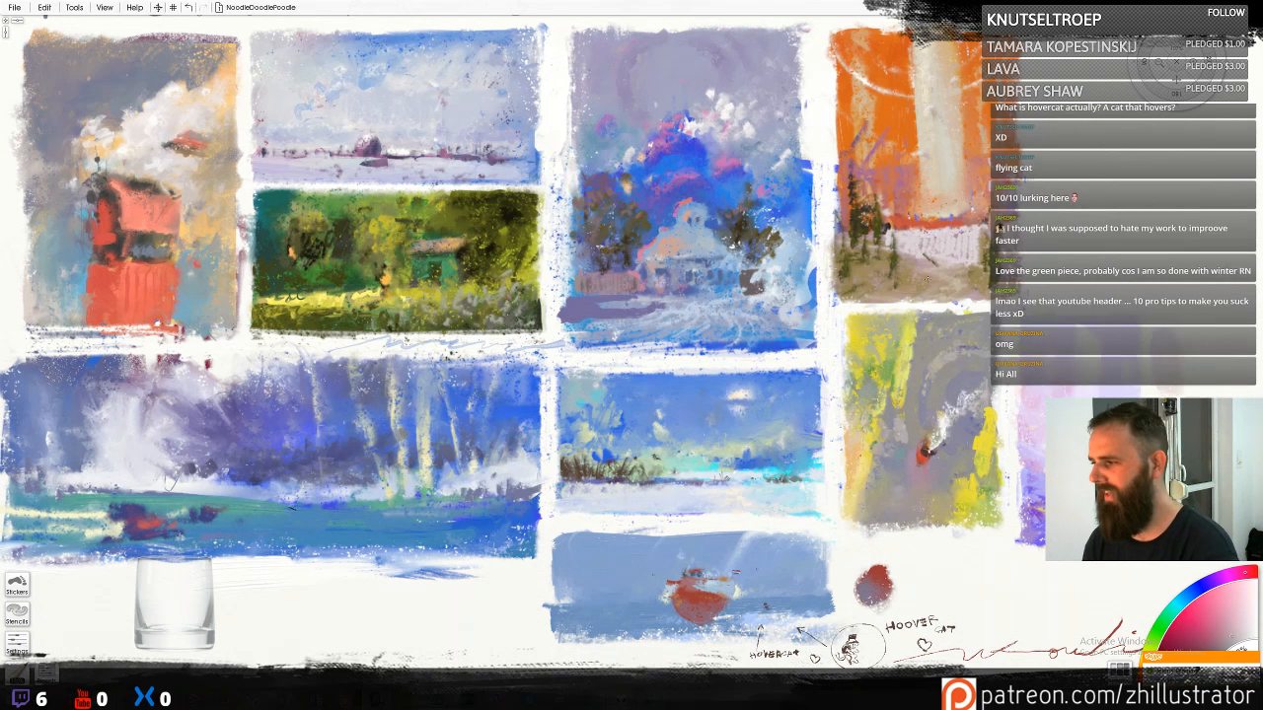
left_click(943, 302, "alt")
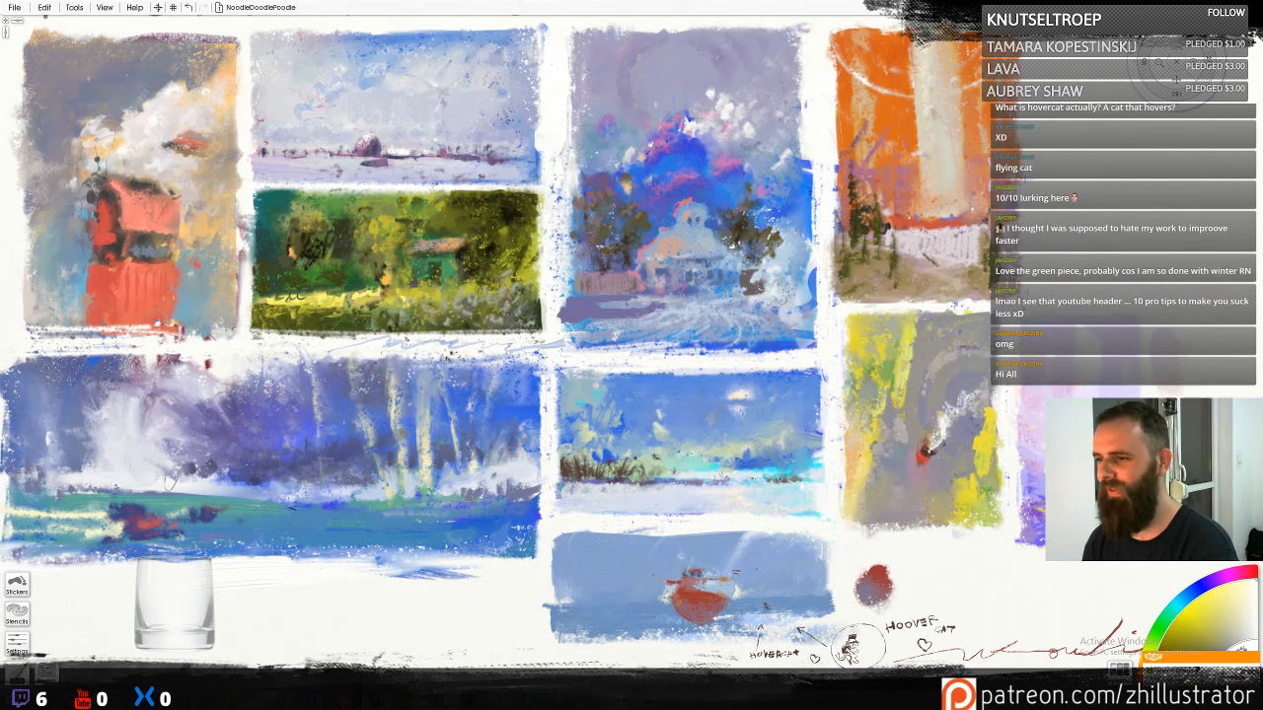
left_click_drag(955, 305, 941, 311)
left_click(961, 41, "alt")
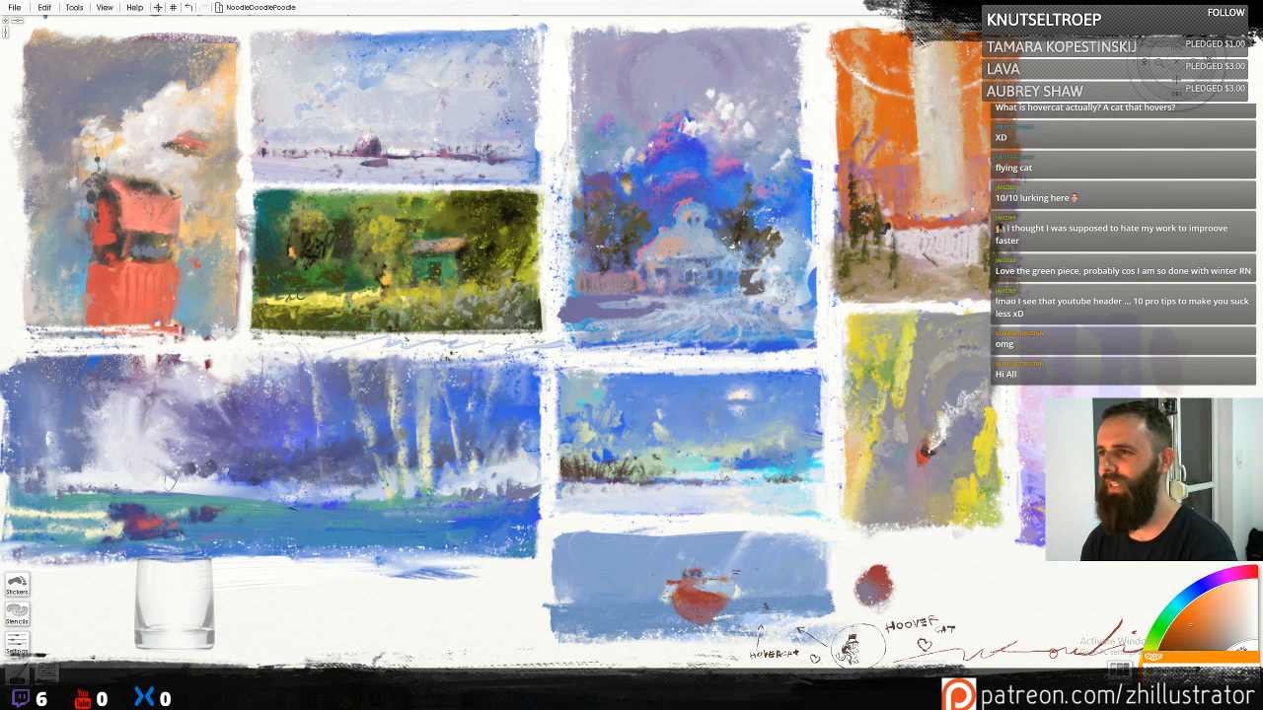
left_click_drag(960, 31, 977, 31)
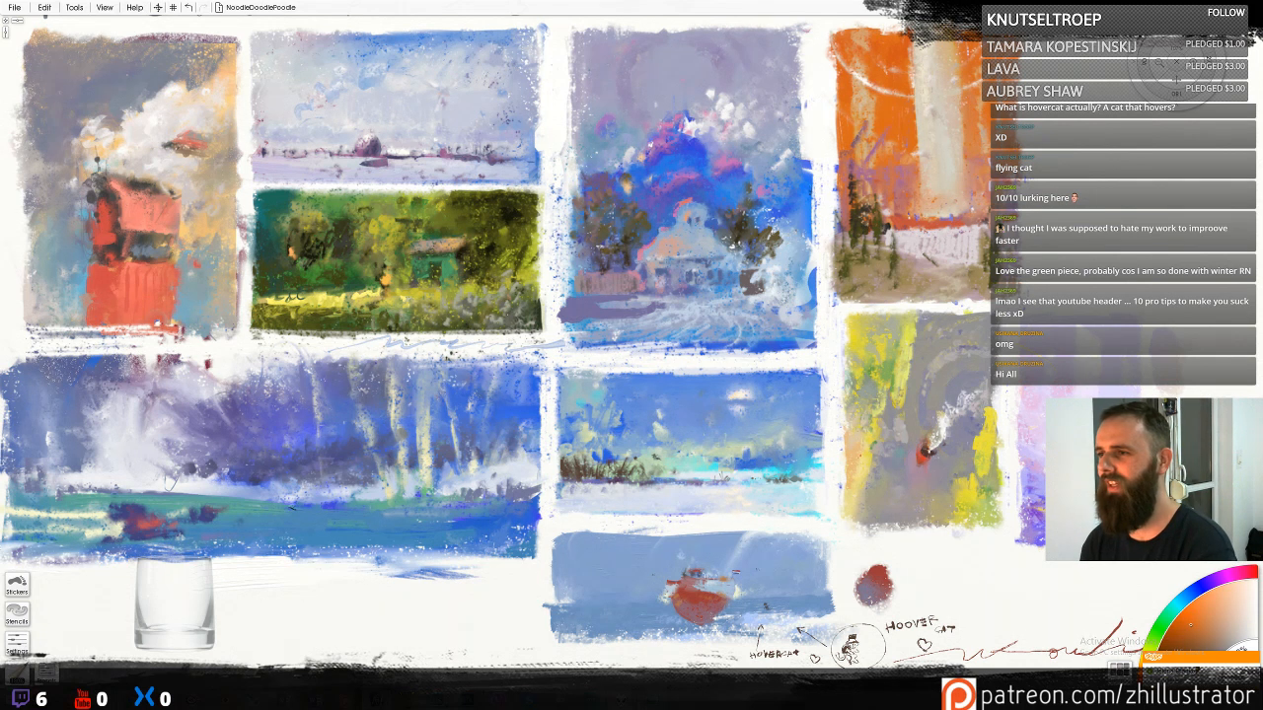
left_click(972, 42, "alt")
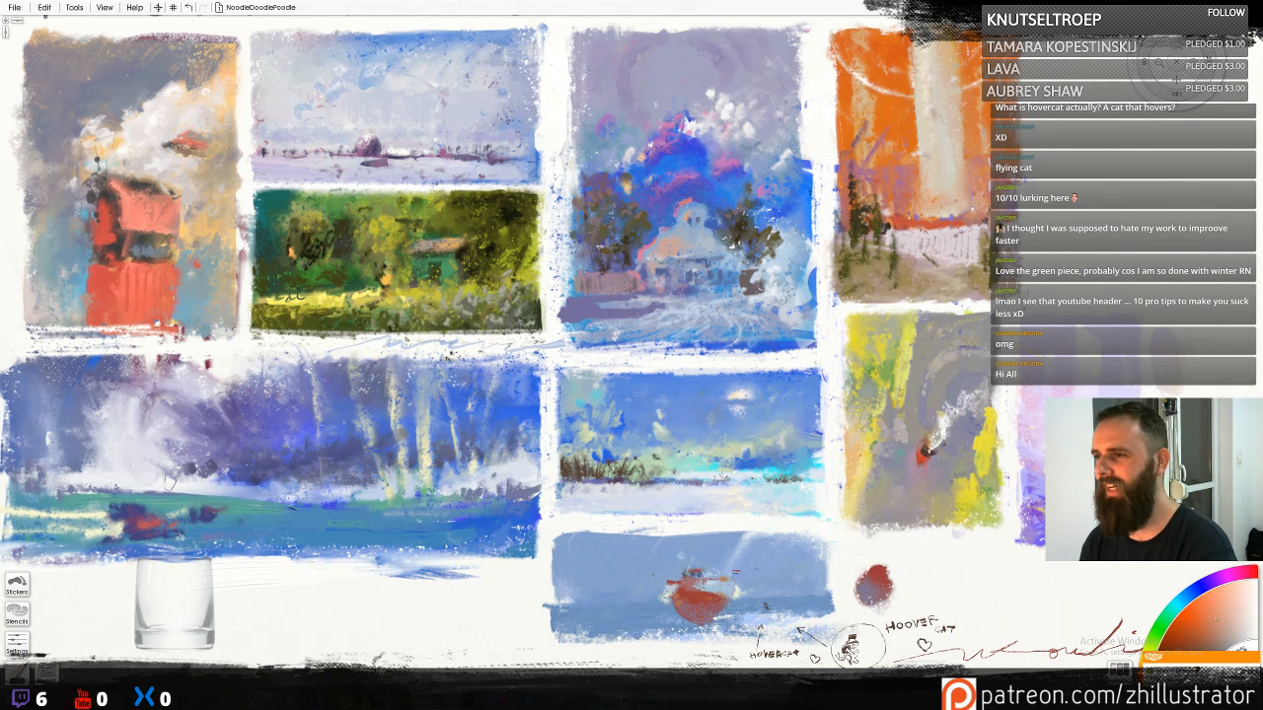
left_click(971, 39, "alt")
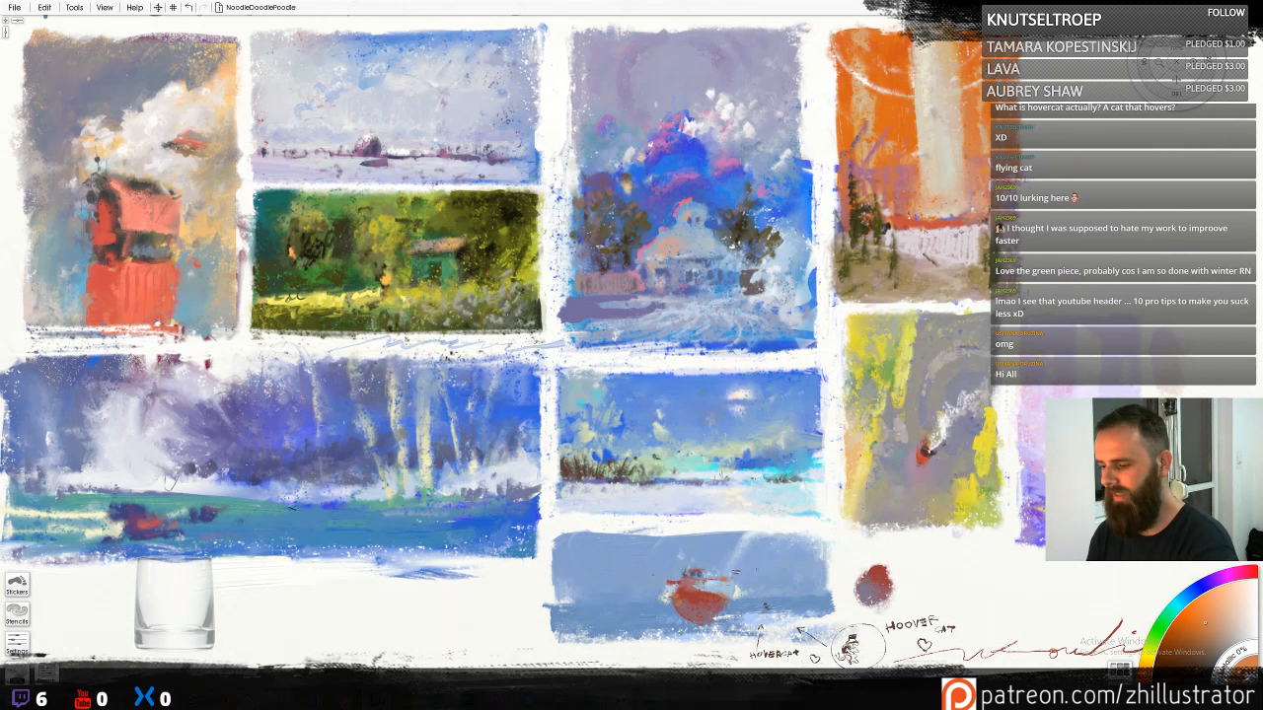
Sample a colour from the orange study's lower area, try strokes over the orange background, and undo them
left_click(928, 197, "alt")
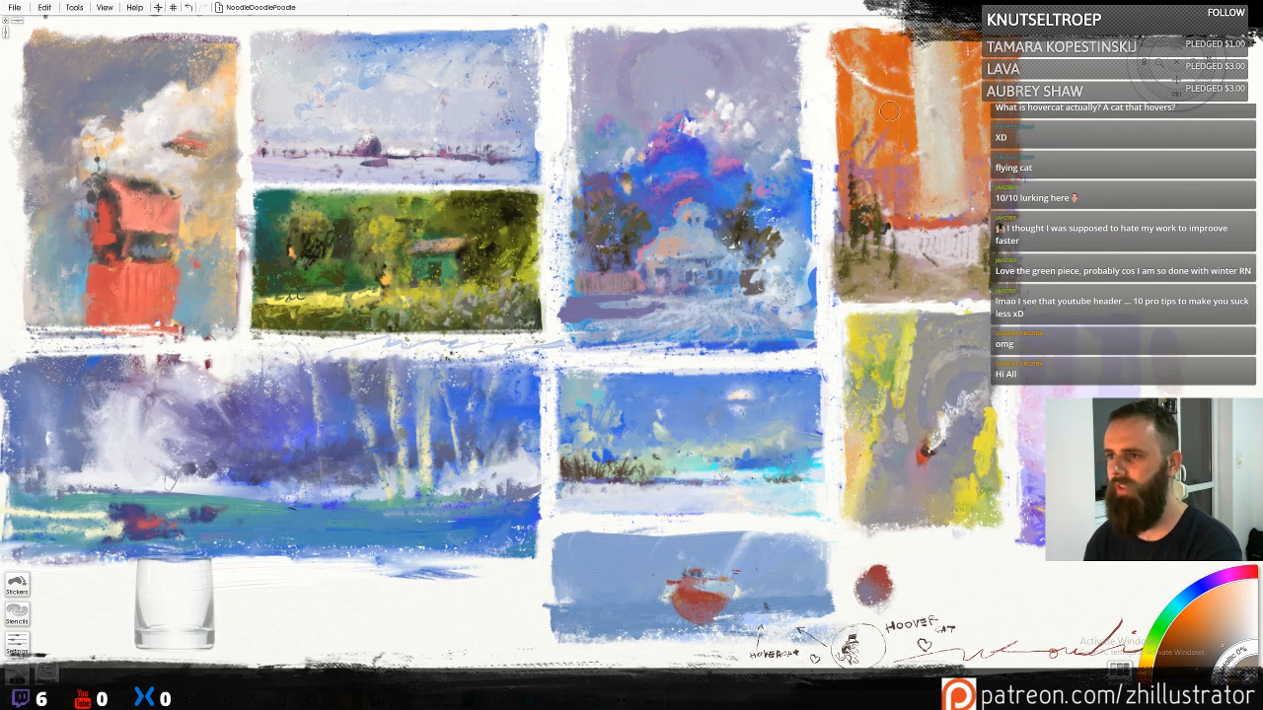
left_click_drag(904, 141, 883, 148)
key("ctrl+z")
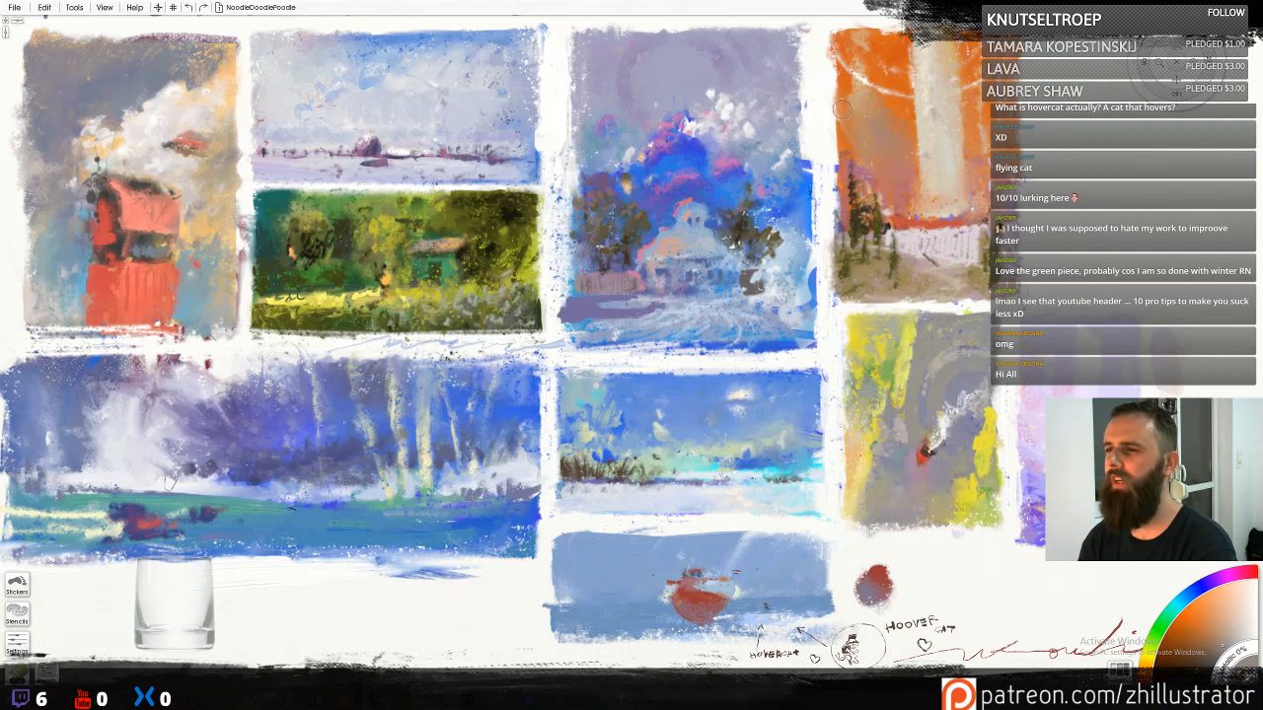
mouse_move(891, 38)
left_mouse_down()
mouse_move(842, 65)
mouse_move(881, 89)
left_mouse_up()
key("ctrl+z")
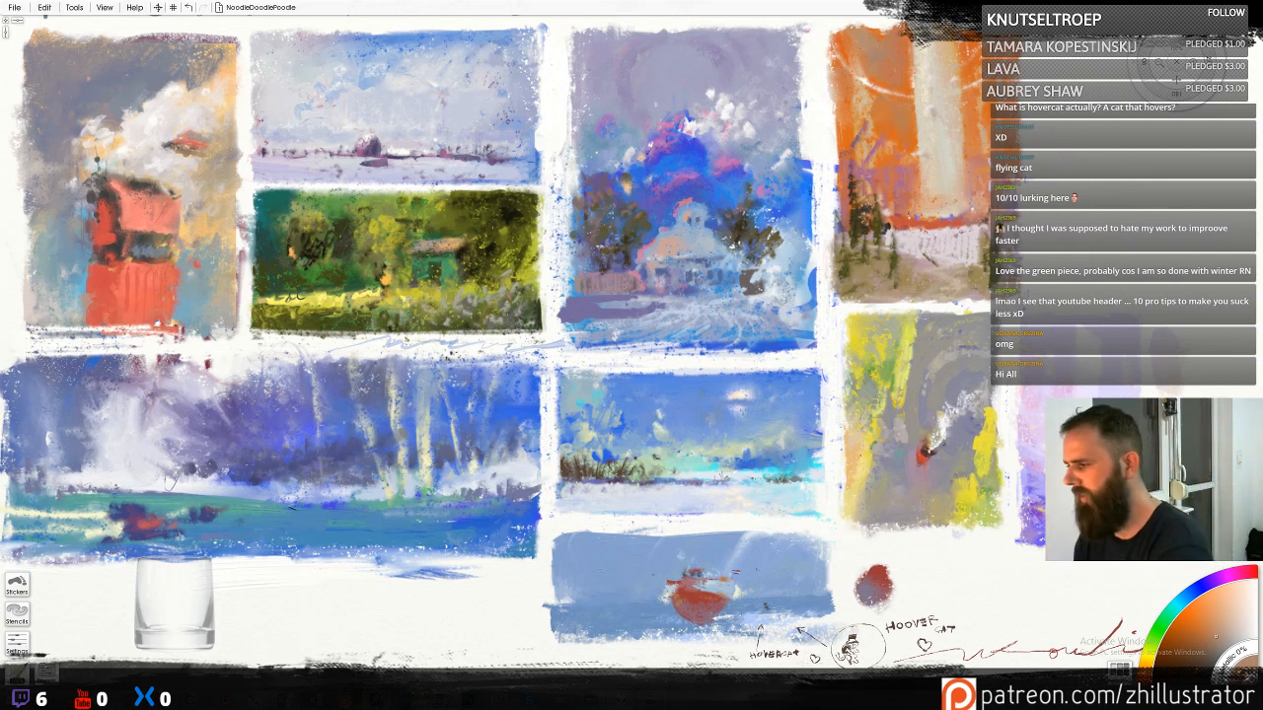
Sample the orange study's upper corner, fence, bottom edge and pale vertical band to examine its range of hues
left_click(898, 199, "alt")
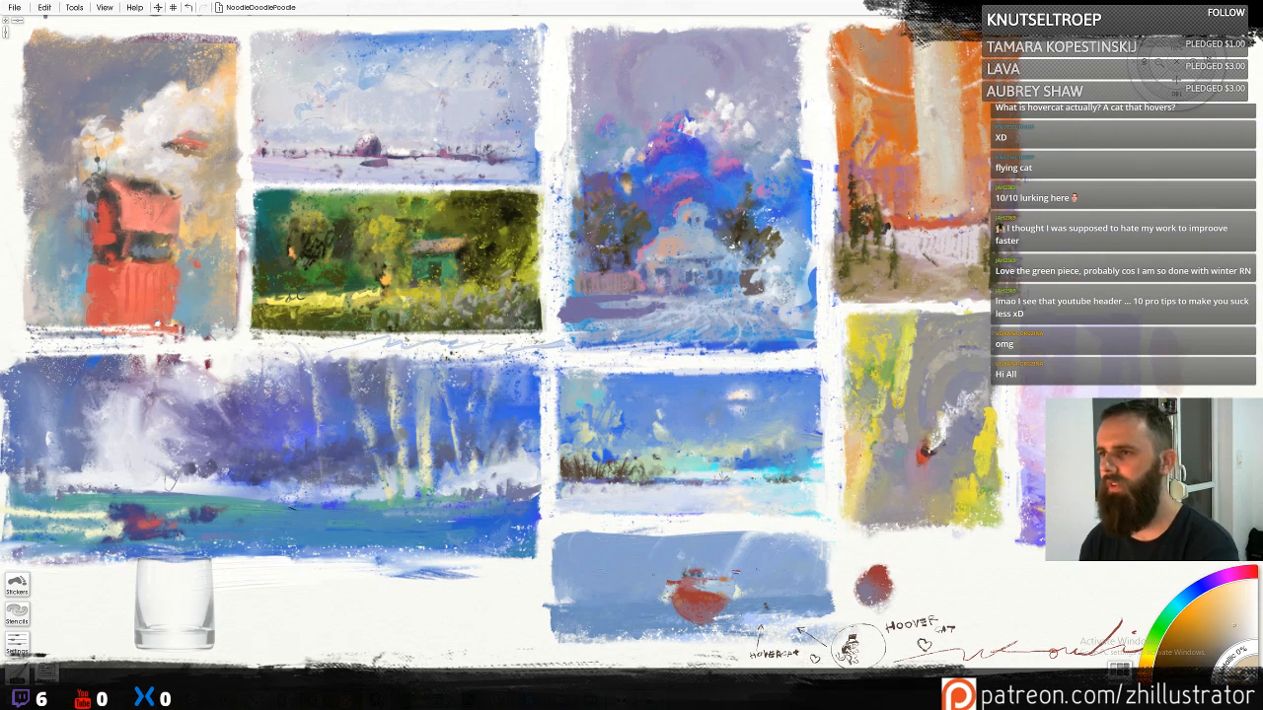
left_click(842, 43, "alt")
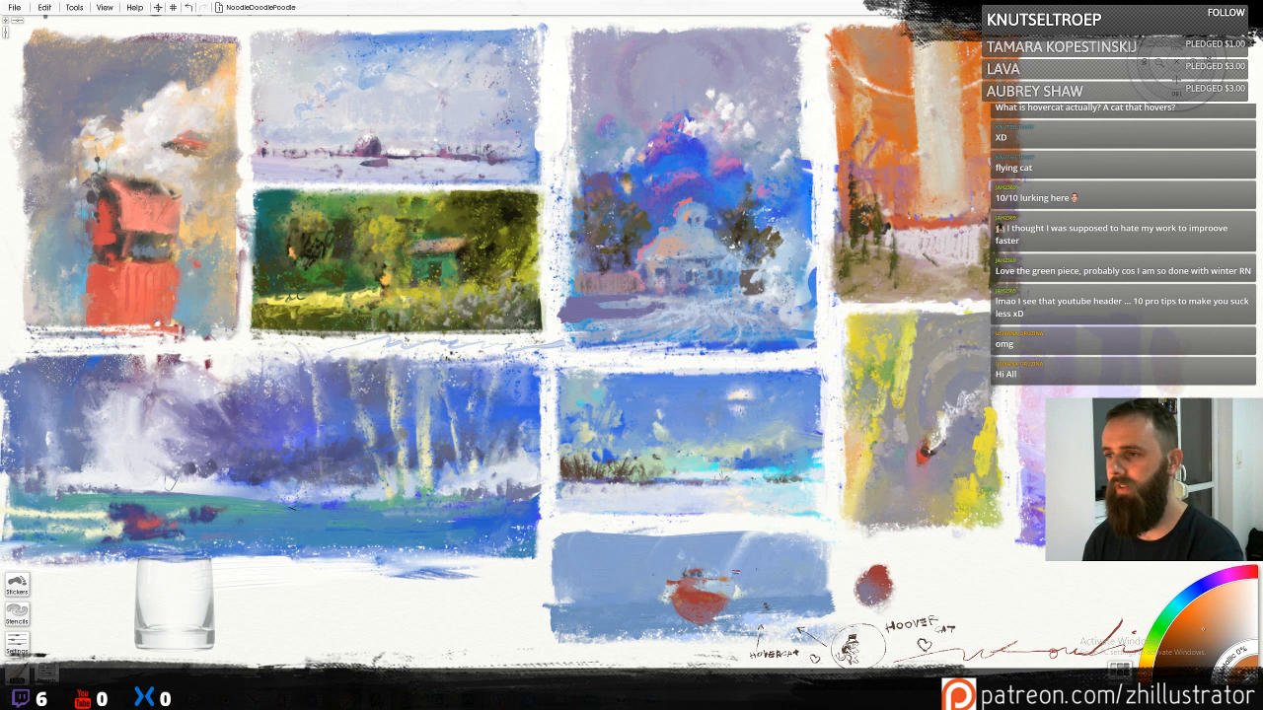
left_click(935, 235, "alt")
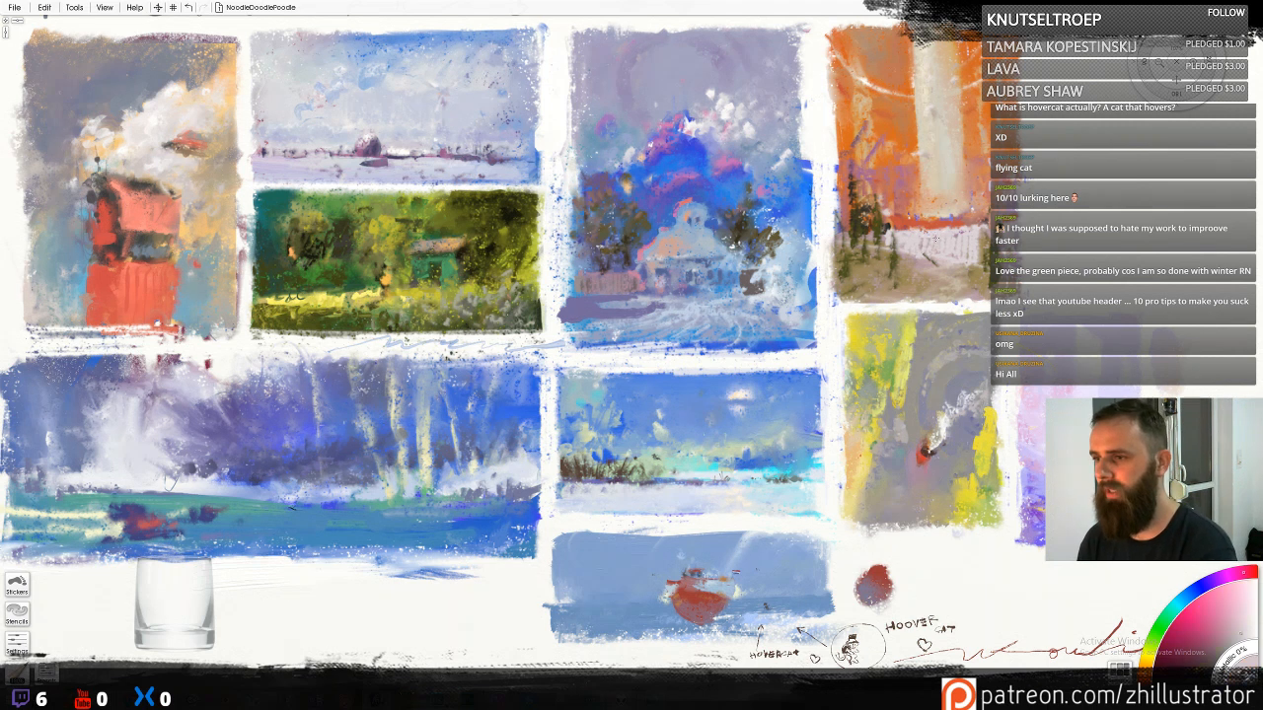
left_click(928, 307, "alt")
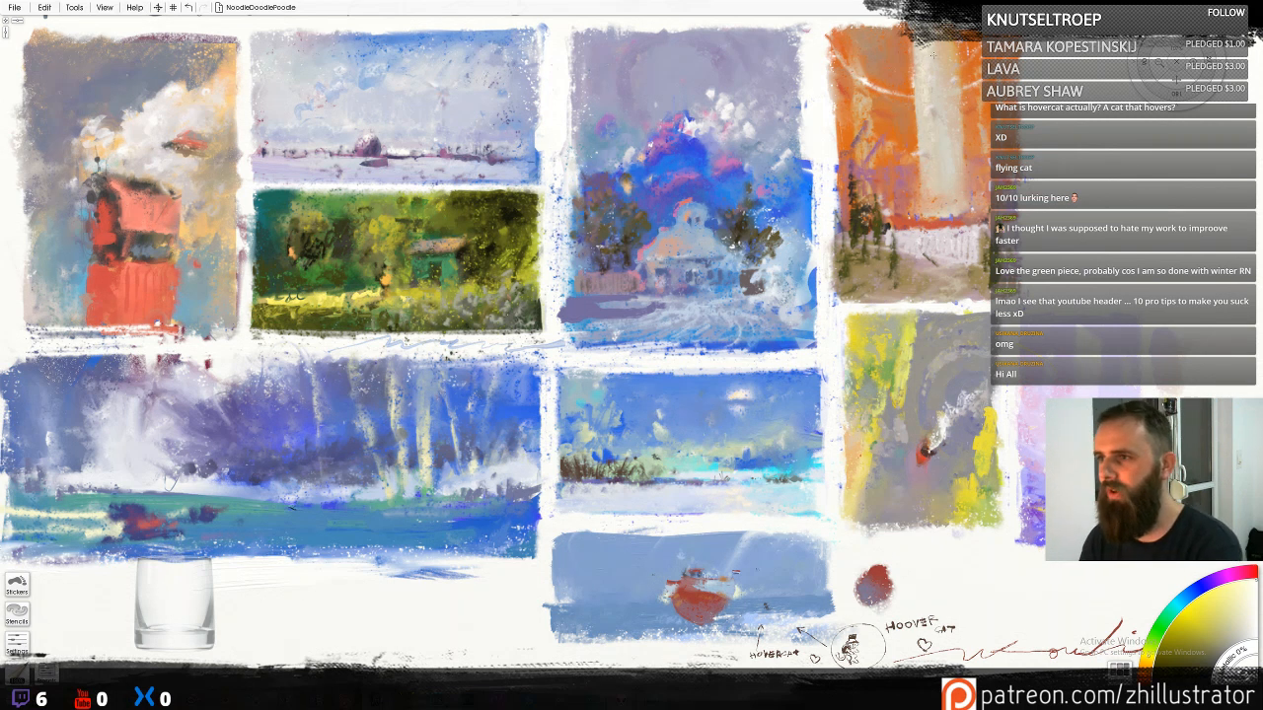
left_click(933, 56, "alt")
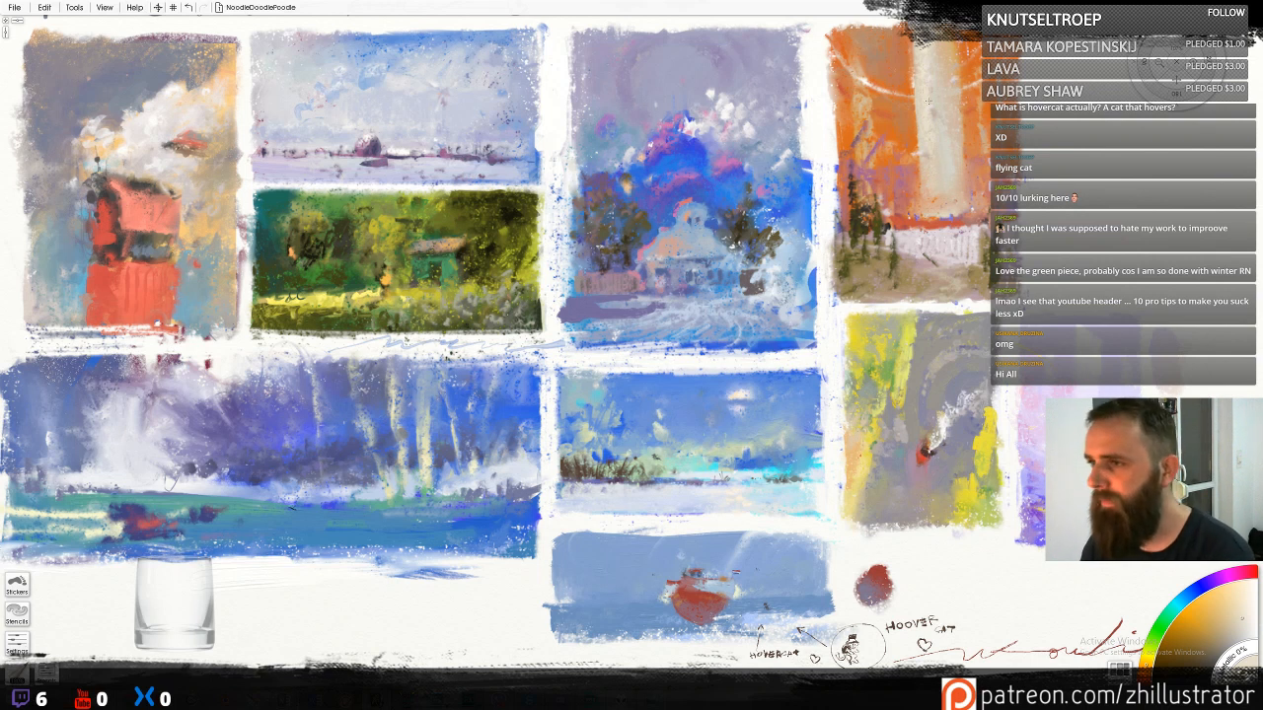
left_click(923, 125, "alt")
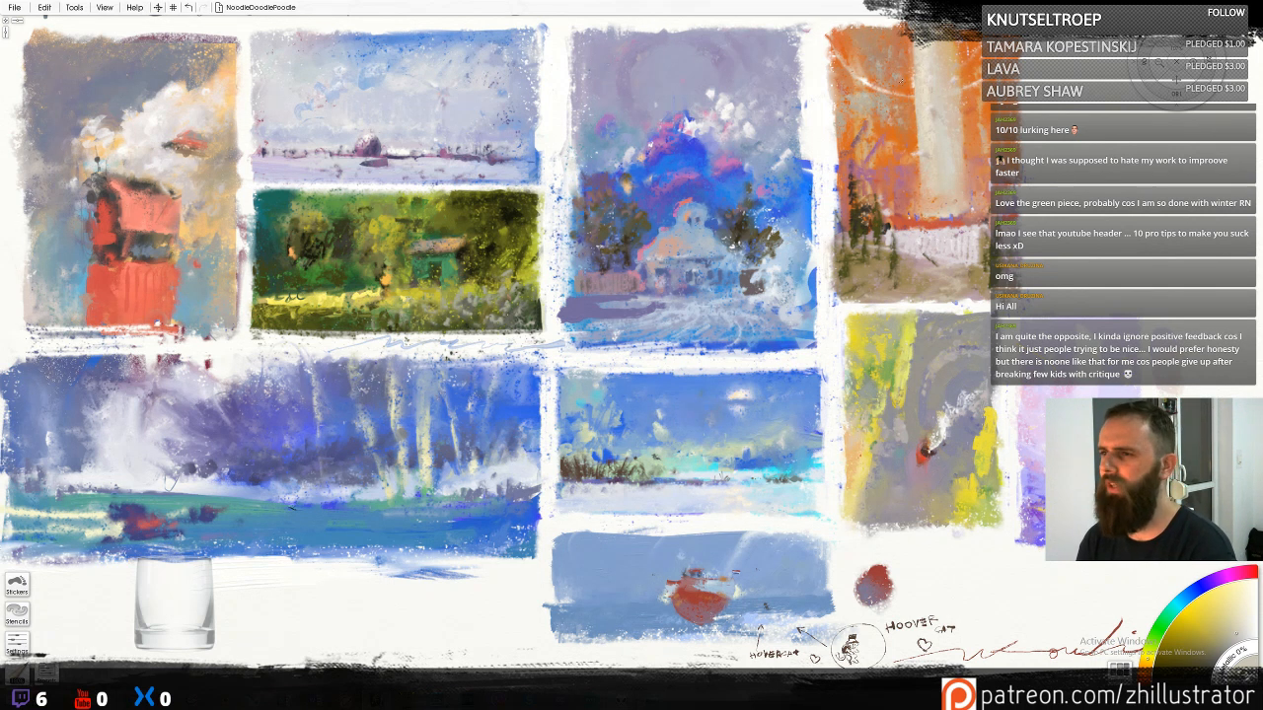
Sample the orange background beside the pale vertical band, the band's edge and the area above the trees to compare neighbouring colours
left_click(883, 103, "alt")
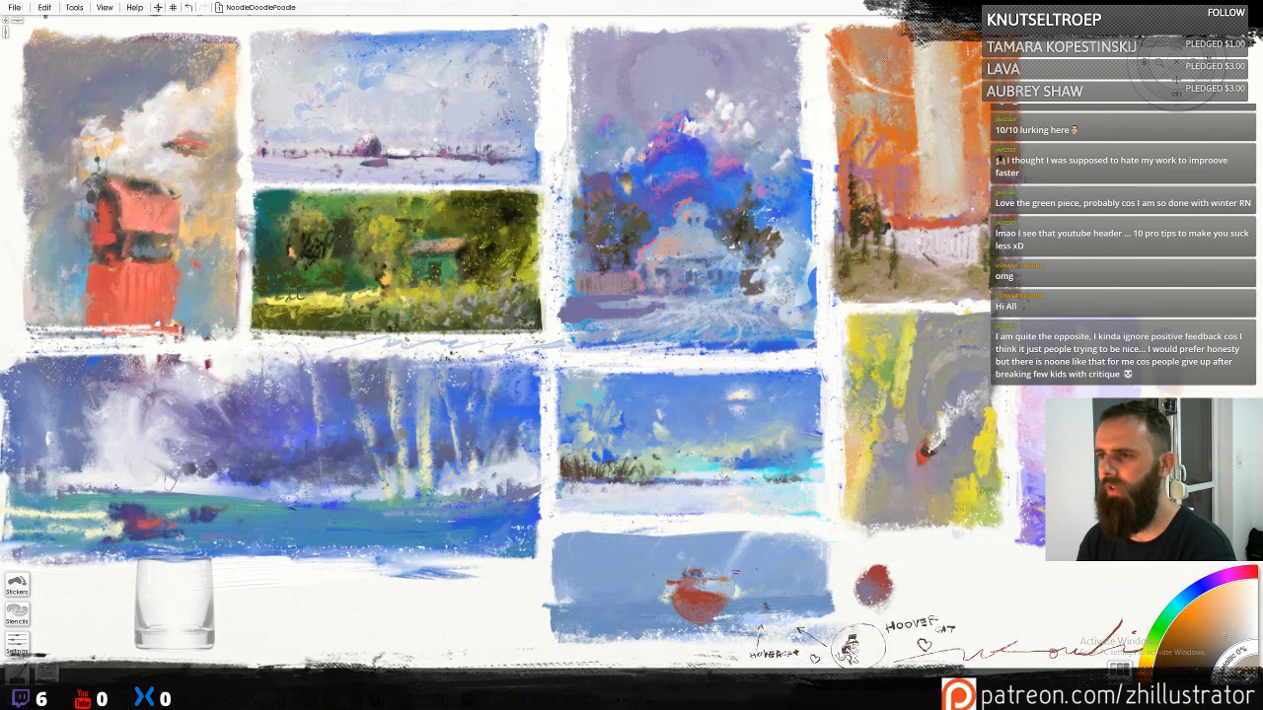
left_click(881, 99, "alt")
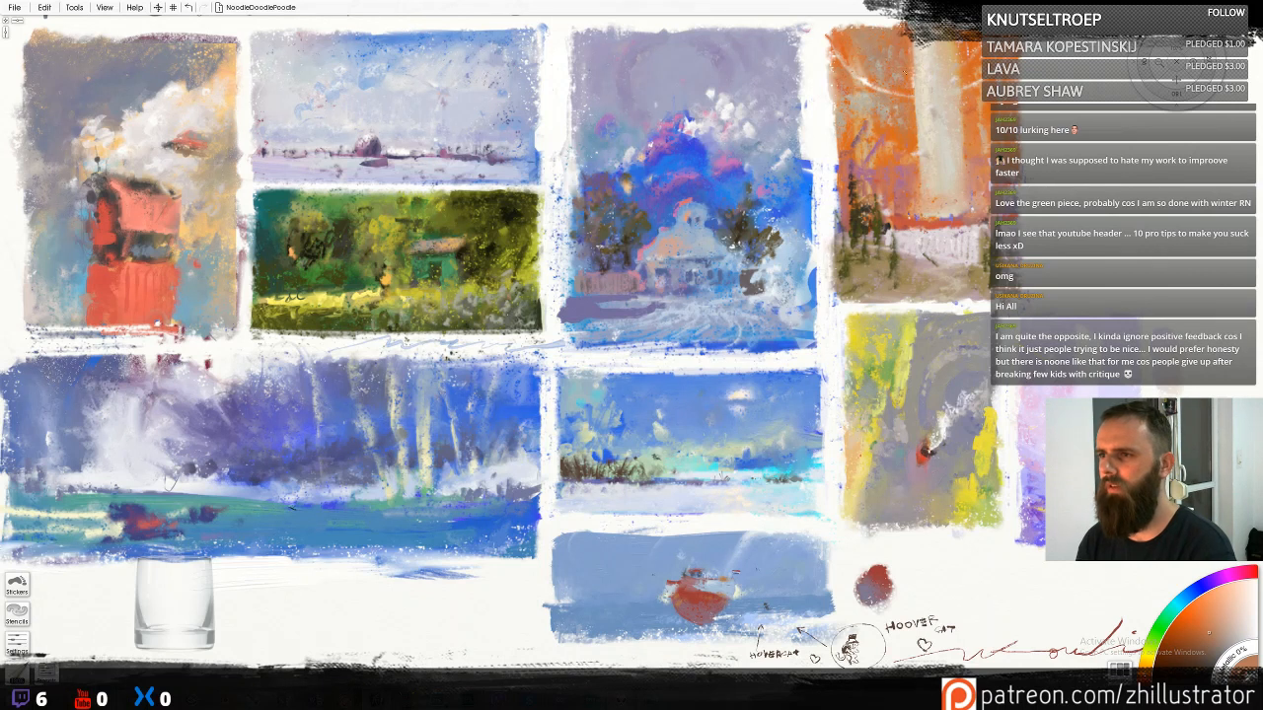
left_click_drag(913, 73, 912, 81)
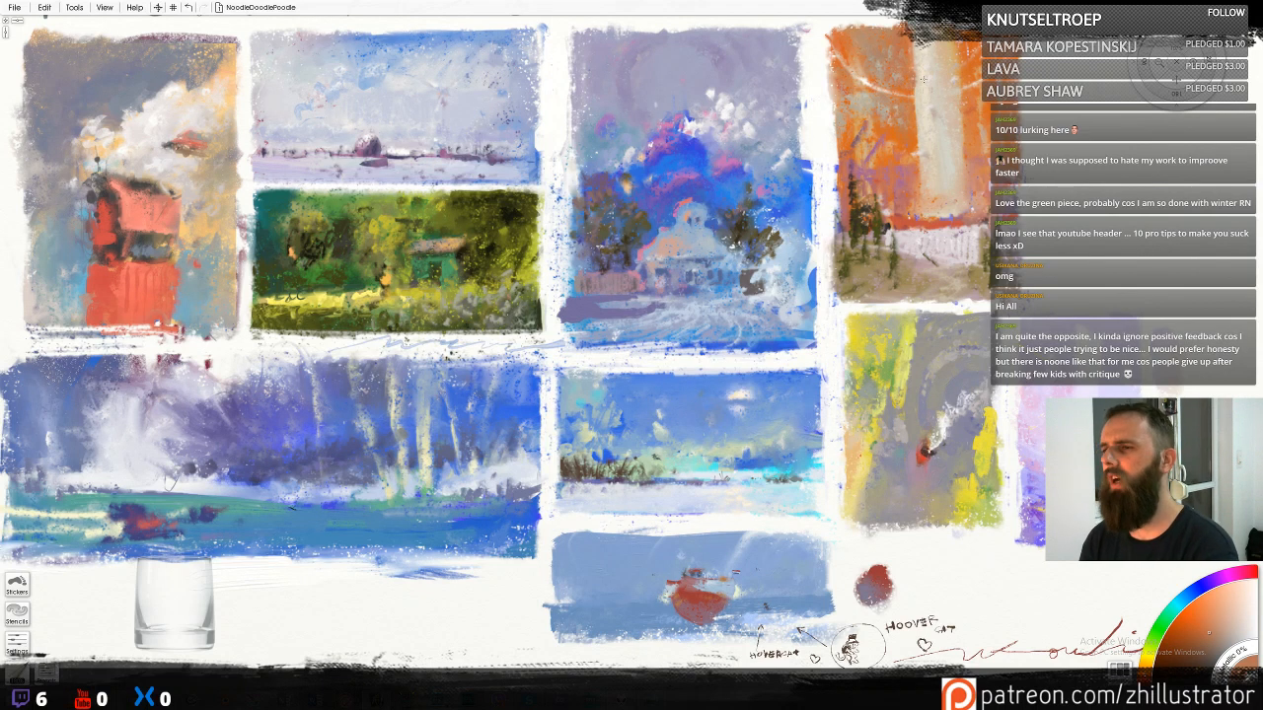
left_click(913, 91, "alt")
left_click_drag(913, 79, 911, 89)
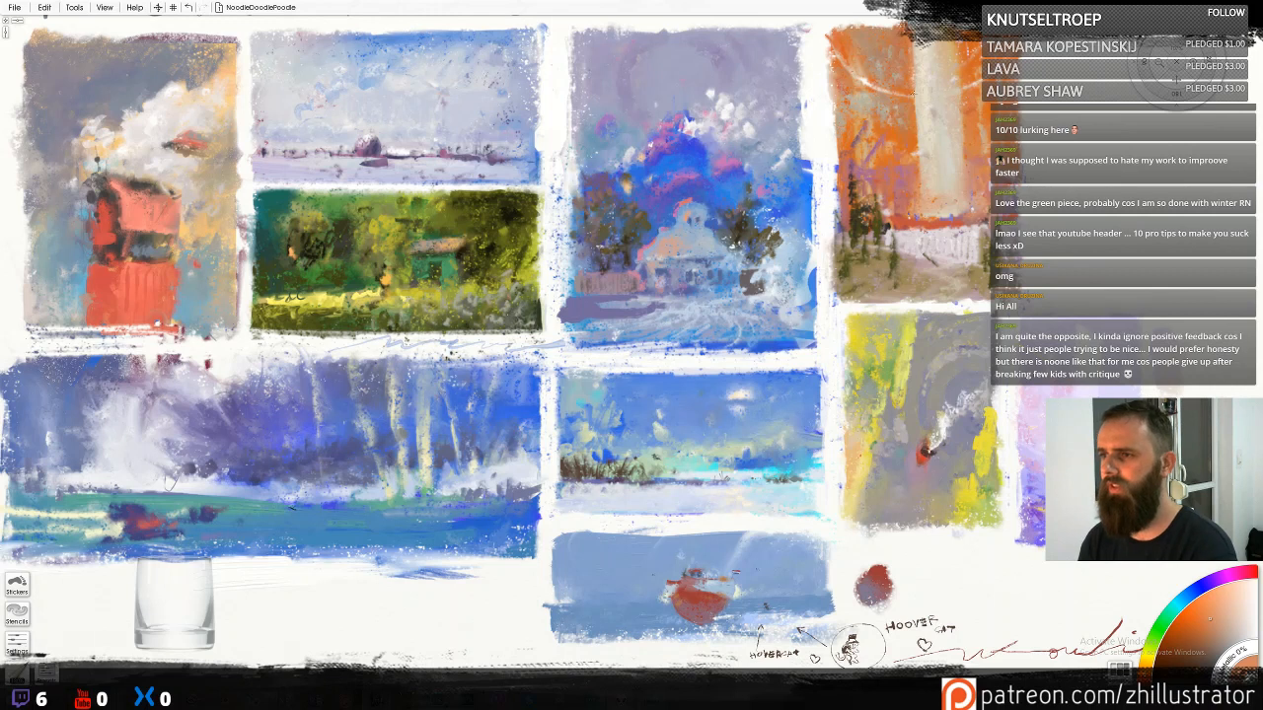
left_click(899, 191, "alt")
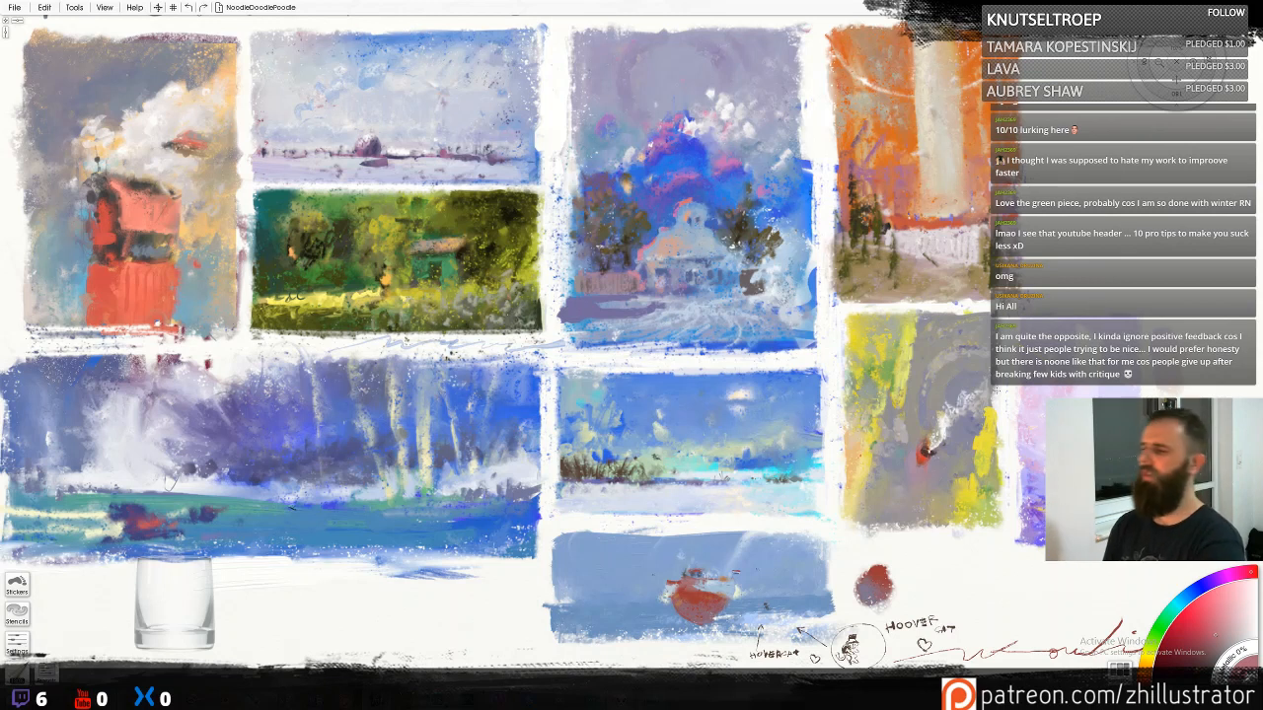
Examine the pale vertical band's hue variation by sampling along it and exploring tones of the sampled colour on the colour wheel
left_click(931, 113, "alt")
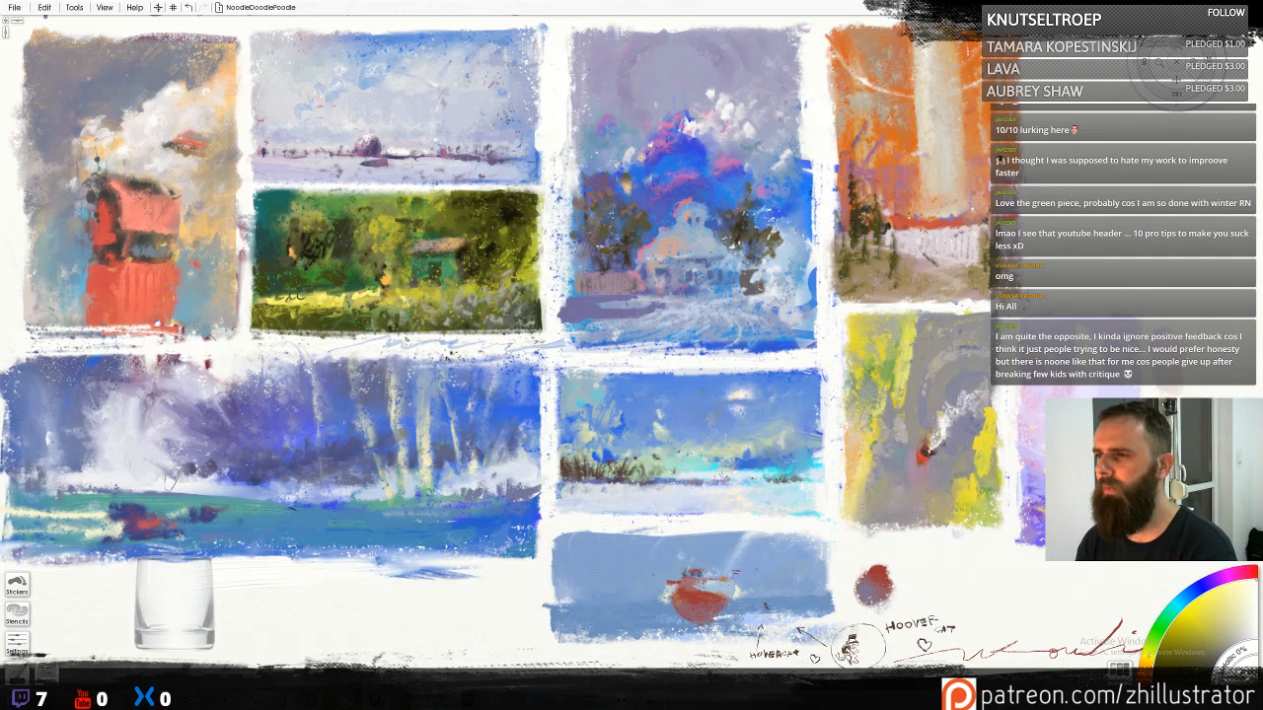
left_click(1241, 620)
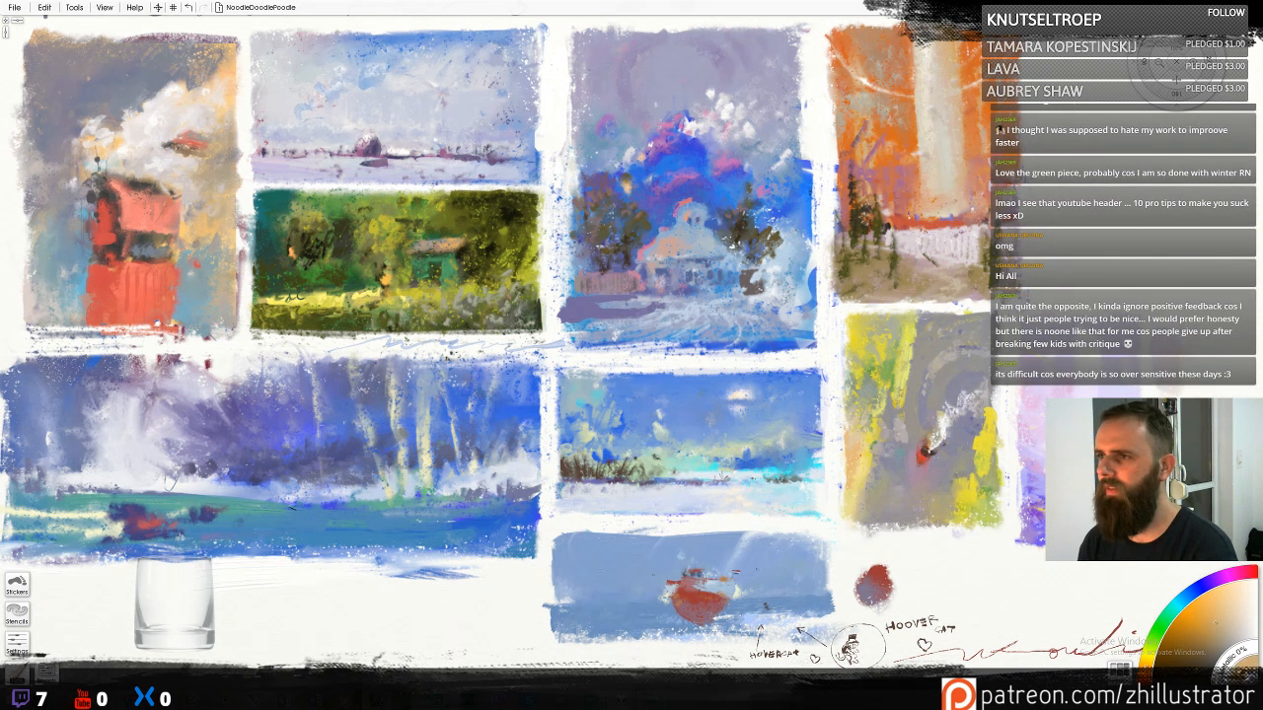
left_click(1212, 620)
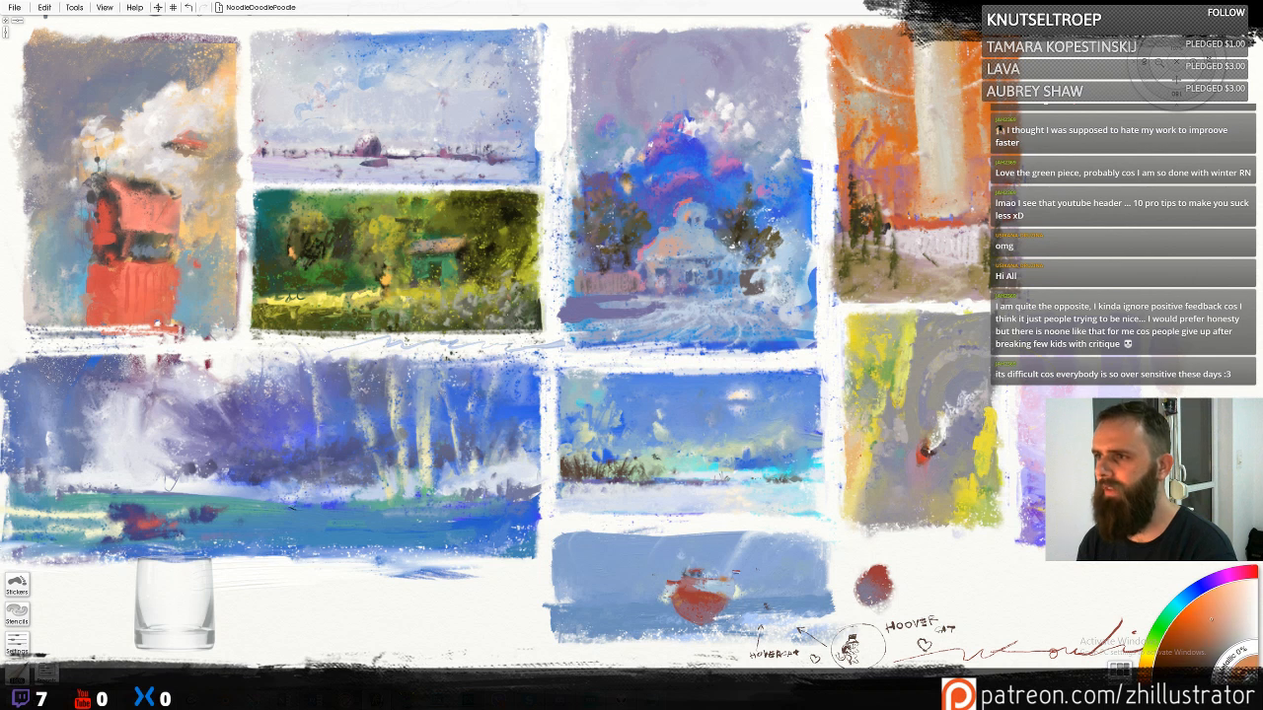
left_click(963, 56, "alt")
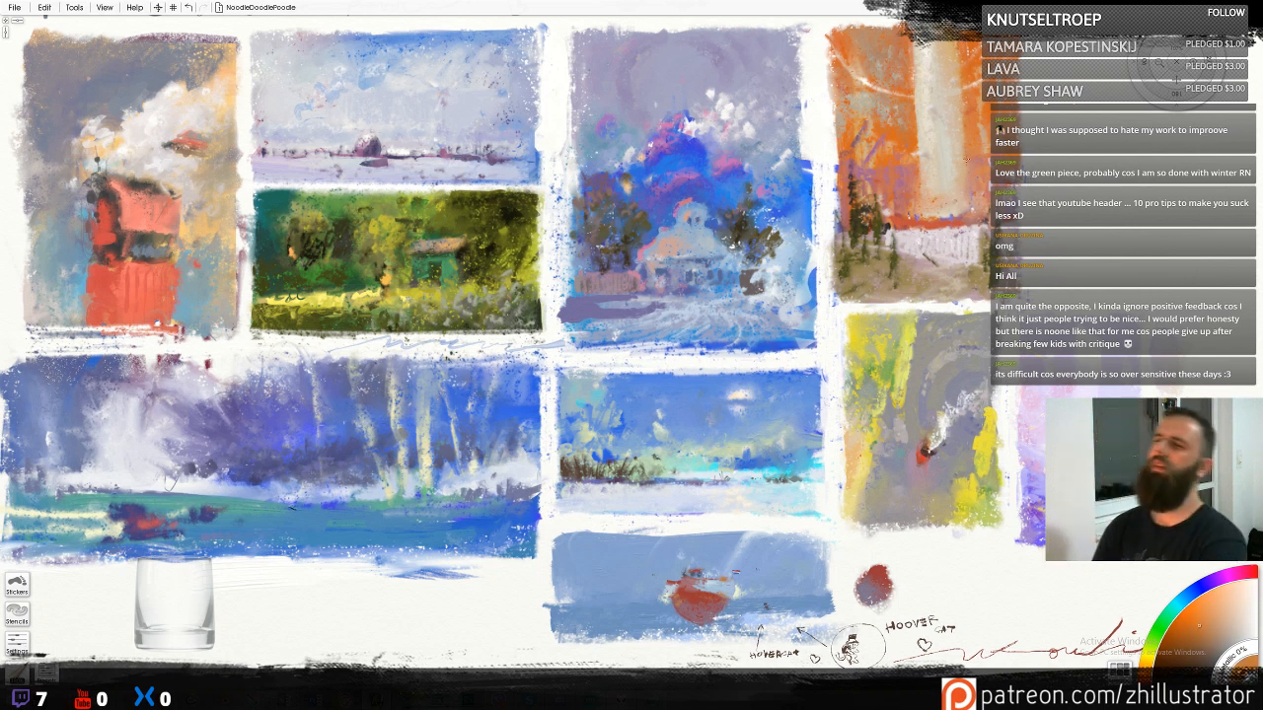
left_click(952, 53, "alt")
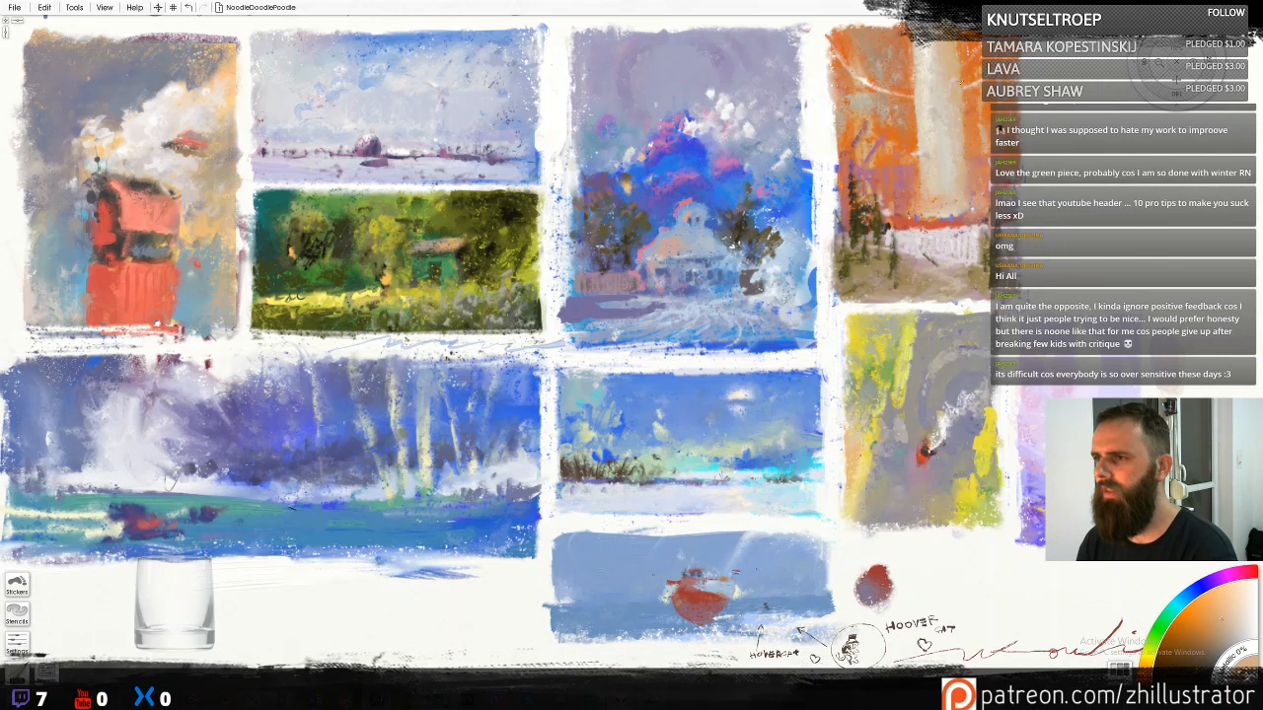
left_click(958, 84, "alt")
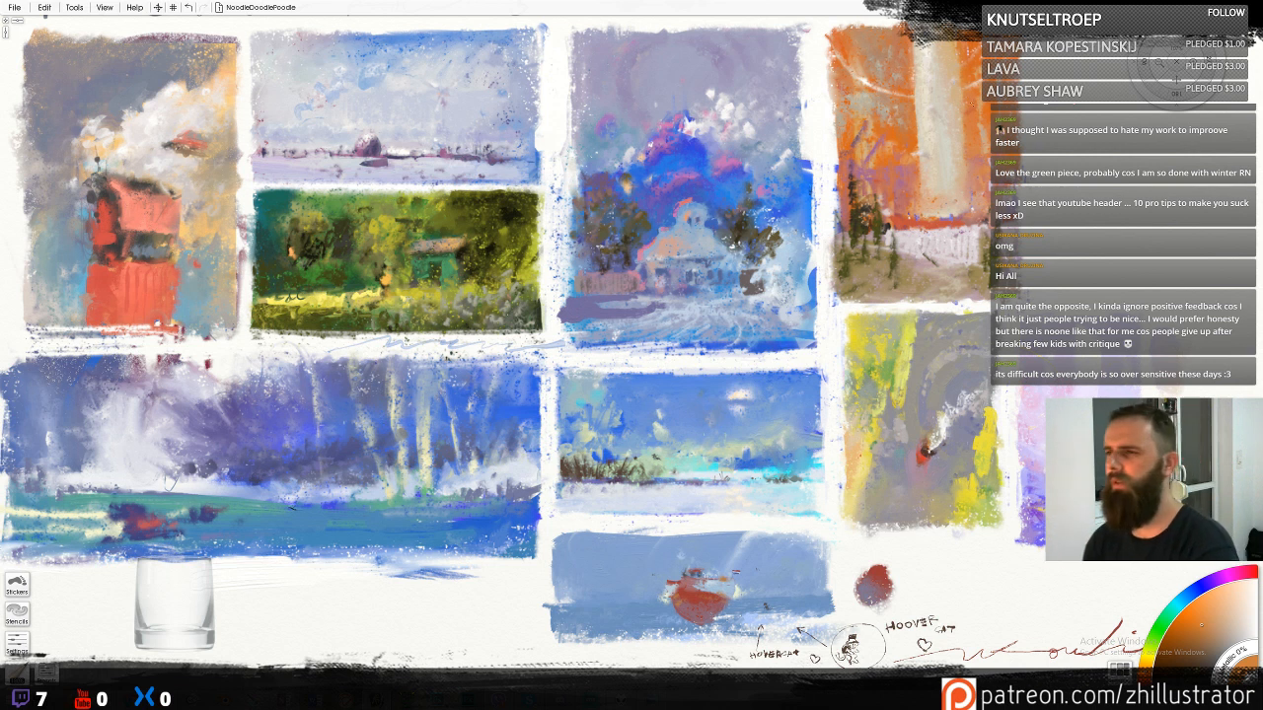
left_click(947, 89, "alt")
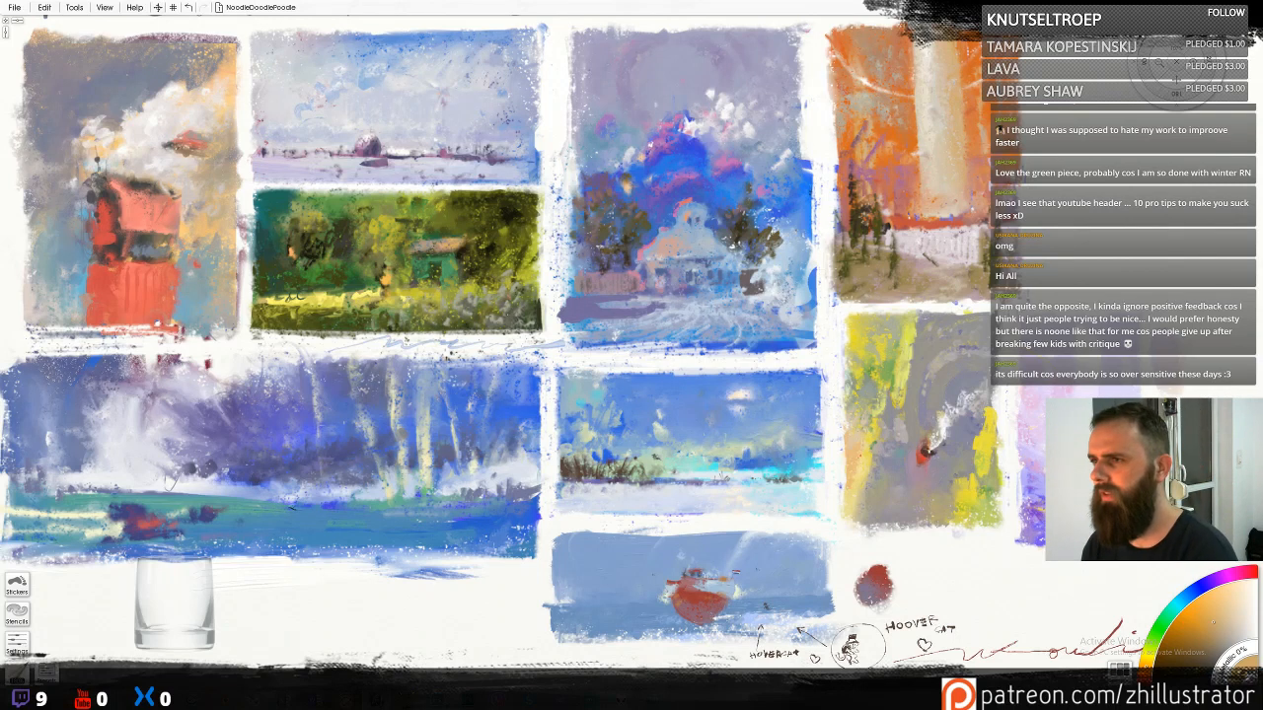
left_click(963, 144, "alt")
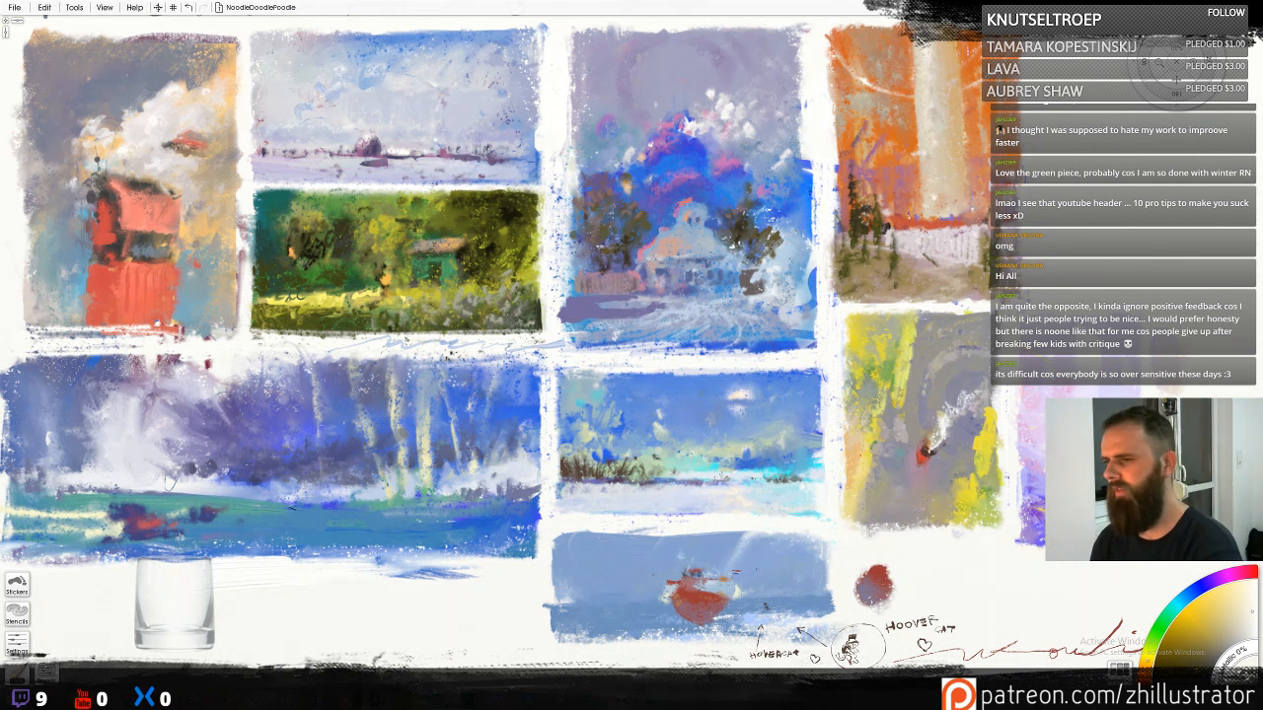
Sample the red boat, the red spot beside it and the orange study's lower band and background to compare their hues
left_click(698, 595, "alt")
left_click(873, 580, "alt")
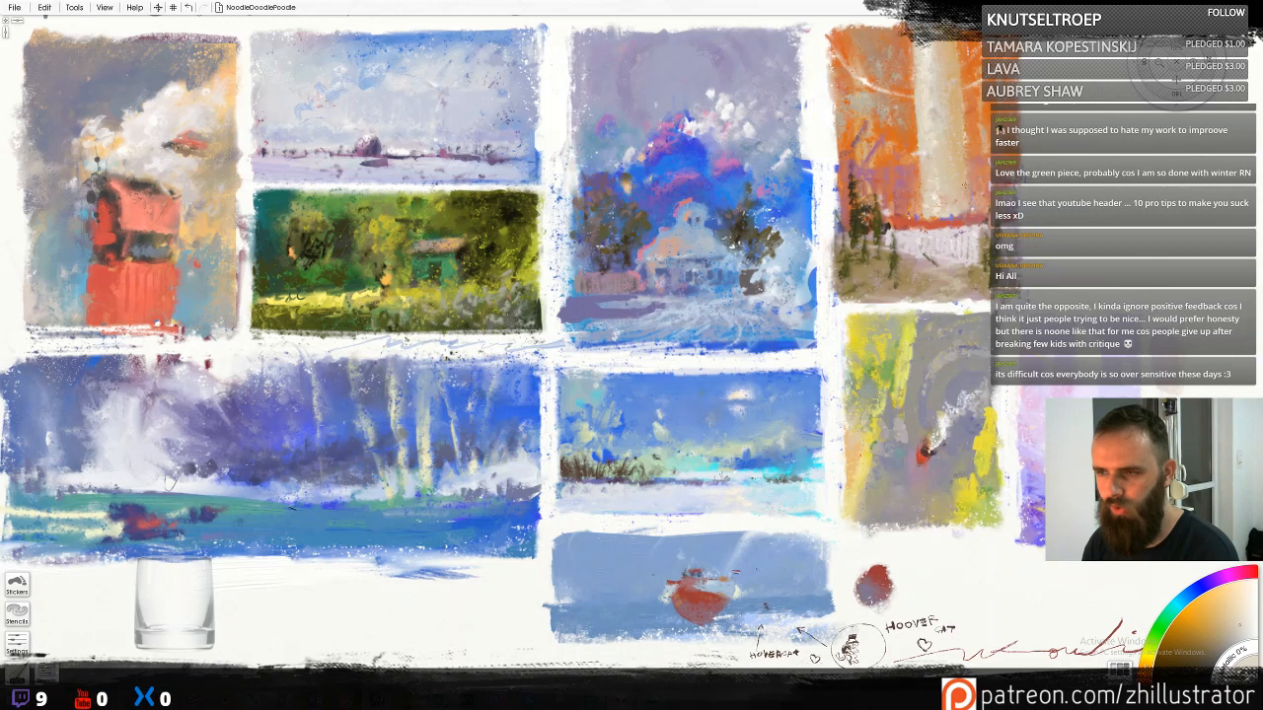
left_click(961, 173, "alt")
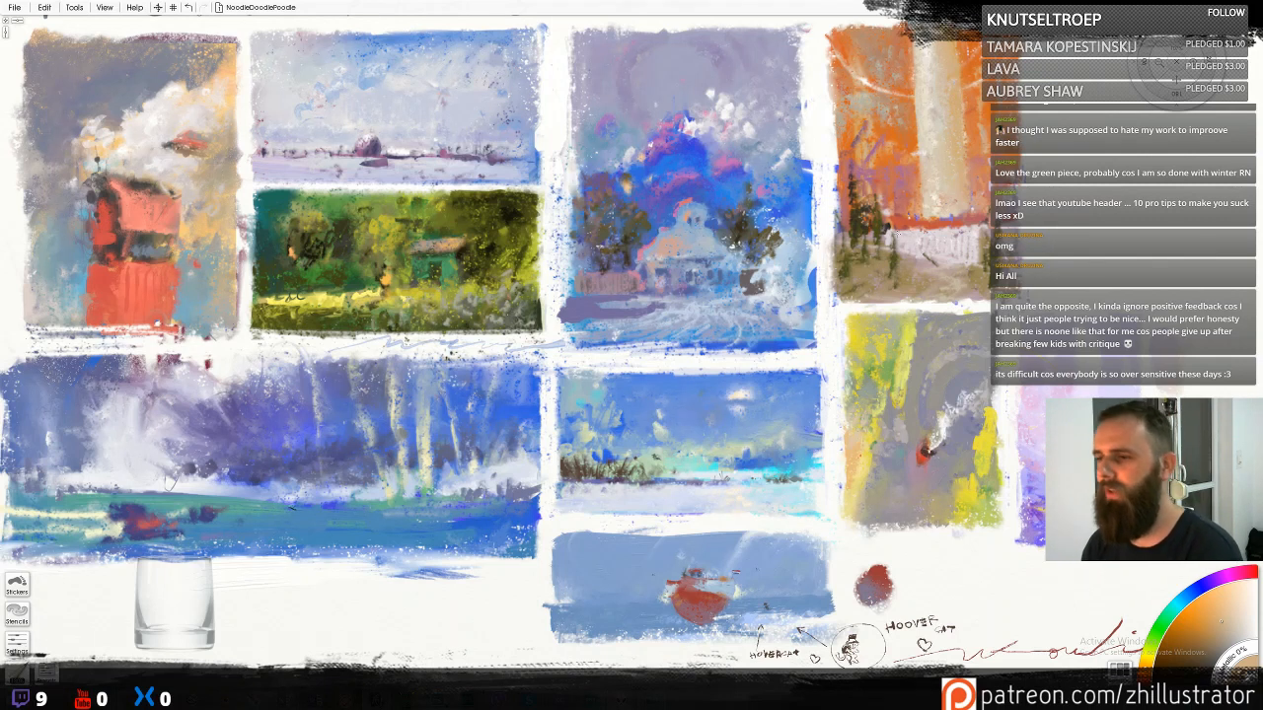
left_click(942, 165, "alt")
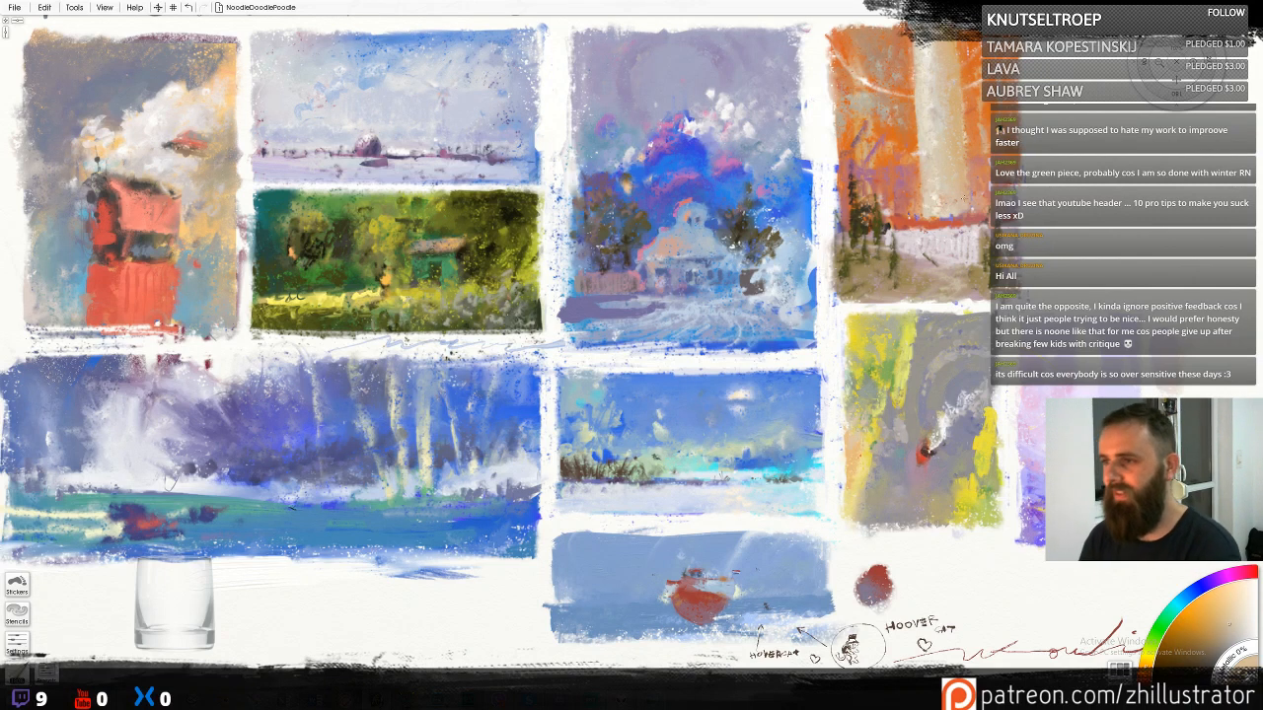
left_click(975, 151, "alt")
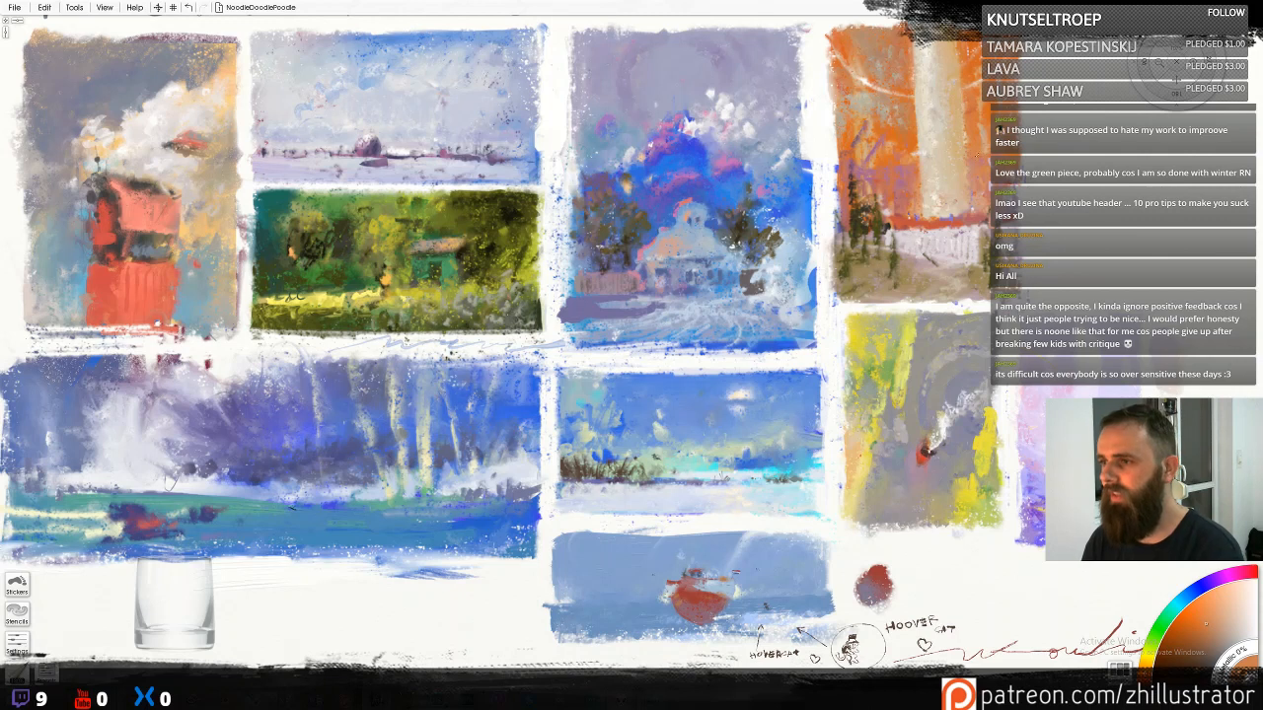
left_click(985, 155, "alt")
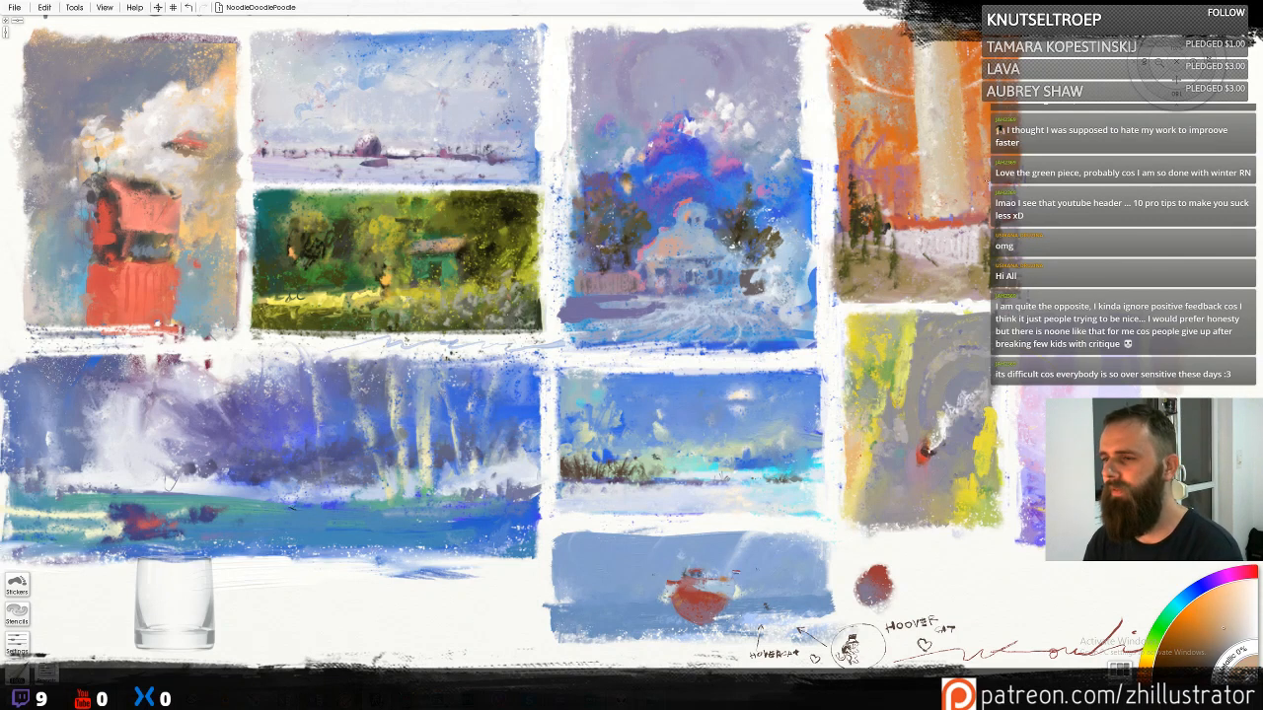
left_click(896, 172, "alt")
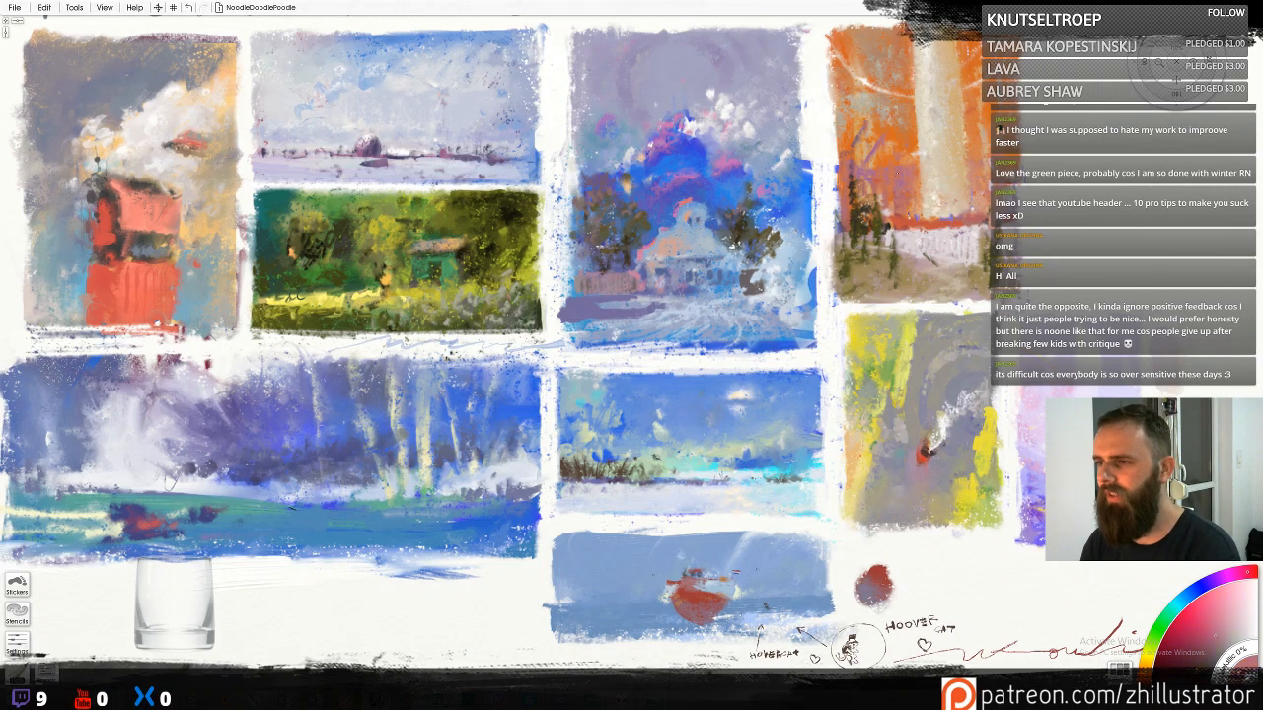
Sample the orange study's background beside the trees, the snowy ground and the pale vertical band to compare their hues
left_click(899, 216, "alt")
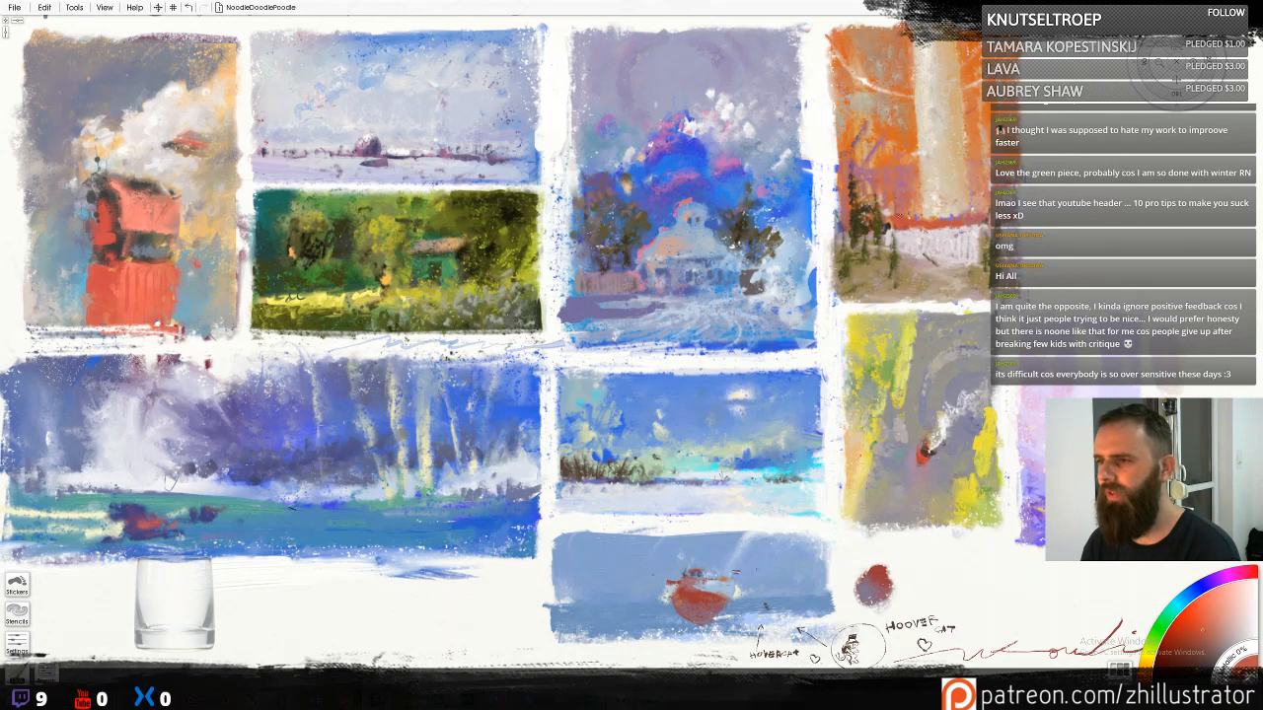
left_click(900, 215, "alt")
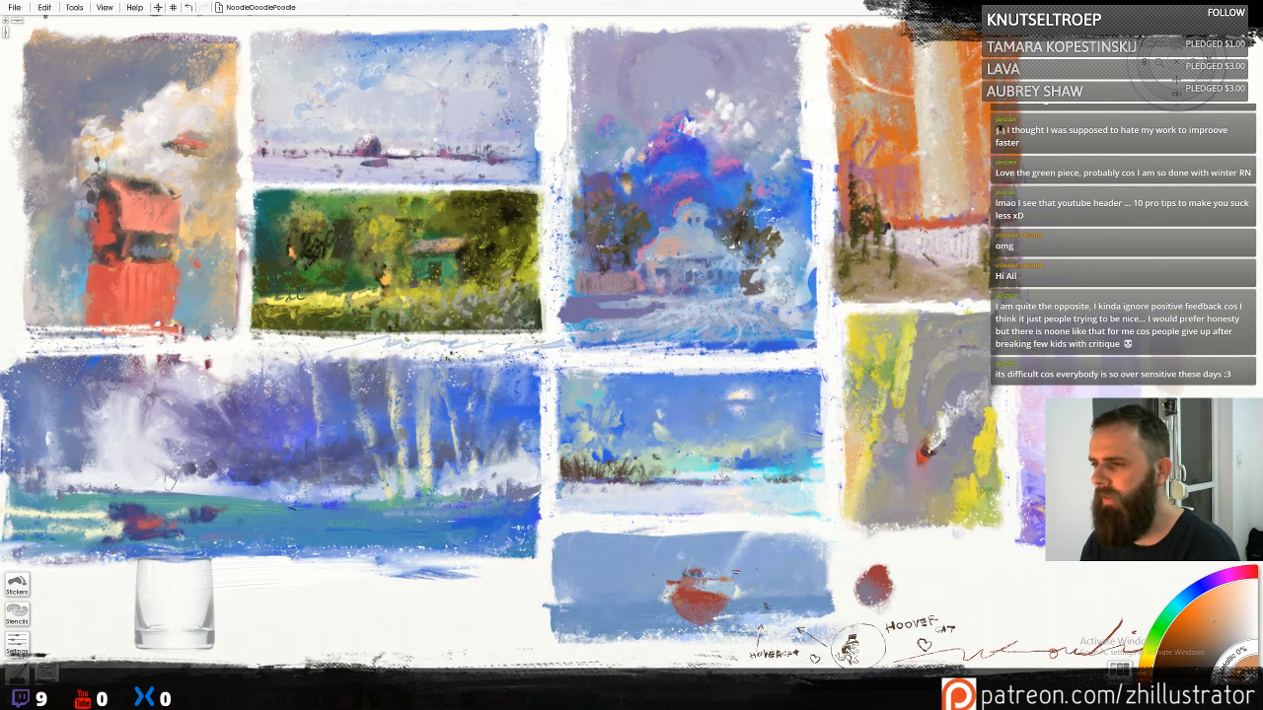
left_click(918, 255, "alt")
left_click(925, 188, "alt")
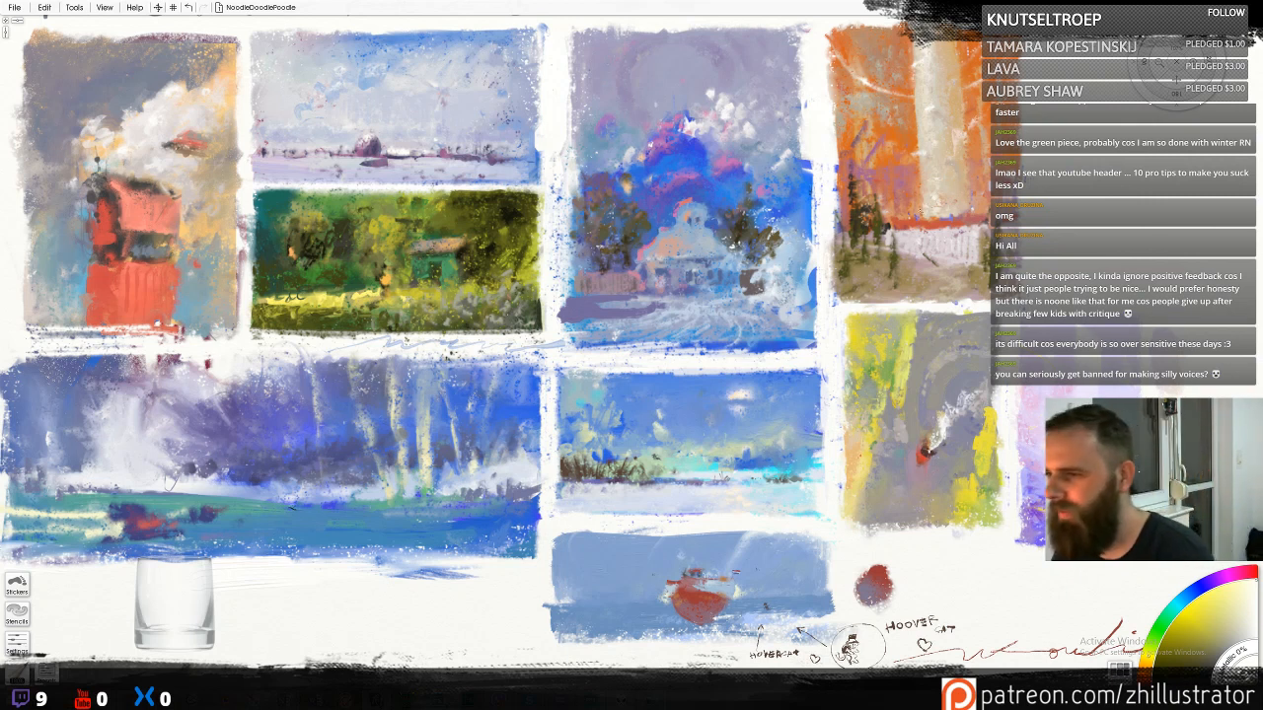
Sample the top of the orange study's fence, the red strip above it and the ground below to examine their hue variation
left_click(963, 225, "alt")
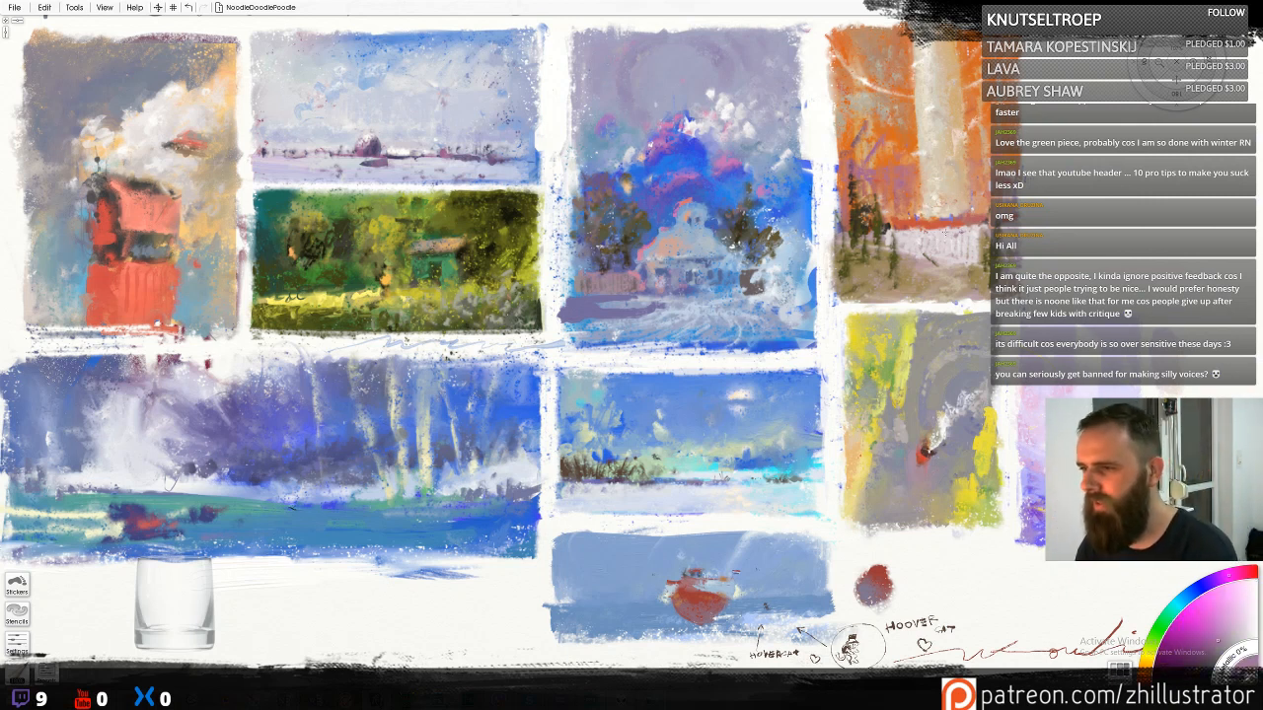
left_click(965, 222, "alt")
left_click(966, 219, "alt")
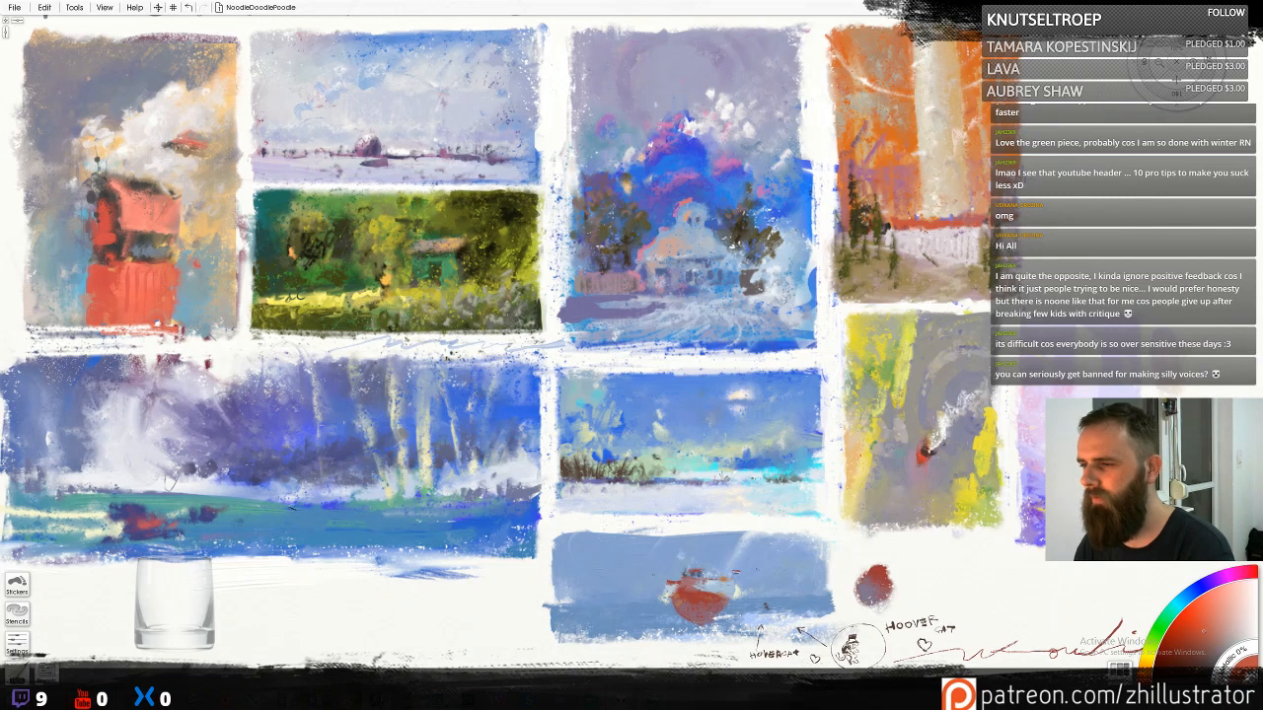
left_click(964, 229, "alt")
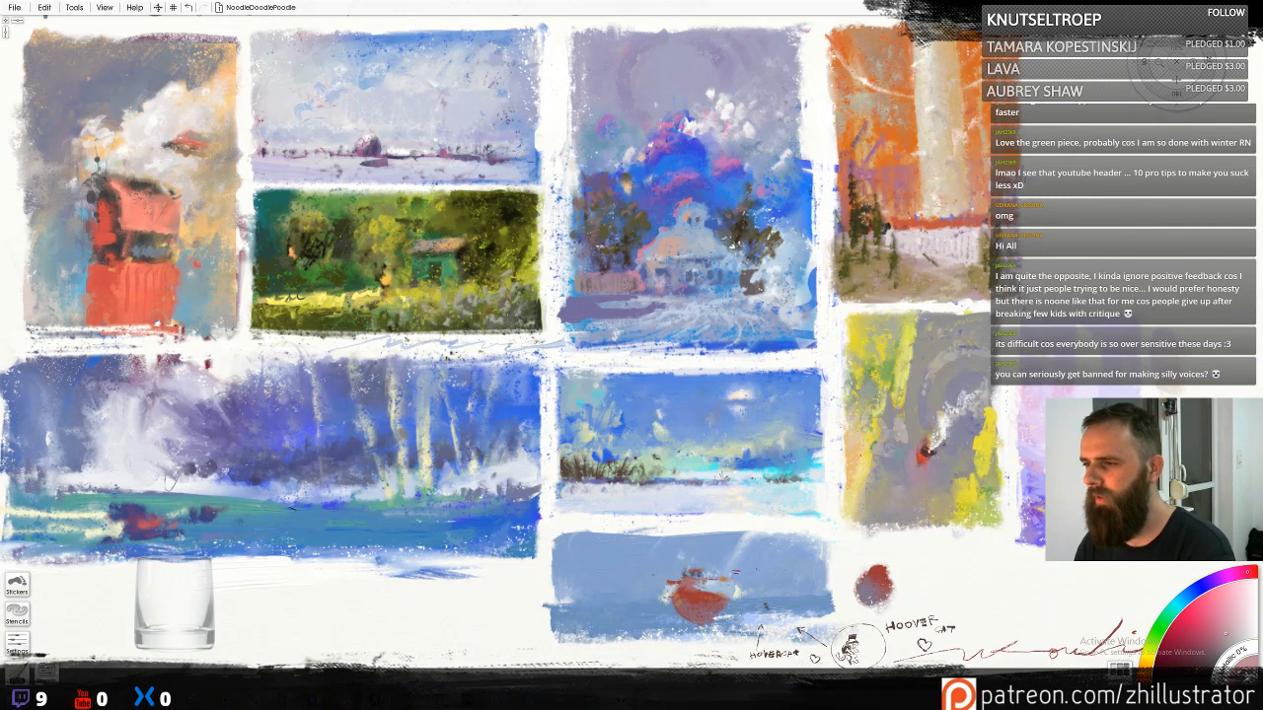
left_click(932, 269, "alt")
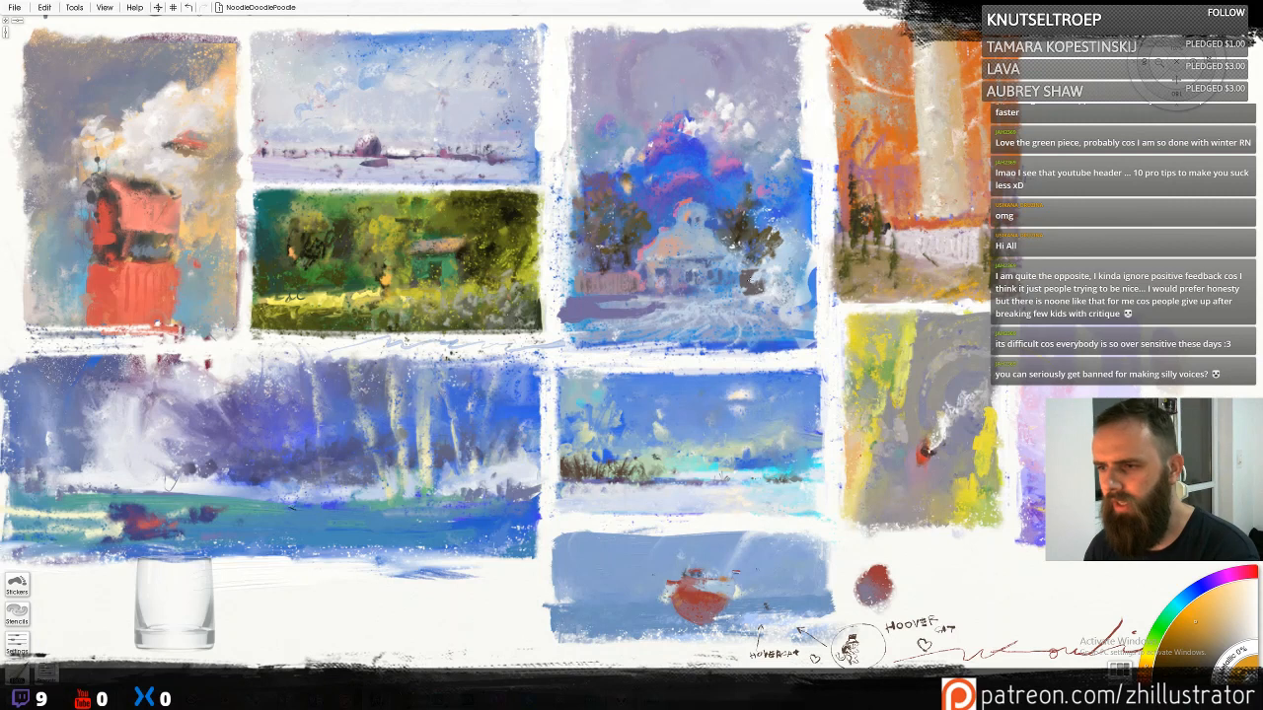
Rework the base of the tree beside the blue study's house, blending it into the ground with brown and blue tones sampled nearby
left_click(752, 281, "alt")
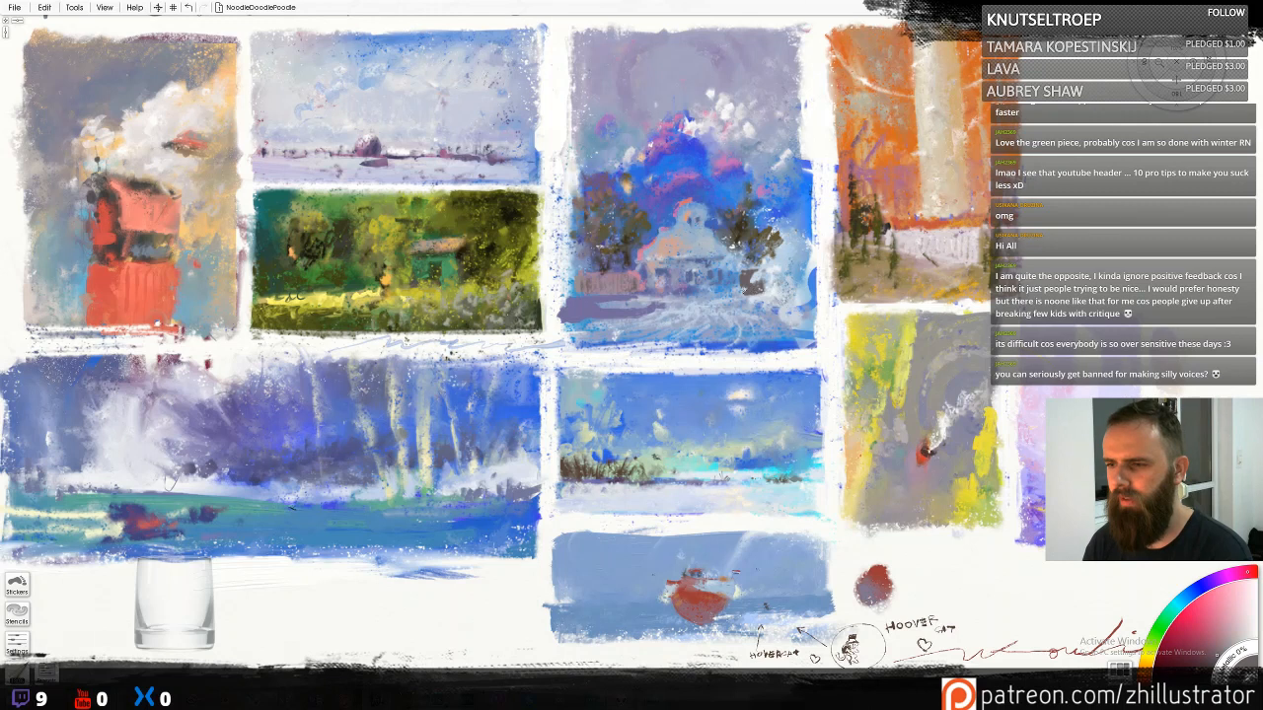
left_click(755, 292, "alt")
left_click(750, 276, "alt")
left_click_drag(752, 275, 746, 281)
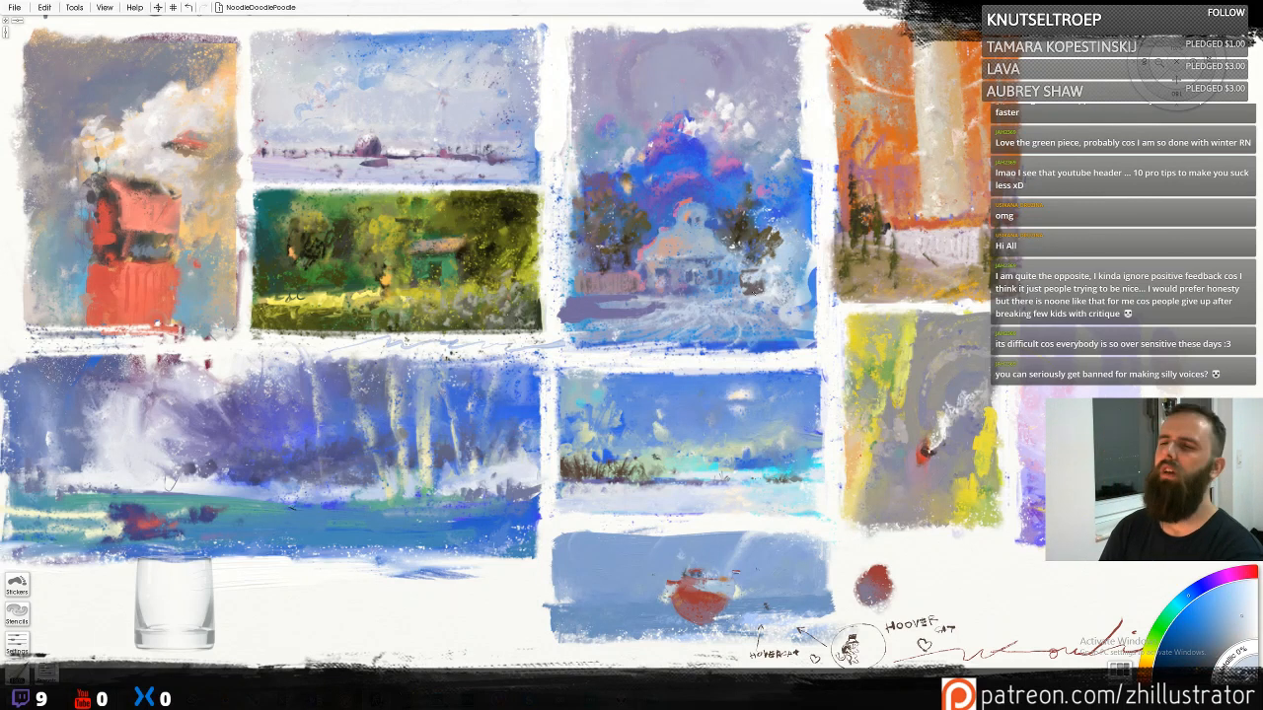
key("ctrl+z")
left_click(753, 283, "alt")
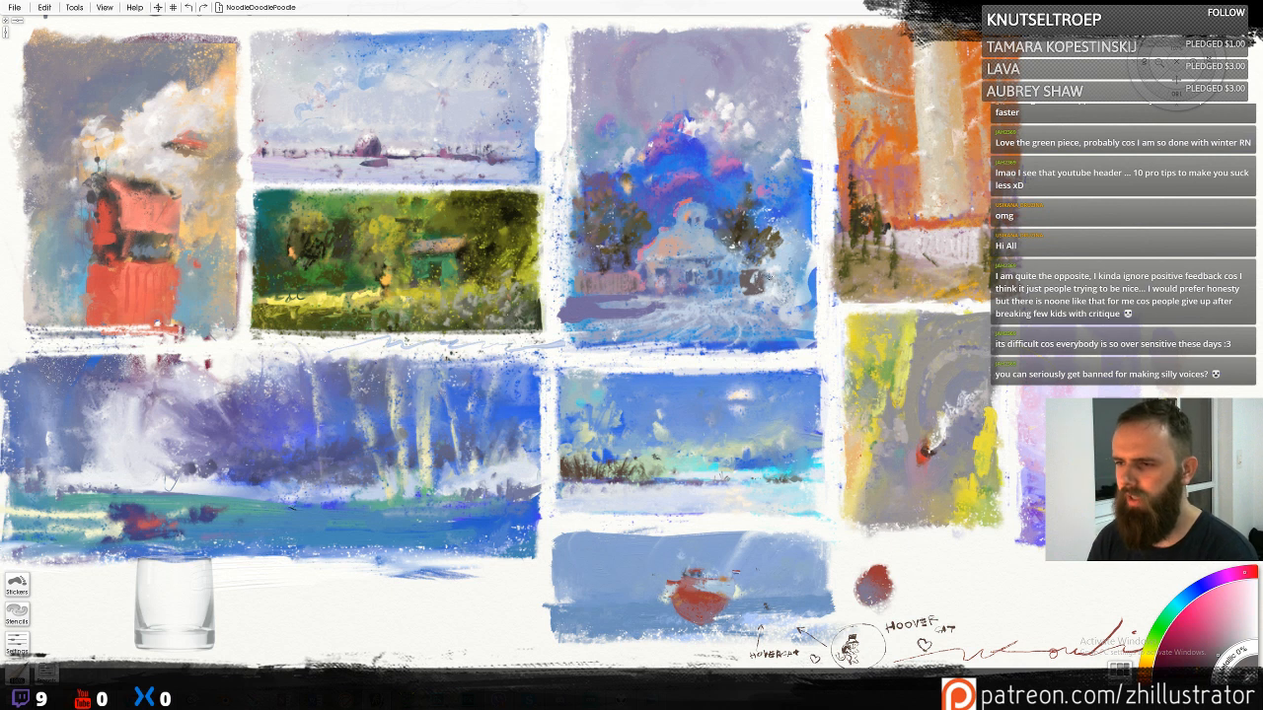
mouse_move(767, 276)
left_mouse_down()
mouse_move(772, 293)
mouse_move(777, 274)
mouse_move(770, 297)
left_mouse_up()
left_click(768, 301, "alt")
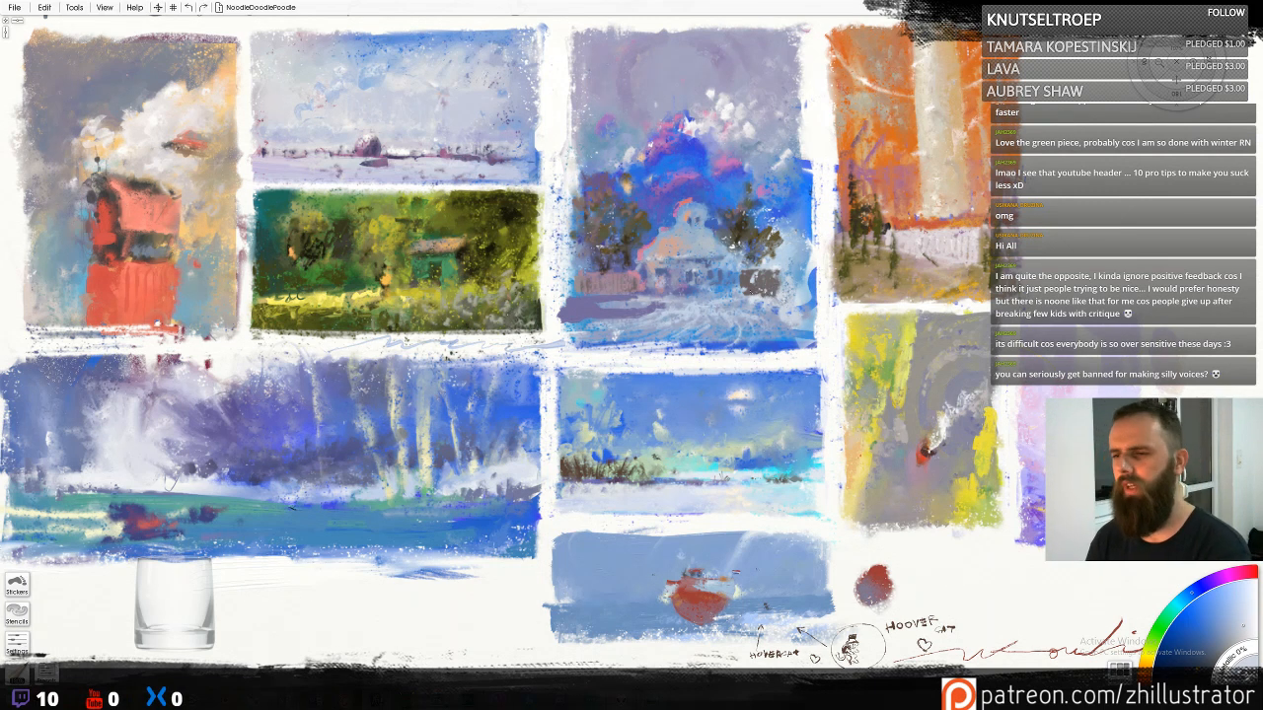
left_click_drag(774, 273, 762, 295)
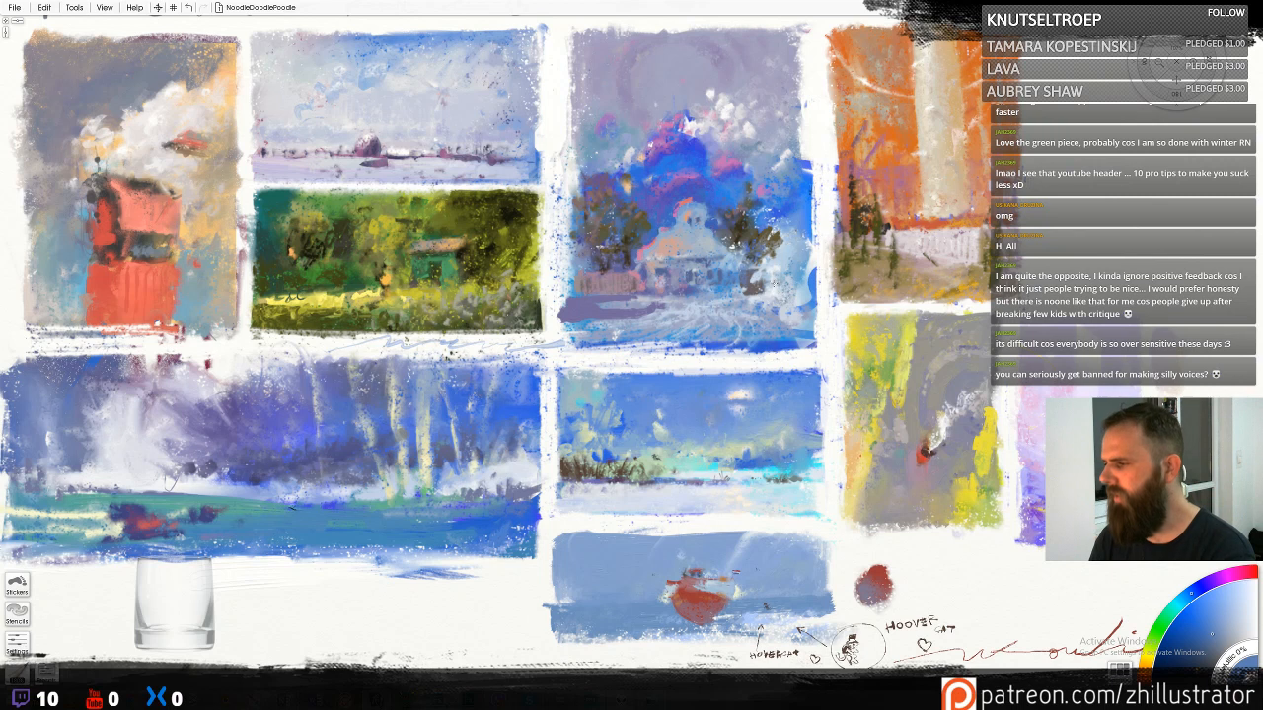
Sample blues near the house study's lower corners and extend the snowy foreground along its bottom edge
left_click(805, 294, "alt")
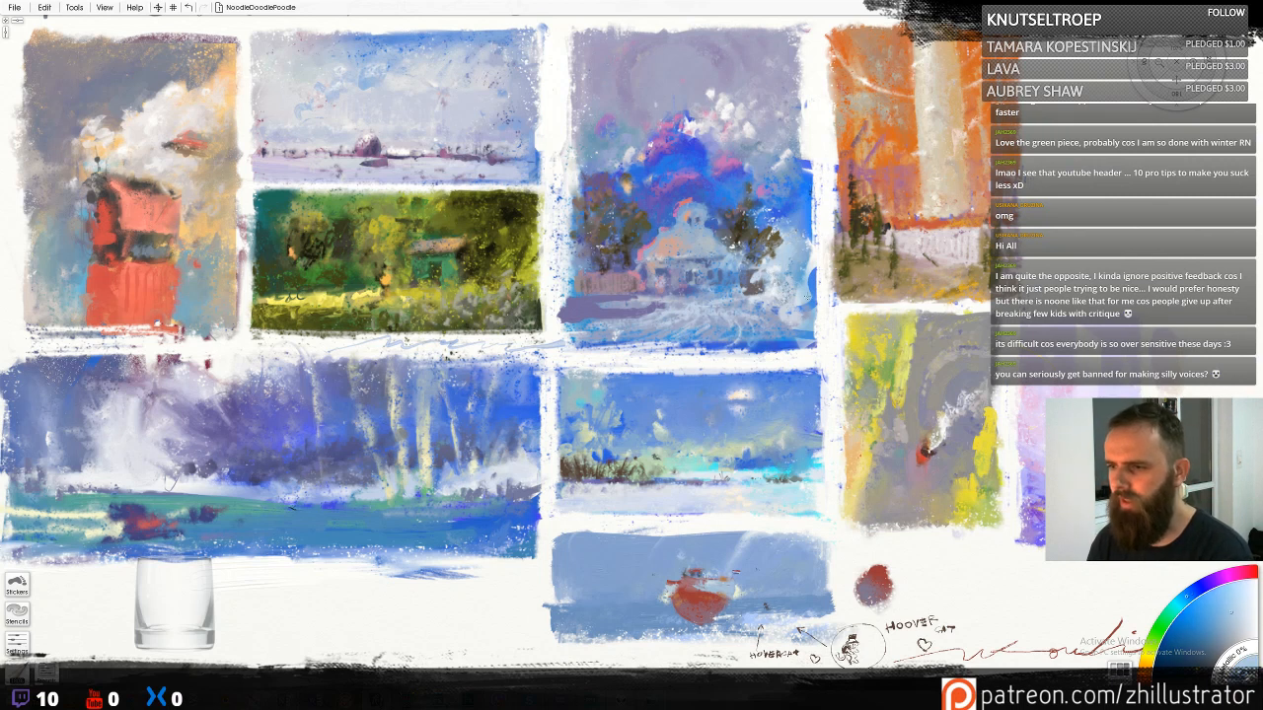
left_click(802, 306, "alt")
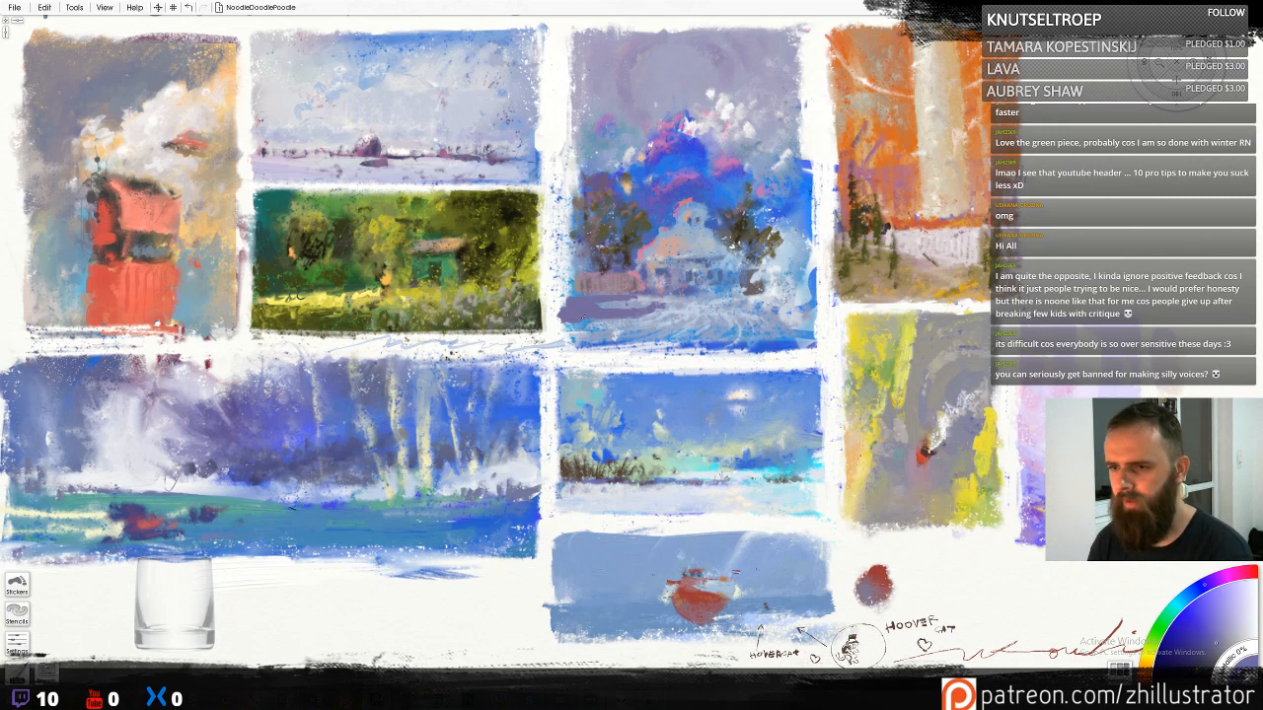
left_click(602, 316, "alt")
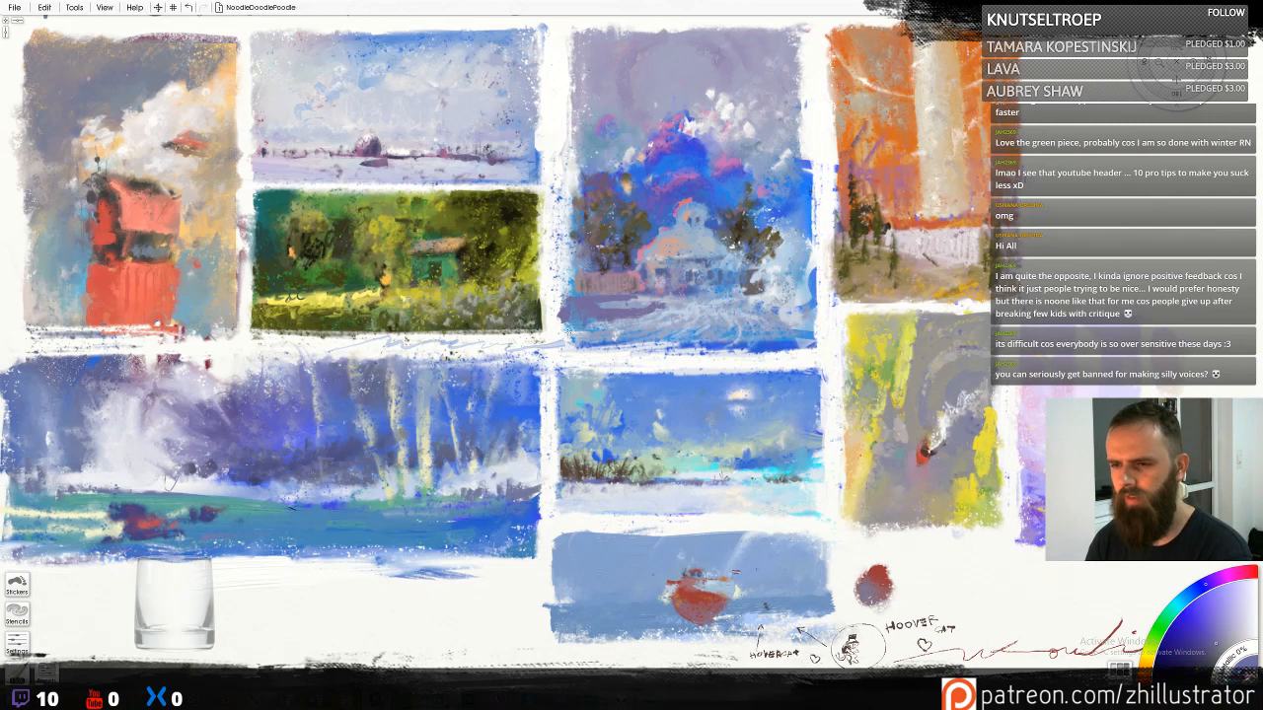
left_click(571, 336, "alt")
left_click_drag(580, 343, 639, 336)
mouse_move(742, 342)
left_mouse_down()
mouse_move(691, 343)
mouse_move(774, 338)
left_mouse_up()
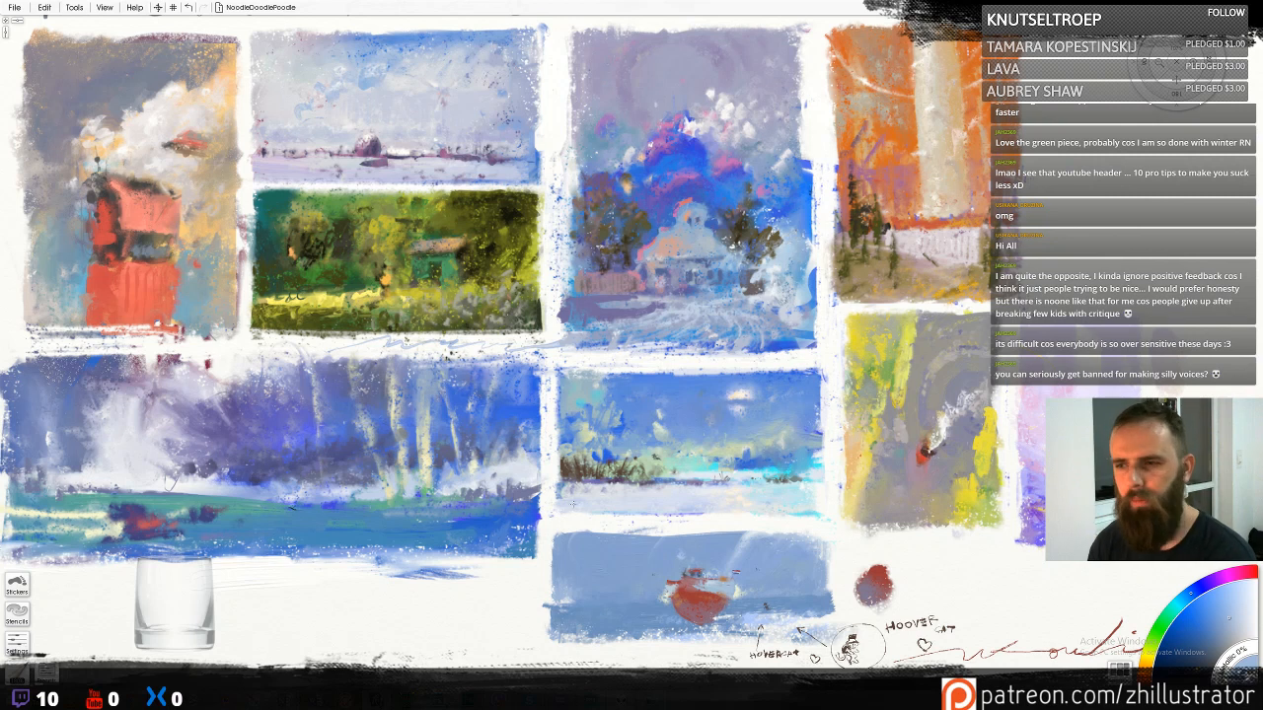
Sample the house, its roof and the blue foliage behind it, plus the orange study's background, to compare their hues
left_click(666, 253, "alt")
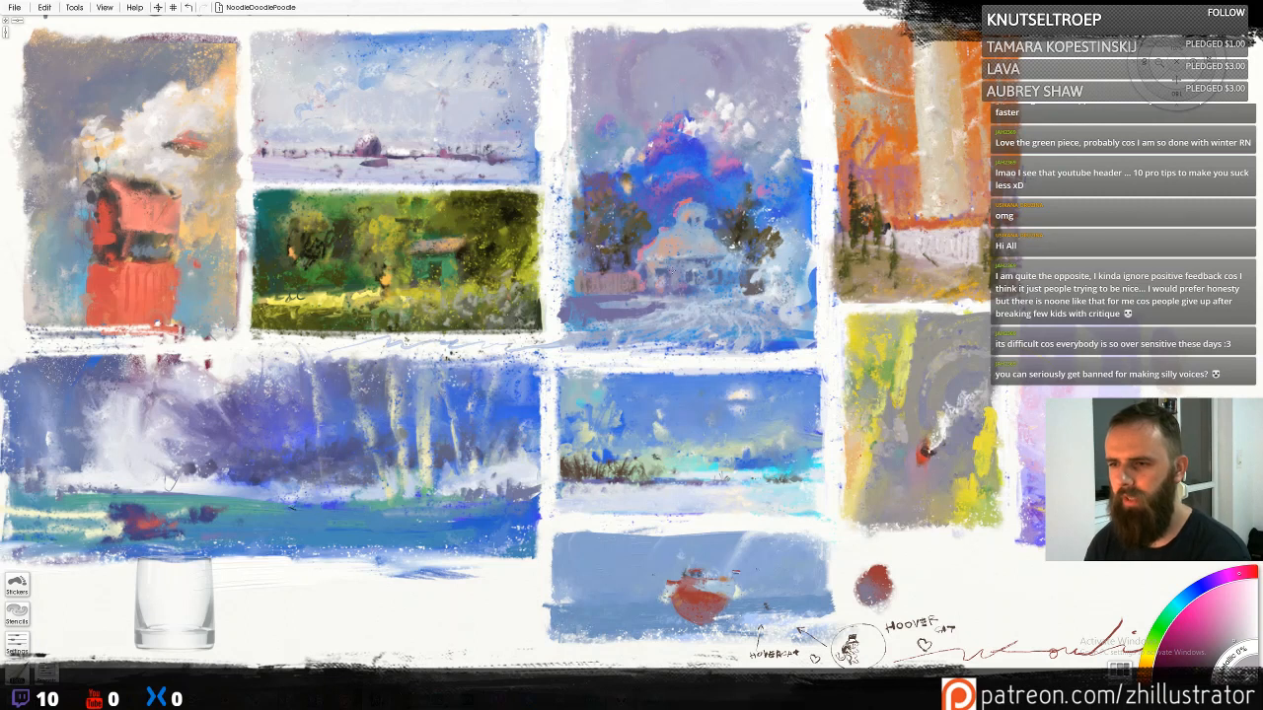
left_click(649, 269, "alt")
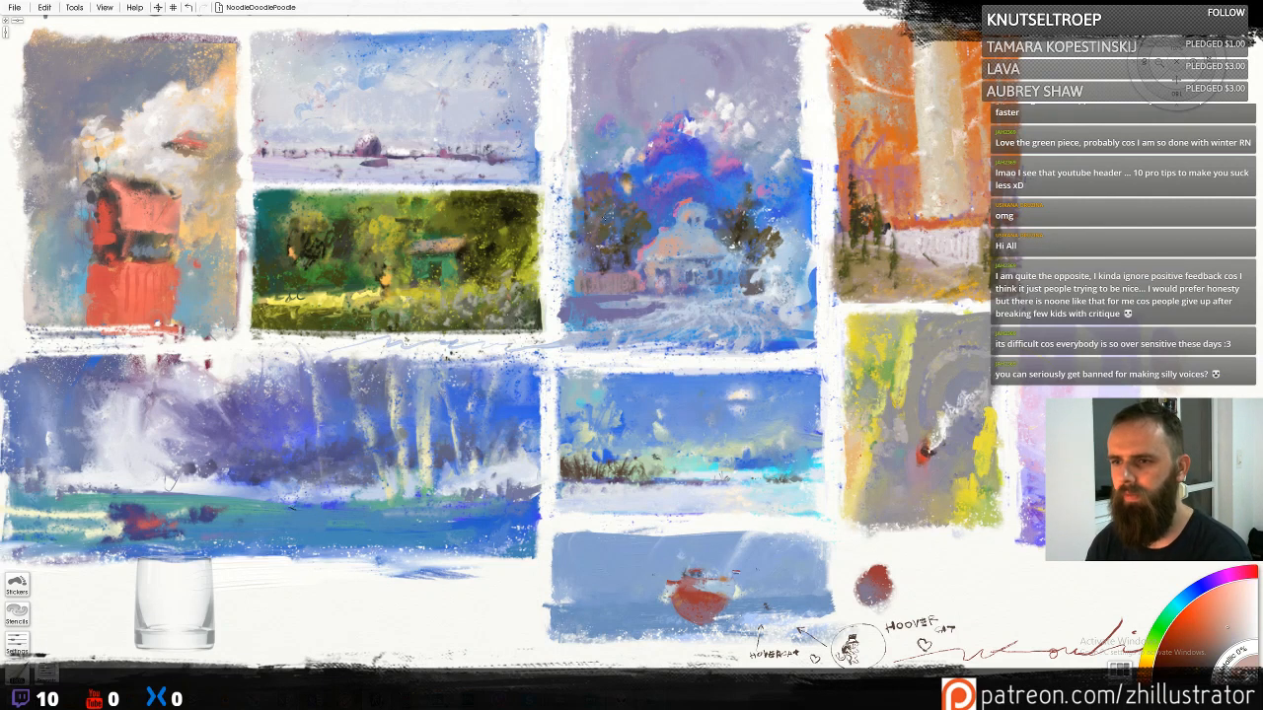
left_click(683, 203, "alt")
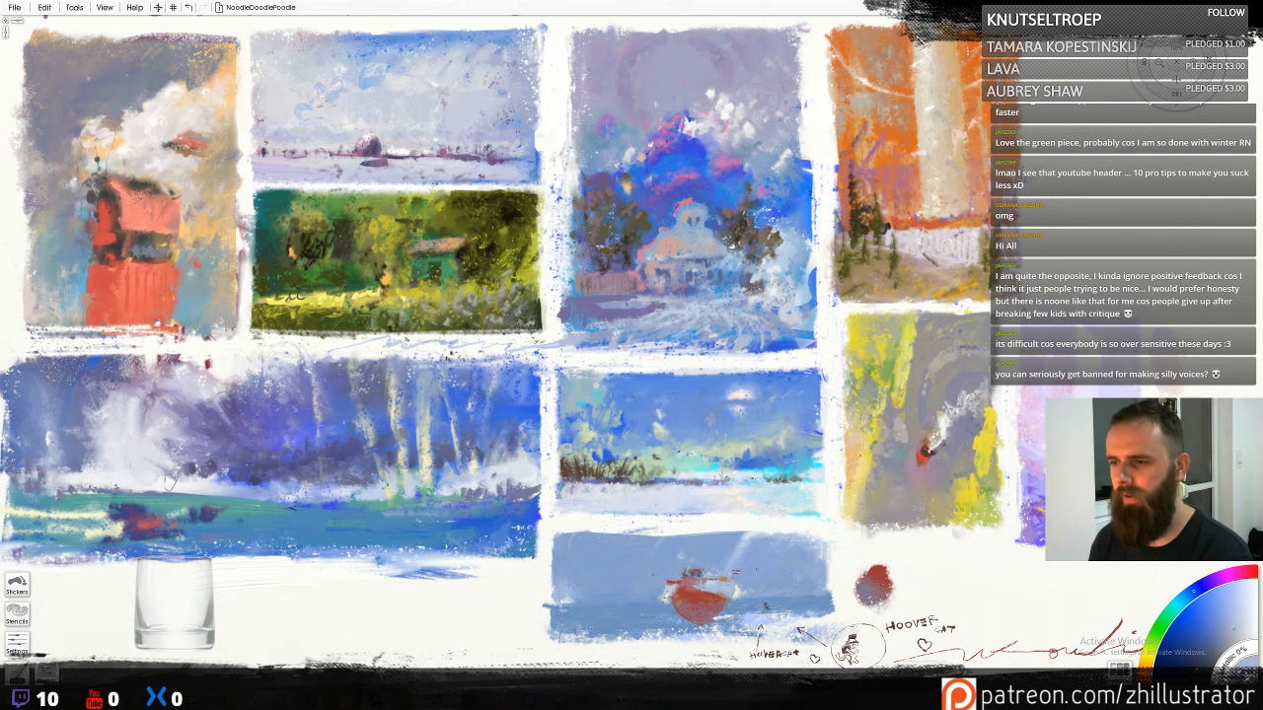
left_click(887, 149, "alt")
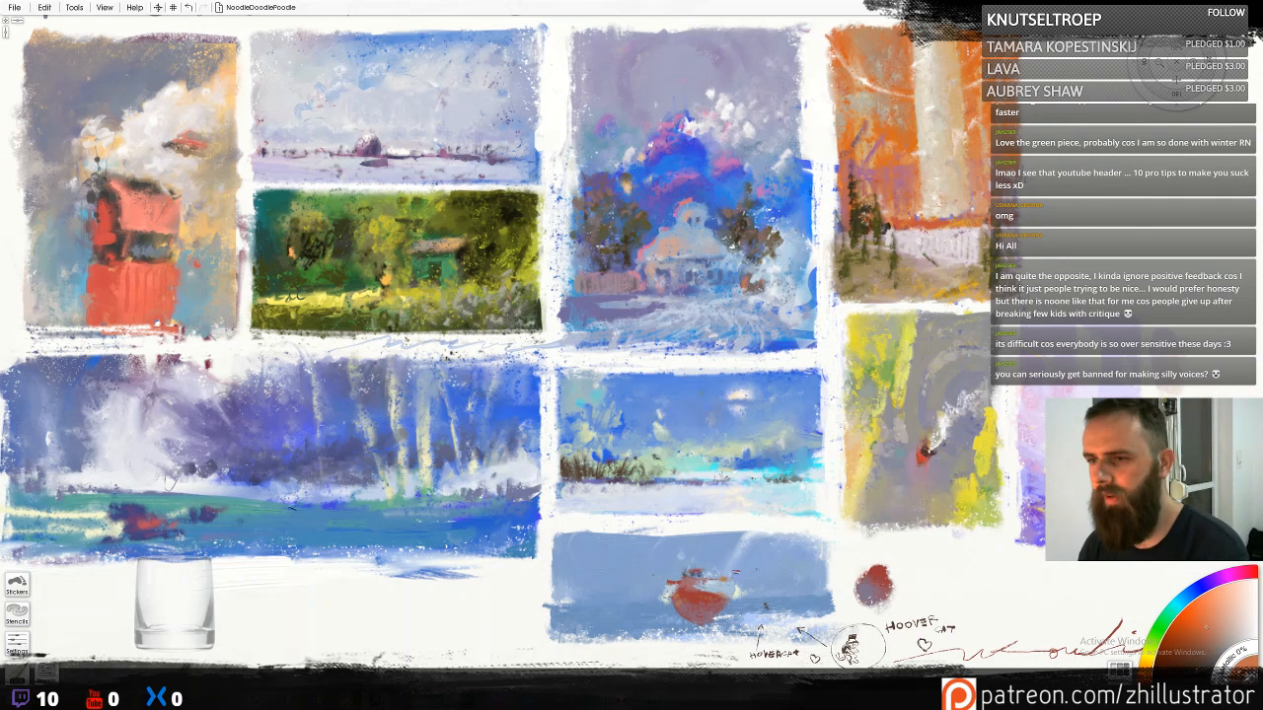
left_click(669, 185, "alt")
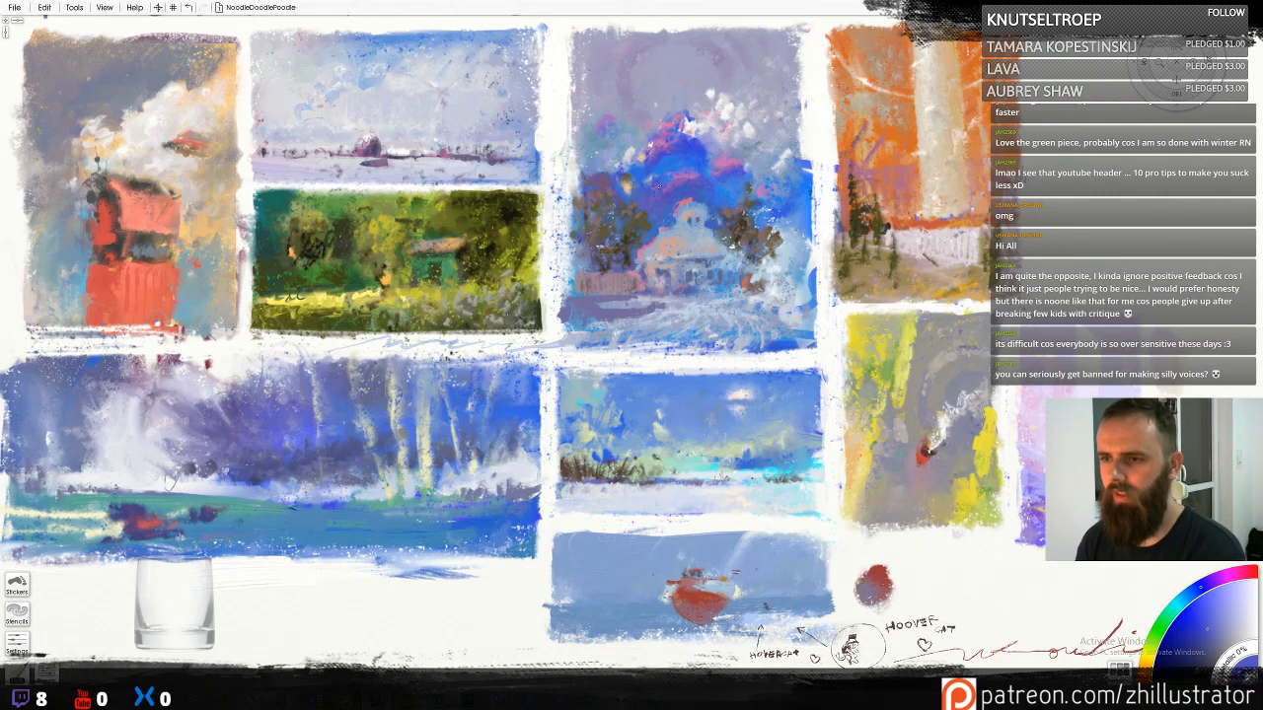
left_click(722, 161, "alt")
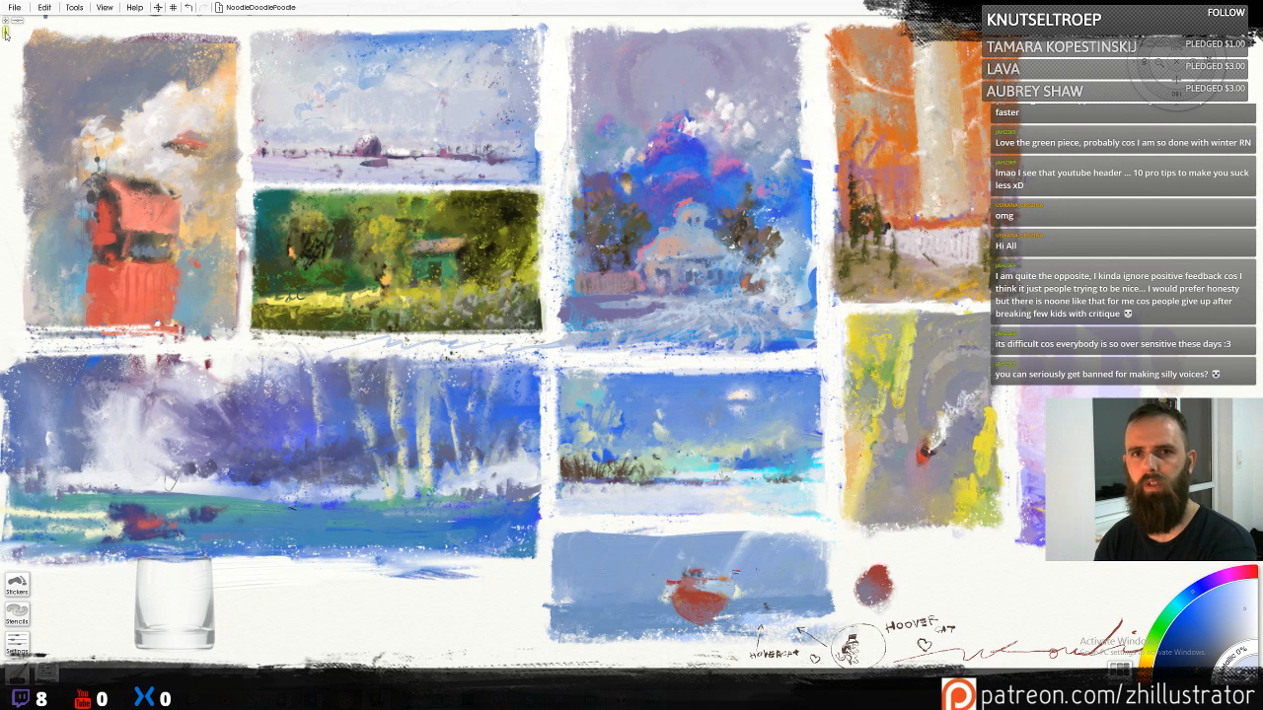
Check the house study's outer edge against a vertical guide and even out that edge with sampled sky and cloud colours
mouse_move(6, 34)
left_mouse_down()
mouse_move(228, 76)
mouse_move(821, 61)
mouse_move(998, 154)
mouse_move(1140, 182)
mouse_move(1024, 154)
mouse_move(816, 136)
left_mouse_up()
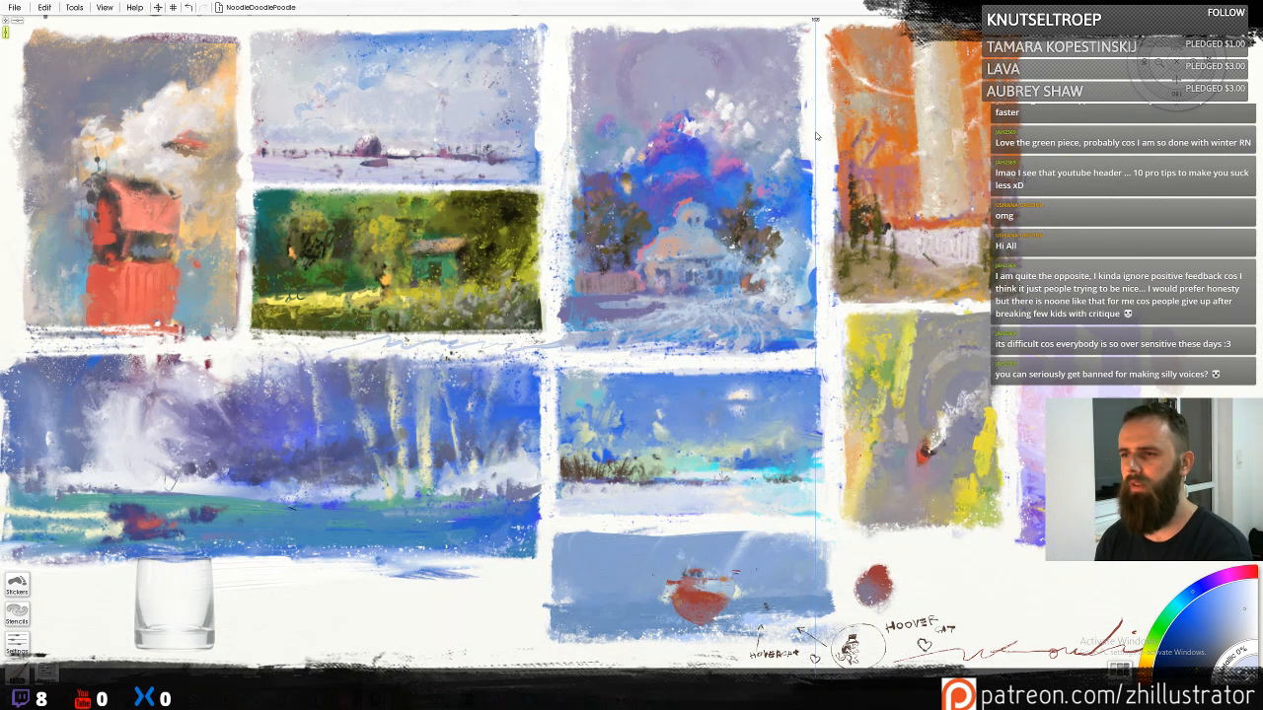
left_click_drag(816, 136, 816, 136)
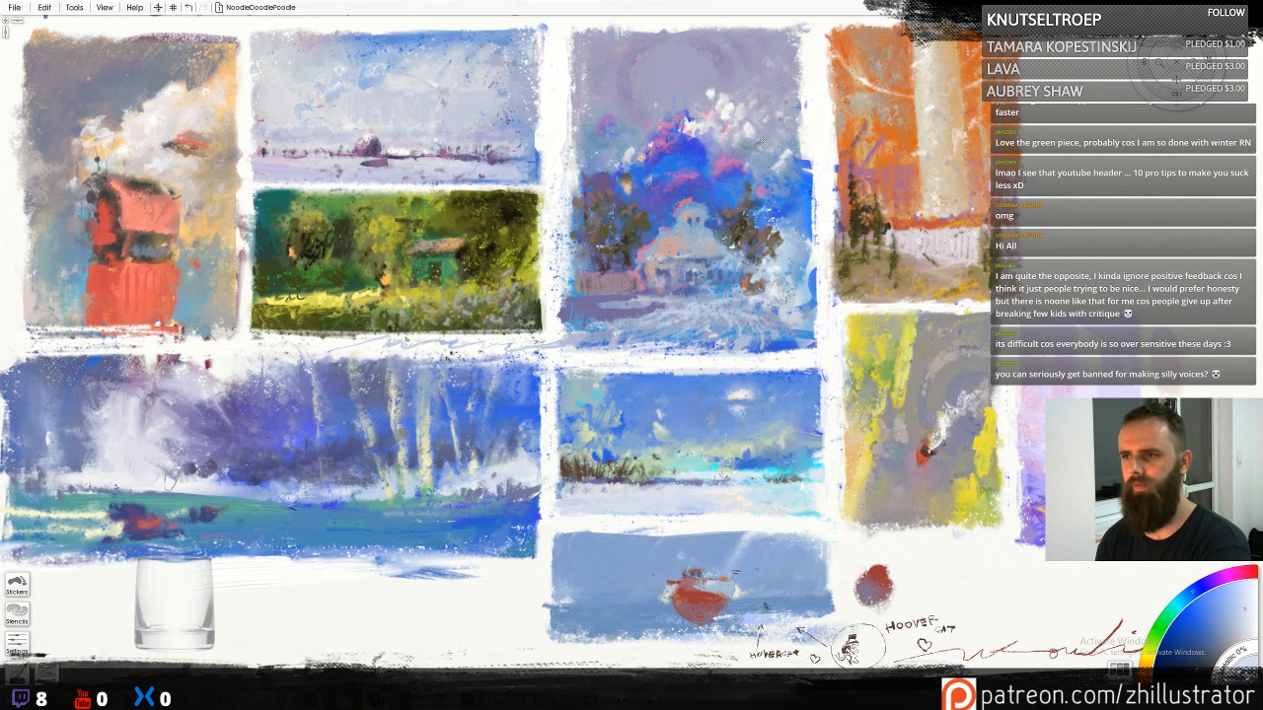
key("b")
left_click(784, 59, "alt")
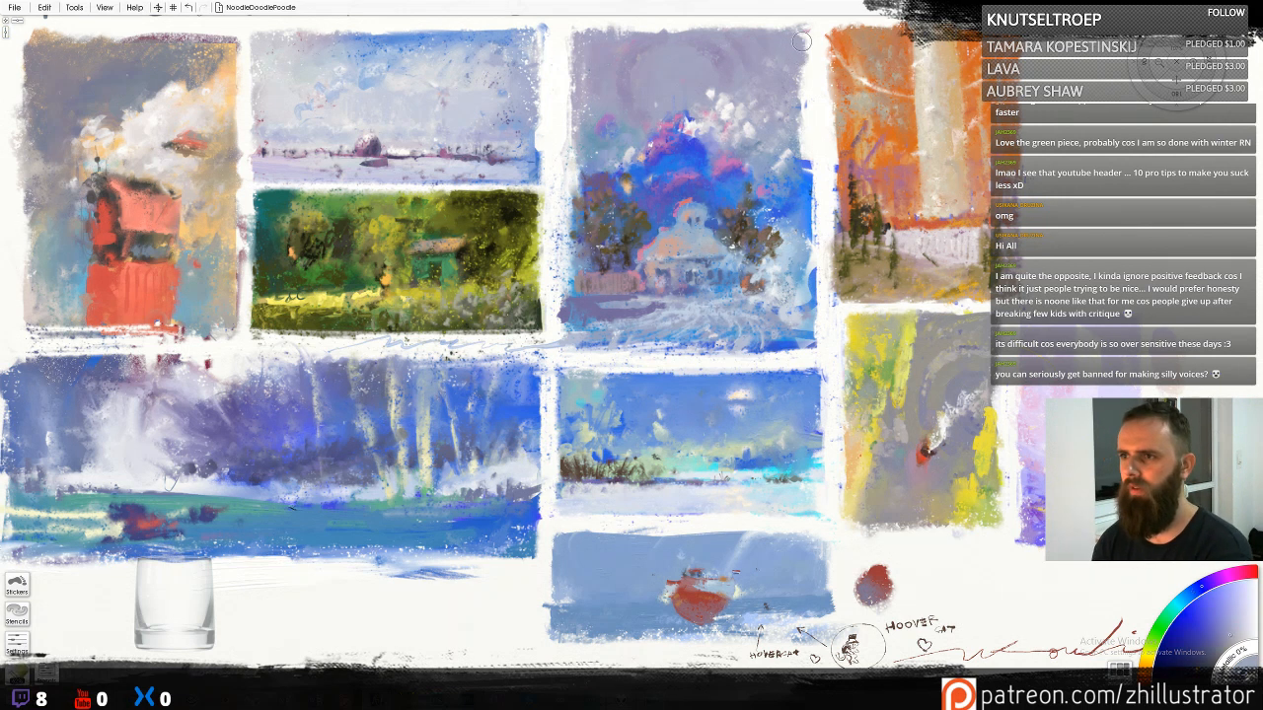
left_click_drag(804, 40, 809, 97)
left_click(800, 146, "alt")
mouse_move(804, 143)
left_mouse_down()
mouse_move(810, 115)
mouse_move(811, 152)
left_mouse_up()
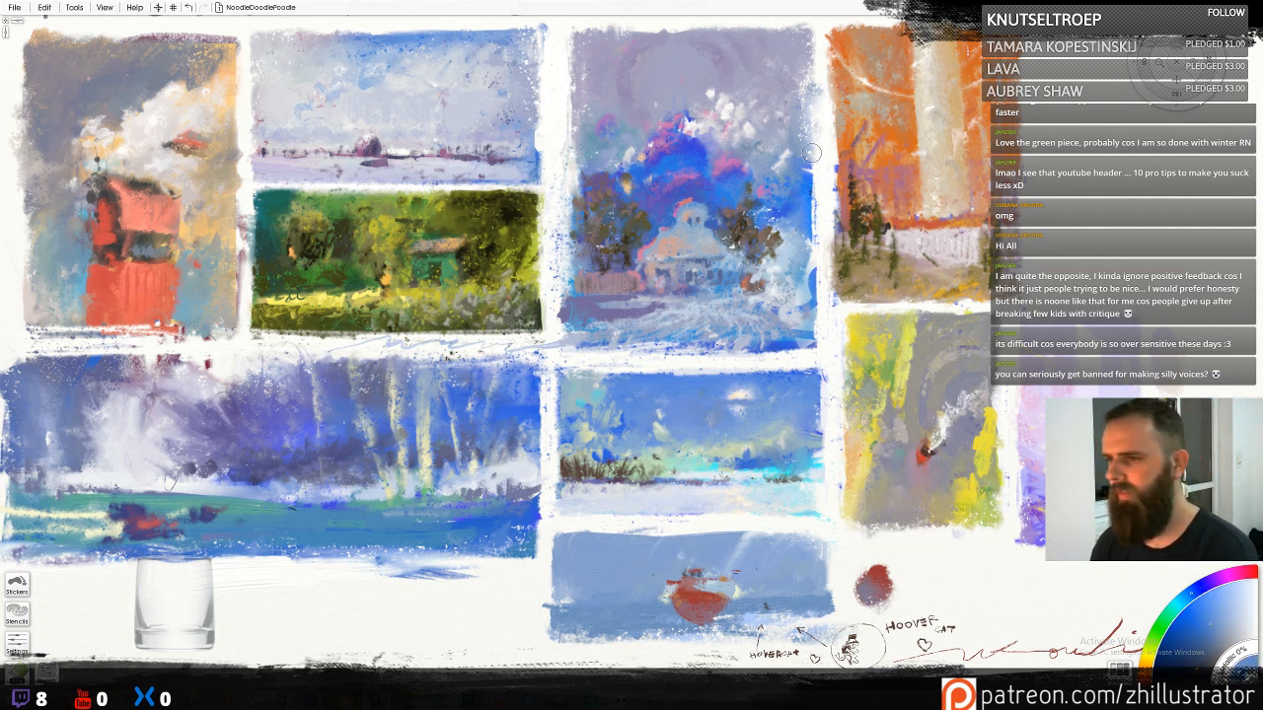
left_click(784, 110, "alt")
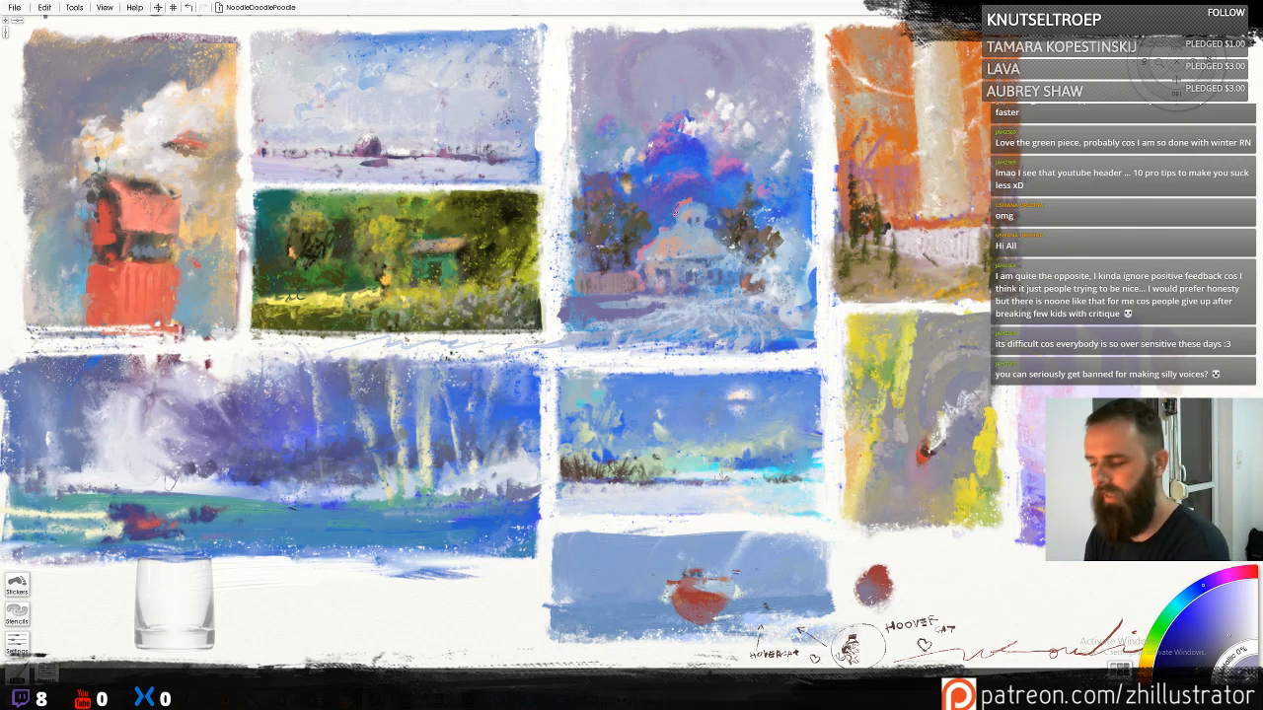
left_click(685, 203, "alt")
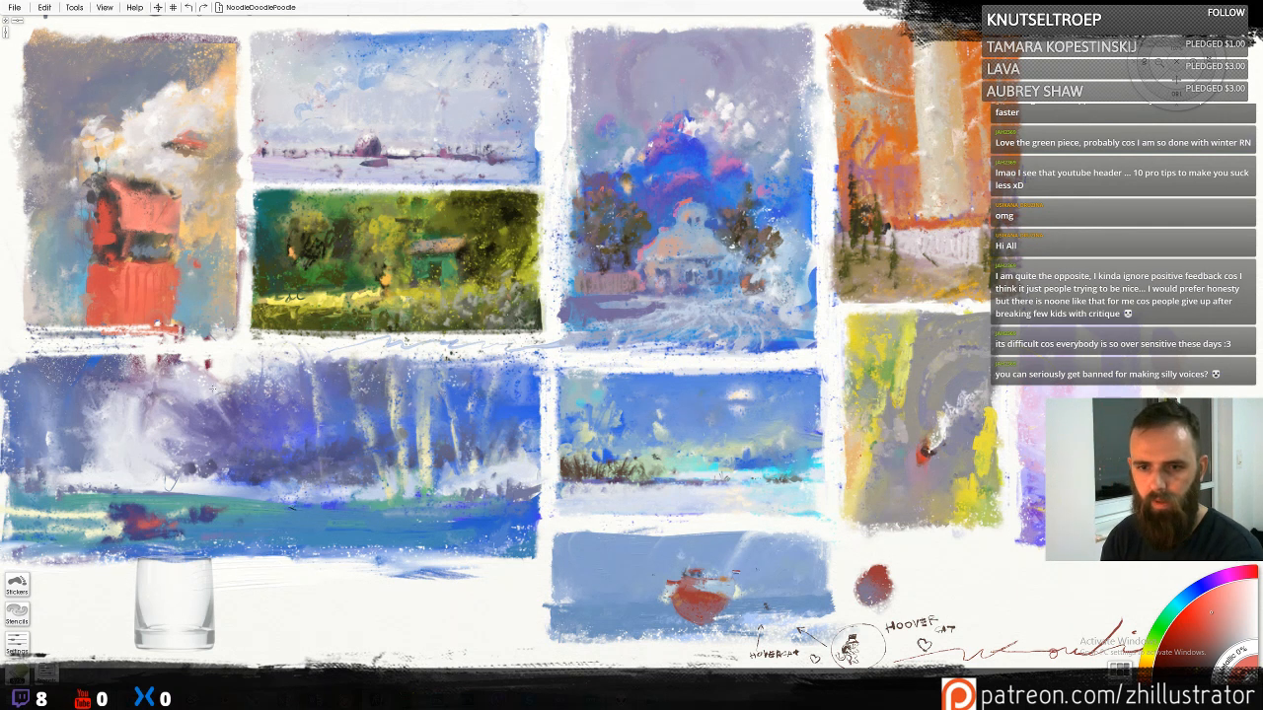
Touch up the upper edge of the wide birch study with violet and blue tones sampled along it
left_click(221, 375, "alt")
left_click(237, 370, "alt")
left_click(221, 381, "alt")
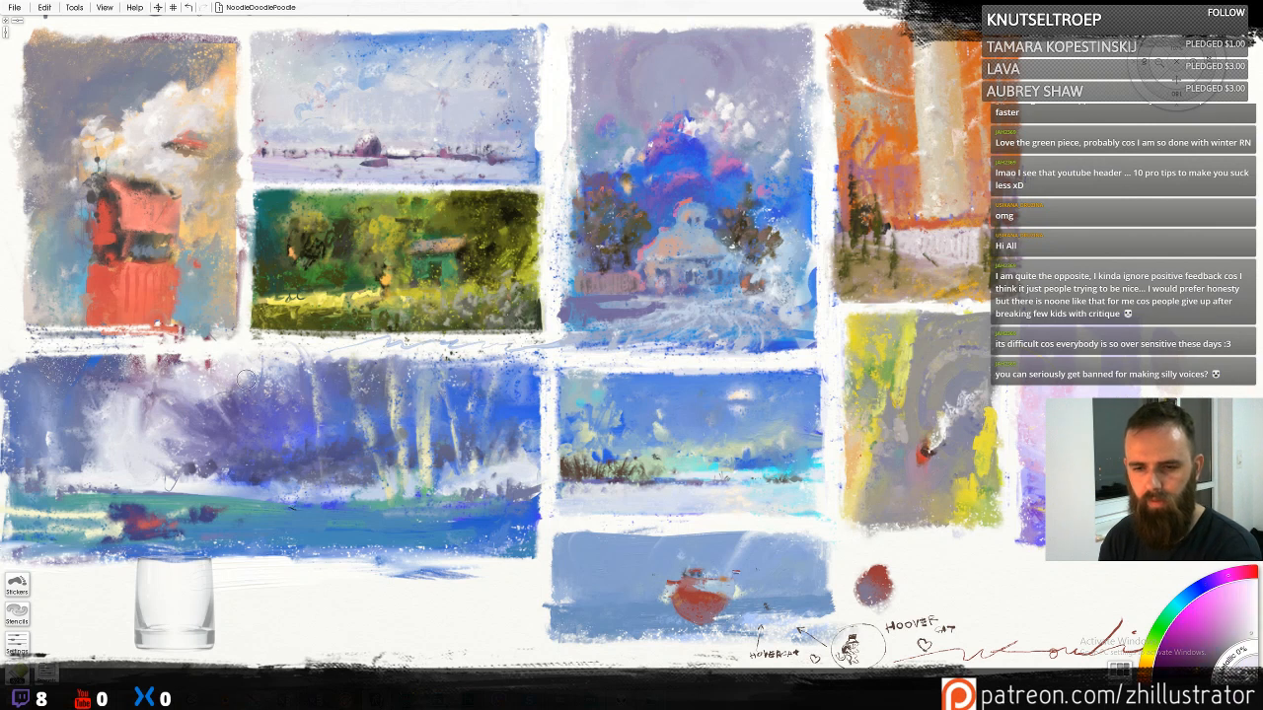
left_click(187, 379, "alt")
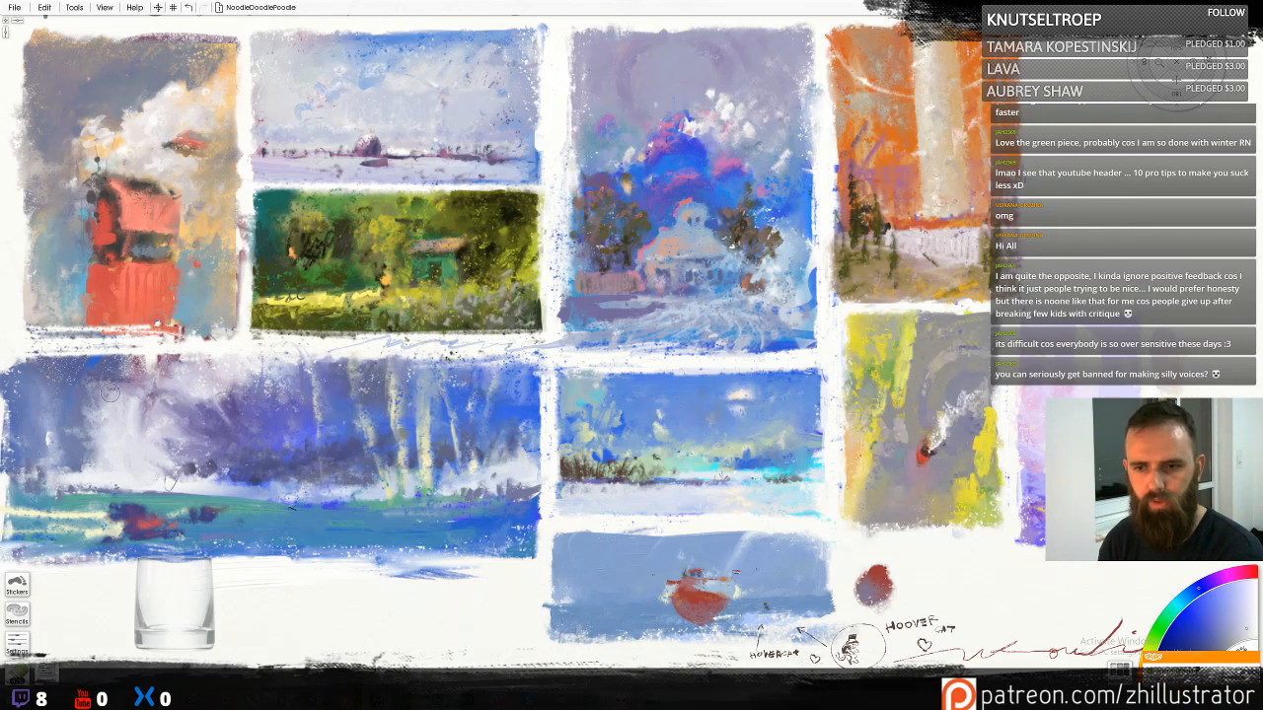
left_click(510, 388, "alt")
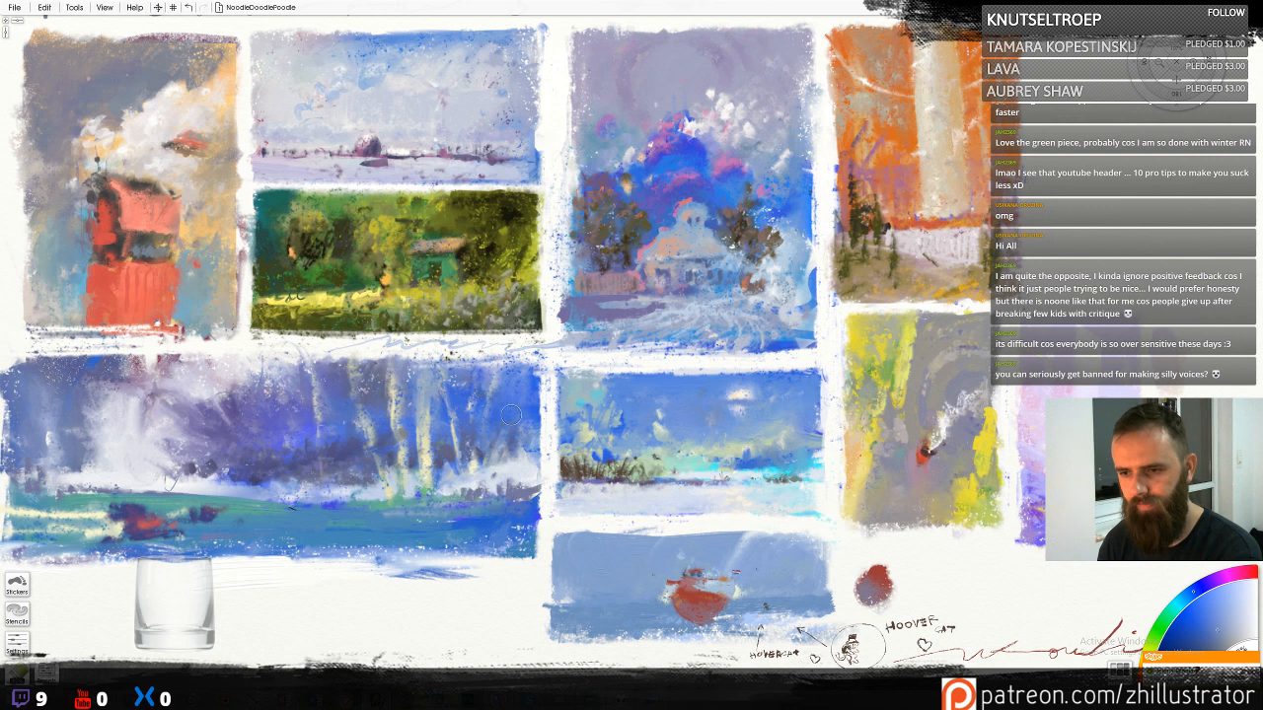
Even out the birch study's bottom edge with blue and teal strokes sampled from the water
left_click(404, 527, "alt")
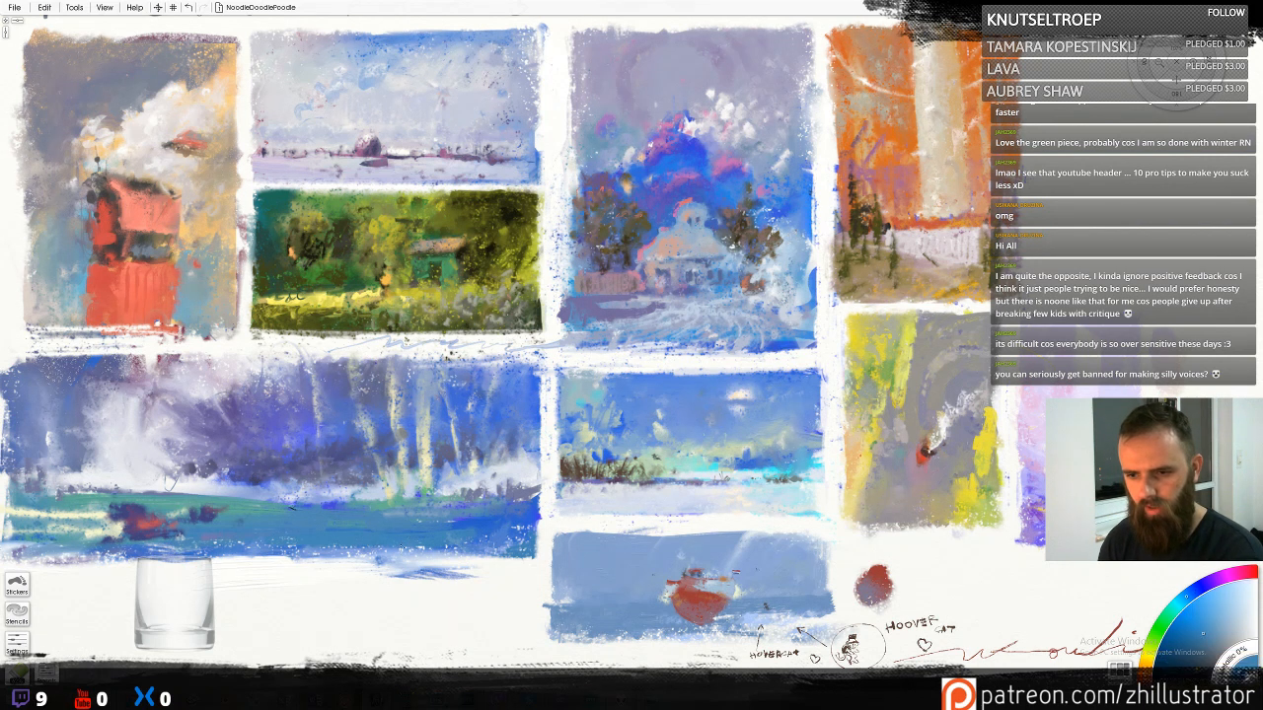
left_click(474, 538, "alt")
left_click_drag(379, 551, 493, 554)
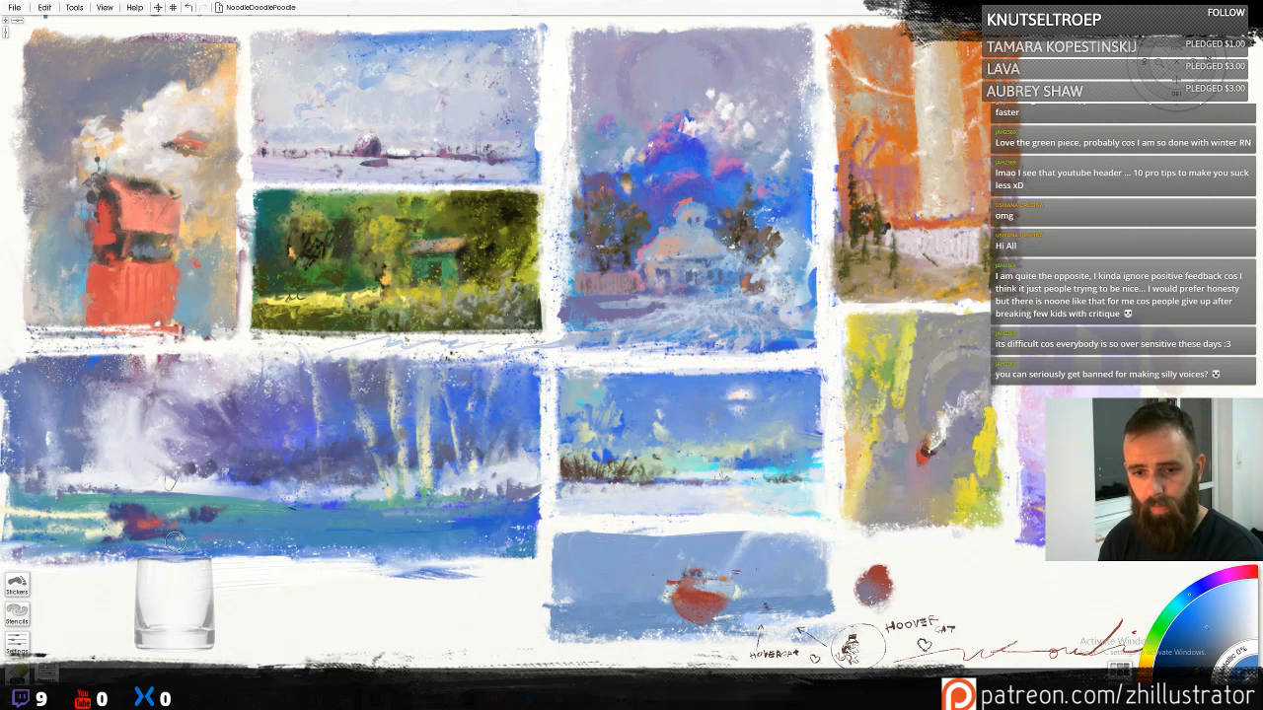
left_click(79, 549, "alt")
mouse_move(50, 540)
left_mouse_down()
mouse_move(12, 546)
mouse_move(28, 553)
left_mouse_up()
Sample the water, shoreline and snowbank tones of the wide birch study to compare their hues
left_click(200, 524, "alt")
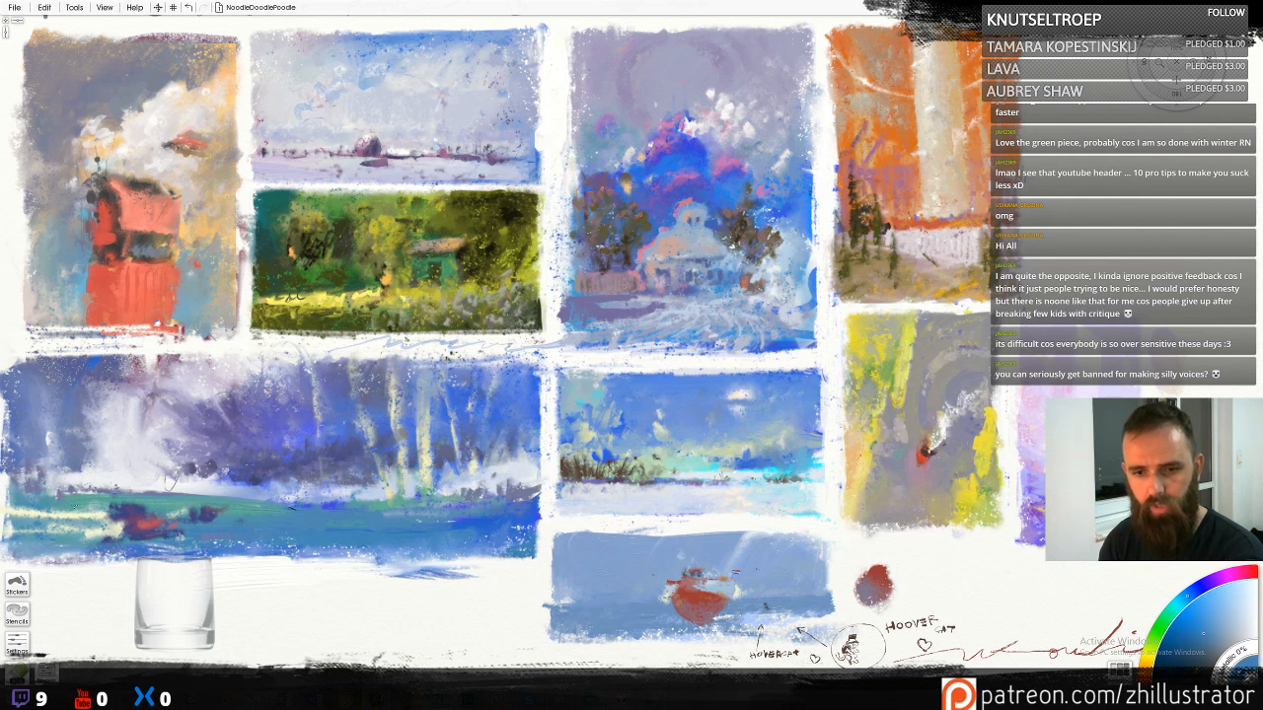
left_click(69, 502, "alt")
left_click(70, 495, "alt")
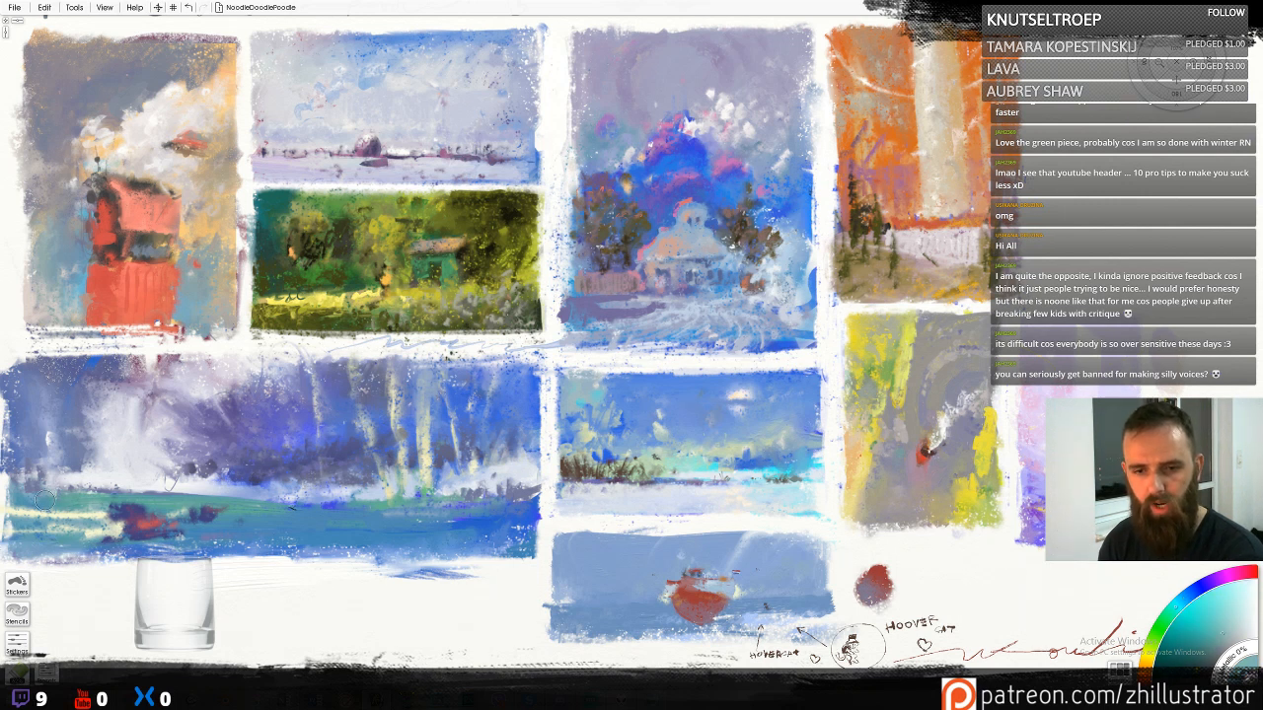
left_click(127, 480, "alt")
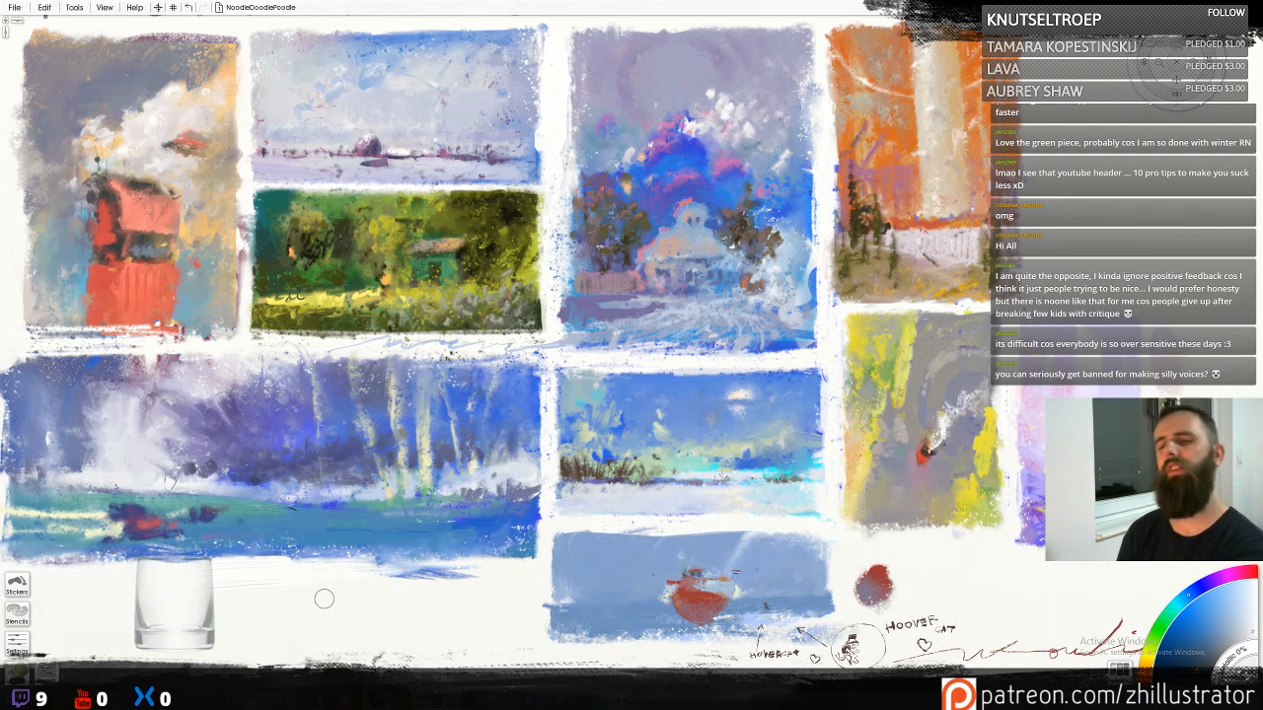
left_click(117, 456, "alt")
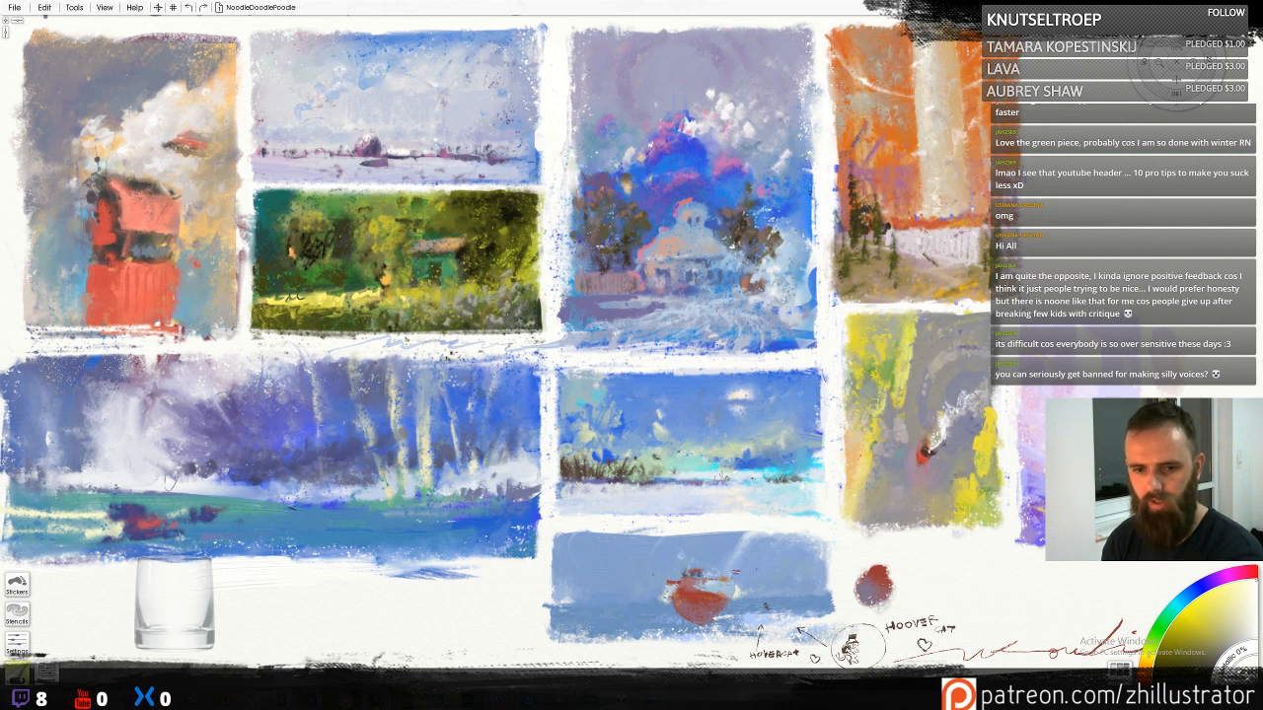
Select the whole wide birch study with a rectangular selection and open the layer colour adjustment for it
left_click(17, 674)
left_click(14, 637)
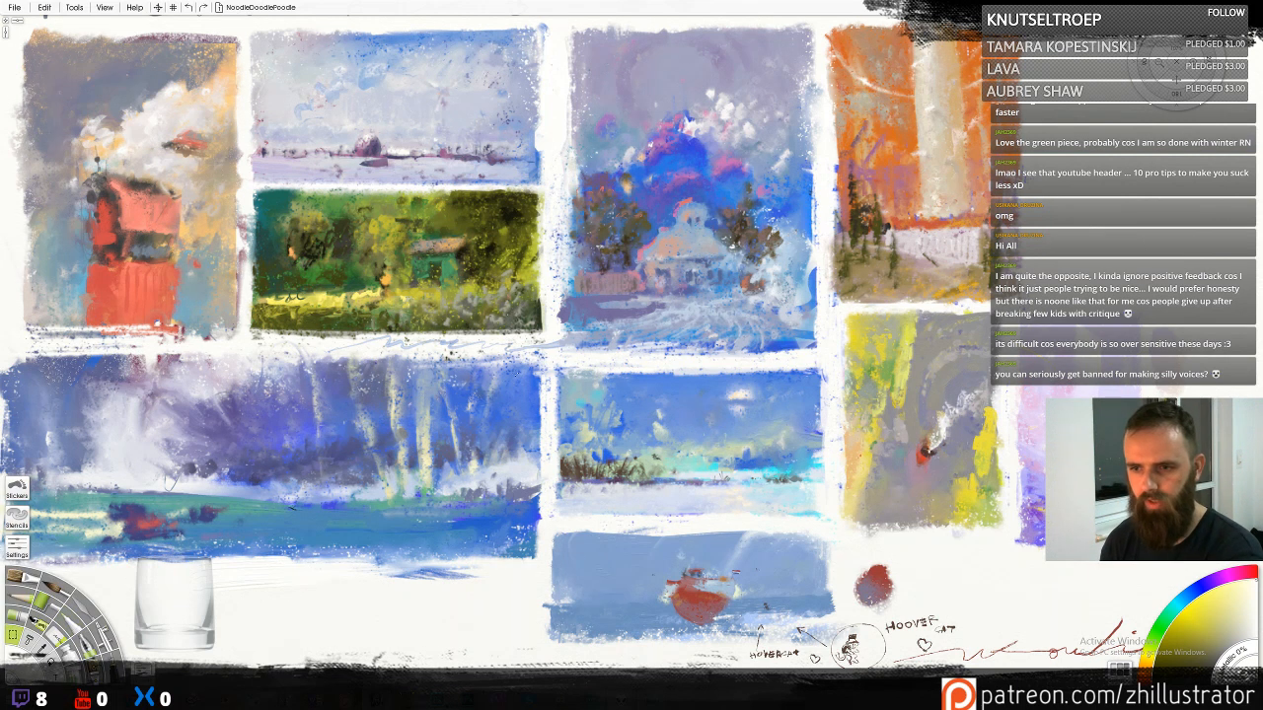
mouse_move(542, 354)
left_mouse_down()
mouse_move(395, 517)
mouse_move(43, 592)
mouse_move(1, 573)
left_mouse_up()
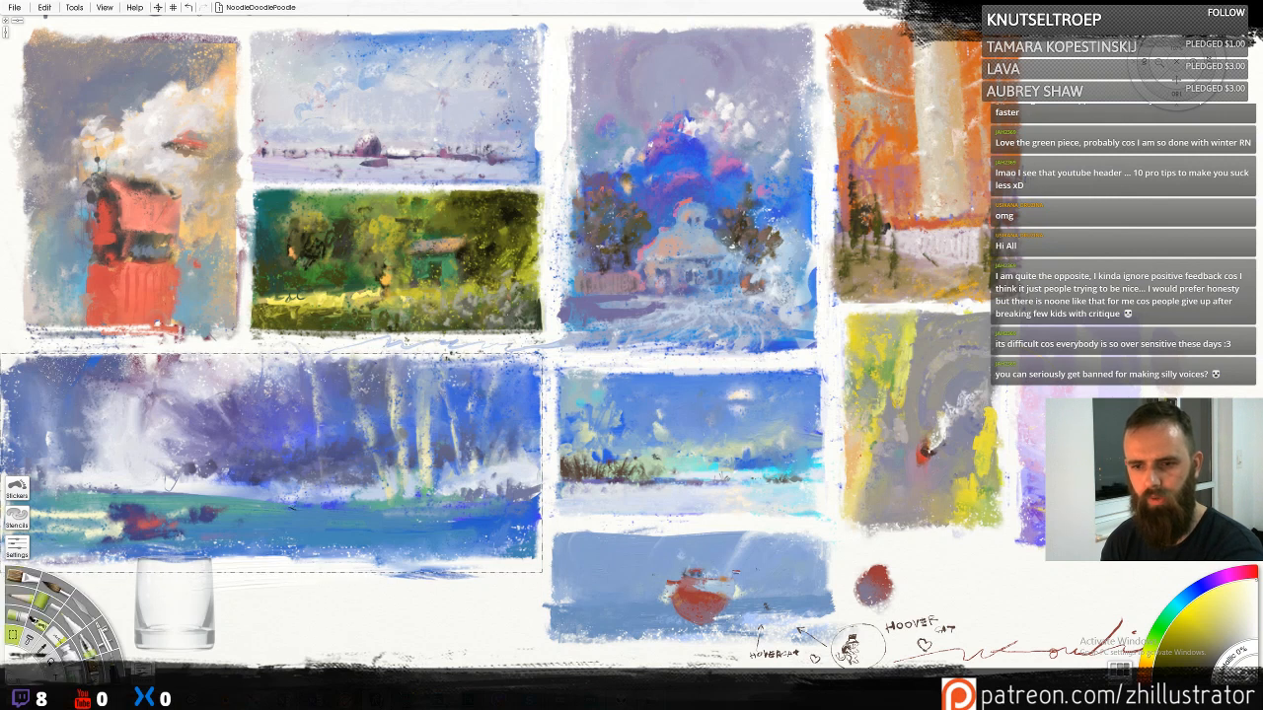
left_click(44, 7)
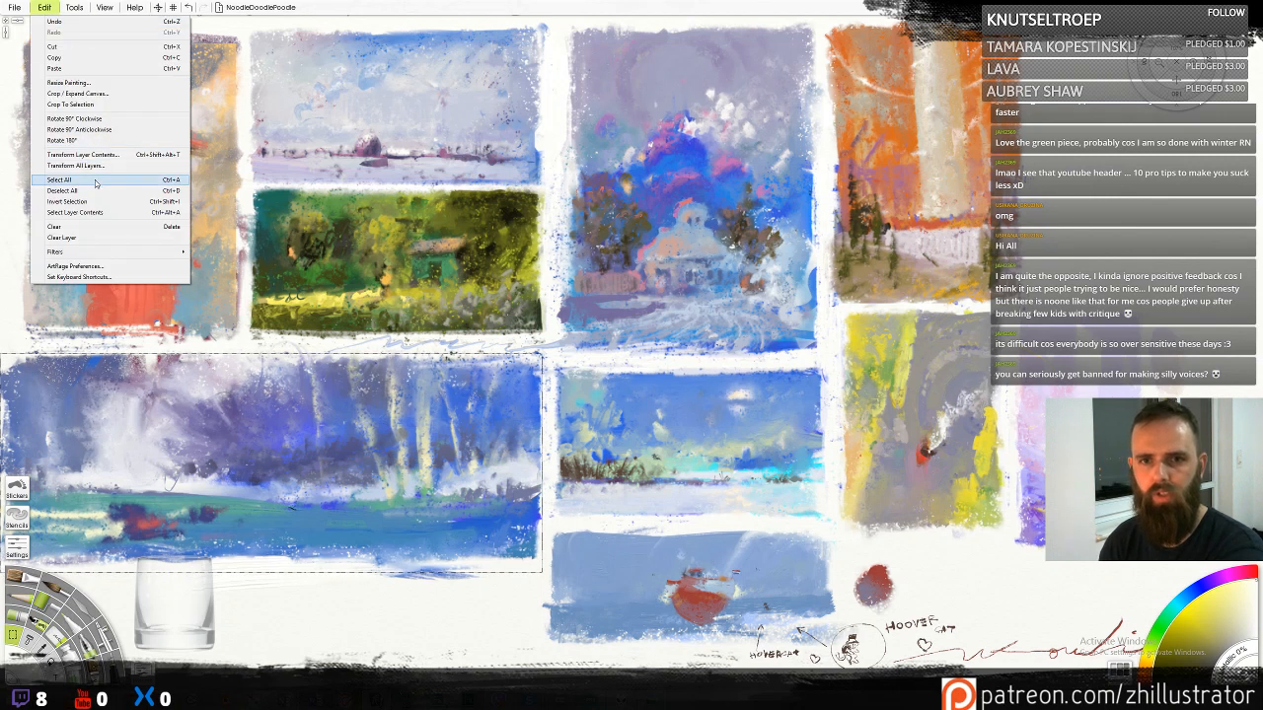
mouse_move(105, 255)
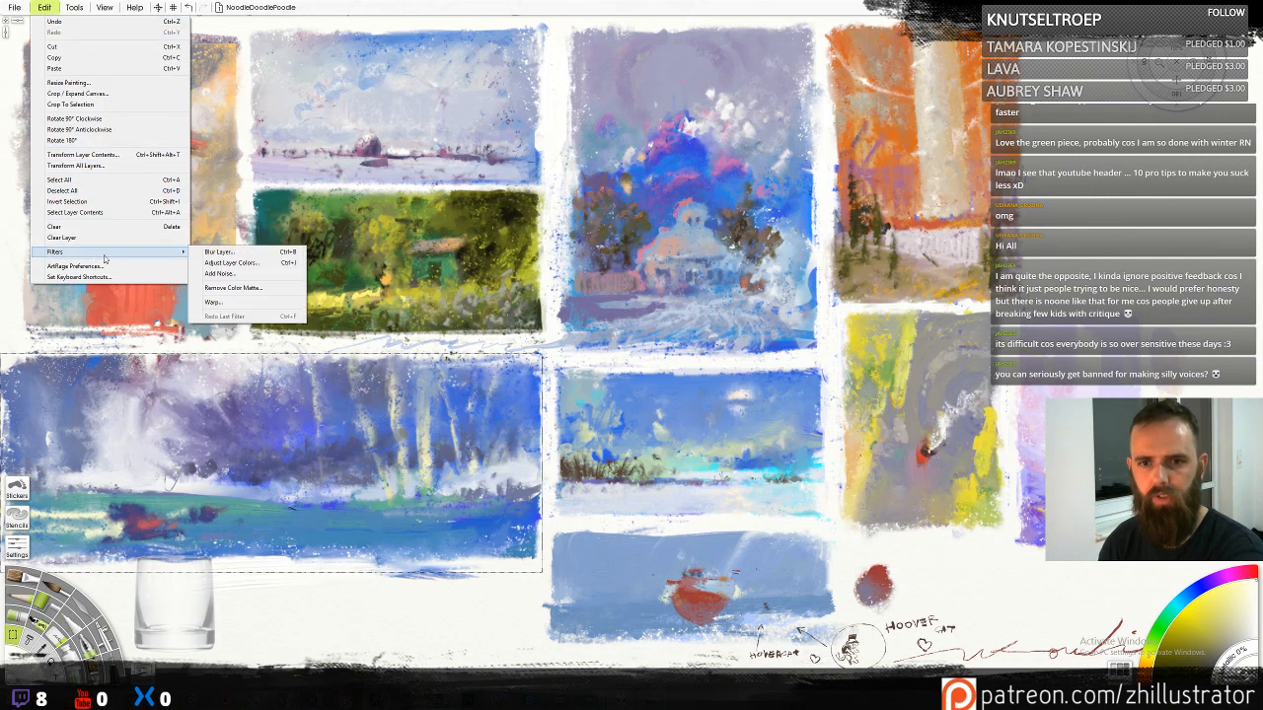
left_click(247, 264)
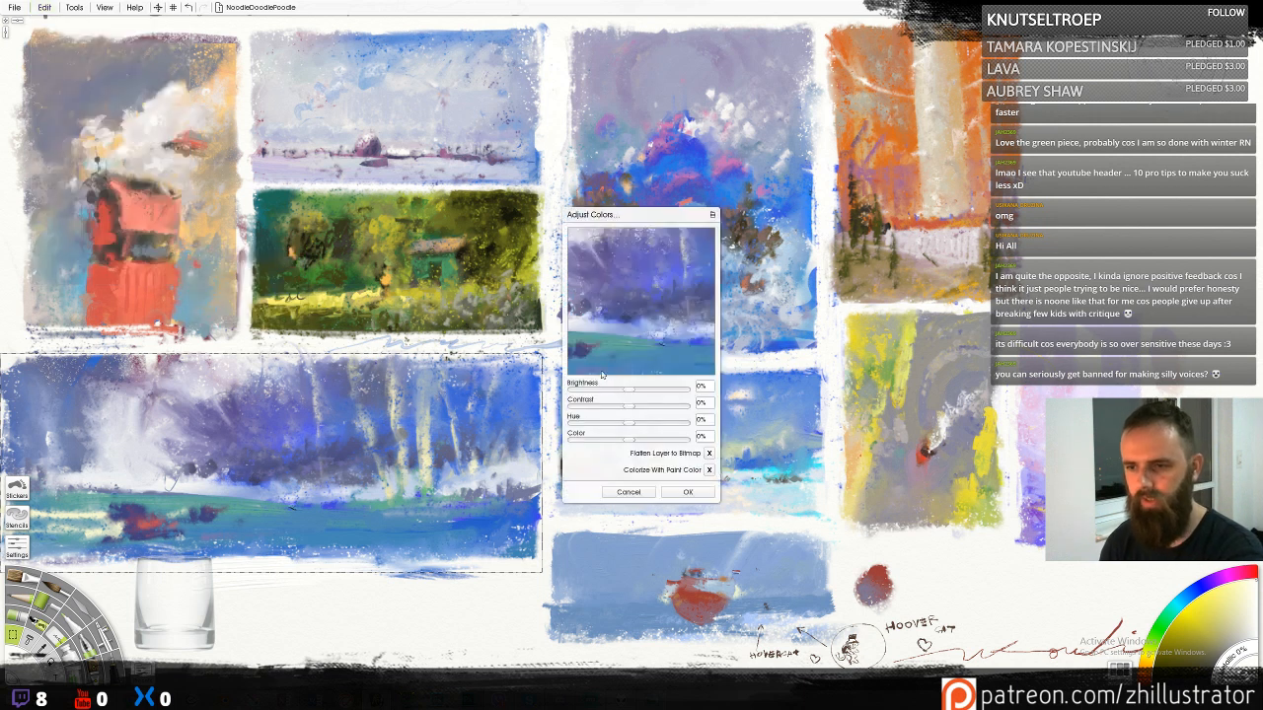
Set the selected birch study's contrast to 16% and its brightness to -1%
left_click_drag(630, 405, 636, 410)
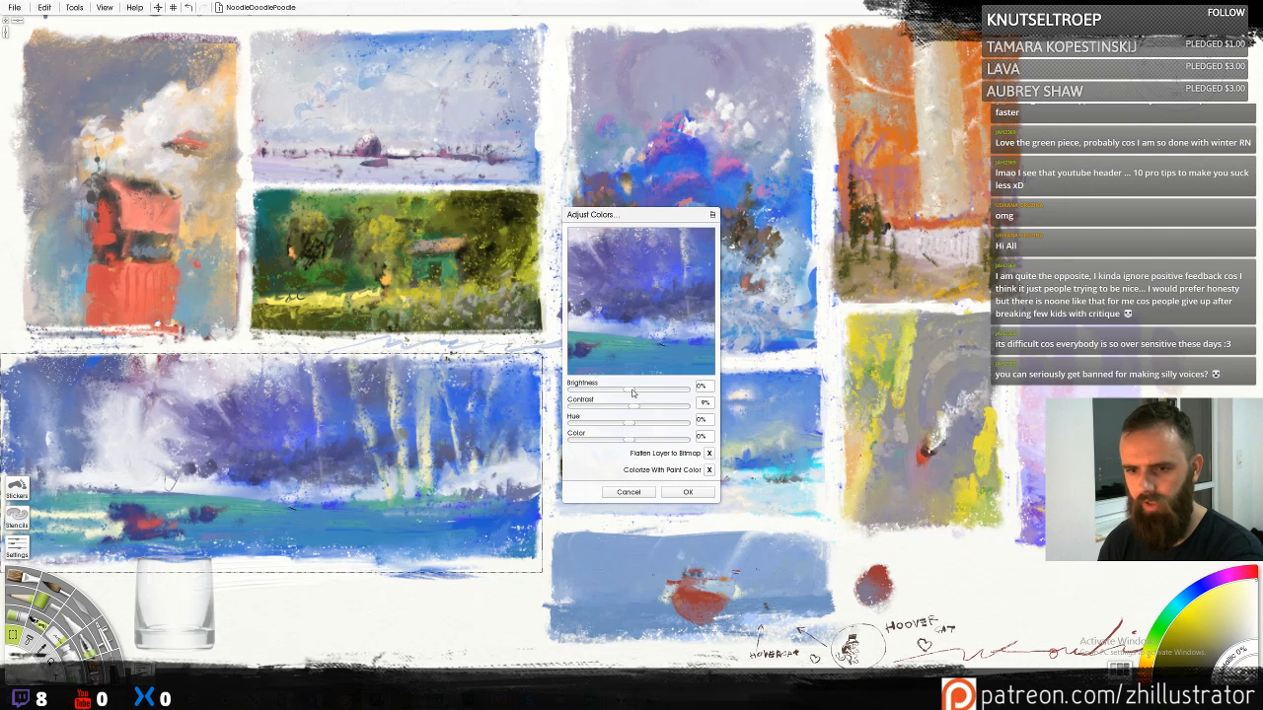
left_click_drag(634, 392, 631, 394)
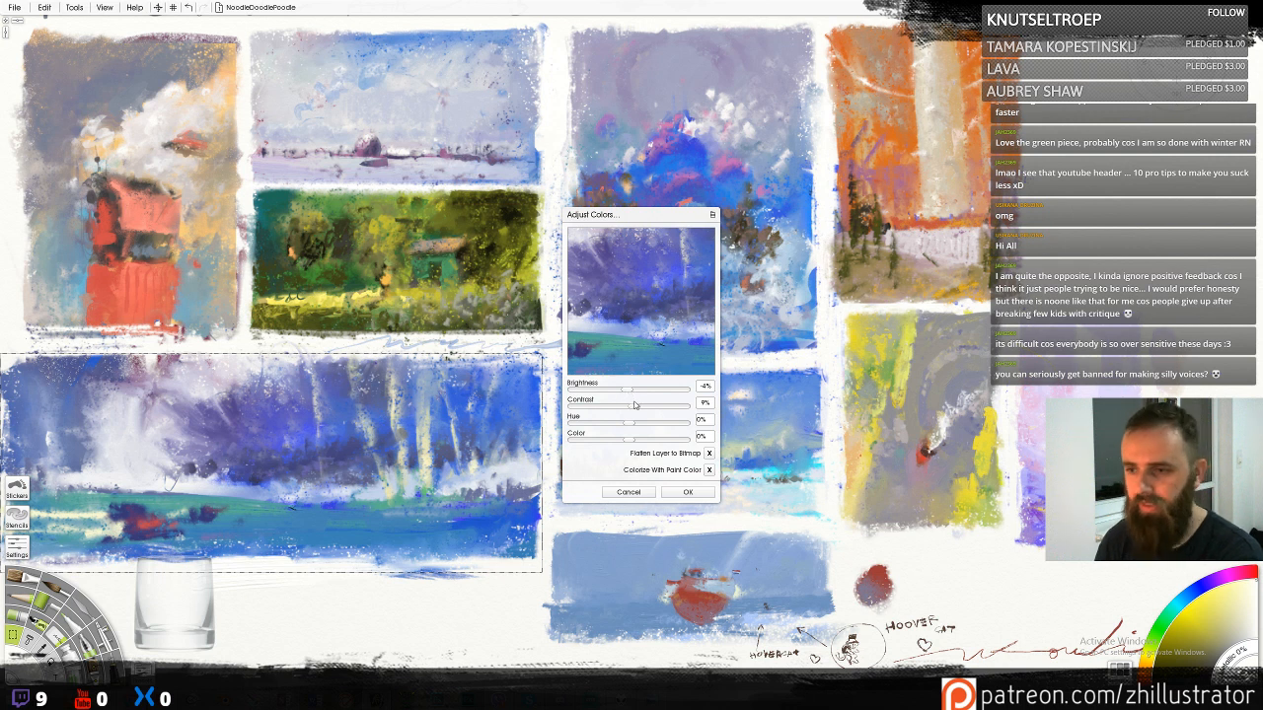
left_click(638, 410)
mouse_move(638, 410)
left_mouse_down()
mouse_move(628, 391)
mouse_move(639, 409)
left_mouse_up()
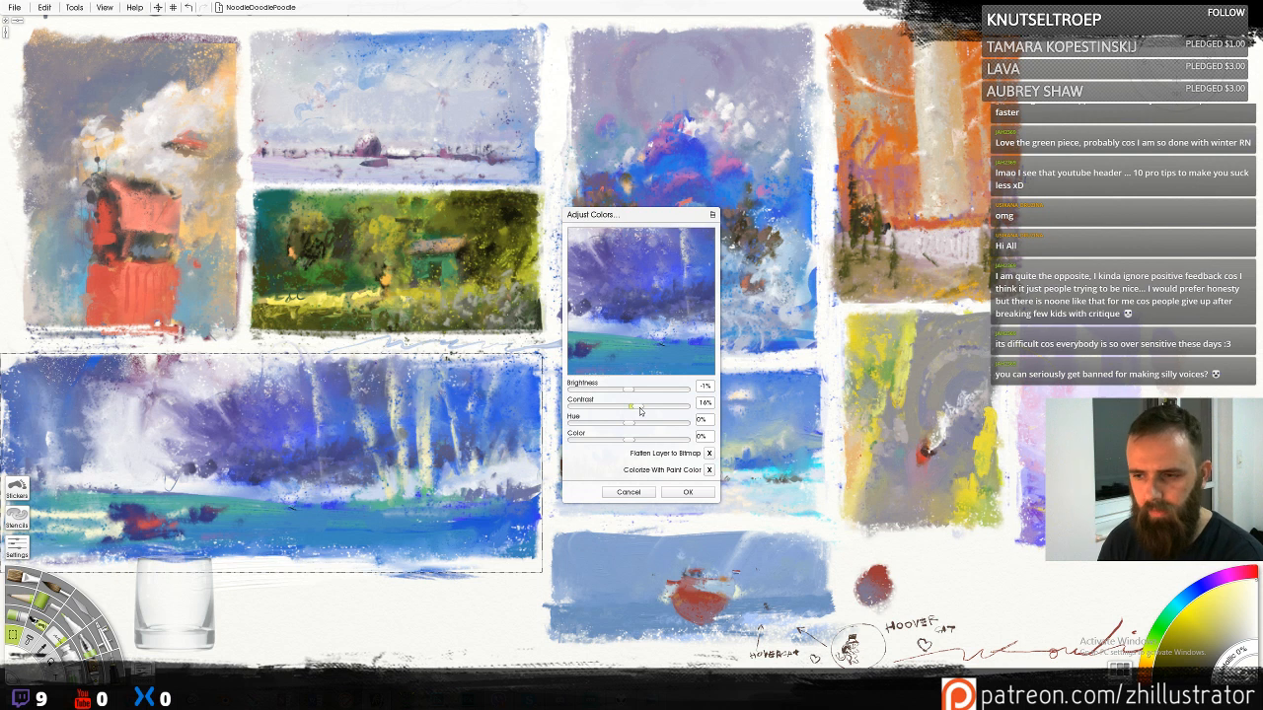
Set the birch study's hue to -1%, apply the colour adjustment and save the painting
left_click_drag(630, 426, 627, 426)
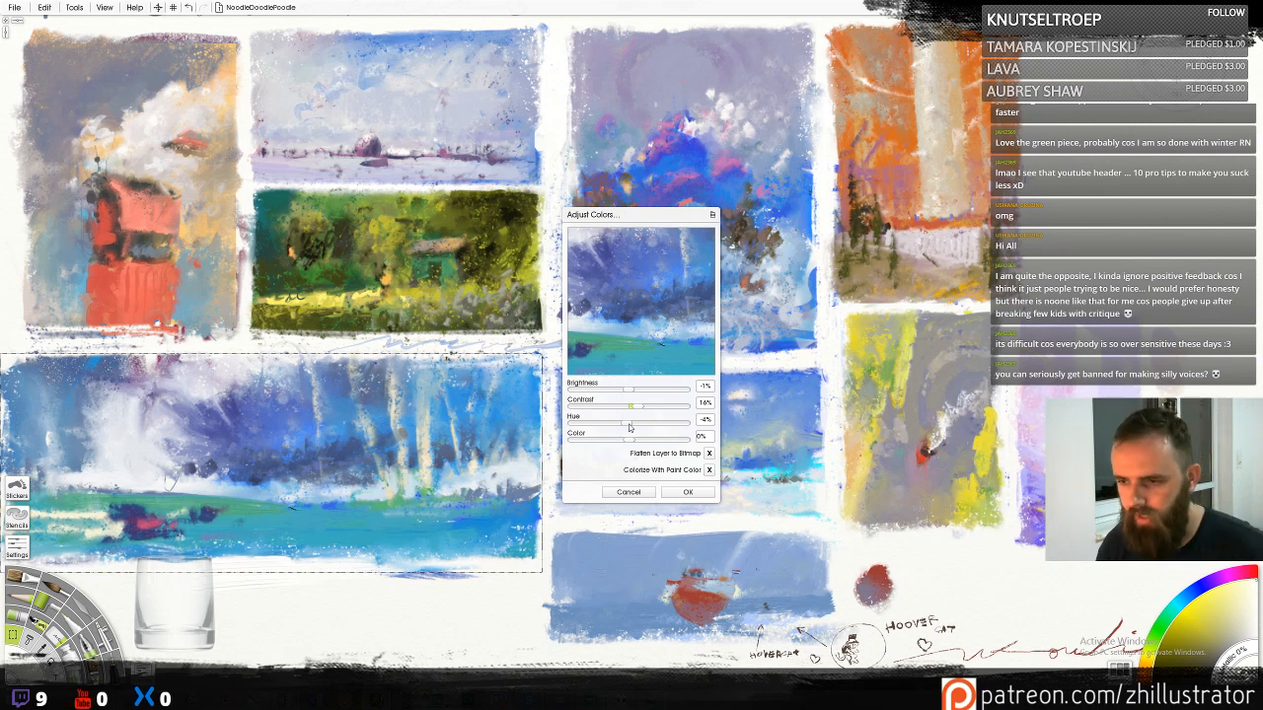
left_click(631, 426)
mouse_move(632, 426)
left_mouse_down()
mouse_move(657, 426)
mouse_move(632, 430)
left_mouse_up()
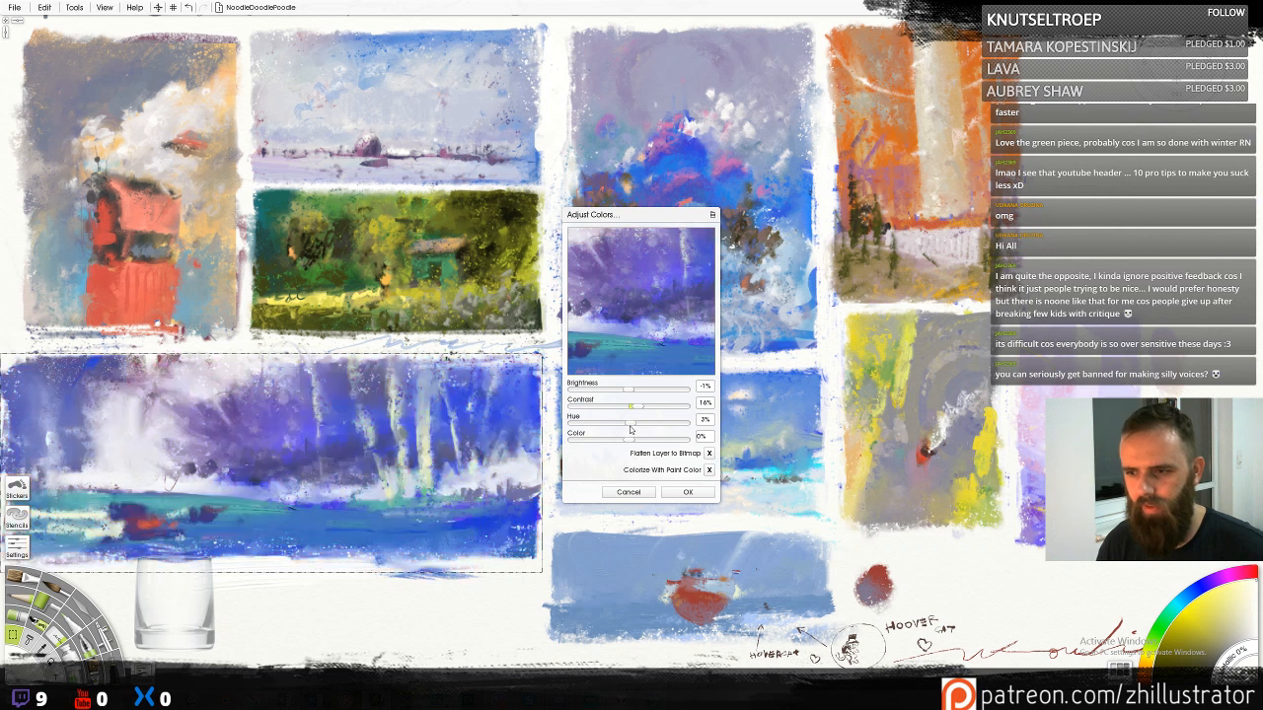
left_click_drag(630, 427, 632, 430)
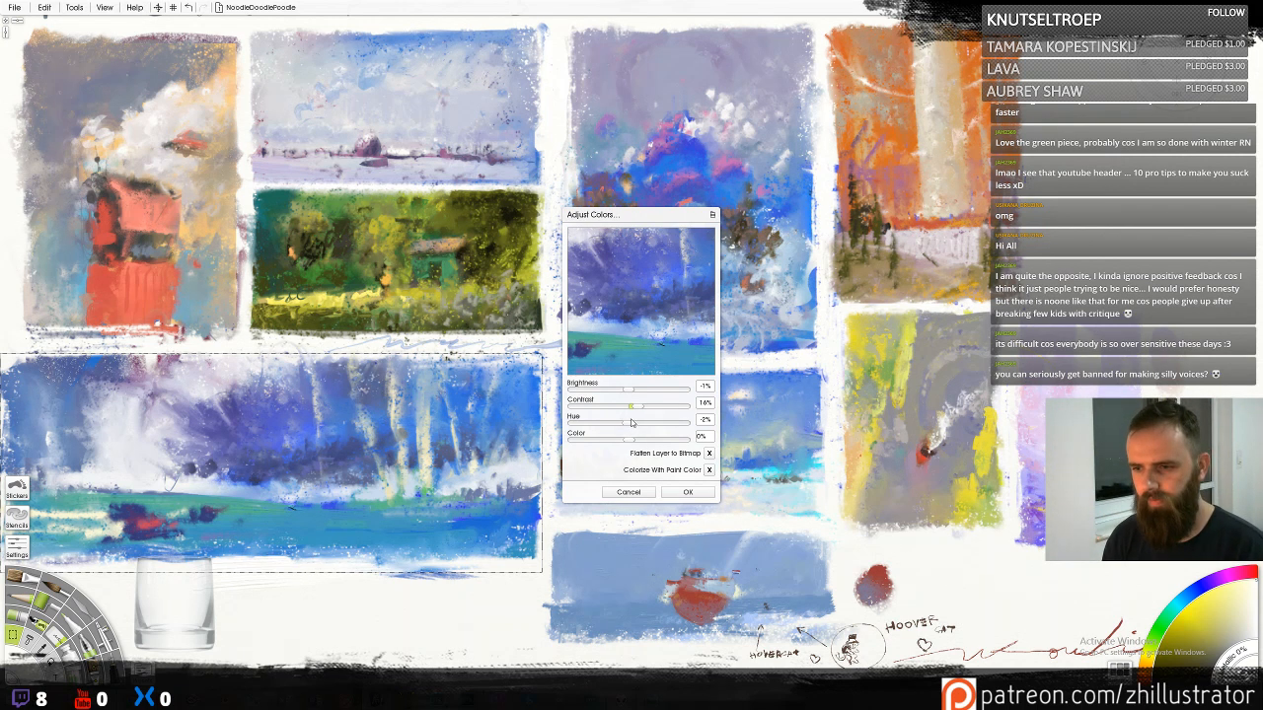
left_click_drag(631, 424, 629, 425)
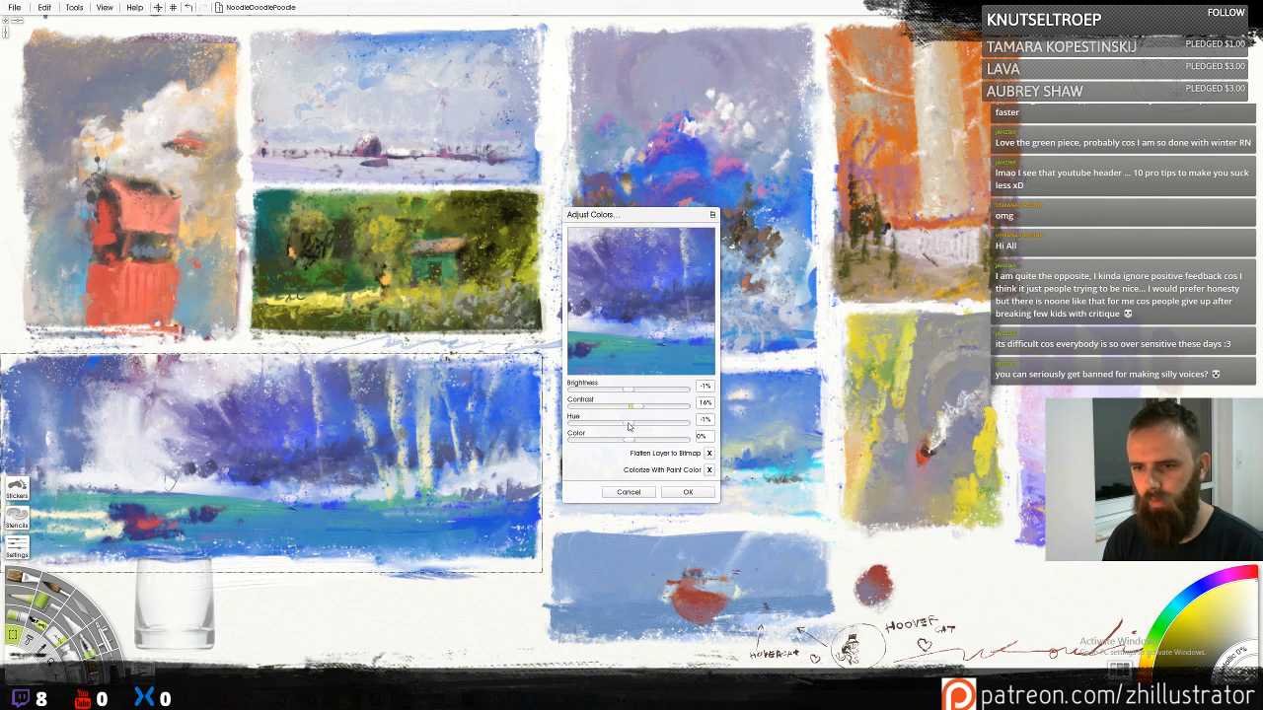
left_click(684, 494)
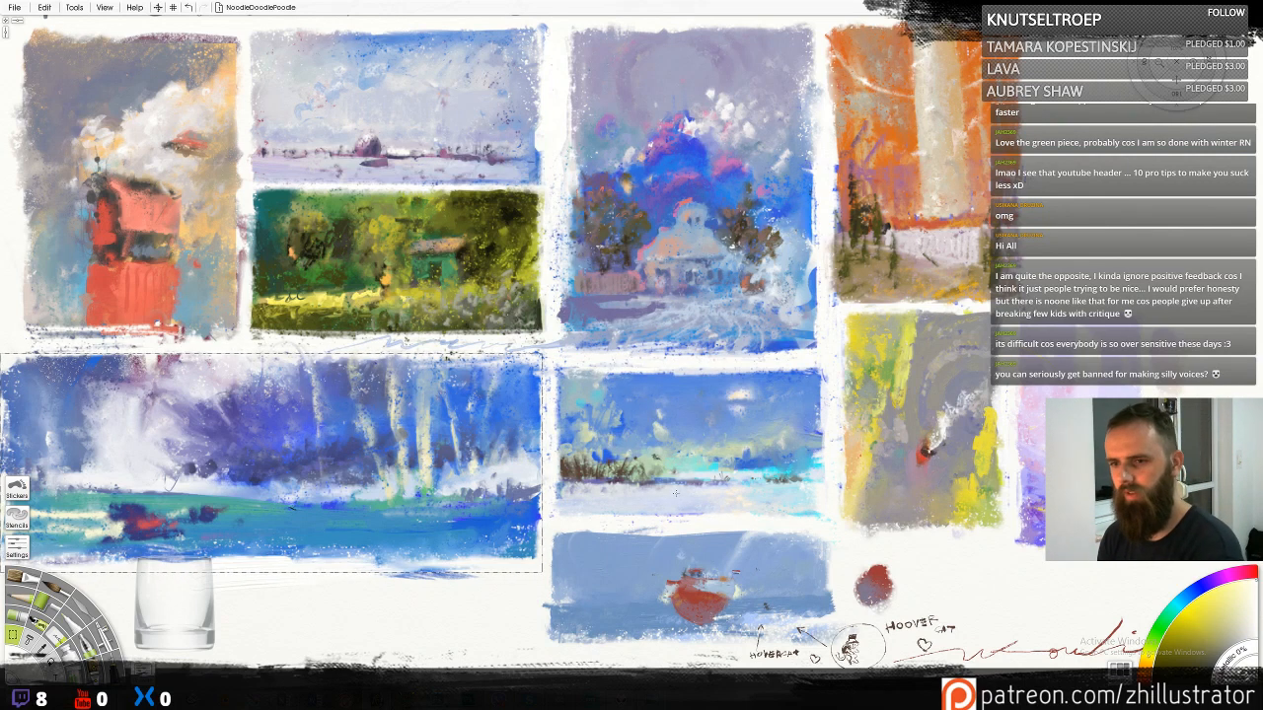
key("ctrl+d")
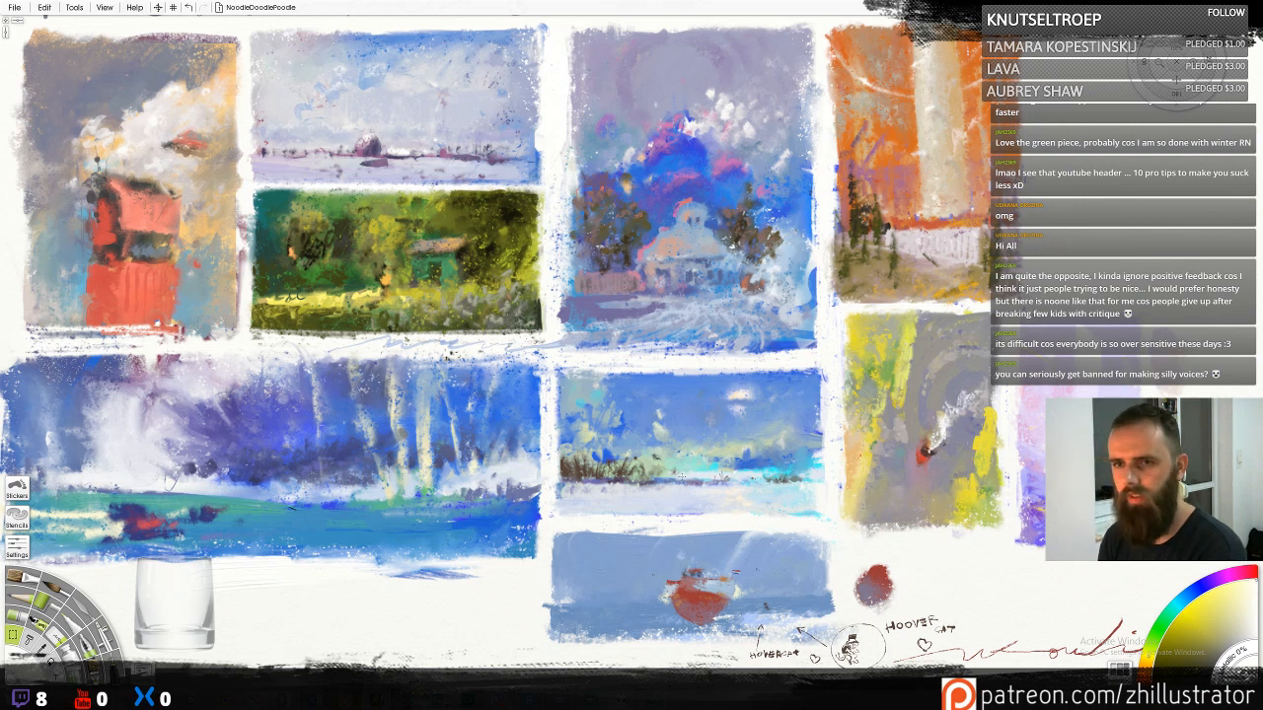
key("ctrl+s")
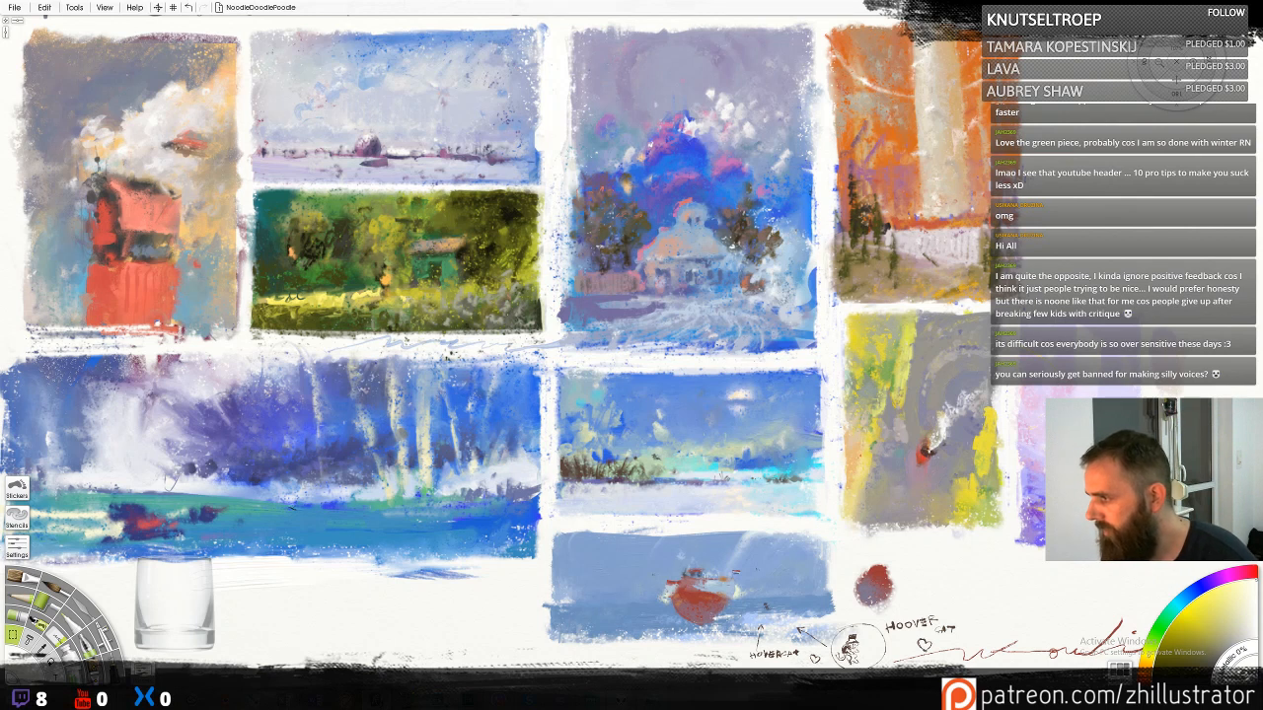
right_click(1176, 77)
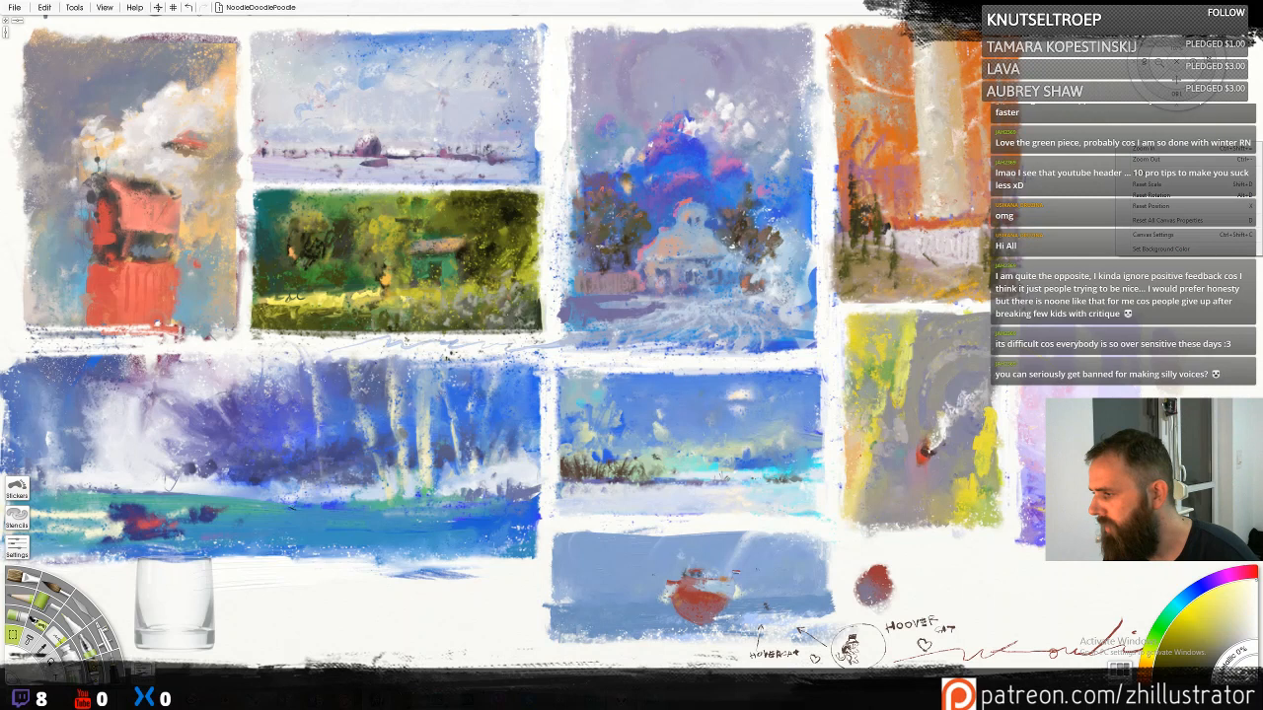
key("Escape")
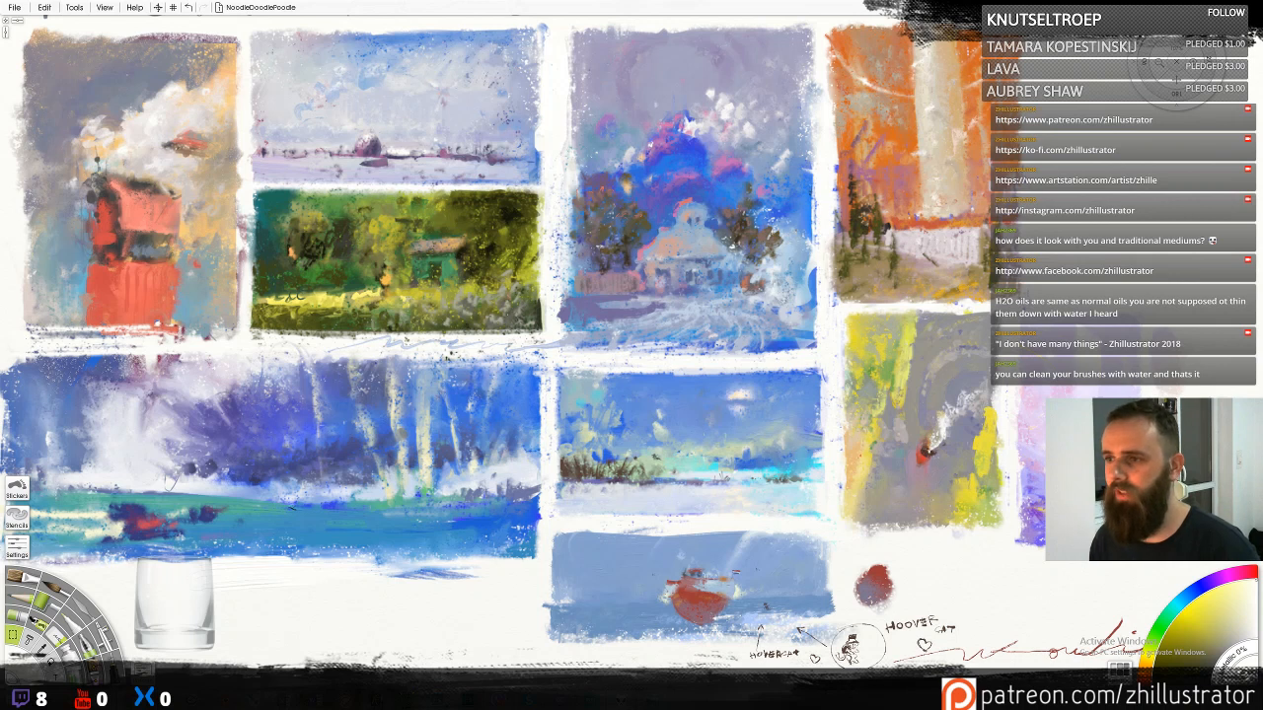
right_click(1097, 230)
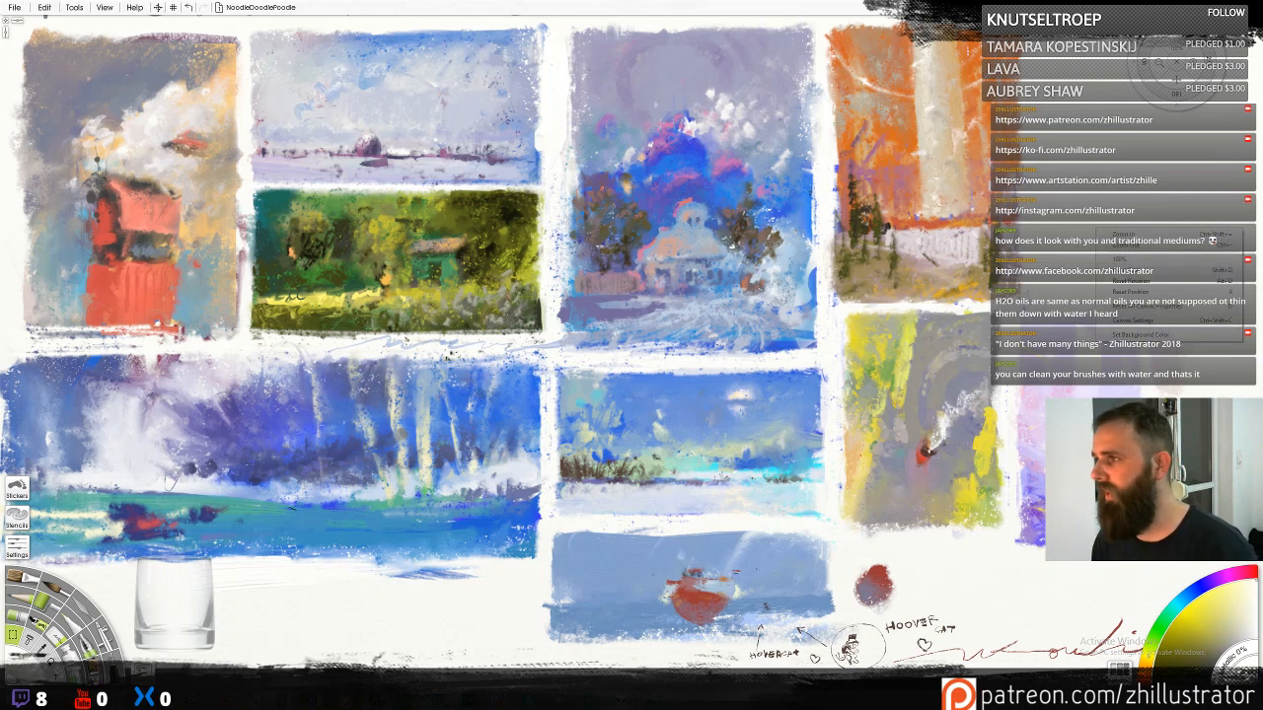
key("Escape")
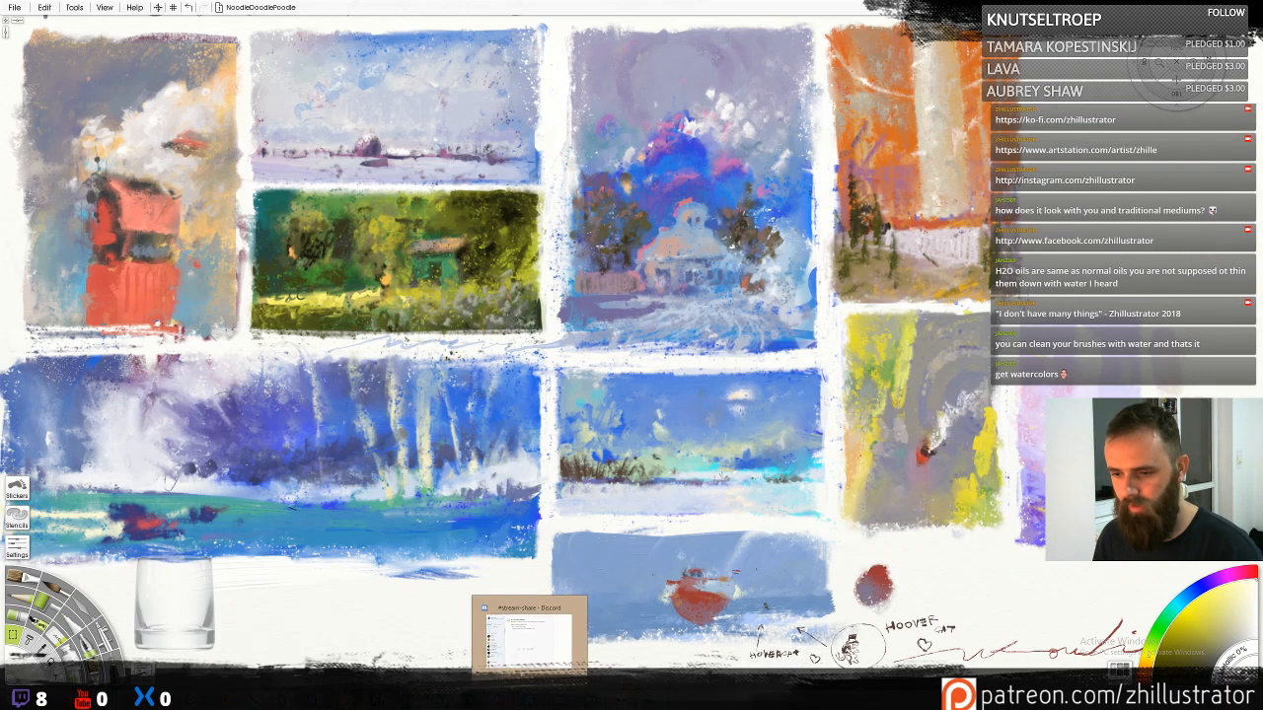
Switch to Streamlabs OBS and move the webcam source down in the stream scene to just above the Patreon link
left_click(559, 696)
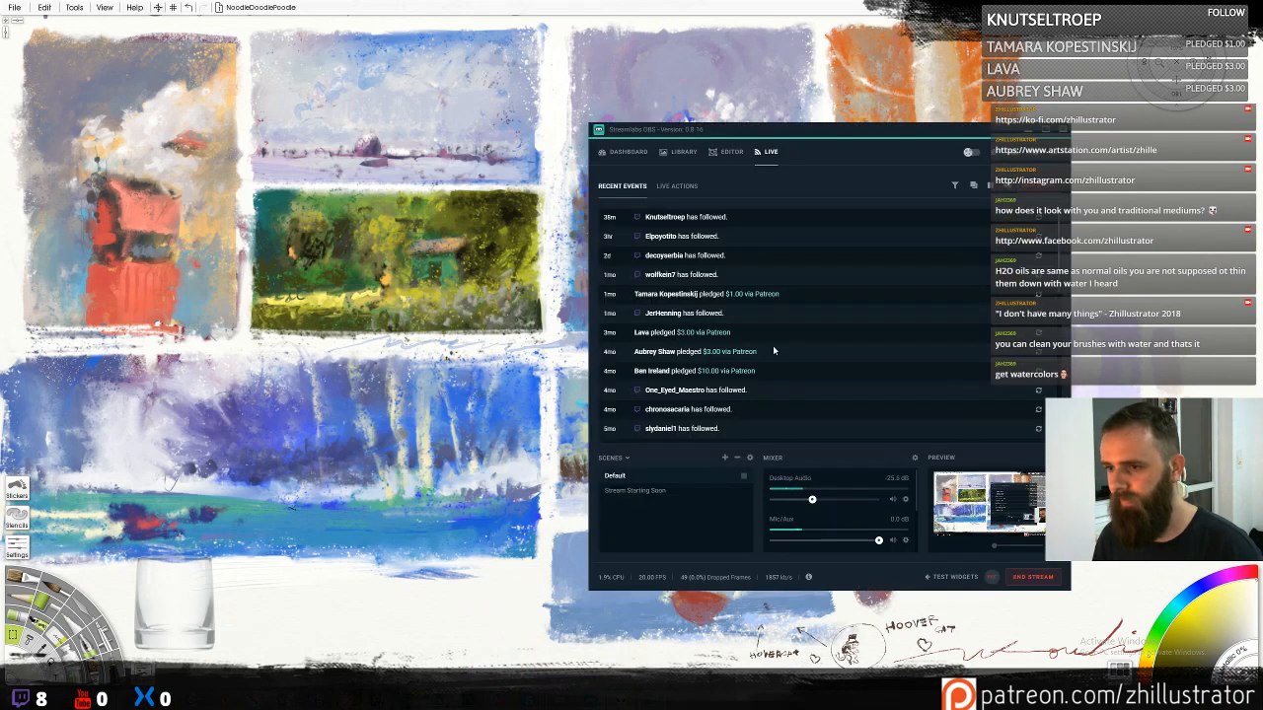
left_click(727, 151)
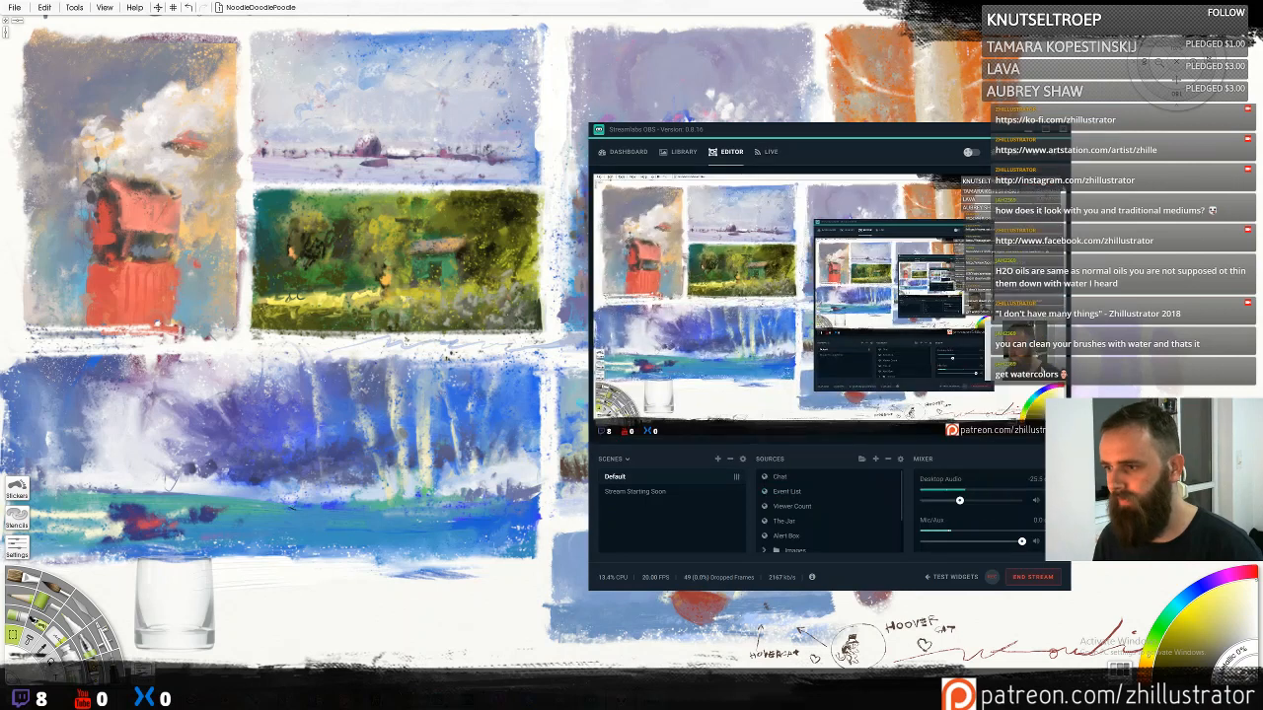
scroll(790, 537, "down", 2)
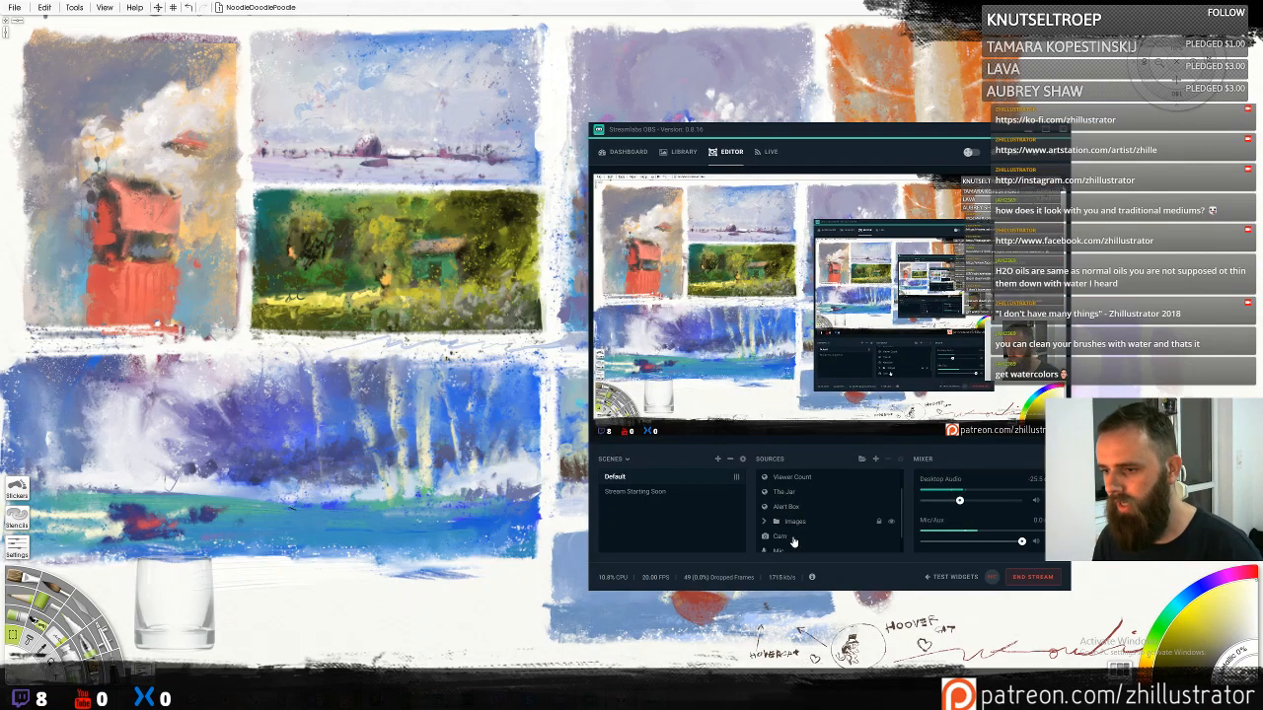
scroll(795, 533, "down", 2)
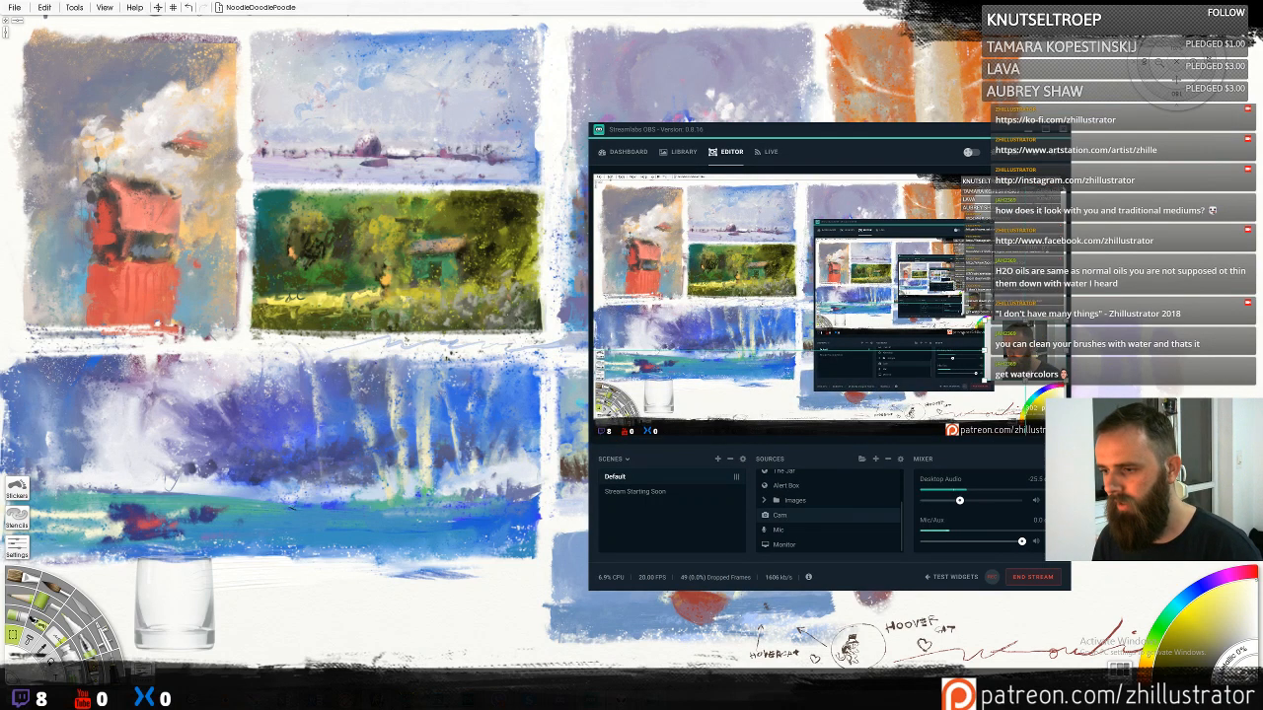
left_click_drag(1029, 356, 1041, 408)
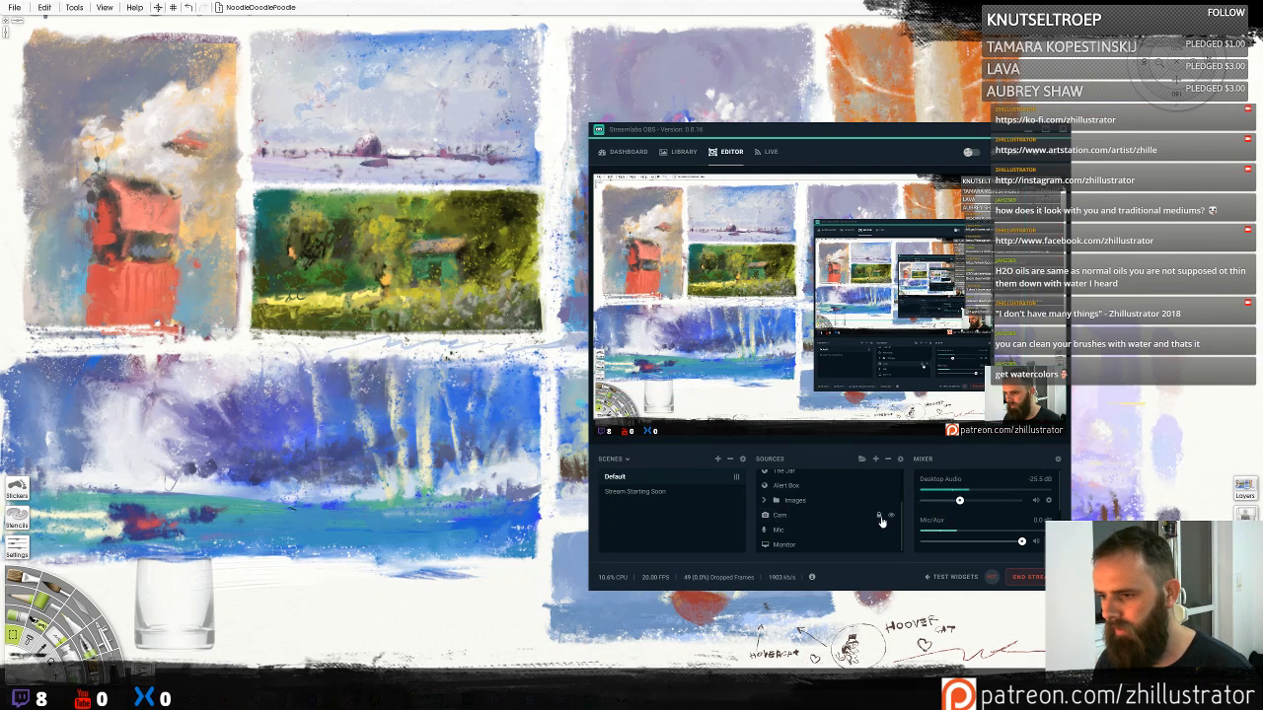
left_click(1030, 133)
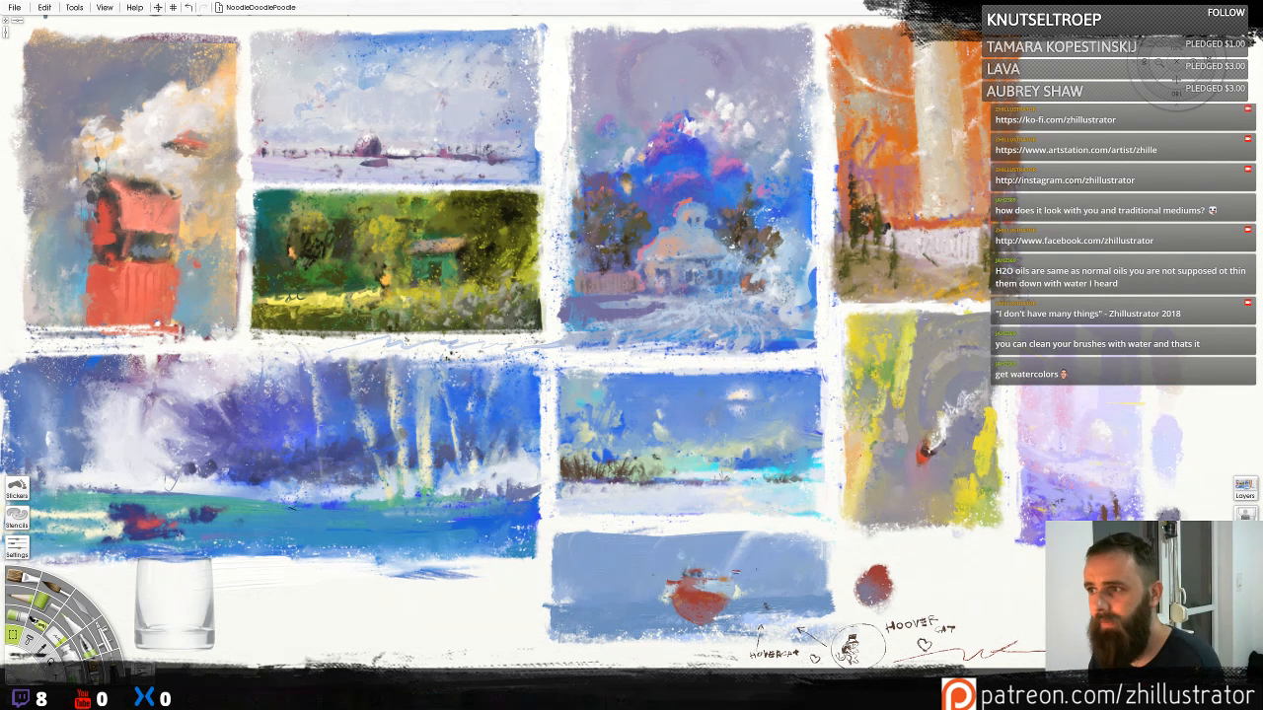
Hide the interface panels around the thumbnail sheet and select the Text tool
key("Return")
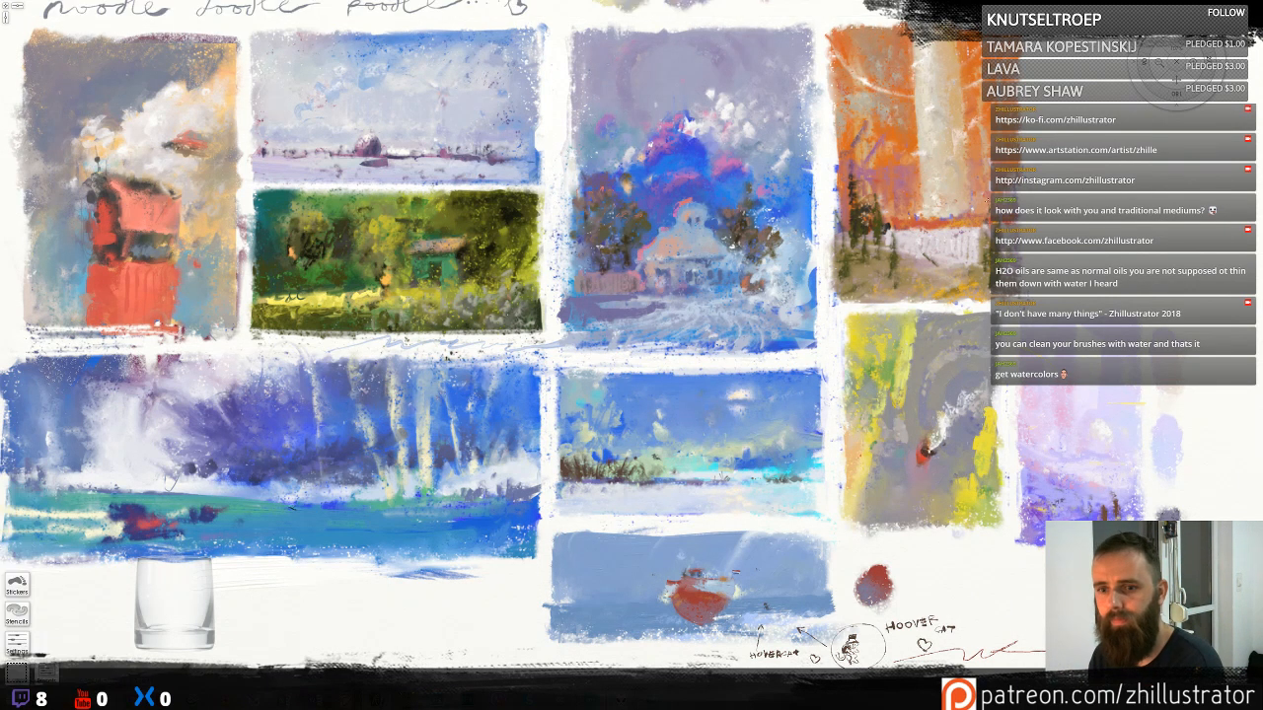
left_click_drag(523, 345, 533, 336)
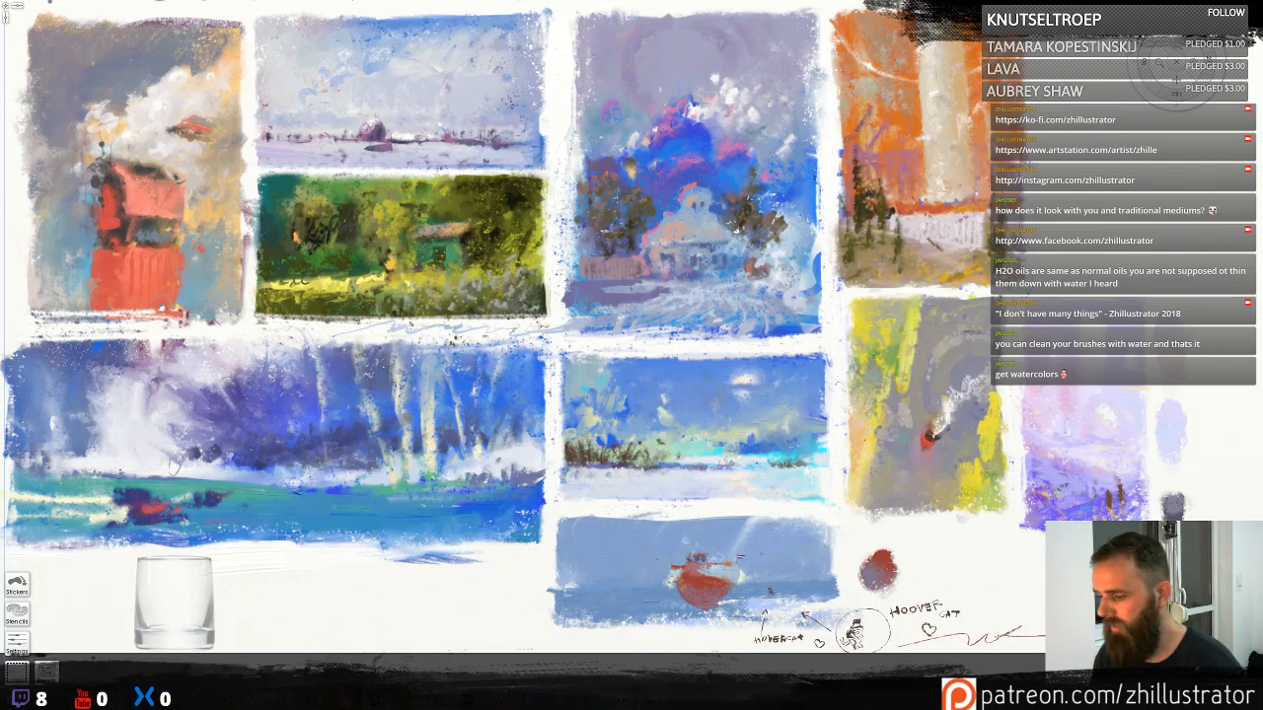
key("t")
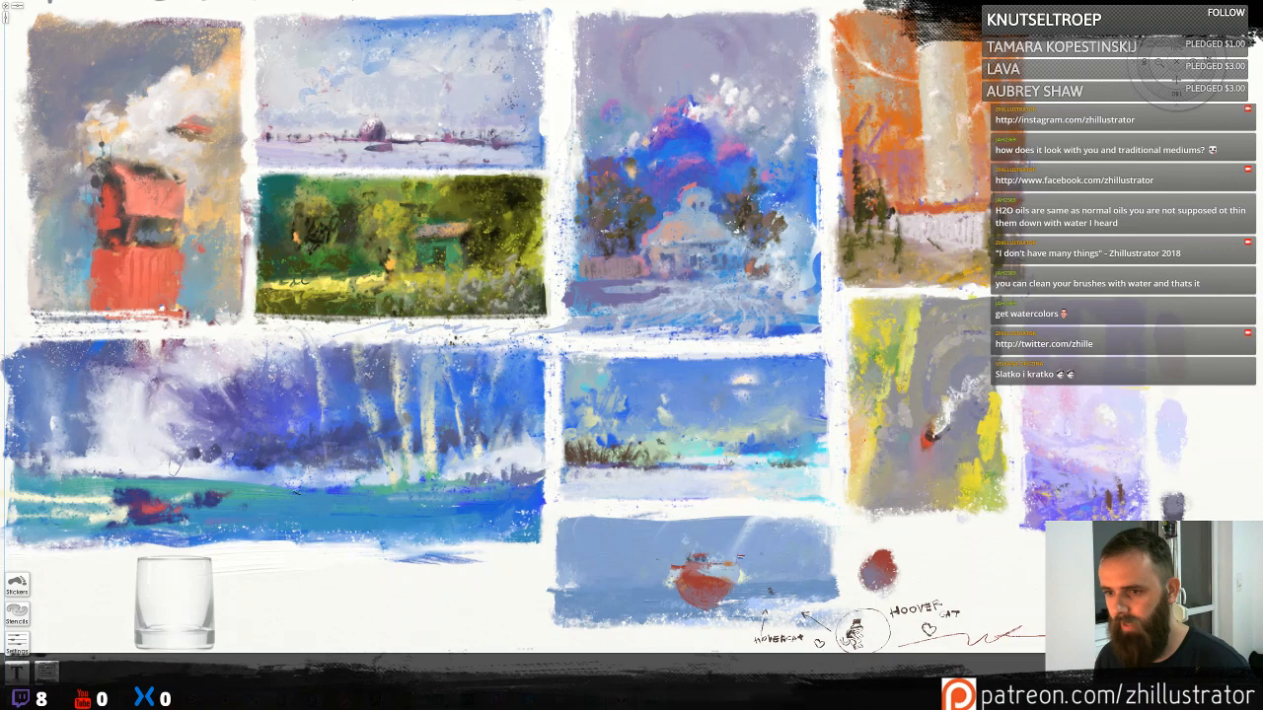
Switch to Discord and view the My Account page of the user settings, closing the settings again
left_click(589, 698)
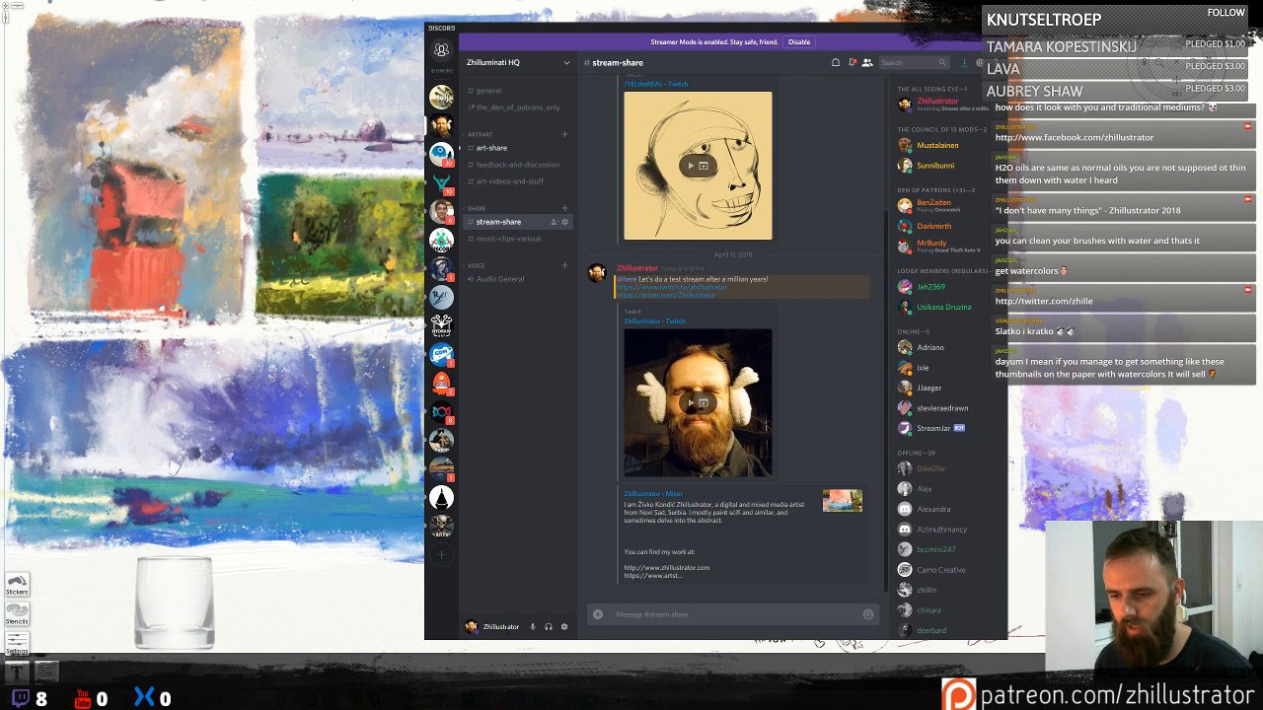
left_click(564, 627)
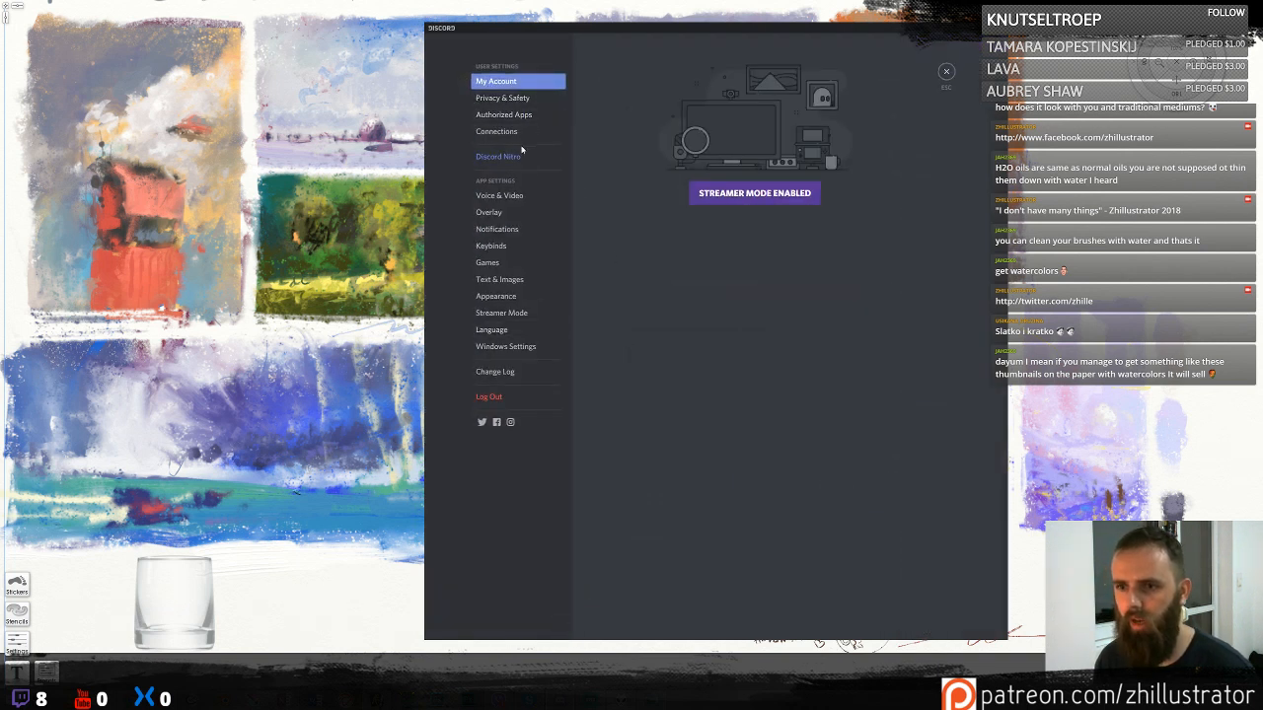
left_click(946, 71)
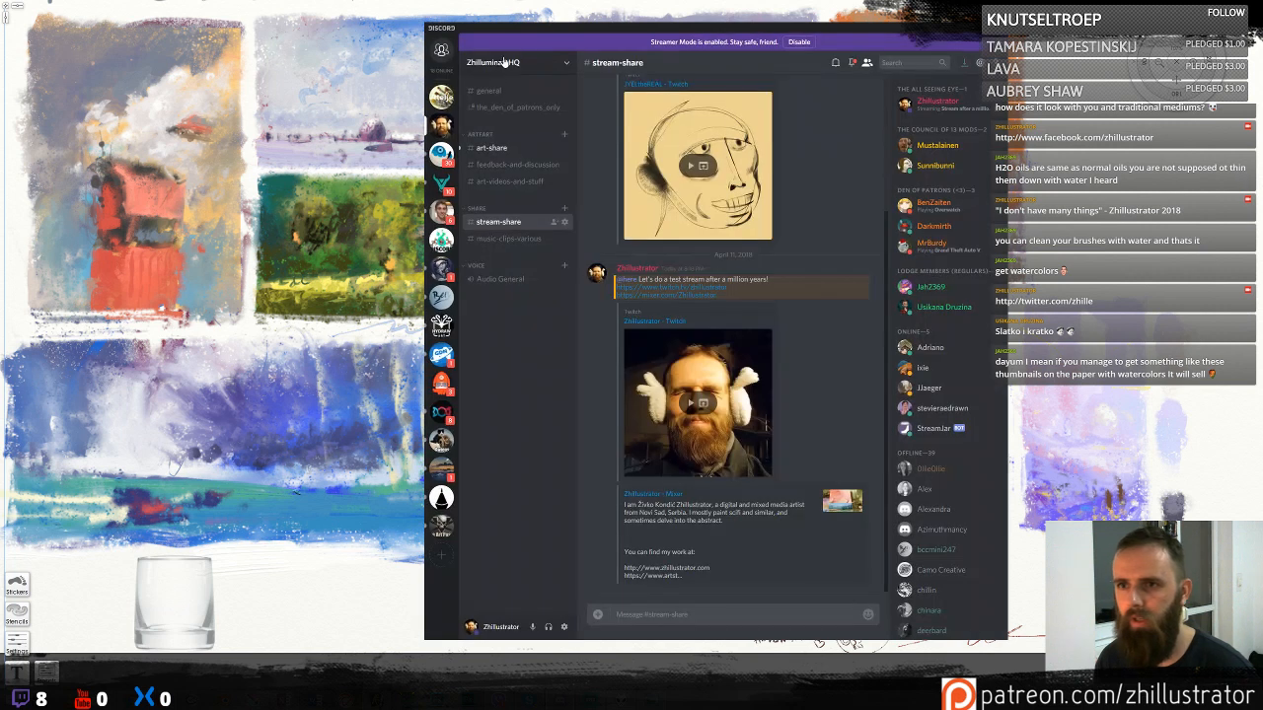
View the streamer's own profile from the server's member list and close the profile card
right_click(937, 102)
mouse_move(876, 201)
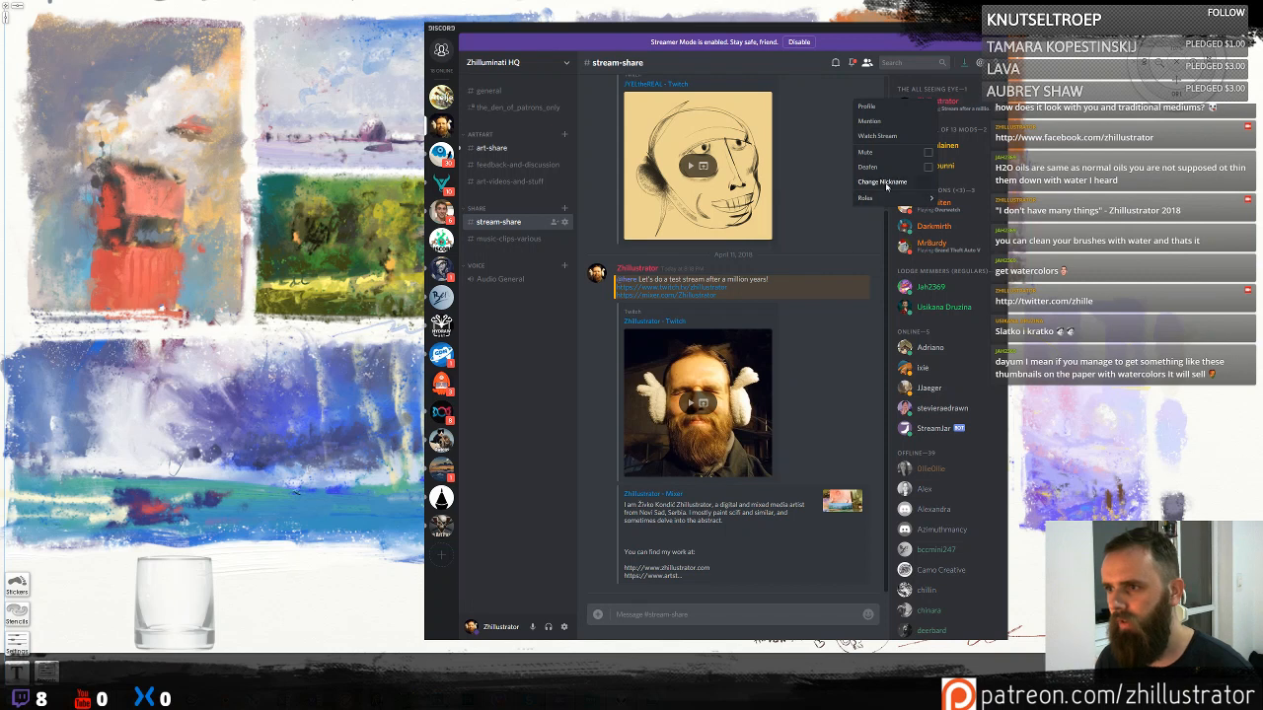
left_click(884, 108)
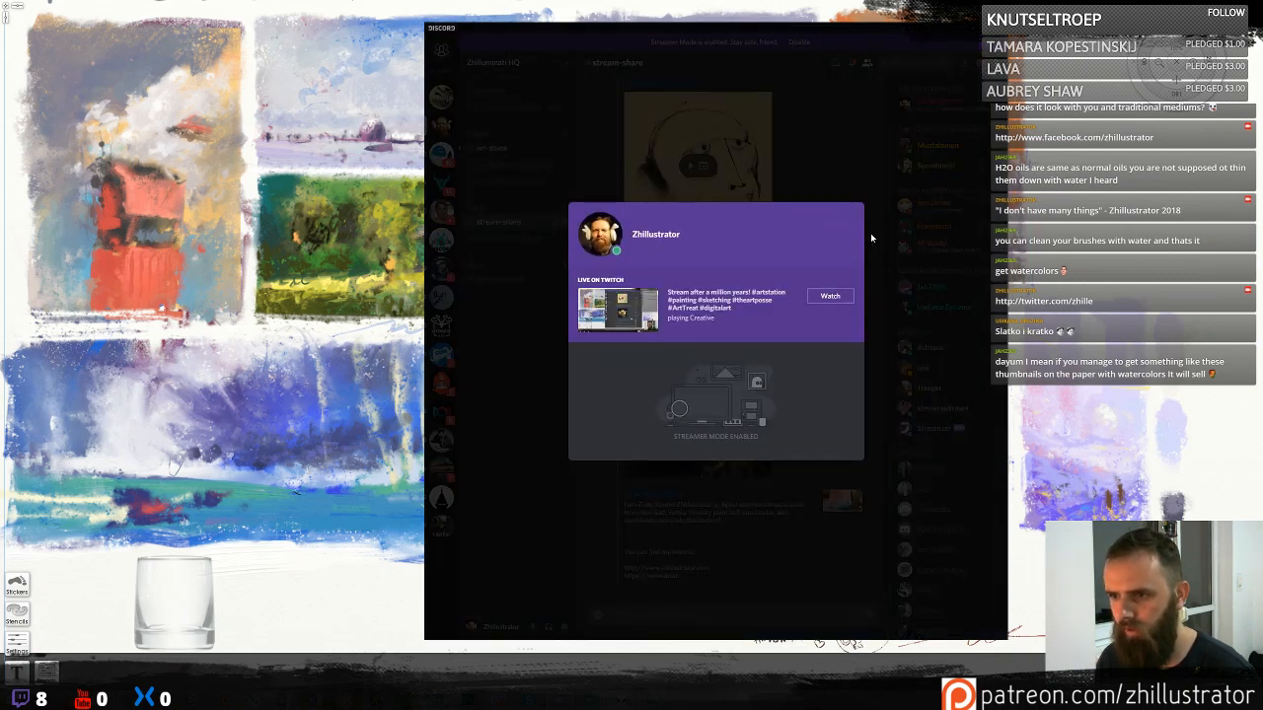
left_click(870, 161)
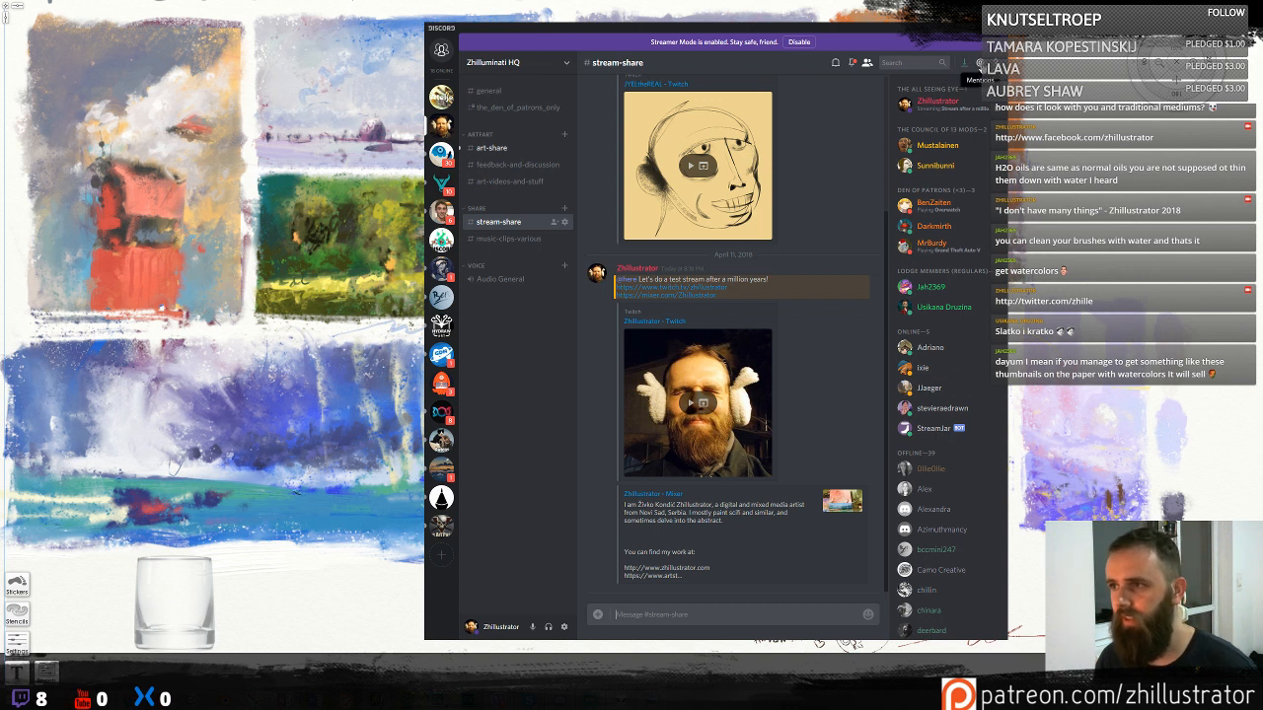
left_click(651, 616)
type("yh")
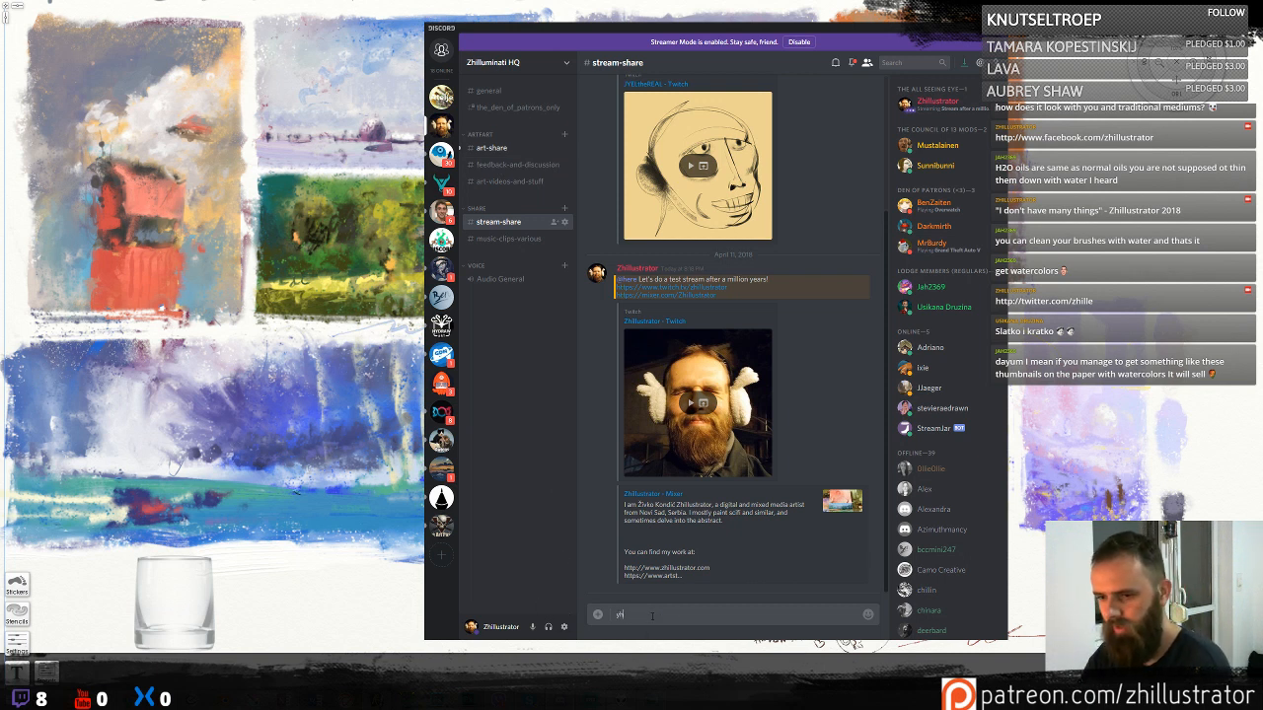
key("BackSpace")
key("BackSpace")
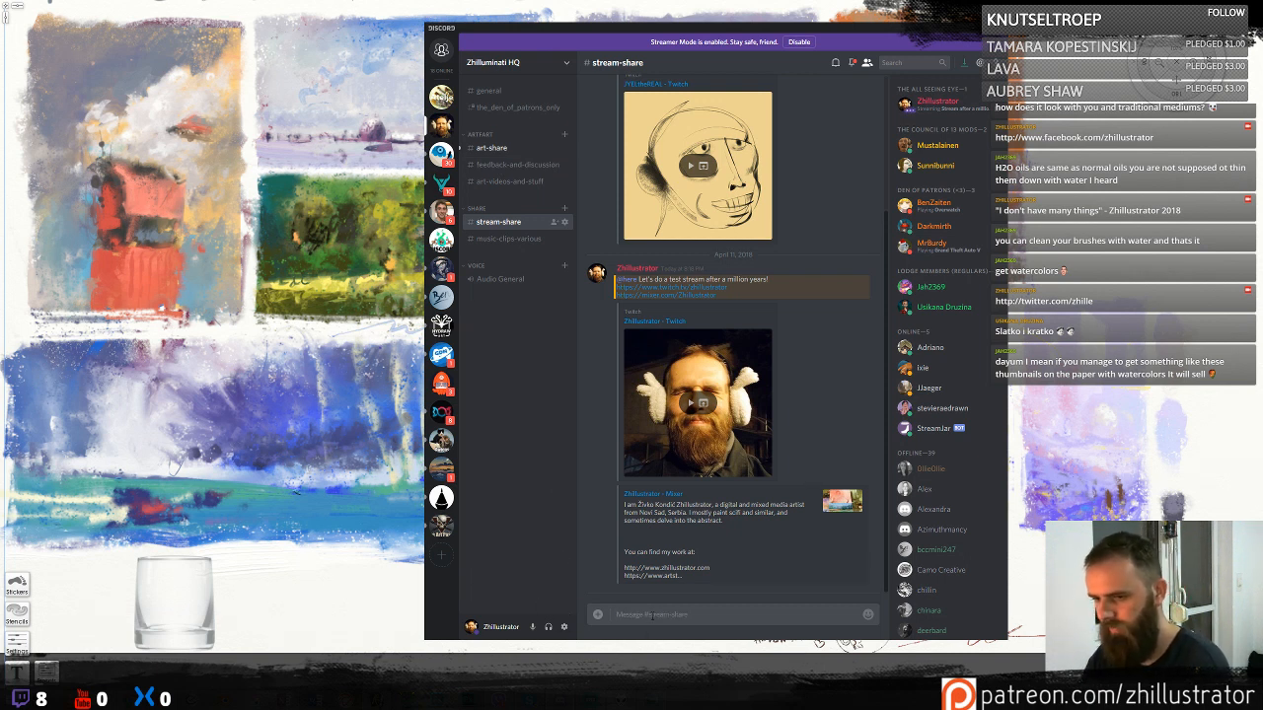
type("@")
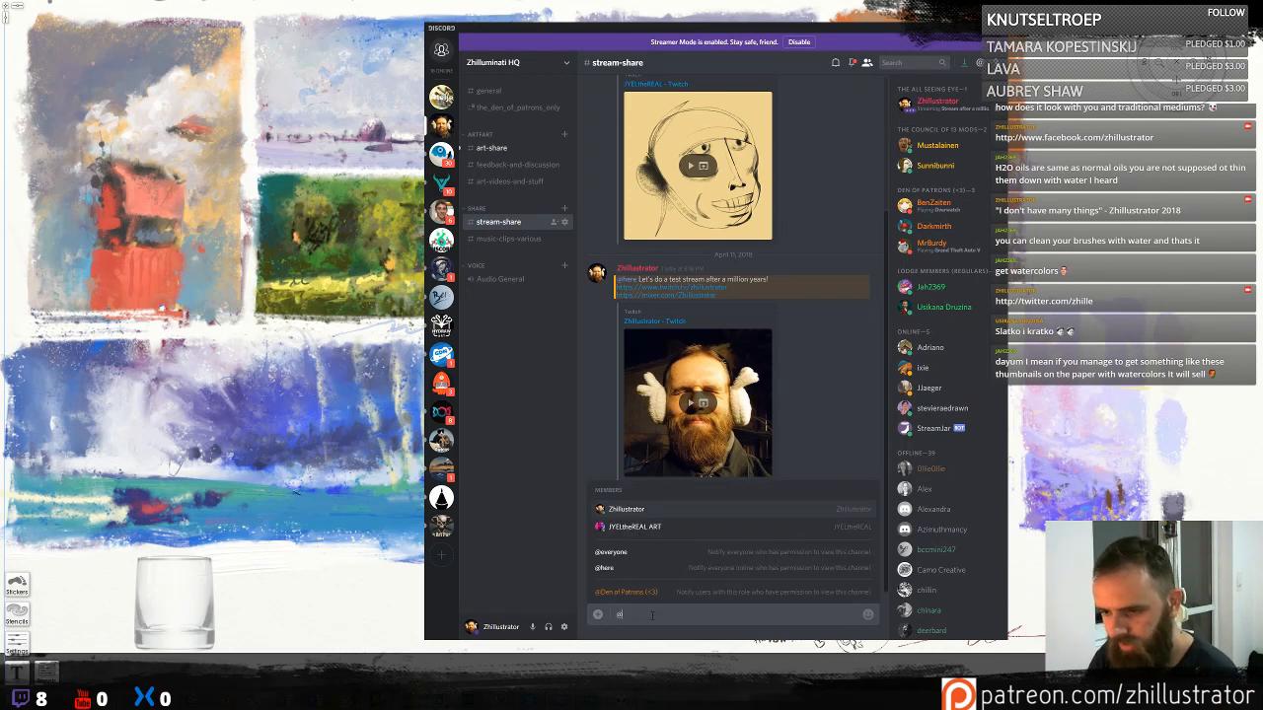
key("BackSpace")
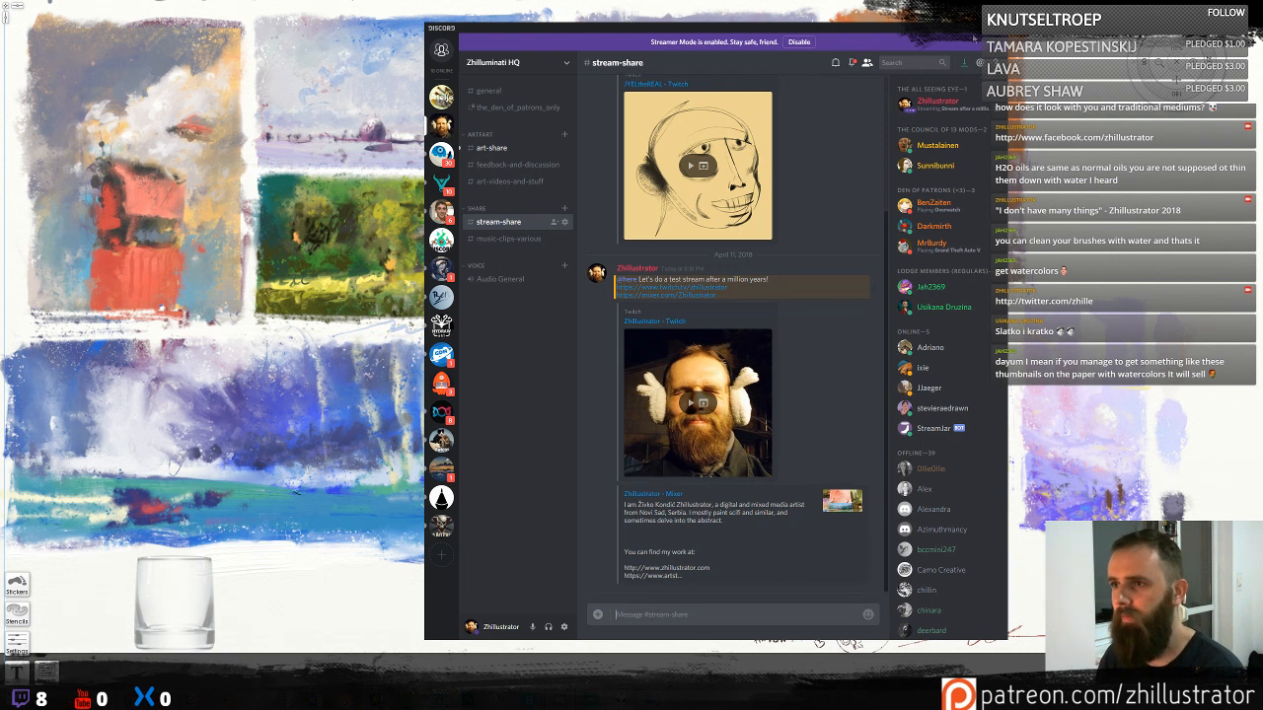
Put the Discord window away and check the running stream in the Streamlabs OBS editor, minimizing it again
left_click(974, 39)
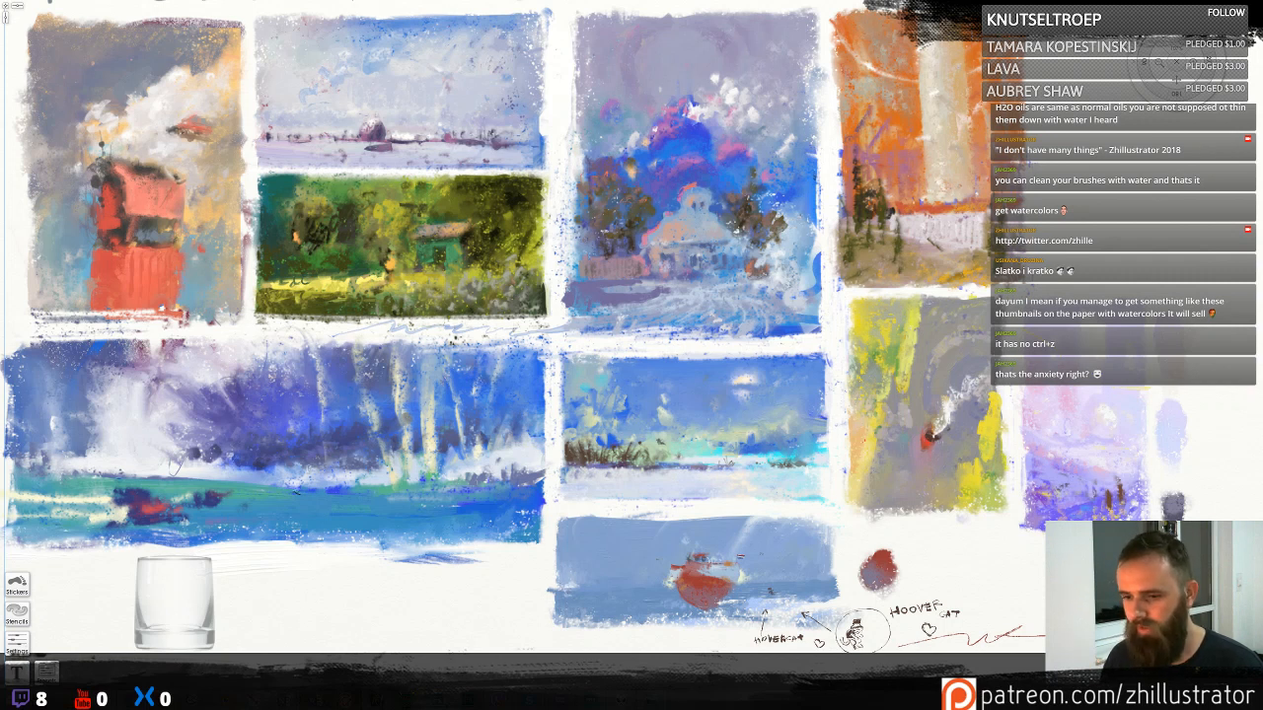
mouse_move(590, 698)
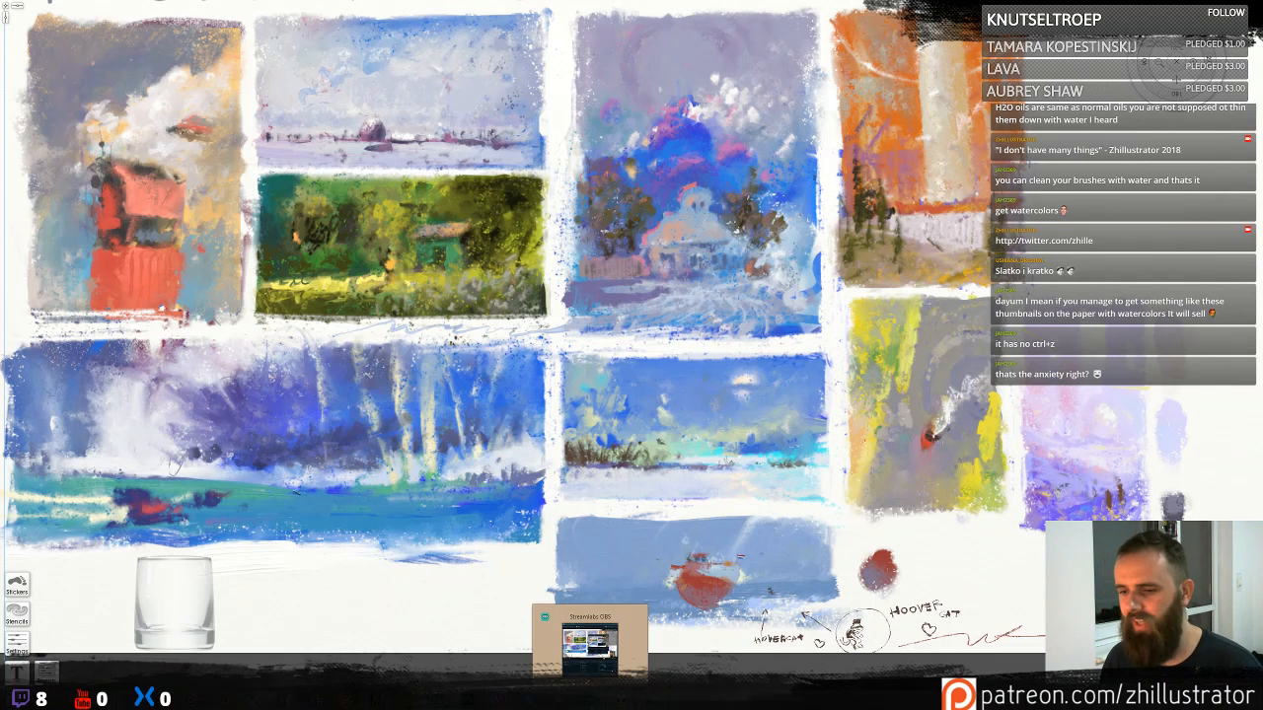
left_click(590, 644)
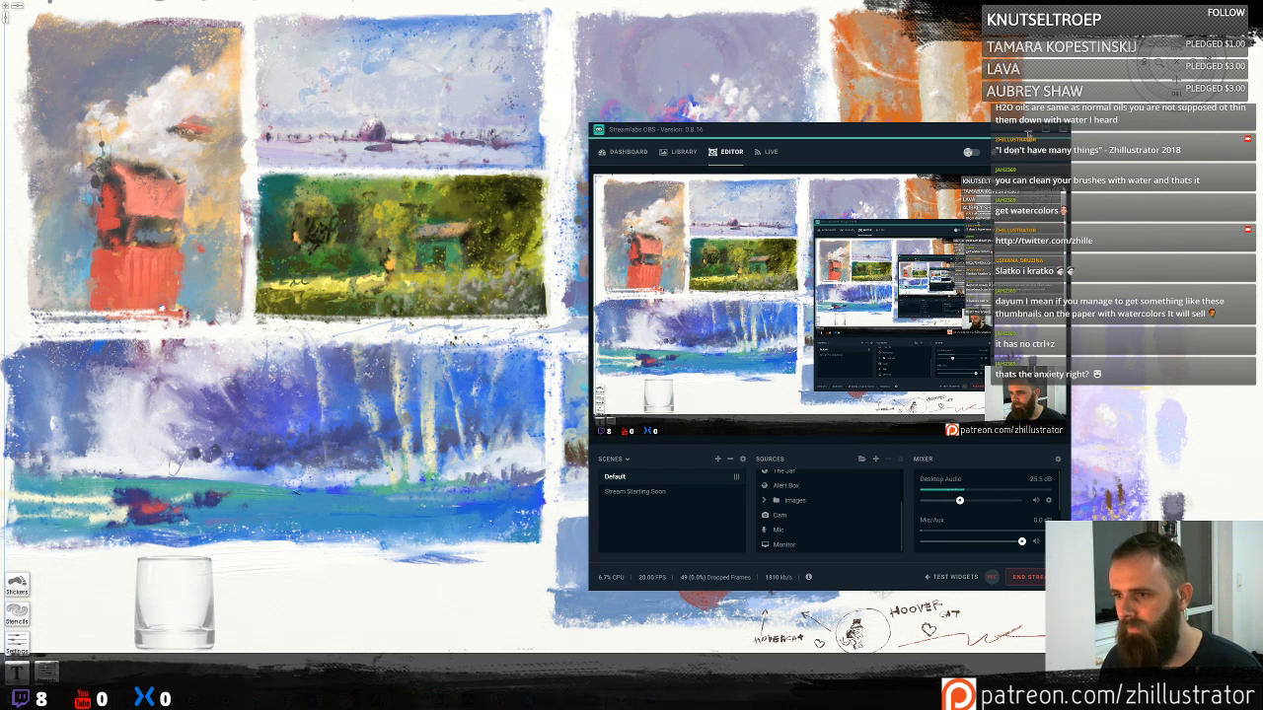
left_click(1027, 132)
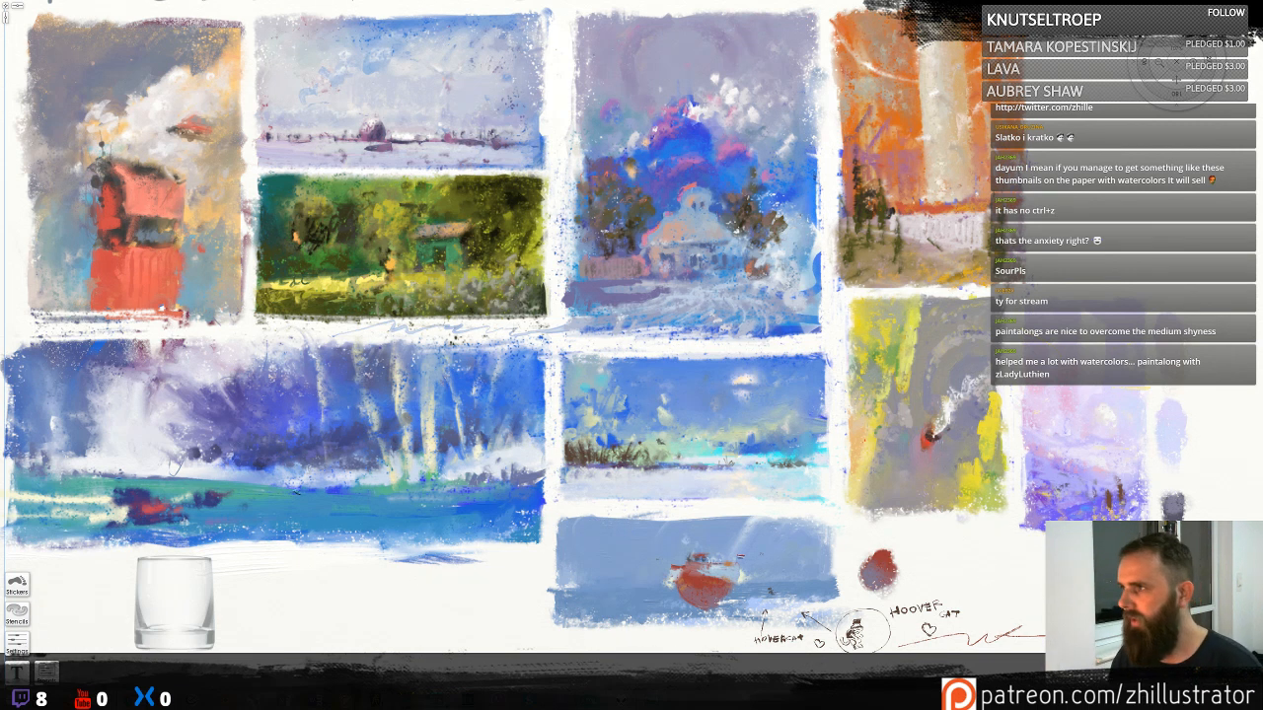
Bring up Streamlabs OBS again and move its window off the painting onto the neighbouring monitor
mouse_move(590, 698)
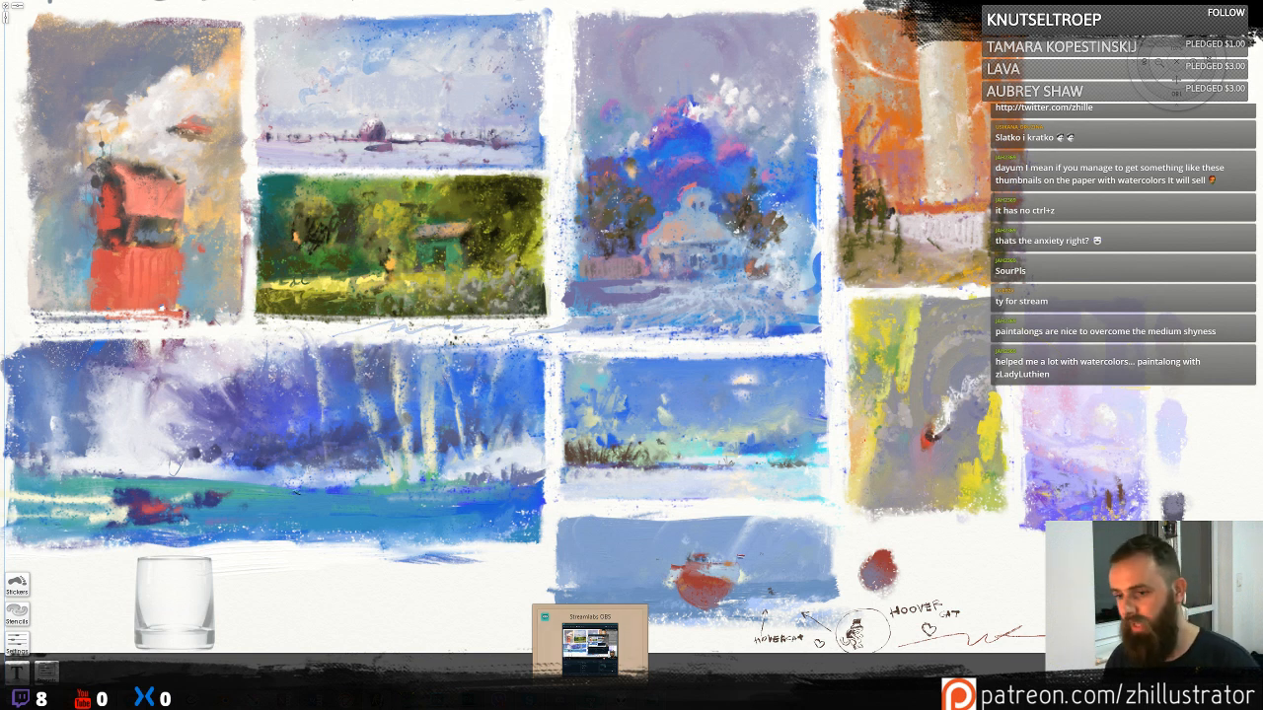
left_click(590, 641)
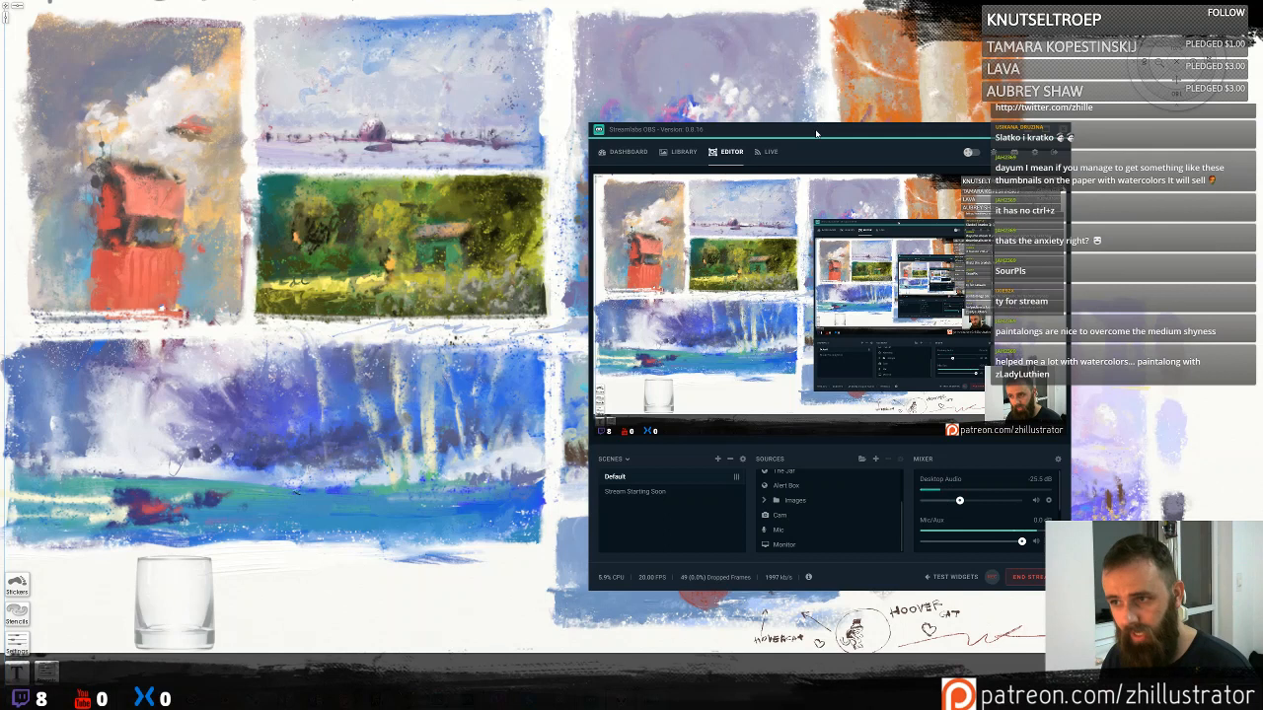
mouse_move(817, 130)
left_mouse_down()
mouse_move(1187, 238)
mouse_move(1262, 241)
left_mouse_up()
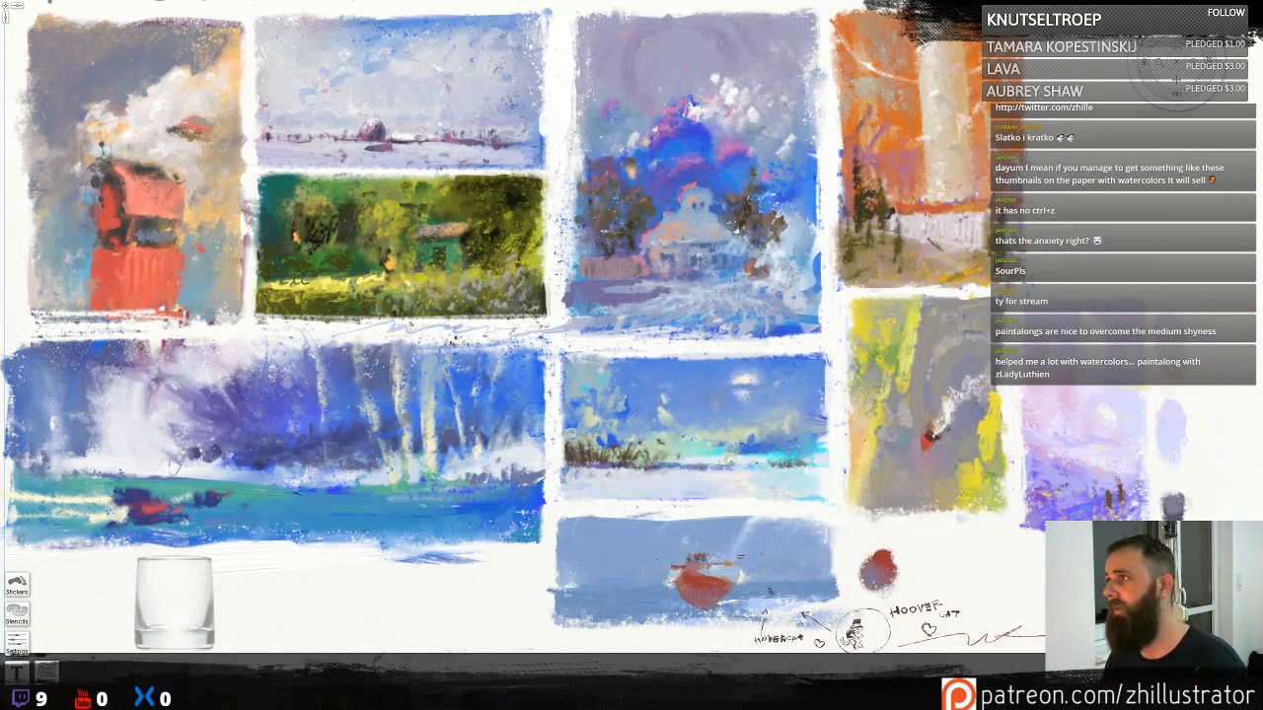